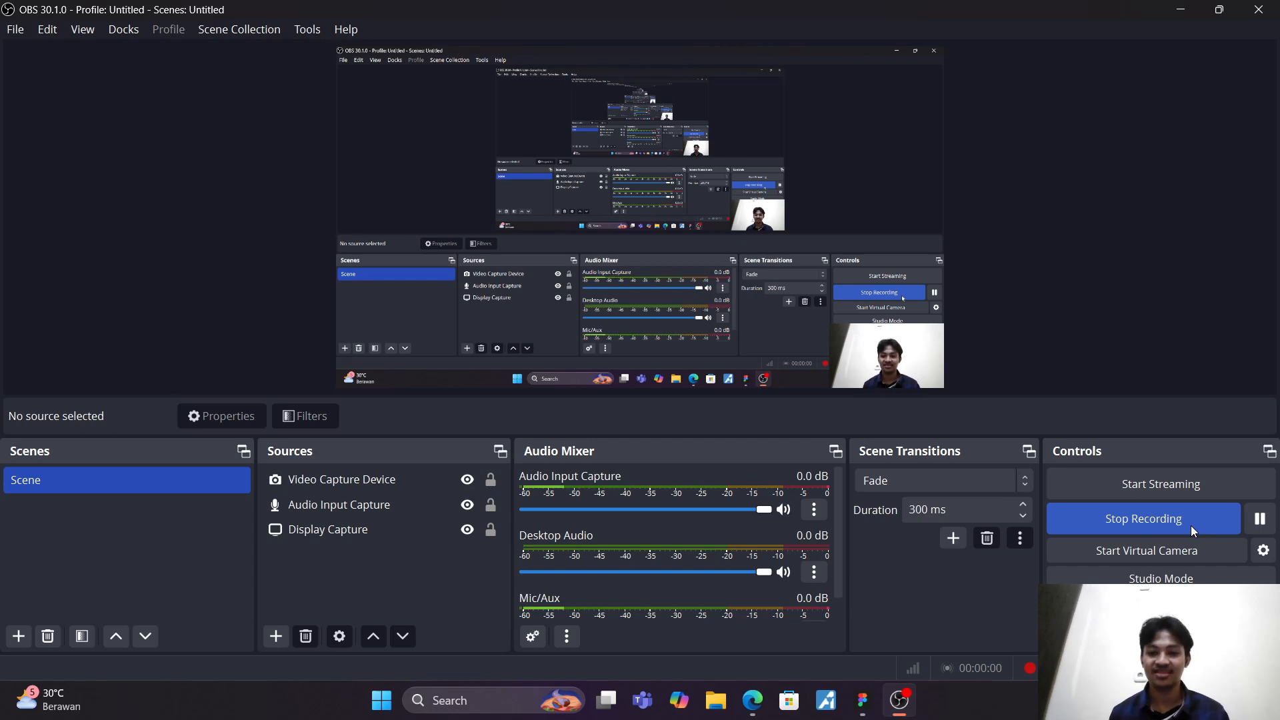
Step: Switch to Figma and create a new design file in Drafts
left_click(863, 700)
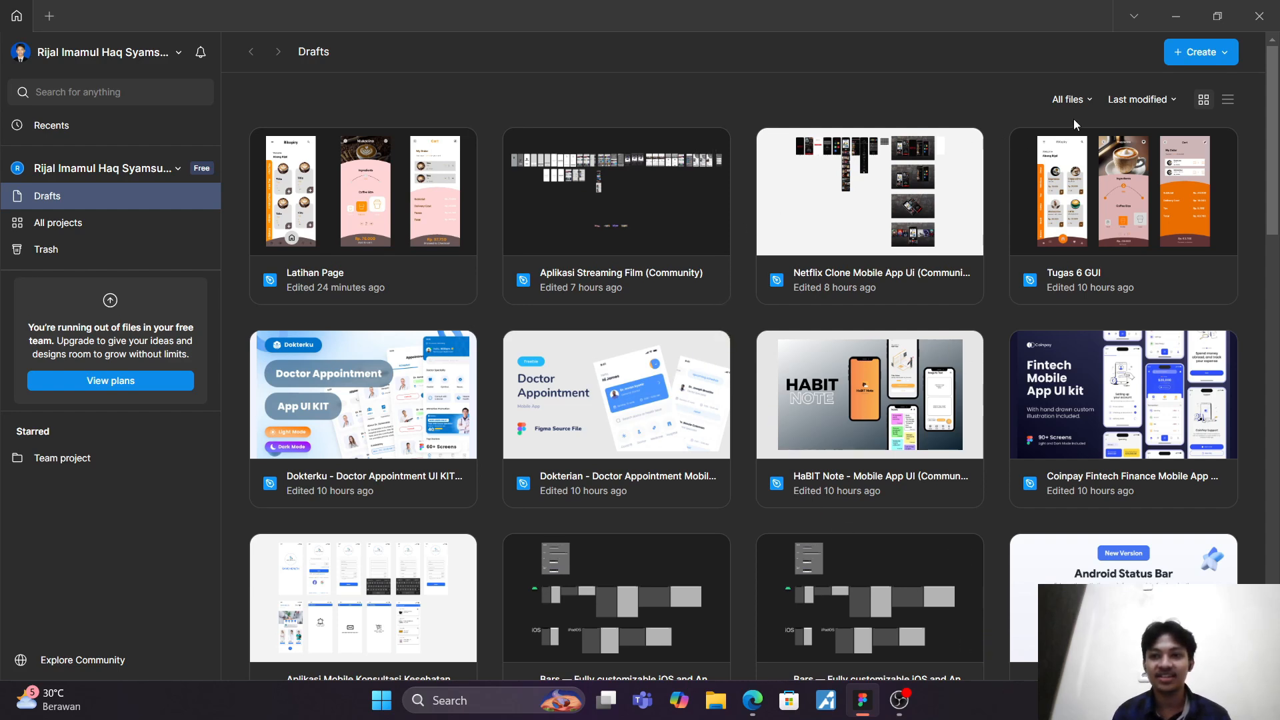
left_click(1202, 52)
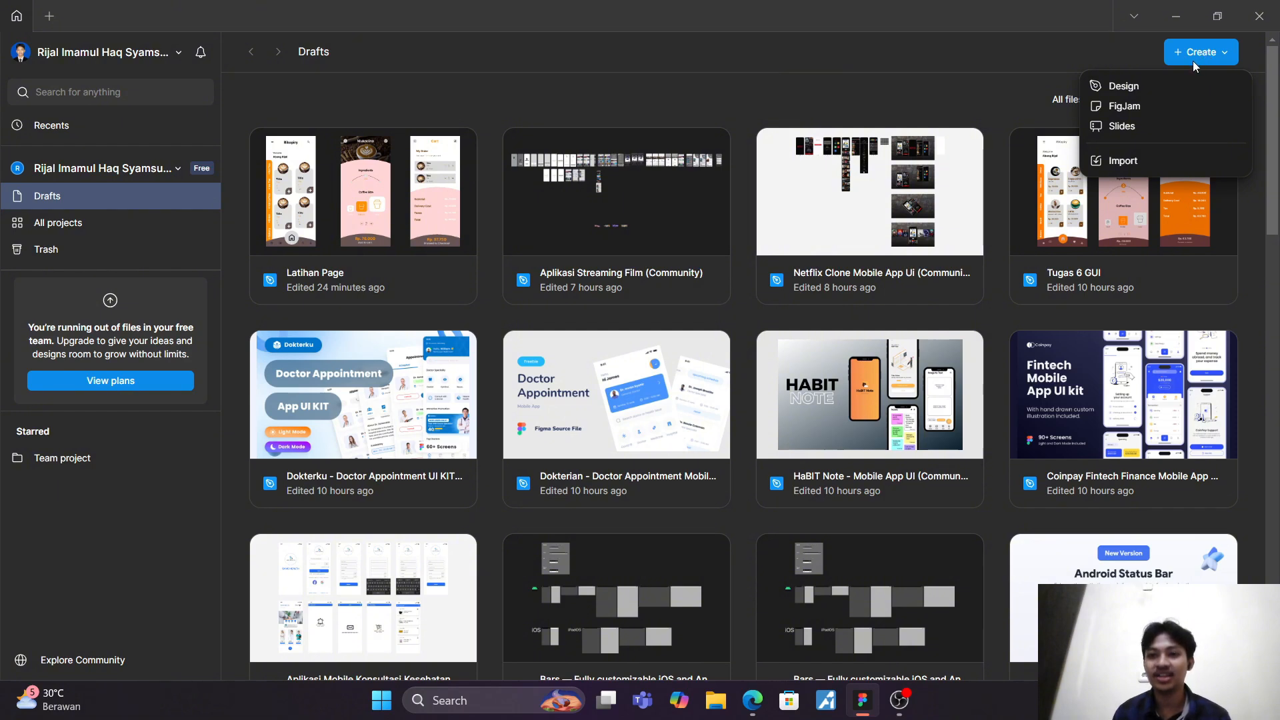
left_click(1155, 86)
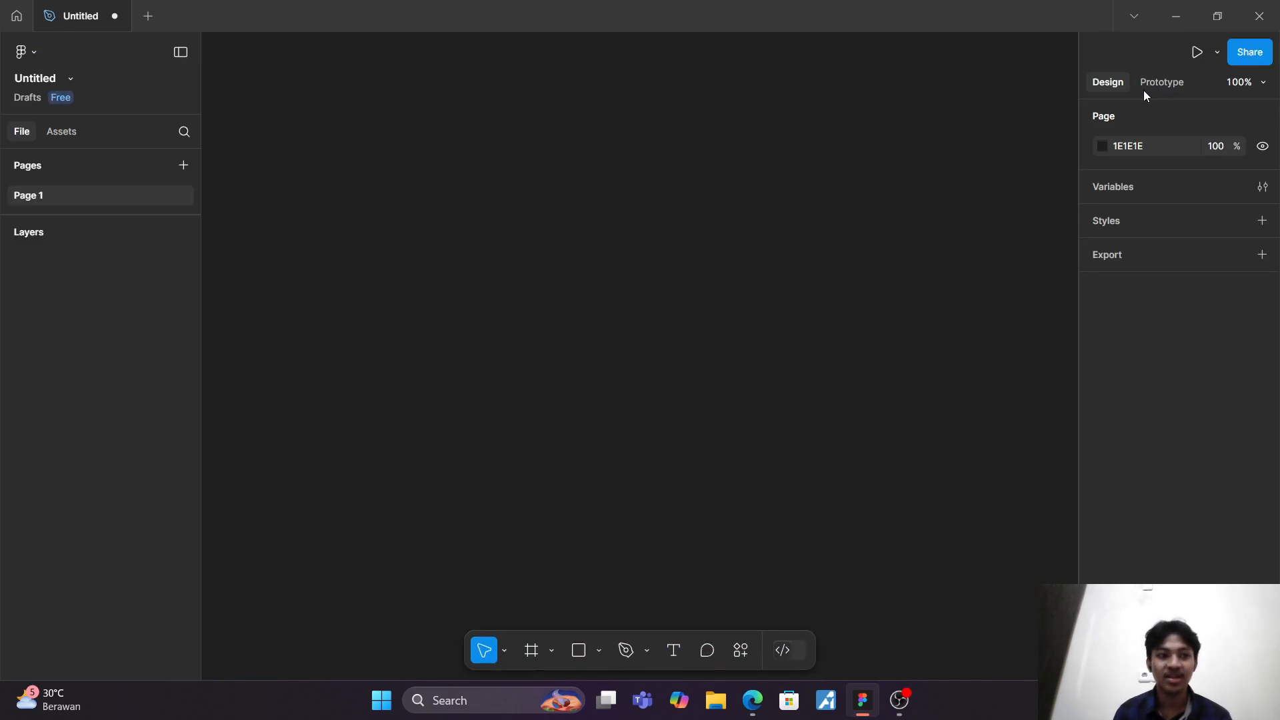
Step: Rename the design file as "UI Streaming Film"
left_click(36, 79)
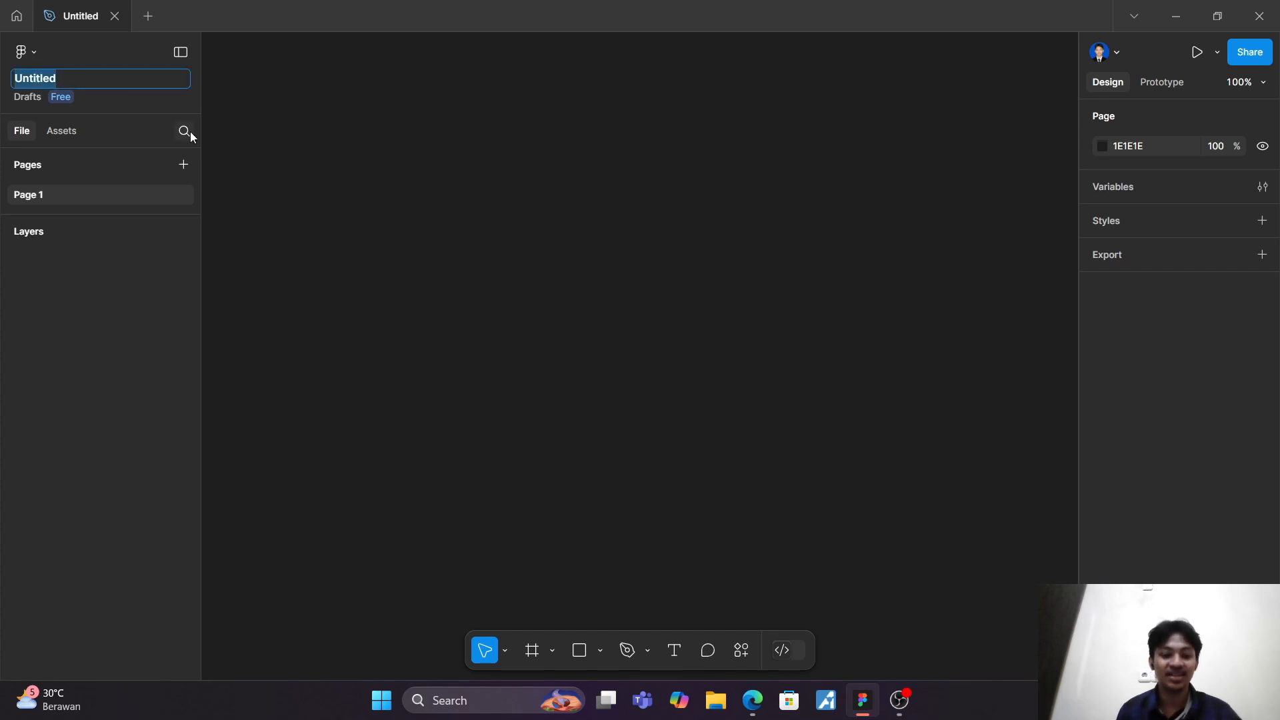
type("UI ")
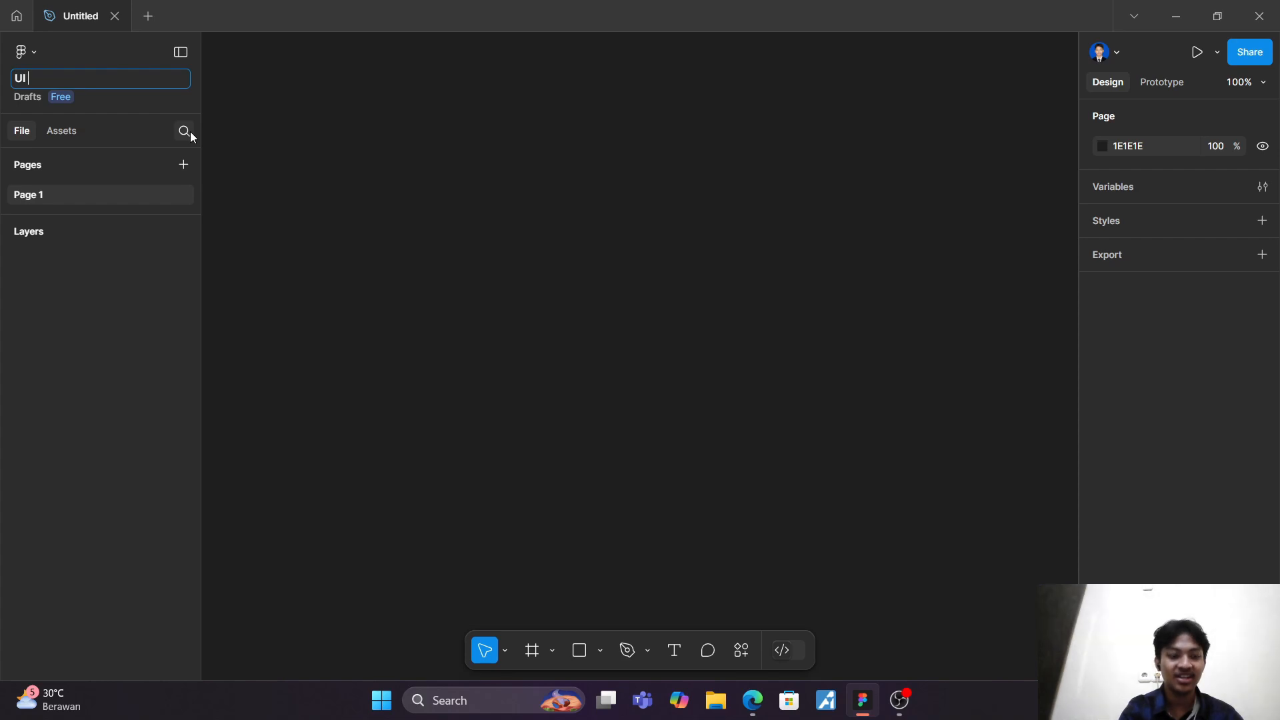
type("St")
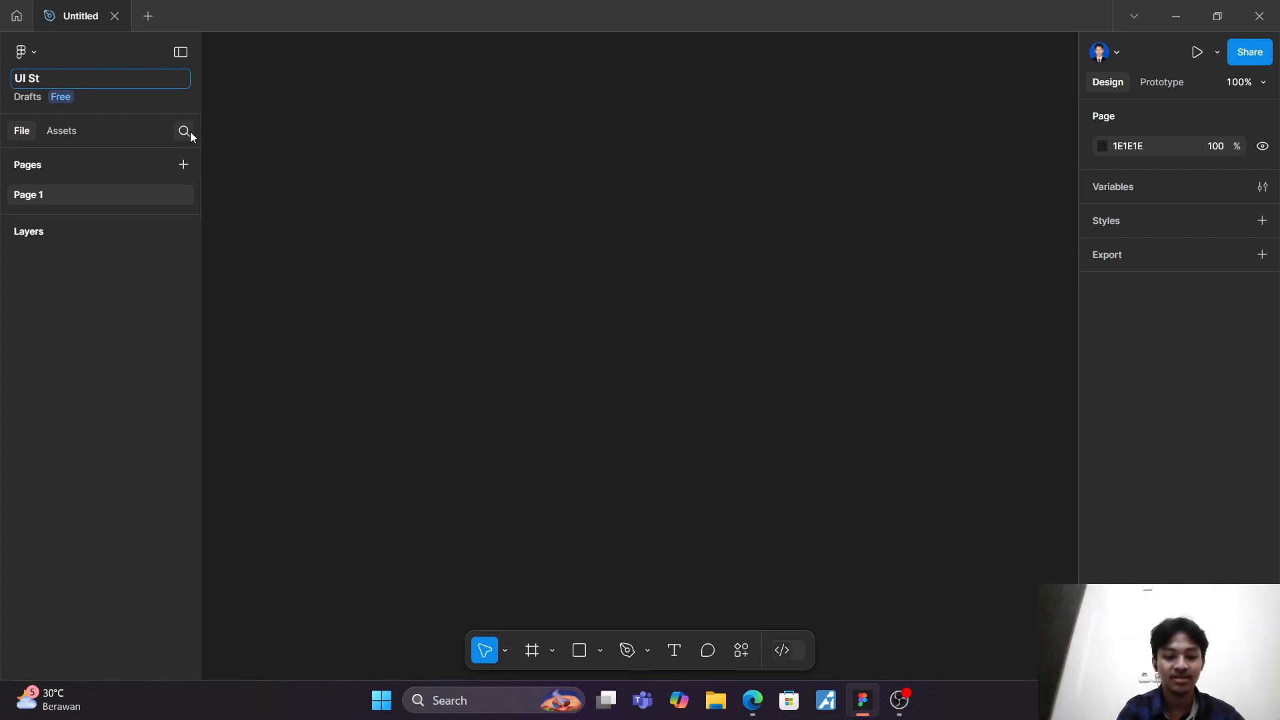
type("reamin")
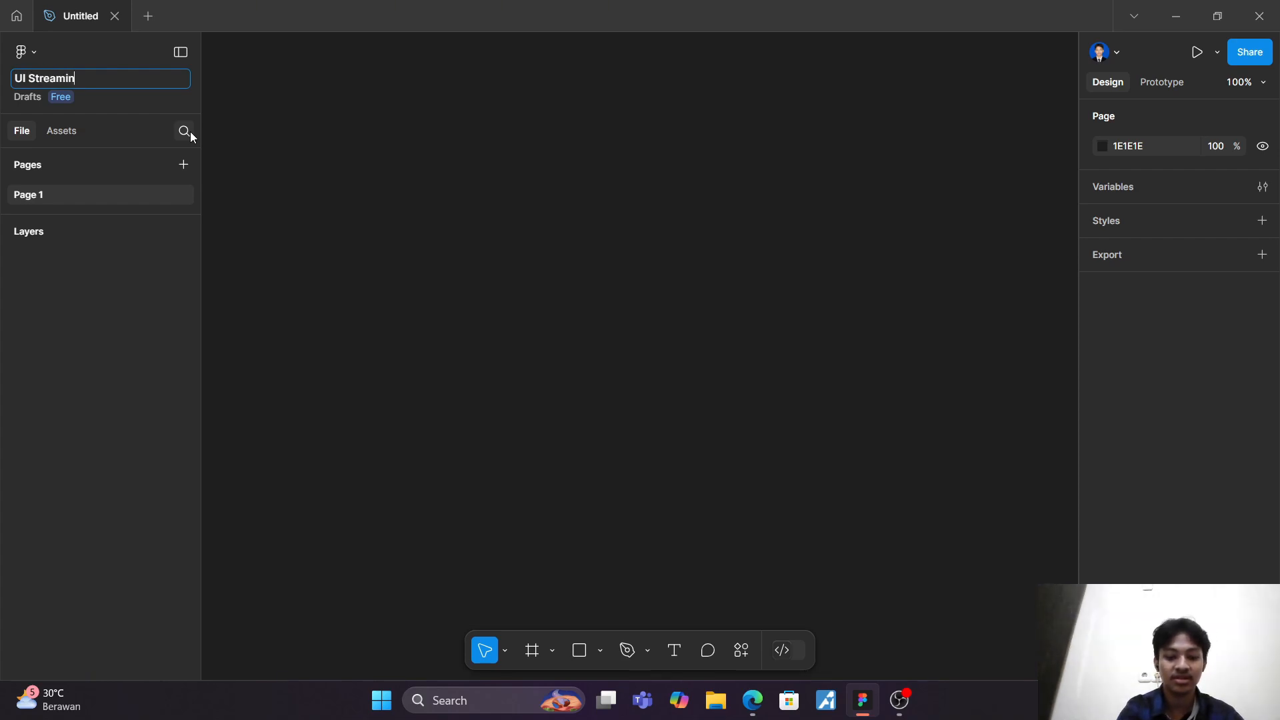
type("g zFi")
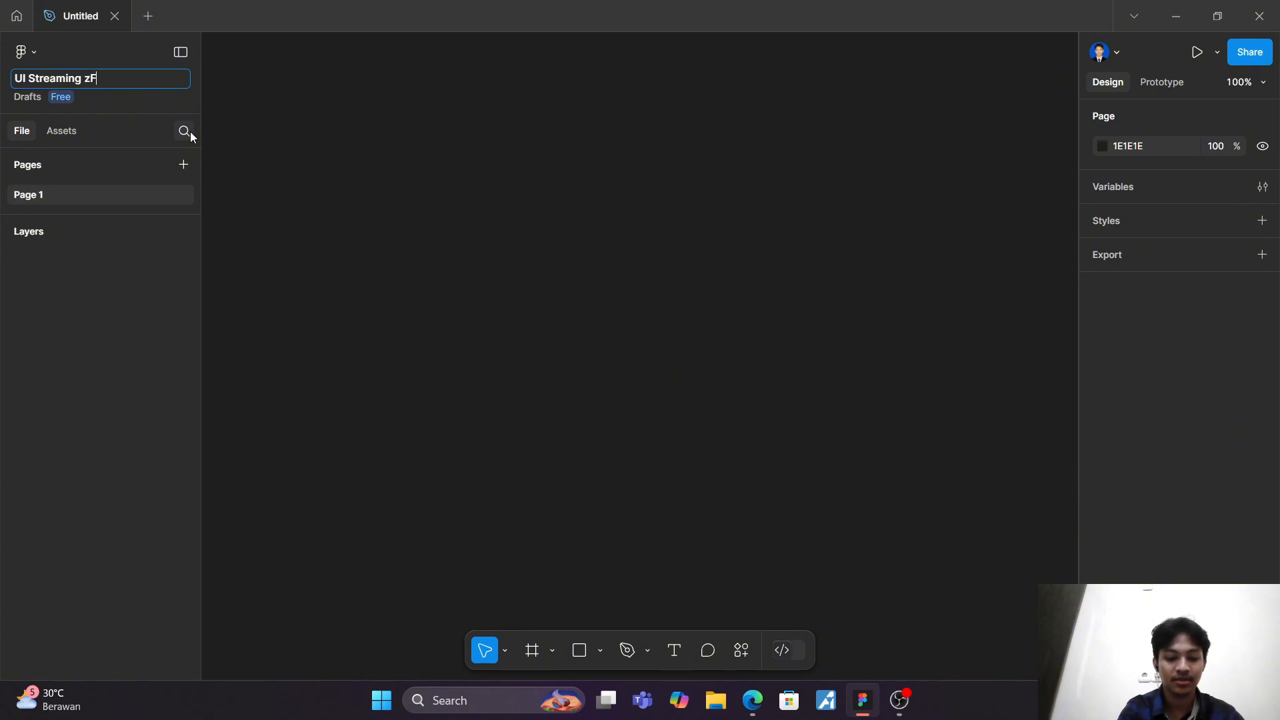
key("BackSpace")
key("BackSpace")
key("BackSpace")
type("Film")
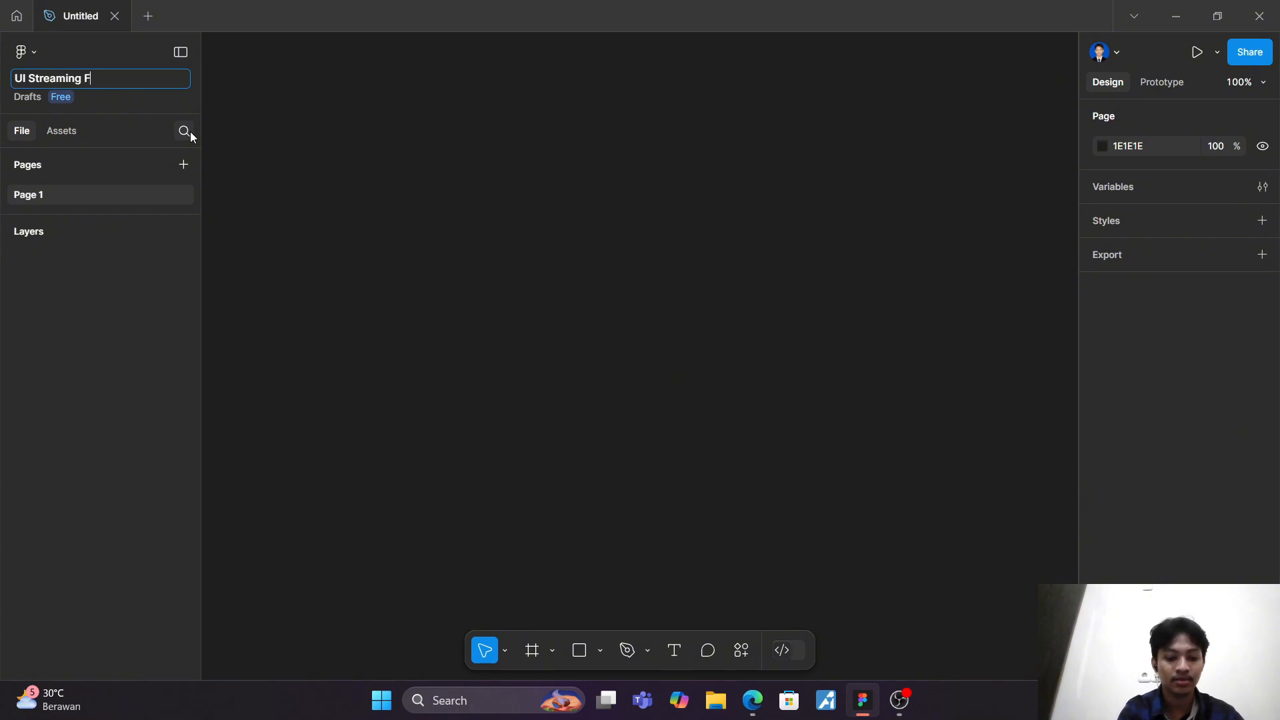
key("Return")
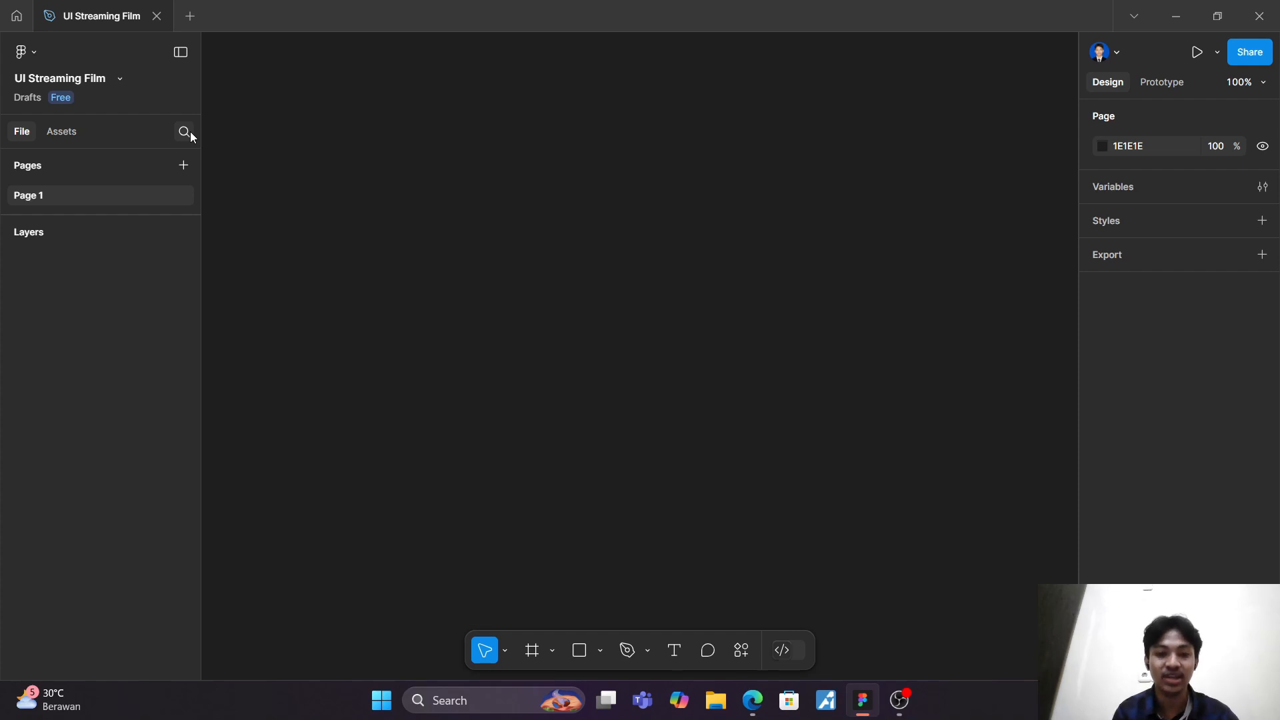
Step: Add a 360×800 frame to the canvas from the archived Android Large preset
key("f")
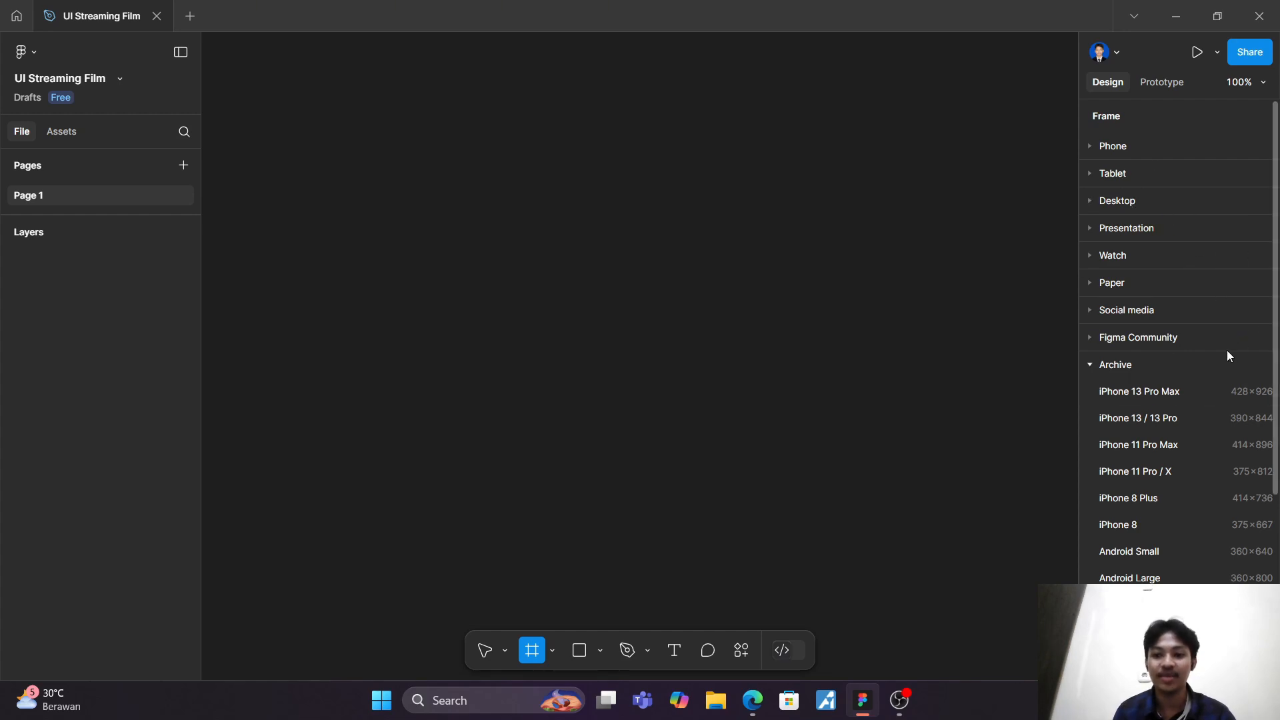
scroll(1199, 365, "down", 3)
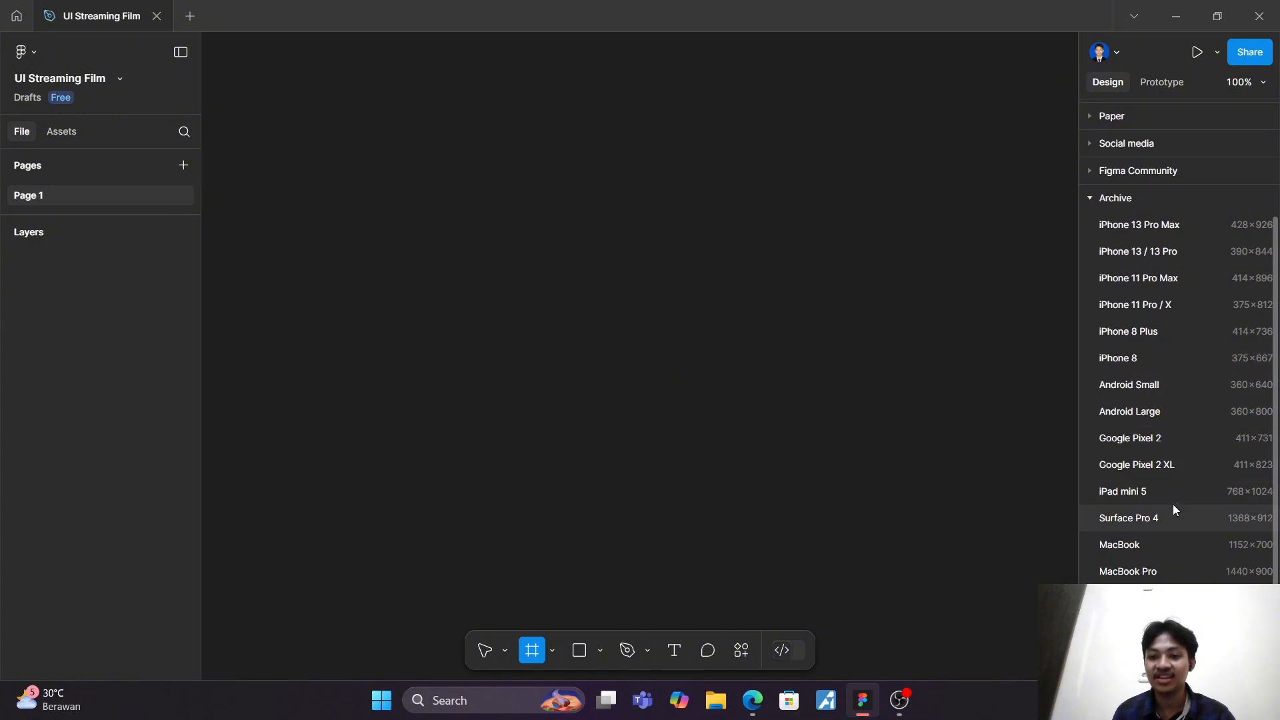
scroll(1165, 471, "down", 2)
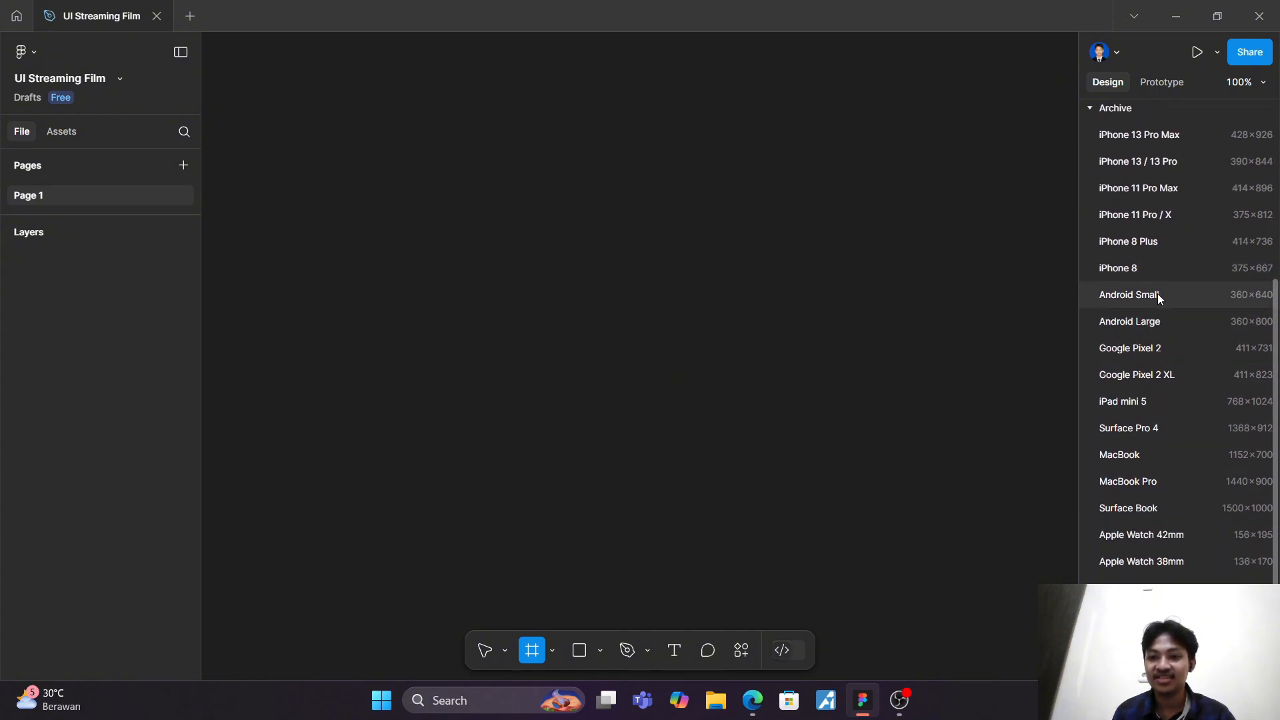
left_click(1158, 324)
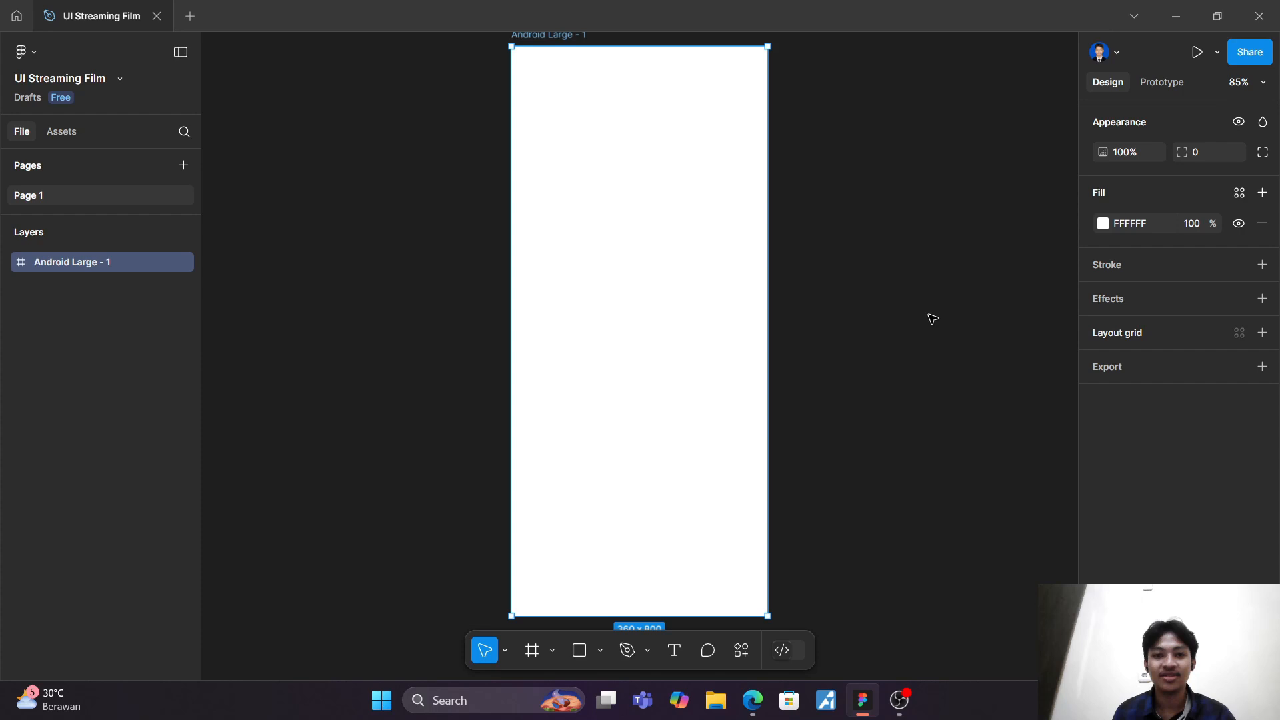
left_click(886, 309)
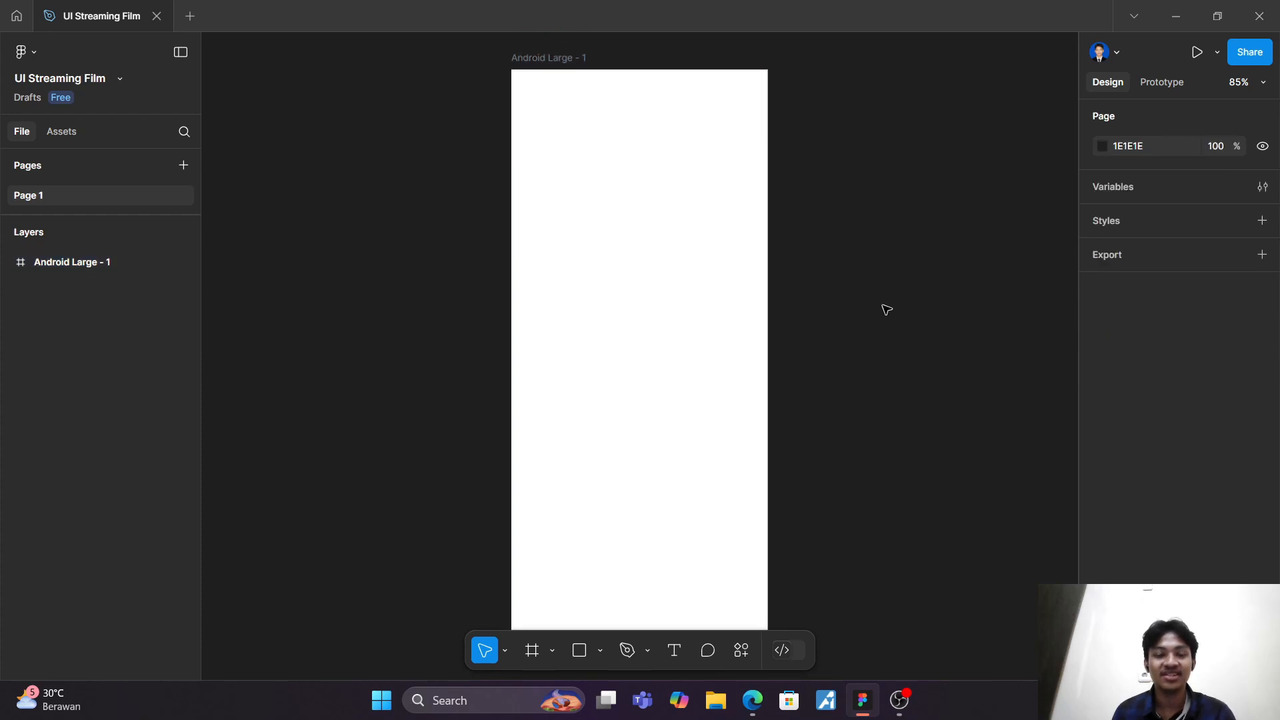
Step: Rename the Android Large frame as "Homepage"
left_click(46, 259)
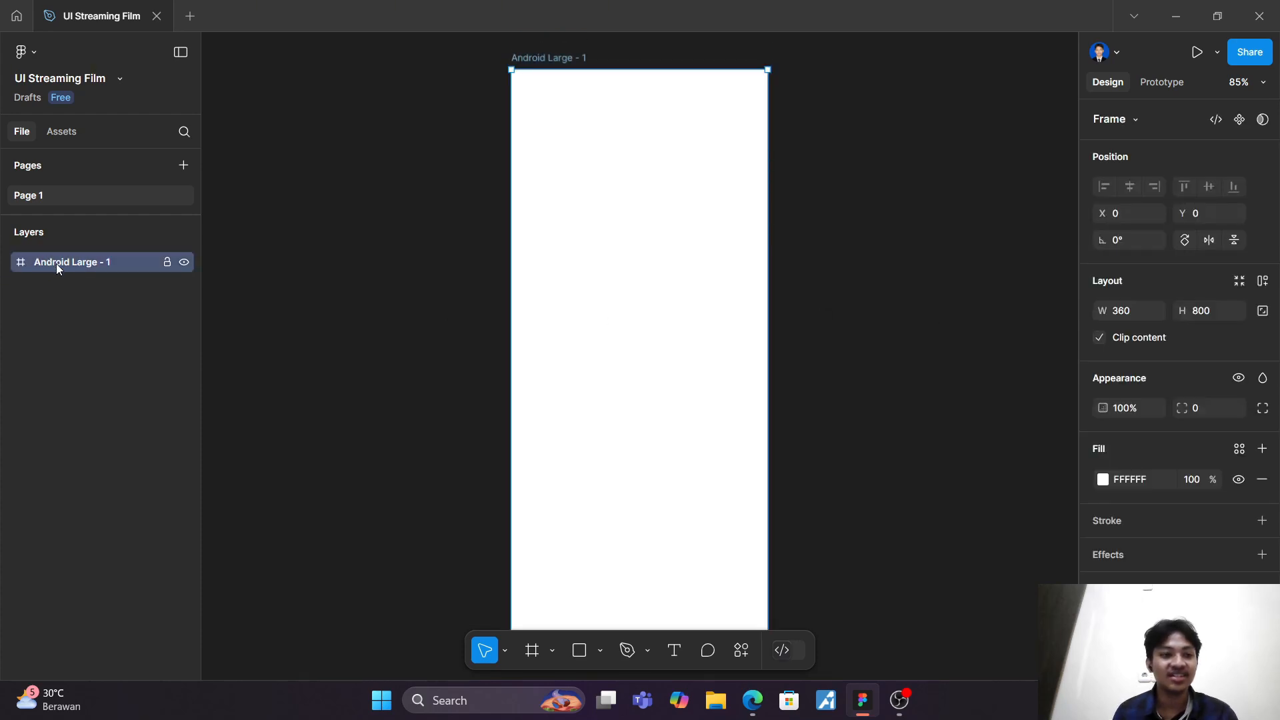
right_click(57, 264)
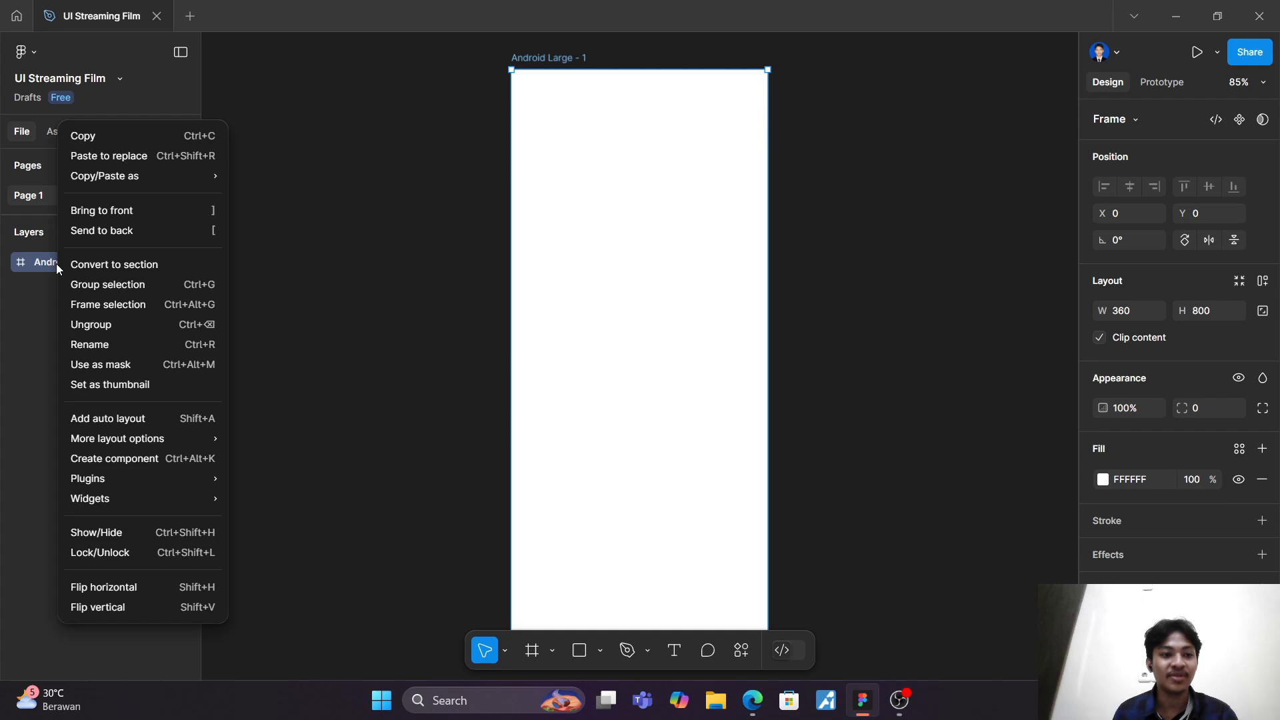
left_click(131, 345)
type("H")
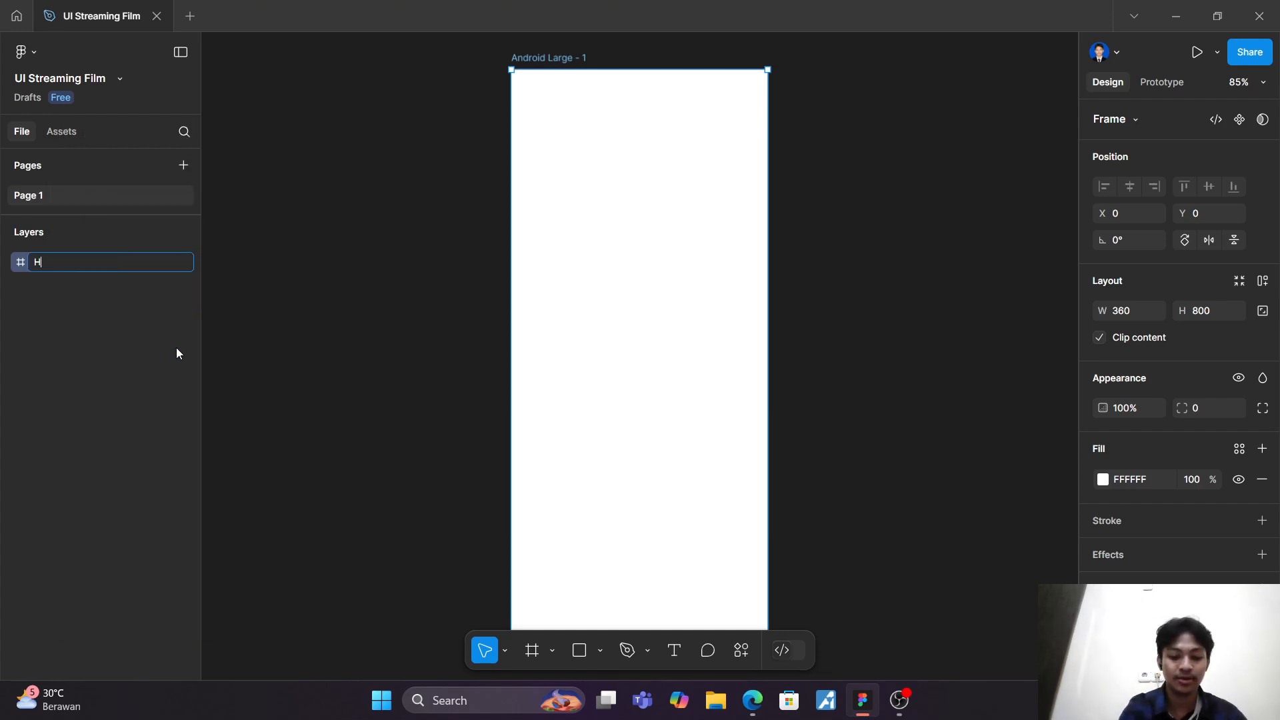
type("omepage")
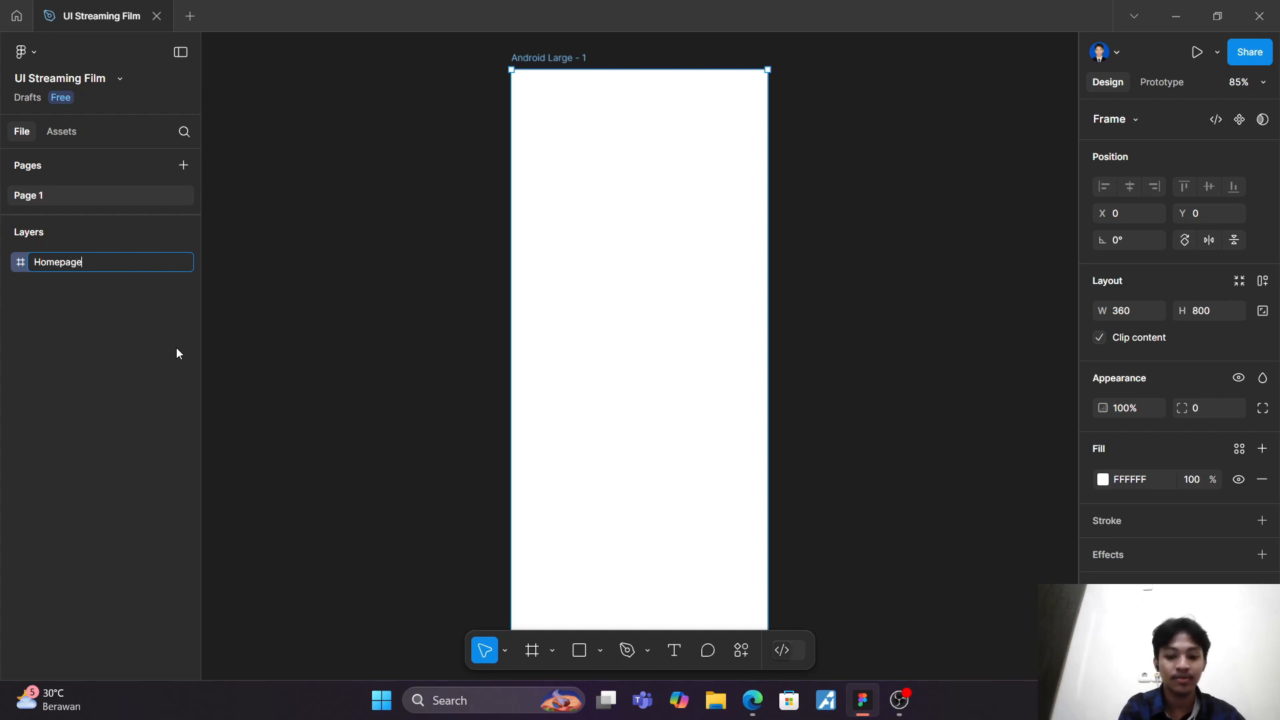
key("Return")
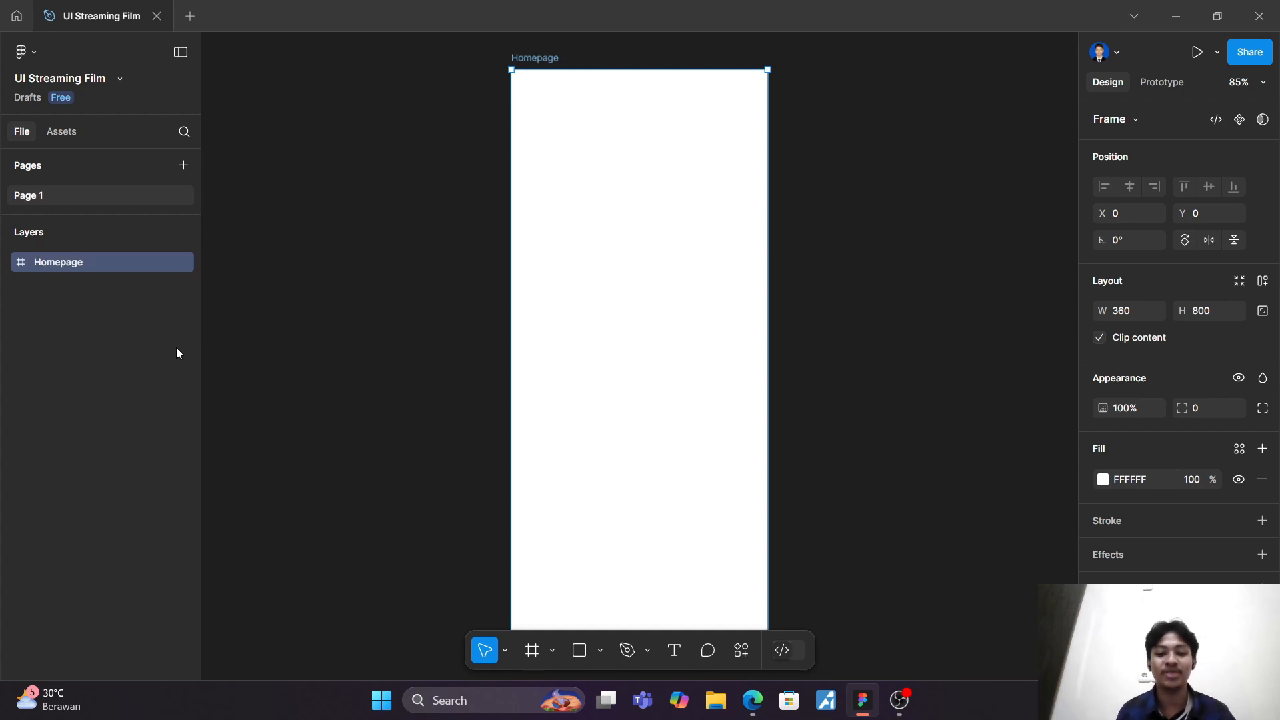
left_click(458, 172)
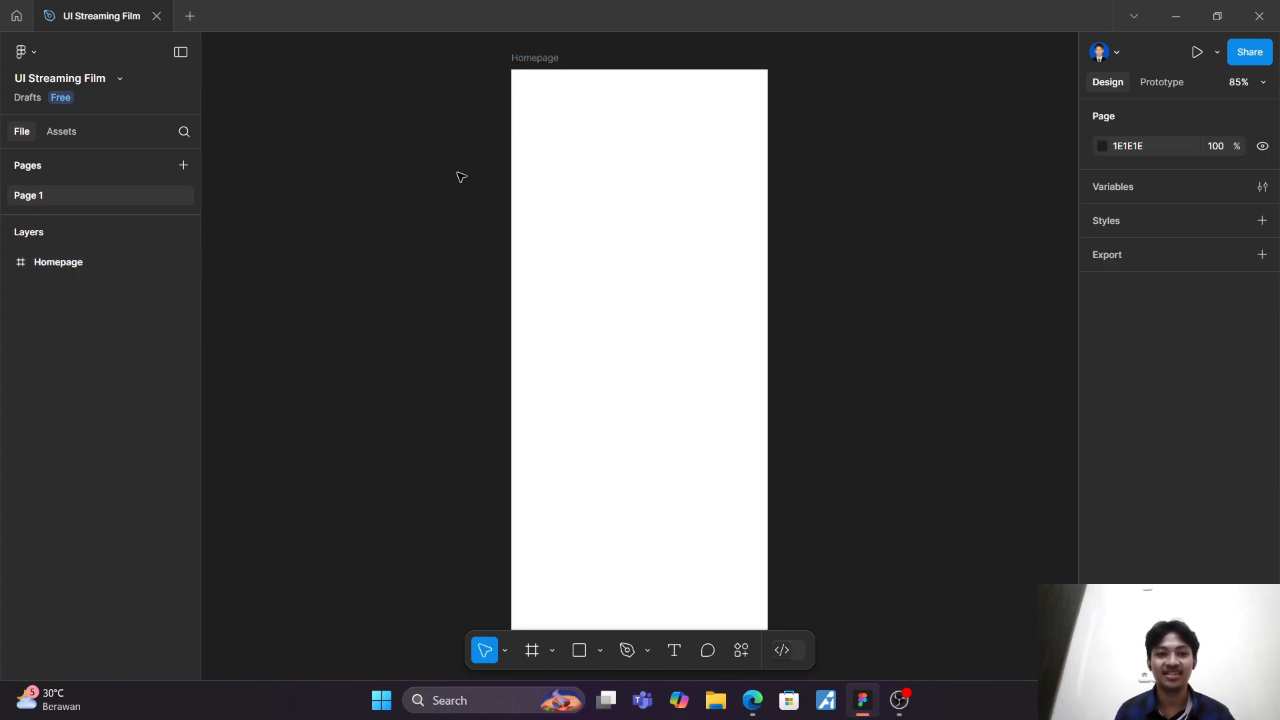
Step: Add a column layout grid to the Homepage frame with a count of 1 and a margin of 25
left_click(524, 84)
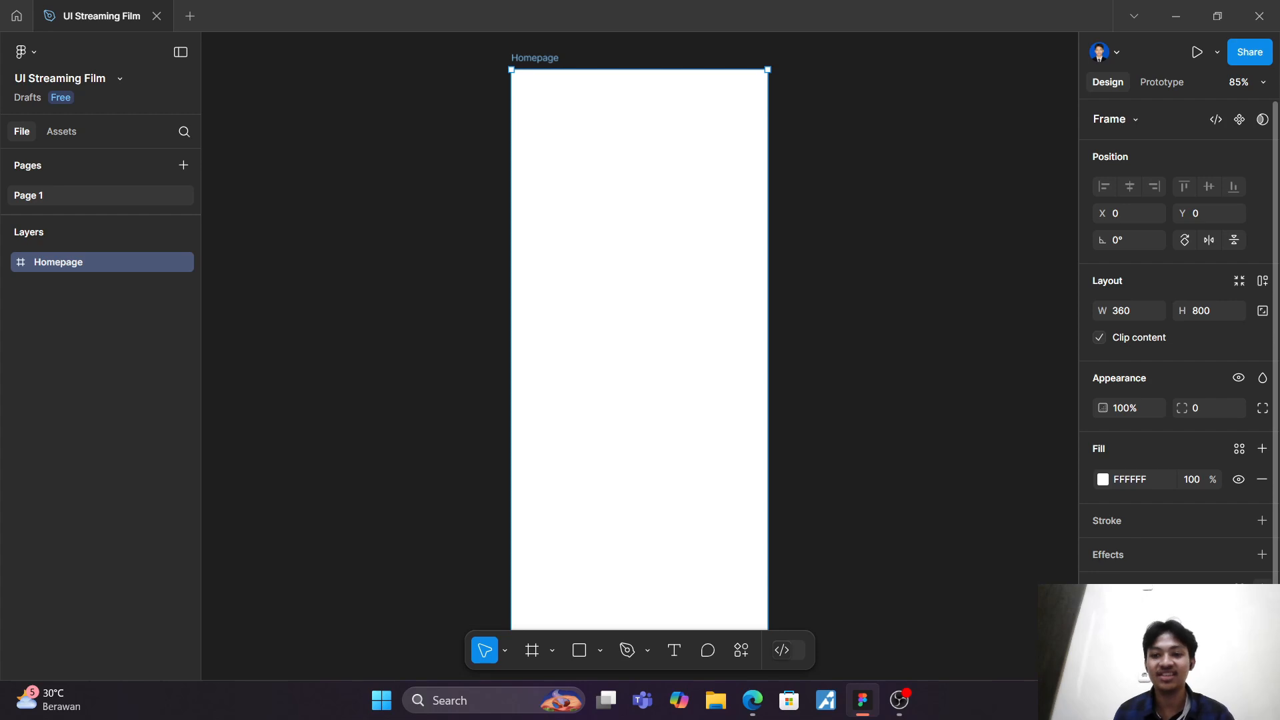
left_click(1262, 589)
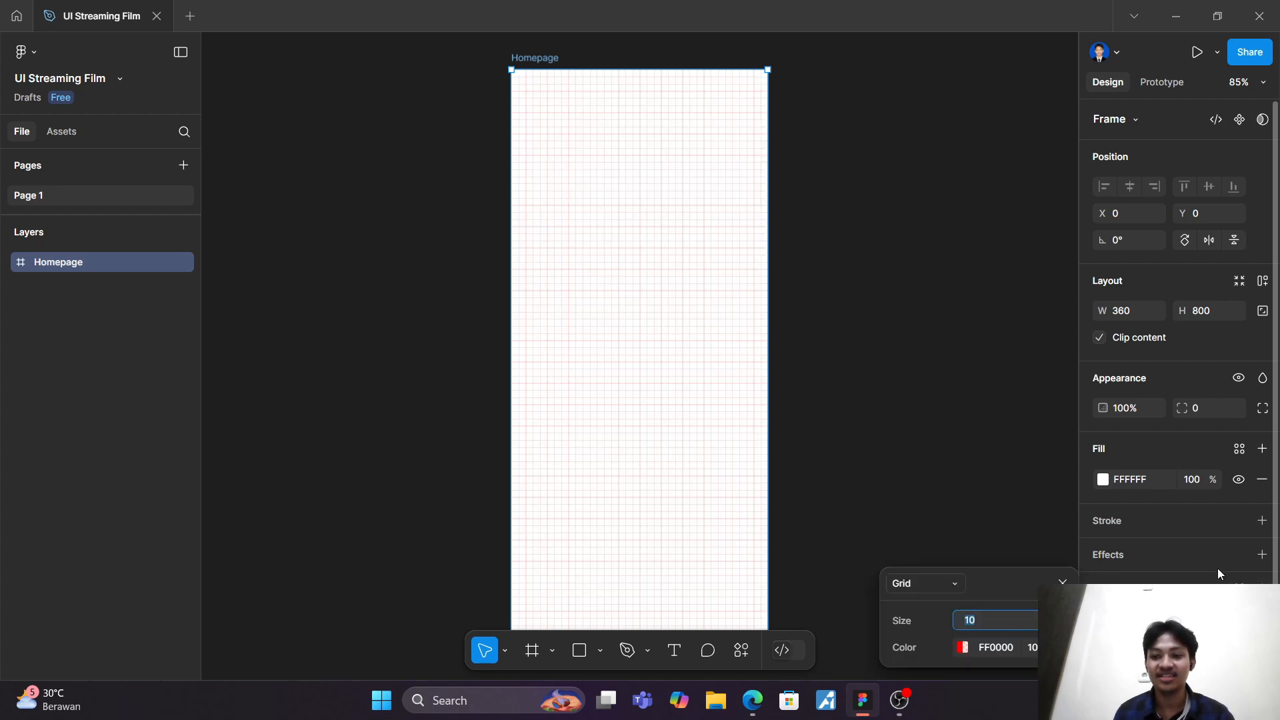
left_click(940, 592)
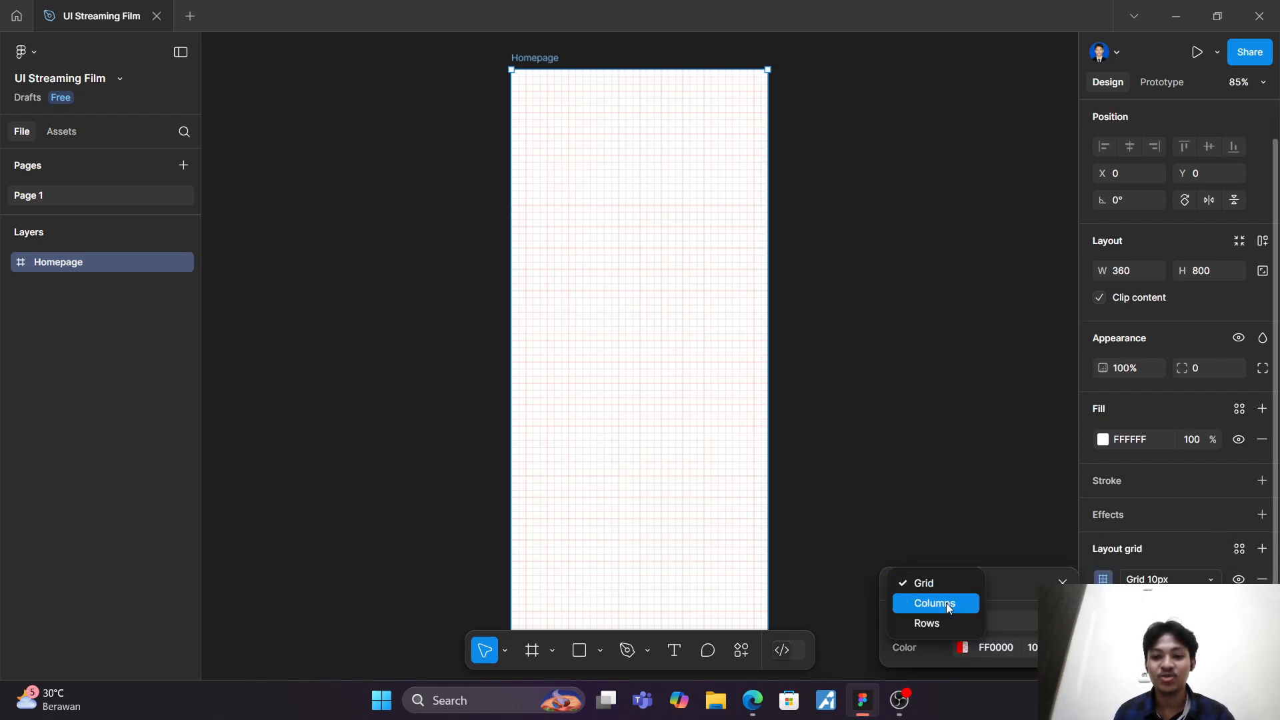
left_click(949, 604)
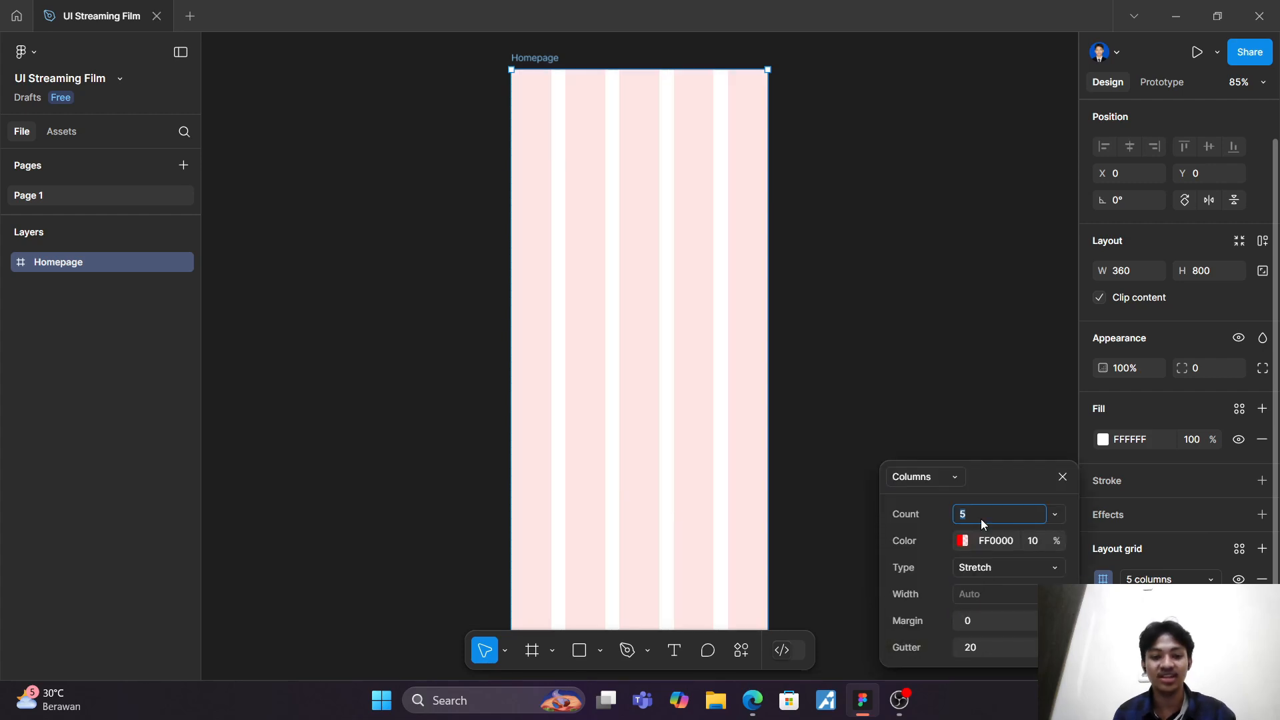
type("1")
left_click(998, 625)
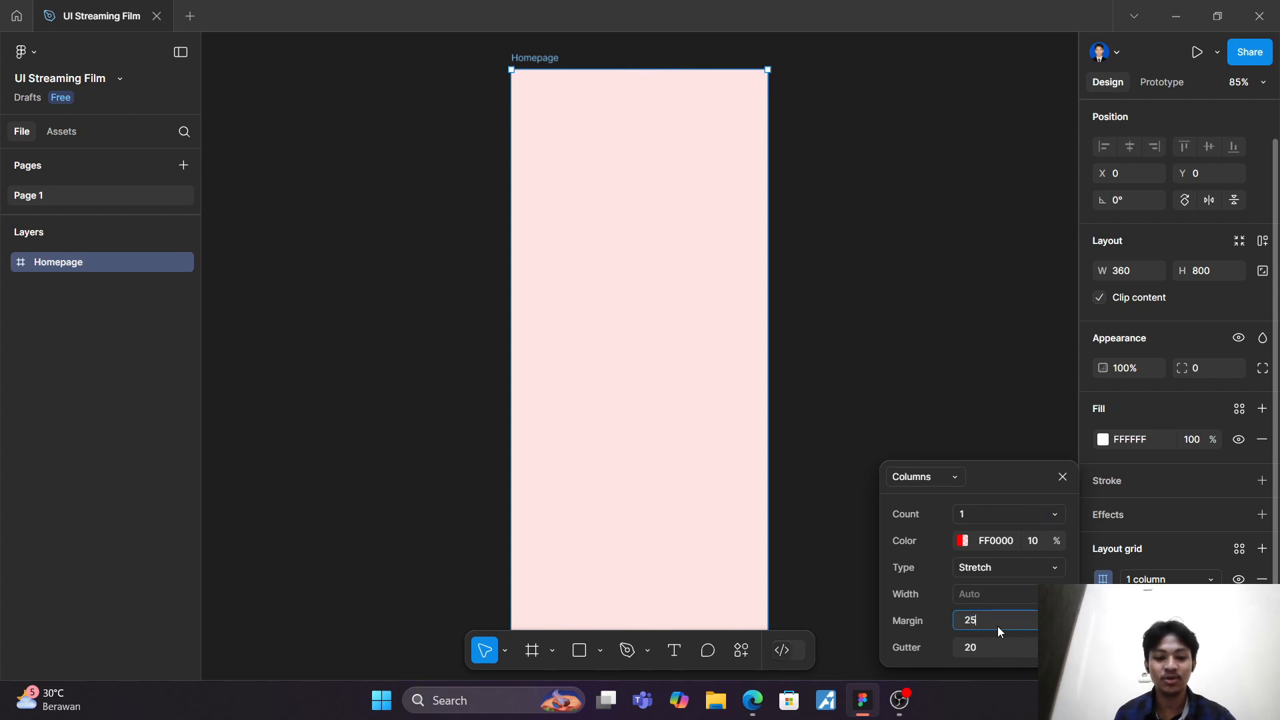
key("Return")
left_click(835, 376)
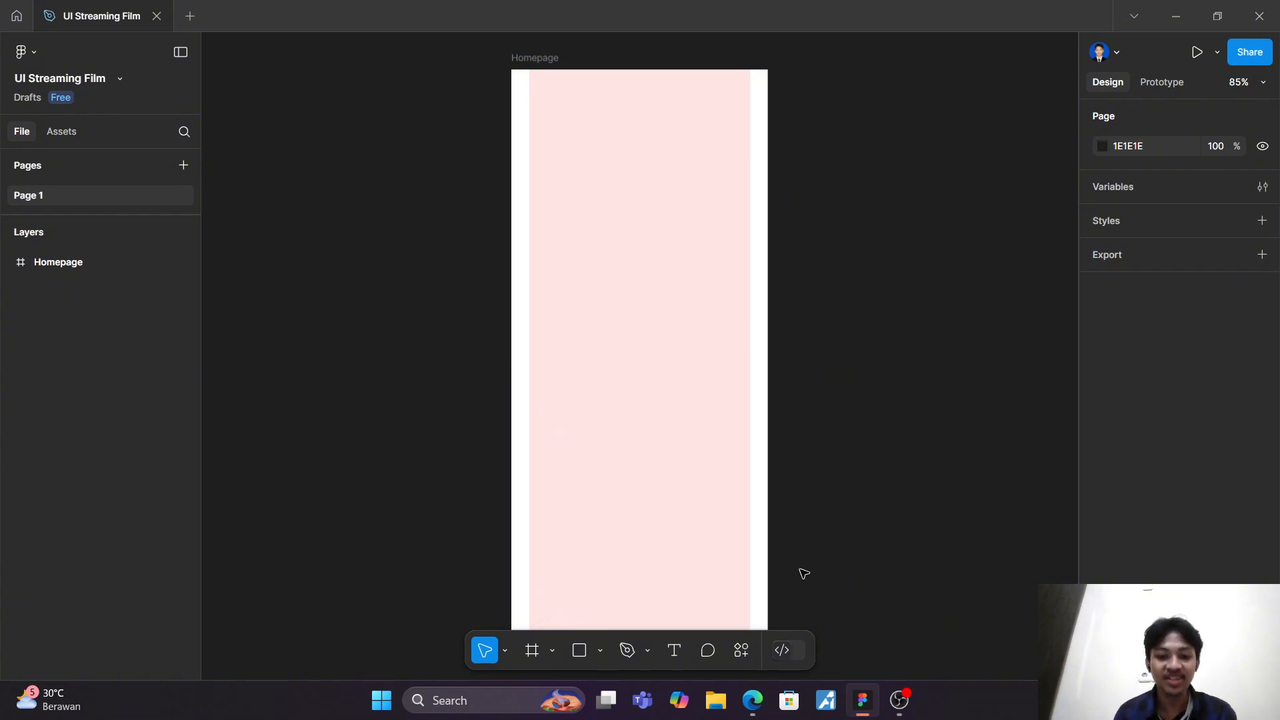
left_click(742, 650)
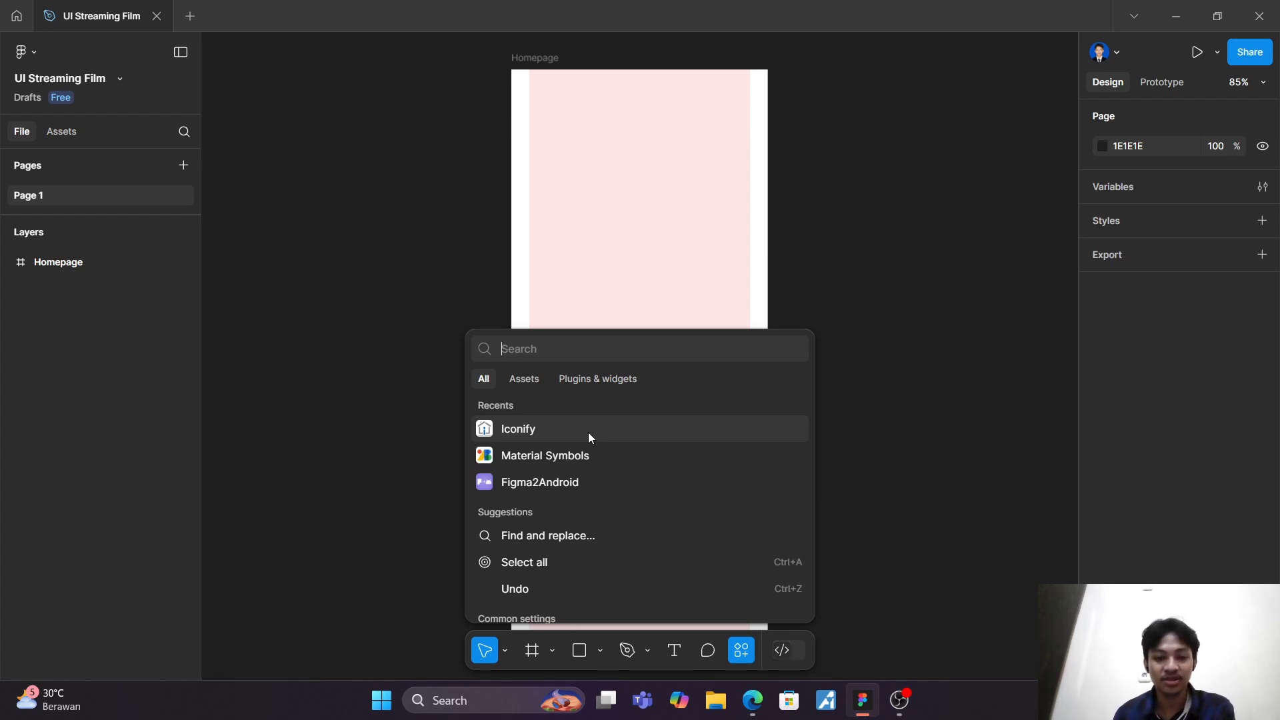
key("Escape")
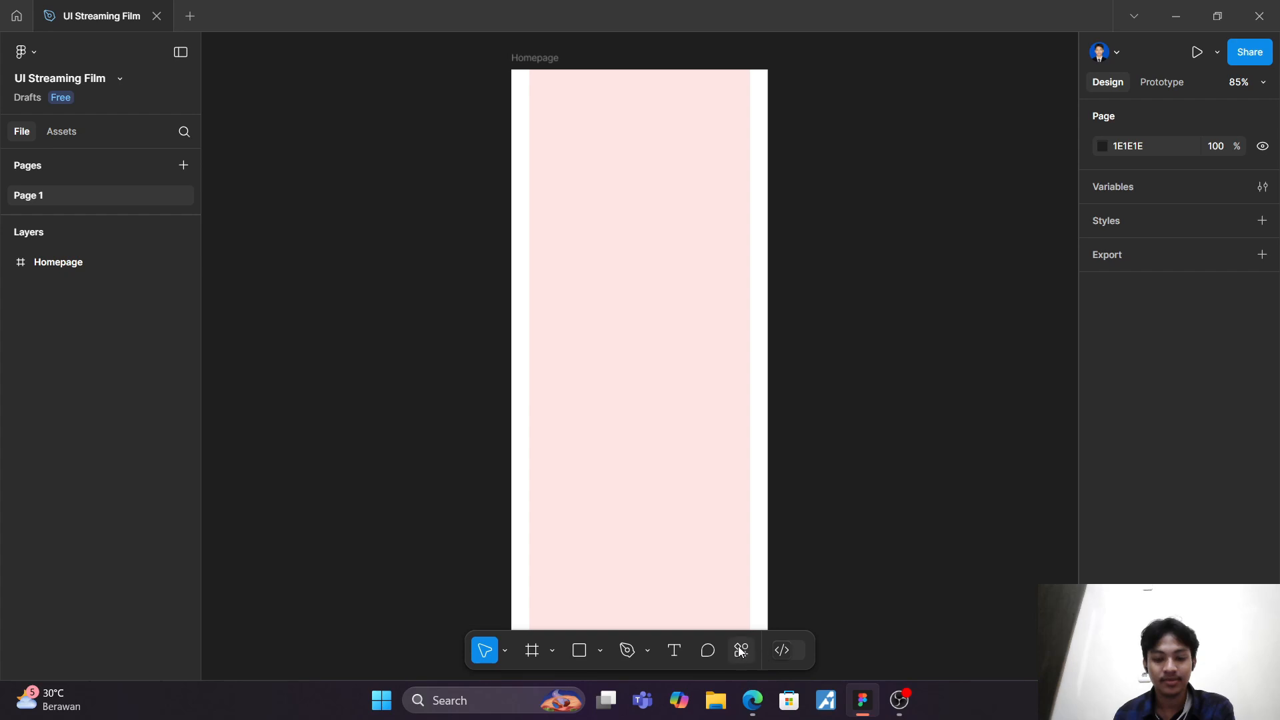
left_click(740, 652)
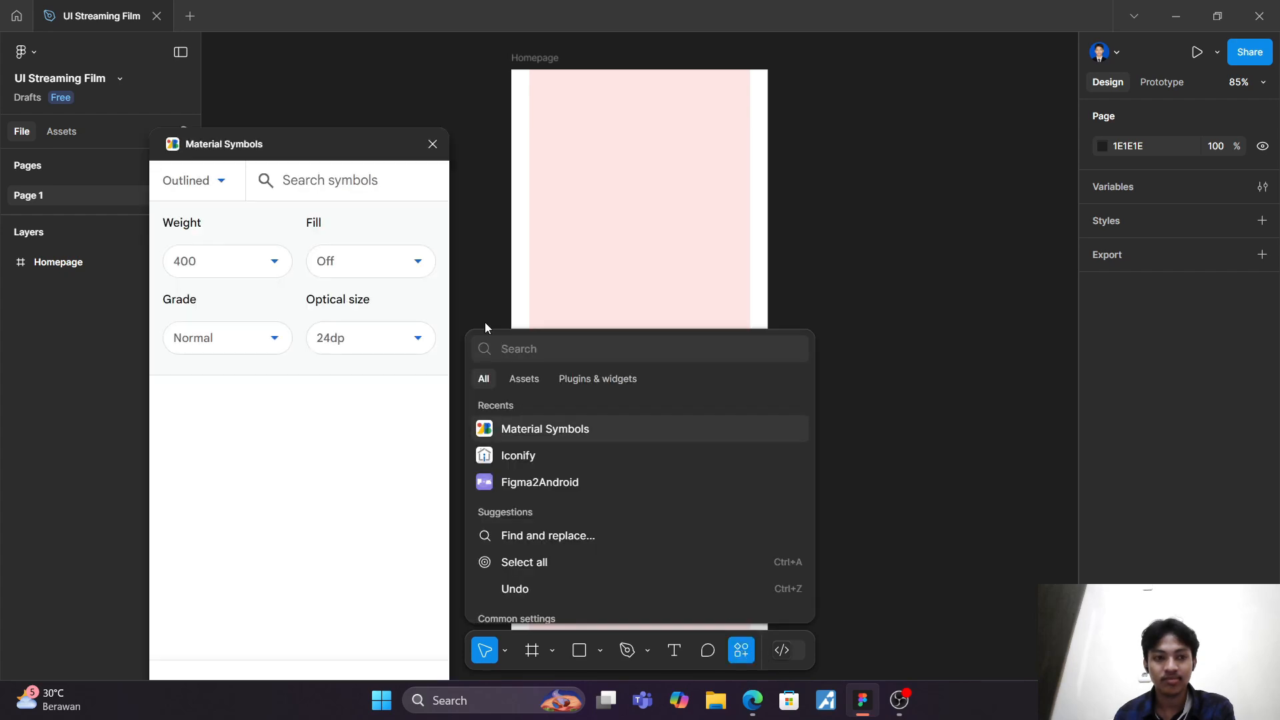
left_click(434, 144)
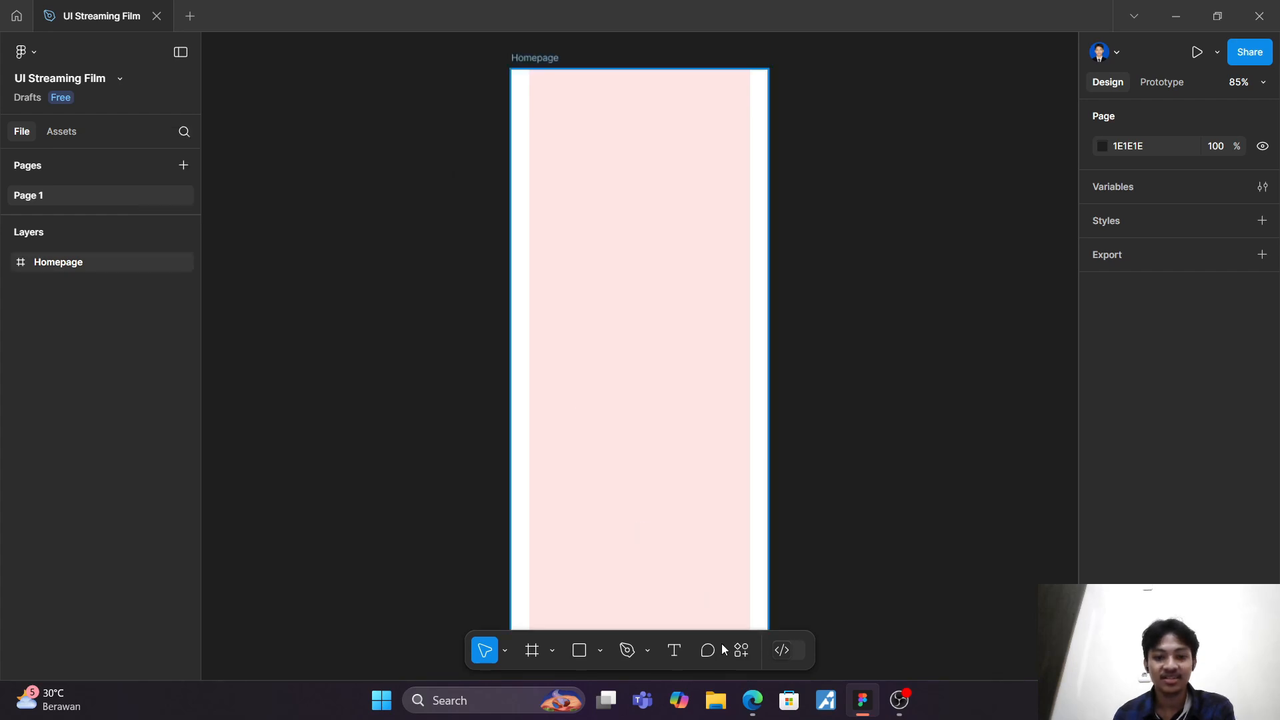
Step: Search the recently used Iconify icon sets for "burger" and place the mdi:hamburger-menu icon in the Homepage frame's upper-left area
left_click(740, 655)
left_click(566, 462)
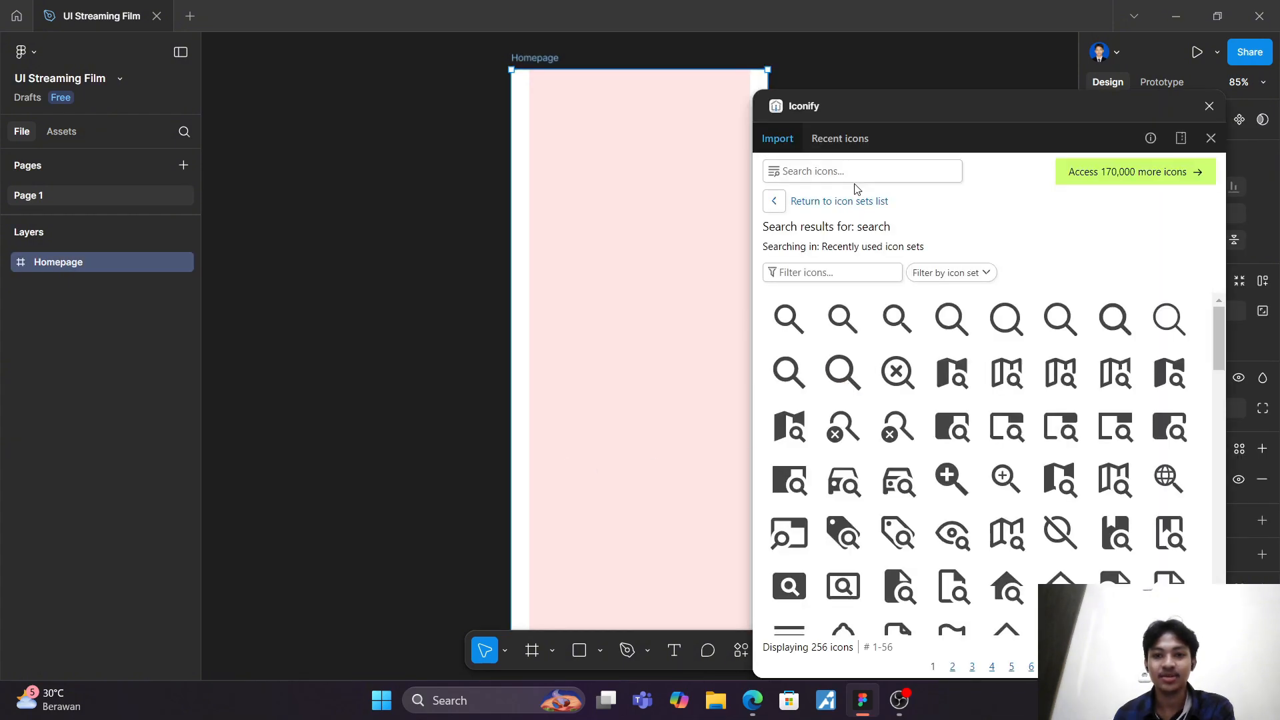
left_click(859, 202)
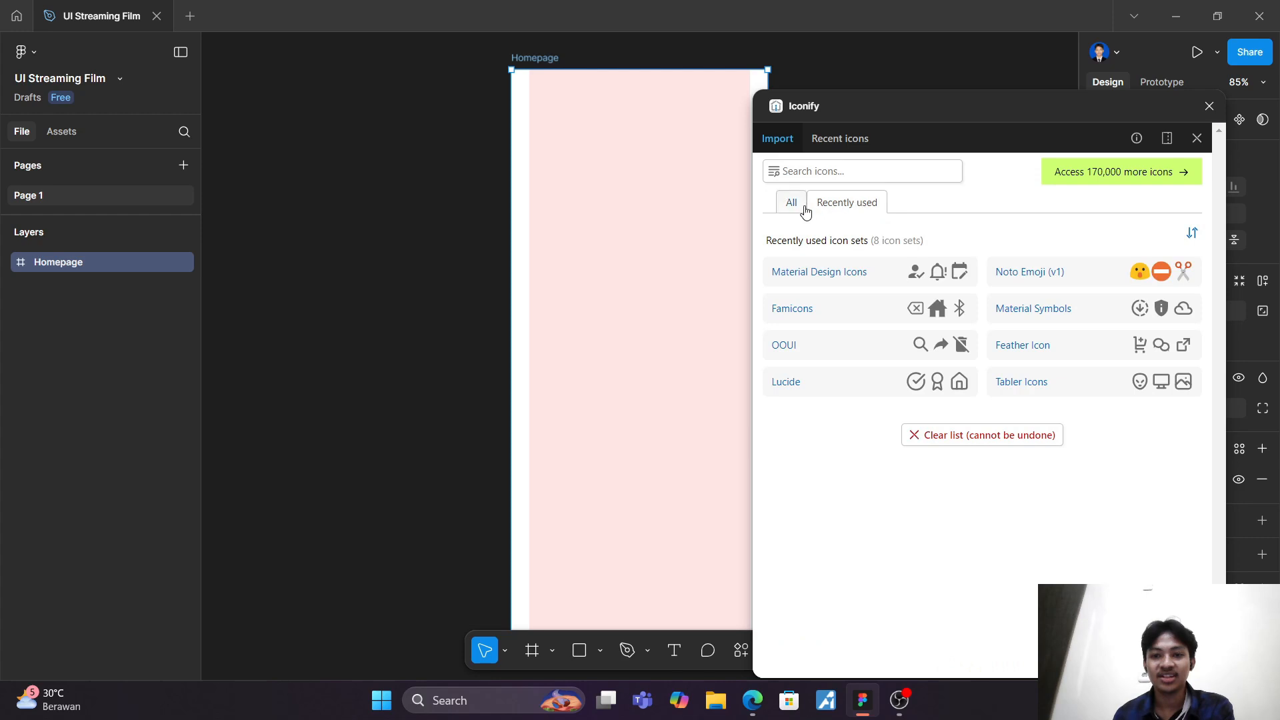
left_click(782, 201)
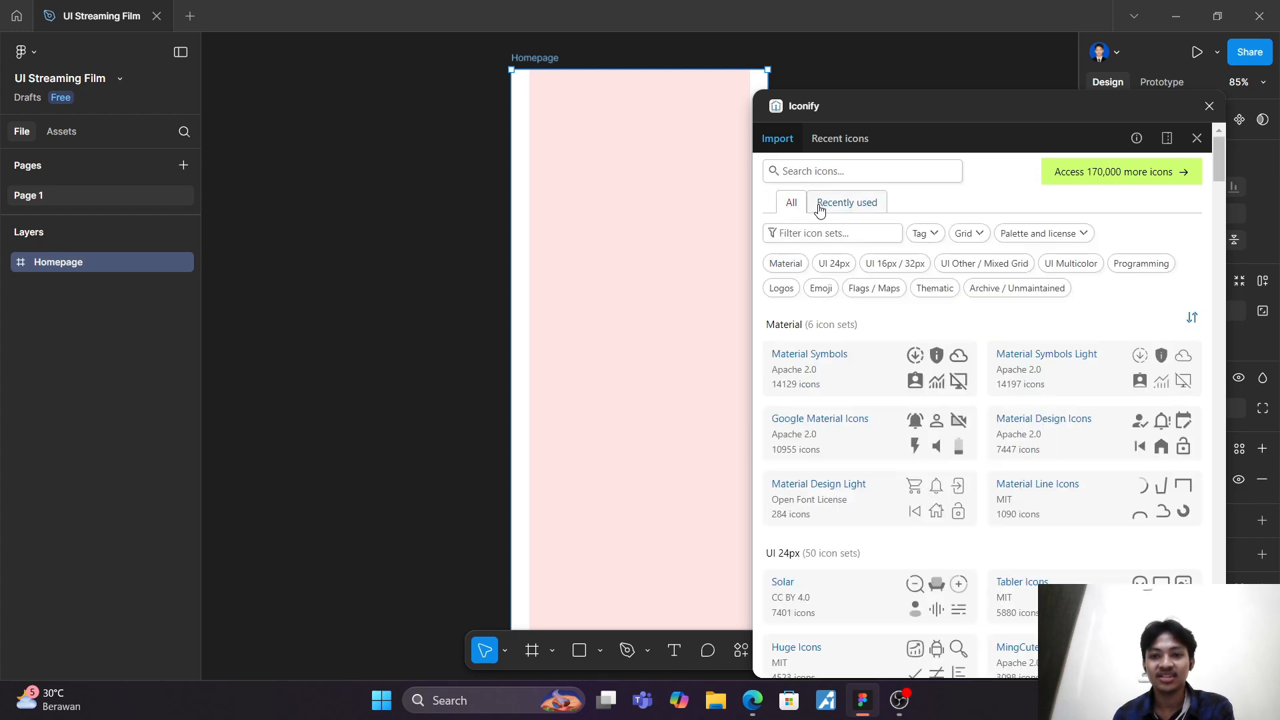
left_click(822, 208)
left_click(850, 172)
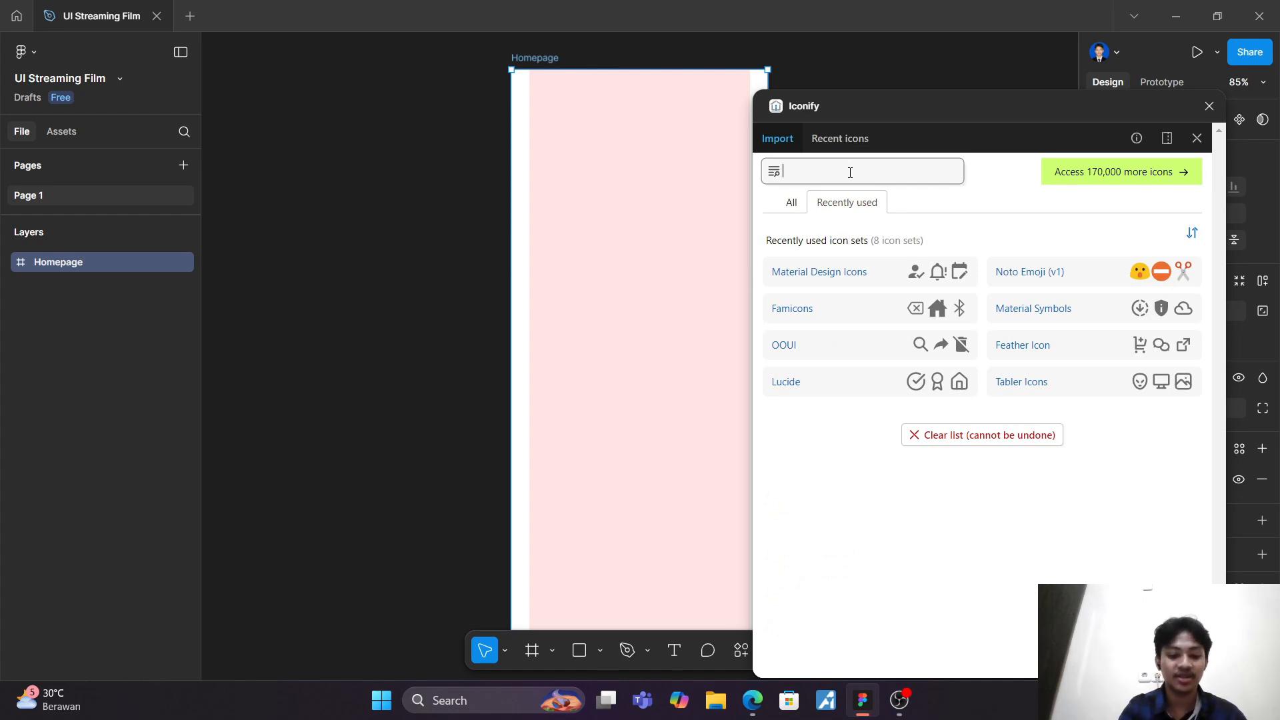
type("burger")
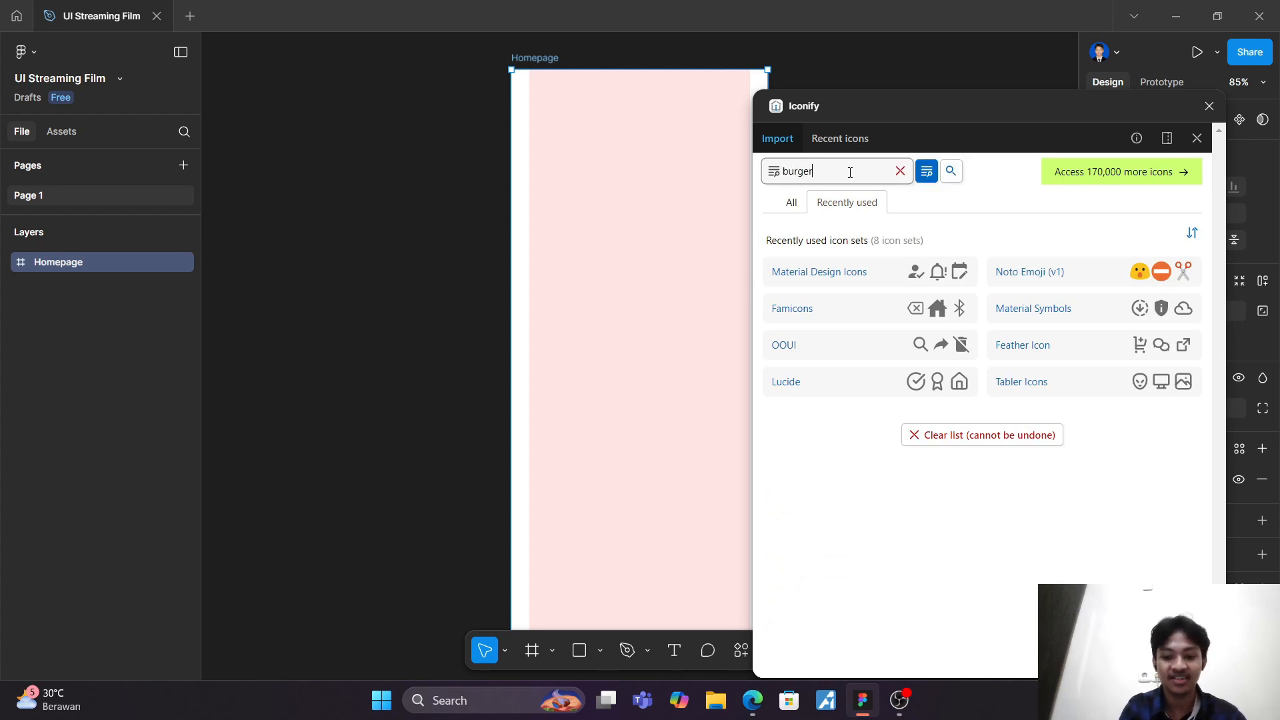
key("Return")
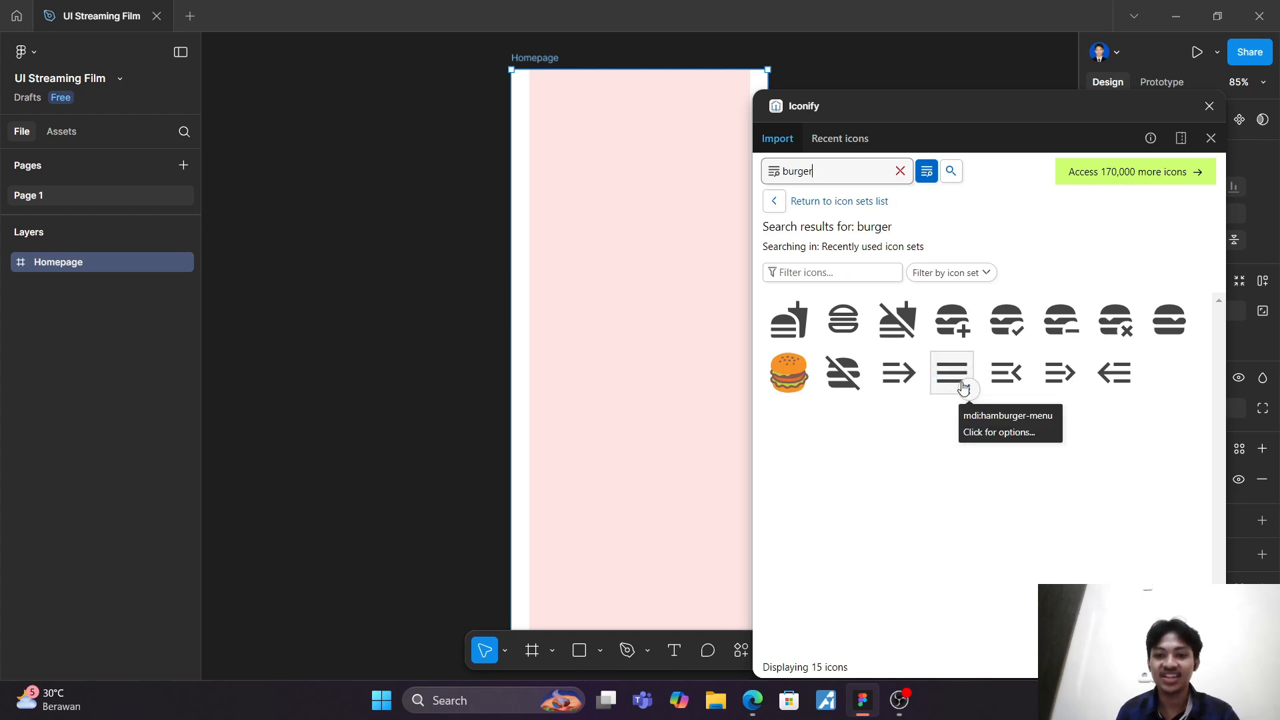
left_click_drag(952, 372, 541, 105)
left_click(608, 180)
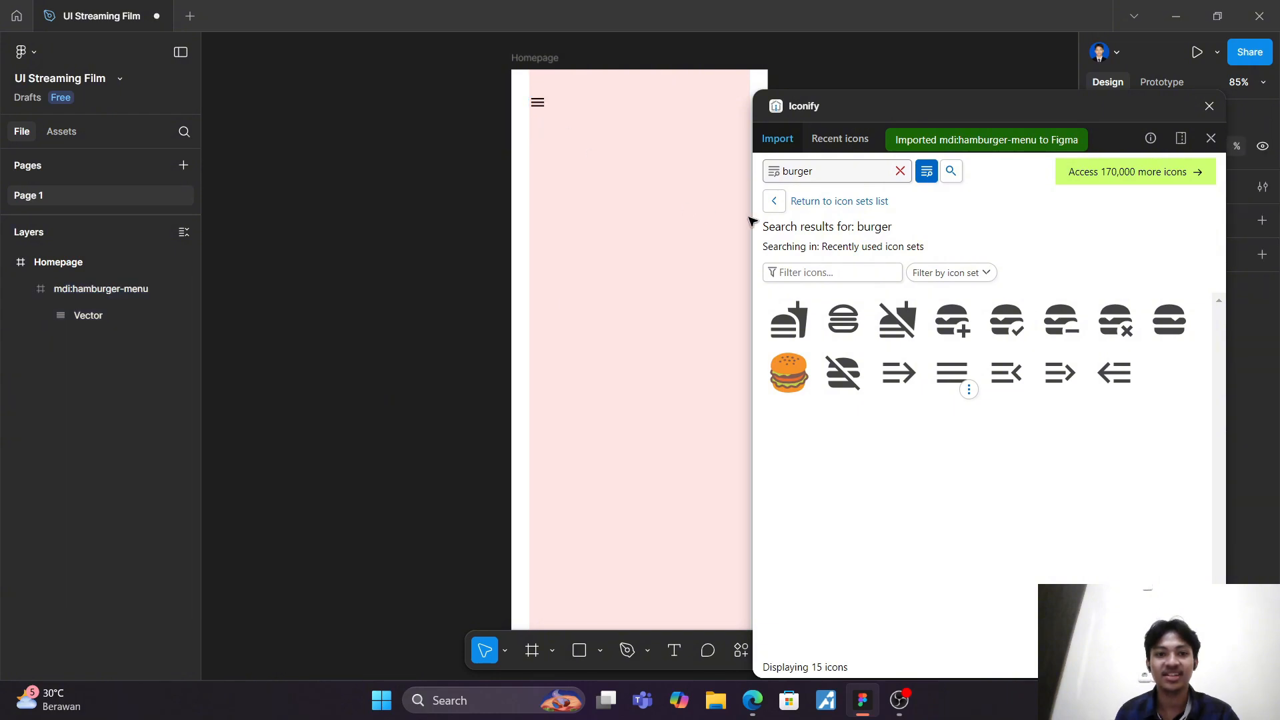
Step: Search Iconify for "search", place the material-symbols:search icon in the upper part of the Homepage frame, and close the plugin
left_click(847, 169)
double_click(848, 170)
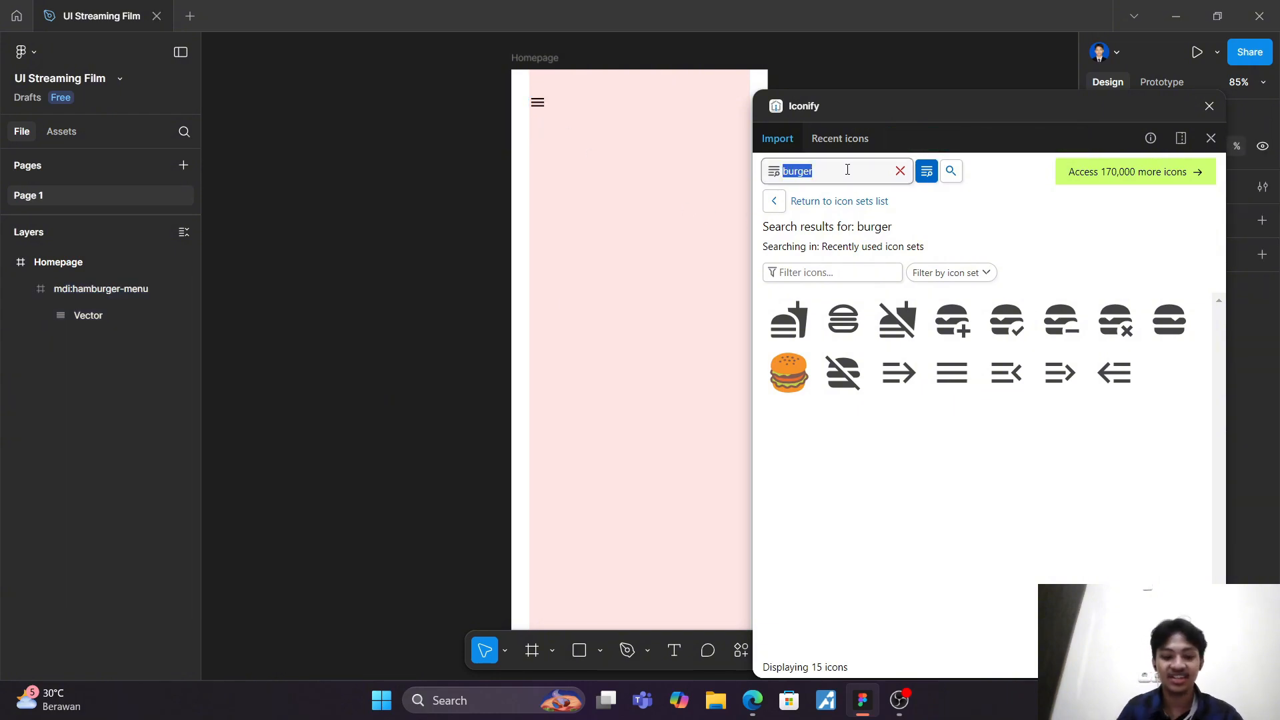
type("sear")
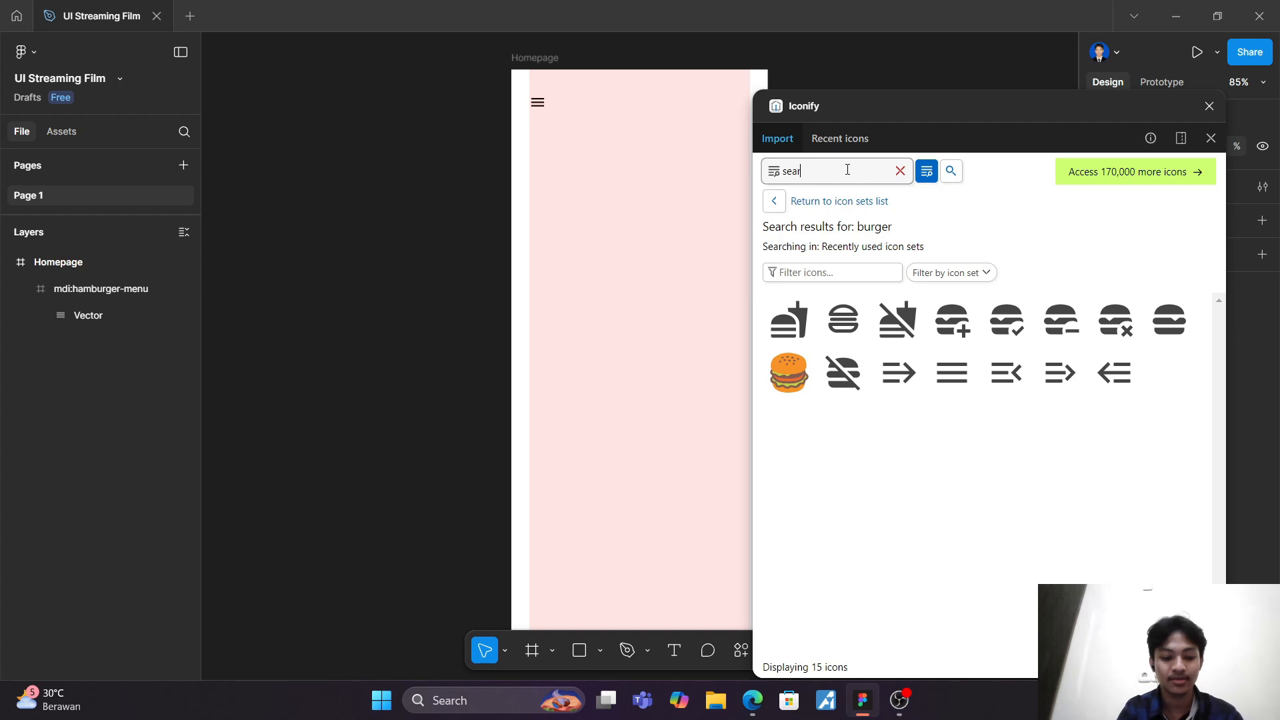
type("ch")
key("Return")
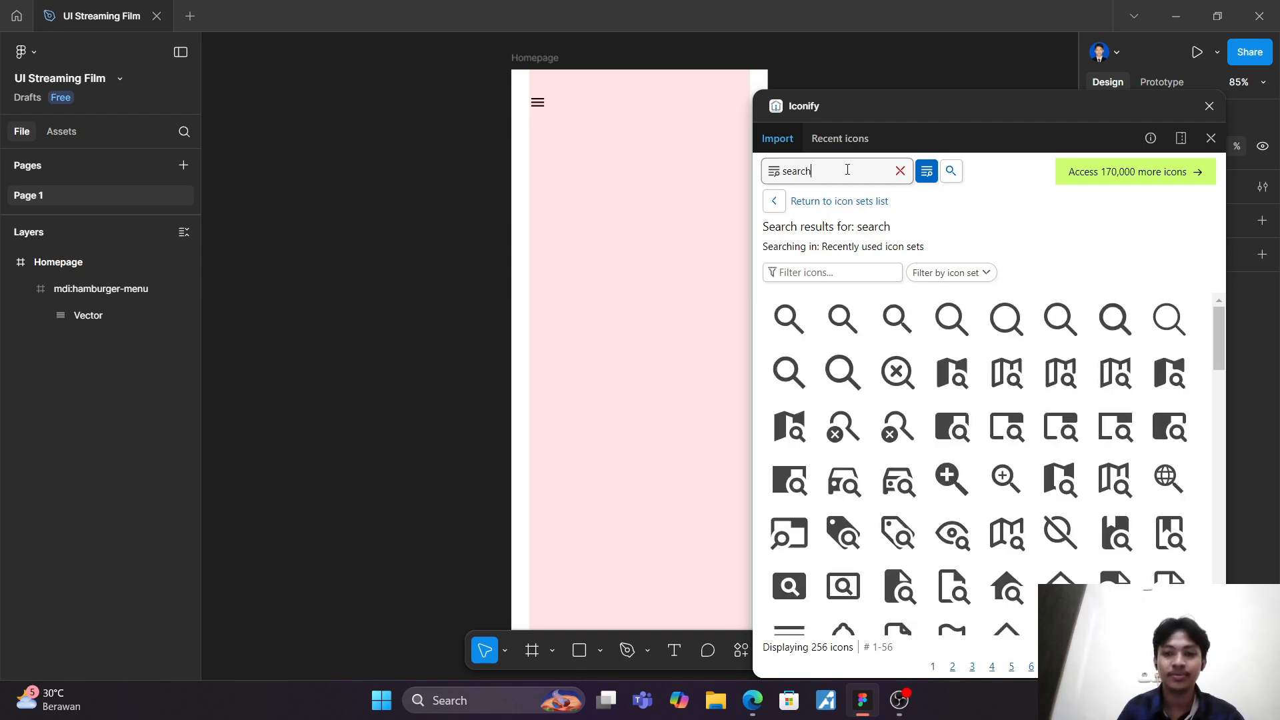
left_click_drag(789, 319, 659, 114)
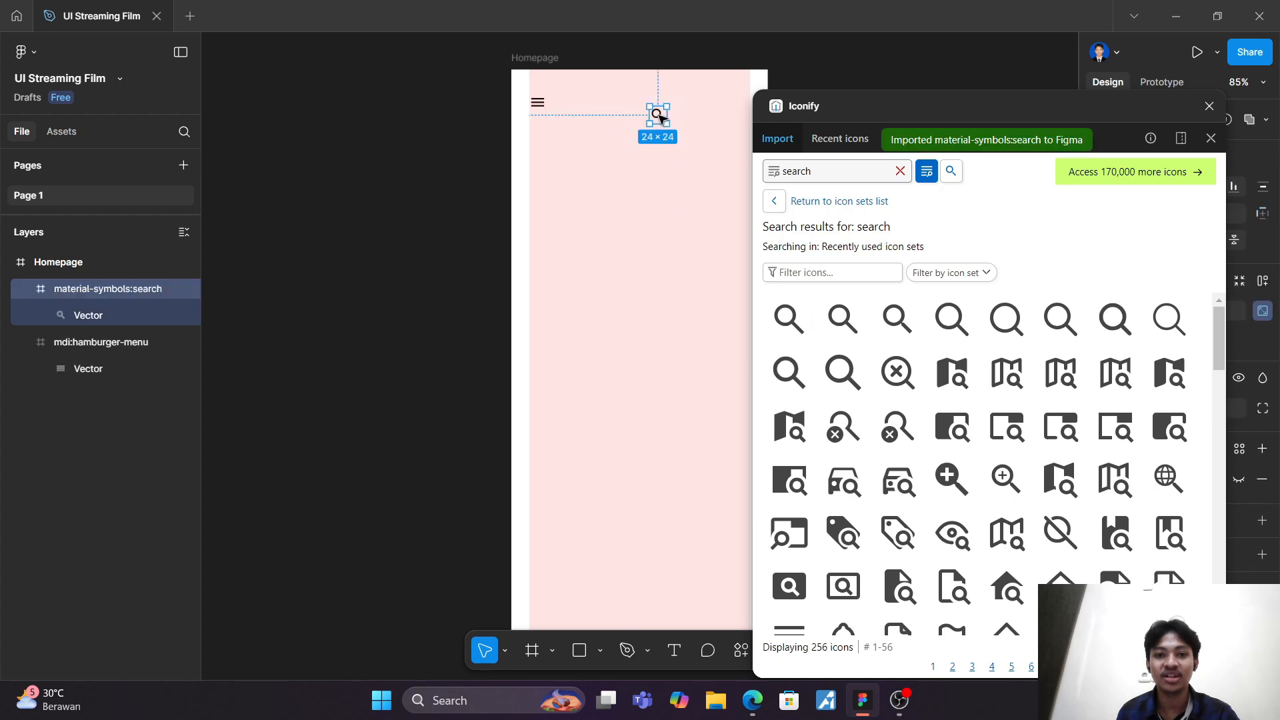
left_click(1210, 106)
Step: Move the search icon to the right edge of the layout column, level with the hamburger menu icon
scroll(625, 182, "up", 5)
scroll(649, 177, "up", 3)
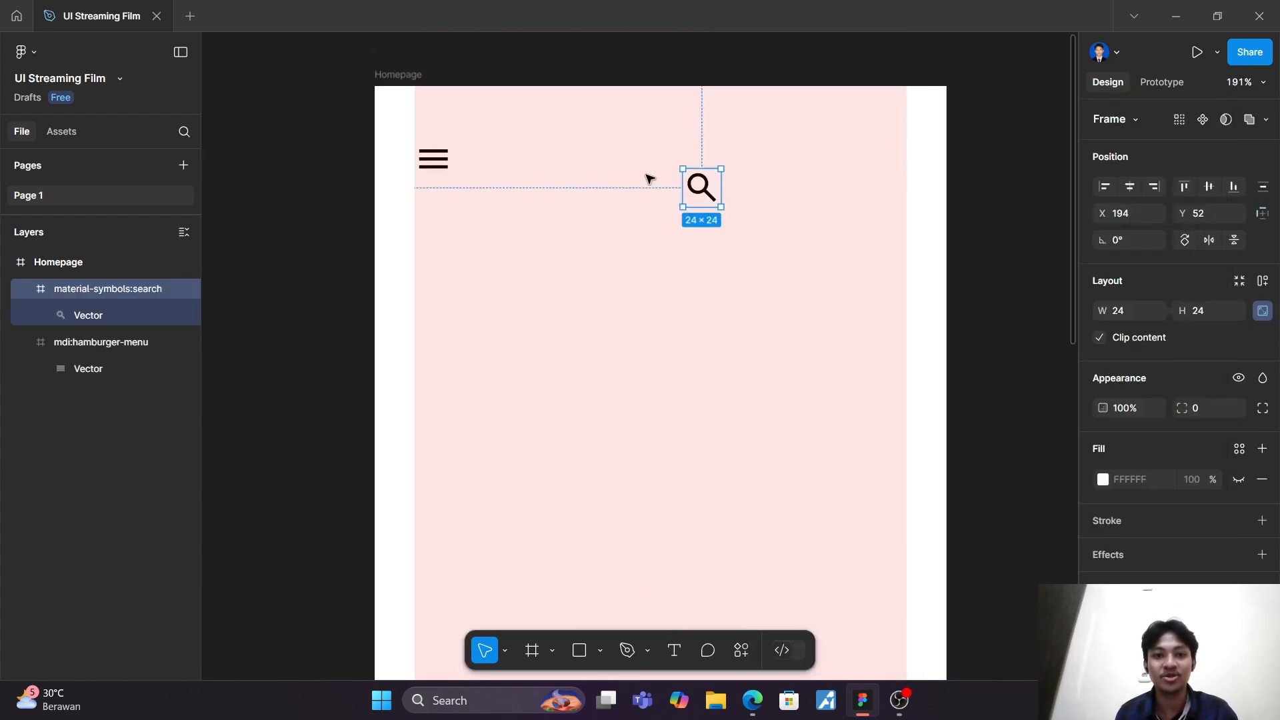
left_click_drag(696, 190, 874, 163)
left_click(795, 246)
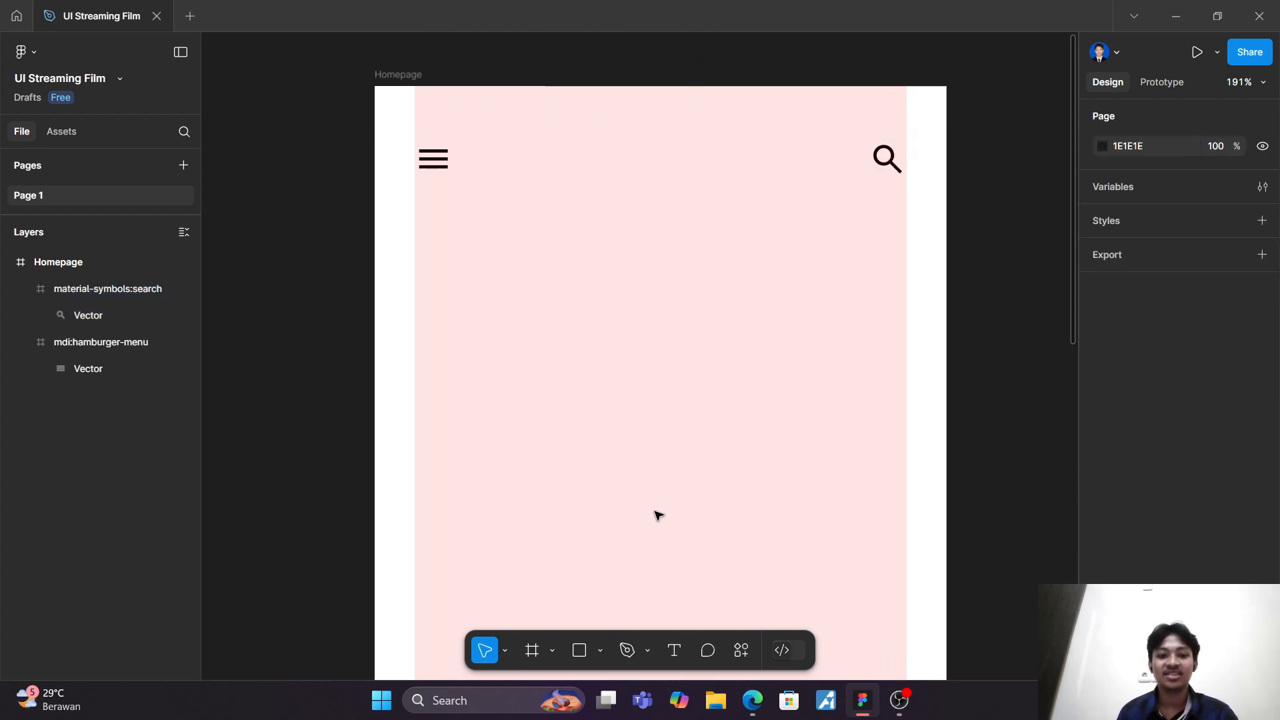
Step: Add a "Rewatch 21" text between the hamburger menu and search icons
left_click(680, 647)
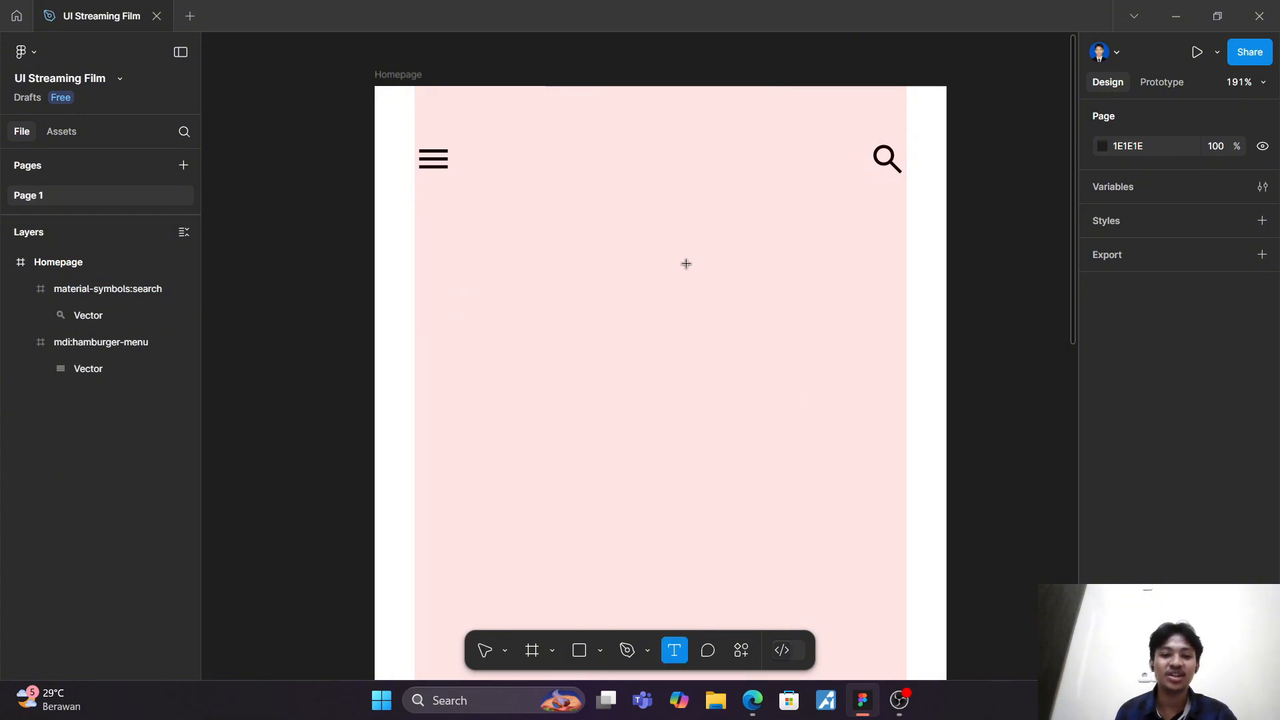
left_click(614, 160)
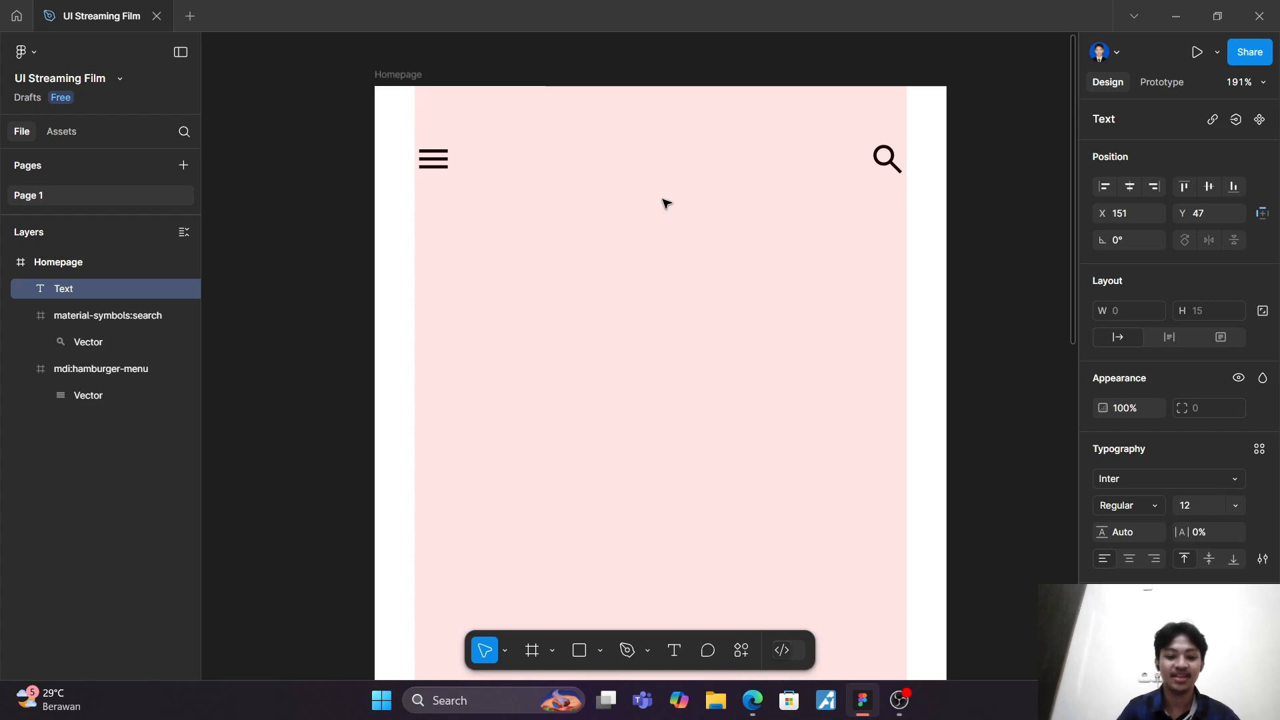
type("Re")
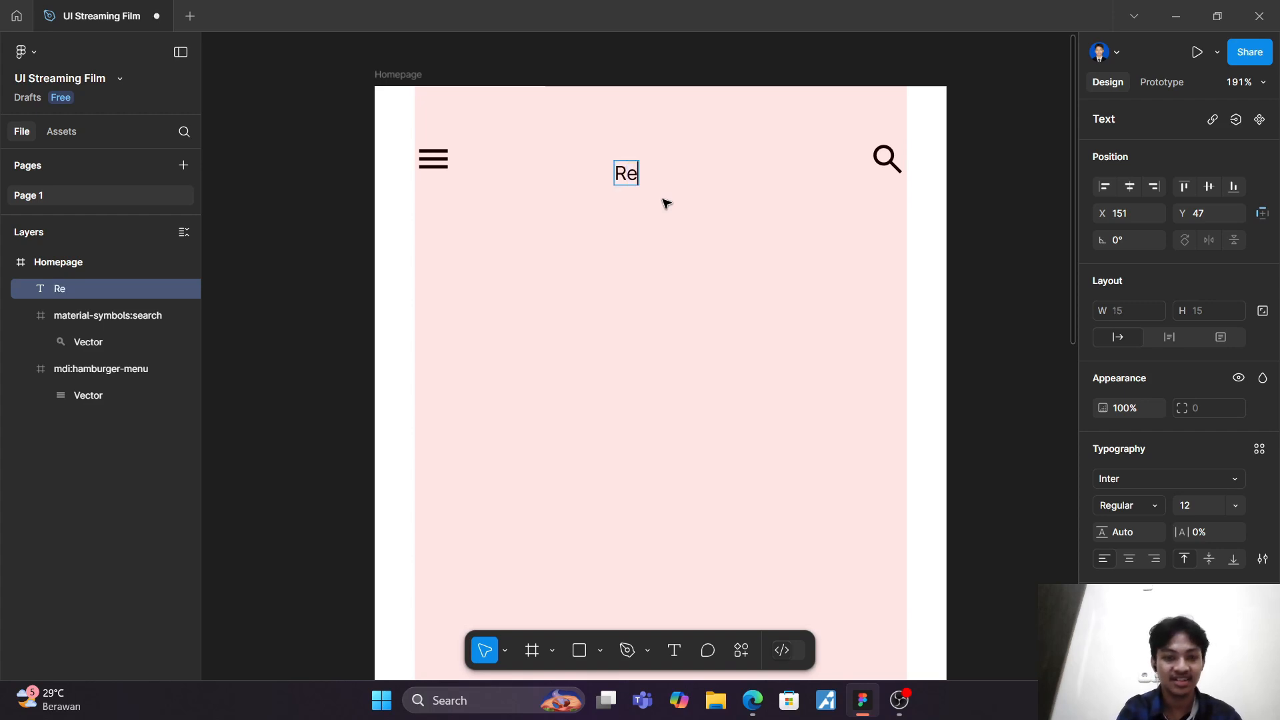
type("watch 21")
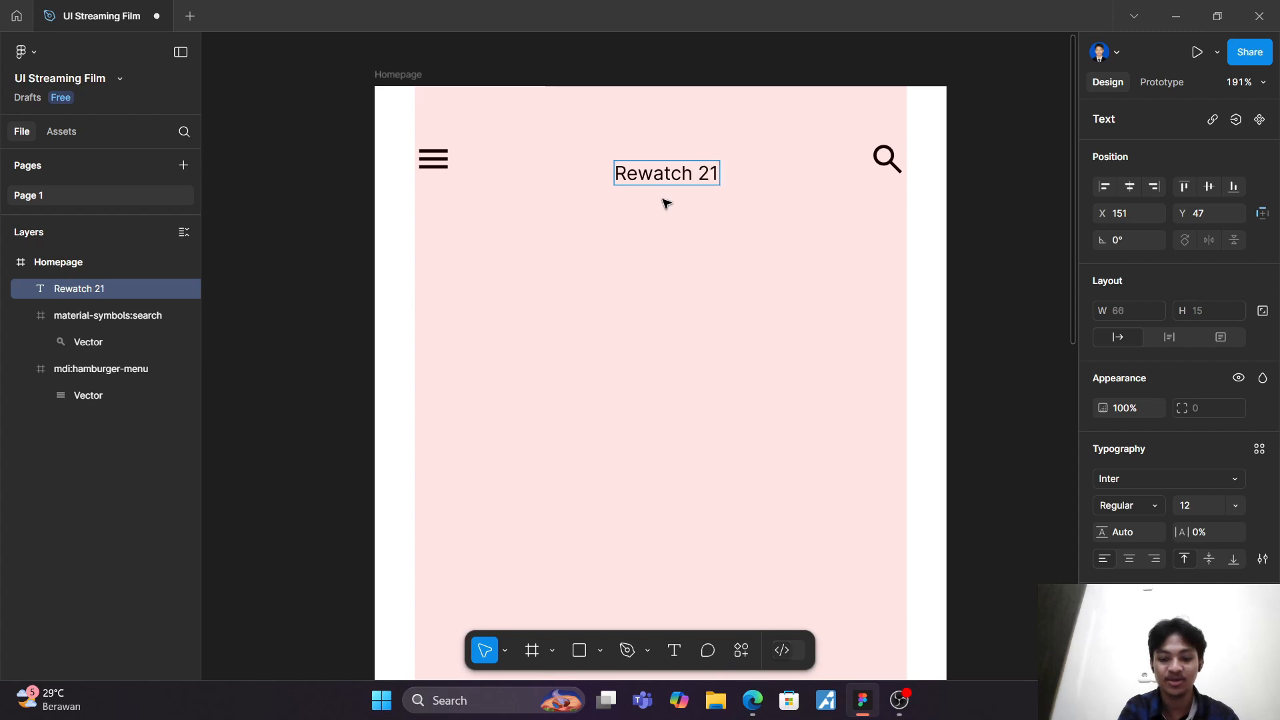
key("Return")
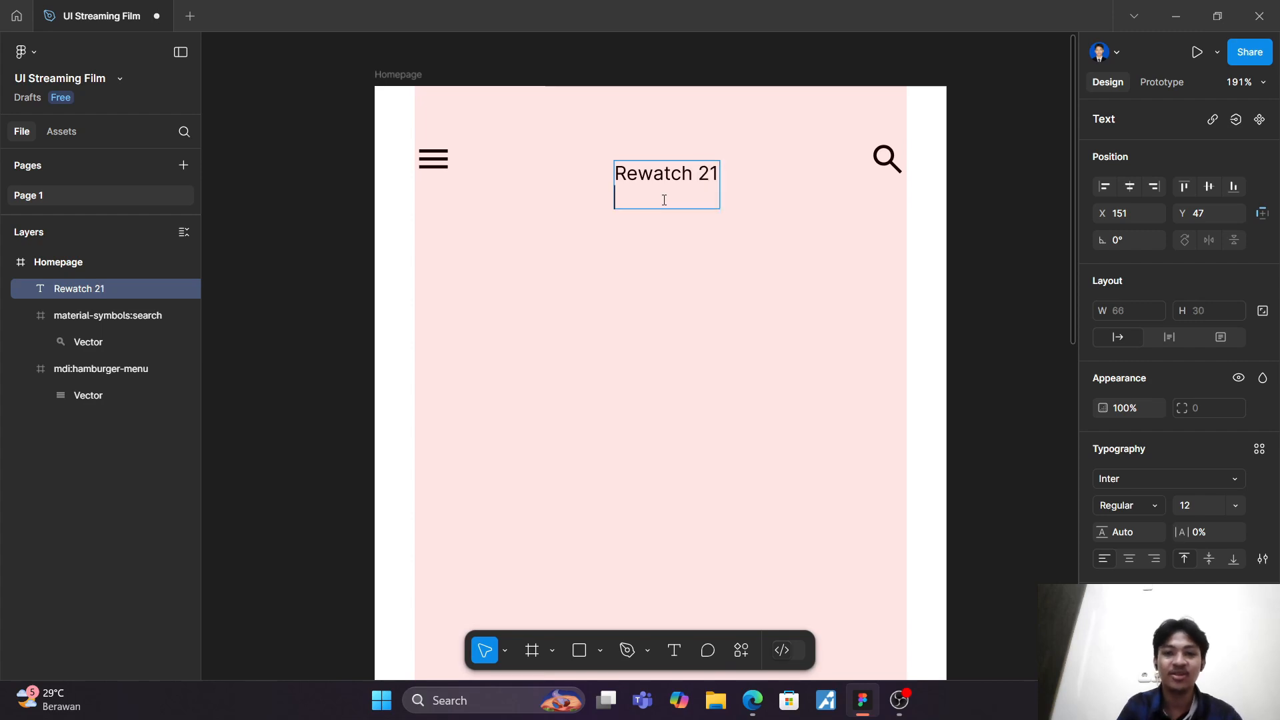
key("BackSpace")
key("Escape")
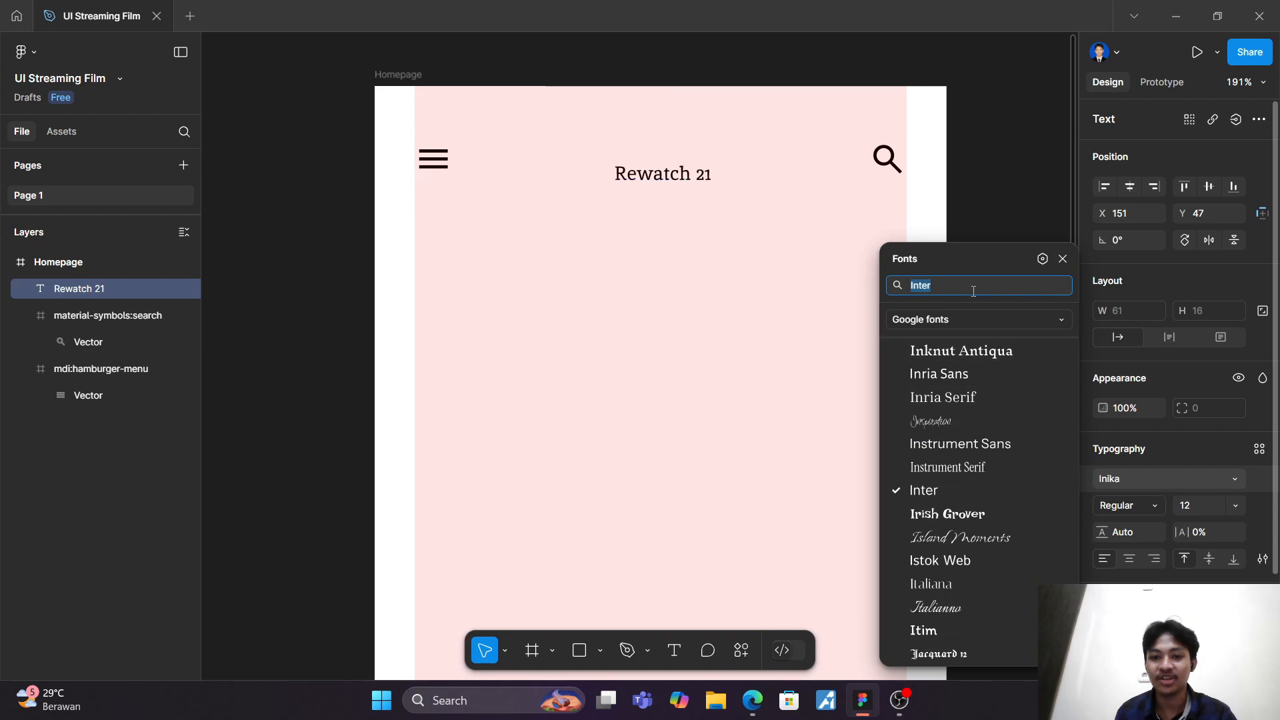
Step: Set the "Rewatch 21" text to Poppins SemiBold and centre it between the two header icons at X 146, Y 37
type("popp")
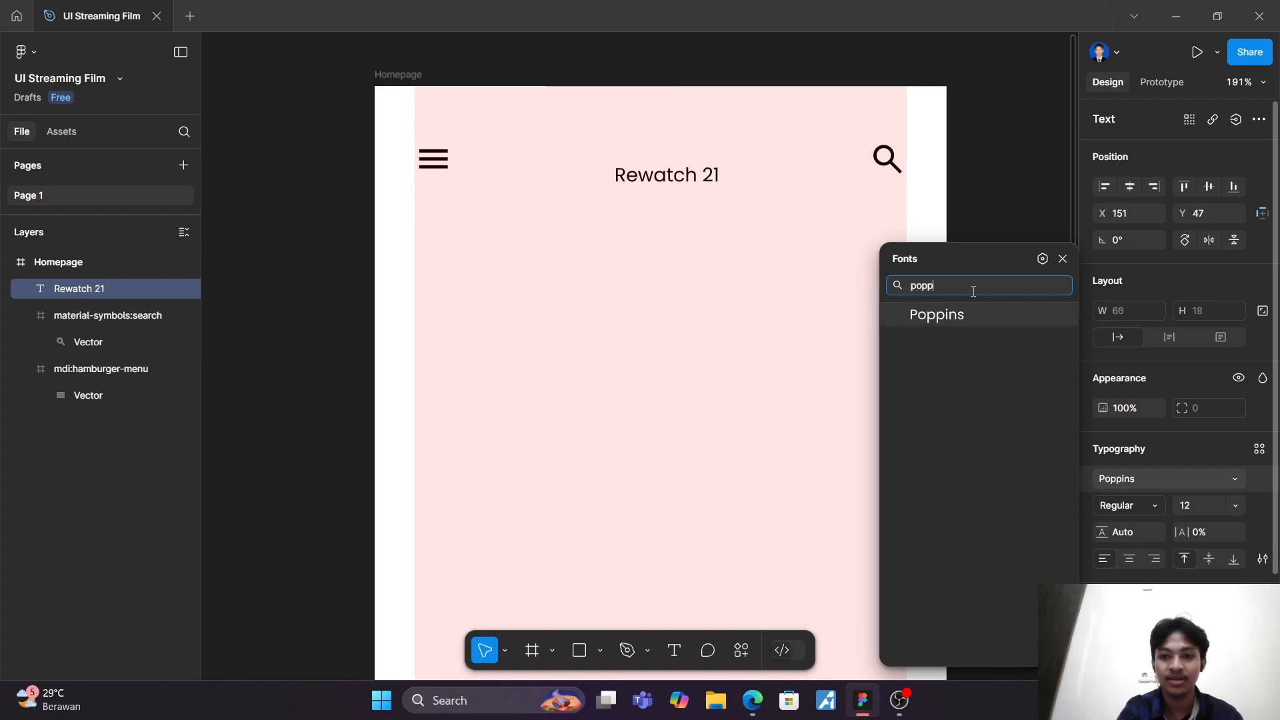
key("Return")
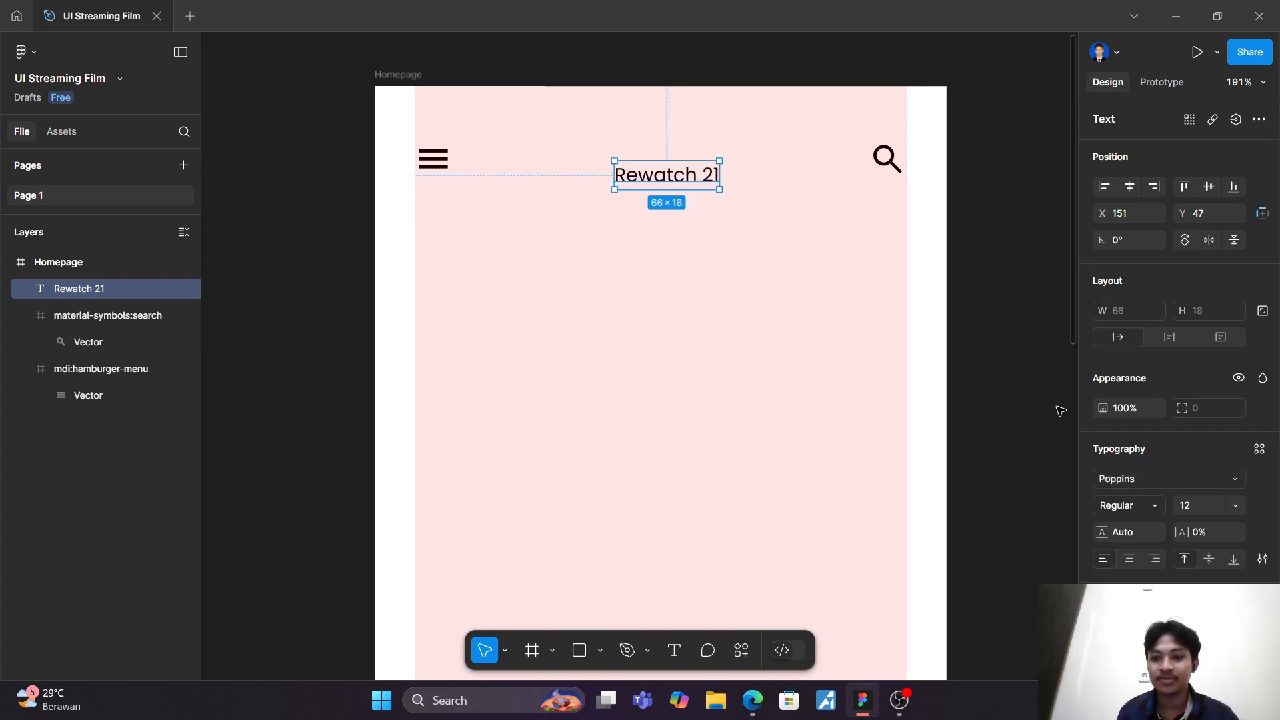
left_click(1145, 509)
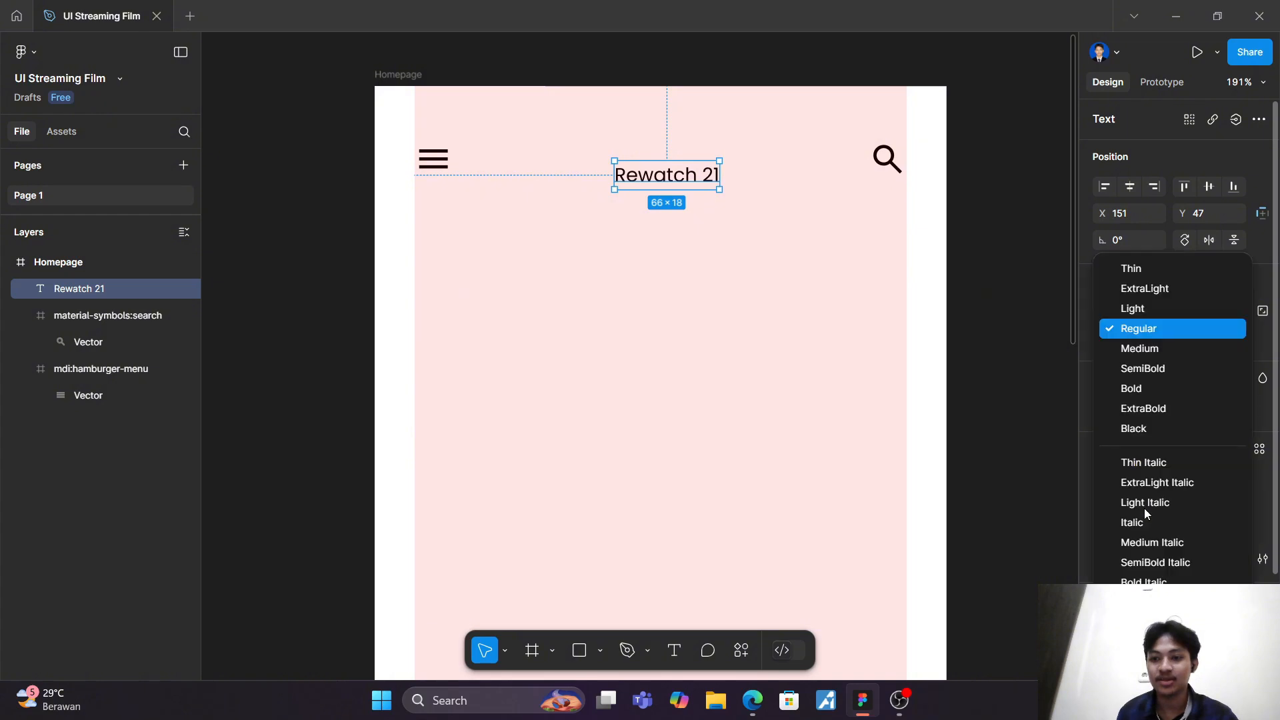
left_click(1150, 367)
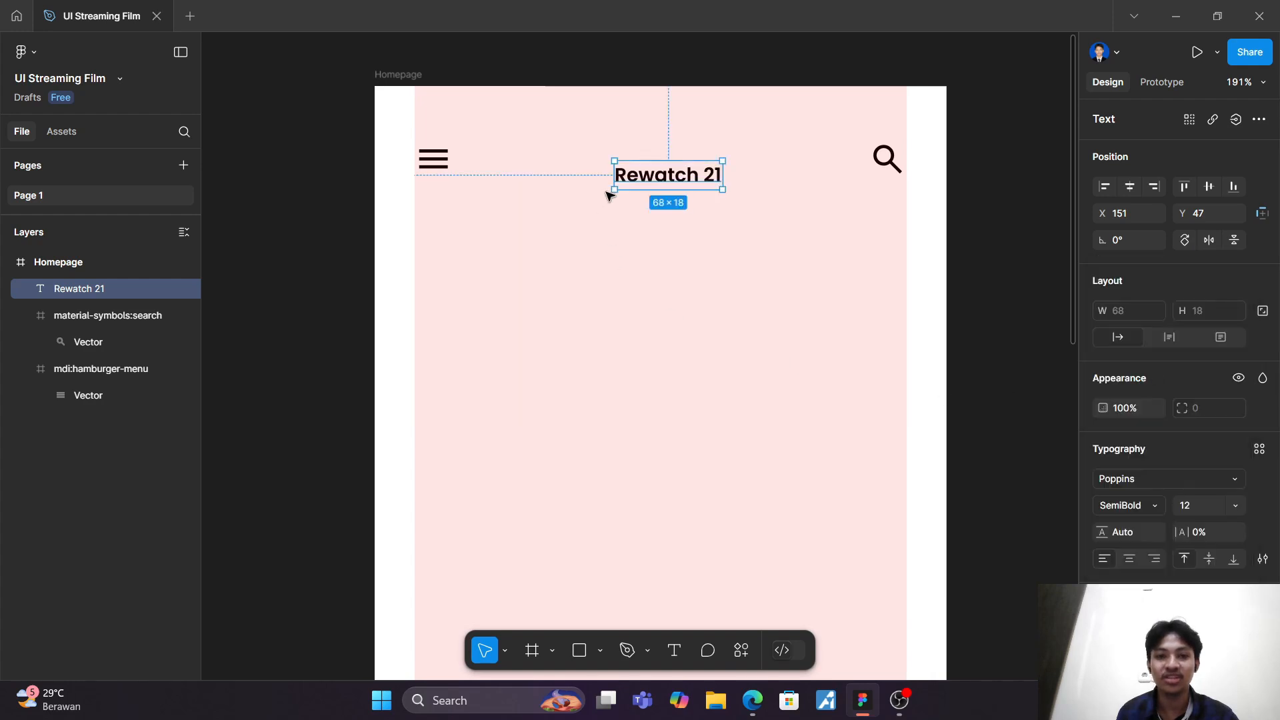
left_click_drag(660, 181, 653, 167)
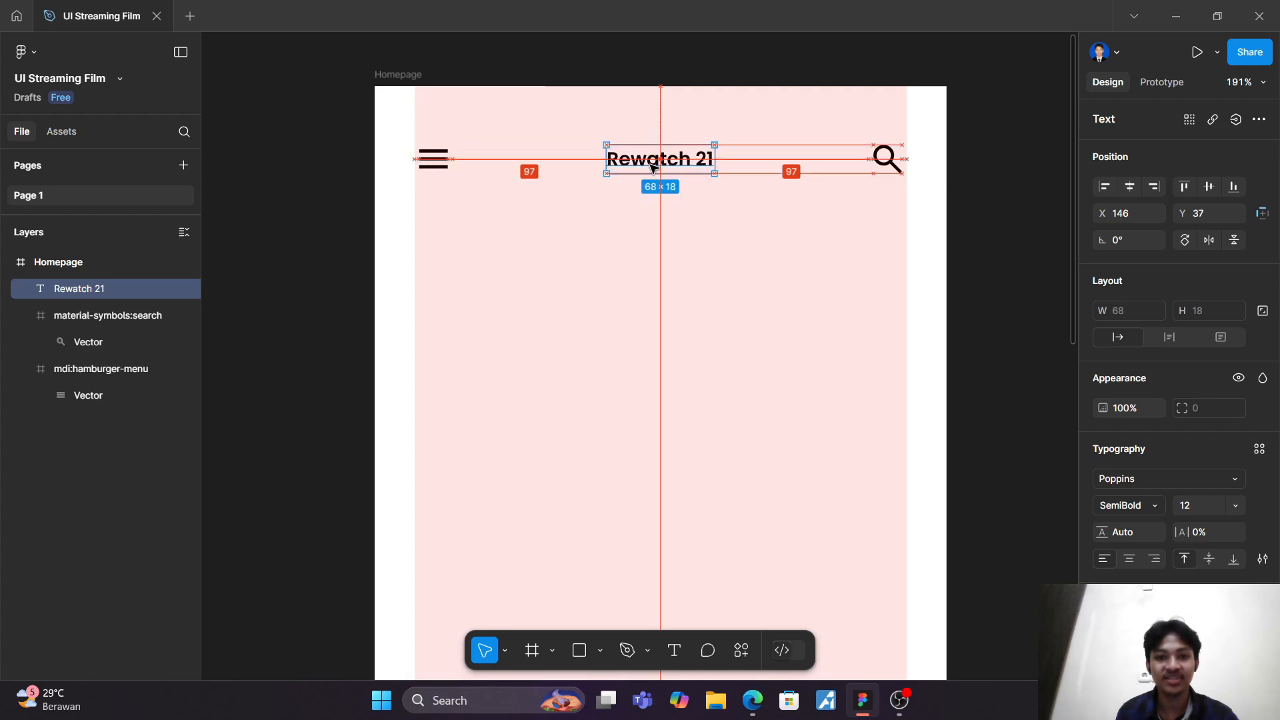
left_click(658, 239)
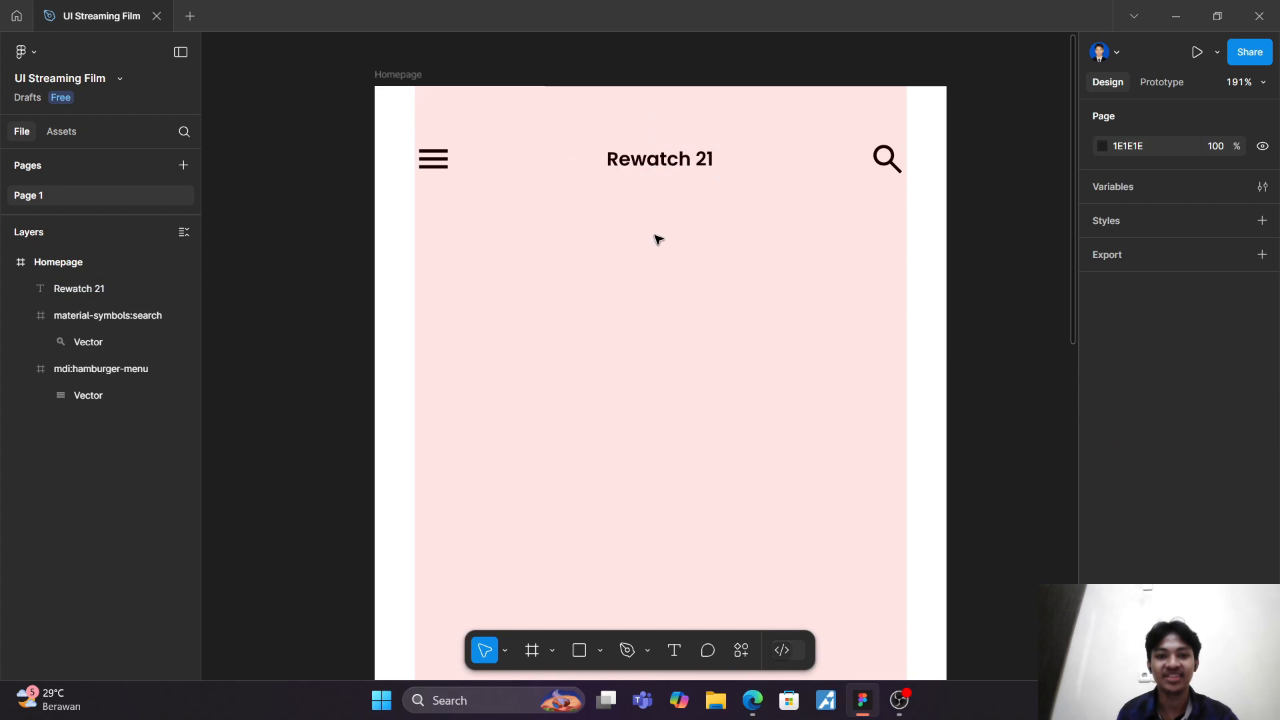
Step: Add a "Welcome" text below the hamburger menu icon and position it at X 46, Y 99
left_click(674, 651)
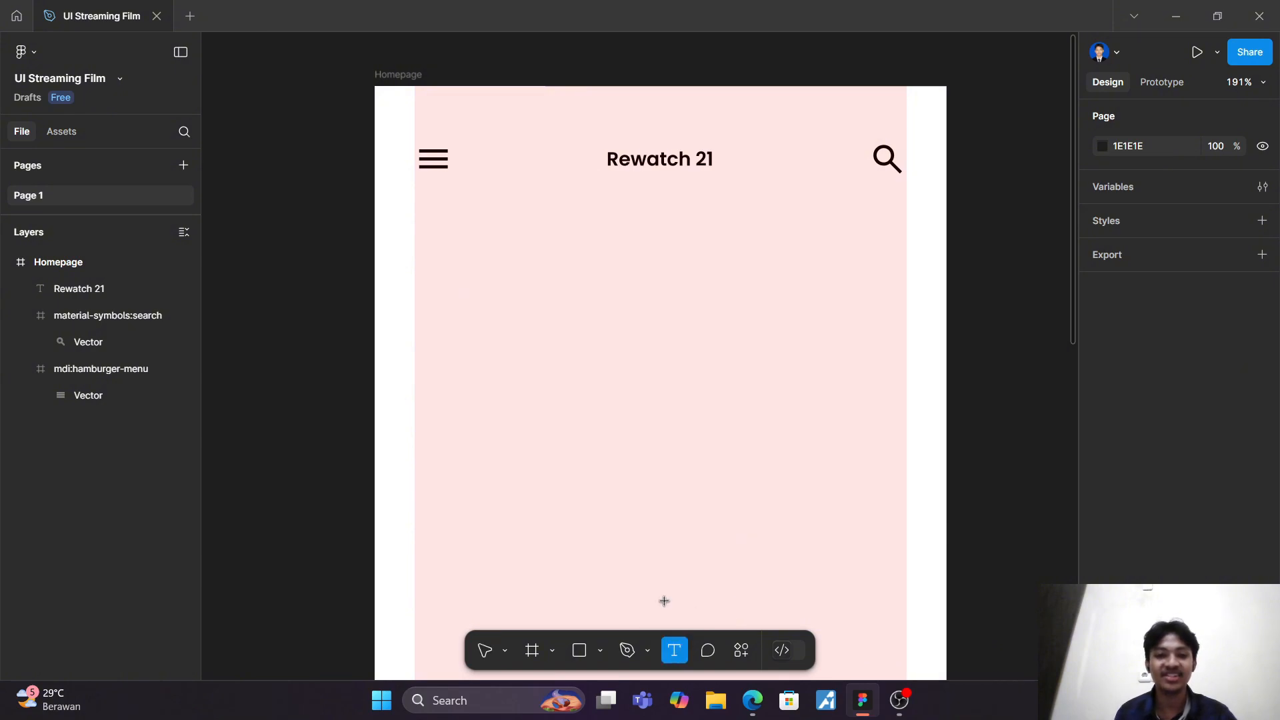
left_click(463, 250)
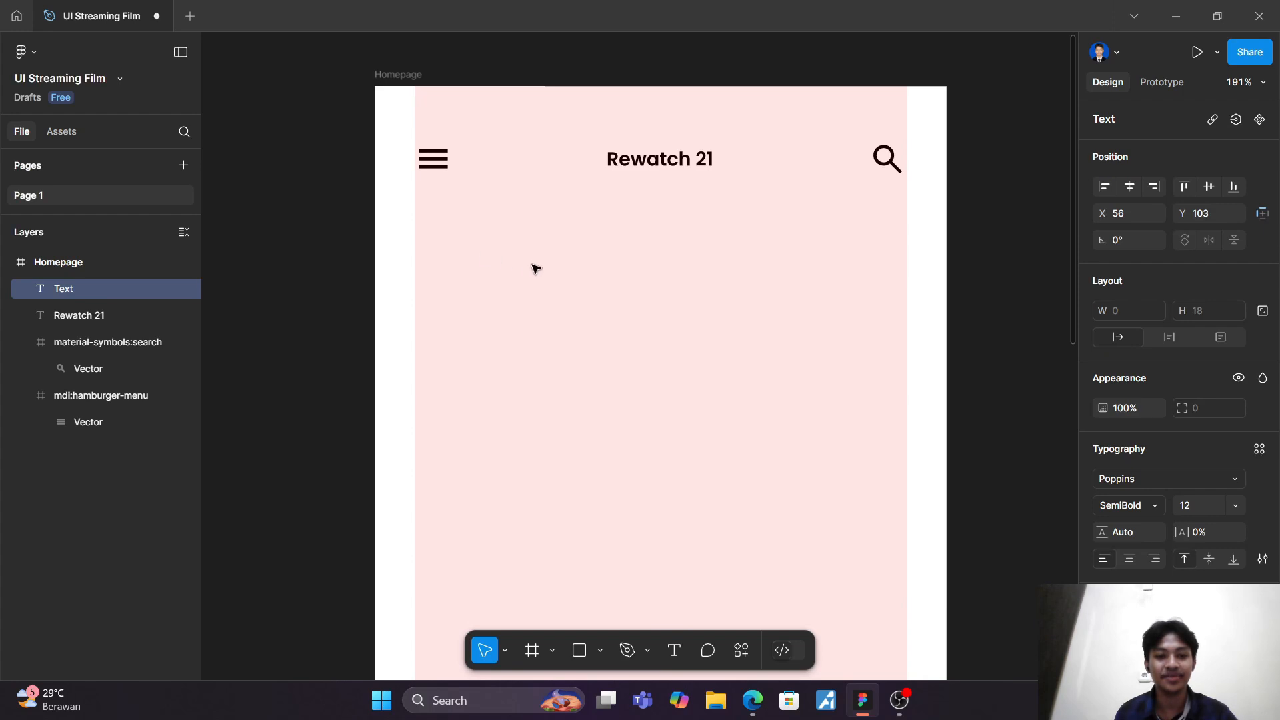
type("W")
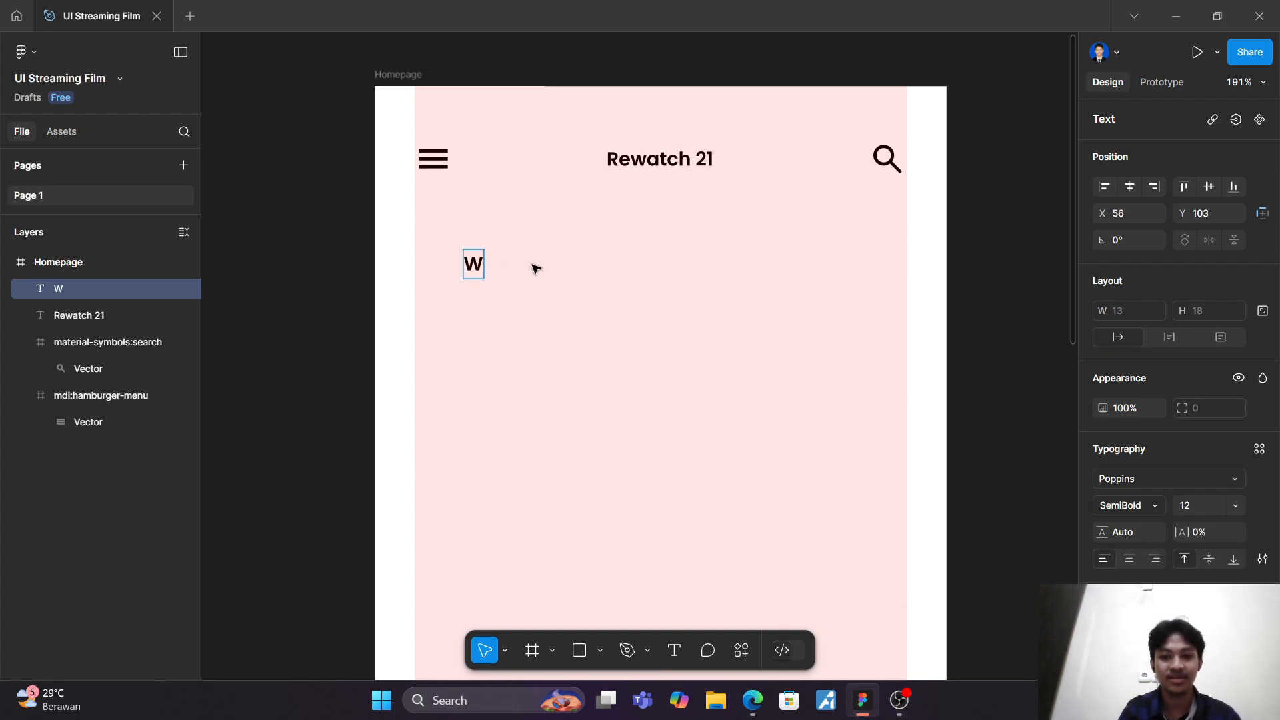
type("elcome")
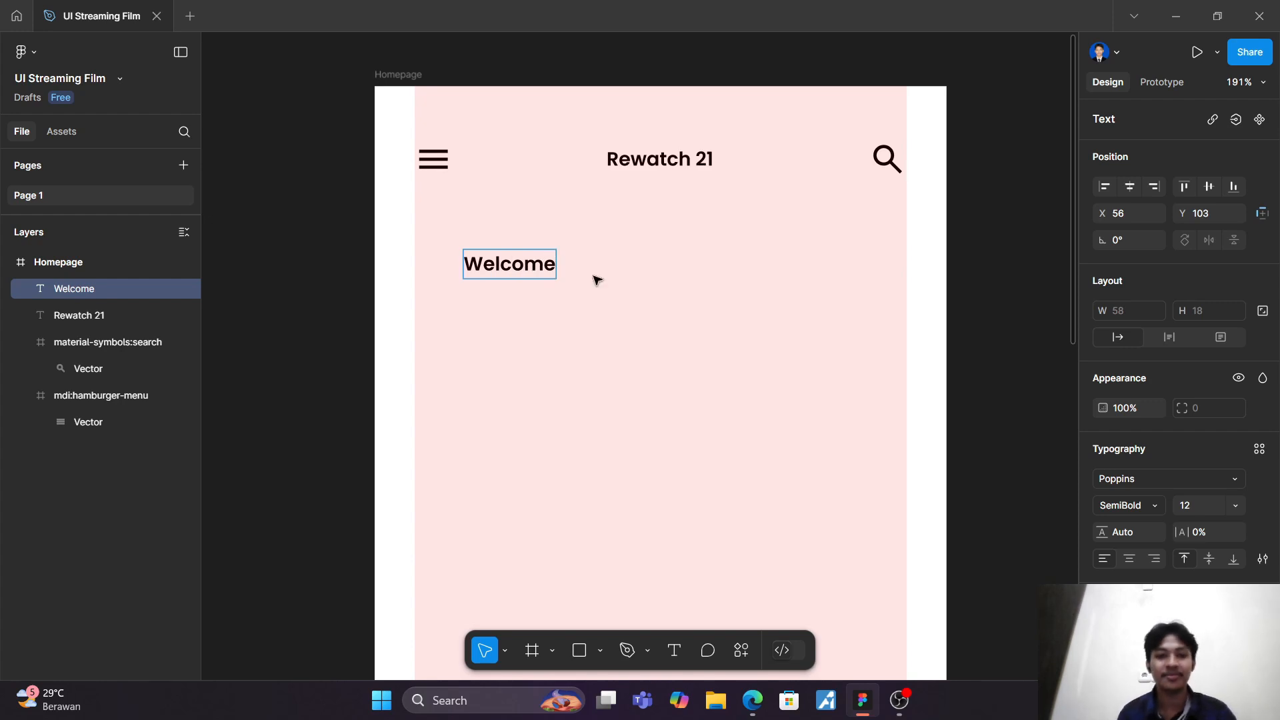
key("Escape")
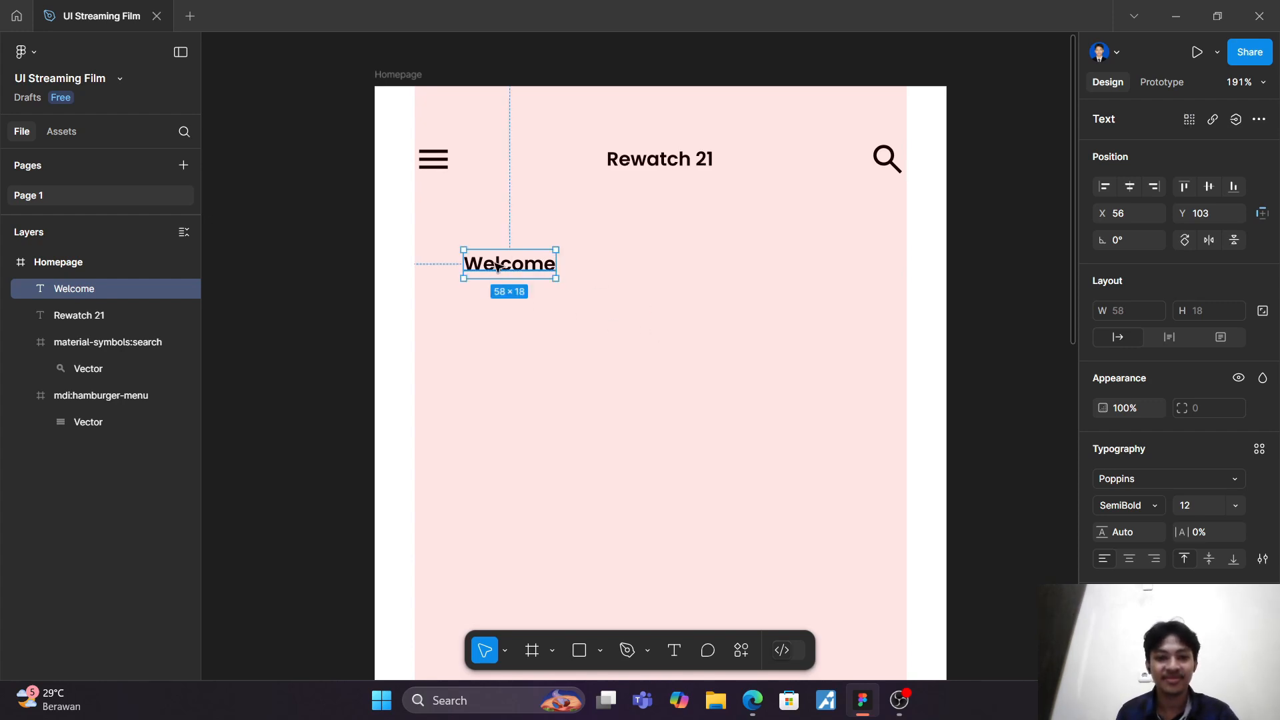
mouse_move(497, 267)
left_mouse_down()
mouse_move(464, 264)
mouse_move(483, 259)
left_mouse_up()
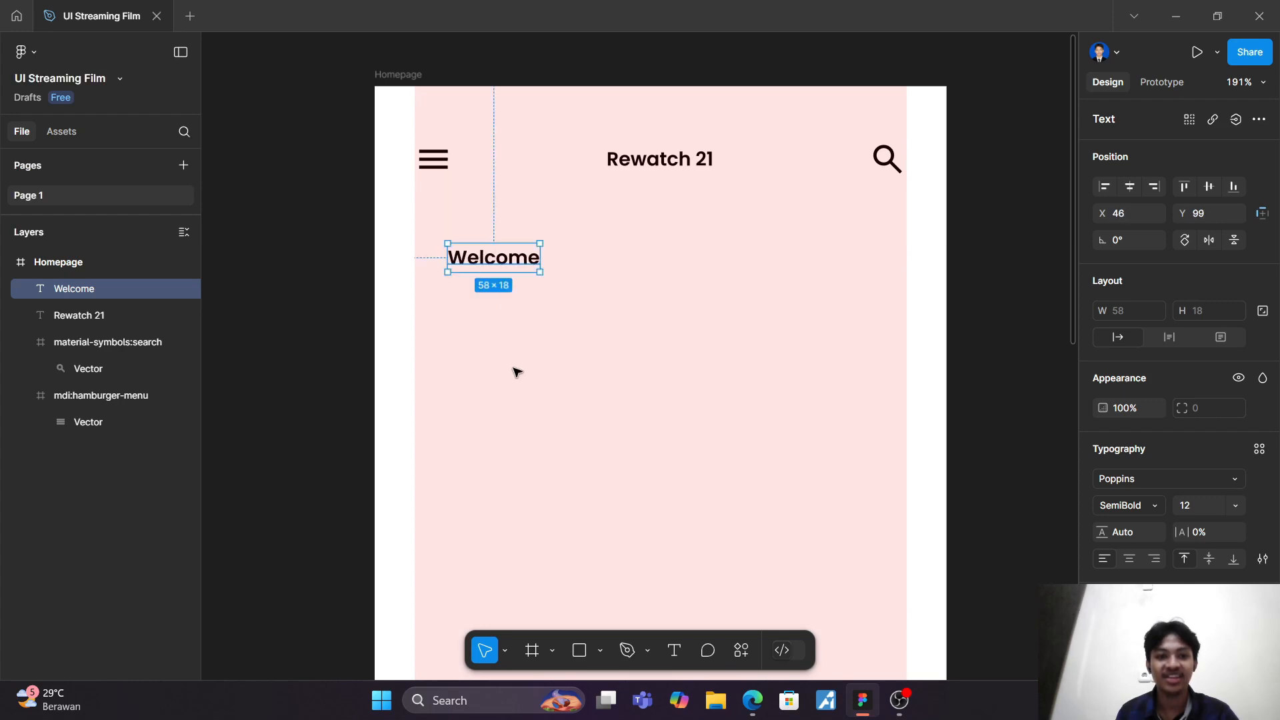
left_click(514, 369)
Step: Duplicate the "Welcome" text, place the copy below it at X 46, Y 132, and replace its content with the person's name
left_click(492, 263)
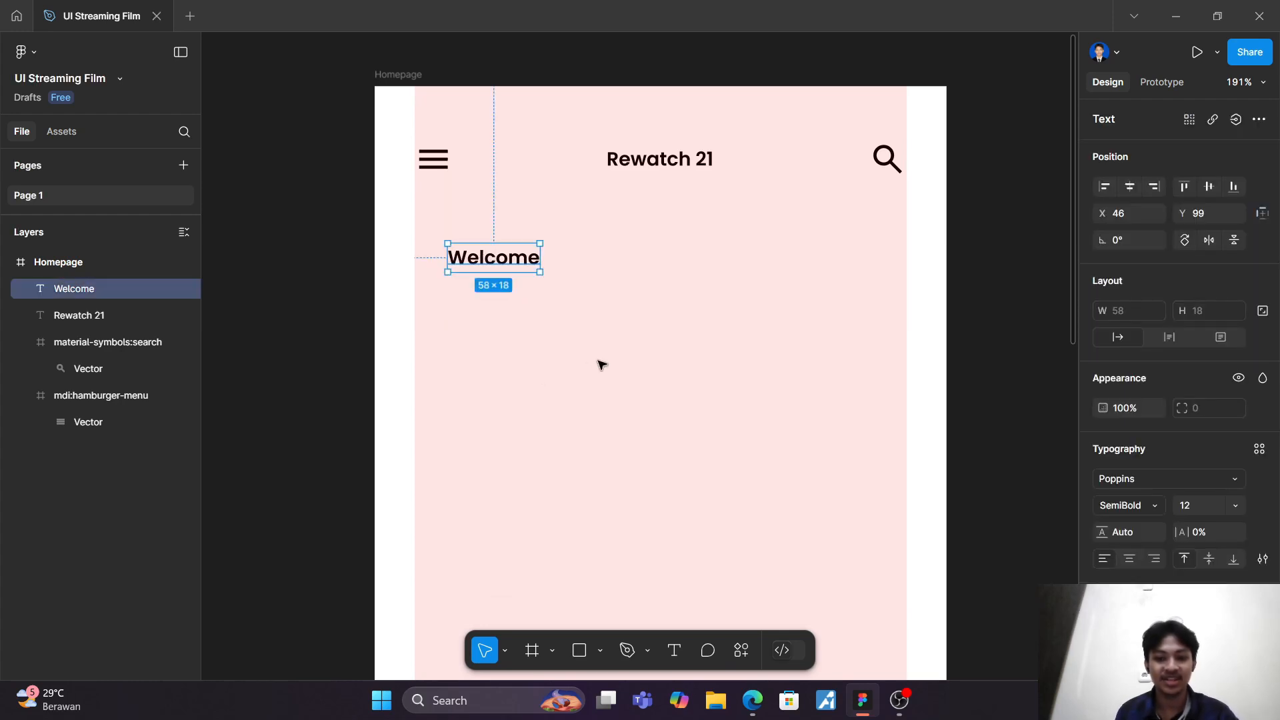
key("ctrl+d")
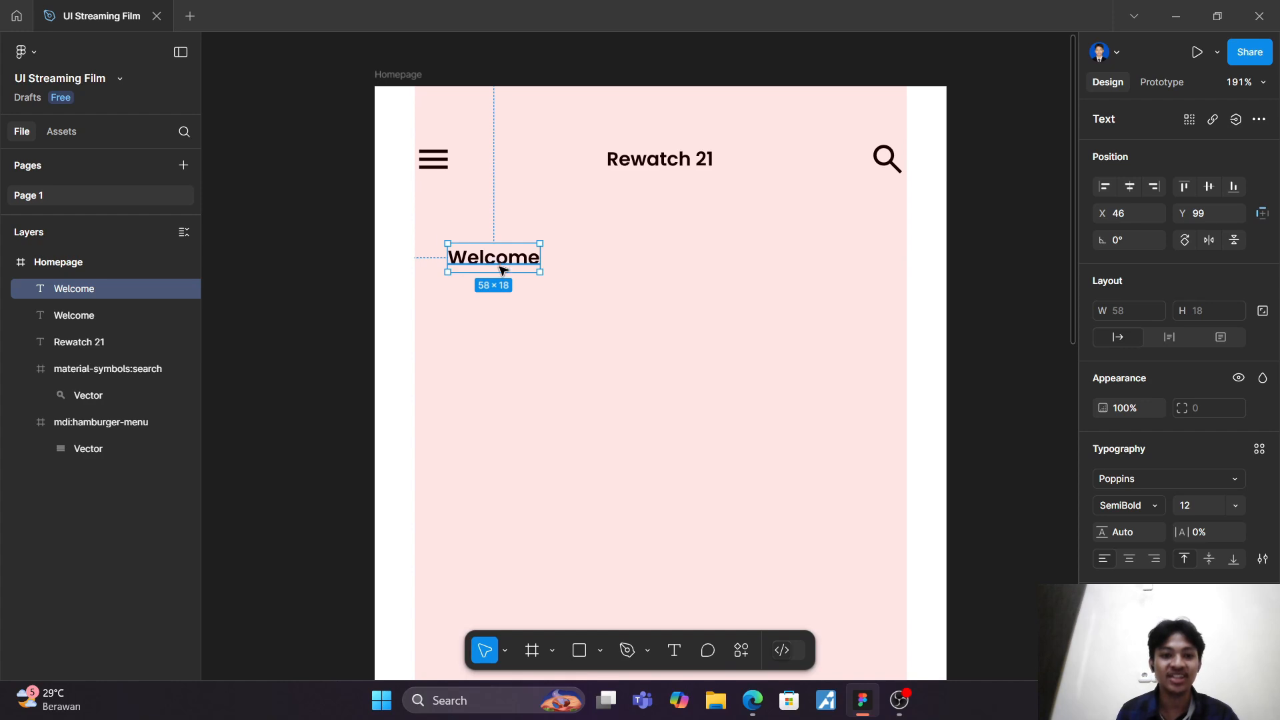
left_click_drag(503, 269, 500, 312)
double_click(498, 311)
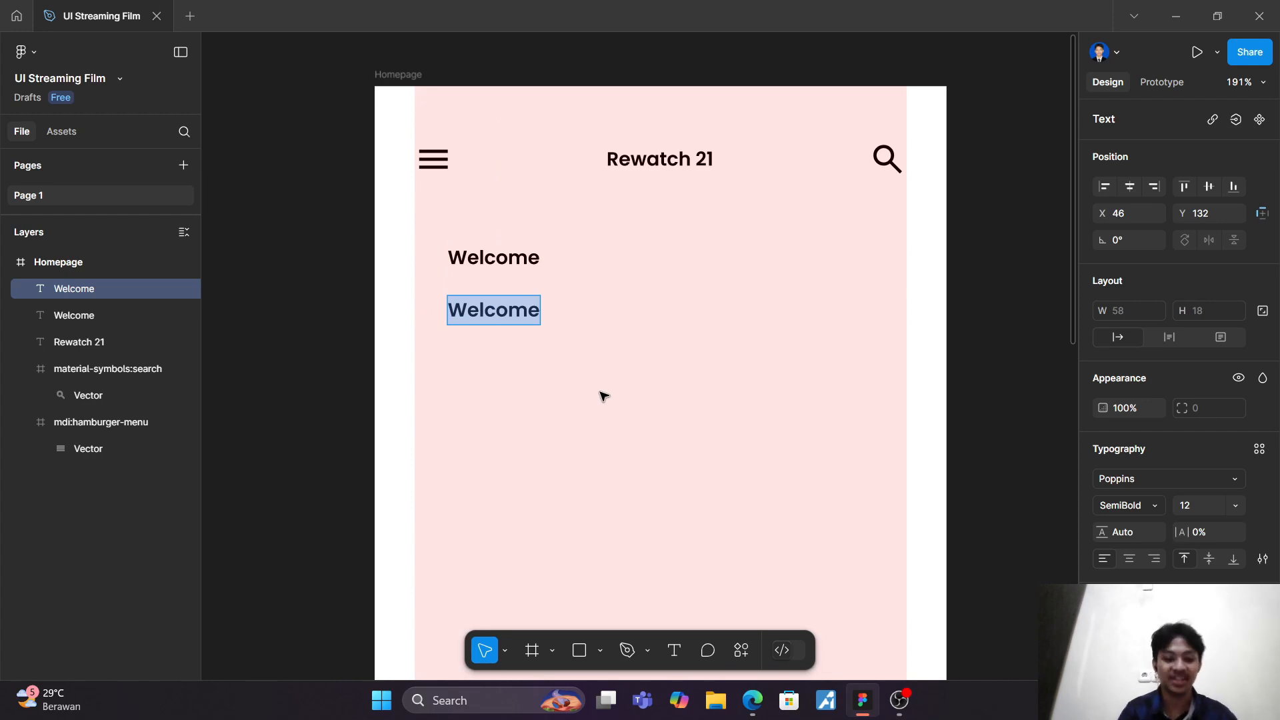
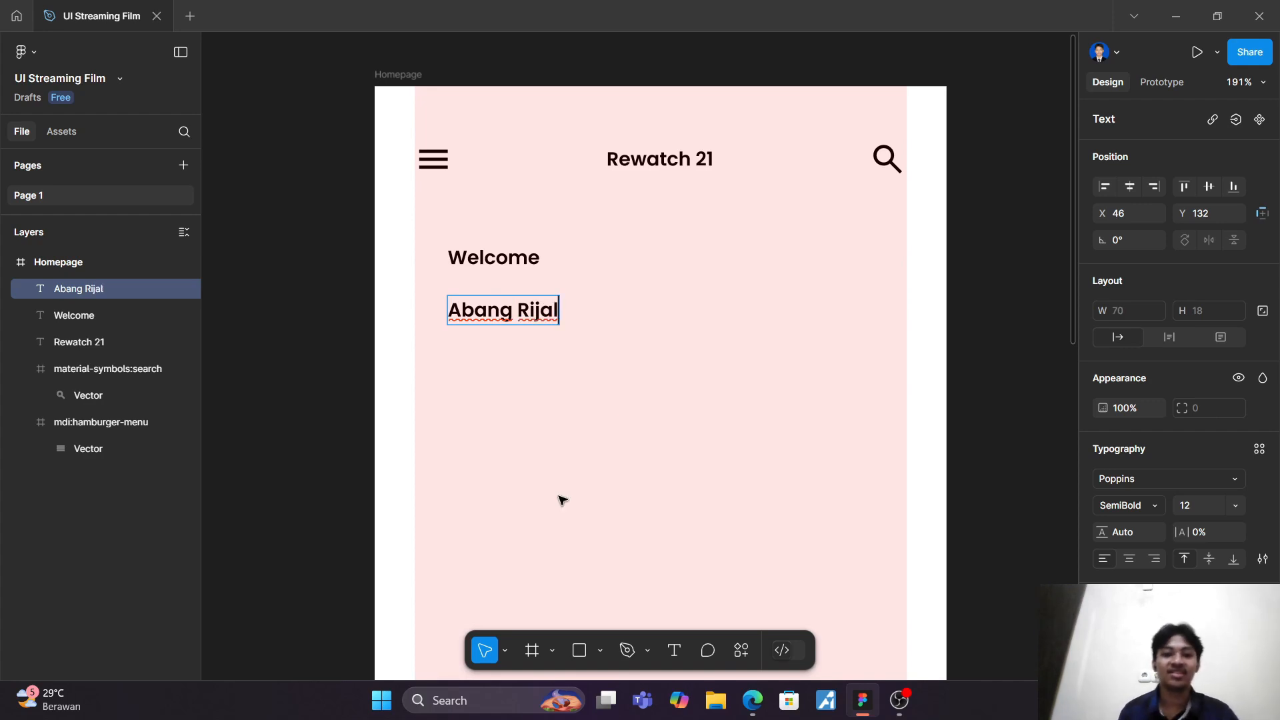
key("Escape")
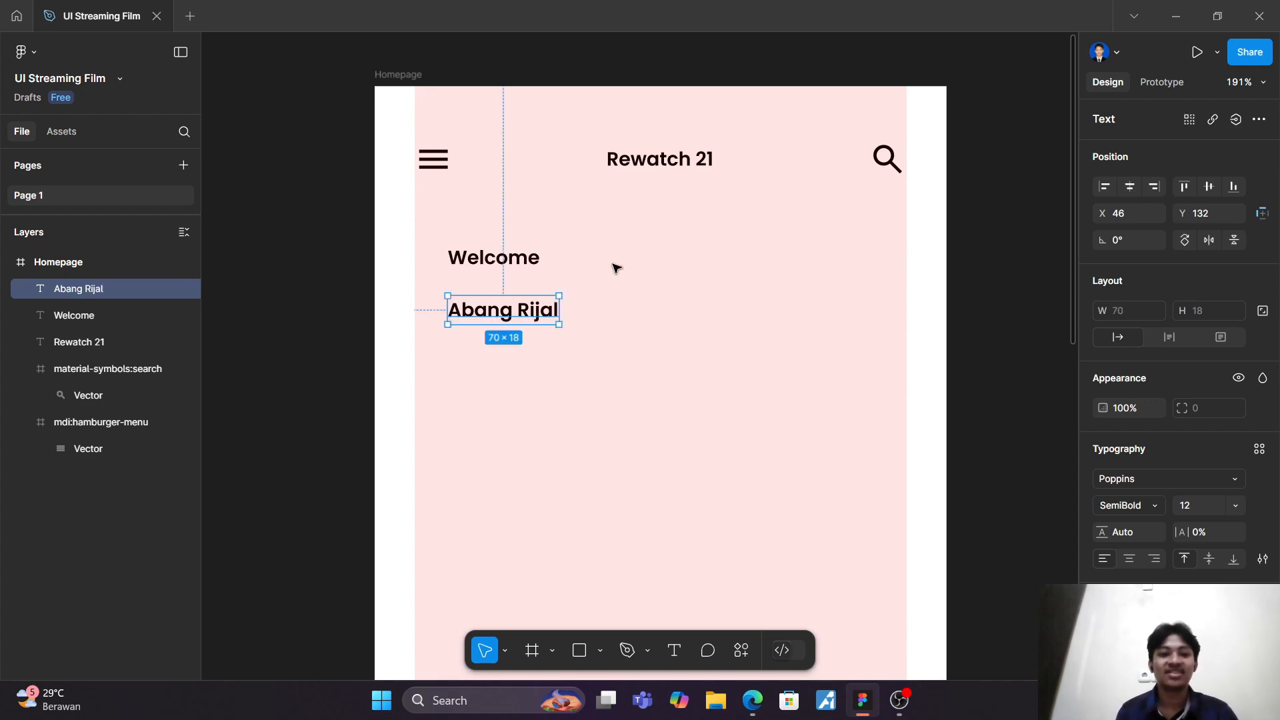
Step: Set the "Welcome" text's font weight to Regular
left_click(481, 265)
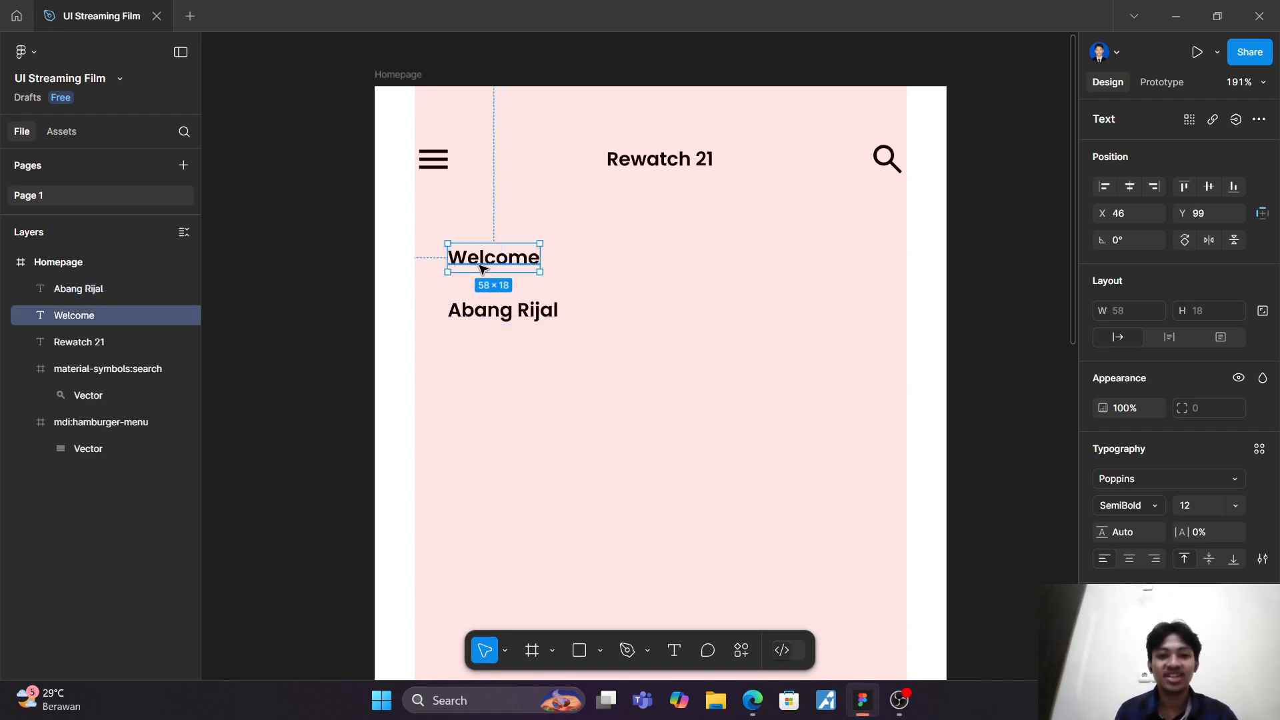
left_click(1147, 504)
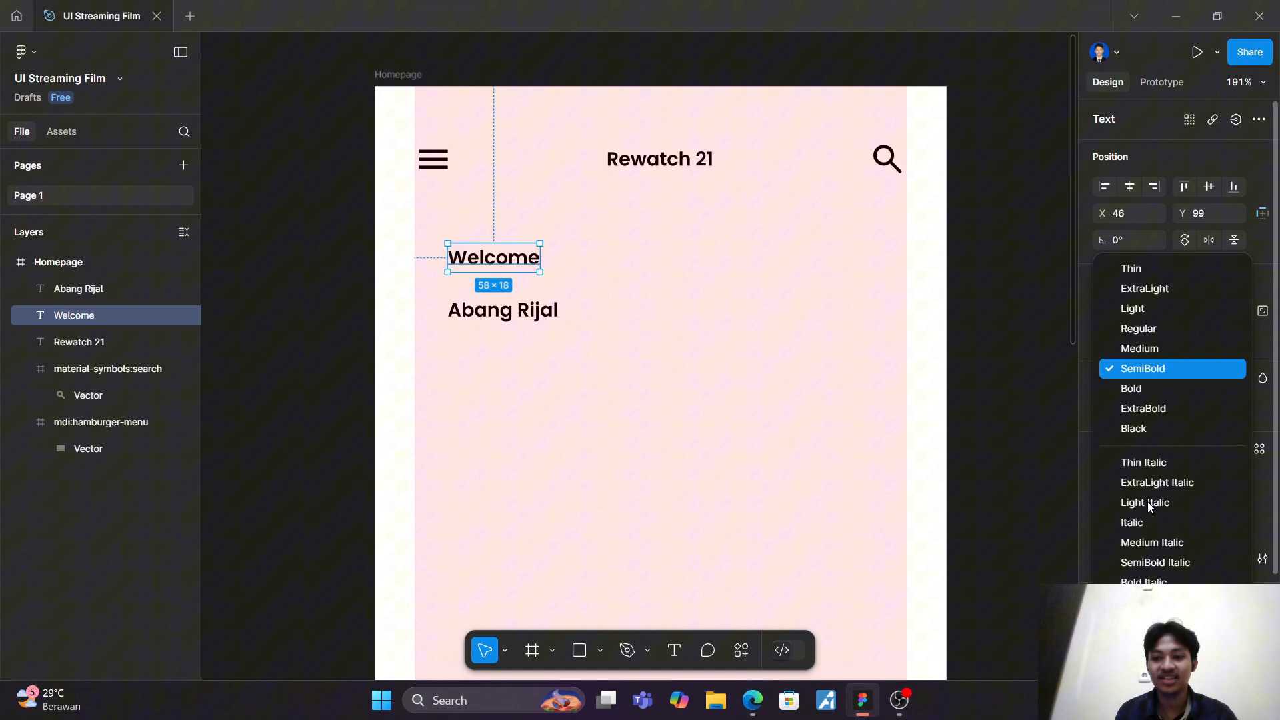
left_click(1146, 331)
left_click(726, 370)
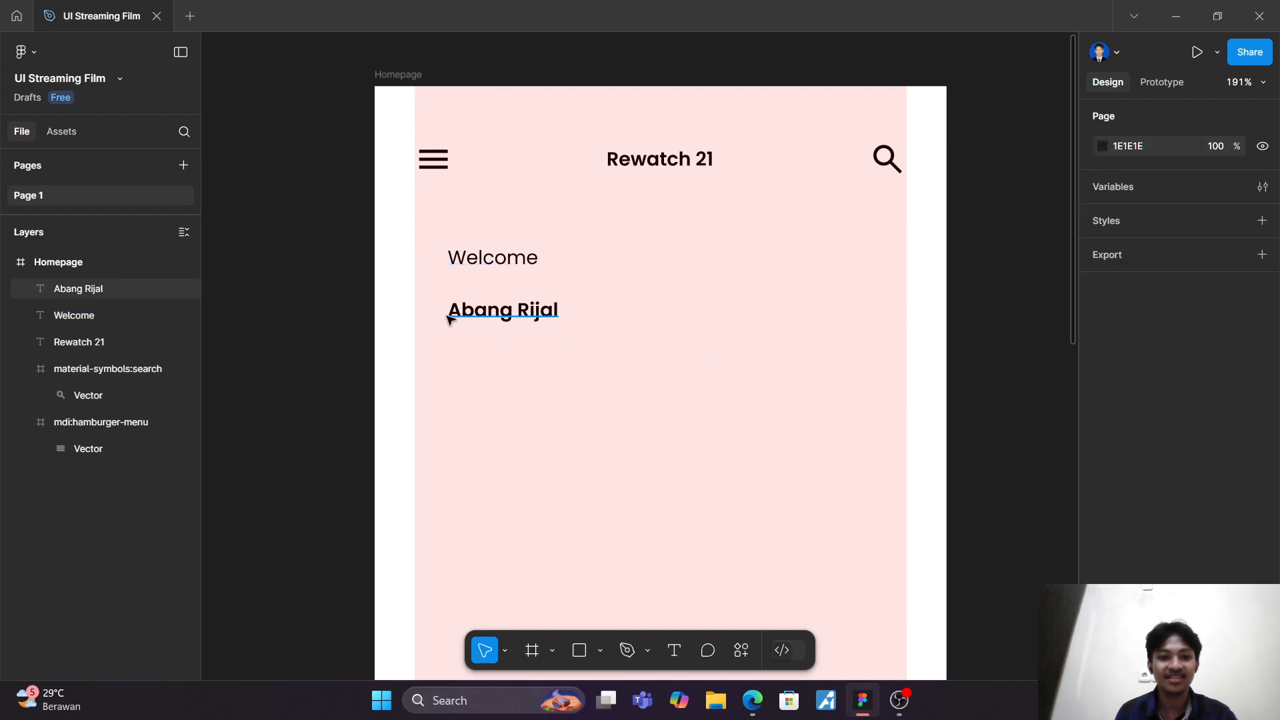
Step: Move the name text up closer to "Welcome" and scale it proportionally to about 95 × 24
left_click_drag(498, 317, 498, 307)
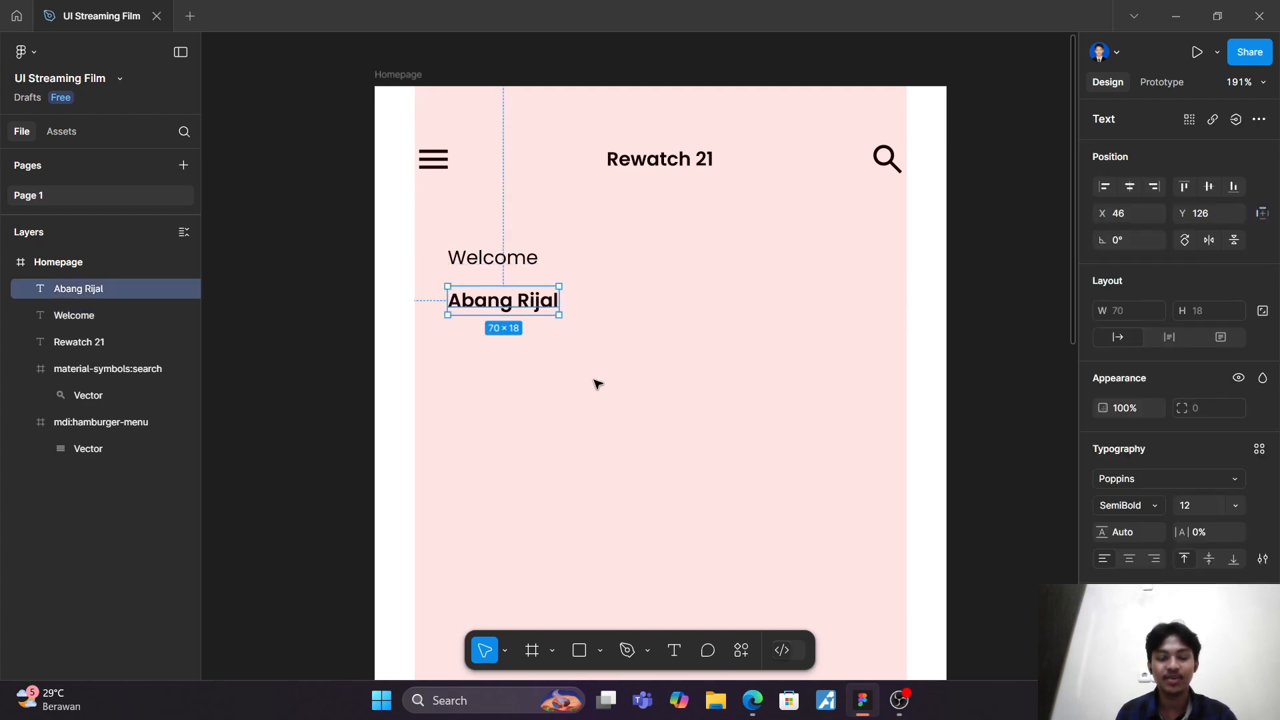
key("k")
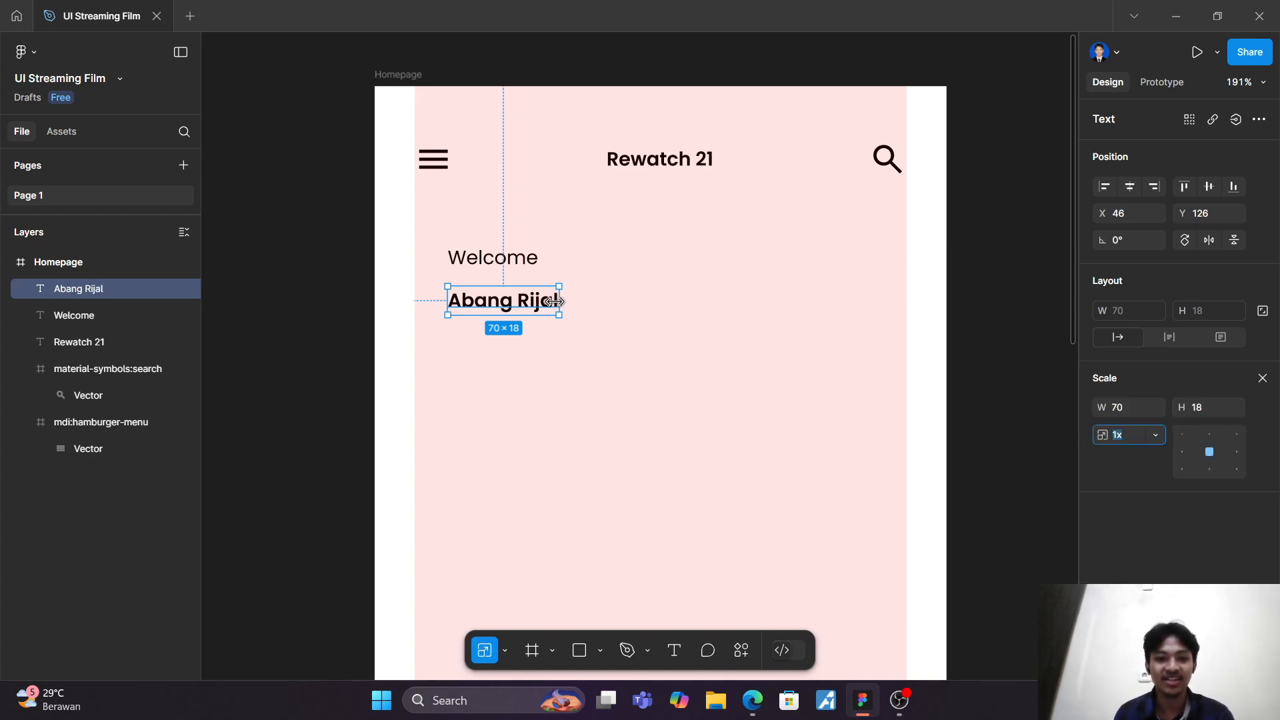
left_click_drag(563, 297, 605, 306)
left_click(646, 308)
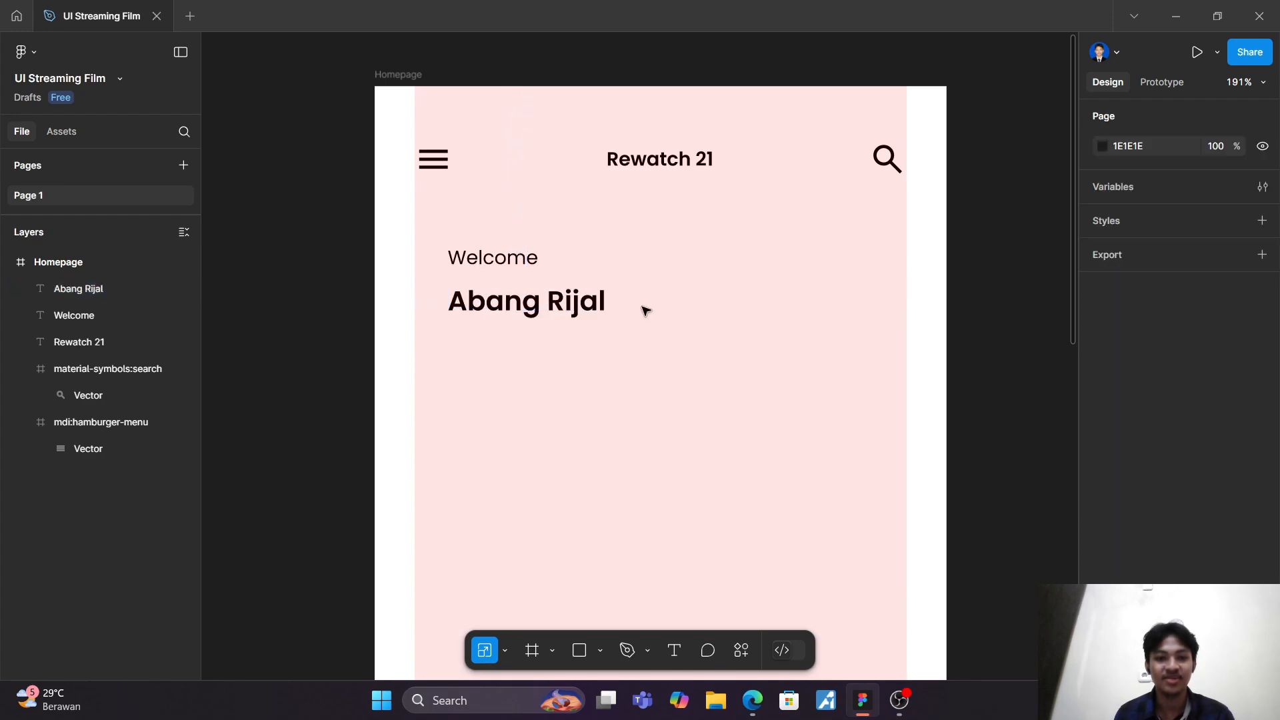
left_click(578, 305)
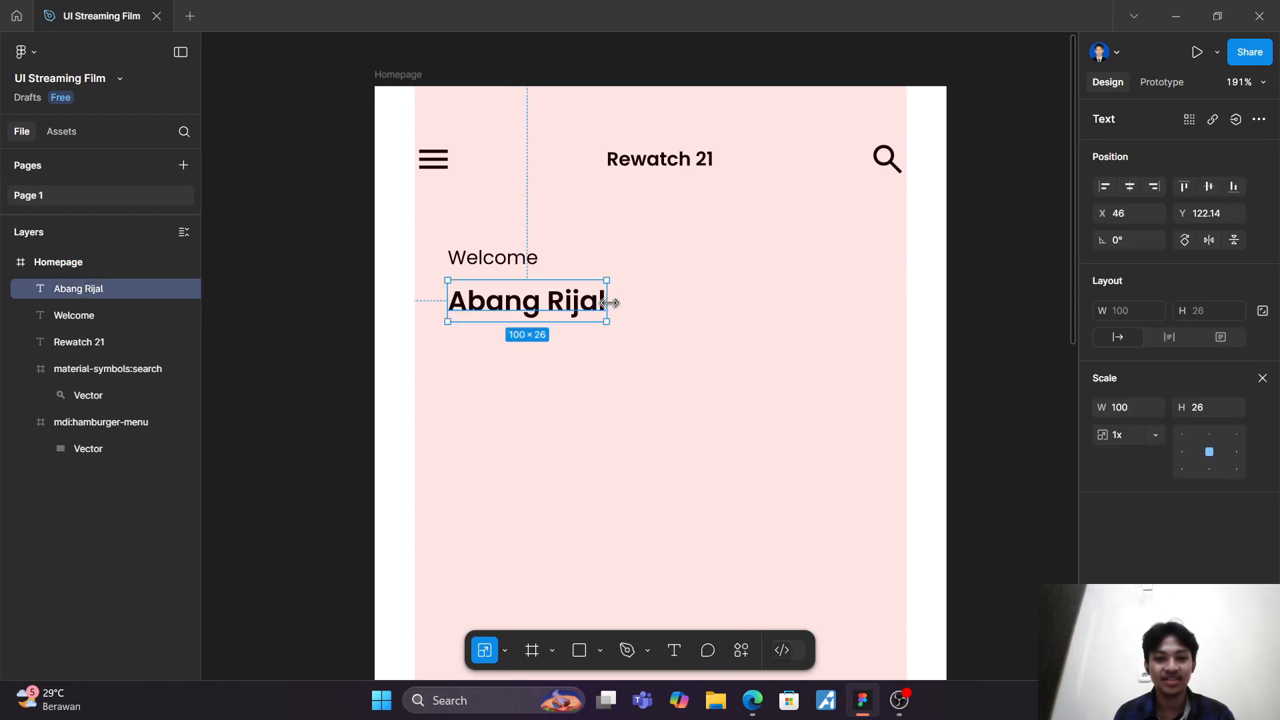
left_click_drag(606, 305, 599, 305)
left_click(707, 317)
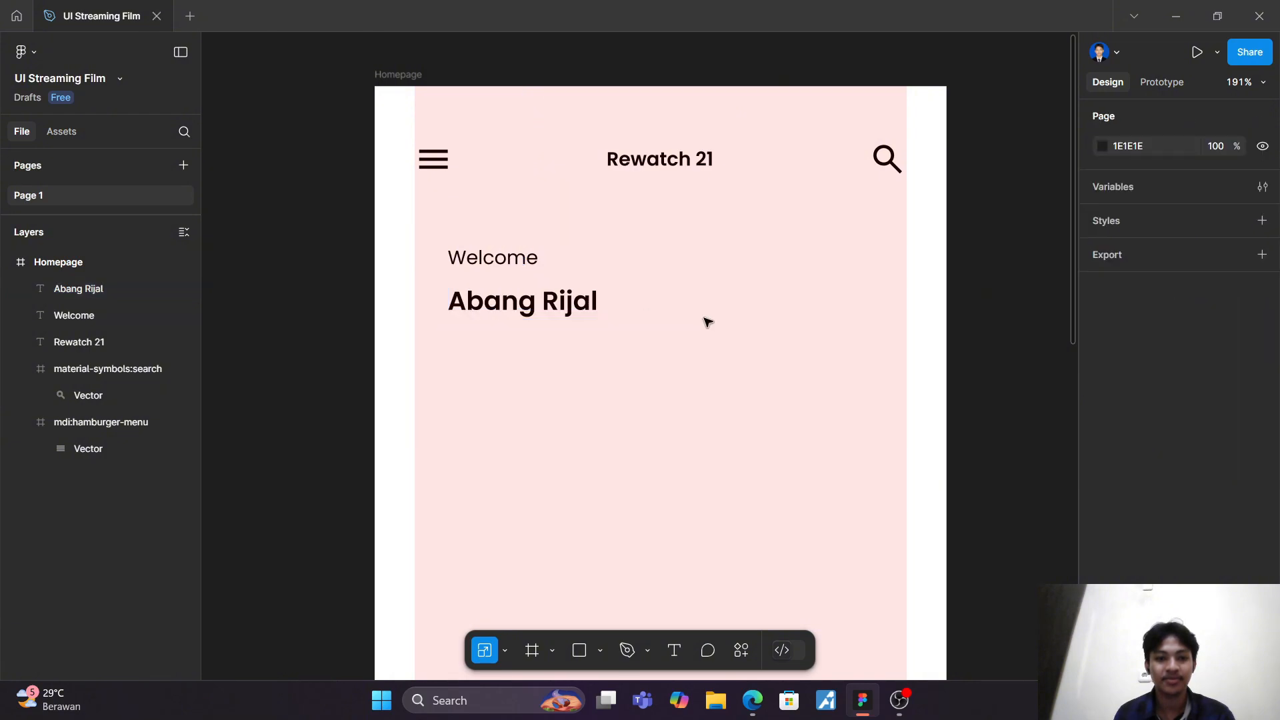
left_click(567, 314)
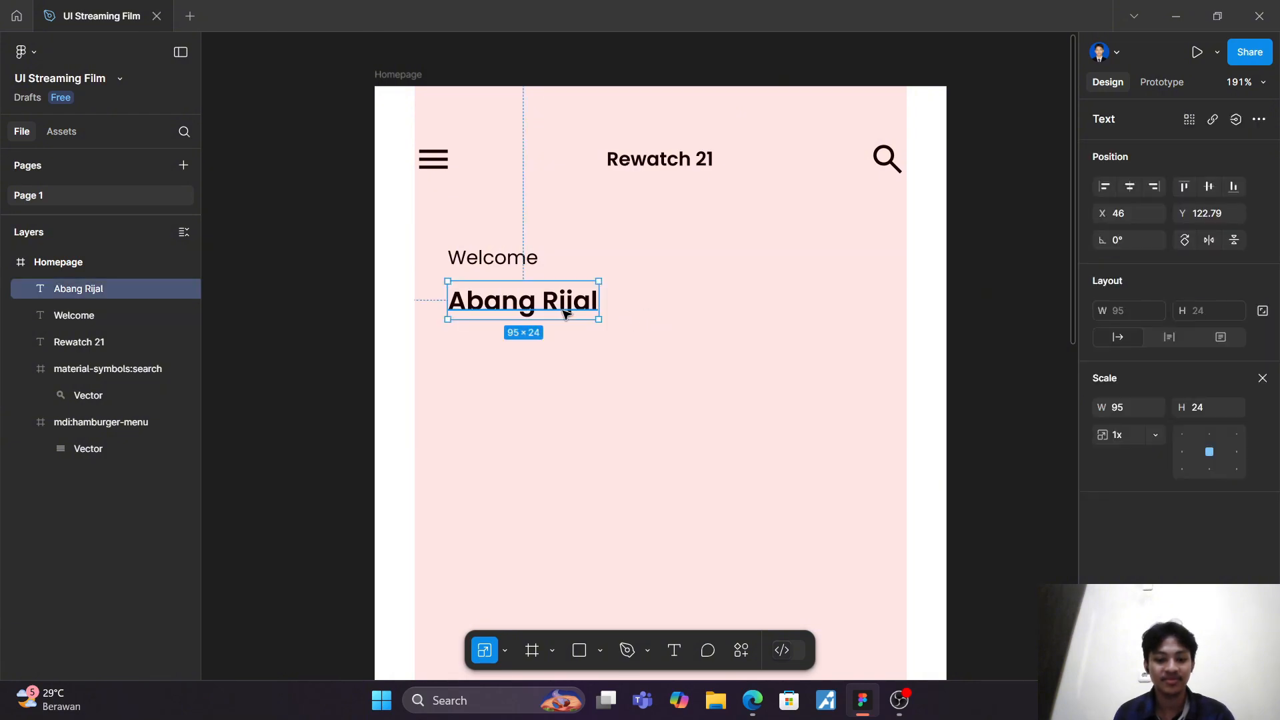
key("v")
left_click(624, 353)
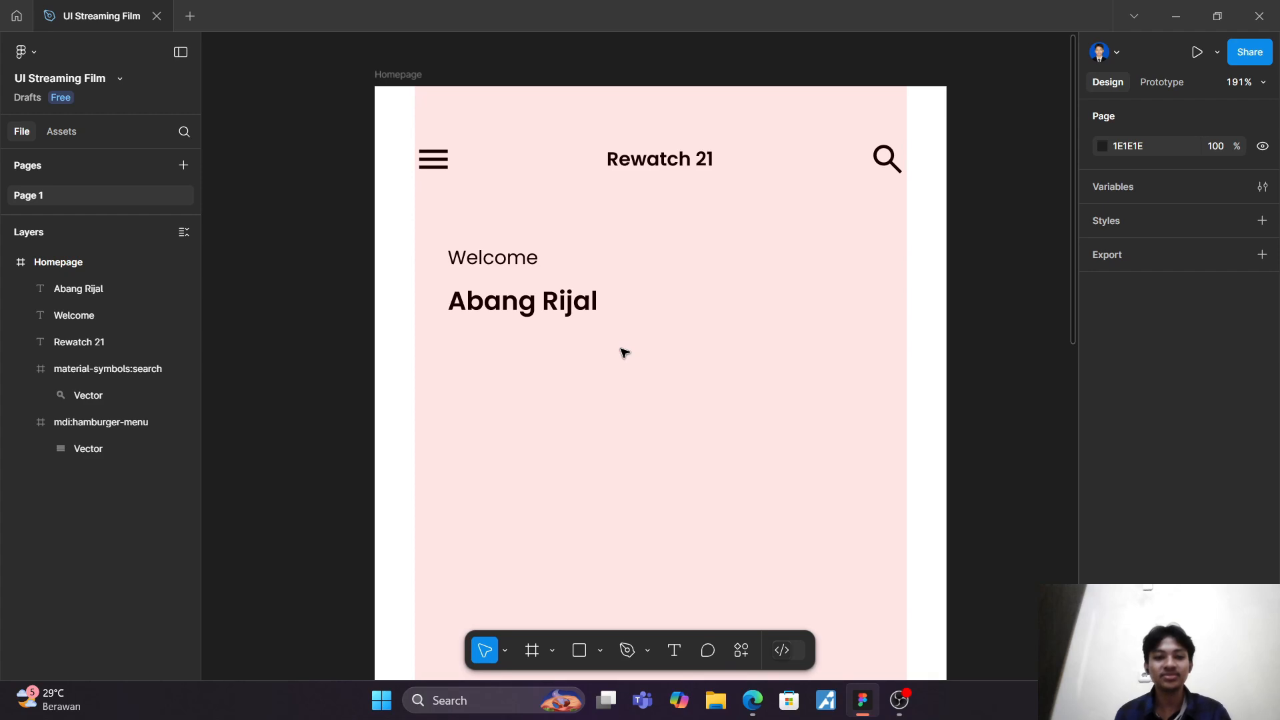
Step: Add a "Lanjutkan Menonton" text below the name at about X 37, Y 198
scroll(624, 352, "down", 4)
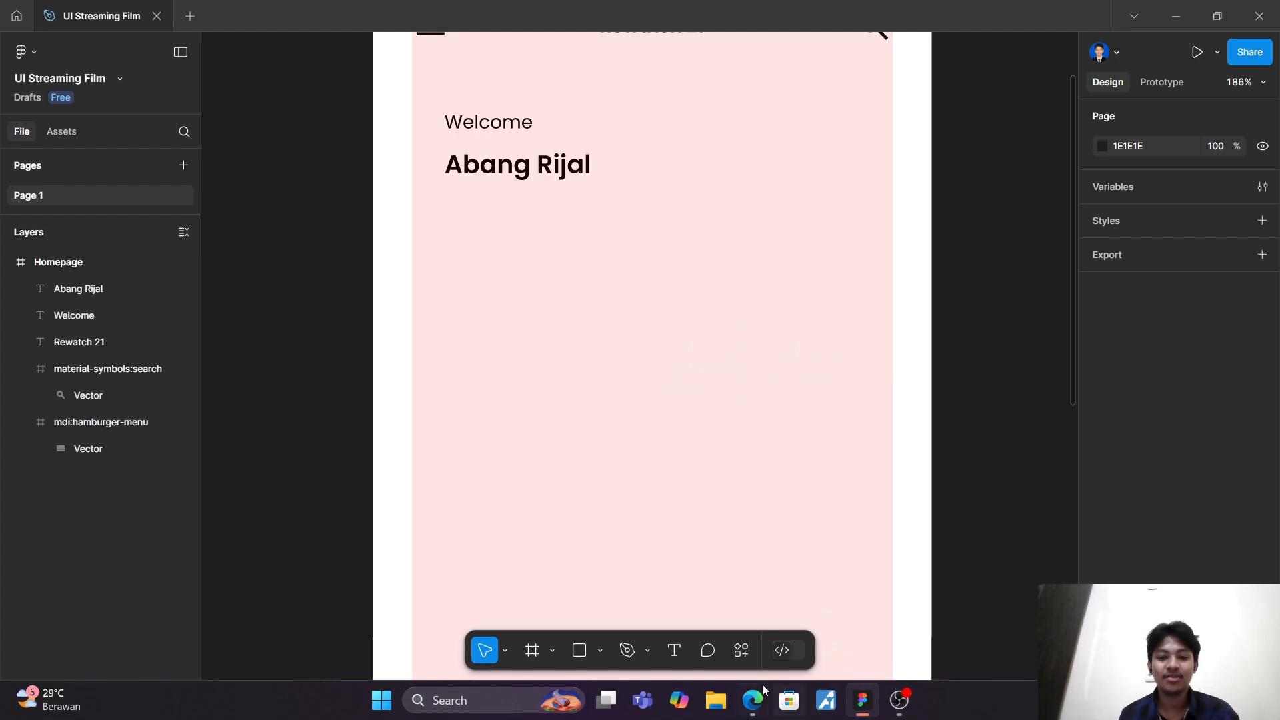
left_click(674, 656)
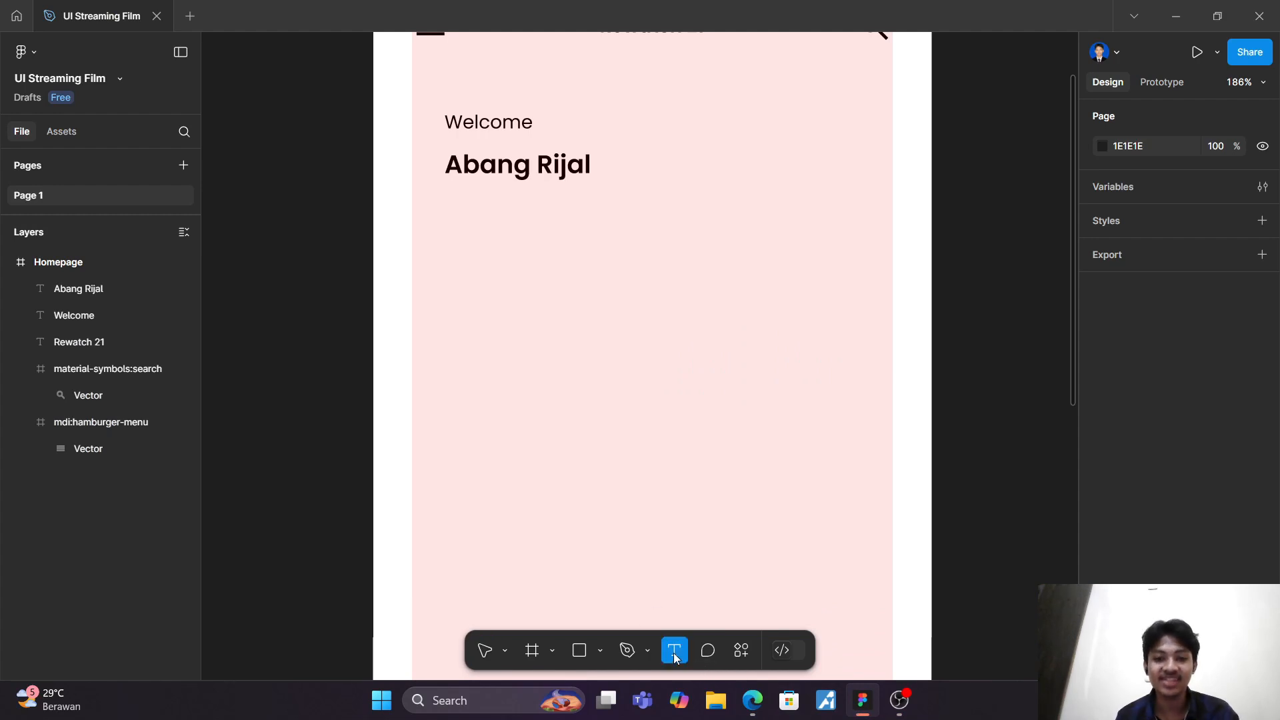
left_click(431, 262)
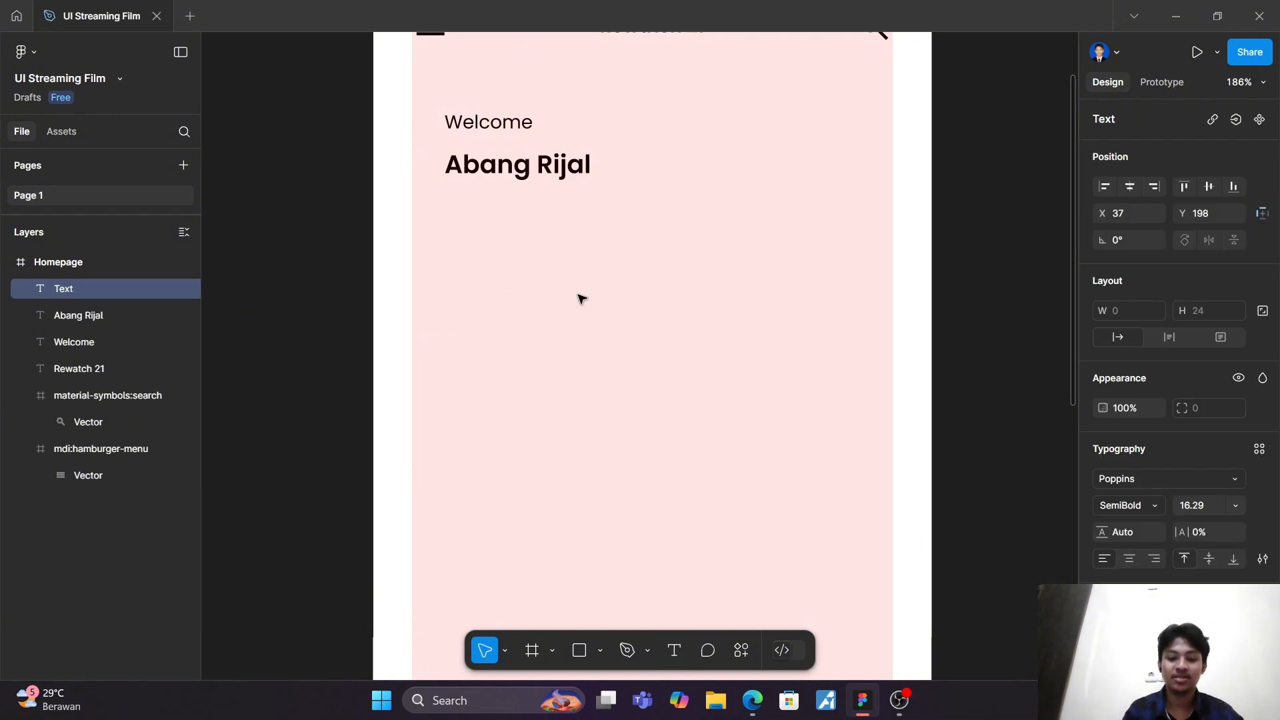
type("Lanj")
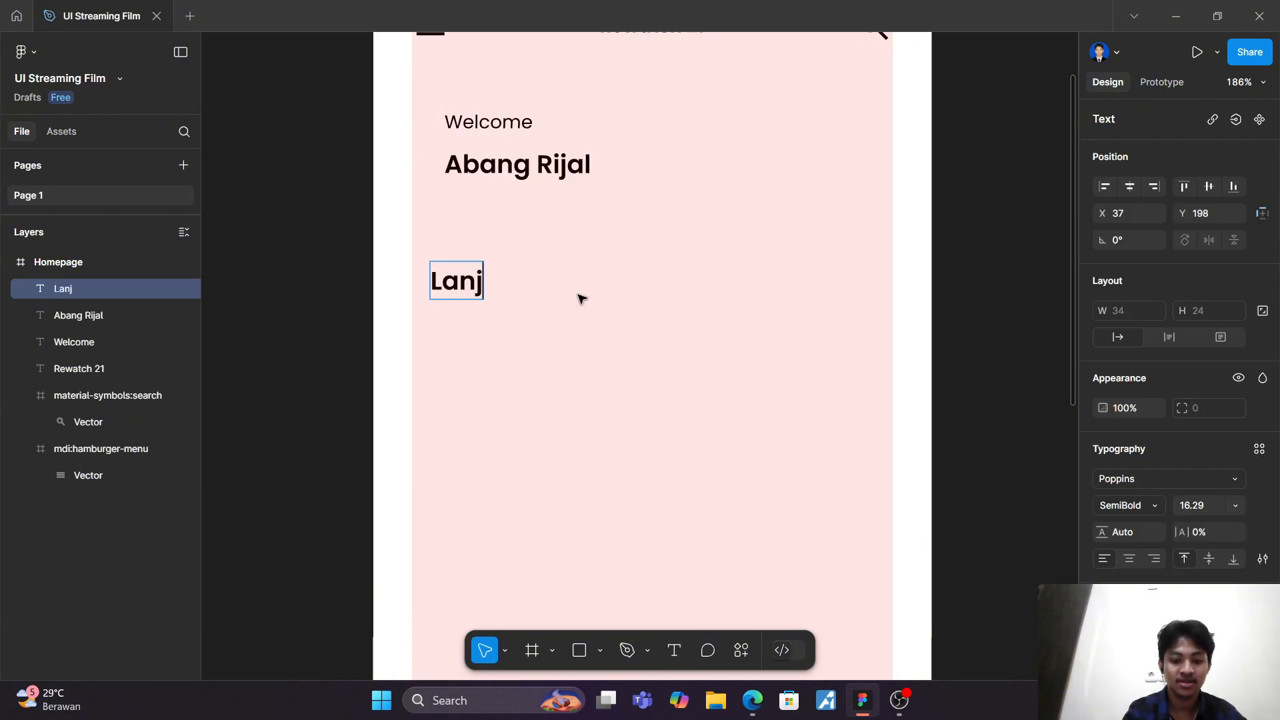
type("utkan M")
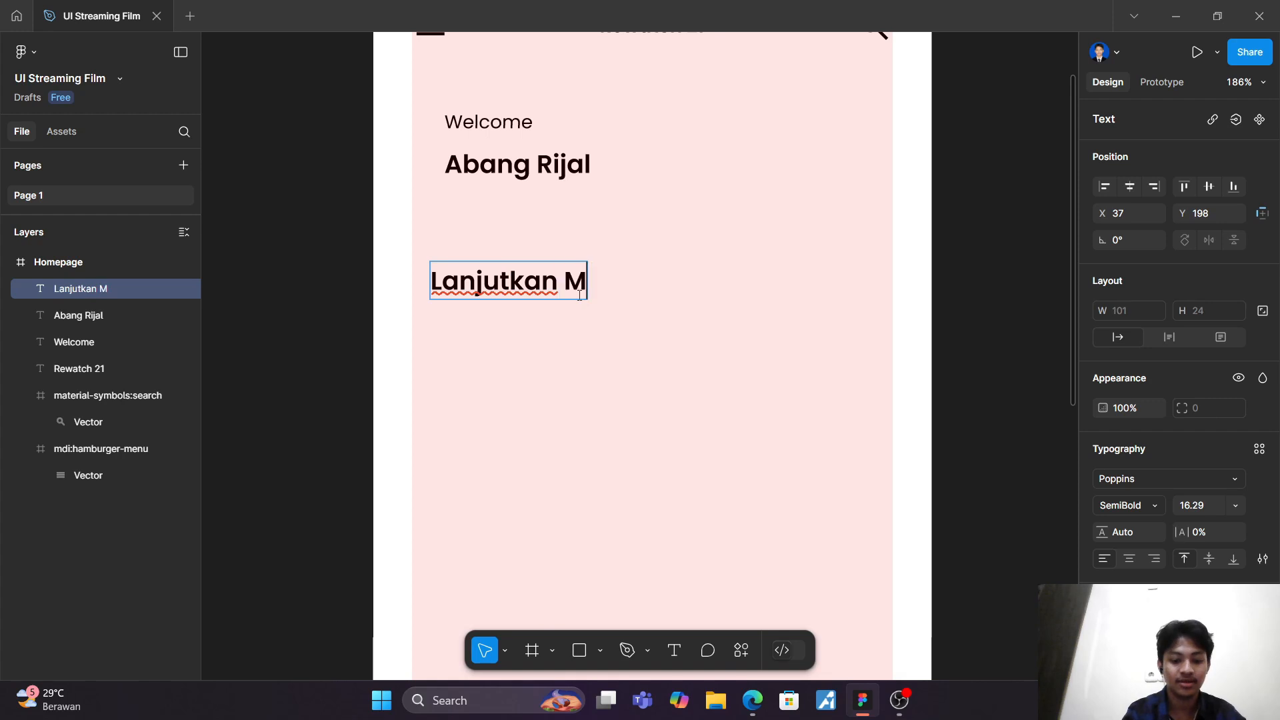
type("enont")
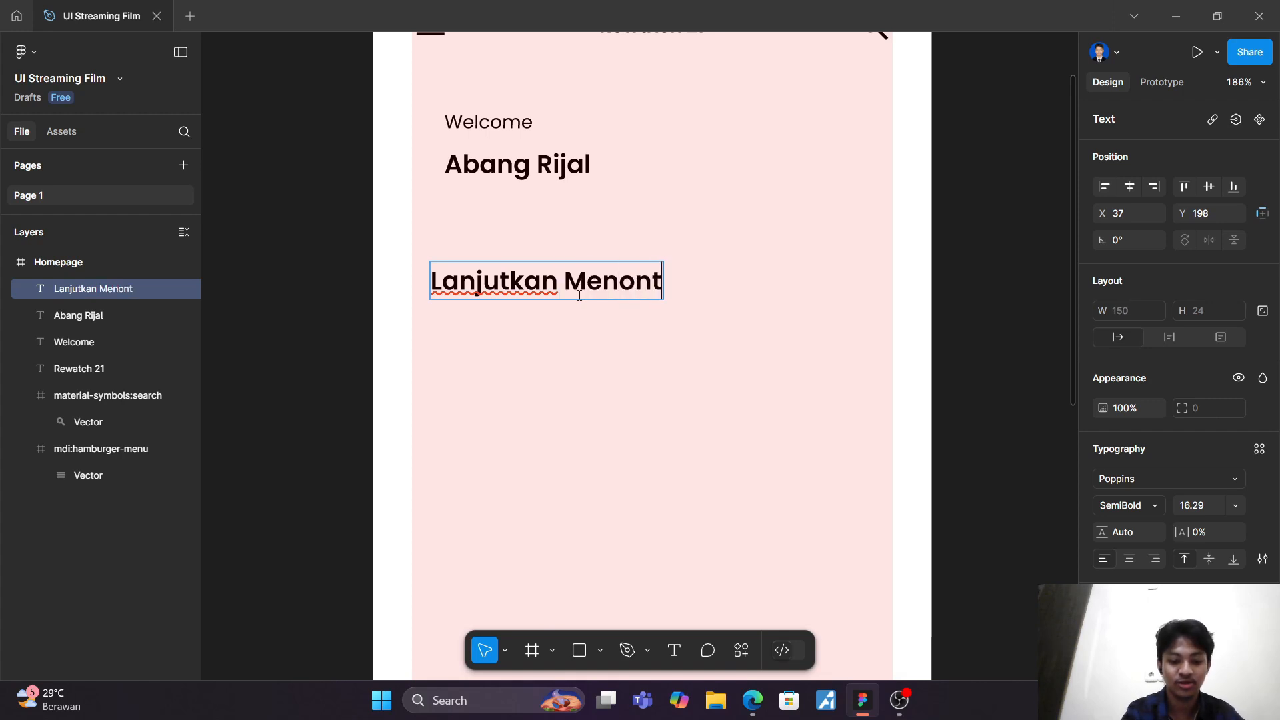
type("on")
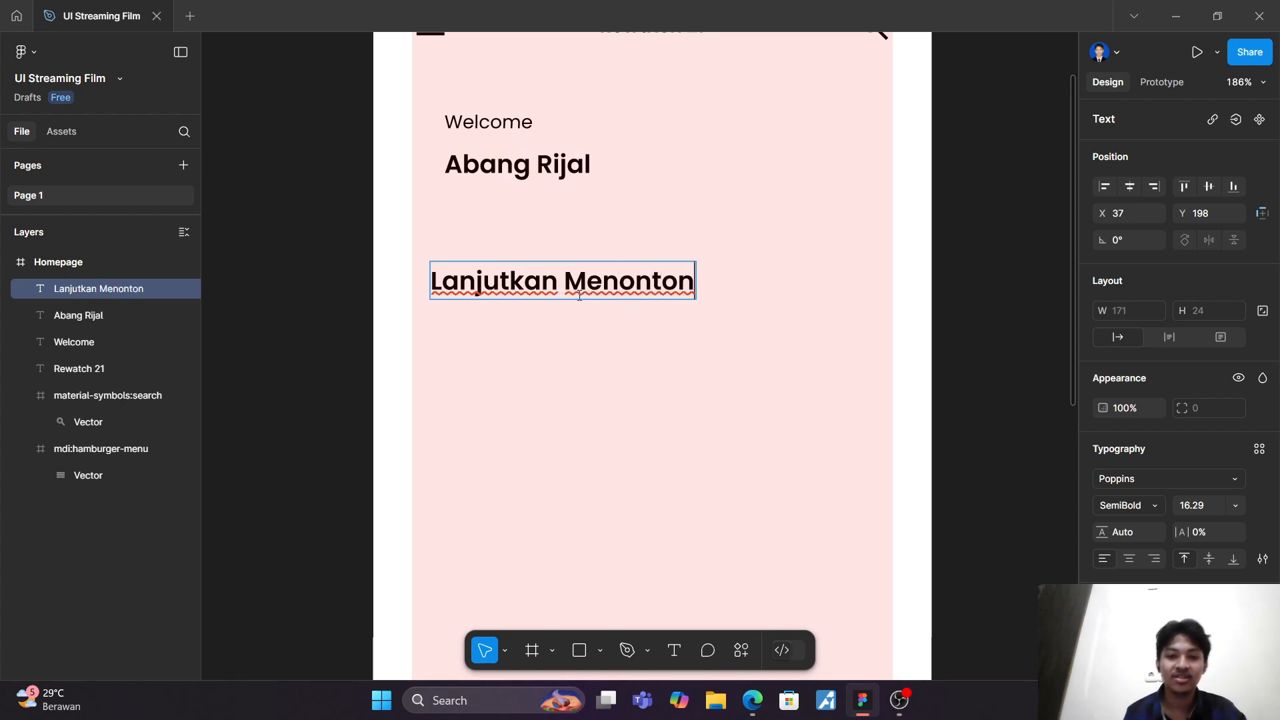
key("Escape")
Step: Scale the "Lanjutkan Menonton" text down proportionally to about 133 × 19
scroll(732, 442, "down", 5)
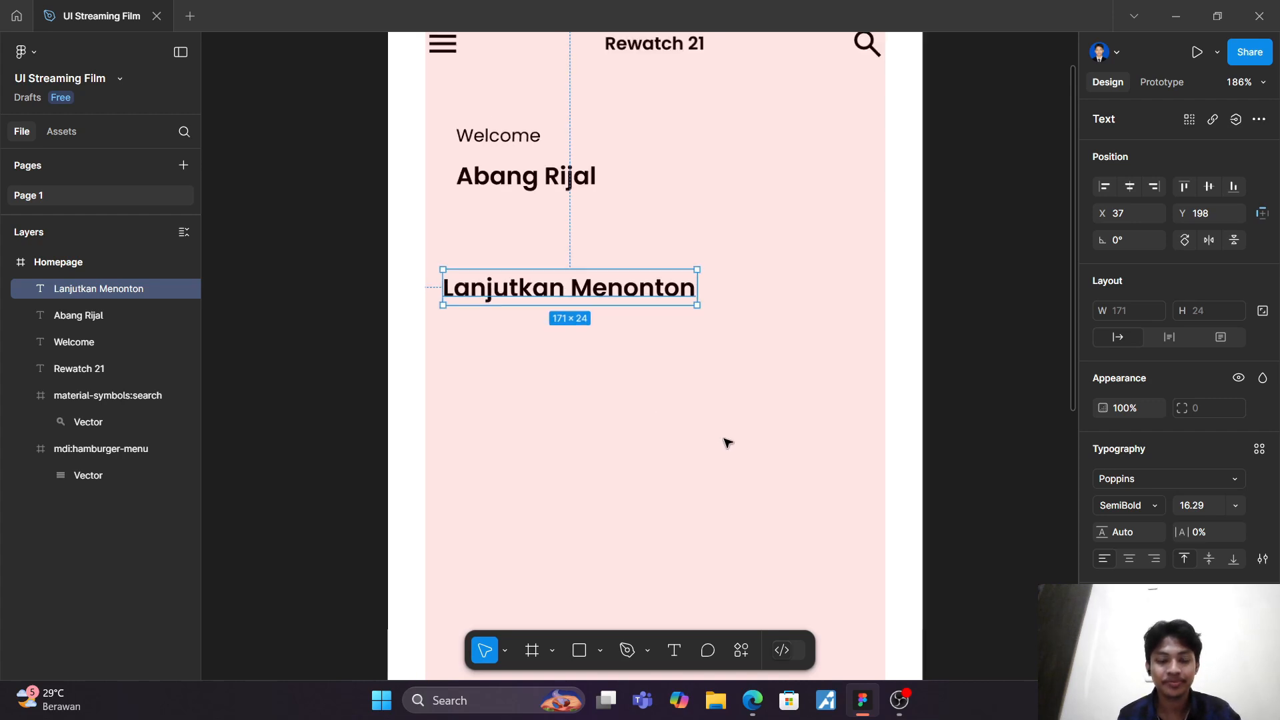
scroll(691, 394, "up", 3)
key("k")
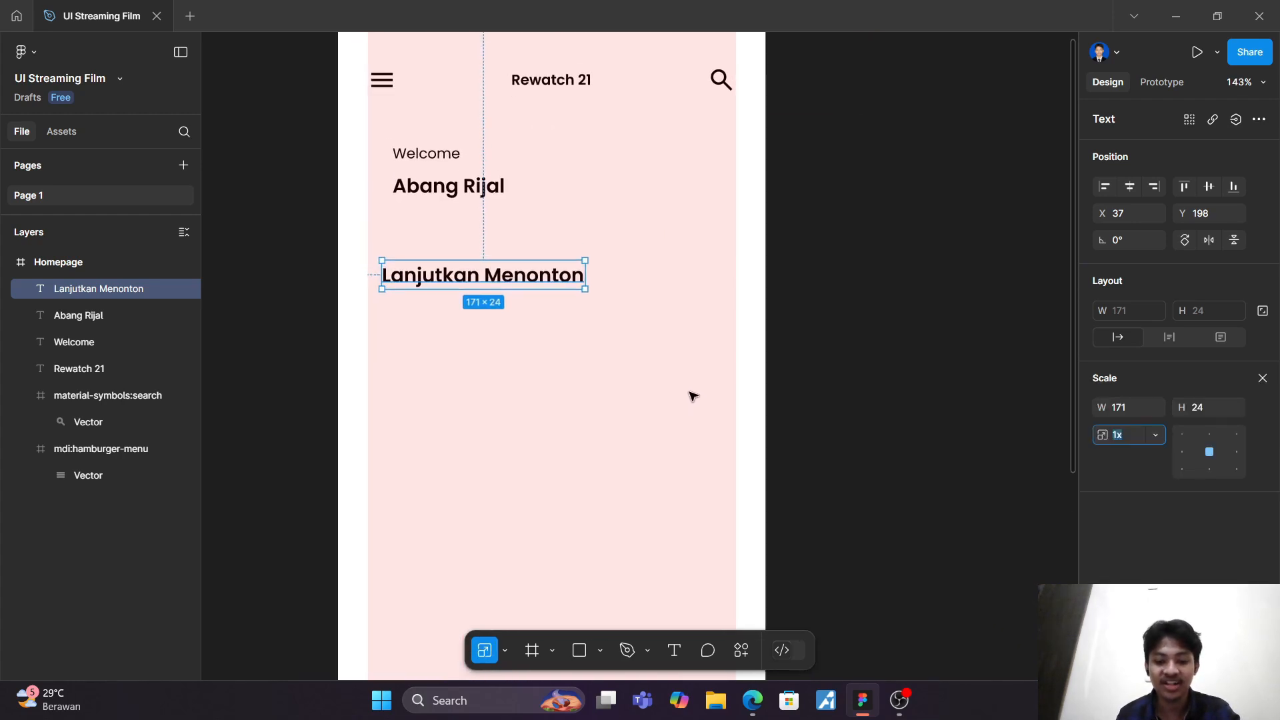
left_click_drag(588, 267, 540, 267)
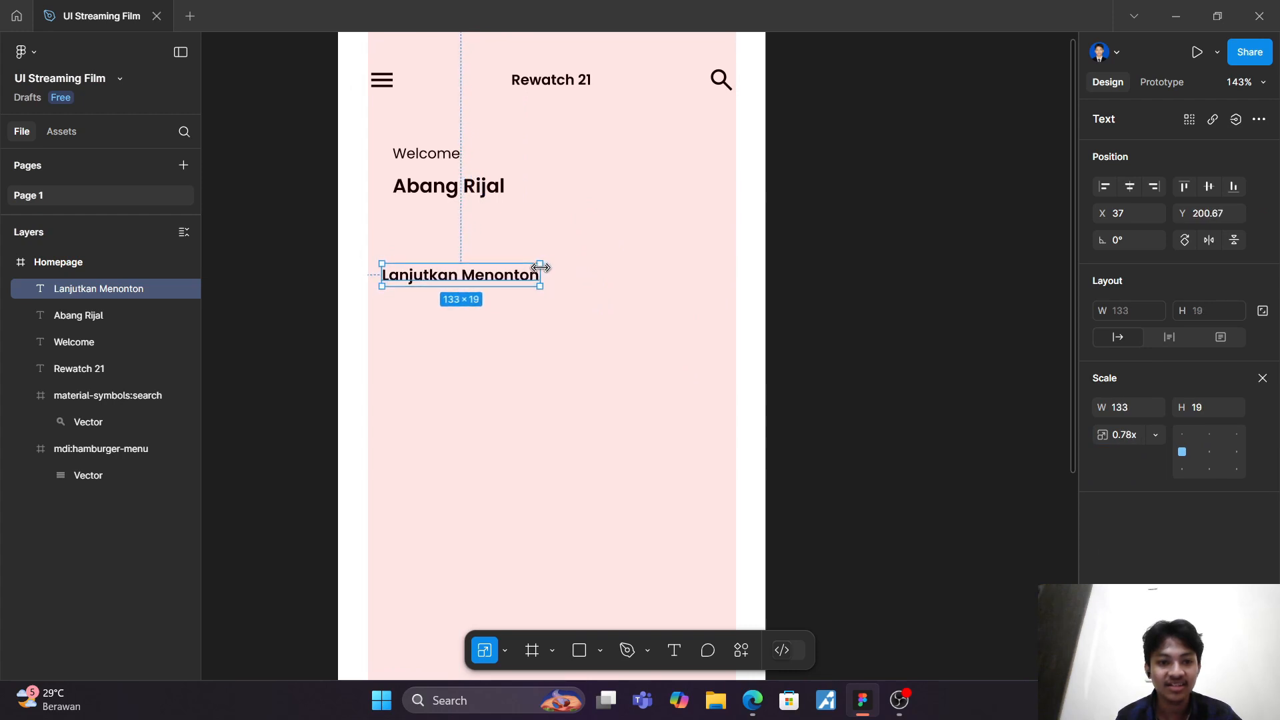
left_click(571, 272)
scroll(567, 270, "up", 3)
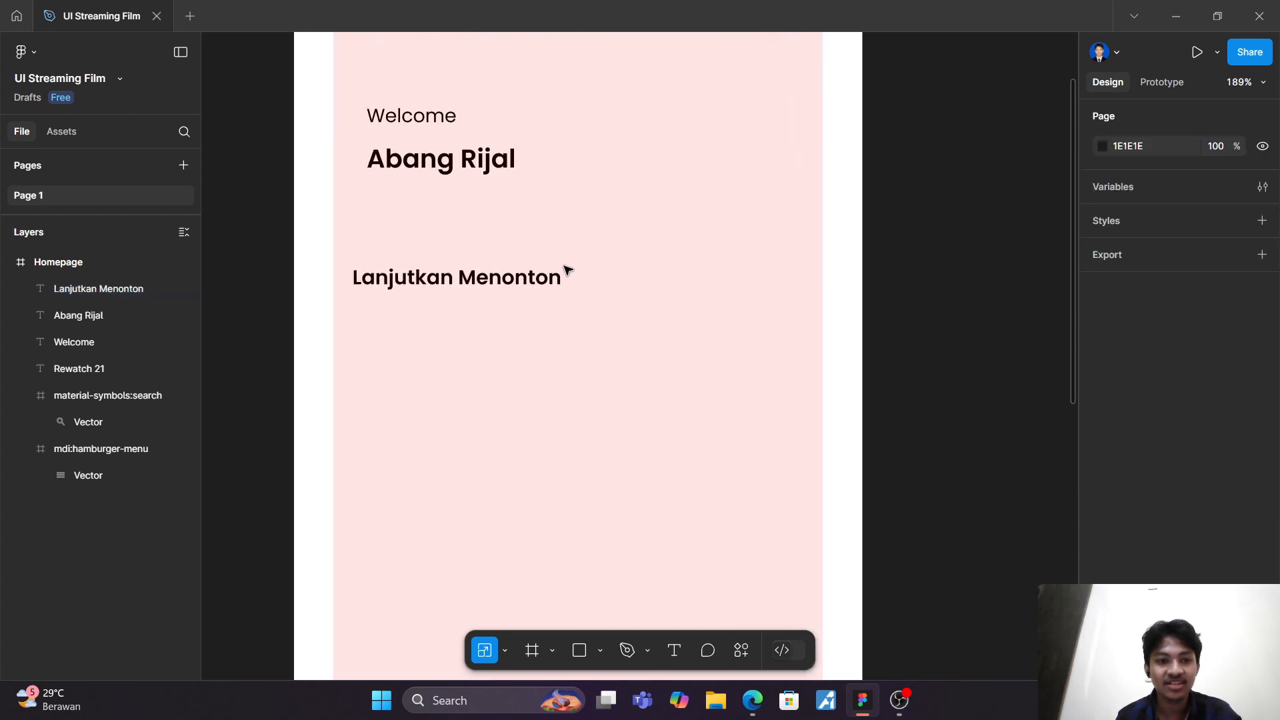
left_click(567, 273)
scroll(527, 274, "up", 3)
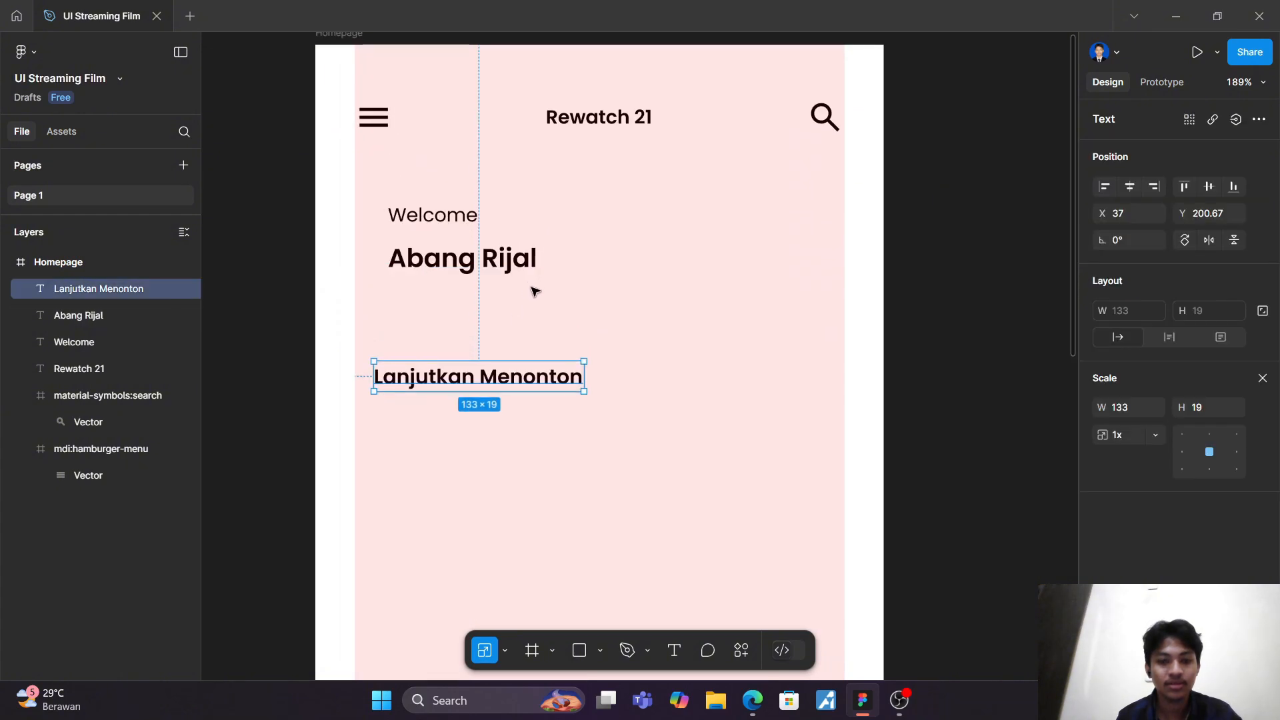
Step: Align the "Lanjutkan Menonton" text with the left edge of the greeting texts at X 46, Y 201
key("v")
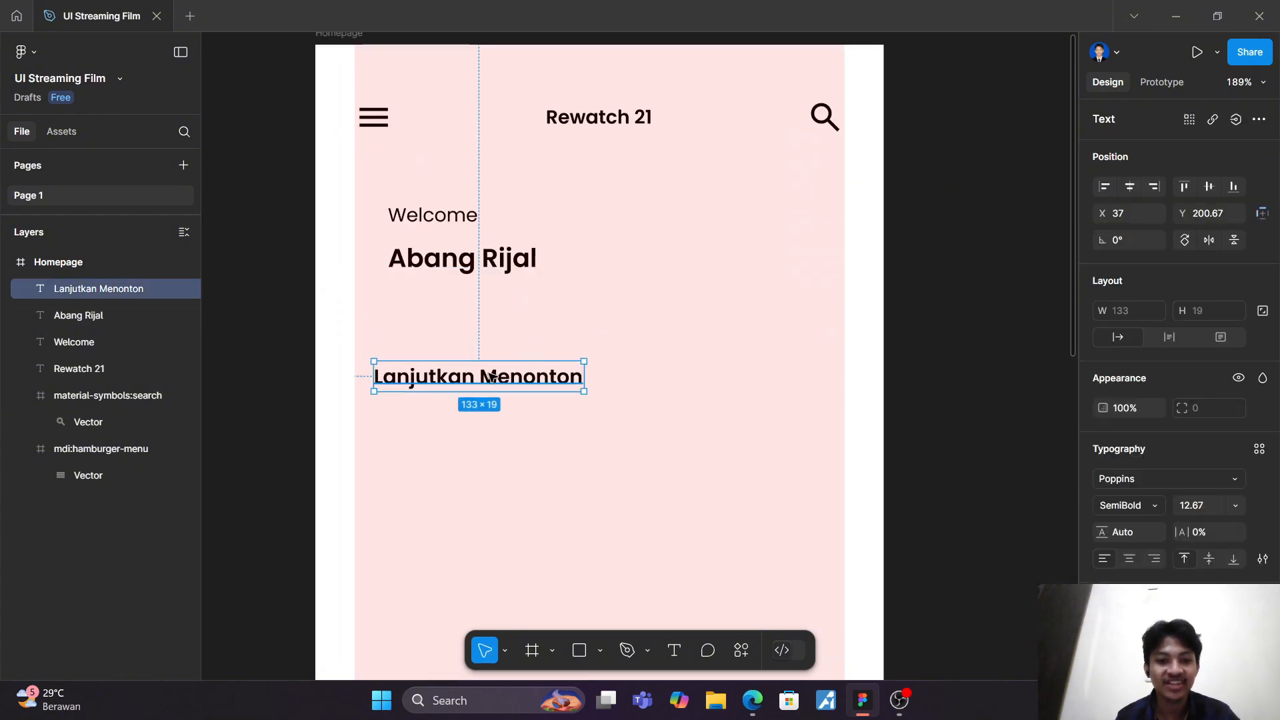
left_click_drag(492, 376, 502, 378)
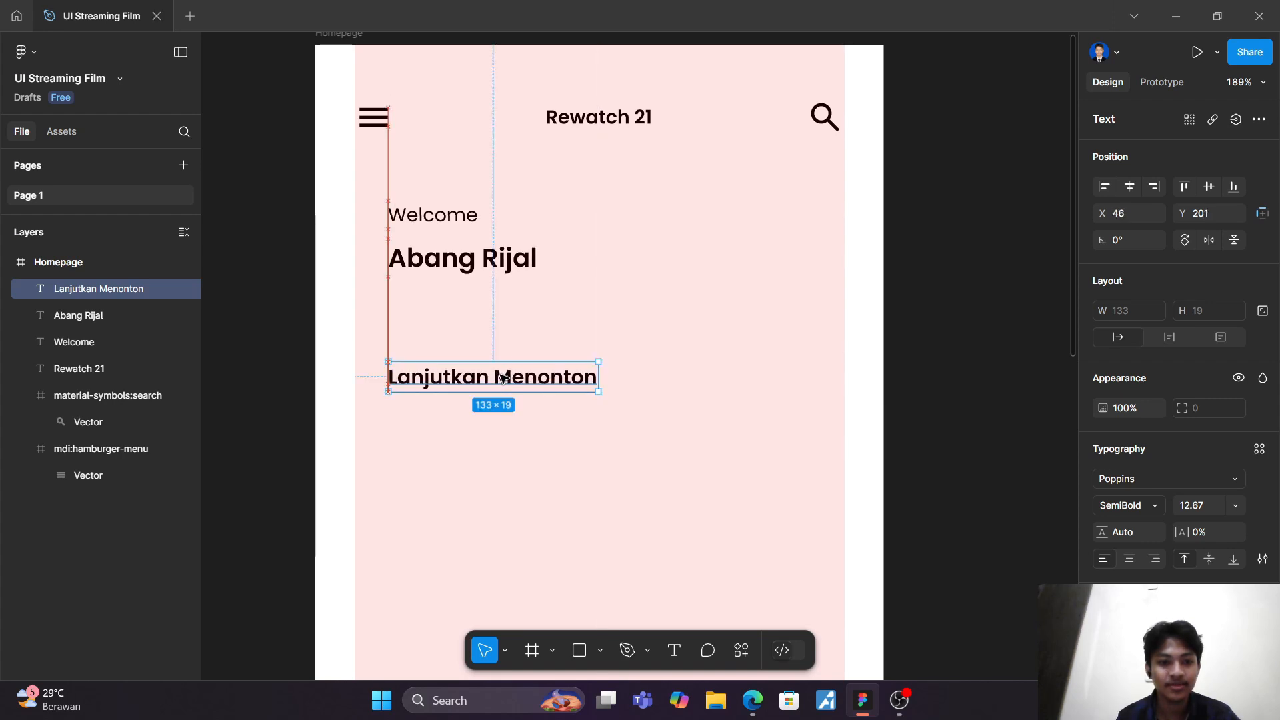
left_click(582, 326)
Step: Draw a rectangle about 156 × 194 below the "Lanjutkan Menonton" heading at about X 40, Y 232
scroll(583, 326, "down", 3)
scroll(583, 326, "down", 3)
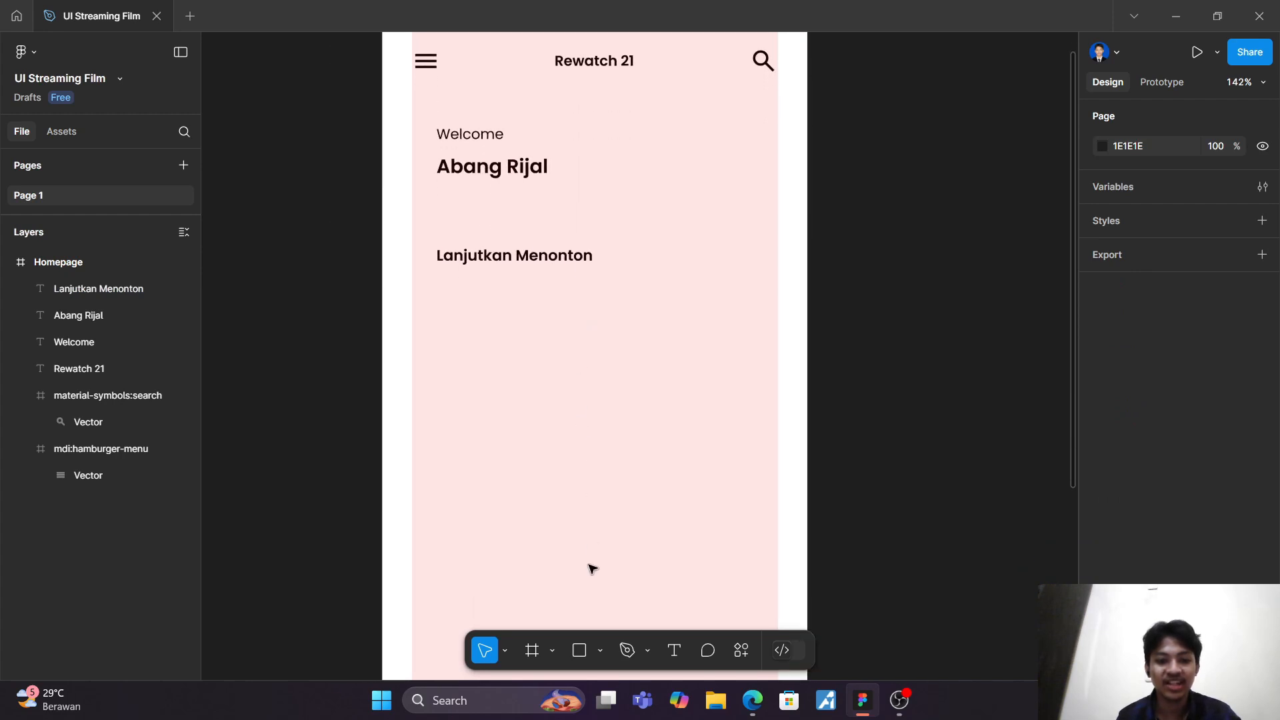
left_click(581, 653)
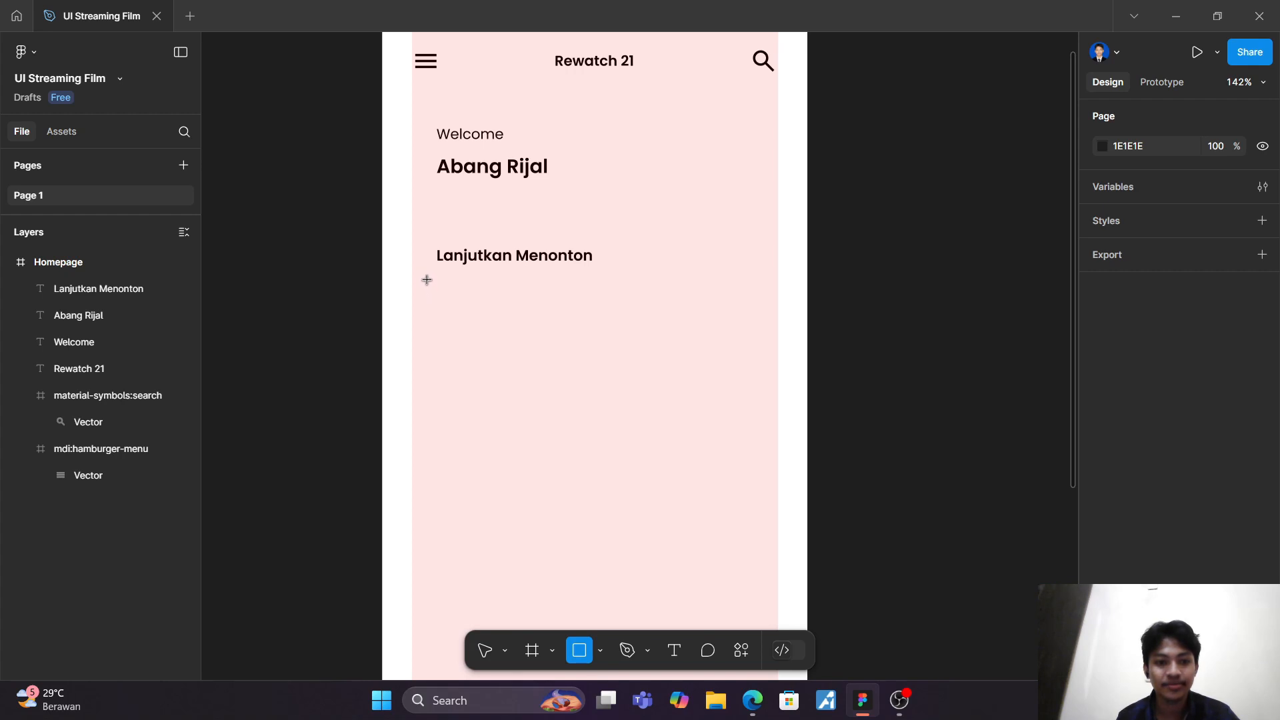
mouse_move(428, 281)
left_mouse_down()
mouse_move(514, 380)
mouse_move(583, 509)
mouse_move(611, 507)
left_mouse_up()
left_click(680, 454)
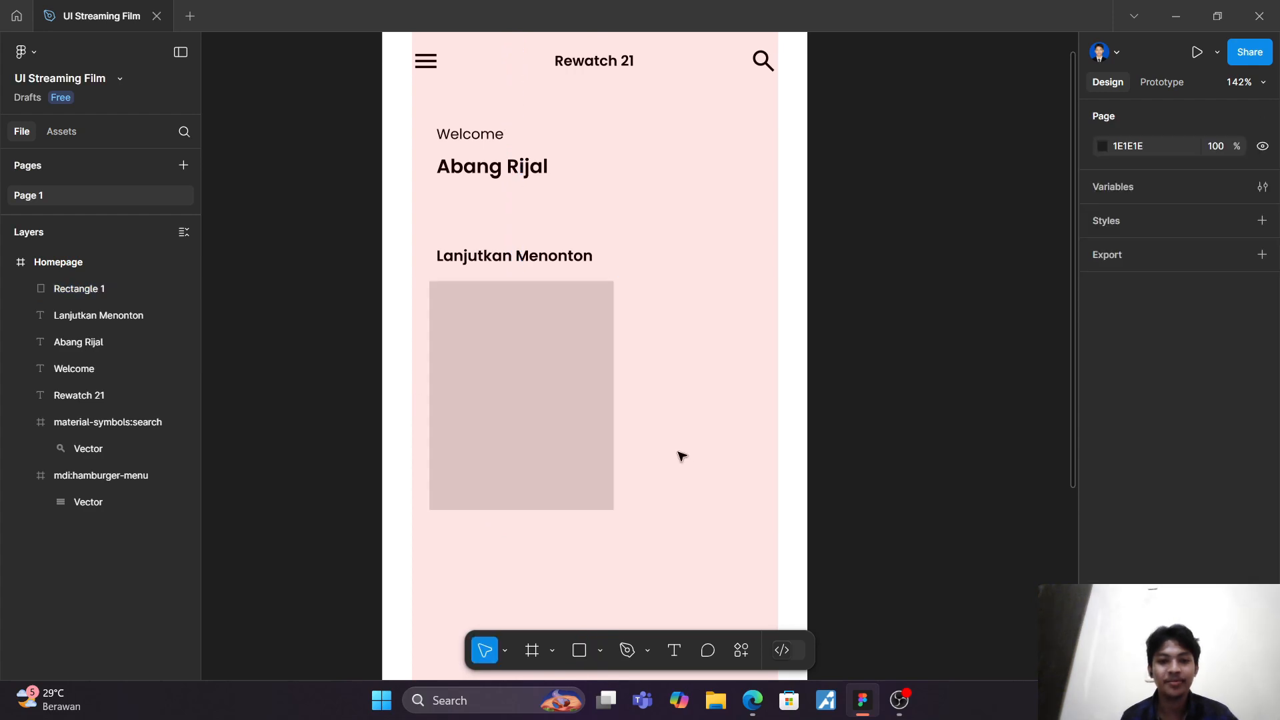
Step: Duplicate the rectangle and place the copy to its right at X 226, Y 232
left_click(520, 393)
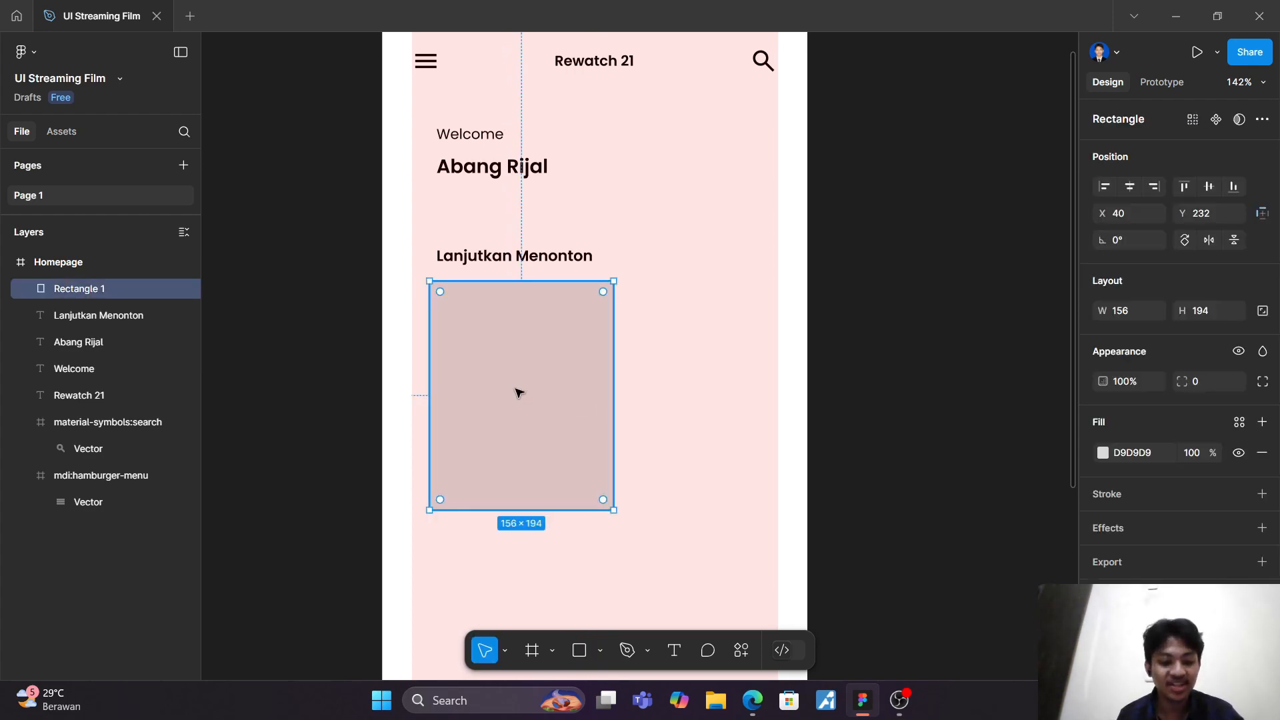
key("ctrl+d")
left_click_drag(518, 393, 734, 391)
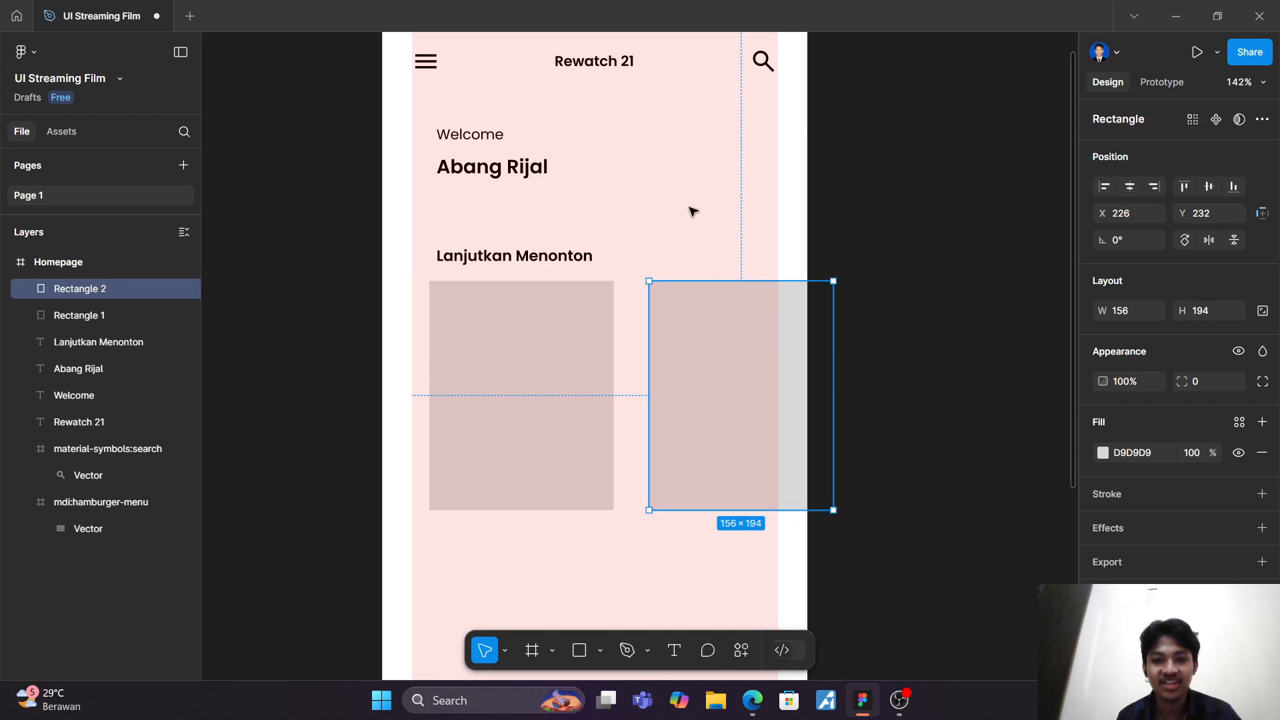
Step: Widen the Homepage frame to 974 and move it to X 61, Y 20
left_click(774, 209)
scroll(829, 233, "up", 3)
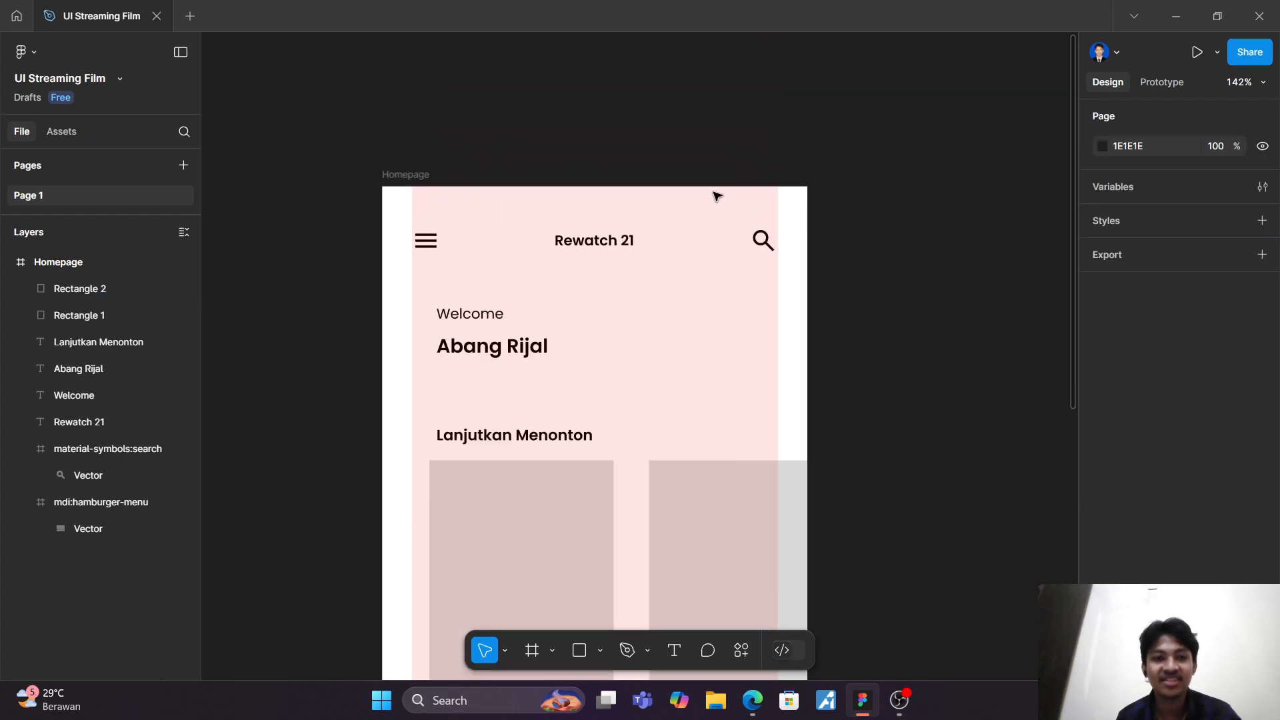
left_click(408, 175)
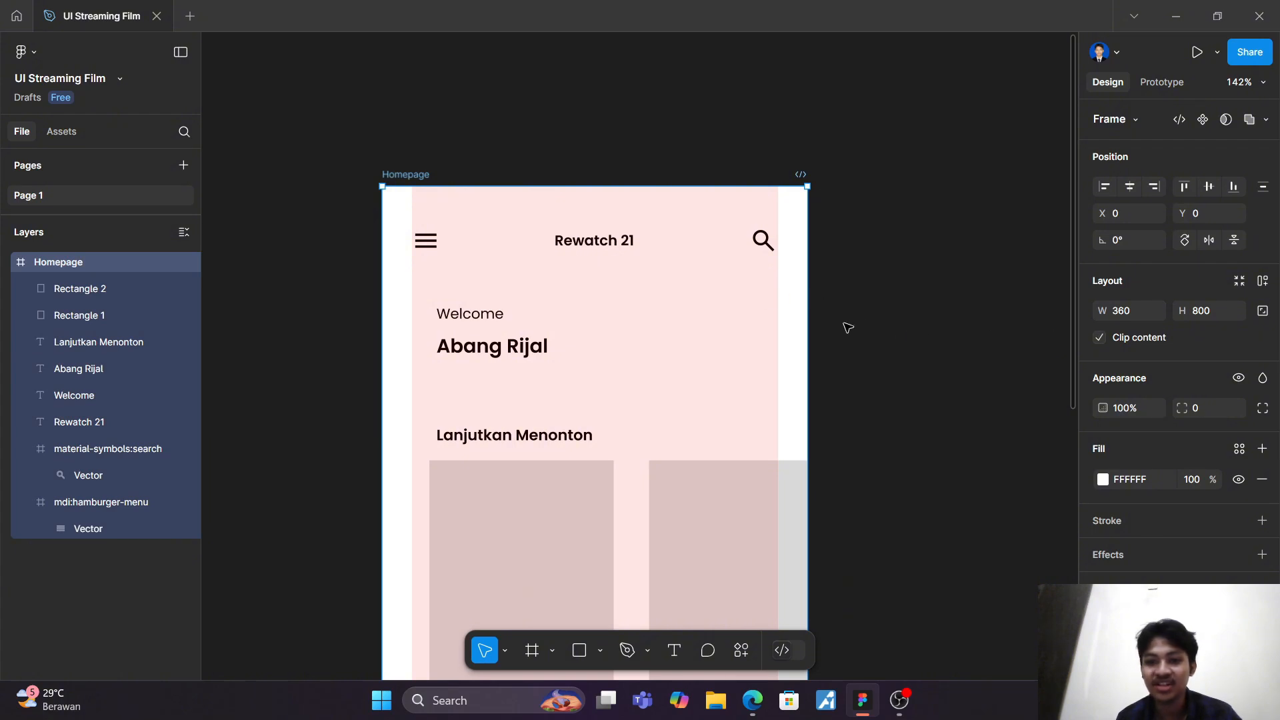
left_click_drag(805, 327, 1127, 322)
scroll(804, 301, "down", 2)
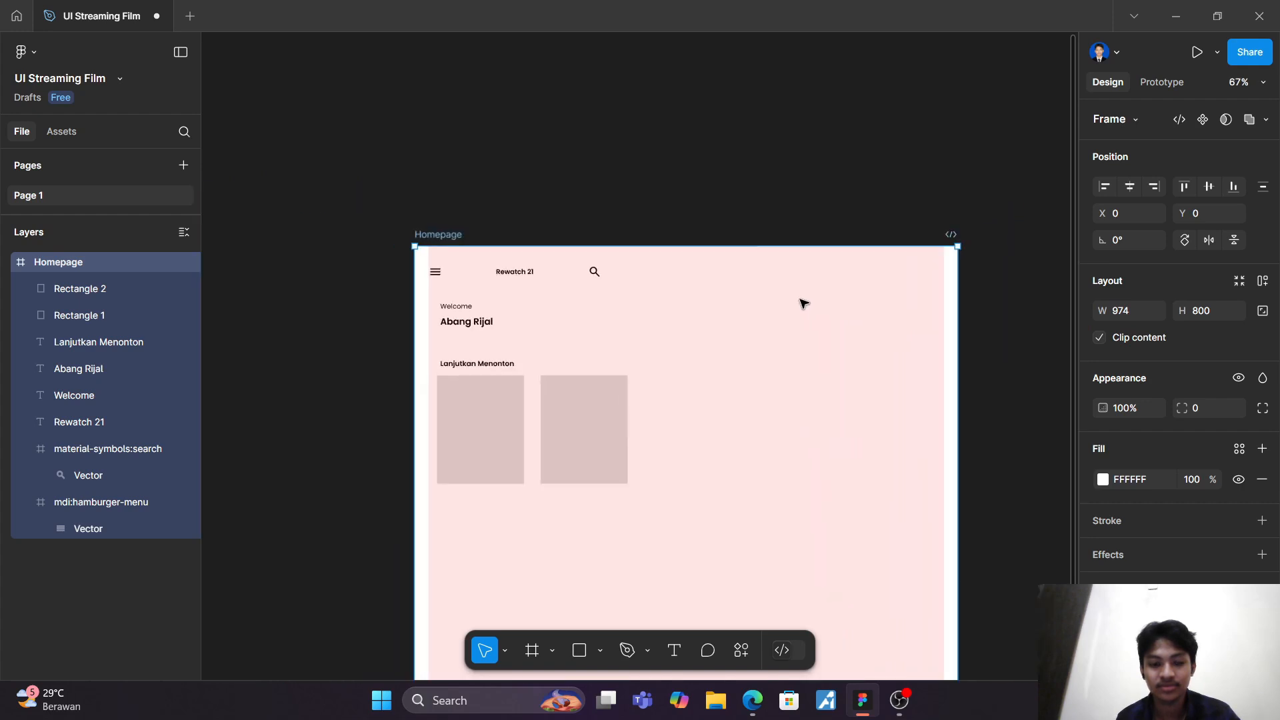
scroll(785, 300, "down", 1)
scroll(546, 338, "up", 5)
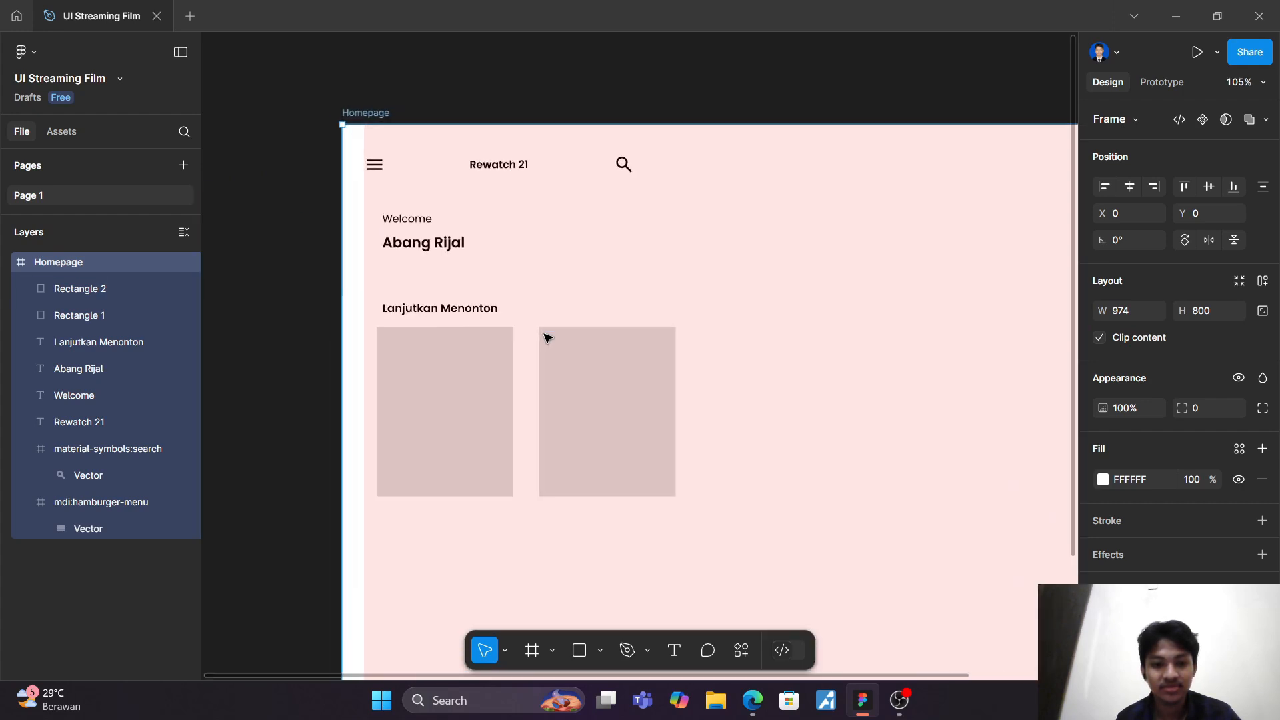
left_click_drag(368, 323, 421, 338)
scroll(421, 338, "down", 1)
left_click(276, 299)
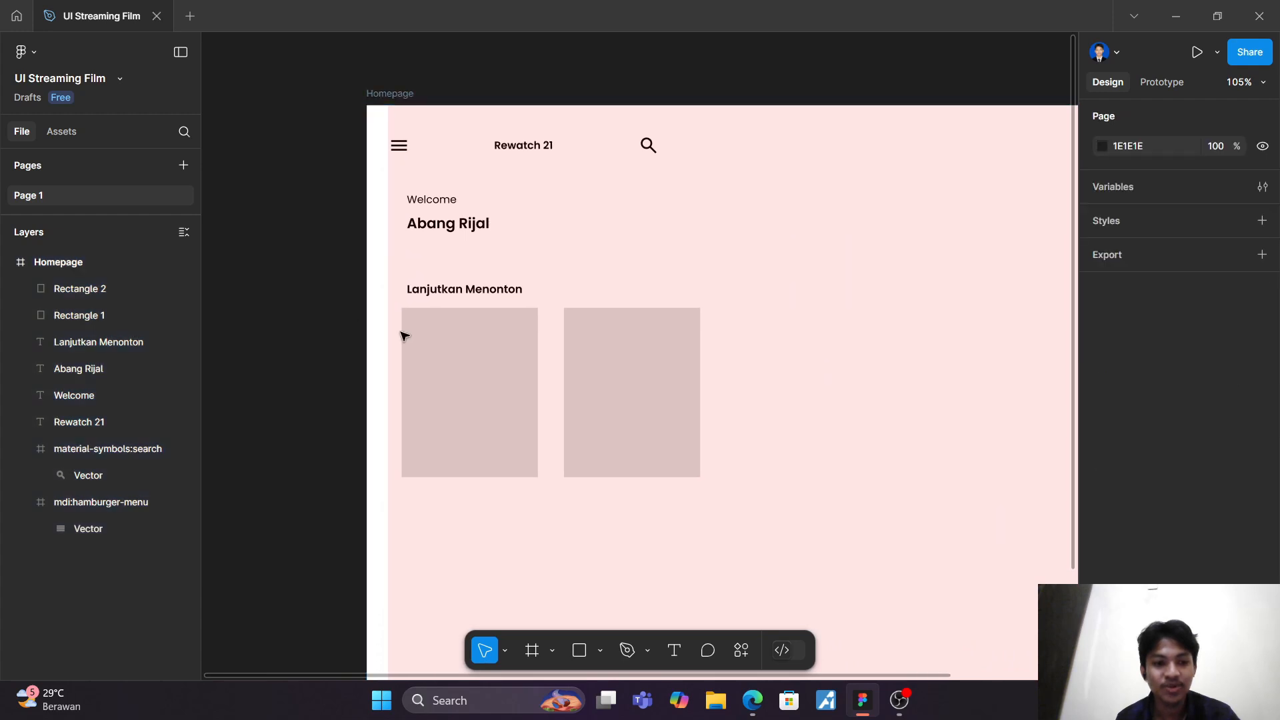
Step: Duplicate the two film card rectangles twice, placing each pair of copies further along the row with a spacing of 30
left_click(443, 342)
left_click(671, 389, "shift")
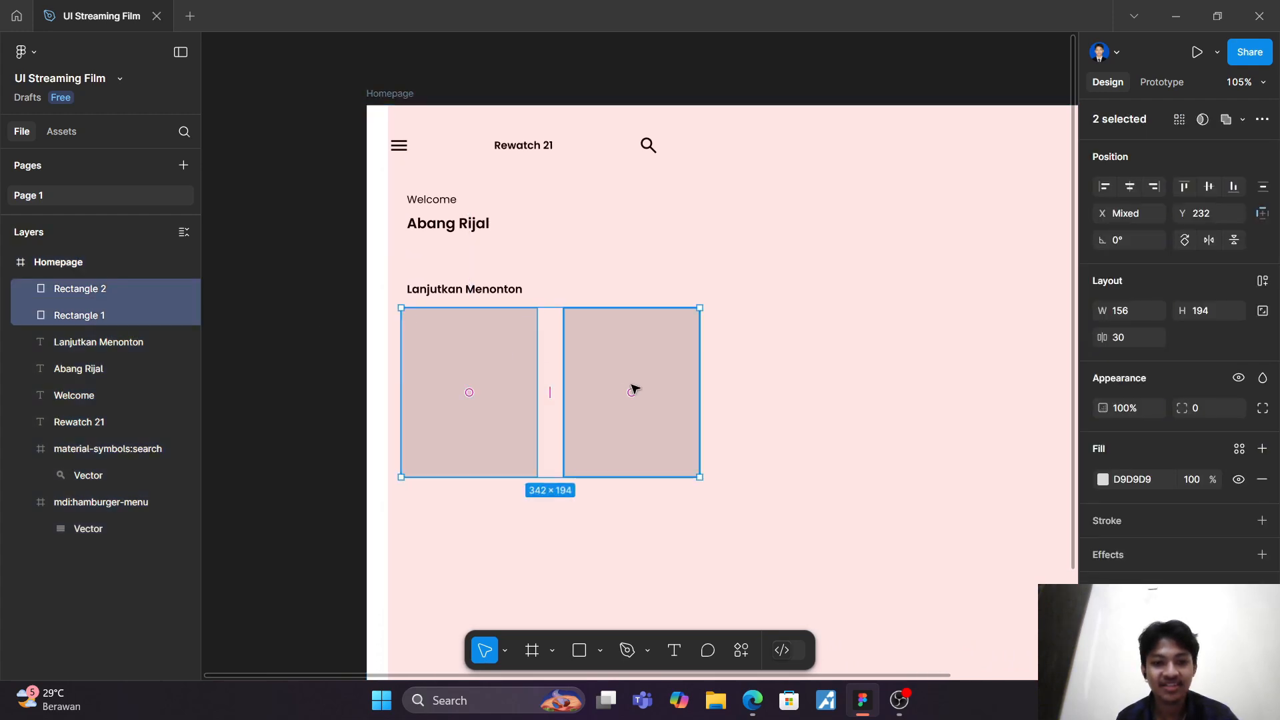
key("ctrl+d")
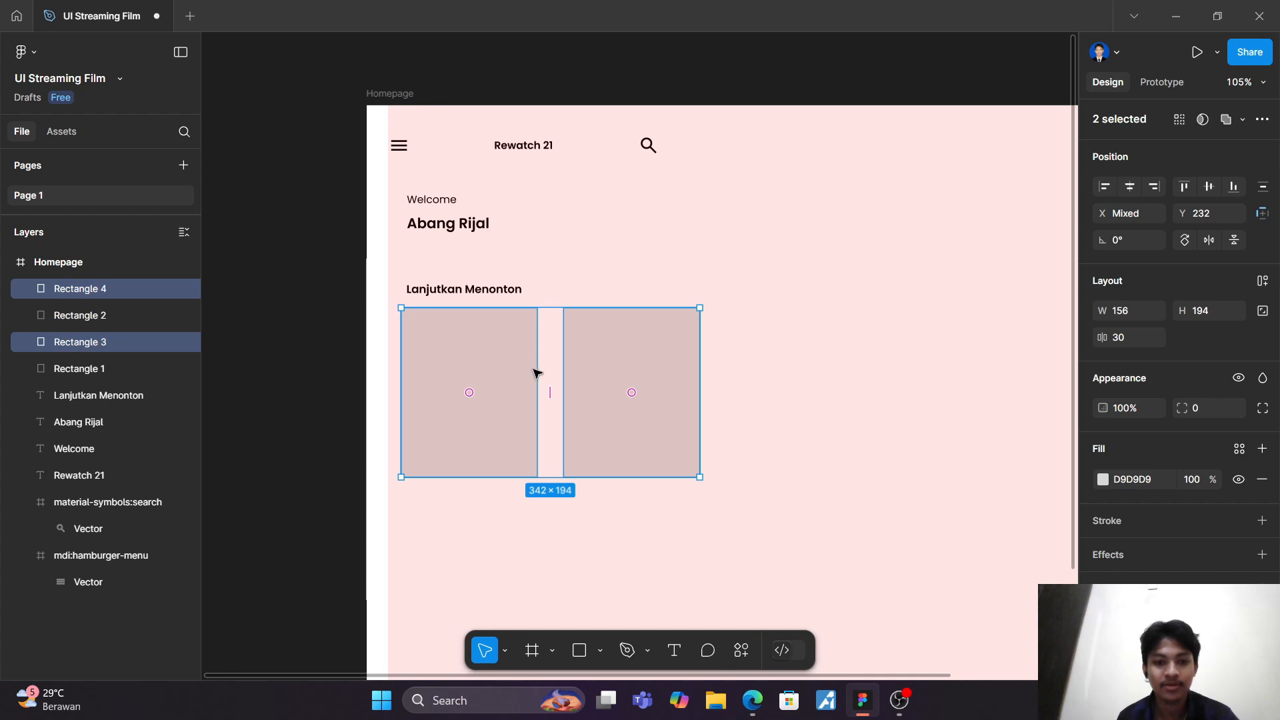
left_click_drag(517, 364, 830, 365)
scroll(834, 366, "right", 5)
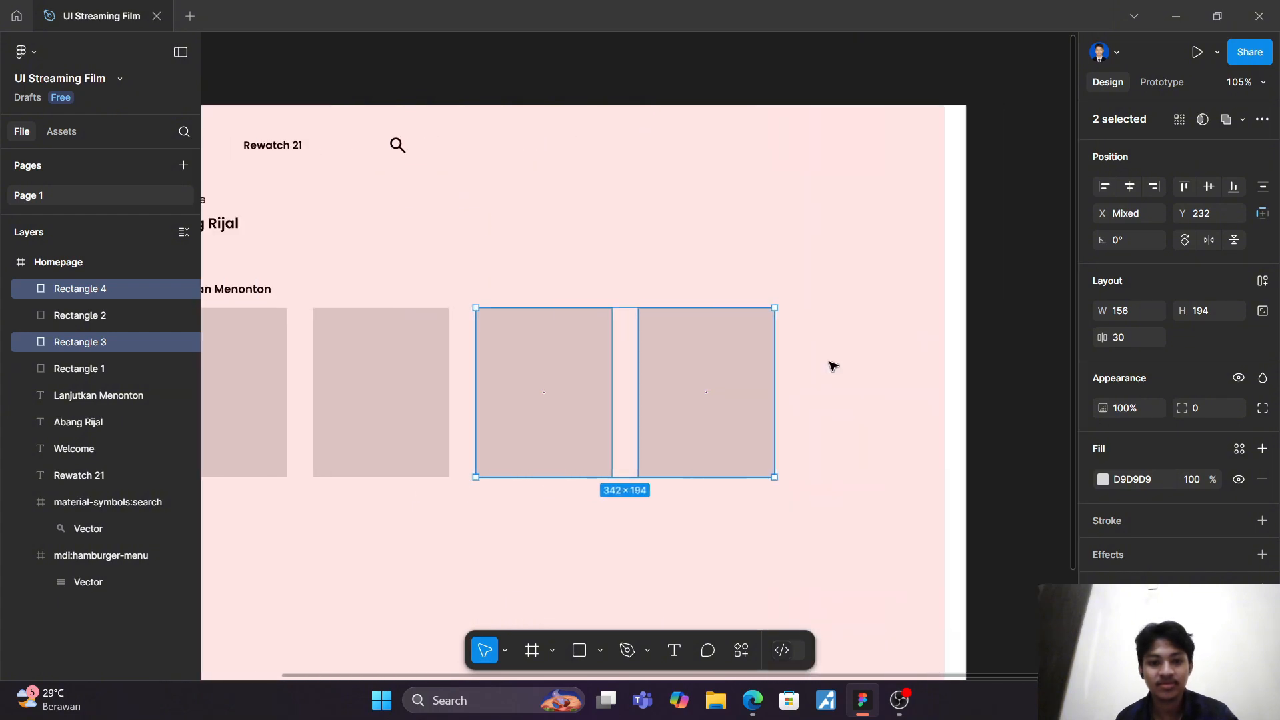
scroll(832, 365, "left", 1)
key("ctrl+d")
scroll(832, 365, "right", 5)
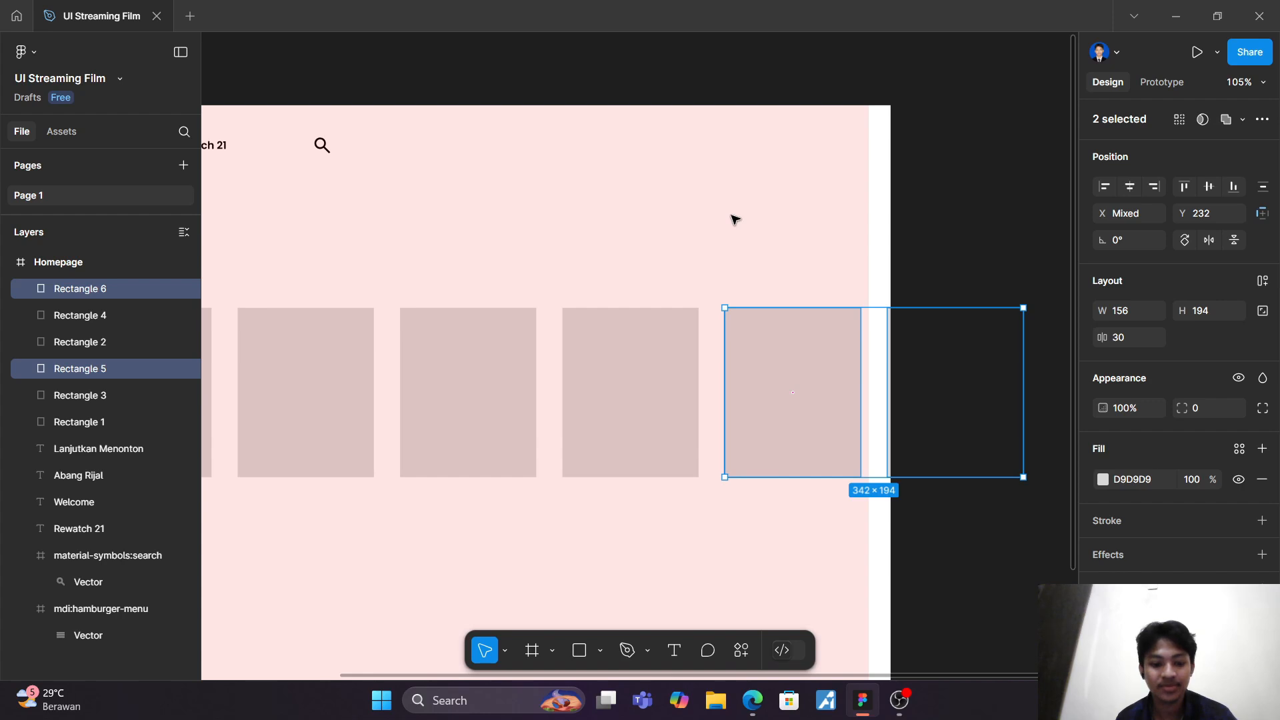
Step: Duplicate one more pair of rectangles along the row and widen the Homepage frame to 1368
key("ctrl+d")
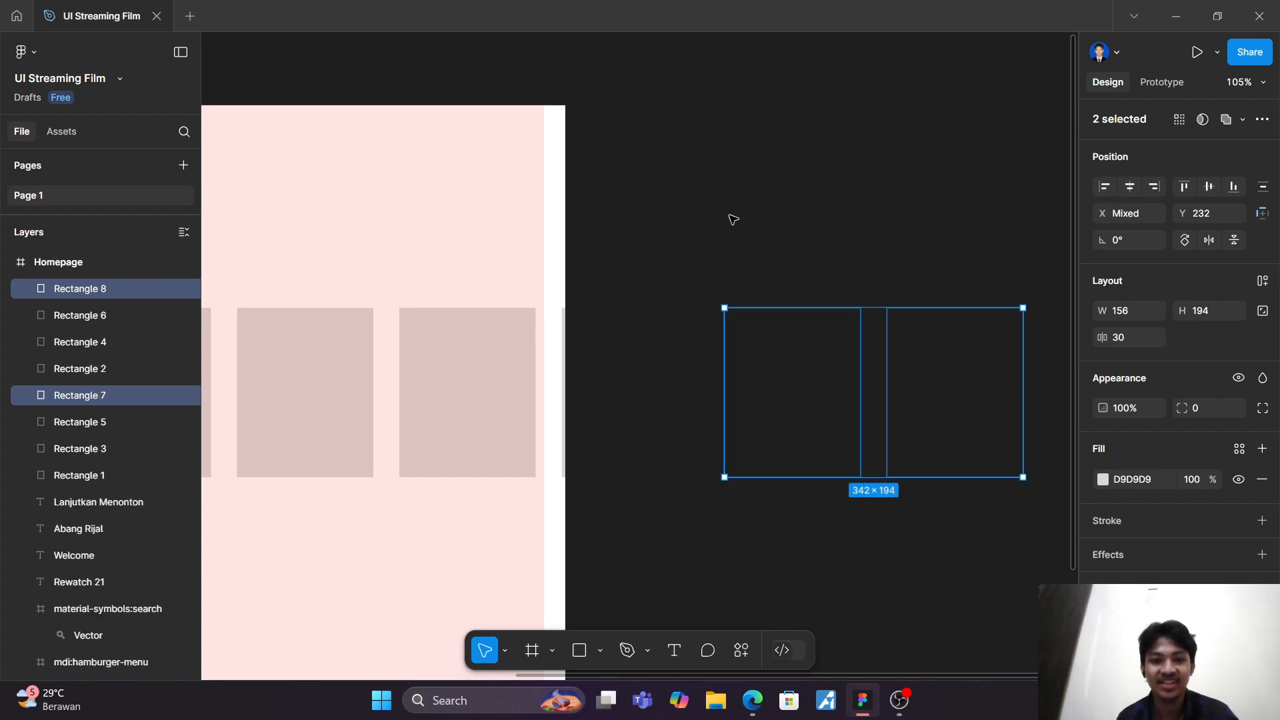
scroll(733, 221, "down", 5, "ctrl")
left_click(648, 227)
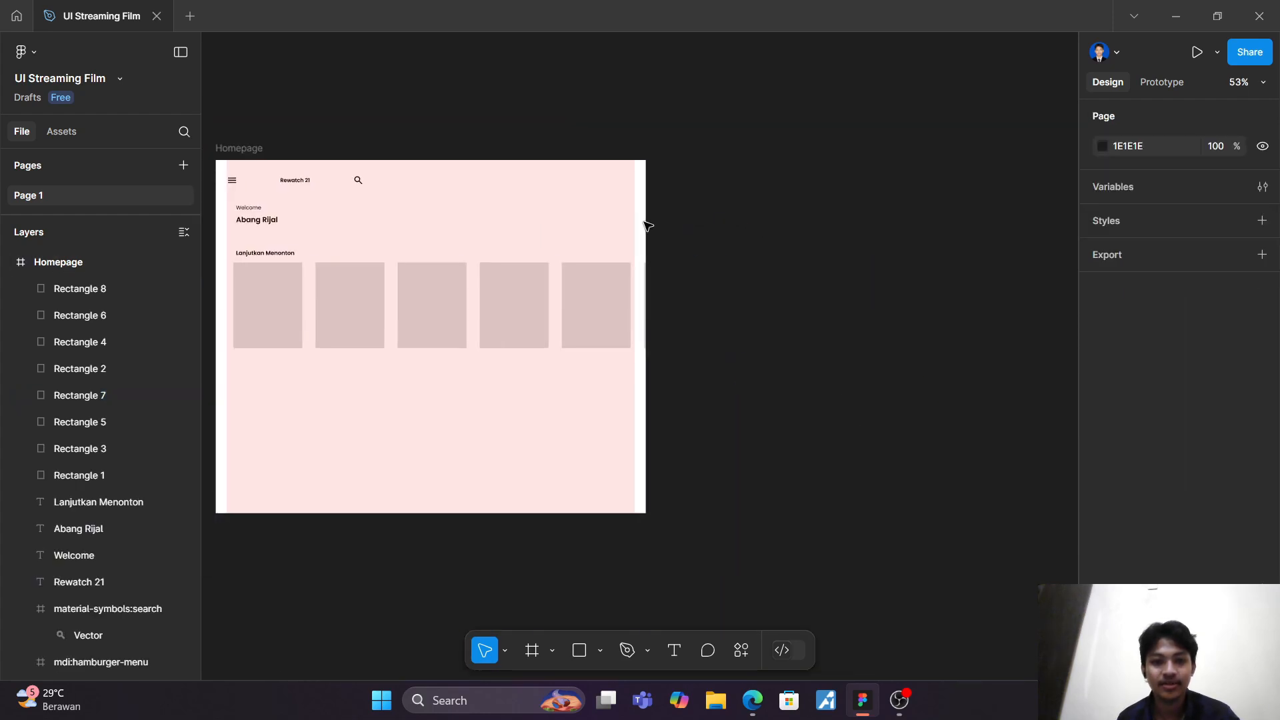
left_click(242, 152)
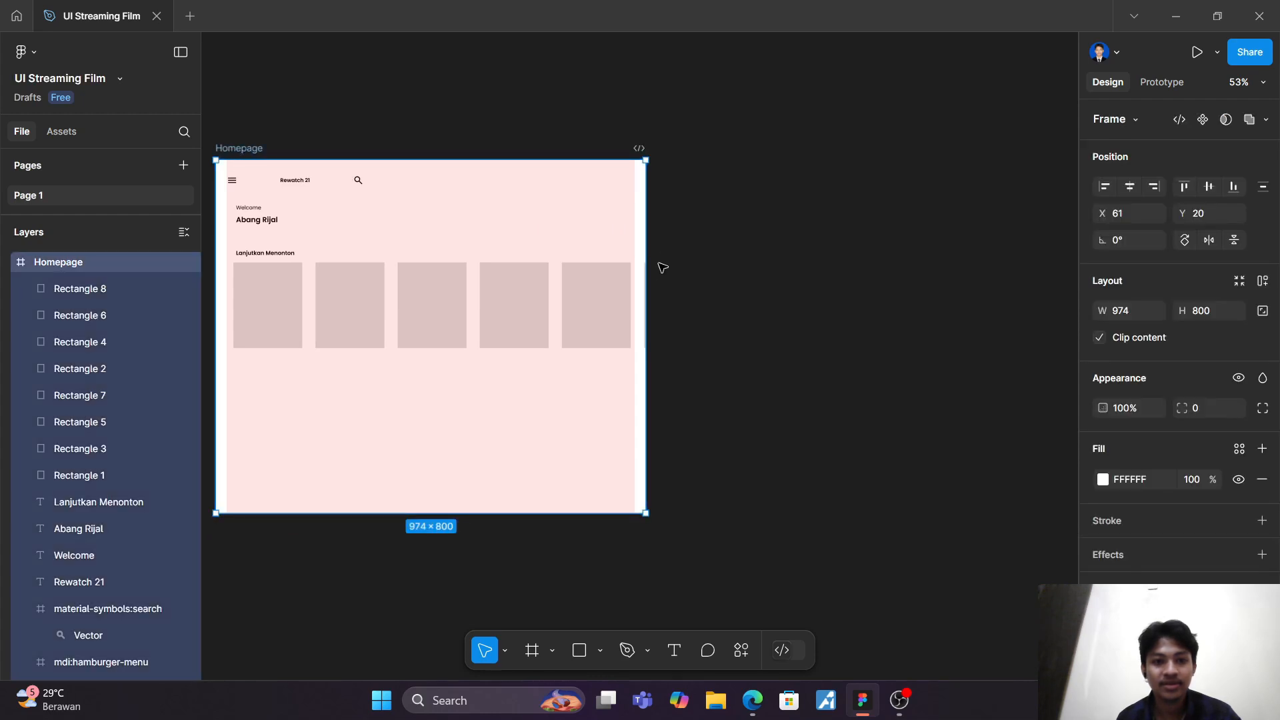
left_click_drag(642, 226, 820, 228)
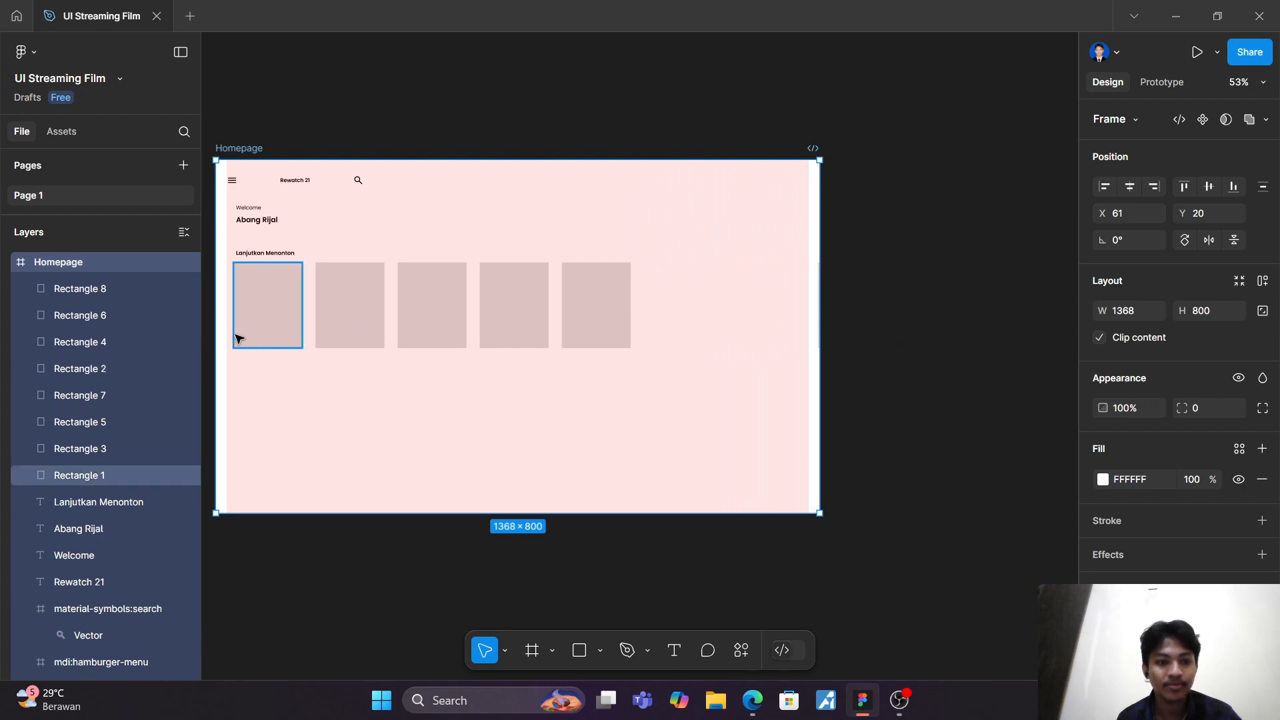
Step: Move Rectangle 7 above Rectangle 8 in the Homepage frame's layer order
left_click(101, 294)
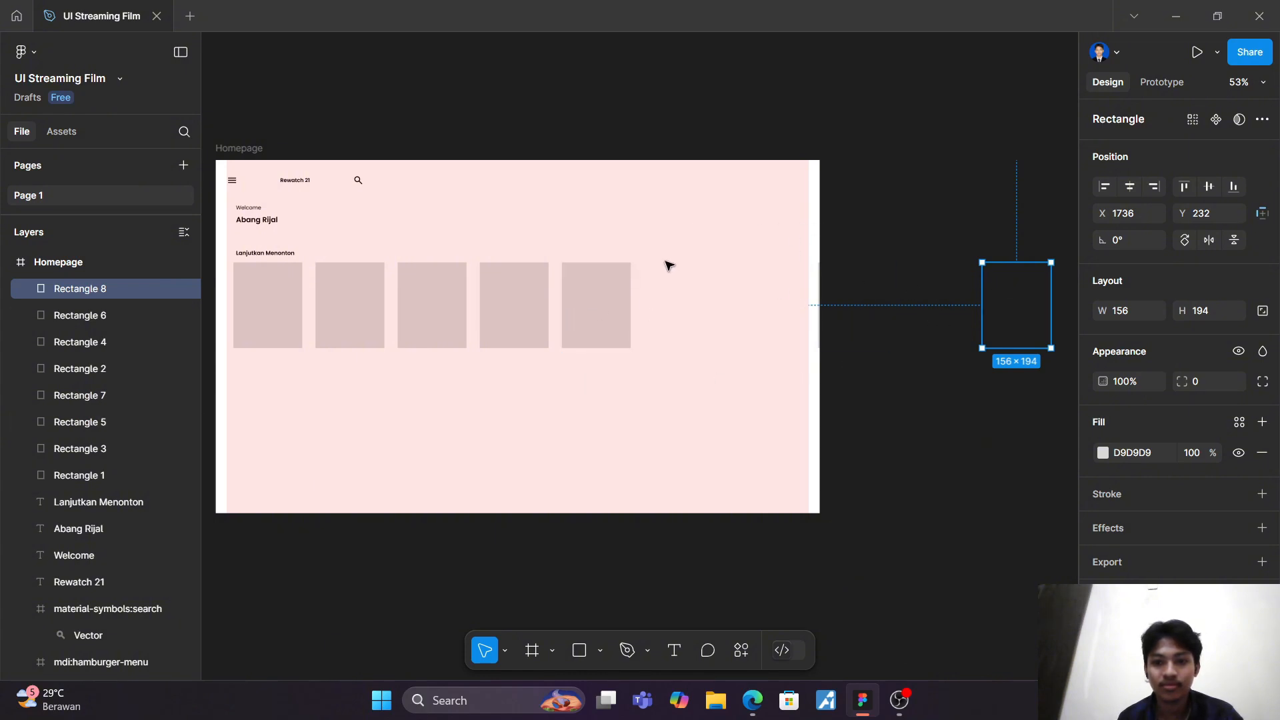
left_click(714, 296)
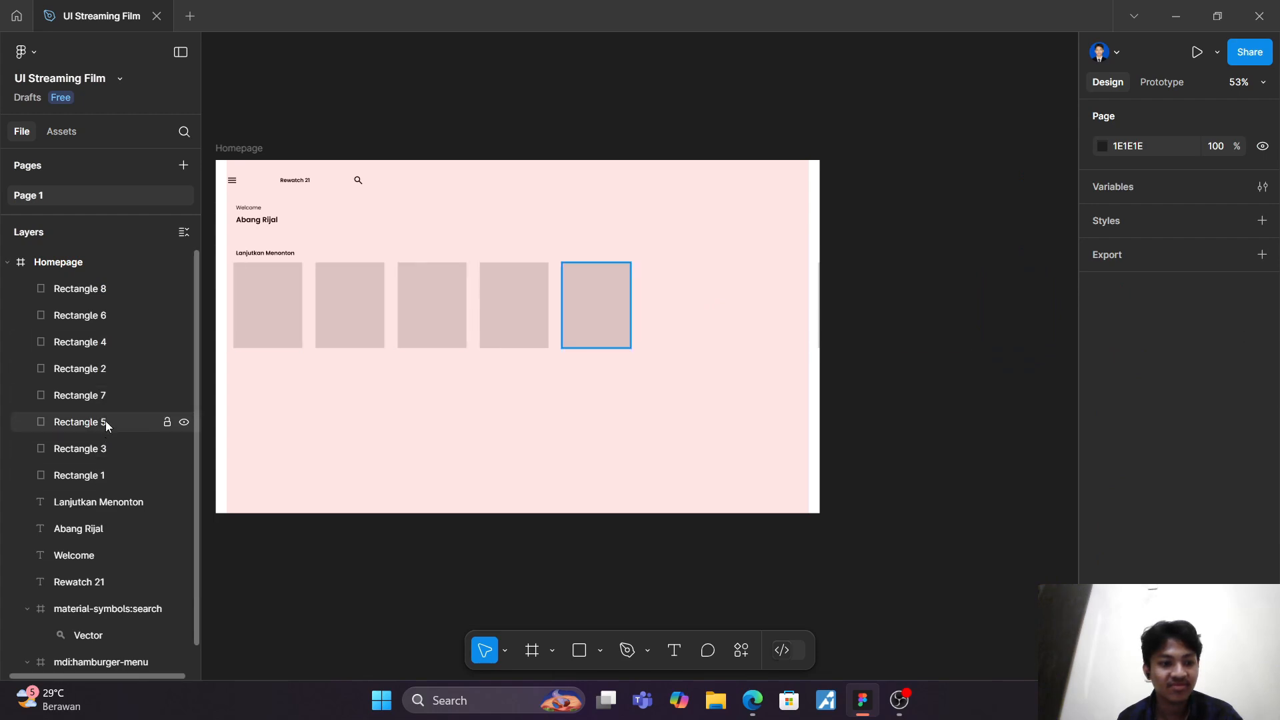
left_click_drag(106, 394, 110, 278)
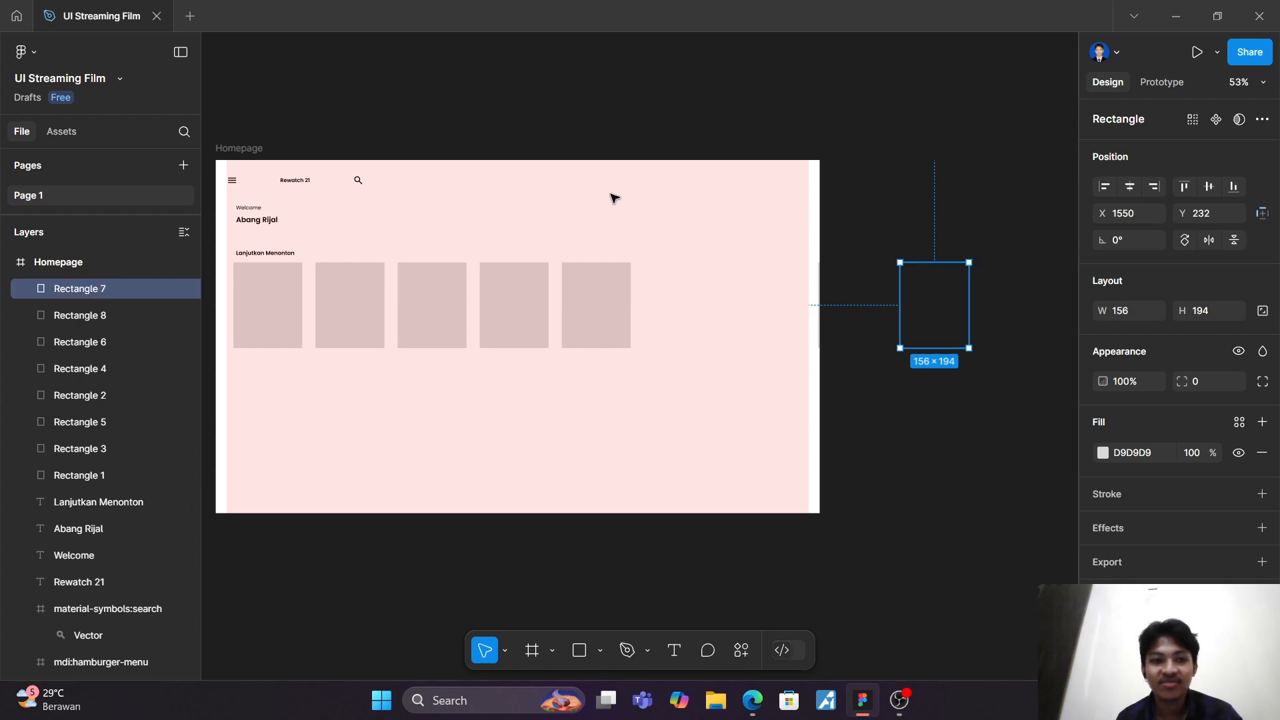
Step: Widen the Homepage frame to 1789 and check where Rectangle 7 lies
left_click(242, 146)
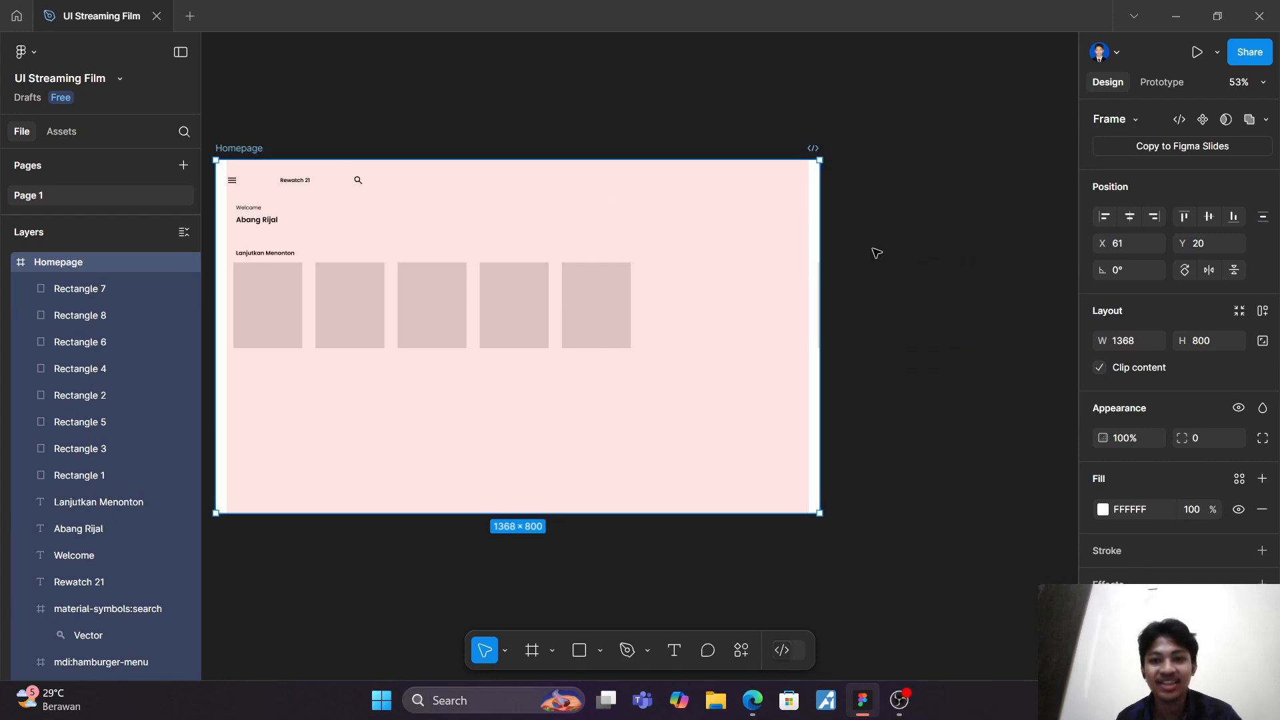
left_click_drag(821, 222, 1005, 222)
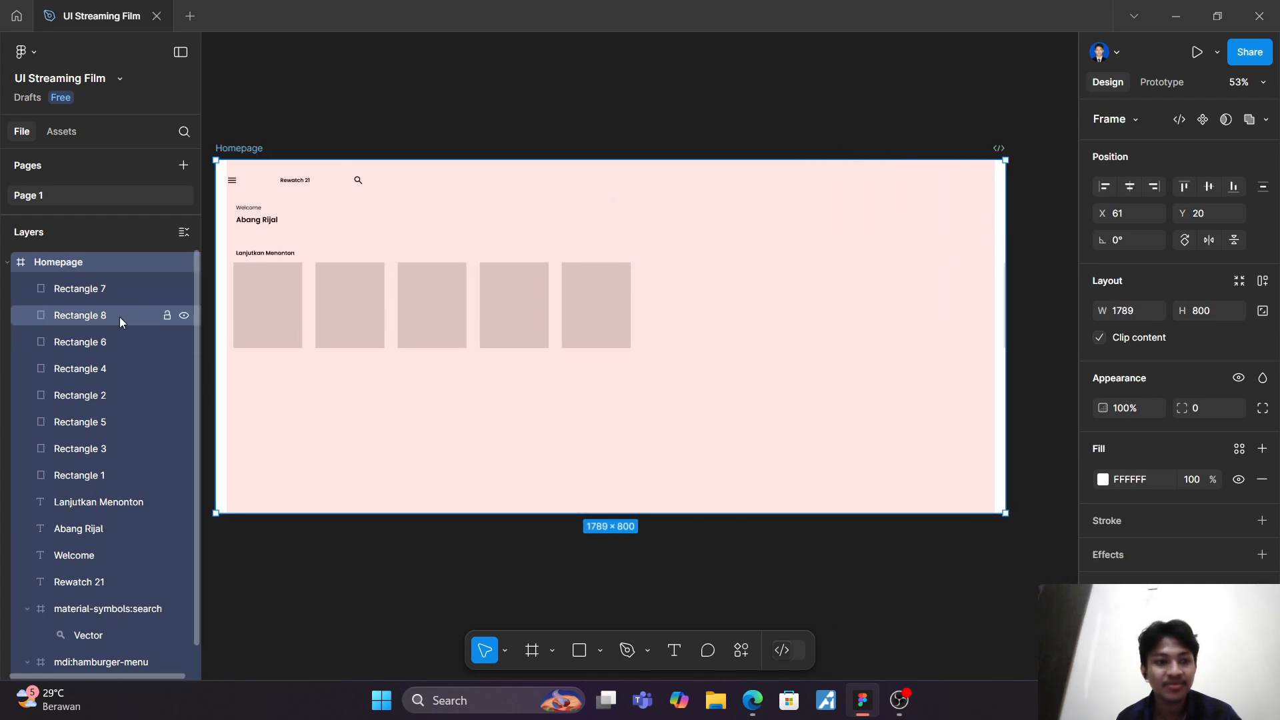
left_click(131, 288)
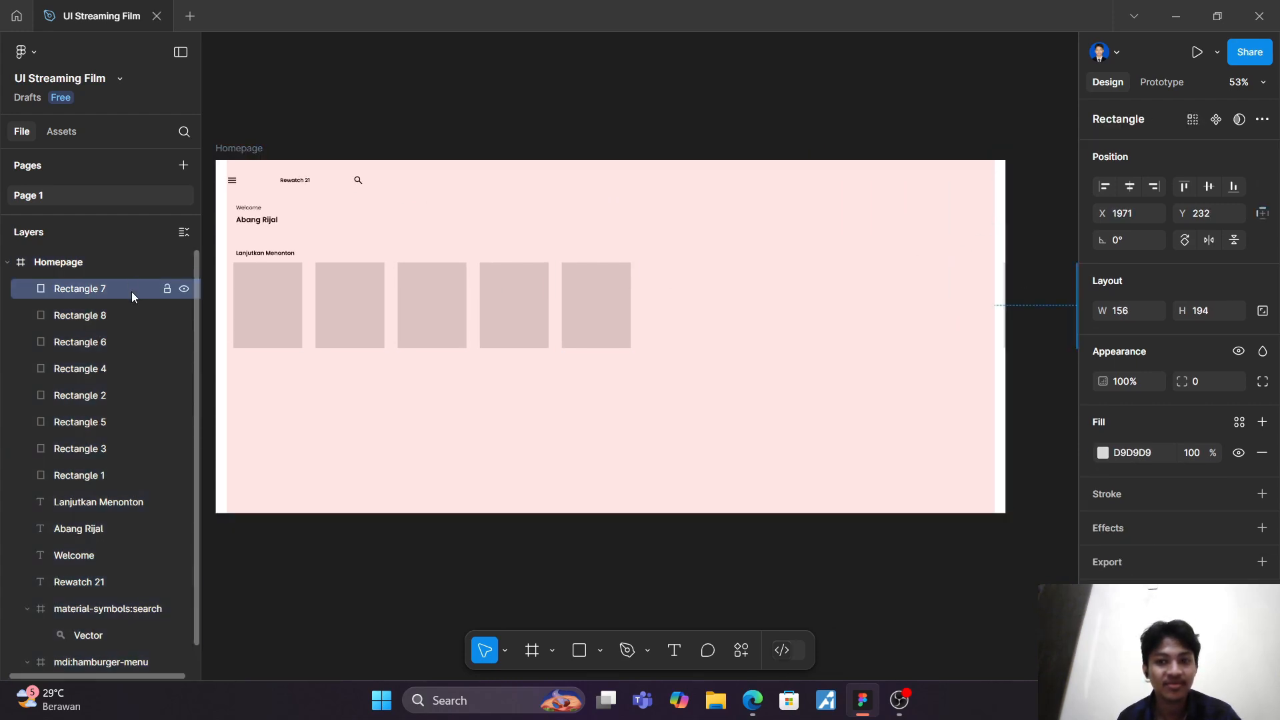
scroll(134, 290, "right", 1)
scroll(881, 480, "right", 5)
left_click(896, 472)
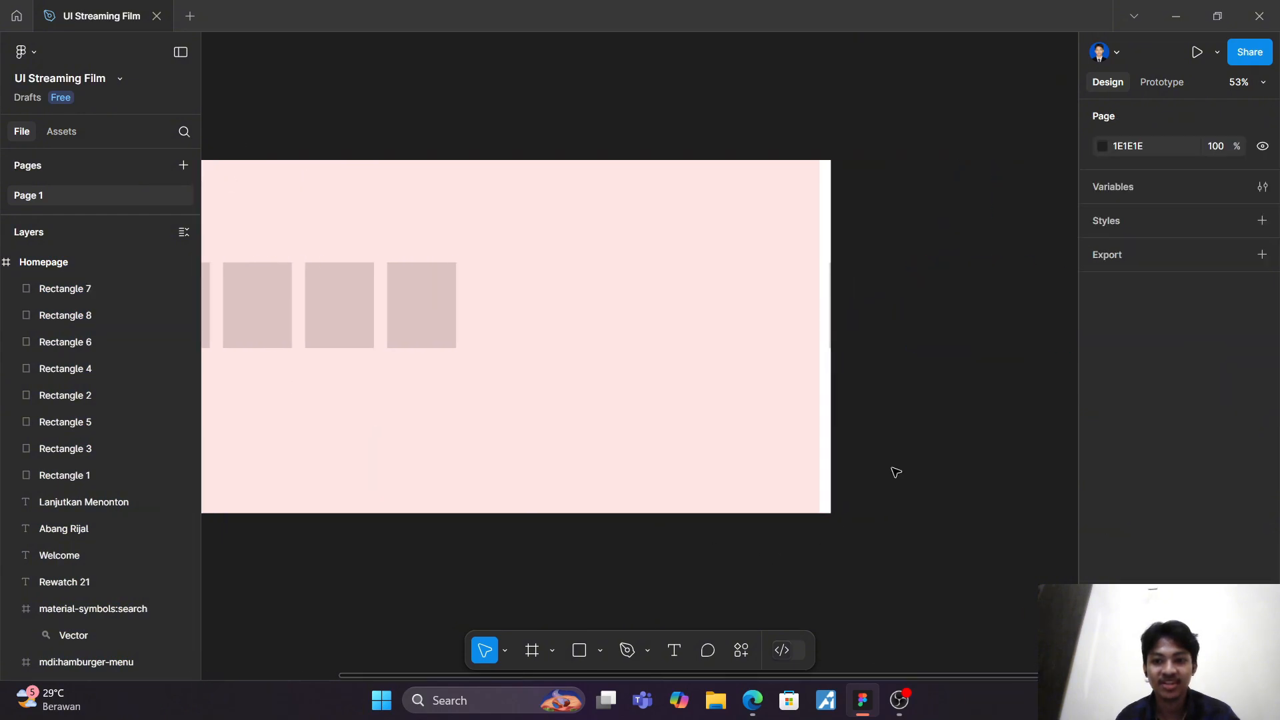
Step: Undo the recent frame widenings and layer reordering, back to before the last pair of rectangles was duplicated
key("ctrl+z")
key("ctrl+z")
key("ctrl+z")
key("ctrl+z")
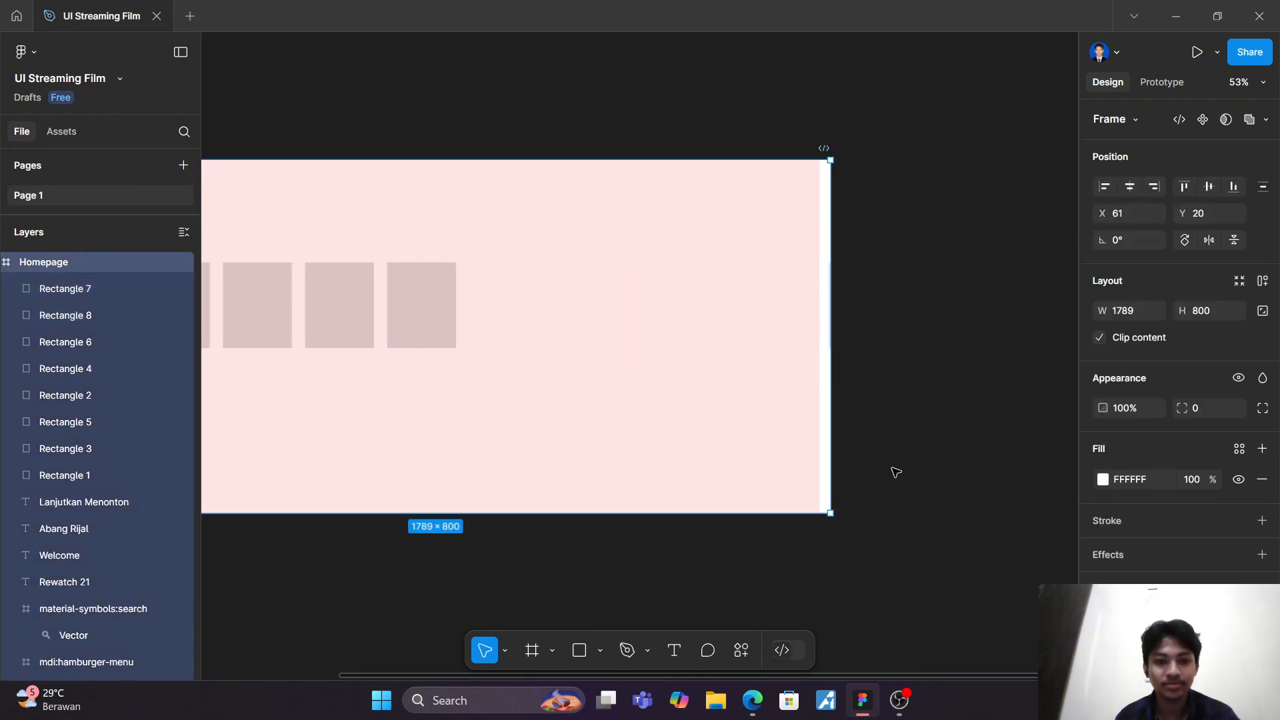
key("ctrl+z")
key("ctrl+z")
key("ctrl+z")
key("ctrl+z")
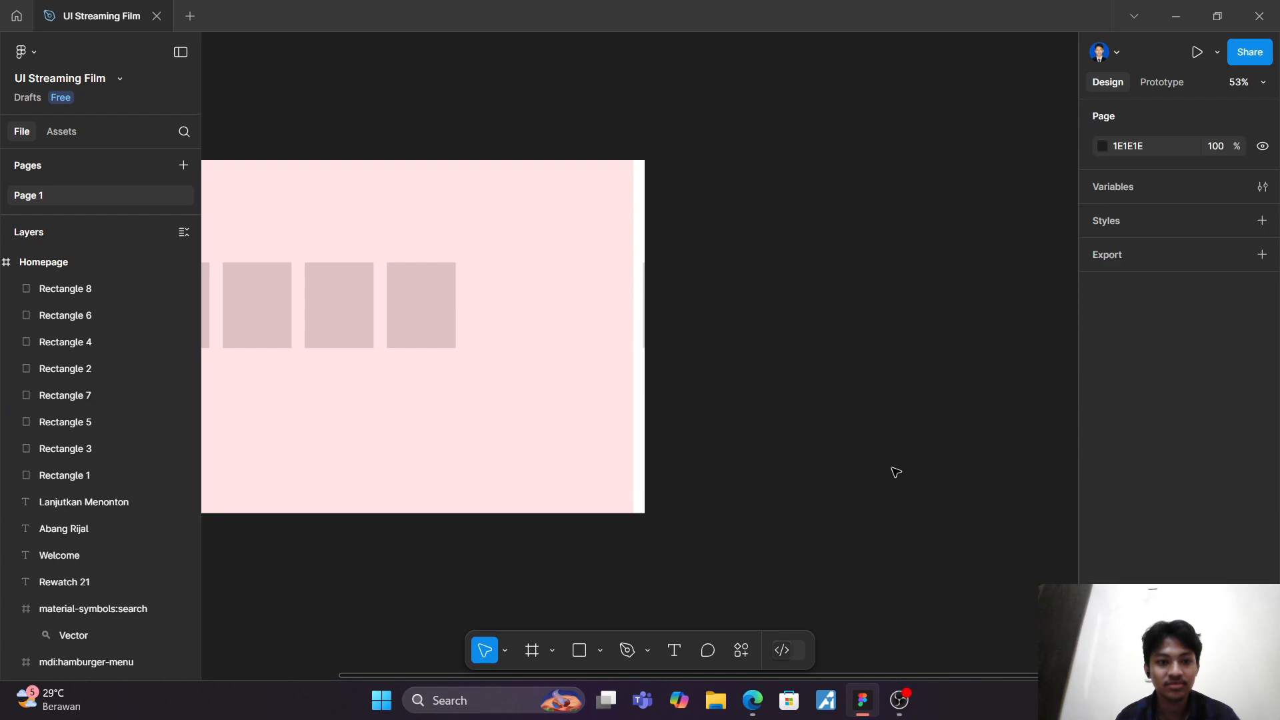
key("ctrl+z")
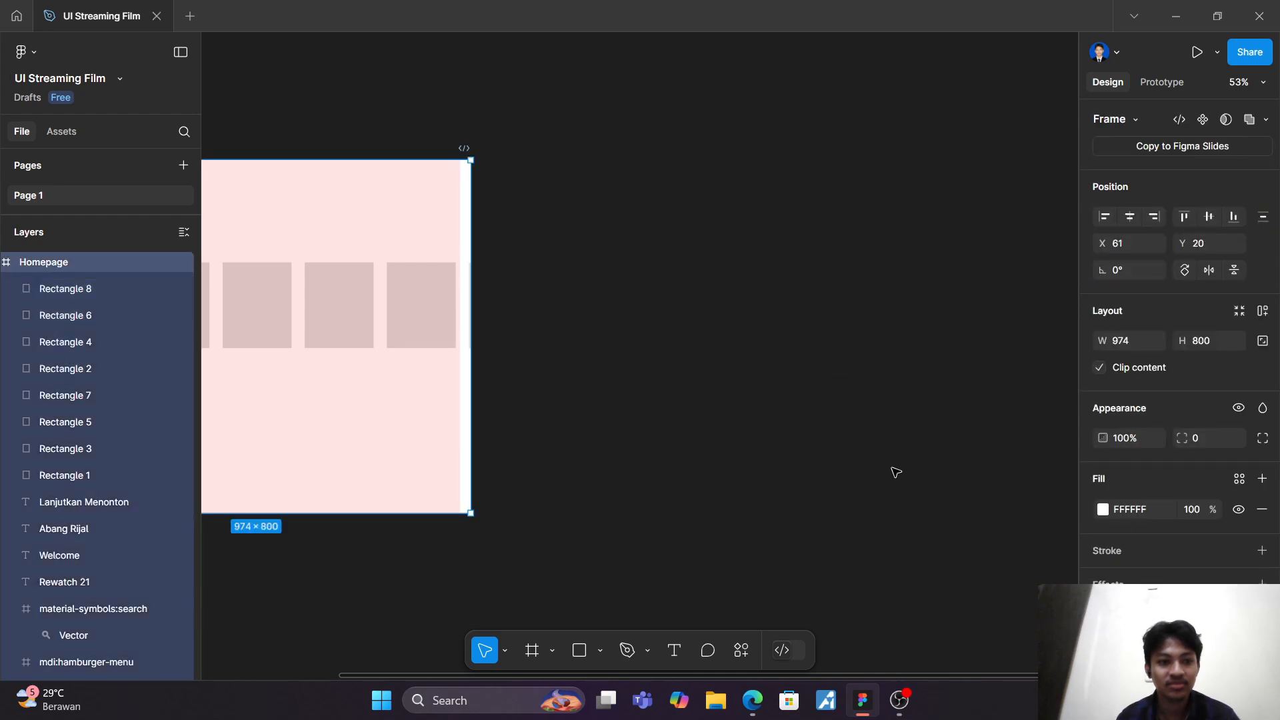
left_click(895, 472)
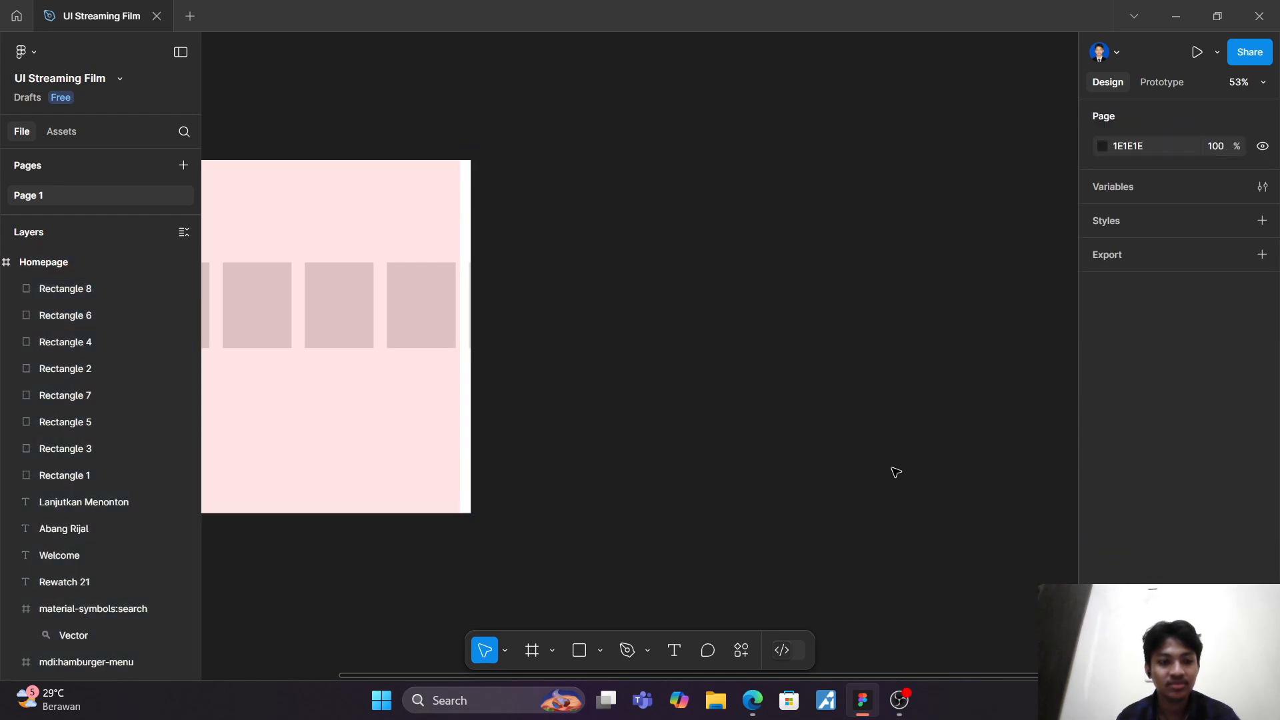
key("ctrl+z")
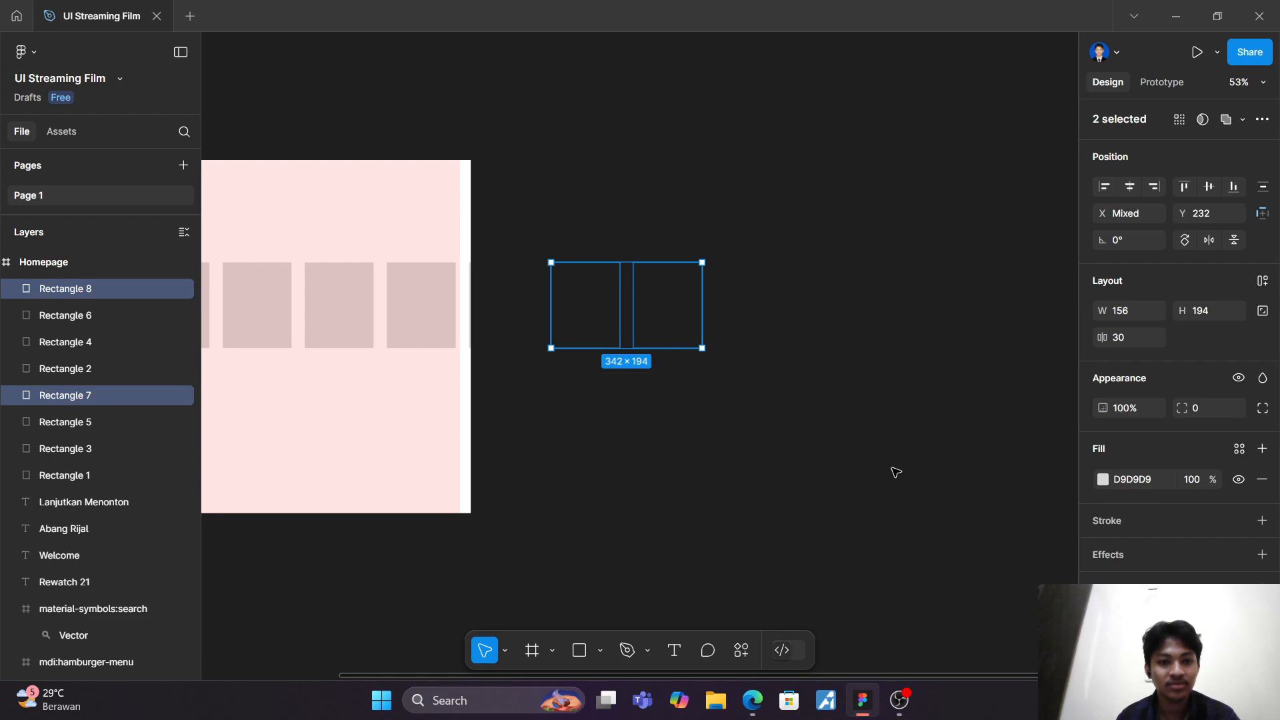
left_click(778, 475)
key("ctrl+z")
key("ctrl+z")
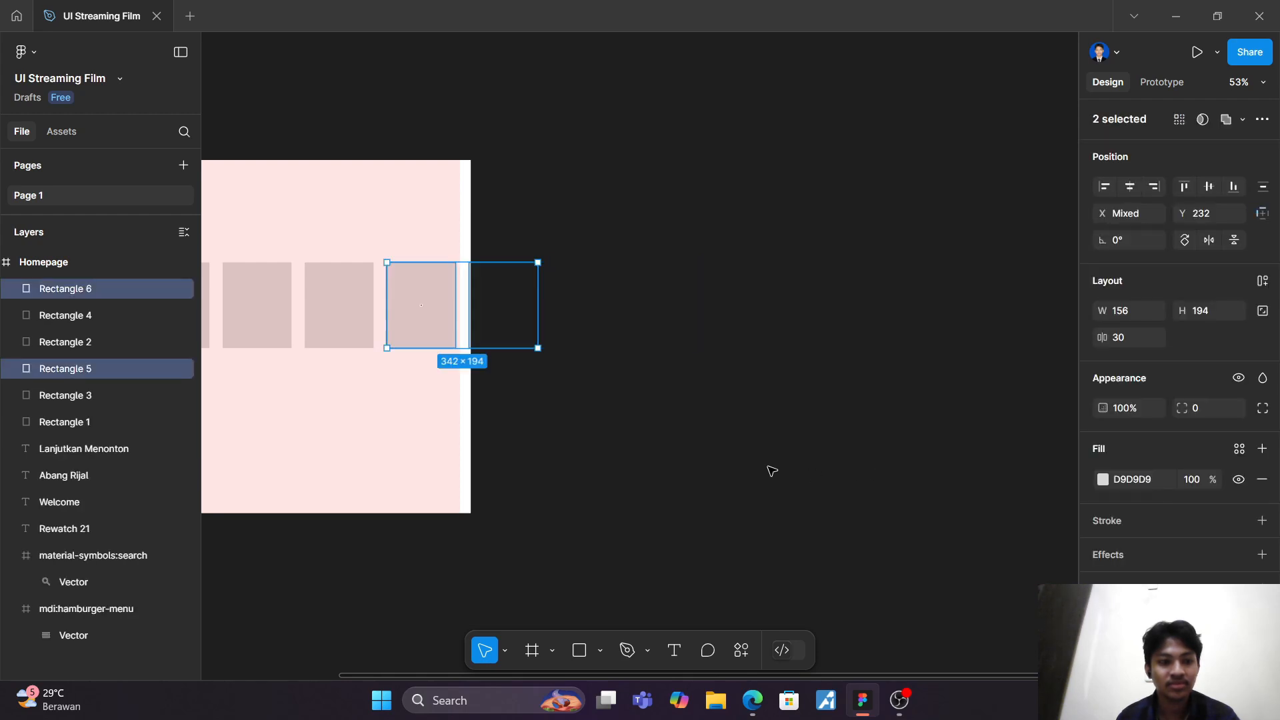
left_click(747, 470)
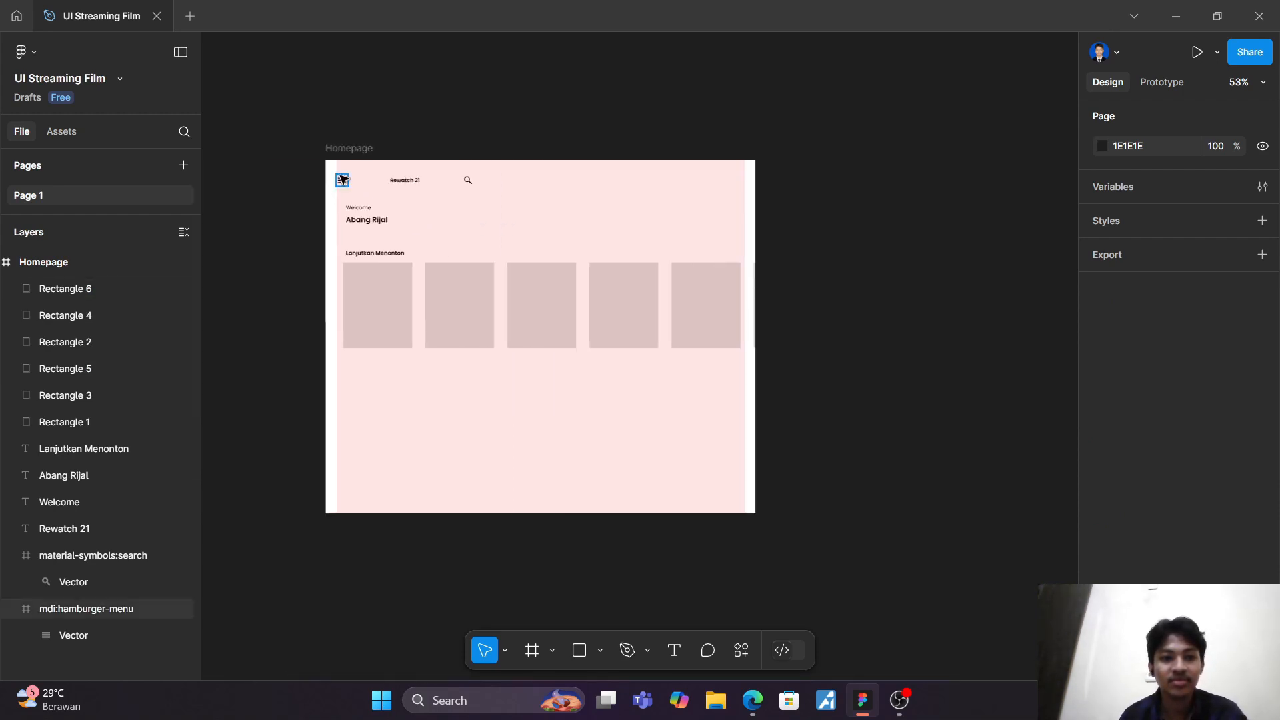
Step: Widen the Homepage frame to 985
left_click(350, 148)
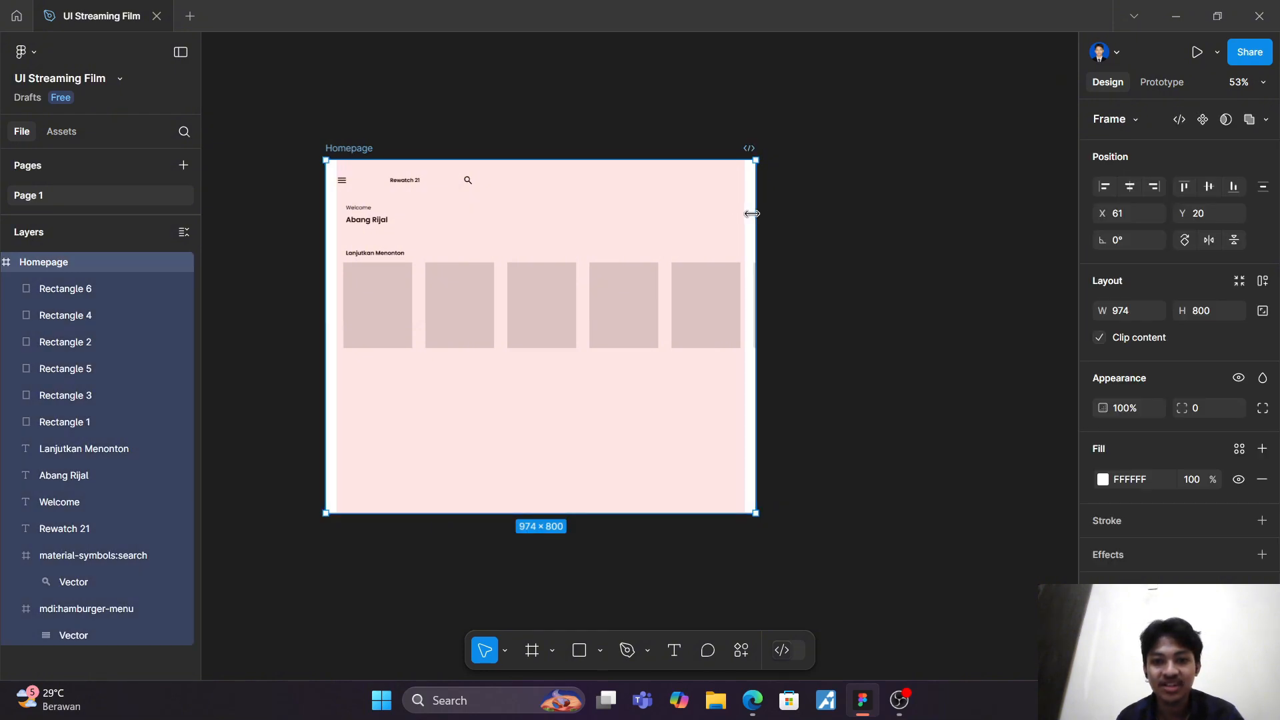
mouse_move(756, 212)
left_mouse_down()
mouse_move(803, 208)
mouse_move(762, 212)
left_mouse_up()
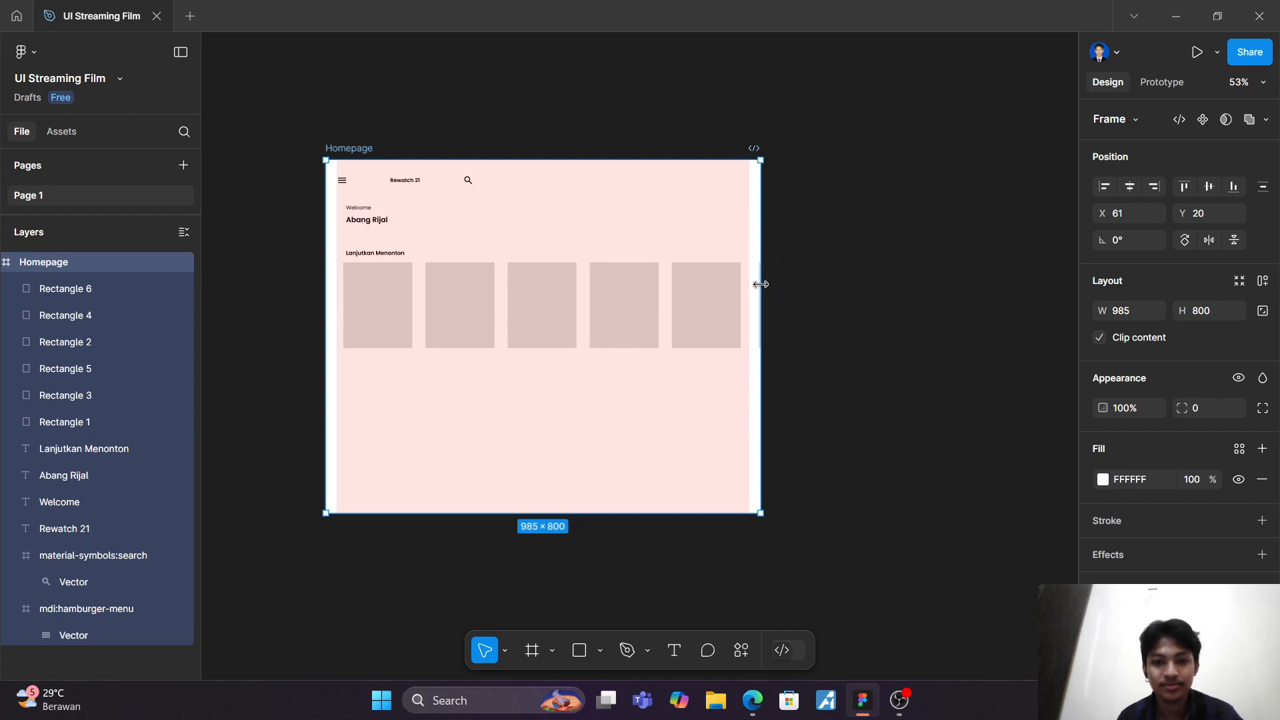
left_click(794, 208)
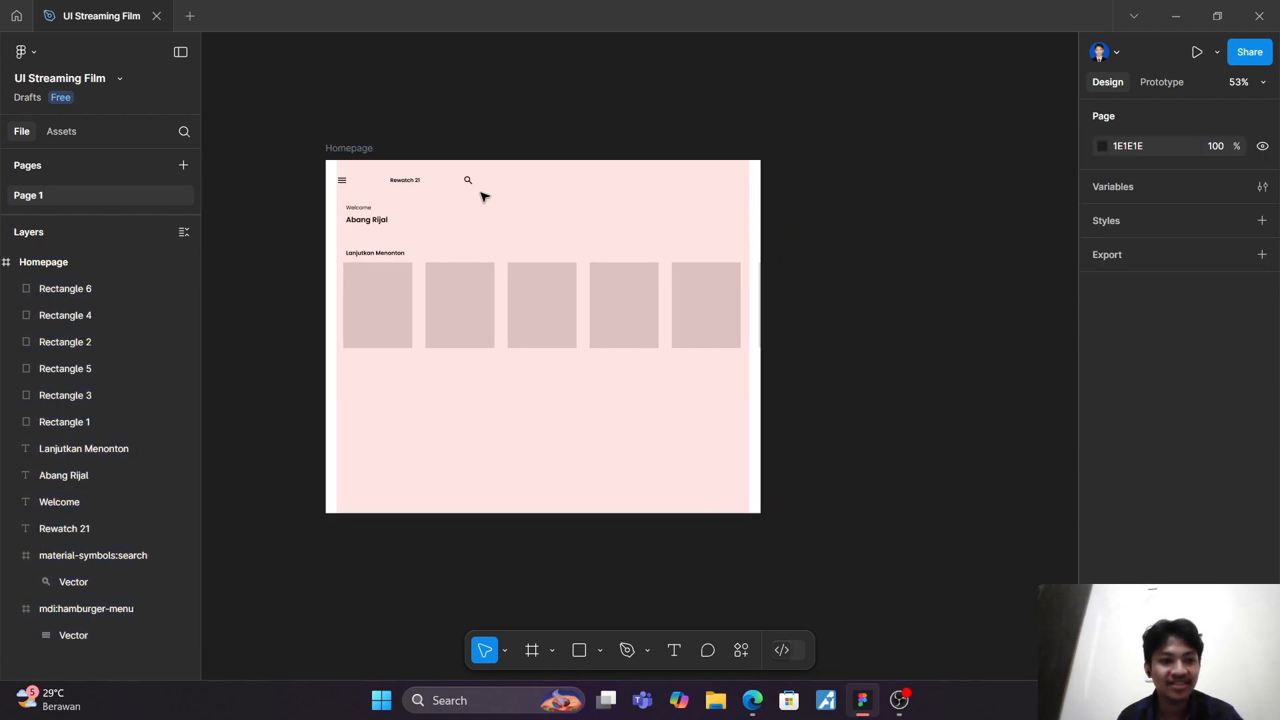
Step: Delete Rectangle 6, the card that extends past the Homepage frame's right edge, and select the frame
left_click(80, 262)
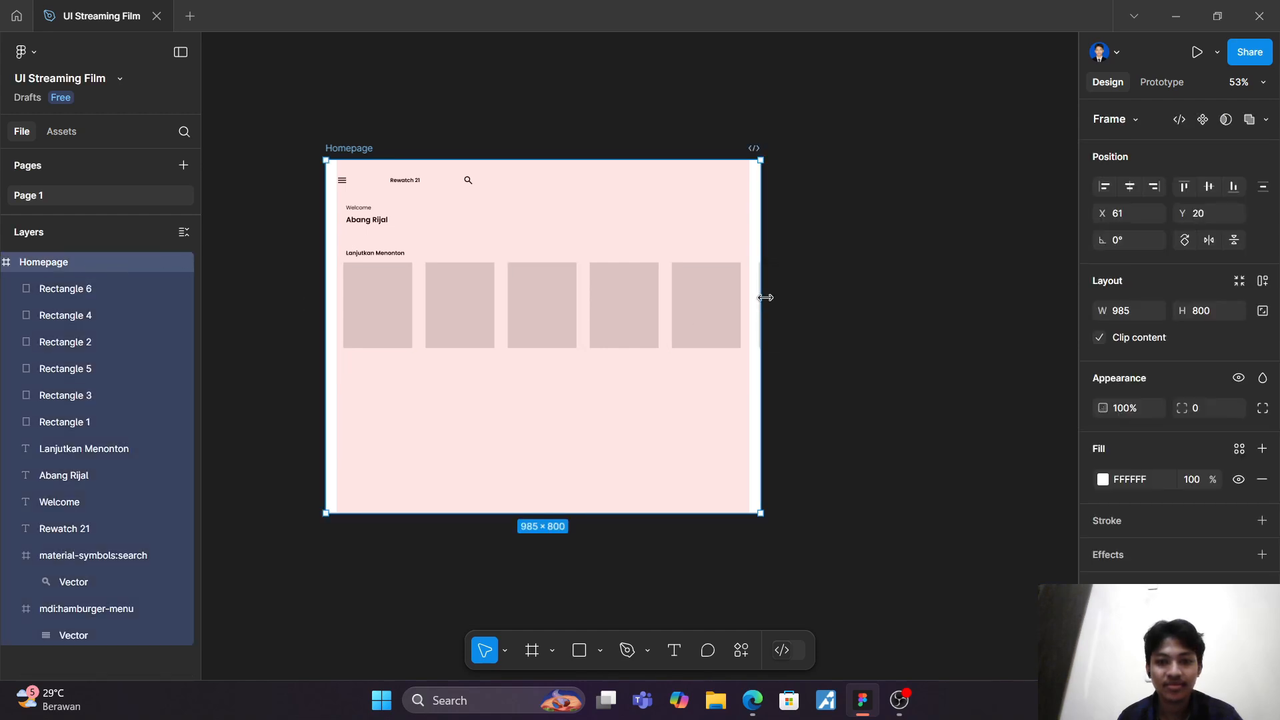
scroll(758, 290, "up", 5)
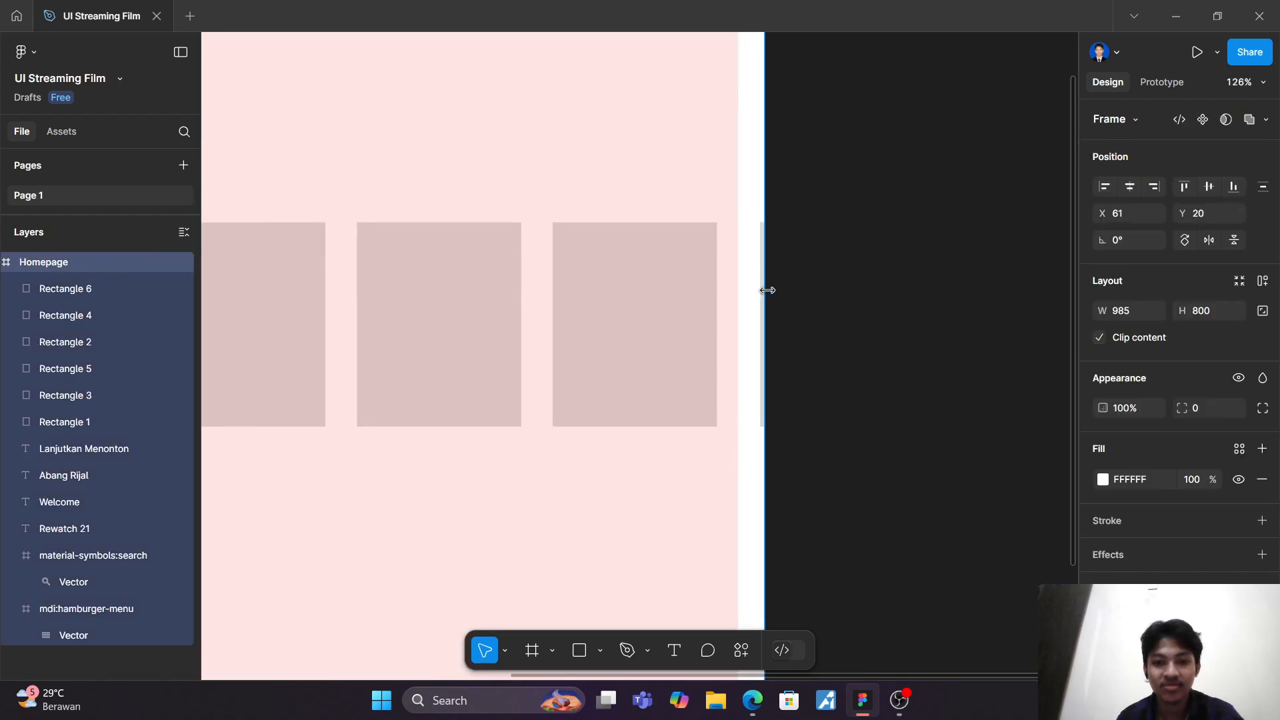
left_click(762, 356)
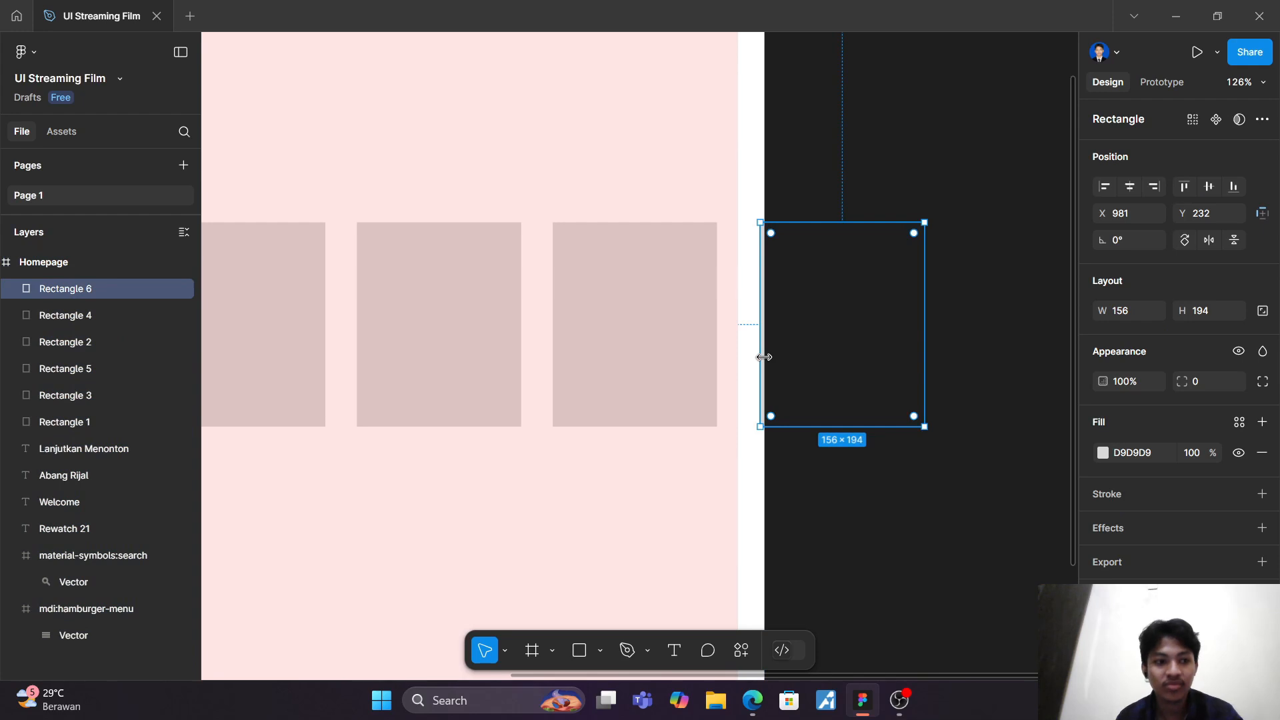
key("Delete")
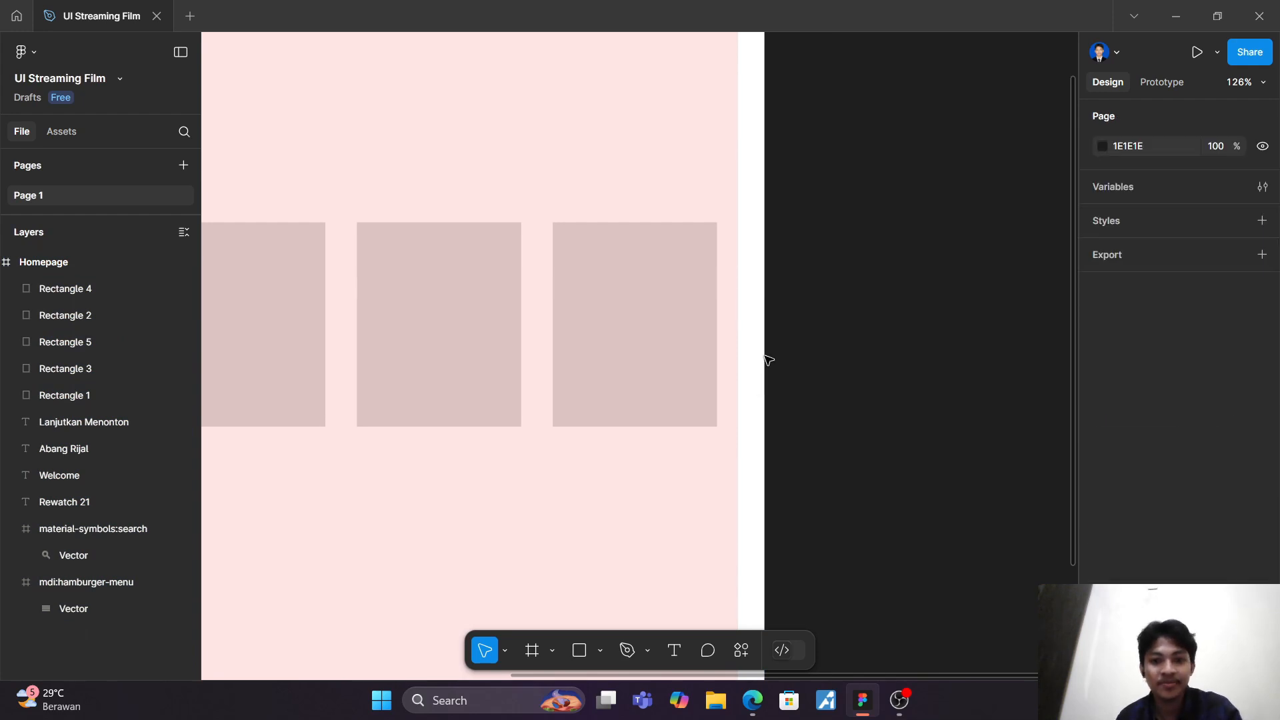
scroll(765, 357, "down", 5)
left_click(401, 199)
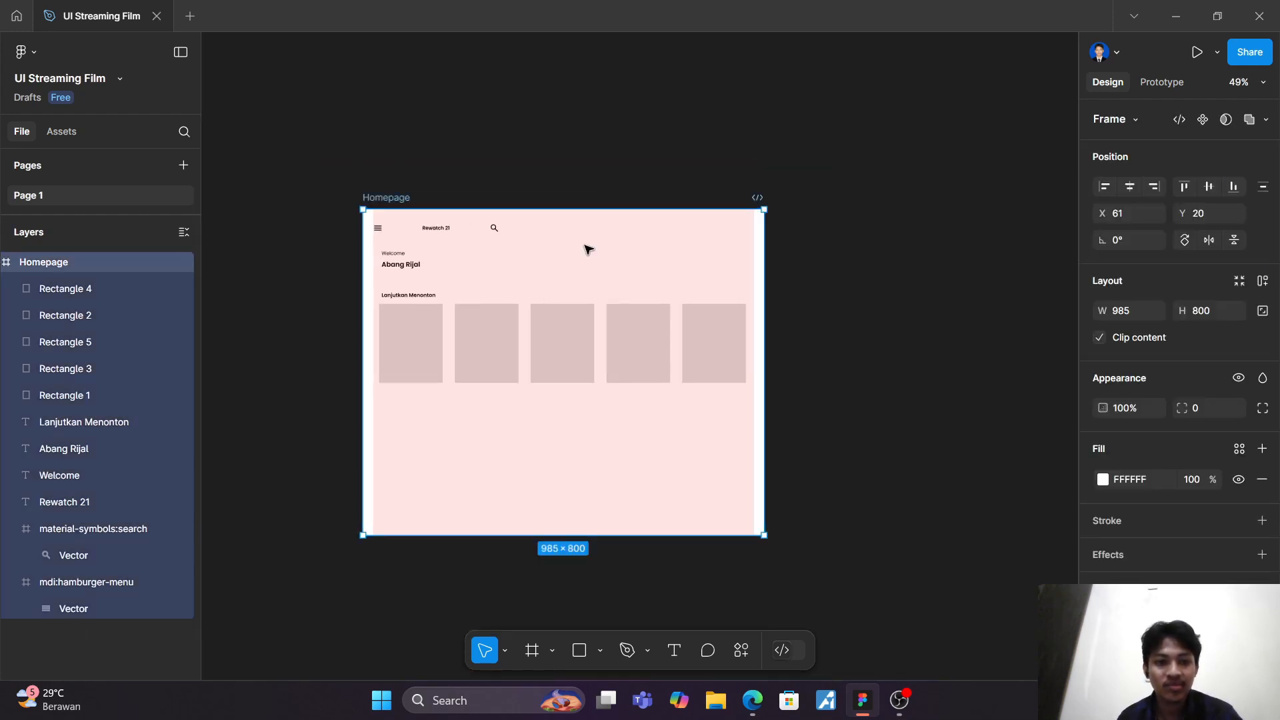
Step: Widen the Homepage frame to 1402 and extend the card row with two duplicates of the last card, at X 970 and X 1156
left_click_drag(769, 269, 932, 268)
left_click(722, 343)
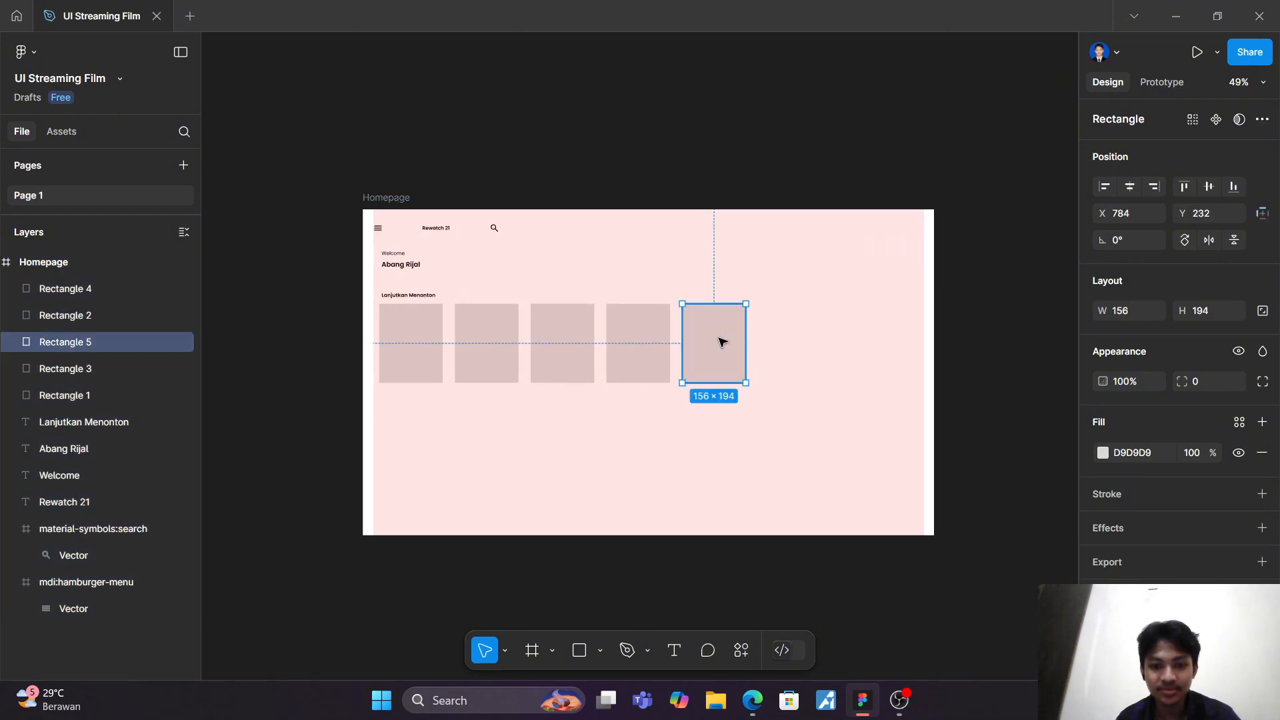
key("ctrl+d")
scroll(722, 341, "up", 5)
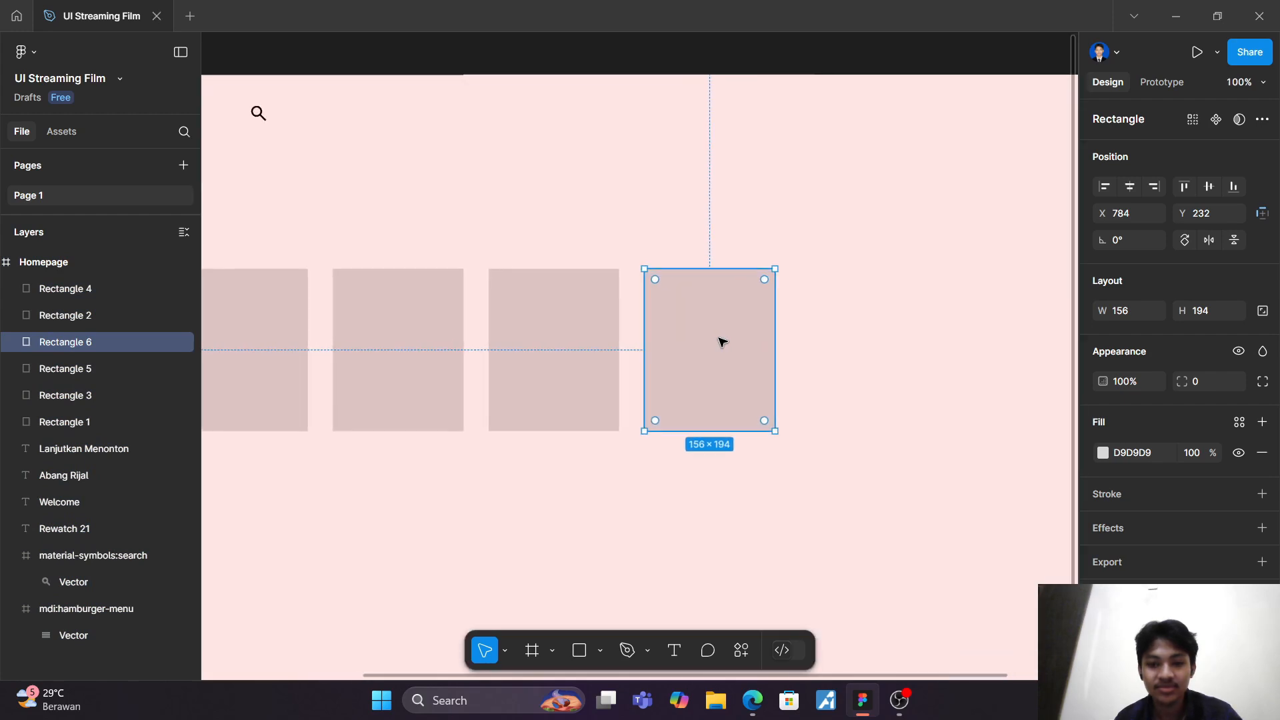
left_click_drag(737, 340, 879, 345)
scroll(879, 345, "right", 5)
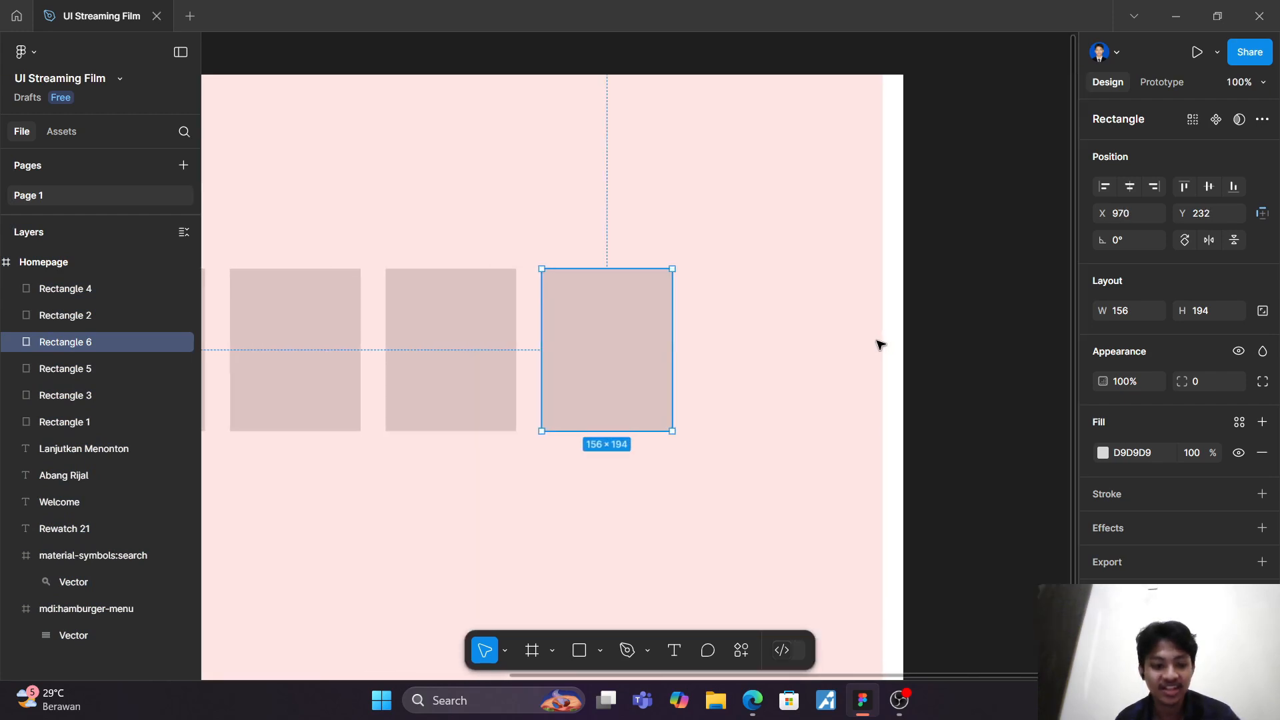
key("ctrl+d")
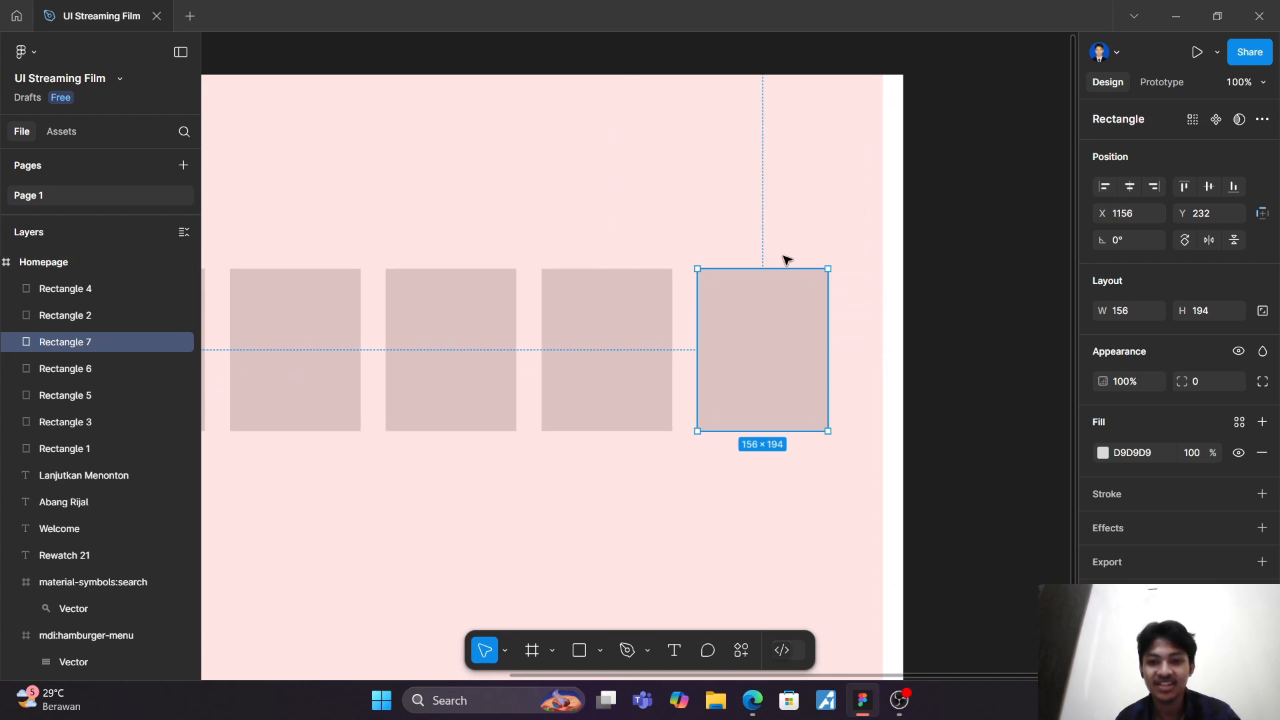
scroll(774, 251, "down", 5)
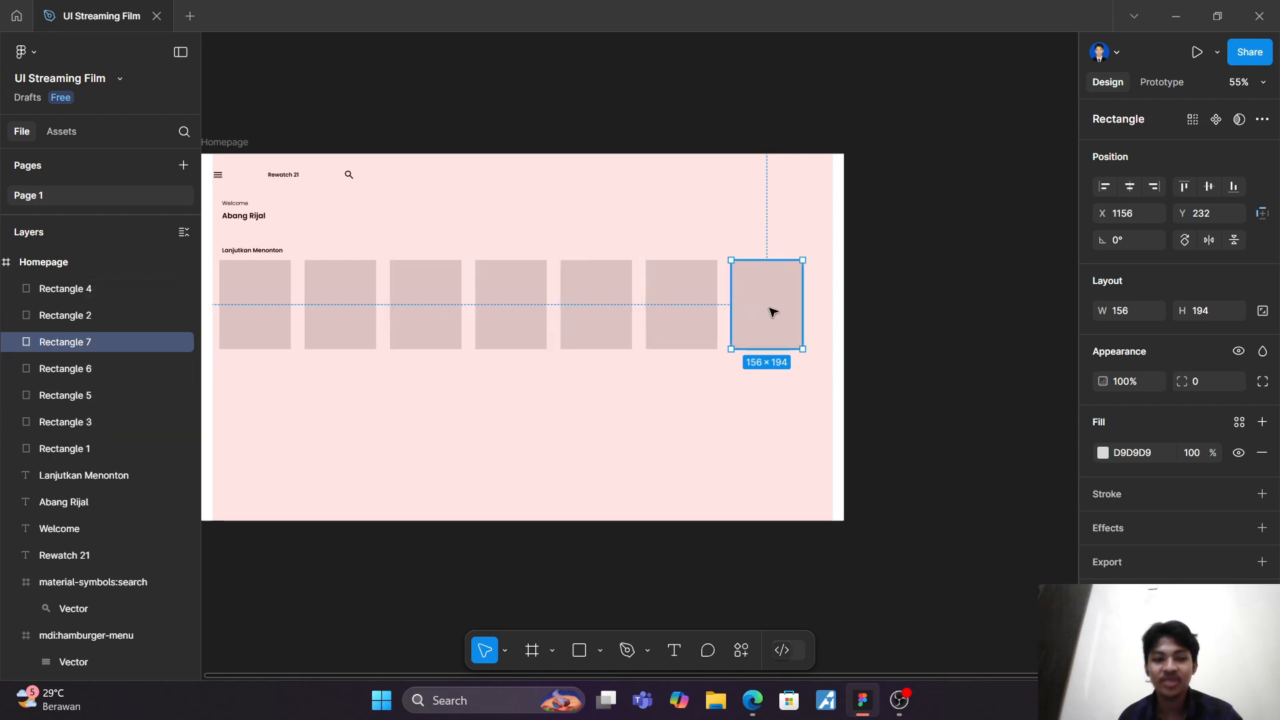
scroll(769, 309, "down", 3)
scroll(768, 309, "left", 3)
left_click(745, 405)
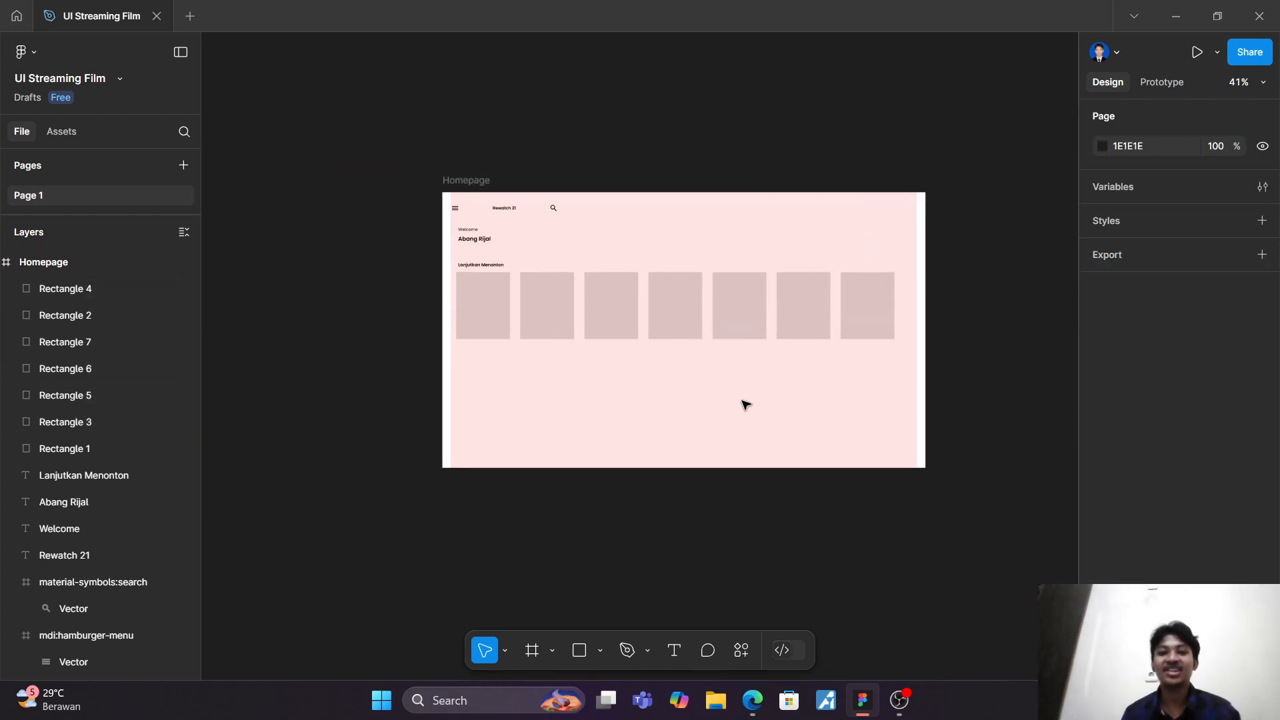
Step: Group all seven film card rectangles, from Rectangle 4 to Rectangle 1, into one group
left_click(488, 317)
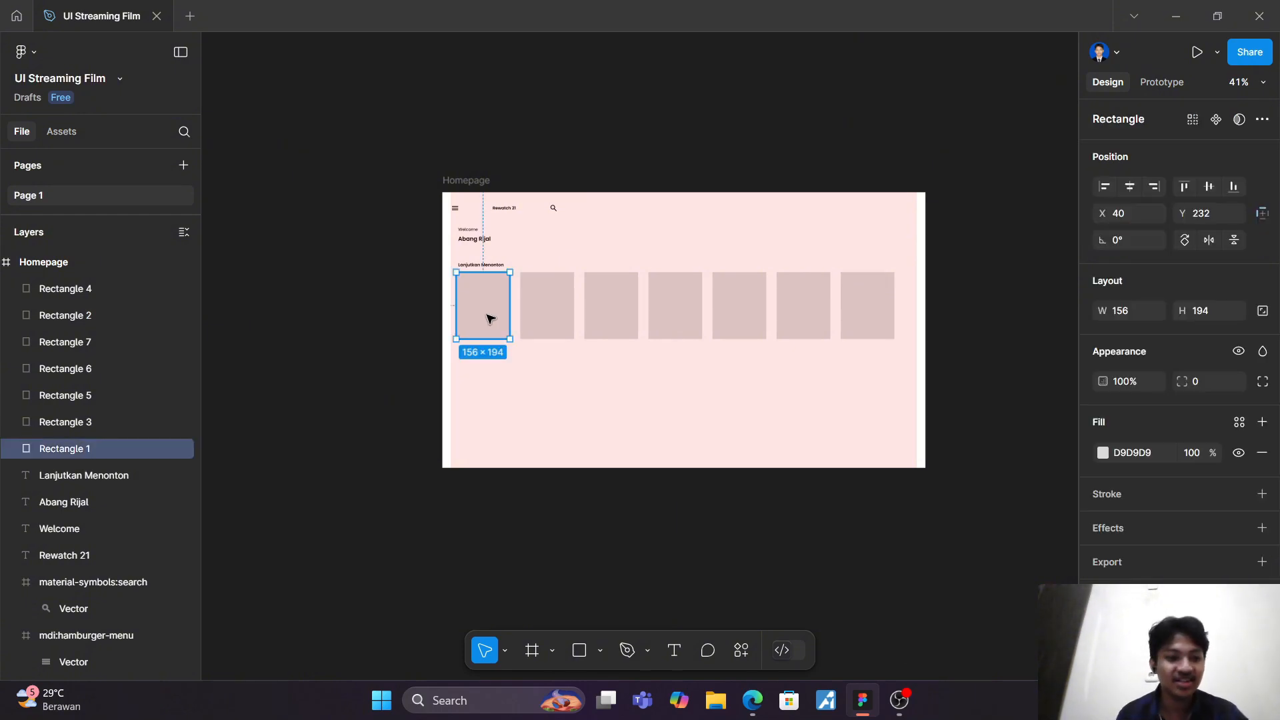
left_click(64, 290, "shift")
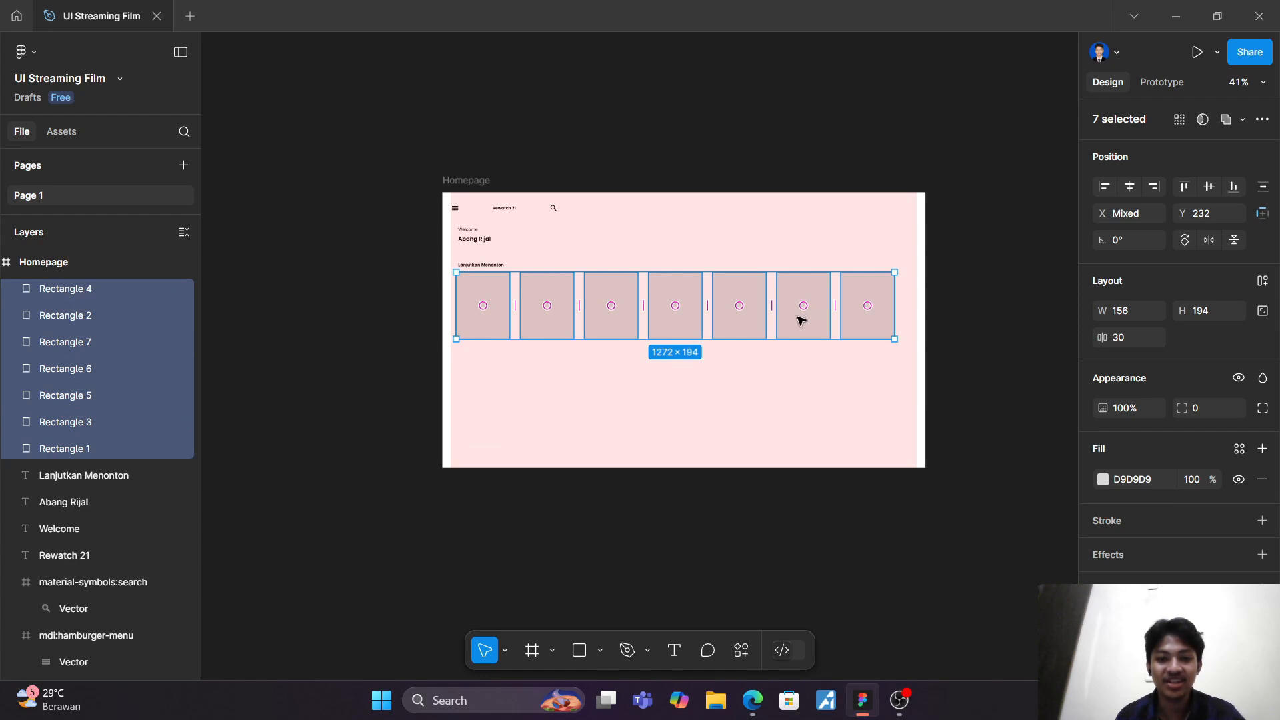
right_click(138, 338)
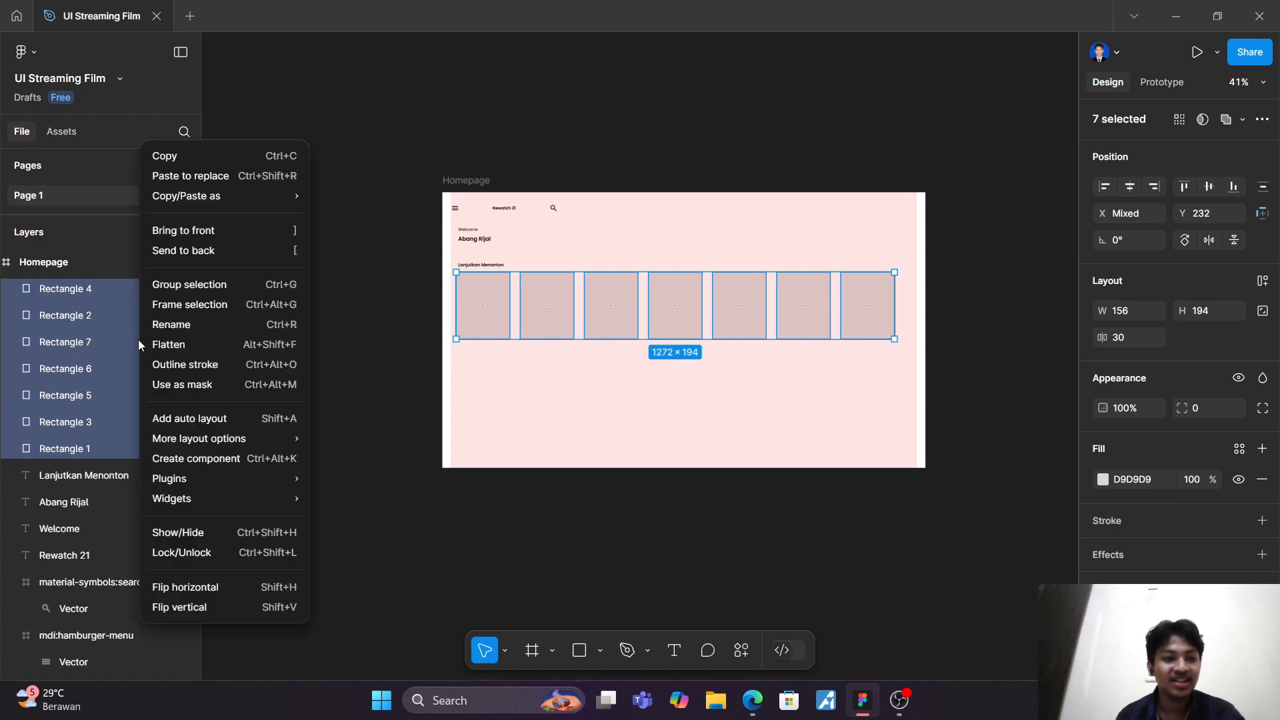
left_click(197, 284)
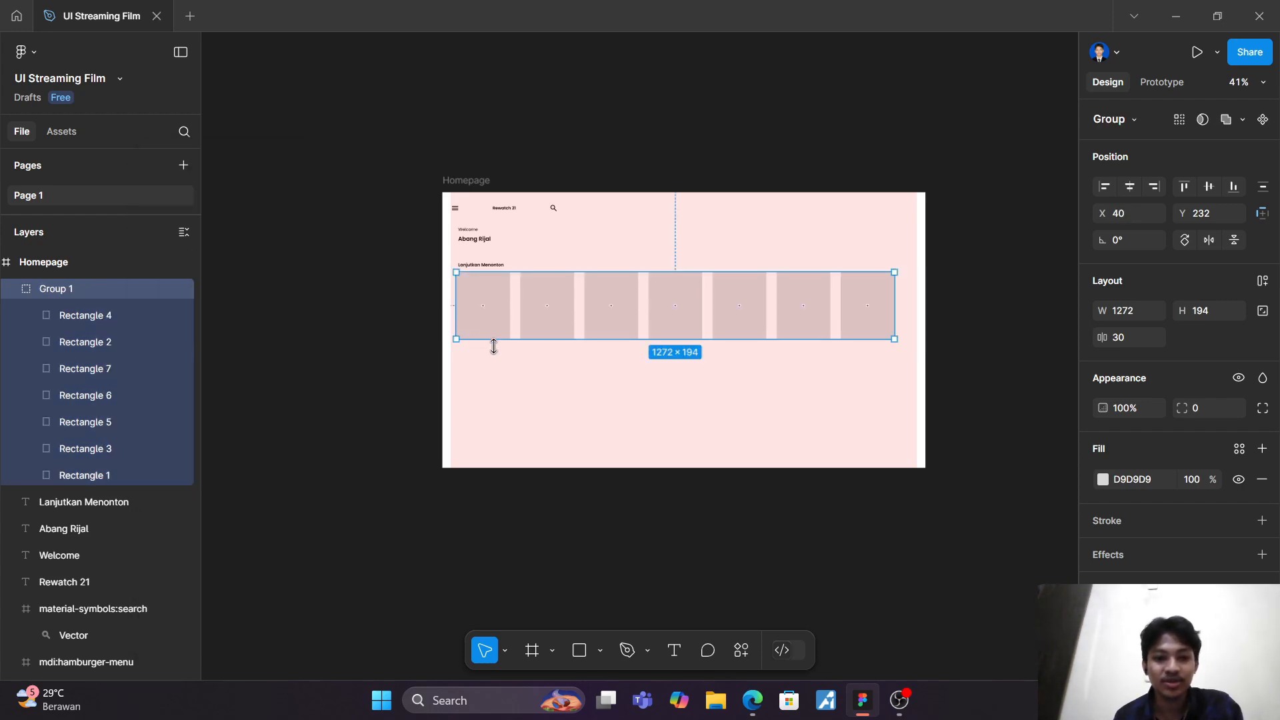
left_click(529, 371)
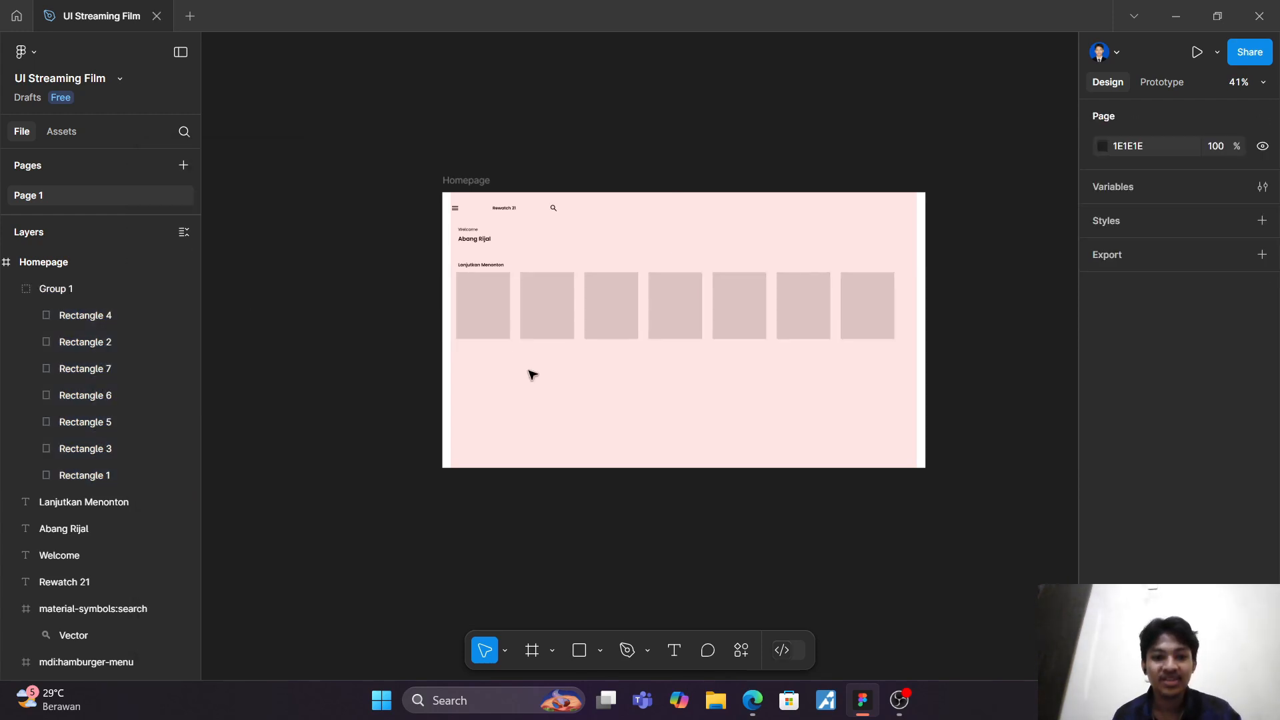
Step: Set the Homepage frame's width back to the phone size of 360
left_click(460, 181)
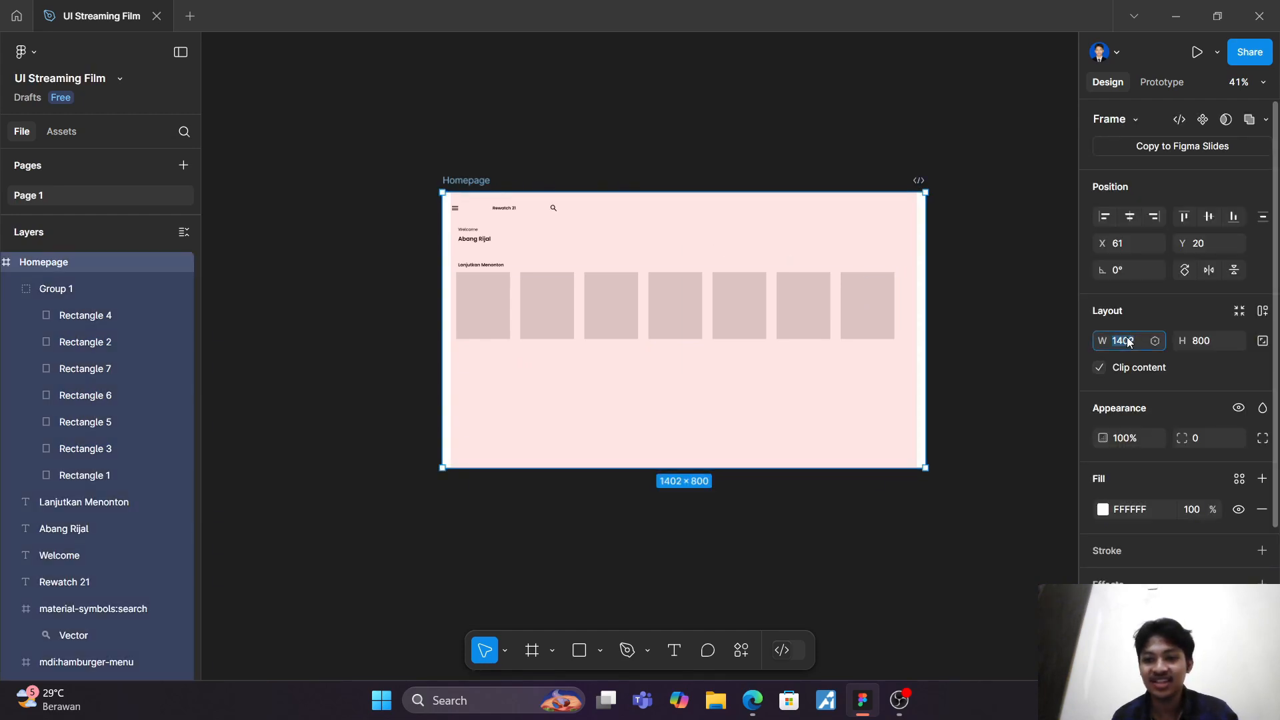
type("360")
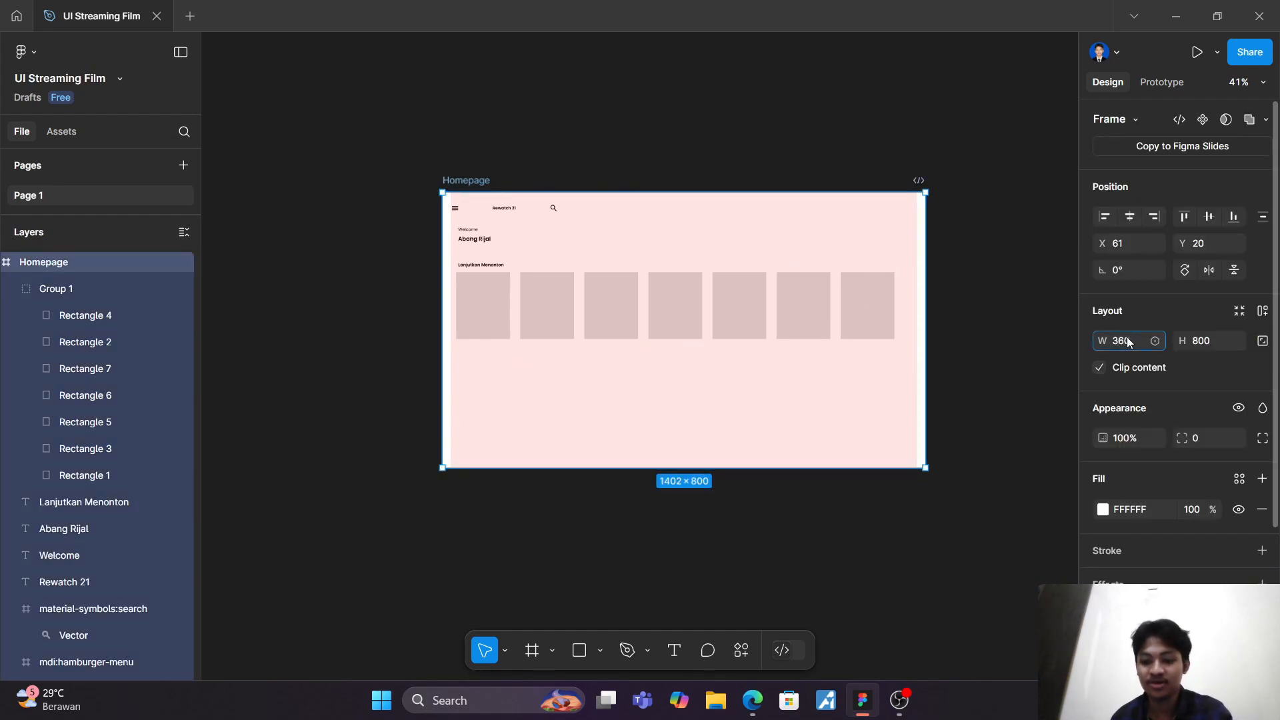
key("Return")
key("k")
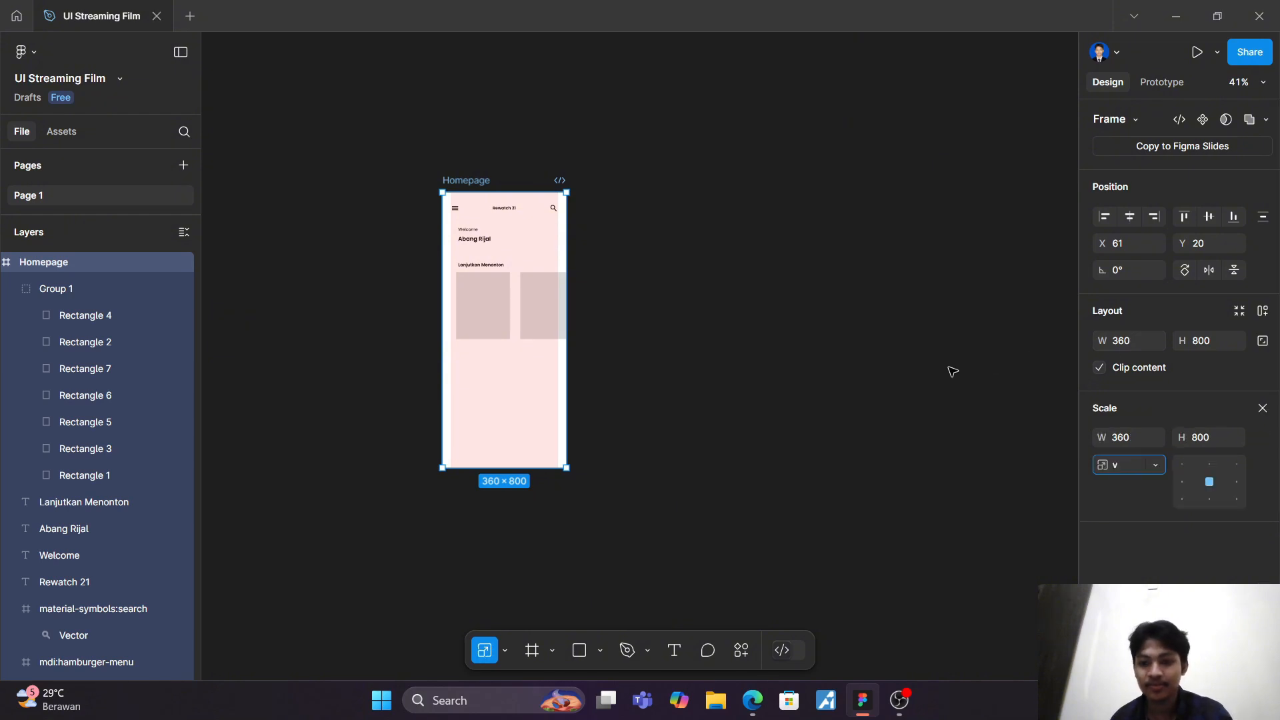
left_click(959, 375)
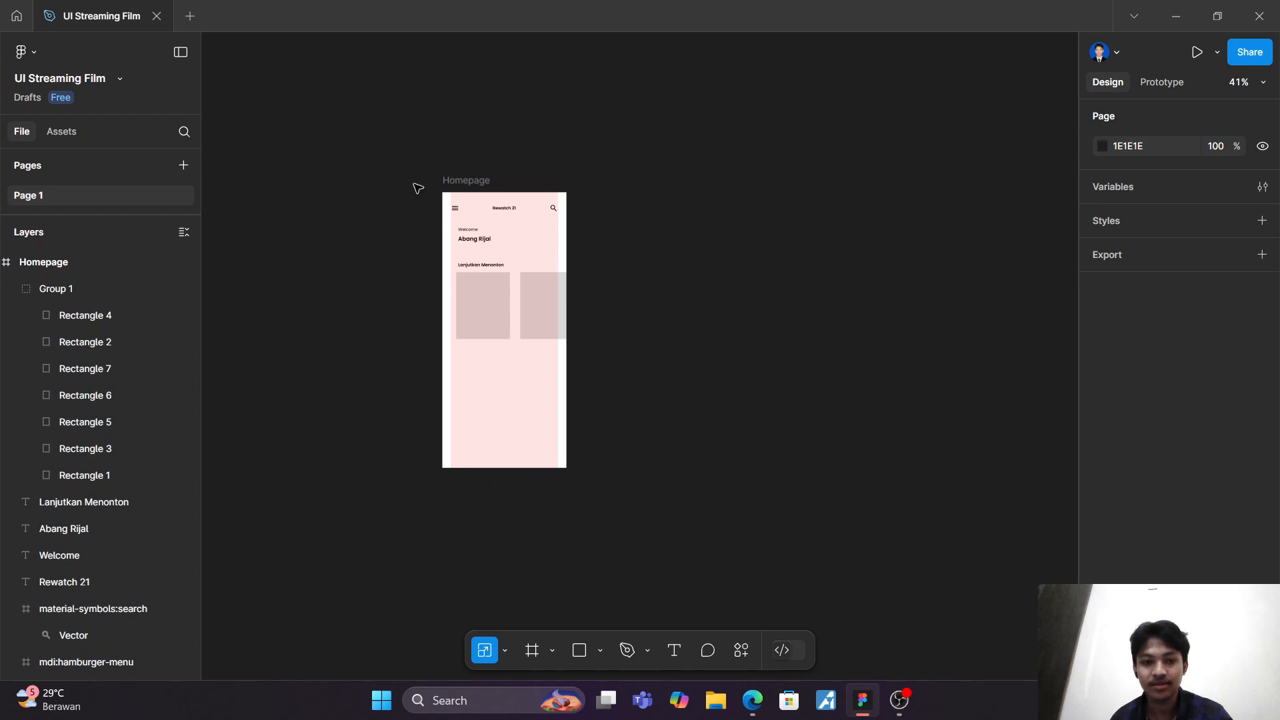
left_click(476, 184)
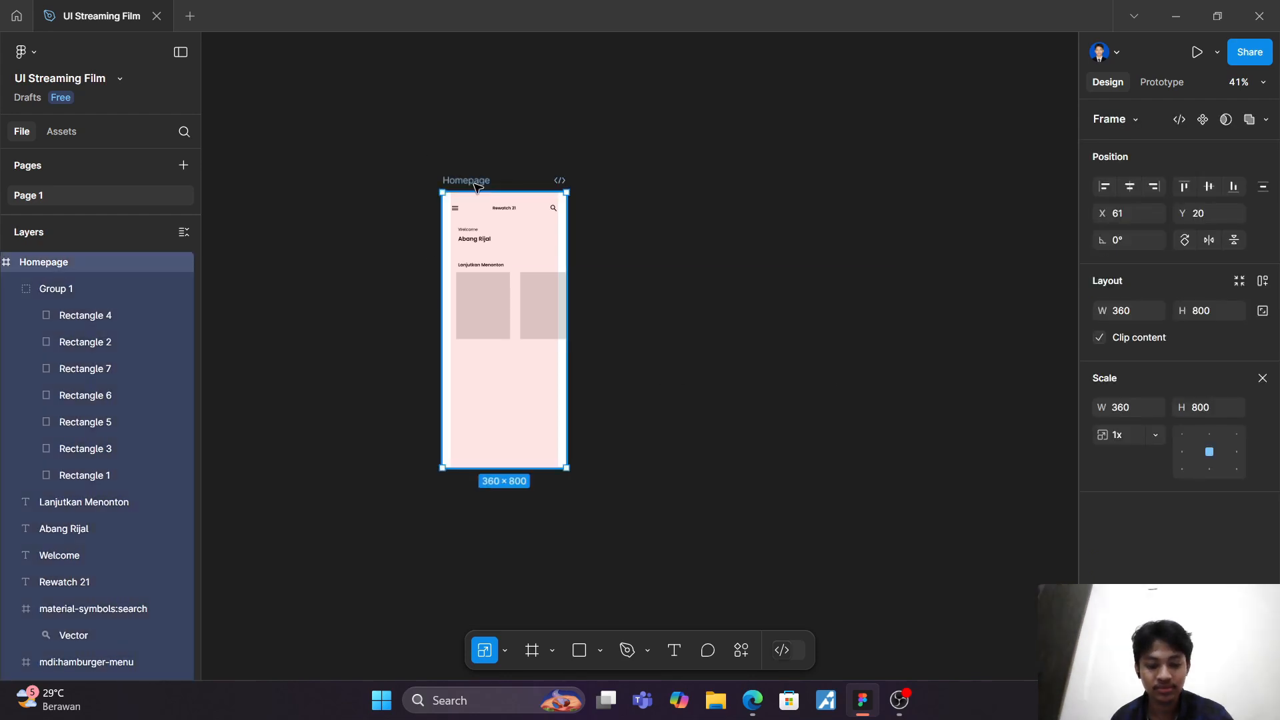
key("v")
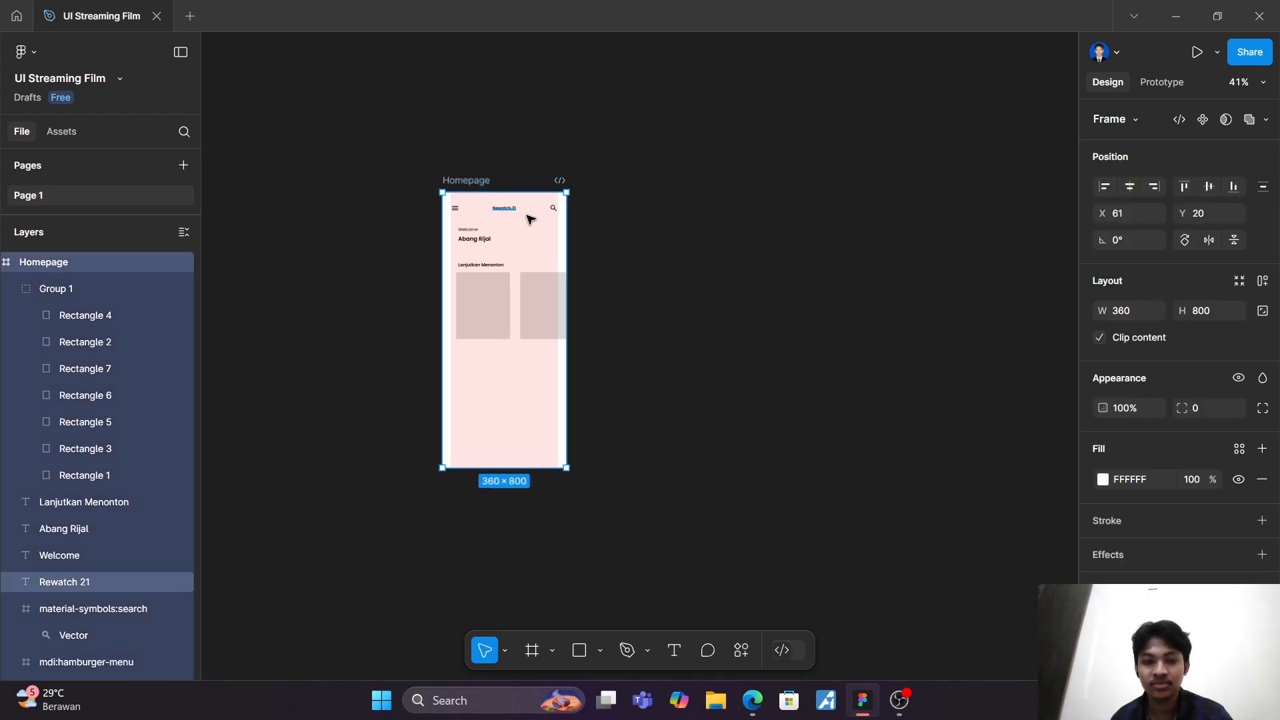
left_click(642, 241)
Step: Try placing a default 100 × 100 frame below the film cards on the Homepage, and delete it
key("f")
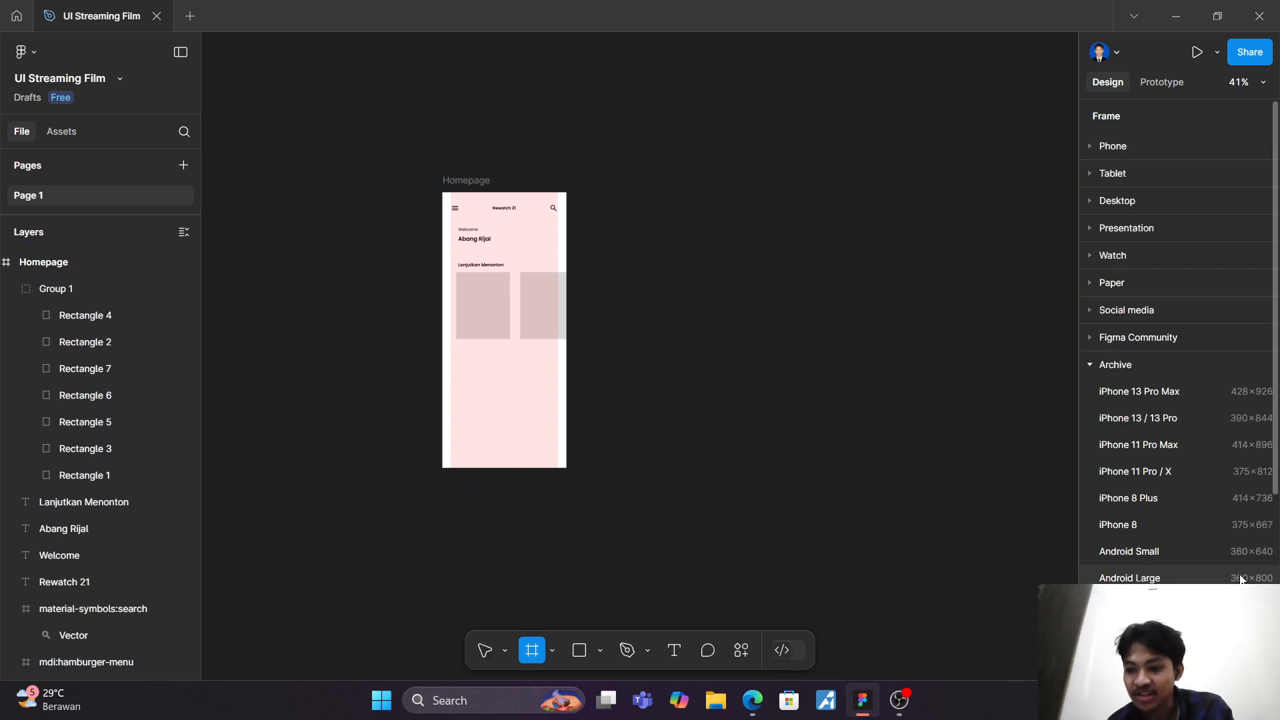
left_click(516, 390)
scroll(624, 397, "up", 3)
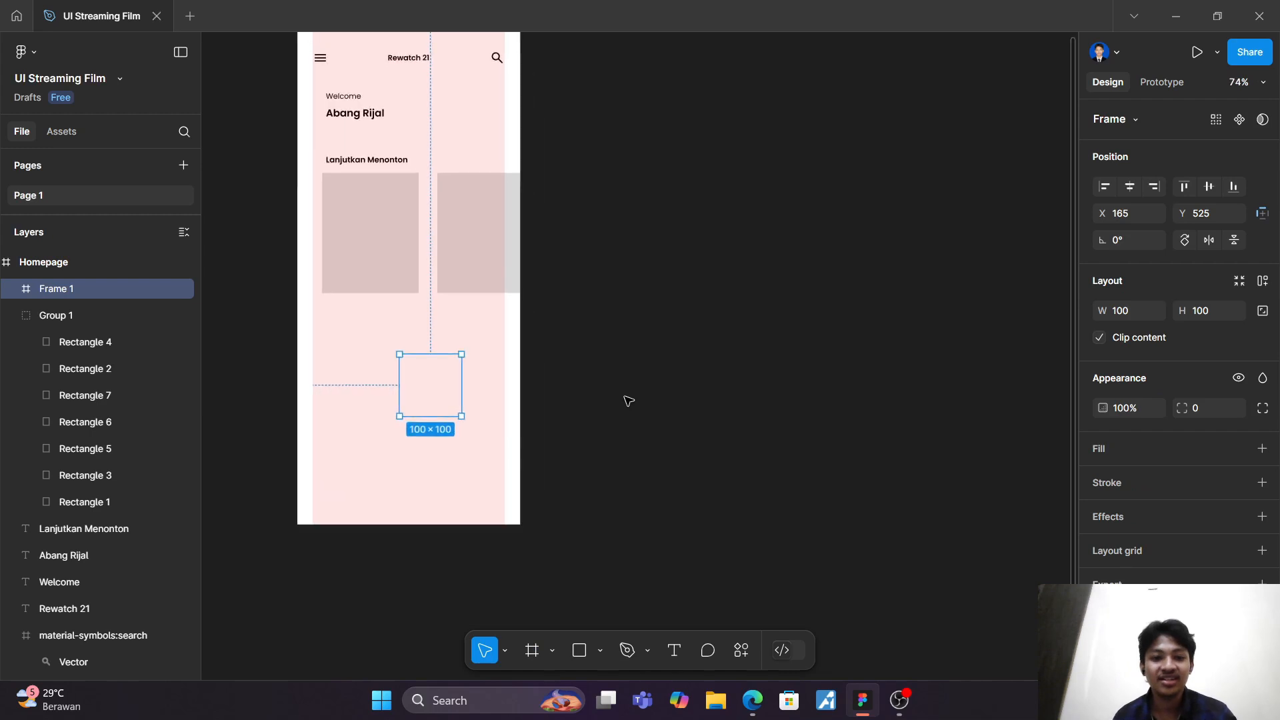
left_click(625, 397)
left_click(432, 397)
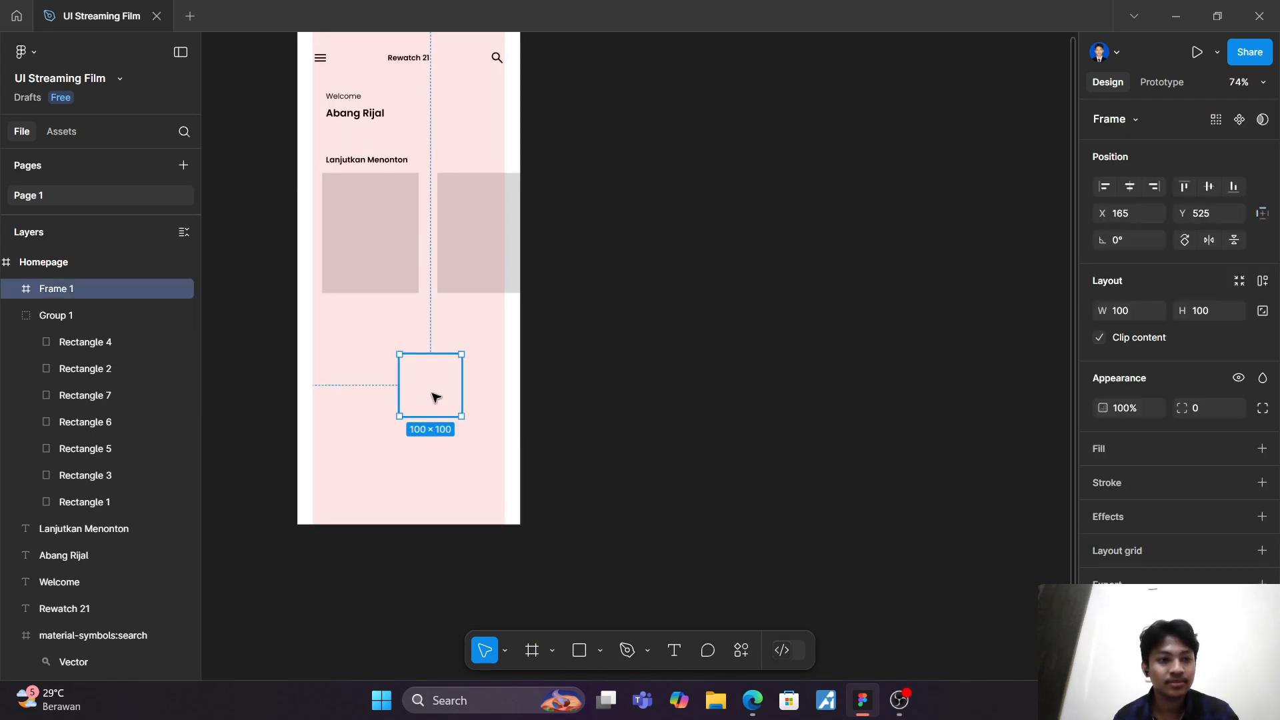
key("Delete")
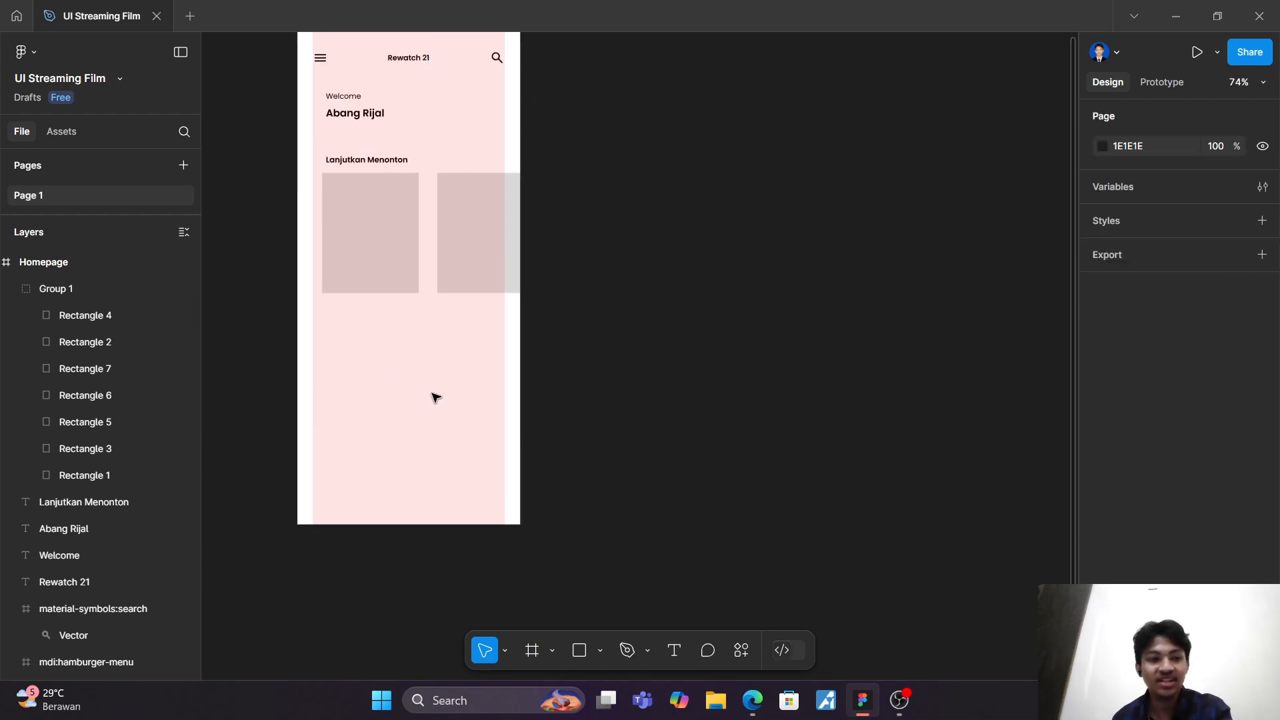
Step: Draw a 310 × 213 frame at X 25, Y 226 over the visible film cards, spanning the layout column's width
scroll(435, 397, "up", 2)
scroll(434, 398, "left", 5)
scroll(436, 397, "up", 1)
scroll(436, 397, "right", 1)
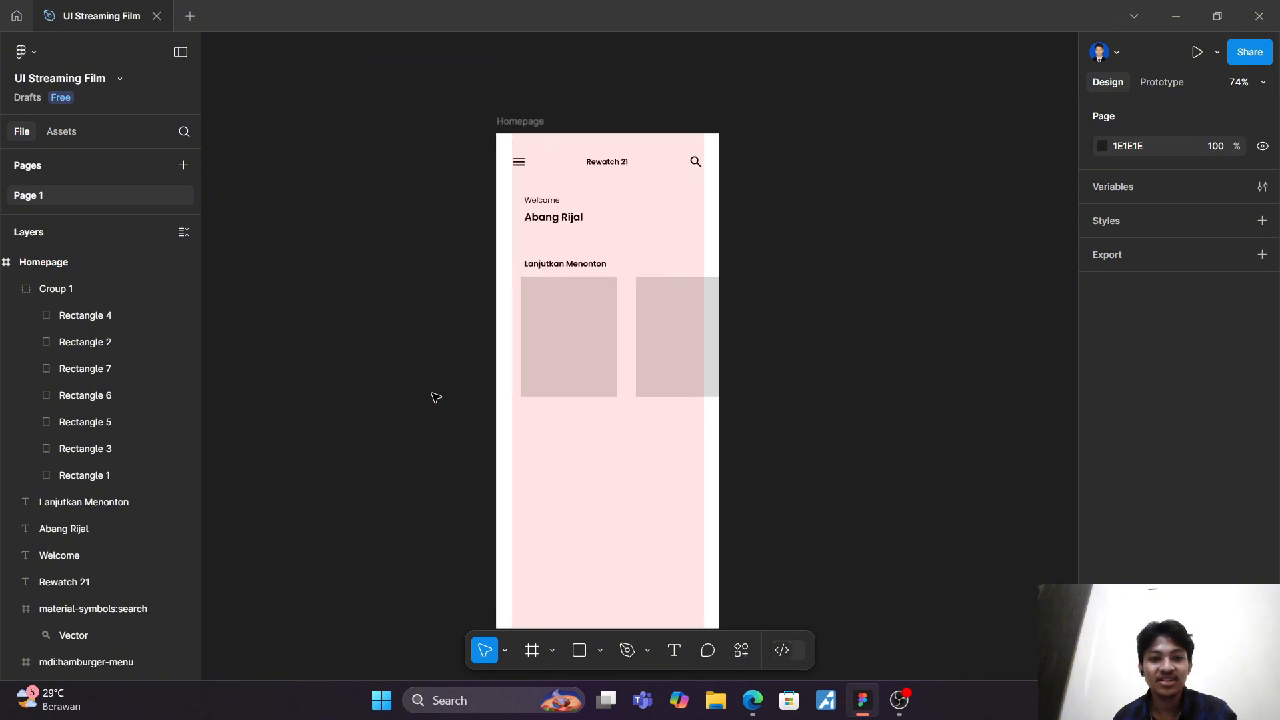
scroll(426, 400, "up", 3)
scroll(426, 399, "right", 4)
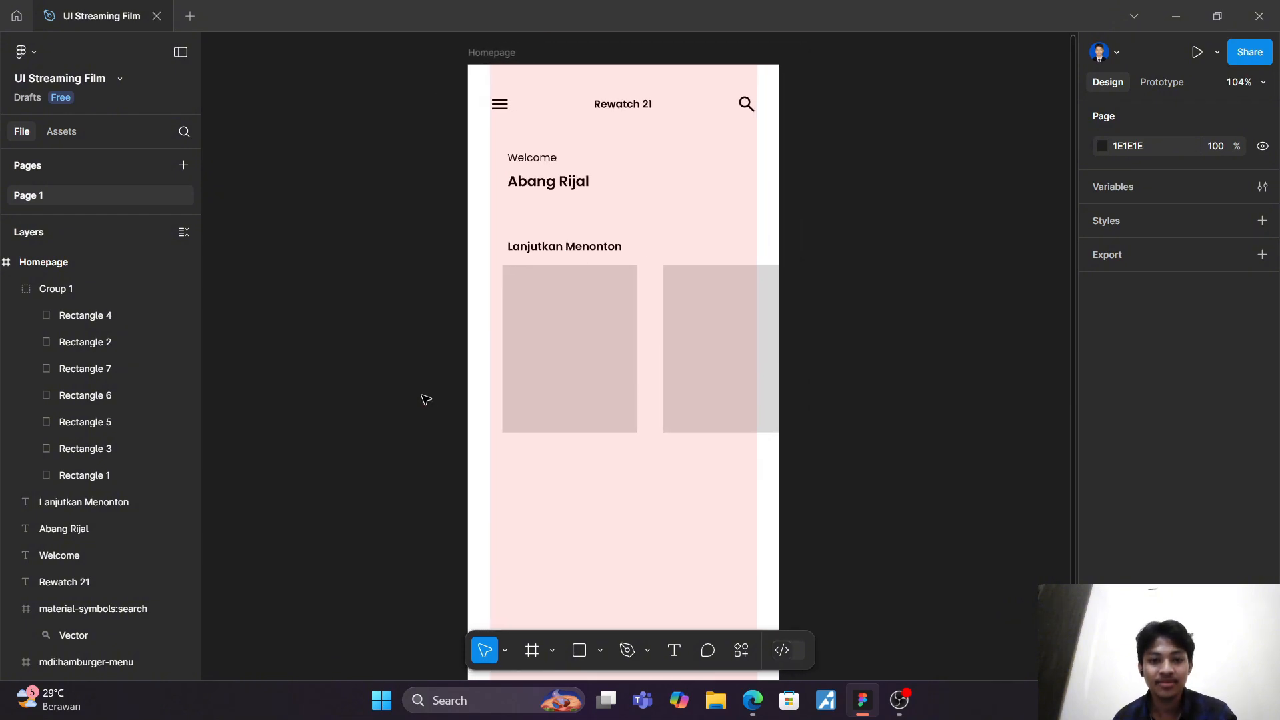
scroll(426, 400, "down", 2)
scroll(424, 398, "down", 3)
scroll(420, 374, "up", 4)
left_click(467, 279)
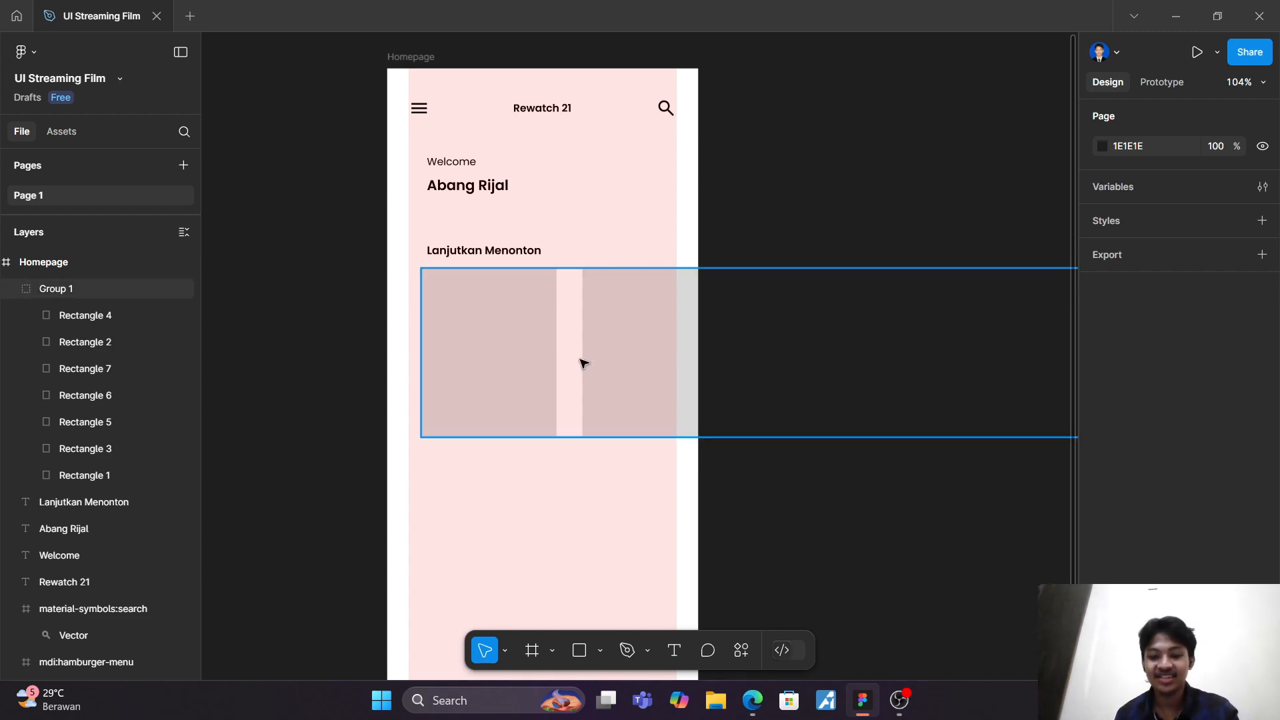
key("f")
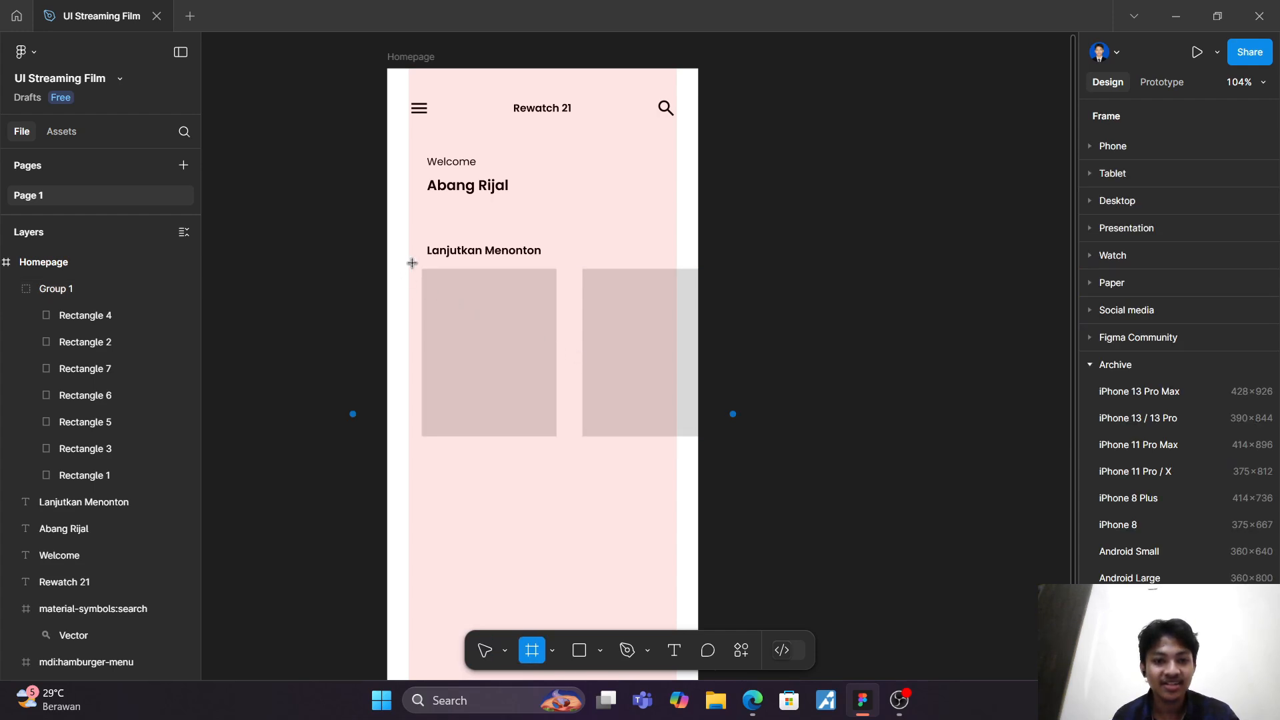
left_click_drag(413, 264, 679, 447)
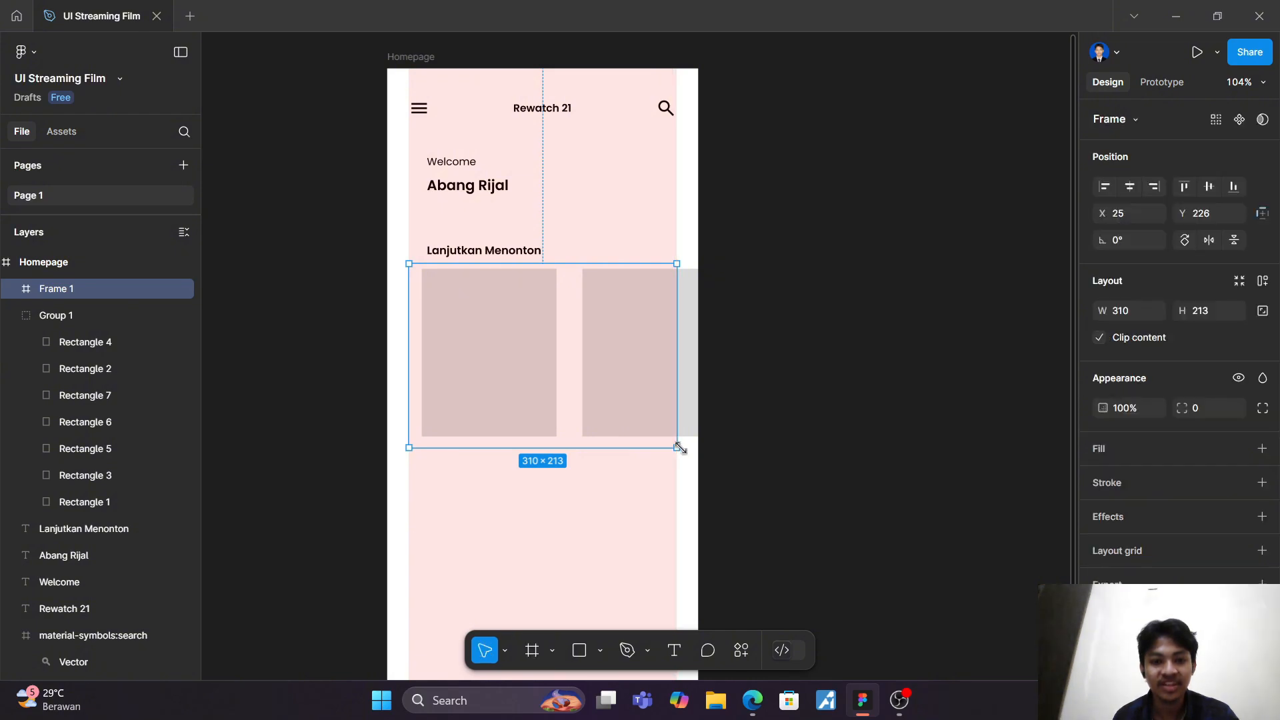
left_click(773, 193)
Step: Collapse the card group and nest it inside Frame 1 so the frame clips the row
left_click(55, 291)
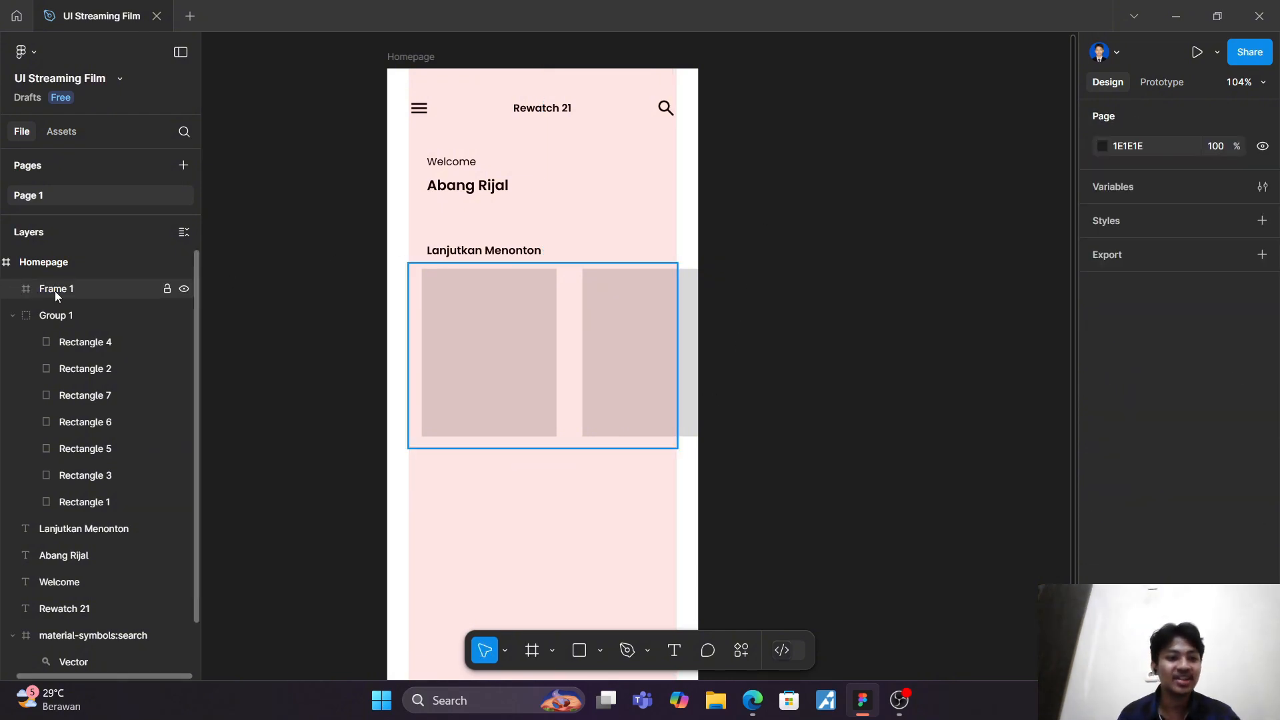
left_click(66, 318)
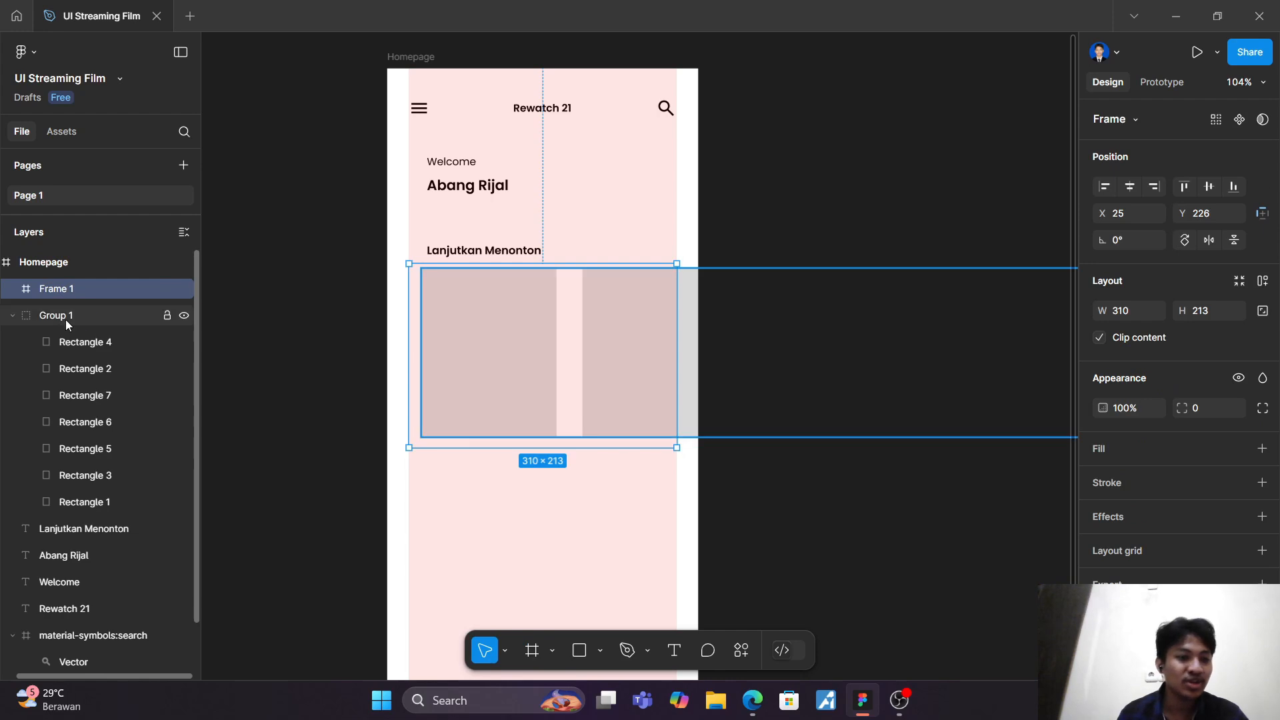
left_click(11, 316)
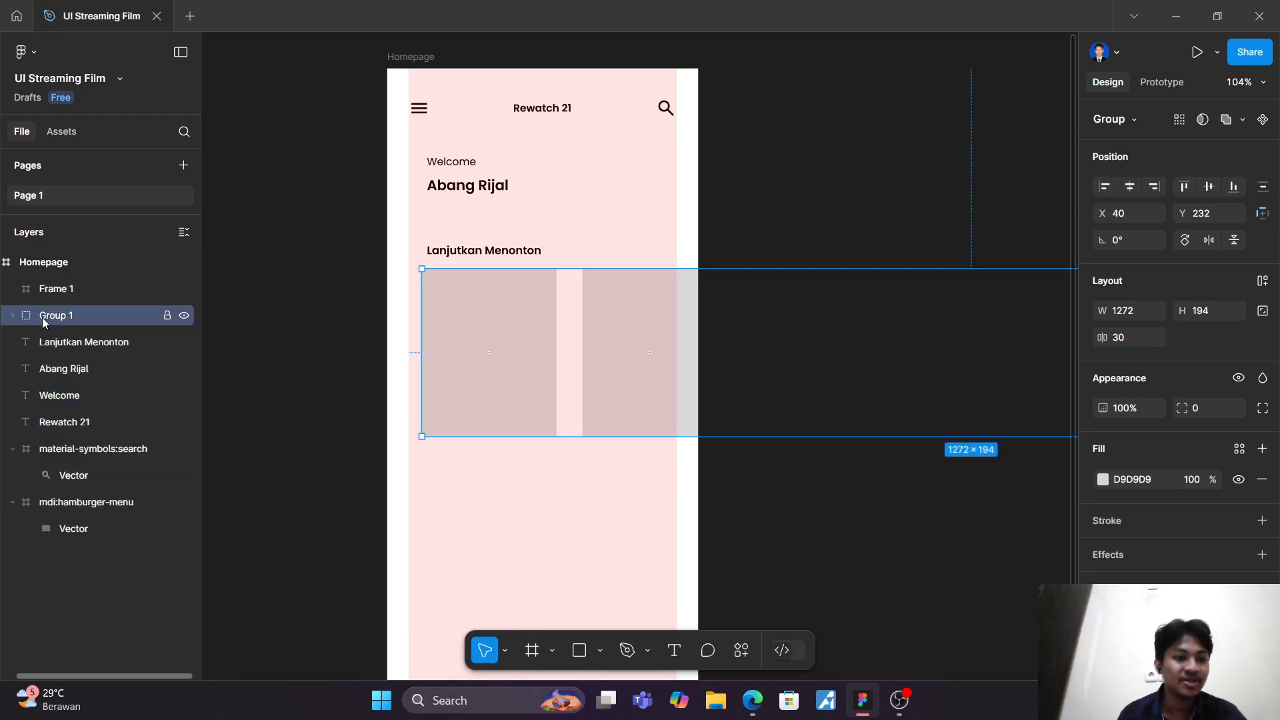
left_click_drag(42, 318, 64, 292)
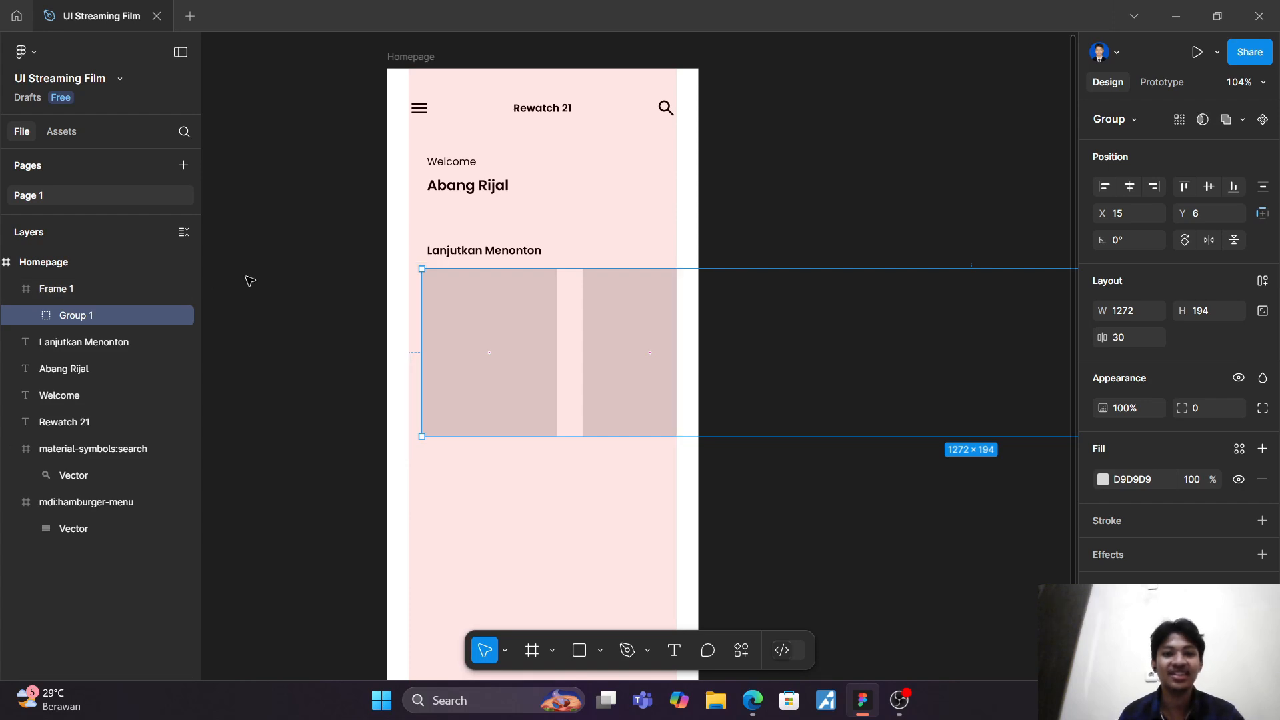
Step: Try widening the Homepage frame to 674 to check the card row's clipping, and undo the widening
left_click(408, 59)
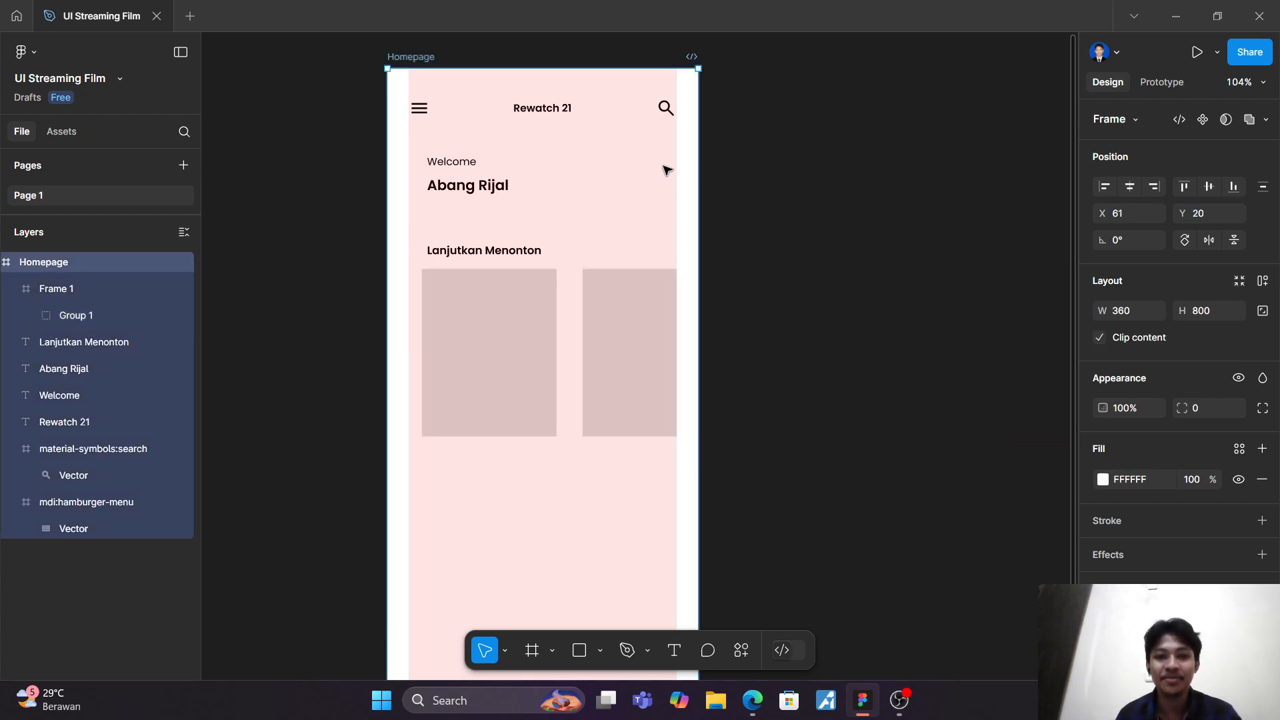
left_click_drag(698, 170, 970, 170)
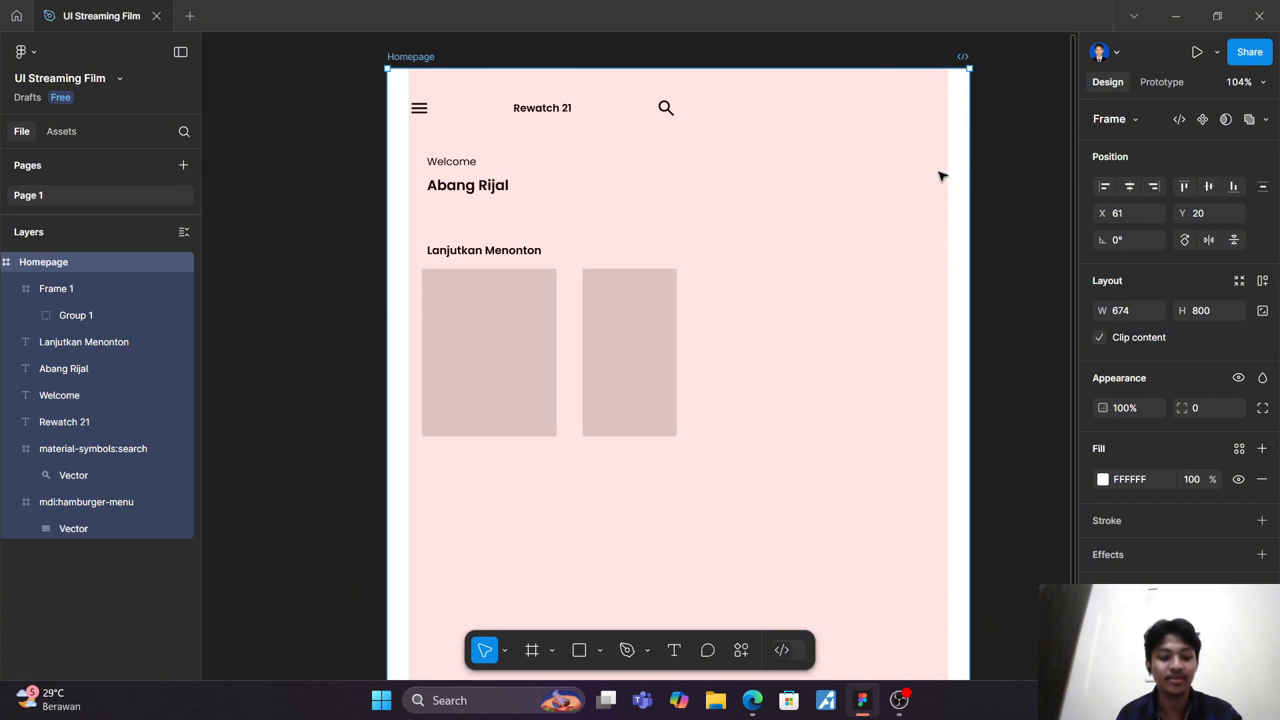
key("ctrl+z")
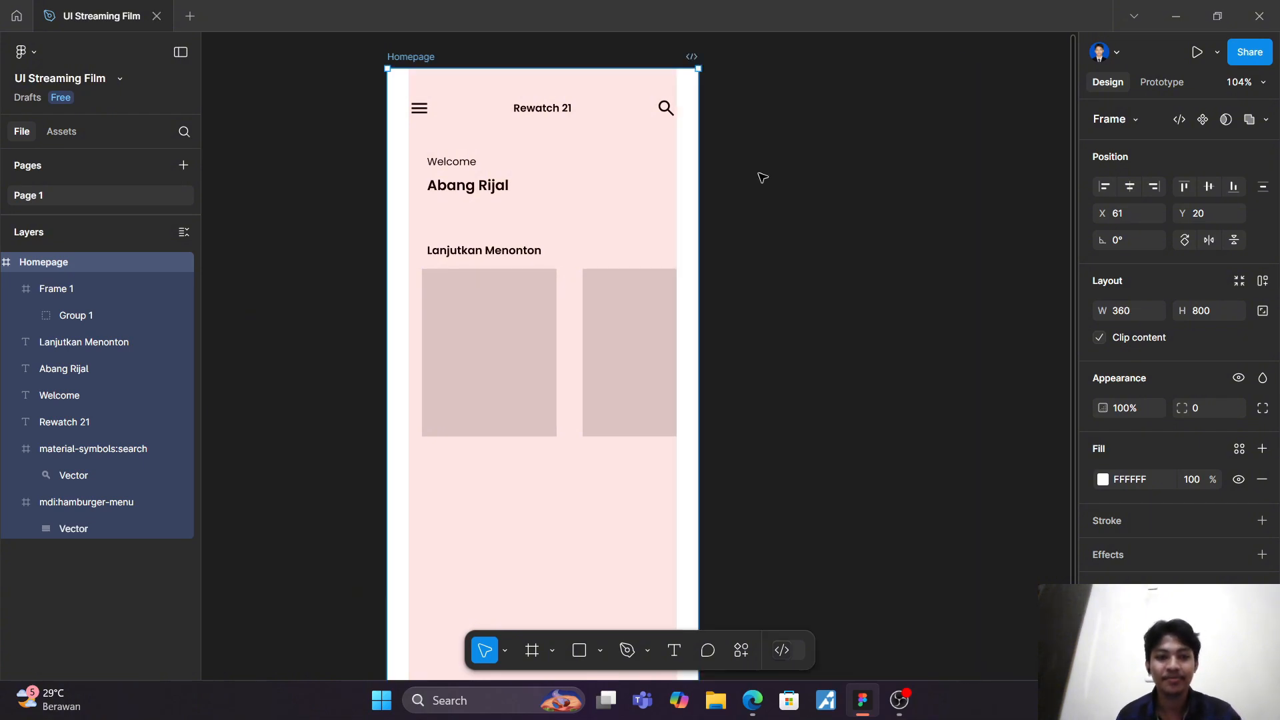
left_click(763, 177)
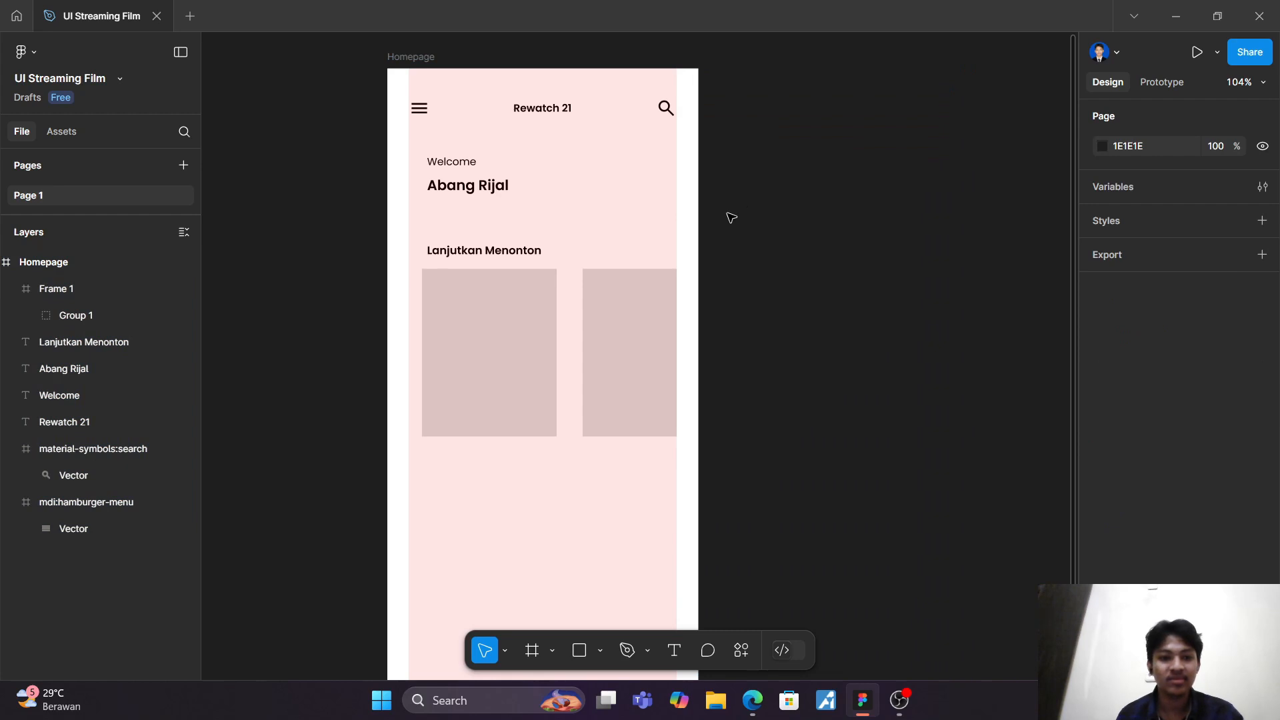
scroll(730, 215, "down", 3)
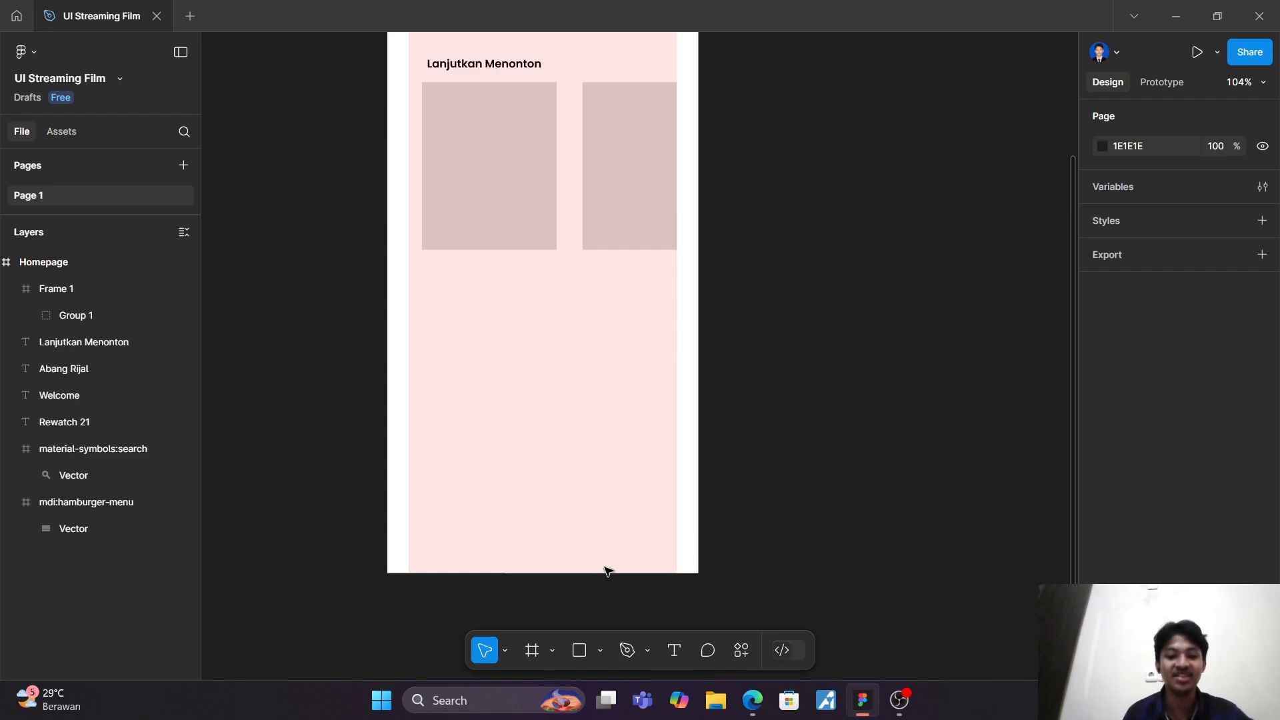
Step: Draw a 360 × 78 rectangle at X 0, Y 722, spanning the full width along the Homepage's bottom edge
left_click(590, 653)
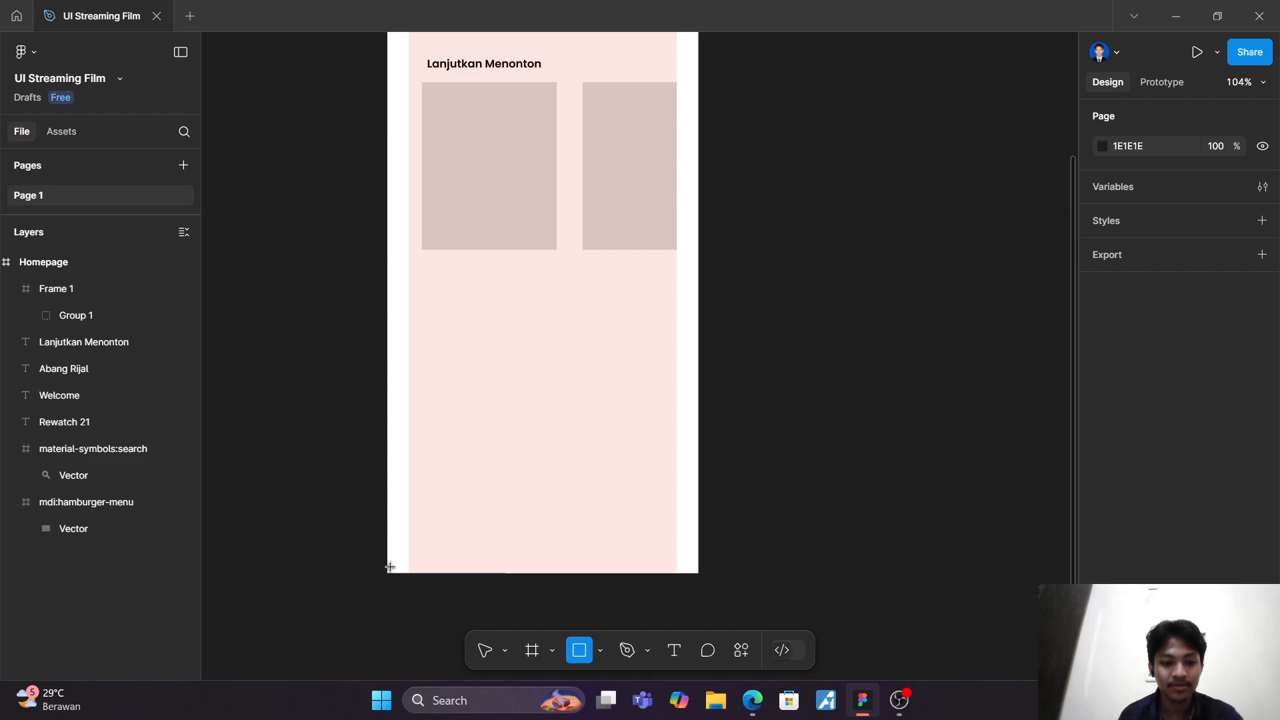
left_click_drag(390, 566, 700, 506)
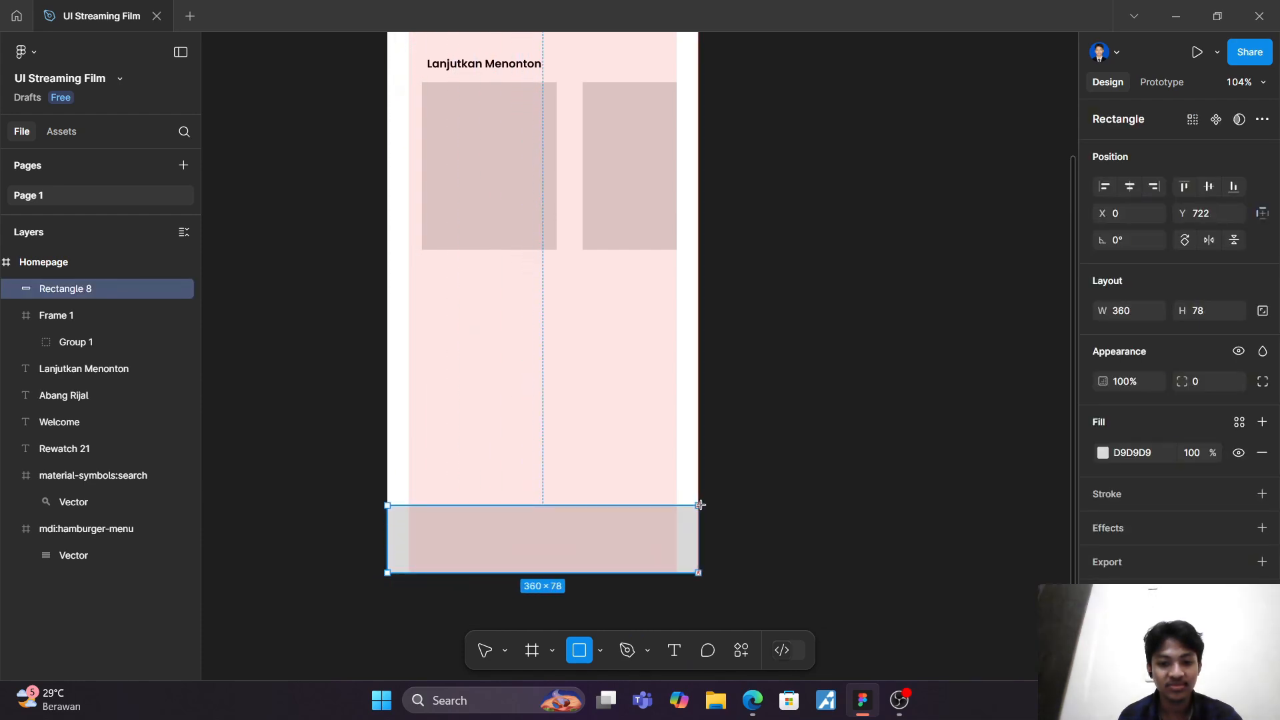
left_click(774, 523)
Step: Change the fill of the rectangle at the Homepage's bottom to dark grey 474747
scroll(760, 523, "down", 5)
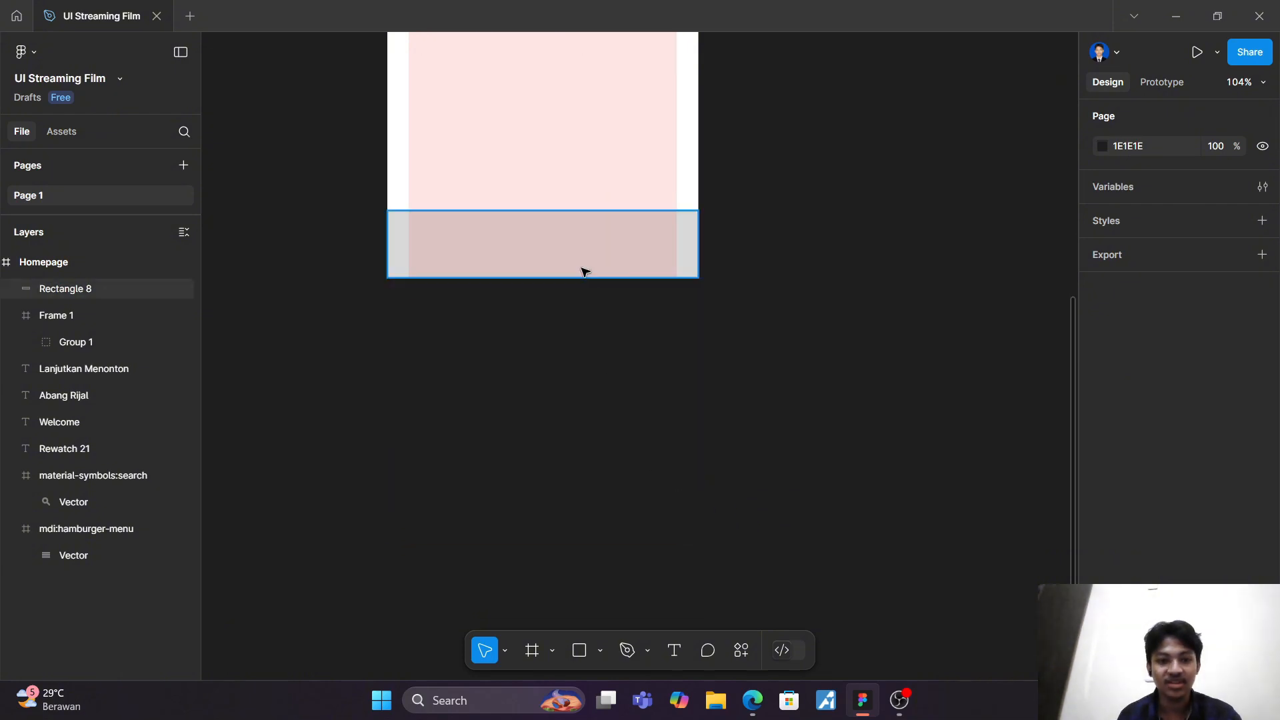
left_click(580, 258)
scroll(580, 254, "up", 2)
scroll(580, 254, "up", 5, "ctrl")
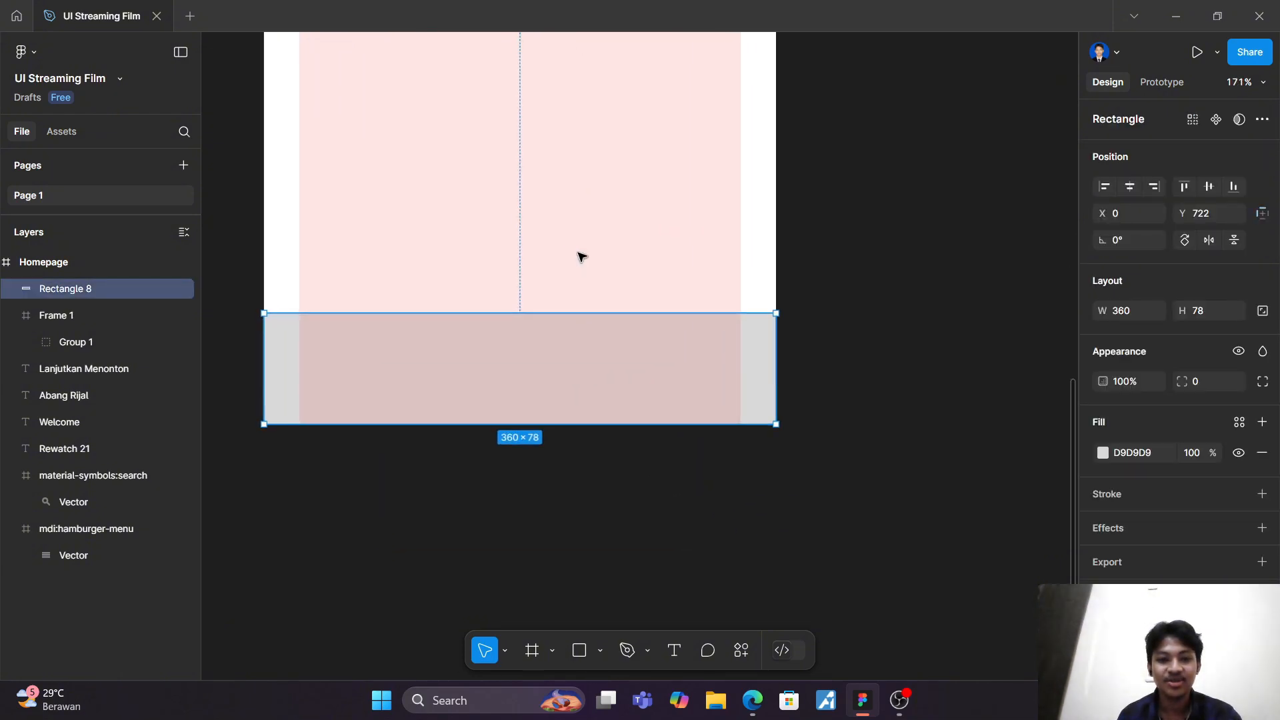
left_click(1102, 453)
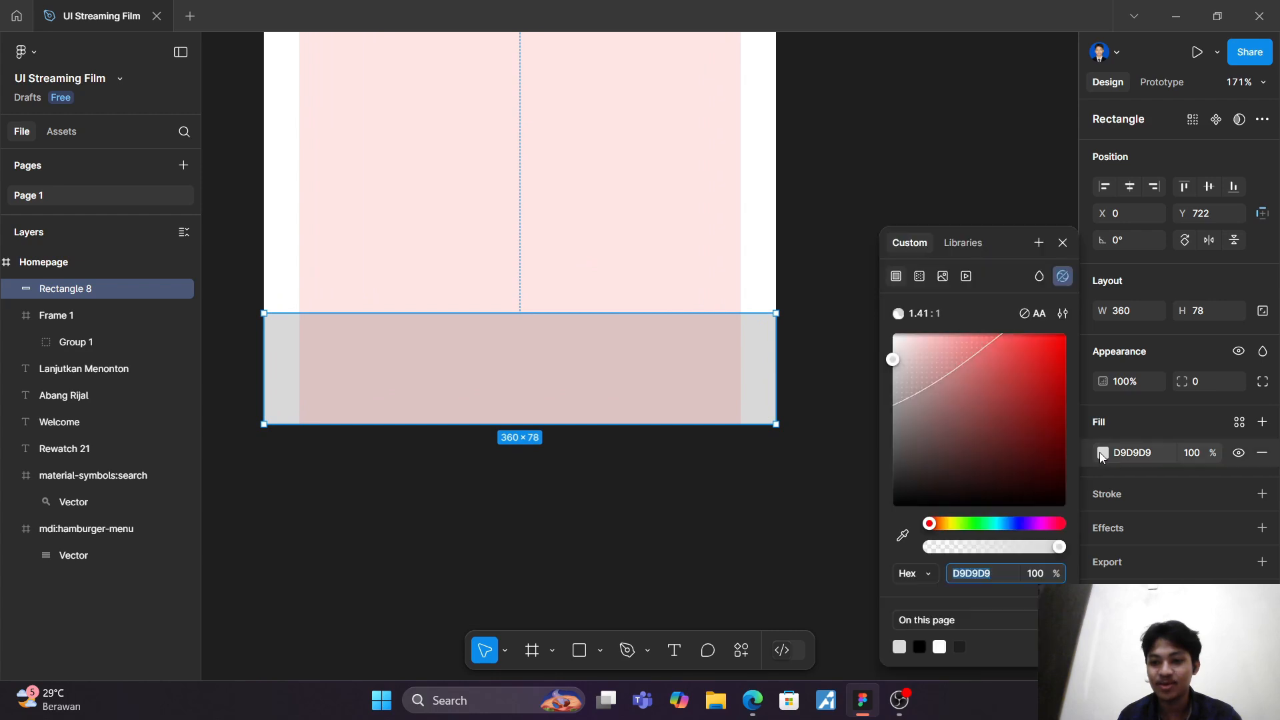
mouse_move(912, 426)
left_mouse_down()
mouse_move(870, 437)
mouse_move(927, 440)
mouse_move(902, 435)
left_mouse_up()
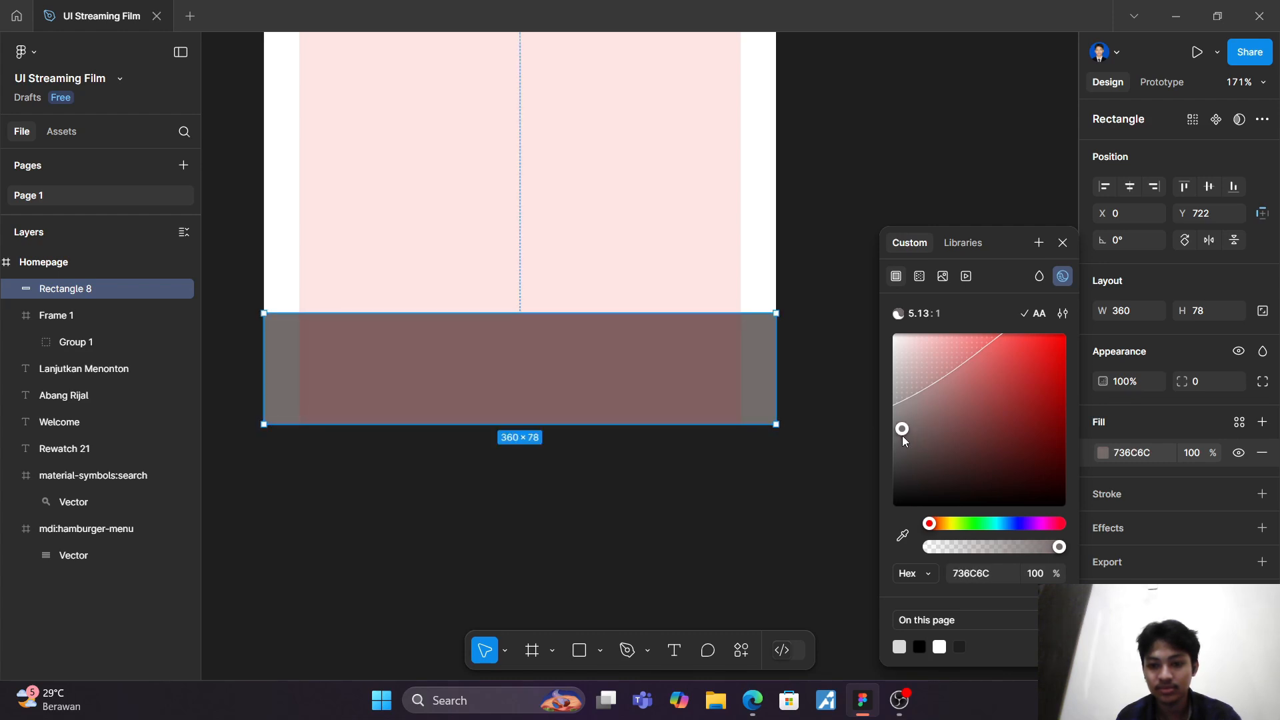
left_click(900, 645)
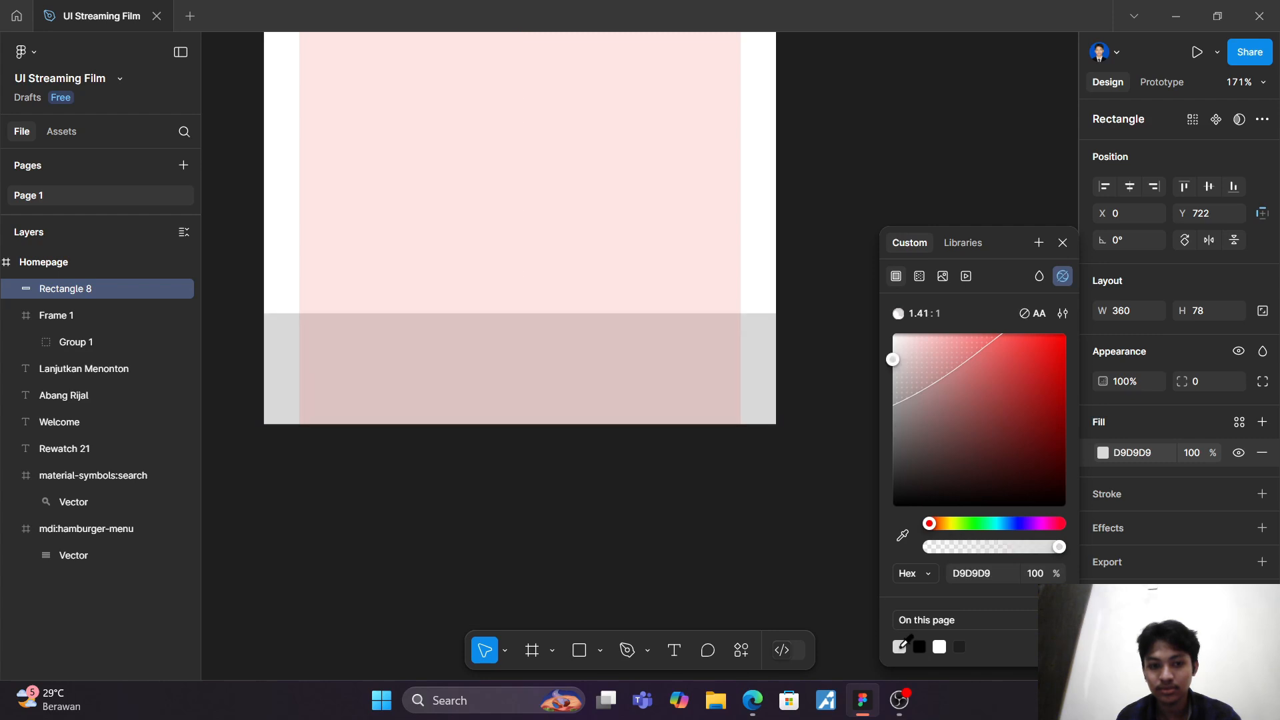
left_click_drag(910, 443, 869, 465)
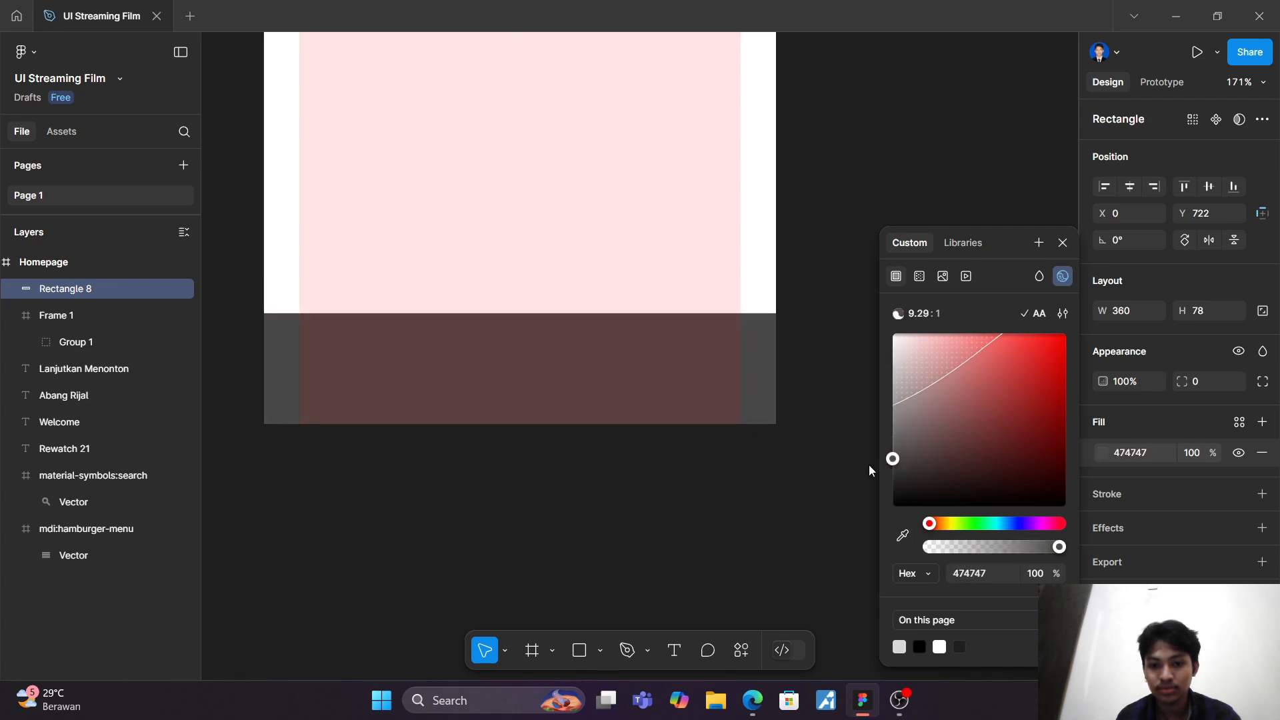
left_click(830, 478)
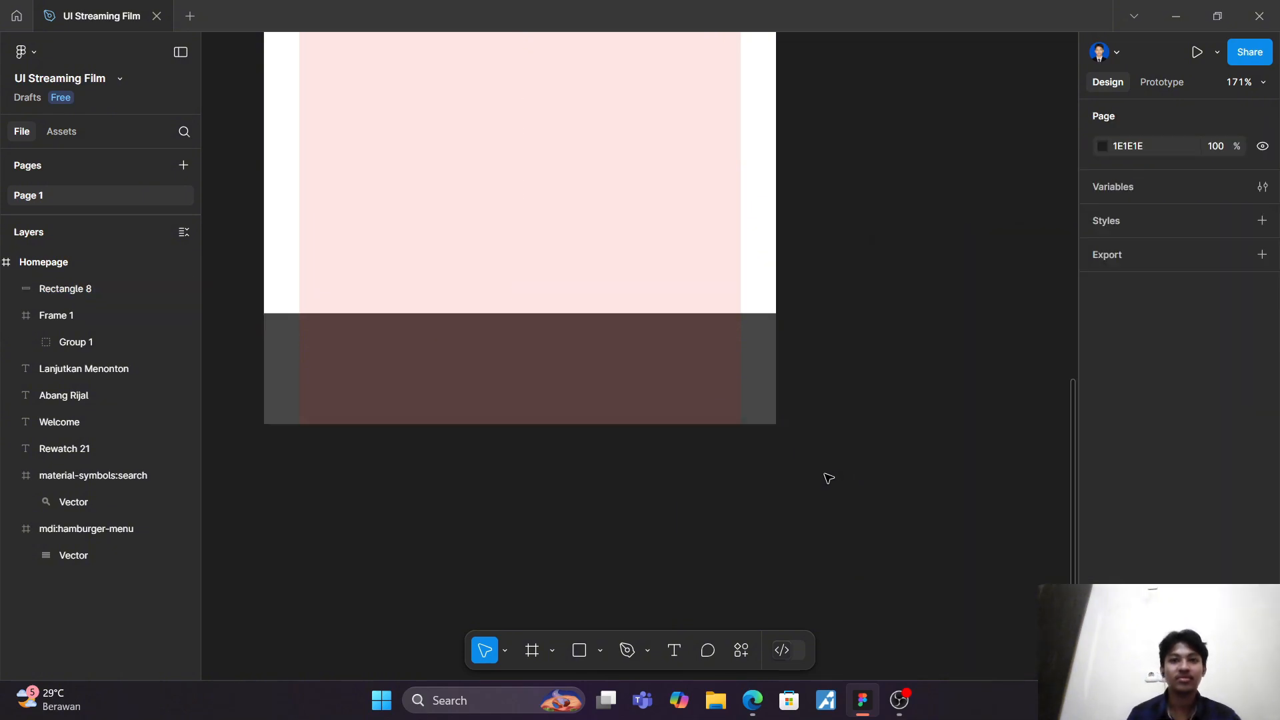
Step: Draw a 46 × 46 circle at X 10, Y 743 near the left end of the dark bottom bar
scroll(810, 477, "left", 3)
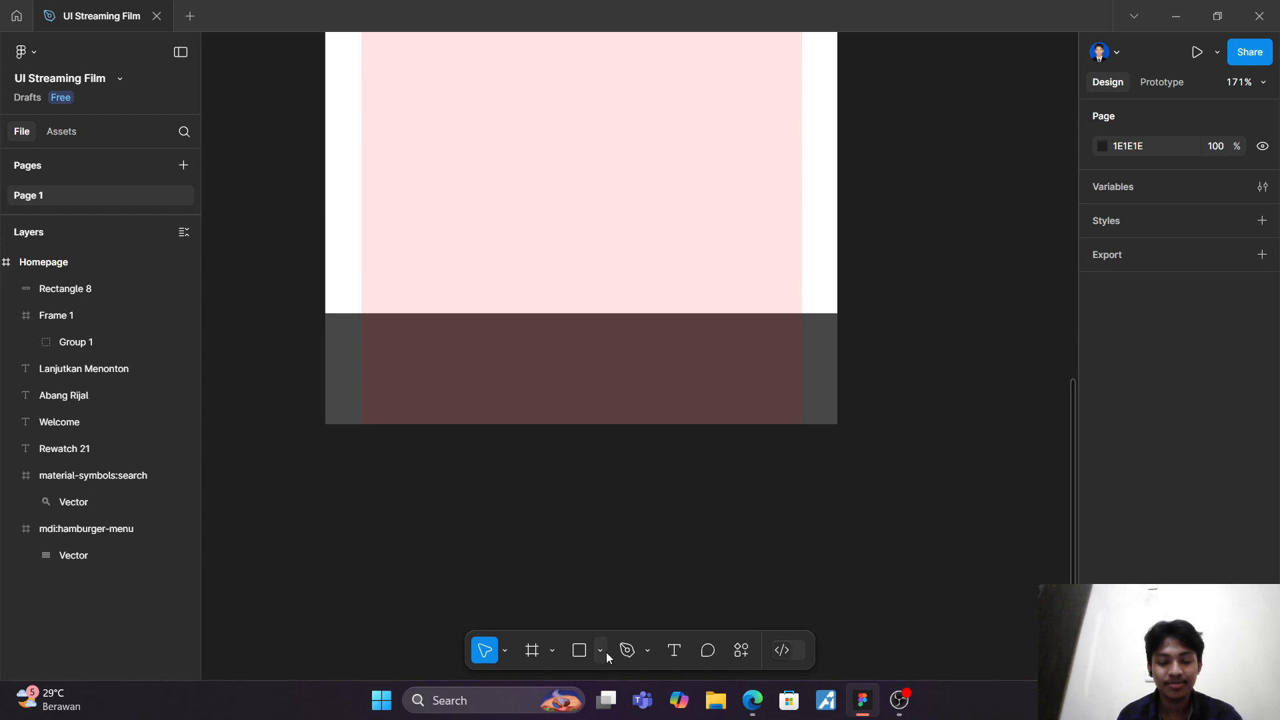
key("o")
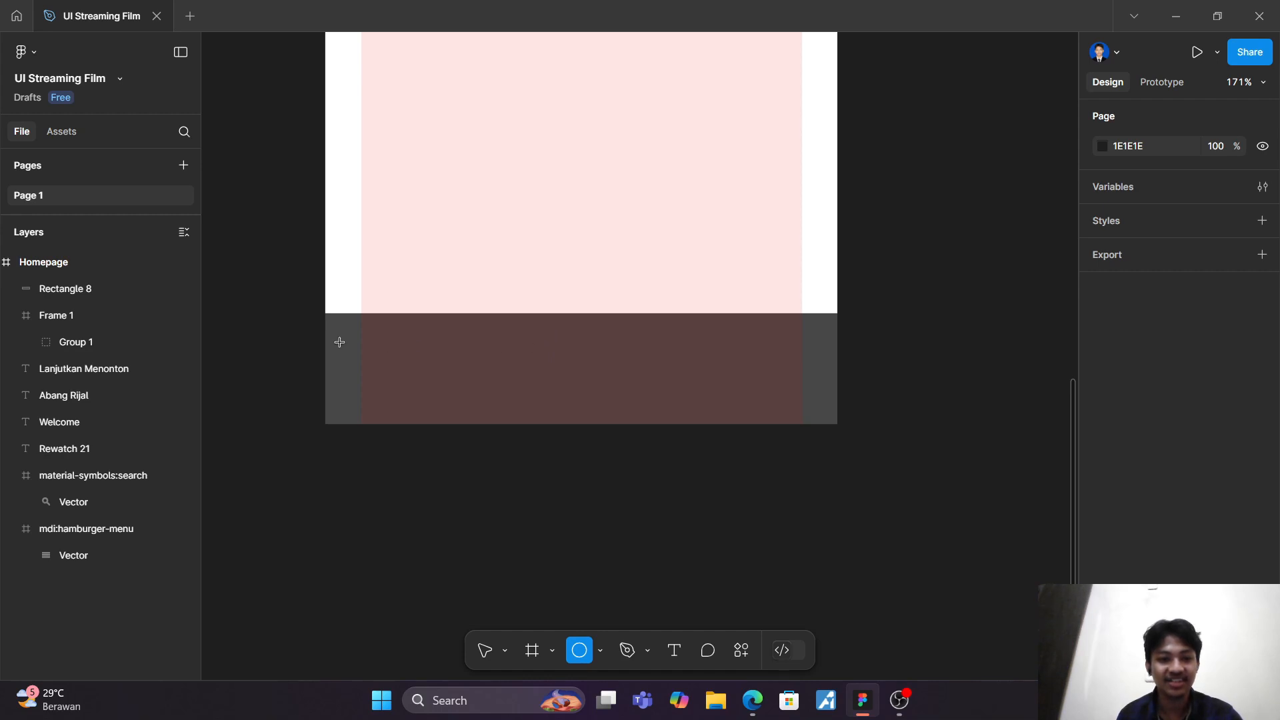
left_click_drag(339, 342, 406, 408)
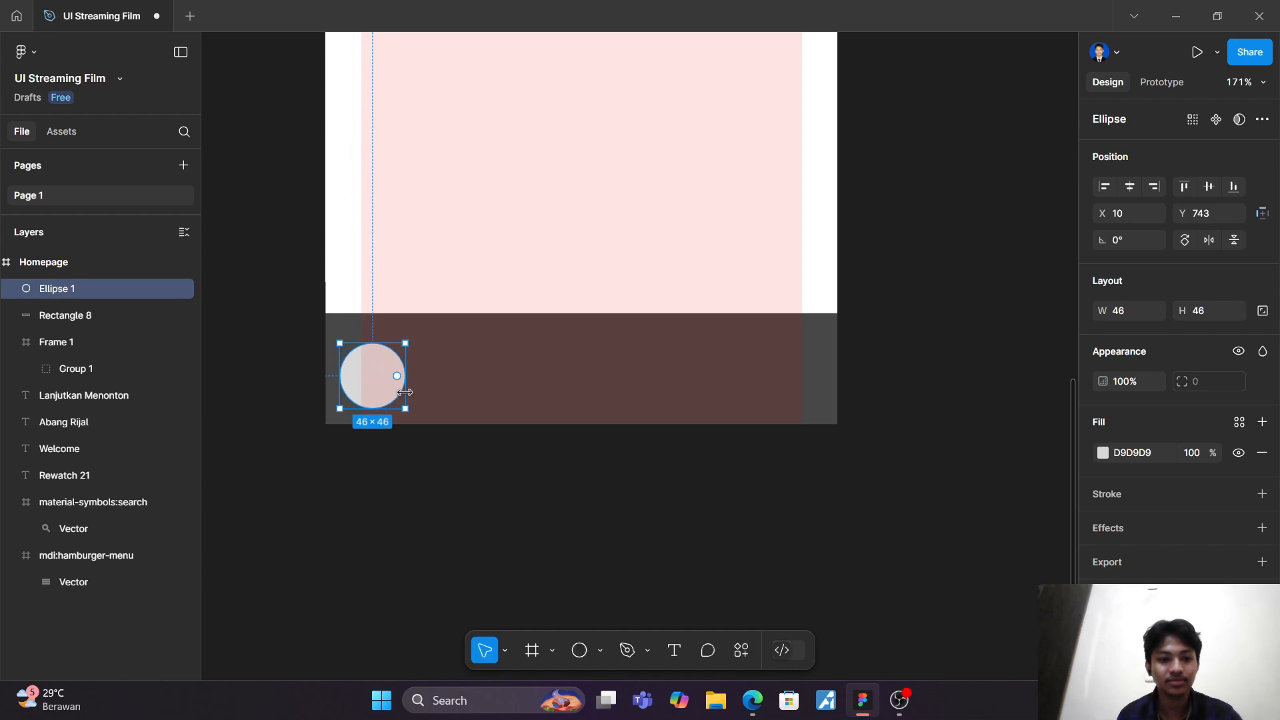
Step: Make the dark bottom bar slightly shorter by lowering its top edge closer to the circle
left_click(521, 348)
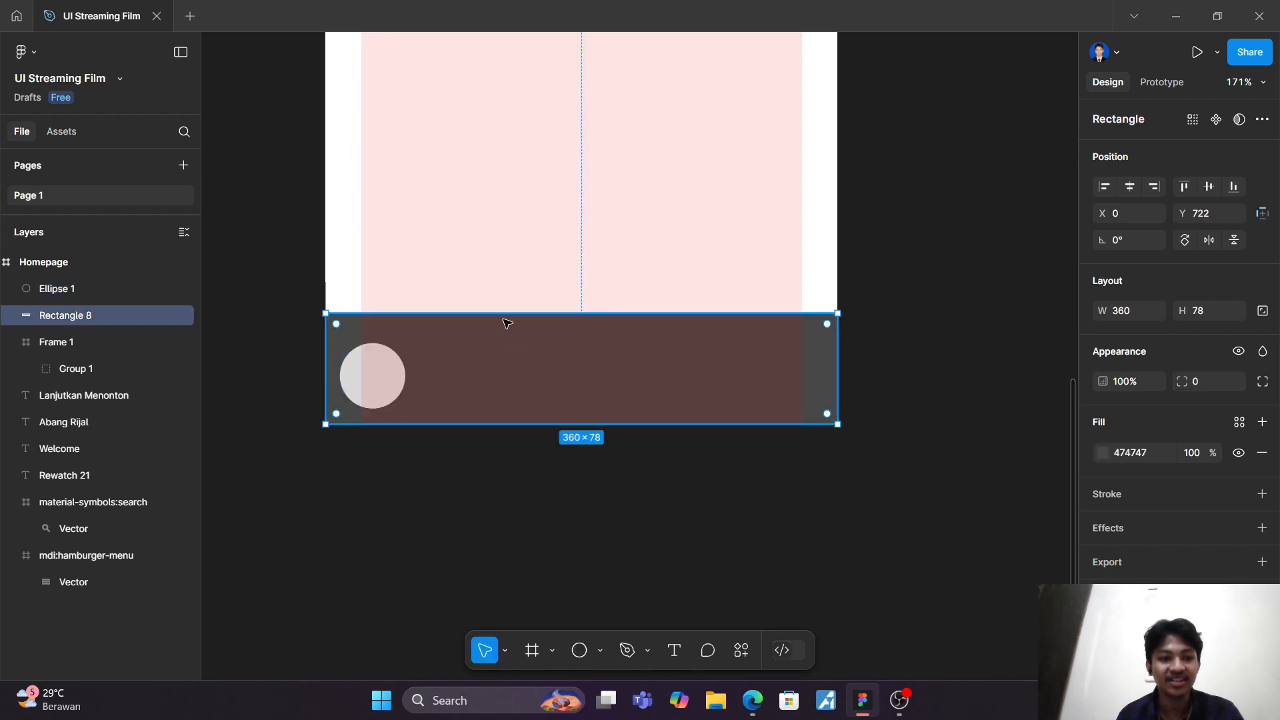
left_click_drag(580, 319, 580, 331)
key("Escape")
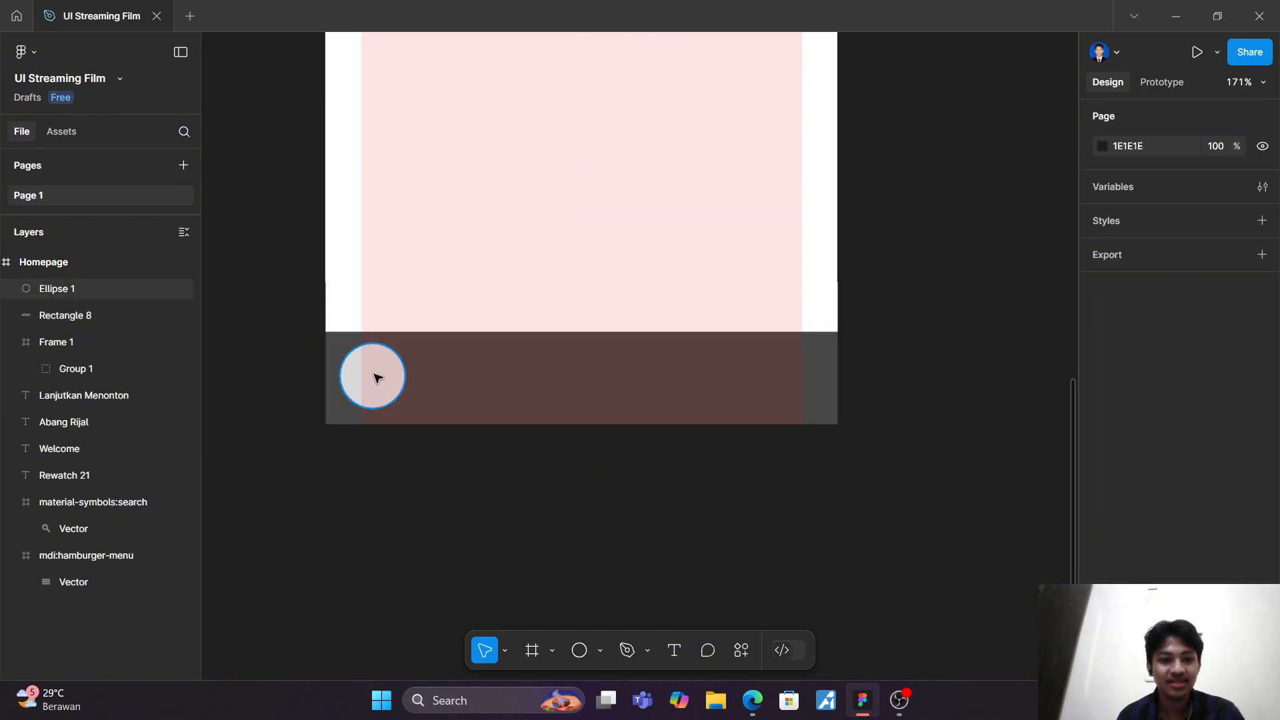
Step: Reposition the circle to X 11, Y 745 and duplicate it along the bar into a row of five circles spaced 17 apart
left_click_drag(374, 375, 465, 378)
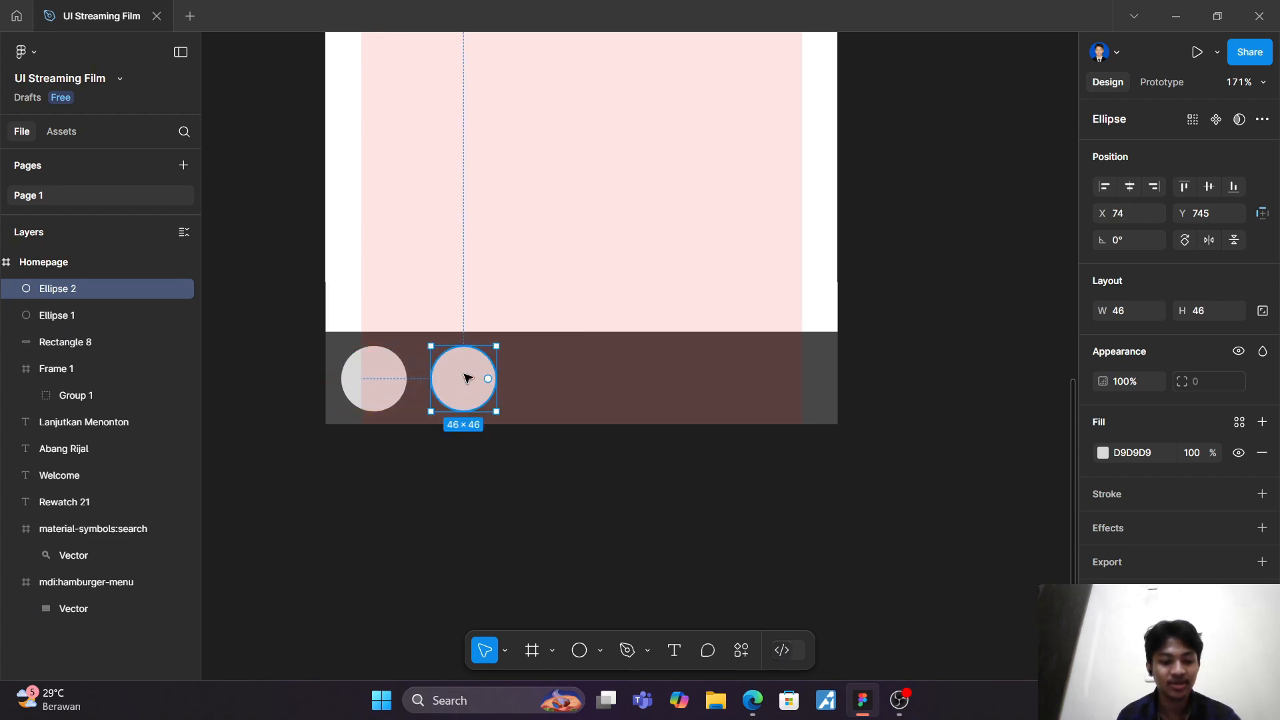
key("ctrl+d")
key("ctrl+d")
key("ctrl+d")
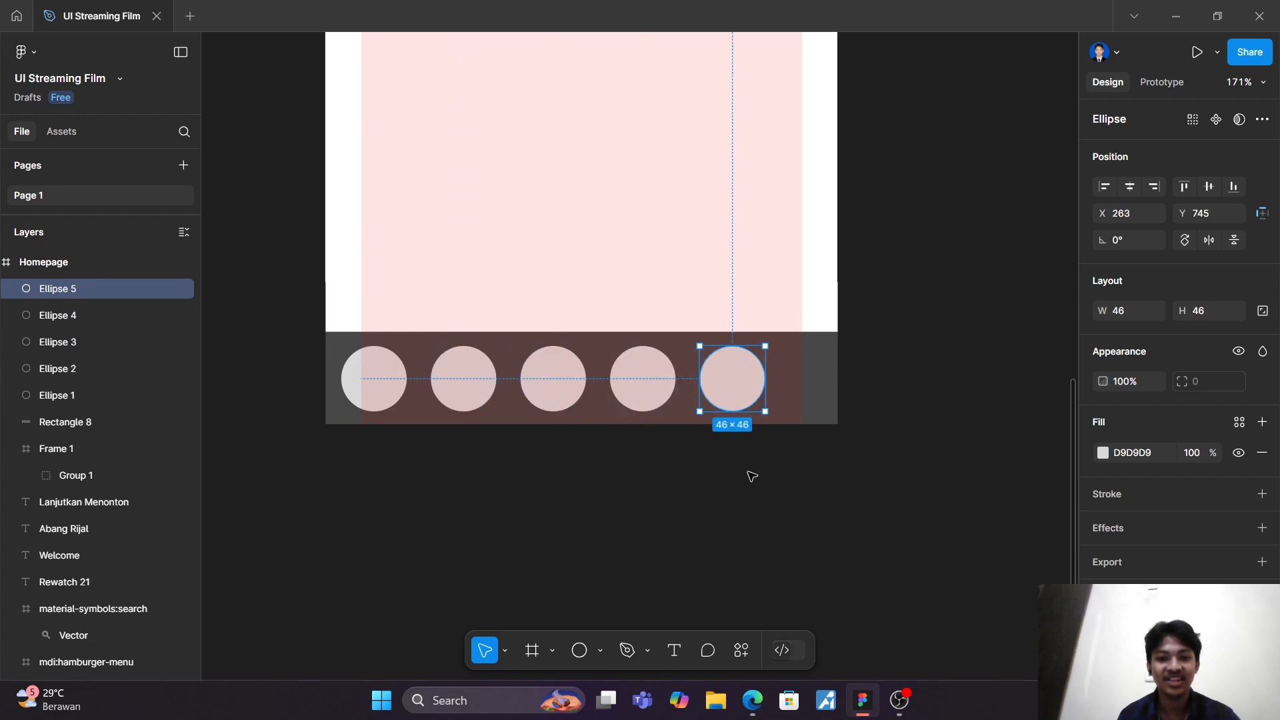
left_click(751, 476)
Step: Scale the five circles together proportionally to a row 325 wide, each circle 50.17 across, filling the bottom bar
left_click(99, 396)
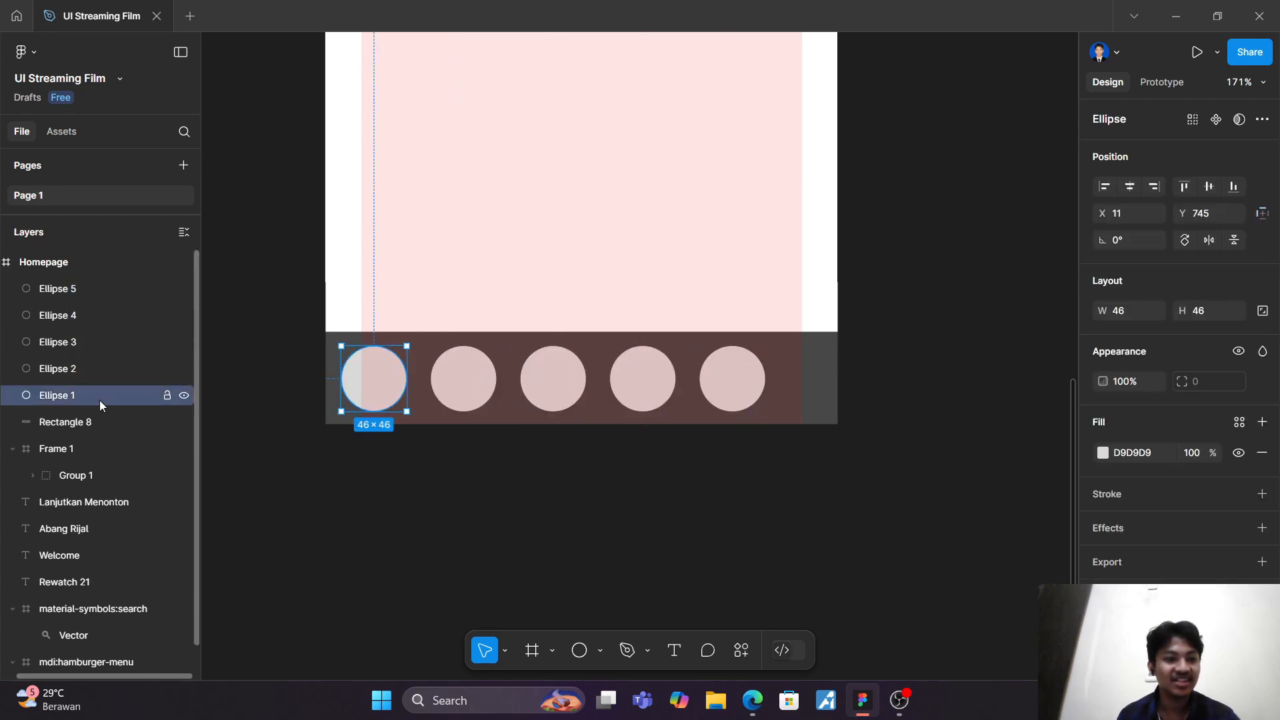
left_click(111, 290, "shift")
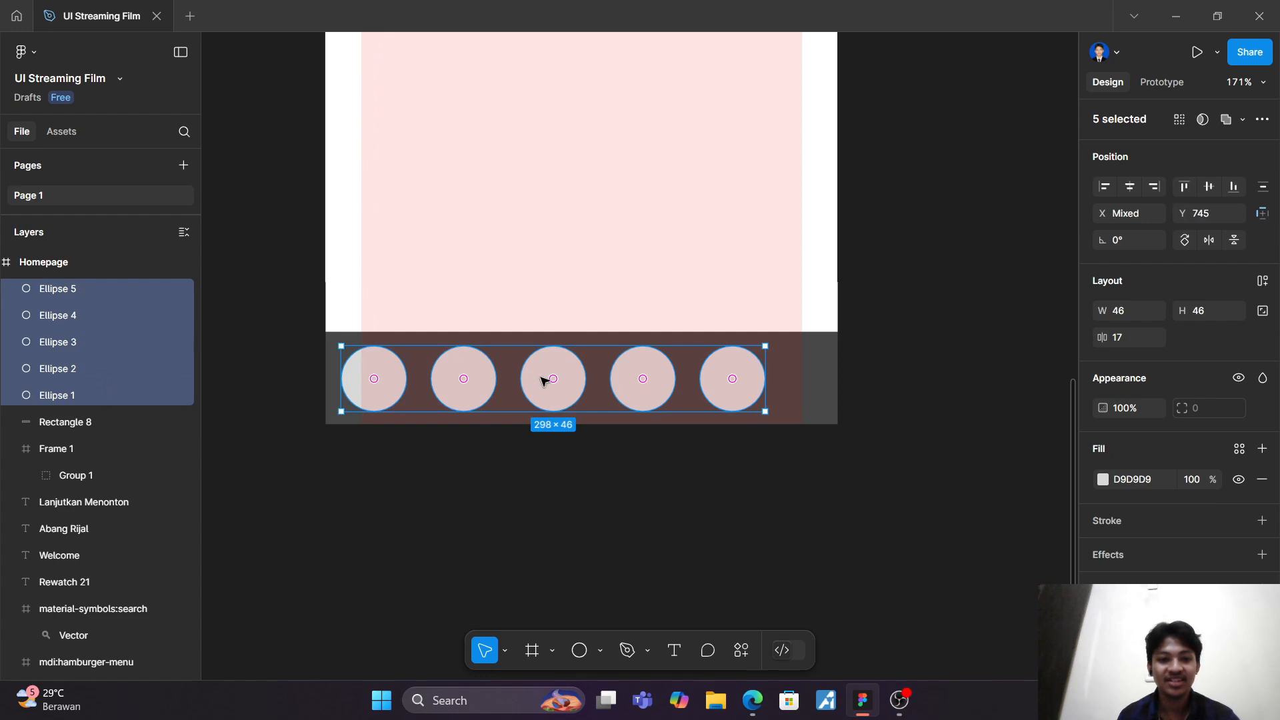
key("k")
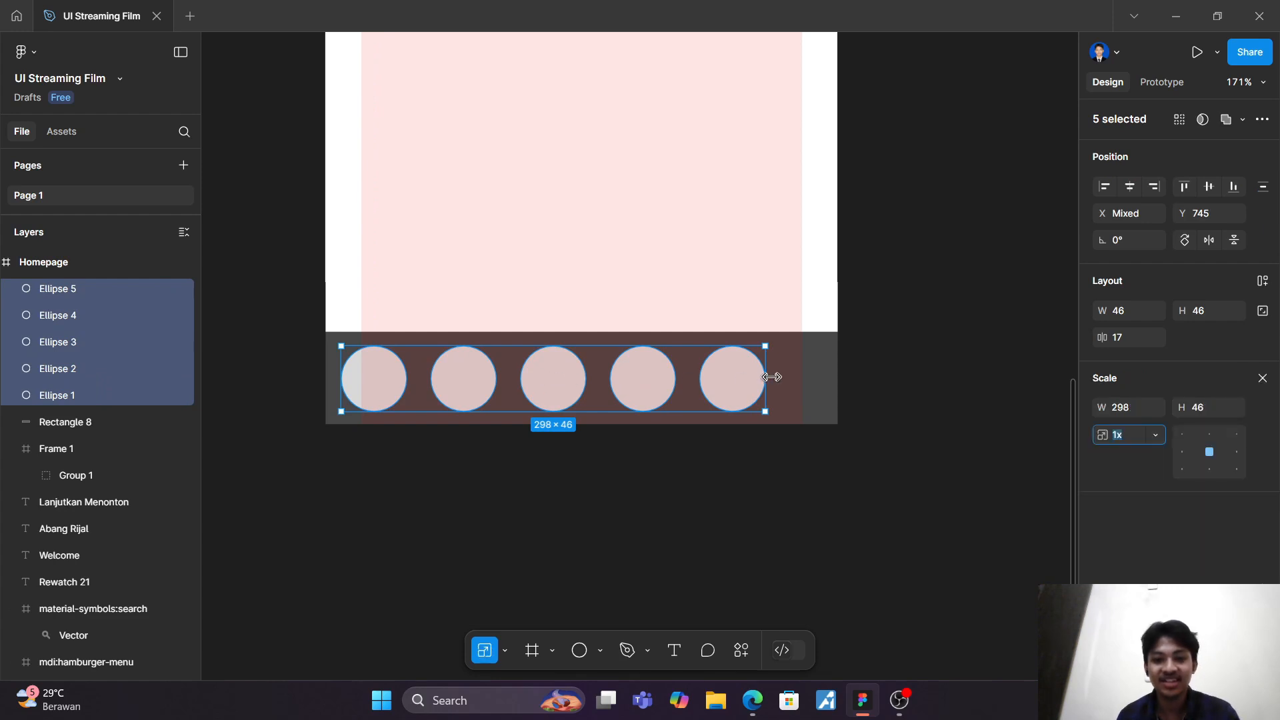
left_click_drag(767, 374, 803, 375)
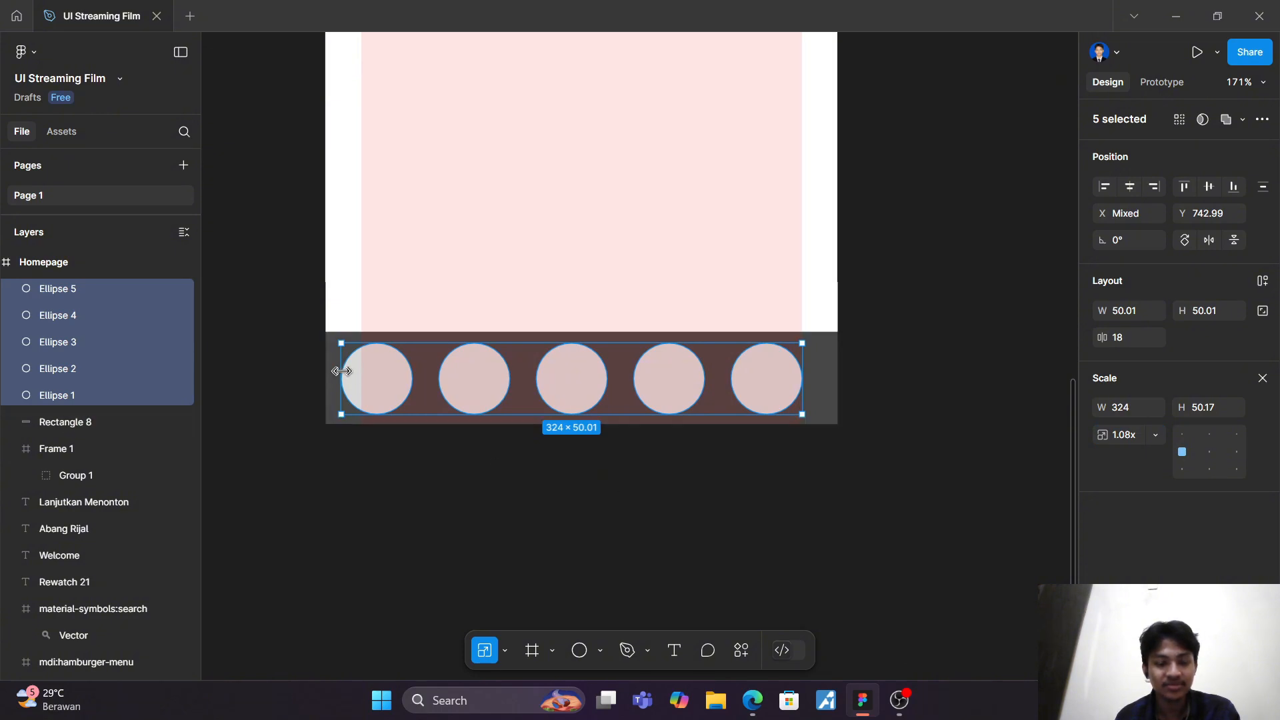
mouse_move(342, 371)
left_mouse_down()
mouse_move(360, 374)
mouse_move(348, 374)
left_mouse_up()
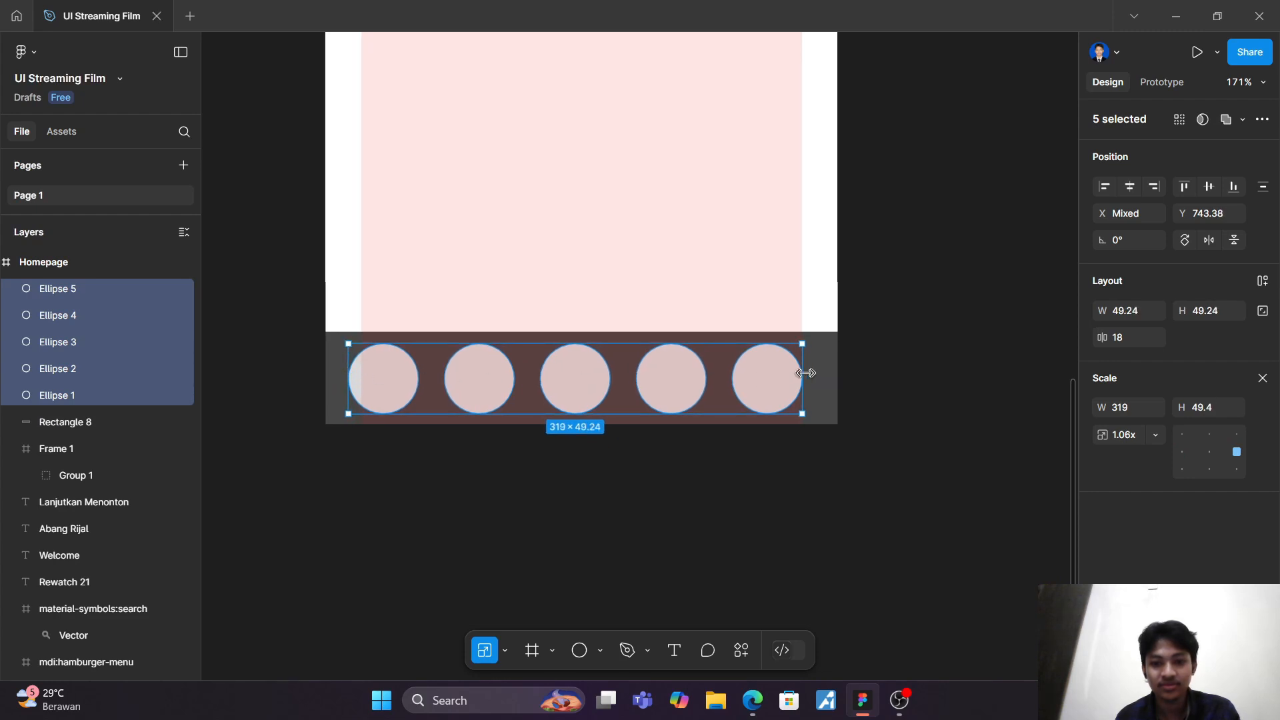
left_click_drag(806, 373, 812, 372)
left_click(600, 455)
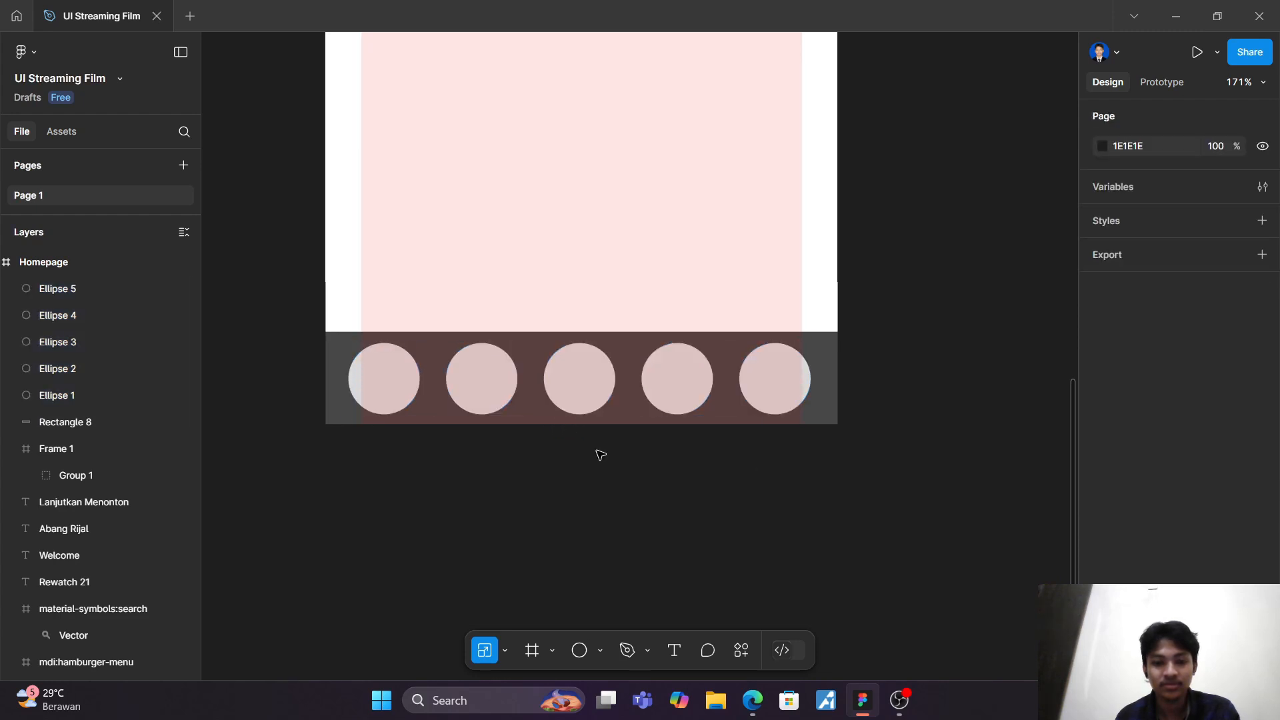
Step: Select all five circles and shift them slightly right to centre the row within the bottom bar
left_click(92, 393)
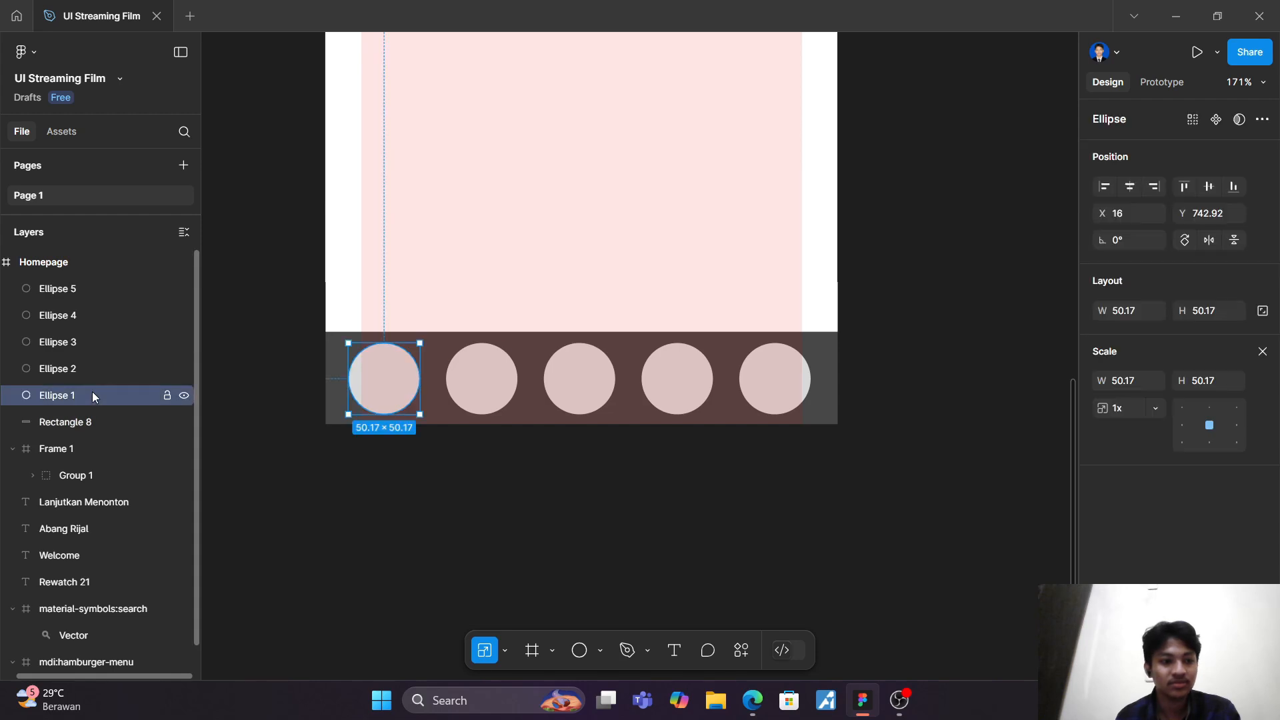
left_click(103, 280, "shift")
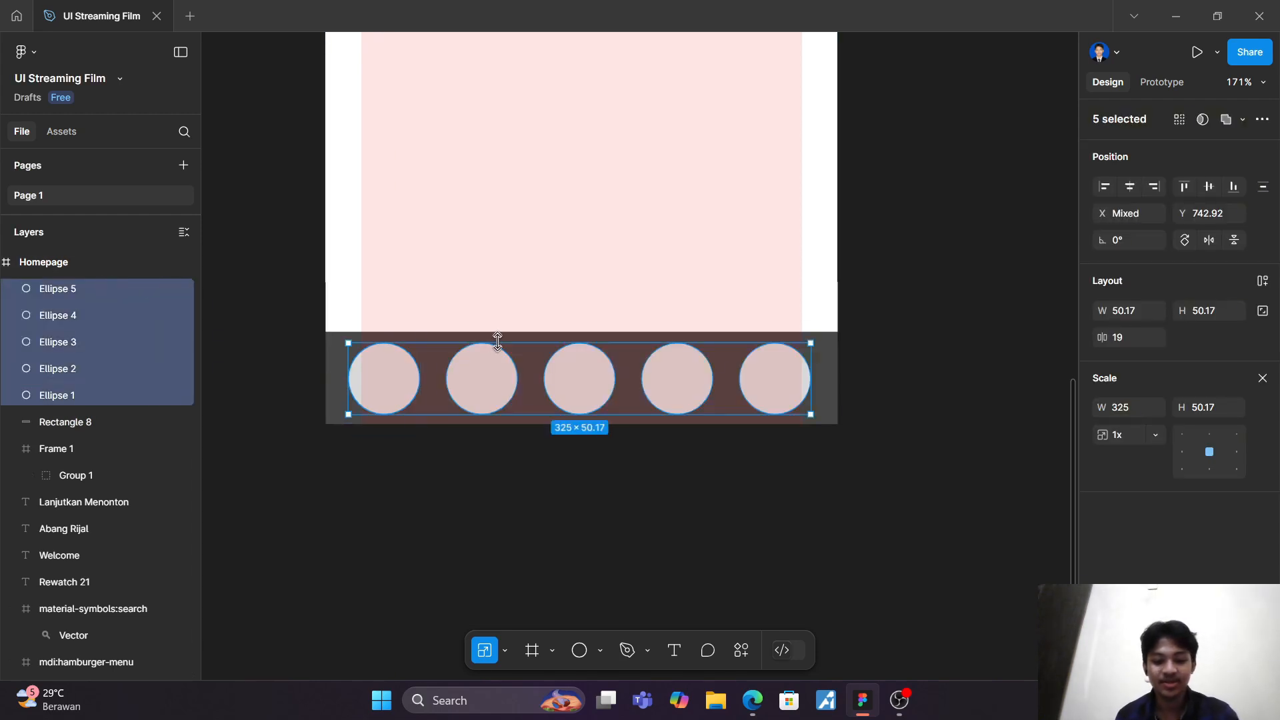
key("v")
left_click_drag(573, 382, 571, 383)
left_click(625, 514)
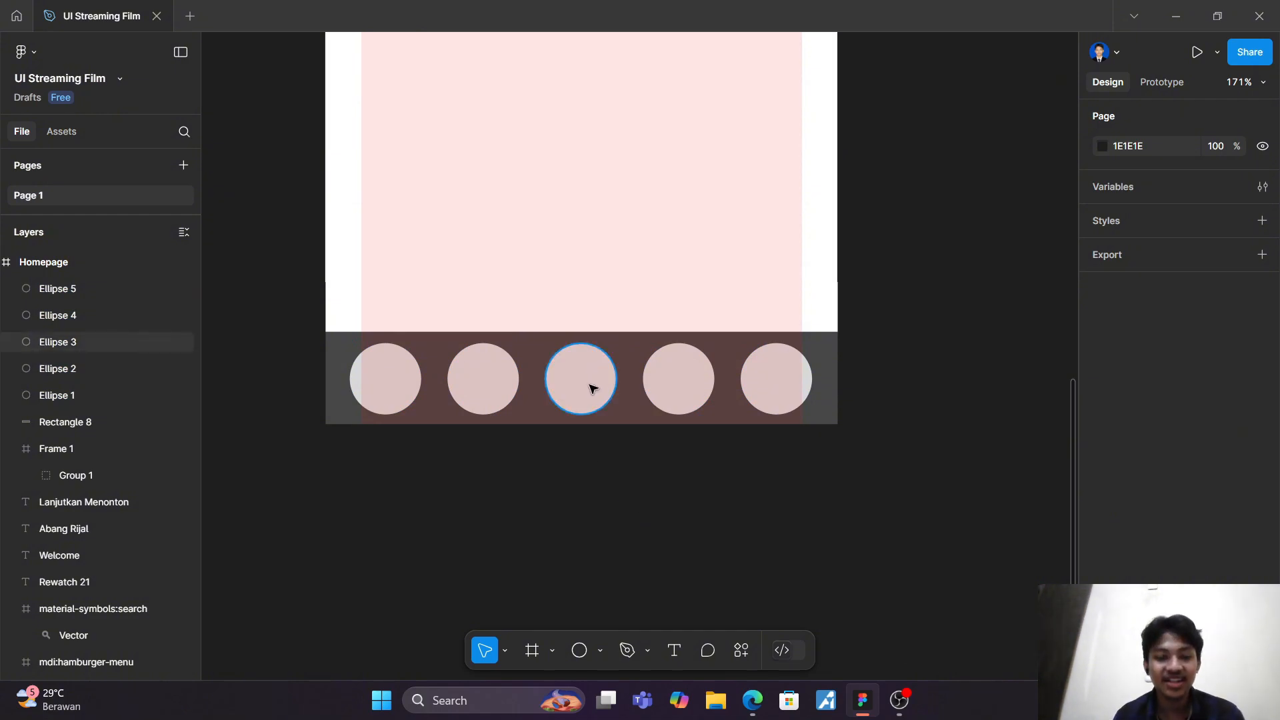
Step: Search for "Home" in the Iconify plugin and place the solid material-symbols:home icon at the centre of the middle circle
left_click(736, 653)
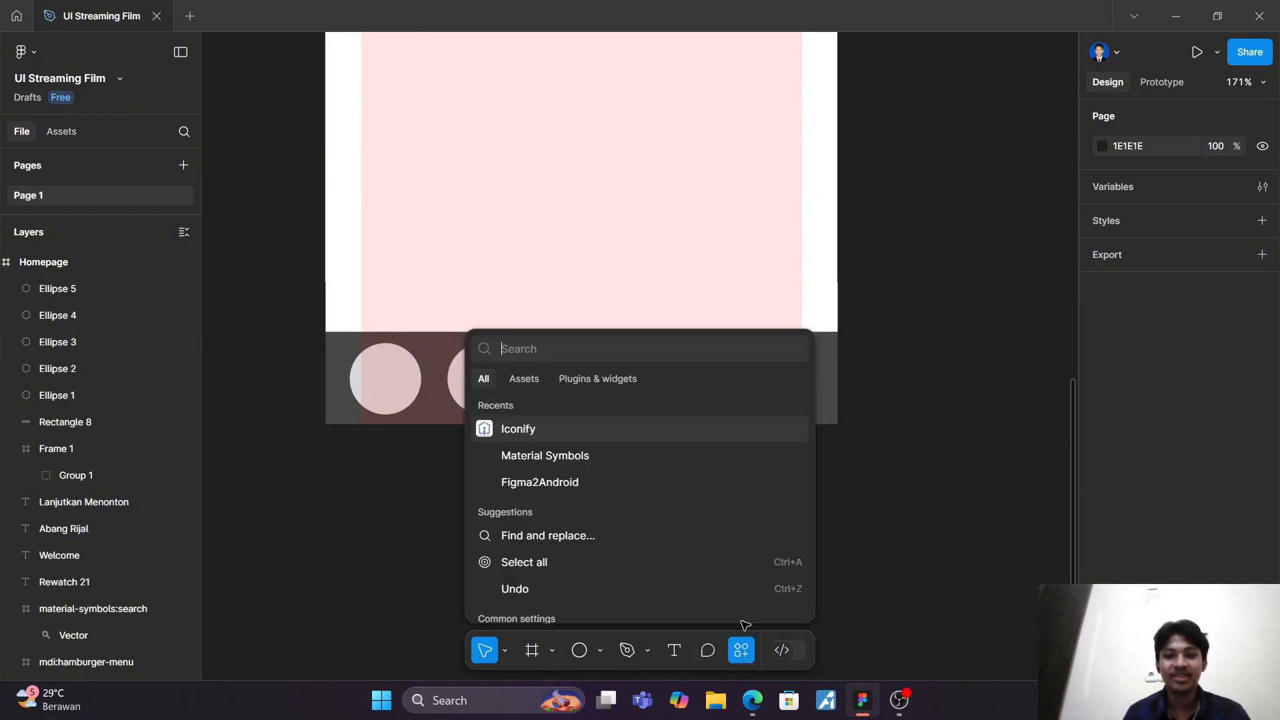
left_click(588, 429)
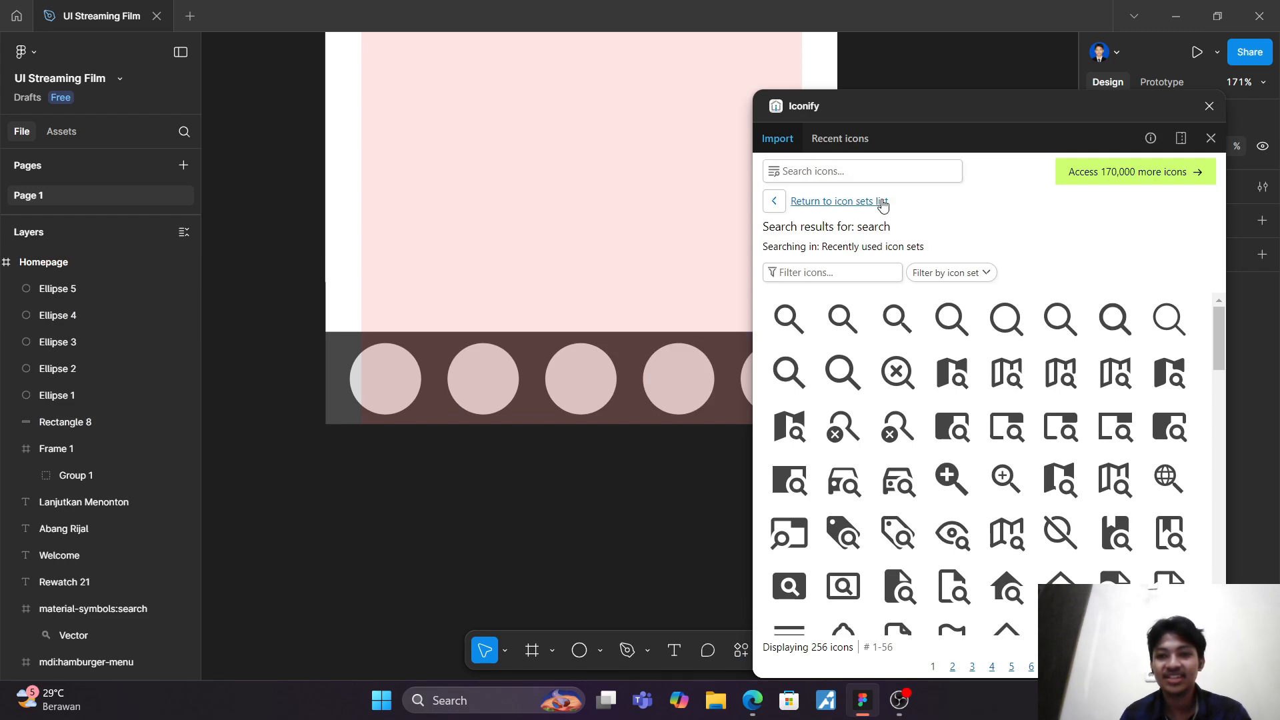
left_click(847, 173)
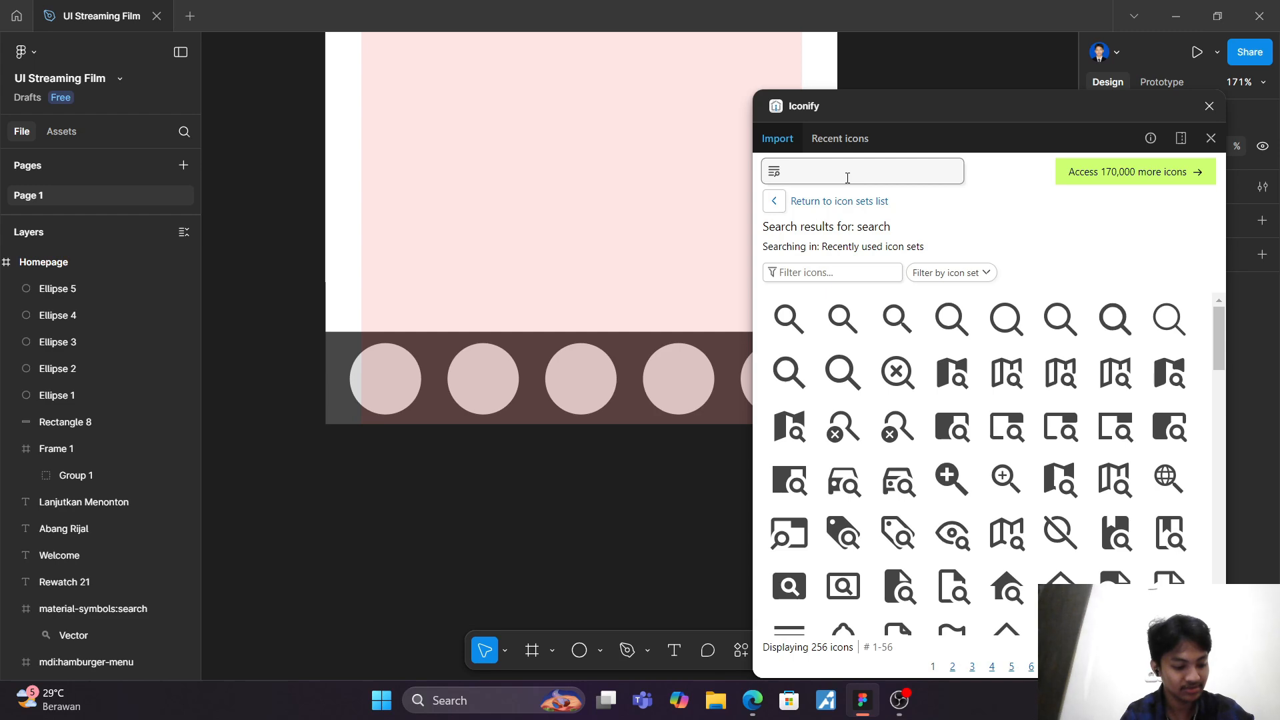
type("Home")
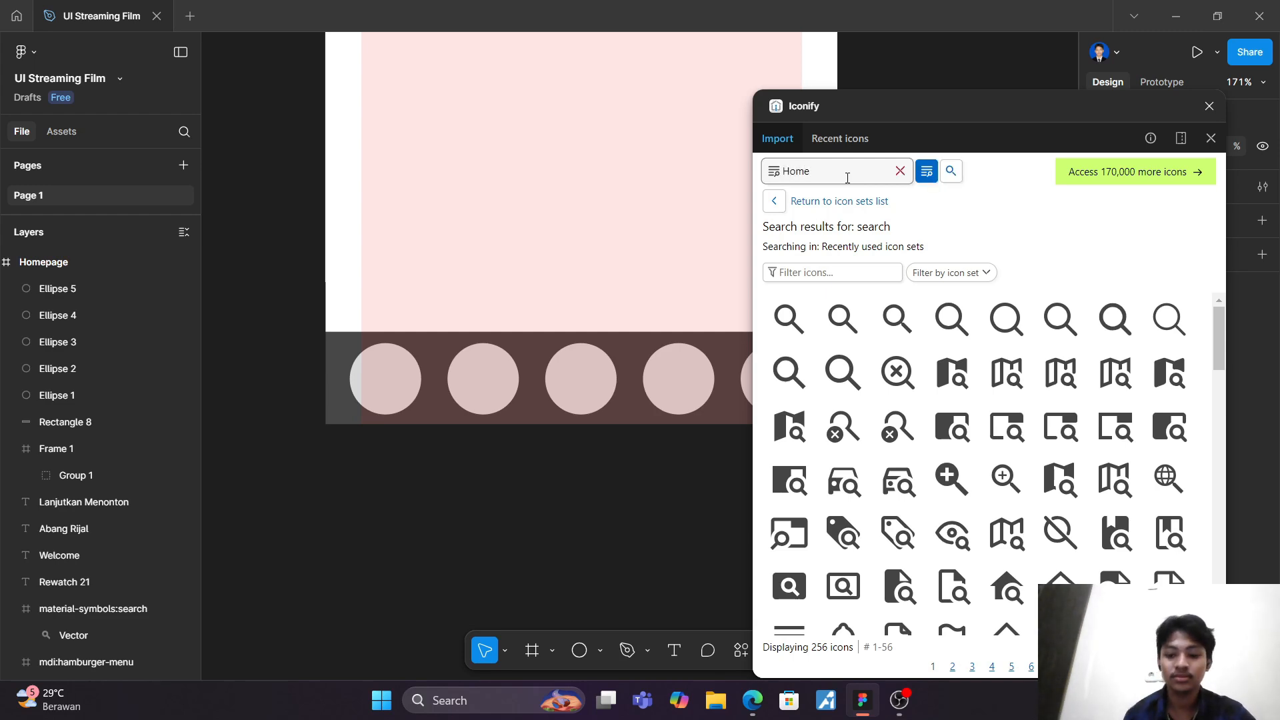
key("Return")
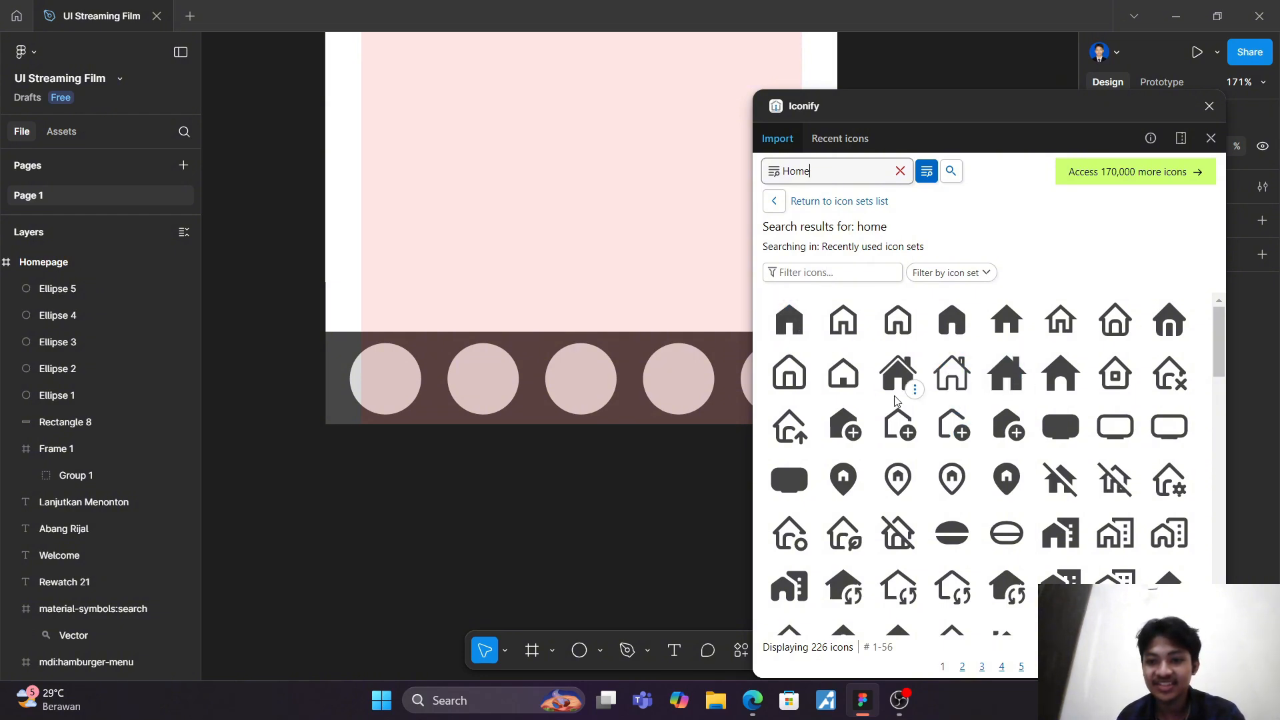
left_click_drag(789, 322, 582, 385)
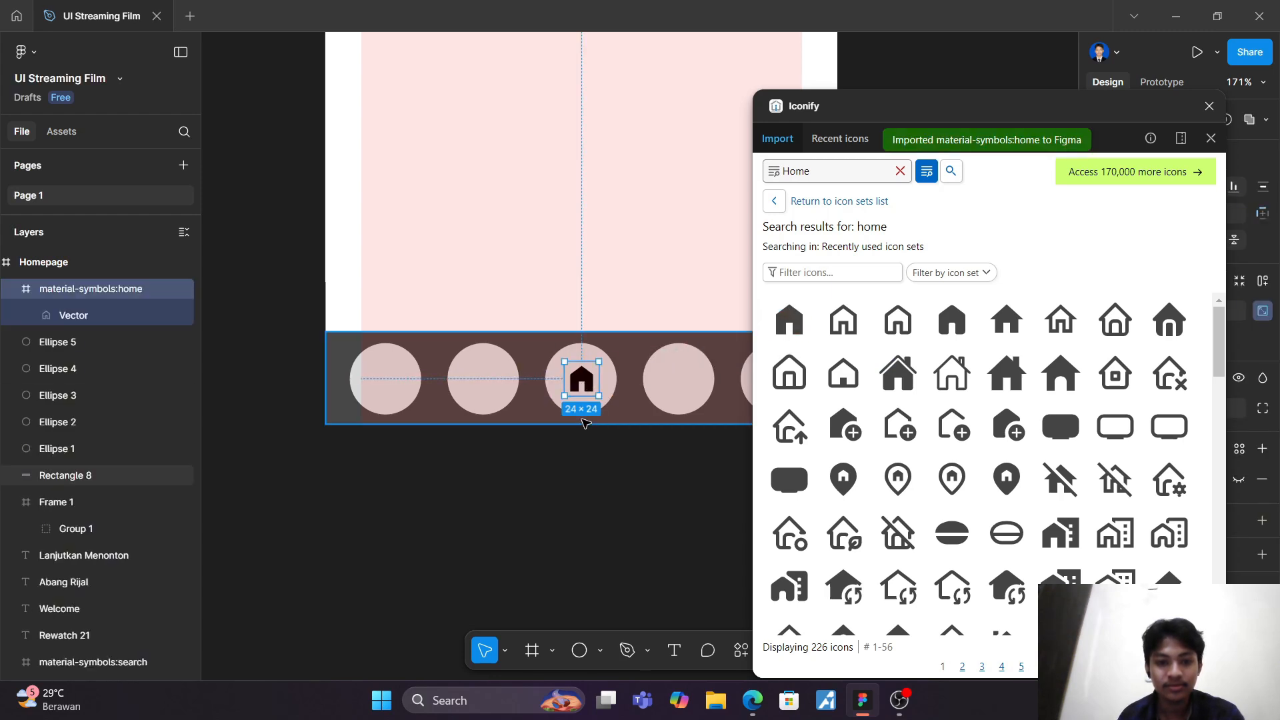
left_click(654, 490)
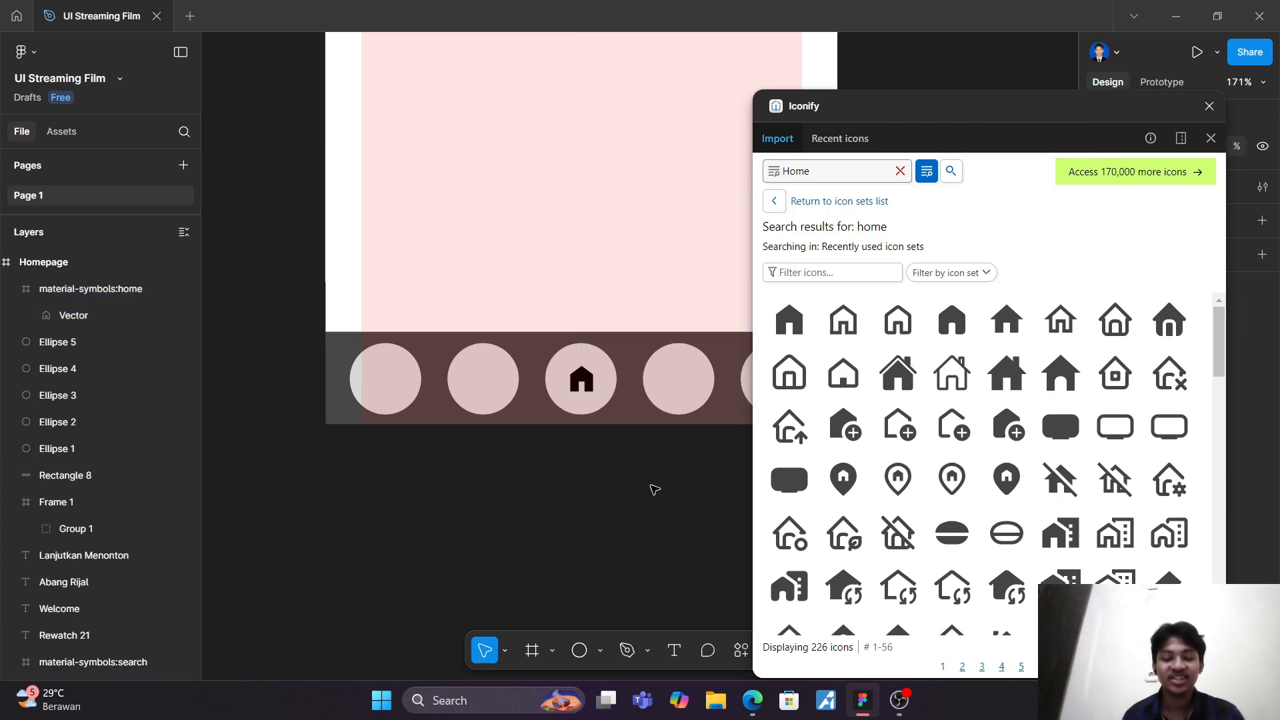
Step: Search Iconify for "bookmark" and place the material-symbols:bookmark-outline icon at the centre of the fourth circle
double_click(843, 178)
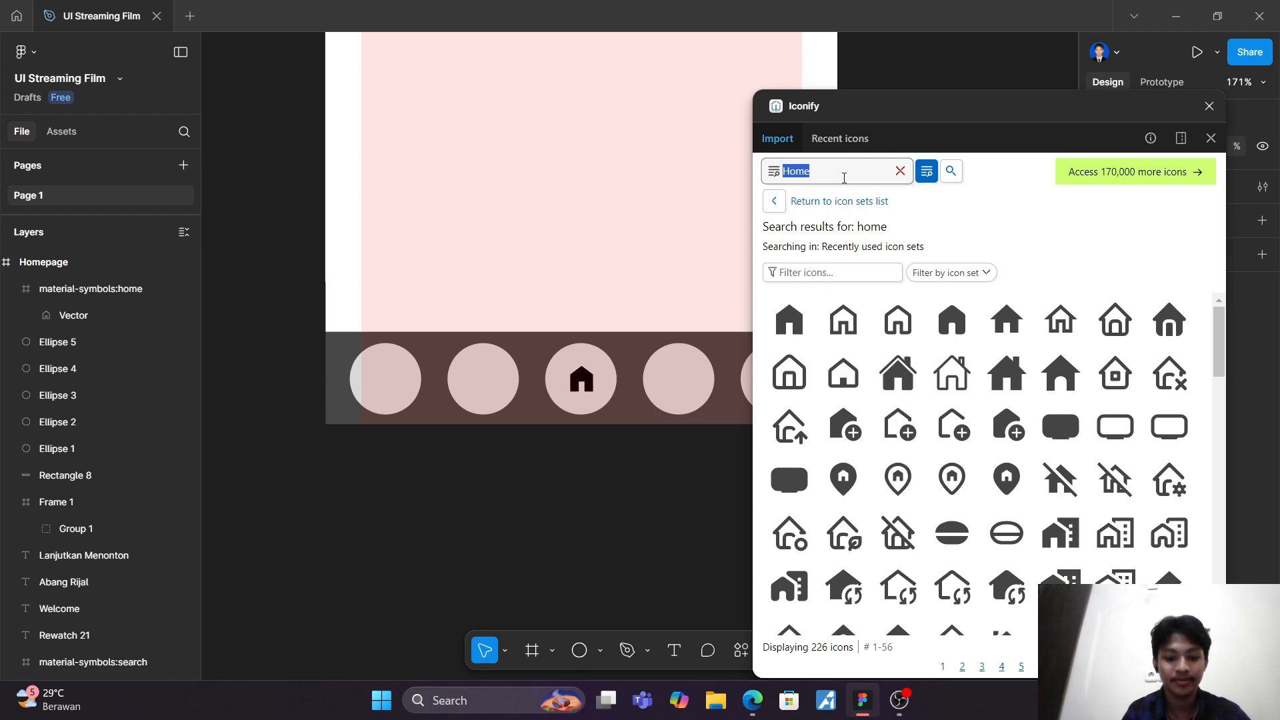
type("bookmark")
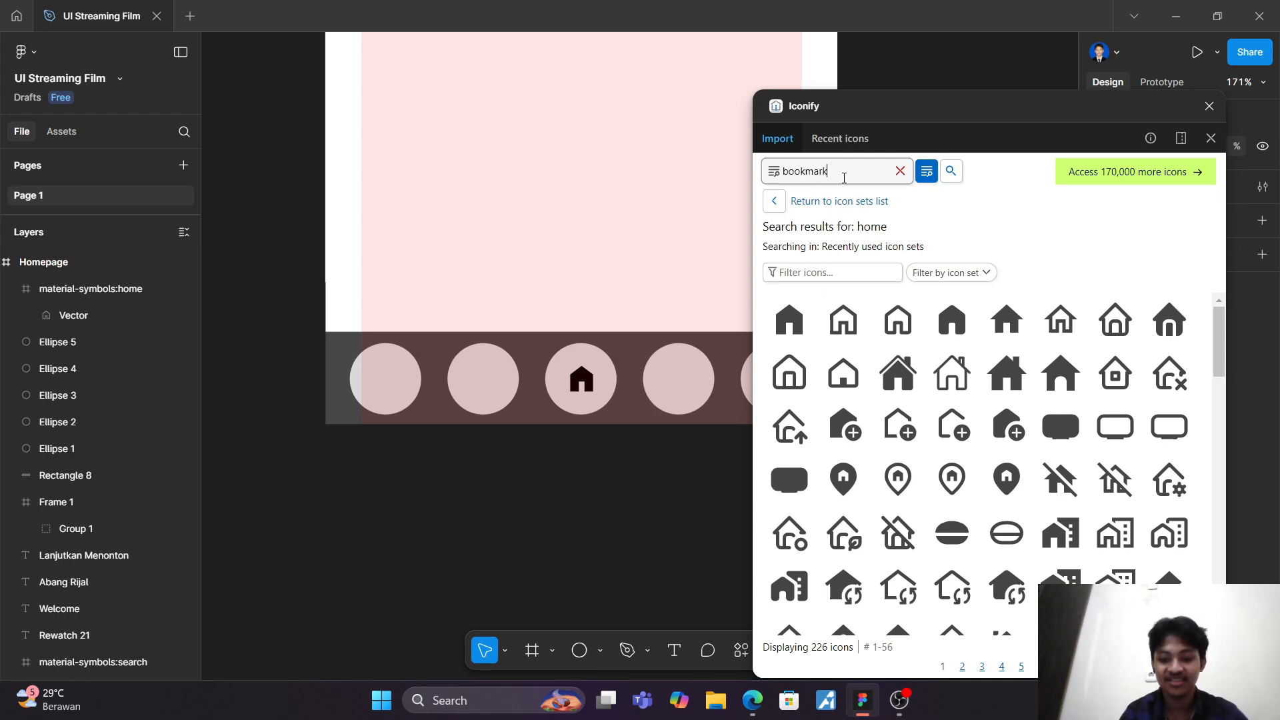
key("Return")
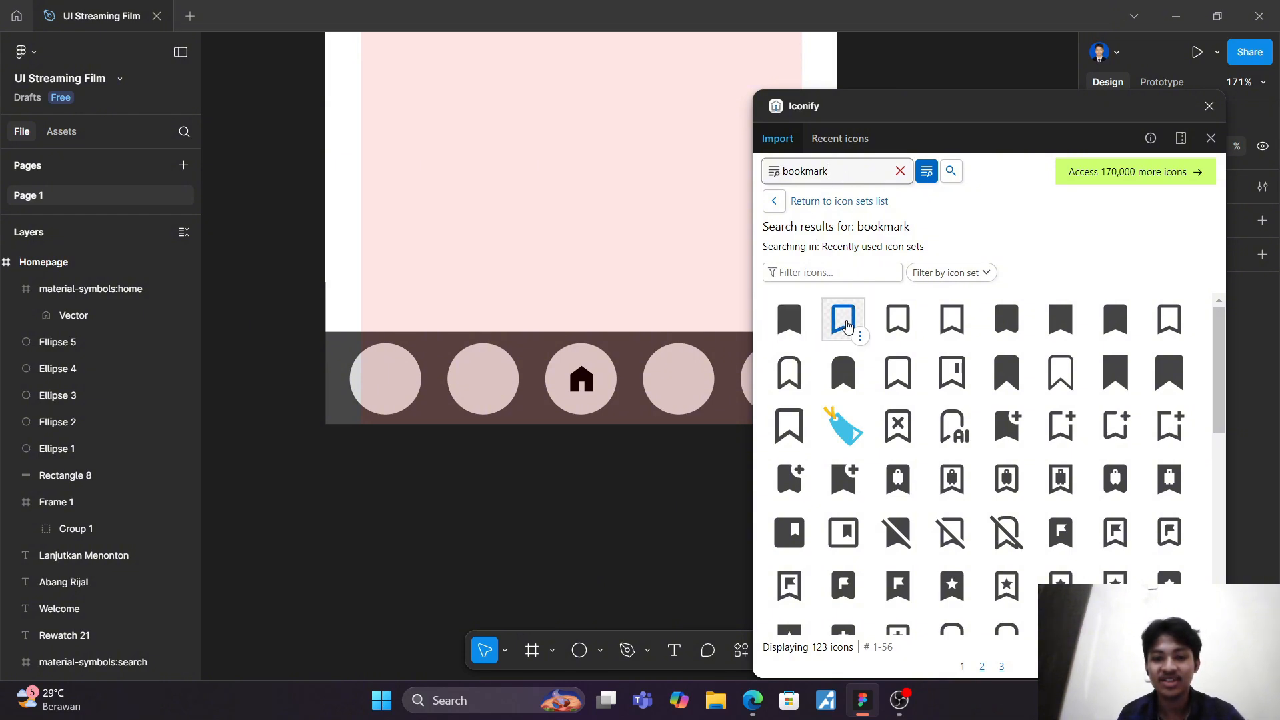
left_click_drag(847, 325, 684, 379)
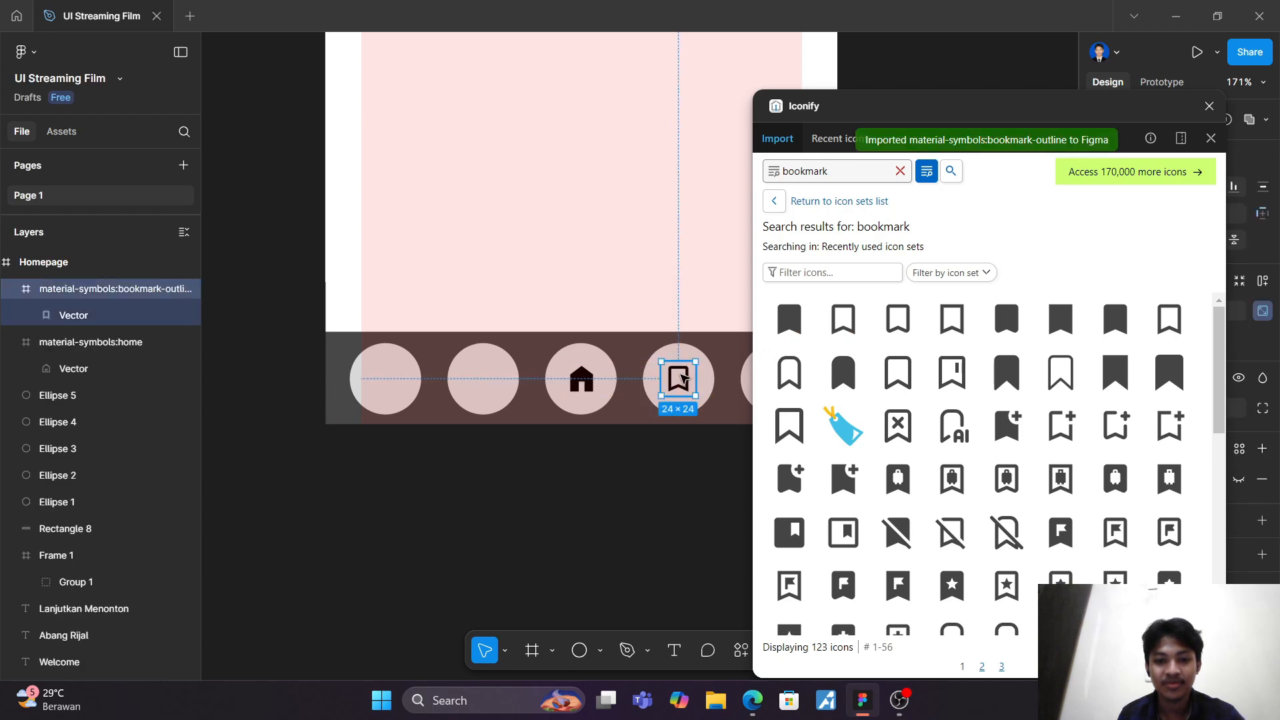
Step: Search Iconify for "news" and look through the results for an icon suited to the second circle
left_click(900, 171)
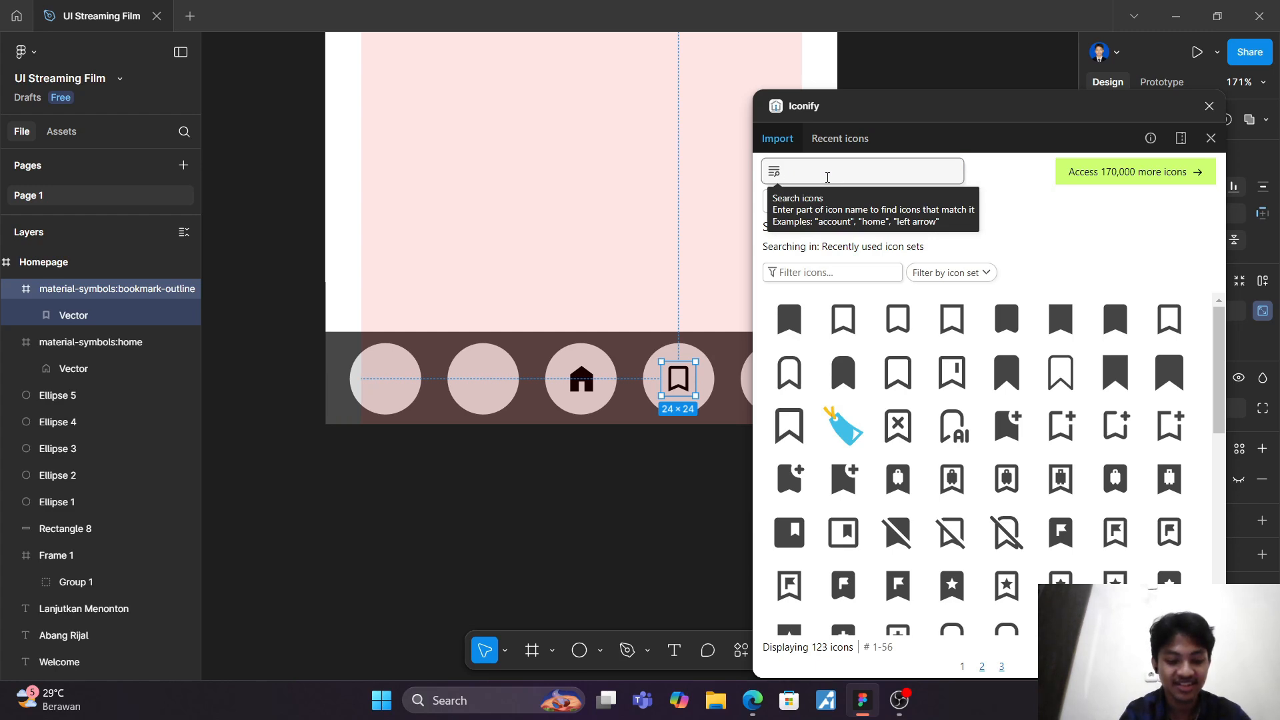
type("news")
key("Return")
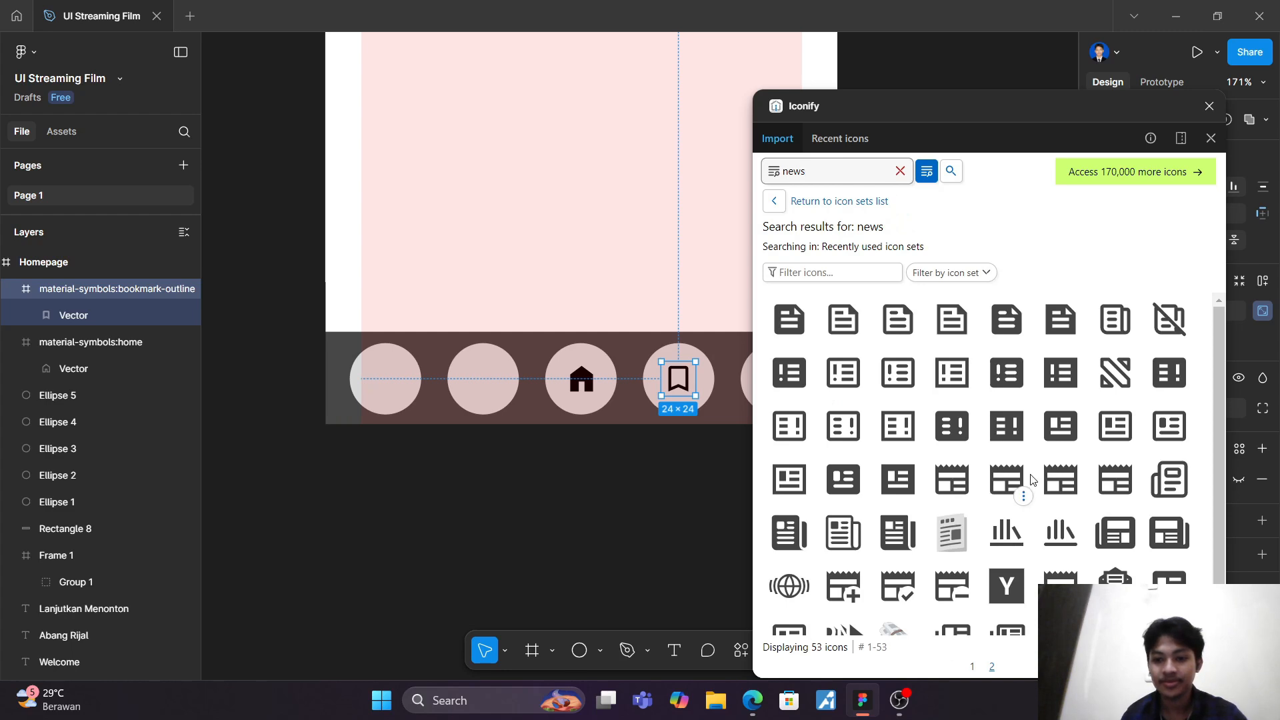
scroll(1032, 478, "down", 1)
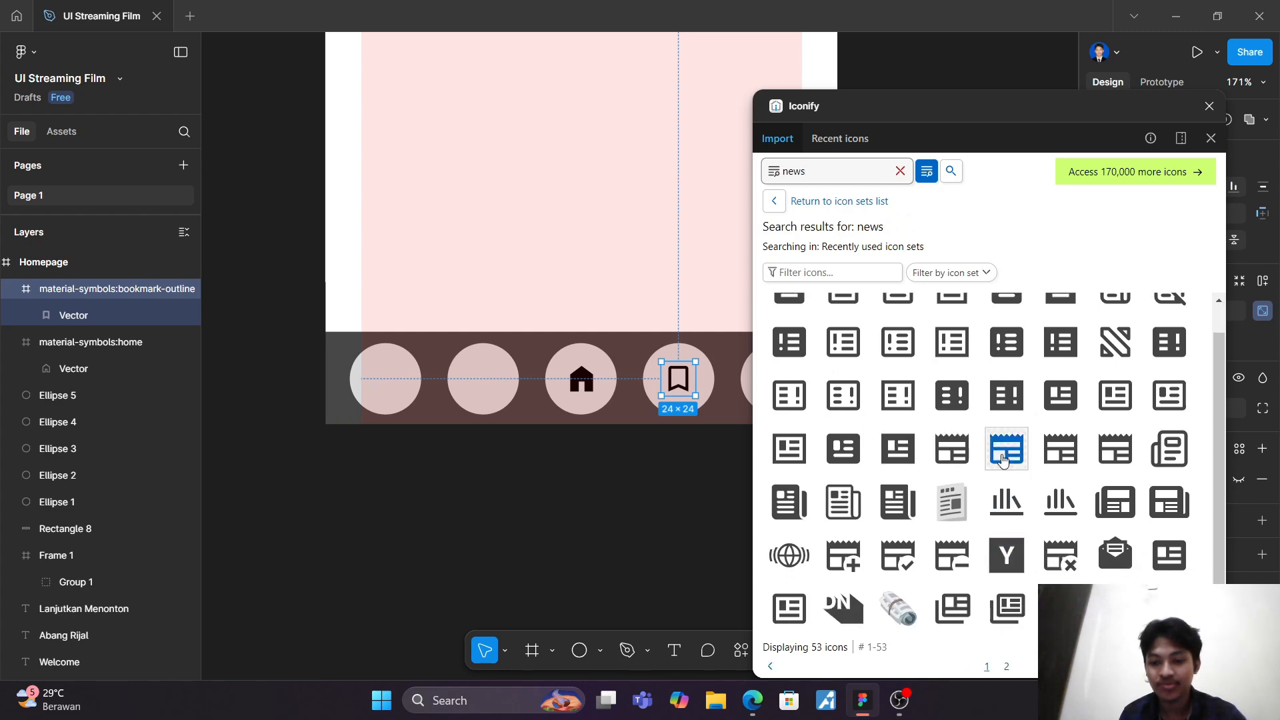
left_click(1061, 416)
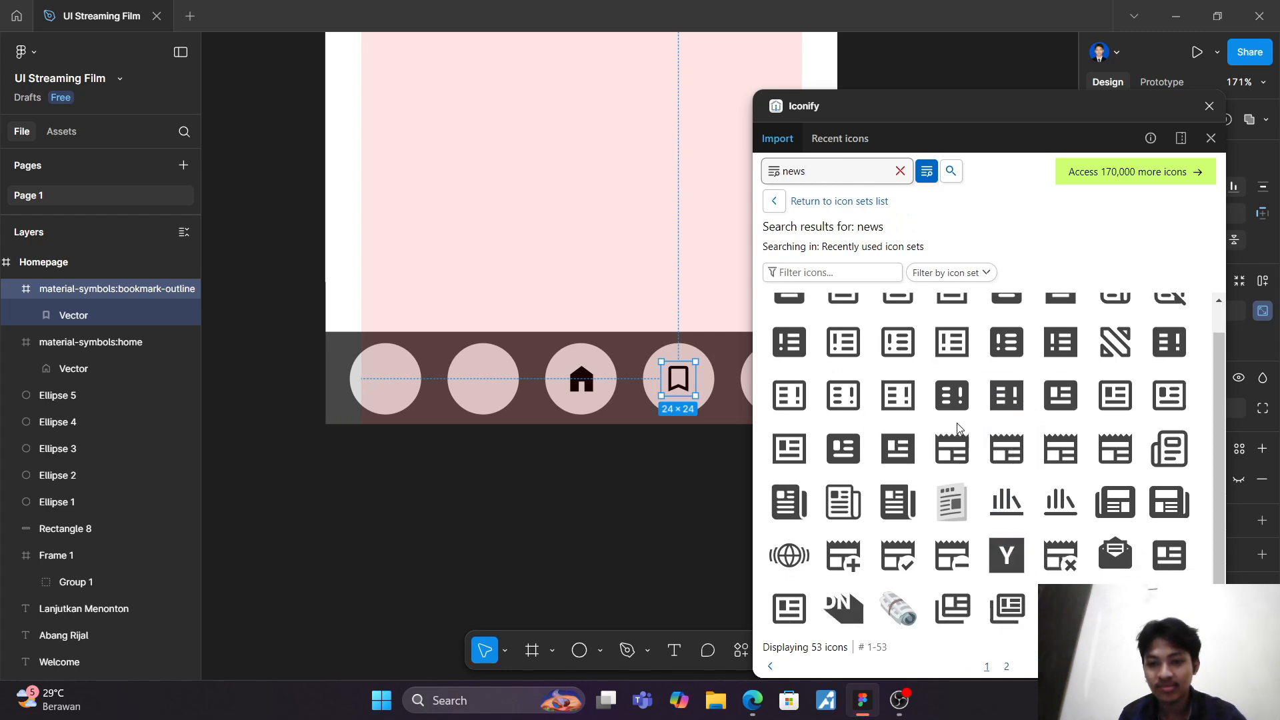
scroll(910, 421, "up", 1)
Step: Search Iconify for "article" and place the material-symbols:article-outline icon at the centre of the second circle
left_click(899, 172)
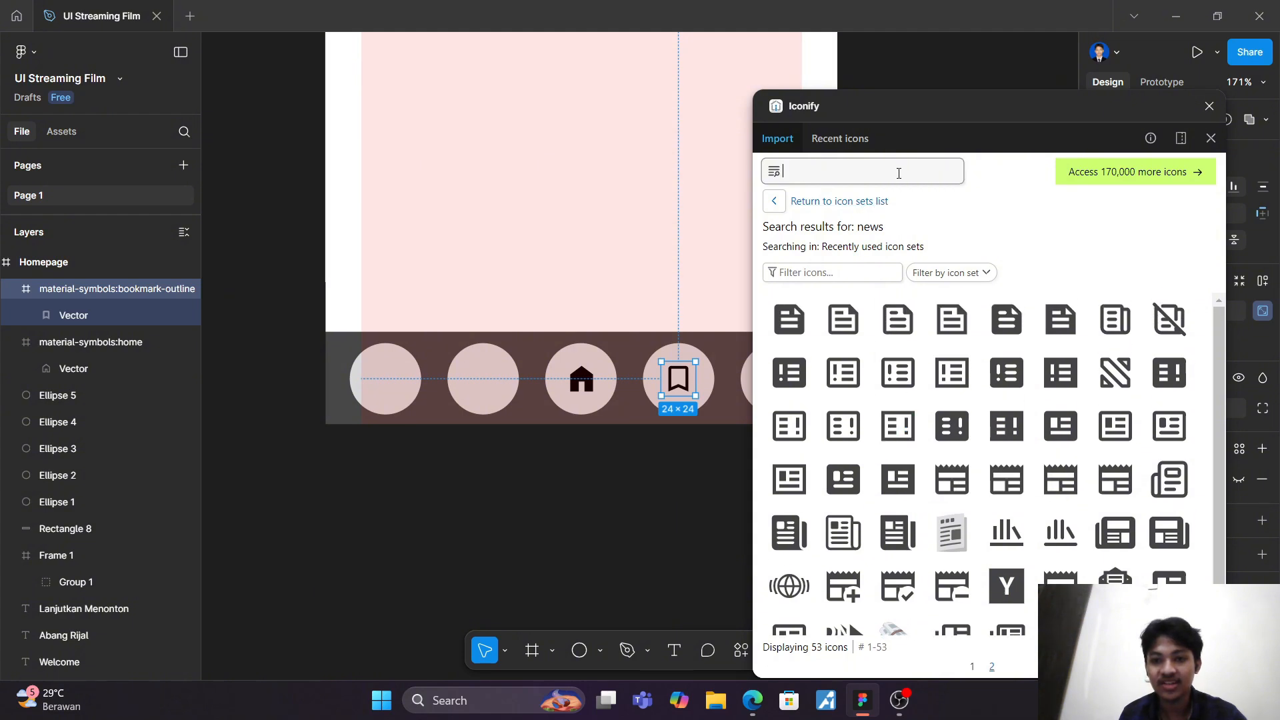
type("article")
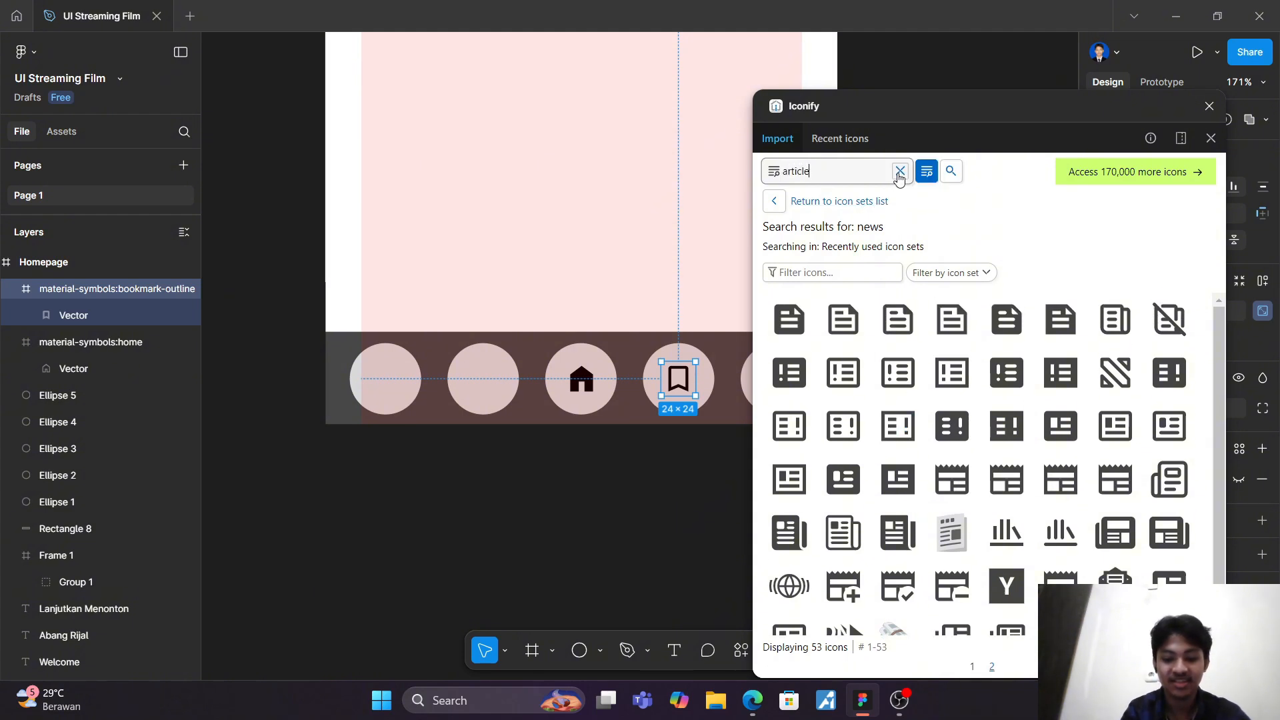
key("Return")
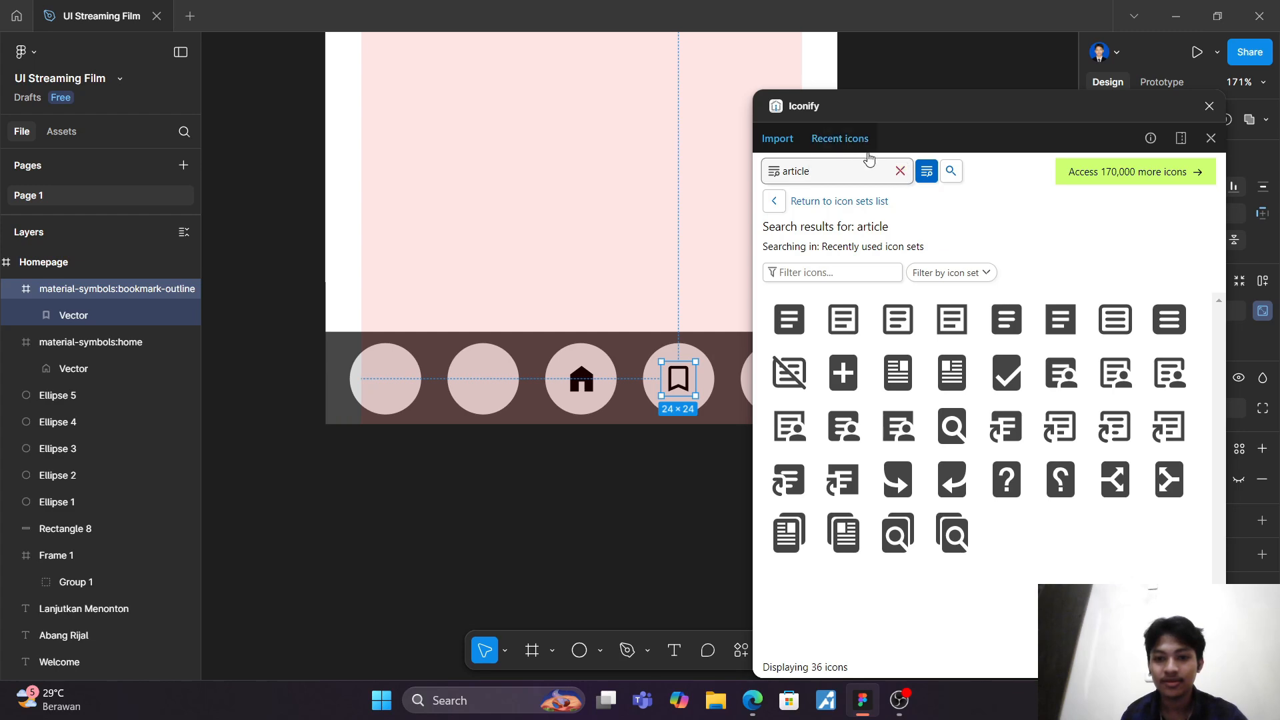
mouse_move(810, 314)
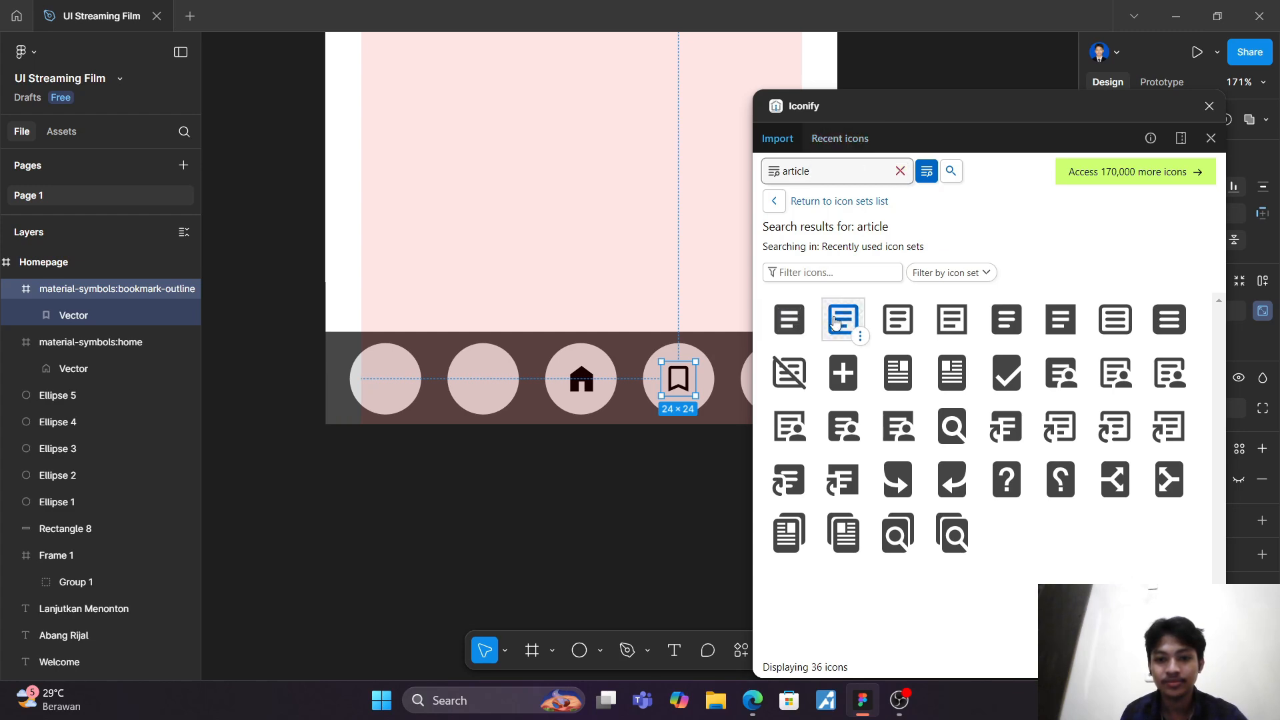
left_click_drag(843, 318, 480, 381)
left_click(549, 273)
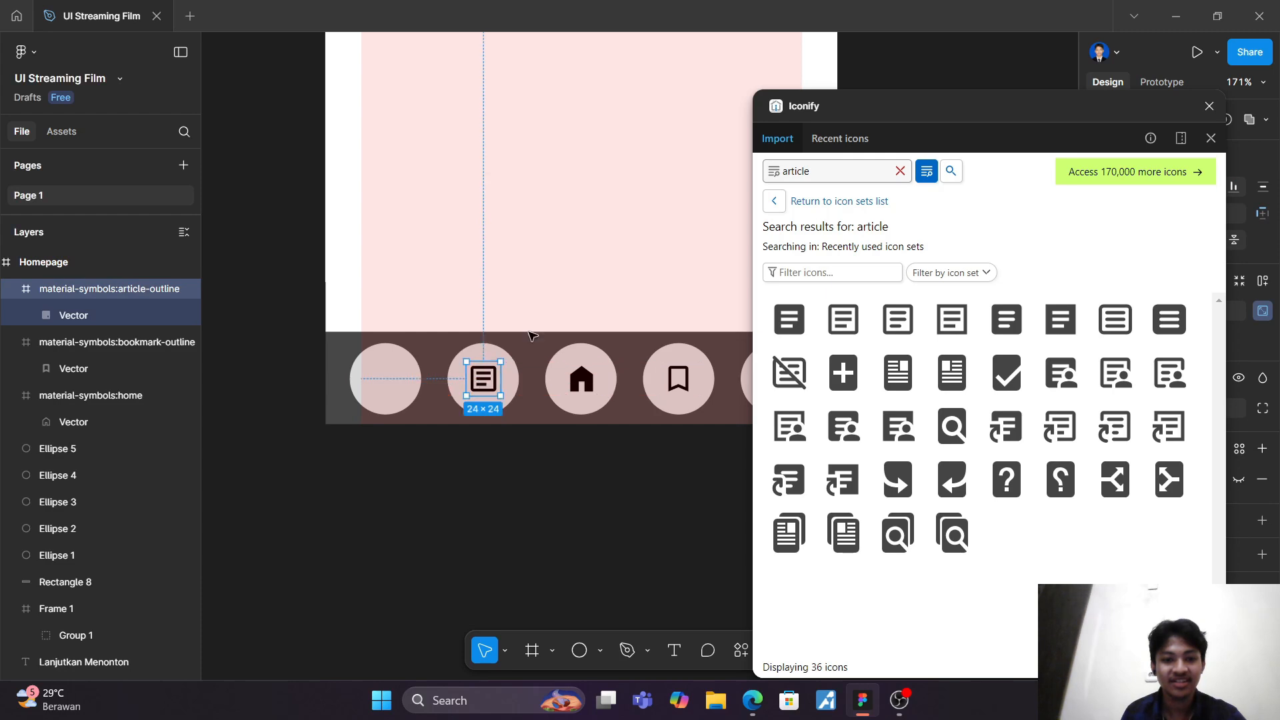
left_click(578, 228)
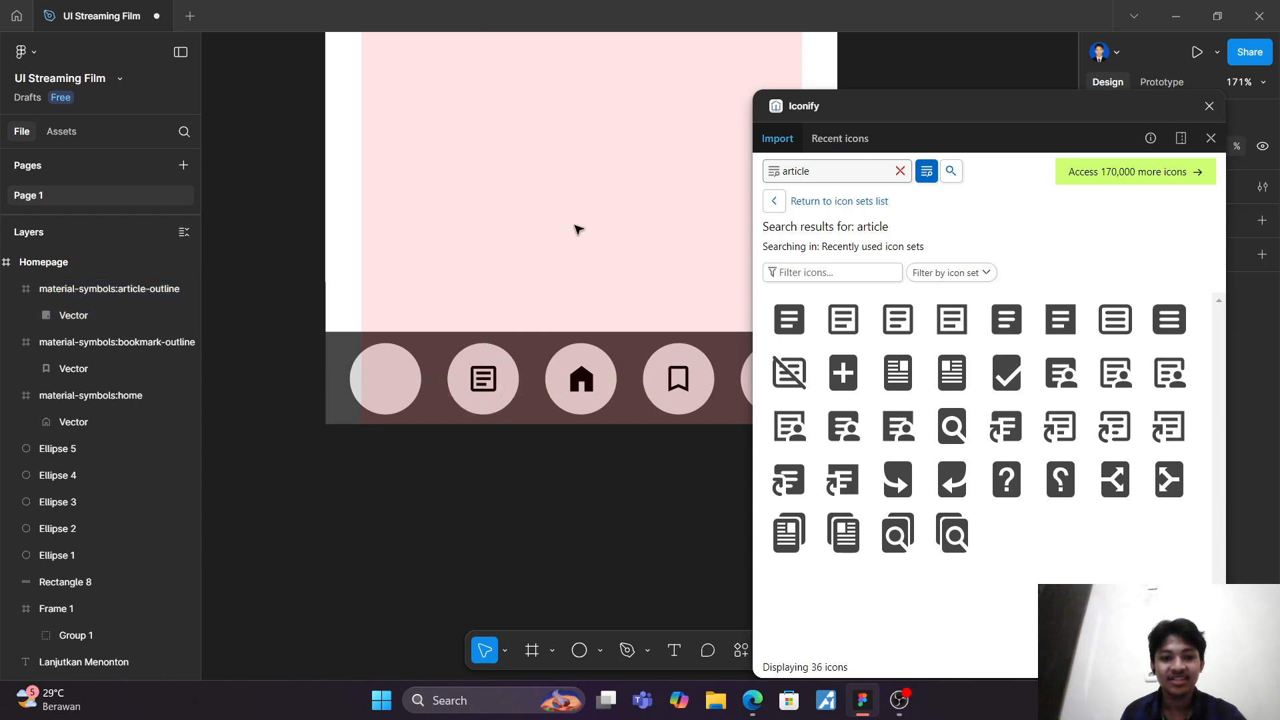
Step: Search Iconify for "profile" to look for a user icon
left_click(900, 170)
type("profil")
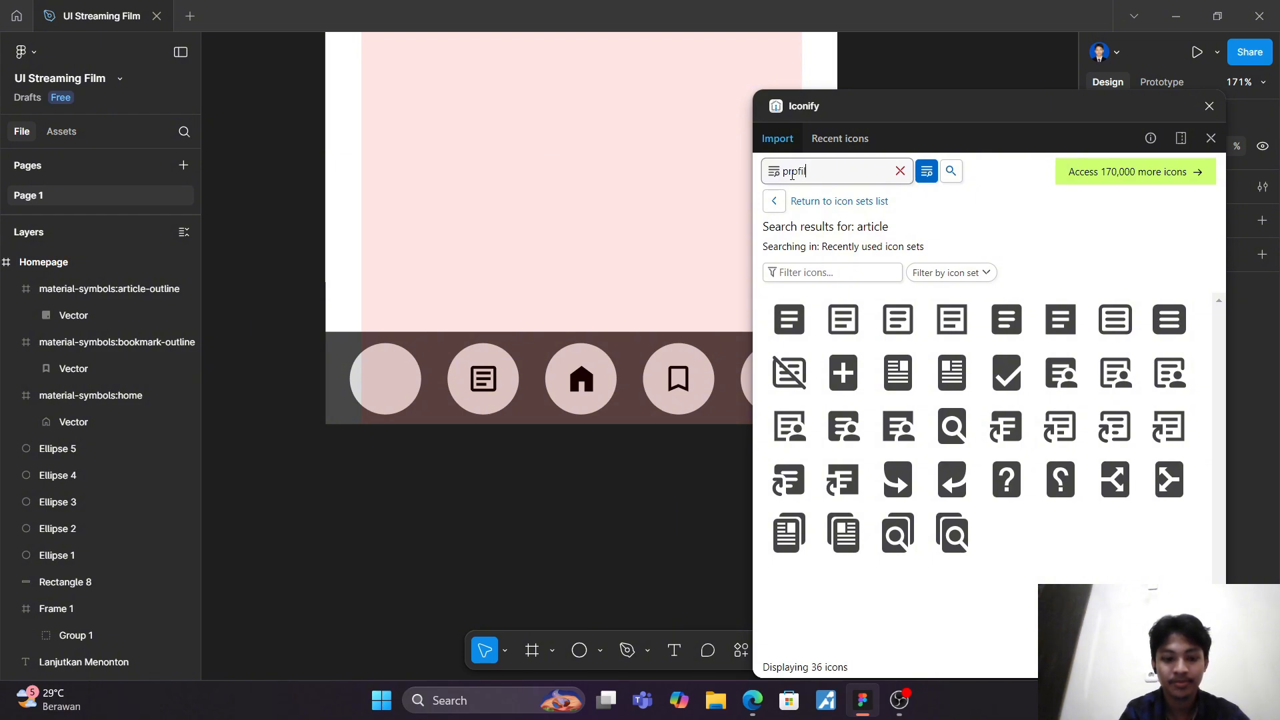
type("e")
key("Return")
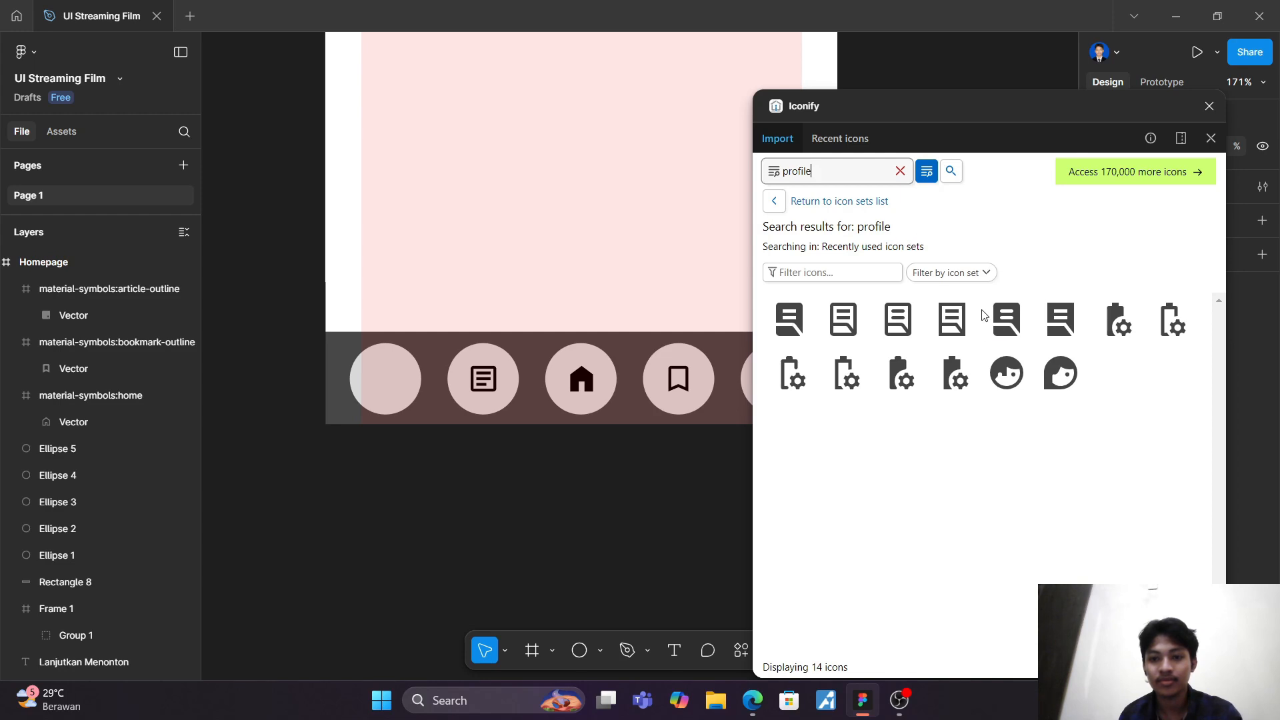
Step: Search Iconify for "person" and place the solid material-symbols:person icon at the centre of the fifth circle
left_click(899, 172)
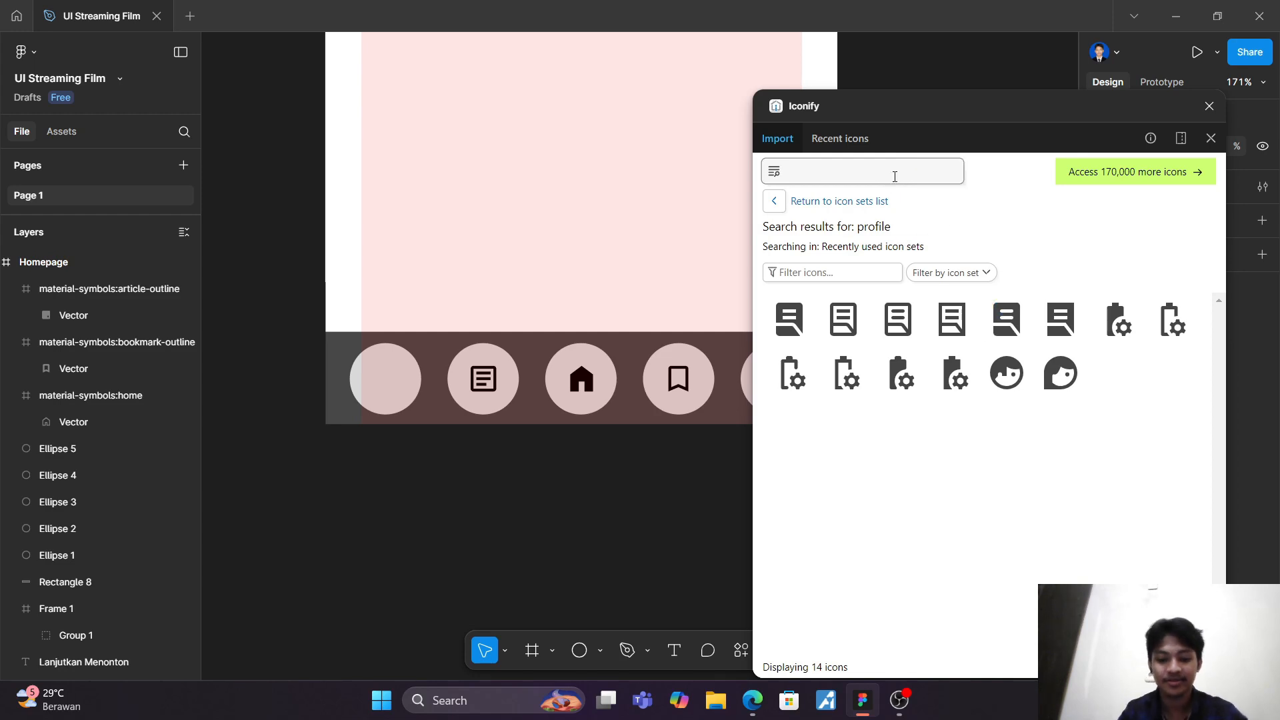
type("person")
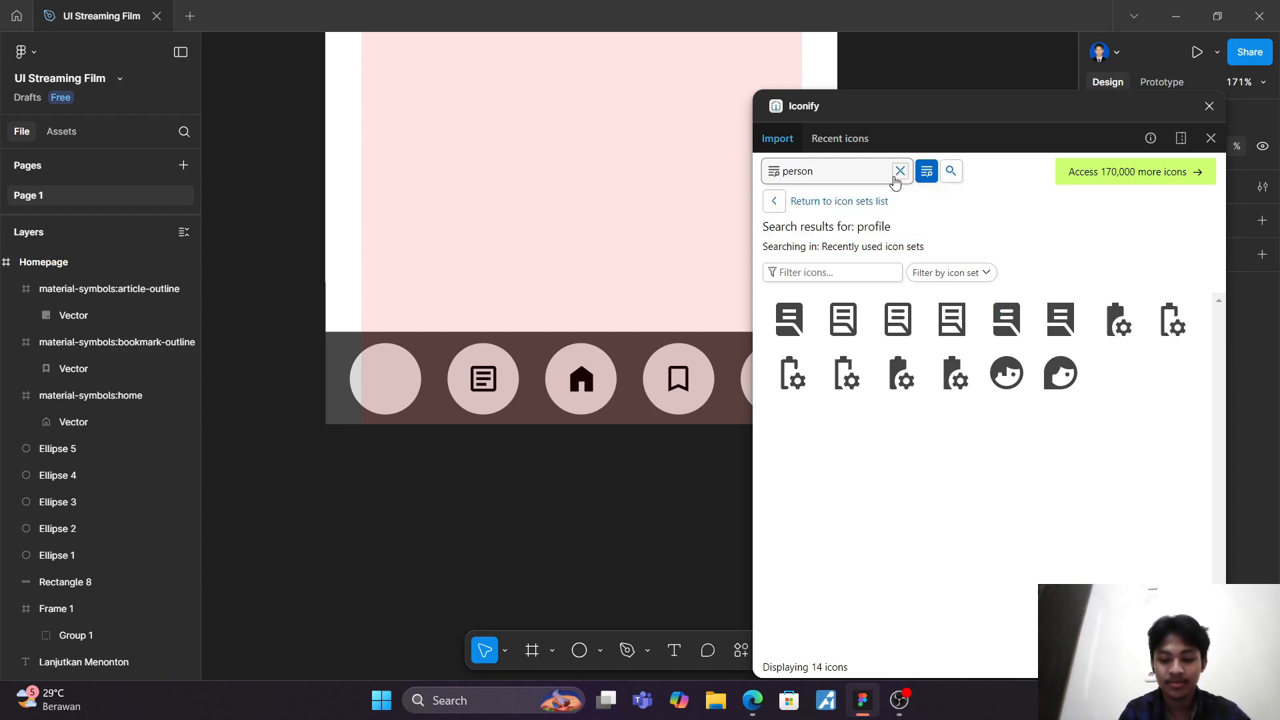
key("Return")
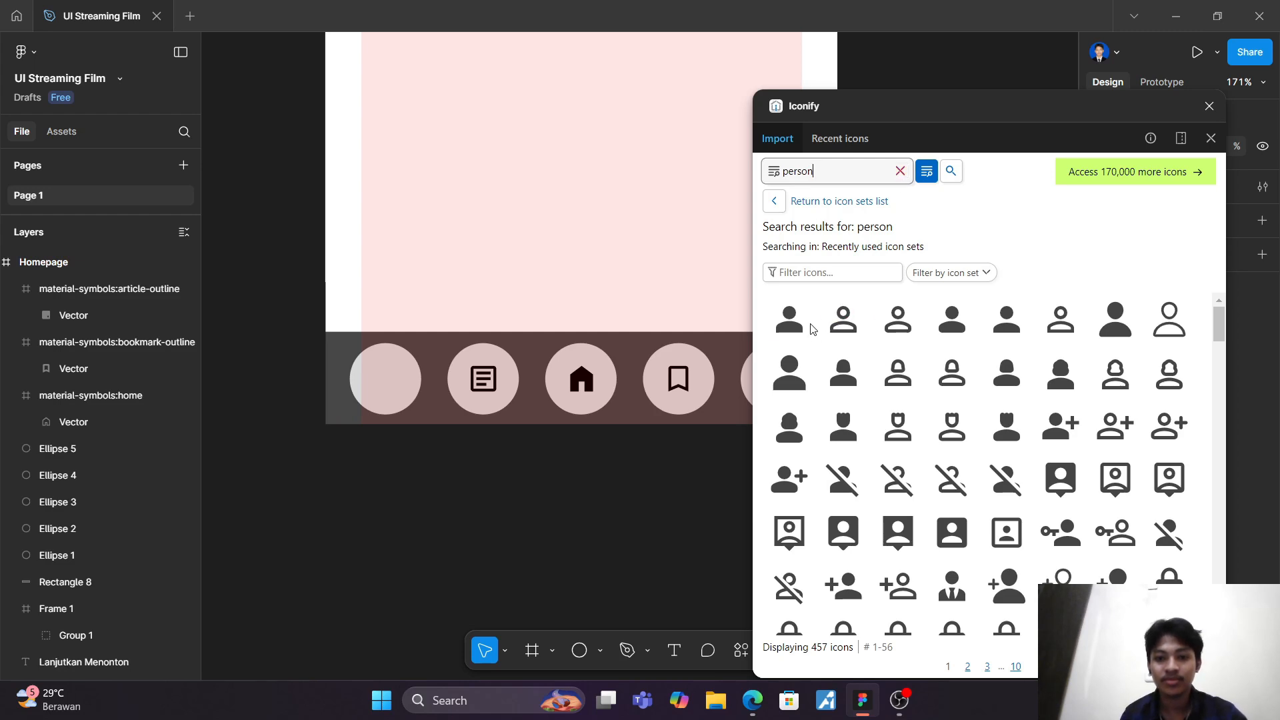
left_click_drag(786, 322, 377, 377)
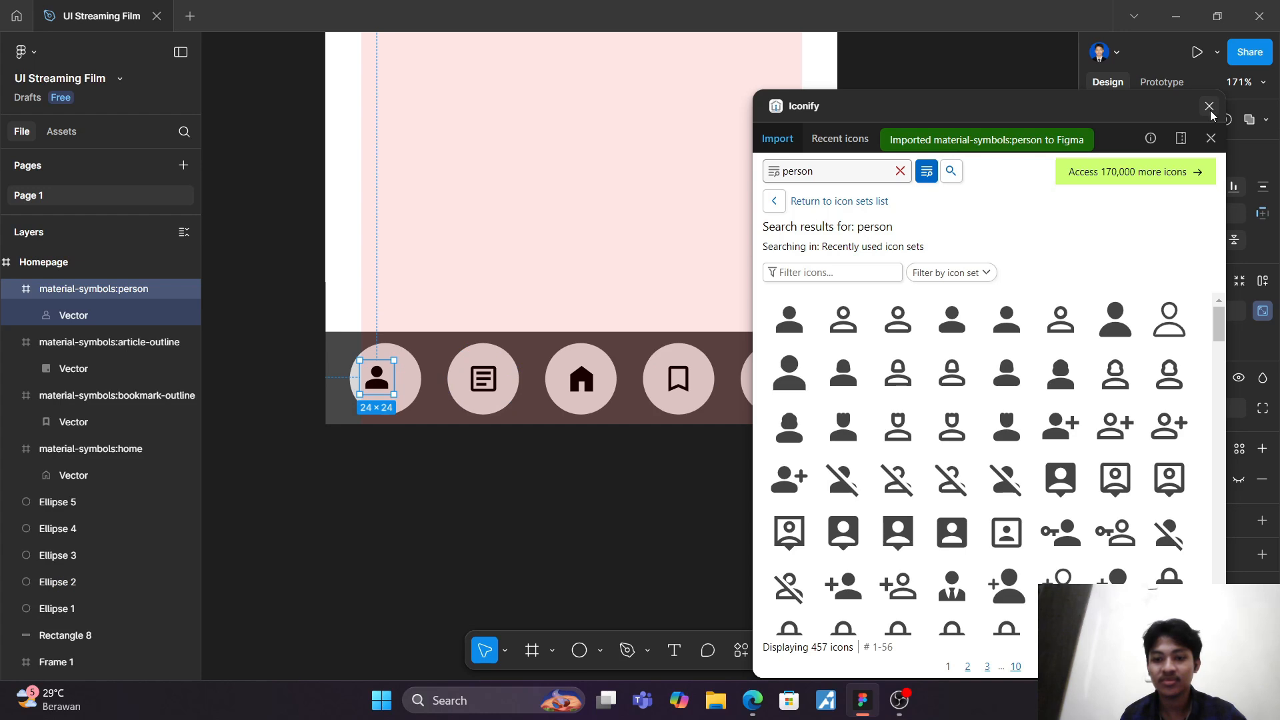
left_click_drag(1134, 106, 1170, 473)
left_click_drag(383, 384, 773, 386)
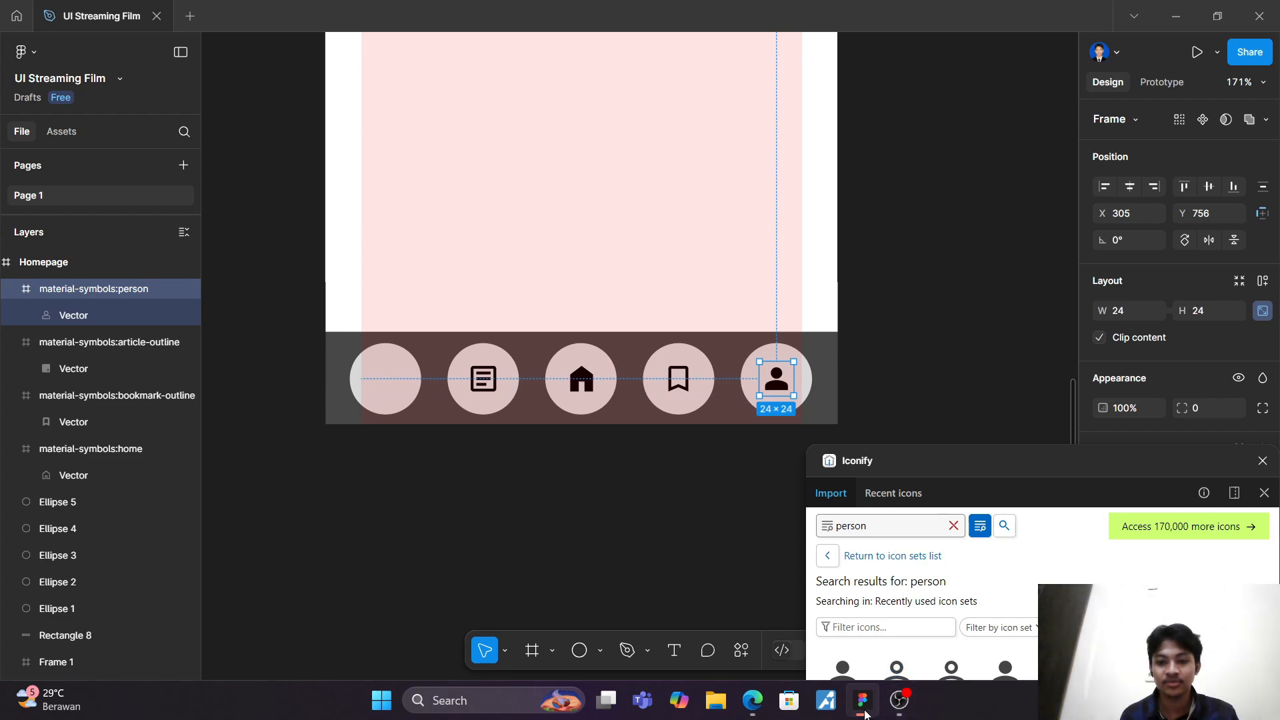
Step: Search all Iconify icon sets for "tags", place the ion:pricetags-outline icon at the centre of the first circle and close the plugin
left_click_drag(1122, 454, 1027, 242)
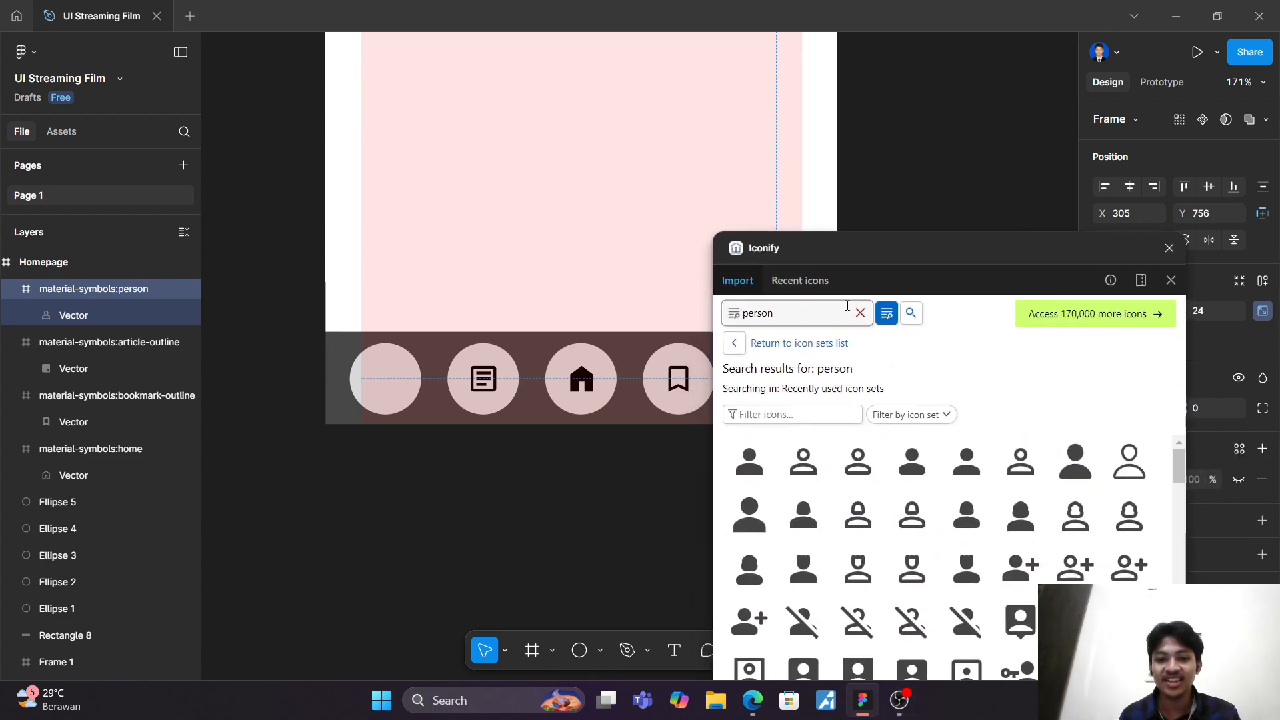
double_click(813, 318)
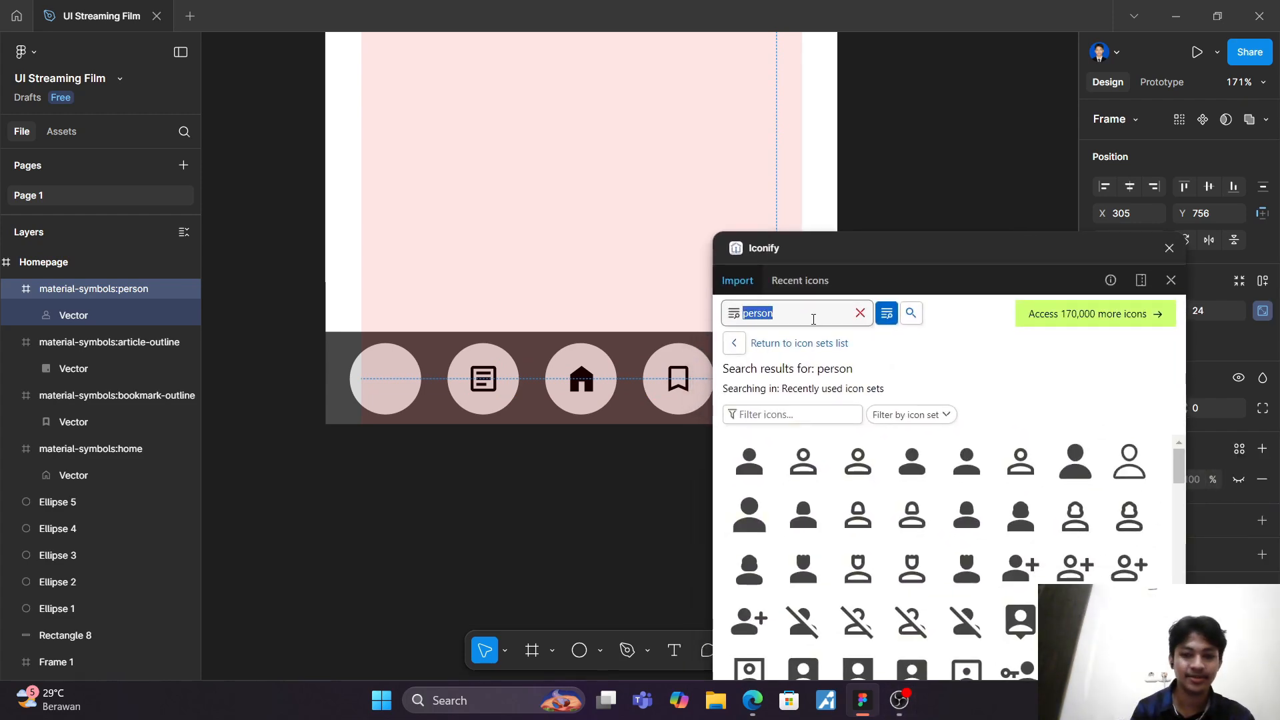
type("tags")
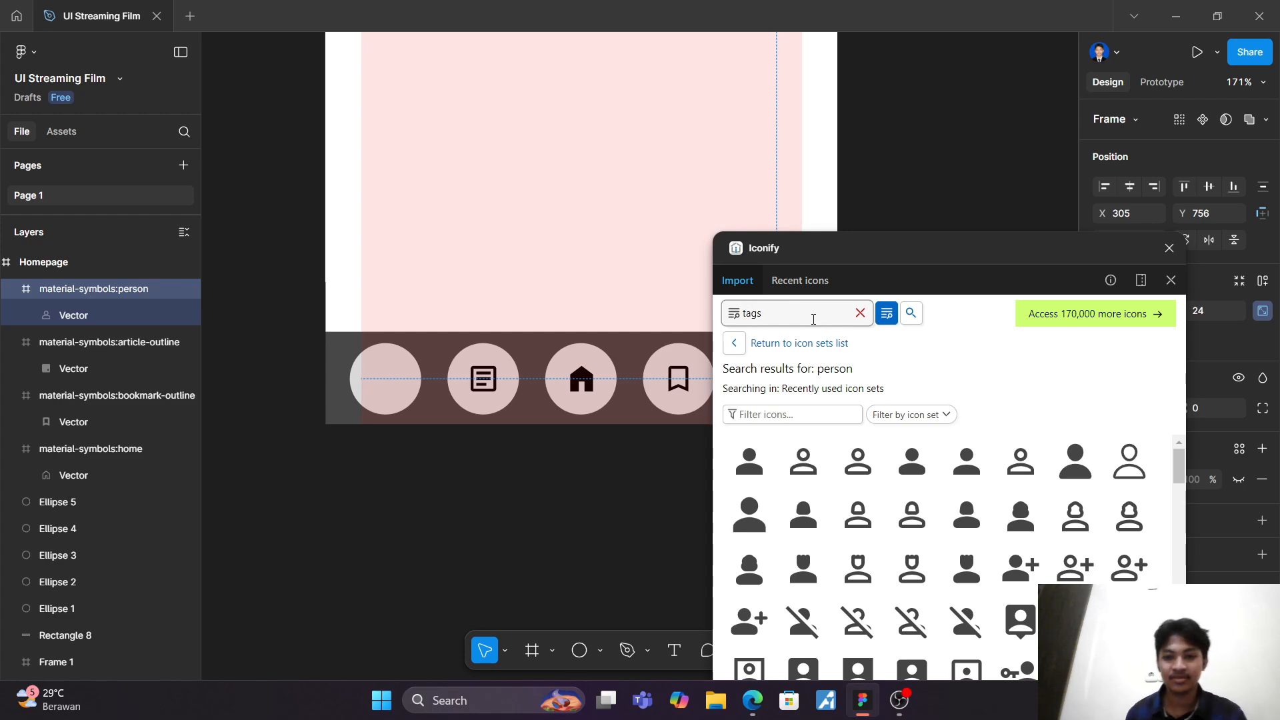
left_click(910, 312)
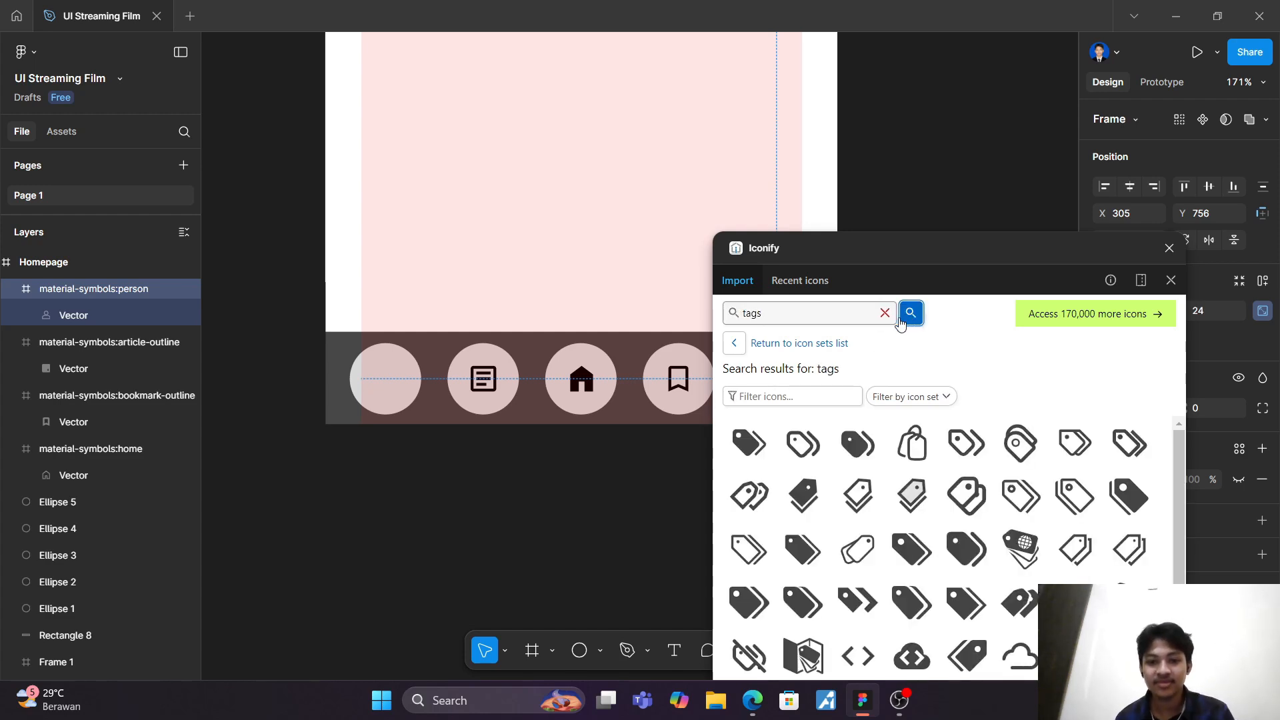
left_click_drag(974, 265, 990, 154)
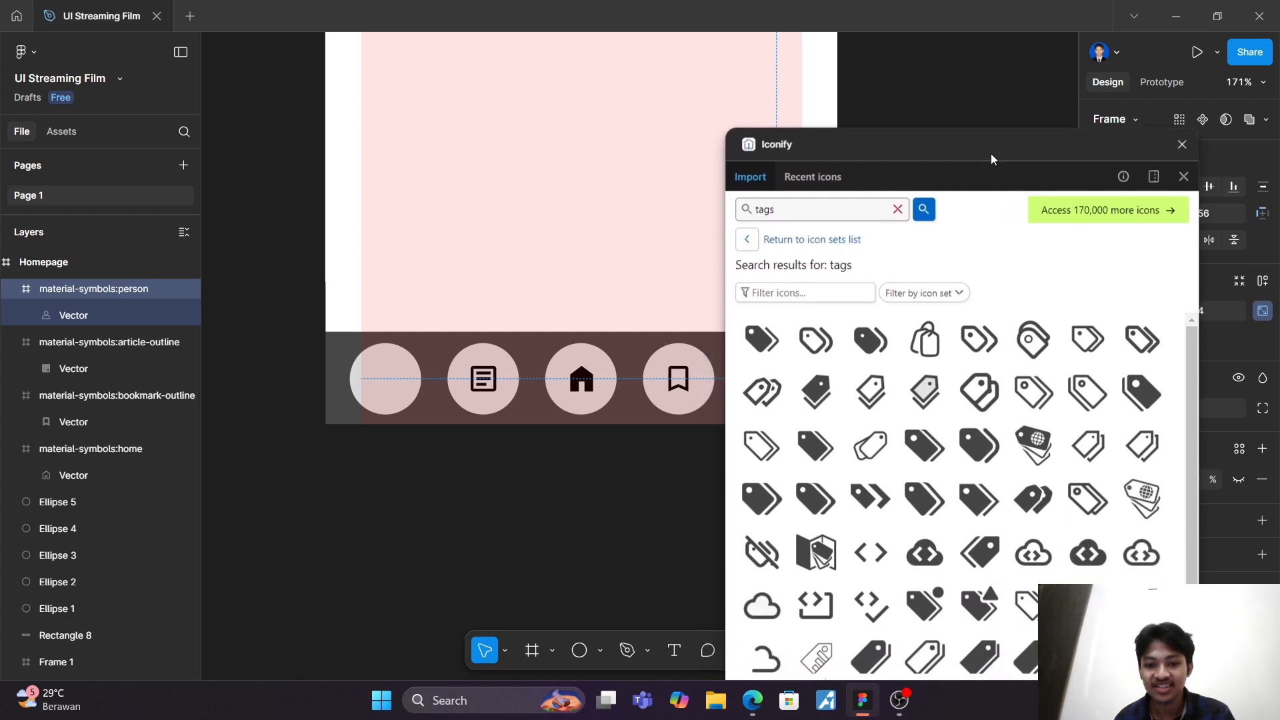
scroll(1037, 547, "down", 2)
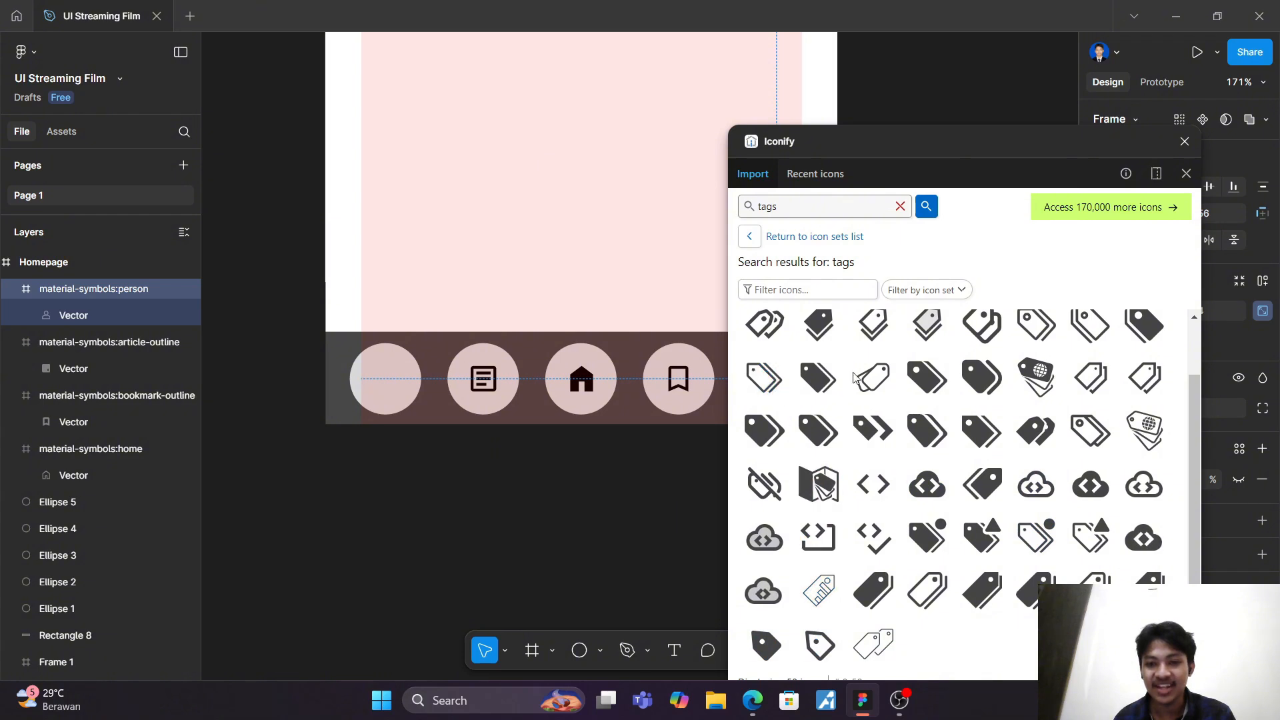
scroll(980, 510, "up", 2)
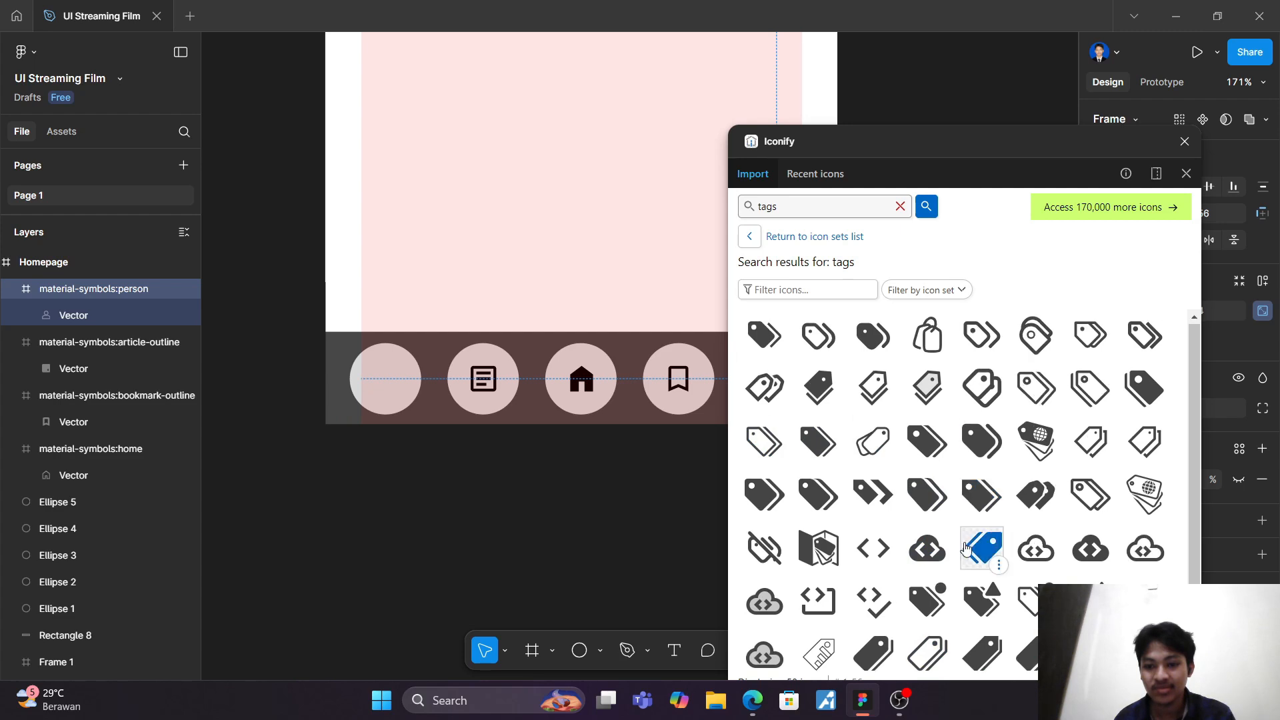
scroll(942, 568, "down", 1)
left_click_drag(937, 579, 385, 380)
left_click(1184, 141)
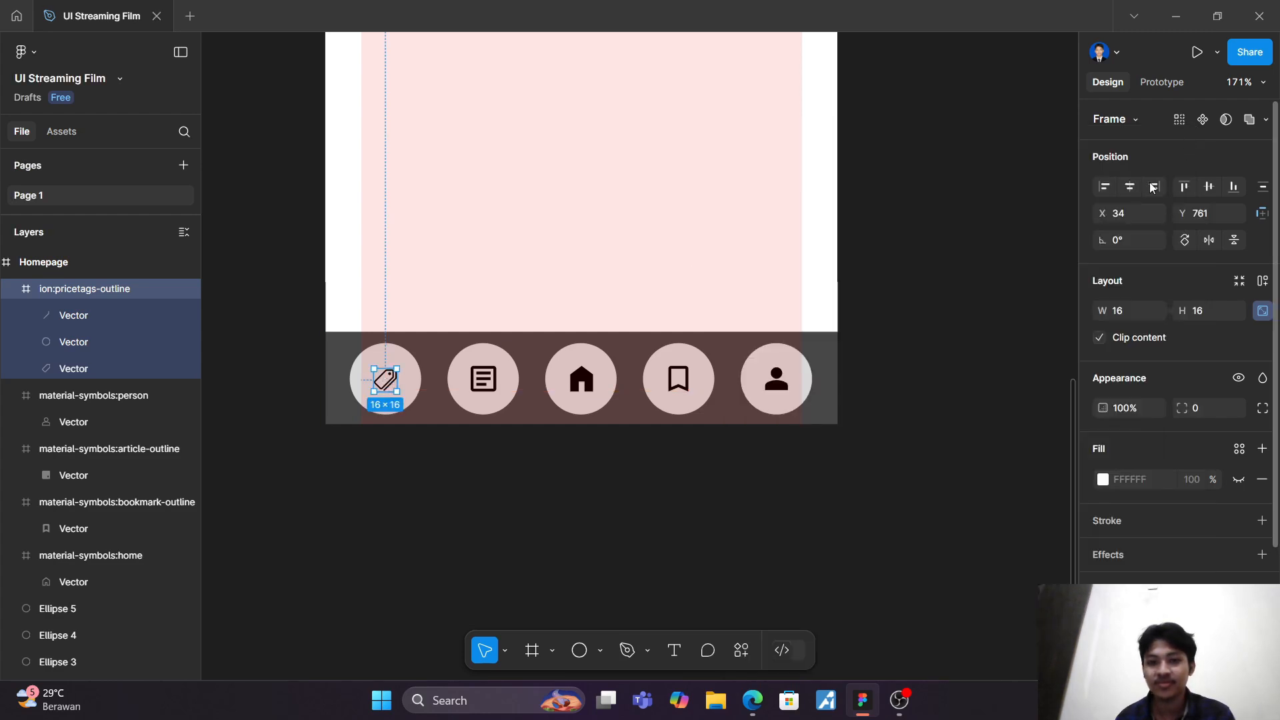
Step: Enlarge the home icon to 30 × 30 and recentre it in the middle circle
scroll(727, 326, "up", 5, "ctrl")
left_click(476, 427)
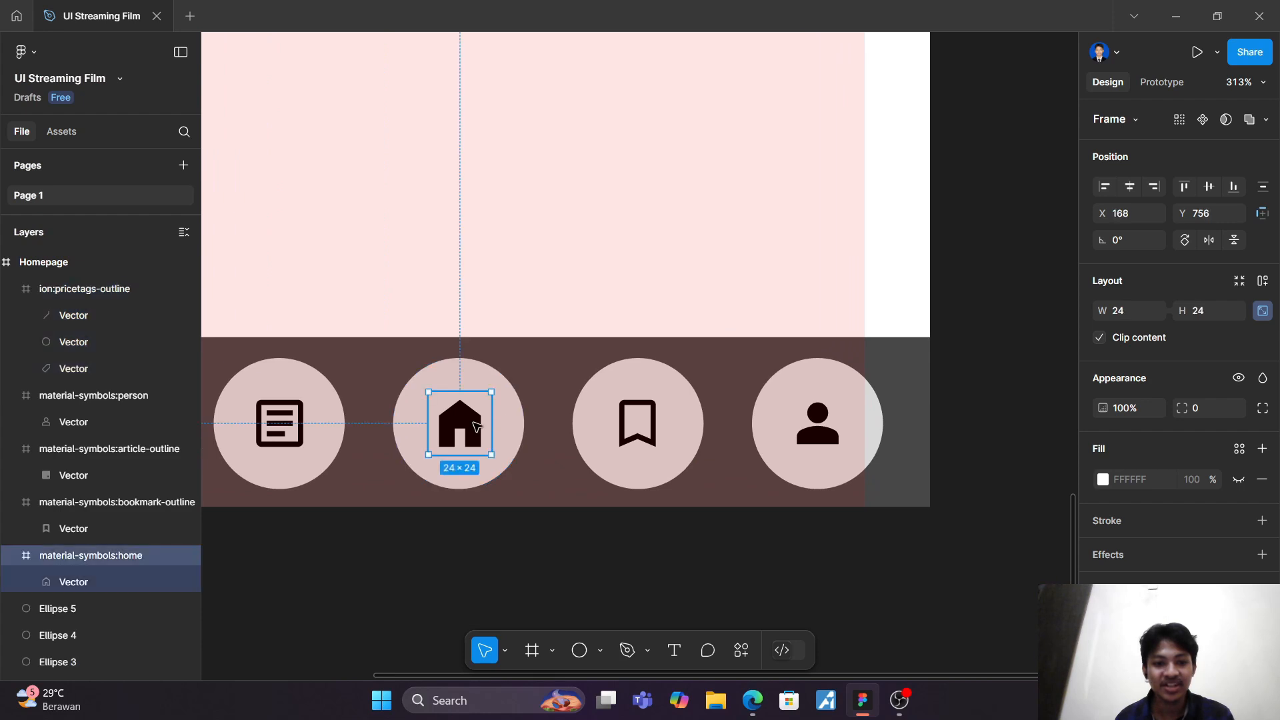
left_click_drag(429, 392, 413, 377)
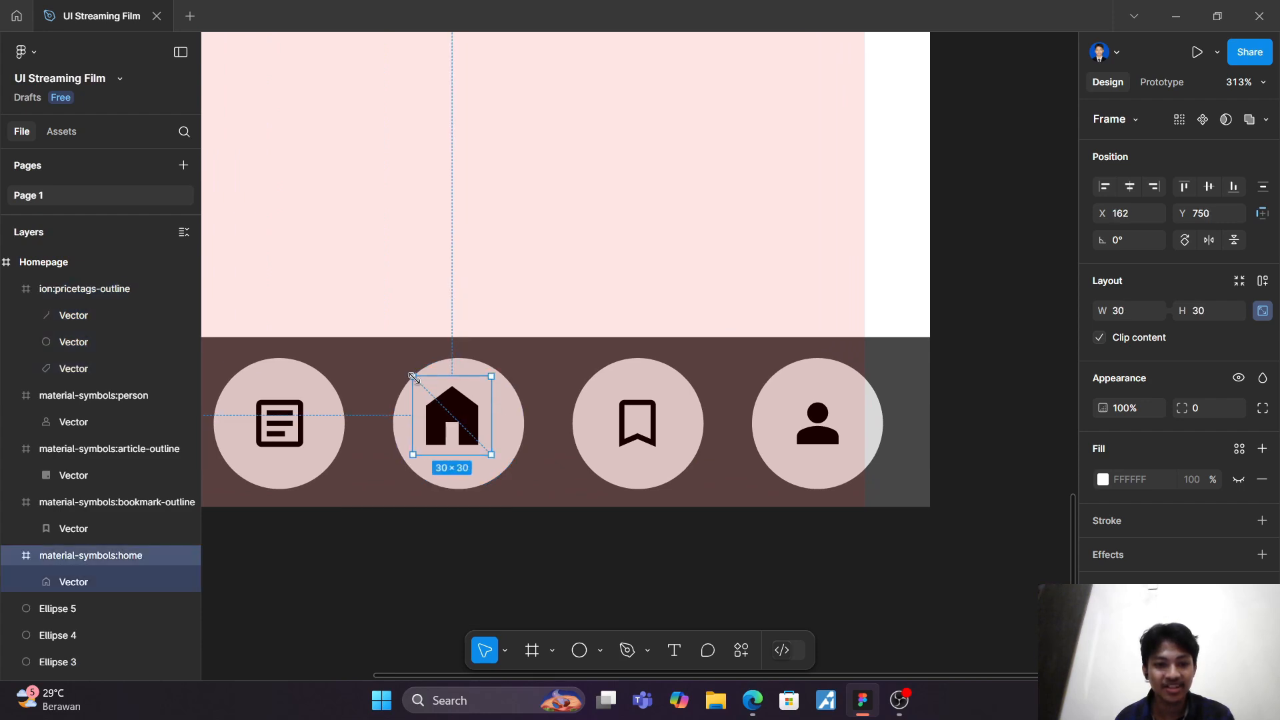
left_click_drag(445, 418, 451, 424)
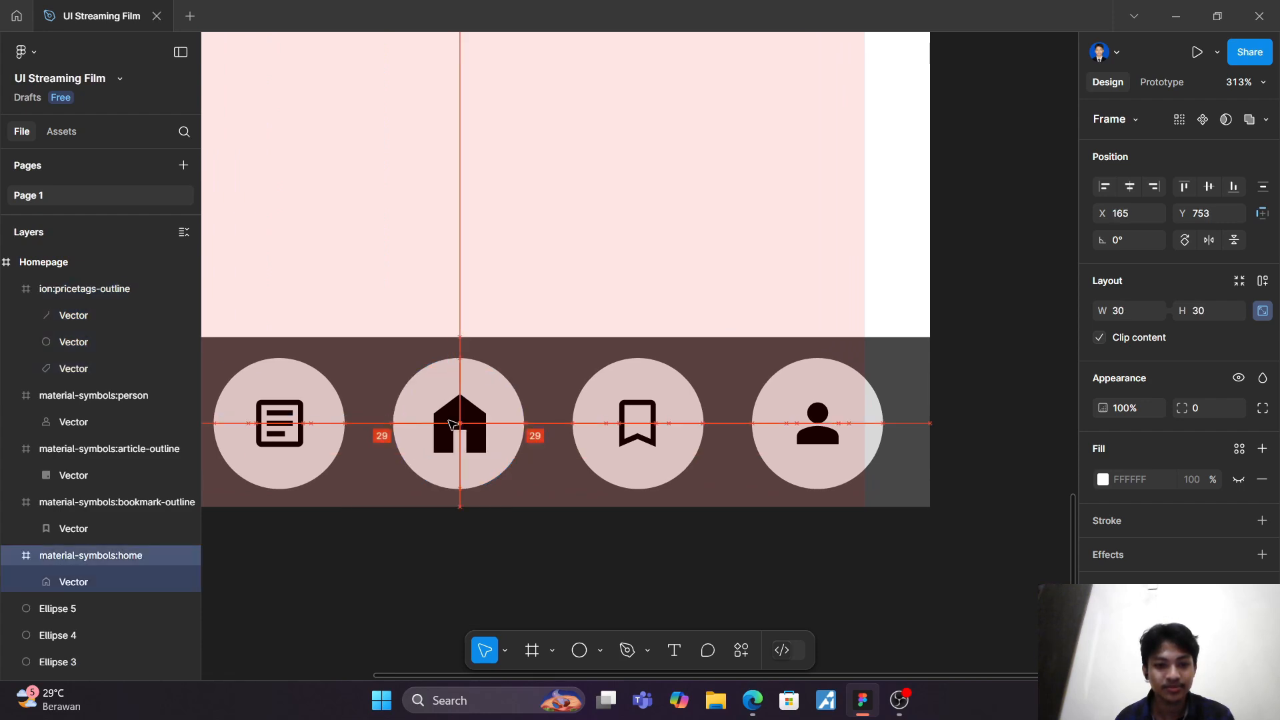
Step: Set the bookmark icon's size to 30 × 30 and recentre it in the fourth circle
left_click(634, 425)
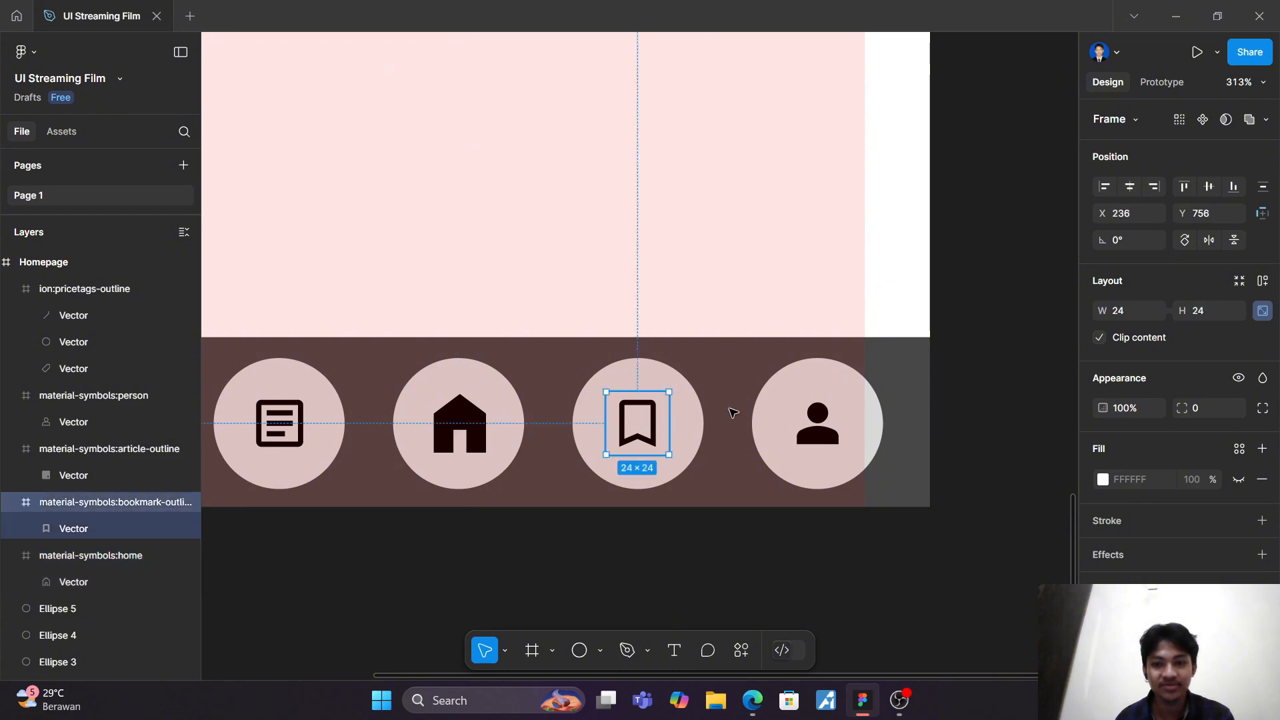
left_click(1134, 311)
type("30")
key("Return")
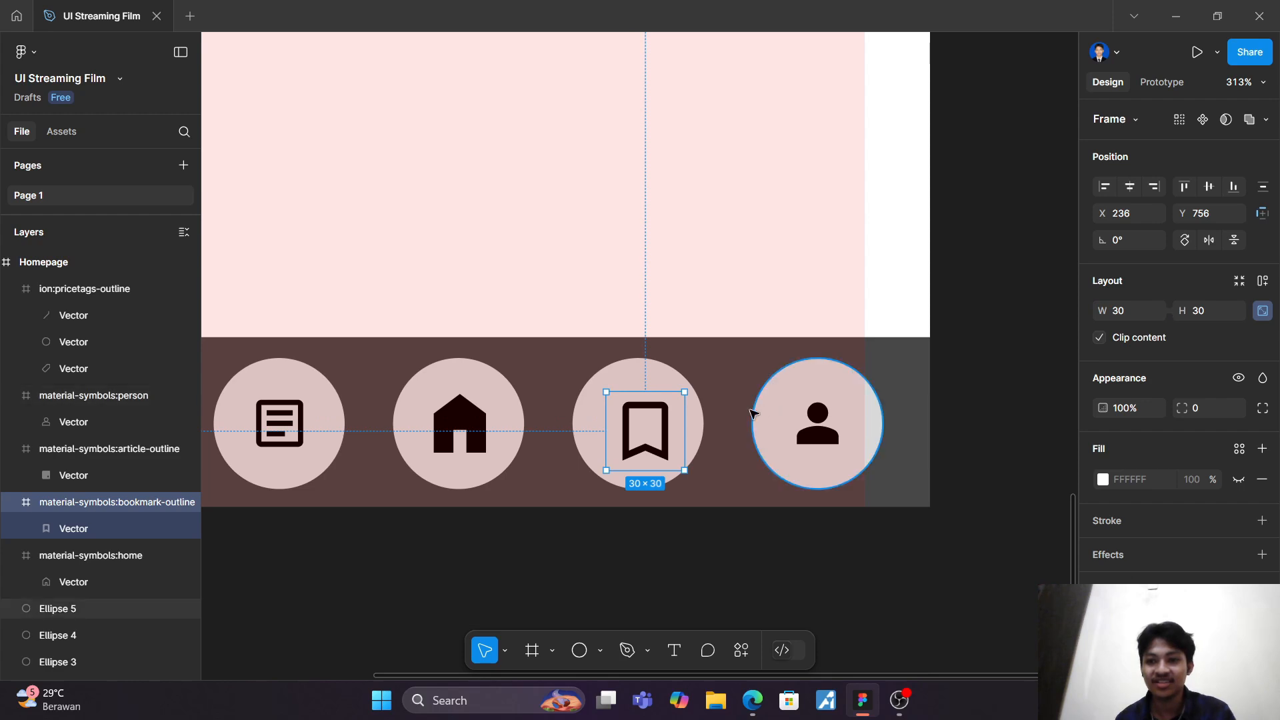
left_click_drag(650, 428, 644, 426)
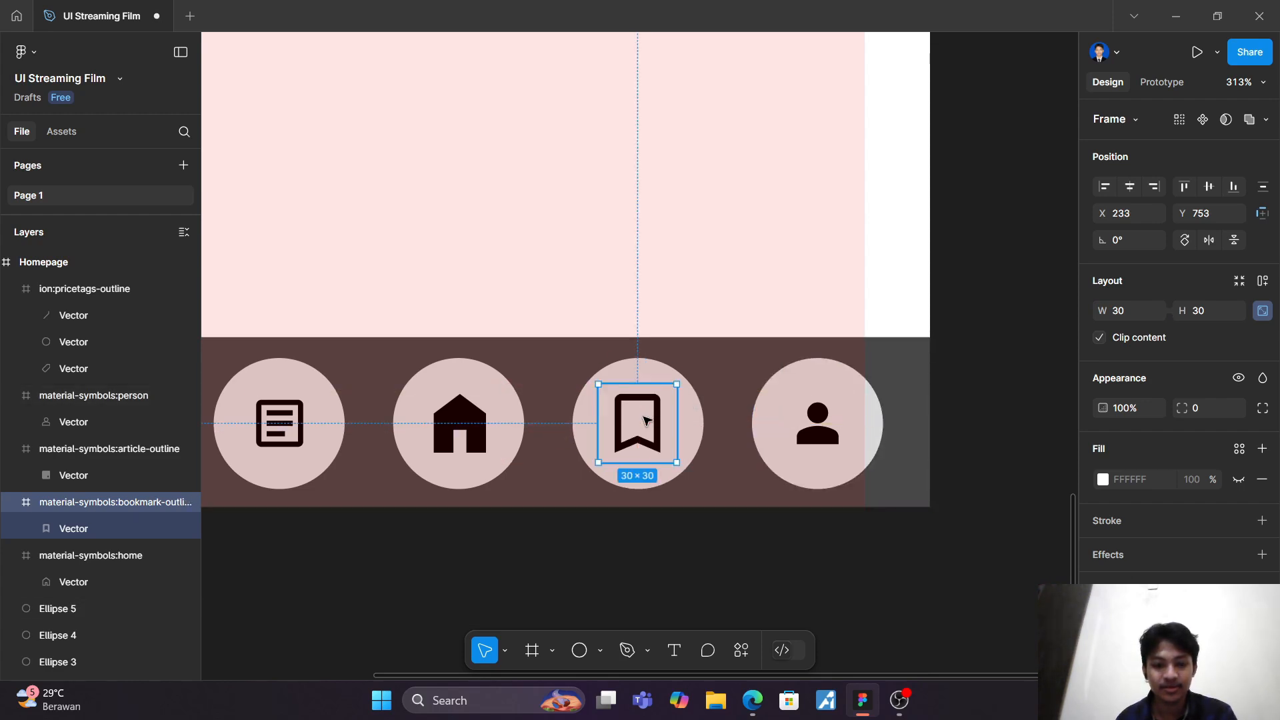
Step: Set the person icon's size to 30 × 30 and recentre it in the fifth circle
left_click(832, 420)
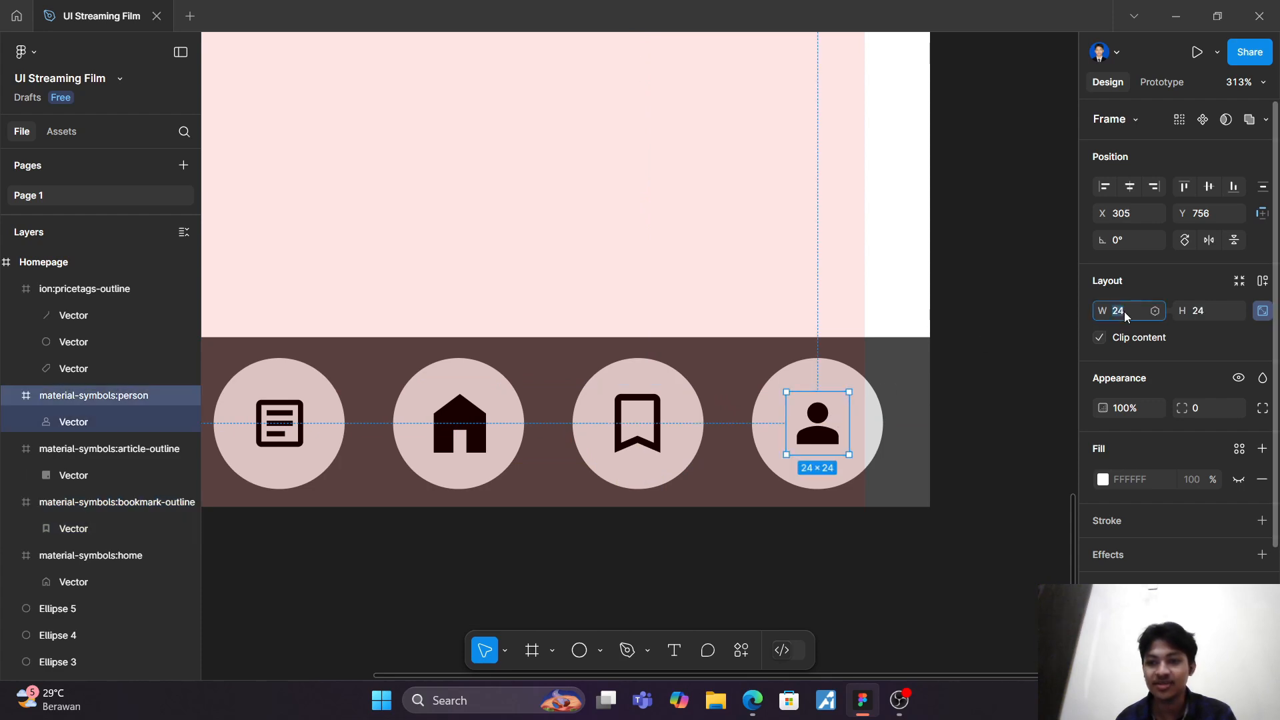
type("30")
key("Return")
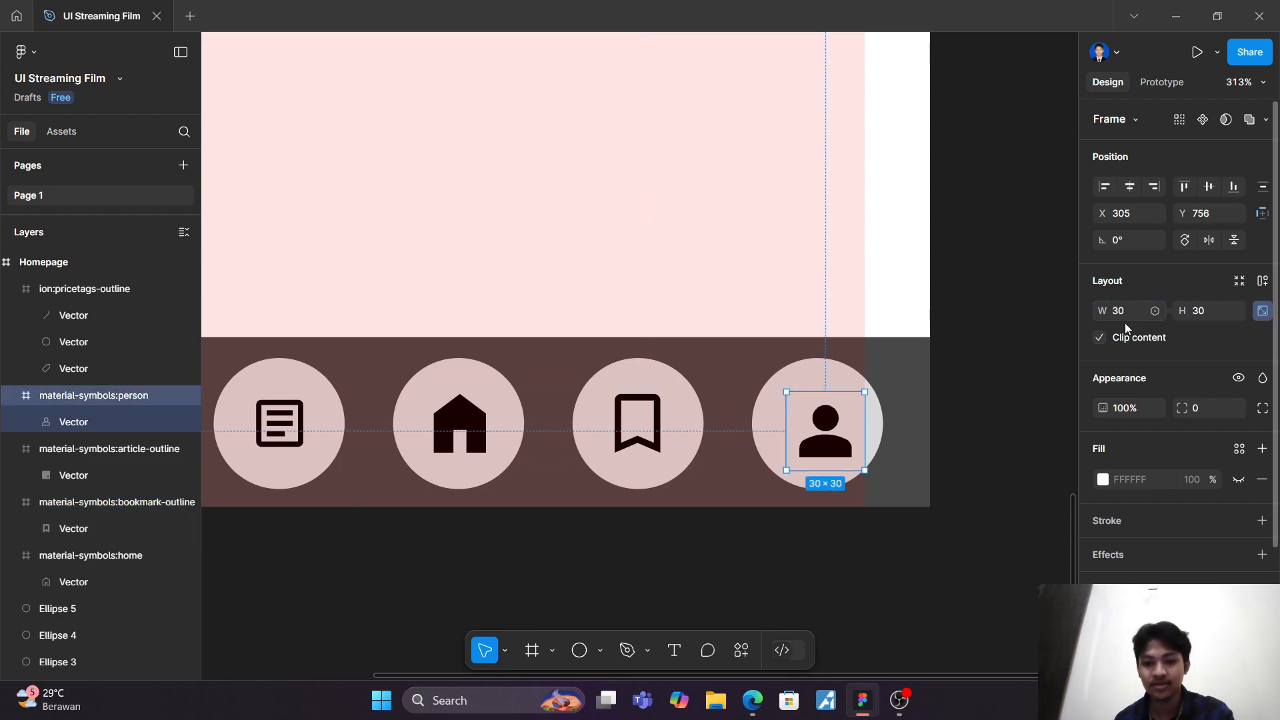
left_click_drag(821, 437, 814, 423)
left_click(750, 246)
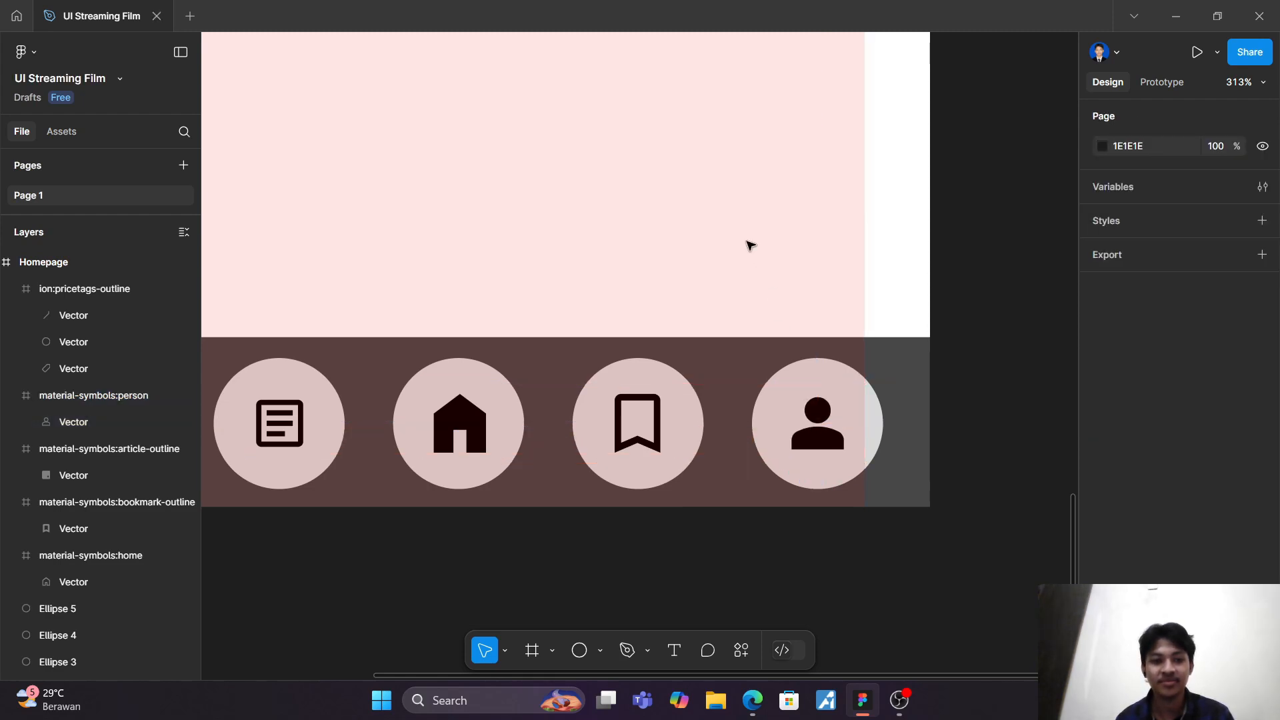
Step: Enlarge the article icon to 30 × 30 and move it back towards the middle of the second circle
scroll(667, 280, "left", 5)
left_click(604, 421)
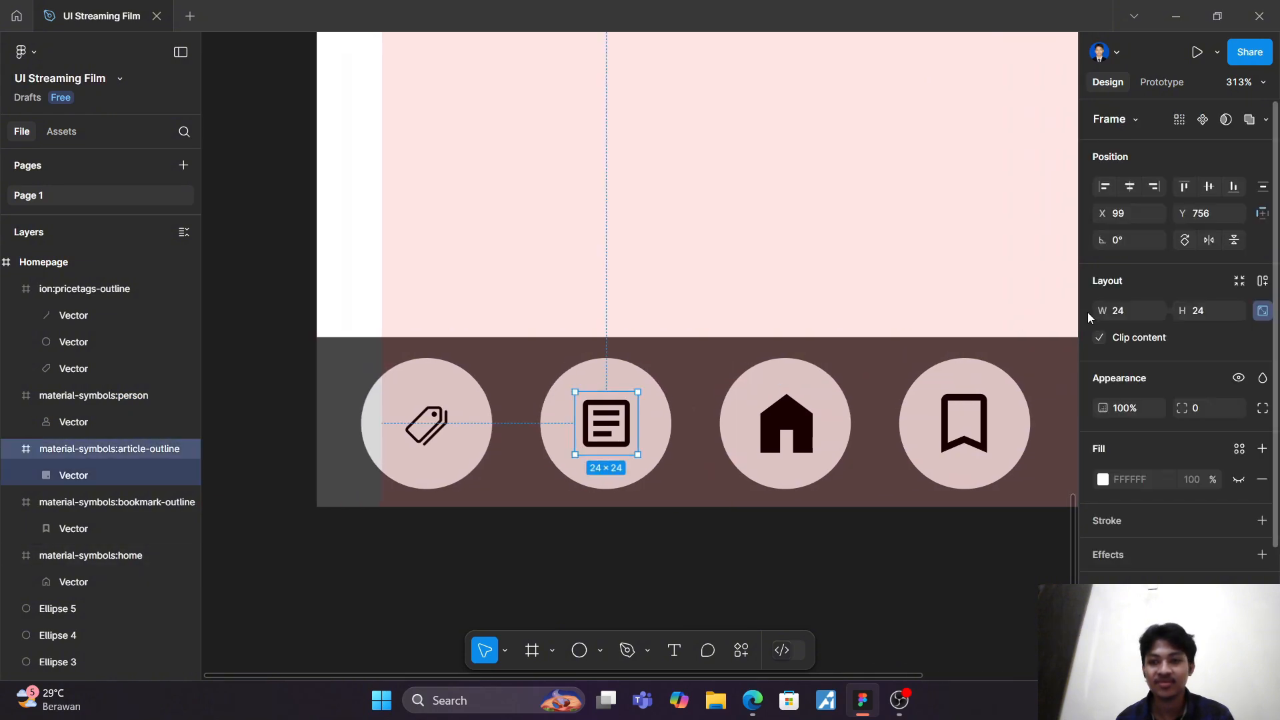
left_click(1119, 312)
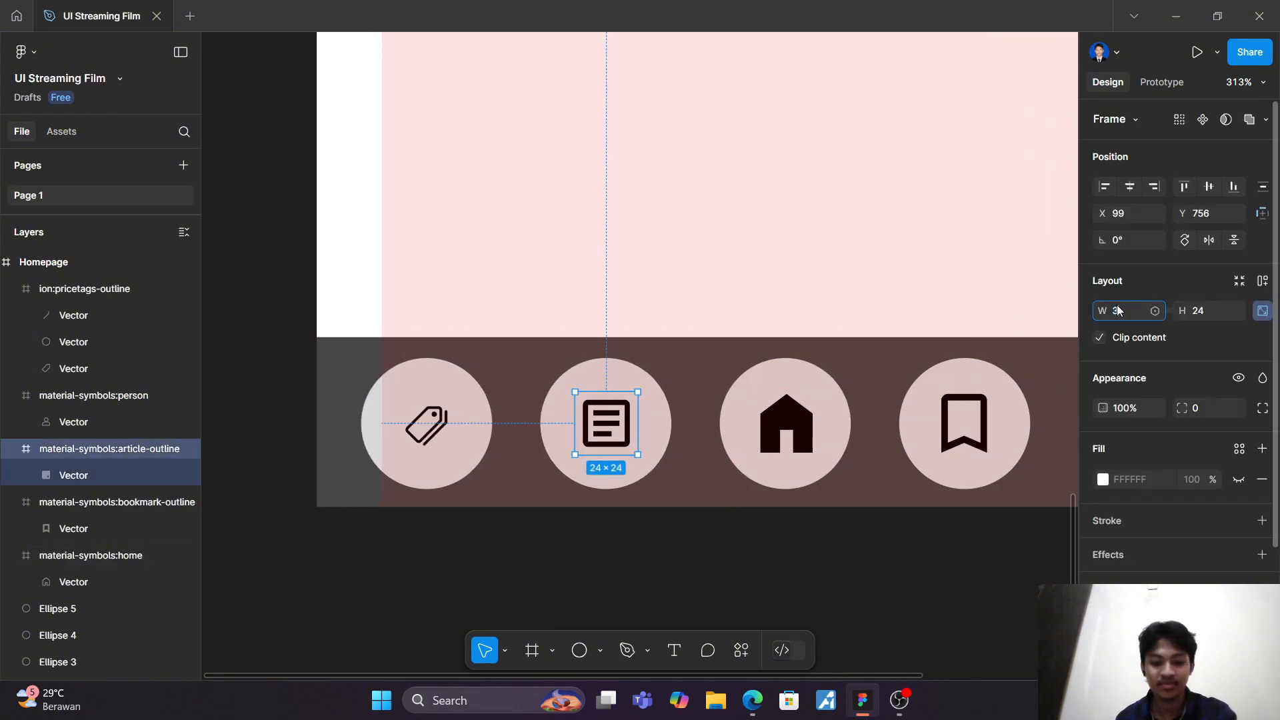
type("30")
key("Return")
left_click_drag(605, 433, 601, 429)
Step: Resize the price tags icon to 30 × 30, recentre it in the first circle and deselect it
left_click(431, 427)
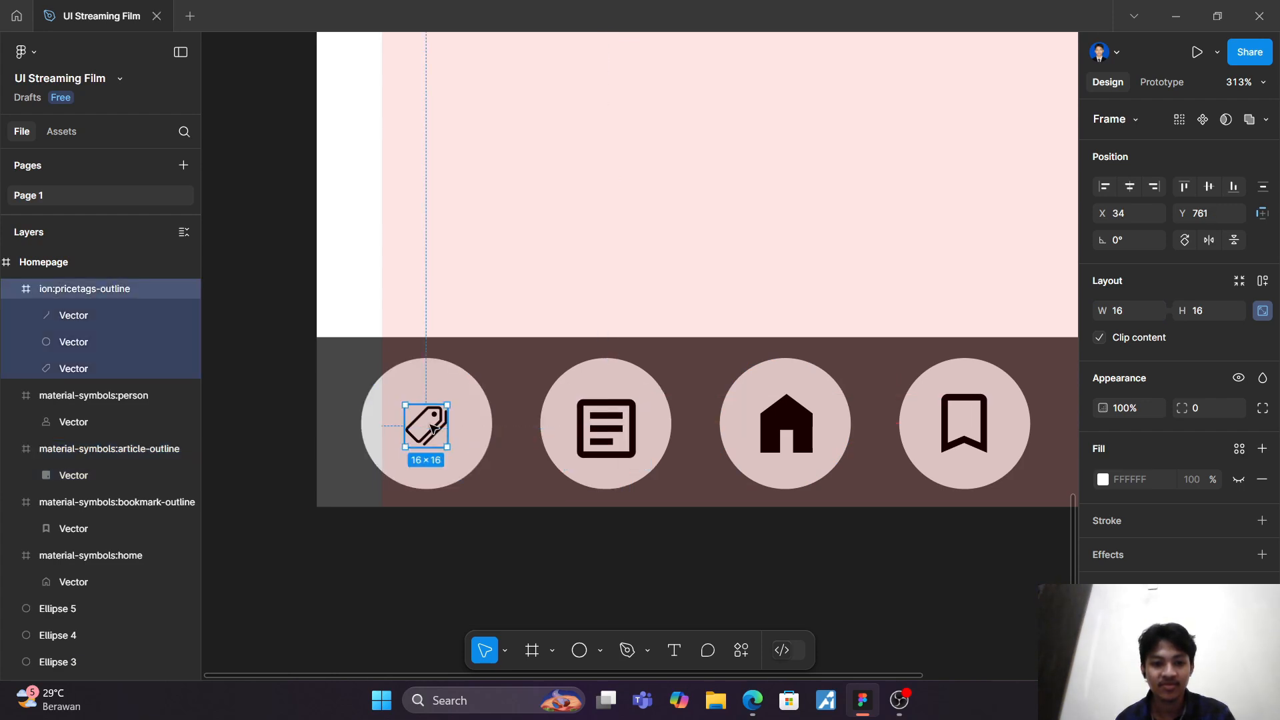
left_click(1121, 313)
type("30")
key("Return")
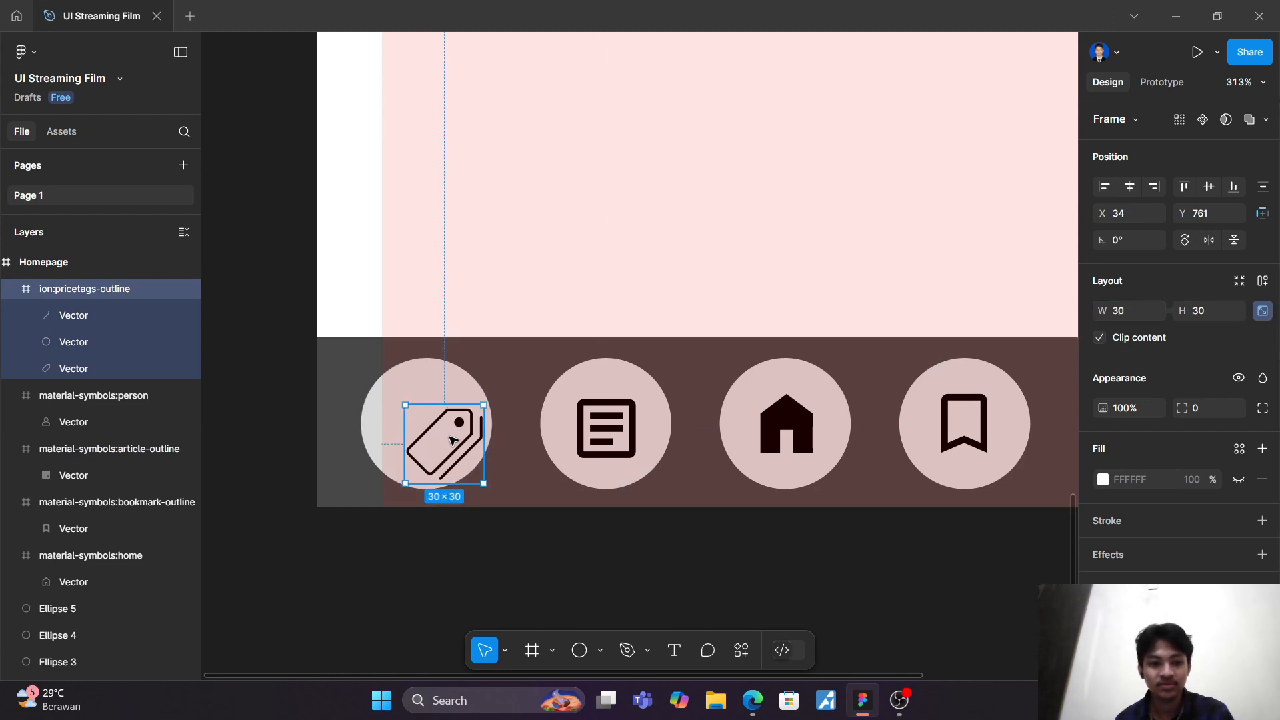
left_click_drag(447, 437, 431, 427)
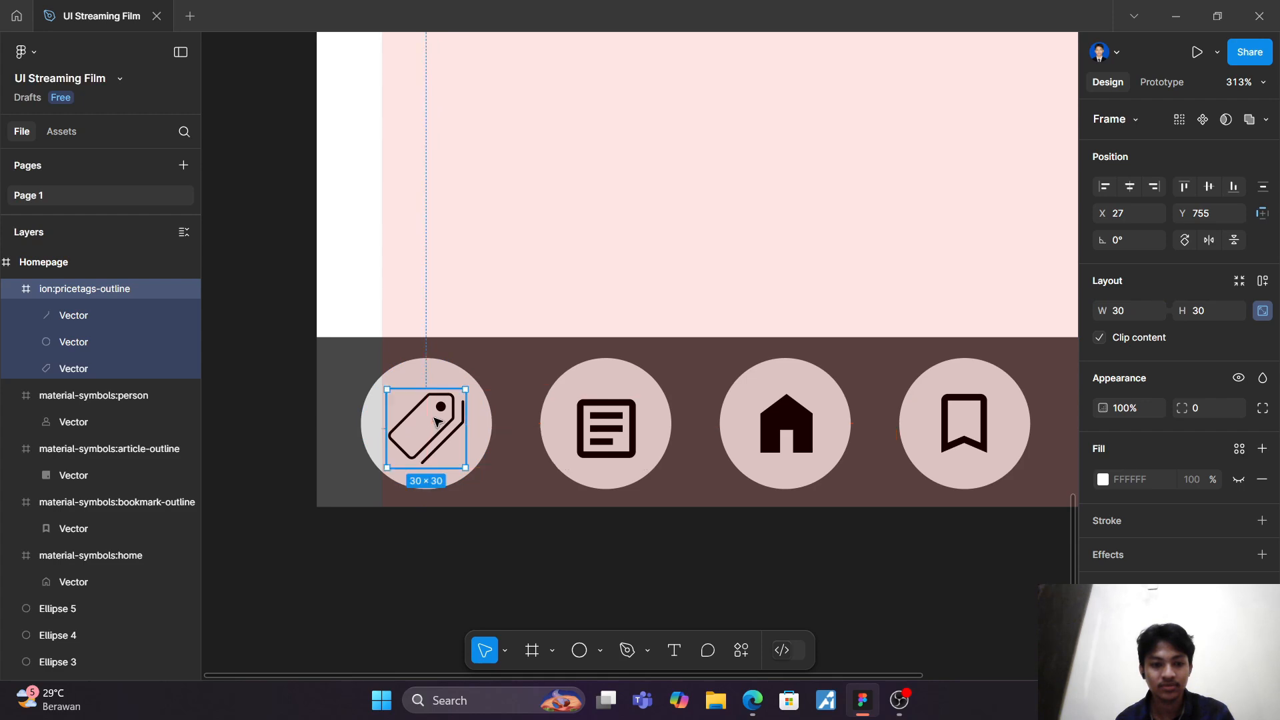
key("Escape")
scroll(537, 238, "down", 5)
scroll(538, 238, "up", 5)
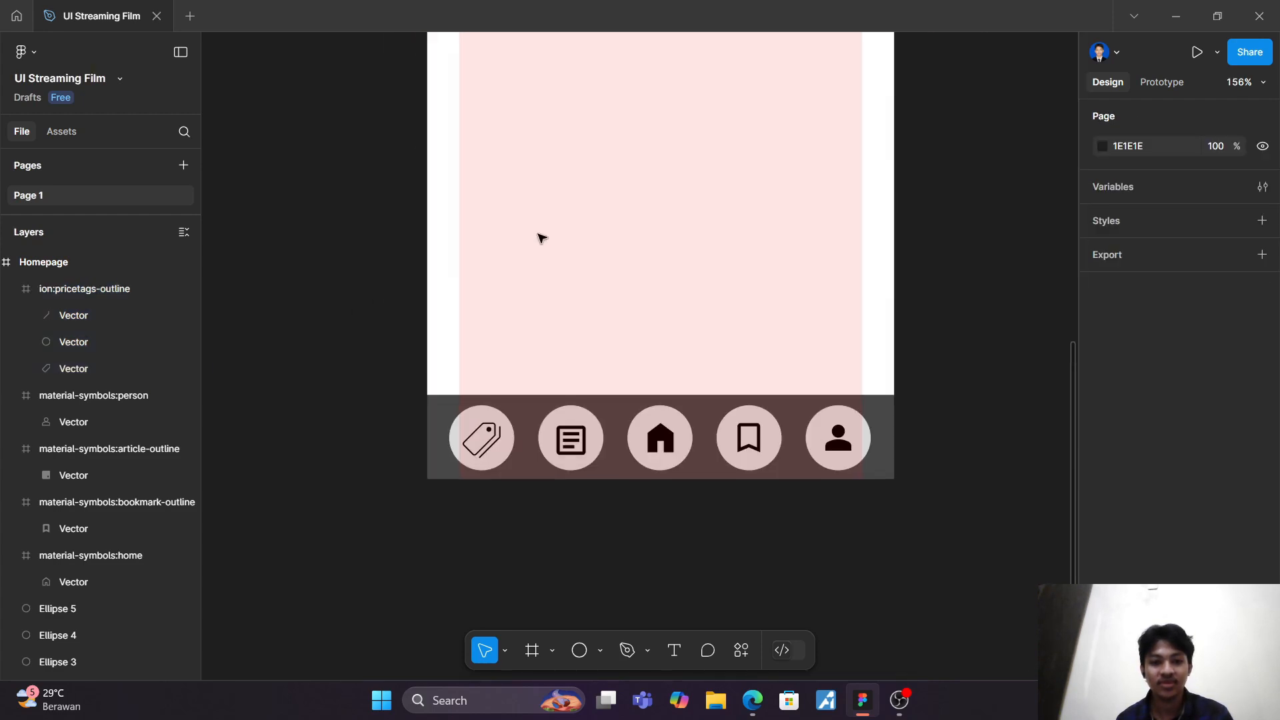
scroll(546, 237, "down", 2)
scroll(547, 237, "right", 2)
scroll(553, 234, "down", 2)
scroll(553, 235, "left", 2)
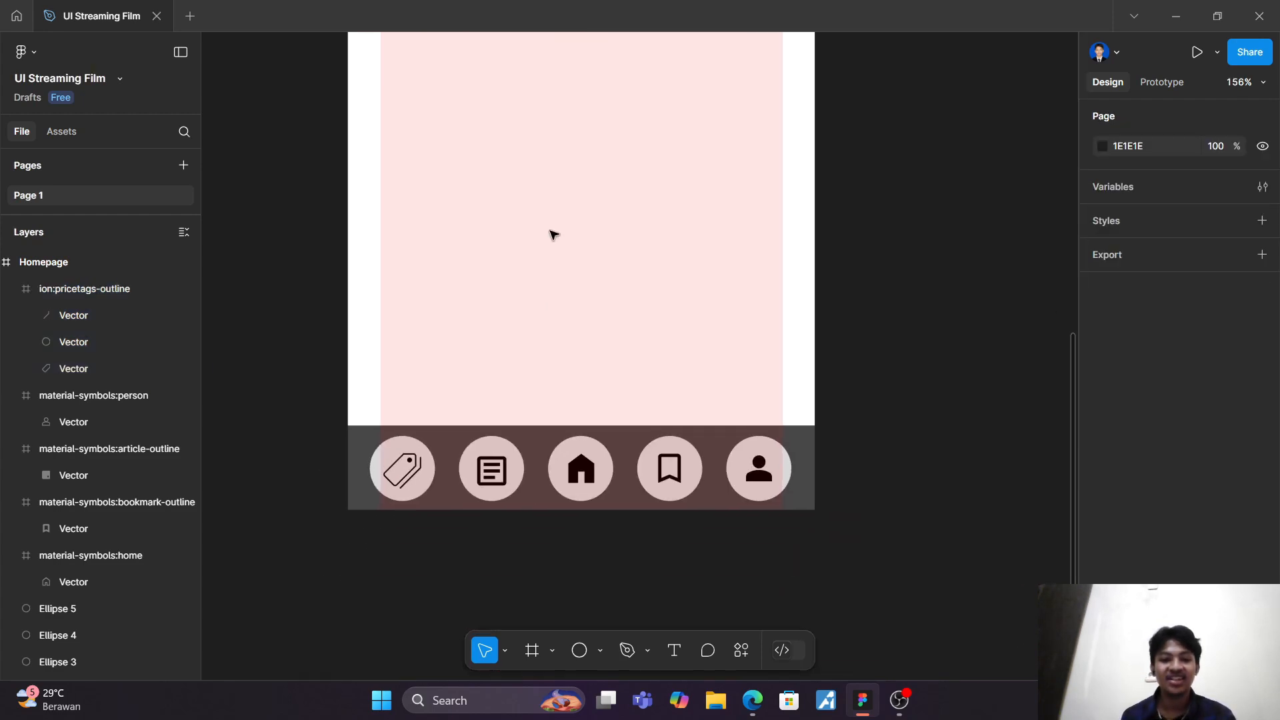
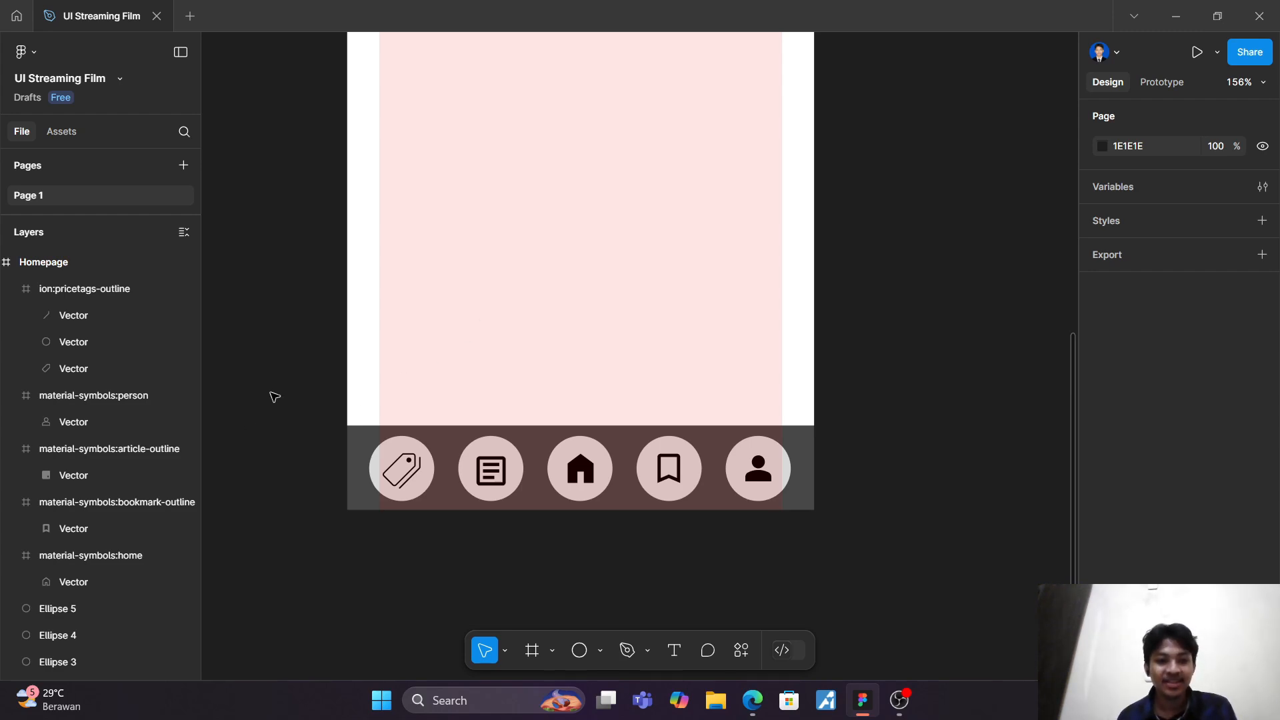
Step: Group the navigation bar's background, five circles and five icons into a single group
left_click_drag(288, 393, 895, 560)
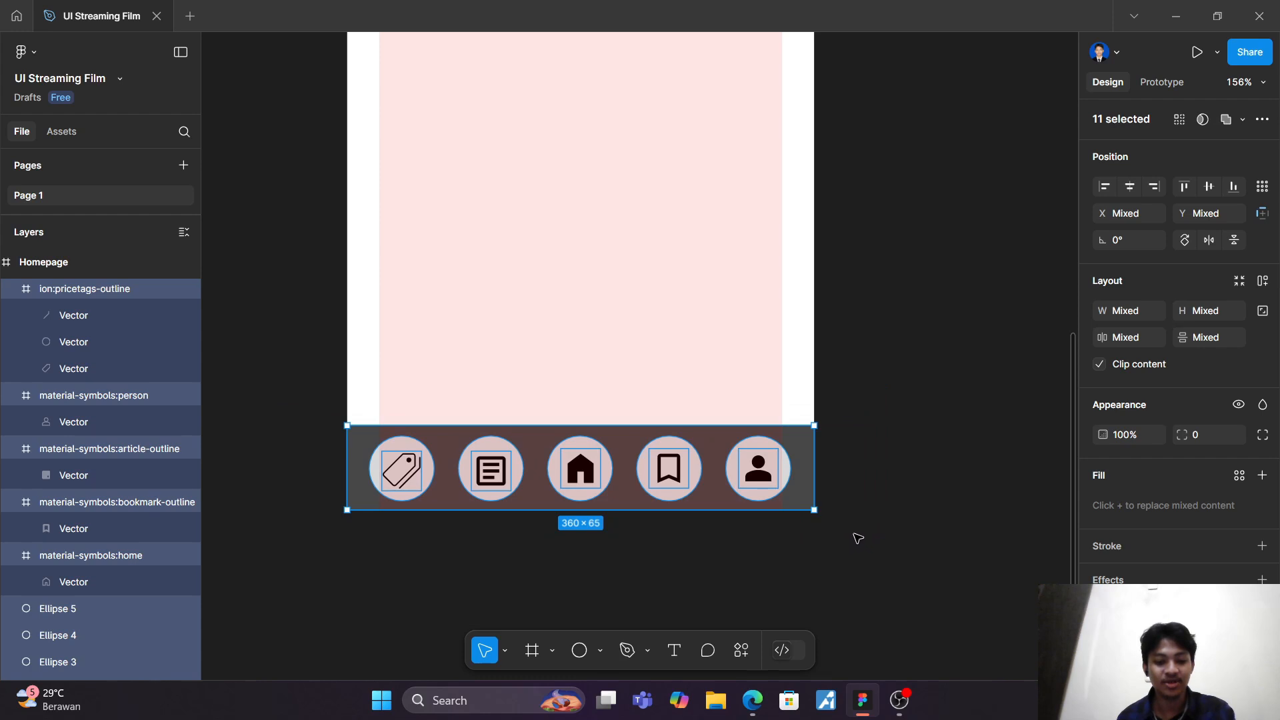
key("ctrl+g")
left_click(895, 309)
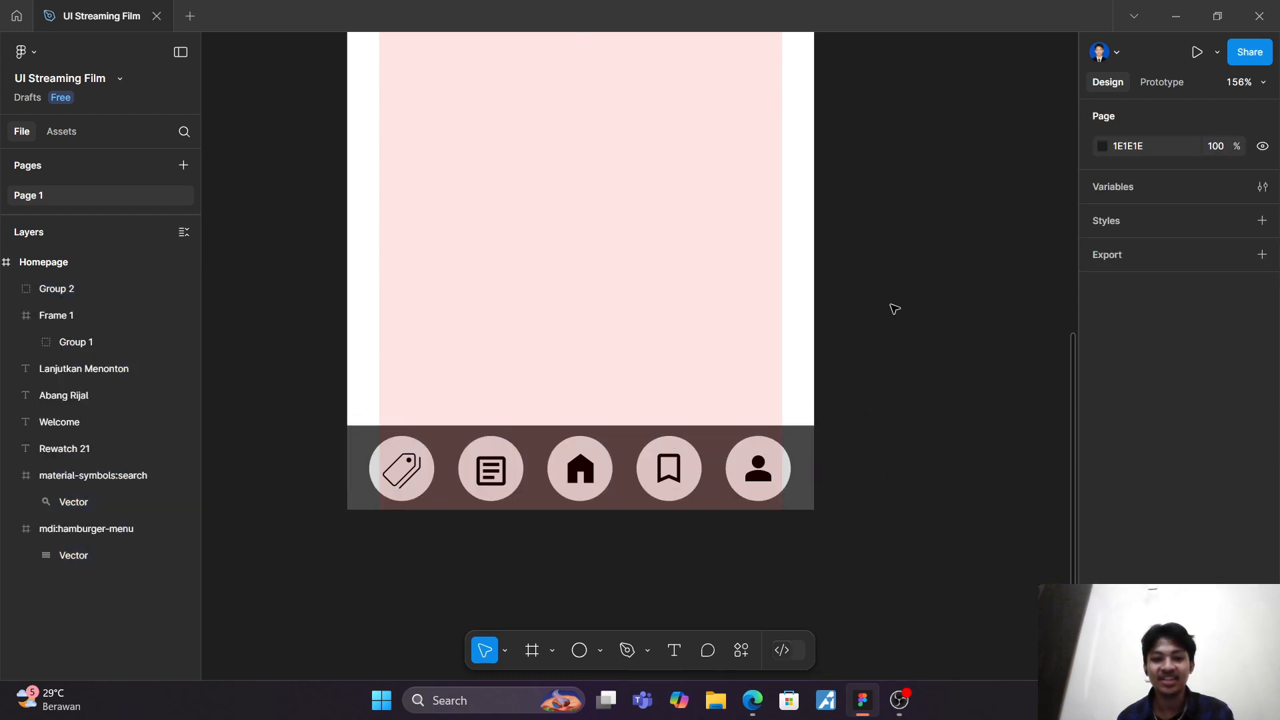
Step: Set the navigation bar group's prototype scroll position to Fixed (stay in place)
scroll(895, 309, "down", 3)
scroll(883, 363, "up", 2)
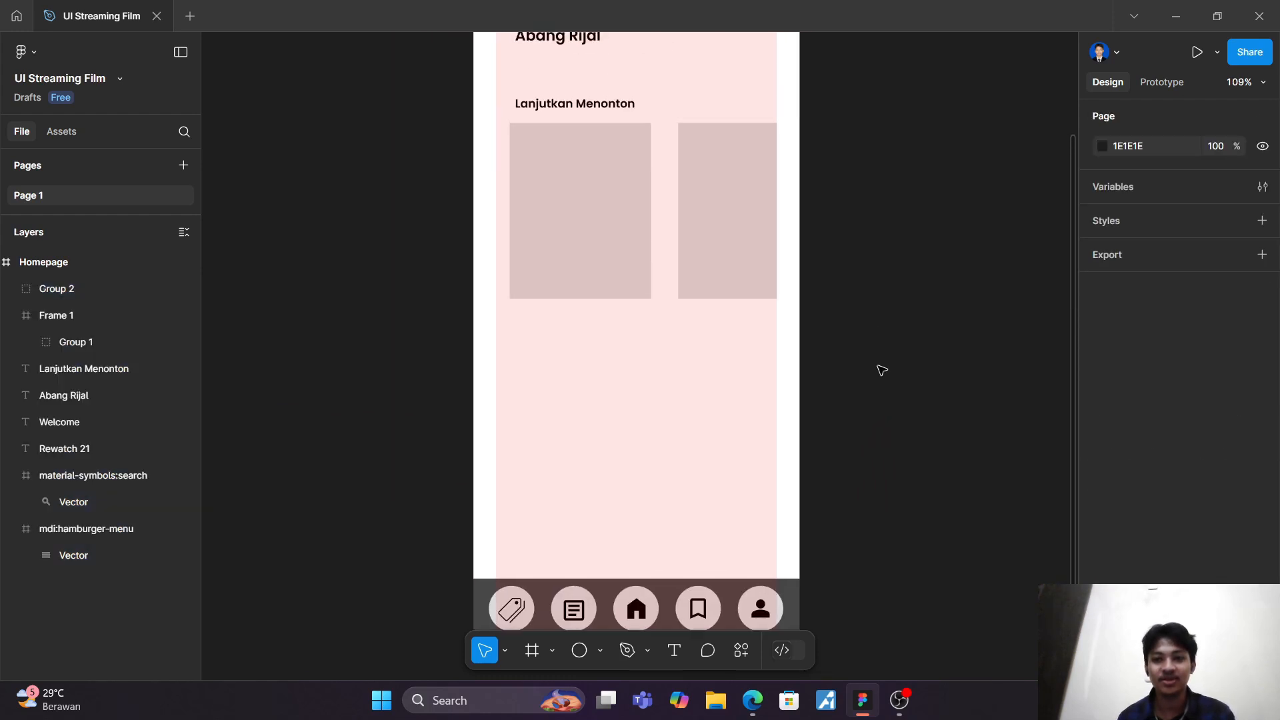
left_click(1161, 82)
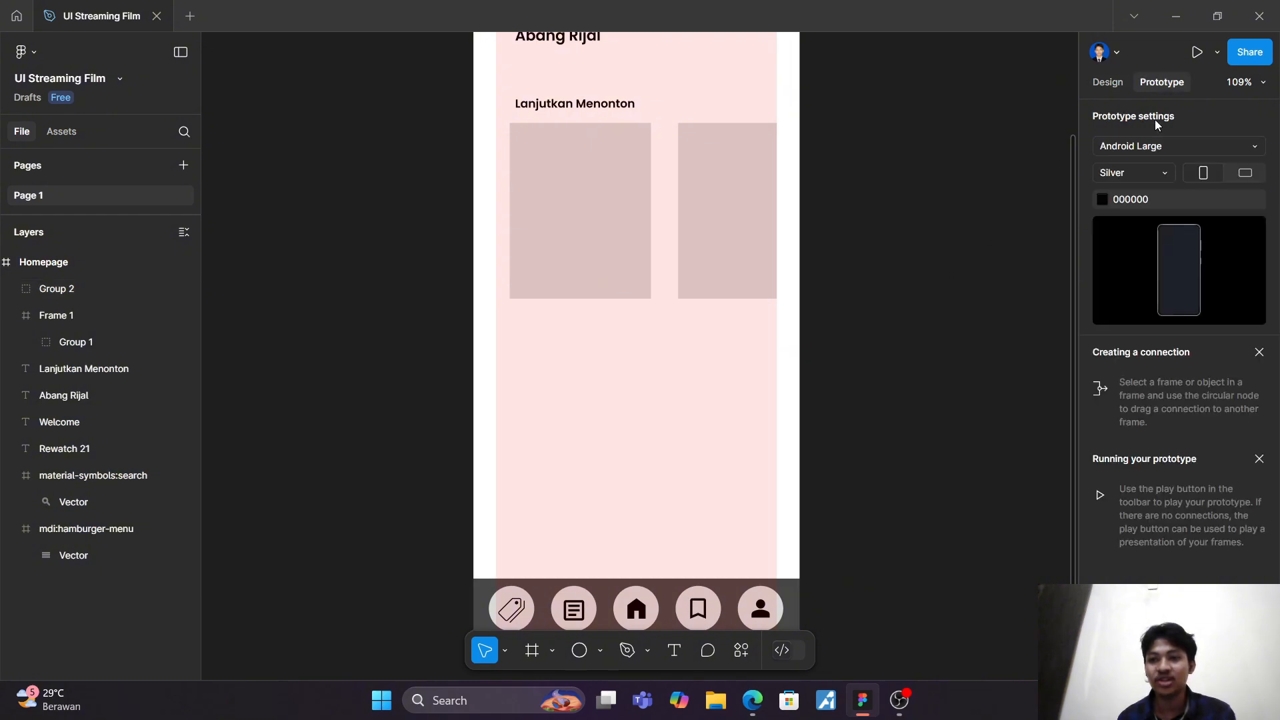
scroll(805, 523, "down", 2)
left_click(797, 530)
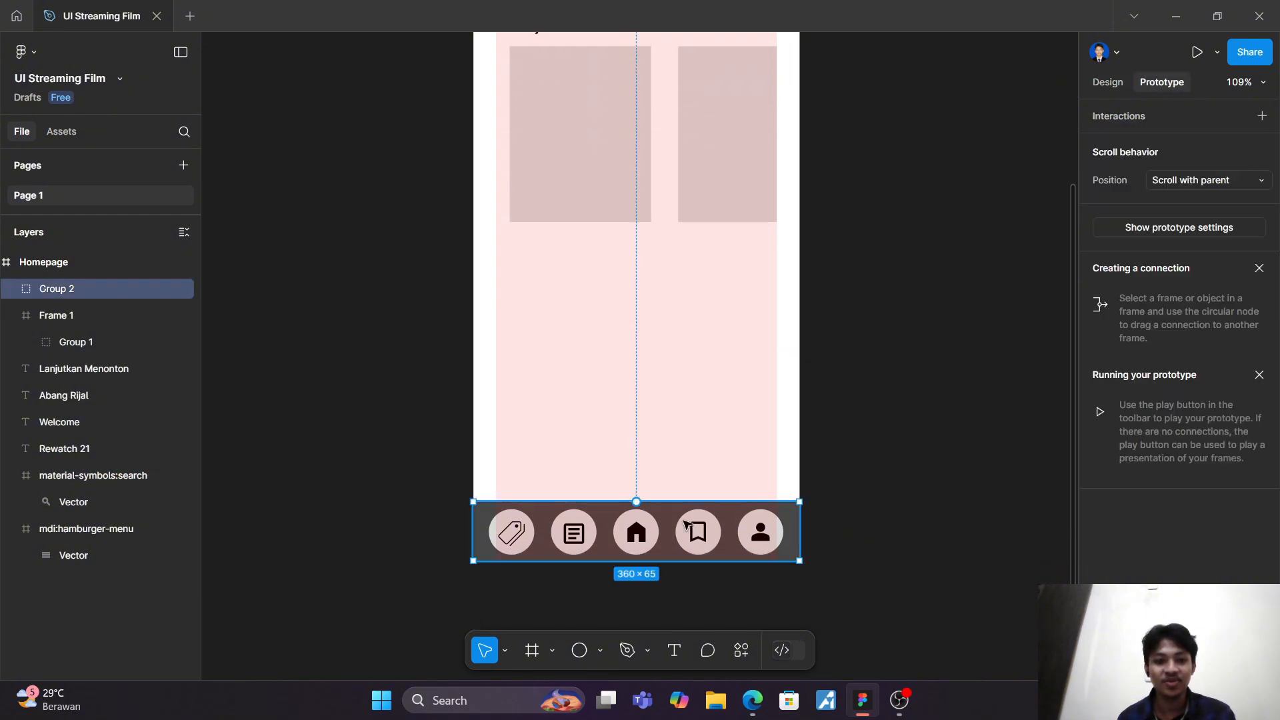
left_click(1219, 186)
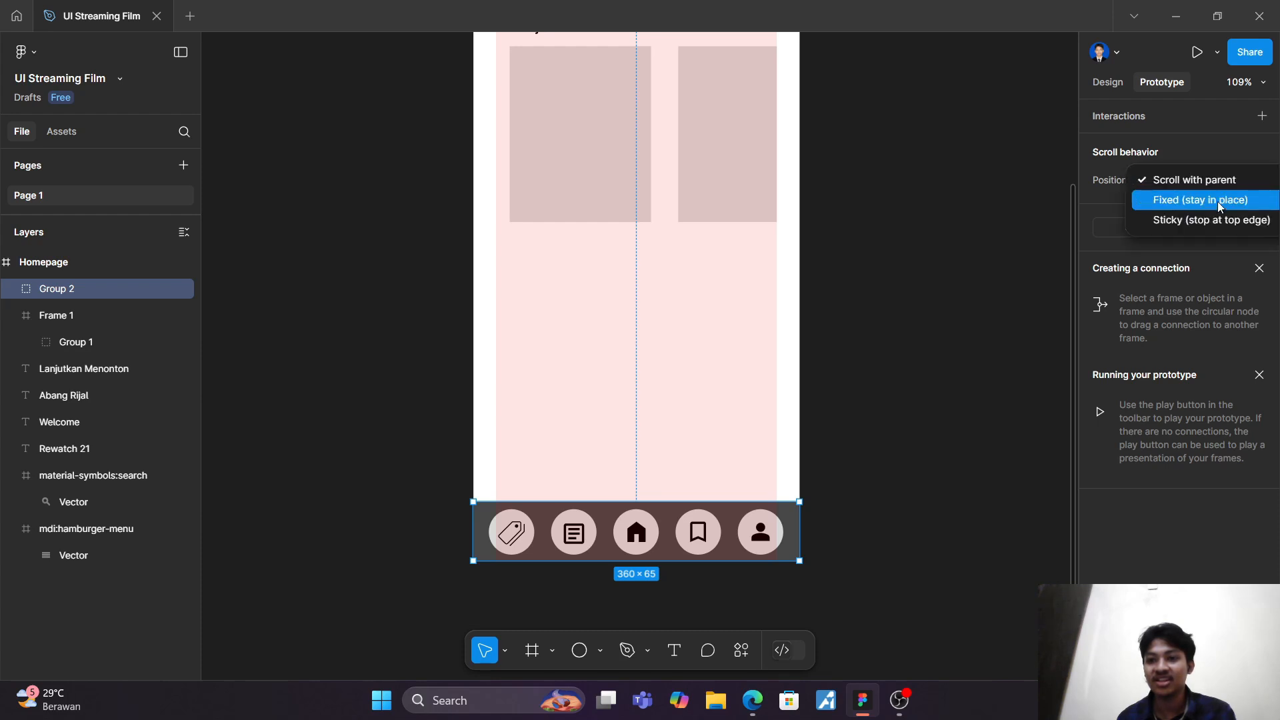
left_click(1221, 201)
left_click(977, 254)
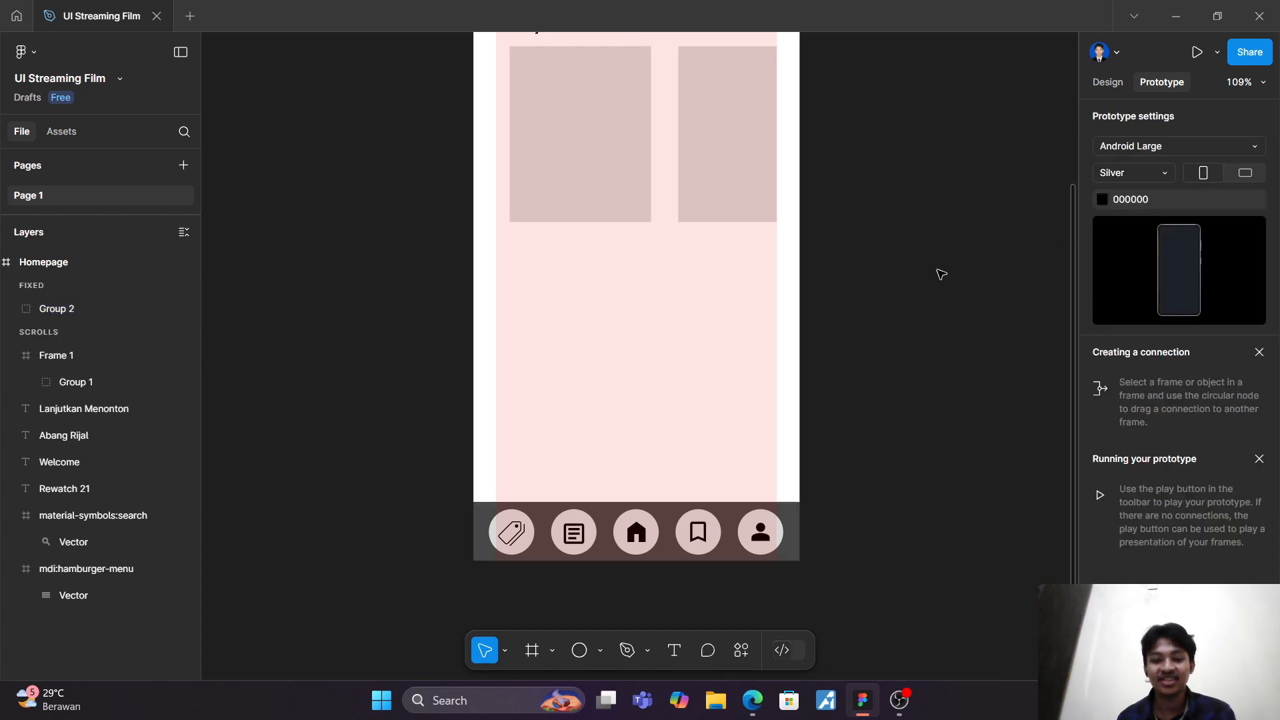
Step: Duplicate the "Lanjutkan Menonton" heading with its card row and place the copy below the original, midway to the navigation bar
scroll(918, 278, "up", 1)
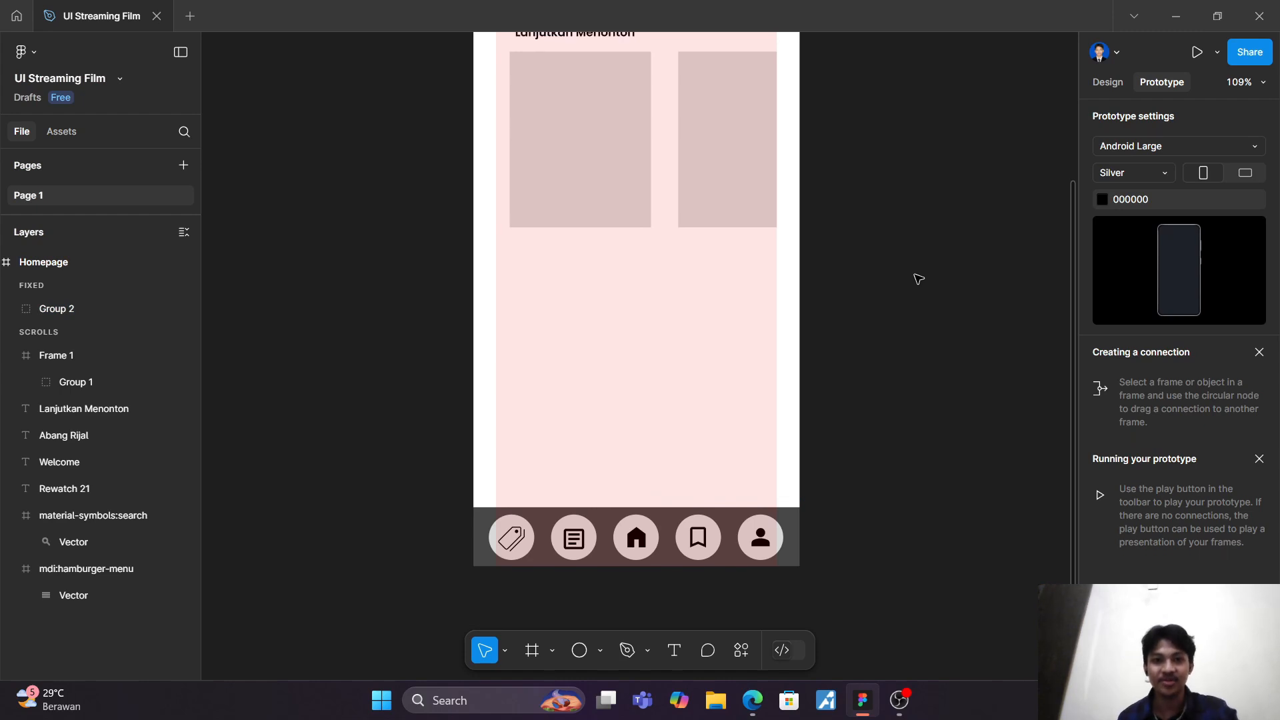
scroll(896, 463, "up", 2)
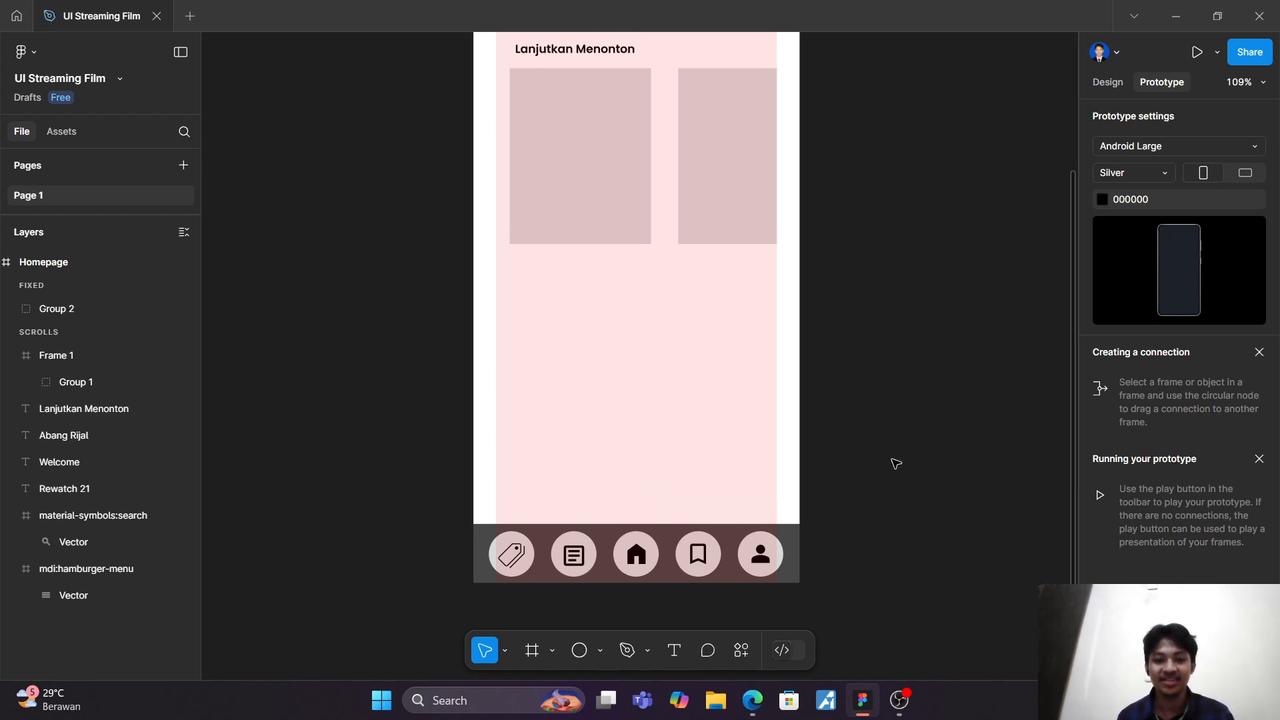
scroll(952, 506, "up", 3)
scroll(932, 492, "down", 3)
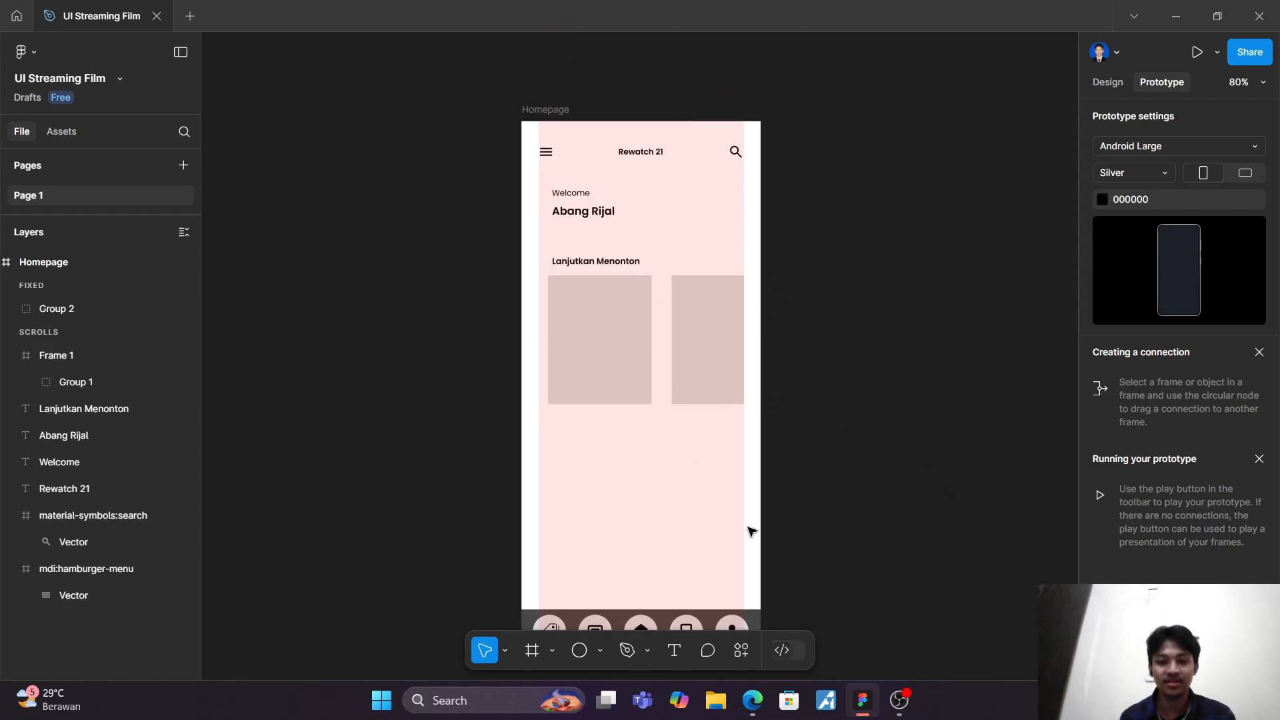
scroll(723, 497, "down", 2)
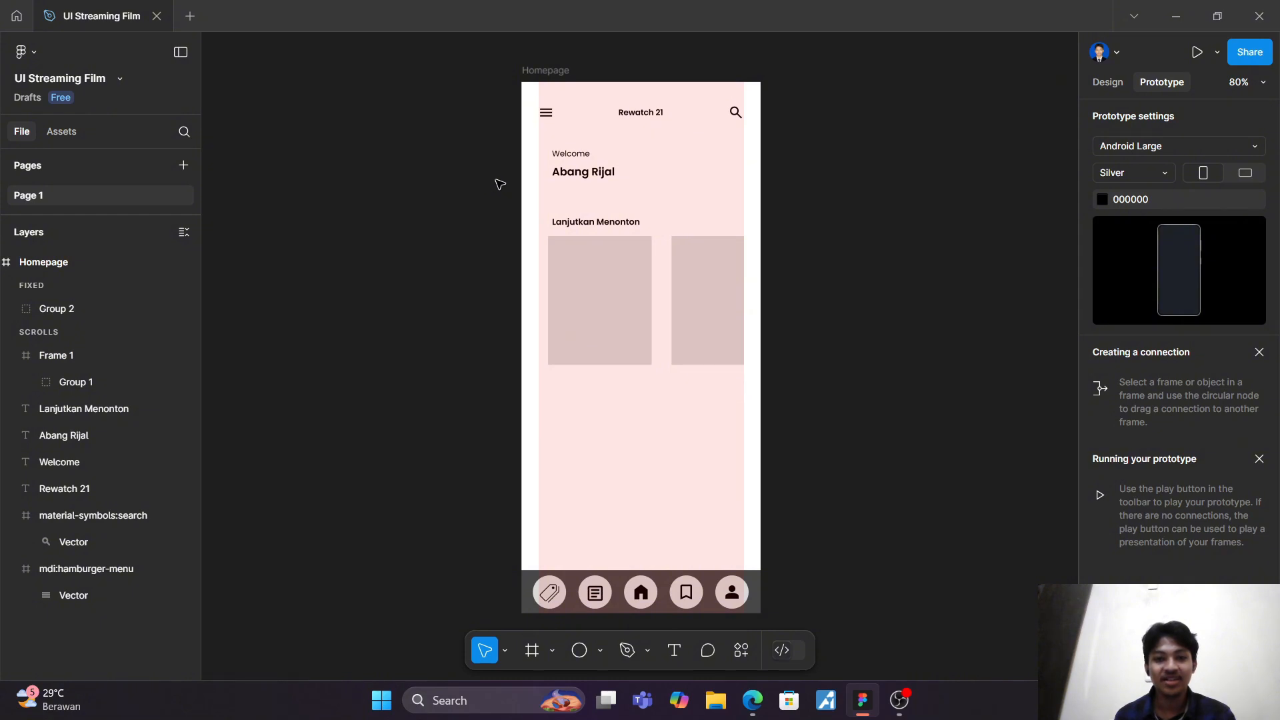
left_click_drag(521, 202, 853, 430)
key("ctrl+d")
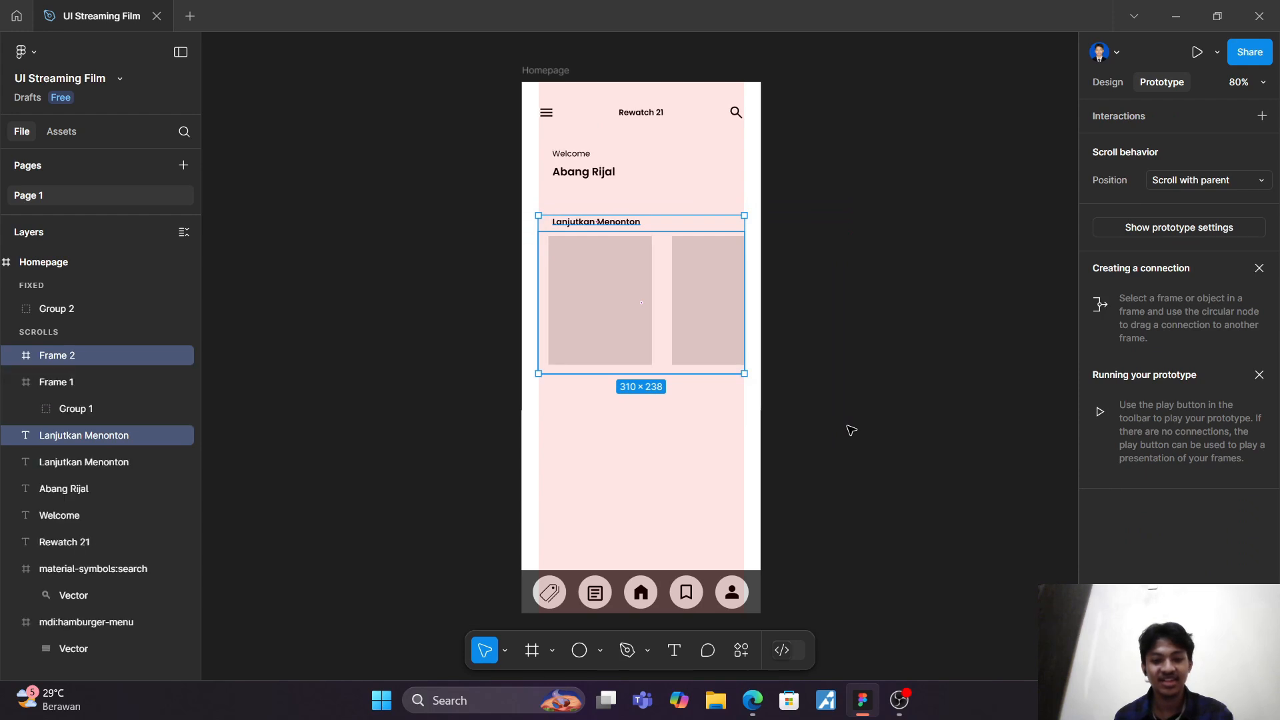
left_click_drag(618, 288, 615, 460)
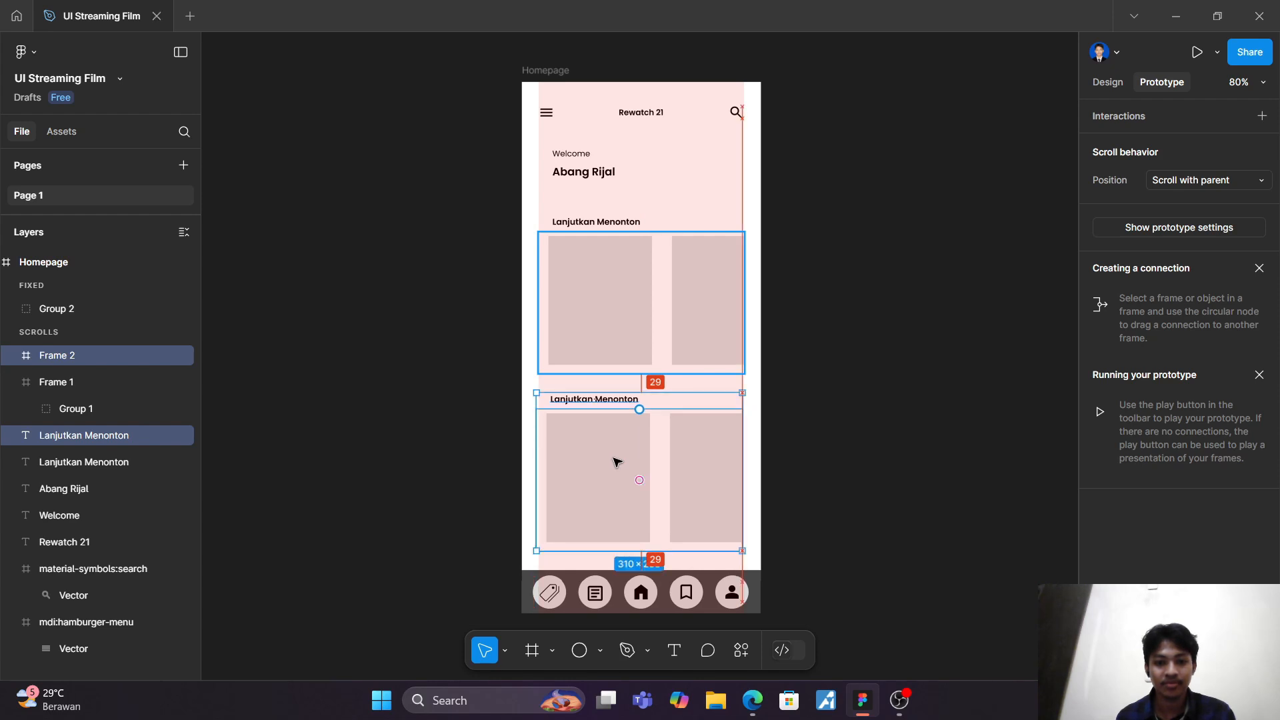
left_click(886, 385)
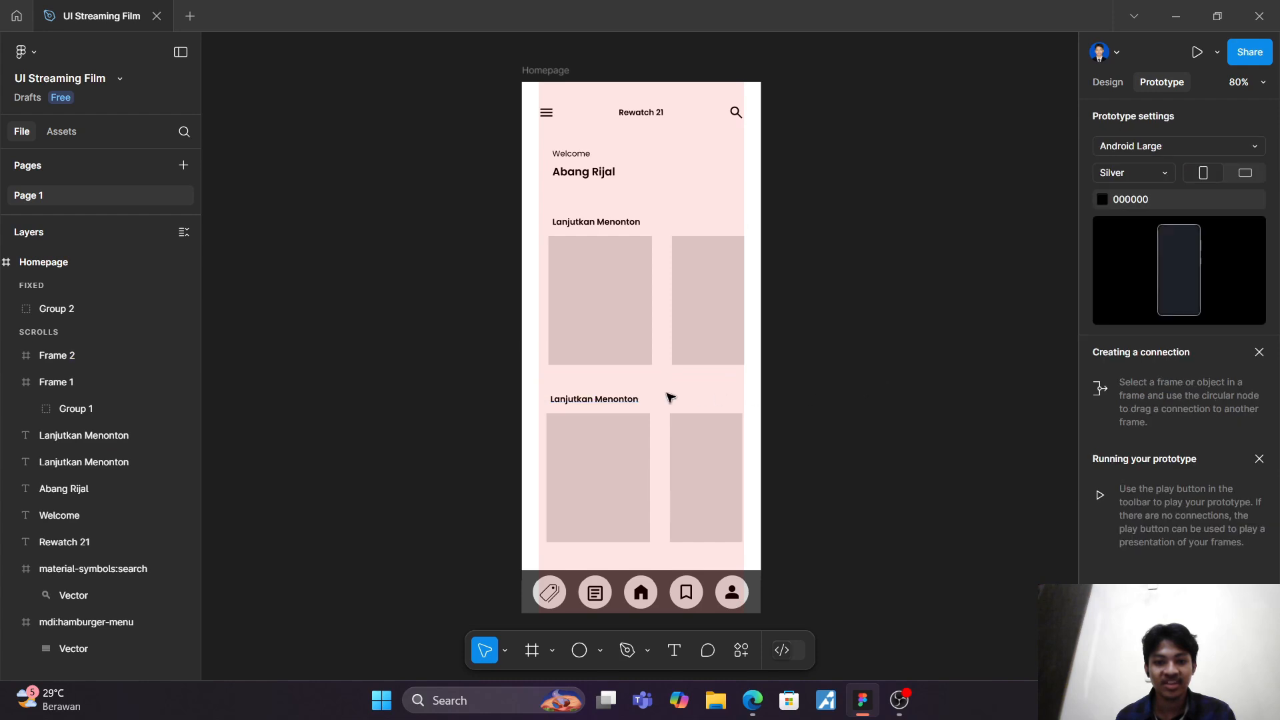
Step: Change the duplicated section's heading to "Rekomendasi untuk Anda" and deselect it
left_click(616, 401)
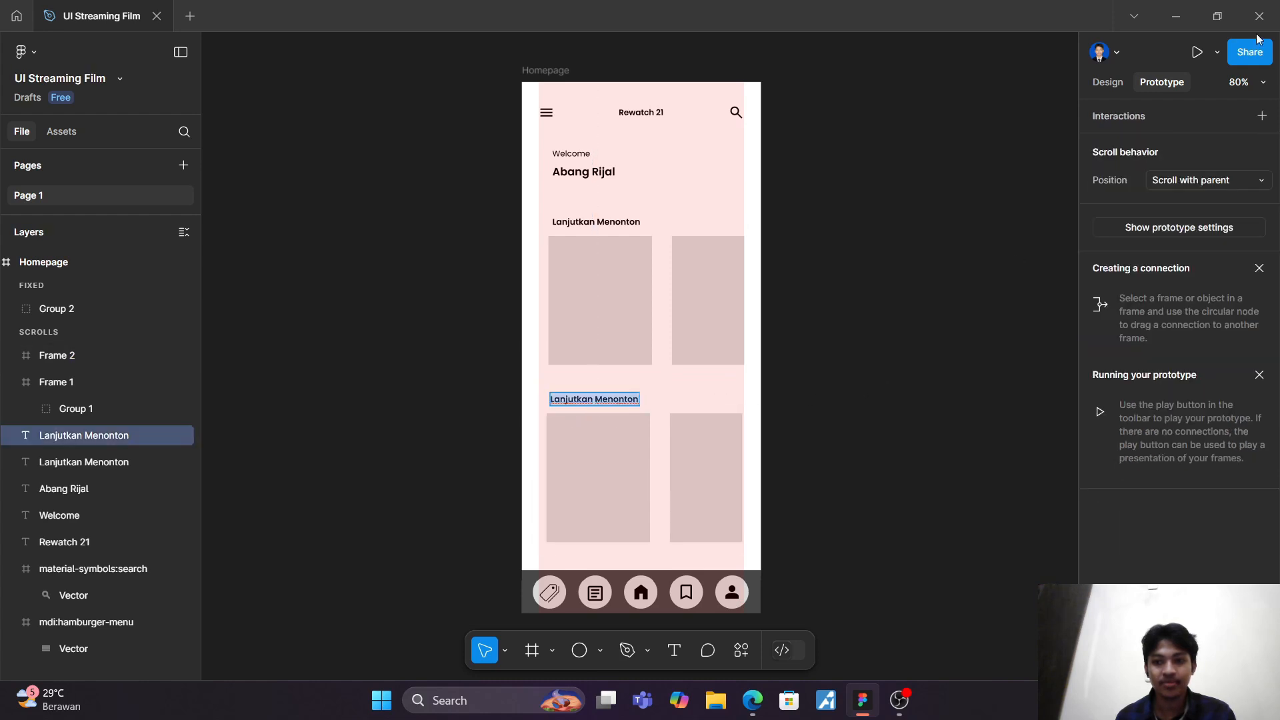
left_click(1105, 82)
scroll(933, 301, "up", 5)
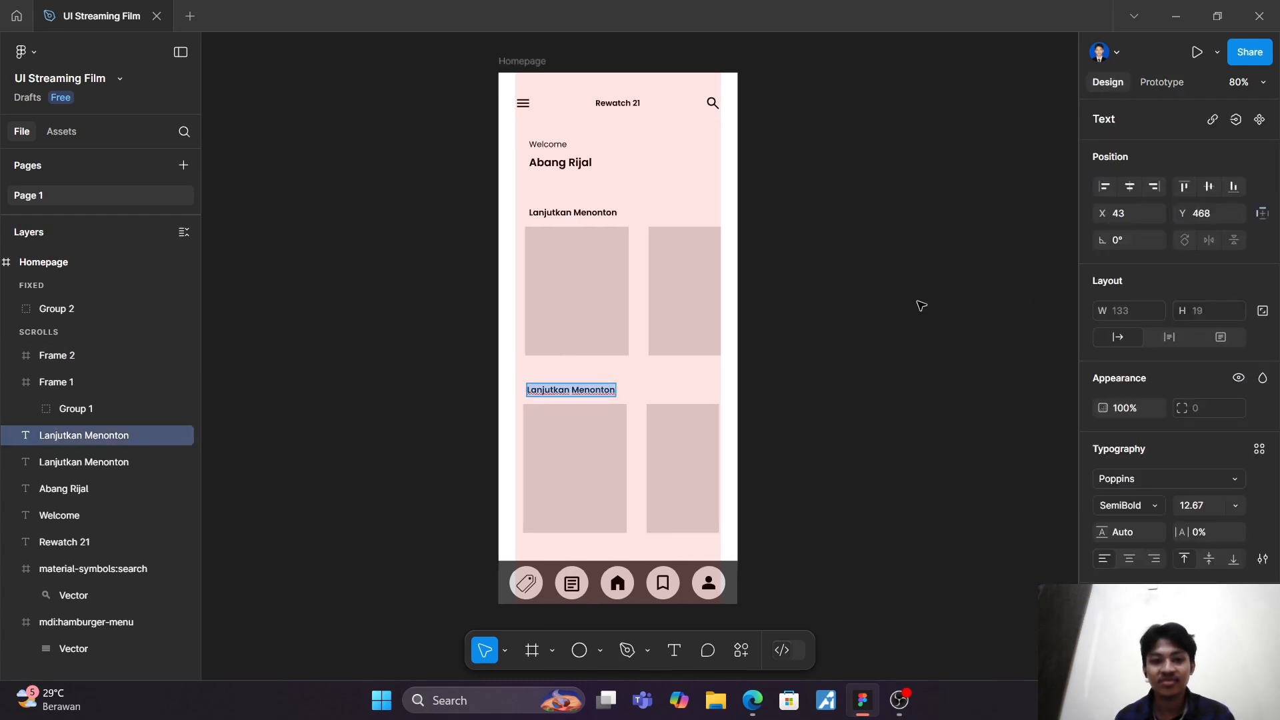
scroll(876, 316, "left", 10)
scroll(872, 318, "down", 3)
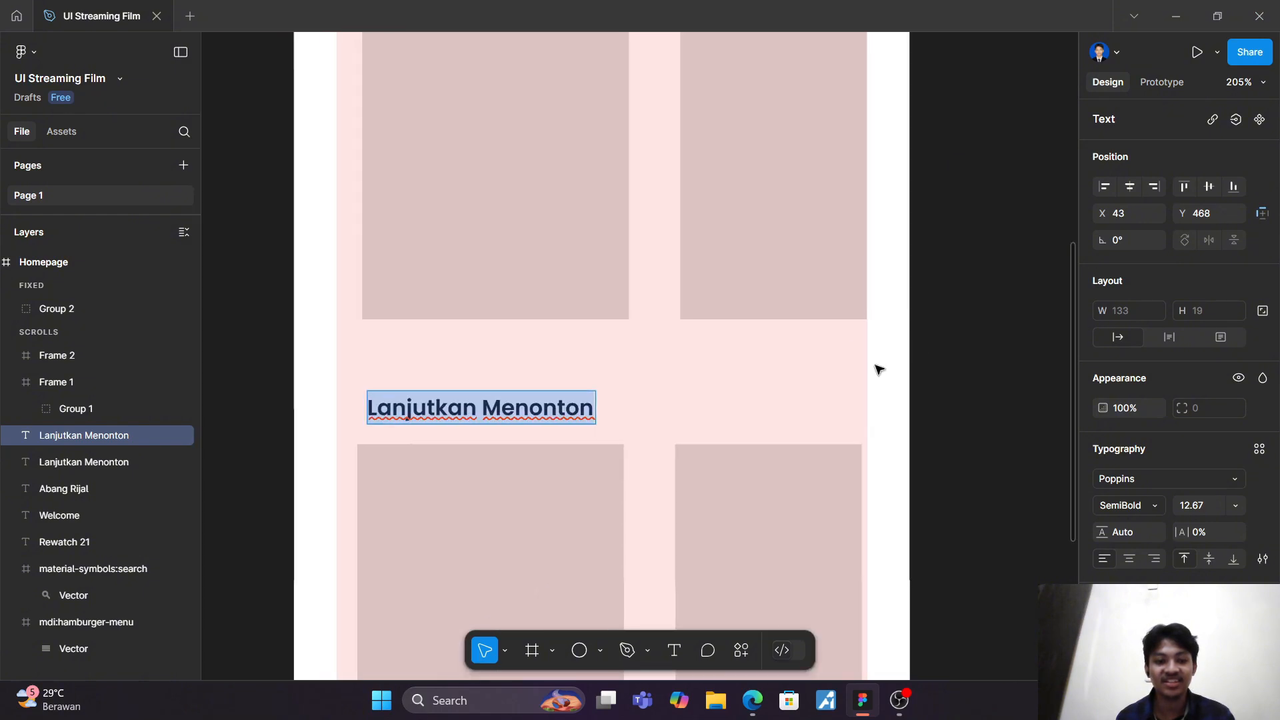
scroll(875, 370, "down", 3)
scroll(875, 371, "down", 3)
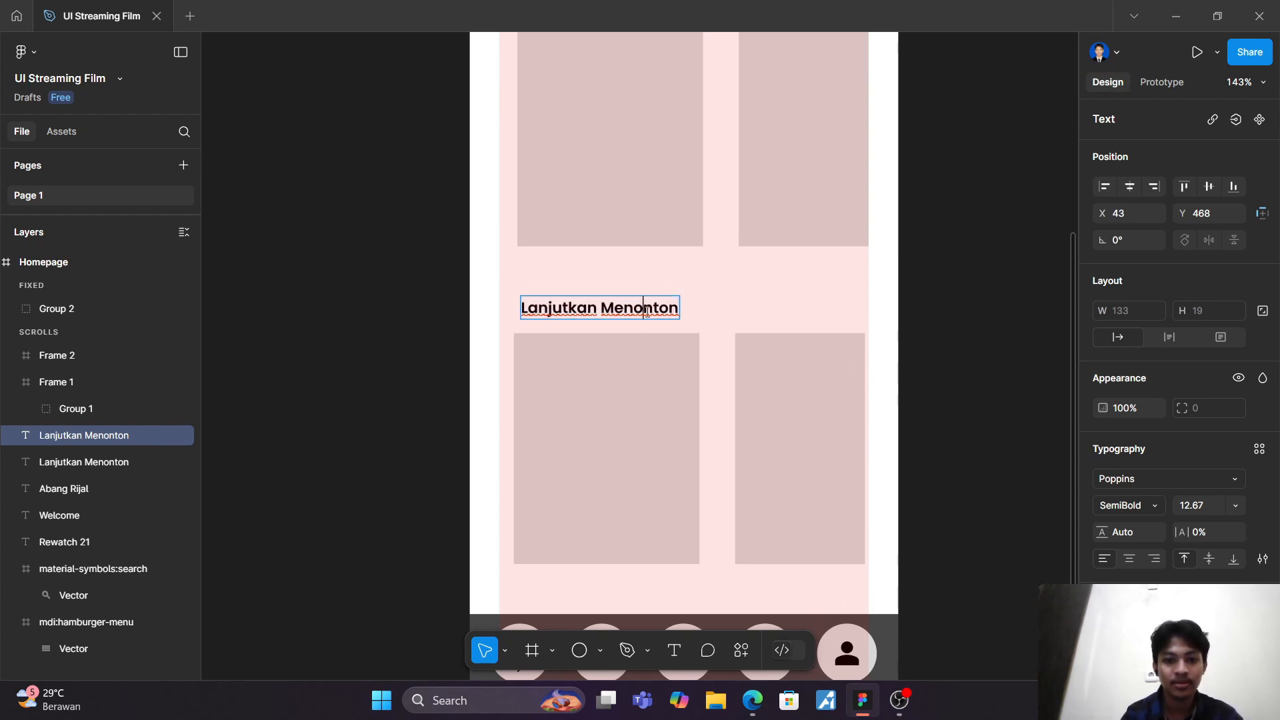
double_click(647, 311)
triple_click(647, 311)
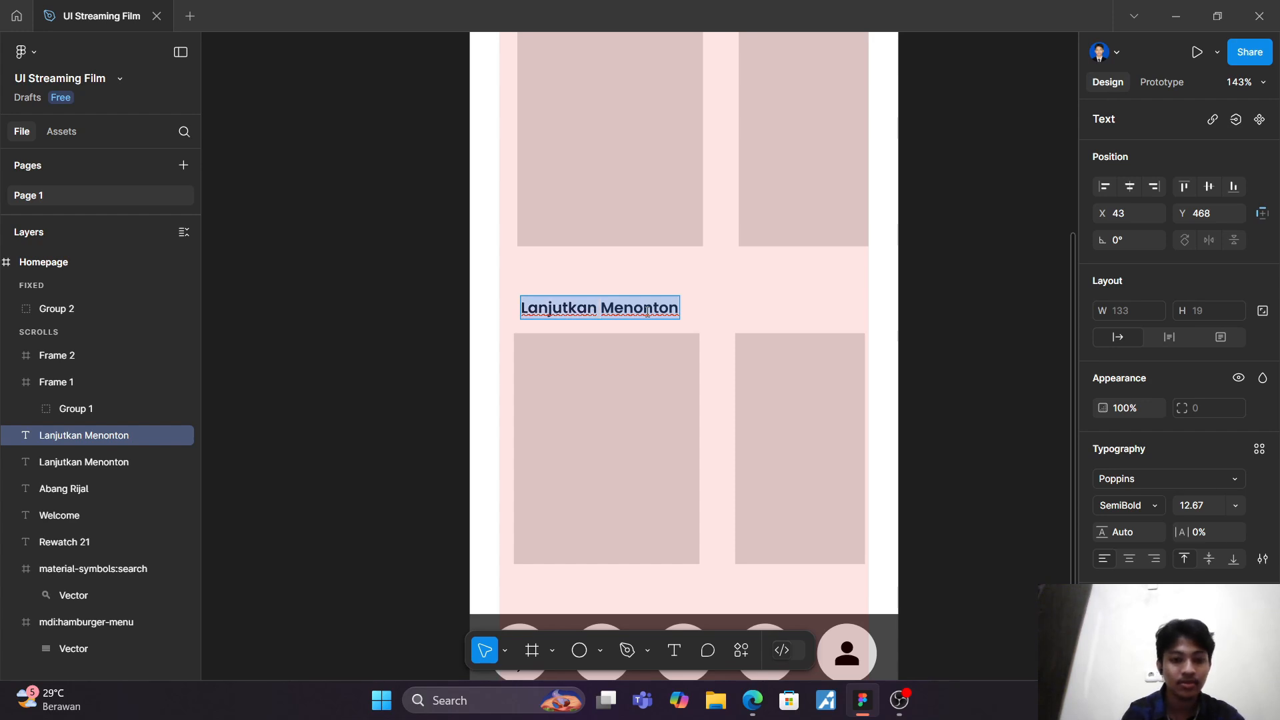
type("Rekom")
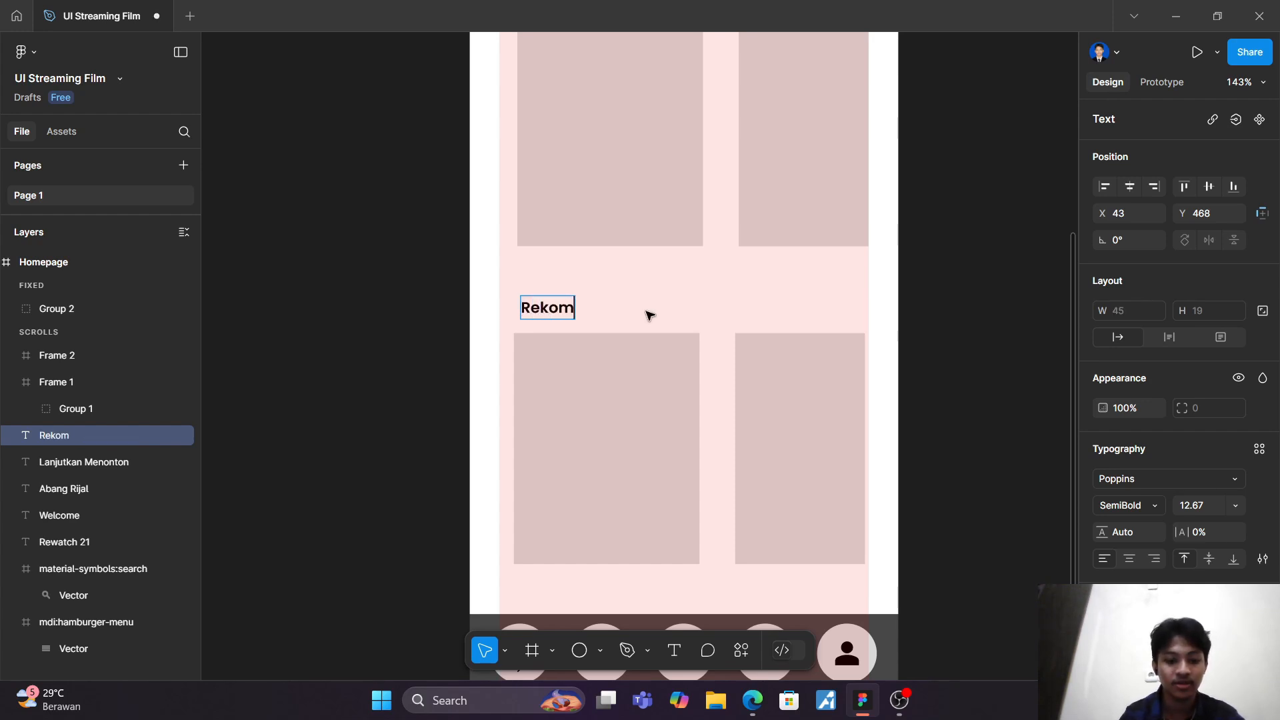
type("endasi u")
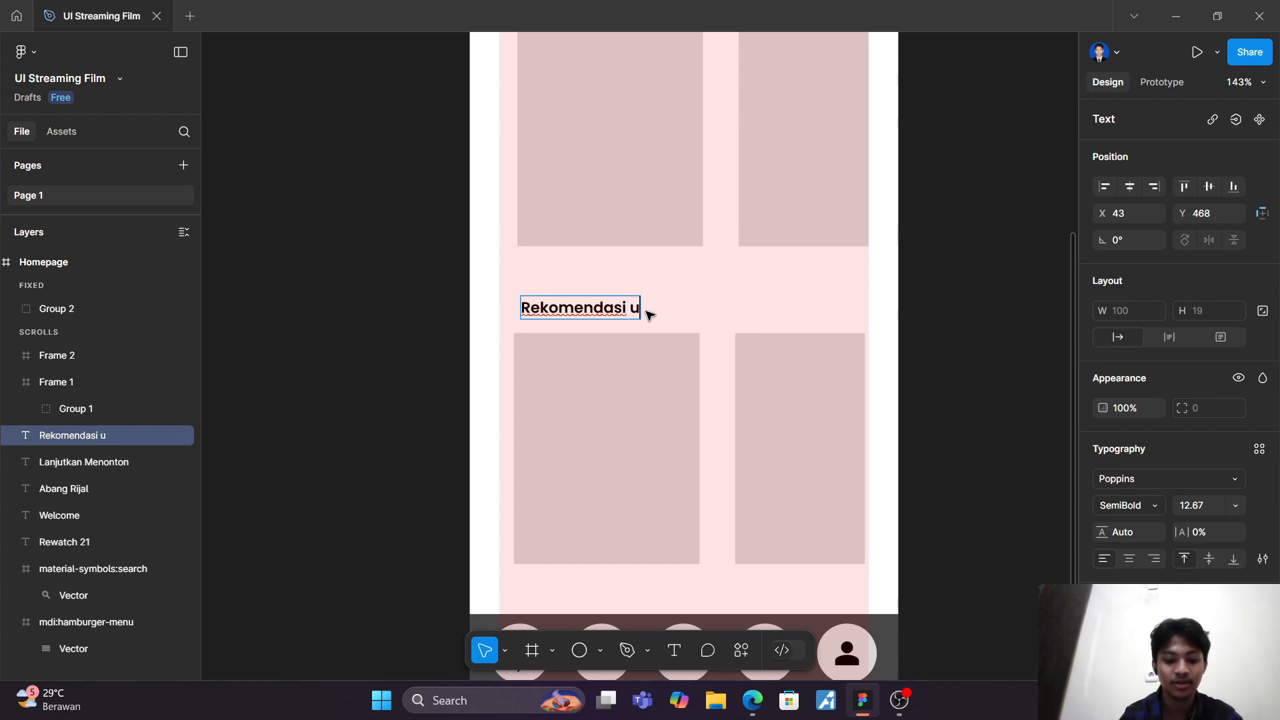
type("ntuk A")
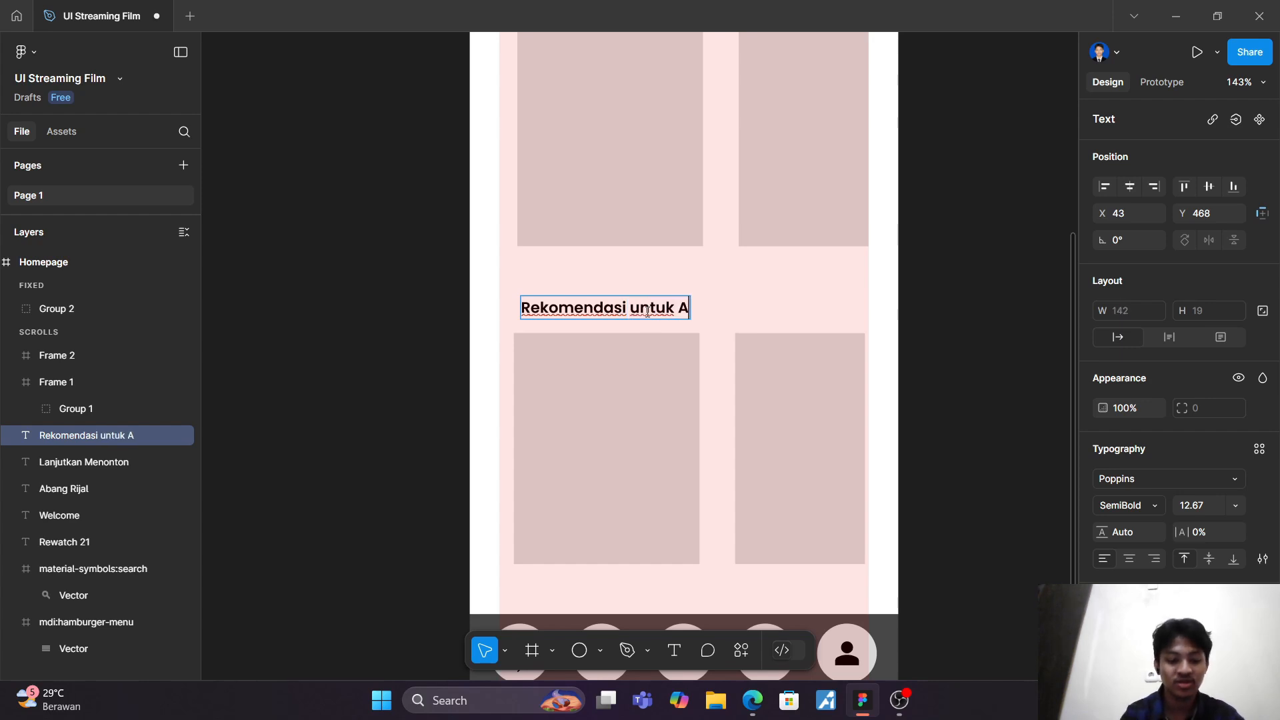
type("nda")
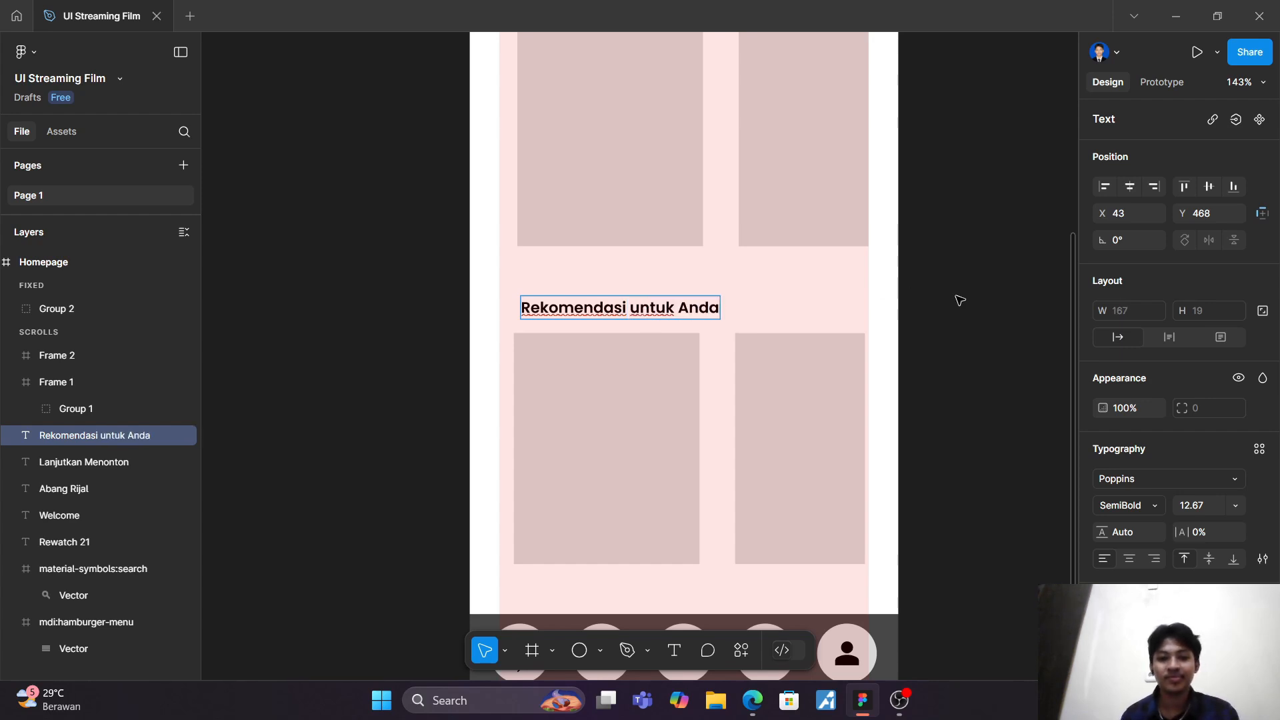
key("Escape")
scroll(1055, 303, "down", 5)
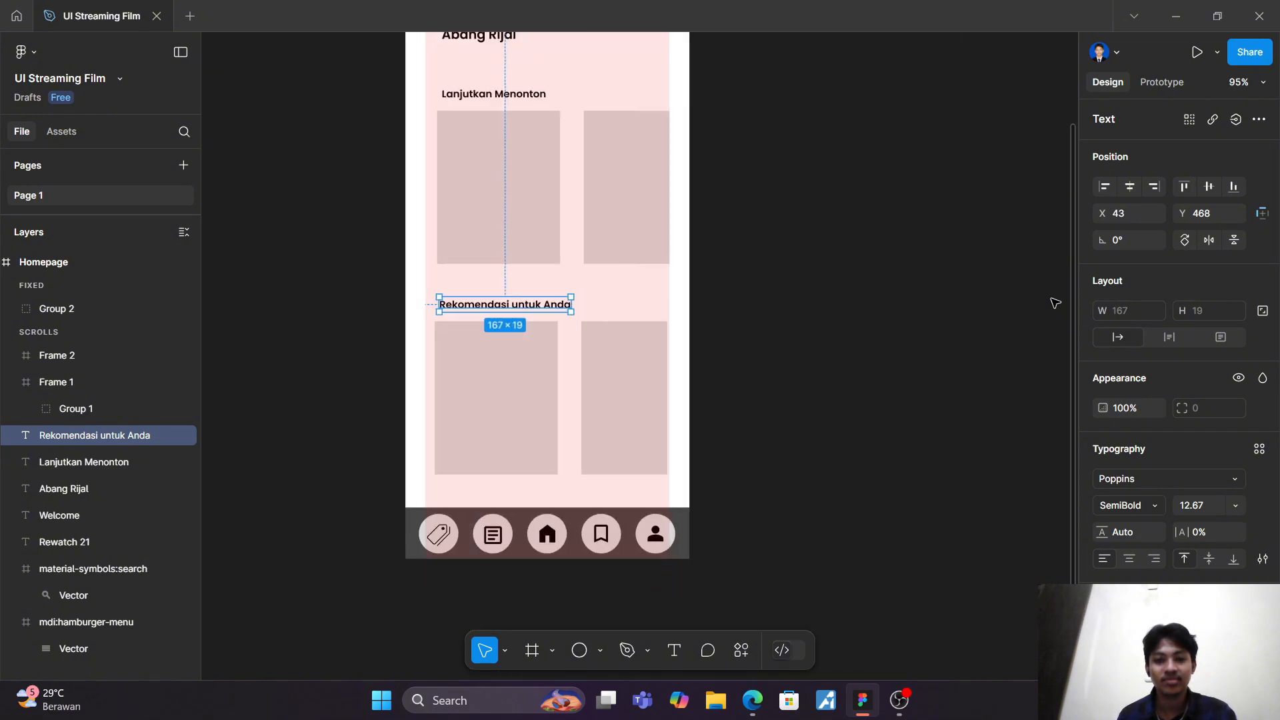
scroll(1054, 303, "up", 1)
left_click(1022, 314)
Step: Extend the Homepage frame downward to a height of about 1630
scroll(1023, 314, "down", 4)
scroll(1012, 316, "right", 2)
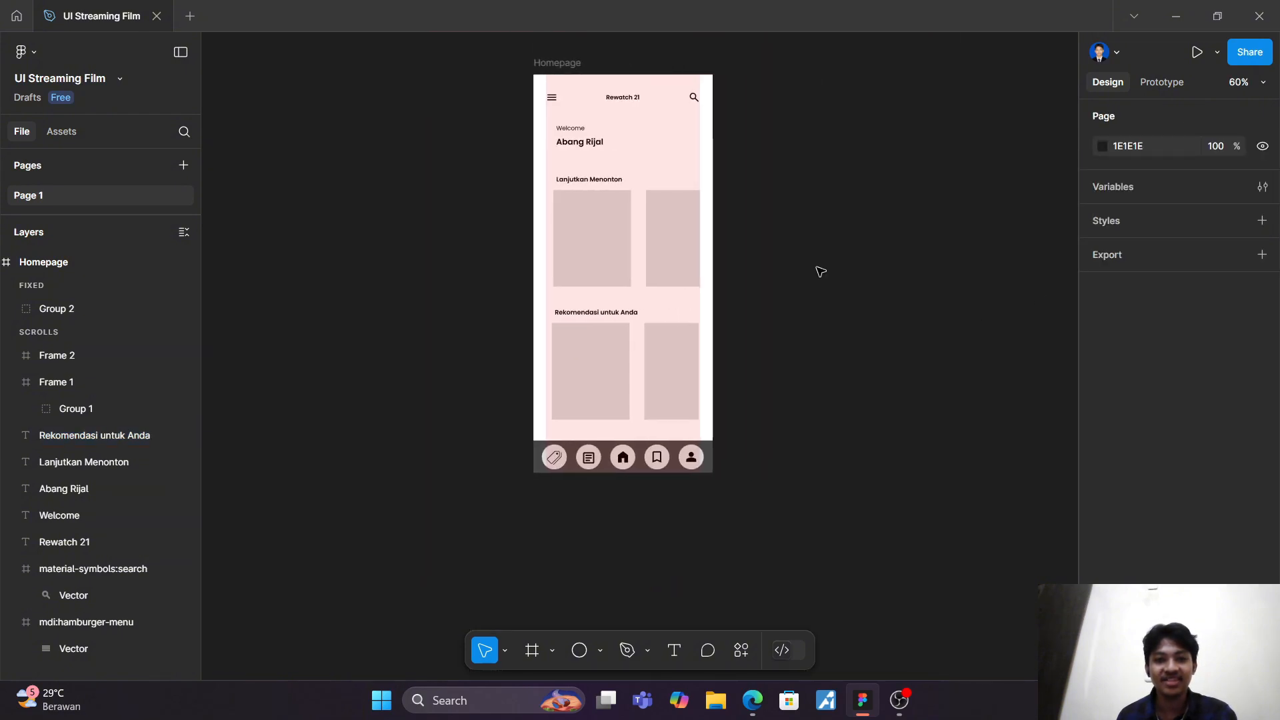
left_click(565, 65)
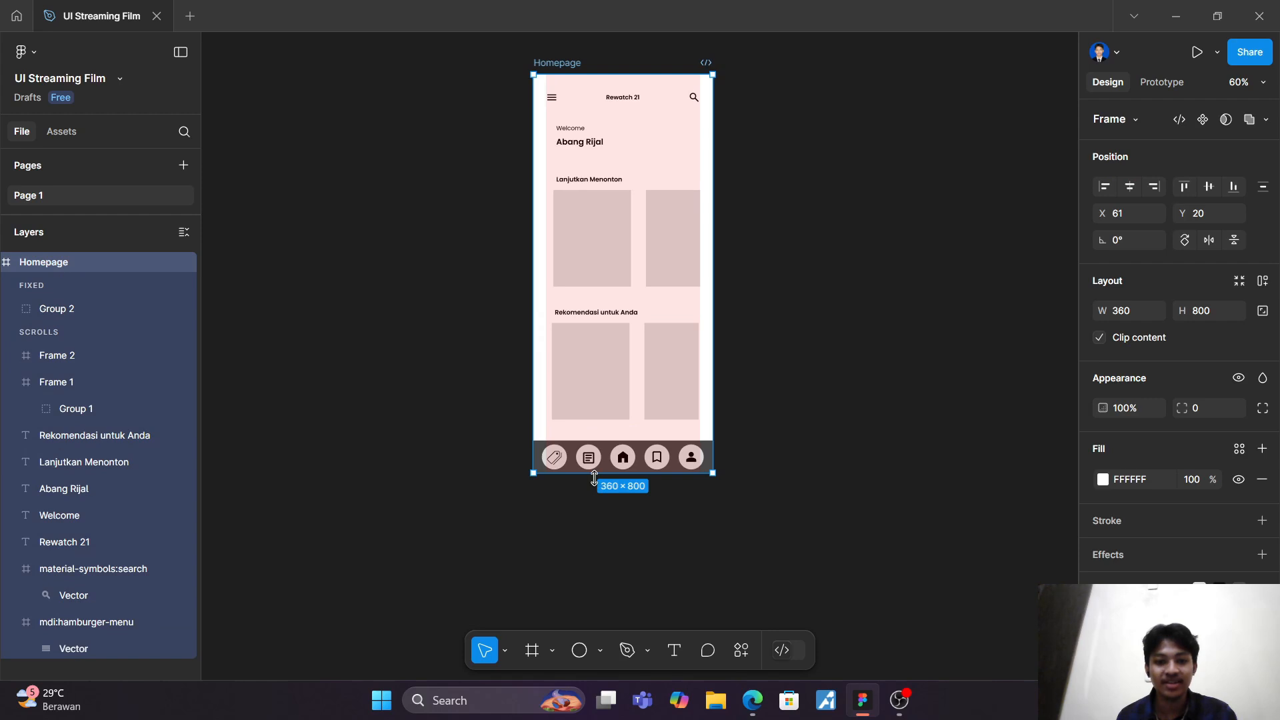
left_click_drag(595, 477, 602, 650)
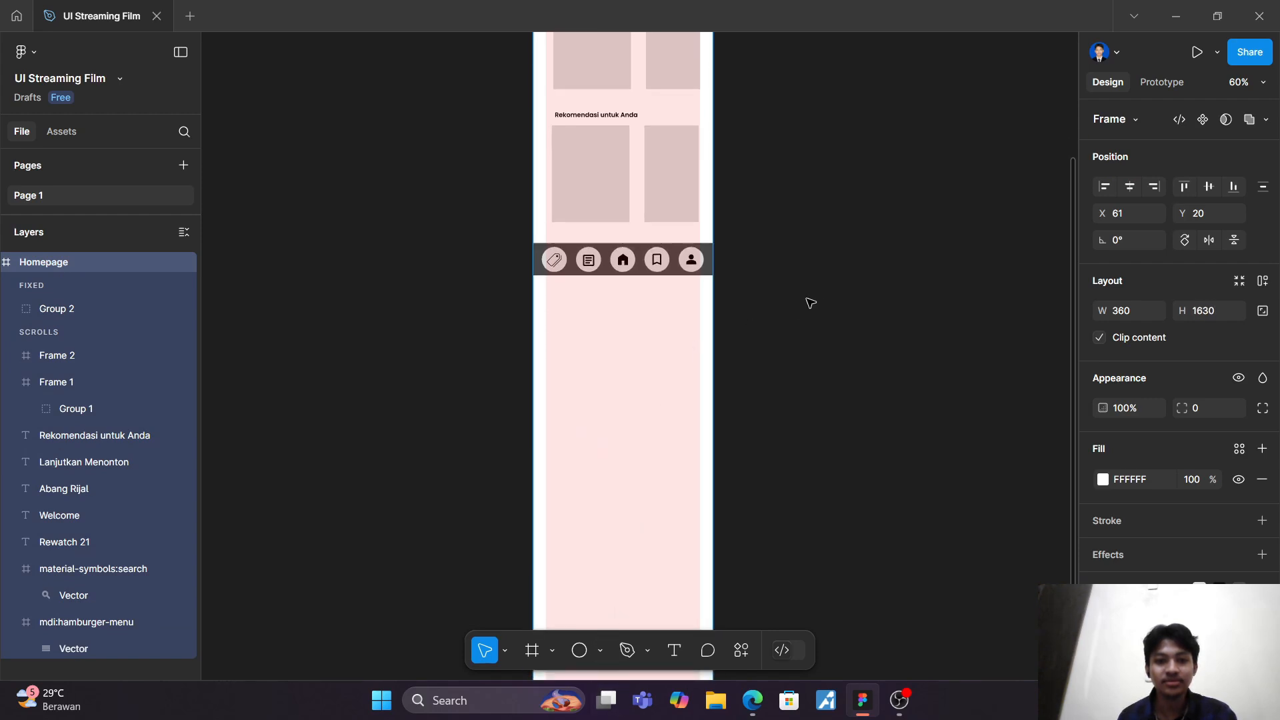
Step: Duplicate the "Rekomendasi untuk Anda" heading with its card row and place the copy just below the navigation bar
scroll(810, 303, "up", 2)
scroll(780, 271, "right", 1)
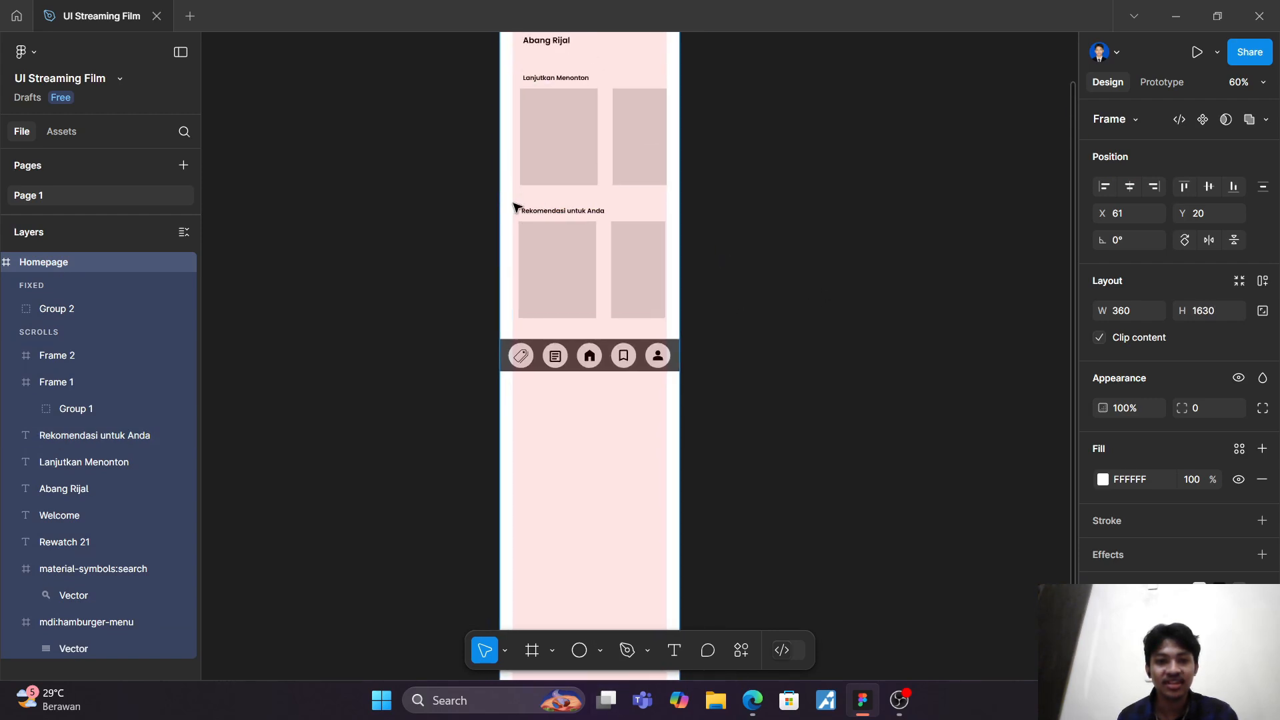
left_click_drag(520, 205, 889, 426)
scroll(615, 250, "up", 2)
left_click(877, 282)
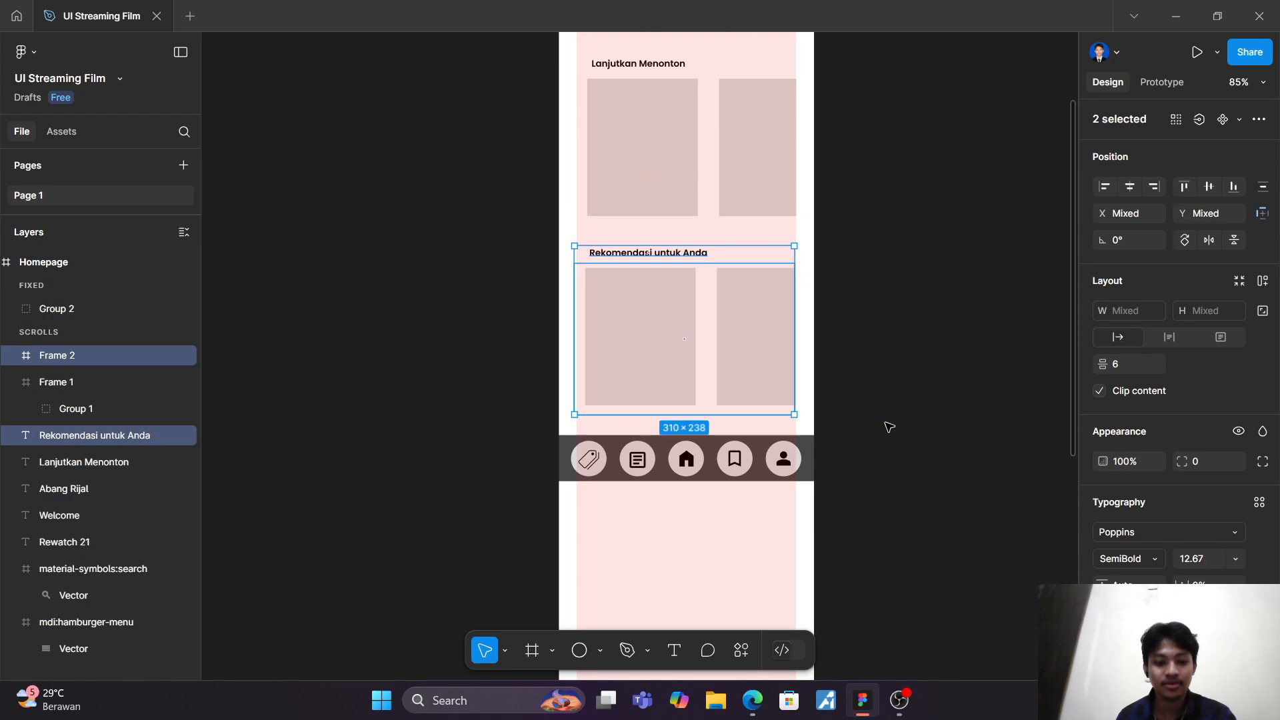
key("ctrl+d")
left_click_drag(705, 346, 704, 573)
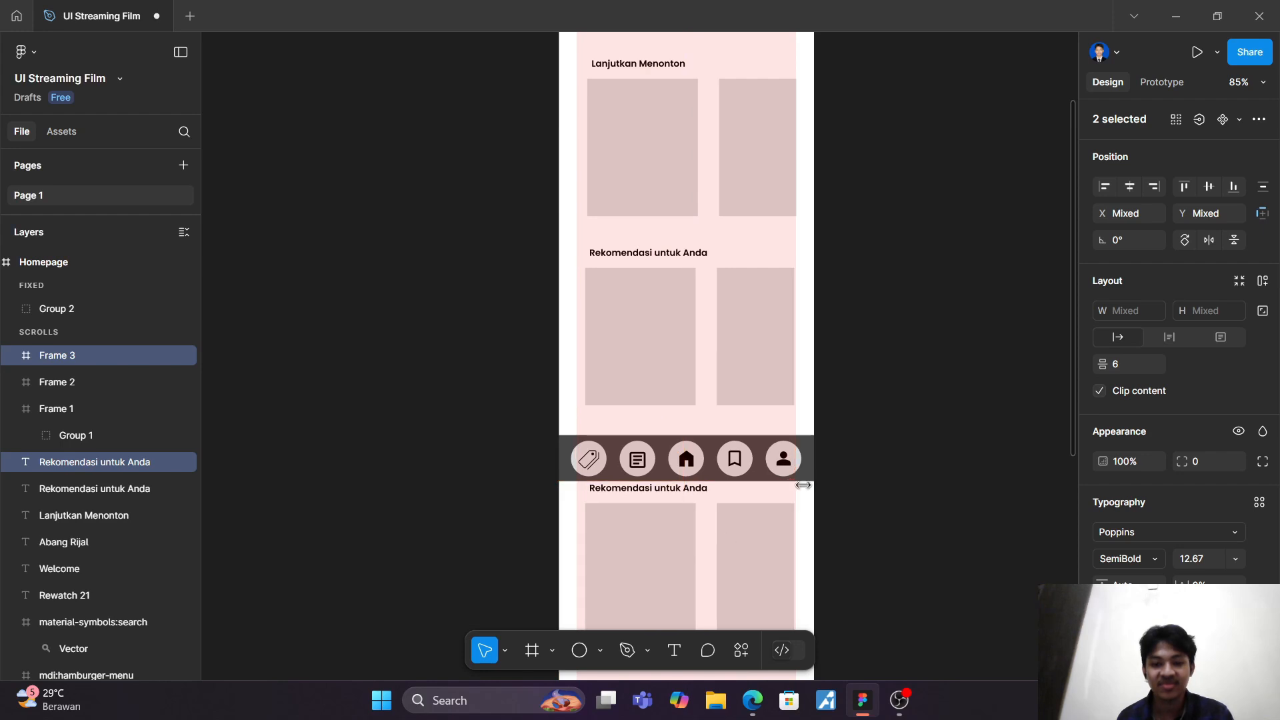
Step: Shift the third section slightly down and sideways, clear of the navigation bar, with its heading at about X 46, Y 815
scroll(709, 428, "up", 3)
scroll(712, 417, "down", 3)
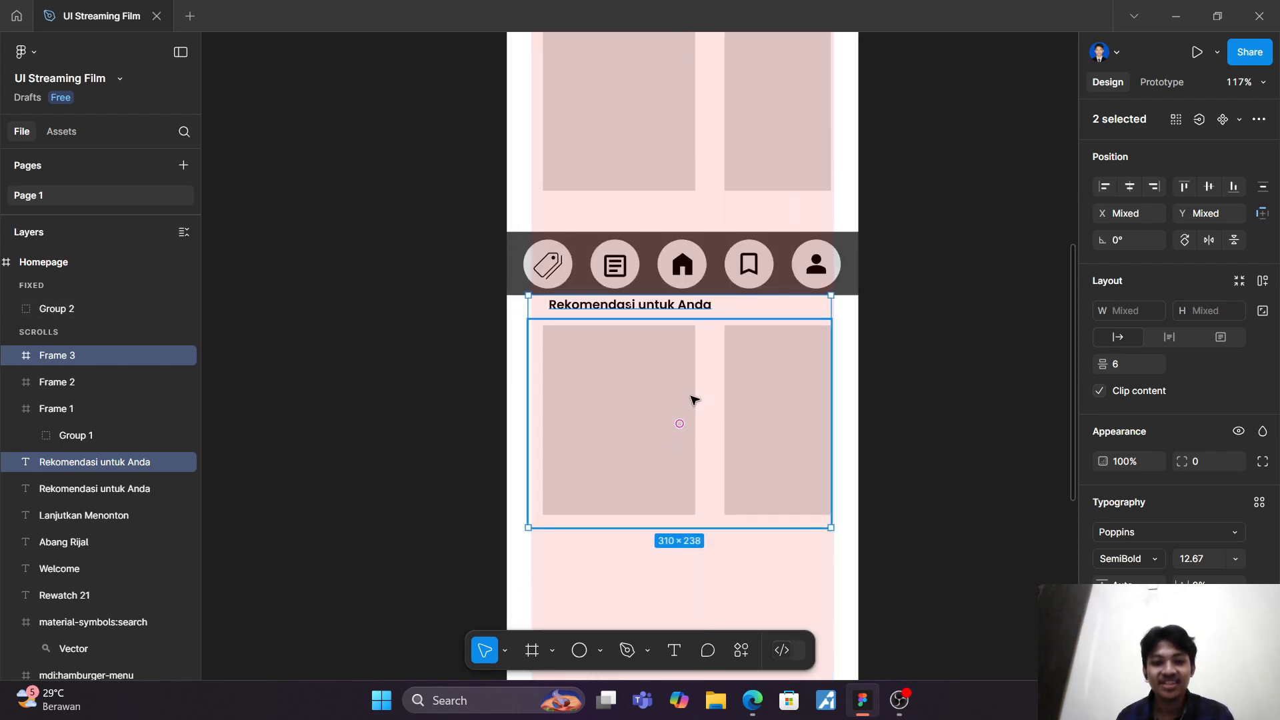
left_click_drag(694, 397, 693, 404)
scroll(674, 380, "up", 4)
scroll(666, 413, "down", 3)
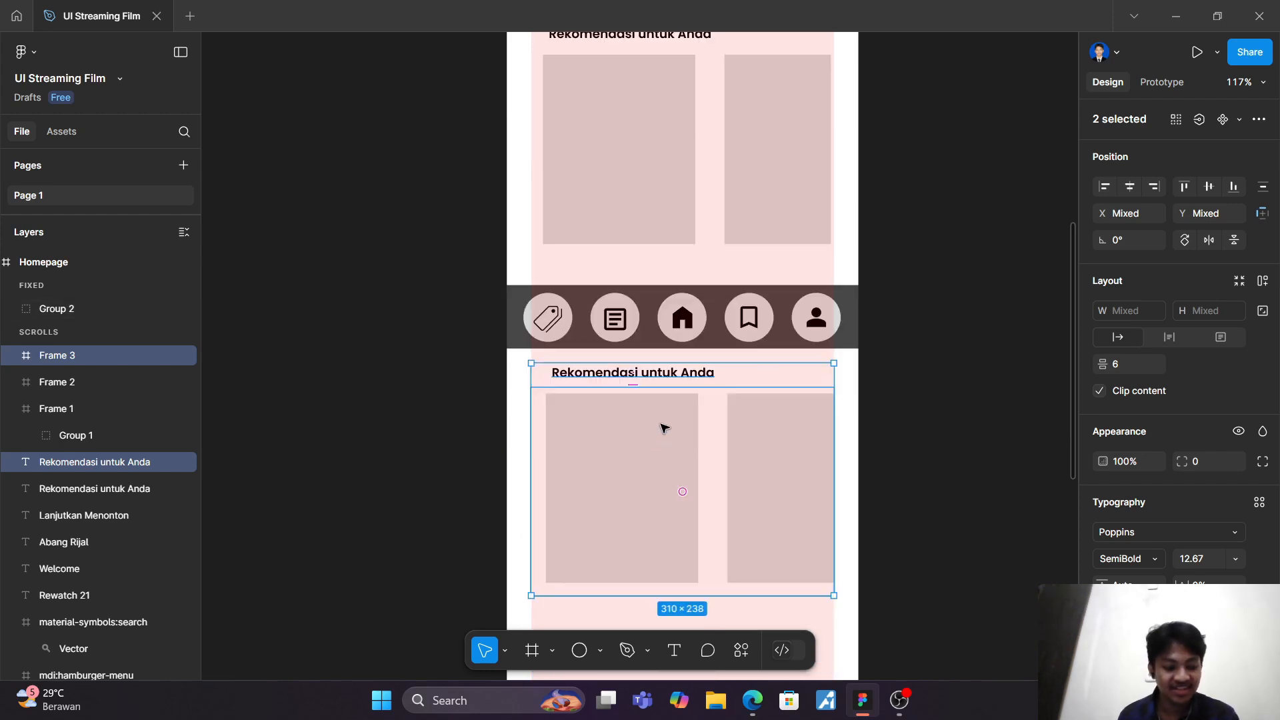
Step: Change the heading of the section just below the navigation bar to "Tersimpan" and deselect it
double_click(653, 371)
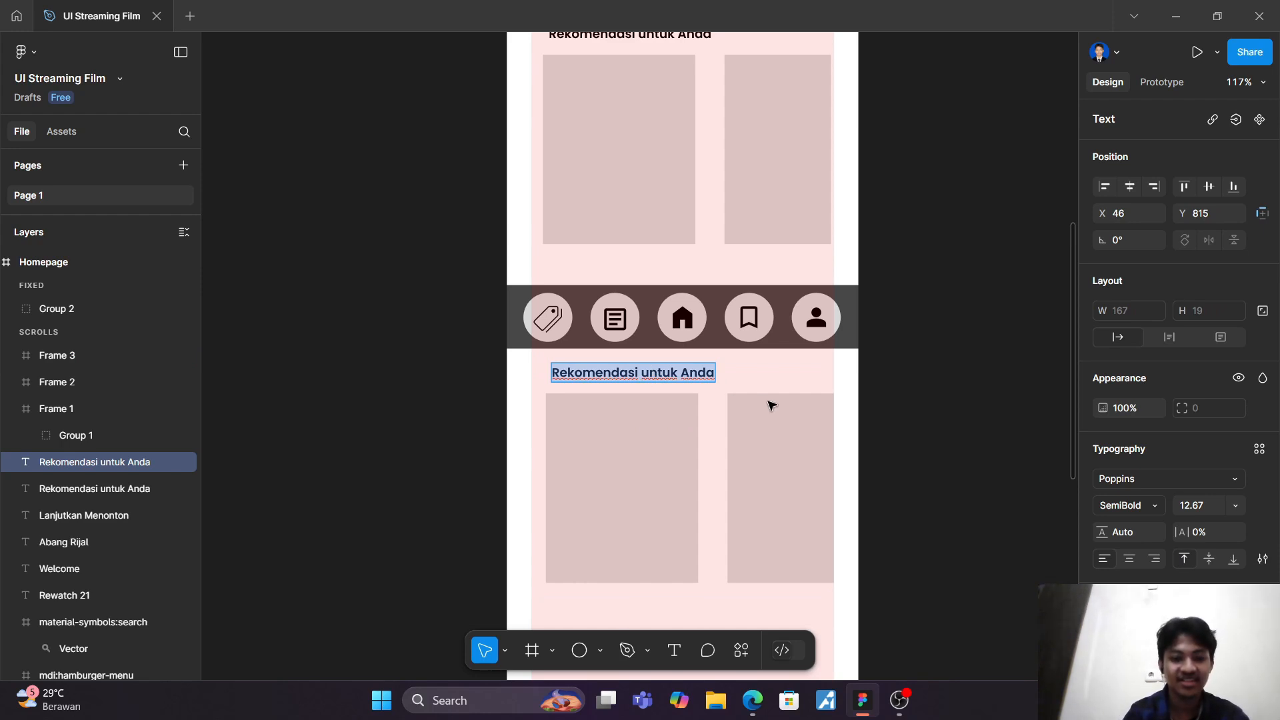
type("Ter")
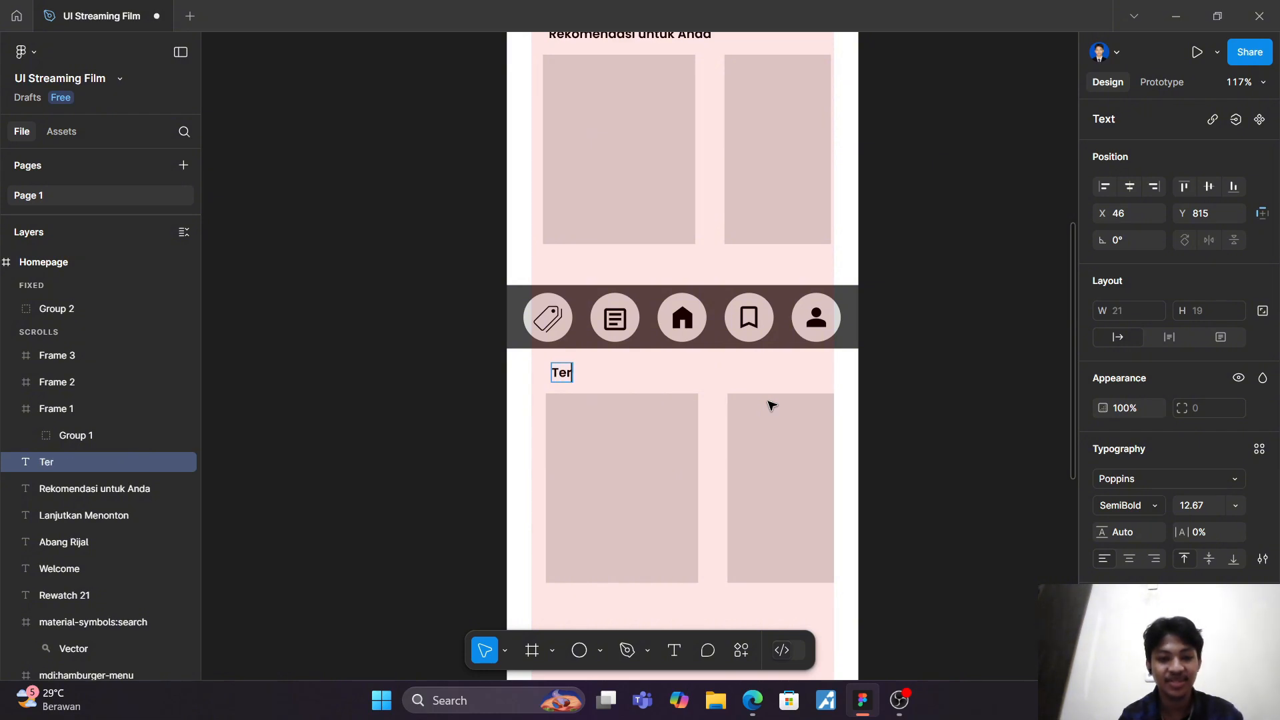
type("simpa")
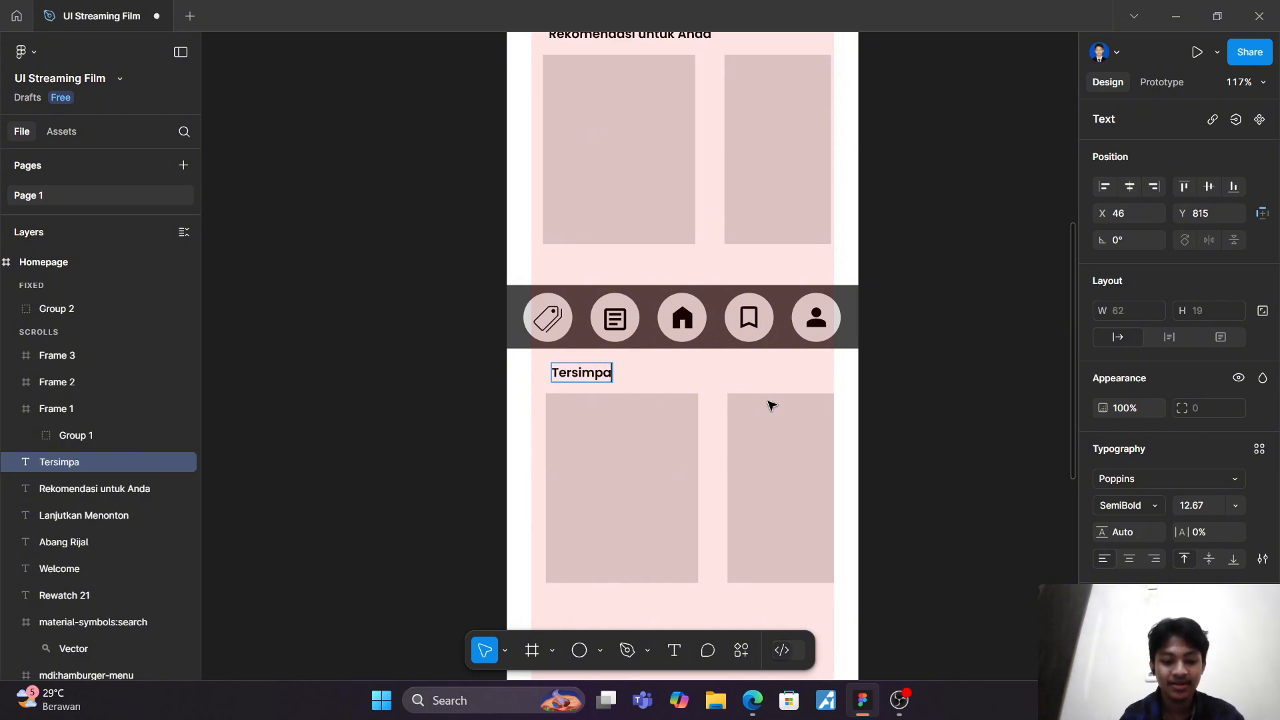
type("n")
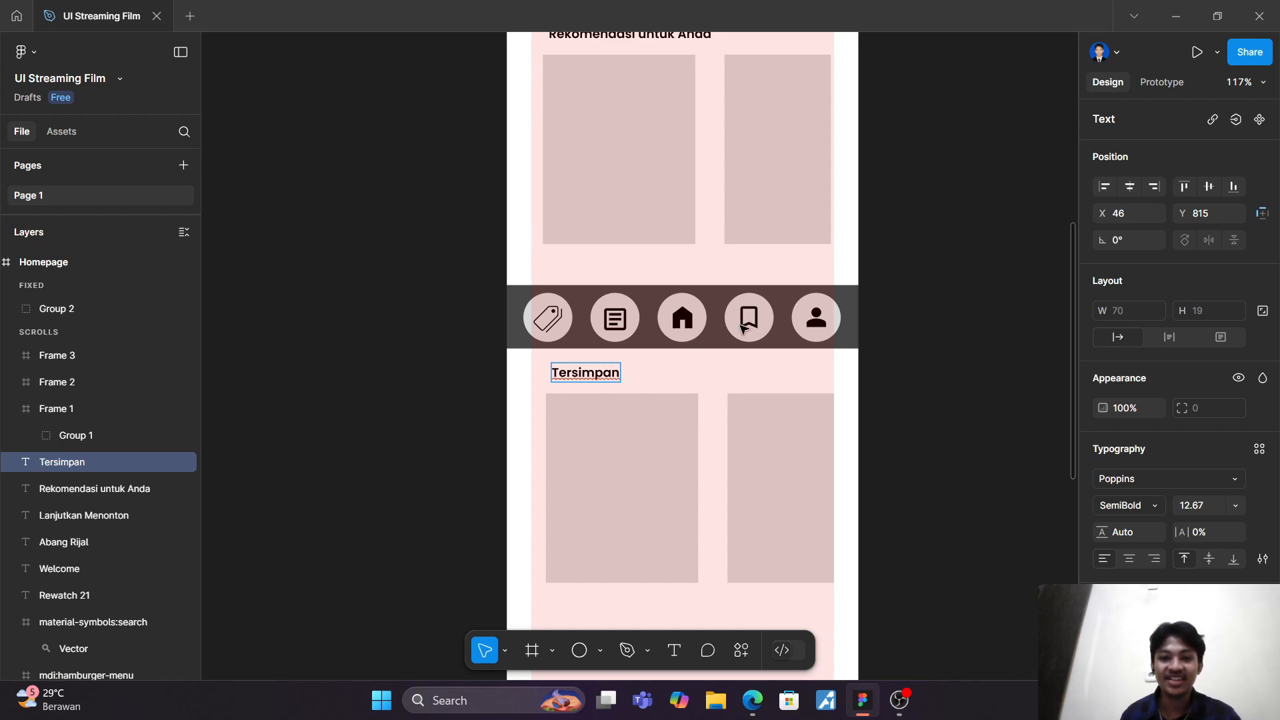
key("Escape")
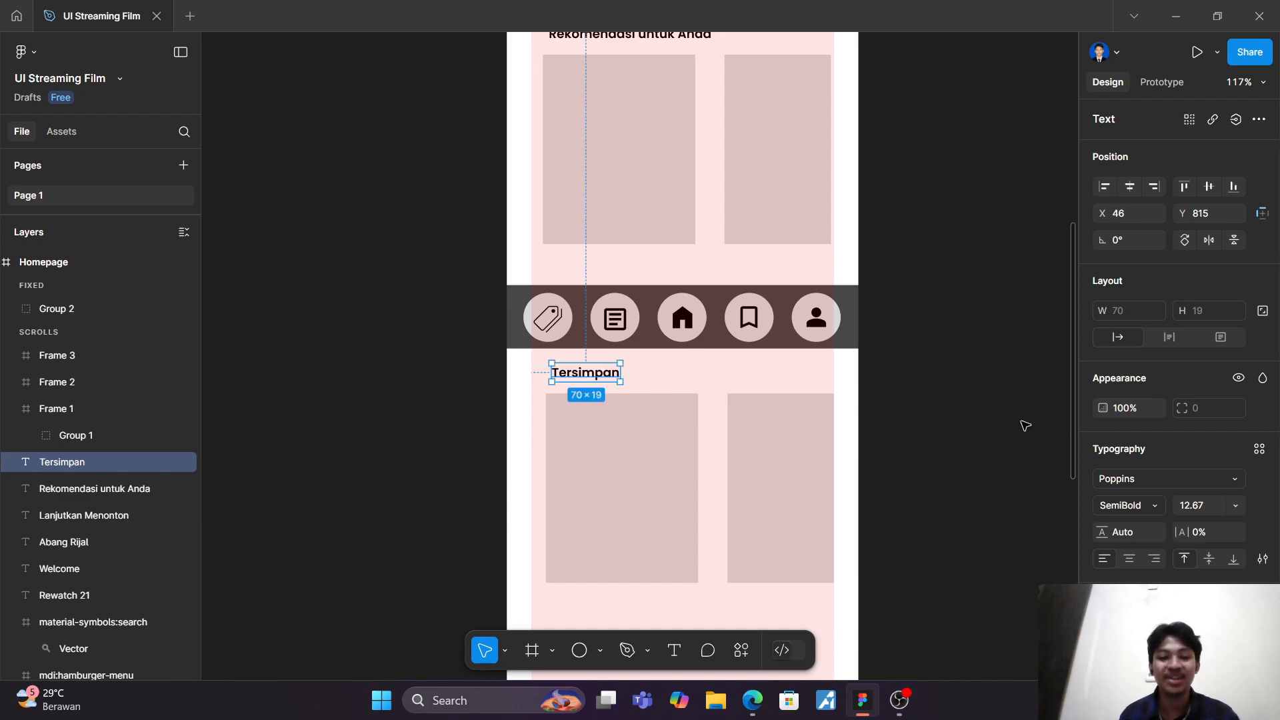
scroll(1024, 424, "down", 5)
scroll(1014, 423, "up", 4)
scroll(818, 514, "down", 2)
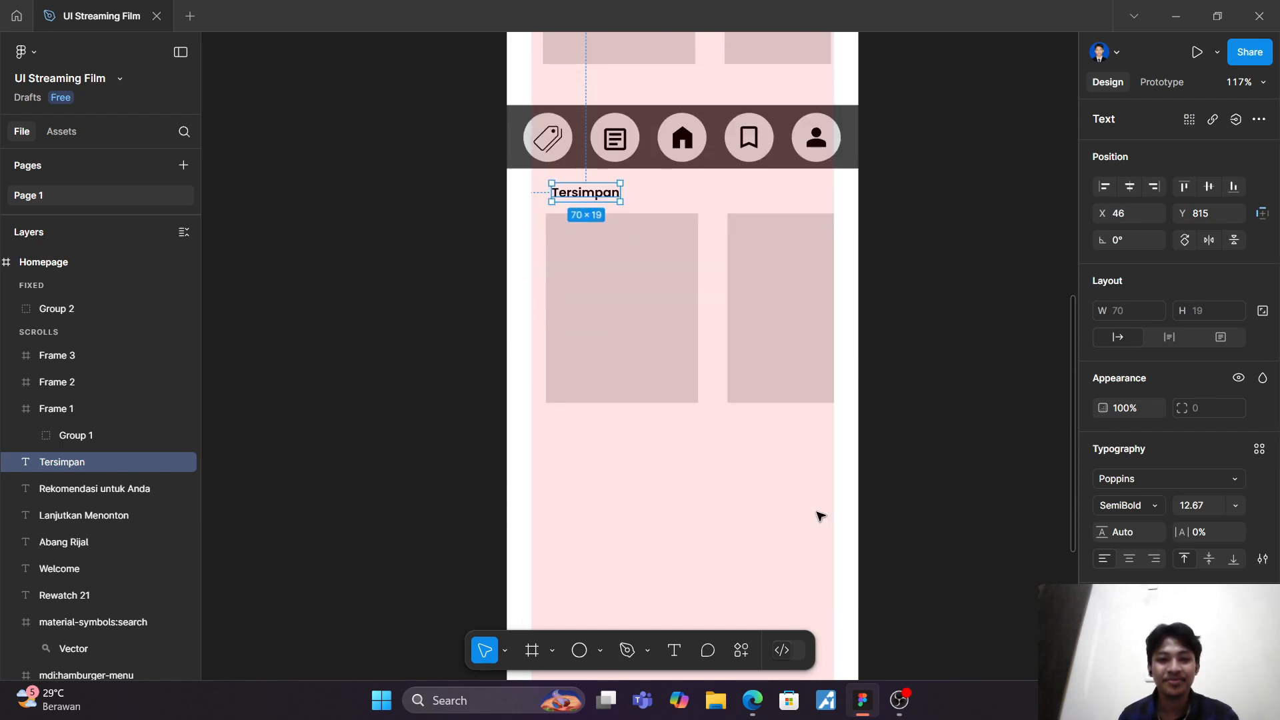
left_click(713, 510)
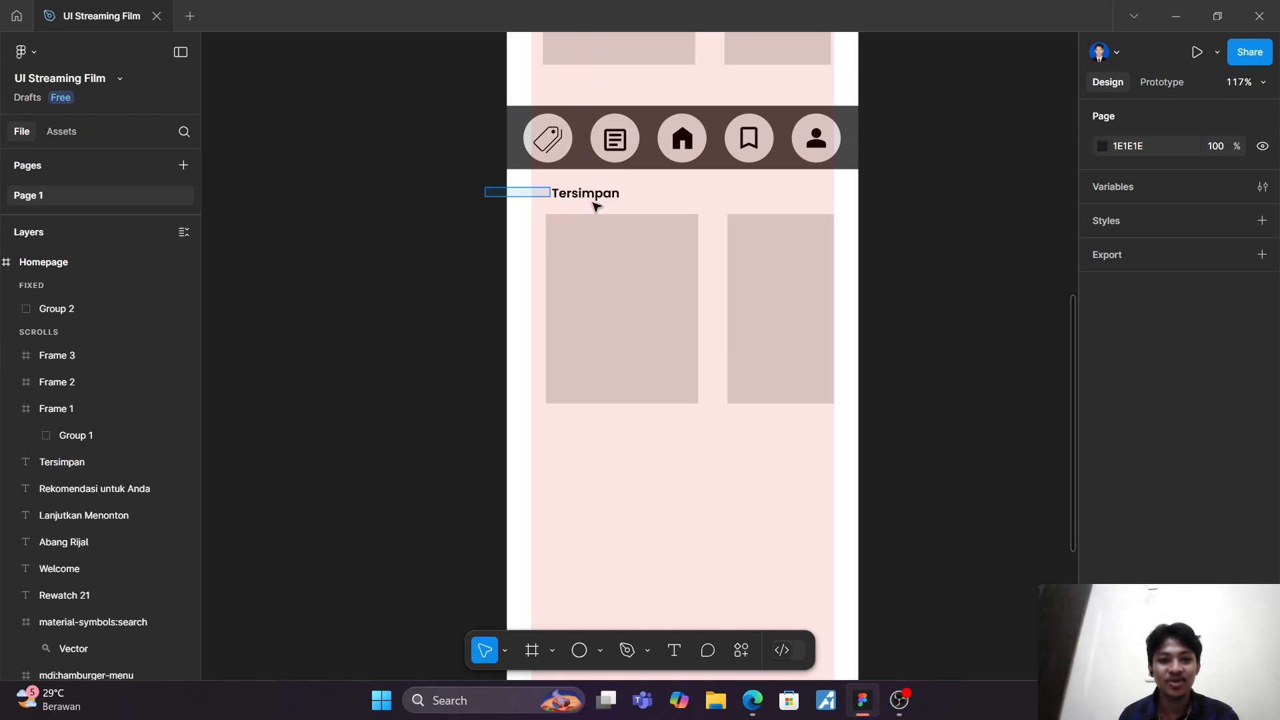
Step: Duplicate the "Tersimpan" heading with its card row and place the copy directly below, with its heading at about X 43, Y 1082
left_click_drag(595, 205, 935, 427)
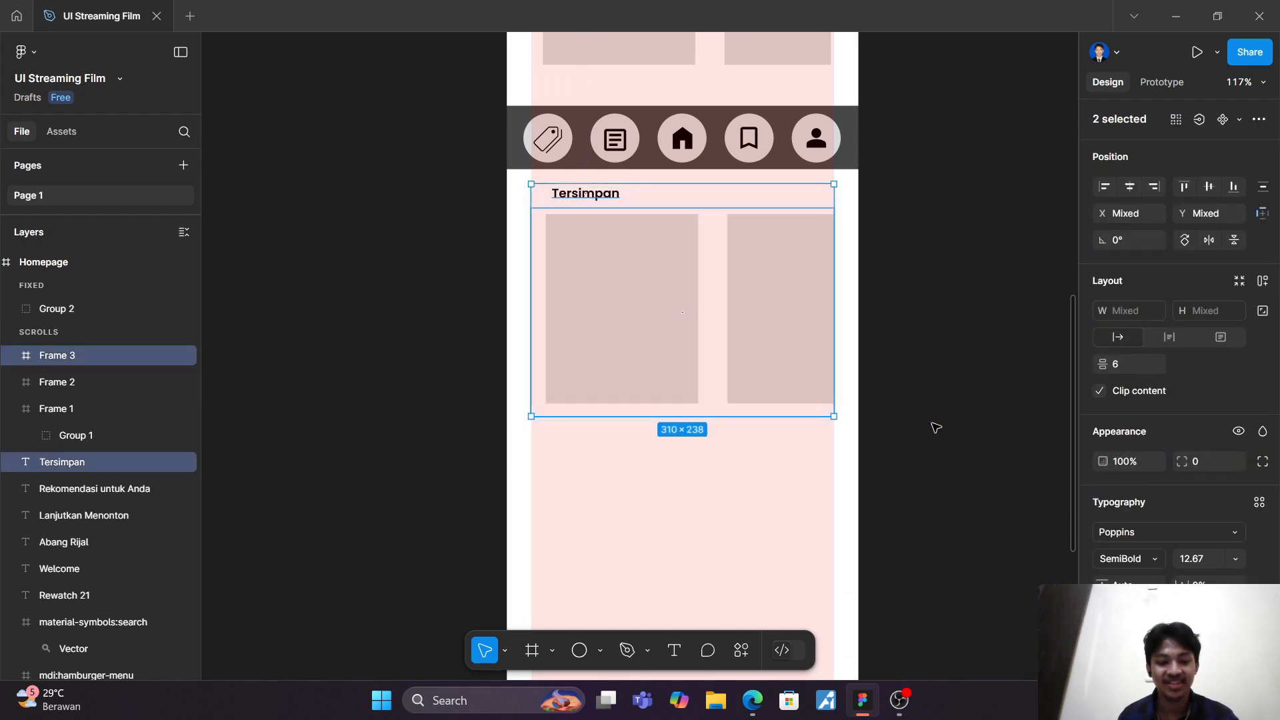
key("ctrl+d")
scroll(887, 386, "down", 4)
scroll(729, 198, "up", 2)
left_click_drag(687, 126, 700, 402)
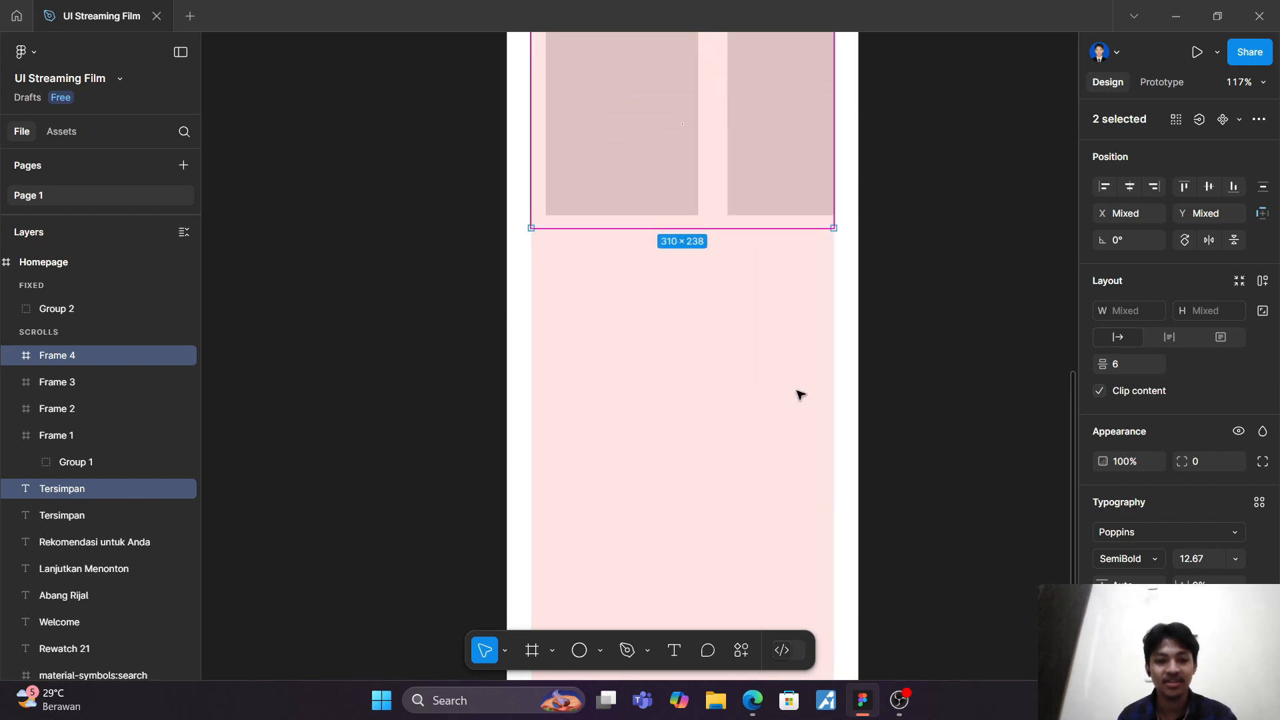
scroll(800, 394, "up", 3)
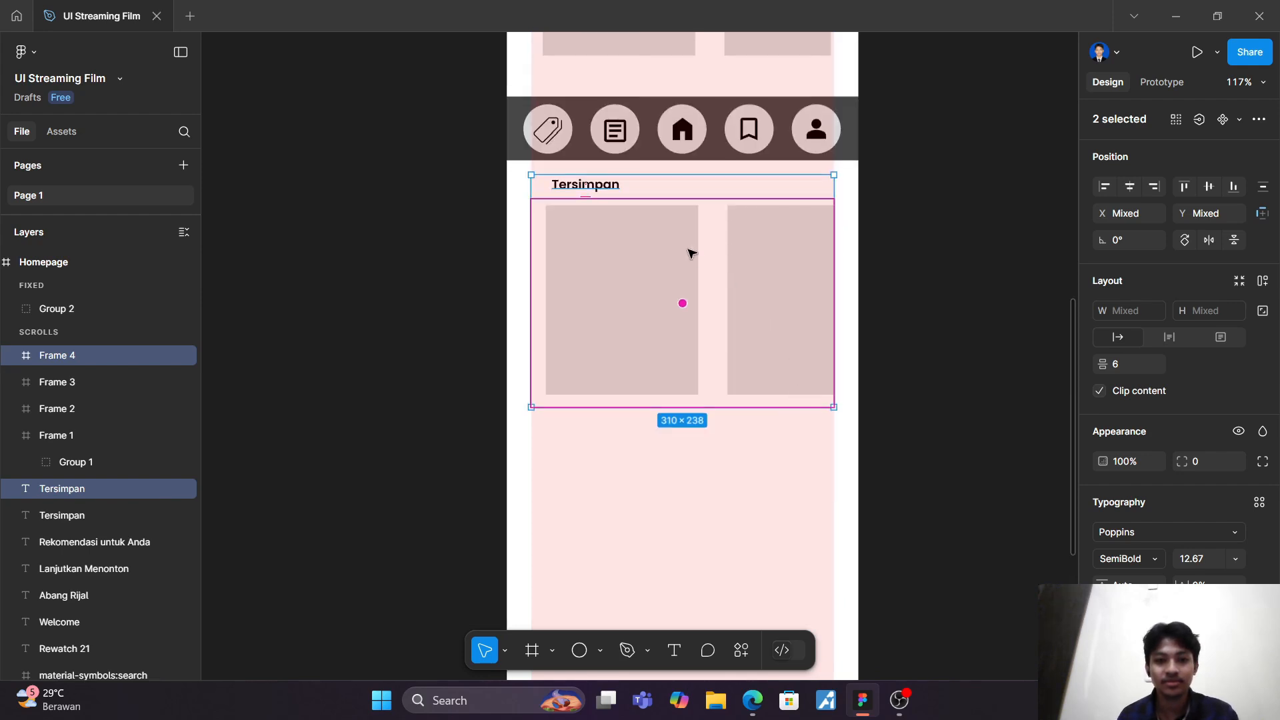
left_click_drag(689, 252, 677, 509)
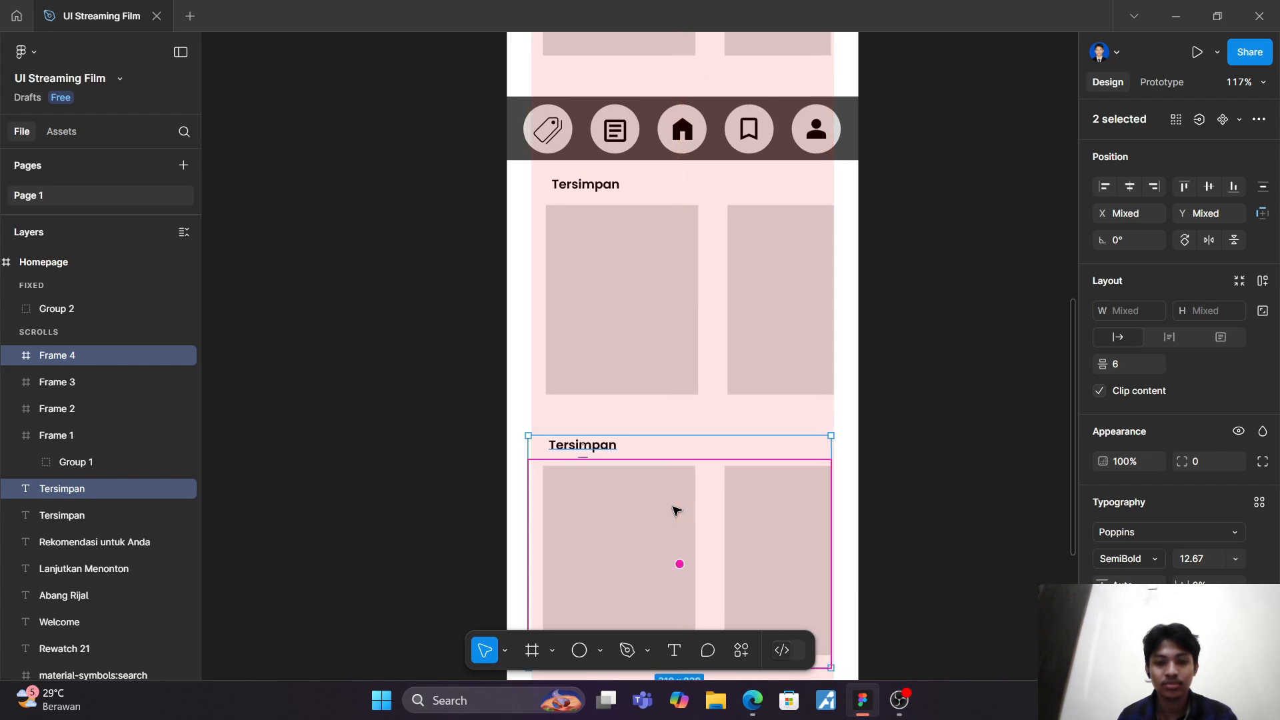
scroll(677, 509, "down", 3)
scroll(677, 509, "up", 2)
scroll(674, 510, "down", 1)
scroll(675, 510, "down", 3)
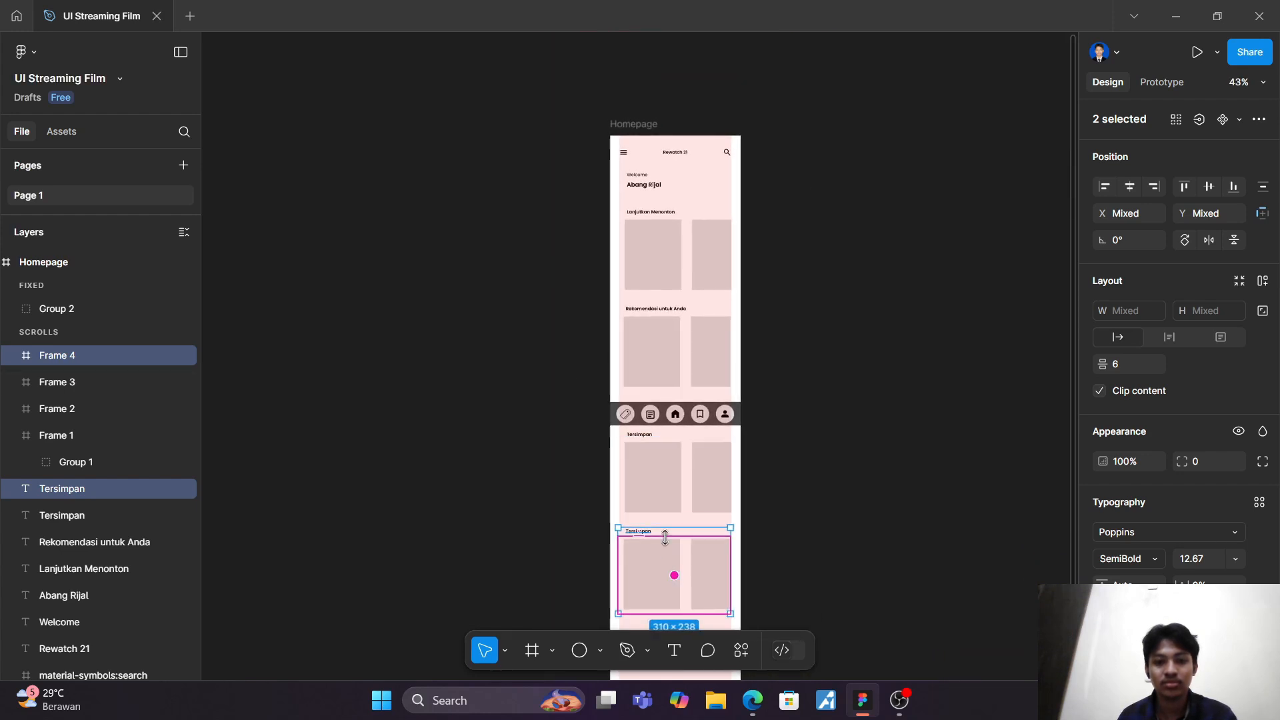
mouse_move(666, 560)
left_mouse_down()
mouse_move(665, 574)
mouse_move(665, 560)
left_mouse_up()
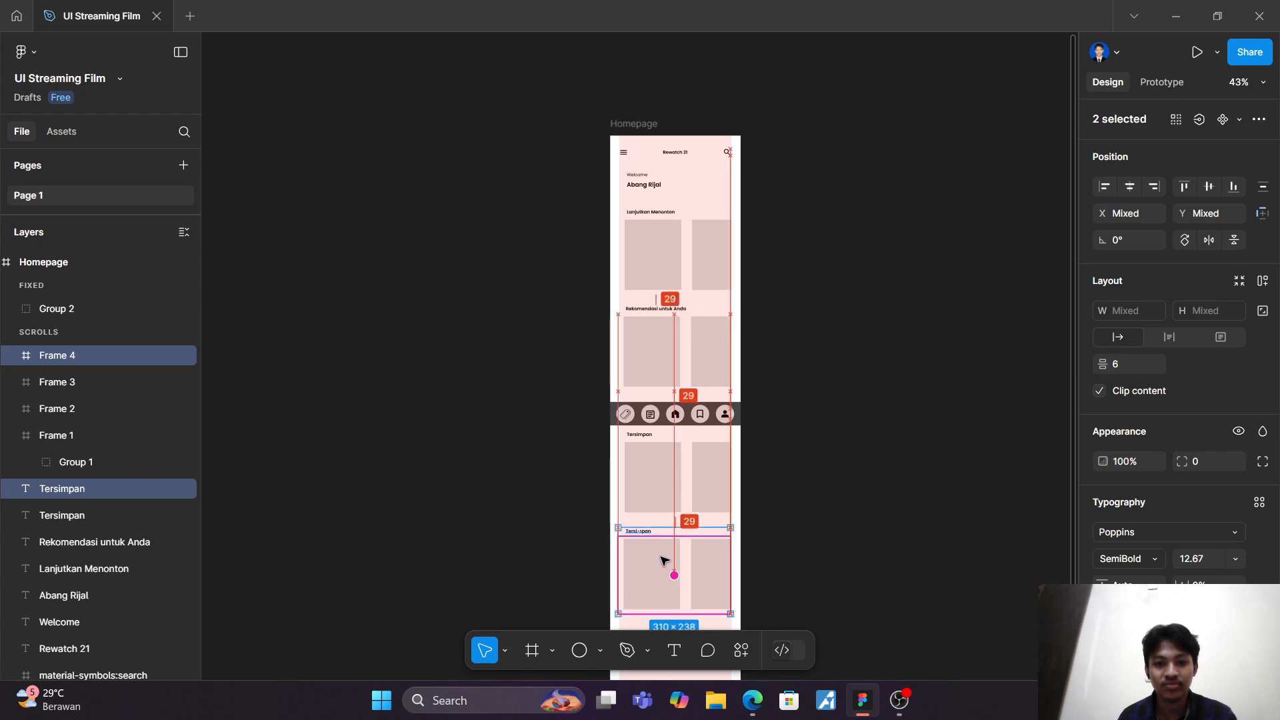
Step: Change the fourth section's heading to "Baru di Rewatch 21"
scroll(436, 426, "up", 1)
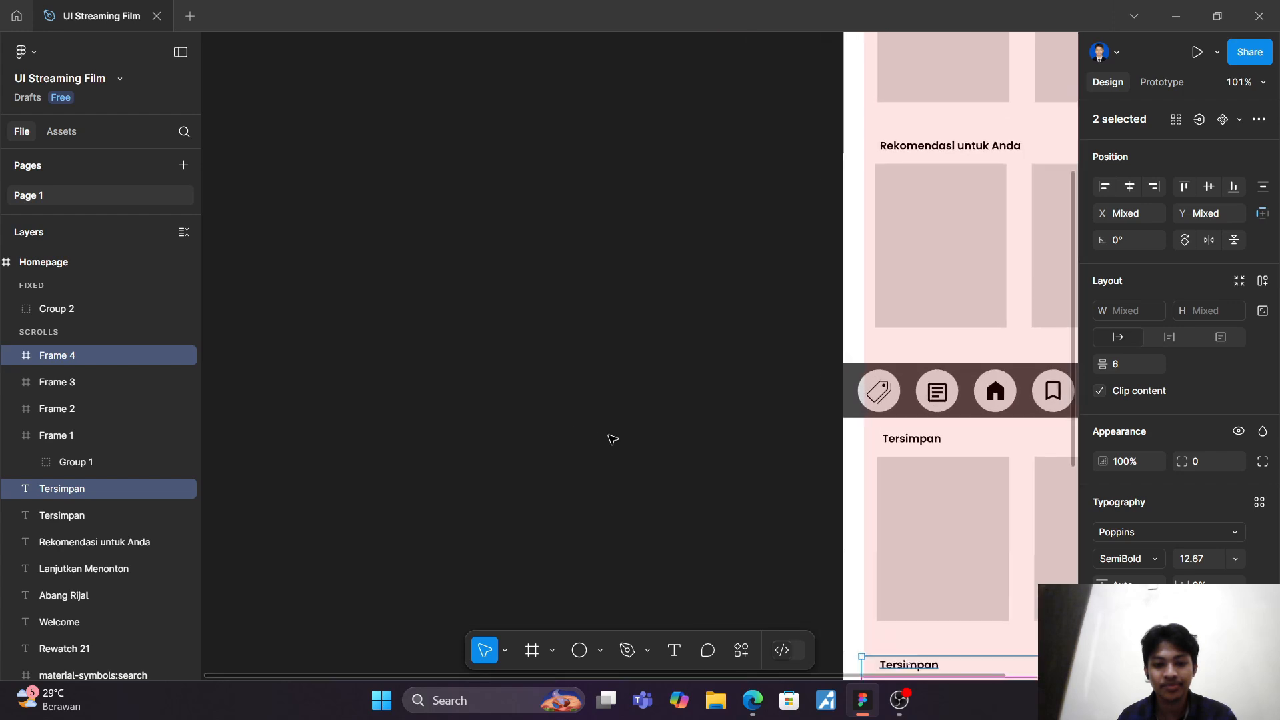
scroll(612, 440, "down", 5)
scroll(613, 440, "right", 3)
scroll(613, 440, "up", 1)
scroll(612, 440, "right", 2)
scroll(613, 440, "down", 1)
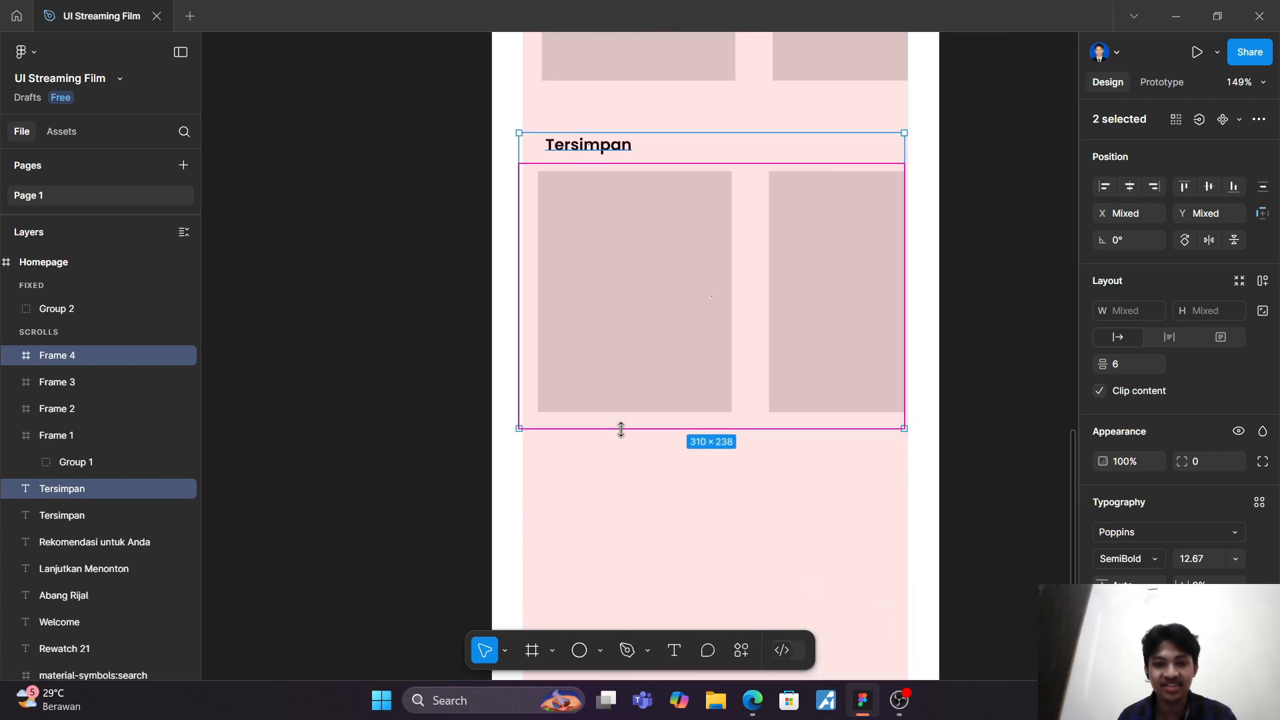
scroll(611, 205, "up", 1)
double_click(605, 194)
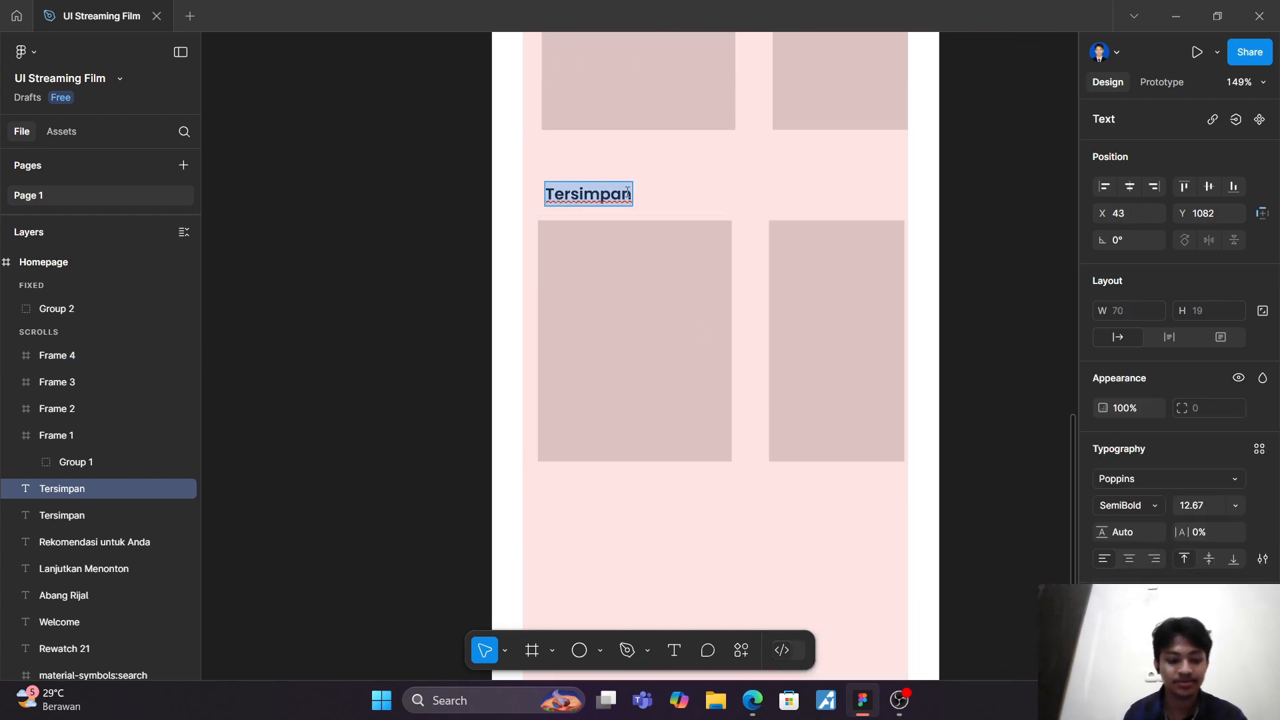
type("Baru di")
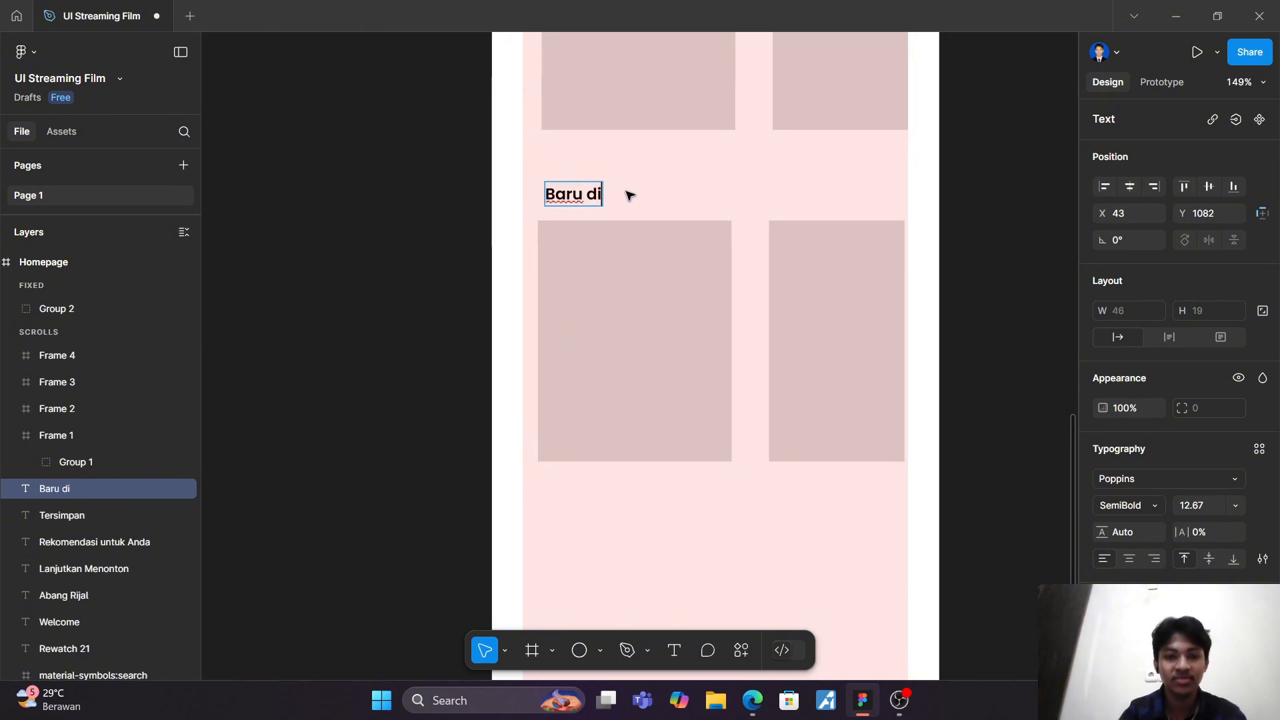
scroll(630, 195, "down", 2)
scroll(630, 195, "up", 10)
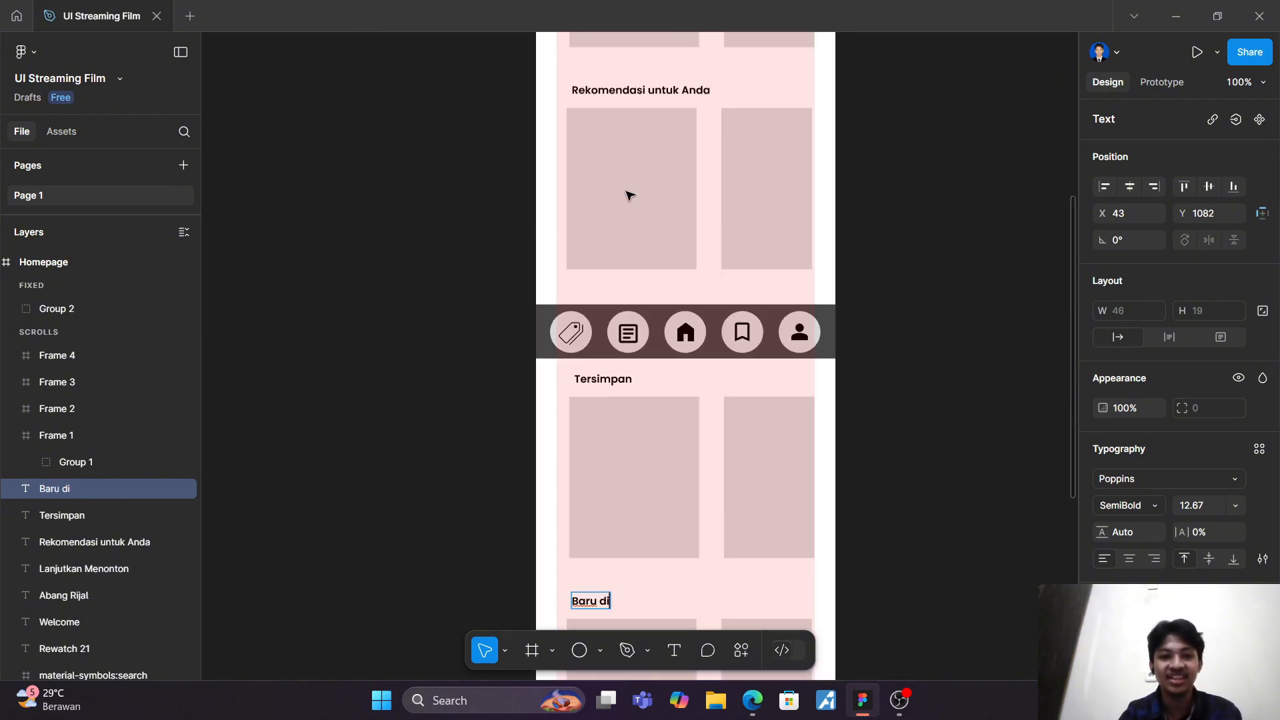
scroll(630, 194, "down", 3)
scroll(630, 194, "down", 8)
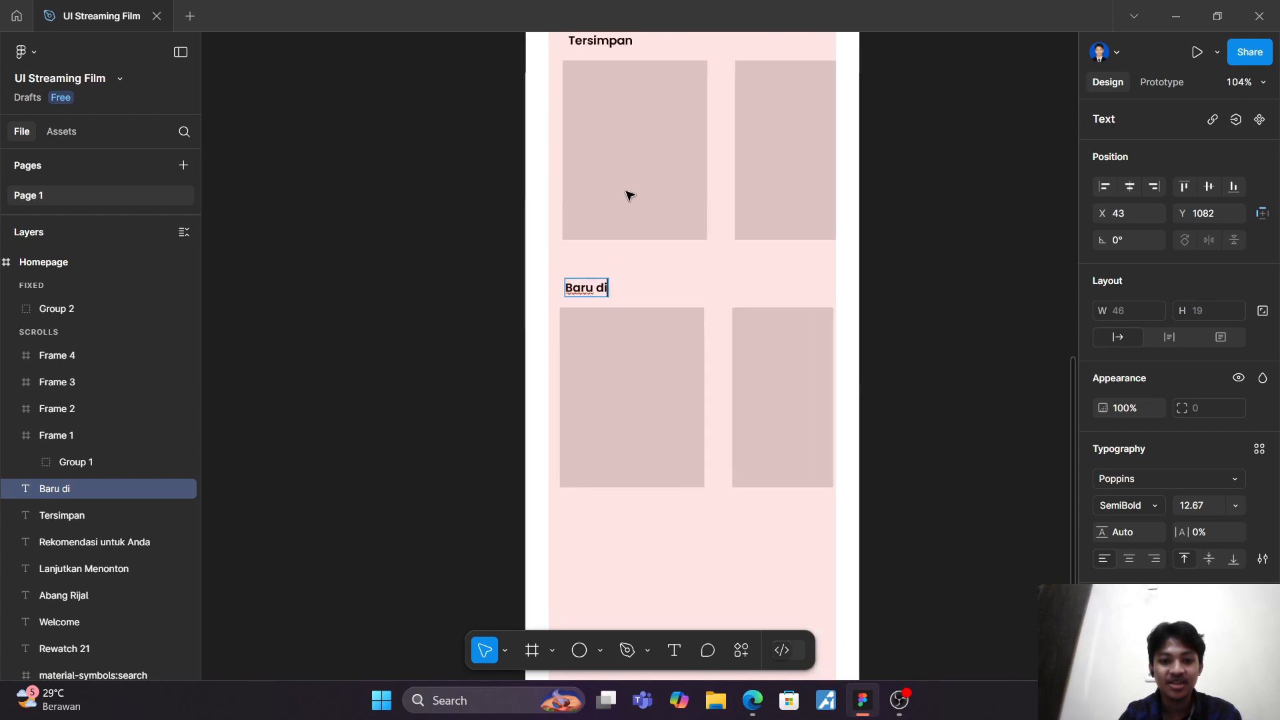
scroll(630, 194, "up", 2)
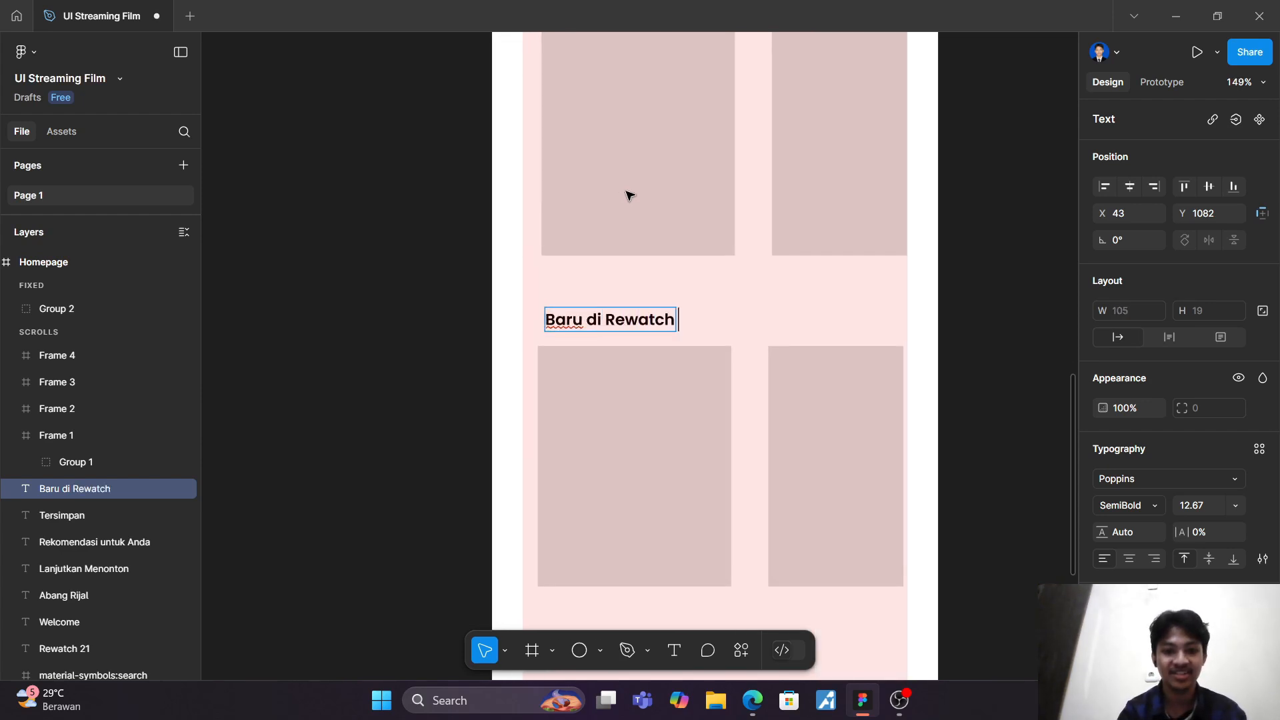
scroll(630, 195, "down", 3)
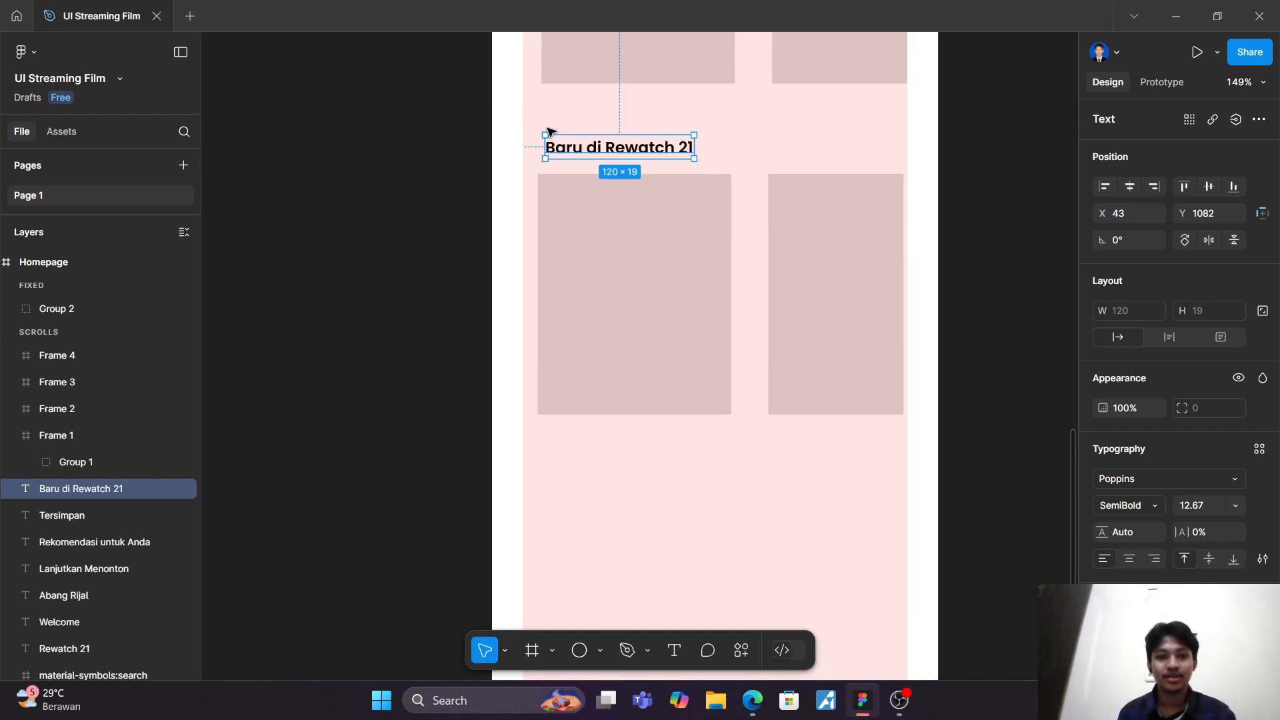
Step: Duplicate the "Baru di Rewatch 21" heading with its card row and place the copy below it, heading at about X 43, Y 1349
left_click_drag(507, 120, 974, 486)
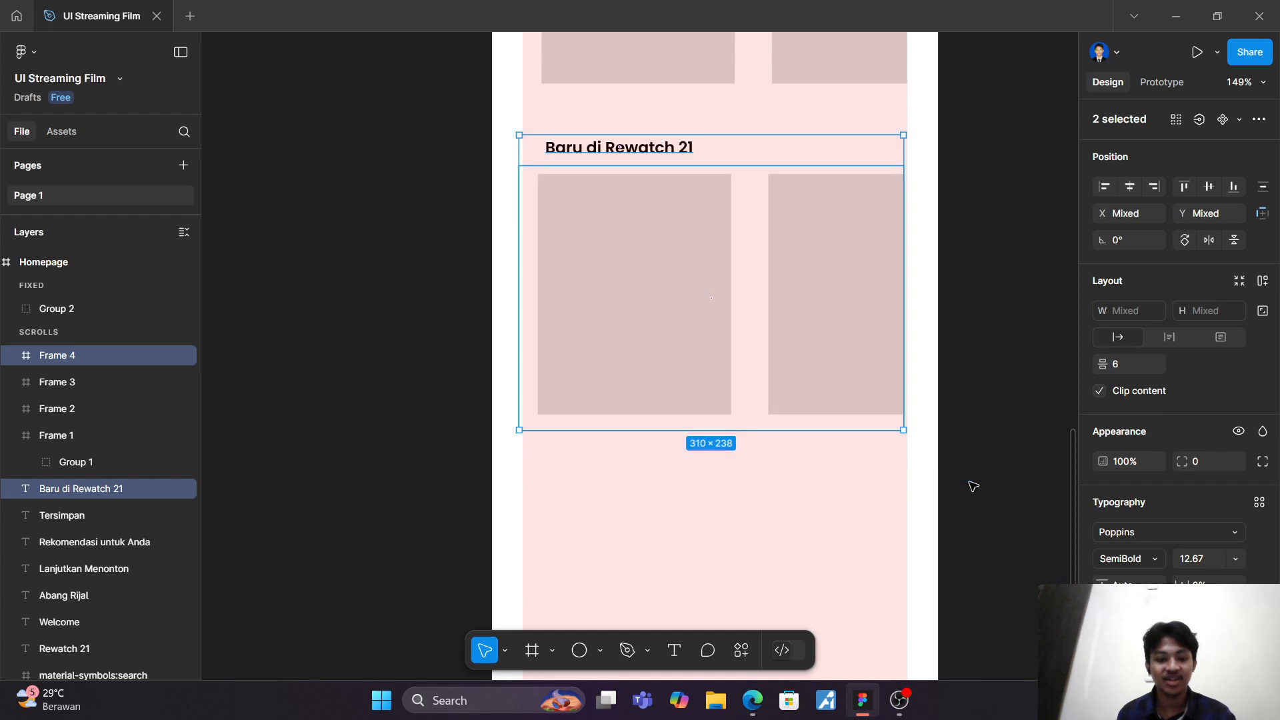
key("ctrl+d")
left_click_drag(757, 258, 748, 568)
Step: Change the fifth section's heading to "Berdasarkan Kesukaan Anda"
double_click(640, 480)
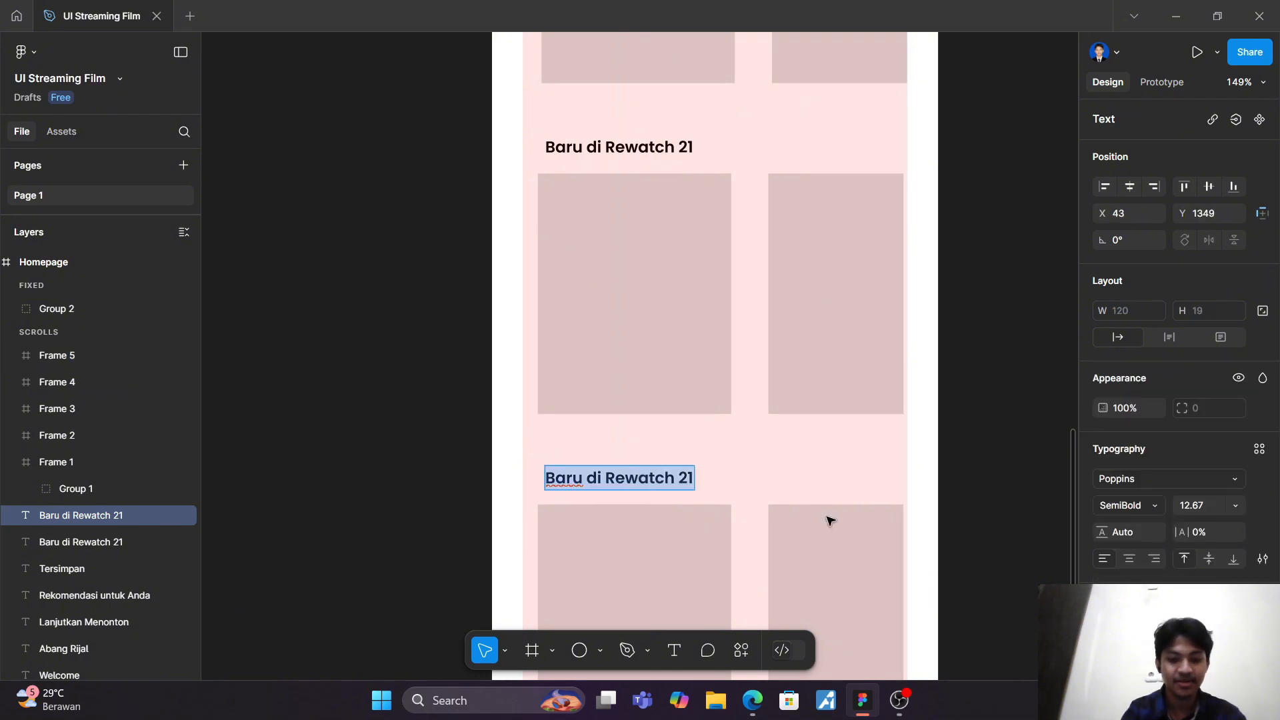
type("Berdasarkan Kesukaan Anda")
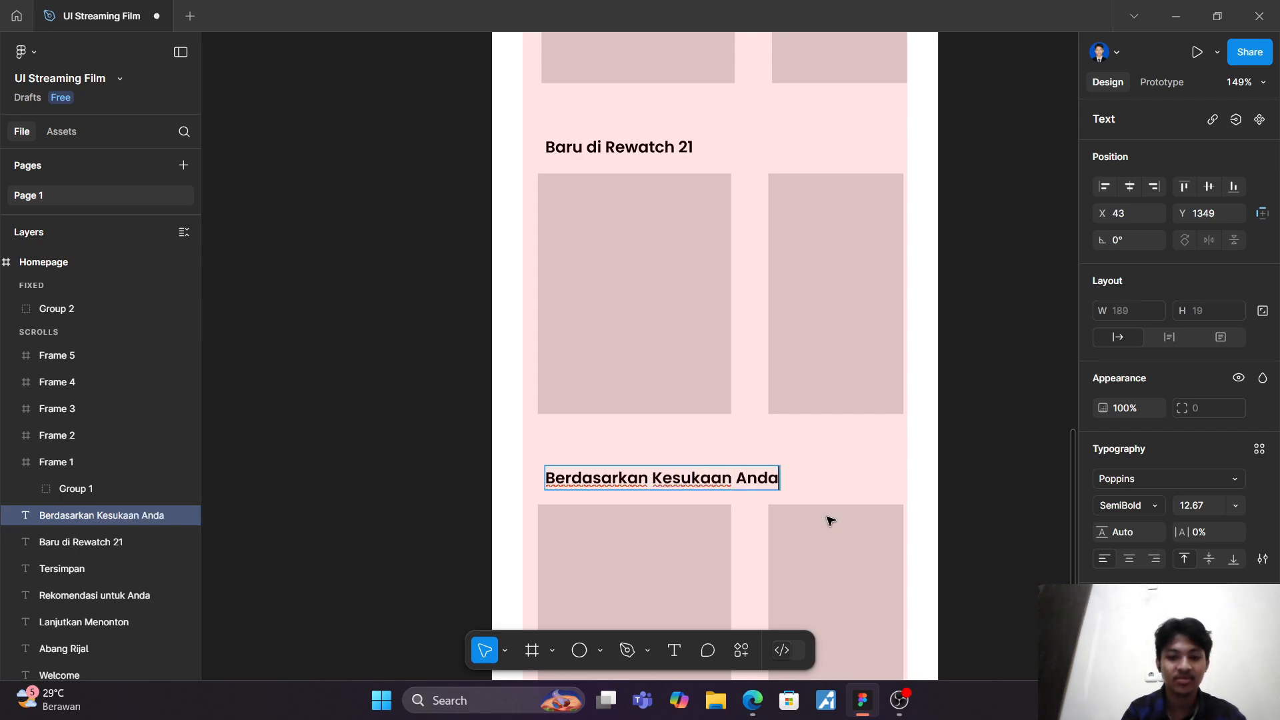
scroll(829, 520, "down", 5)
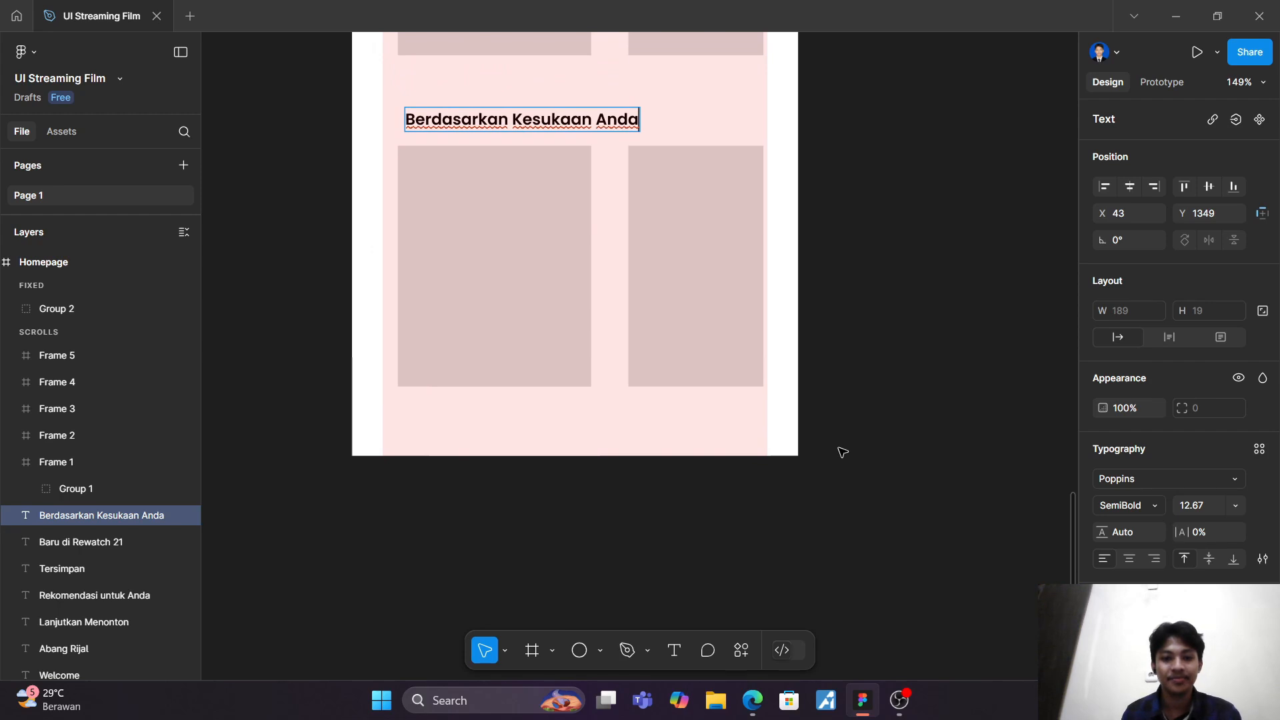
key("Escape")
Step: Shorten the Homepage frame to a height of about 1587, ending just below the last card row
left_click(81, 260)
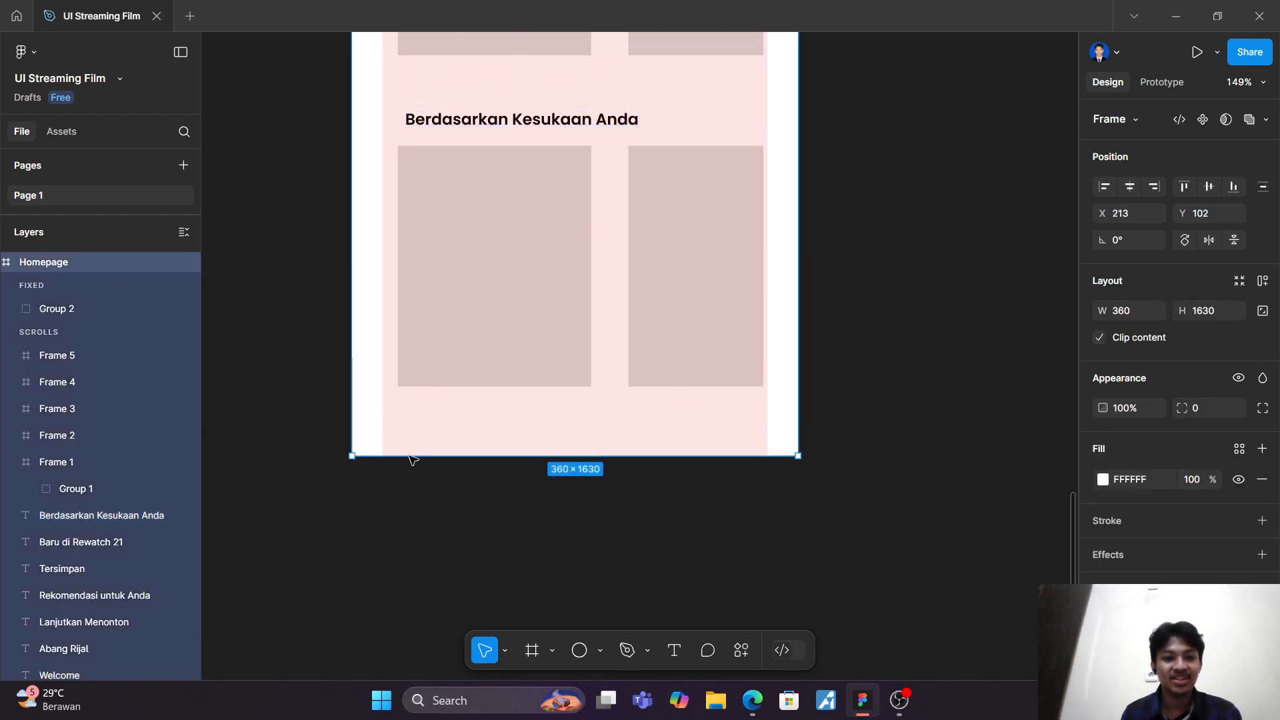
left_click_drag(489, 457, 498, 399)
left_click(974, 612)
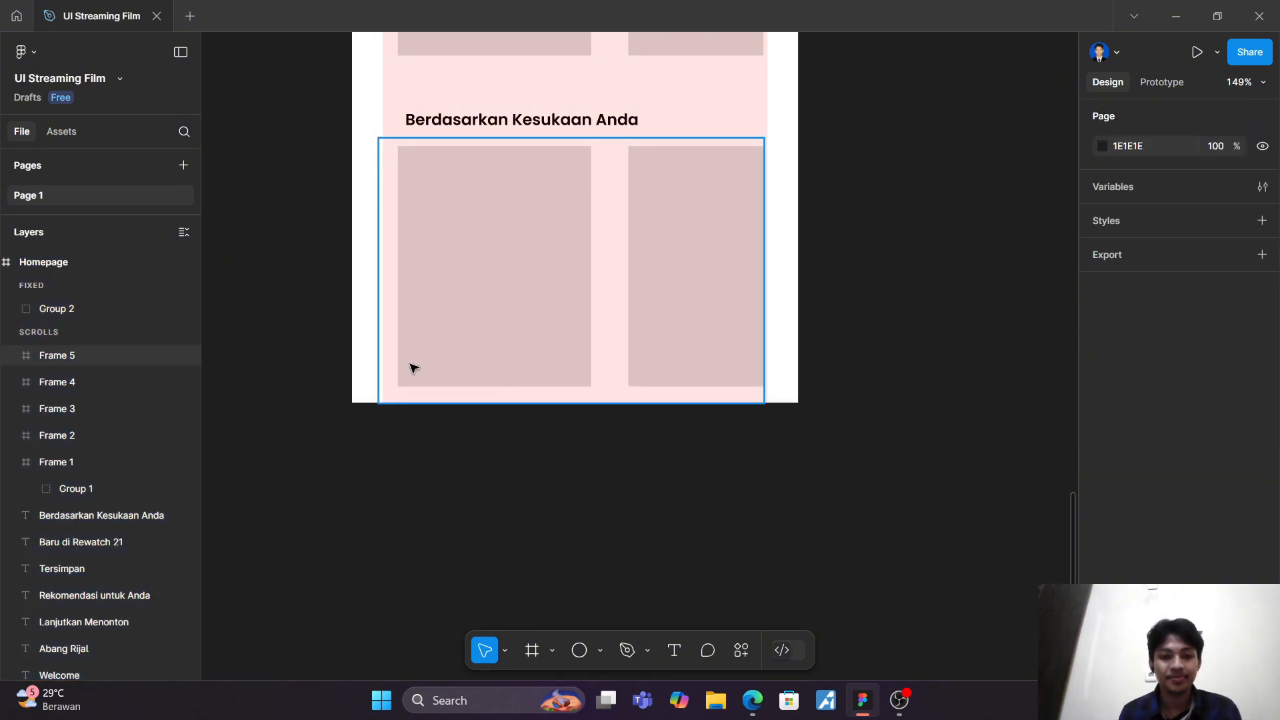
Step: Extend the Homepage frame downward to a height of about 1648, leaving space below the last card row
left_click(35, 260)
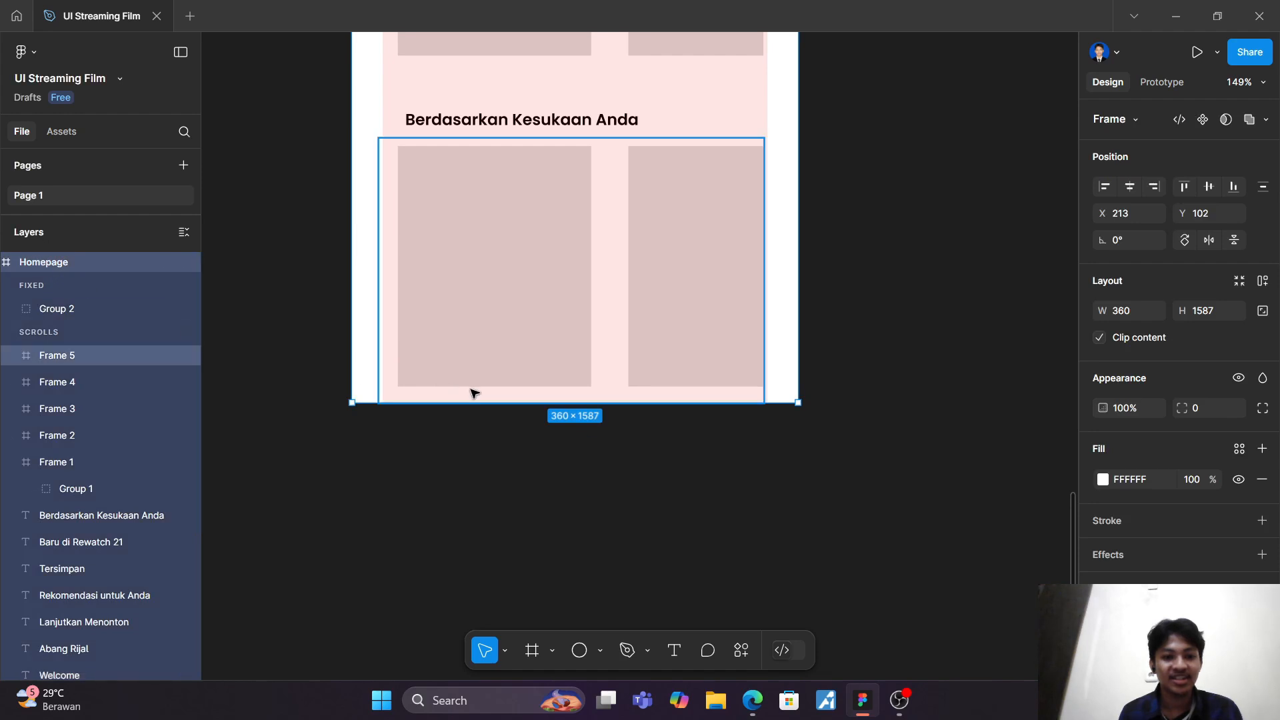
left_click_drag(525, 414, 533, 478)
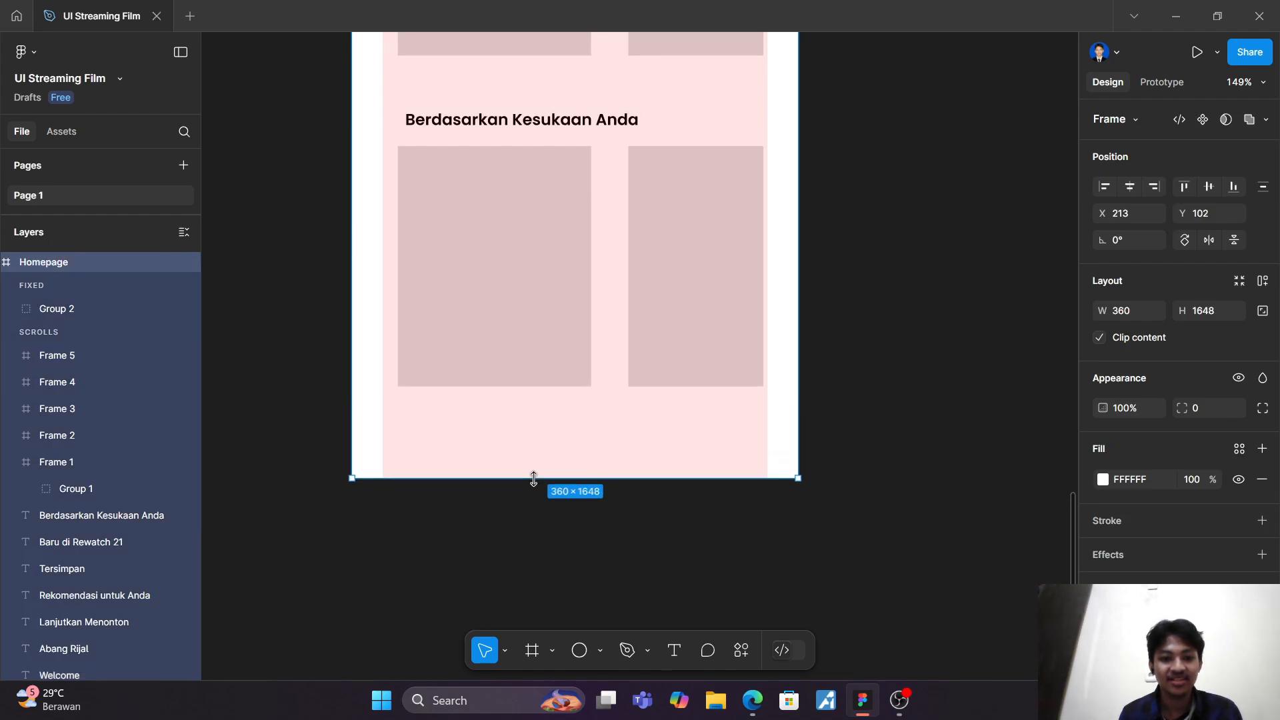
left_click(715, 552)
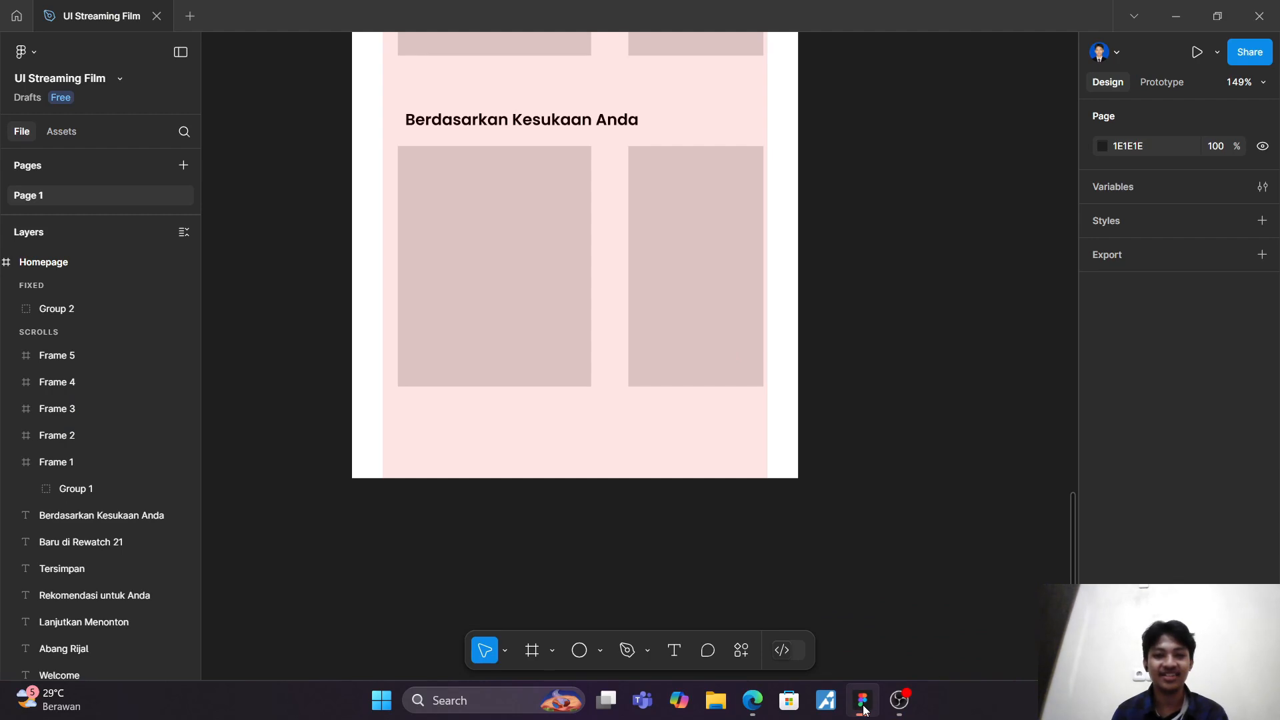
Step: Set the prototype overflow of all five card-row frames, Frame 1 through Frame 5, to Both directions
scroll(765, 430, "up", 5)
scroll(765, 430, "down", 3)
scroll(765, 430, "up", 5)
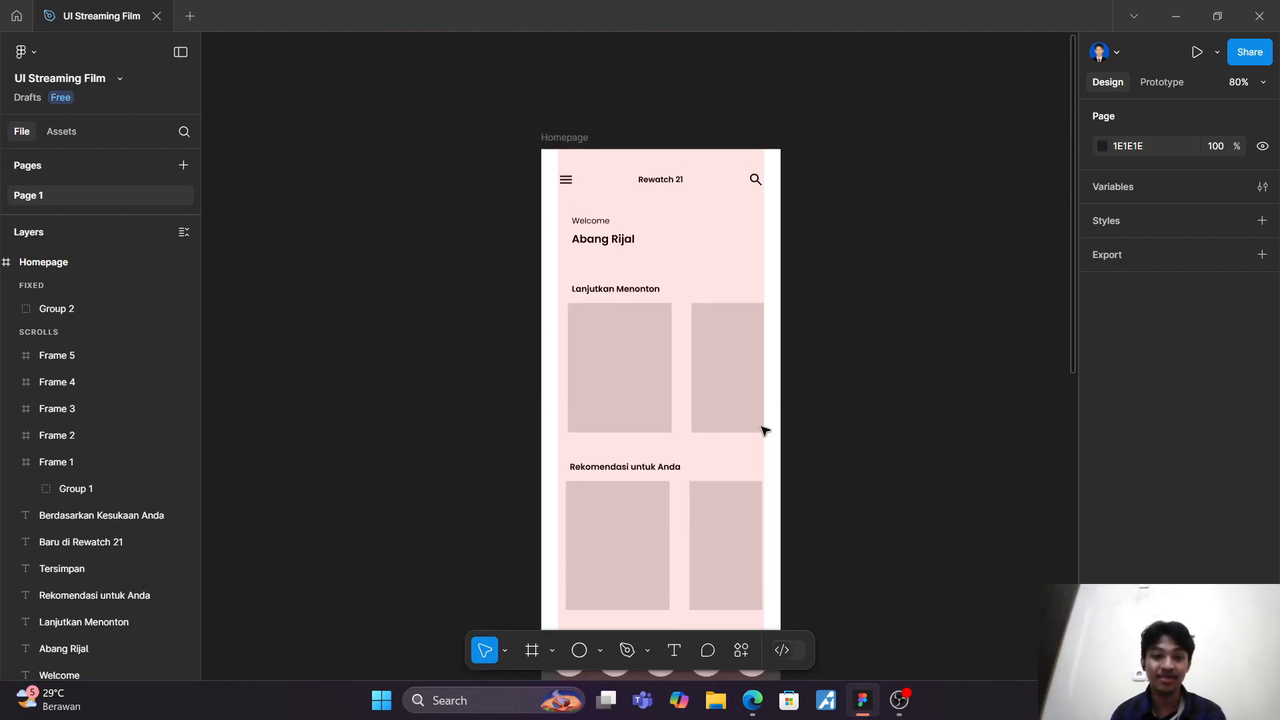
scroll(765, 430, "up", 2)
left_click(574, 329)
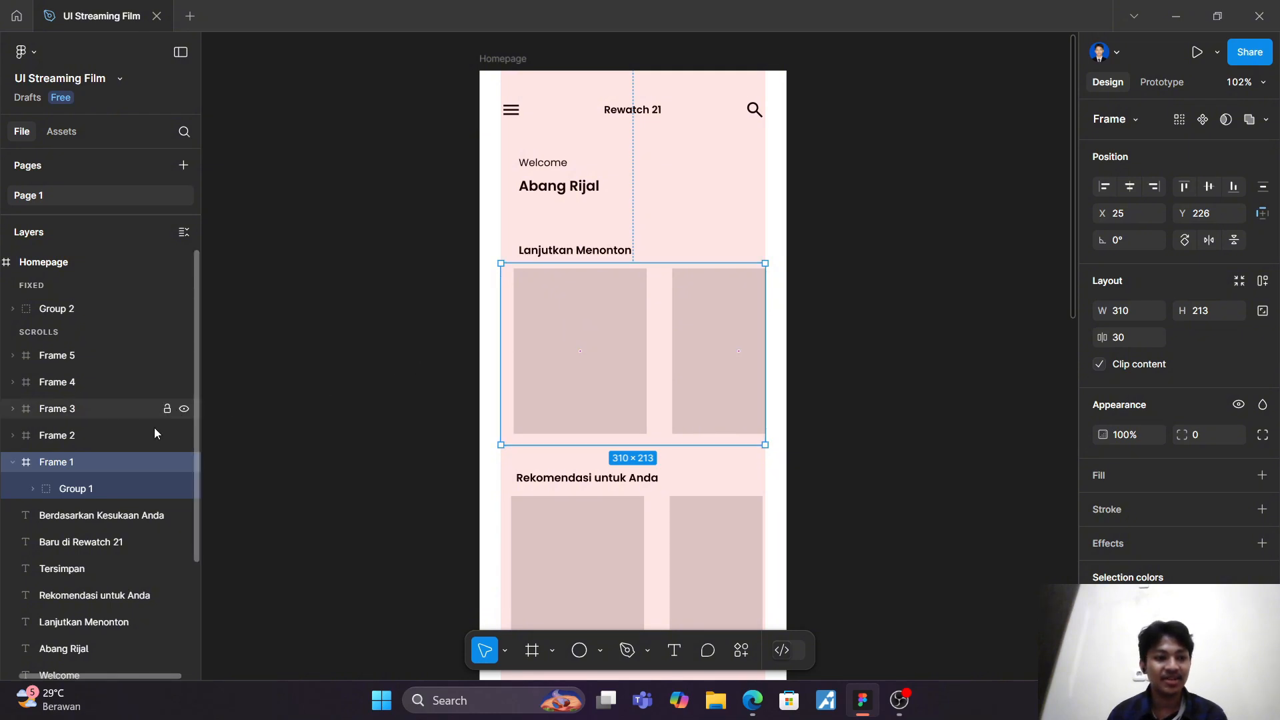
left_click(78, 356, "shift")
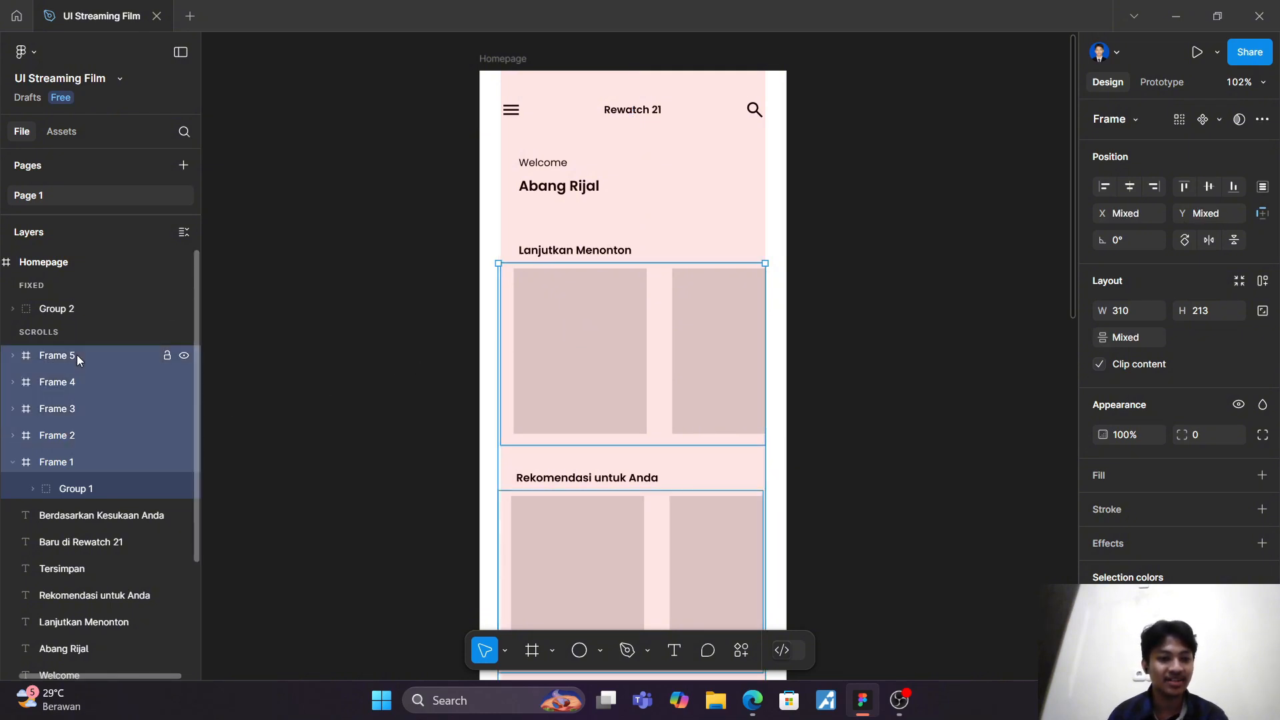
left_click(1167, 87)
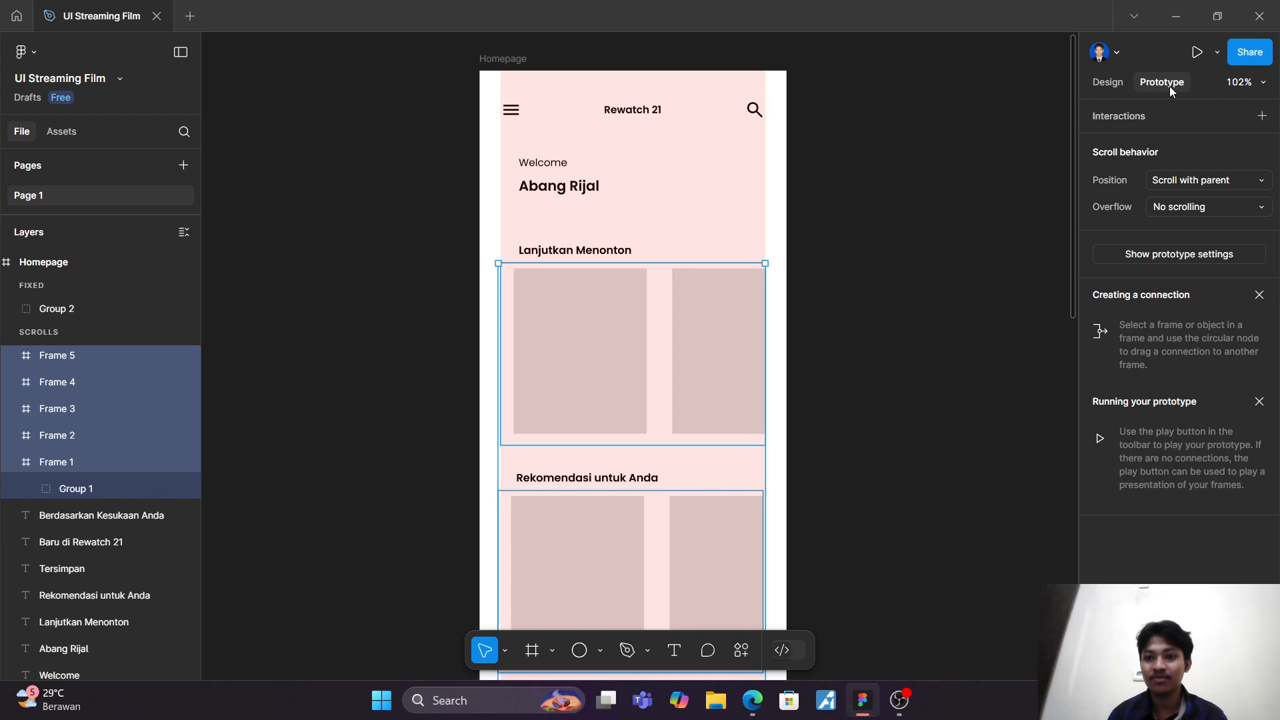
left_click(1226, 203)
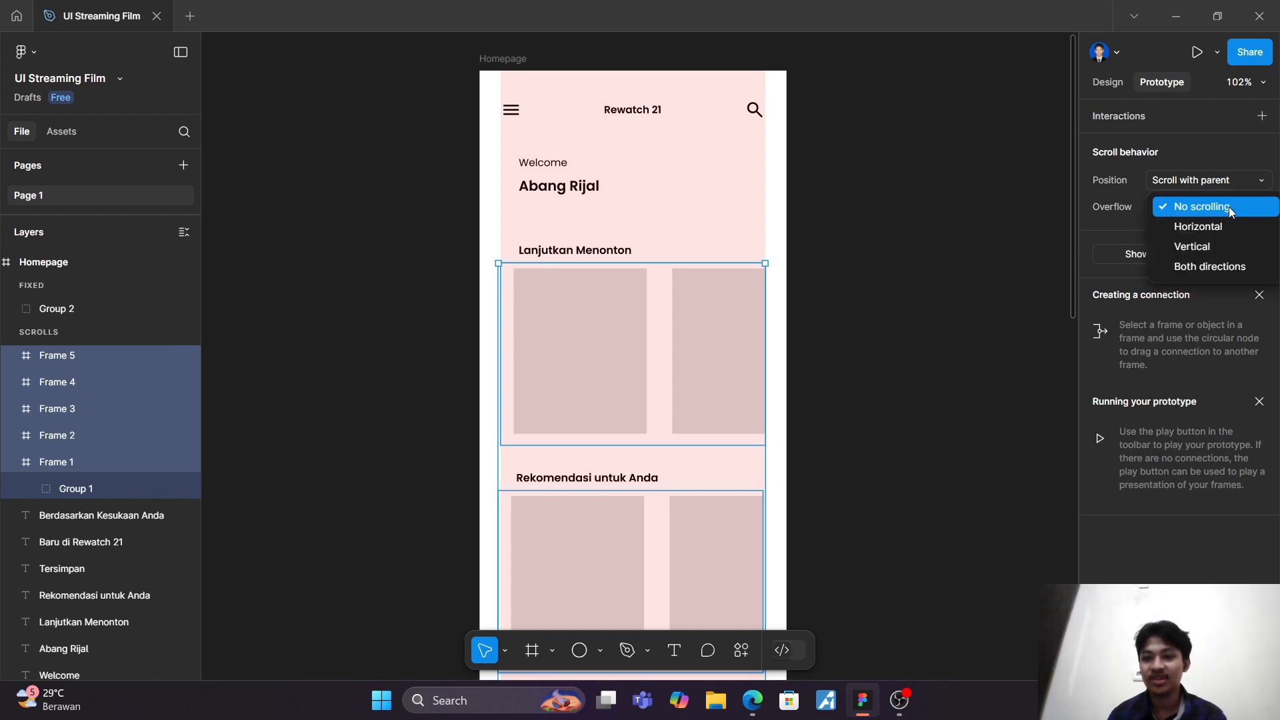
left_click(1235, 267)
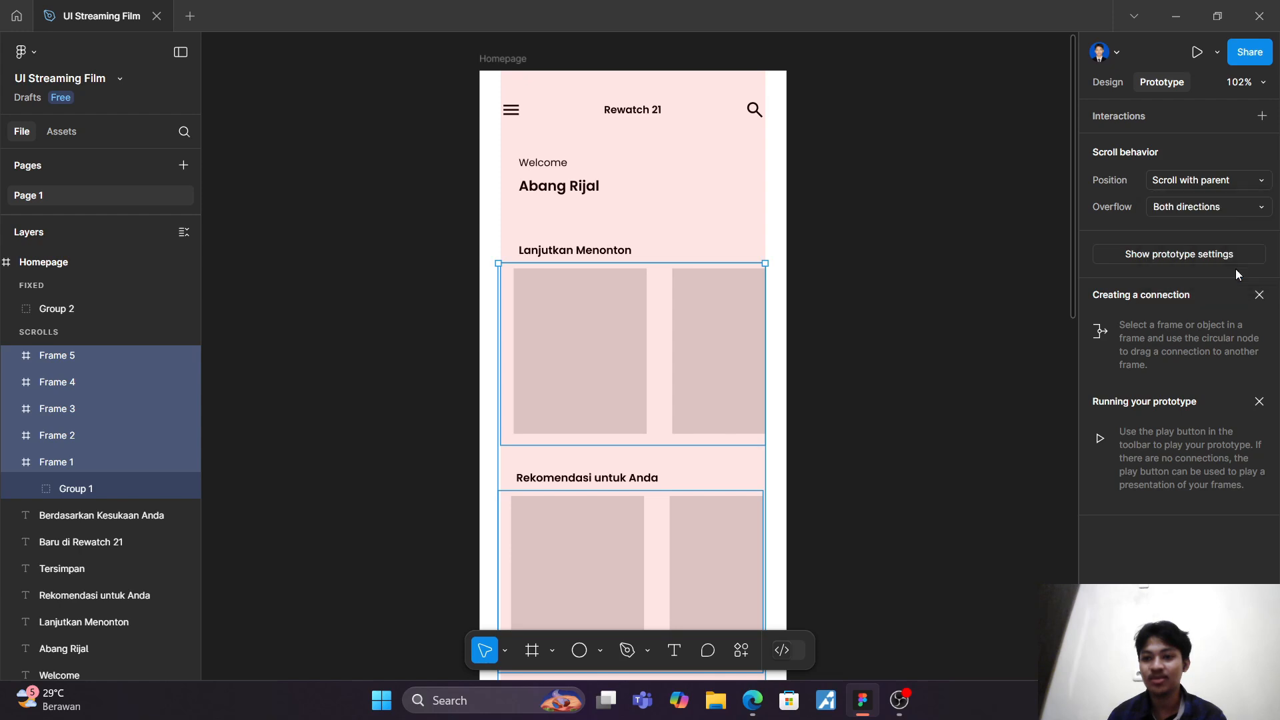
left_click(988, 215)
Step: Check the prototype scroll behavior of each card-row frame, from Frame 1 to Frame 5
left_click(58, 464)
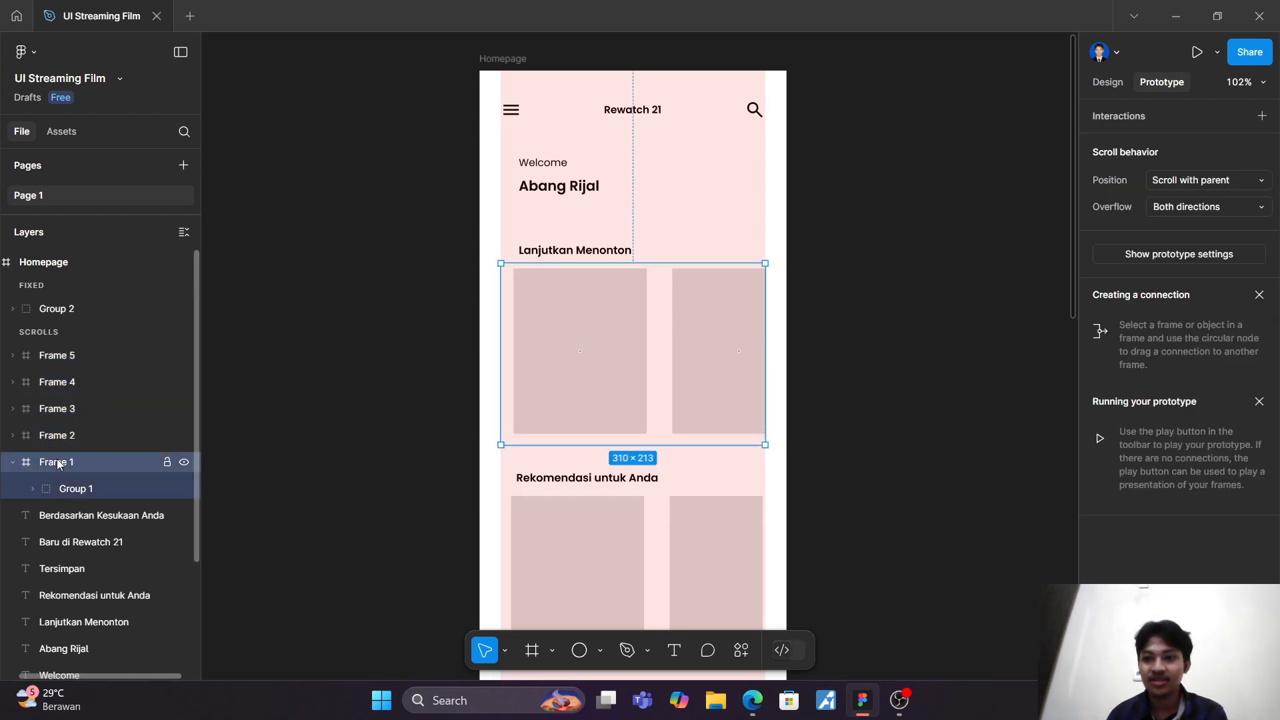
left_click(55, 440)
left_click(68, 411)
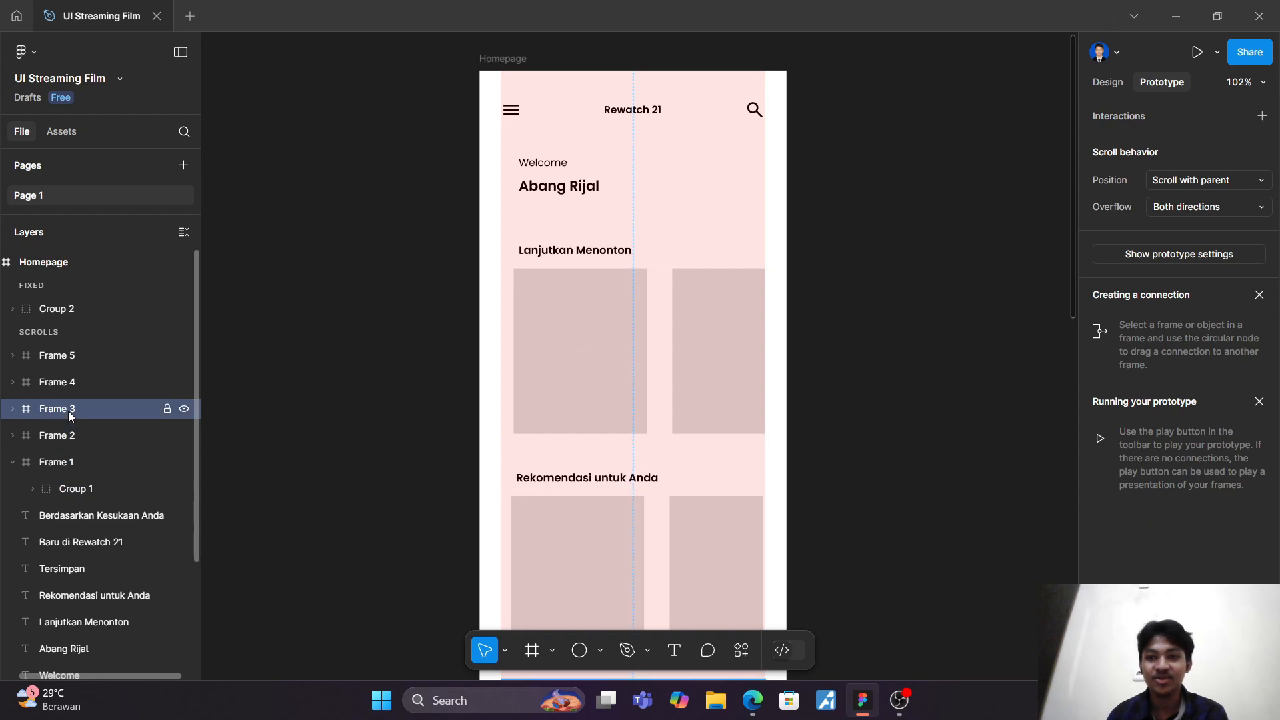
left_click(71, 382)
left_click(77, 355)
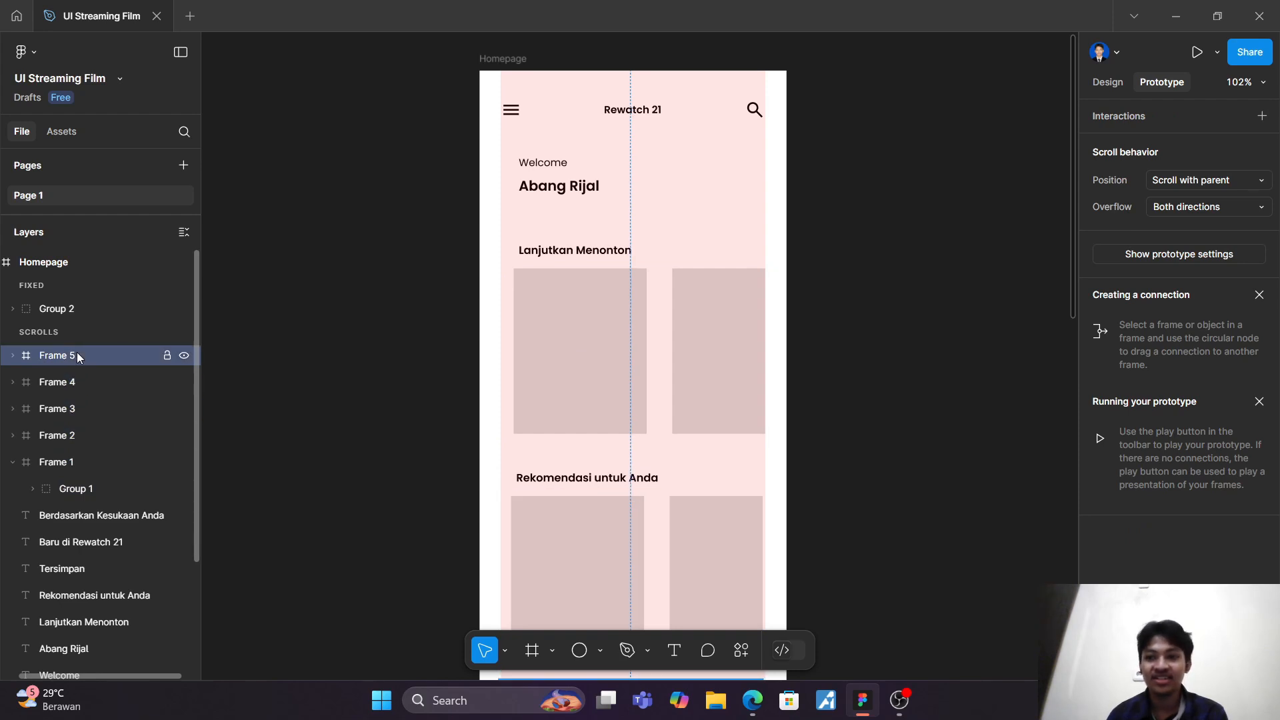
left_click(249, 327)
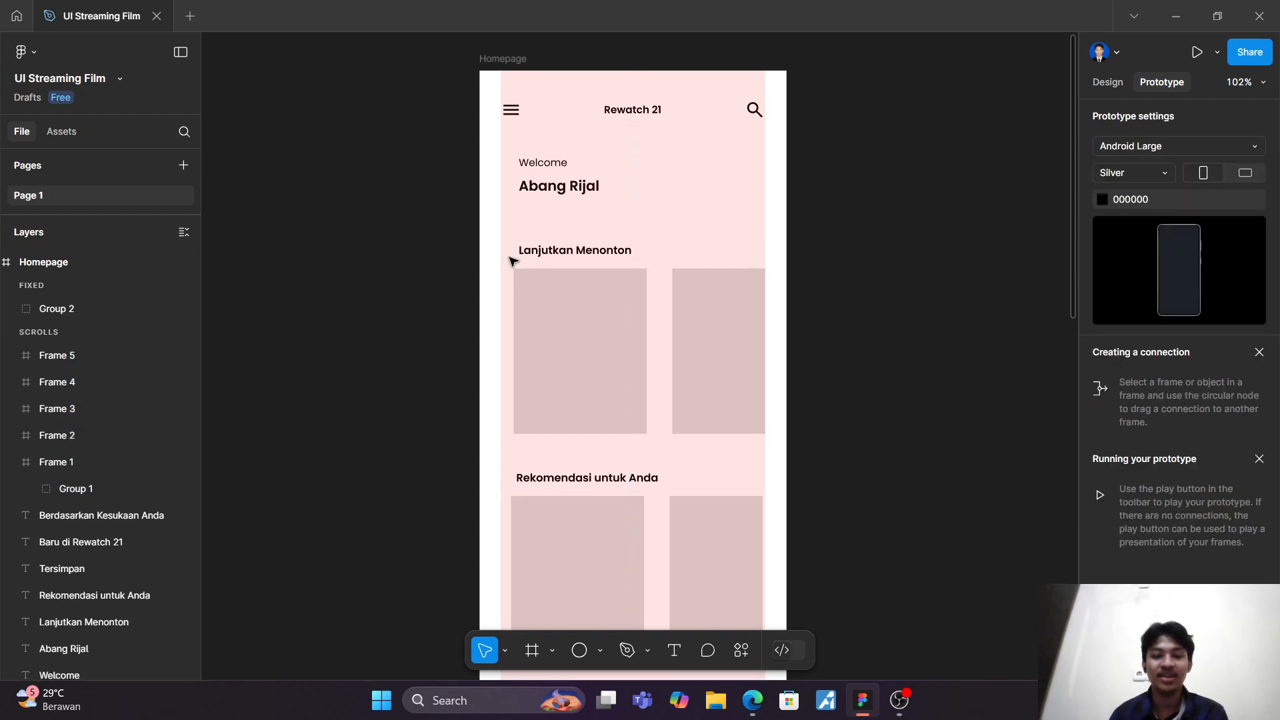
Step: Preview the prototype and swipe the "Lanjutkan Menonton" card row sideways in both directions
left_click(1198, 53)
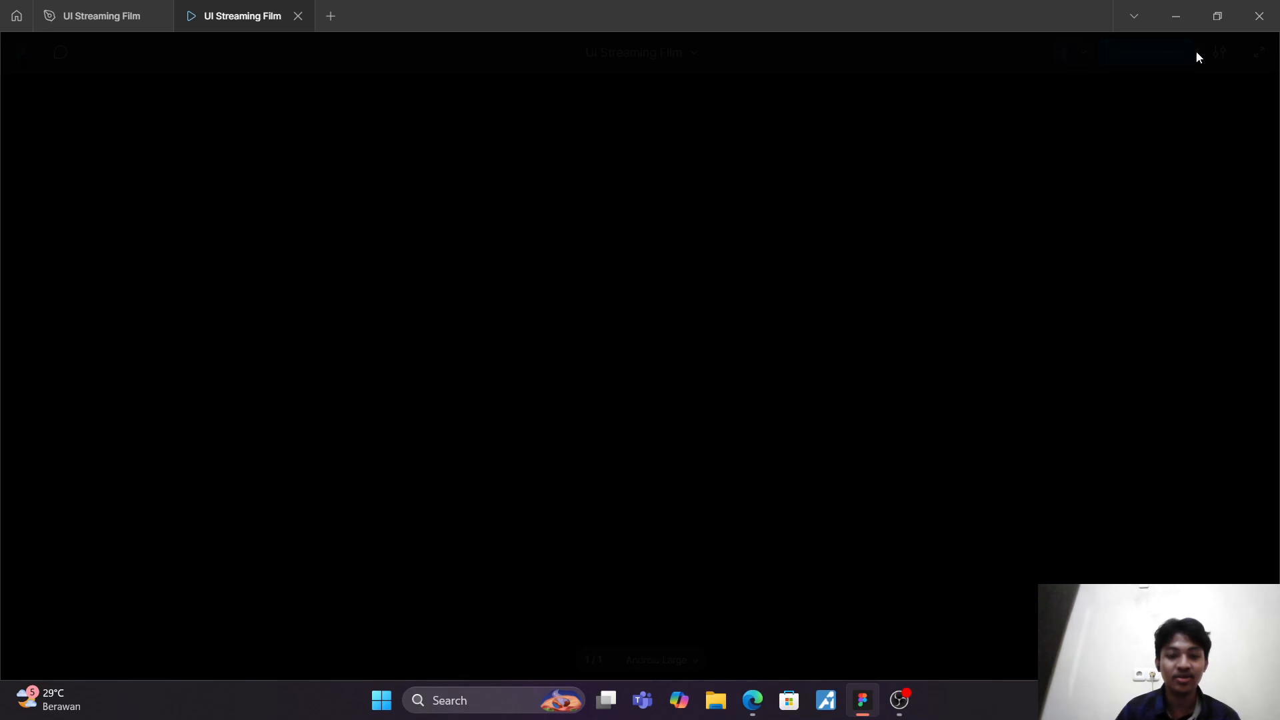
left_click_drag(709, 313, 582, 324)
left_click_drag(662, 320, 548, 320)
left_click_drag(666, 313, 563, 315)
left_click_drag(635, 314, 921, 314)
left_click_drag(709, 318, 521, 324)
left_click_drag(702, 318, 555, 320)
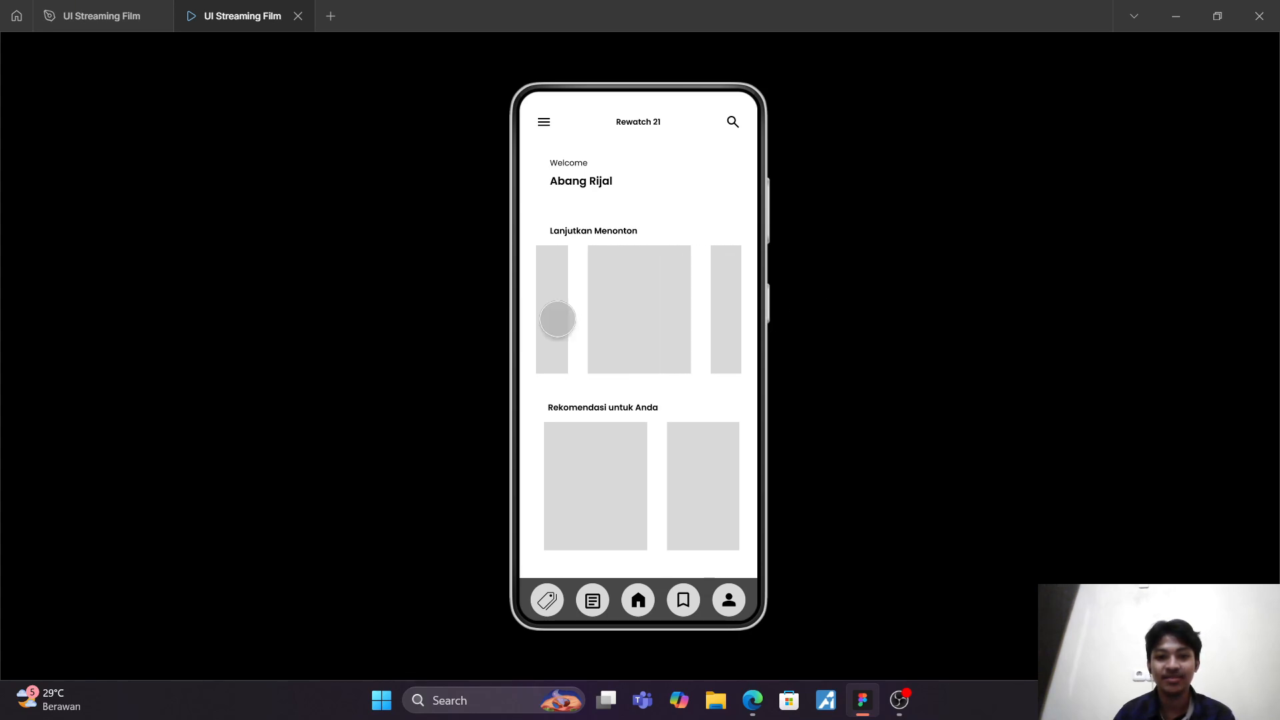
left_click_drag(641, 319, 532, 321)
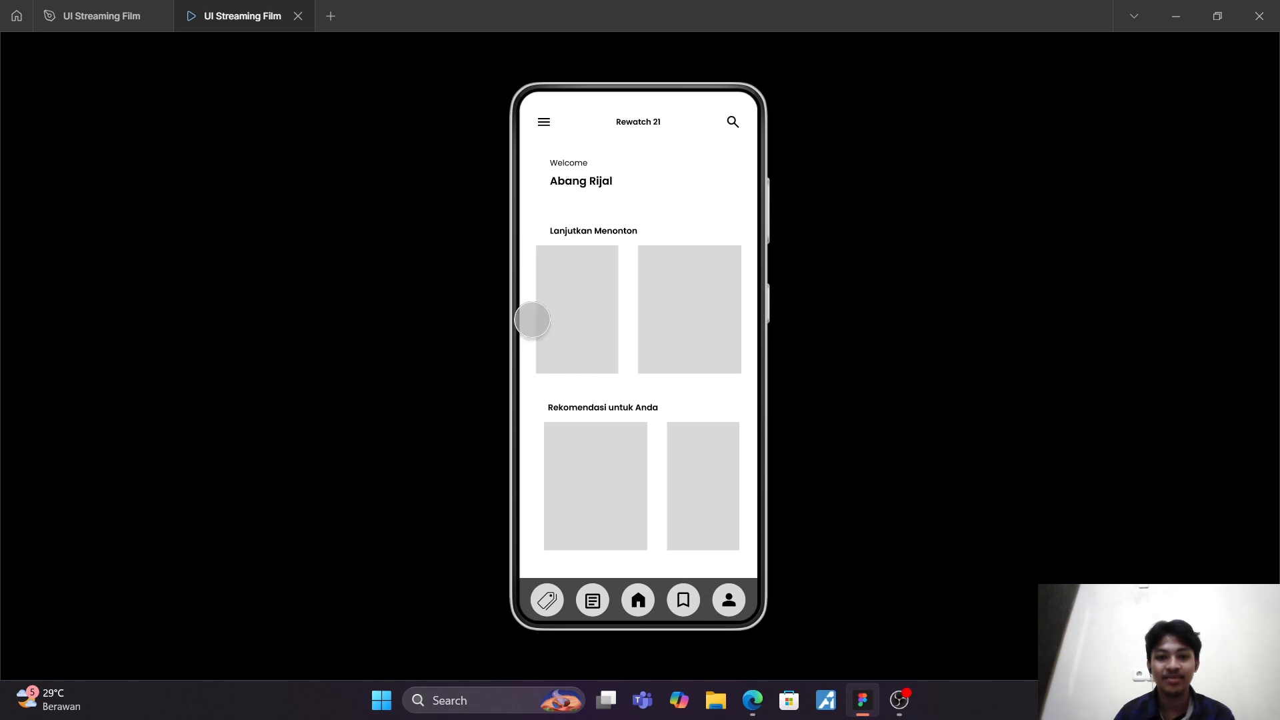
Step: Scroll the preview down to "Berdasarkan Kesukaan Anda" and test the sideways swiping of the lower card rows
left_click_drag(640, 421, 657, 346)
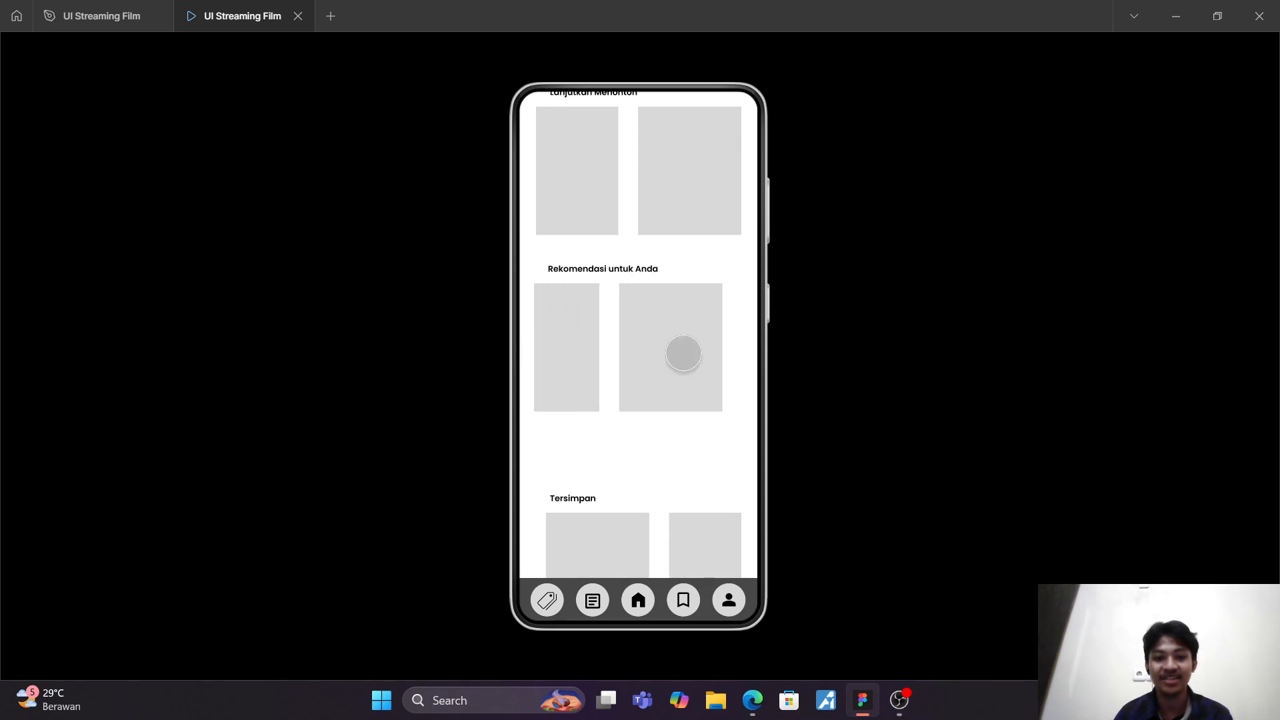
left_click_drag(634, 455, 646, 694)
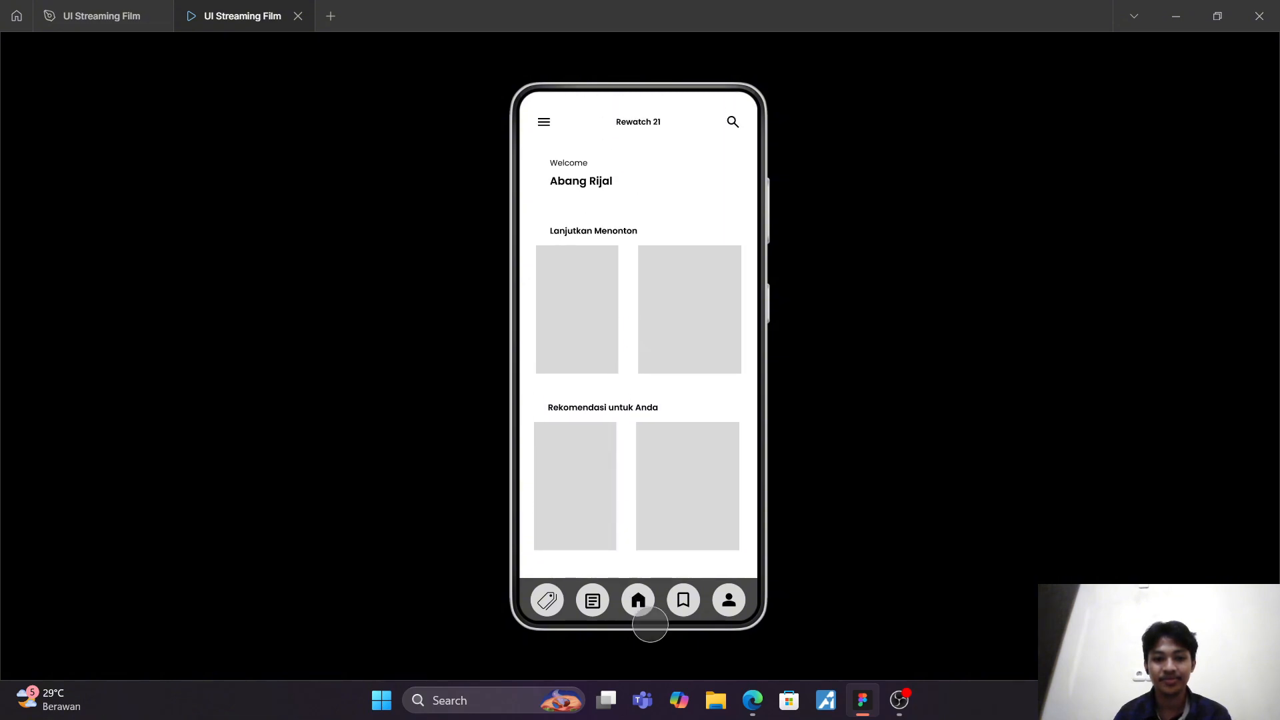
left_click_drag(617, 566, 634, 458)
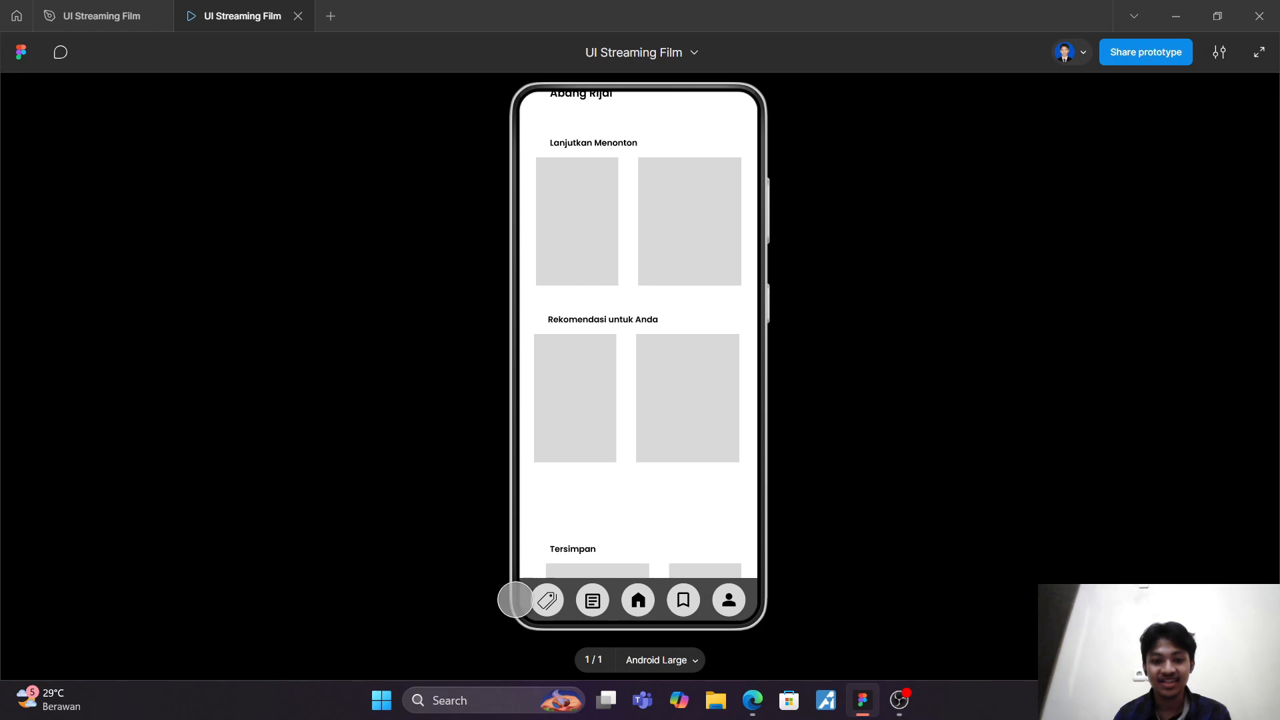
left_click_drag(636, 506, 643, 200)
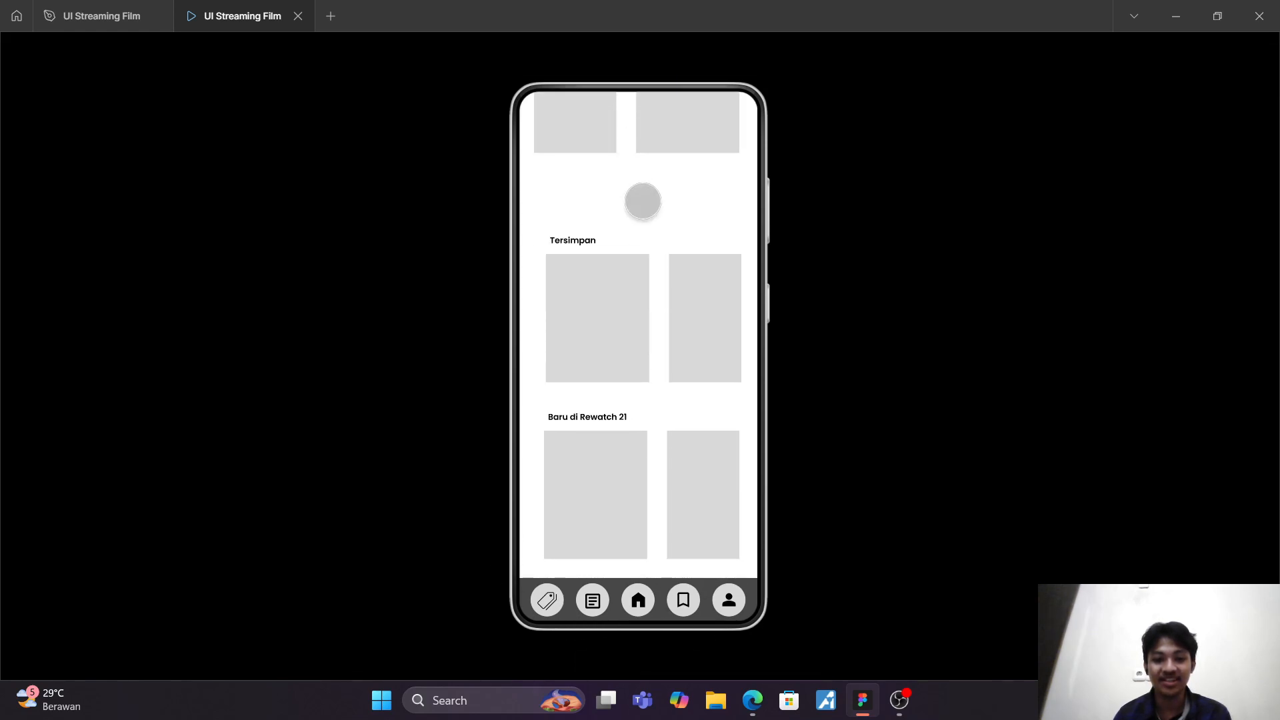
left_click_drag(618, 397, 647, 247)
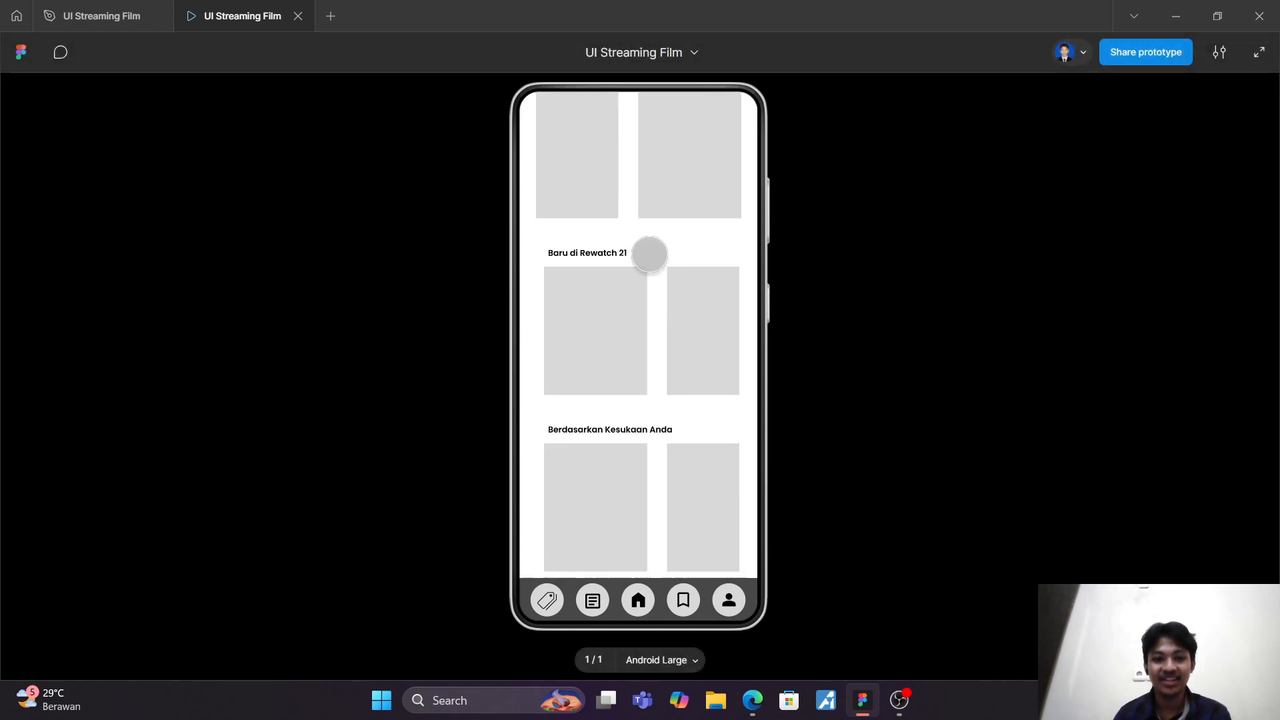
left_click_drag(647, 304, 442, 335)
left_click_drag(649, 531, 487, 507)
left_click_drag(586, 514, 868, 452)
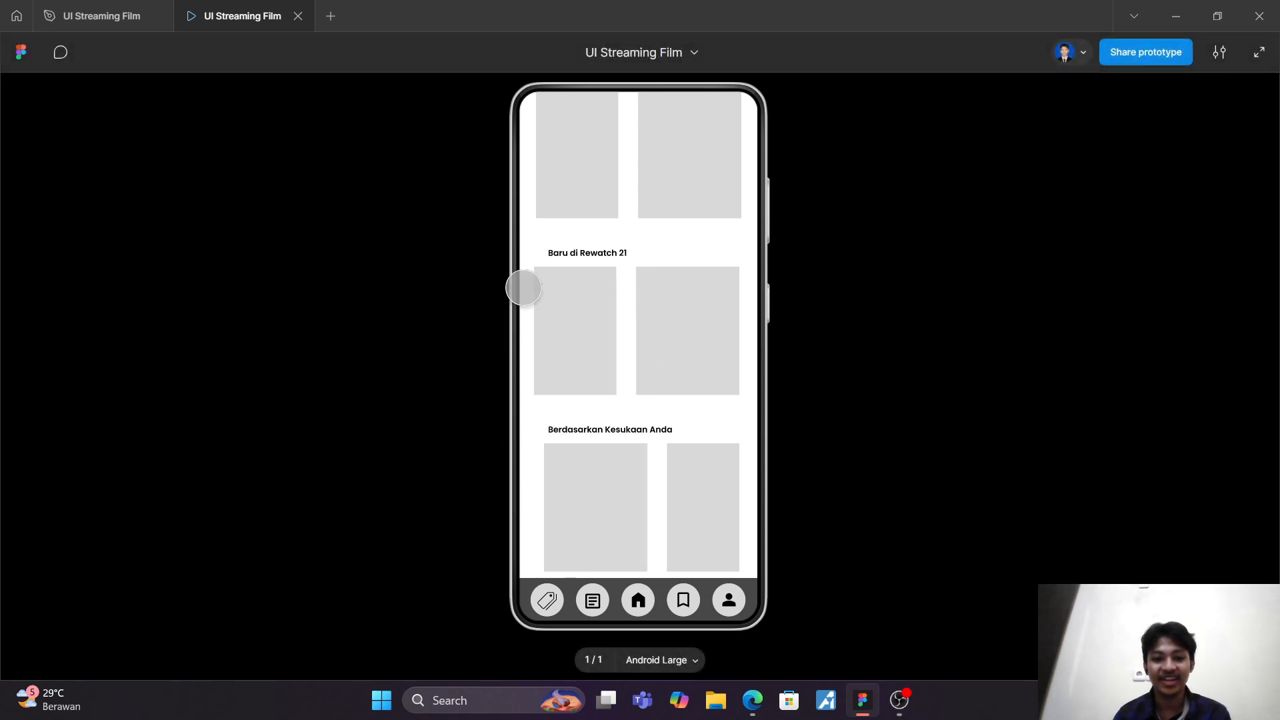
Step: Test the preview's vertical scrolling between the header and the last section, and close the preview
left_click_drag(579, 290, 575, 393)
left_click_drag(635, 294, 650, 500)
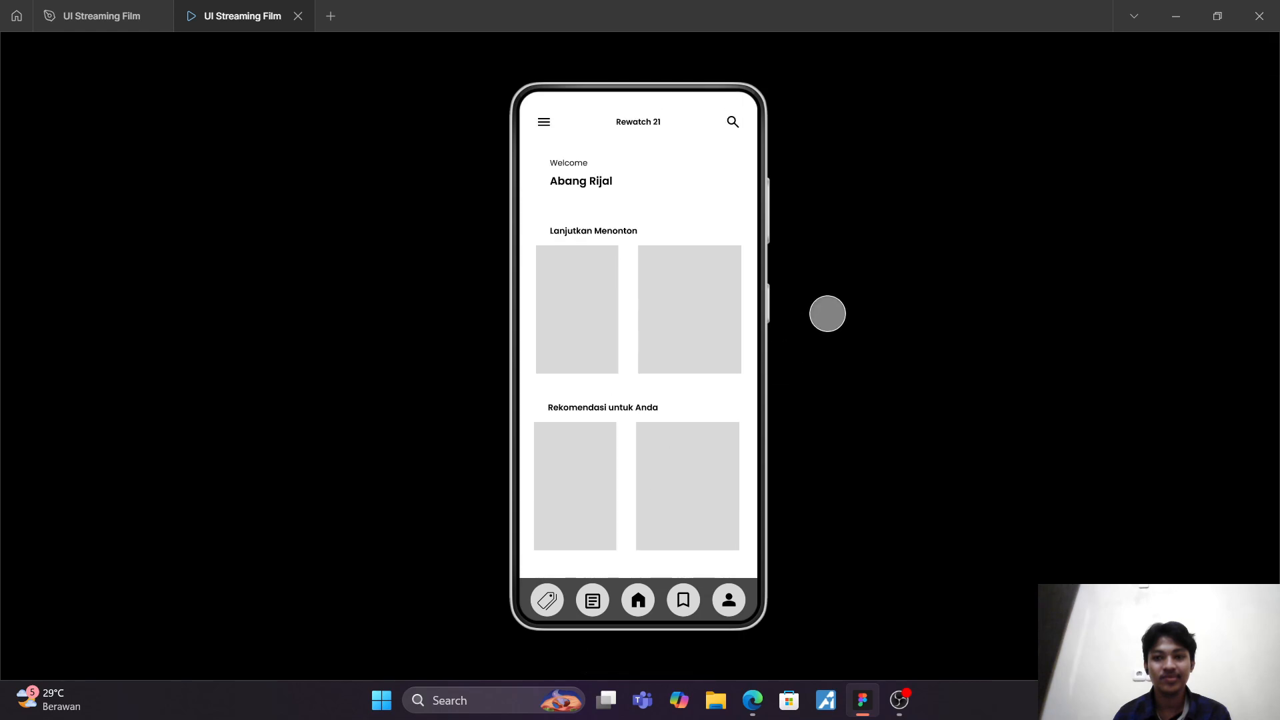
left_click_drag(689, 388, 636, 66)
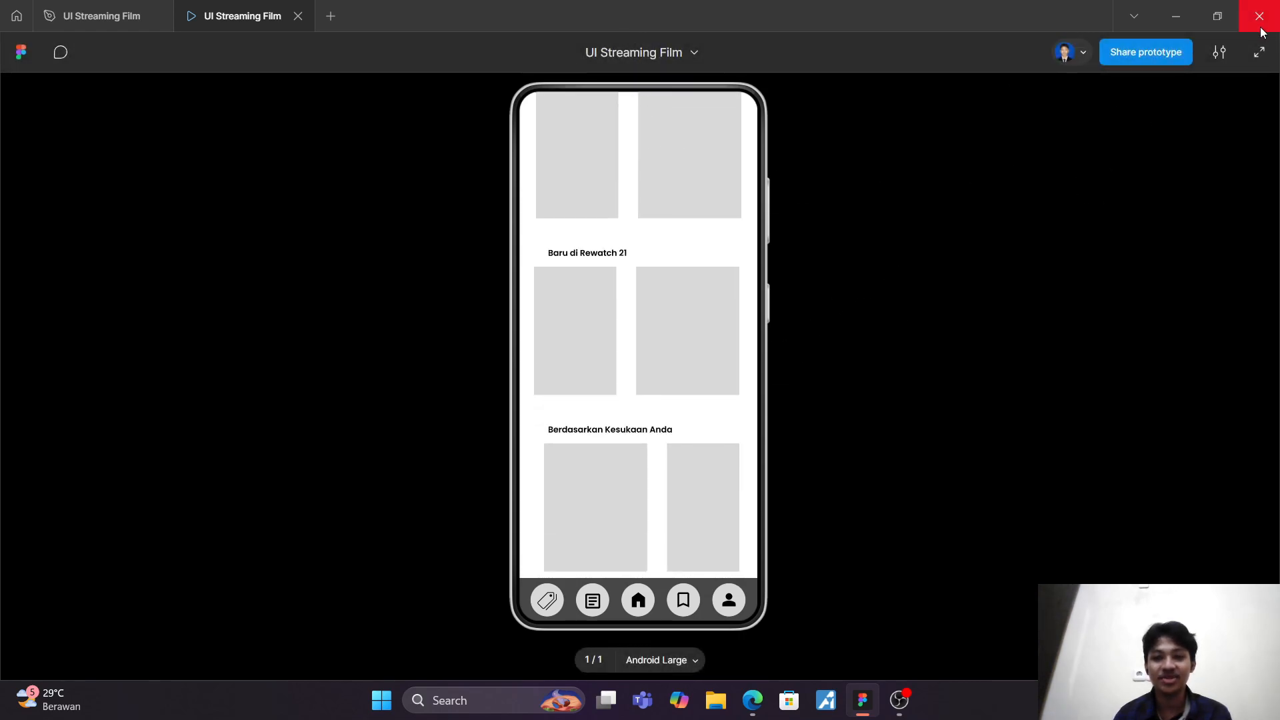
left_click_drag(649, 259, 647, 448)
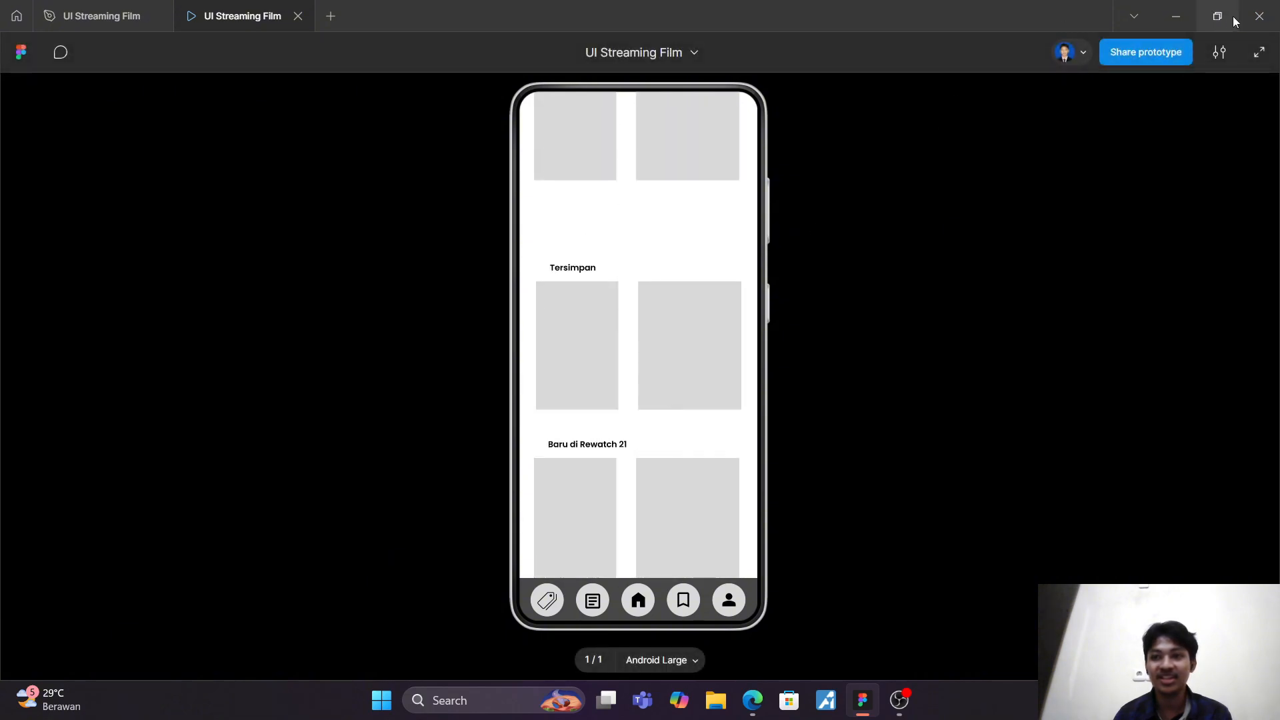
left_click(297, 17)
scroll(542, 289, "down", 6)
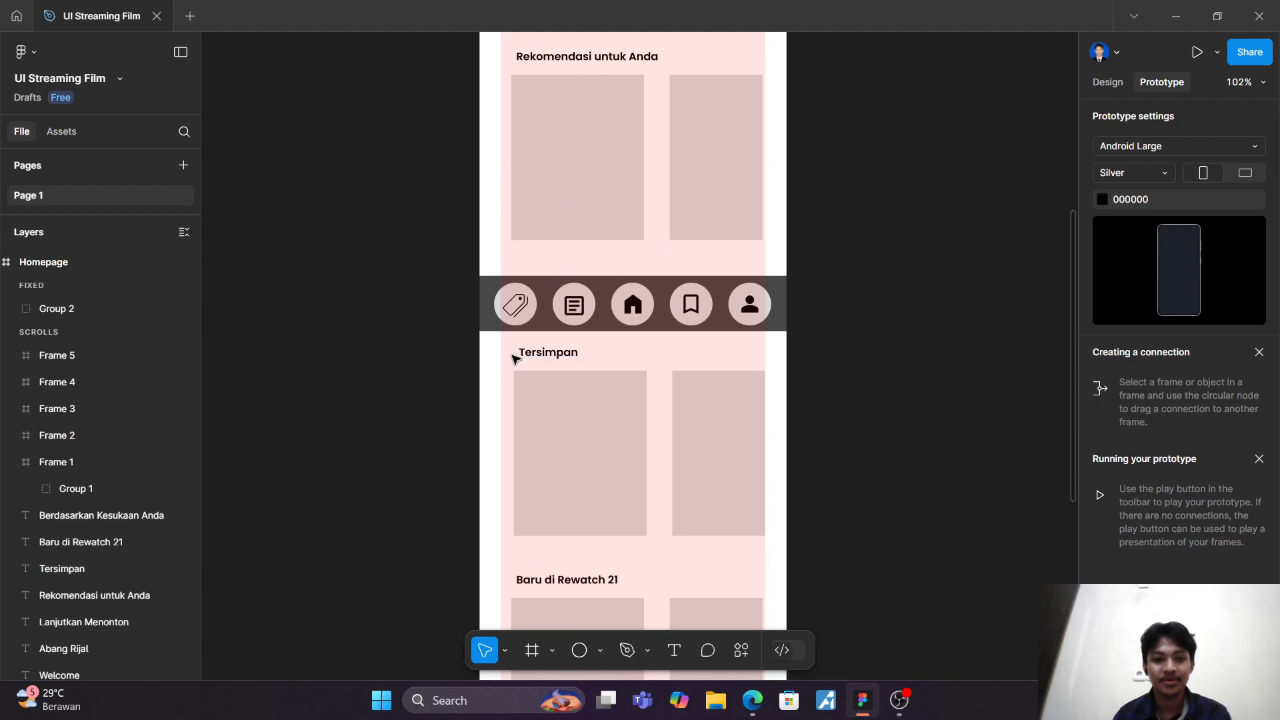
scroll(501, 350, "down", 5)
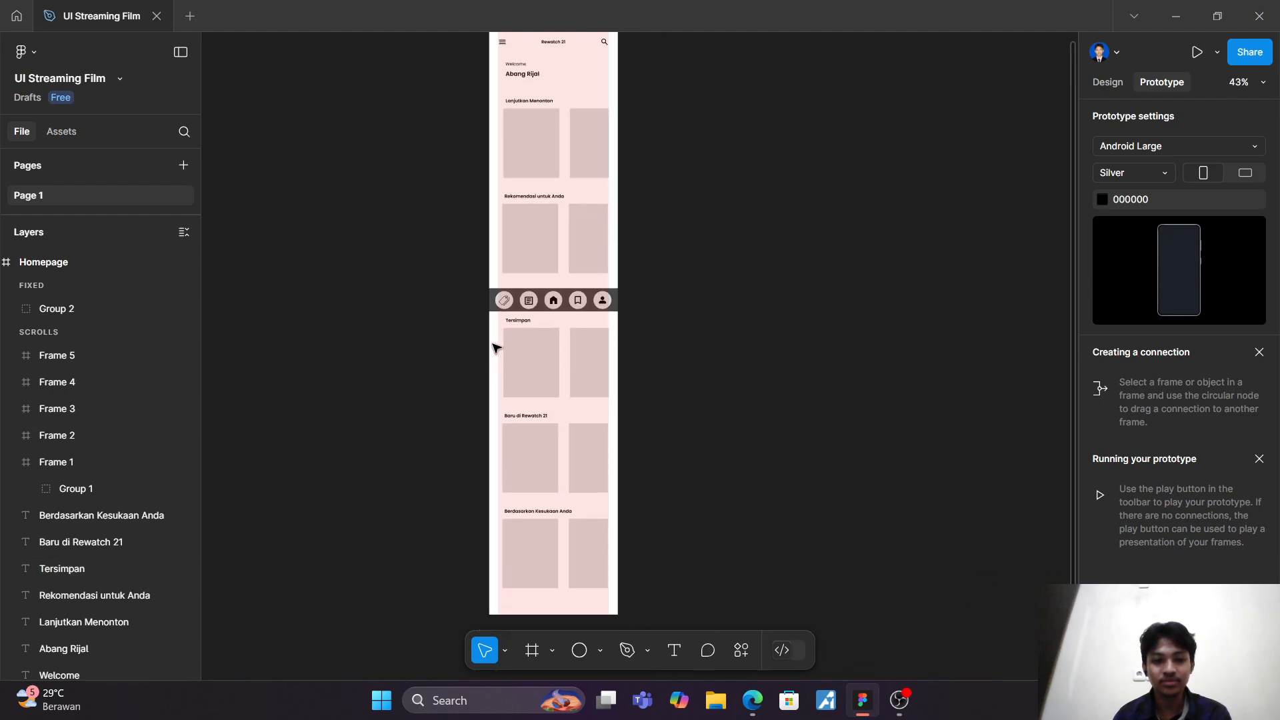
left_click_drag(500, 249, 646, 533)
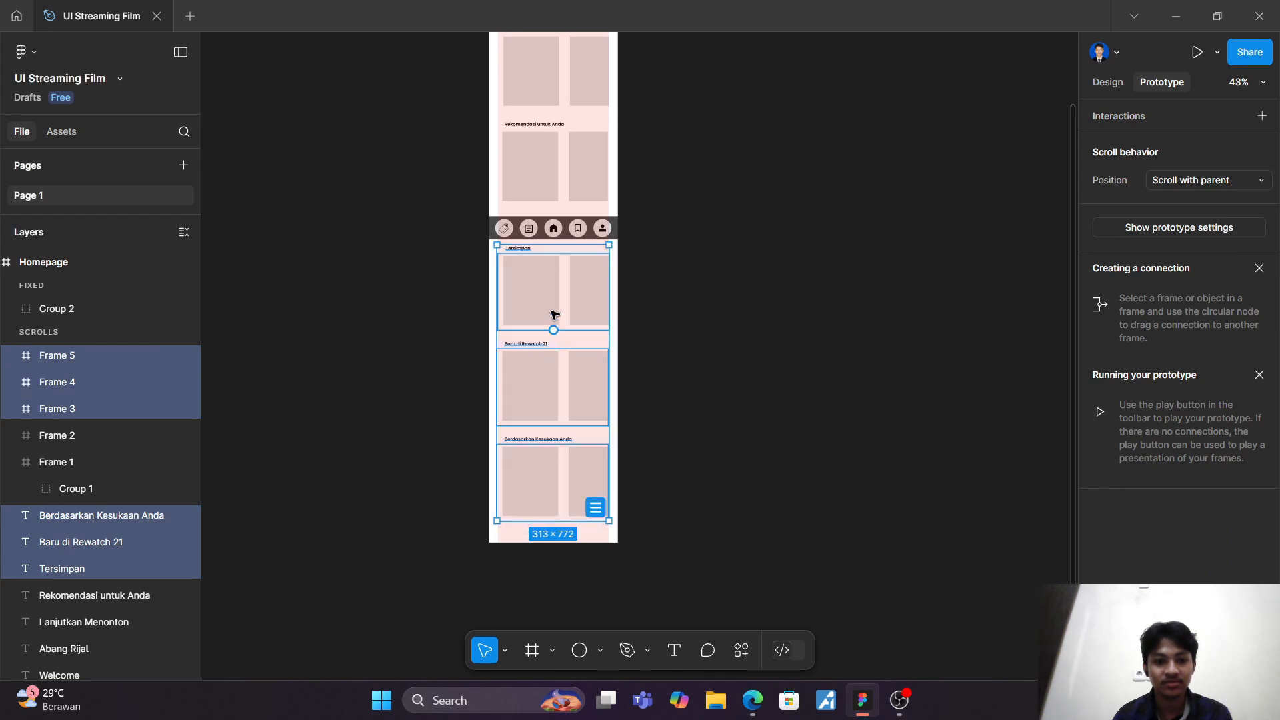
left_click_drag(541, 314, 542, 318)
scroll(737, 295, "up", 4)
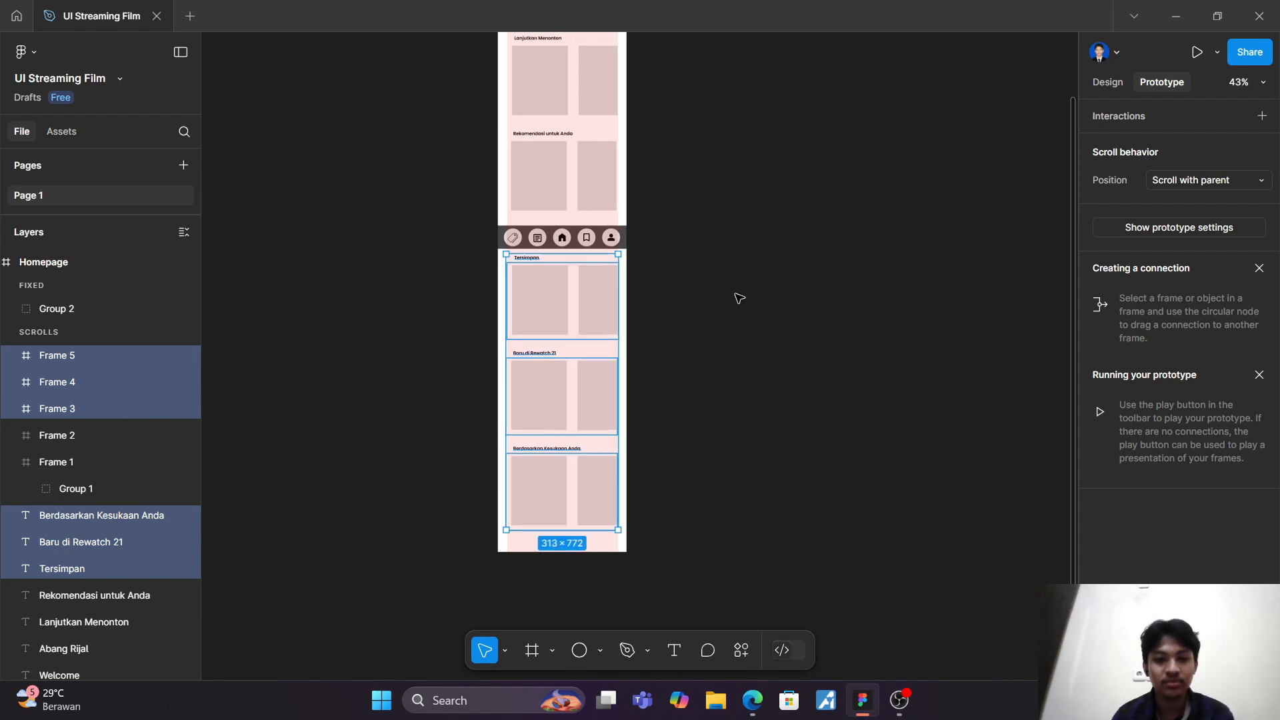
scroll(730, 297, "left", 3)
scroll(729, 295, "up", 1)
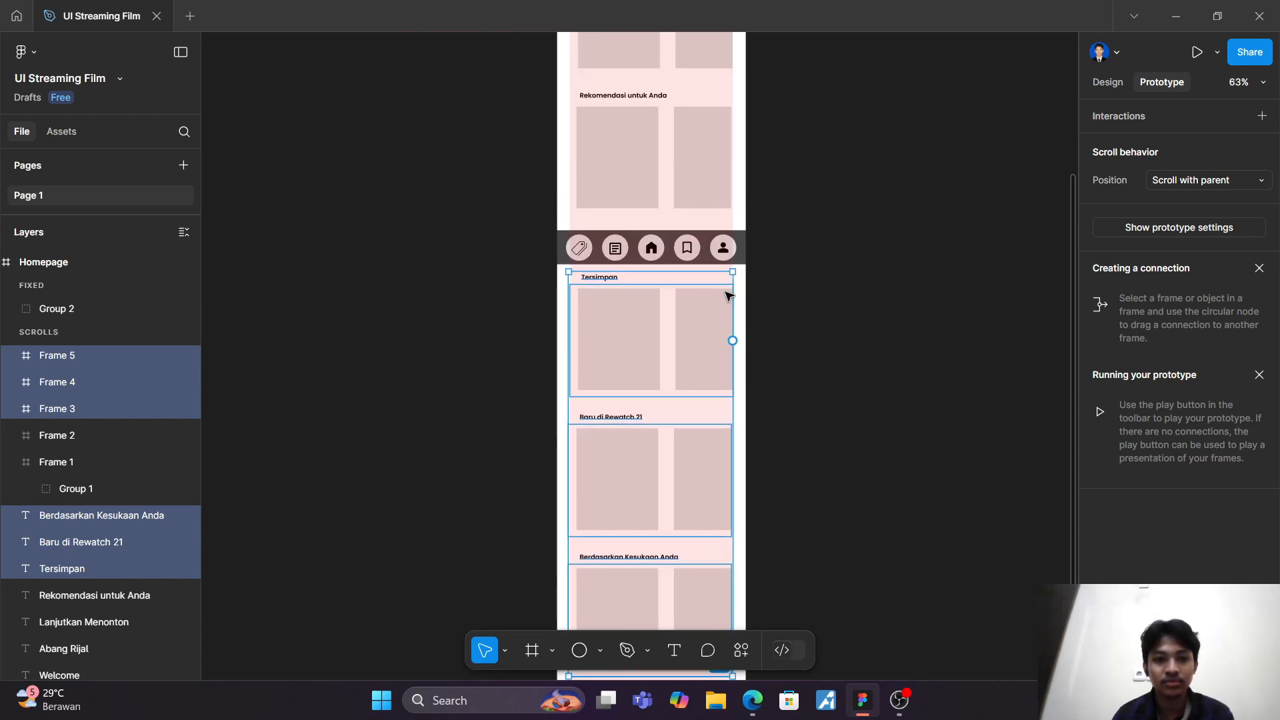
scroll(729, 294, "up", 3)
scroll(644, 278, "down", 4)
scroll(609, 264, "down", 2)
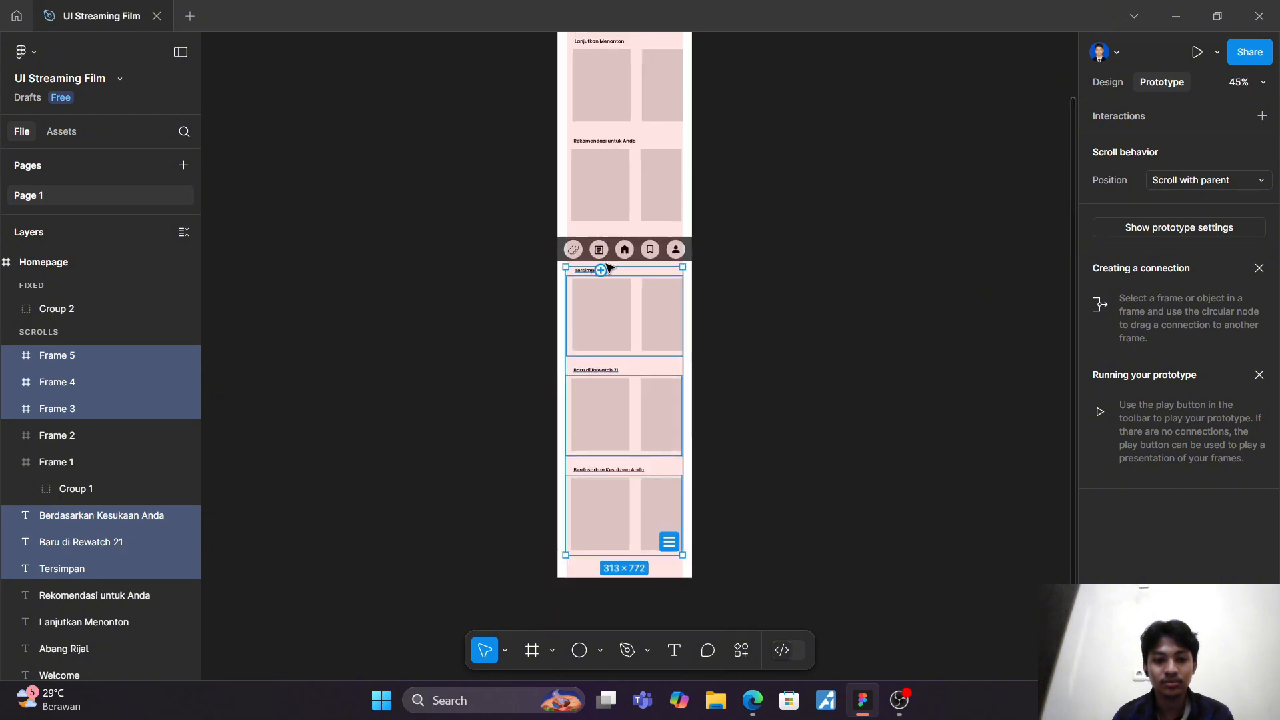
Step: Move the navigation bar and the three lower sections up together until the bar overlaps the bottom of the "Rekomendasi untuk Anda" cards
left_click_drag(540, 229, 726, 580)
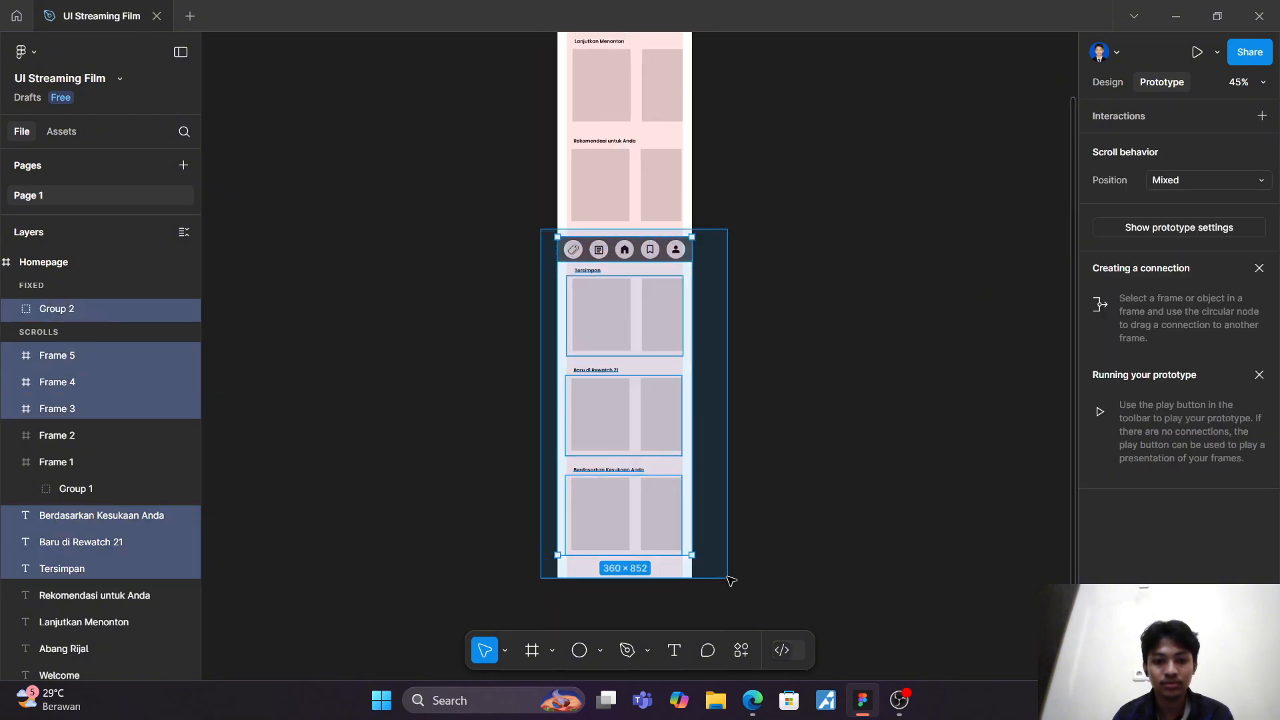
left_click_drag(623, 334, 622, 315)
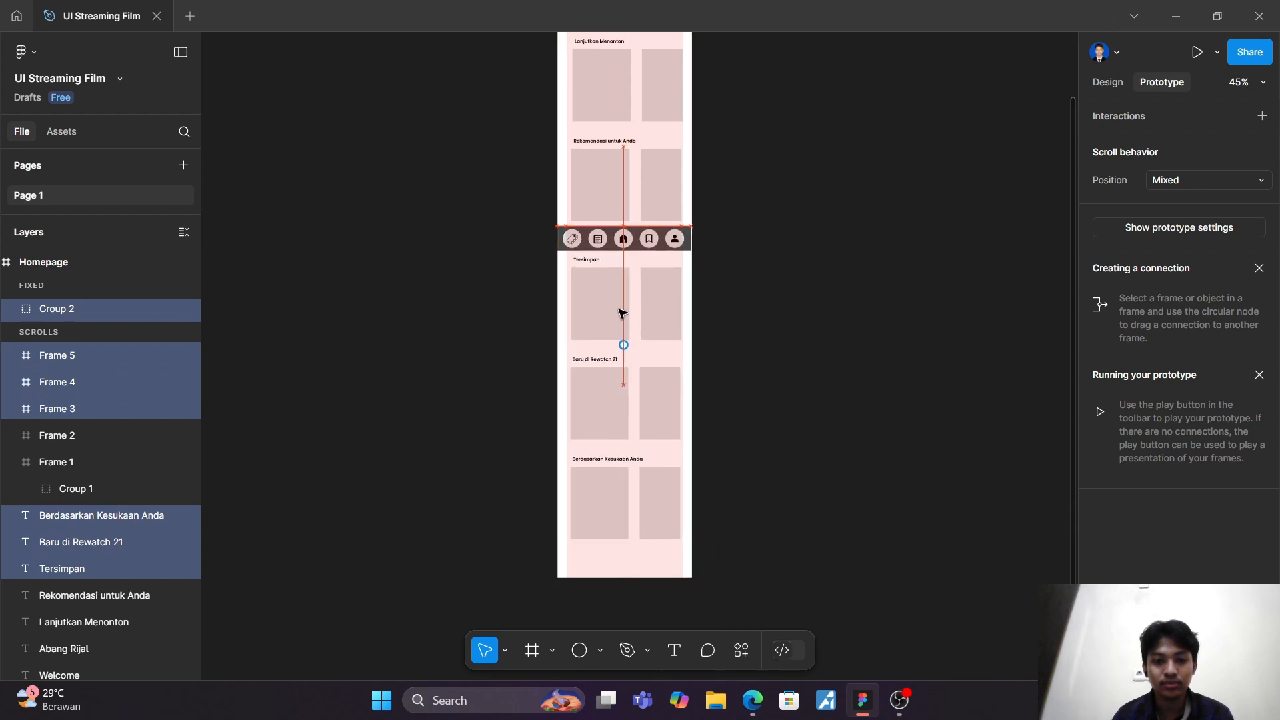
right_click(619, 310)
left_click(828, 305)
scroll(828, 305, "up", 3)
scroll(827, 304, "up", 3)
scroll(828, 305, "left", 3)
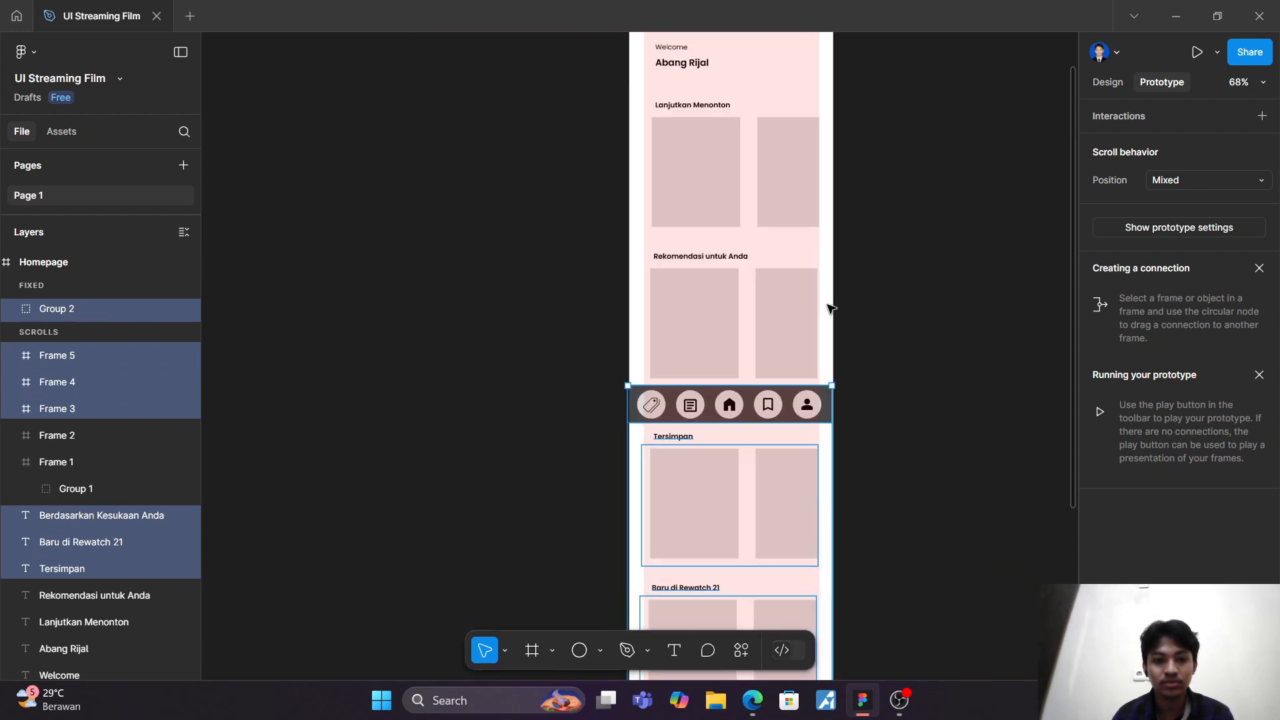
scroll(830, 308, "up", 3)
mouse_move(668, 551)
left_mouse_down()
mouse_move(666, 535)
mouse_move(672, 545)
left_mouse_up()
left_click(925, 394)
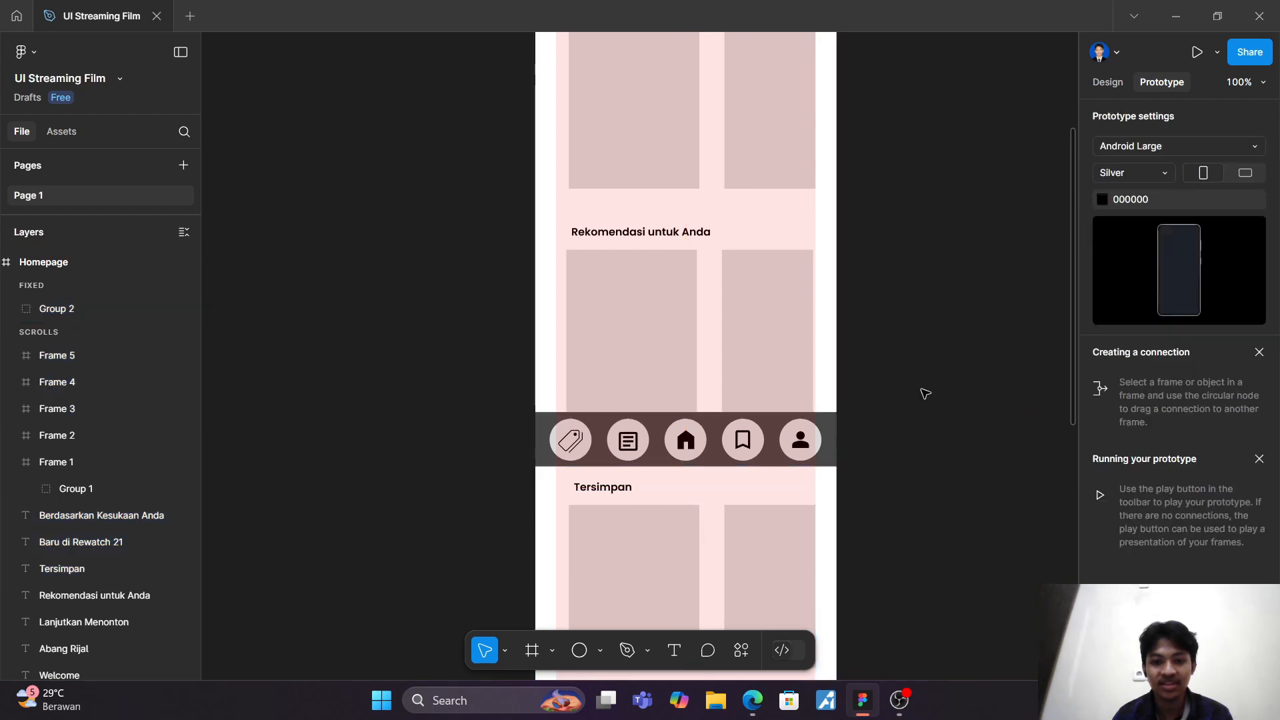
Step: Preview the prototype, swipe the "Rekomendasi untuk Anda" card row sideways and scroll down to the lower sections
scroll(837, 354, "down", 3)
scroll(866, 380, "down", 4)
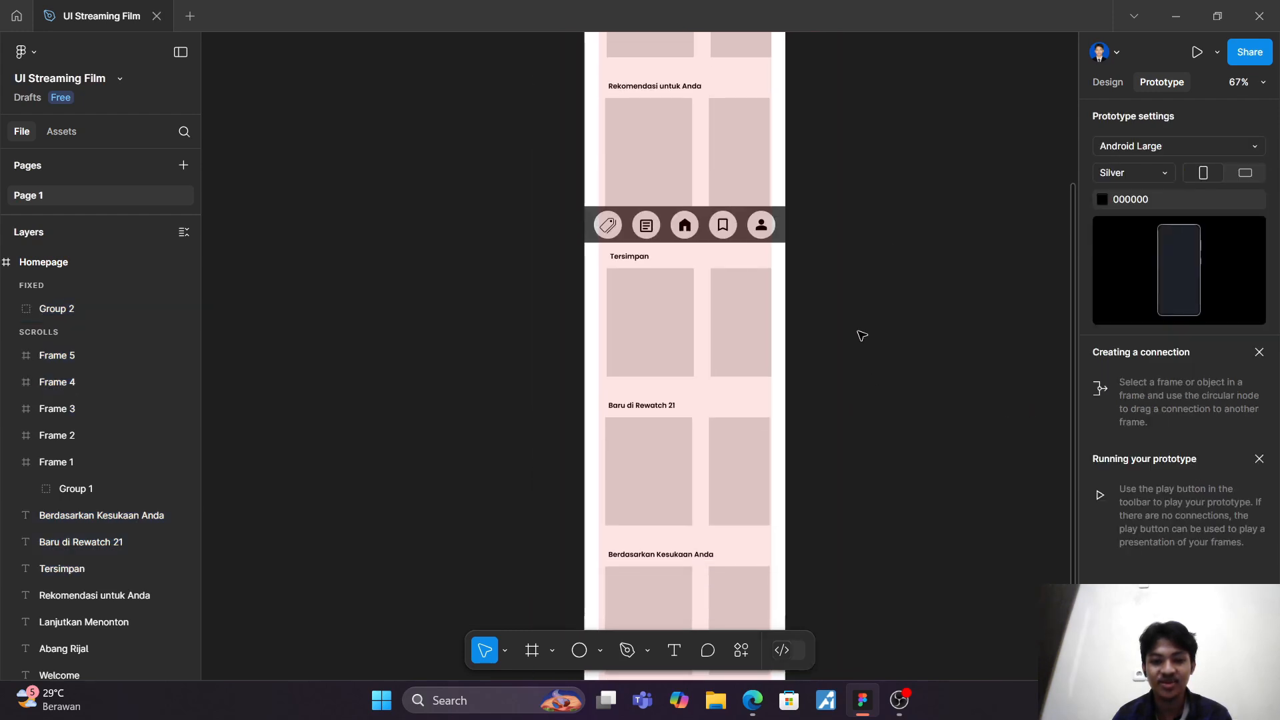
left_click(1198, 54)
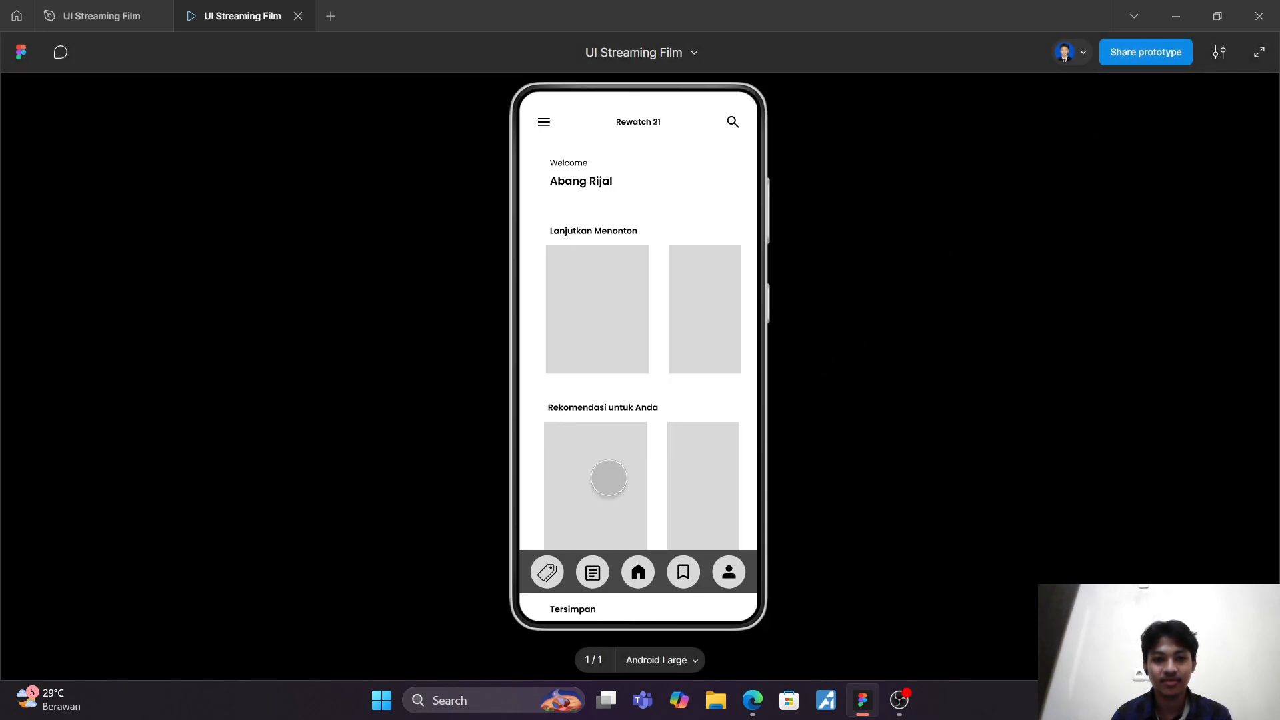
left_click_drag(614, 474, 487, 400)
left_click_drag(663, 489, 663, 375)
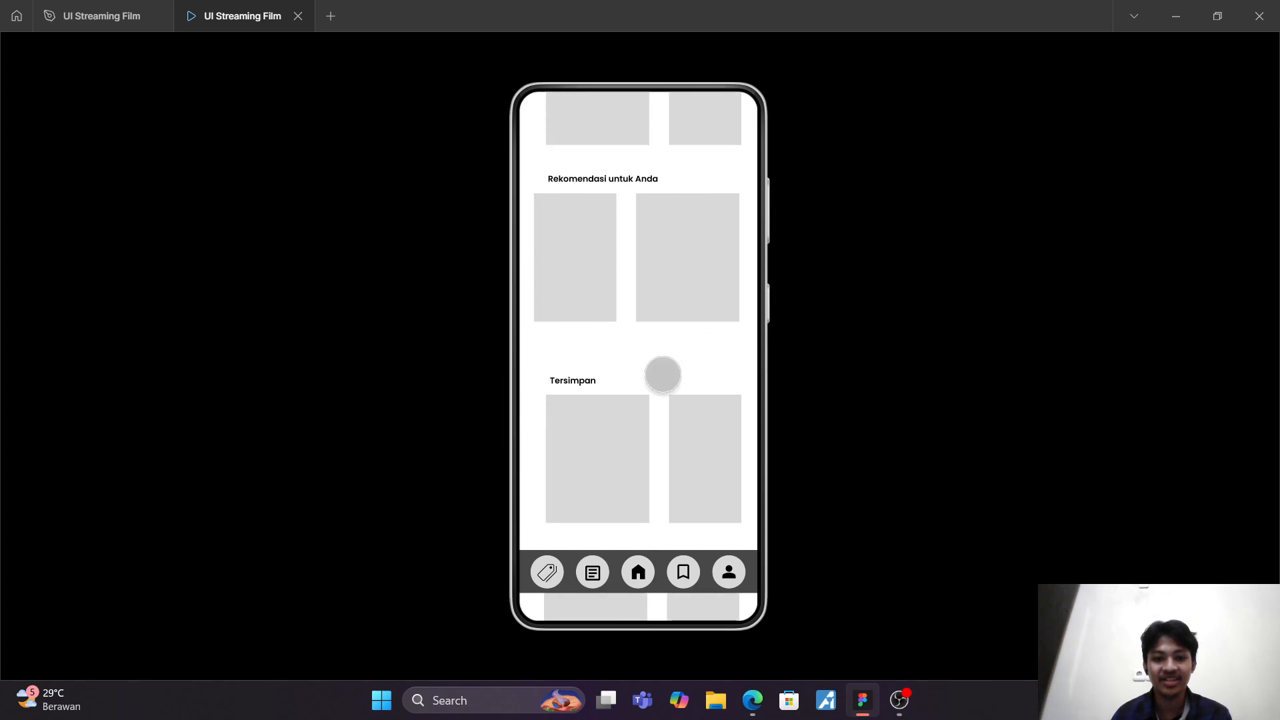
left_click_drag(665, 465, 672, 289)
Step: Test the sideways swiping of the lower card rows, scroll the preview back up to the header and close it
left_click_drag(655, 347, 517, 349)
left_click_drag(629, 369, 540, 355)
left_click_drag(608, 509, 565, 509)
left_click_drag(634, 443, 643, 556)
left_click_drag(645, 406, 640, 555)
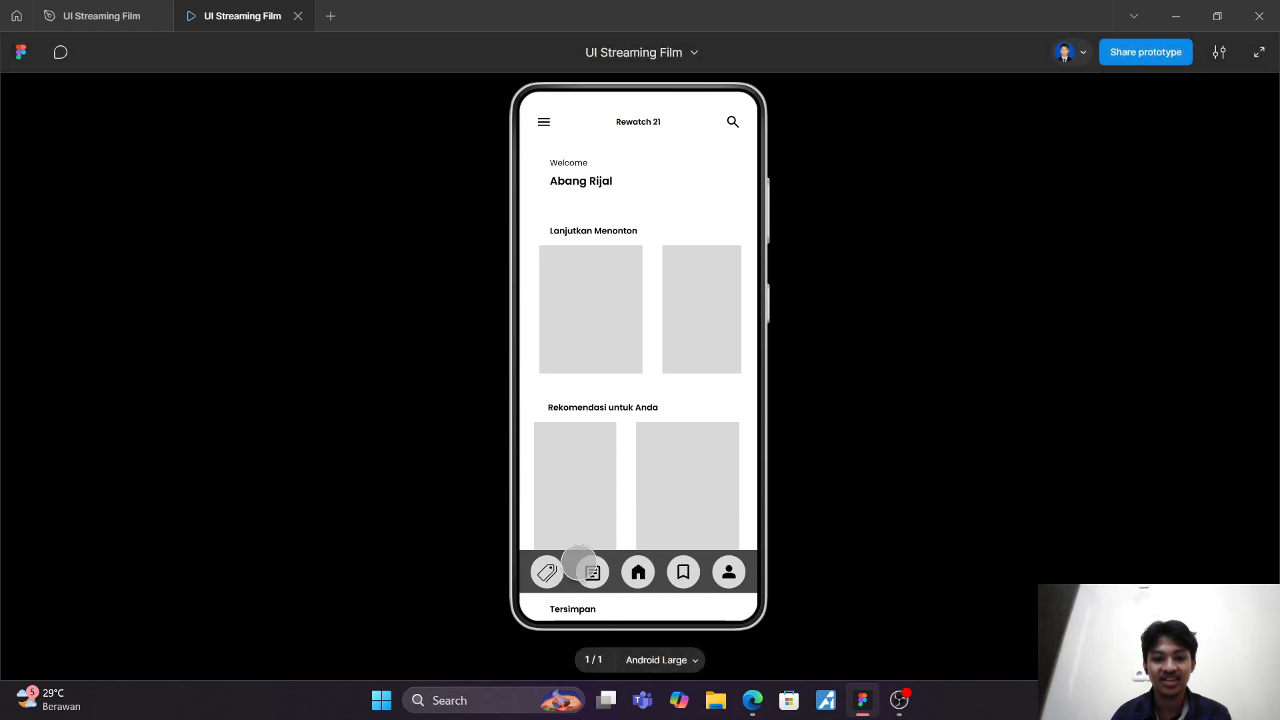
left_click(298, 17)
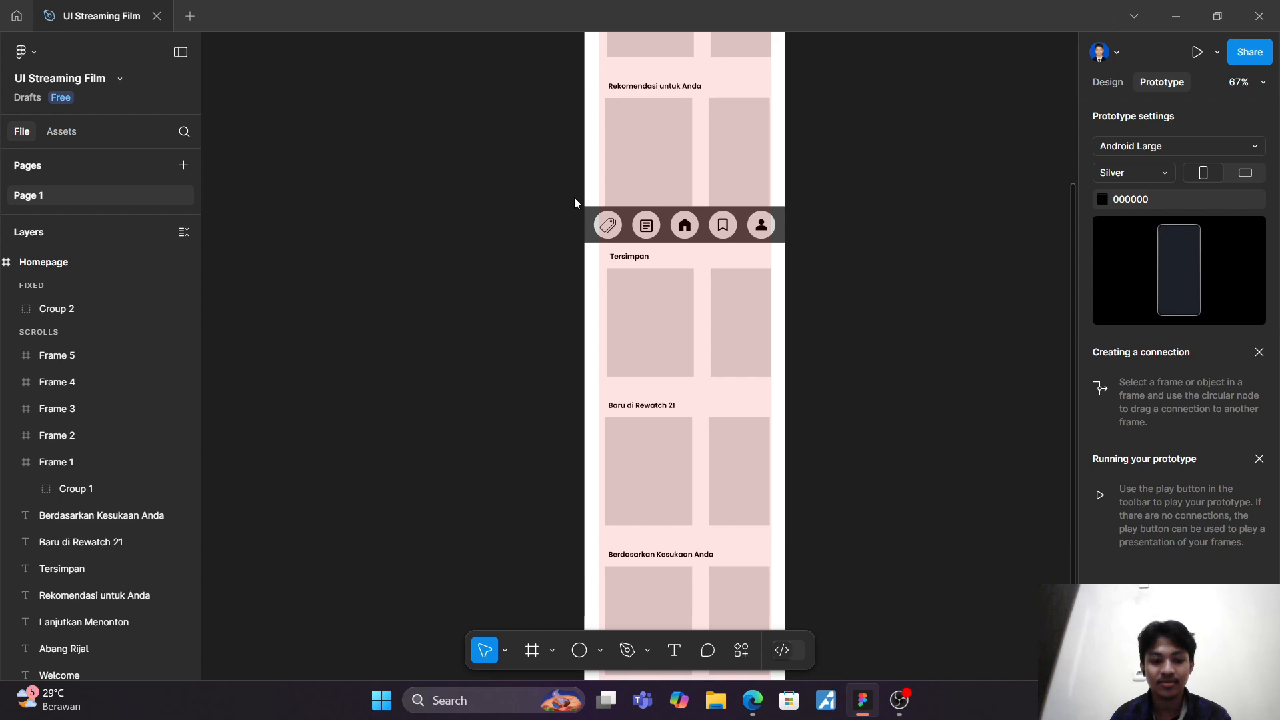
Step: Undo the last joint moves of the navigation bar and lower sections, and shift only the three lower sections up to just below the bar
key("ctrl+z")
key("ctrl+z")
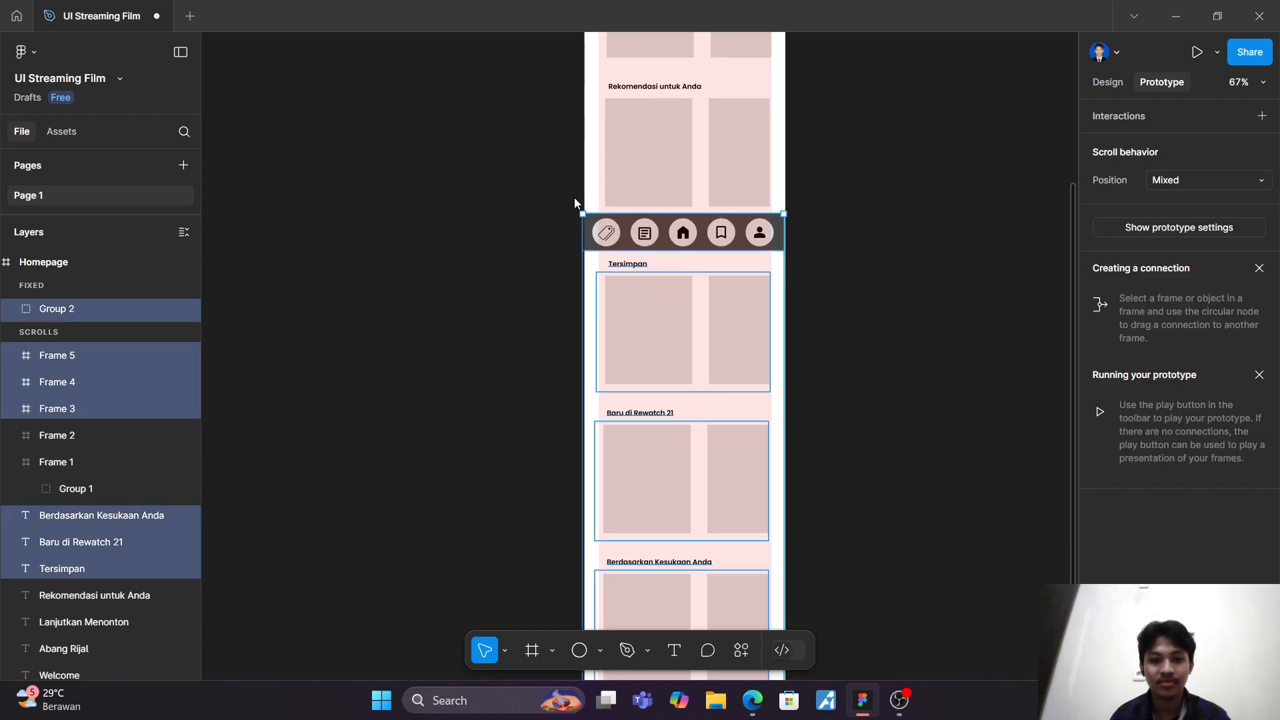
key("ctrl+z")
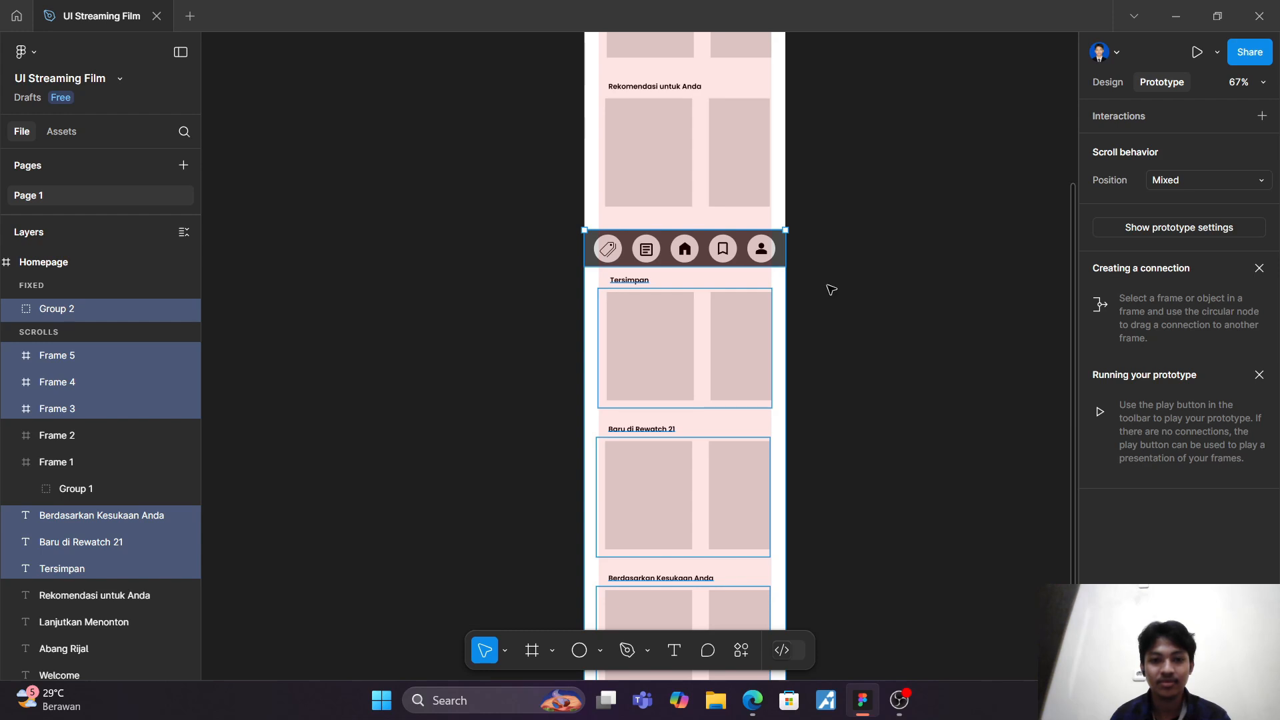
key("ctrl+z")
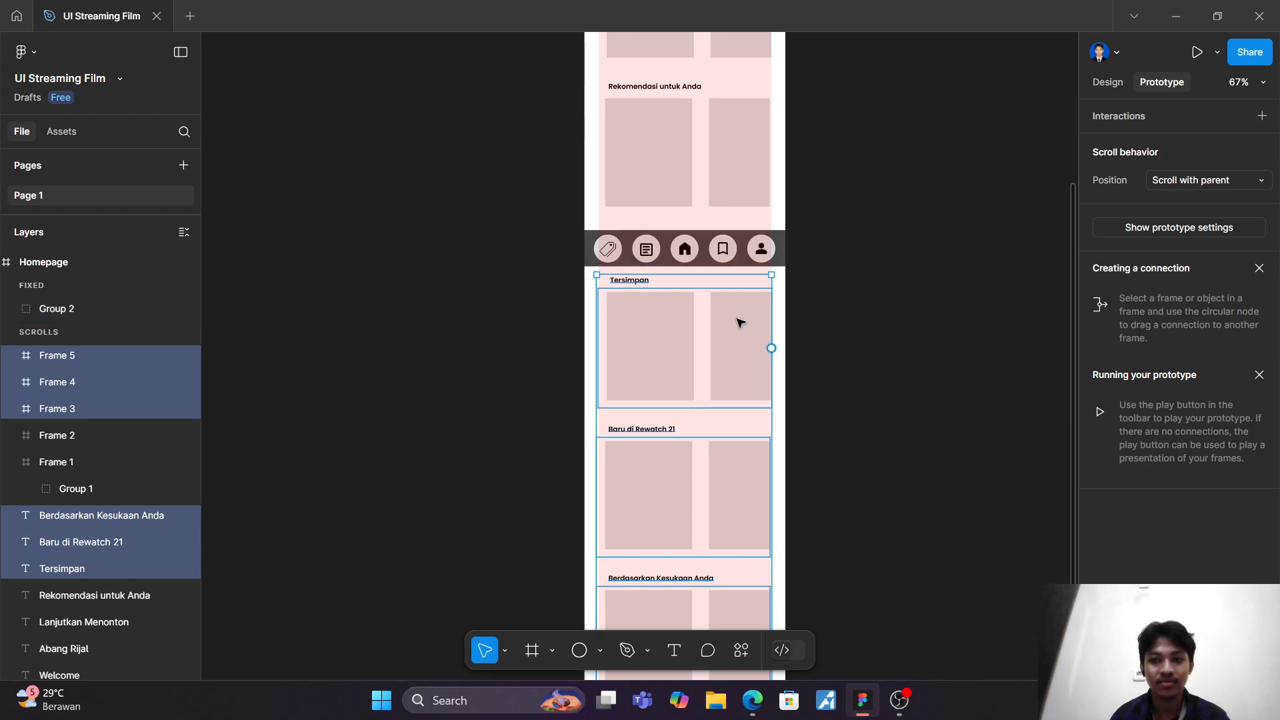
left_click_drag(678, 360, 678, 349)
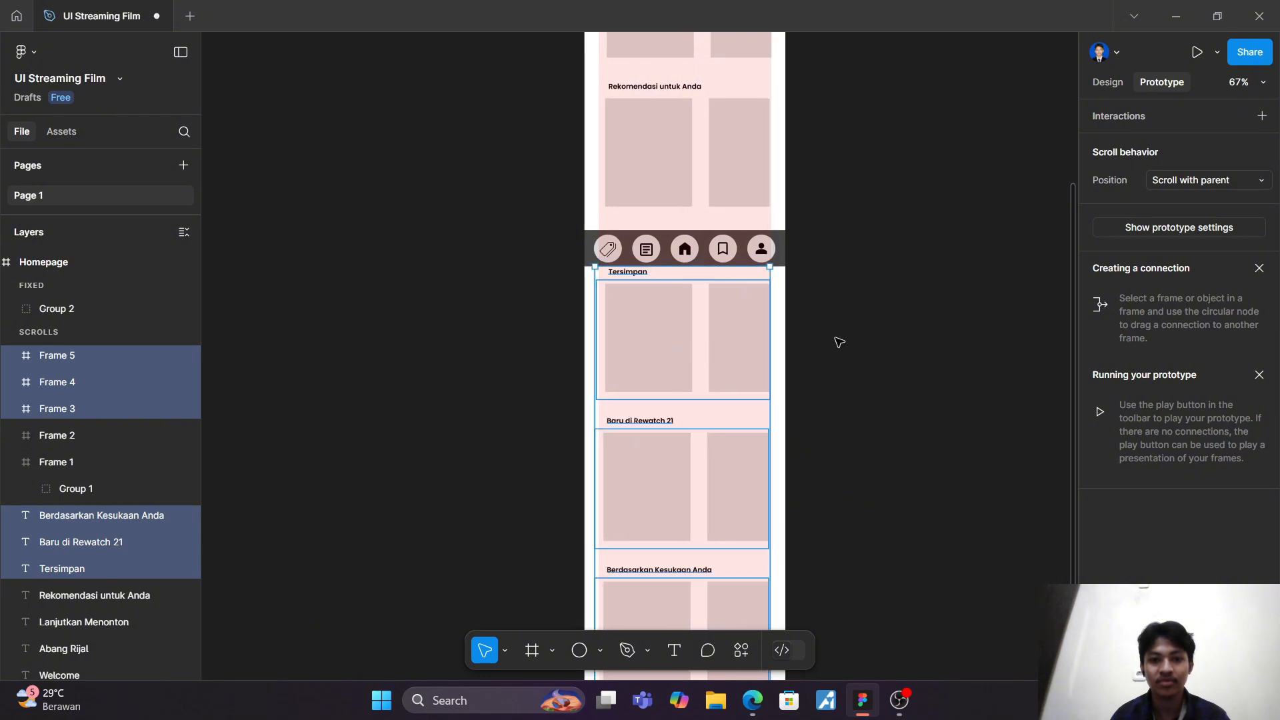
left_click(838, 342)
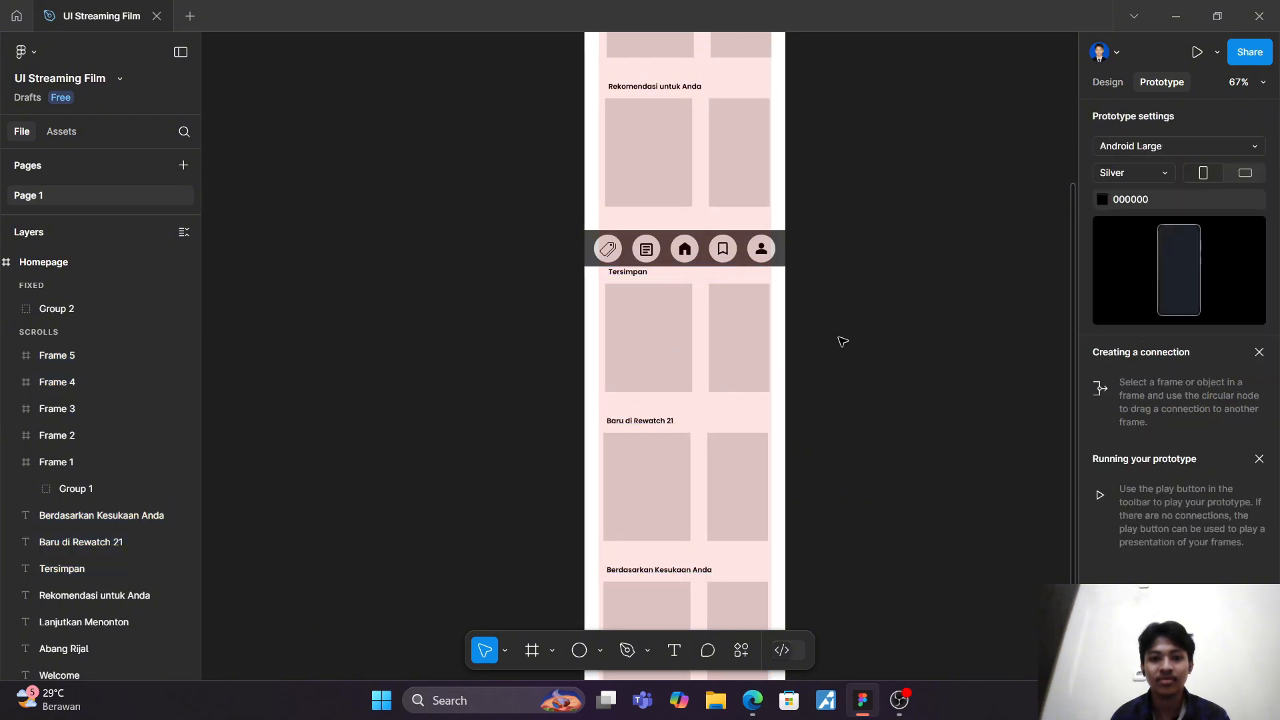
Step: Preview the prototype down to "Berdasarkan Kesukaan Anda", swipe the "Baru di Rewatch 21" card row sideways and close the preview
left_click(1196, 52)
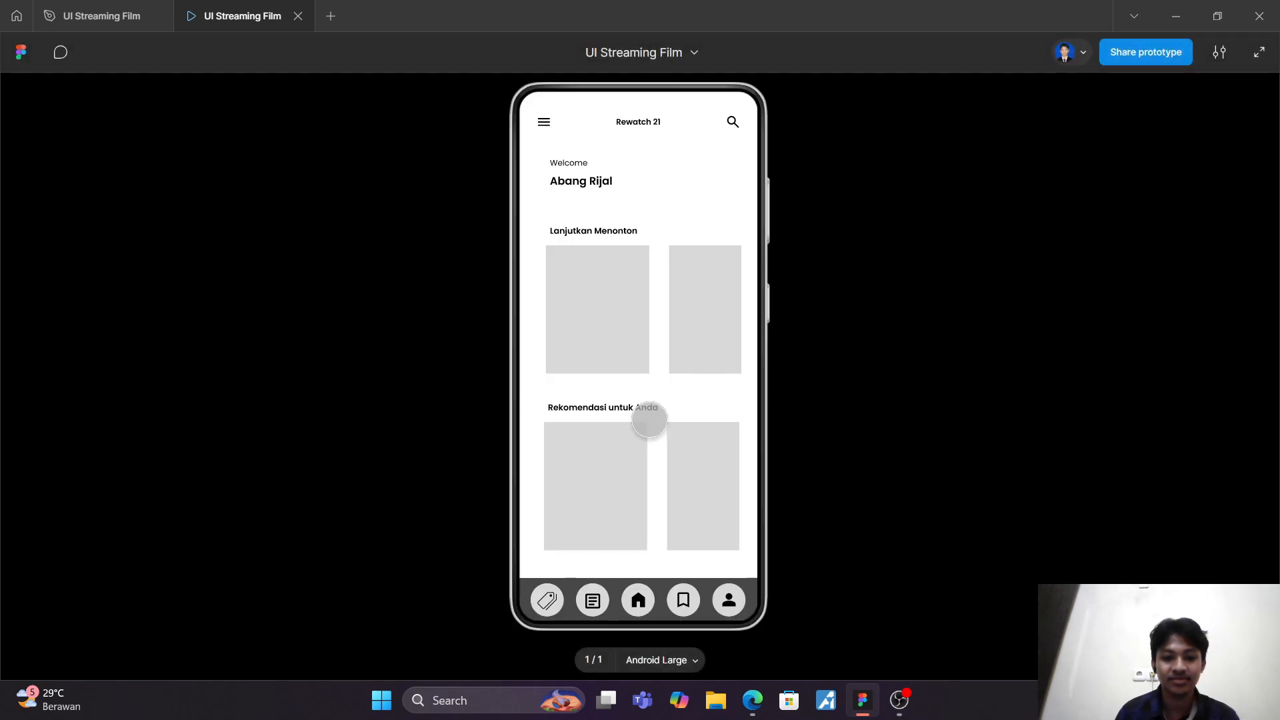
left_click_drag(649, 420, 660, 289)
left_click_drag(666, 437, 667, 300)
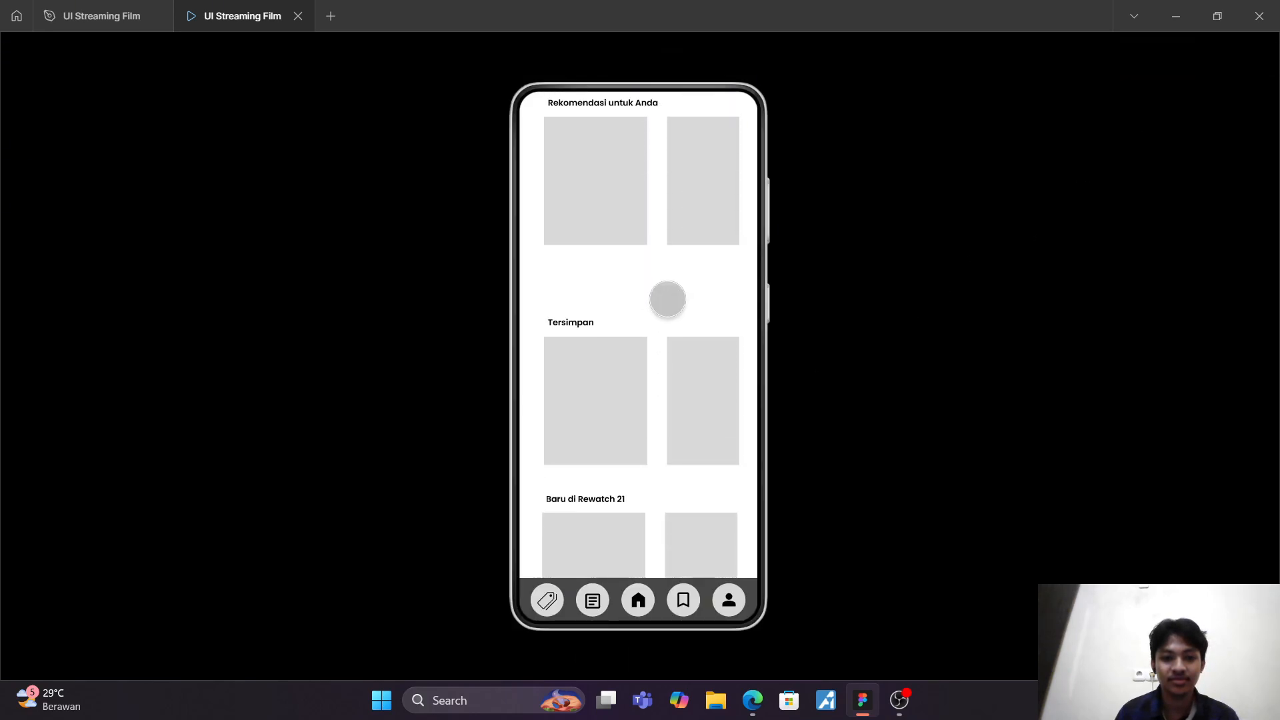
left_click_drag(669, 487, 673, 240)
left_click_drag(718, 319, 634, 320)
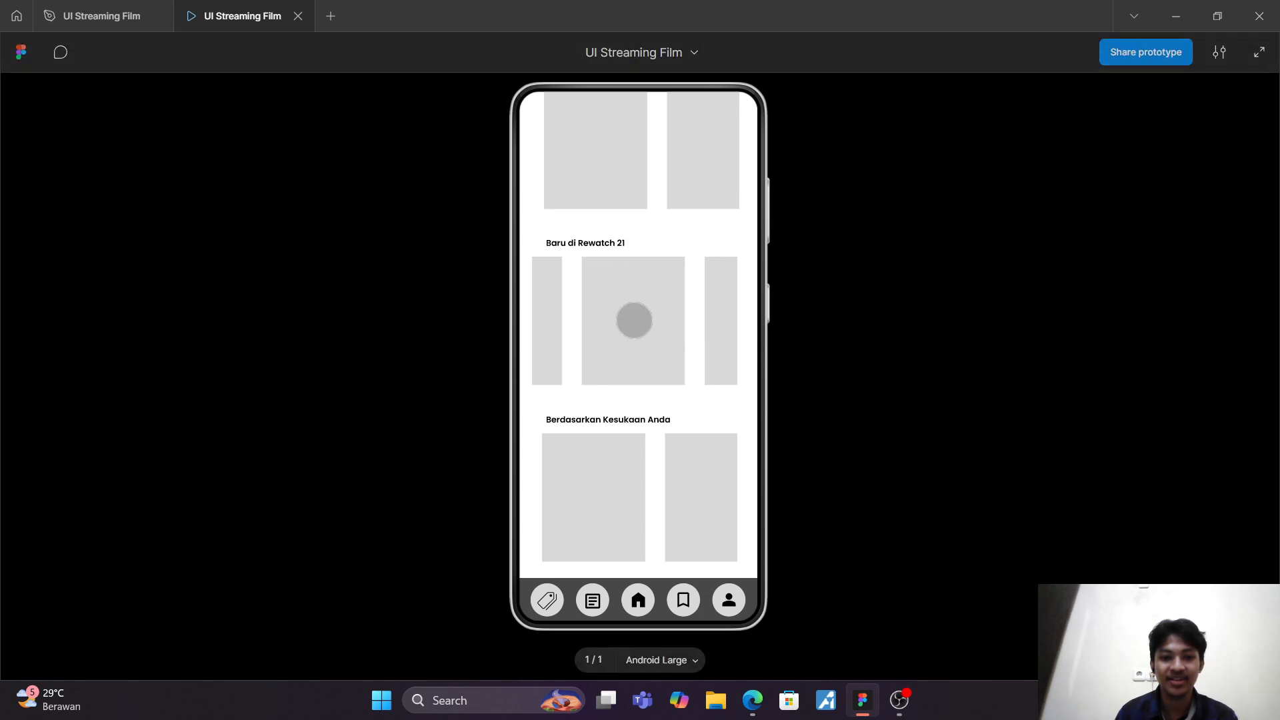
left_click(298, 16)
scroll(687, 201, "up", 5)
scroll(689, 203, "up", 3)
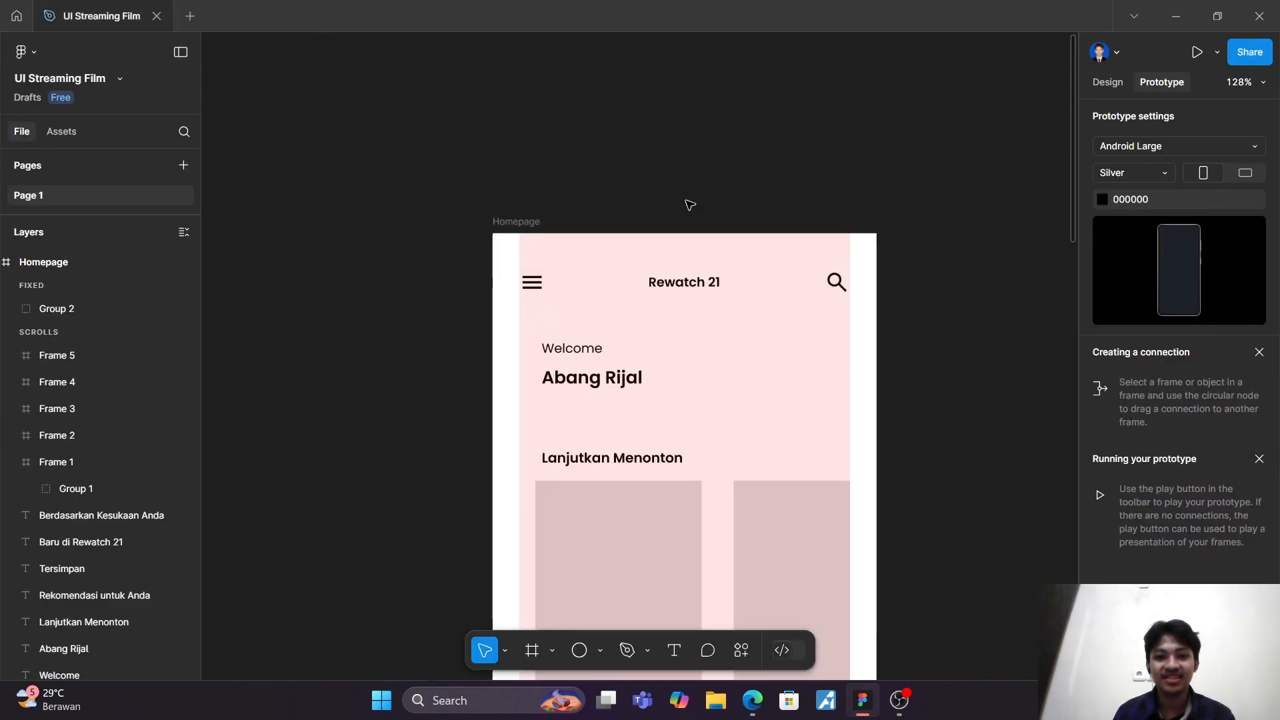
scroll(690, 205, "down", 4)
scroll(690, 205, "right", 3)
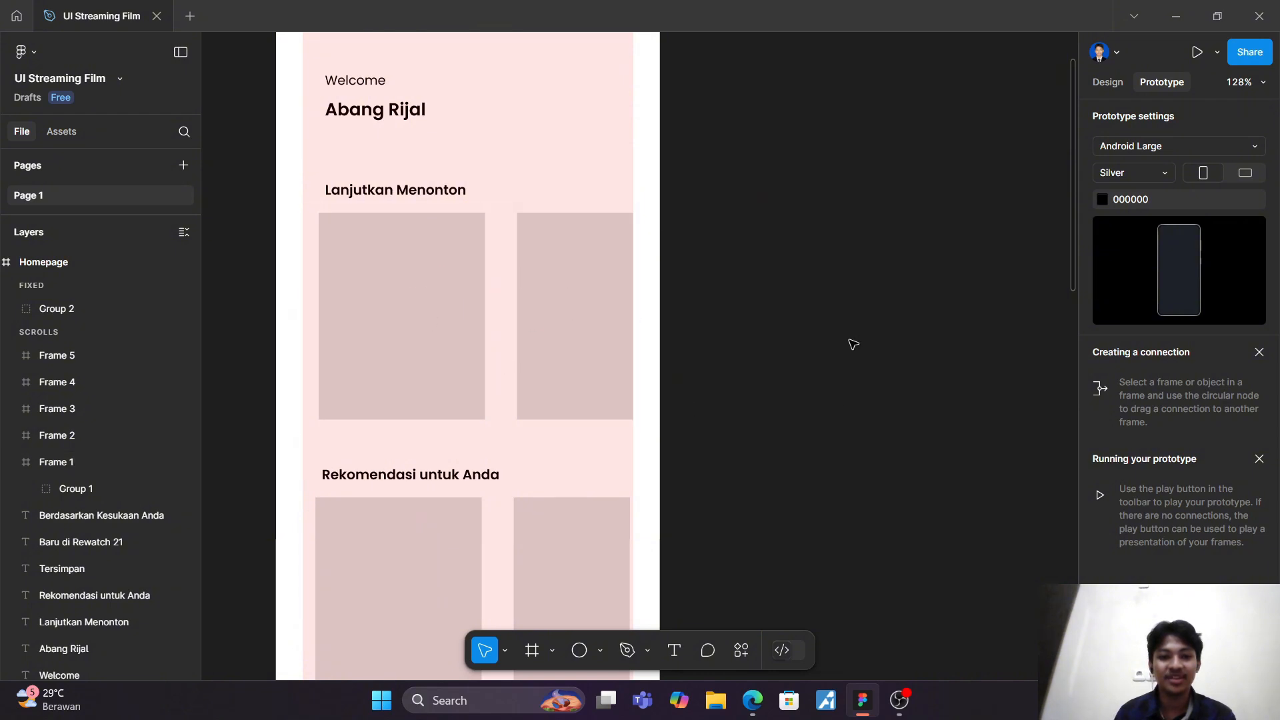
scroll(853, 344, "down", 3)
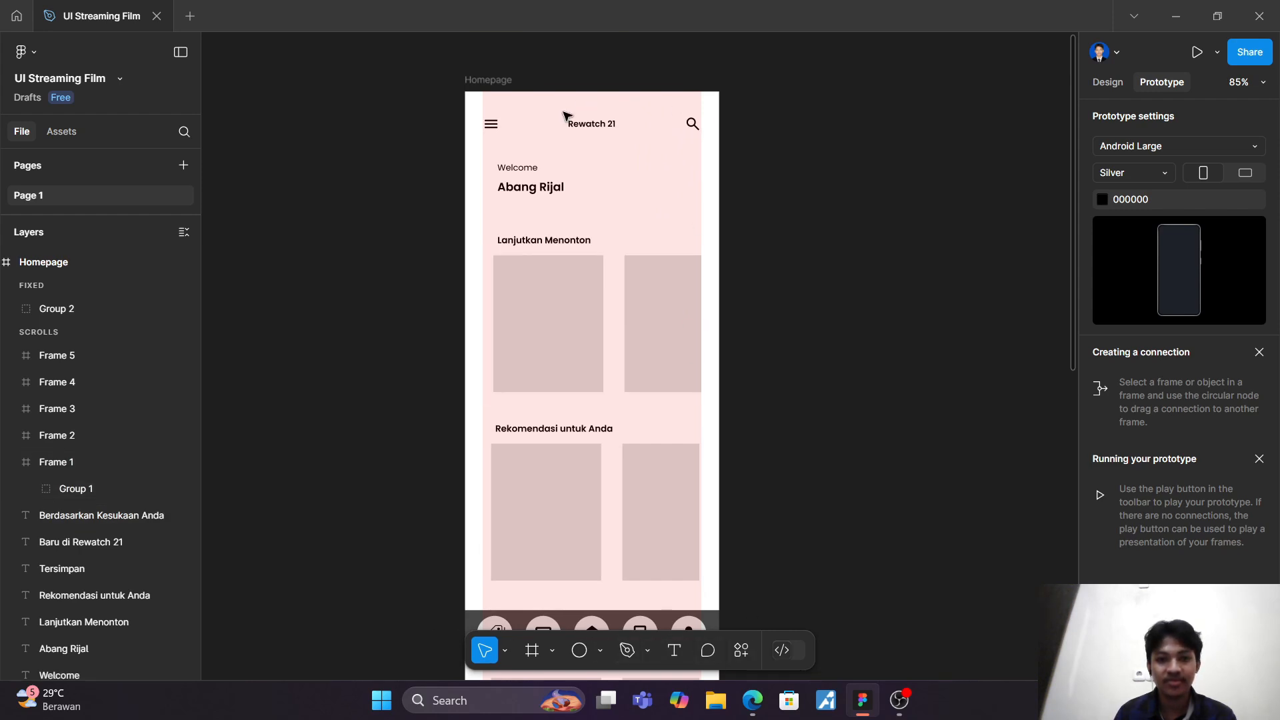
left_click(516, 80)
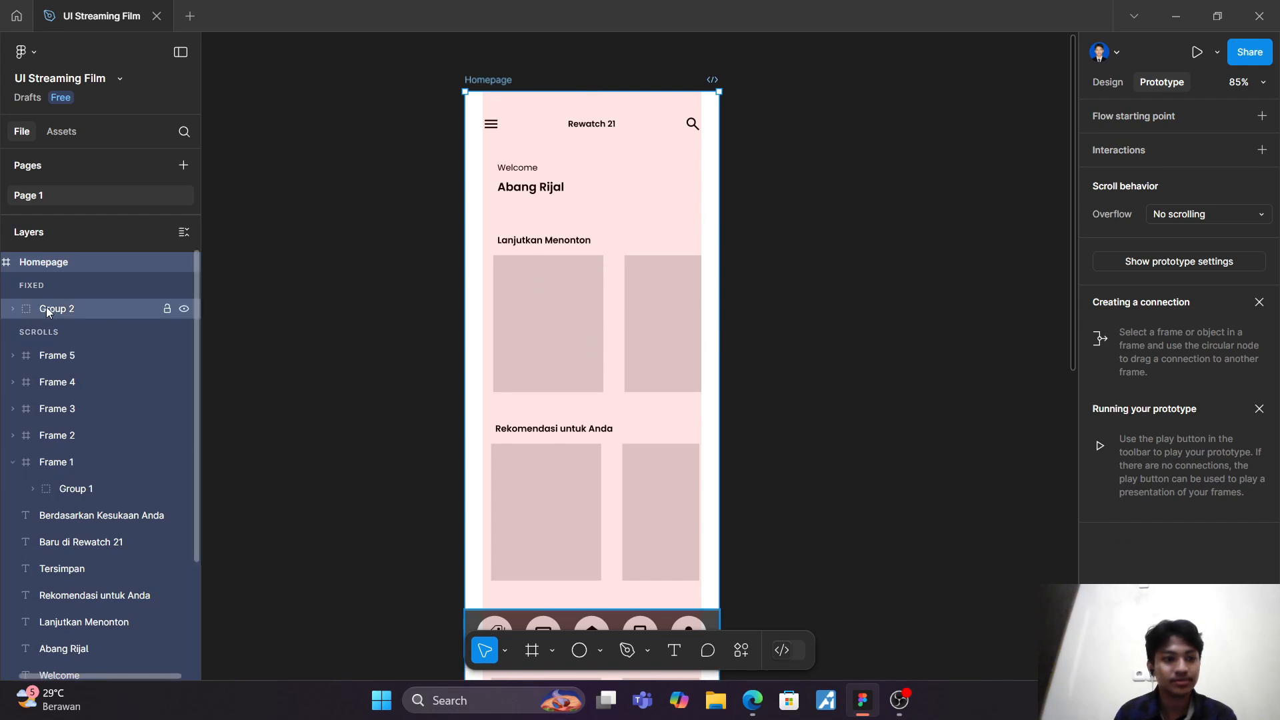
scroll(151, 290, "left", 2)
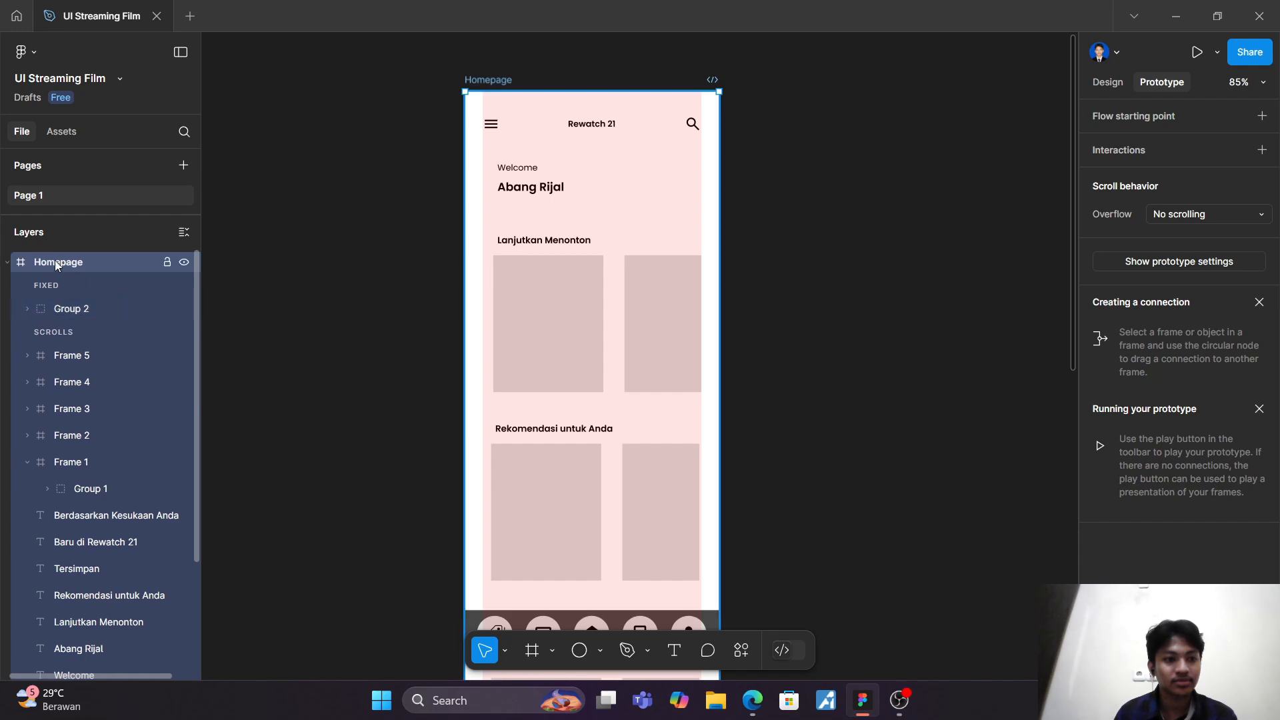
left_click(12, 264)
left_click(12, 264)
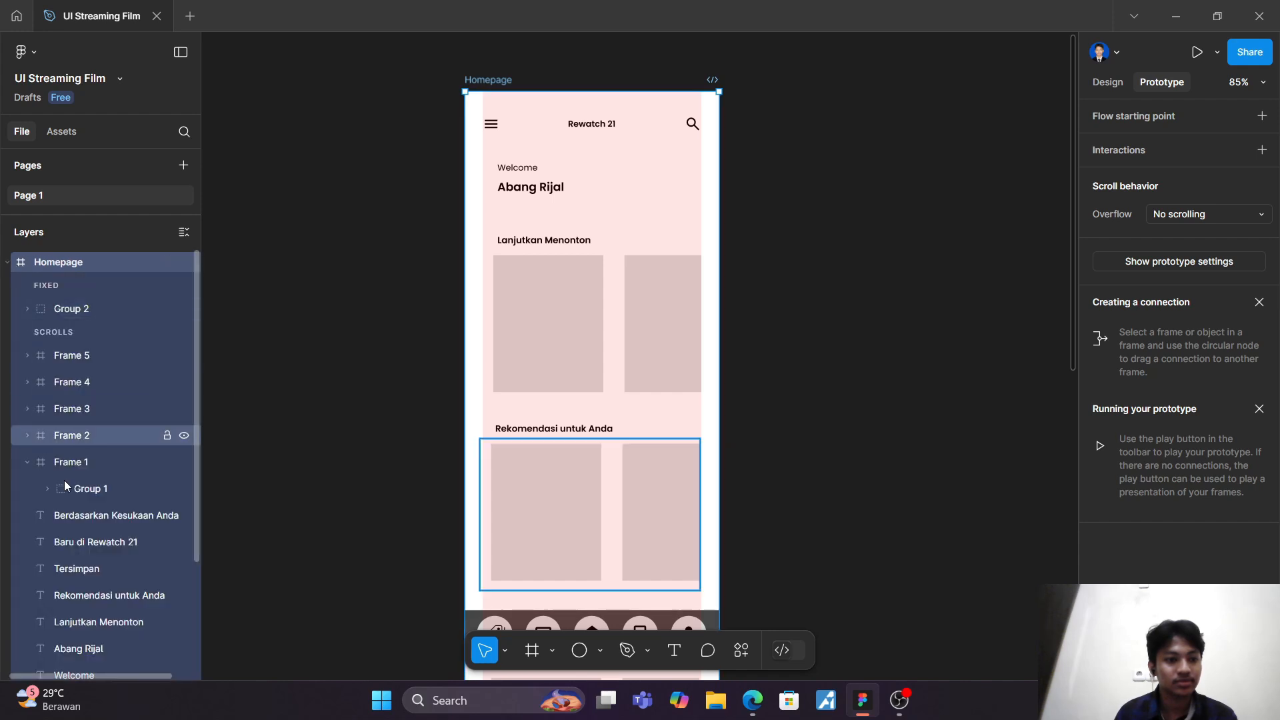
left_click(81, 523)
left_click(342, 439)
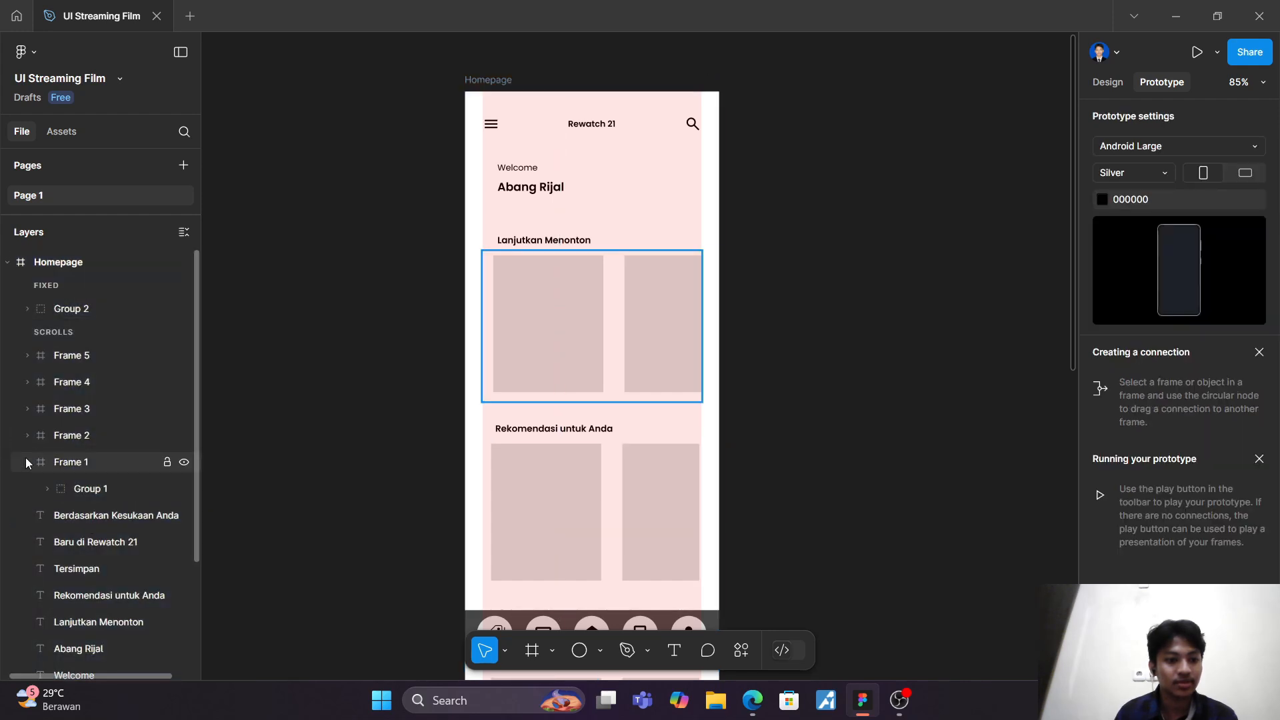
Step: Expand Group 1 inside Frame 1 in the layer list to reveal its card rectangles
left_click(26, 462)
left_click(31, 465)
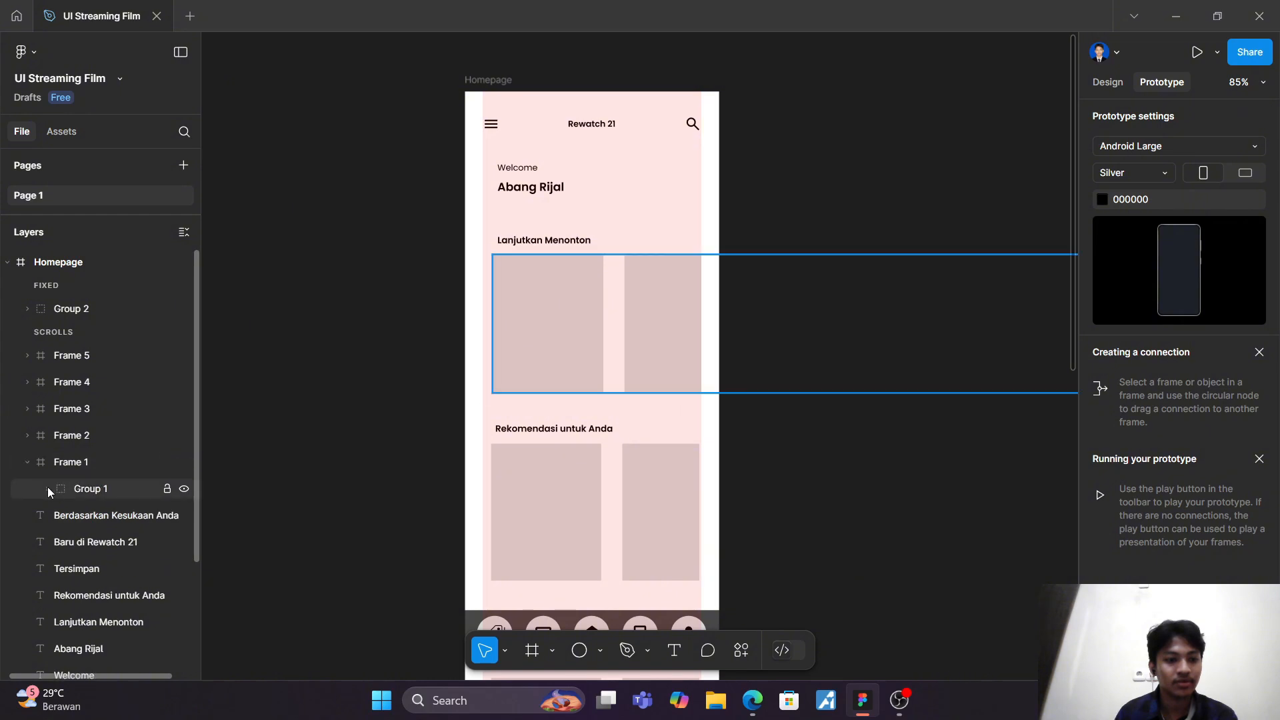
left_click(46, 488)
scroll(120, 539, "down", 3)
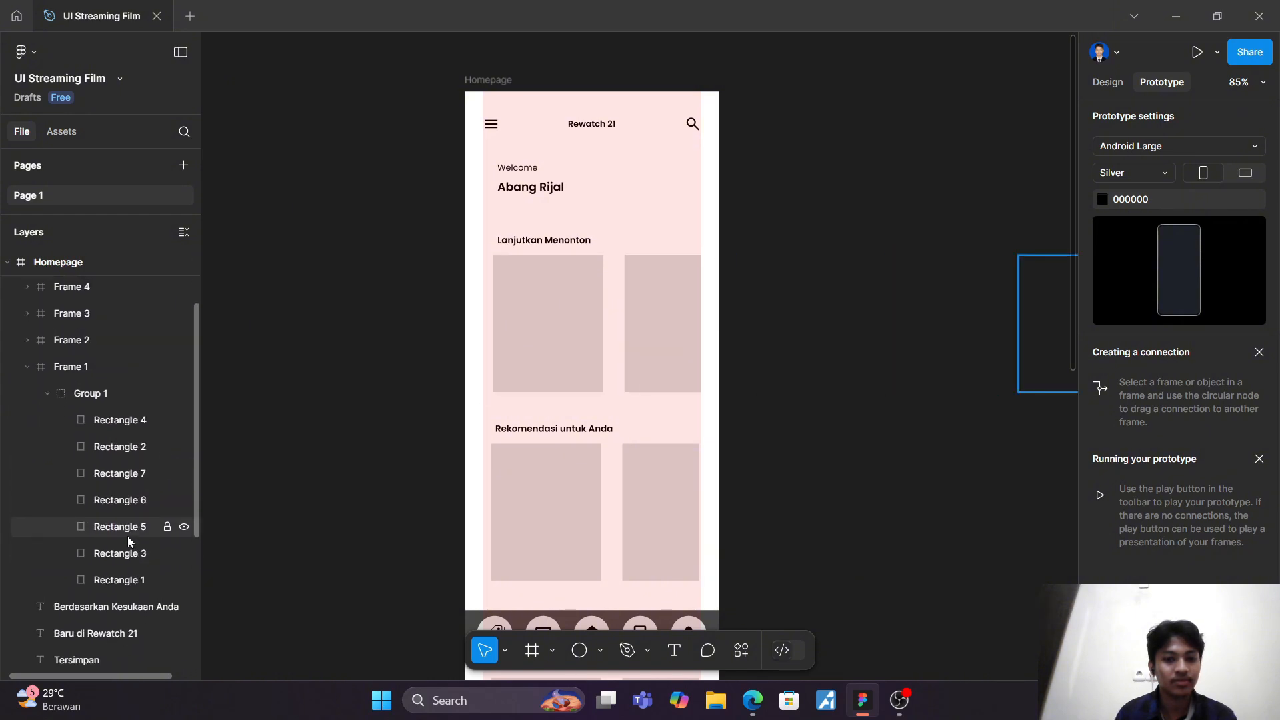
Step: Widen the Homepage frame far to the right, well beyond the visible card rows
left_click(495, 81)
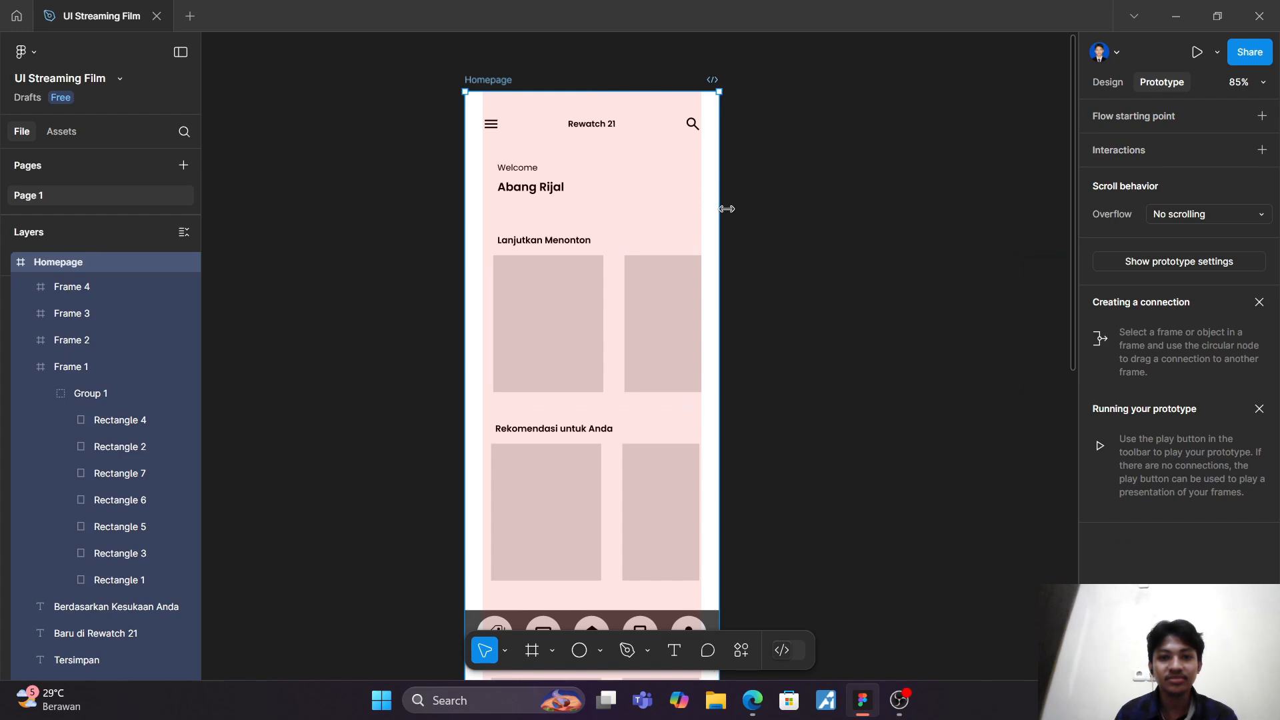
left_click_drag(721, 207, 1214, 214)
left_click(832, 224)
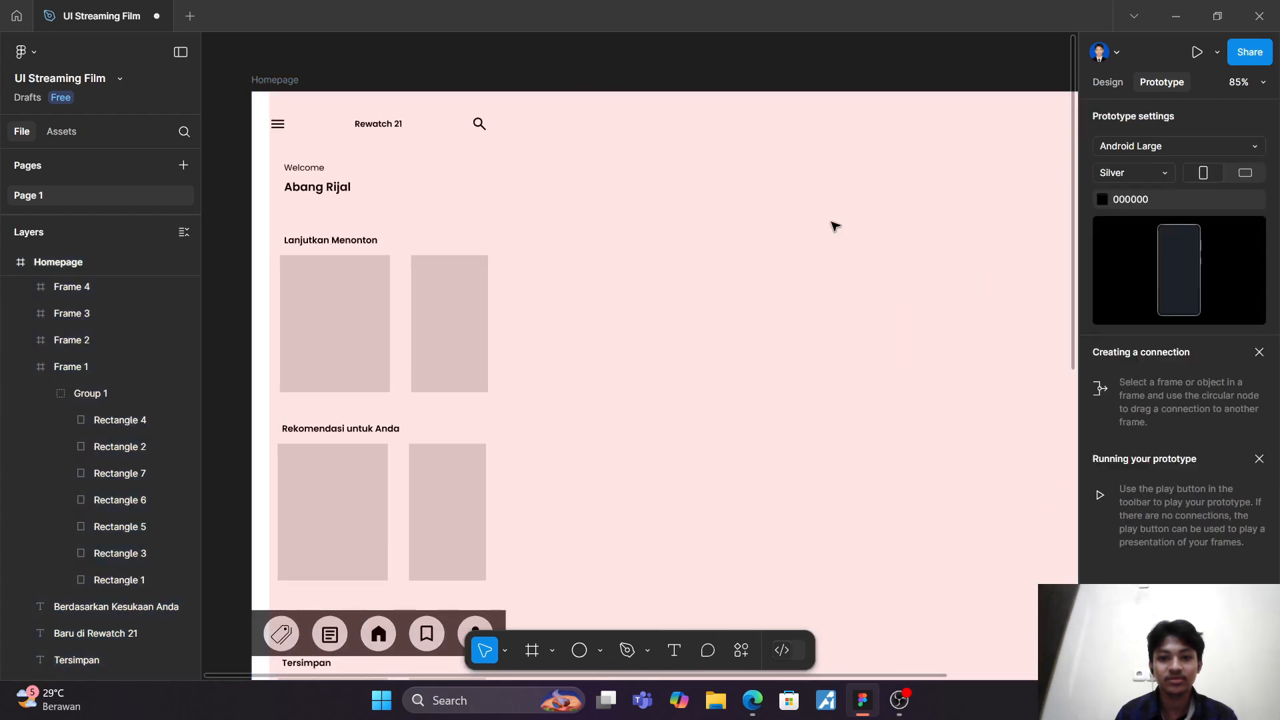
scroll(764, 244, "left", 1)
left_click(365, 327)
left_click(605, 176)
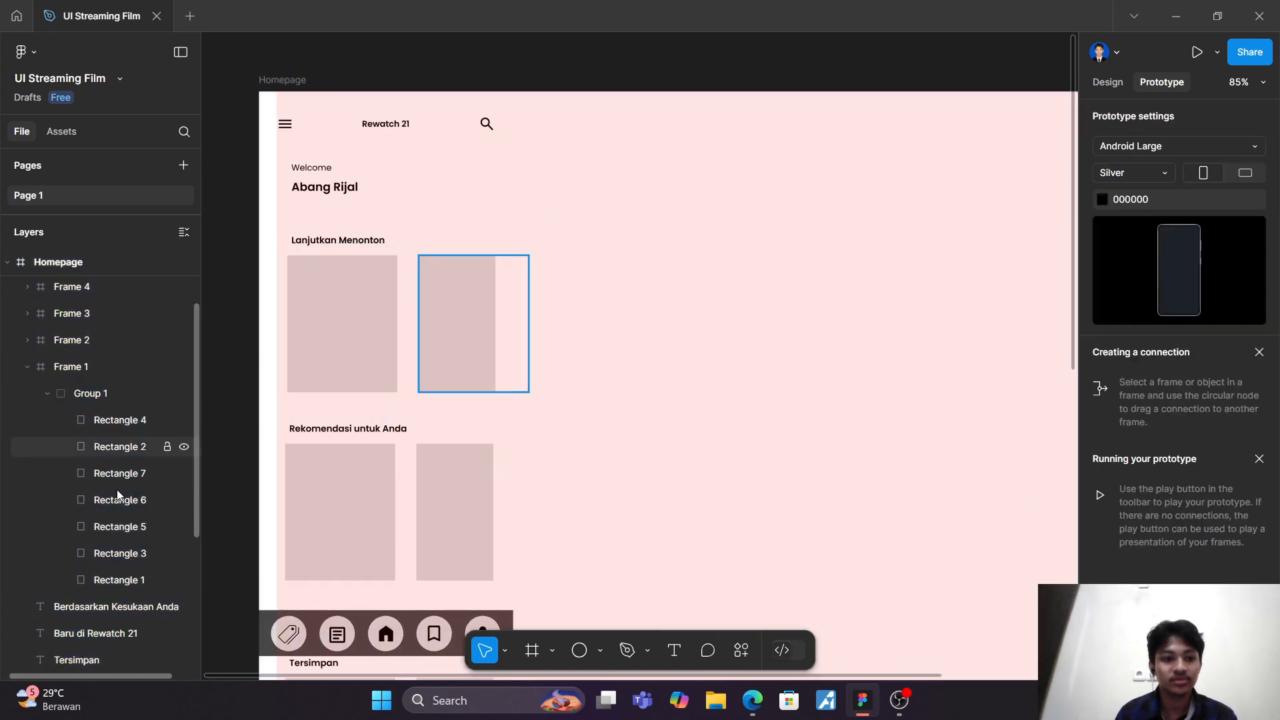
left_click(94, 388)
double_click(94, 392)
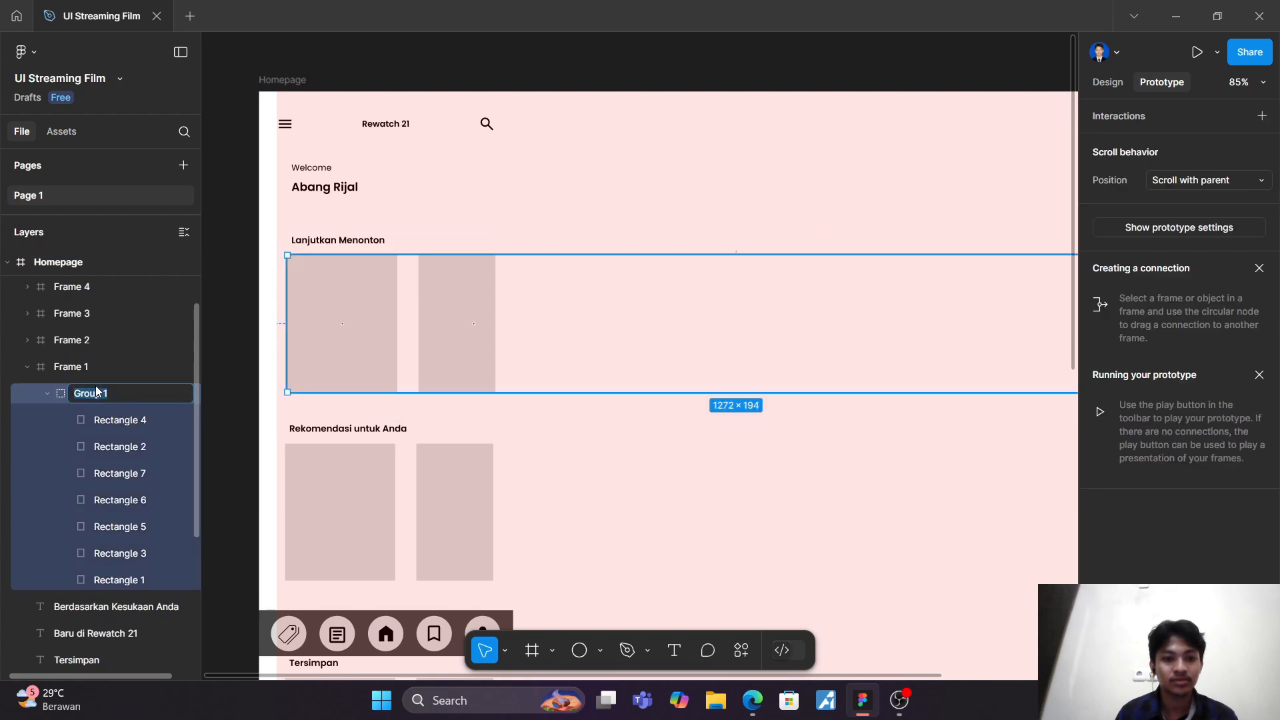
left_click(95, 393)
left_click(135, 358)
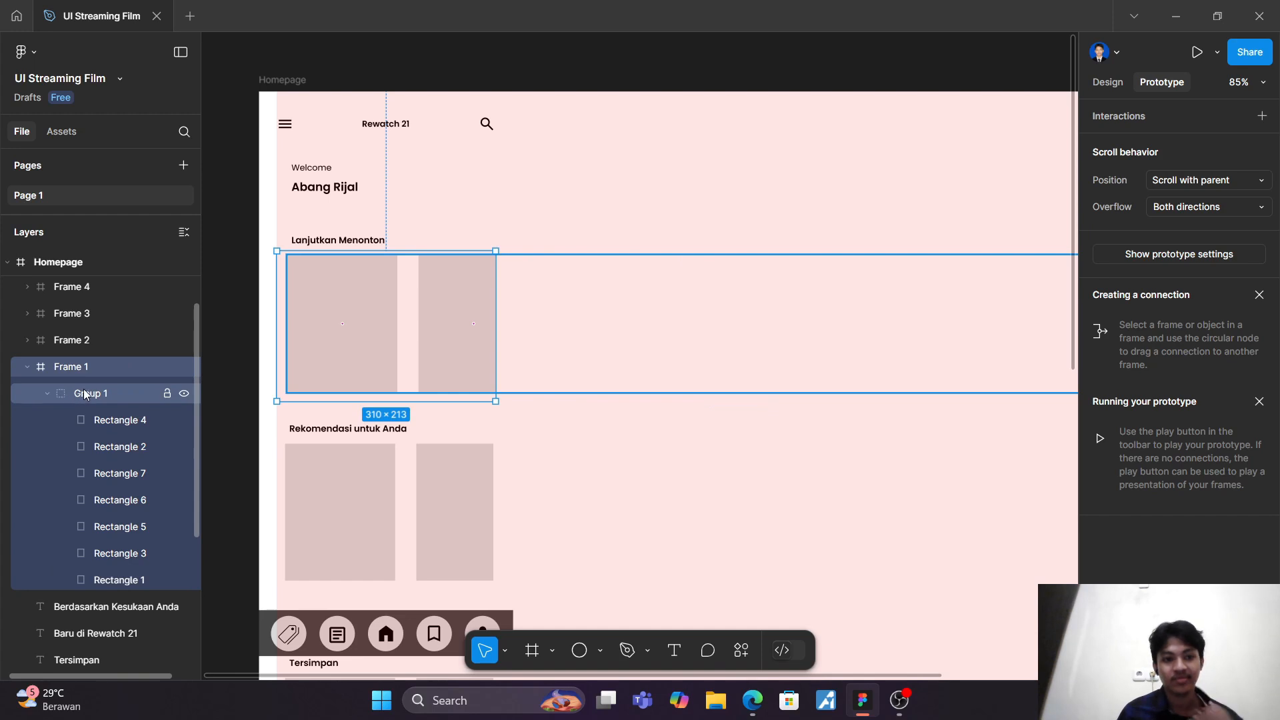
Step: Change the fill type of Rectangle 1, the first "Lanjutkan Menonton" card, to an image and start uploading one from the computer
left_click(120, 578)
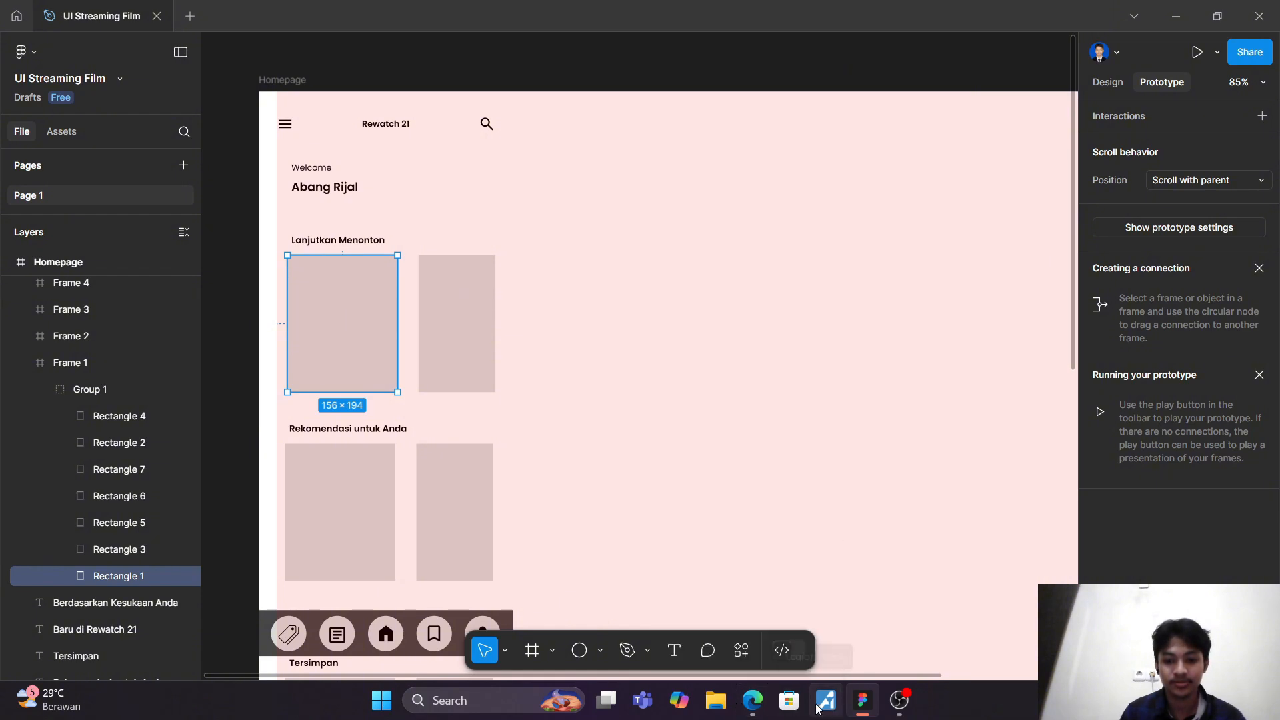
right_click(105, 576)
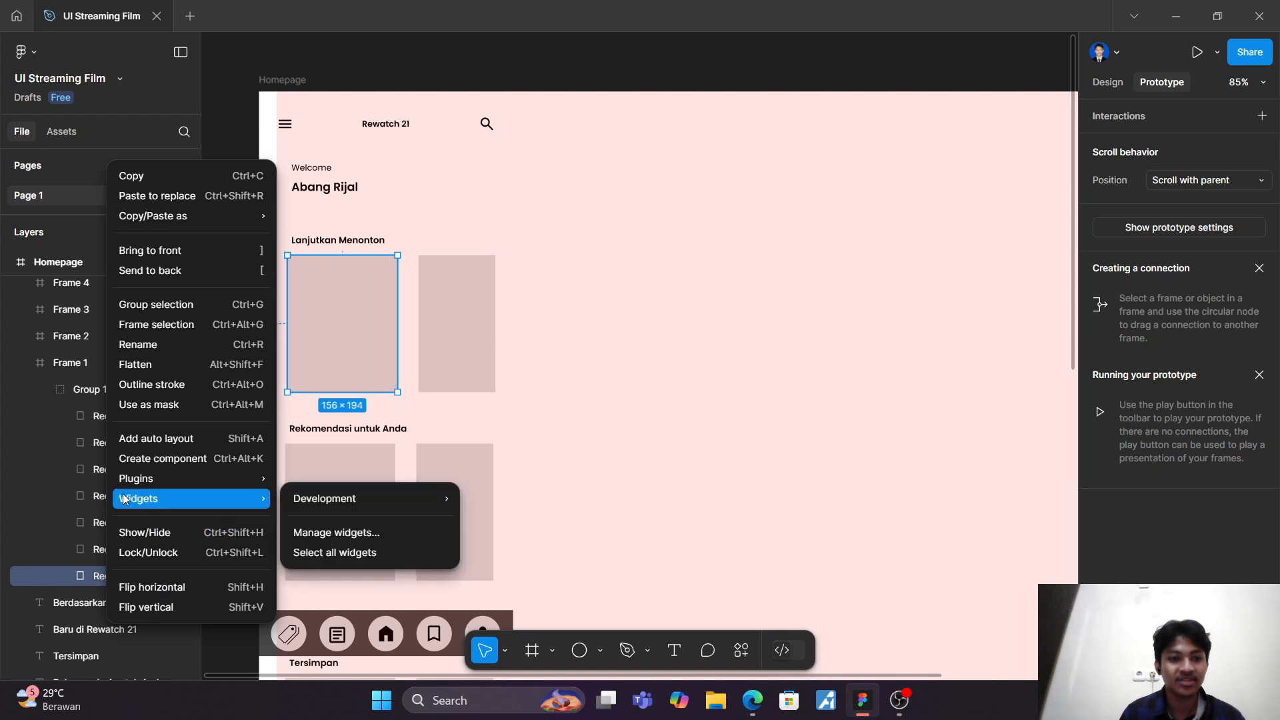
double_click(336, 325)
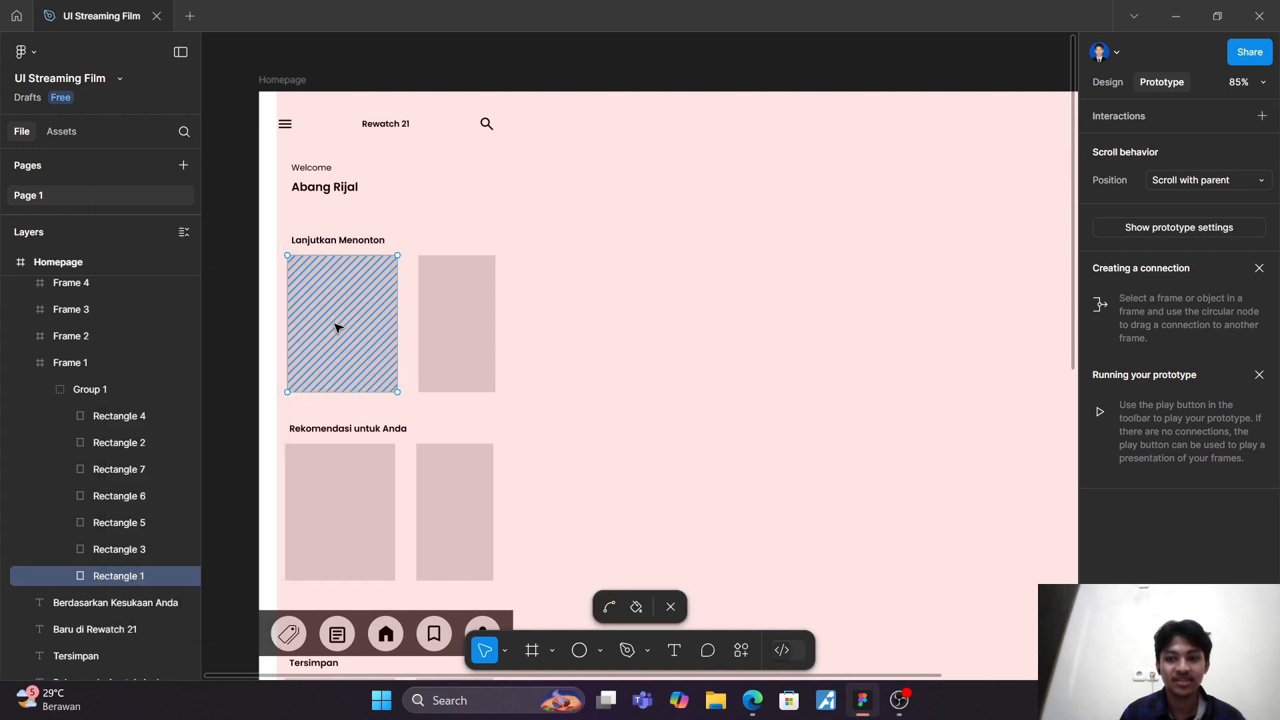
left_click(1108, 83)
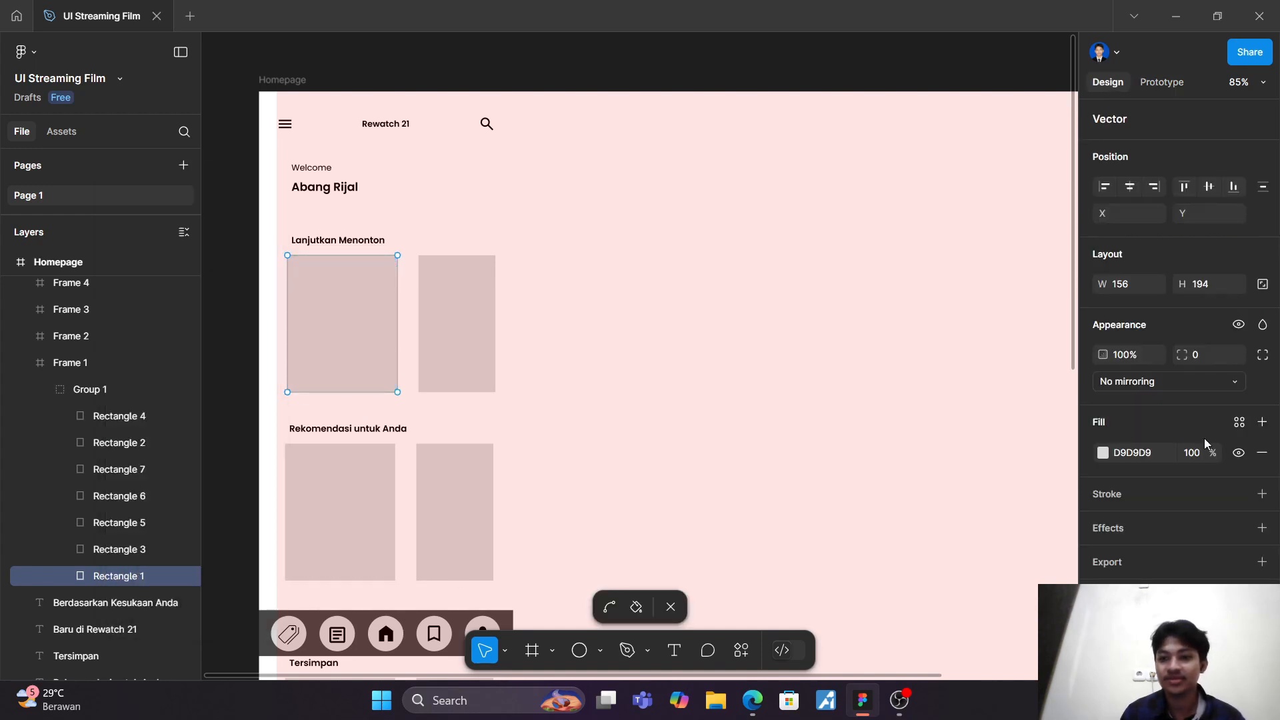
left_click(1125, 457)
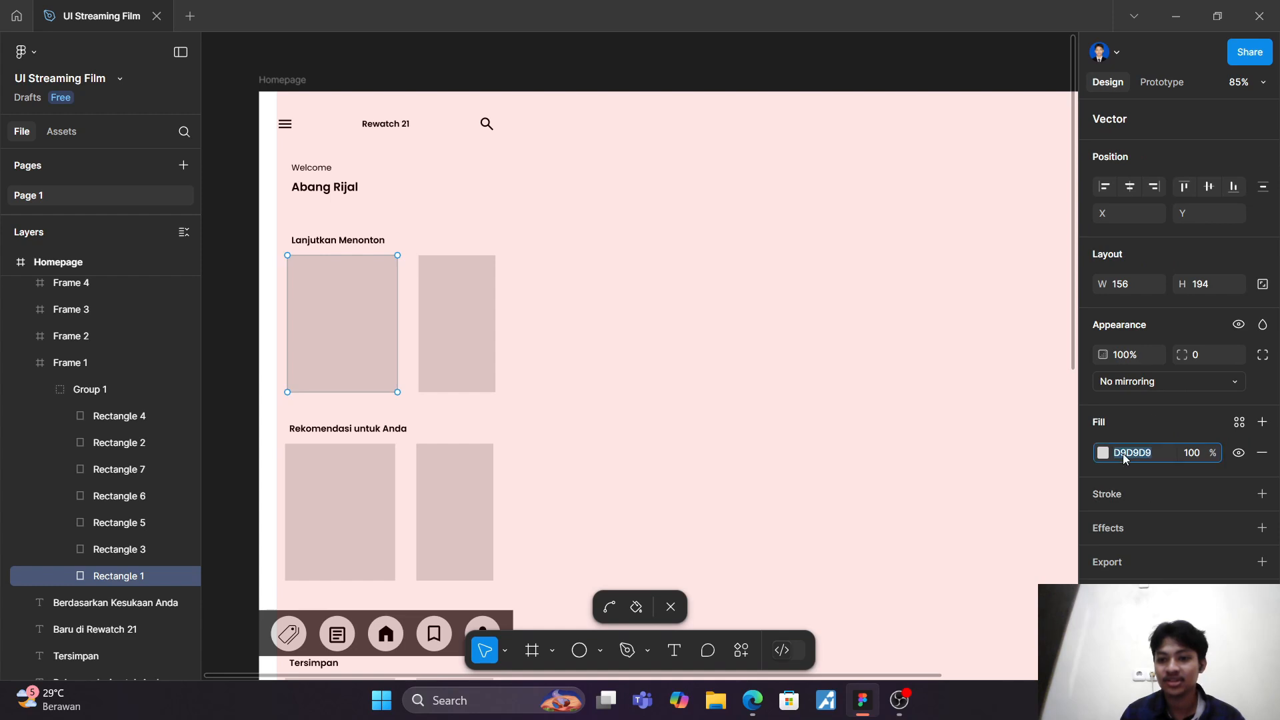
left_click(1104, 453)
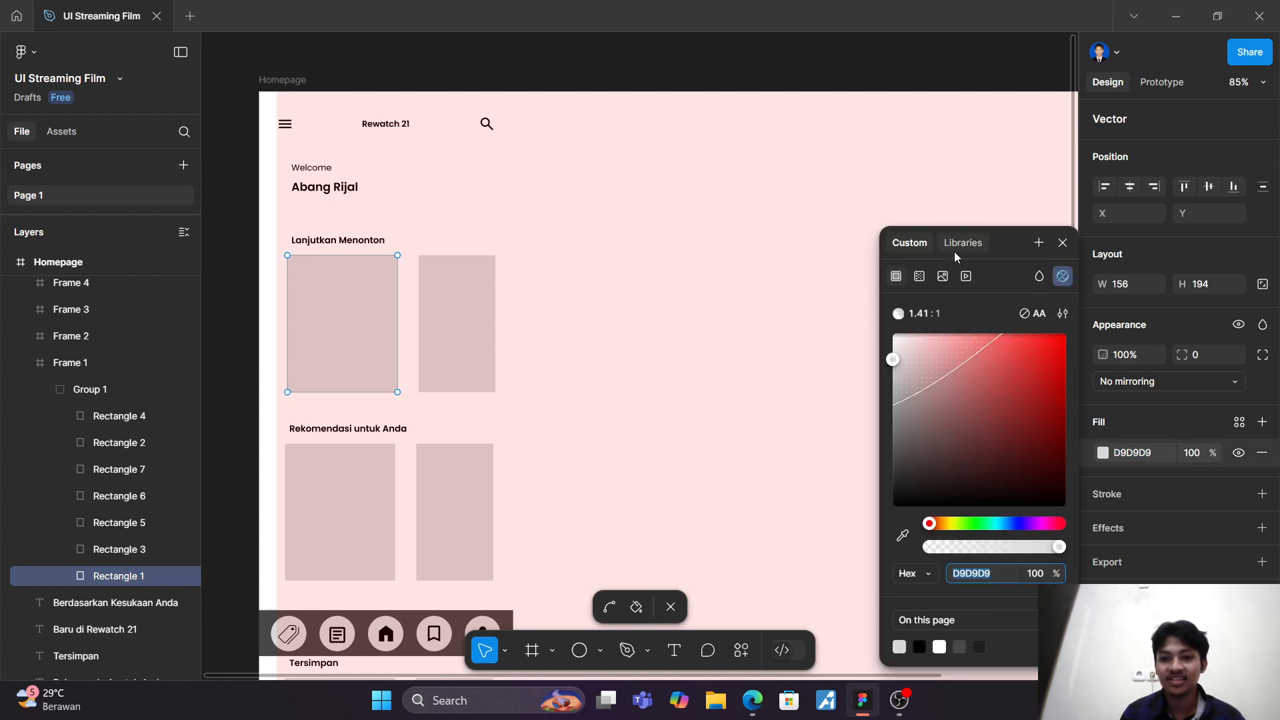
left_click(943, 276)
left_click(980, 420)
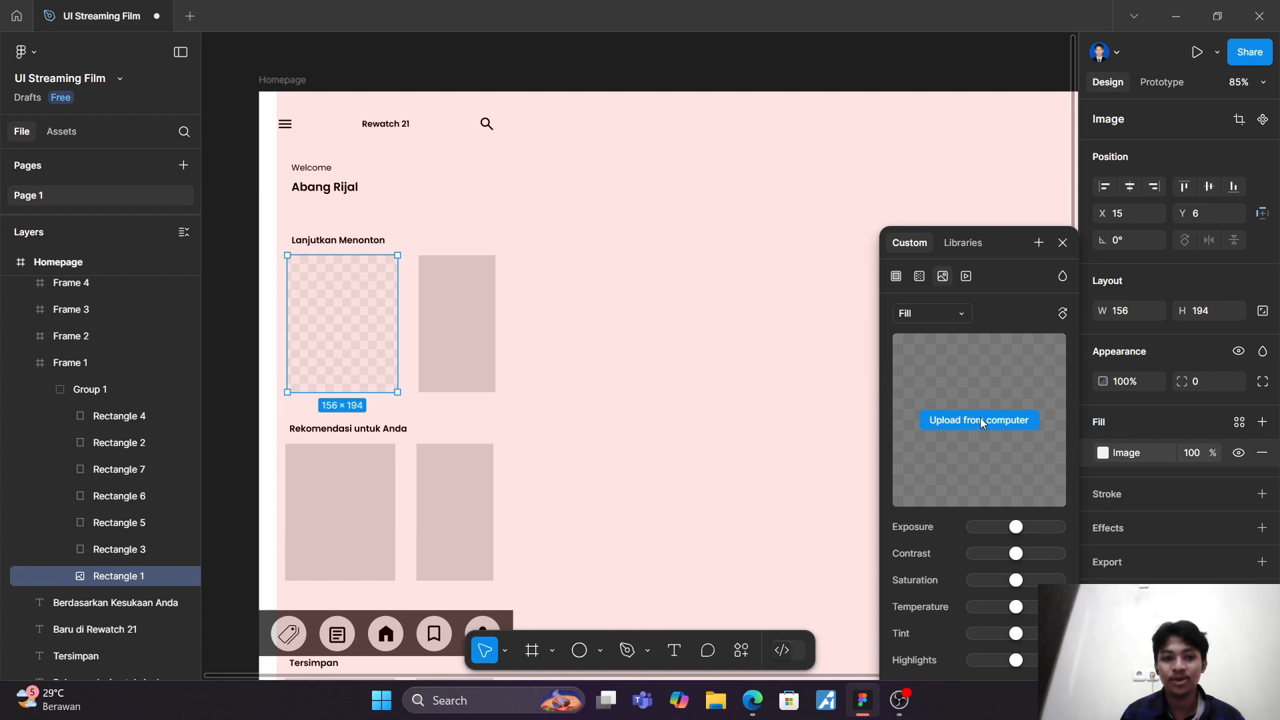
Step: Find the "mi" poster in the drawable folder, use it as the image fill of Rectangle 1 and deselect the card
scroll(294, 260, "down", 5)
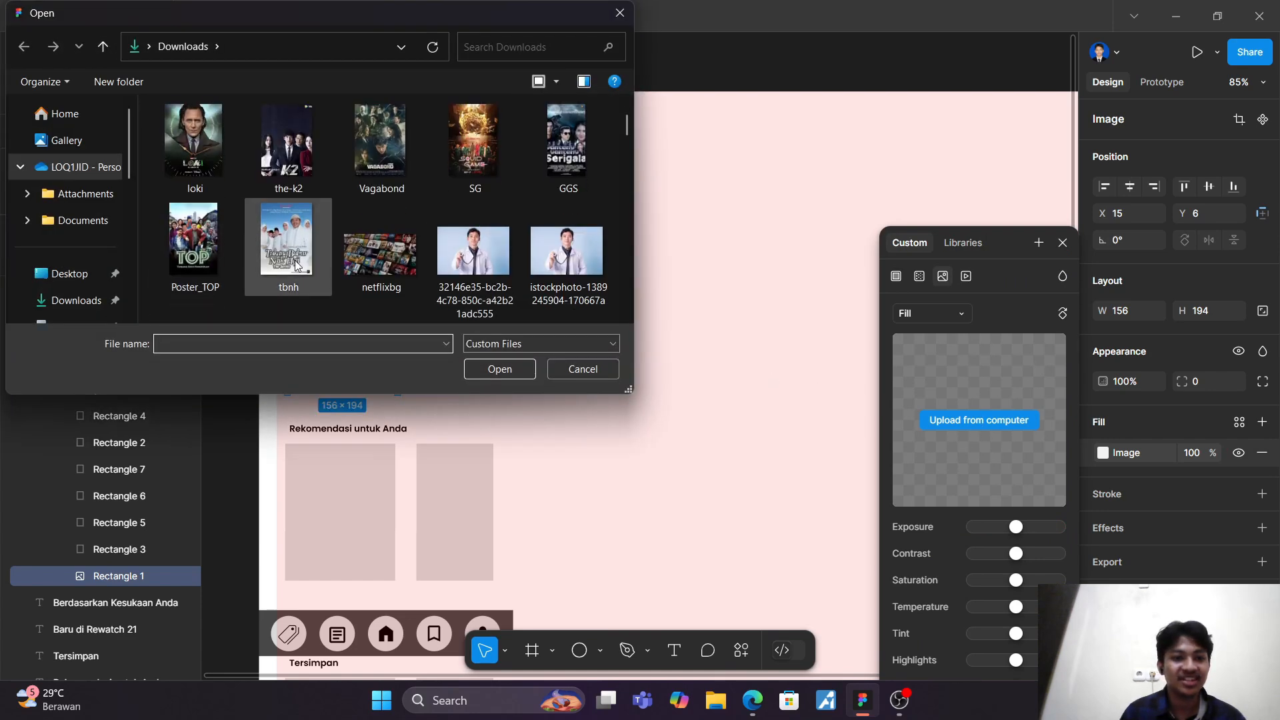
scroll(296, 266, "up", 5)
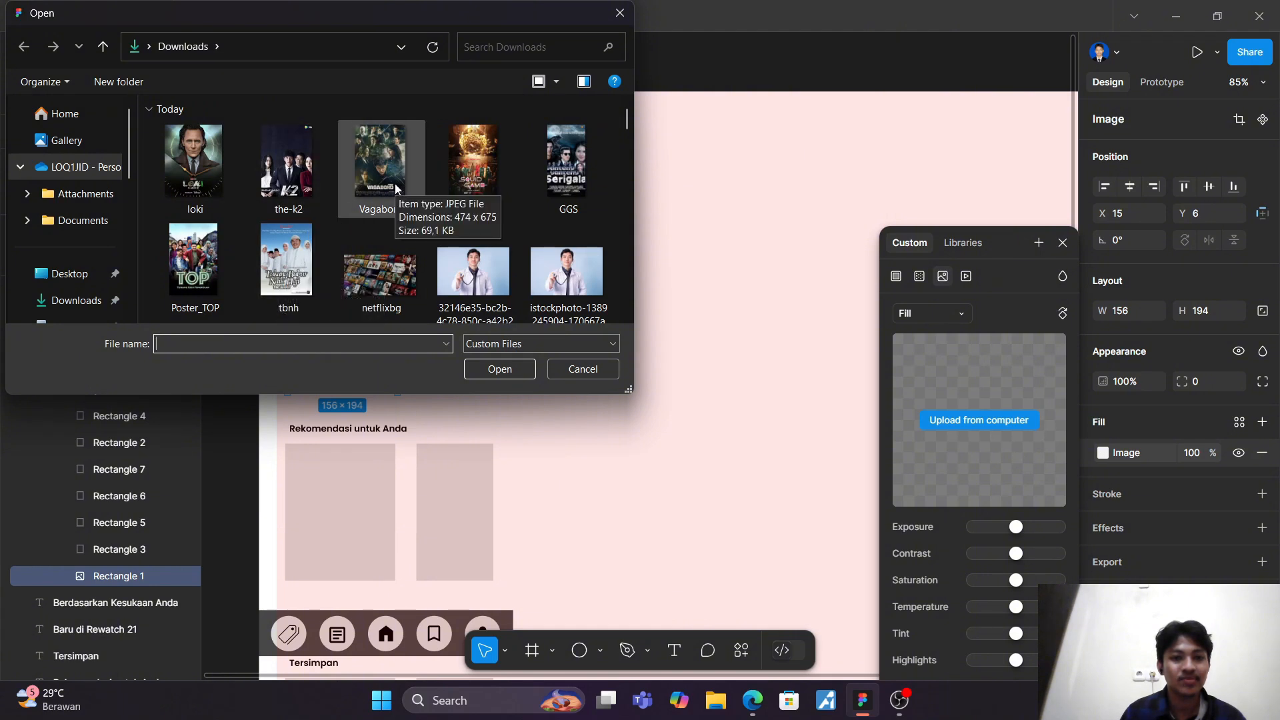
scroll(93, 267, "down", 6)
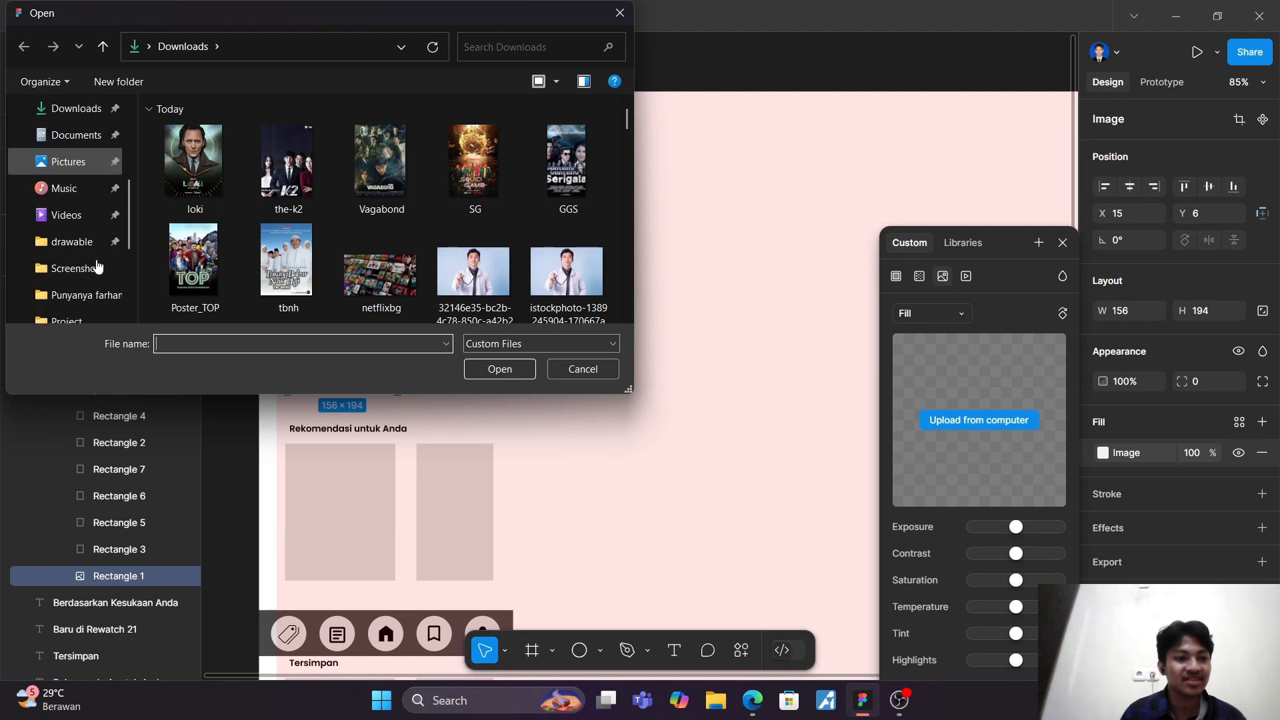
scroll(89, 257, "up", 3)
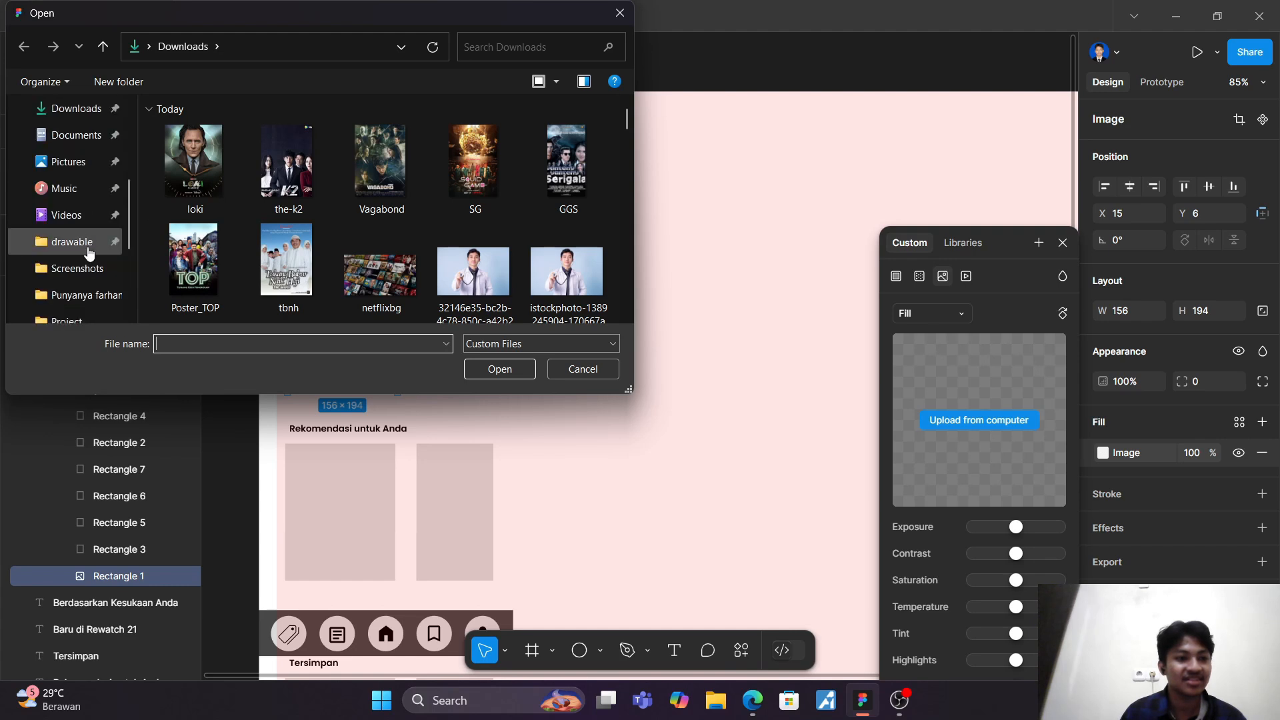
left_click(89, 247)
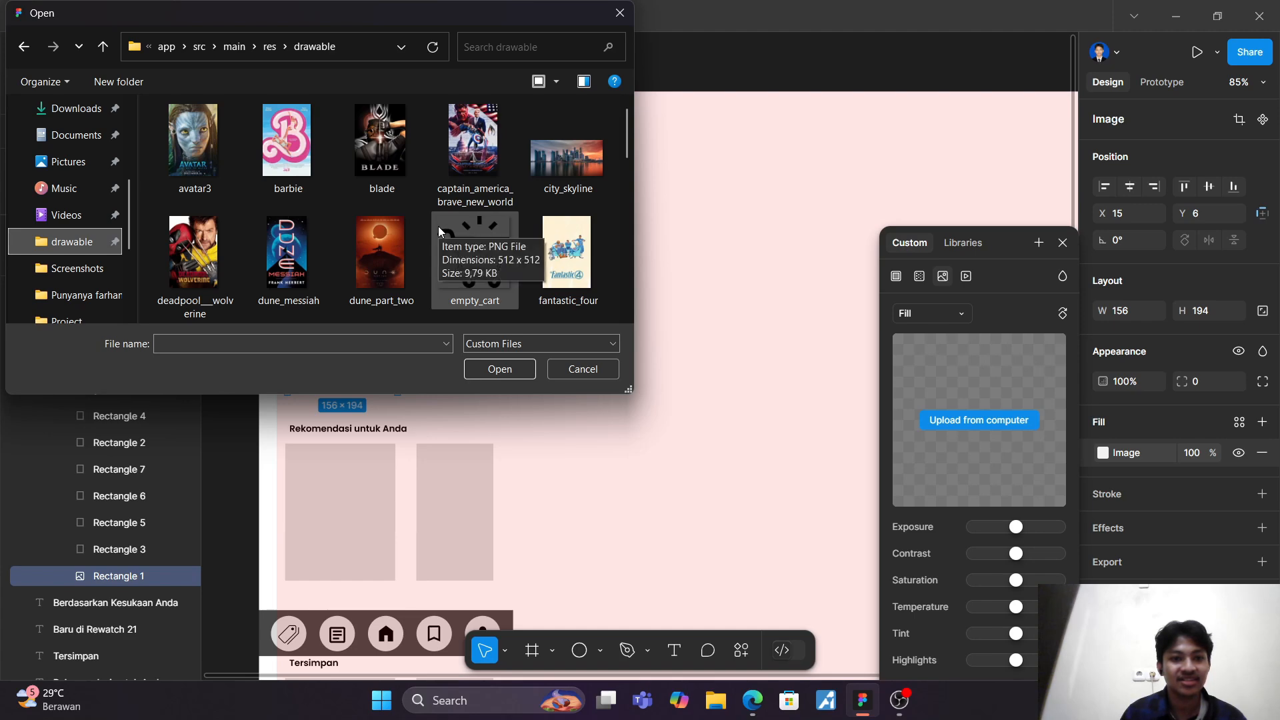
scroll(438, 226, "down", 1)
scroll(478, 226, "down", 2)
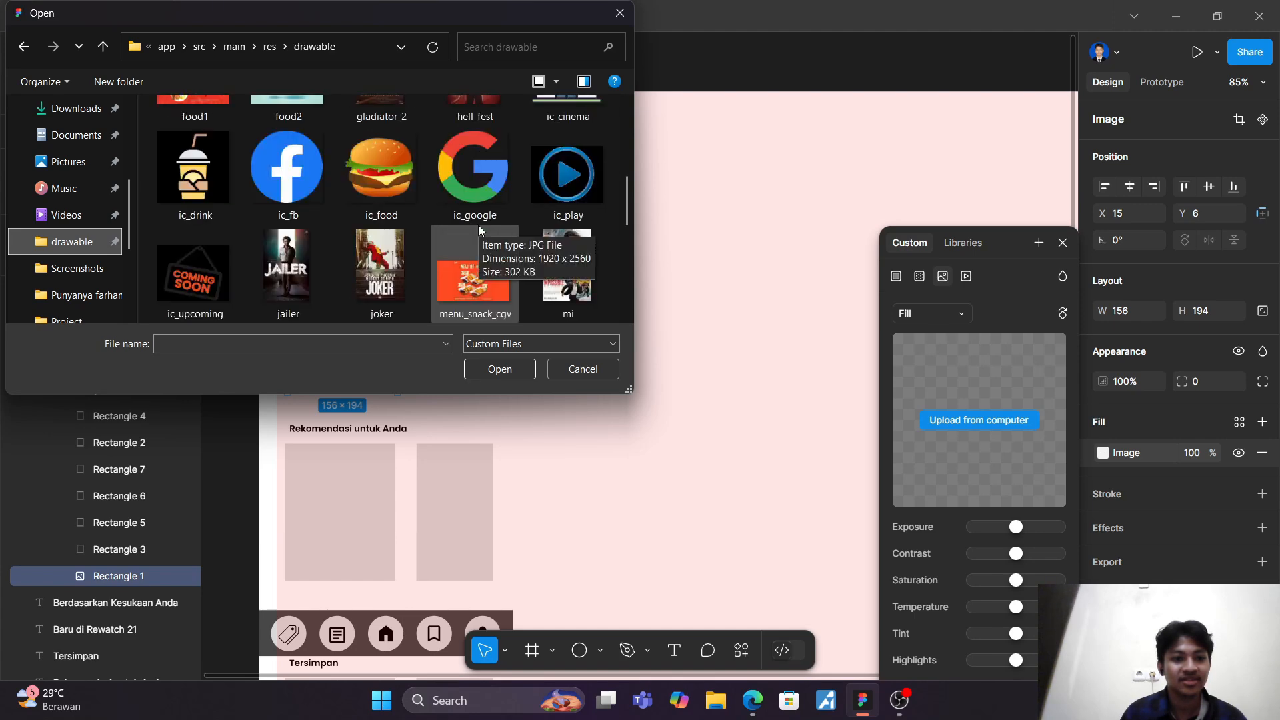
scroll(478, 225, "down", 2)
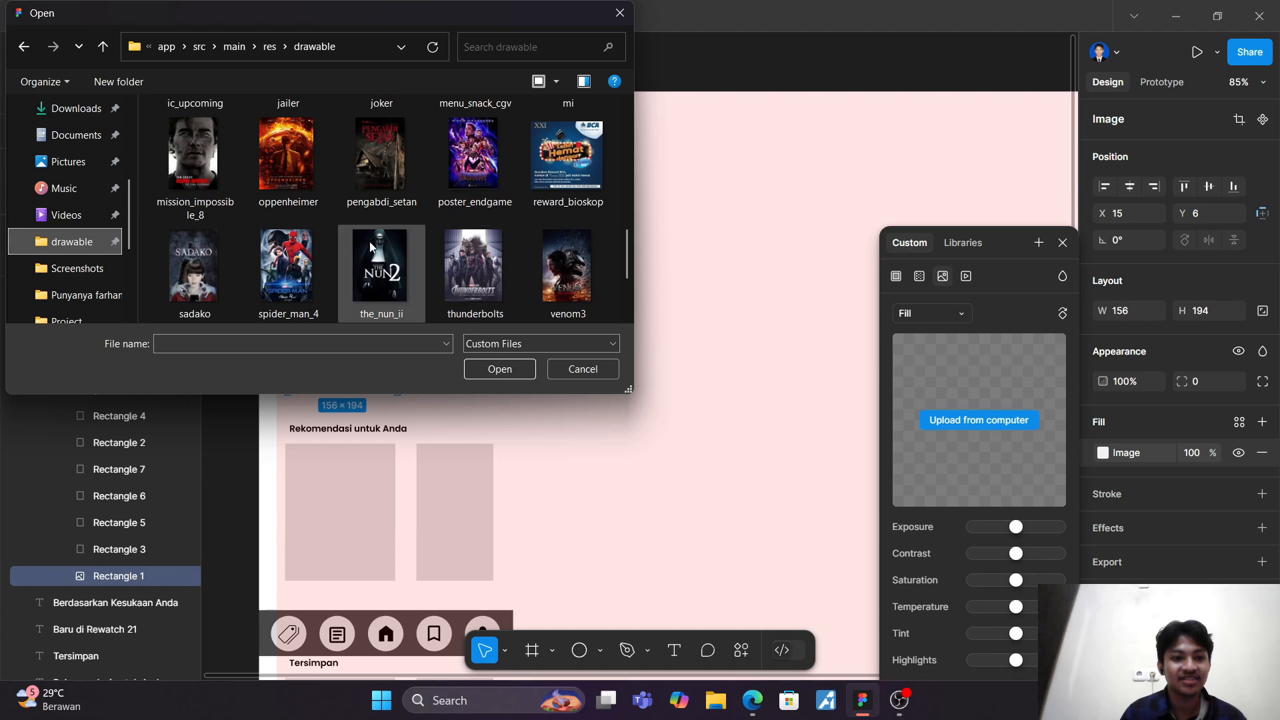
scroll(311, 257, "down", 1)
scroll(310, 251, "up", 2)
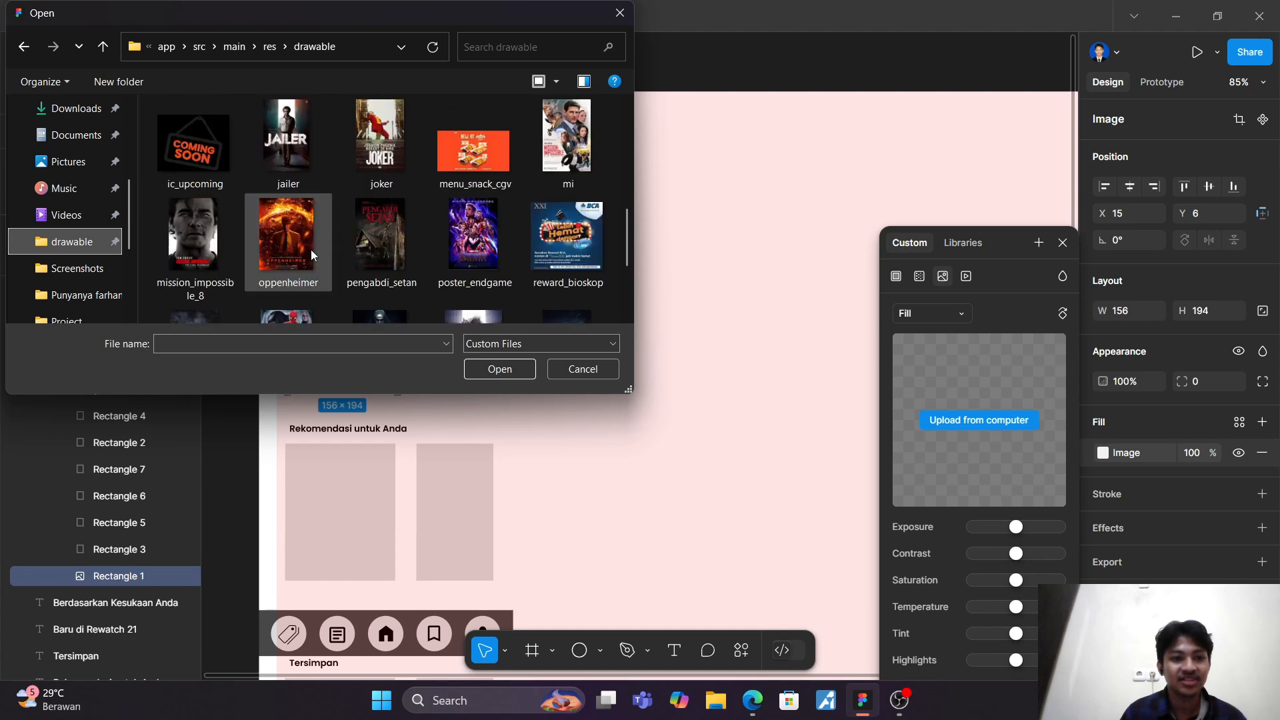
left_click(194, 257)
left_click(554, 174)
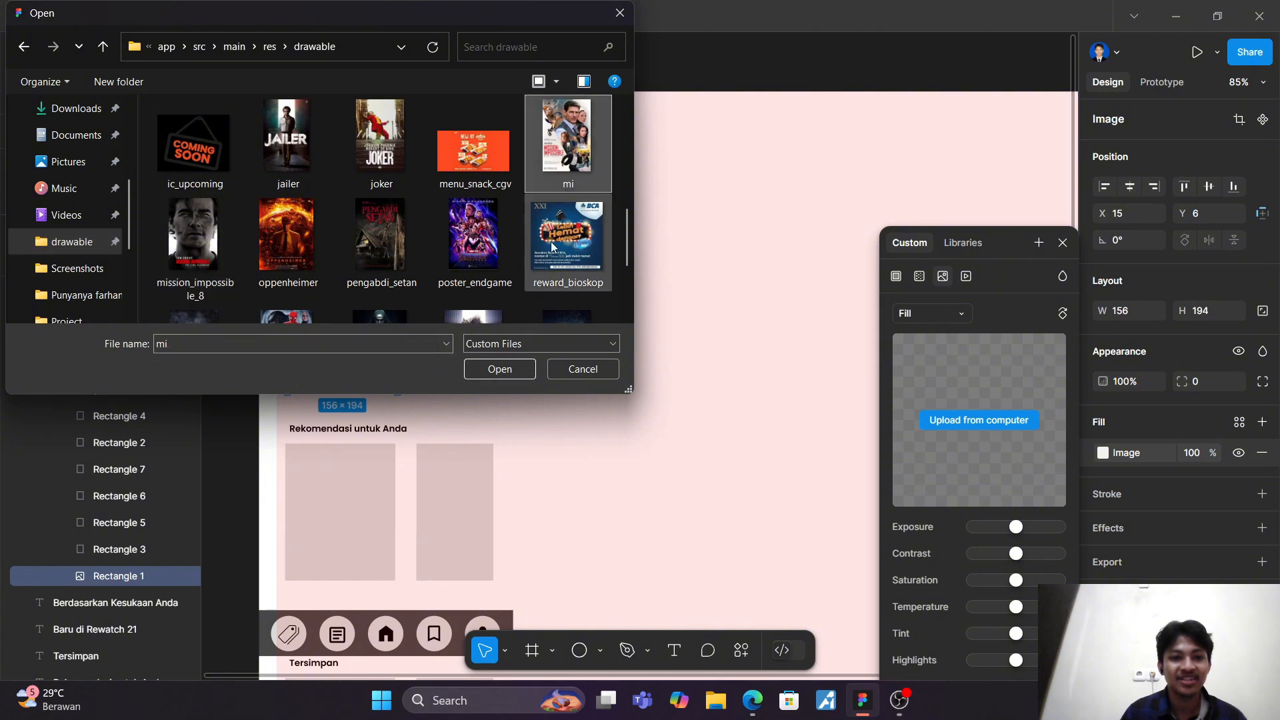
left_click(519, 371)
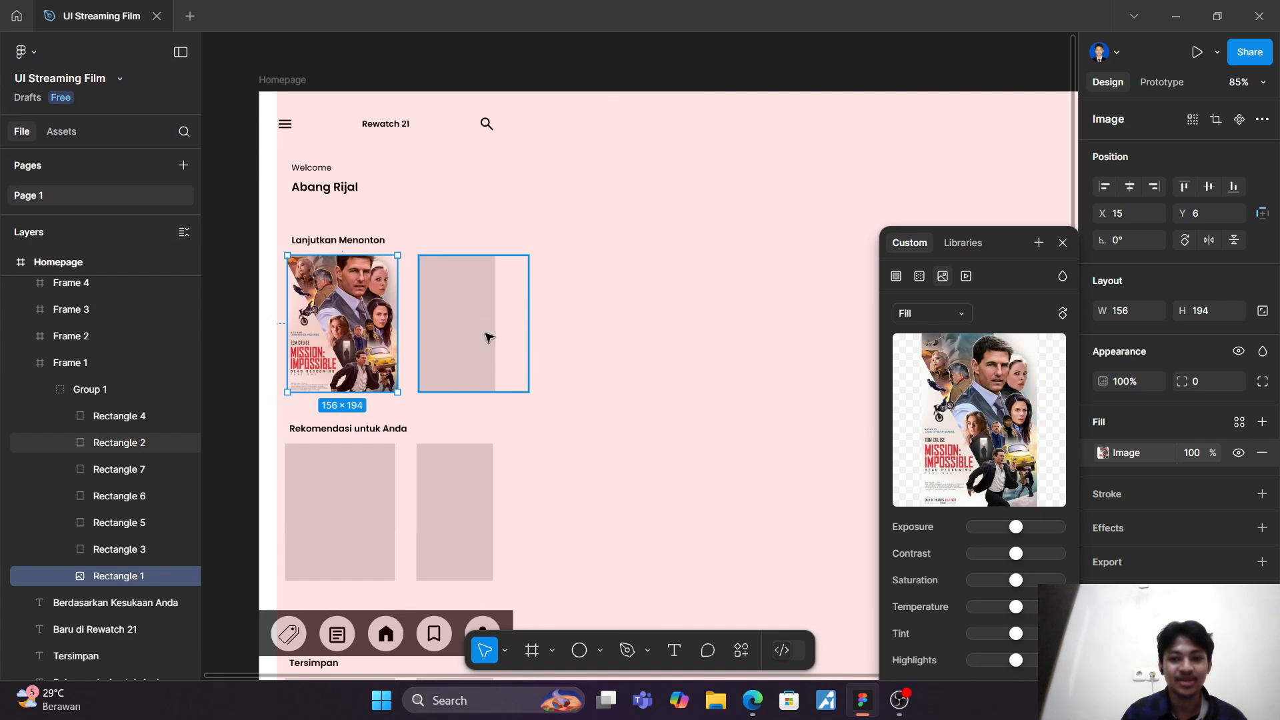
left_click(700, 437)
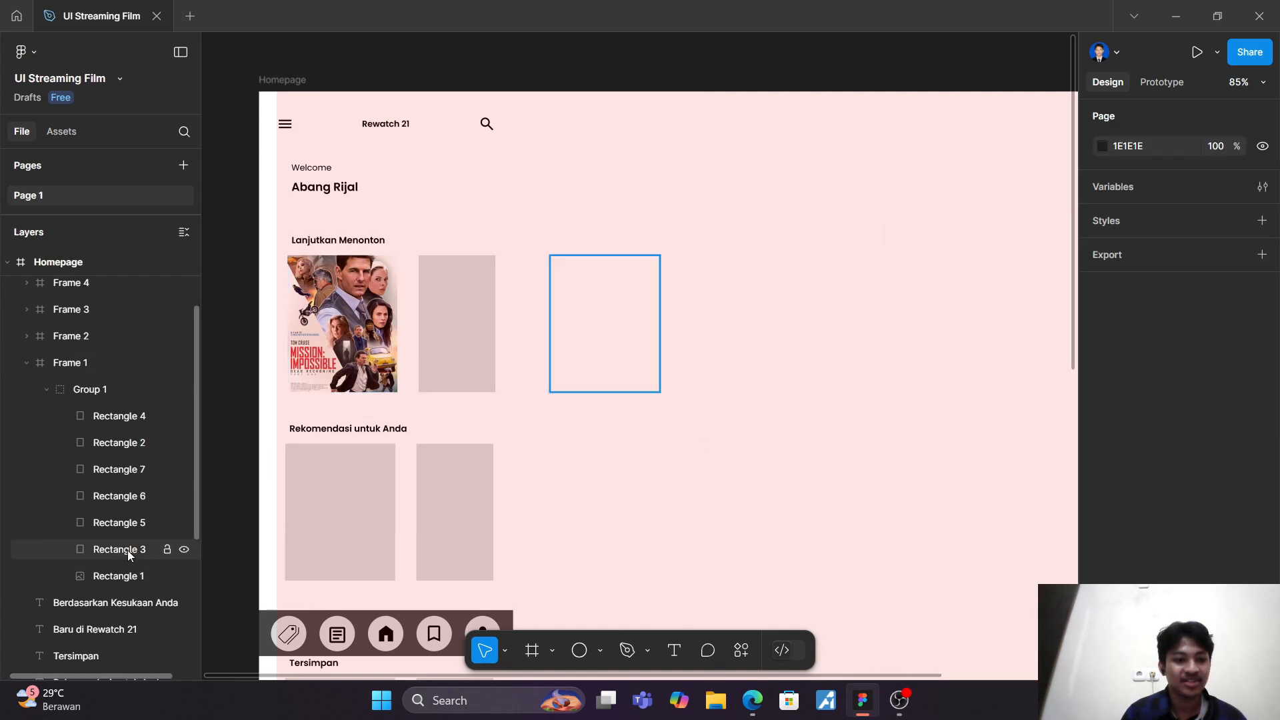
Step: Fill Rectangle 2, the second "Lanjutkan Menonton" card, with the captain_america_brave_new_world image from the drawable folder
double_click(139, 443)
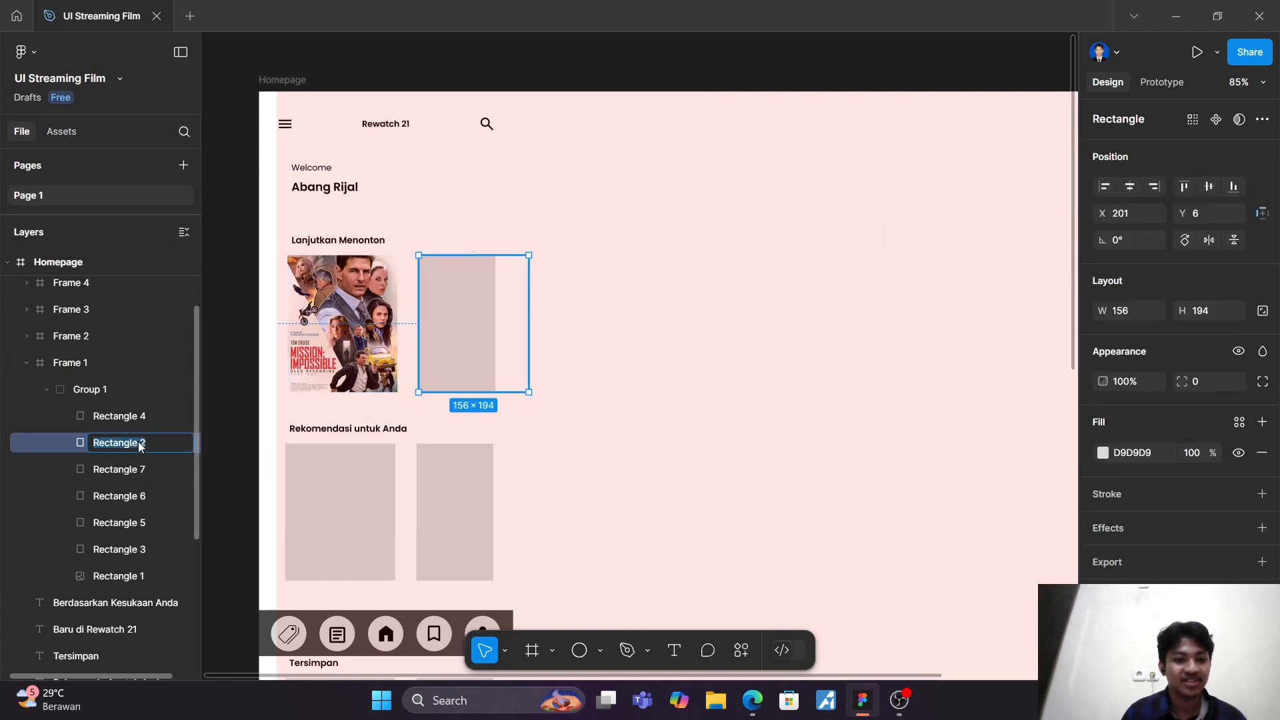
left_click(1101, 458)
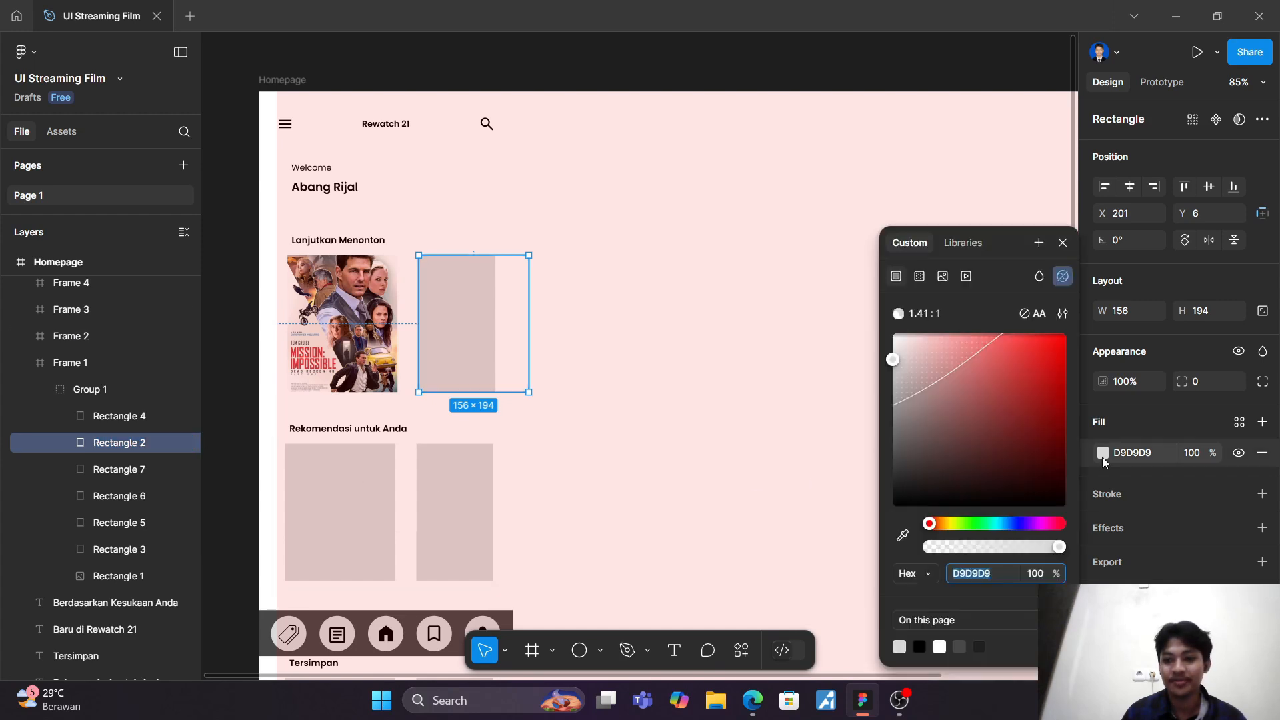
left_click(942, 276)
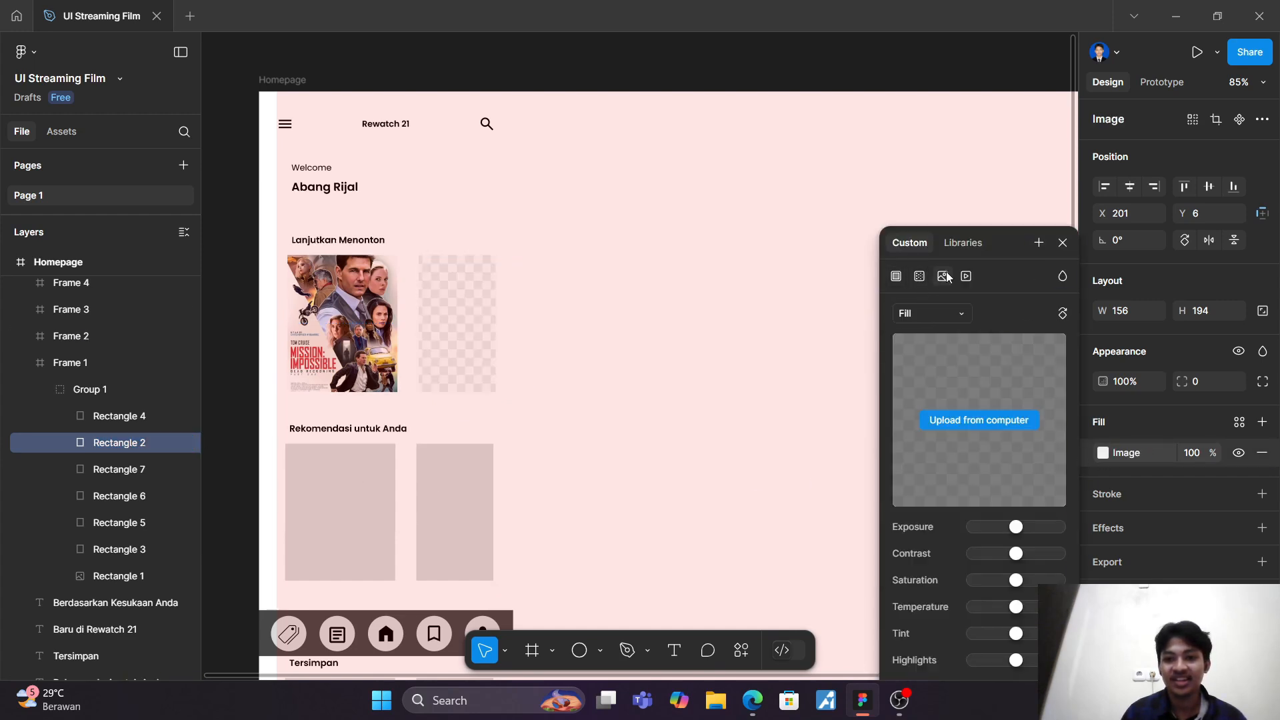
left_click(966, 423)
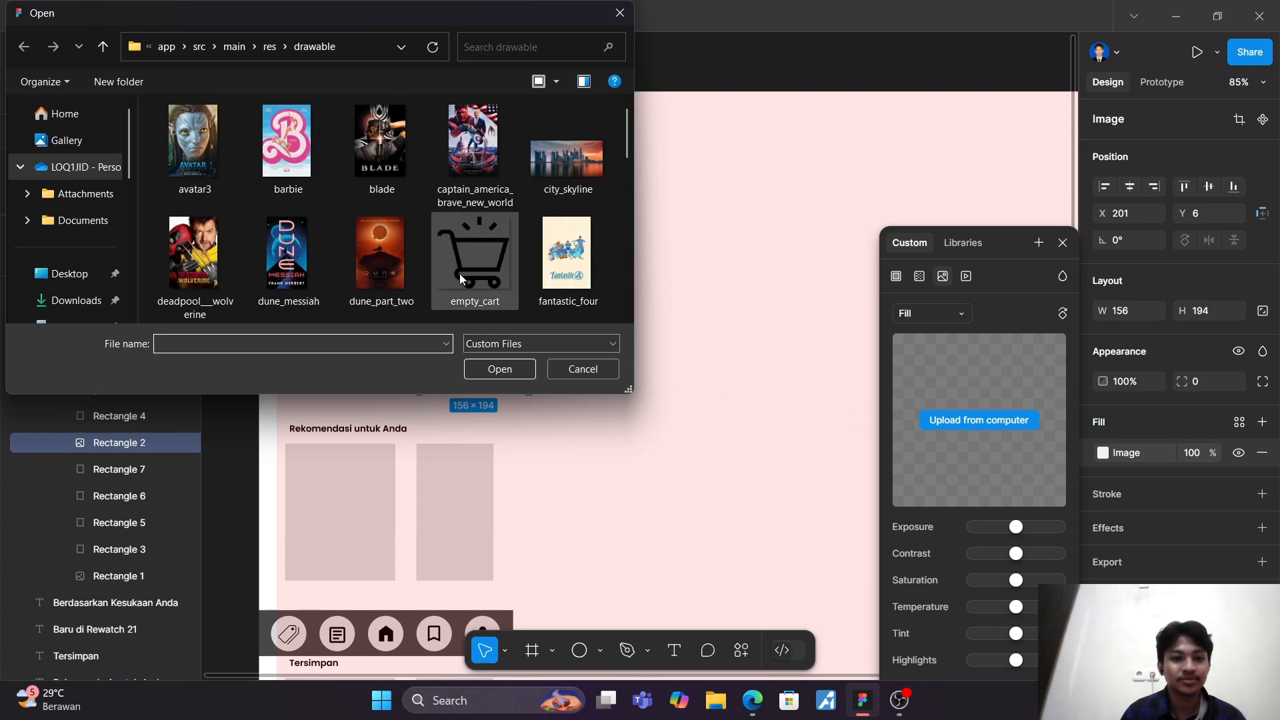
left_click(471, 159)
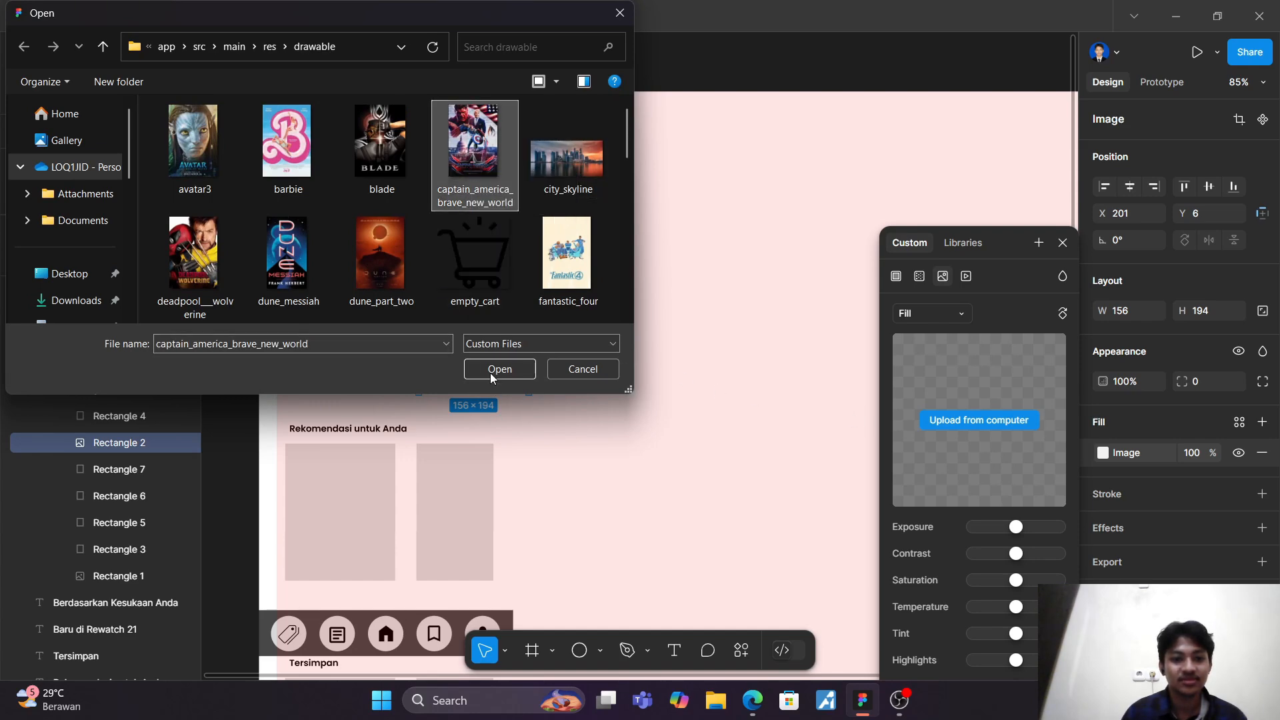
left_click(490, 372)
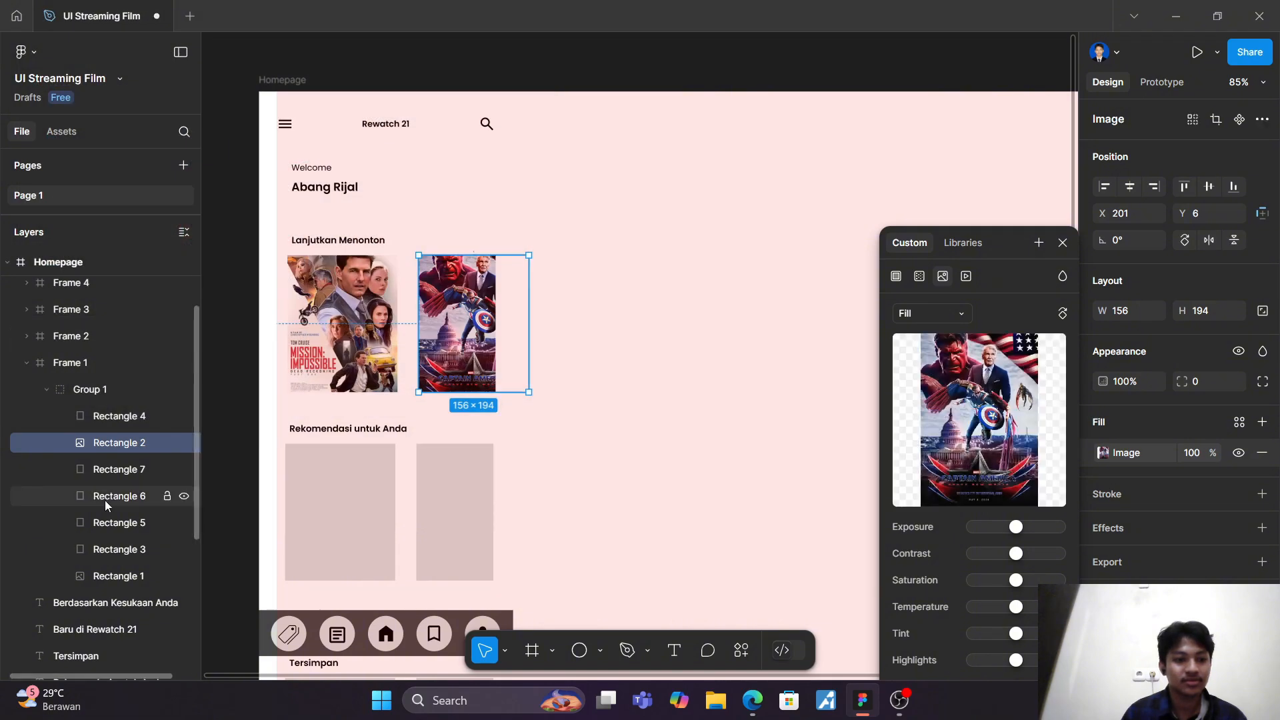
Step: Fill Rectangle 3 in Group 1 with the fantastic_four image from the drawable folder
left_click(114, 549)
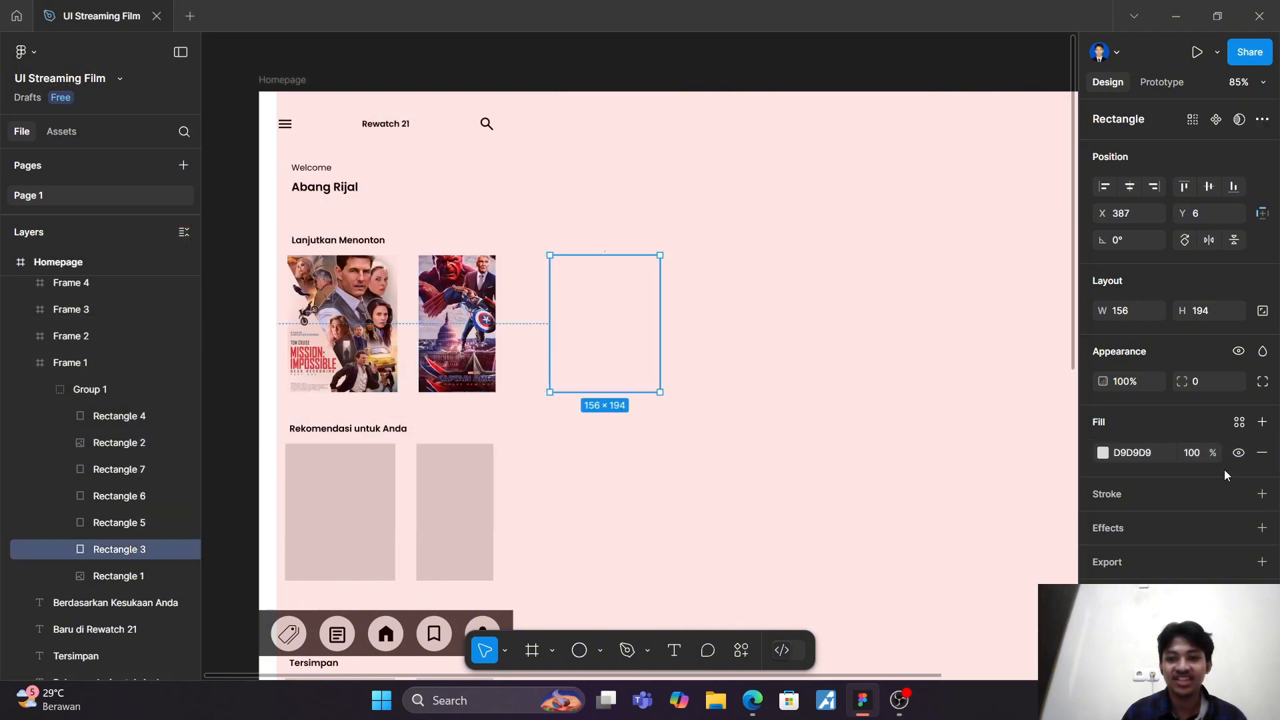
left_click(1103, 452)
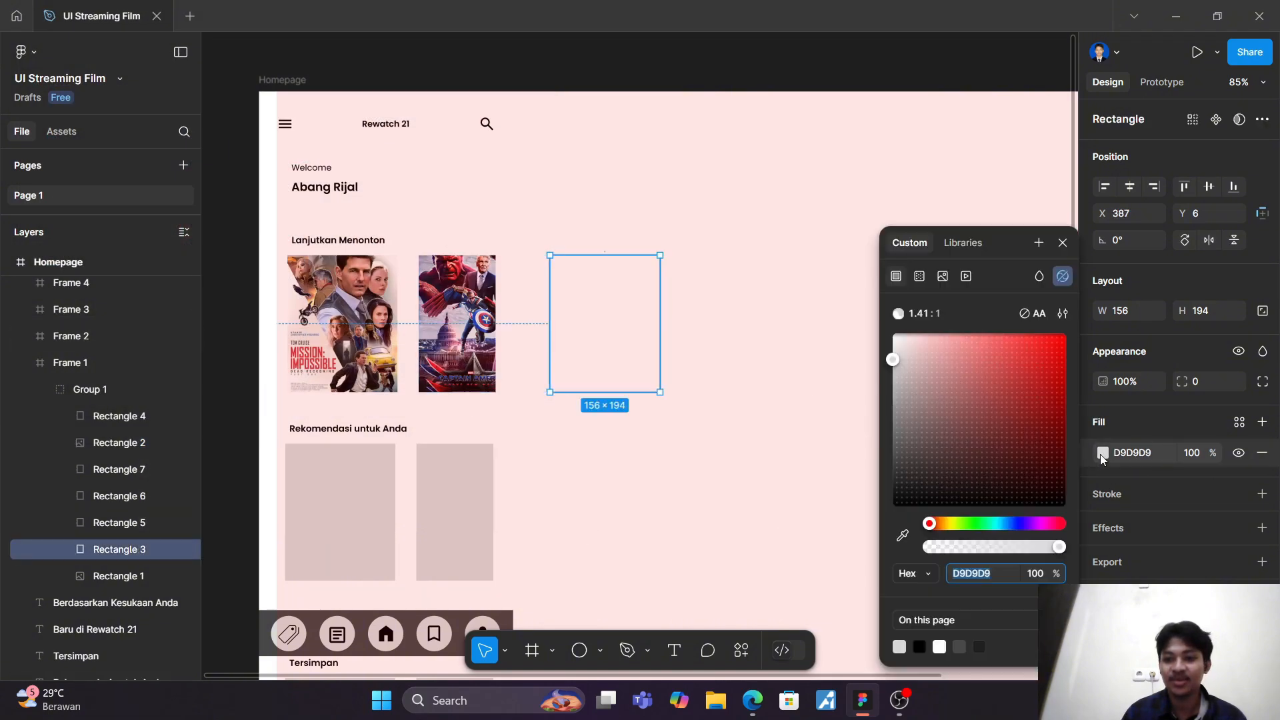
left_click(941, 275)
left_click(984, 419)
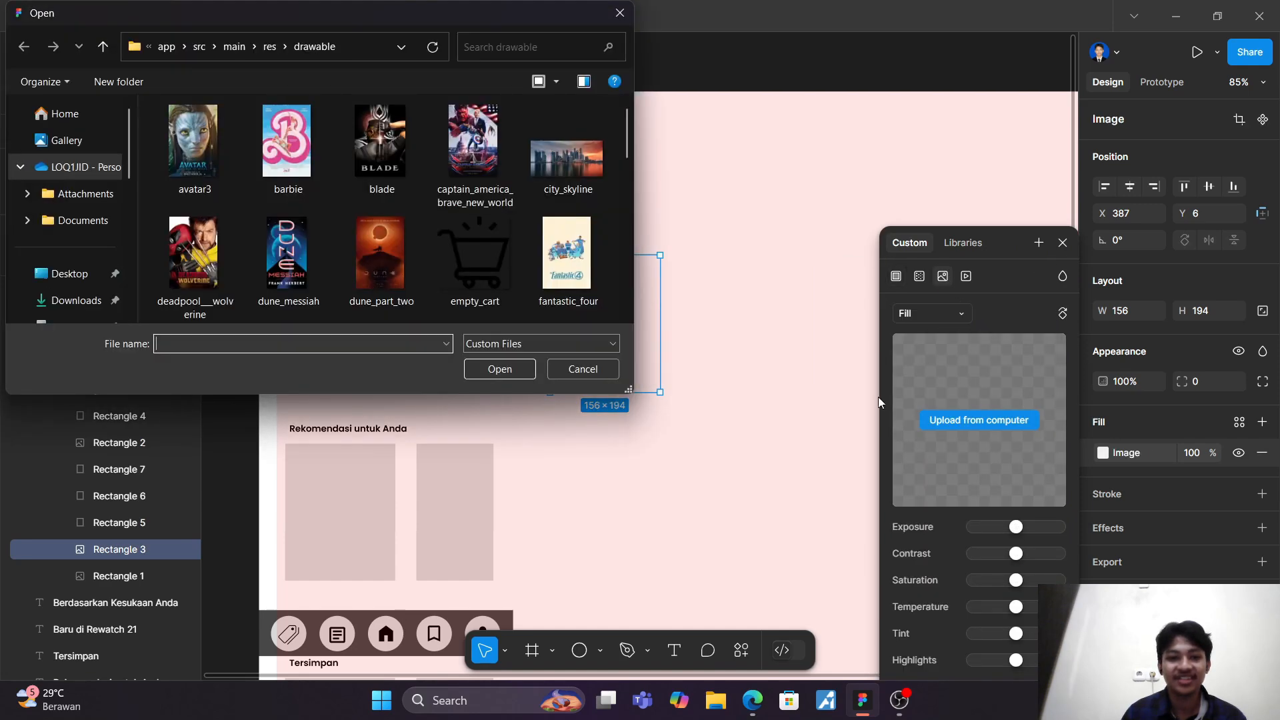
left_click(566, 253)
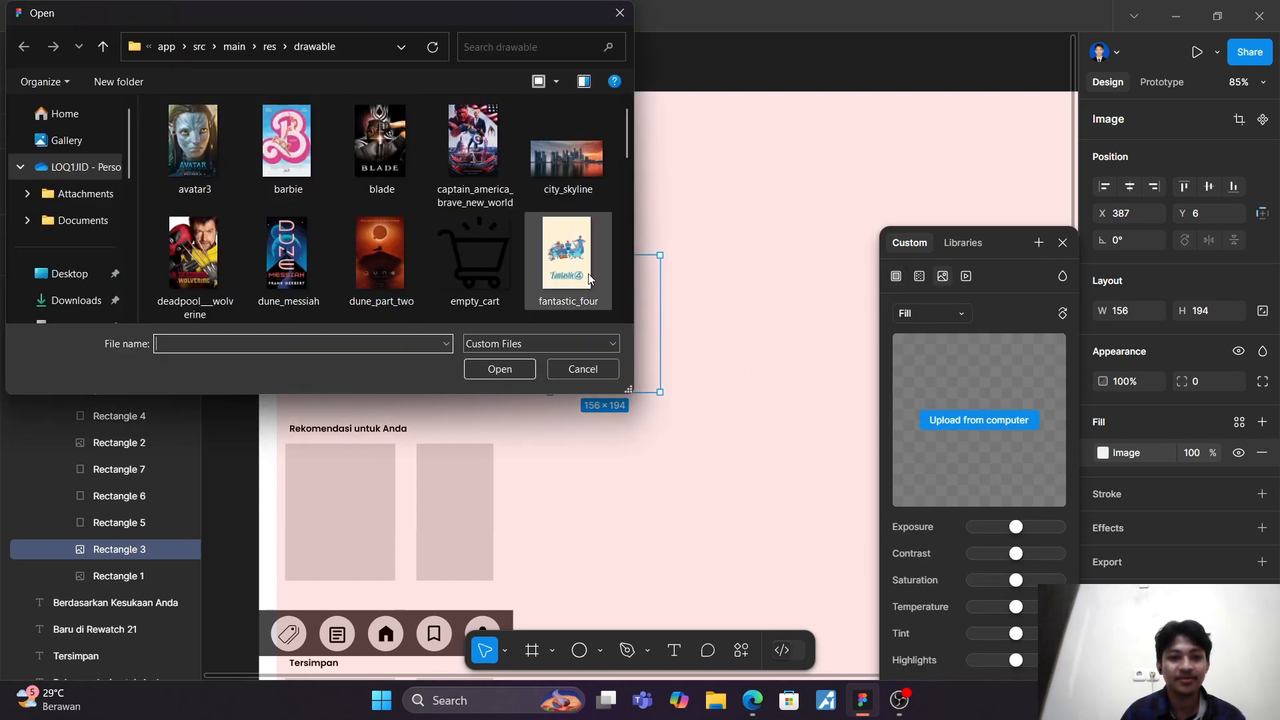
left_click(502, 369)
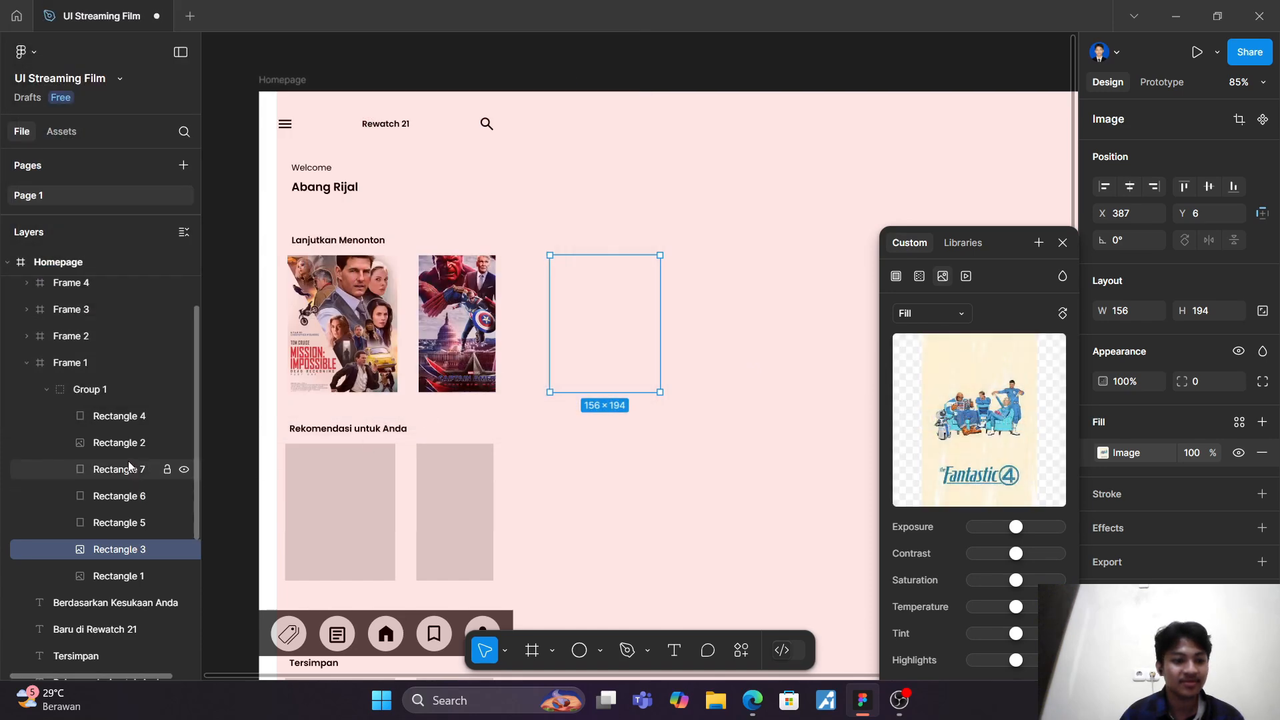
Step: Fill Rectangle 4 in Group 1 with the tbnh poster image from the Downloads folder
left_click(143, 416)
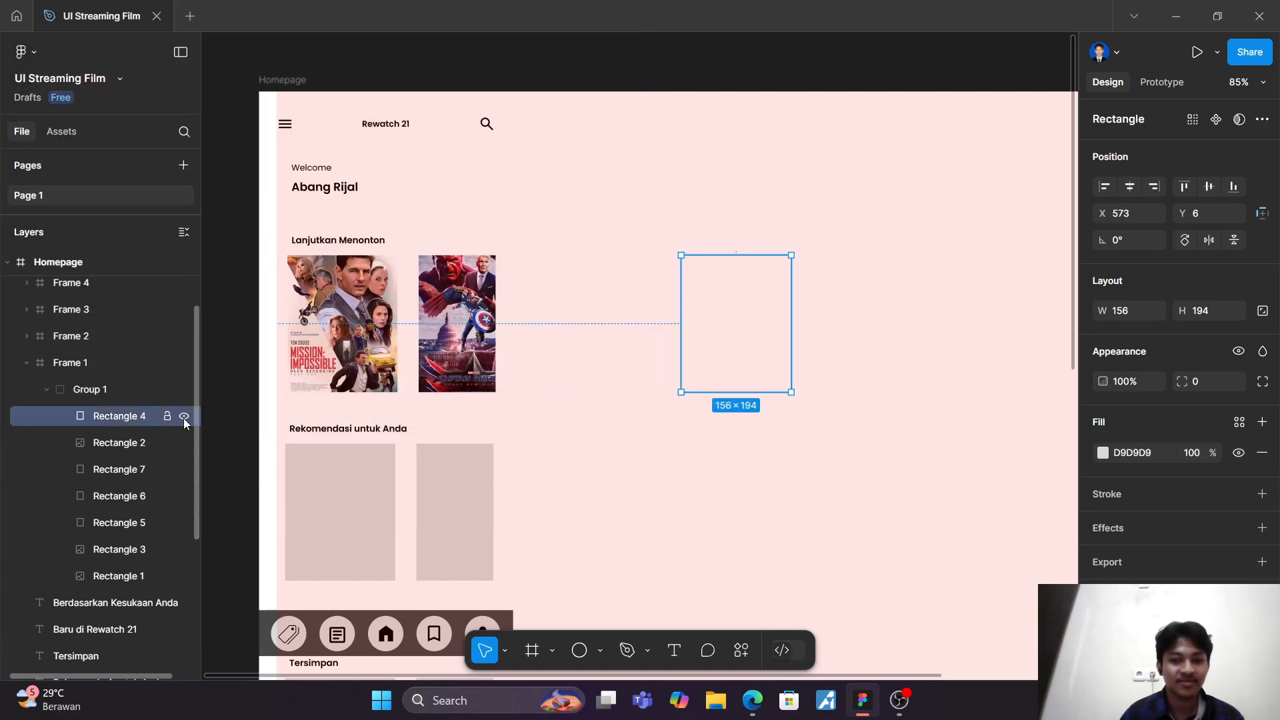
left_click(1104, 454)
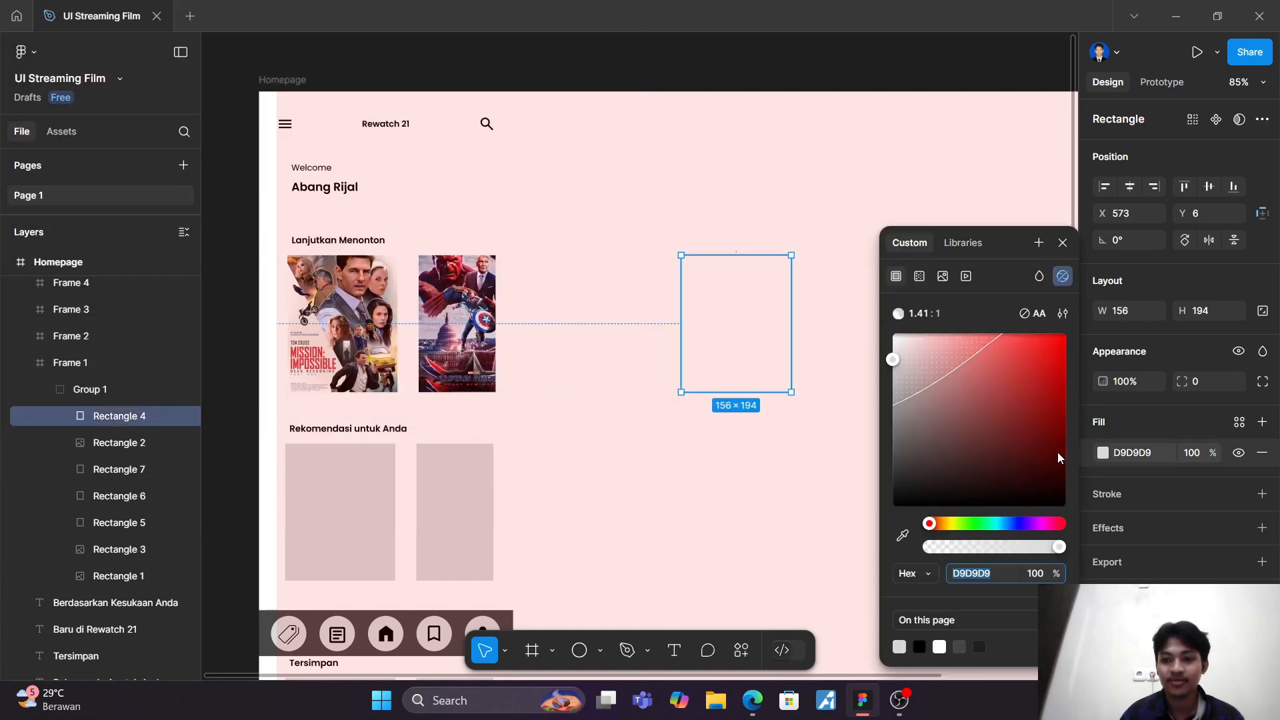
left_click(941, 276)
left_click(976, 418)
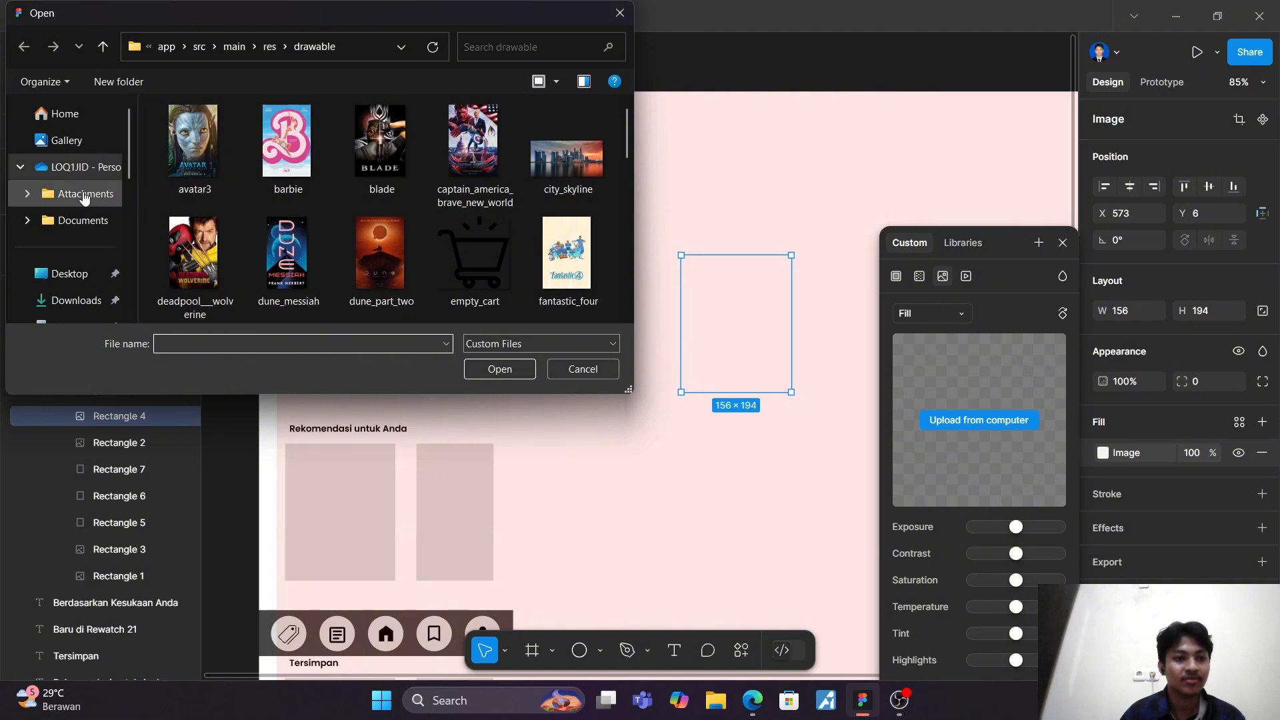
left_click(67, 304)
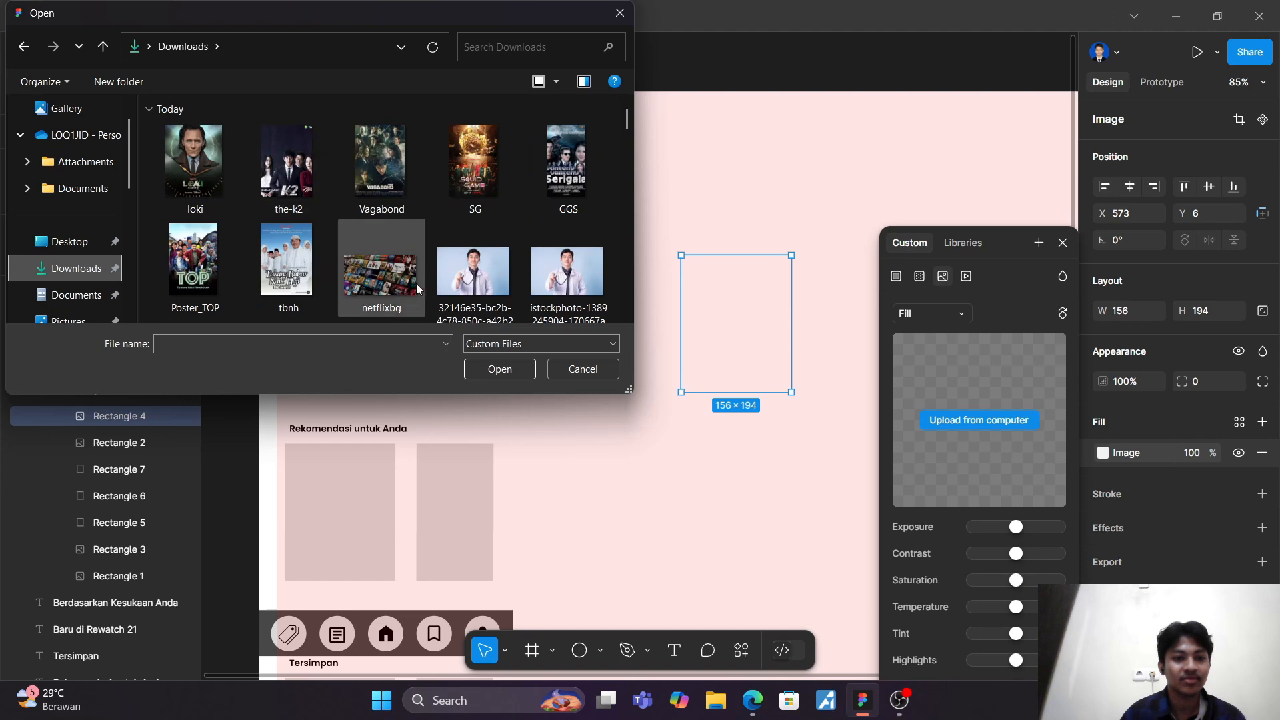
left_click(284, 270)
left_click(496, 369)
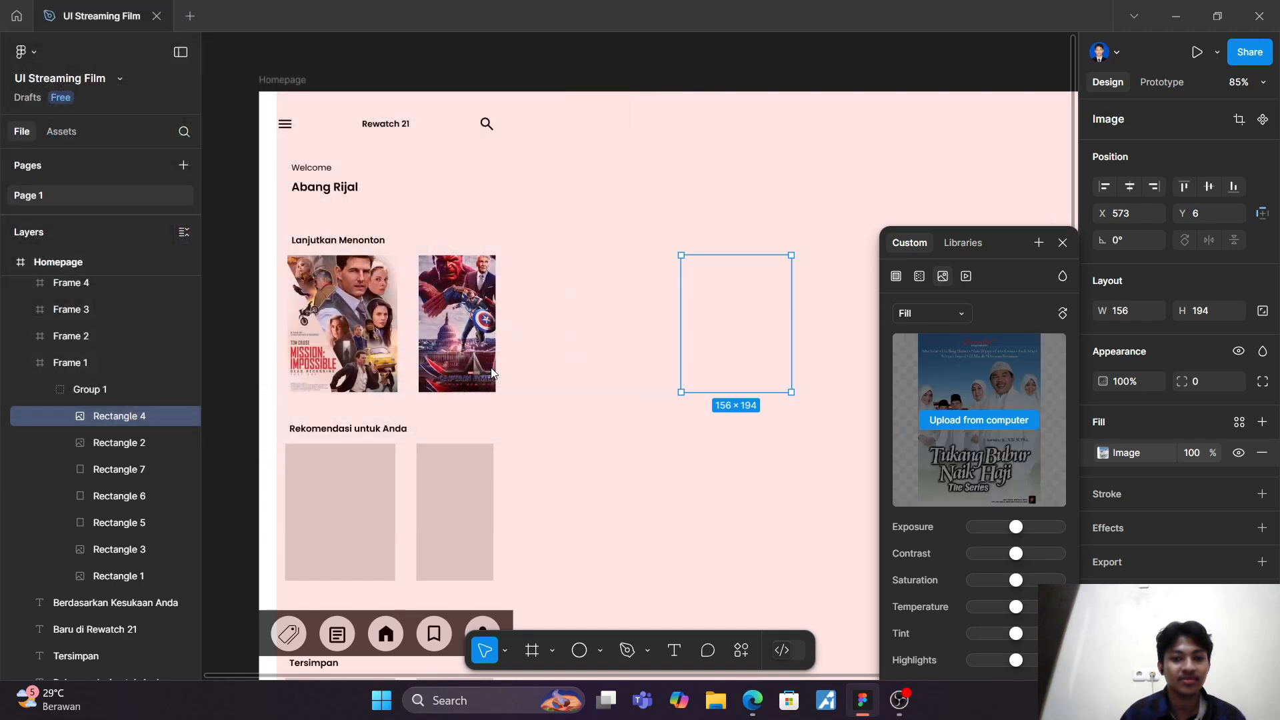
Step: Fill Rectangle 5 in Group 1 of Frame 1 with the Poster_TOP image from the Downloads folder
left_click(135, 530)
left_click(1103, 453)
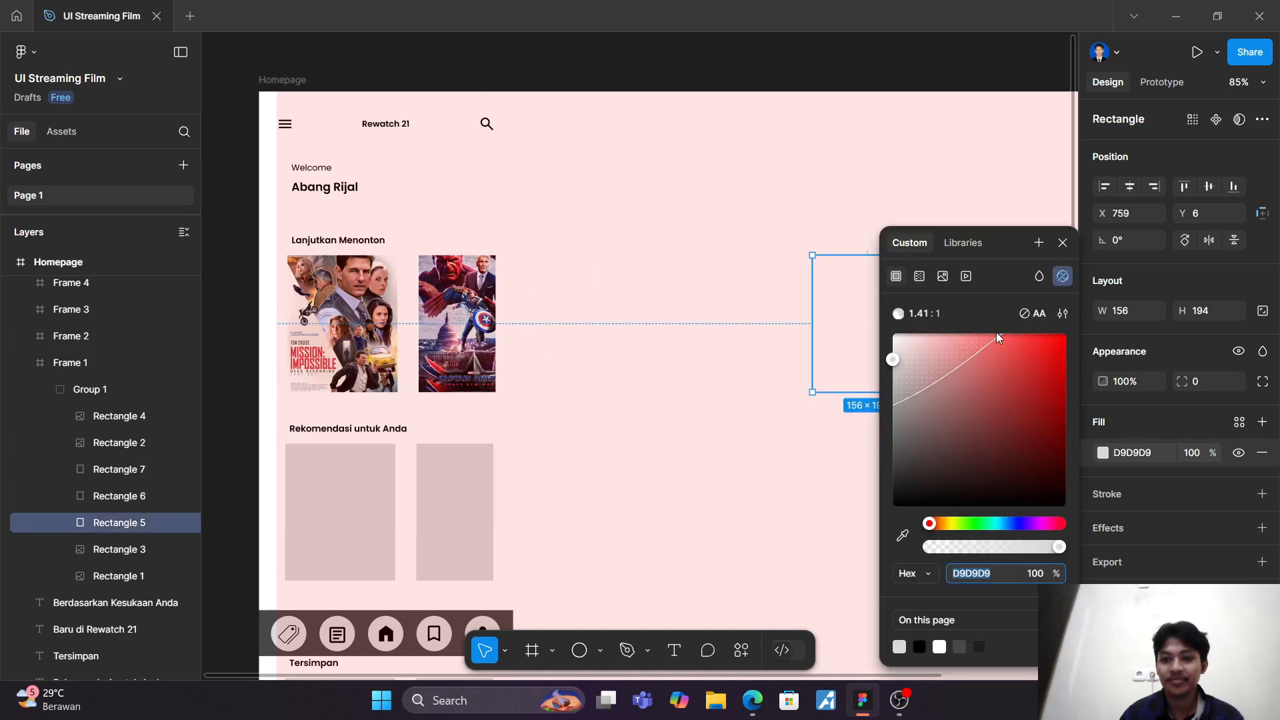
left_click(943, 277)
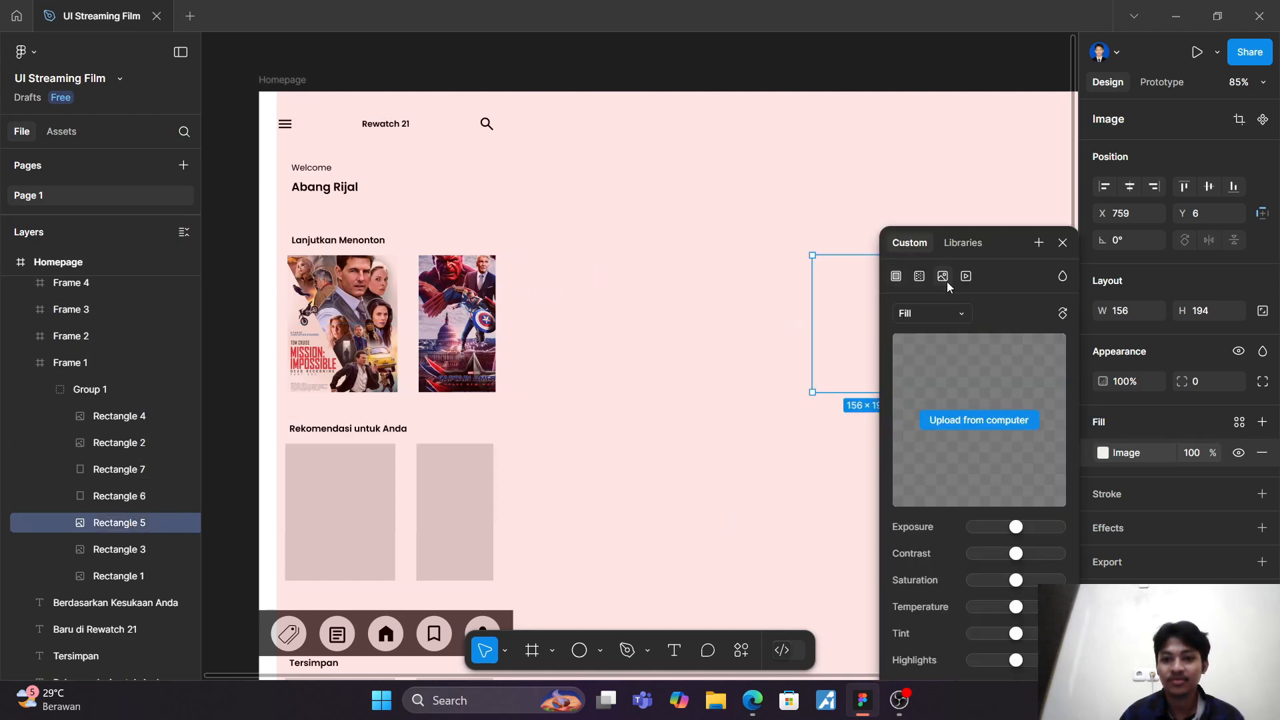
left_click(988, 420)
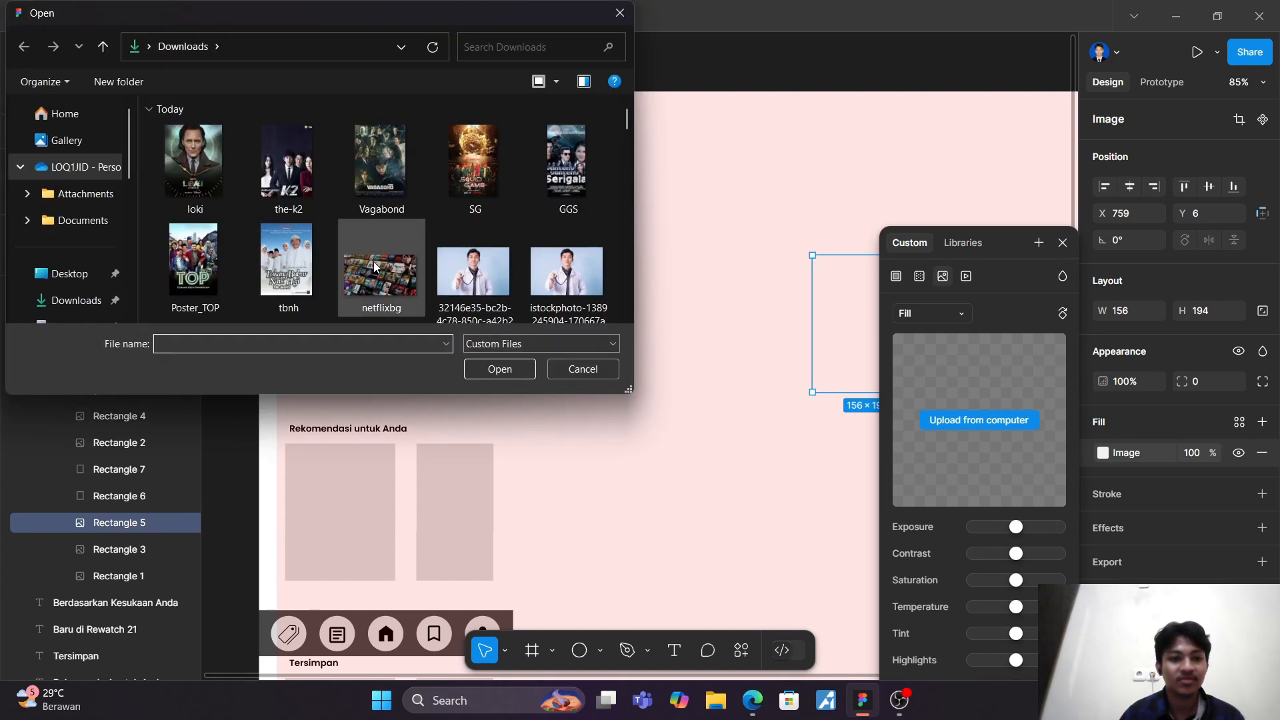
left_click(193, 263)
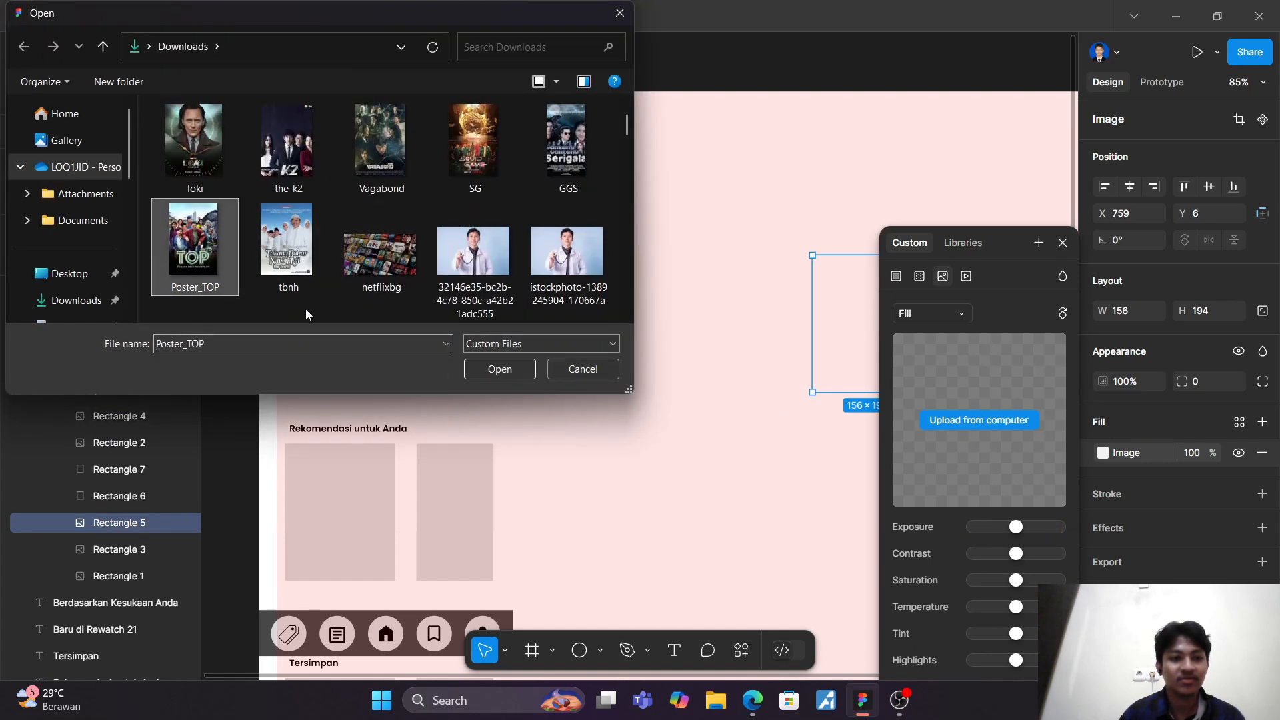
left_click(508, 370)
Step: Fill Rectangle 6 in Group 1 of Frame 1 with the loki image from the Downloads folder
left_click(142, 500)
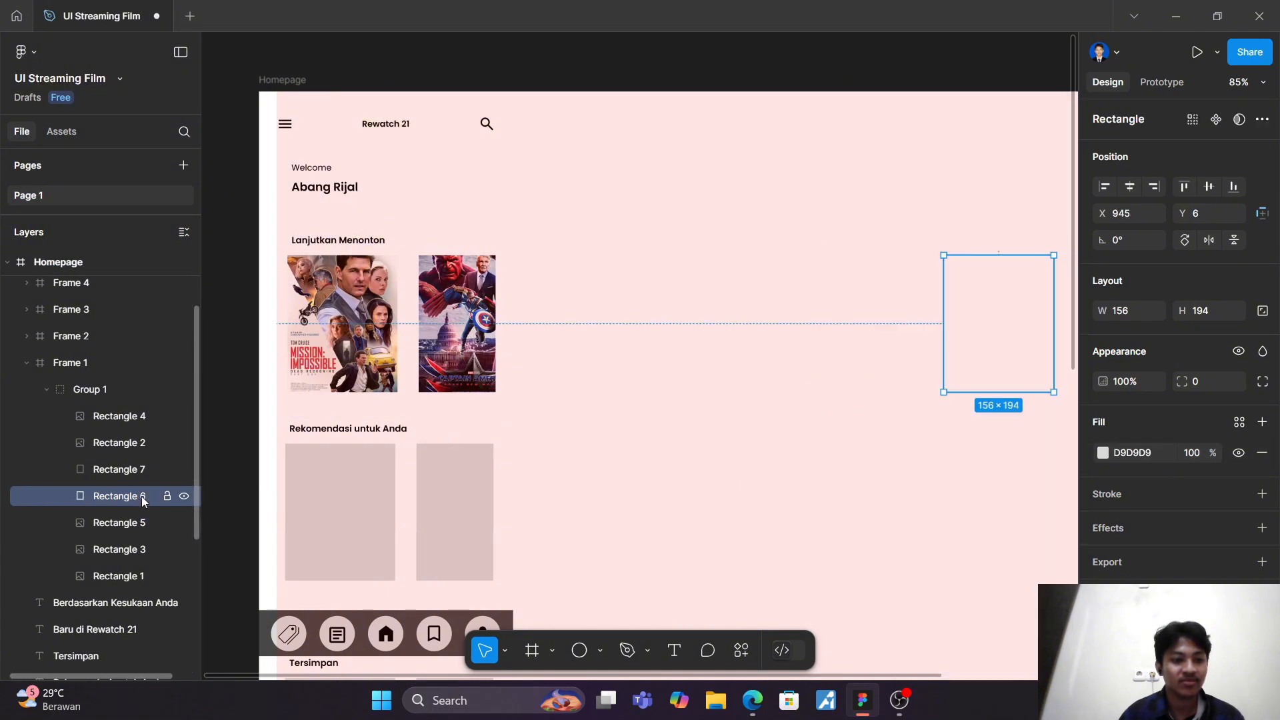
left_click(1103, 454)
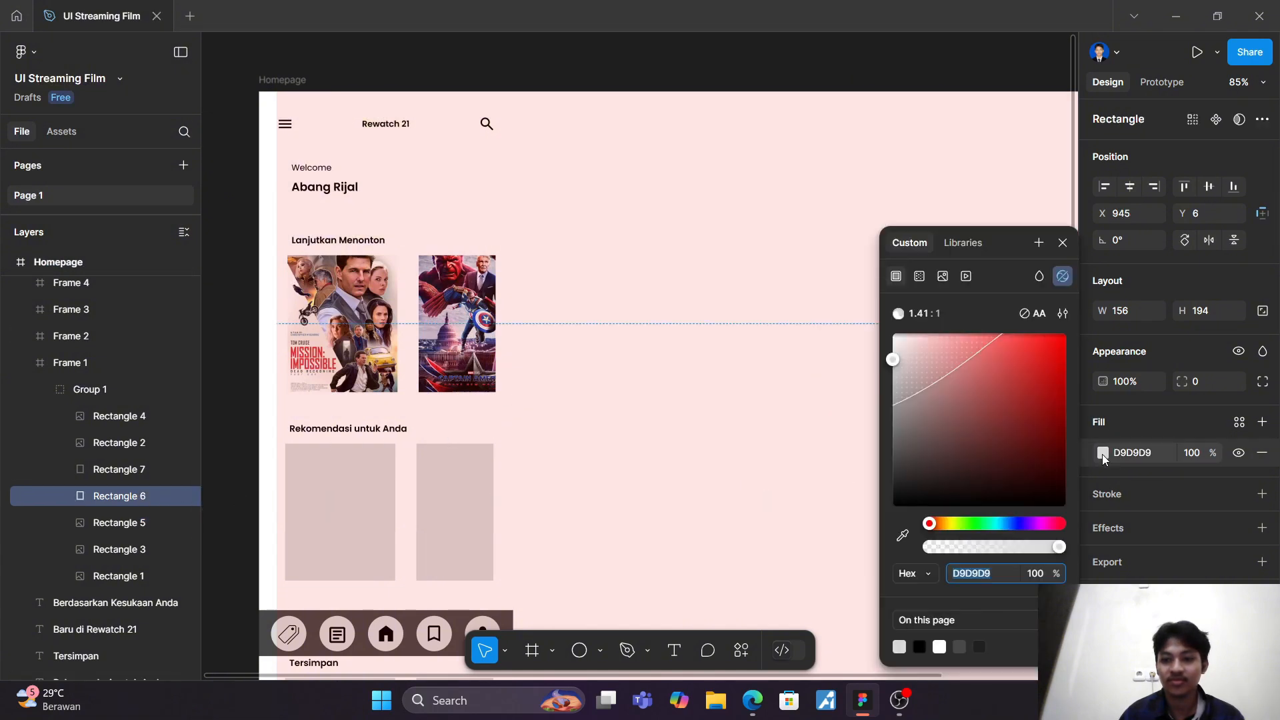
left_click(943, 276)
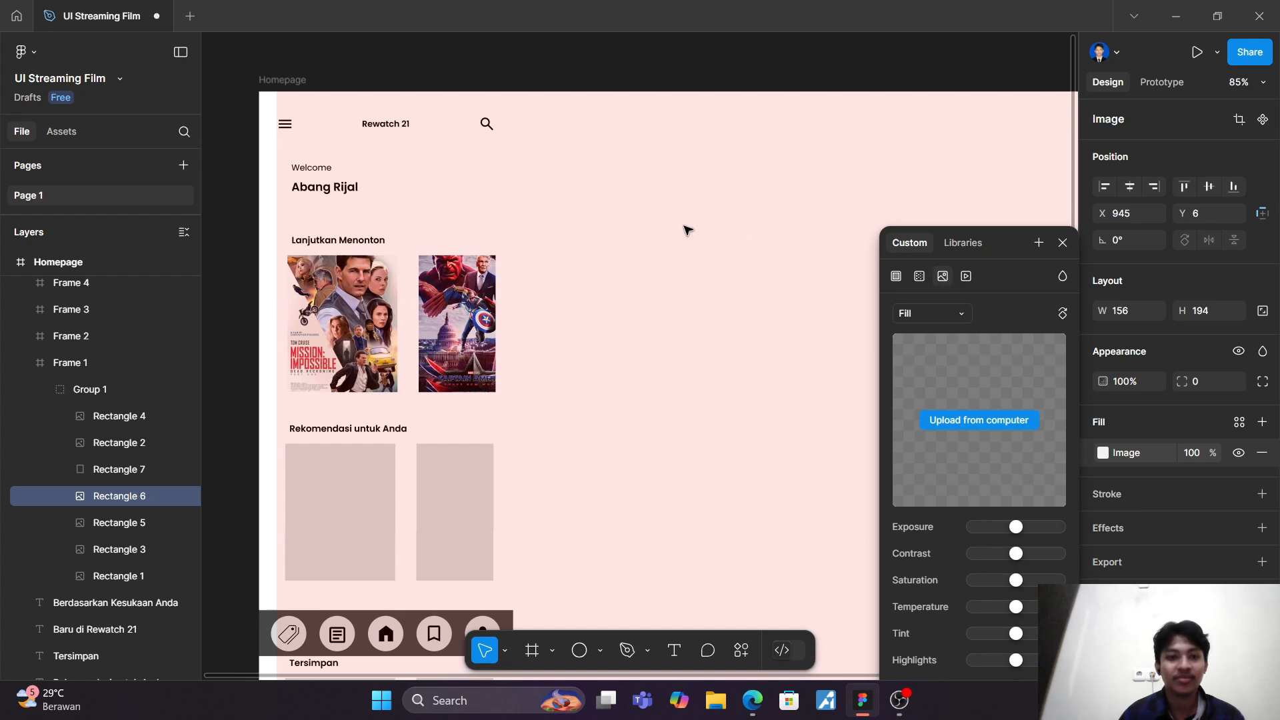
left_click(986, 419)
left_click(175, 160)
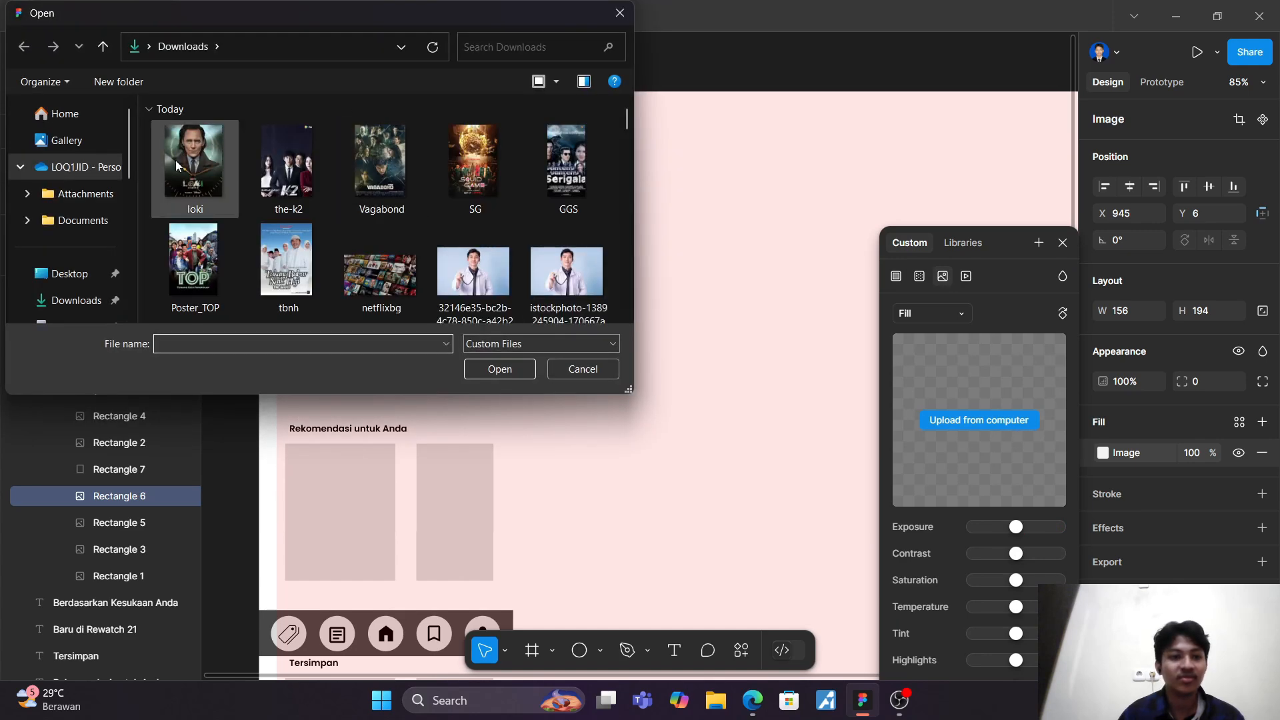
left_click(519, 371)
Step: Fill Rectangle 7 in Frame 1 with the GGS image from the Downloads folder and check Rectangles 6, 5 and 4
left_click(133, 473)
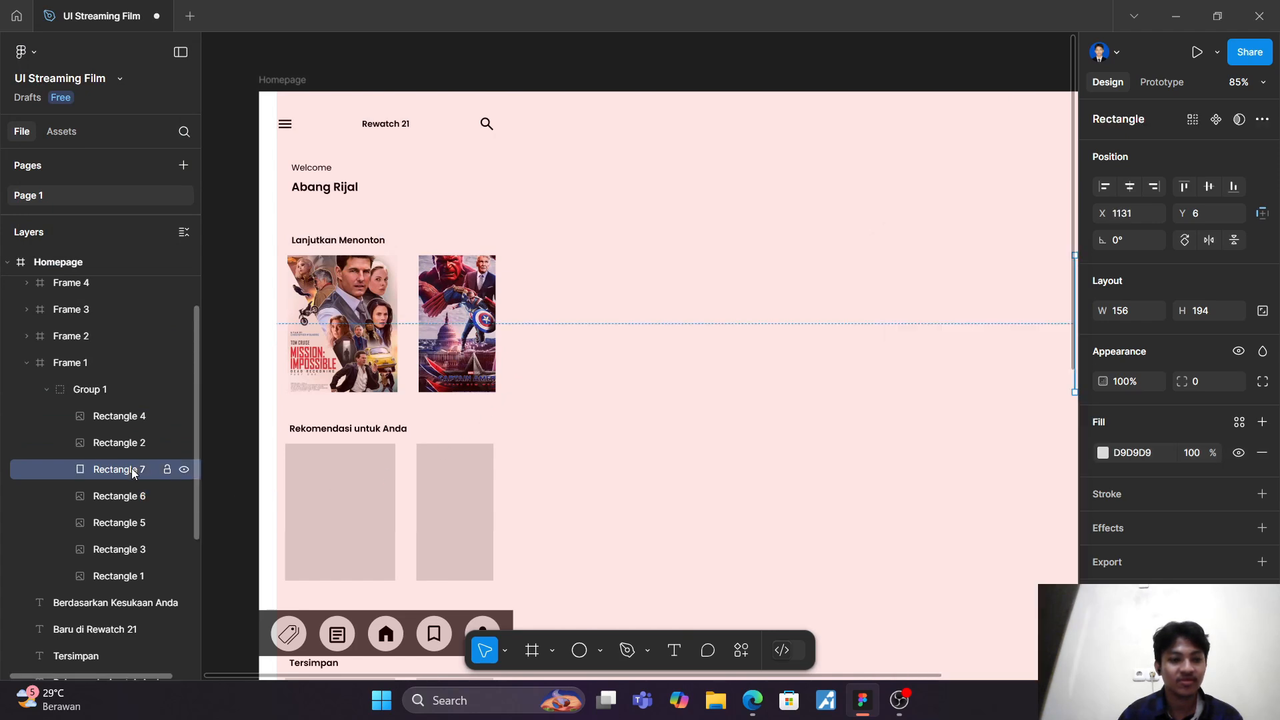
left_click(1104, 454)
left_click(942, 277)
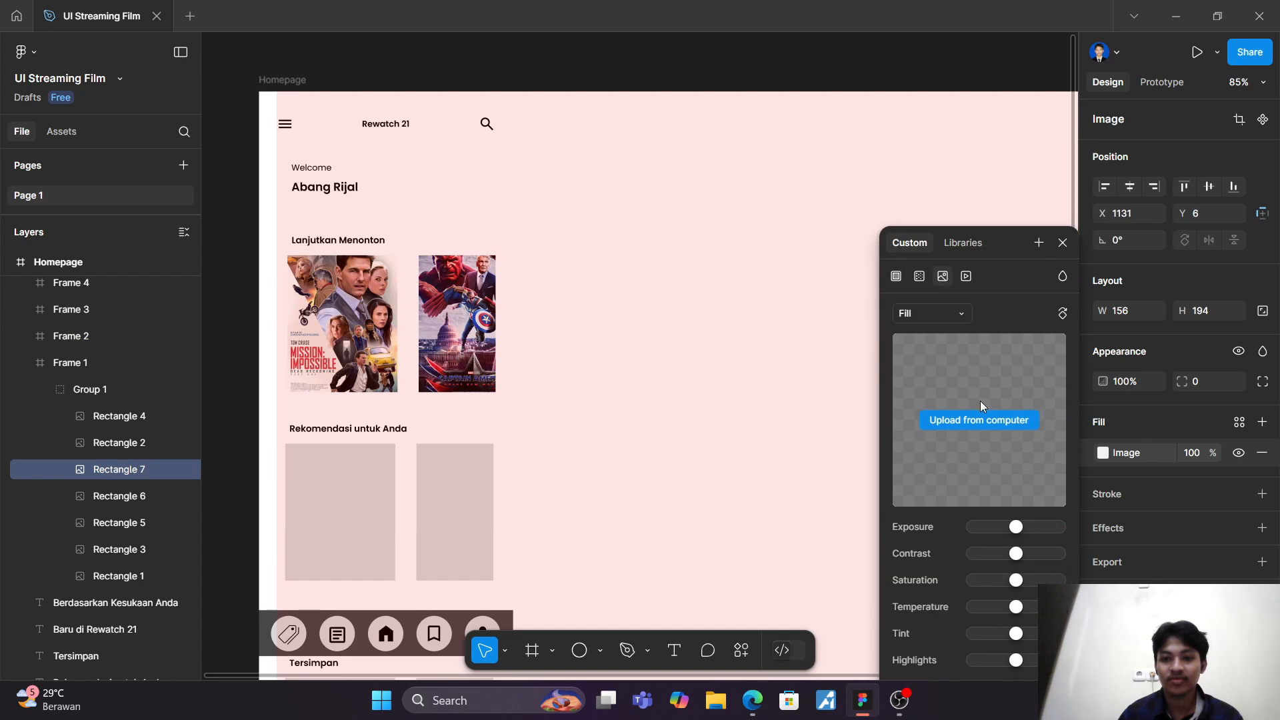
left_click(987, 413)
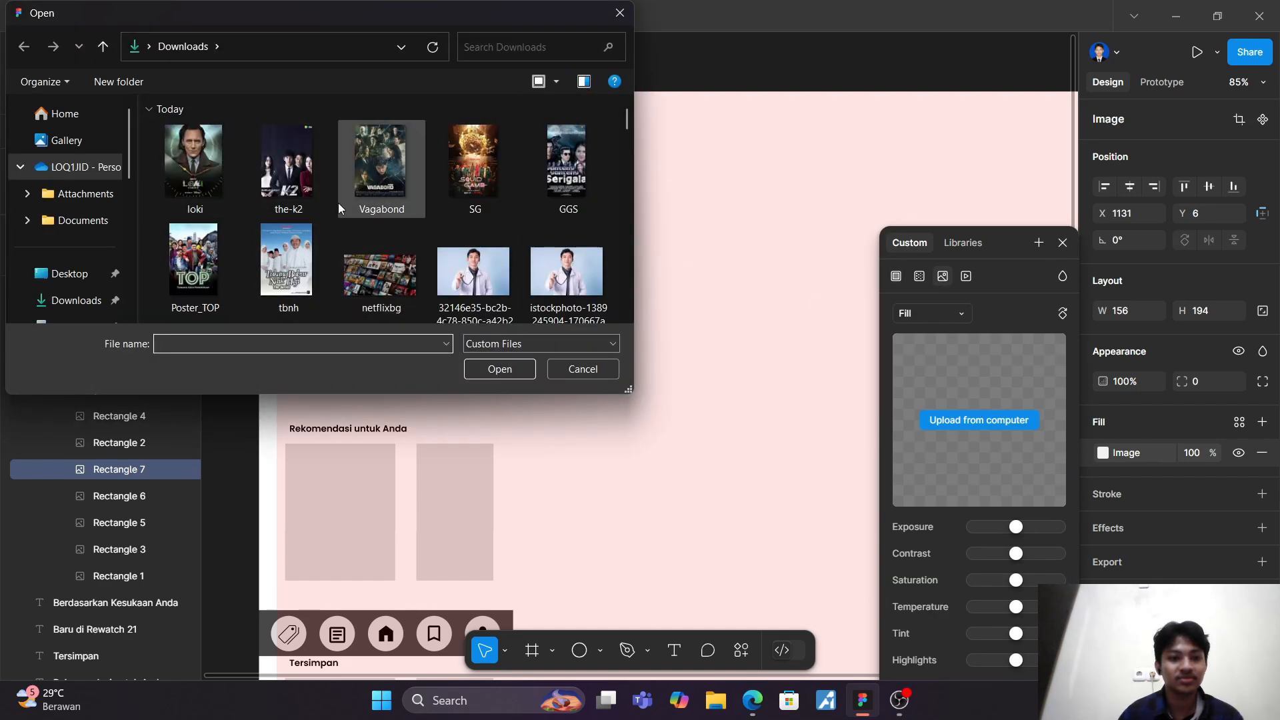
left_click(544, 202)
left_click(511, 361)
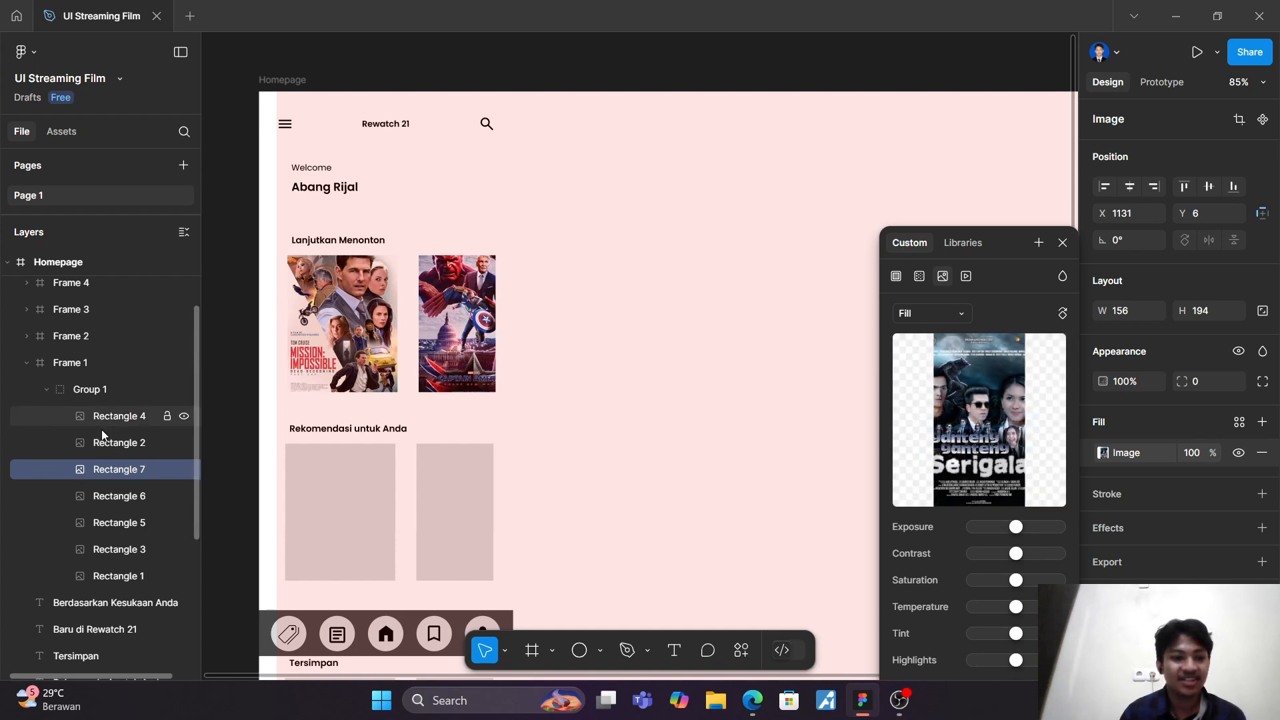
left_click(136, 499)
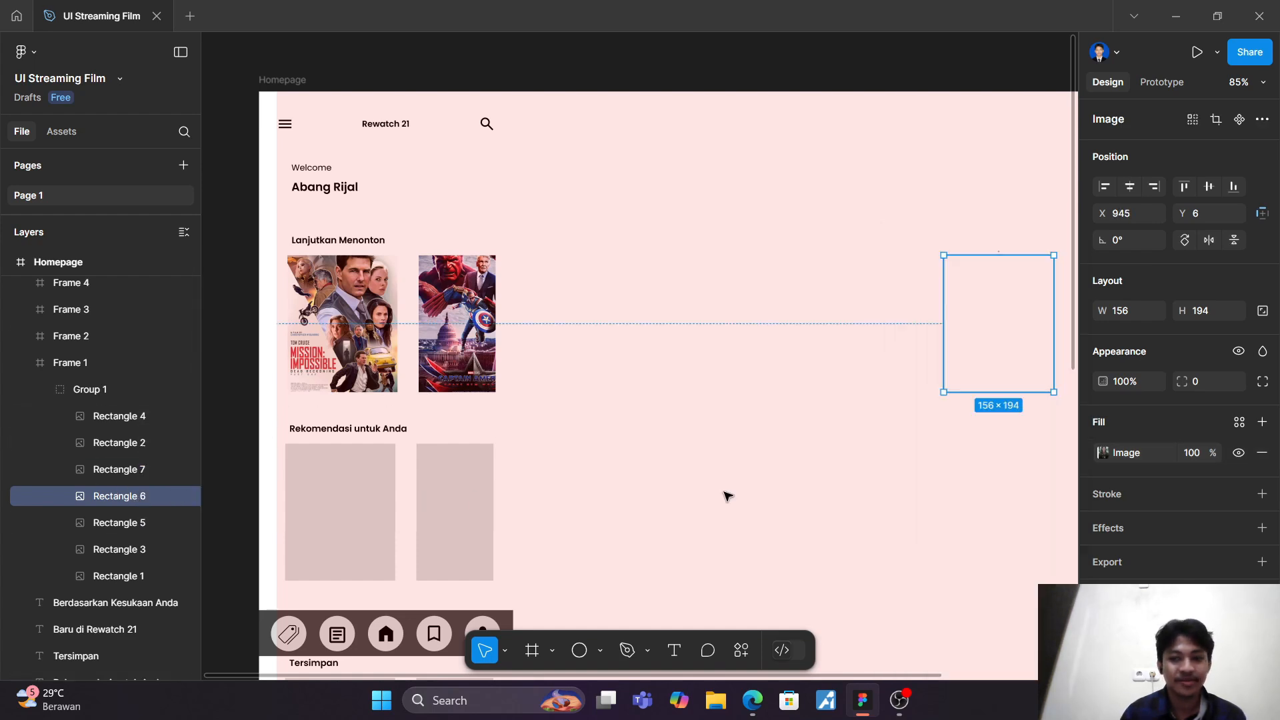
left_click(1104, 453)
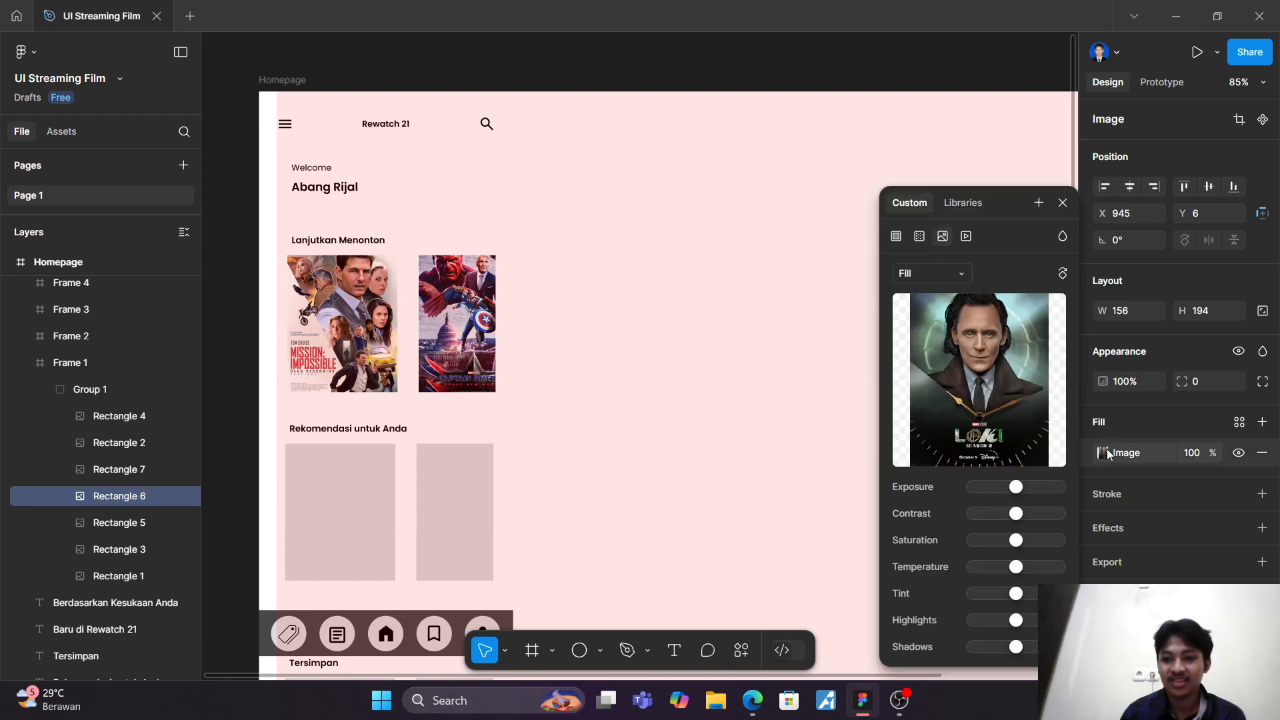
left_click(133, 525)
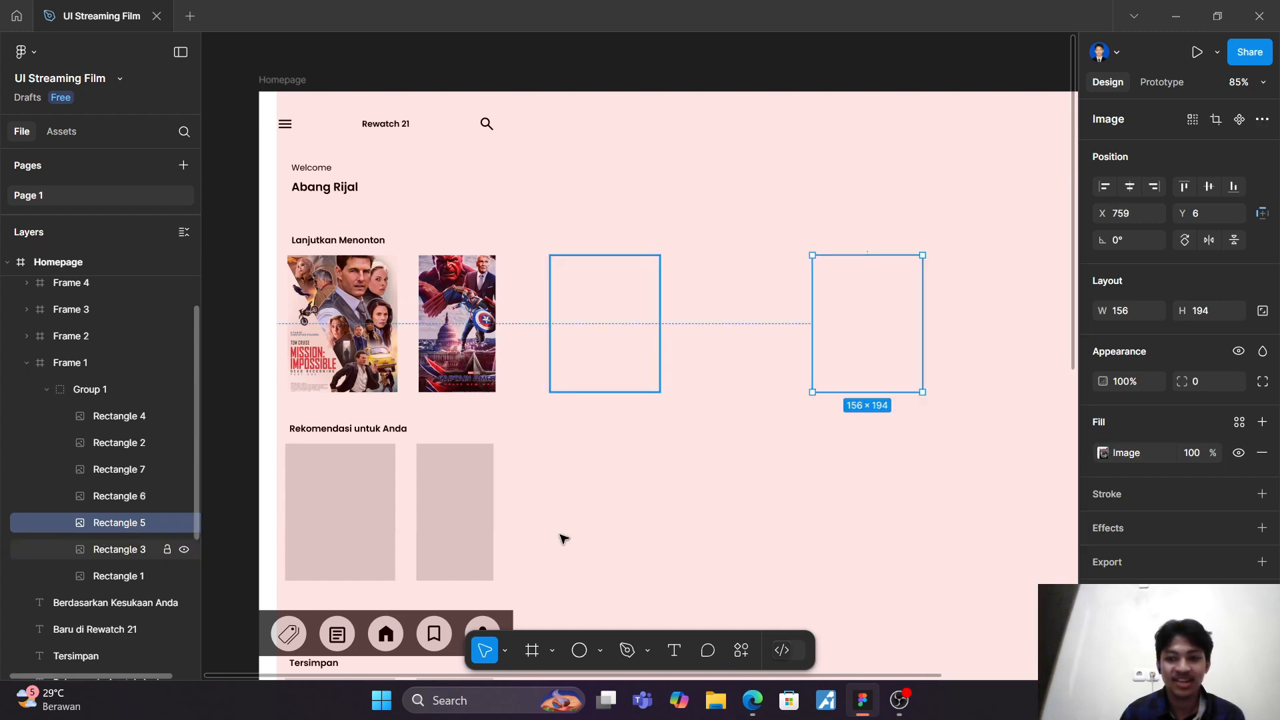
left_click(139, 424)
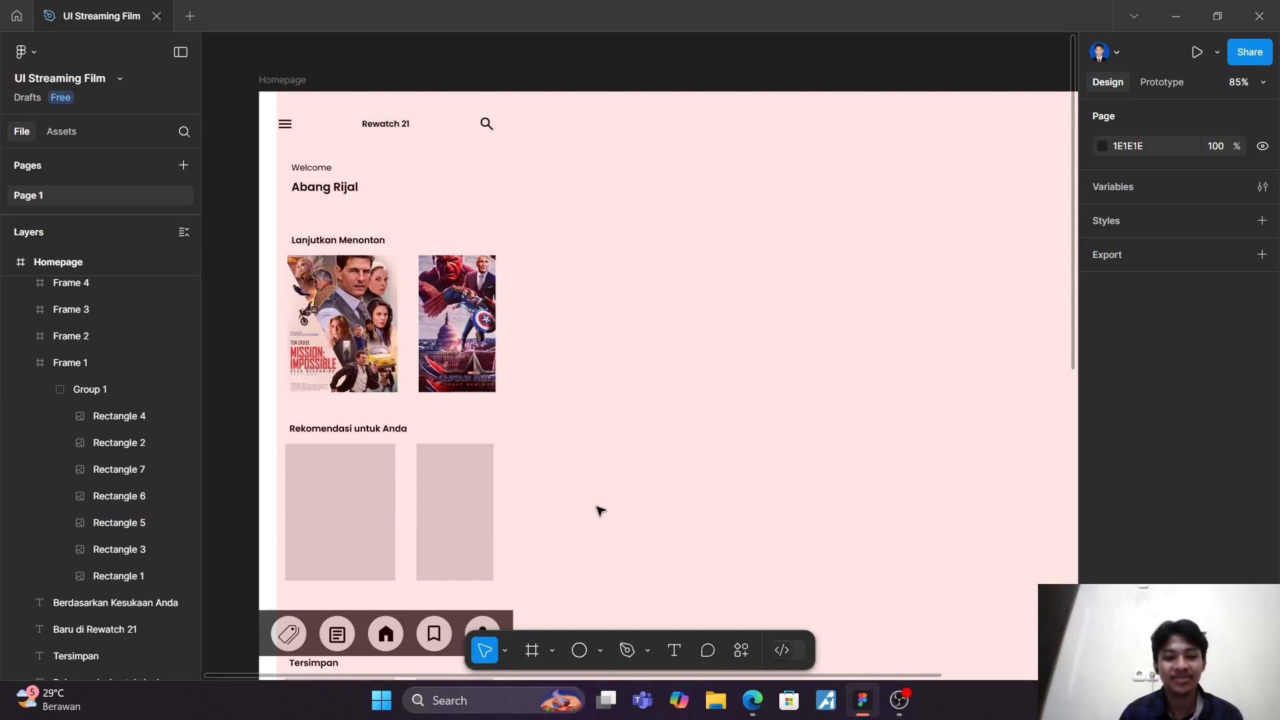
Step: Select Frame 2 under "Rekomendasi untuk Anda", collapse Frame 1 and expand Frame 2 and its Group 1 in the layer list
scroll(600, 503, "down", 3)
left_click(354, 300)
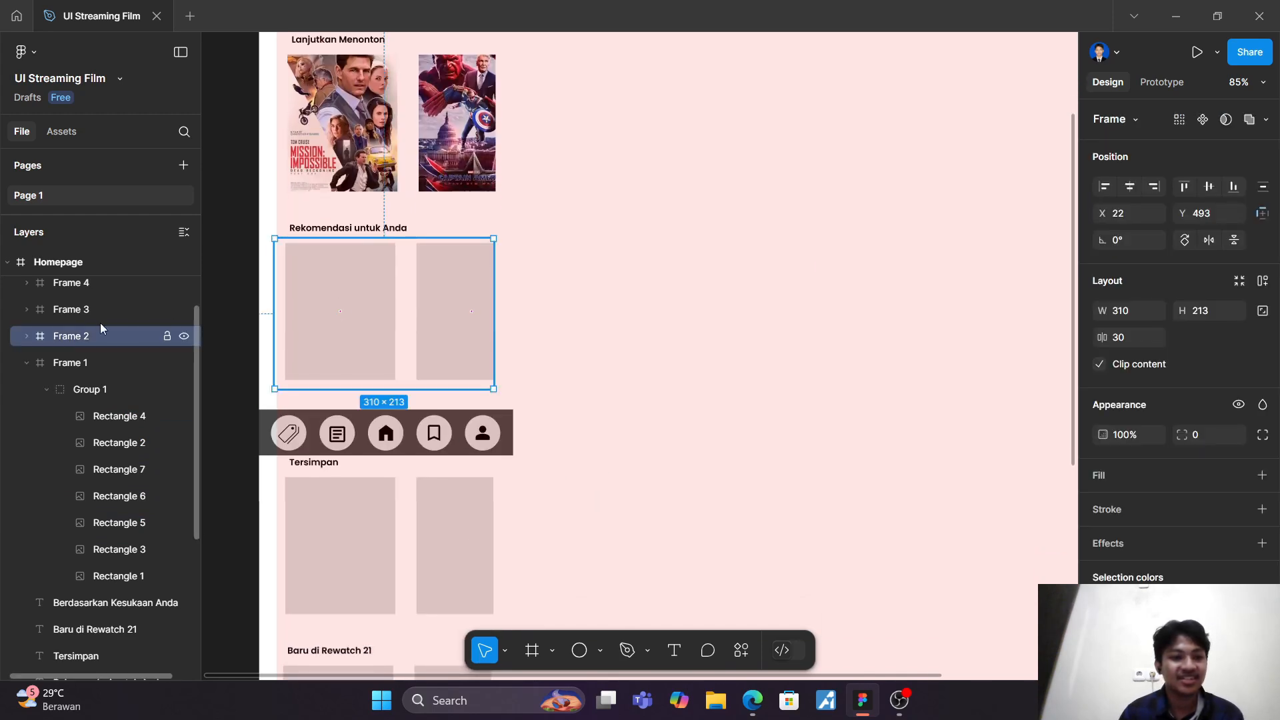
left_click(23, 358)
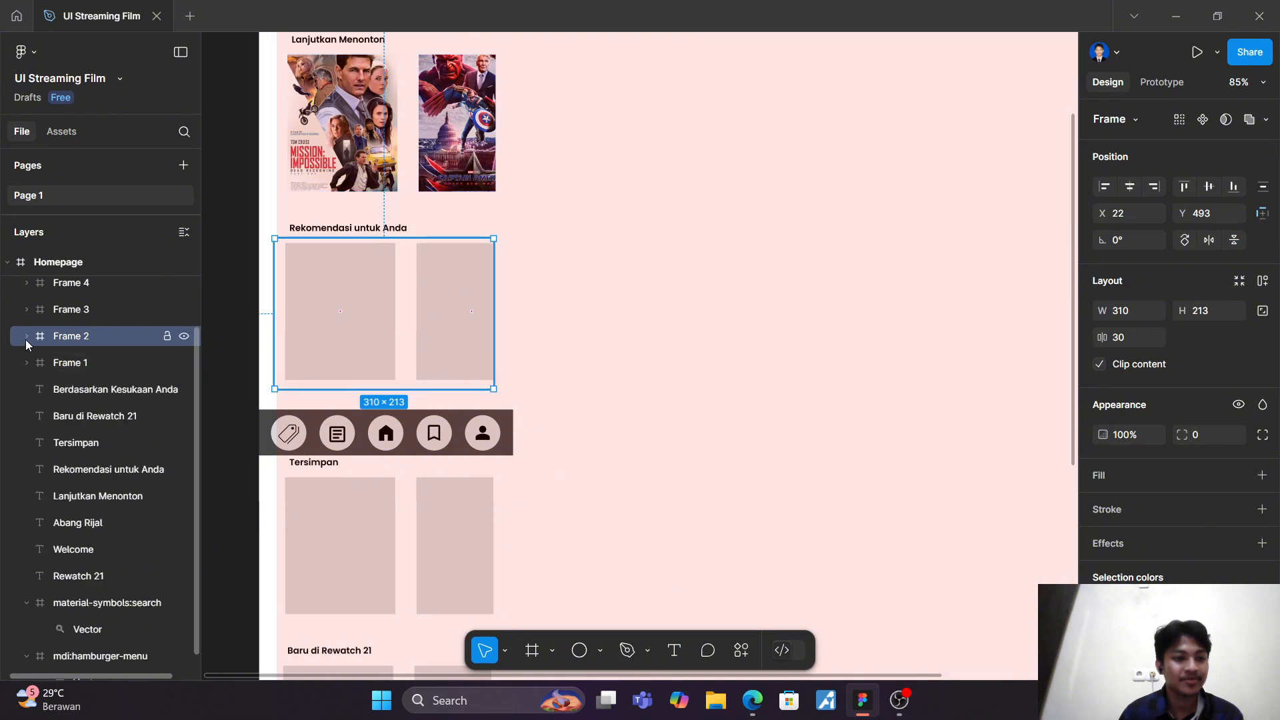
left_click(26, 336)
left_click(45, 362)
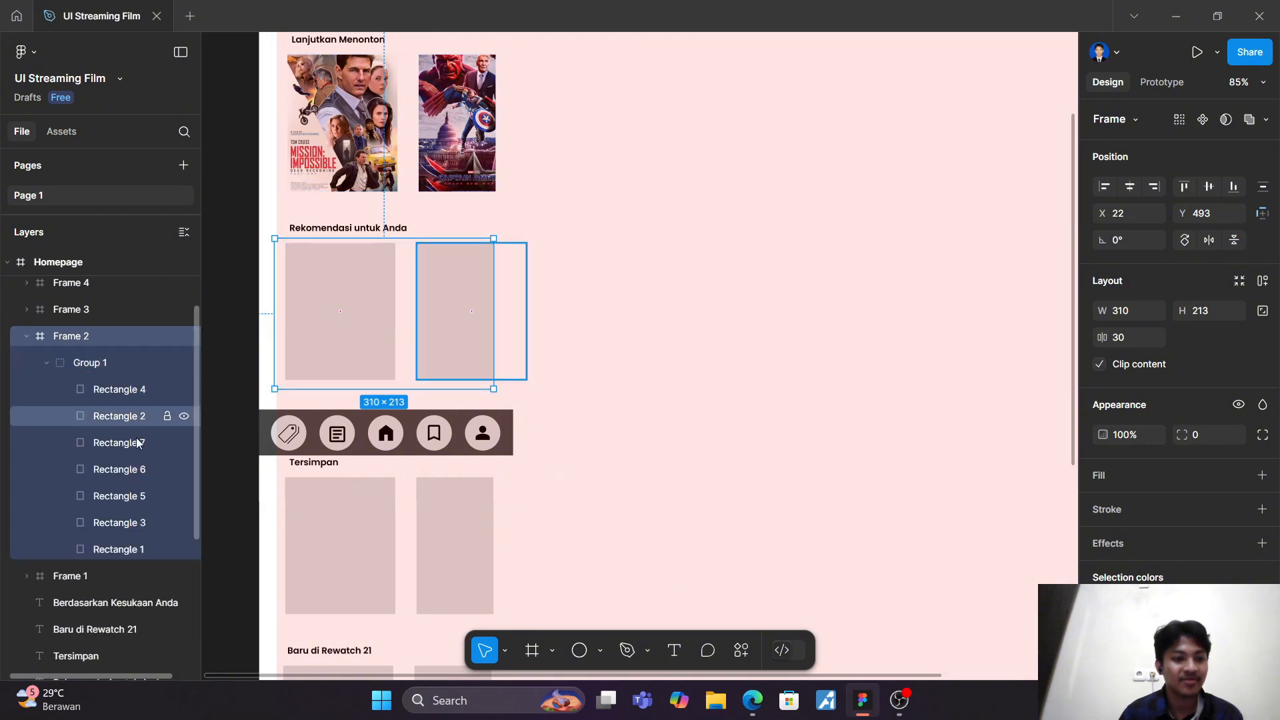
Step: Fill Rectangle 1, the first "Rekomendasi untuk Anda" card, with the avatar3 image from the drawable folder
left_click(134, 552)
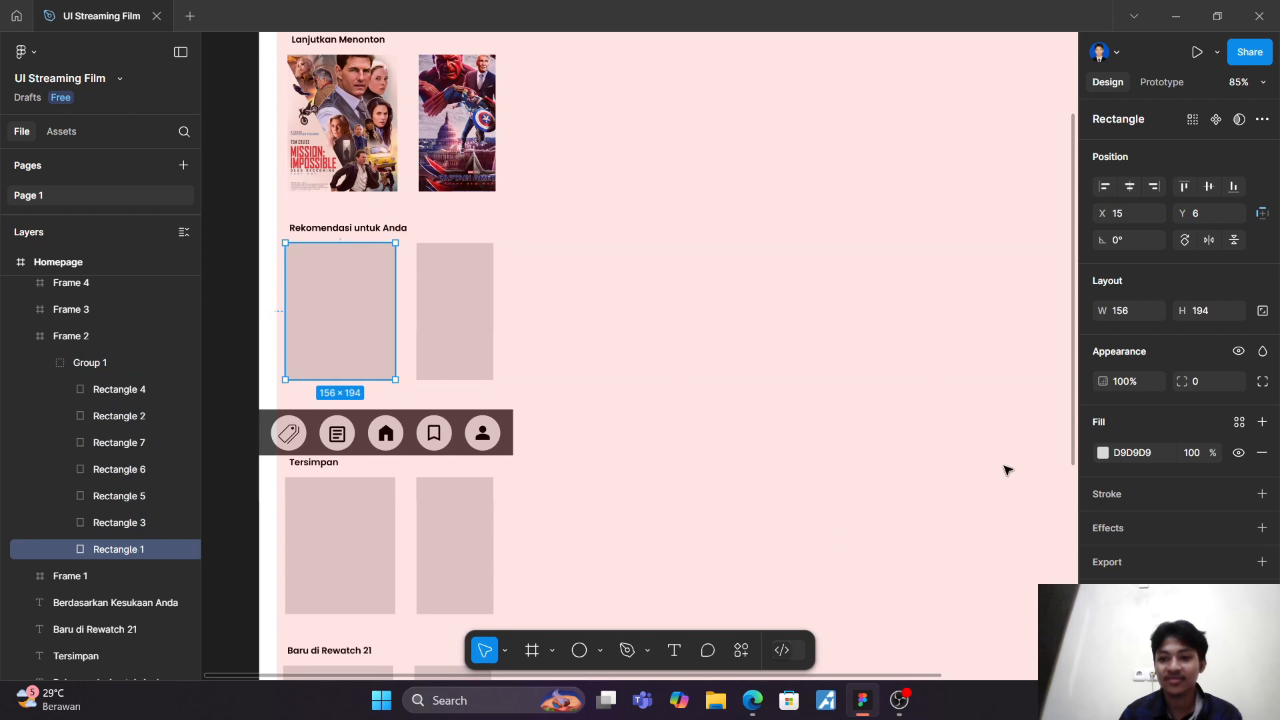
left_click(1103, 453)
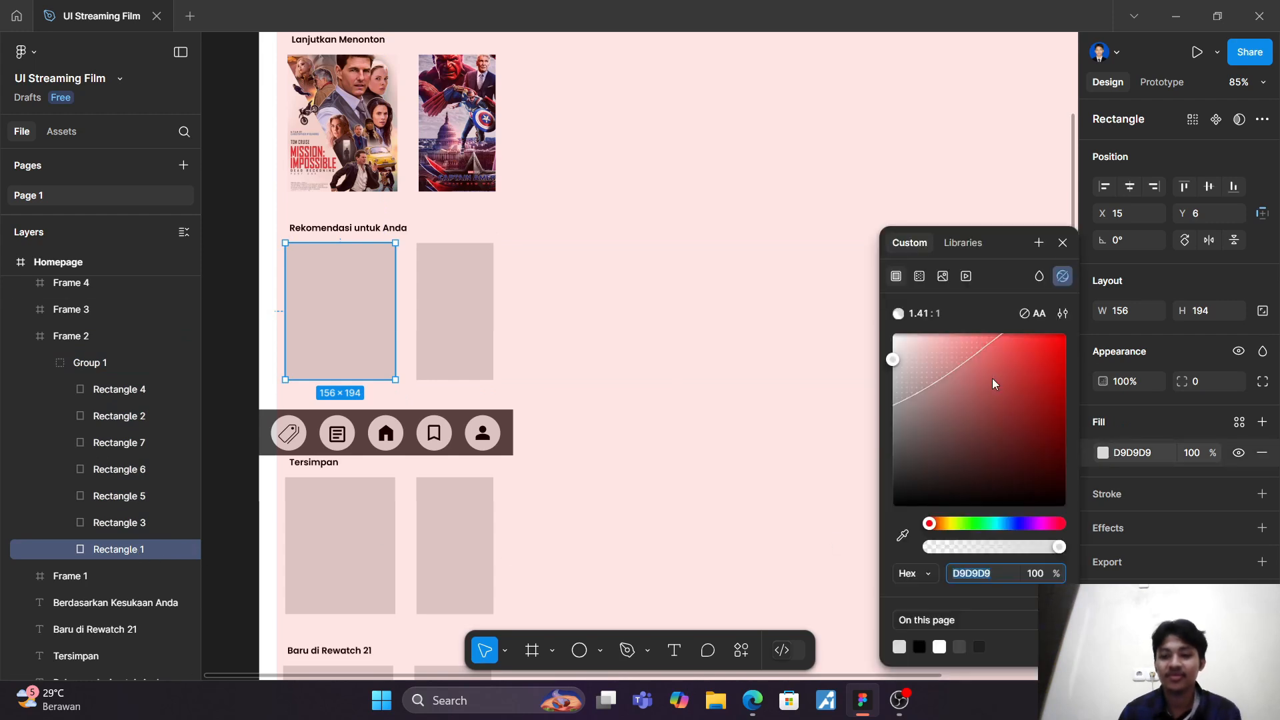
left_click(942, 276)
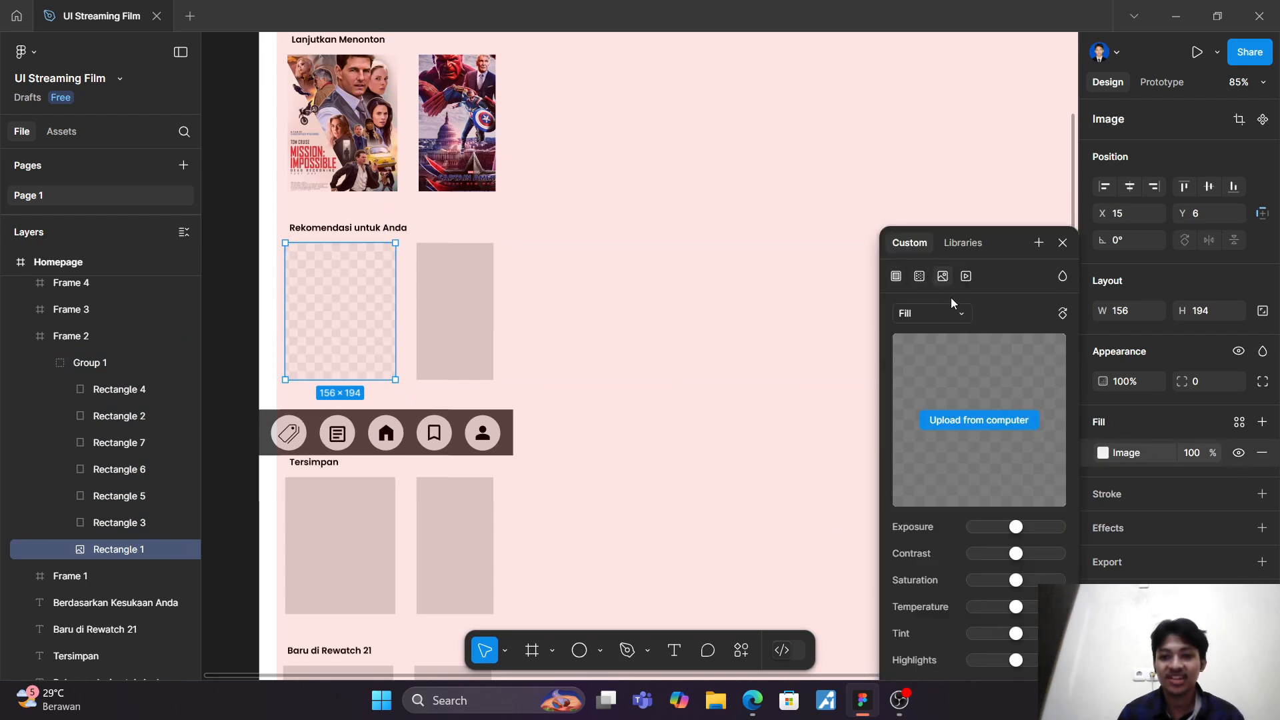
left_click(990, 420)
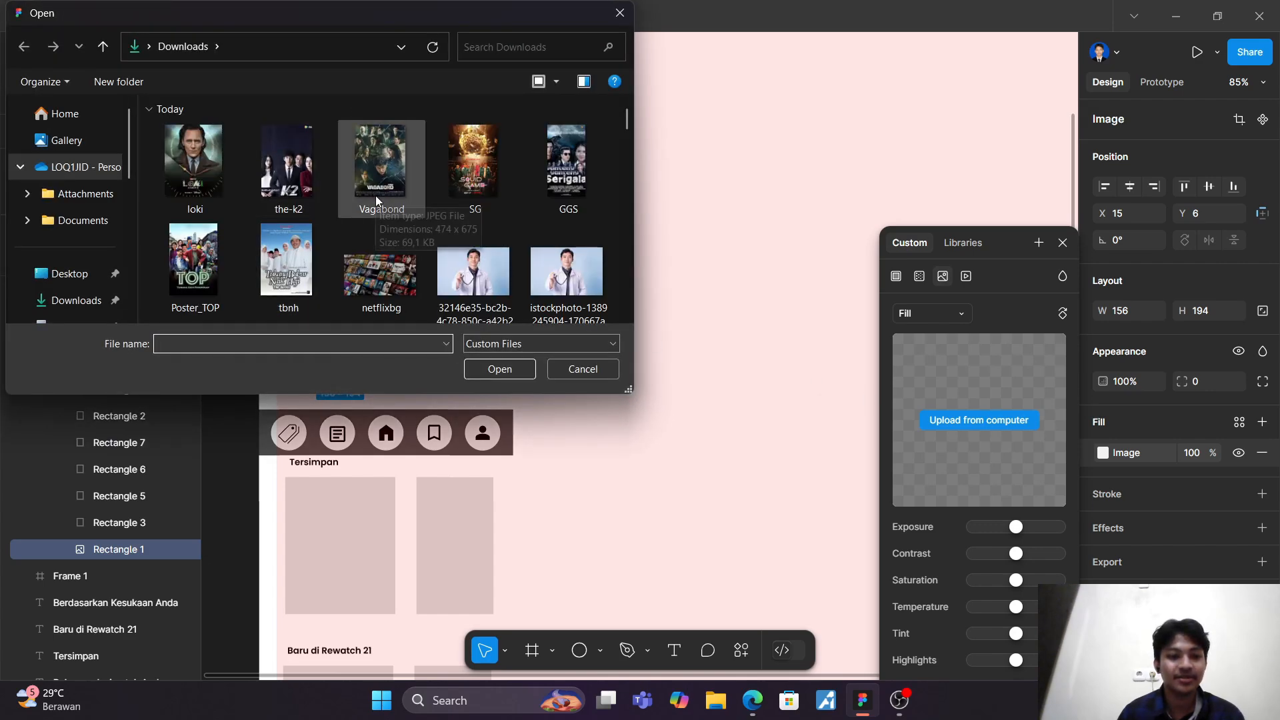
scroll(53, 260, "down", 3)
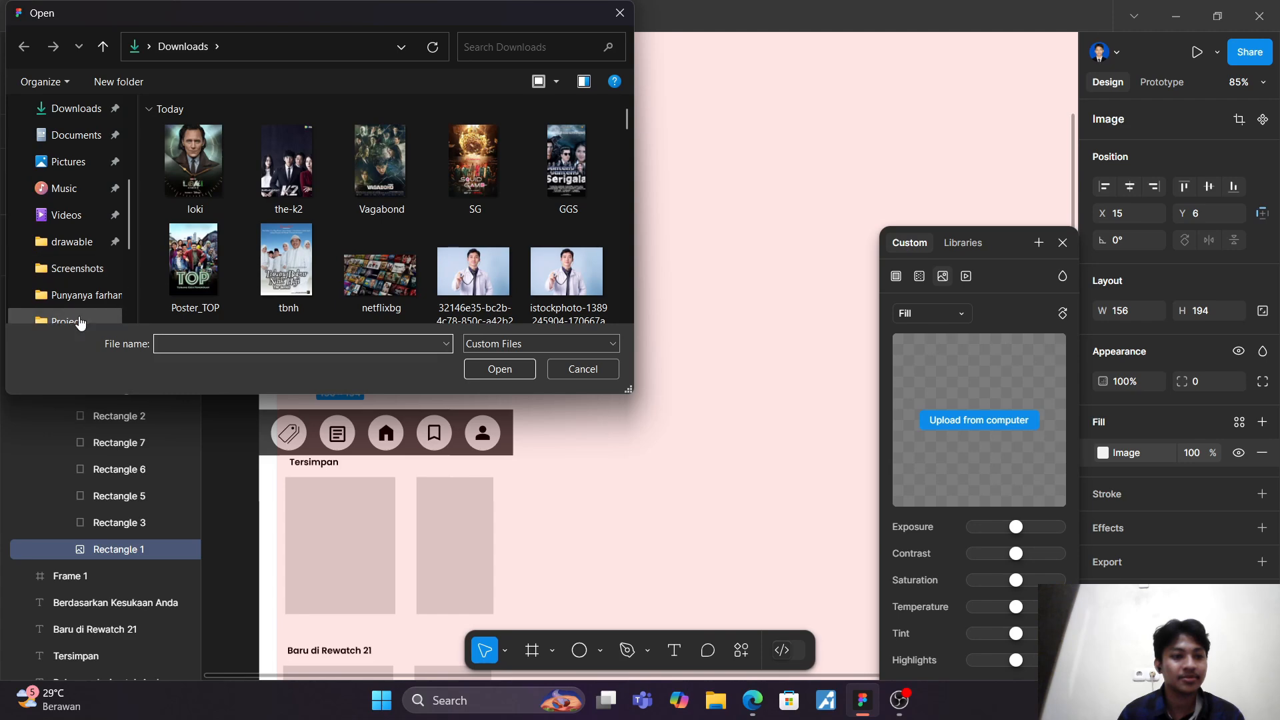
left_click(85, 246)
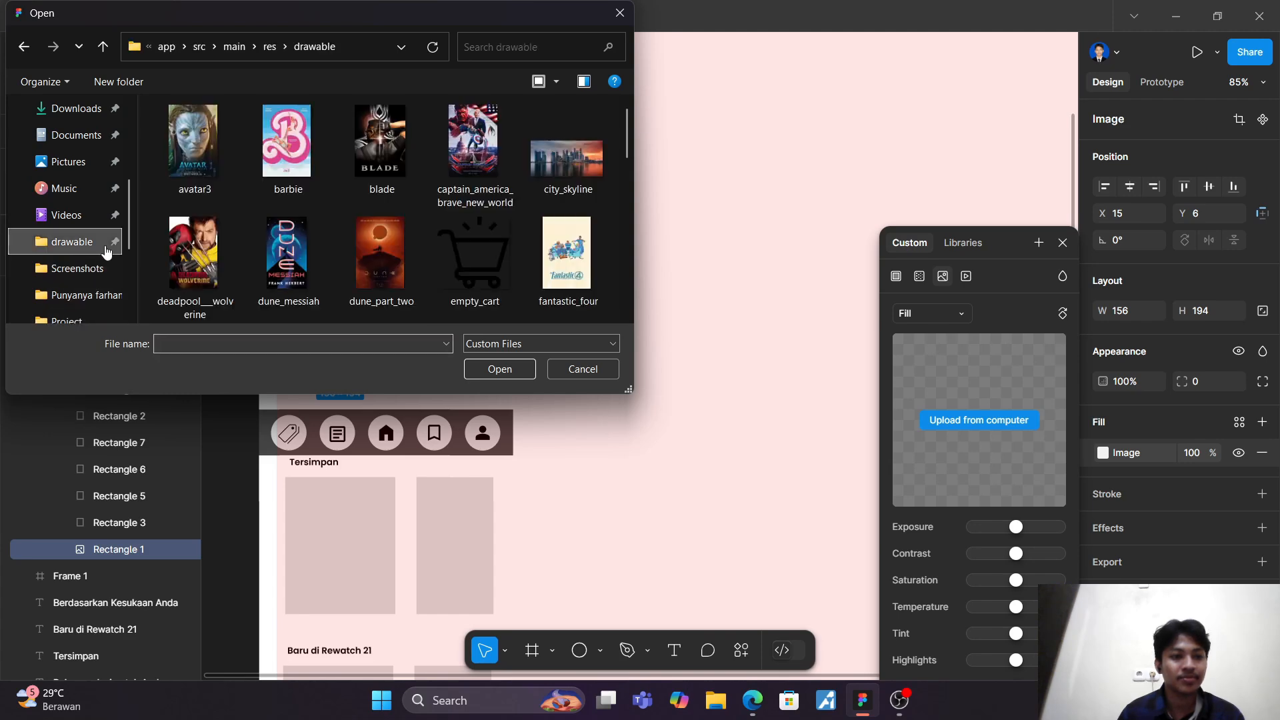
left_click(194, 171)
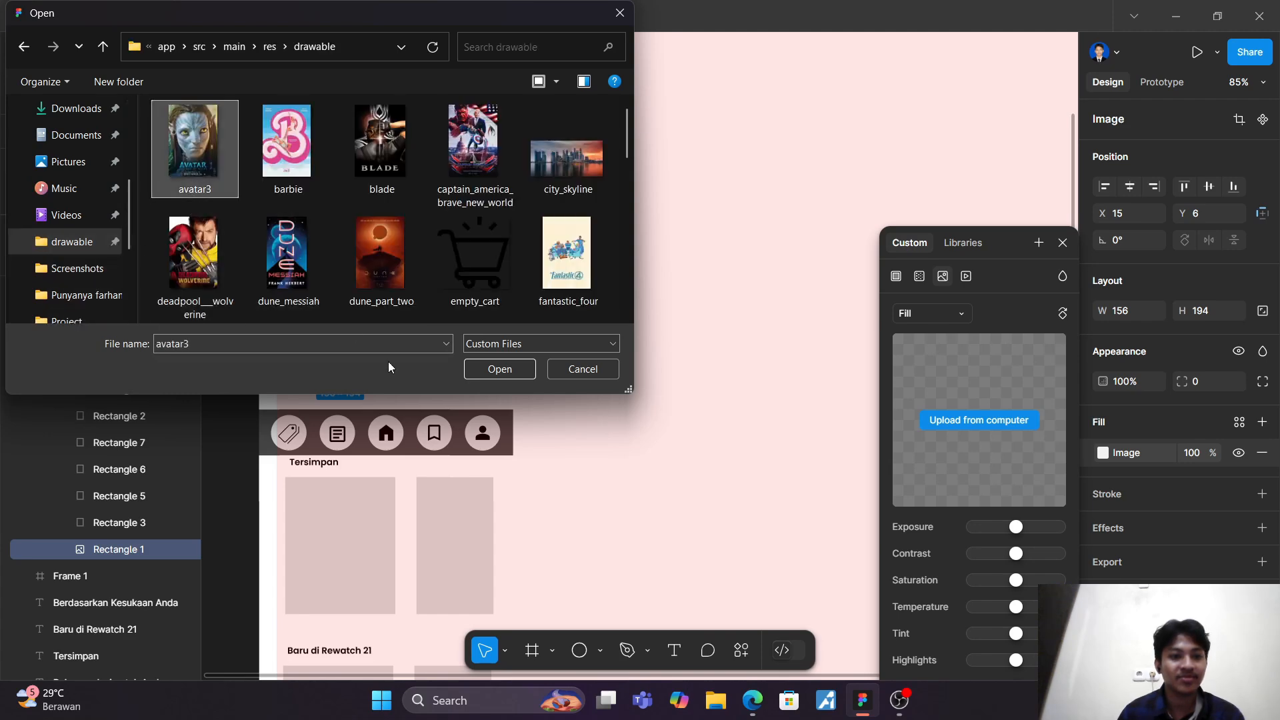
left_click(509, 370)
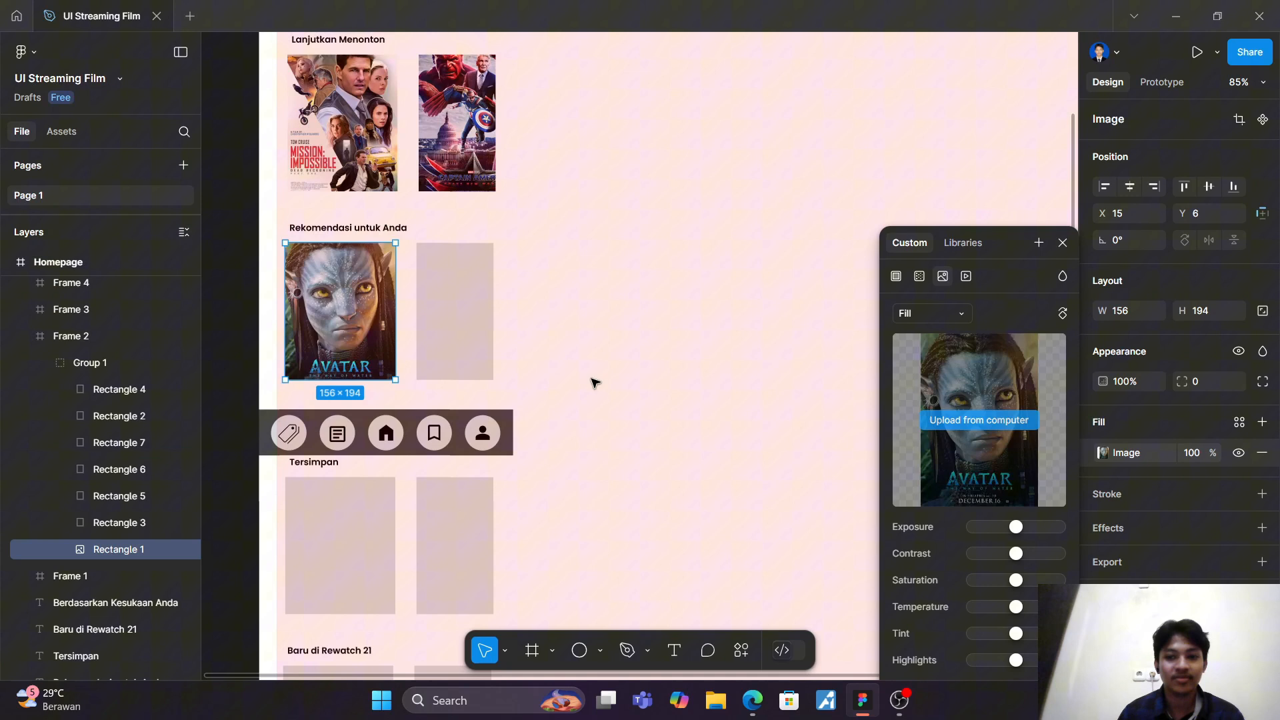
Step: Fill Rectangle 3 in Group 1 of Frame 2 with the dune_messiah image from the drawable folder
left_click(121, 525)
left_click(1103, 453)
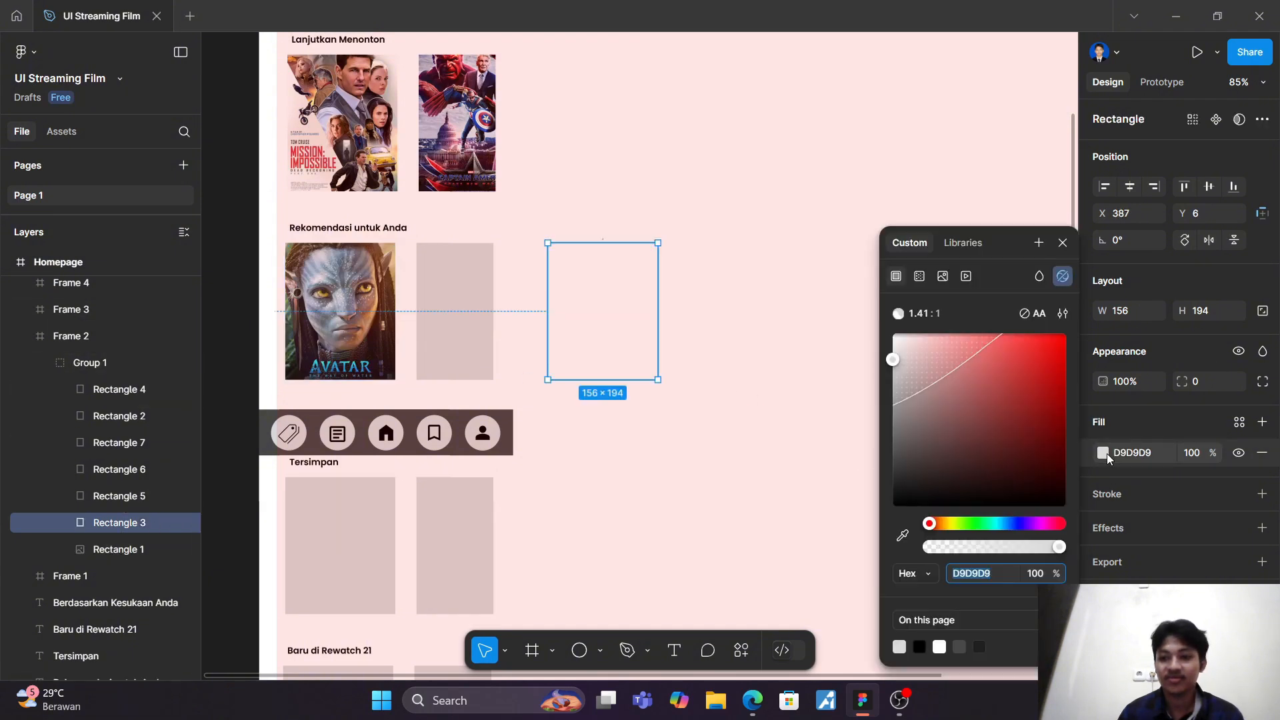
left_click(943, 277)
left_click(979, 419)
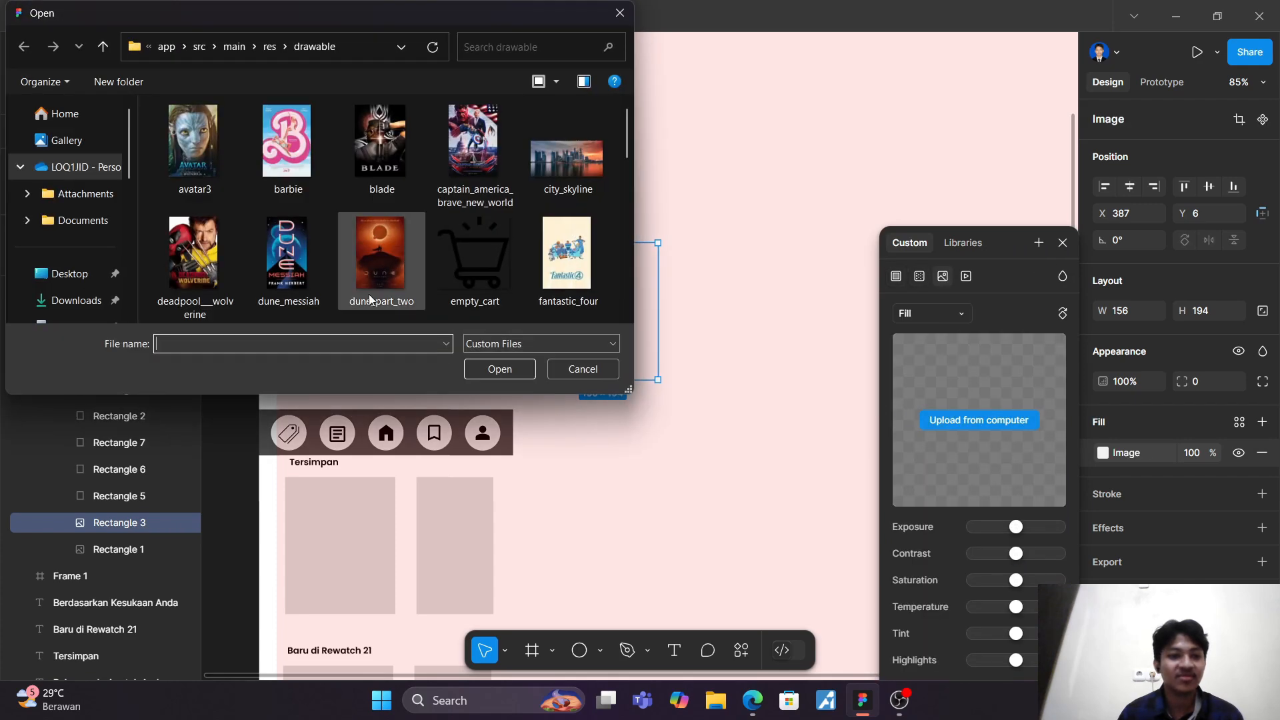
left_click(310, 250)
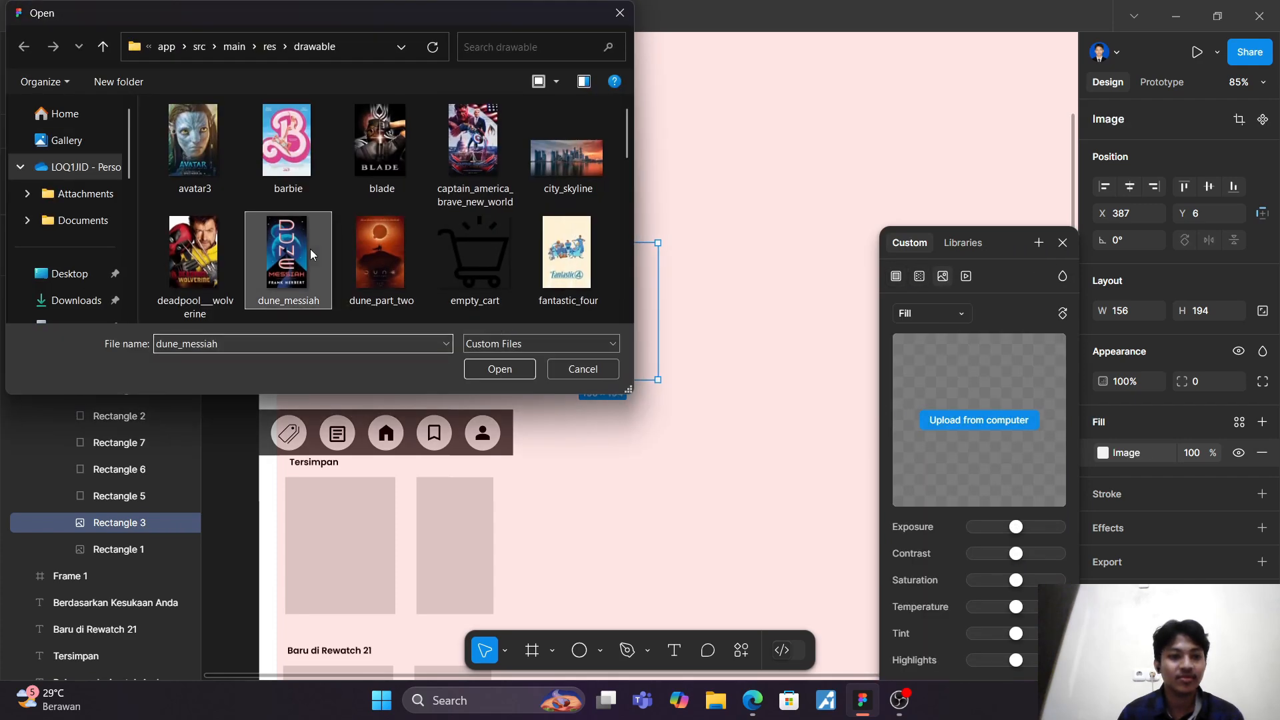
left_click(500, 369)
Step: Fill Rectangle 5 in Group 1 of Frame 2 with the barbie image from the drawable folder
left_click(151, 495)
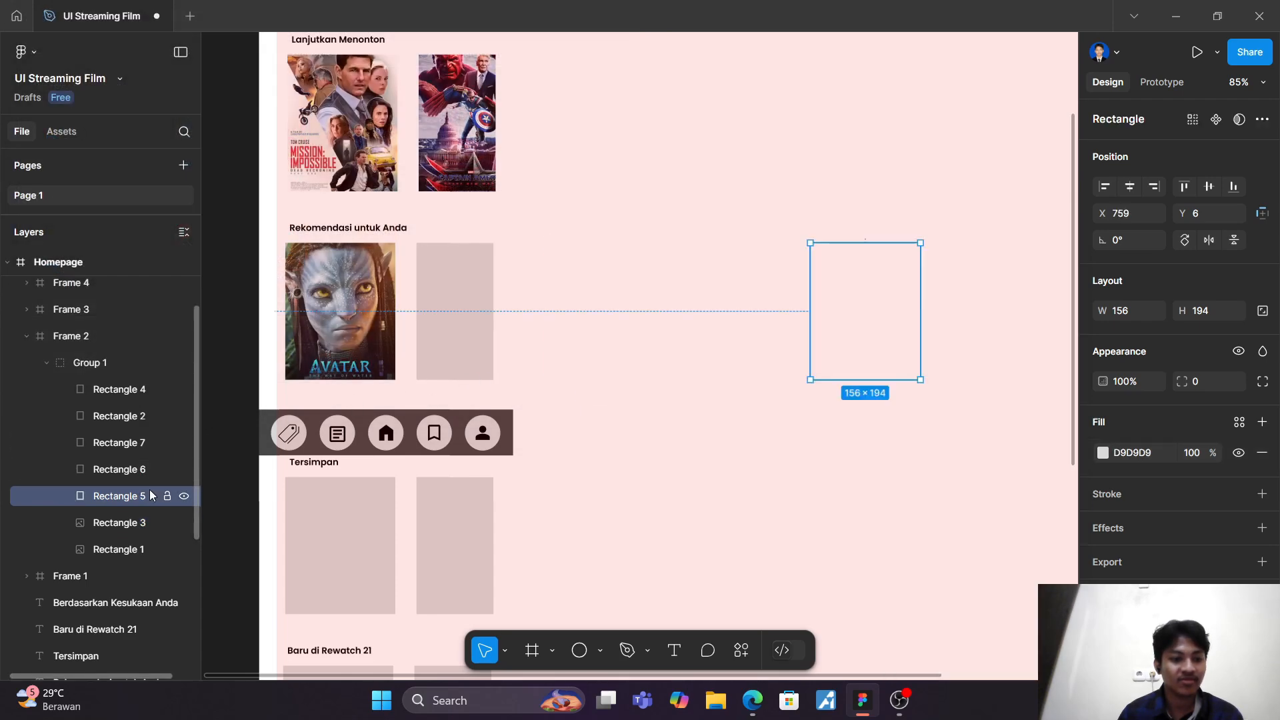
left_click(1104, 453)
left_click(944, 276)
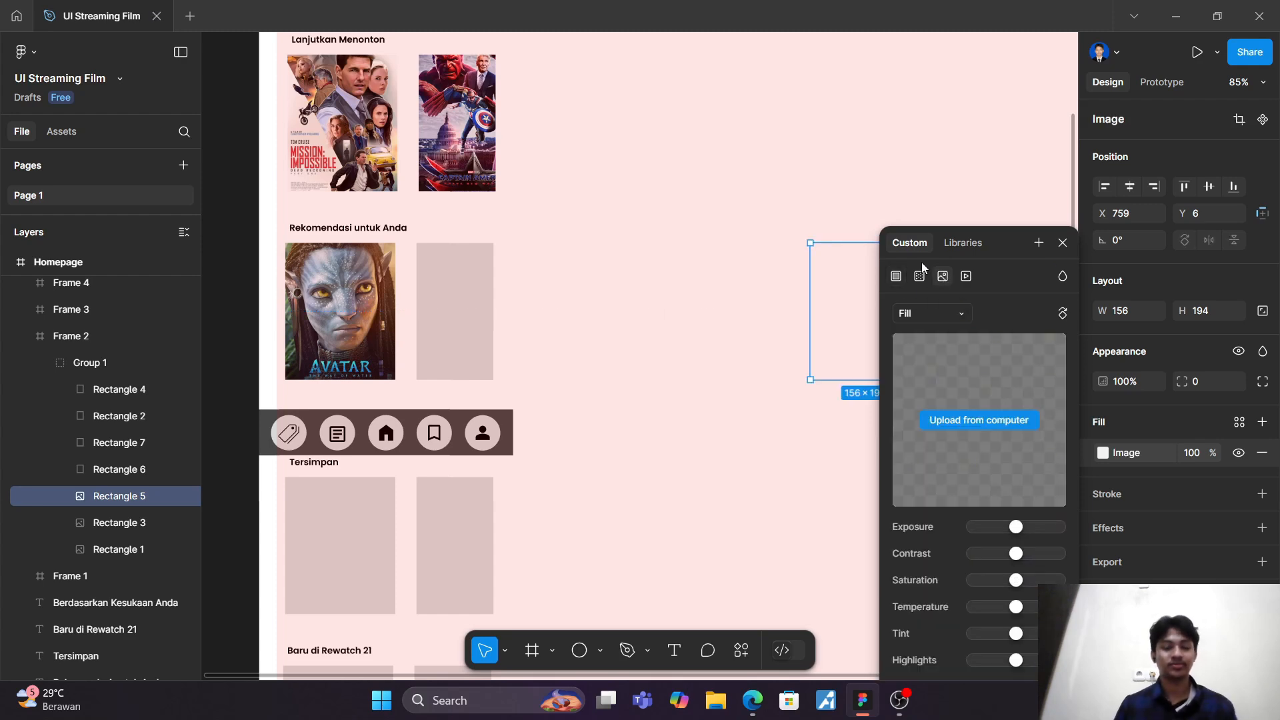
left_click(1006, 421)
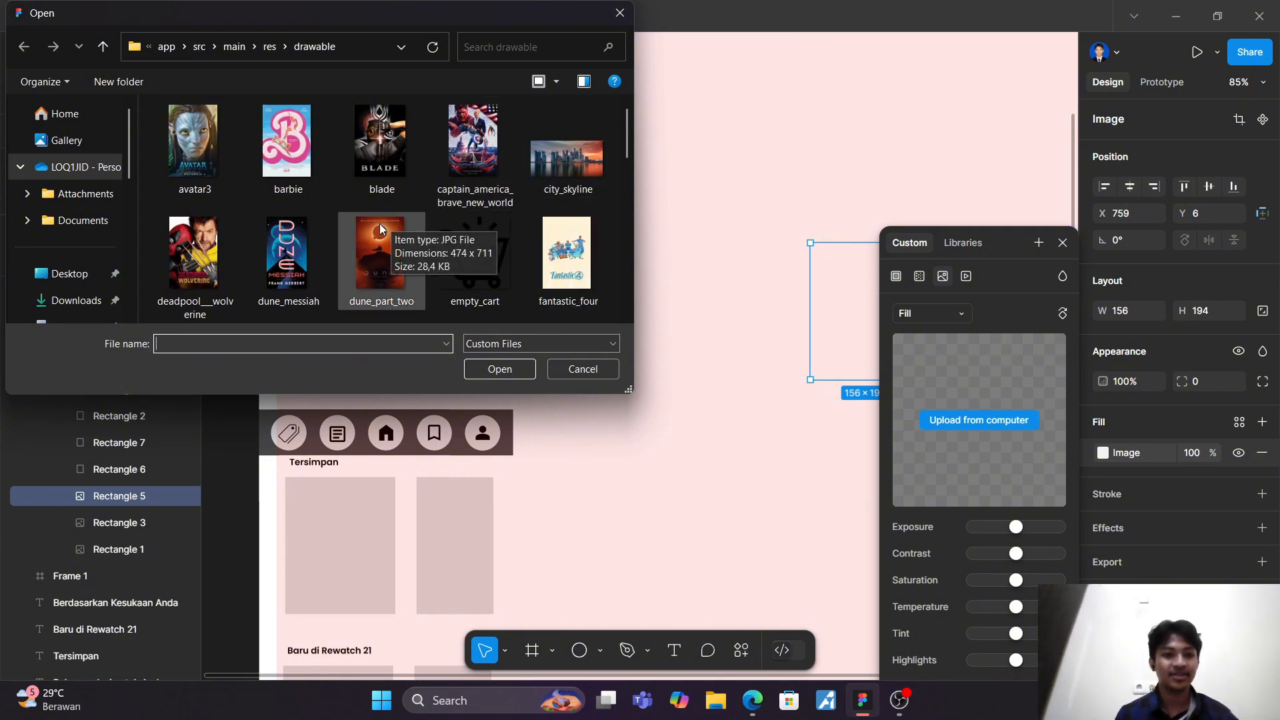
left_click(288, 143)
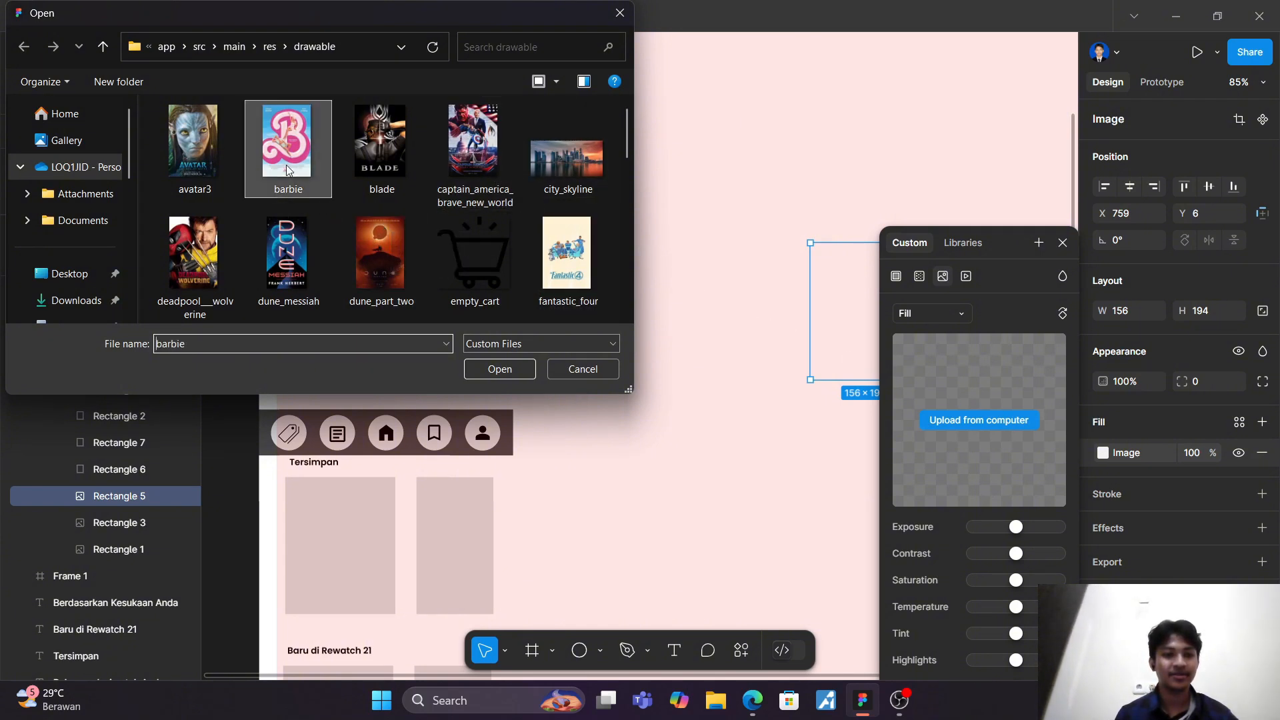
left_click(489, 377)
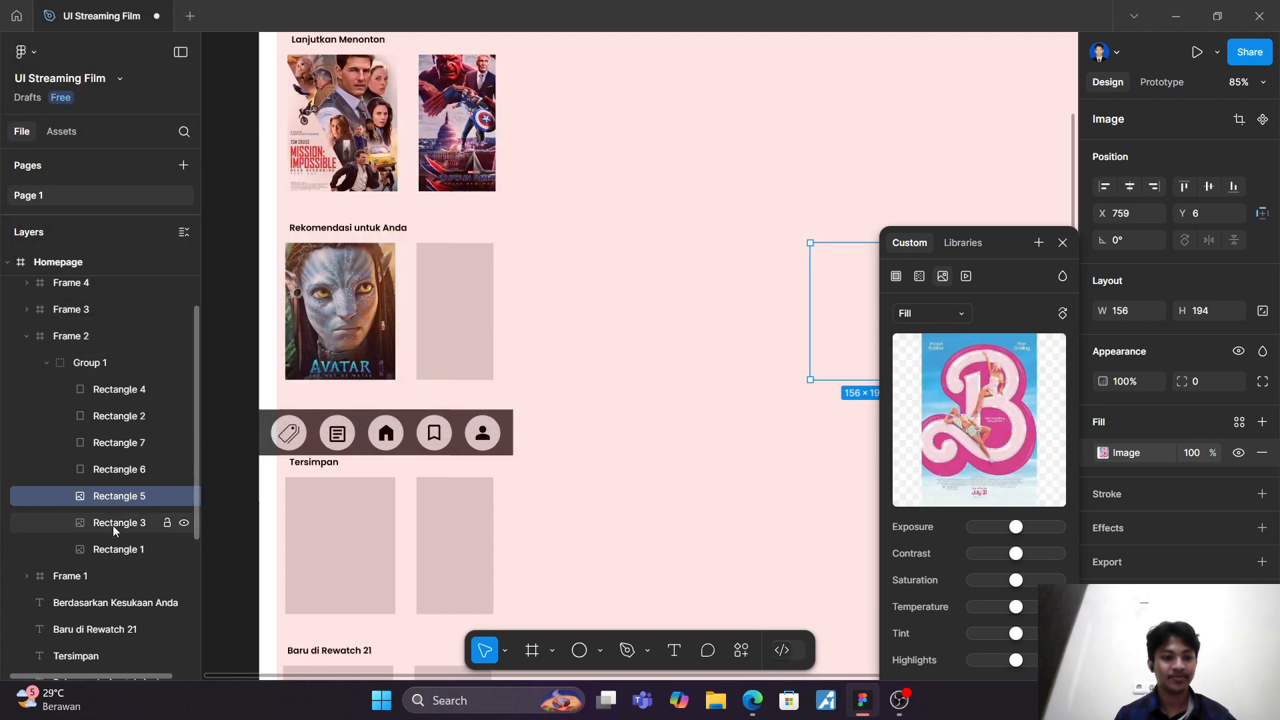
Step: Check Rectangle 3's image fill, and fill Rectangle 6 in Group 1 of Frame 2 with the deadpool__wolverine image from the drawable folder
left_click(114, 524)
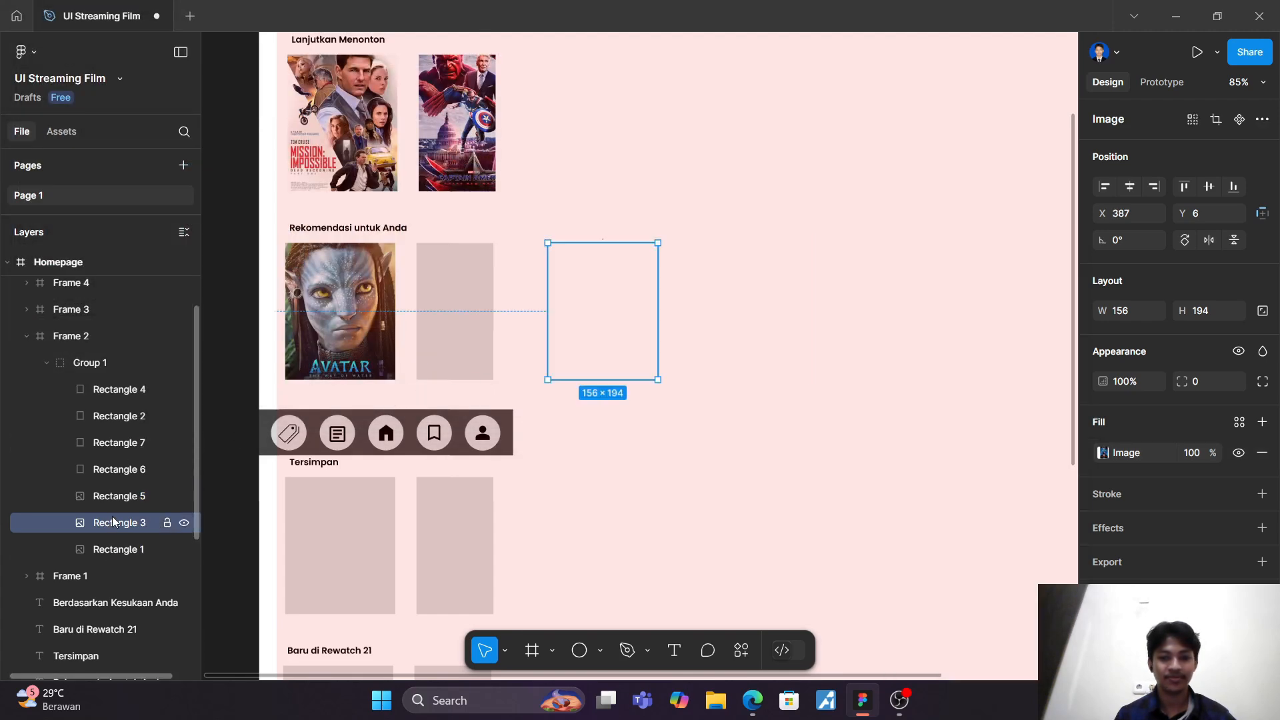
left_click(1103, 454)
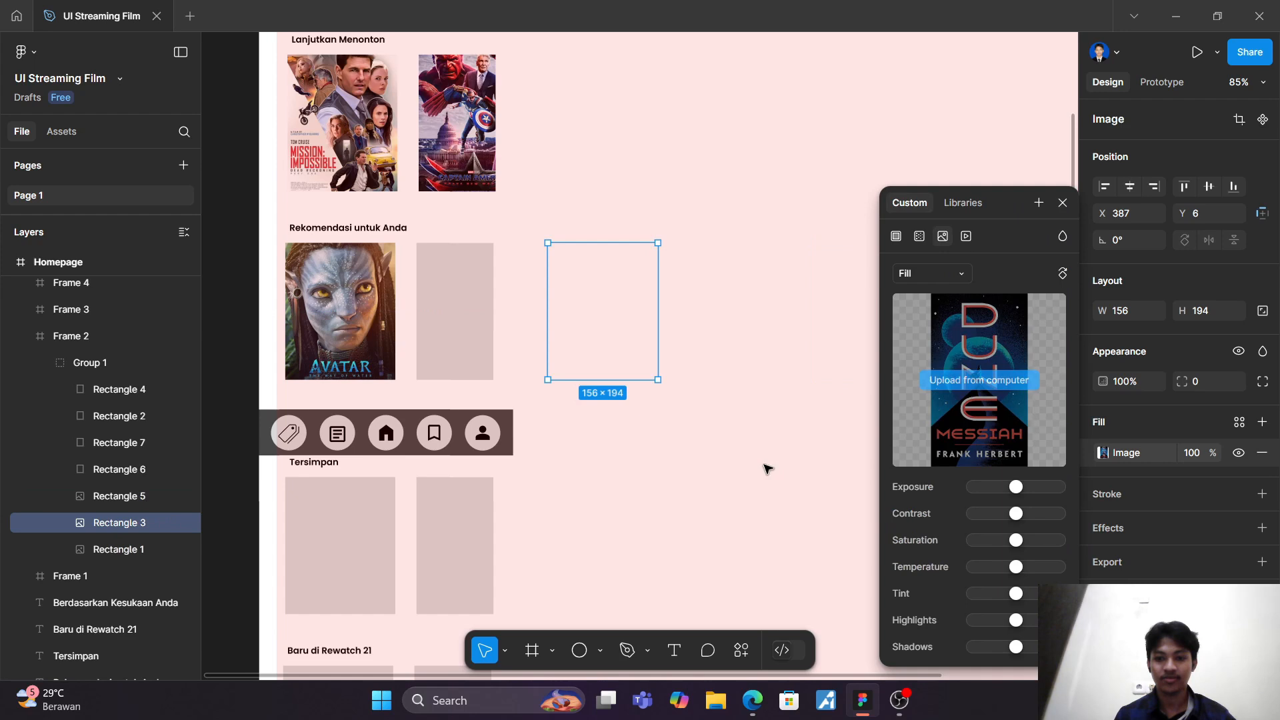
left_click(124, 468)
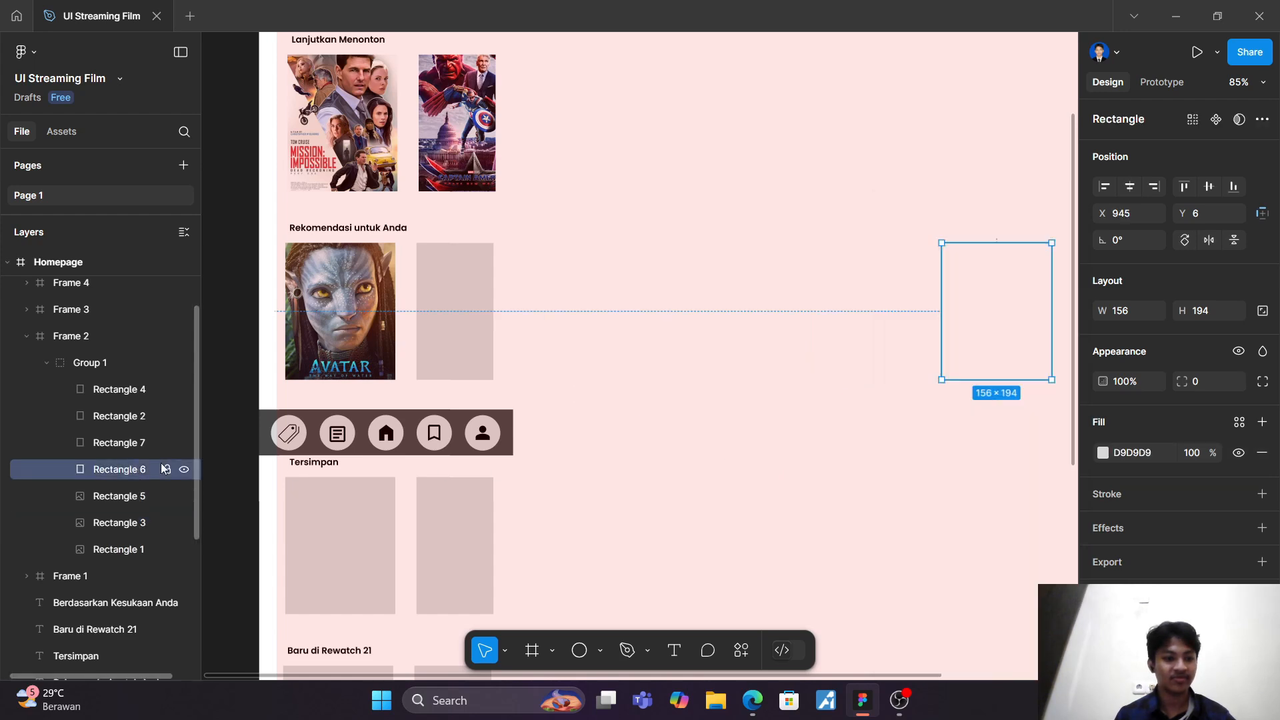
left_click(1109, 454)
left_click(942, 276)
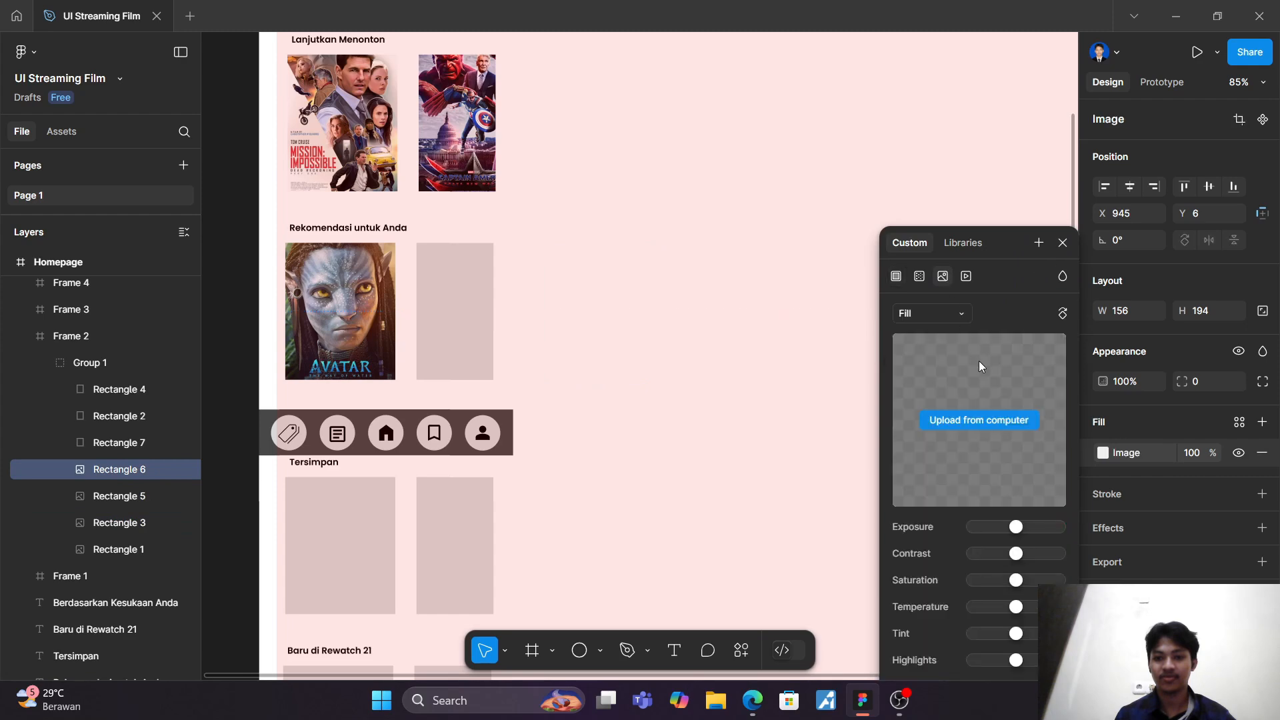
left_click(986, 416)
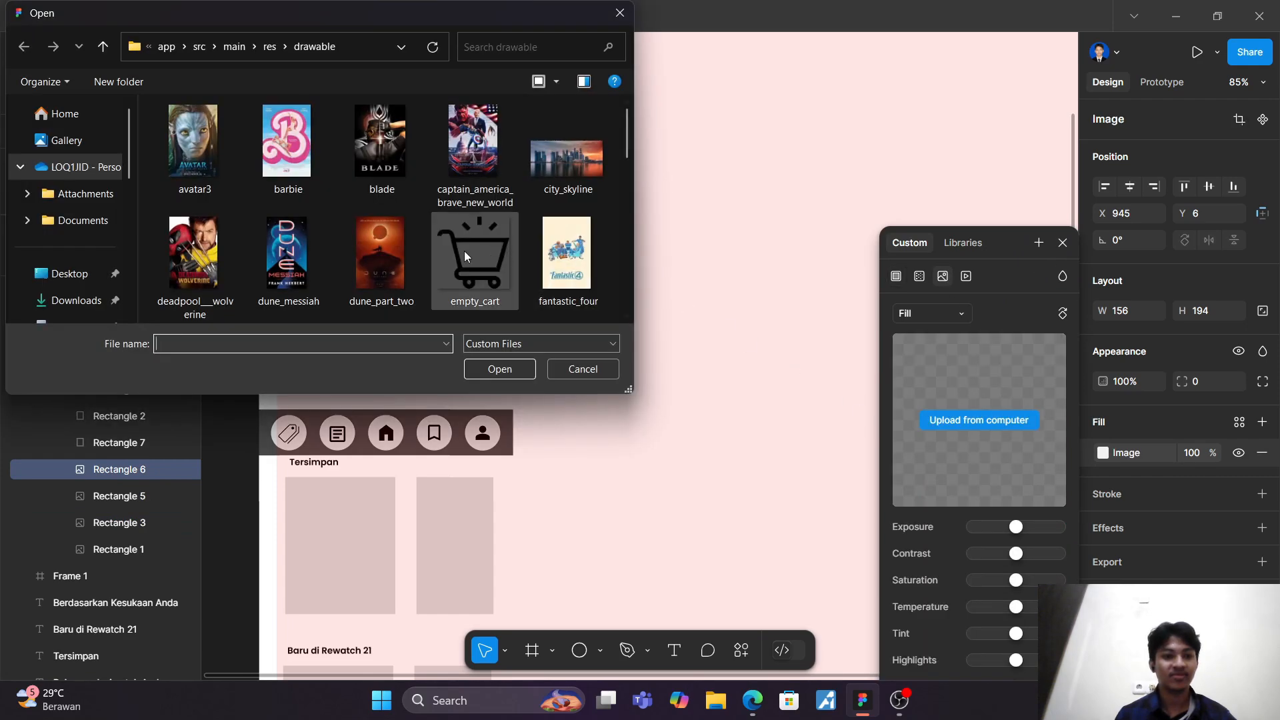
left_click(213, 256)
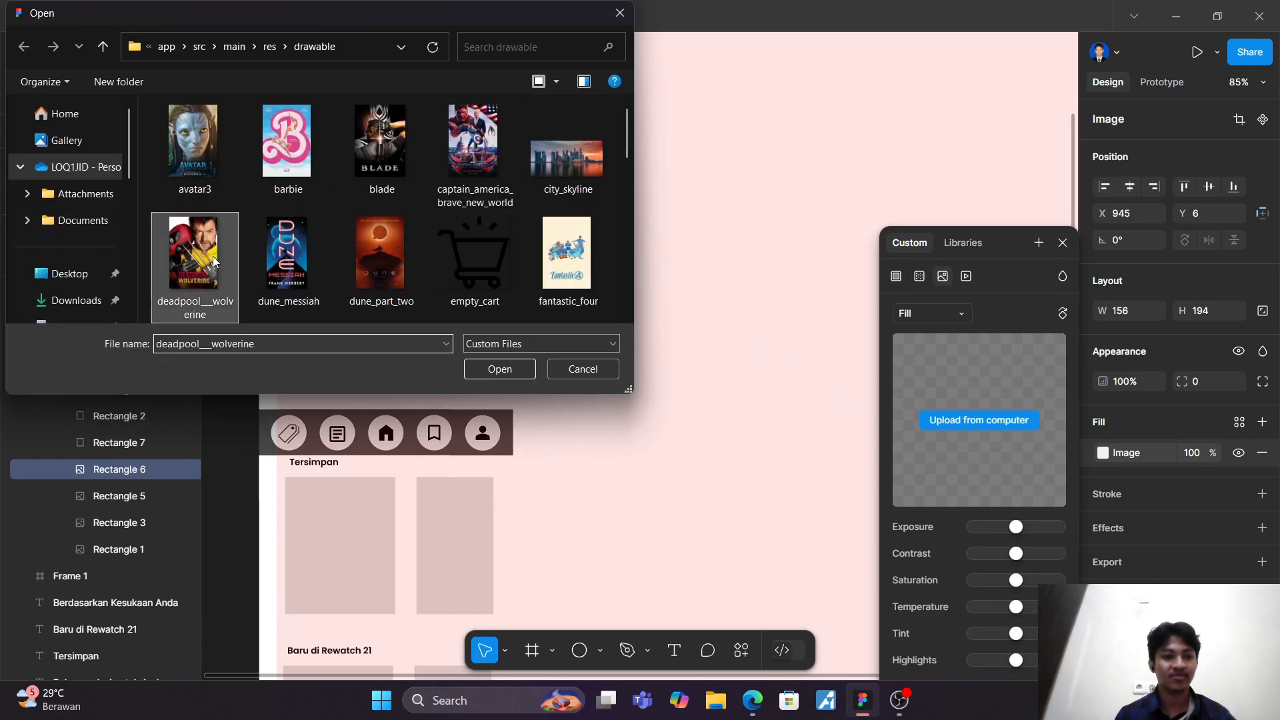
left_click(507, 368)
left_click(1133, 433)
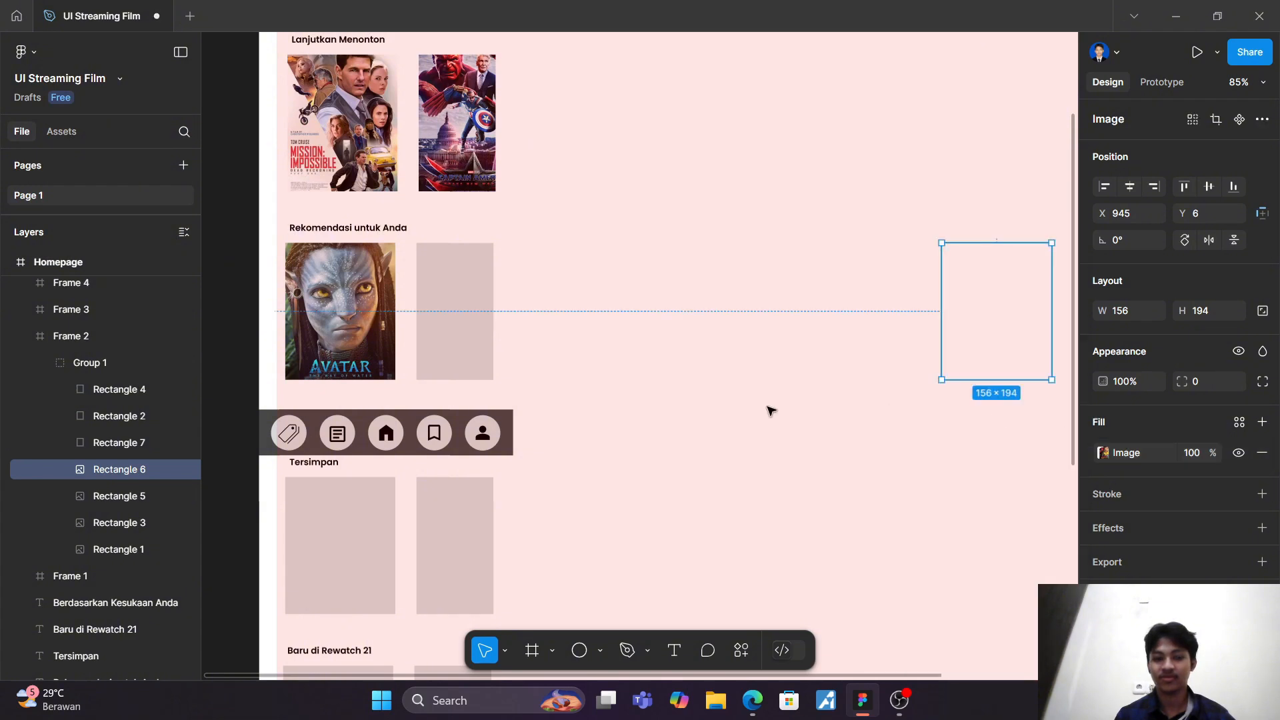
Step: Fill Rectangle 7 in Group 1 of Frame 2 with the hell_fest image from the drawable folder
left_click(137, 443)
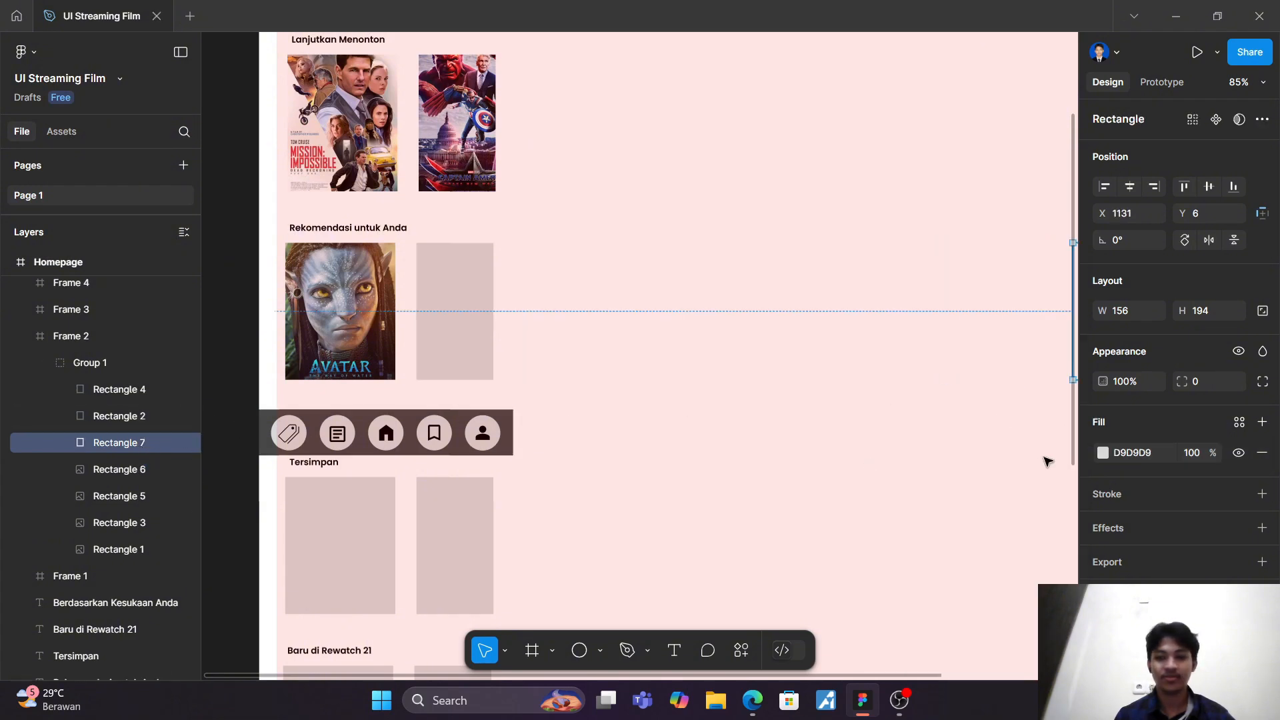
left_click(1102, 453)
left_click(942, 276)
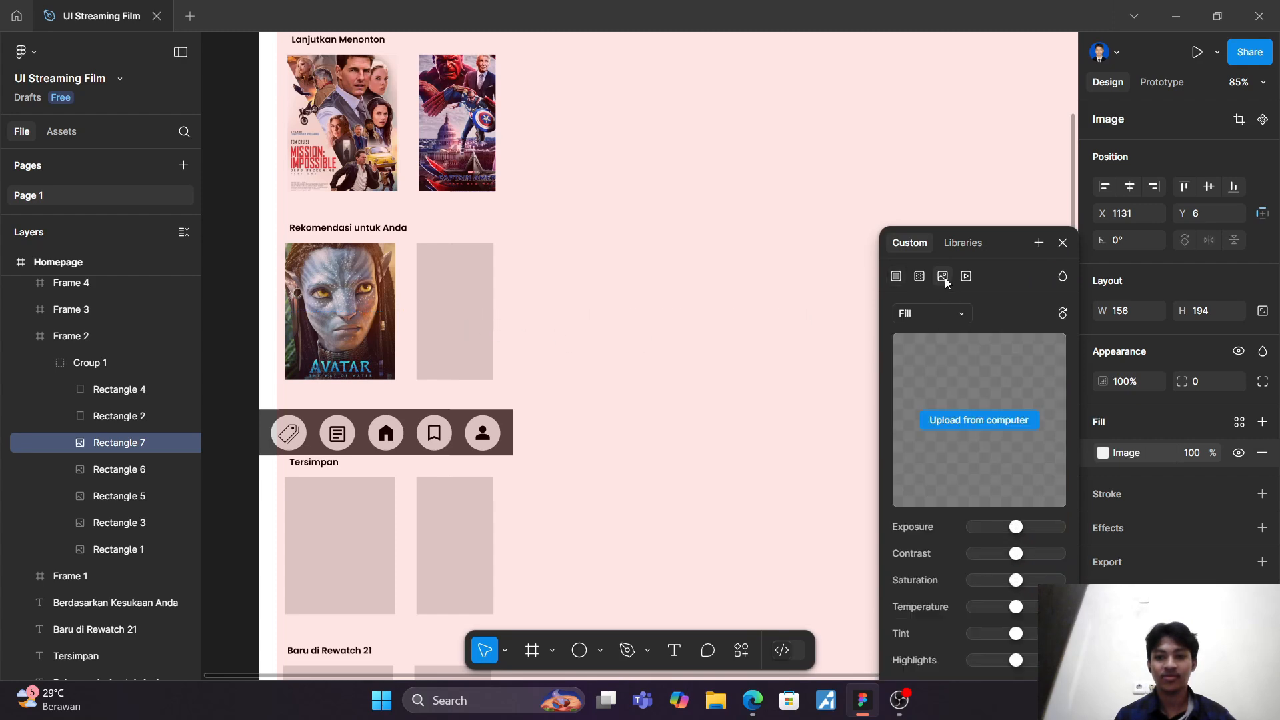
left_click(1011, 421)
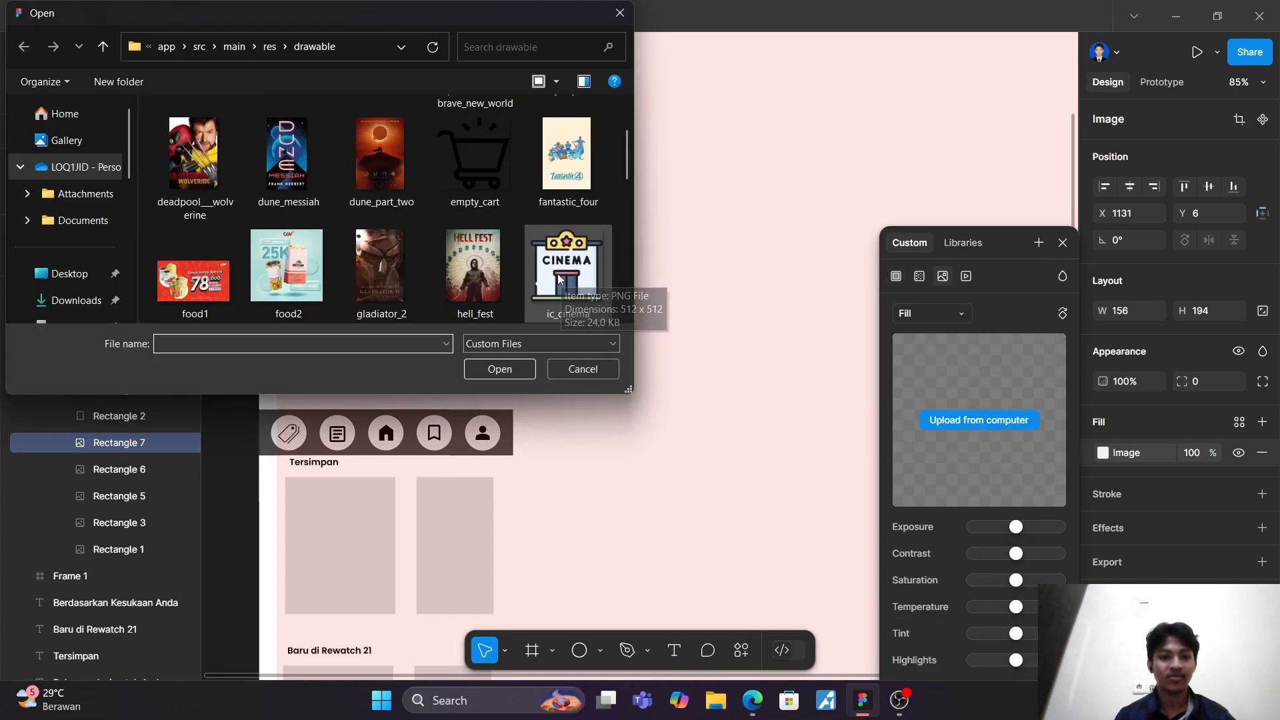
scroll(555, 270, "down", 1)
left_click(482, 193)
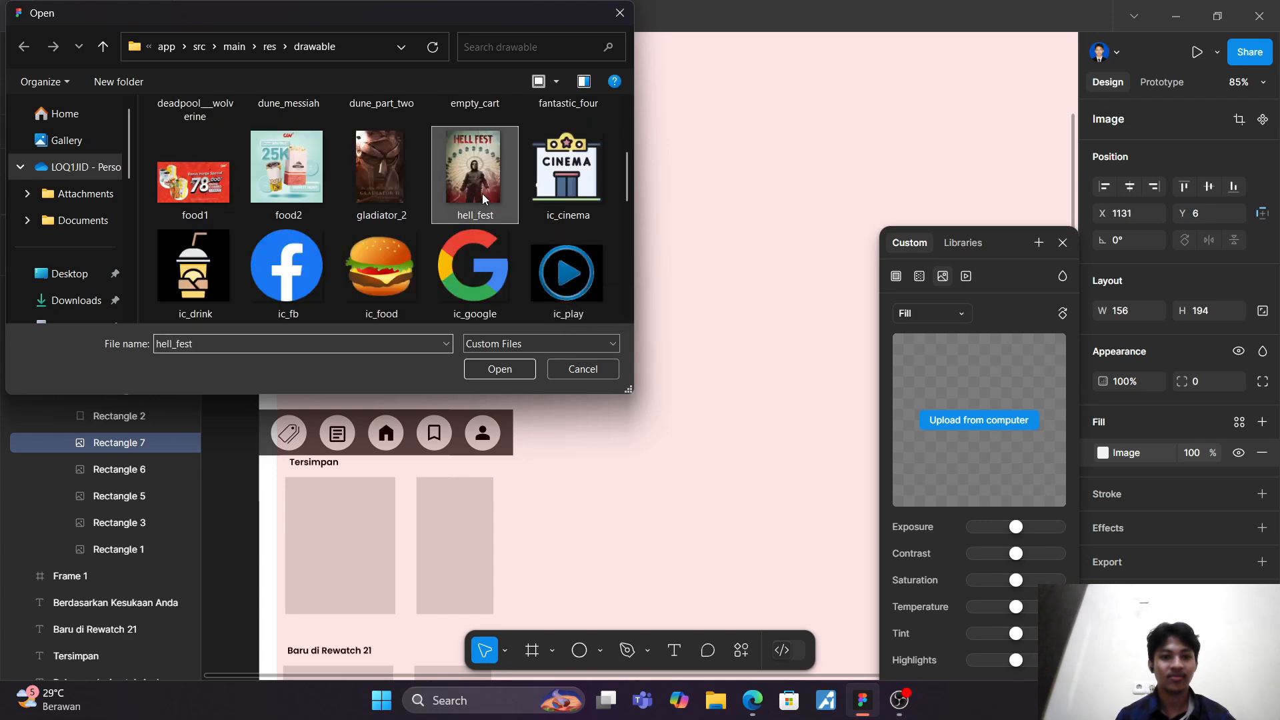
left_click(494, 363)
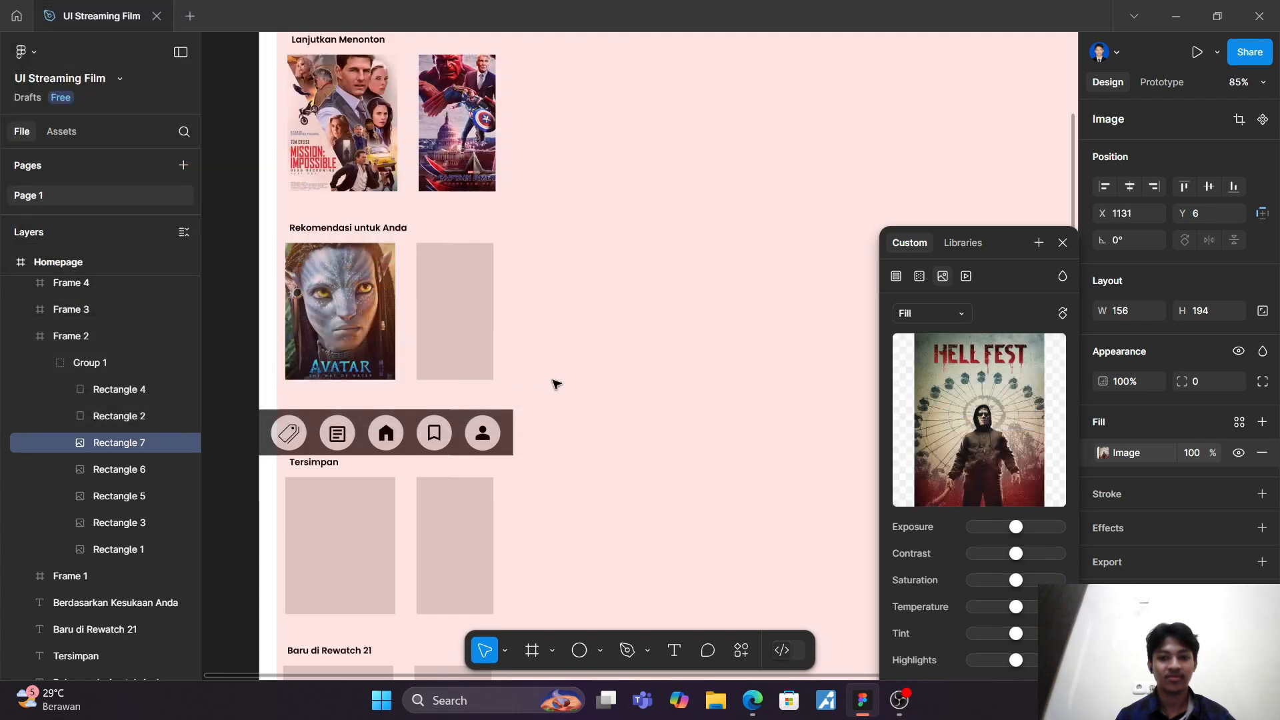
Step: Fill Rectangle 2, the second "Rekomendasi untuk Anda" card, with the thunderbolts image from the drawable folder
left_click(125, 417)
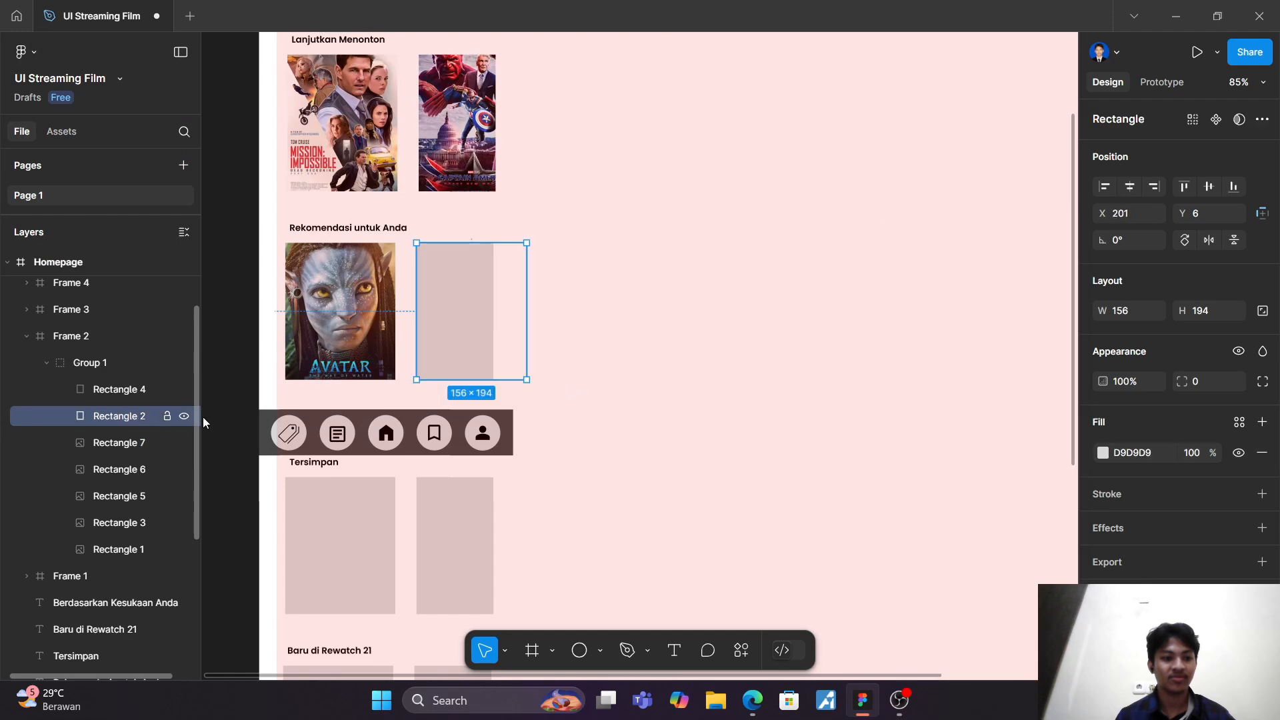
left_click(1101, 453)
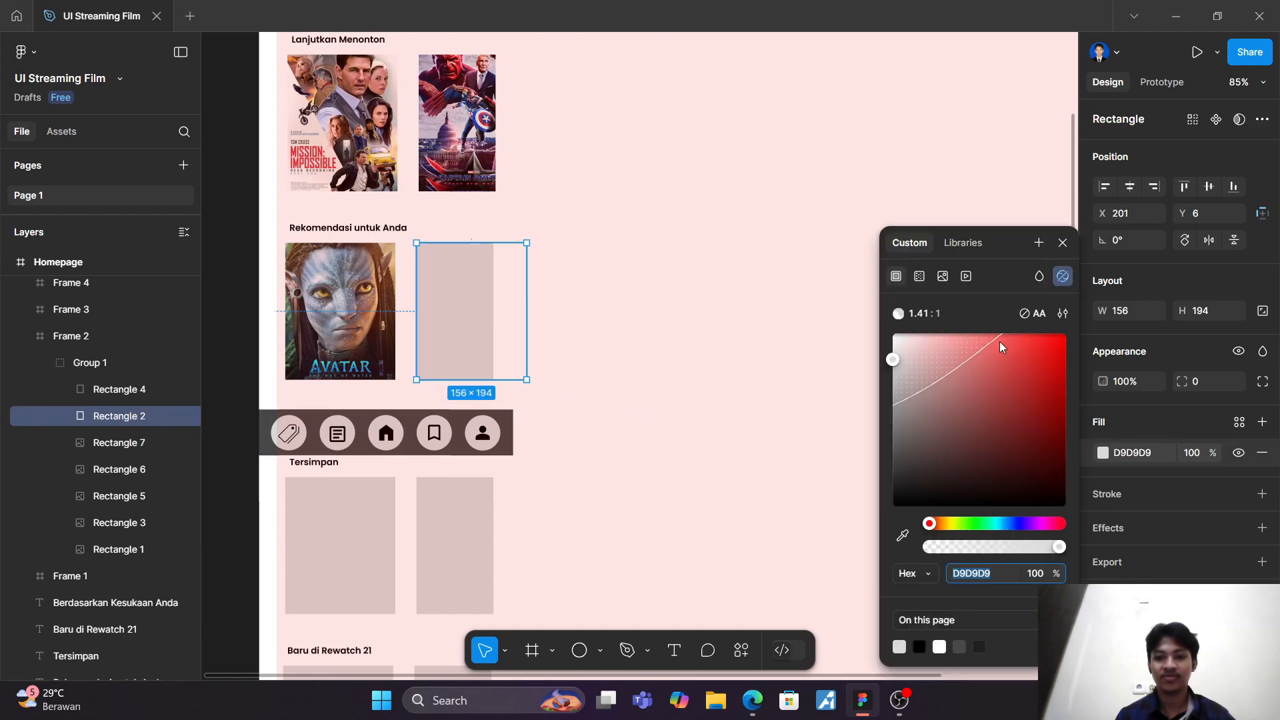
left_click(942, 276)
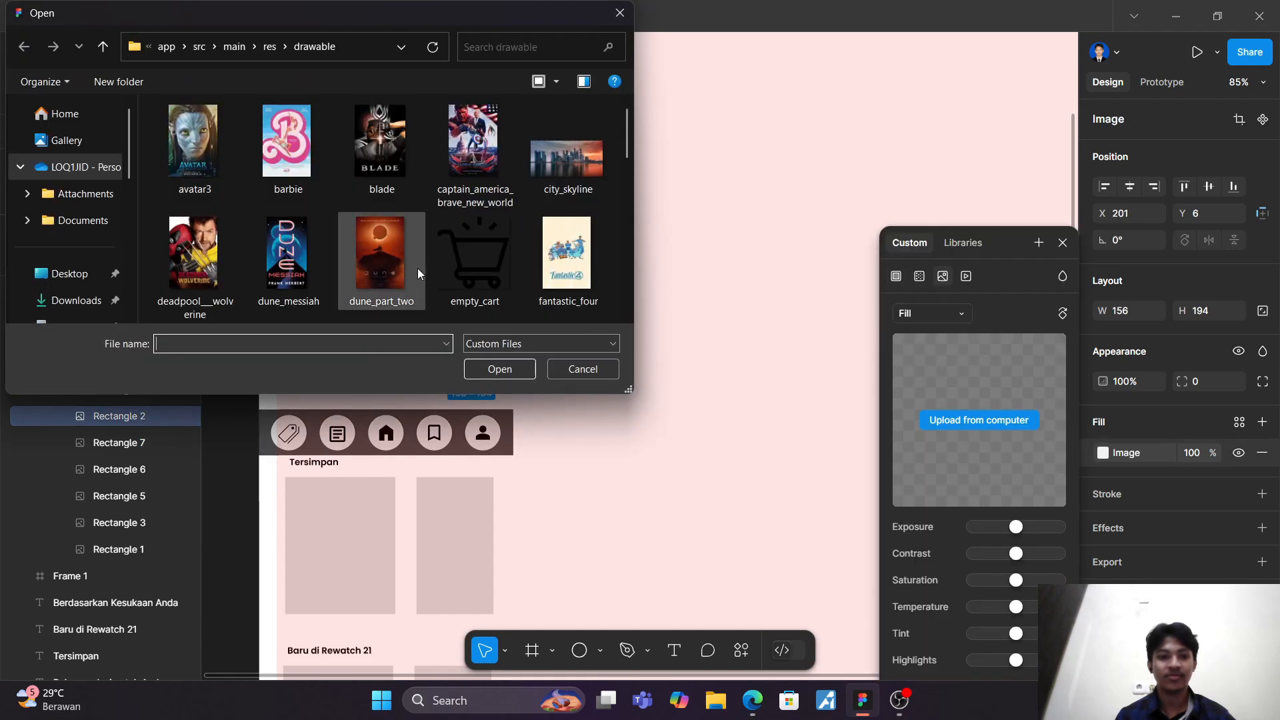
scroll(420, 230, "down", 5)
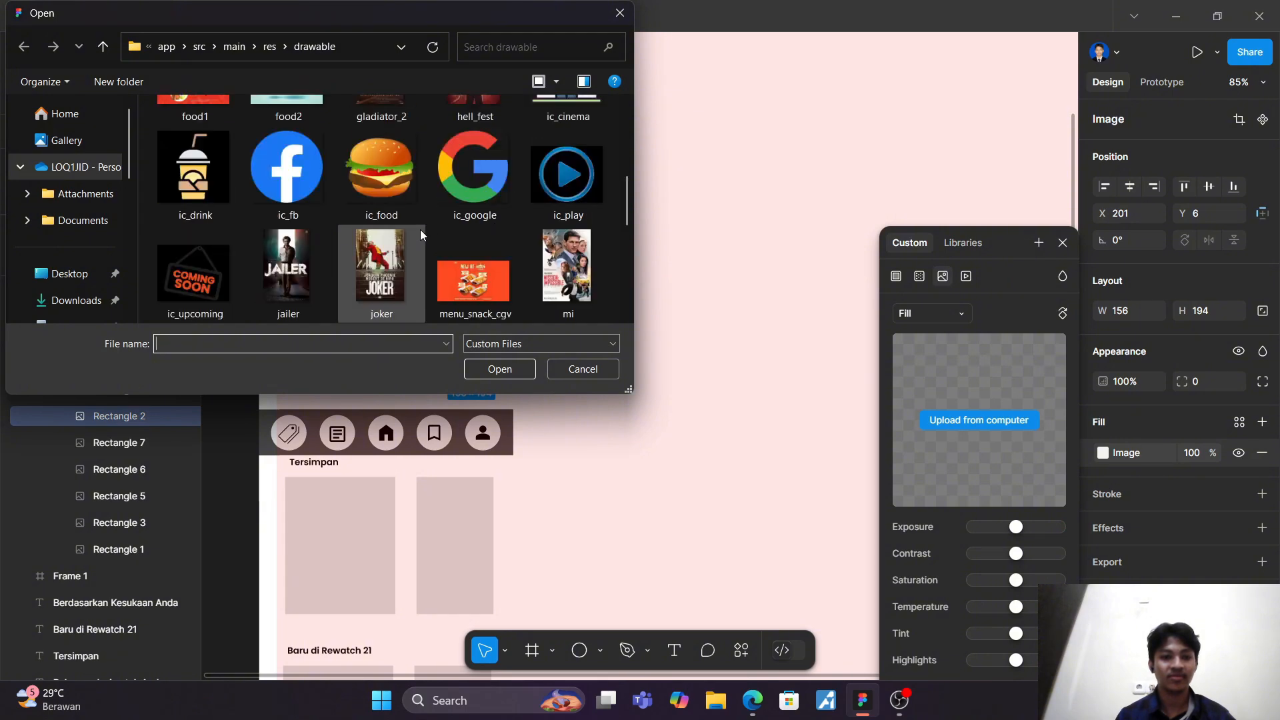
scroll(420, 229, "down", 5)
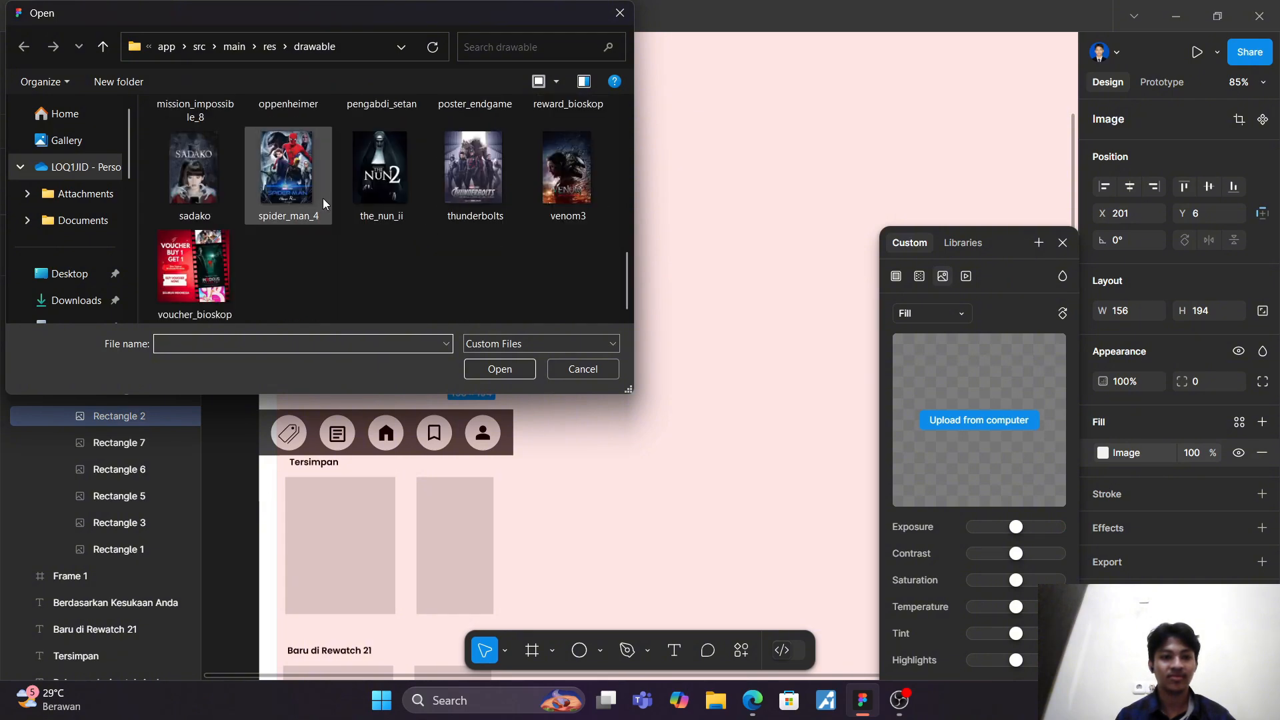
left_click(460, 198)
left_click(505, 366)
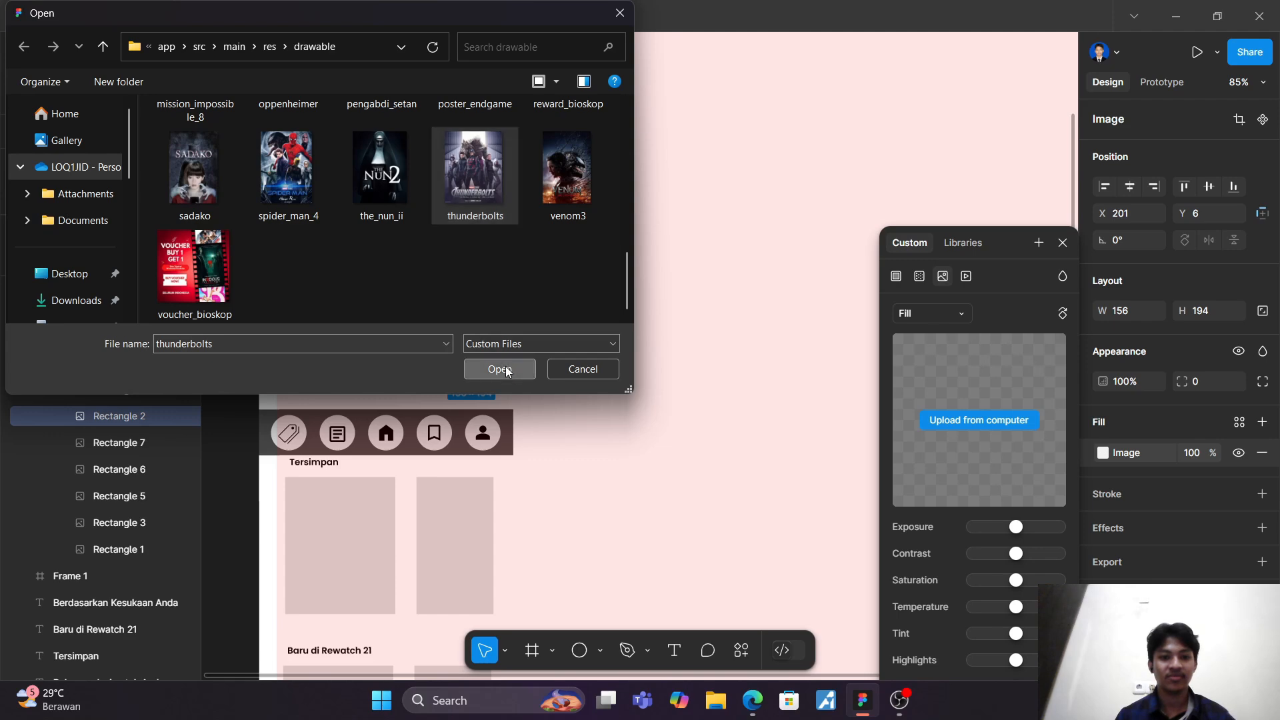
Step: Fill Rectangle 4 in Group 1 of Frame 2 with the jailer image from the drawable folder and deselect it
left_click(146, 392)
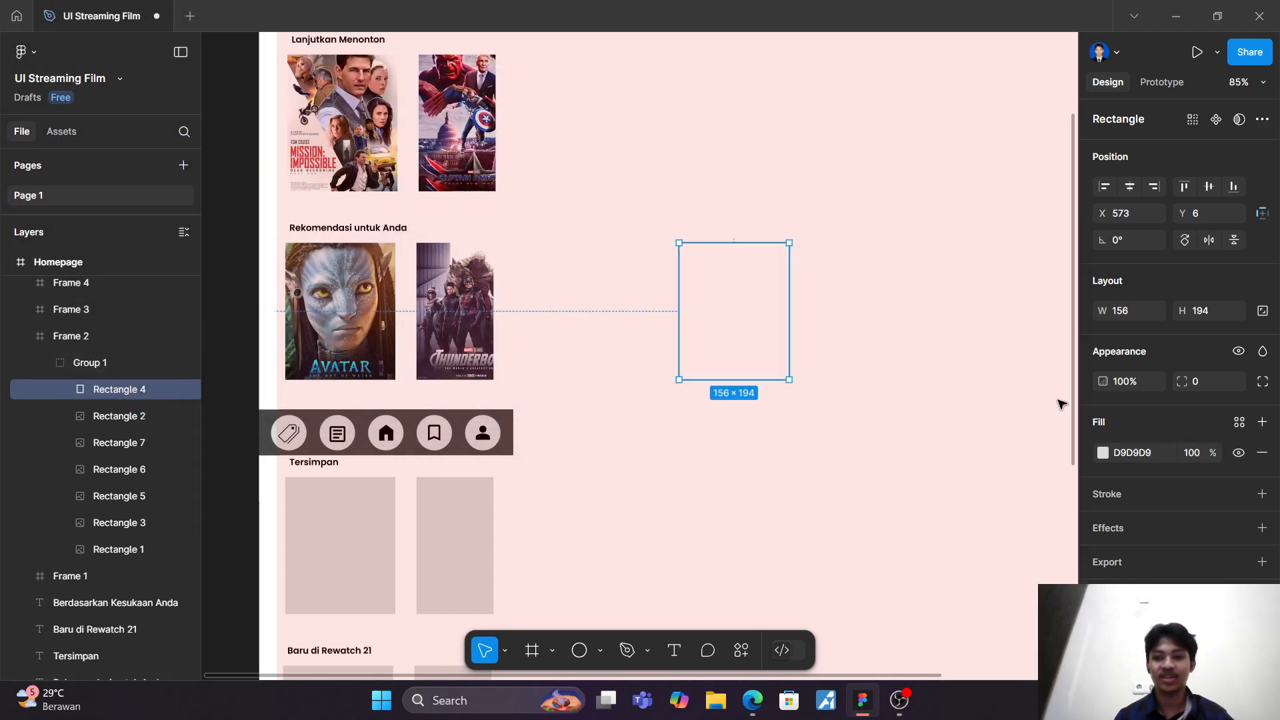
left_click(1104, 454)
left_click(945, 278)
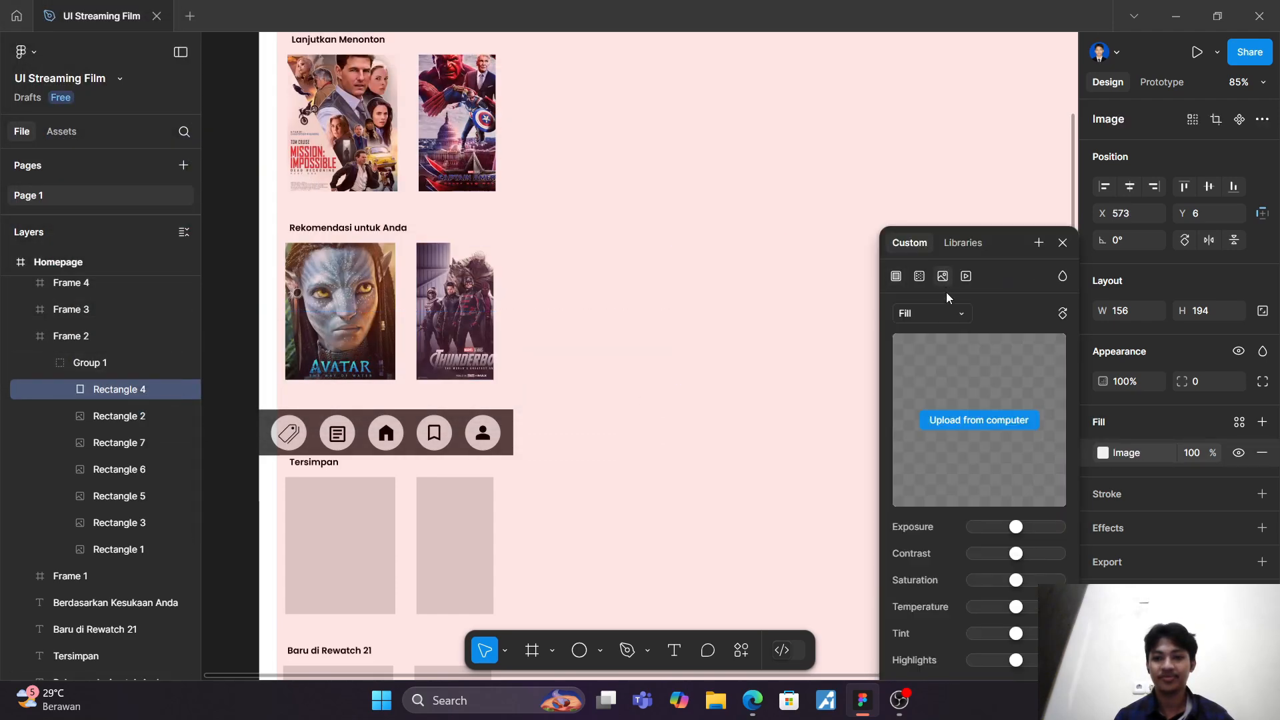
left_click(969, 423)
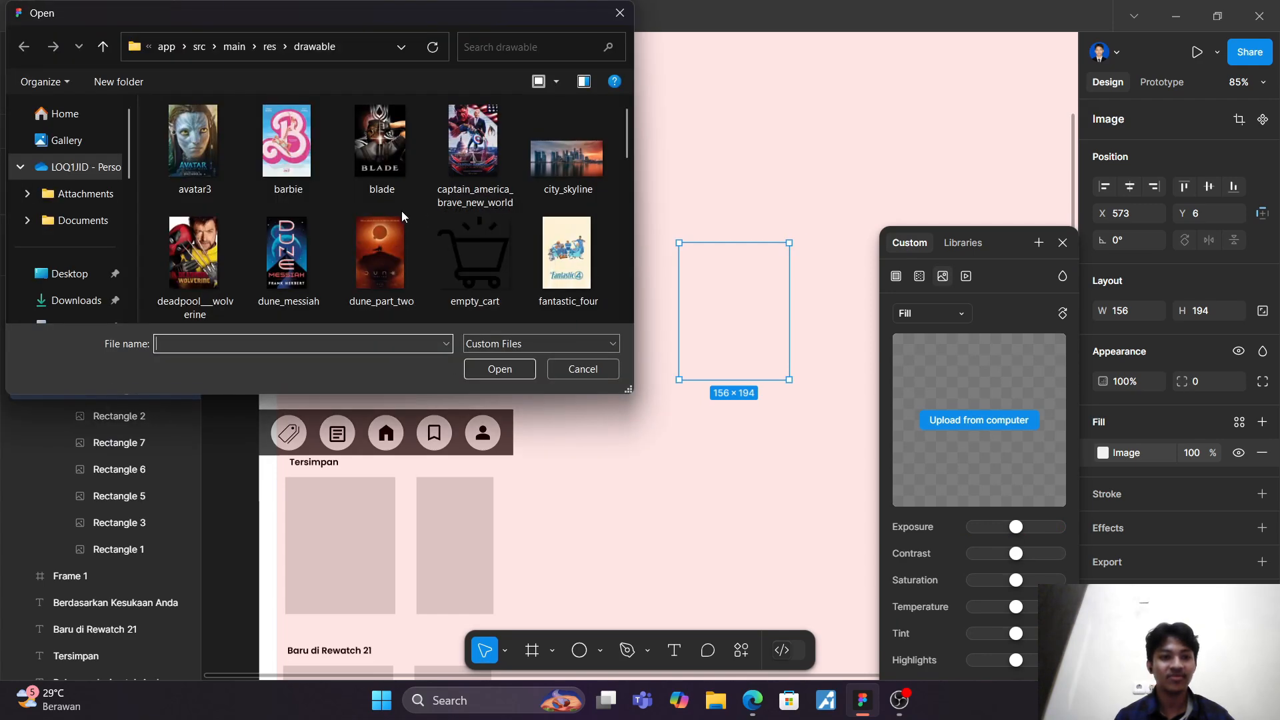
scroll(362, 206, "down", 2)
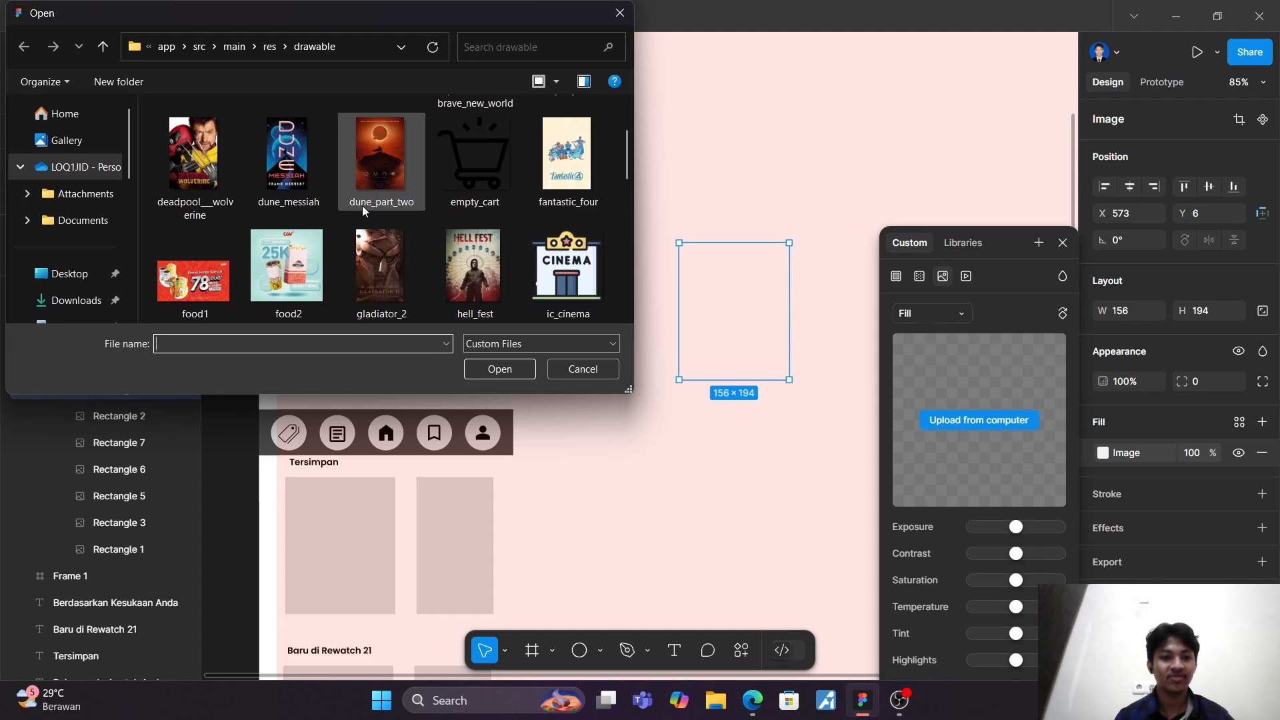
scroll(362, 205, "down", 2)
scroll(367, 206, "down", 4)
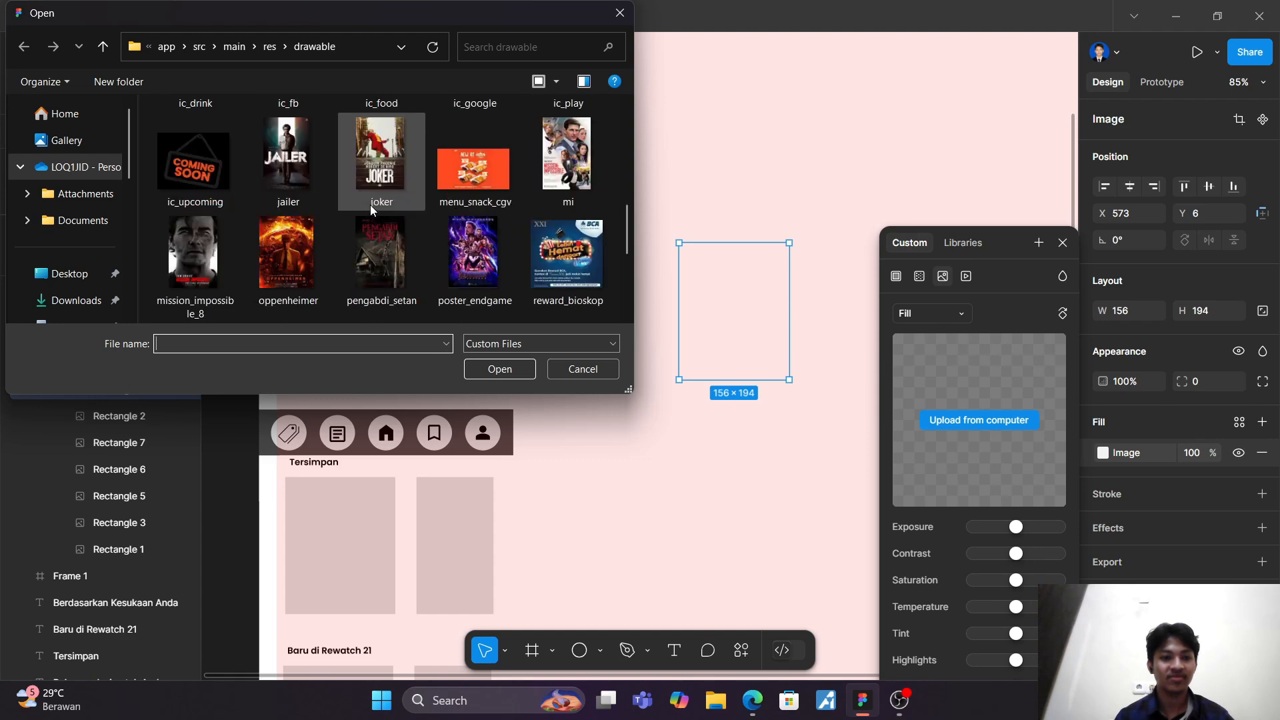
left_click(302, 166)
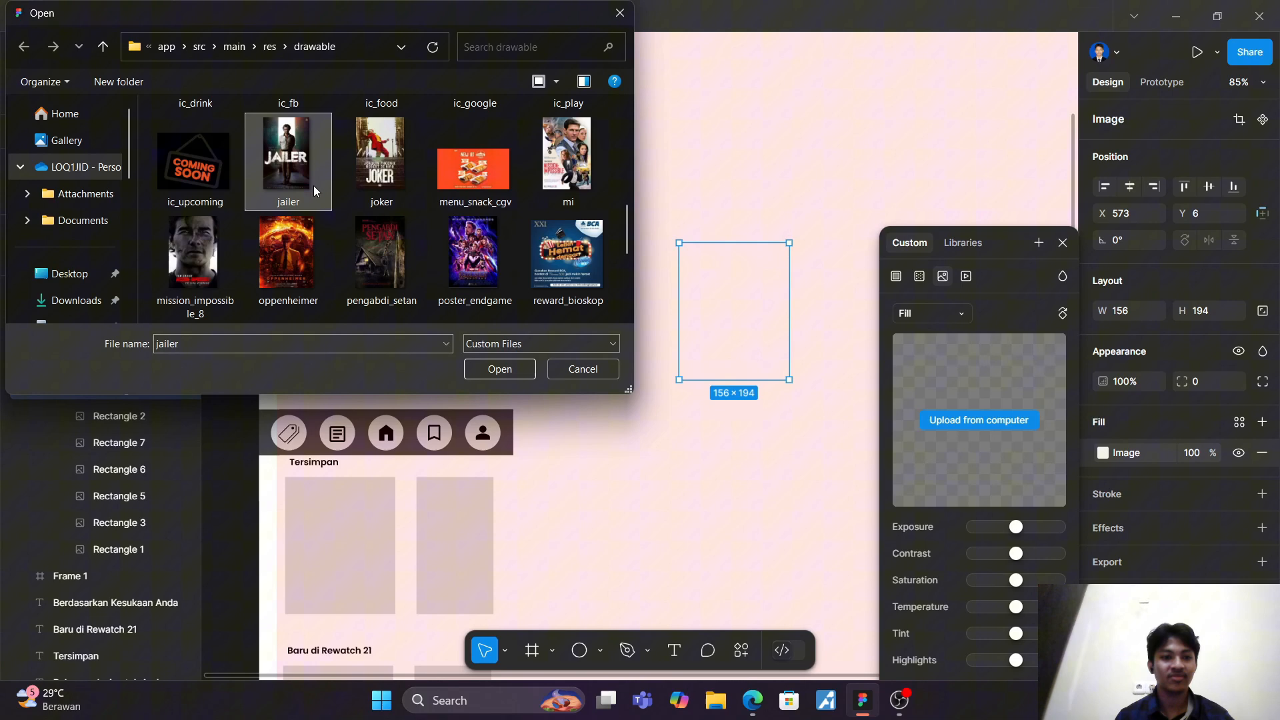
left_click(495, 370)
left_click(857, 607)
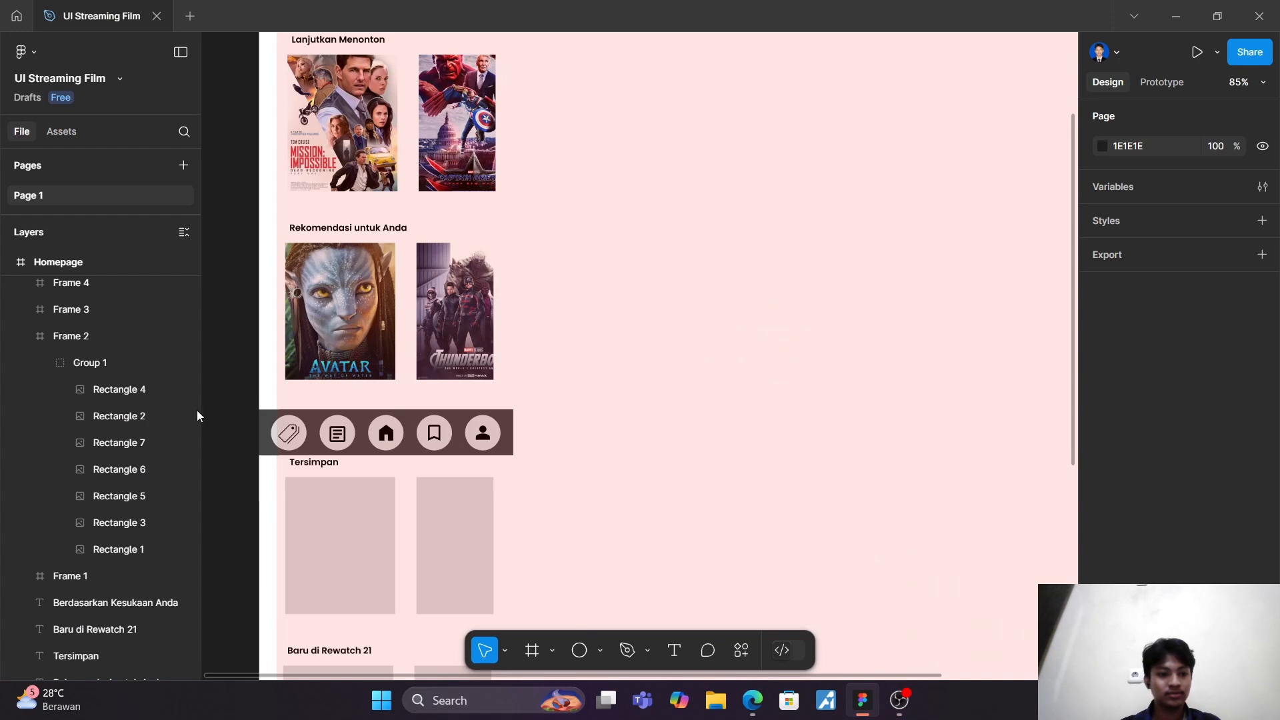
Step: Collapse Frame 2 and expand Frame 3 and its Group 1 in the layer list
scroll(179, 547, "down", 2)
scroll(146, 526, "up", 2)
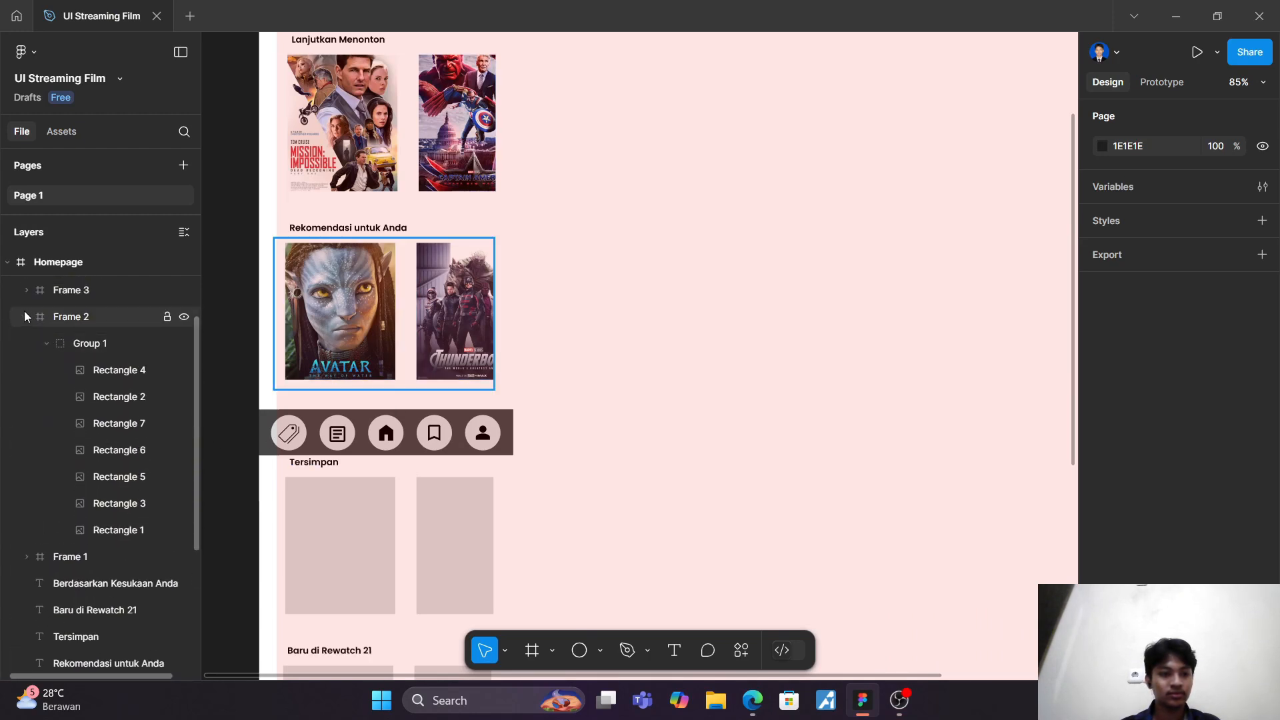
left_click(24, 310)
left_click(22, 294)
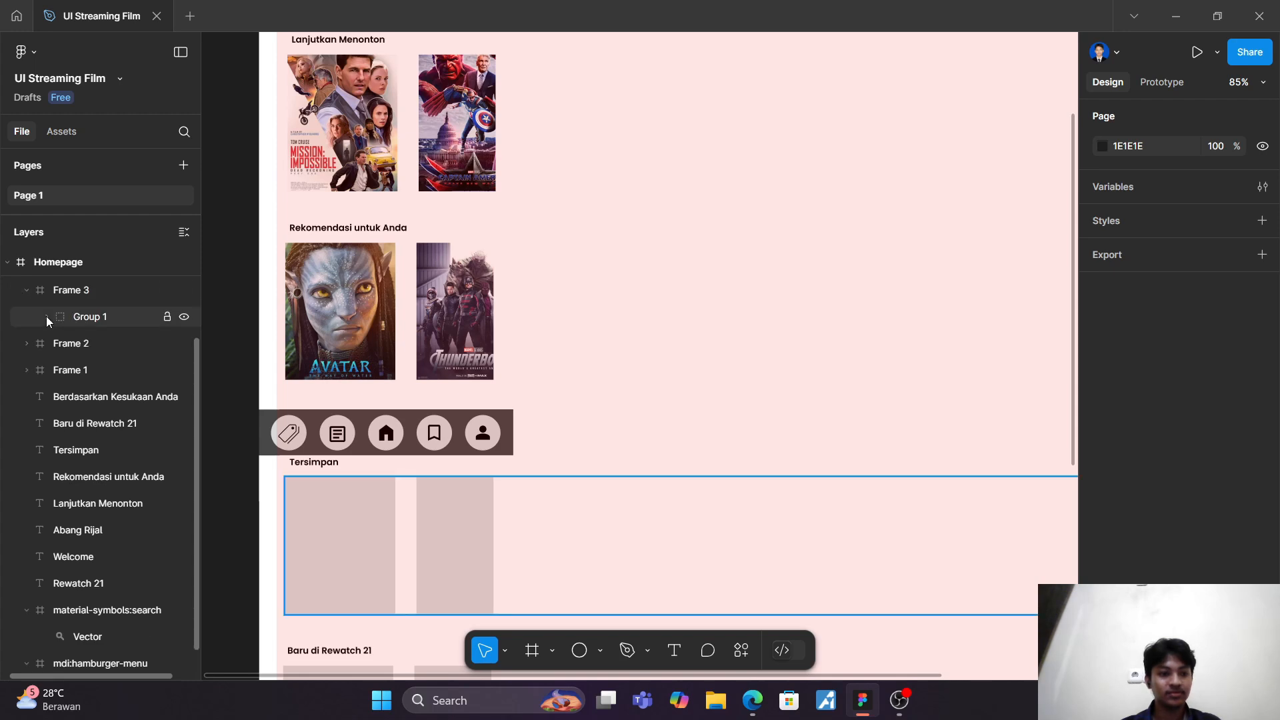
left_click(46, 317)
Step: Fill Rectangle 1, the first "Tersimpan" card, with the loki image from the Downloads folder
left_click(108, 505)
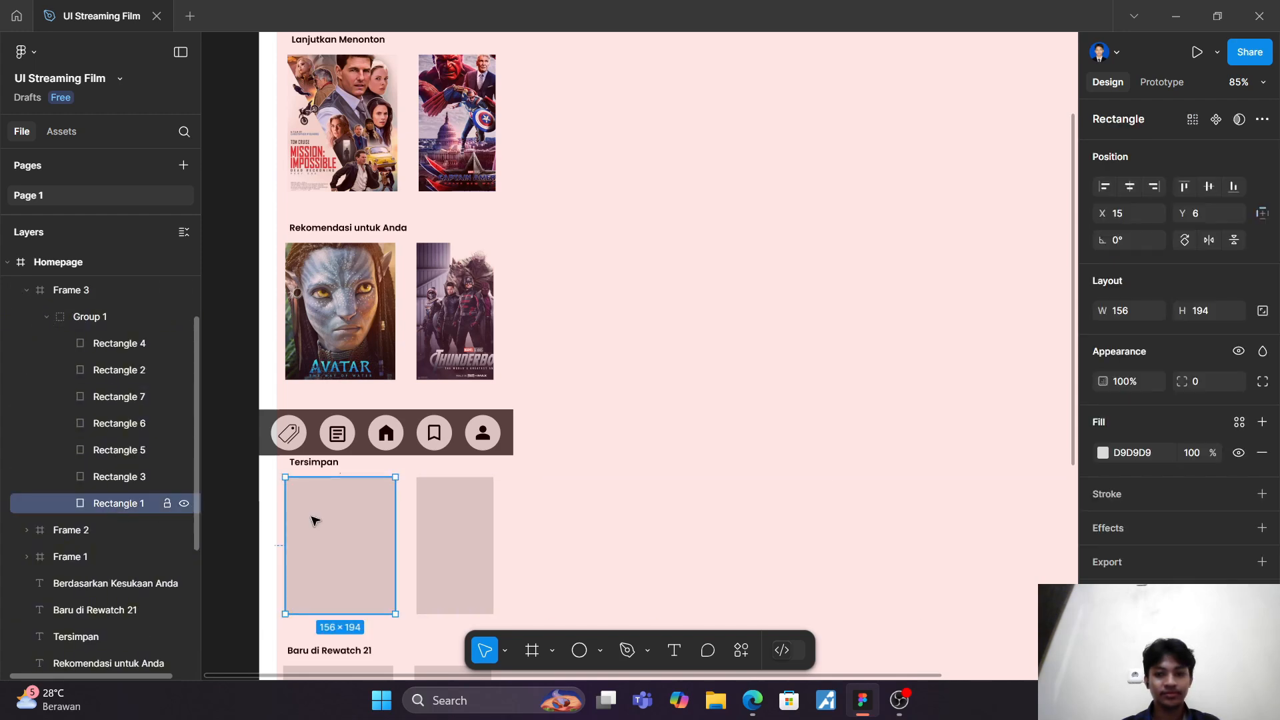
left_click(1103, 453)
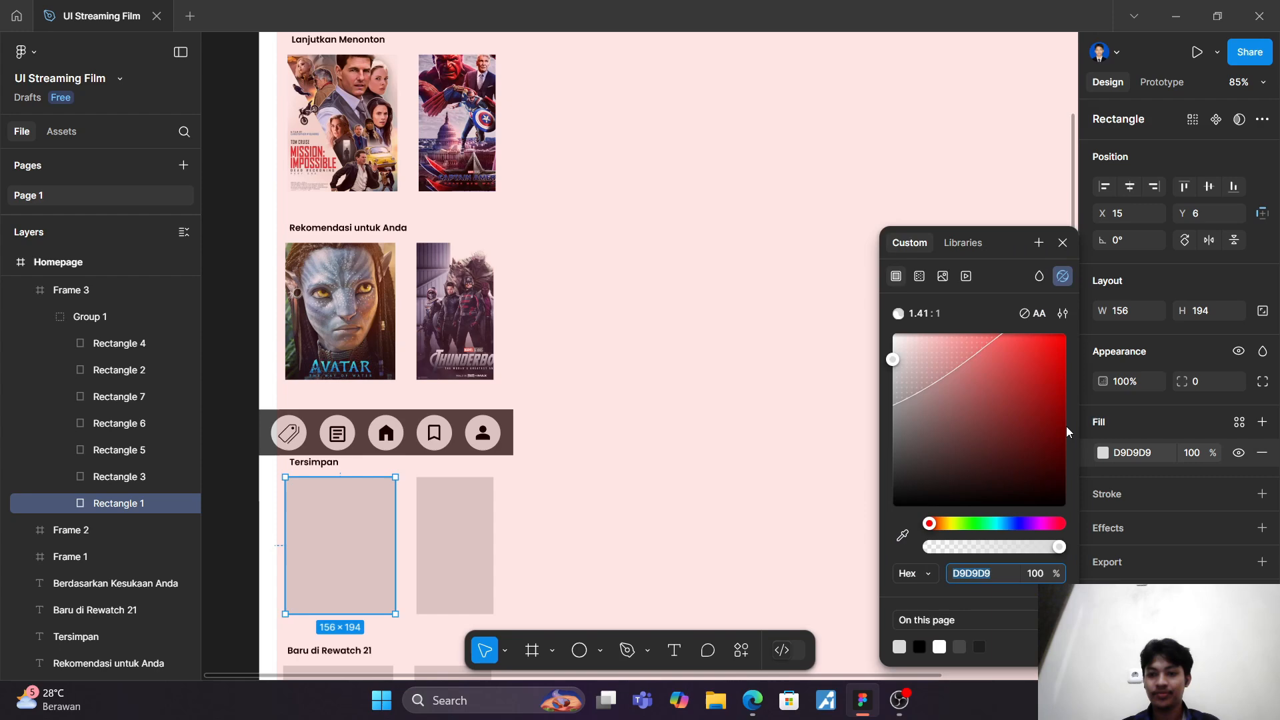
left_click(950, 275)
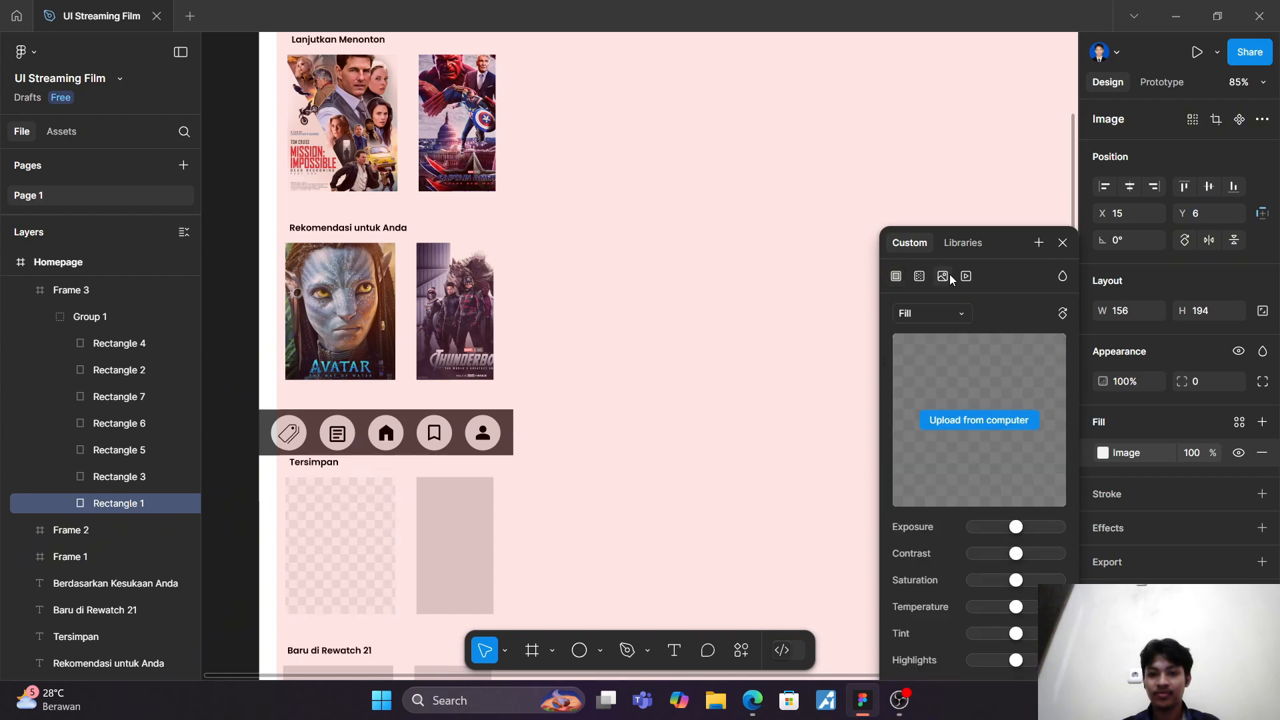
left_click(995, 427)
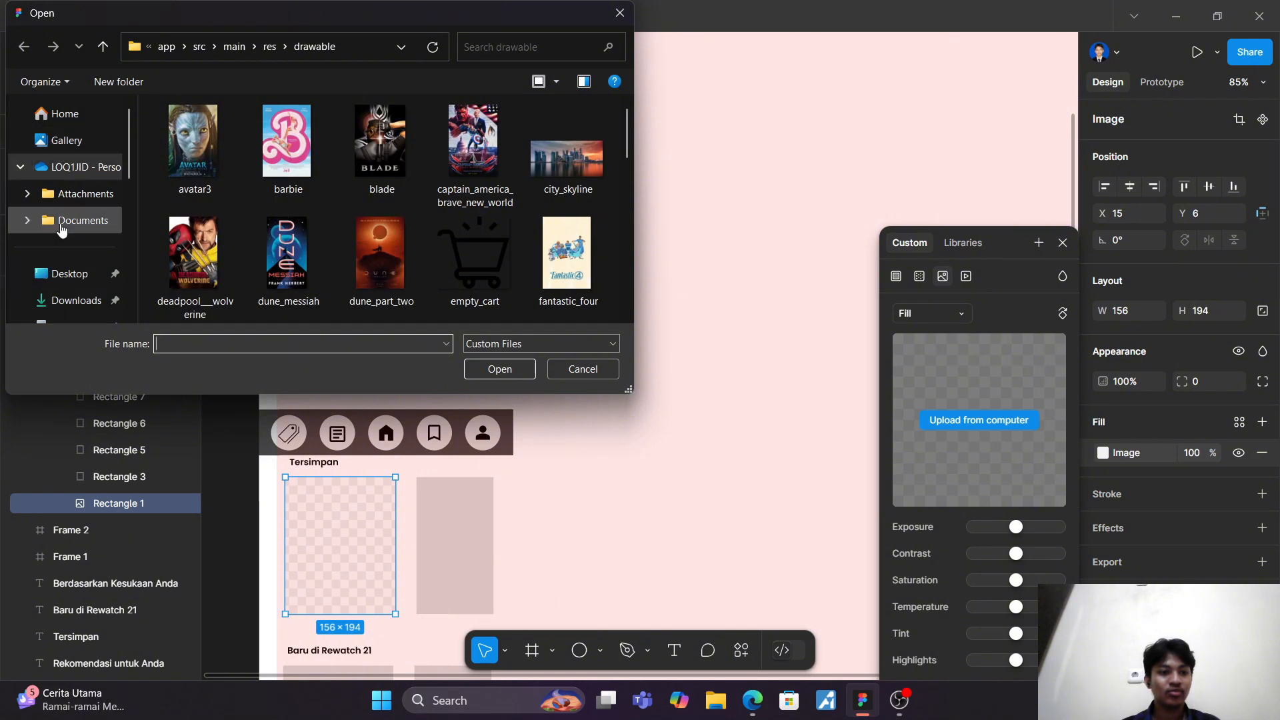
left_click(73, 300)
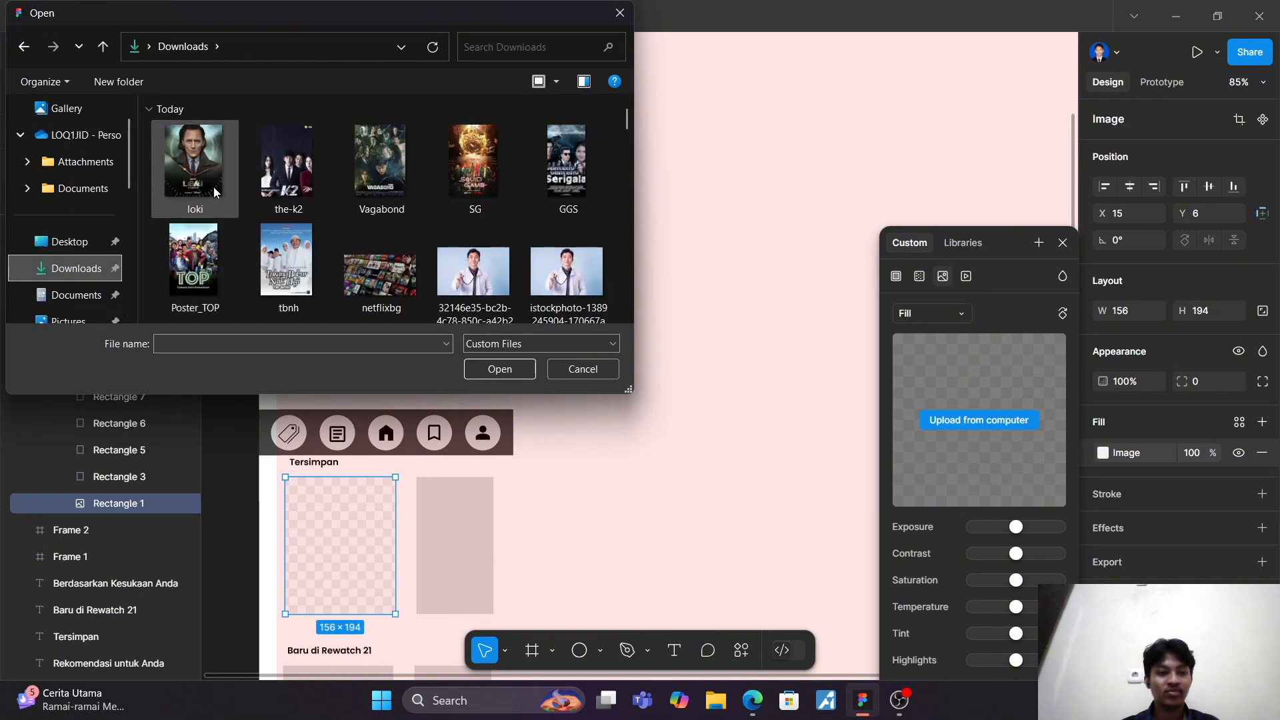
left_click(200, 173)
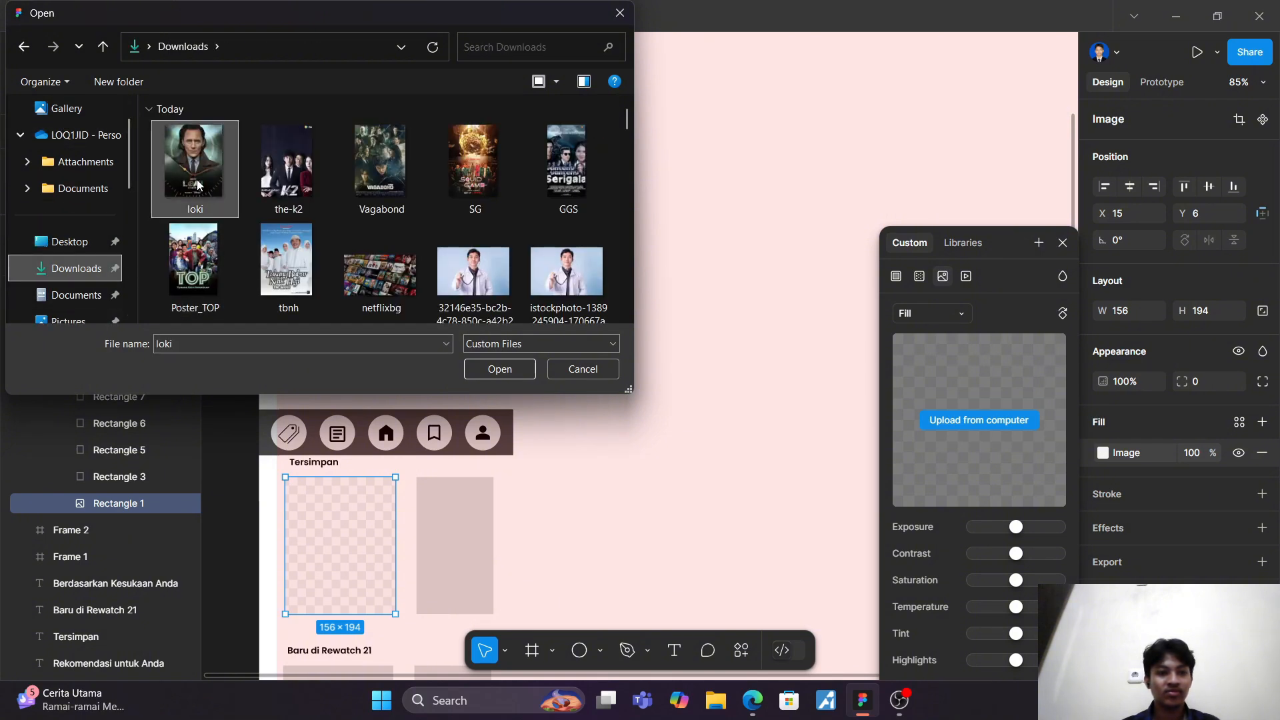
left_click(488, 369)
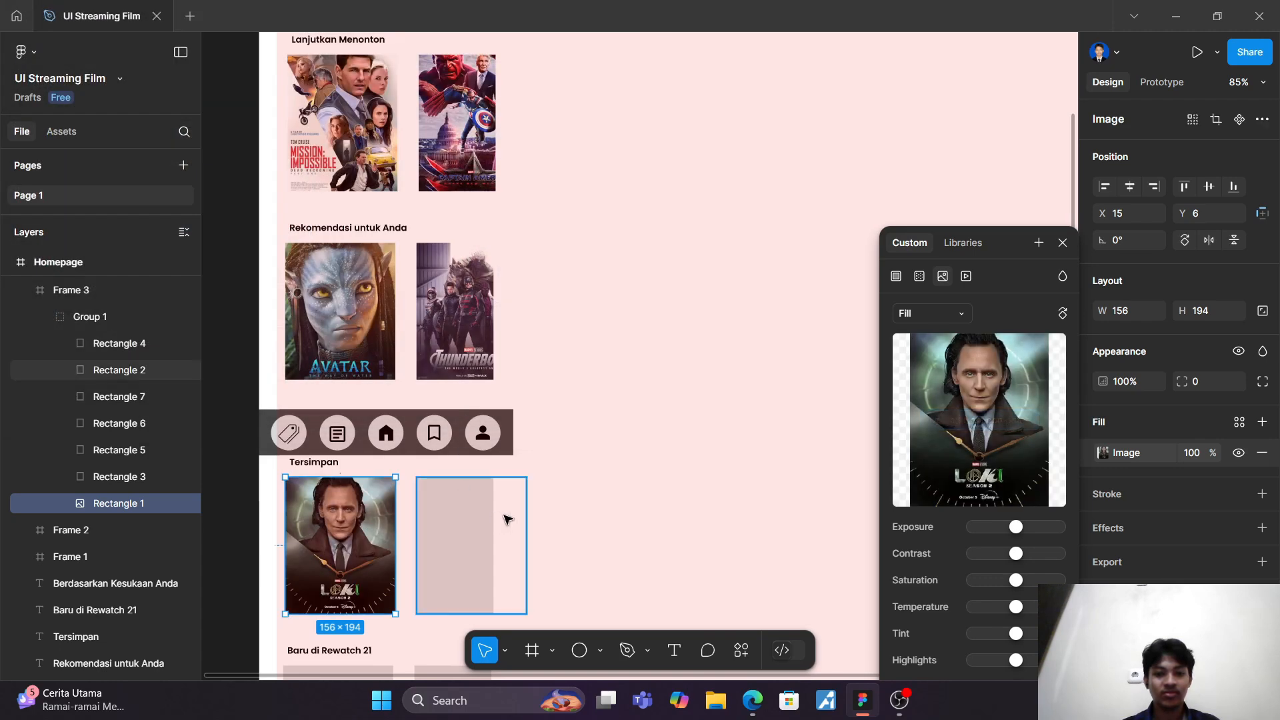
Step: Fill Rectangle 3 in Frame 3's Group 1, the third "Tersimpan" card, with the SG image from the Downloads folder
left_click(150, 477)
left_click(1103, 453)
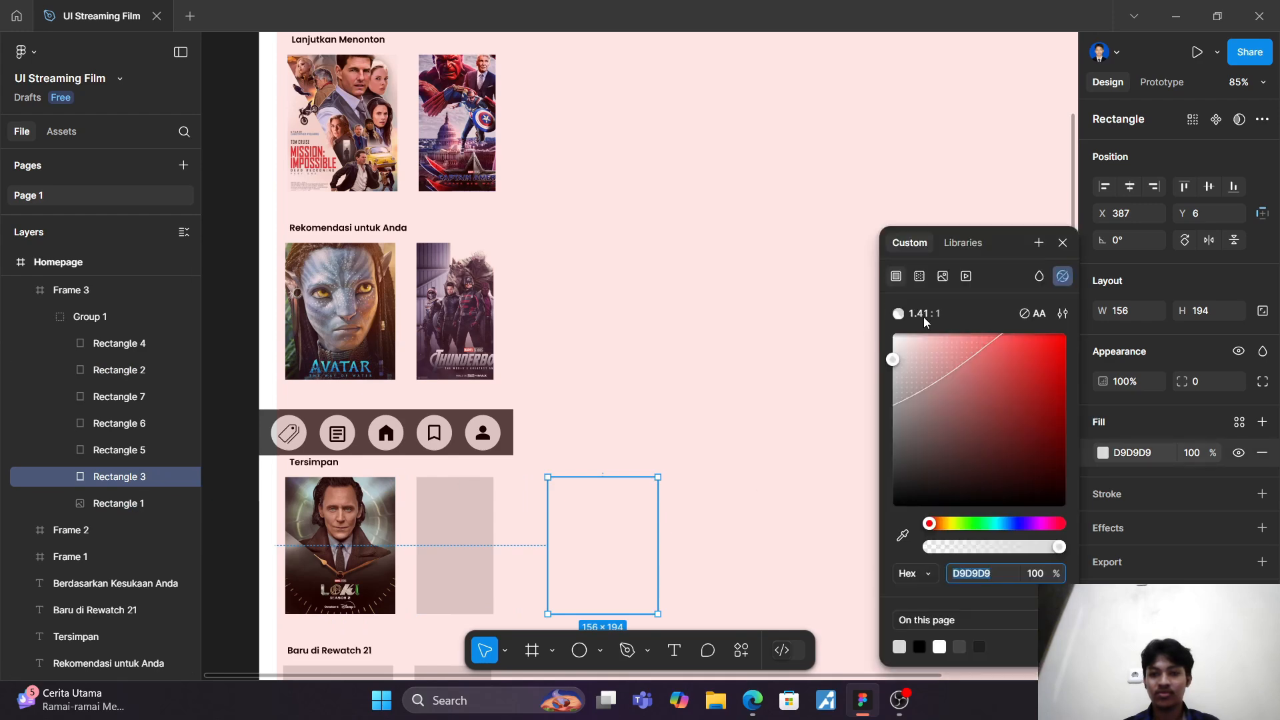
left_click(942, 277)
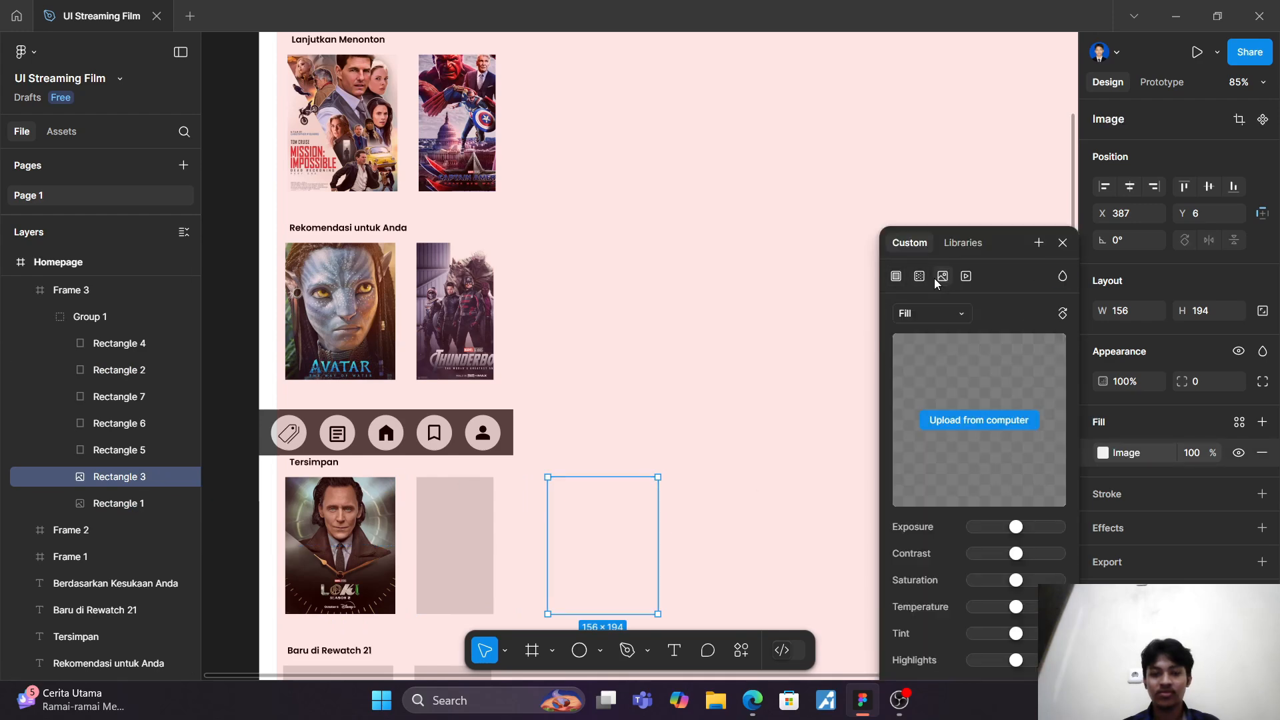
left_click(985, 421)
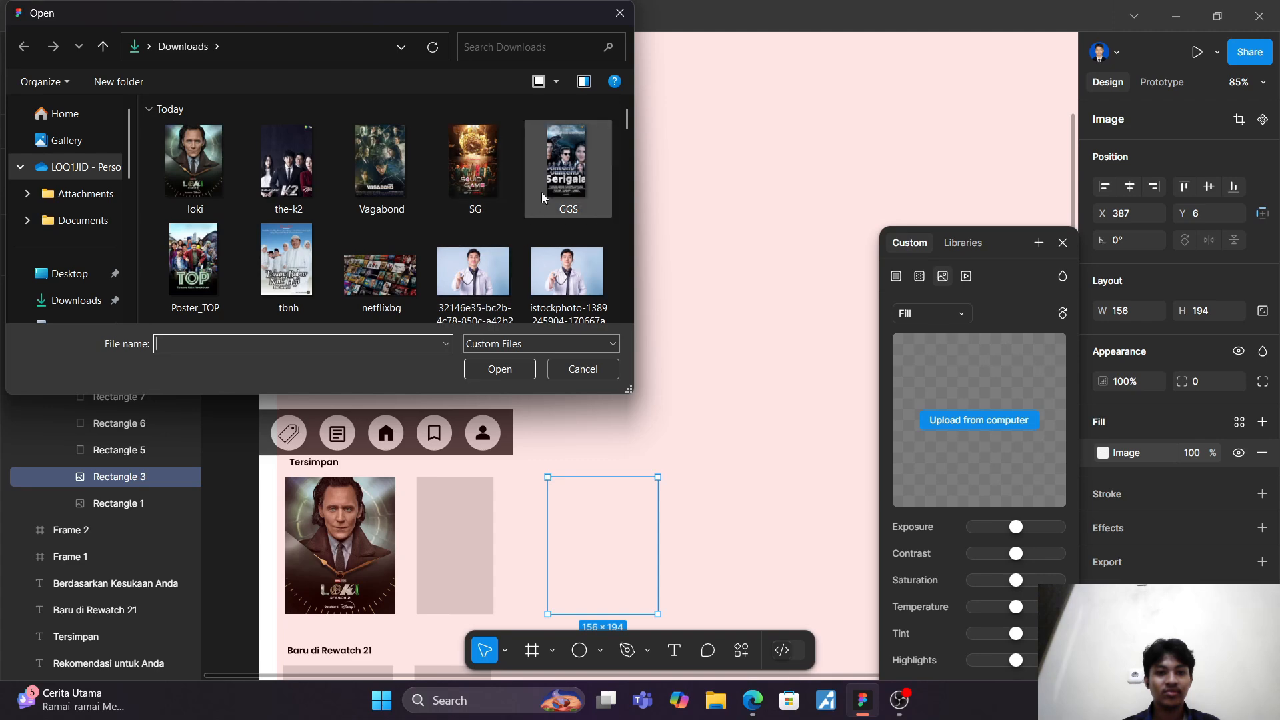
left_click(494, 182)
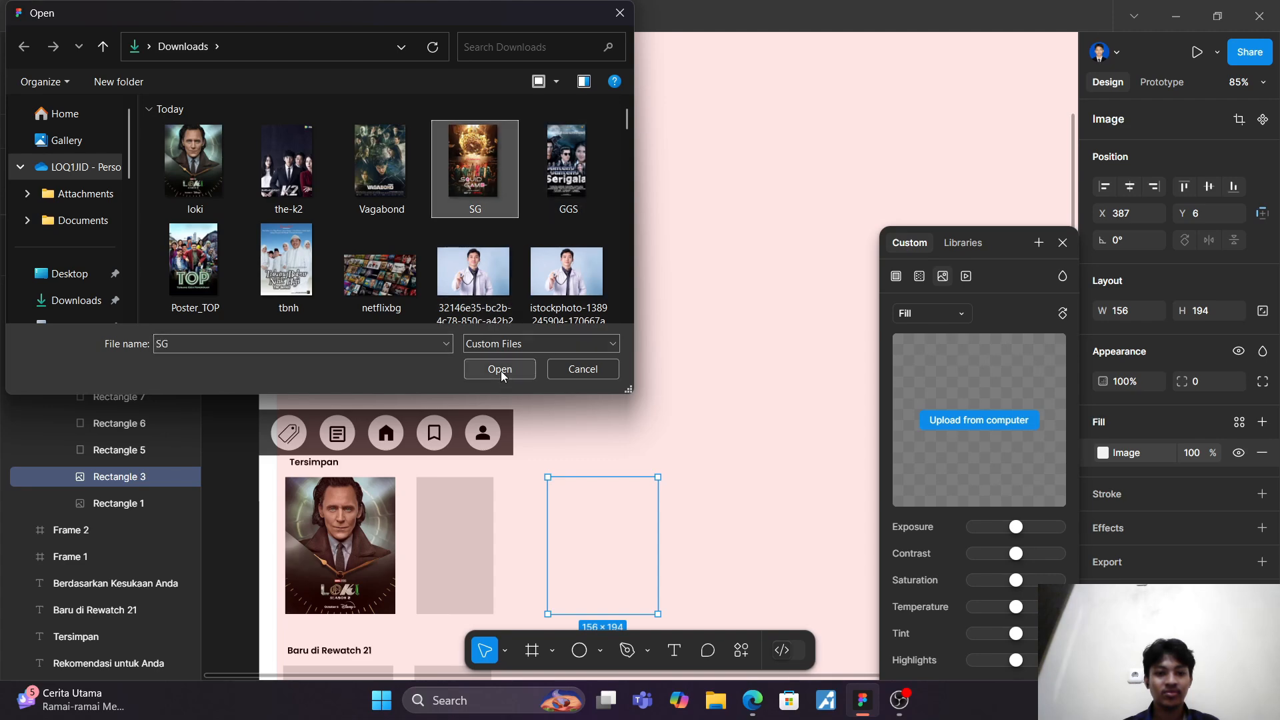
left_click(500, 369)
Step: Fill Rectangle 5 in the "Tersimpan" row with the GGS image from the Downloads folder
left_click(131, 450)
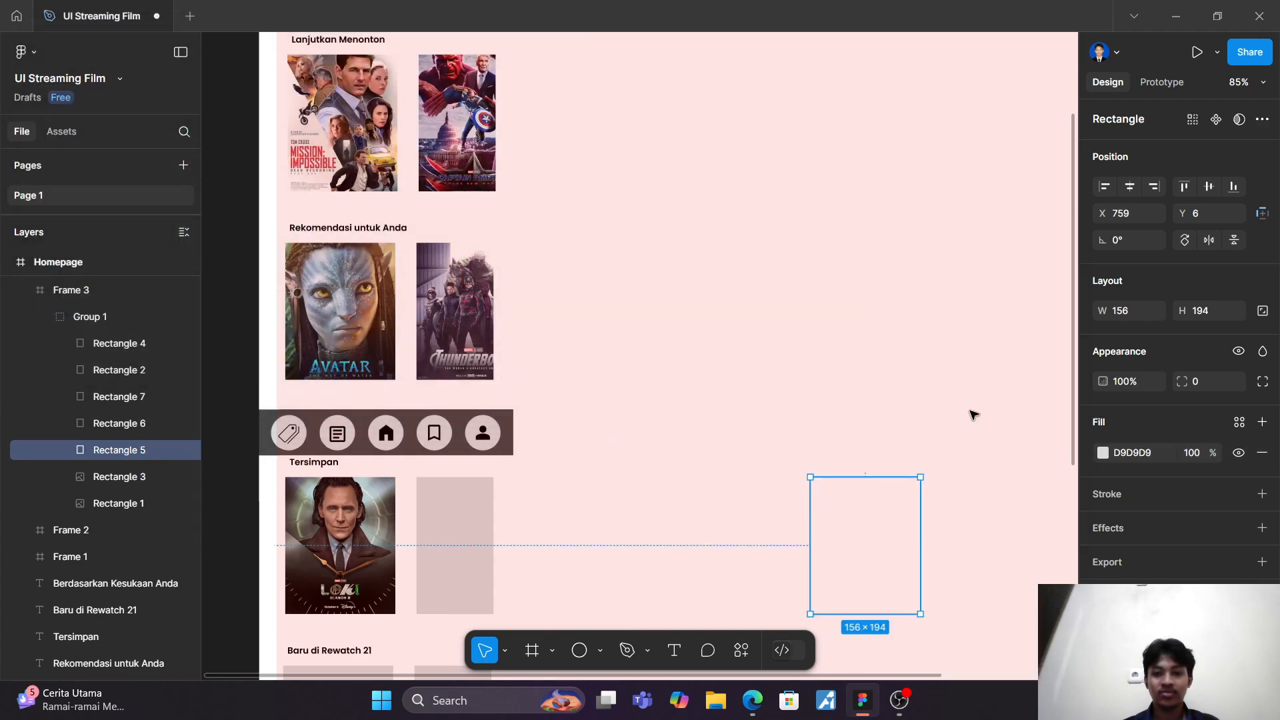
left_click(1102, 453)
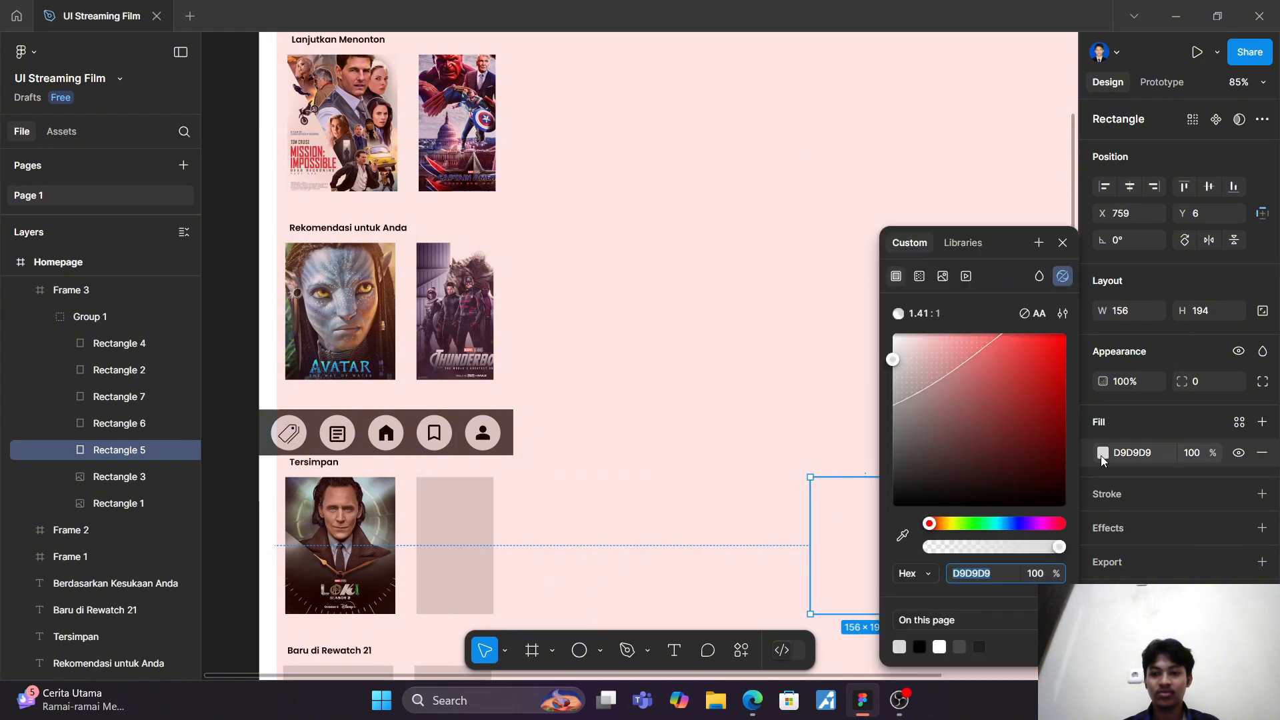
left_click(943, 277)
left_click(970, 426)
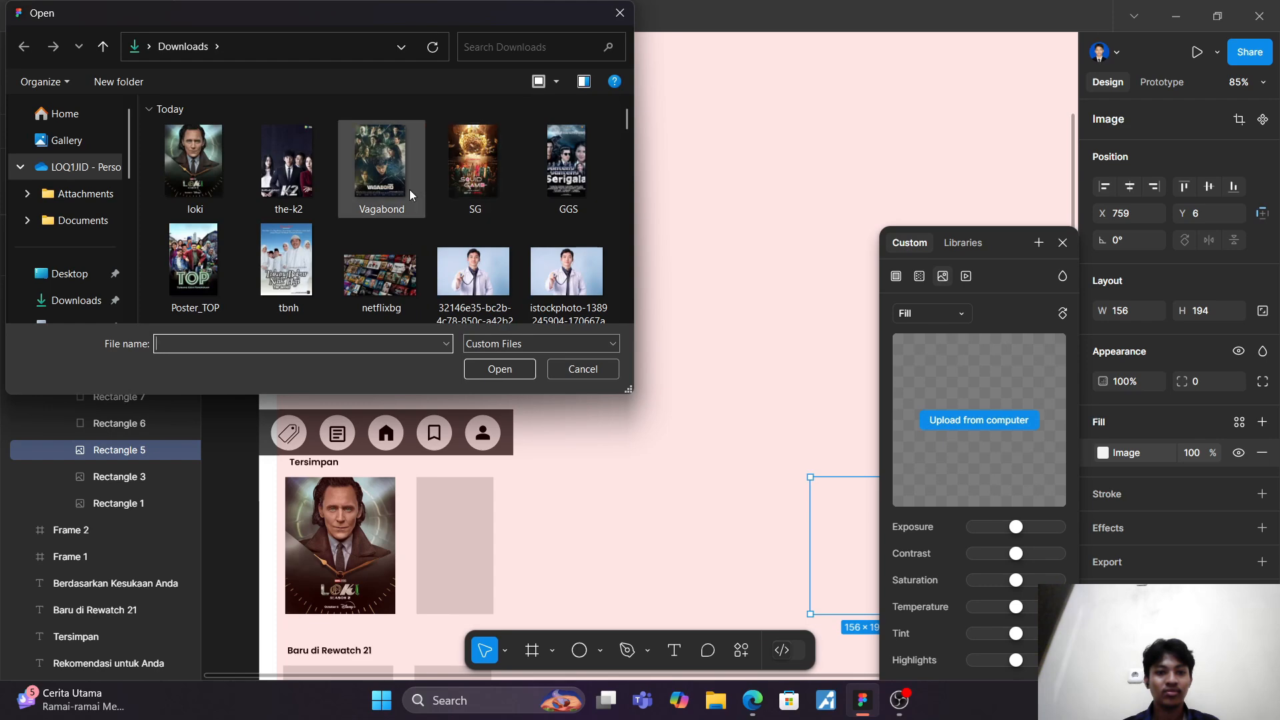
left_click(545, 200)
left_click(512, 367)
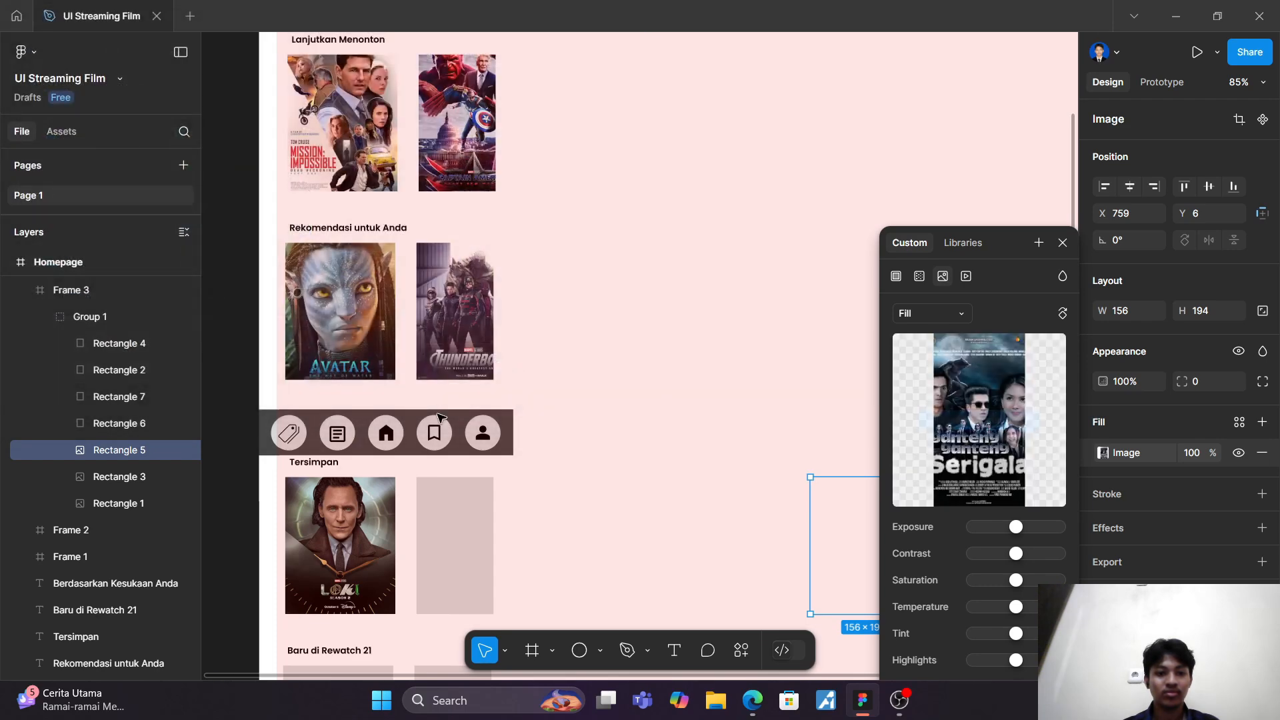
Step: Fill Rectangle 6 in the "Tersimpan" row with the Vagabond image from the Downloads folder
left_click(134, 426)
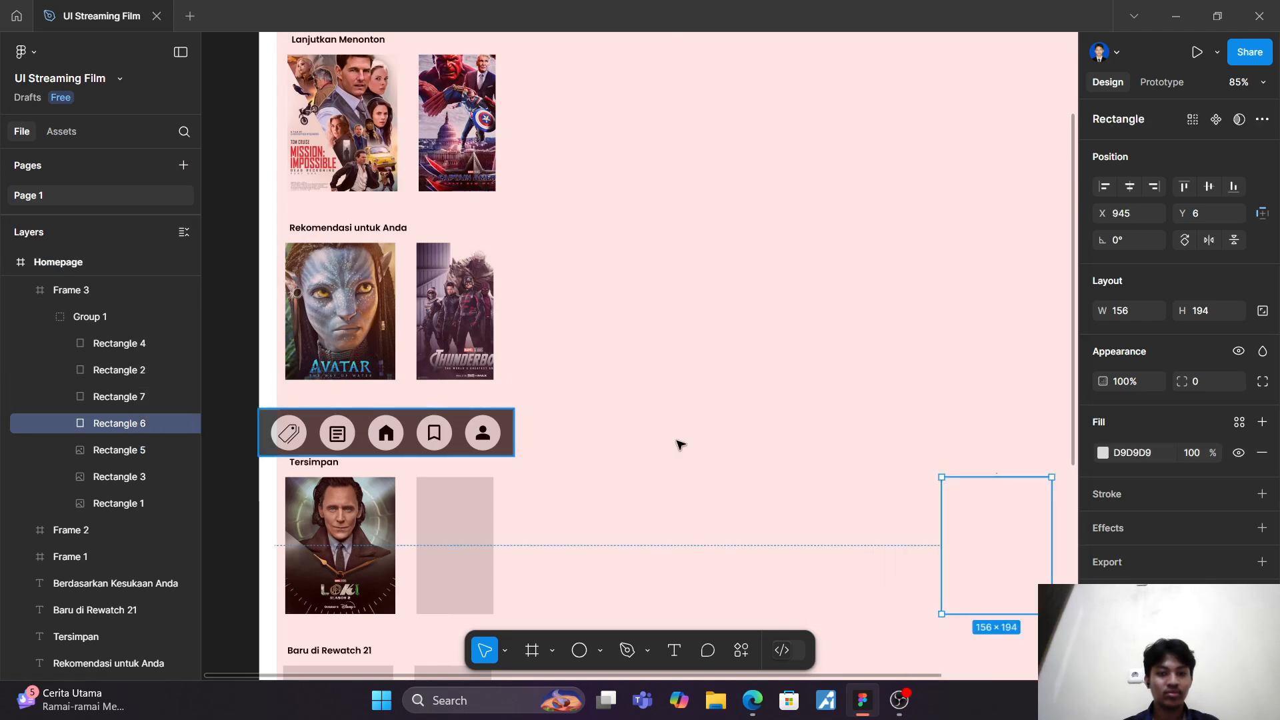
left_click(1104, 453)
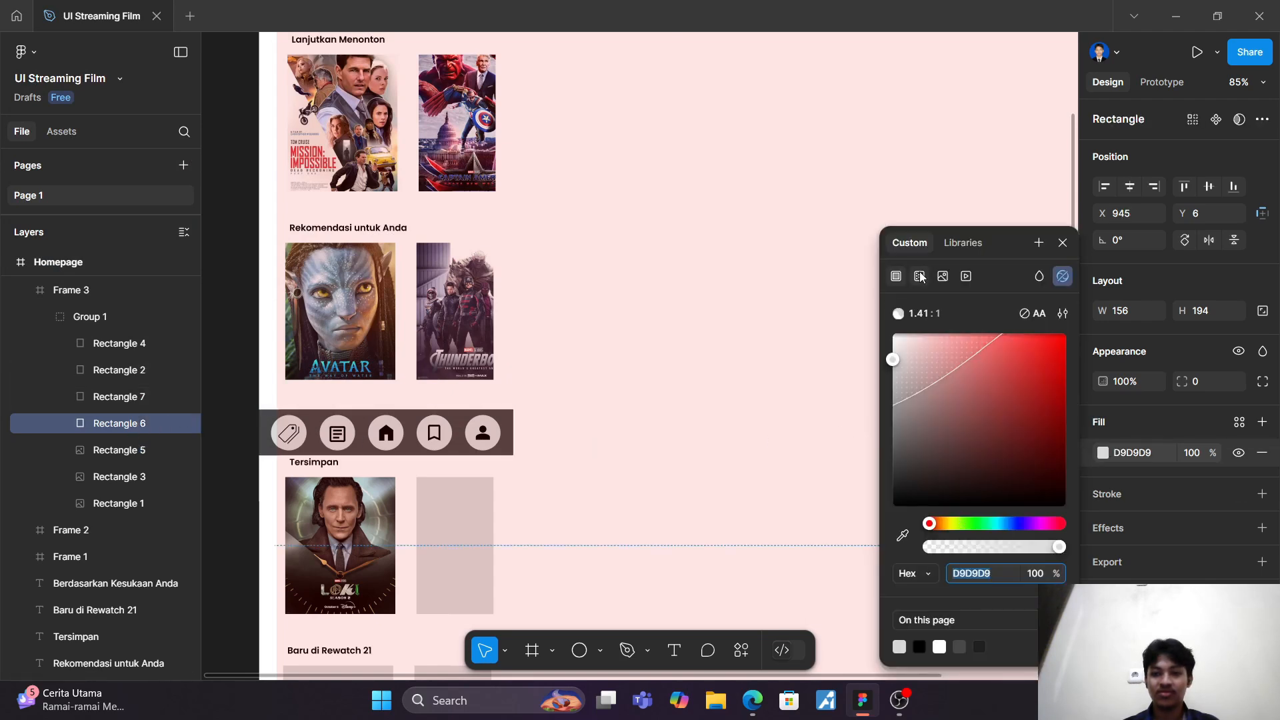
left_click(944, 275)
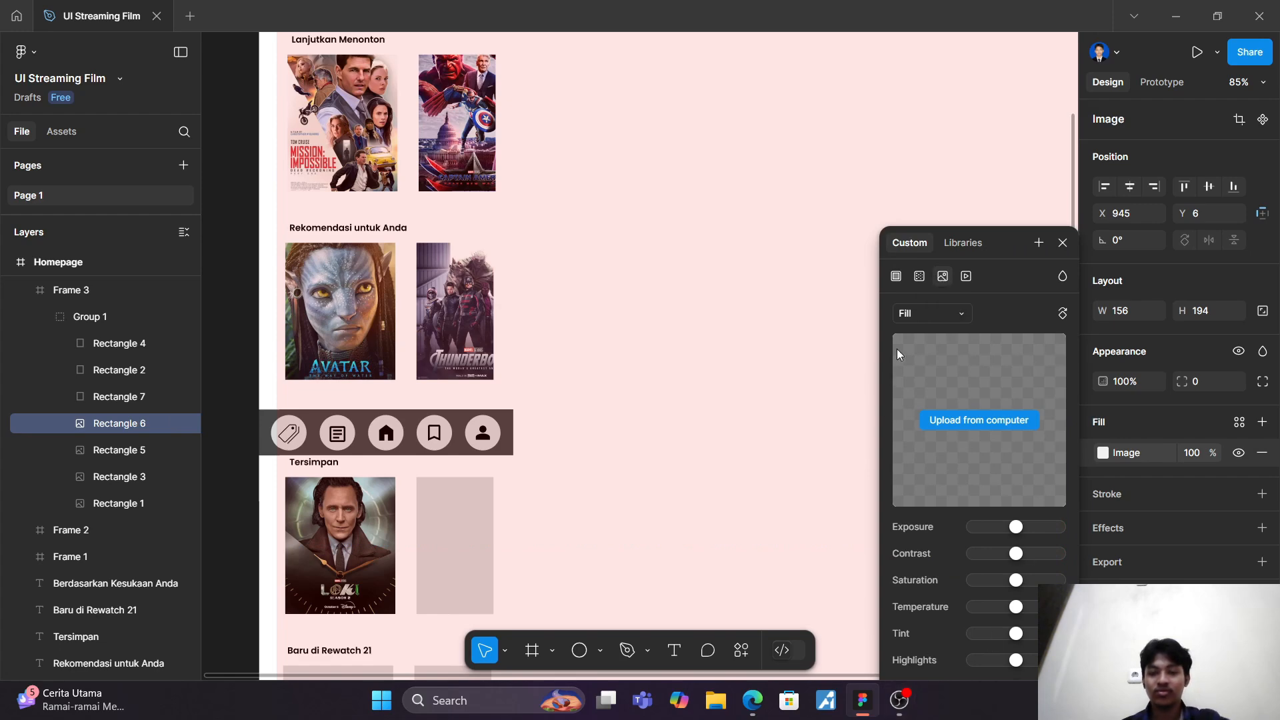
left_click(954, 422)
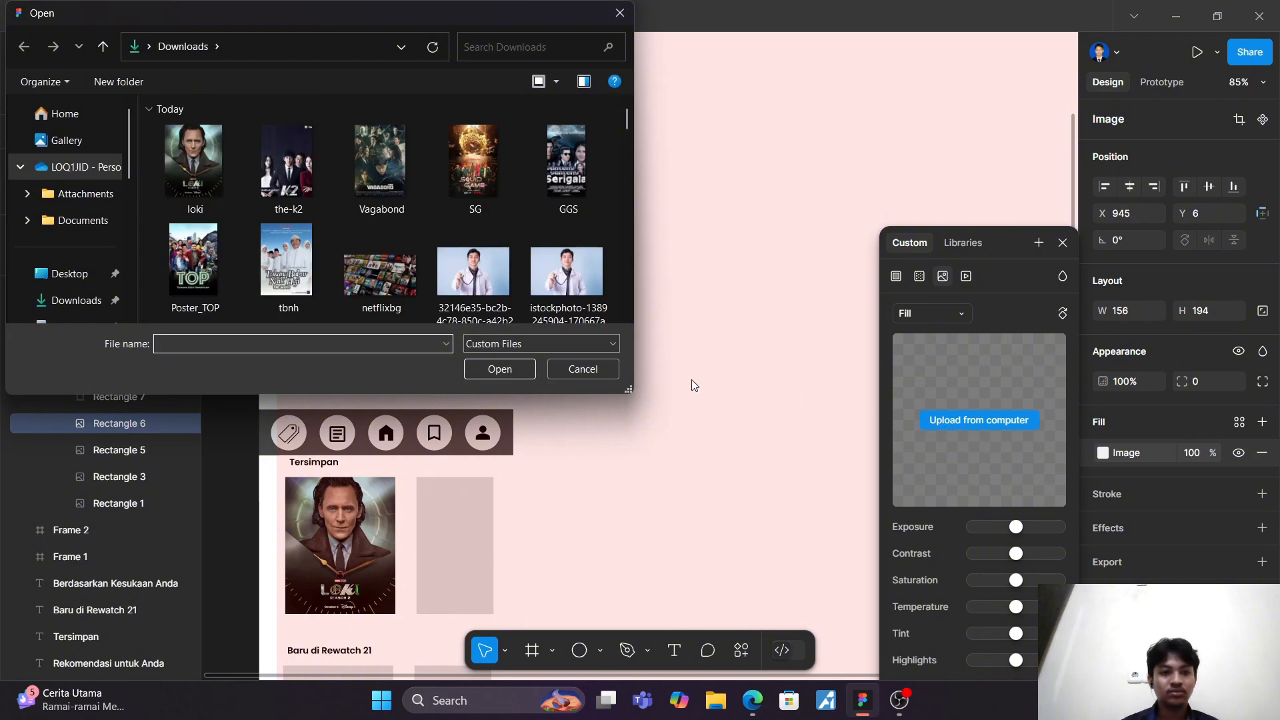
left_click(385, 192)
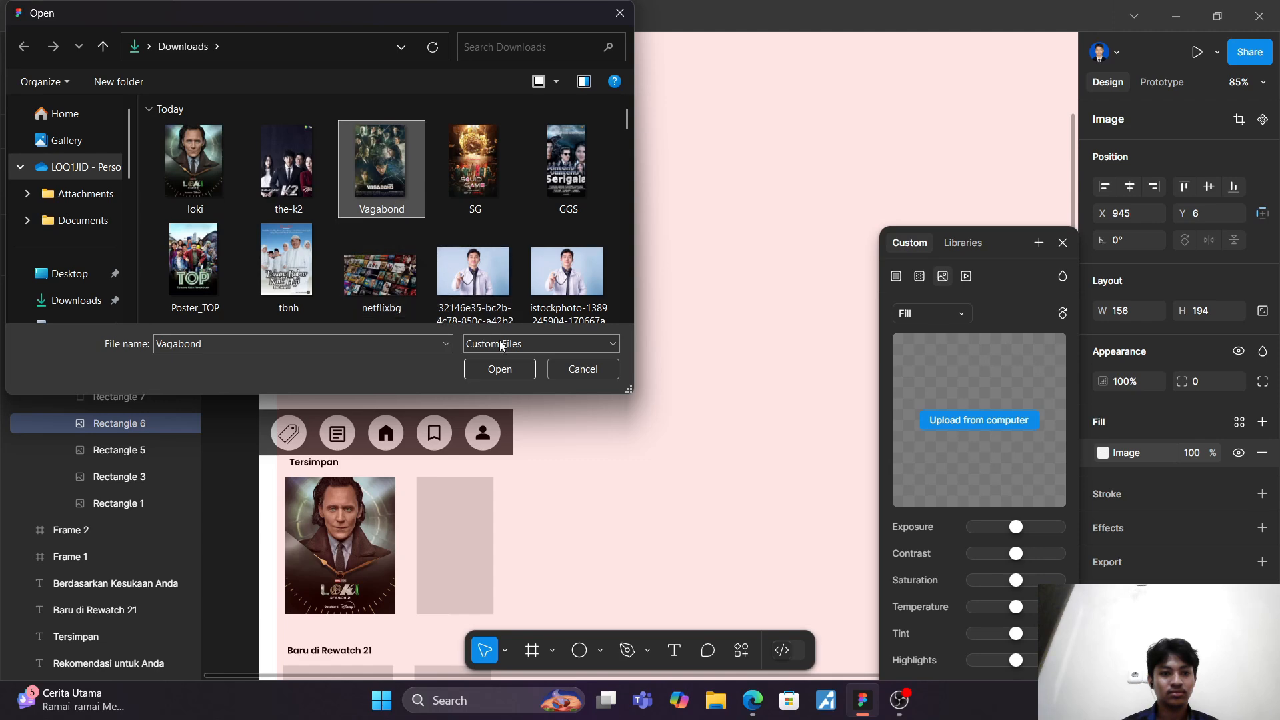
left_click(502, 370)
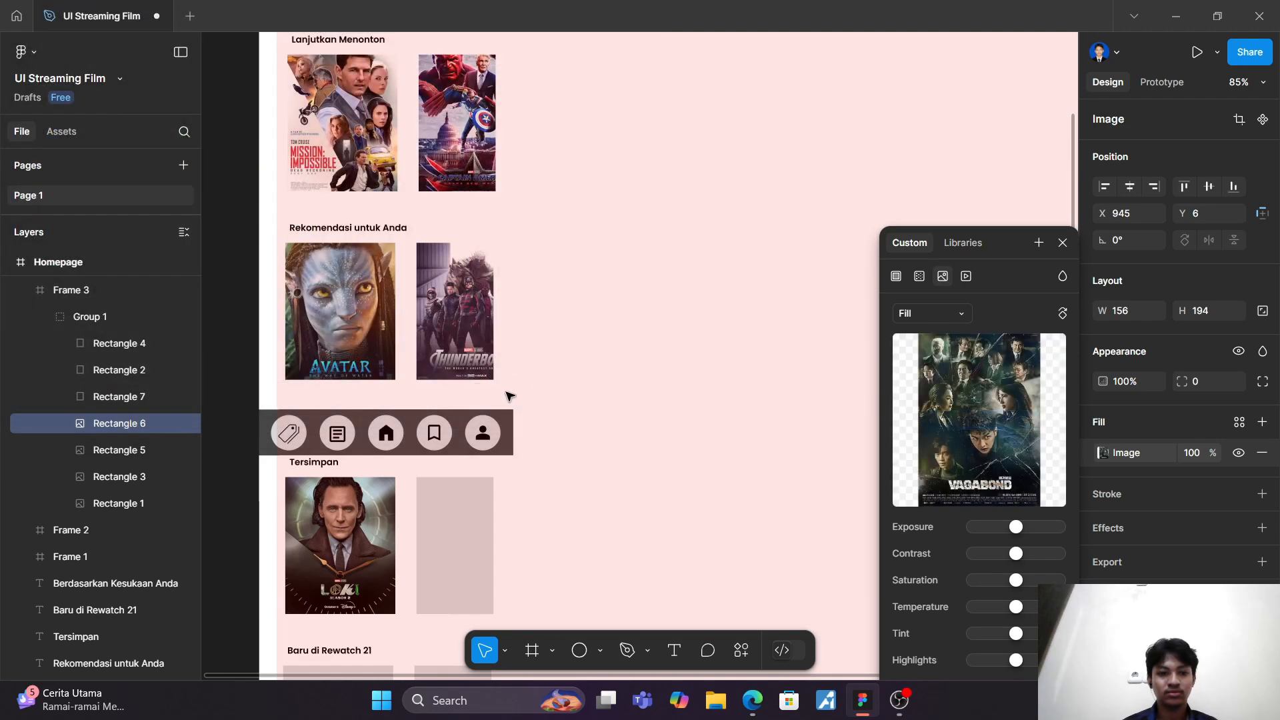
Step: Fill Rectangle 7, the last "Tersimpan" card, with the sadako image from the drawable folder
left_click(132, 397)
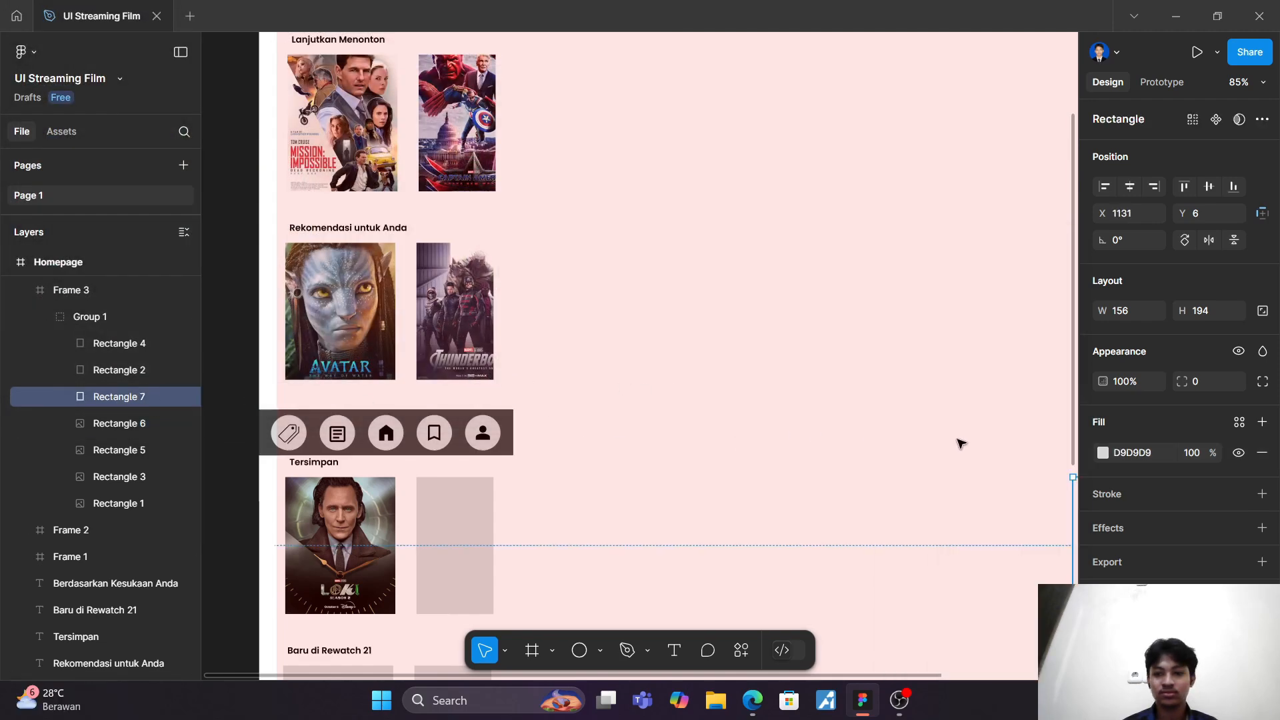
left_click(1103, 454)
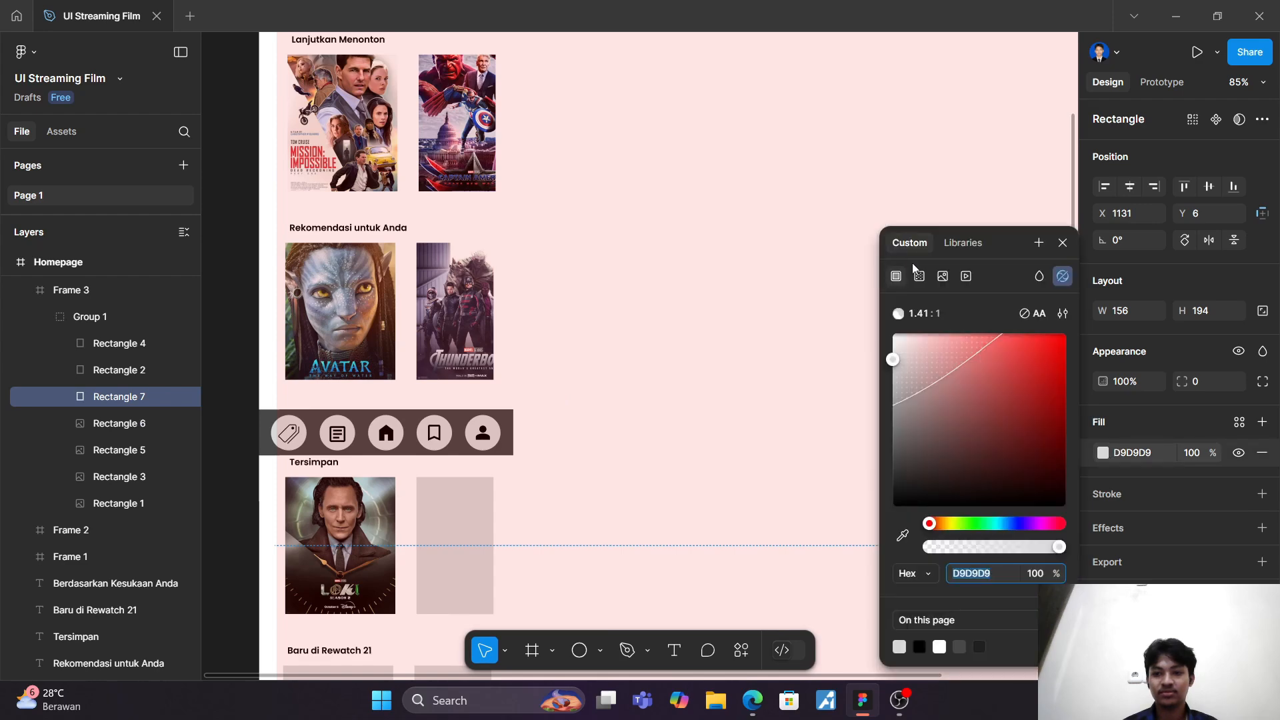
left_click(943, 276)
left_click(974, 419)
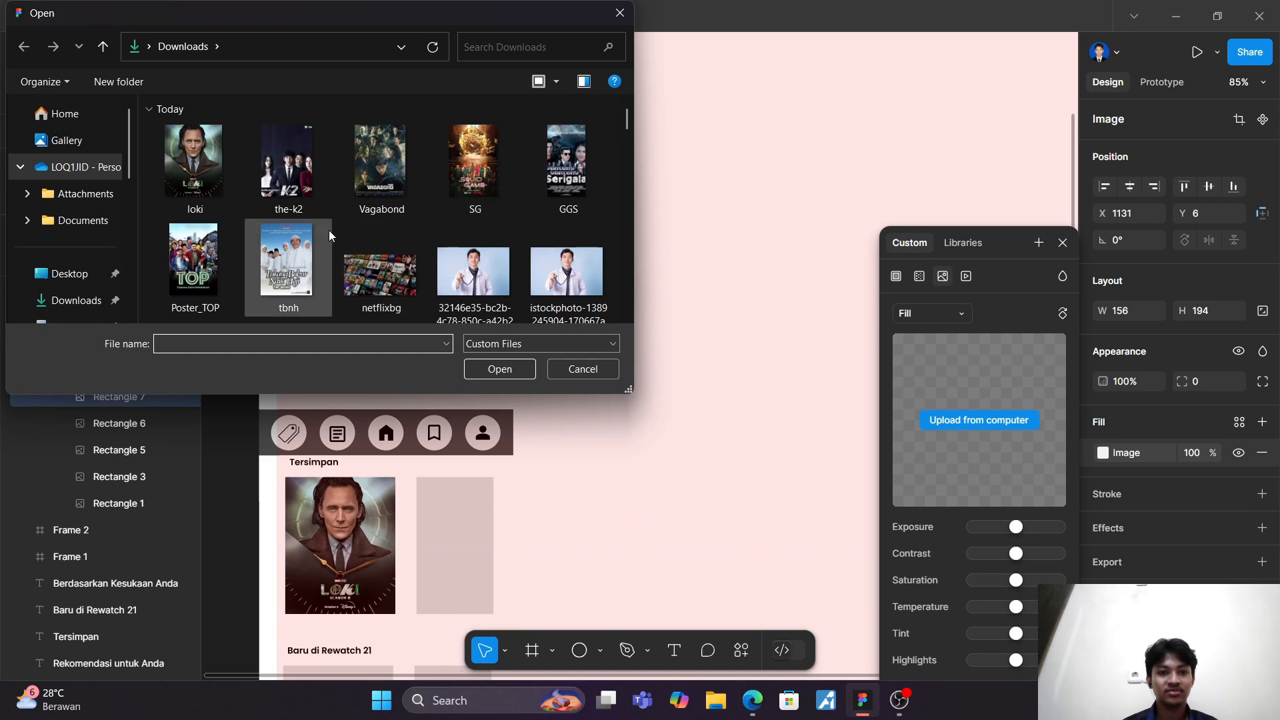
scroll(327, 230, "down", 3)
scroll(326, 229, "up", 3)
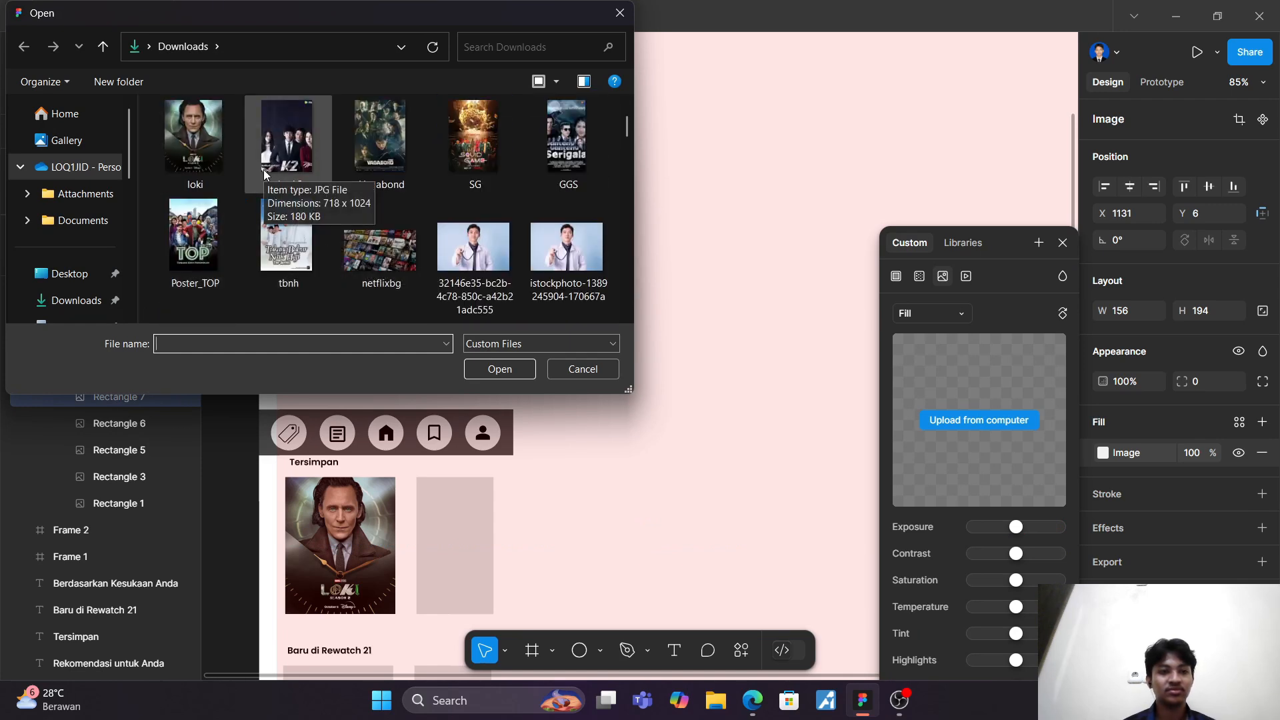
scroll(67, 270, "down", 3)
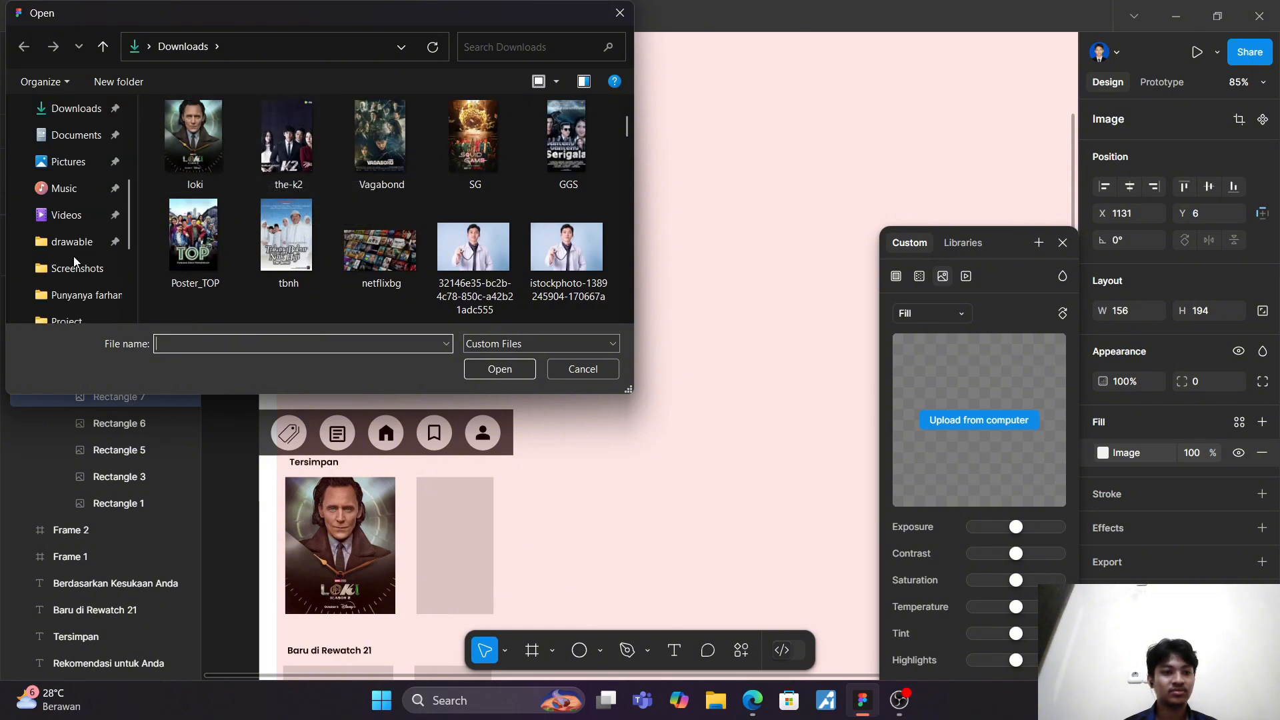
left_click(78, 250)
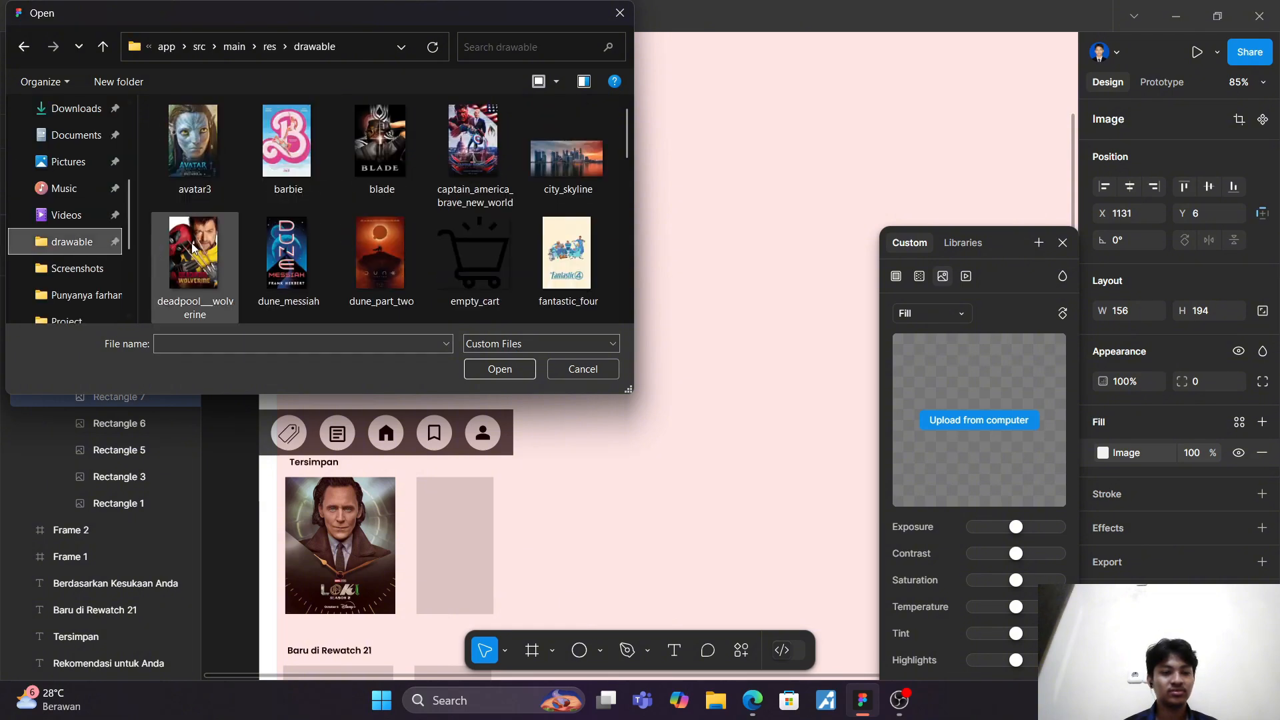
scroll(394, 256, "down", 1)
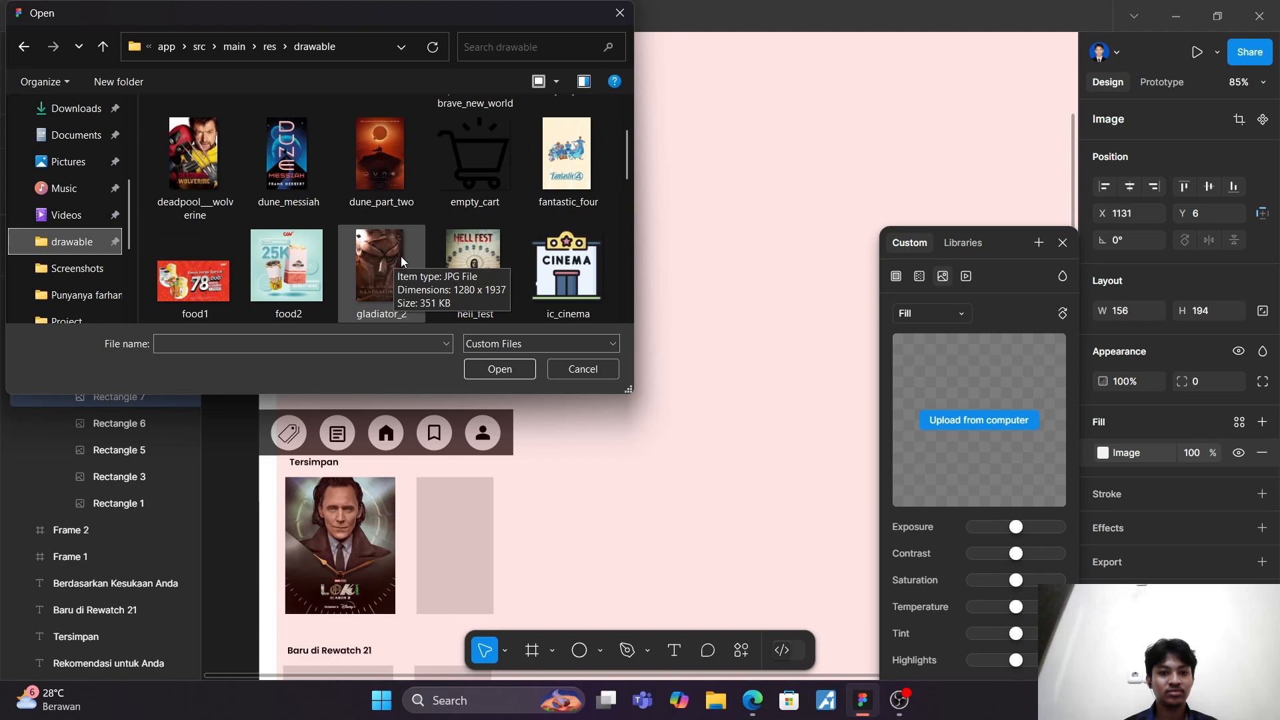
scroll(434, 256, "down", 1)
left_click(389, 191)
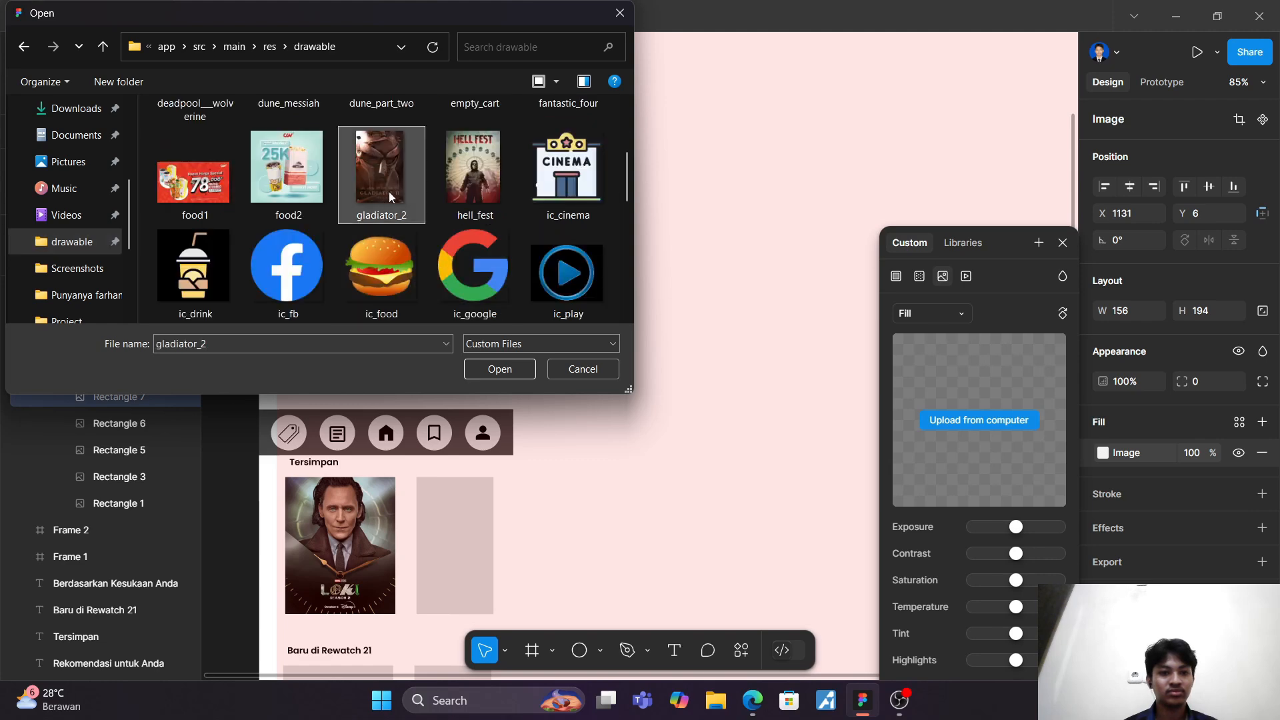
scroll(390, 192, "down", 5)
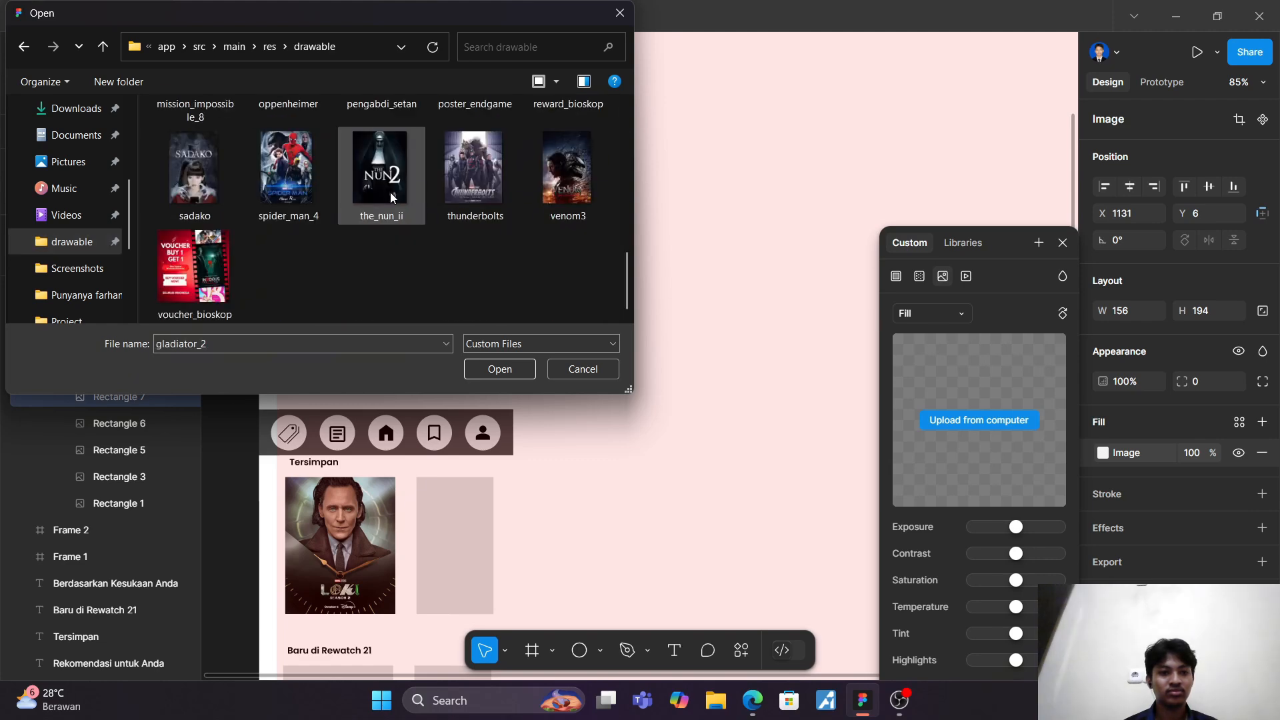
left_click(166, 180)
left_click(502, 371)
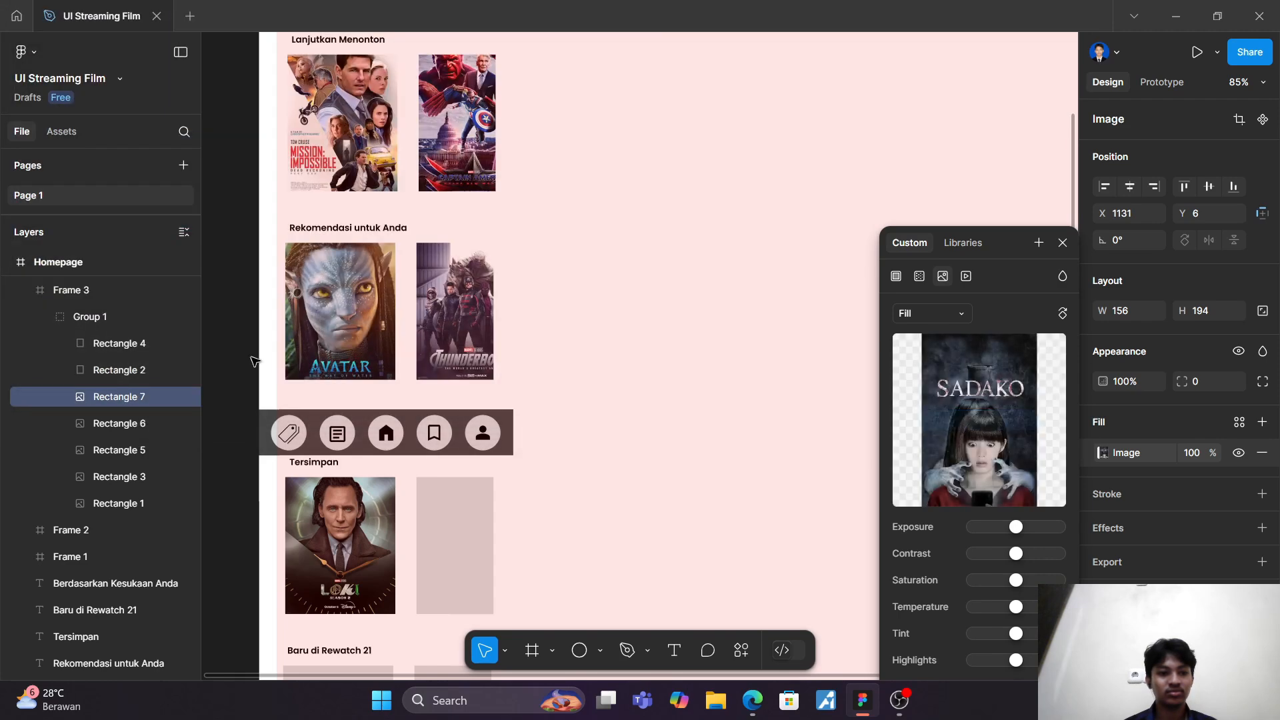
Step: Fill Rectangle 2, the second "Tersimpan" card, with the avatar3 image from the drawable folder
left_click(119, 370)
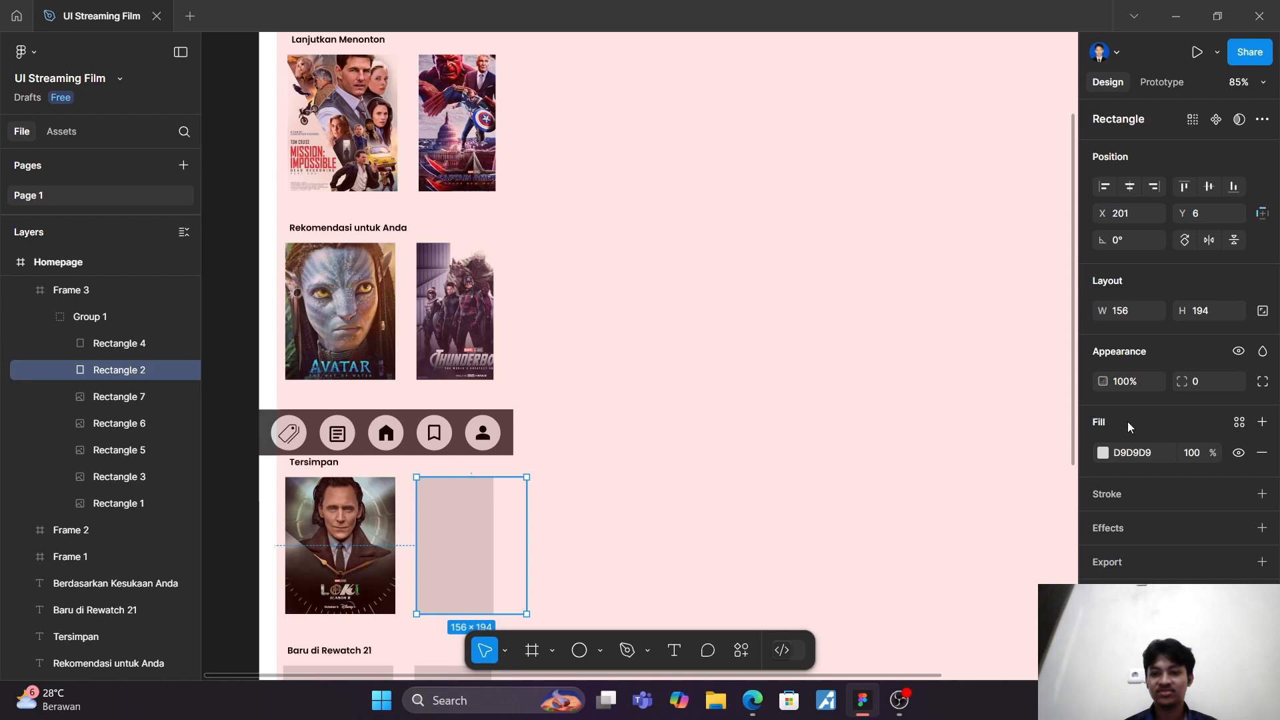
left_click(1101, 454)
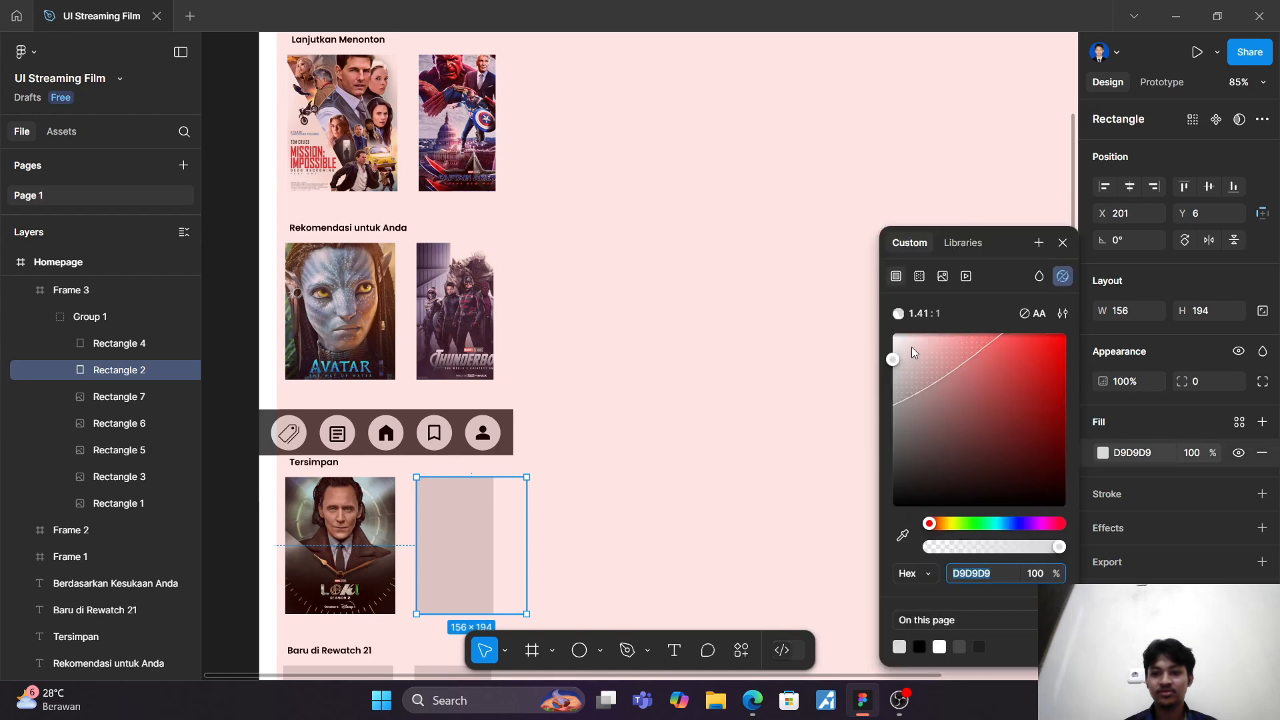
left_click(945, 277)
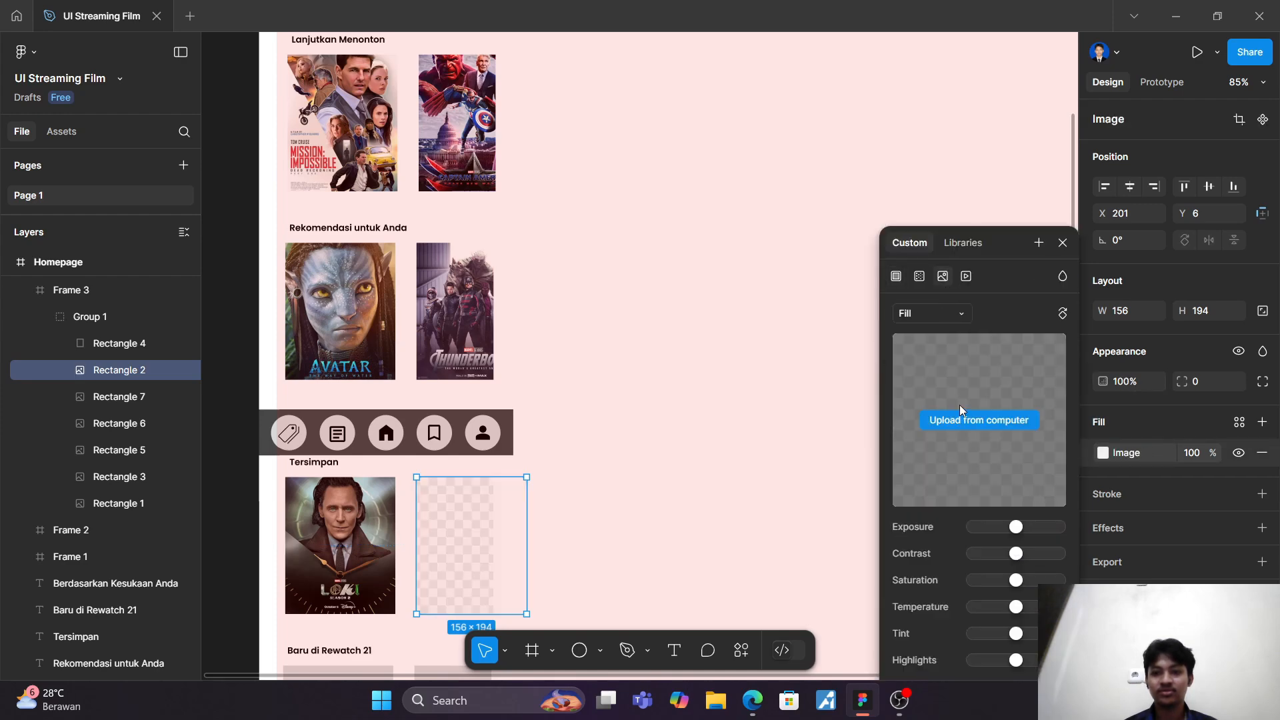
left_click(997, 422)
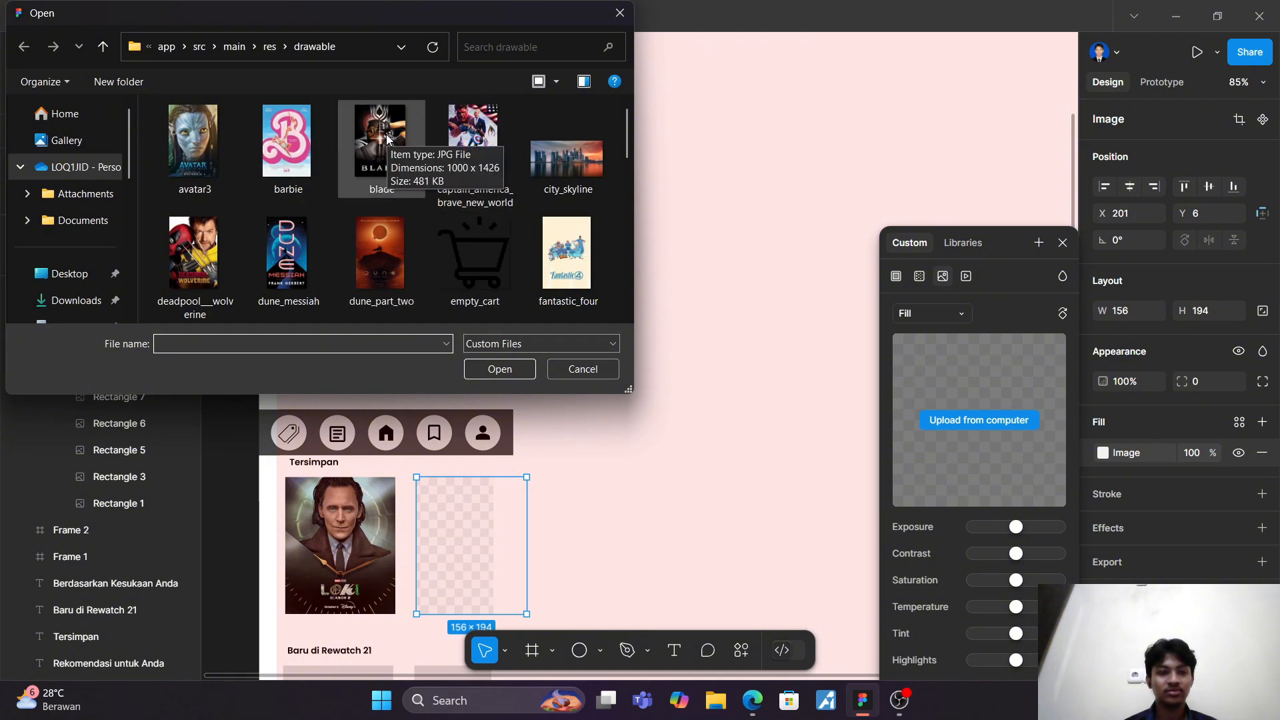
left_click(219, 160)
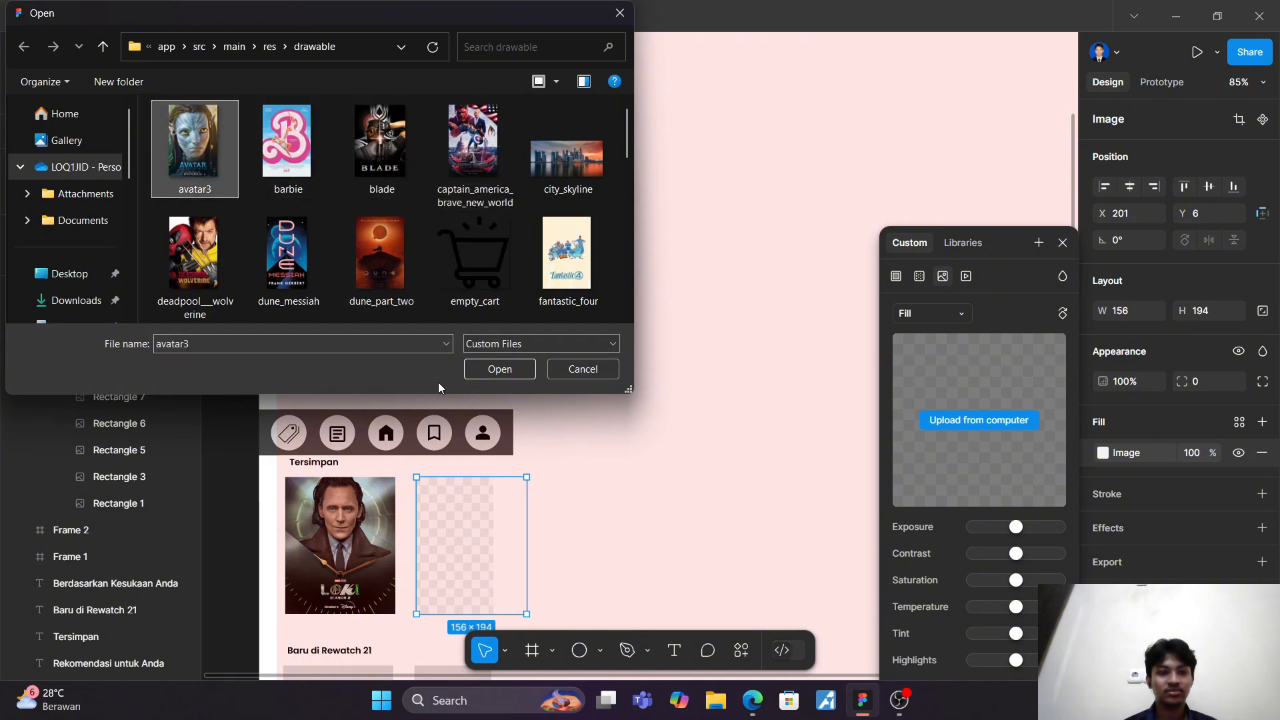
left_click(500, 371)
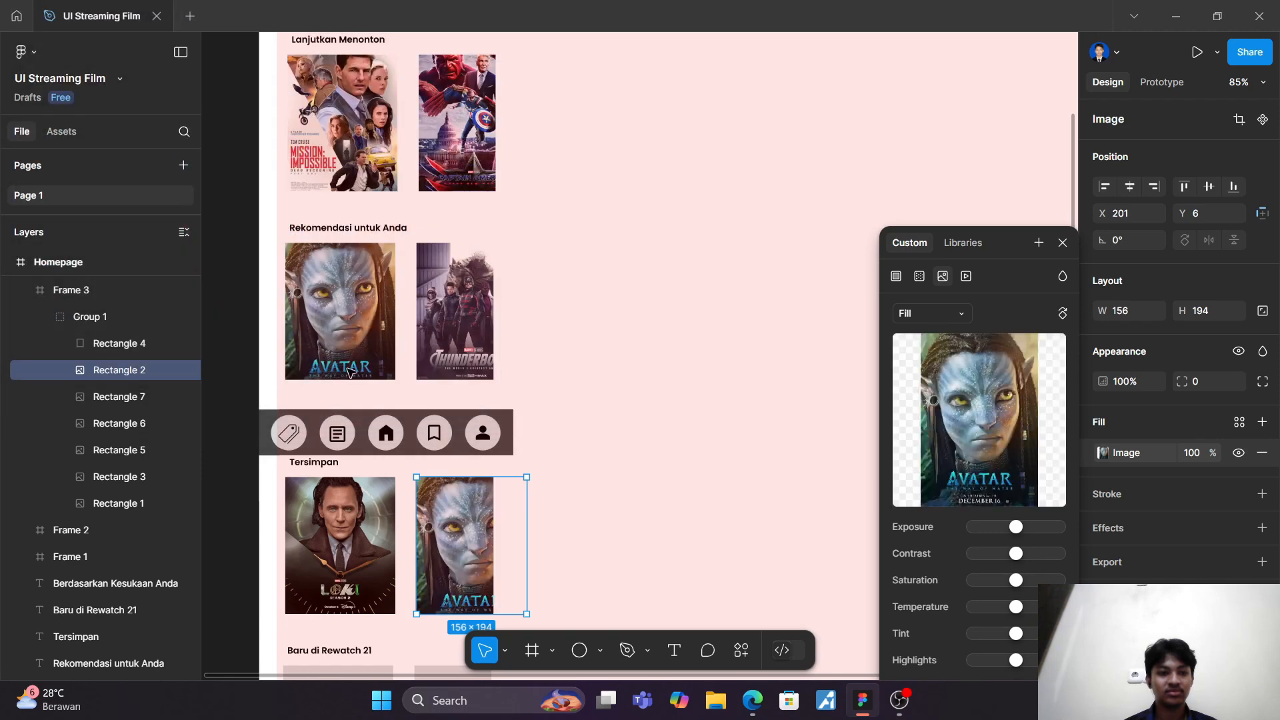
Step: Switch the fill of Rectangle 4 in the "Tersimpan" row to an image and start uploading a picture from the computer
left_click(122, 343)
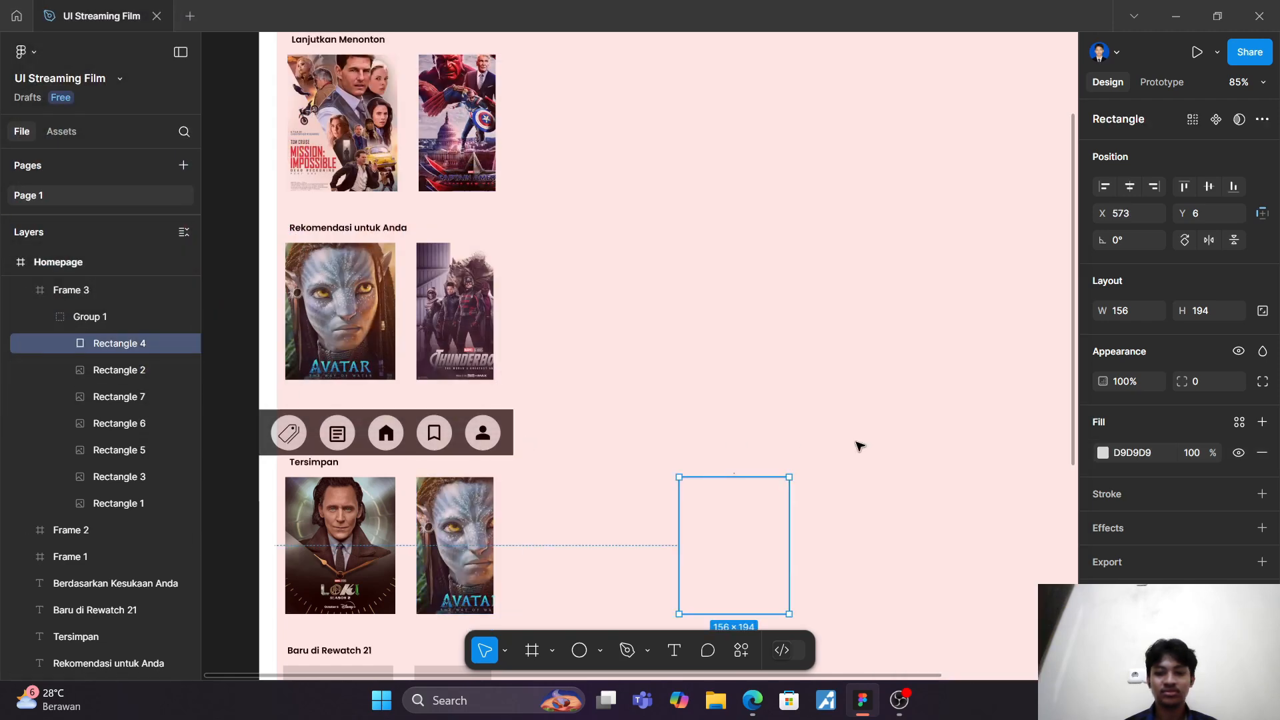
left_click(1103, 453)
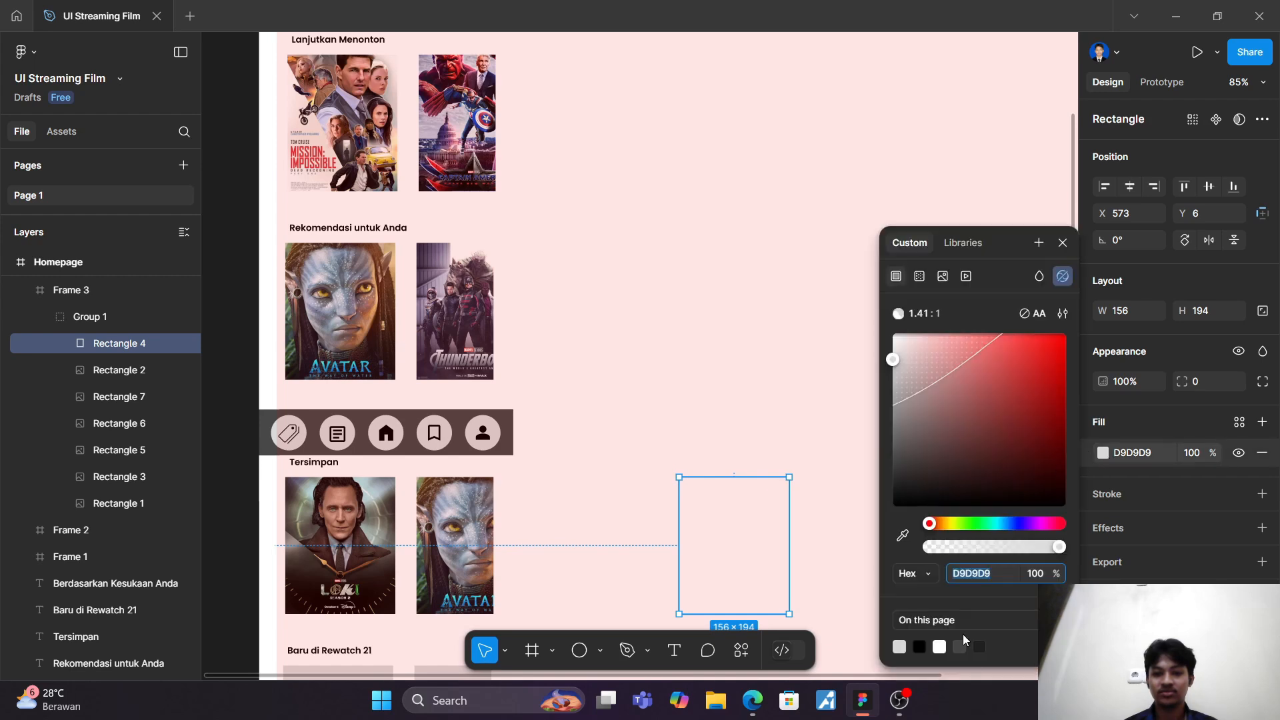
left_click(942, 275)
left_click(975, 410)
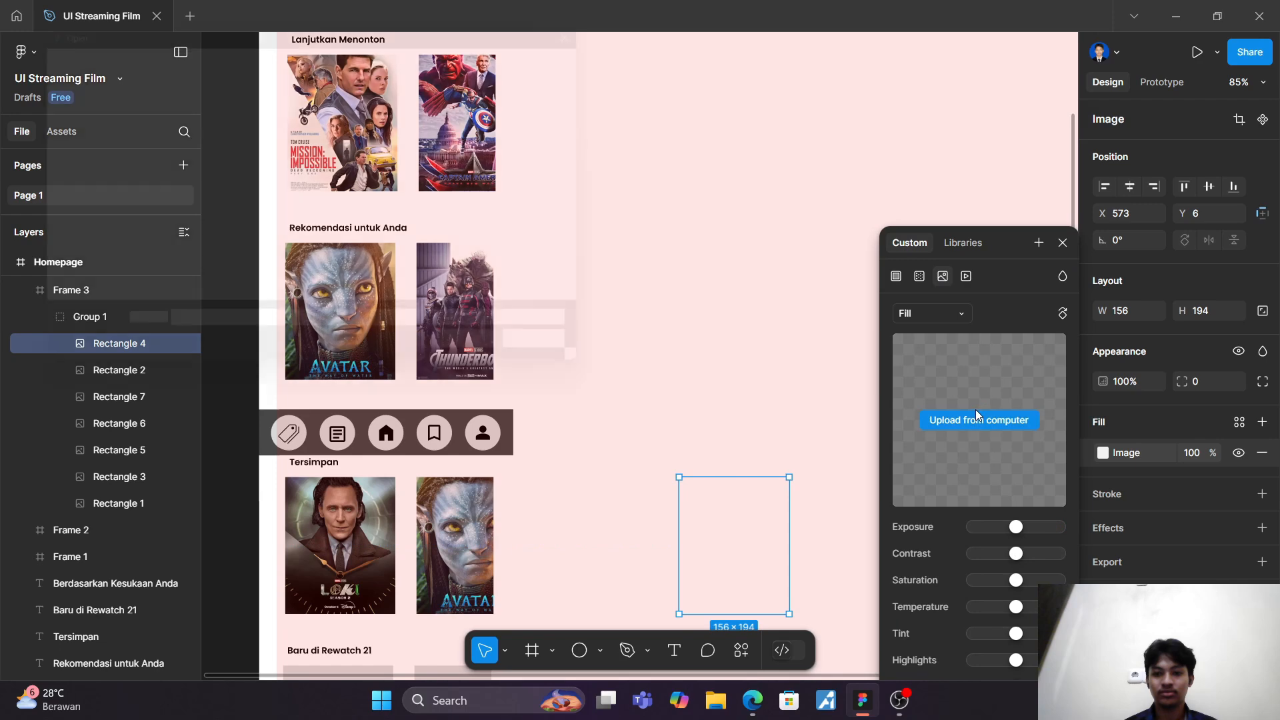
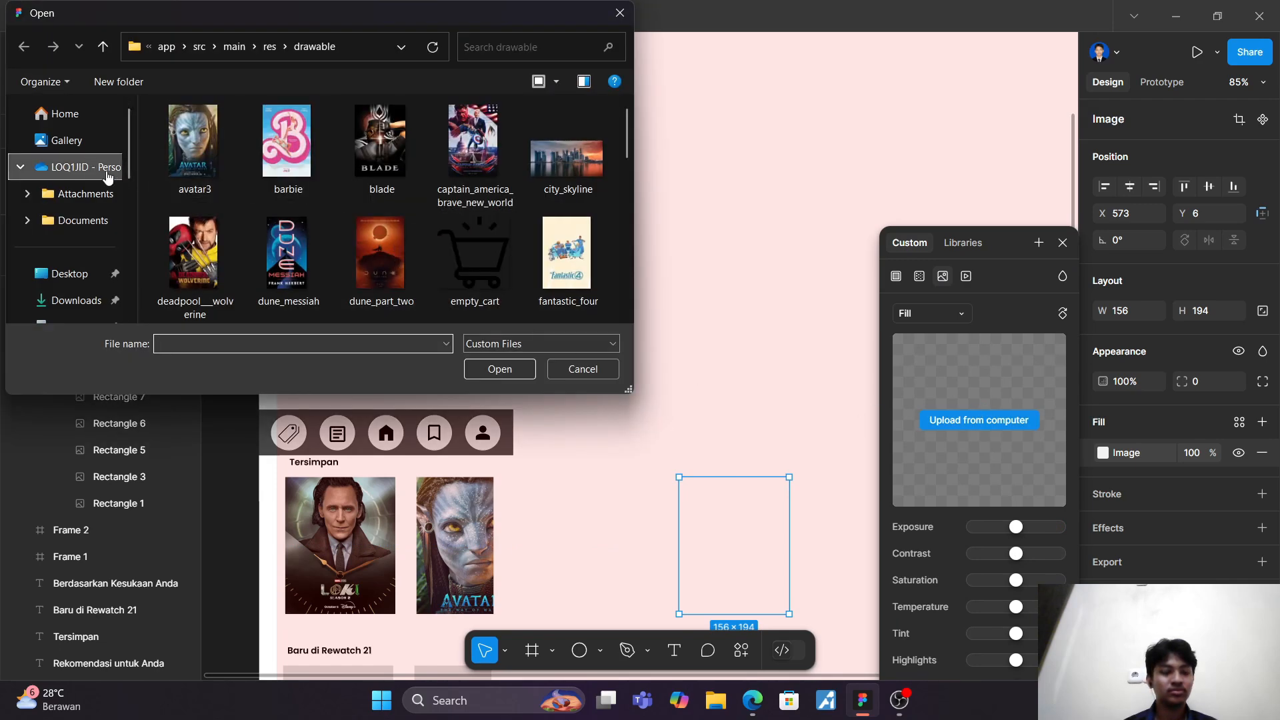
Step: Fill Rectangle 4 in the "Tersimpan" row with the fantastic_four image from the drawable folder
scroll(277, 209, "down", 1)
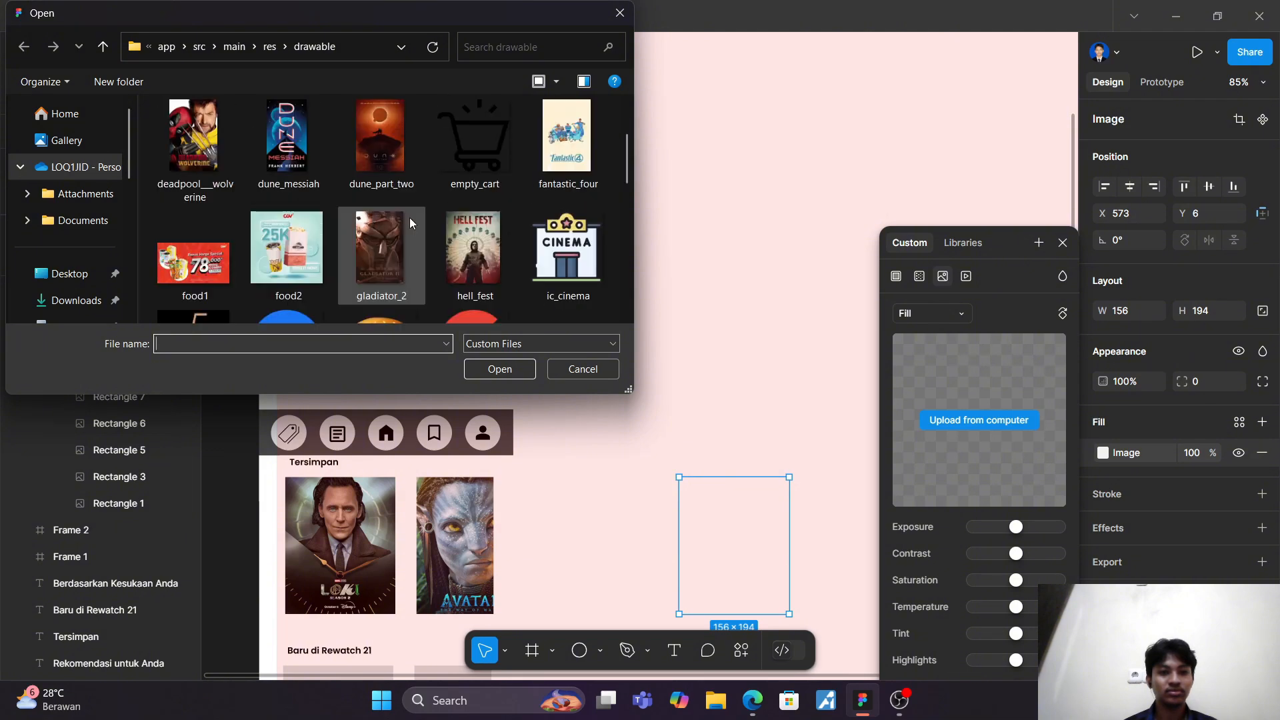
left_click(566, 137)
left_click(499, 369)
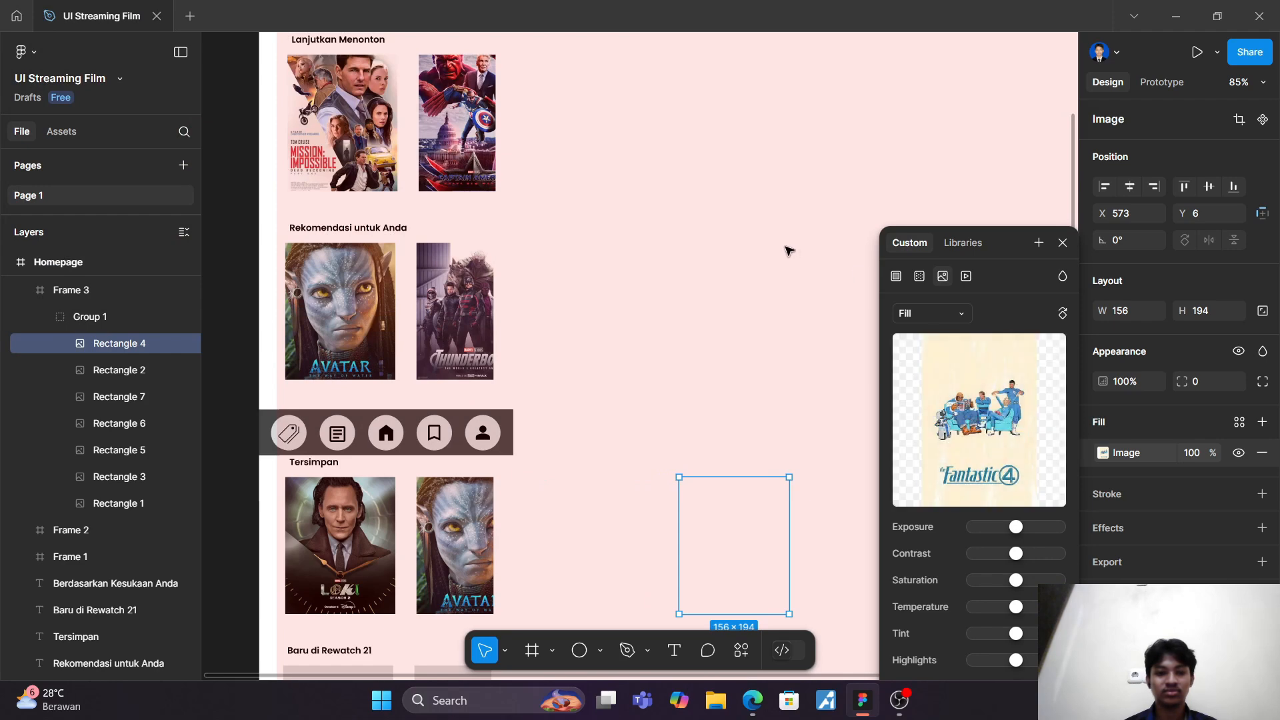
left_click(1062, 244)
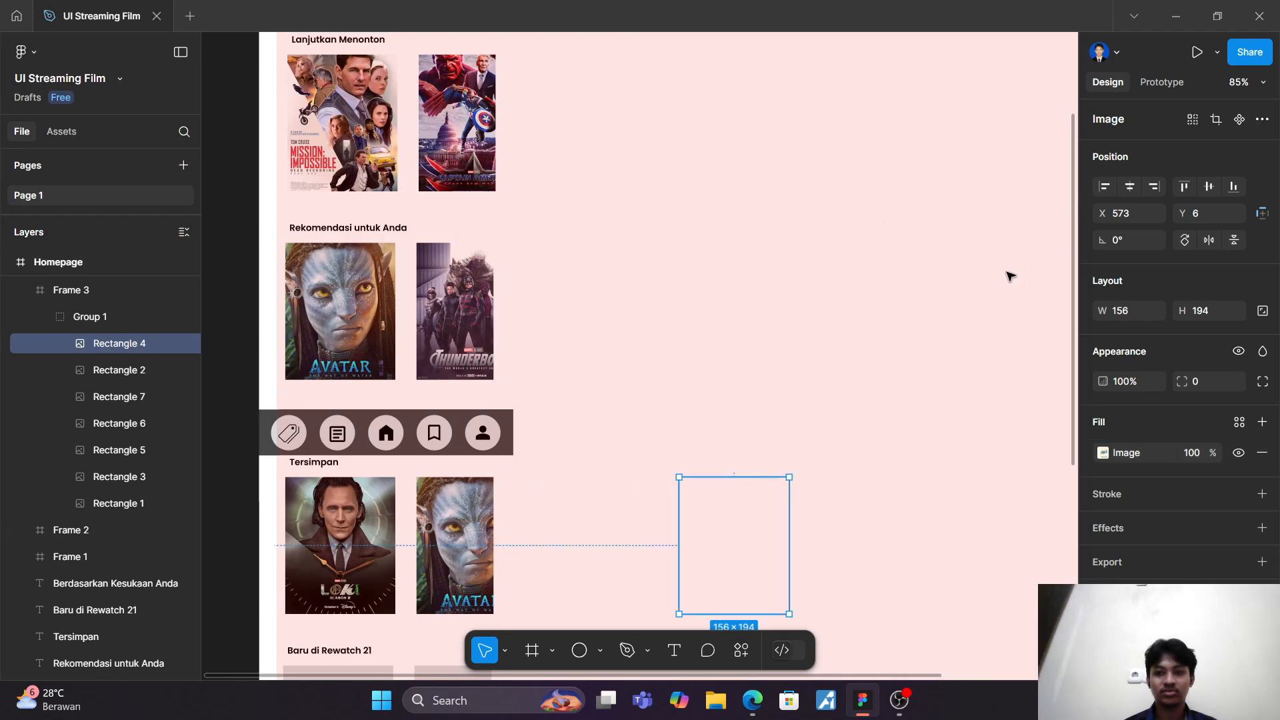
Step: Fill Rectangle 4 in Frame 4, the "Baru di Rewatch 21" row, with the captain_america_brave_new_world image from the drawable folder
scroll(515, 434, "down", 1)
scroll(515, 433, "down", 6)
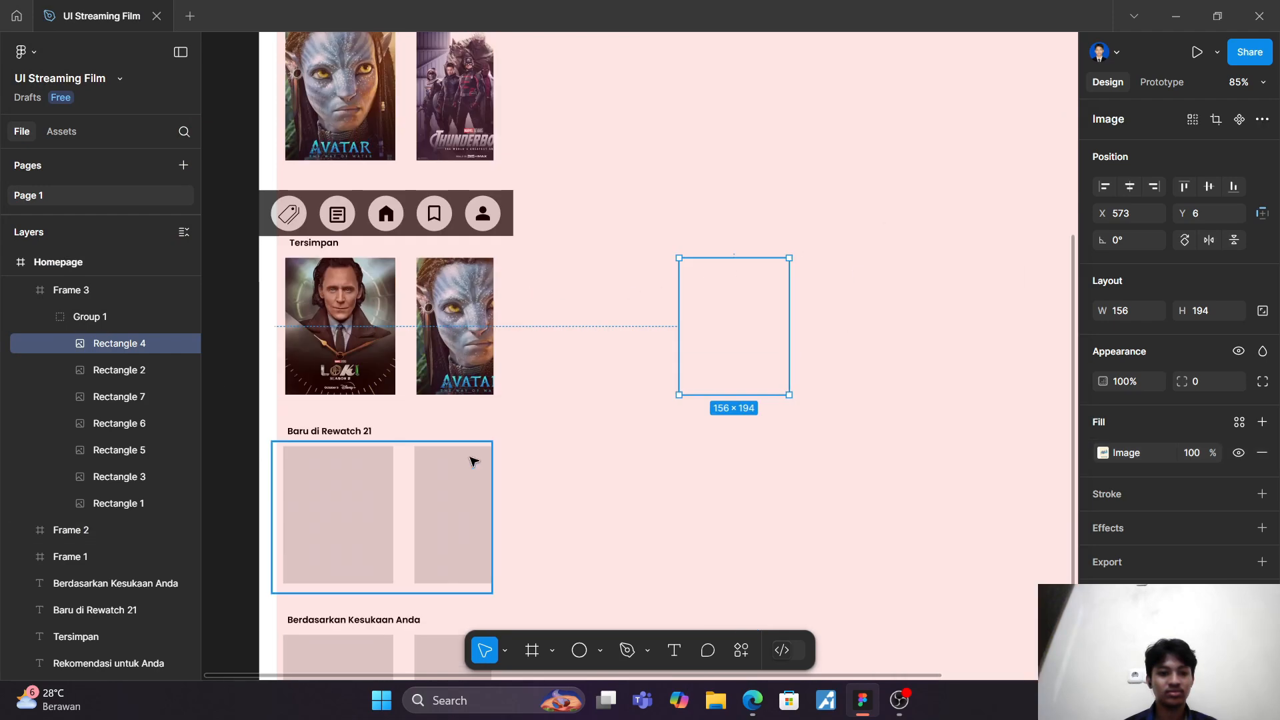
scroll(46, 398, "up", 4)
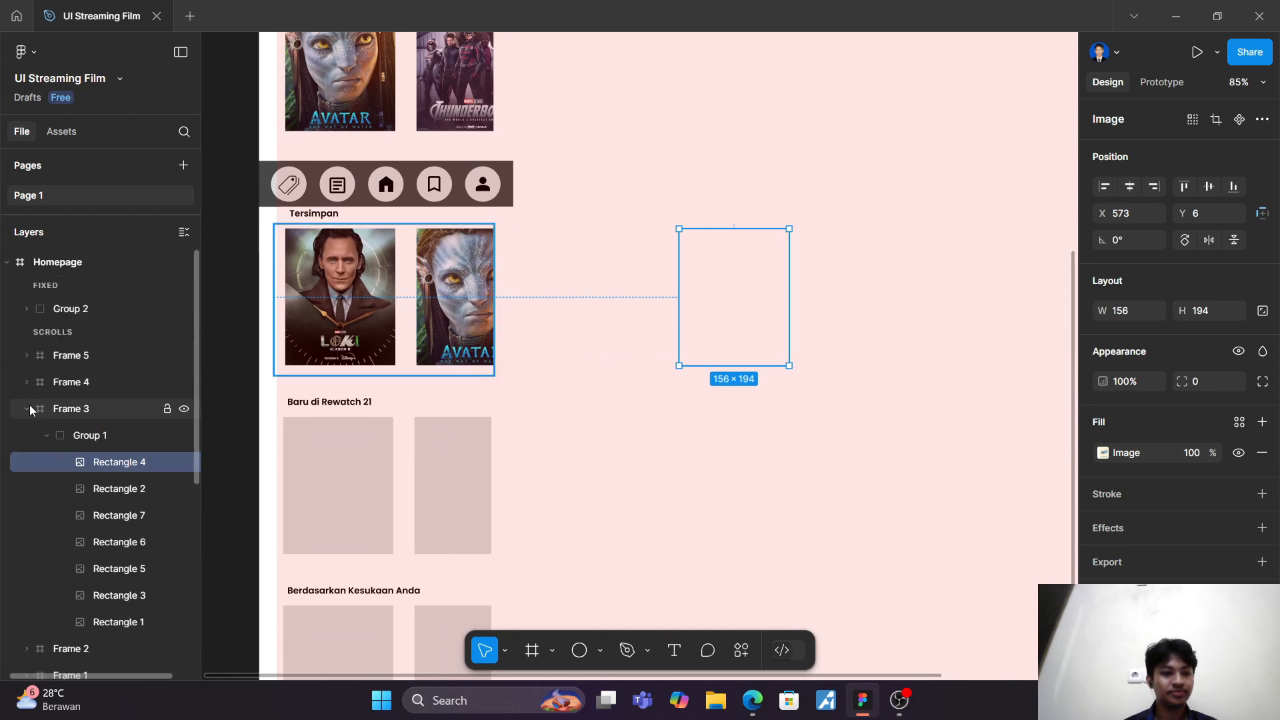
left_click(27, 408)
left_click(26, 382)
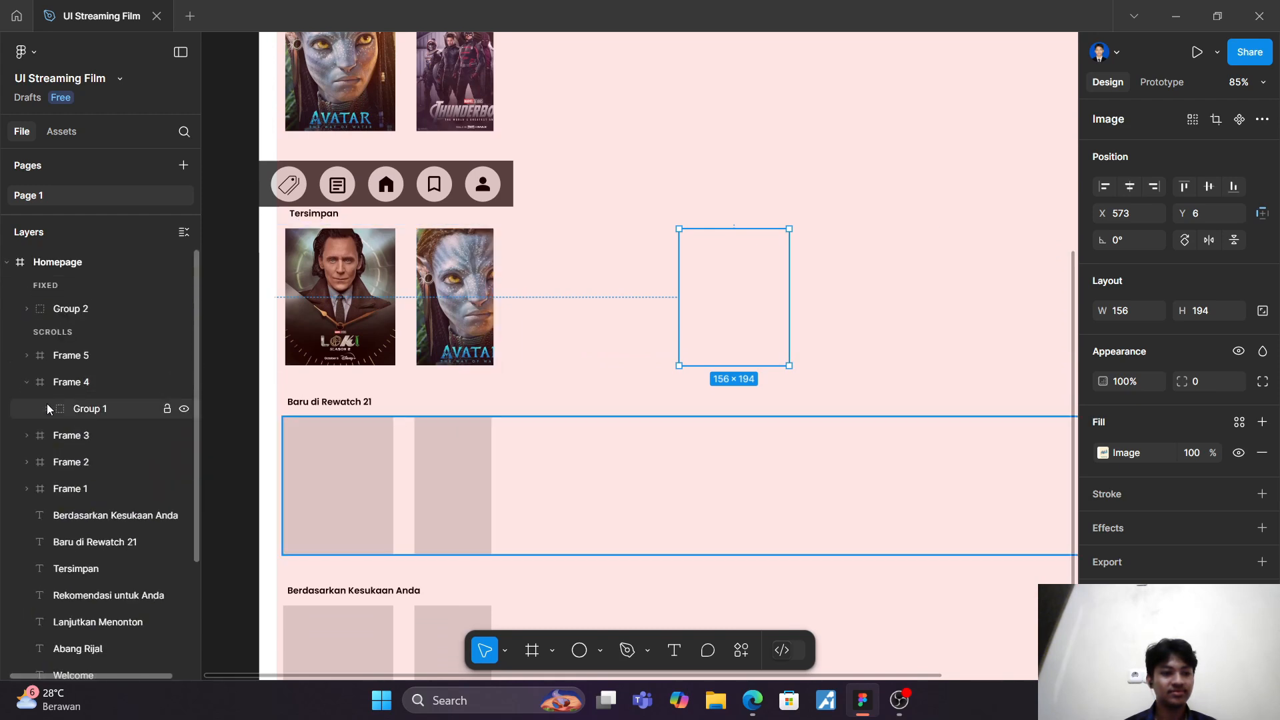
left_click(46, 408)
left_click(92, 440)
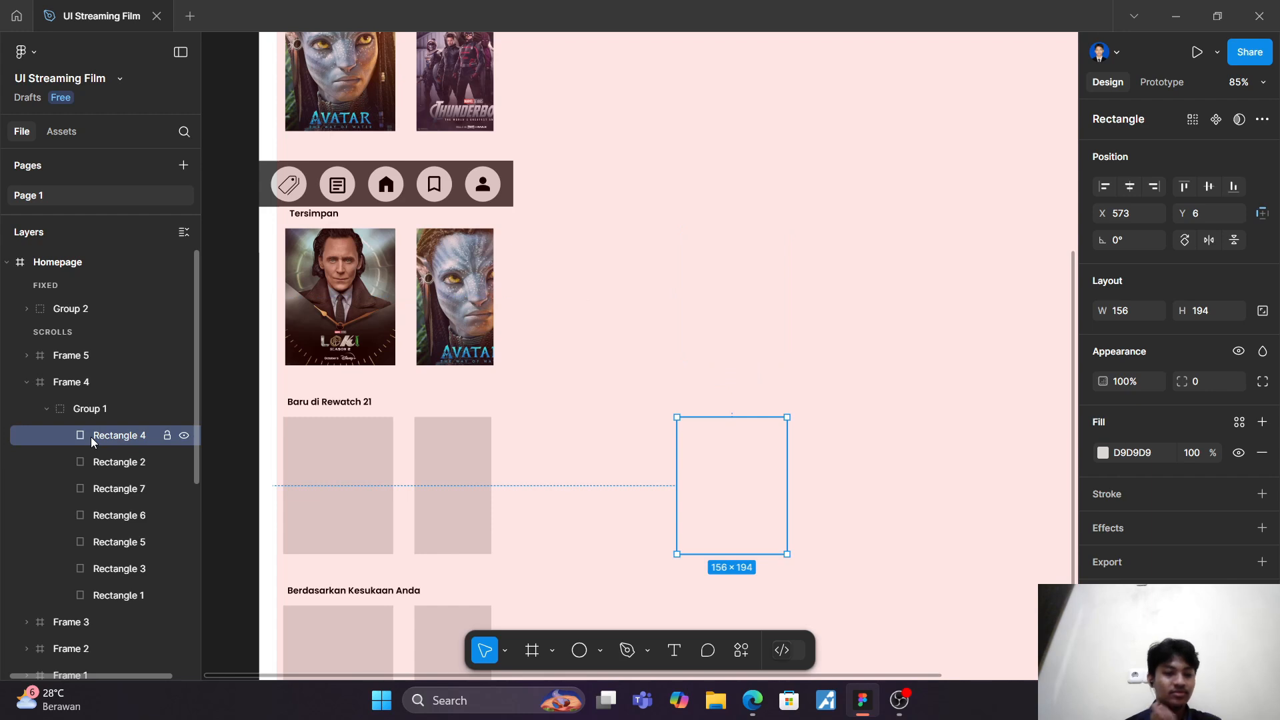
left_click(1100, 457)
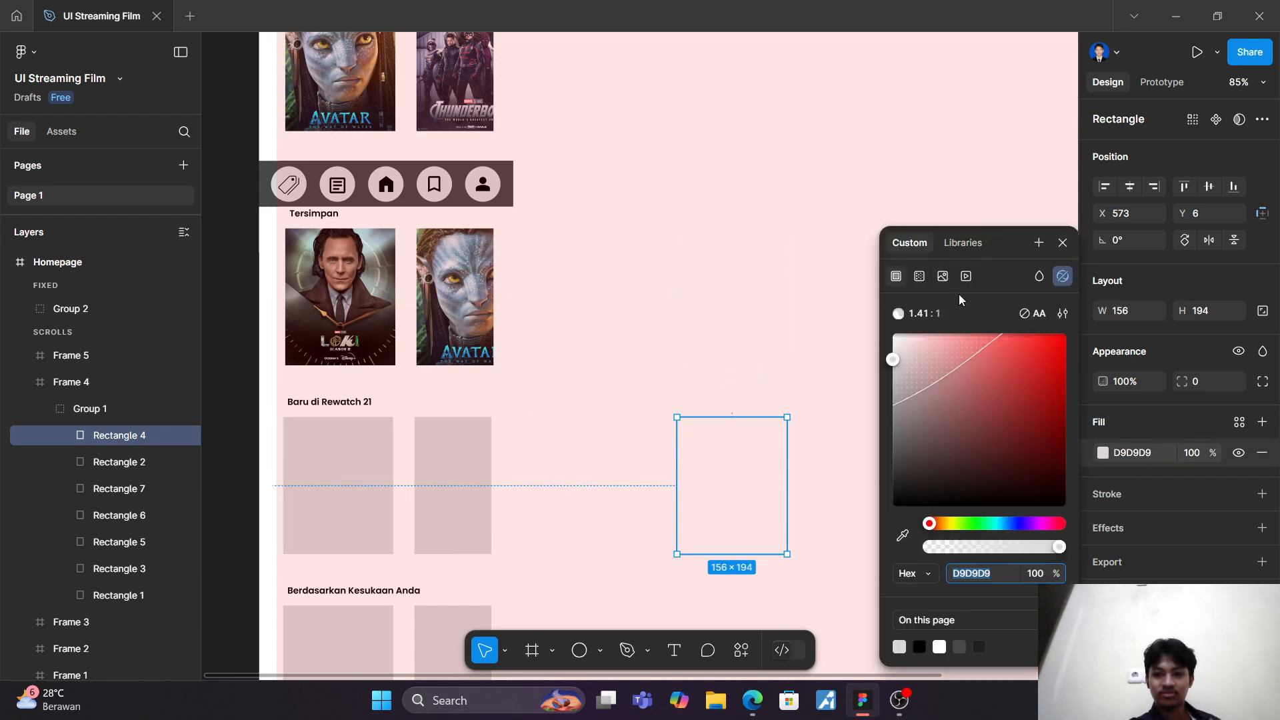
left_click(943, 276)
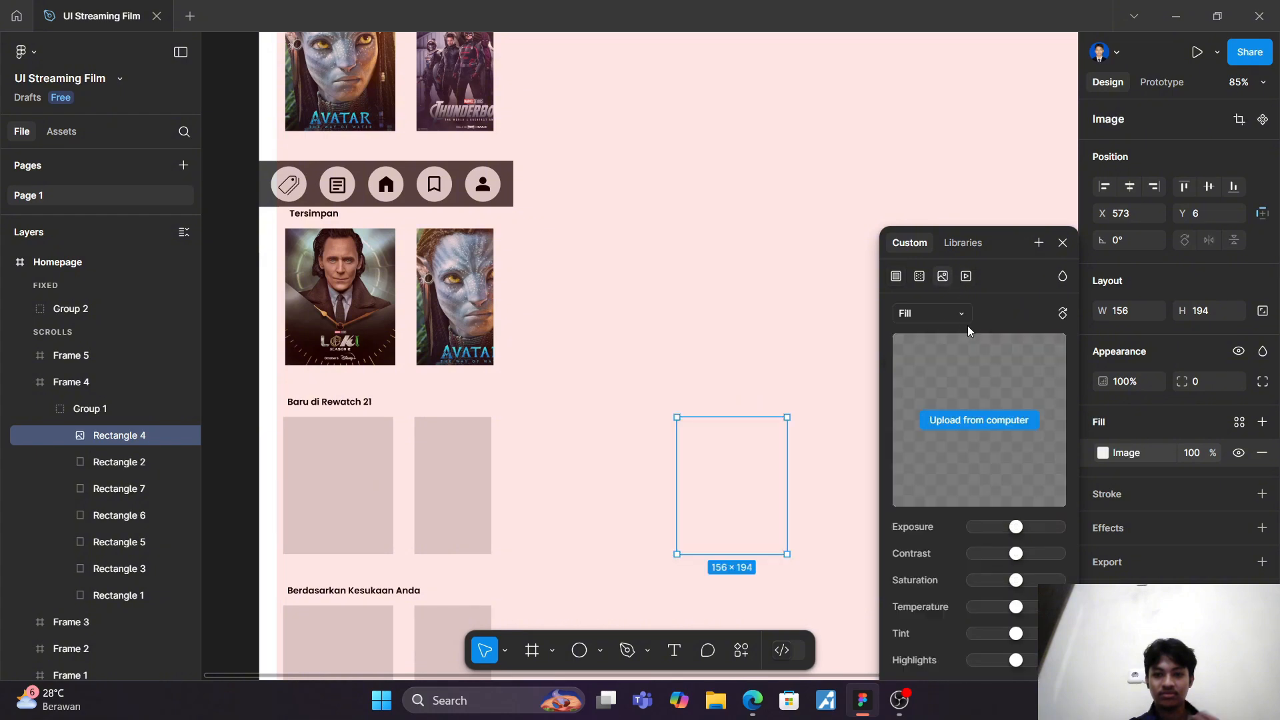
left_click(994, 423)
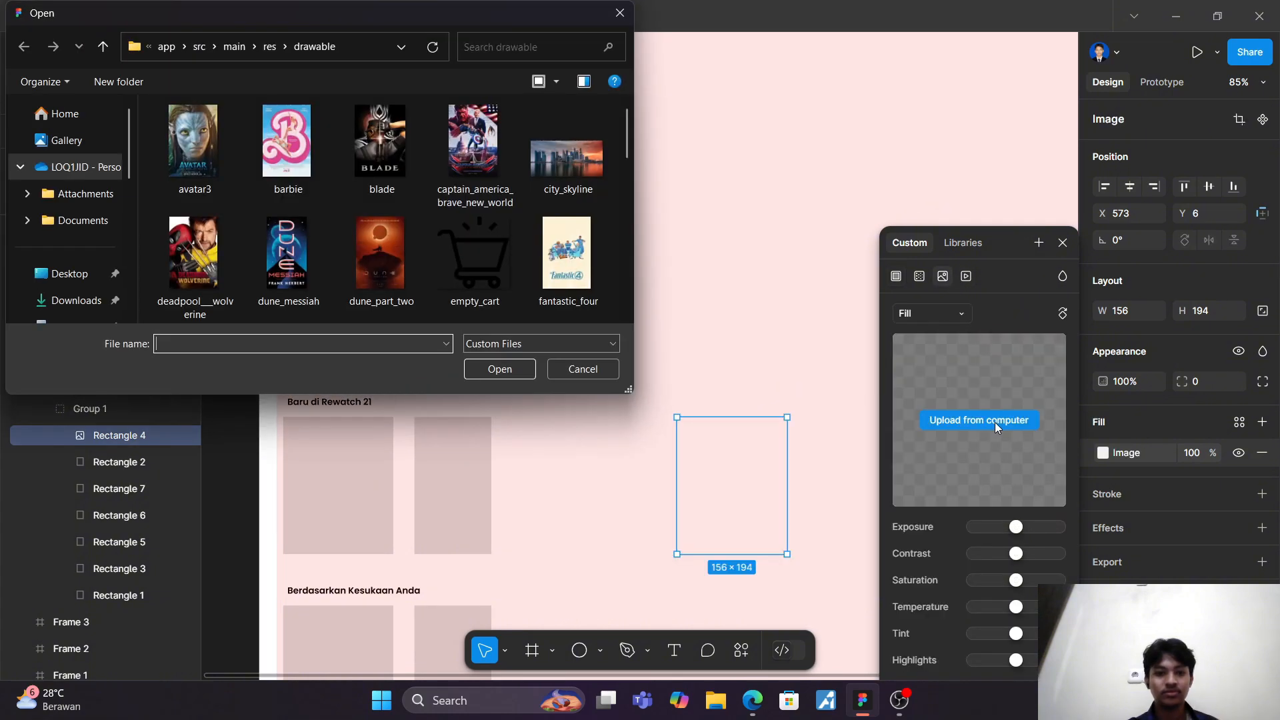
left_click(470, 171)
left_click(499, 369)
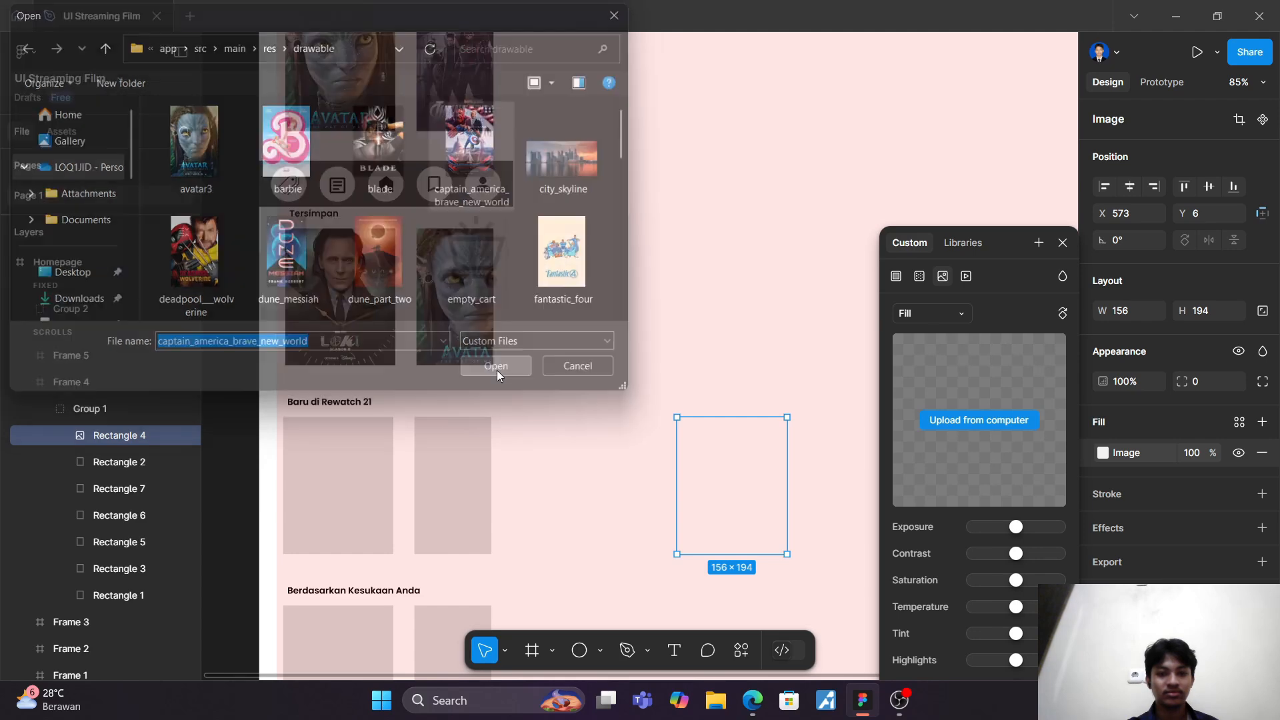
Step: Fill Rectangle 2, the second "Baru di Rewatch 21" card, with the thunderbolts image from the drawable folder
left_click(166, 462)
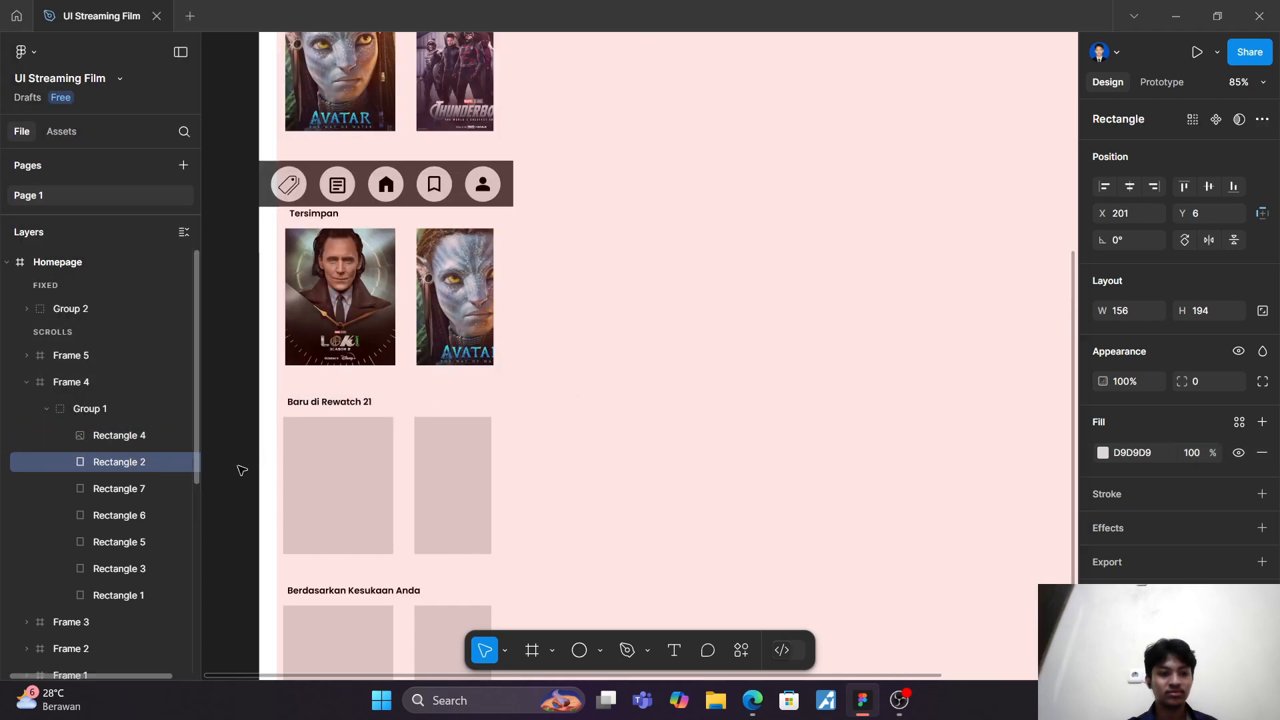
left_click(1102, 452)
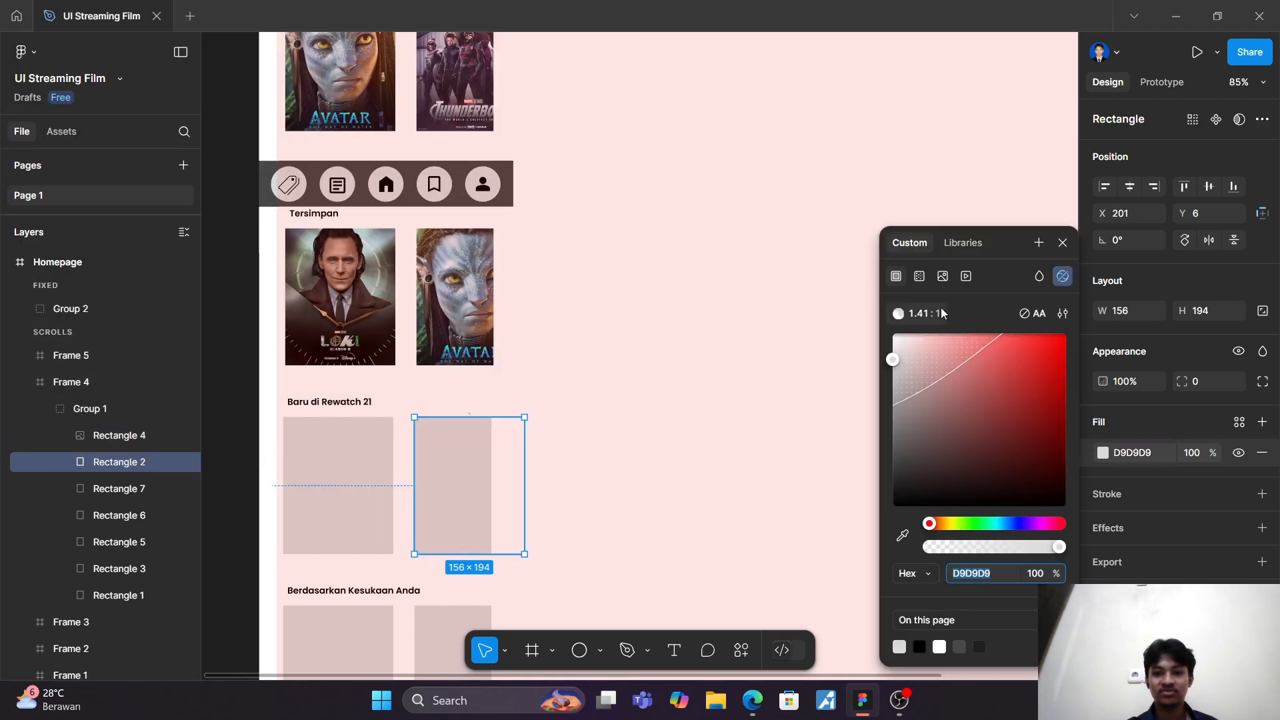
left_click(942, 276)
left_click(969, 420)
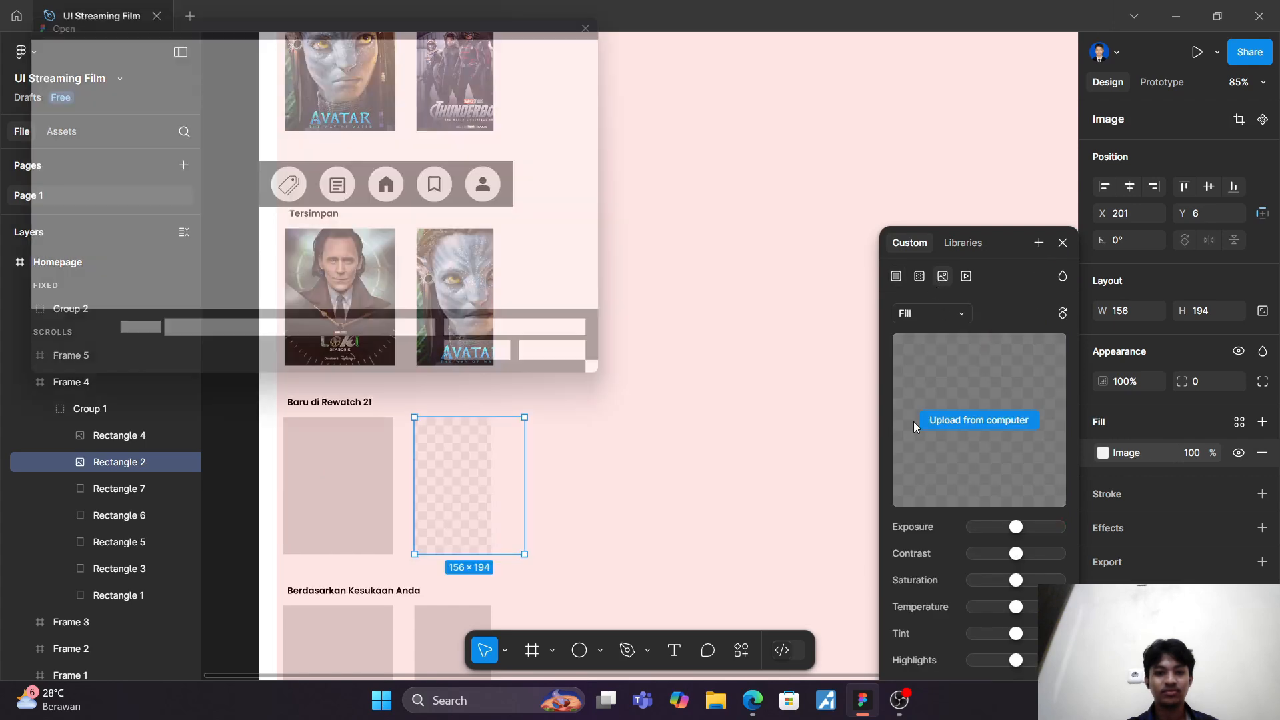
scroll(325, 206, "down", 1)
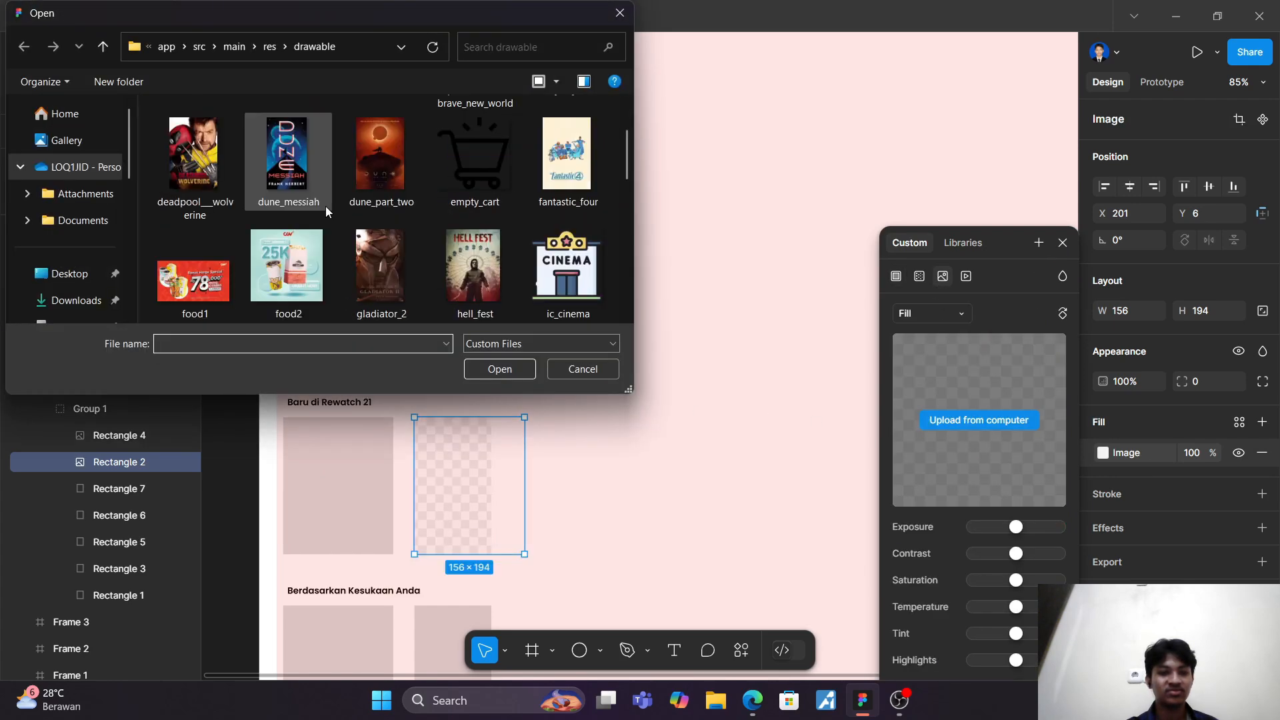
scroll(325, 209, "down", 1)
scroll(326, 206, "down", 4)
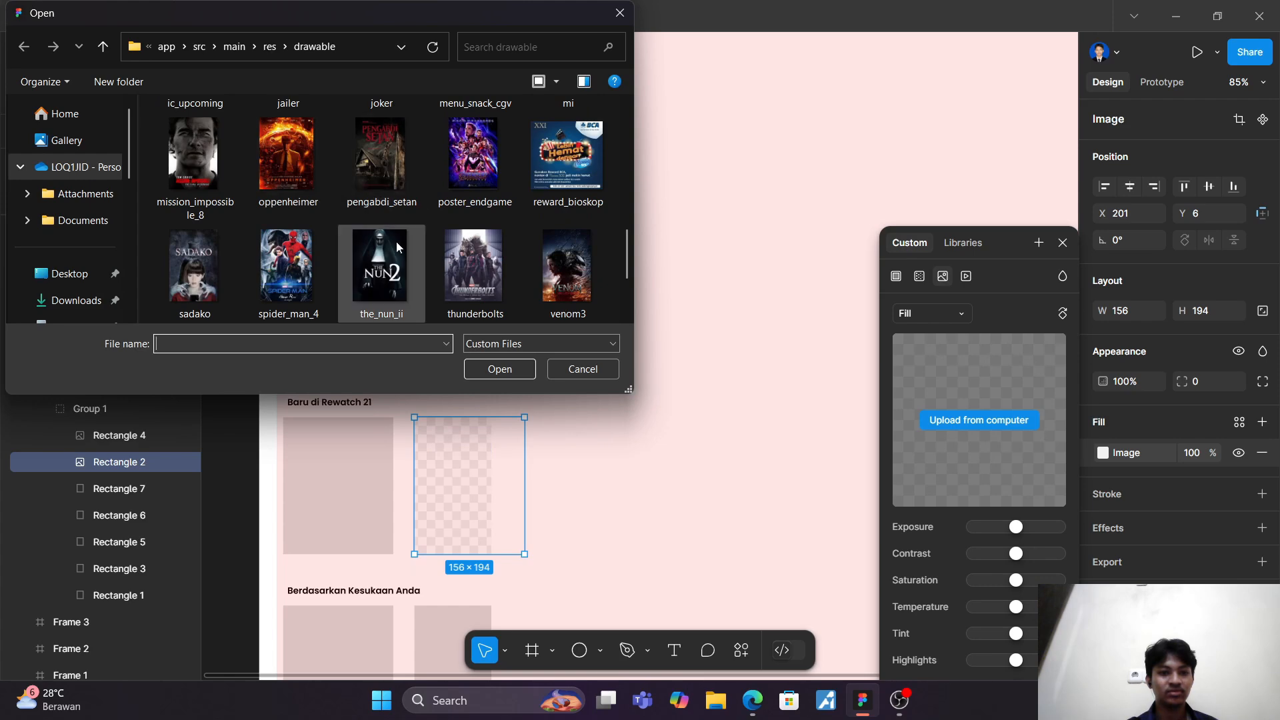
scroll(396, 241, "down", 1)
left_click(477, 203)
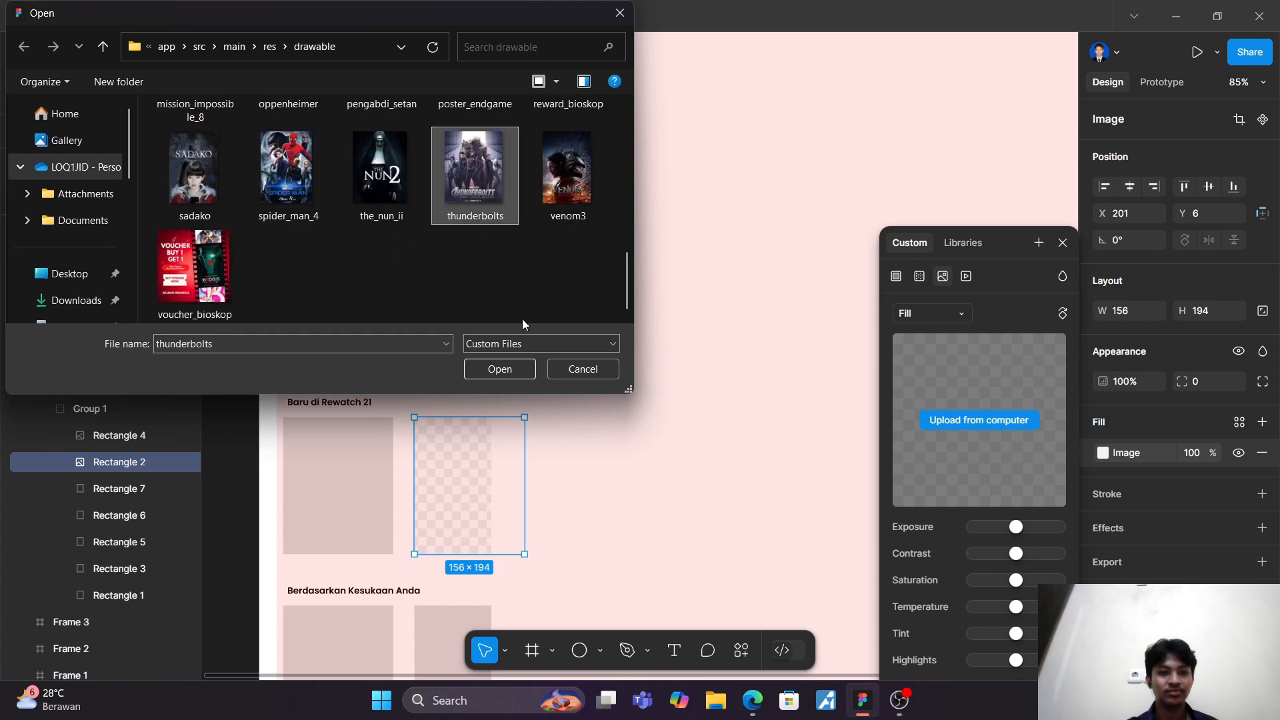
left_click(506, 371)
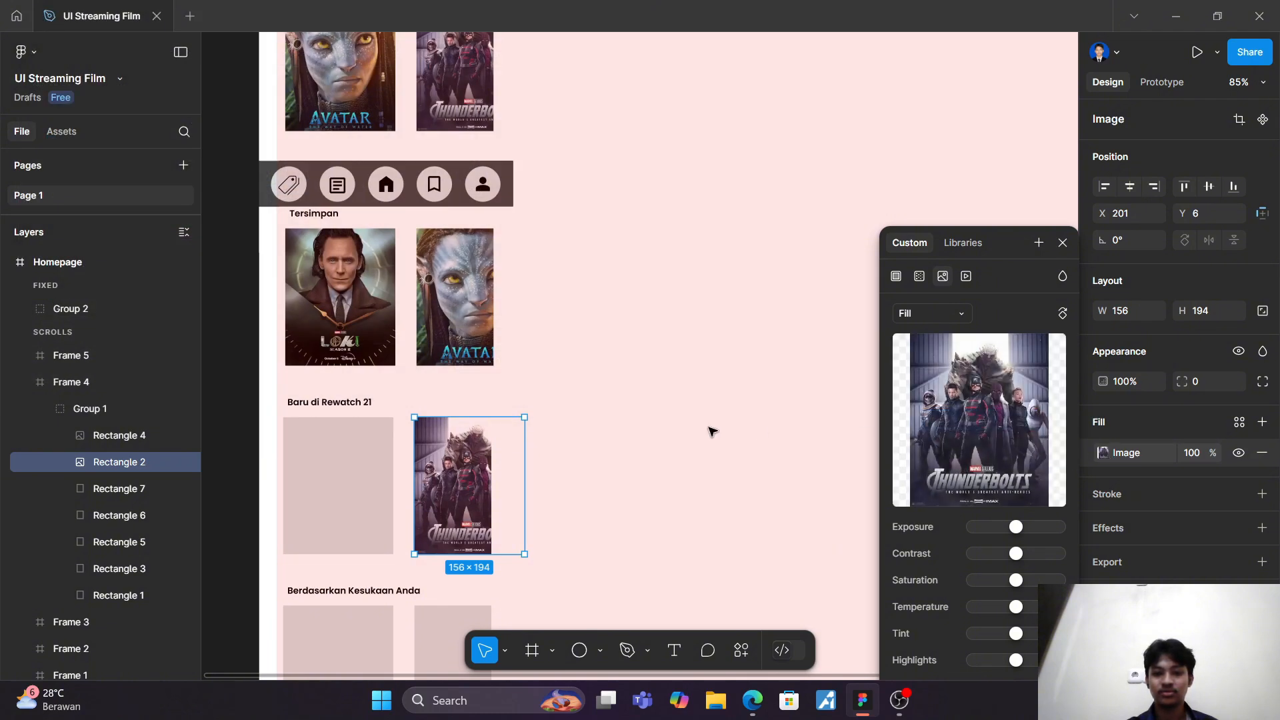
Step: Fill Rectangle 7, the last "Baru di Rewatch 21" card, with the venom3 image from the drawable folder
left_click(110, 489)
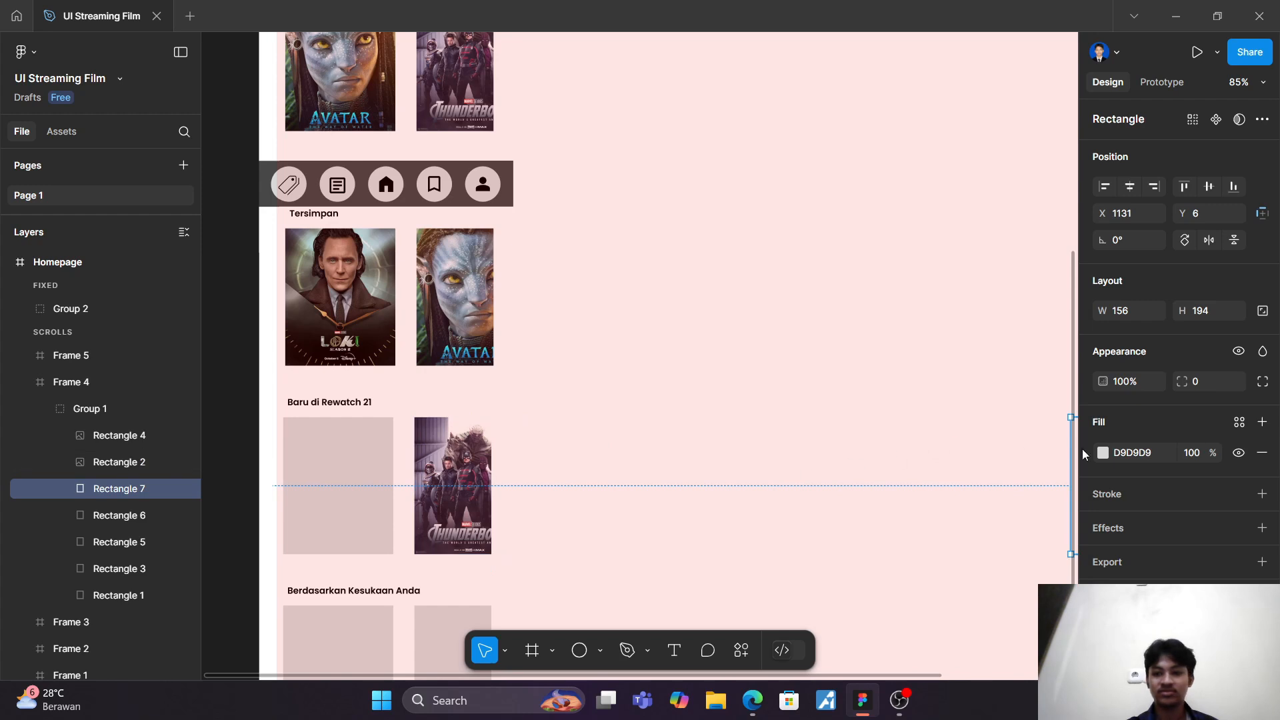
left_click(1103, 453)
left_click(963, 243)
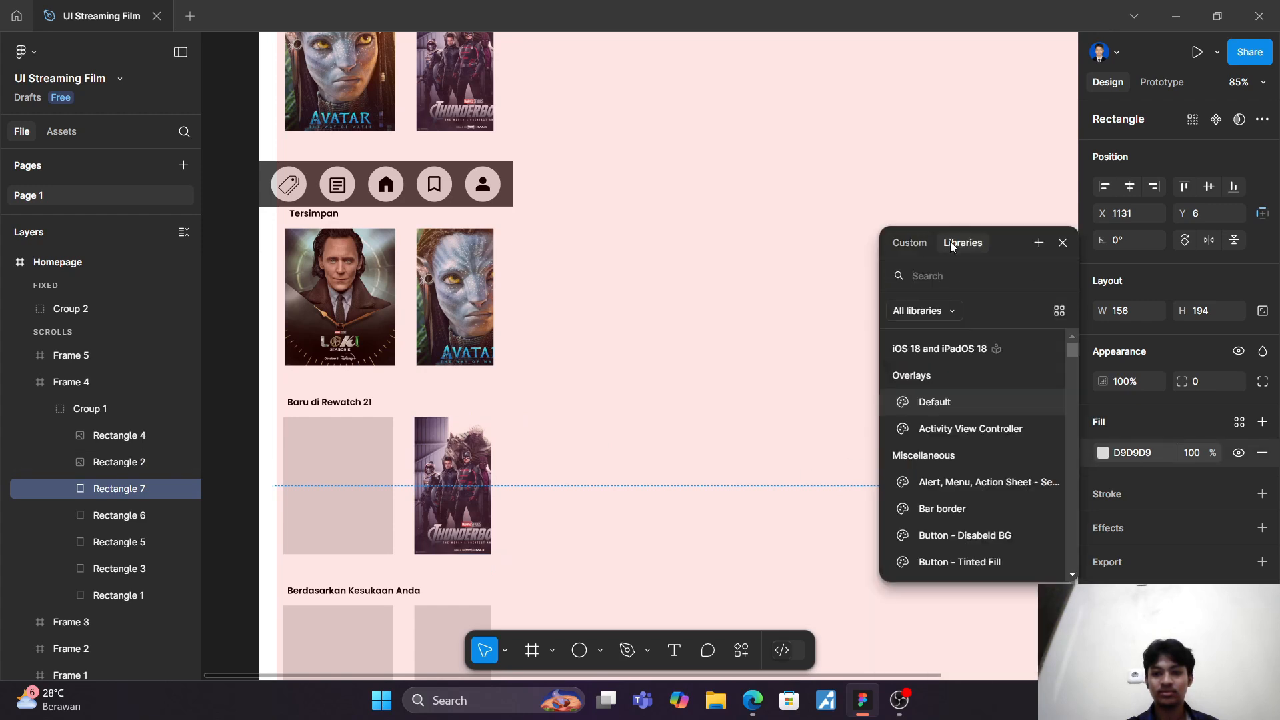
left_click(913, 244)
left_click(941, 277)
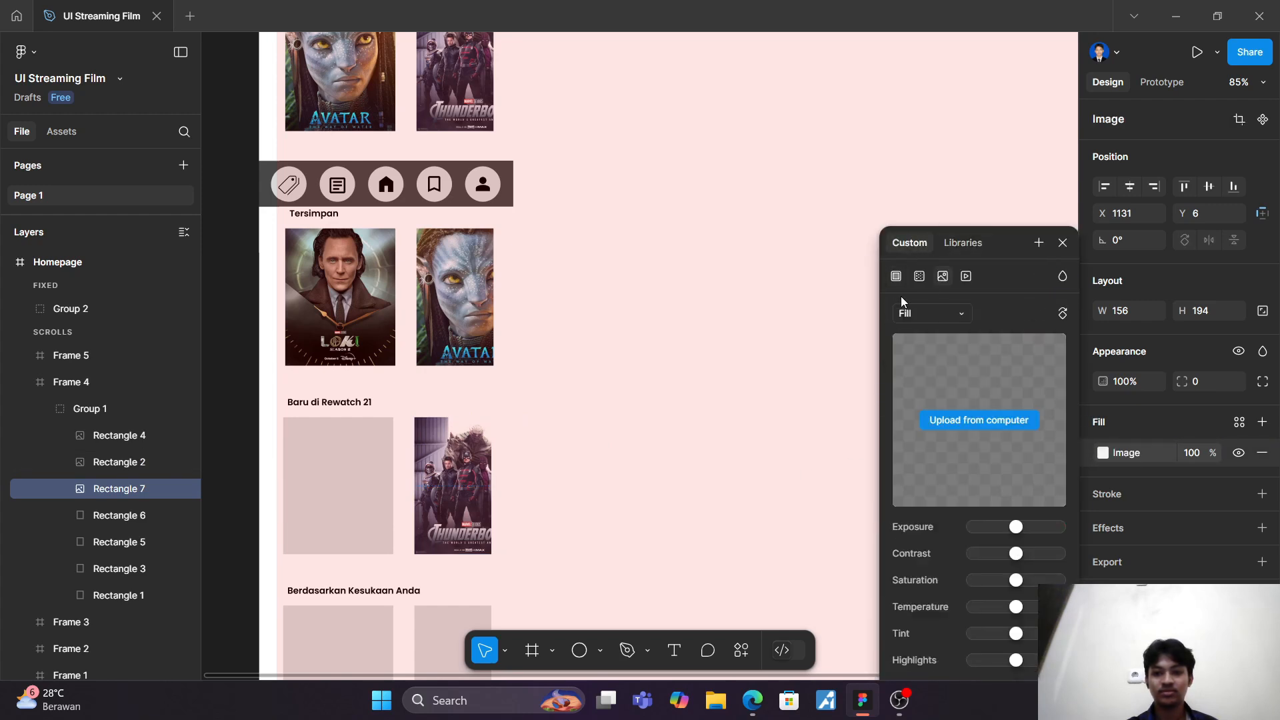
left_click(994, 421)
scroll(360, 240, "down", 5)
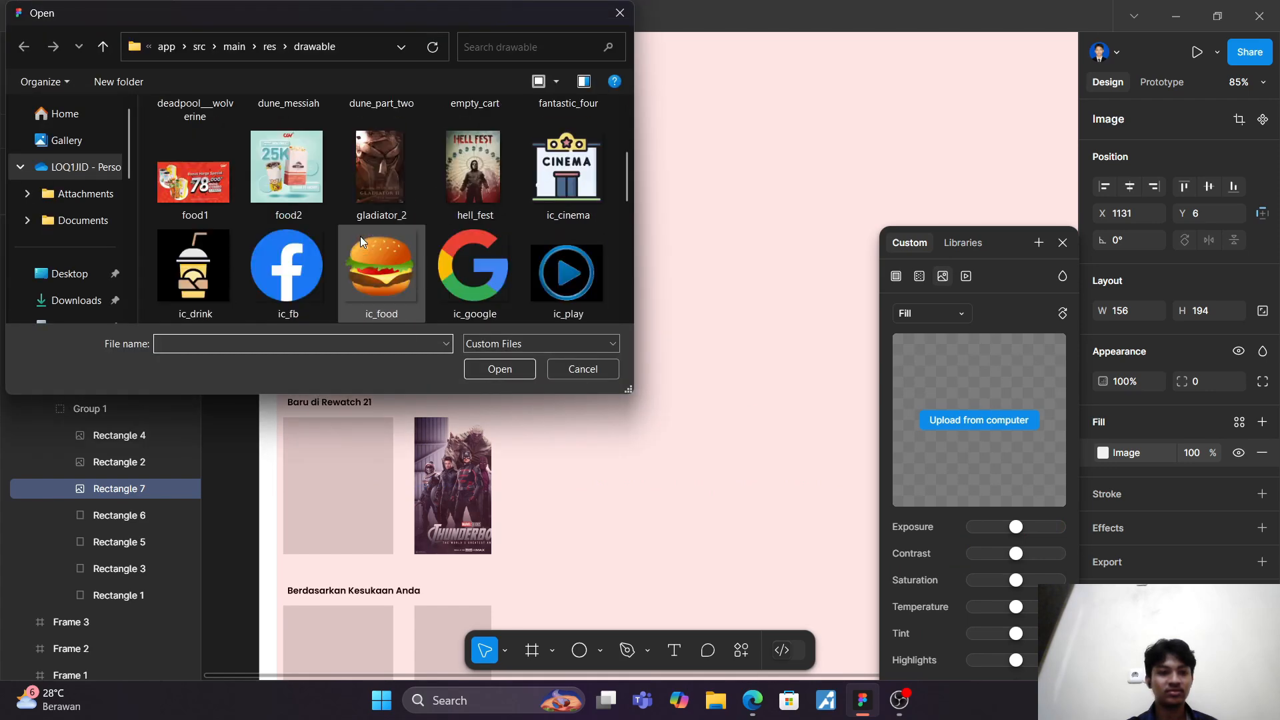
scroll(360, 240, "down", 1)
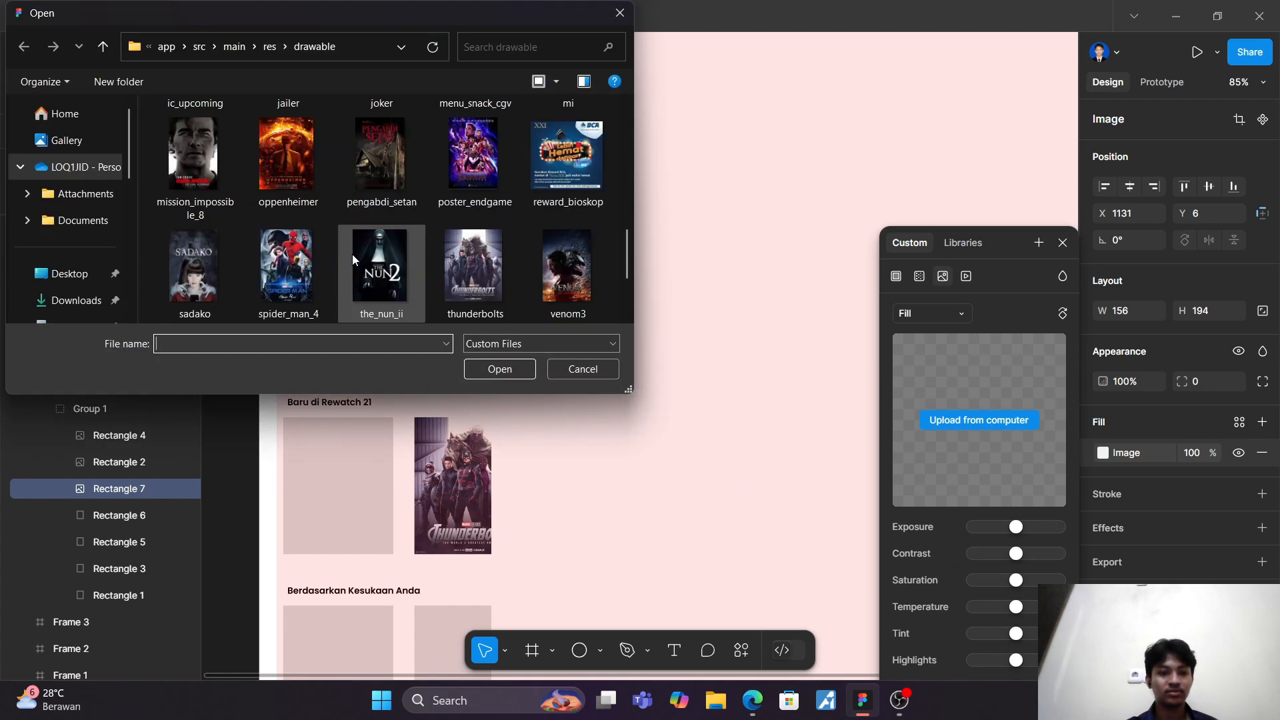
left_click(568, 287)
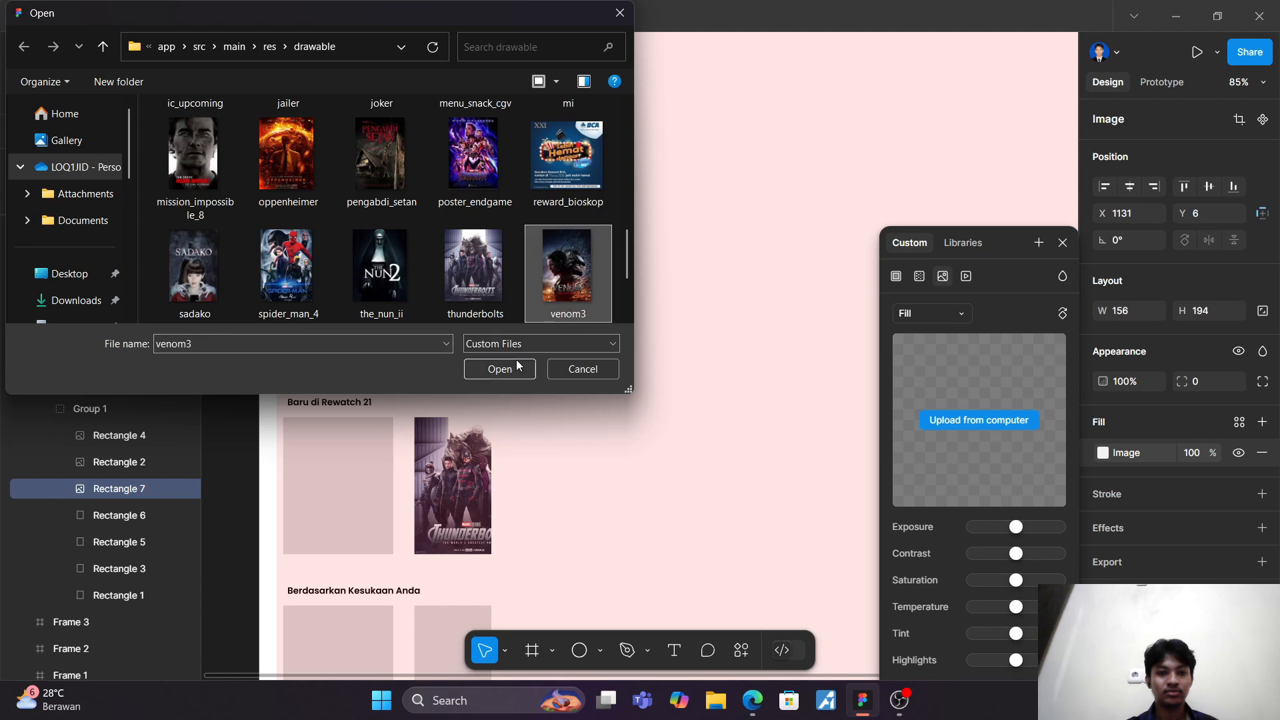
left_click(511, 368)
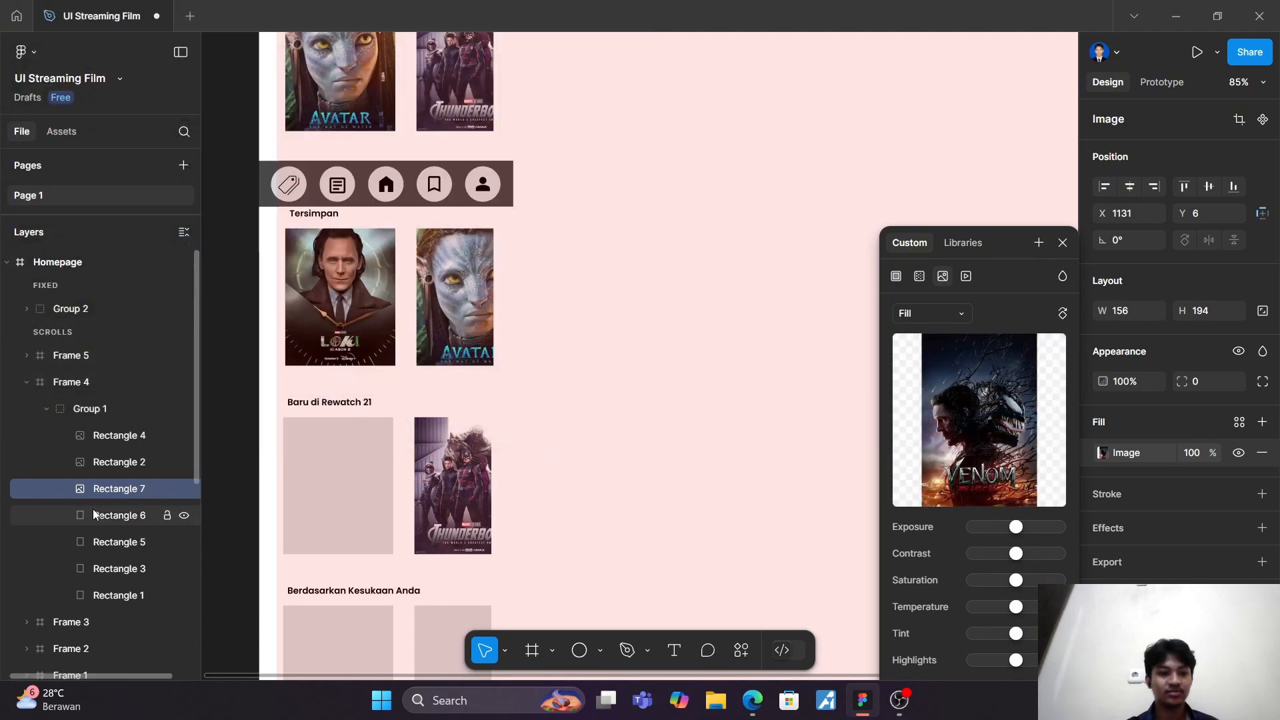
Step: Fill Rectangle 6 in the "Baru di Rewatch 21" row with the joker image from the drawable folder
left_click(119, 516)
left_click(1103, 453)
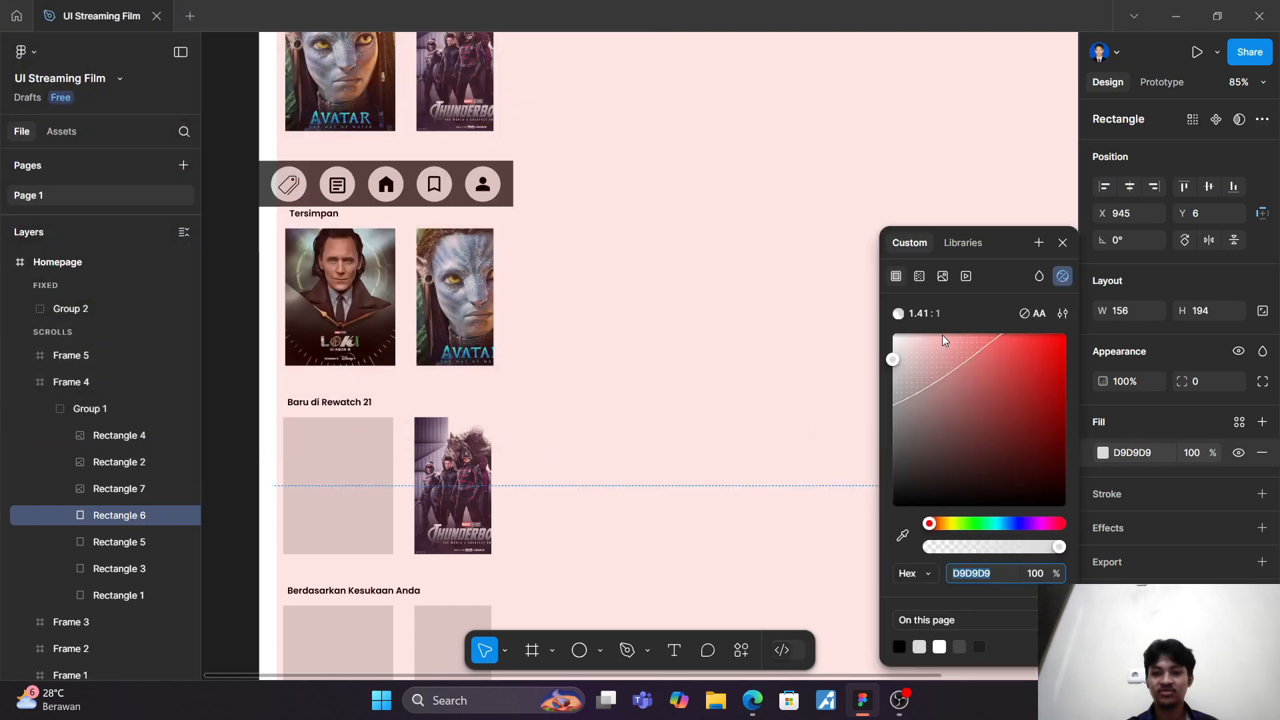
left_click(943, 276)
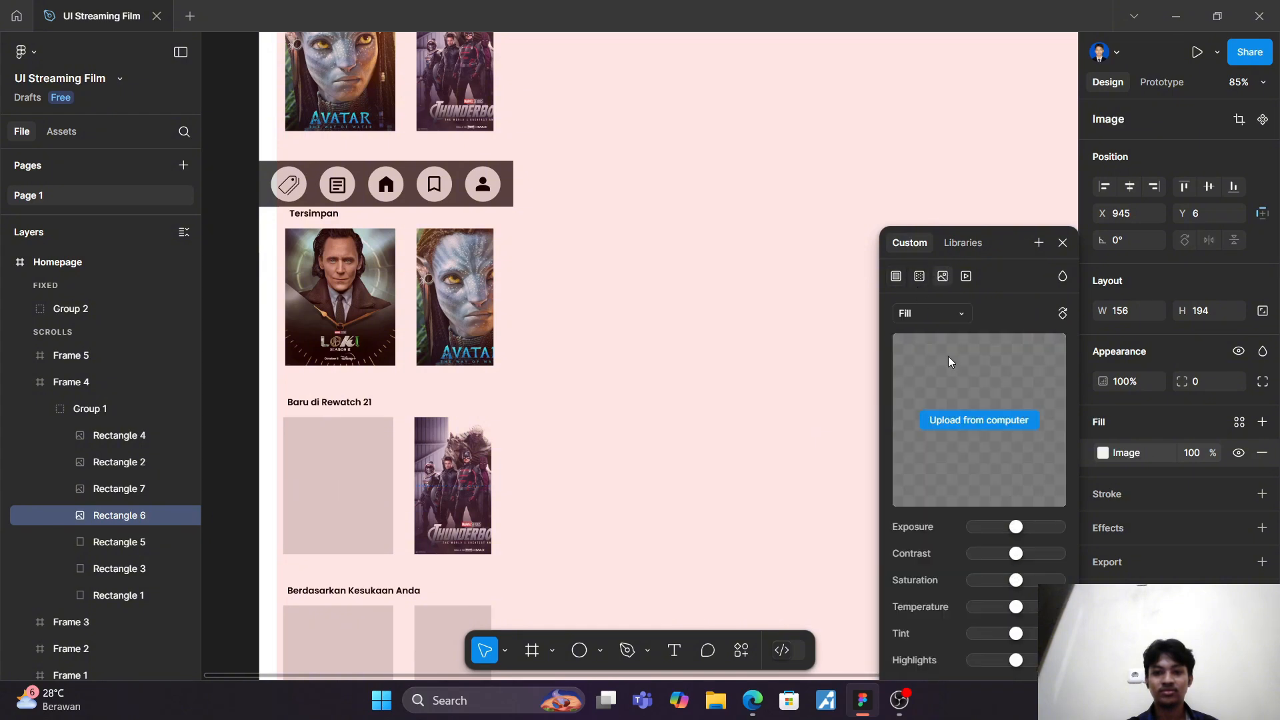
left_click(984, 425)
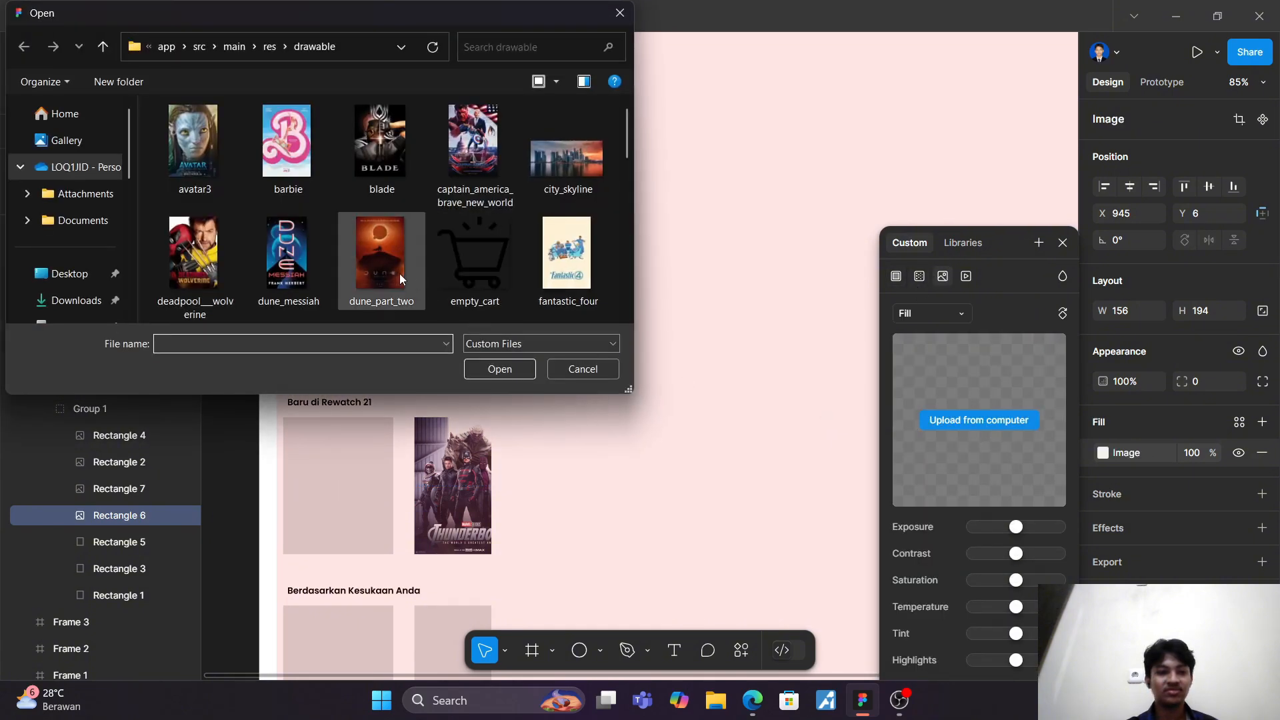
scroll(425, 214, "down", 1)
scroll(424, 216, "down", 1)
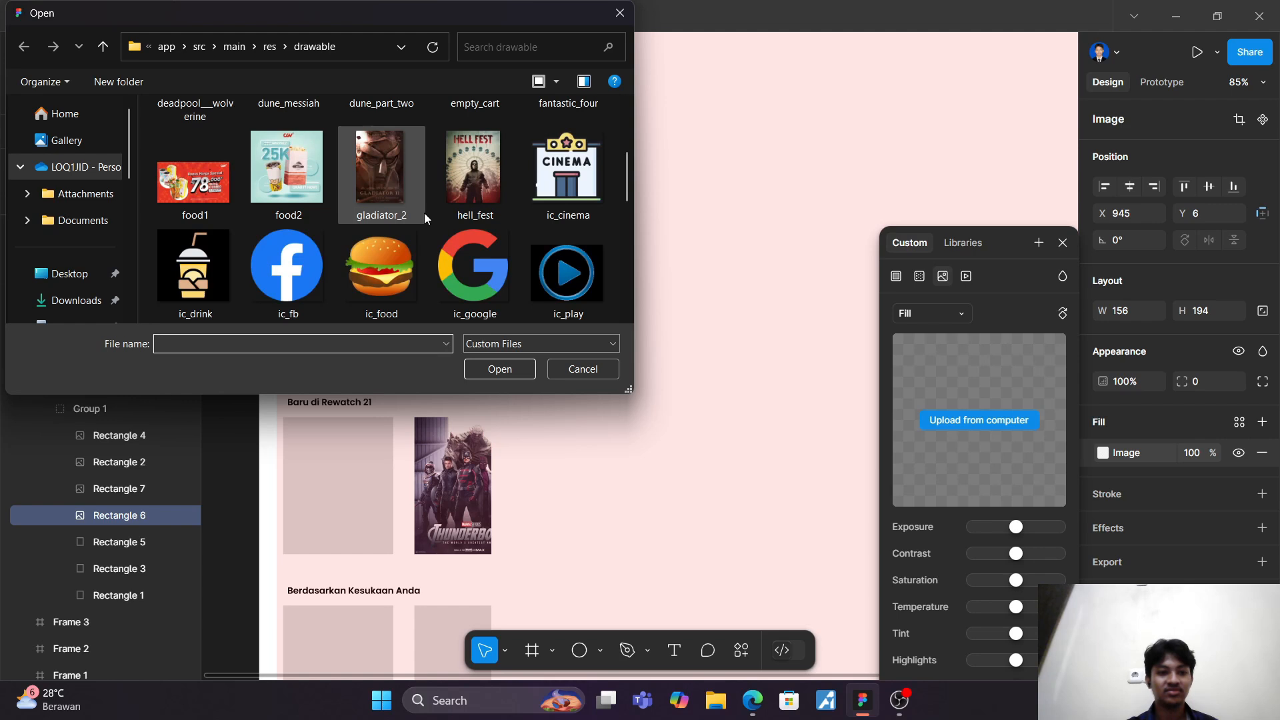
scroll(424, 214, "down", 2)
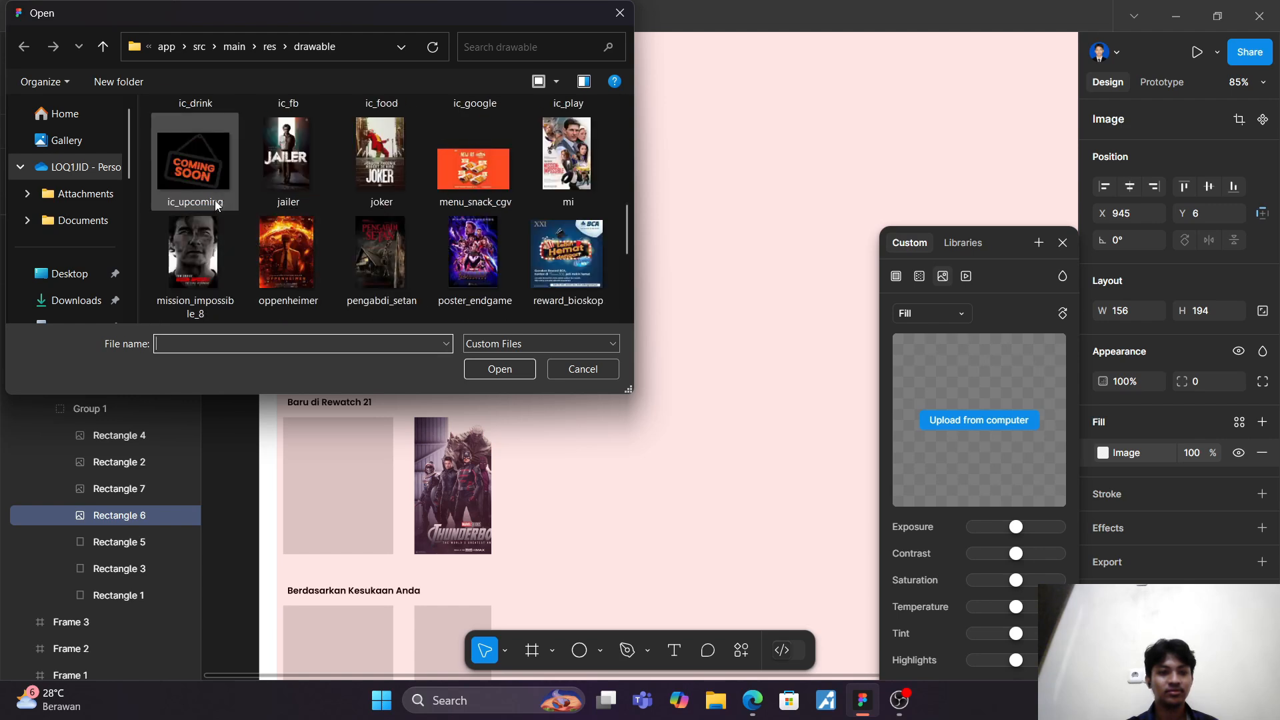
left_click(293, 180)
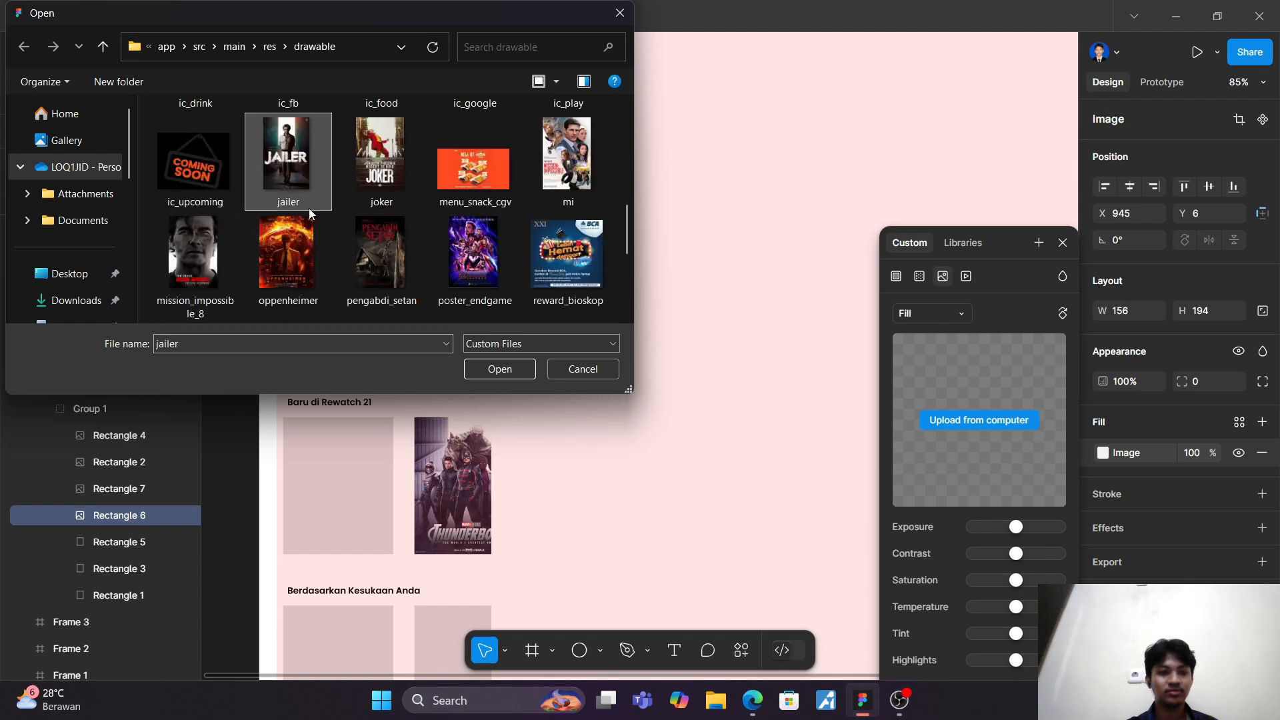
left_click(368, 154)
left_click(509, 369)
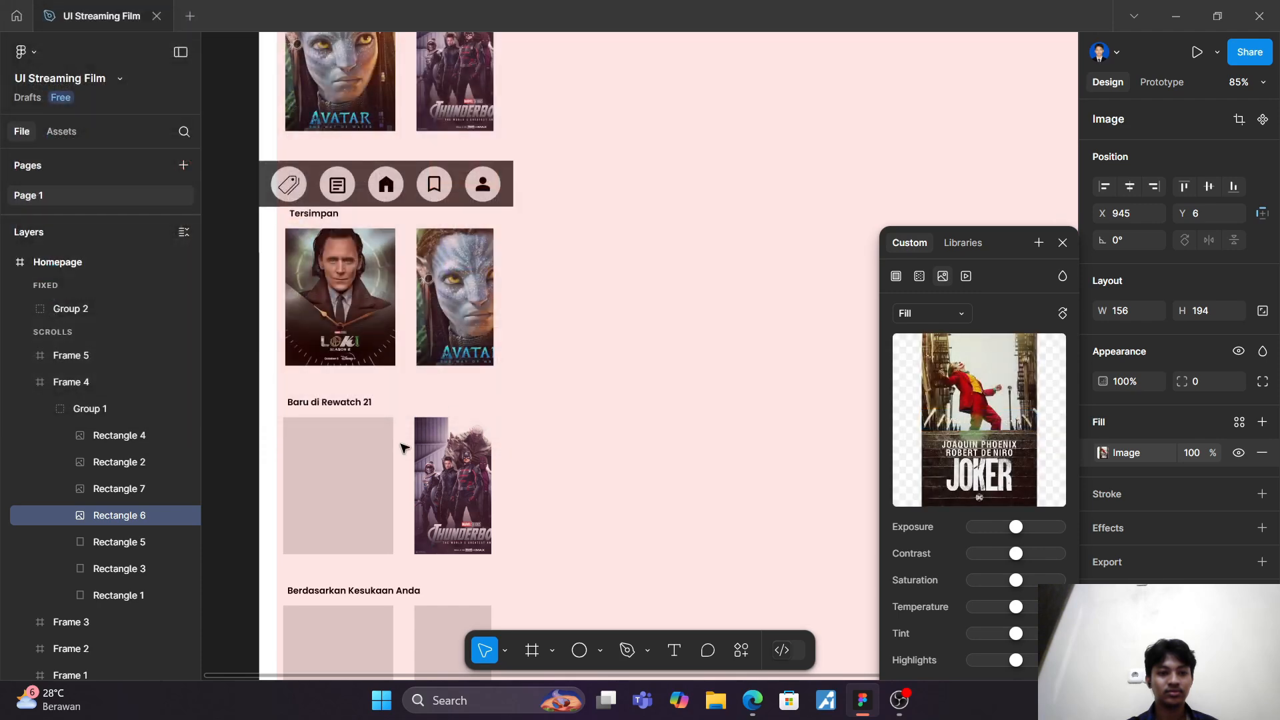
Step: Fill Rectangle 5 in the "Baru di Rewatch 21" row with the dune_messiah image from the drawable folder
left_click(127, 542)
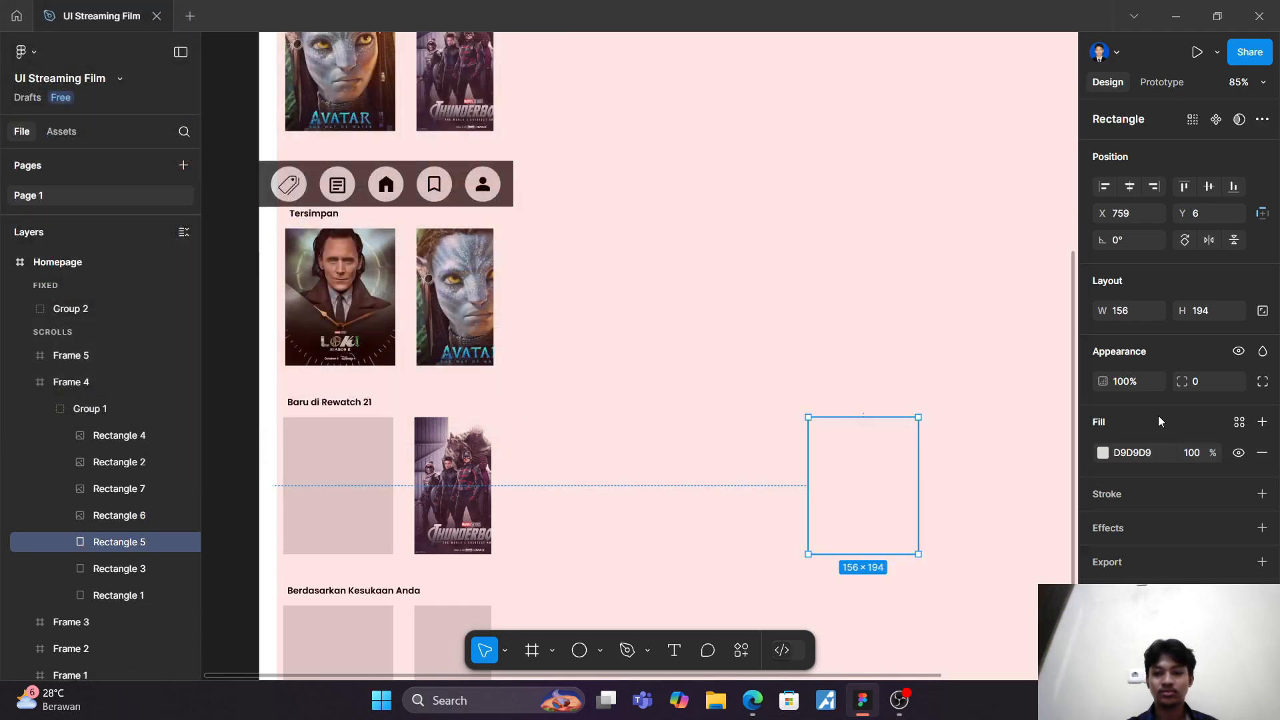
left_click(1103, 453)
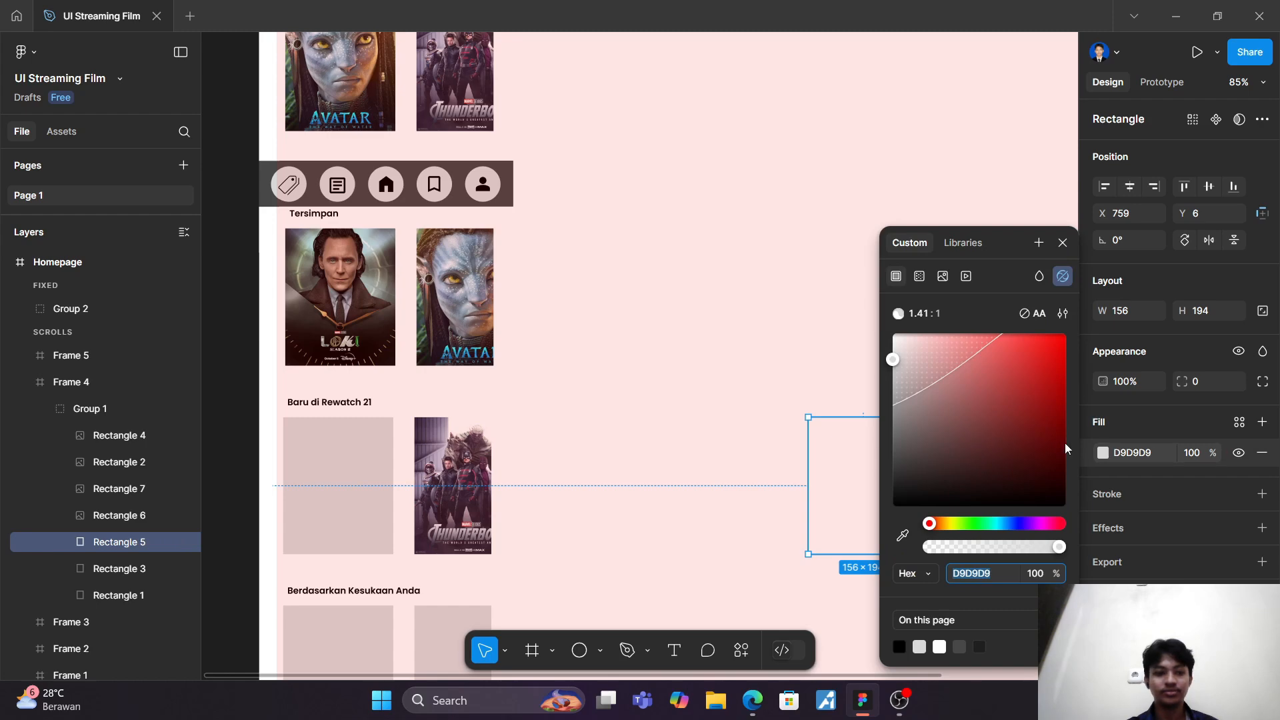
left_click(942, 276)
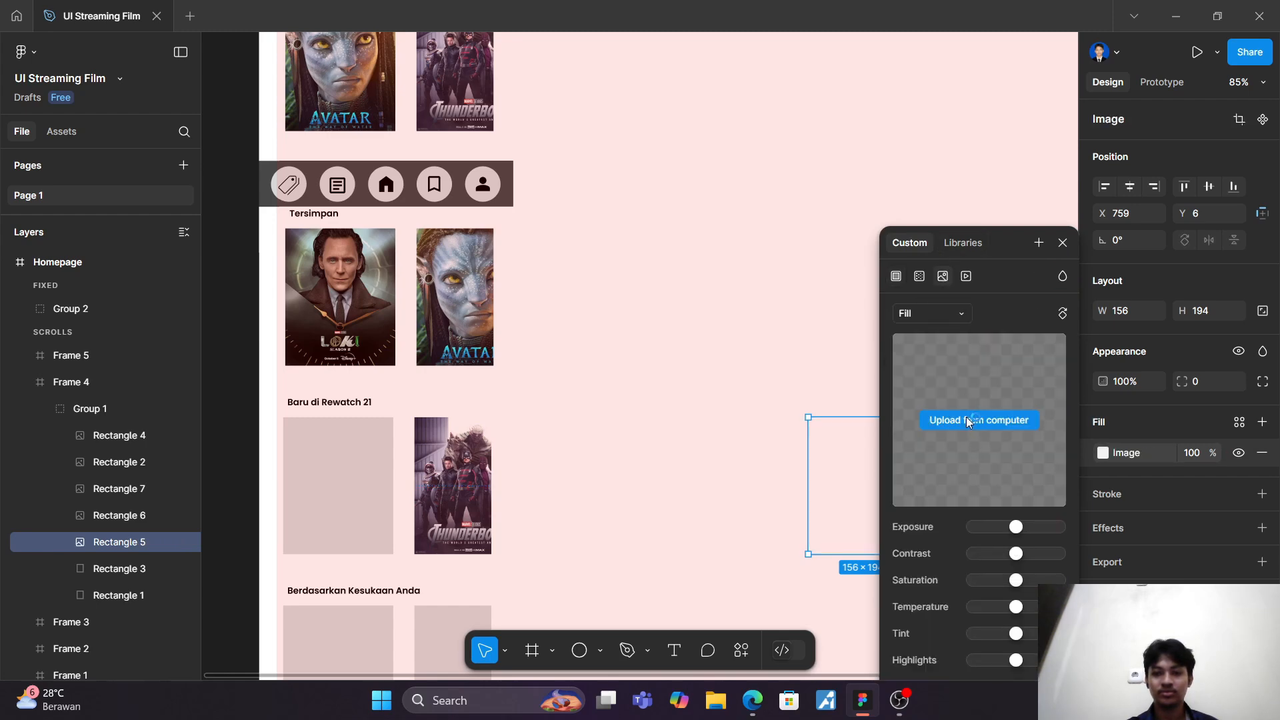
left_click(966, 417)
scroll(449, 237, "down", 5)
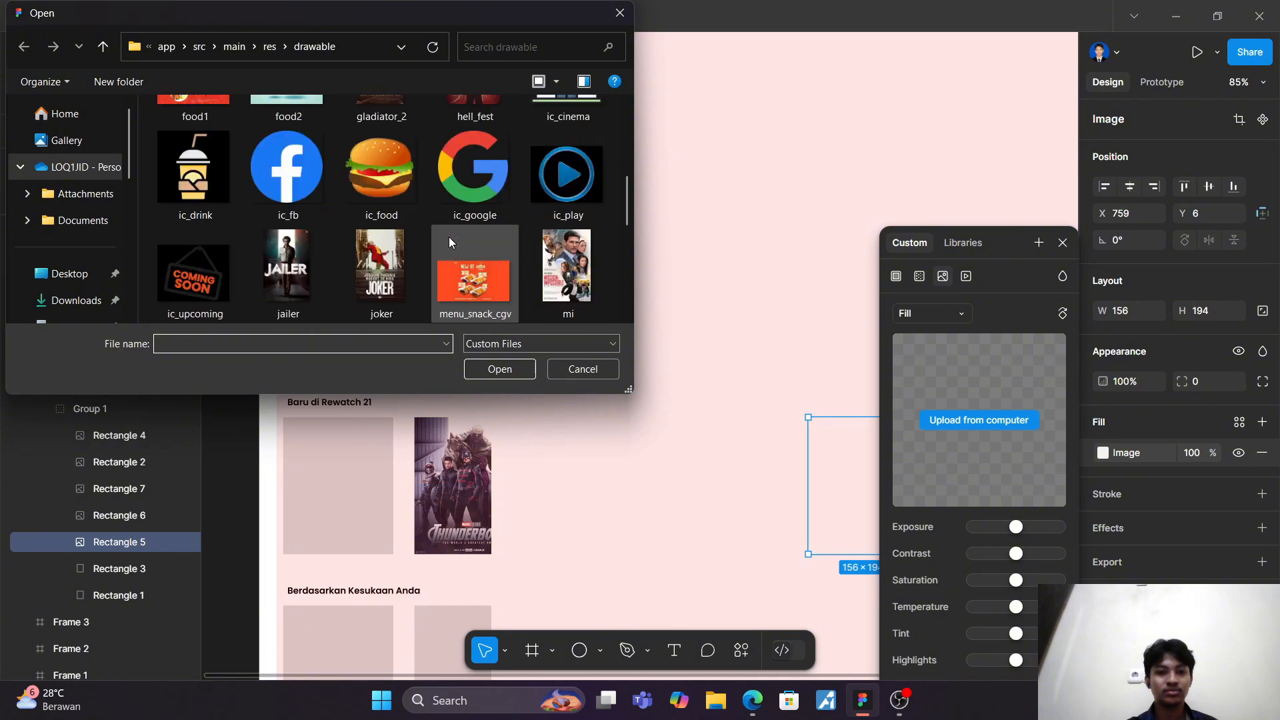
scroll(449, 237, "up", 3)
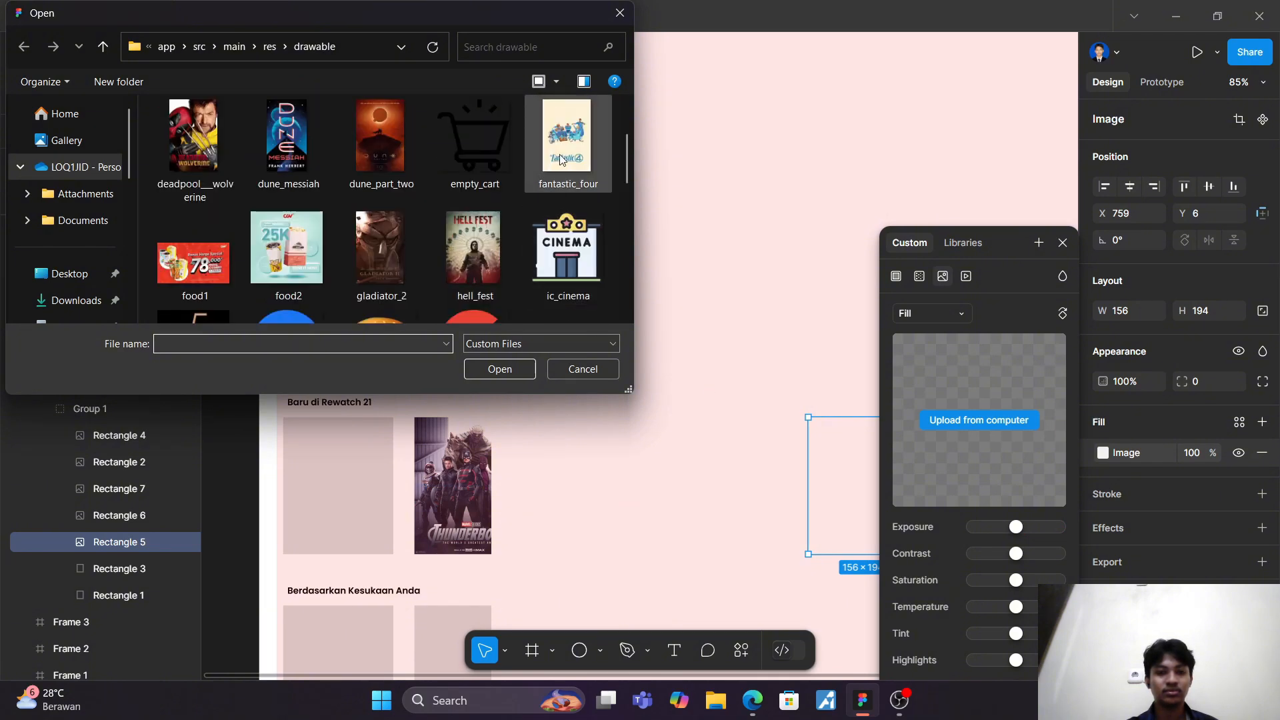
left_click(309, 158)
left_click(497, 369)
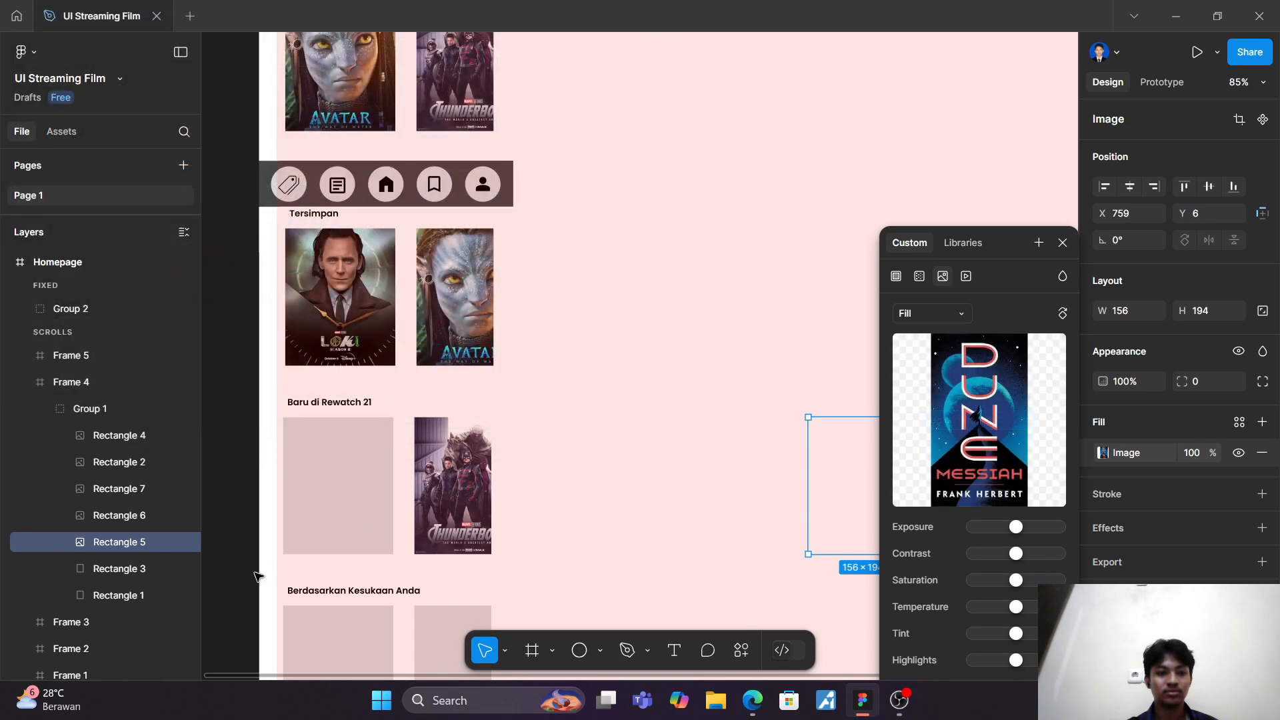
left_click(140, 570)
left_click(1103, 452)
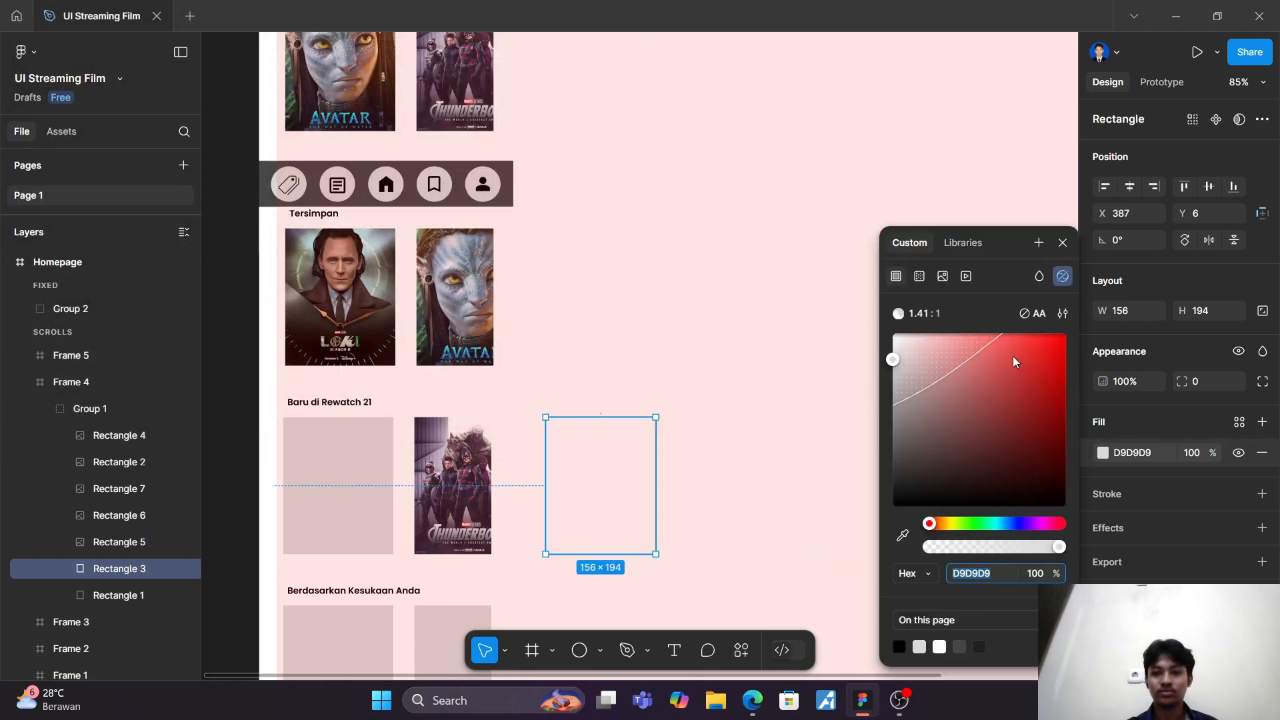
left_click(962, 244)
left_click(918, 232)
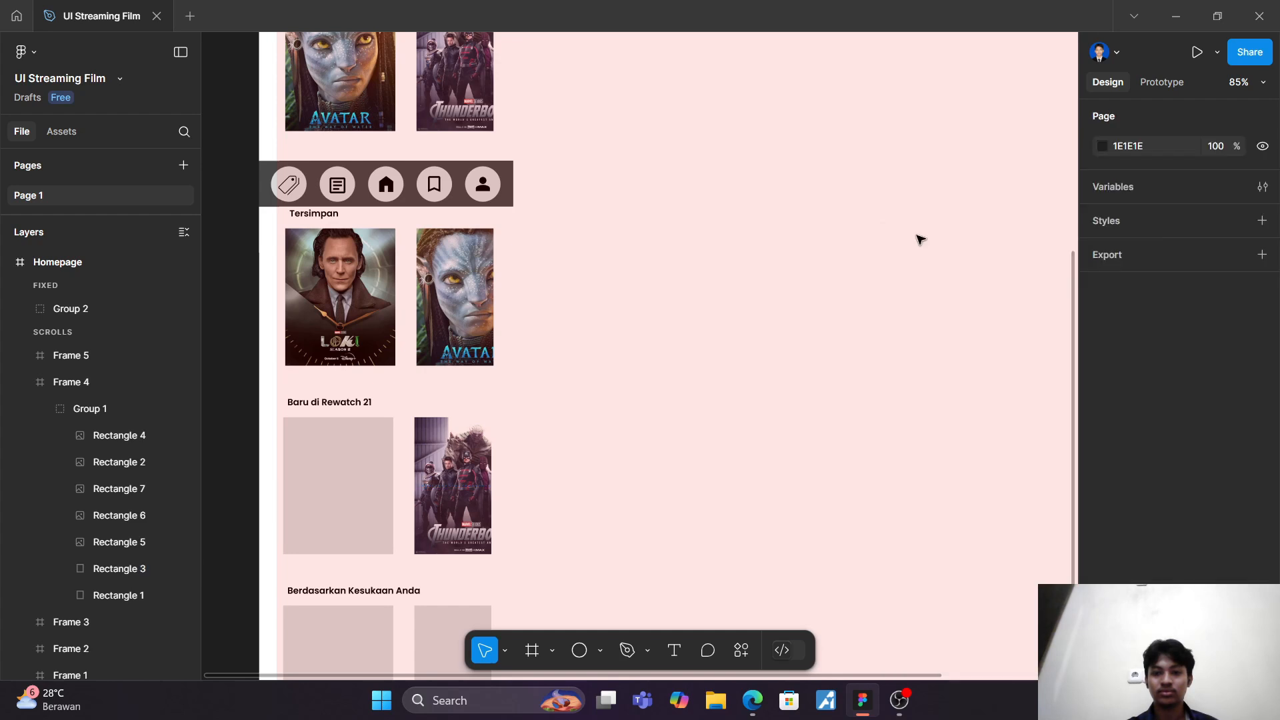
Step: Fill Rectangle 3, the third "Baru di Rewatch 21" card, with the deadpool__wolverine image from the drawable folder
left_click(120, 570)
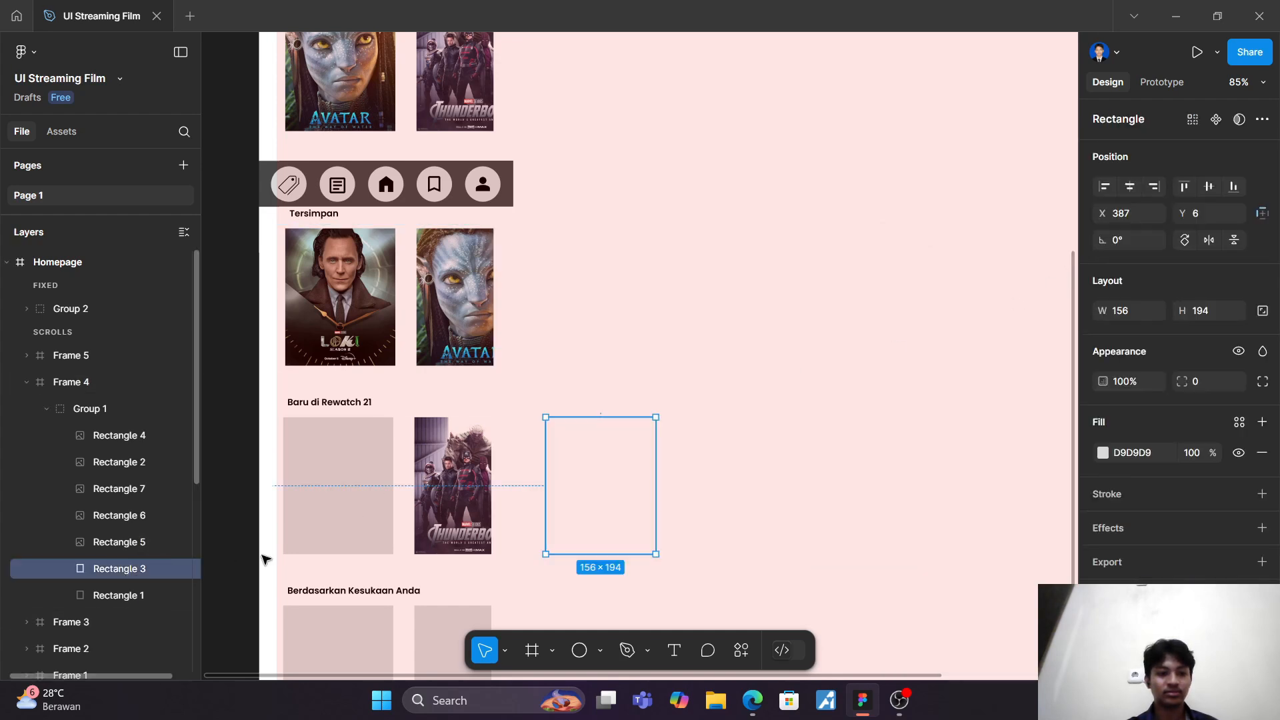
left_click(1104, 453)
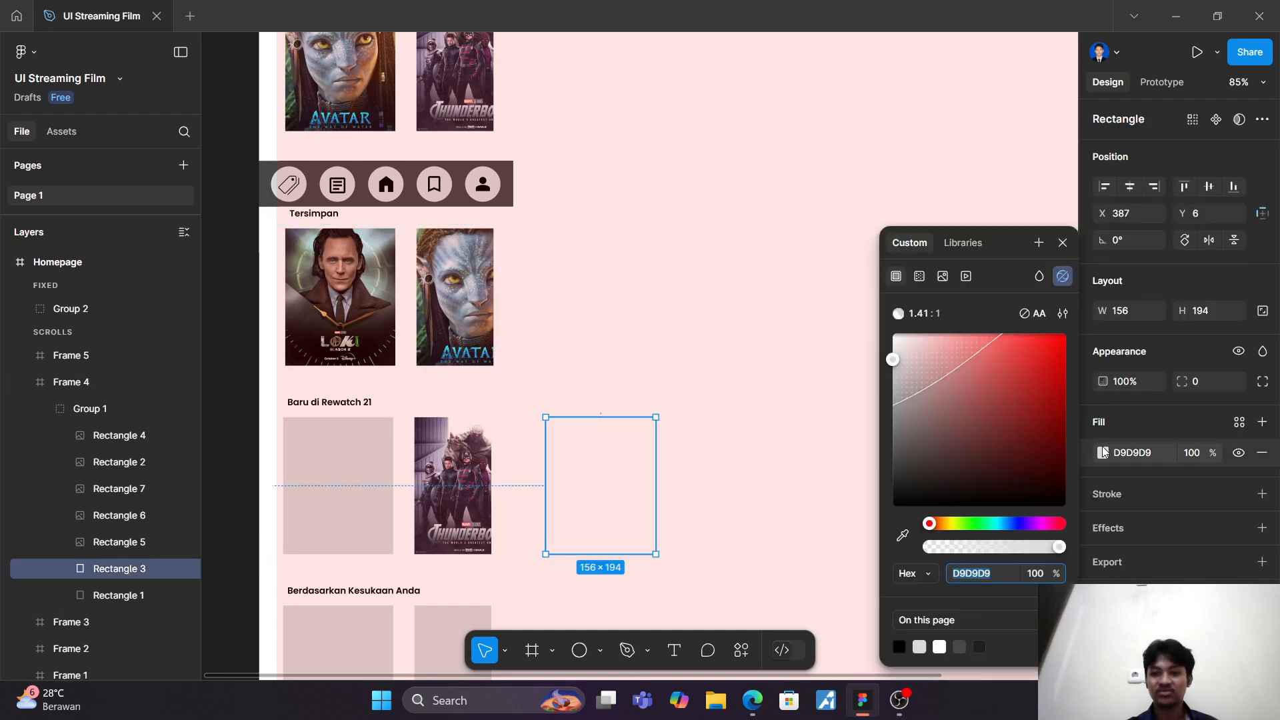
left_click(942, 277)
left_click(989, 418)
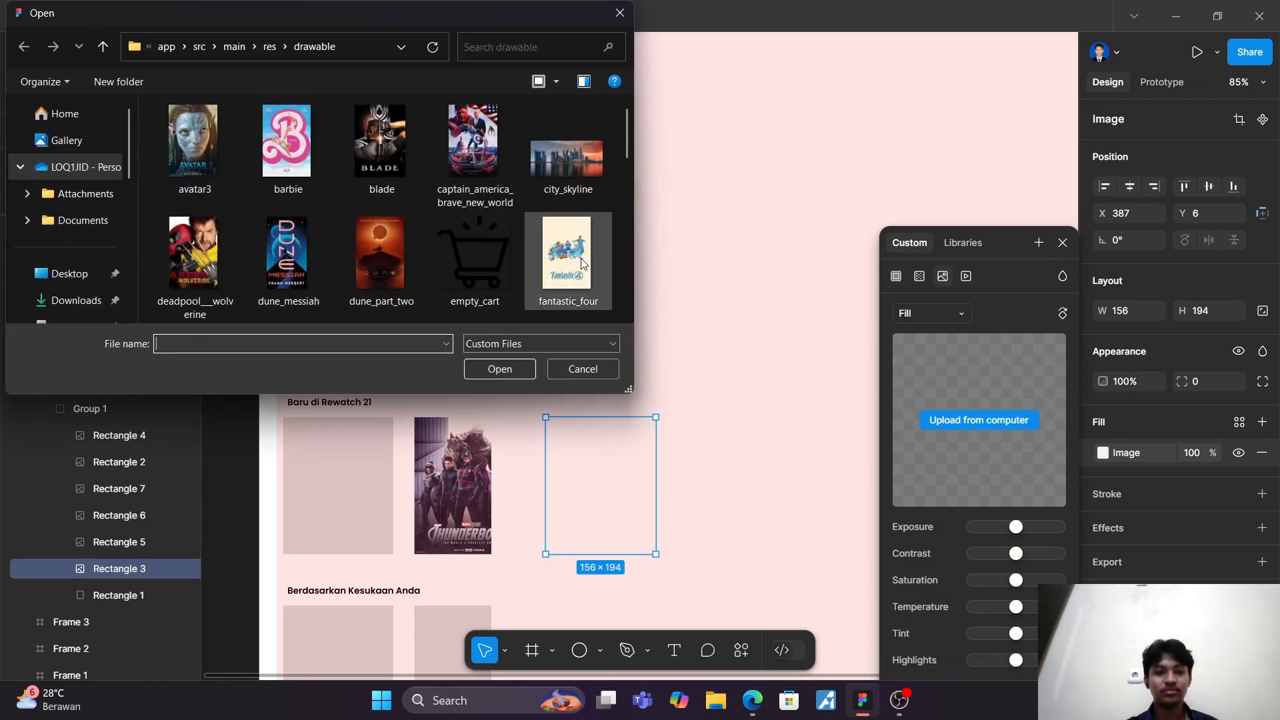
left_click(226, 252)
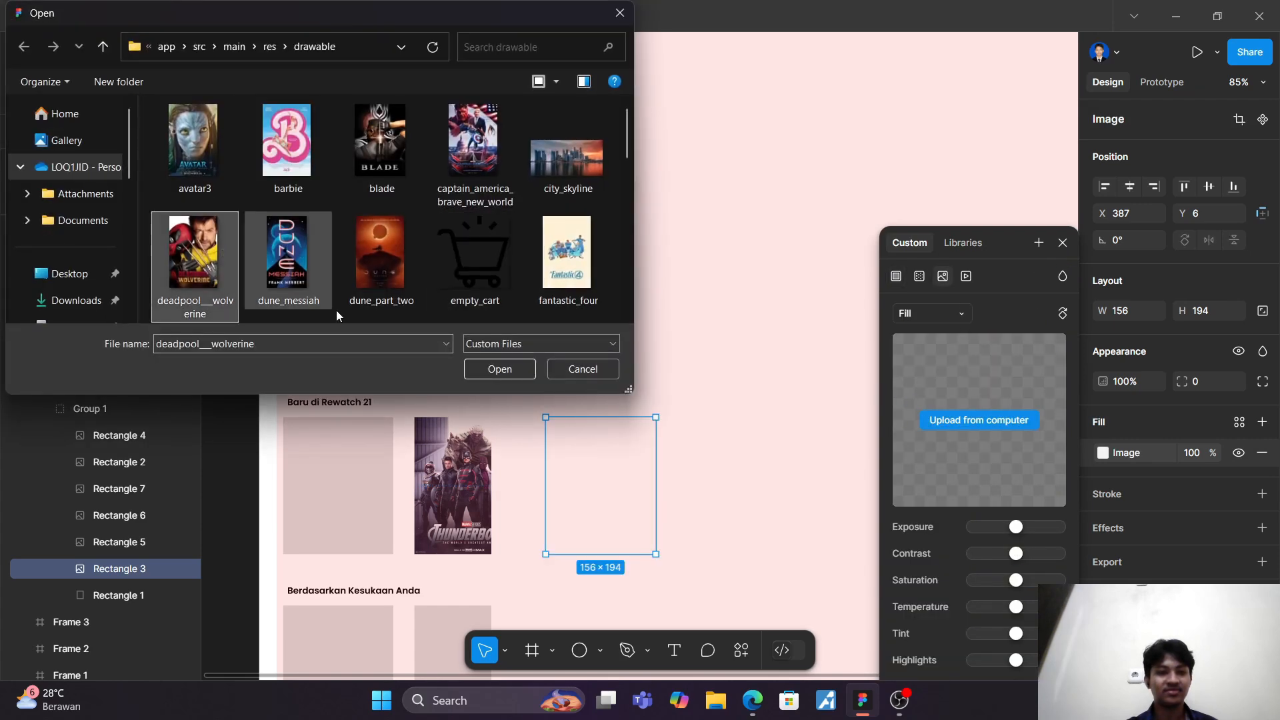
left_click(490, 374)
Step: Fill Rectangle 1, the first "Baru di Rewatch 21" card, with the fantastic_four image from the drawable folder and close the fill settings
left_click(112, 596)
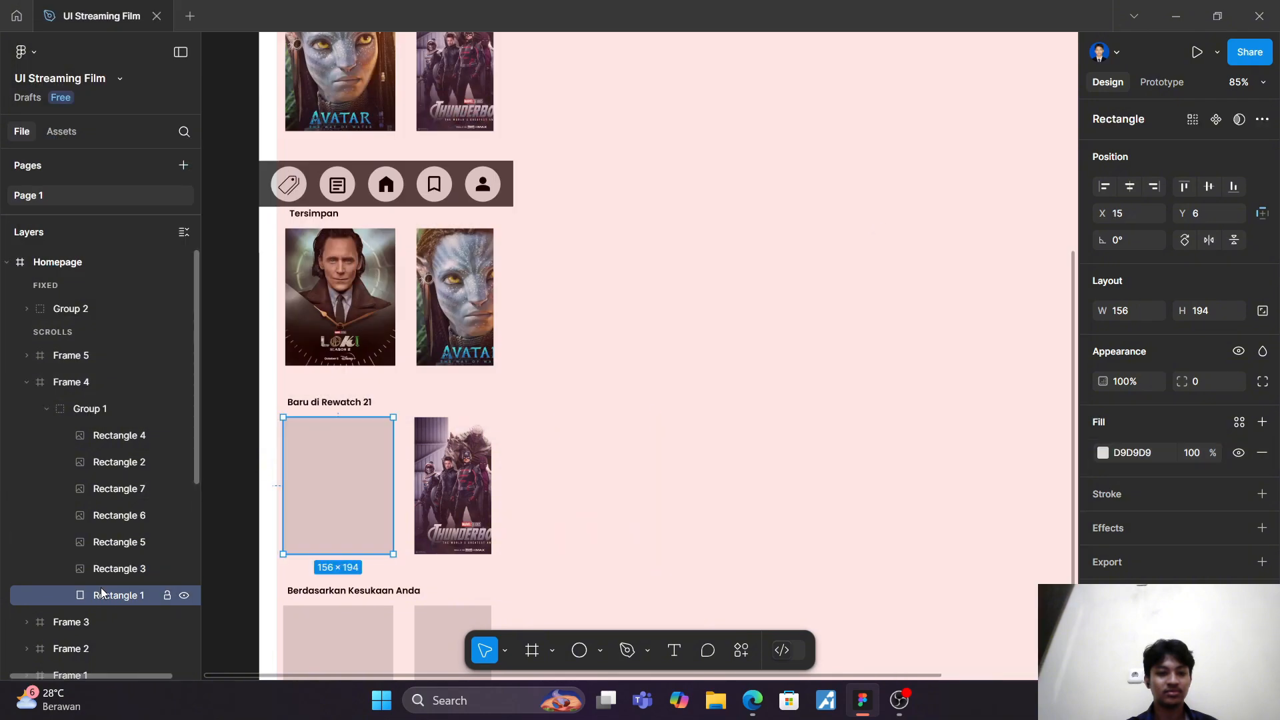
left_click(1103, 454)
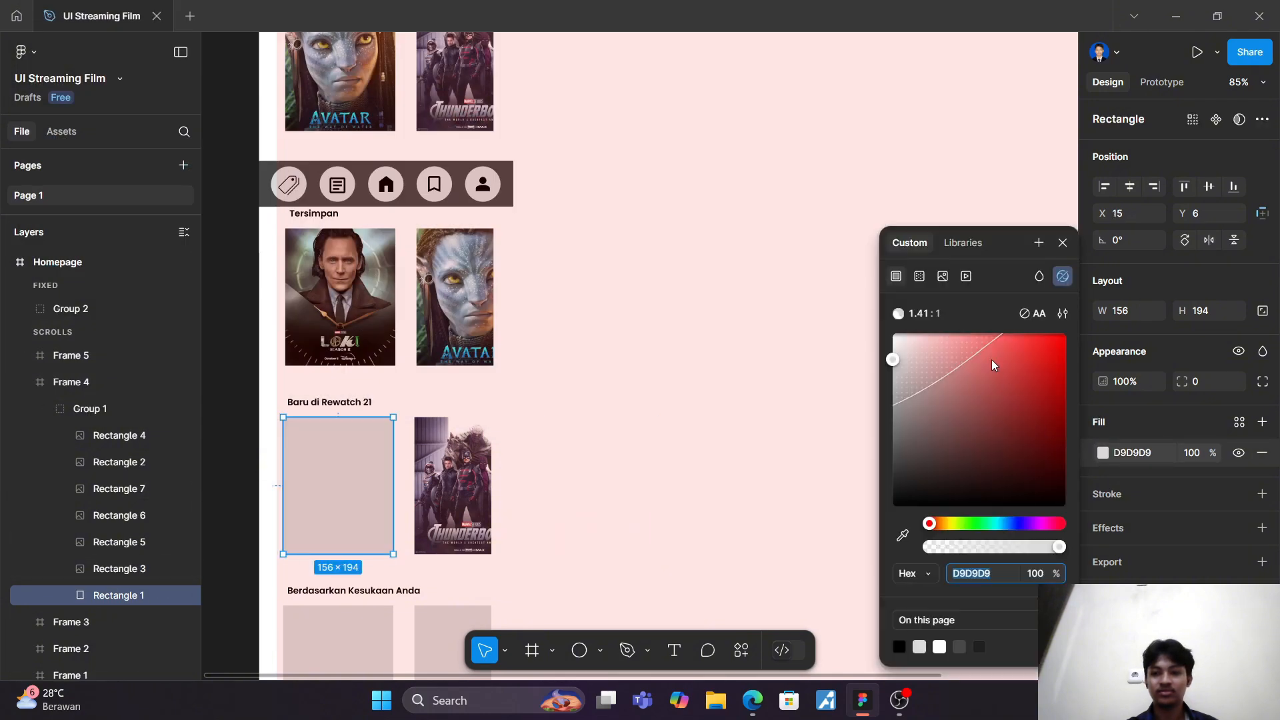
left_click(945, 278)
left_click(979, 421)
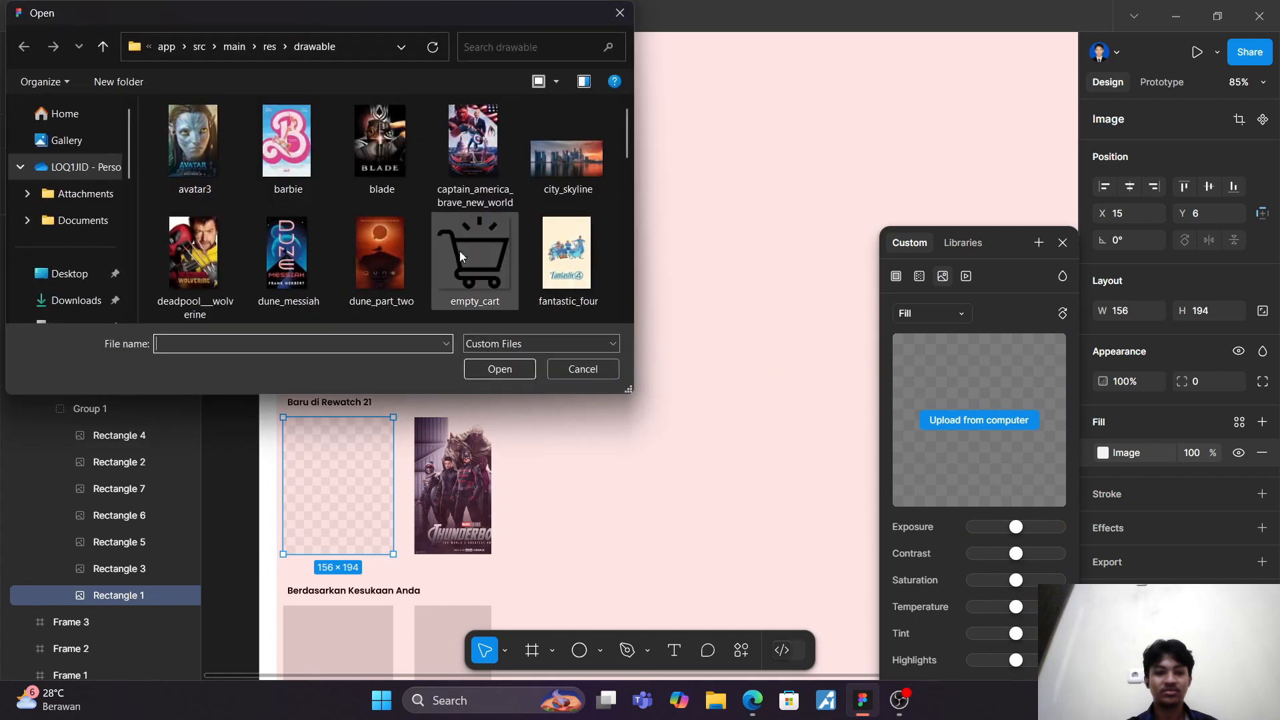
left_click(567, 257)
left_click(500, 369)
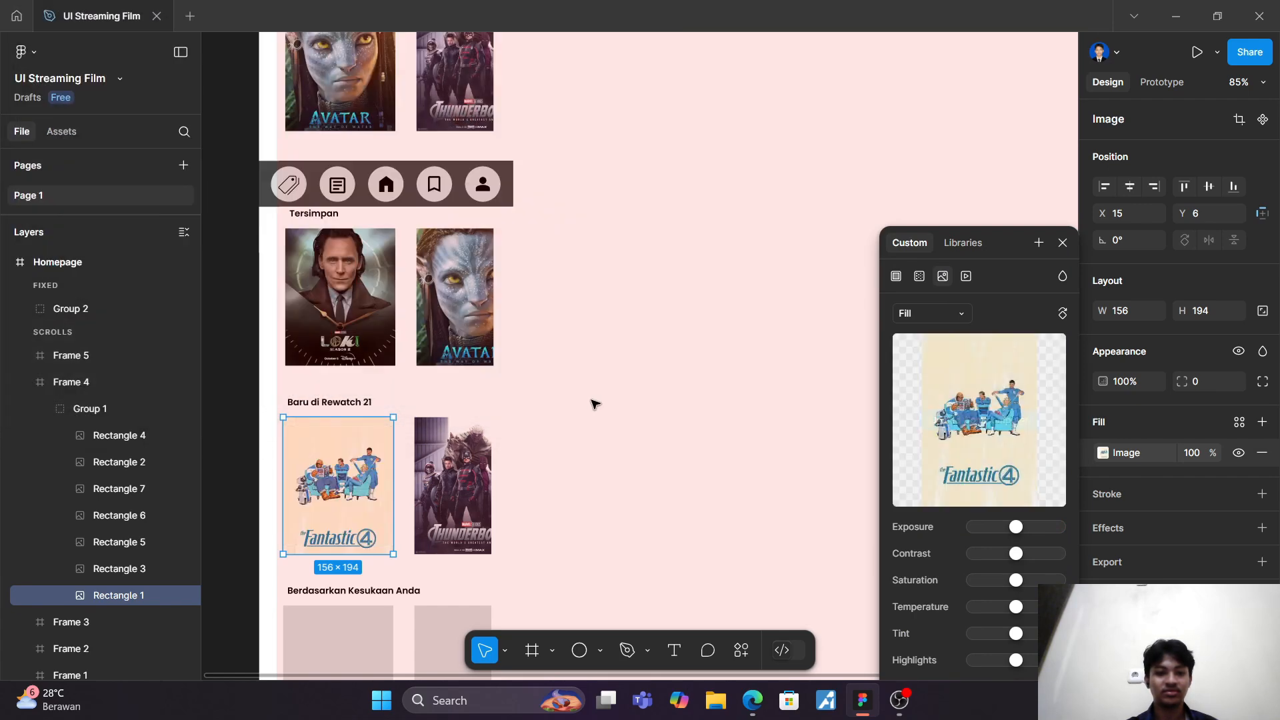
left_click(1062, 243)
Step: Collapse Frame 4's layers and expand Frame 5 and its Group 1 to list the "Berdasarkan Kesukaan Anda" cards
scroll(854, 326, "down", 1)
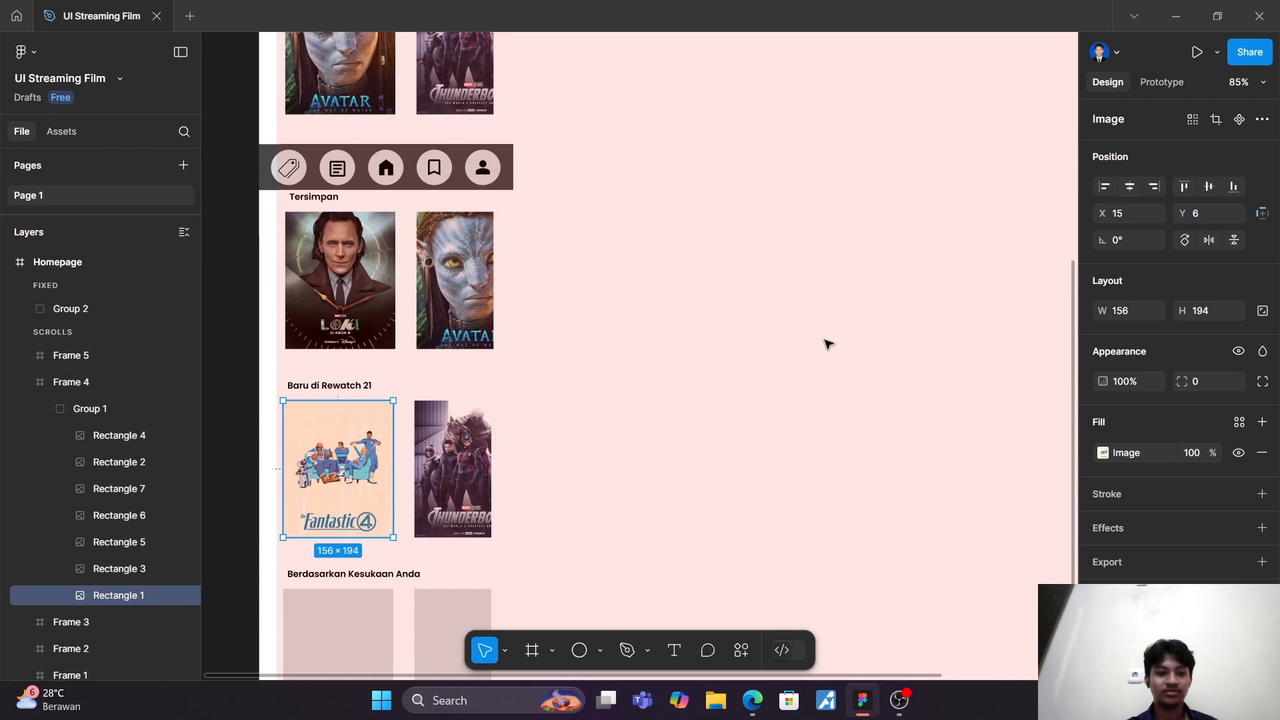
left_click(25, 384)
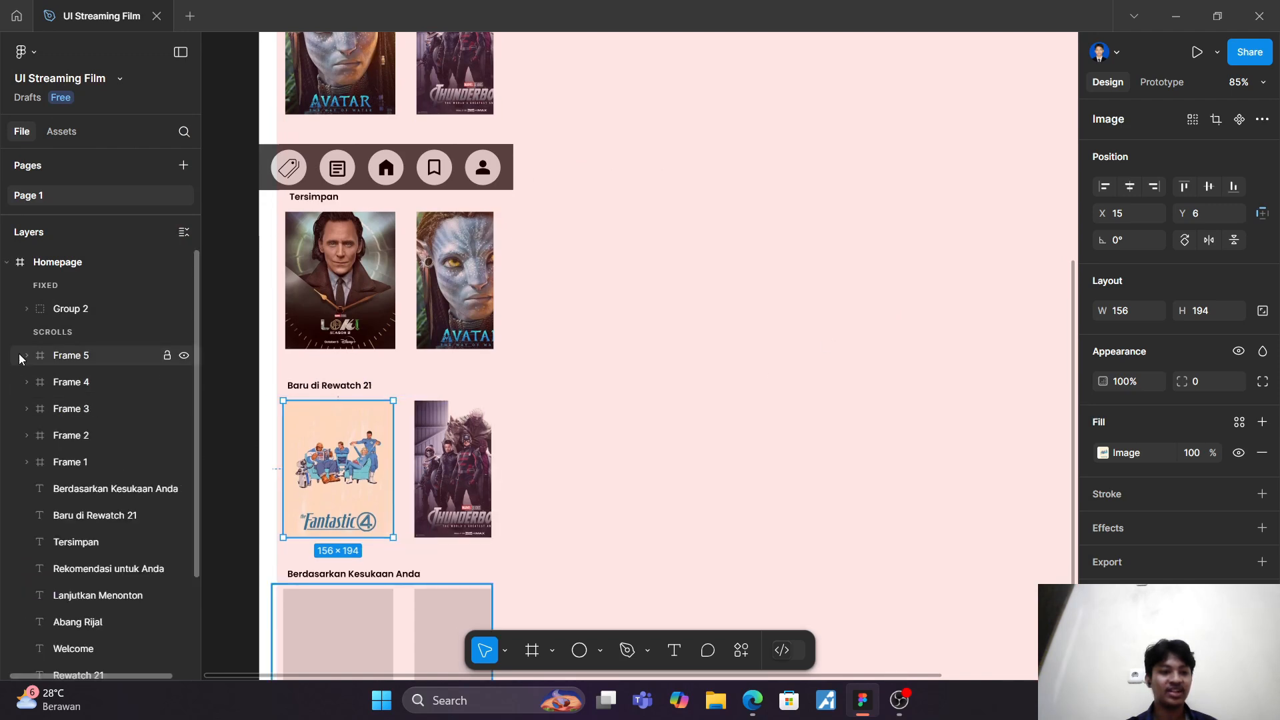
left_click(19, 354)
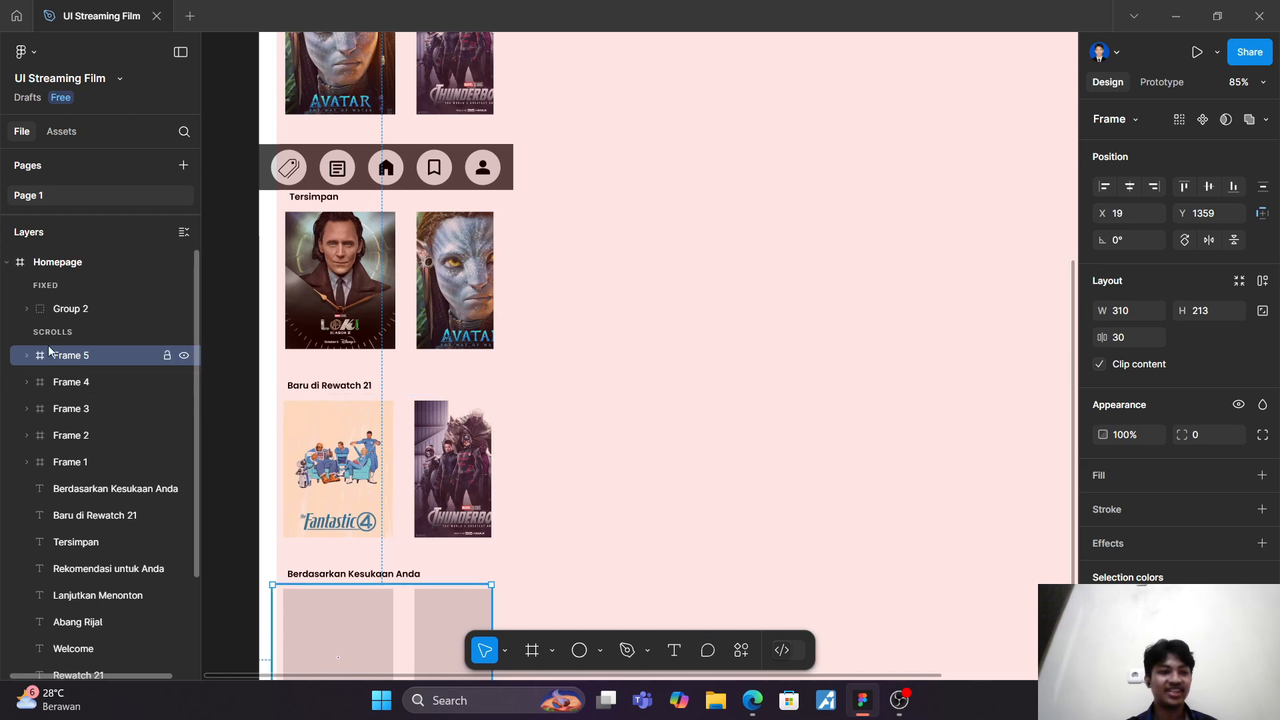
left_click(26, 355)
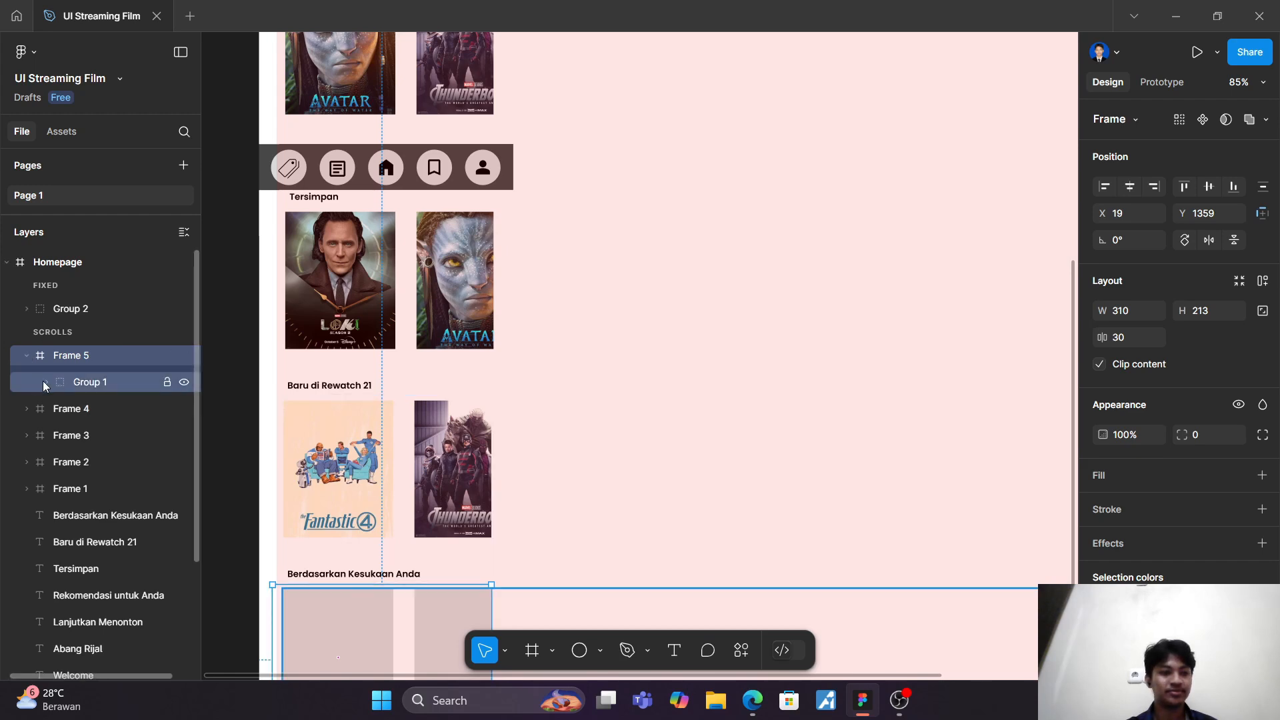
left_click(44, 384)
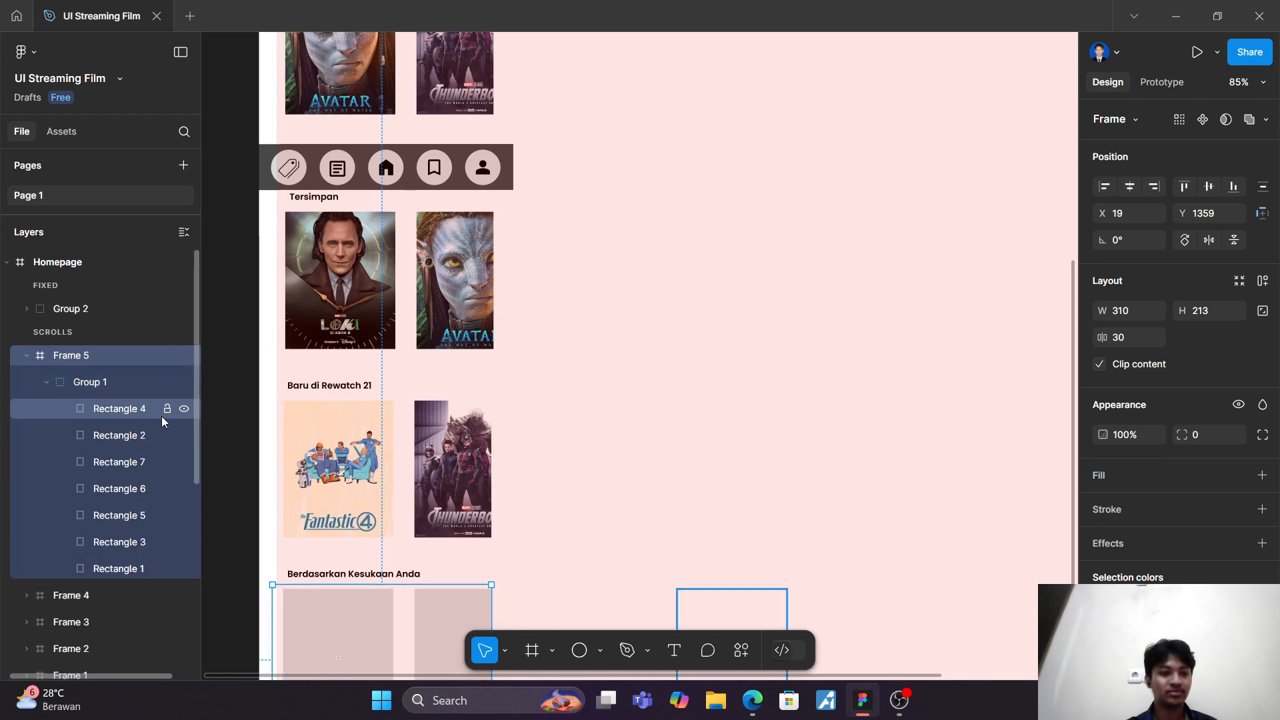
Step: Fill Rectangle 1 in Frame 5, the first "Berdasarkan Kesukaan Anda" card, with the poster_endgame image from the drawable folder
left_click(140, 570)
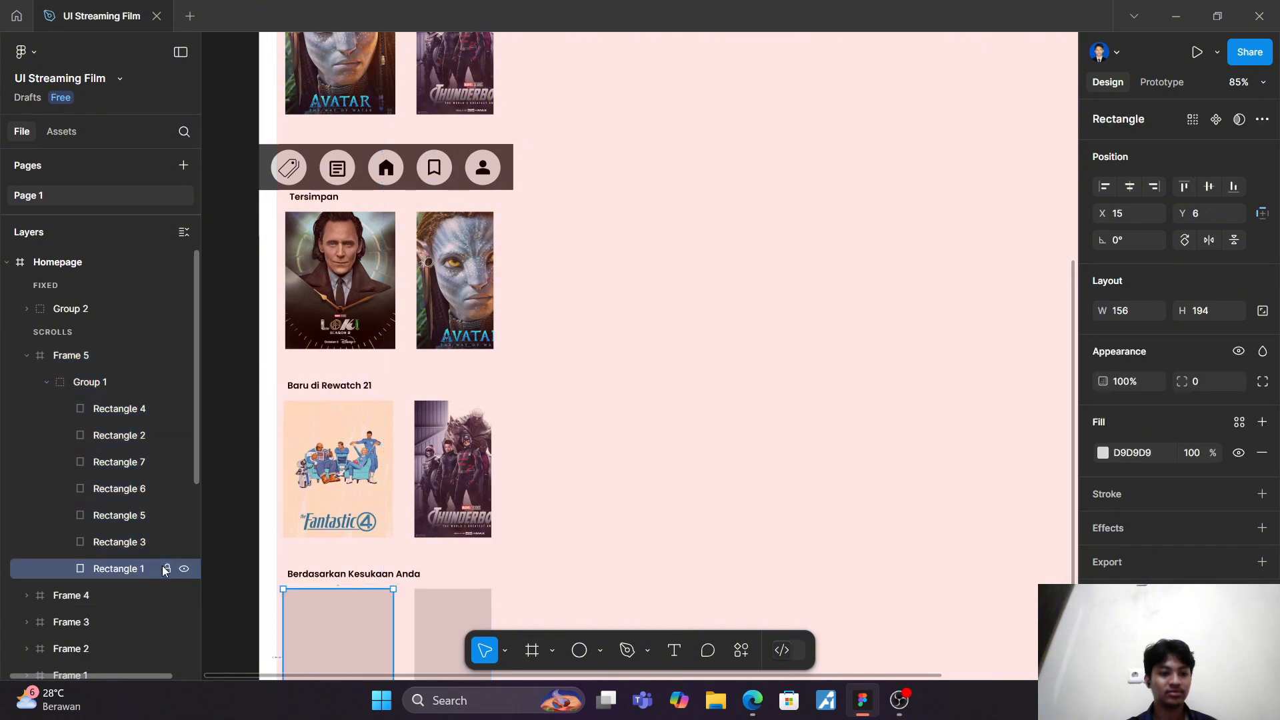
left_click(1103, 453)
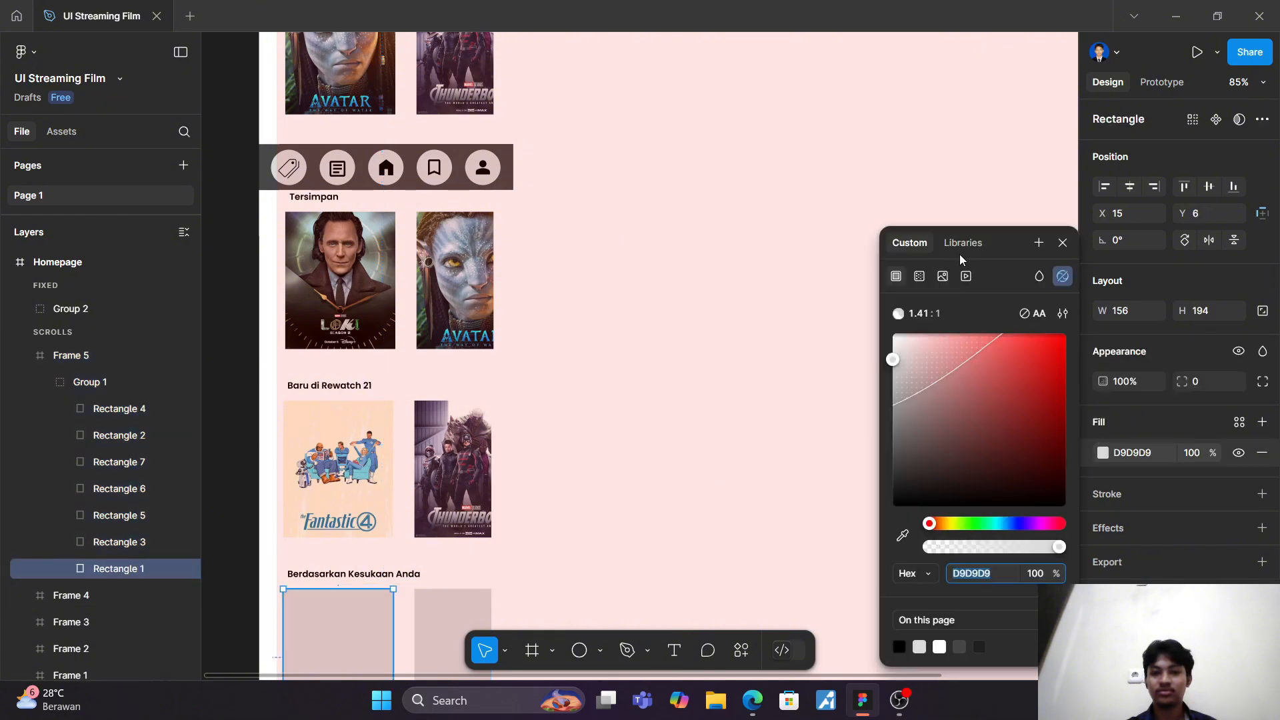
left_click(943, 276)
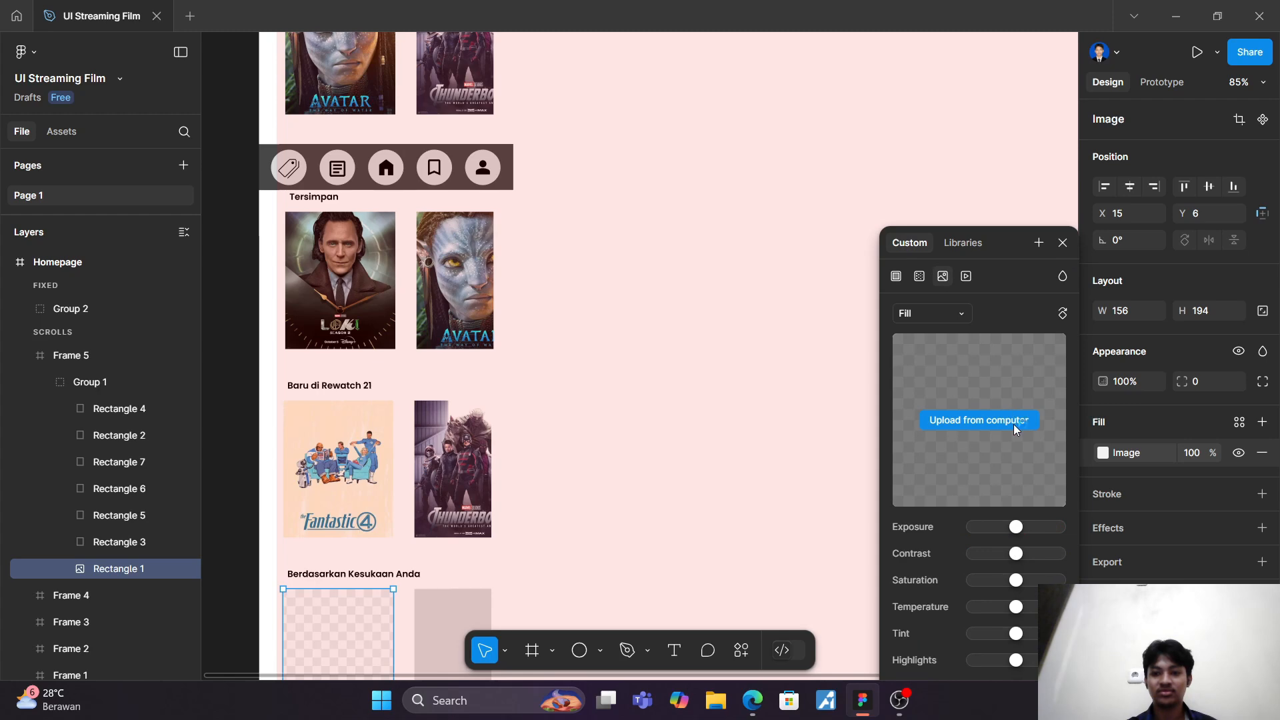
left_click(1013, 424)
scroll(522, 254, "down", 3)
scroll(522, 254, "down", 1)
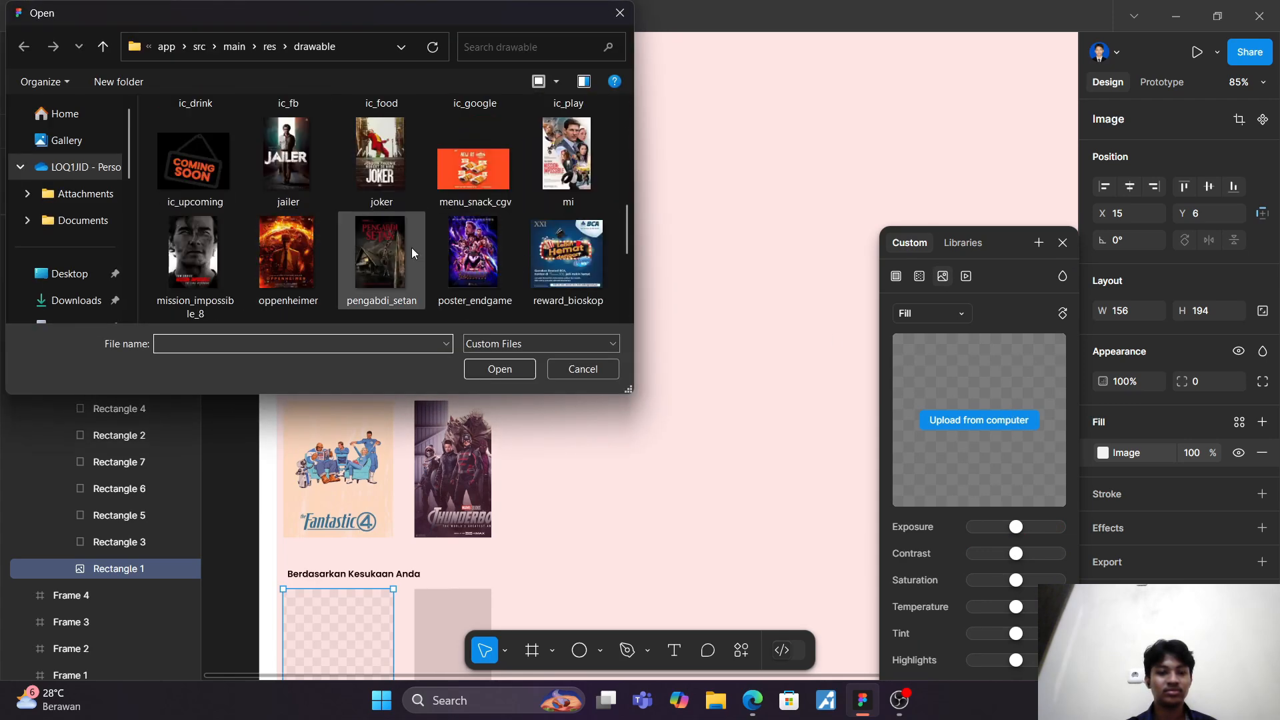
left_click(475, 256)
left_click(508, 370)
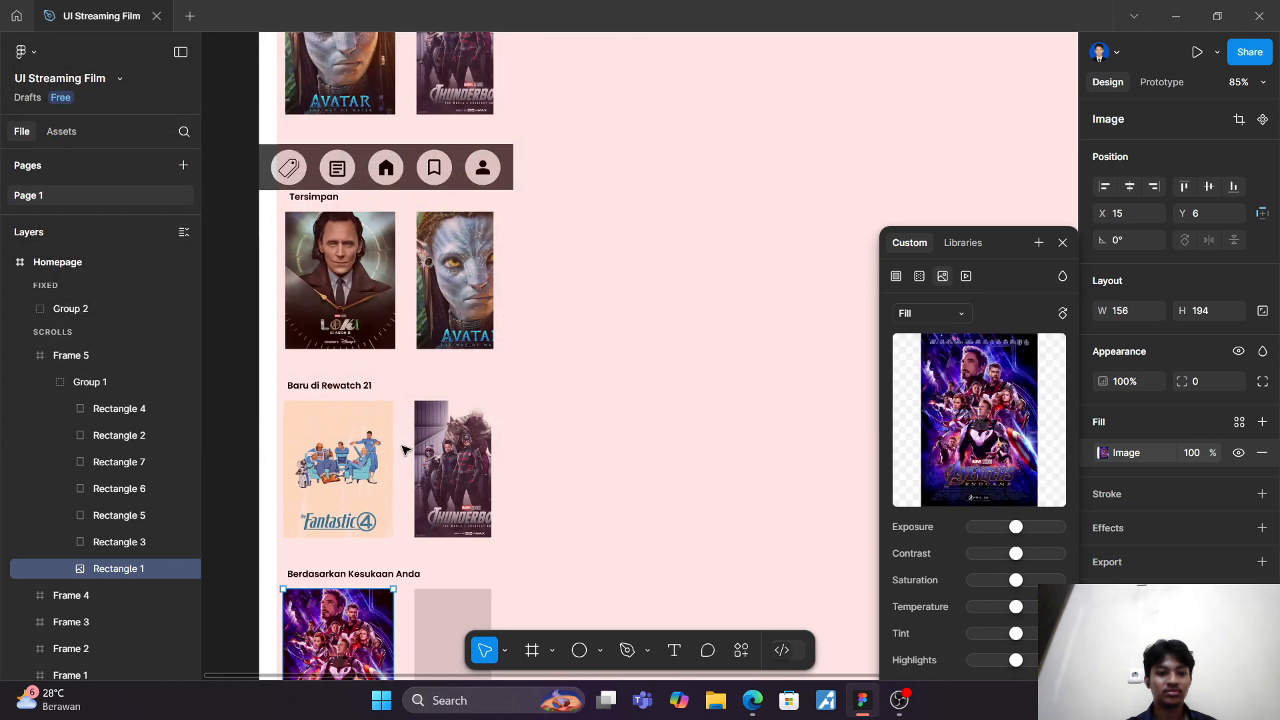
Step: Fill Rectangle 2, the second "Berdasarkan Kesukaan Anda" card, with the oppenheimer image from the drawable folder
left_click(170, 440)
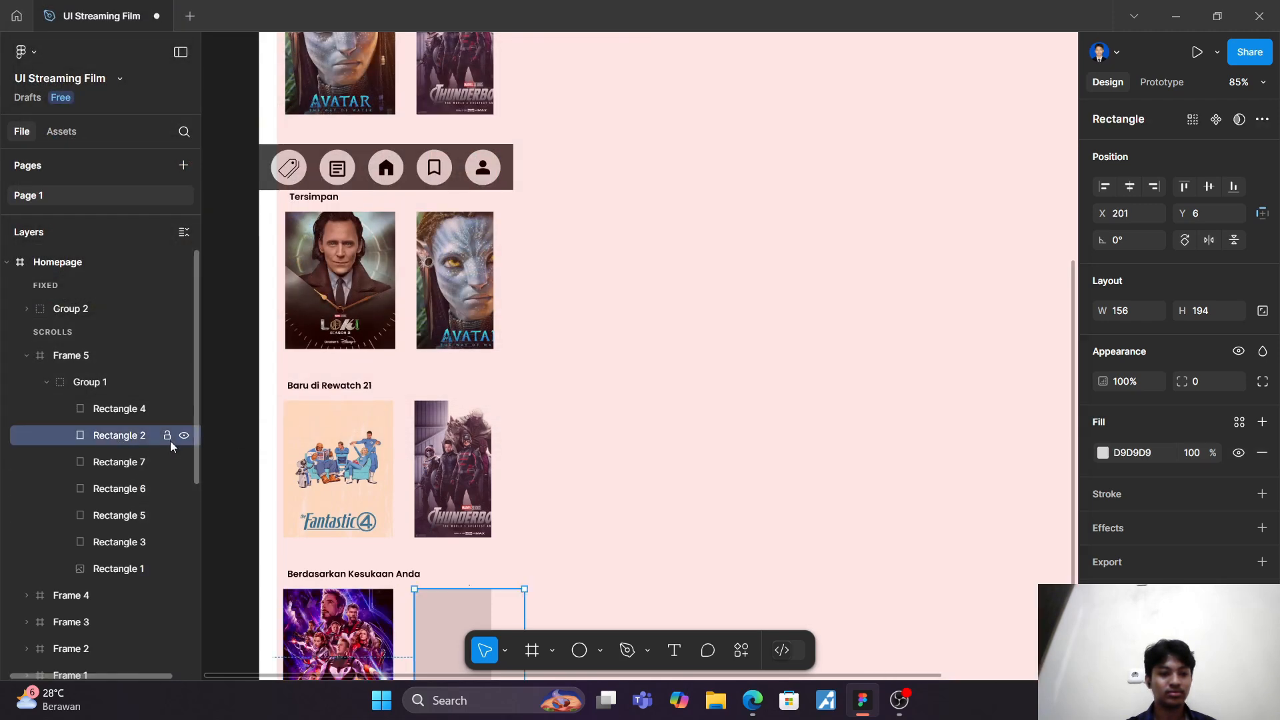
left_click(1102, 453)
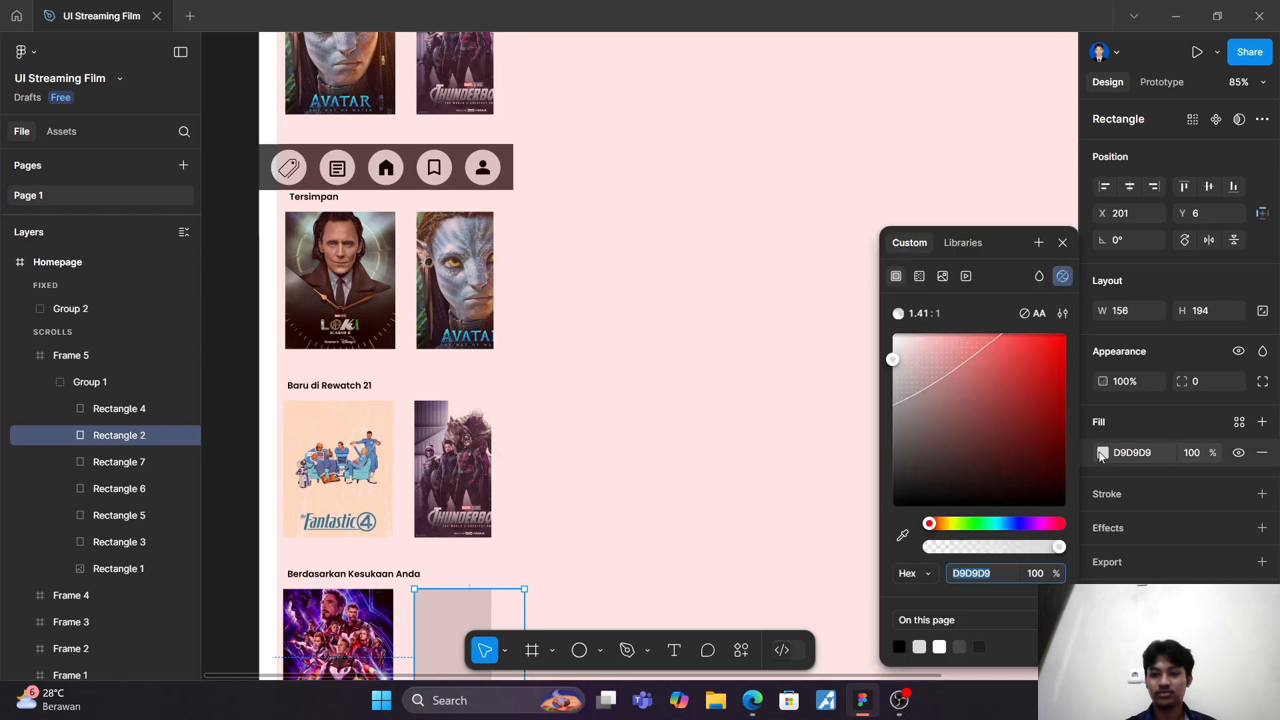
left_click(942, 277)
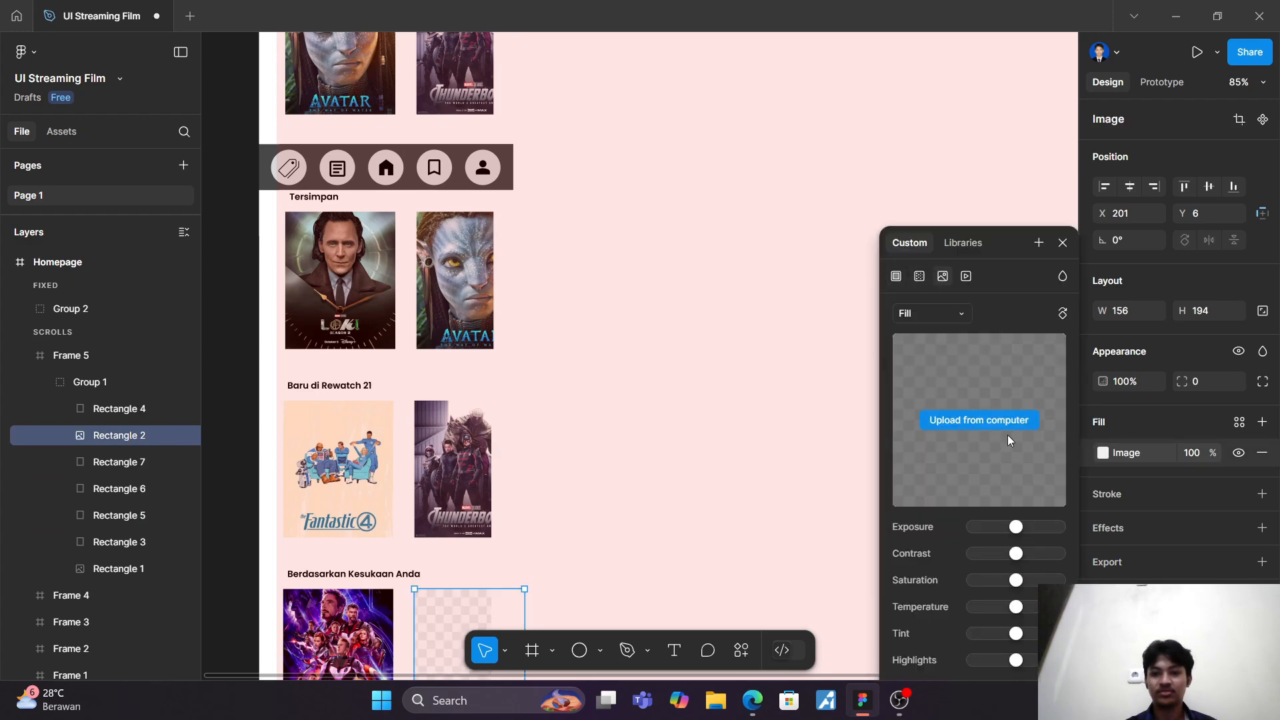
left_click(994, 420)
scroll(335, 234, "down", 5)
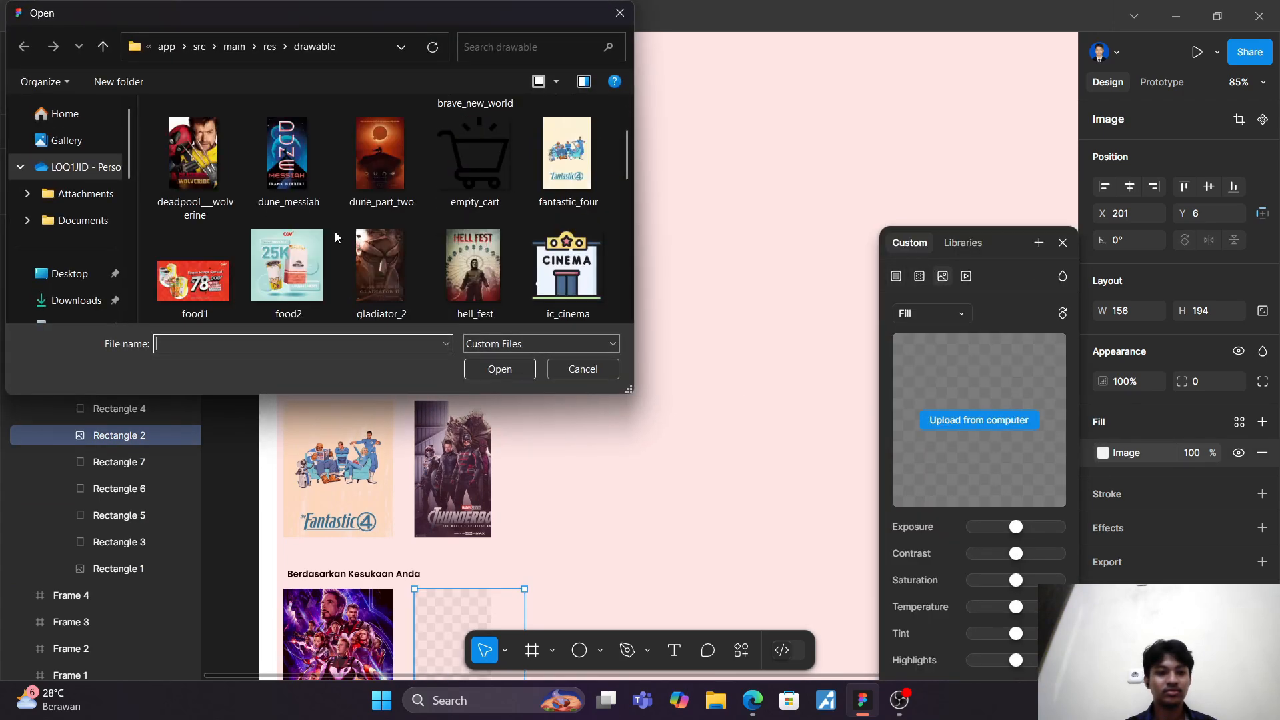
scroll(383, 267, "down", 2)
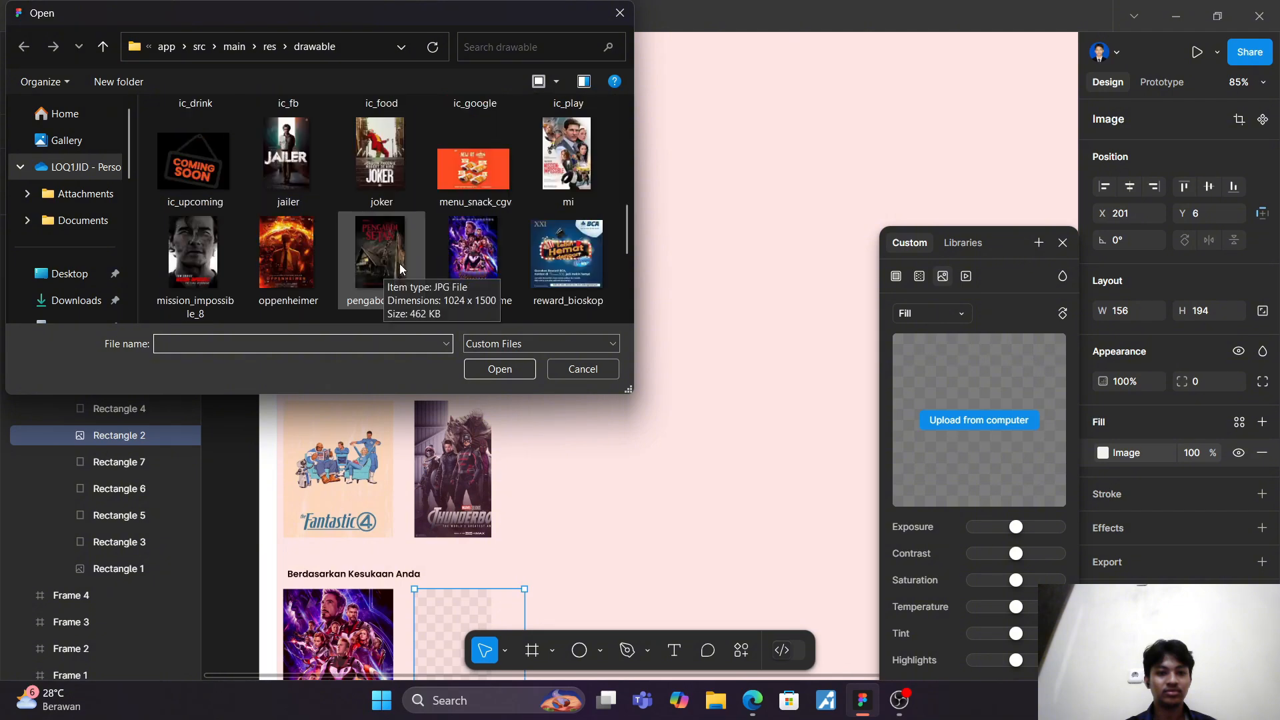
left_click(318, 255)
left_click(499, 369)
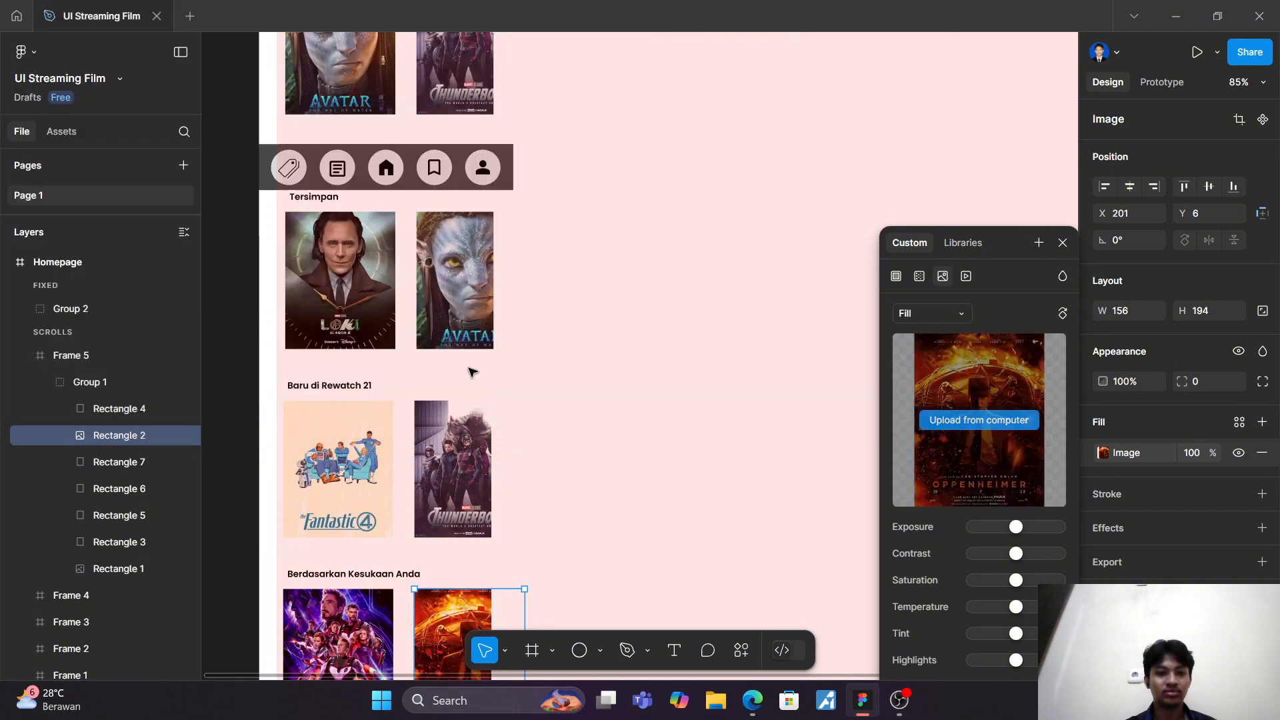
Step: Fill Rectangle 3, the third "Berdasarkan Kesukaan Anda" card, with the the-k2 image from the Downloads folder
left_click(120, 542)
left_click(1103, 454)
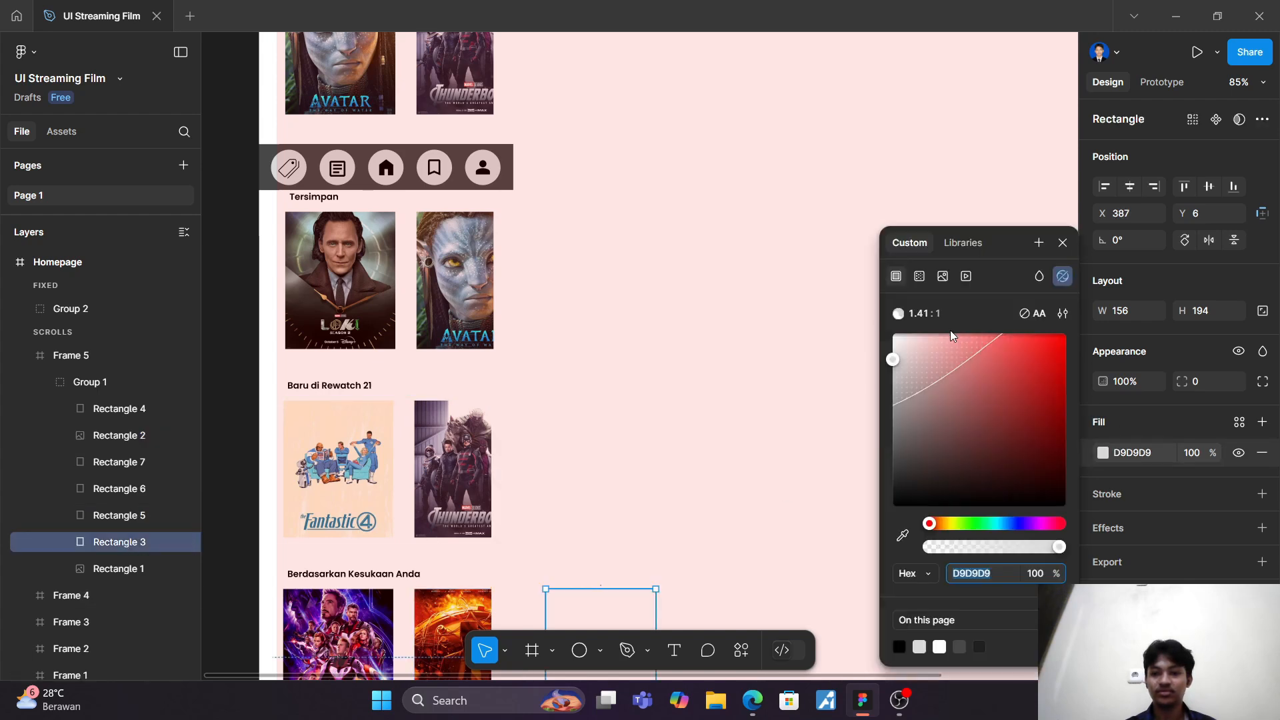
left_click(943, 283)
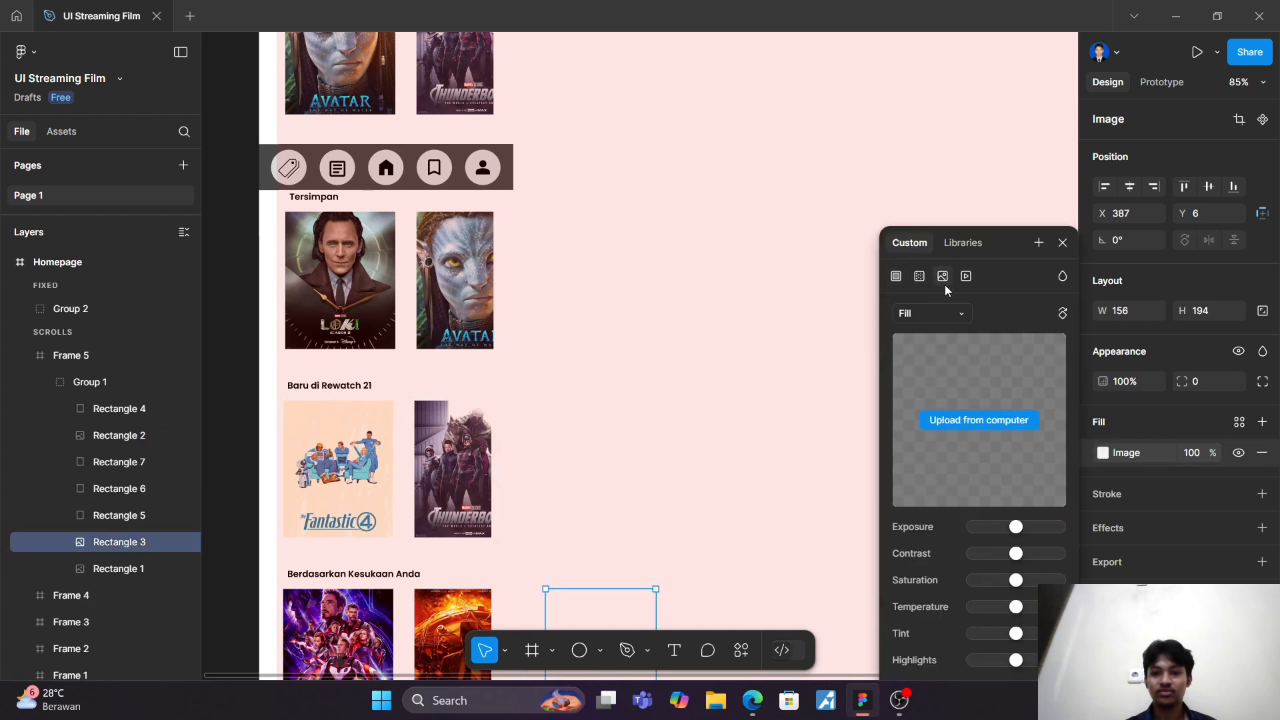
left_click(998, 422)
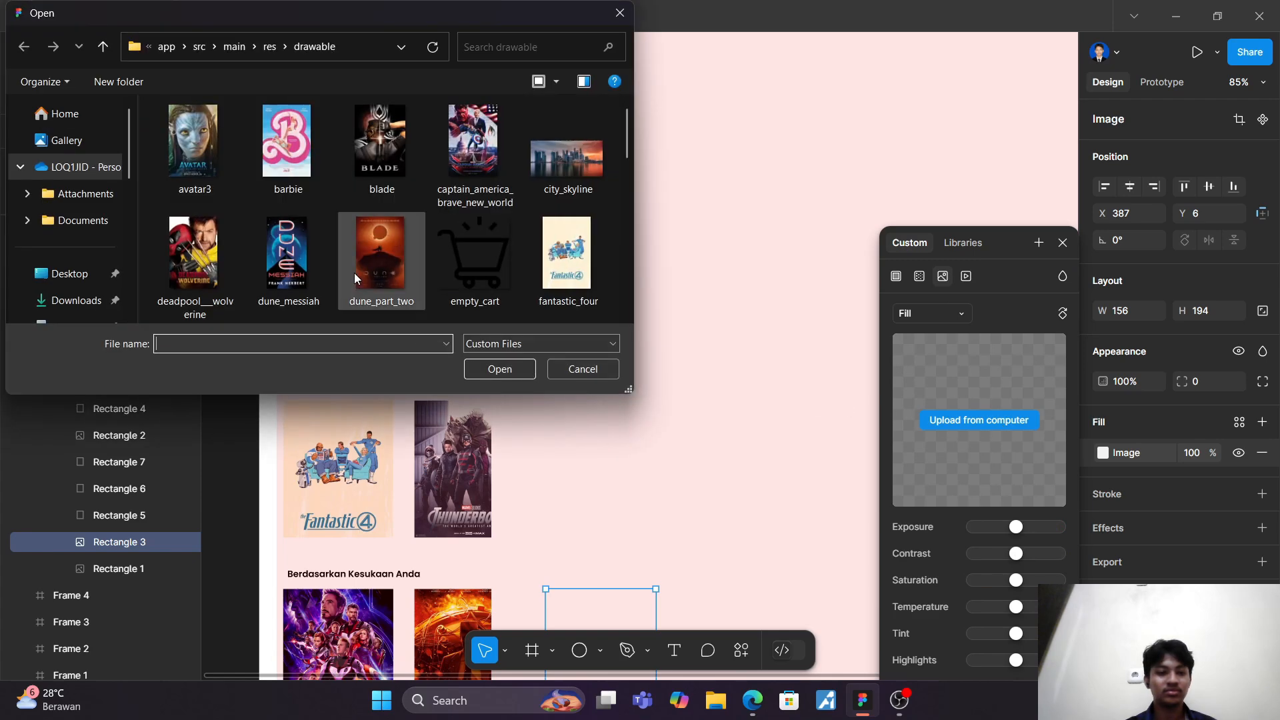
scroll(87, 313, "down", 1)
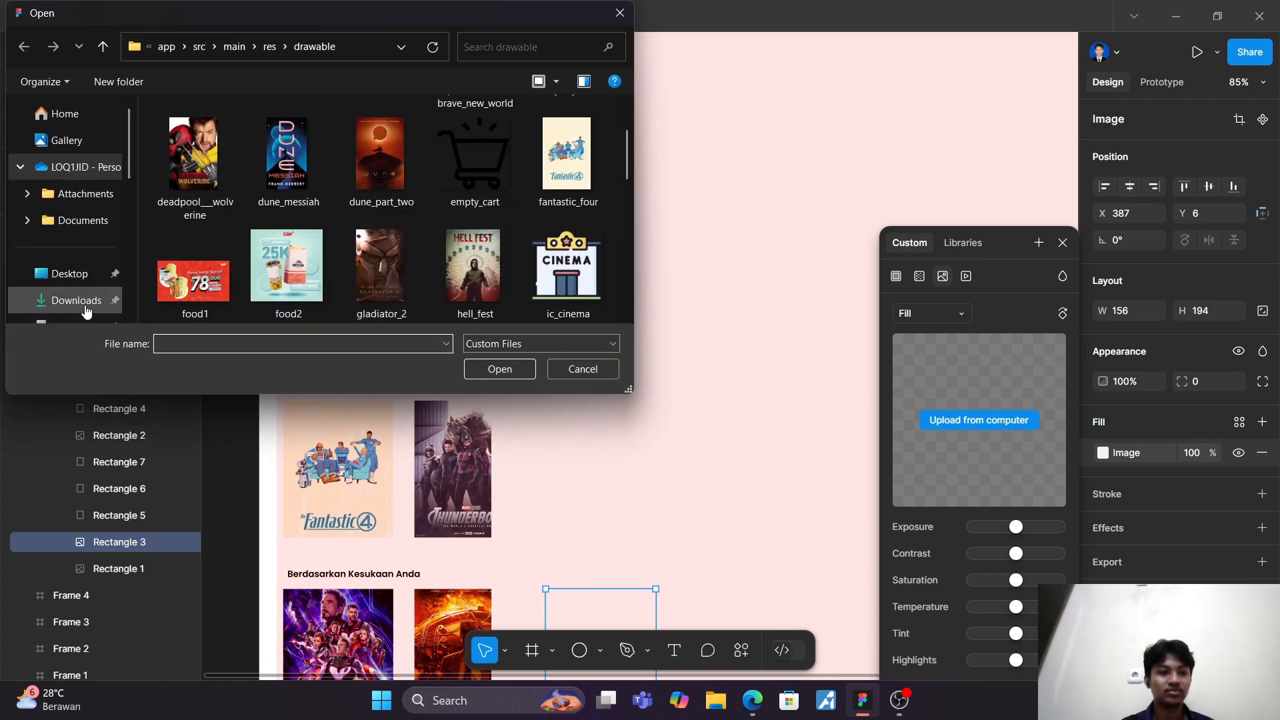
left_click(75, 268)
left_click(282, 187)
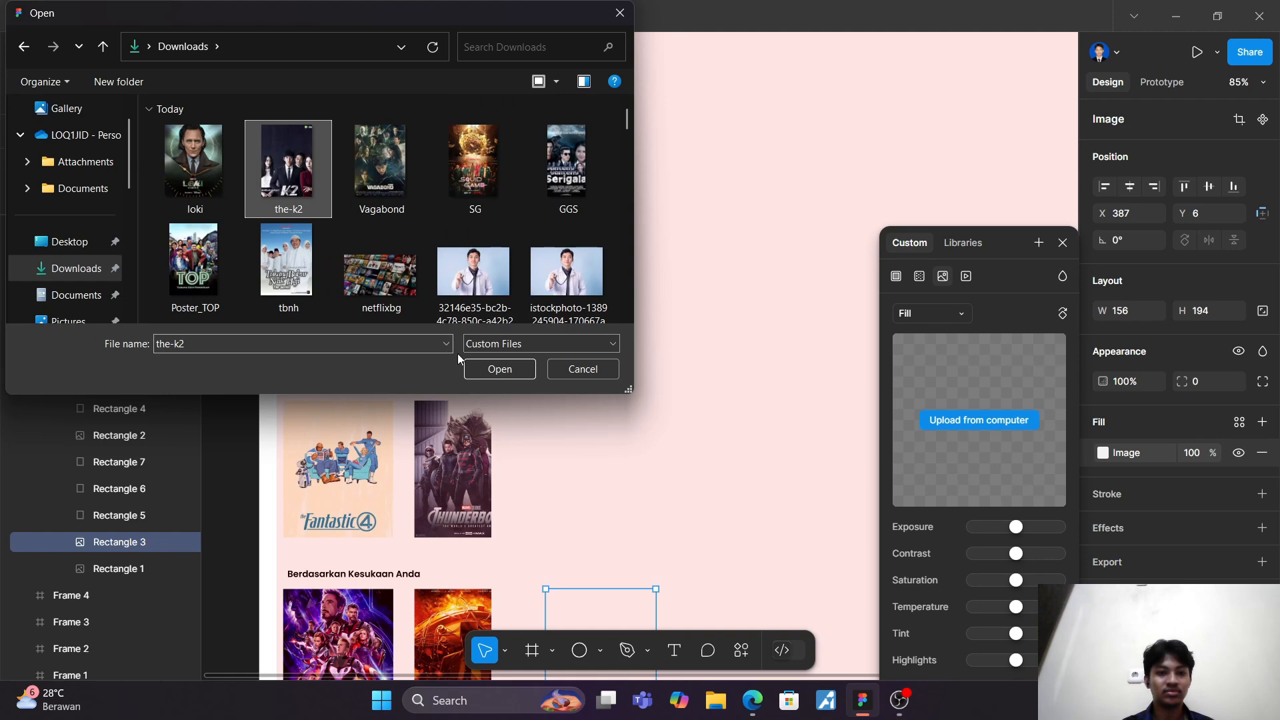
left_click(498, 369)
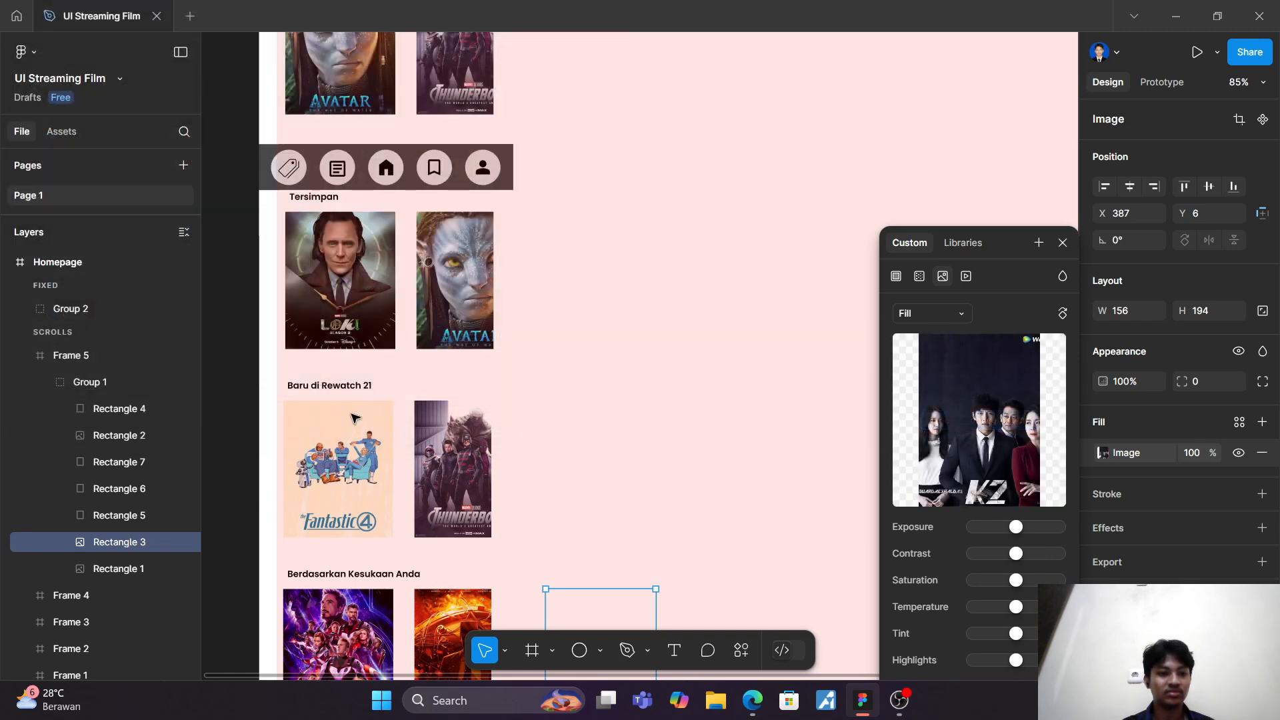
Step: Fill Rectangle 5, the fifth "Berdasarkan Kesukaan Anda" card, with the Vagabond image from the Downloads folder
left_click(142, 516)
left_click(1103, 452)
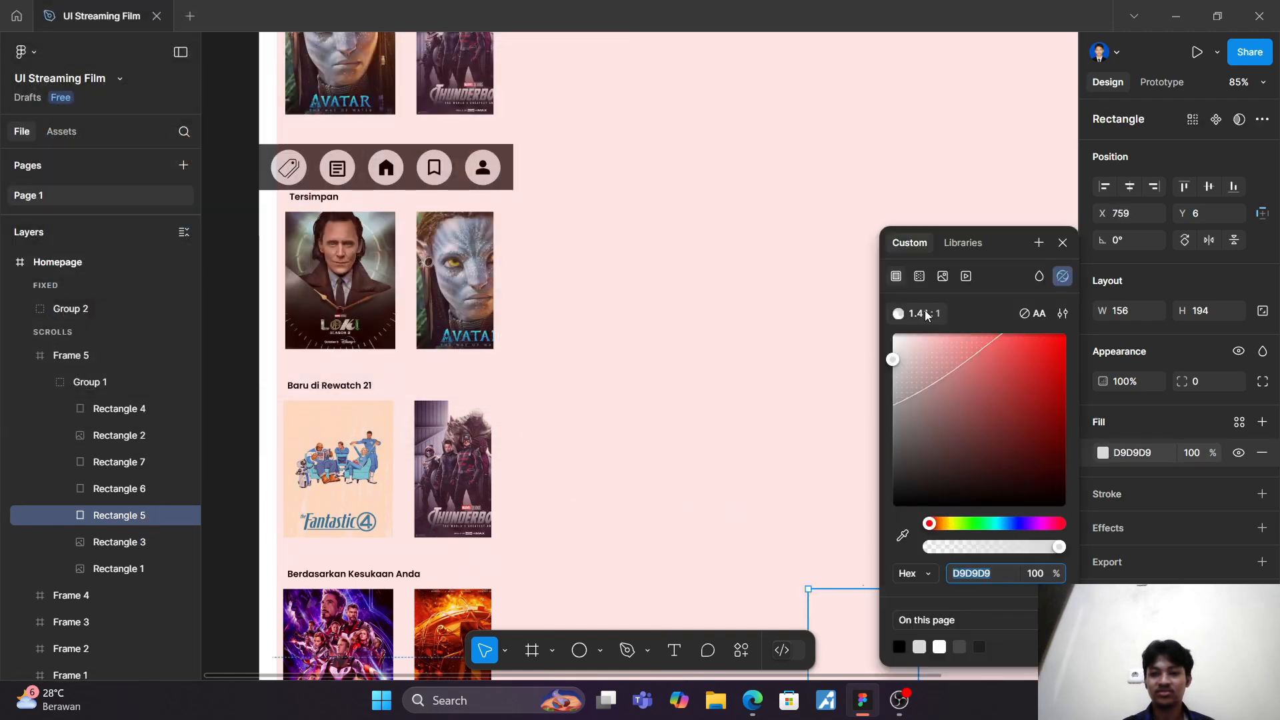
left_click(942, 276)
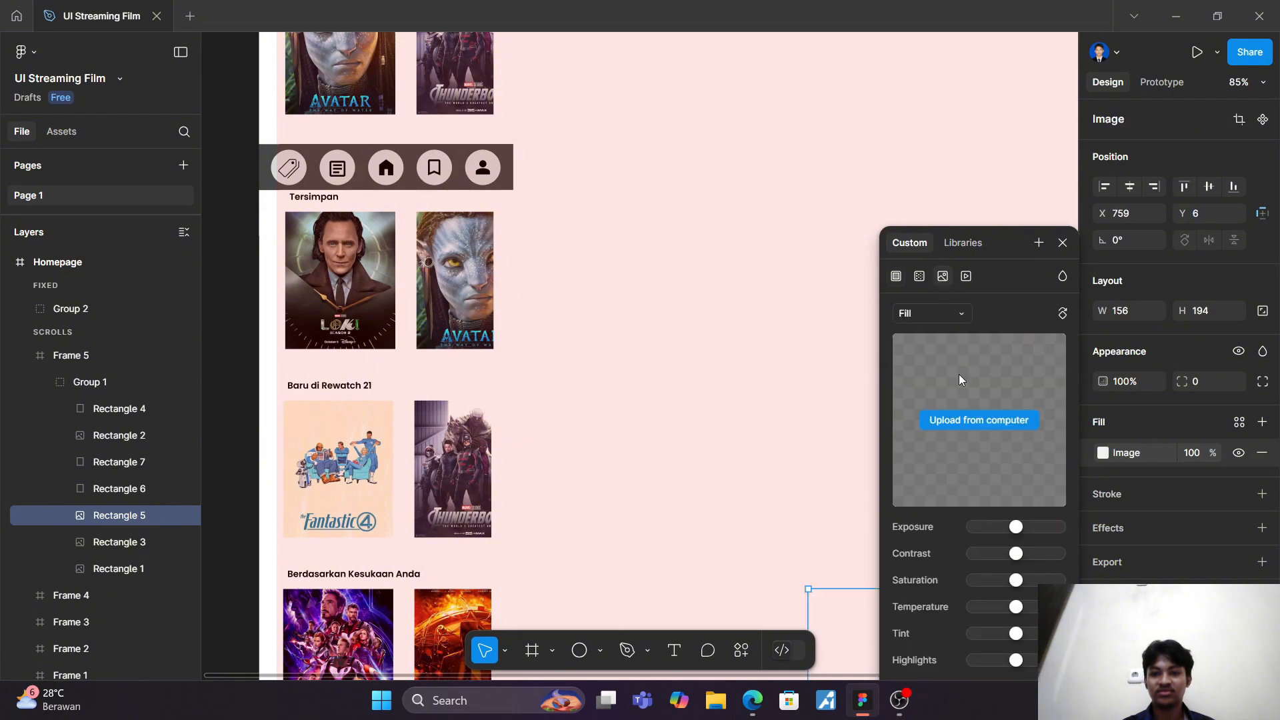
left_click(973, 423)
left_click(379, 170)
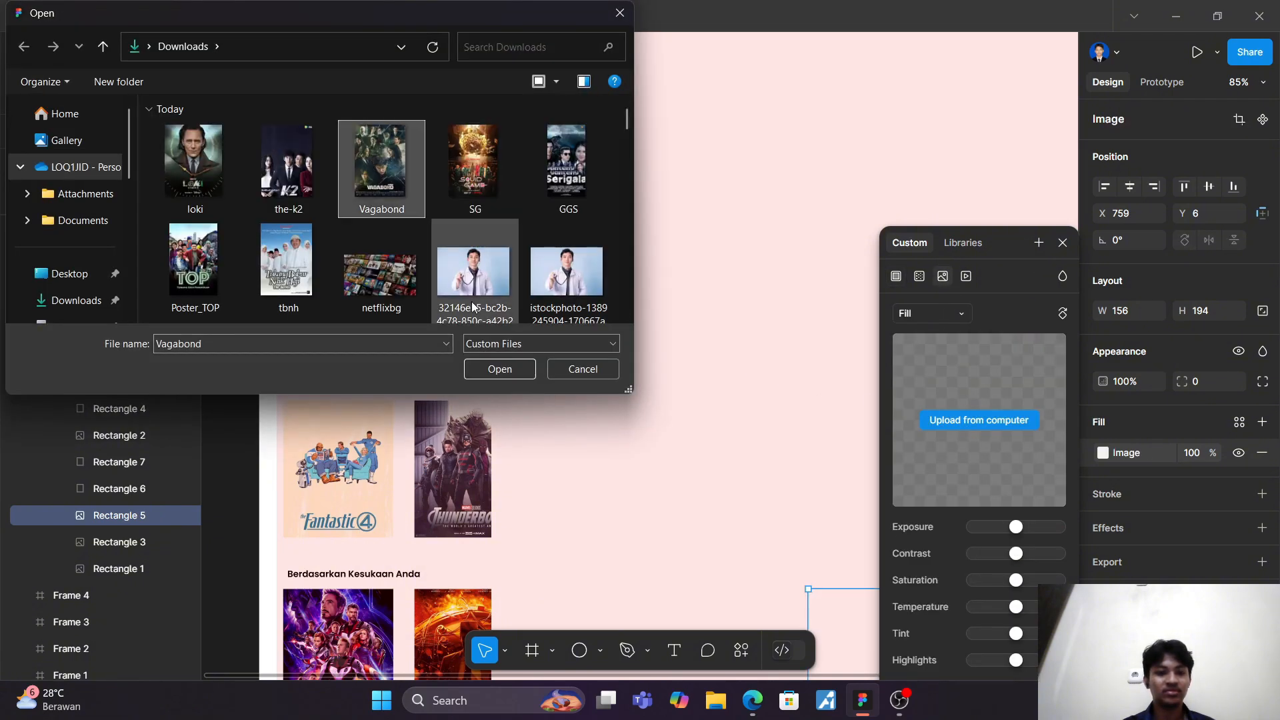
left_click(512, 365)
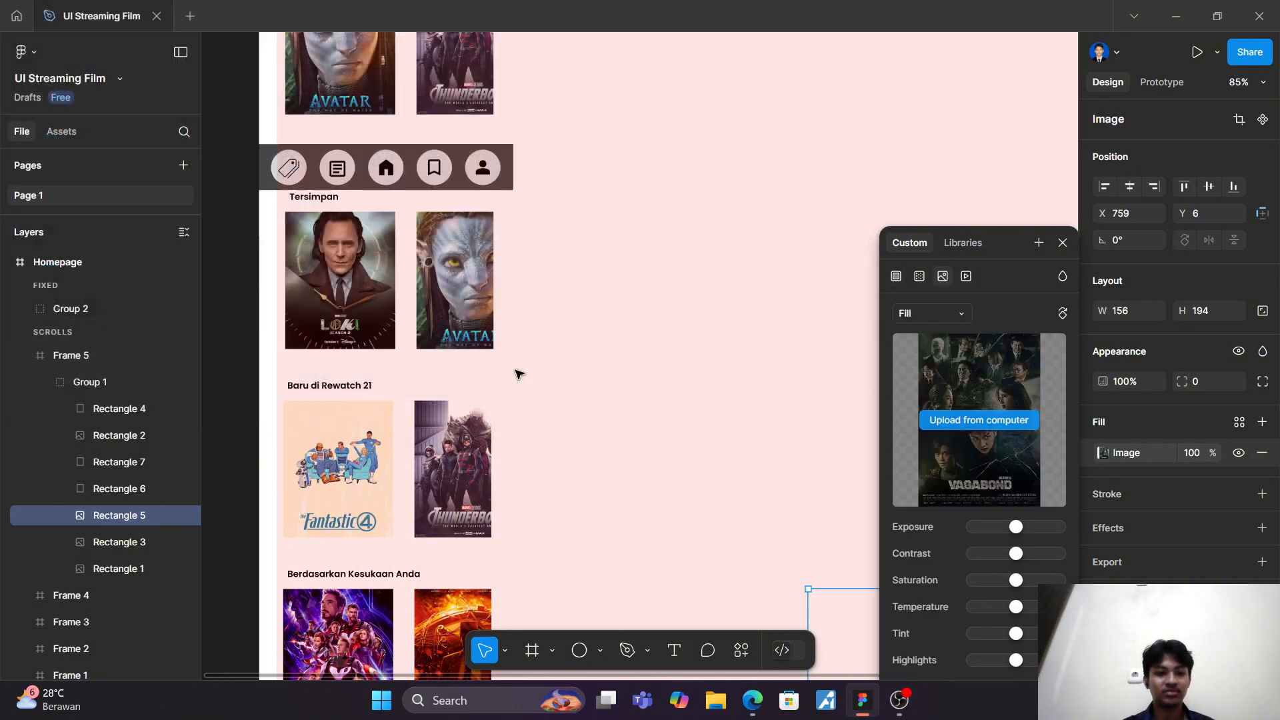
Step: Fill Rectangle 6, the sixth "Berdasarkan Kesukaan Anda" card, with the spider_man_4 image from the drawable folder
left_click(141, 490)
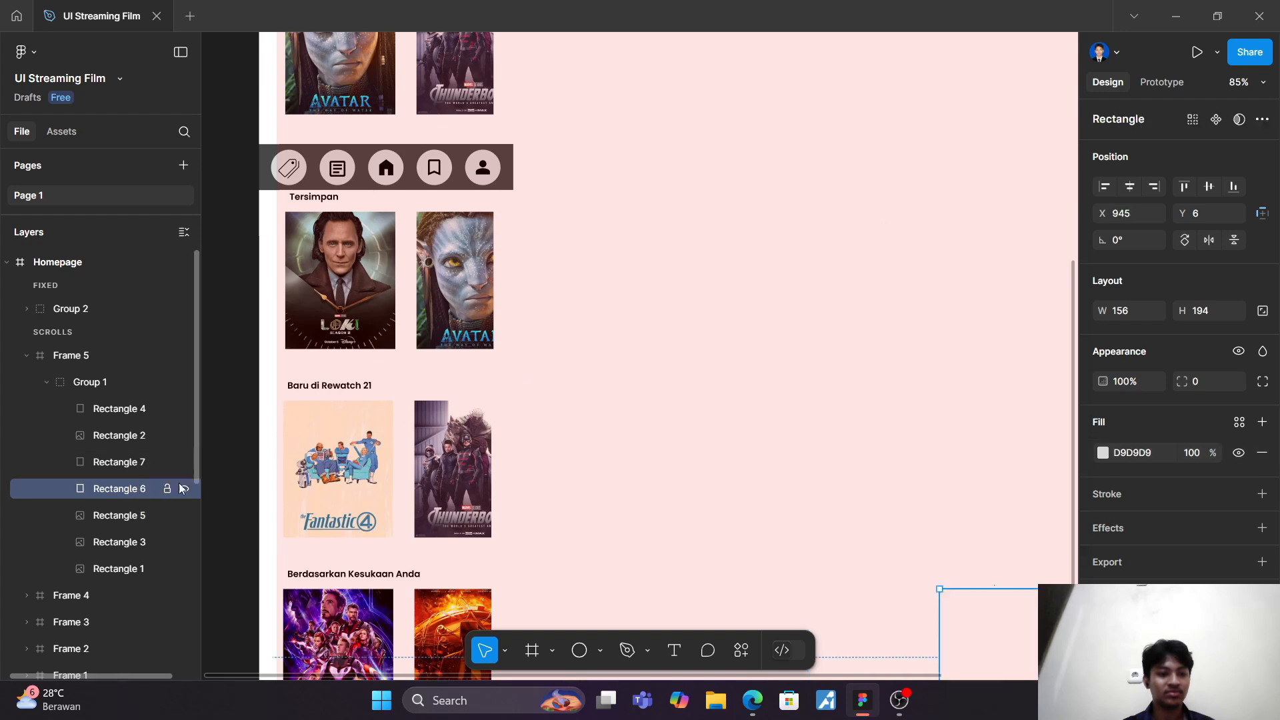
left_click(1102, 454)
left_click(939, 279)
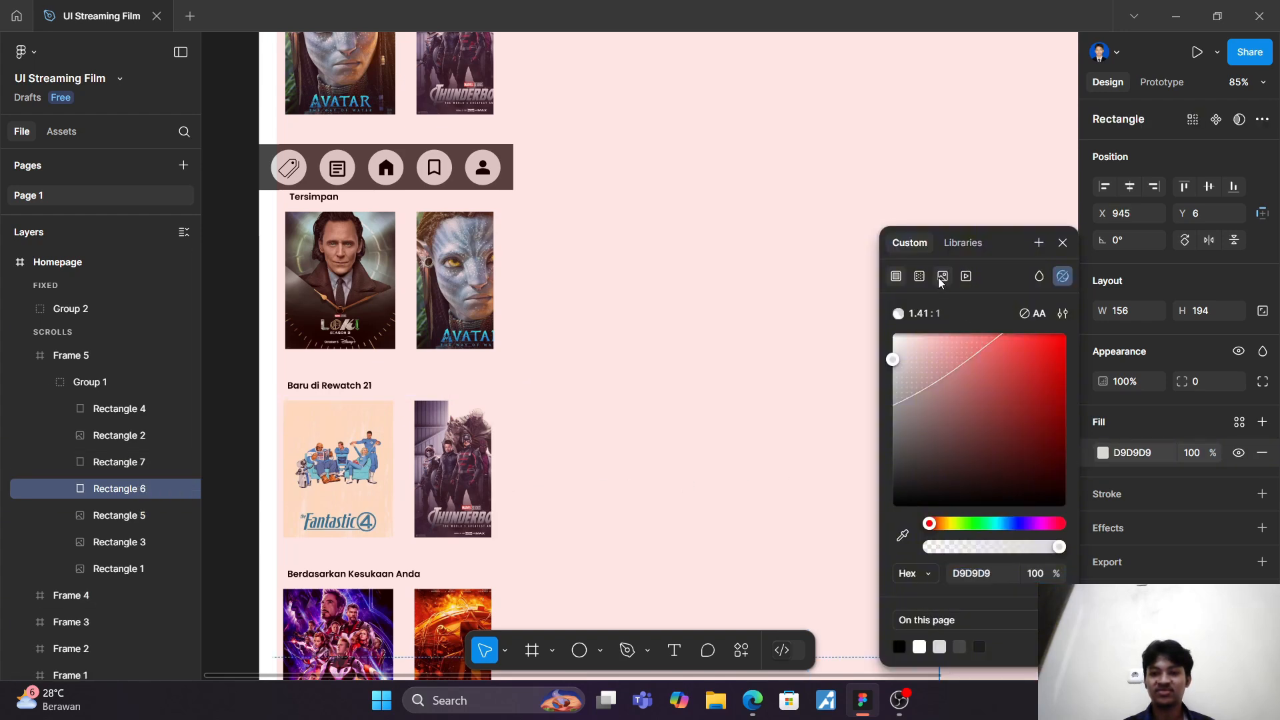
left_click(982, 421)
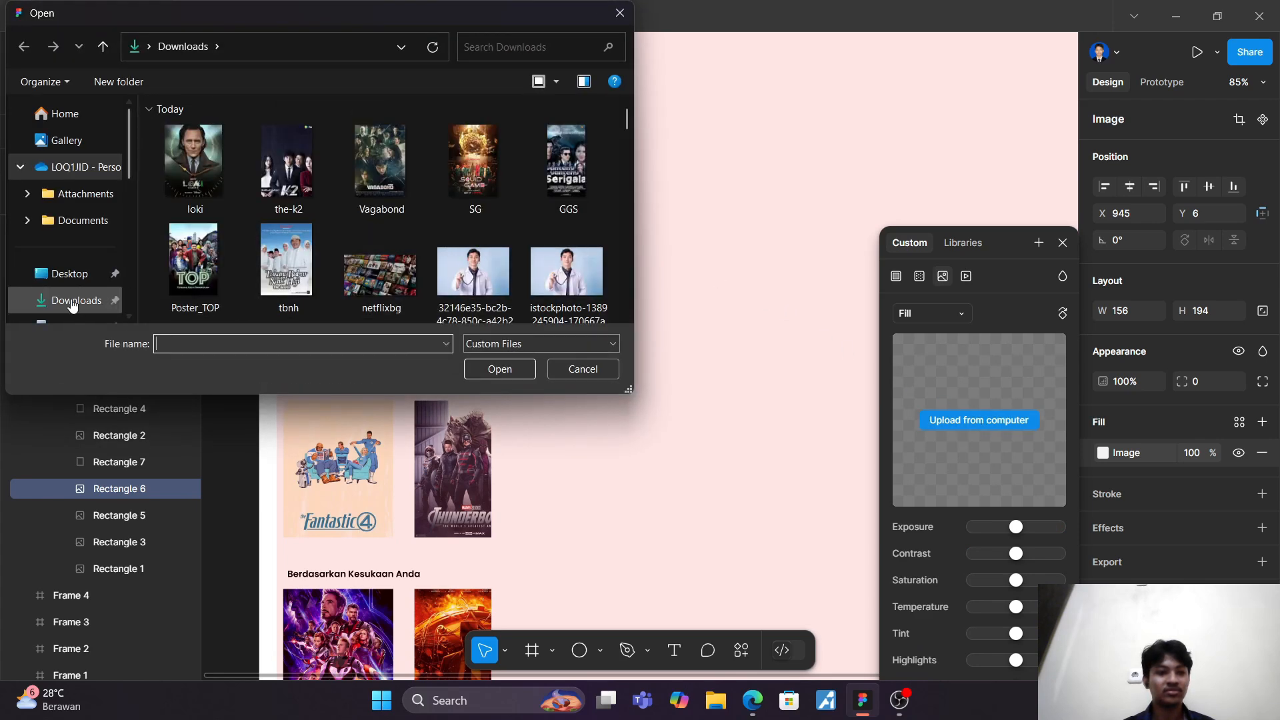
scroll(74, 296, "down", 3)
left_click(86, 244)
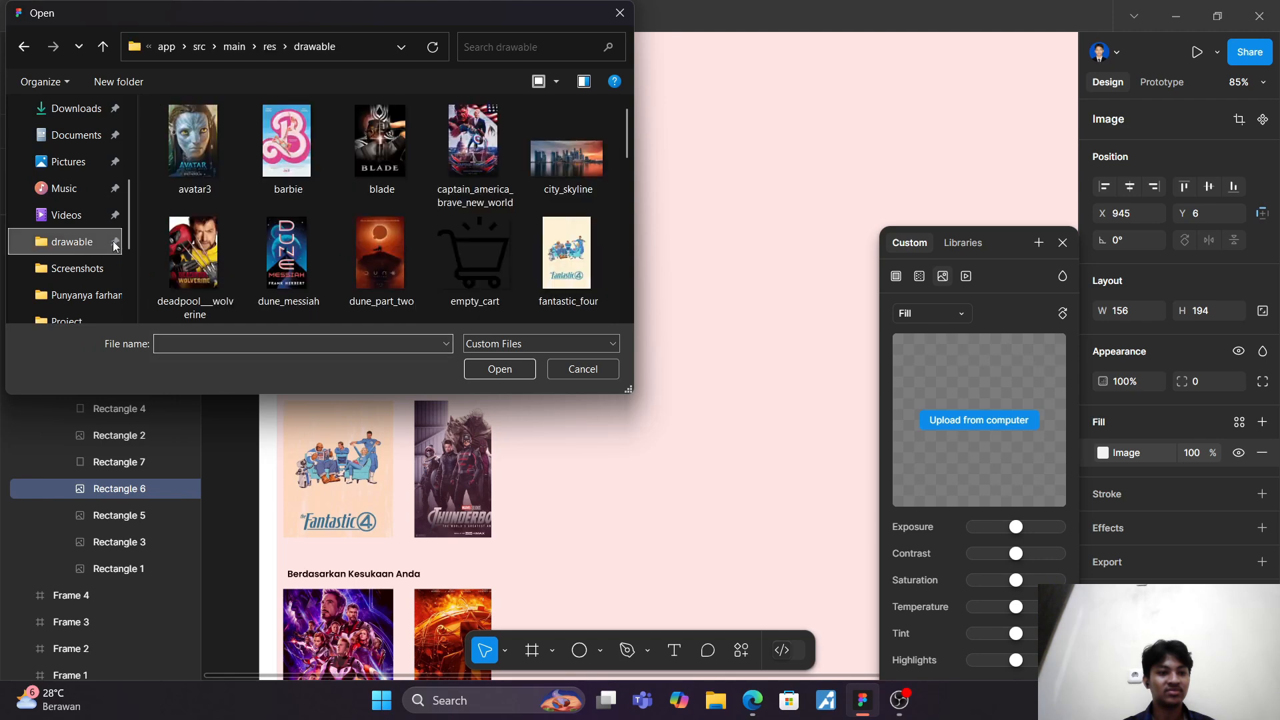
scroll(361, 206, "down", 8)
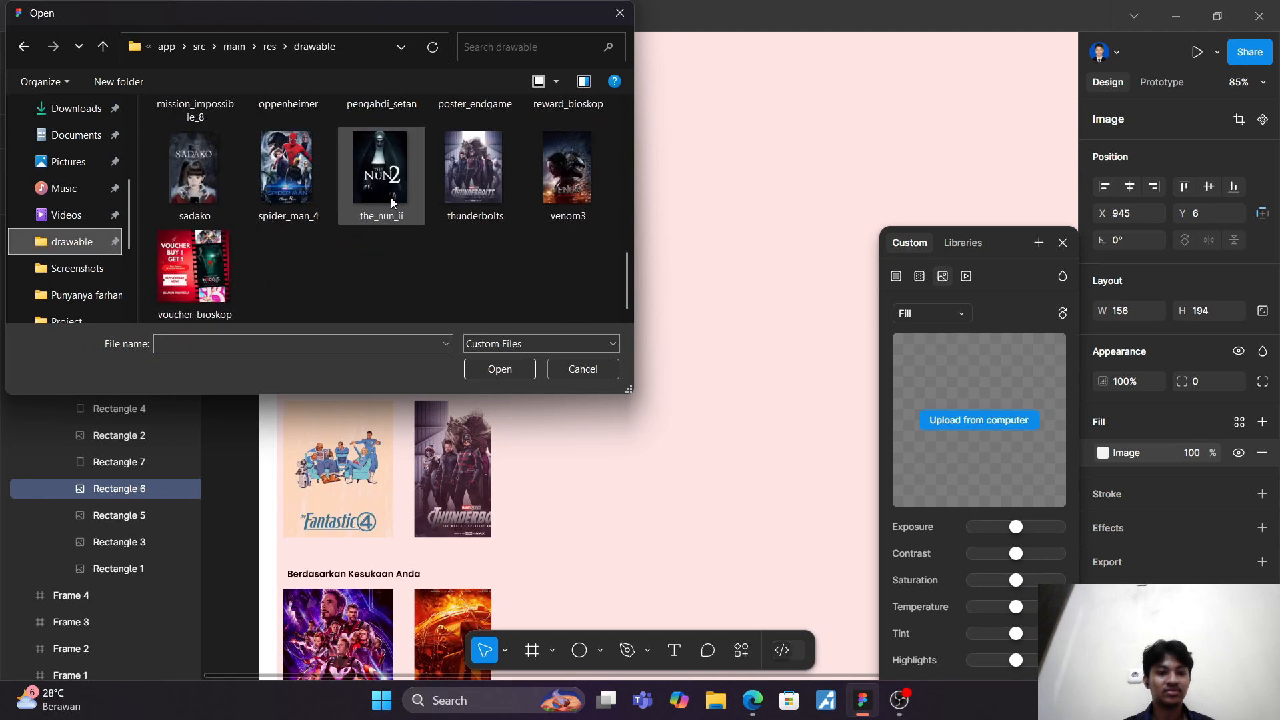
scroll(450, 202, "up", 1)
left_click(287, 253)
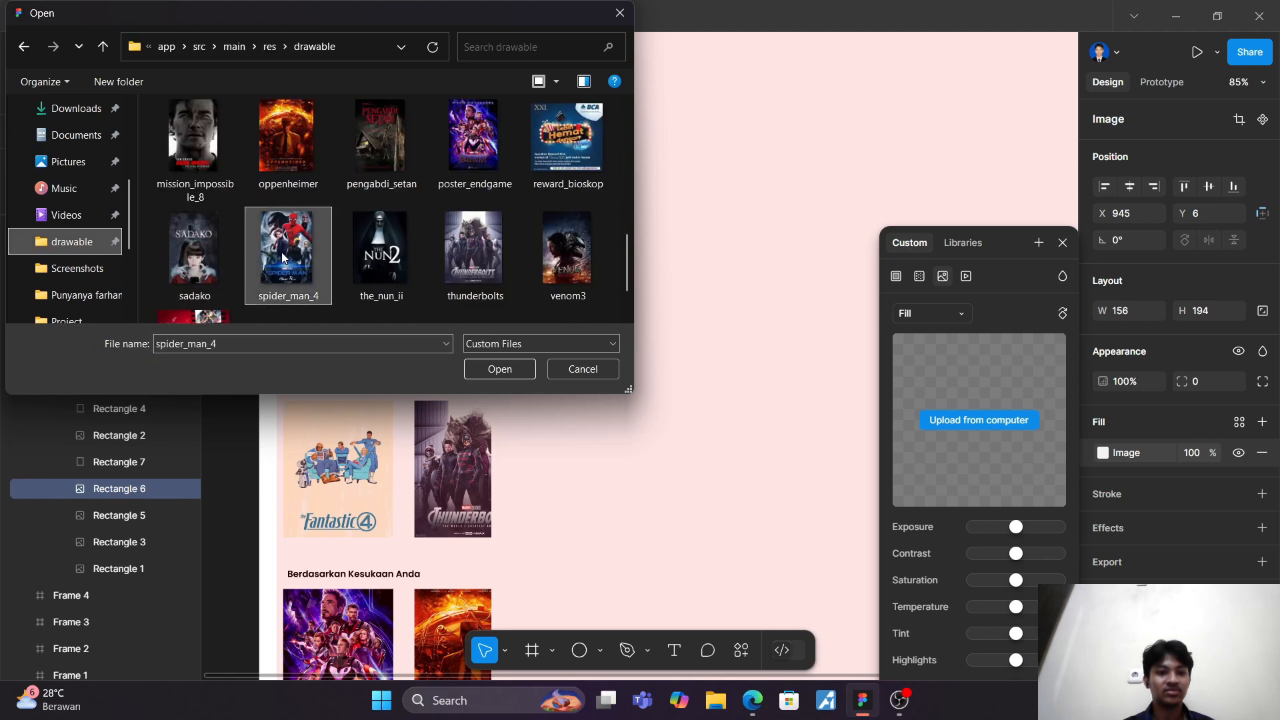
left_click(504, 378)
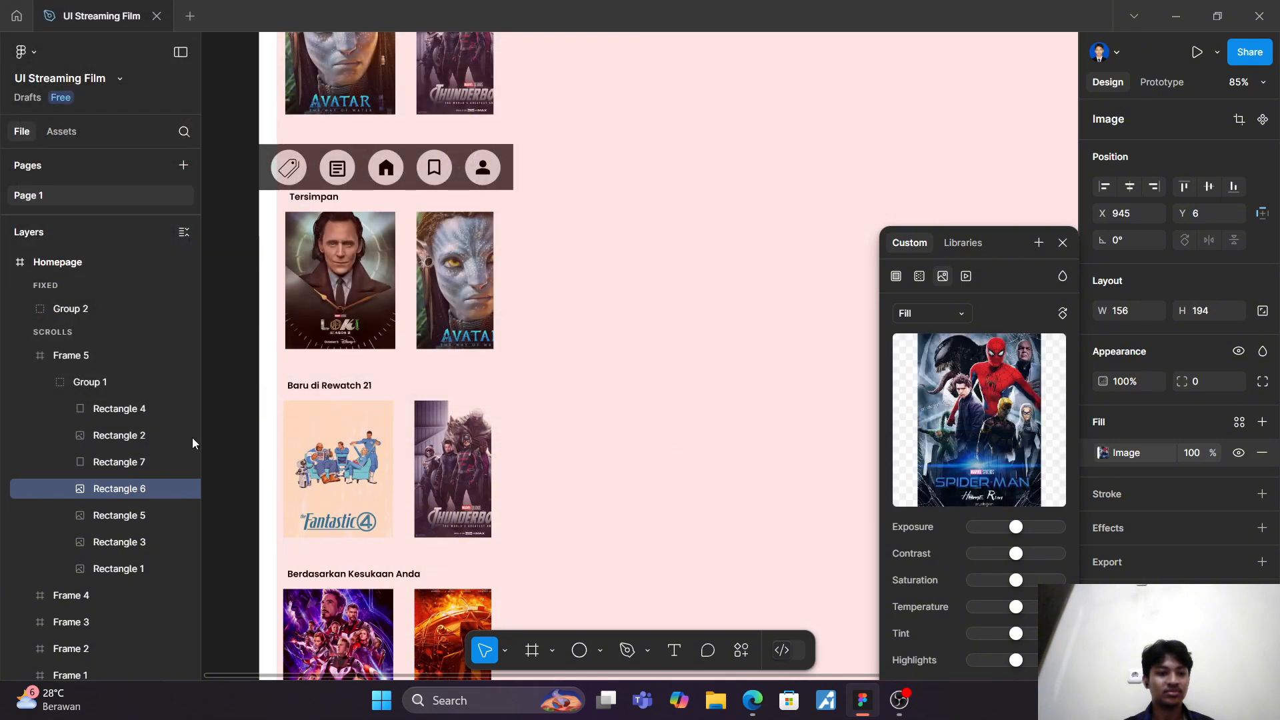
Step: Fill Rectangle 7, the last "Berdasarkan Kesukaan Anda" card, with the mission_impossible_8 image from the drawable folder
left_click(114, 462)
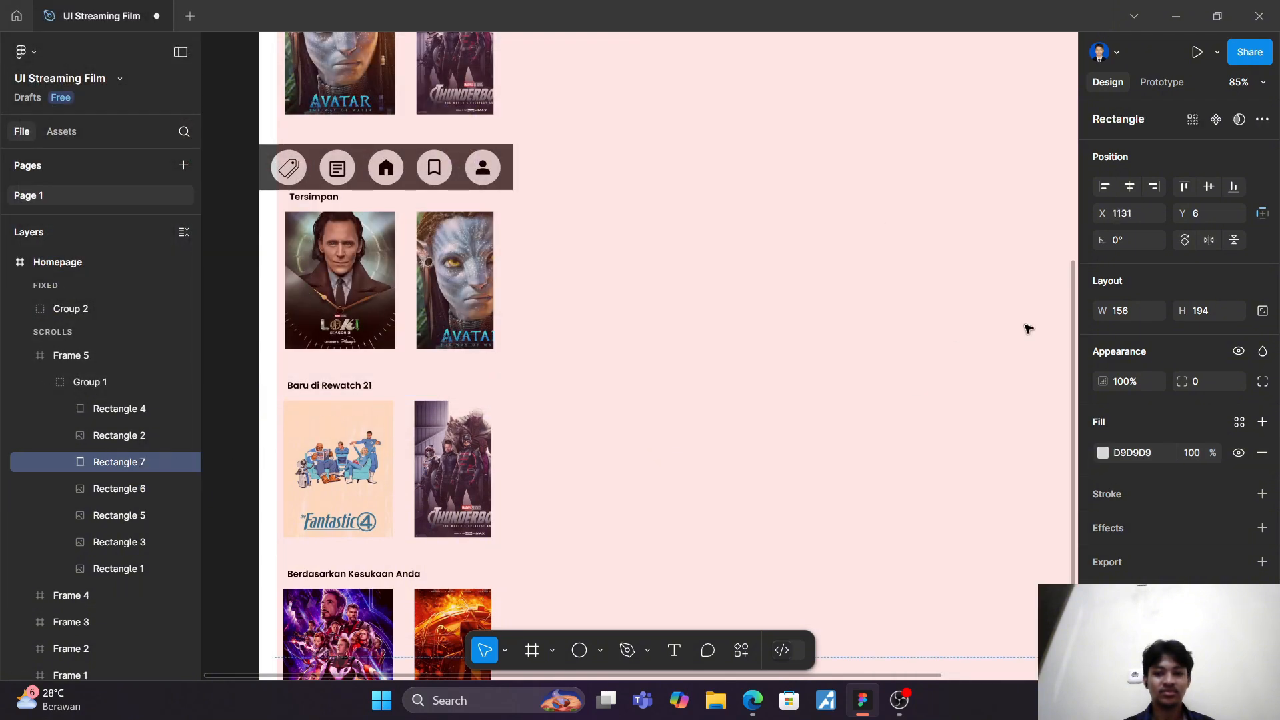
left_click(1101, 453)
left_click(942, 276)
left_click(999, 428)
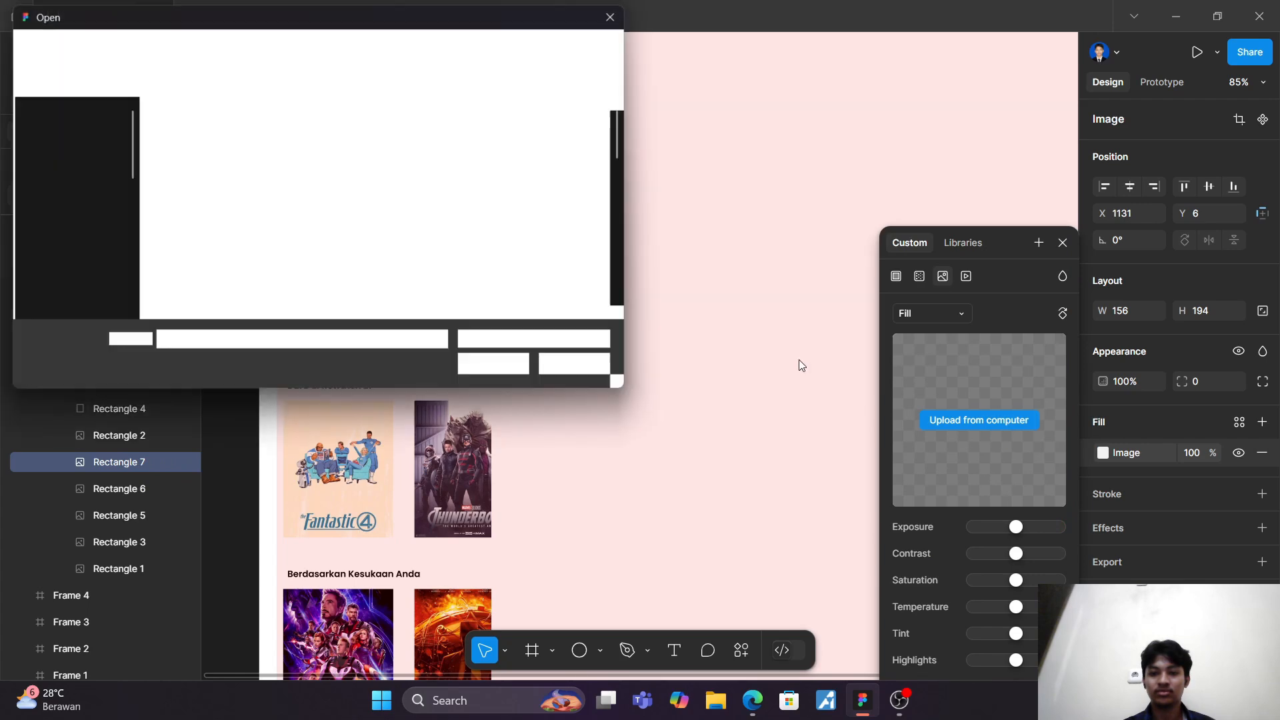
scroll(378, 250, "down", 8)
scroll(260, 159, "up", 1)
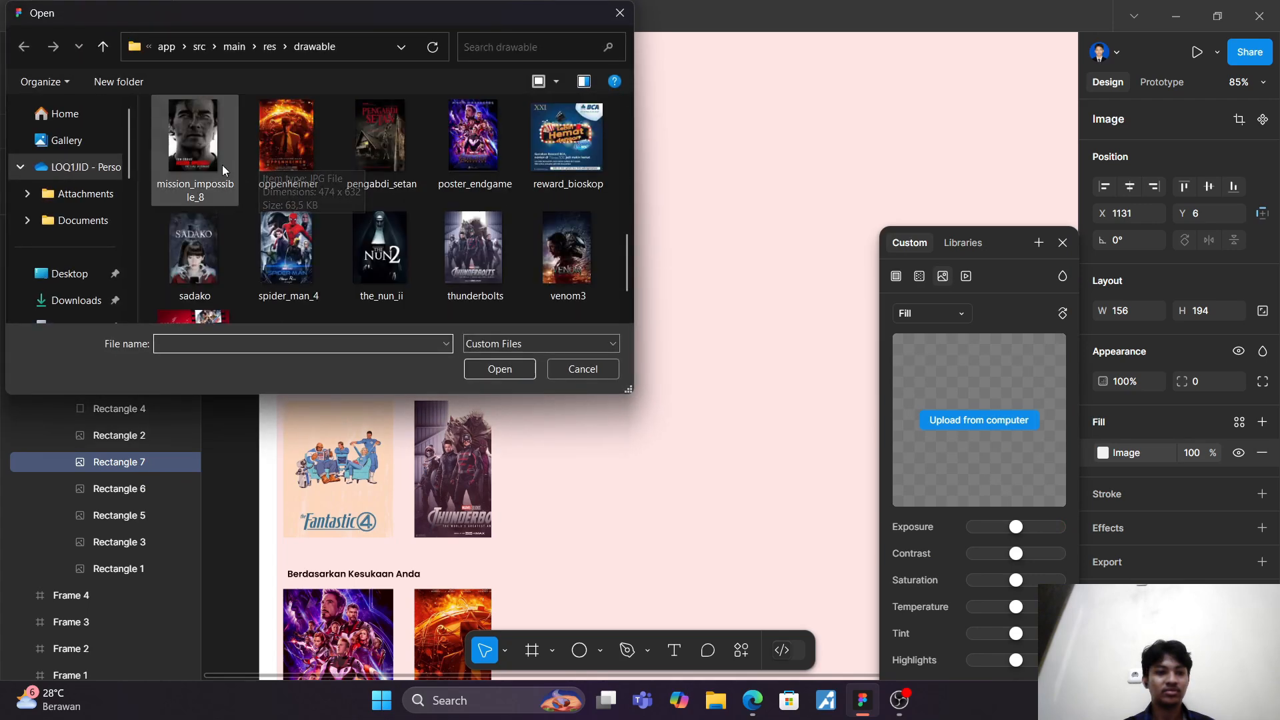
left_click(222, 165)
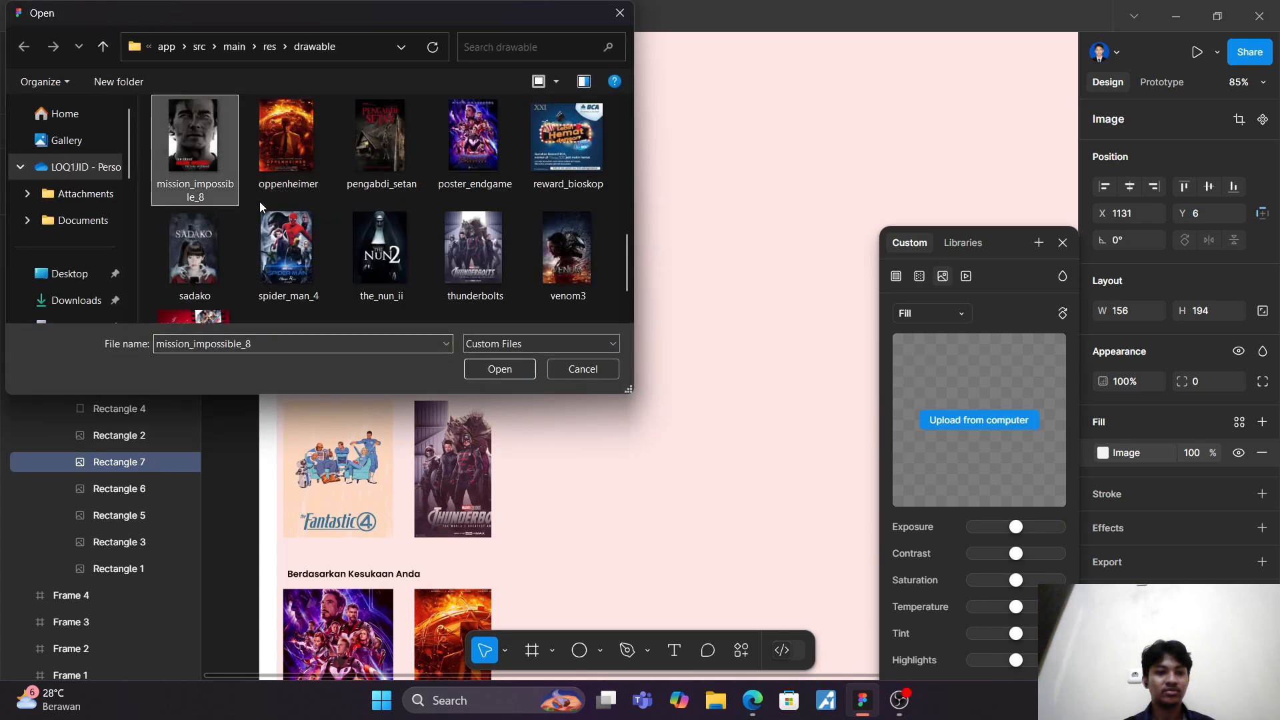
left_click(500, 370)
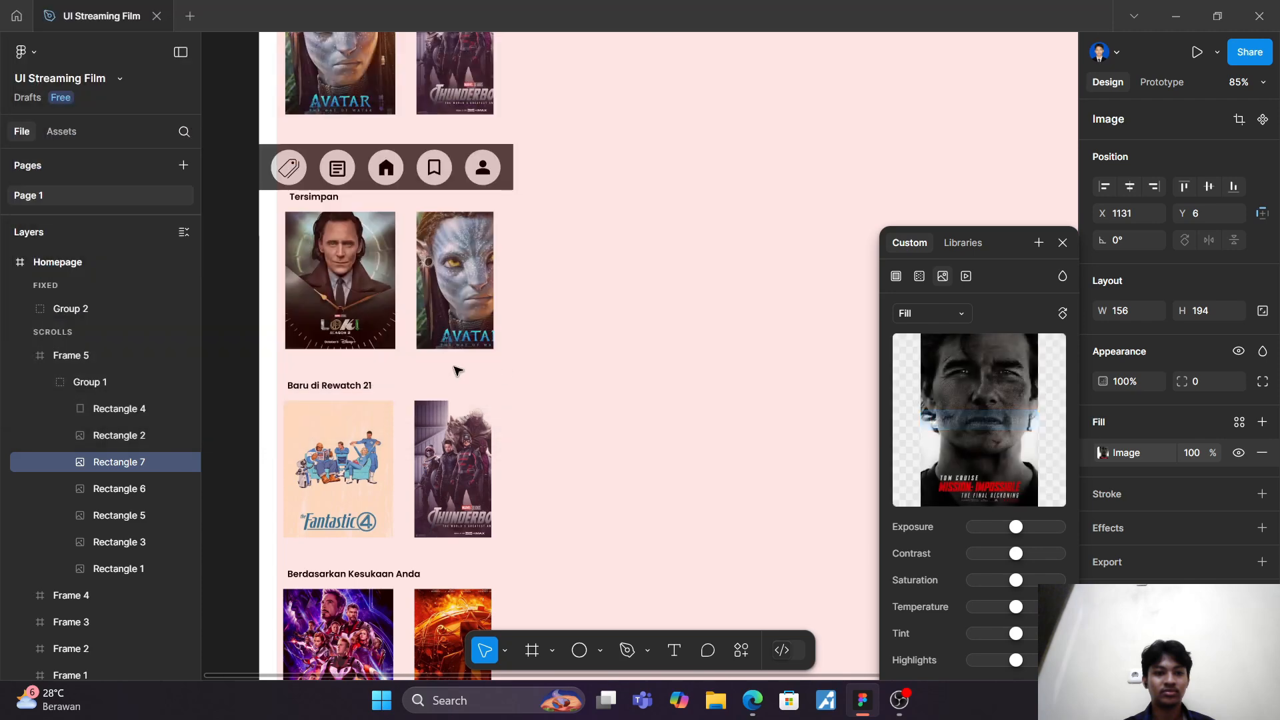
Step: Check the fills of Rectangle 3 and Rectangle 5, and fill Rectangle 4, the fourth card, with the pengabdi_setan image from the drawable folder
left_click(130, 545)
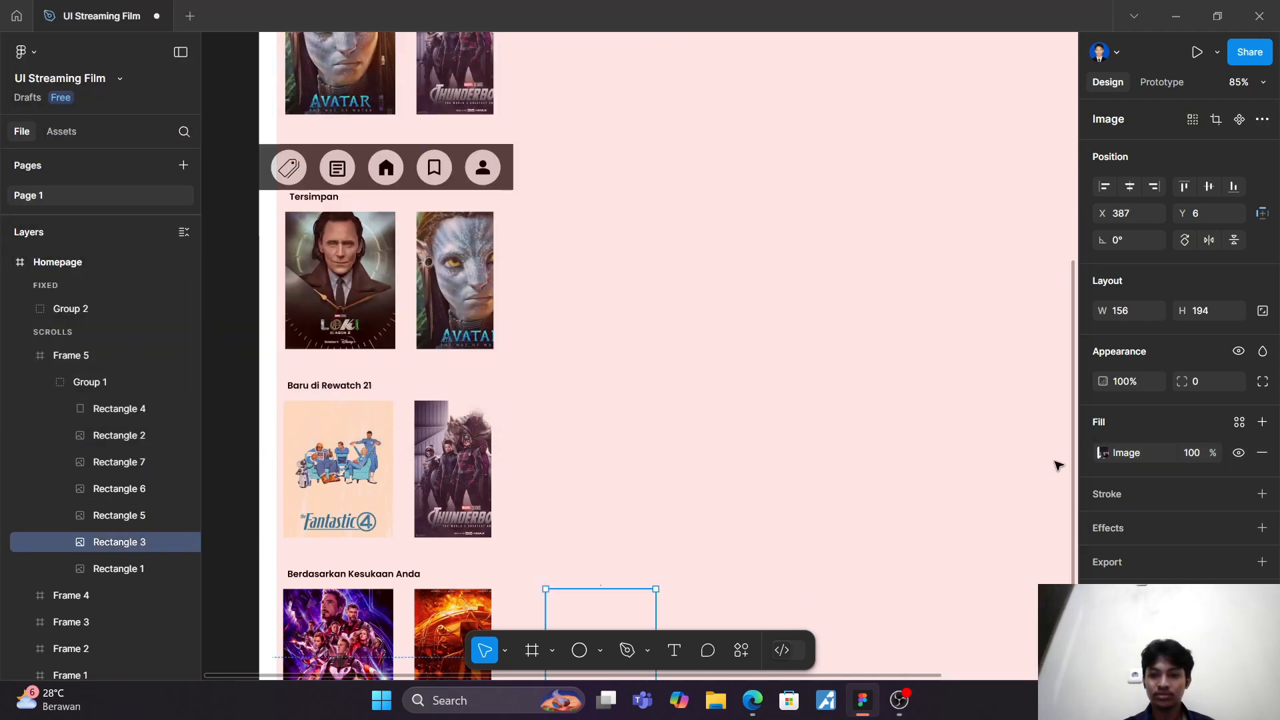
left_click(1104, 455)
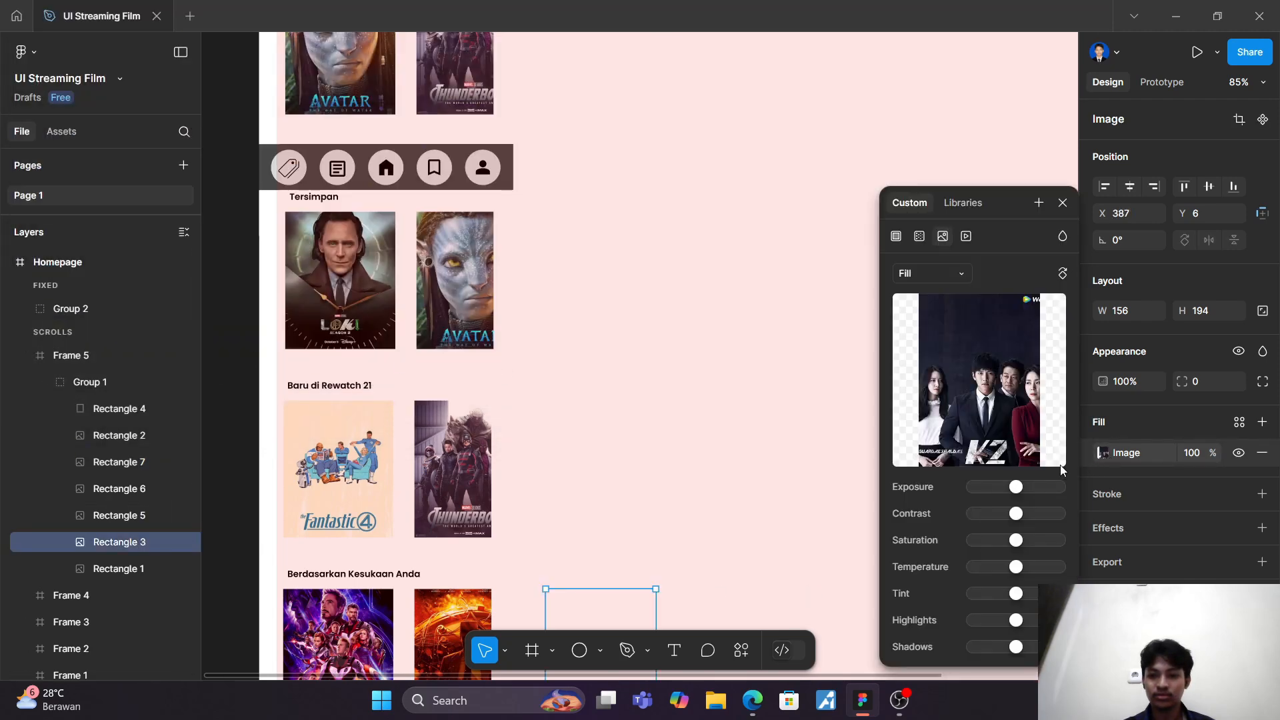
left_click(122, 518)
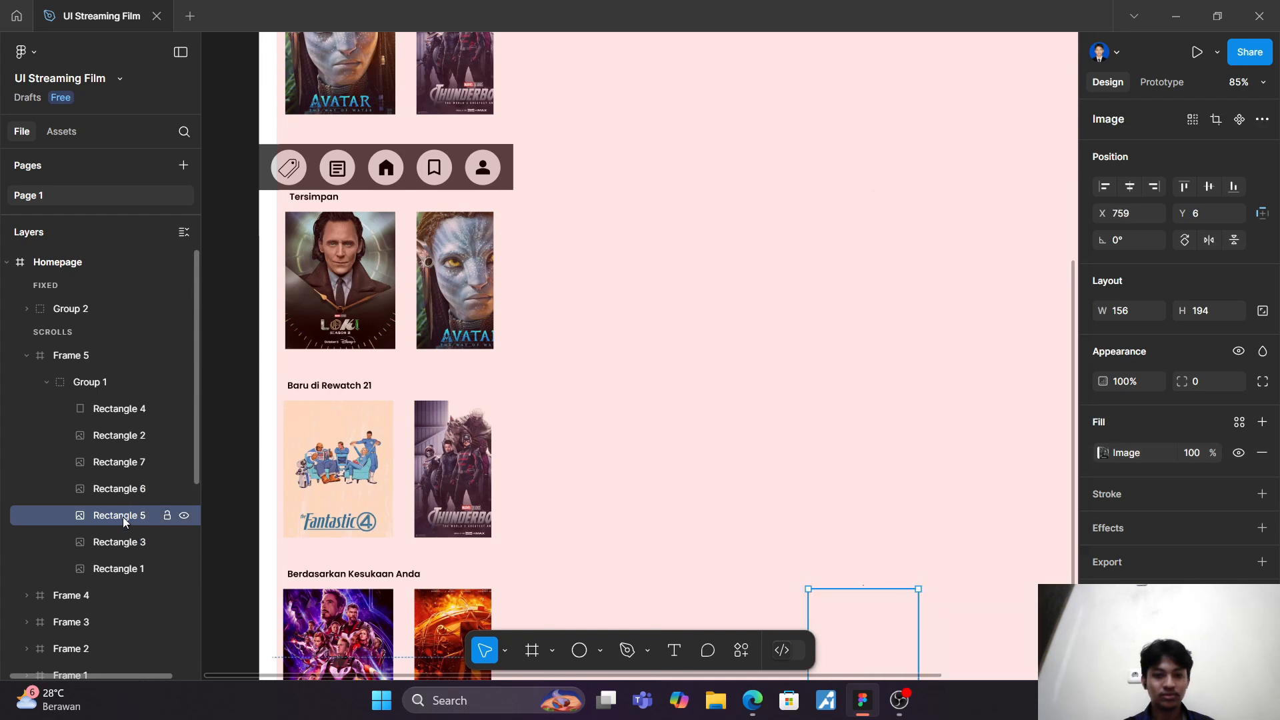
left_click(1104, 454)
left_click(130, 411)
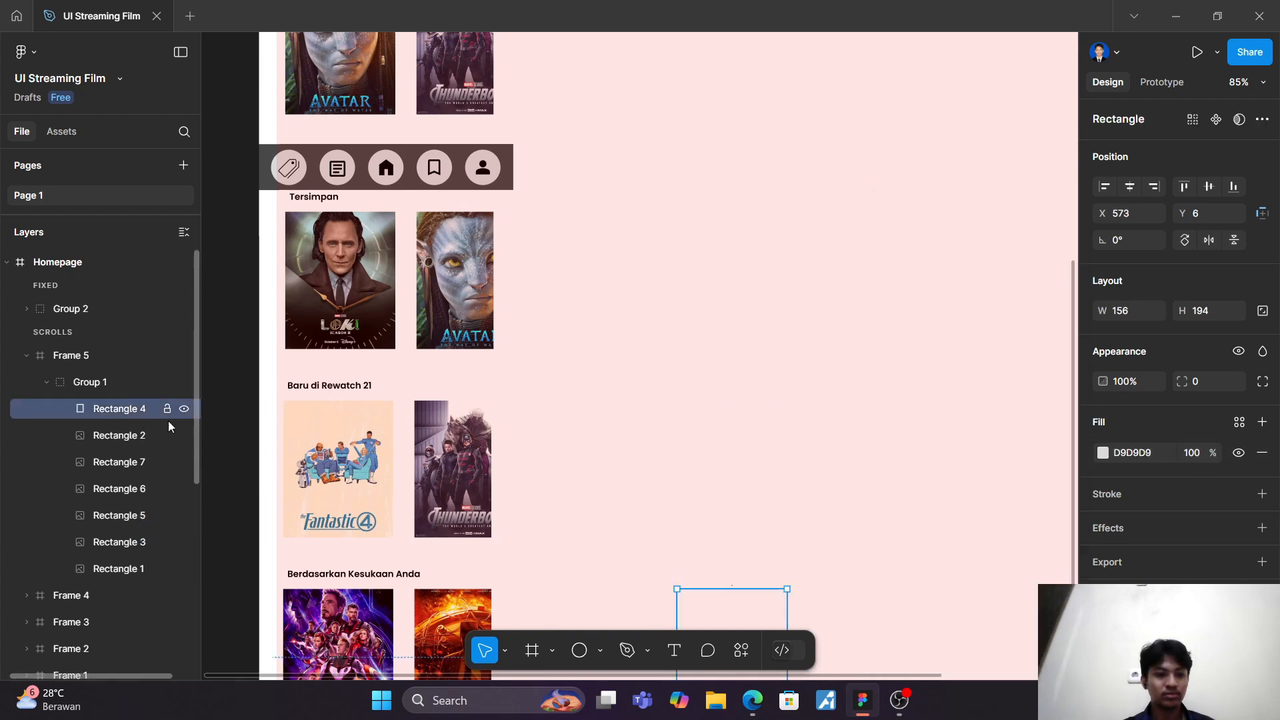
left_click(1103, 454)
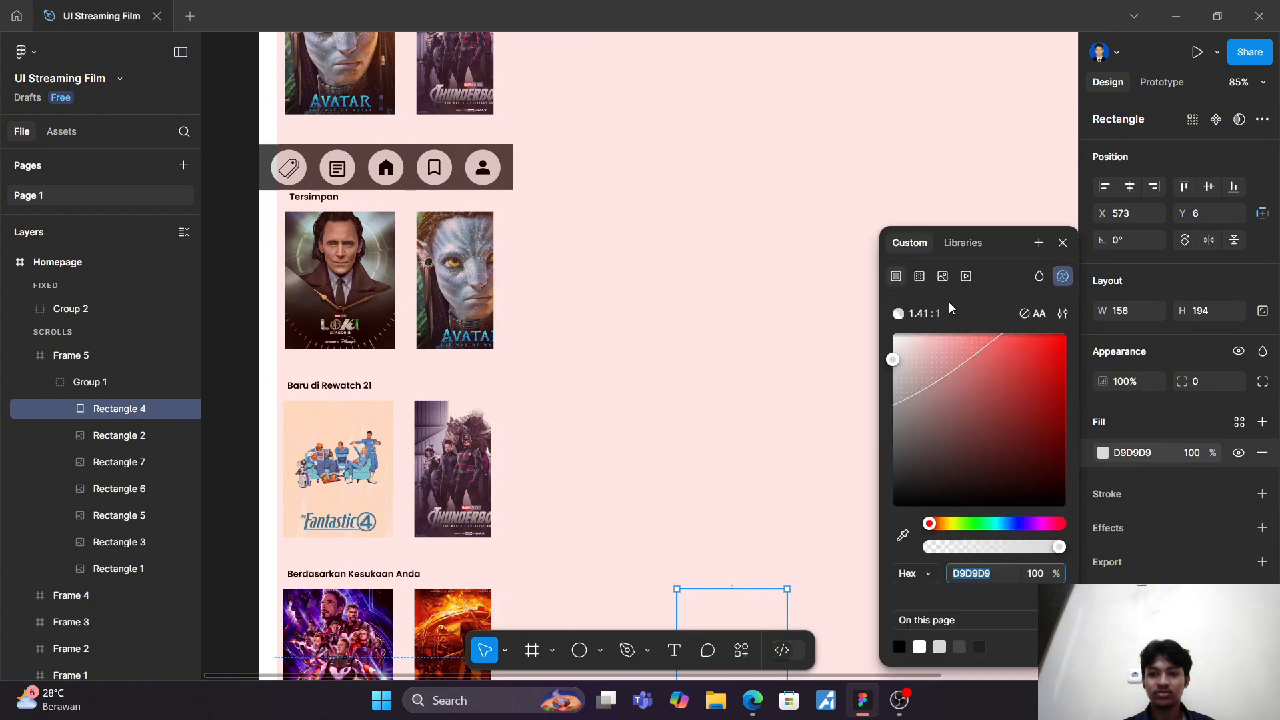
left_click(943, 276)
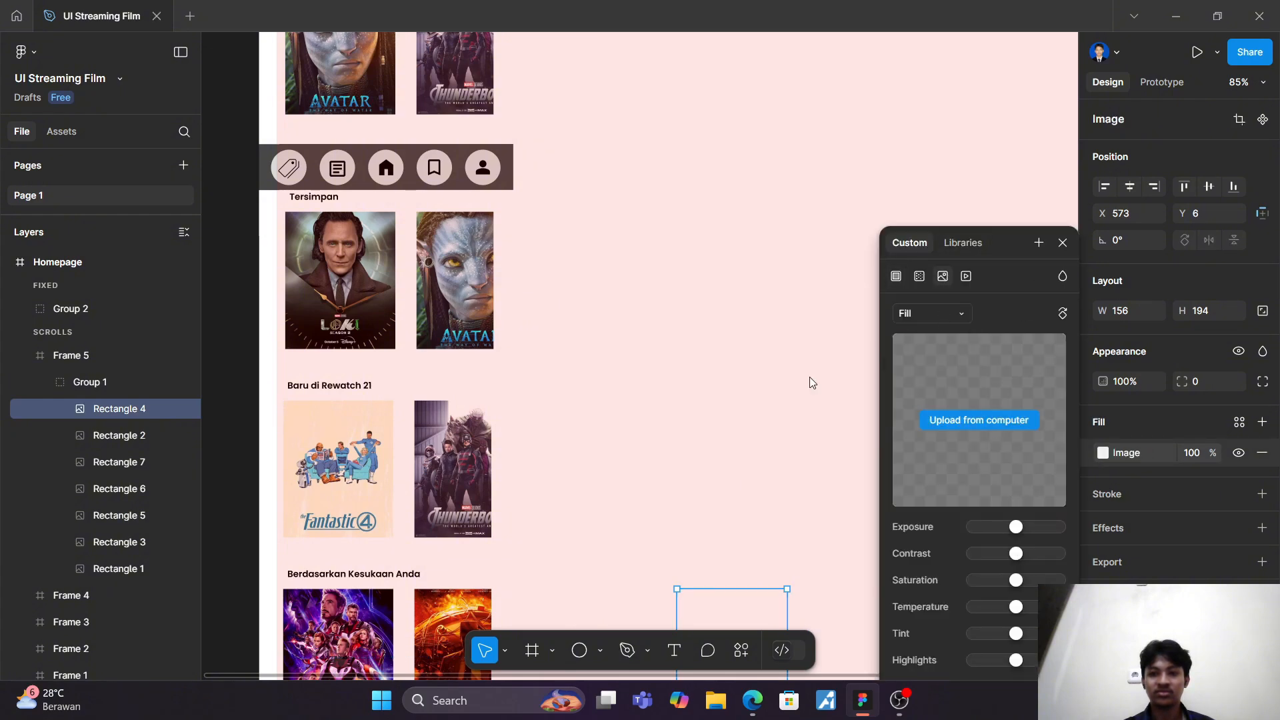
scroll(341, 237, "down", 10)
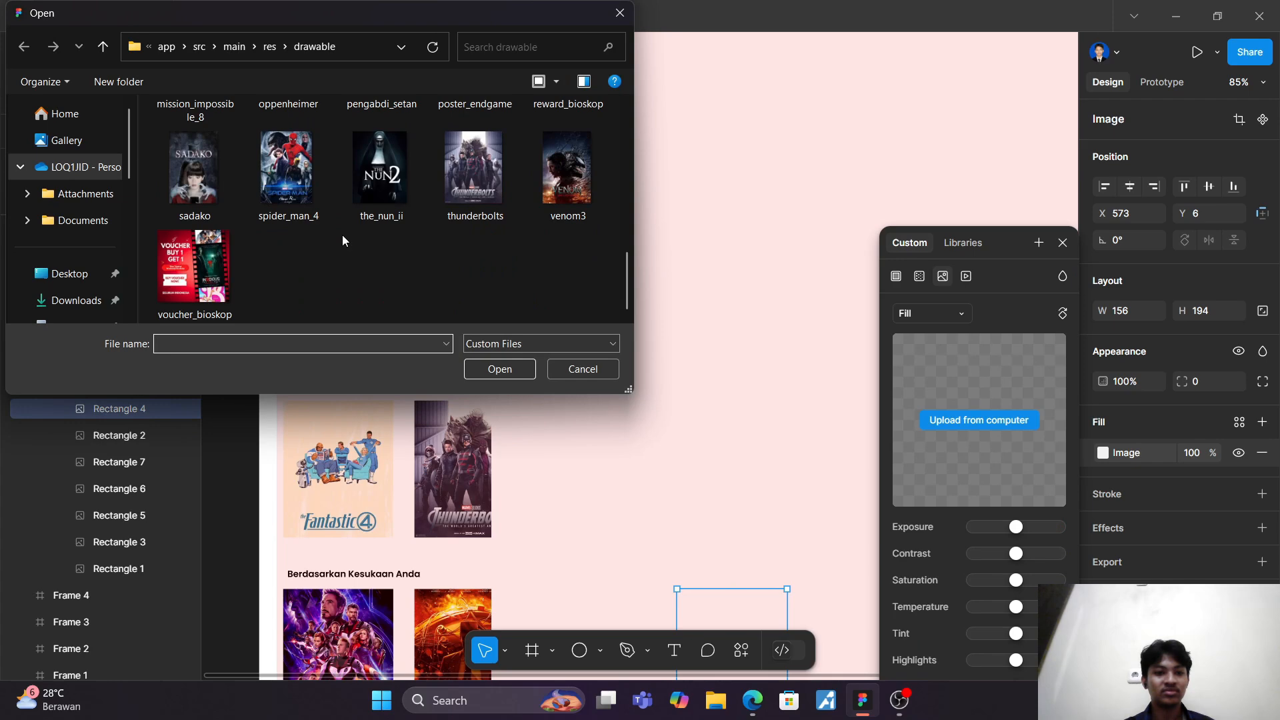
scroll(343, 237, "up", 3)
left_click(387, 245)
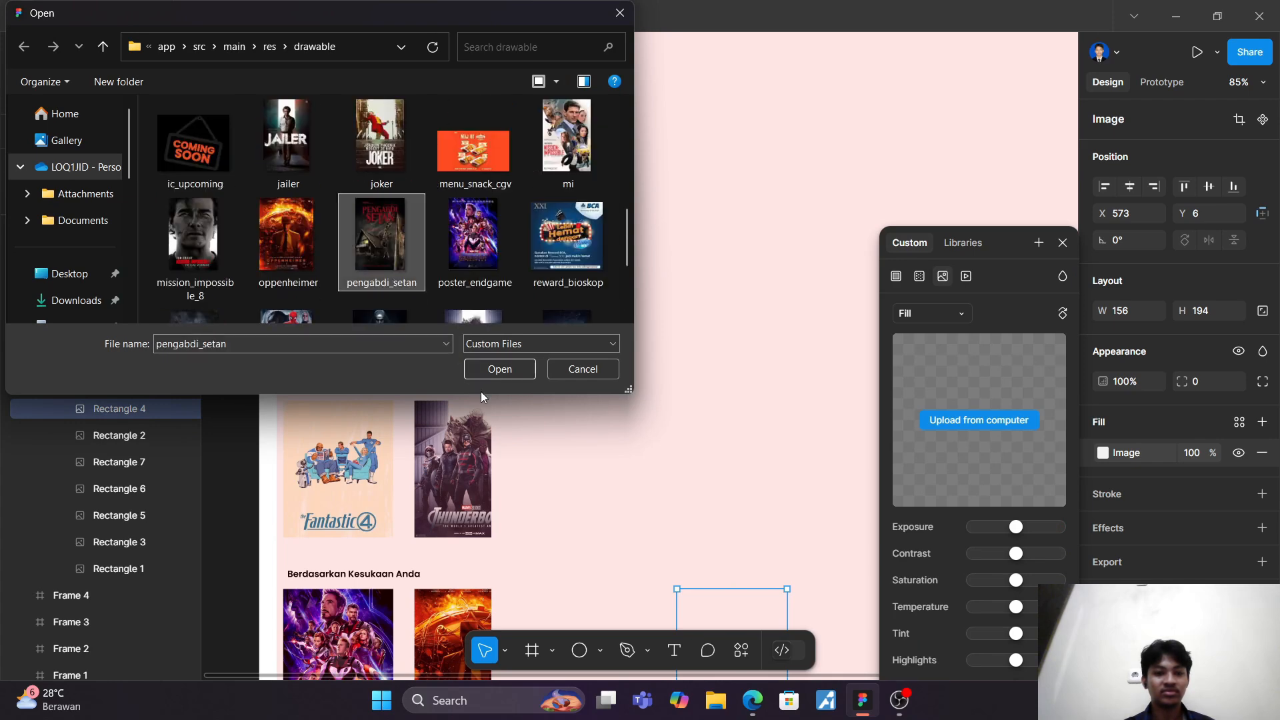
left_click(486, 370)
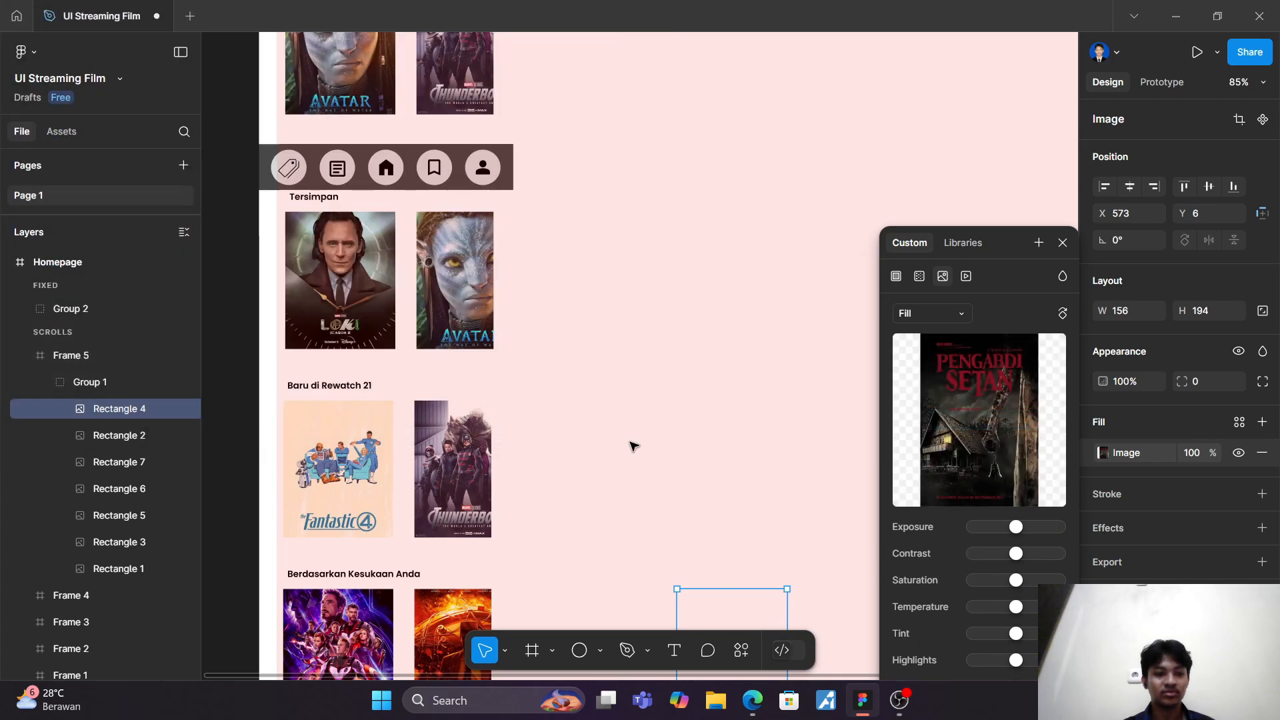
left_click(1065, 244)
left_click(822, 246)
Step: Set the width of the Homepage frame to 360
scroll(818, 247, "down", 3)
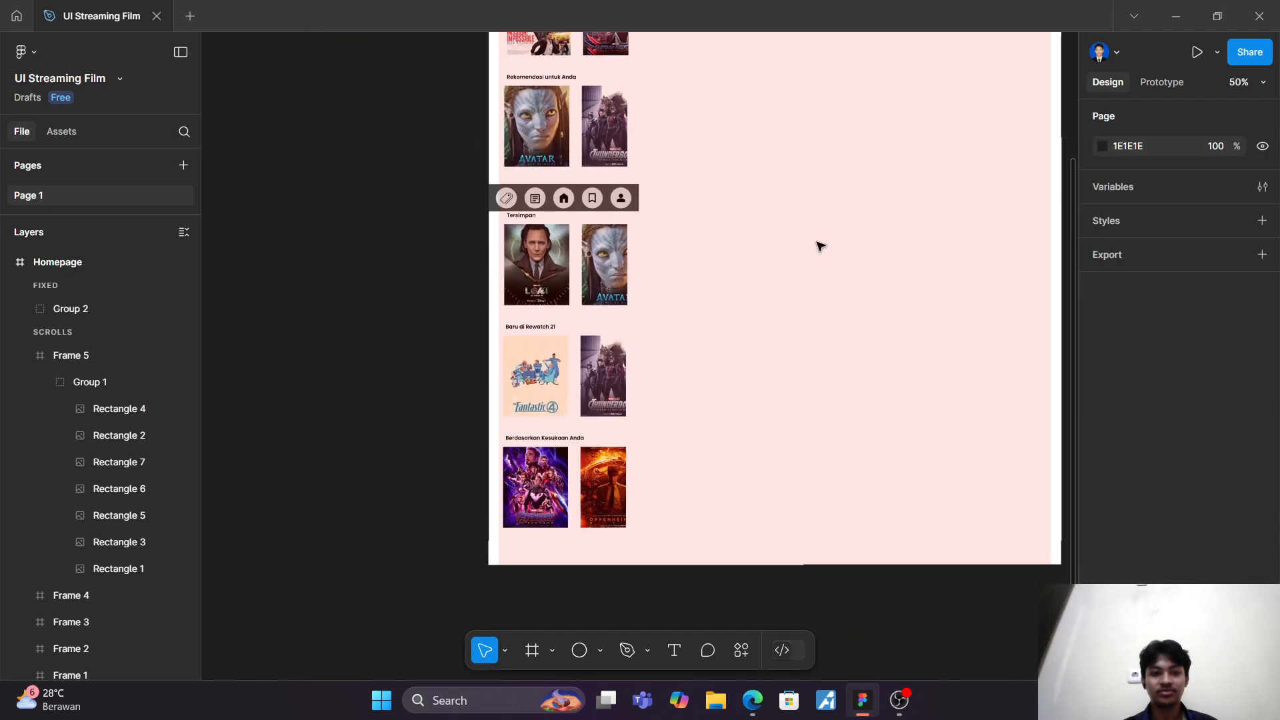
scroll(814, 246, "down", 1)
scroll(813, 246, "up", 5)
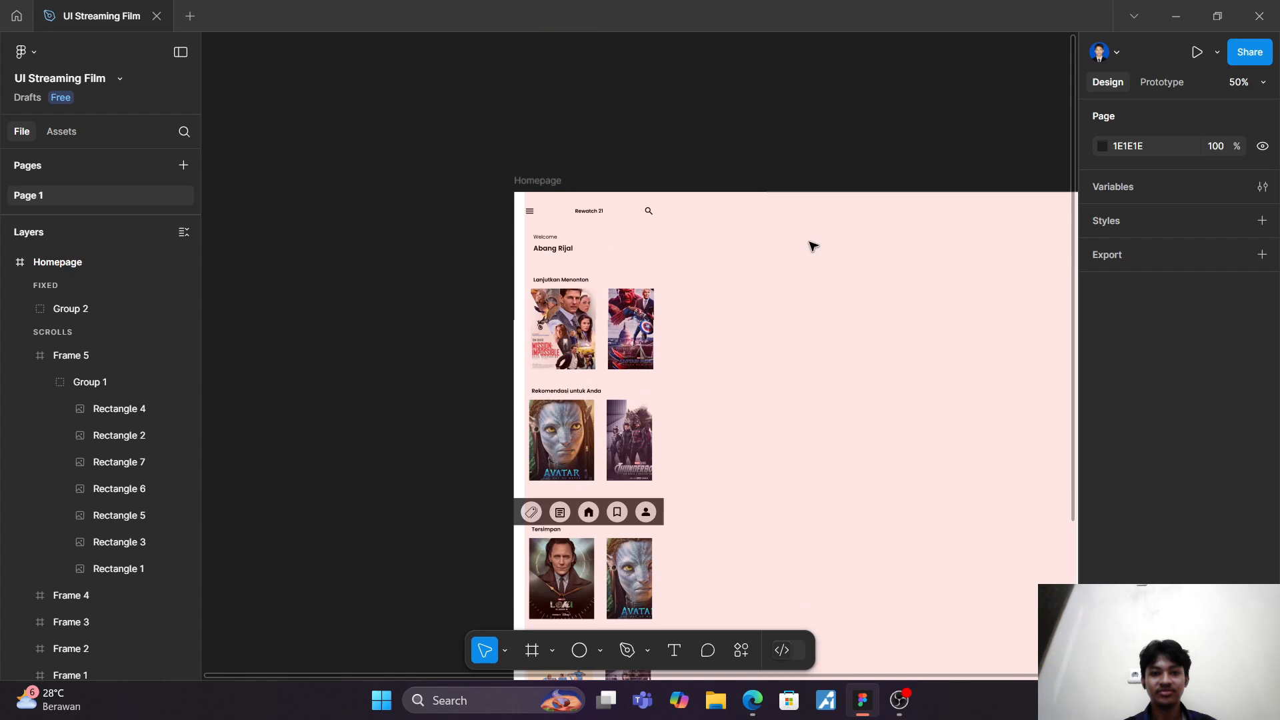
left_click(559, 204)
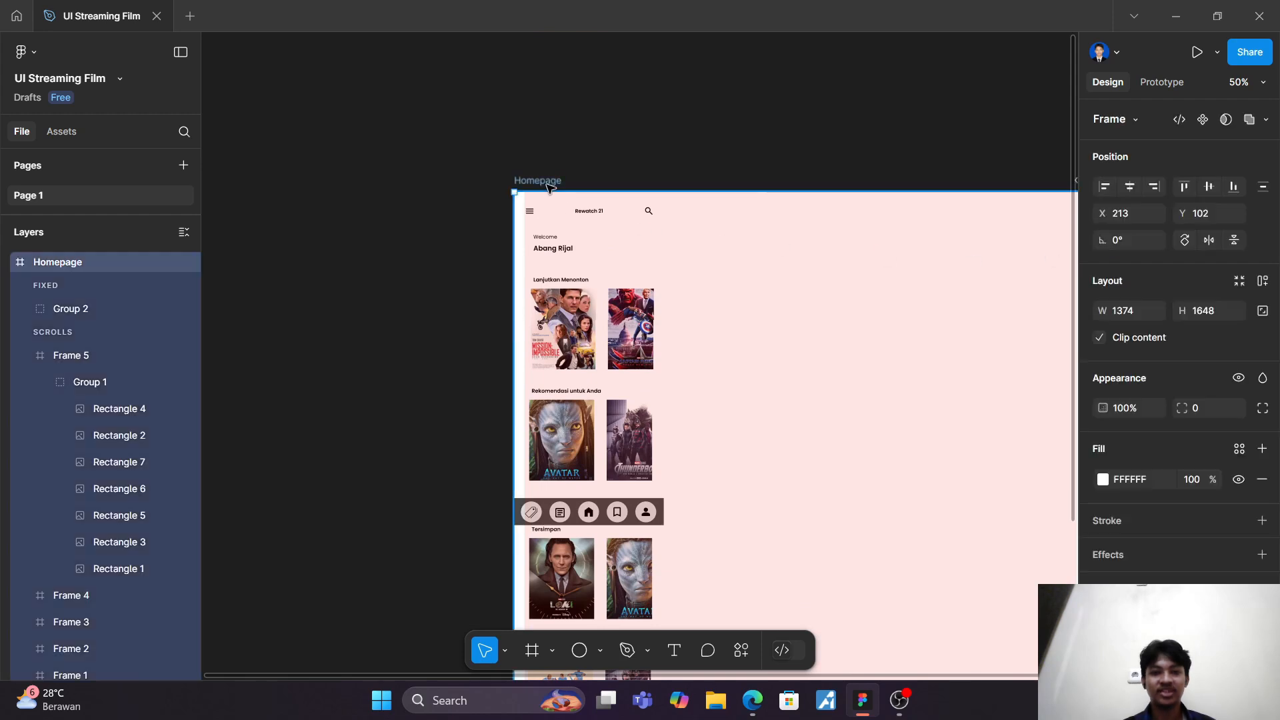
left_click(1115, 304)
type("360")
key("Return")
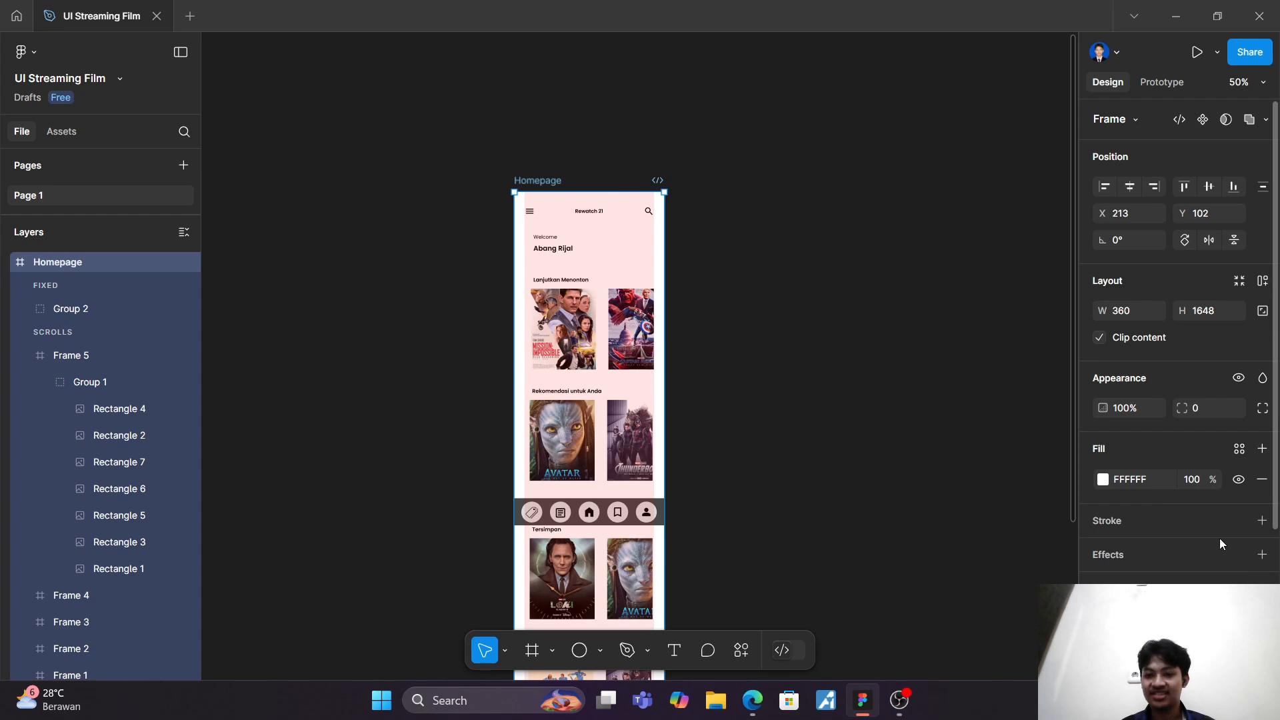
Step: Turn off the one-column layout grid display on the Homepage frame
scroll(1234, 499, "down", 2)
scroll(1000, 549, "down", 1)
scroll(1167, 550, "down", 2)
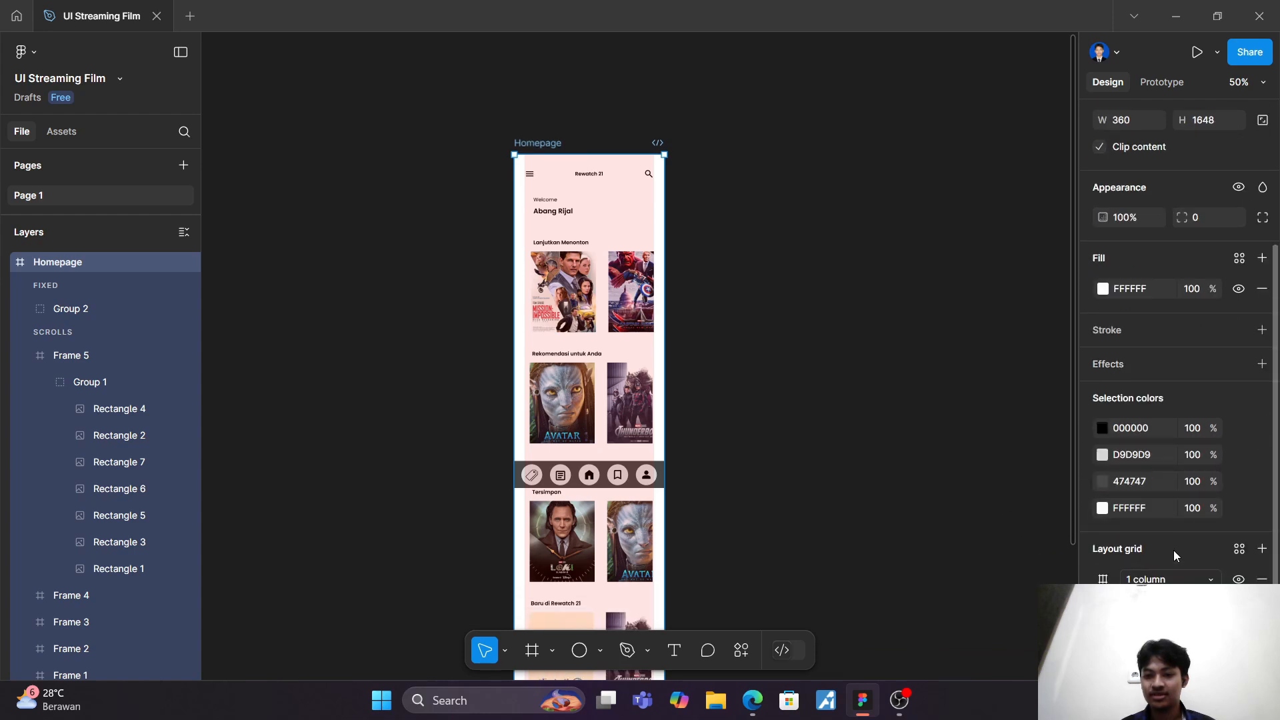
left_click(849, 446)
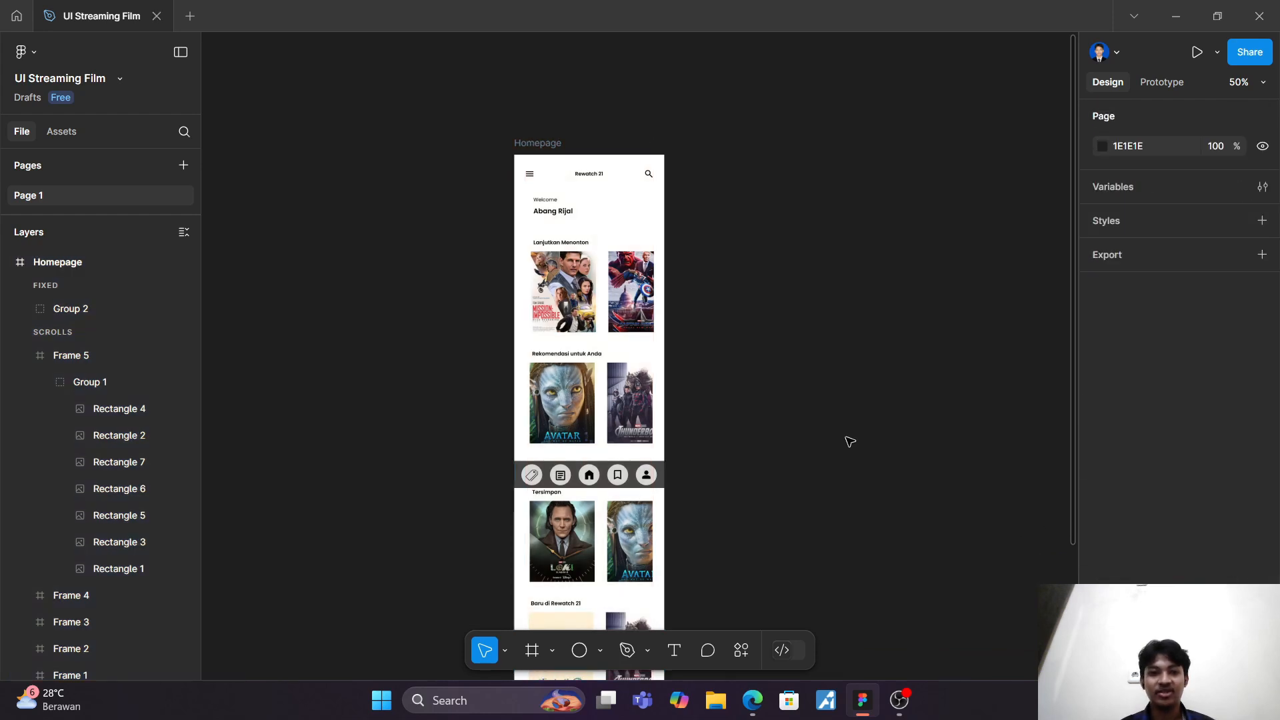
scroll(849, 444, "down", 3)
scroll(846, 441, "up", 5)
scroll(845, 440, "up", 2)
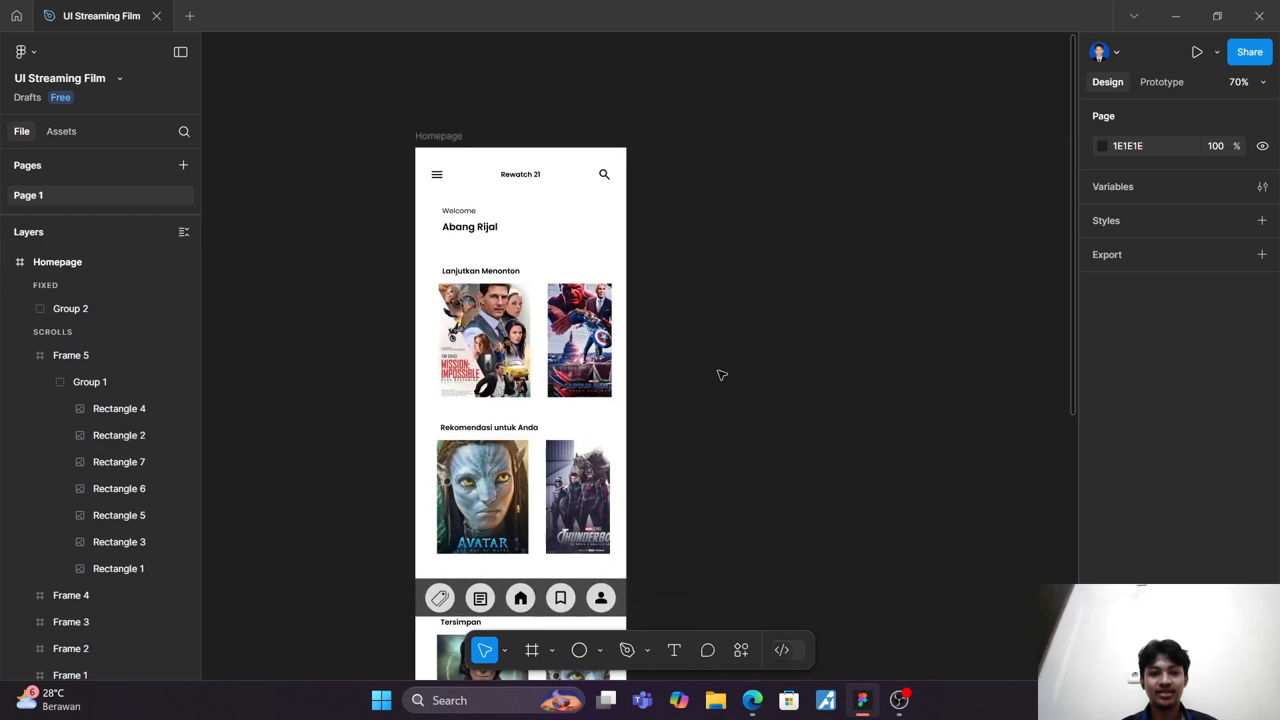
Step: Change the Homepage frame's solid fill to the beige colour B4AB91
left_click(450, 148)
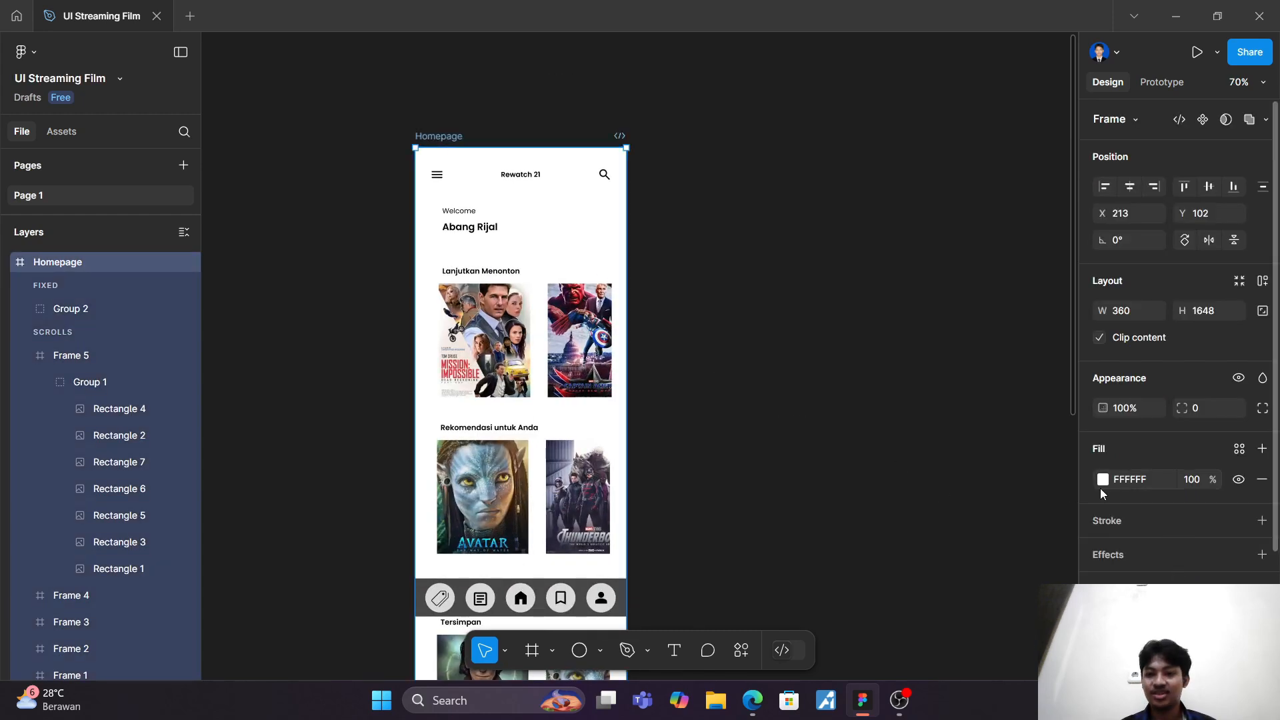
left_click(1102, 480)
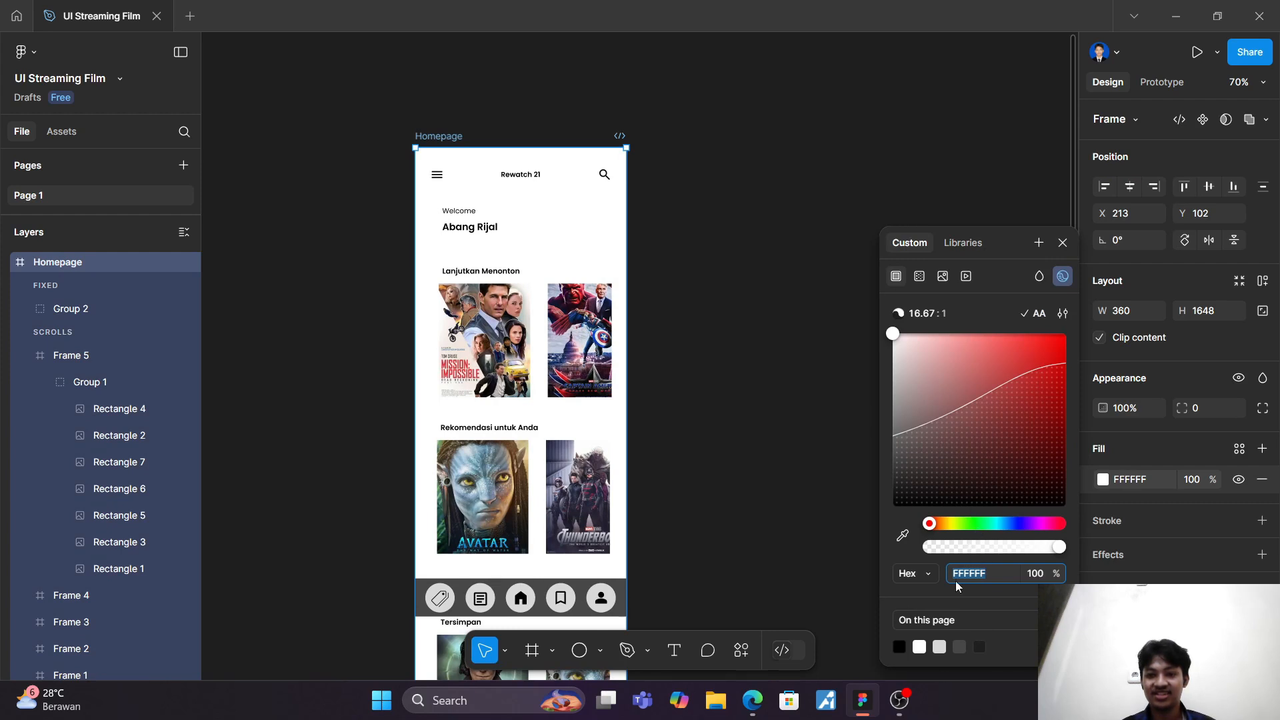
left_click_drag(953, 528, 975, 524)
left_click_drag(967, 392, 927, 393)
left_click_drag(975, 524, 945, 521)
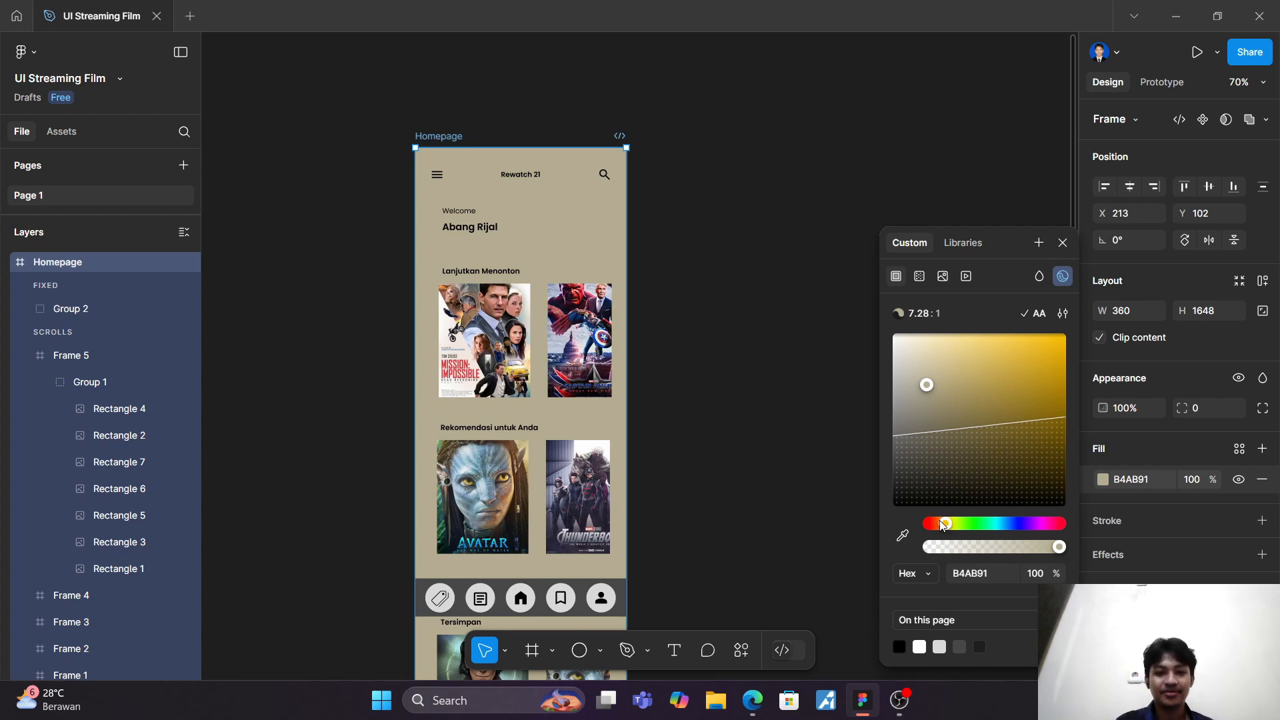
left_click(780, 492)
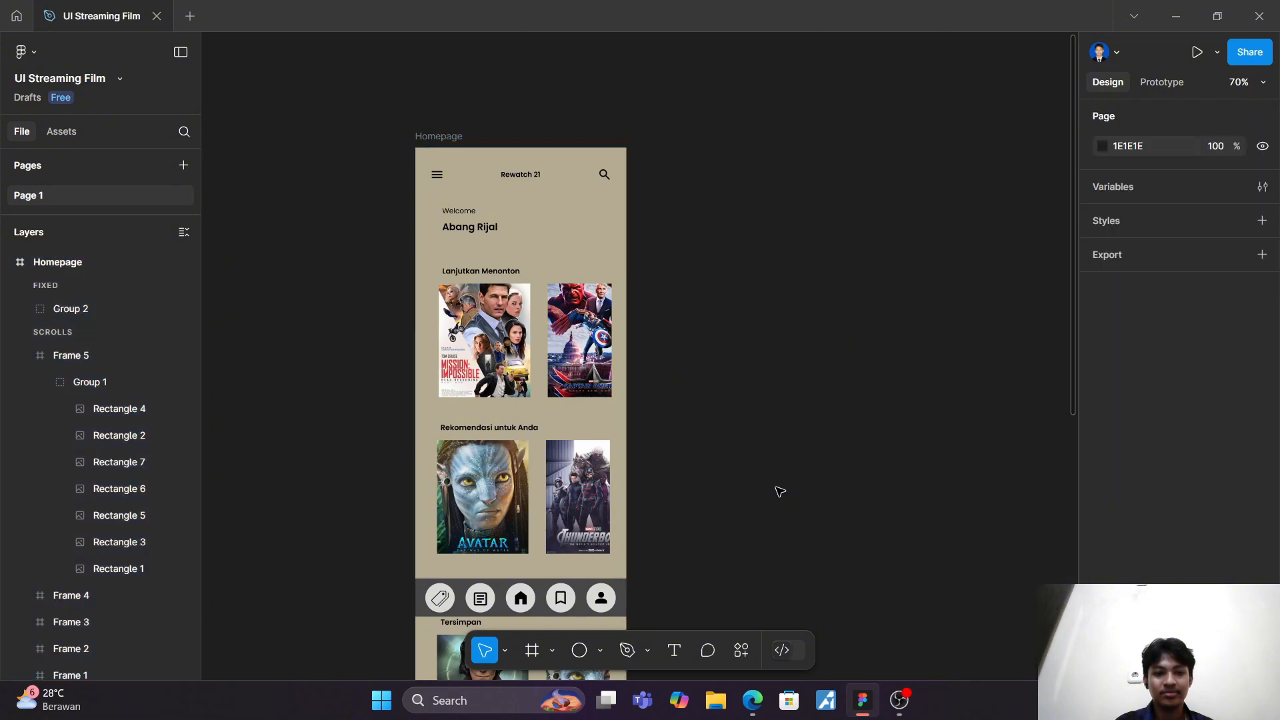
scroll(780, 488, "down", 4)
scroll(780, 489, "up", 4)
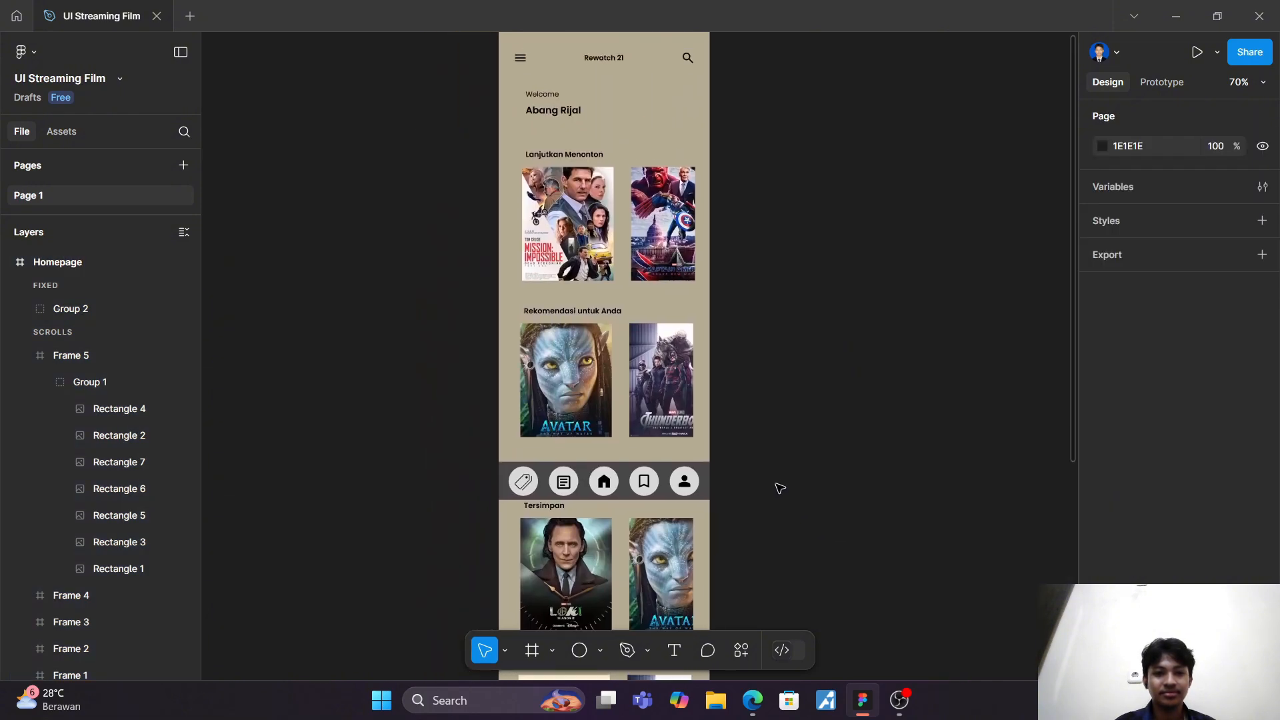
Step: Preview the prototype and test the page's vertical scrolling and the "Lanjutkan Menonton" row's horizontal scrolling
left_click(1196, 53)
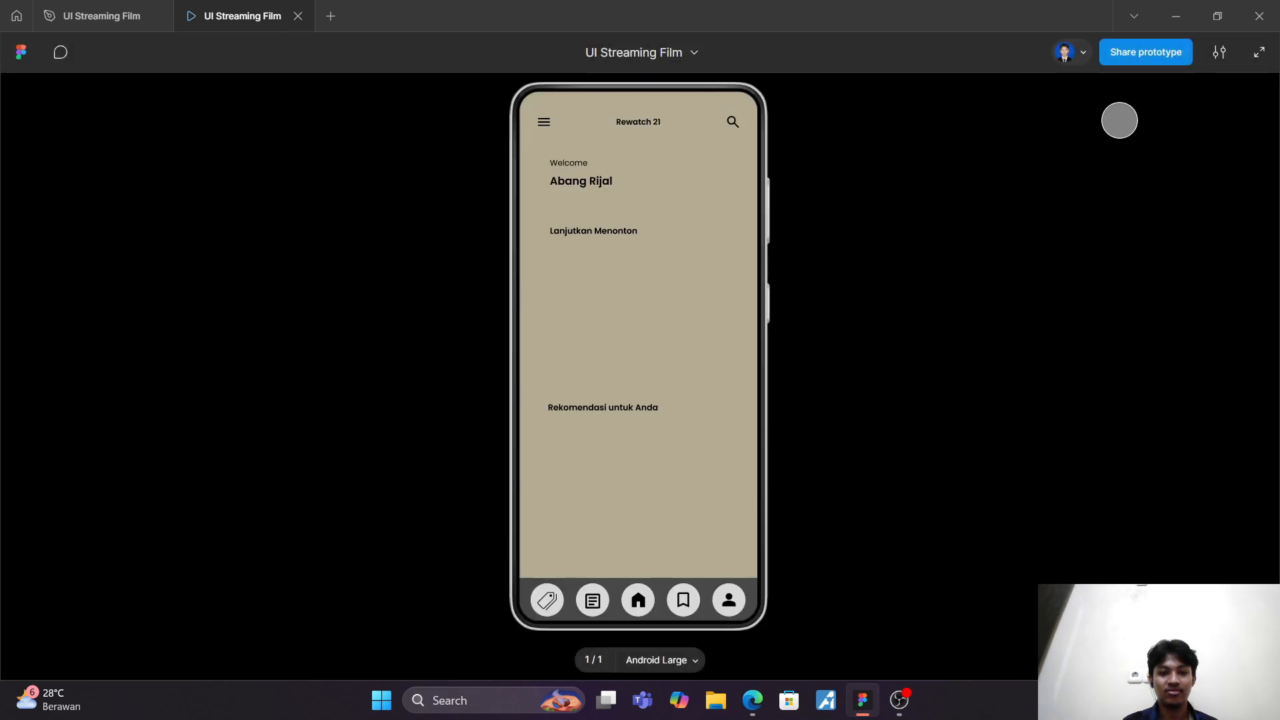
scroll(629, 346, "down", 8)
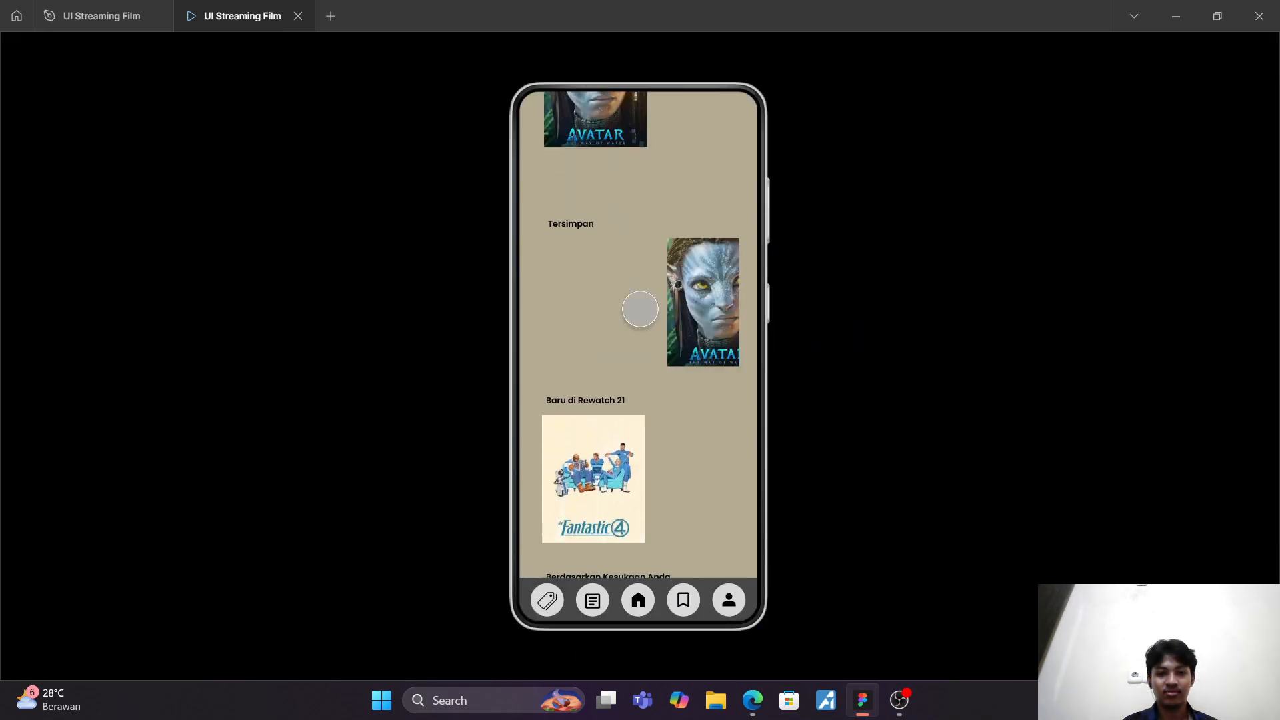
scroll(662, 331, "up", 8)
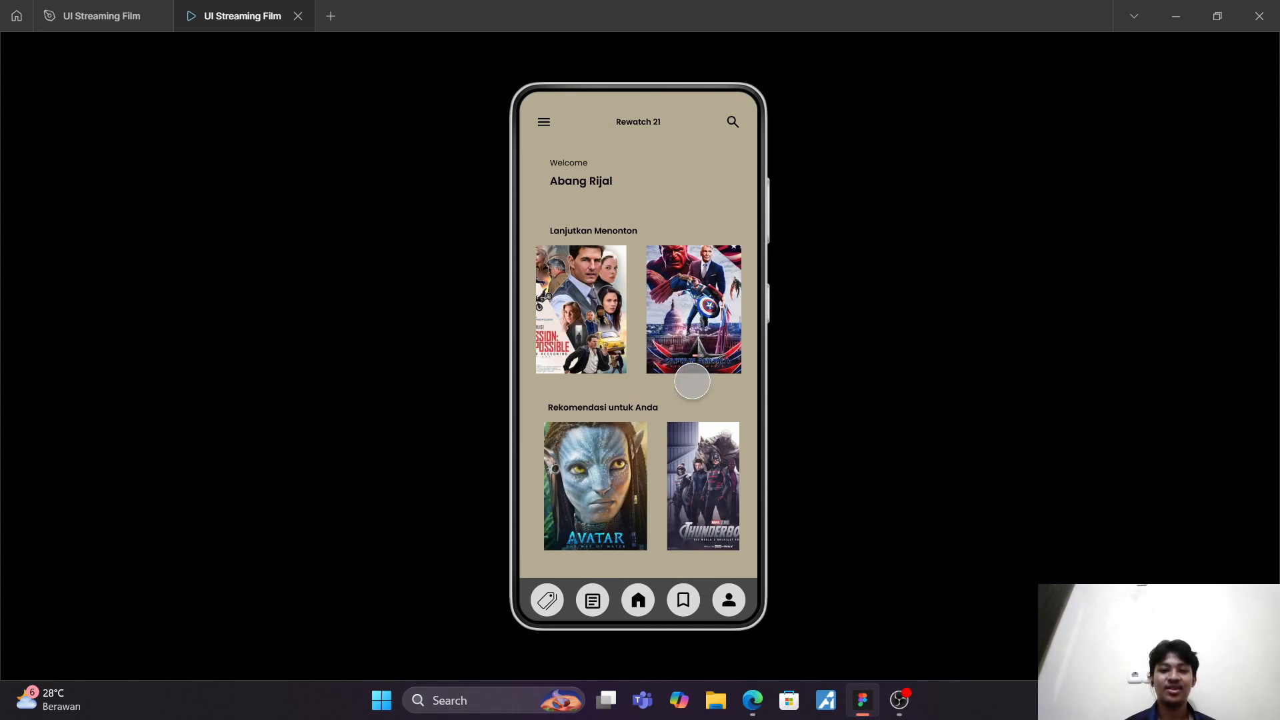
scroll(692, 325, "right", 5)
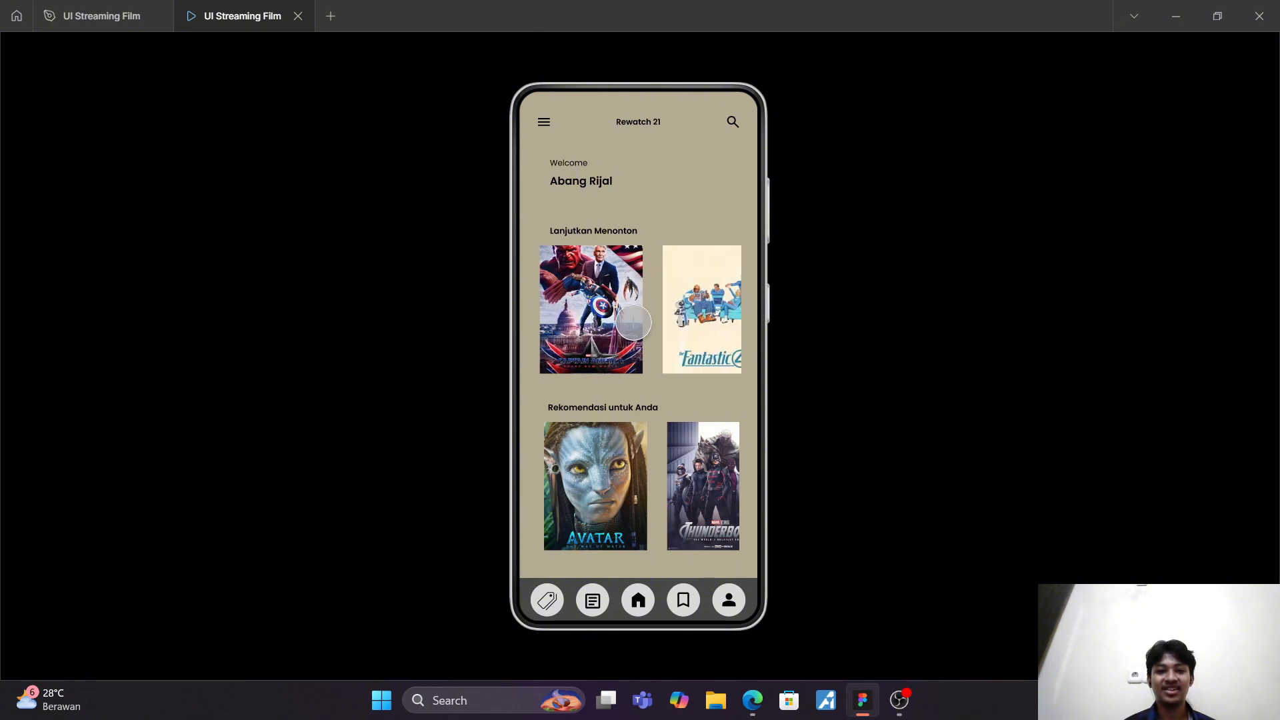
scroll(656, 317, "right", 6)
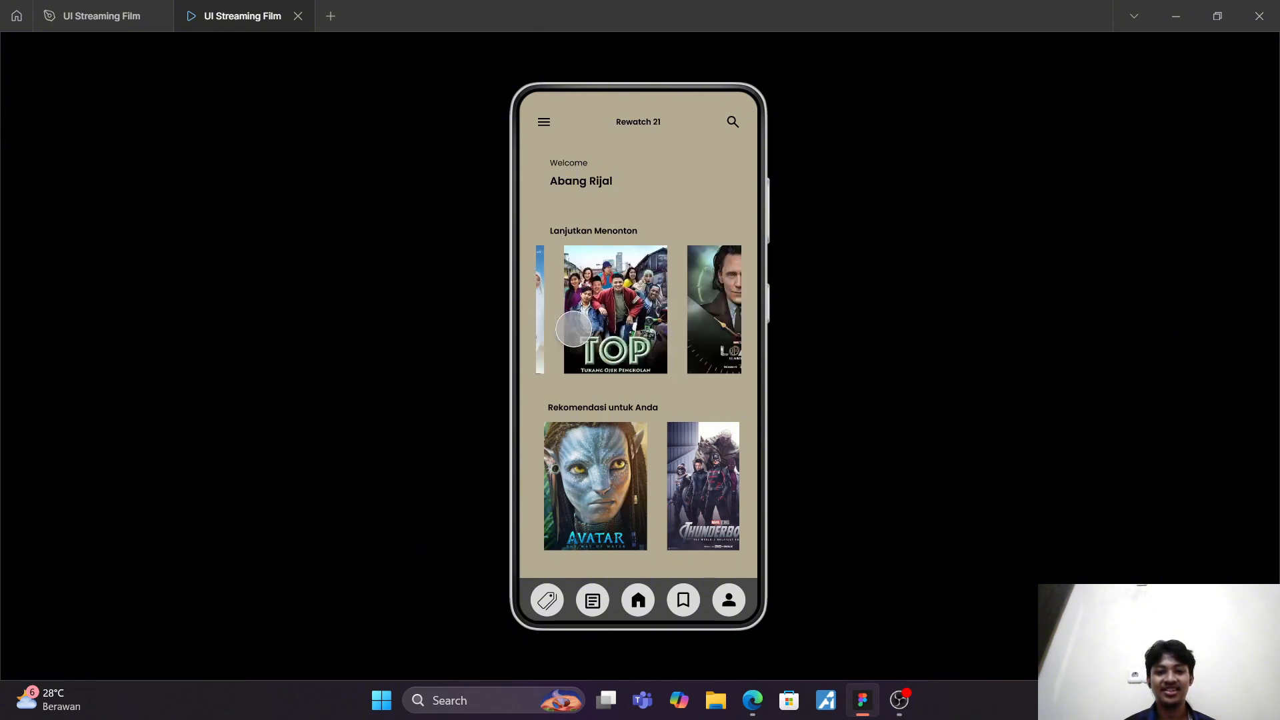
scroll(570, 332, "left", 6)
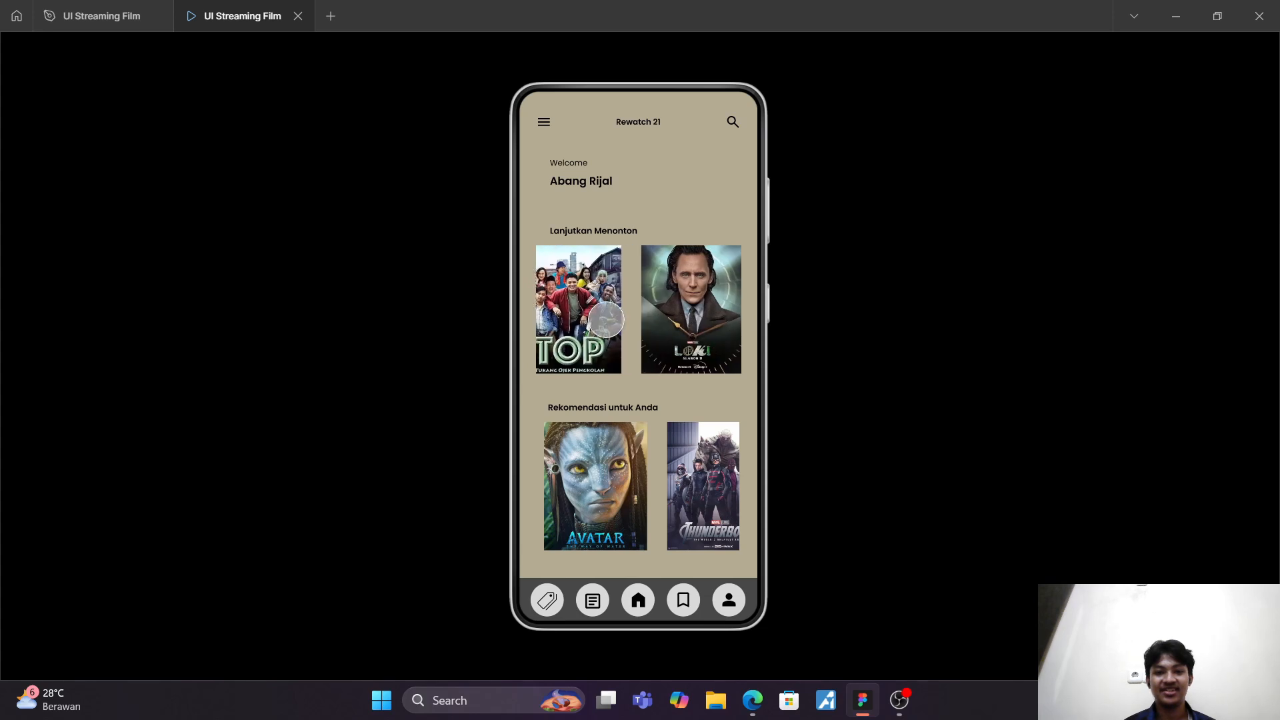
Step: Test horizontal scrolling of the remaining poster rows from "Rekomendasi untuk Anda" to "Berdasarkan Kesukaan Anda", and close the preview
scroll(715, 422, "down", 3)
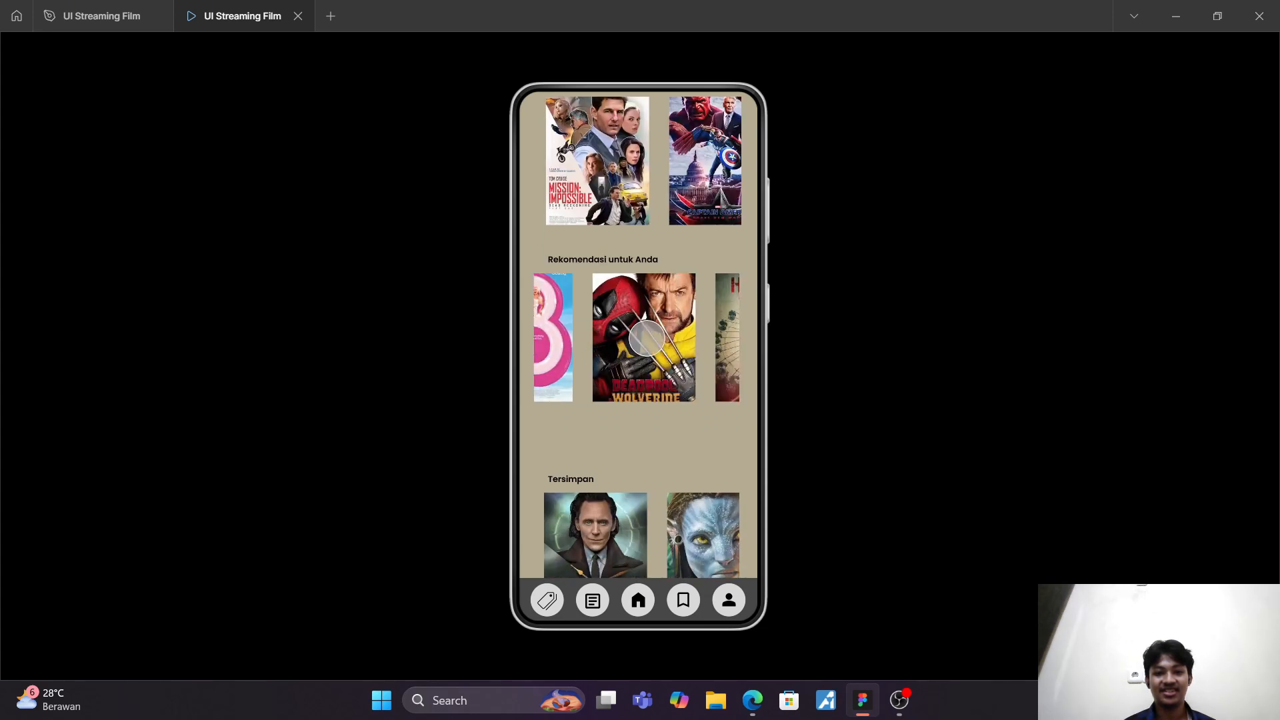
left_click_drag(641, 430, 640, 246)
left_click_drag(715, 393, 530, 400)
left_click_drag(673, 401, 645, 257)
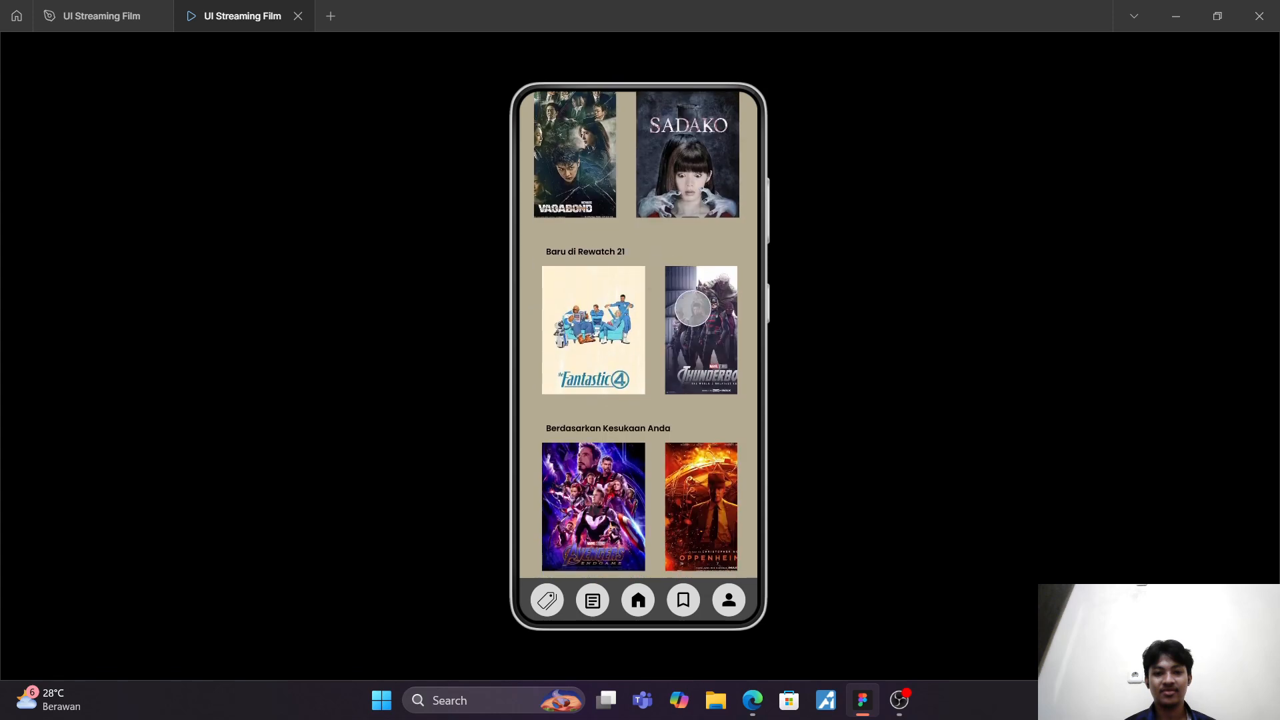
left_click_drag(692, 313, 514, 332)
left_click_drag(675, 479, 849, 471)
scroll(661, 350, "up", 10)
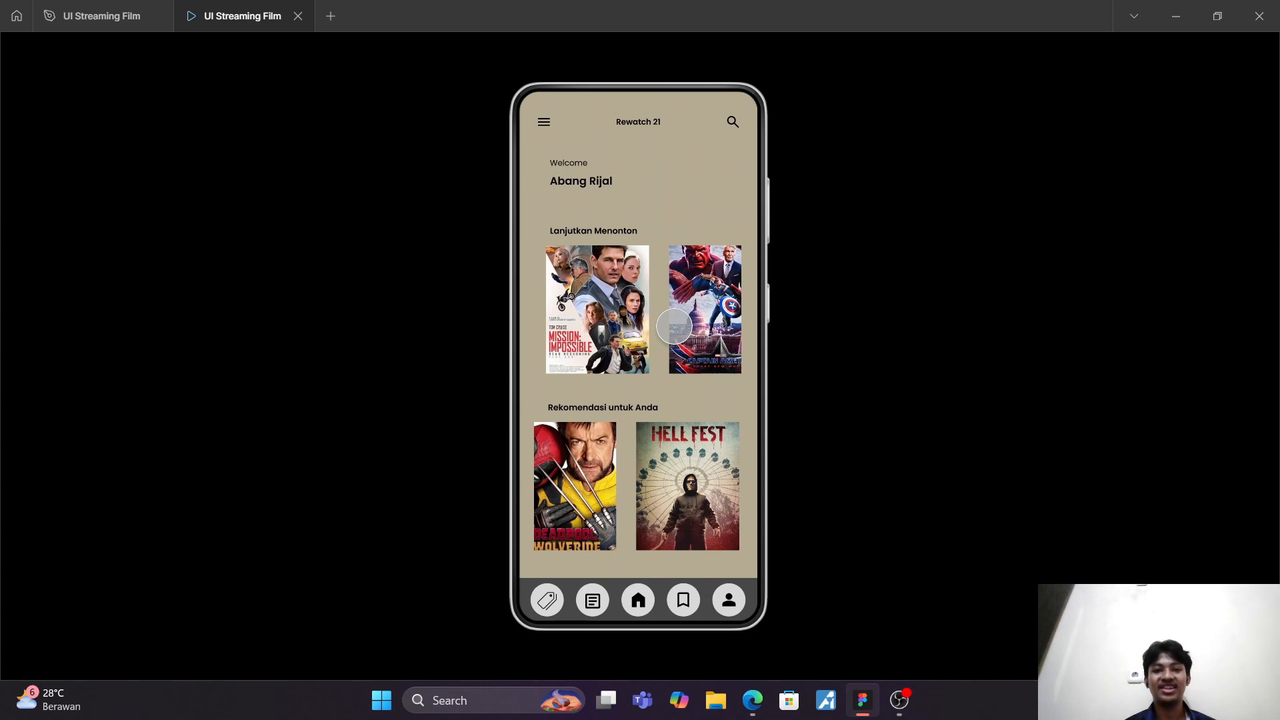
left_click(298, 16)
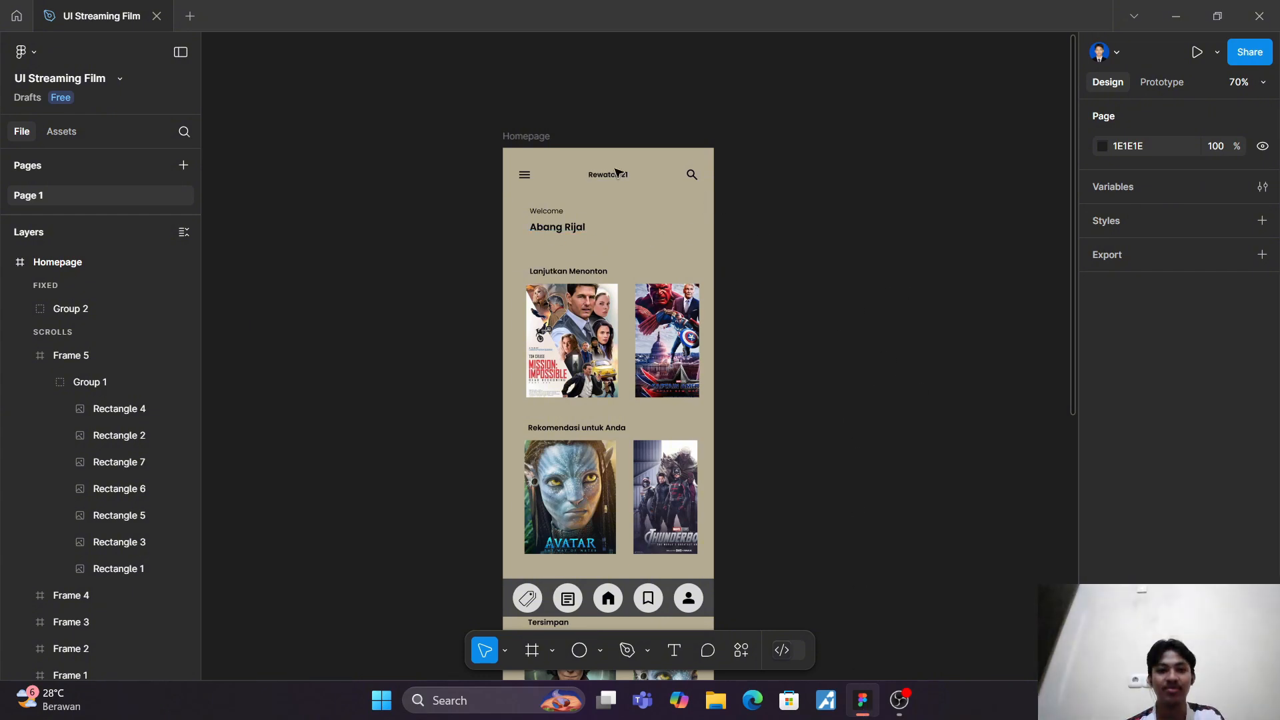
Step: Change the Homepage frame's fill to a linear gradient from B4AB91 at 0% to 8B701D at 100%
left_click(539, 137)
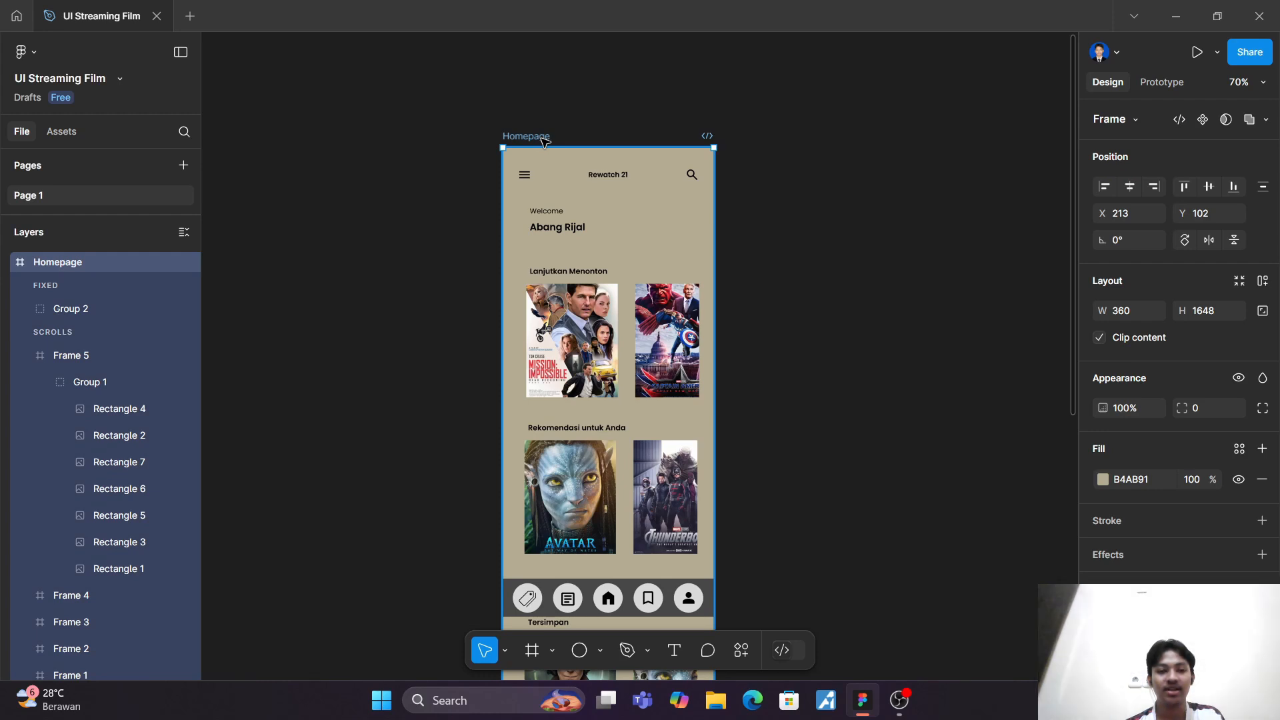
left_click(1102, 480)
left_click(921, 278)
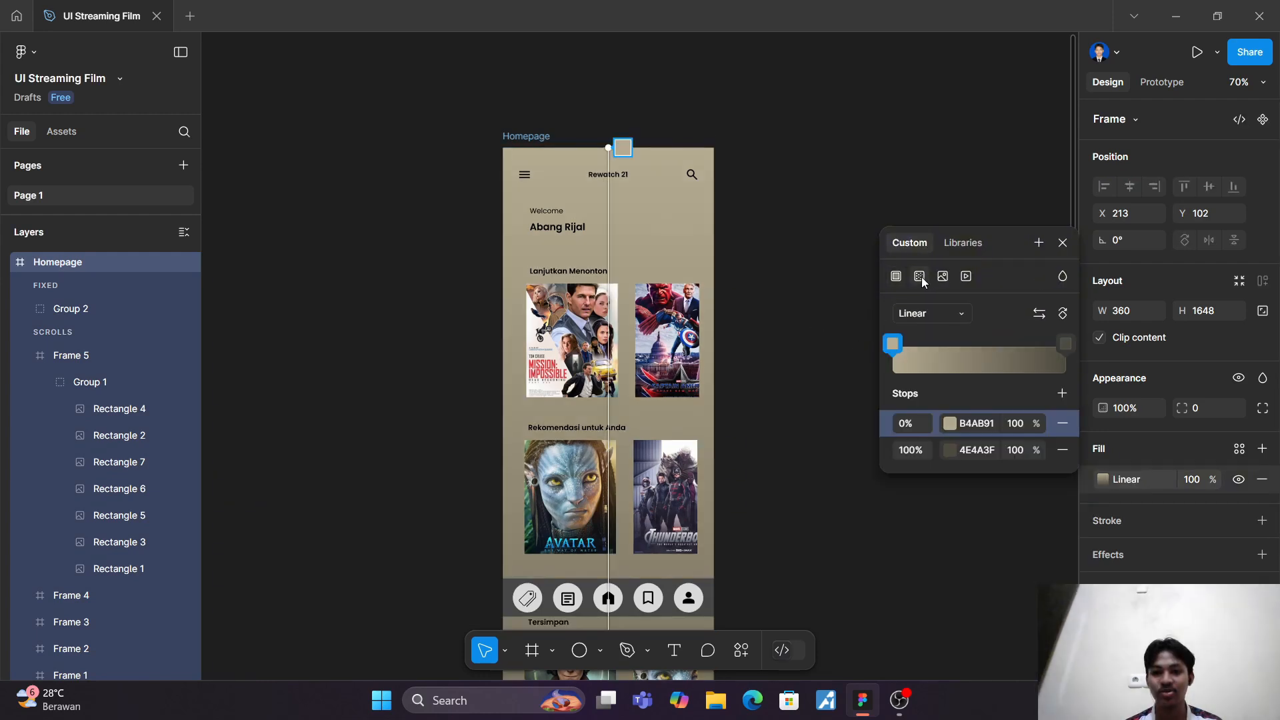
left_click(950, 452)
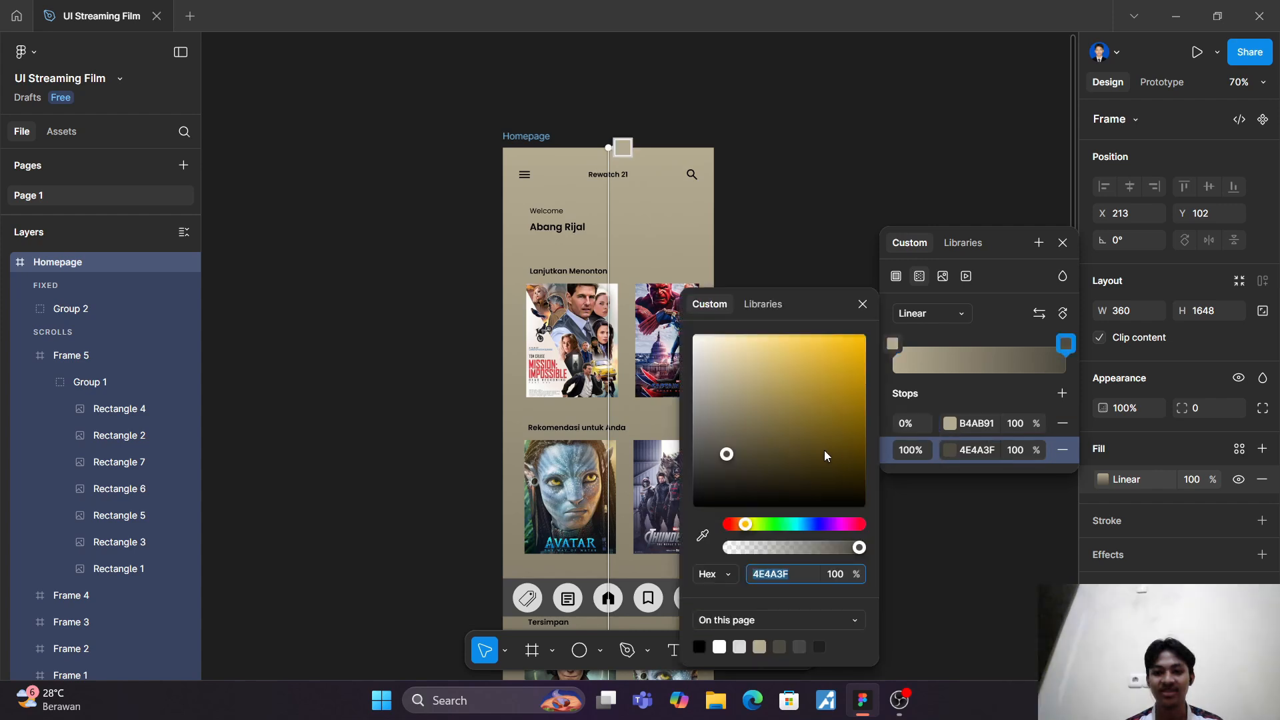
left_click_drag(825, 455, 830, 421)
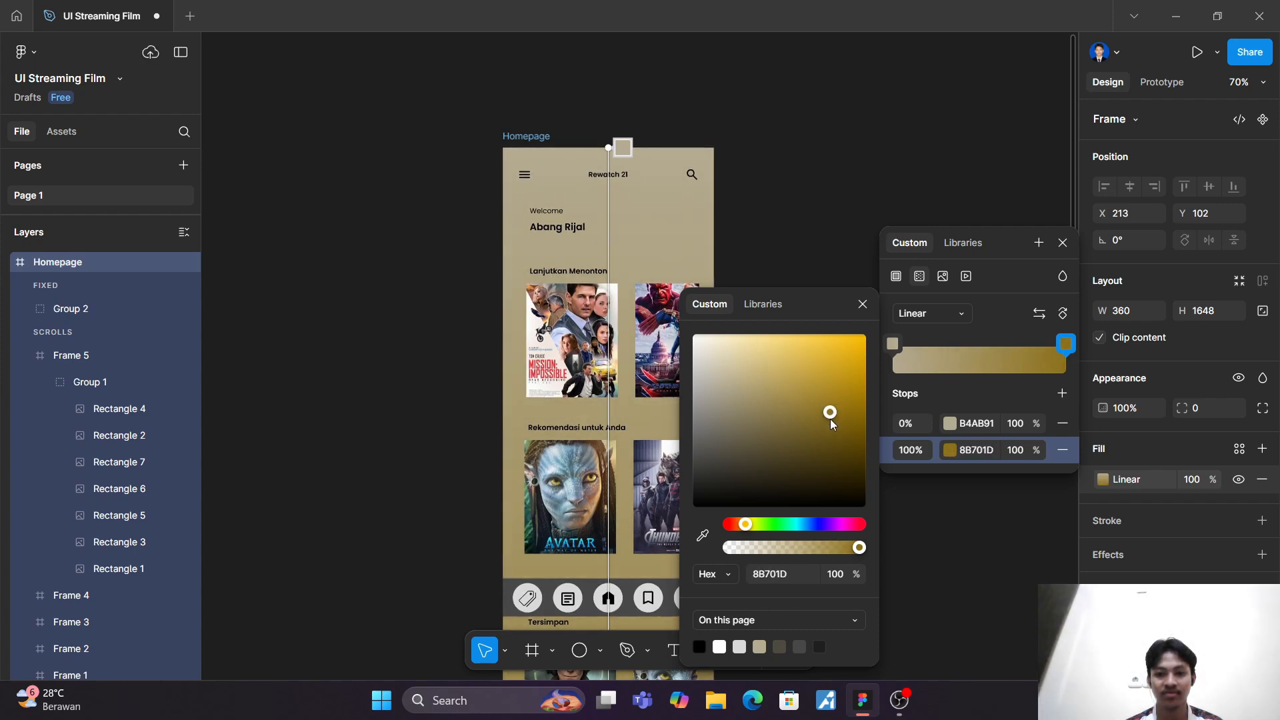
key("Escape")
scroll(785, 212, "down", 10)
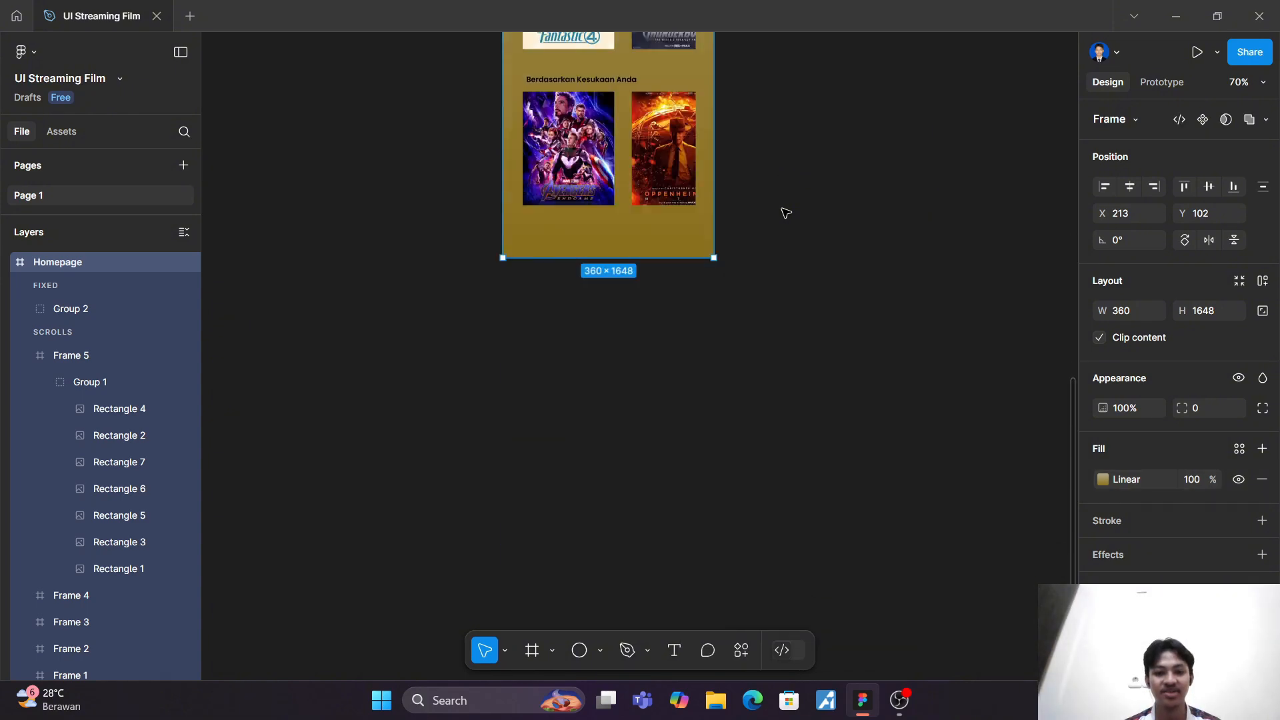
scroll(785, 212, "up", 10)
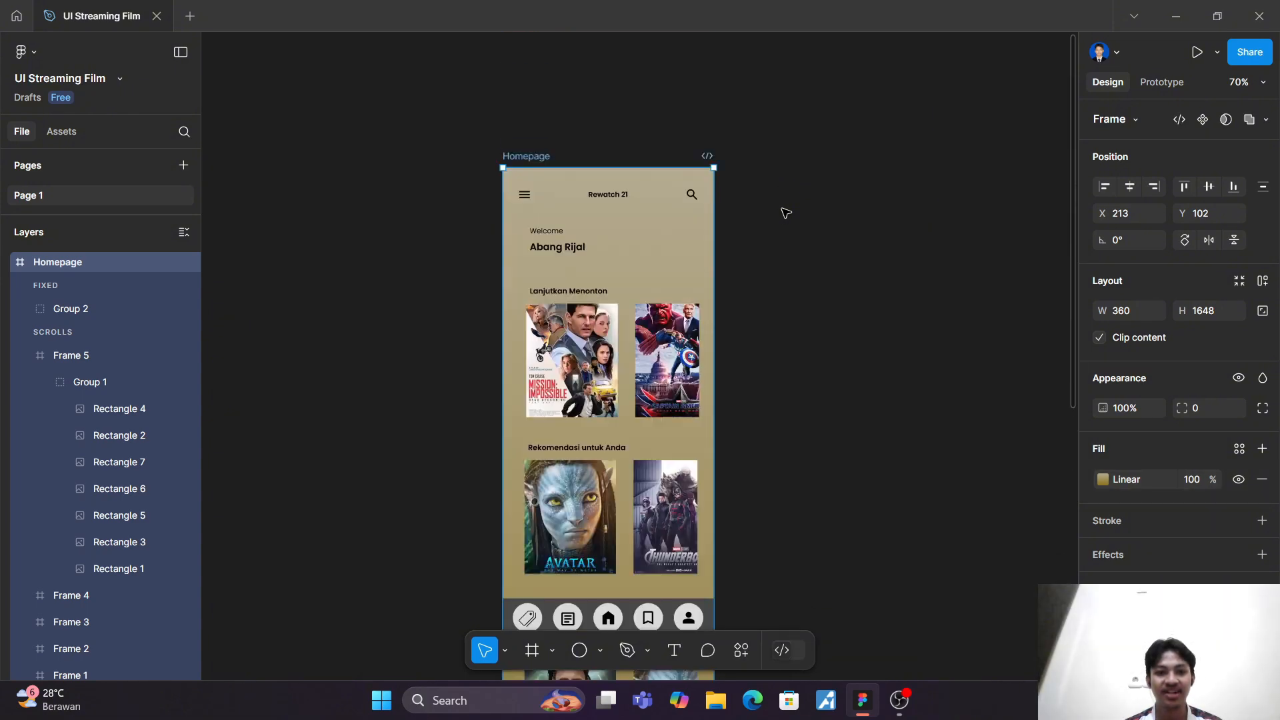
scroll(785, 212, "down", 3)
scroll(846, 253, "up", 2)
scroll(846, 254, "up", 1)
scroll(847, 254, "right", 1)
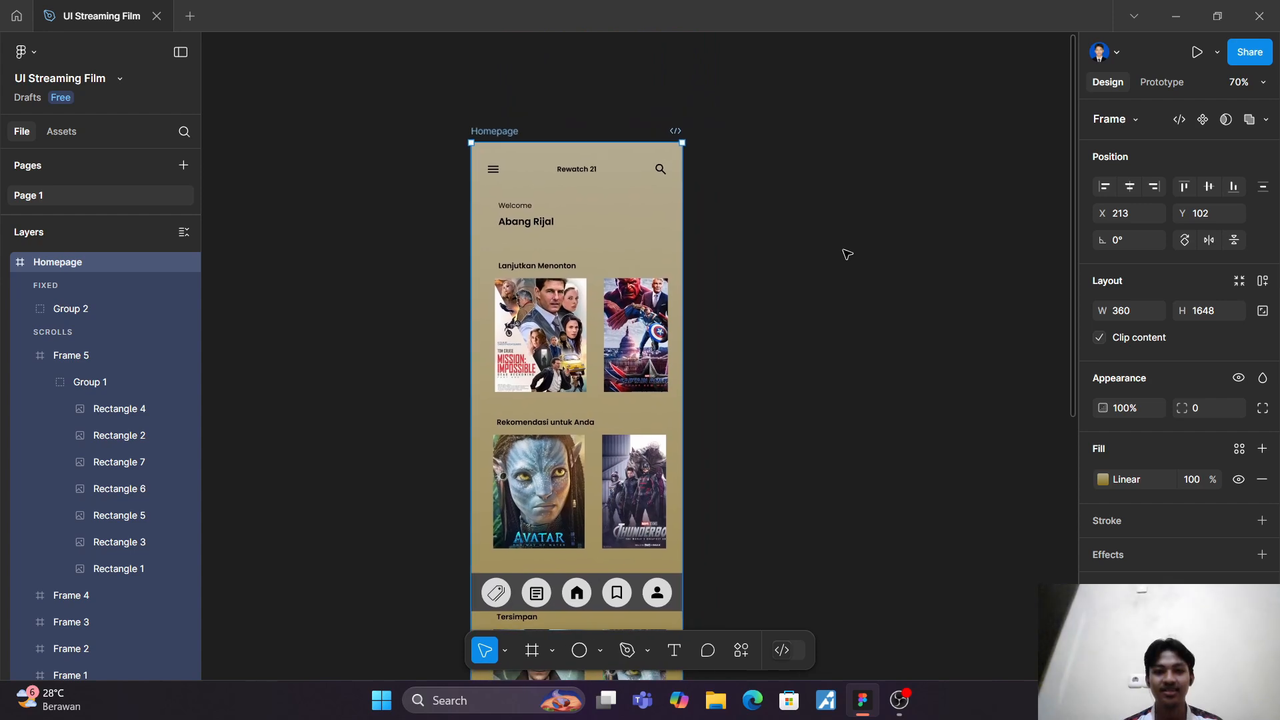
scroll(847, 254, "right", 2)
left_click(740, 447)
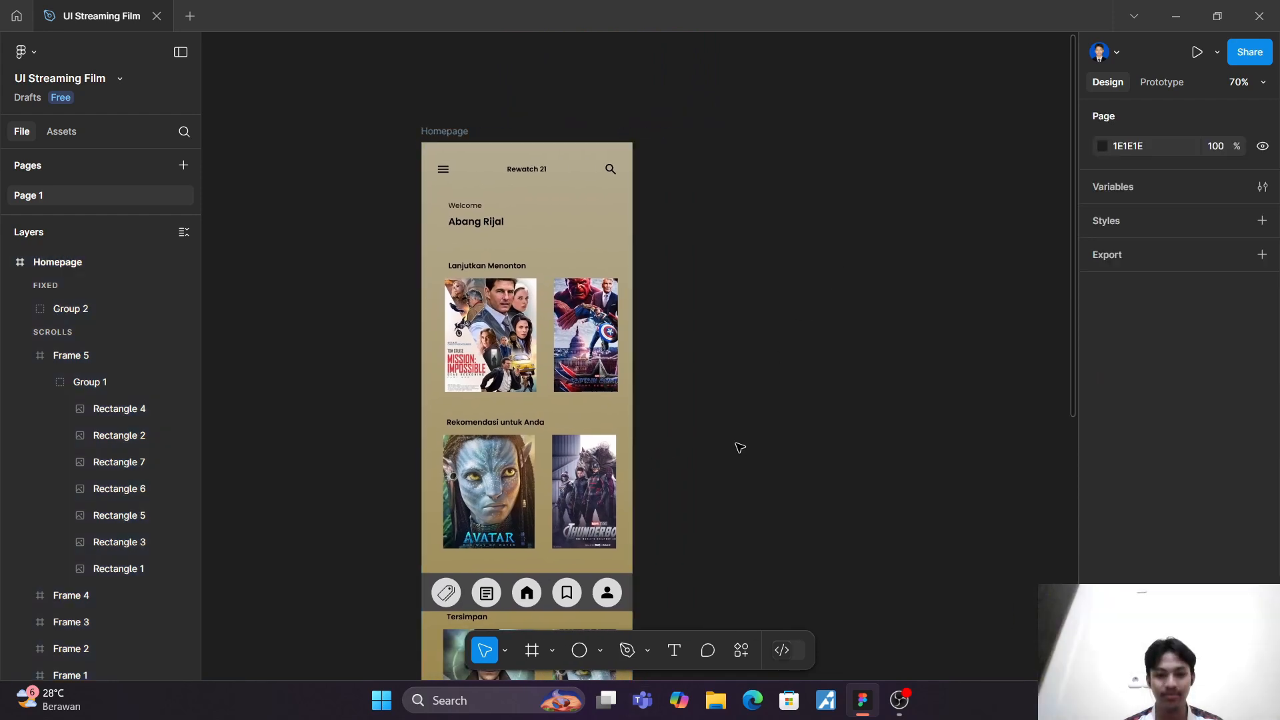
Step: Add a new 360 × 800 frame beside the Homepage frame using the Android Large preset
scroll(734, 557, "right", 2)
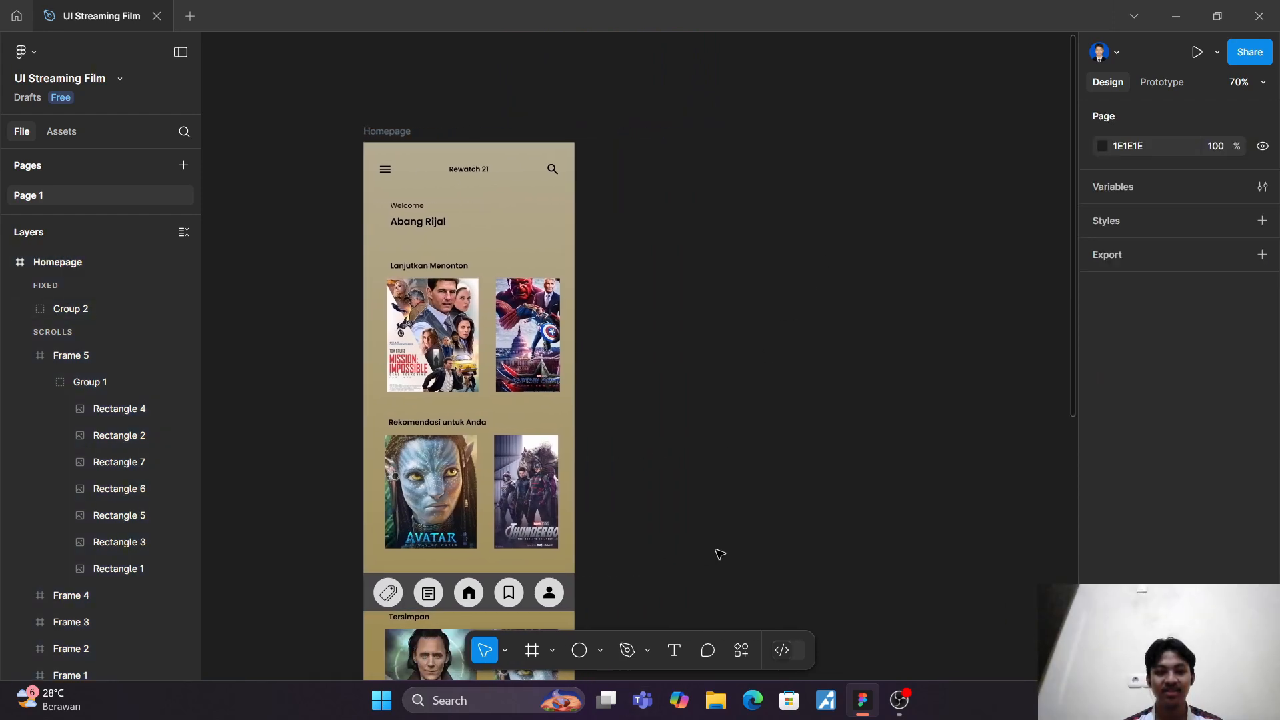
scroll(720, 554, "left", 1)
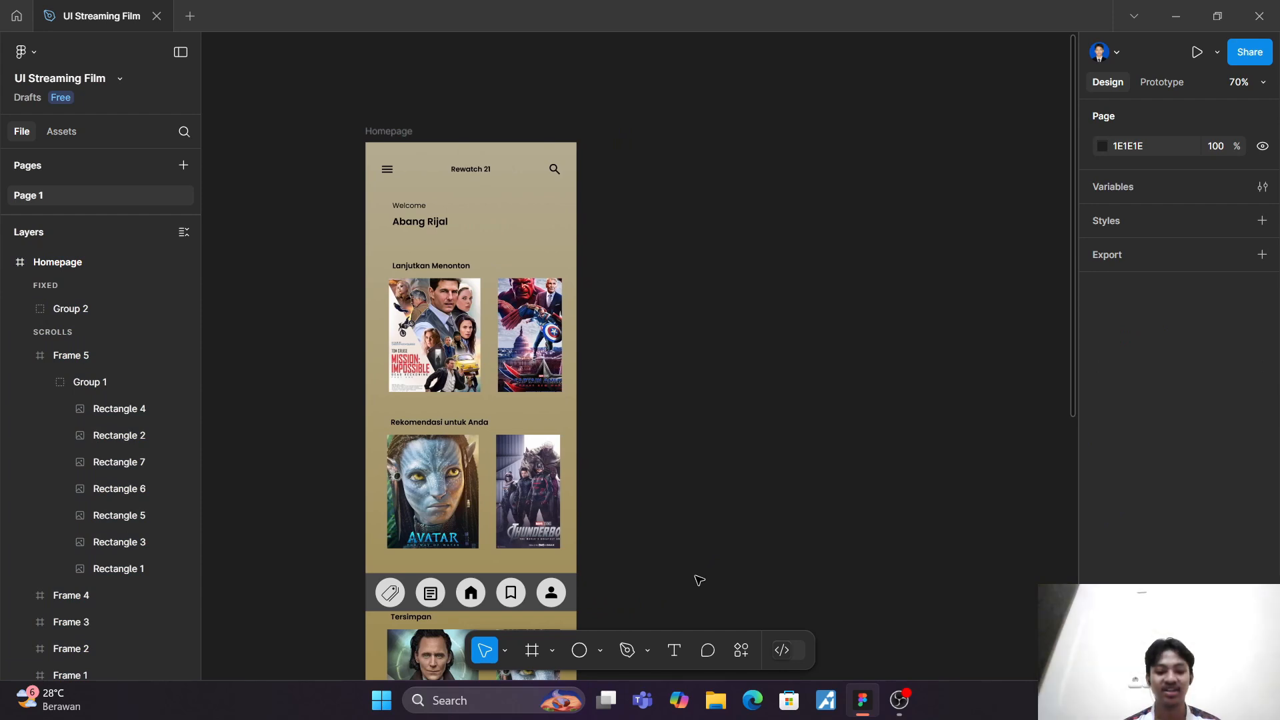
key("f")
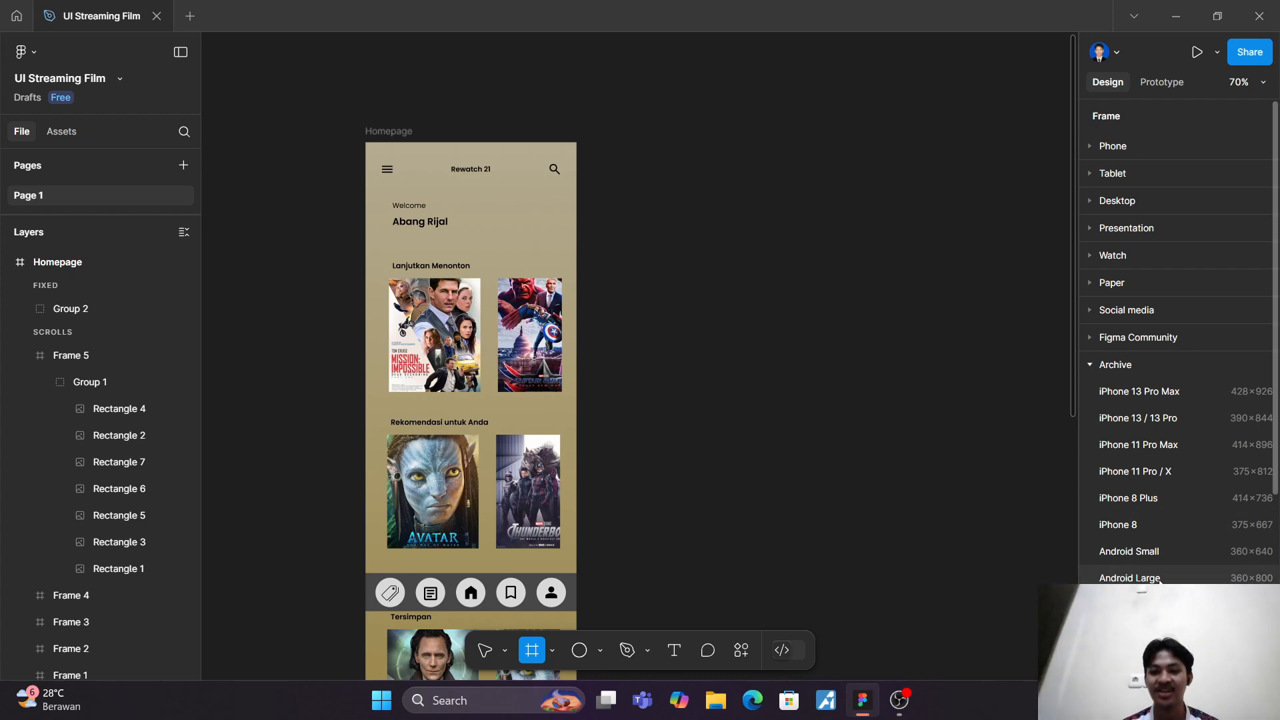
left_click(1129, 578)
left_click_drag(714, 362, 710, 355)
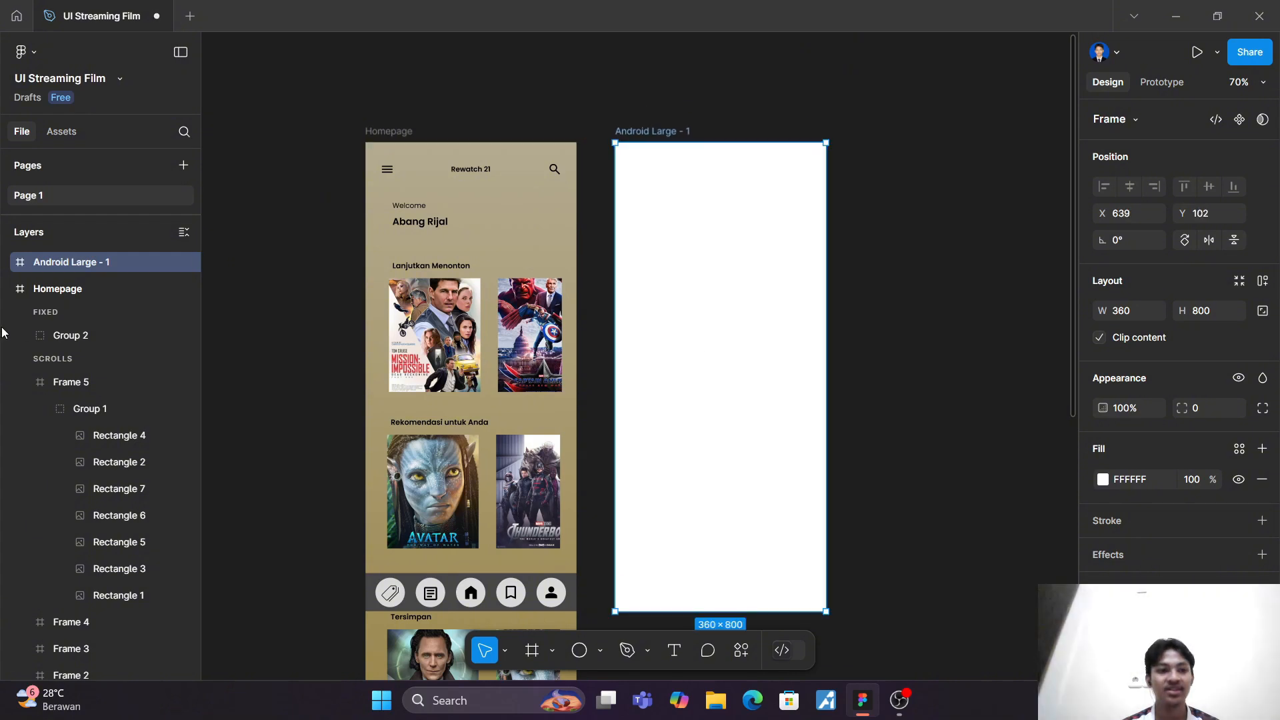
Step: Rename the new Android Large frame as Profile and move it farther from Homepage, to about X 693, keeping their upper edges aligned
left_click(8, 290)
right_click(64, 265)
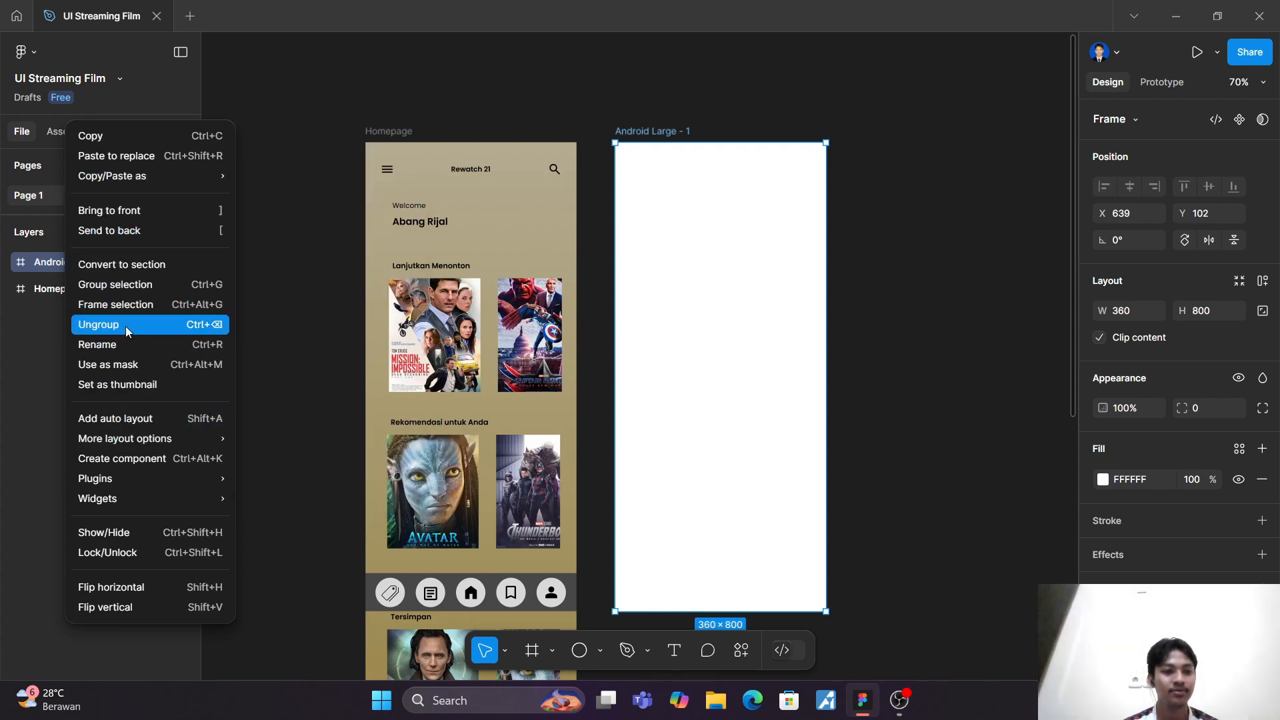
left_click(131, 344)
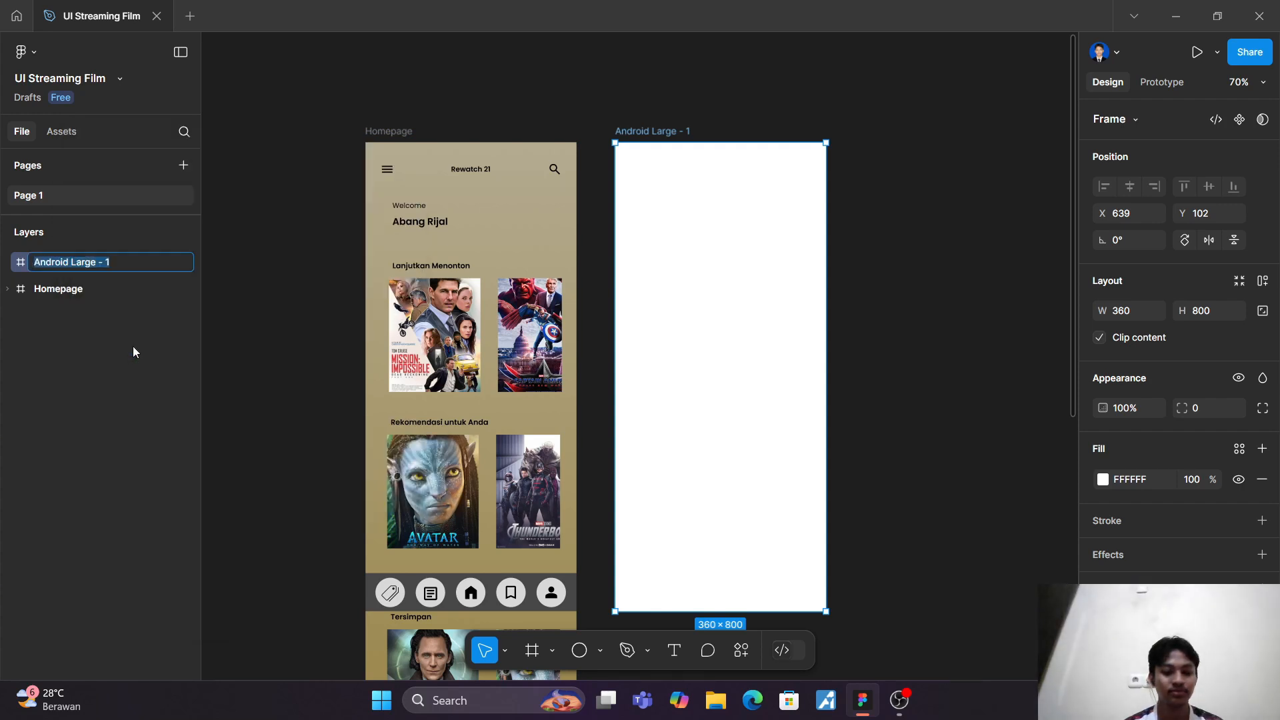
type("Profile")
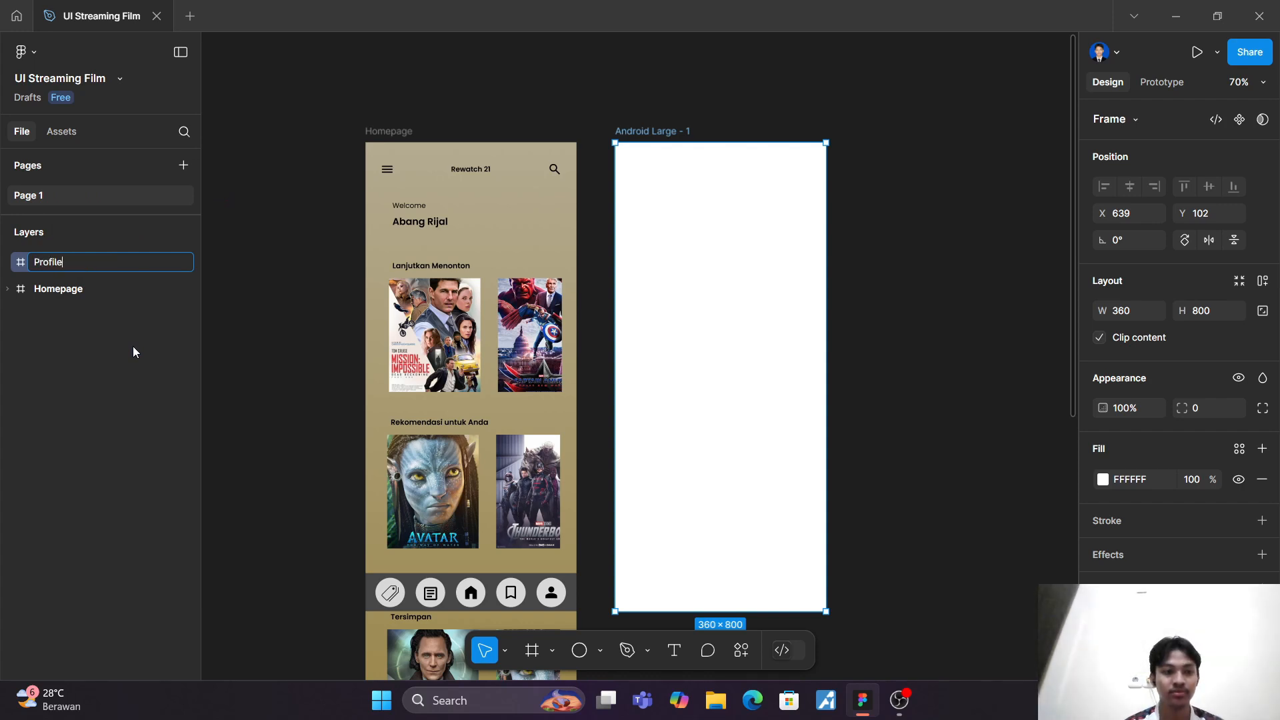
key("Return")
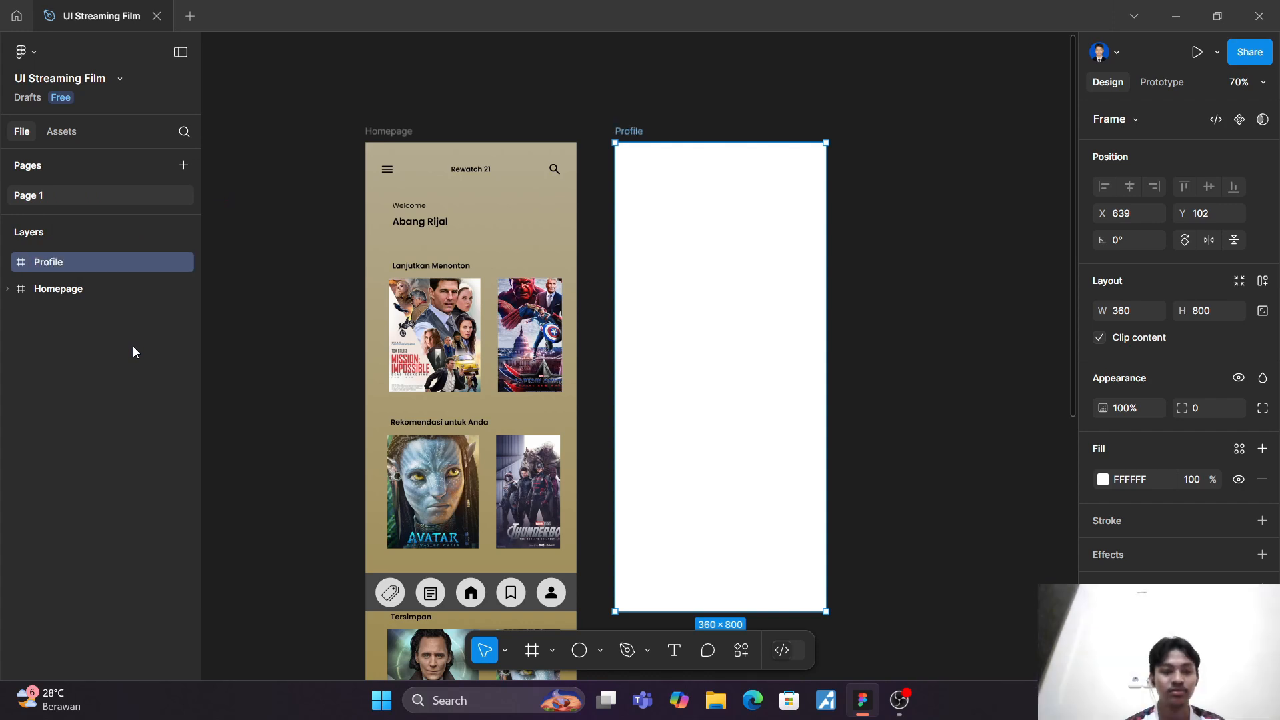
left_click_drag(768, 182, 781, 184)
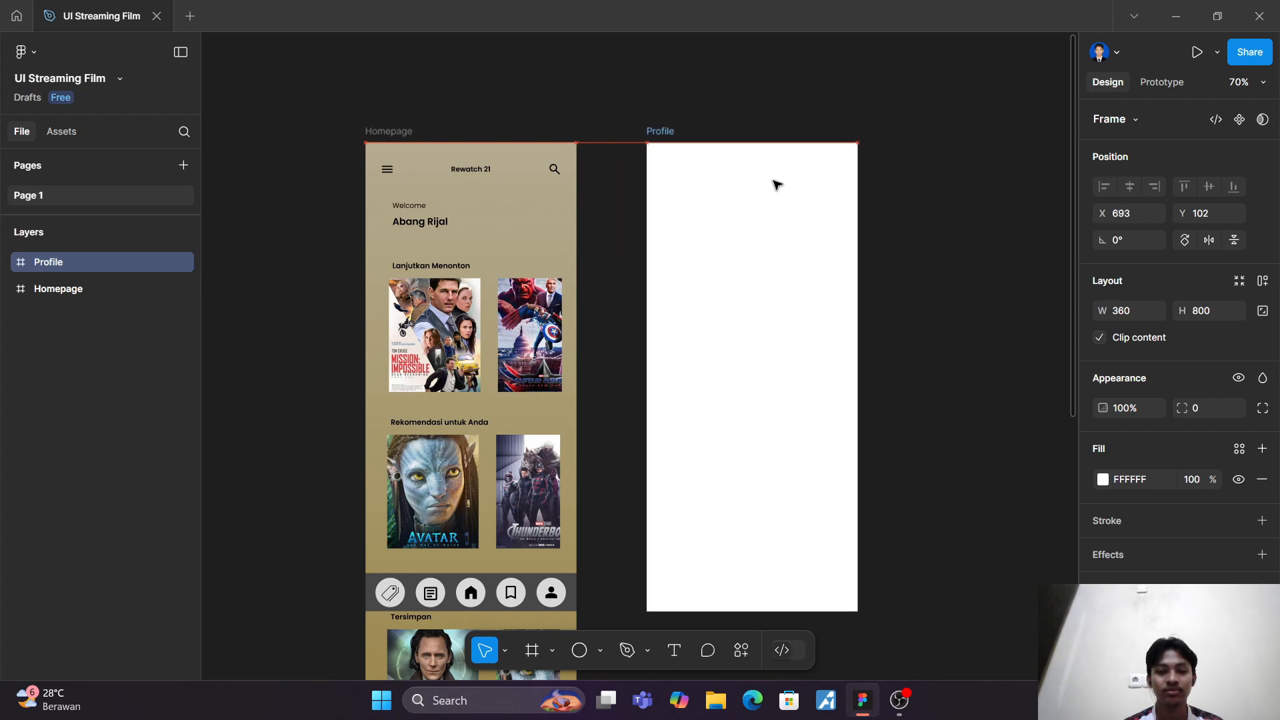
Step: Add a column layout grid to the Profile frame with a count of 1 and a margin of 25
left_click(924, 211)
scroll(923, 211, "right", 3)
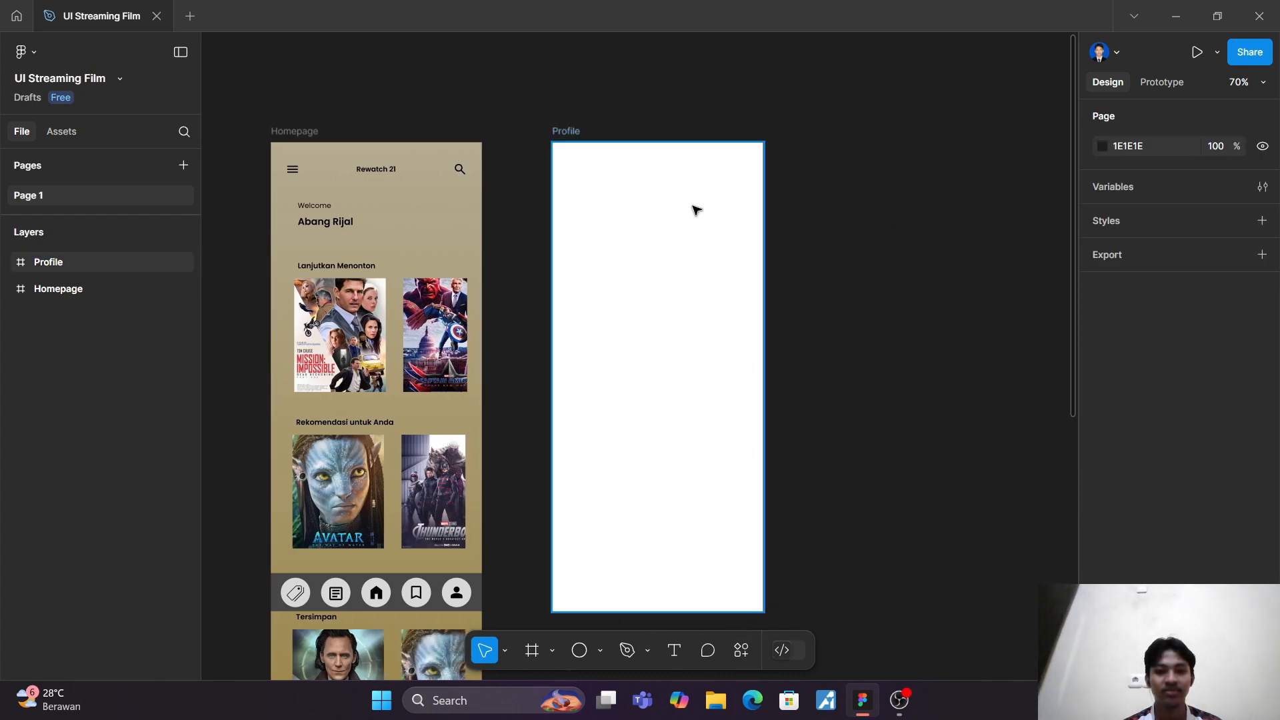
left_click(686, 202)
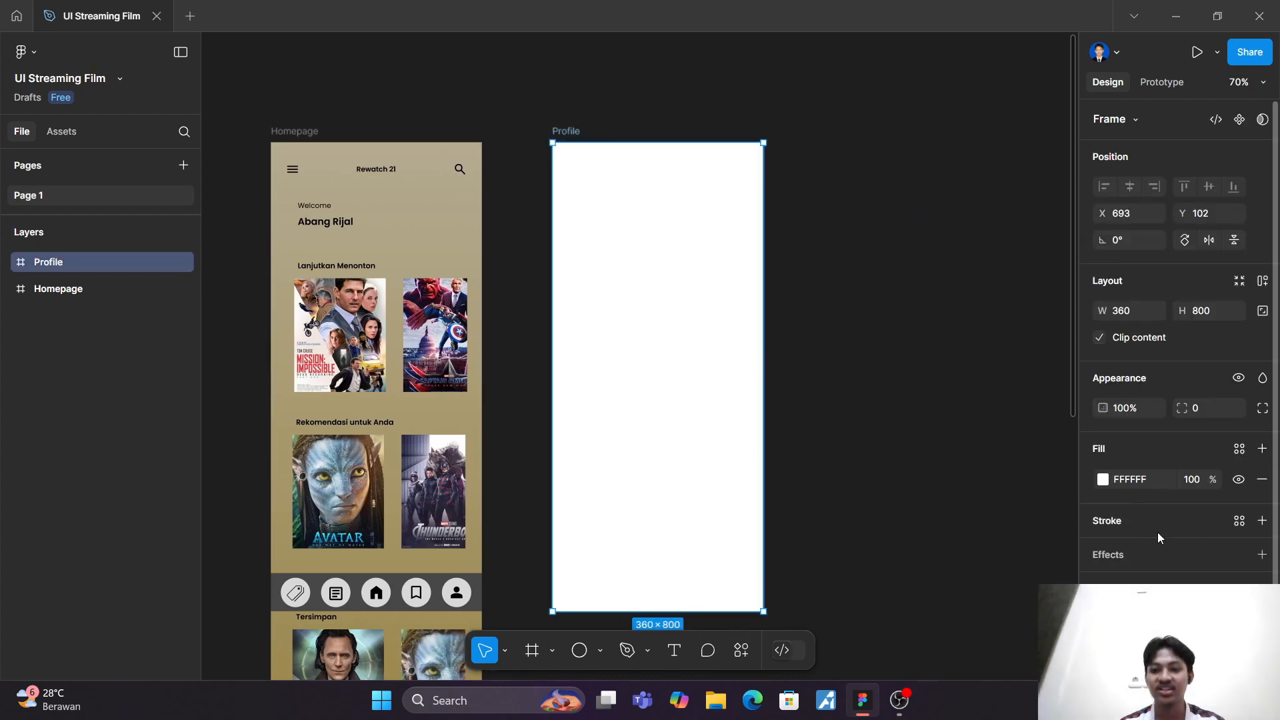
left_click(1262, 588)
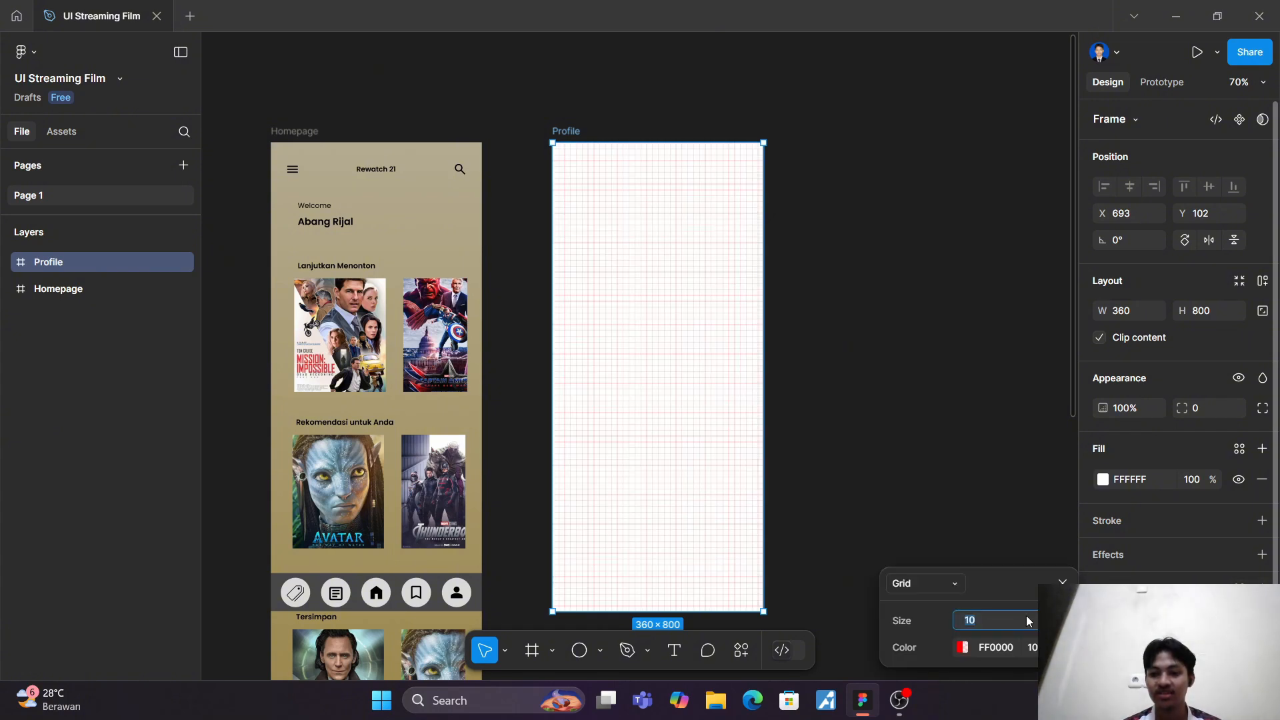
left_click(954, 578)
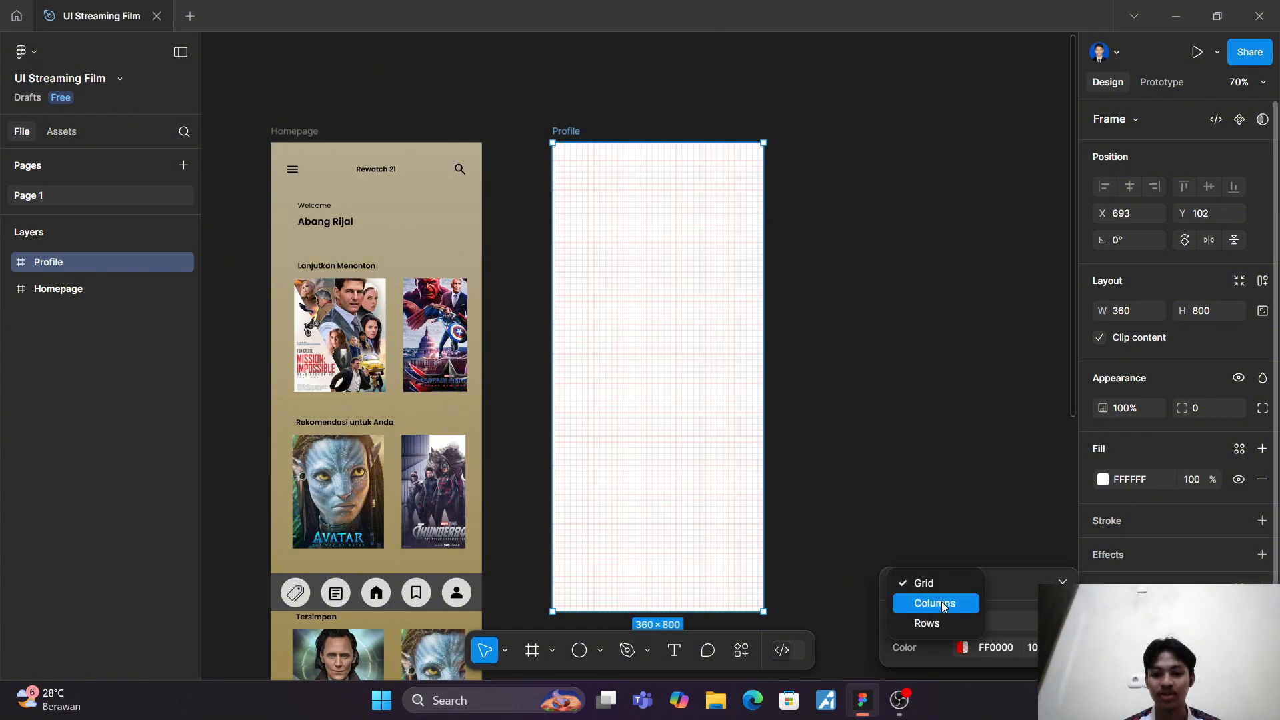
left_click(935, 604)
type("1")
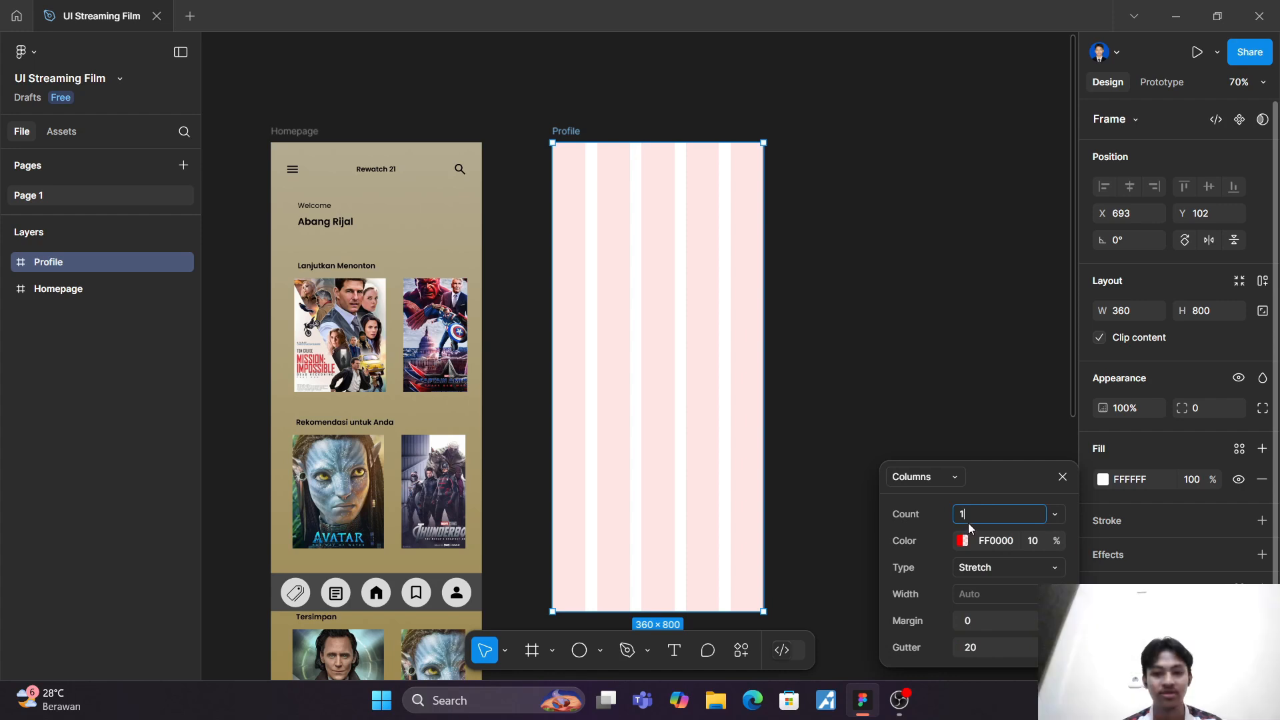
left_click(1001, 624)
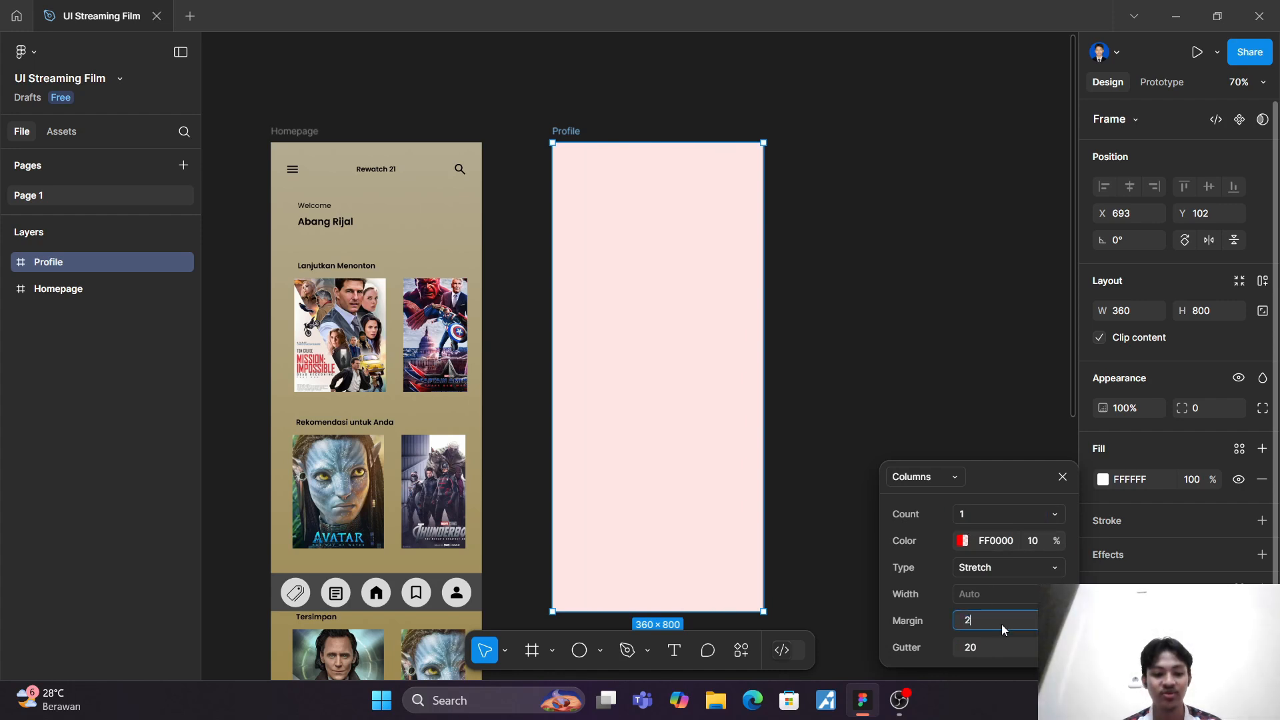
type("25")
key("Return")
left_click(821, 227)
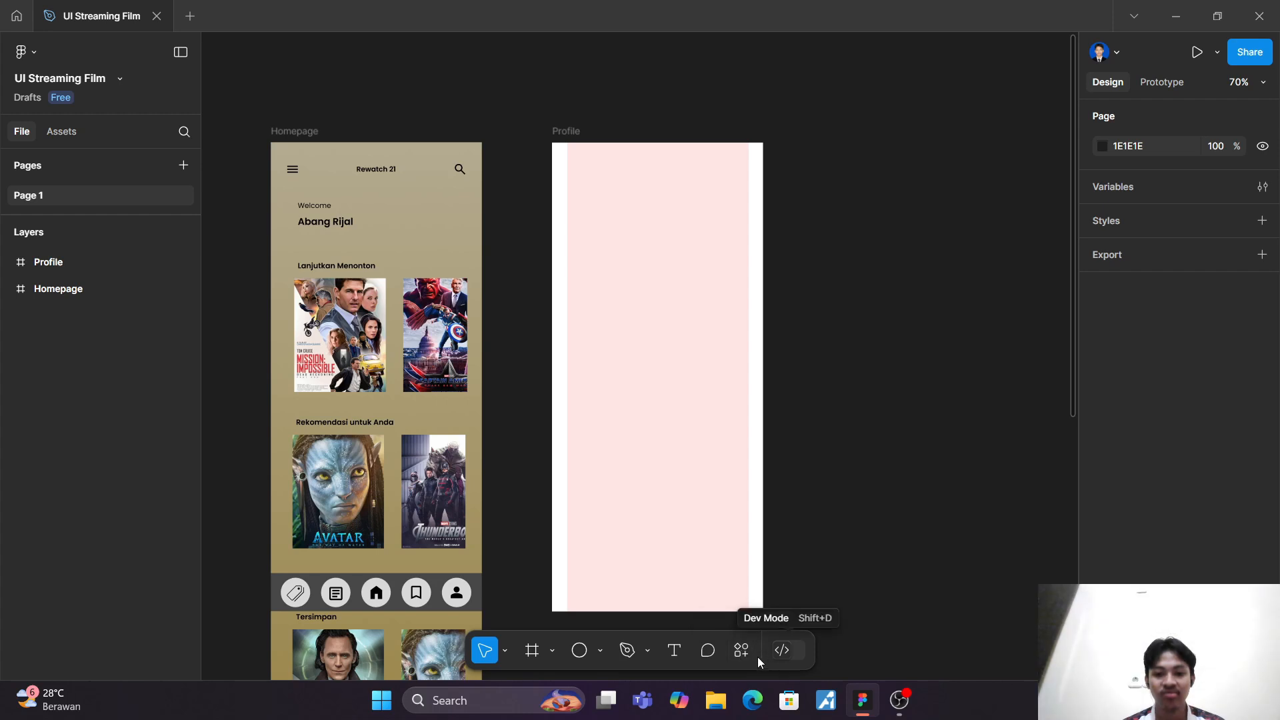
Step: Find a "Profile" icon with the Iconify plugin, place the circled gg:profile icon in the Profile frame's upper part, and close the plugin
left_click(741, 650)
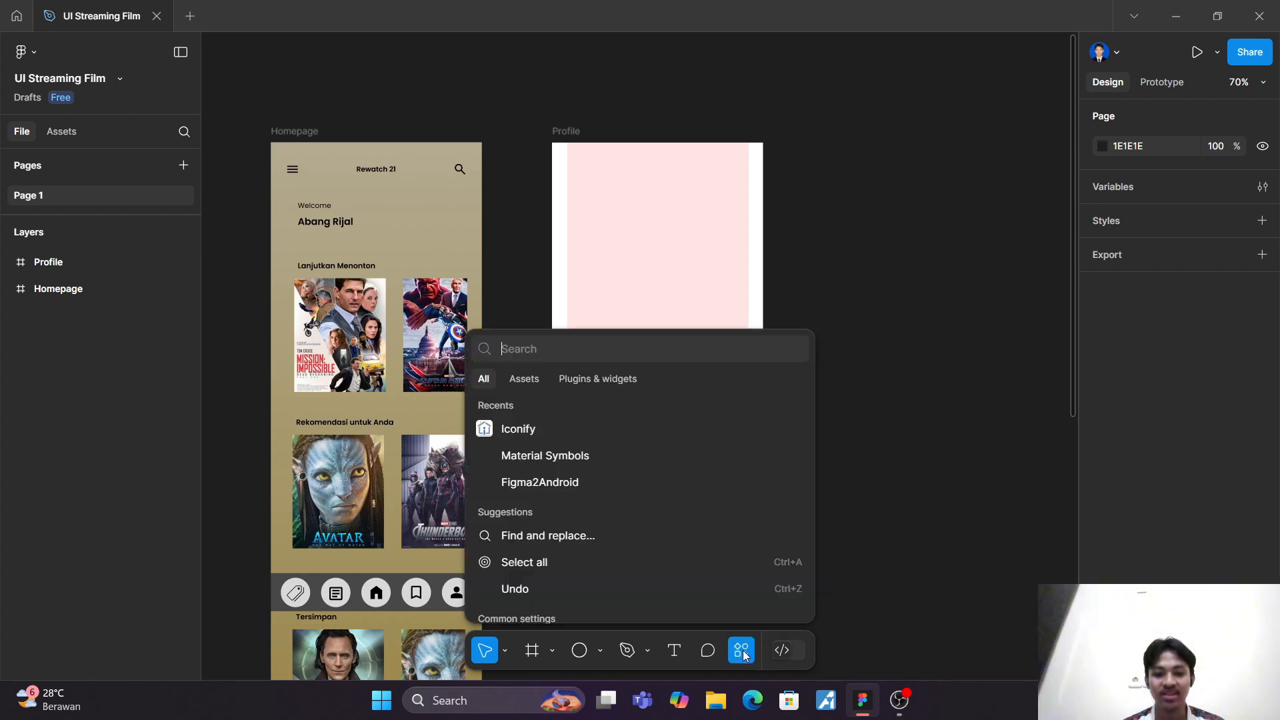
left_click(649, 431)
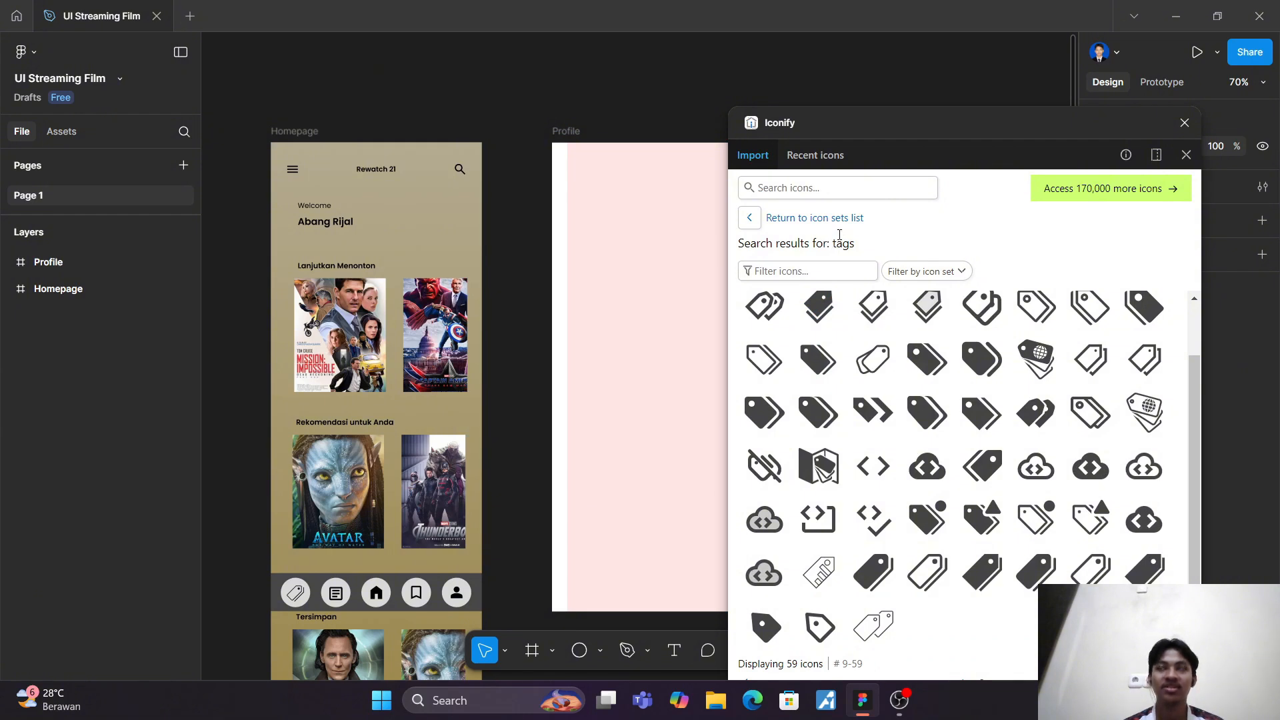
left_click(800, 193)
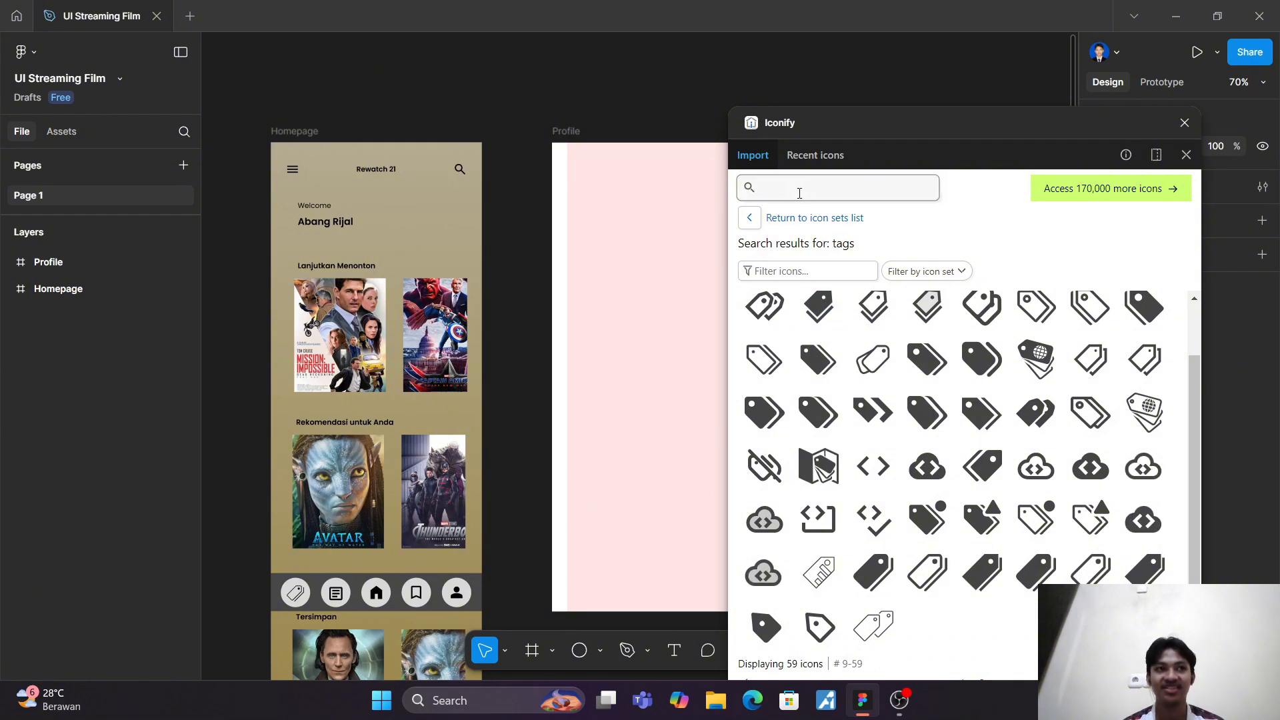
type("Profile")
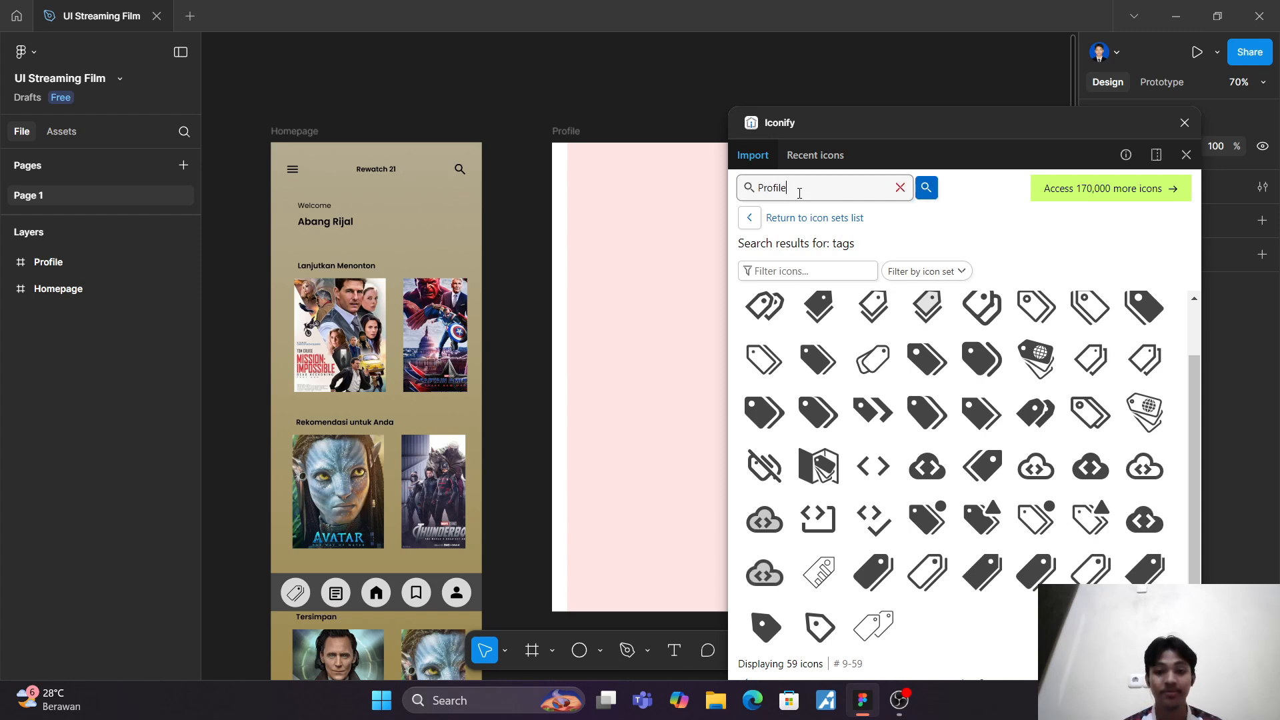
key("Return")
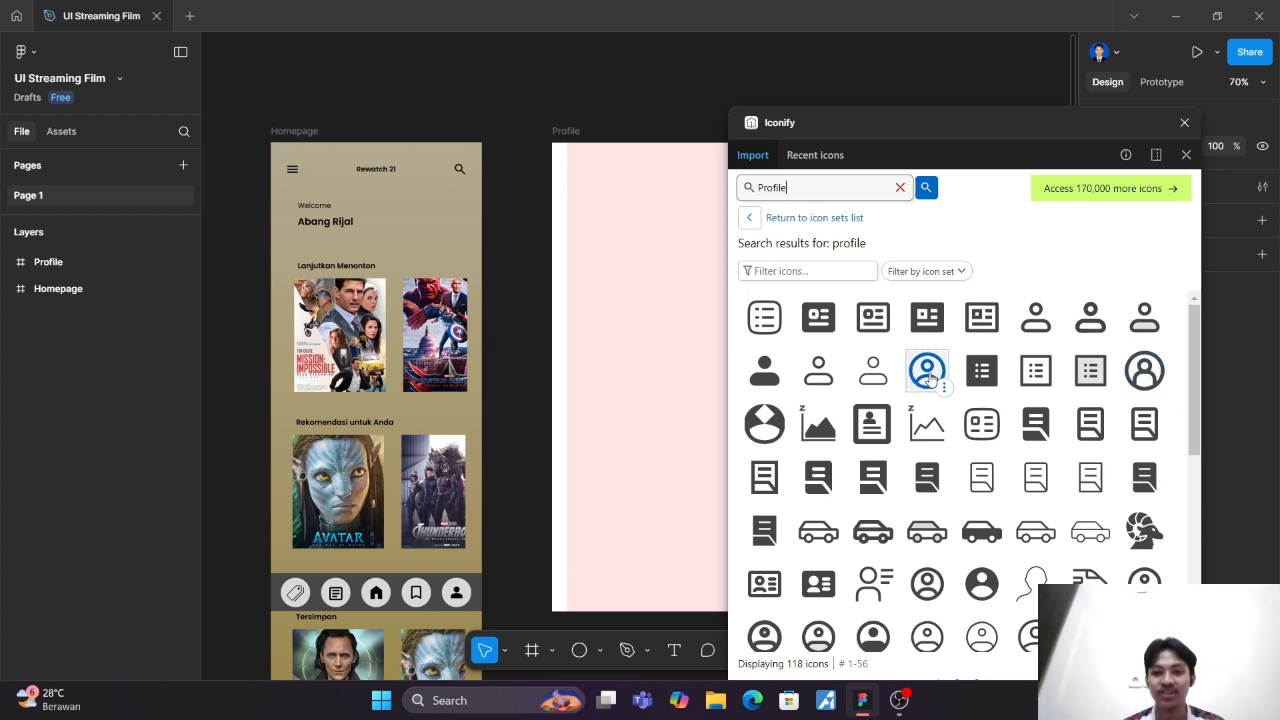
left_click_drag(927, 371, 651, 206)
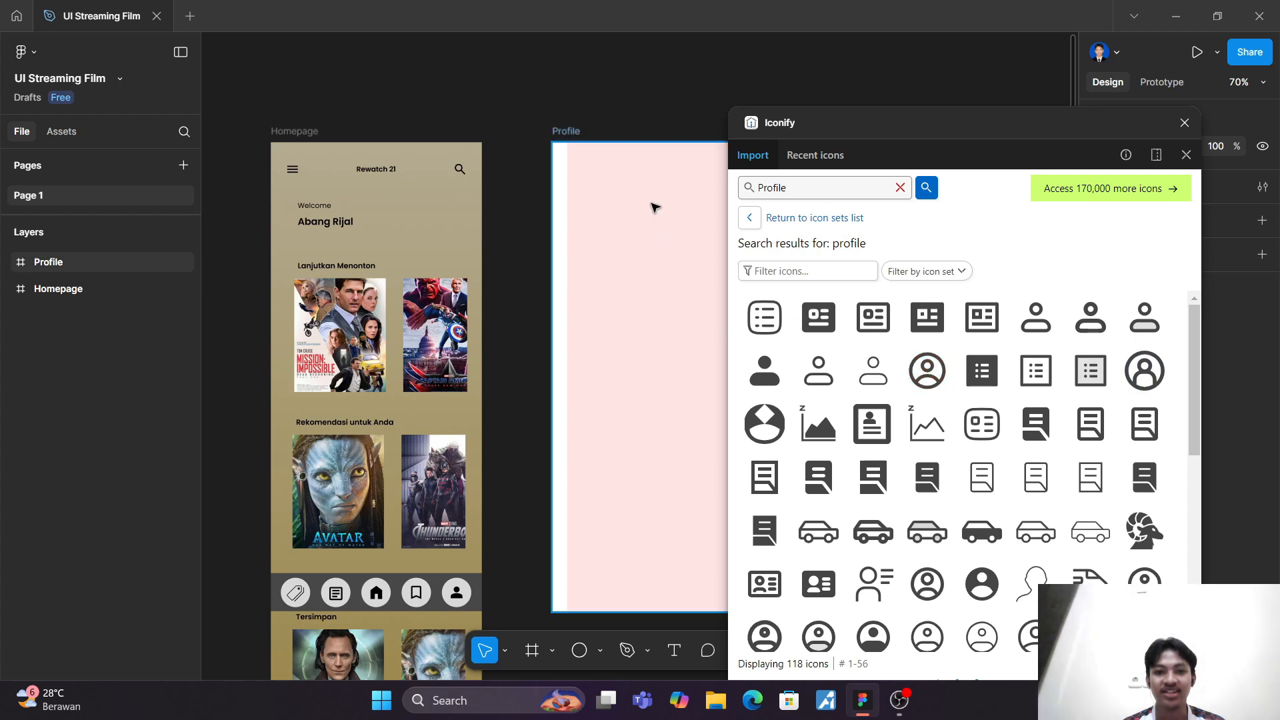
left_click(1185, 124)
left_click(829, 234)
Step: Enlarge the profile icon and centre it horizontally near the upper edge of the Profile frame
left_click(650, 204)
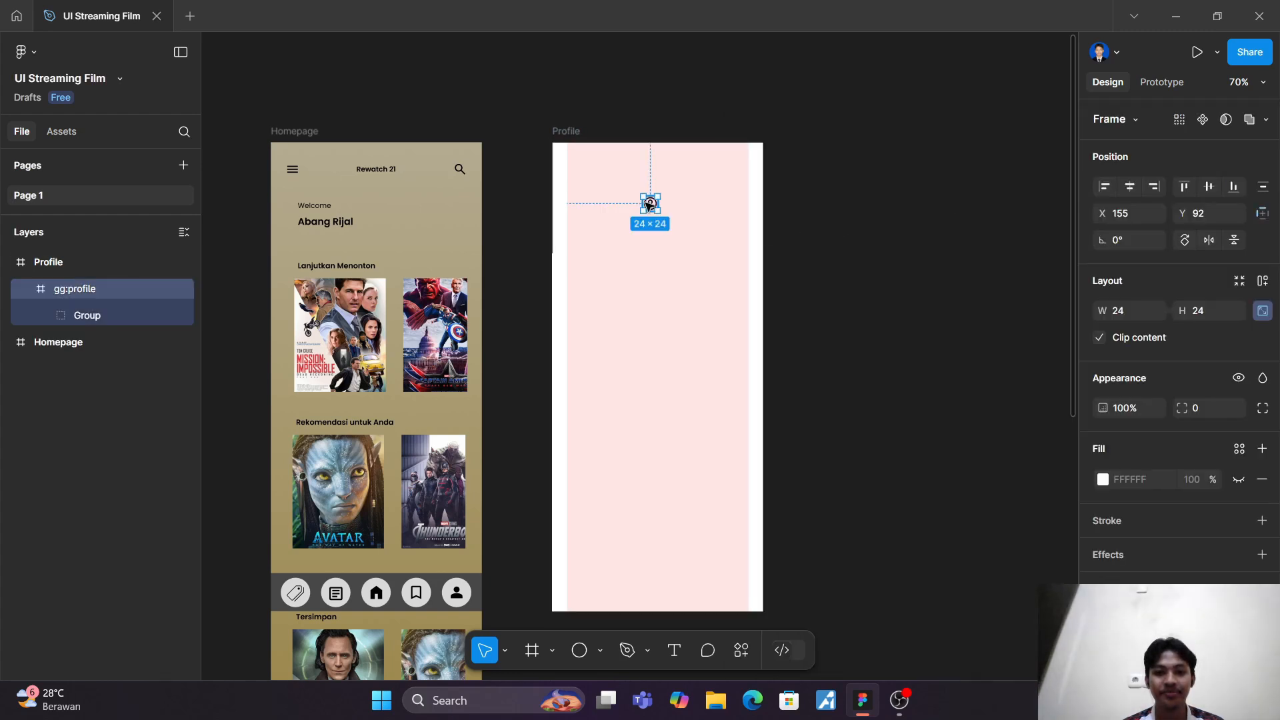
mouse_move(658, 213)
left_mouse_down()
mouse_move(706, 259)
mouse_move(647, 212)
mouse_move(656, 224)
mouse_move(666, 212)
left_mouse_up()
left_click(729, 251)
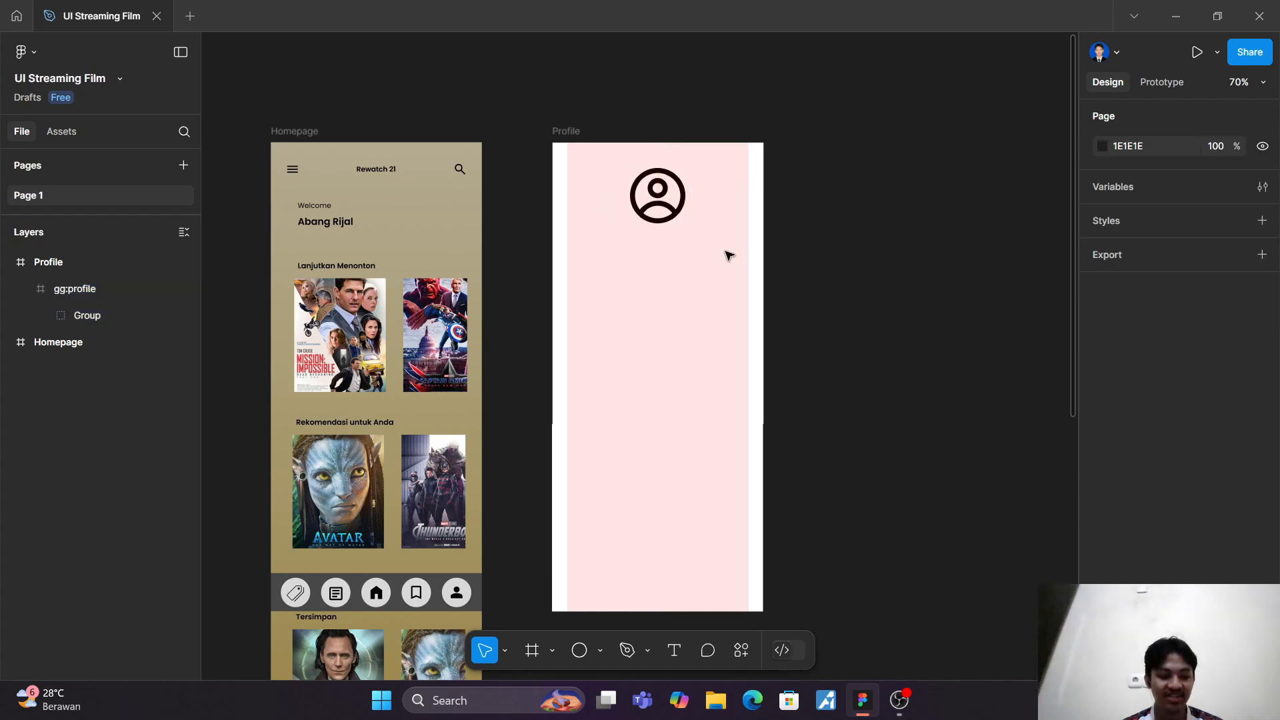
Step: Add a greeting text reading "Hi," plus the profile owner's name, centred below the profile icon at about X 133, Y 157
scroll(727, 254, "up", 3)
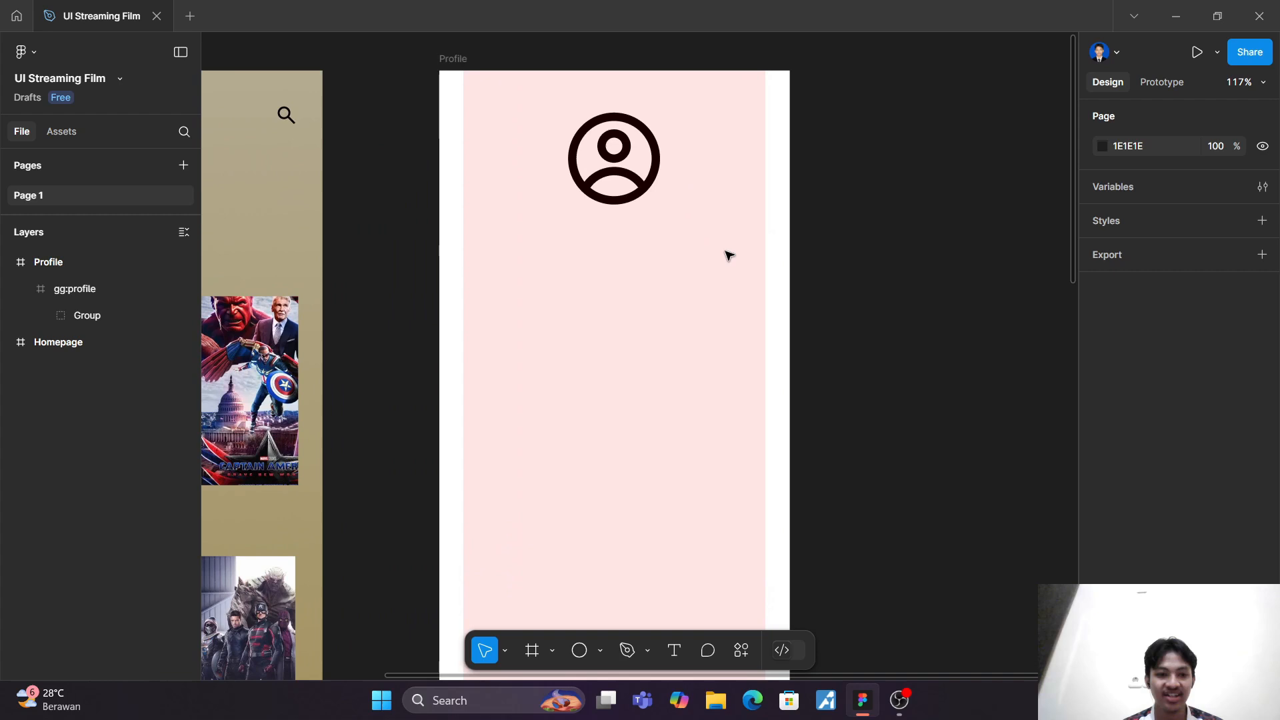
left_click(674, 650)
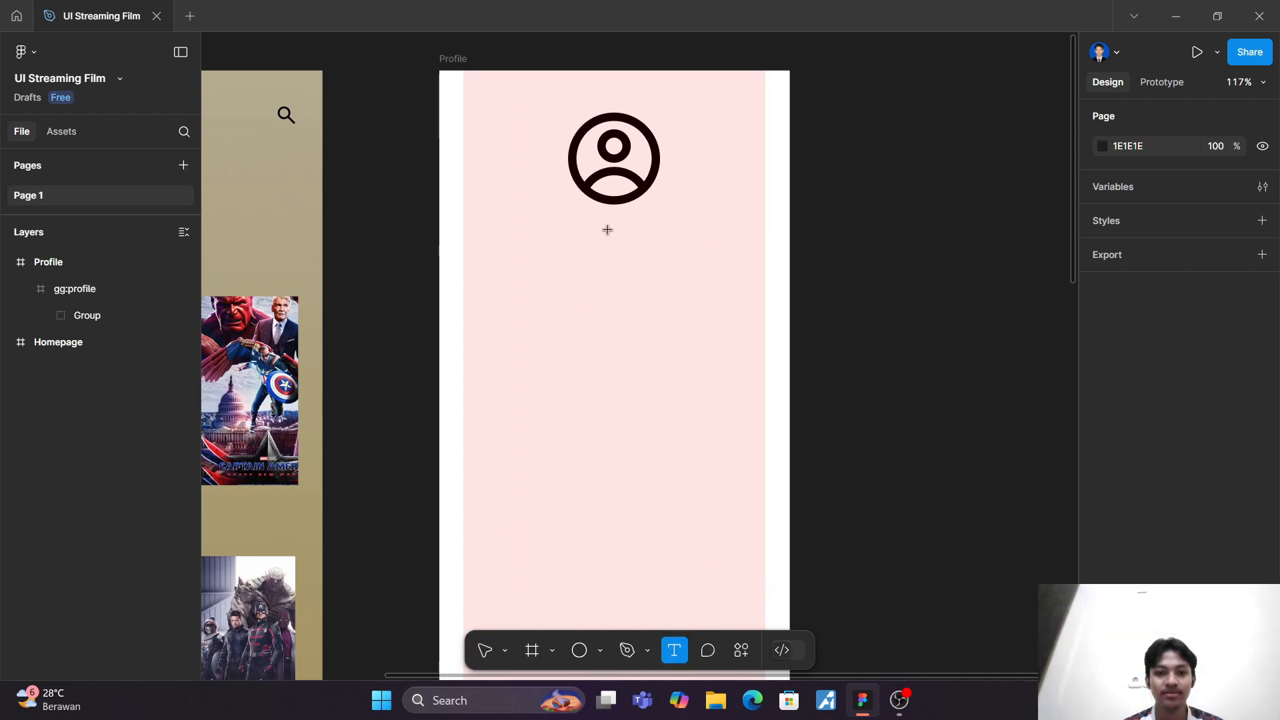
left_click(606, 227)
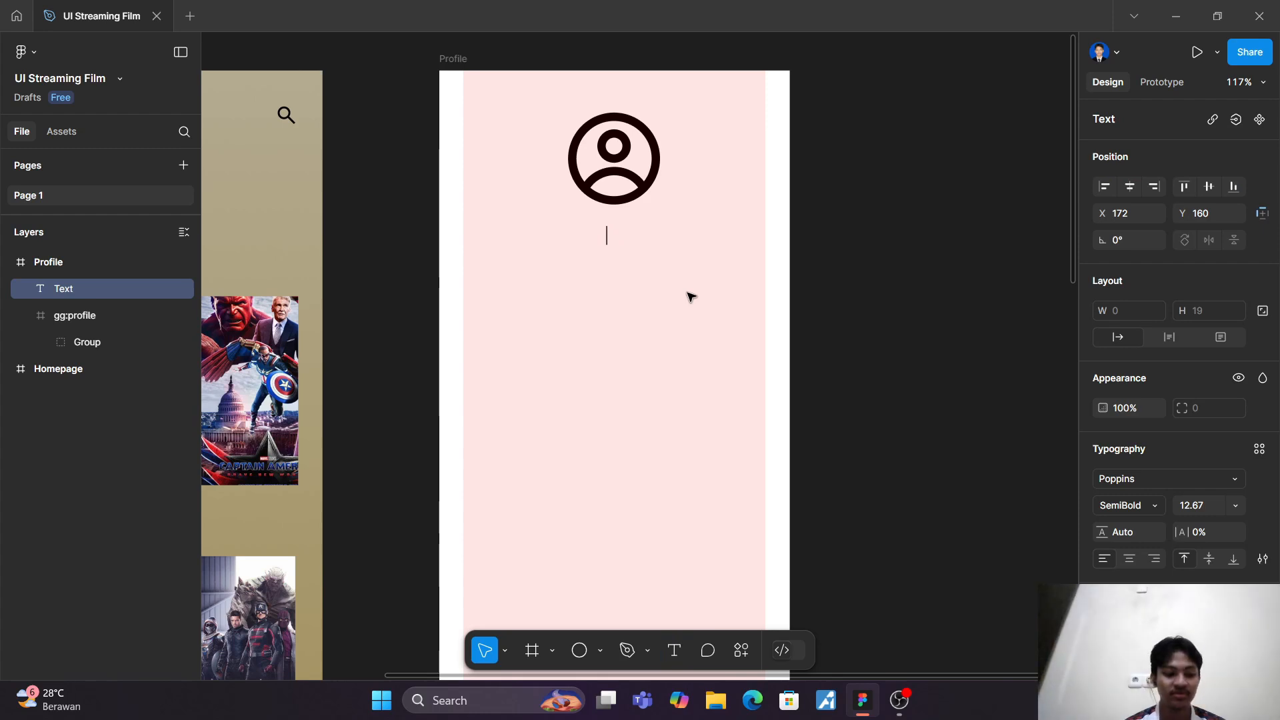
type("Hi")
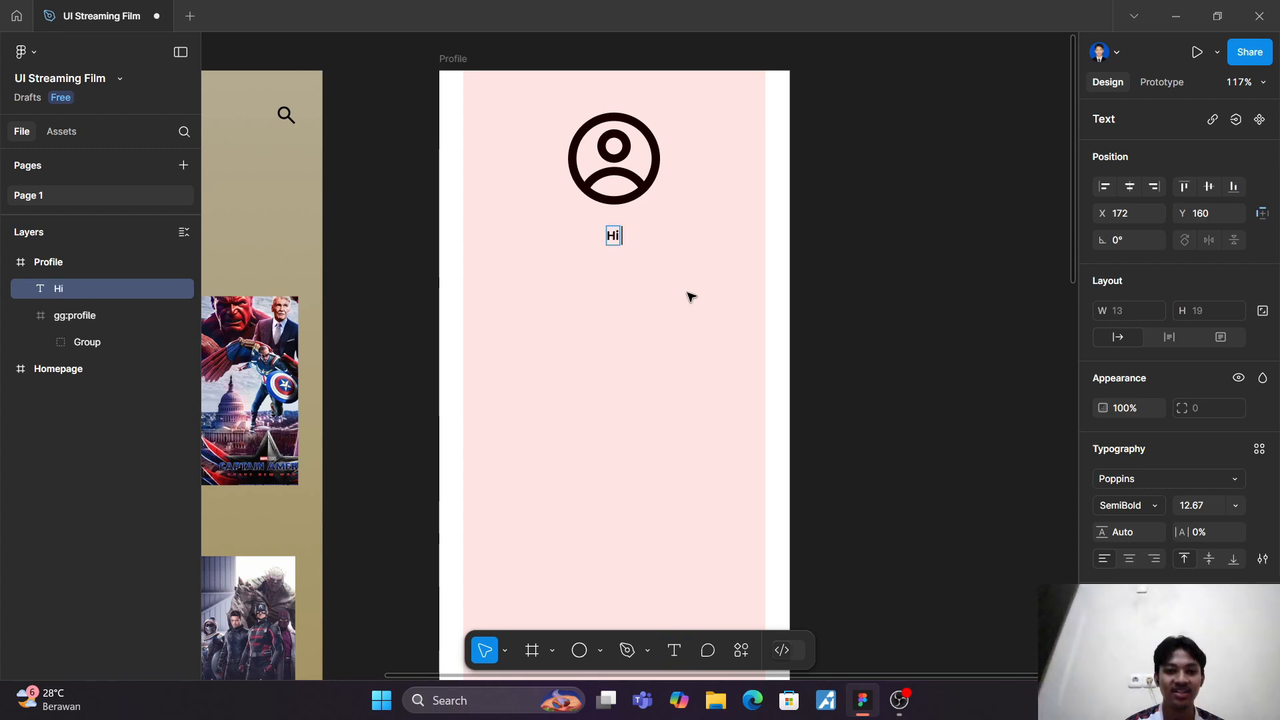
type(",")
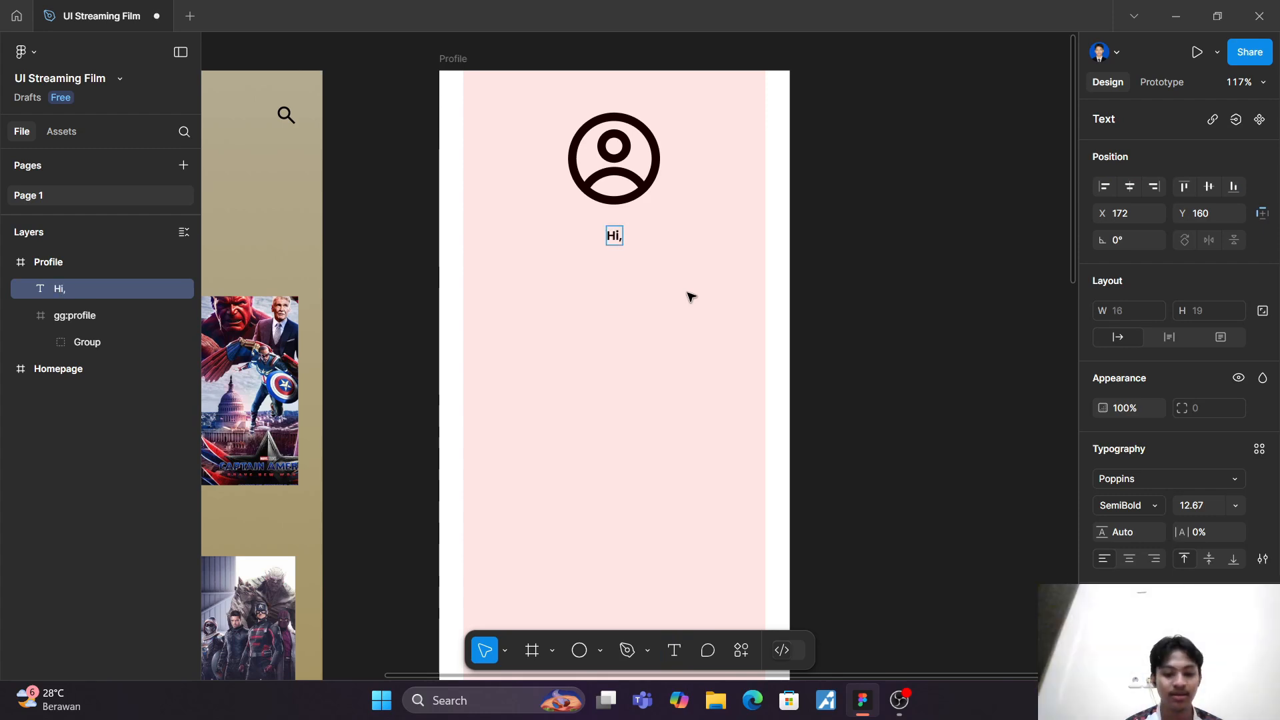
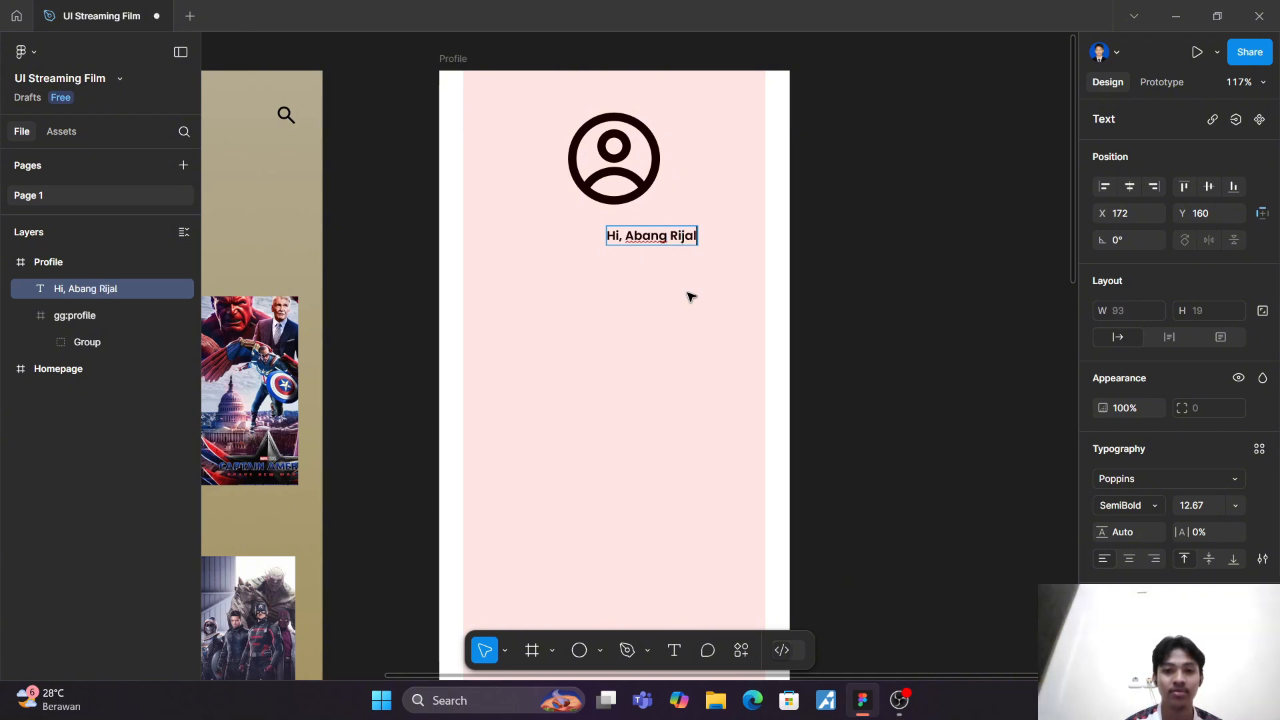
key("Escape")
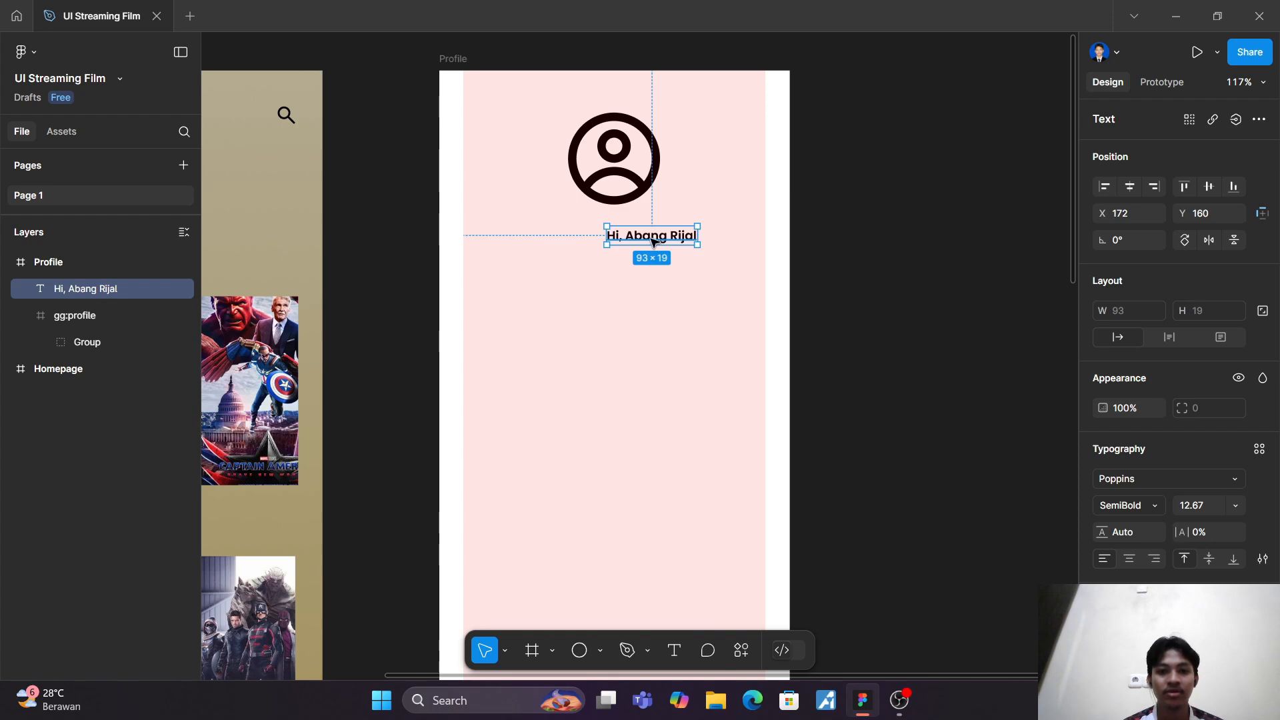
left_click_drag(653, 242, 617, 236)
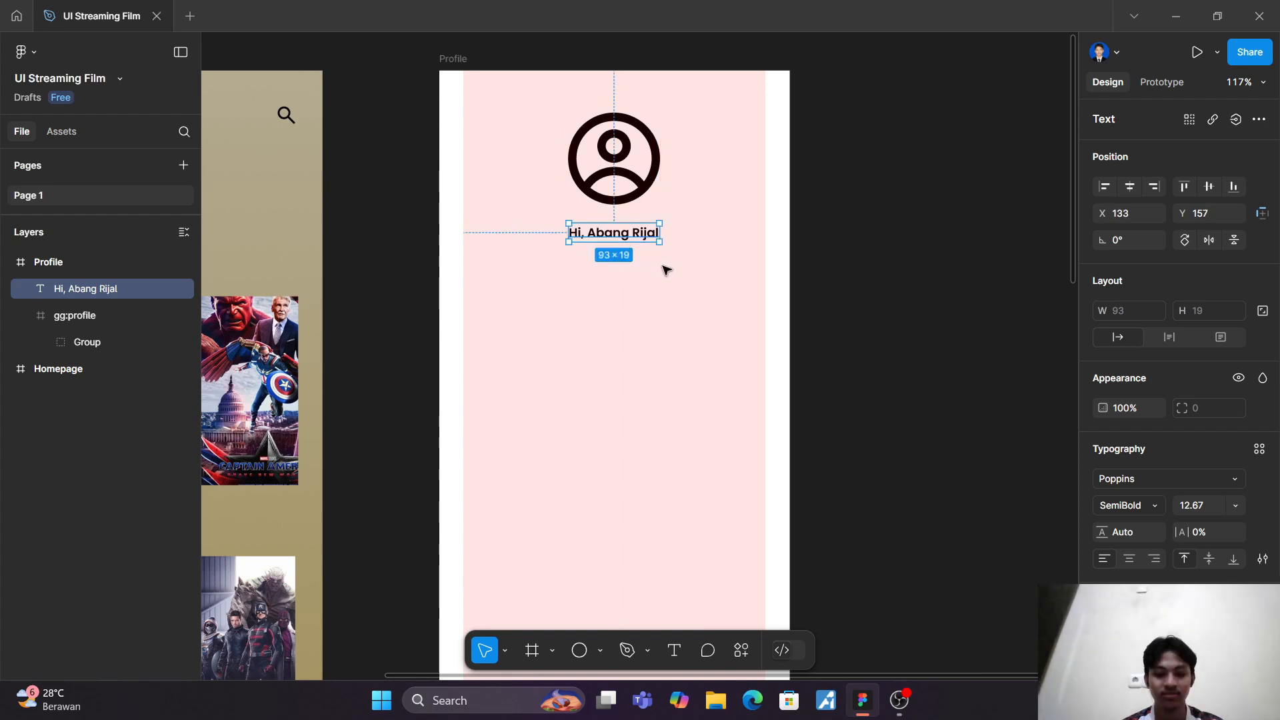
Step: Scale the greeting text up to about 145 × 30 and recentre it under the icon at about X 107, Y 157
key("k")
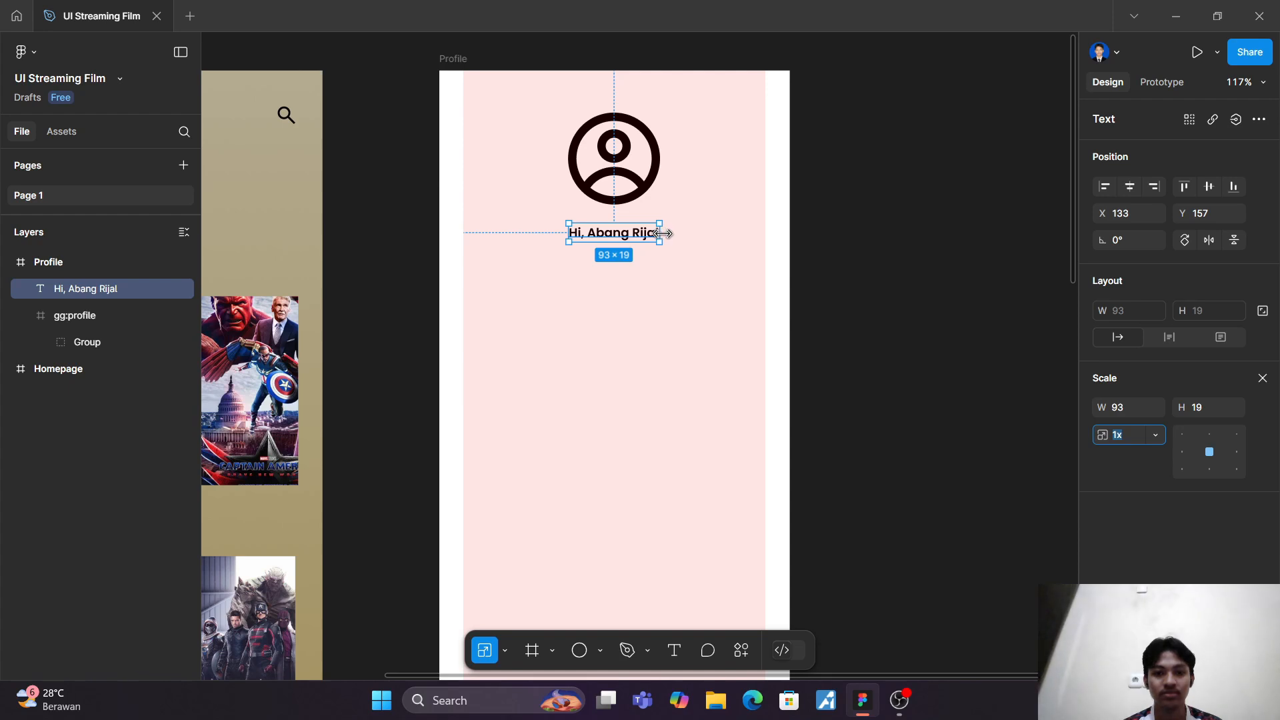
left_click_drag(666, 232, 712, 244)
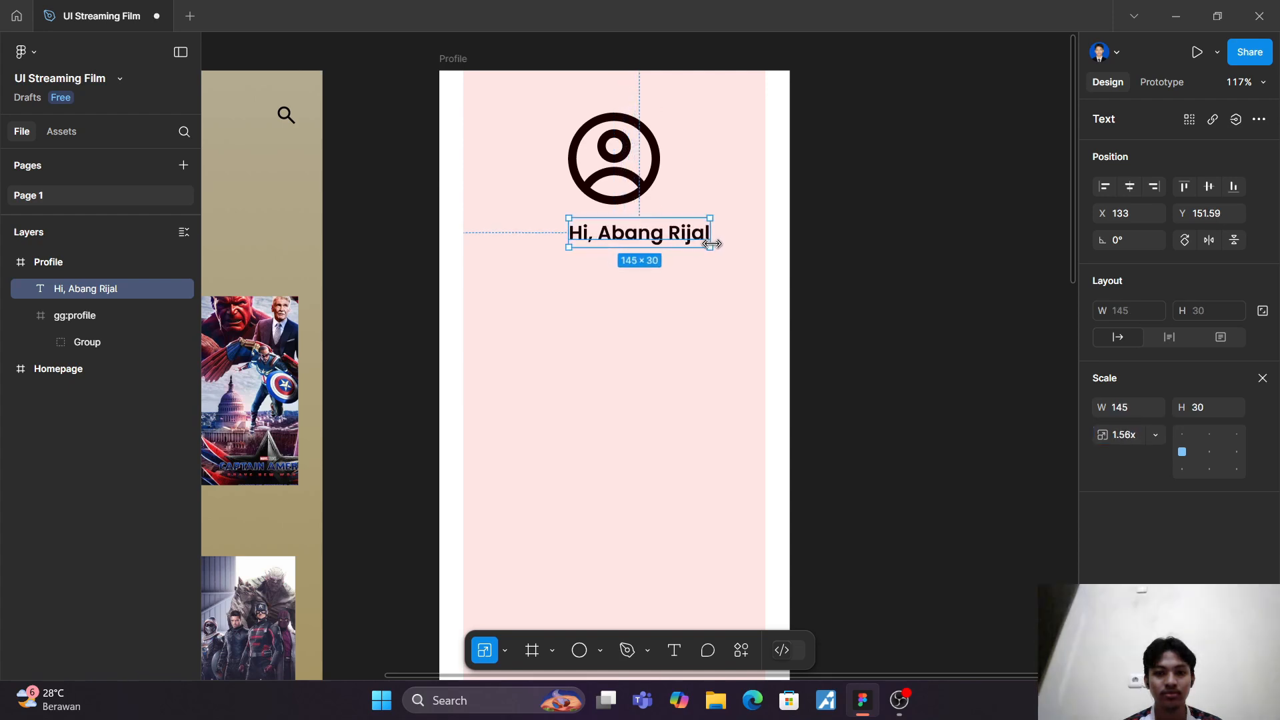
key("v")
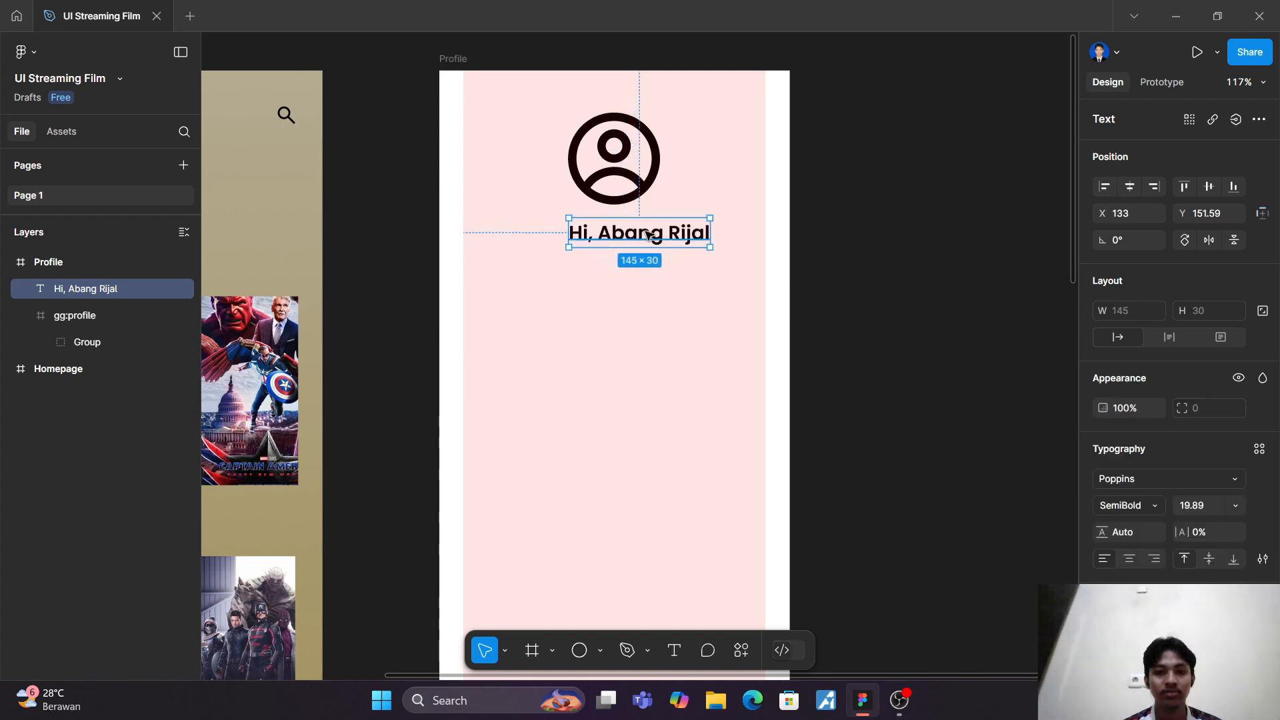
left_click_drag(643, 237, 625, 240)
left_click(641, 302)
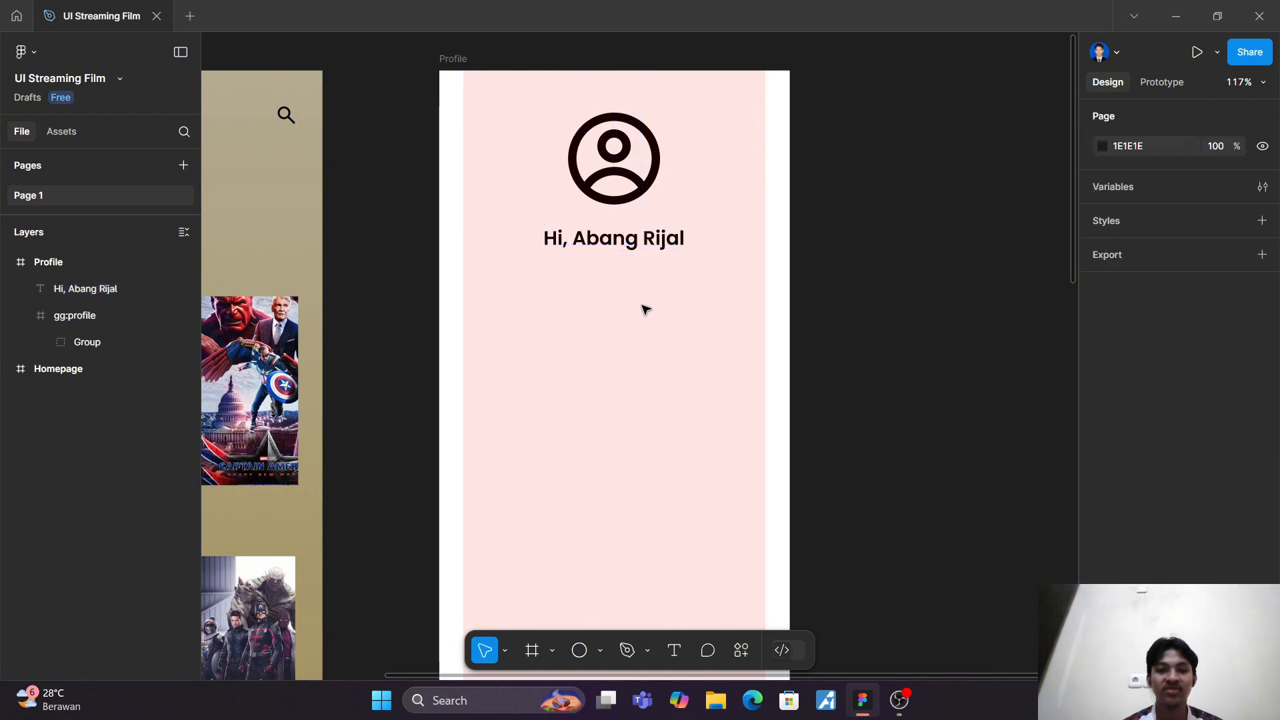
Step: Duplicate the greeting text and place the copy directly below the original at about Y 193
left_click(631, 248)
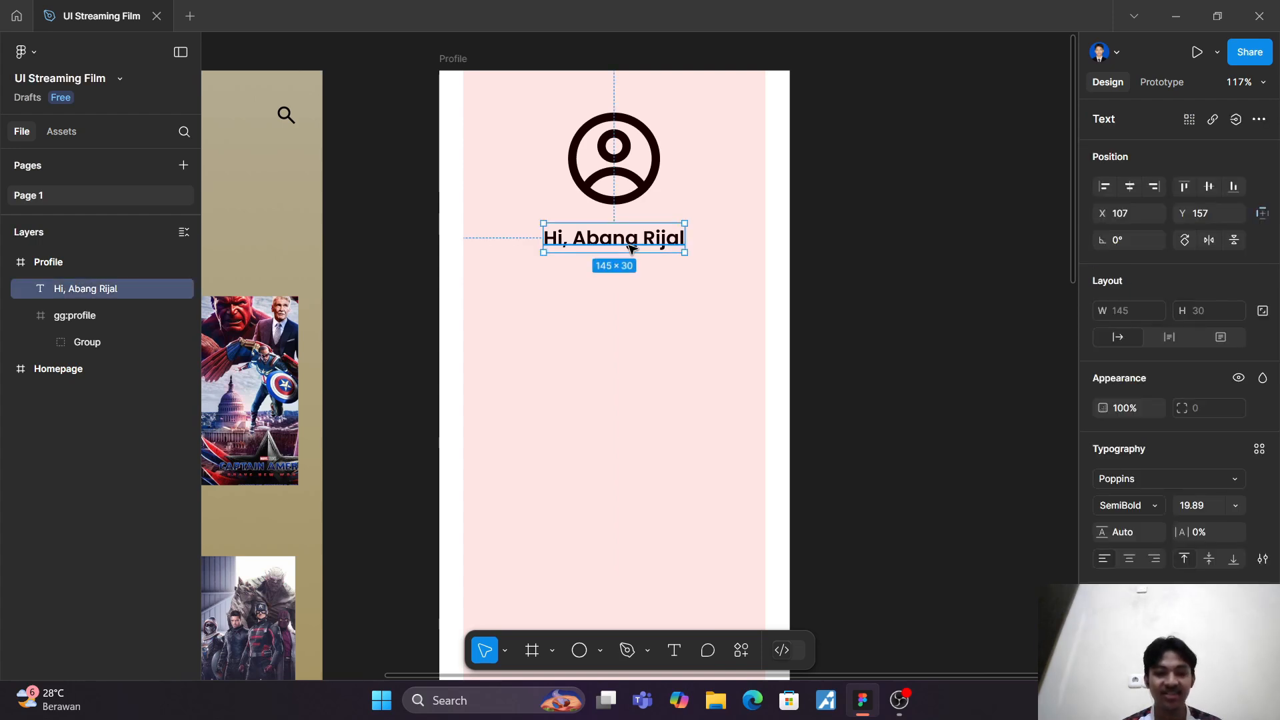
key("ctrl+d")
left_click_drag(632, 248, 633, 277)
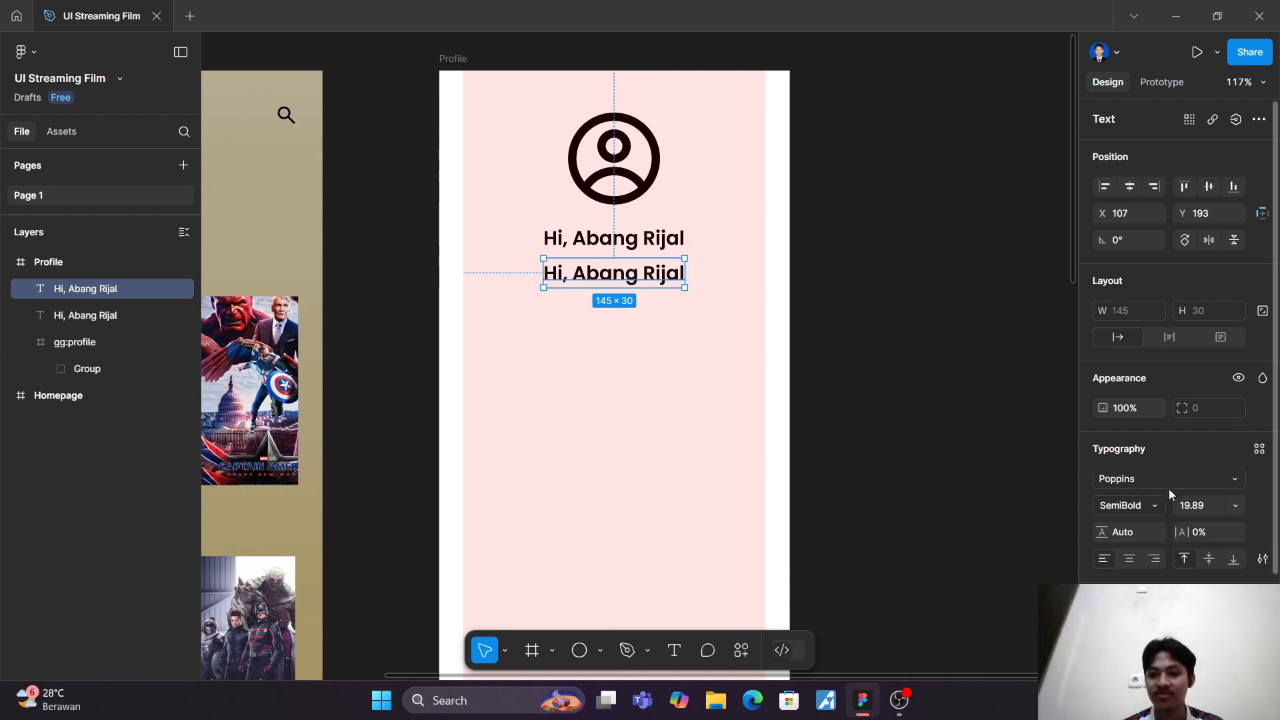
Step: Set the duplicated greeting's font weight to Light and scale it down to about 84 × 18
left_click(1145, 505)
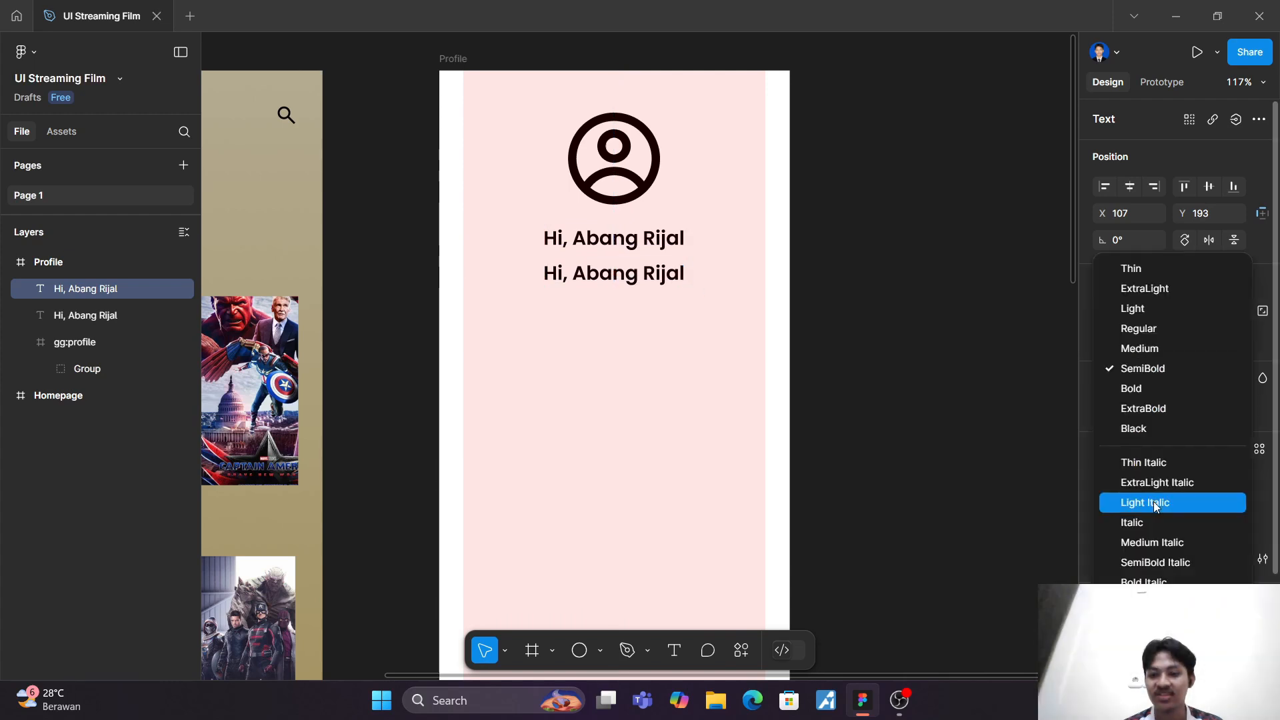
left_click(1142, 315)
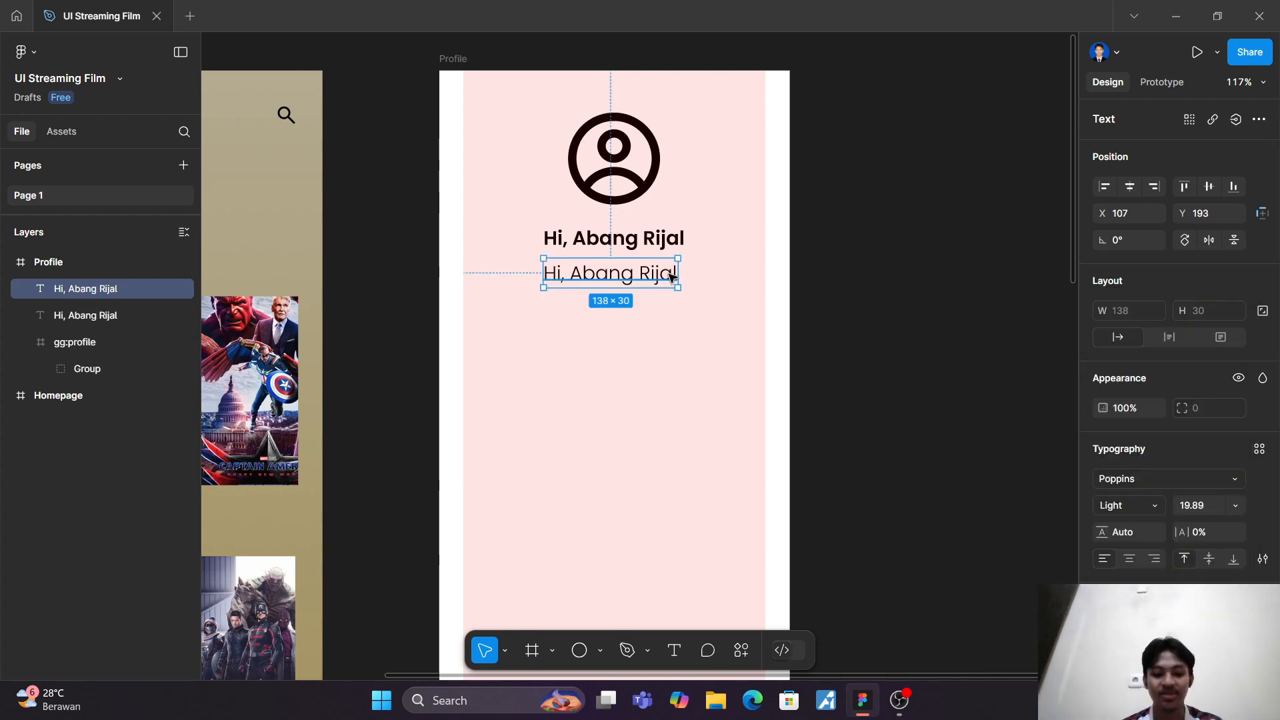
key("k")
left_click_drag(683, 273, 622, 283)
Step: Replace the duplicated greeting's text with the profile owner's e-mail address and centre it directly beneath the greeting
double_click(595, 277)
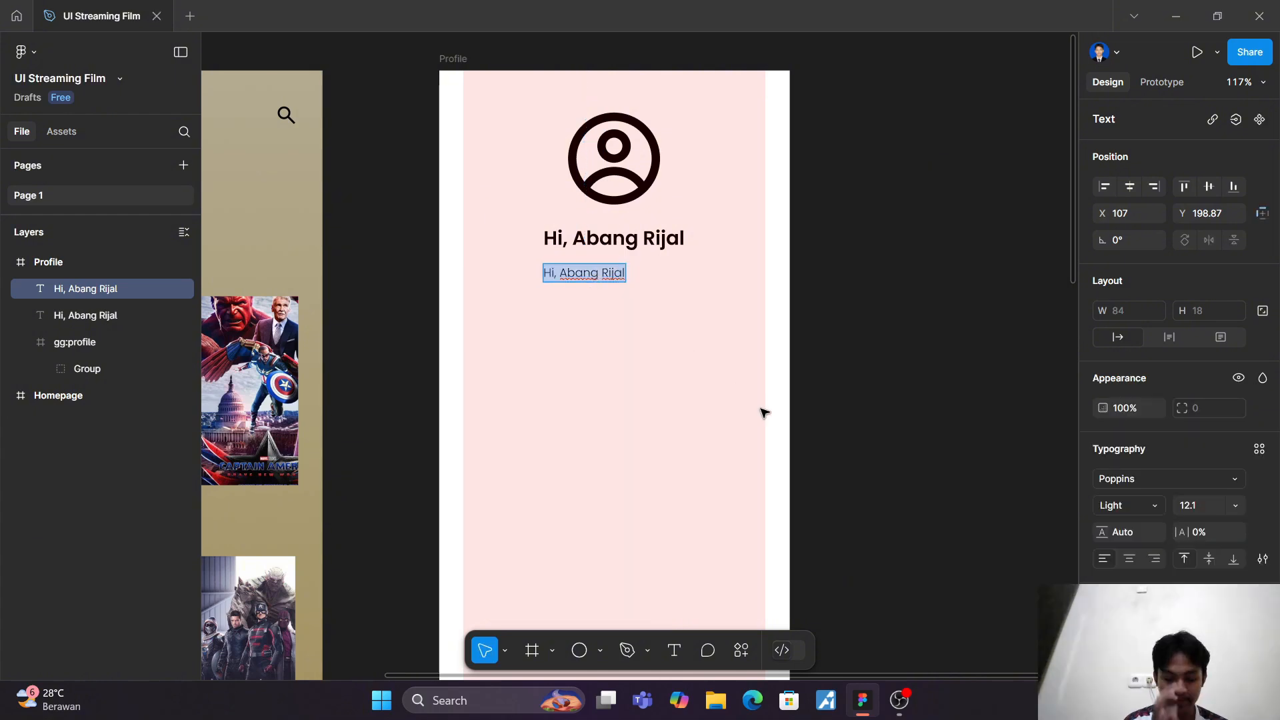
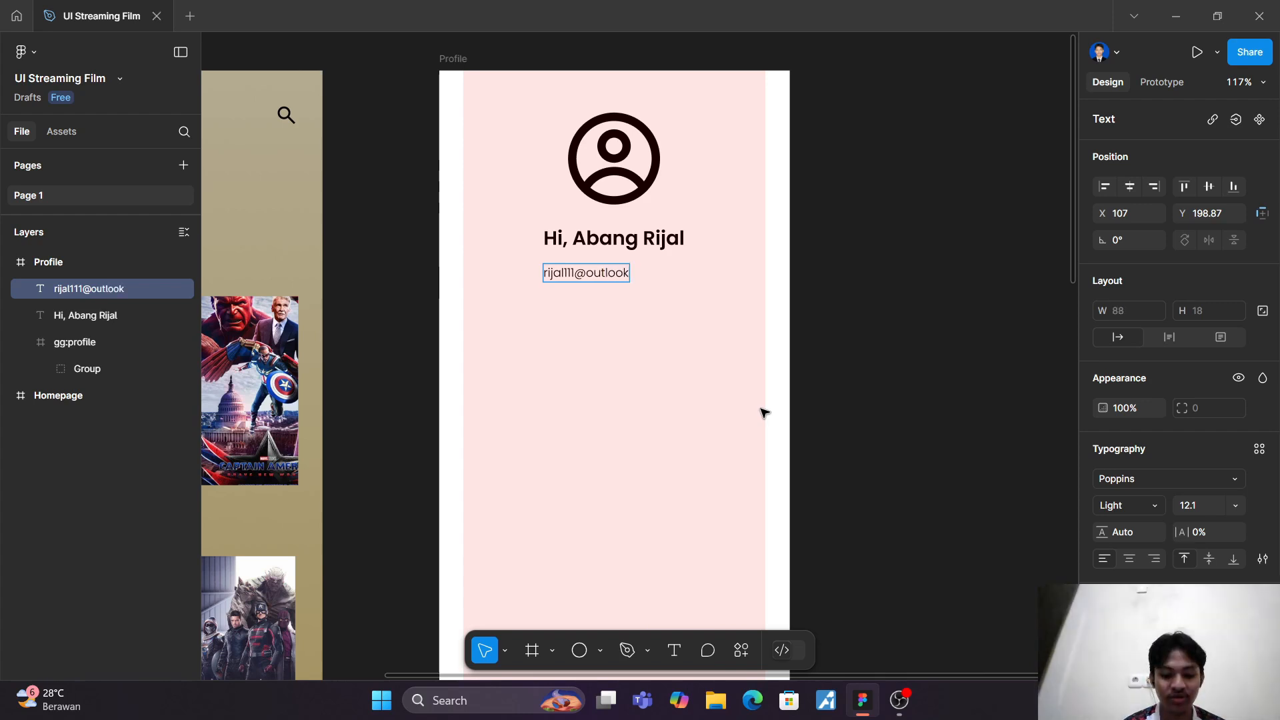
key("Escape")
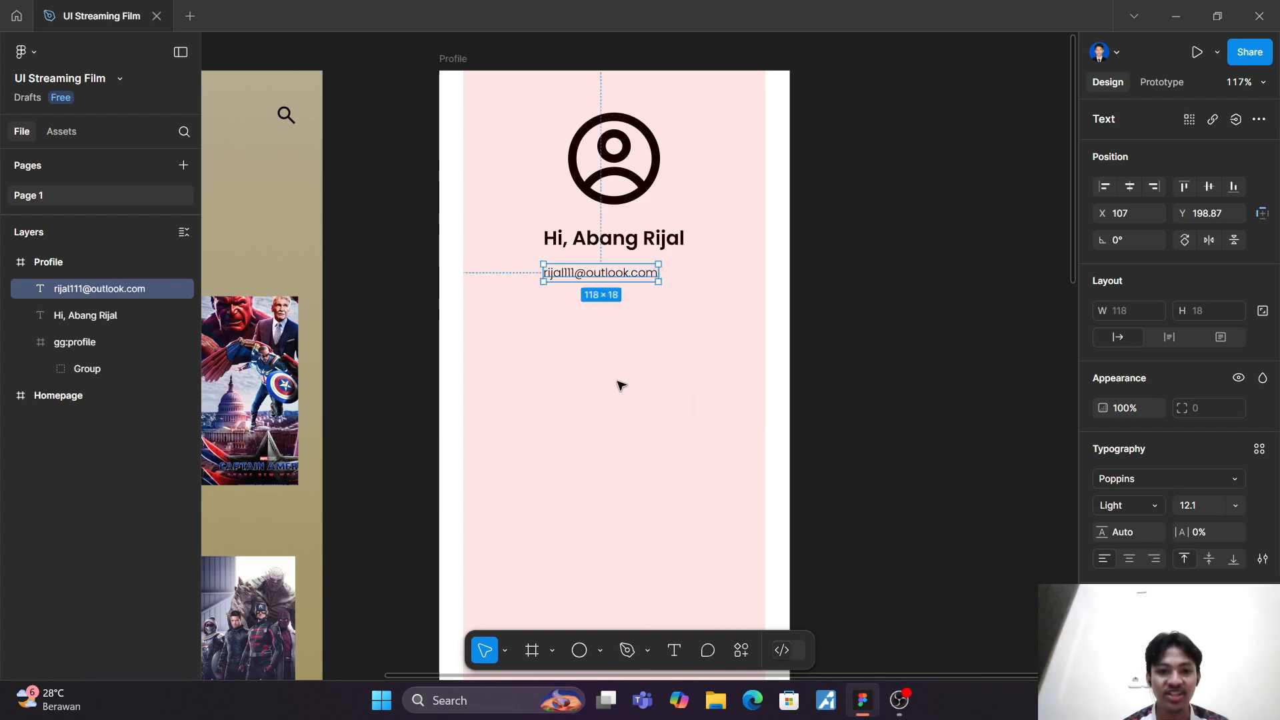
left_click_drag(587, 276, 600, 269)
left_click(617, 317)
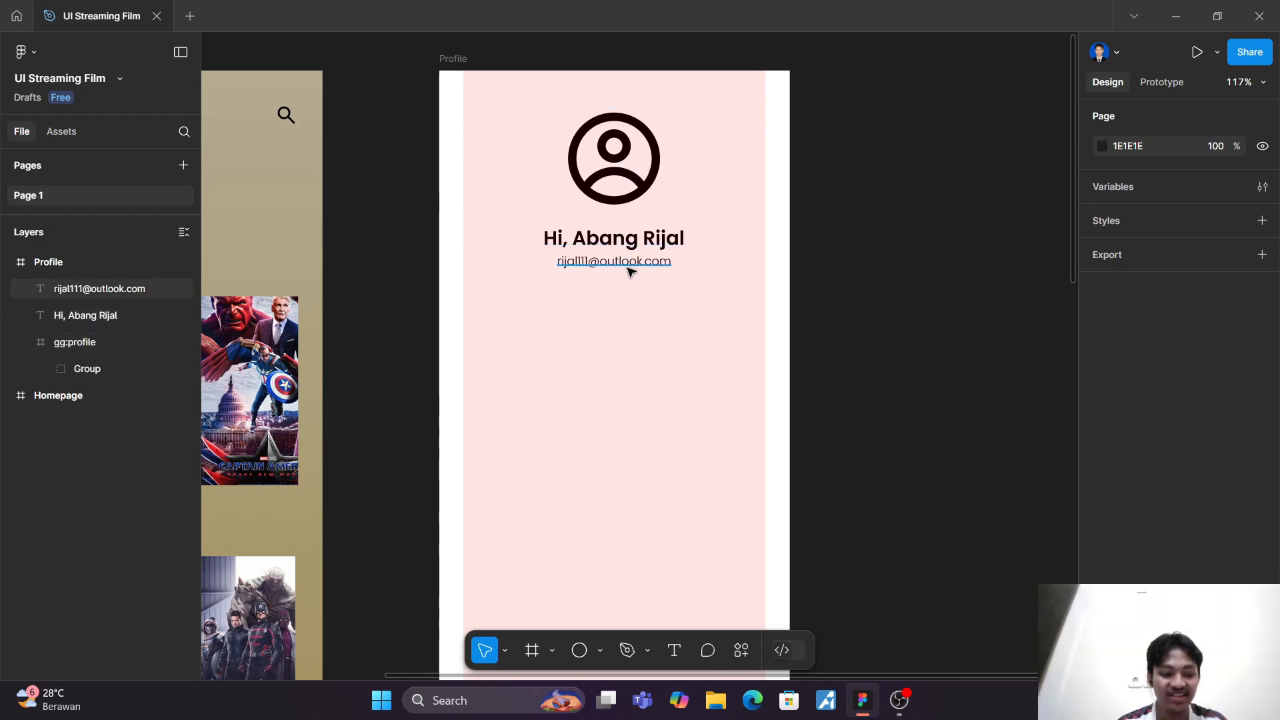
Step: Delete the profile icon and draw a circle about 77 × 77 in its place above the greeting
left_click(611, 161)
key("Delete")
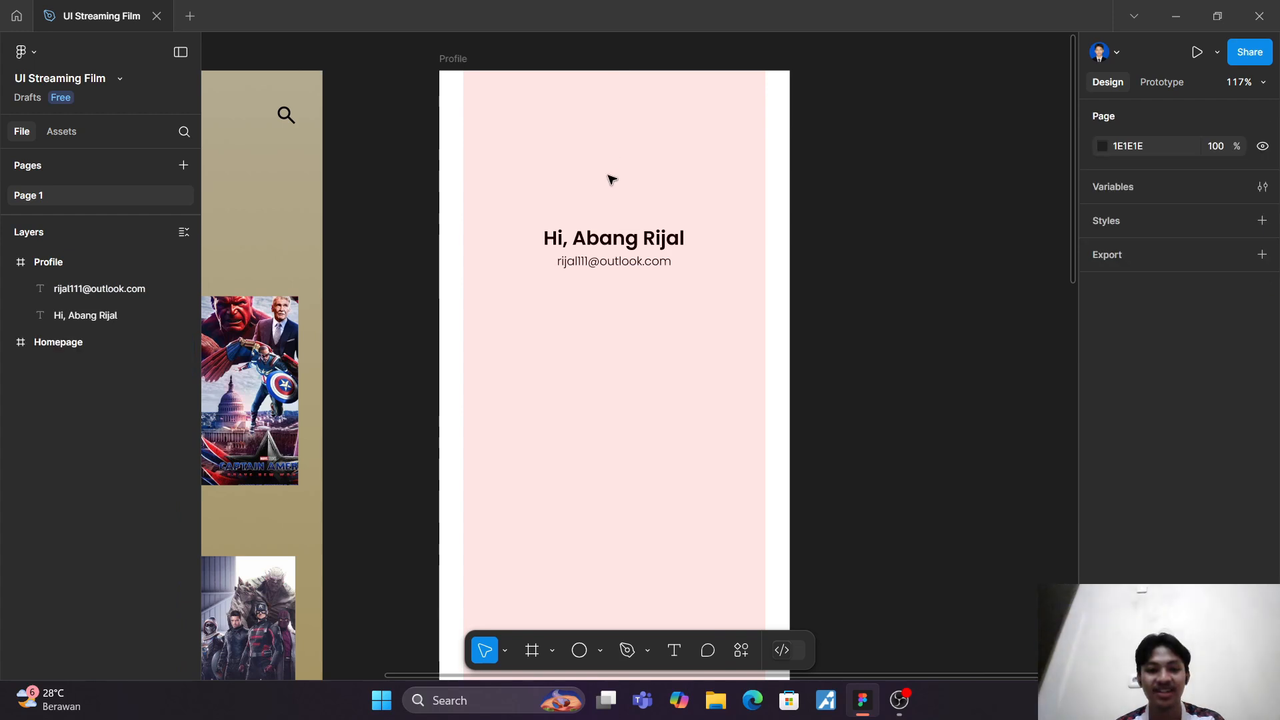
left_click(579, 650)
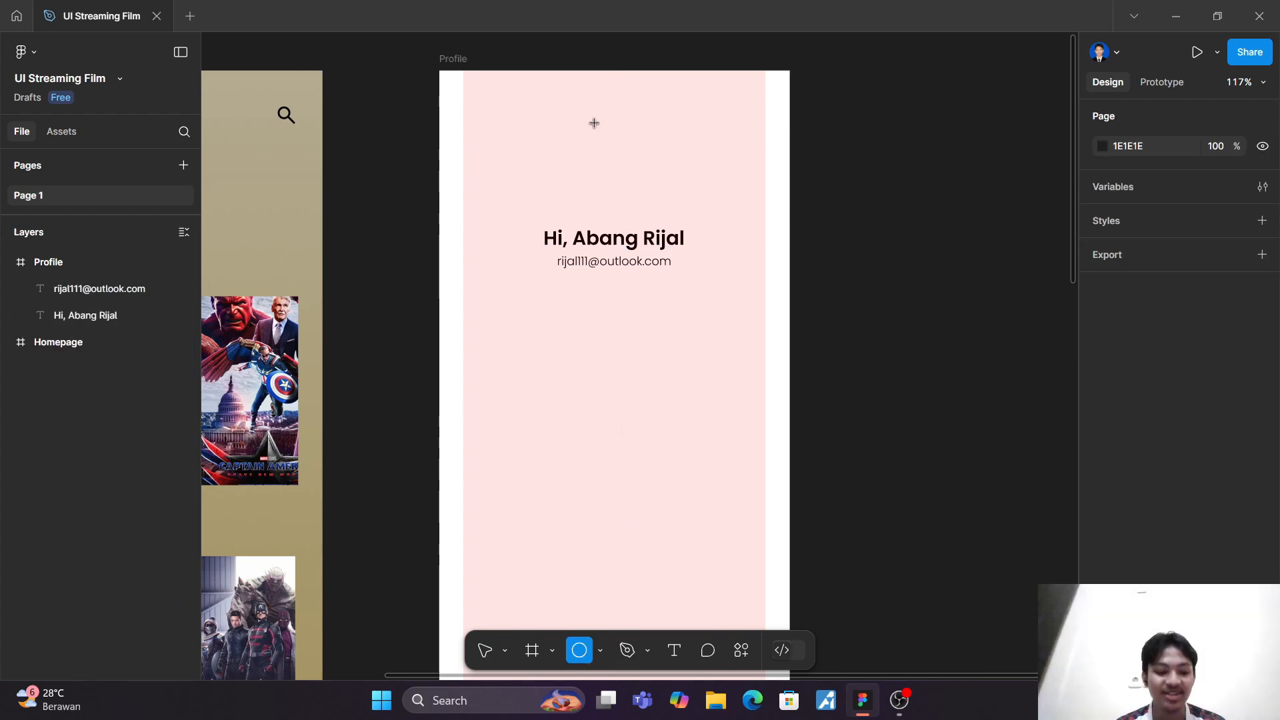
left_click_drag(575, 125, 650, 200)
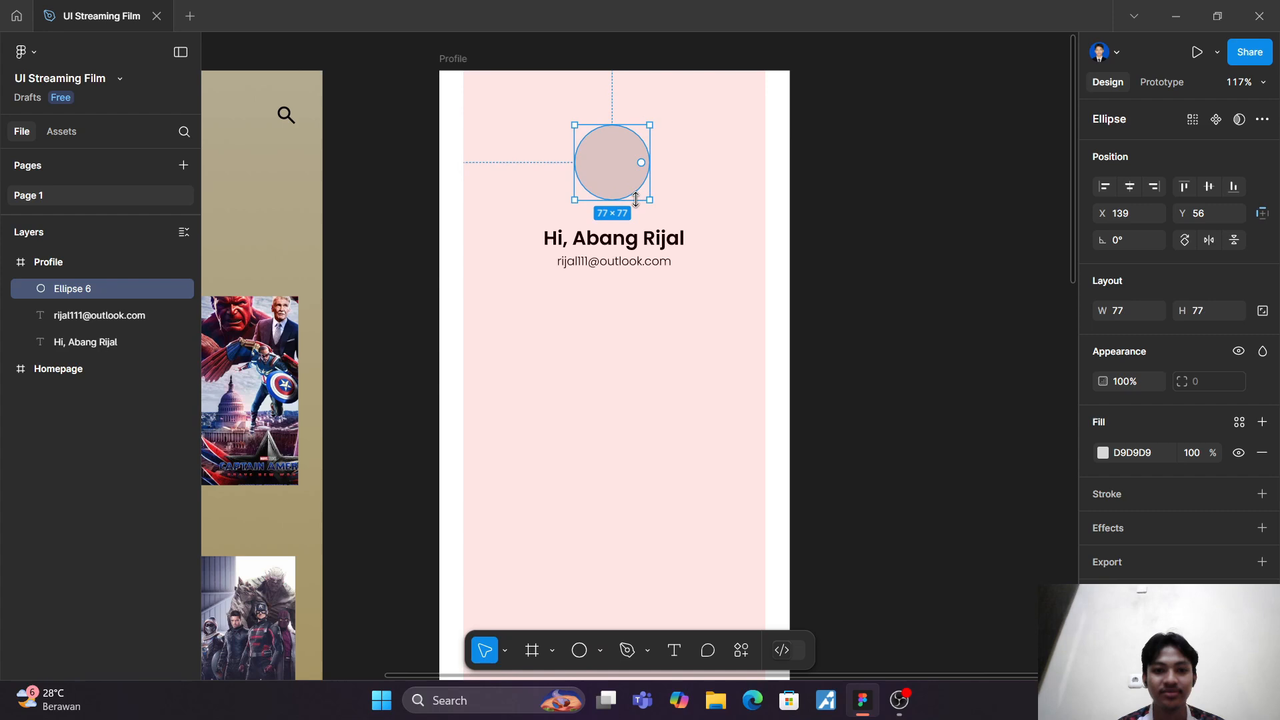
Step: Set the circle's size to 103 × 103 and centre it above the greeting at about X 128, Y 49
left_click(1124, 311)
type("103")
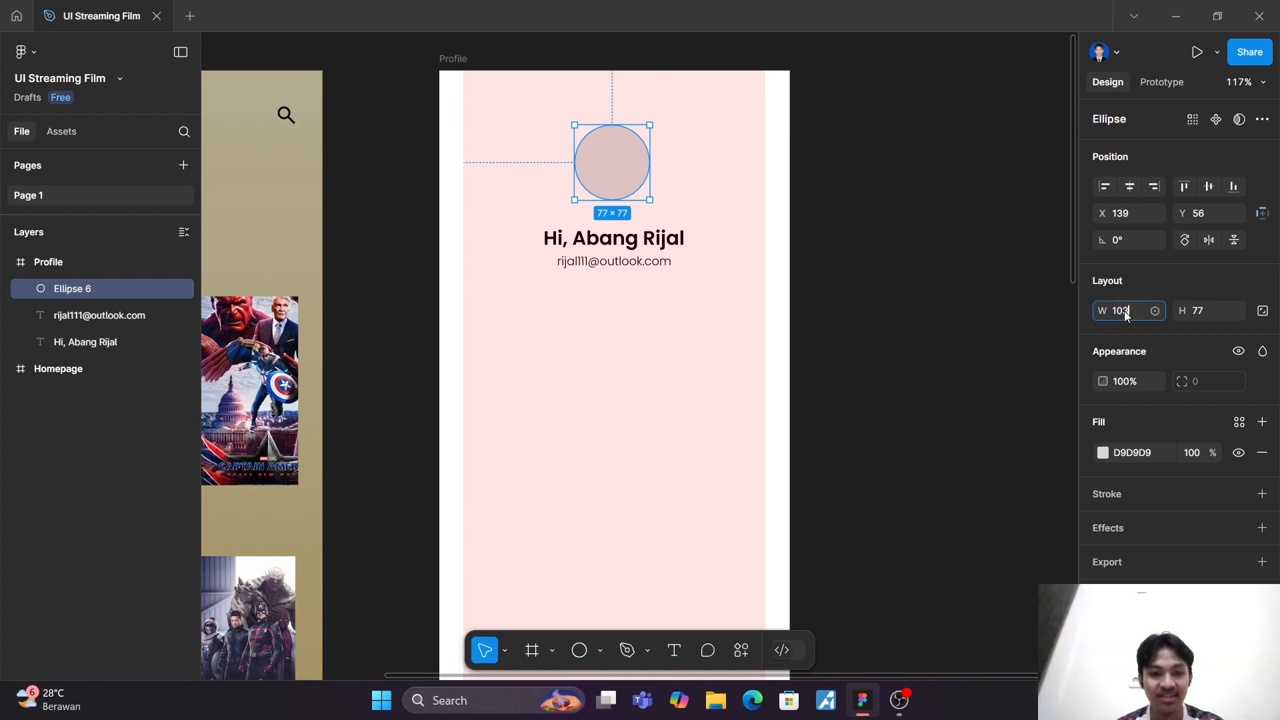
left_click(1194, 311)
type("103")
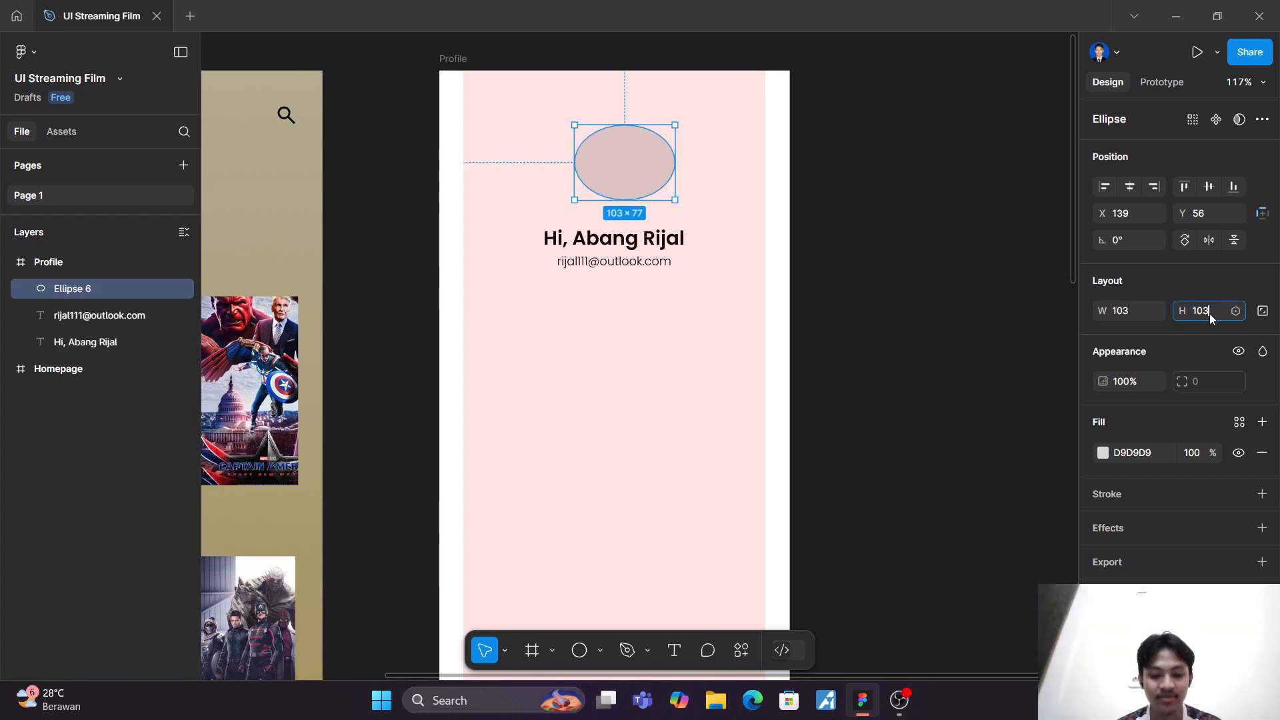
key("Return")
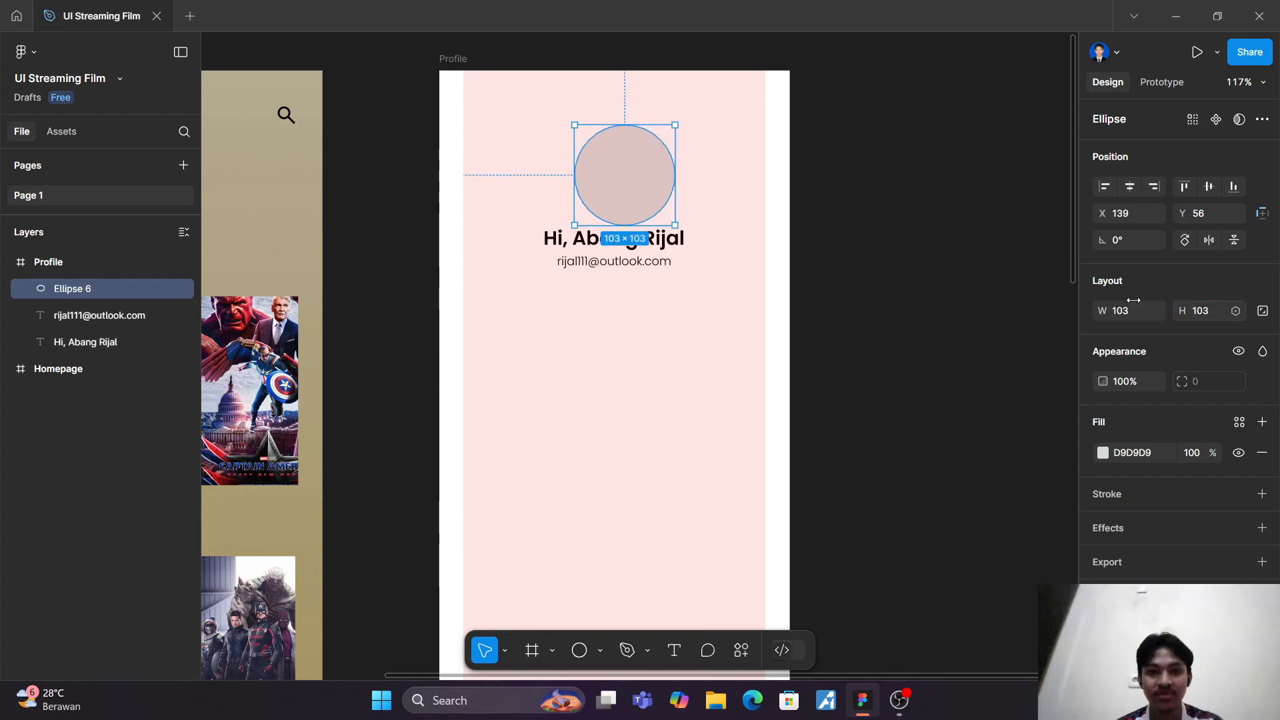
left_click_drag(617, 188, 603, 175)
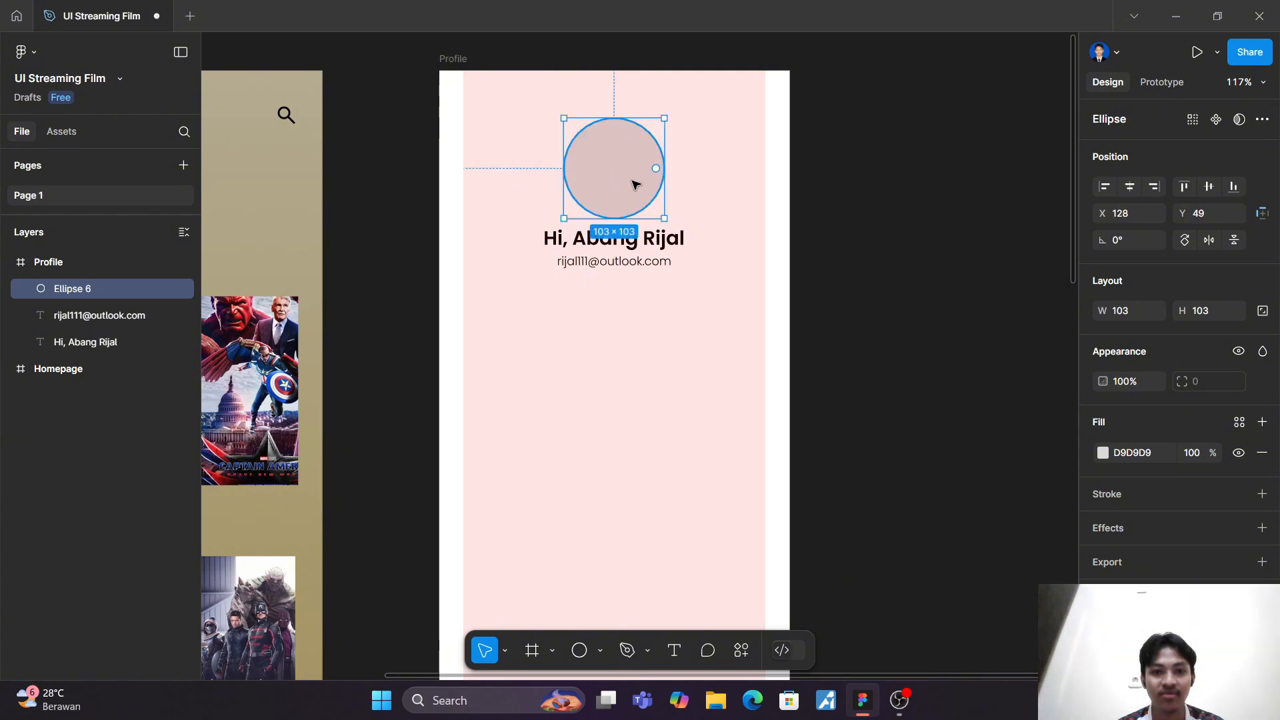
left_click(732, 214)
Step: Fill the circle above the greeting with the image IMG_0019 -fix-4x6 from the Downloads folder
left_click(600, 650)
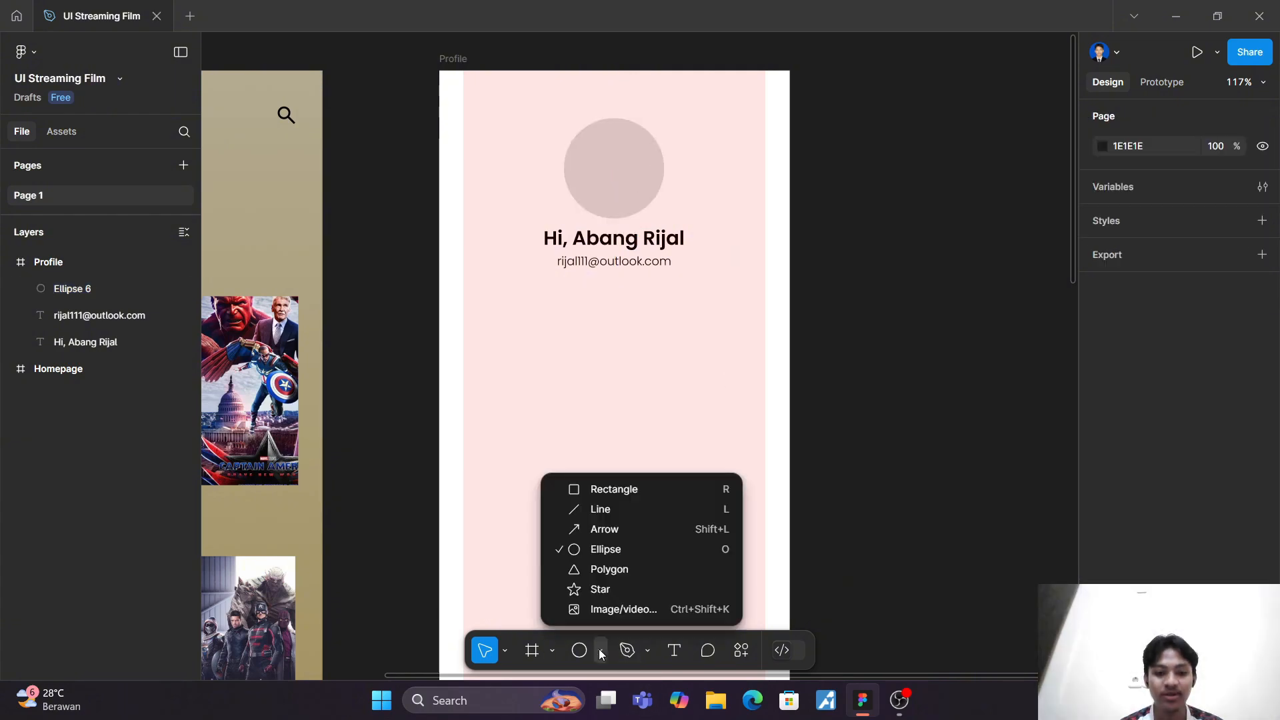
left_click(591, 609)
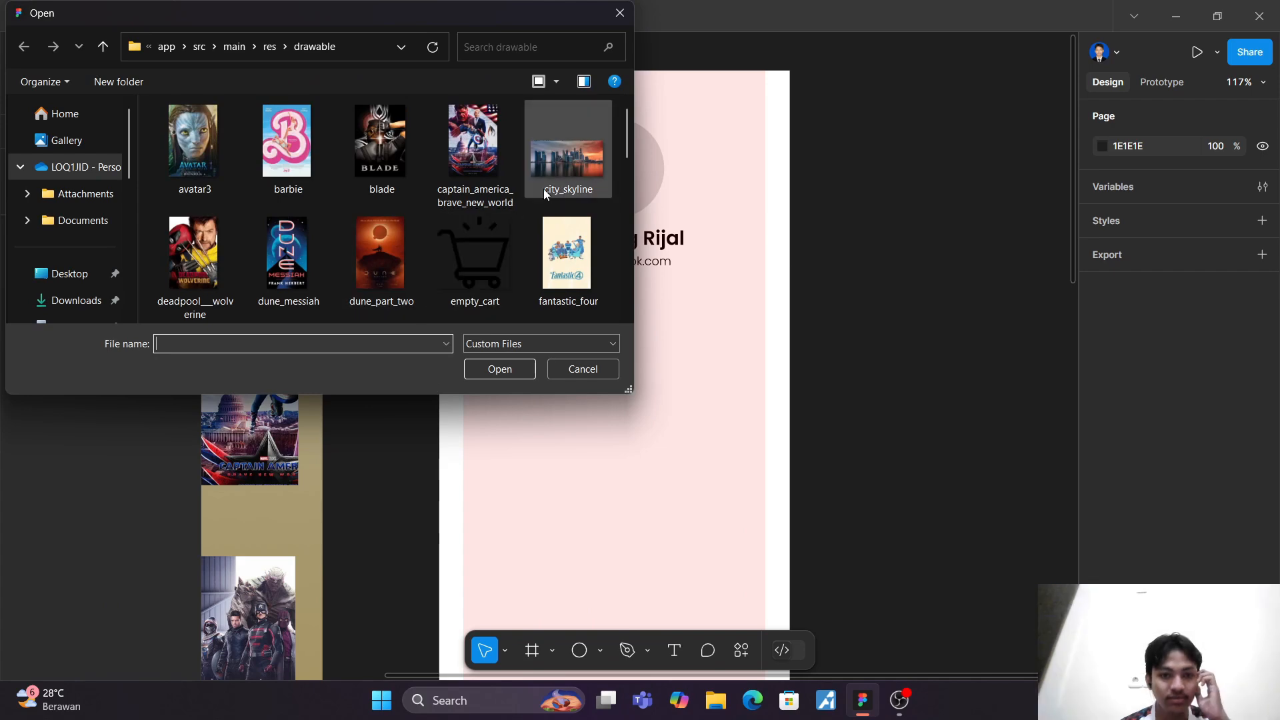
left_click(71, 138)
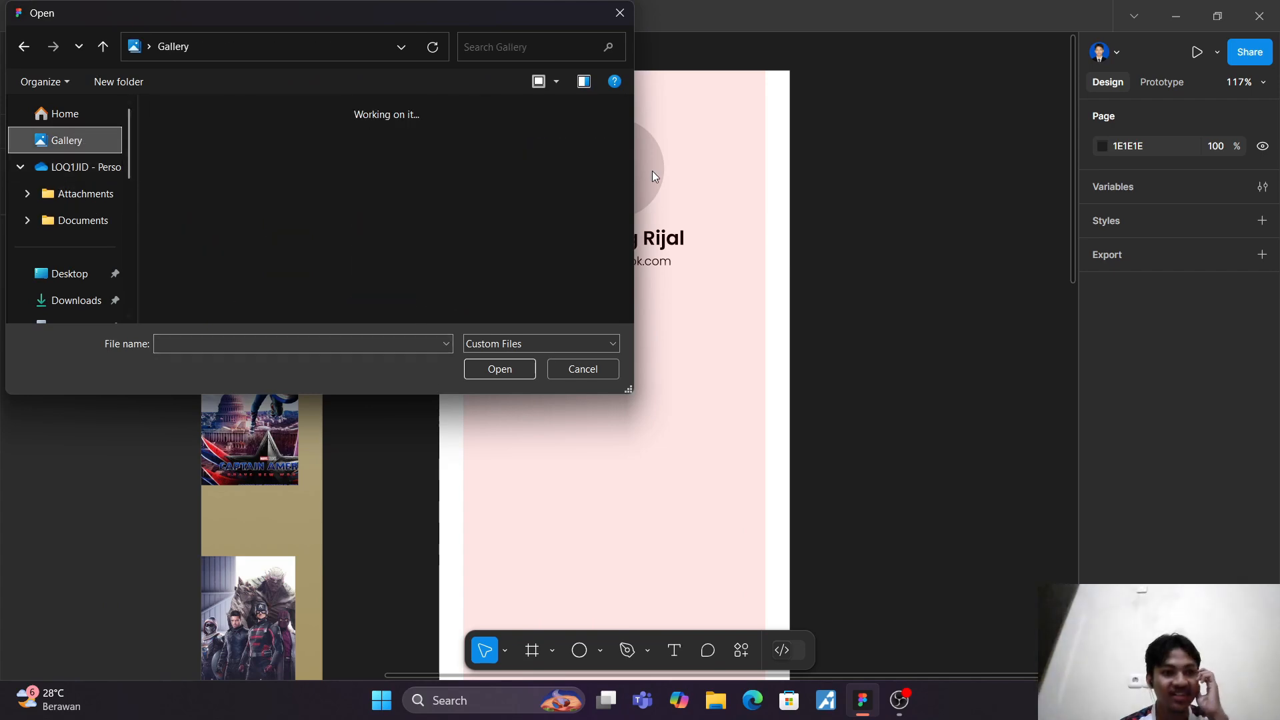
left_click_drag(625, 116, 632, 311)
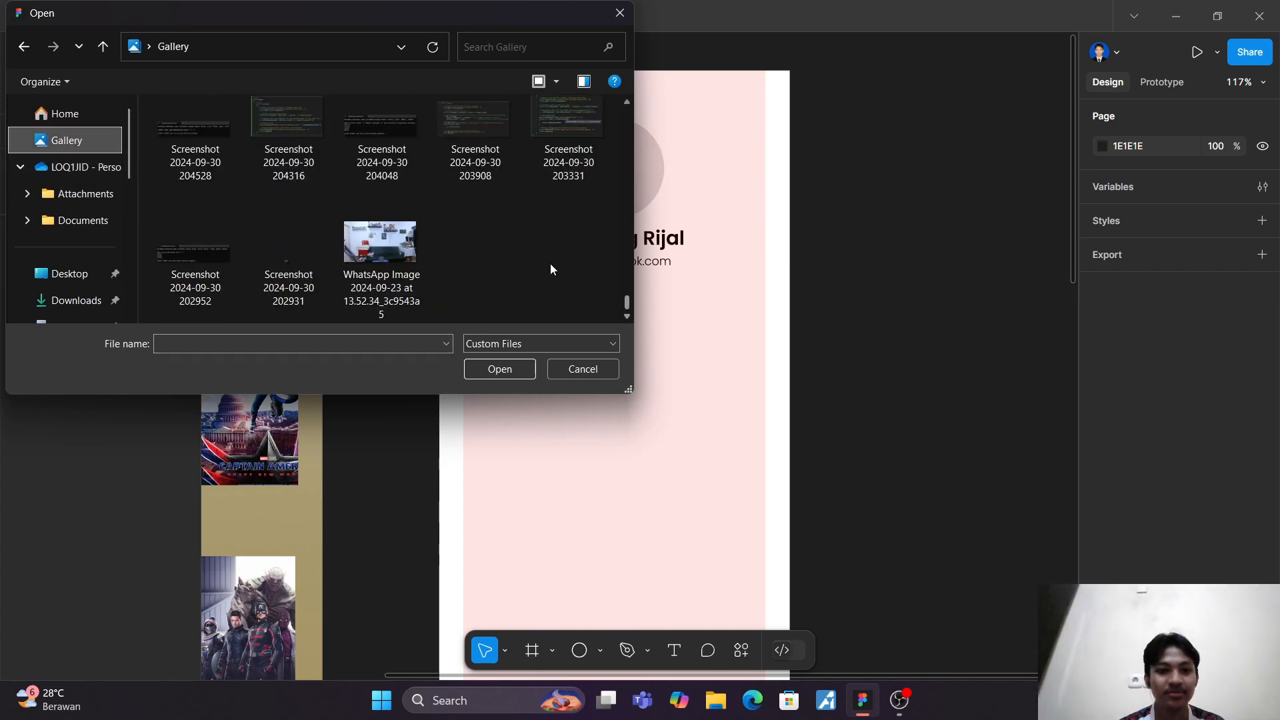
scroll(544, 260, "up", 5)
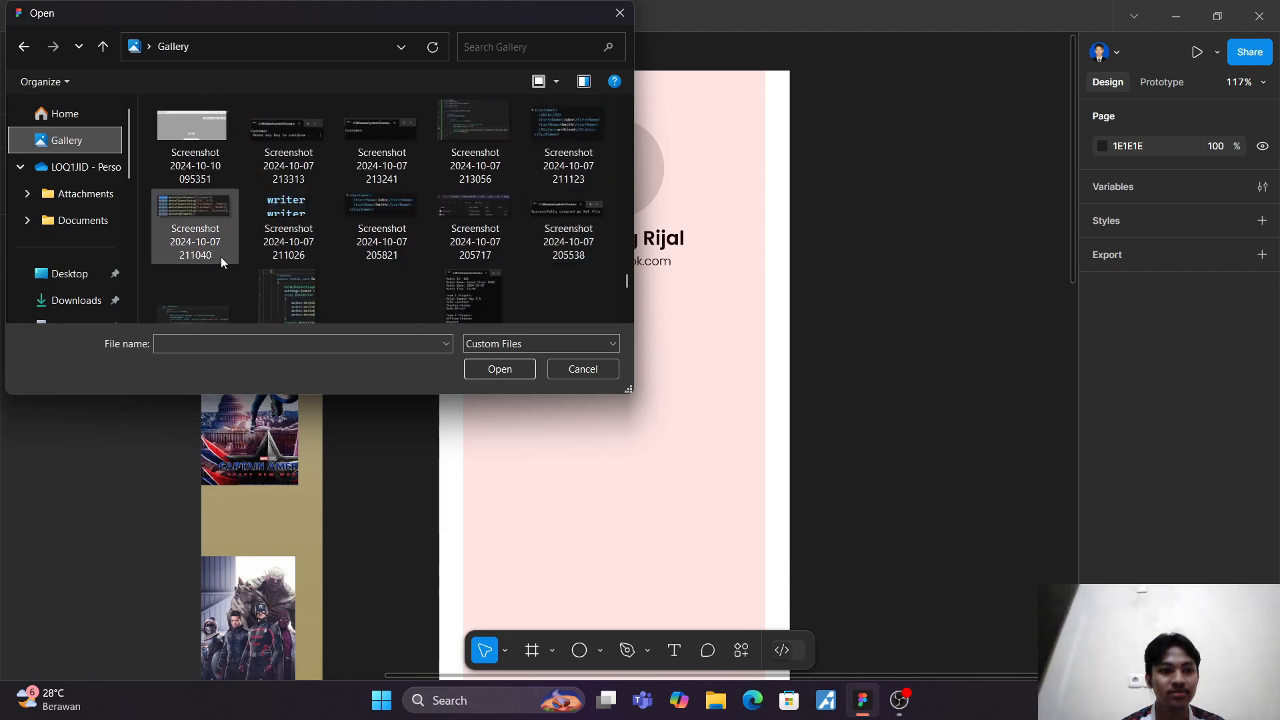
left_click(66, 300)
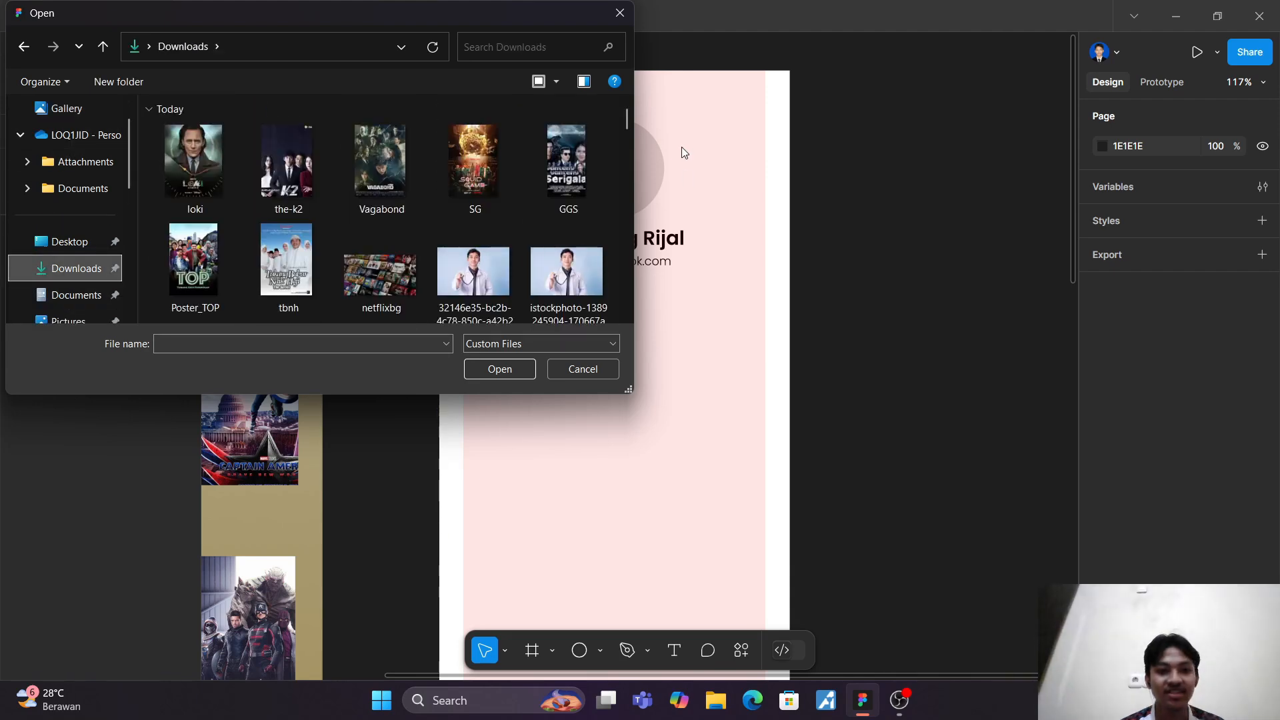
left_click_drag(620, 116, 630, 305)
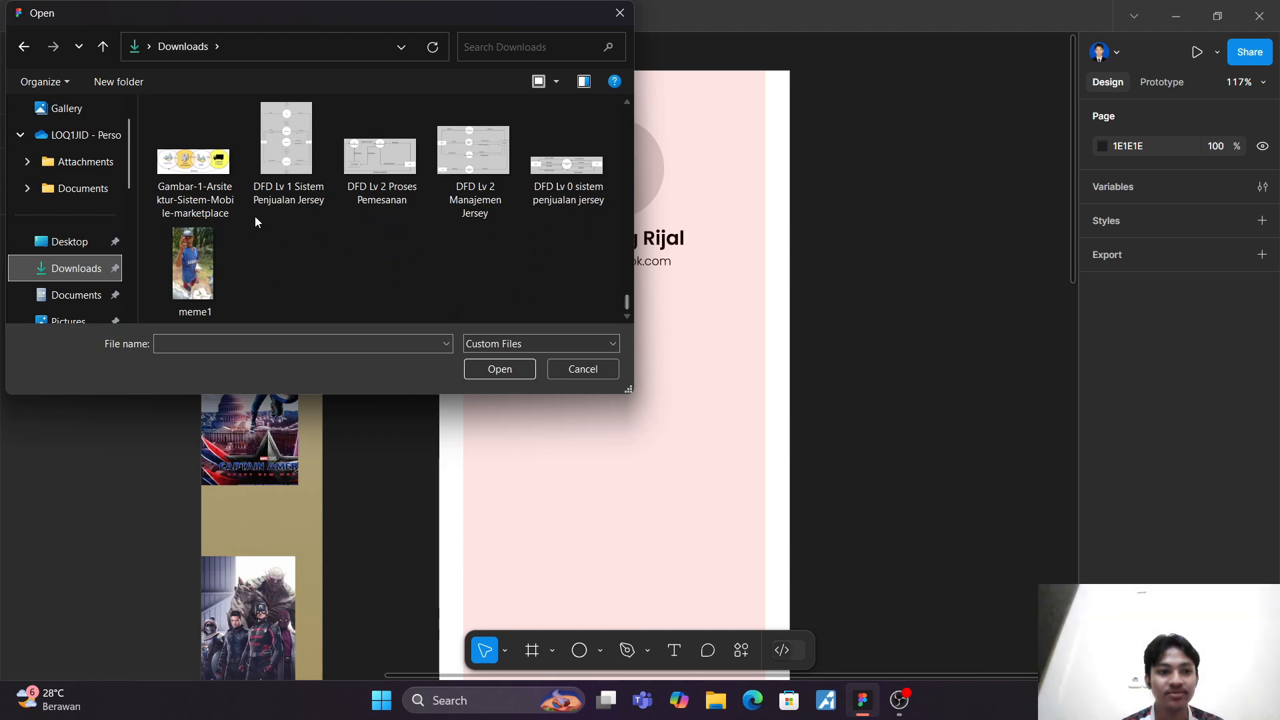
scroll(259, 218, "up", 3)
left_click(404, 166)
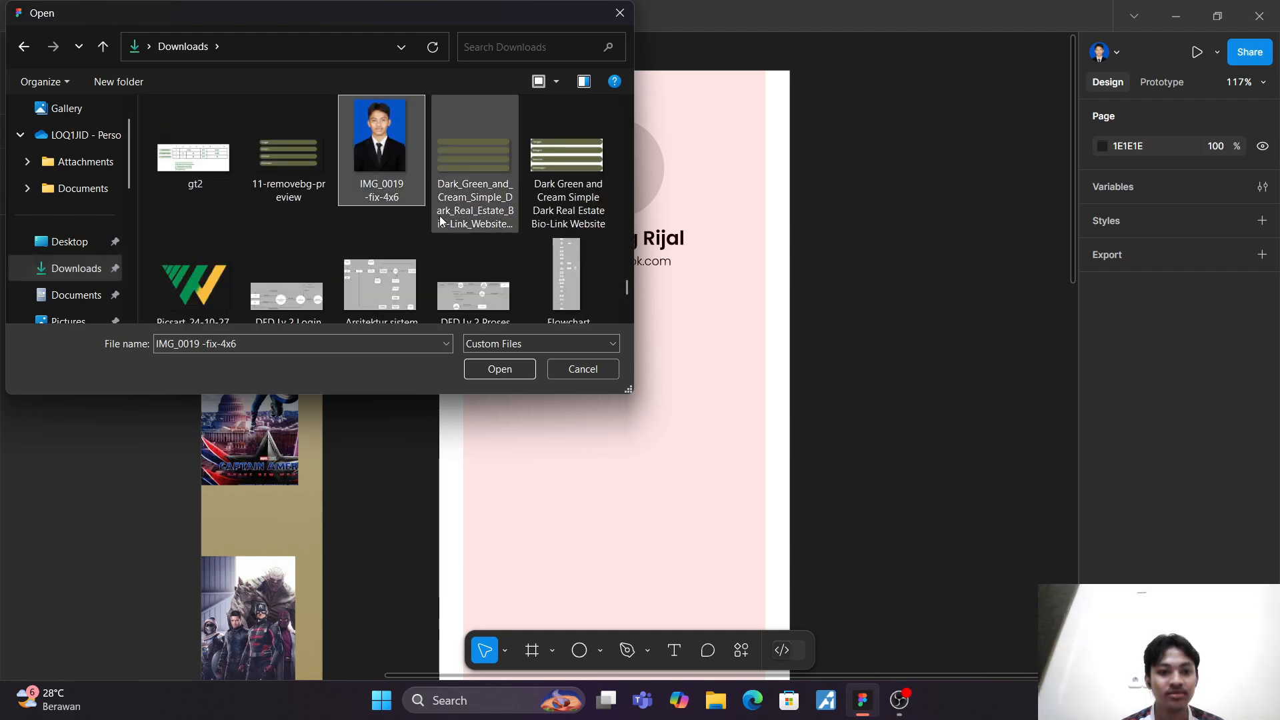
left_click(510, 370)
left_click(621, 195)
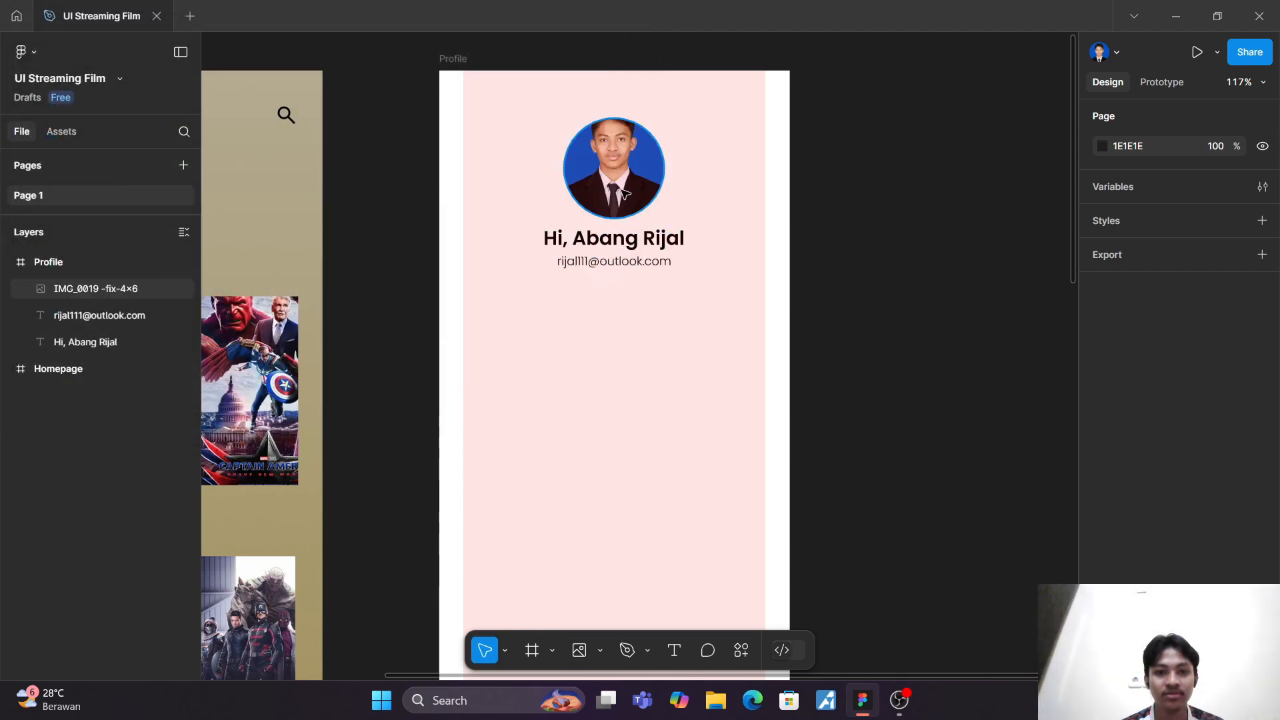
Step: Try enlarging the circular profile photo to about 124 × 125, and undo the resize
double_click(621, 175)
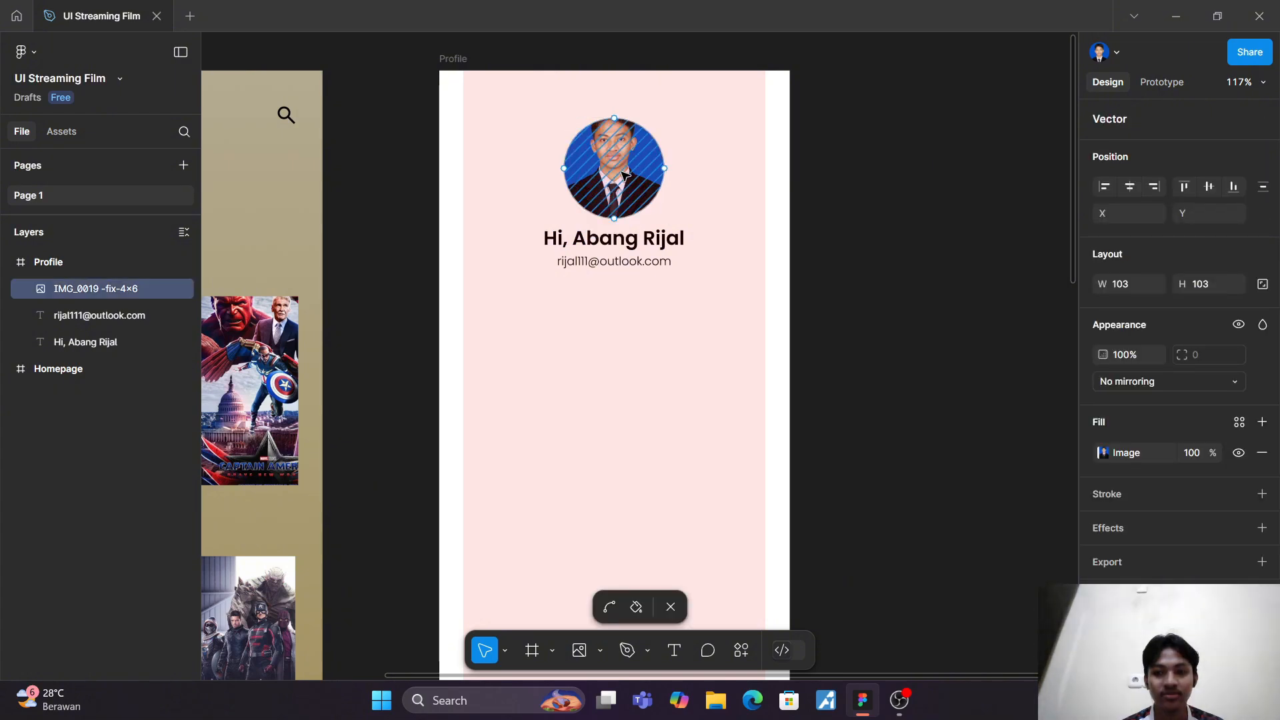
key("Escape")
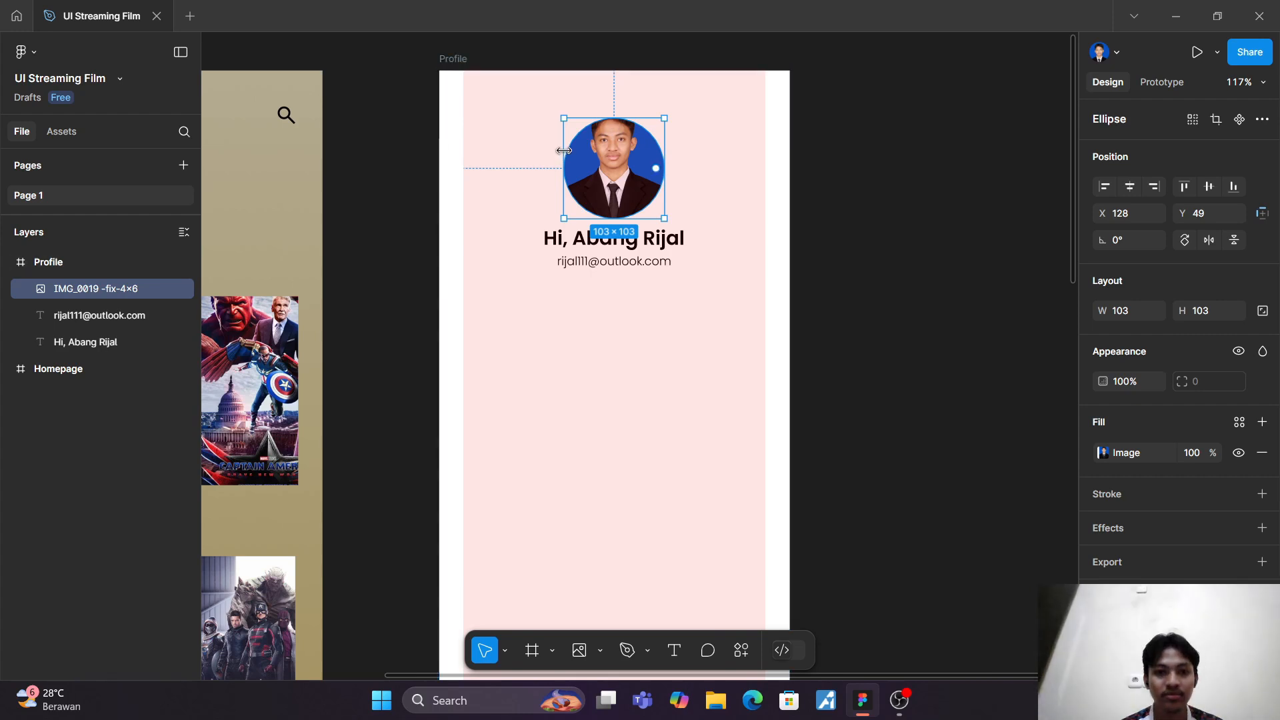
left_click_drag(564, 144, 540, 144)
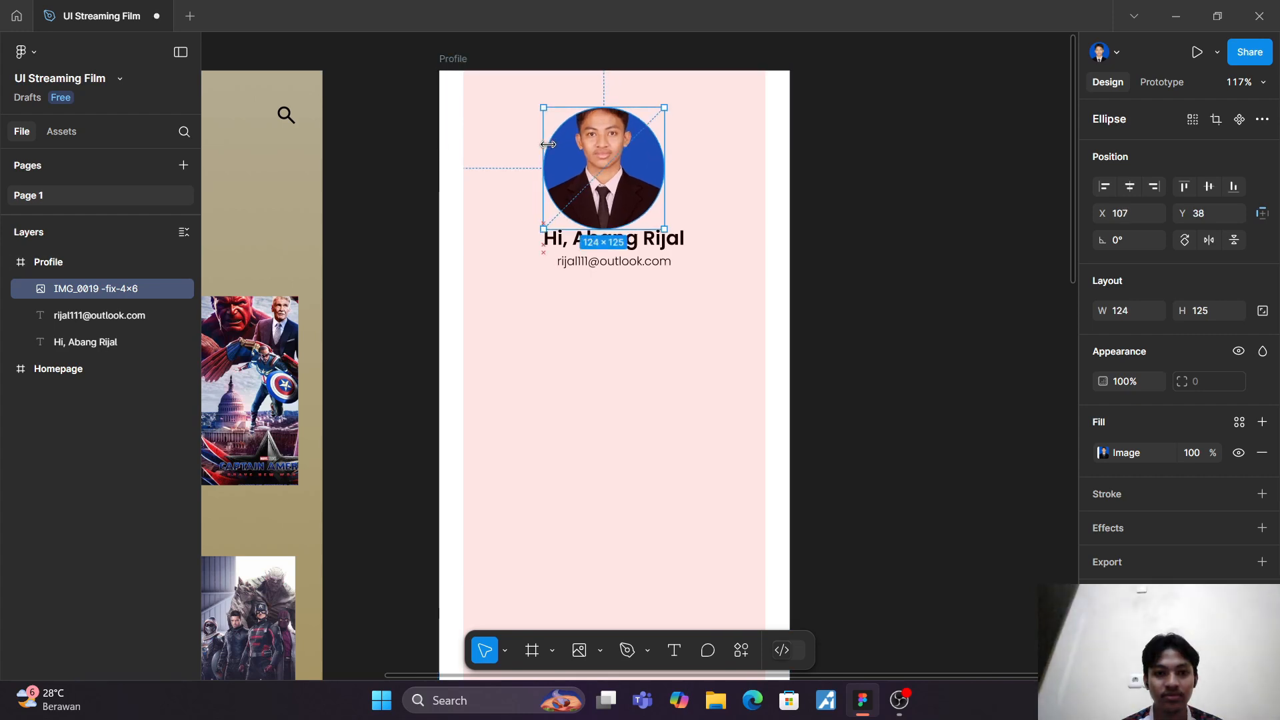
key("ctrl+z")
left_click(680, 336)
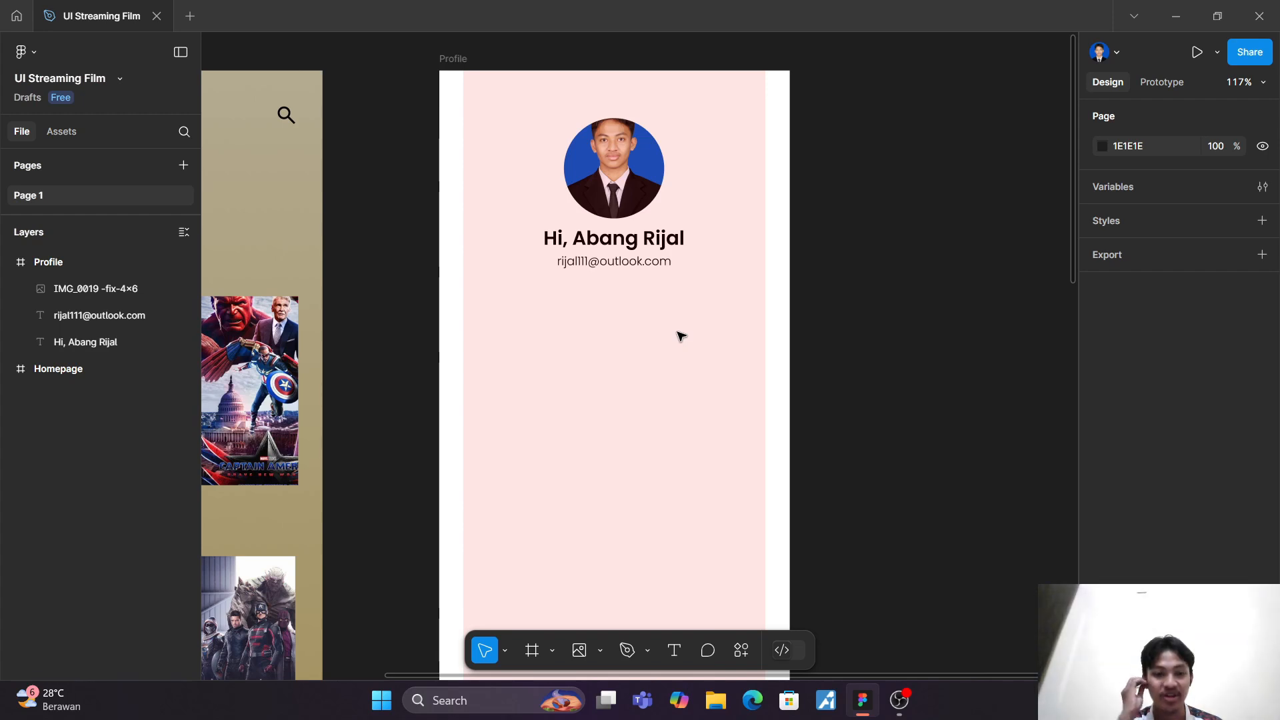
Step: Draw a nearly horizontal line about 310 wide below the e-mail, spanning the Profile frame's pink content column at about Y 261
scroll(680, 335, "down", 5)
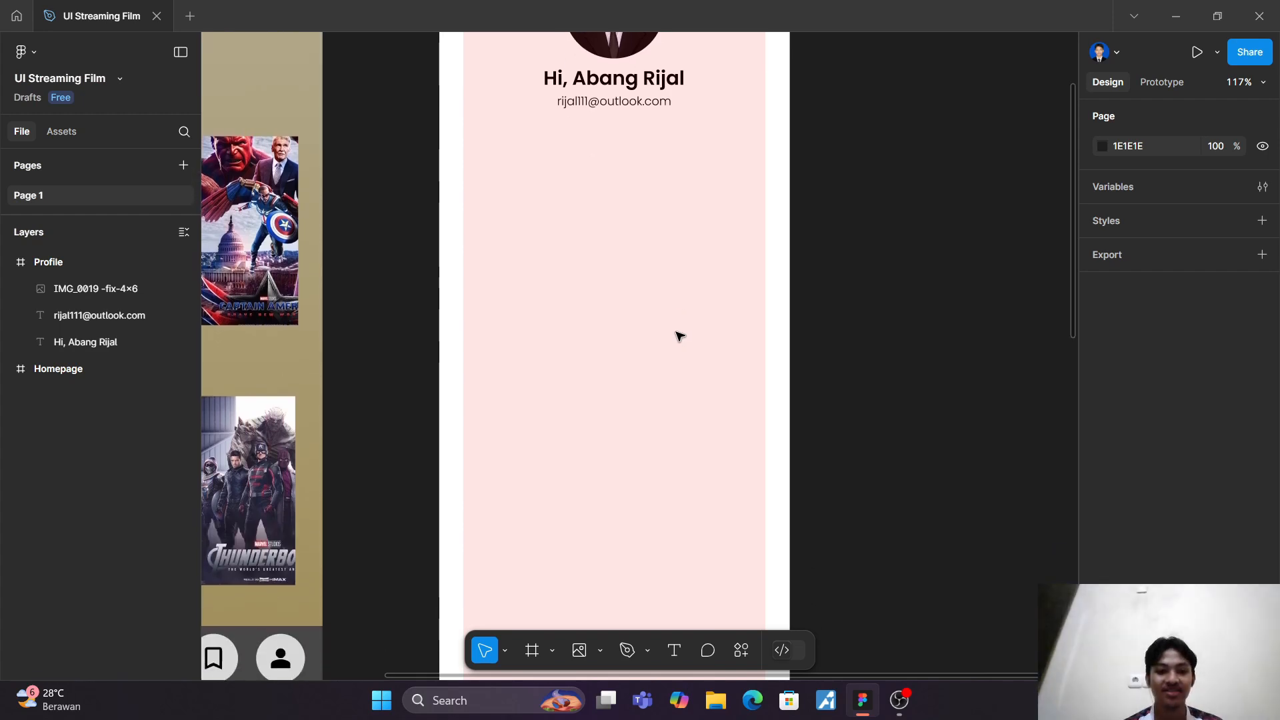
scroll(680, 335, "down", 2)
scroll(679, 331, "up", 3)
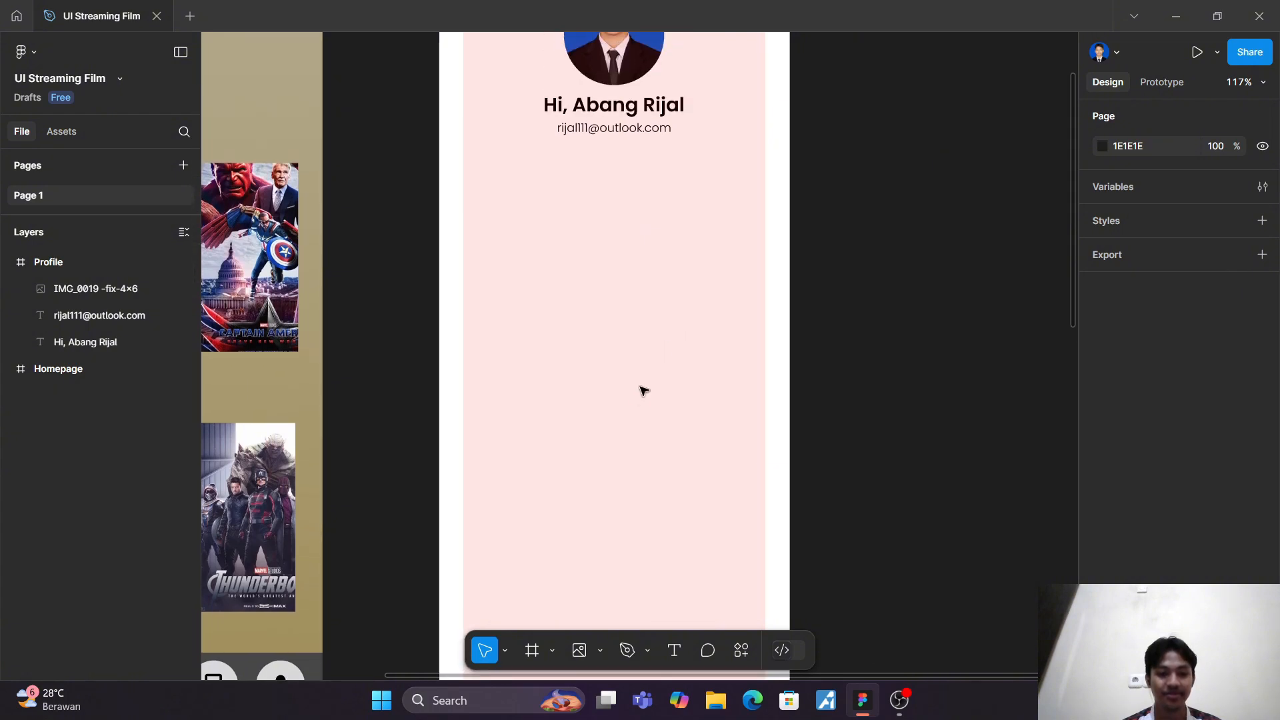
scroll(639, 402, "down", 3)
scroll(638, 402, "down", 1)
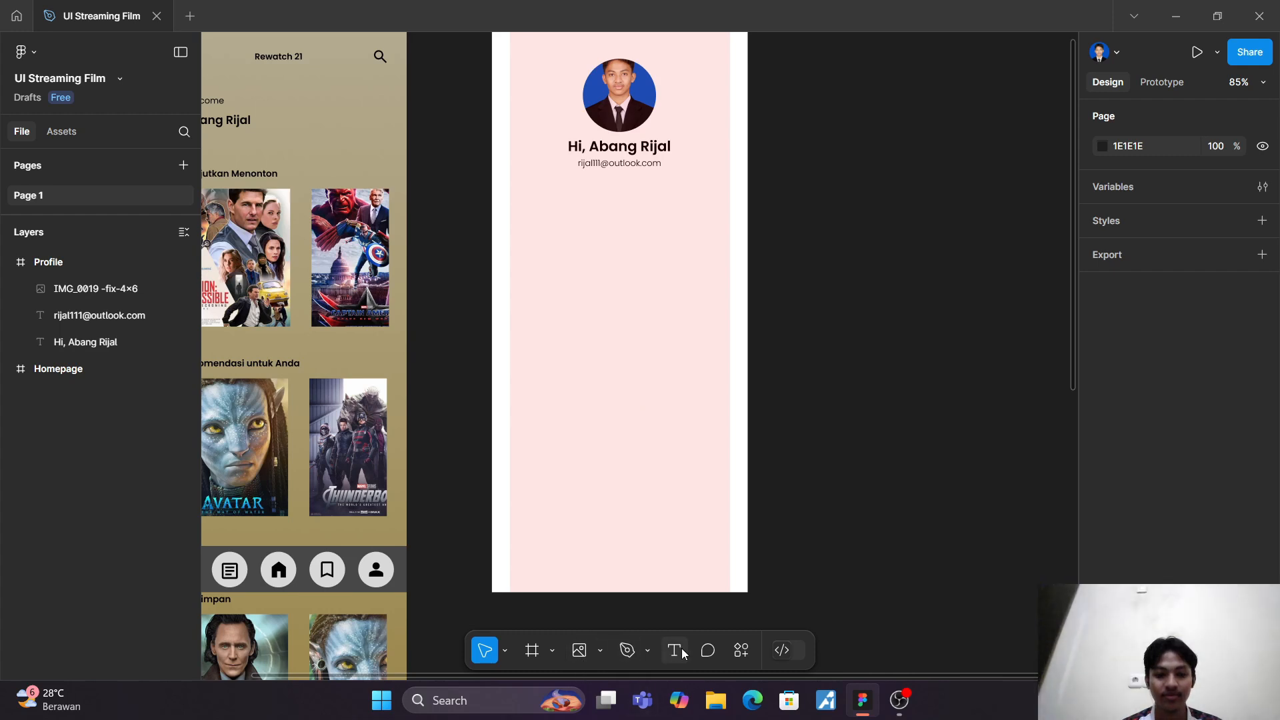
left_click(601, 651)
left_click(606, 514)
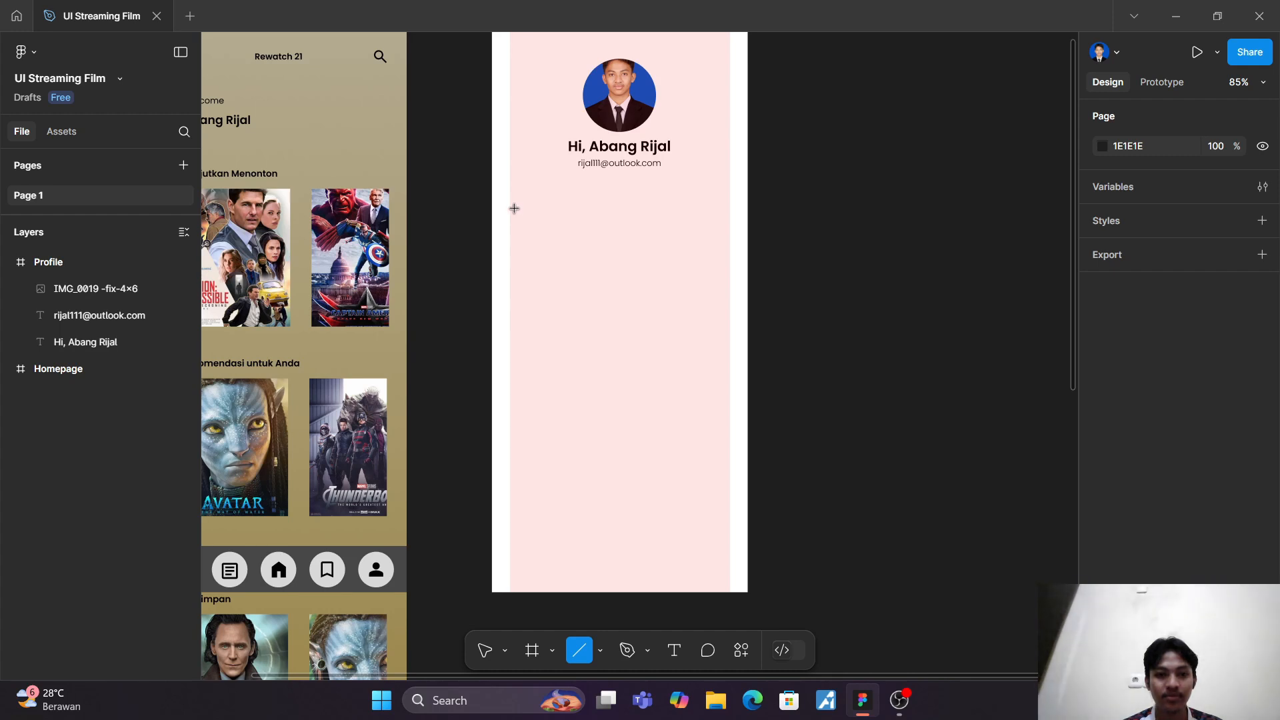
left_click_drag(511, 210, 733, 209)
scroll(714, 229, "up", 5)
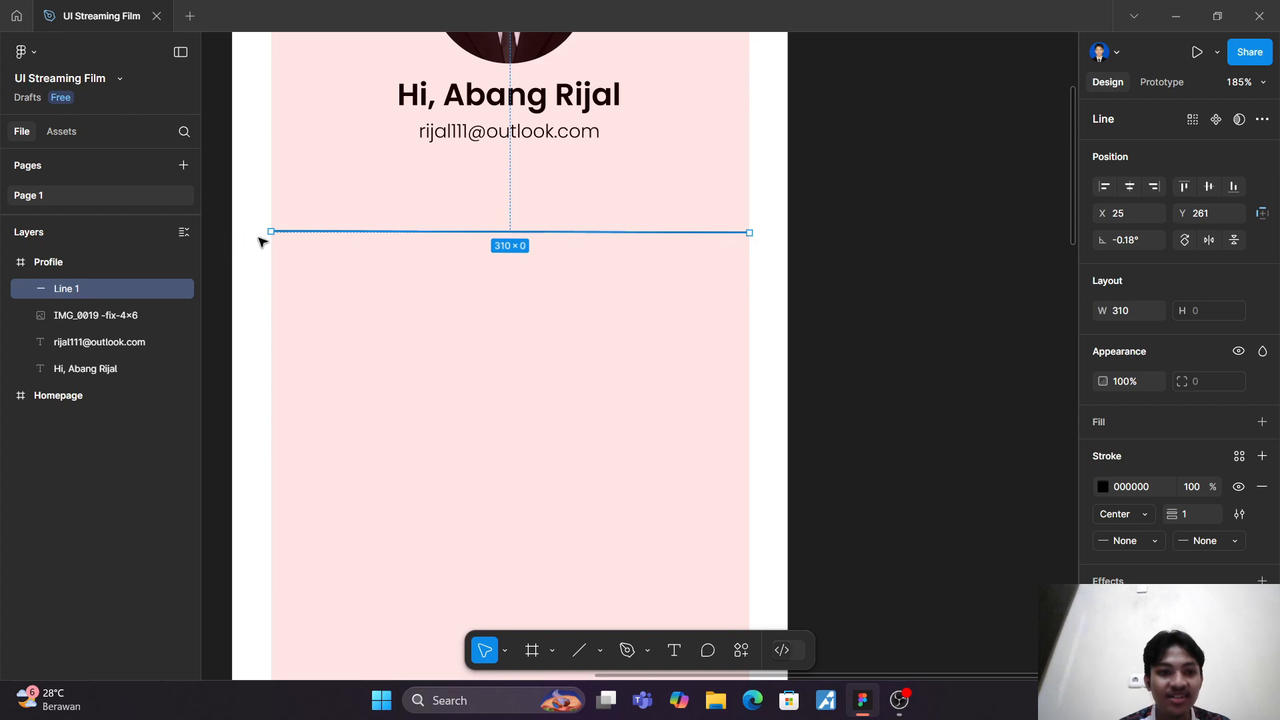
left_click_drag(271, 230, 274, 233)
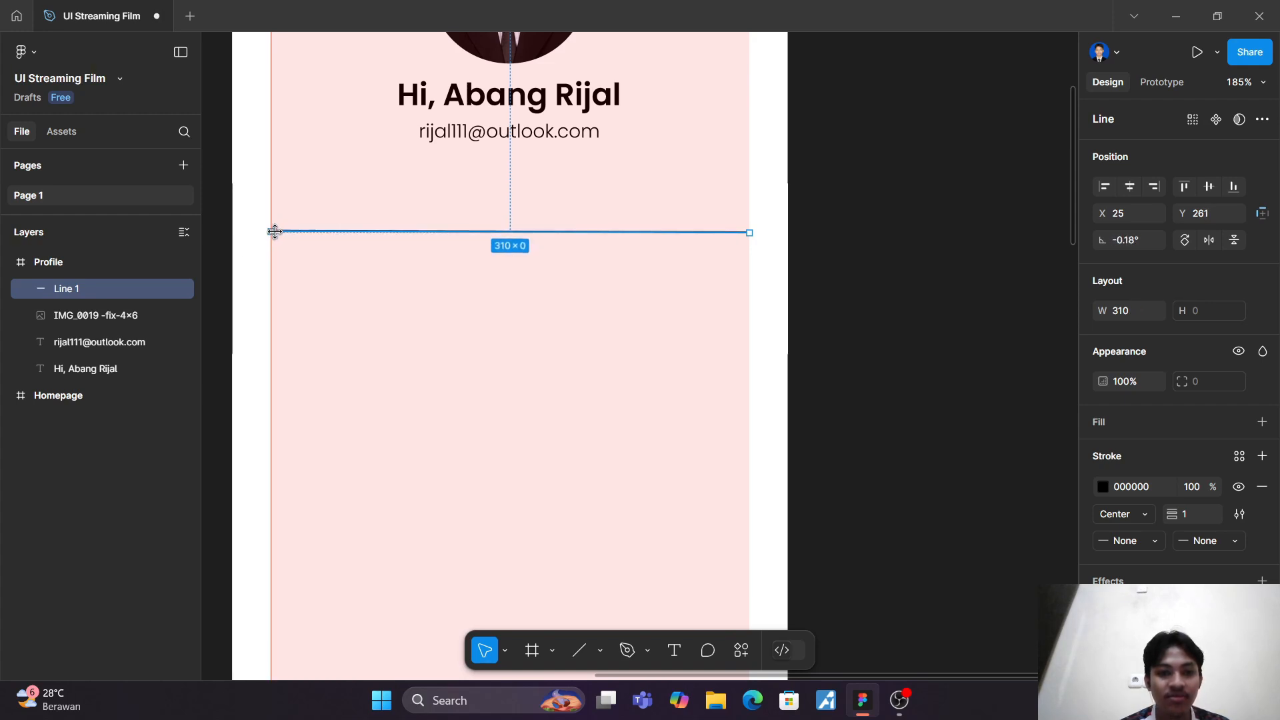
left_click(426, 343)
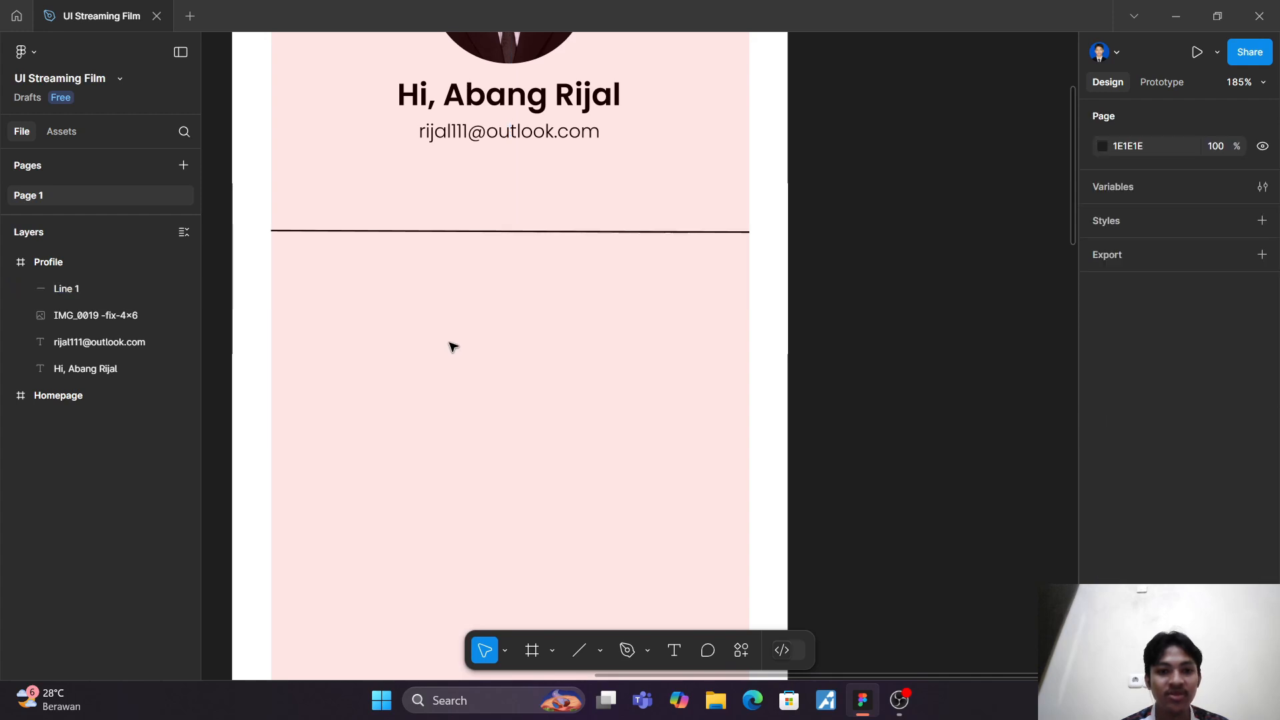
Step: Duplicate the line and move the copy straight below the original to about Y 310
left_click(453, 232)
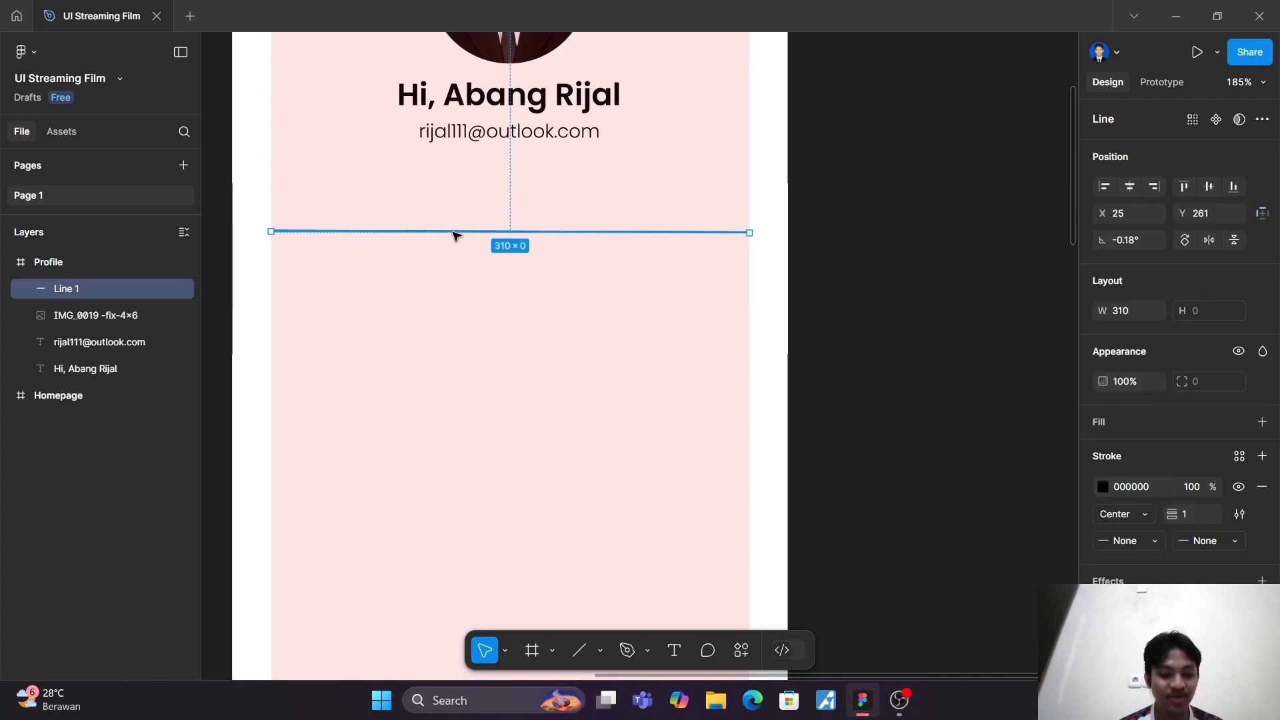
key("ctrl+d")
left_click_drag(460, 235, 463, 303)
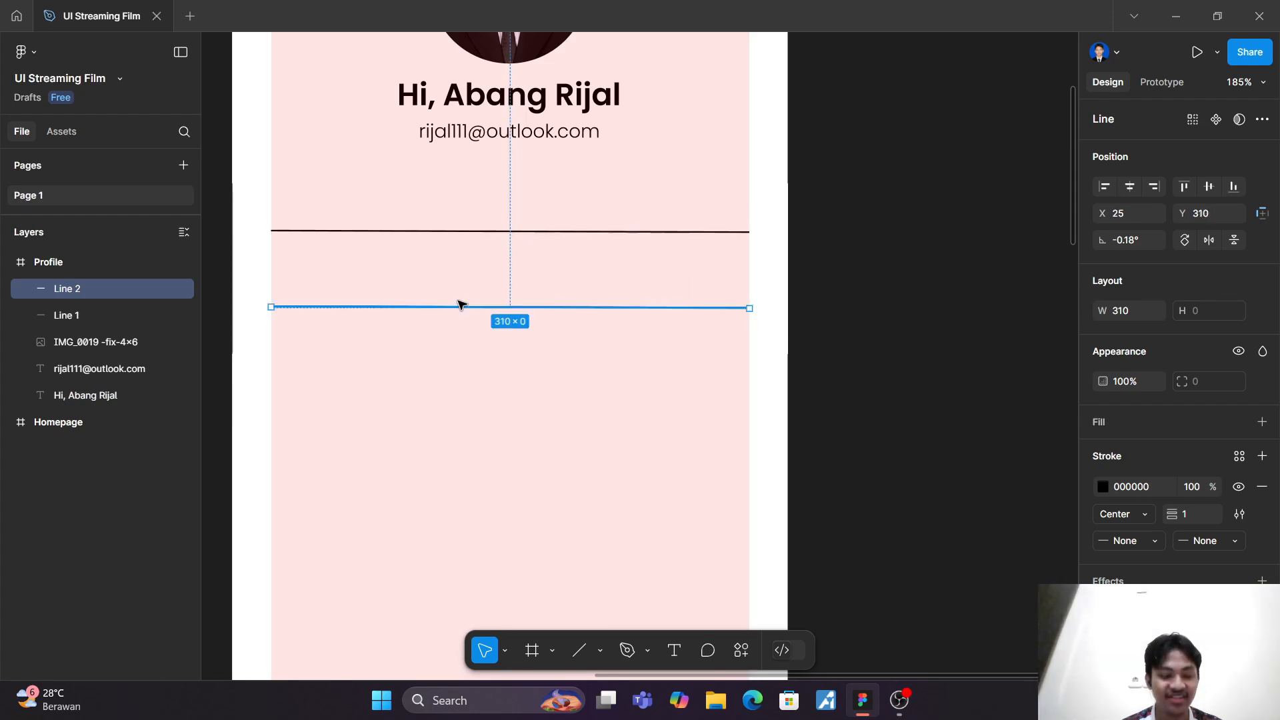
left_click(458, 280)
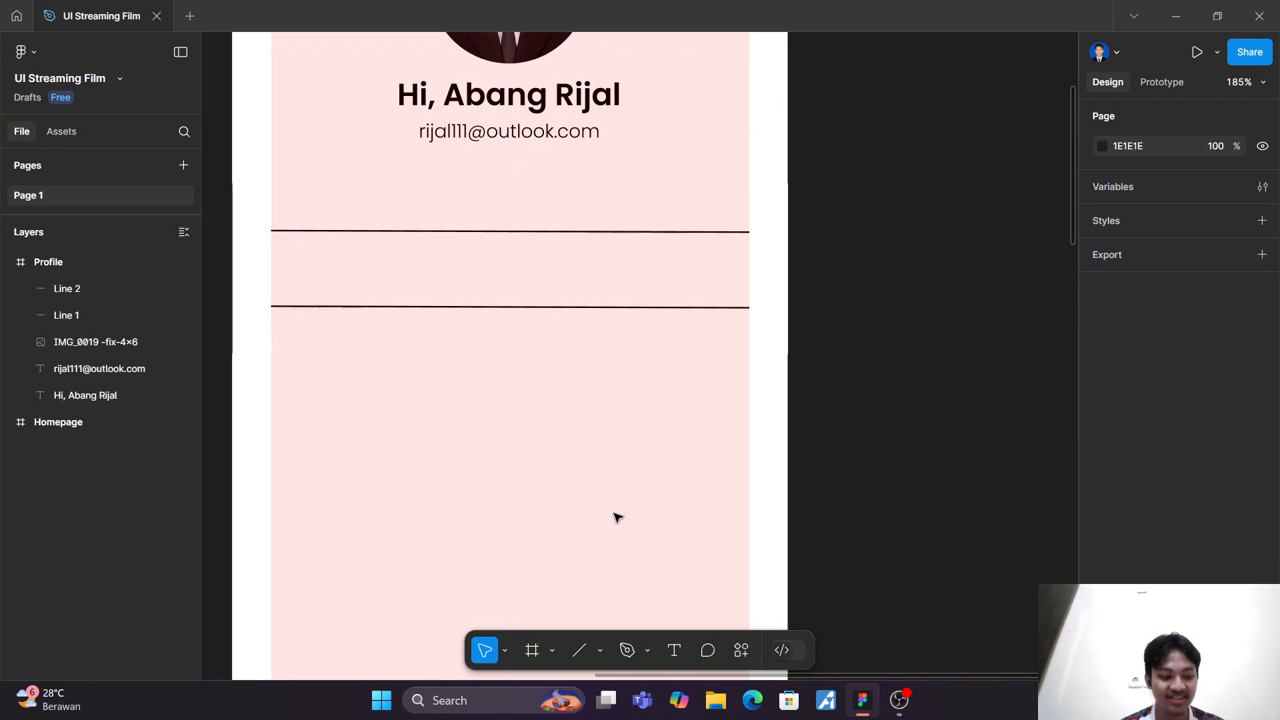
Step: Insert the material-symbols download icon from Iconify between the two lines and position it at about X 37, Y 270
scroll(617, 517, "down", 5)
scroll(617, 516, "up", 5)
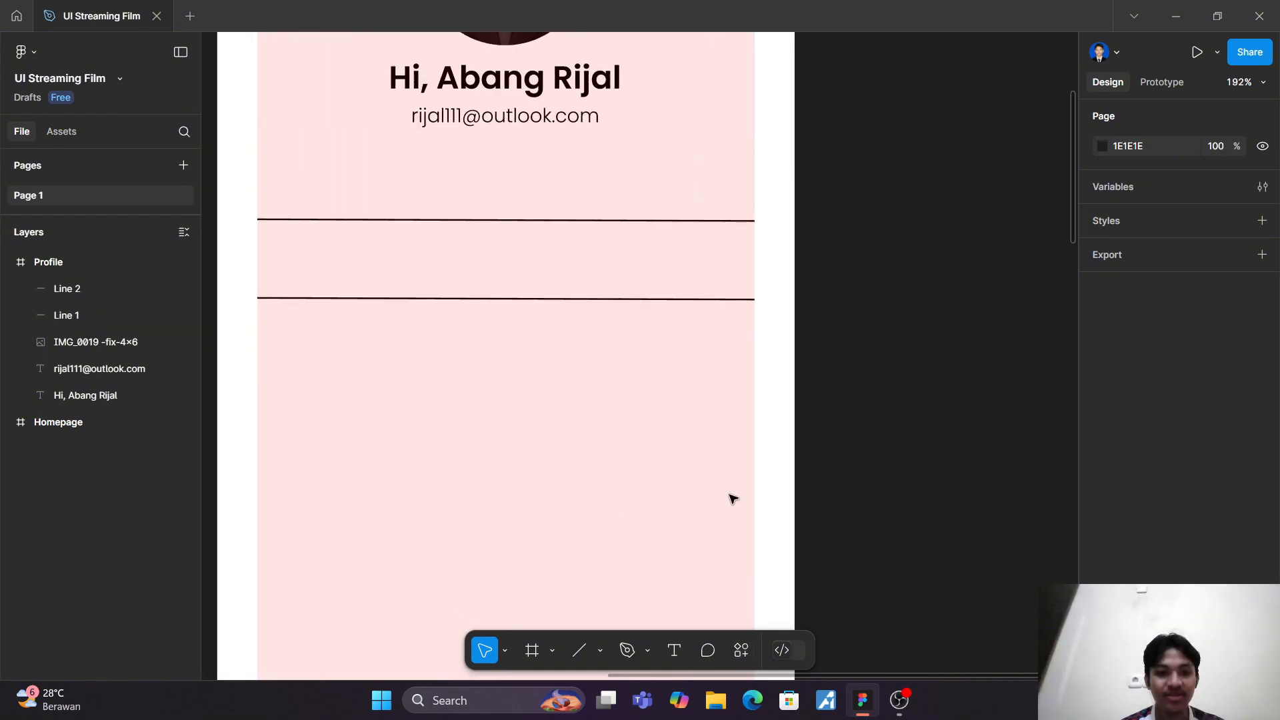
scroll(733, 499, "left", 4)
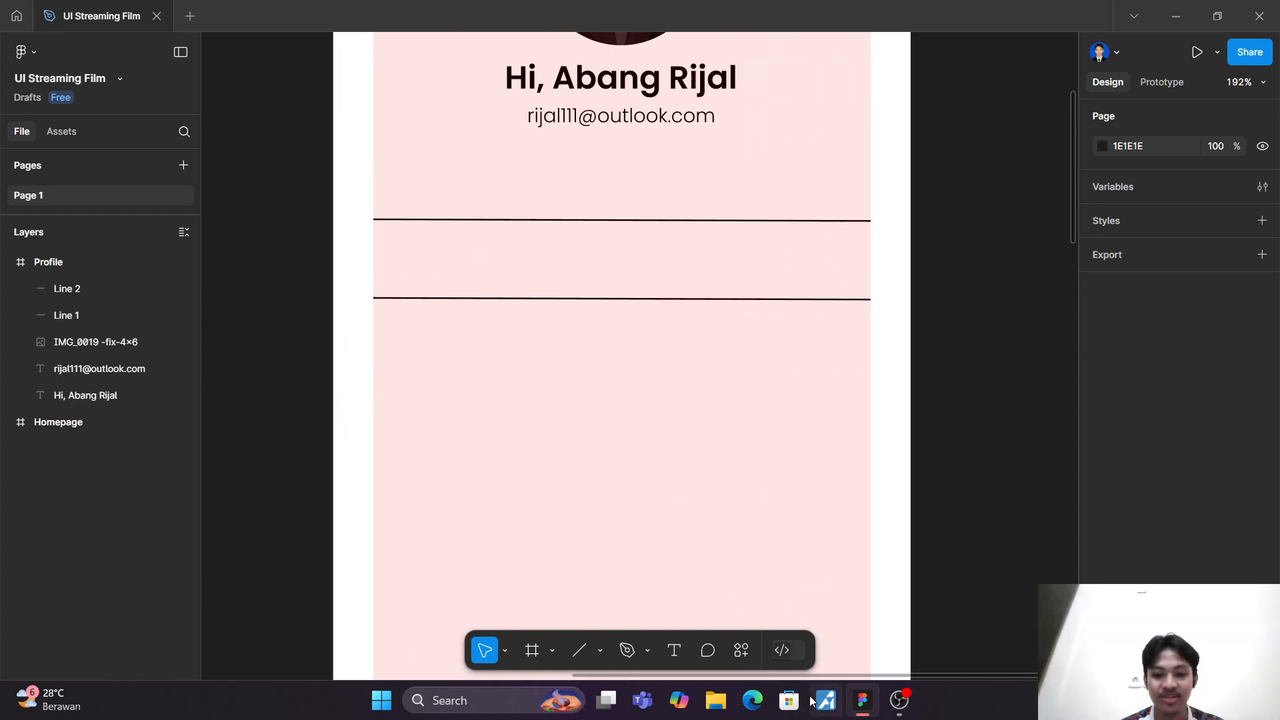
left_click(747, 652)
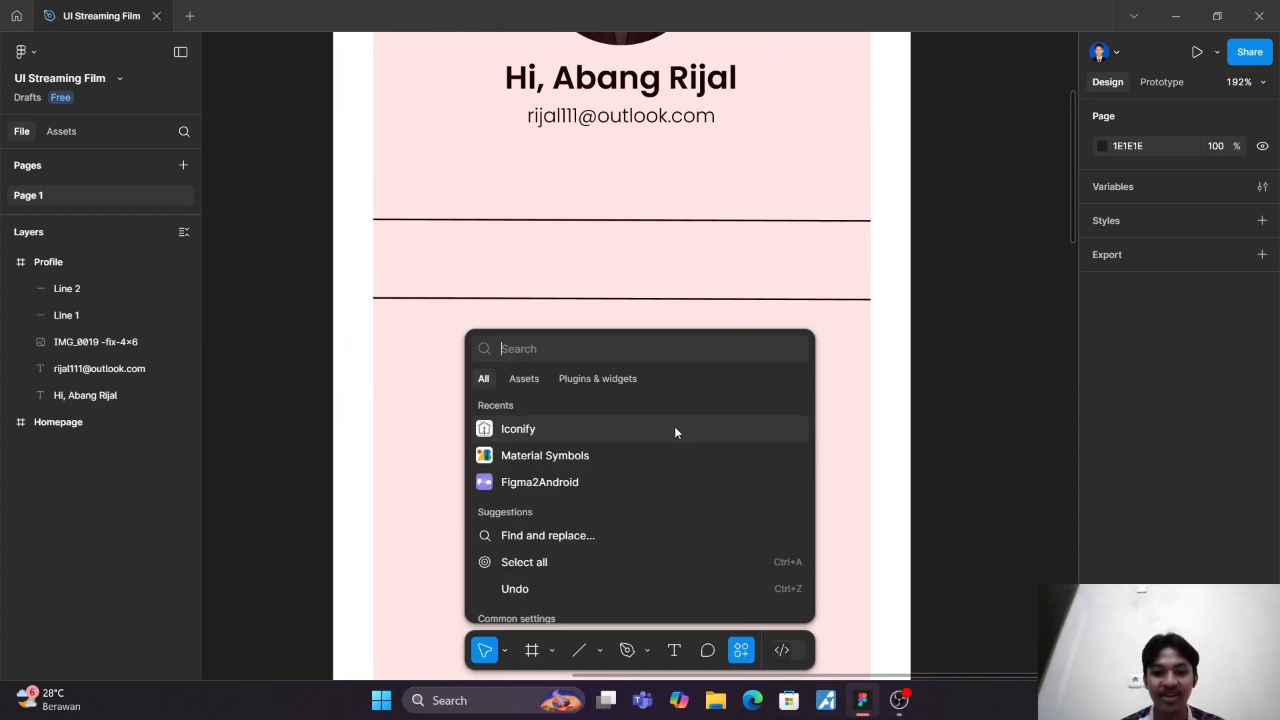
left_click(676, 429)
left_click(813, 185)
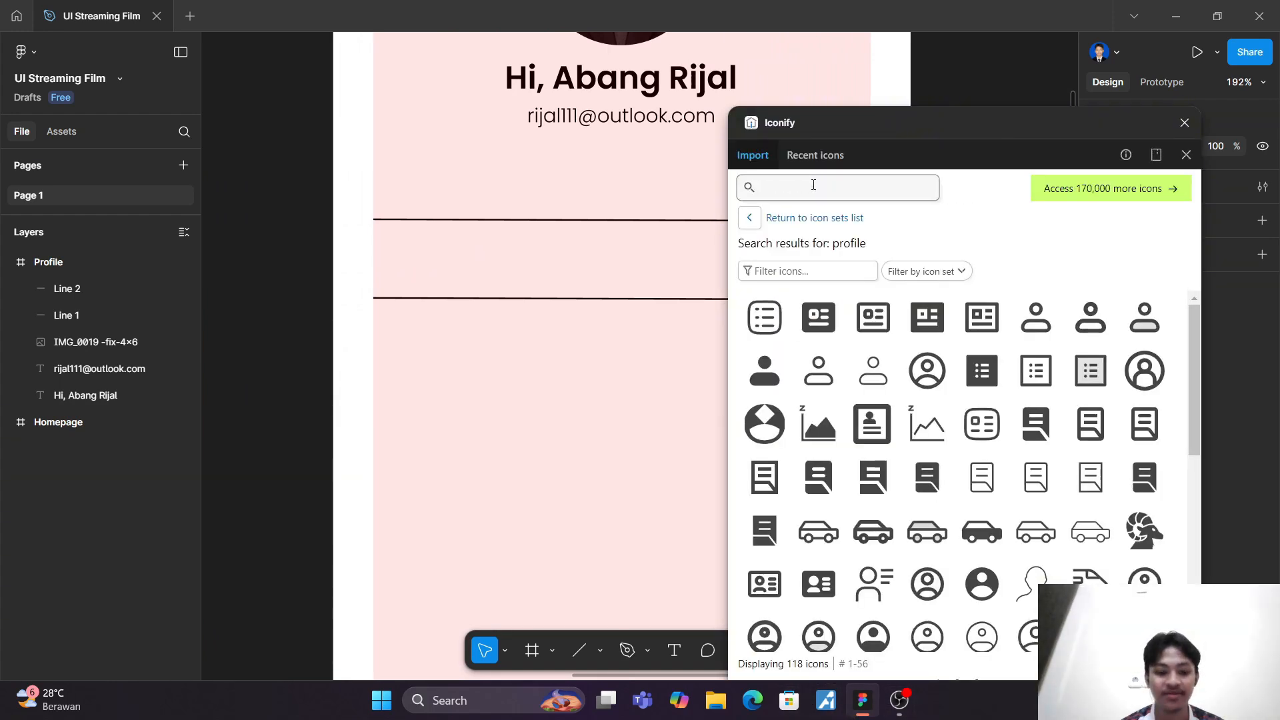
type("down")
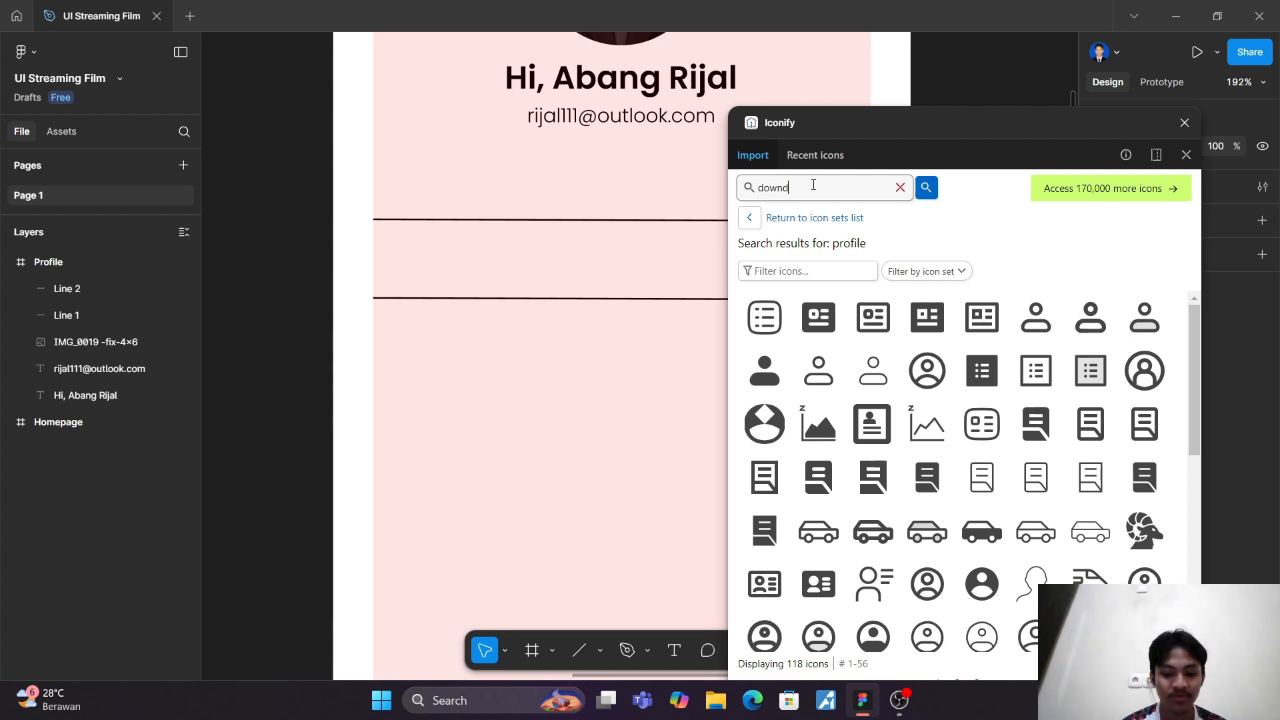
type("load")
key("Return")
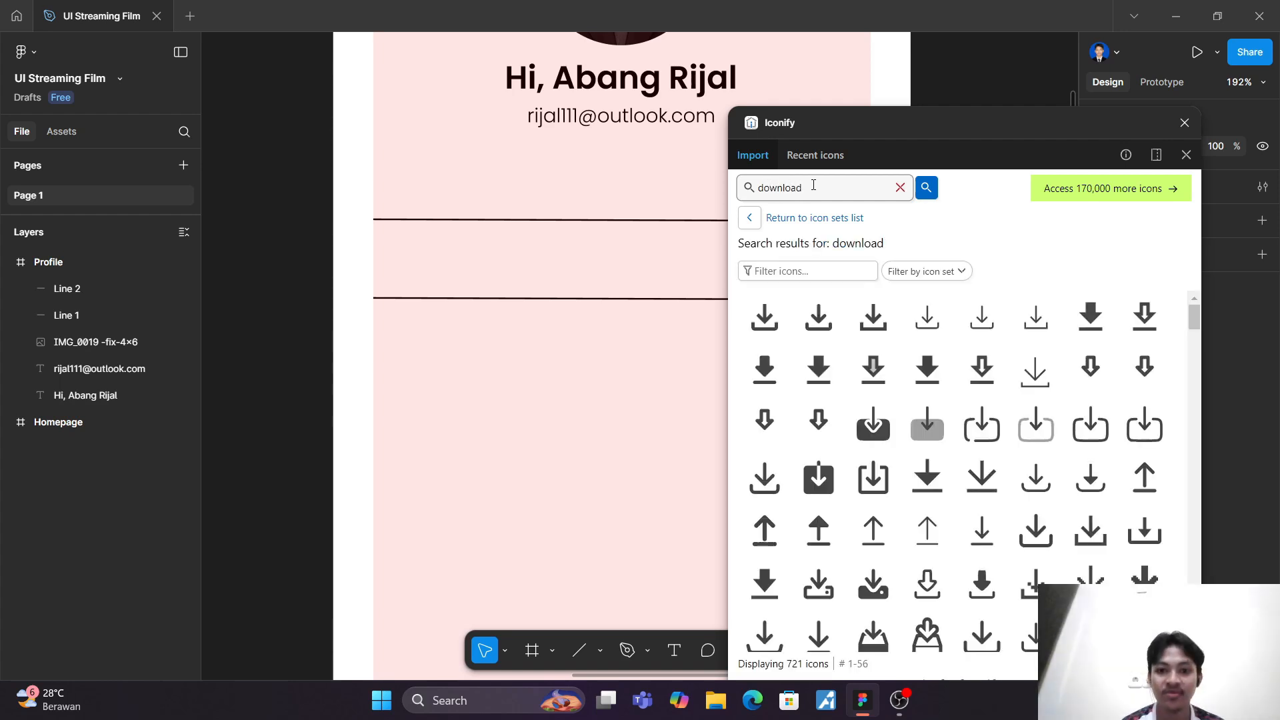
left_click_drag(763, 315, 430, 278)
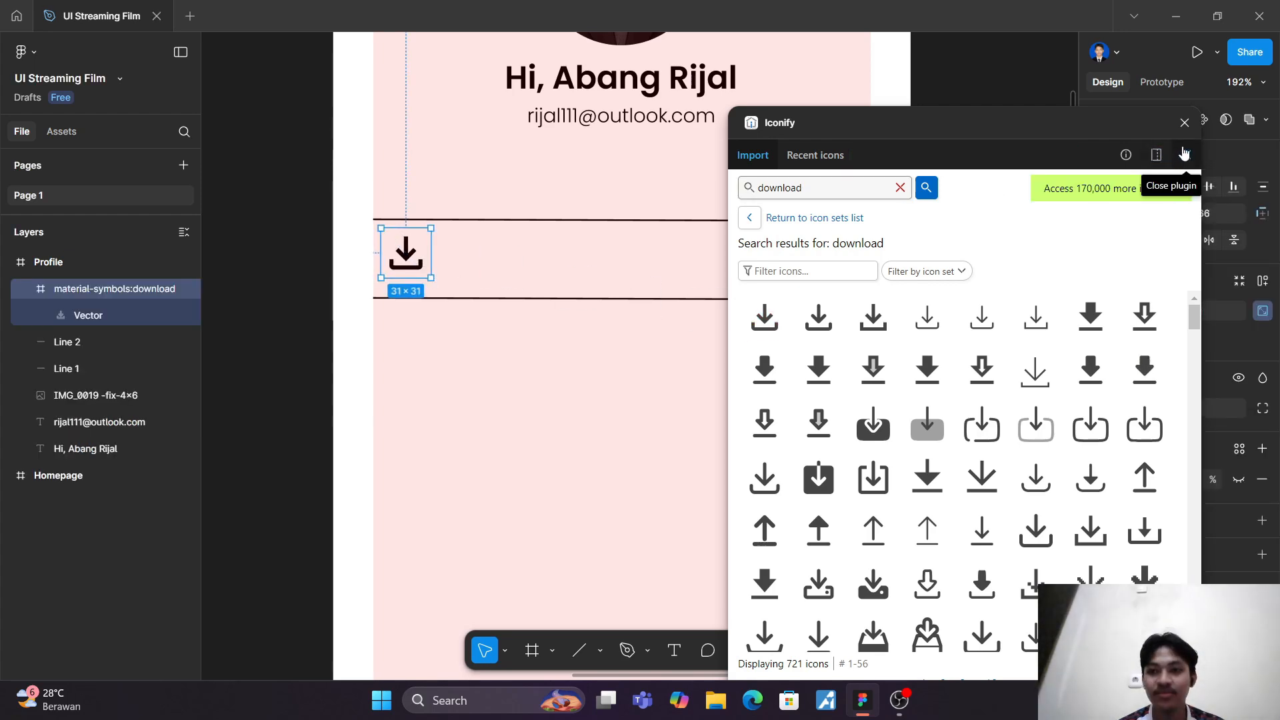
left_click(1186, 155)
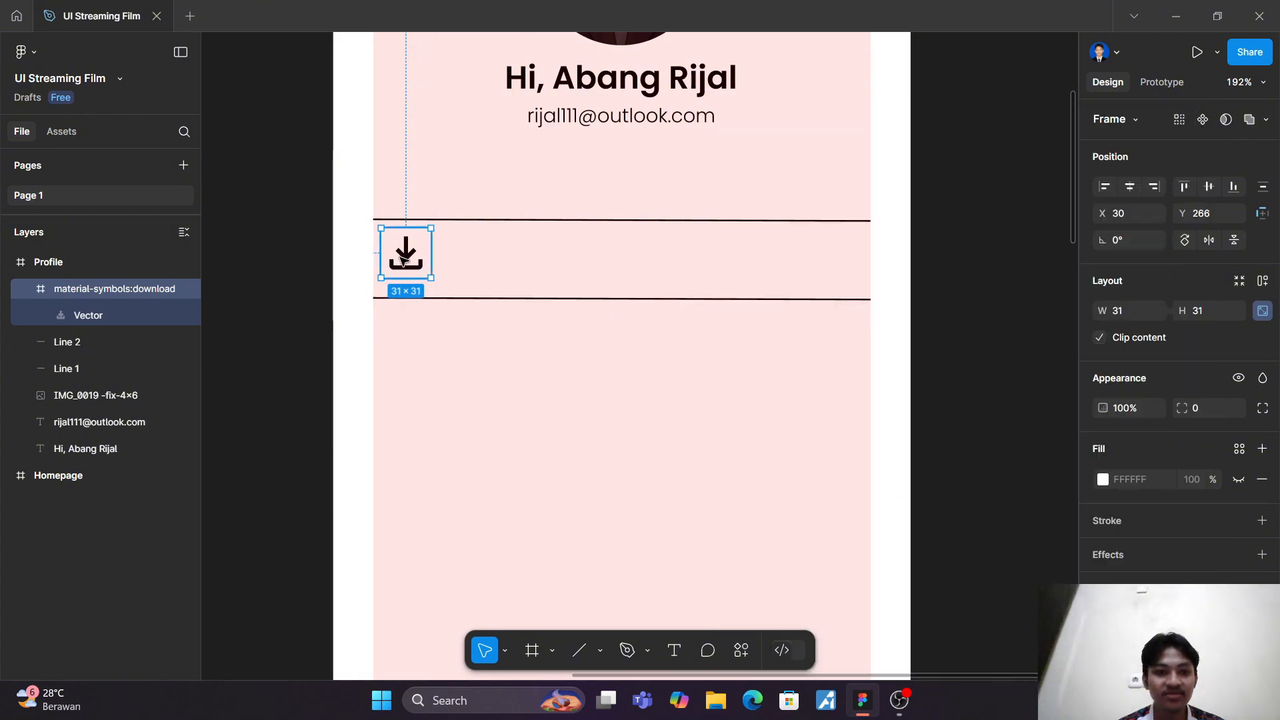
left_click_drag(402, 260, 414, 262)
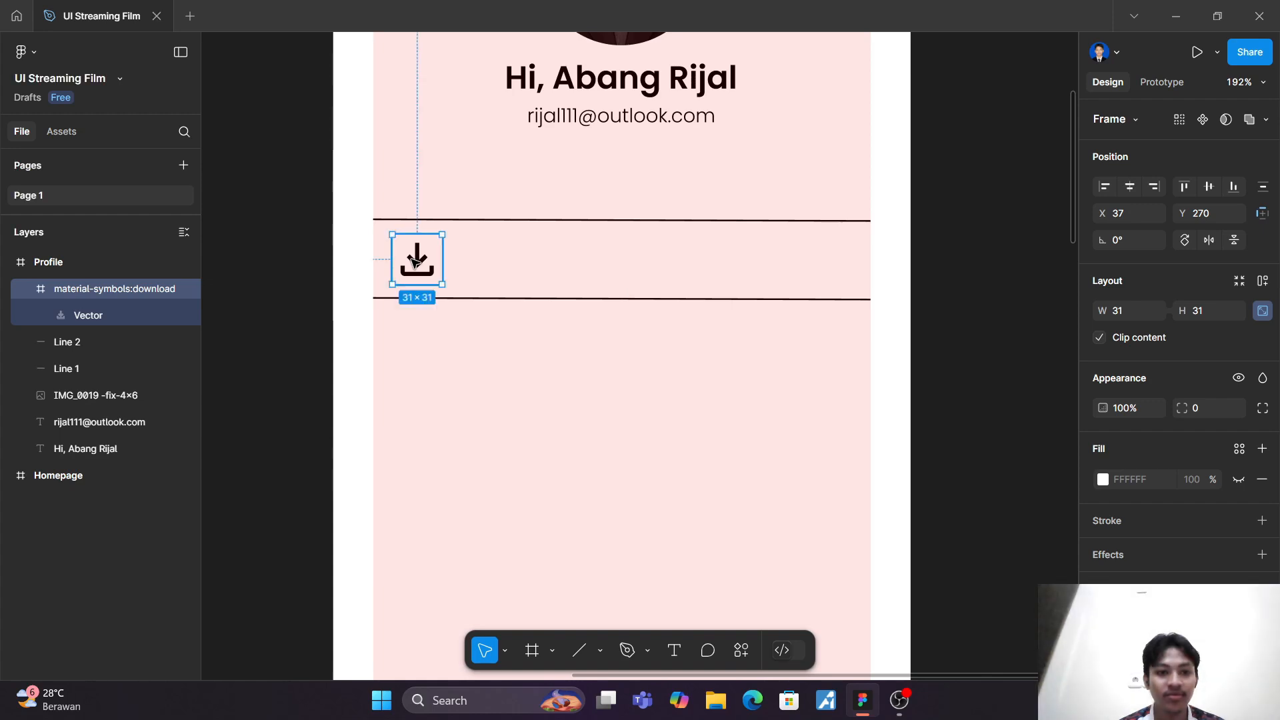
left_click(491, 271)
Step: Add the text "Unduhan" between the two lines, beside the download icon
scroll(491, 271, "up", 5)
scroll(492, 272, "down", 2)
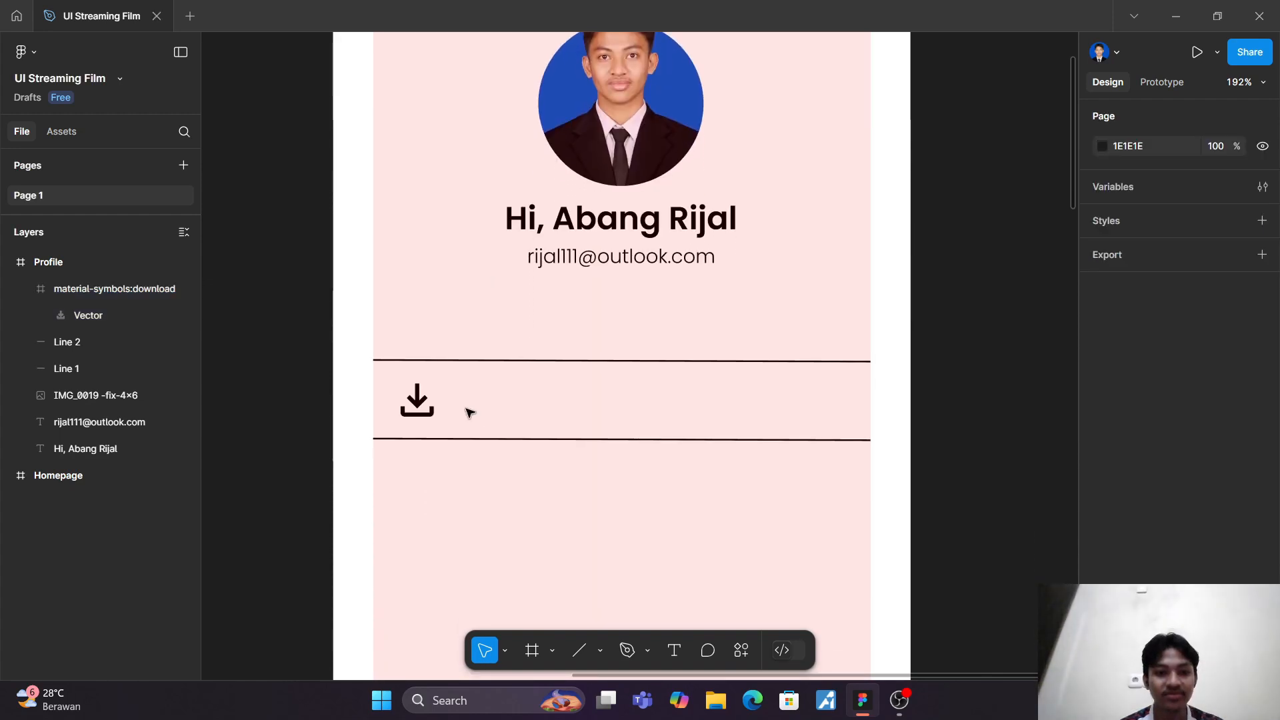
left_click(673, 649)
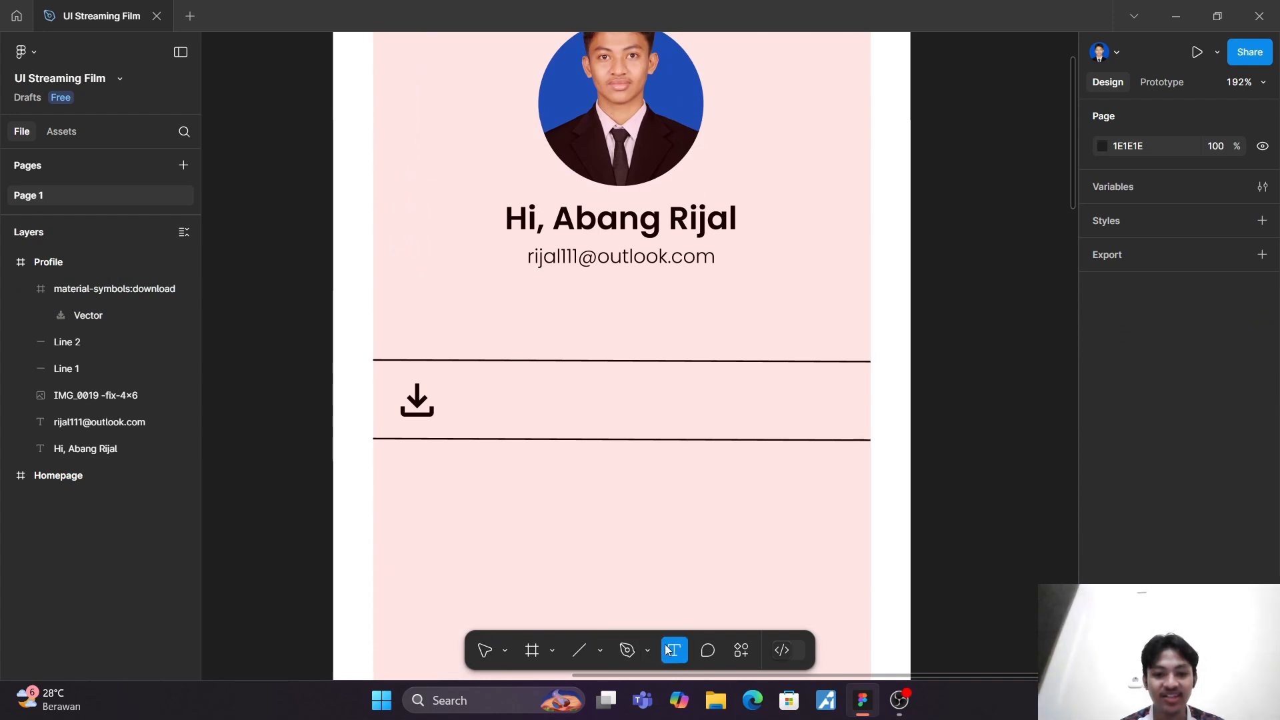
left_click(476, 400)
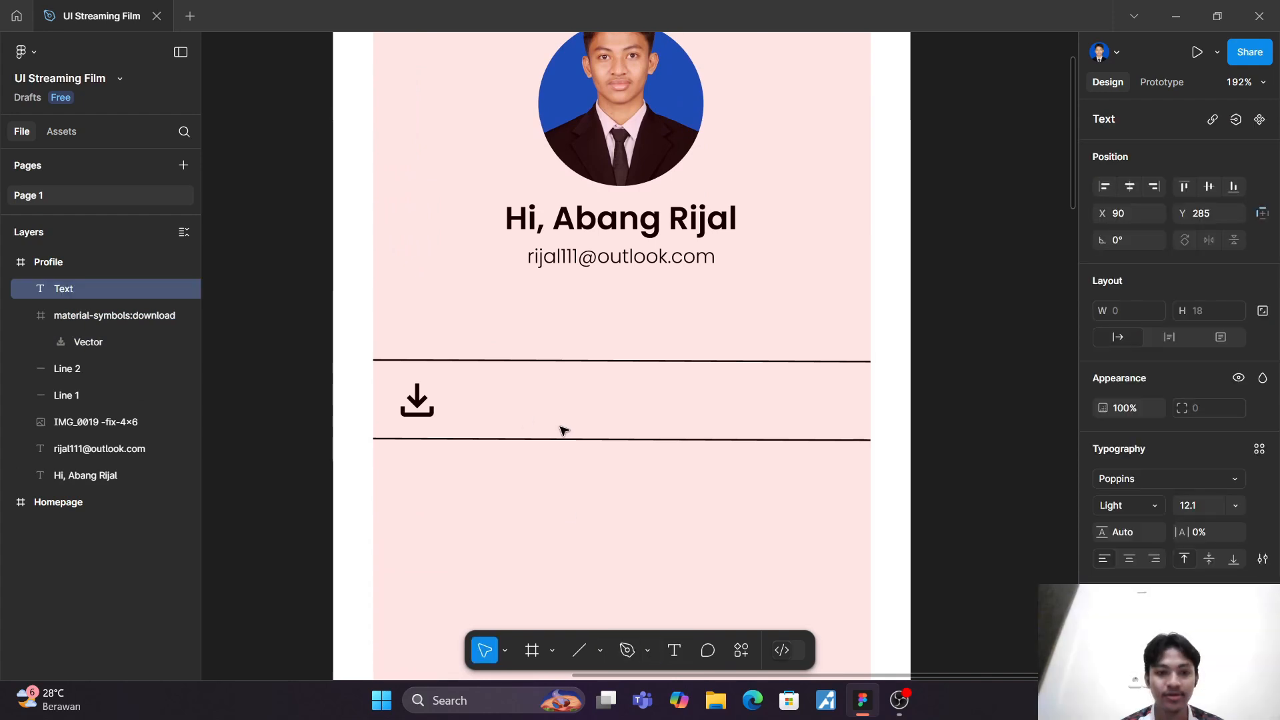
type("U")
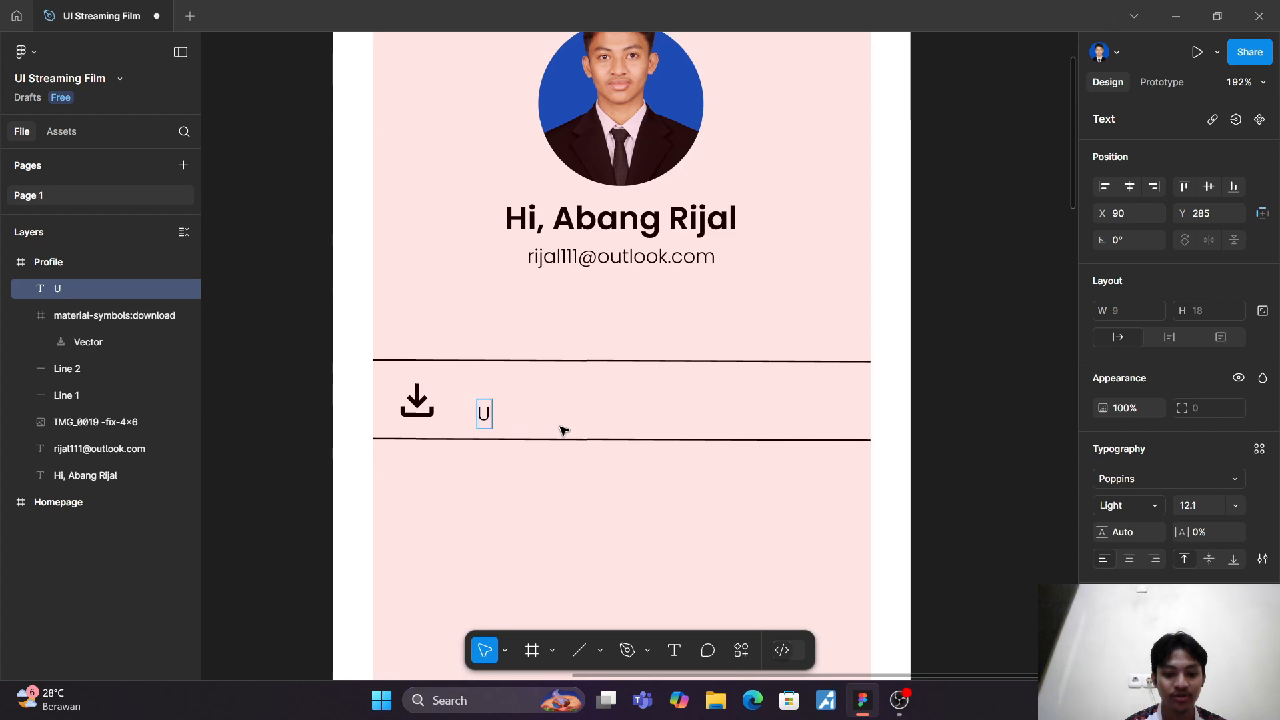
type("nduhan")
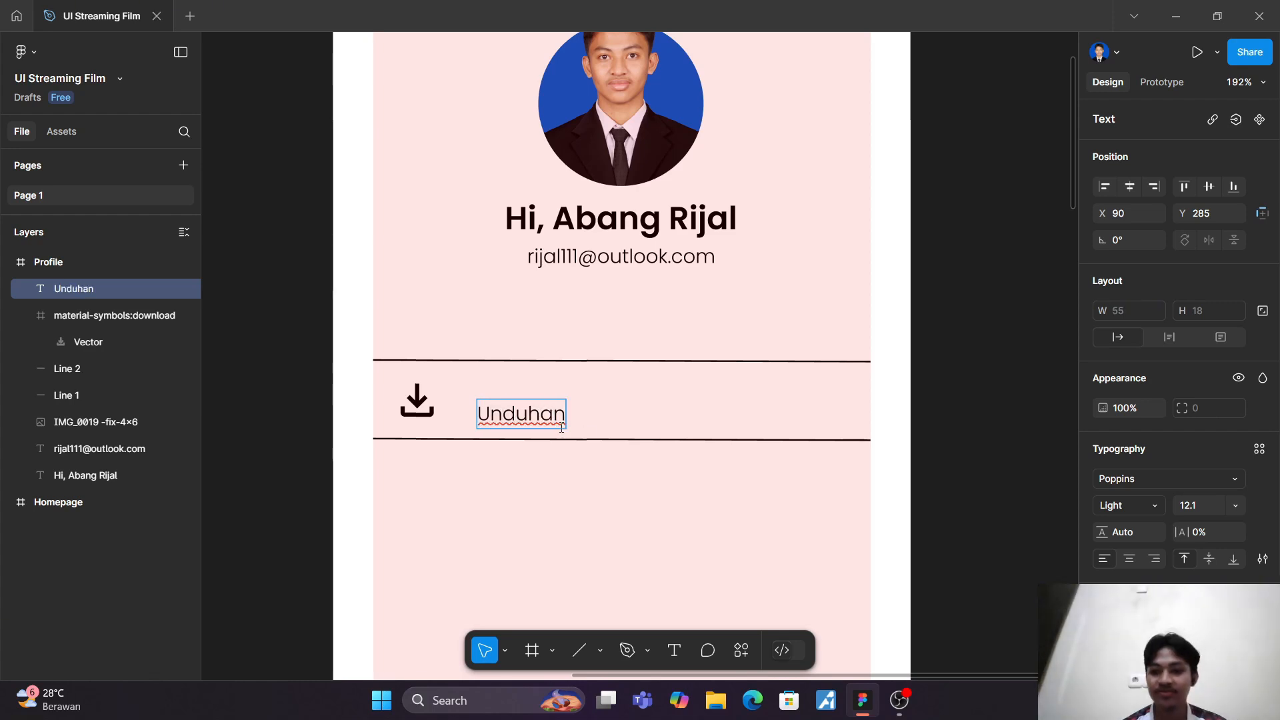
Step: Set the "Unduhan" text to SemiBold and move it closer to the download icon, level with it
key("ctrl+a")
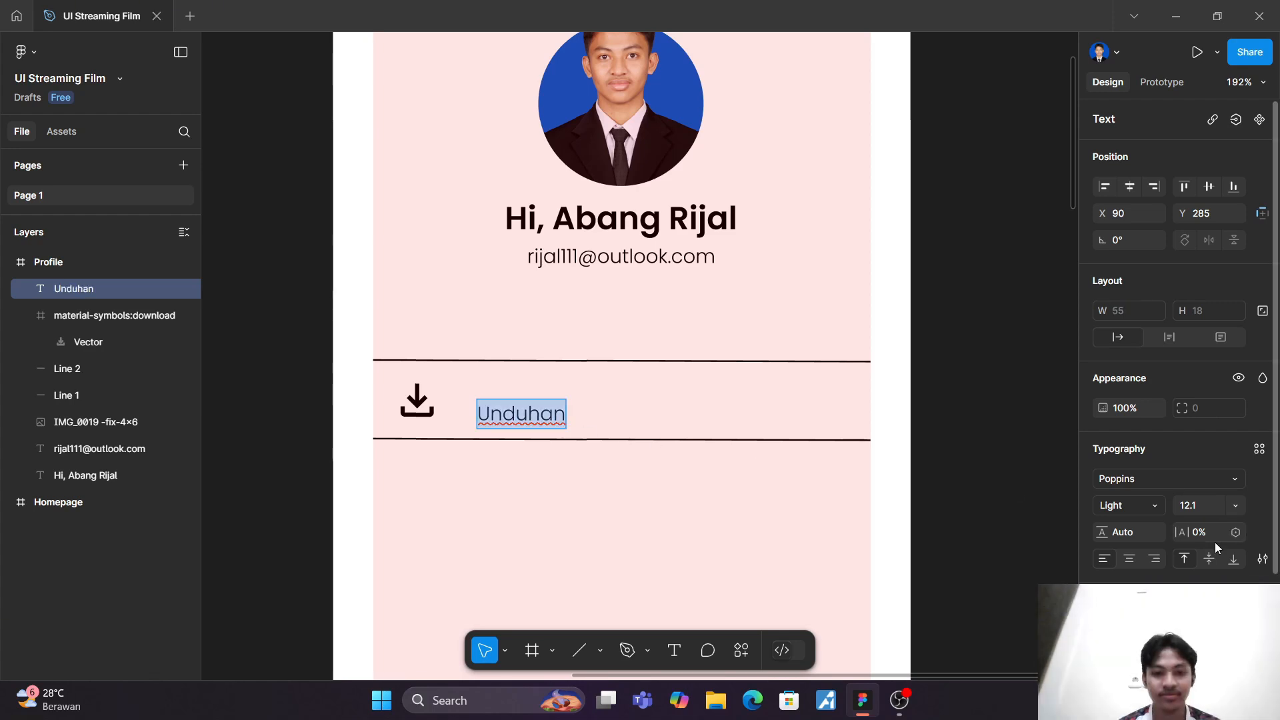
left_click(1156, 507)
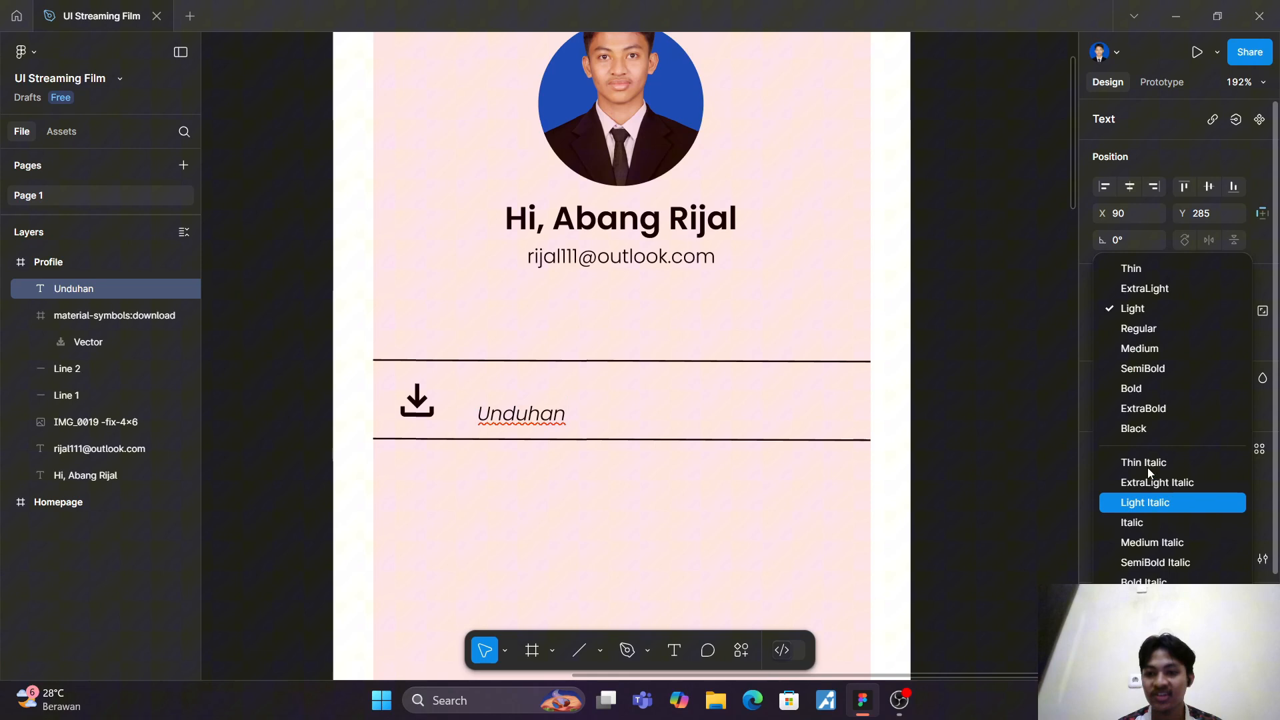
left_click(1150, 367)
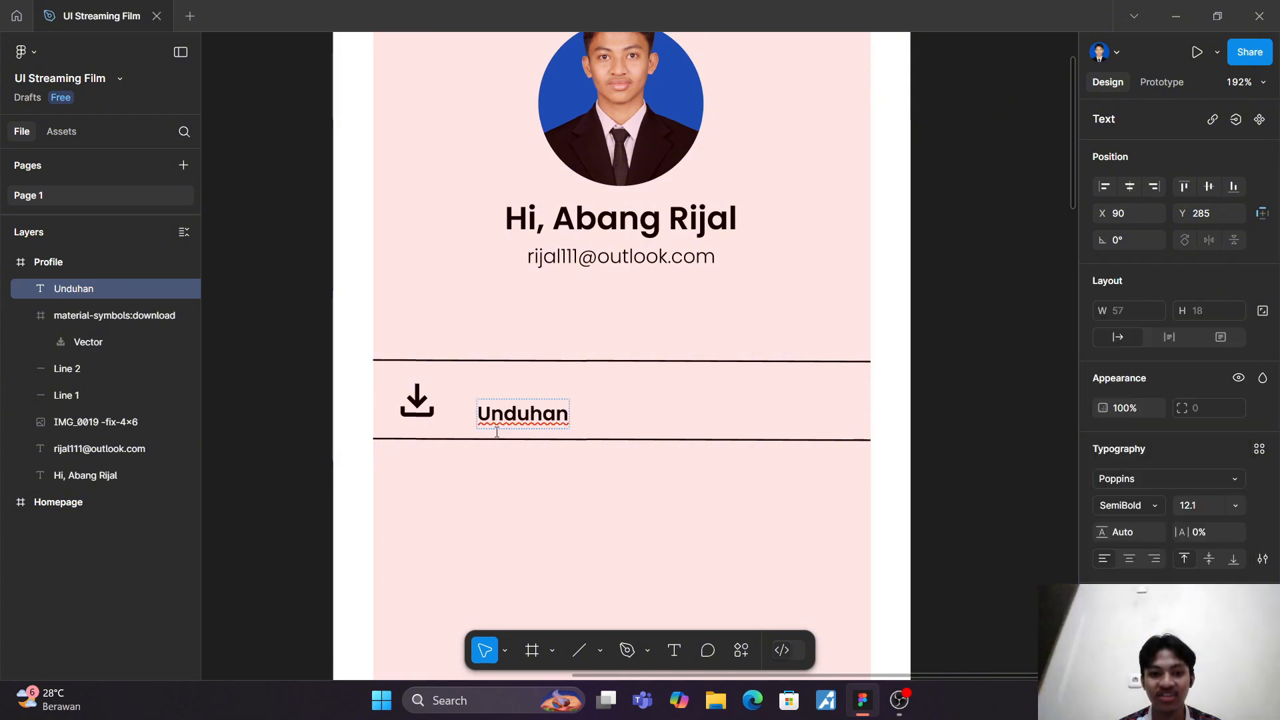
key("Escape")
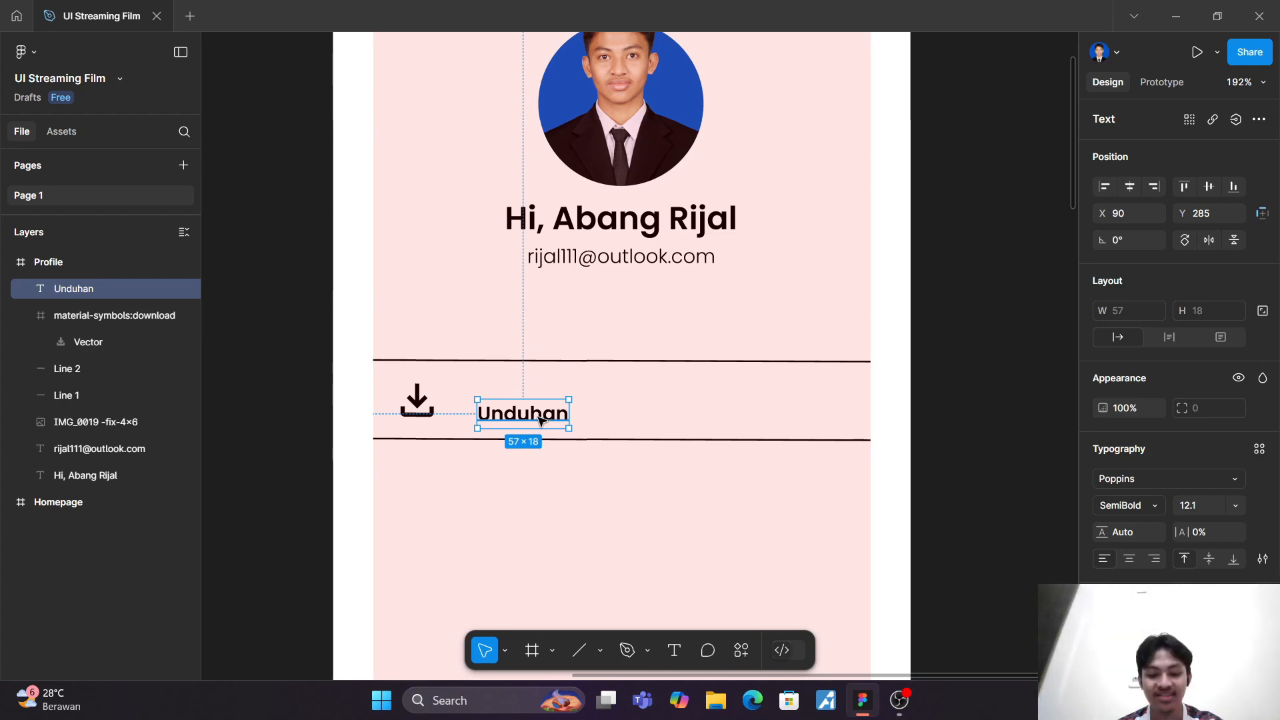
left_click_drag(543, 420, 530, 408)
left_click(608, 412)
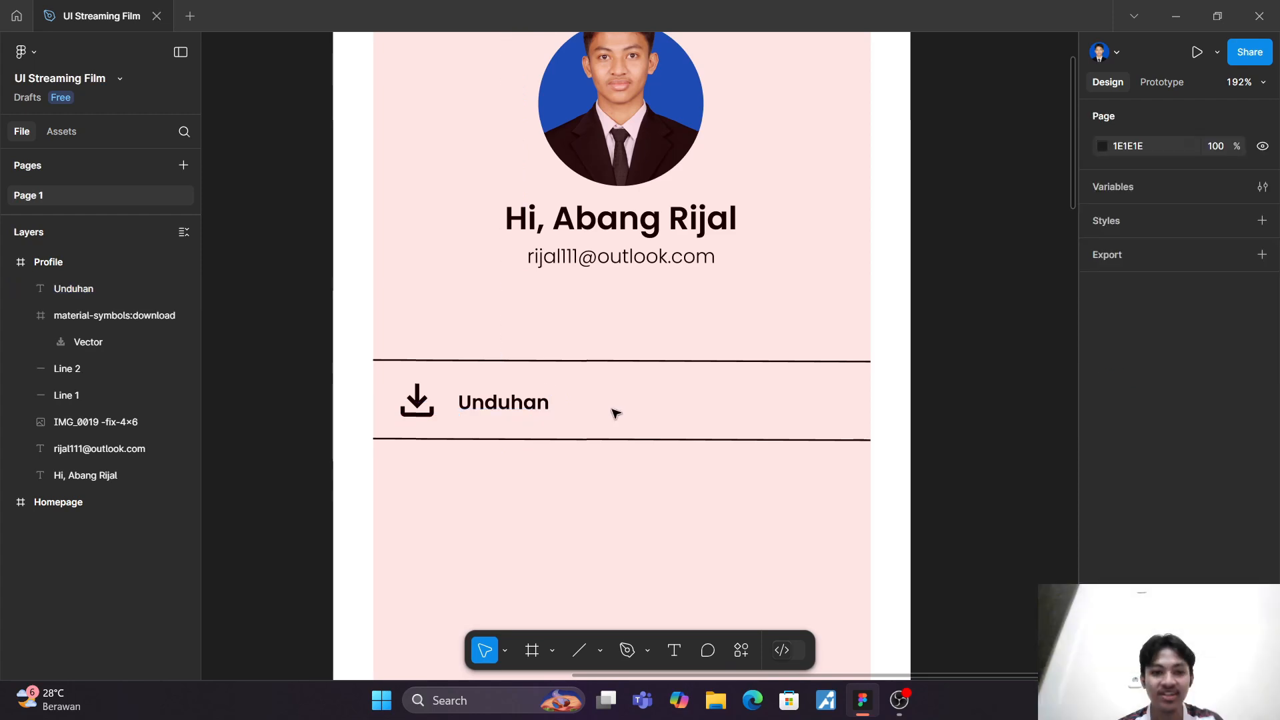
Step: Search Iconify for "next" and insert the ooui:next-ltr chevron between the two lines, level with the Unduhan label
left_click(733, 650)
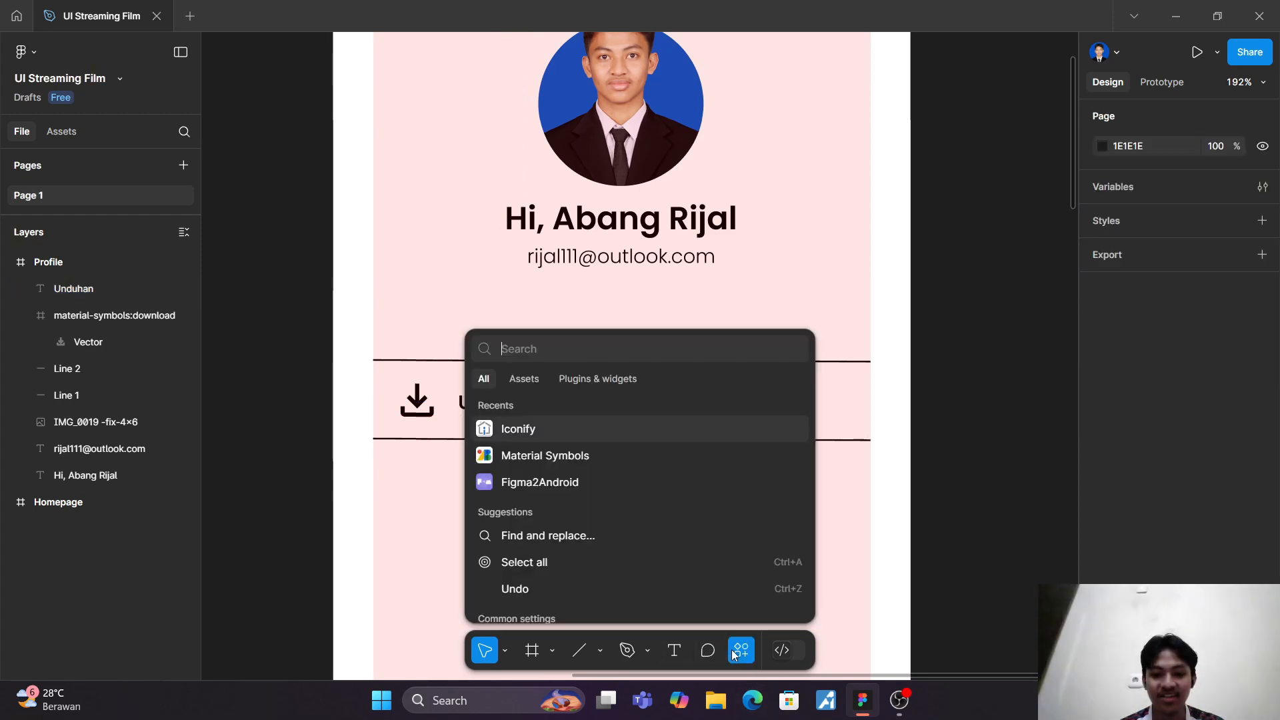
left_click(623, 422)
left_click(807, 186)
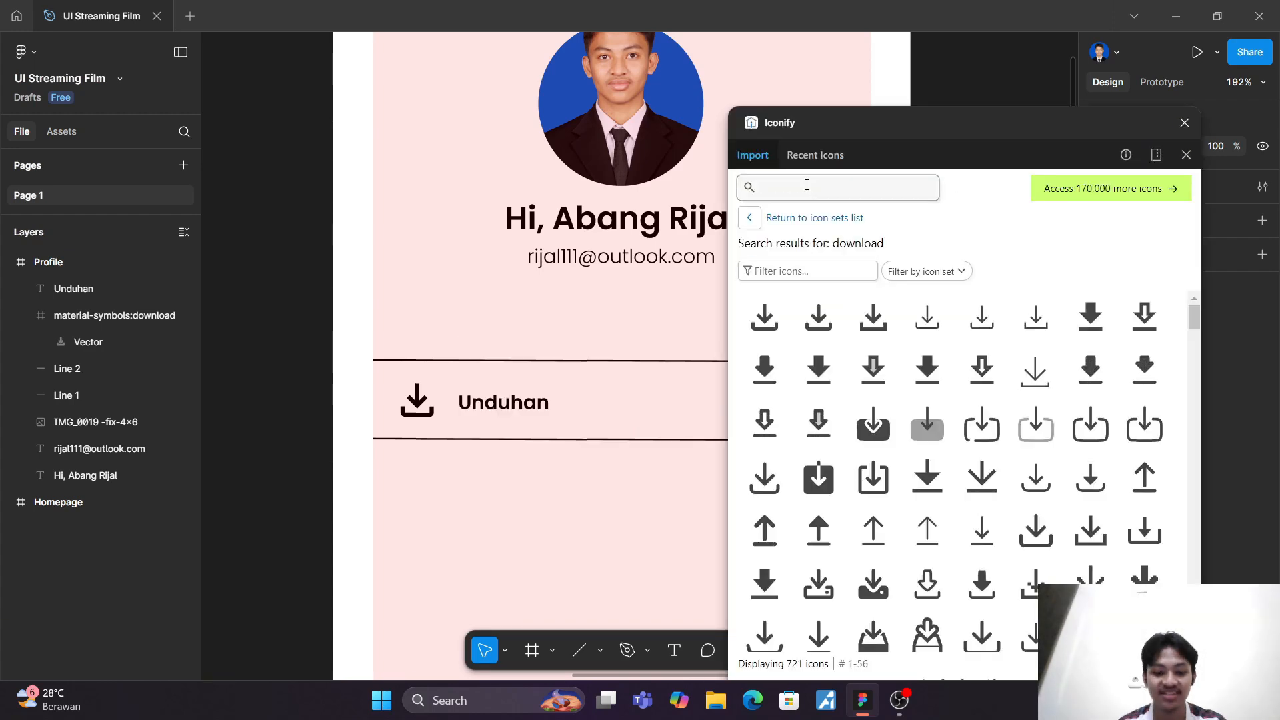
type("next")
key("Return")
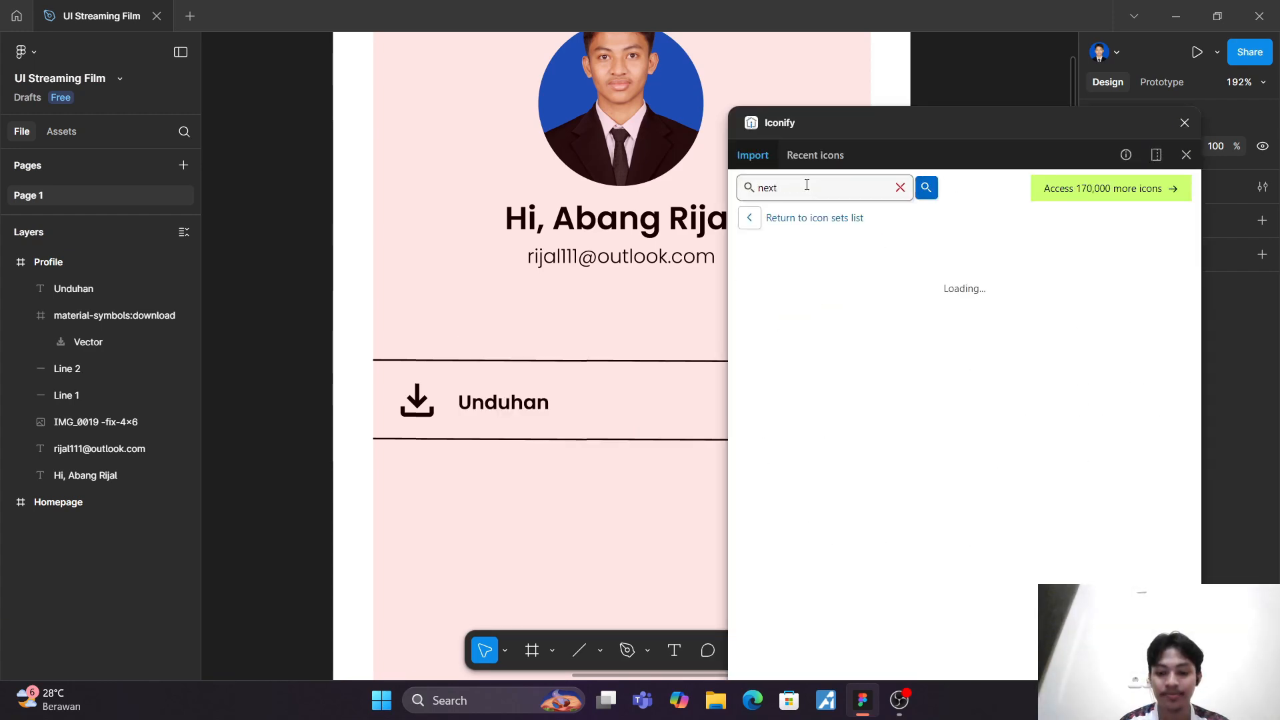
scroll(1057, 489, "down", 4)
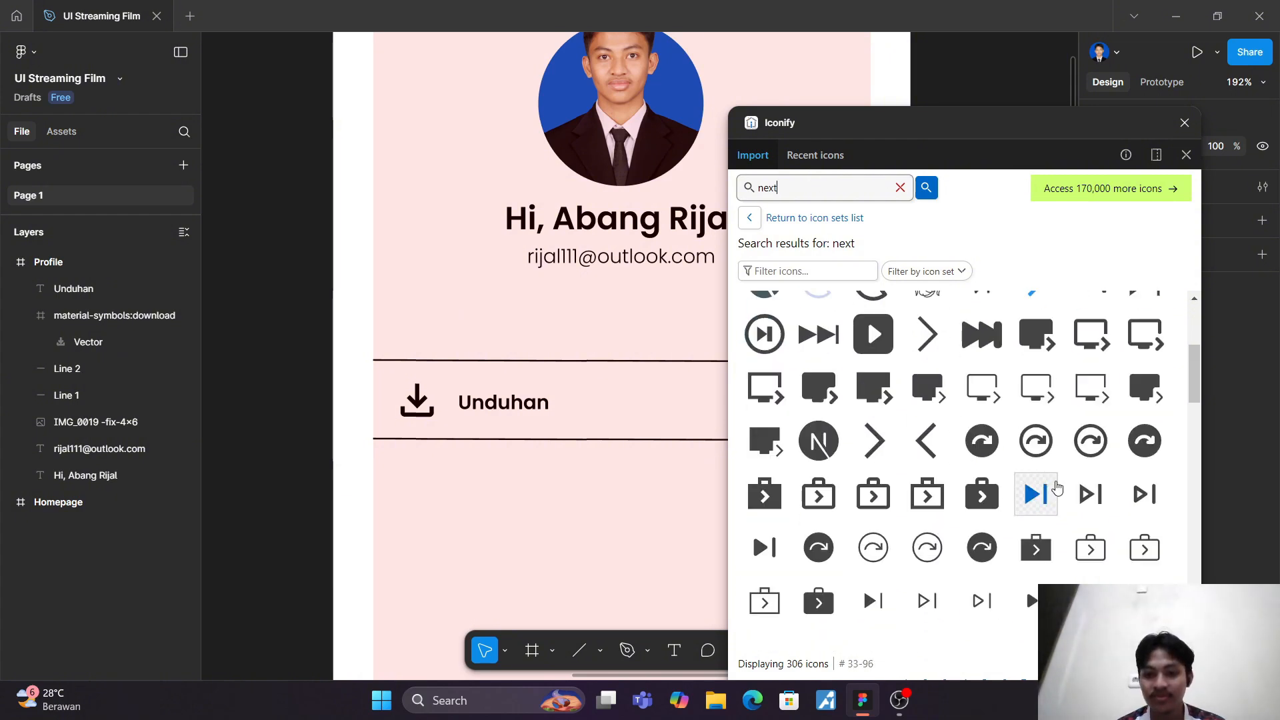
left_click_drag(874, 441, 699, 400)
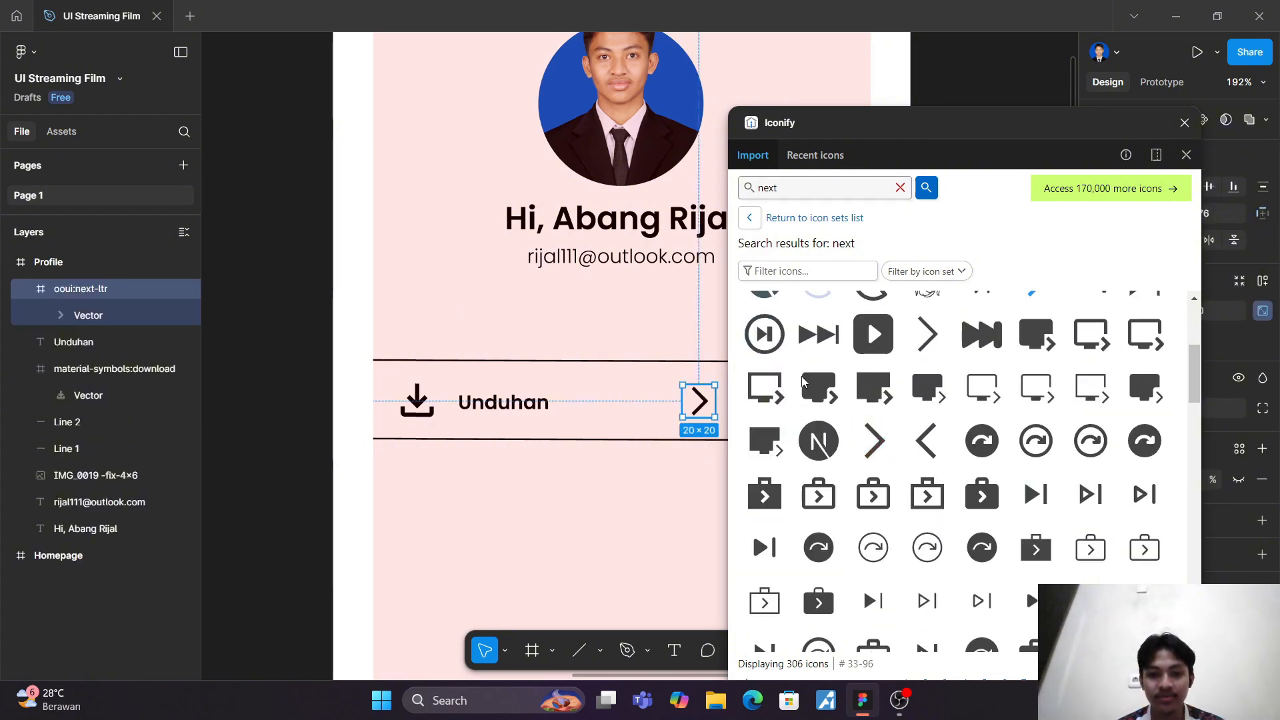
left_click(1185, 122)
Step: Resize the next chevron to 31 × 31 to match the download icon and move it to the Unduhan row's right end at X 301, Y 270
left_click(414, 402)
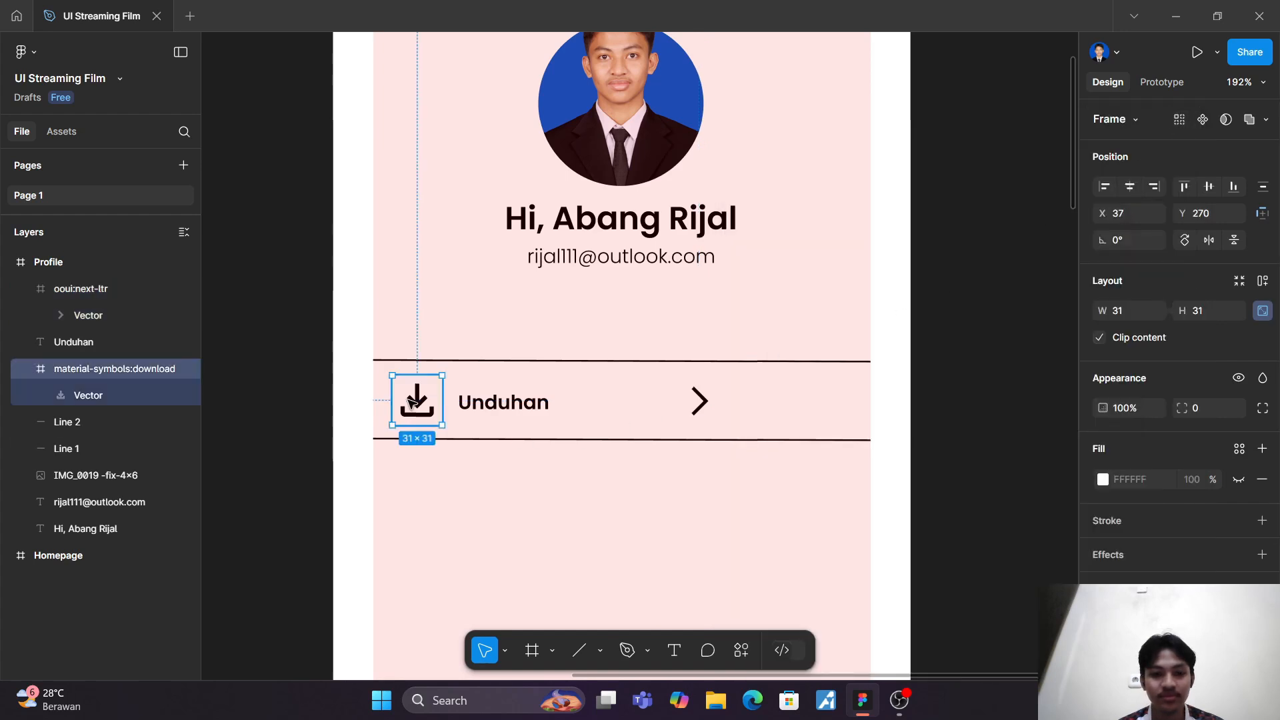
left_click(697, 406)
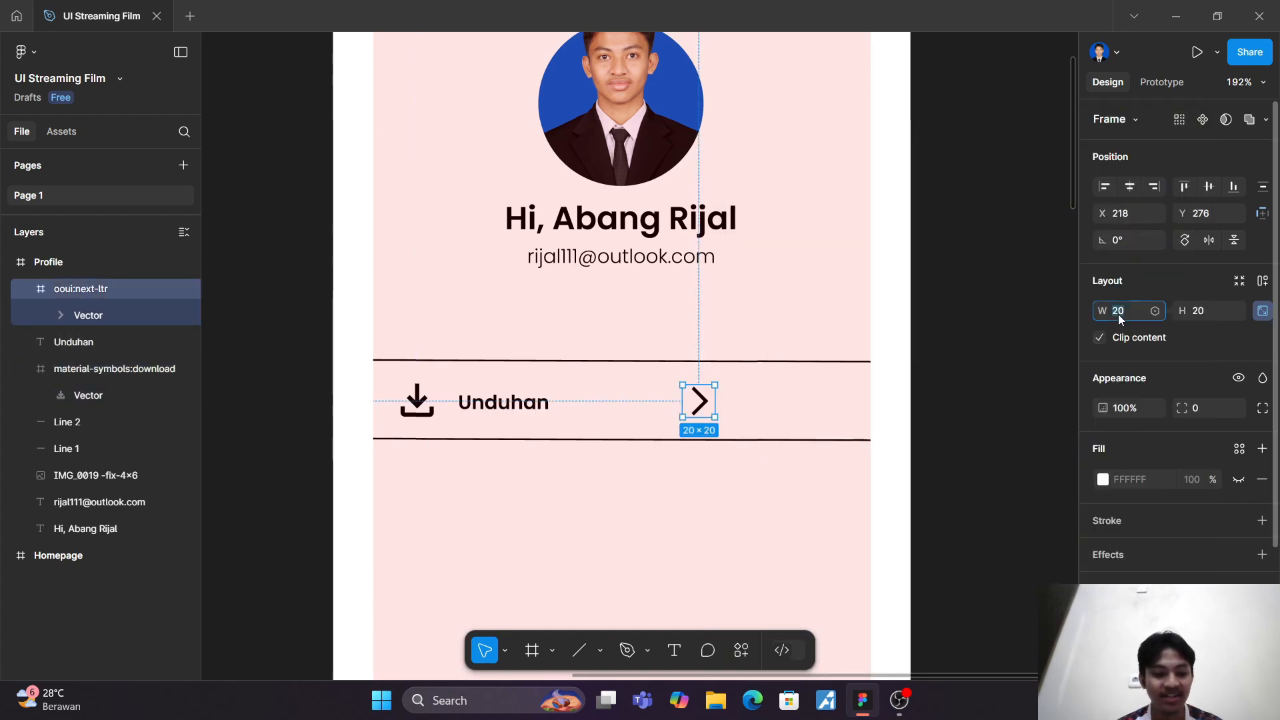
type("31")
key("Return")
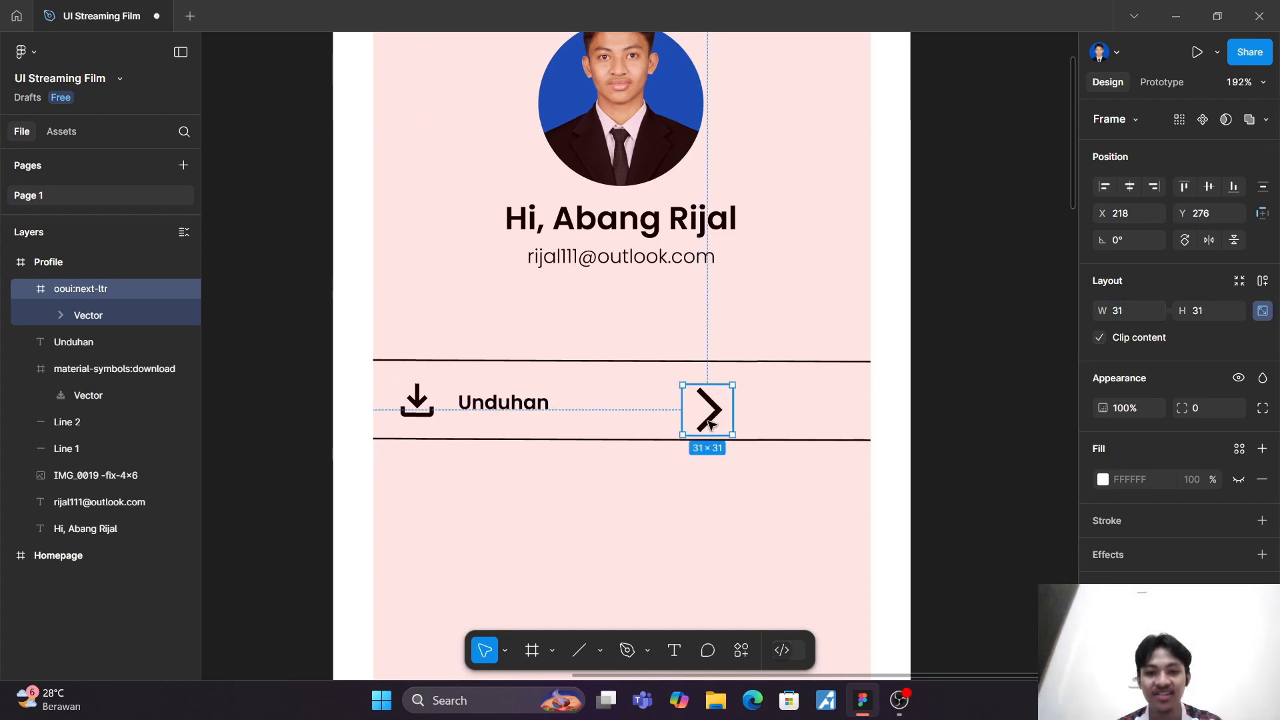
left_click_drag(709, 424, 844, 414)
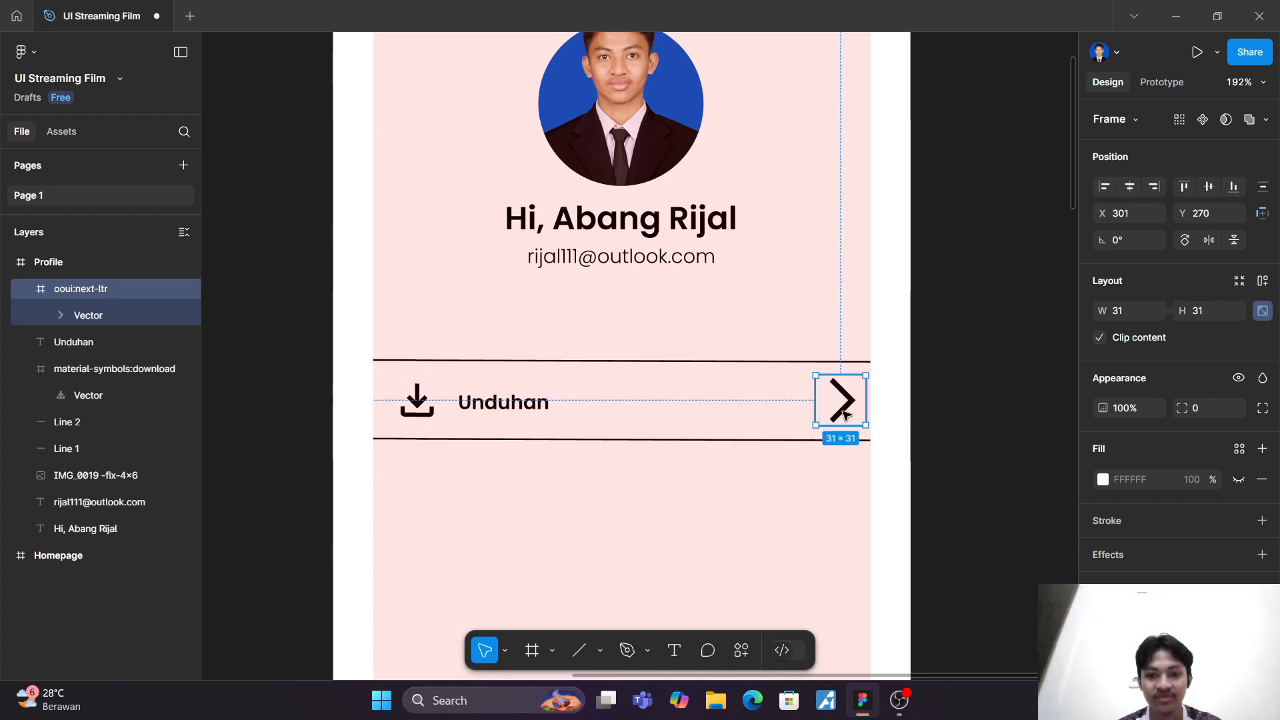
left_click(742, 517)
scroll(742, 517, "down", 3)
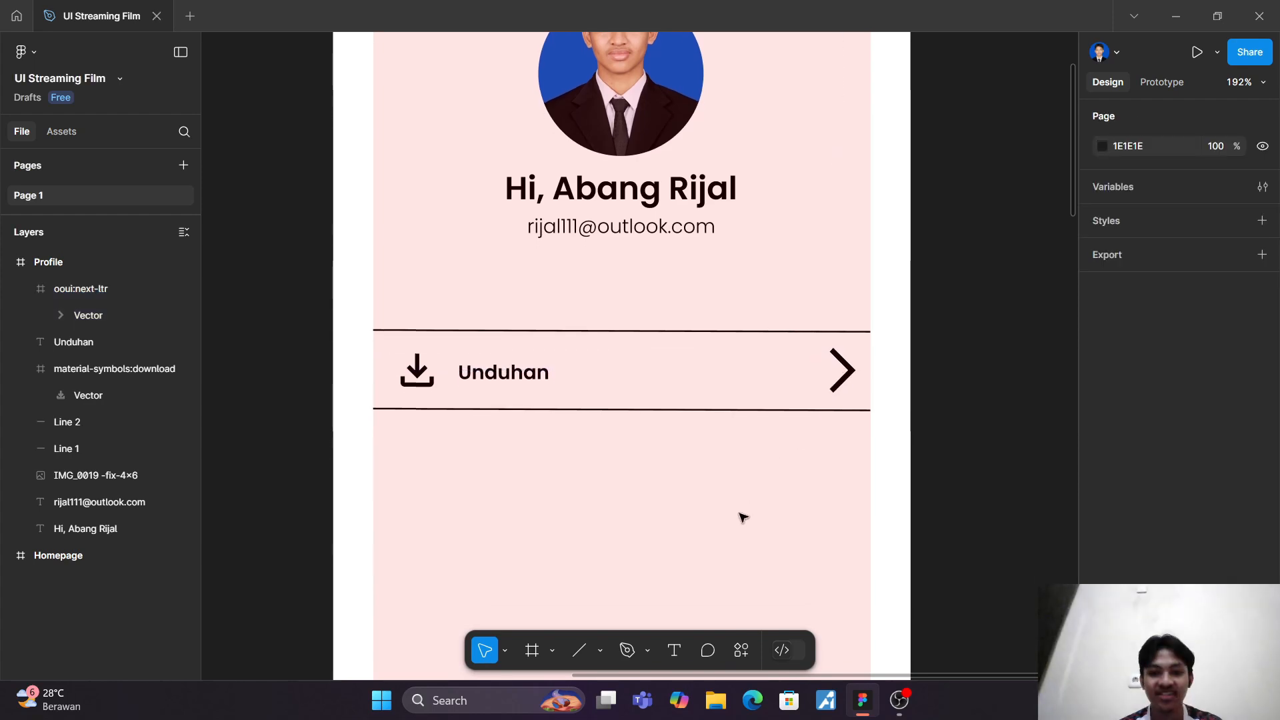
scroll(370, 266, "down", 5)
left_click_drag(385, 257, 680, 371)
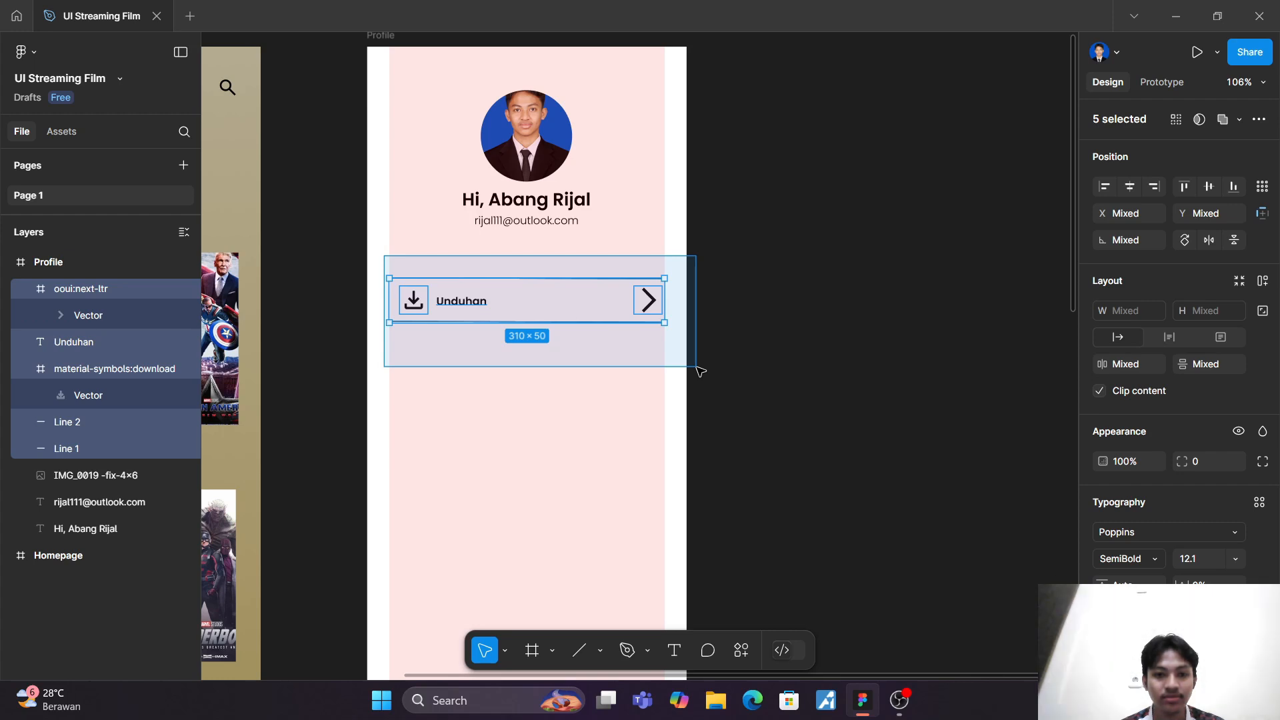
left_click_drag(700, 371, 726, 368)
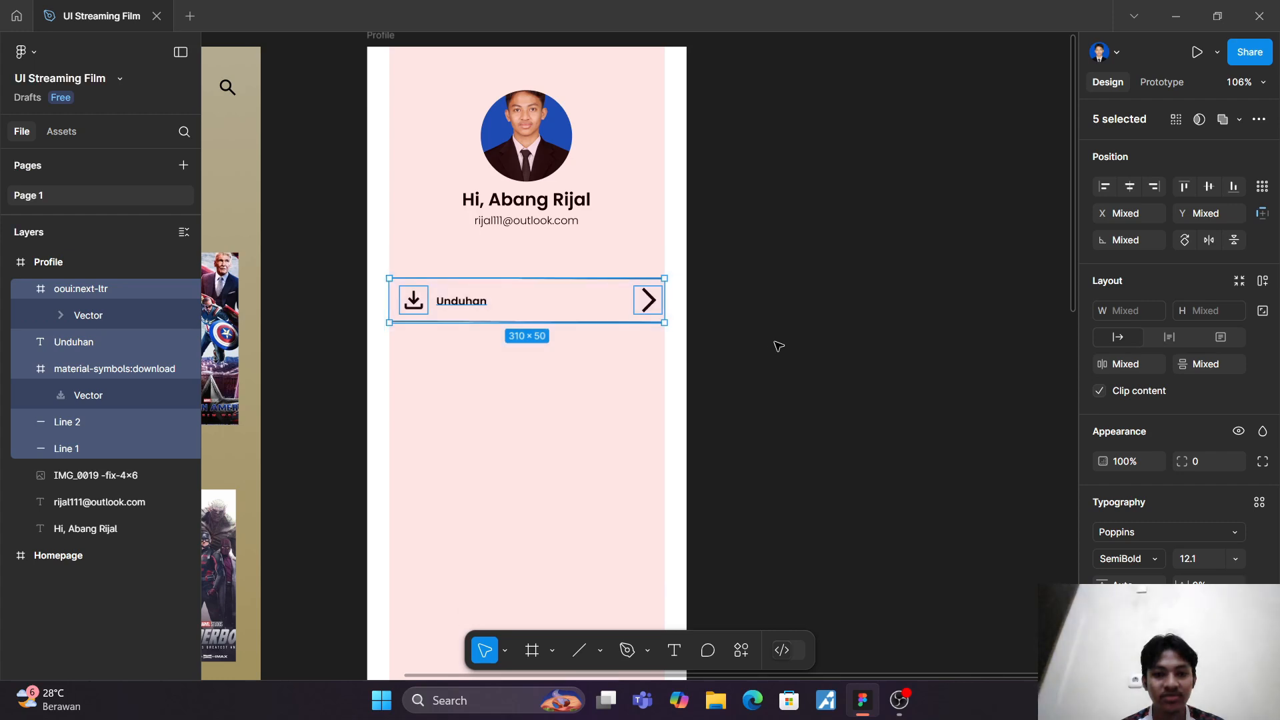
left_click(610, 351)
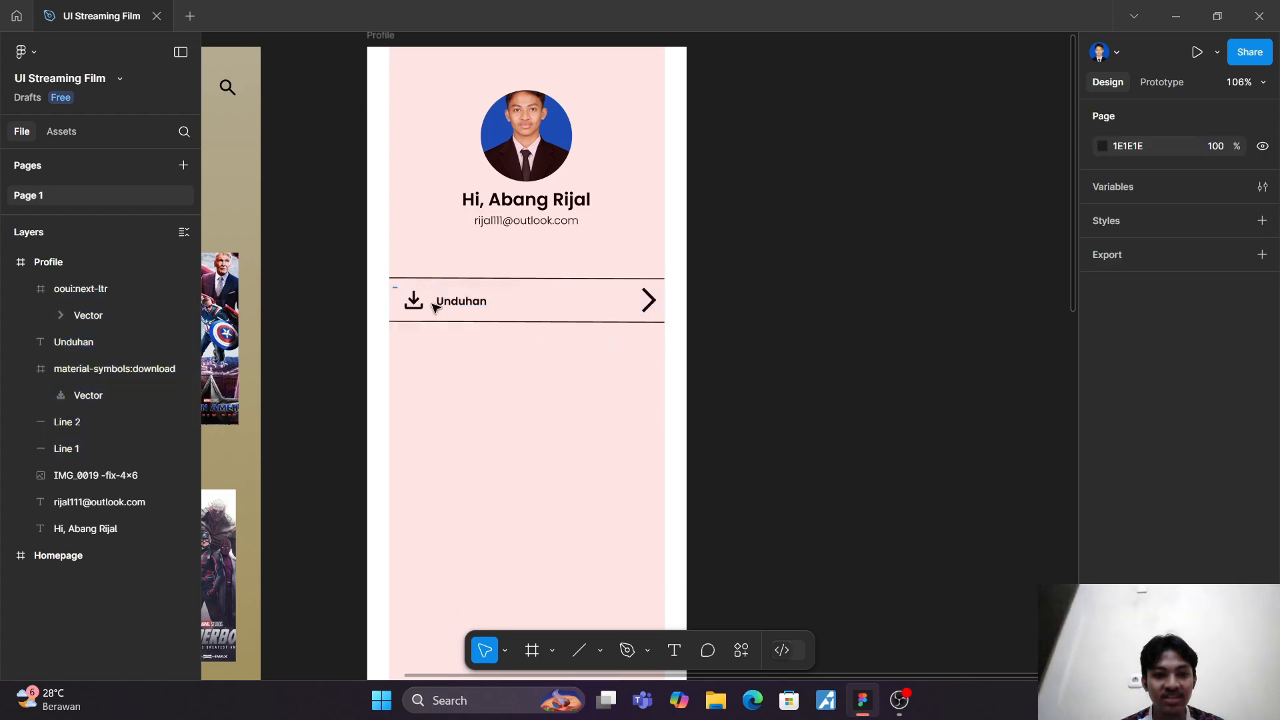
Step: Duplicate the Unduhan row's download icon, label, chevron and lower line, and place the copy directly below as a second row
left_click_drag(394, 287, 697, 380)
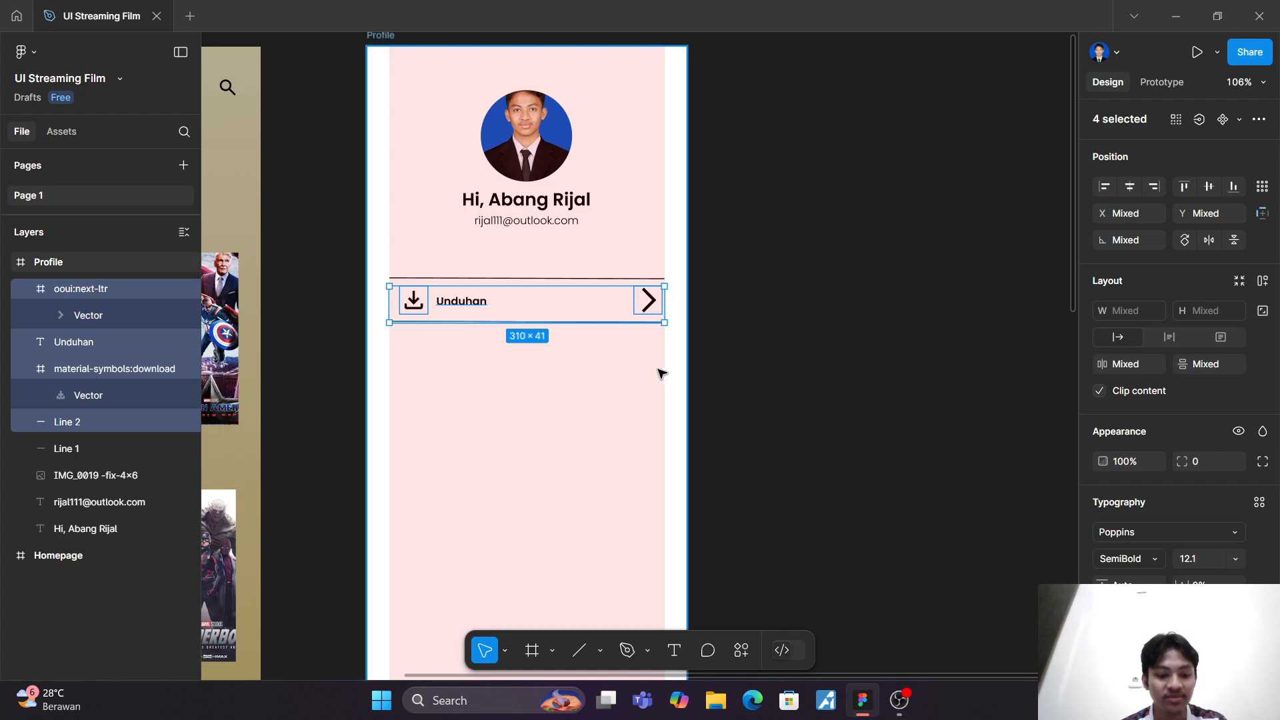
key("ctrl+d")
left_click_drag(514, 310, 519, 355)
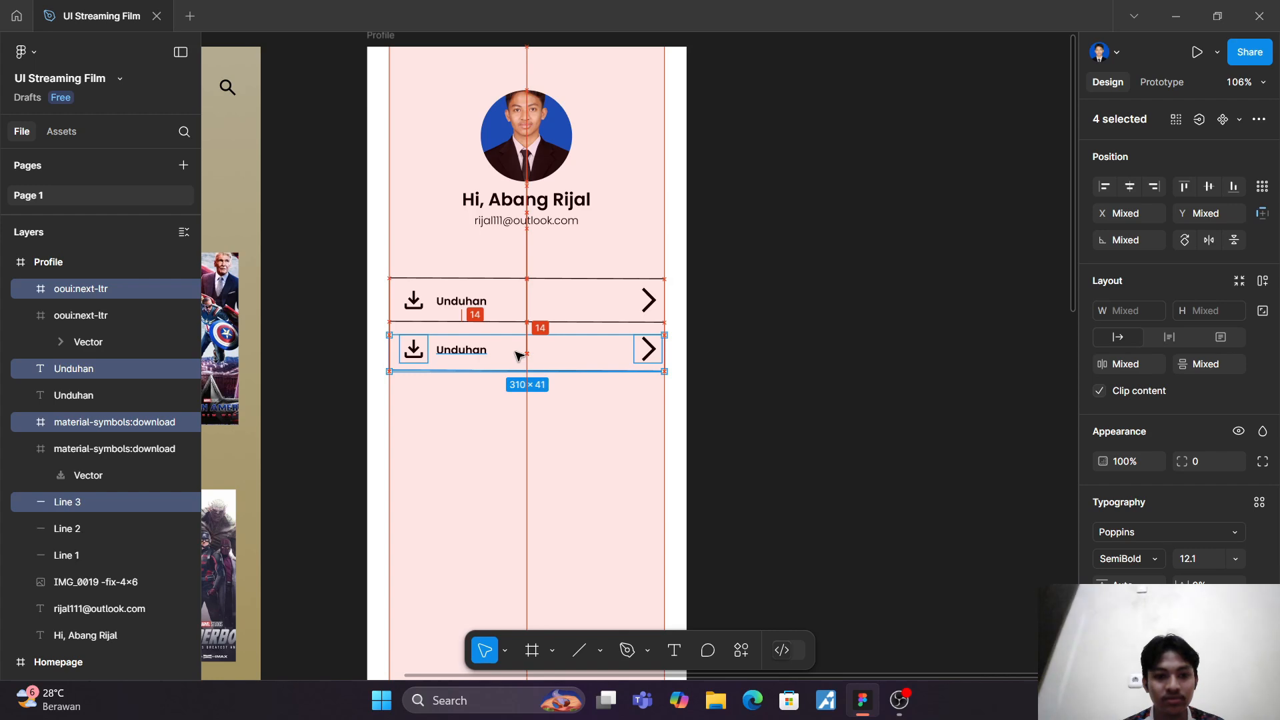
left_click(533, 445)
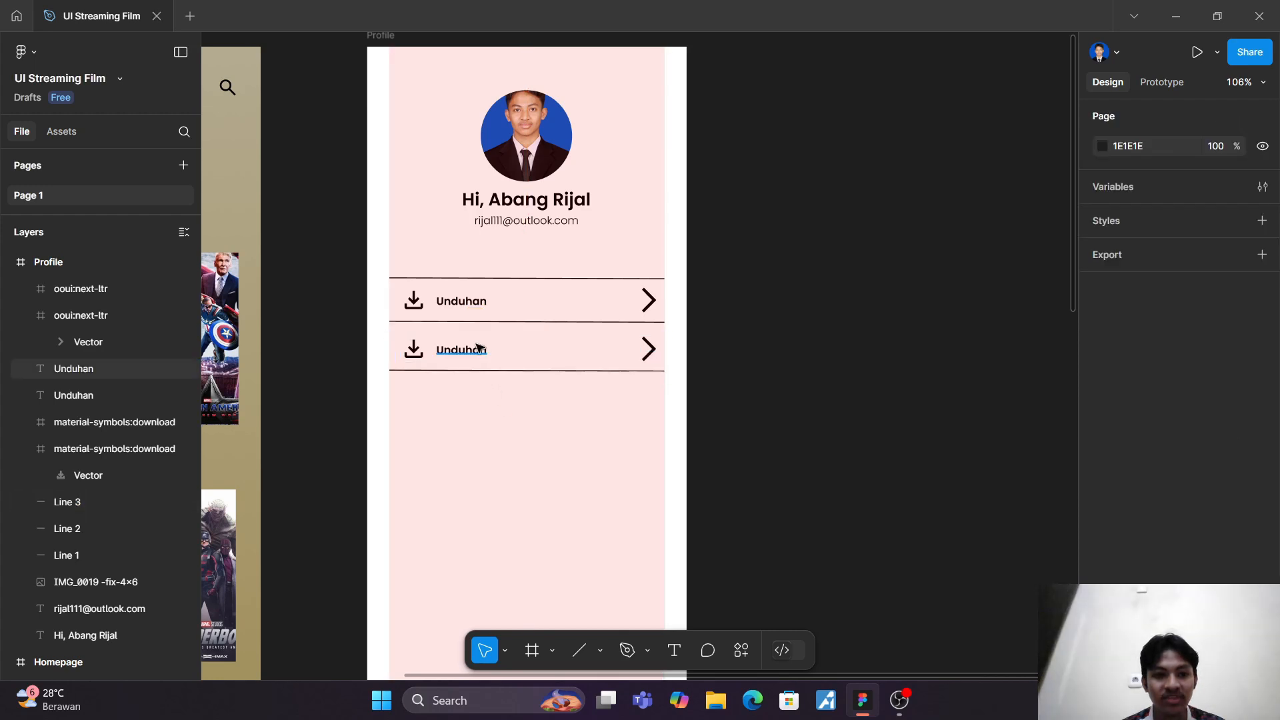
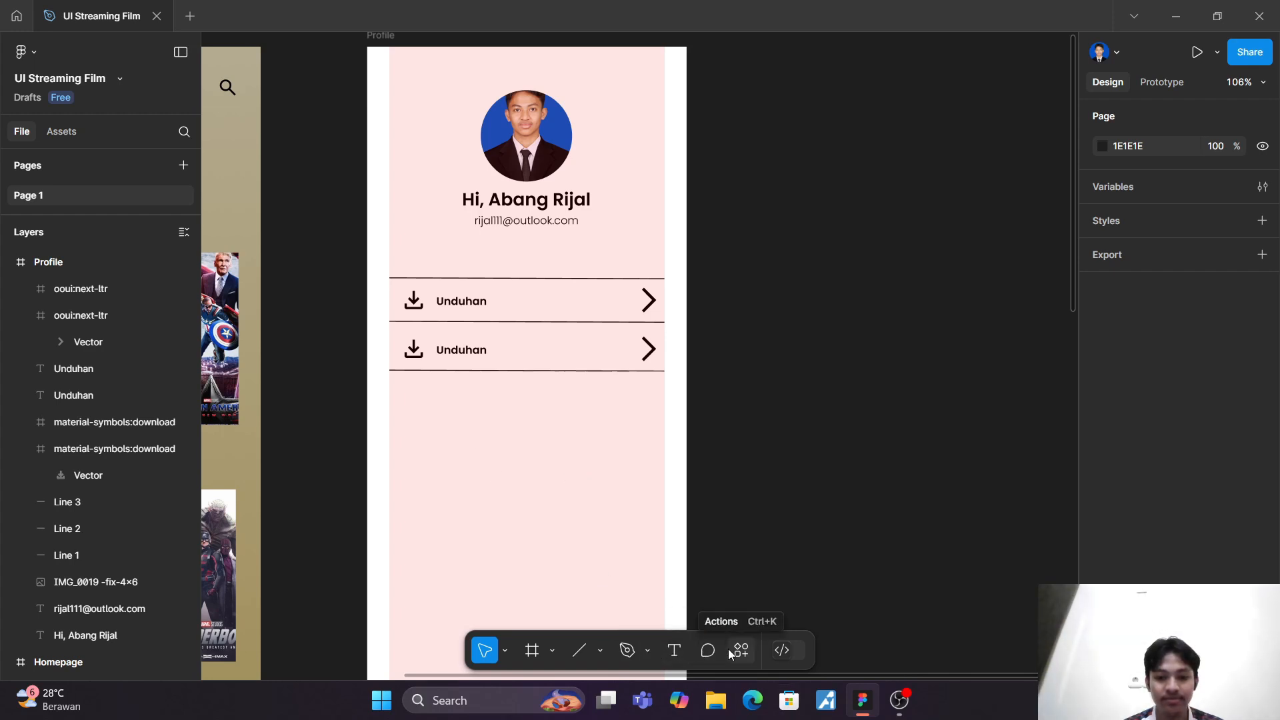
Step: Change the second menu row's label to "Pengaturan"
double_click(462, 349)
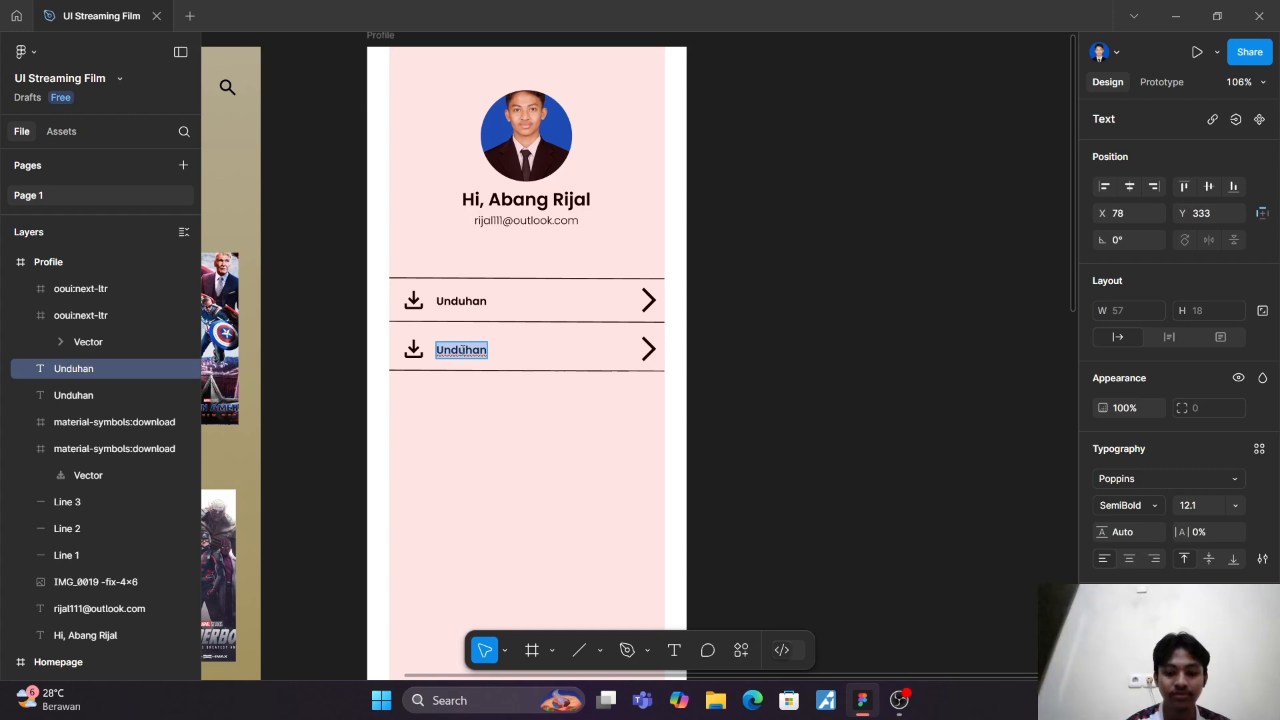
type("Penga")
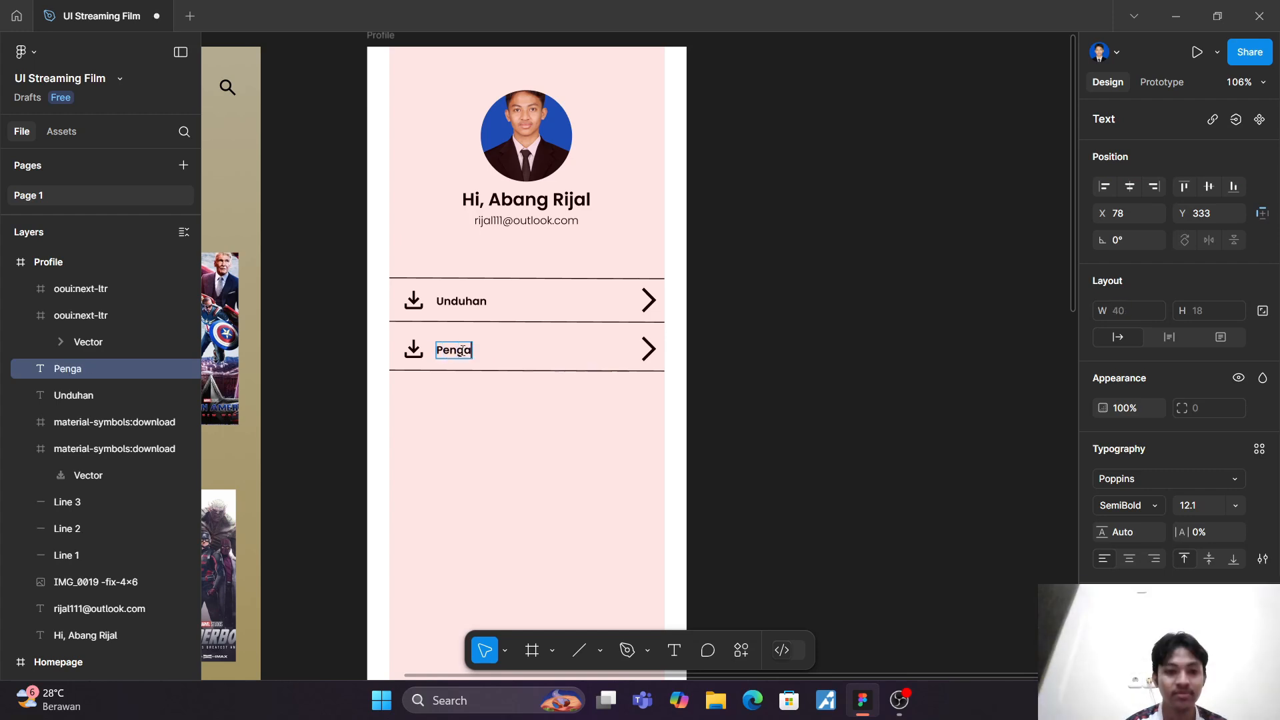
type("turan")
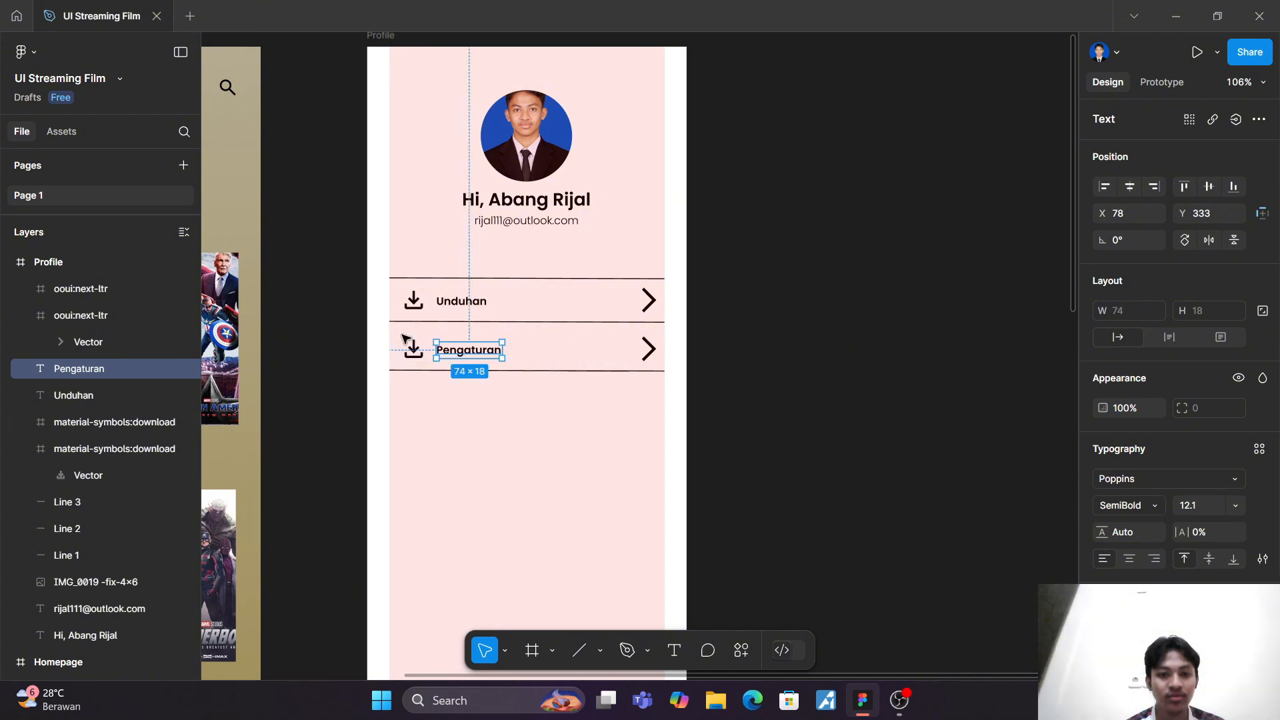
Step: Duplicate the Pengaturan row's icon, label, chevron and lower line, and place the copy directly below as a third row
left_click_drag(392, 329, 687, 401)
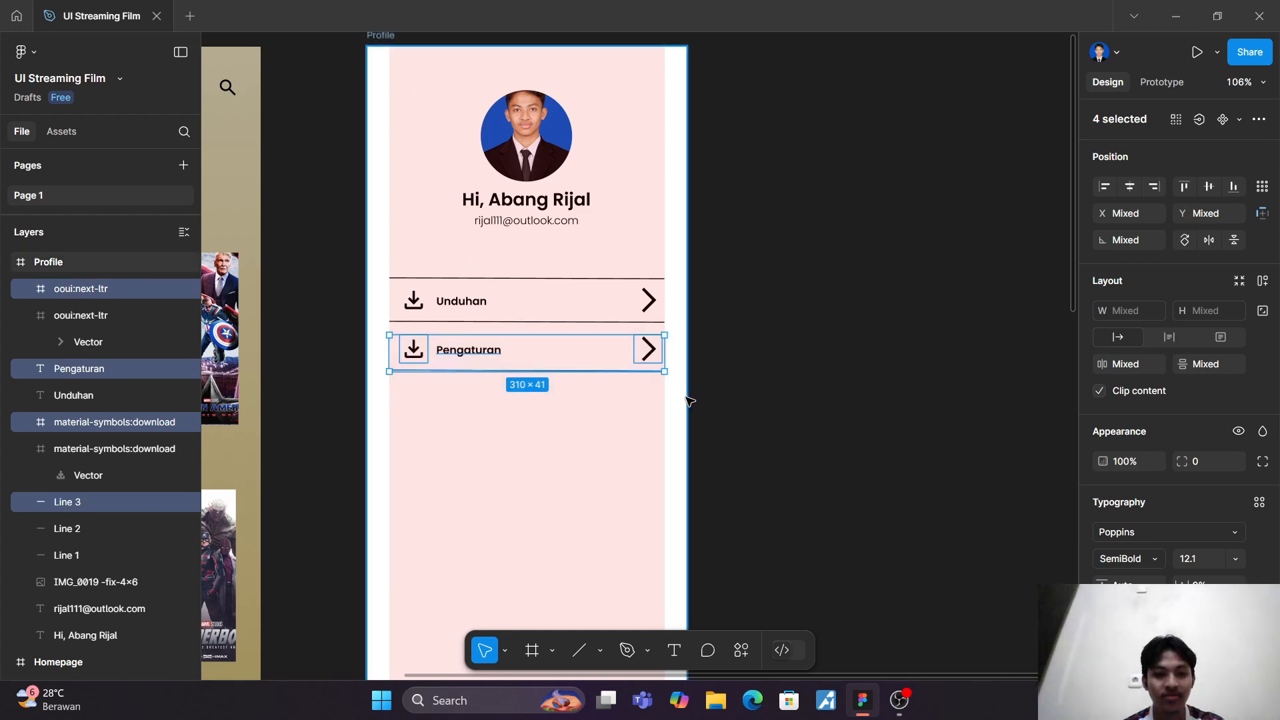
key("ctrl+d")
left_click_drag(529, 358, 529, 398)
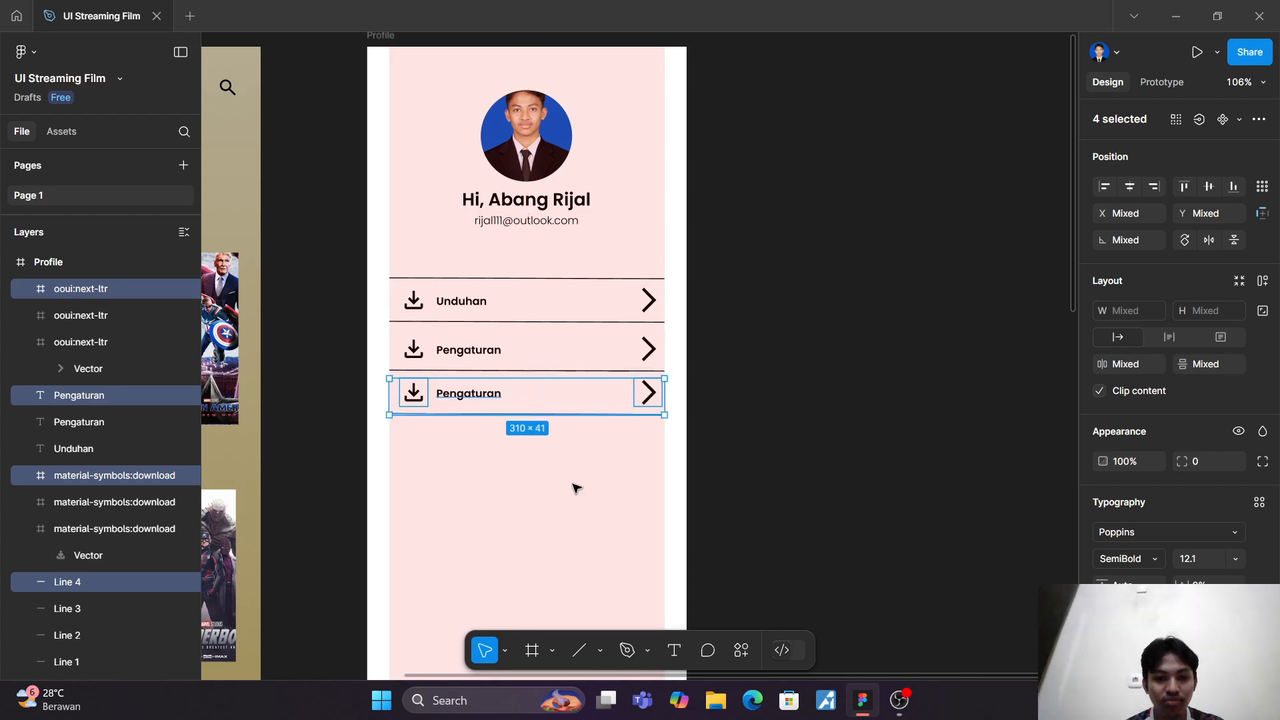
left_click(574, 486)
Step: Duplicate the third row's icon, label, chevron and line, and place the copy directly below as a fourth row
scroll(574, 486, "up", 3)
scroll(573, 486, "up", 2)
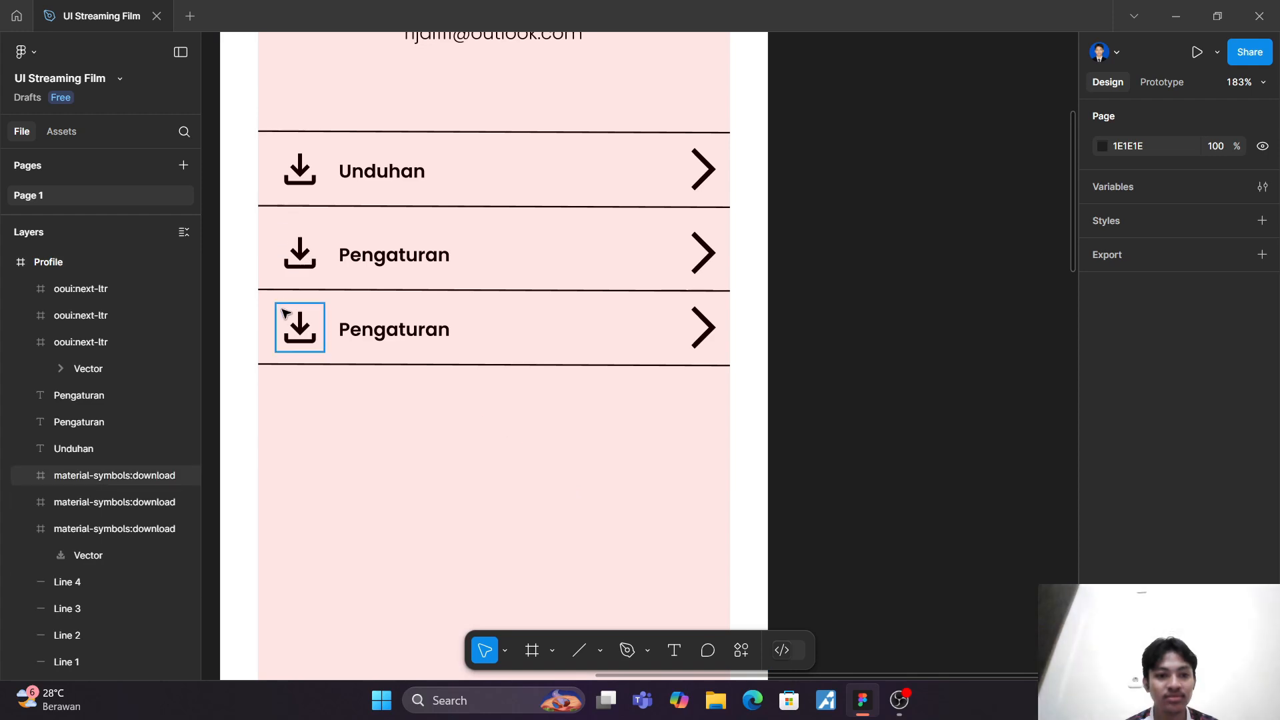
left_click(300, 326)
left_click_drag(262, 294, 756, 465)
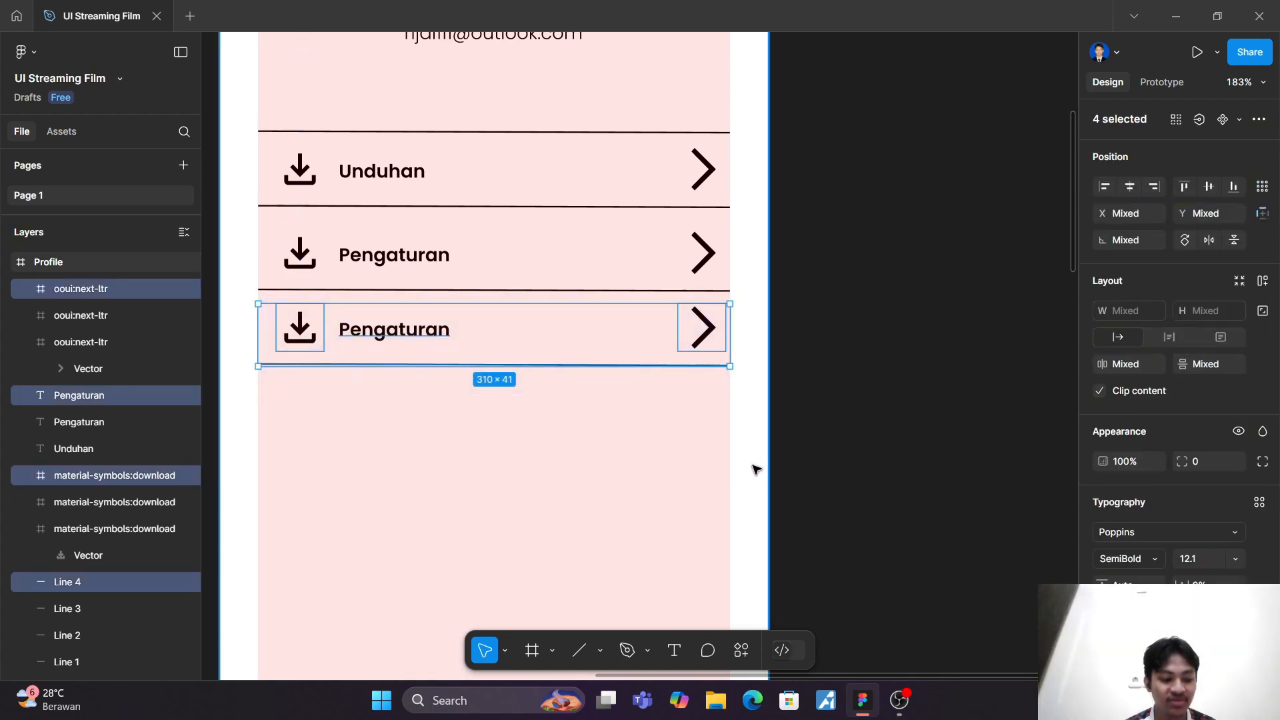
key("ctrl+d")
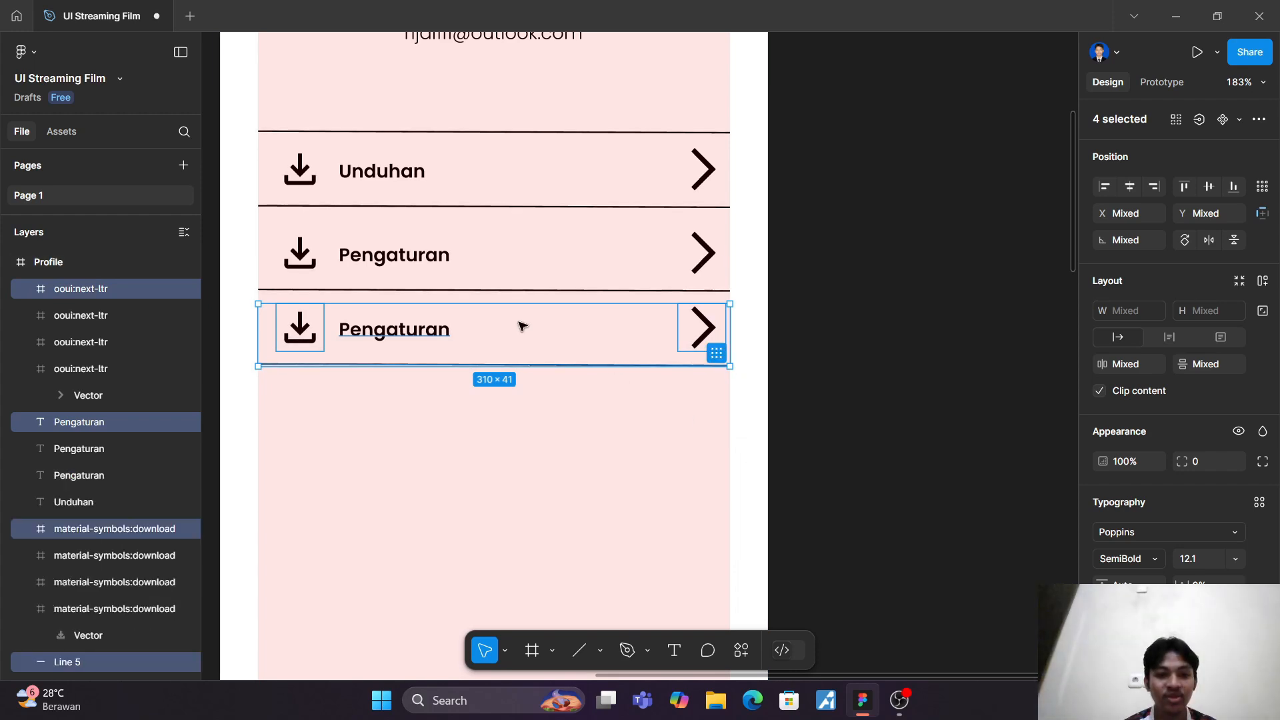
left_click_drag(520, 326, 518, 406)
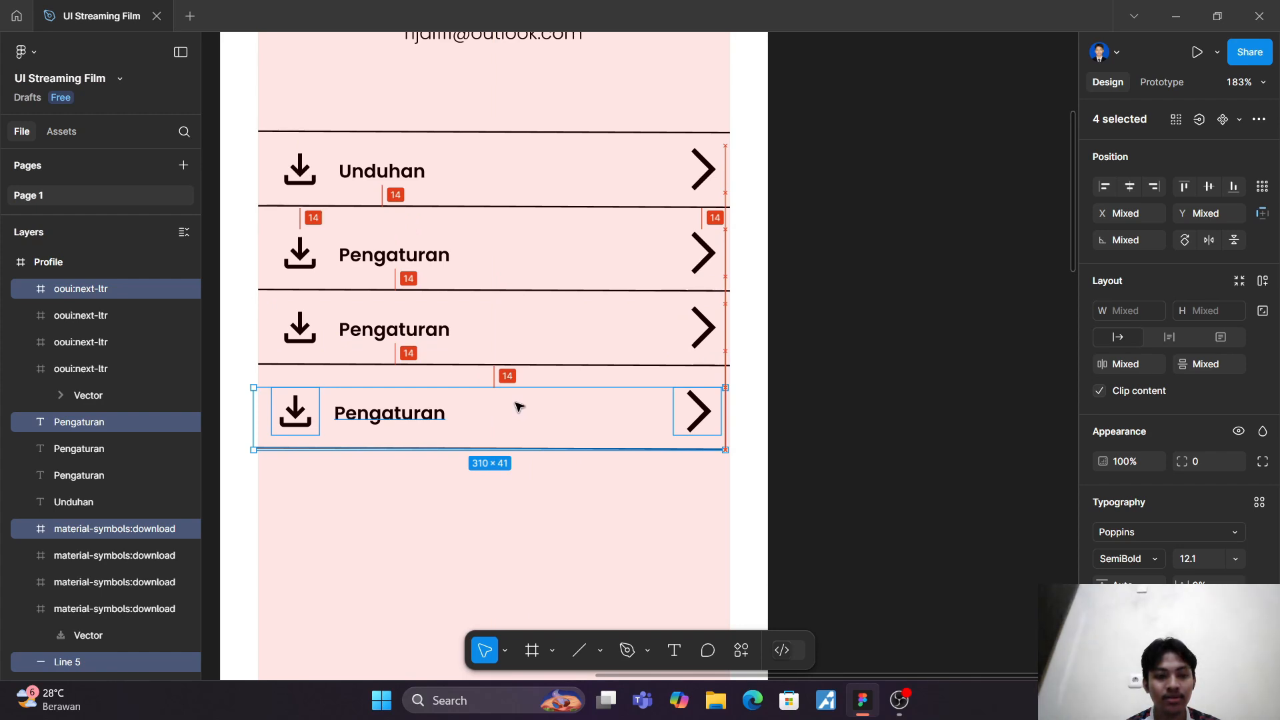
left_click_drag(518, 406, 518, 400)
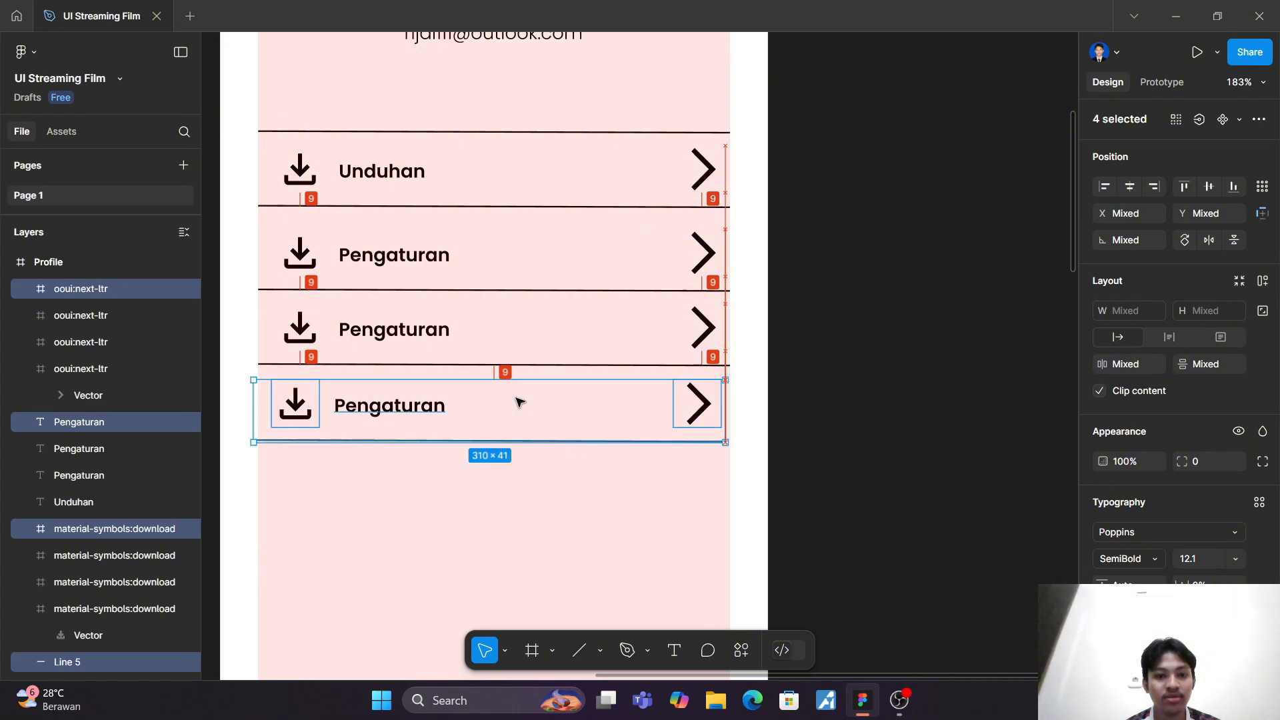
left_click(465, 536)
Step: Shift the fourth row's icon, label, chevron and line horizontally to align with the rows above
scroll(465, 537, "down", 3)
scroll(465, 537, "down", 5)
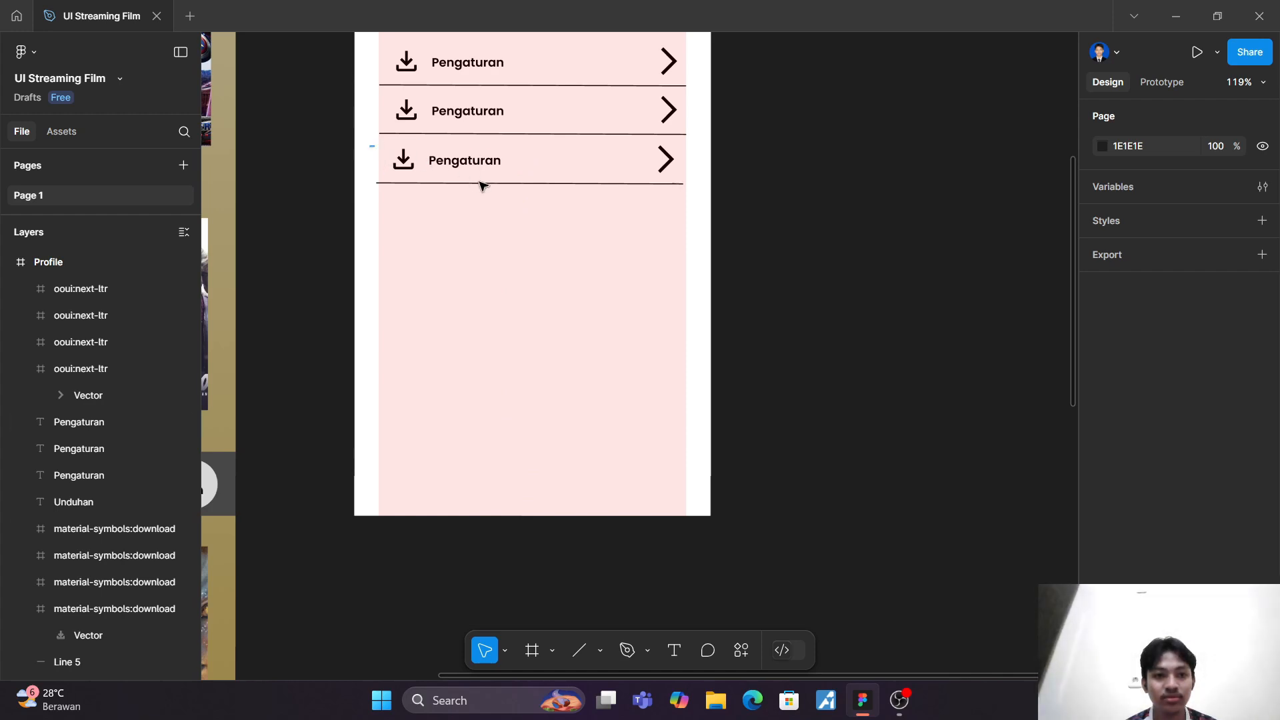
left_click_drag(371, 143, 667, 227)
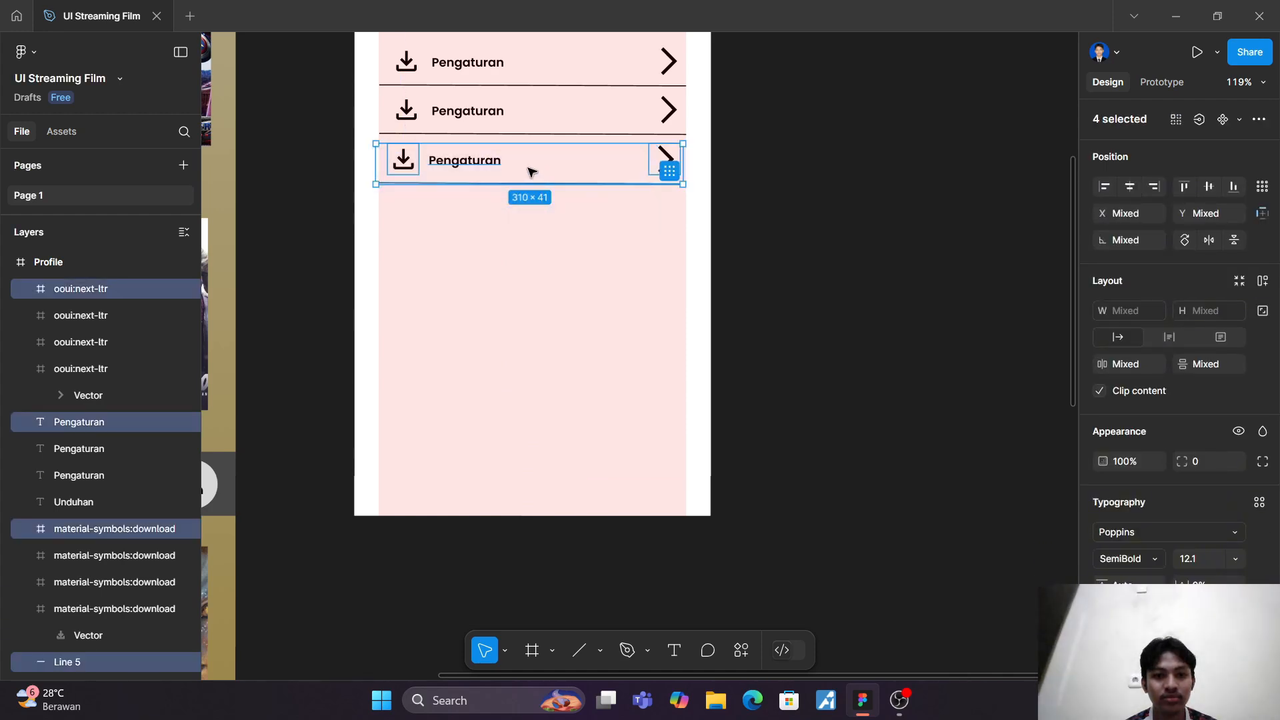
left_click_drag(531, 172, 532, 171)
left_click(526, 317)
scroll(527, 319, "down", 3)
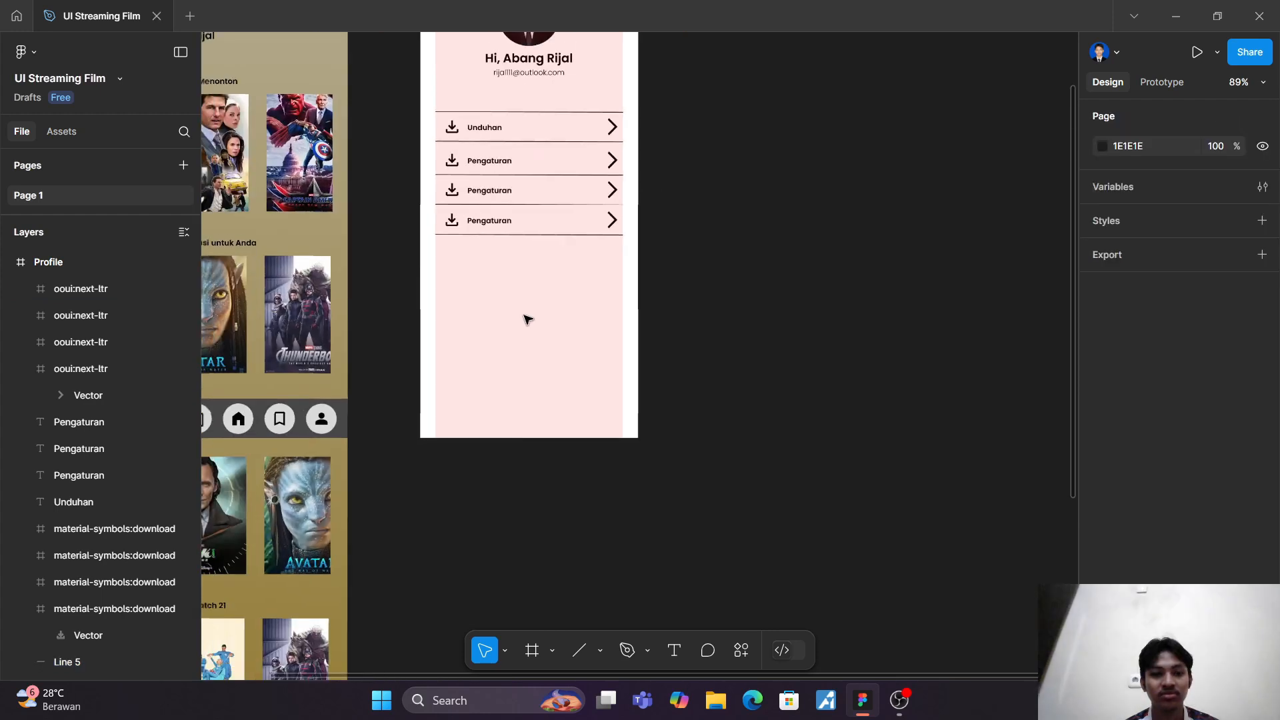
scroll(527, 320, "down", 2)
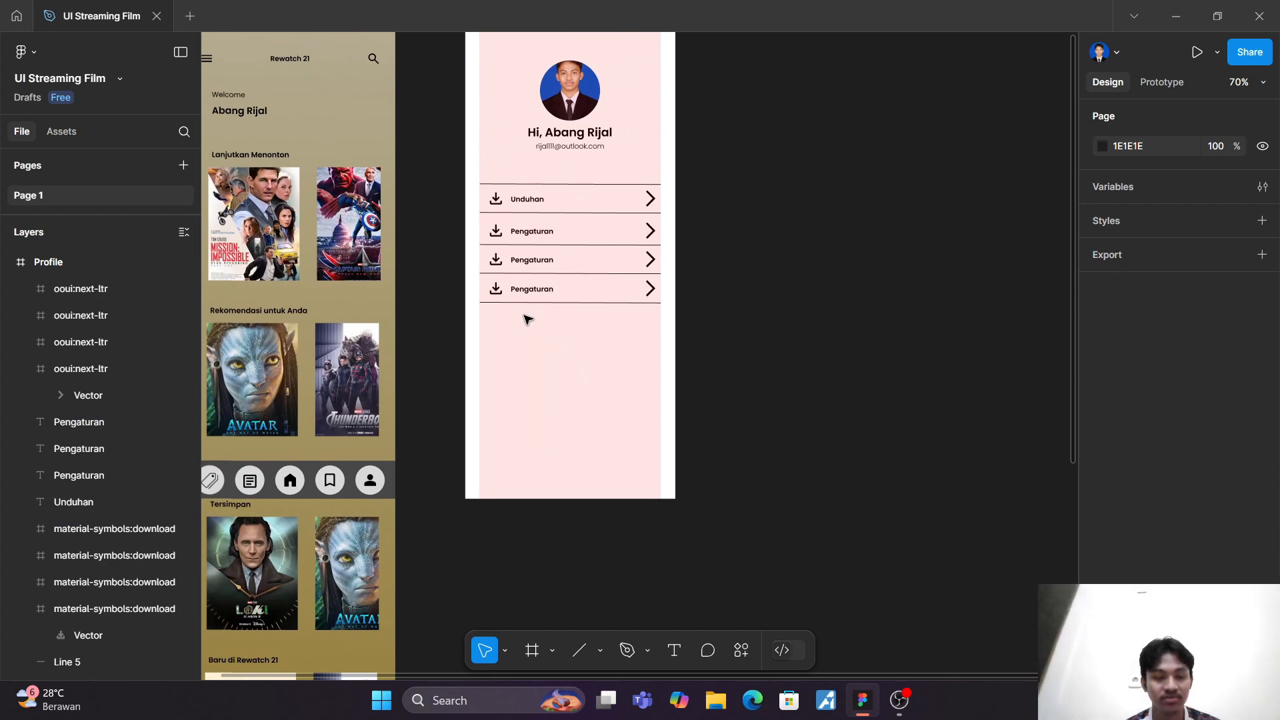
Step: Change the third row's label to "Bantuan" and the fourth row's label to "Keluar"
scroll(526, 319, "up", 3)
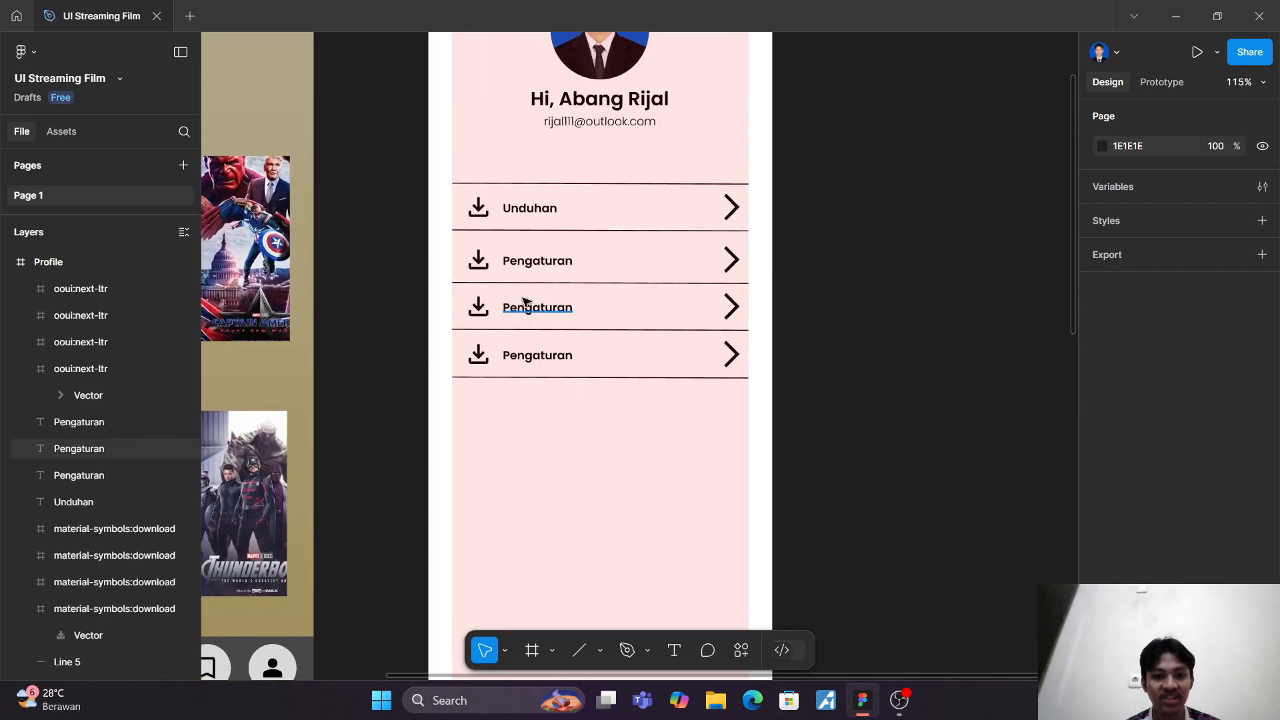
double_click(532, 310)
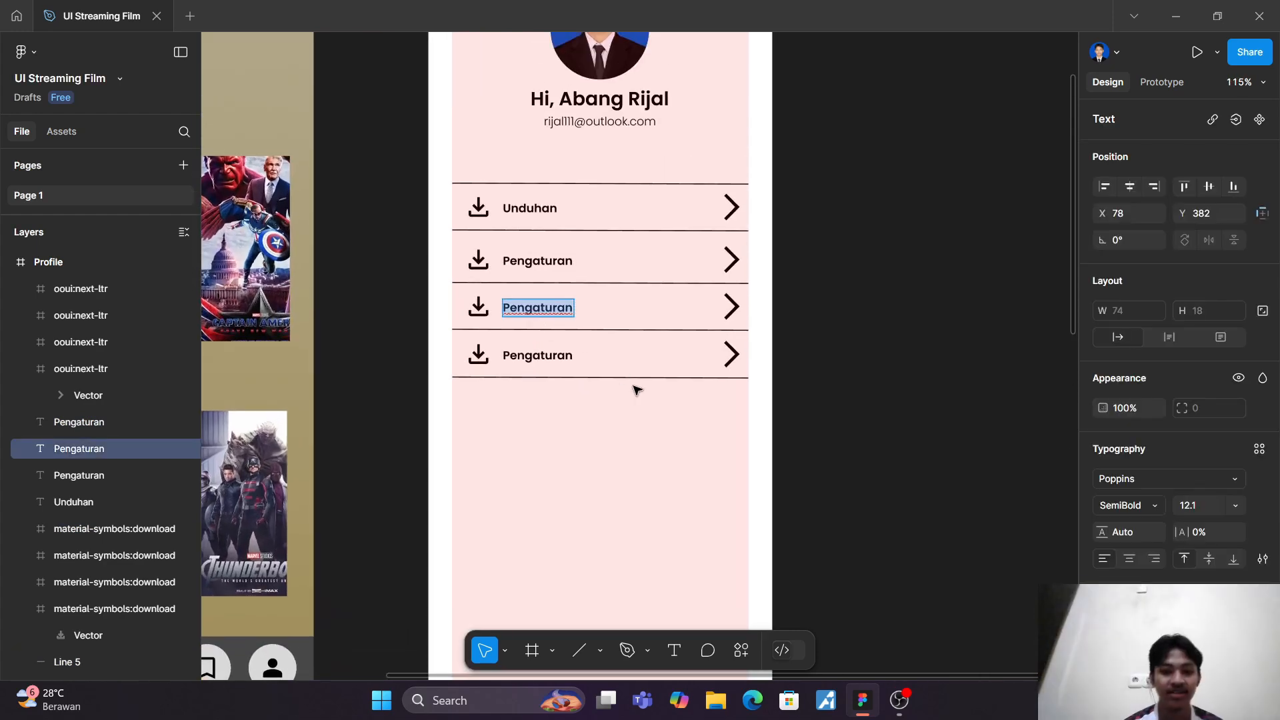
type("ba")
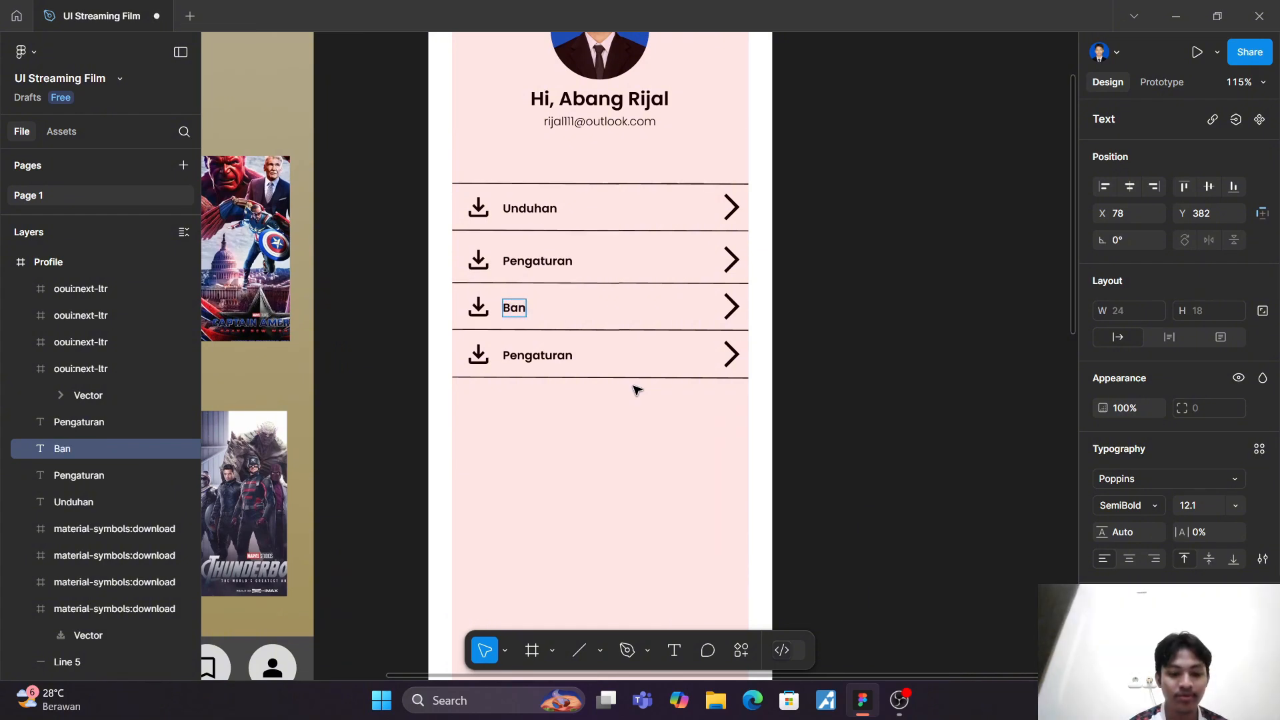
left_click(631, 483)
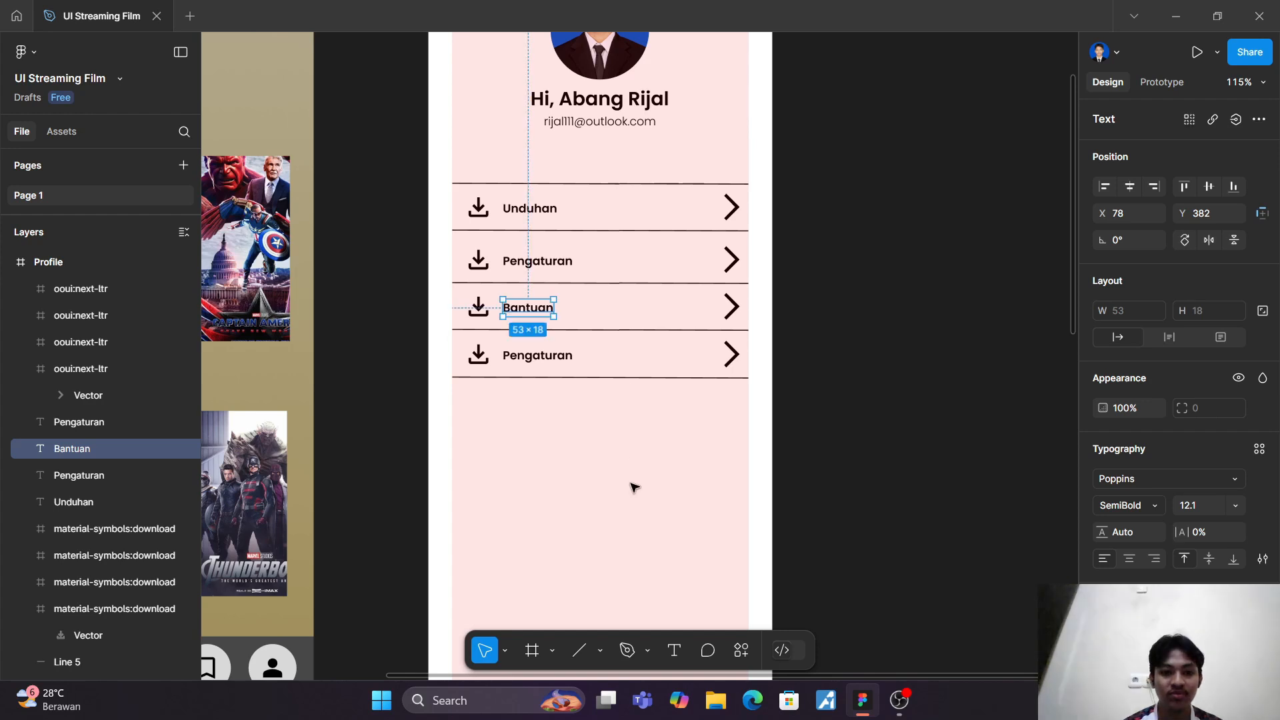
double_click(543, 355)
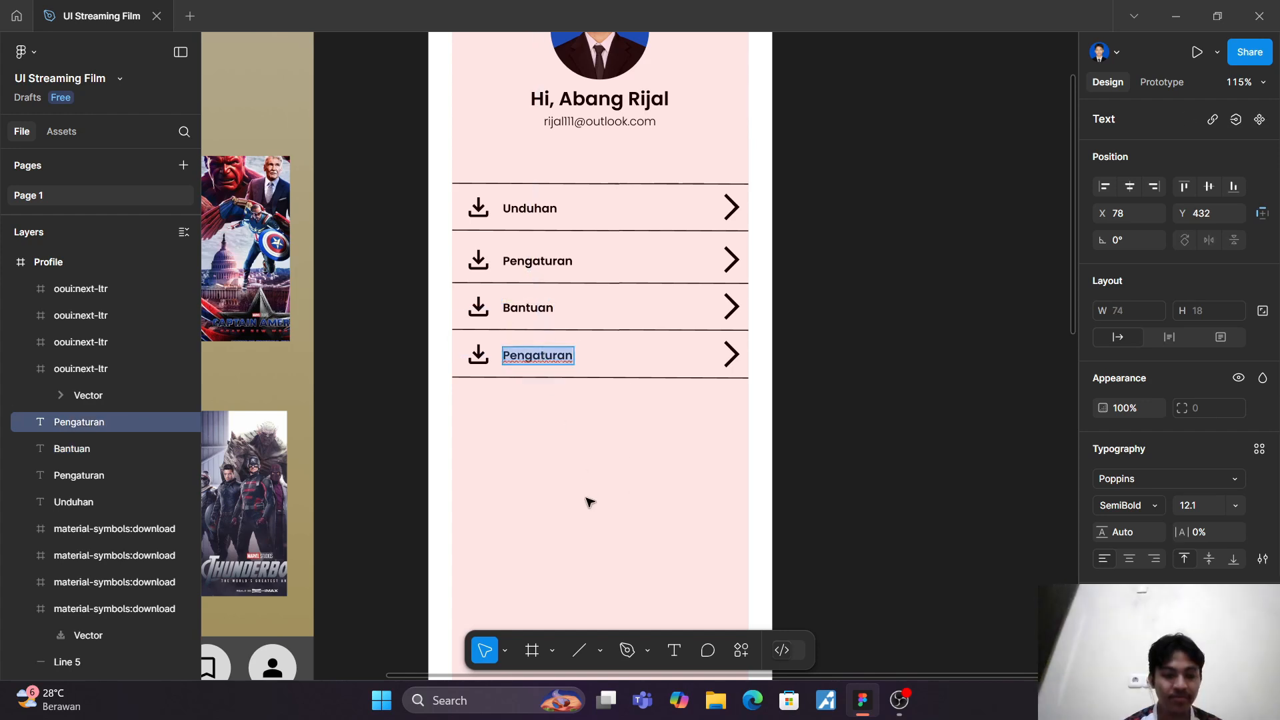
type("Keluar")
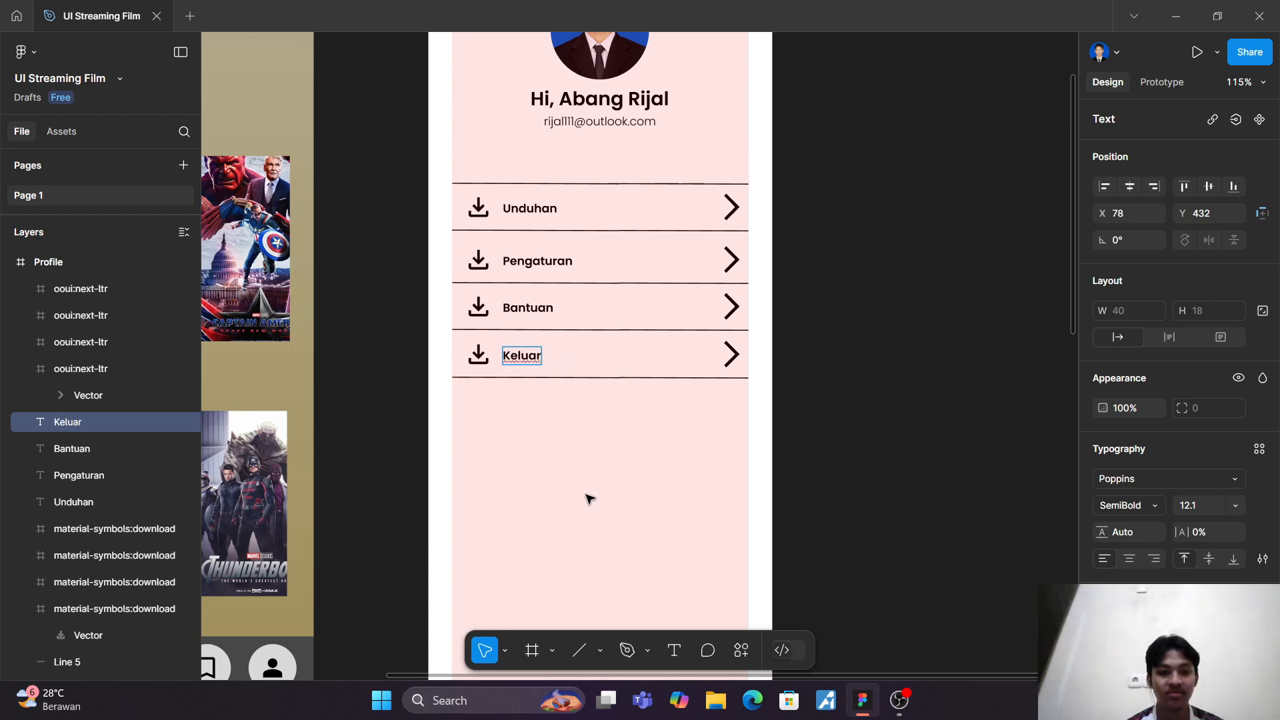
key("Escape")
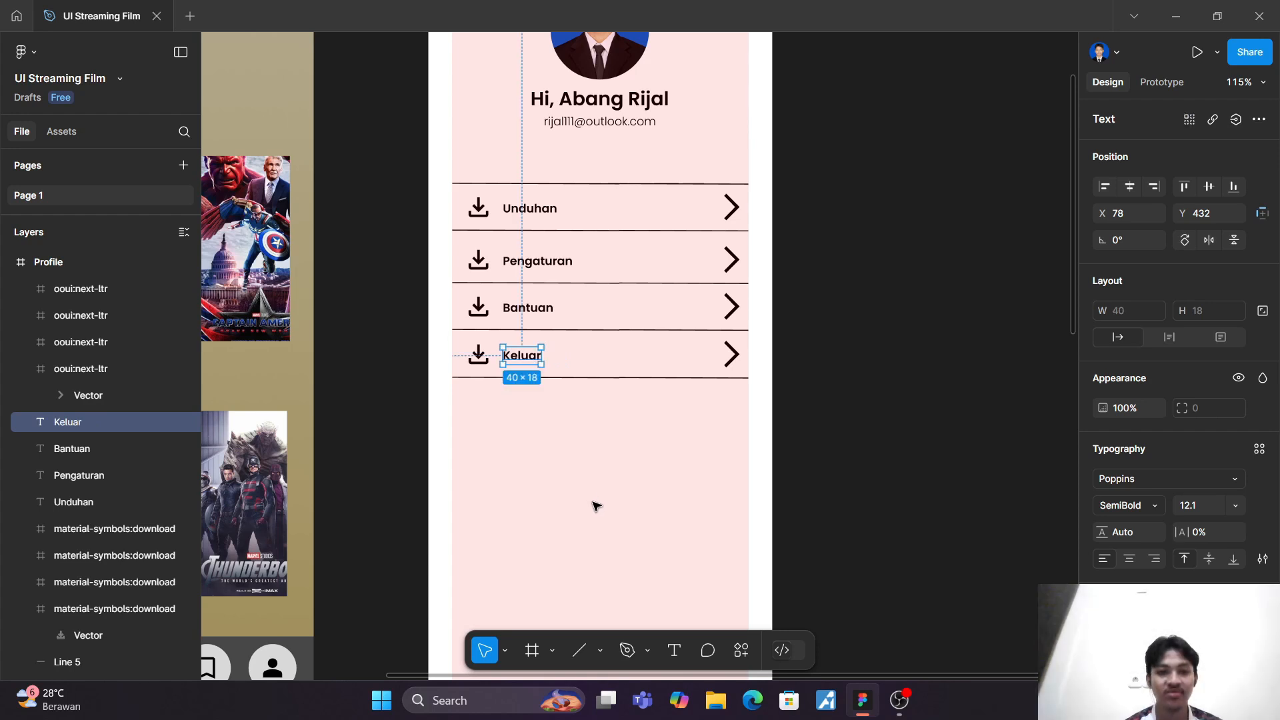
Step: Delete the download icons from the Pengaturan, Bantuan and Keluar rows
left_click(478, 354)
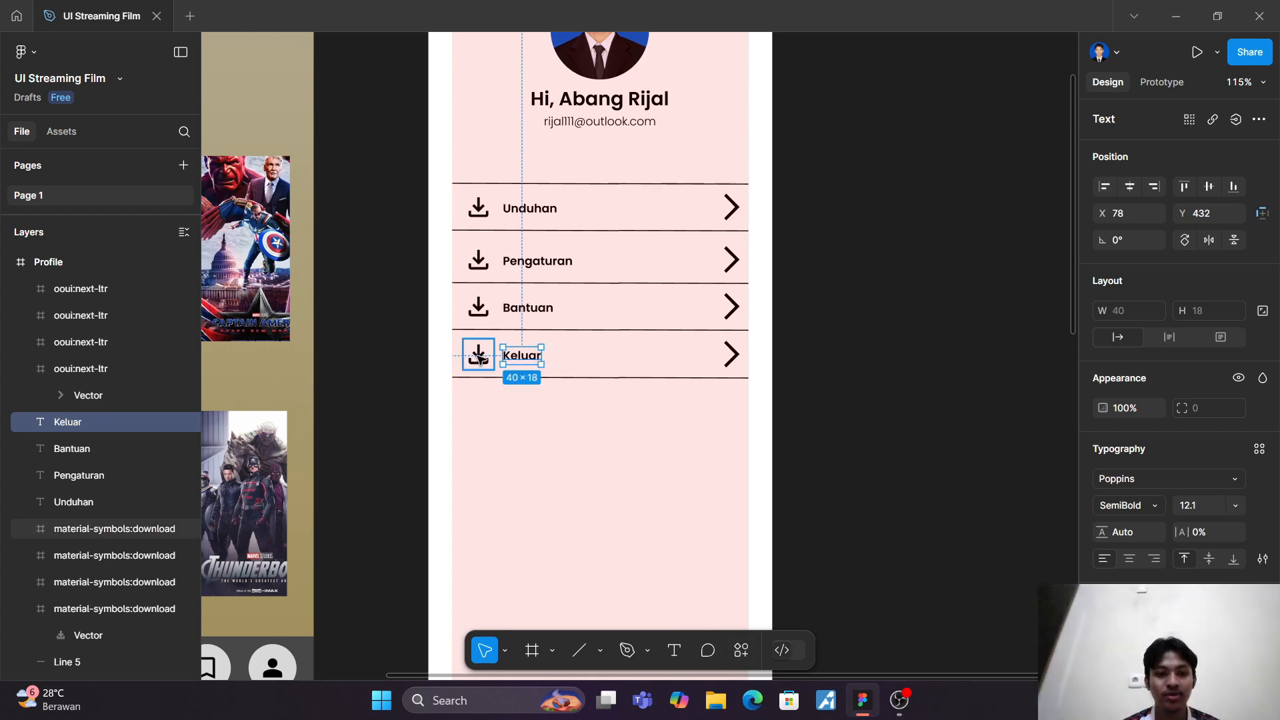
left_click(478, 262, "shift")
left_click(480, 313, "shift")
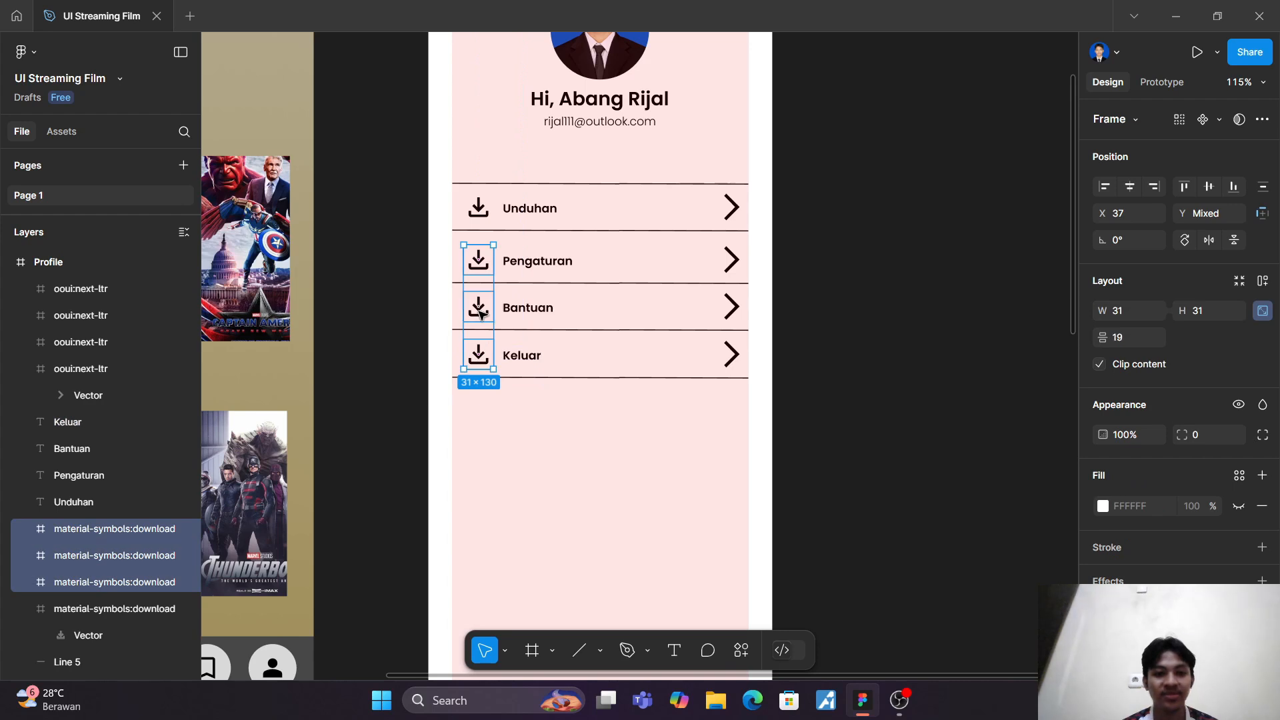
key("Delete")
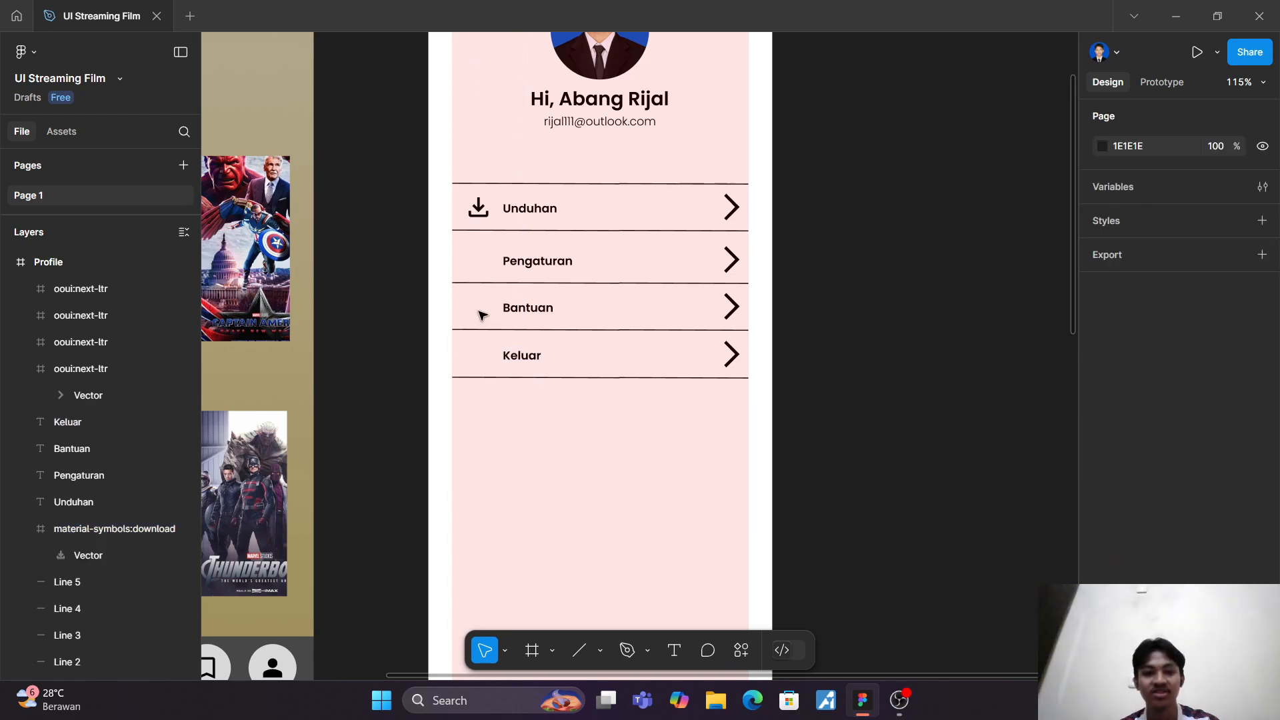
Step: Search Iconify for "settings" and place the ic:baseline-settings gear in front of the Pengaturan label, below the download icon
left_click(751, 658)
left_click(620, 427)
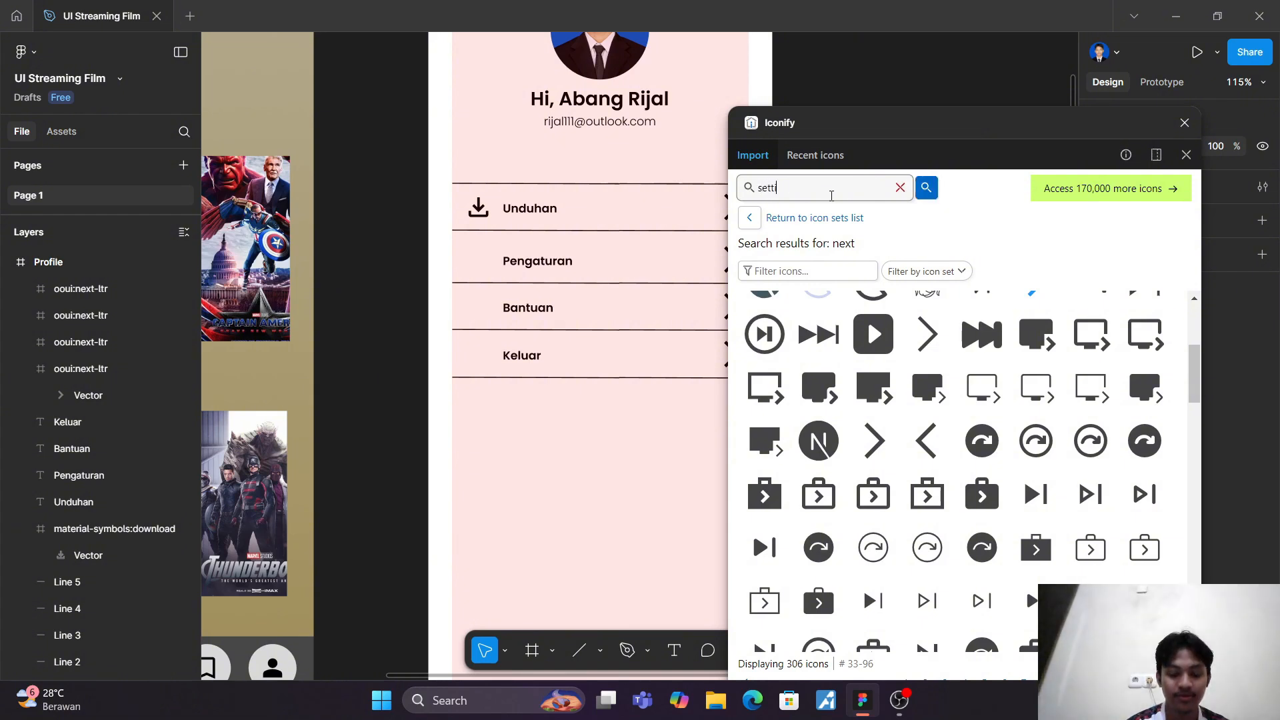
type("s")
key("Return")
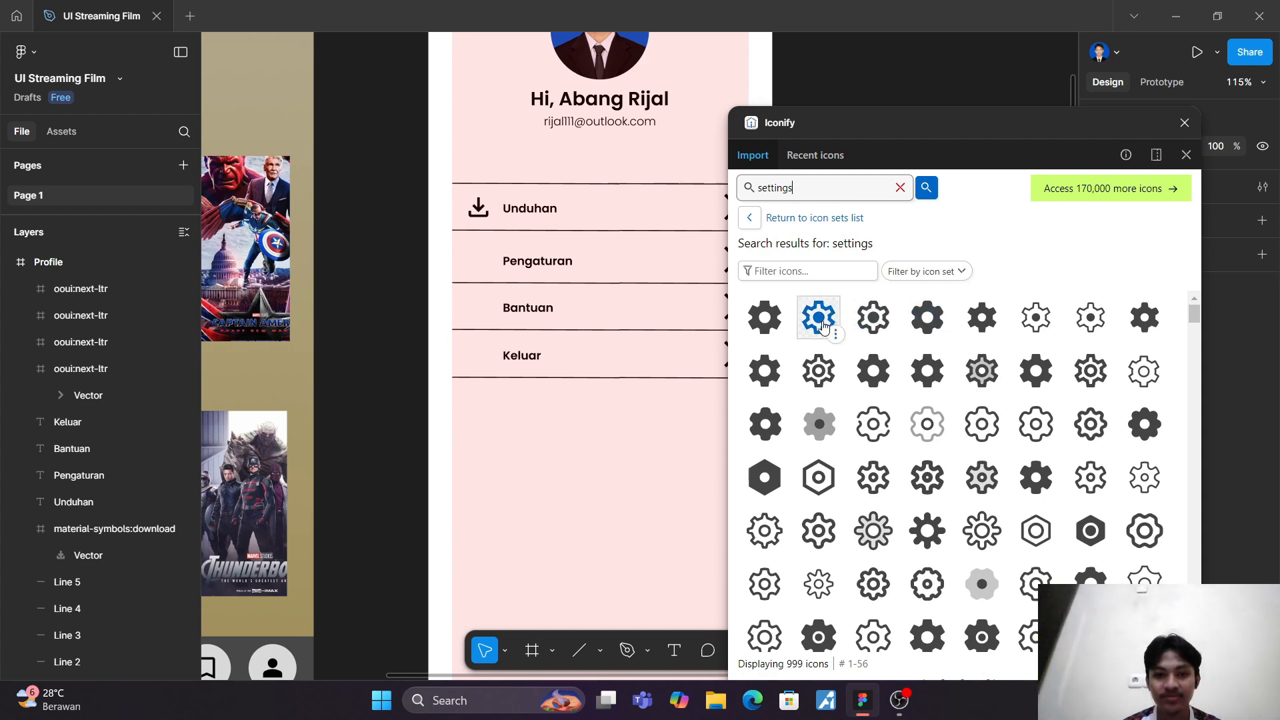
left_click_drag(764, 371, 588, 276)
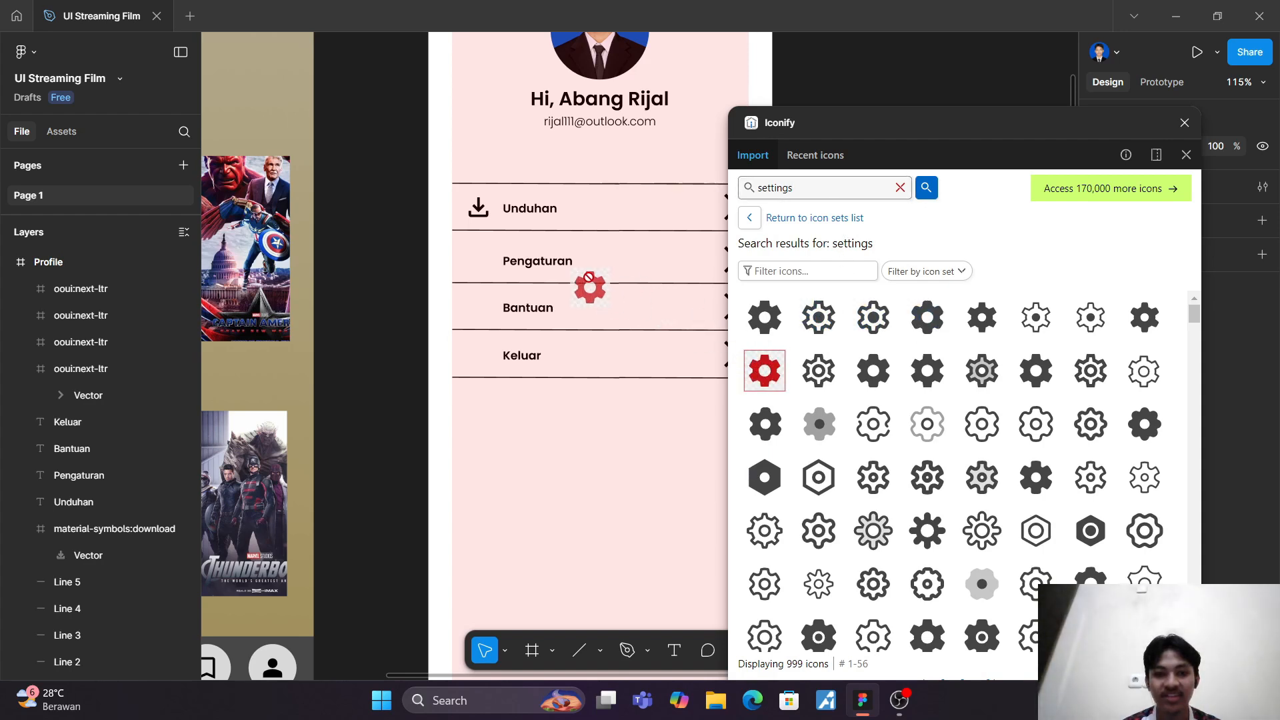
left_click_drag(481, 250, 481, 263)
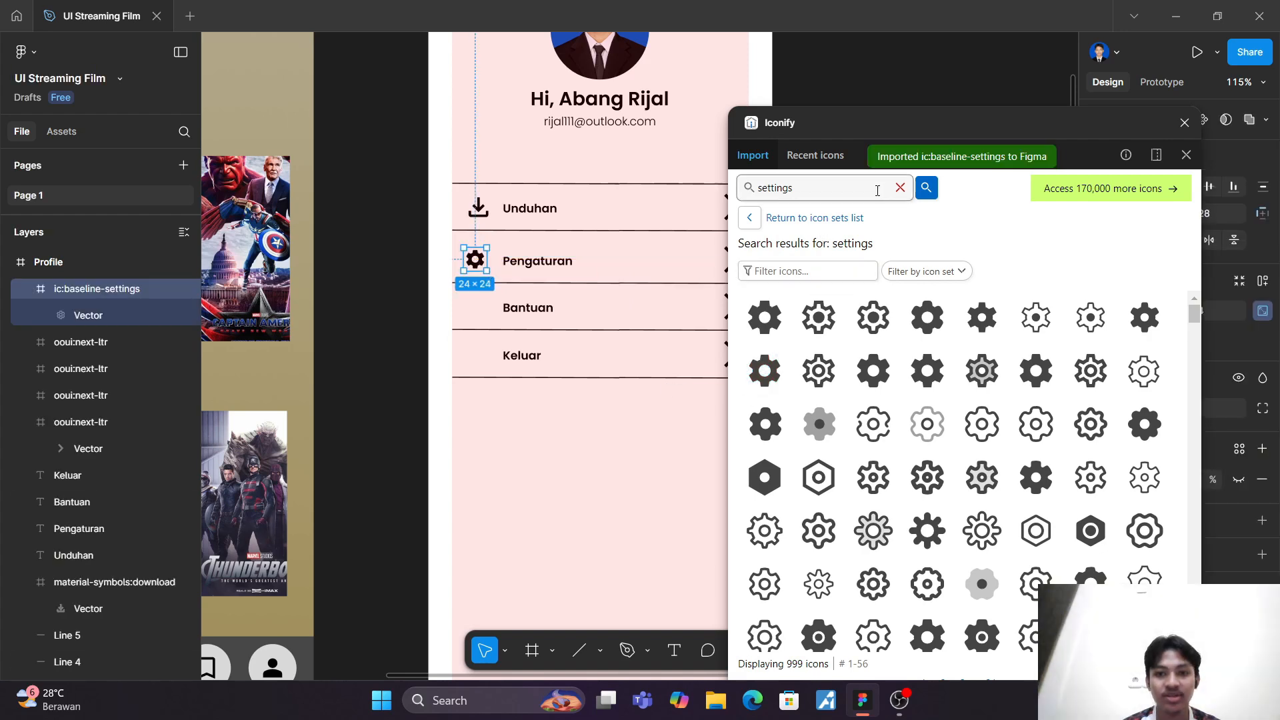
Step: Search Iconify for "help" and place the material-symbols:help icon in front of the Bantuan label
left_click(901, 188)
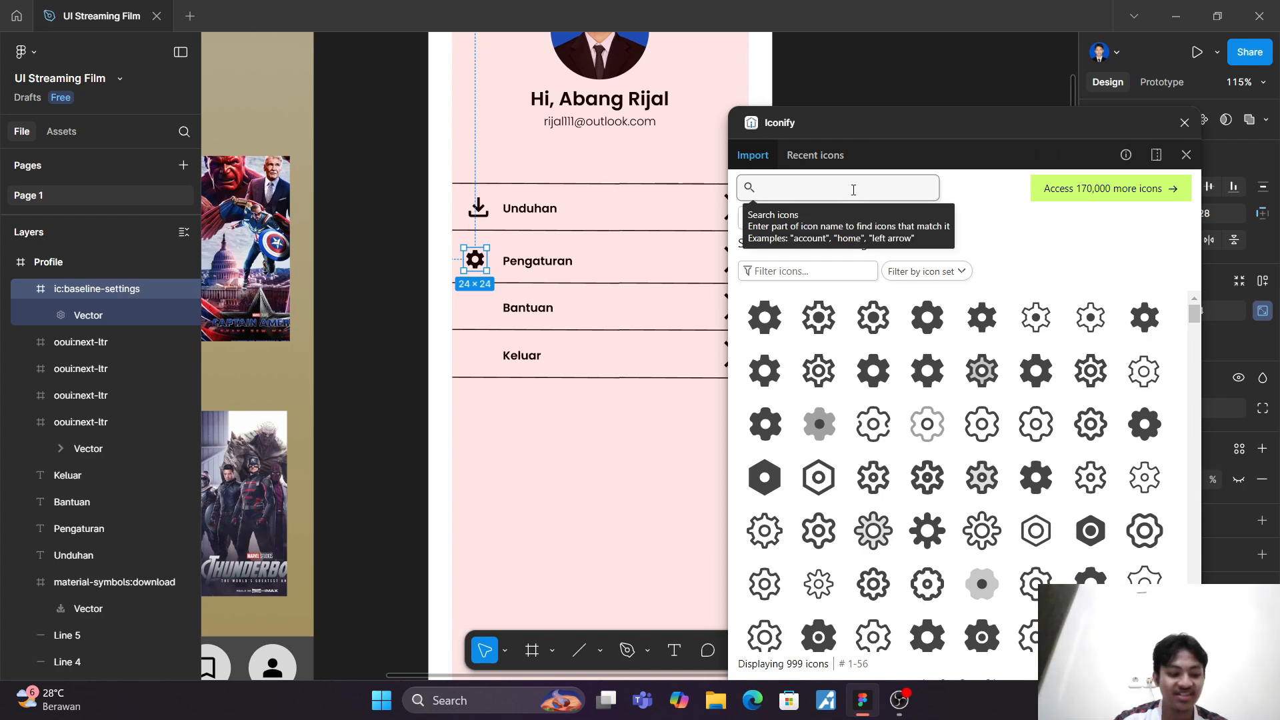
type("hel")
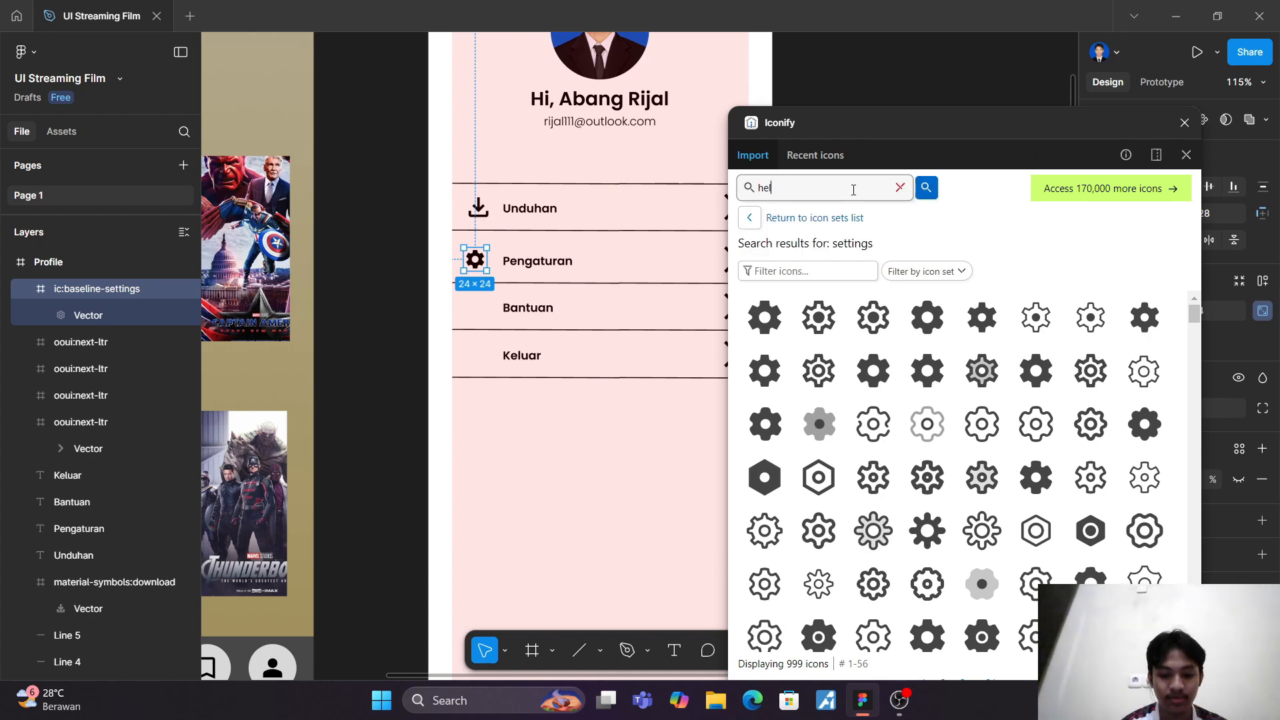
type("p")
key("Return")
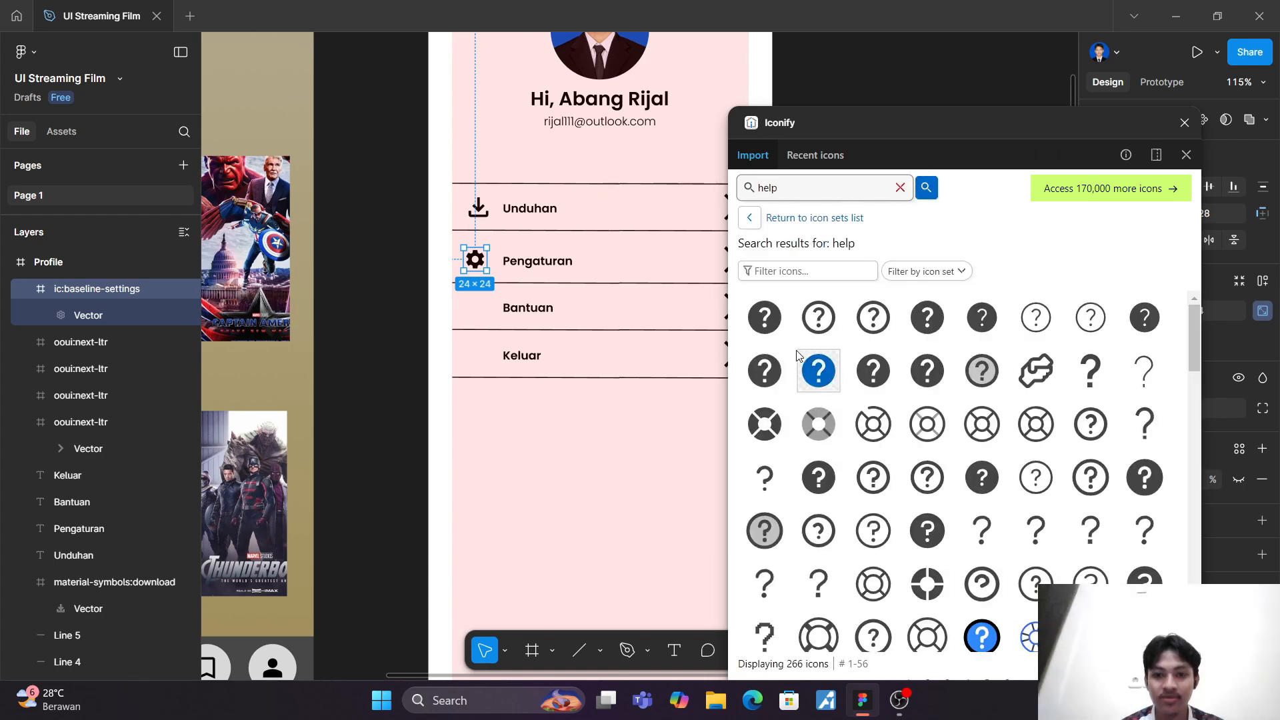
left_click_drag(765, 319, 480, 310)
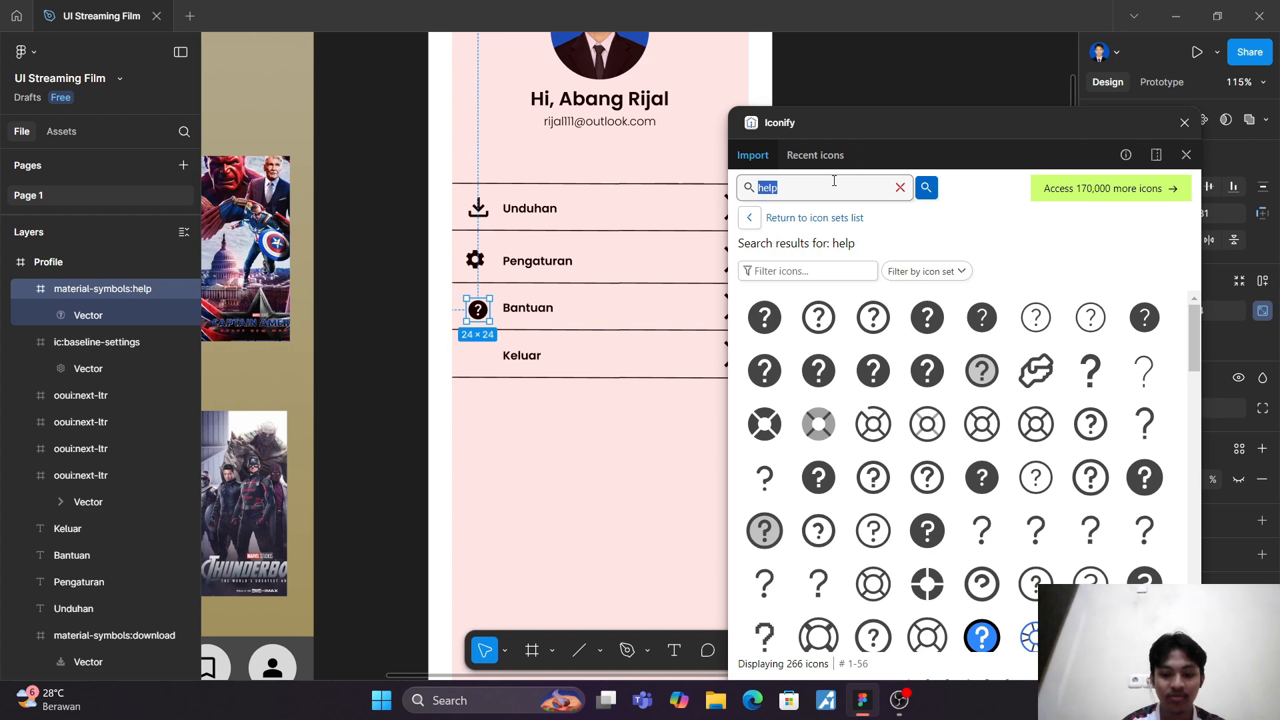
Step: Search Iconify for "log out" and place the mdi:logout icon in front of the Keluar label
type("out")
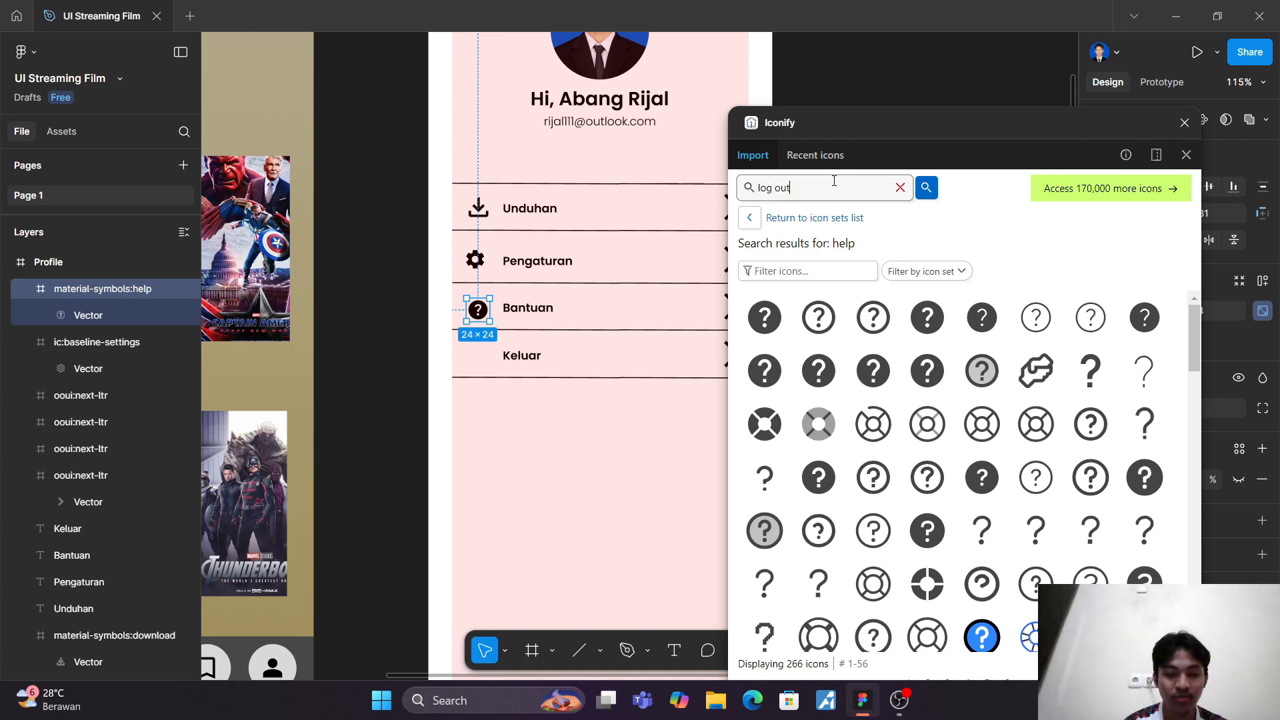
key("Return")
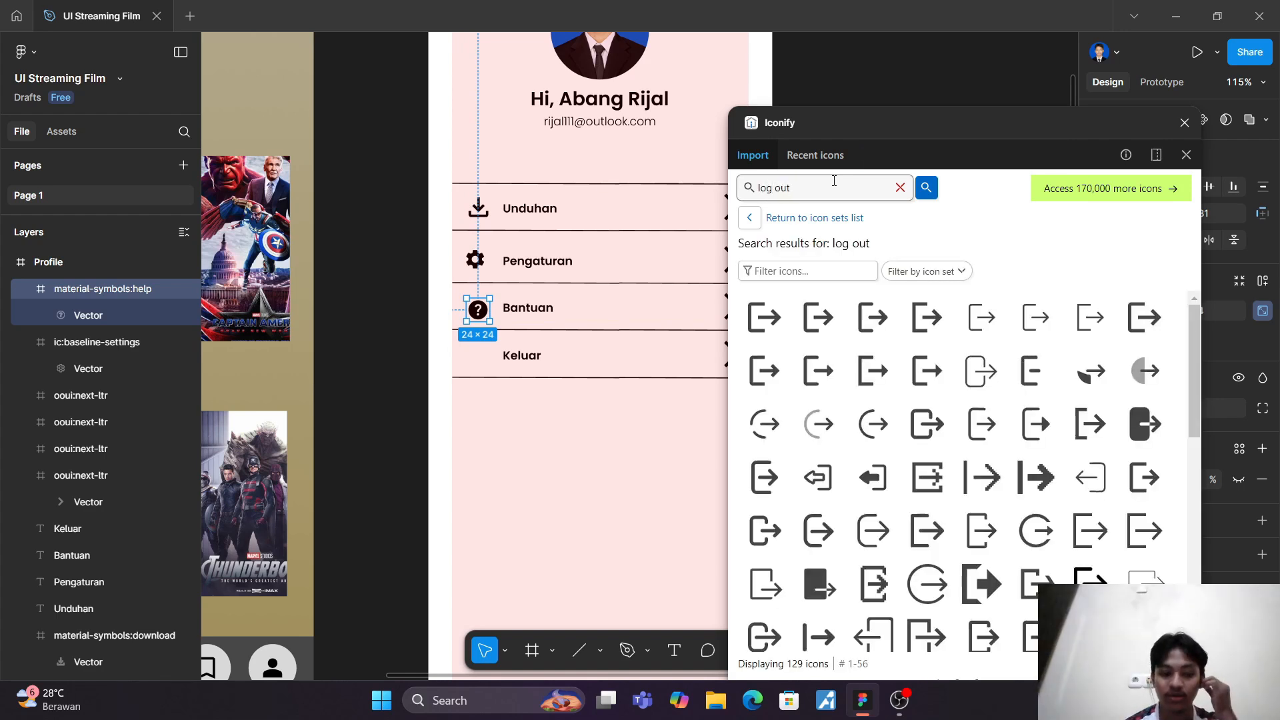
left_click_drag(763, 318, 470, 358)
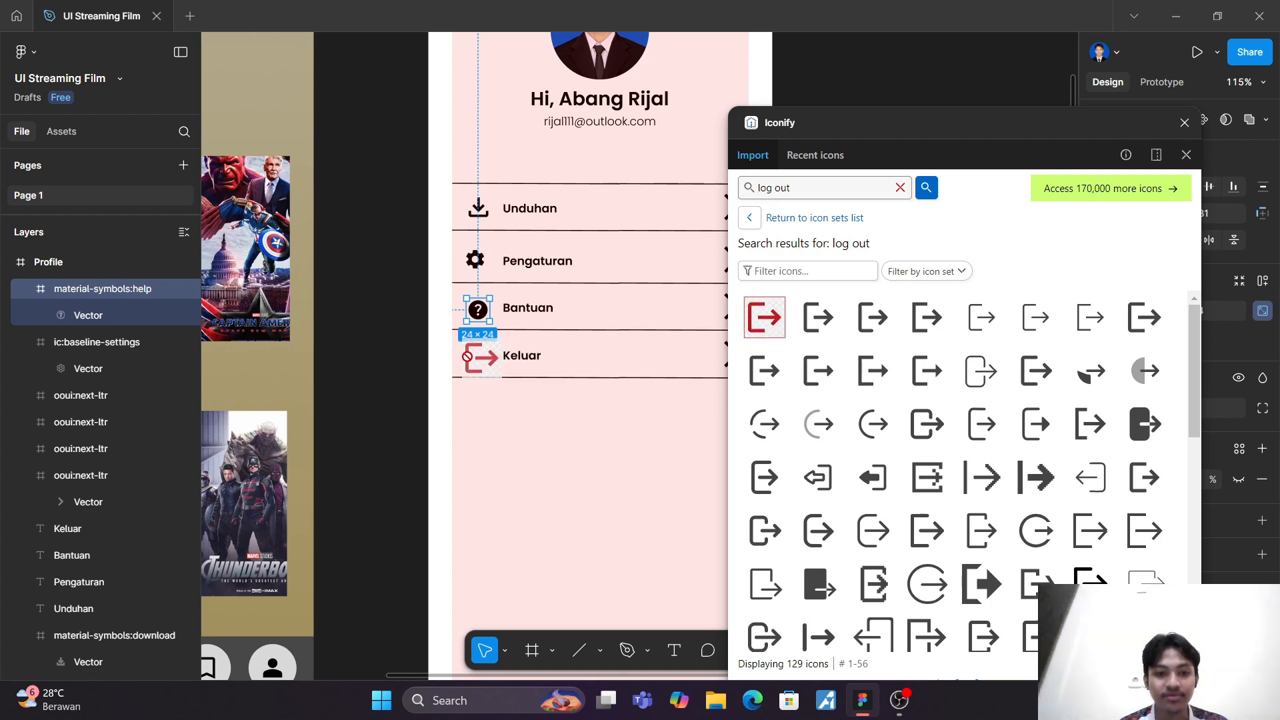
Step: Resize the settings, help and logout icons together to 31 × 31, matching the download icon
left_click(1185, 122)
left_click(484, 212)
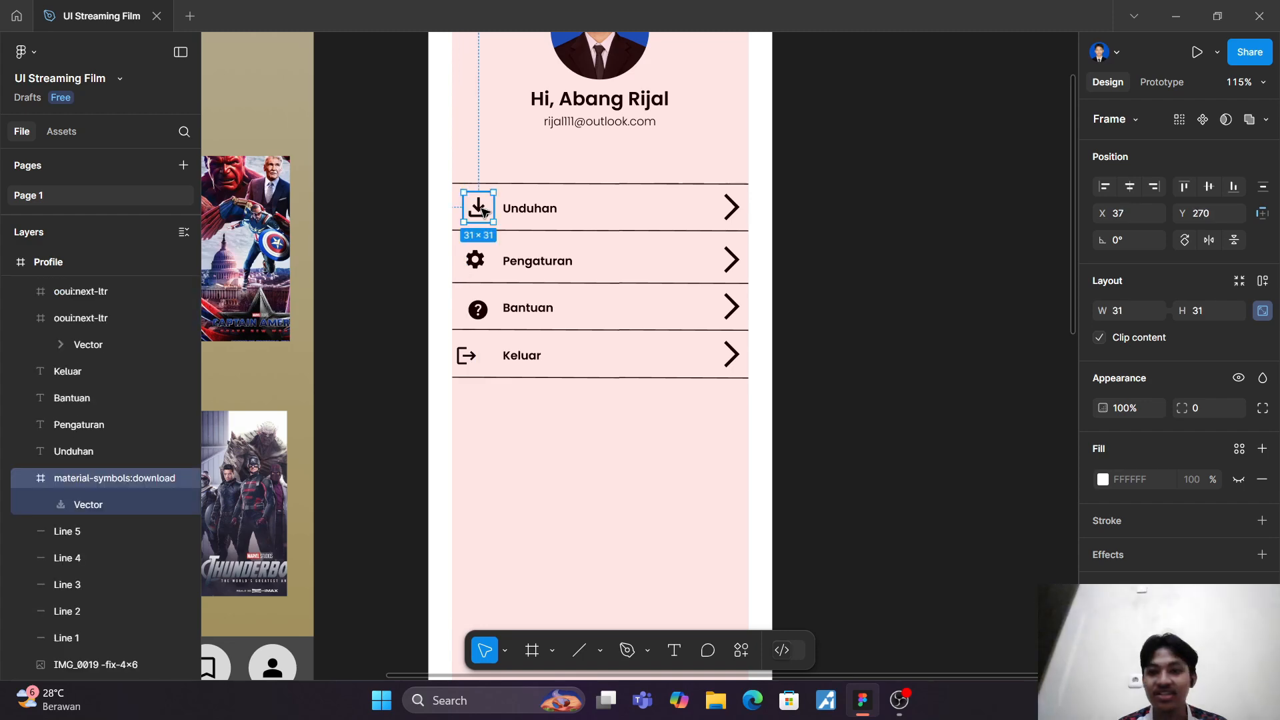
left_click(561, 438)
scroll(562, 438, "up", 5, "ctrl")
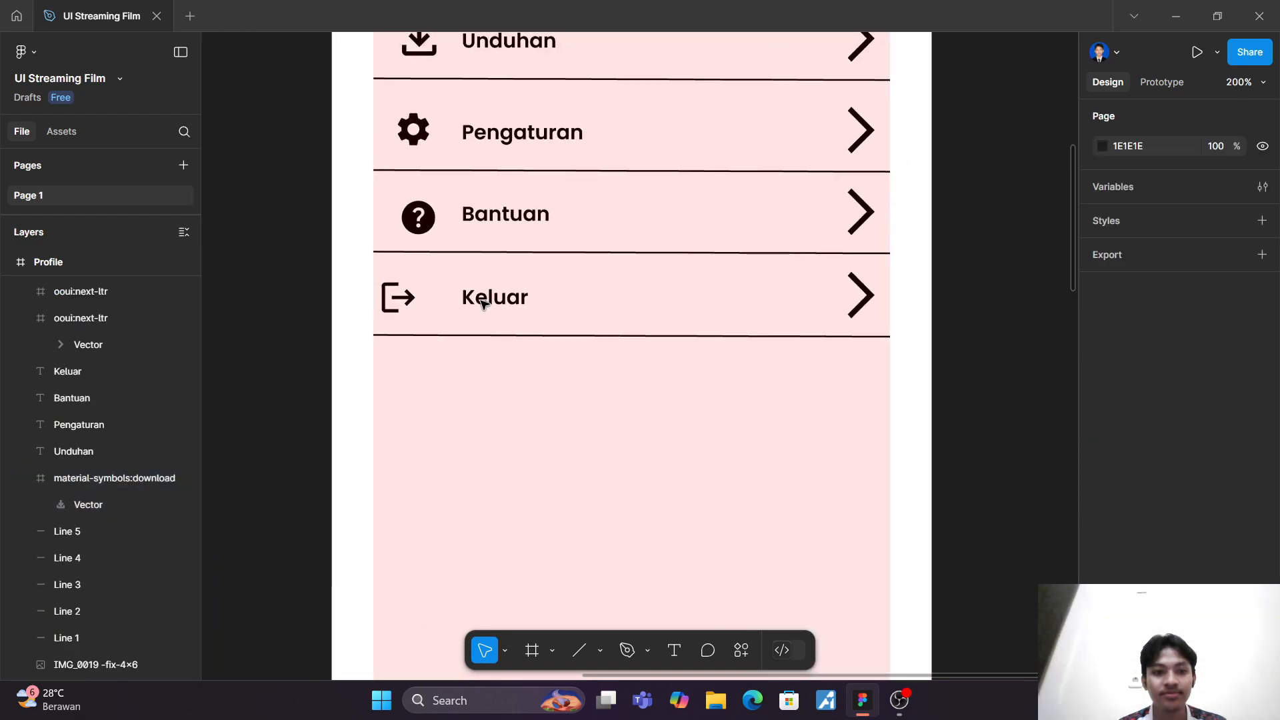
left_click(414, 130)
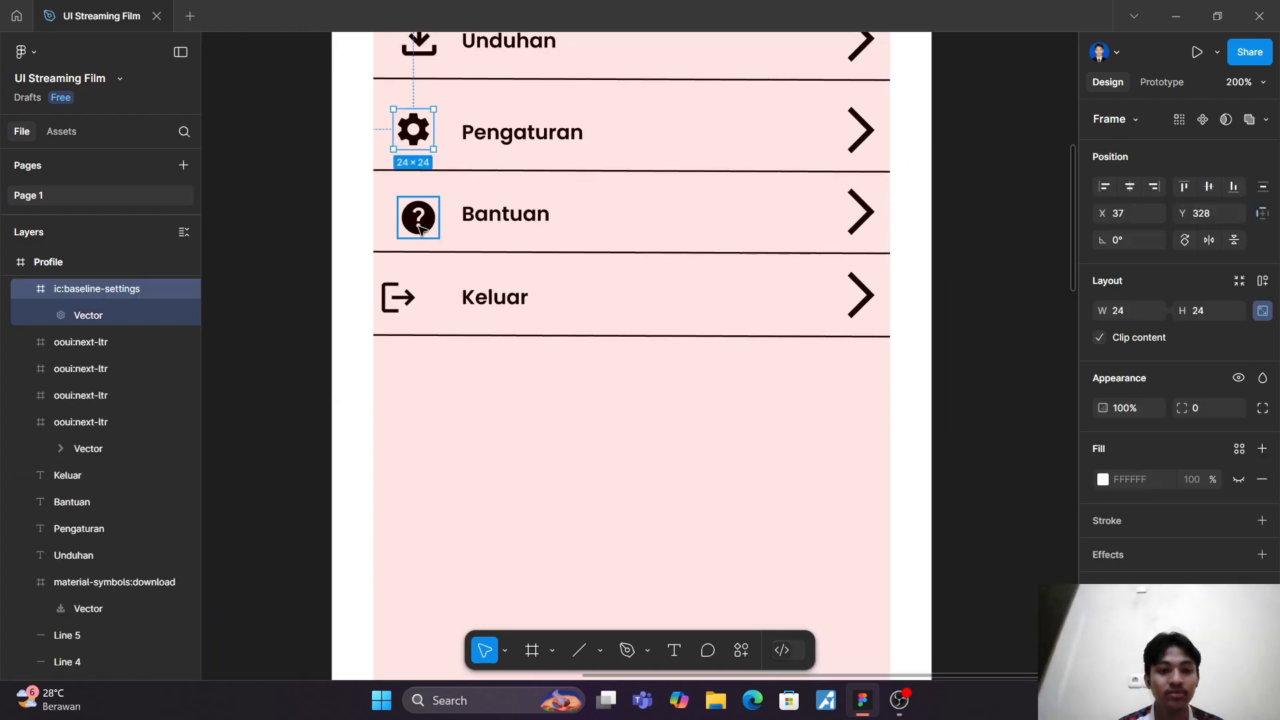
left_click(419, 229, "shift")
left_click(399, 298, "shift")
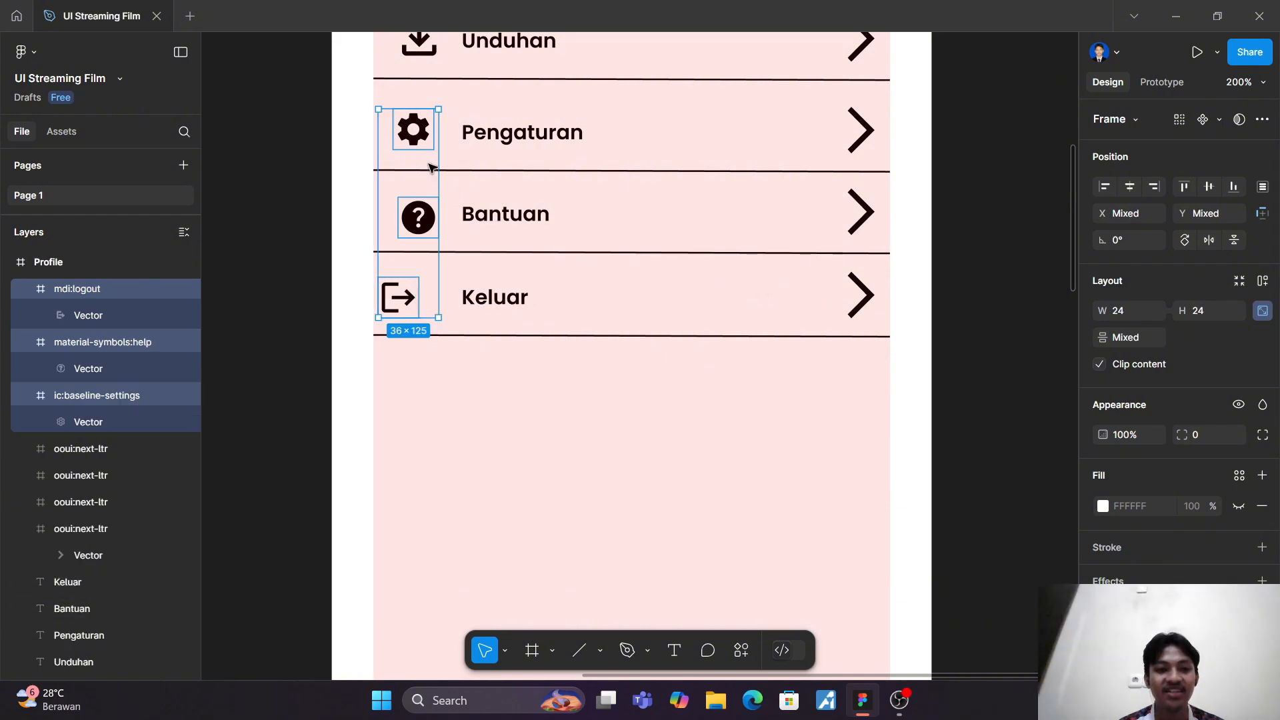
left_click(1122, 312)
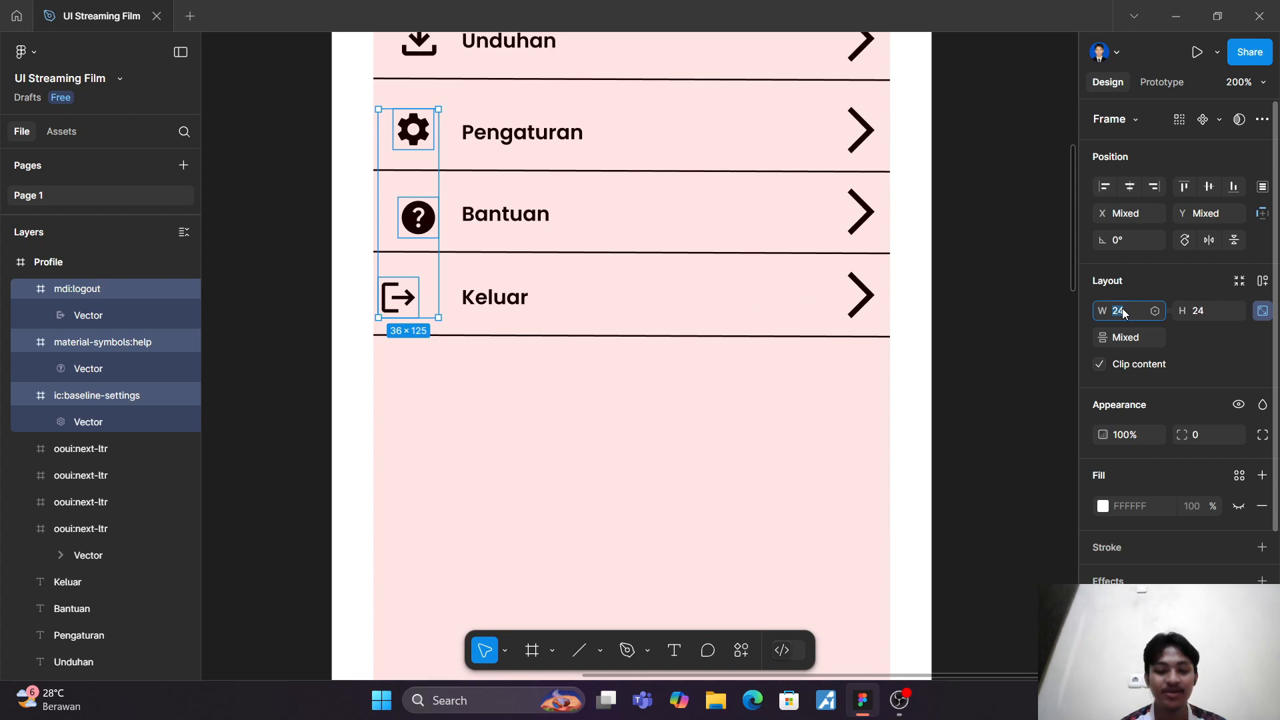
type("31")
key("Return")
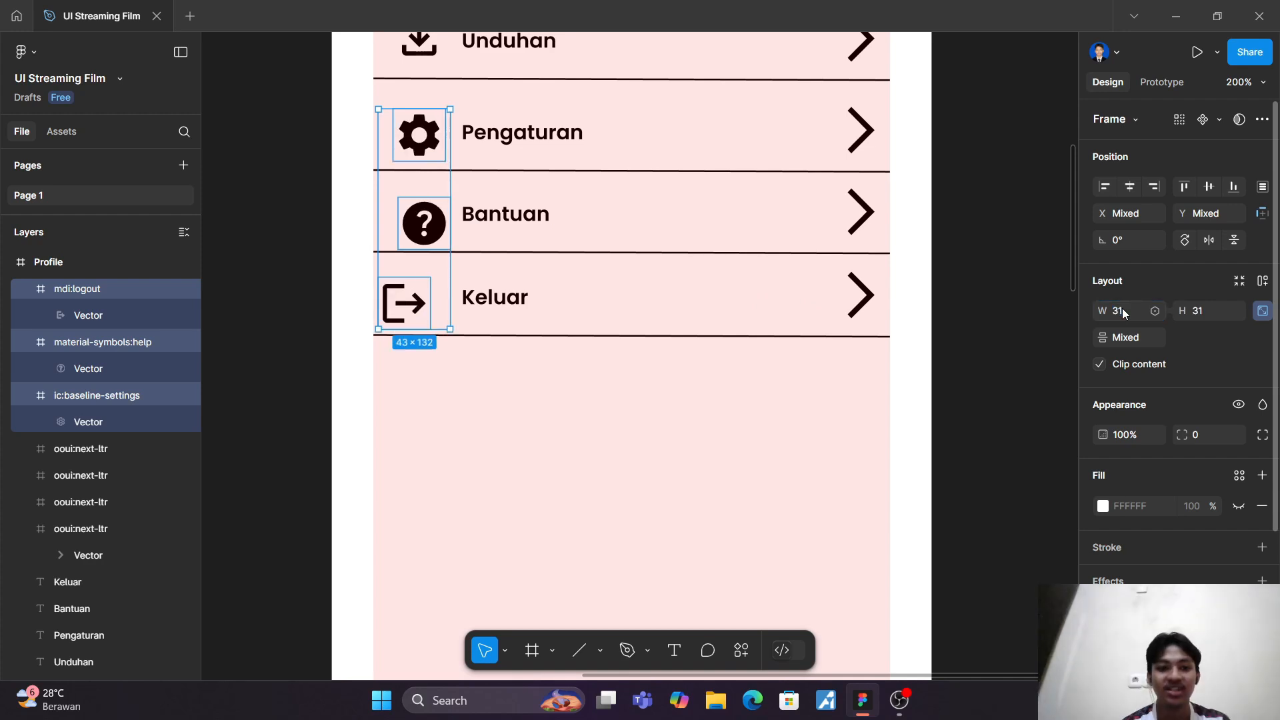
Step: Align the gear and question-mark icons vertically beneath the download icon, with the gear at about X 37, Y 326
left_click(589, 537)
scroll(494, 374, "up", 1)
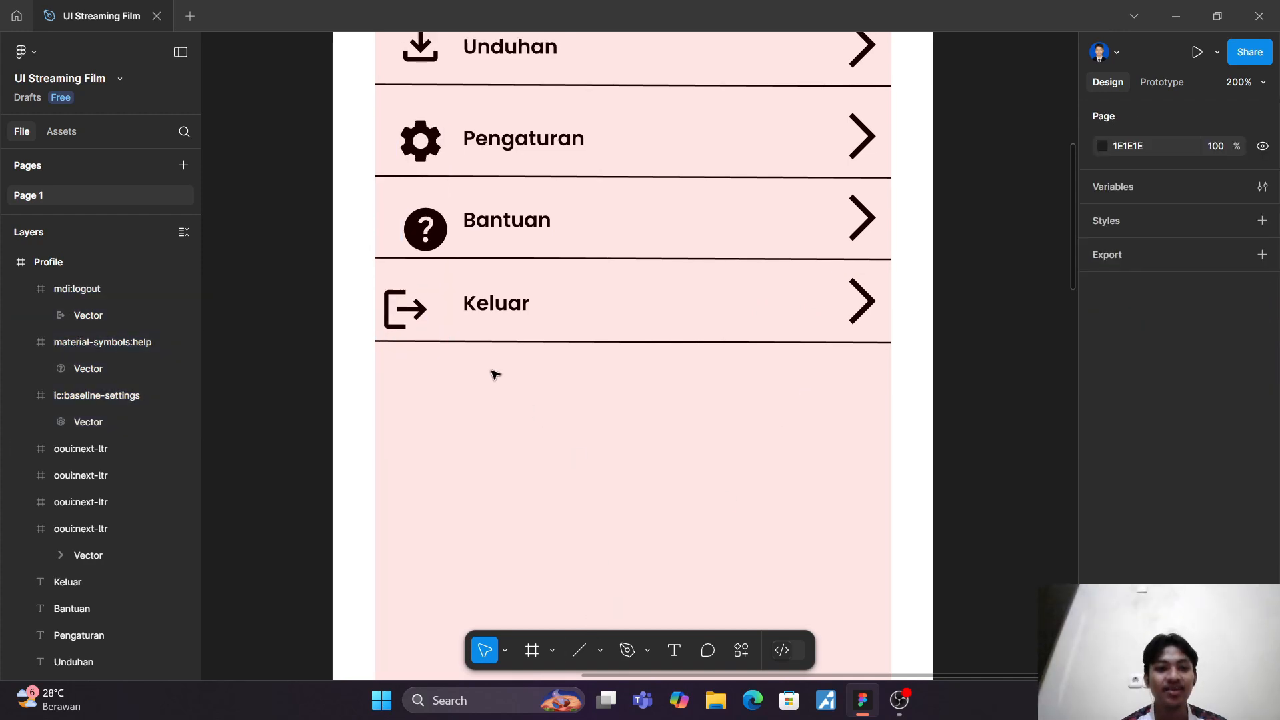
scroll(494, 375, "up", 2)
left_click(418, 226)
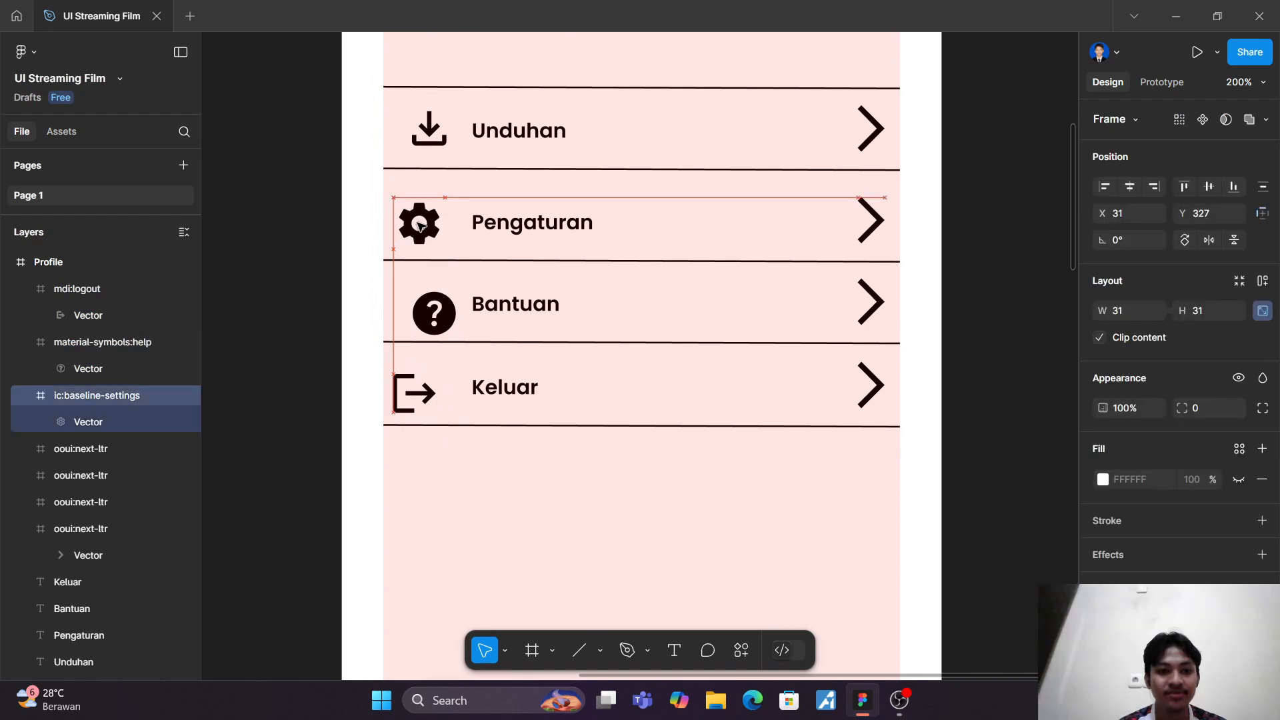
left_click_drag(419, 227, 429, 222)
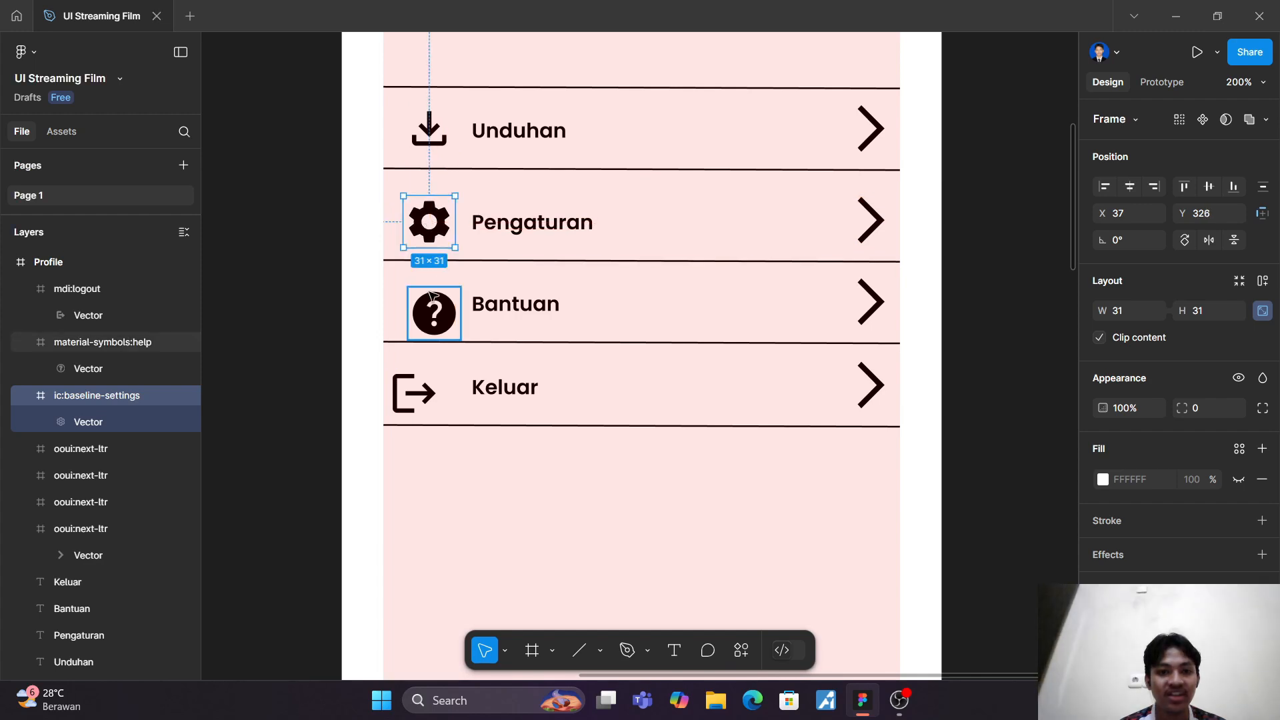
left_click_drag(432, 295, 430, 300)
Step: Try to shift the logout icon in the Keluar row into line with the icons above it
left_click(414, 392)
mouse_move(414, 392)
left_mouse_down()
mouse_move(453, 380)
mouse_move(434, 392)
left_mouse_up()
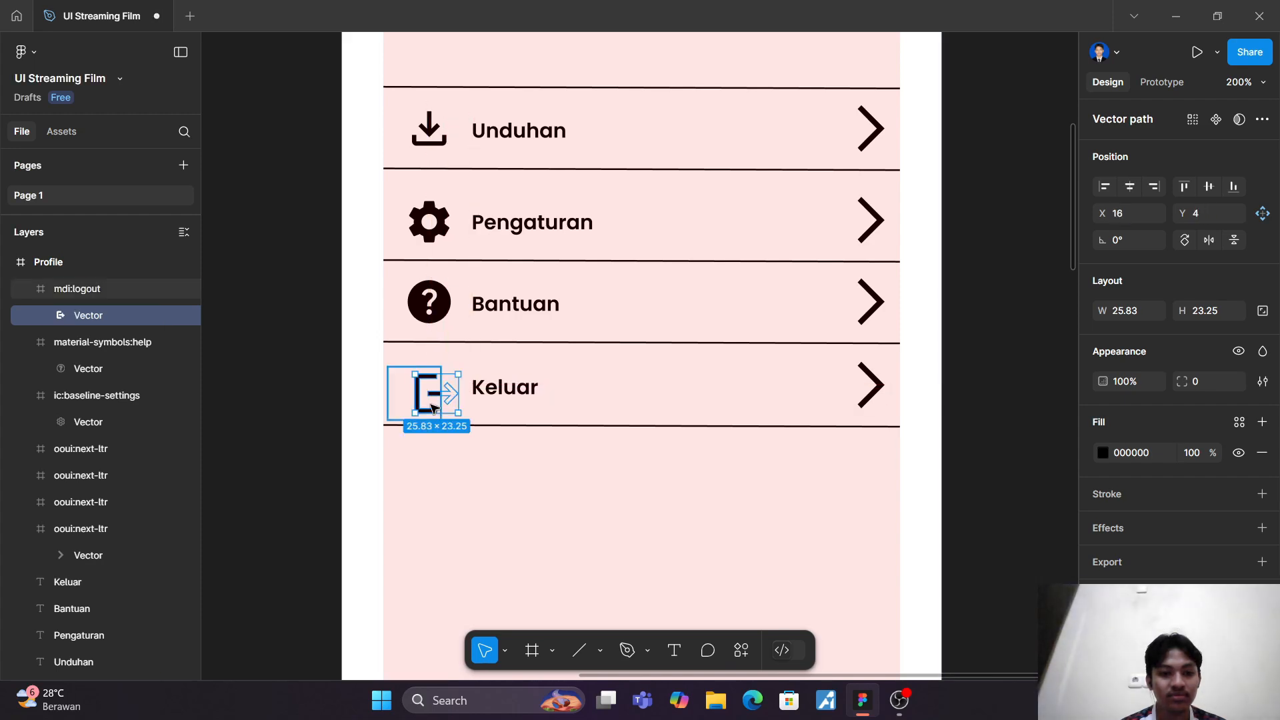
left_click(440, 463)
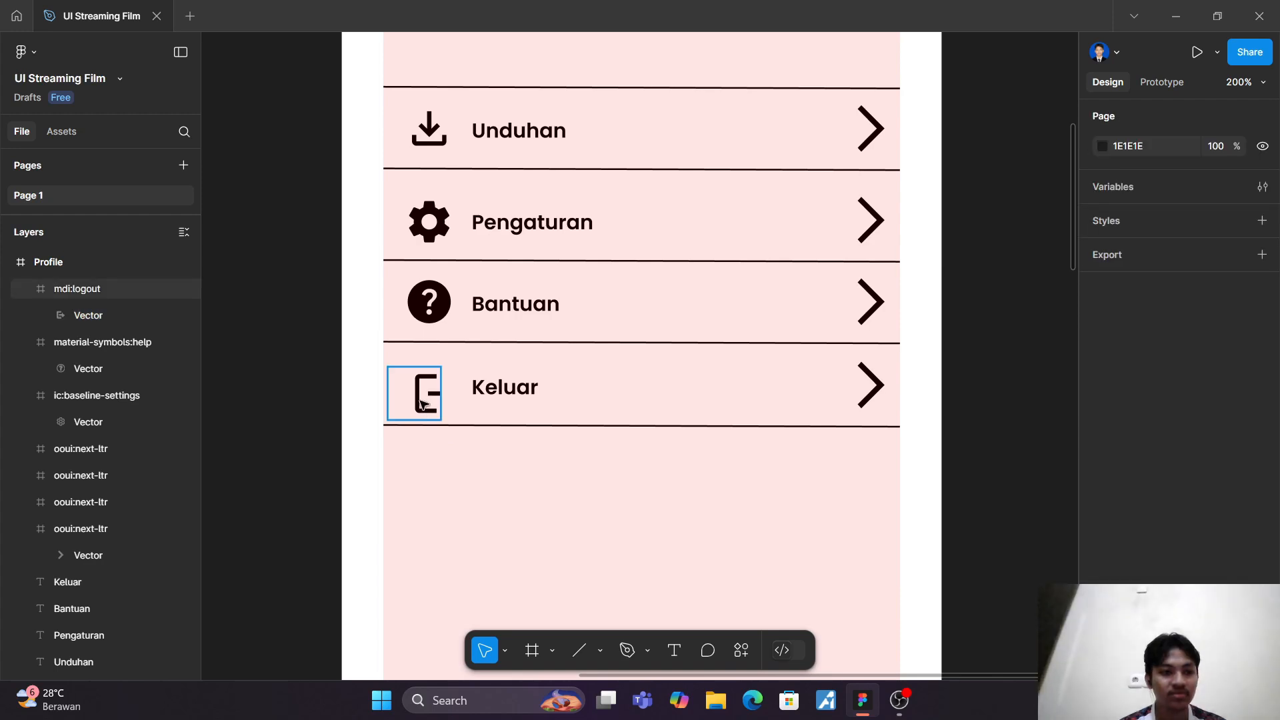
left_click(107, 316)
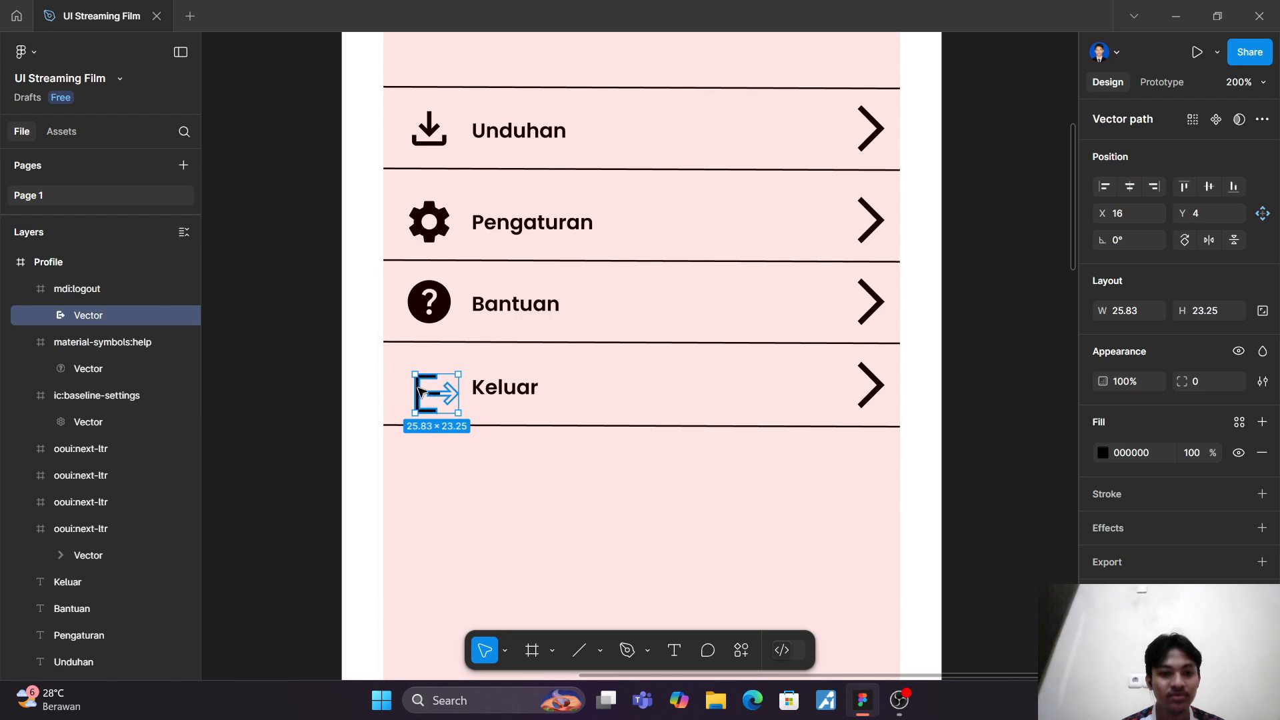
left_click_drag(430, 391, 412, 394)
left_click(470, 490)
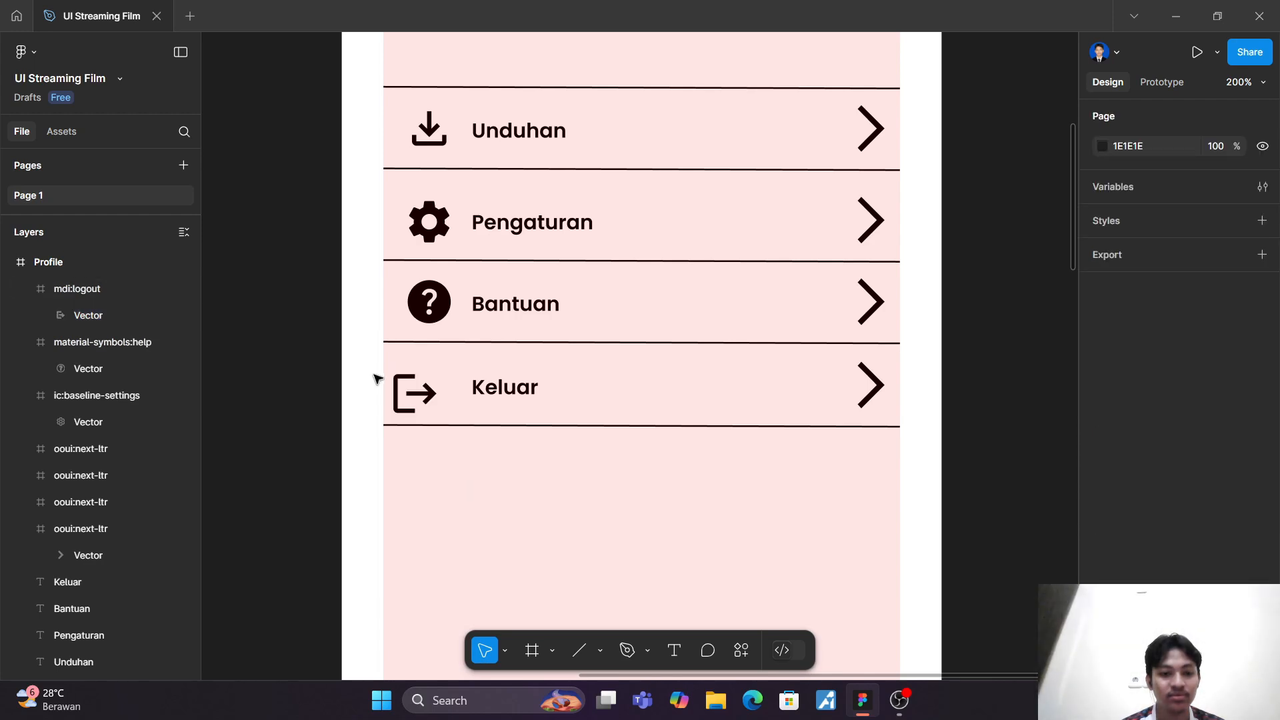
double_click(412, 395)
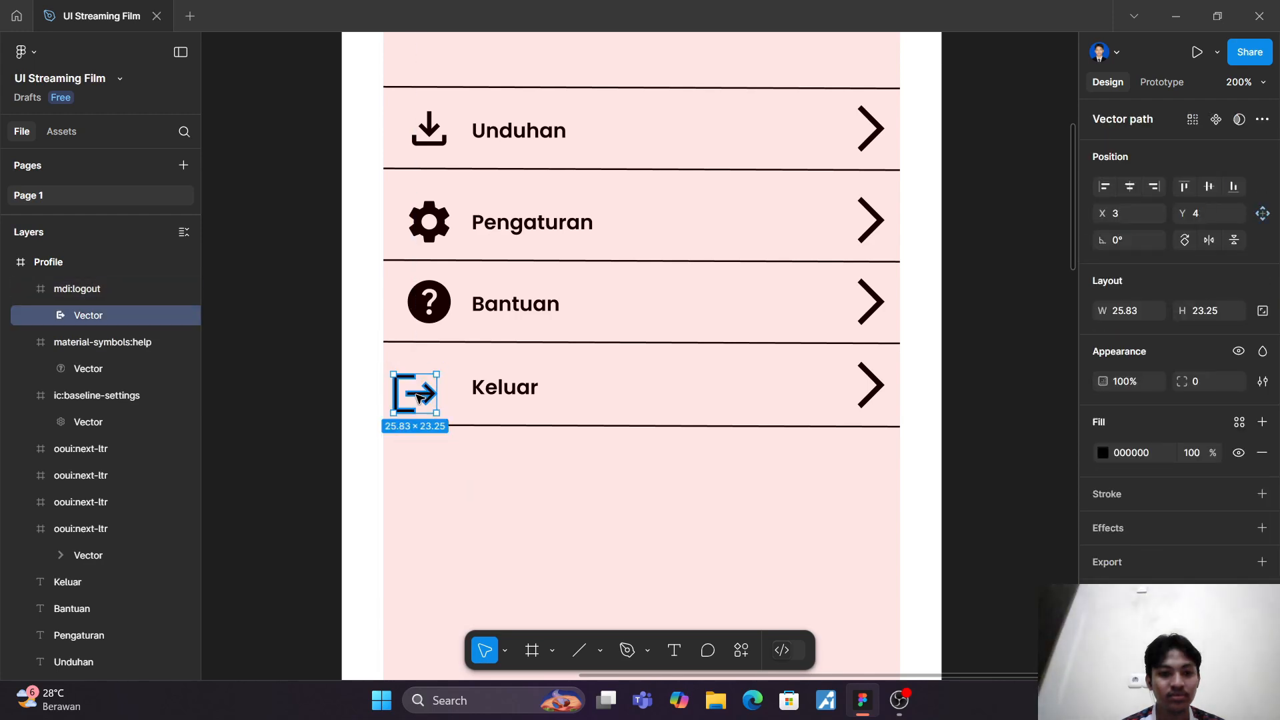
left_click_drag(413, 393, 436, 392)
left_click(437, 434)
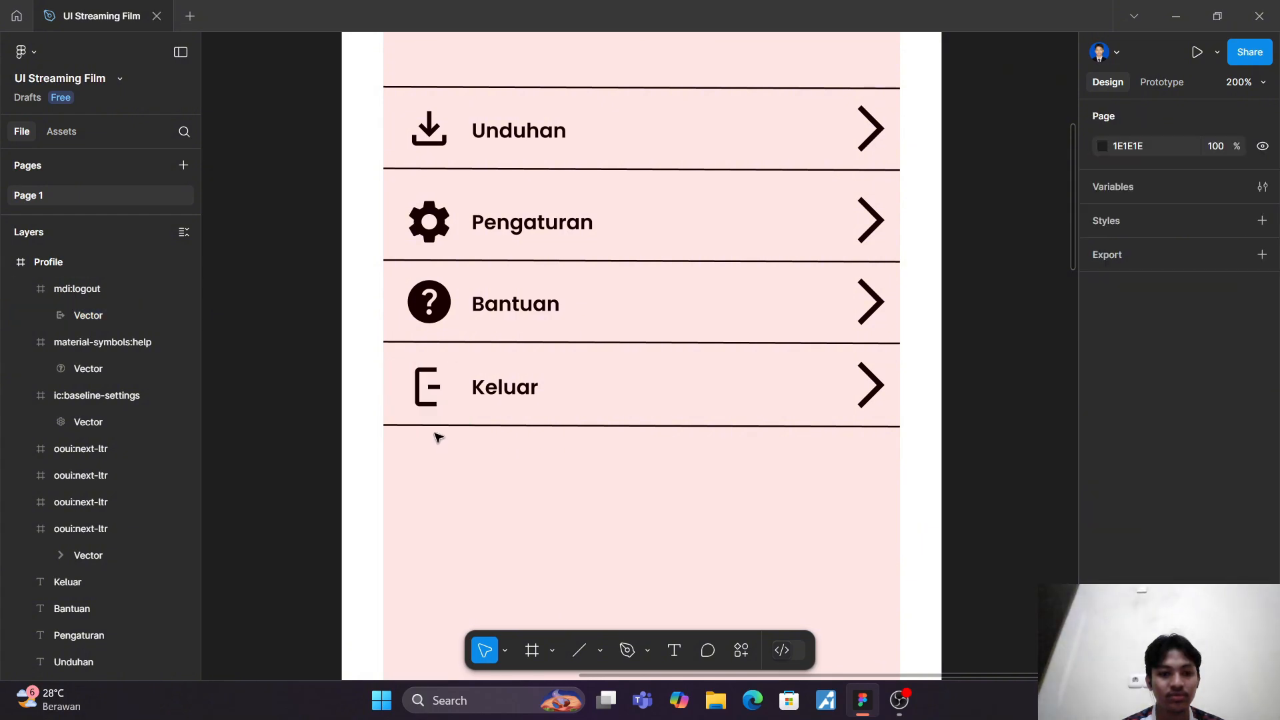
Step: Delete the mdi:logout icon and place Iconify's ic:outline-logout in front of the Keluar label instead
left_click(94, 295)
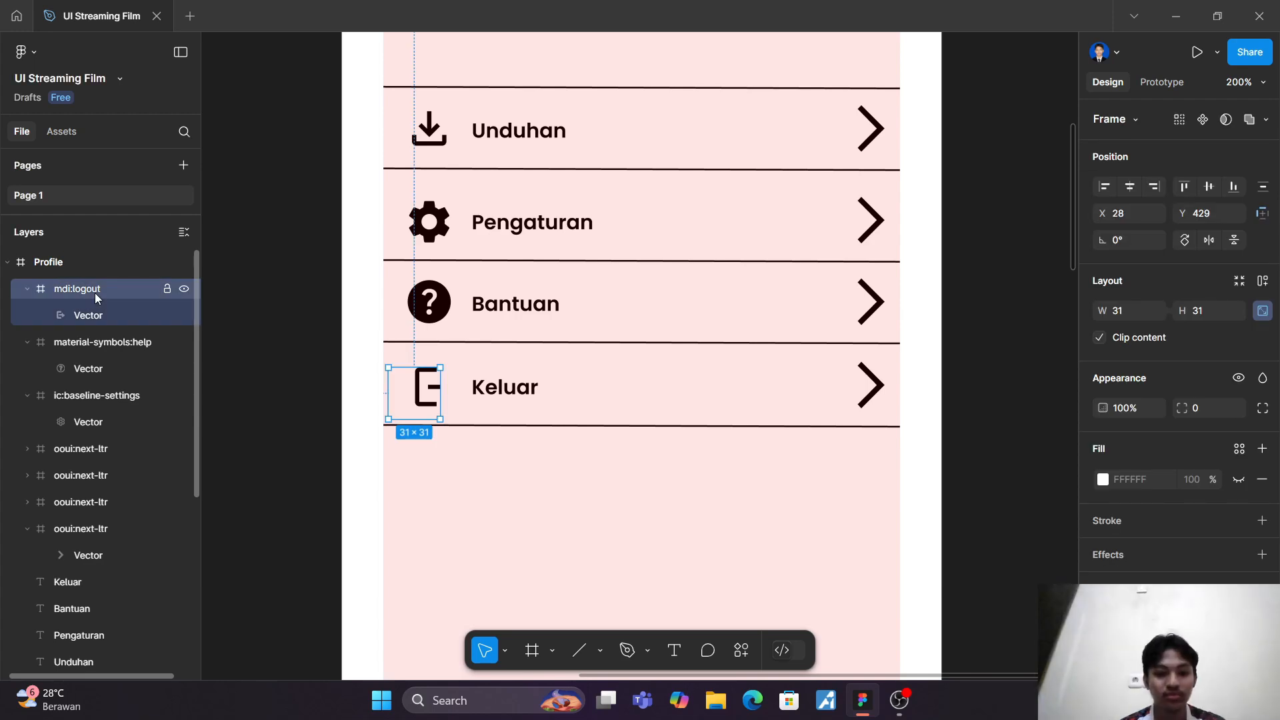
key("Delete")
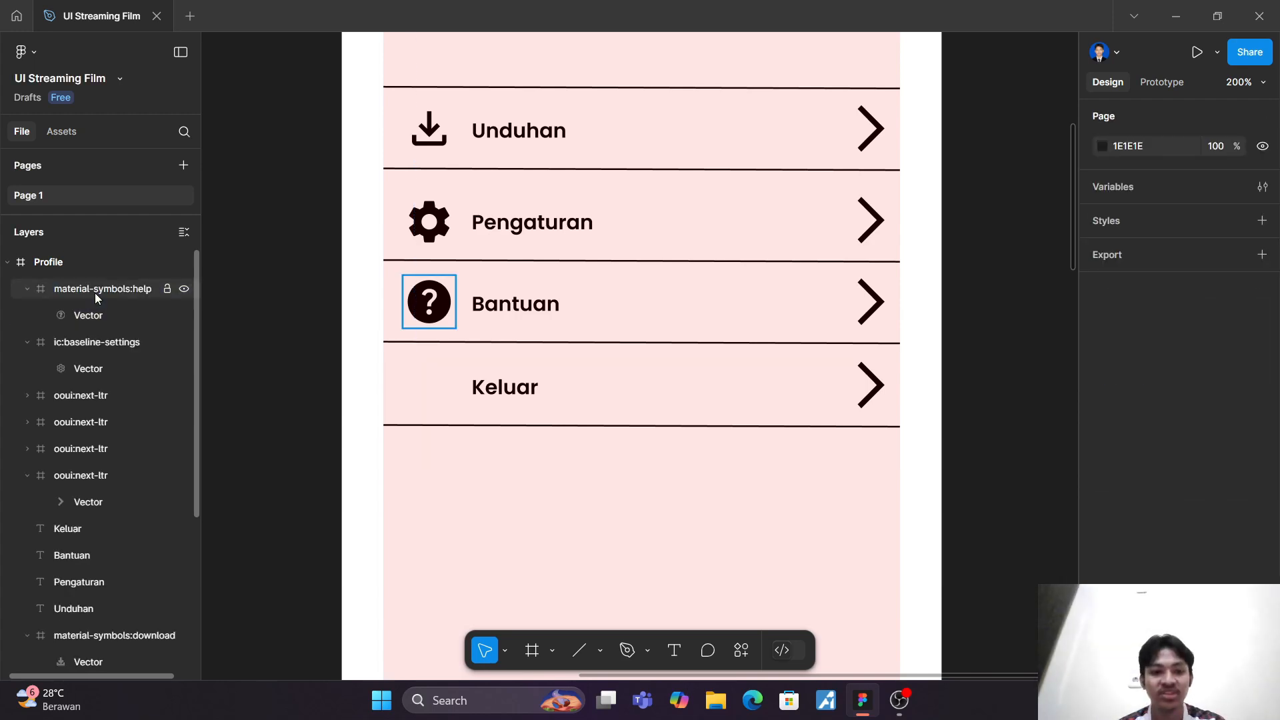
left_click(738, 650)
left_click(590, 437)
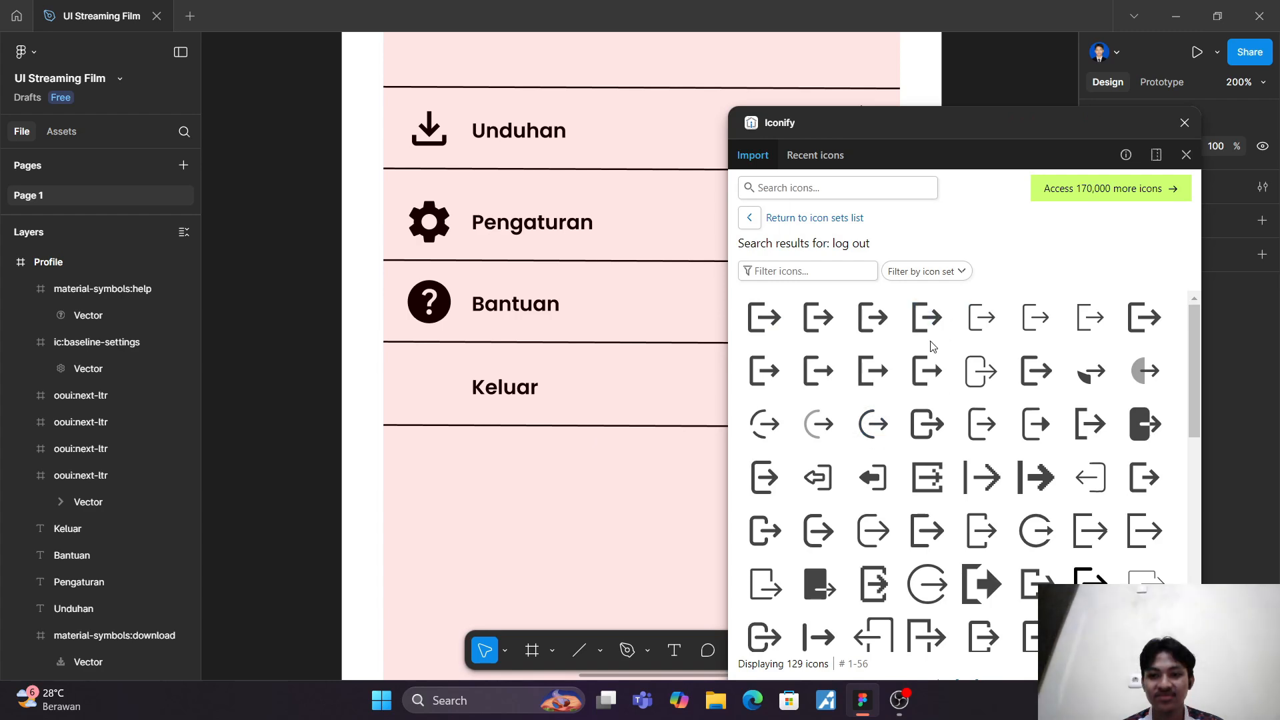
left_click_drag(764, 373, 422, 389)
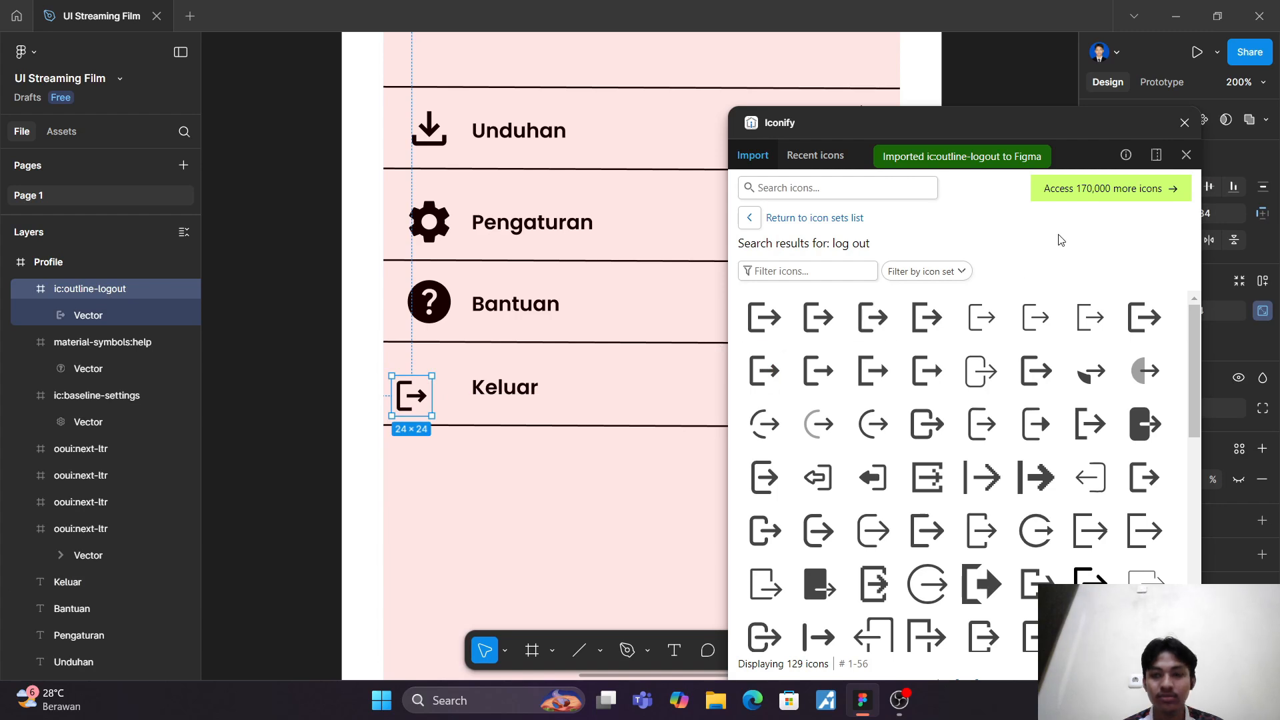
left_click(1185, 122)
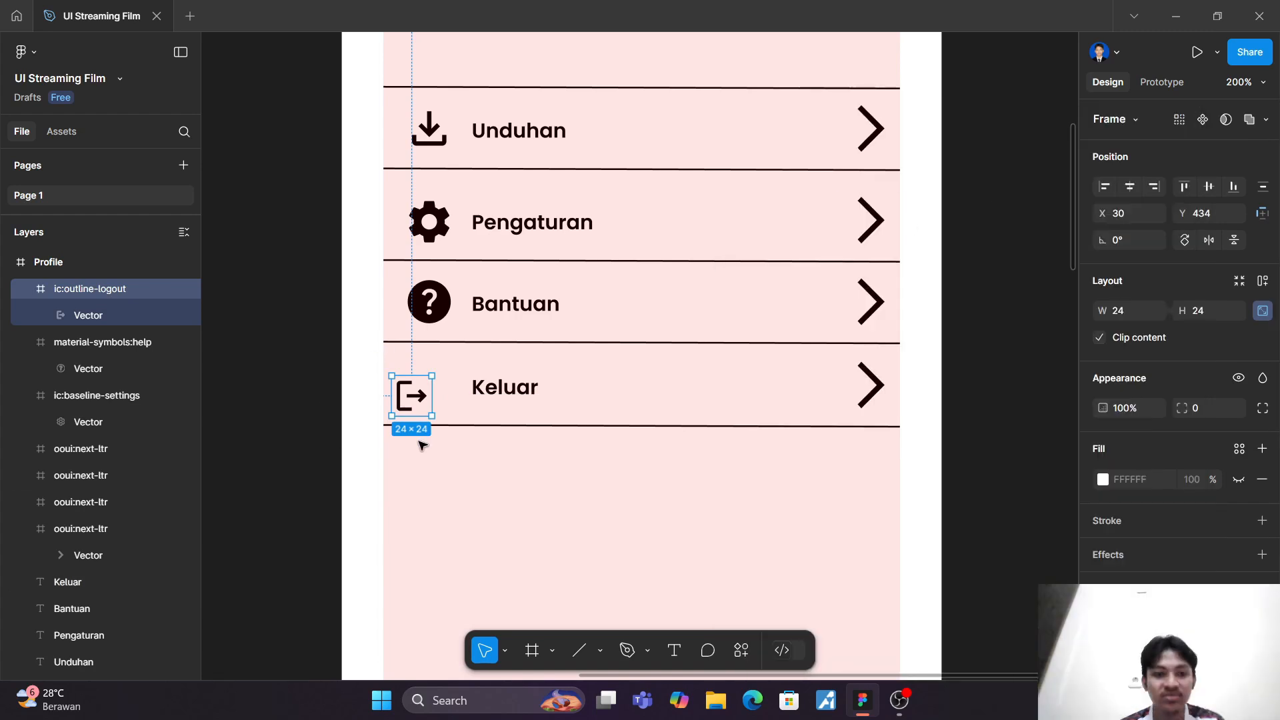
Step: Set the new logout icon to 31 × 31 and align it beneath the help icon at about X 36, Y 426
left_click(1134, 310)
type("31")
key("Return")
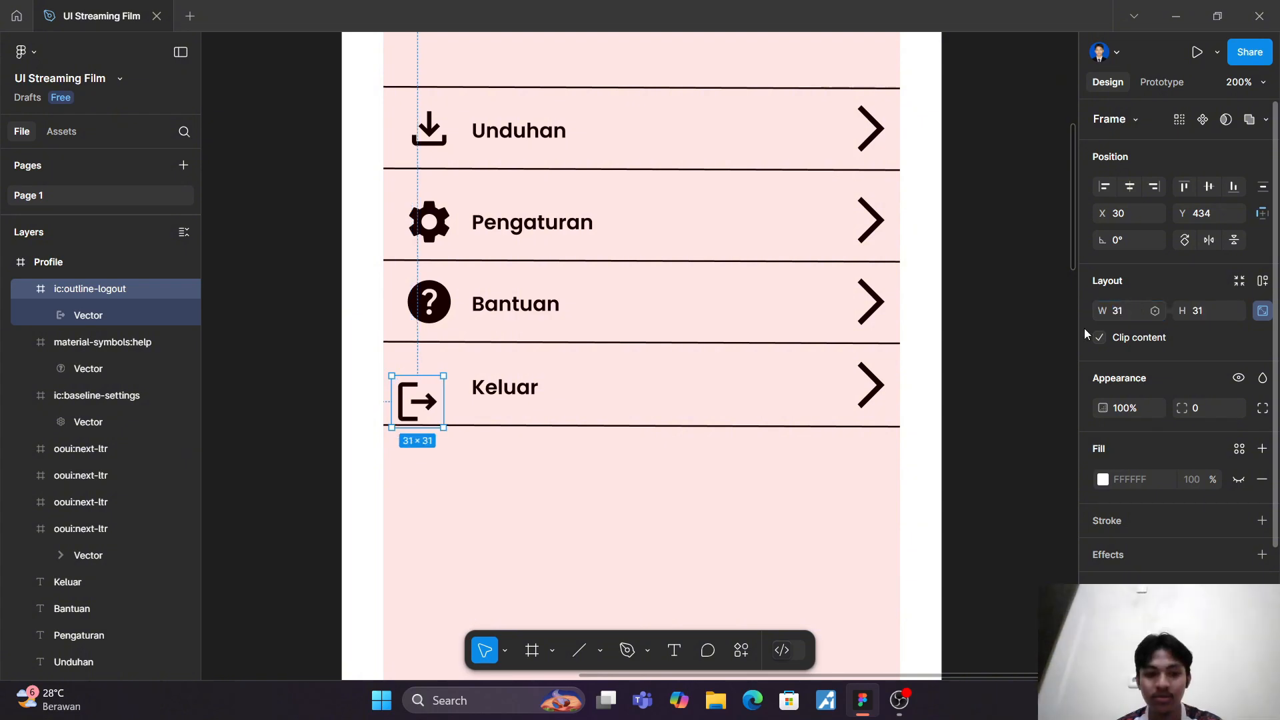
left_click_drag(419, 405, 428, 398)
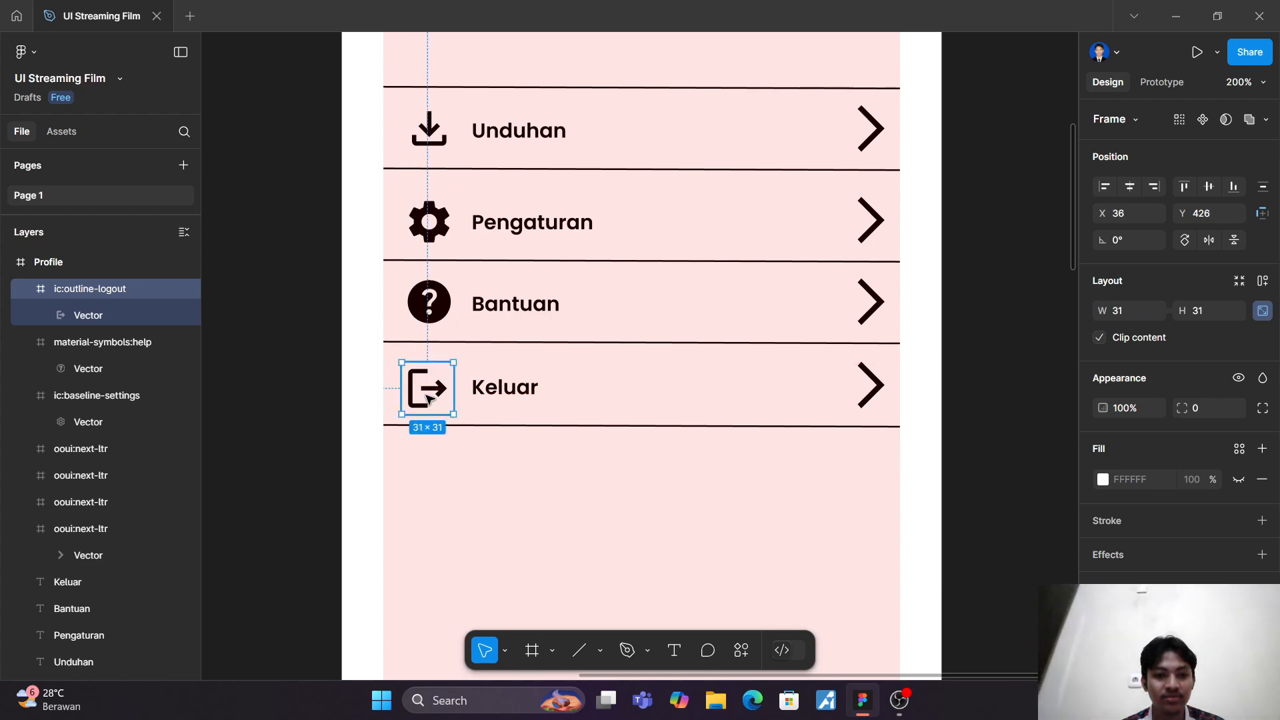
left_click(477, 511)
Step: Copy the Homepage's bottom navigation bar group onto the bottom edge of the Profile frame
scroll(478, 512, "down", 3)
scroll(477, 511, "down", 1)
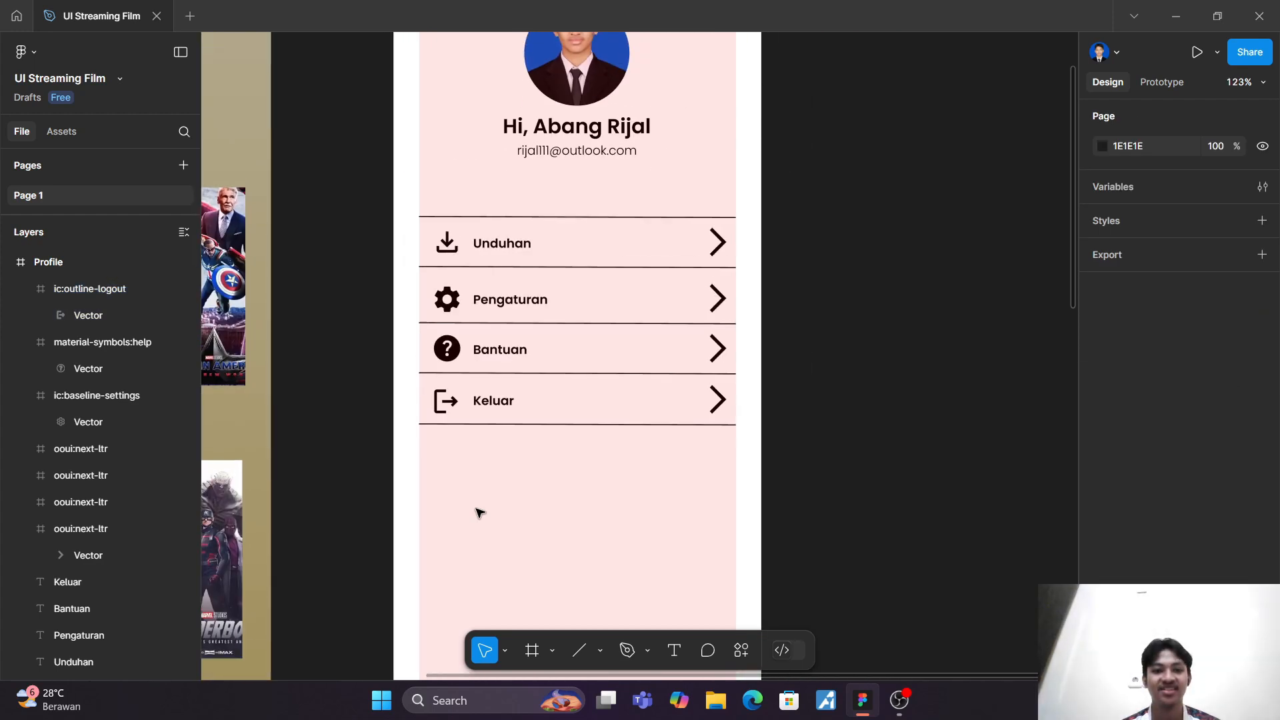
scroll(478, 511, "down", 3)
scroll(477, 511, "down", 5)
scroll(477, 512, "left", 3)
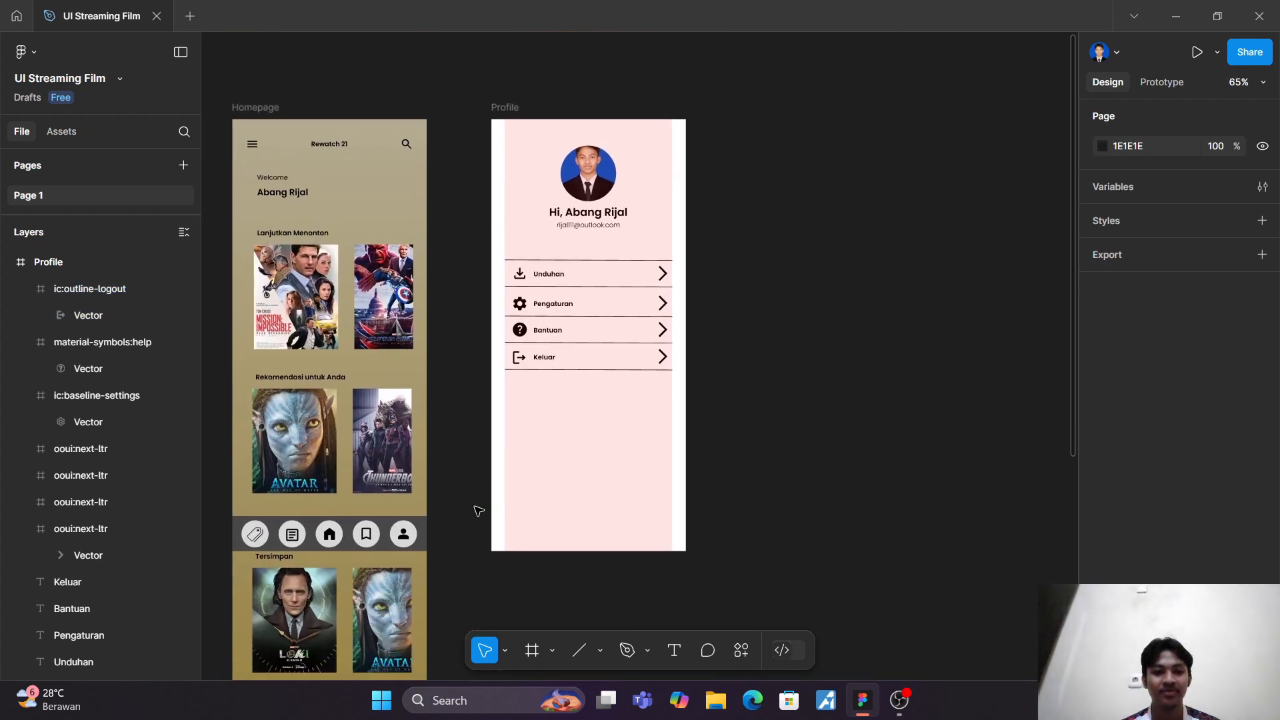
left_click_drag(332, 304, 553, 345)
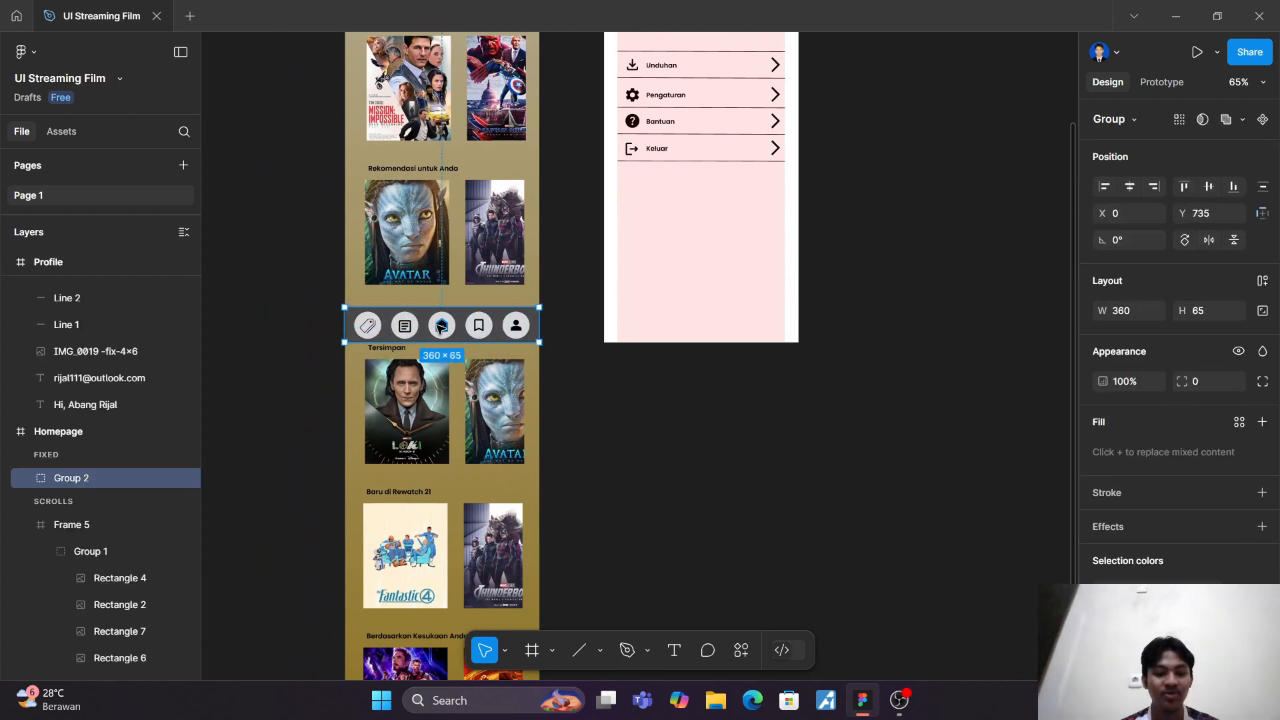
left_click_drag(440, 327, 680, 329)
left_click(688, 272)
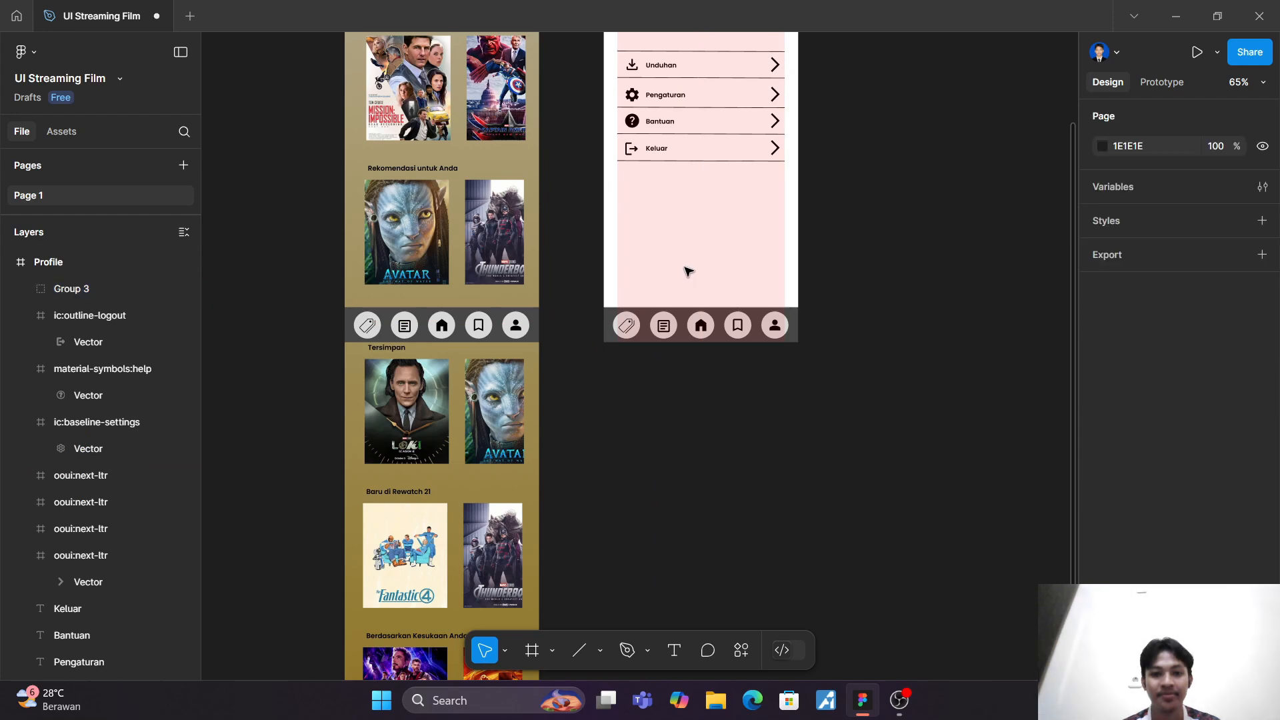
Step: Remove the one-column layout grid from the Profile frame
scroll(687, 272, "up", 4)
left_click(620, 150)
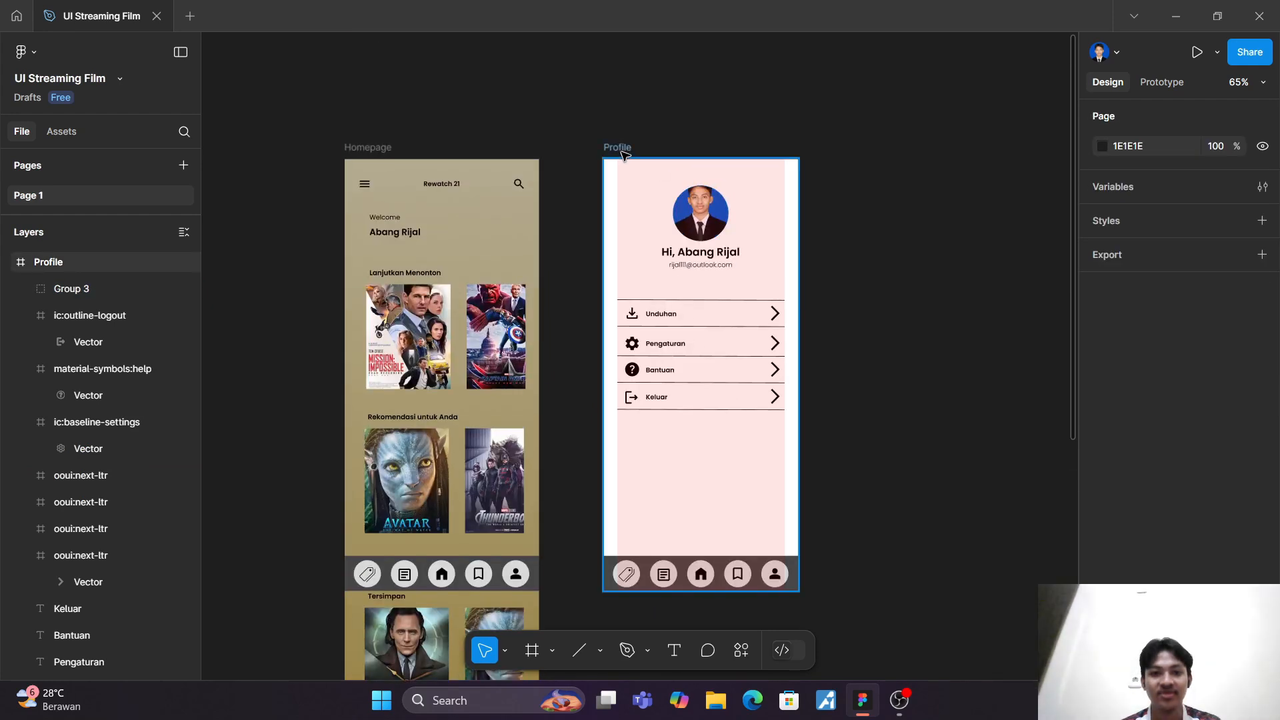
scroll(1240, 523, "down", 3)
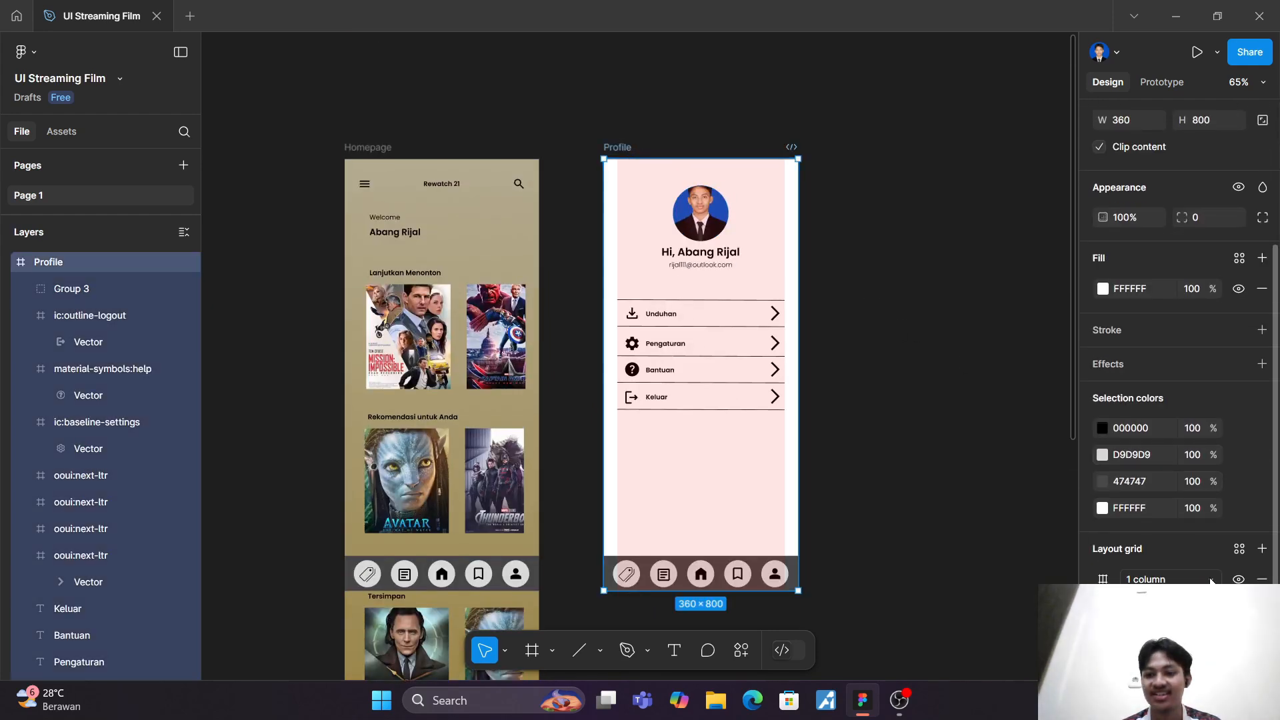
left_click(1262, 579)
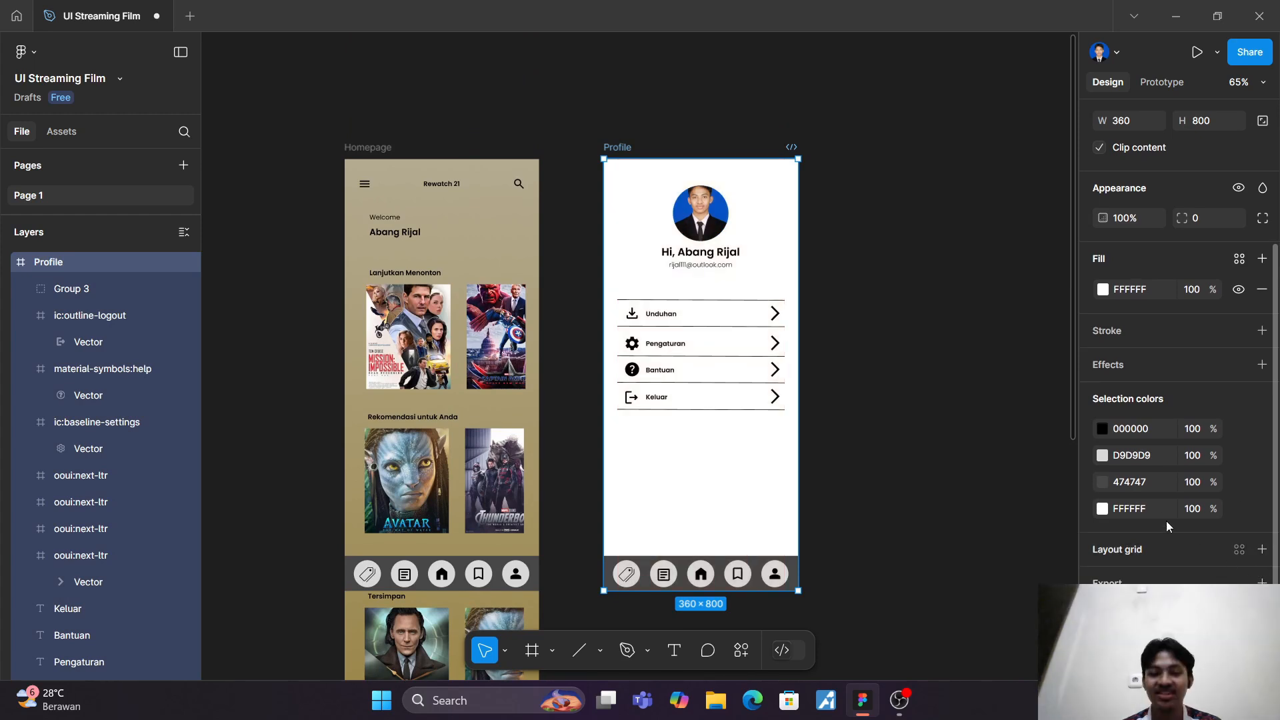
Step: Try a linear gradient as the Profile frame's fill, settling on the page's solid colour 8B701D
left_click(1103, 289)
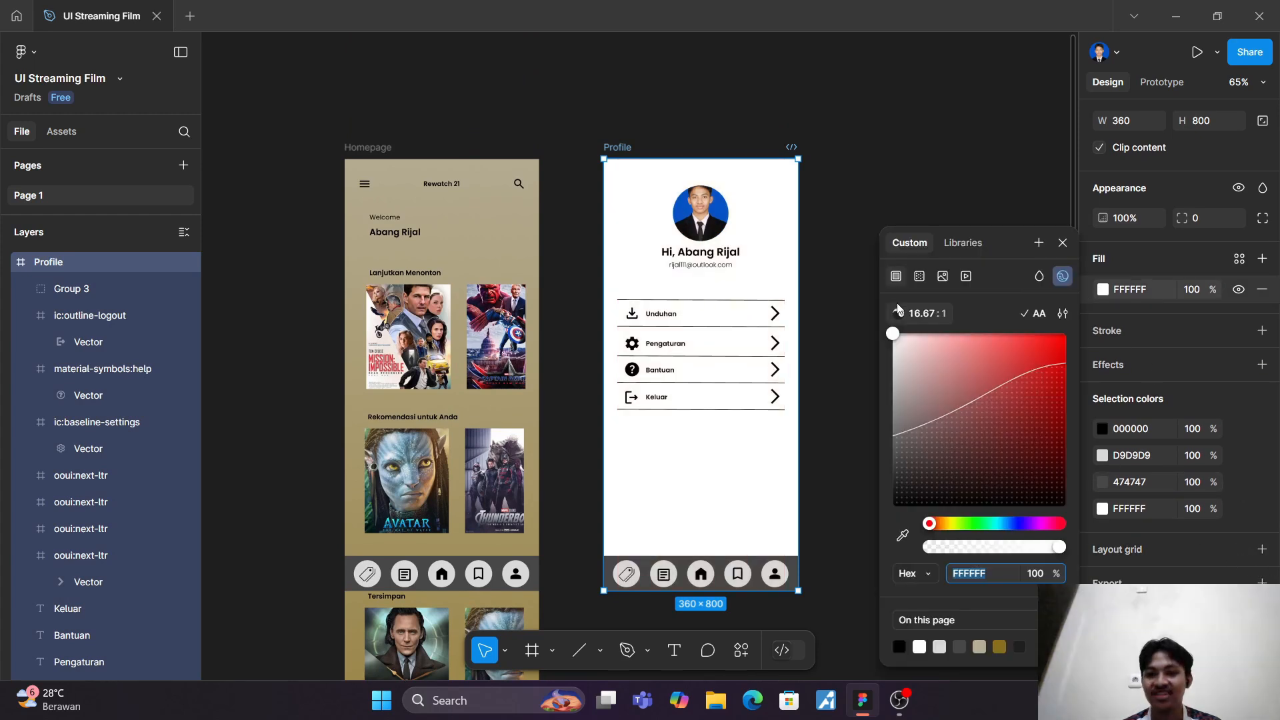
left_click(923, 279)
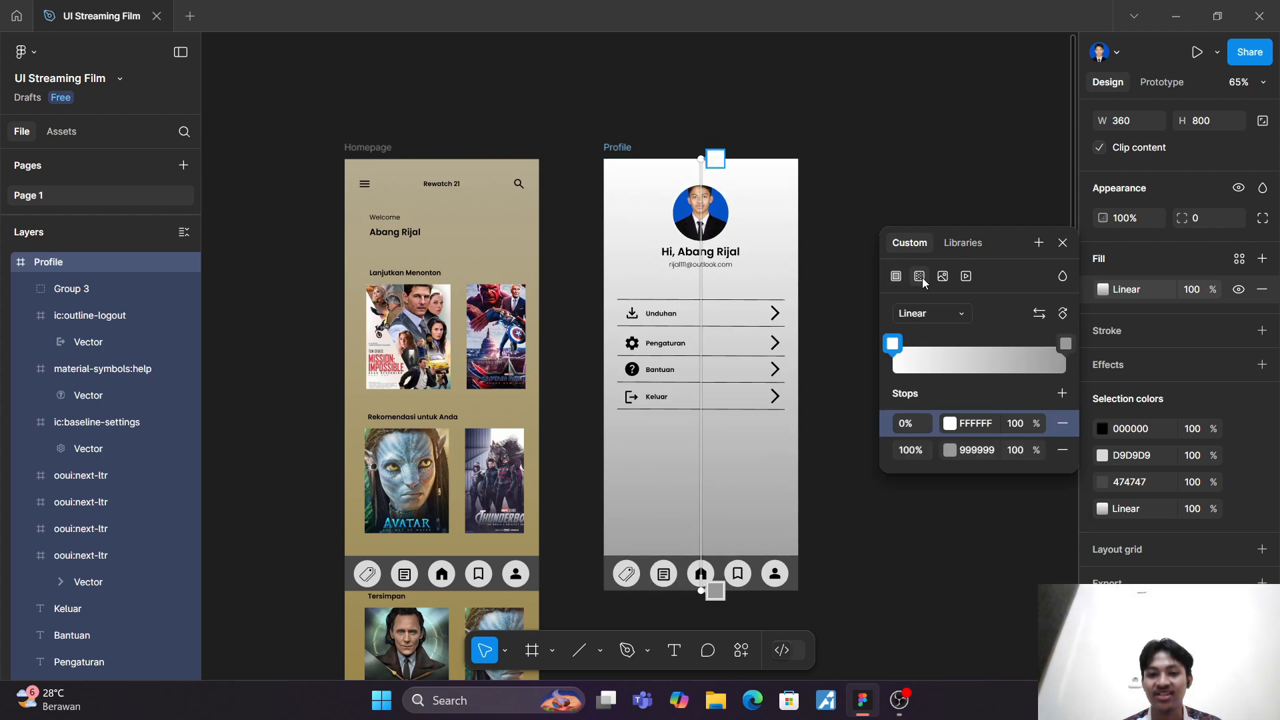
left_click(896, 276)
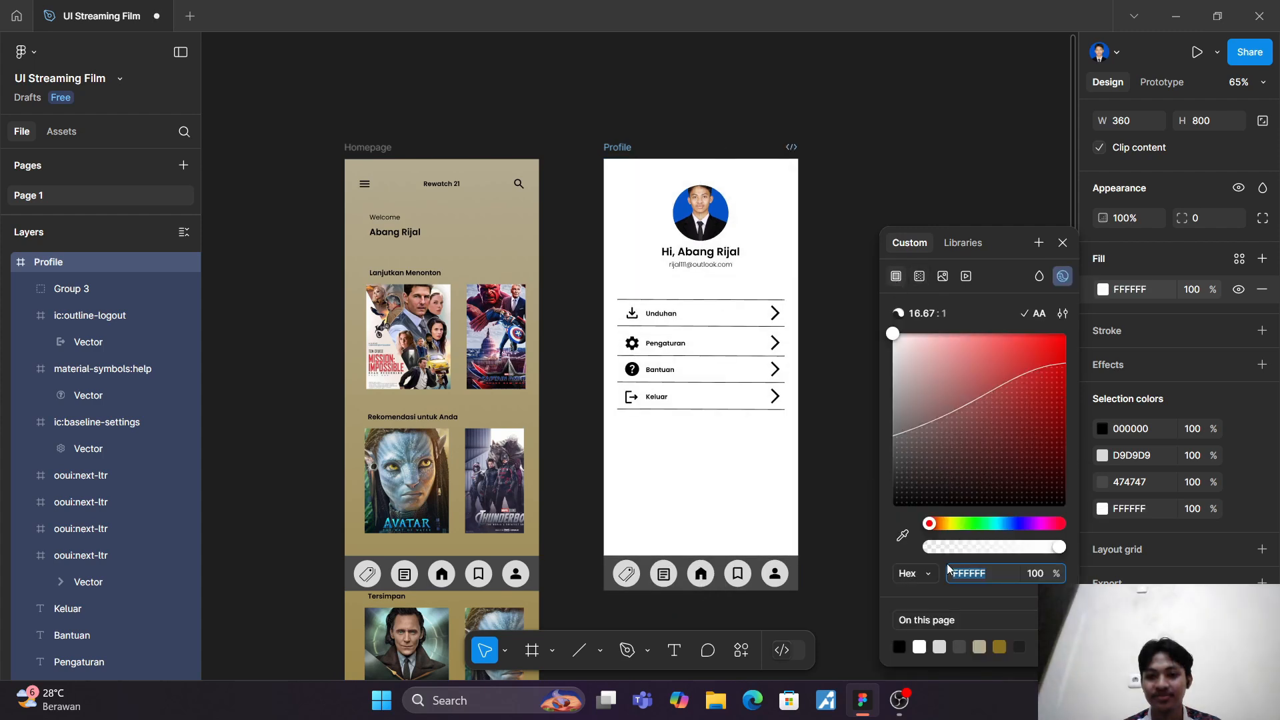
left_click(1001, 647)
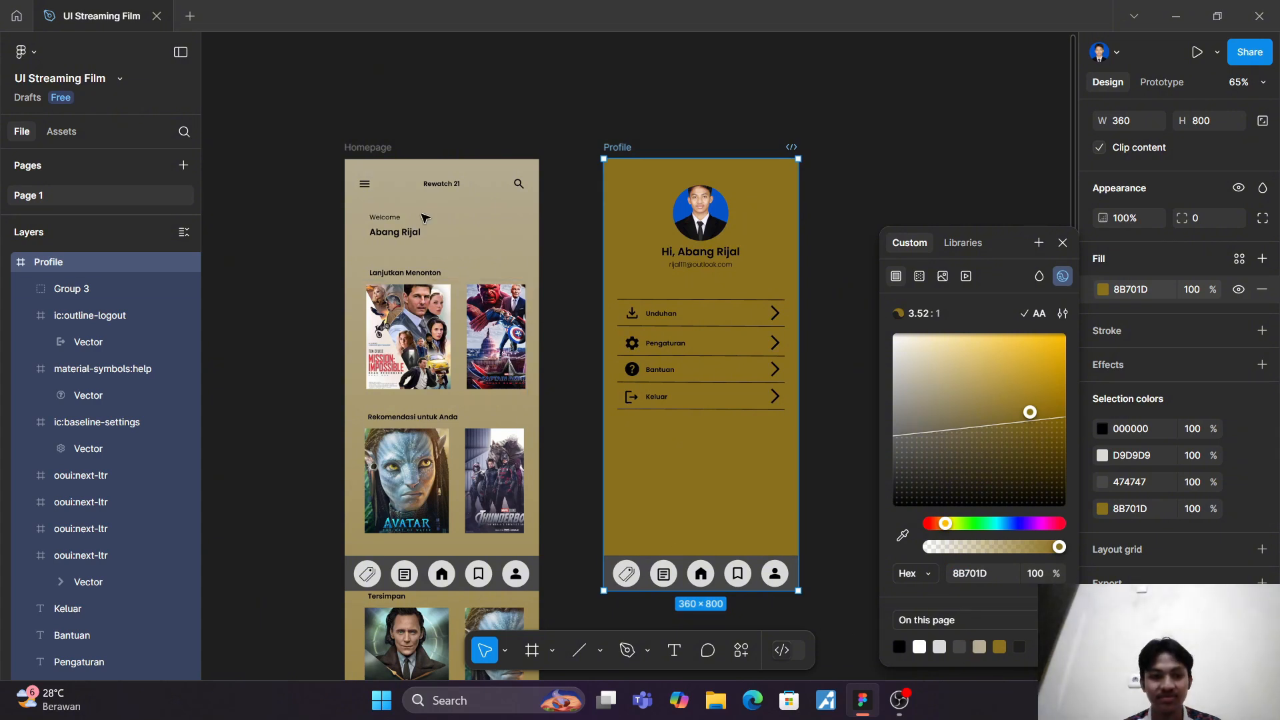
Step: Copy the starting stop colour B4AB91 from the Homepage frame's linear gradient fill
left_click(440, 218)
left_click(347, 147)
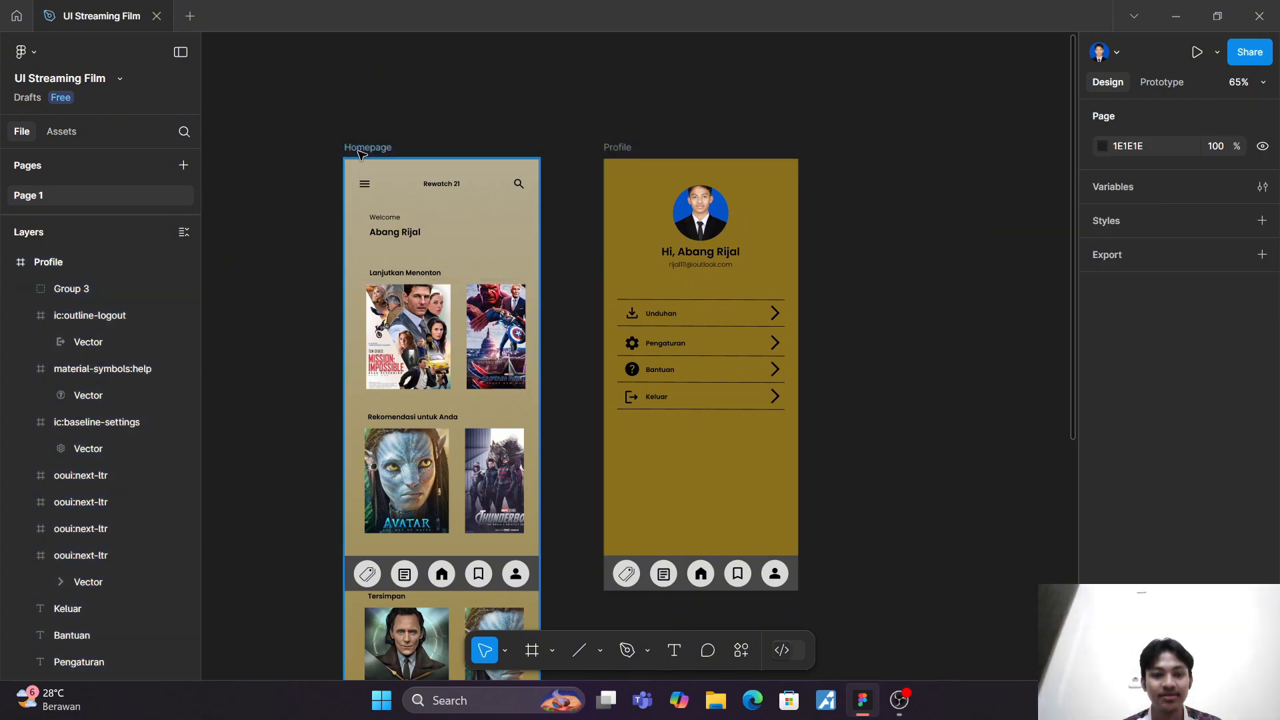
left_click(1103, 479)
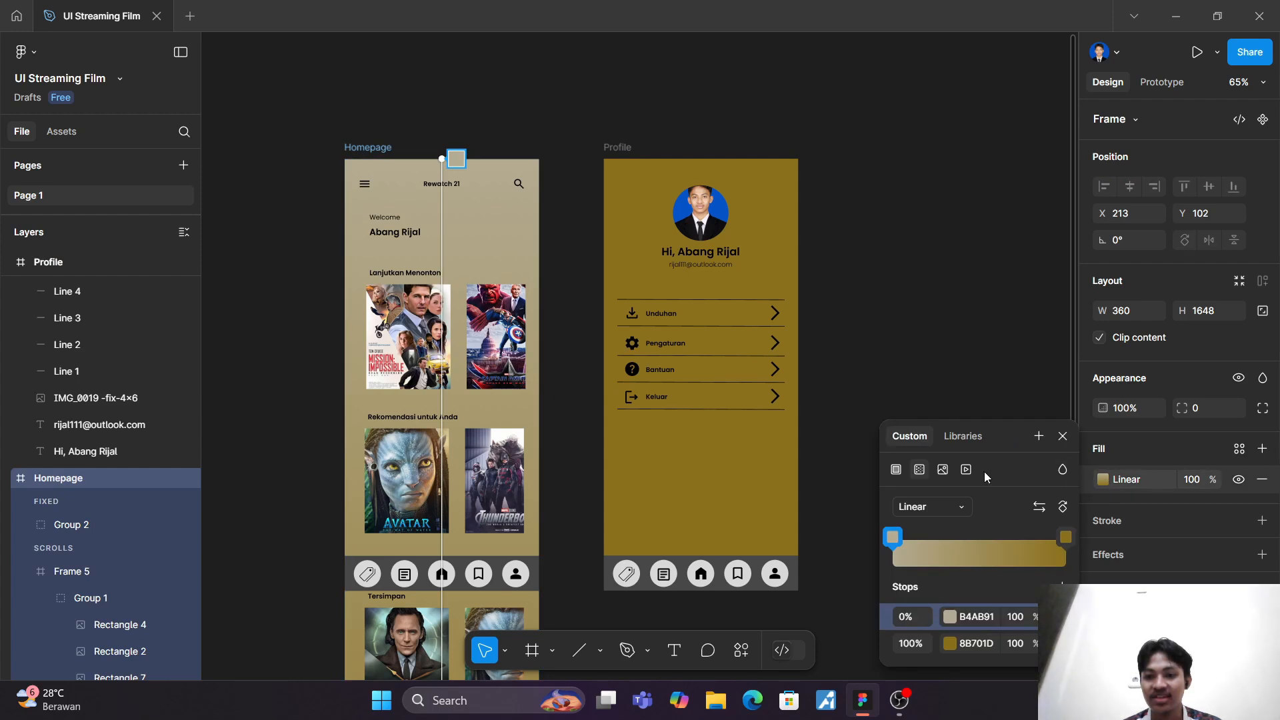
left_click(978, 619)
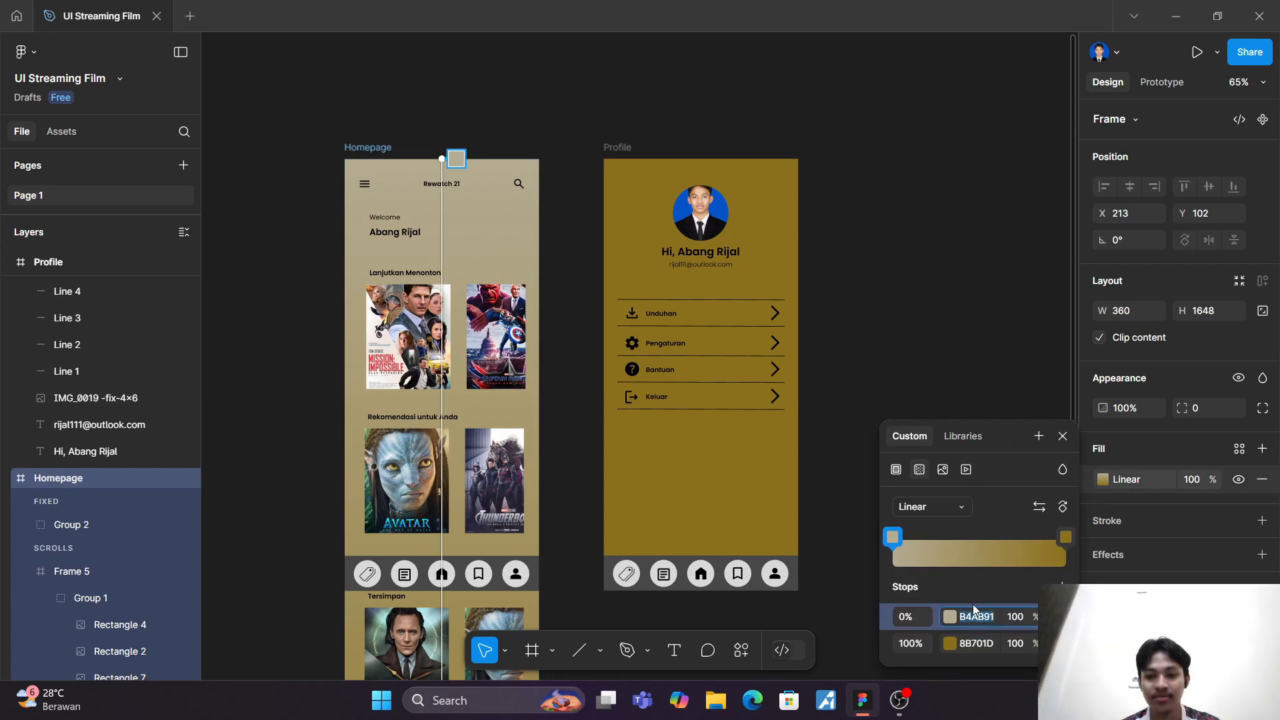
key("Escape")
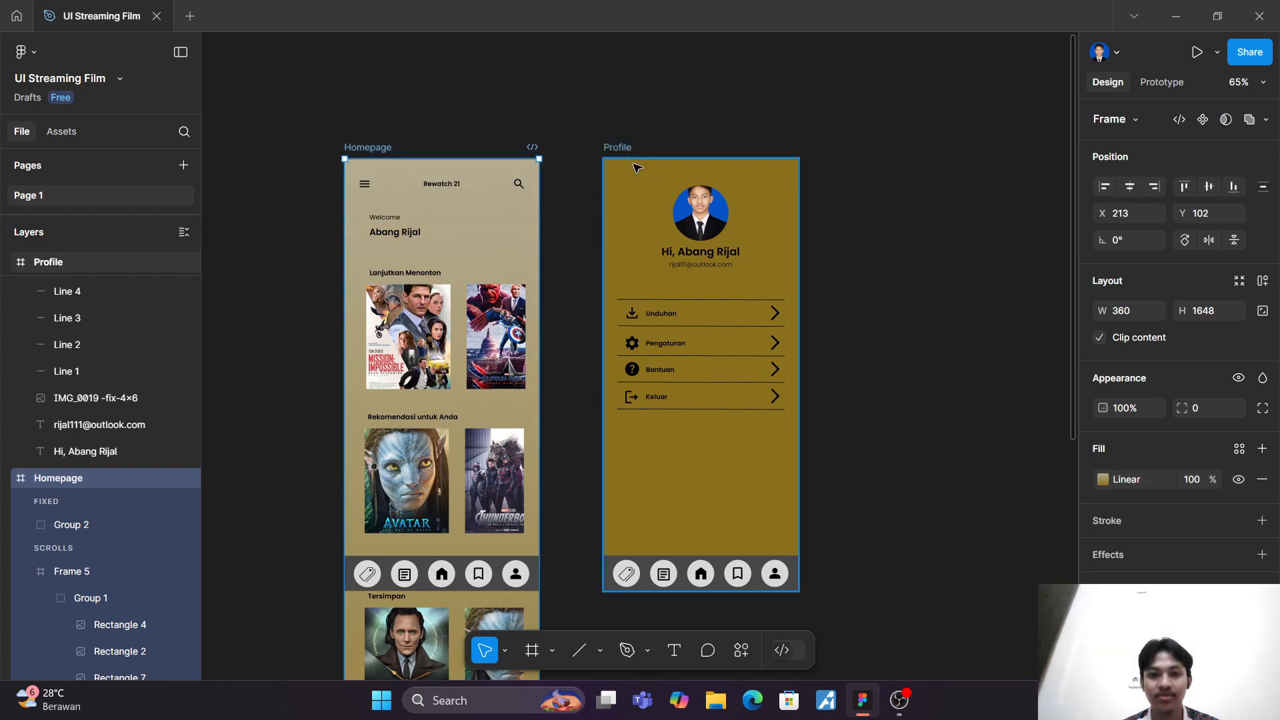
left_click(1130, 481)
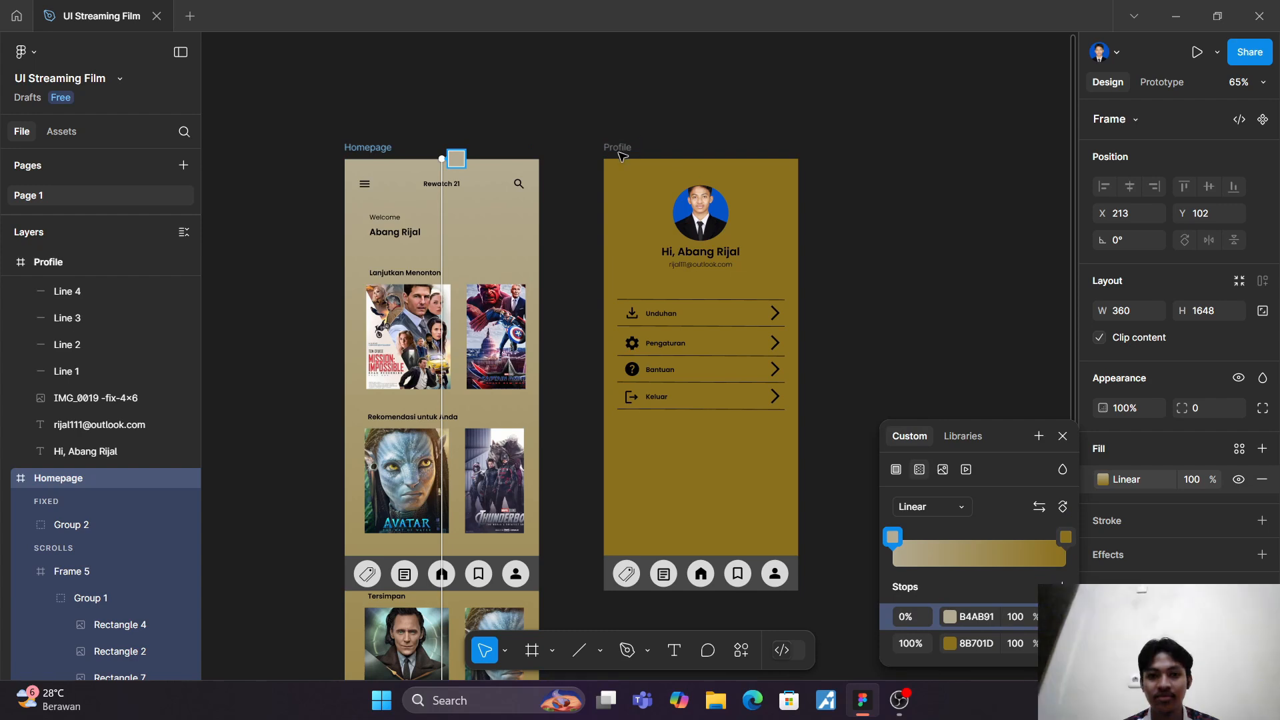
key("Escape")
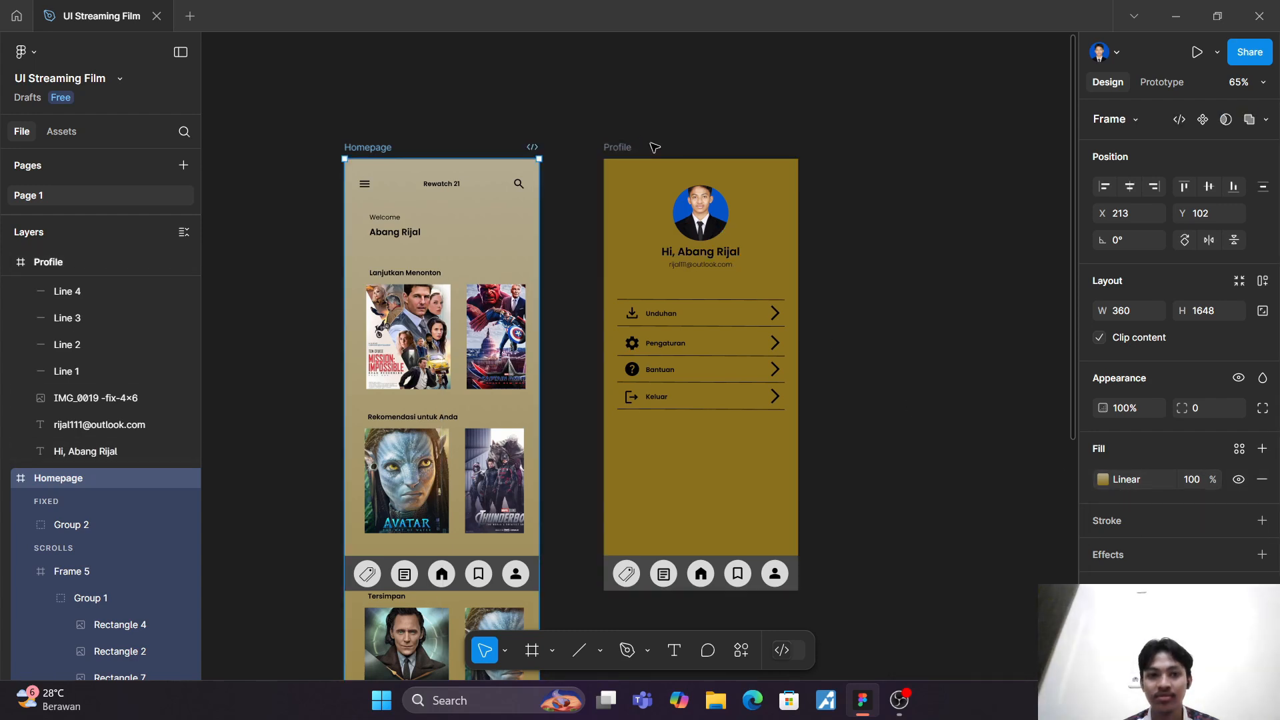
Step: Change the Profile frame's fill to a linear gradient and set its 0% stop colour to B4AB91
left_click(617, 147)
left_click(1102, 479)
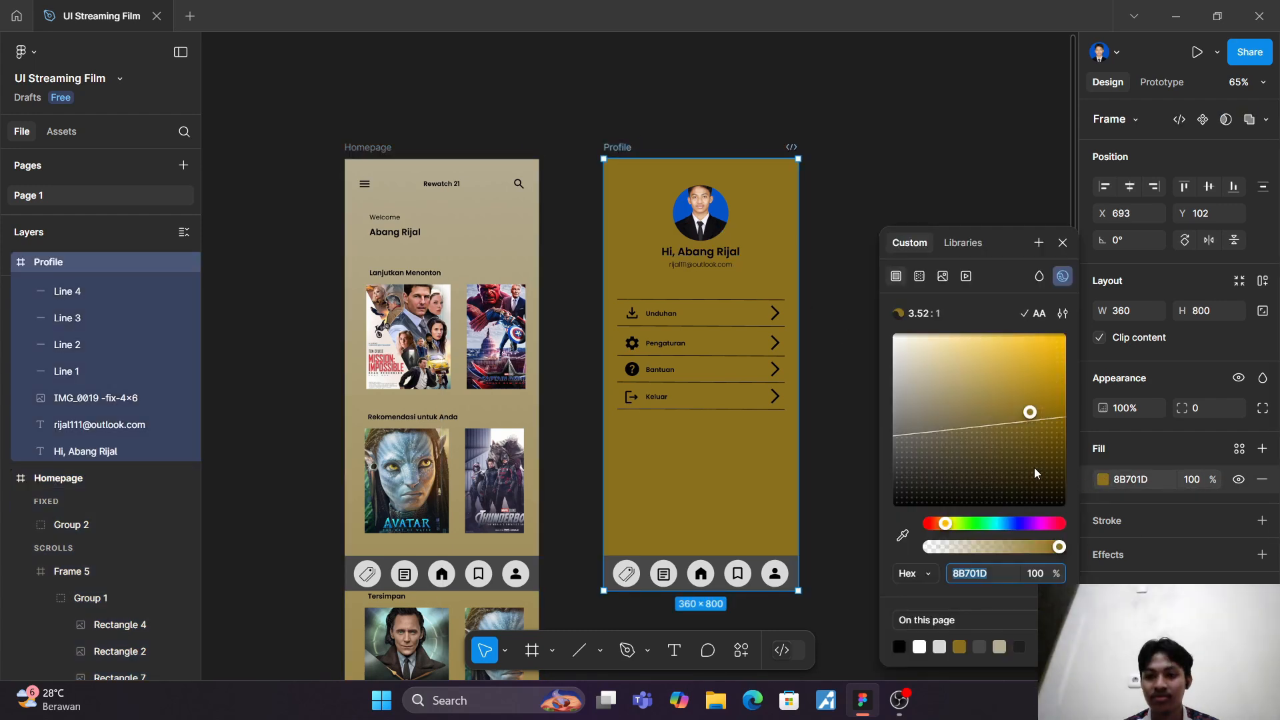
left_click(919, 277)
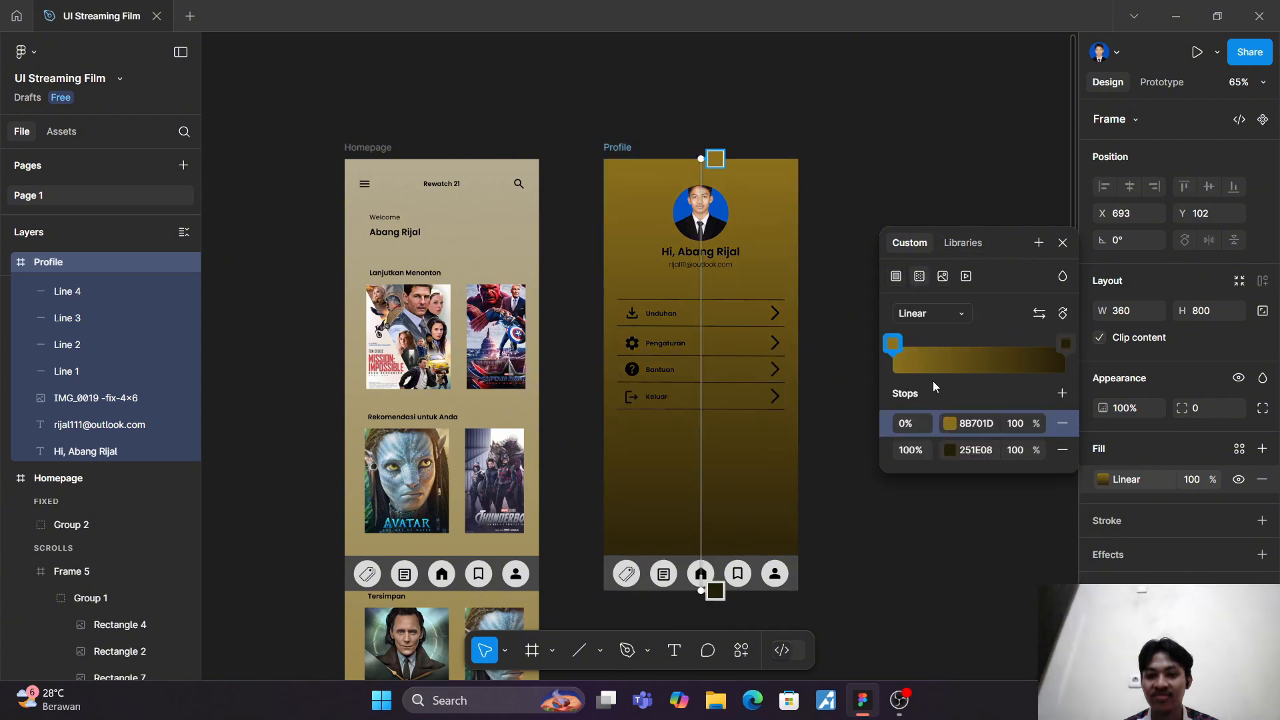
left_click(985, 423)
key("ctrl+c")
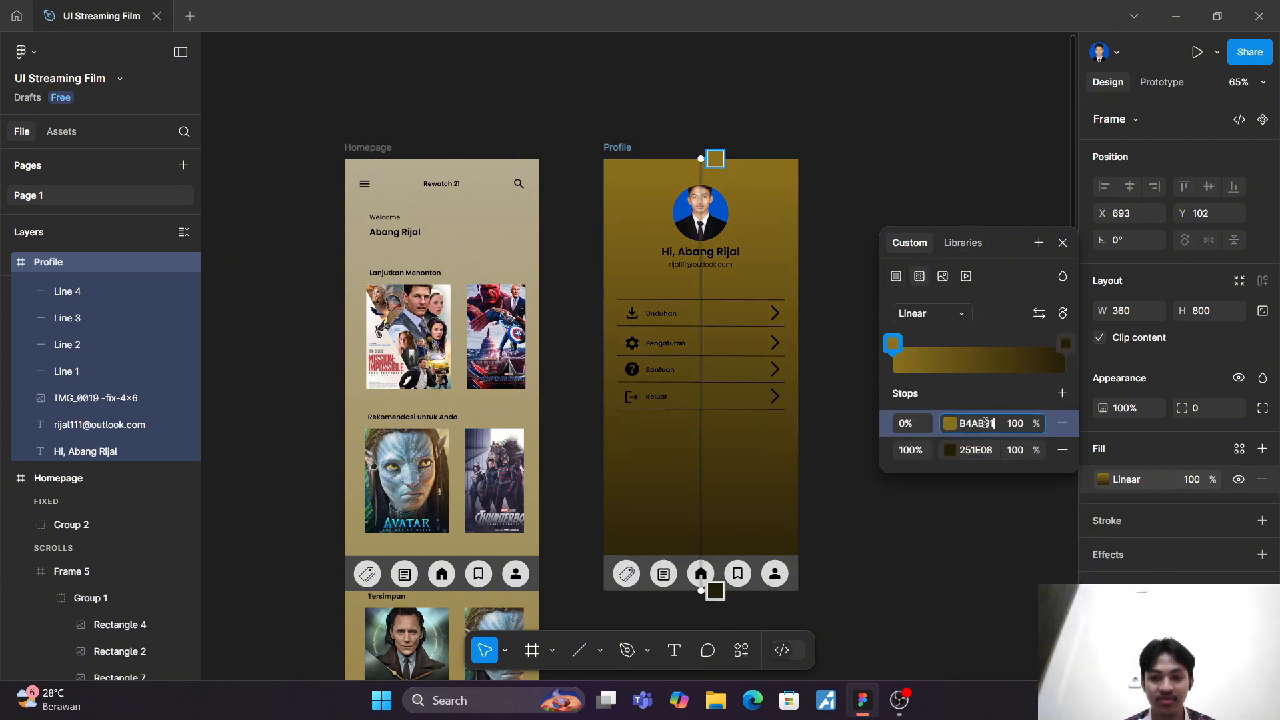
type("B4AB91")
left_click(975, 508)
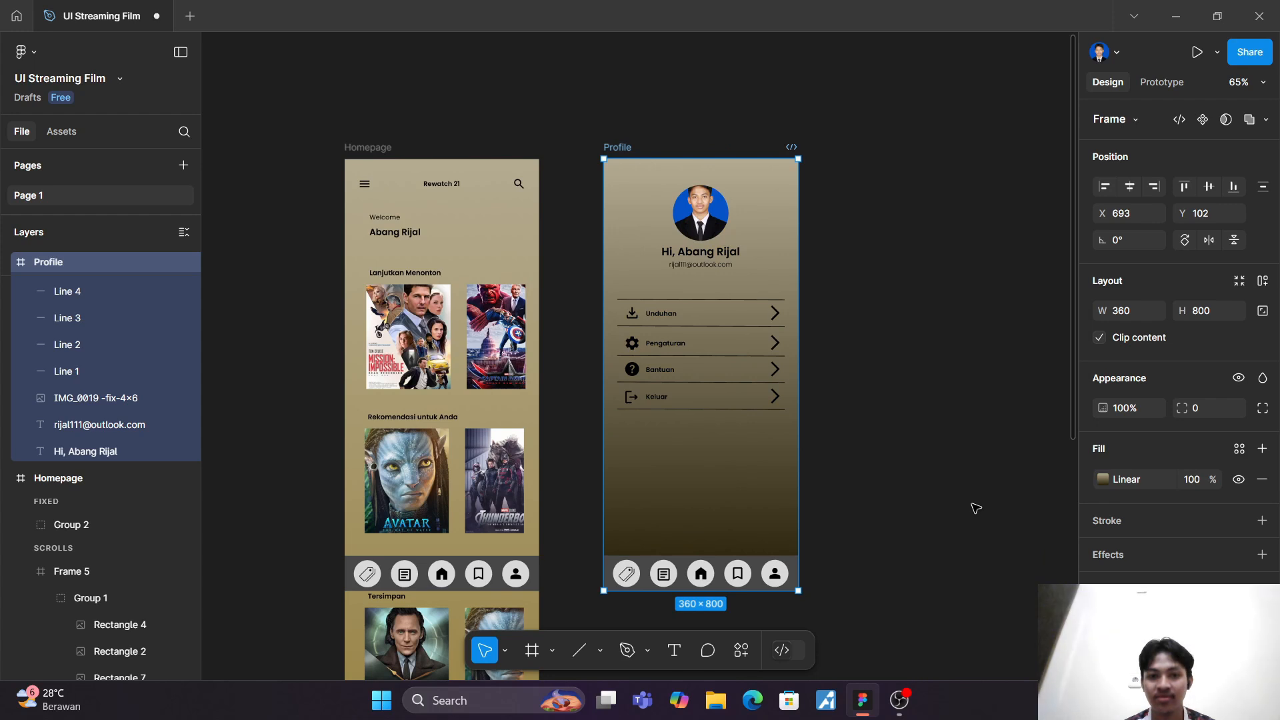
Step: Copy the Homepage gradient's 100% stop colour 8B701D and apply it to the Profile gradient's 100% stop
left_click(393, 150)
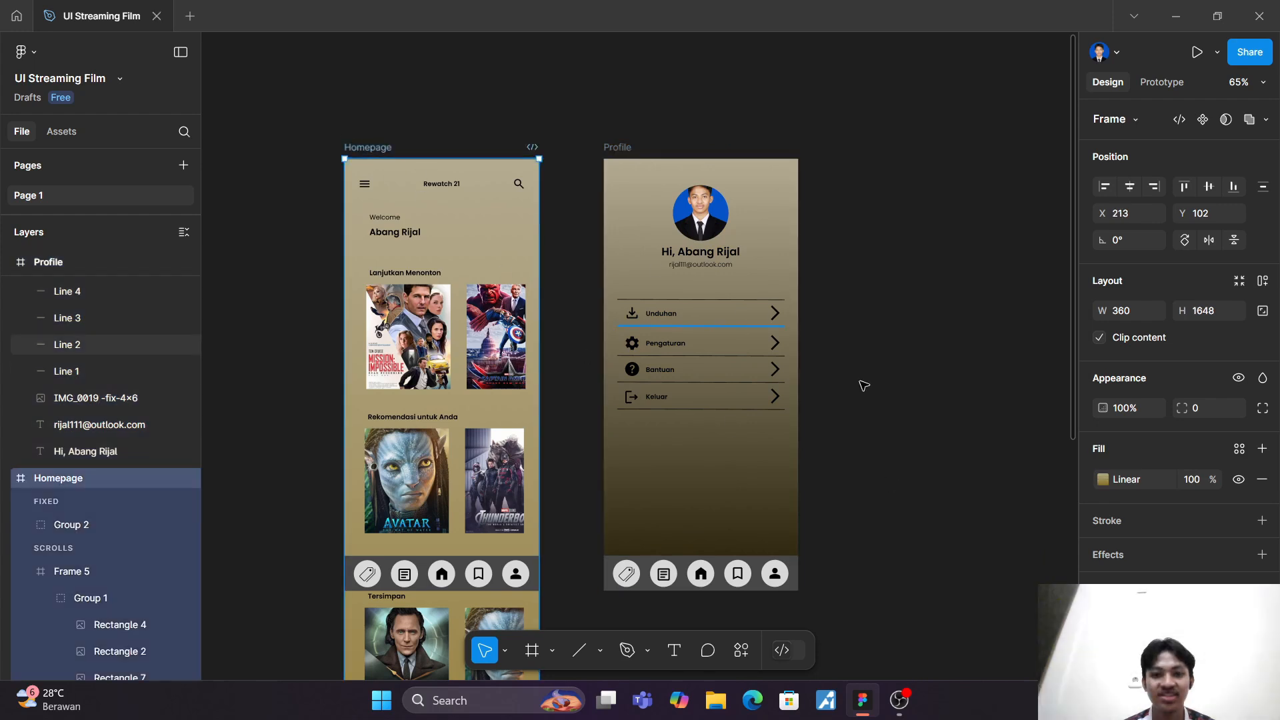
left_click(1121, 480)
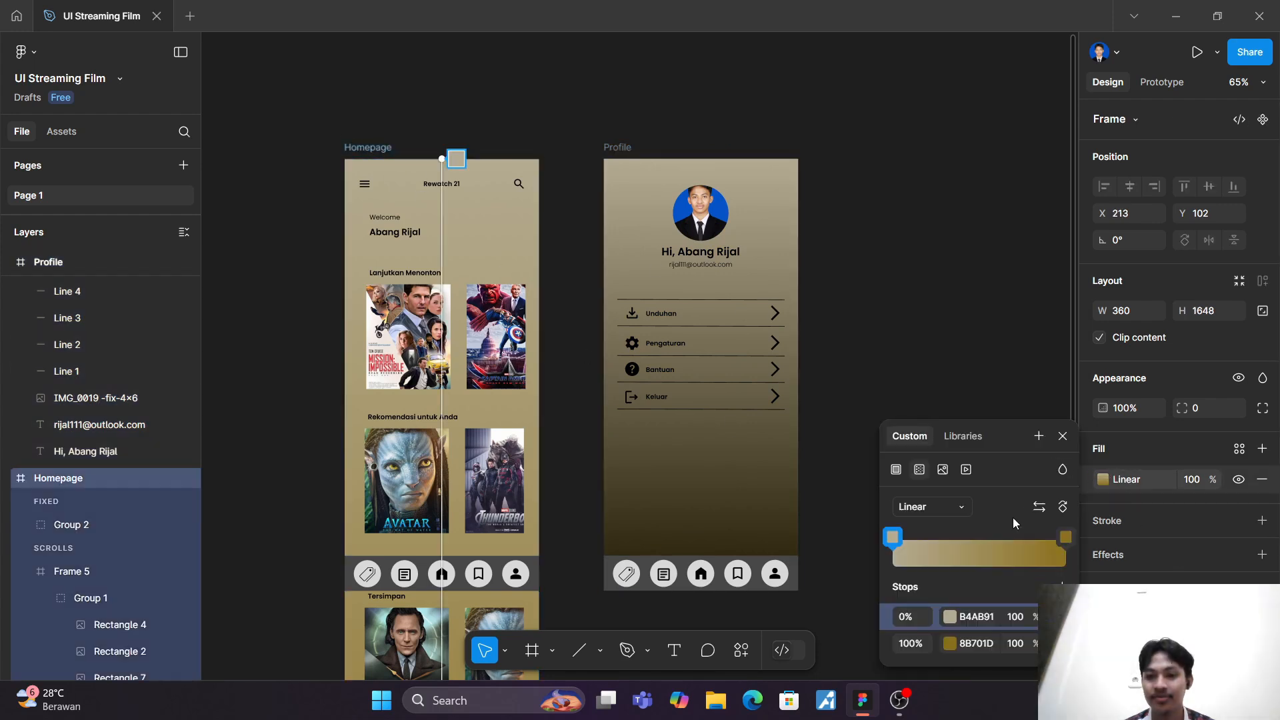
left_click(978, 644)
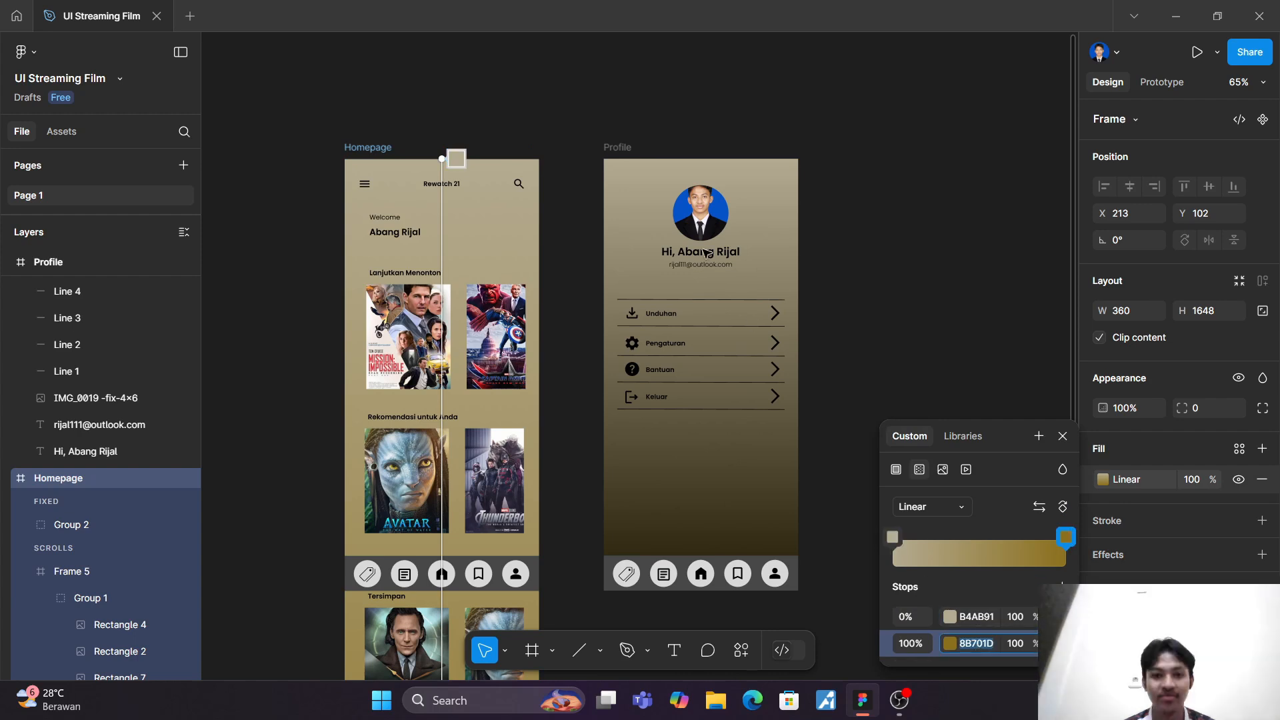
left_click(626, 157)
left_click(620, 150)
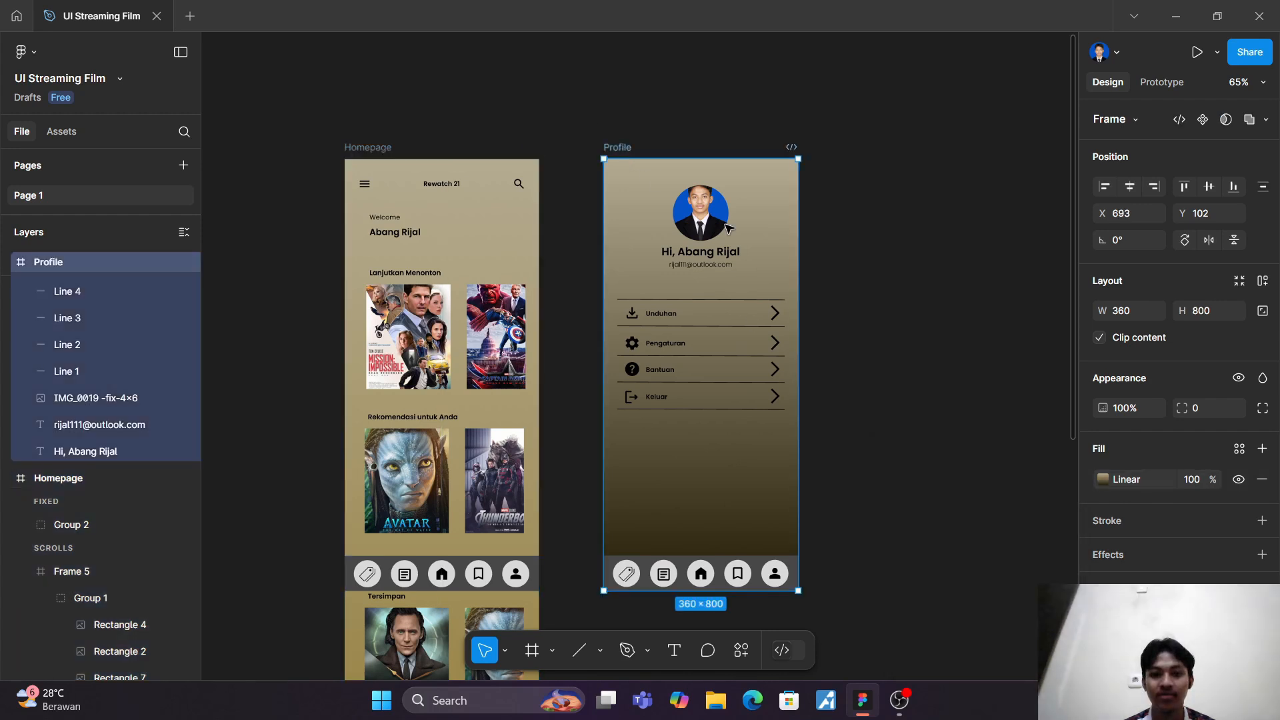
left_click(1104, 479)
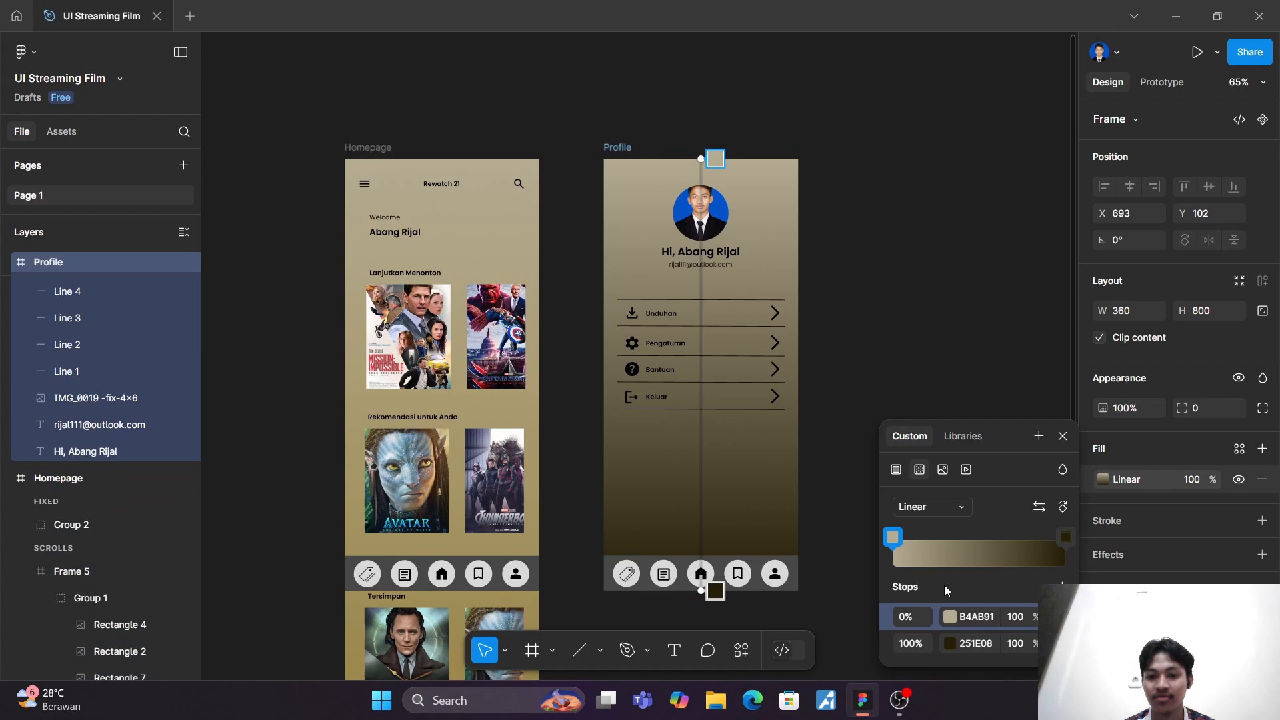
left_click(969, 642)
key("ctrl+v")
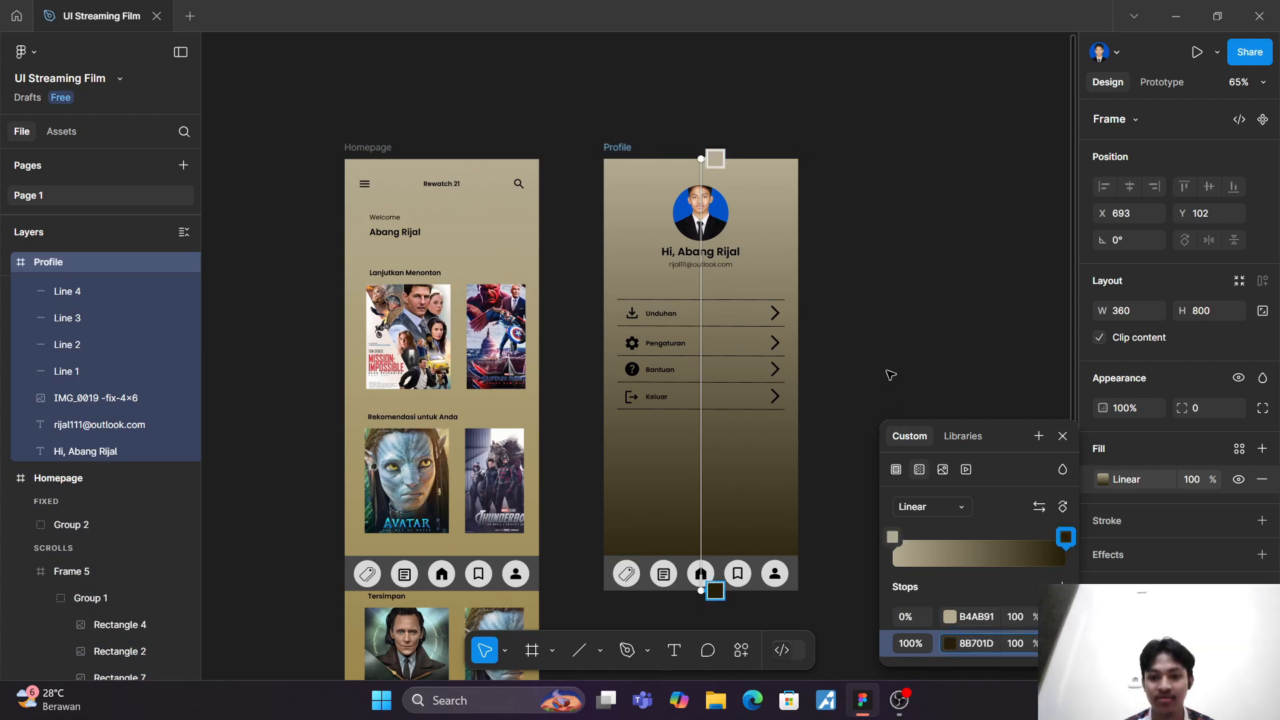
key("Escape")
Step: Compare the two frames' backgrounds, preview the Profile screen in the prototype presentation, and return to the design file
scroll(904, 430, "down", 5)
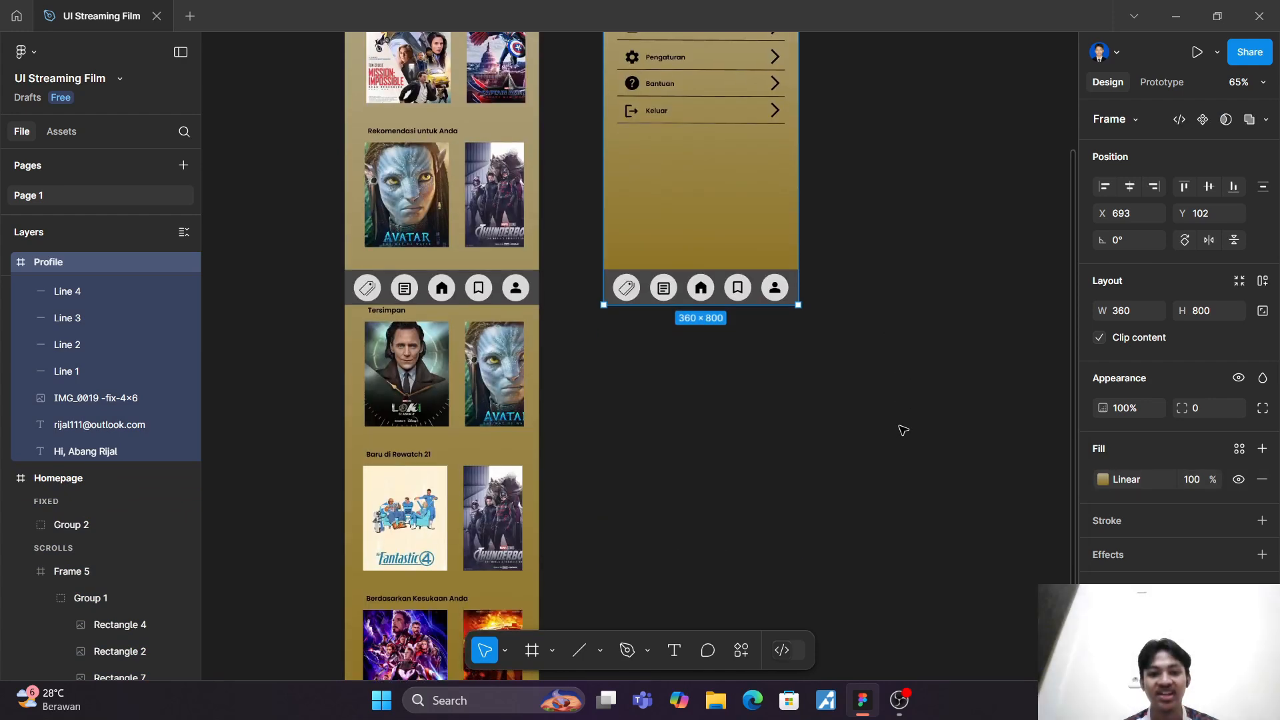
scroll(903, 431, "up", 2)
left_click(904, 432)
scroll(904, 432, "up", 3)
scroll(904, 431, "down", 1)
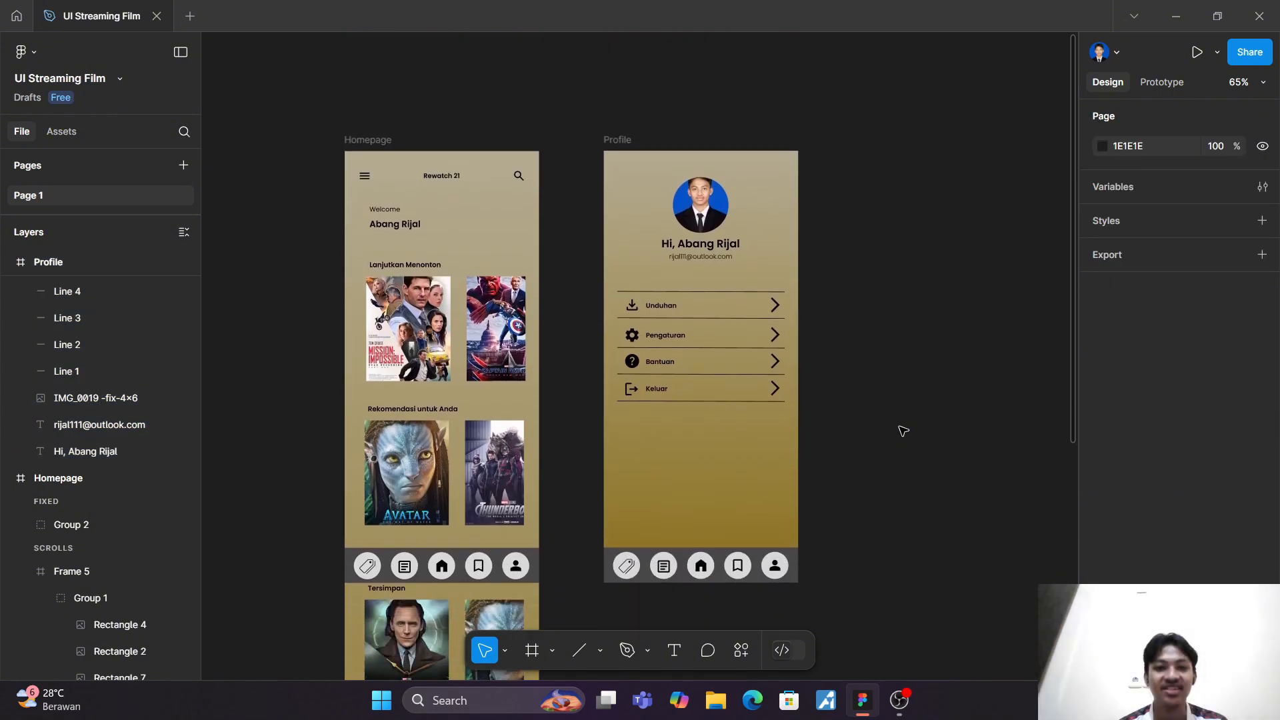
scroll(904, 431, "down", 1)
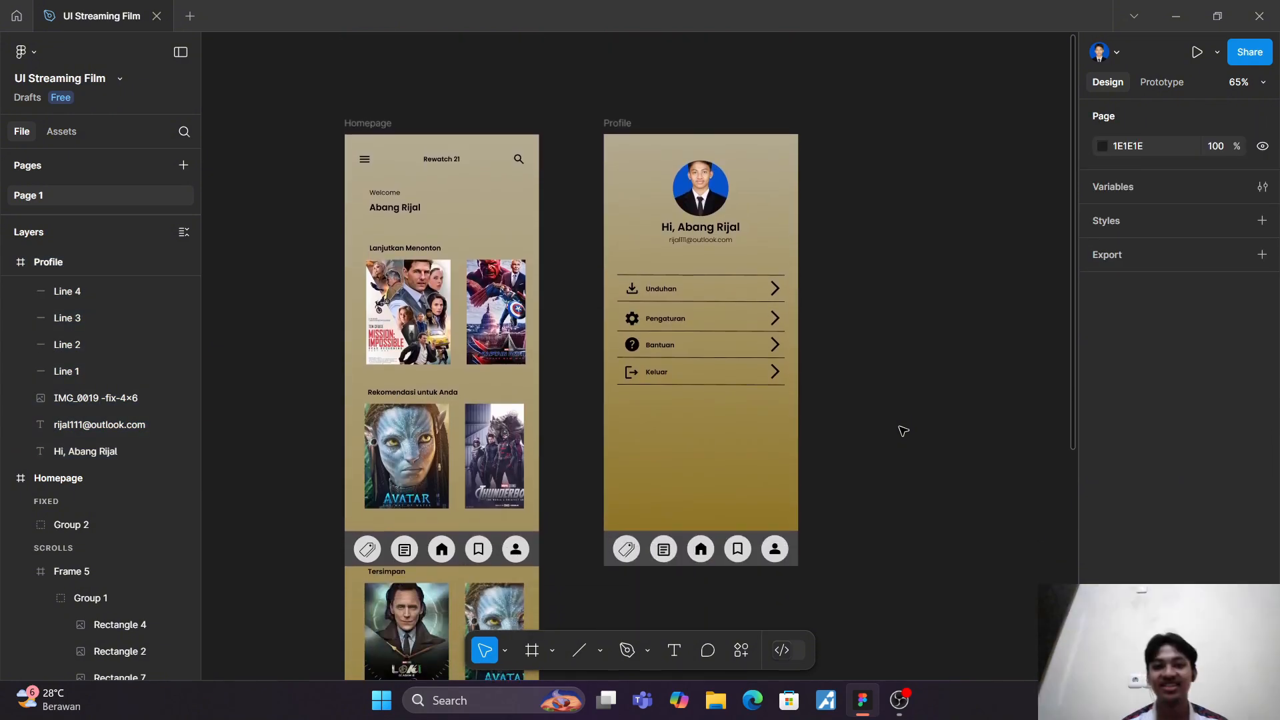
left_click(618, 122)
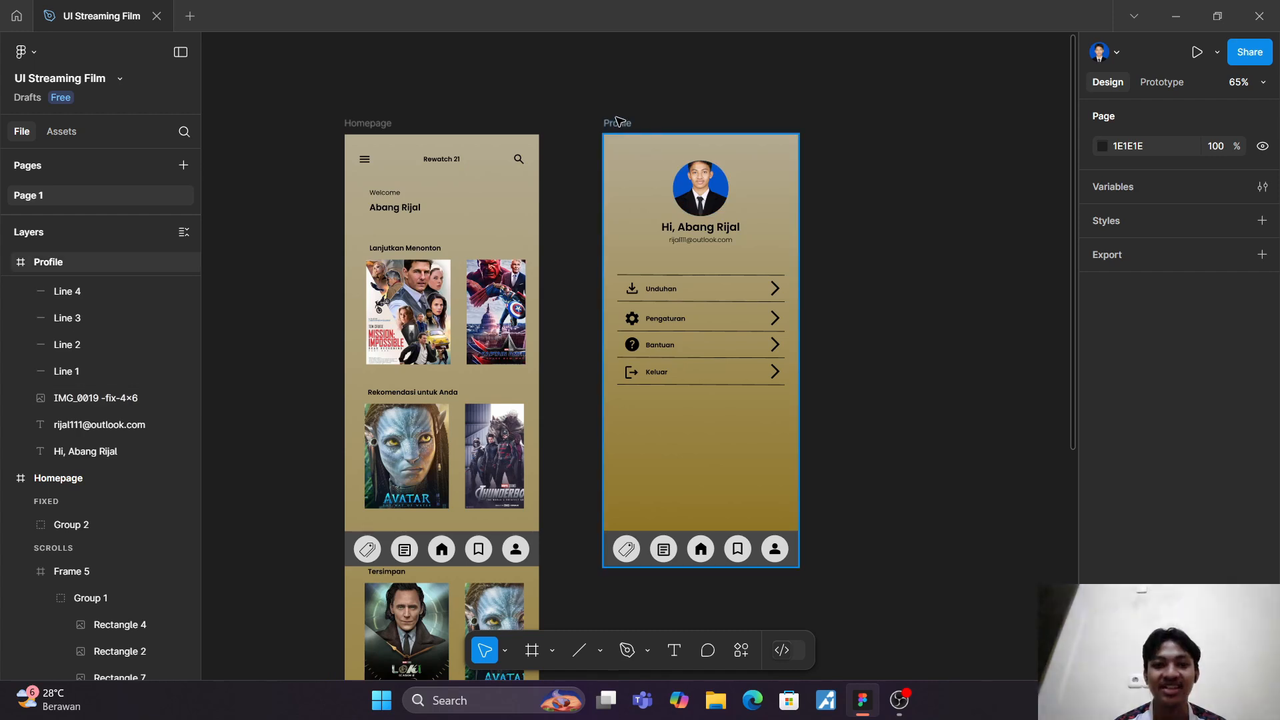
left_click(617, 122)
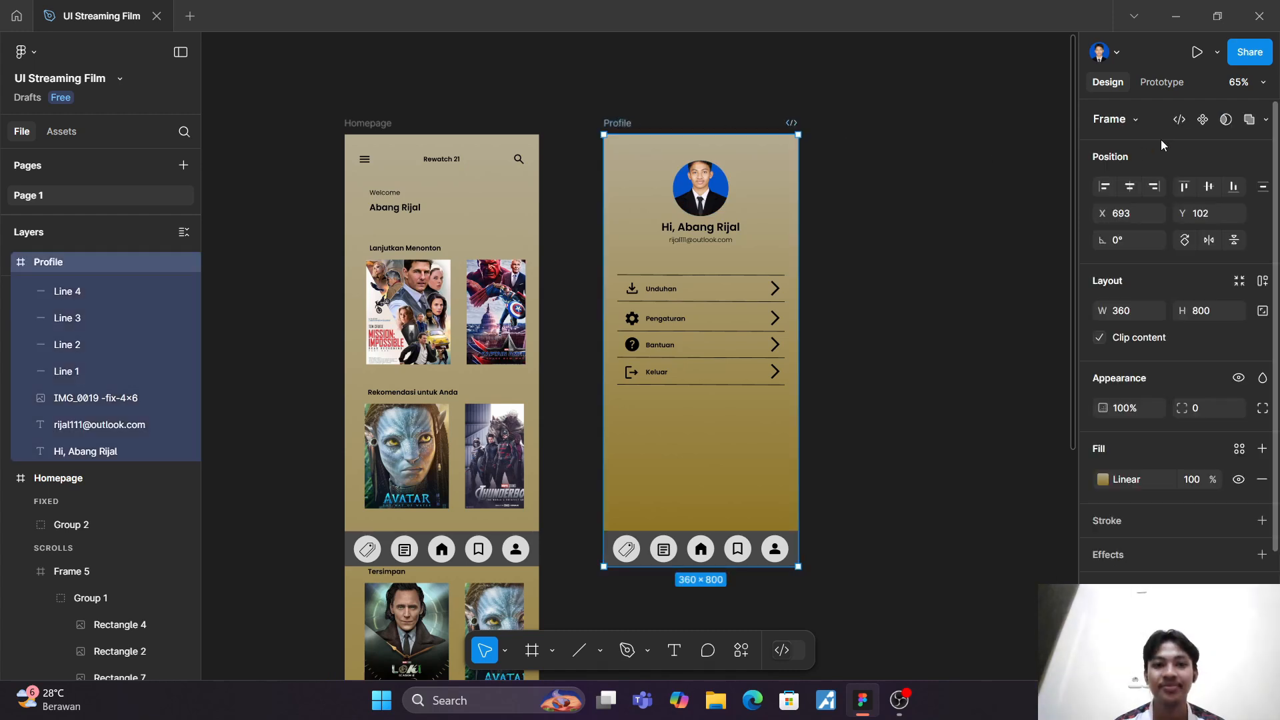
left_click(1200, 52)
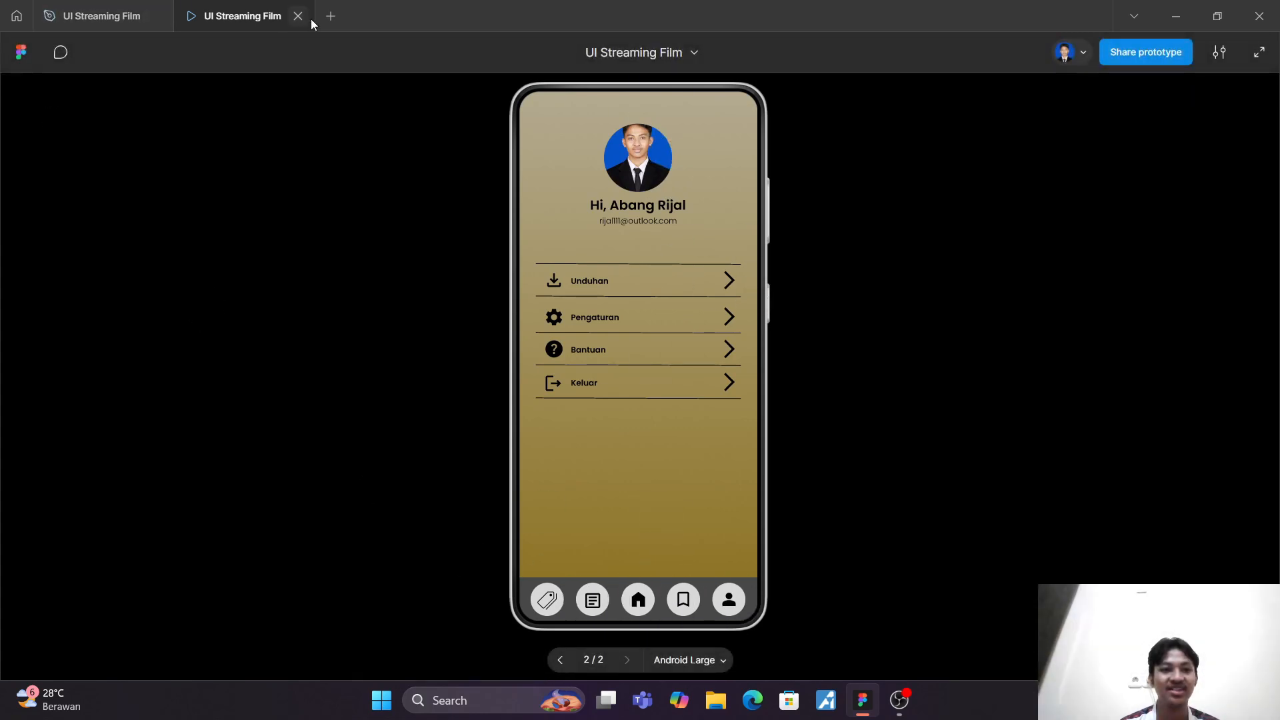
left_click(298, 16)
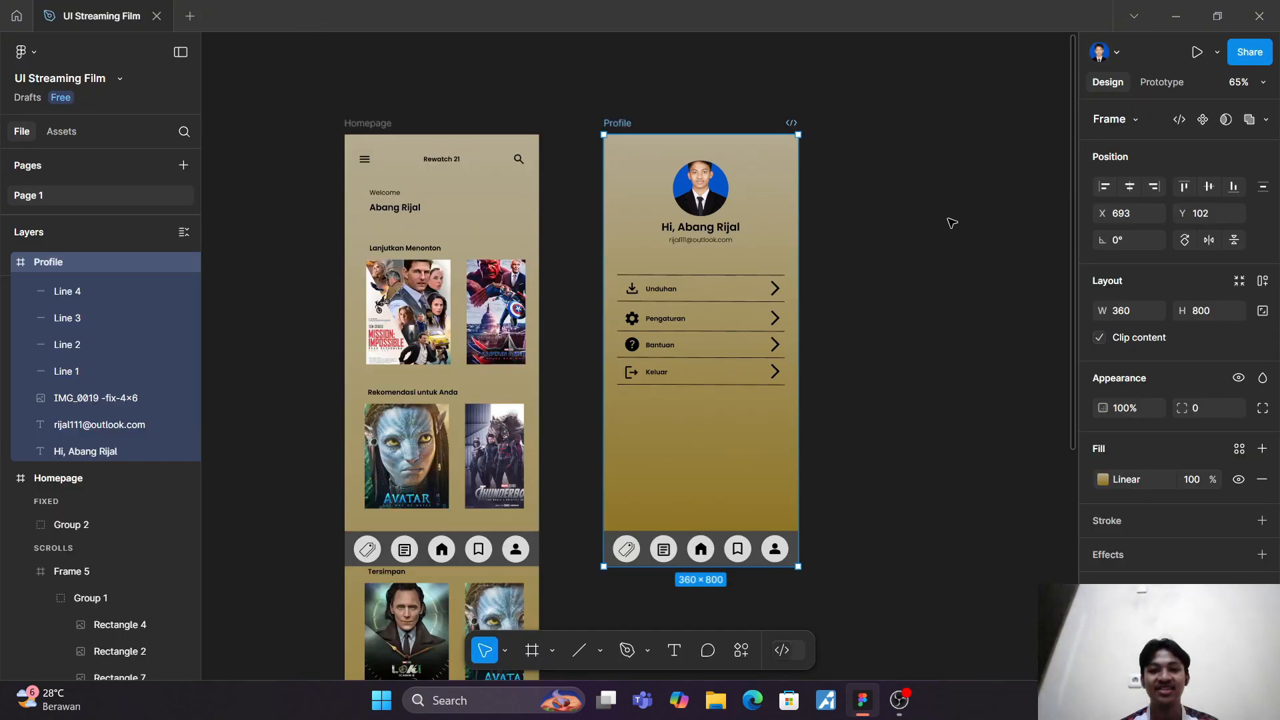
Step: Switch to prototype mode and ungroup the Homepage's fixed bottom navigation bar
scroll(952, 222, "down", 2)
scroll(952, 221, "left", 1)
scroll(951, 220, "up", 1)
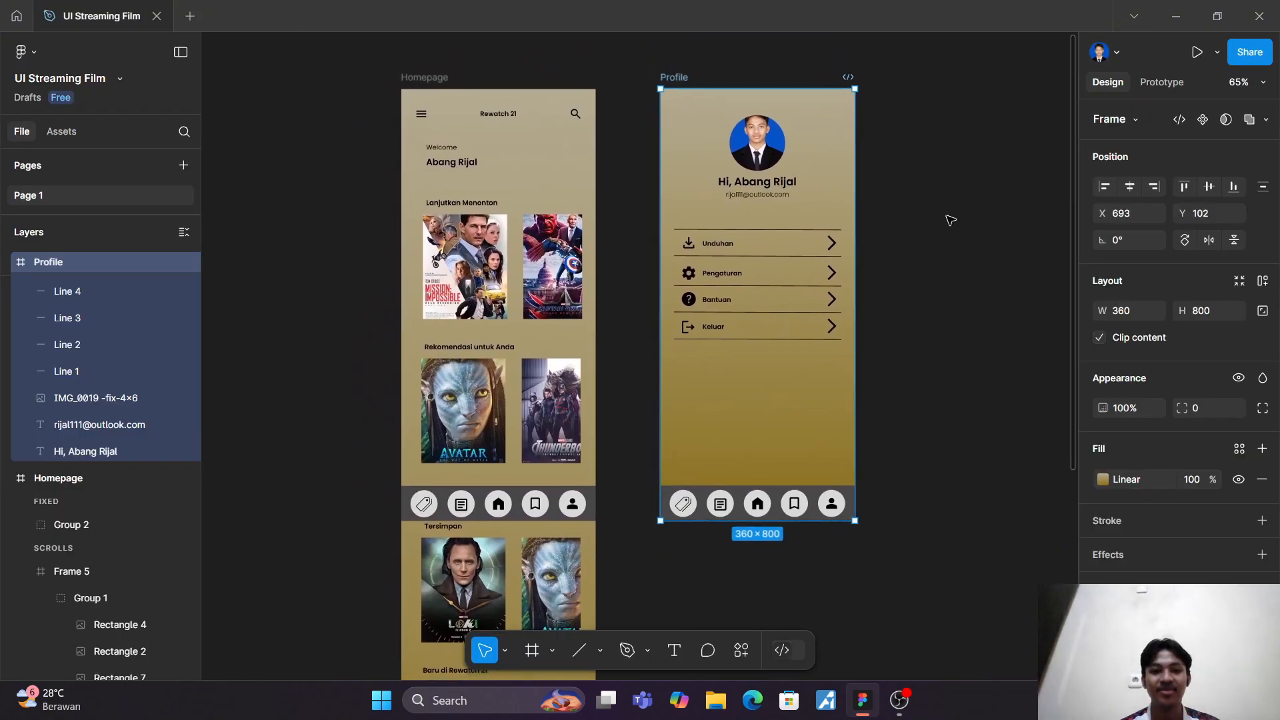
left_click(1176, 86)
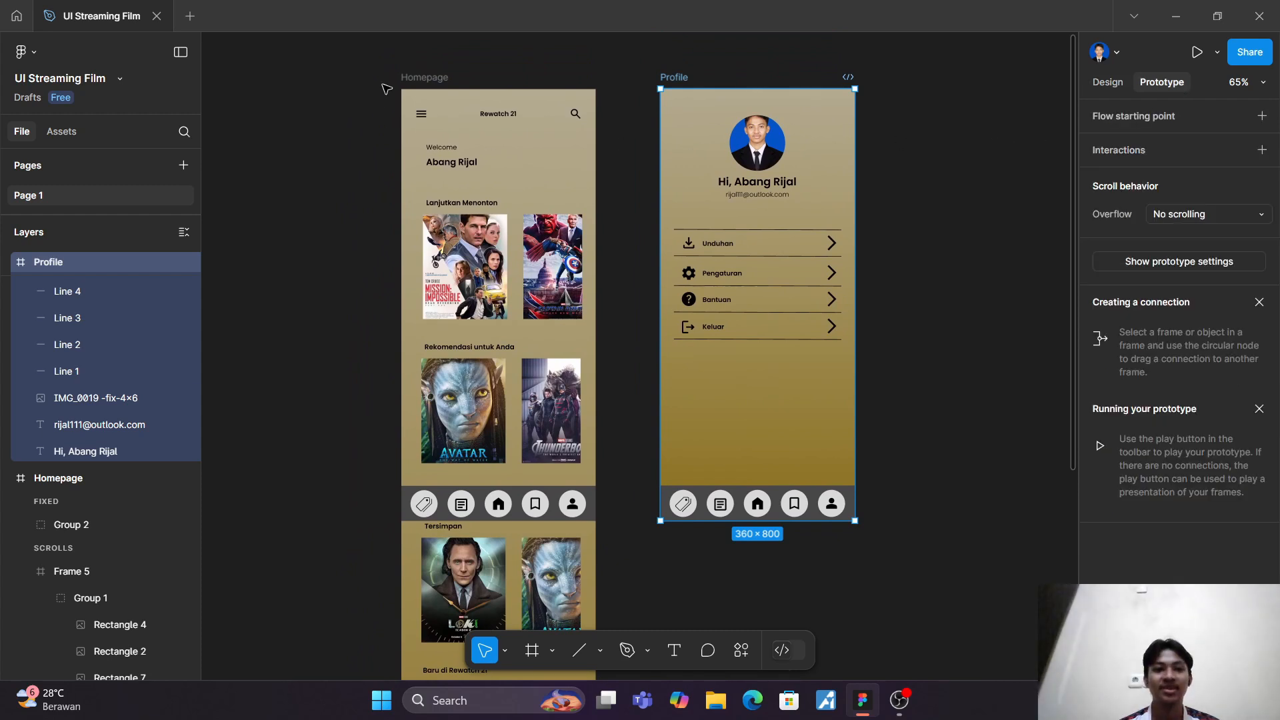
left_click(410, 79)
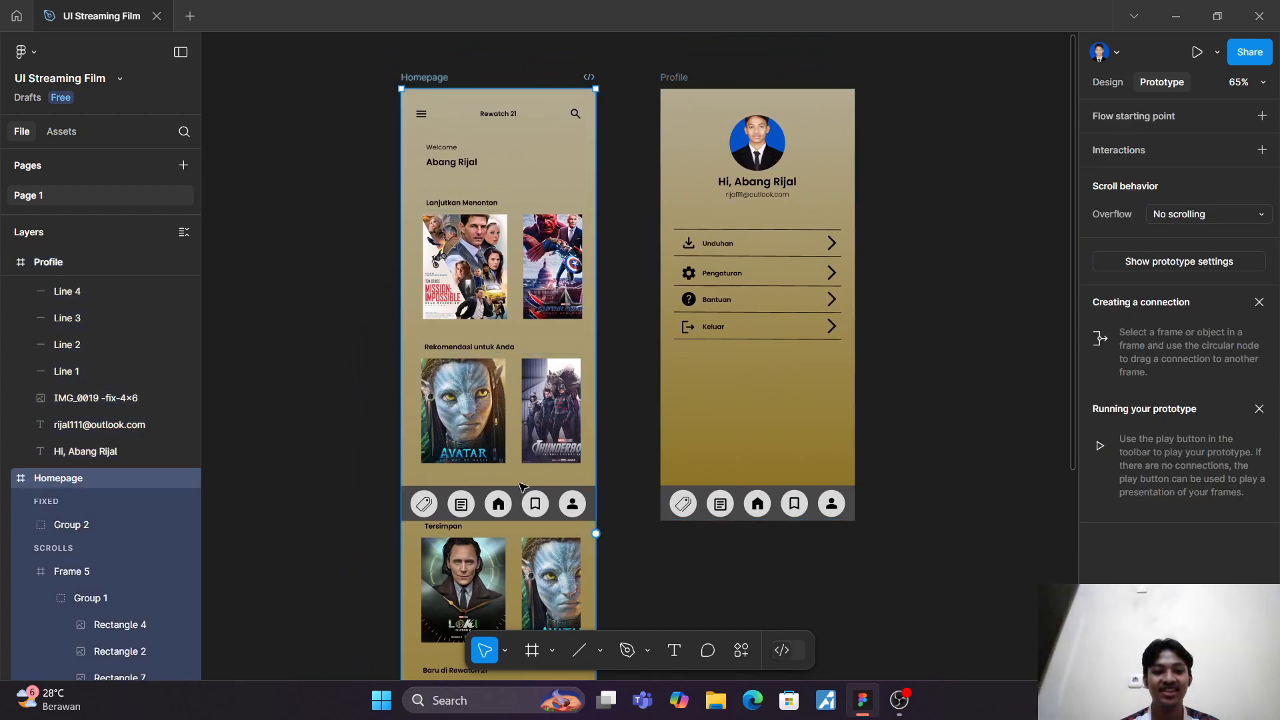
left_click(502, 510)
left_click(502, 511)
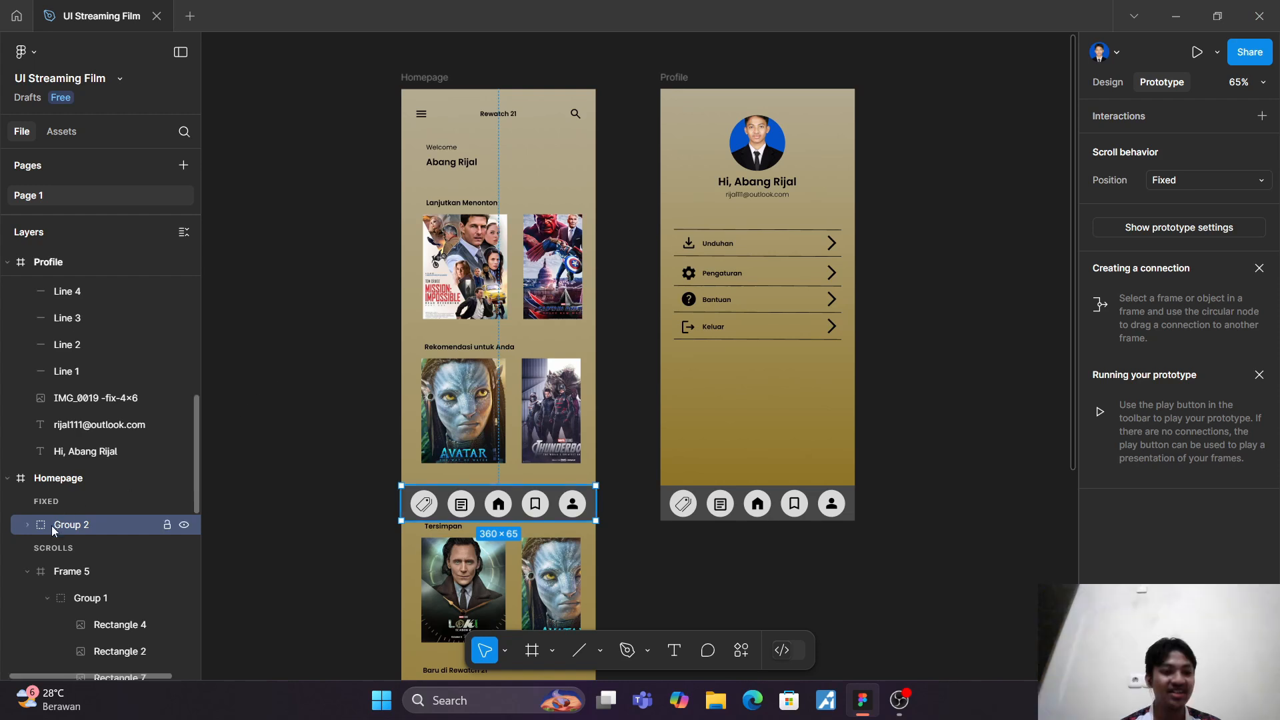
right_click(78, 532)
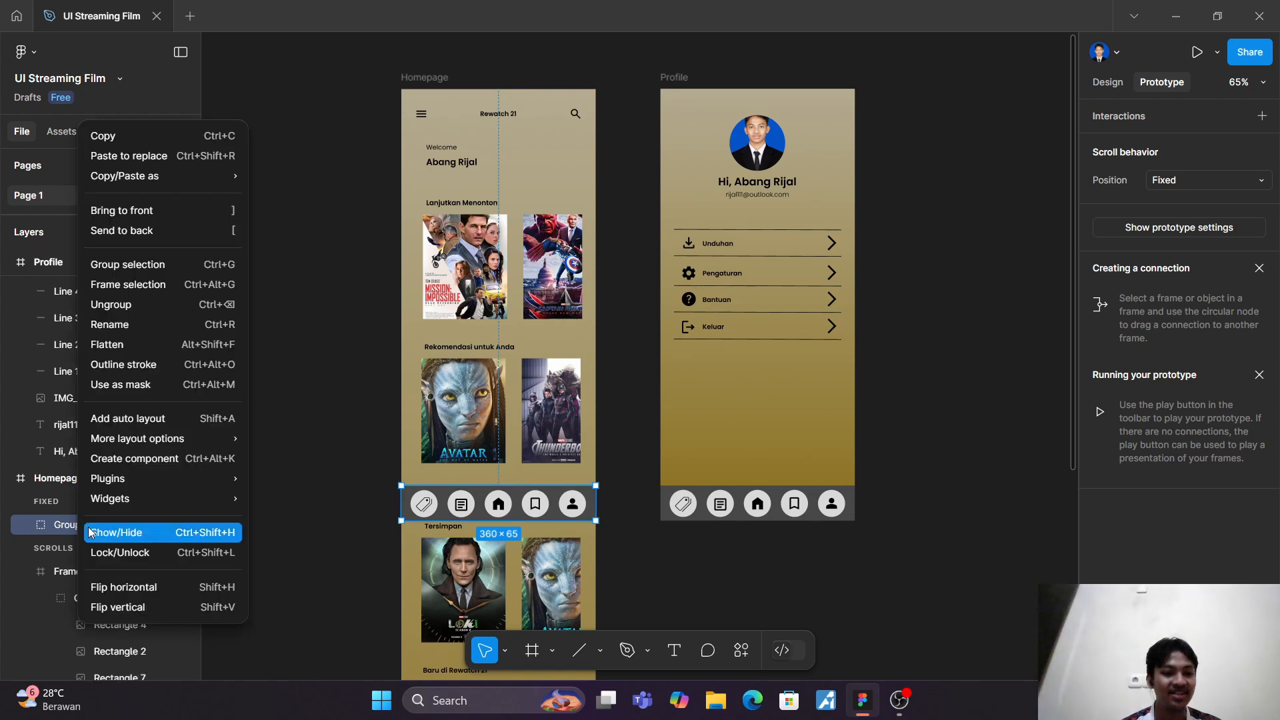
left_click(155, 306)
left_click(274, 422)
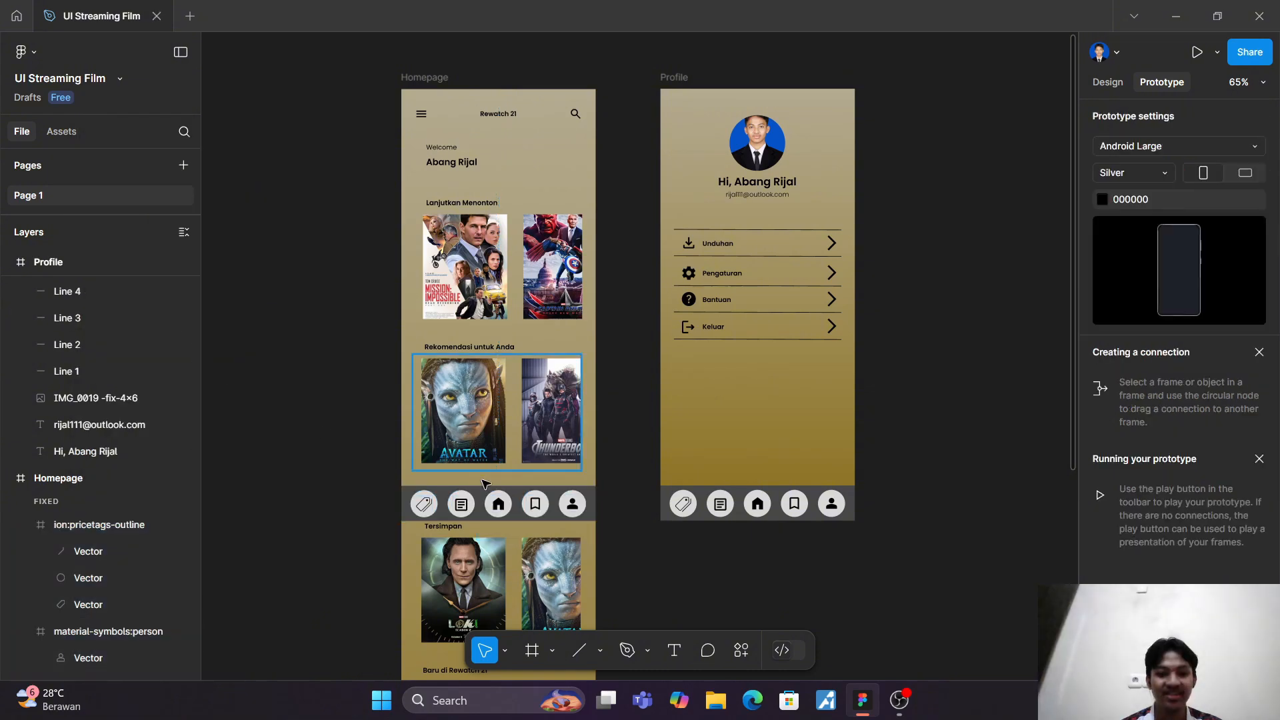
Step: Ungroup the navigation bar at the bottom of the Profile frame
left_click(792, 518)
left_click(793, 519)
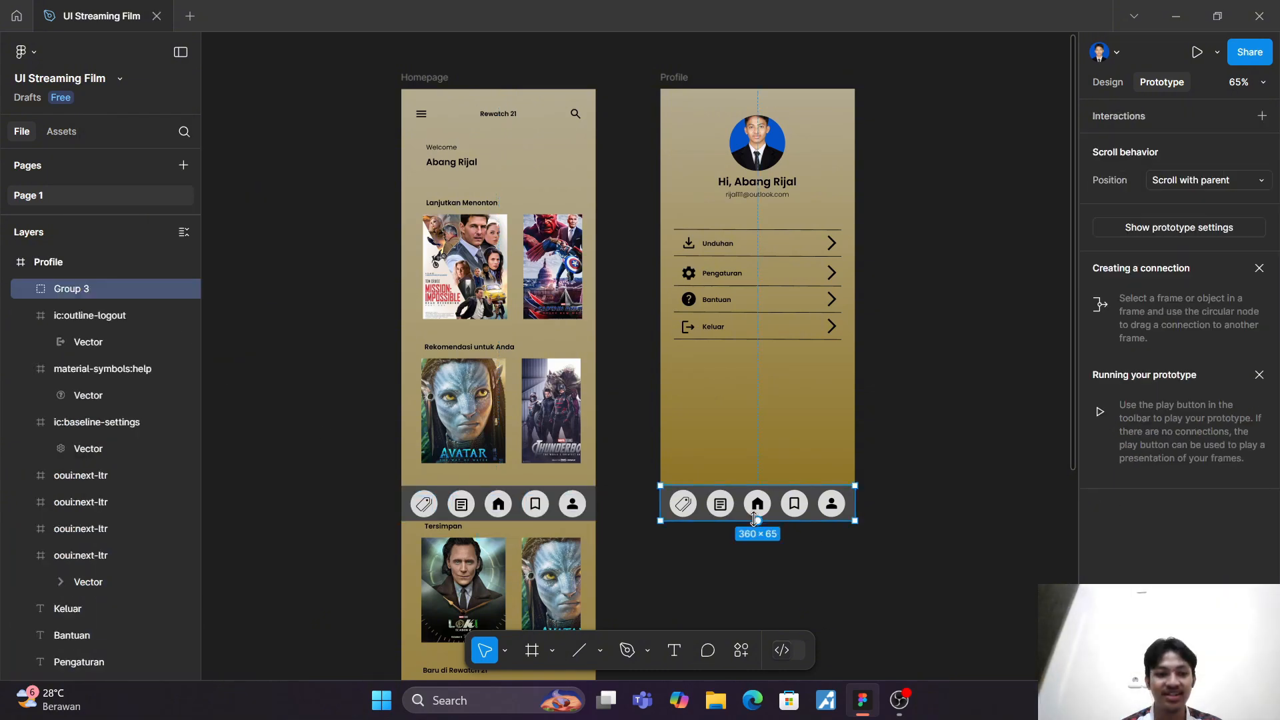
right_click(106, 293)
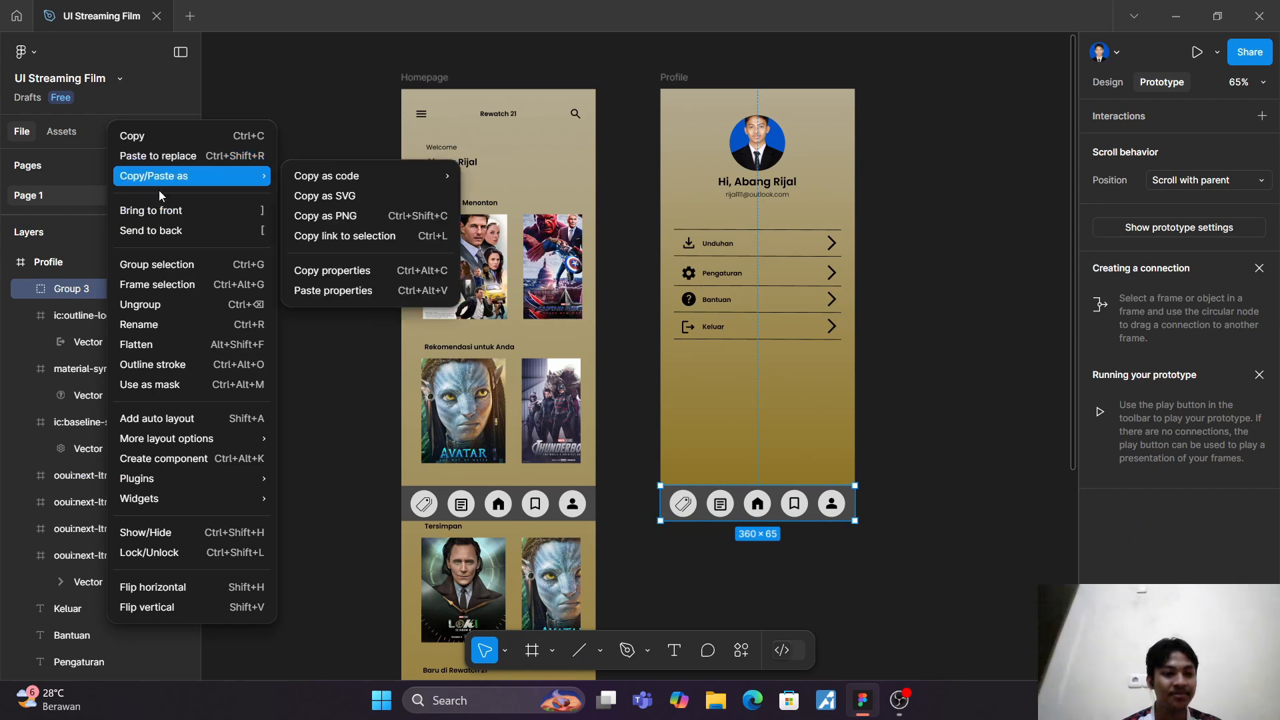
left_click(154, 305)
left_click(227, 324)
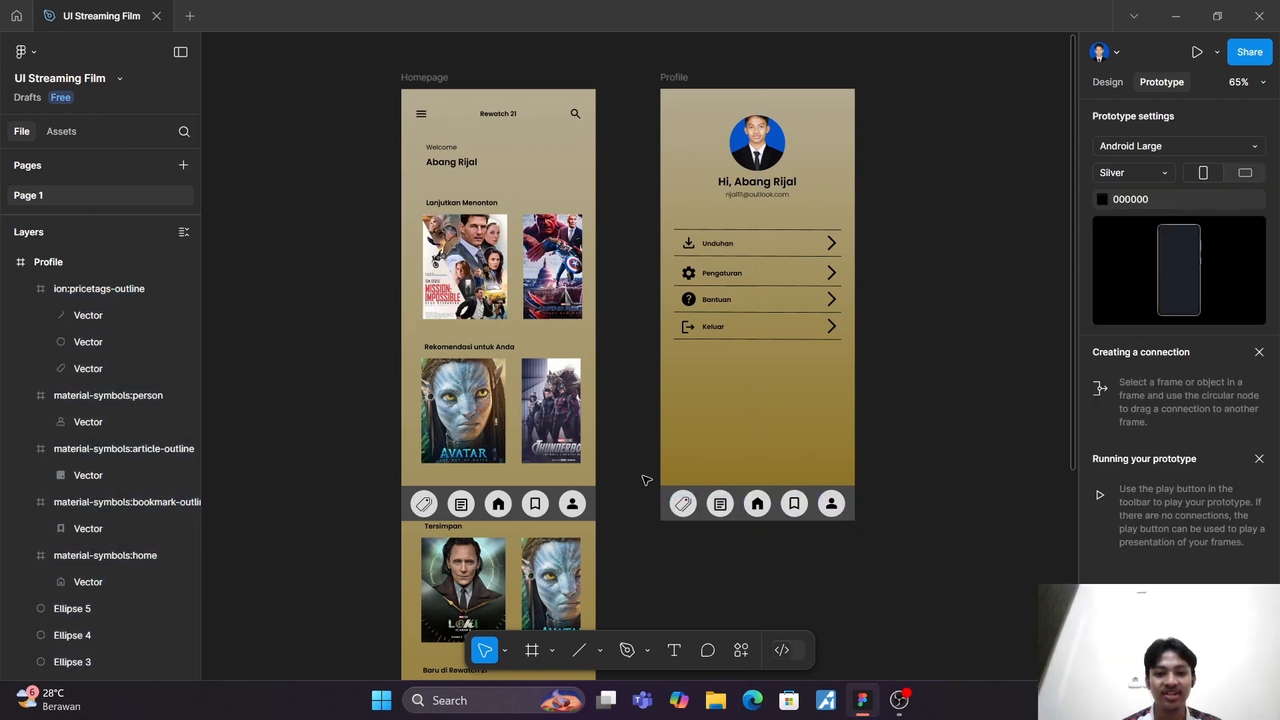
Step: Delete all the navigation bar elements from the bottom of the Profile frame
left_click_drag(646, 478, 894, 534)
key("Delete")
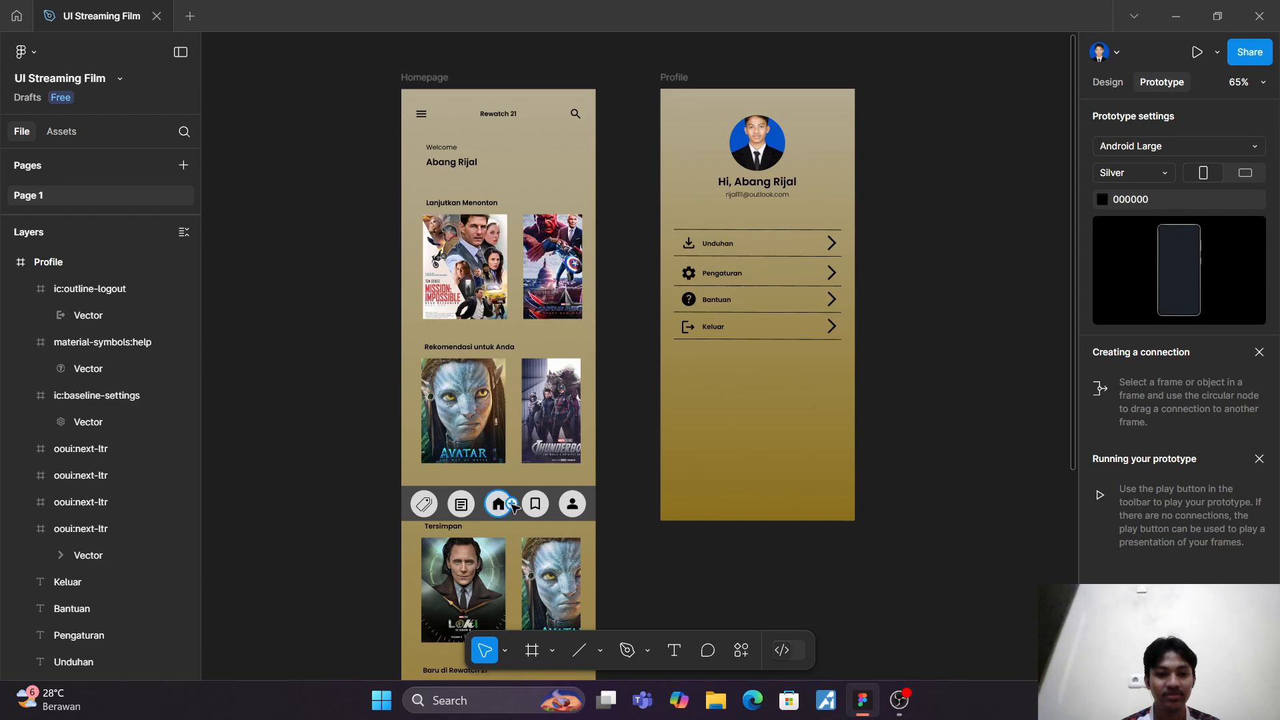
scroll(514, 508, "down", 1)
scroll(515, 508, "left", 1)
scroll(514, 507, "up", 3)
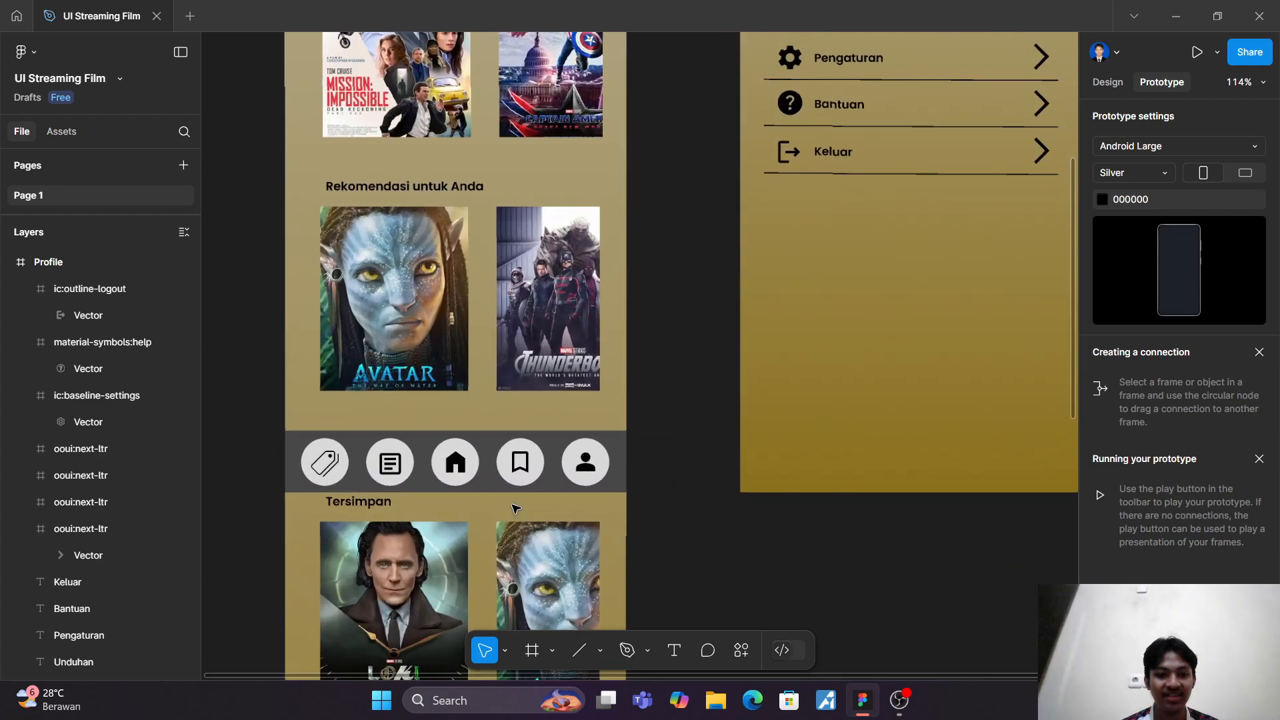
scroll(480, 487, "down", 2)
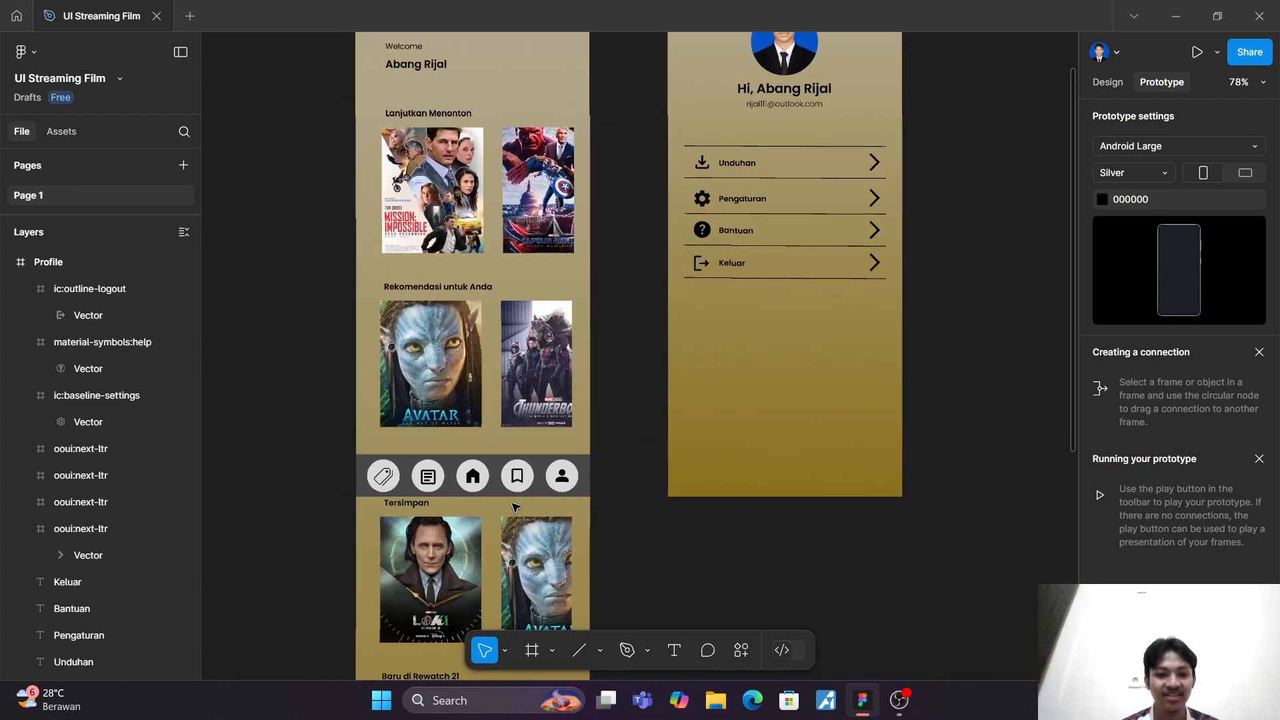
Step: Try to draw a prototype connection from the home icon in the Homepage's navigation bar
left_click(468, 477)
mouse_move(484, 477)
left_mouse_down()
mouse_move(258, 400)
mouse_move(329, 347)
mouse_move(367, 293)
mouse_move(354, 258)
mouse_move(365, 229)
mouse_move(365, 244)
mouse_move(549, 411)
mouse_move(492, 472)
mouse_move(467, 479)
left_mouse_up()
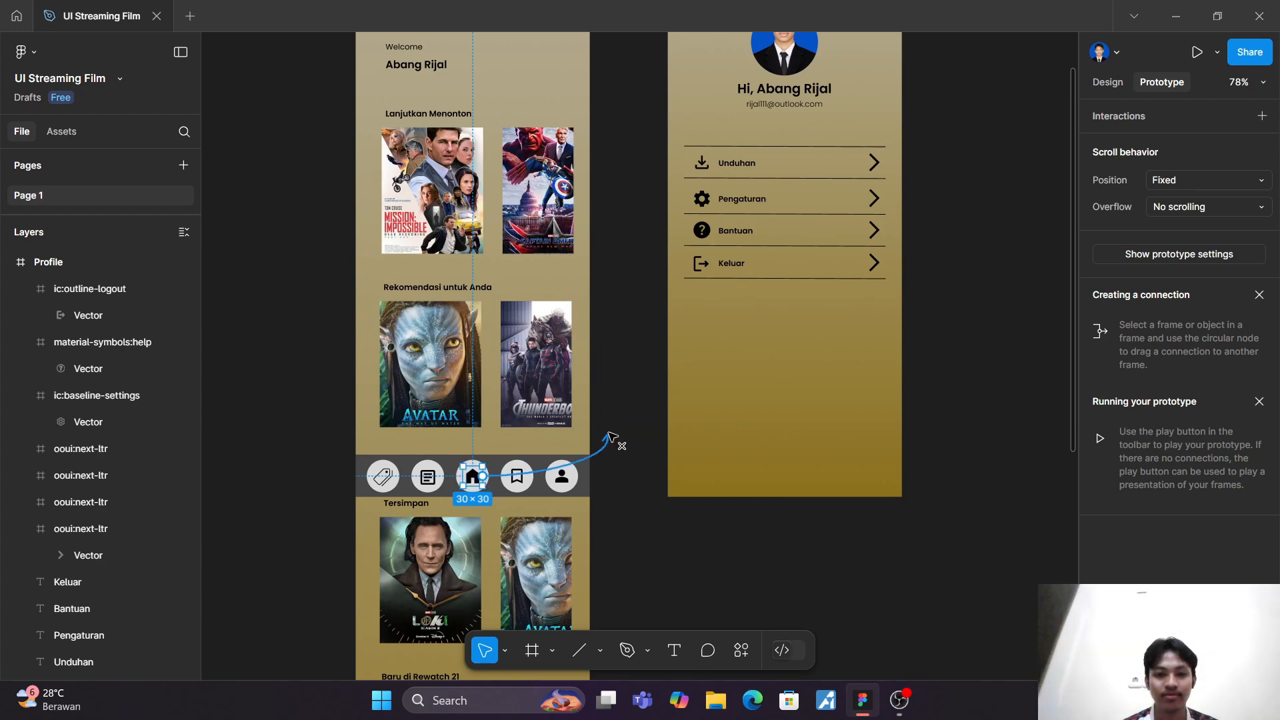
left_click_drag(610, 434, 580, 233)
scroll(602, 423, "up", 2)
scroll(520, 467, "down", 3)
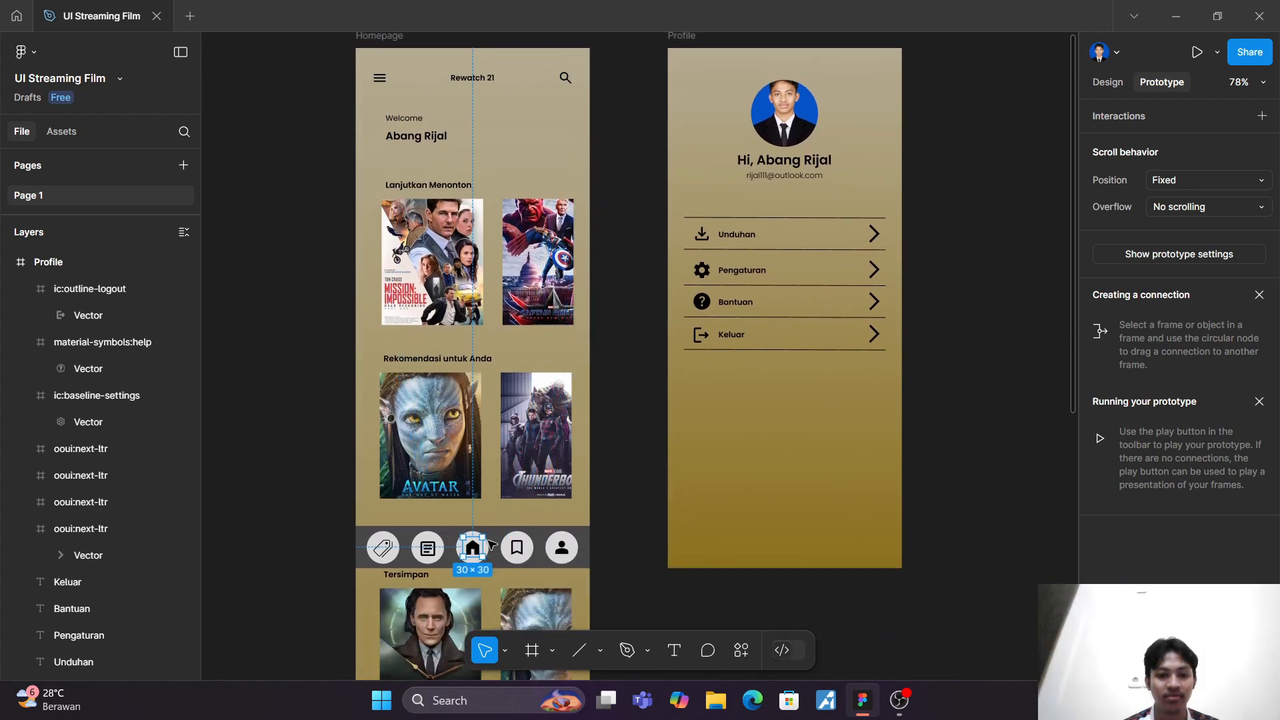
scroll(490, 537, "up", 4, "ctrl")
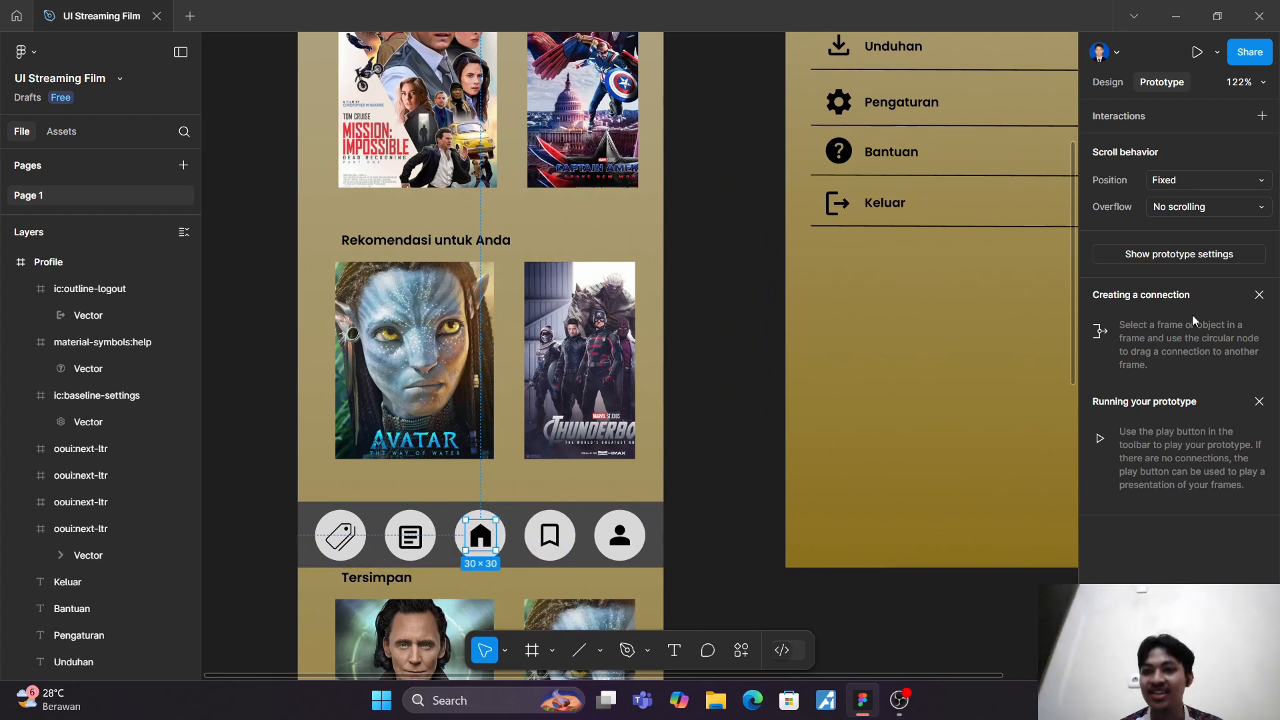
Step: Add an On click interaction with the Navigate to action to the Homepage's home icon, and check its destination and state options
left_click(1262, 117)
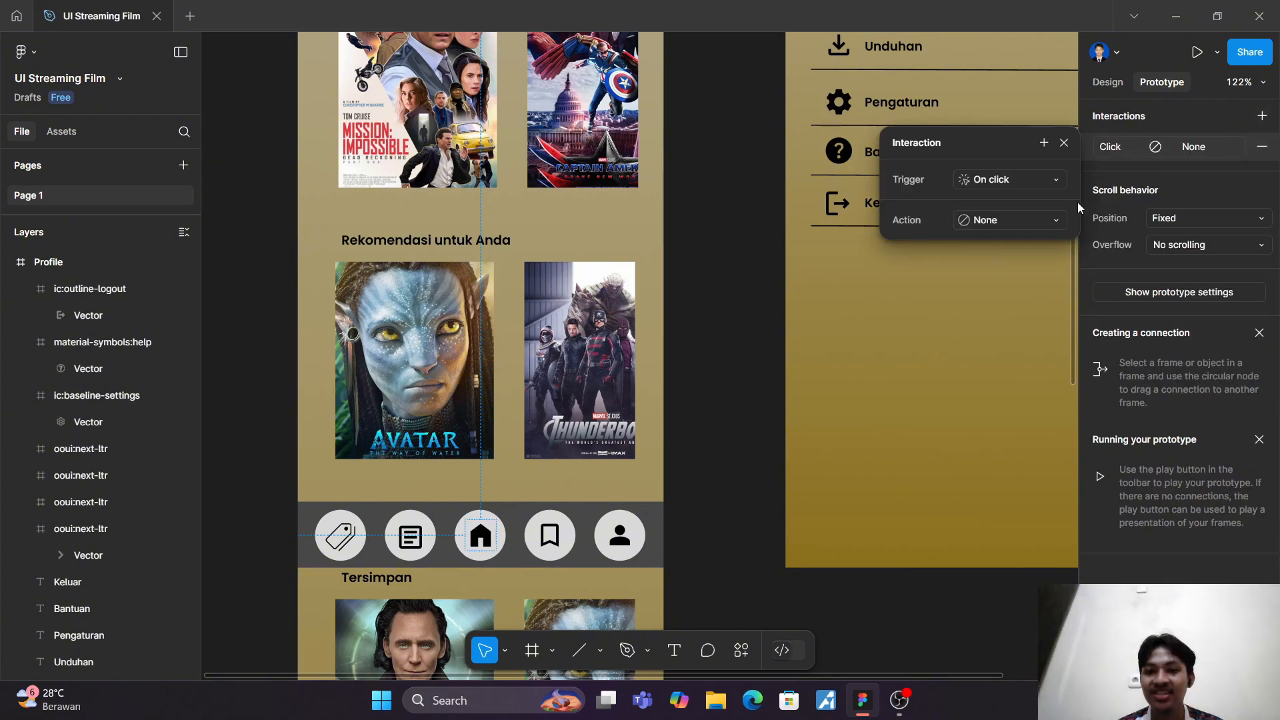
left_click(1049, 220)
left_click(1046, 257)
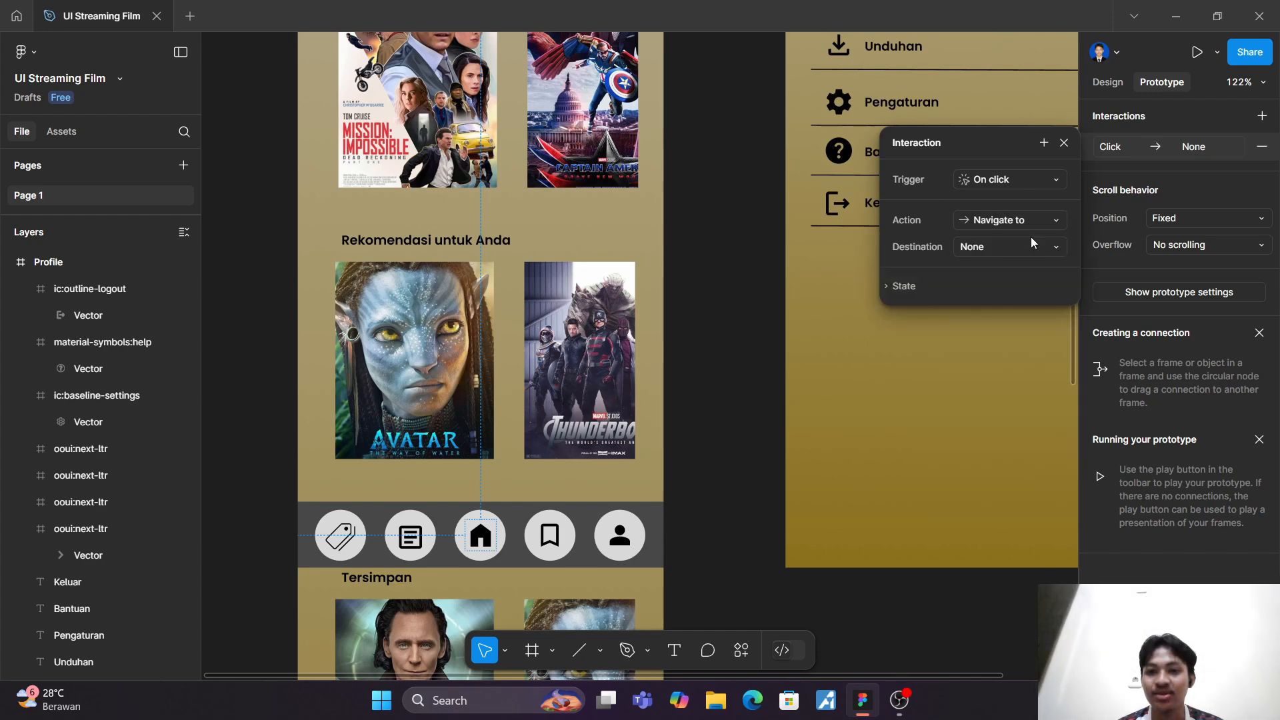
left_click(1039, 250)
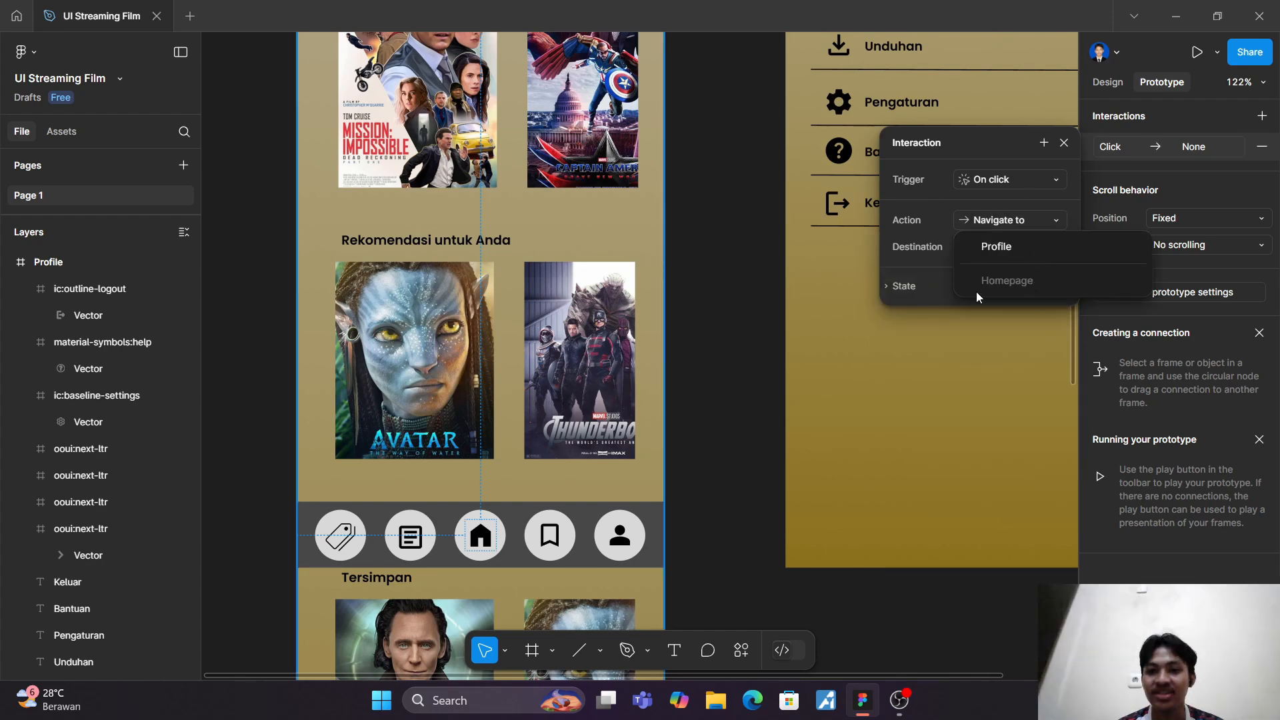
left_click(744, 296)
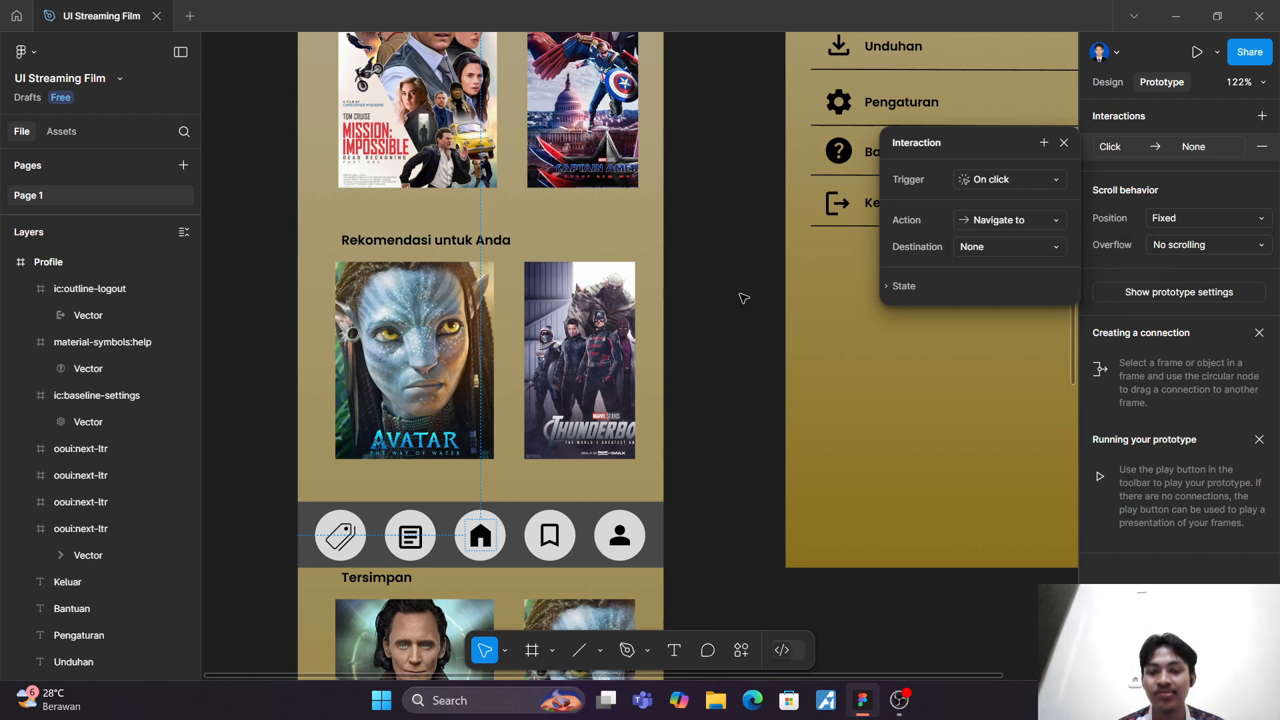
left_click(904, 287)
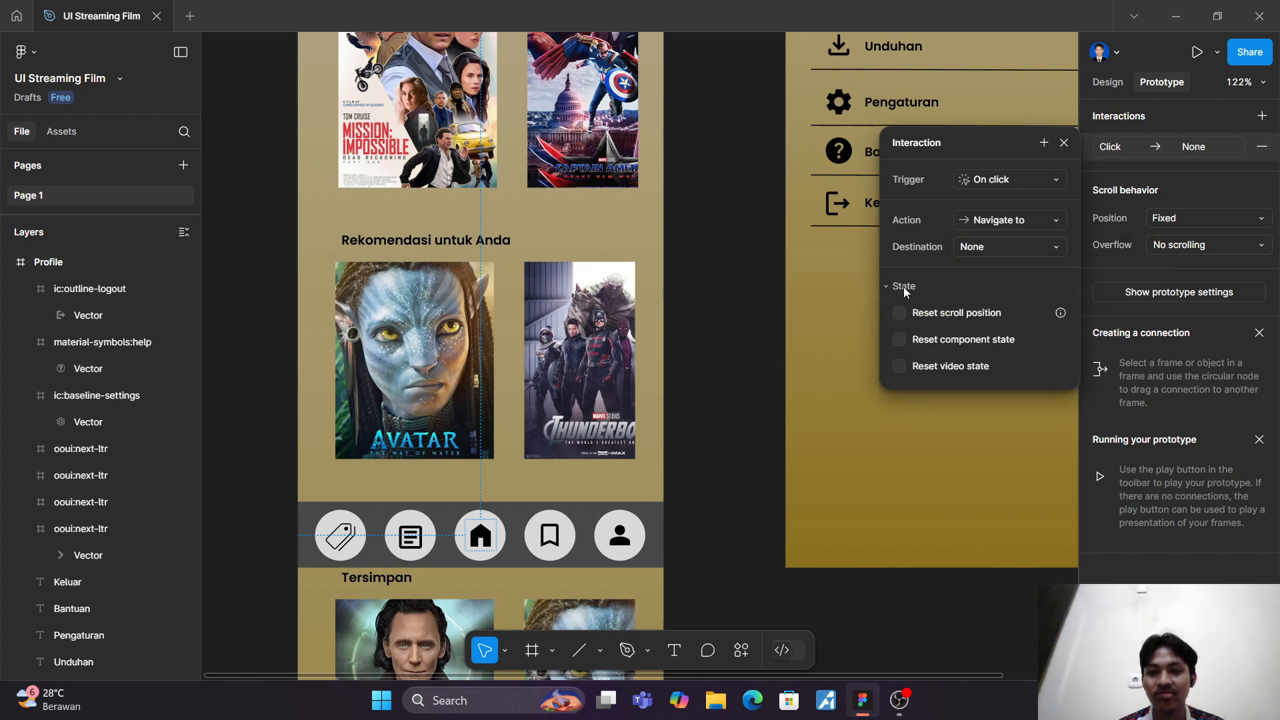
left_click(708, 299)
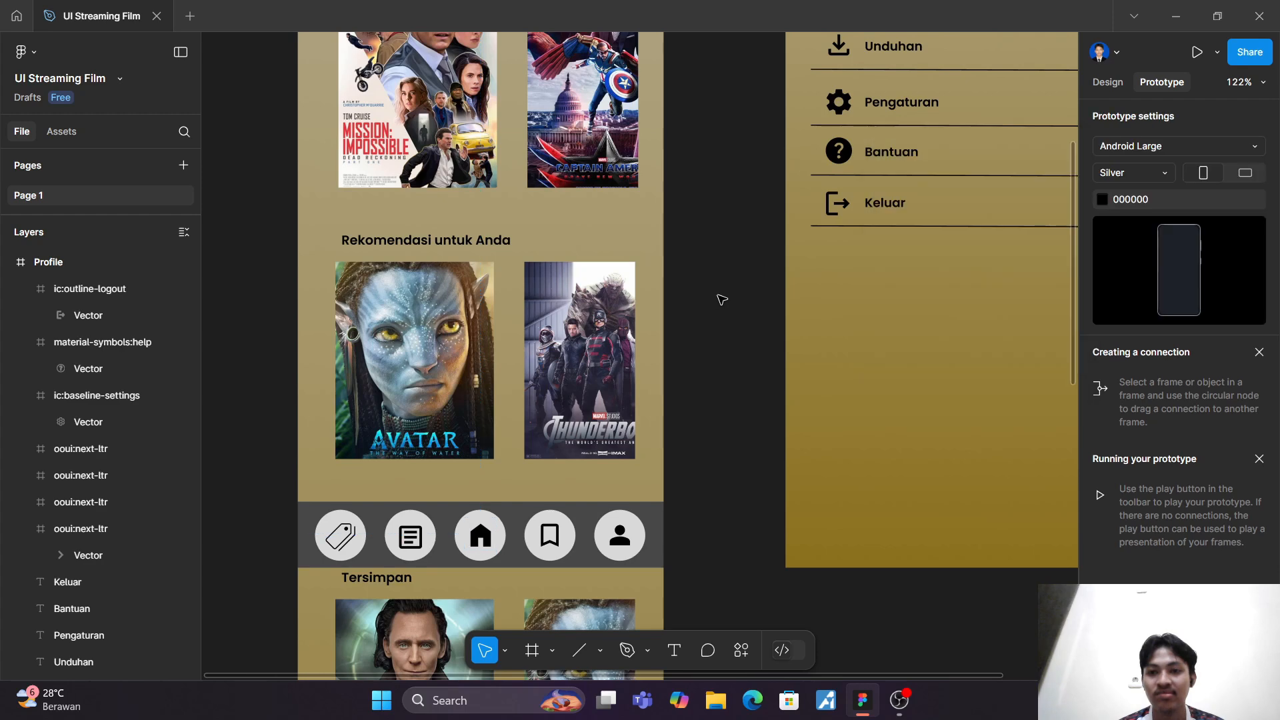
scroll(724, 301, "down", 5)
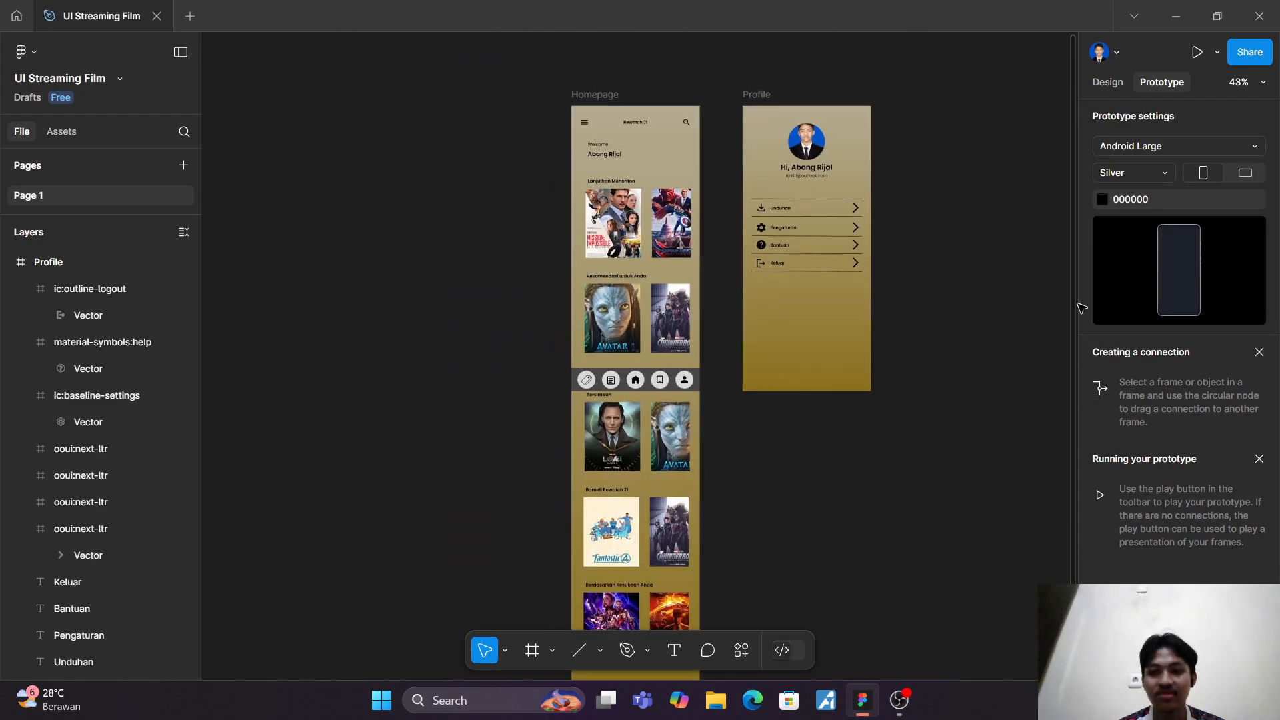
Step: Undo the home icon's interaction and the deletion of the Profile frame's navigation bar elements
key("ctrl+z")
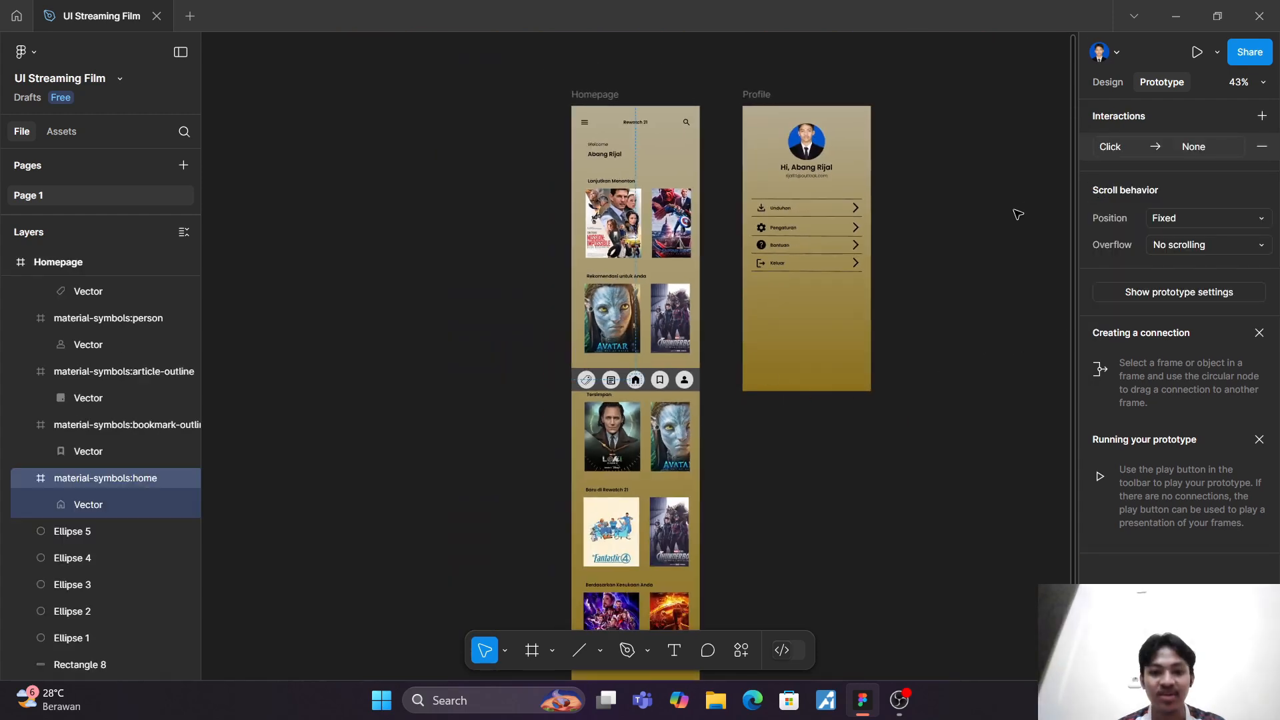
key("ctrl+z")
key("ctrl+z")
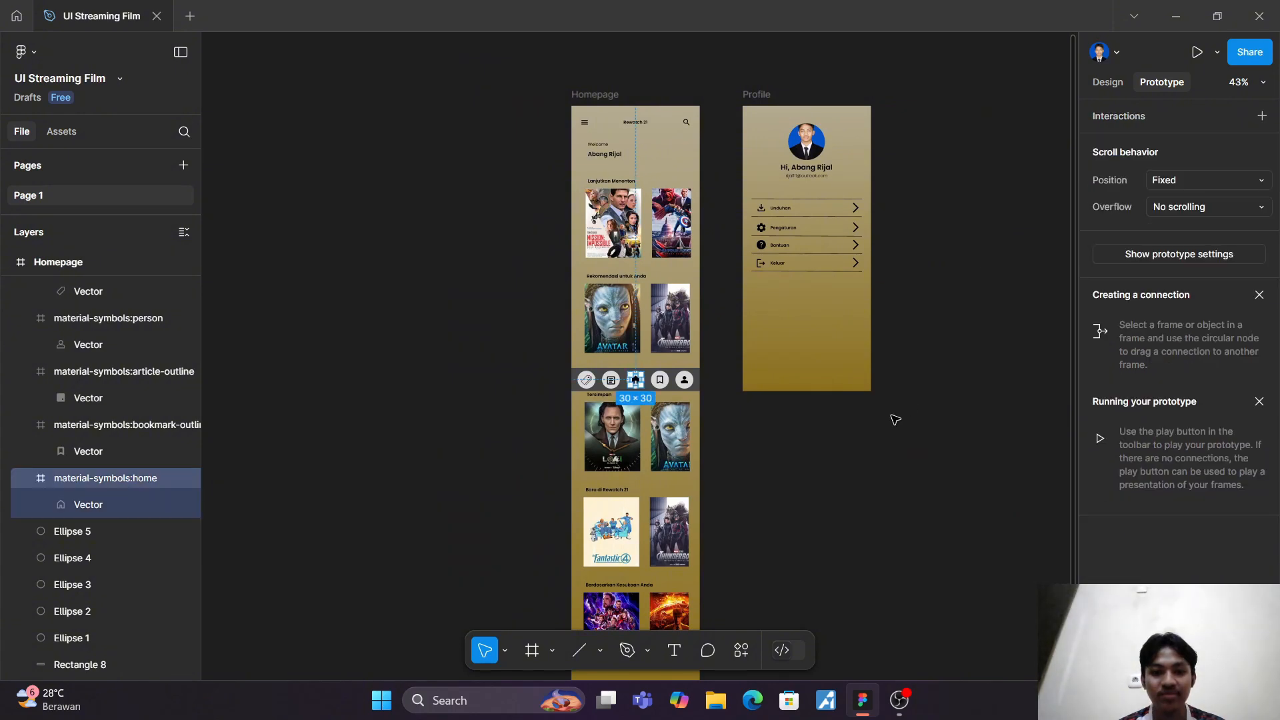
key("ctrl+z")
key("ctrl+z")
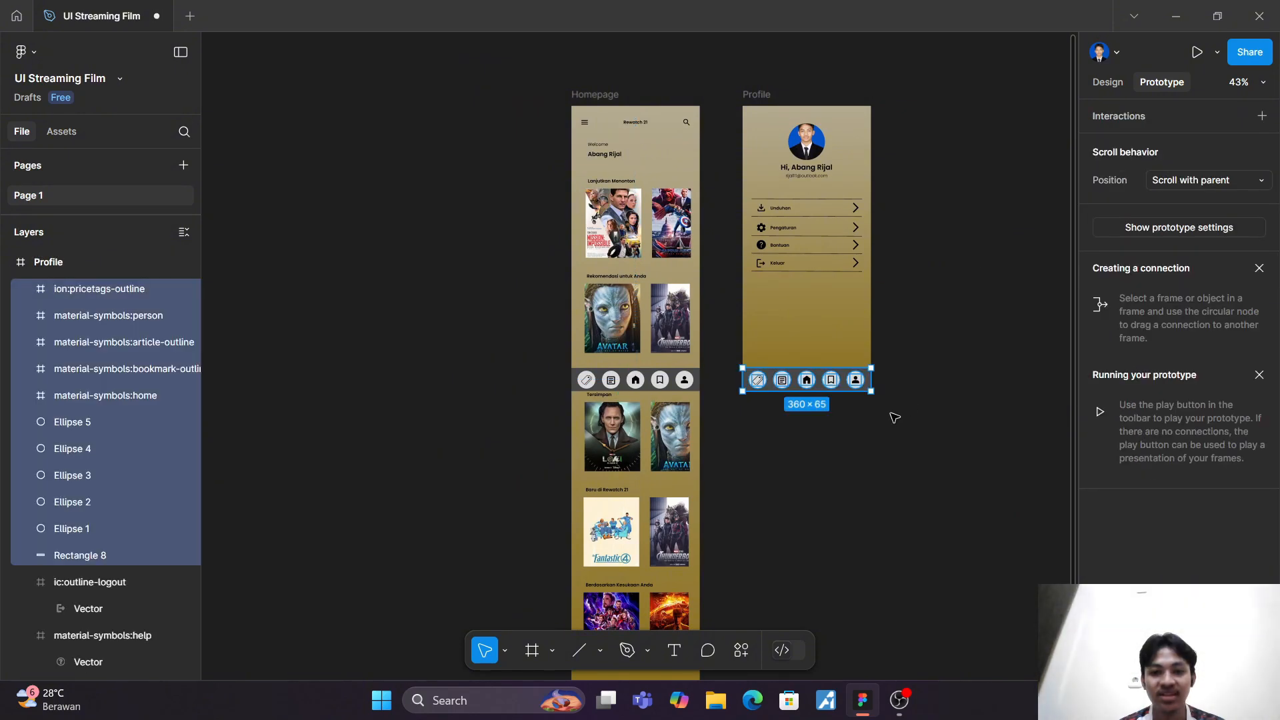
left_click(895, 417)
Step: Connect the Homepage's person icon to the Profile frame with an On click Navigate to interaction using Smart animate
scroll(701, 381, "up", 5)
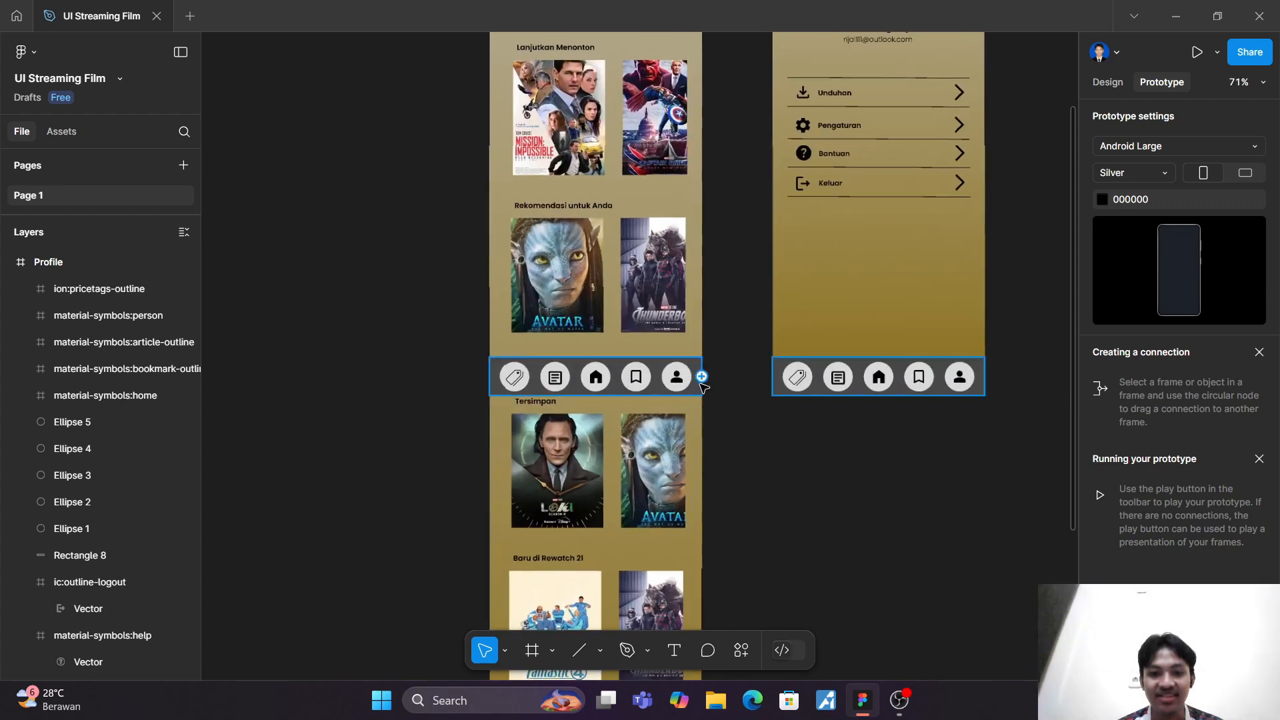
left_click_drag(691, 376, 790, 129)
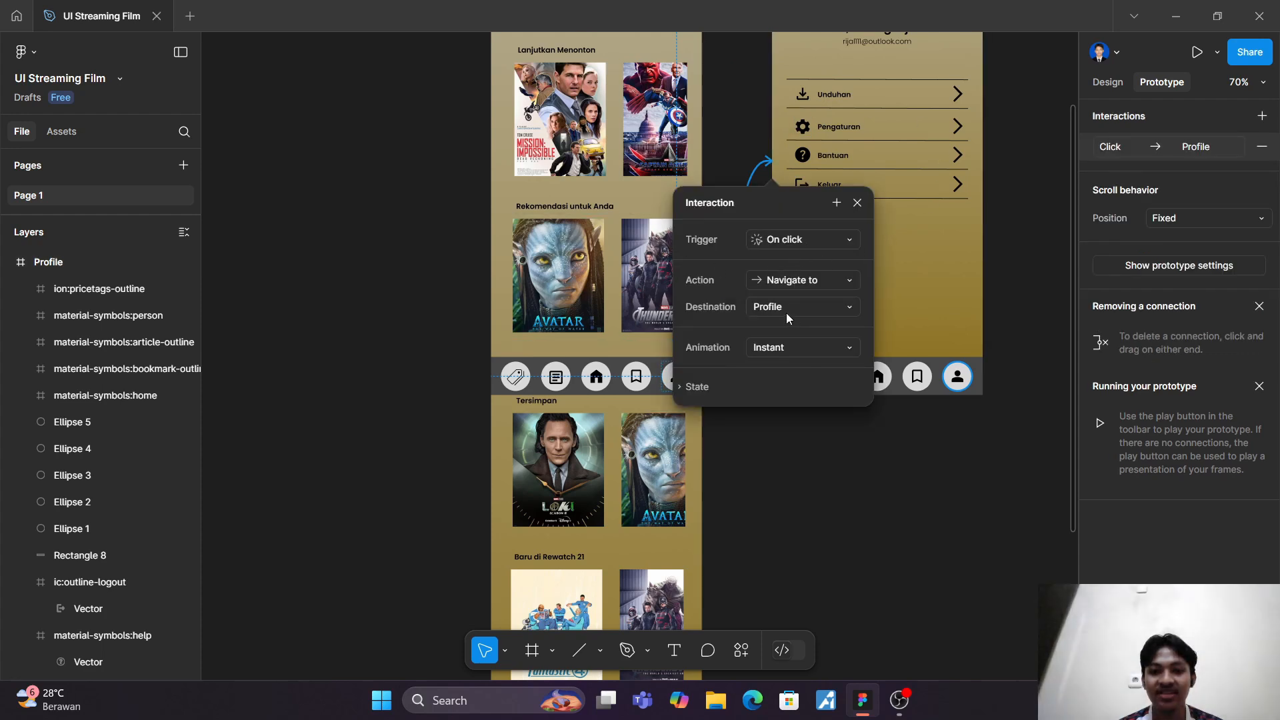
left_click(831, 350)
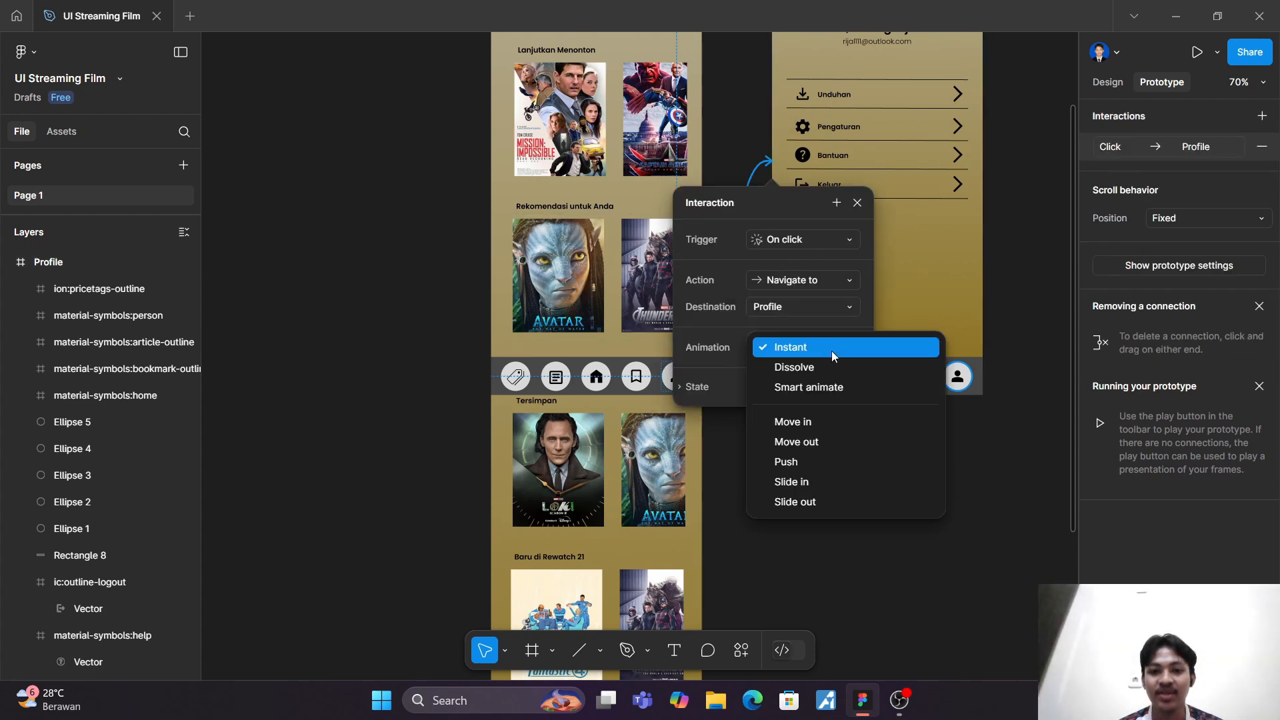
left_click(831, 388)
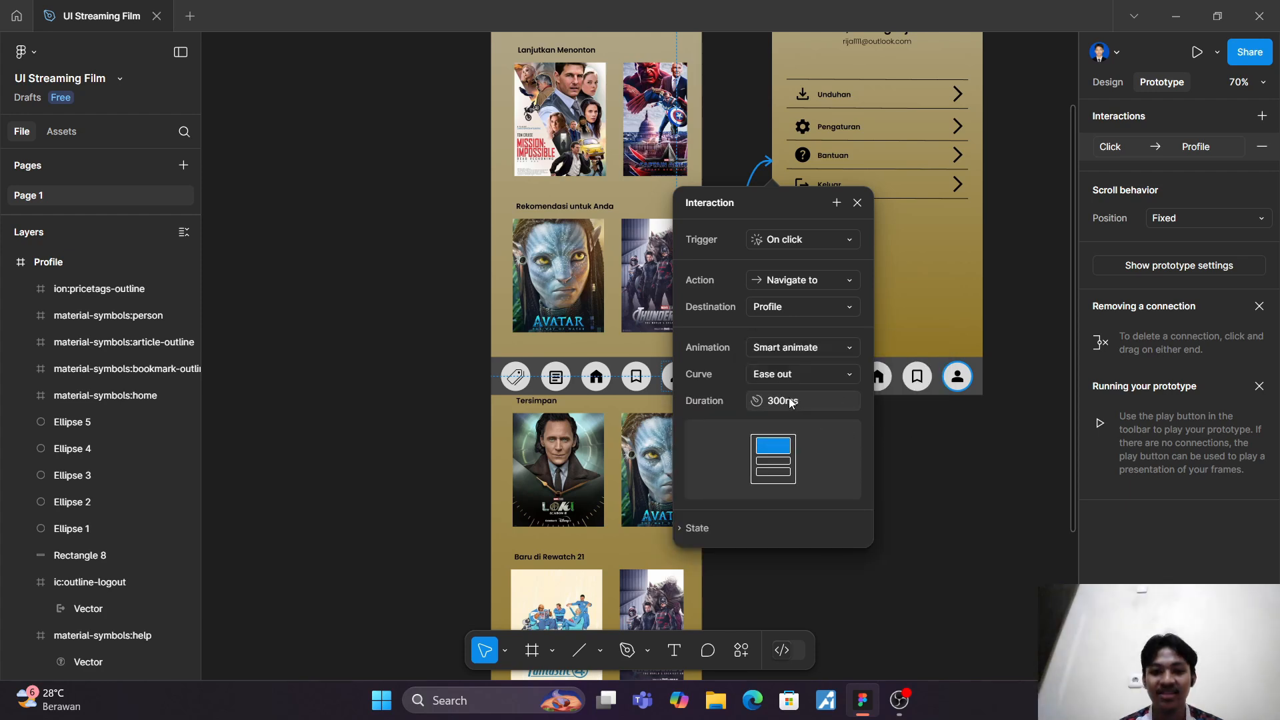
left_click(927, 461)
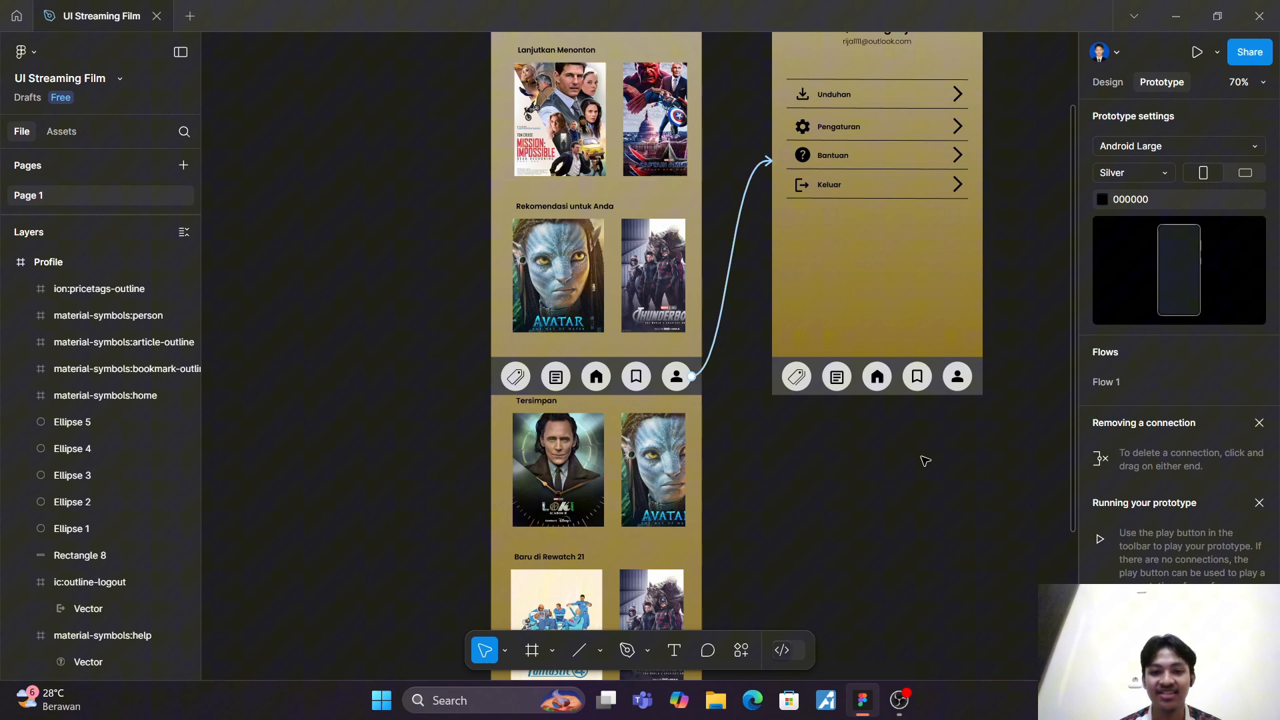
Step: Connect the Profile screen's home icon to the Homepage frame with an On click Navigate to interaction using Smart animate
left_click(875, 377)
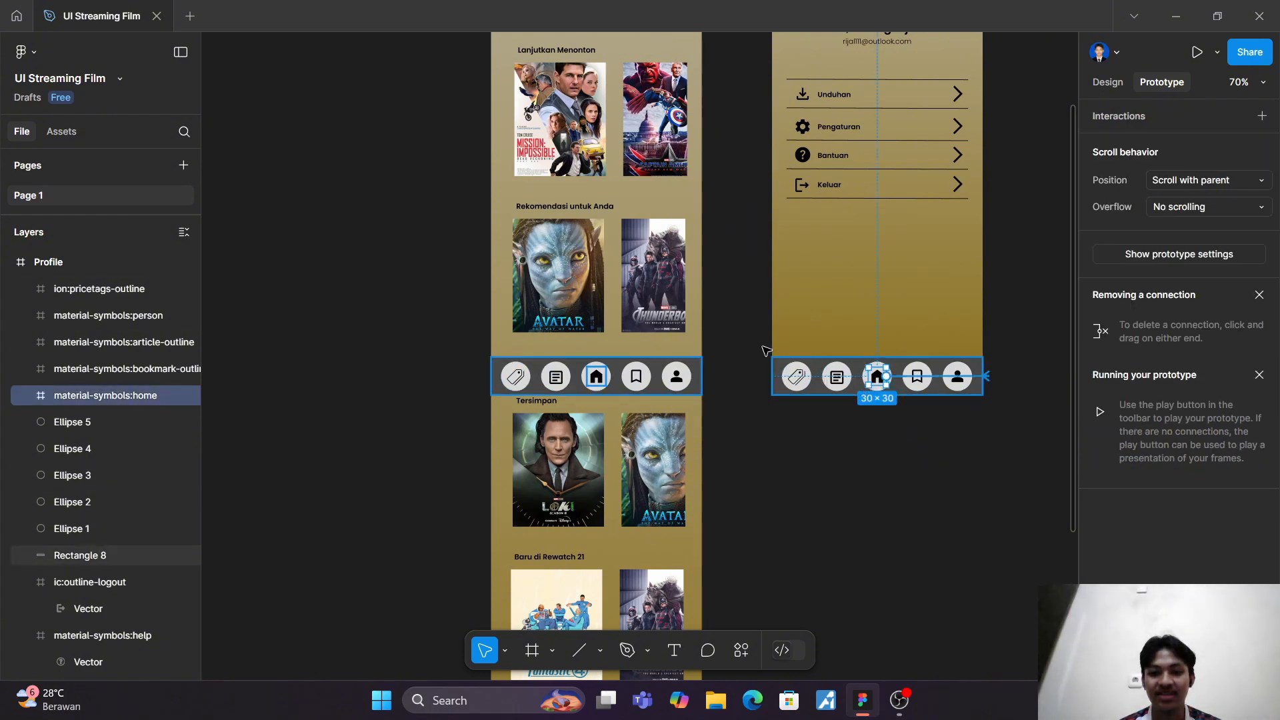
left_click_drag(766, 351, 664, 228)
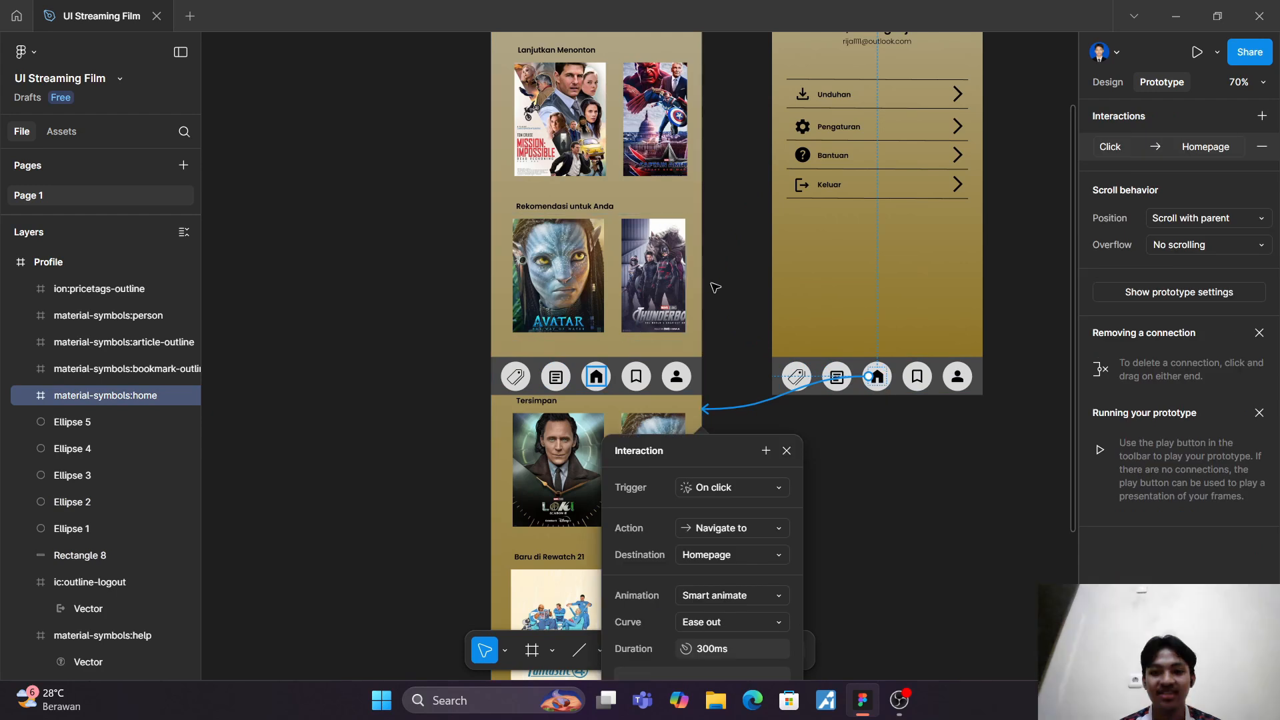
left_click(755, 527)
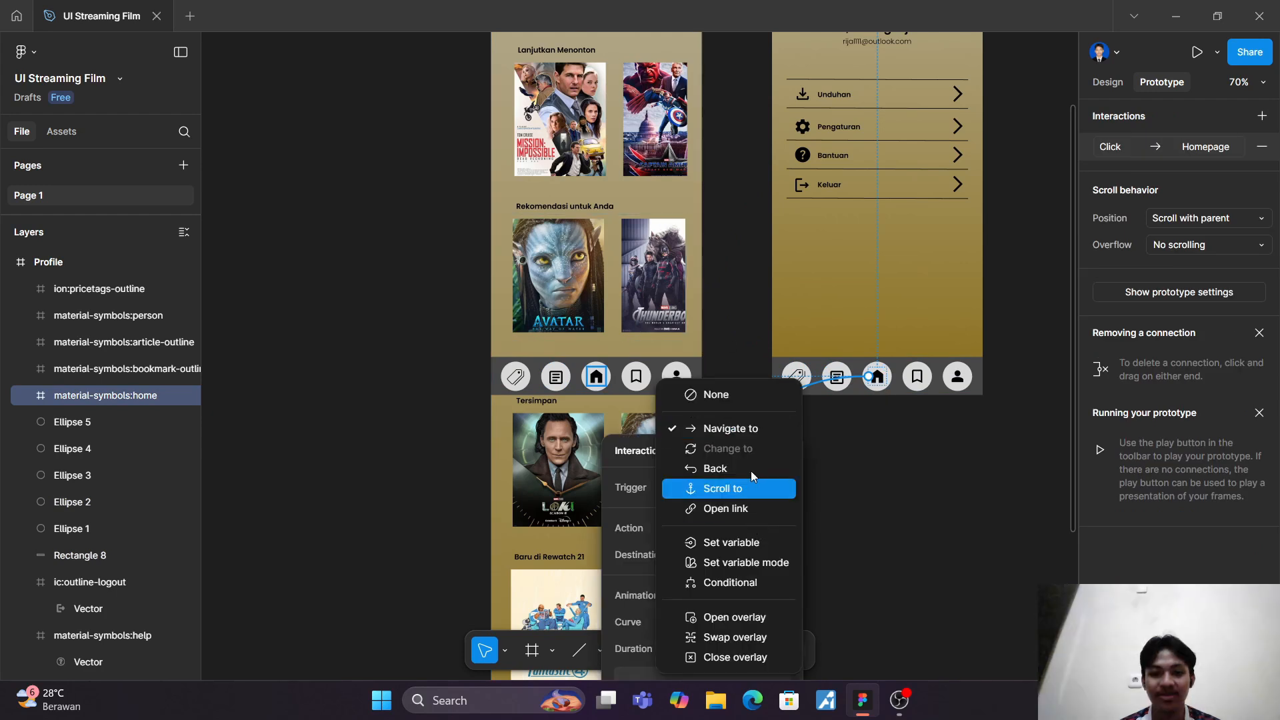
left_click(751, 430)
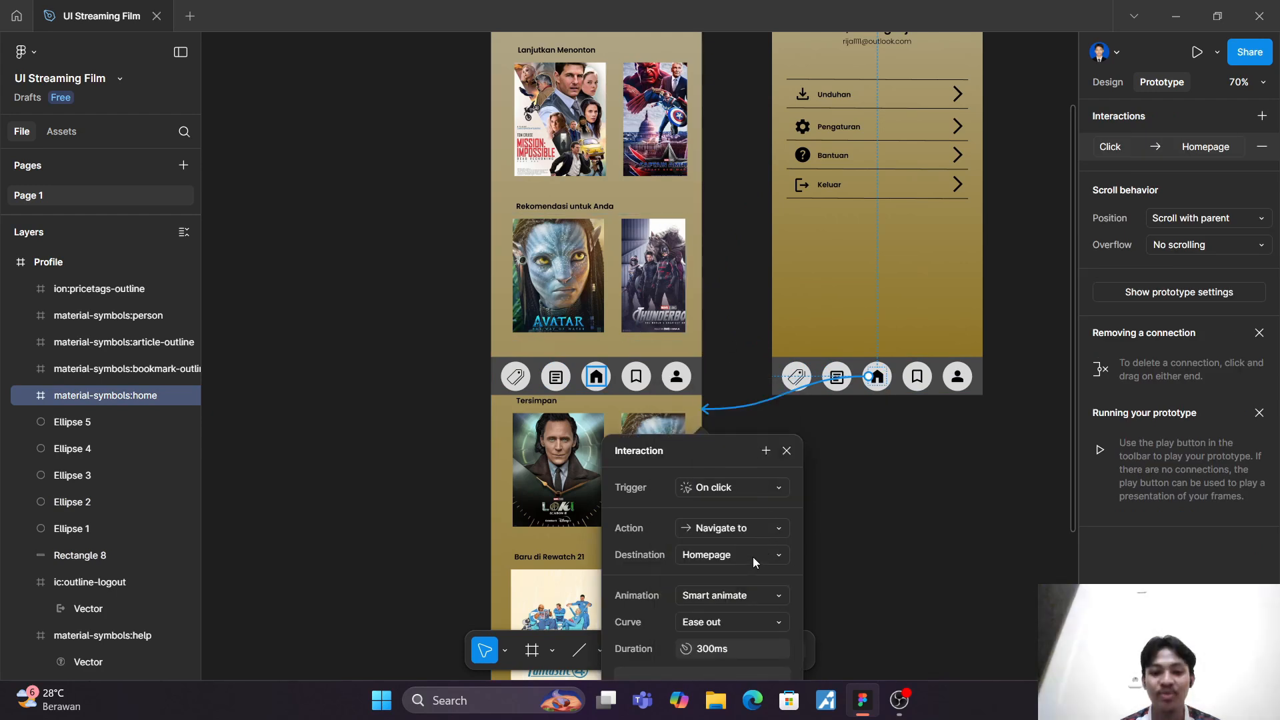
scroll(754, 557, "down", 1)
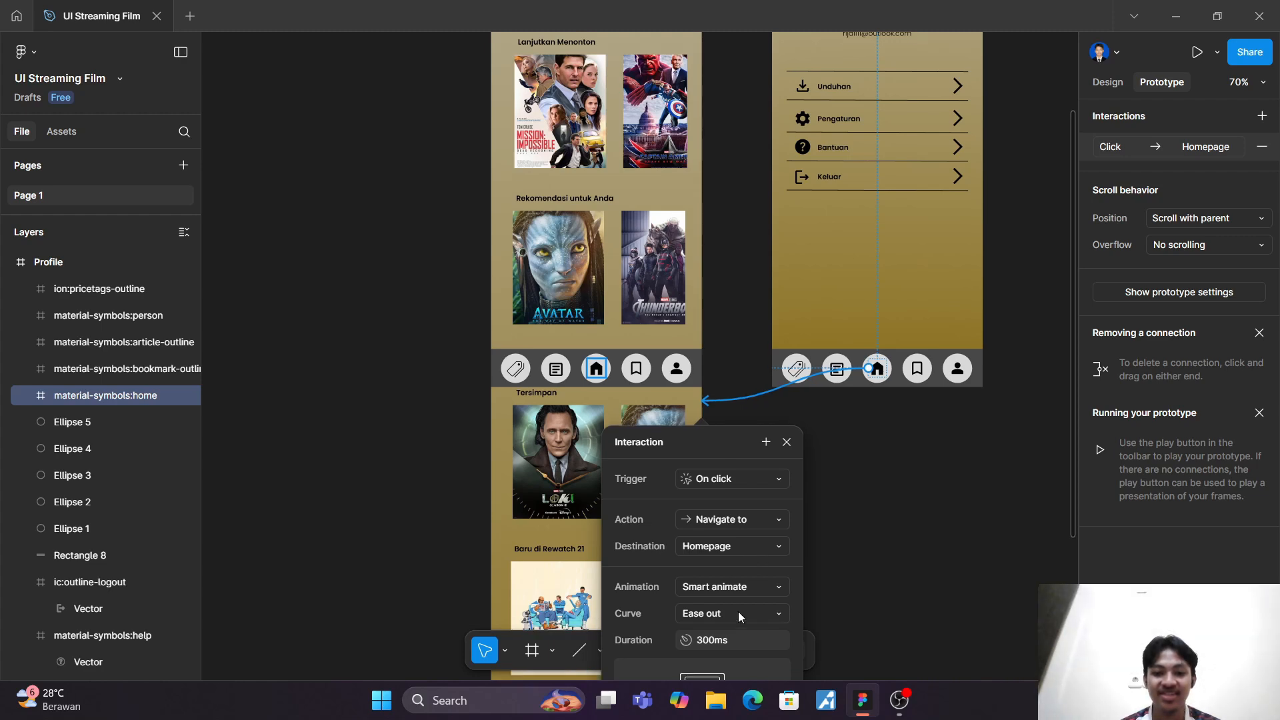
scroll(740, 603, "down", 5)
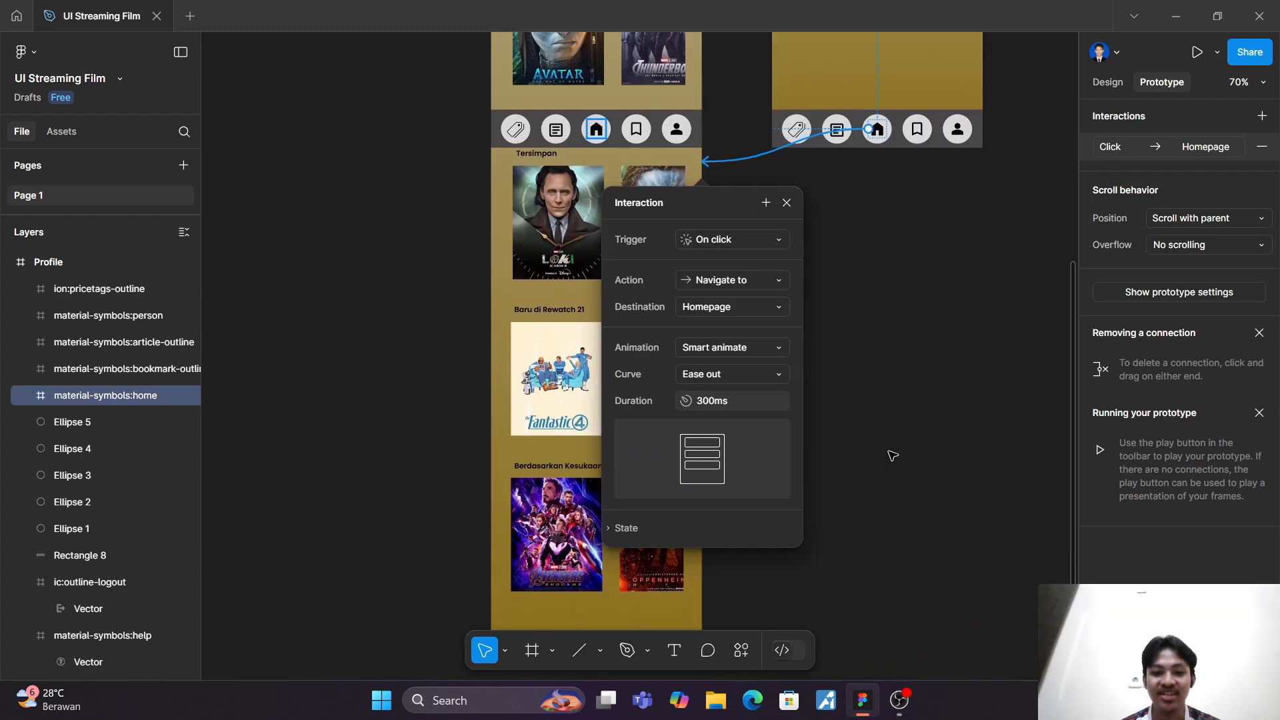
left_click(893, 455)
scroll(876, 380, "up", 10)
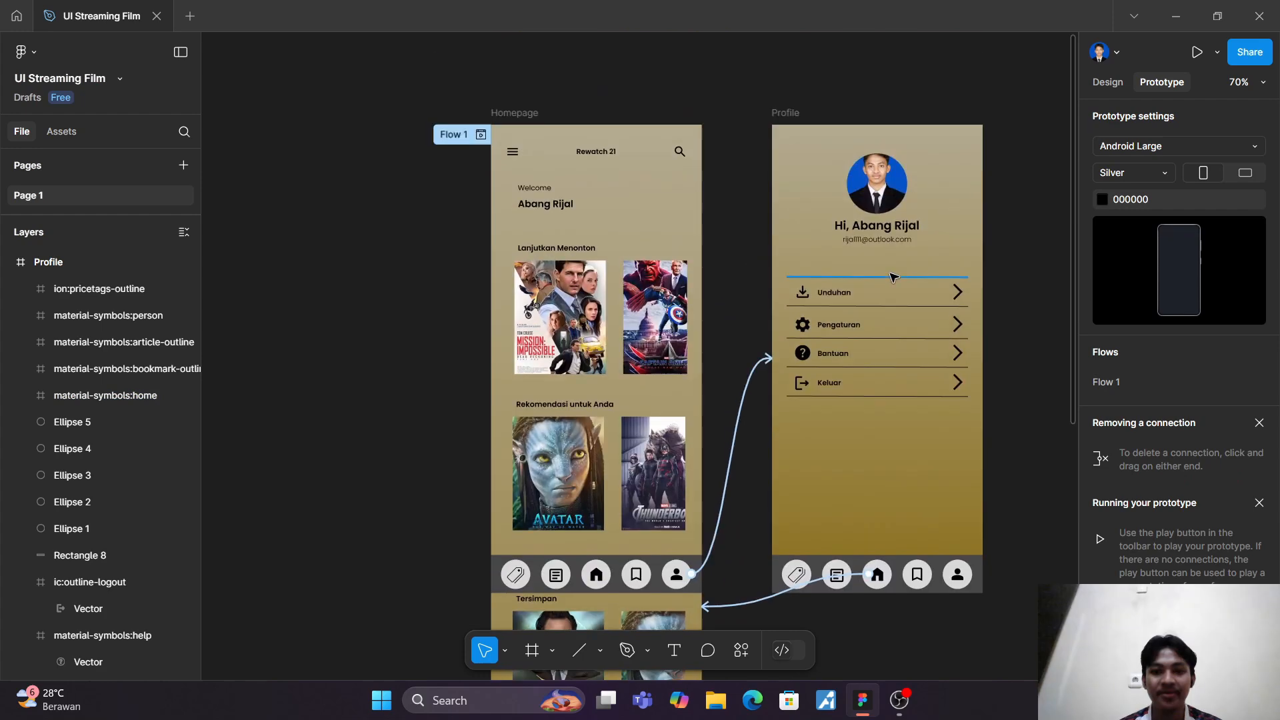
scroll(835, 285, "down", 8)
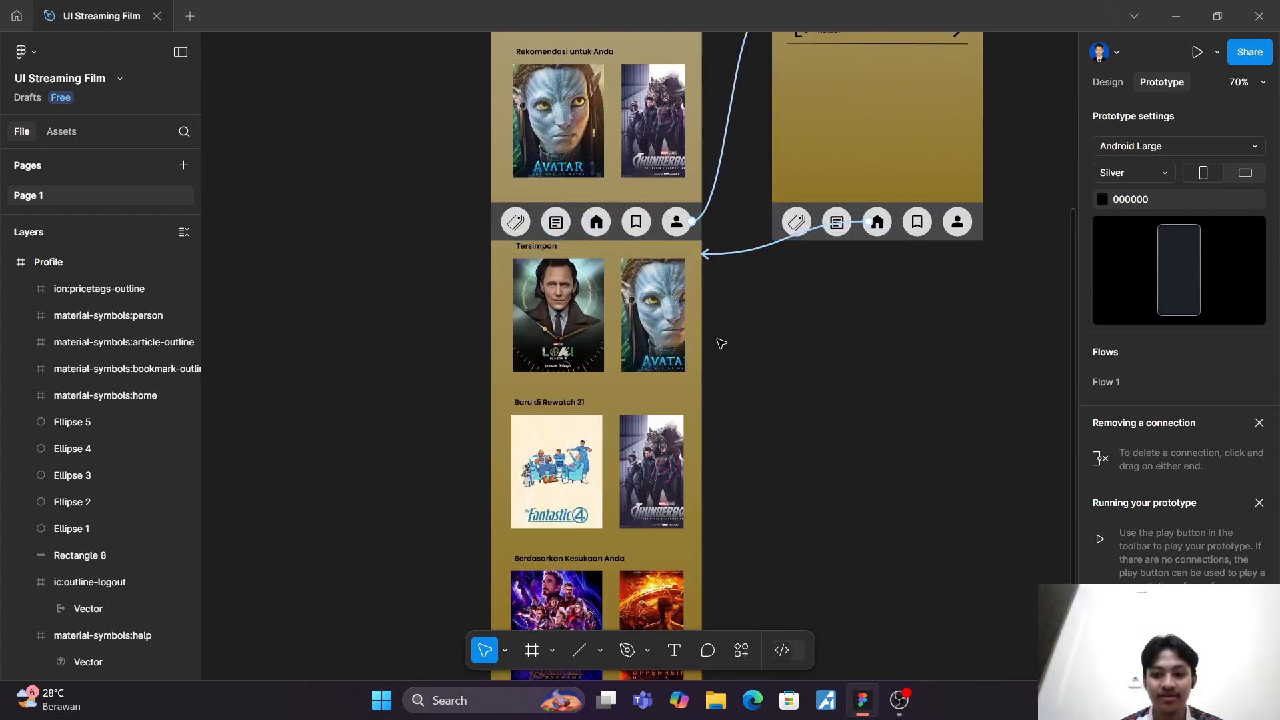
Step: Check the Bluetooth devices in the system's quick settings and return to the design file
left_click(1153, 700)
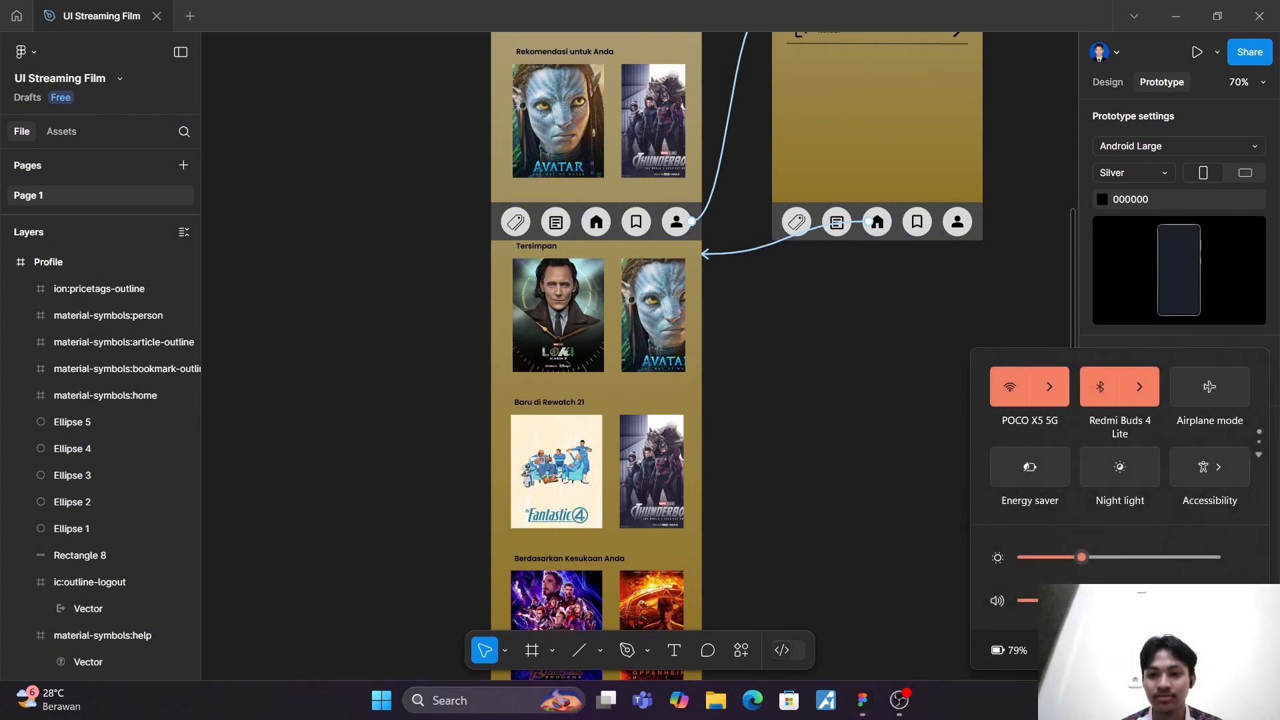
left_click(1138, 395)
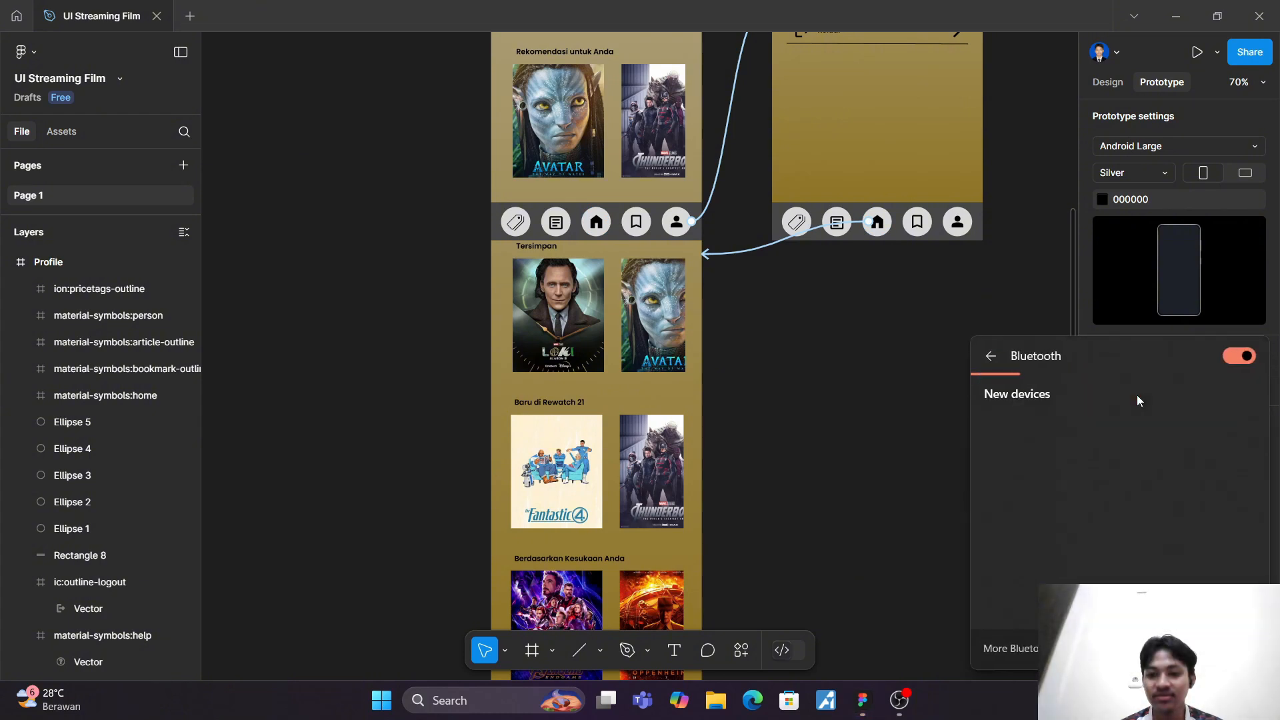
left_click(906, 487)
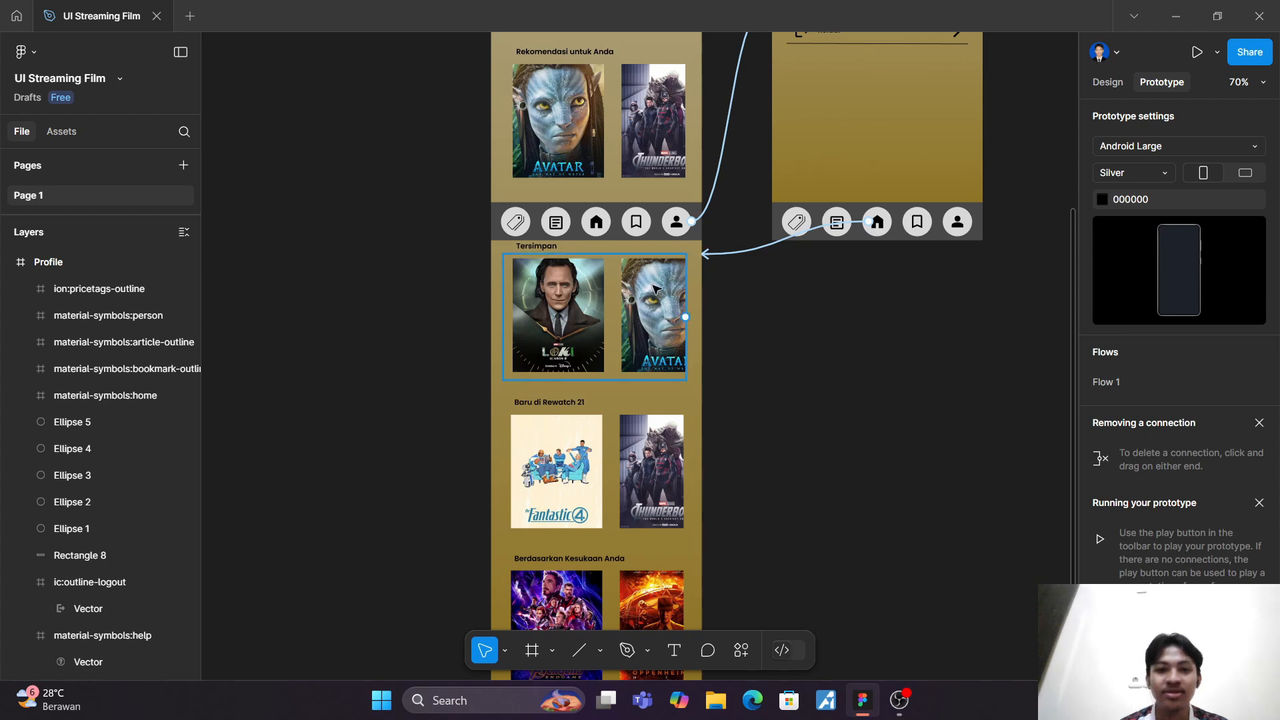
Step: Try to connect the Homepage's home icon to the navigation bar's Rectangle 8 with an On click Scroll to interaction
mouse_move(605, 222)
left_mouse_down()
mouse_move(720, 306)
mouse_move(600, 237)
mouse_move(608, 230)
left_mouse_up()
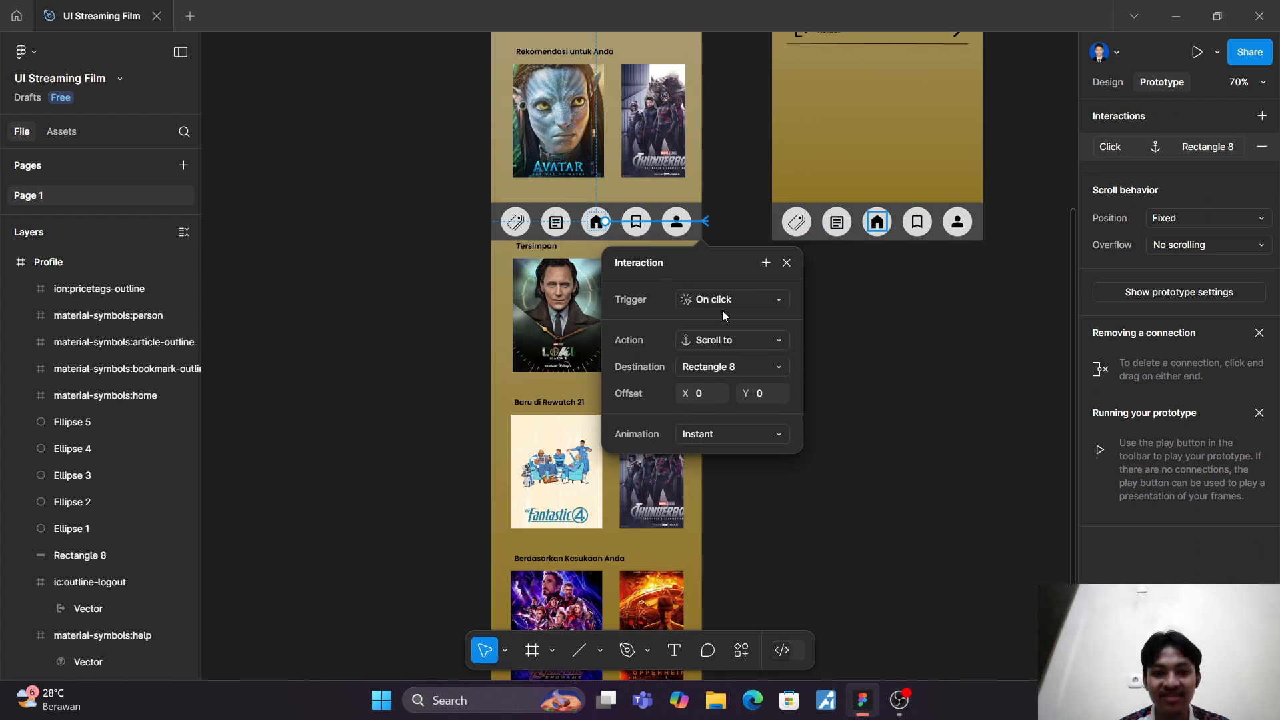
left_click(786, 263)
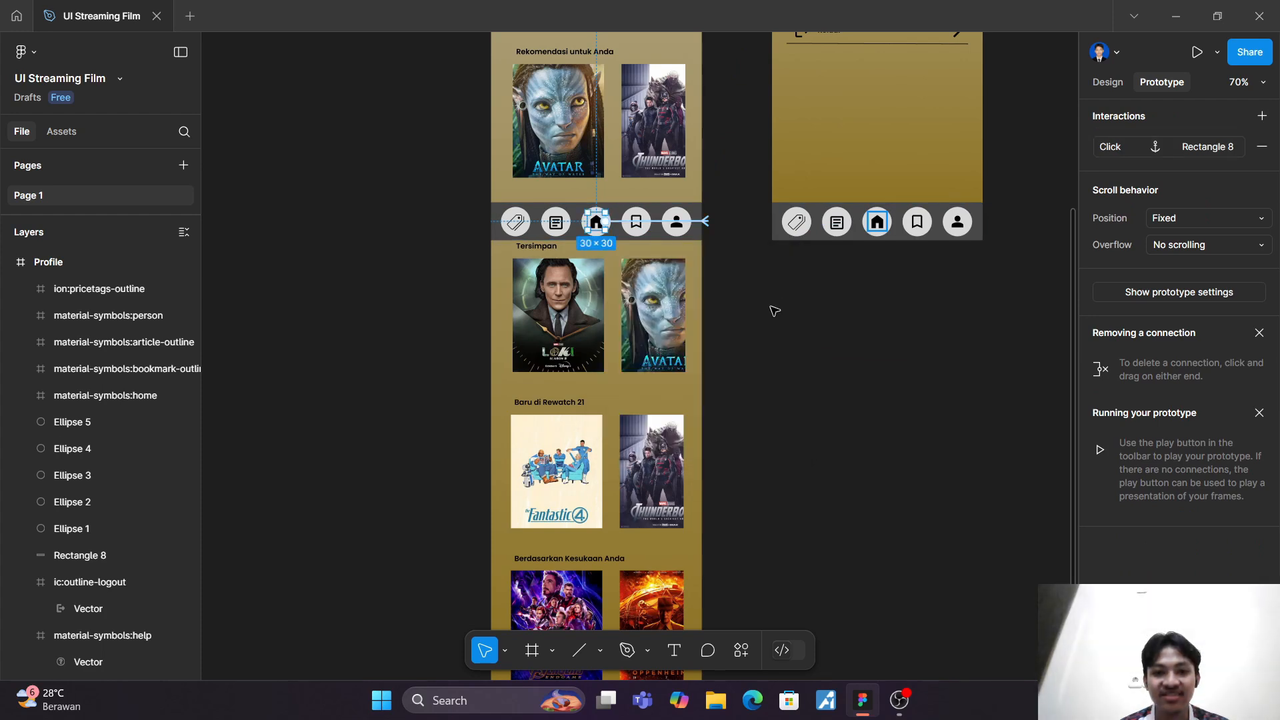
left_click(756, 321)
scroll(756, 321, "up", 5)
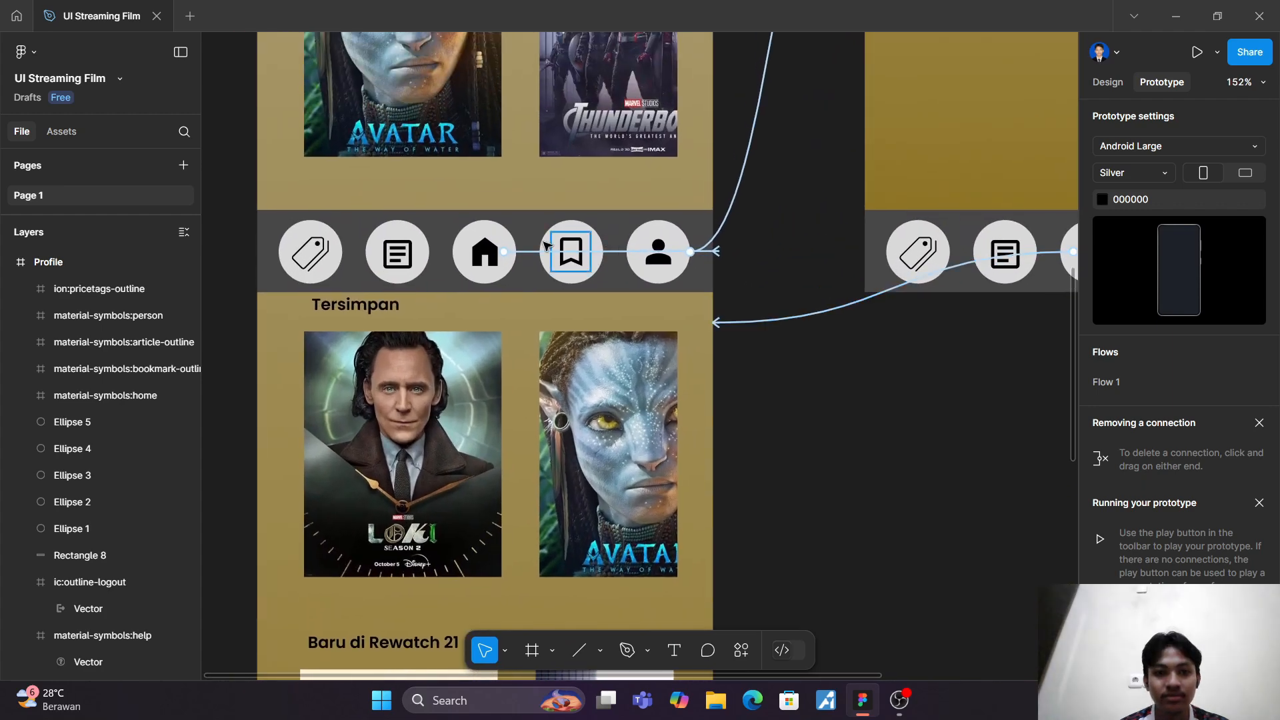
left_click(530, 253)
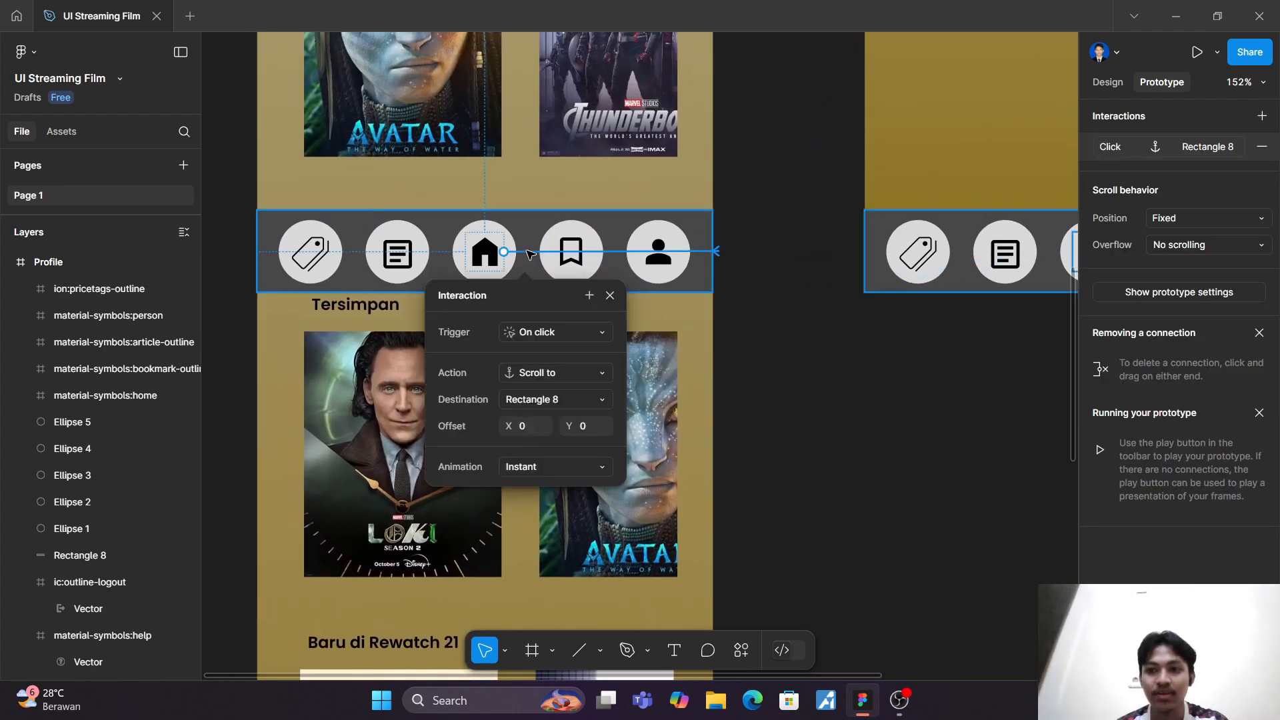
Step: Remove the Scroll to connection from the Homepage's home icon and browse the actions for a new On click interaction
left_click(490, 256)
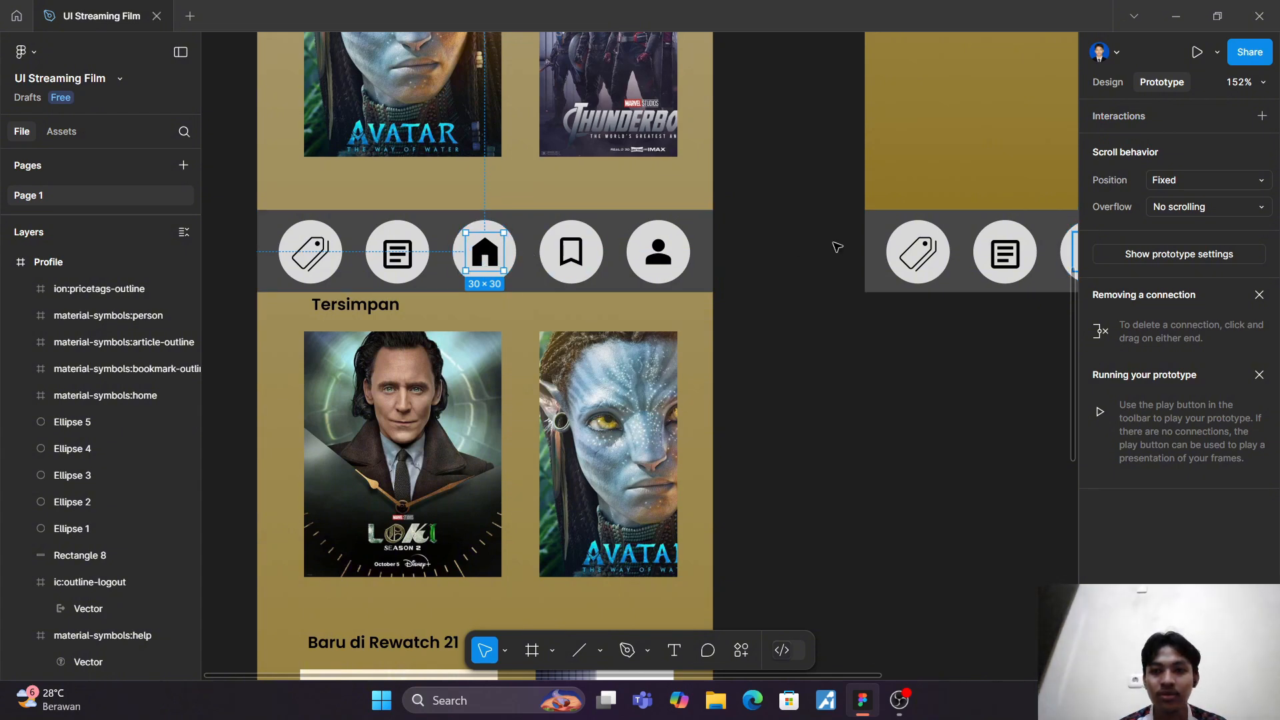
left_click(1260, 117)
left_click(1049, 221)
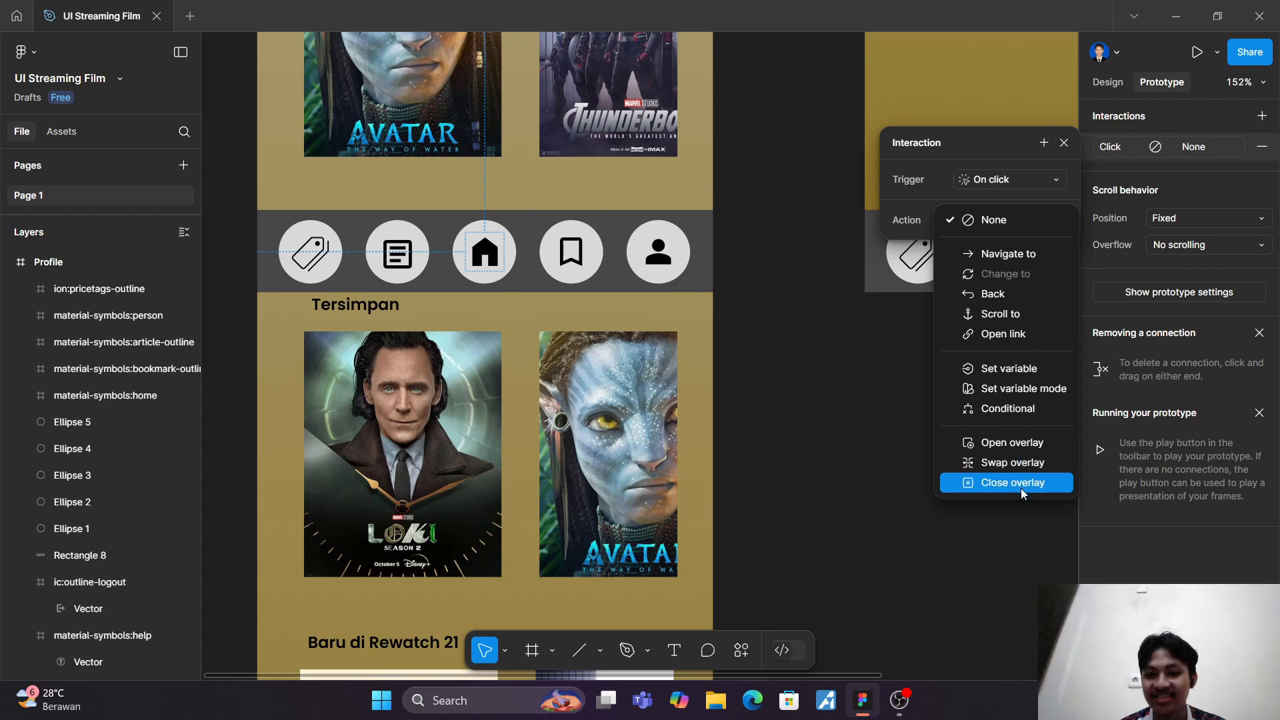
left_click(878, 403)
left_click(879, 411)
scroll(878, 411, "down", 10)
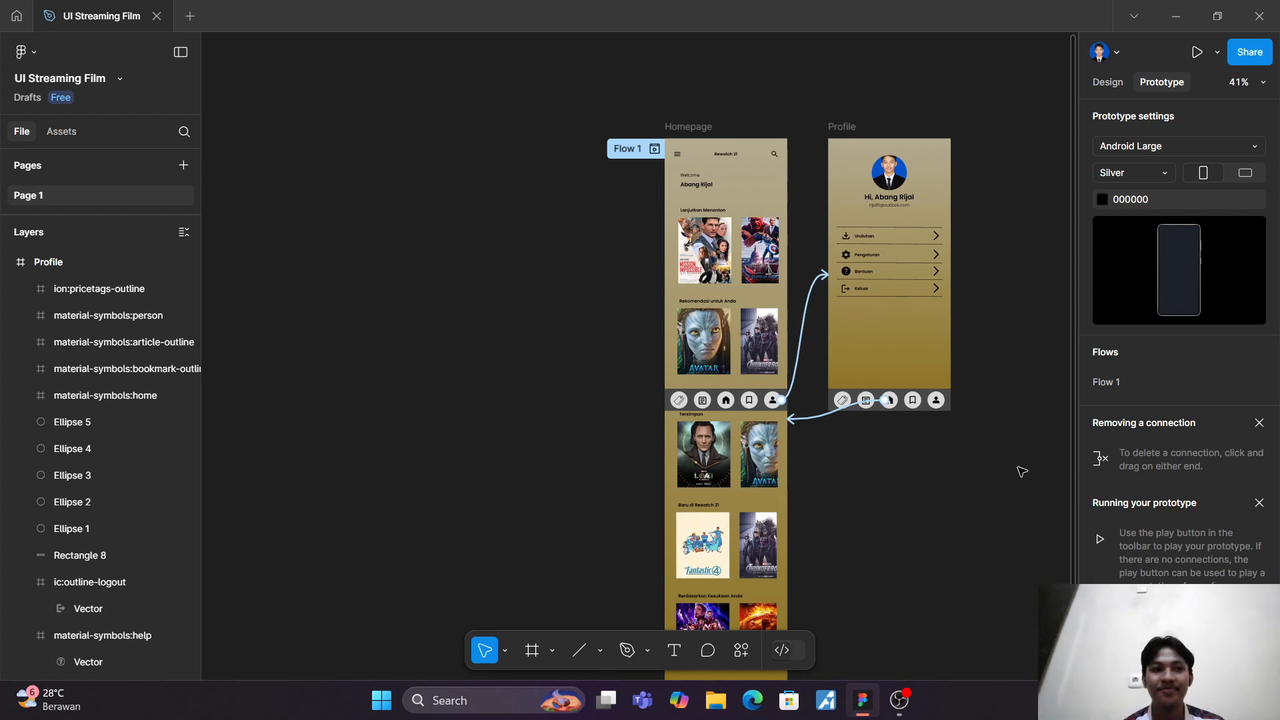
Step: Preview the prototype, scroll the Homepage down and back, test the person and home icon navigation, and close the preview
left_click(1197, 52)
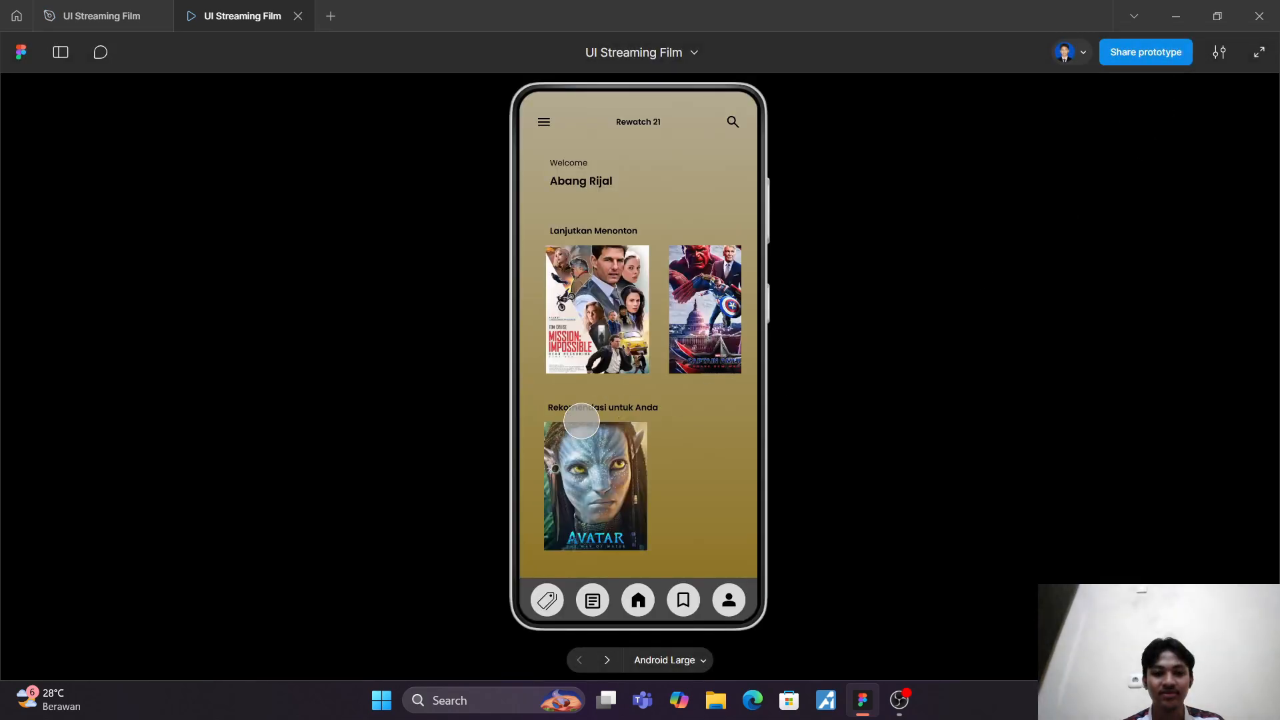
left_click_drag(656, 451, 668, 193)
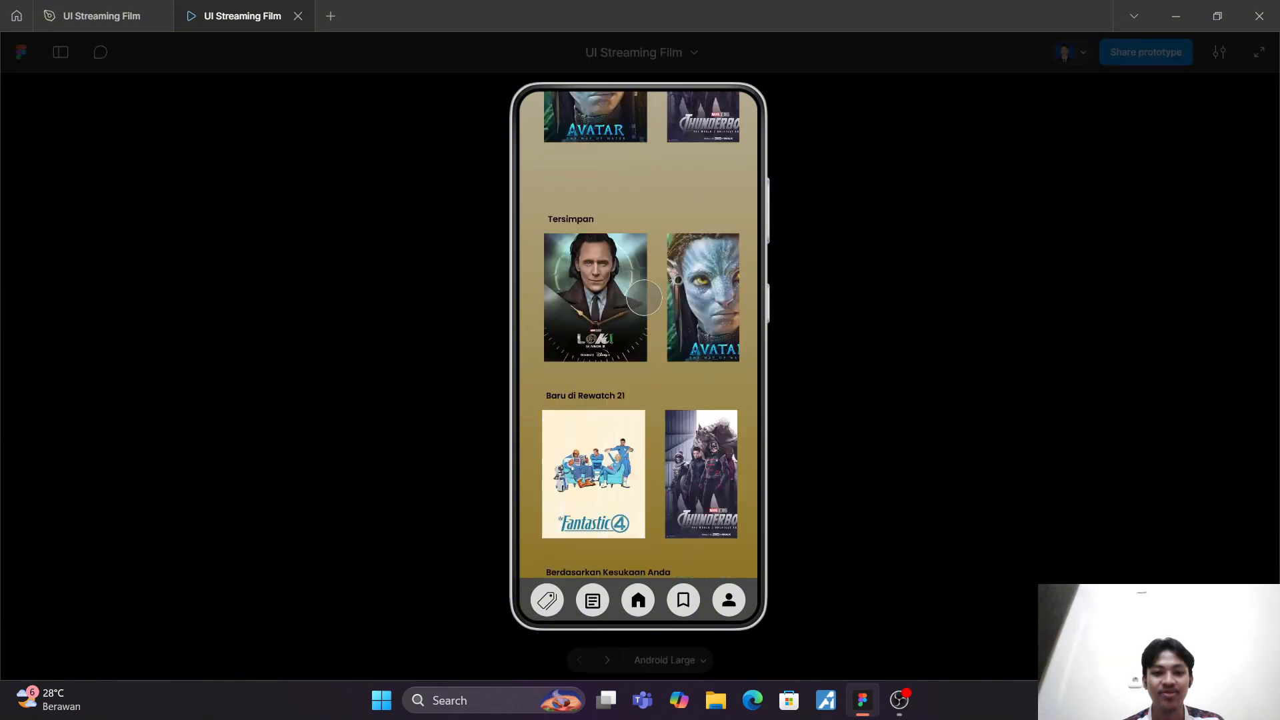
left_click_drag(647, 296, 700, 577)
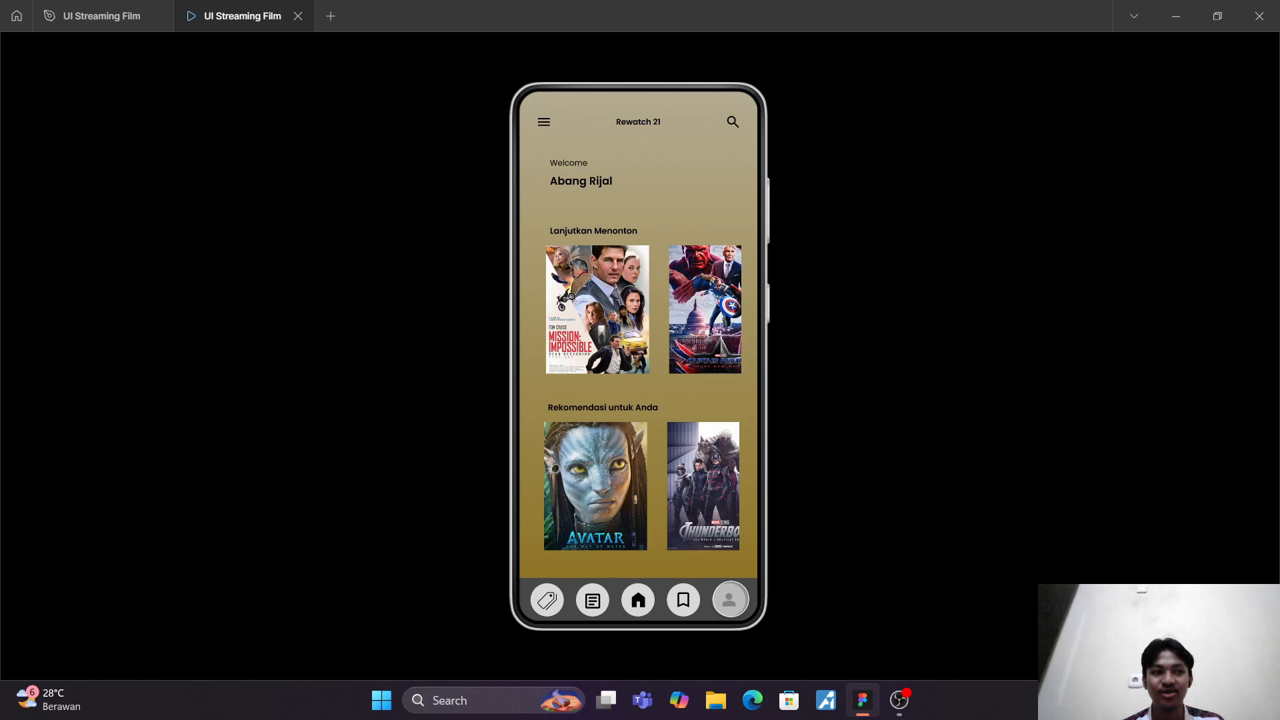
left_click(730, 599)
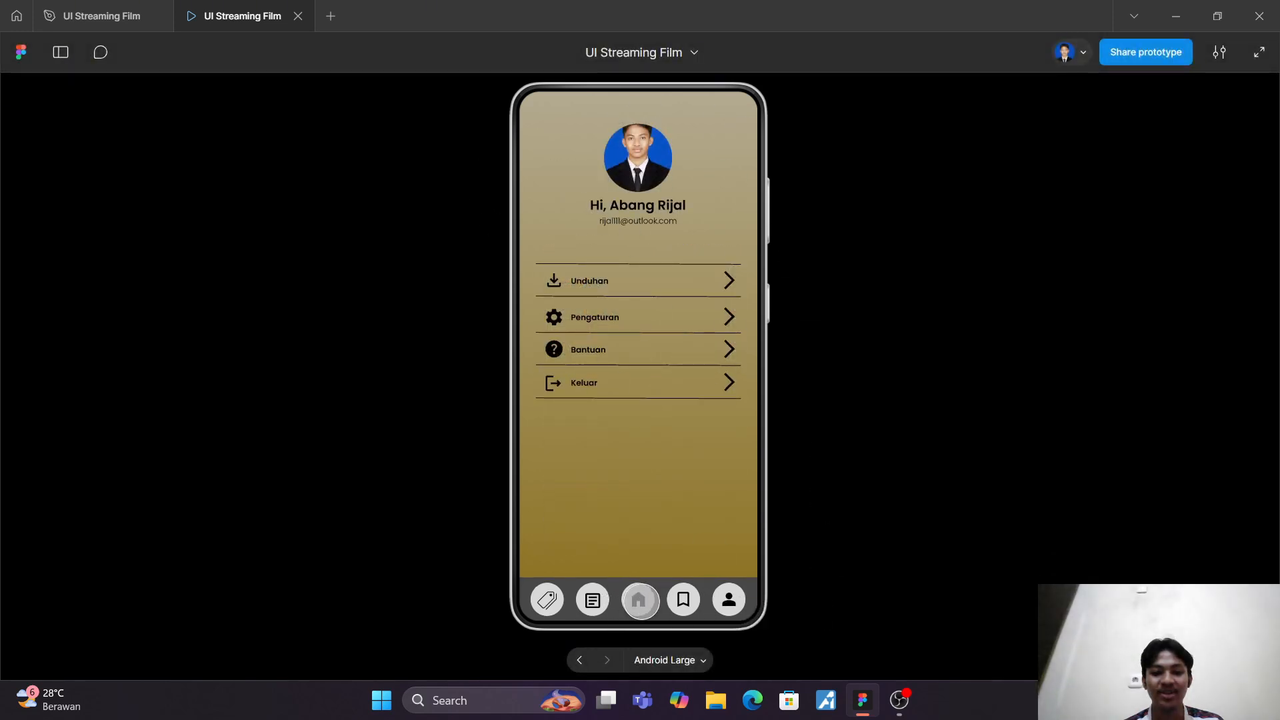
left_click(634, 599)
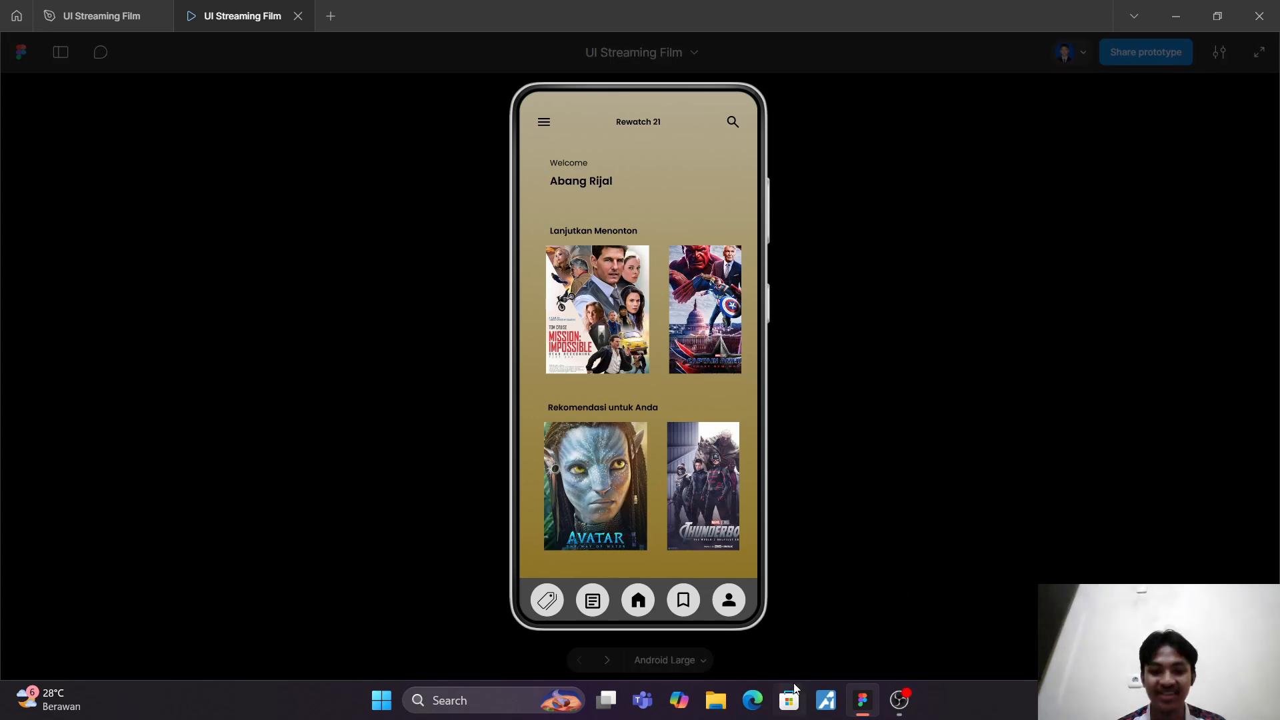
left_click(298, 16)
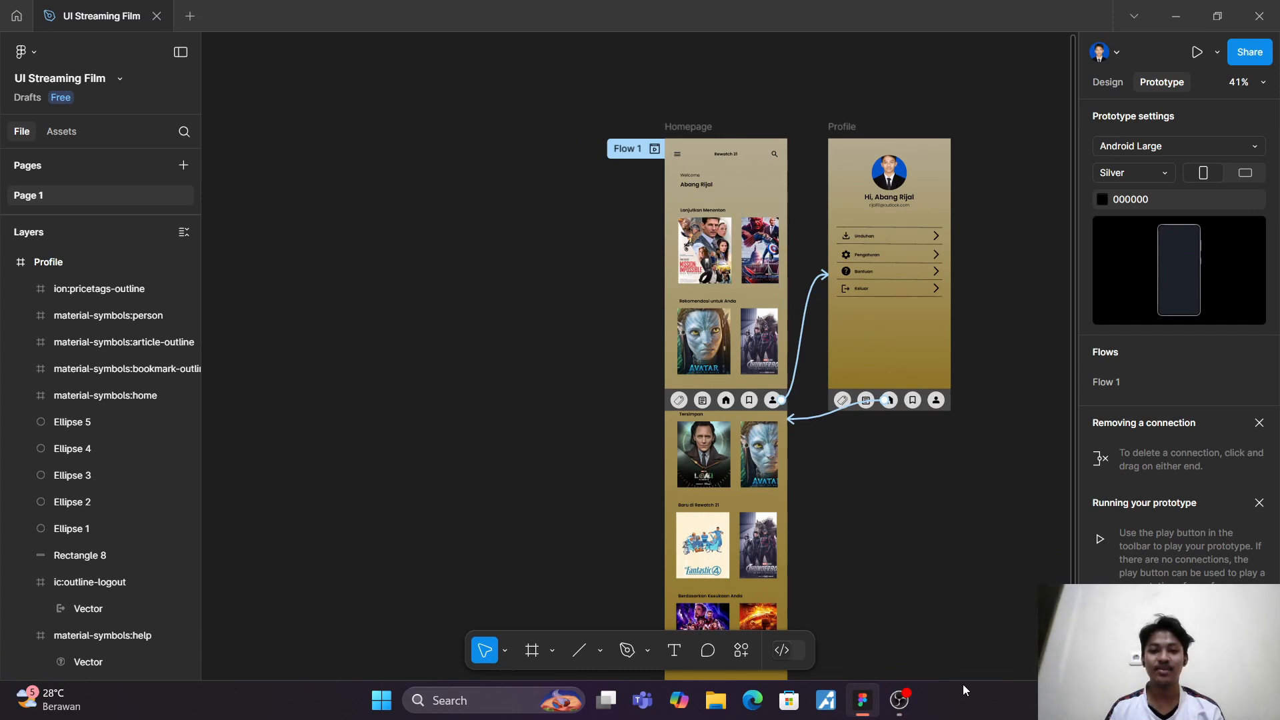
Step: Add an Android Large 360 × 800 frame beside the Profile screen, aligned with its upper edge
left_click(1108, 82)
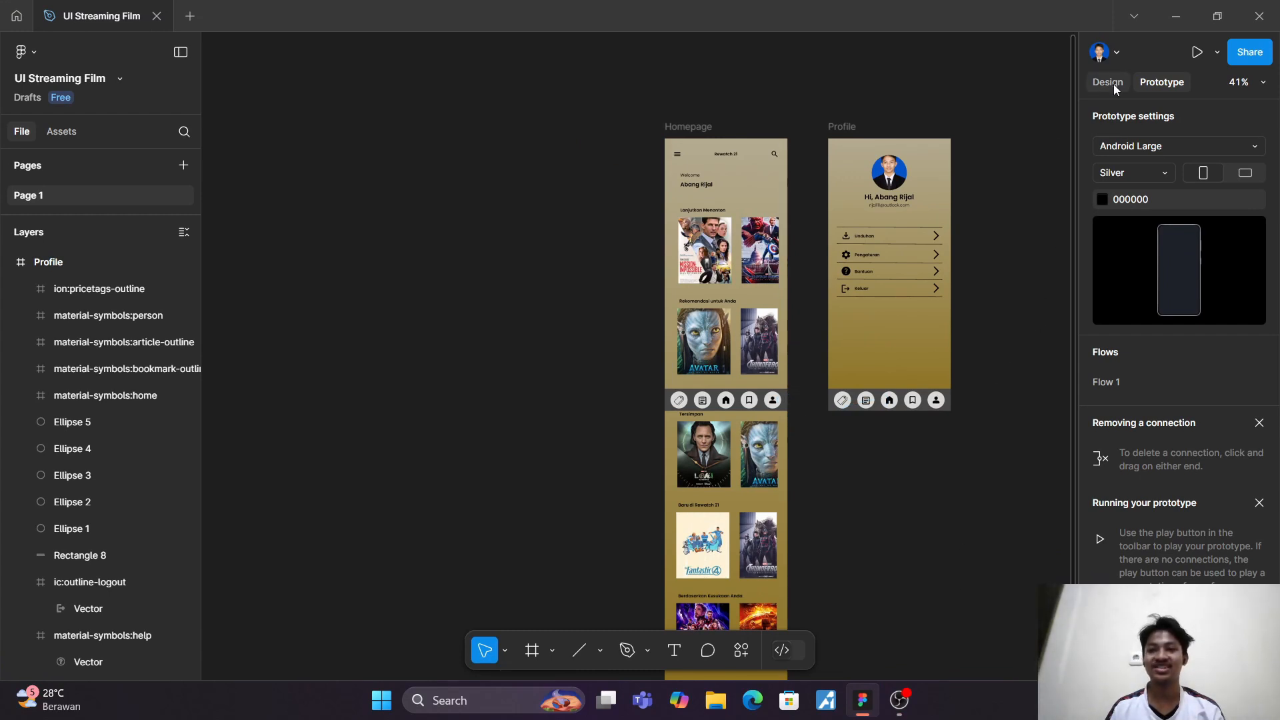
scroll(911, 362, "right", 6)
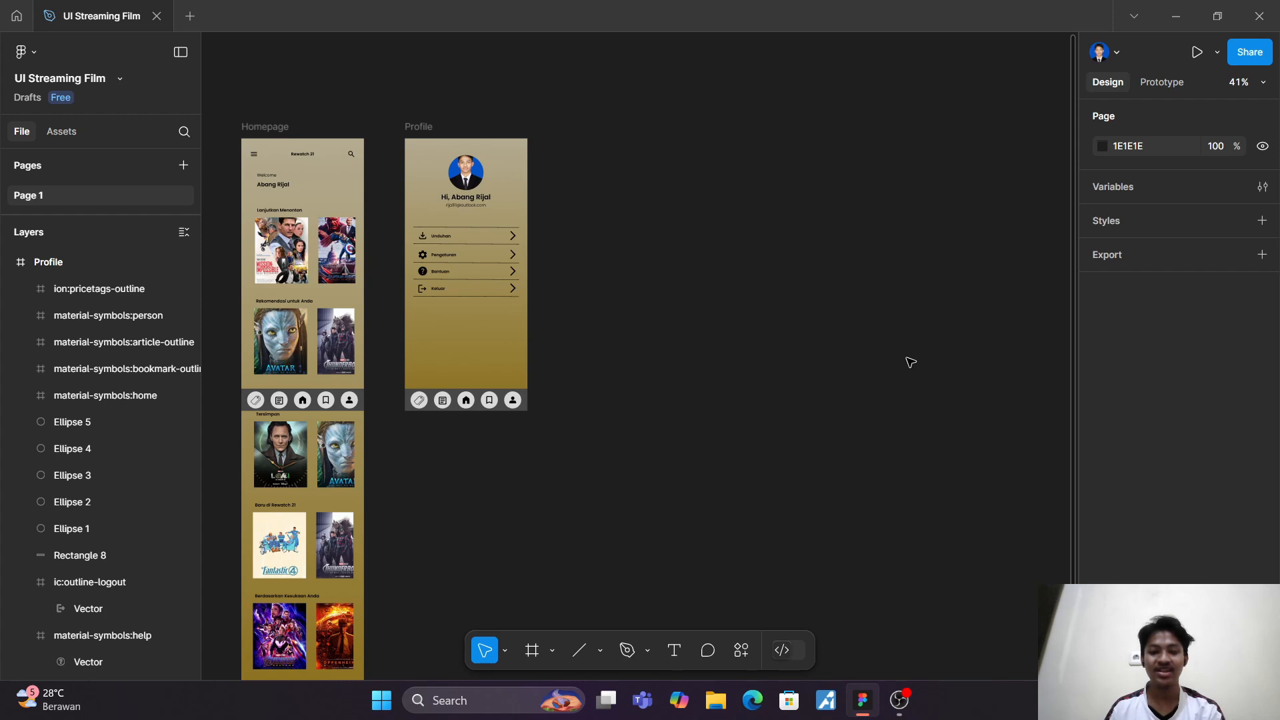
key("f")
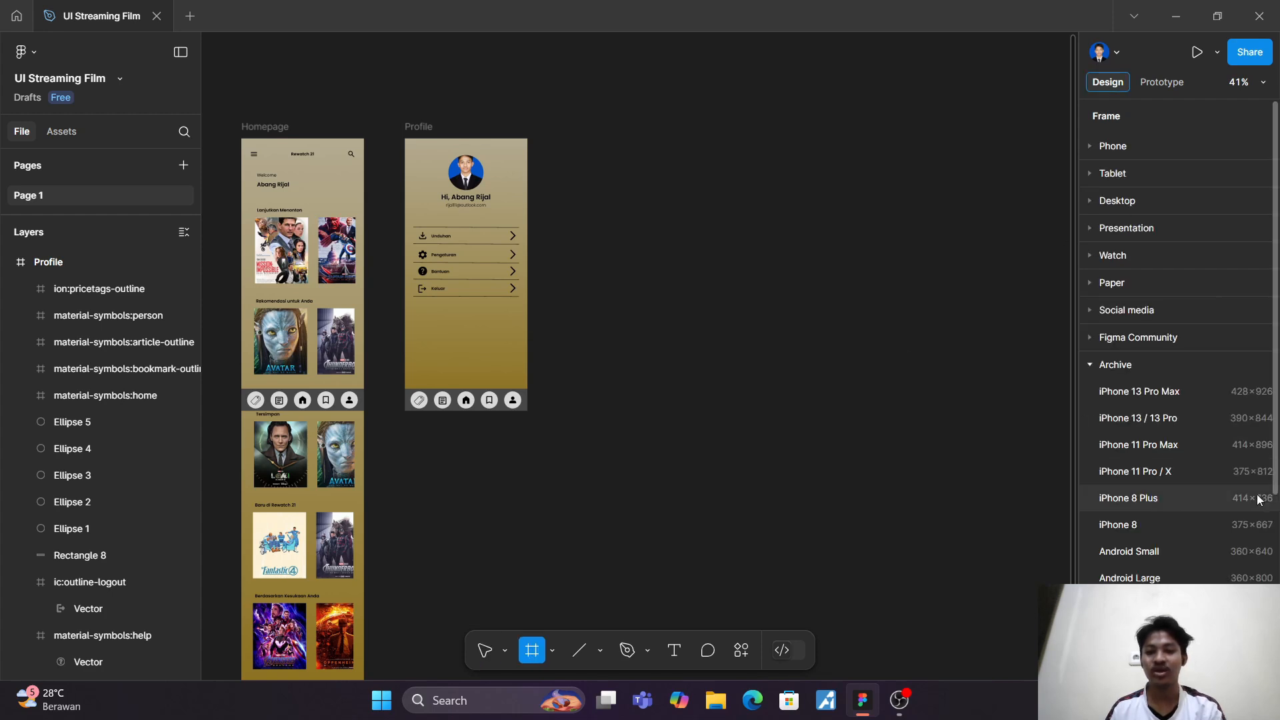
left_click(1158, 579)
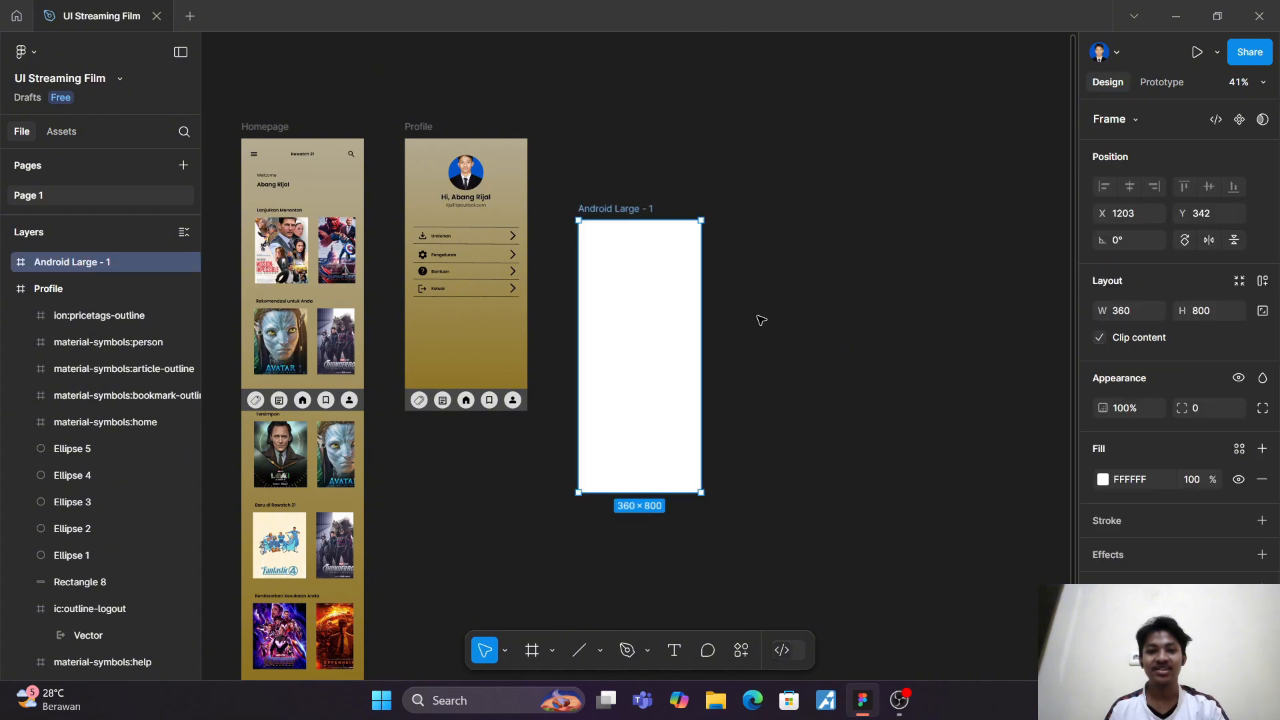
left_click_drag(657, 308, 653, 231)
left_click(860, 263)
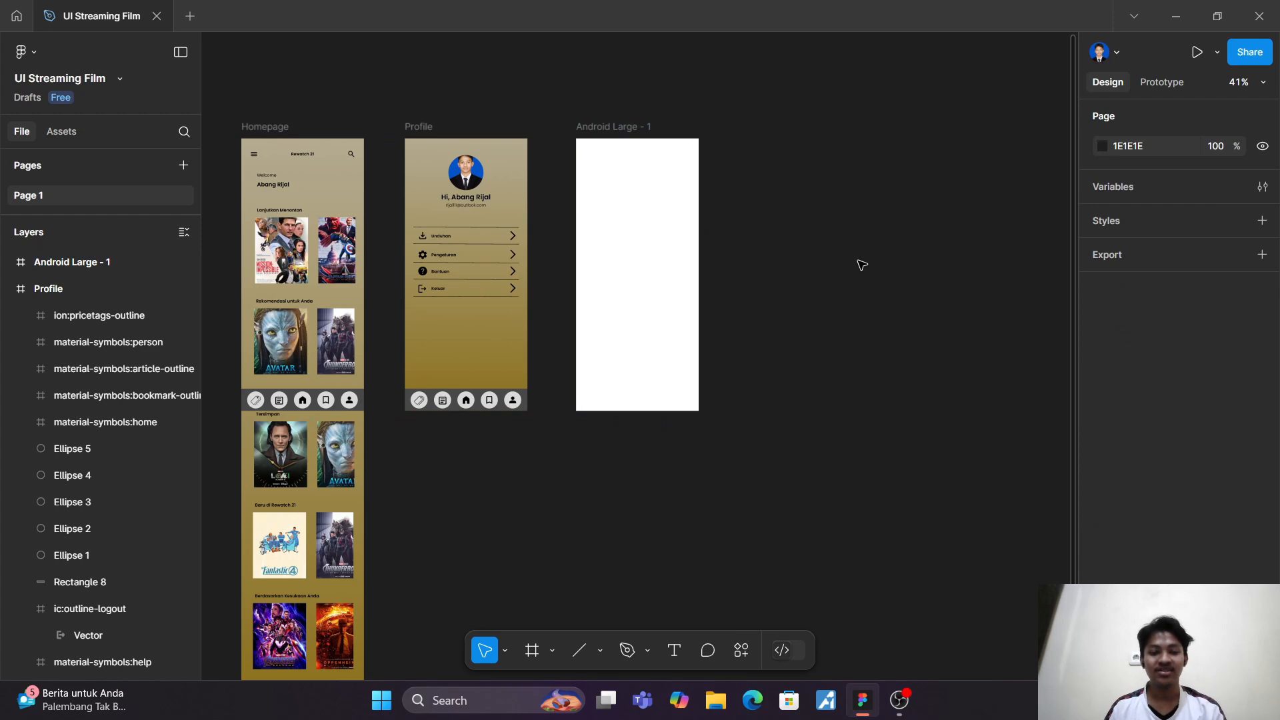
Step: Give the new Android Large frame a column layout grid with a count of 1 and a margin of 25
scroll(860, 262, "up", 3)
scroll(856, 264, "left", 3)
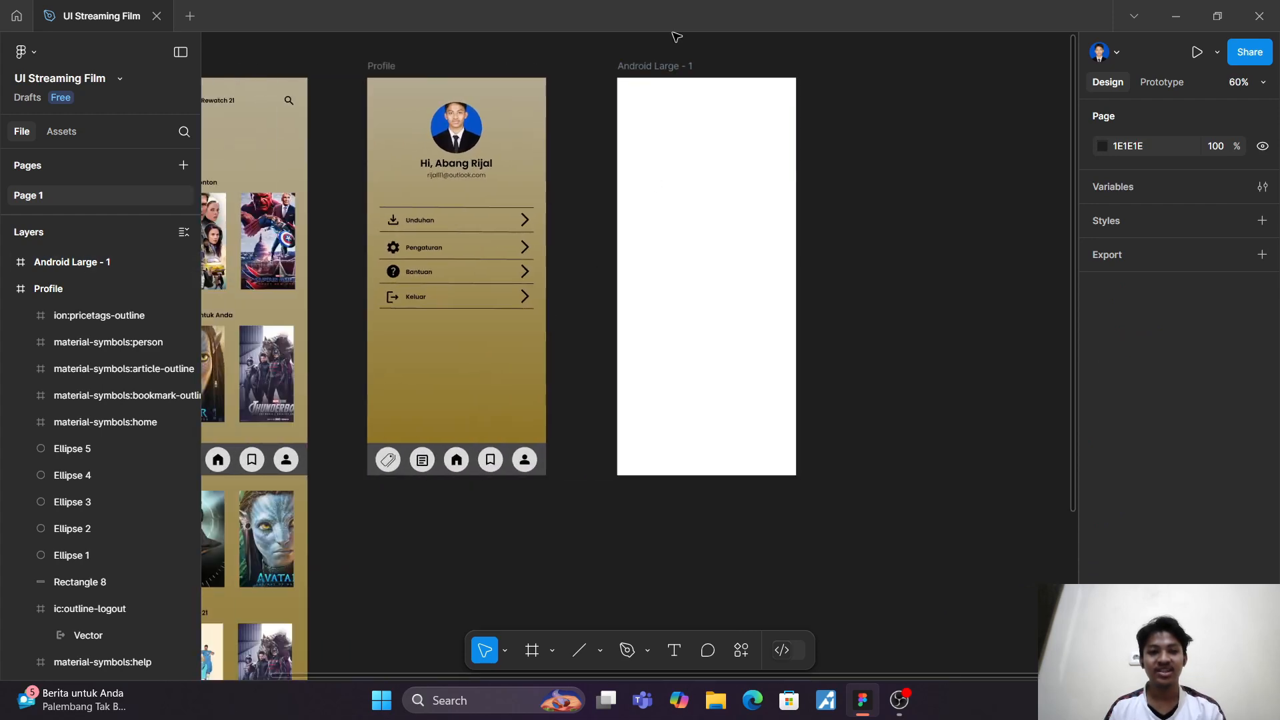
left_click(670, 69)
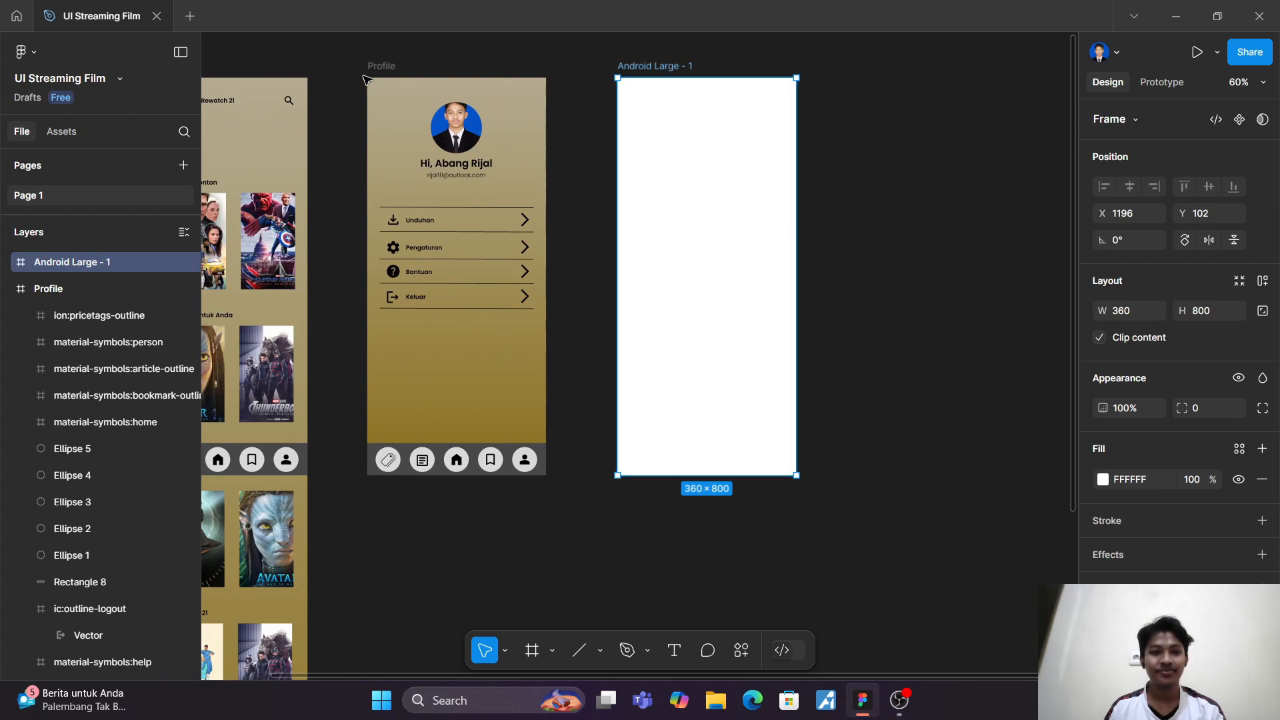
left_click(390, 70)
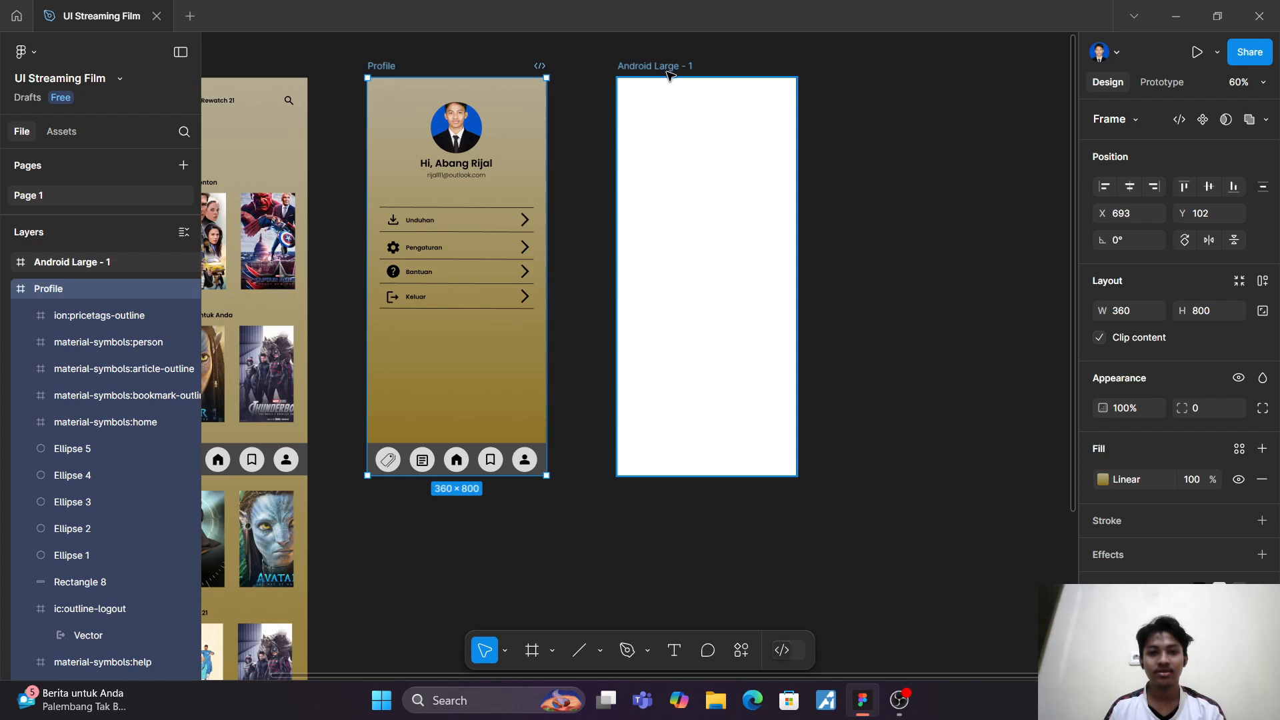
left_click(667, 97)
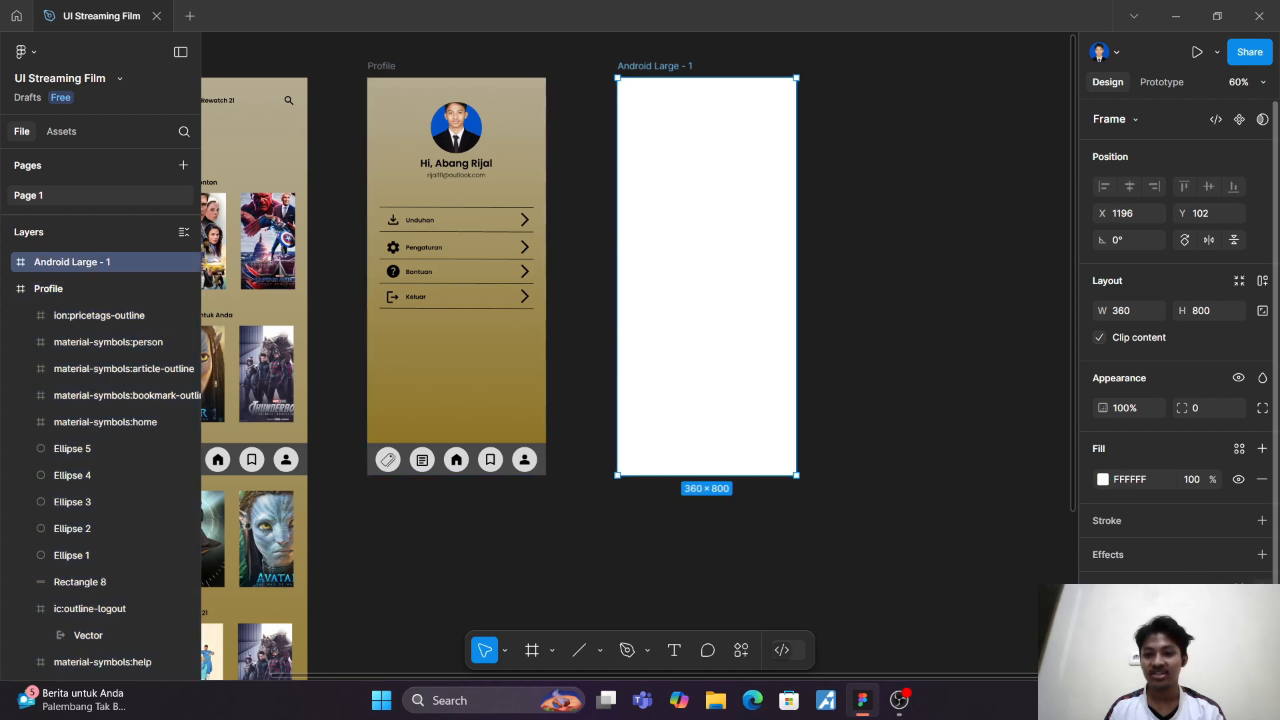
left_click(1262, 588)
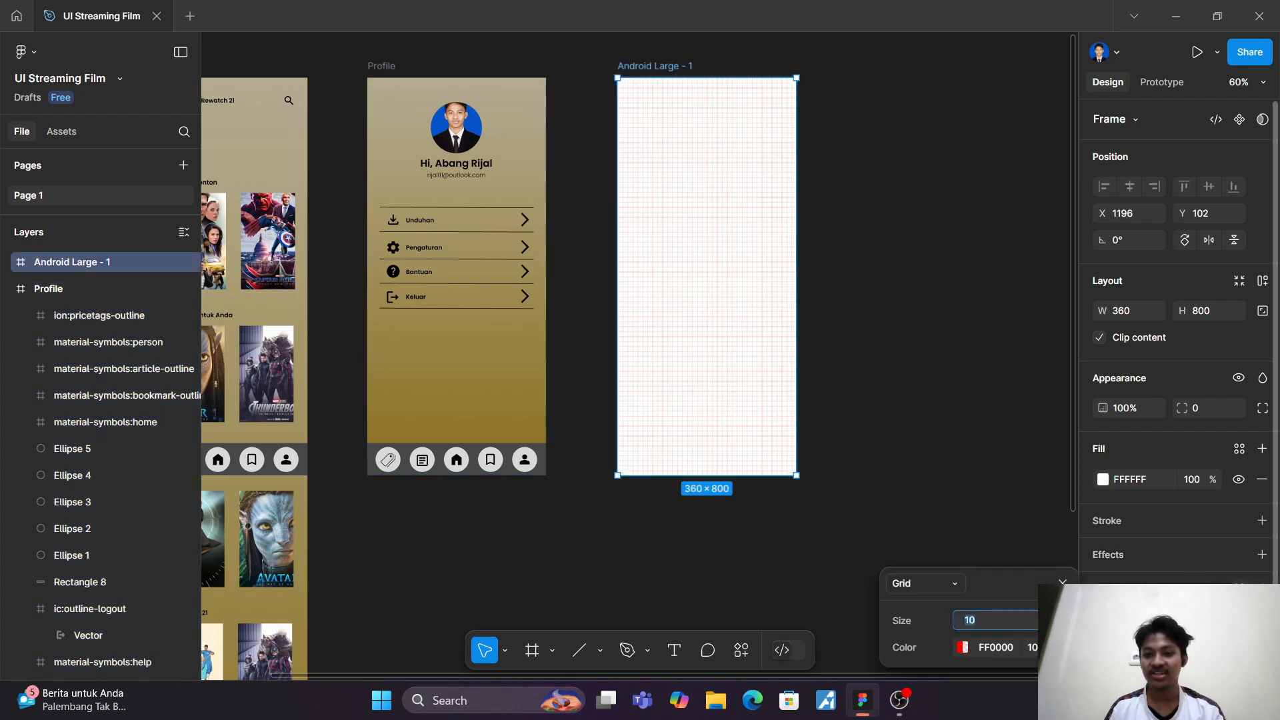
left_click(952, 586)
left_click(943, 601)
type("1")
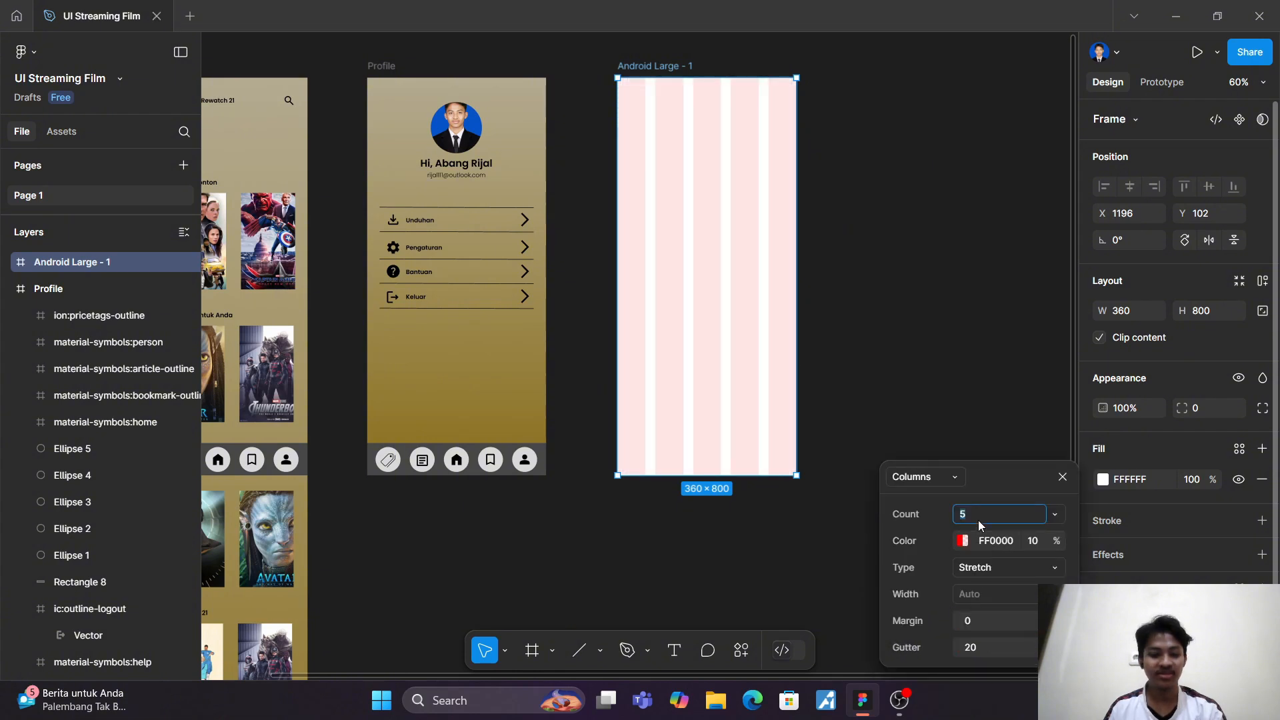
left_click(994, 621)
type("25")
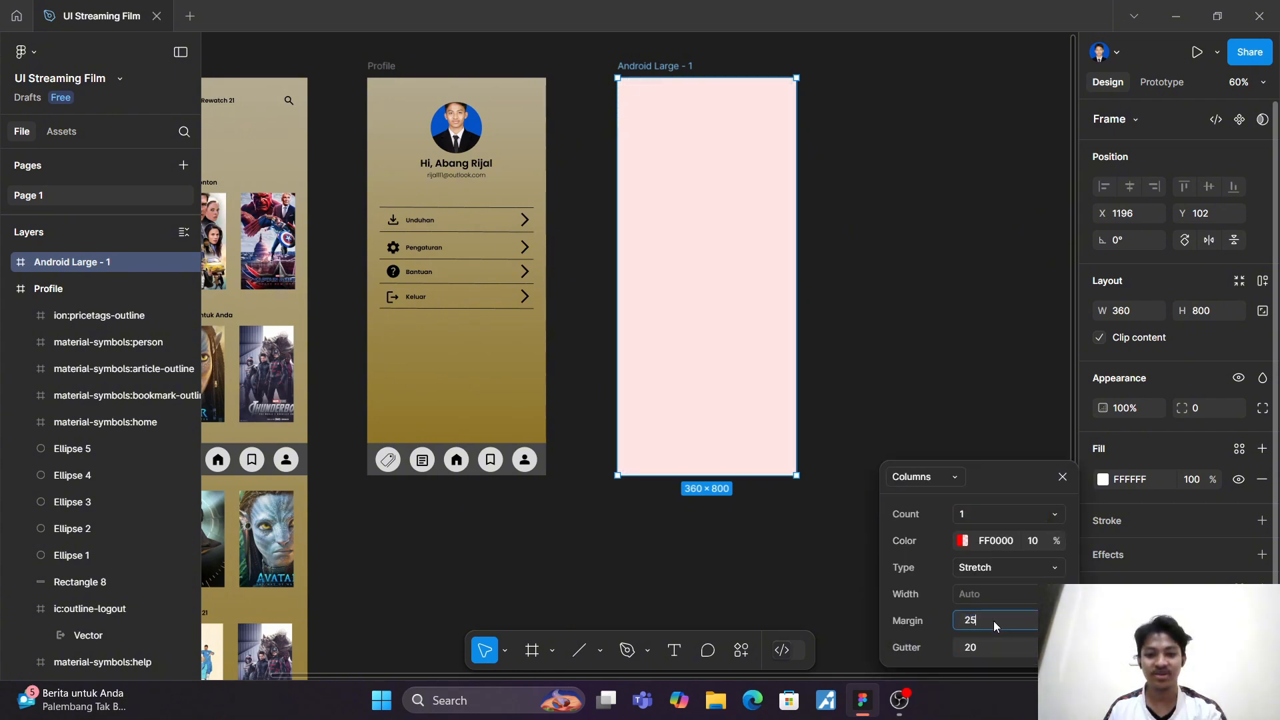
key("Return")
left_click(886, 231)
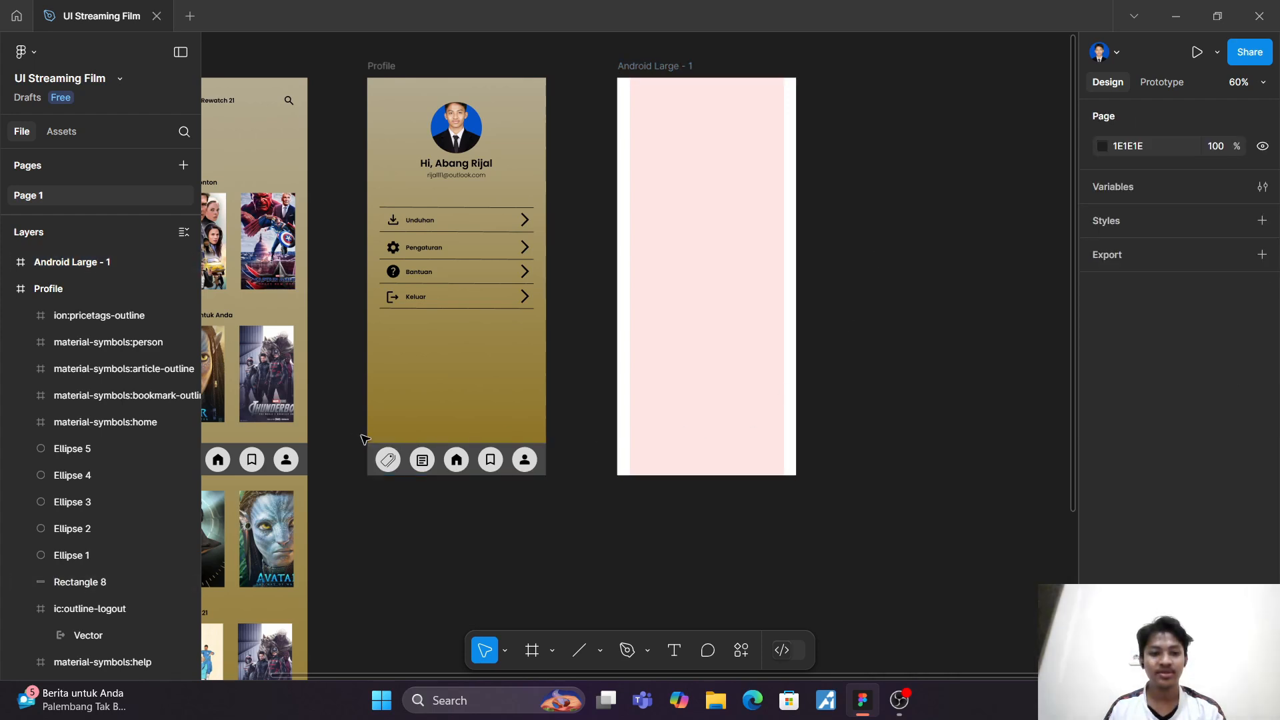
Step: Move the Profile screen's whole navigation bar with its icons to the lower edge of the new Android Large frame
left_click_drag(357, 436, 581, 496)
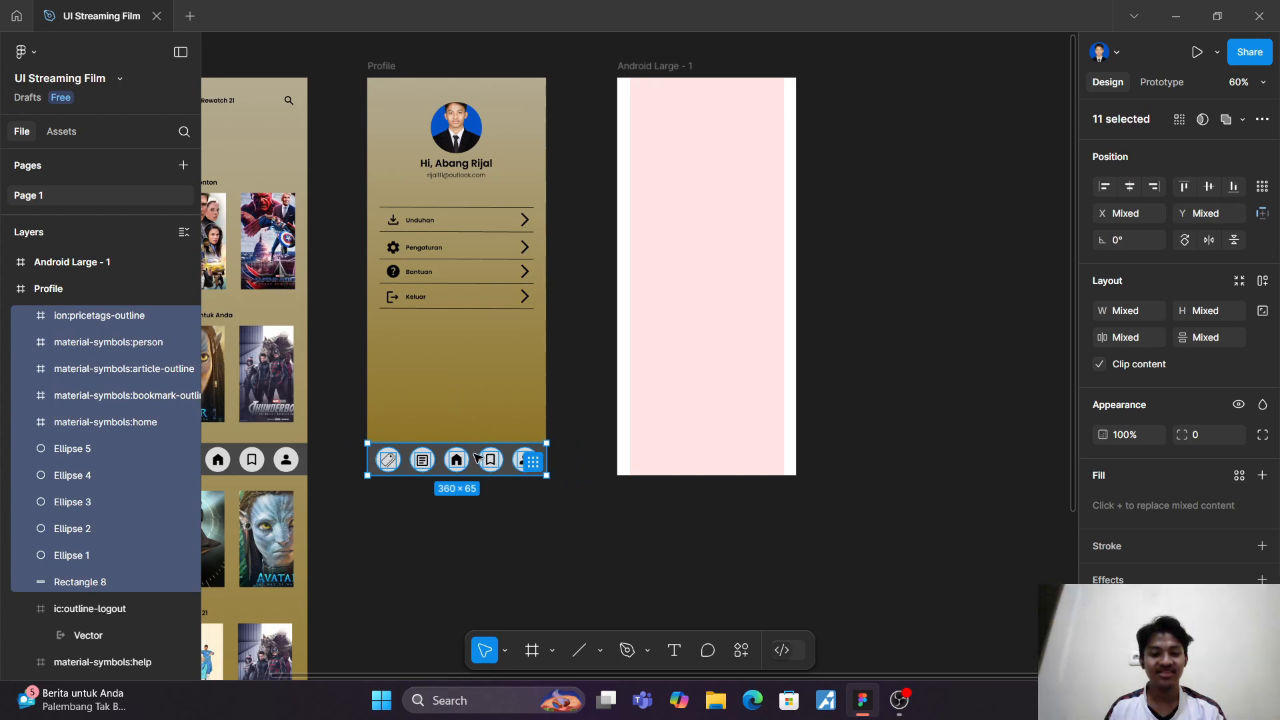
left_click_drag(490, 457, 732, 458)
left_click(708, 365)
scroll(708, 366, "up", 5)
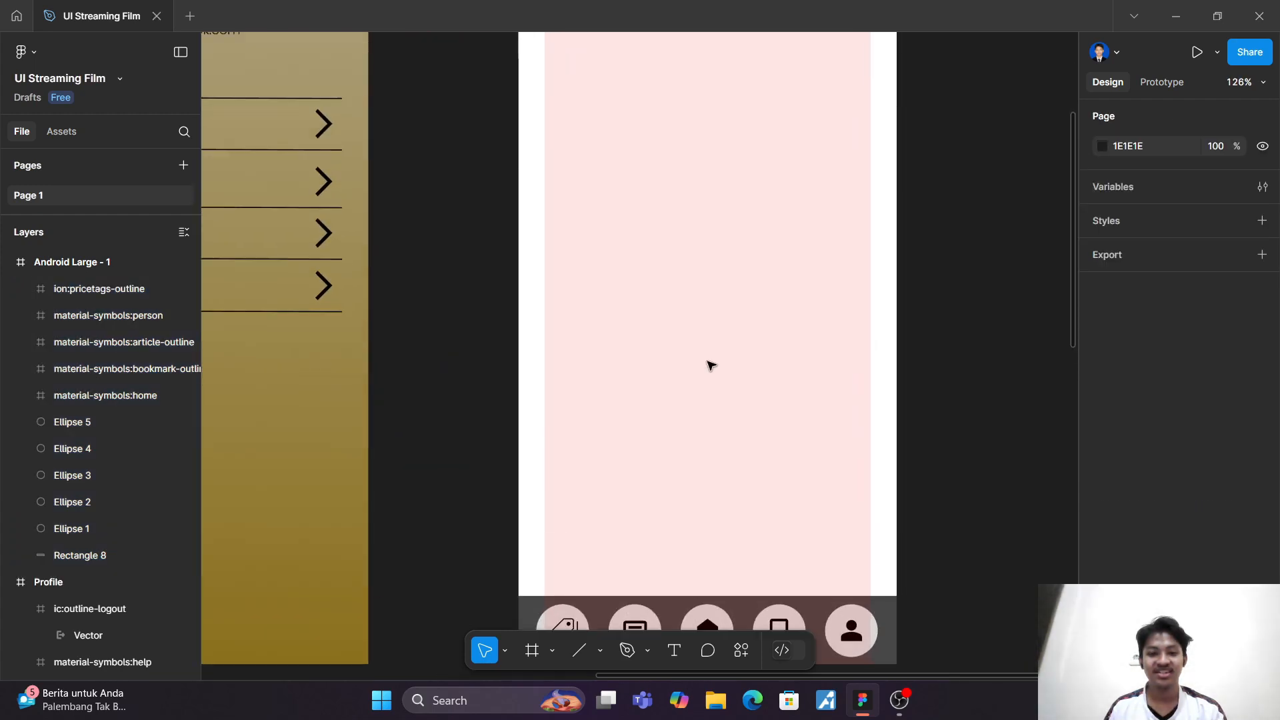
scroll(708, 366, "down", 3)
scroll(708, 365, "down", 4)
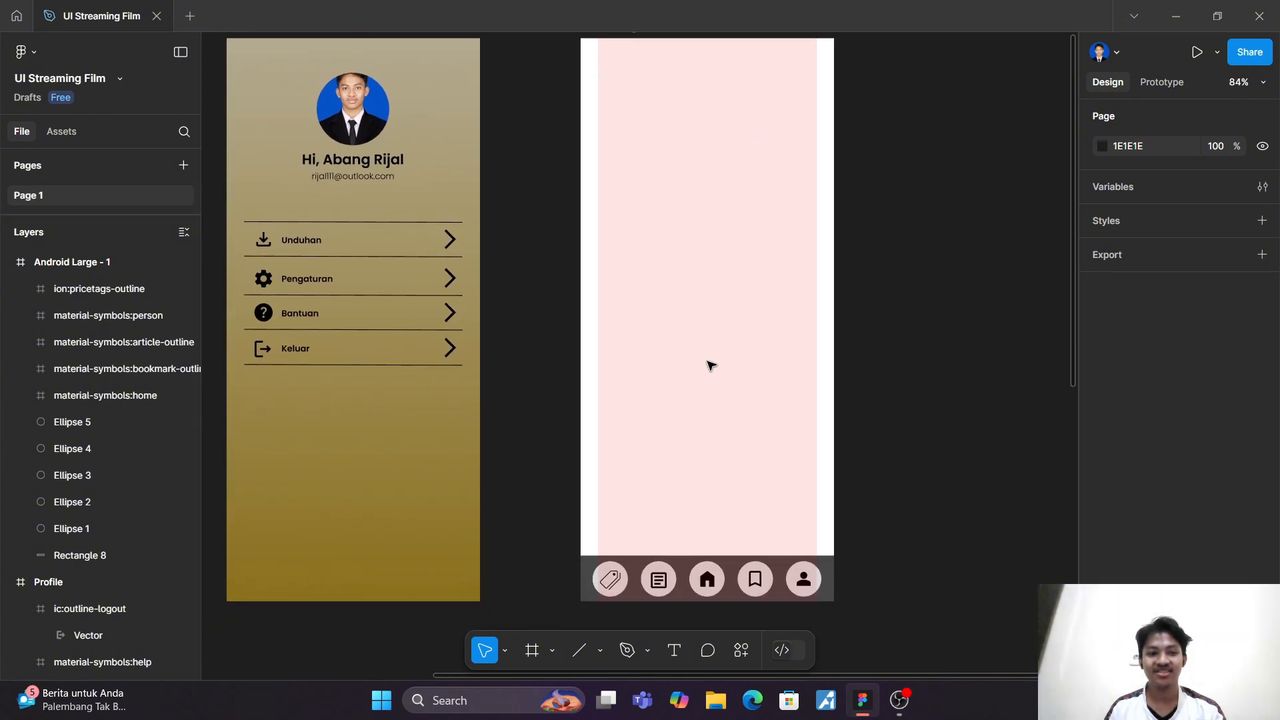
scroll(708, 366, "up", 3)
scroll(708, 365, "up", 2)
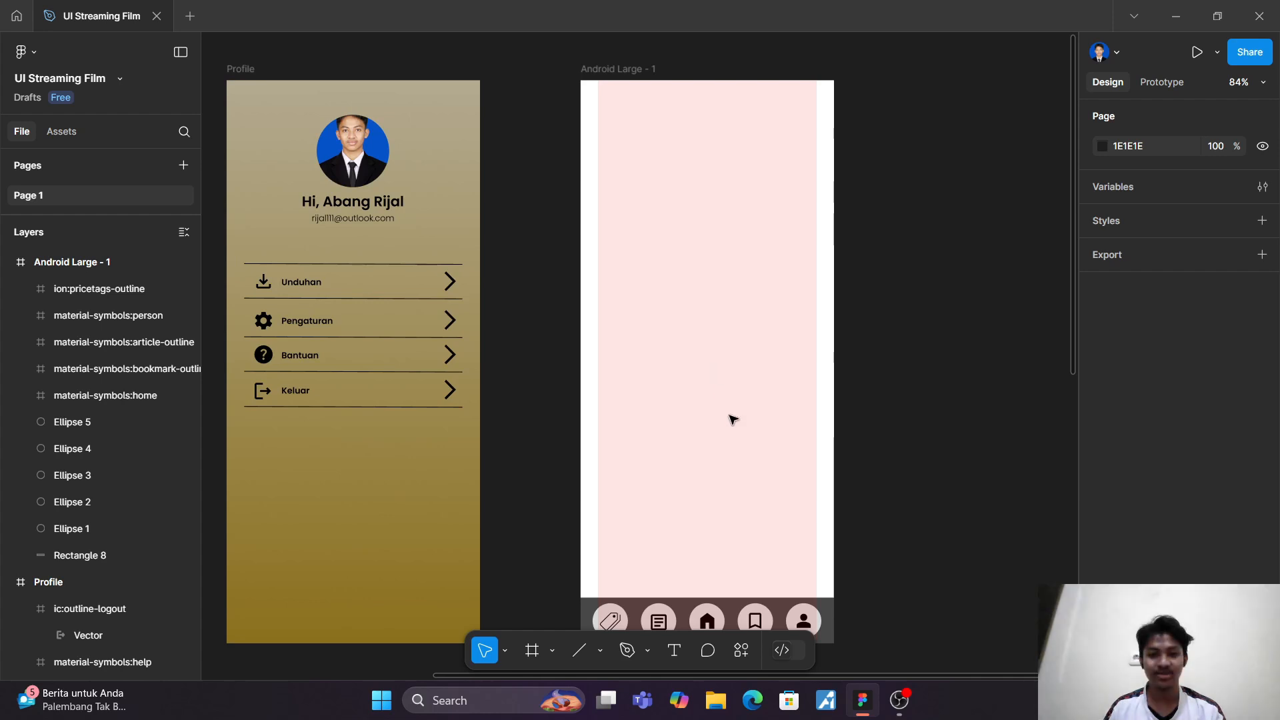
scroll(733, 419, "down", 4)
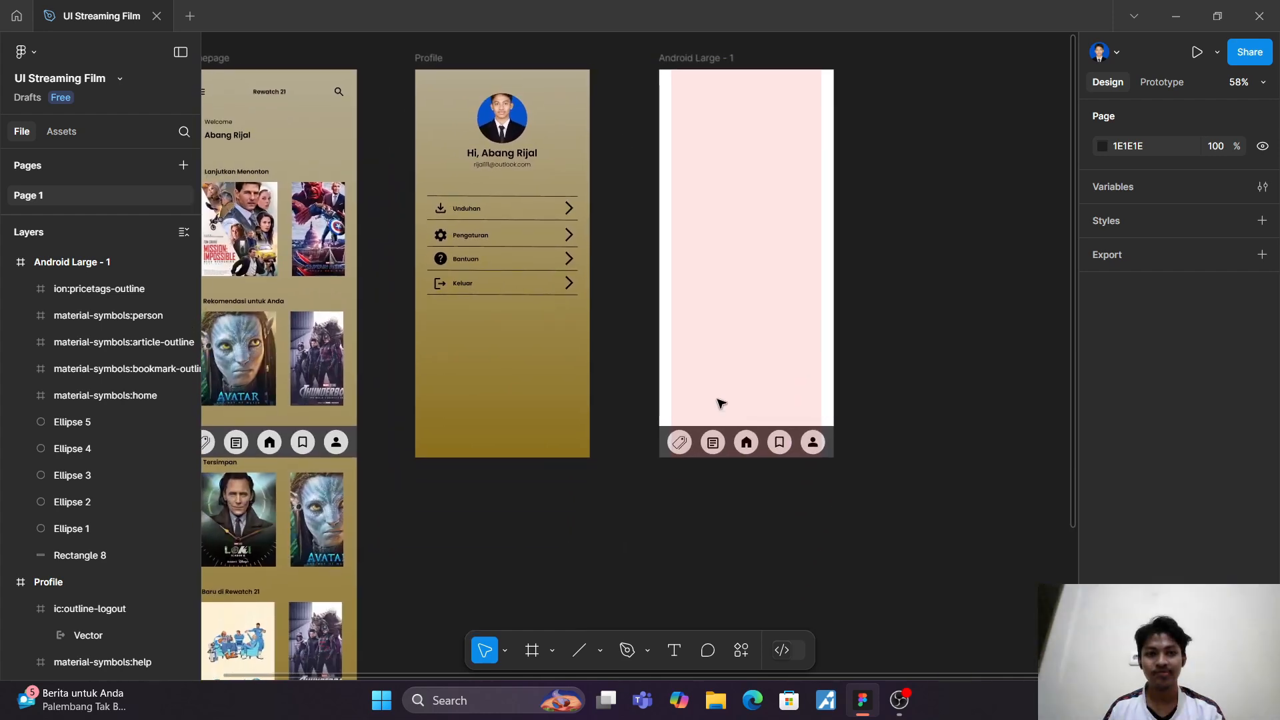
scroll(672, 311, "up", 2)
scroll(672, 311, "left", 3)
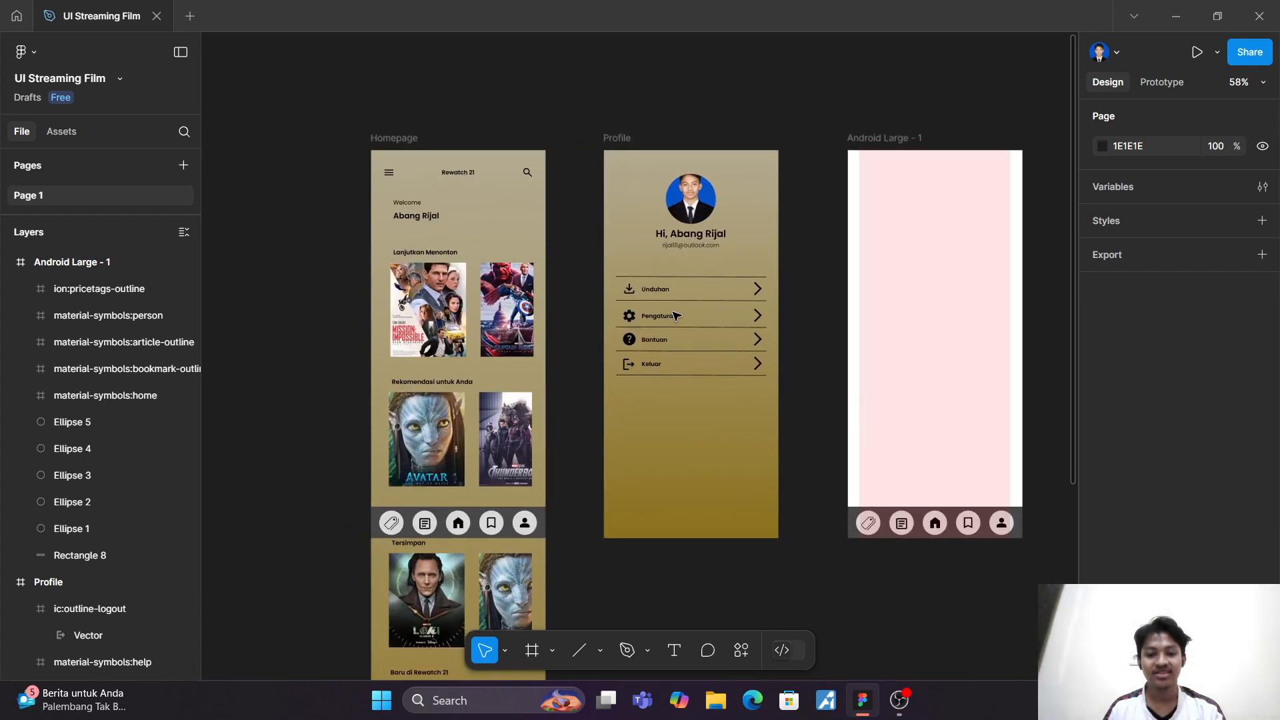
scroll(673, 315, "right", 4)
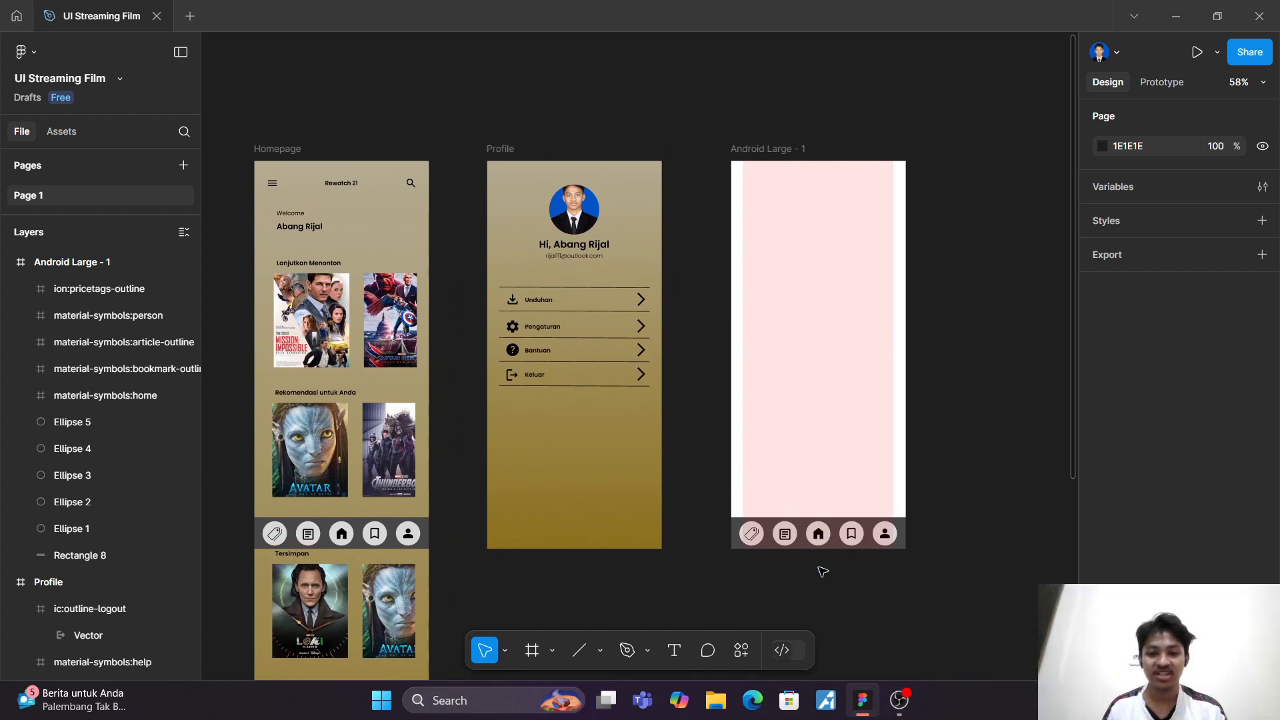
left_click(674, 653)
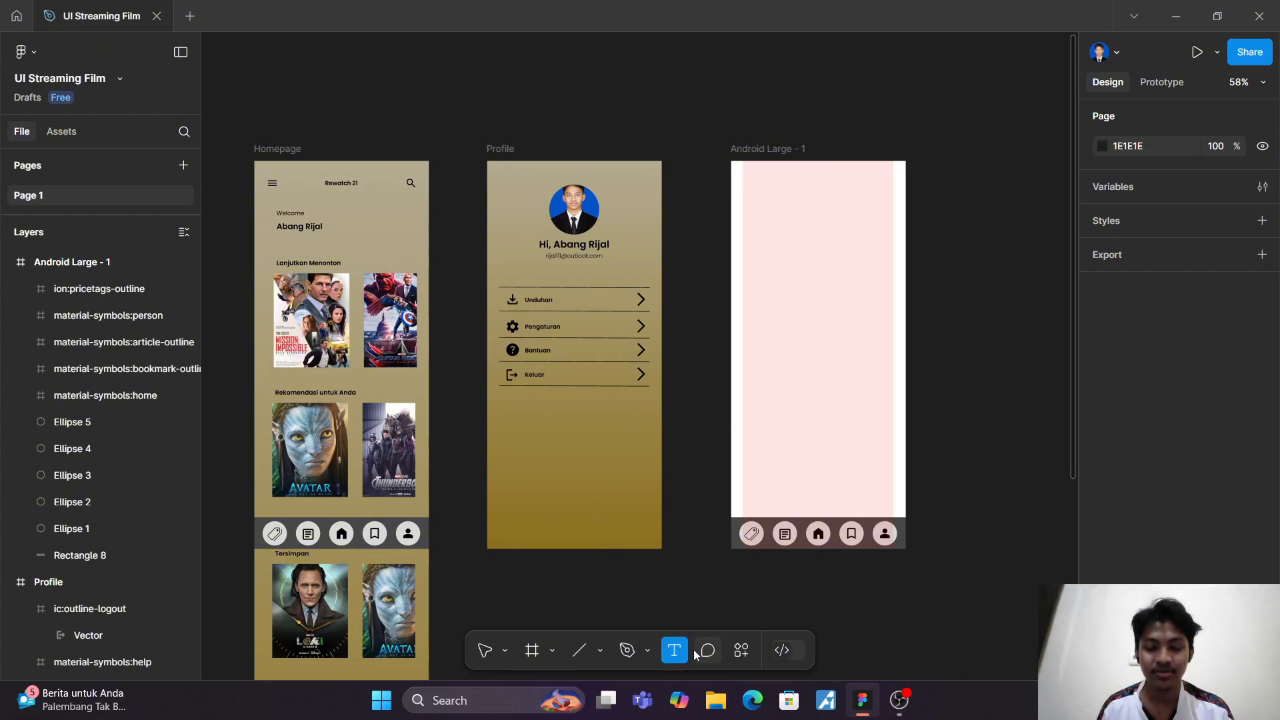
left_click(682, 621)
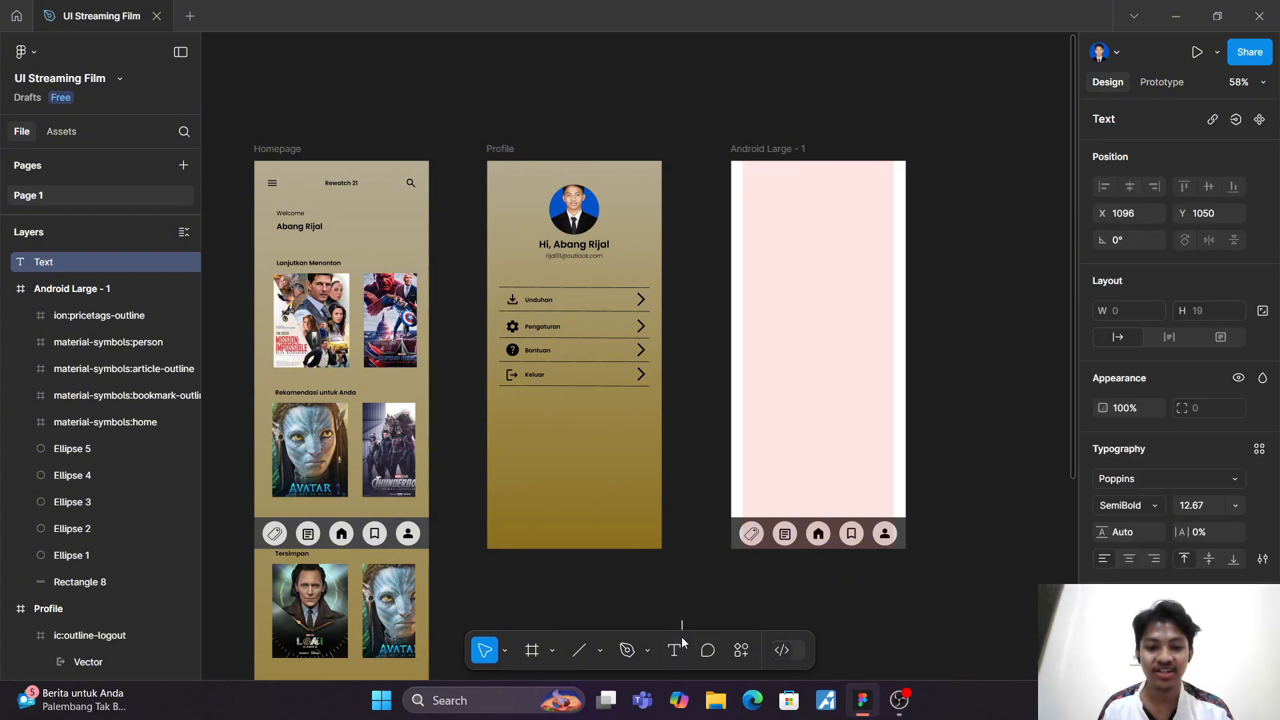
left_click(659, 572)
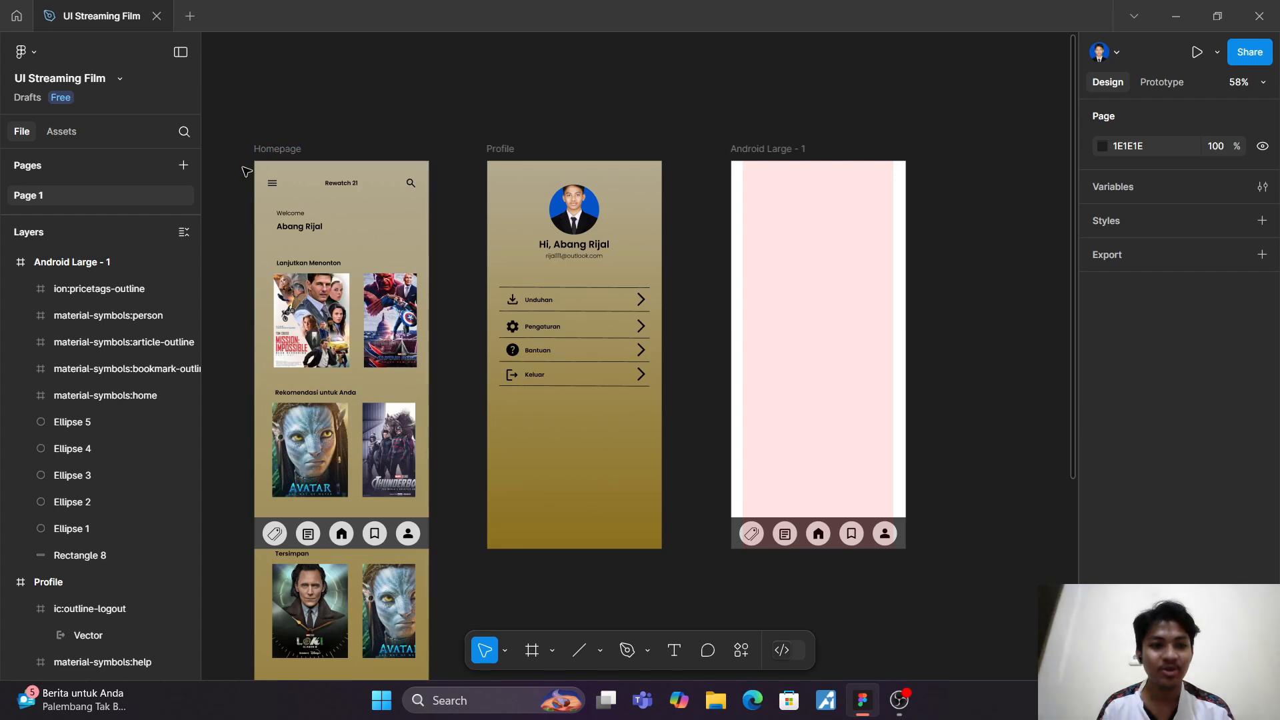
Step: Try to copy the Homepage's hamburger menu icon, Rewatch 21 title and search icon to the Profile screen
scroll(261, 160, "up", 5)
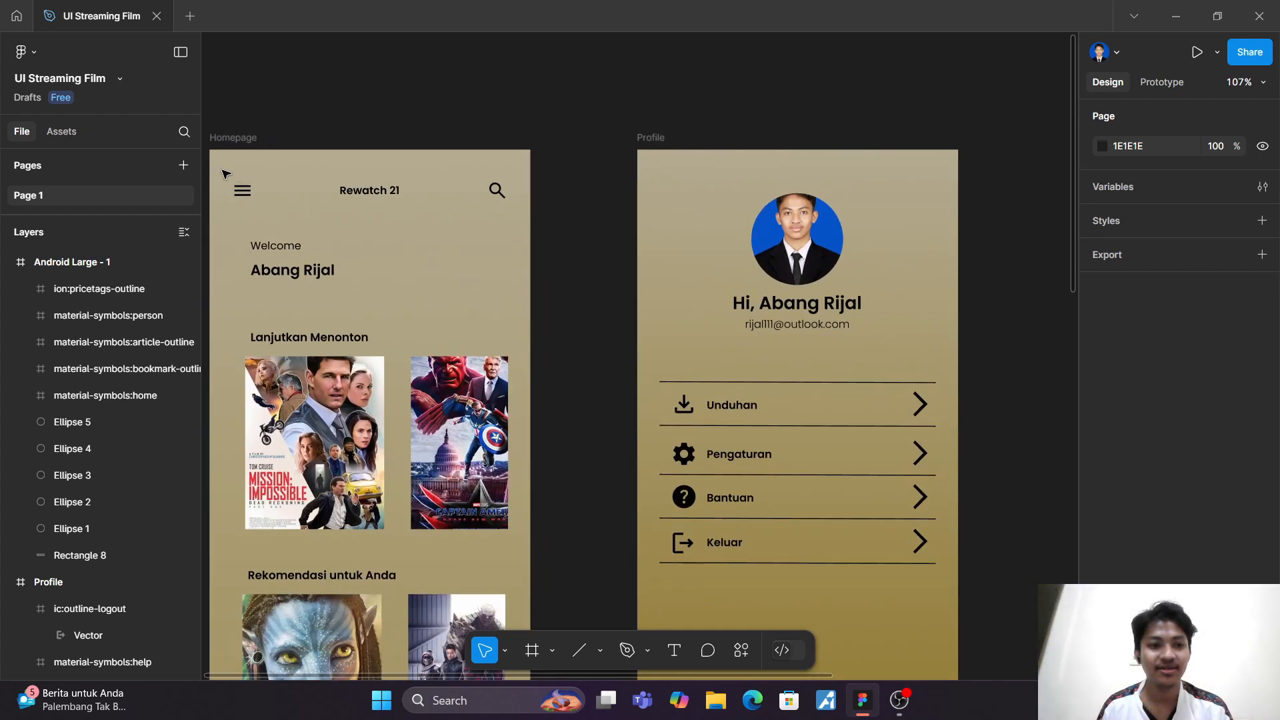
left_click(242, 189)
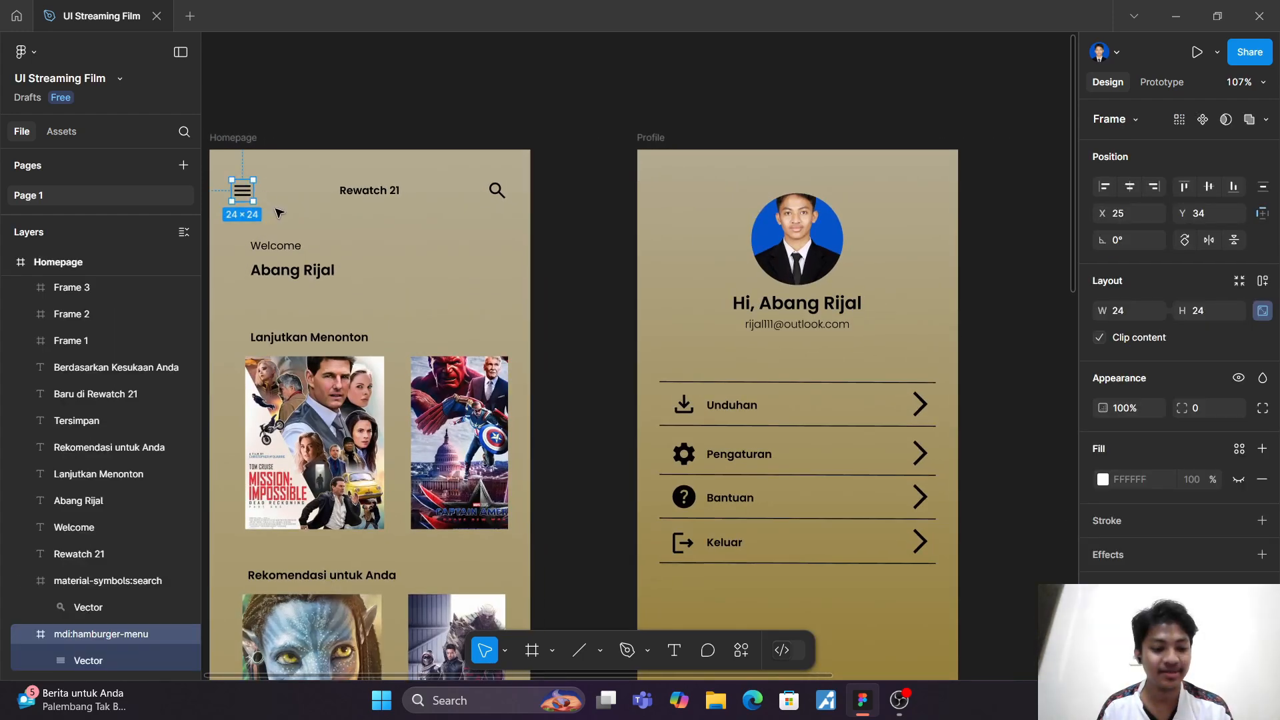
left_click(371, 192, "shift")
left_click(497, 191, "shift")
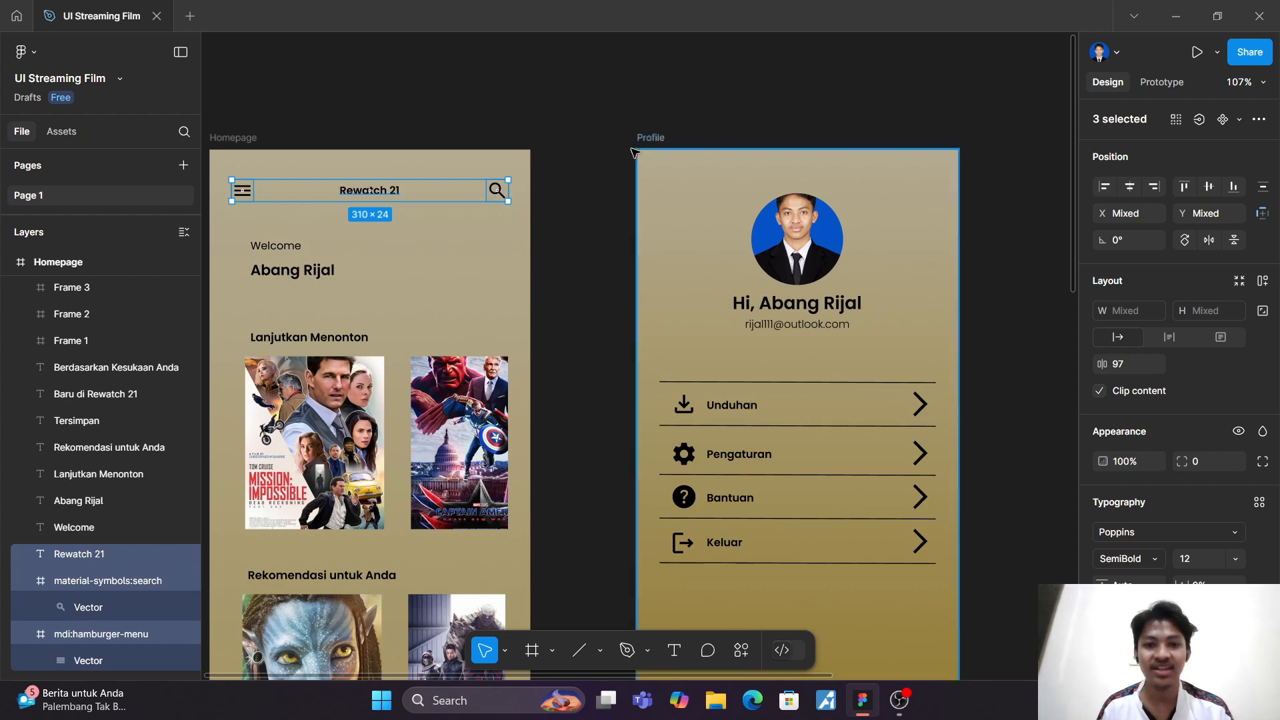
left_click(670, 191)
key("Escape")
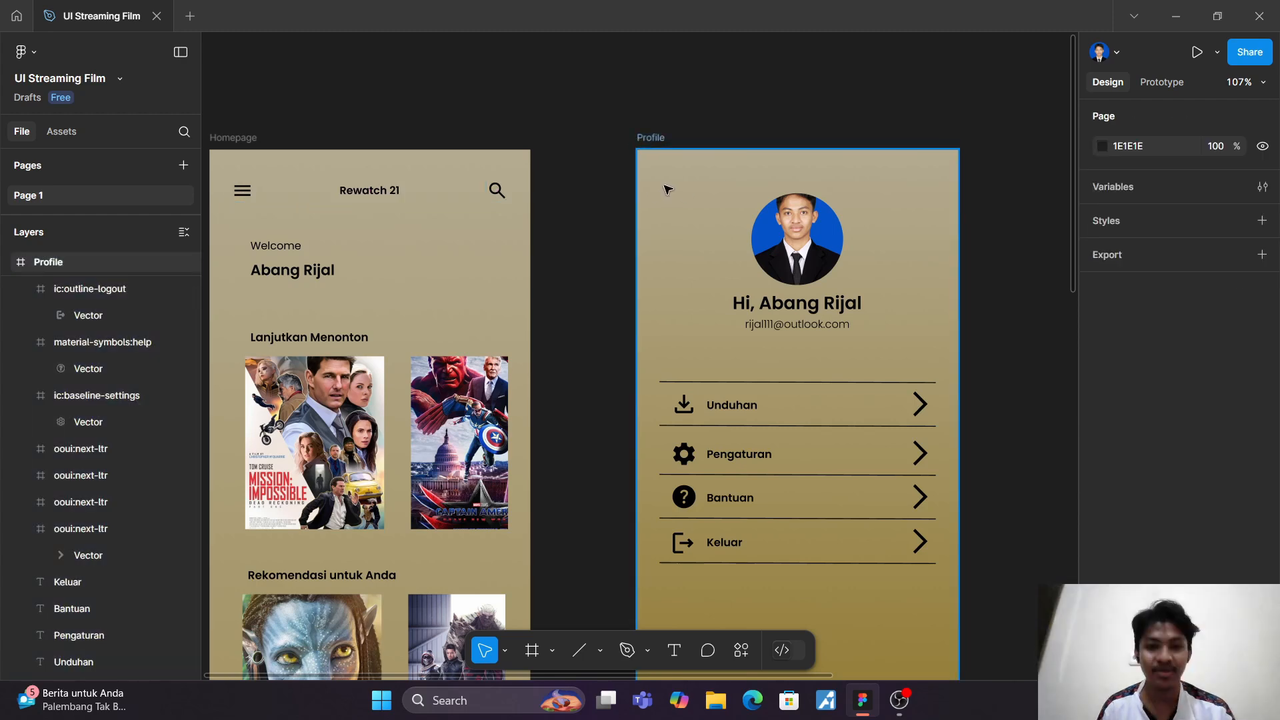
key("ctrl+z")
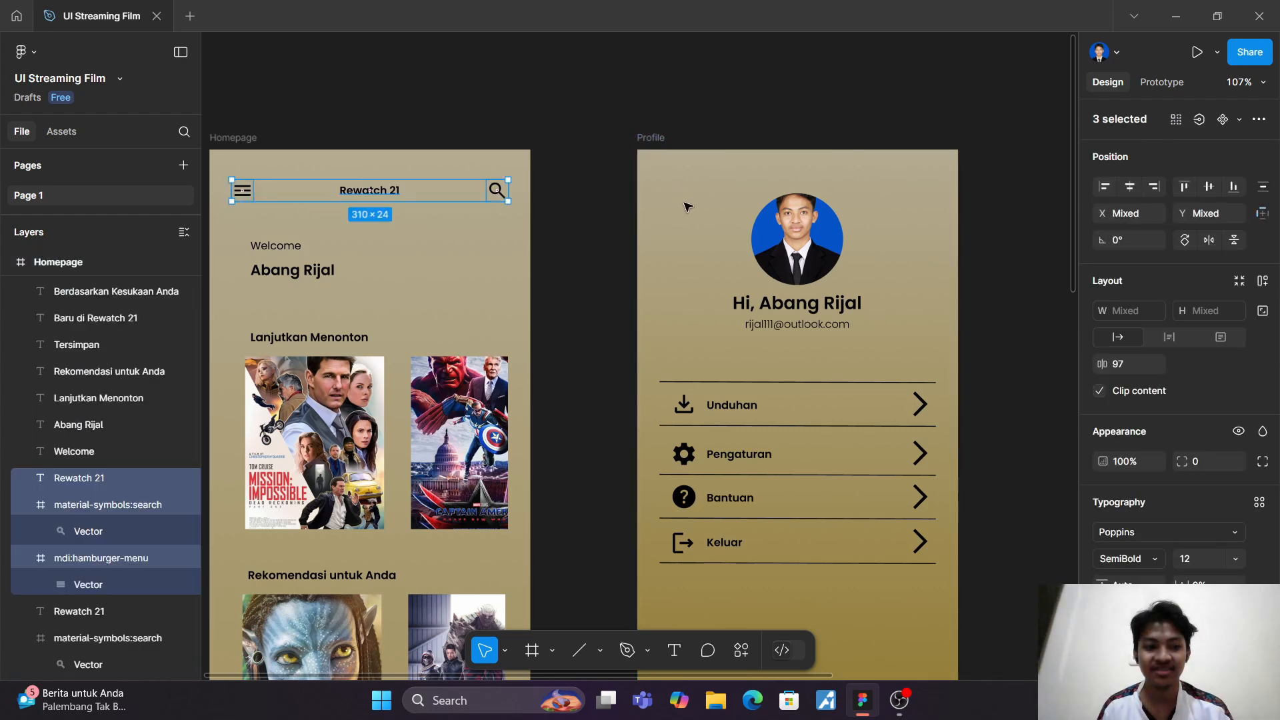
key("Escape")
Step: Undo the header paste that landed on the Homepage instead of the Profile screen
scroll(698, 219, "down", 3)
scroll(698, 219, "up", 1)
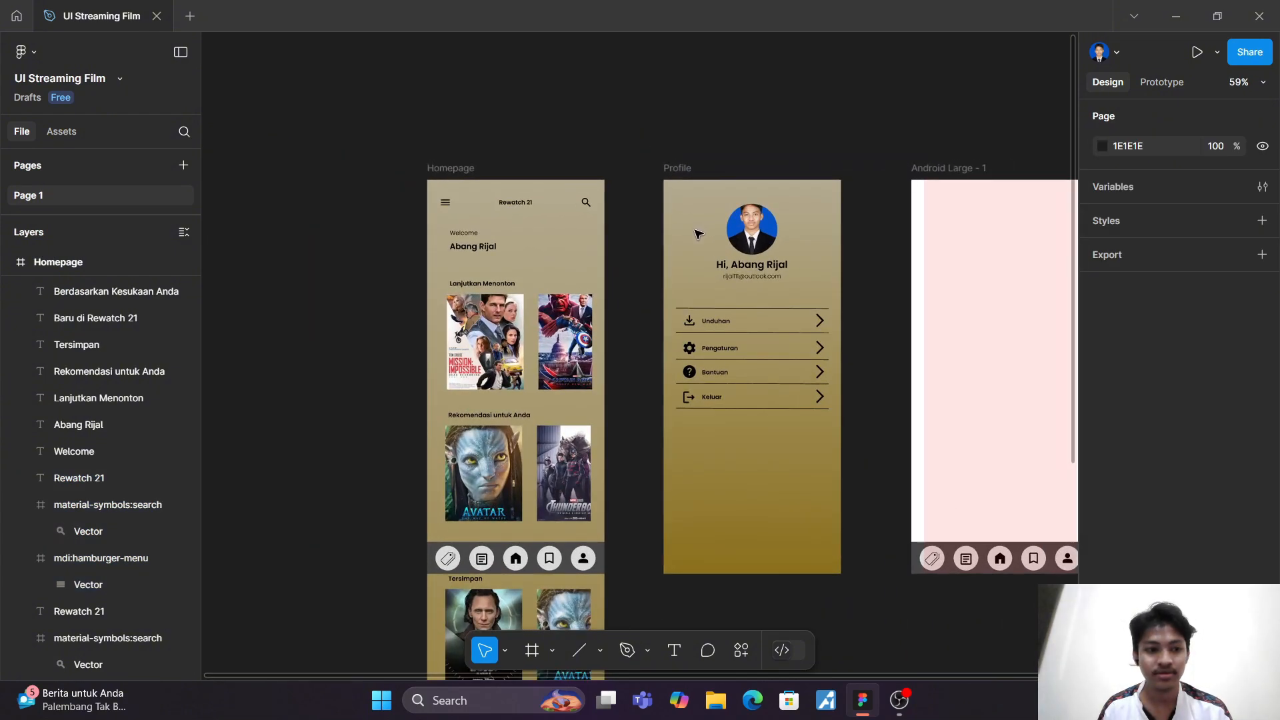
key("ctrl+z")
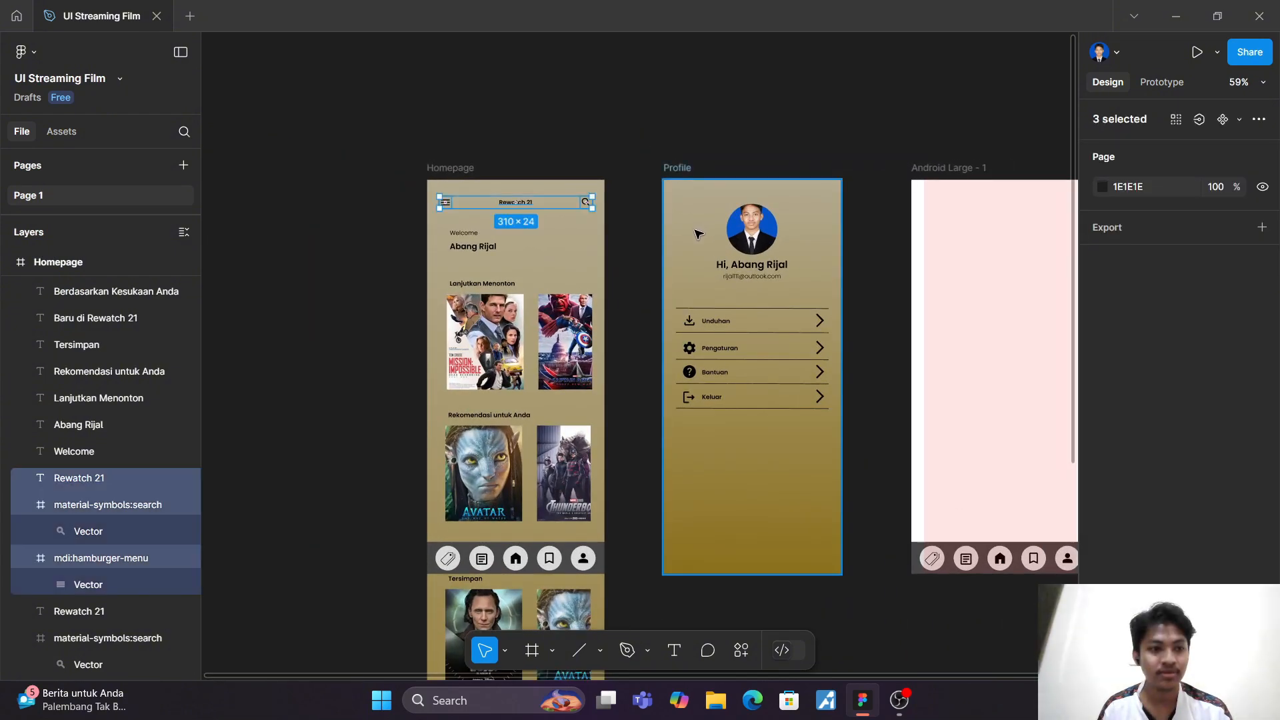
key("ctrl+z")
left_click(696, 234)
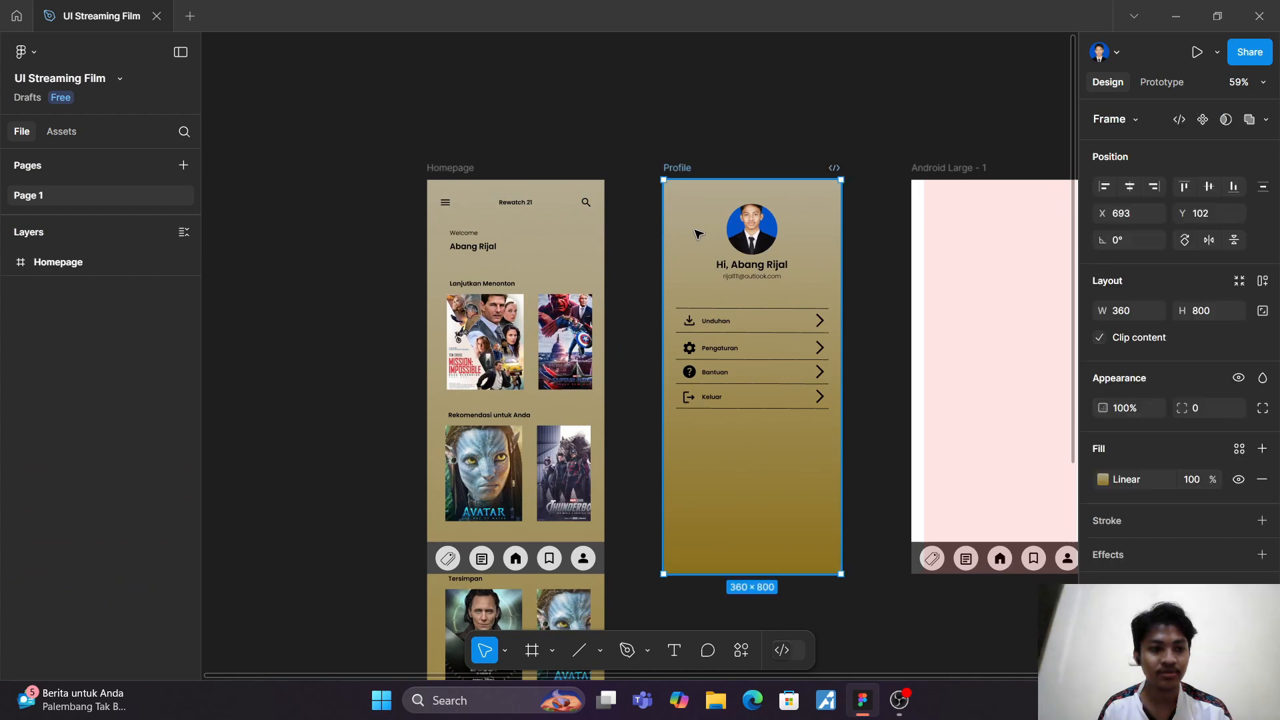
key("ctrl+z")
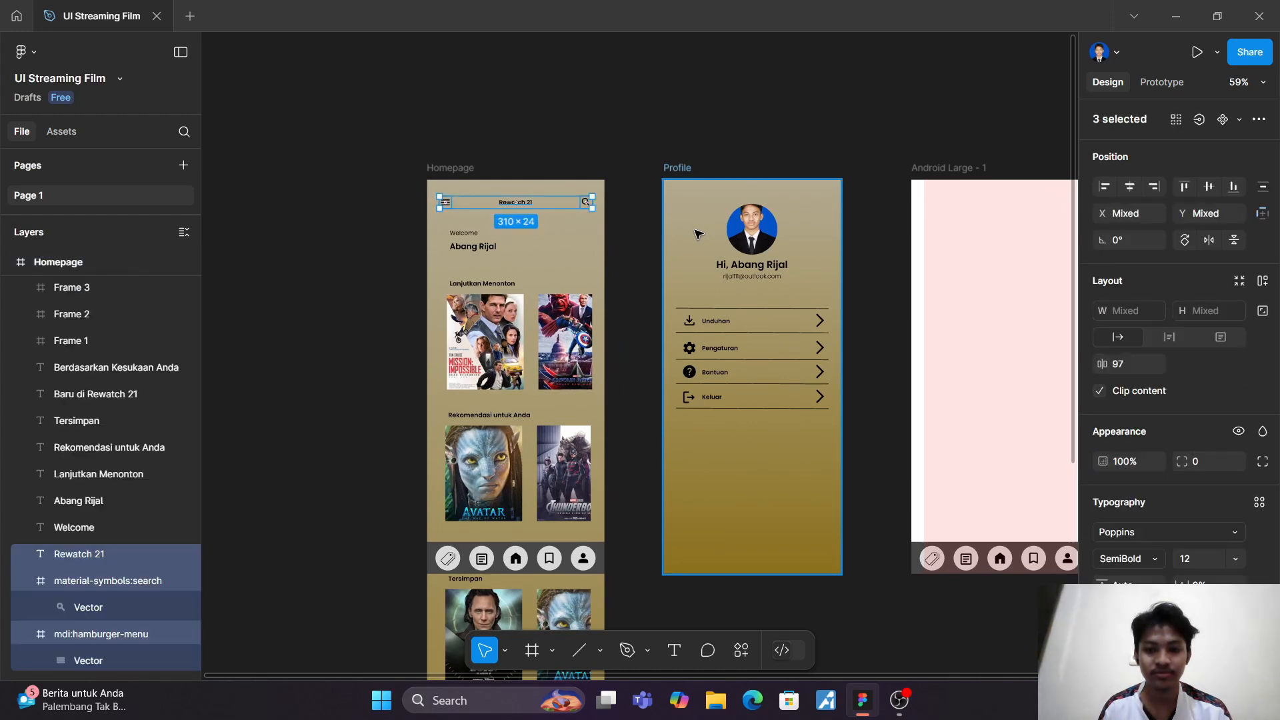
key("ctrl+z")
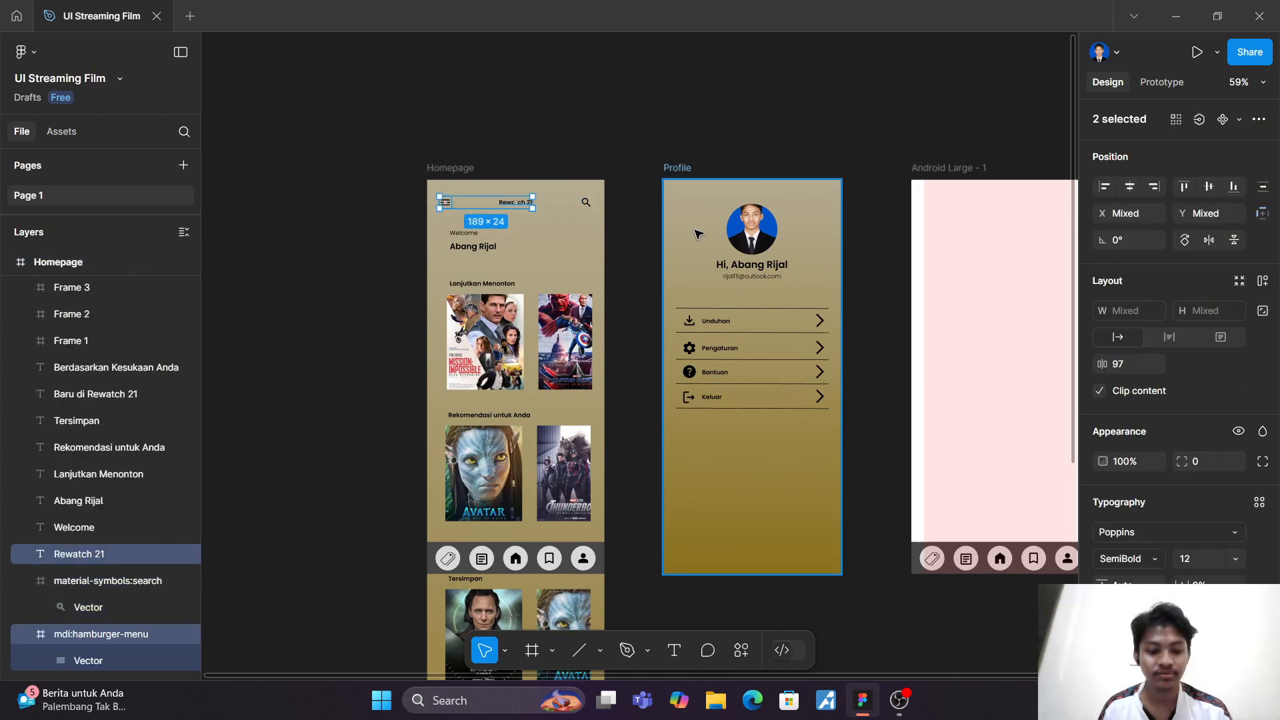
key("ctrl+shift+z")
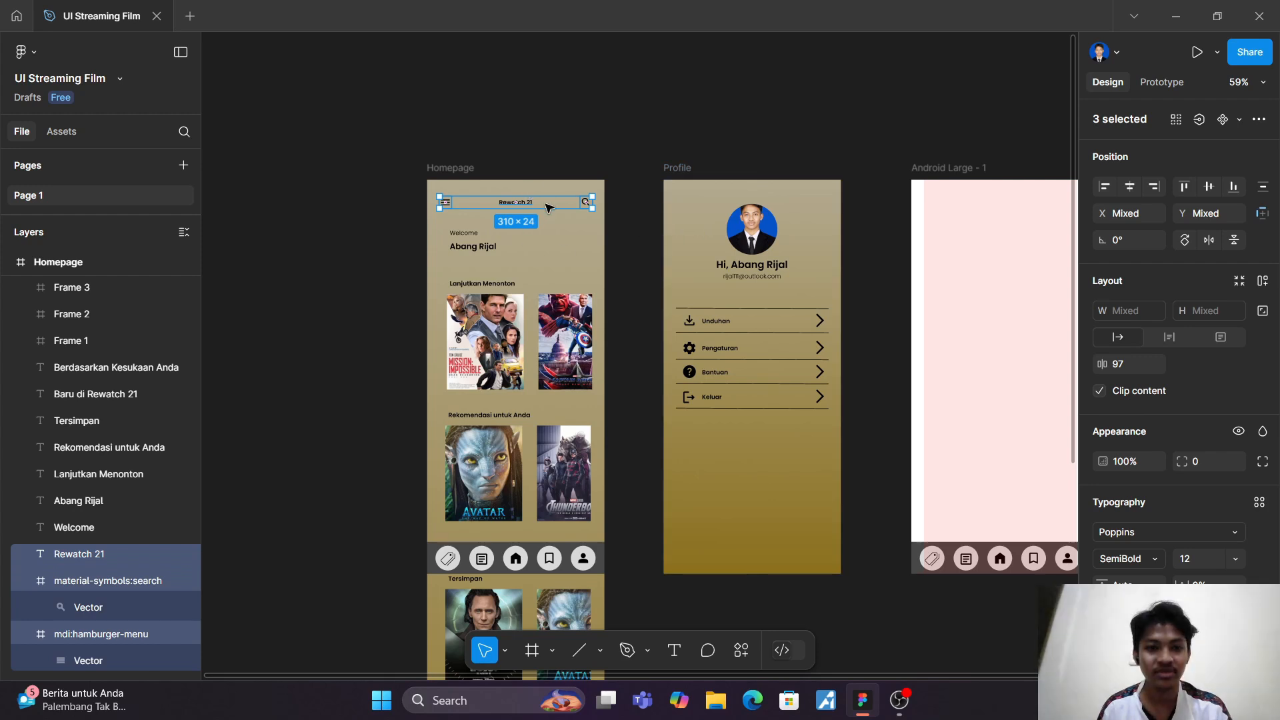
Step: Copy the Homepage's hamburger menu icon, Rewatch 21 title and search icon into the Profile frame at the same position
left_click(548, 208)
left_click(444, 204)
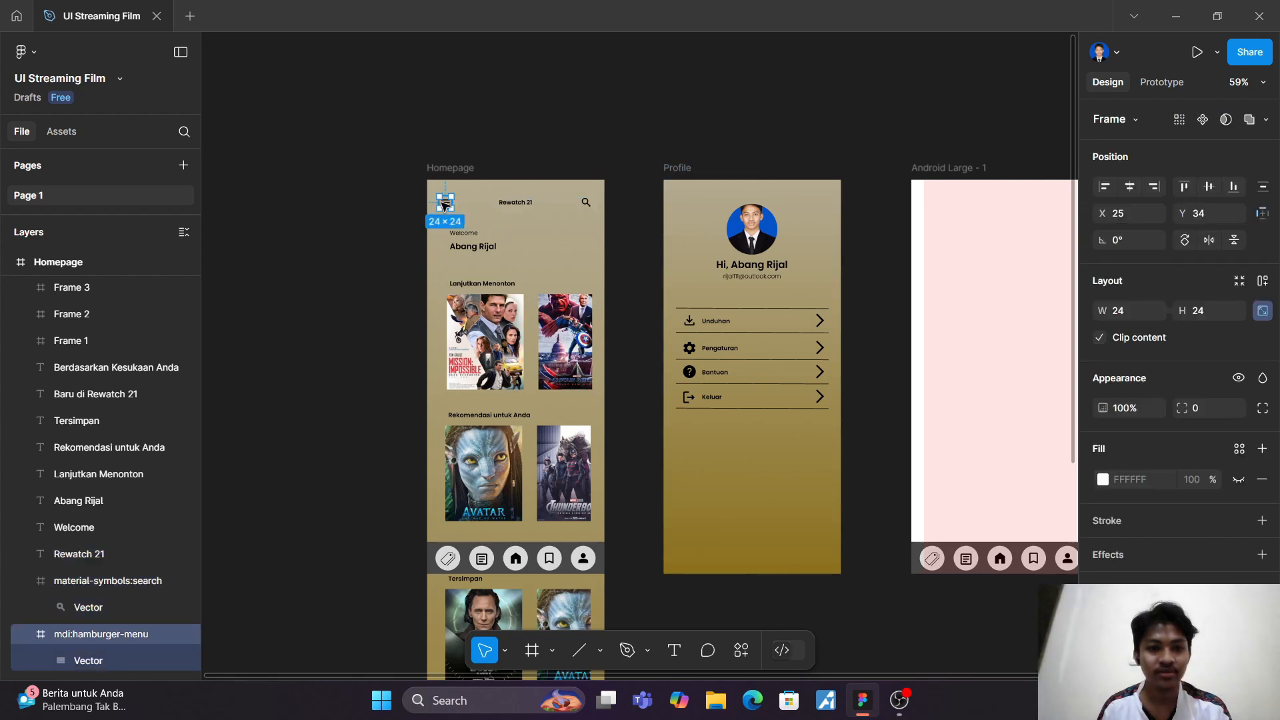
left_click(520, 203, "shift")
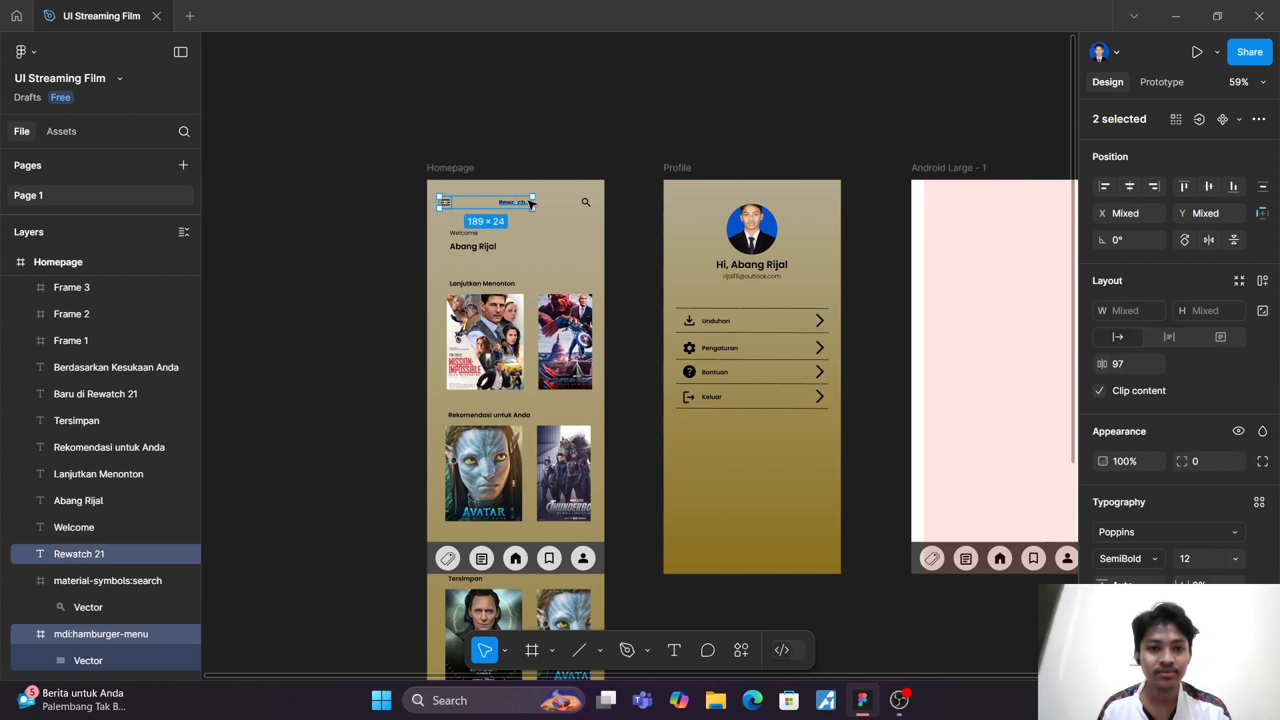
left_click(585, 204, "shift")
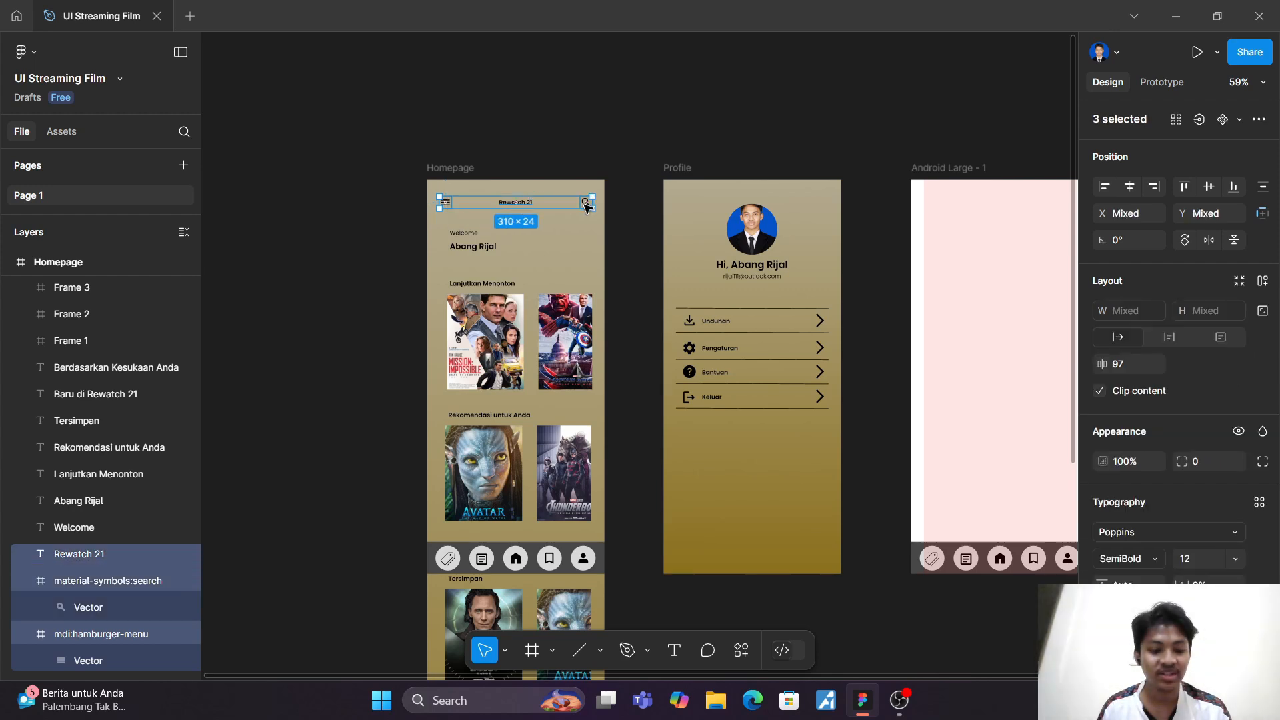
left_click(687, 192)
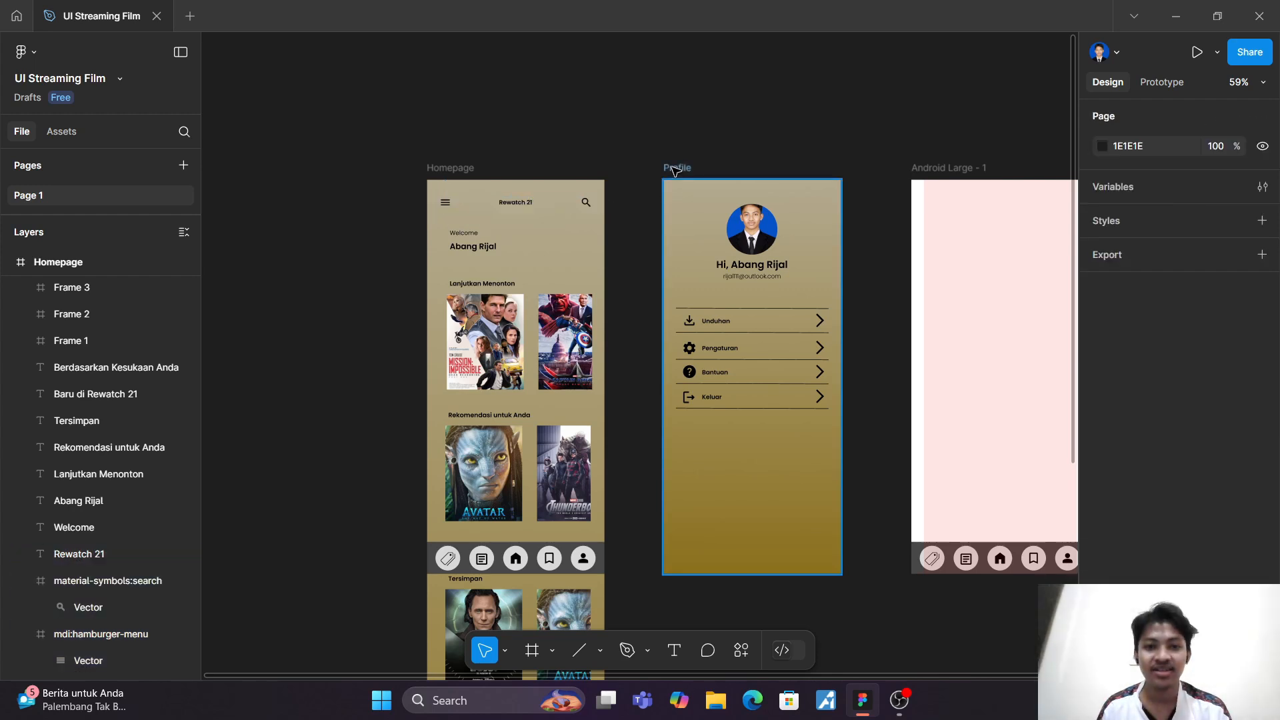
left_click(674, 170)
left_click(684, 198)
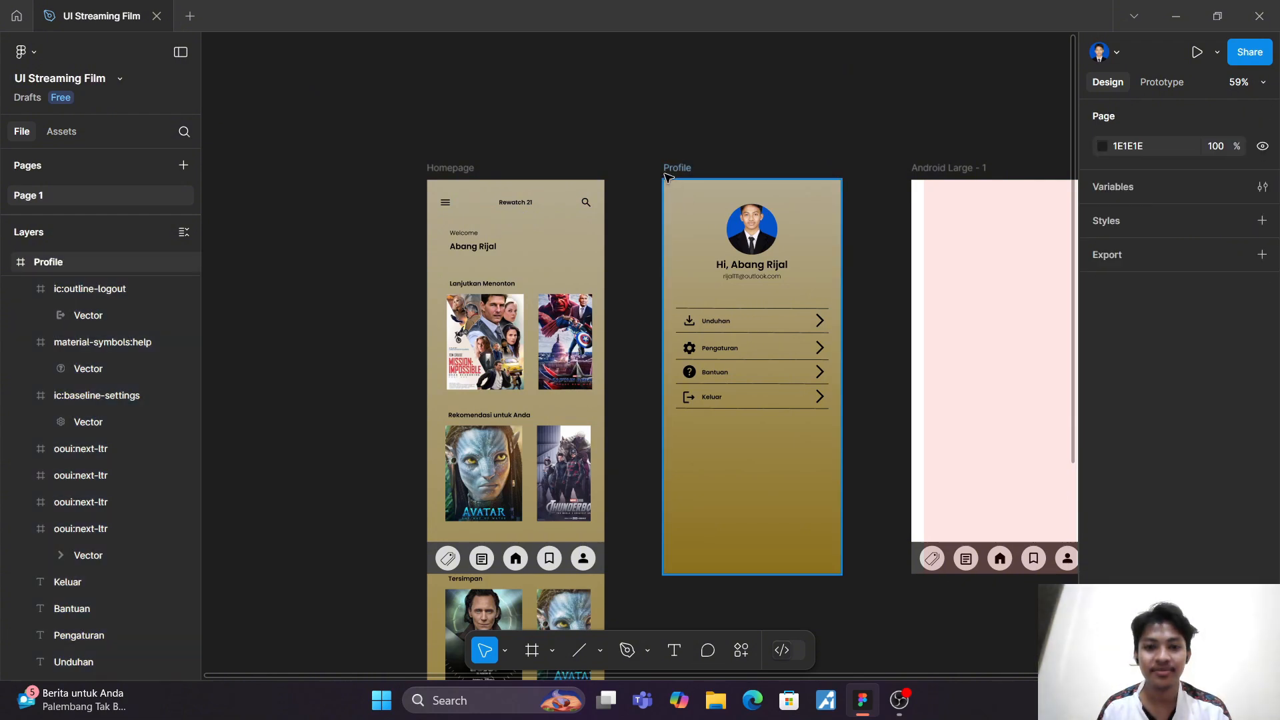
left_click(680, 181)
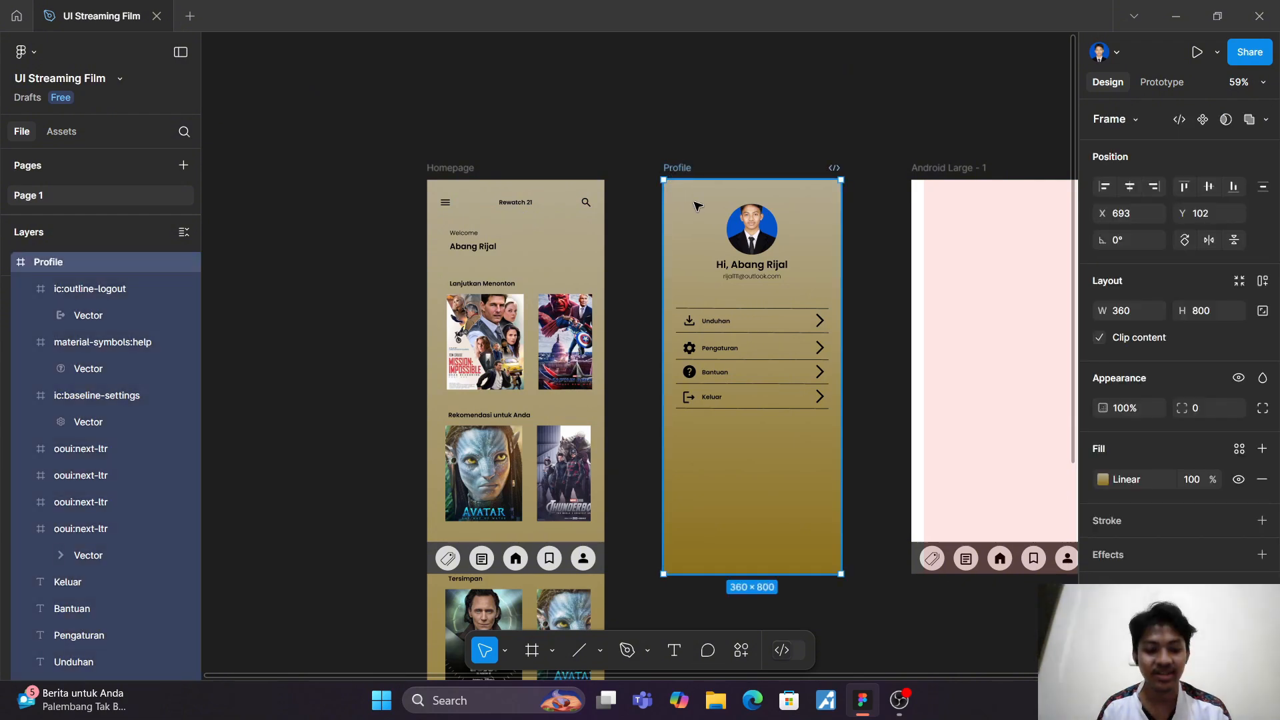
key("ctrl+v")
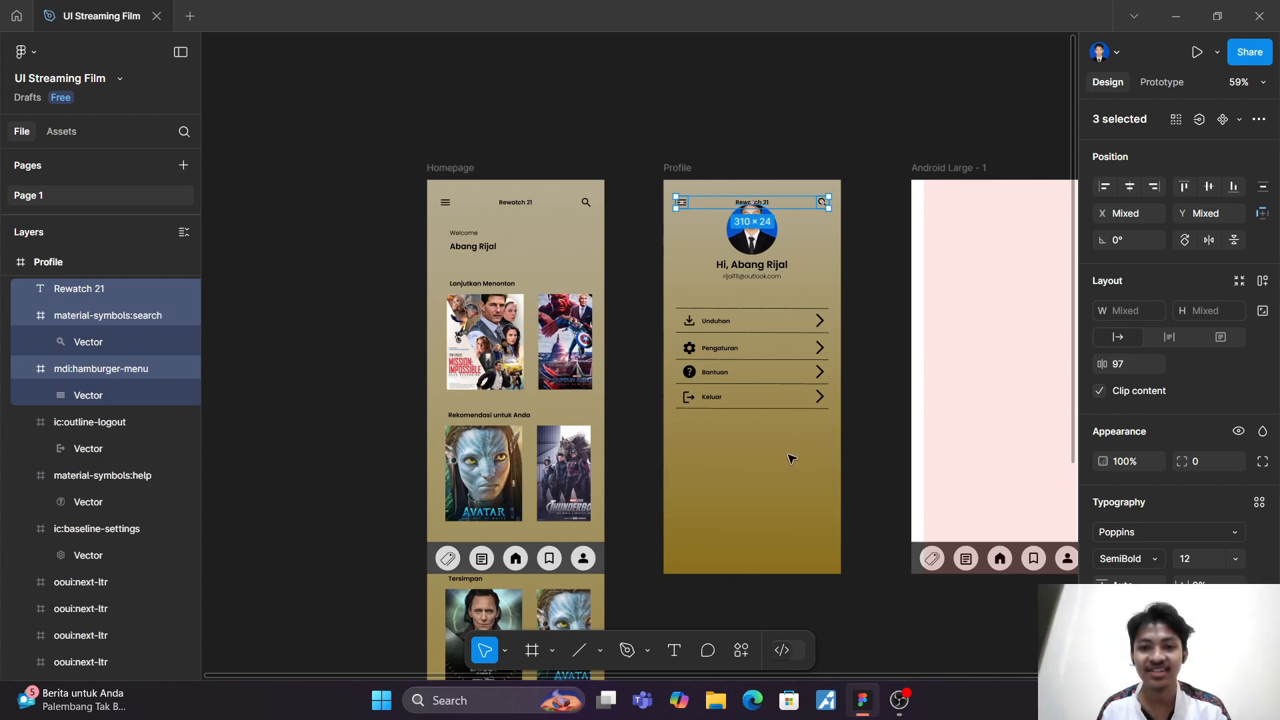
Step: Try to shift the Profile screen's photo, name, e-mail and option list downward to make room for the header
left_click(786, 449)
scroll(786, 449, "up", 5)
scroll(723, 318, "up", 3)
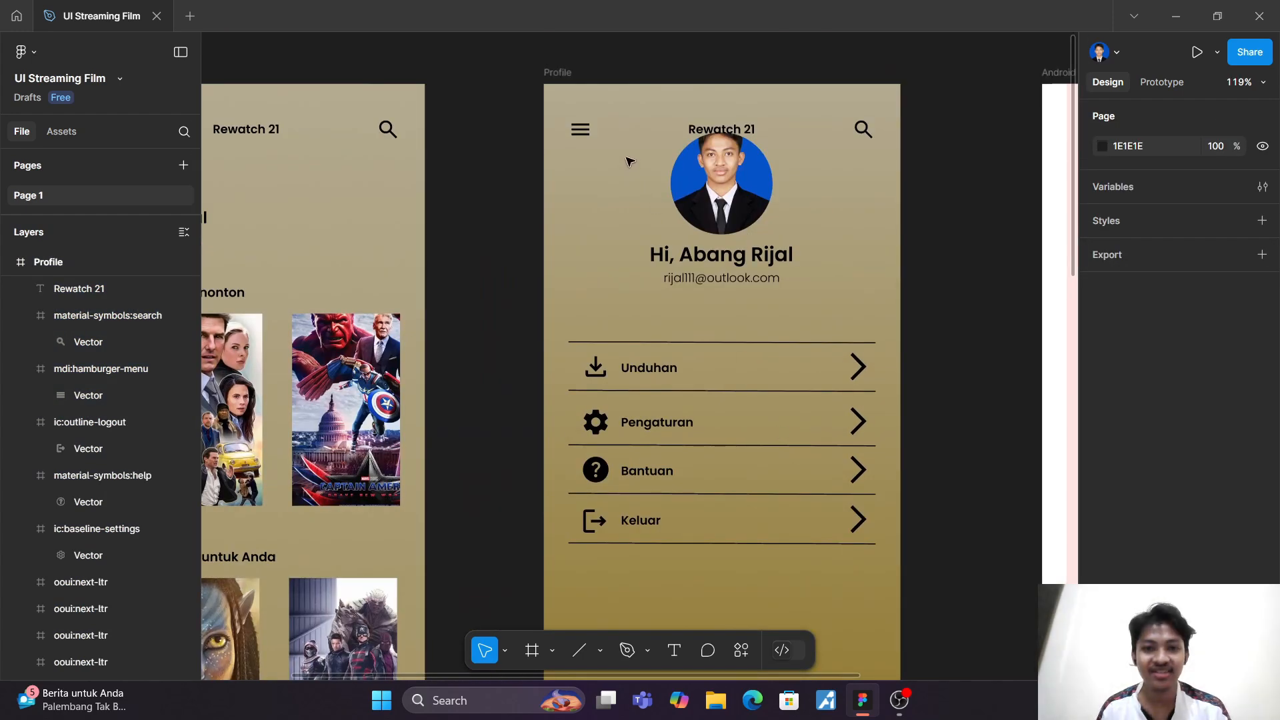
left_click_drag(727, 238, 886, 591)
scroll(886, 592, "down", 3)
scroll(840, 467, "down", 5)
scroll(820, 313, "up", 3)
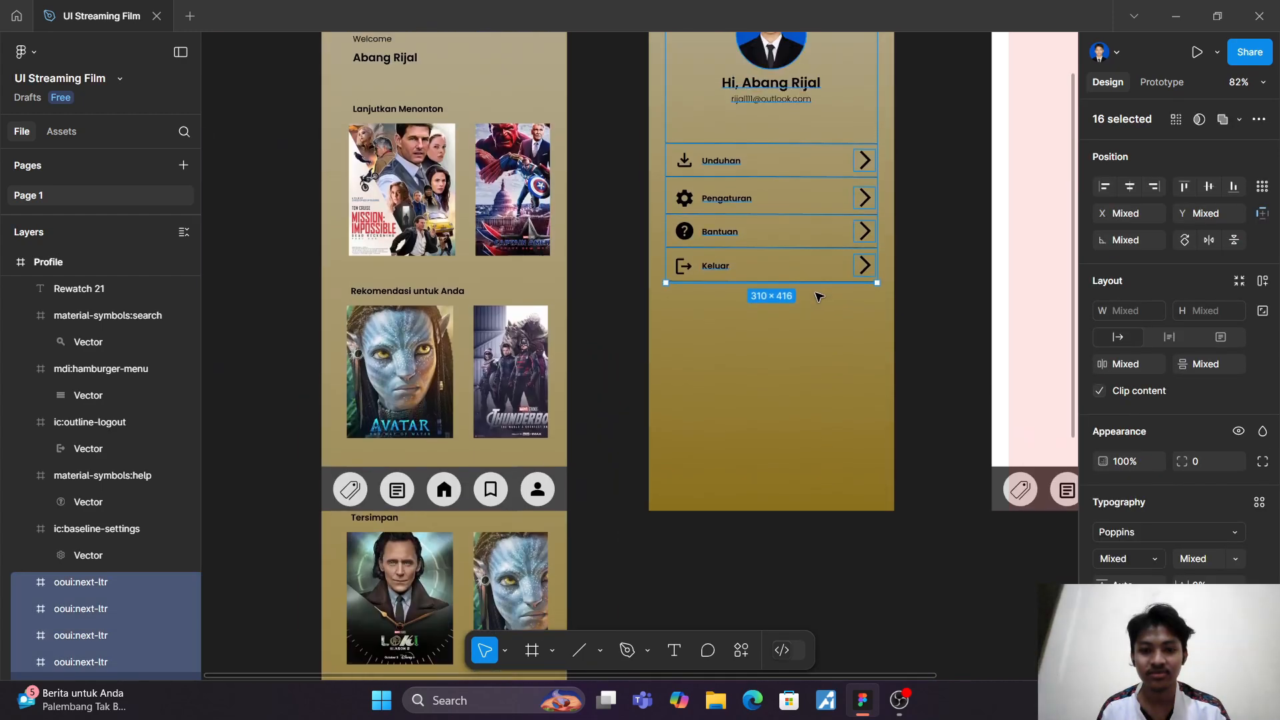
scroll(806, 257, "down", 2)
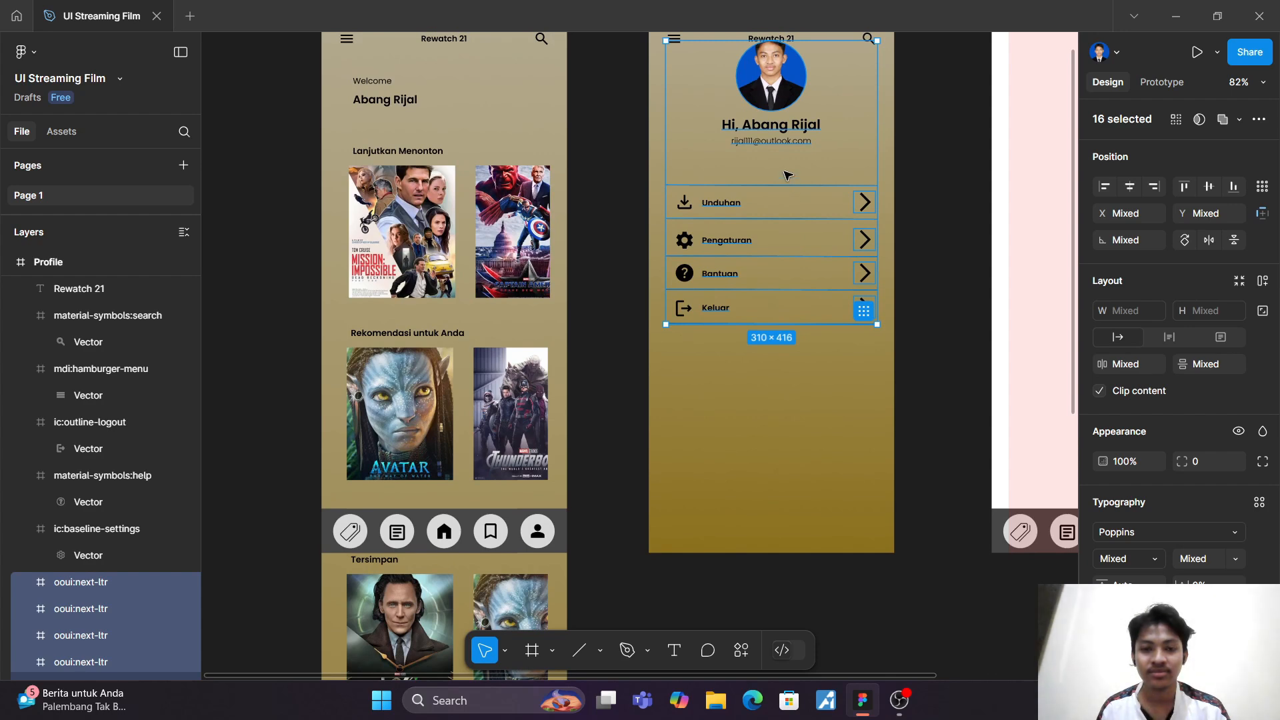
left_click_drag(785, 177, 787, 203)
key("ctrl+z")
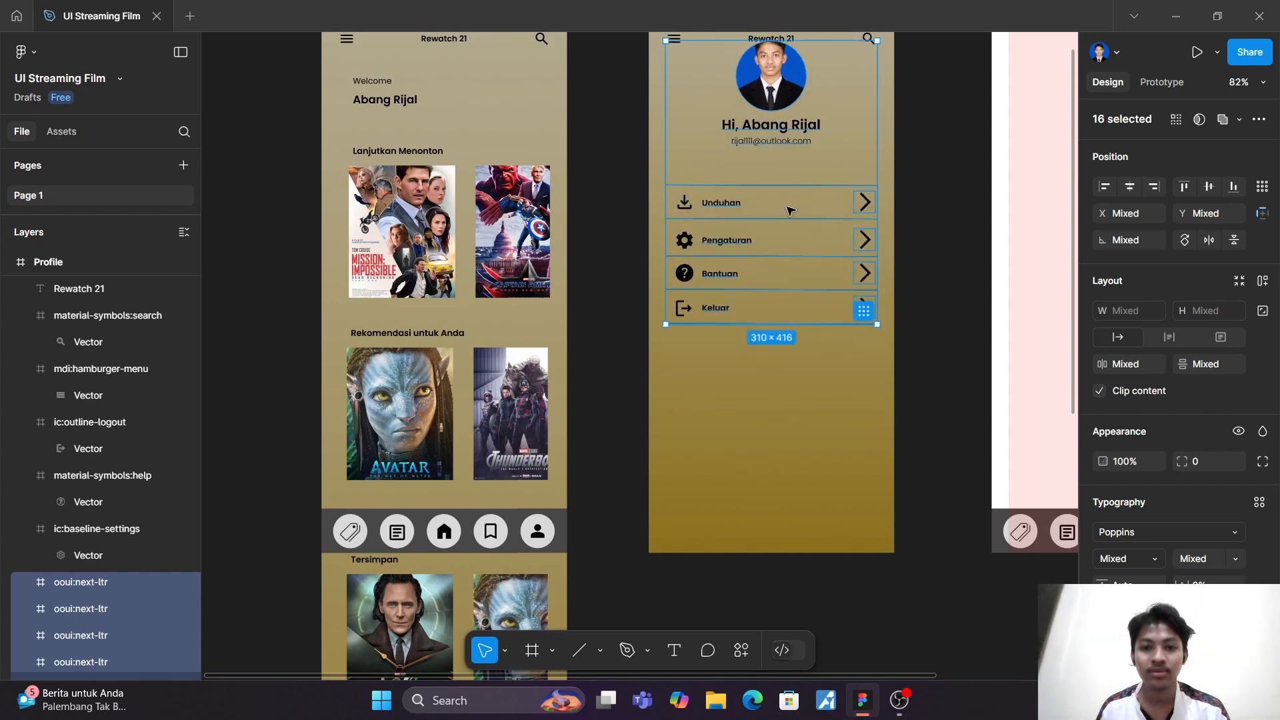
Step: Undo the recent edits back to before the navigation bar was taken off the Profile screen
left_click(804, 378)
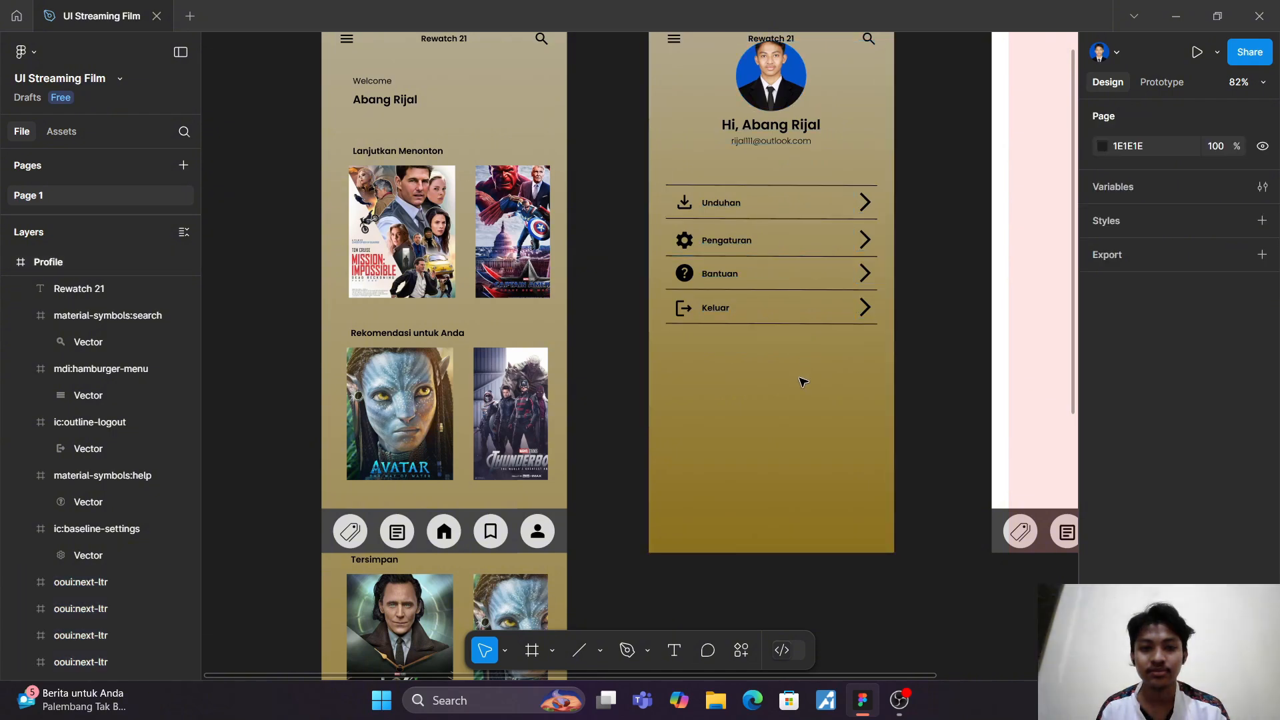
key("ctrl+z")
key("ctrl+z")
key("ctrl+z")
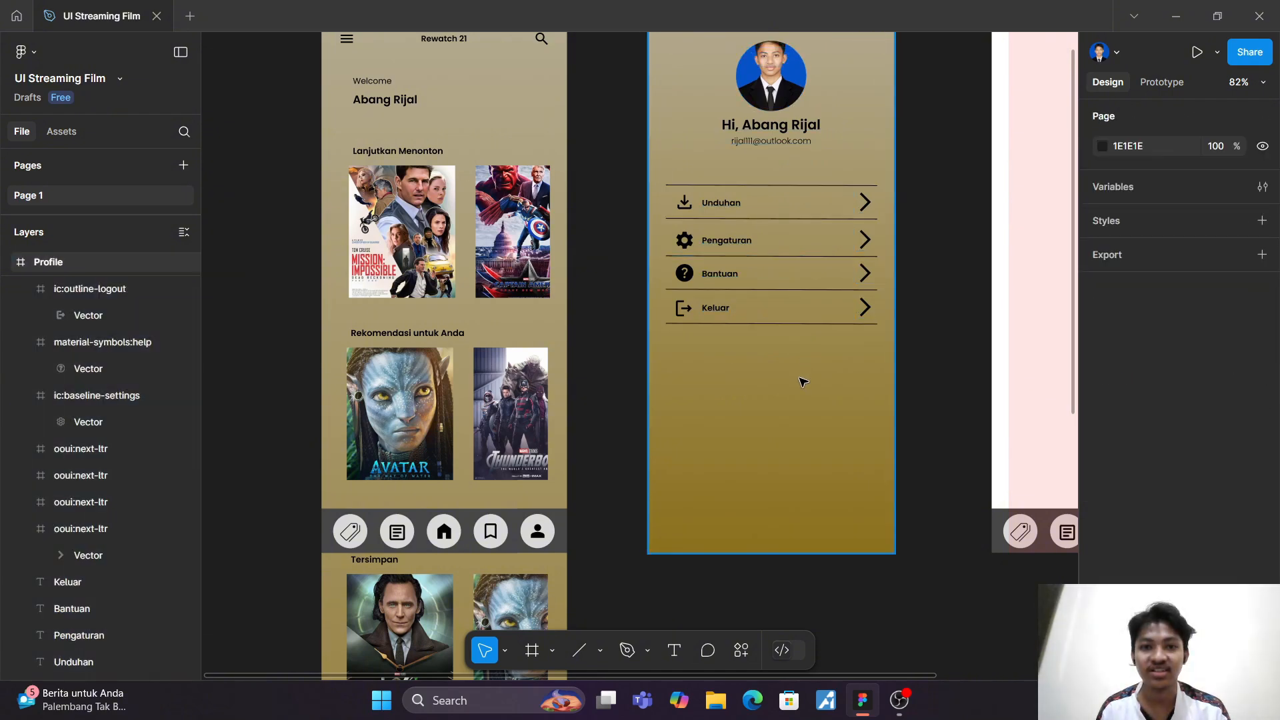
key("ctrl+z")
key("ctrl+z")
key("ctrl+z")
key("ctrl+z")
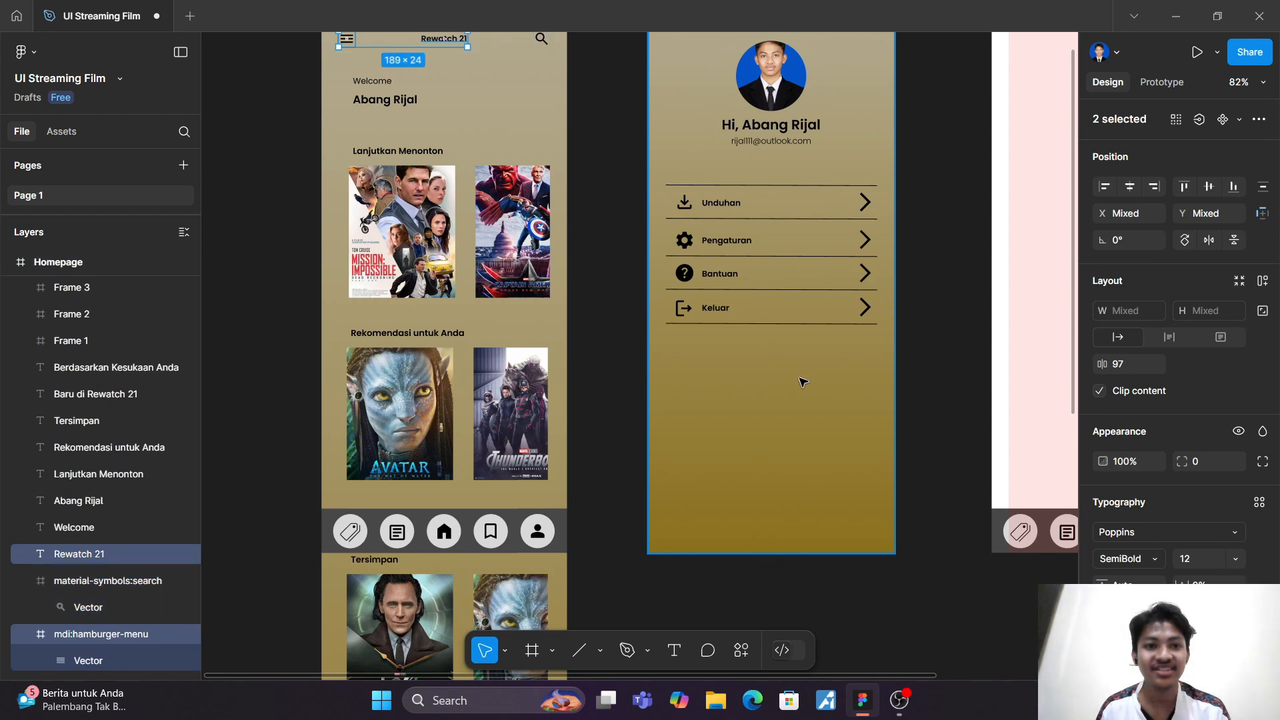
key("ctrl+z")
key("ctrl+z")
key("ctrl+z")
key("ctrl+z")
key("ctrl+z")
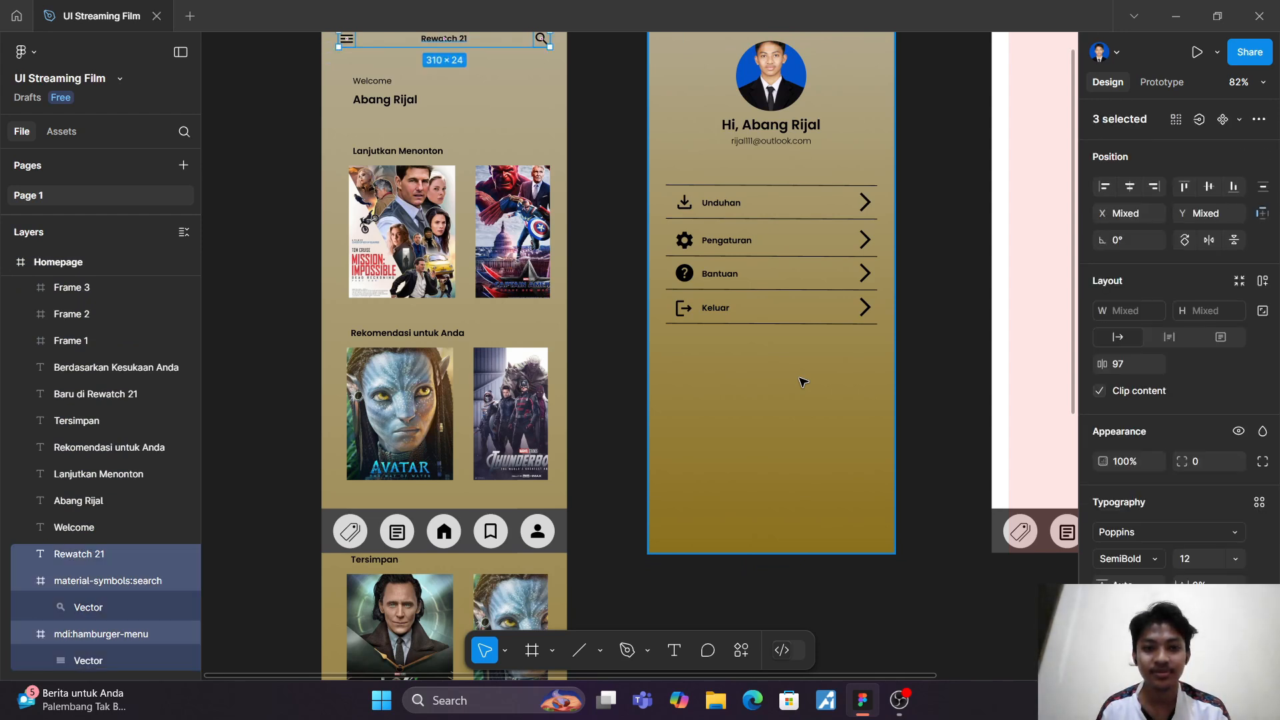
key("ctrl+z")
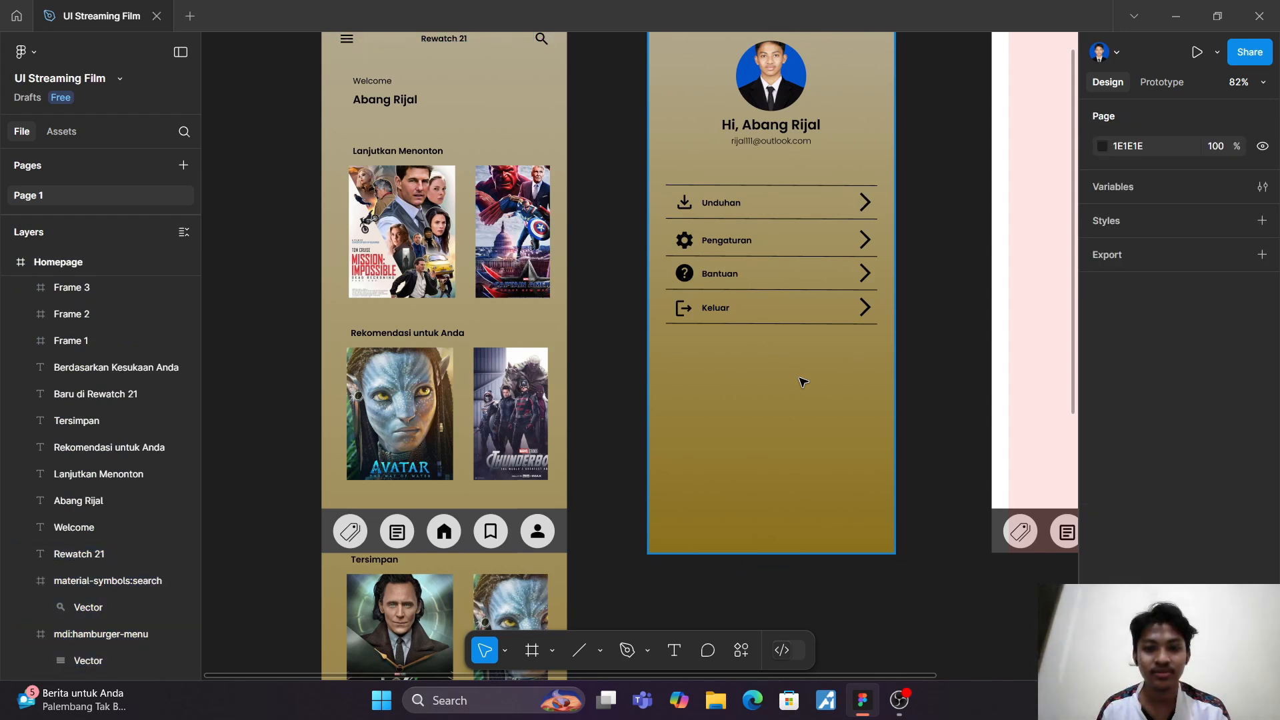
key("ctrl+z")
key("ctrl+z")
key("ctrl+z")
key("ctrl+z")
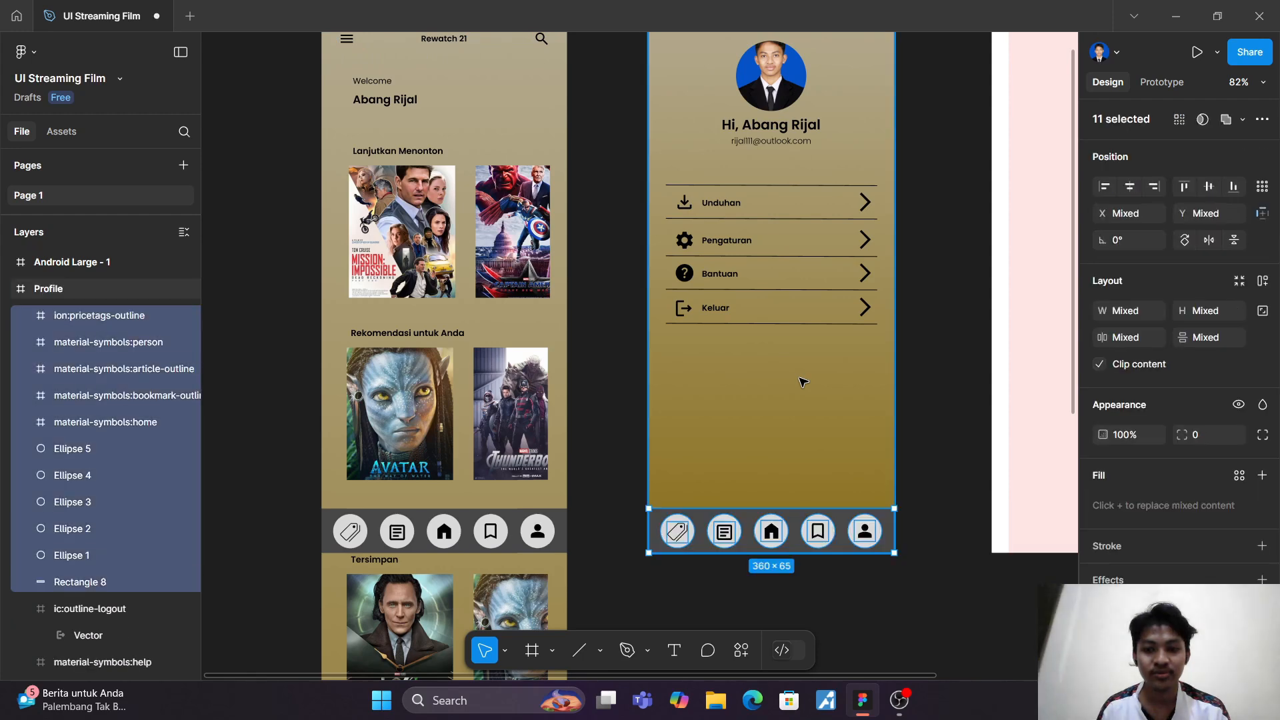
Step: Copy the Homepage header, with its menu icon, Rewatch 21 title and search icon, into the Profile frame that has the navigation bar
key("Escape")
scroll(797, 381, "up", 2)
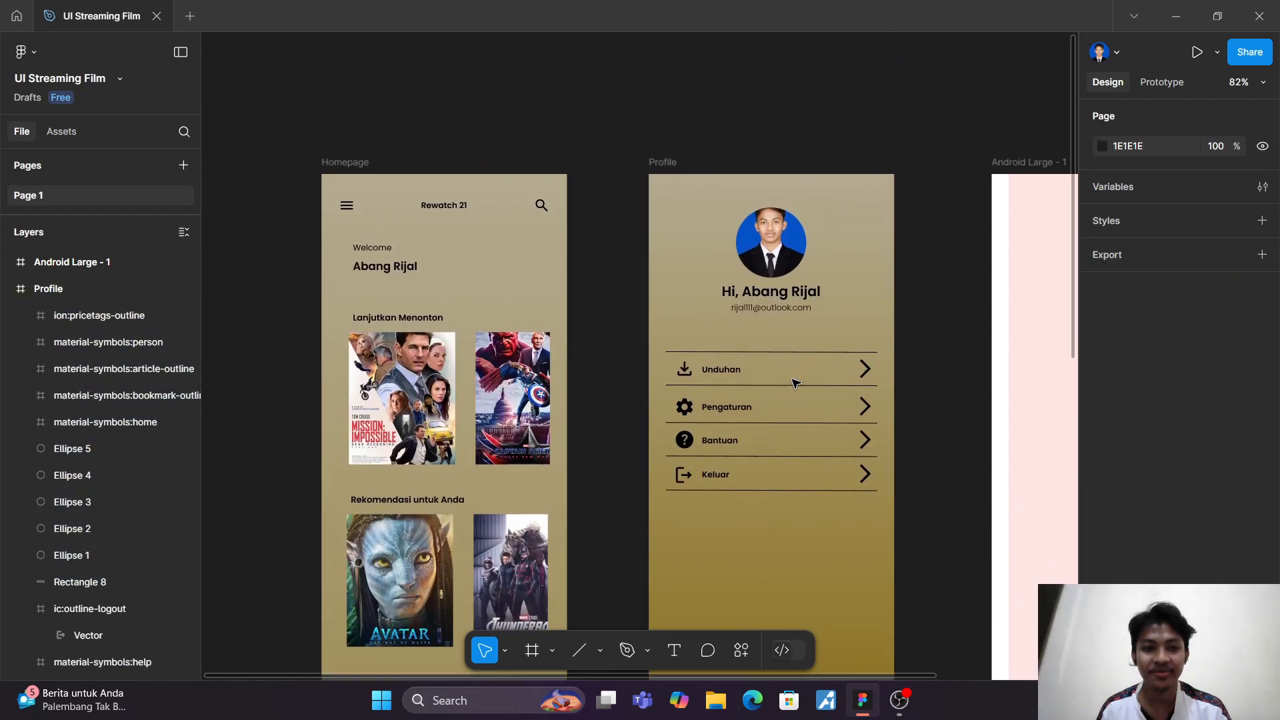
left_click_drag(328, 112, 575, 171)
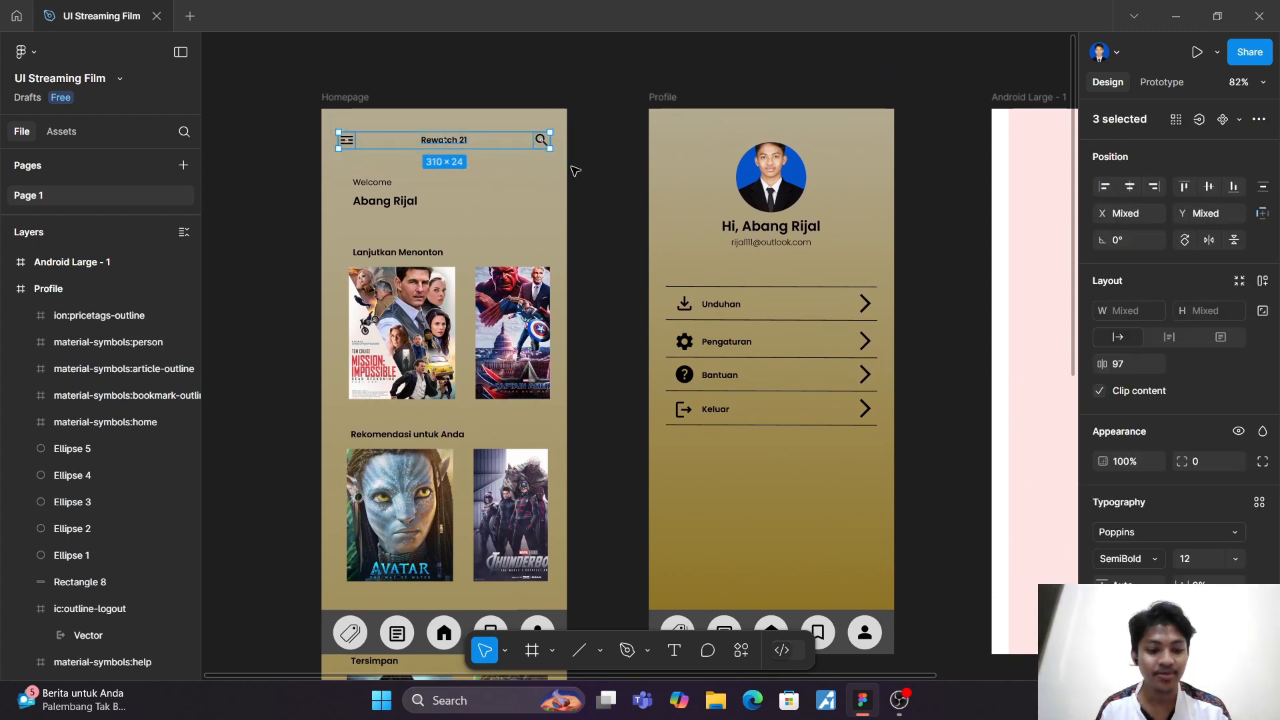
left_click(675, 112)
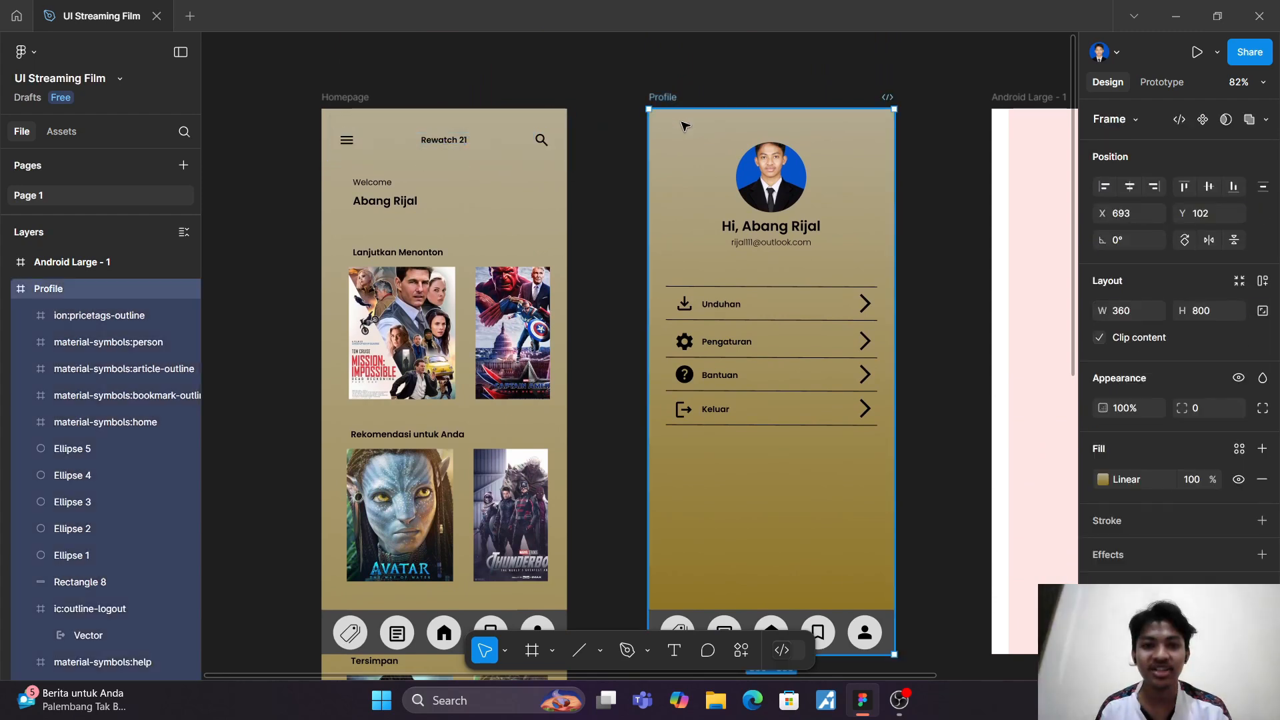
key("ctrl+v")
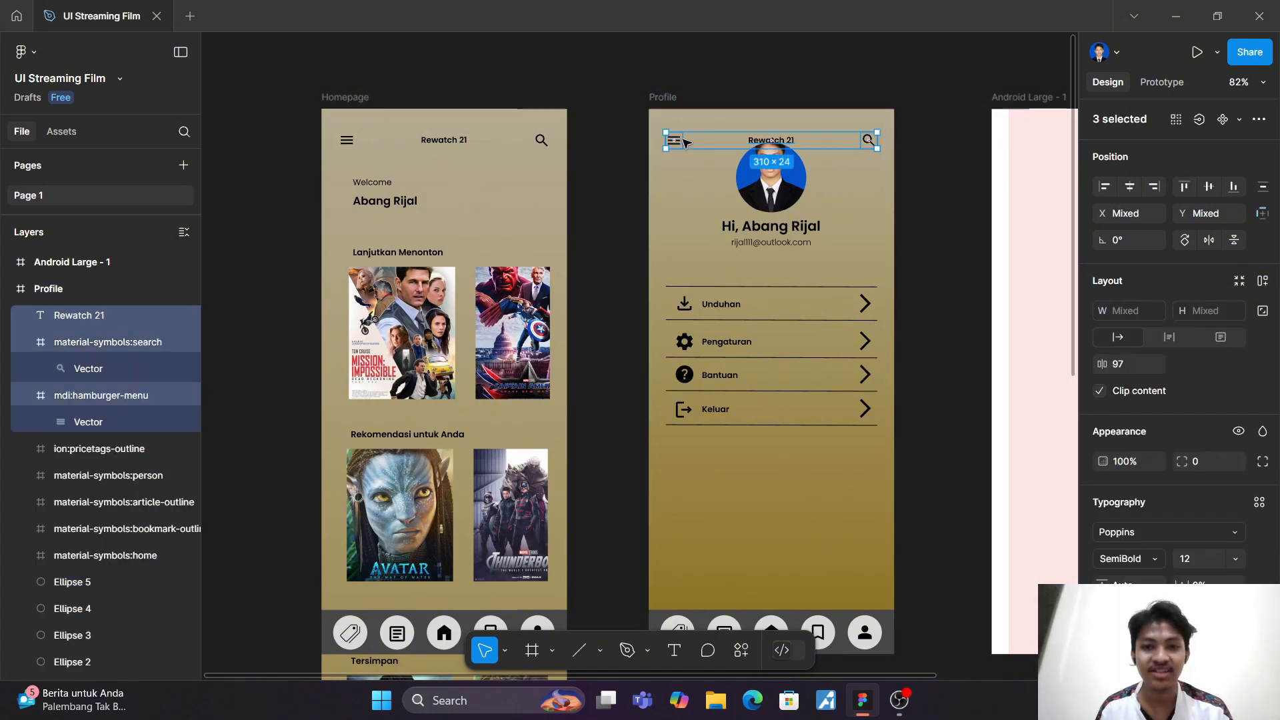
left_click(693, 202)
left_click_drag(705, 154, 774, 460)
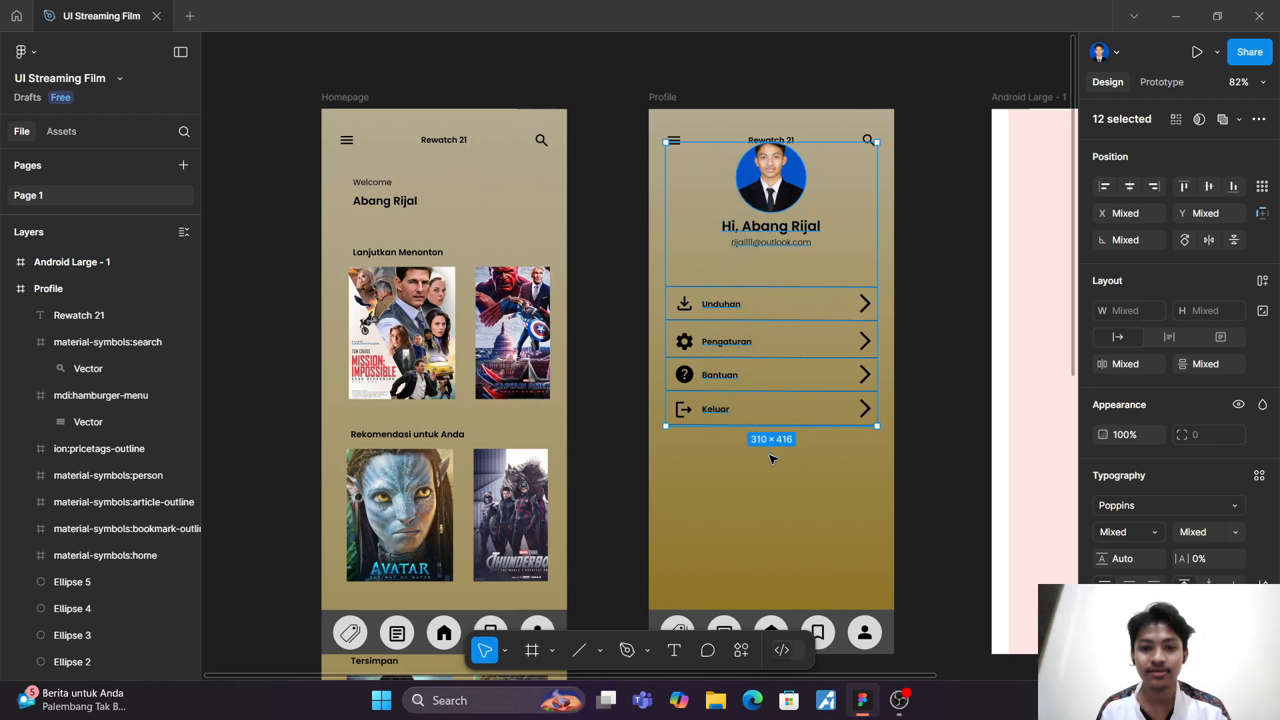
left_click(684, 409, "shift")
left_click(685, 376, "shift")
left_click(687, 341, "shift")
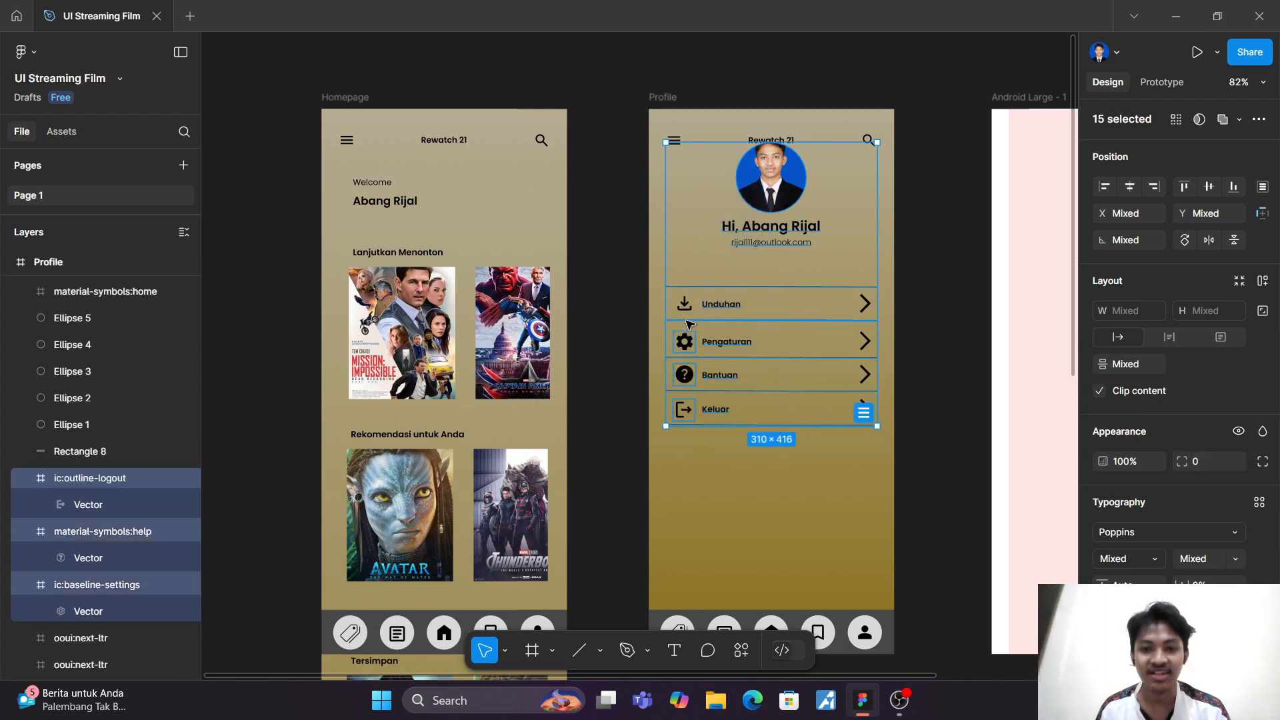
left_click(686, 305, "shift")
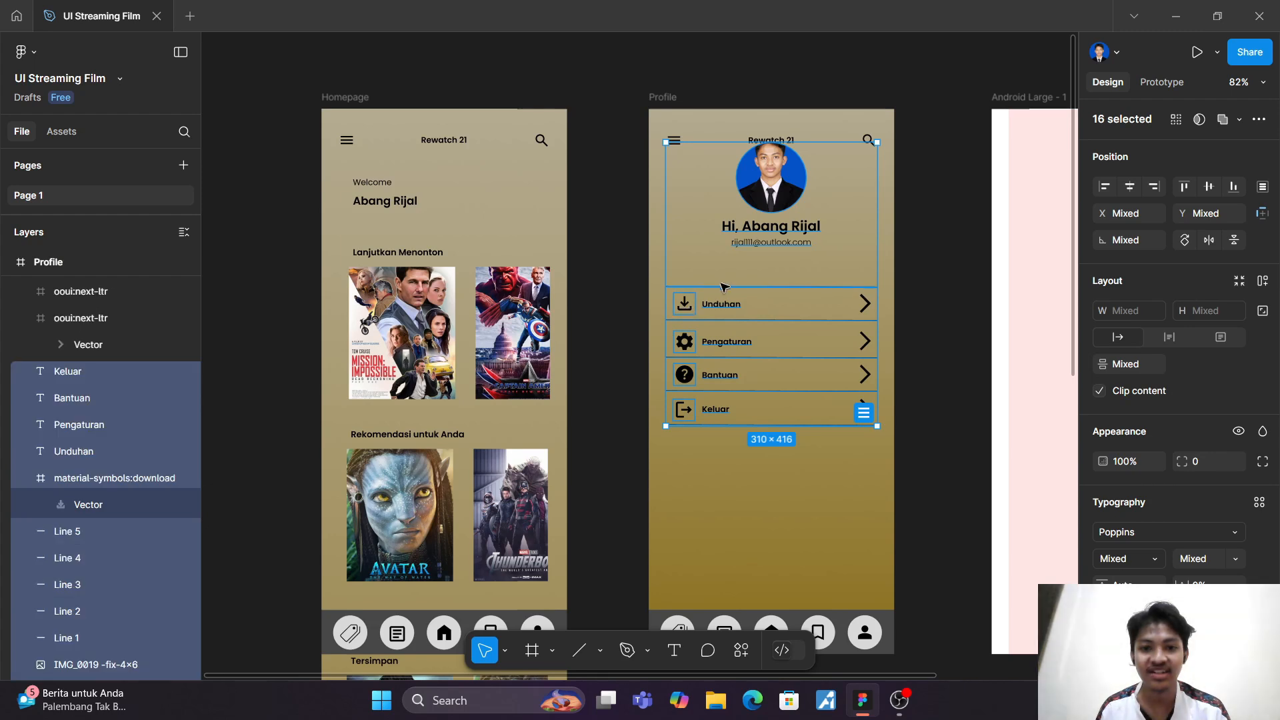
left_click(864, 304, "shift")
left_click(865, 341, "shift")
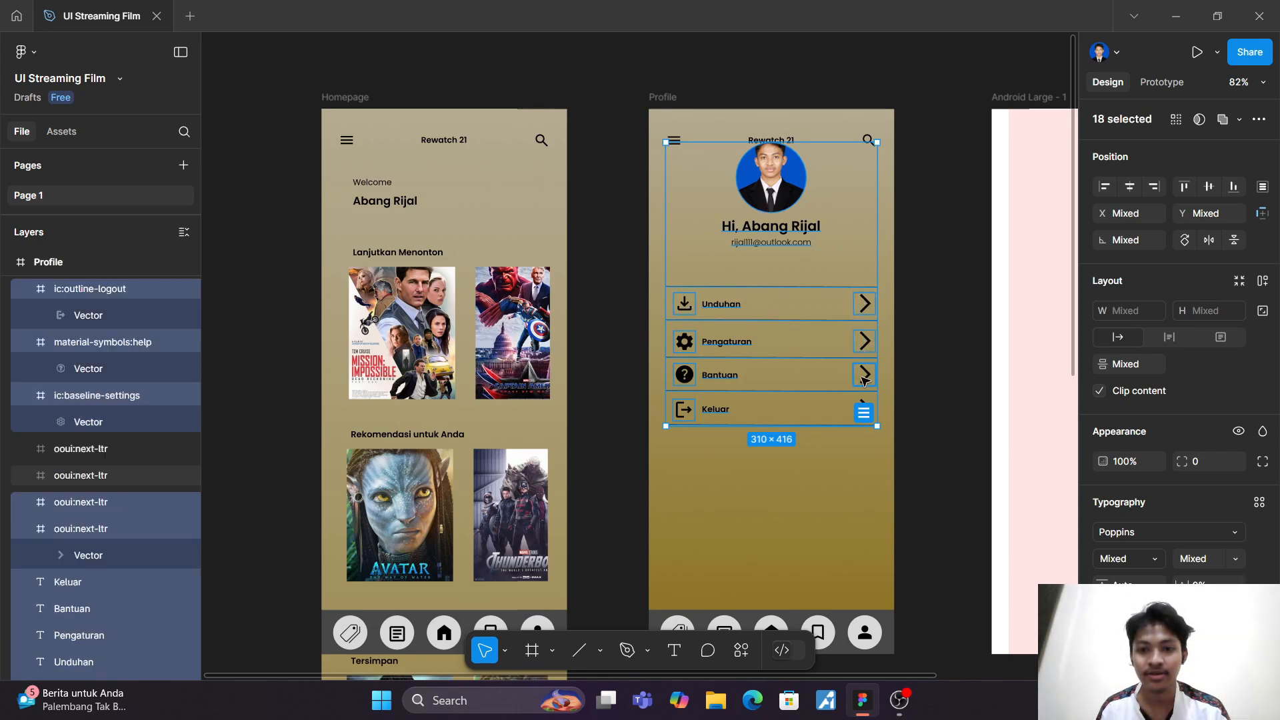
left_click(865, 375, "shift")
left_click(864, 402, "shift")
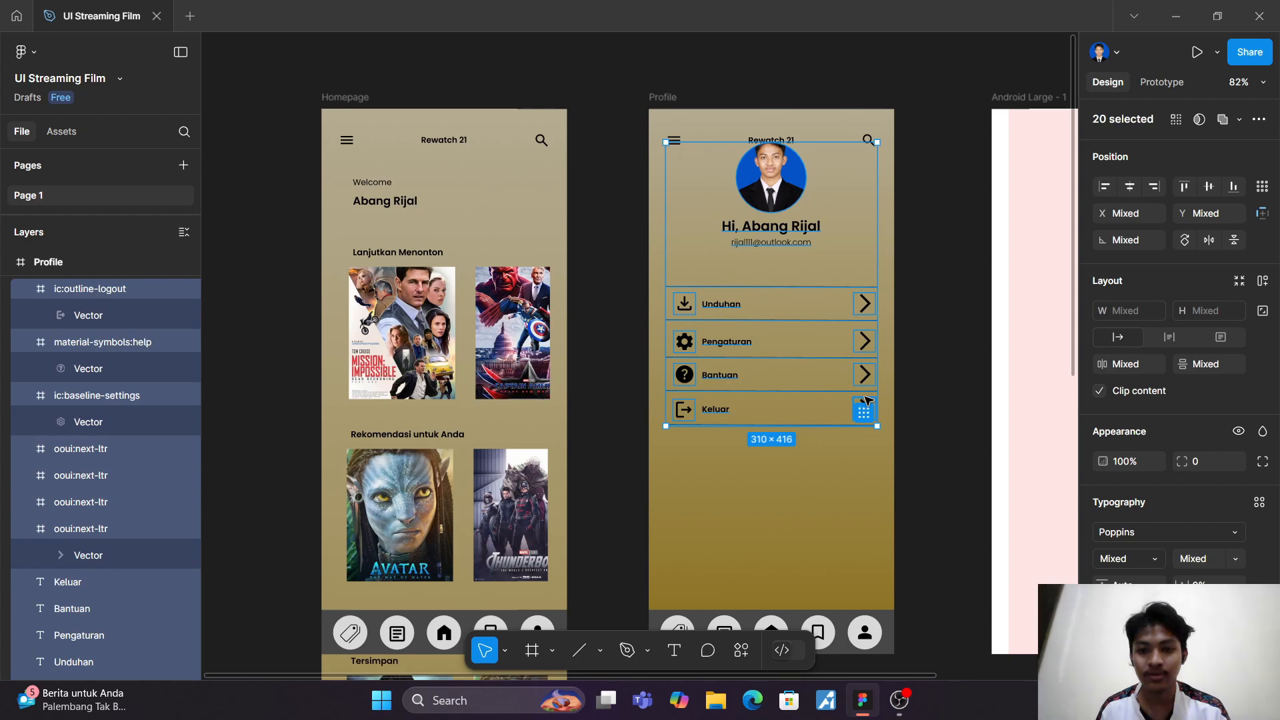
left_click(865, 408)
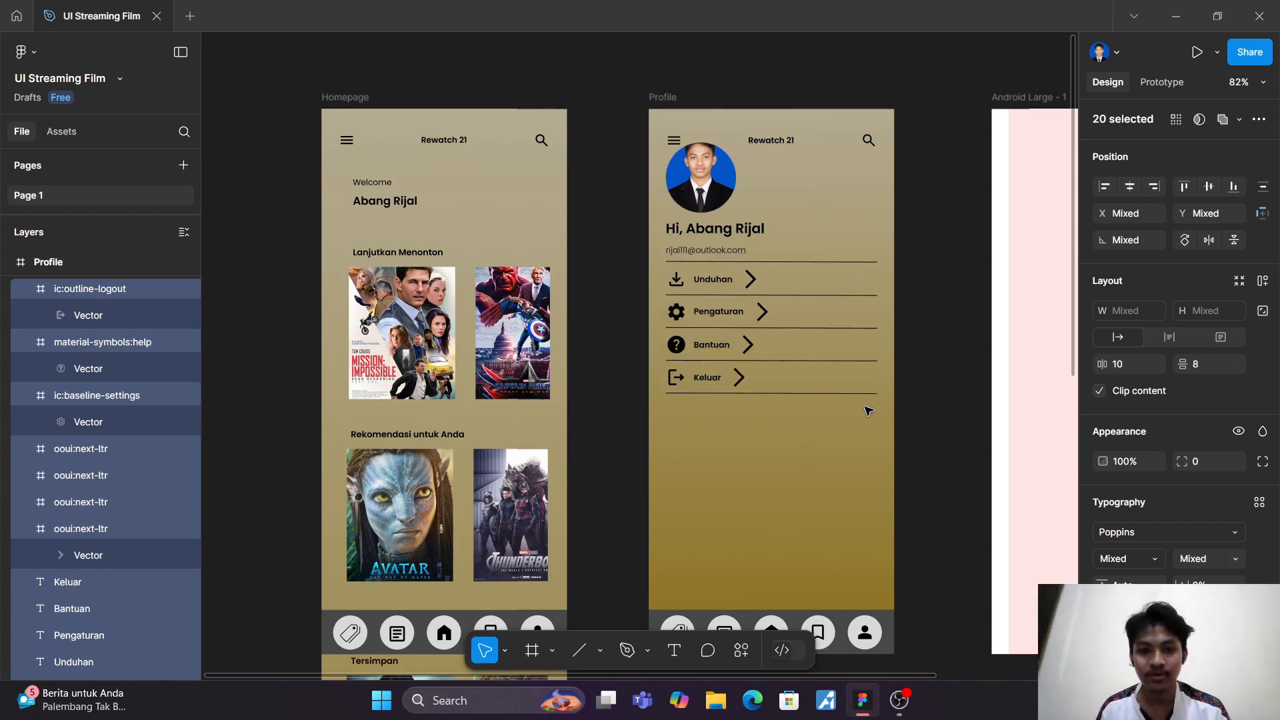
key("ctrl+z")
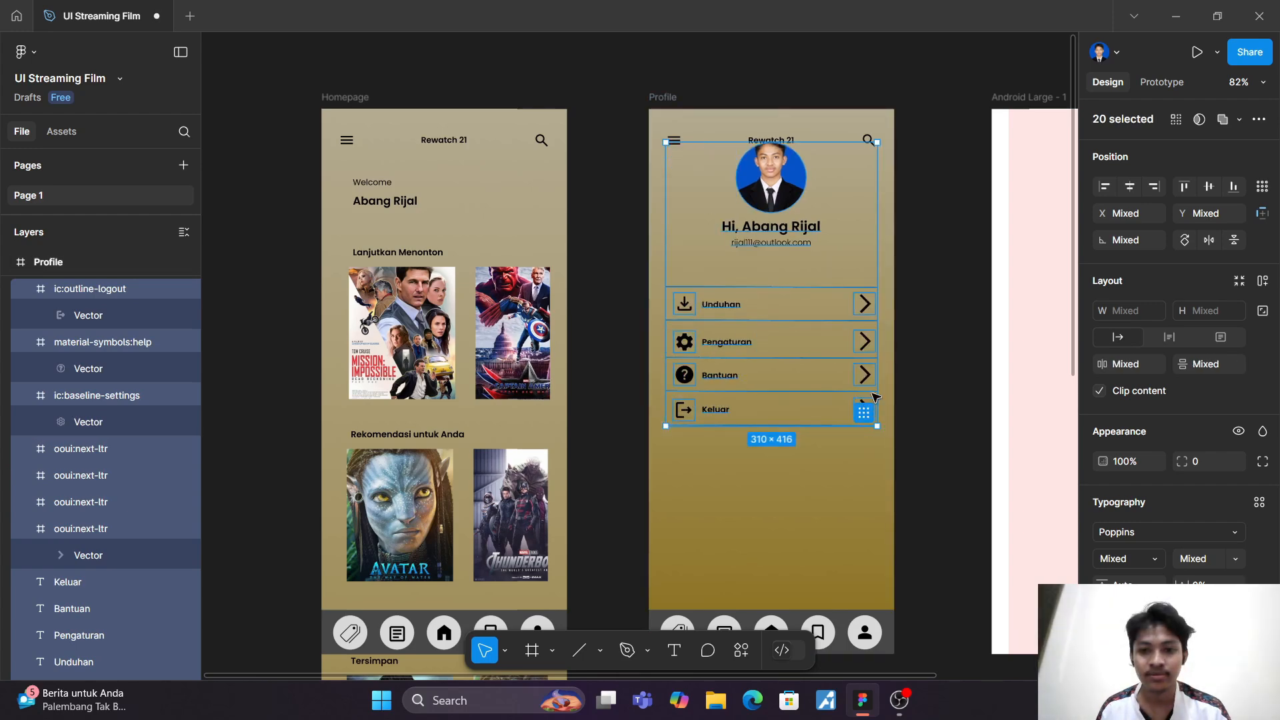
scroll(867, 410, "up", 5)
left_click(853, 426)
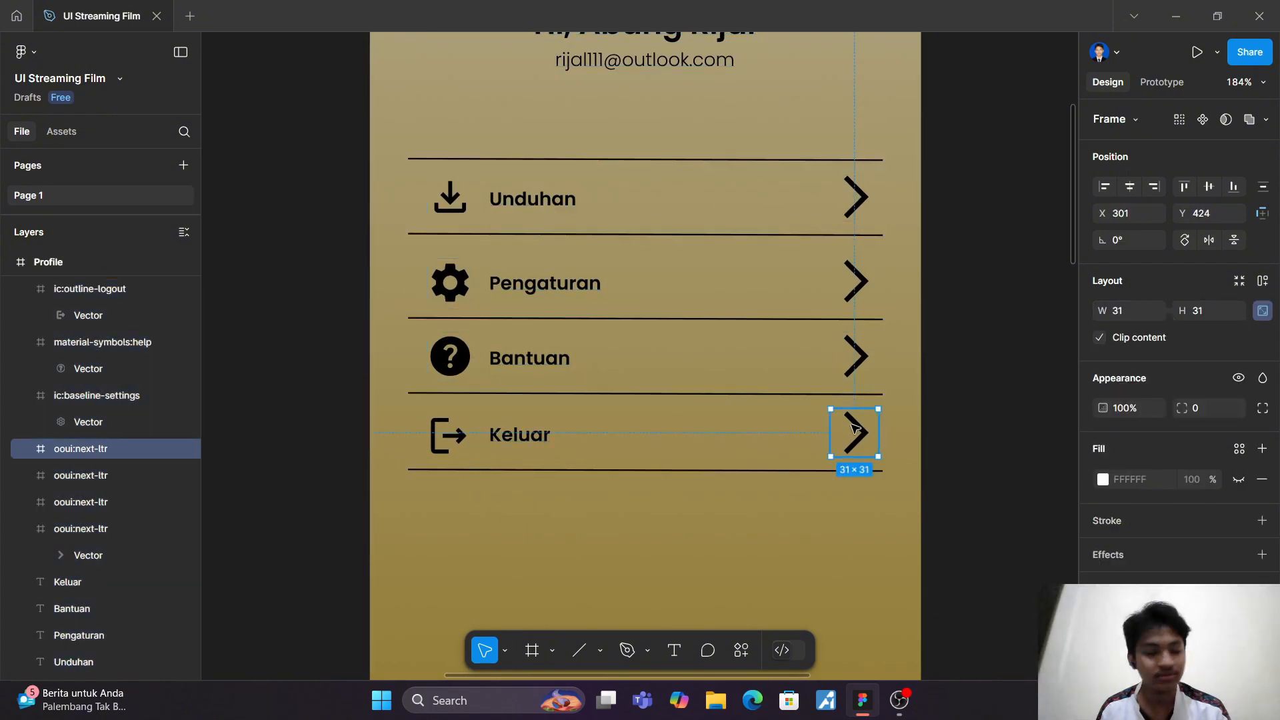
scroll(854, 426, "down", 5)
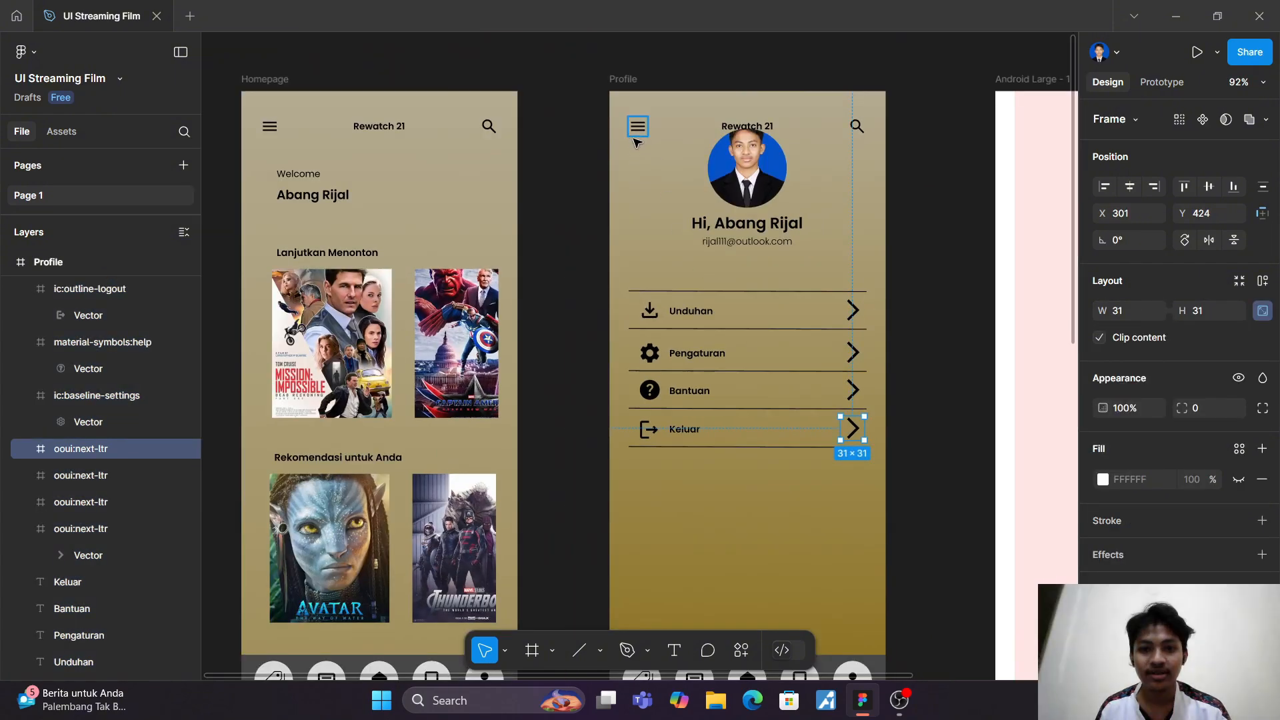
Step: Move the Profile screen's photo, name, e-mail and whole option list together down so they sit clear below the Rewatch 21 header
left_click(858, 220)
left_click_drag(858, 220, 889, 465)
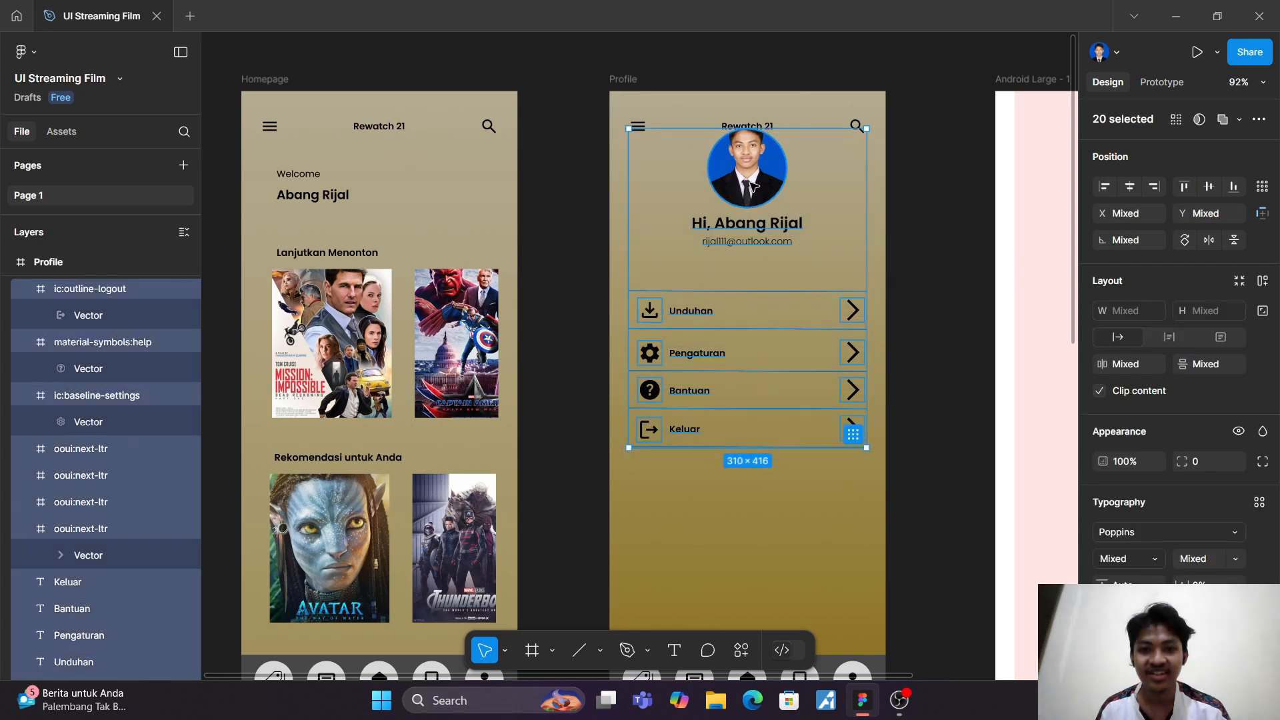
left_click_drag(752, 186, 754, 204)
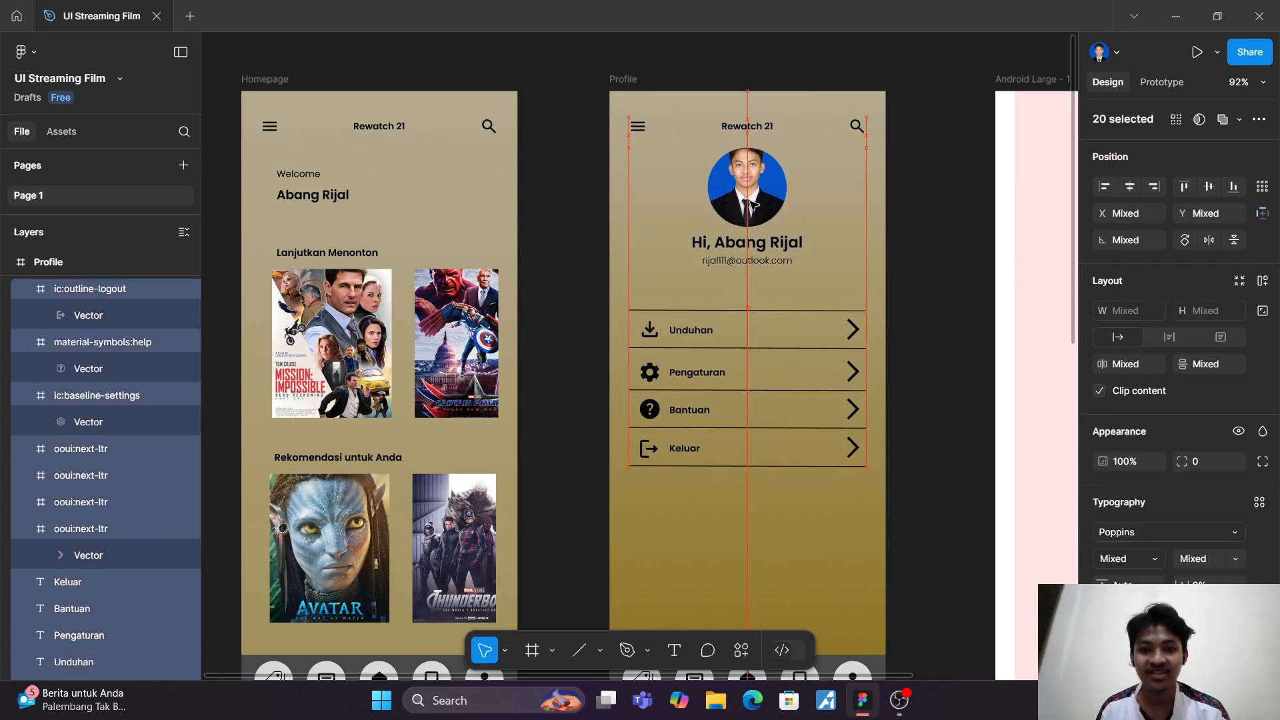
left_click(910, 220)
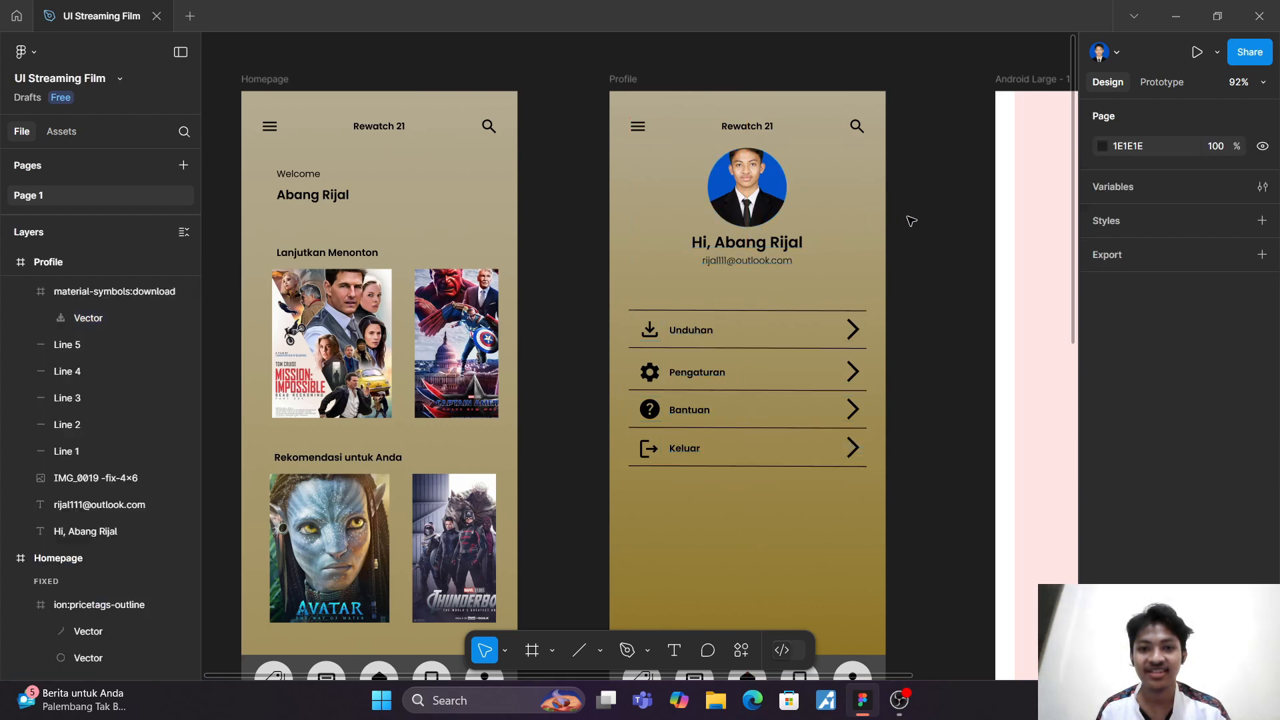
scroll(911, 220, "down", 4)
scroll(901, 220, "down", 1)
scroll(895, 221, "right", 2)
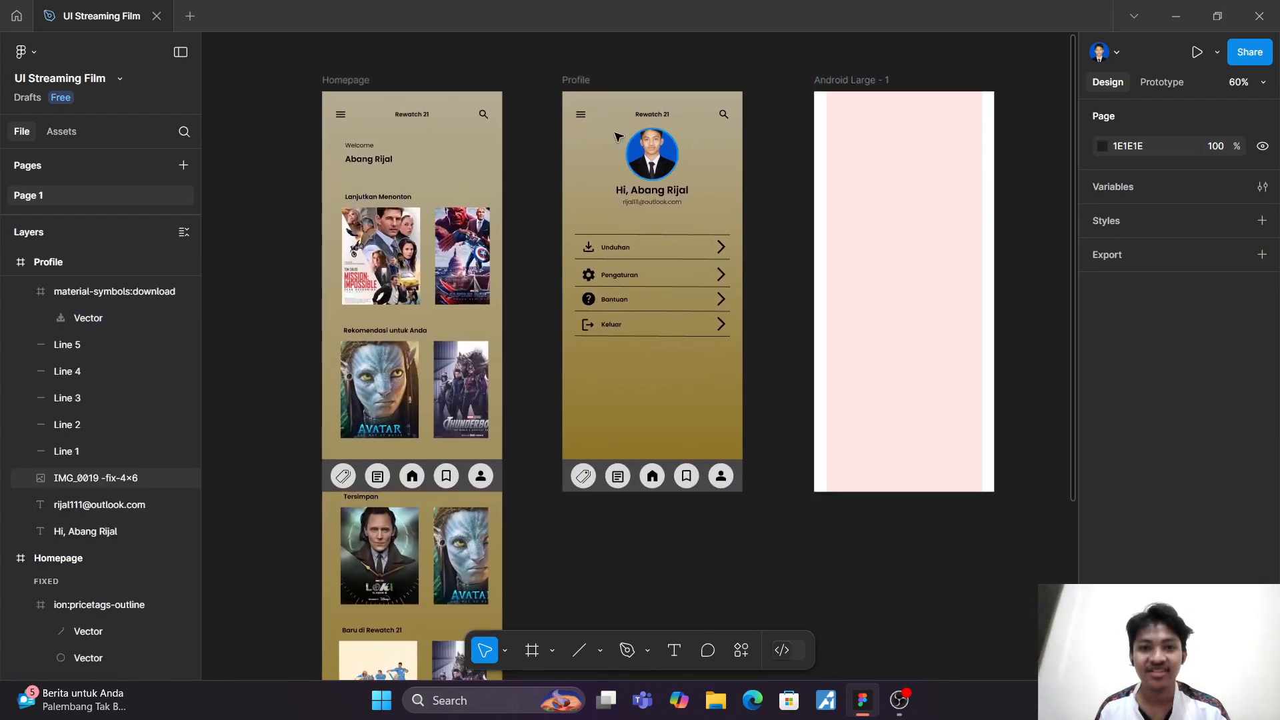
left_click(582, 116)
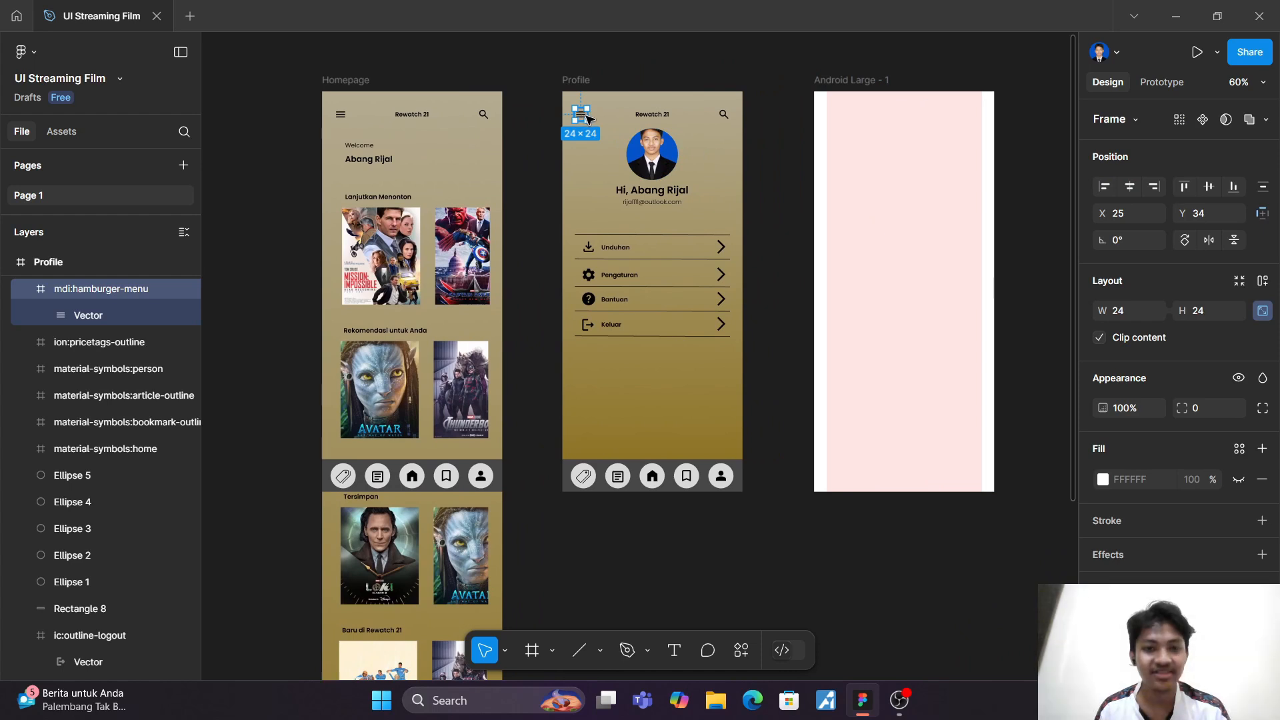
left_click(655, 118, "shift")
left_click(723, 114, "shift")
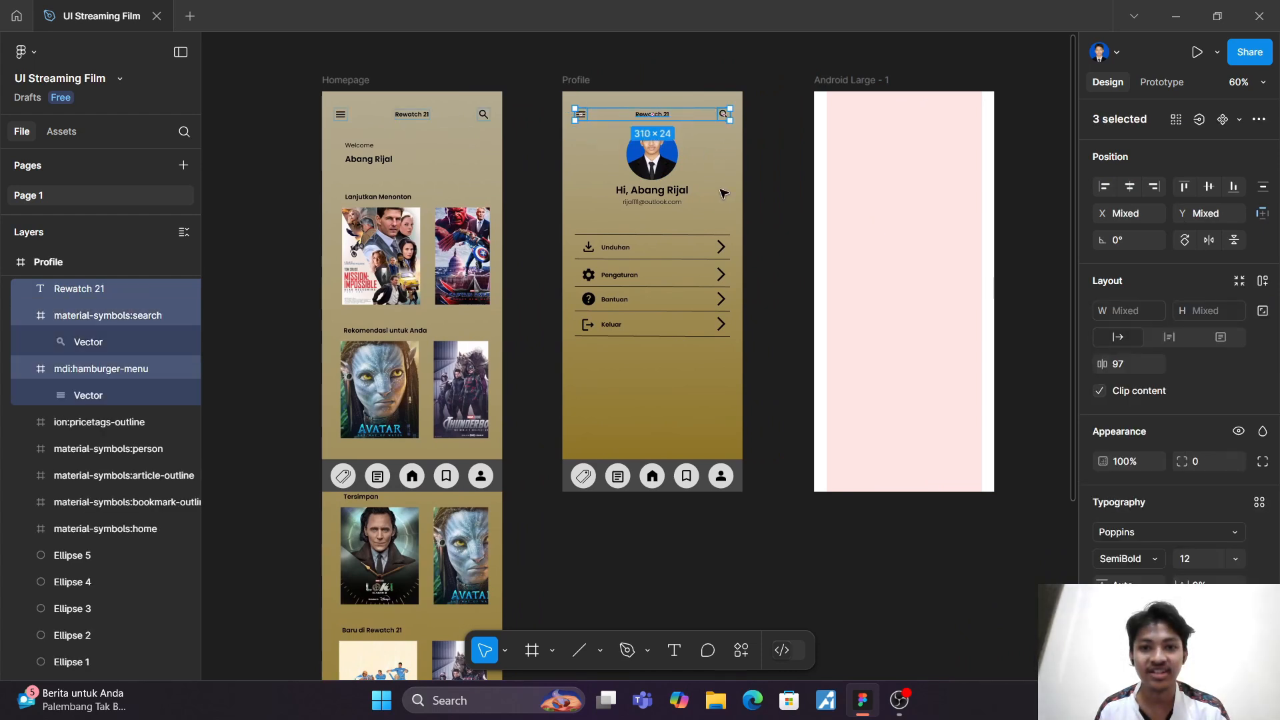
left_click_drag(630, 471, 737, 503)
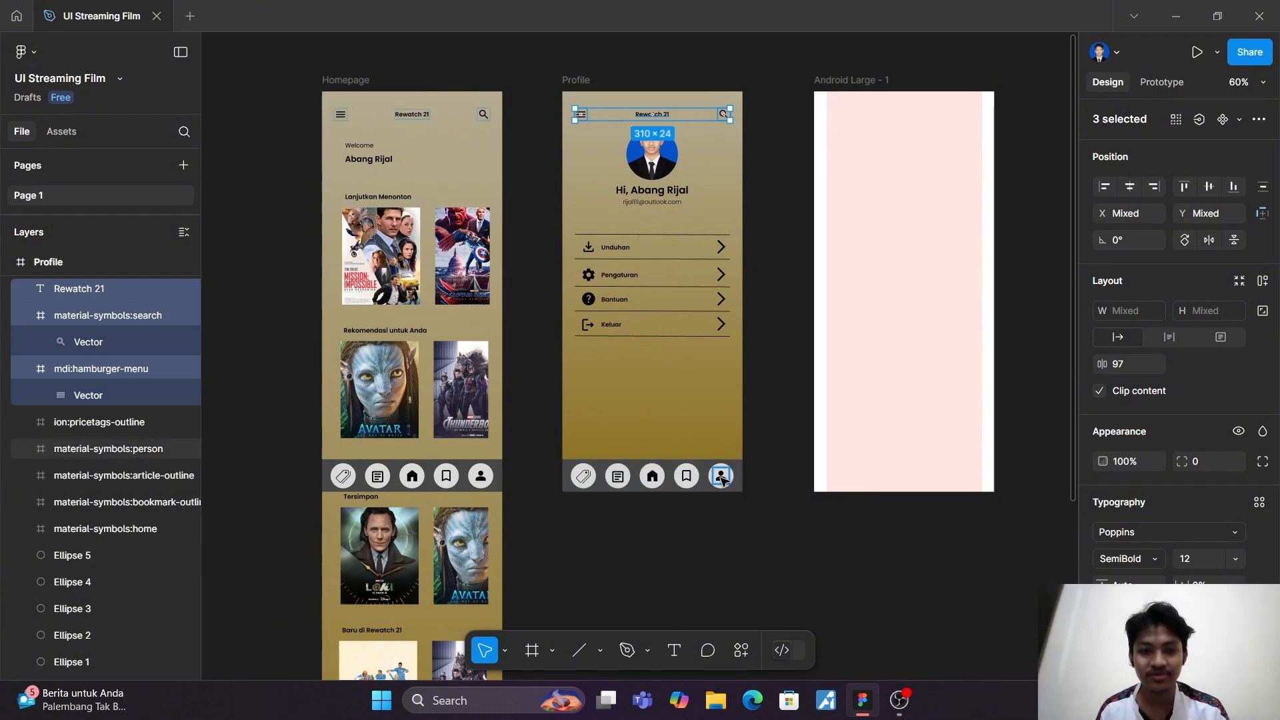
left_click(594, 450)
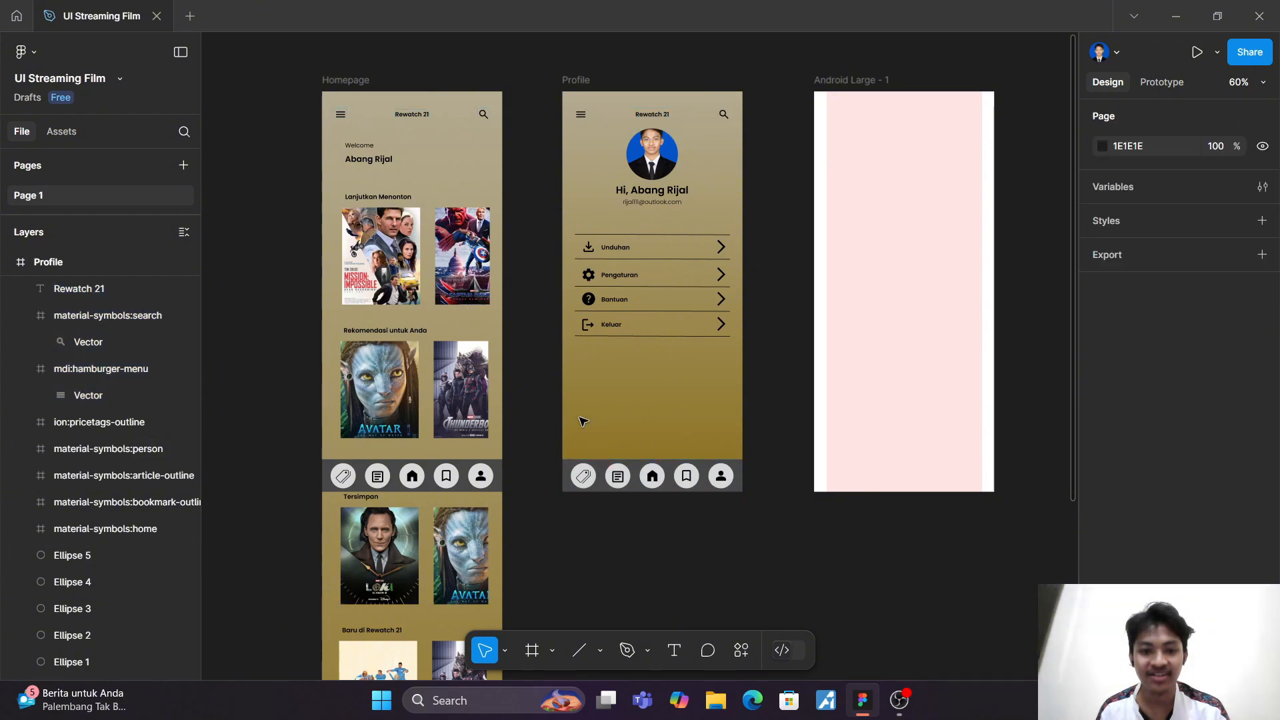
Step: Copy the Profile header, with its menu icon, Rewatch 21 title and search icon, into the Android Large - 1 frame
left_click_drag(568, 102, 748, 126)
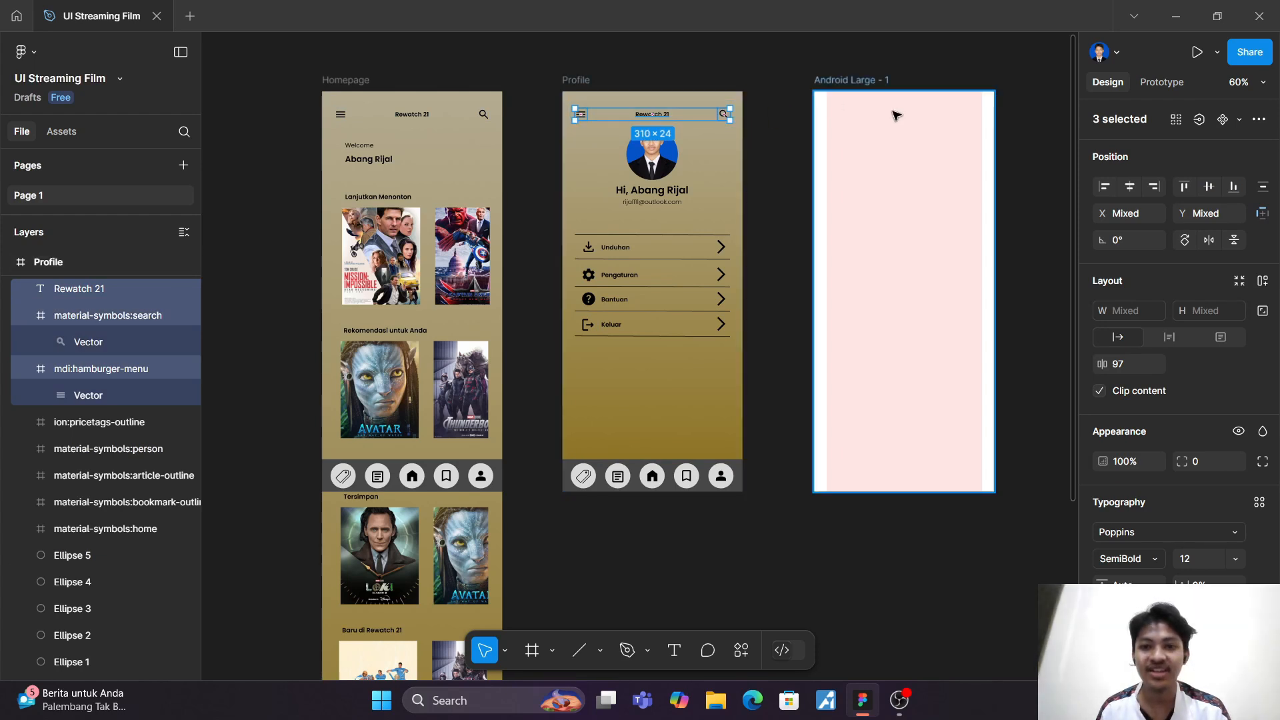
key("ctrl+c")
left_click(864, 82)
key("ctrl+v")
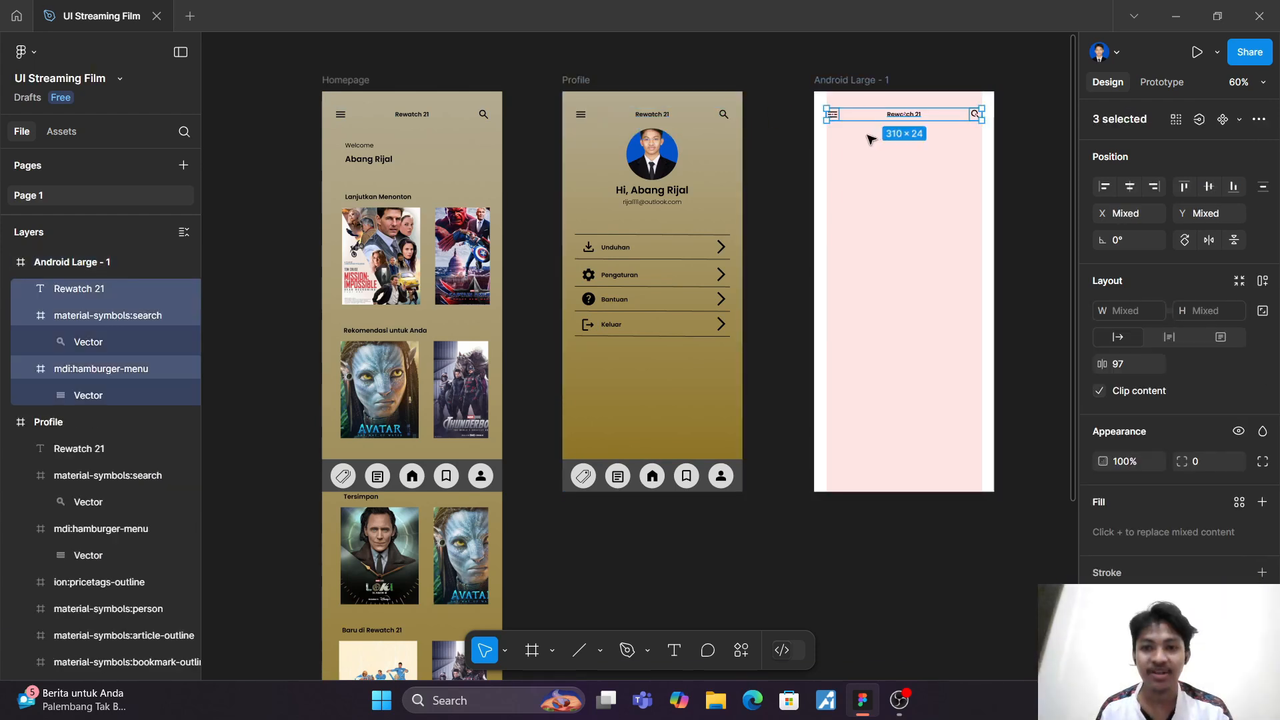
Step: Copy the Profile screen's bottom navigation bar with its five icons into the Android Large - 1 frame at the same position
left_click_drag(565, 458, 756, 537)
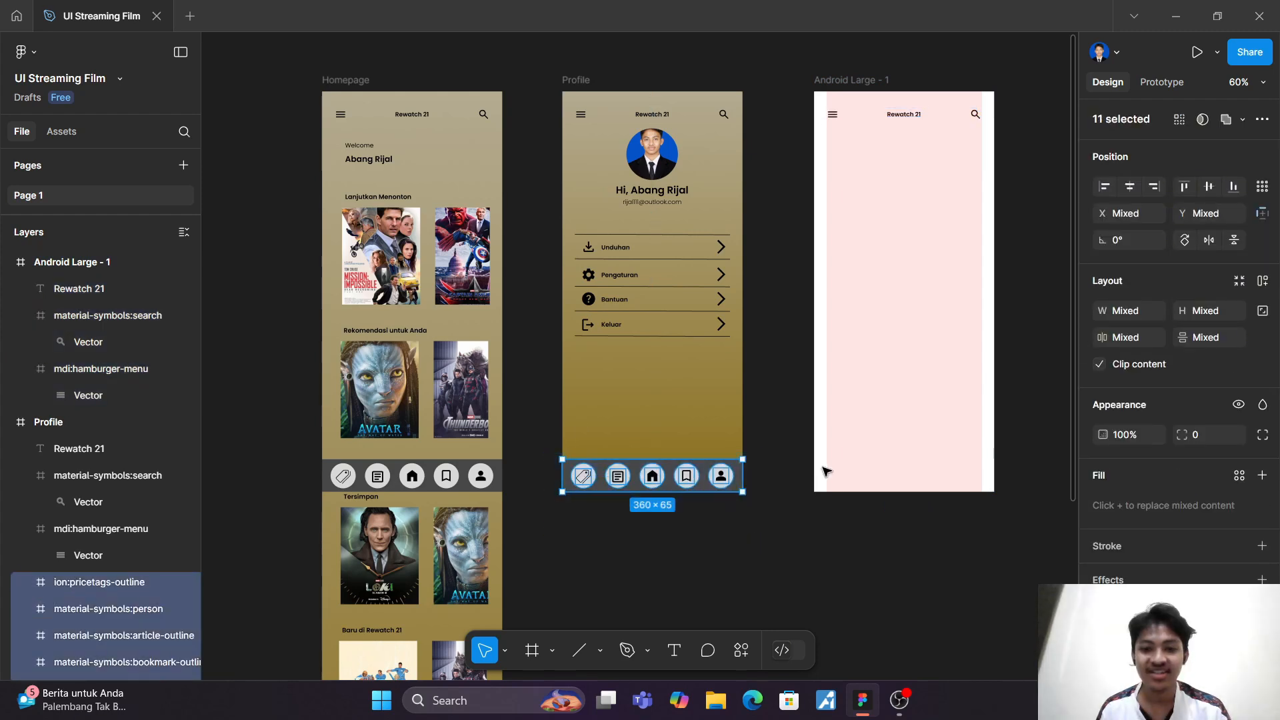
left_click(862, 81)
left_click(865, 332)
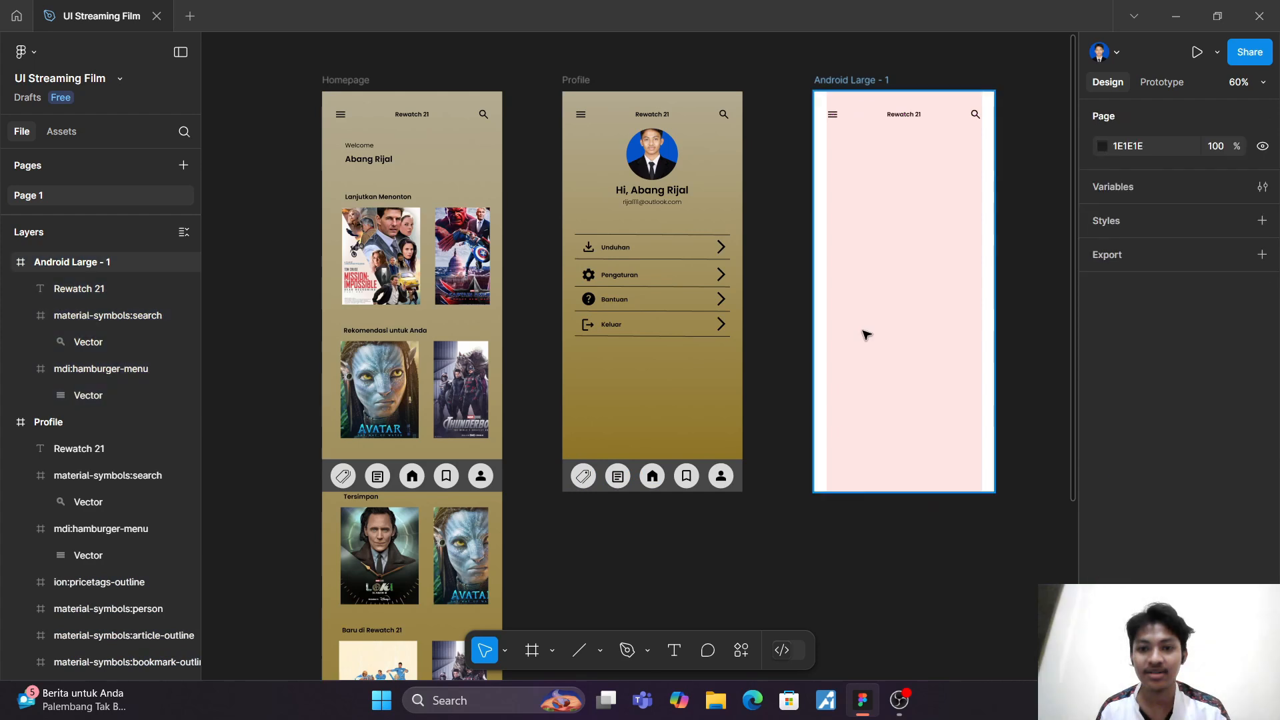
key("ctrl+z")
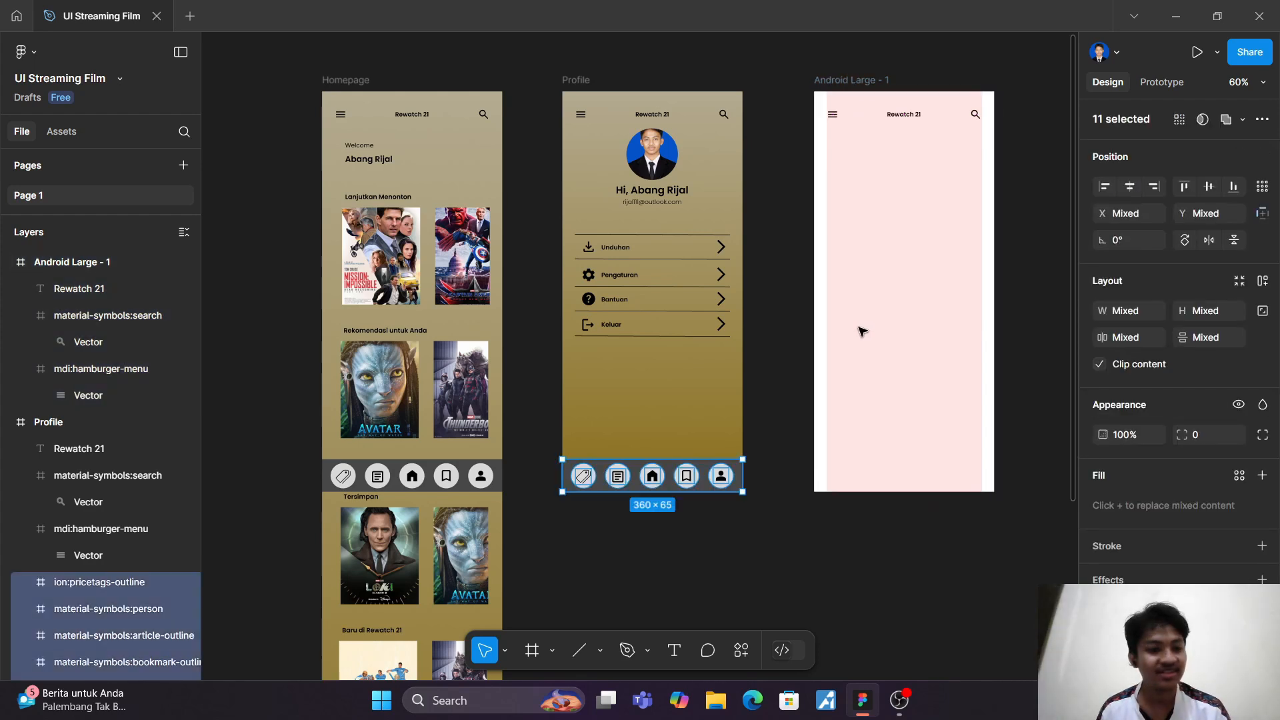
left_click(860, 331)
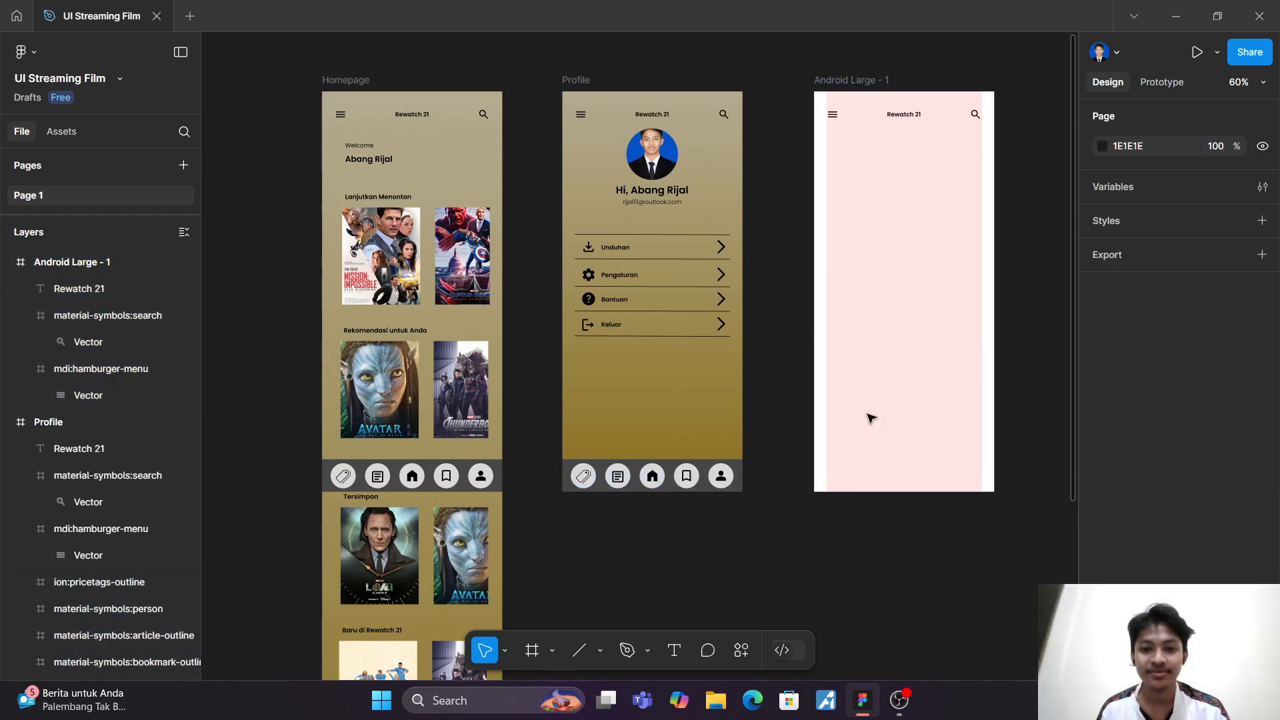
left_click(868, 80)
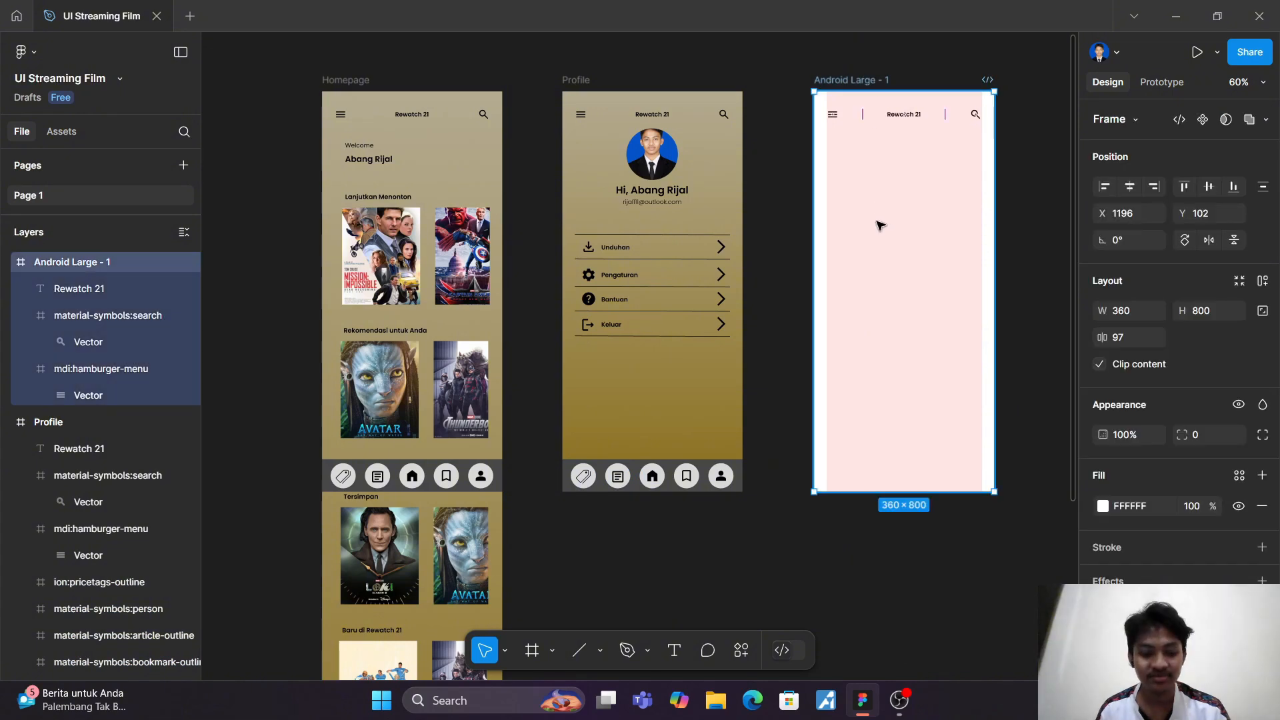
key("ctrl+v")
left_click(877, 229)
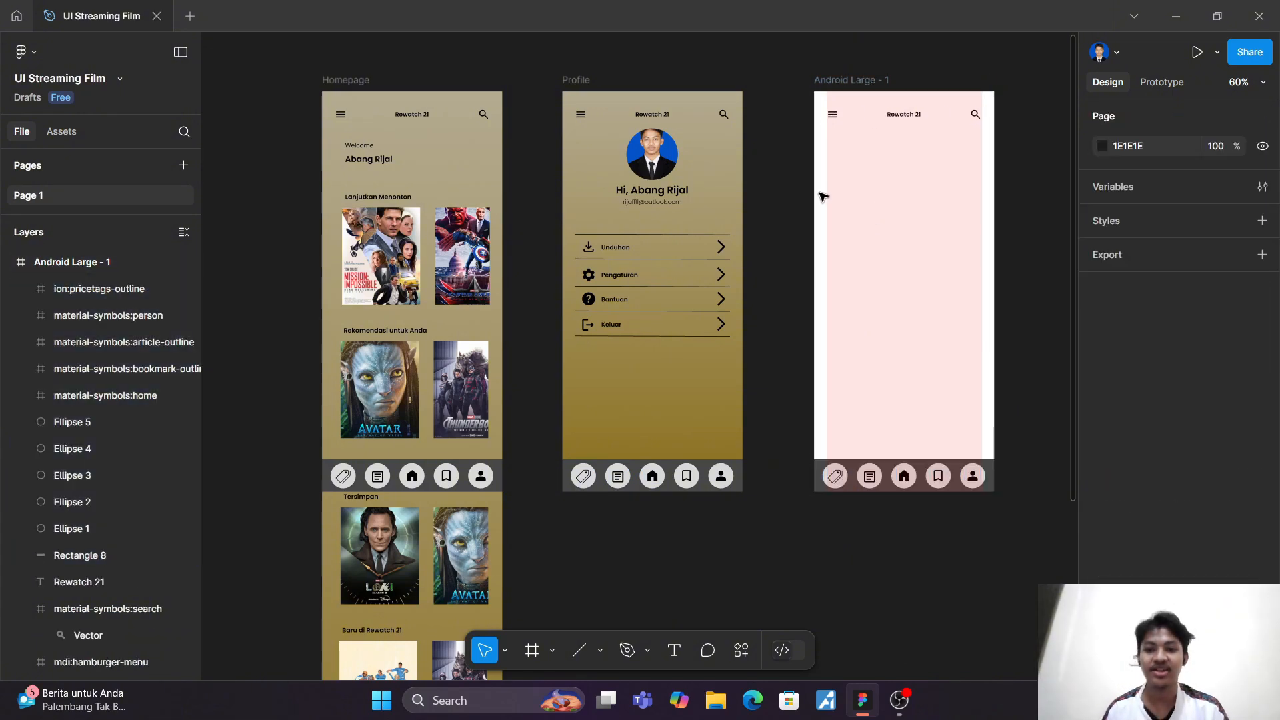
Step: Rename the Android Large - 1 frame as Watchlist
scroll(800, 185, "right", 2)
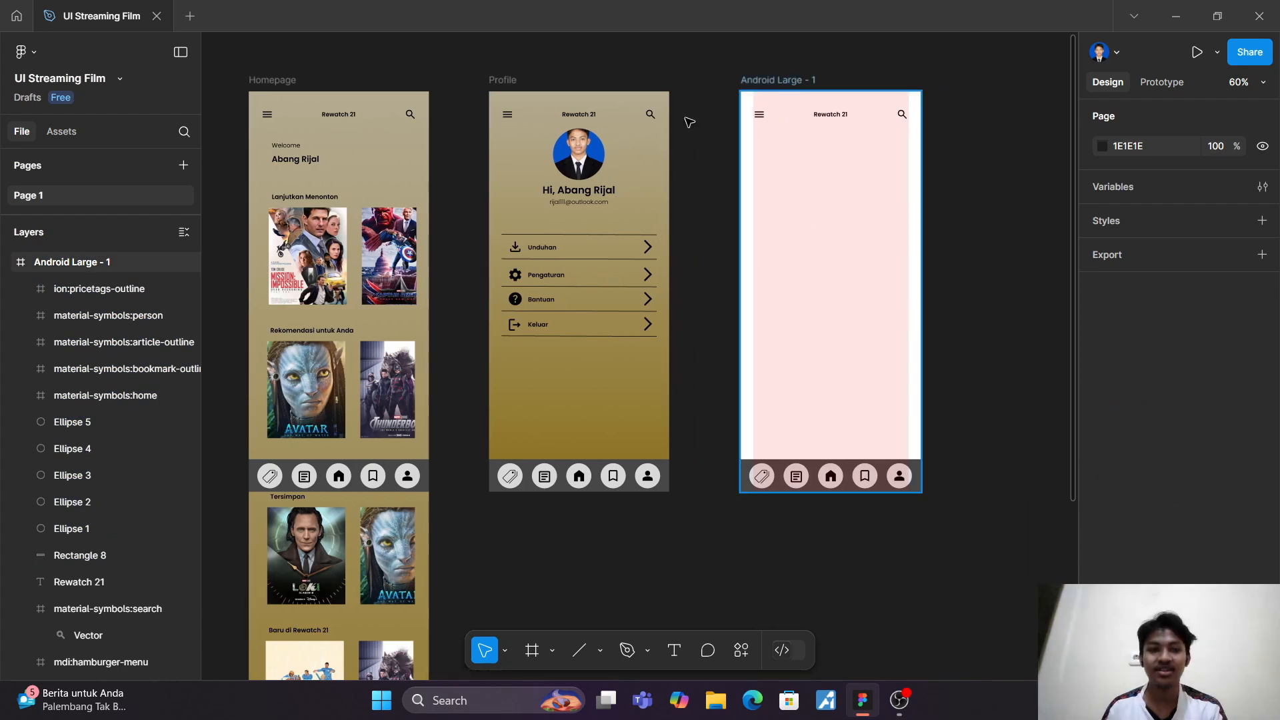
left_click(94, 261)
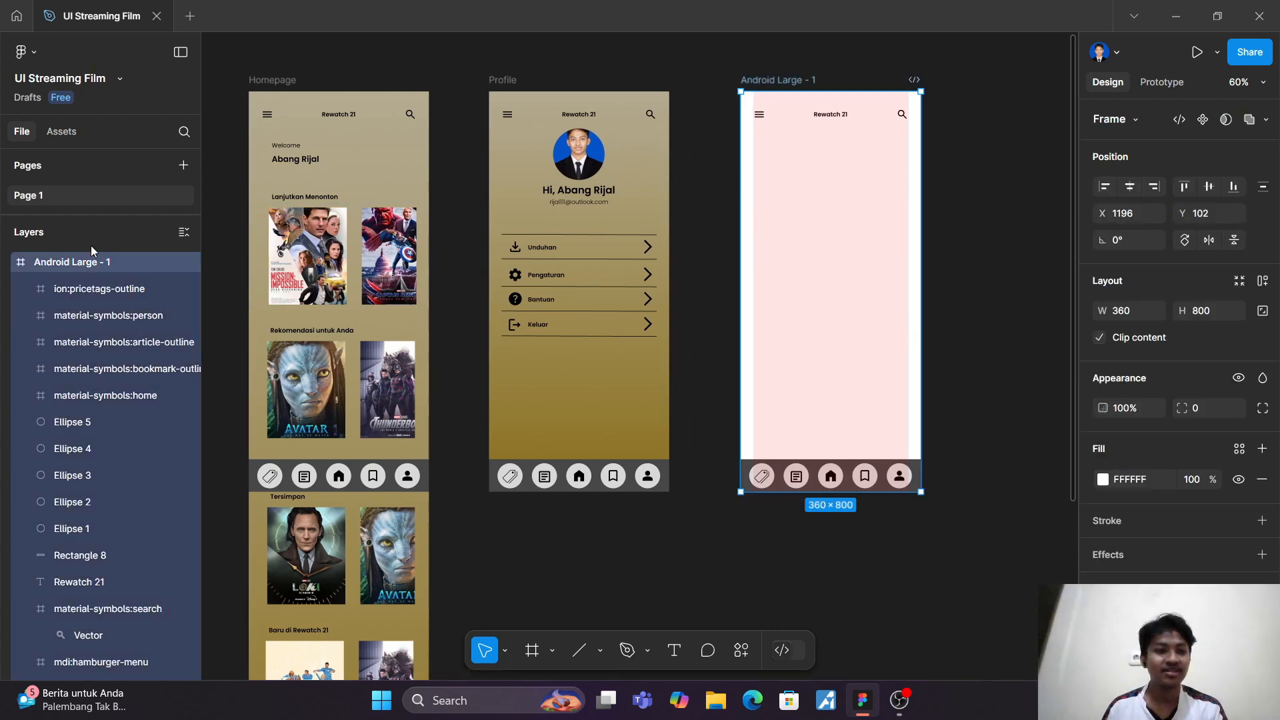
right_click(58, 264)
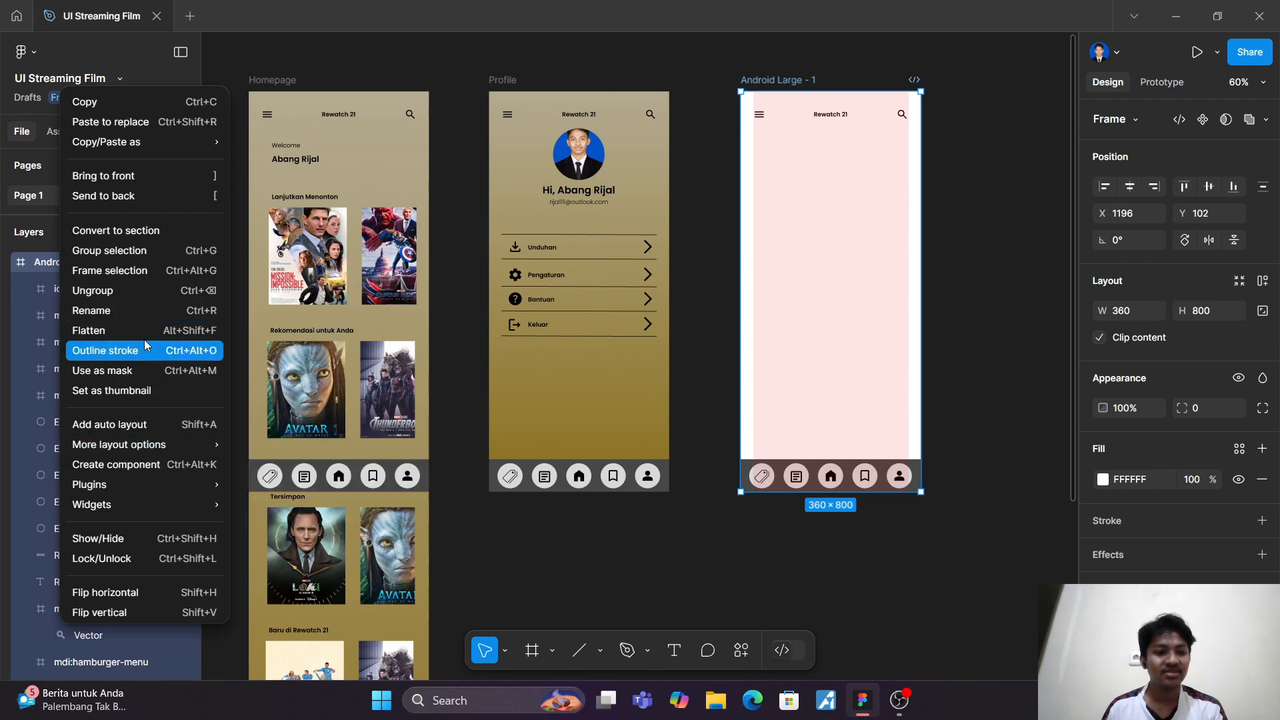
left_click(140, 309)
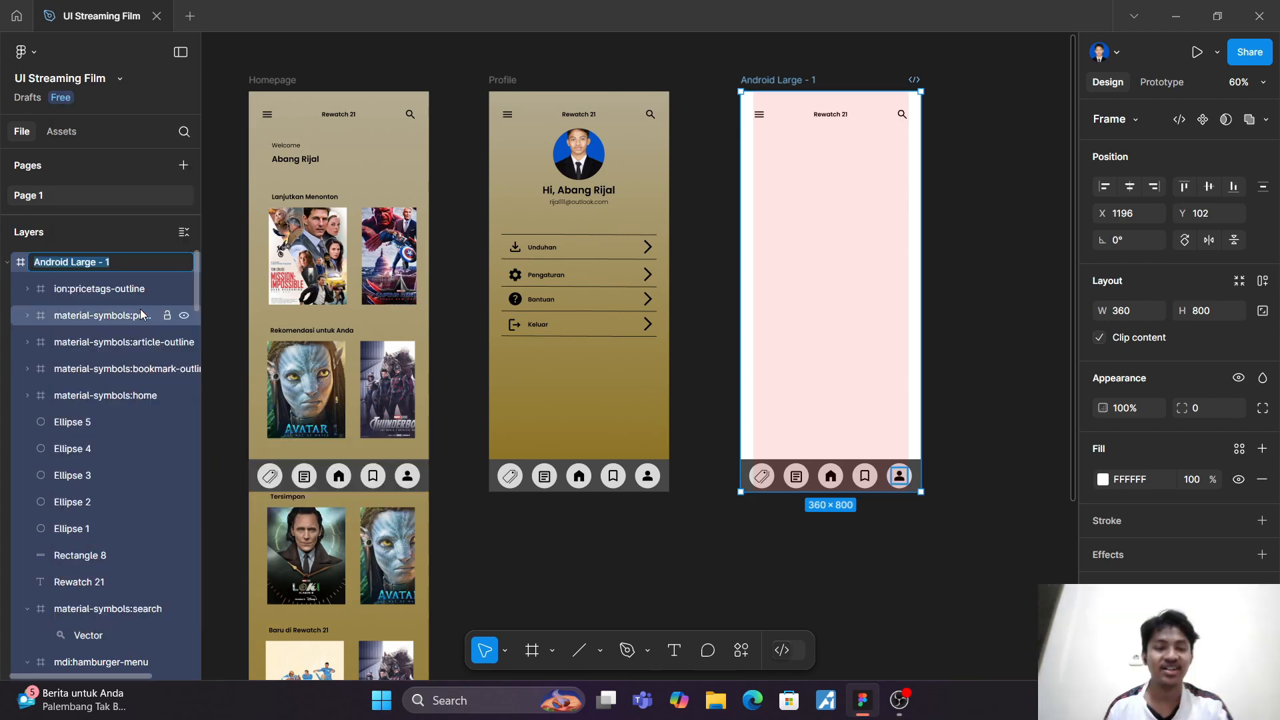
type("Watchlist")
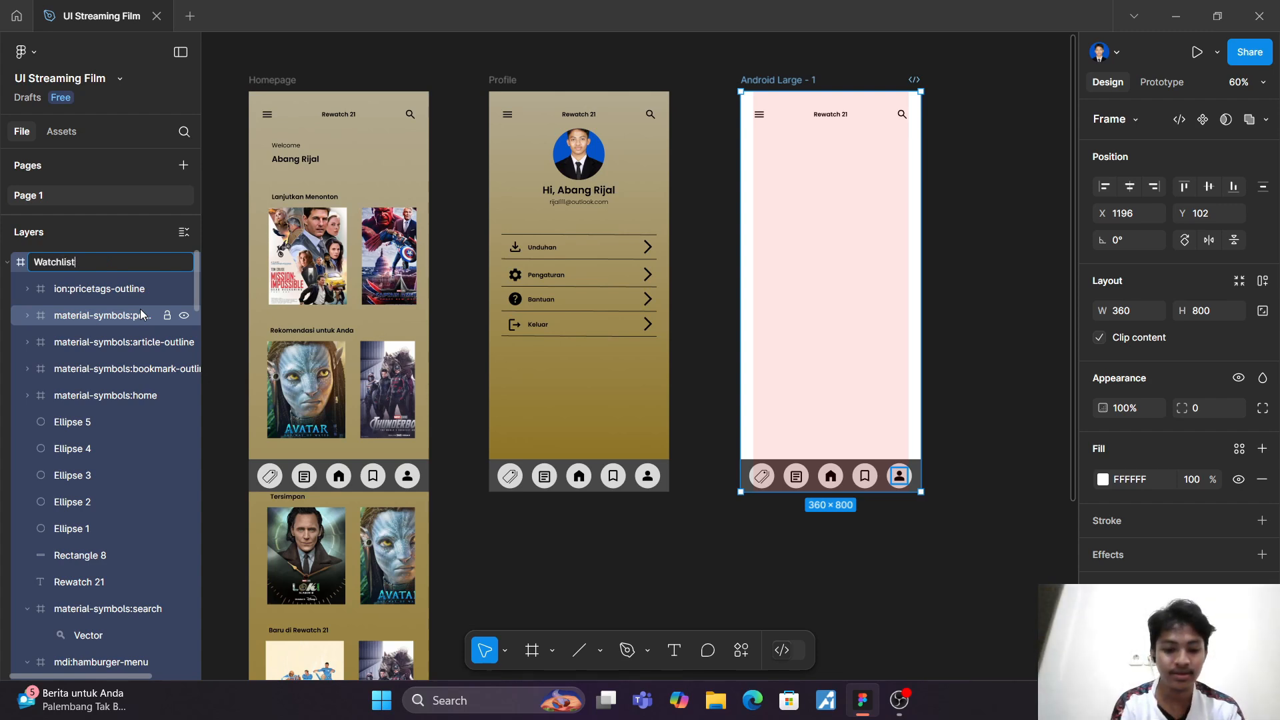
key("Return")
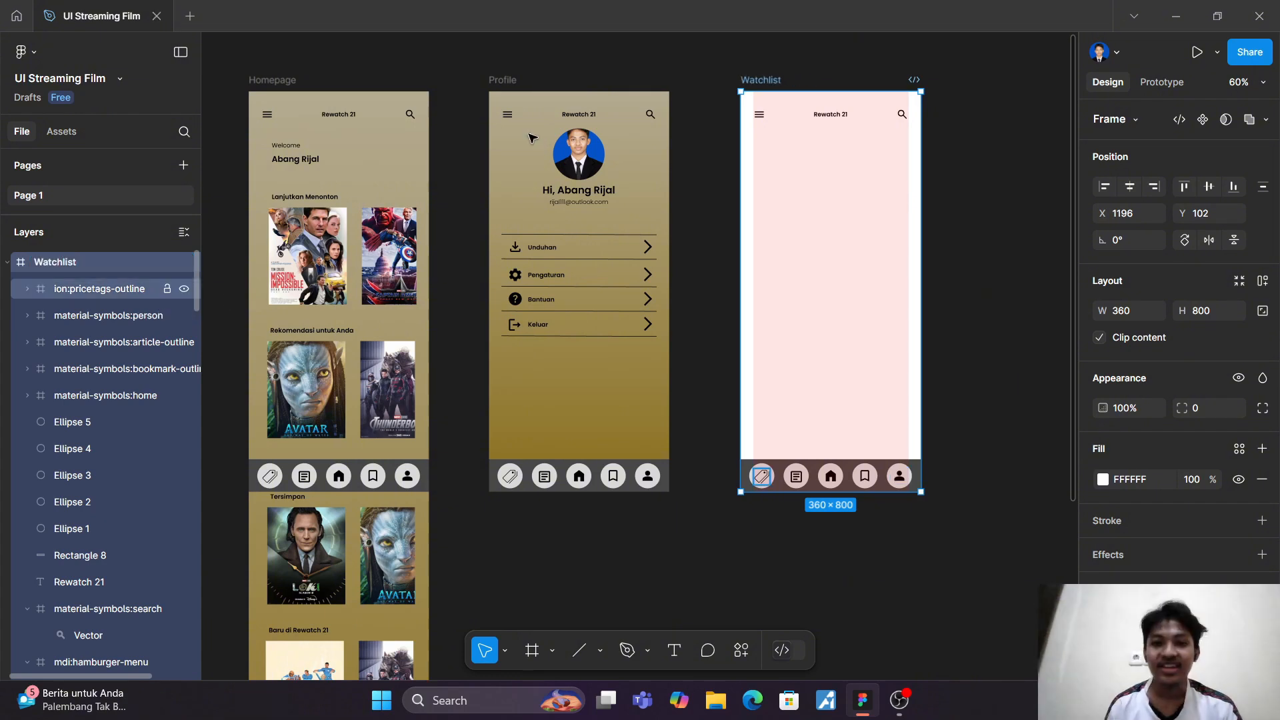
left_click(1024, 157)
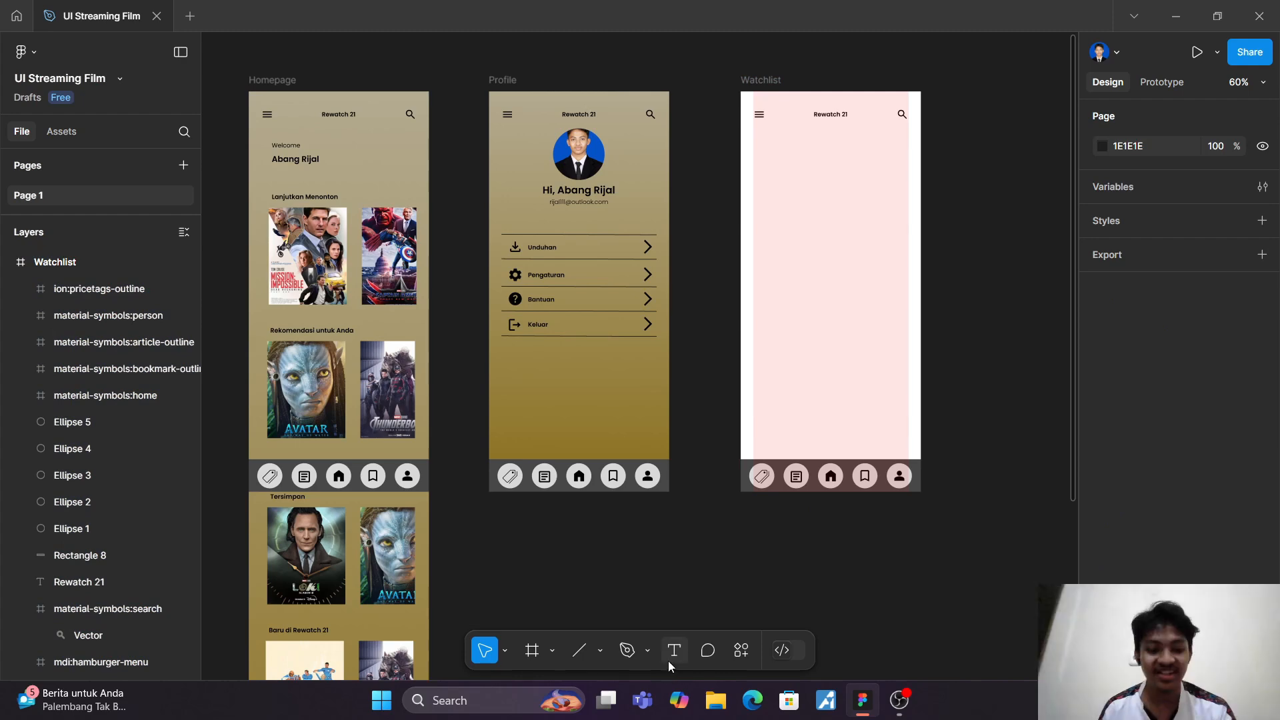
Step: Draw a rectangle card about 310 × 199 across the column width just below the Watchlist header
key("r")
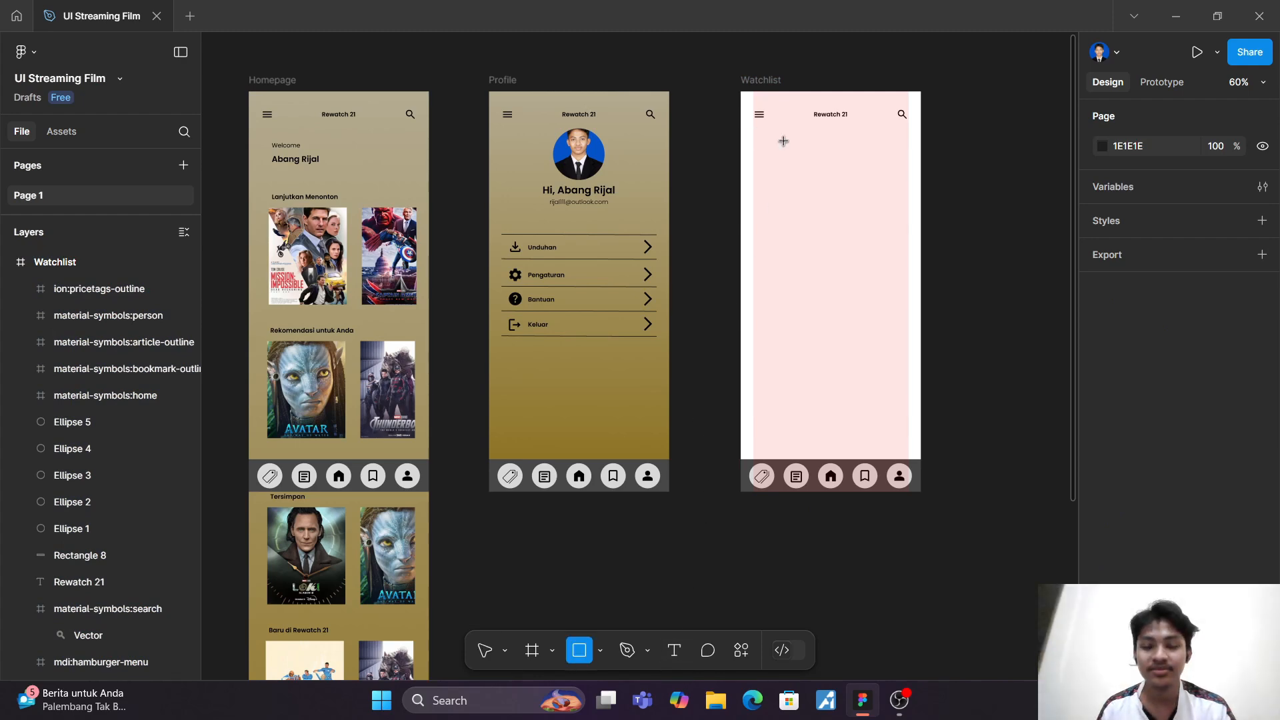
scroll(783, 141, "up", 5)
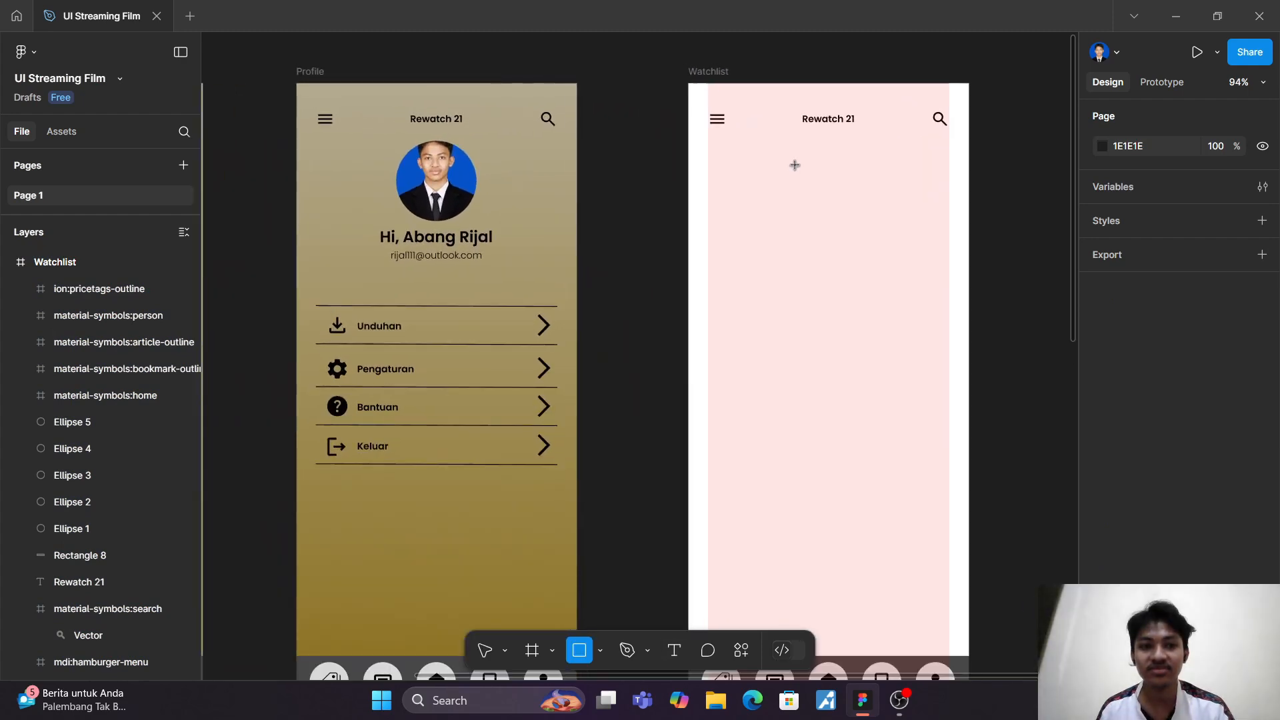
scroll(795, 165, "up", 2)
scroll(790, 170, "right", 5)
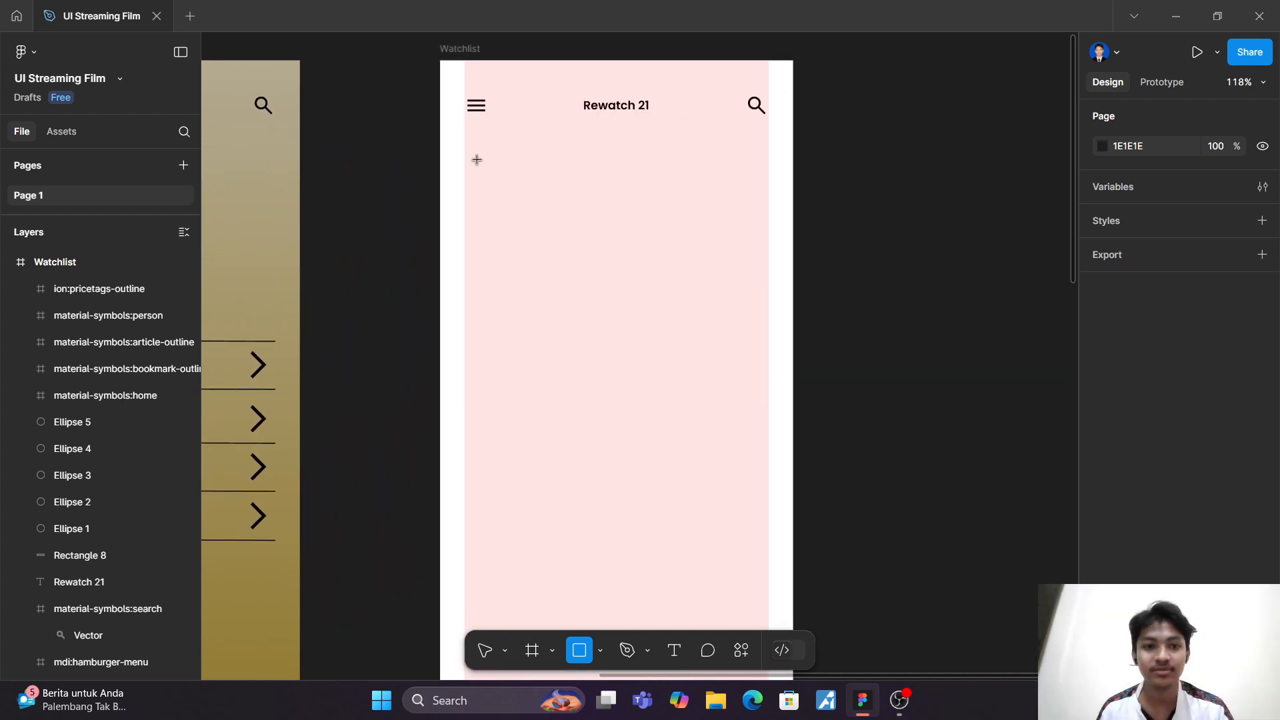
left_click_drag(466, 146, 768, 254)
left_click_drag(657, 191, 655, 206)
left_click_drag(638, 264, 637, 351)
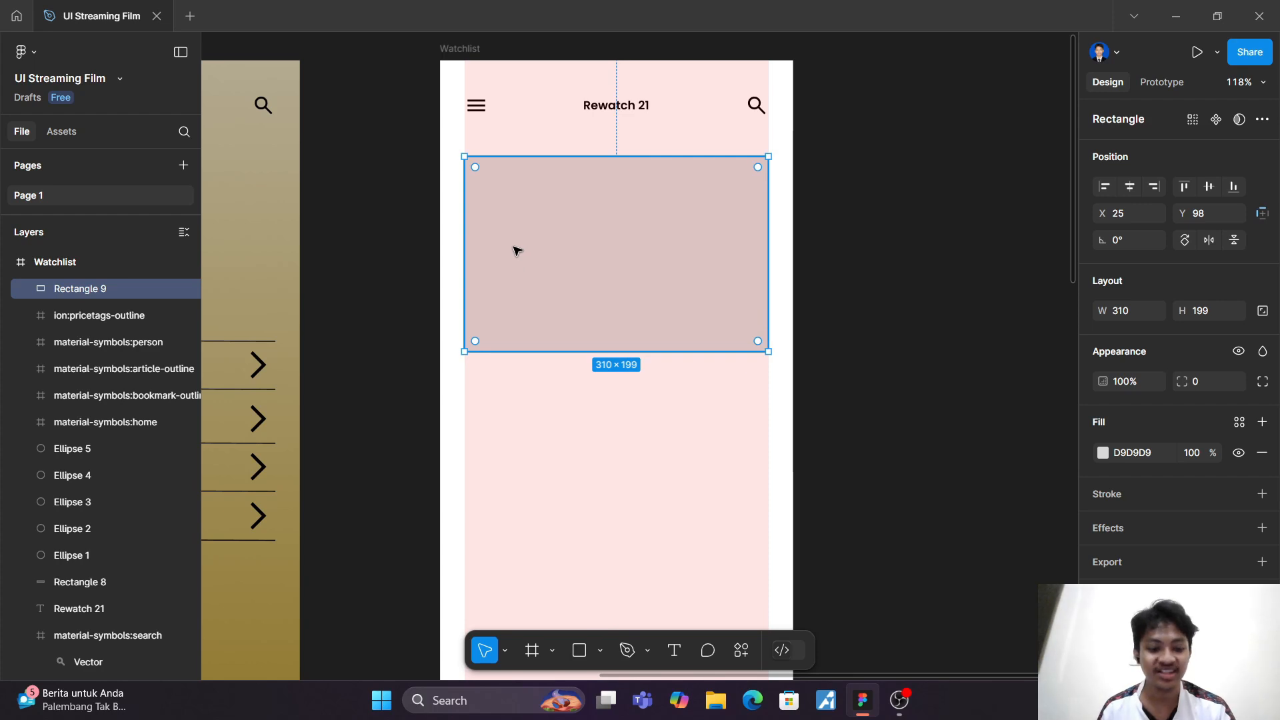
Step: Draw a poster placeholder rectangle about 93 × 165 inside the card, near its left edge
key("r")
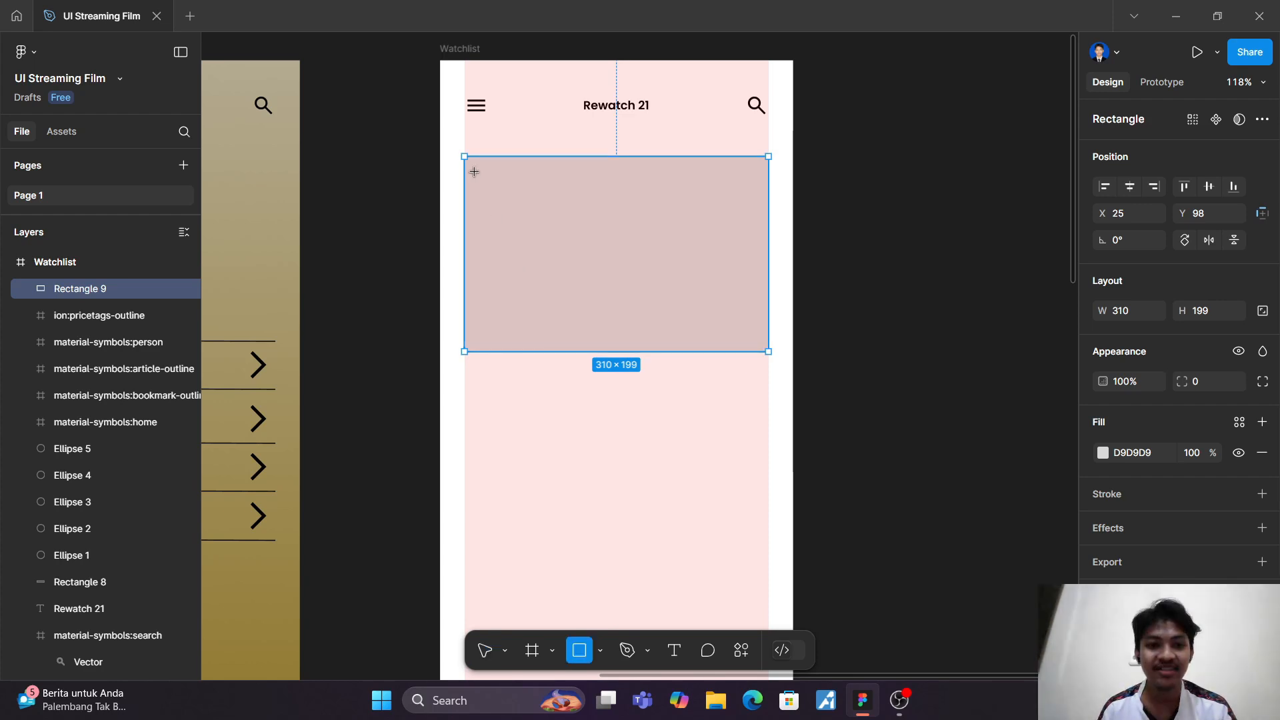
left_click_drag(474, 172, 565, 333)
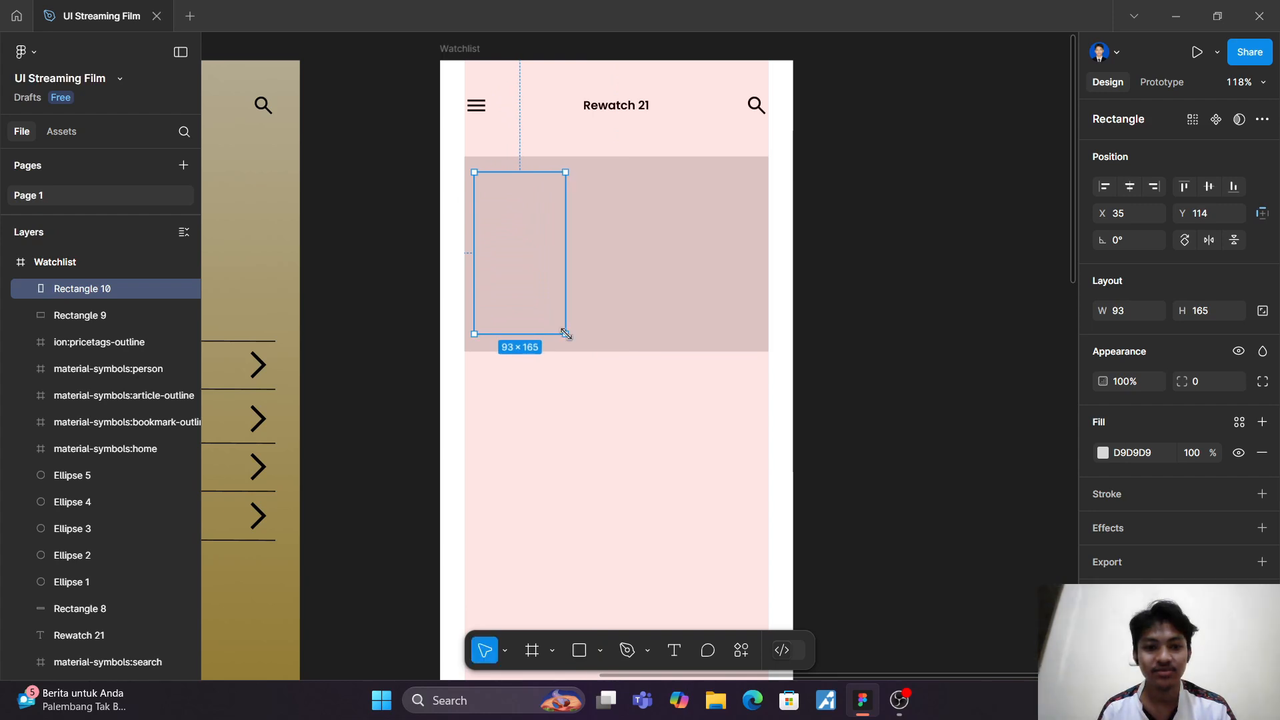
left_click(625, 474)
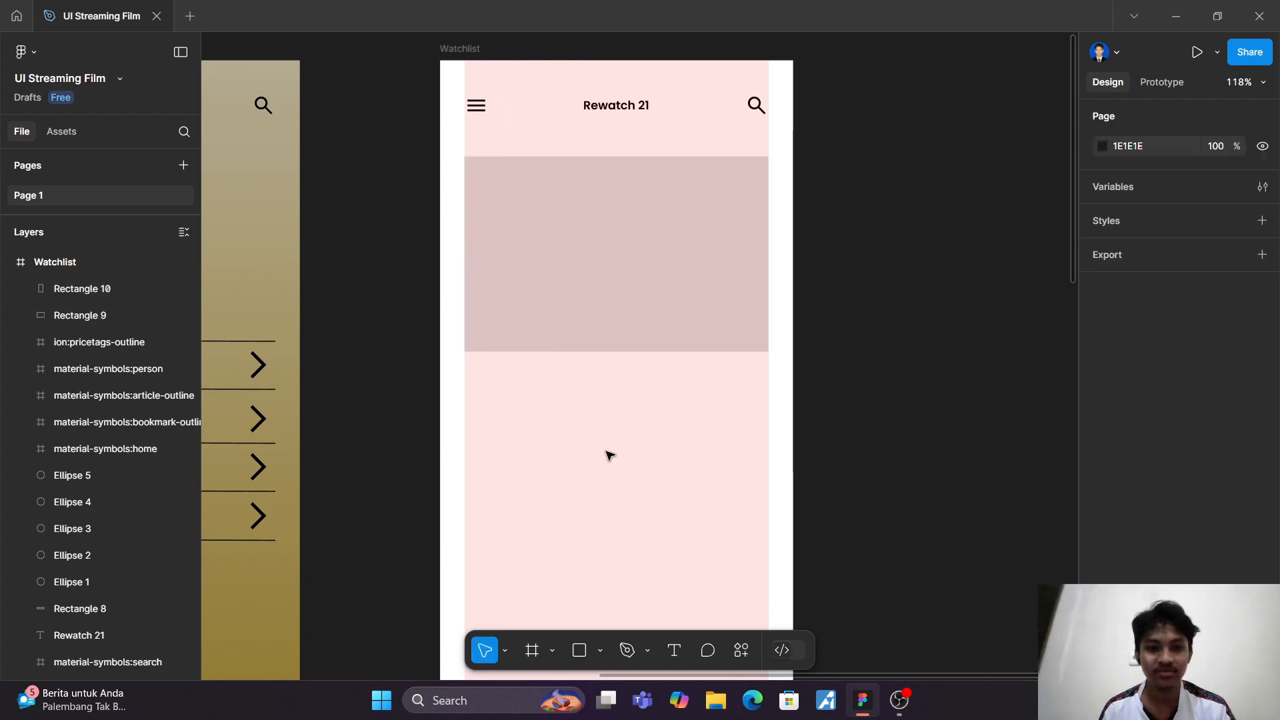
Step: Fill the poster placeholder with the Vagabond image from the Downloads folder
left_click(511, 263)
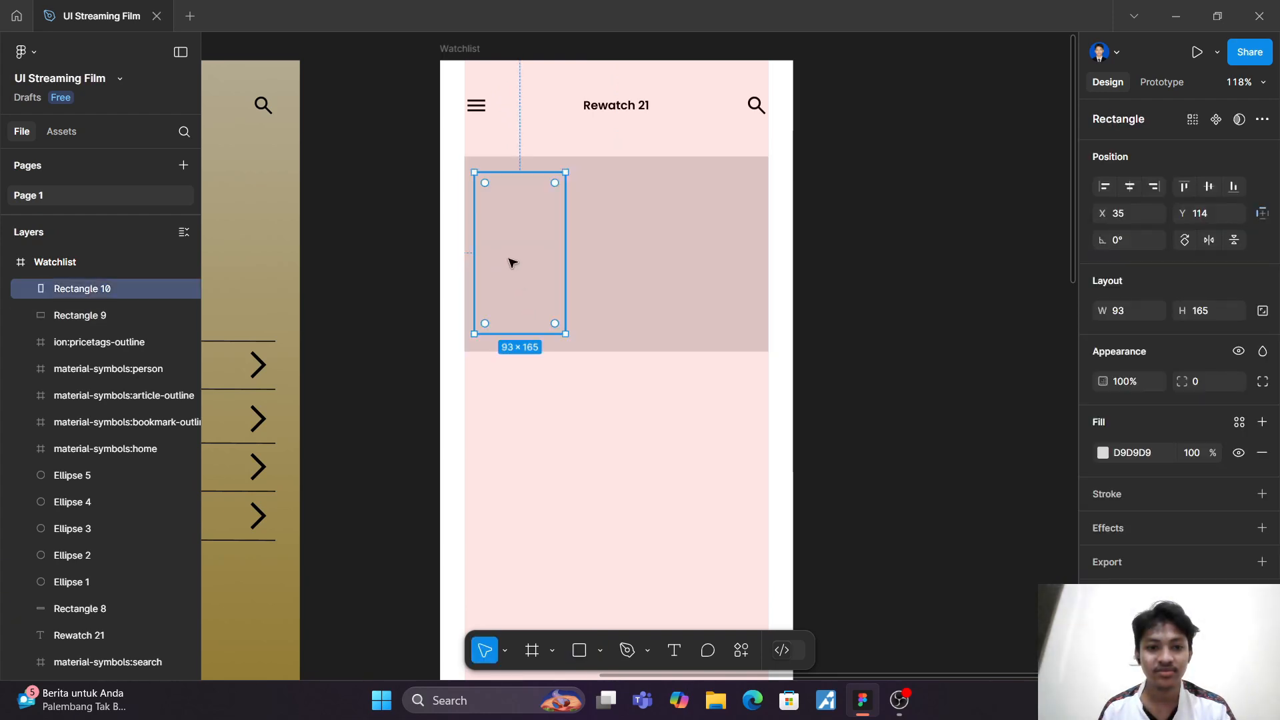
left_click(601, 650)
left_click(598, 616)
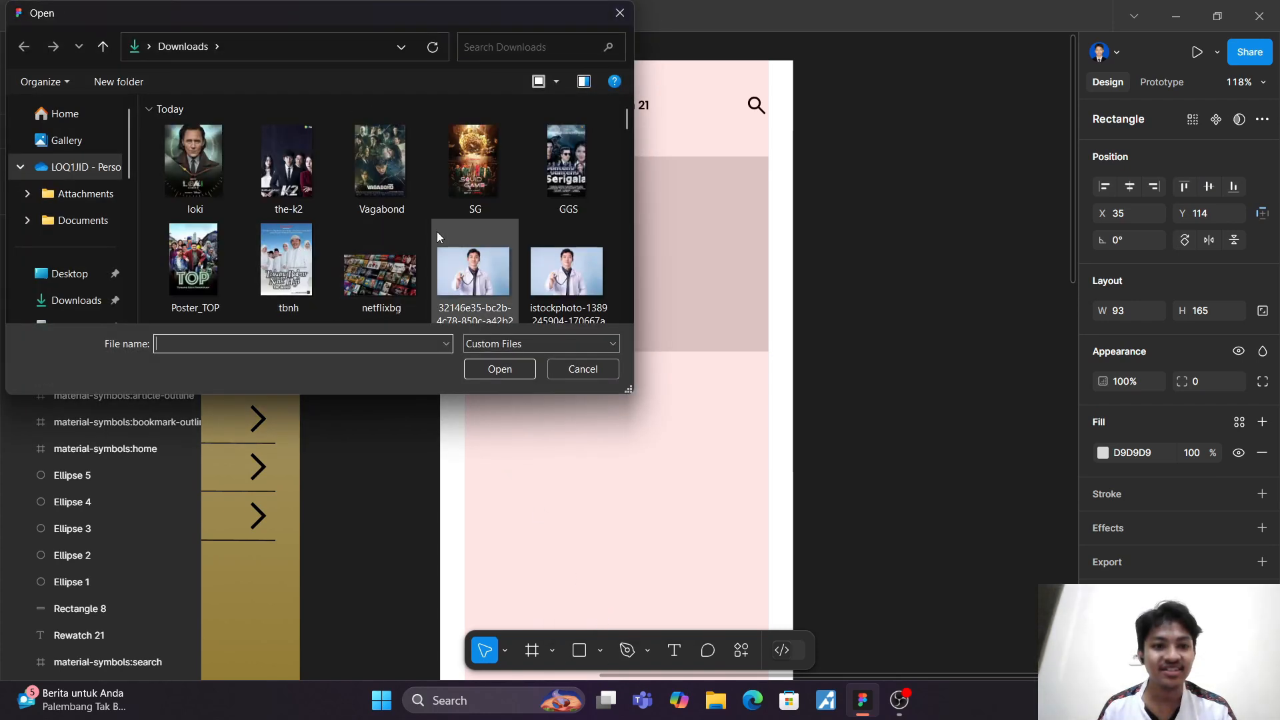
left_click(395, 168)
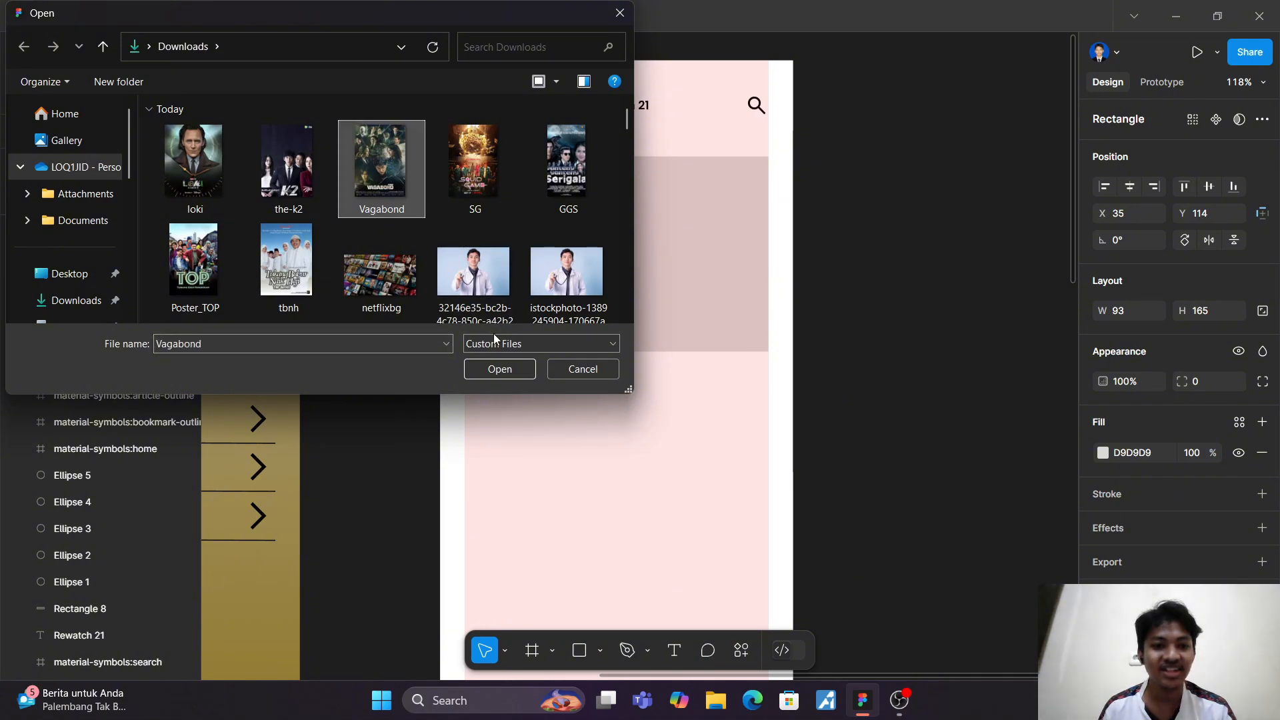
left_click(501, 368)
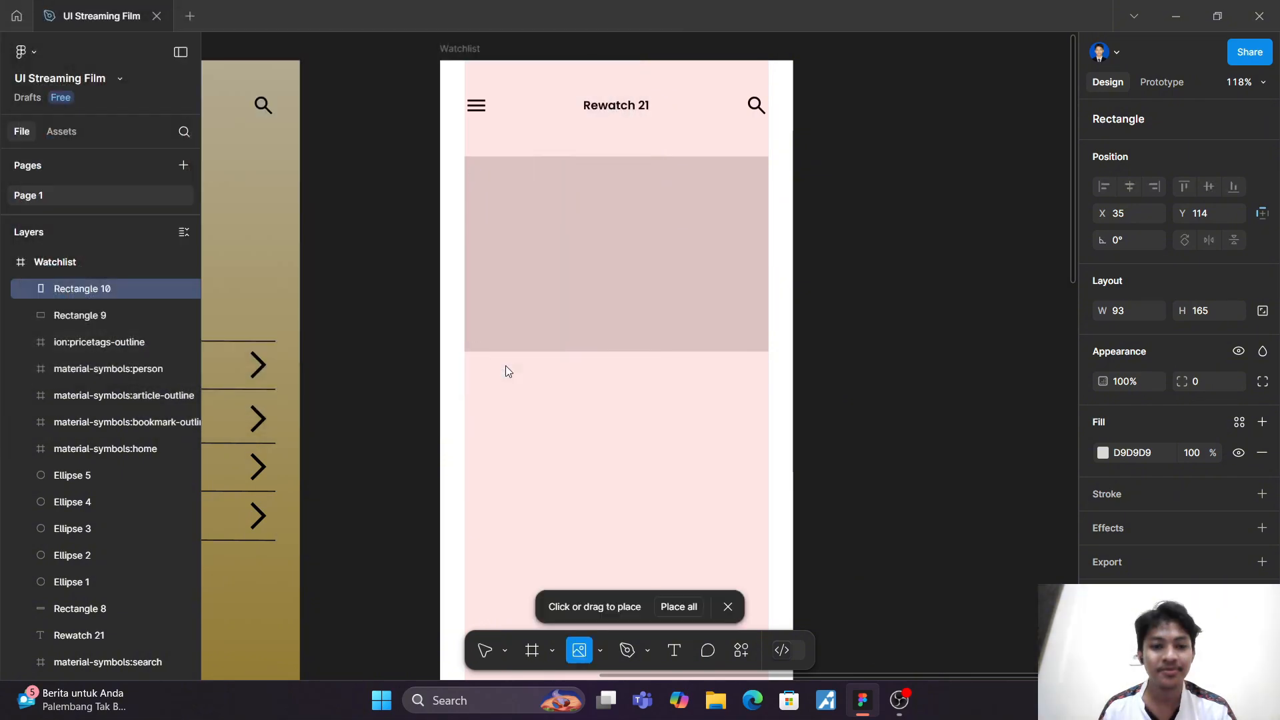
left_click(505, 270)
left_click(571, 465)
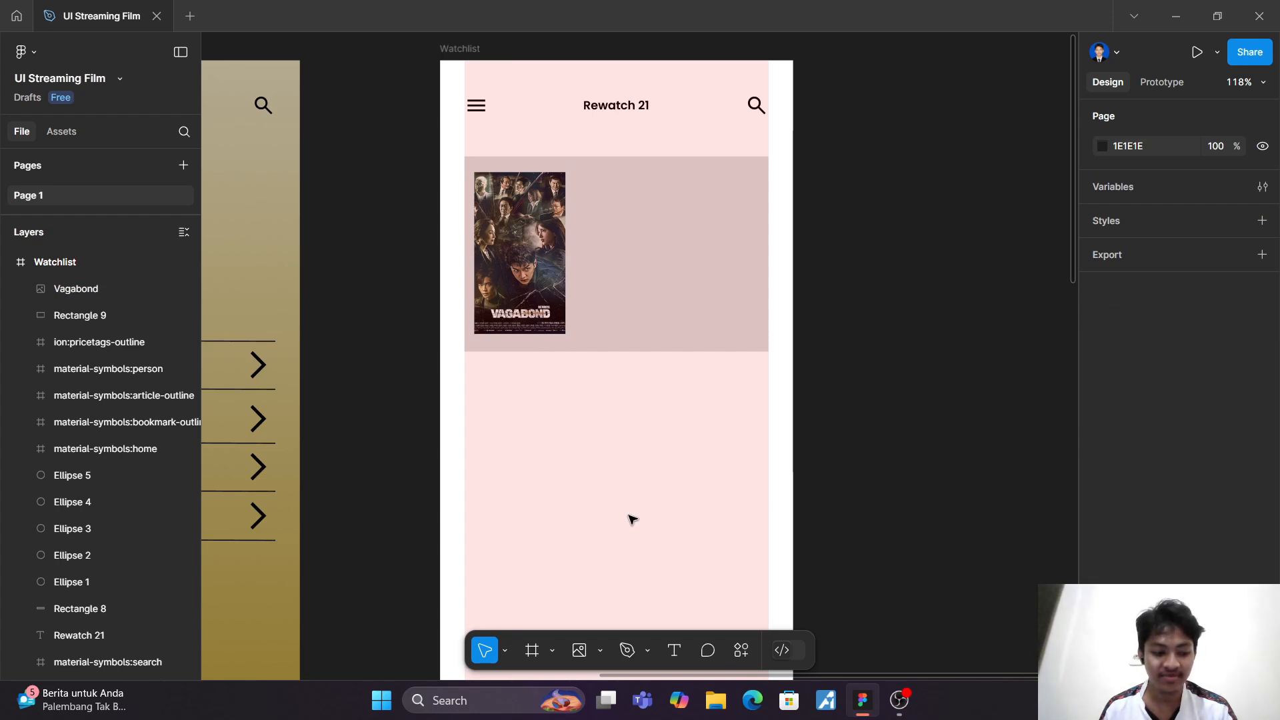
Step: Add the title text "Vagabond" beside the poster on the card
left_click(670, 653)
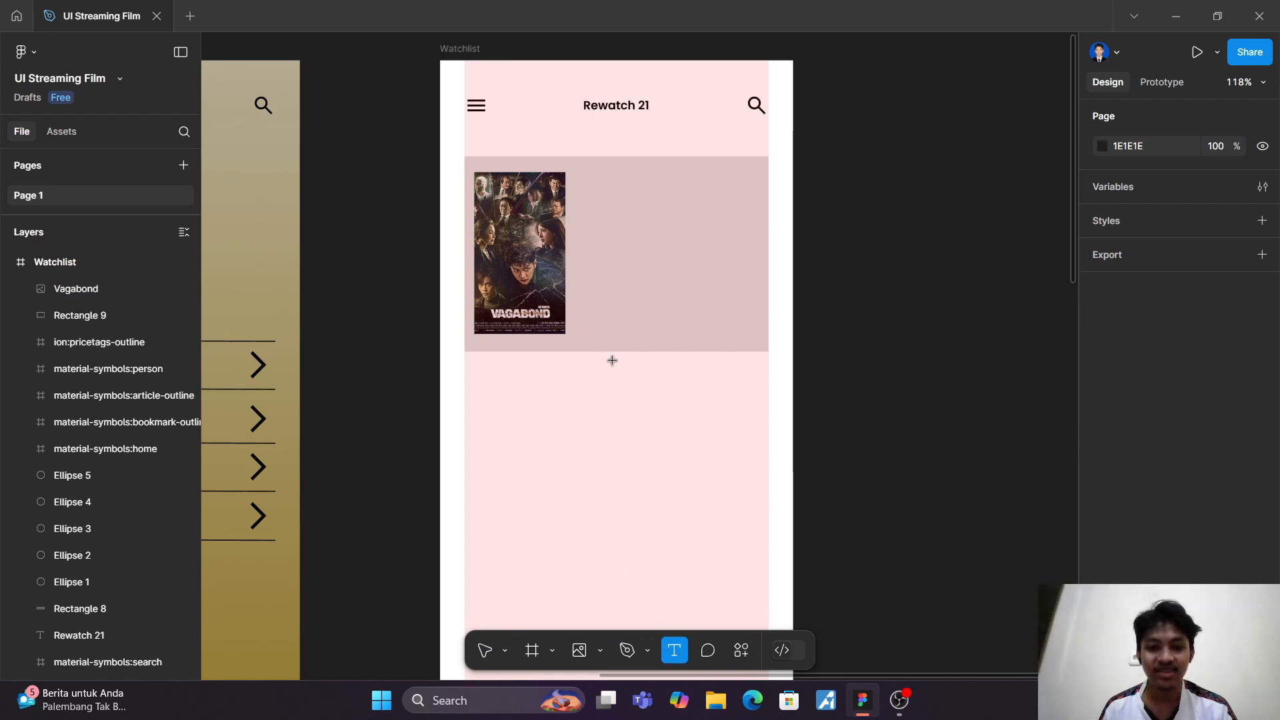
left_click(595, 201)
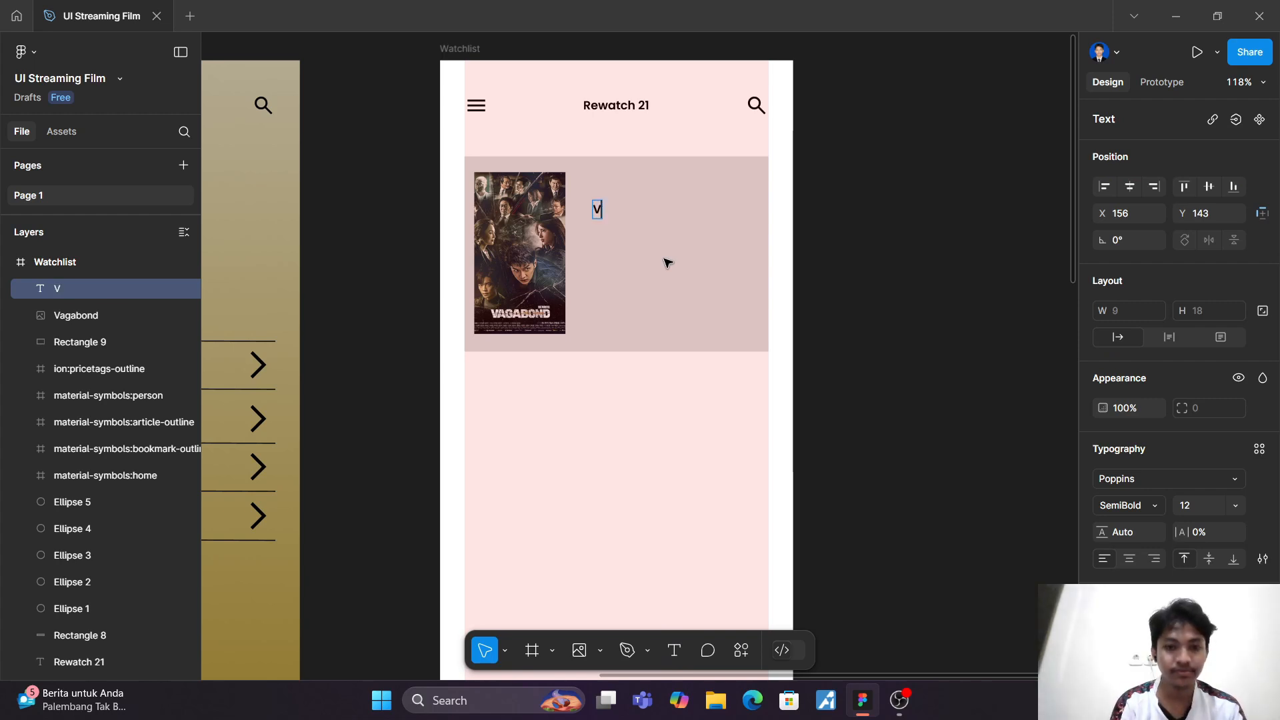
type("Vagabond")
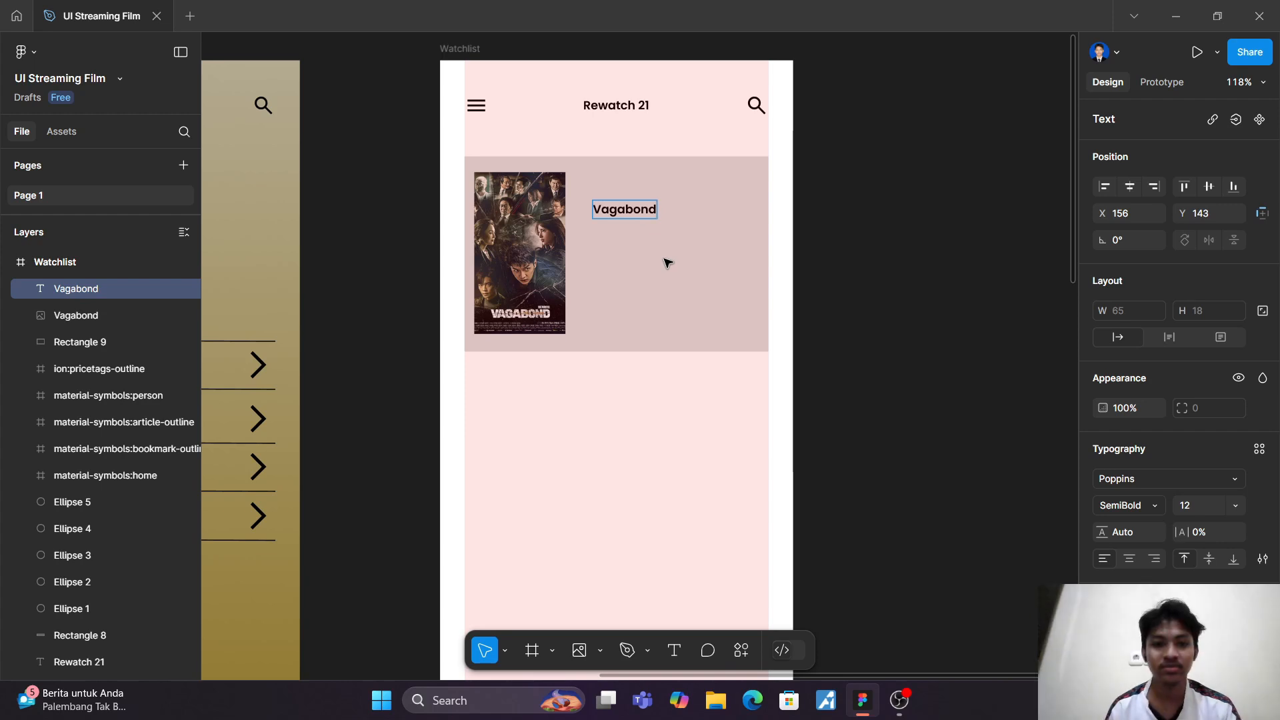
left_click(667, 262)
Step: Duplicate the Vagabond title text and place the copy about 60 px below the original
key("ctrl+d")
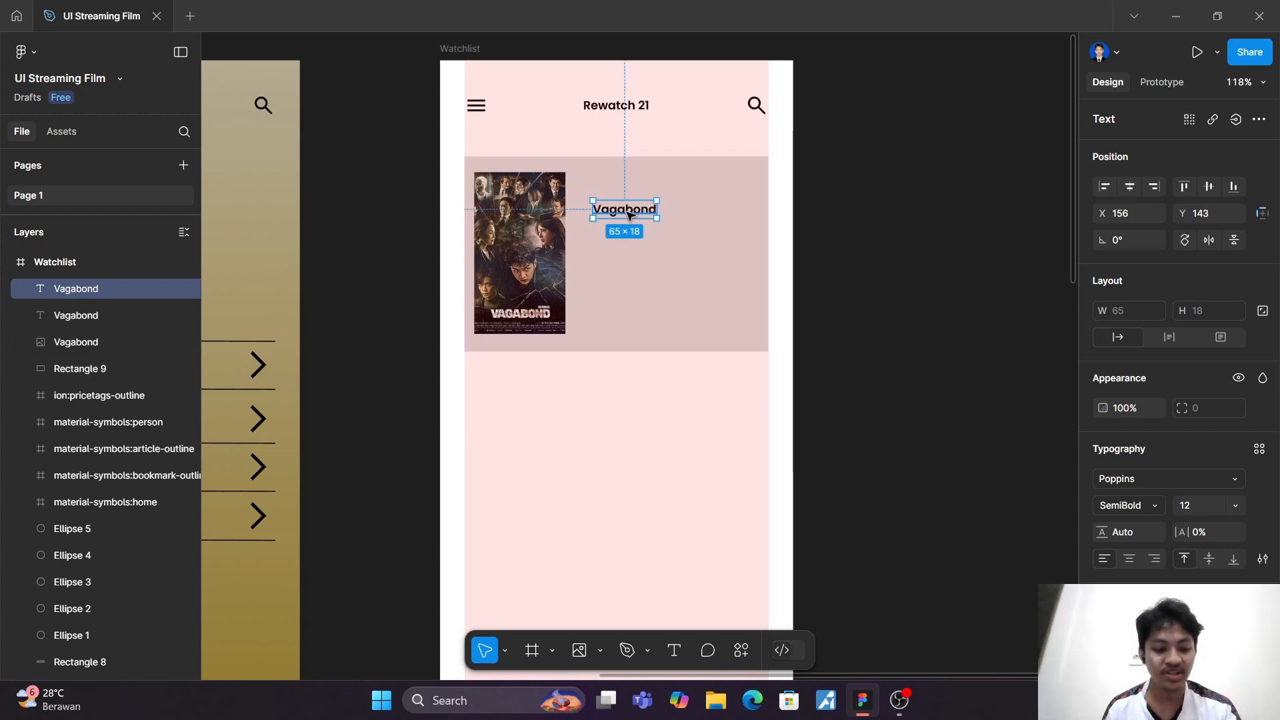
key("shift+Down")
key("shift+Down")
key("shift+Down")
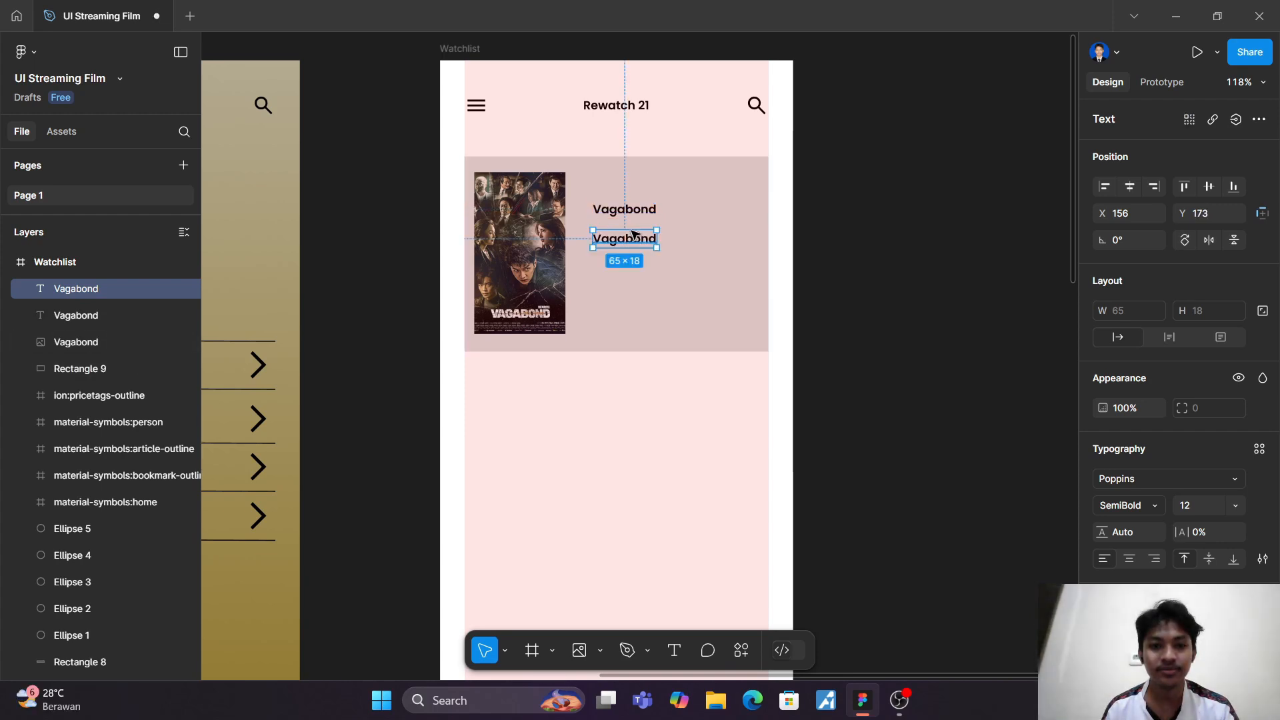
key("shift+Down")
key("shift+Down")
key("shift+Down")
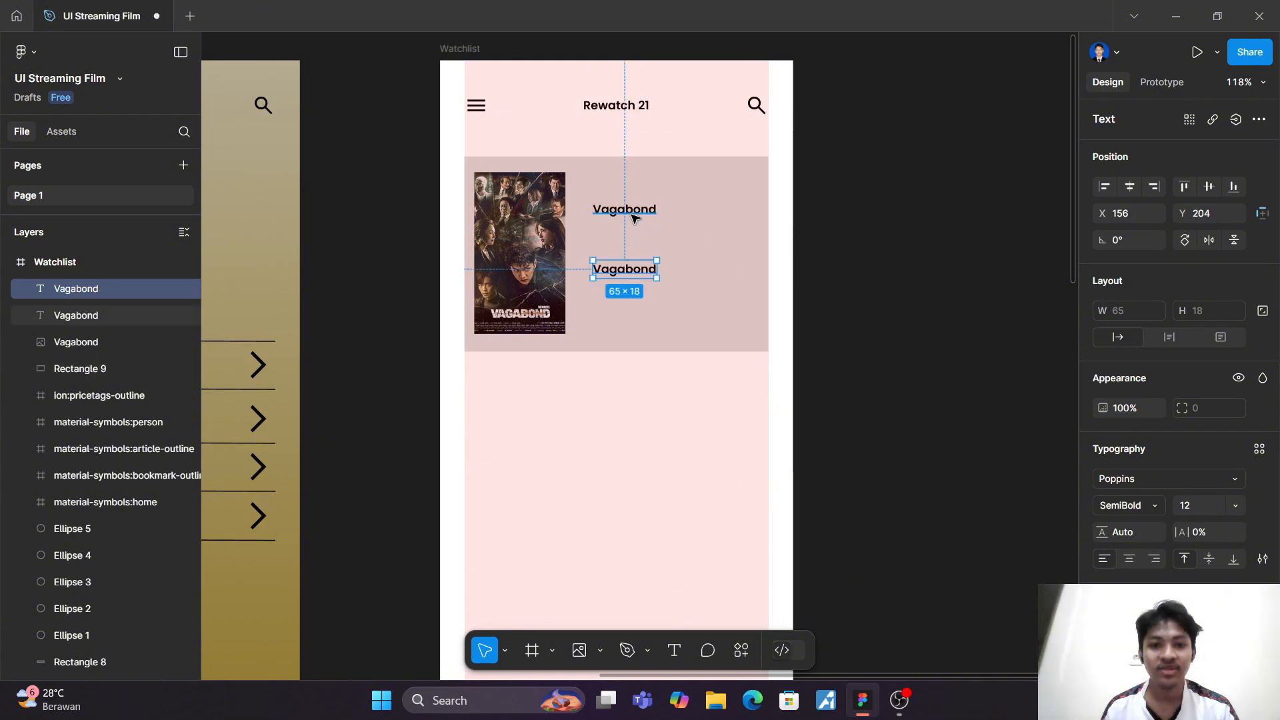
Step: Scale the upper Vagabond title up proportionally to about 97 × 27
left_click(635, 214)
key("k")
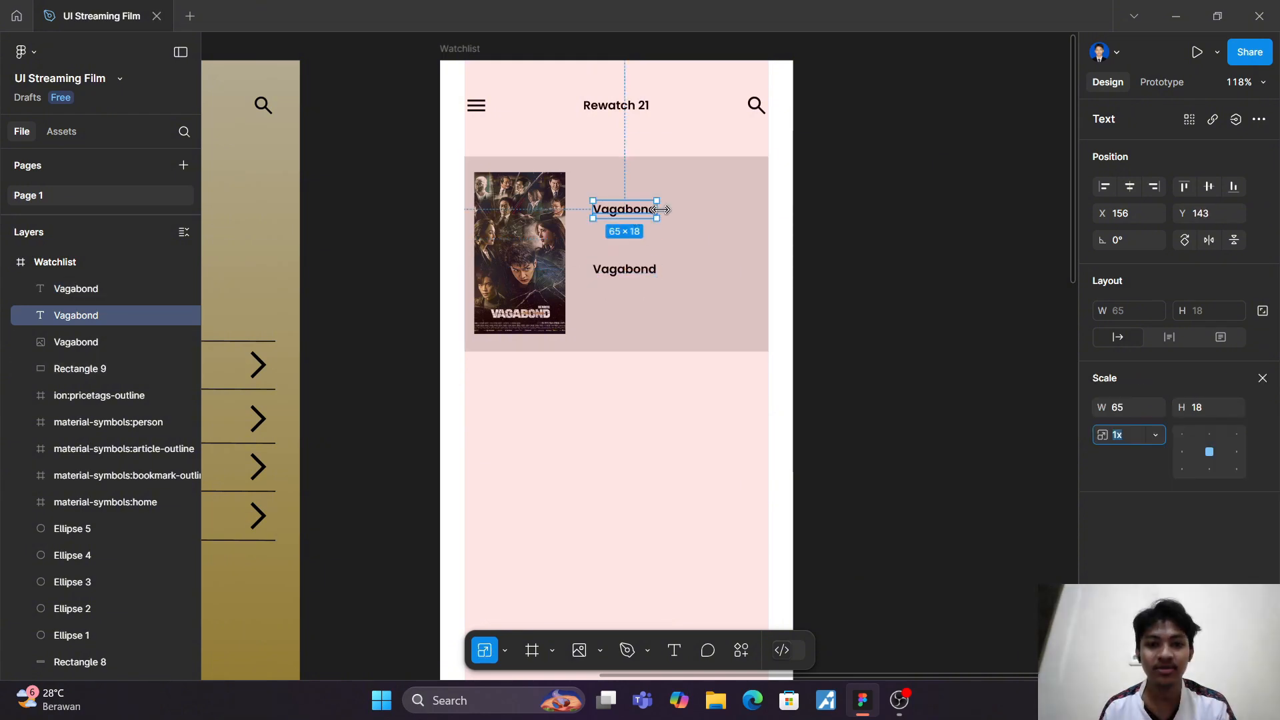
mouse_move(658, 212)
left_mouse_down()
mouse_move(689, 220)
mouse_move(646, 212)
left_mouse_up()
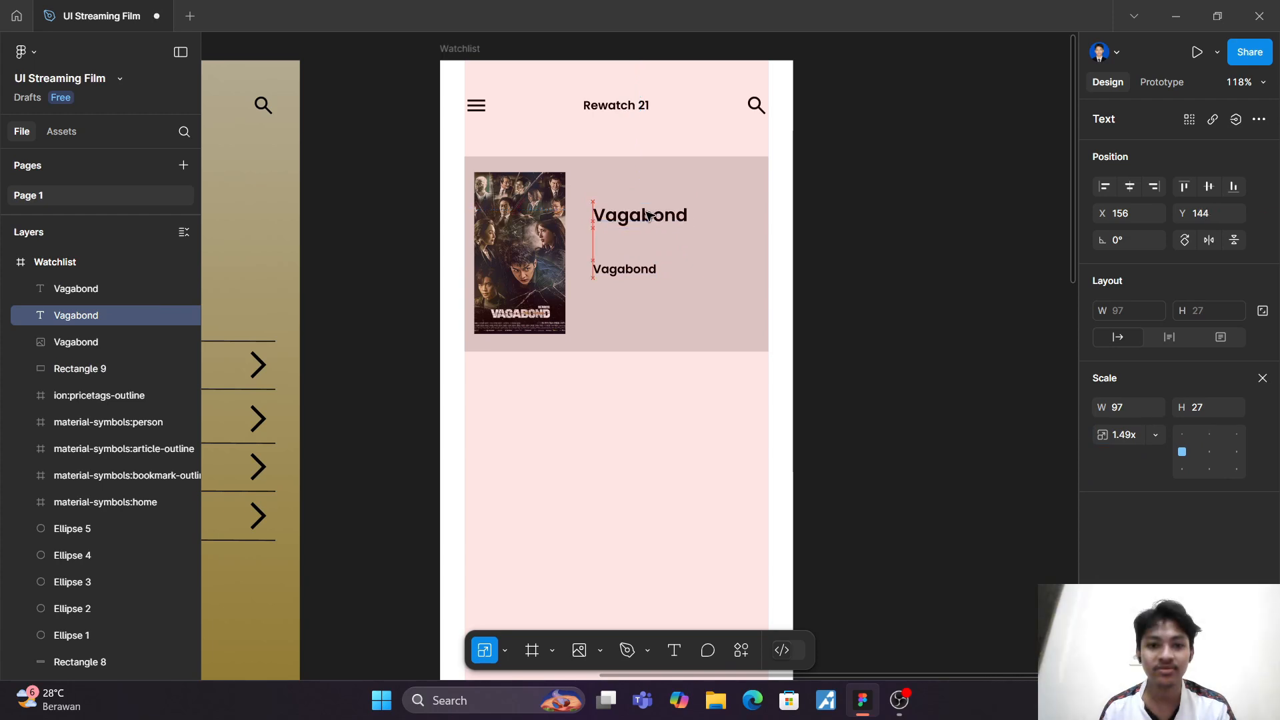
Step: Set the lower Vagabond text to the Light weight and change its wording to "Series"
left_click(635, 270)
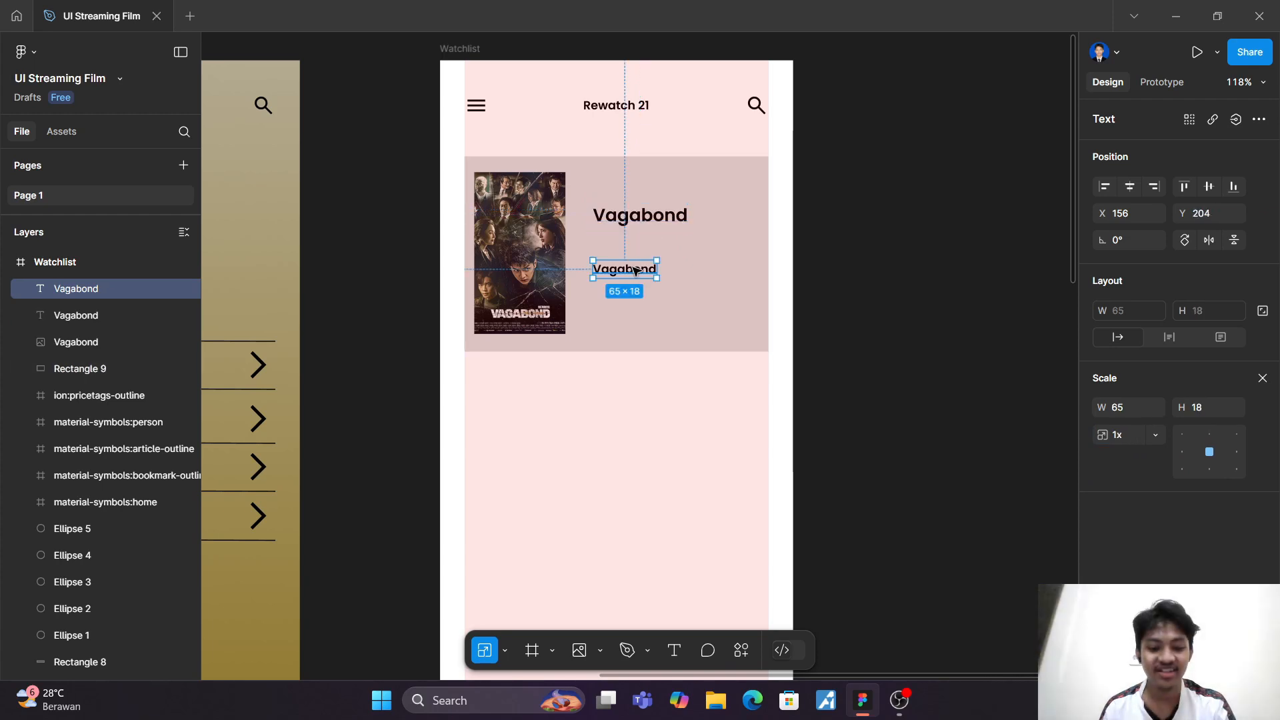
key("v")
left_click(1149, 506)
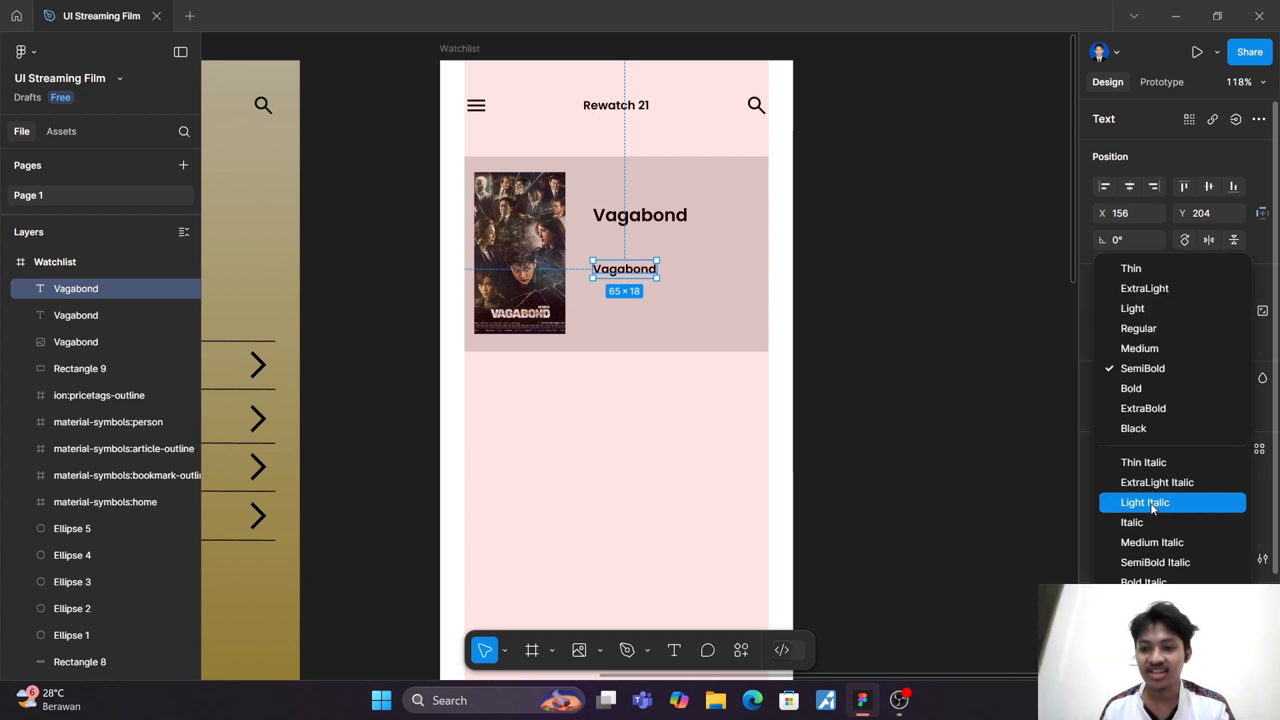
left_click(1153, 308)
double_click(635, 275)
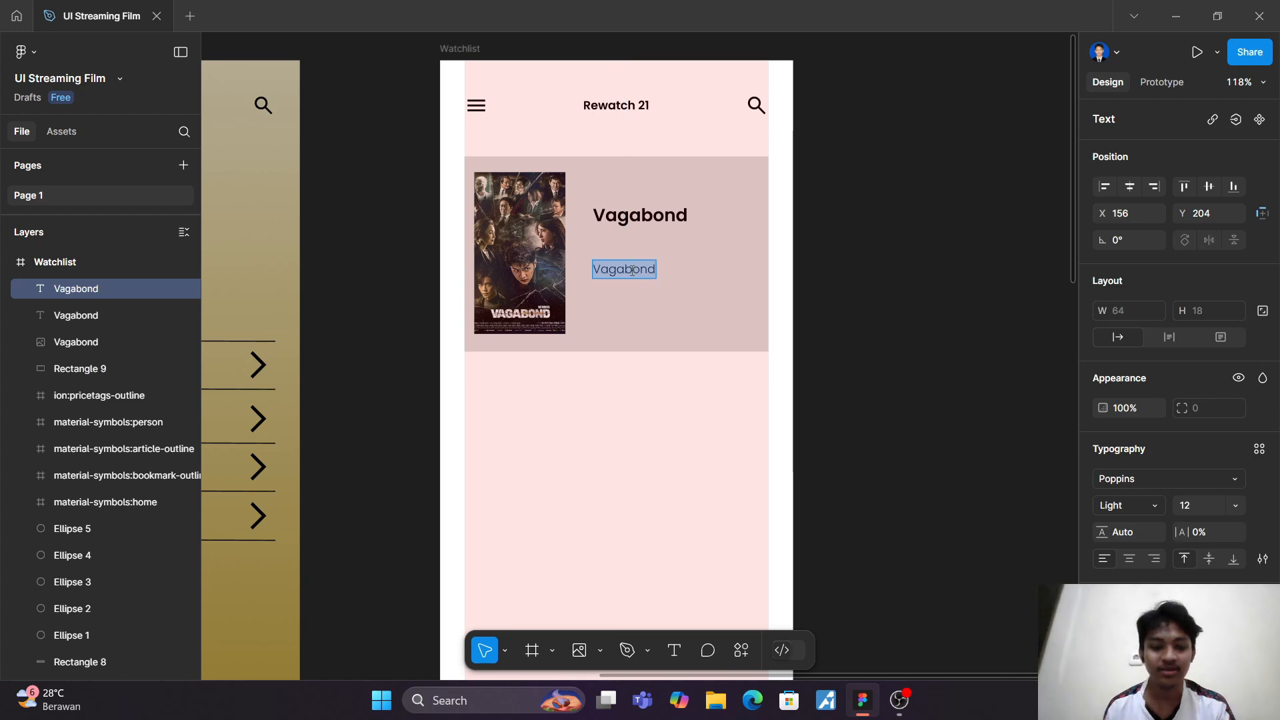
type("Seriesd")
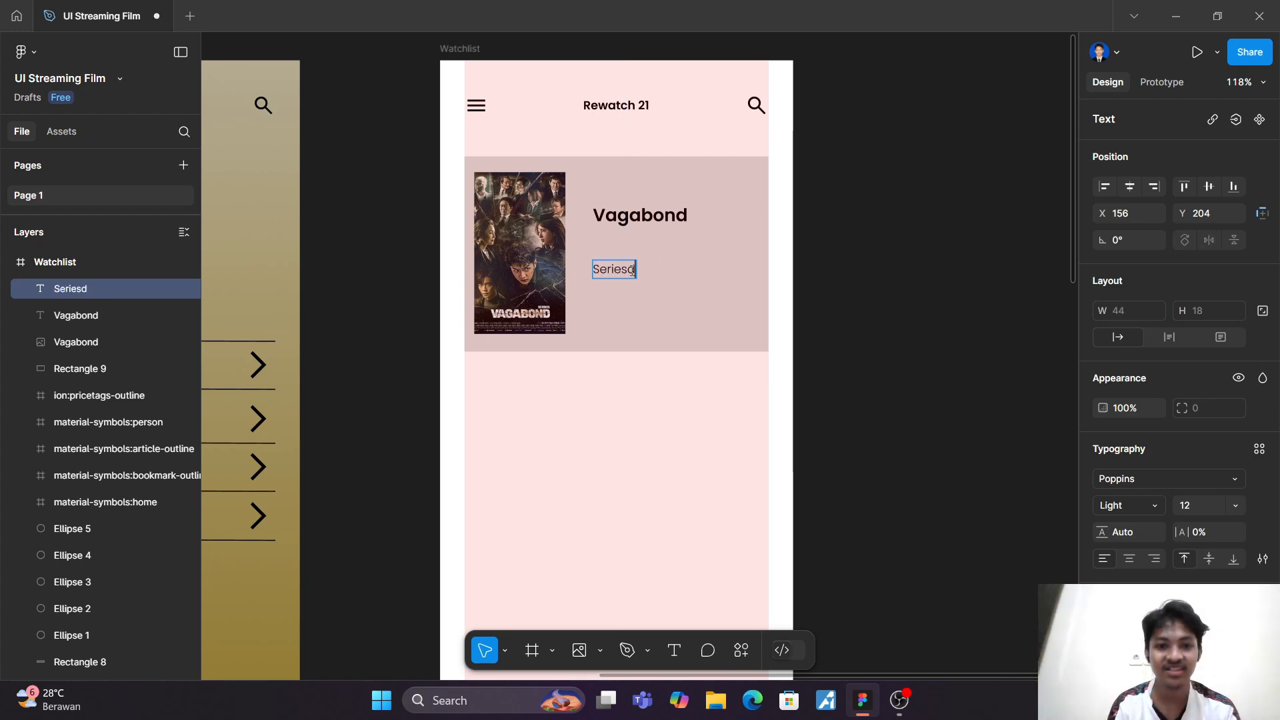
key("BackSpace")
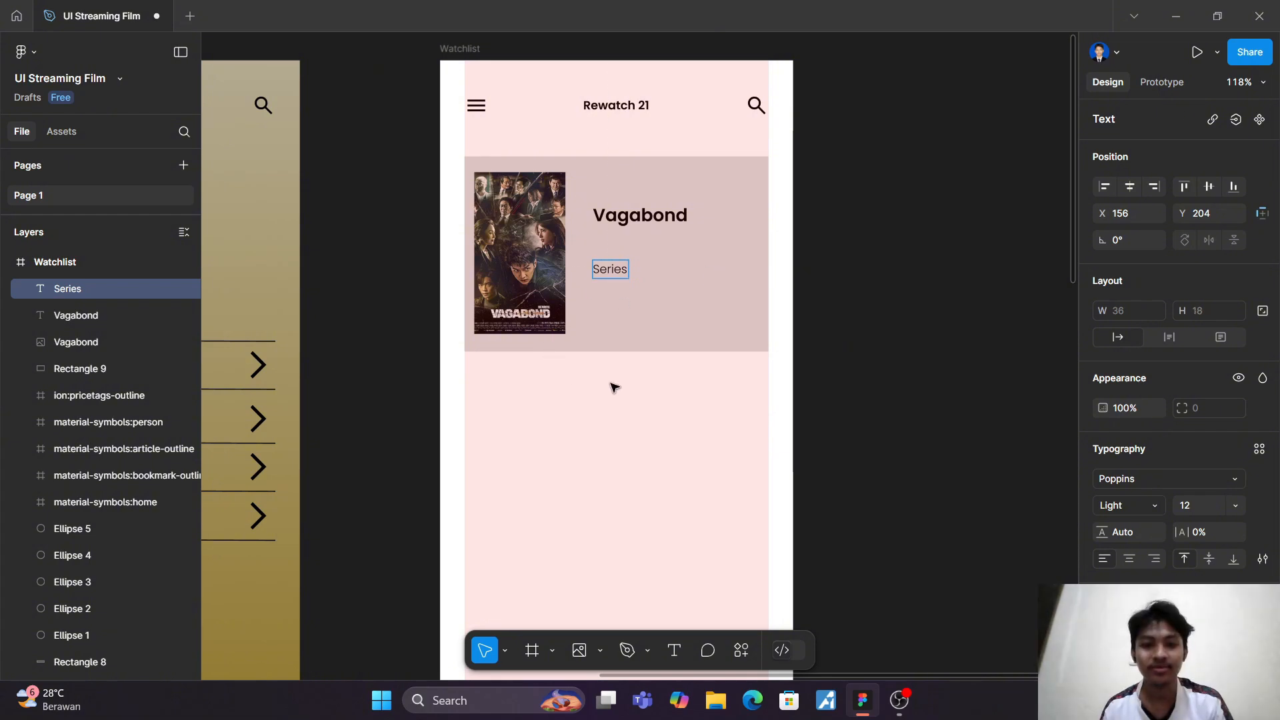
key("Escape")
Step: Bring the Series label close beneath the Vagabond title, with both beside the middle of the poster
left_click_drag(608, 274, 621, 234)
left_click(621, 223)
left_click(629, 429)
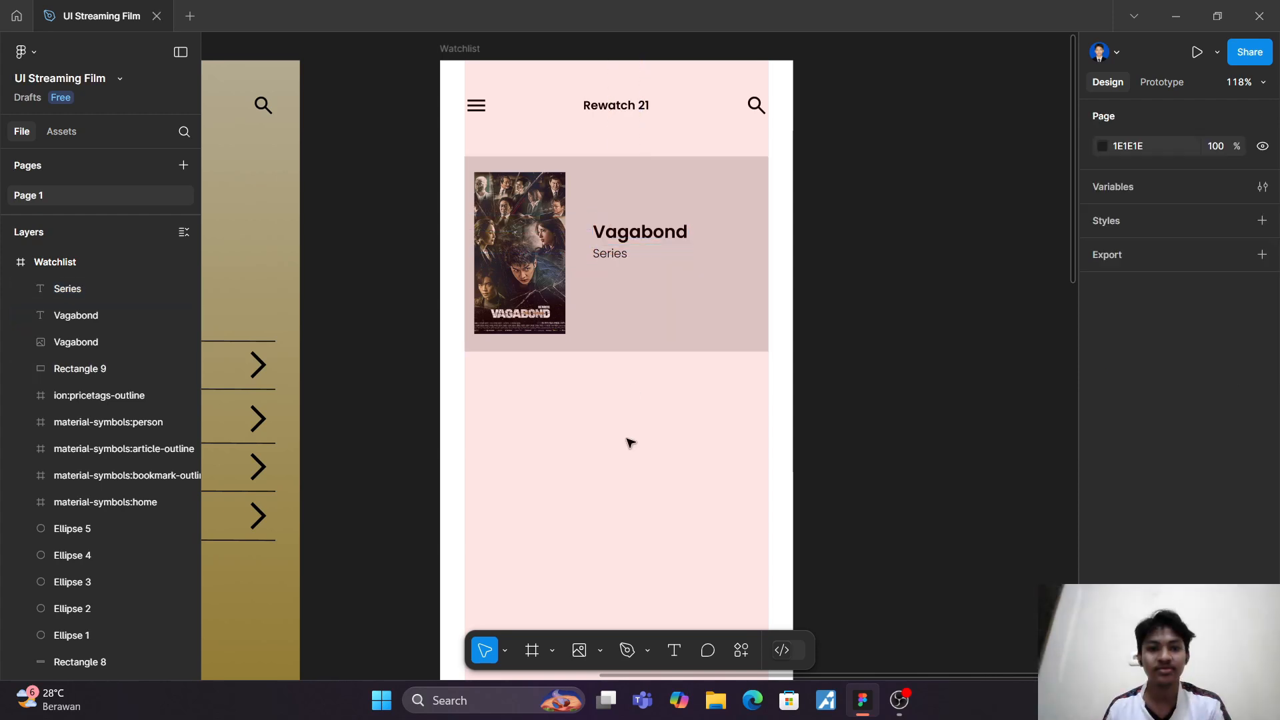
Step: Duplicate the whole Vagabond card with its poster and texts, and align the copy a small gap below the first card
scroll(631, 440, "down", 1)
scroll(630, 441, "down", 1)
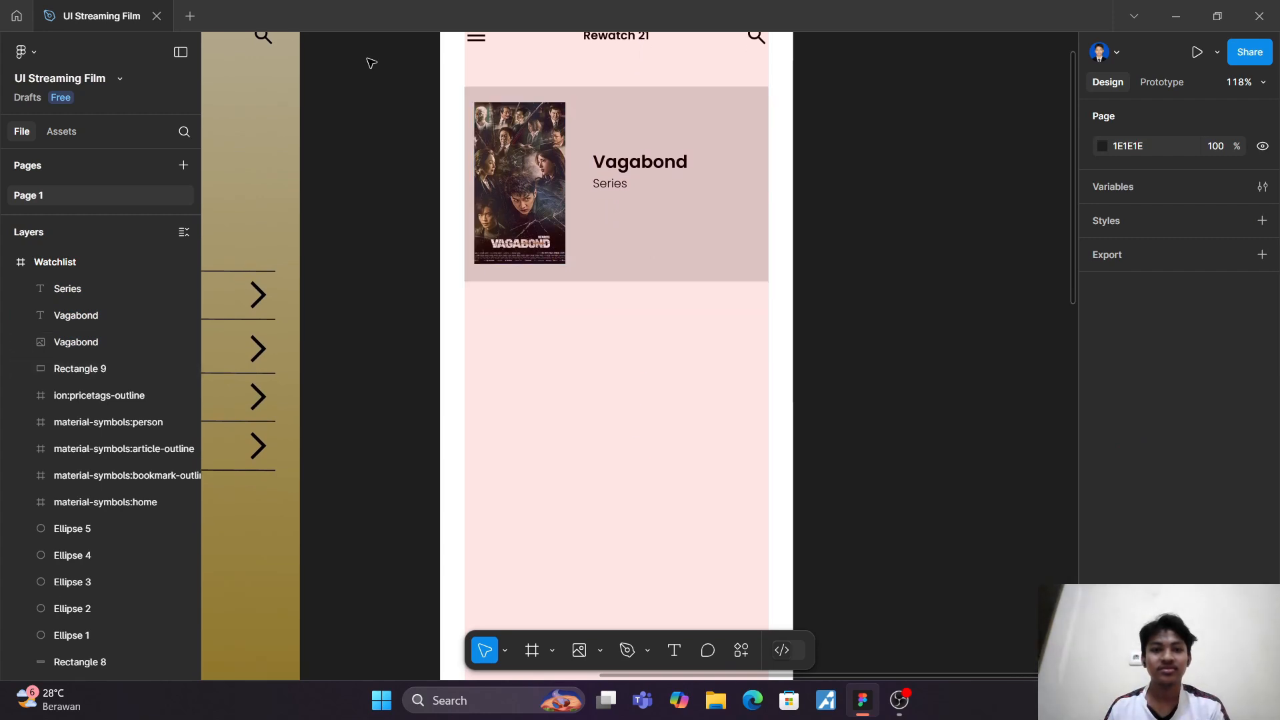
left_click_drag(425, 86, 798, 326)
key("ctrl+d")
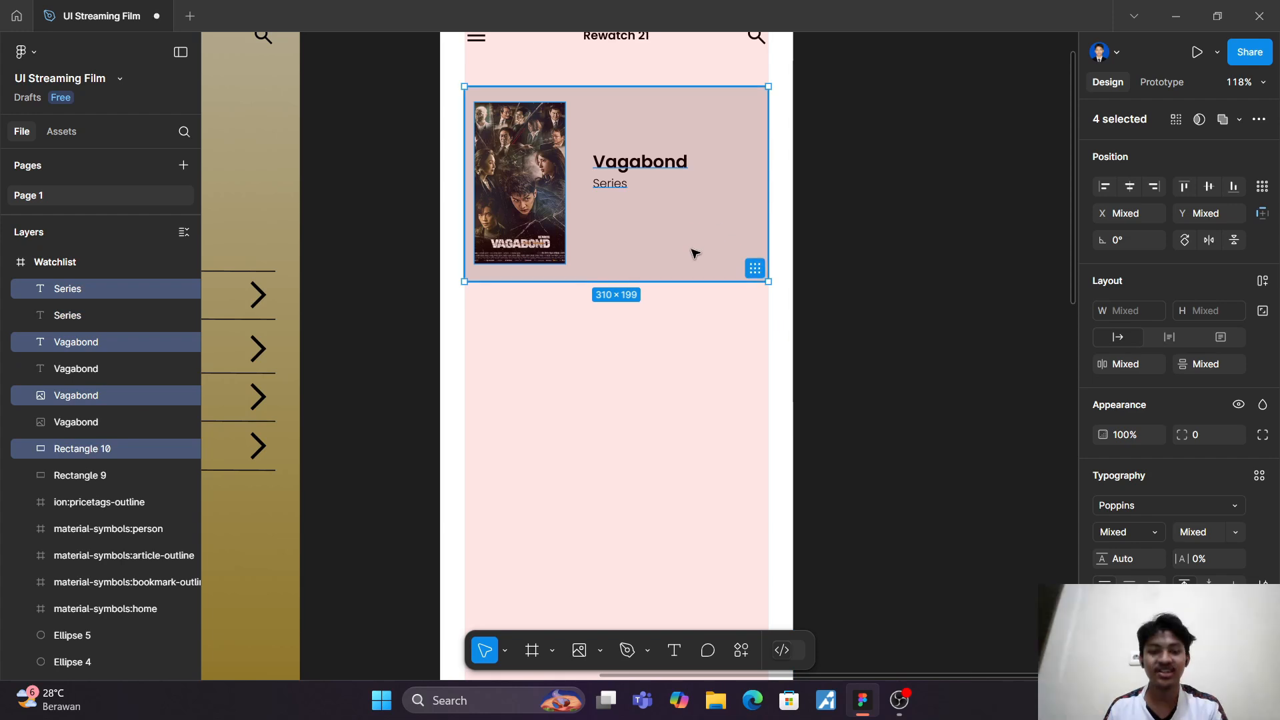
left_click_drag(691, 251, 689, 424)
scroll(690, 425, "down", 4)
scroll(693, 422, "up", 2)
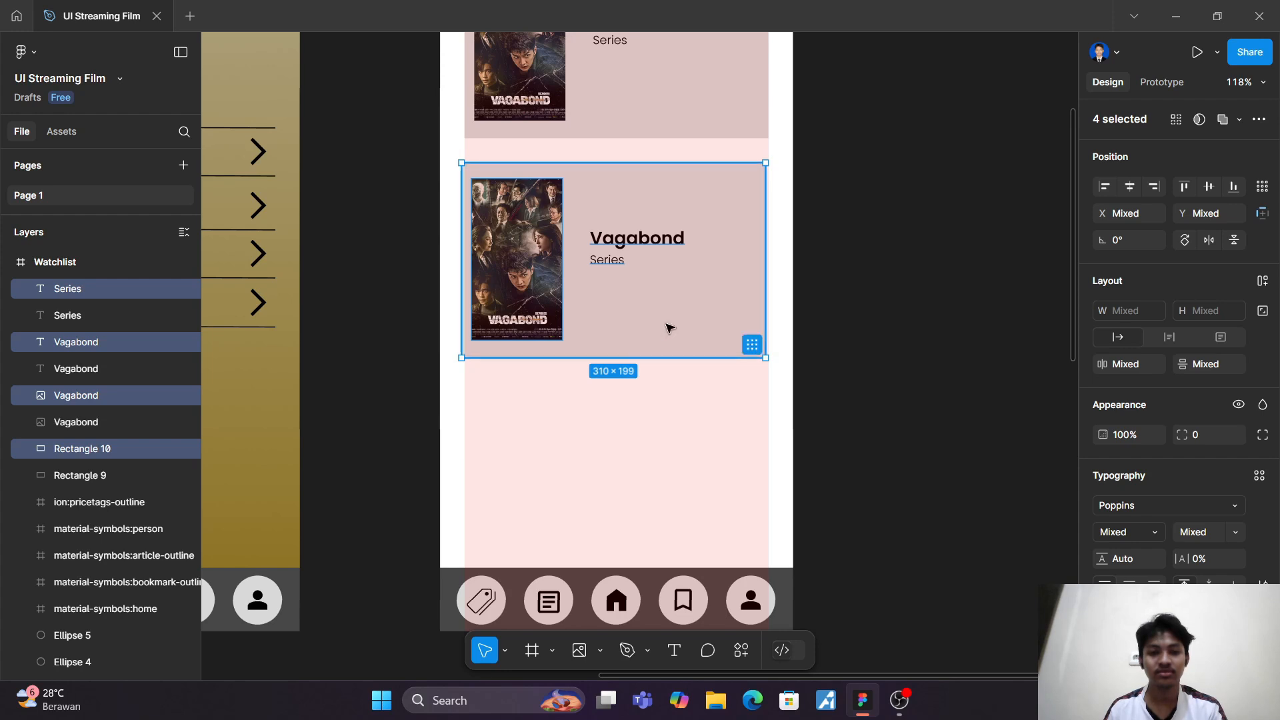
left_click_drag(667, 322, 671, 321)
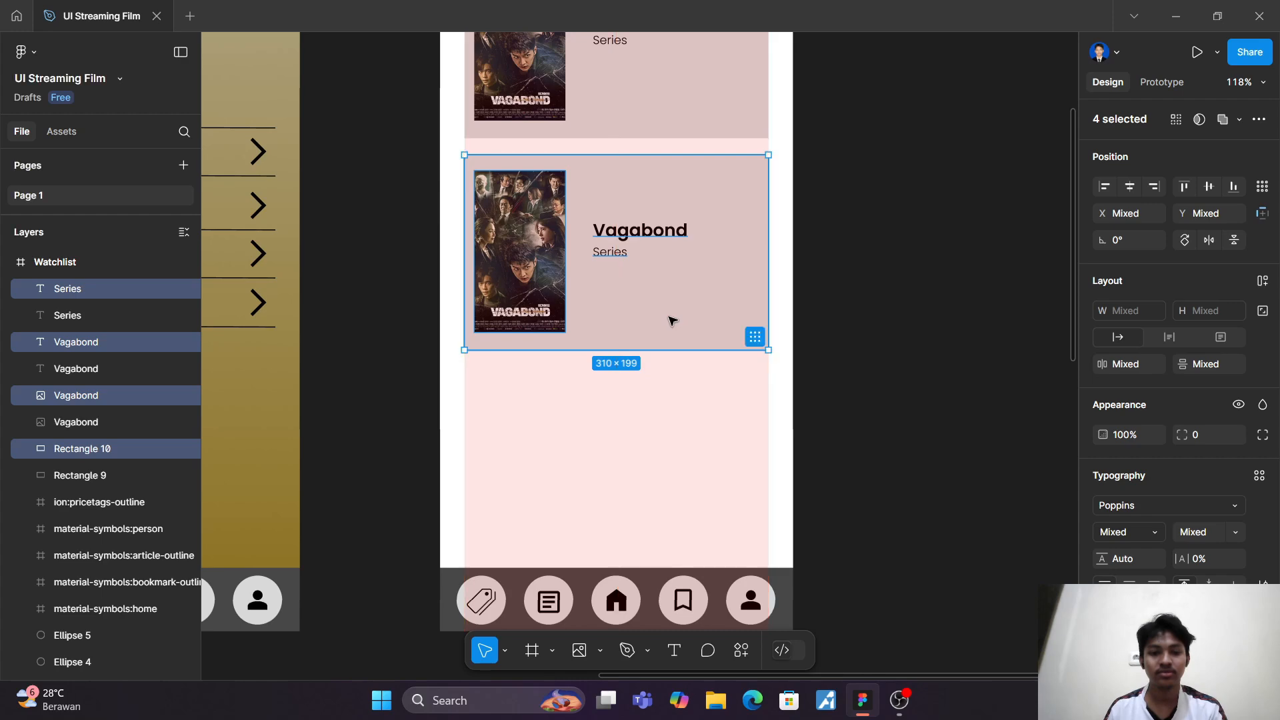
Step: Replace the poster in the lower Vagabond card with the pengabdi_setan image from the drawable folder
left_click(513, 246)
left_click(581, 650)
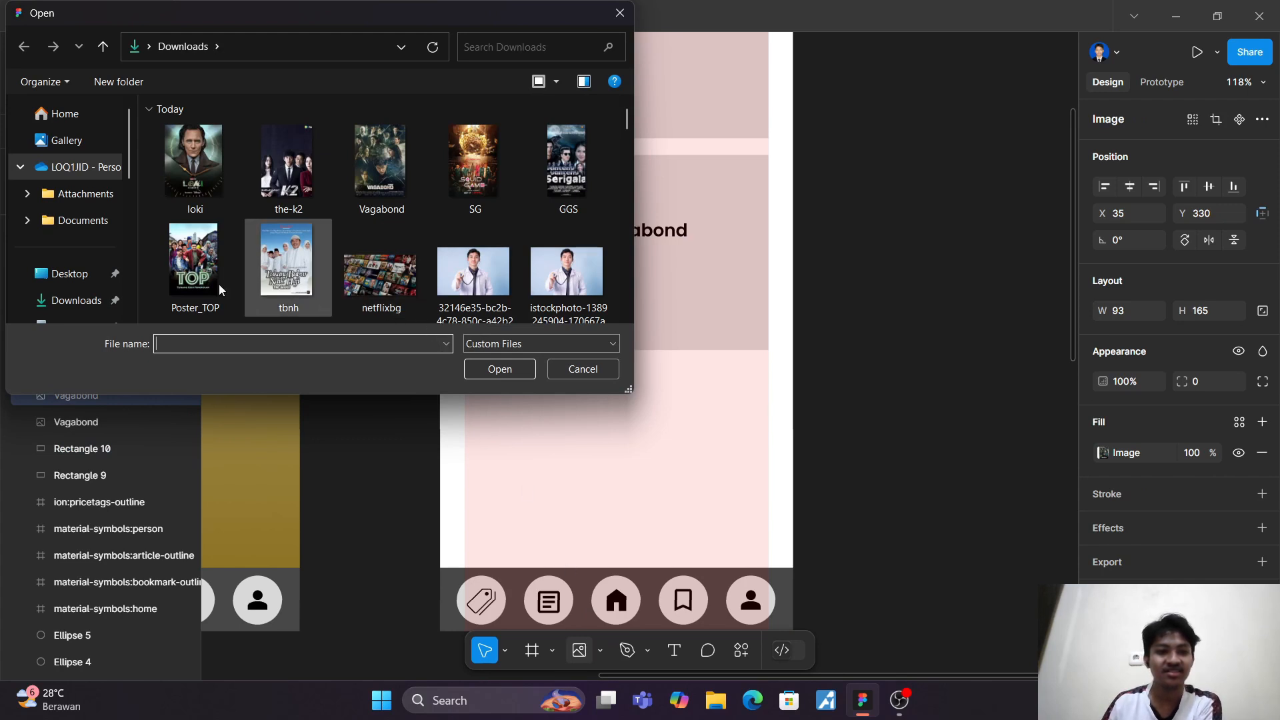
scroll(75, 290, "down", 3)
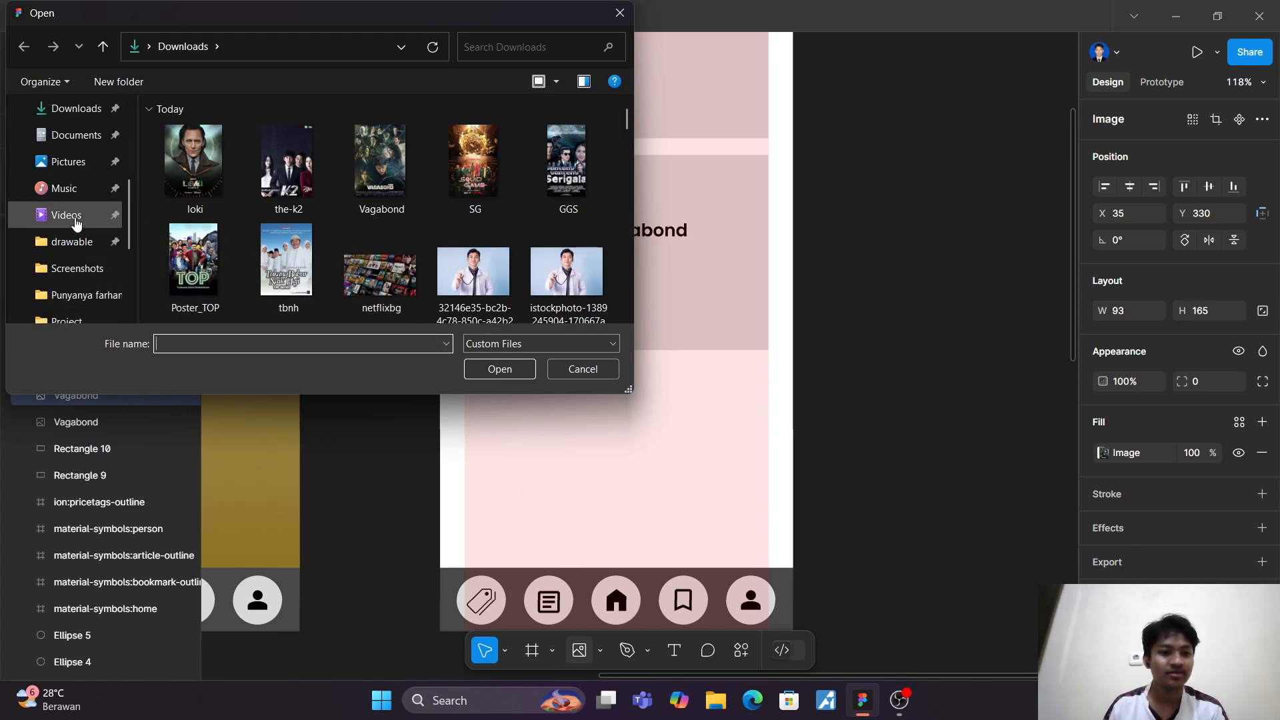
scroll(60, 243, "down", 3)
scroll(72, 253, "up", 3)
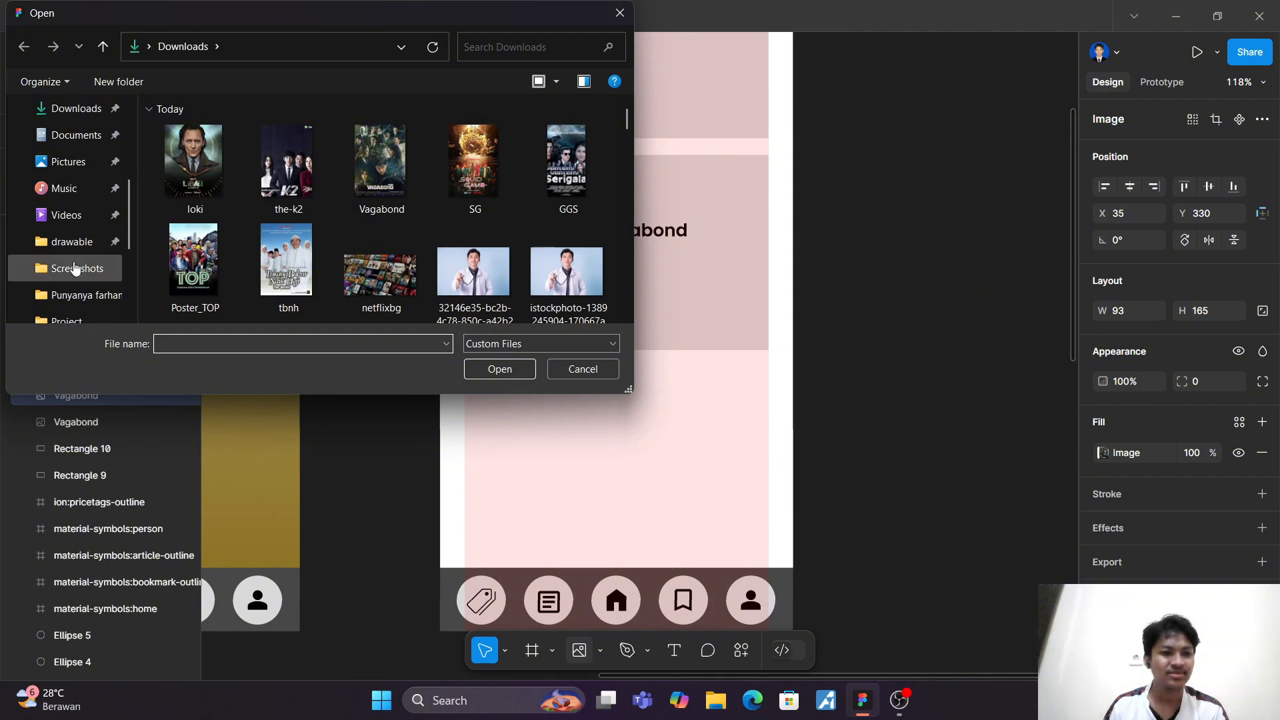
left_click(72, 248)
scroll(407, 202, "down", 10)
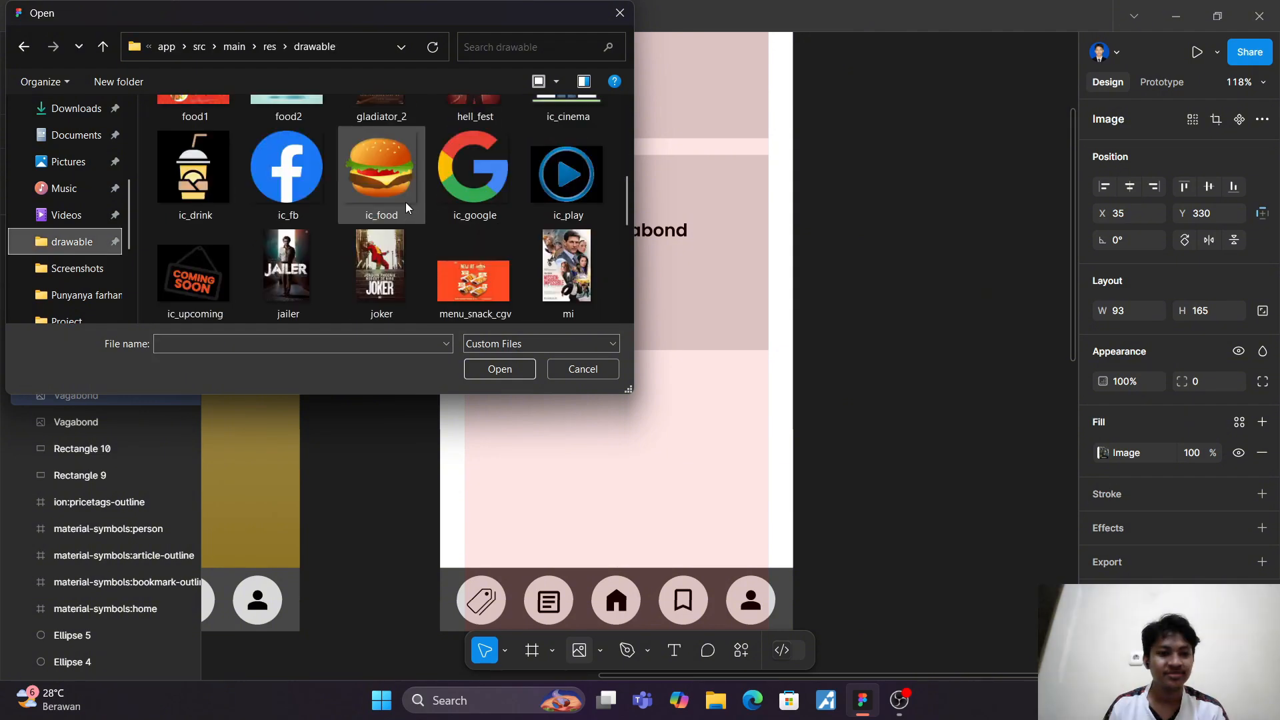
scroll(397, 211, "up", 2)
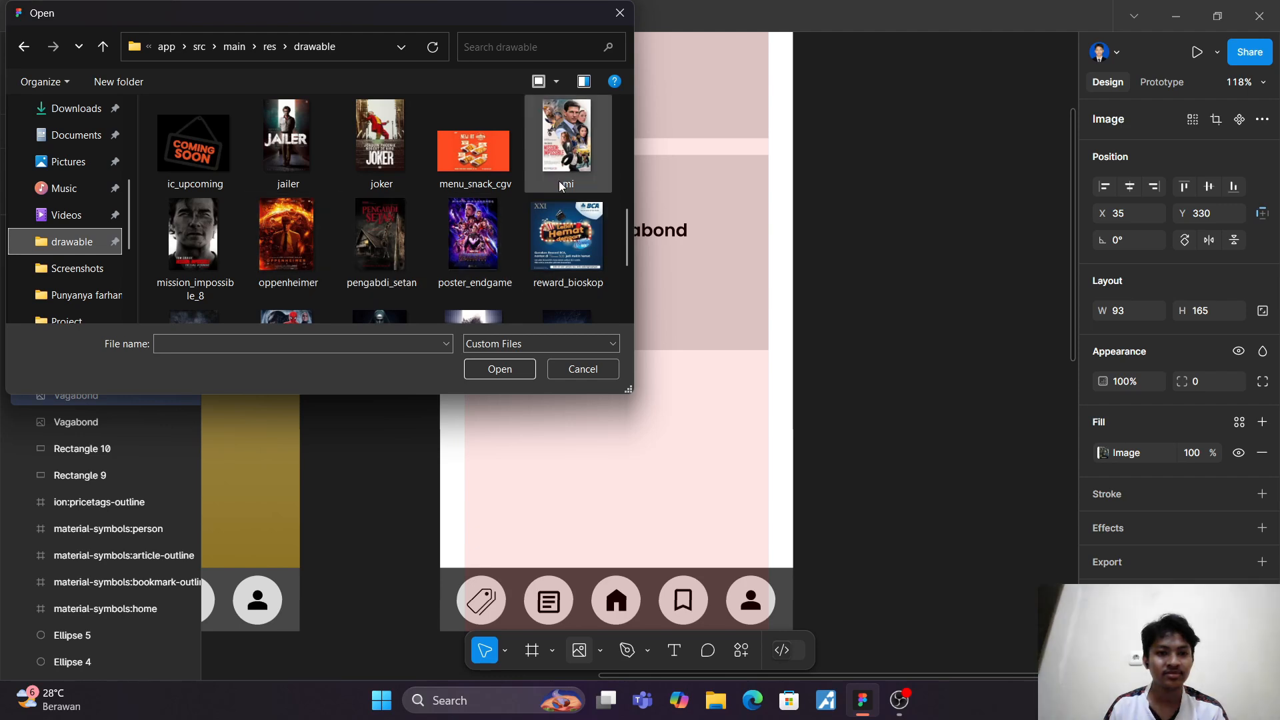
scroll(430, 208, "up", 2)
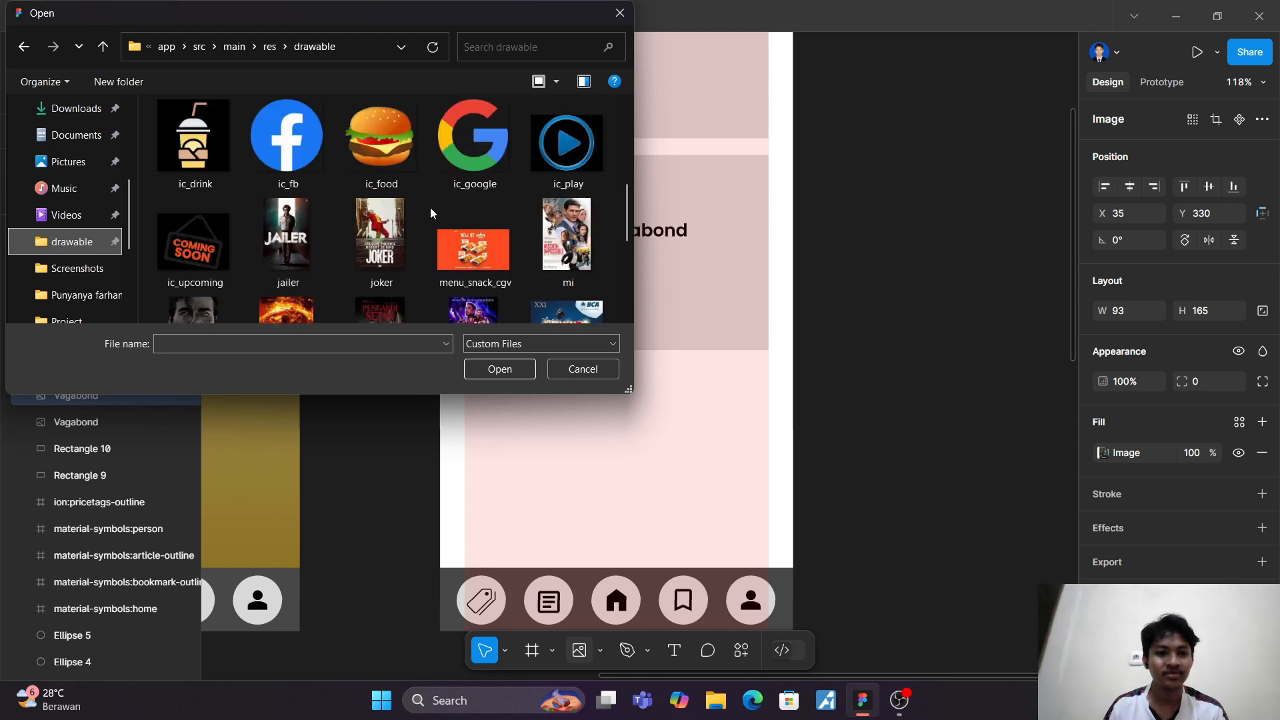
scroll(430, 212, "down", 5)
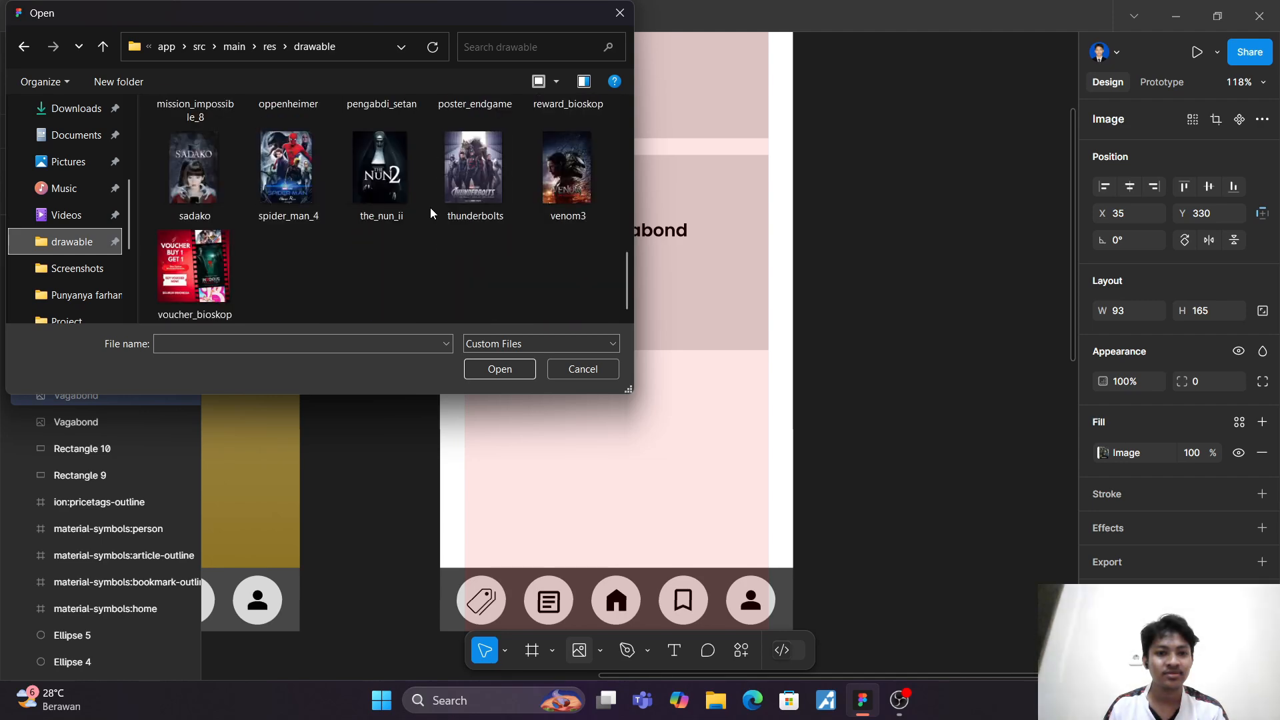
scroll(430, 212, "up", 1)
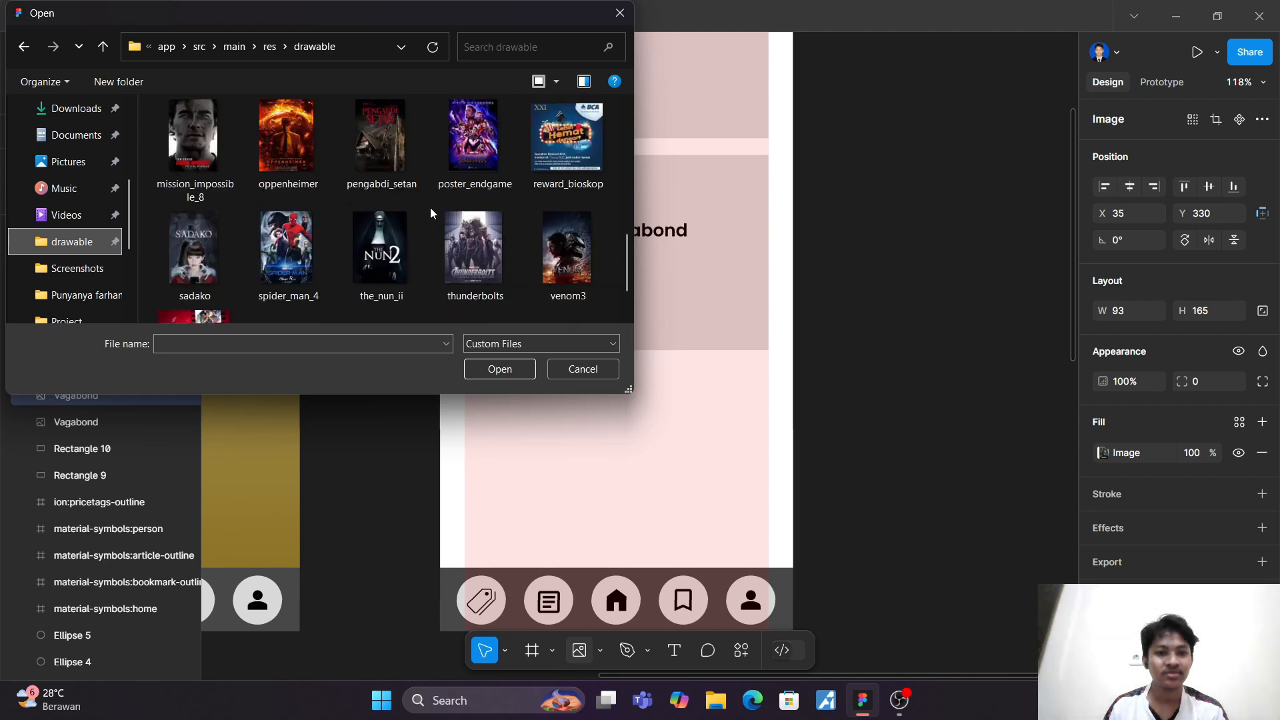
scroll(430, 207, "up", 1)
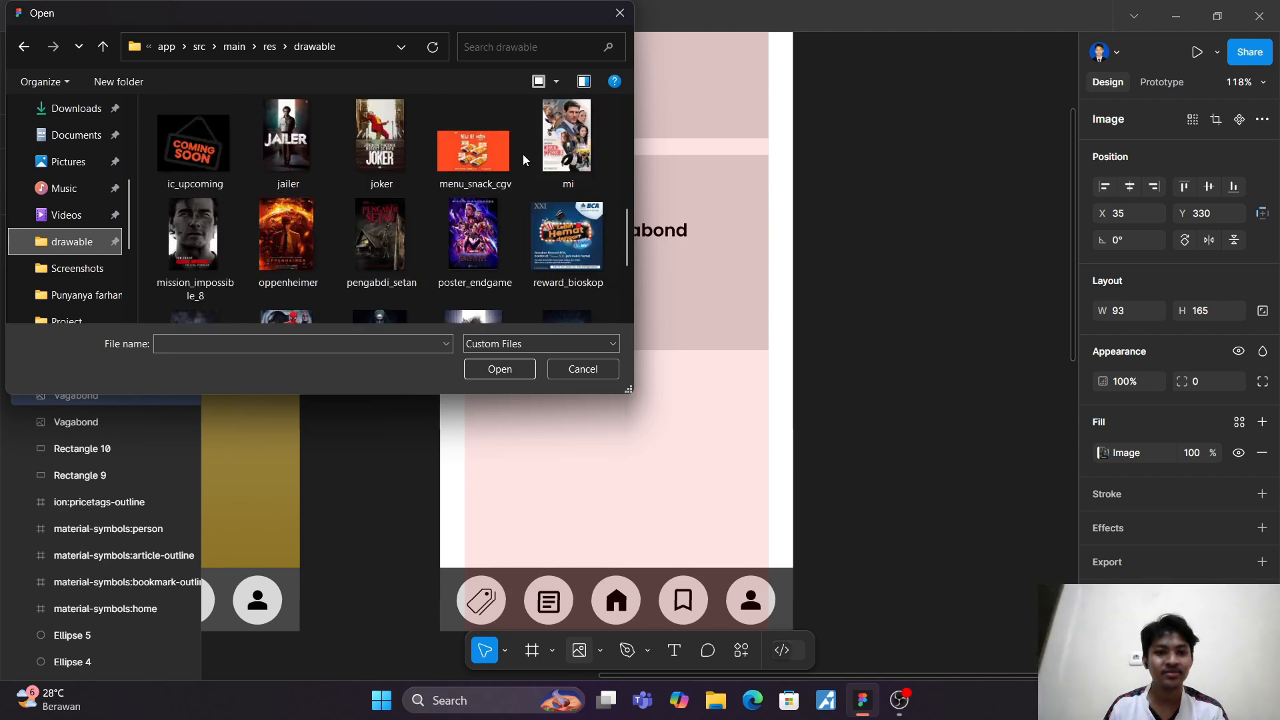
scroll(473, 244, "up", 5)
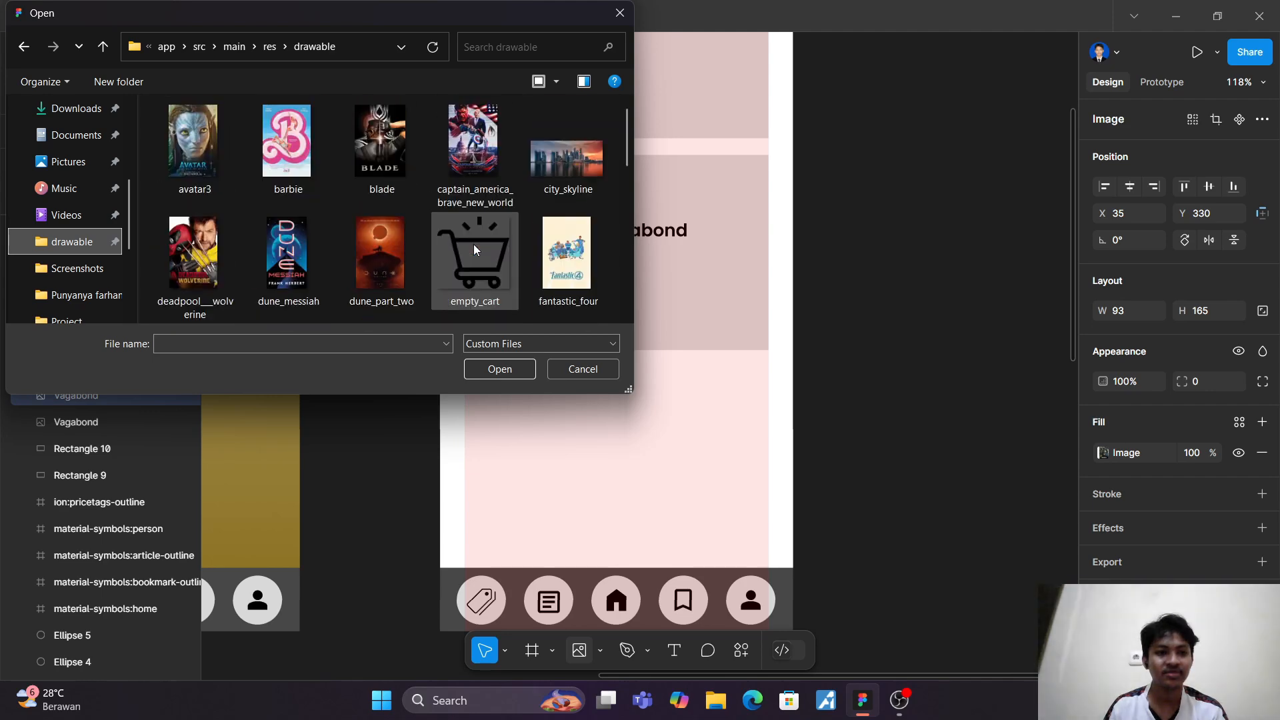
scroll(473, 246, "down", 3)
scroll(473, 250, "down", 3)
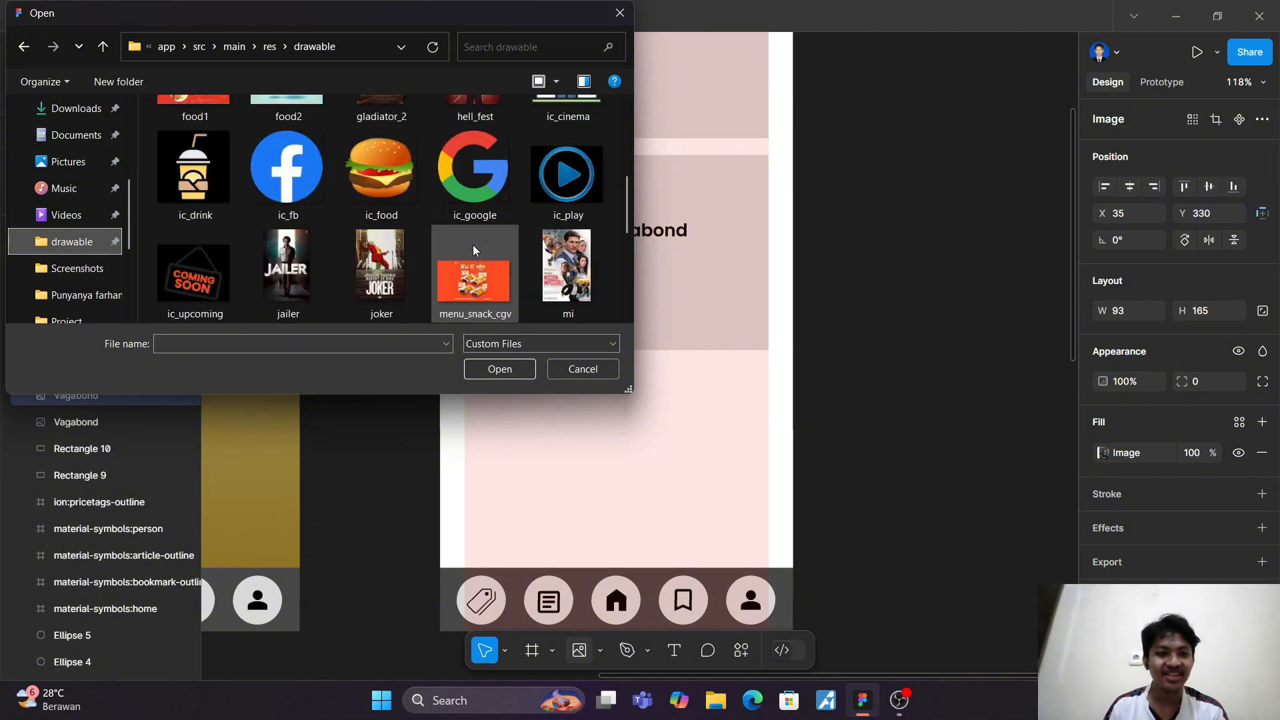
left_click(391, 258)
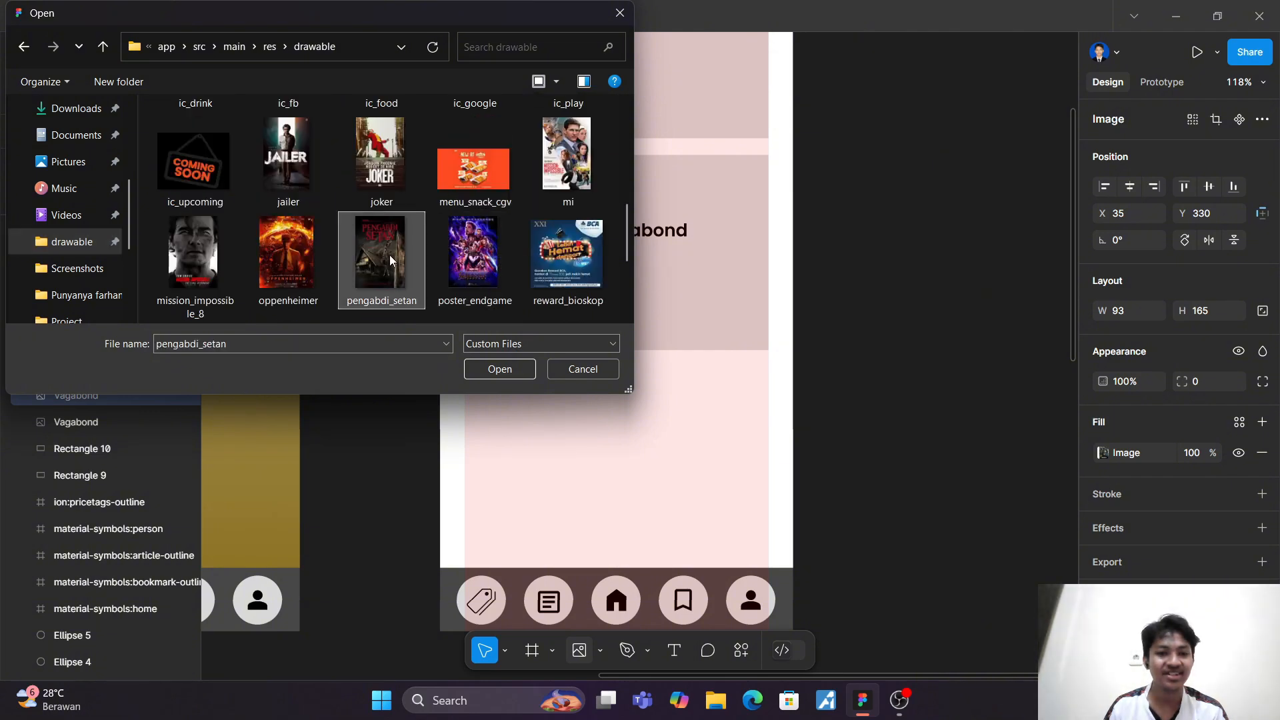
left_click(502, 371)
left_click(523, 264)
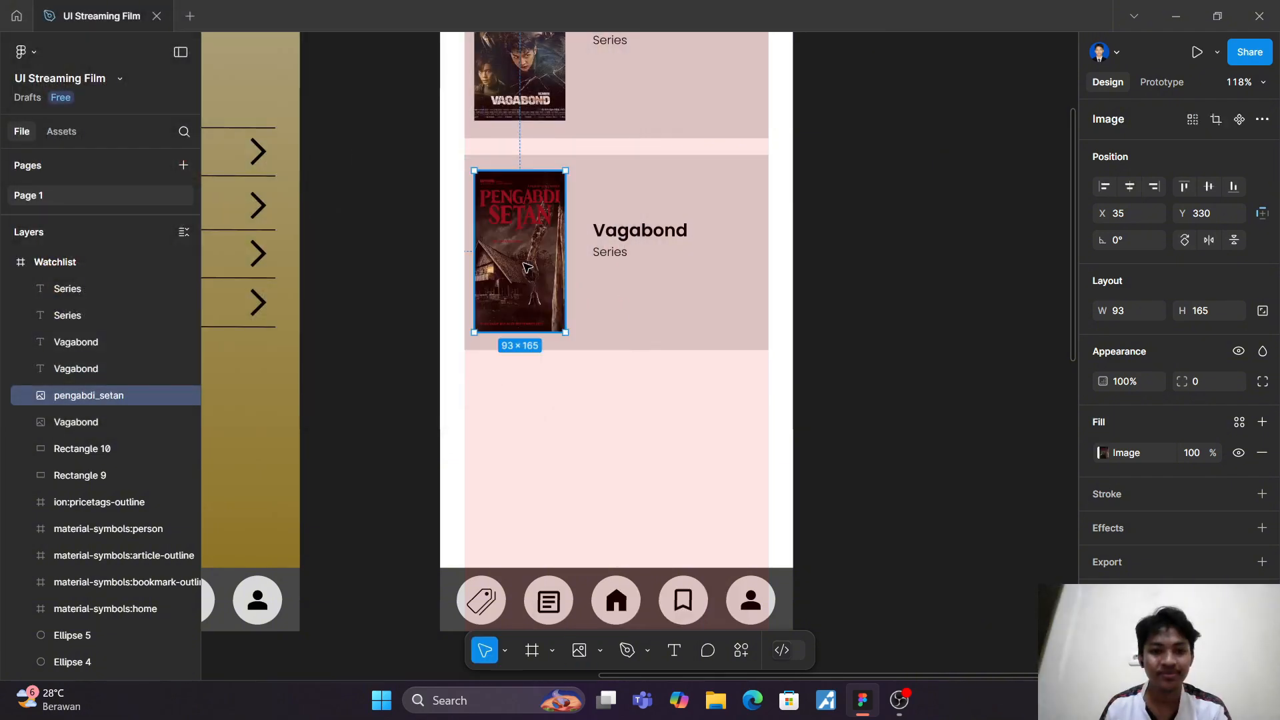
Step: Change the second card's title to "Pengabdi Setan" and its type label to "Movie"
left_click(638, 232)
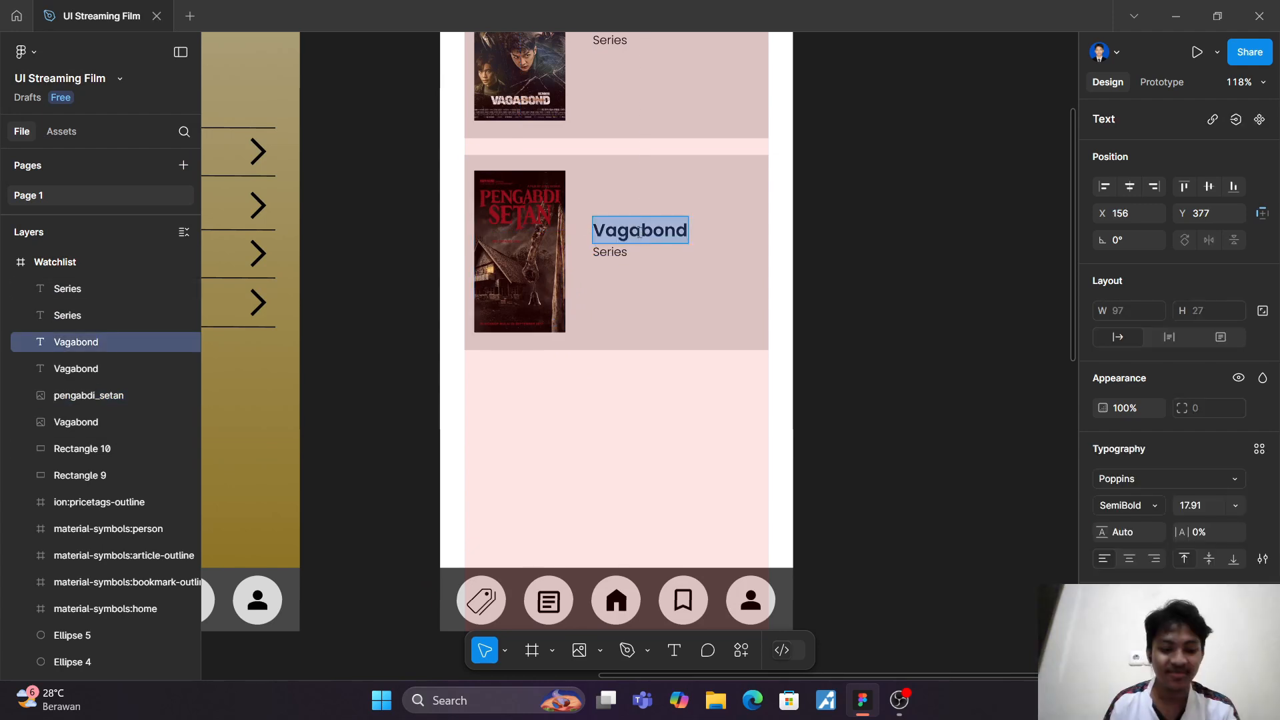
type("Pengab")
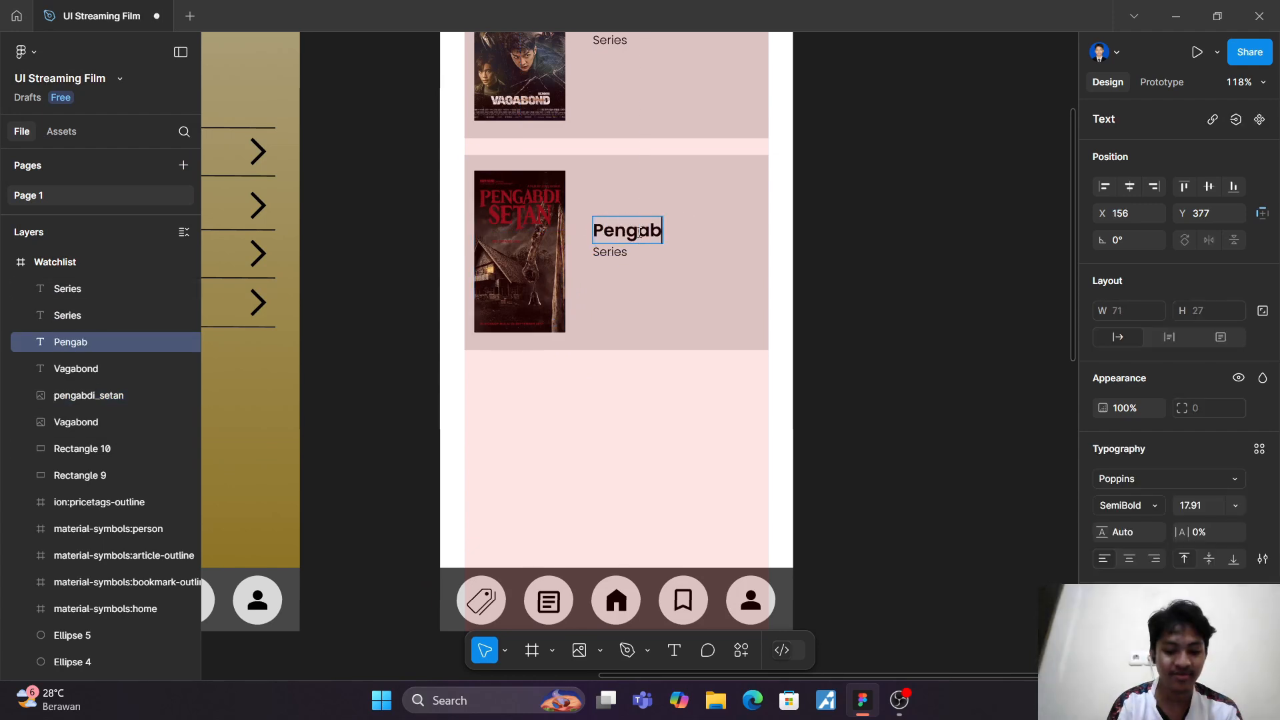
type("di Setan")
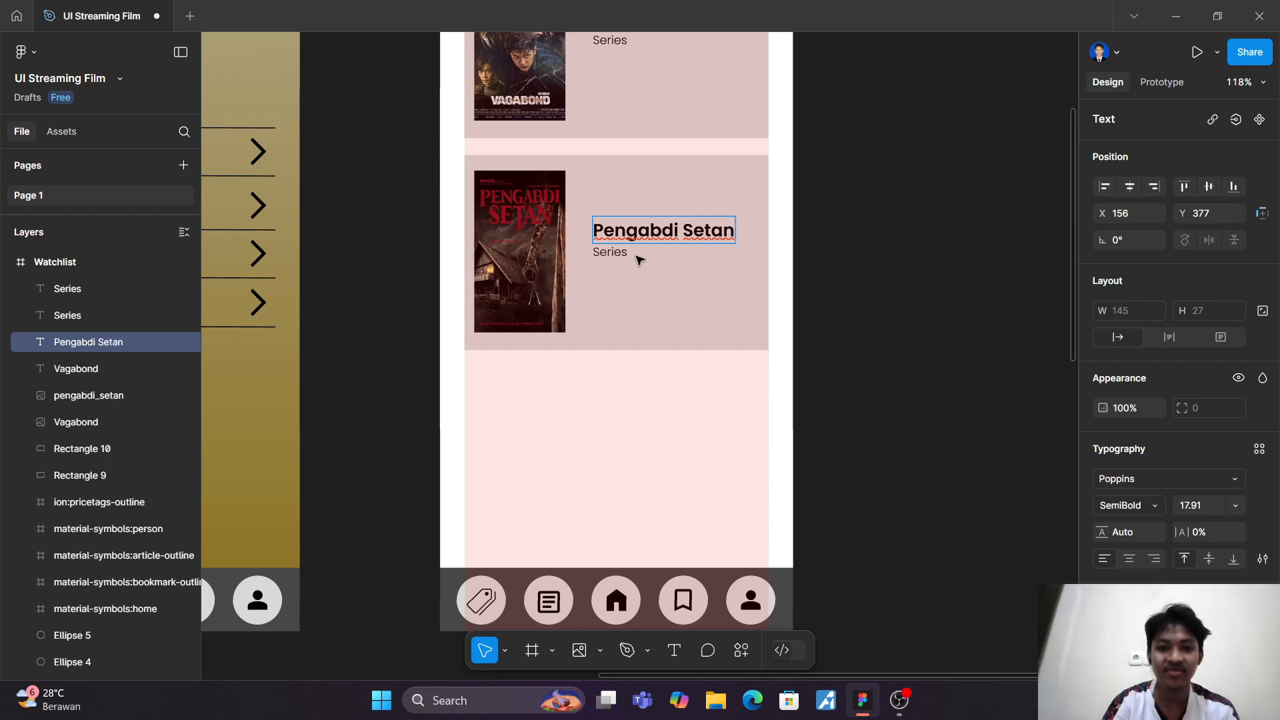
double_click(621, 257)
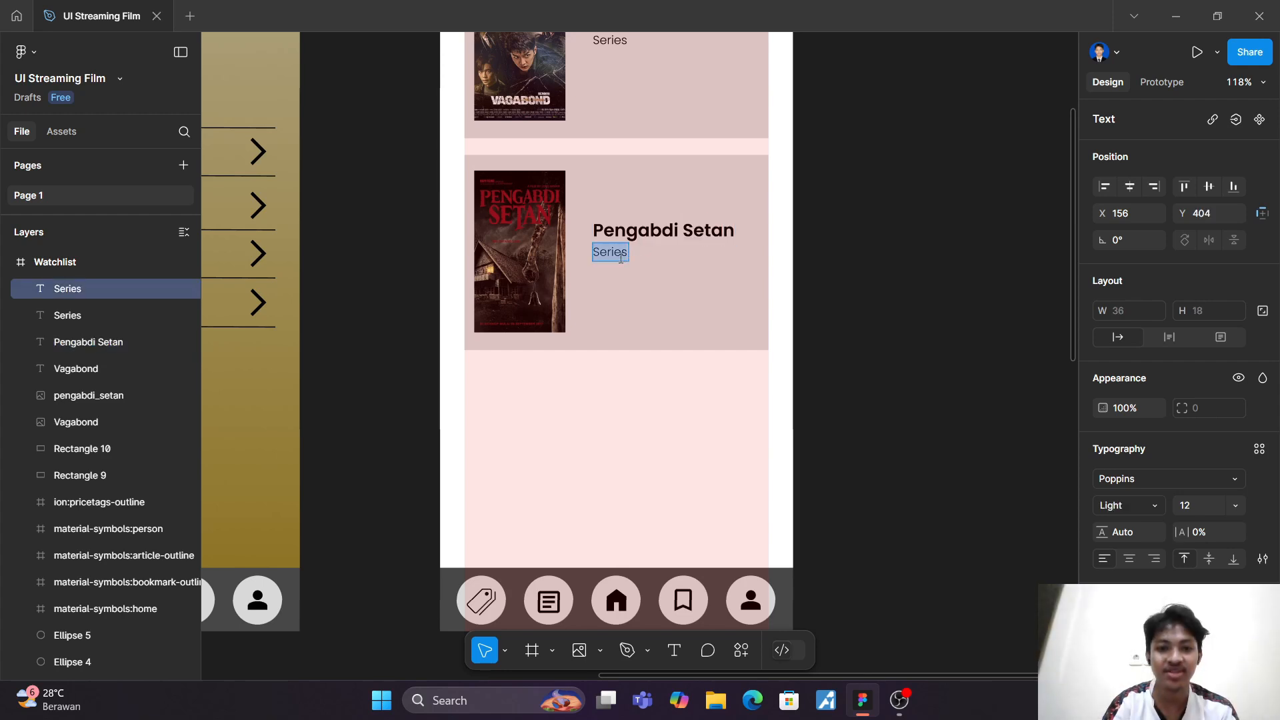
type("Movie")
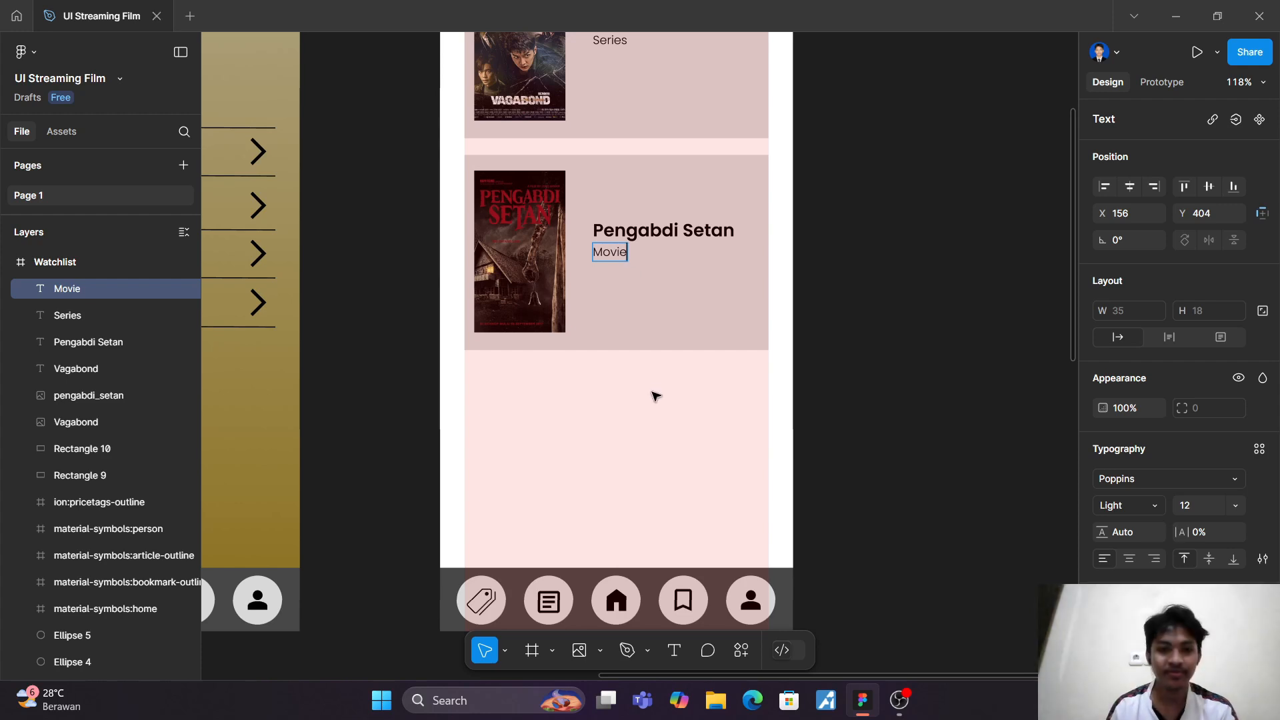
key("Escape")
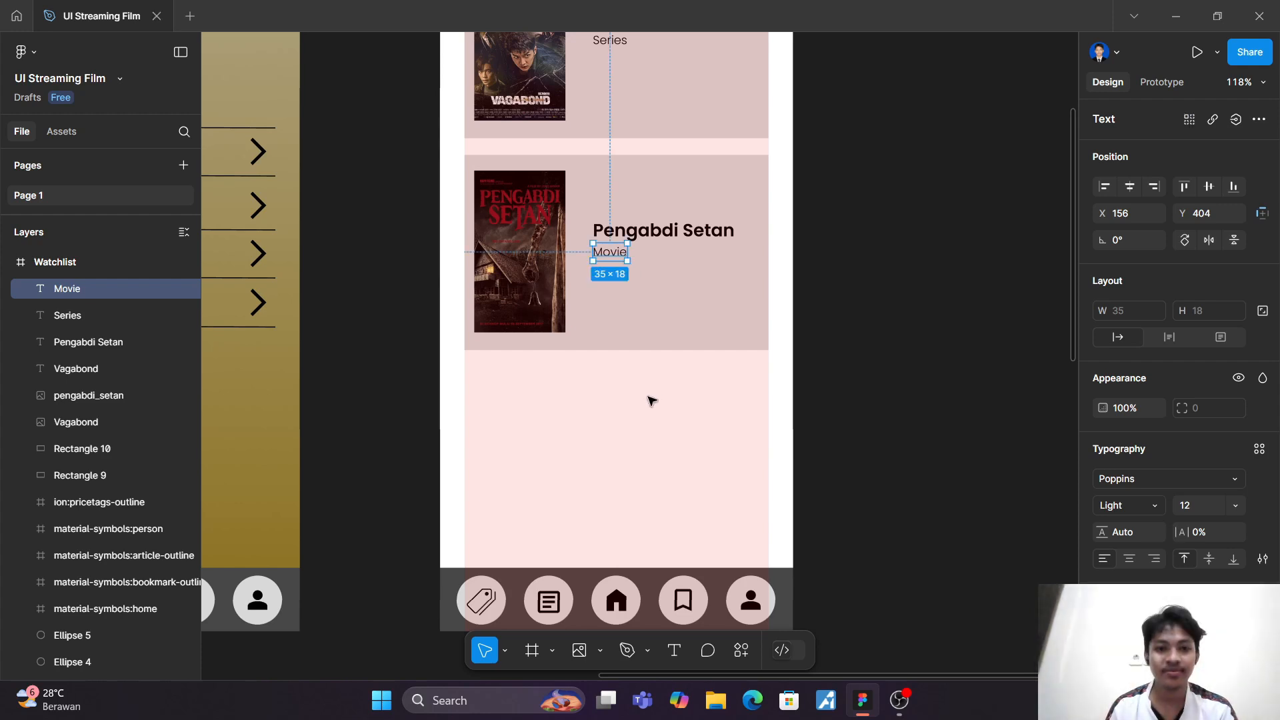
left_click(409, 257)
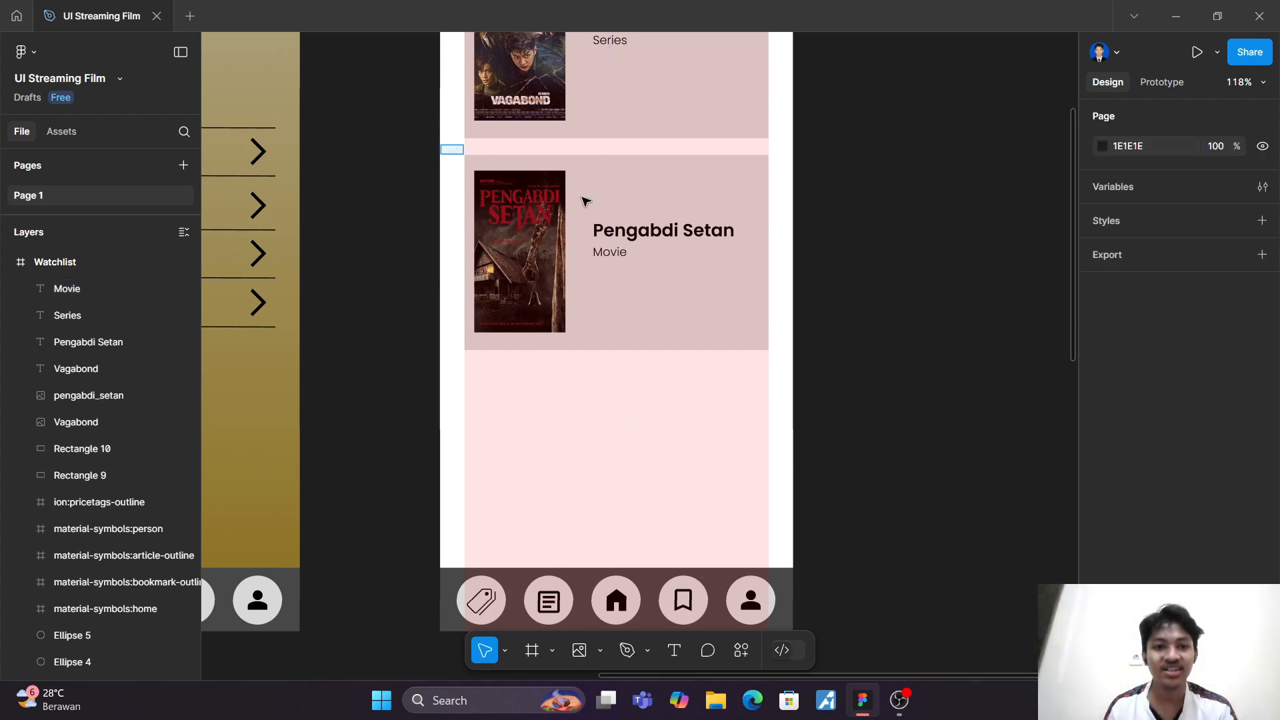
Step: Duplicate the whole Pengabdi Setan card and place the copy a small gap below it, resting on the navigation bar
left_click_drag(440, 148, 816, 392)
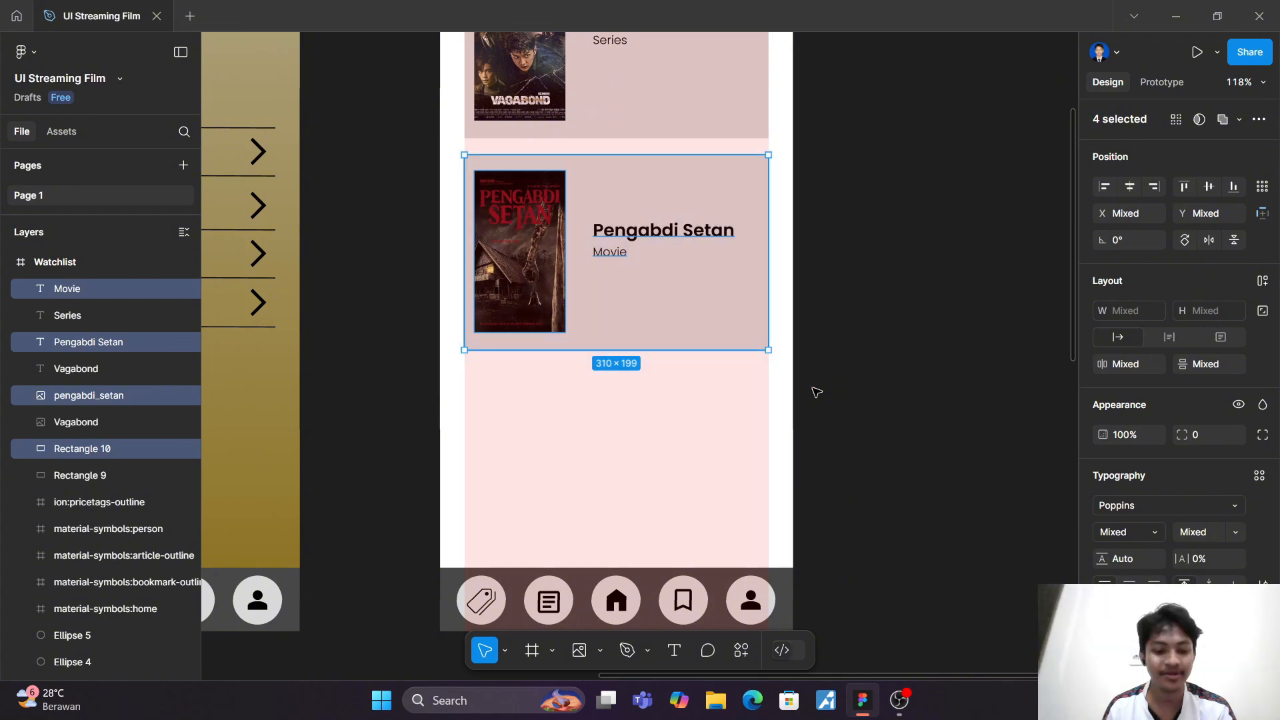
key("ctrl+d")
left_click_drag(671, 289, 672, 506)
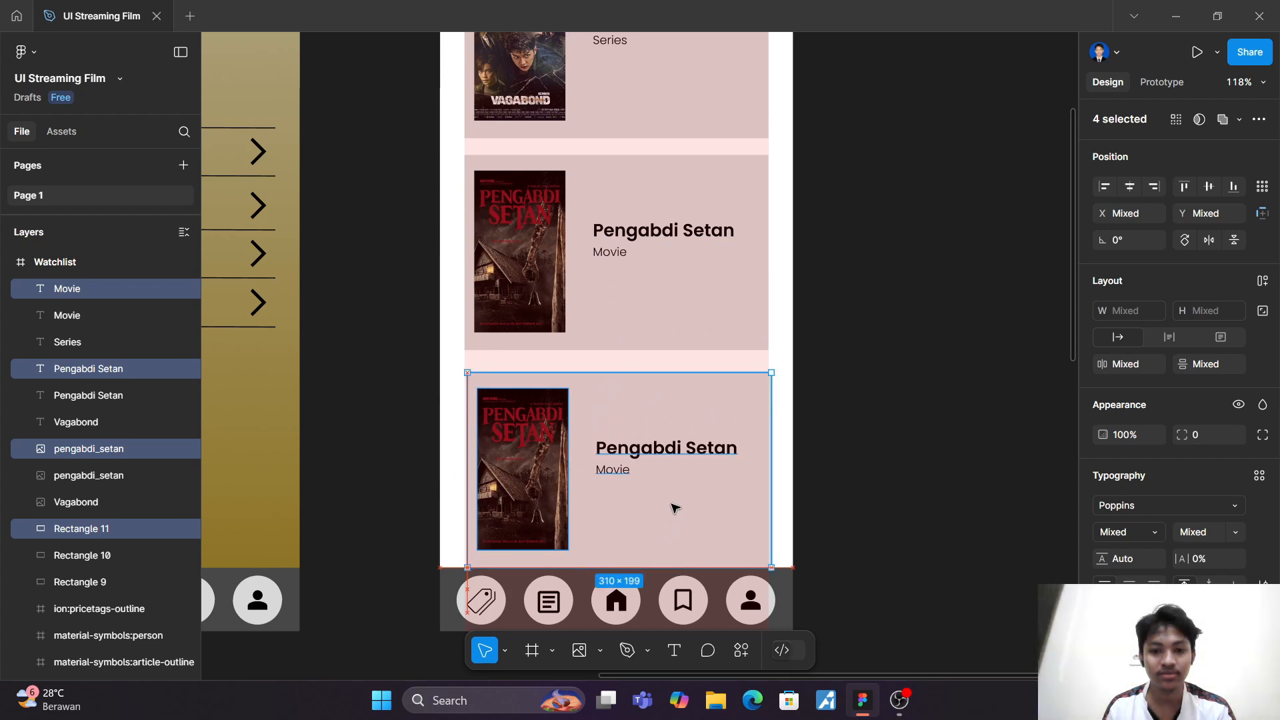
Step: Replace the third card's poster with the fantastic_four image from the drawable folder
scroll(830, 433, "down", 3)
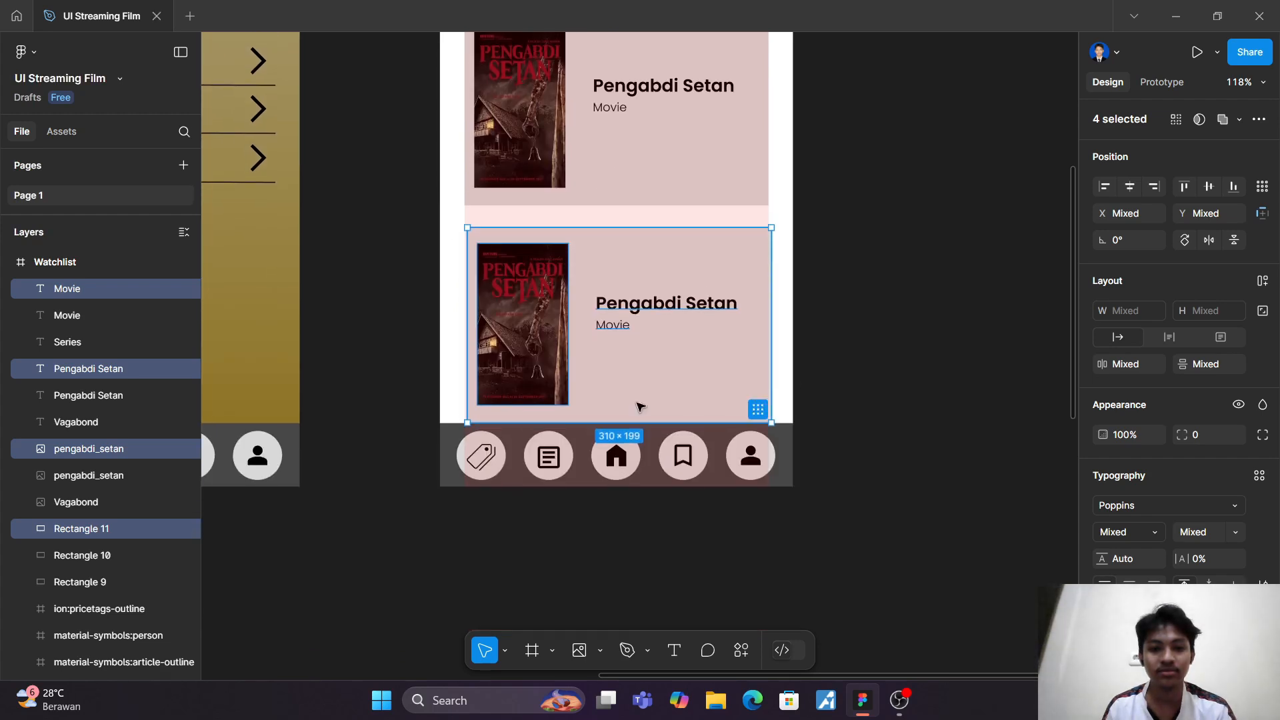
left_click(579, 658)
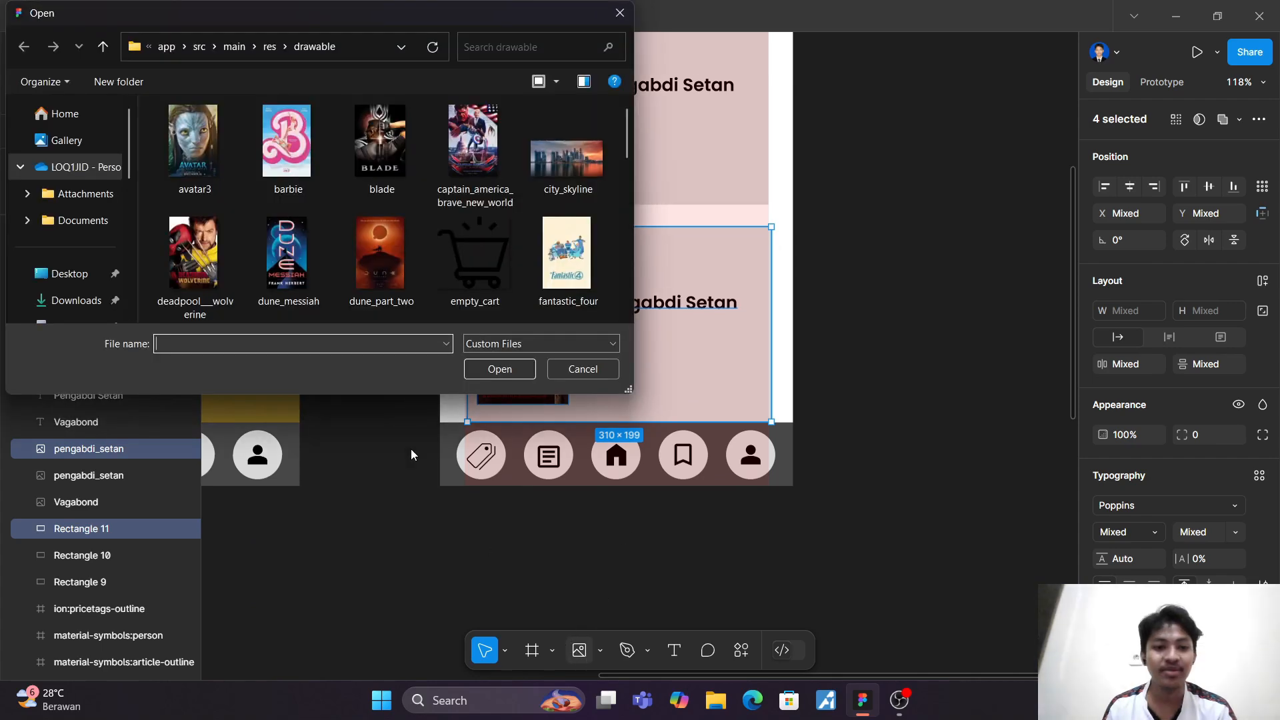
left_click(560, 256)
left_click(501, 370)
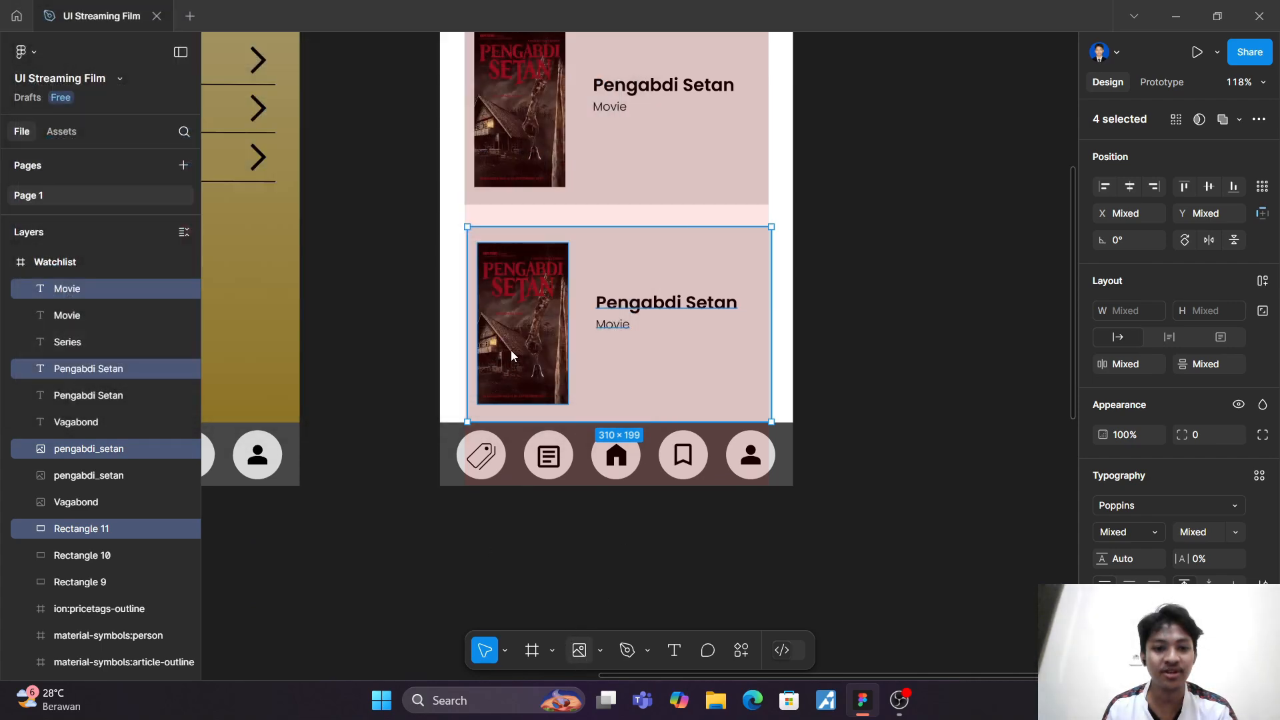
left_click(511, 336)
Step: Change the third card's title to "Fantastic Four"
double_click(627, 305)
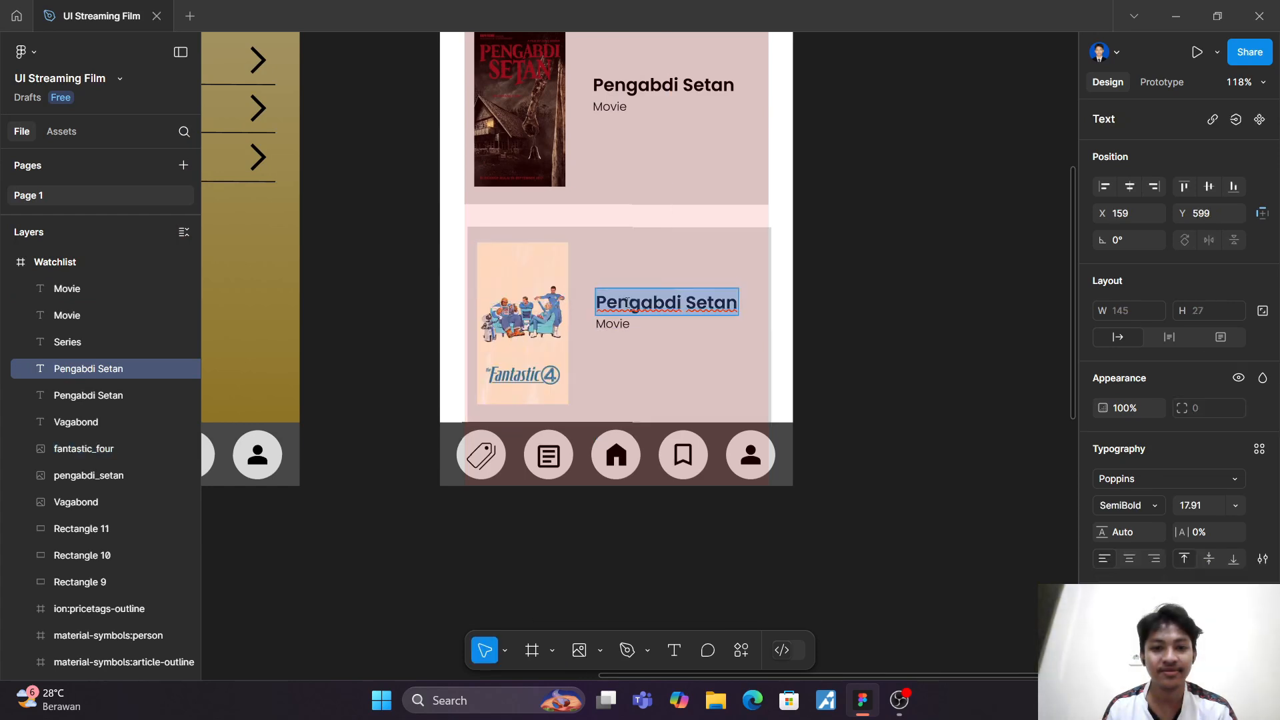
type("Fantasti")
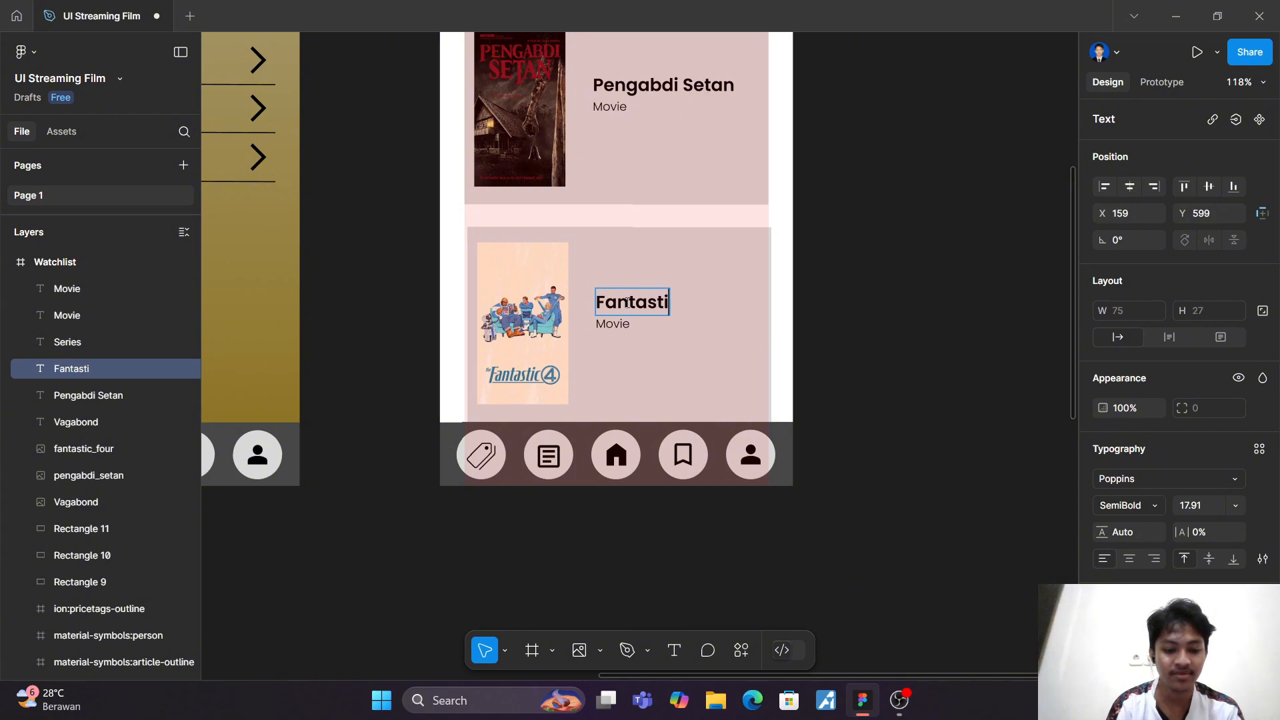
type("v")
key("BackSpace")
type("c")
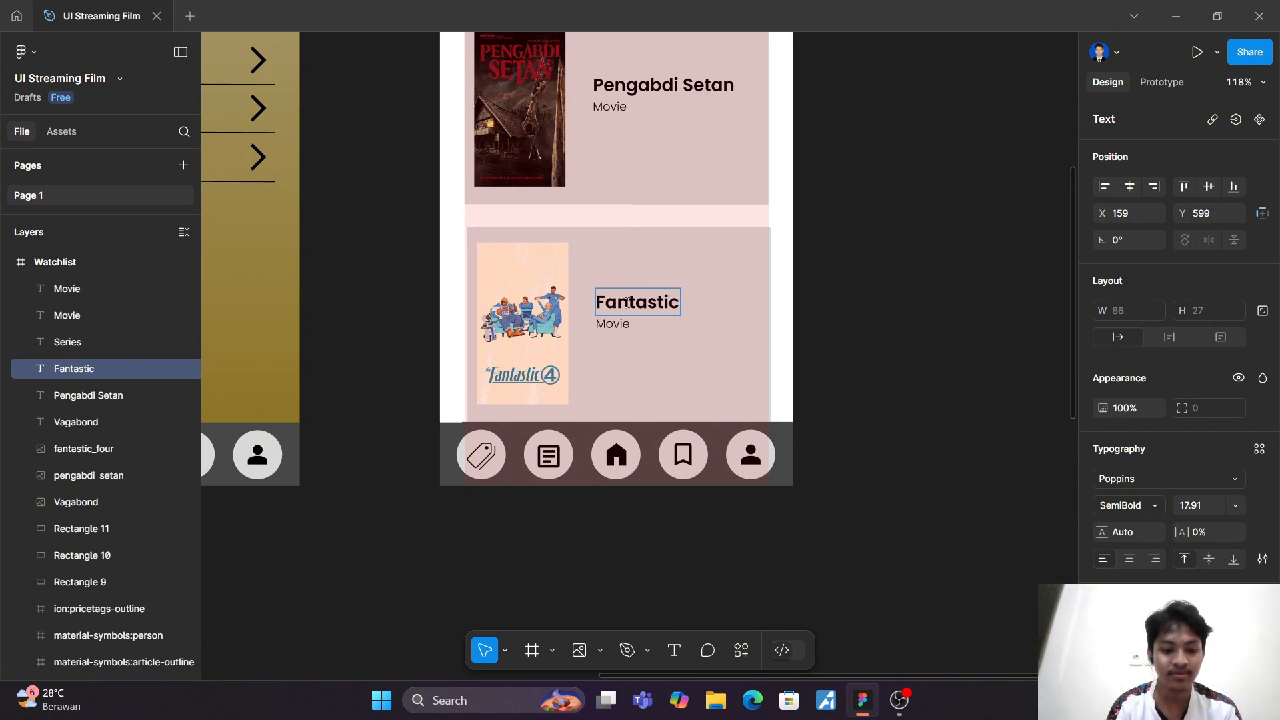
type(" Four")
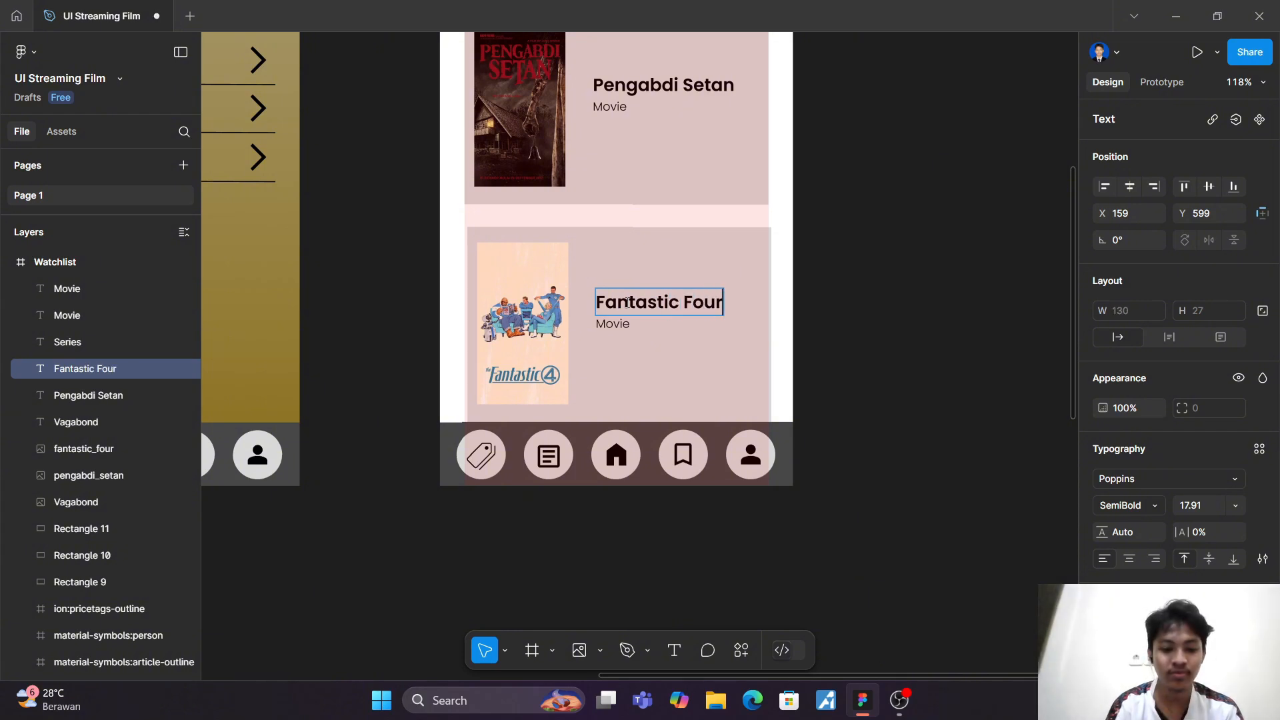
key("Escape")
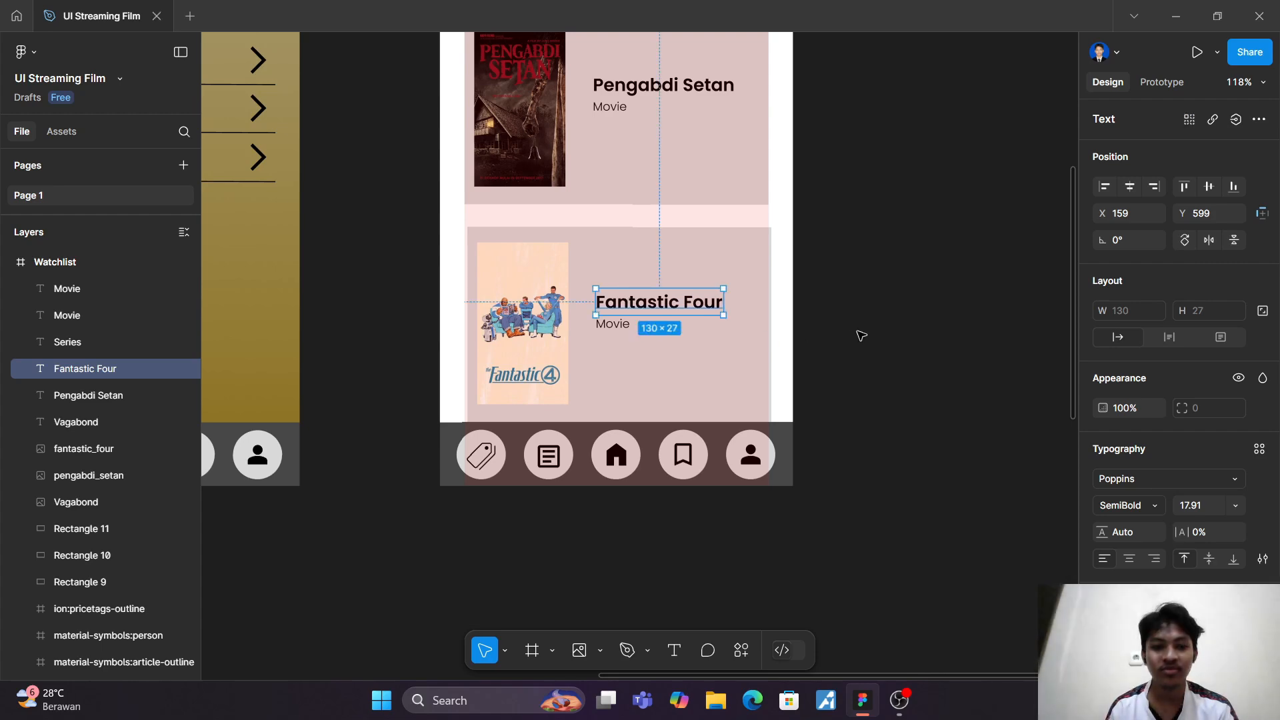
Step: Extend the Watchlist frame downward to a height of about 1057, keeping its 360 width
scroll(995, 385, "down", 5)
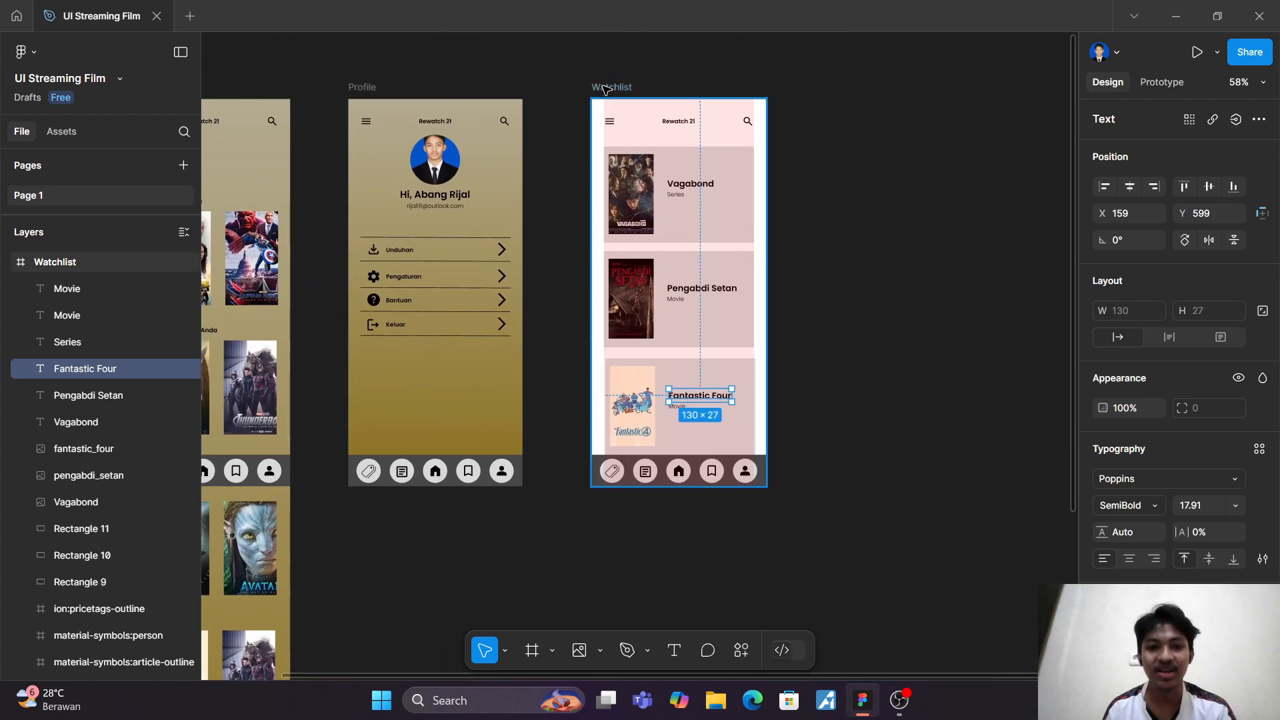
left_click(612, 88)
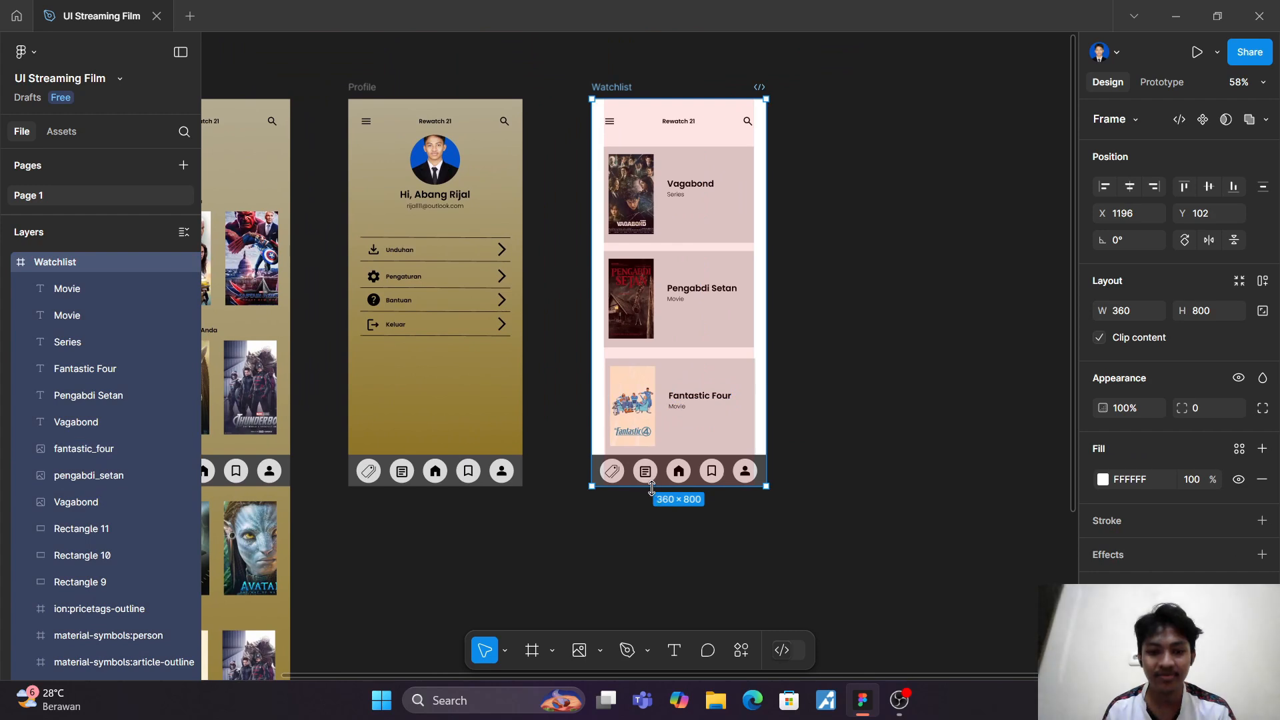
left_click_drag(650, 487, 650, 611)
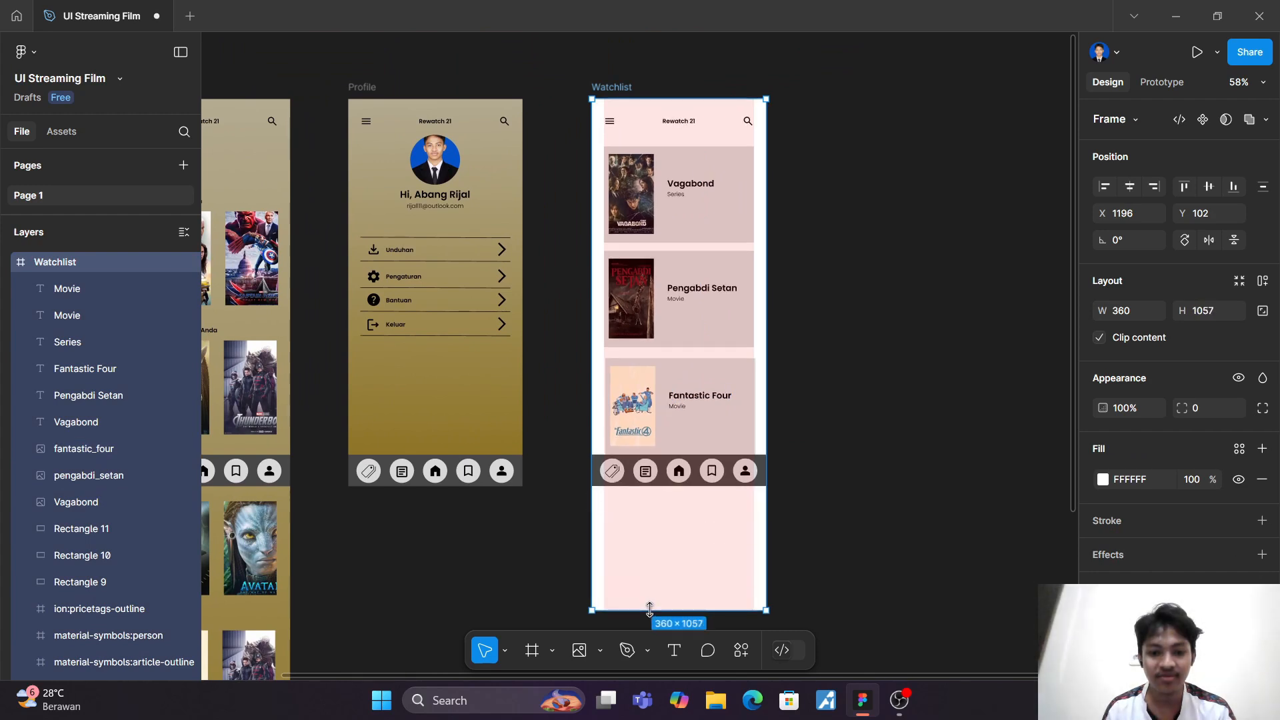
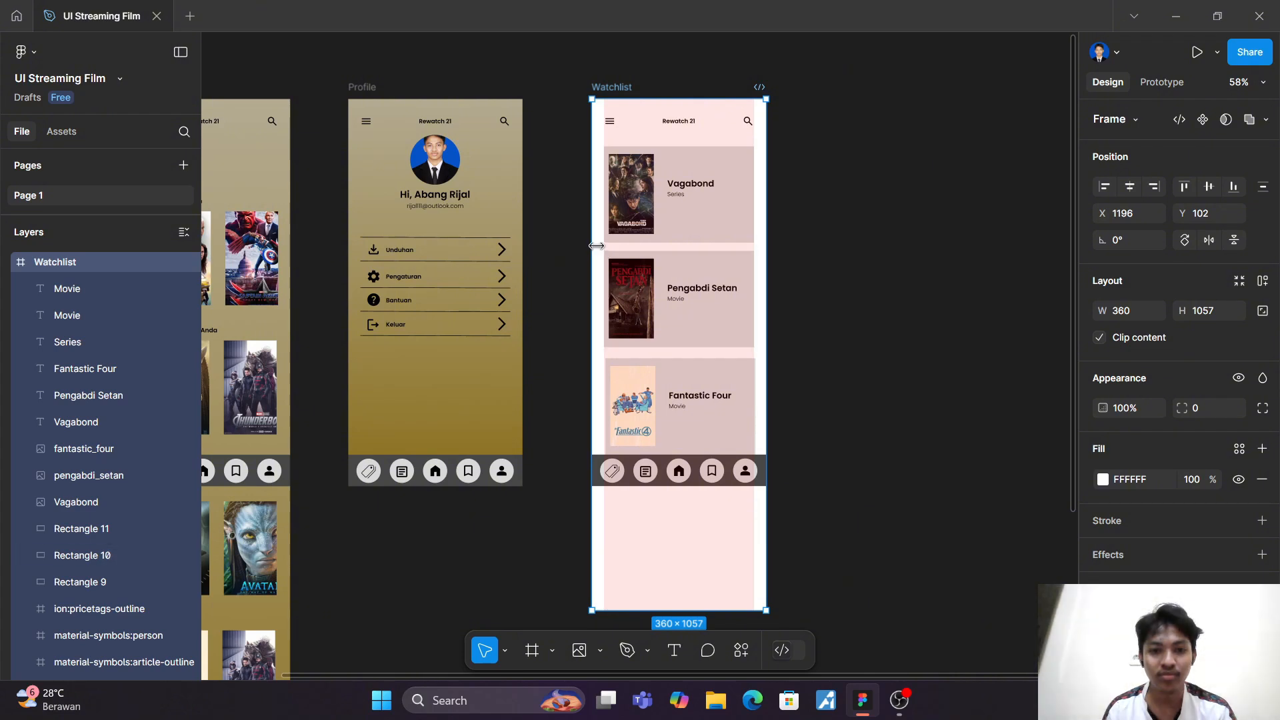
left_click_drag(596, 246, 623, 271)
key("ctrl+z")
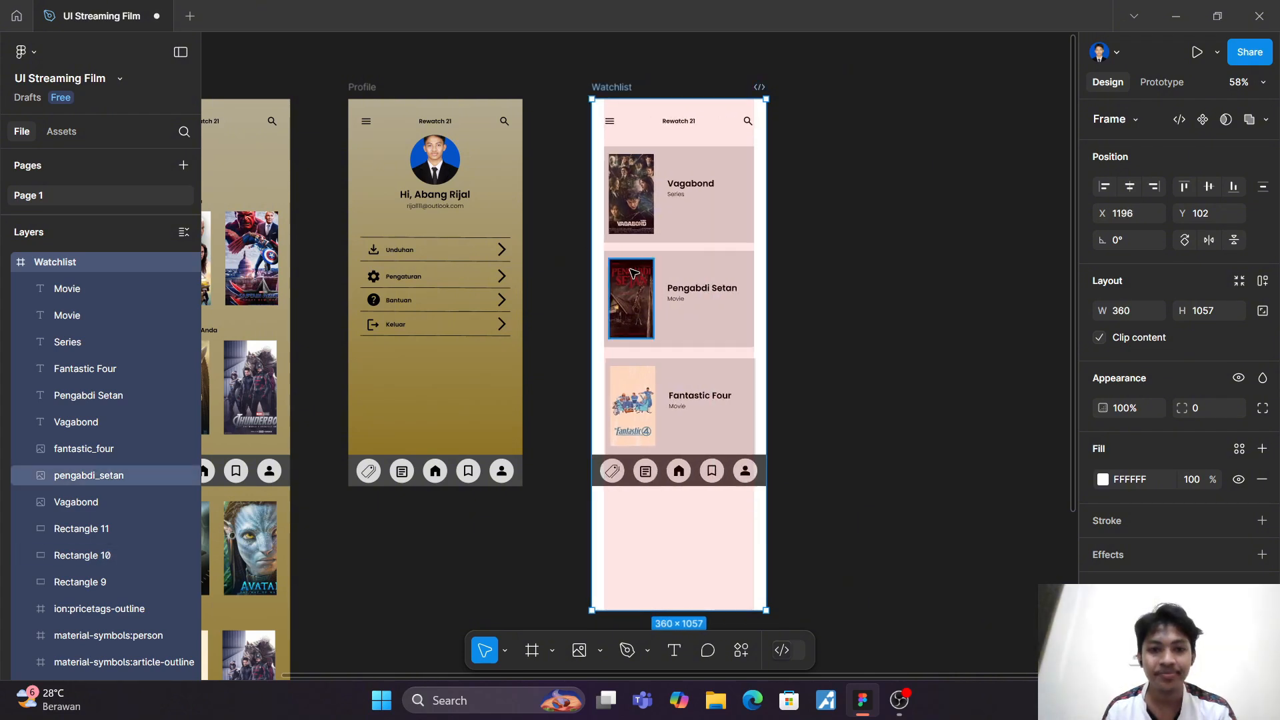
scroll(633, 273, "up", 2)
left_click_drag(586, 130, 610, 164)
key("ctrl+z")
scroll(606, 158, "up", 1)
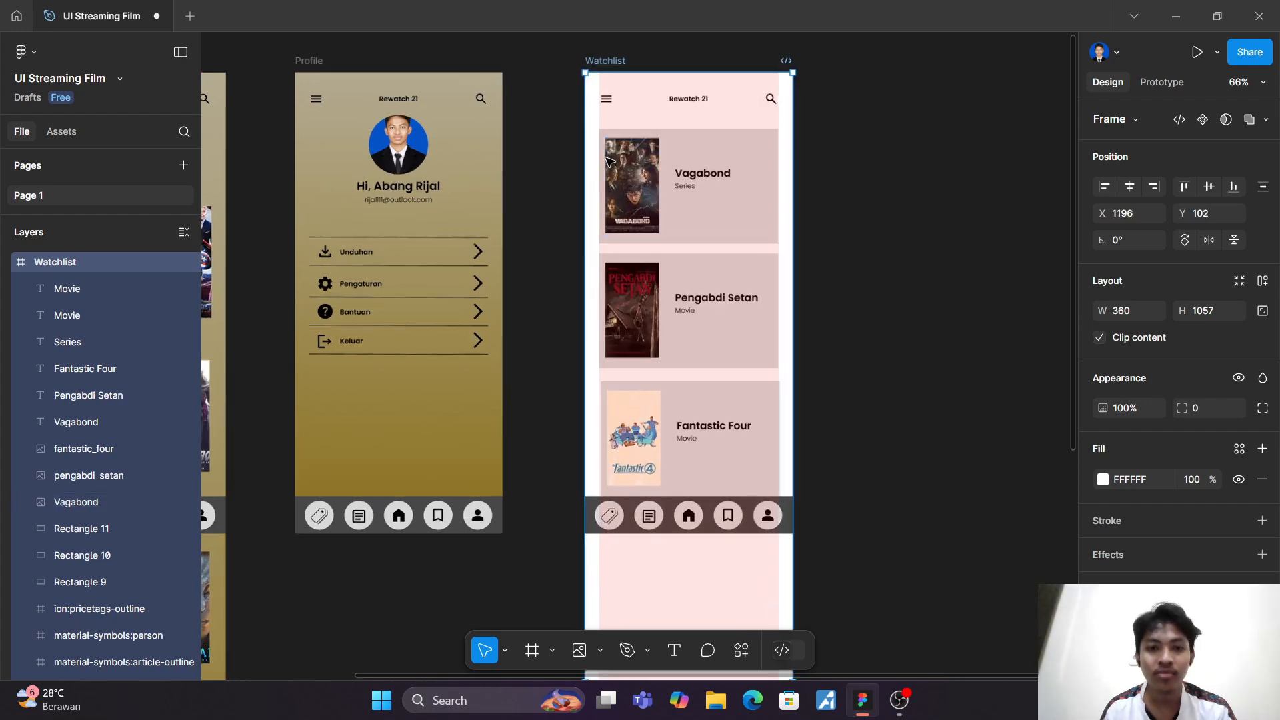
scroll(610, 162, "up", 5)
left_click_drag(900, 297, 871, 278)
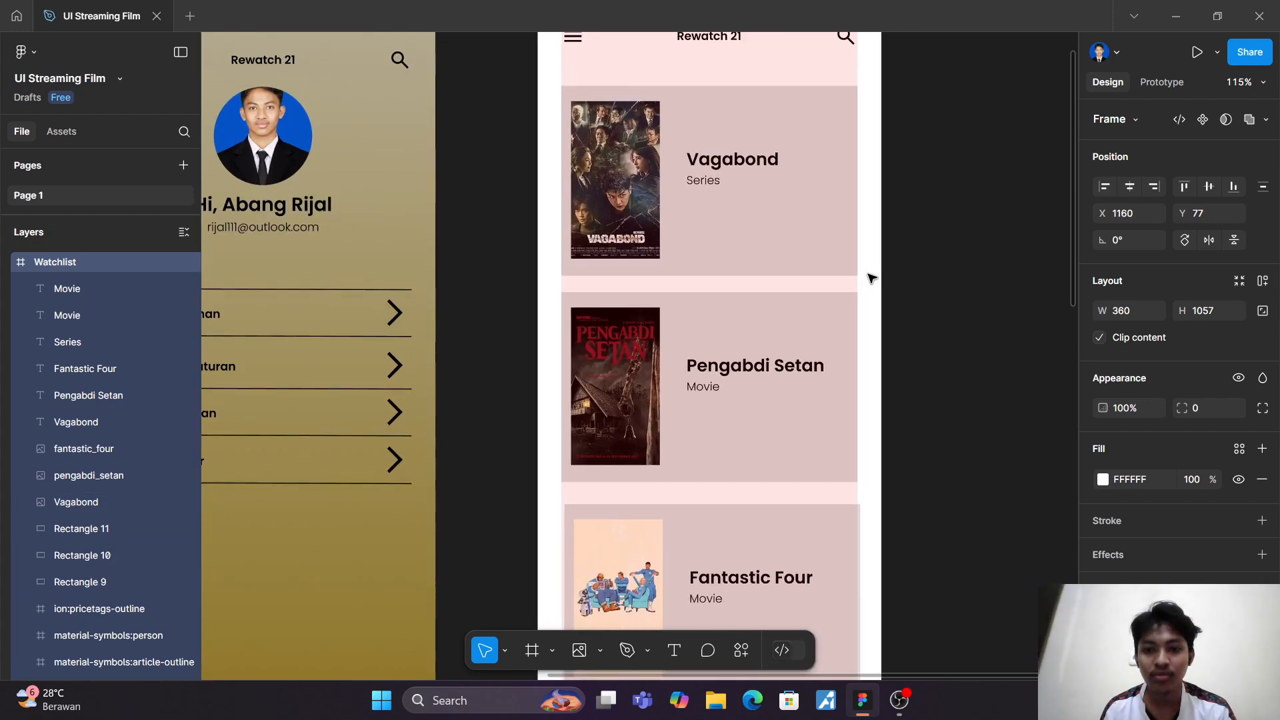
key("ctrl+z")
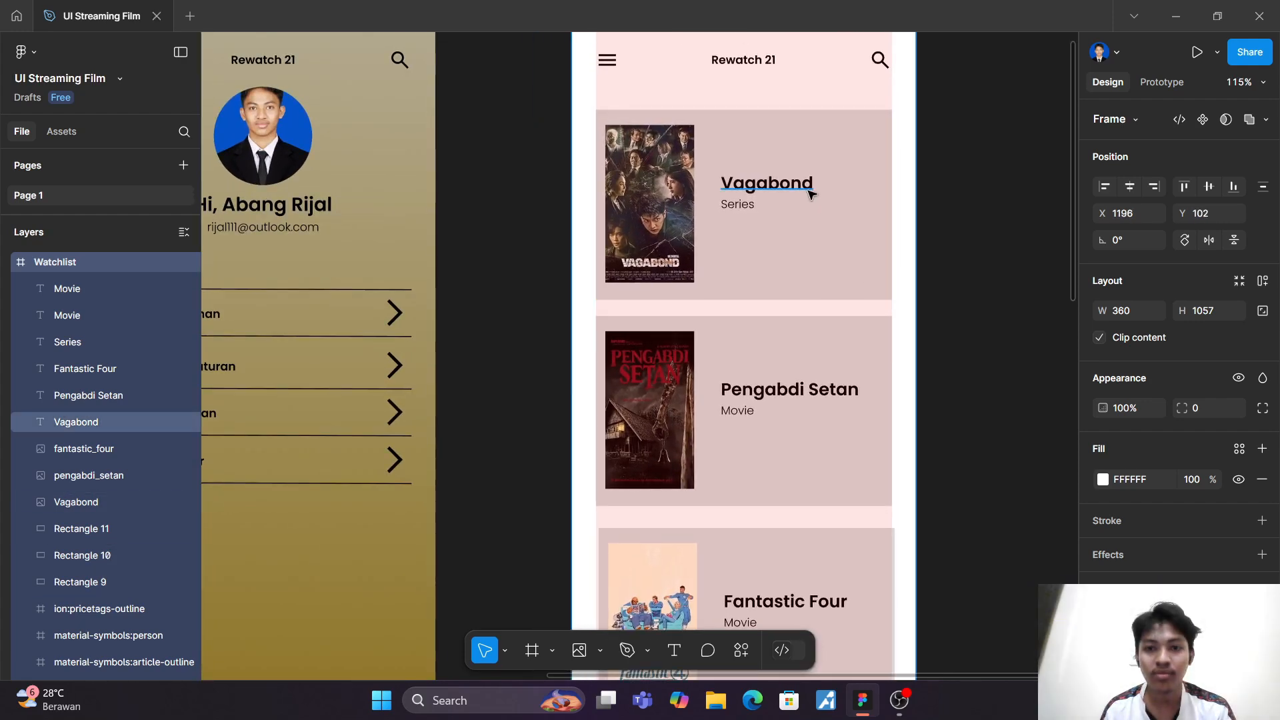
Step: Duplicate the Vagabond card with its background, poster, title and Series label, placing the copy just below the Watchlist's navigation bar
left_click(810, 193)
left_click(884, 261)
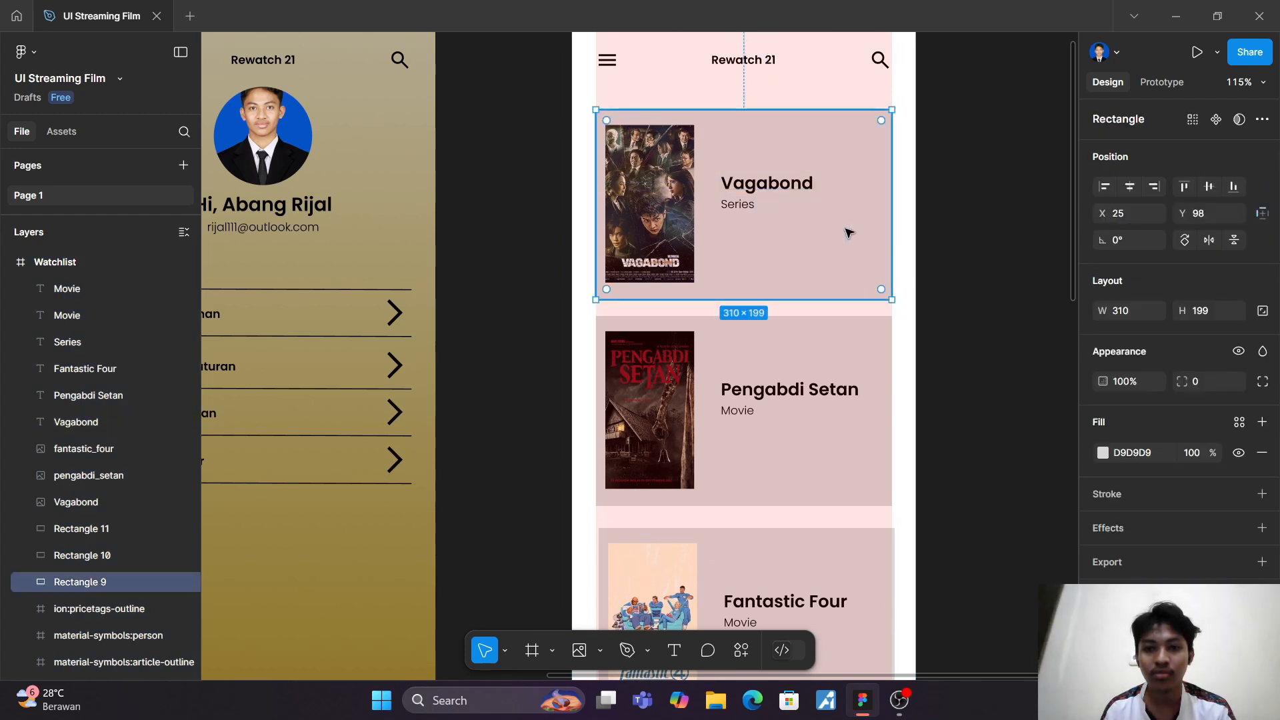
left_click(677, 230, "shift")
left_click(738, 204, "shift")
left_click(750, 188, "shift")
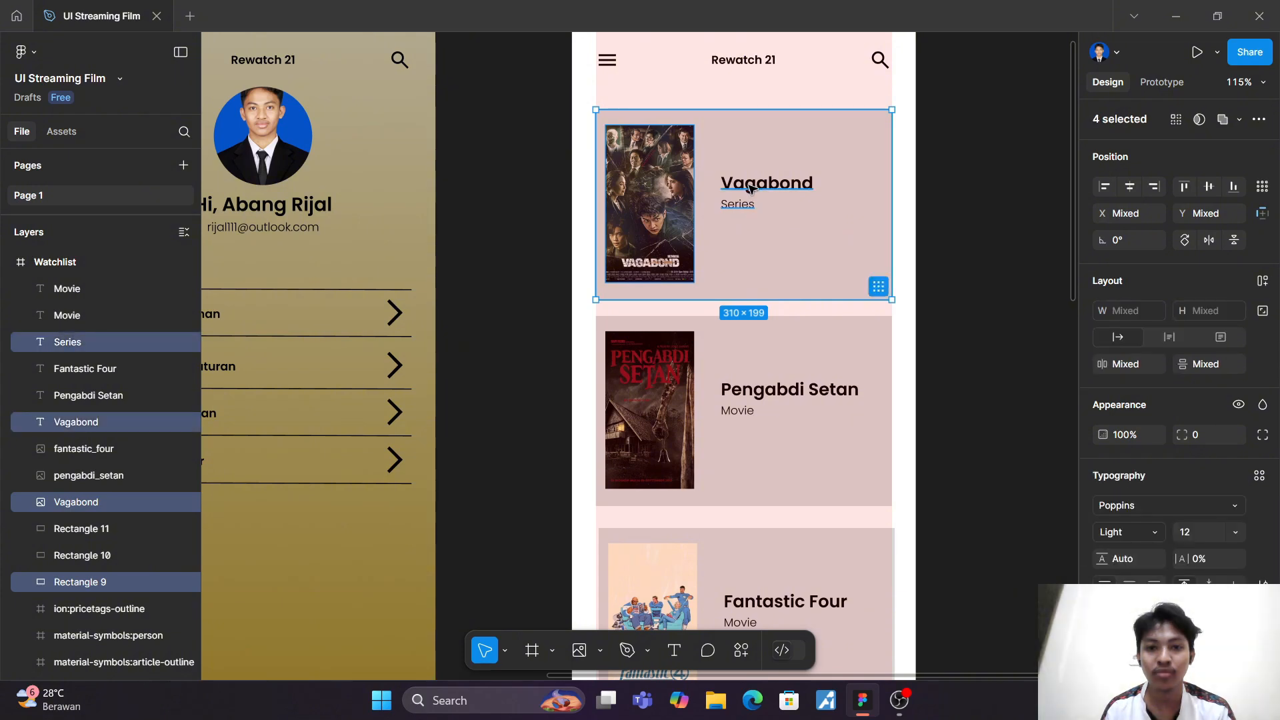
key("ctrl+d")
left_click_drag(750, 188, 813, 310)
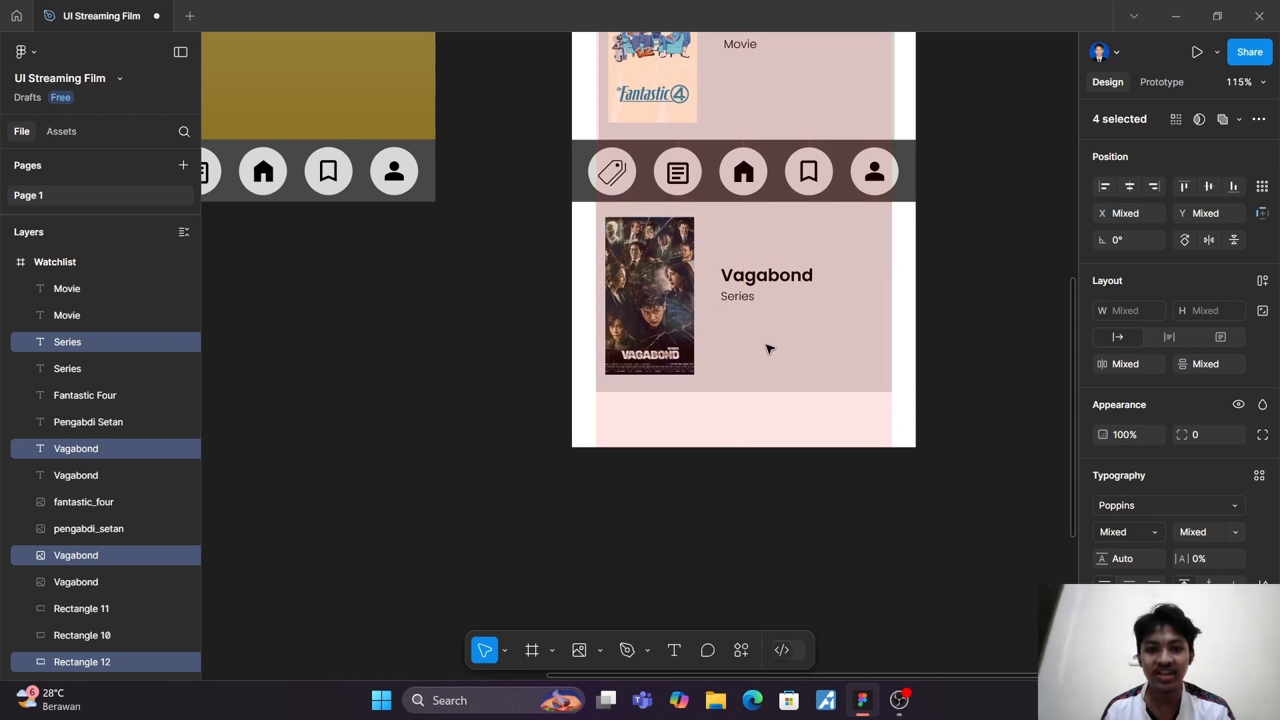
Step: Replace the poster in the duplicated card with the SG image from the Downloads folder
left_click(579, 650)
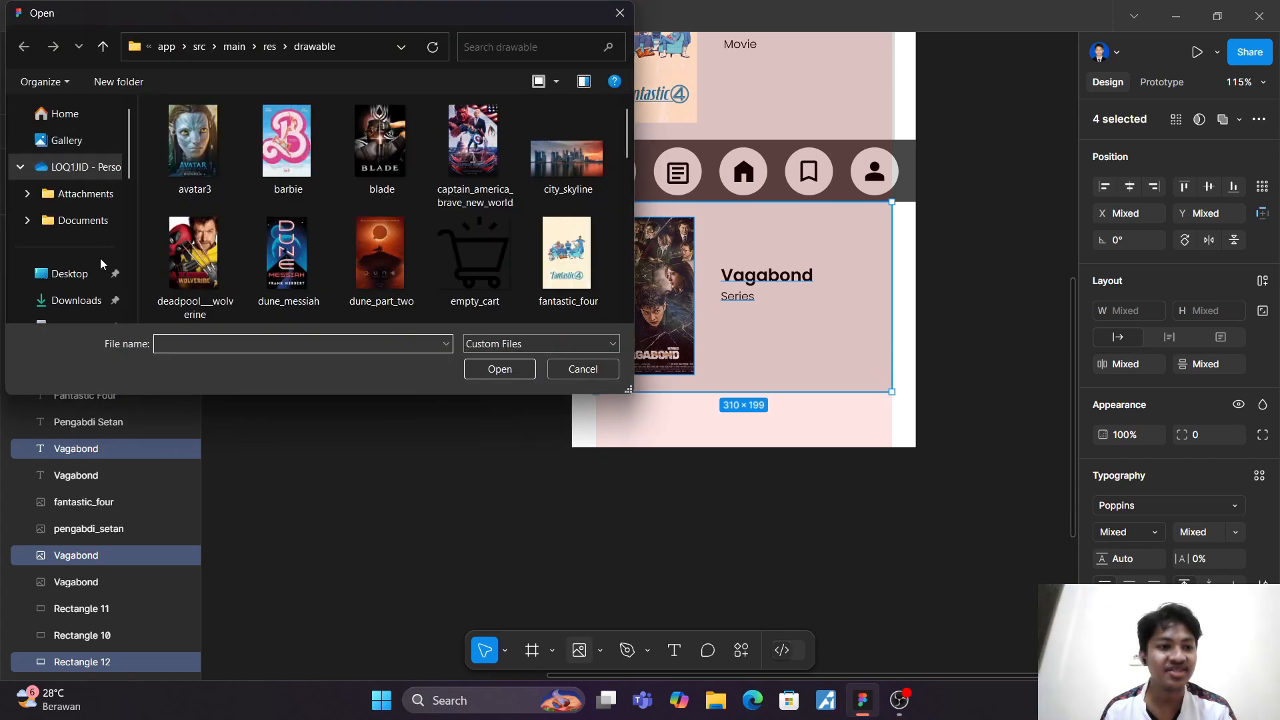
left_click(87, 299)
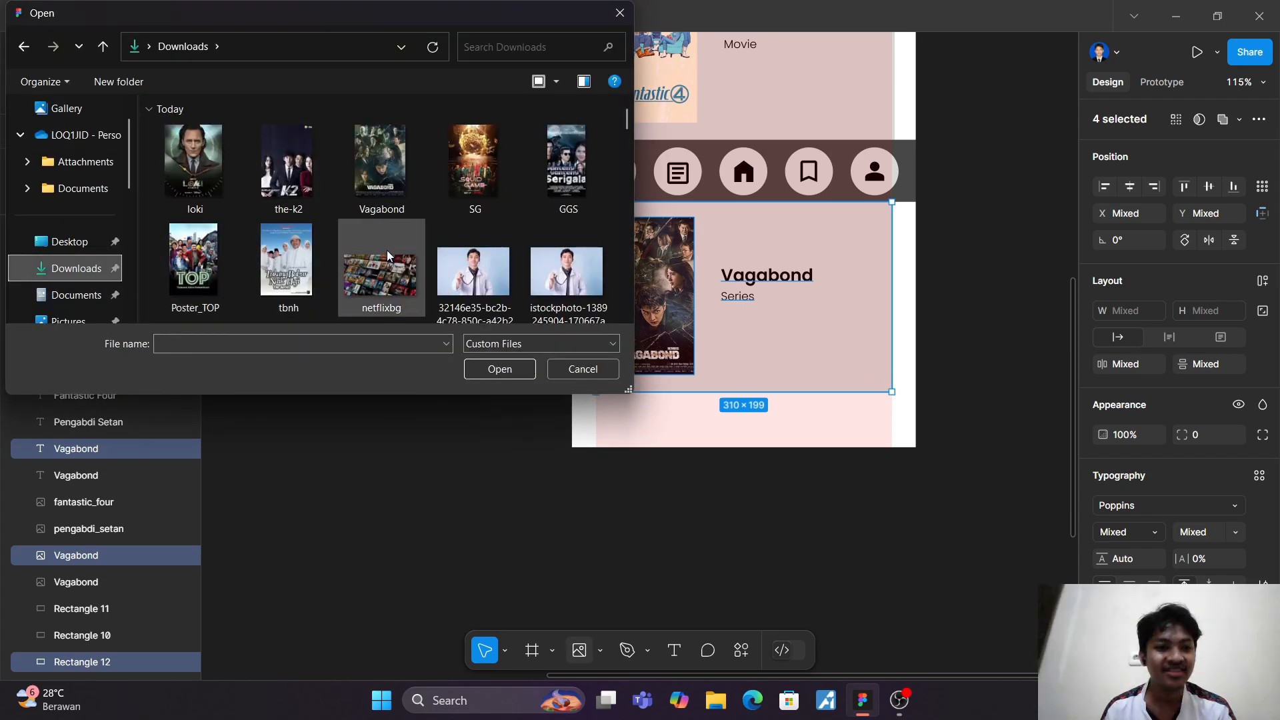
left_click(474, 164)
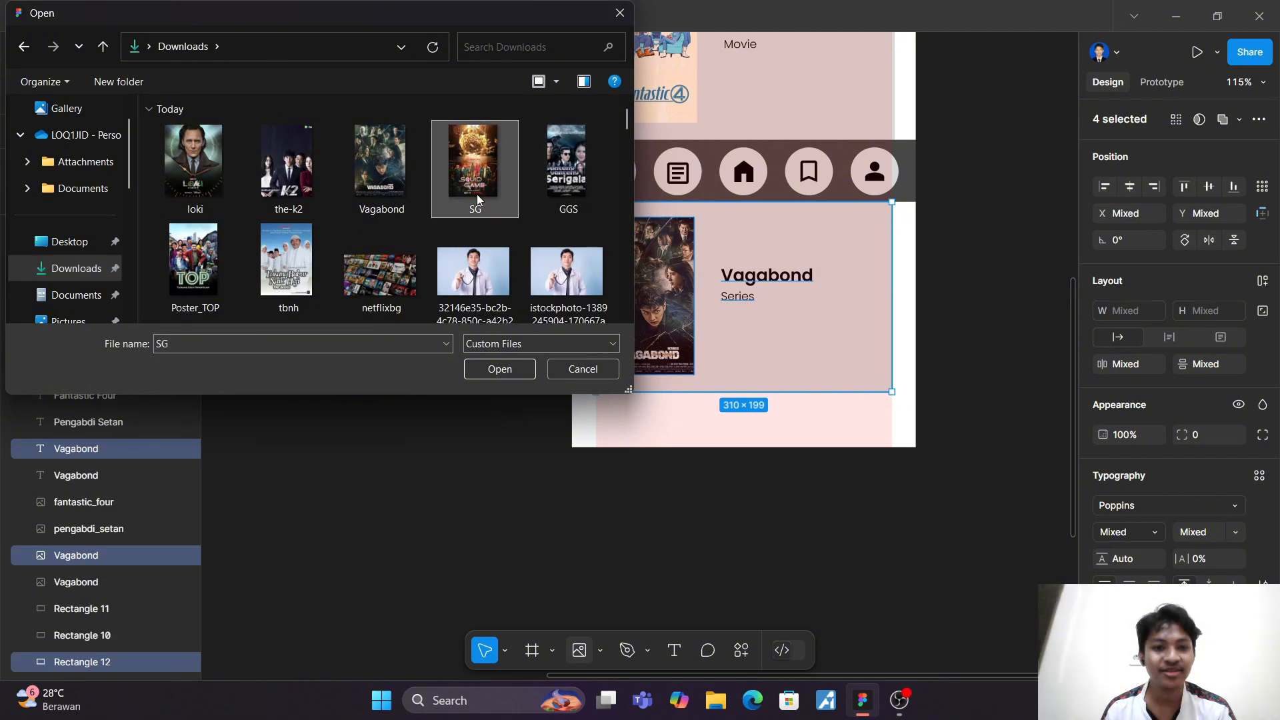
left_click(493, 372)
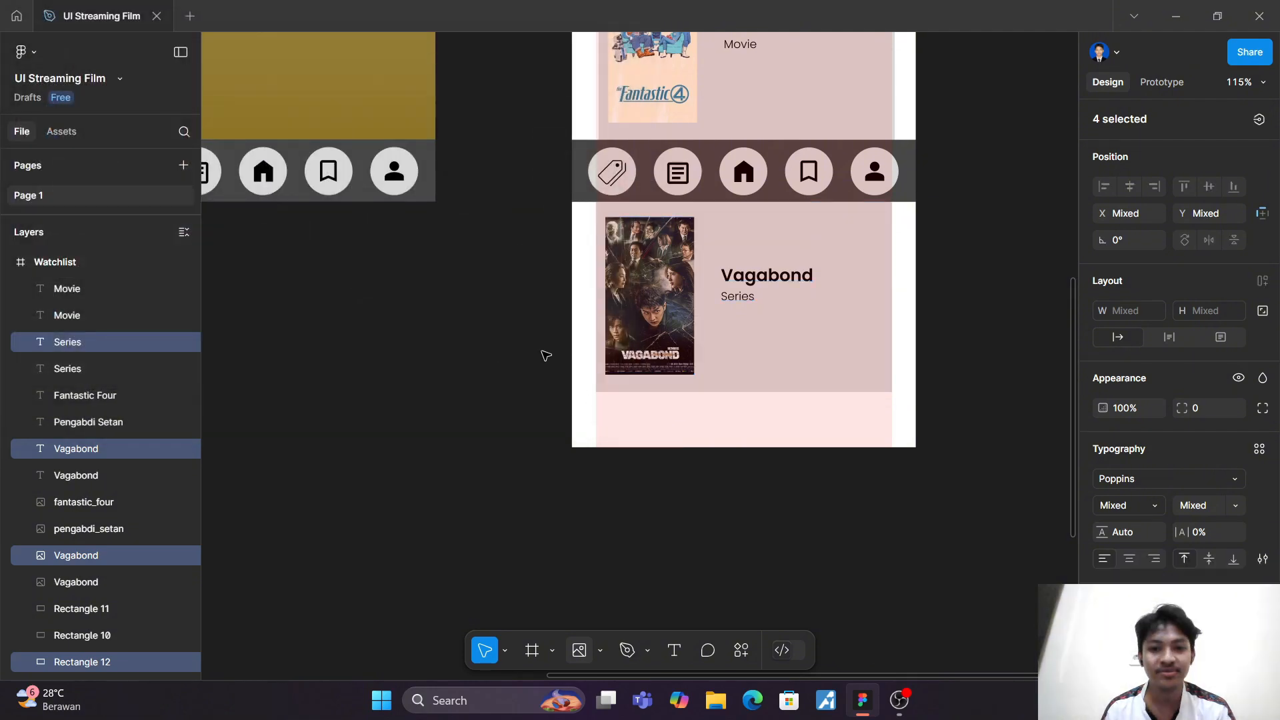
left_click(652, 302)
Step: Change the duplicated card's title to "Squid Game"
left_click(743, 280)
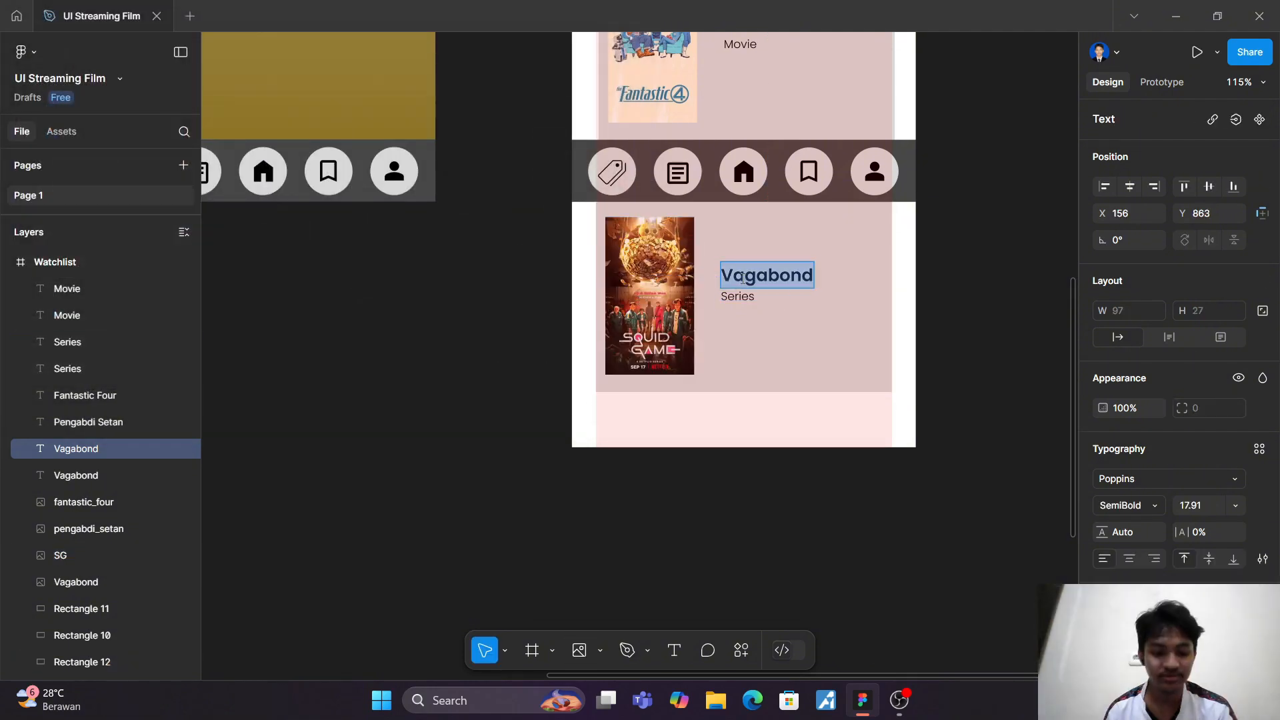
type("Squid")
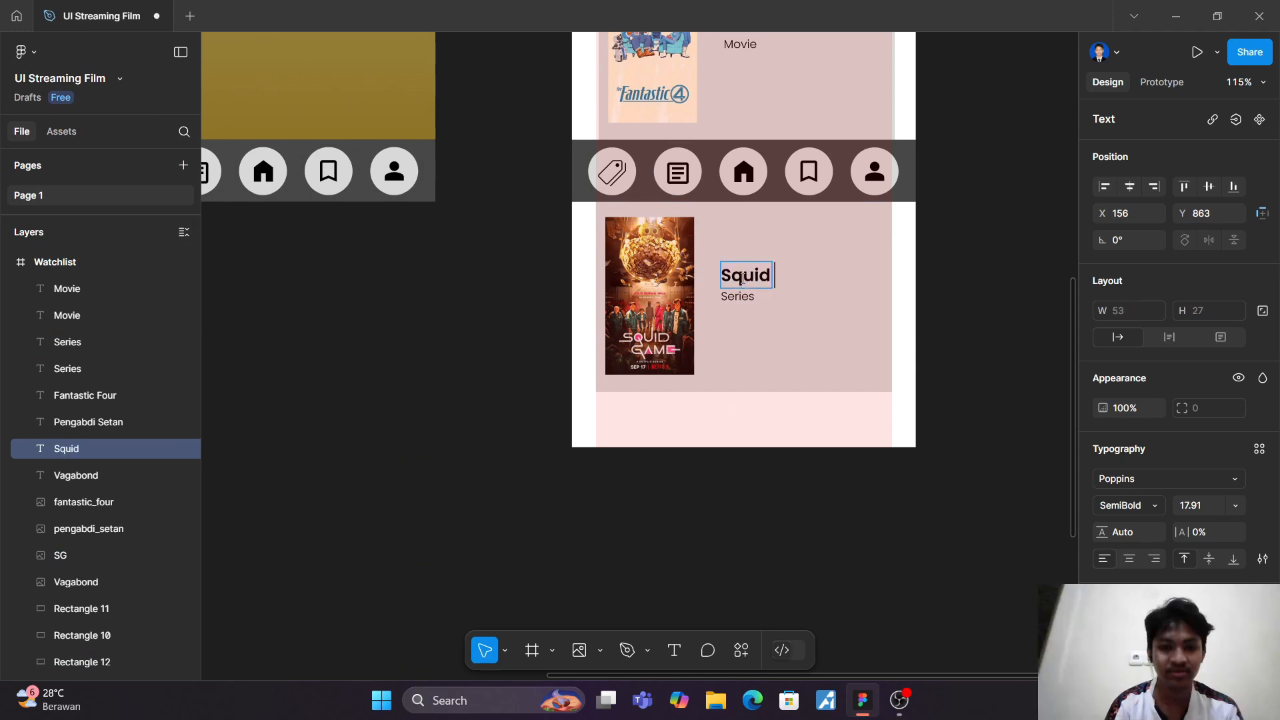
type(" Game")
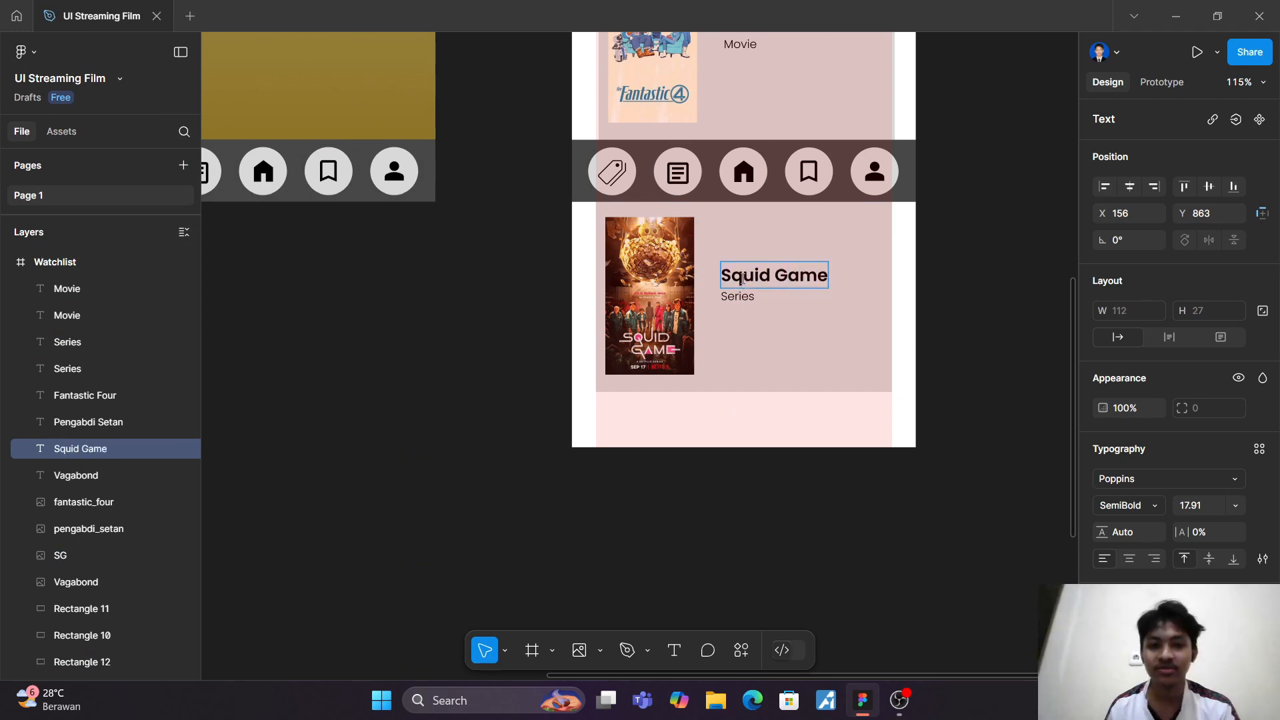
key("Escape")
Step: Try setting the scroll position of only the navigation bar's background rectangle in the Watchlist frame to Fixed, and undo it
scroll(996, 359, "down", 4)
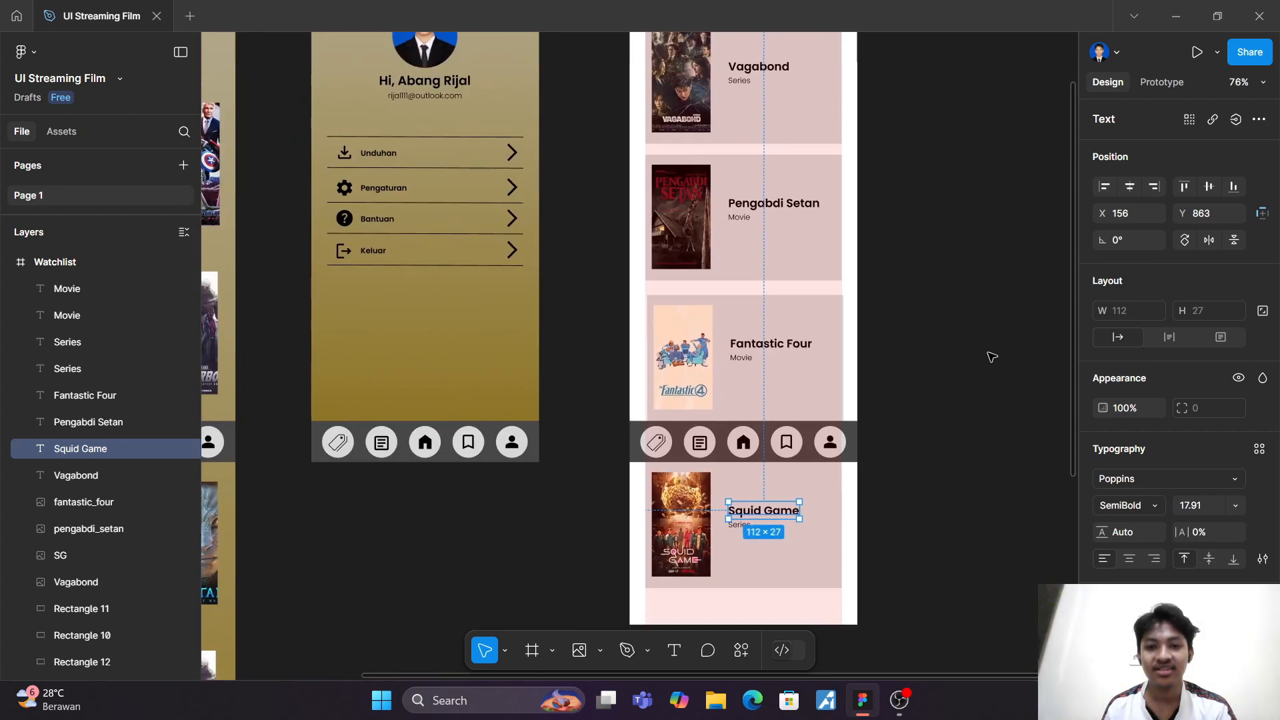
scroll(992, 357, "up", 1)
left_click(850, 464)
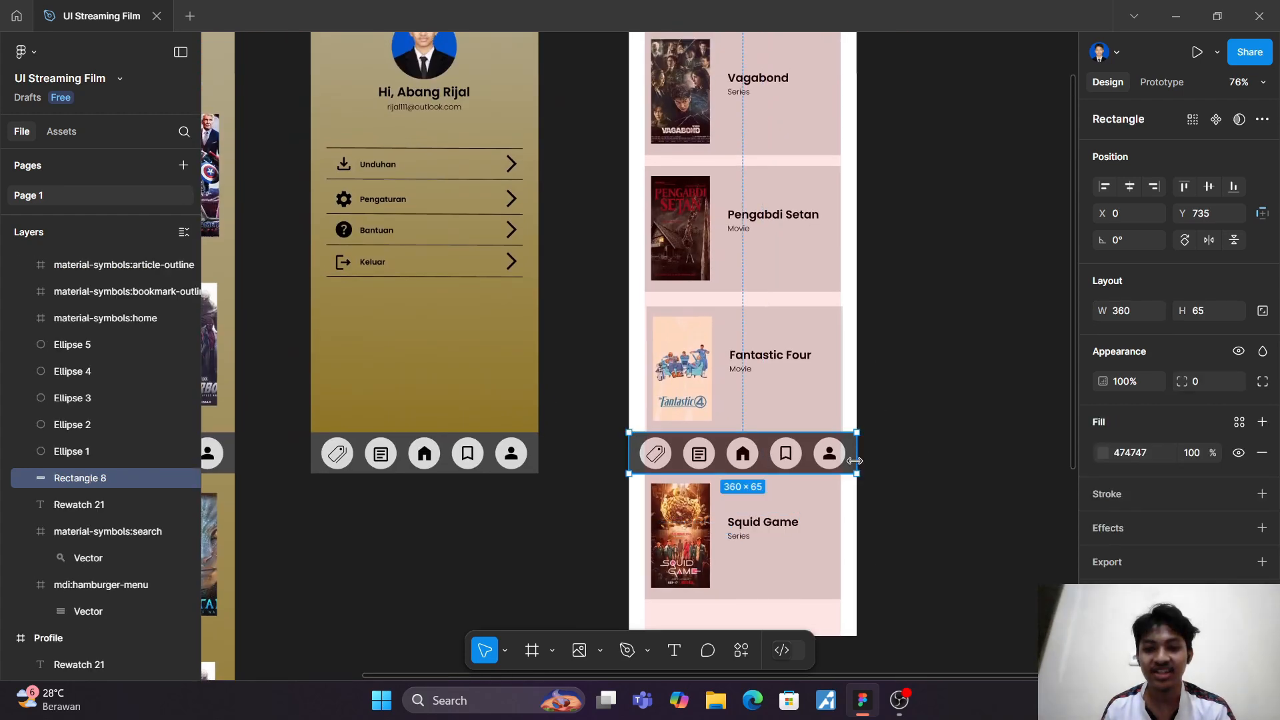
left_click(1174, 82)
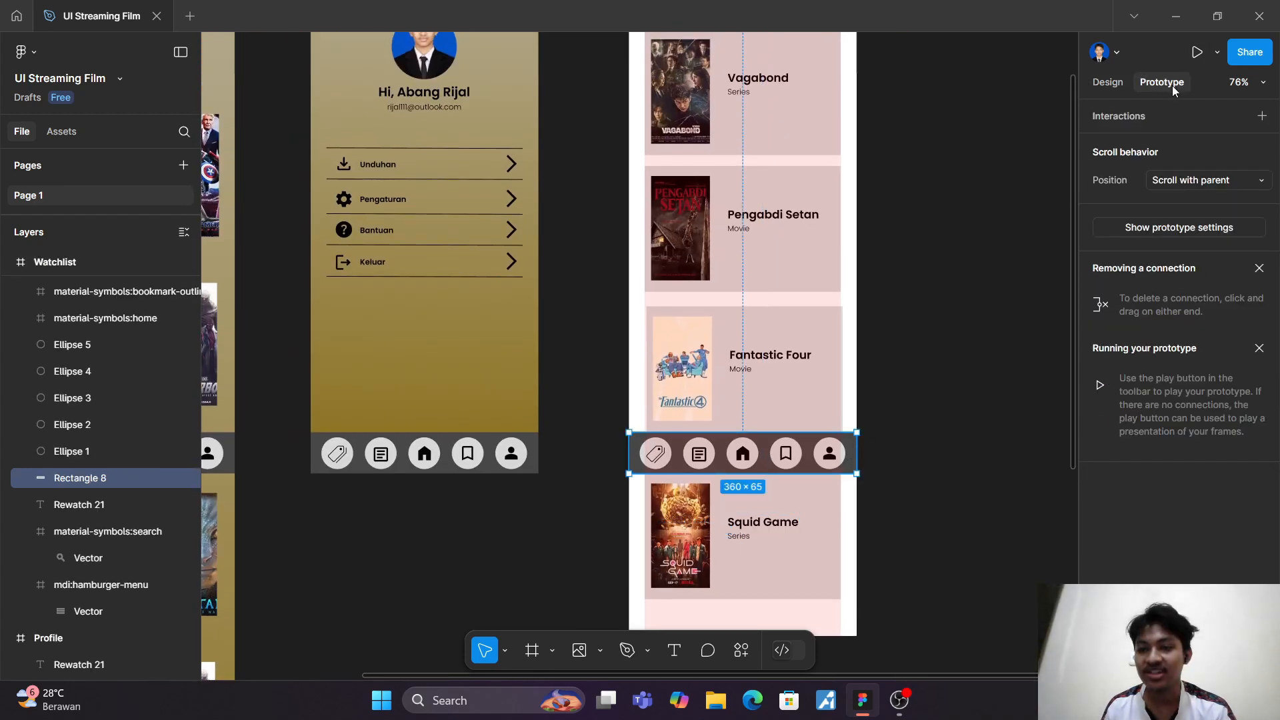
left_click(1214, 180)
left_click(1213, 206)
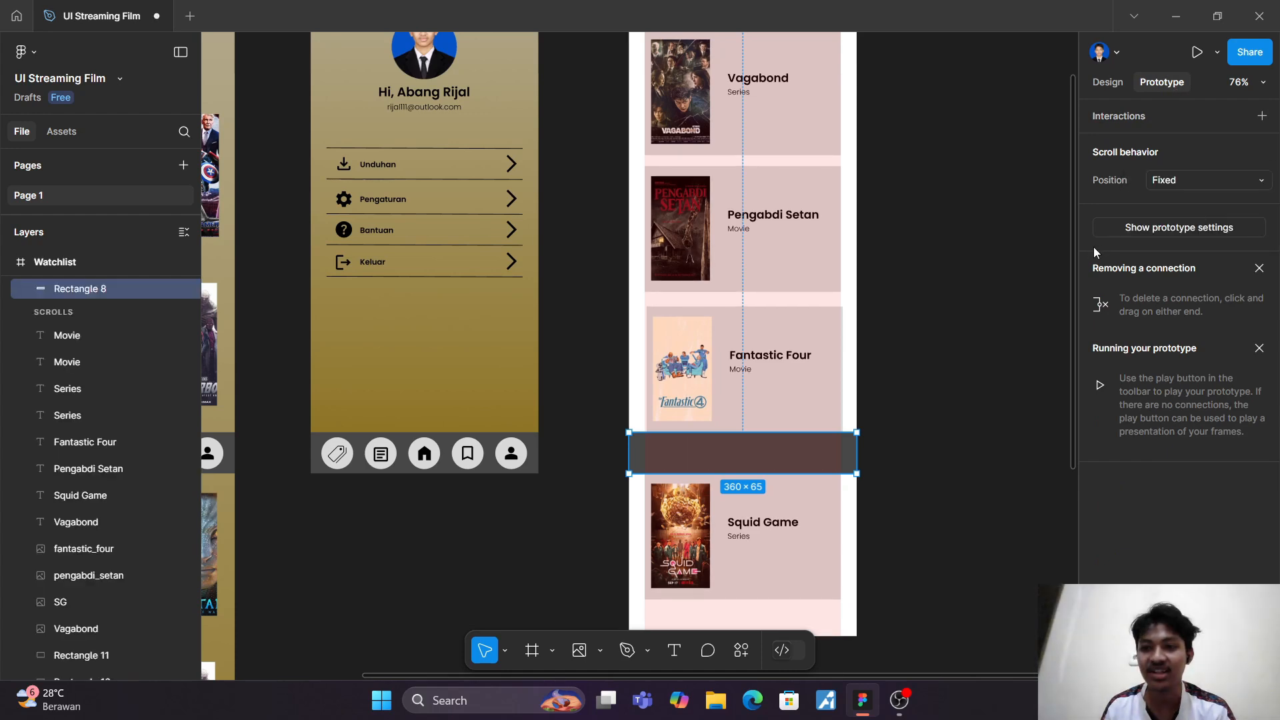
left_click(921, 479)
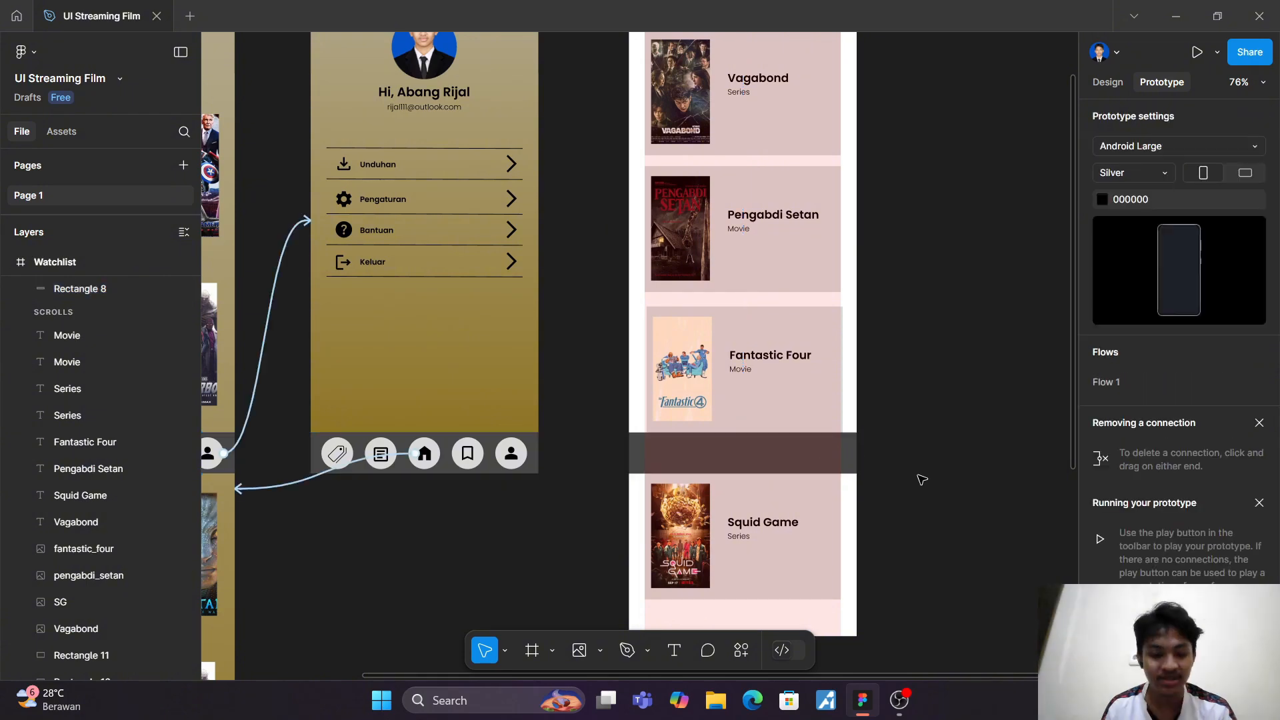
key("ctrl+z")
key("ctrl+z")
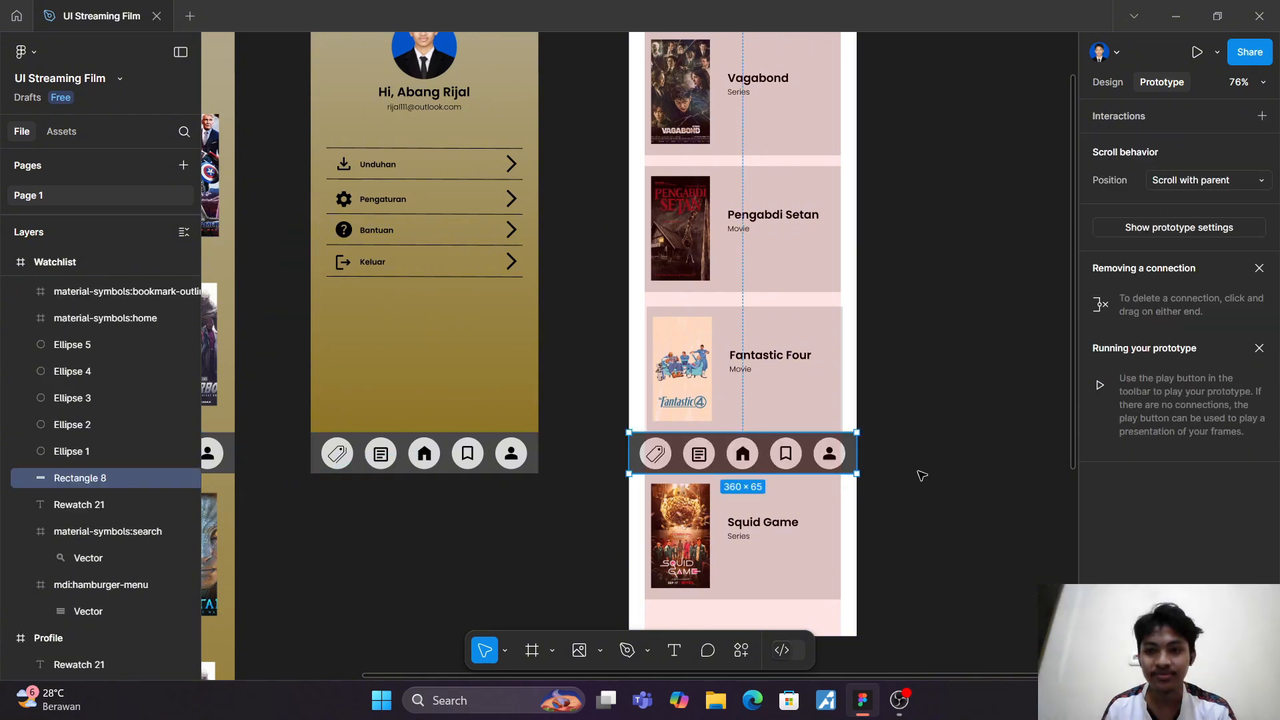
Step: Group the Watchlist's navigation bar background, circles and icons into a single group
left_click(1108, 82)
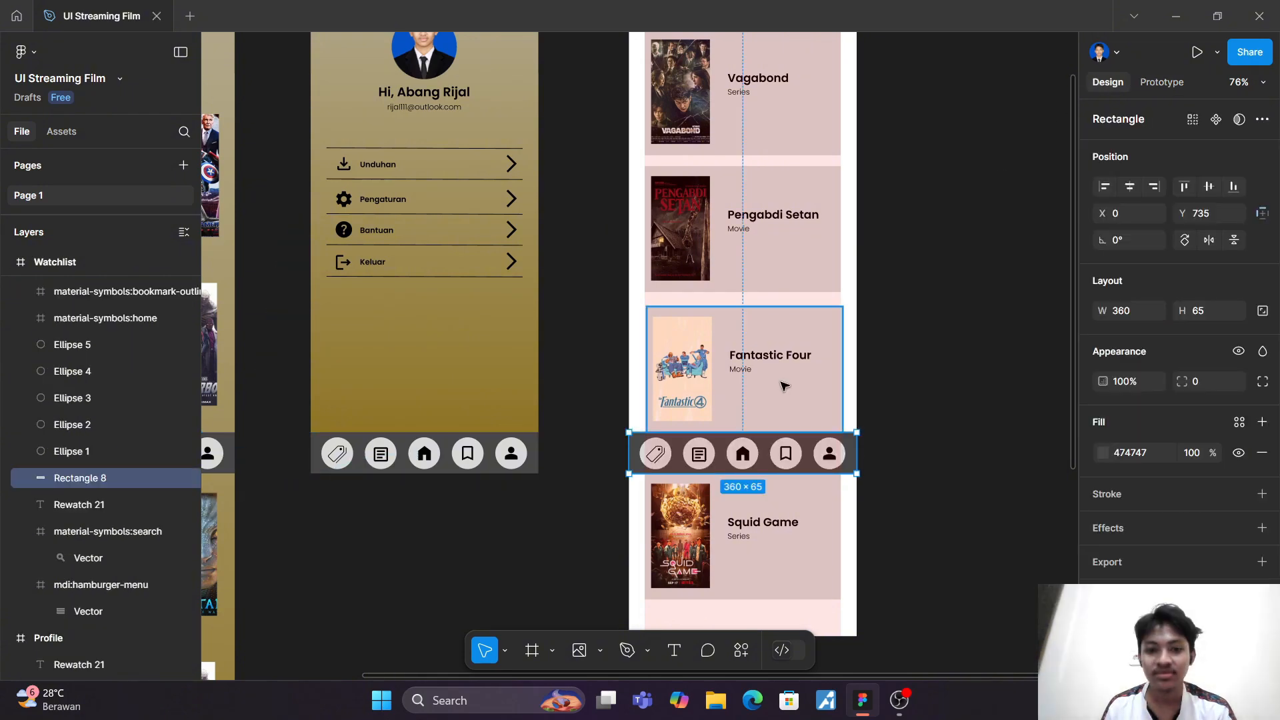
left_click_drag(587, 444, 908, 465)
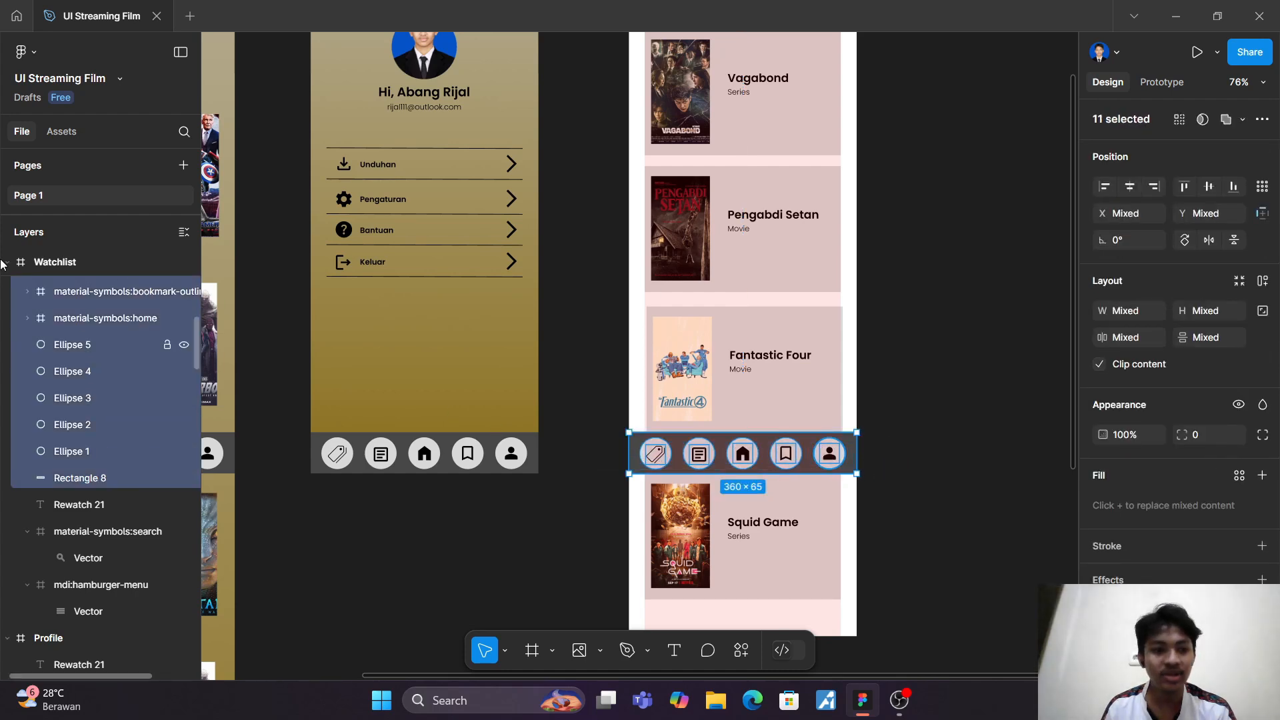
scroll(134, 387, "up", 4)
right_click(130, 551)
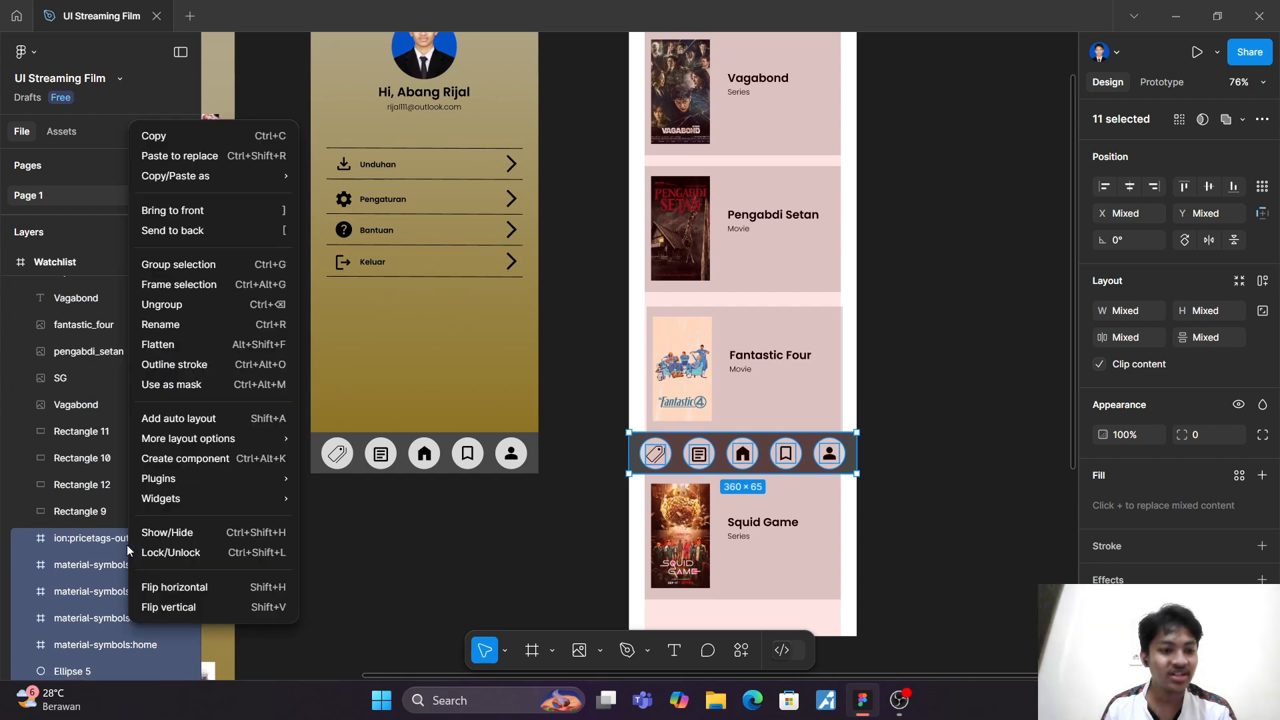
left_click(196, 265)
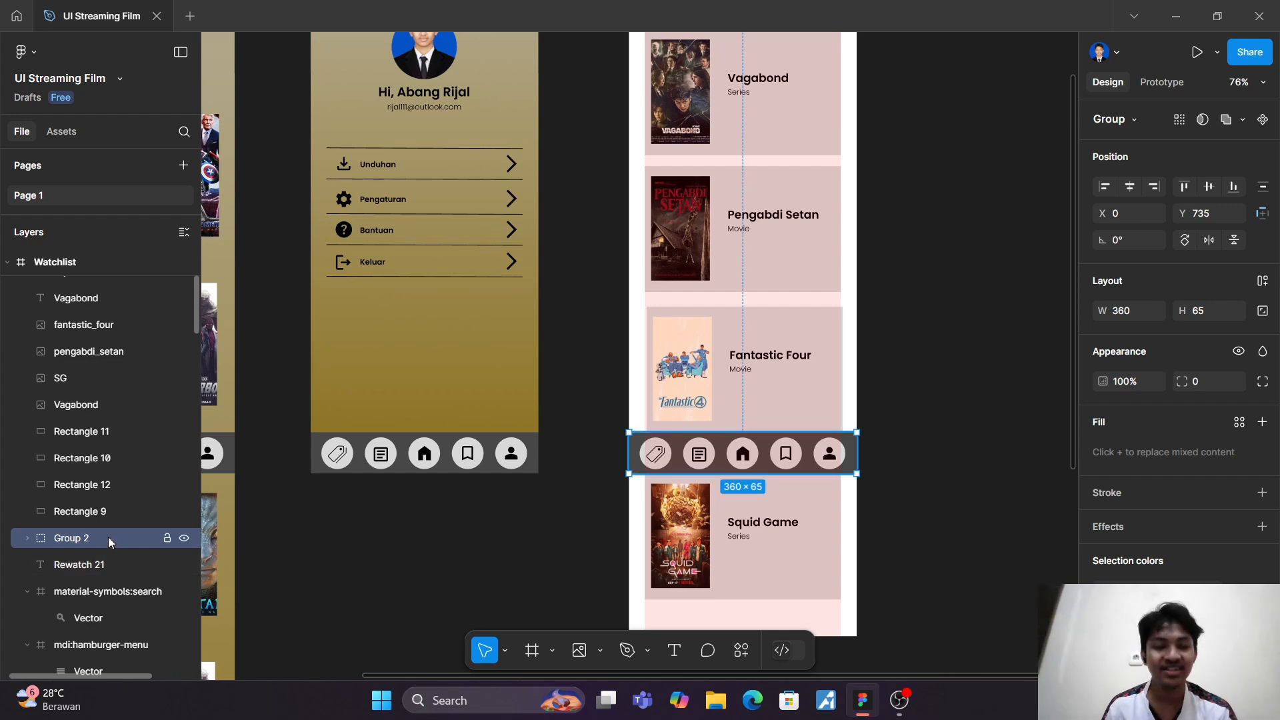
Step: Set the scroll position of the Watchlist's navigation bar group to Fixed (stay in place)
left_click(1154, 81)
left_click(1229, 181)
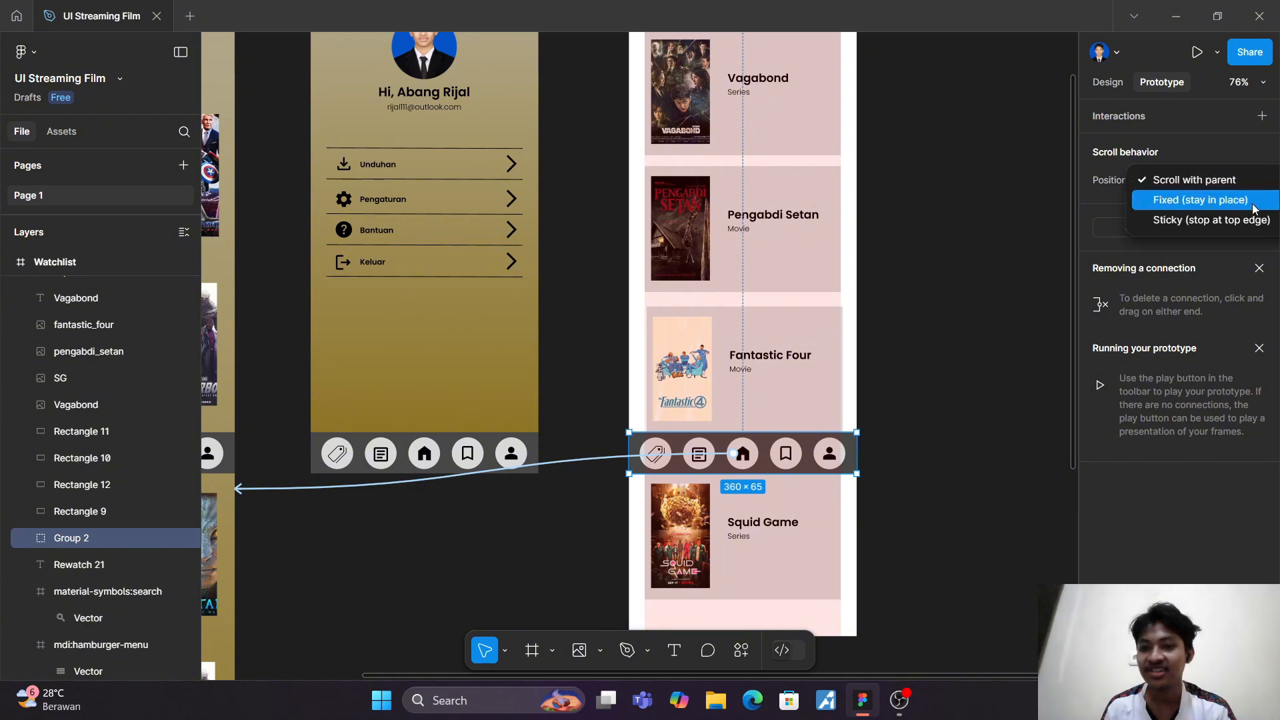
left_click(1183, 199)
left_click(970, 270)
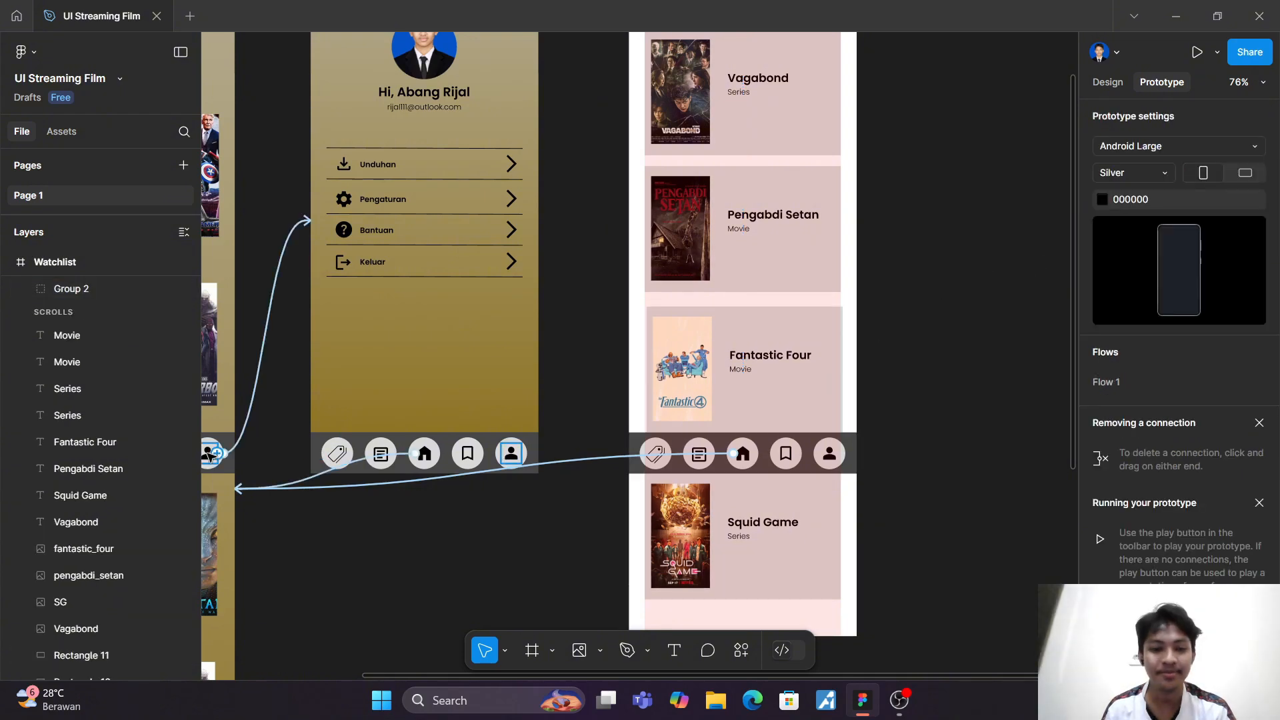
Step: Group the navigation bar elements in the Profile frame and set the group's scroll position to Fixed (stay in place)
left_click(315, 443)
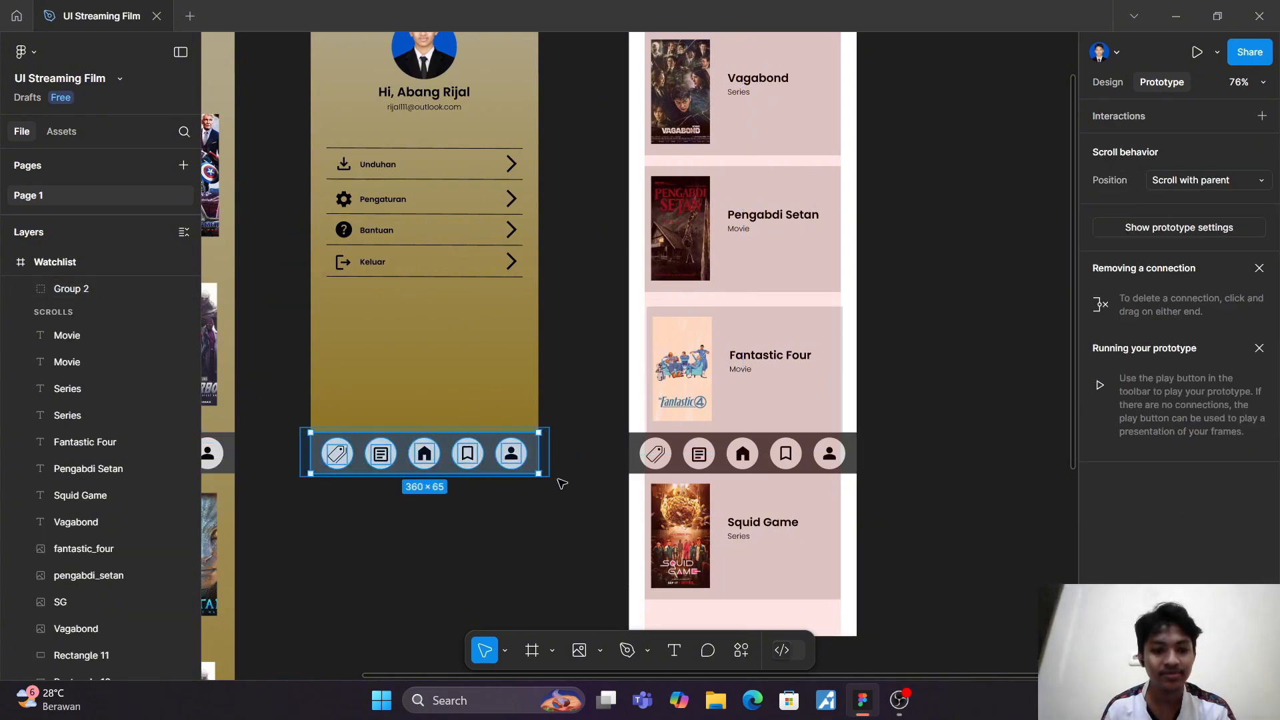
right_click(320, 442)
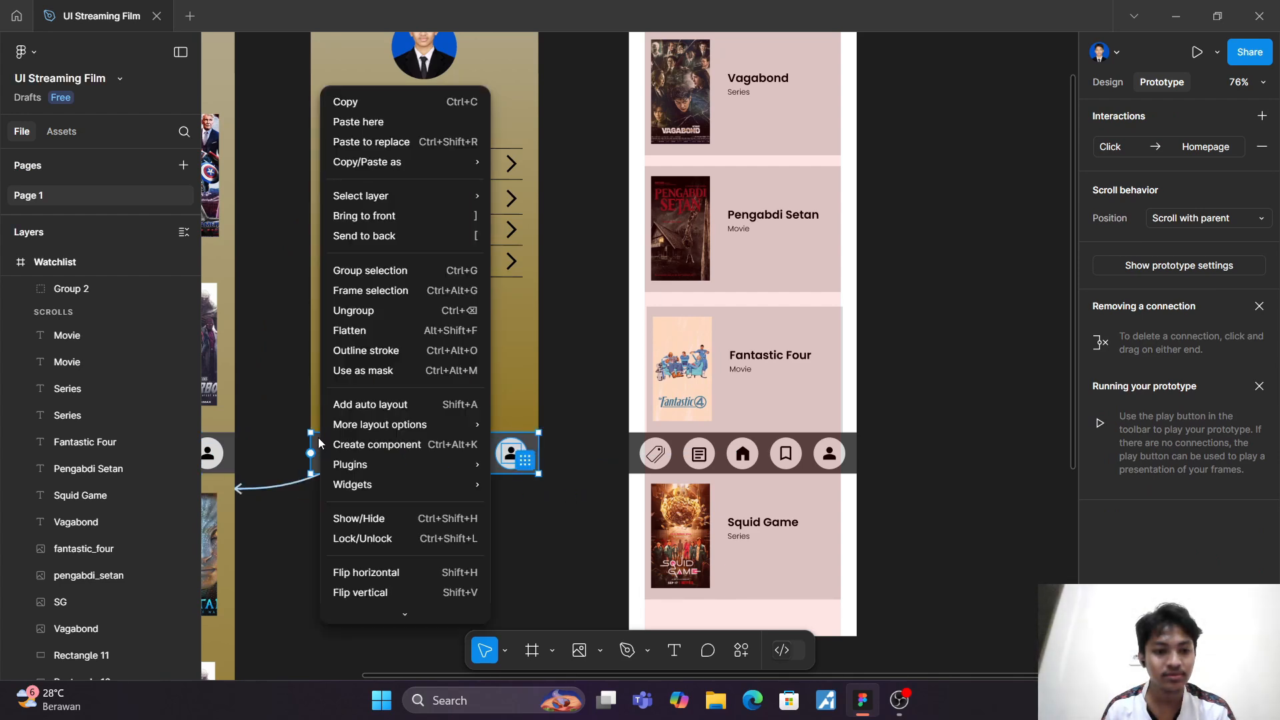
left_click(368, 273)
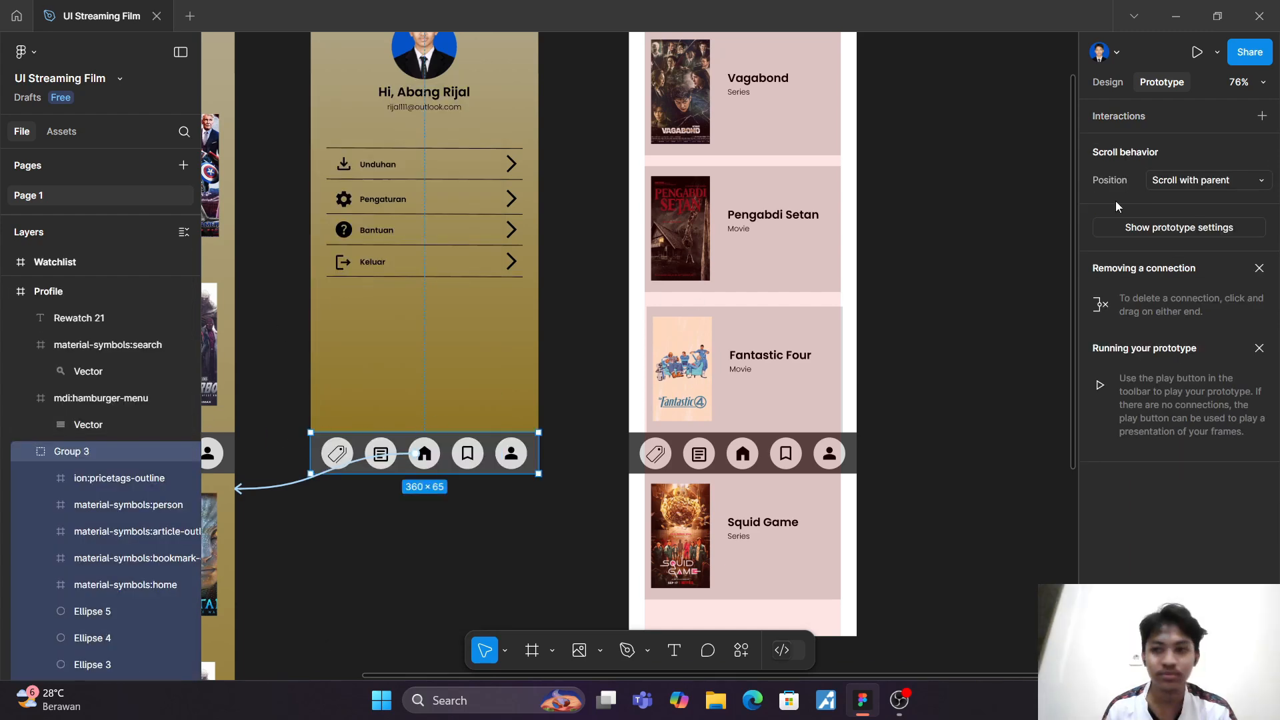
left_click(1255, 187)
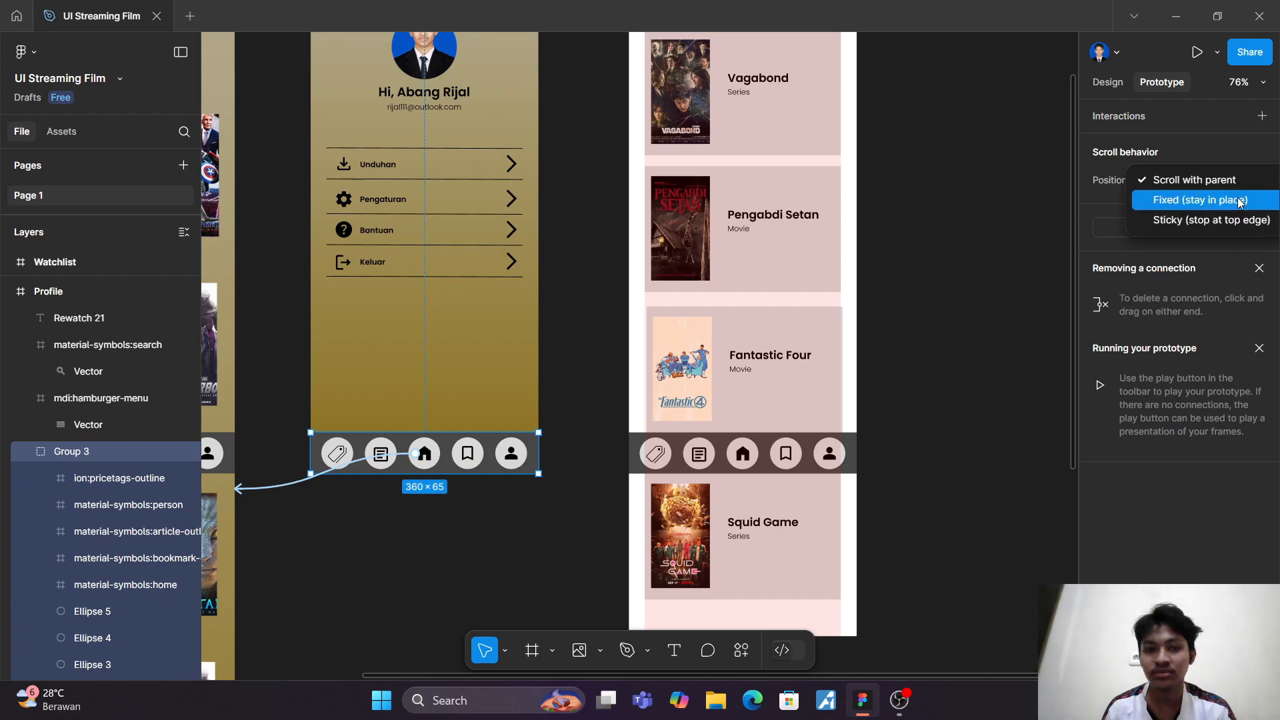
left_click(1237, 197)
left_click(997, 228)
Step: Review the Homepage, Profile and Watchlist frames and their prototype connections, returning to the design view to examine the Watchlist cards
scroll(993, 224, "up", 2)
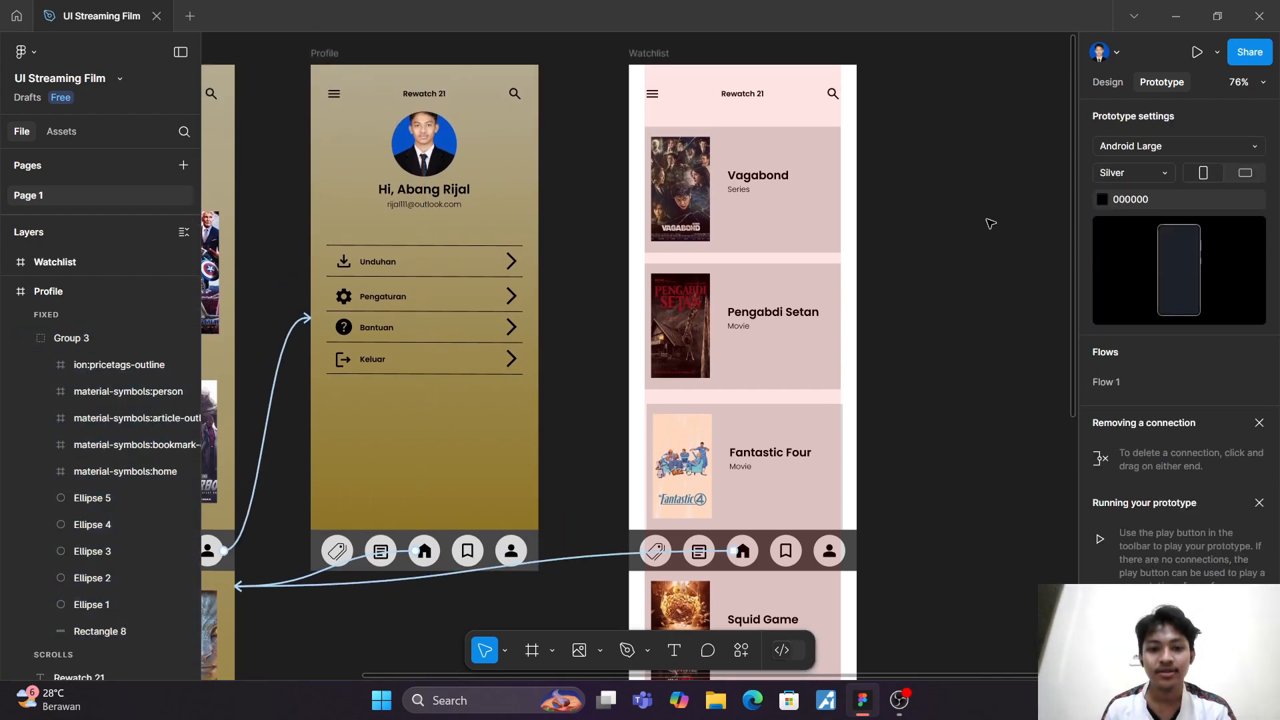
scroll(991, 222, "down", 4)
scroll(987, 223, "left", 1)
scroll(986, 222, "left", 2)
scroll(978, 220, "up", 3)
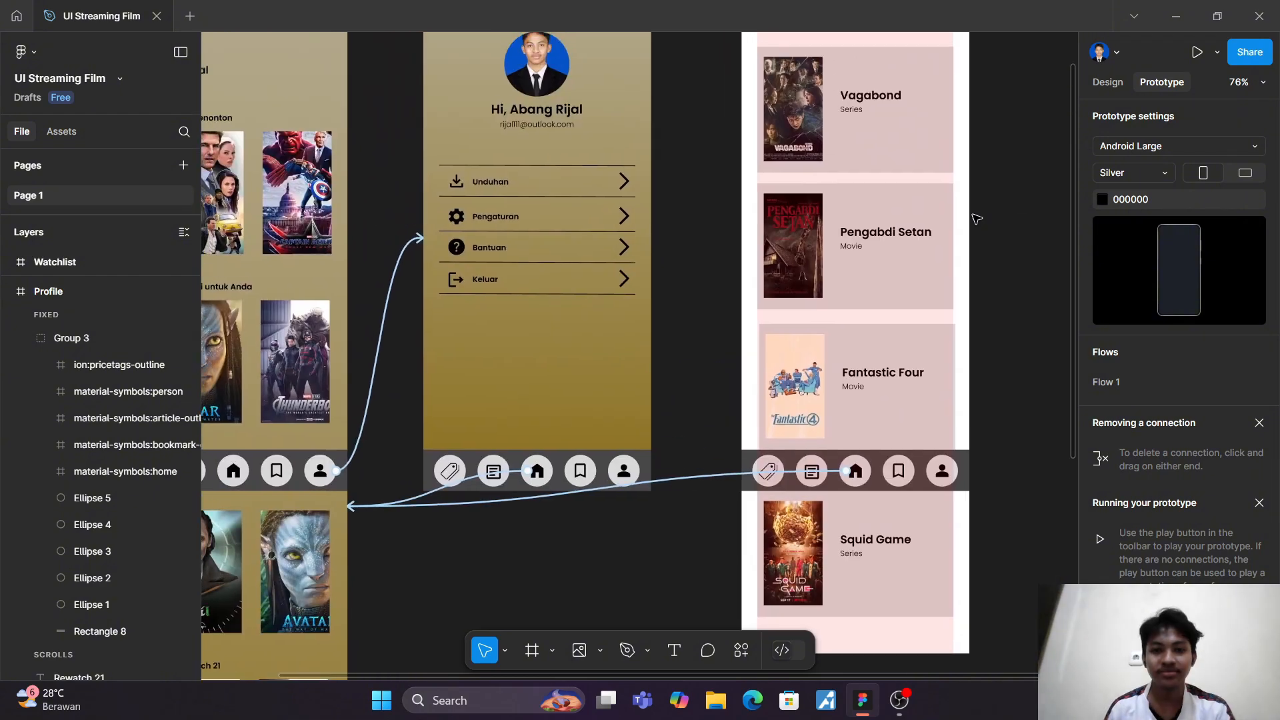
scroll(977, 219, "up", 1)
scroll(977, 219, "down", 4, "ctrl")
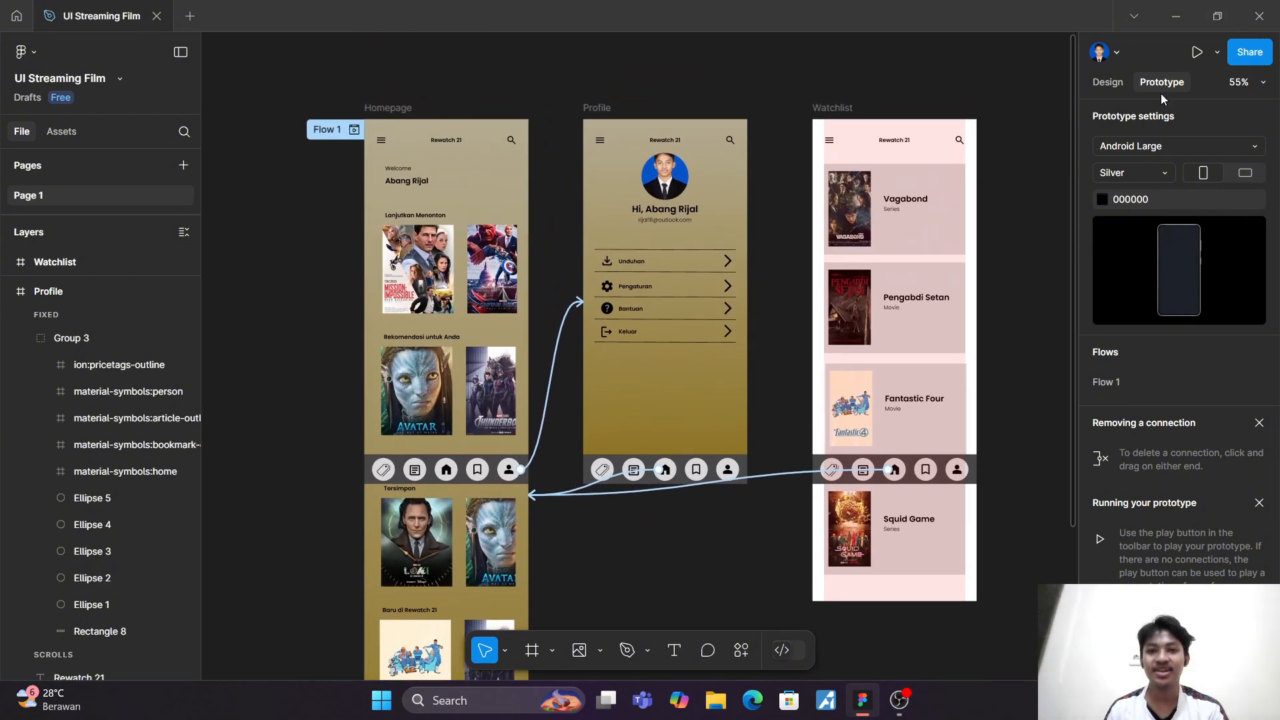
left_click(1098, 82)
scroll(1008, 182, "up", 4)
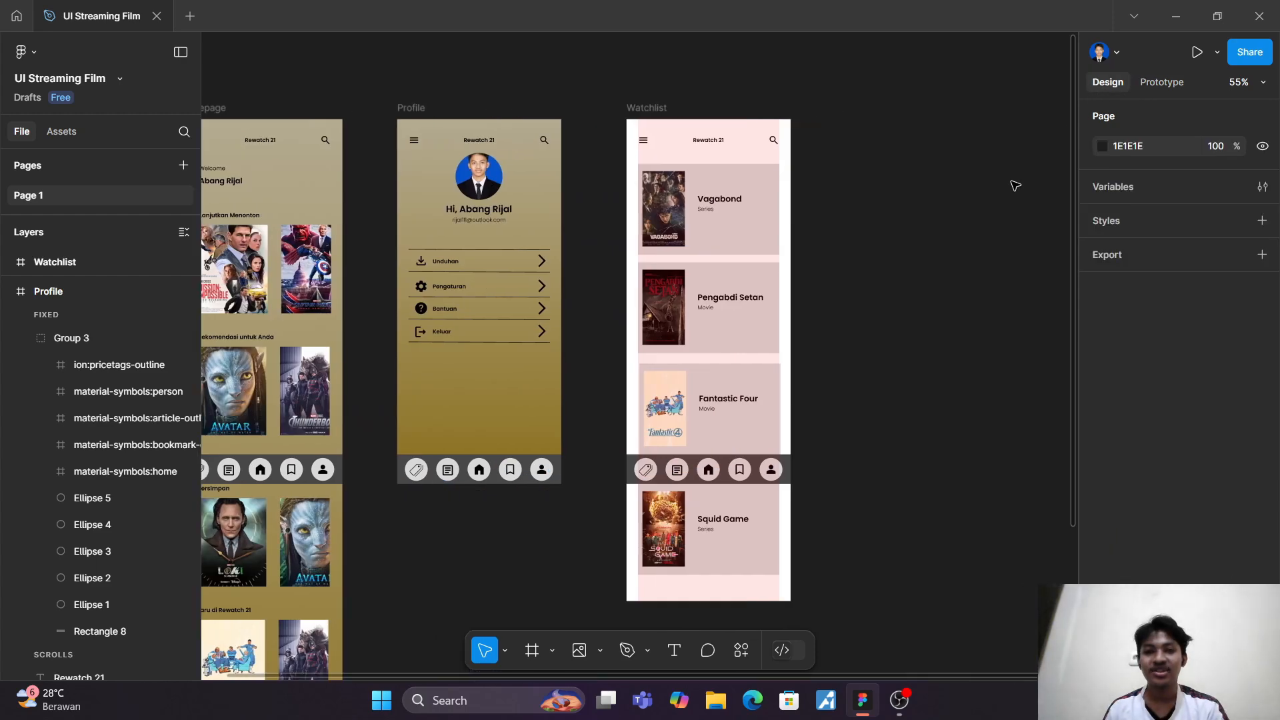
scroll(1008, 182, "down", 2, "ctrl")
scroll(608, 586, "down", 1)
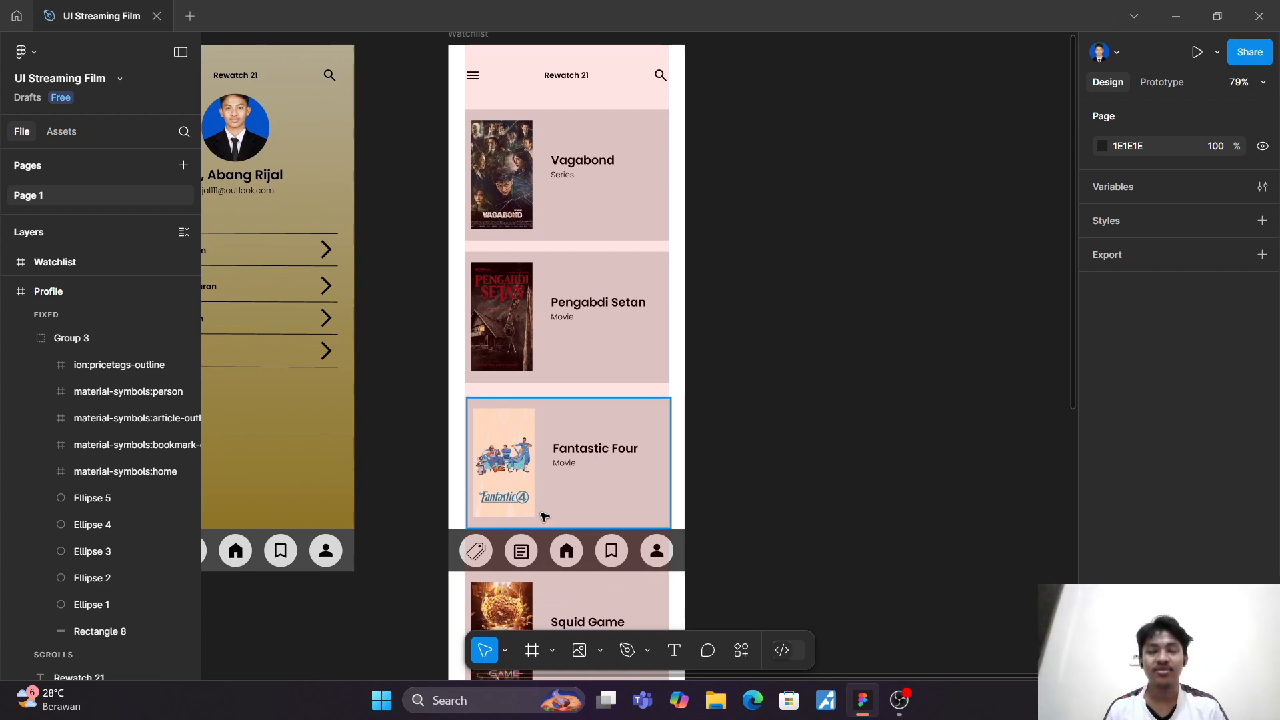
Step: Remove the one-column layout grid from the Watchlist frame
scroll(698, 246, "up", 2)
scroll(699, 245, "left", 2)
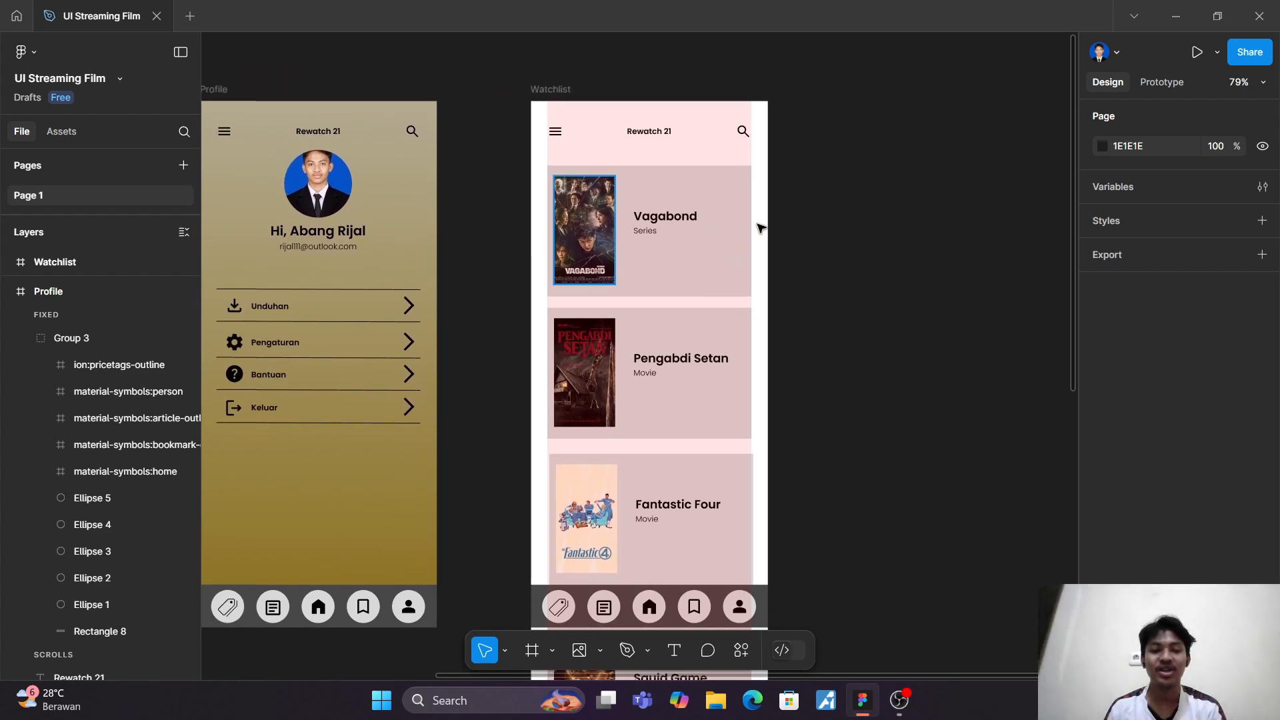
left_click(551, 85)
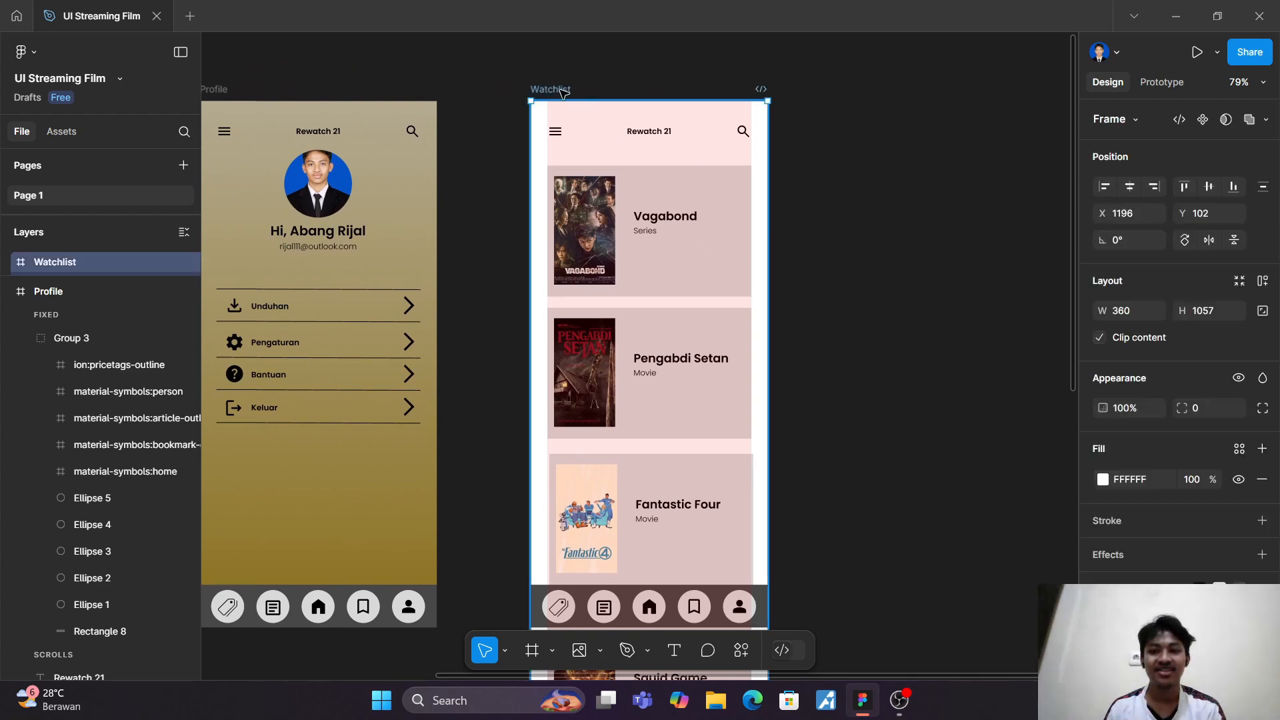
scroll(1194, 578, "down", 1)
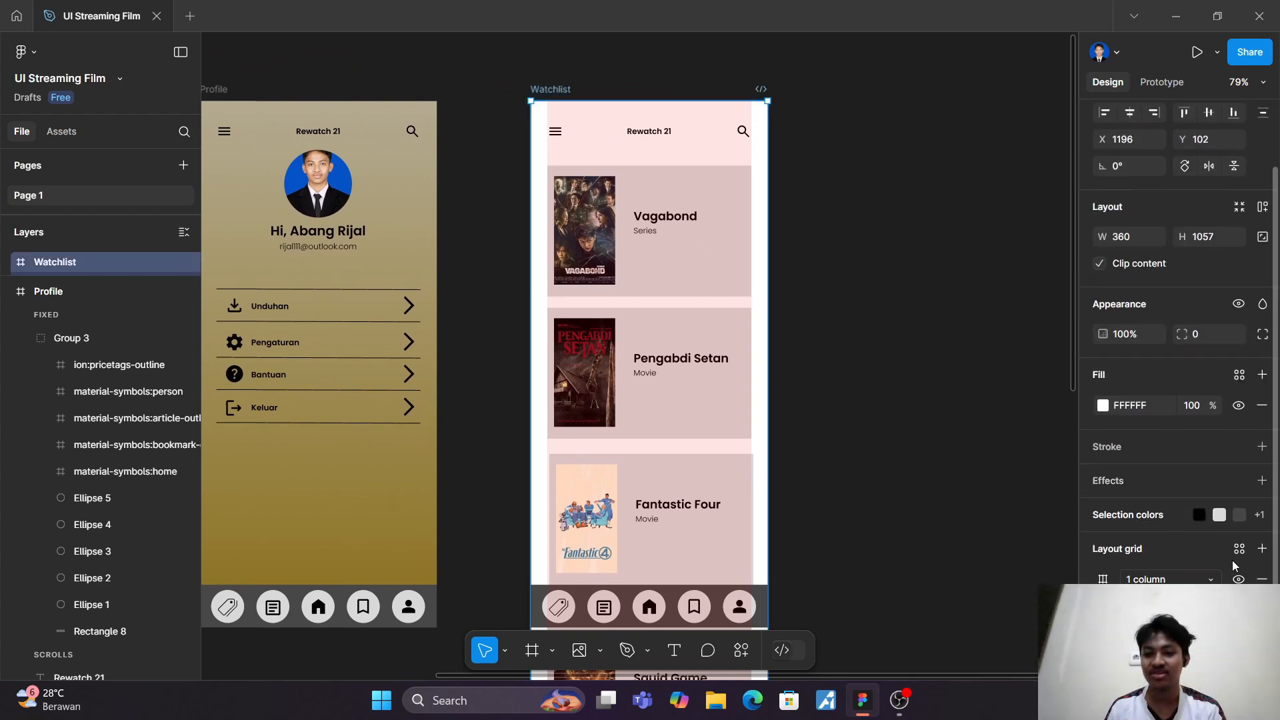
left_click(1262, 579)
Step: Change the Watchlist frame's solid white fill to a linear gradient
scroll(1075, 550, "down", 3)
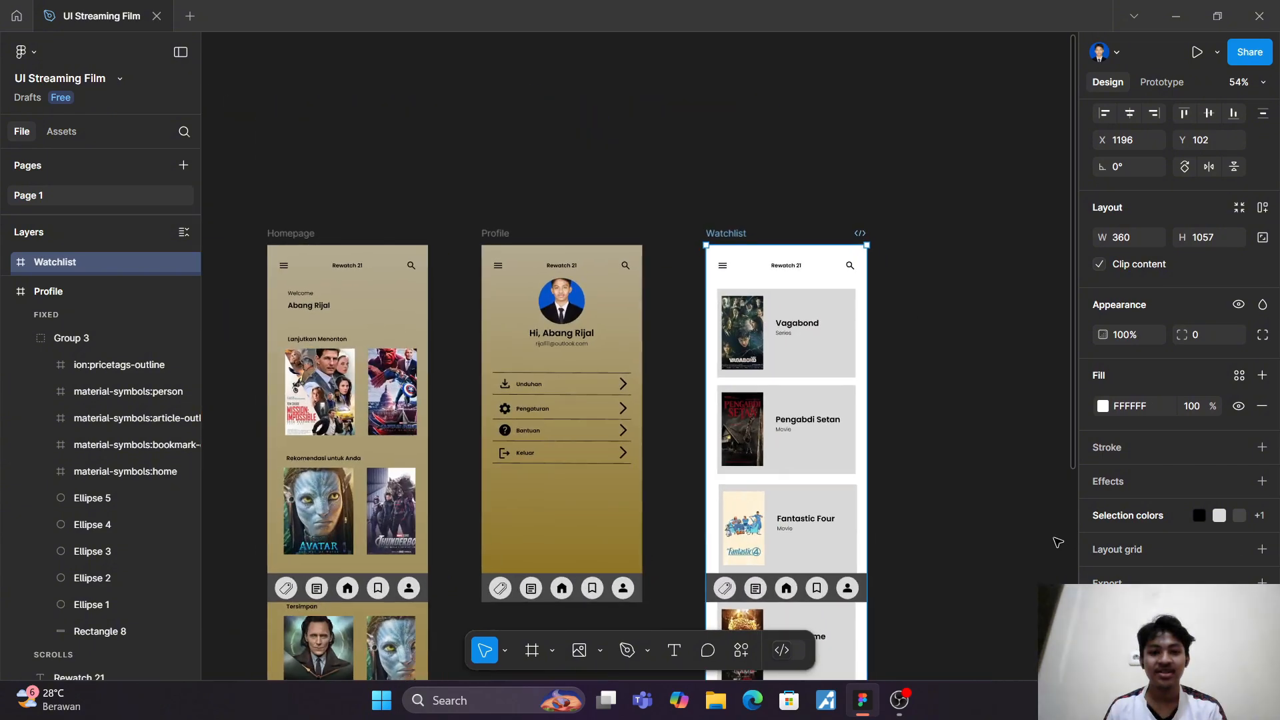
scroll(1040, 534, "down", 3)
scroll(880, 374, "up", 1)
scroll(1148, 482, "up", 1)
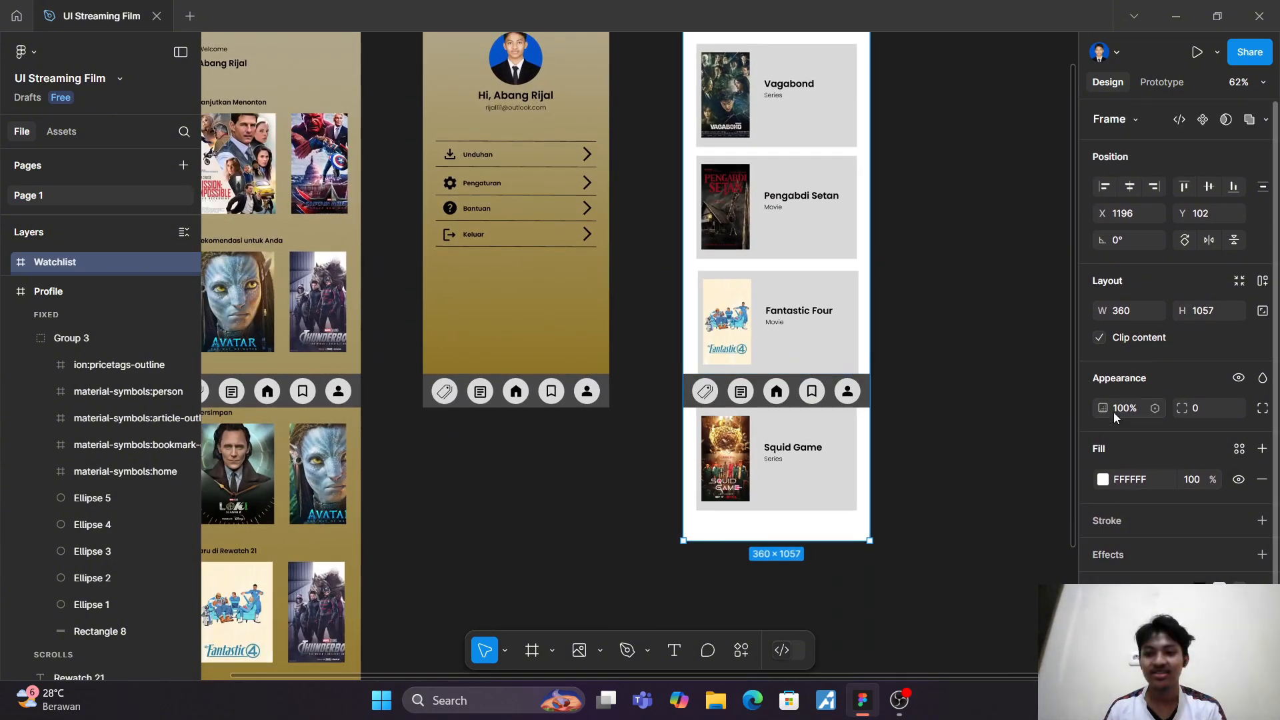
left_click(1103, 479)
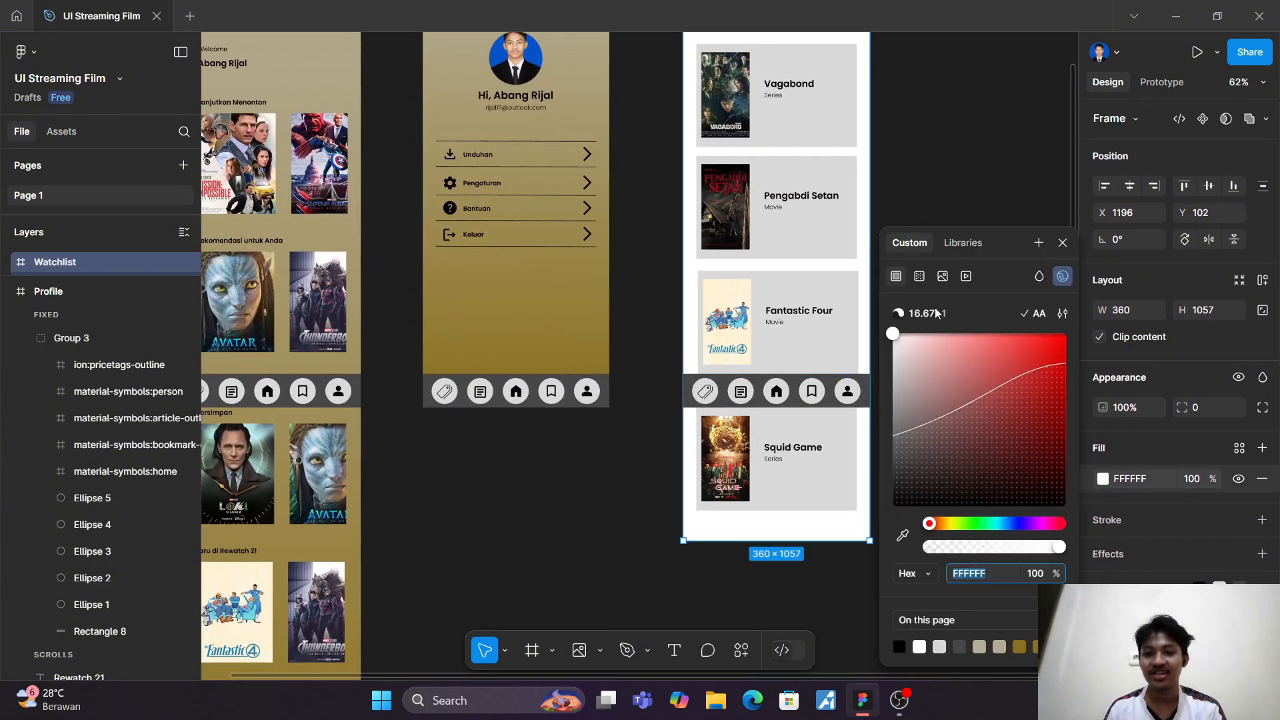
left_click(919, 276)
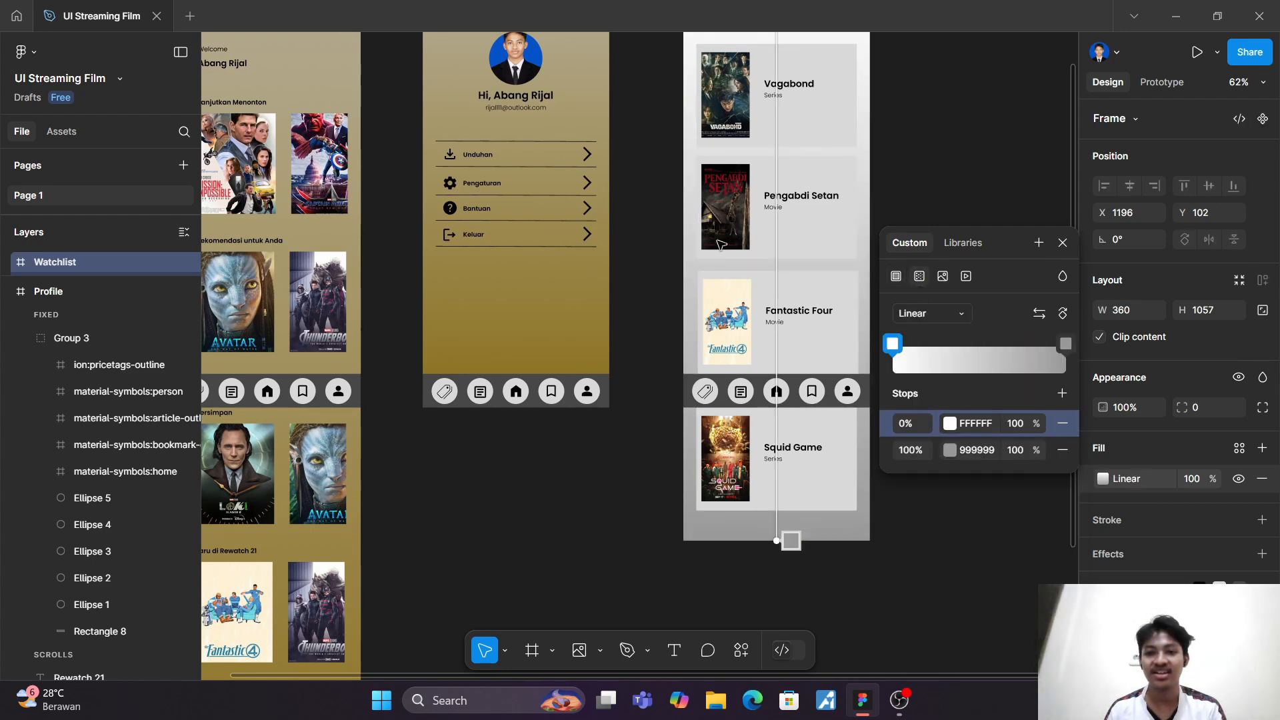
Step: Set the 0% stop of the Watchlist's gradient to B4AB91, copied from the Profile frame's gradient fill
scroll(534, 337, "up", 2)
scroll(535, 337, "up", 1)
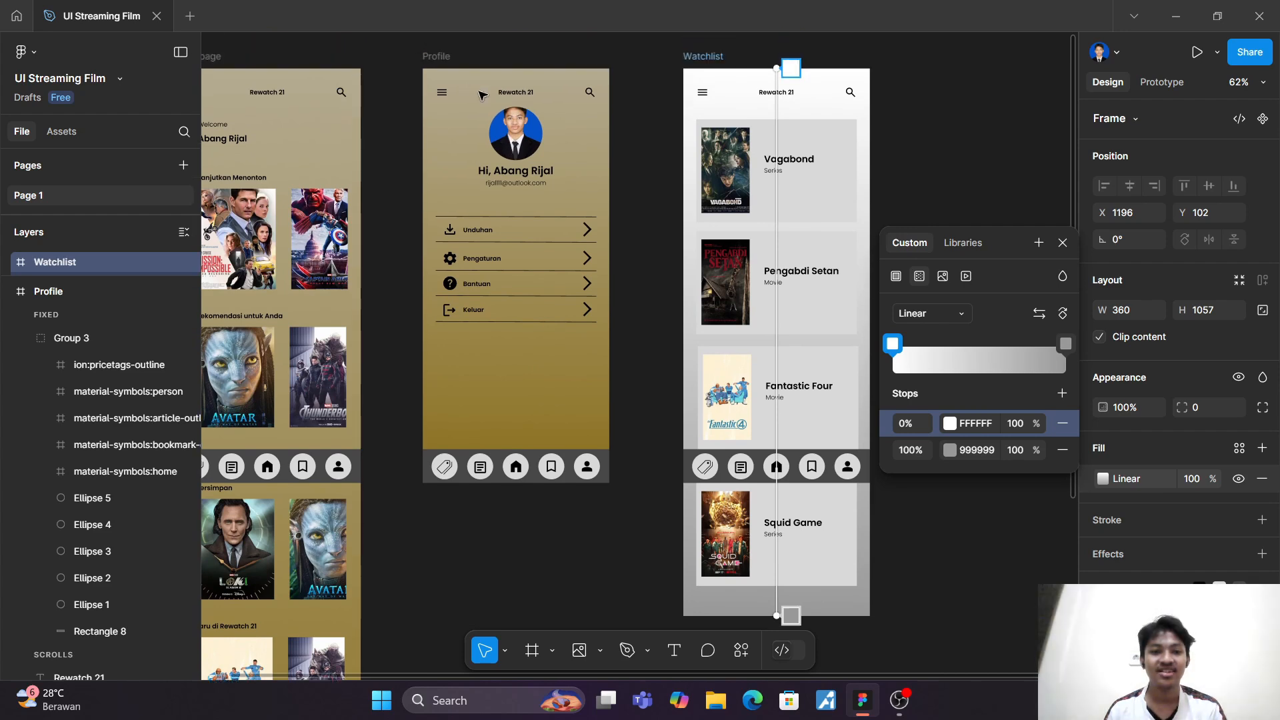
key("Escape")
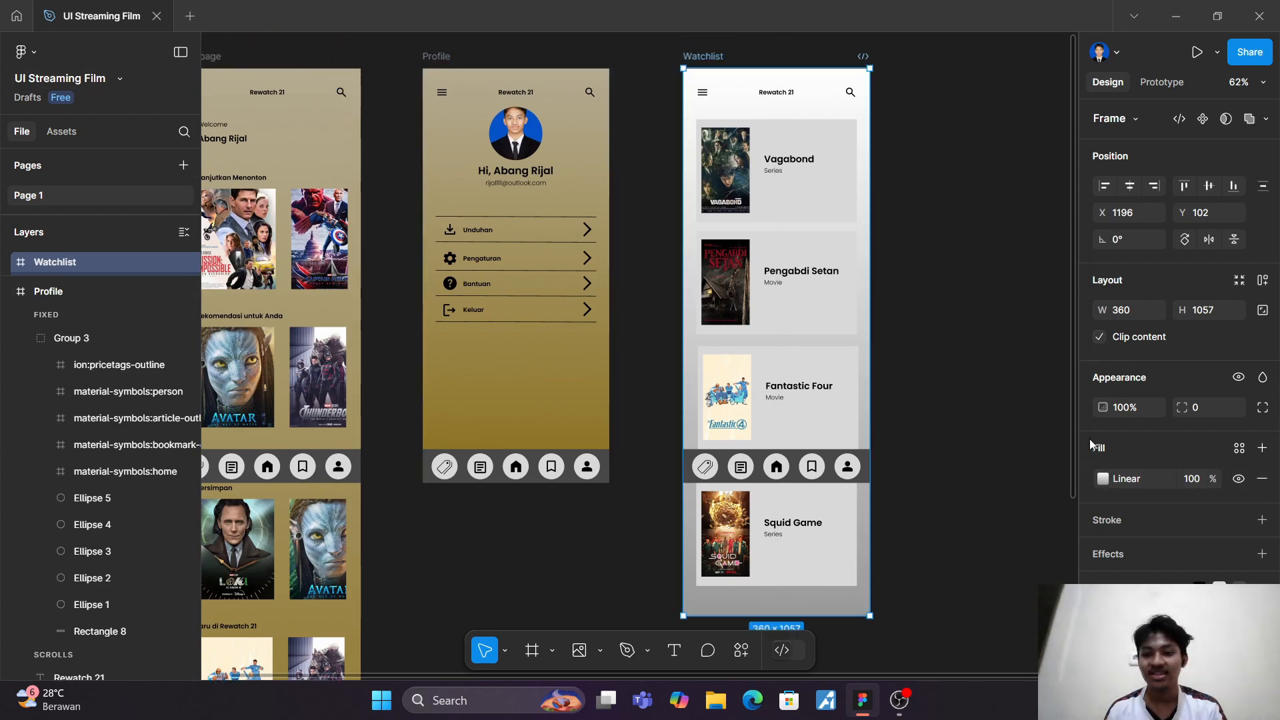
left_click(1102, 480)
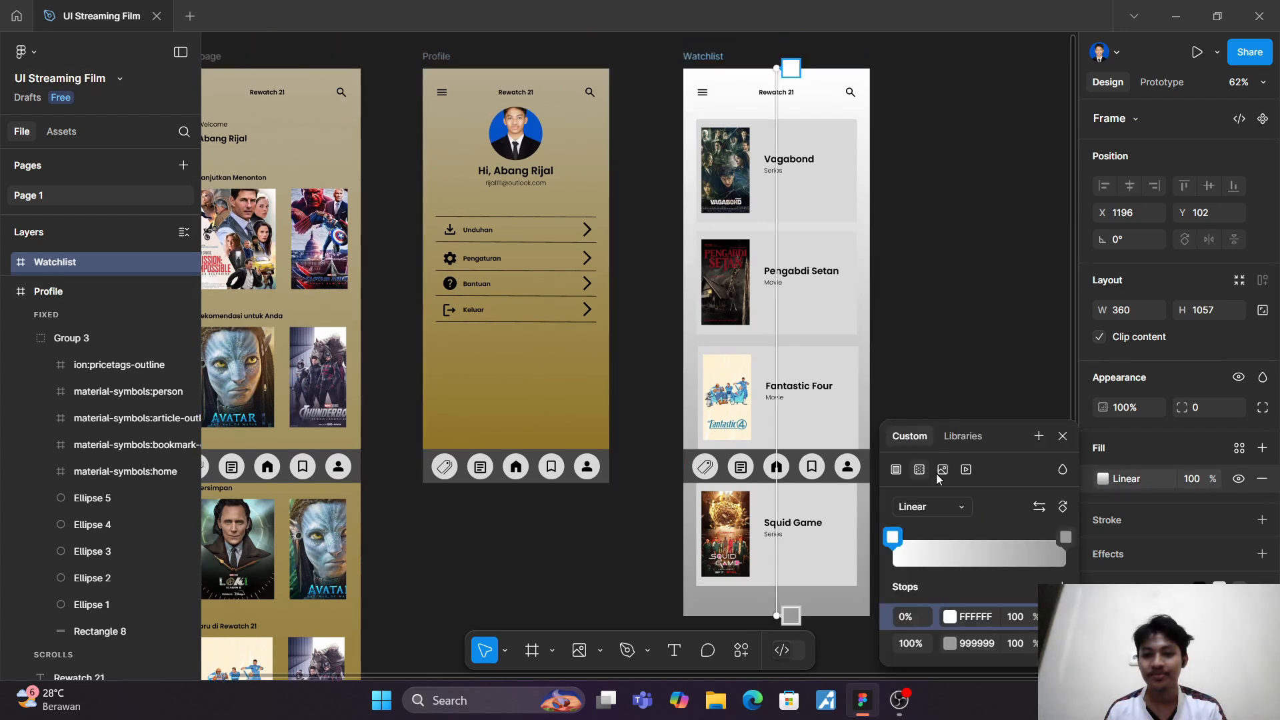
key("Escape")
left_click(442, 59)
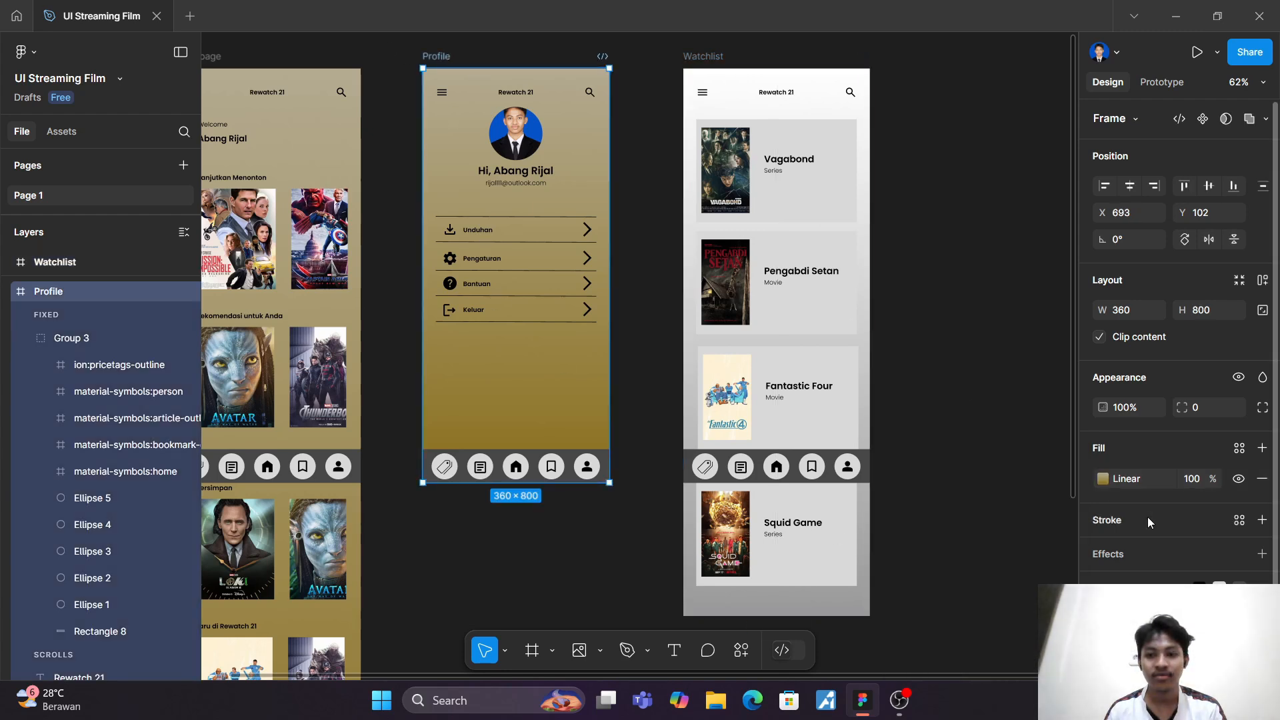
left_click(1108, 482)
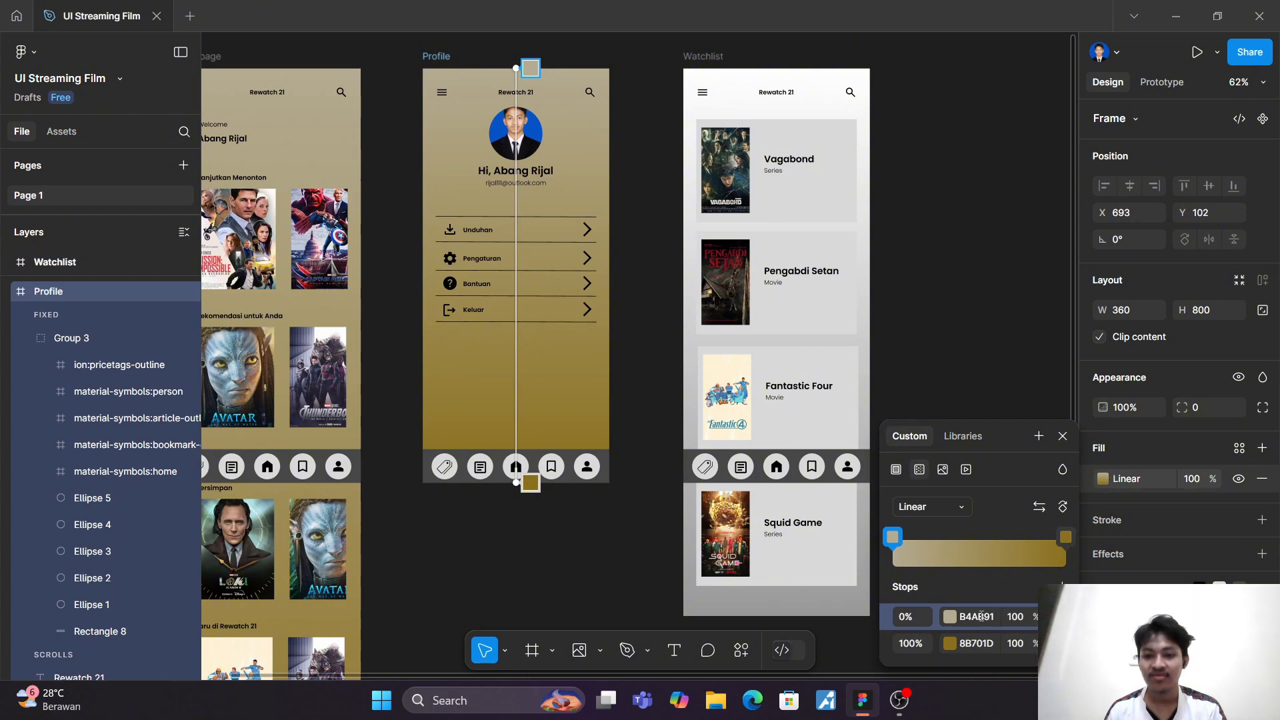
left_click(977, 616)
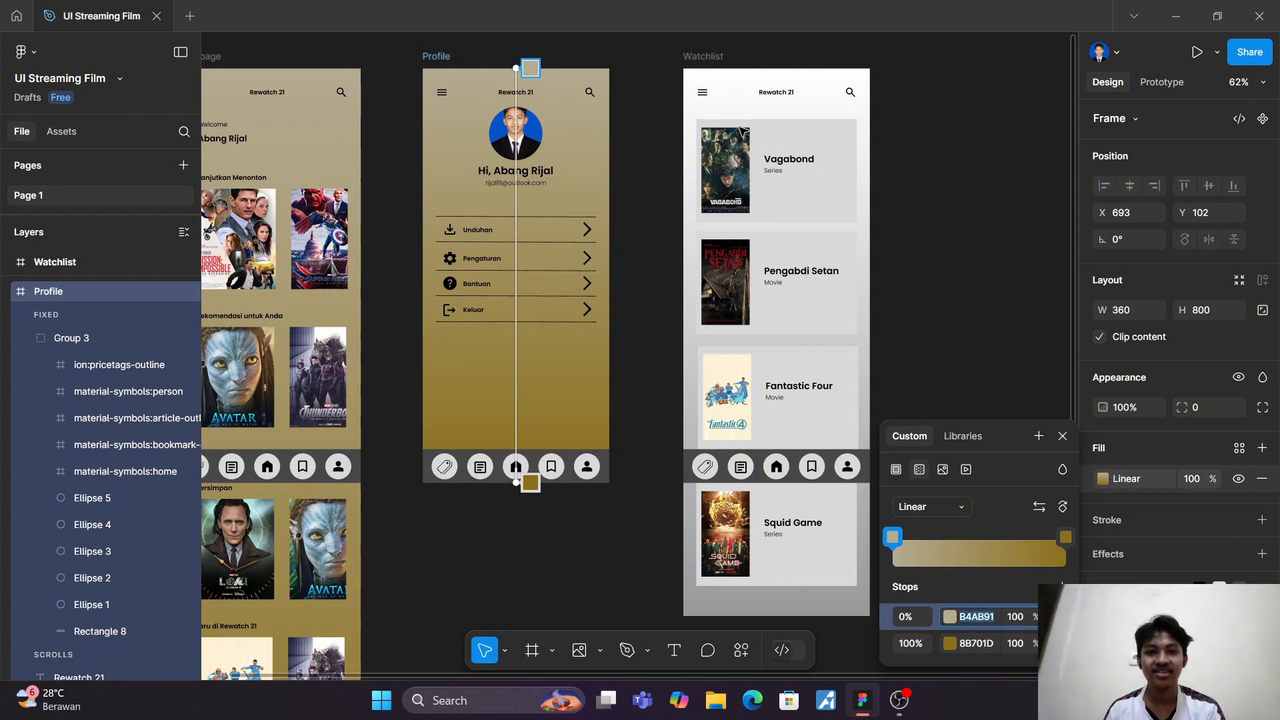
left_click(708, 58)
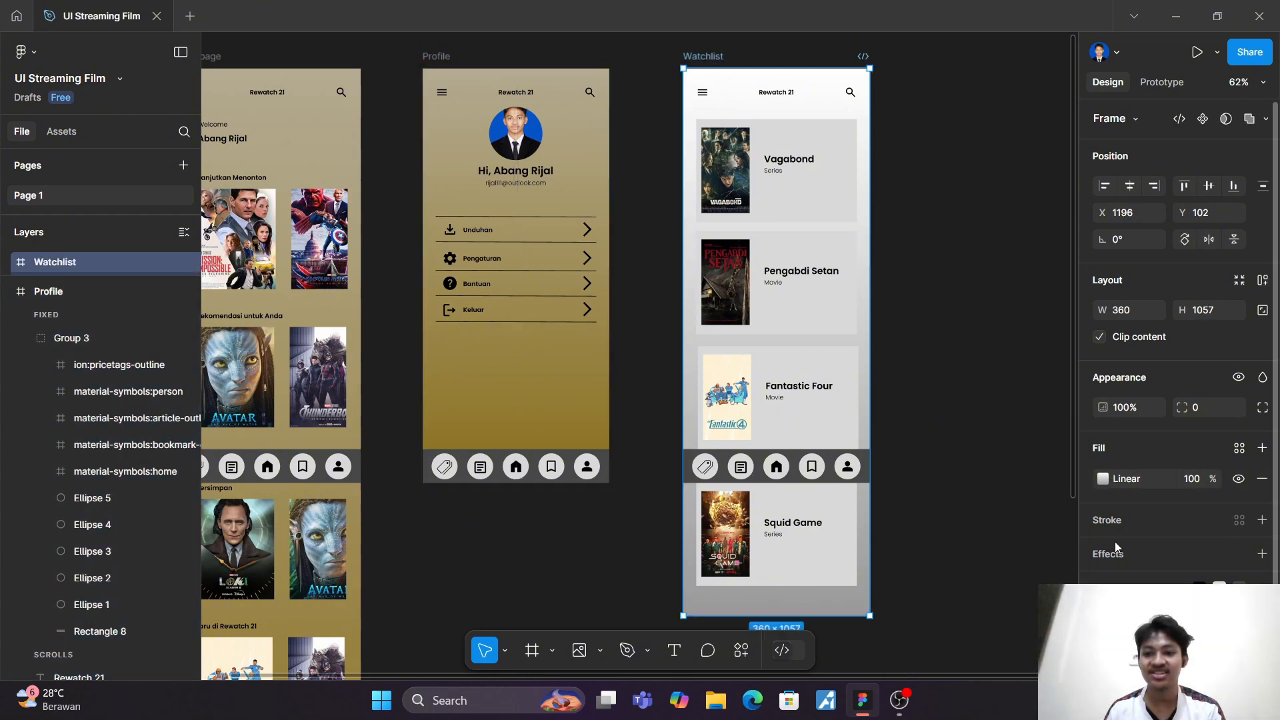
left_click(1110, 482)
left_click(977, 617)
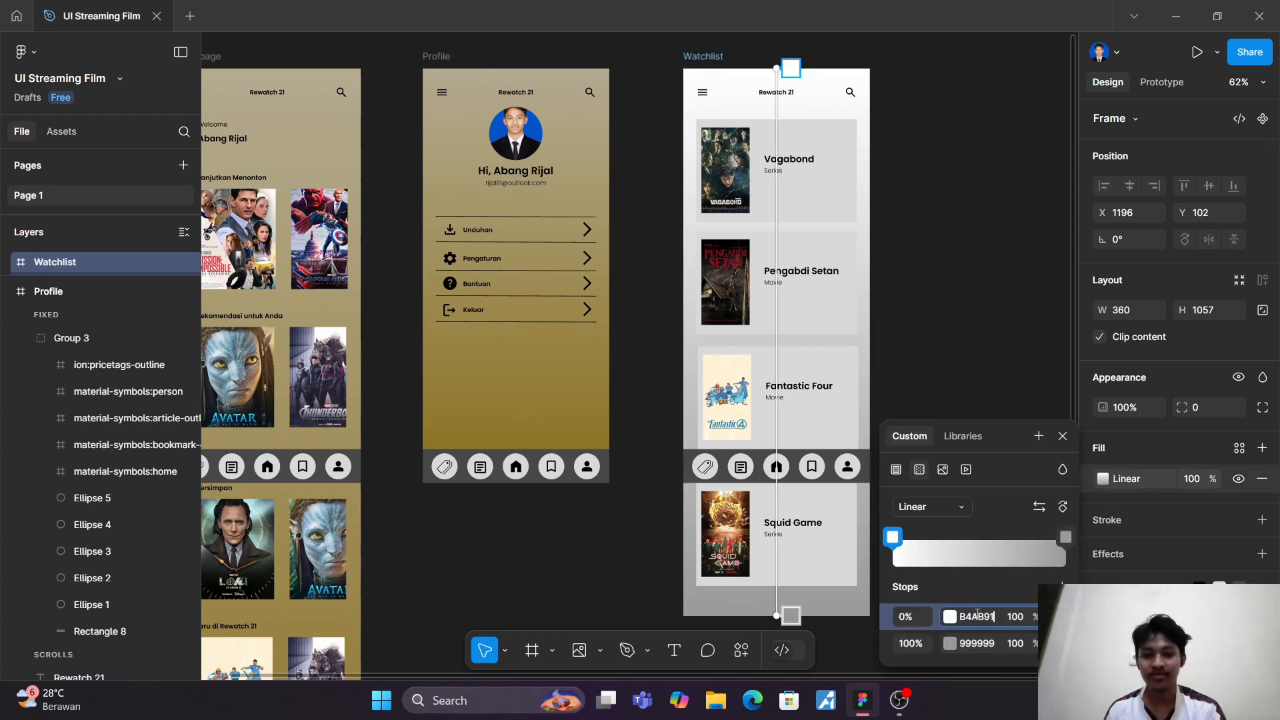
key("Return")
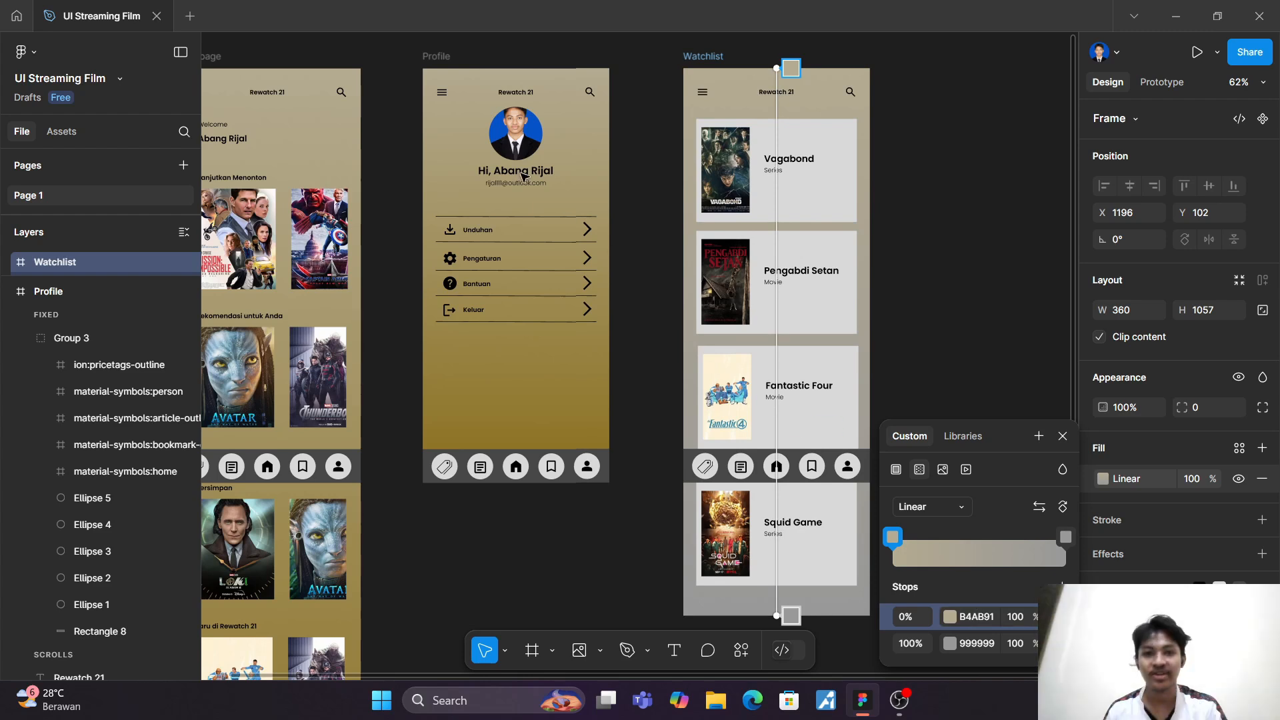
Step: Set the 100% stop of the Watchlist's gradient to 8B701D, copied from the end stop of the Profile frame's gradient
key("Escape")
left_click(440, 62)
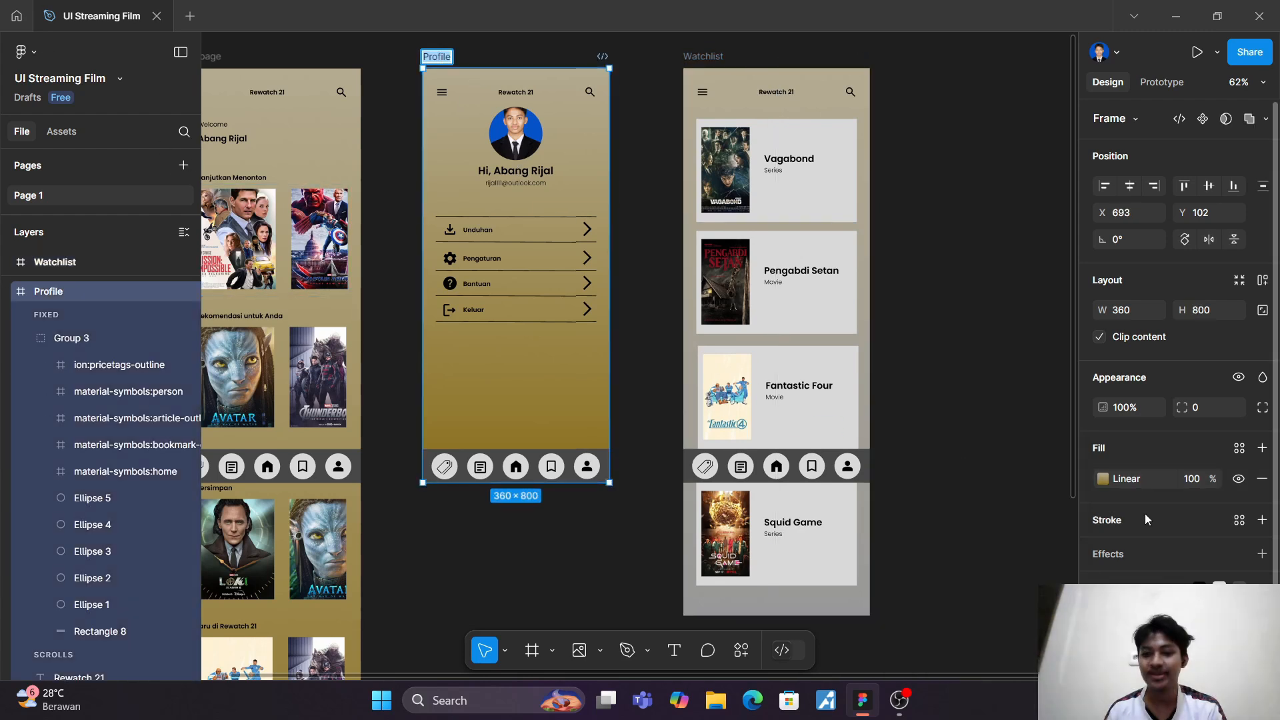
left_click(1124, 480)
left_click(975, 644)
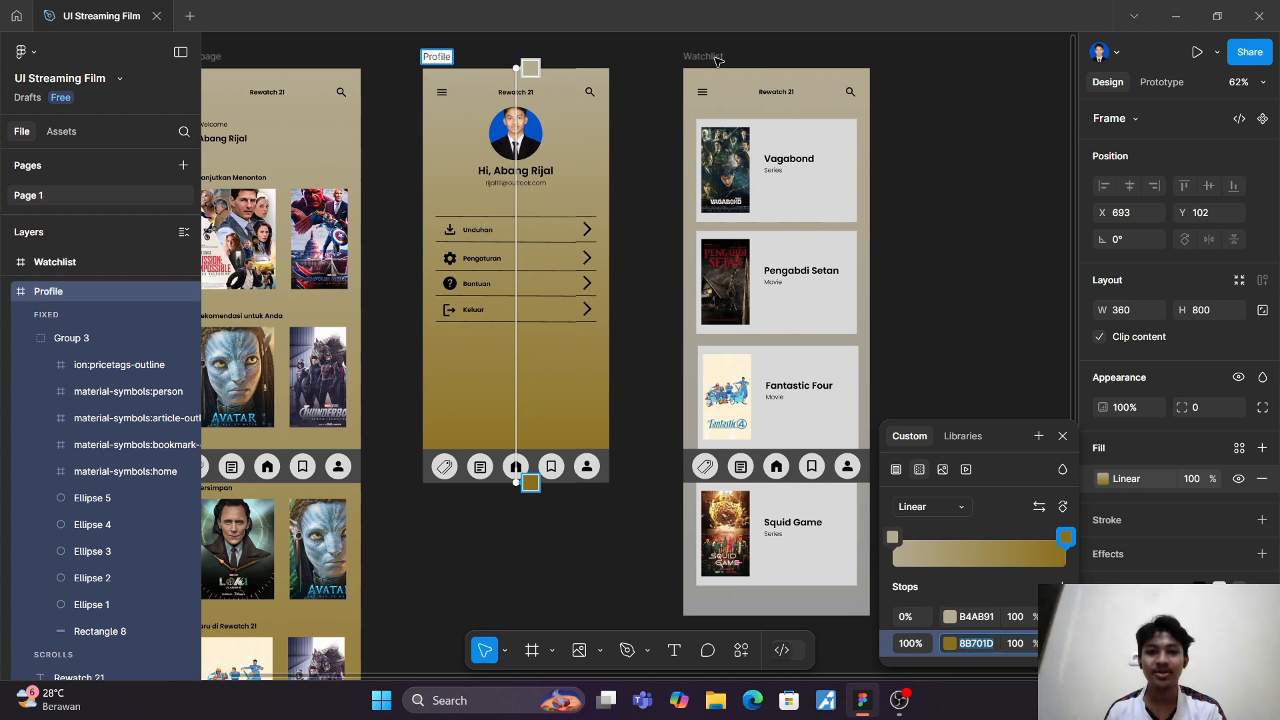
left_click(737, 69)
left_click(1103, 478)
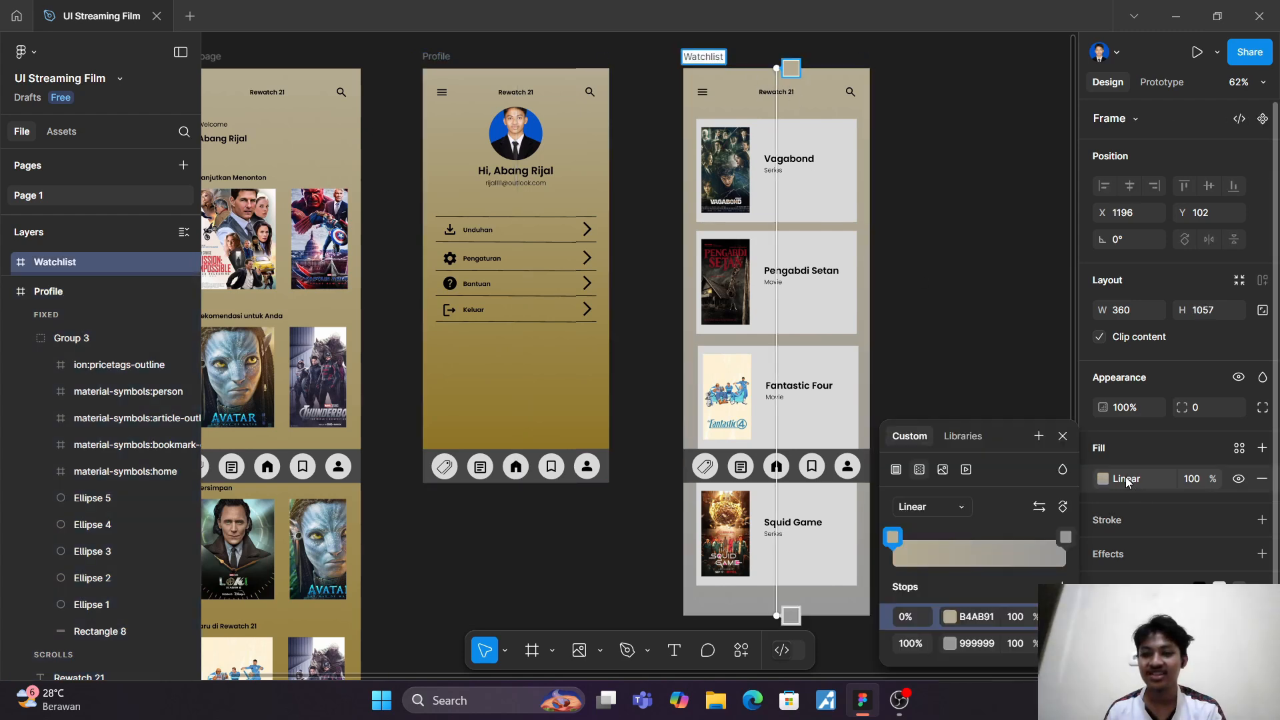
left_click(982, 643)
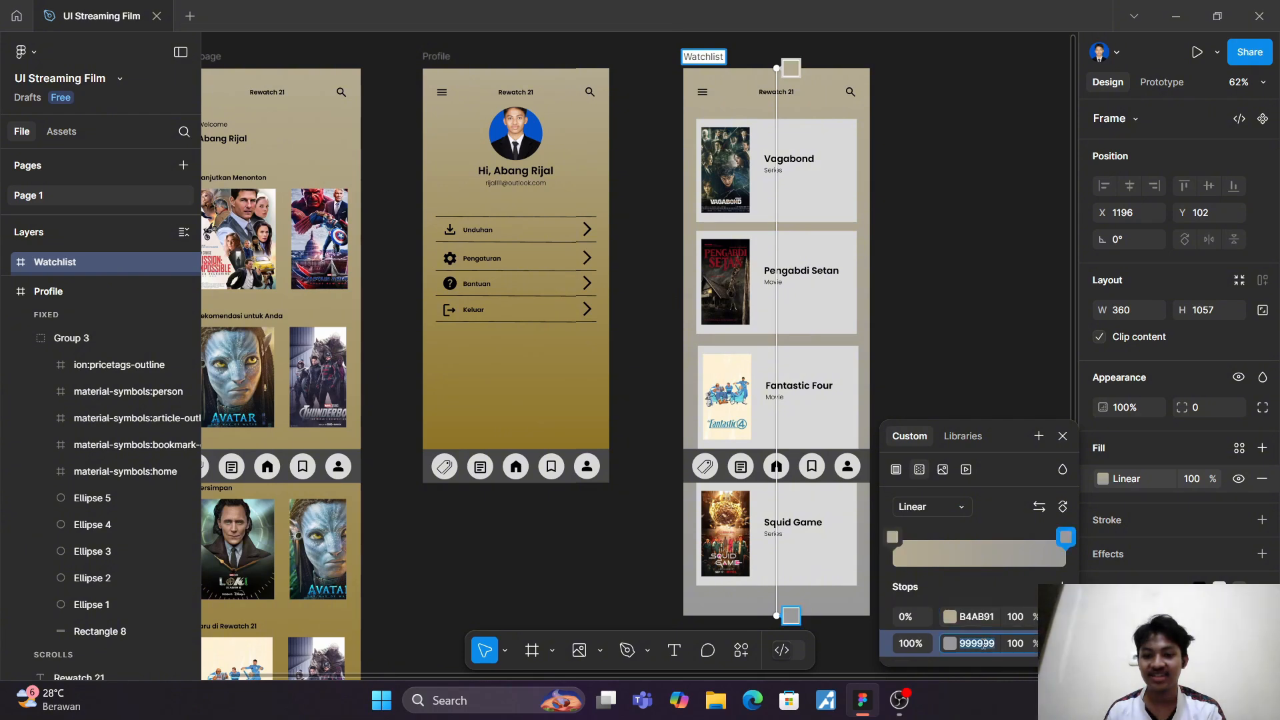
type("8B701D")
key("Return")
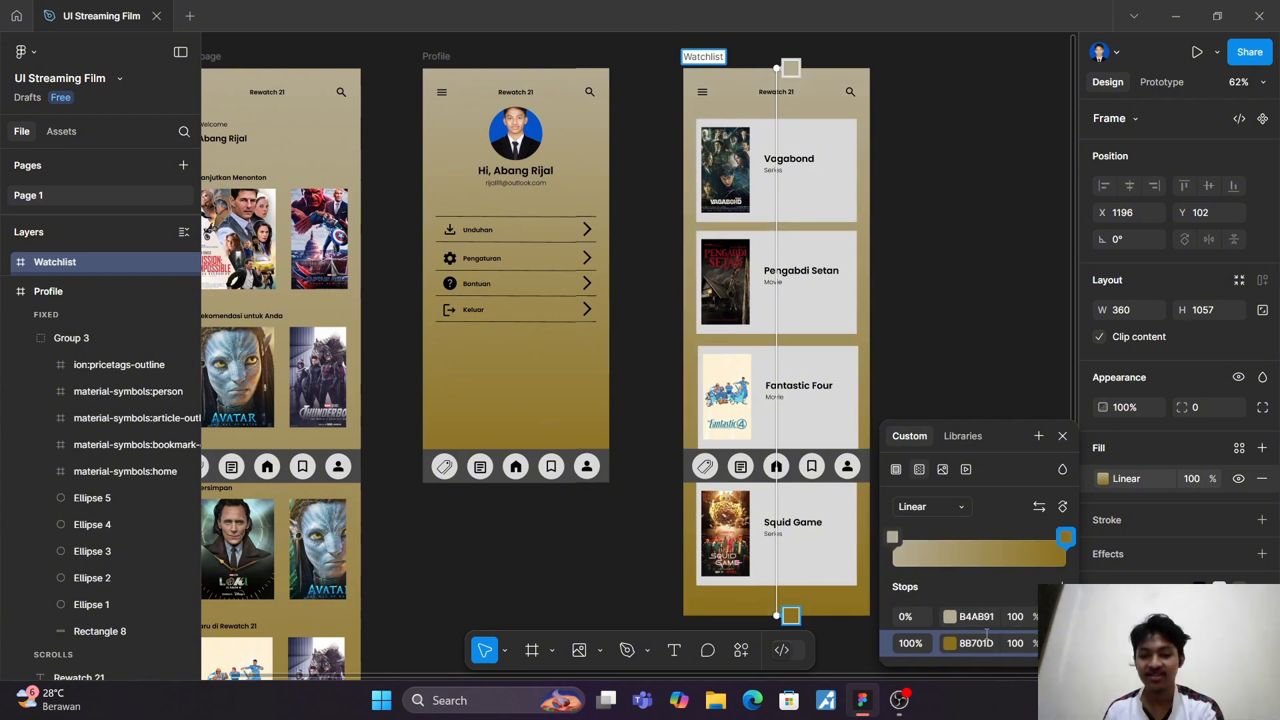
key("Escape")
key("Escape")
Step: Examine the Homepage, Profile and Watchlist frames side by side to compare their gradient backgrounds
scroll(978, 241, "down", 2)
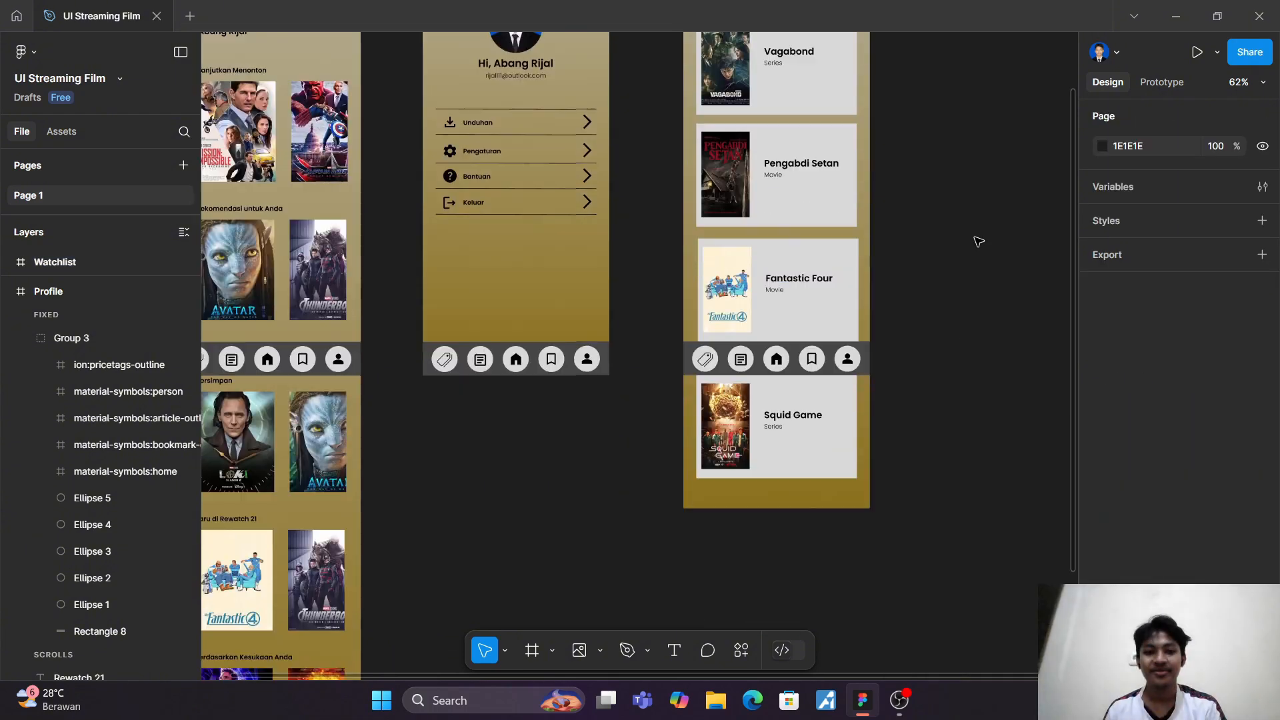
scroll(978, 241, "up", 3)
scroll(978, 241, "up", 1)
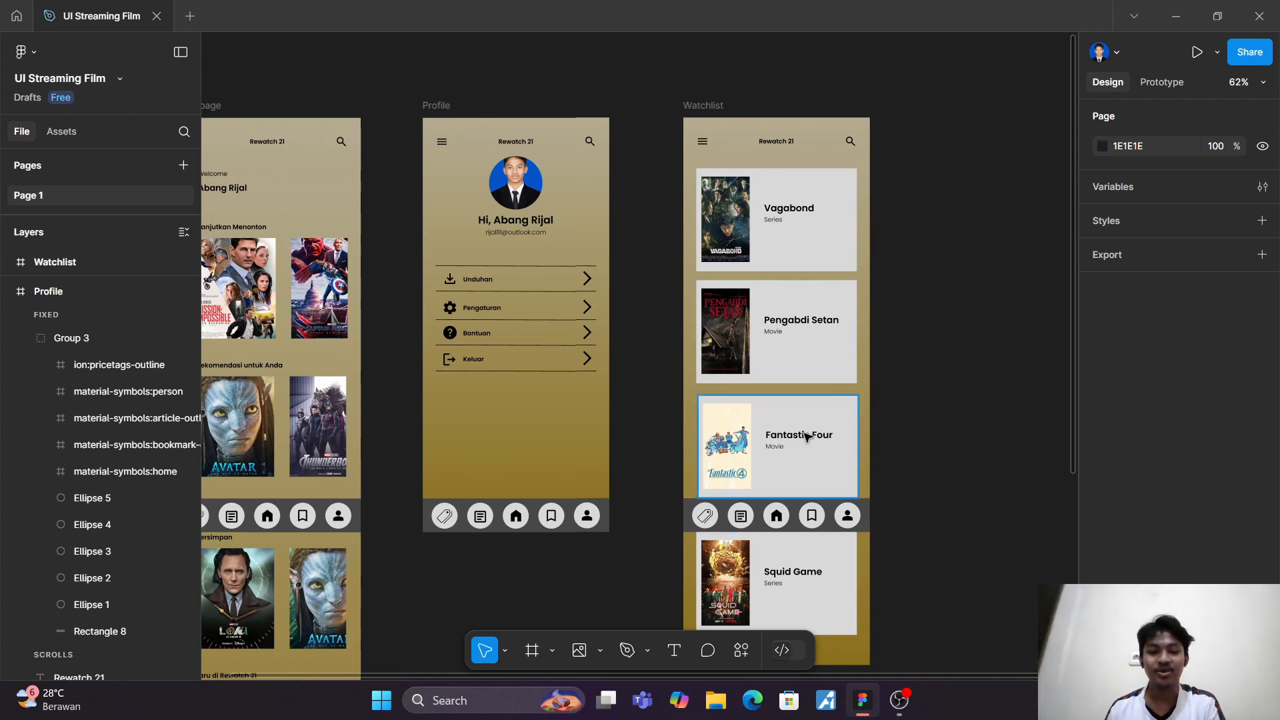
scroll(834, 493, "down", 3)
scroll(722, 386, "down", 4)
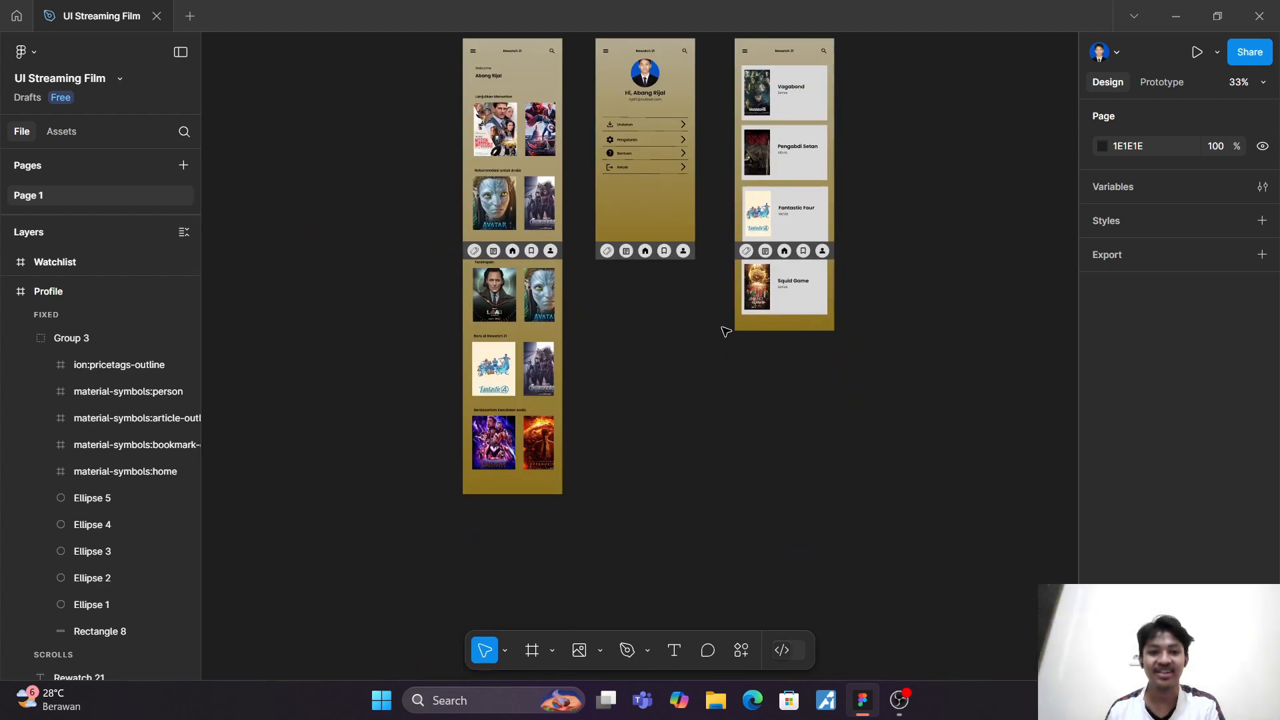
scroll(726, 331, "up", 2)
scroll(727, 331, "up", 1)
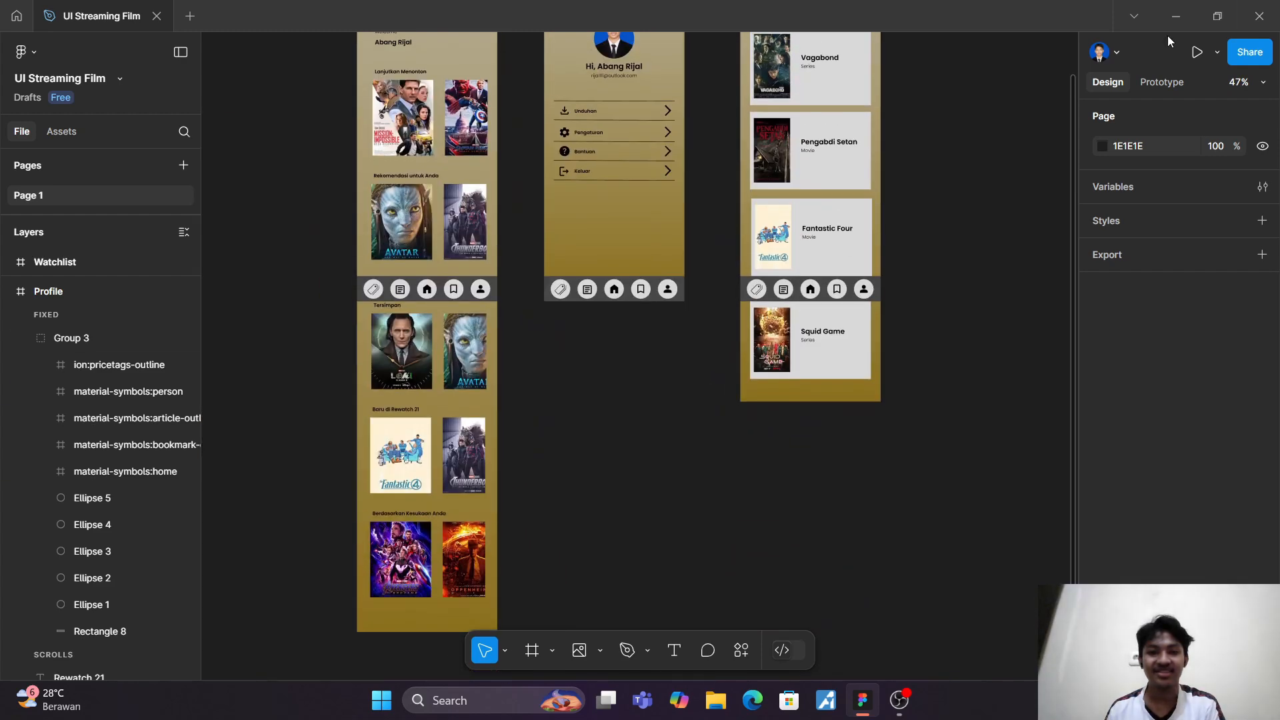
Step: Connect the bookmark icon in the Homepage's navigation bar to the Watchlist frame with an on-click Navigate to interaction using Smart animate
left_click(1160, 83)
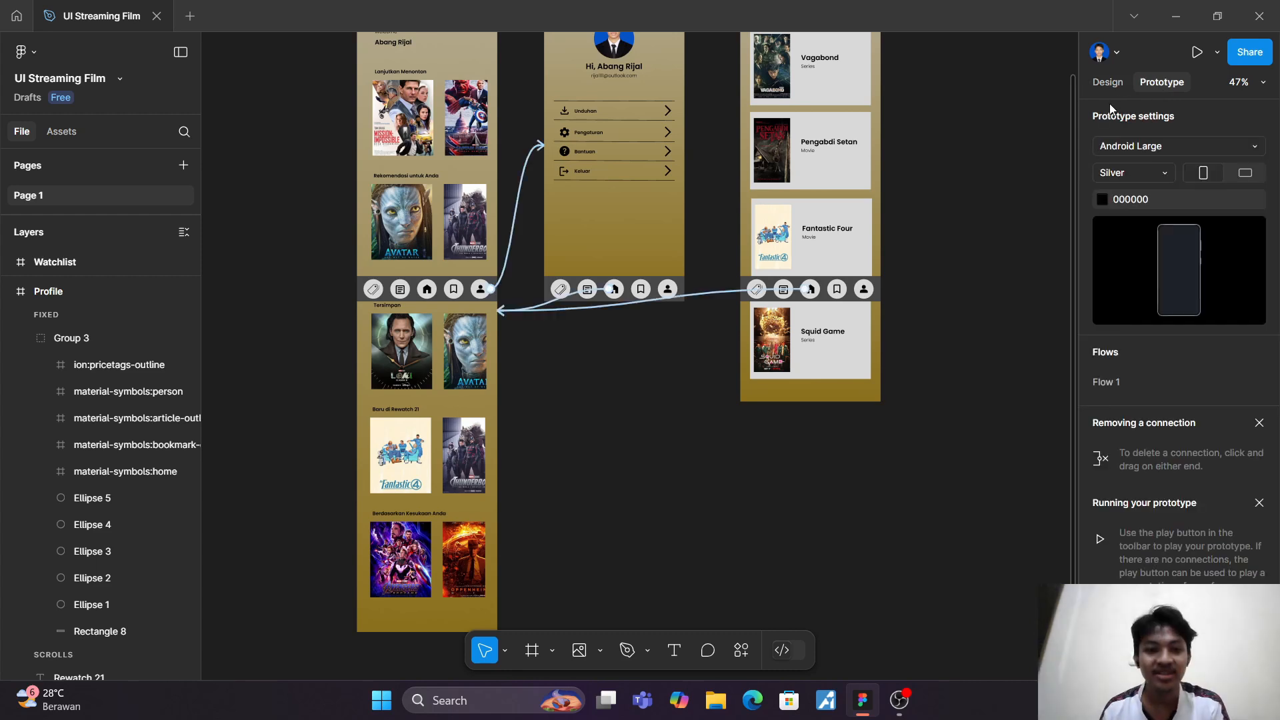
scroll(638, 396, "up", 2)
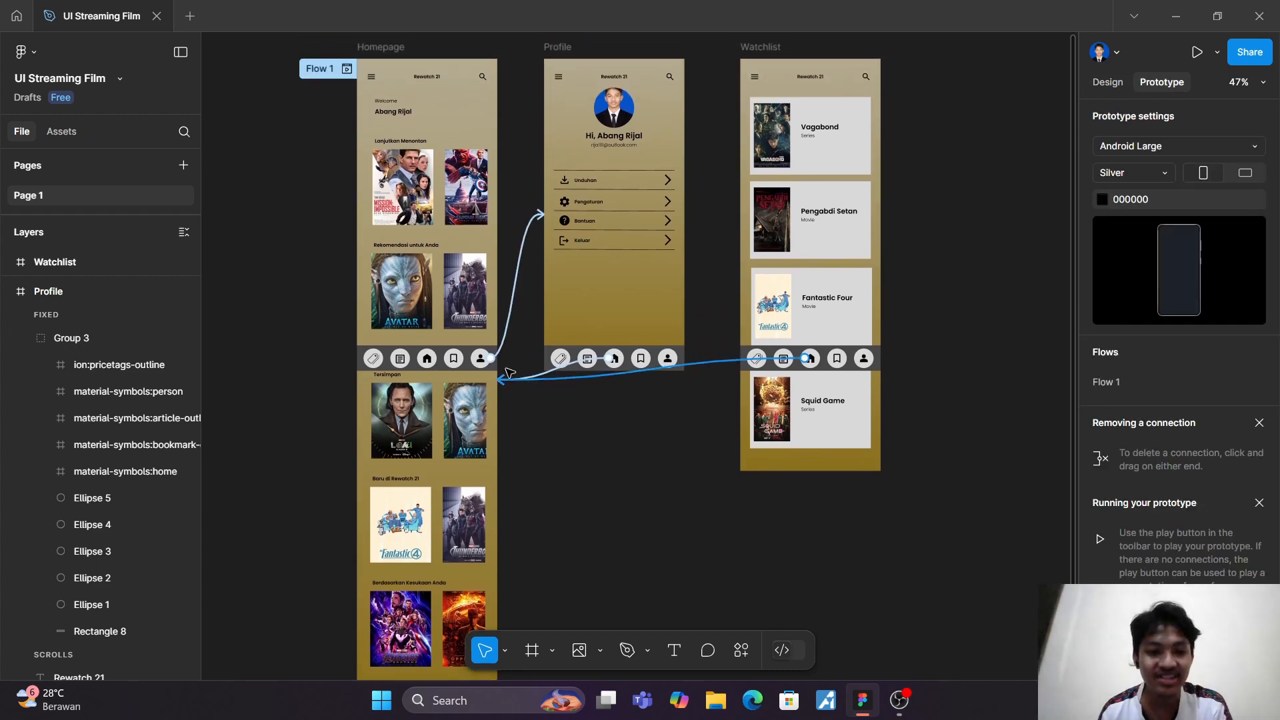
left_click(464, 360)
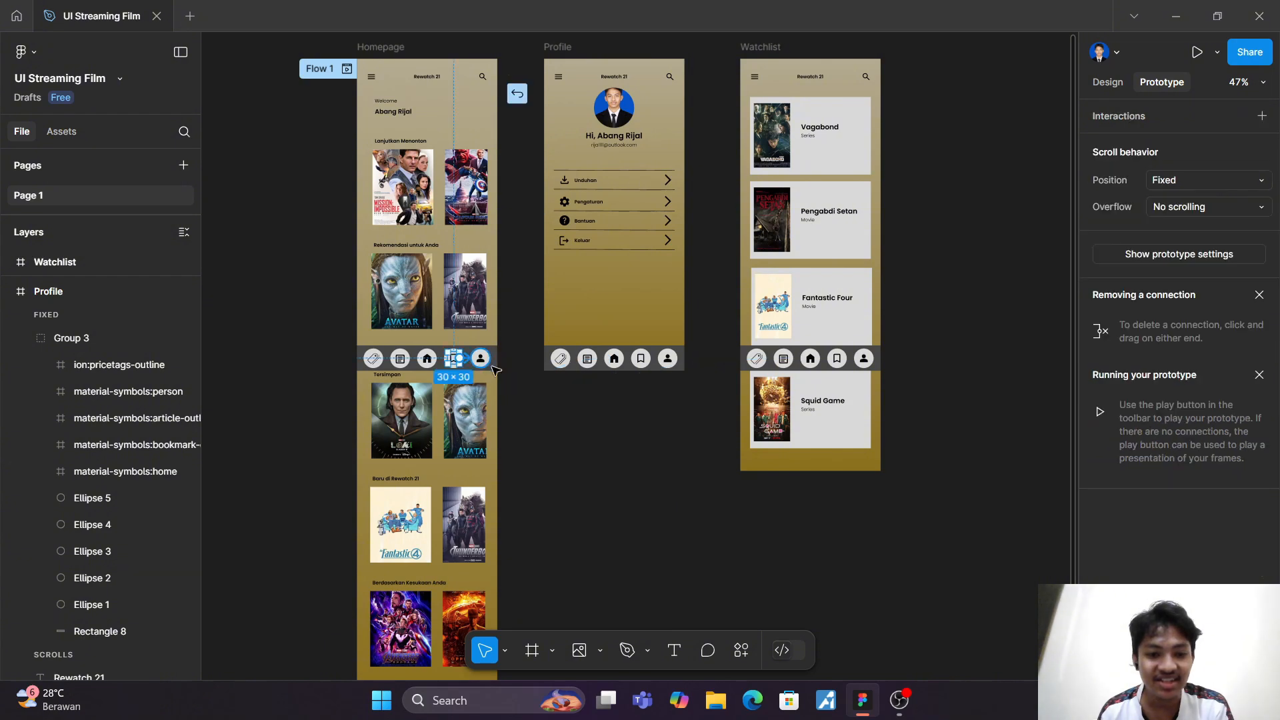
left_click_drag(462, 359, 757, 283)
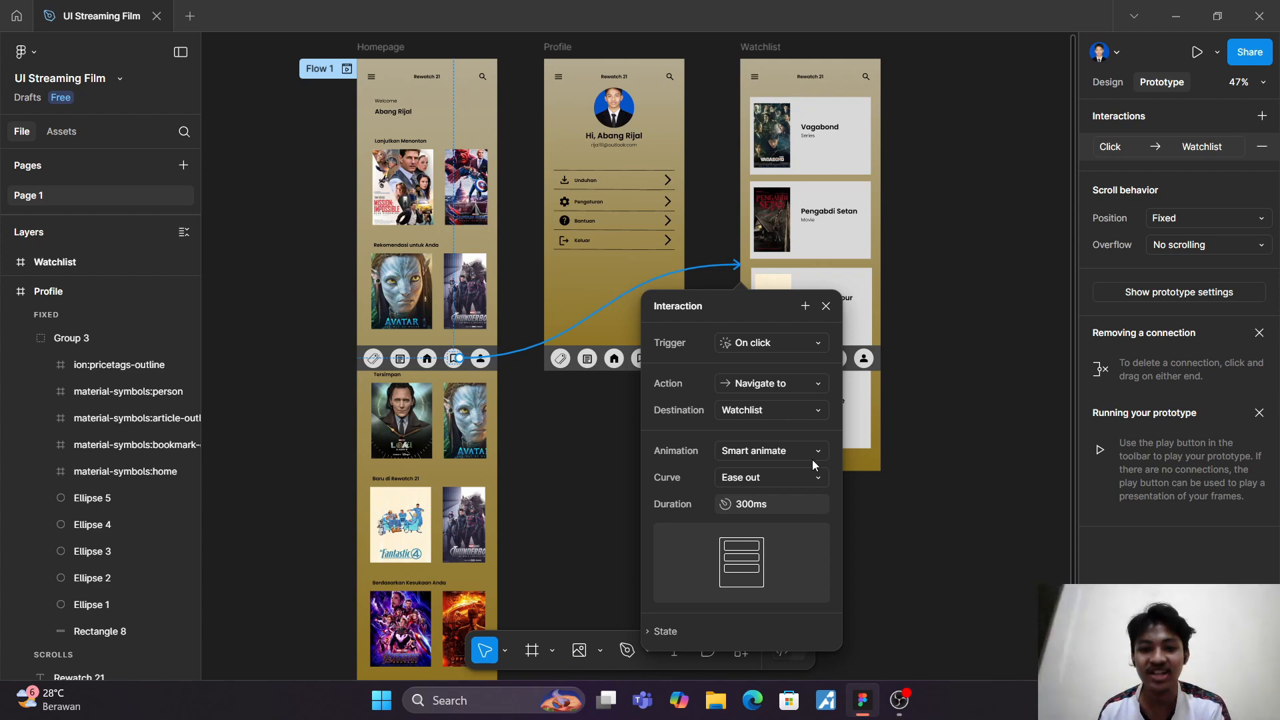
left_click(958, 399)
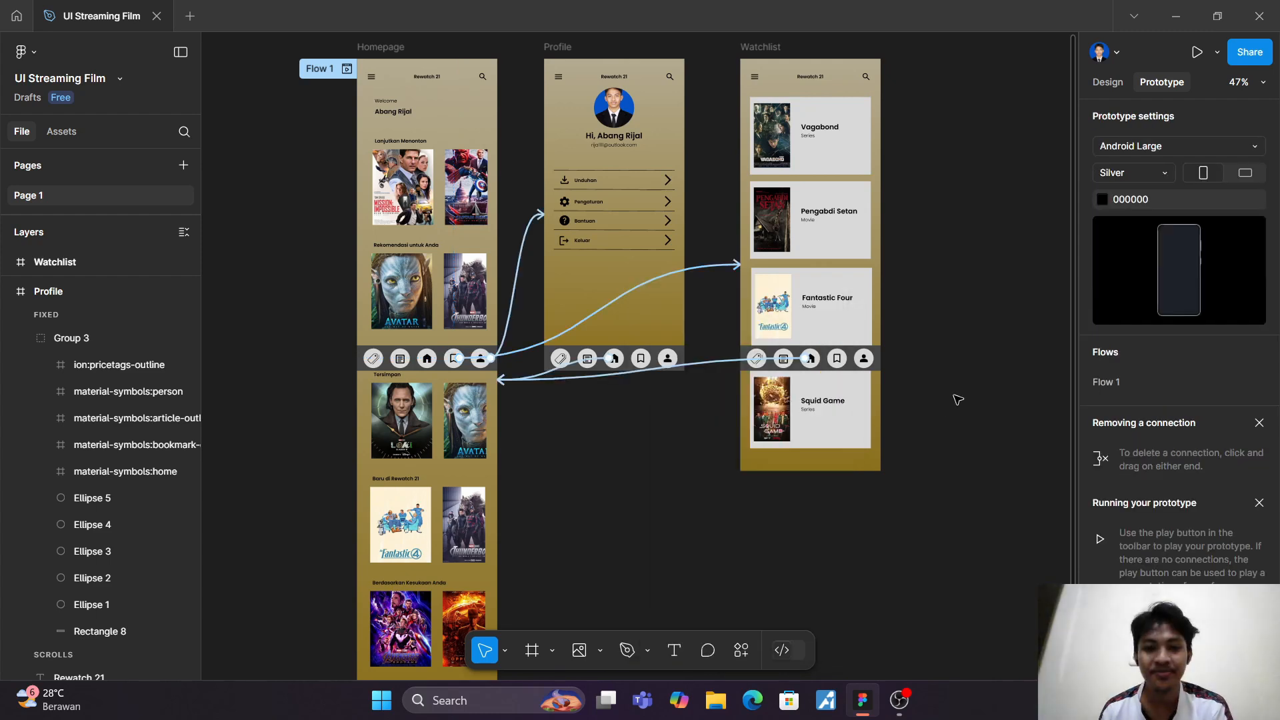
Step: Ungroup the navigation bar group at the foot of the Profile frame so its icons are separate layers
left_click(647, 355)
left_click(644, 360)
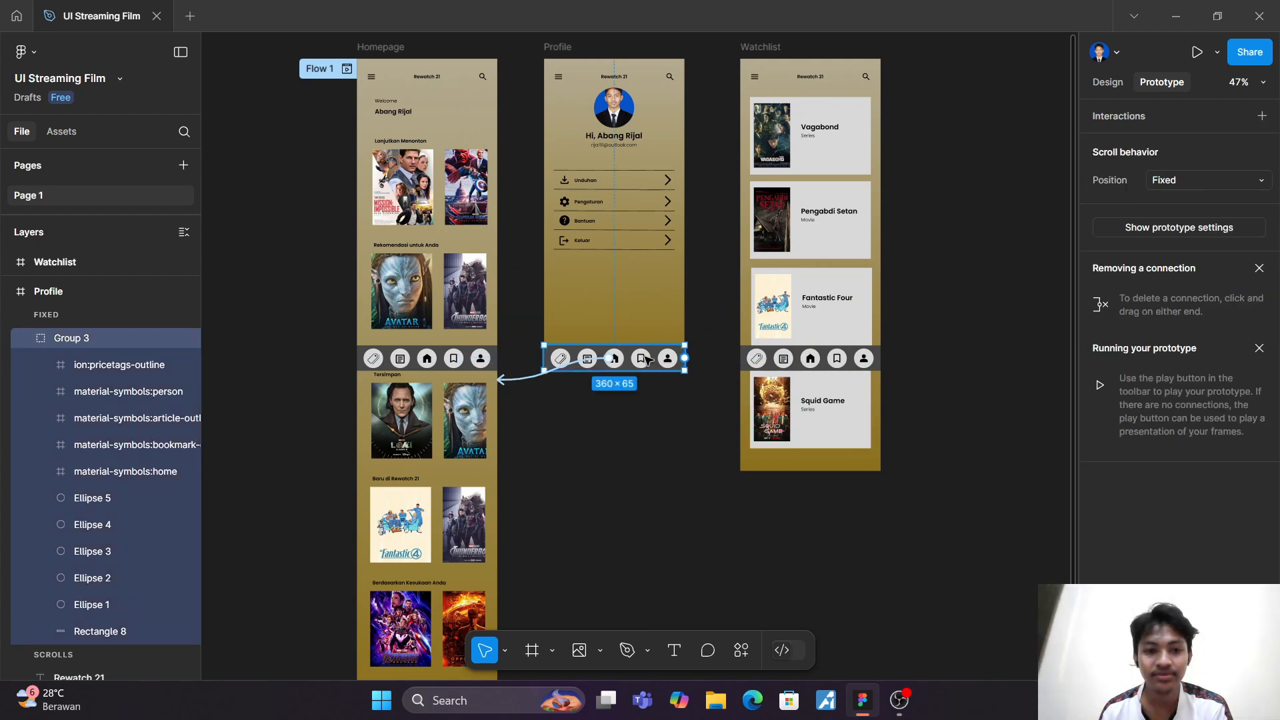
left_click_drag(527, 334, 610, 408)
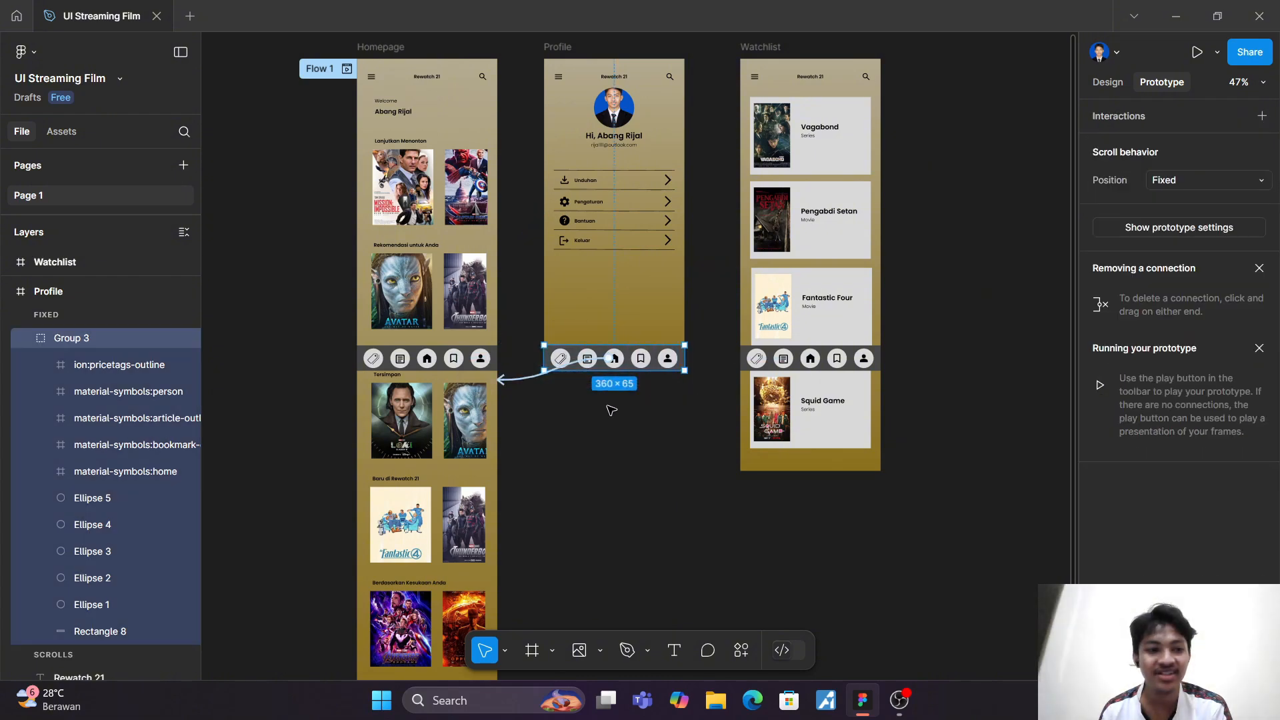
right_click(128, 345)
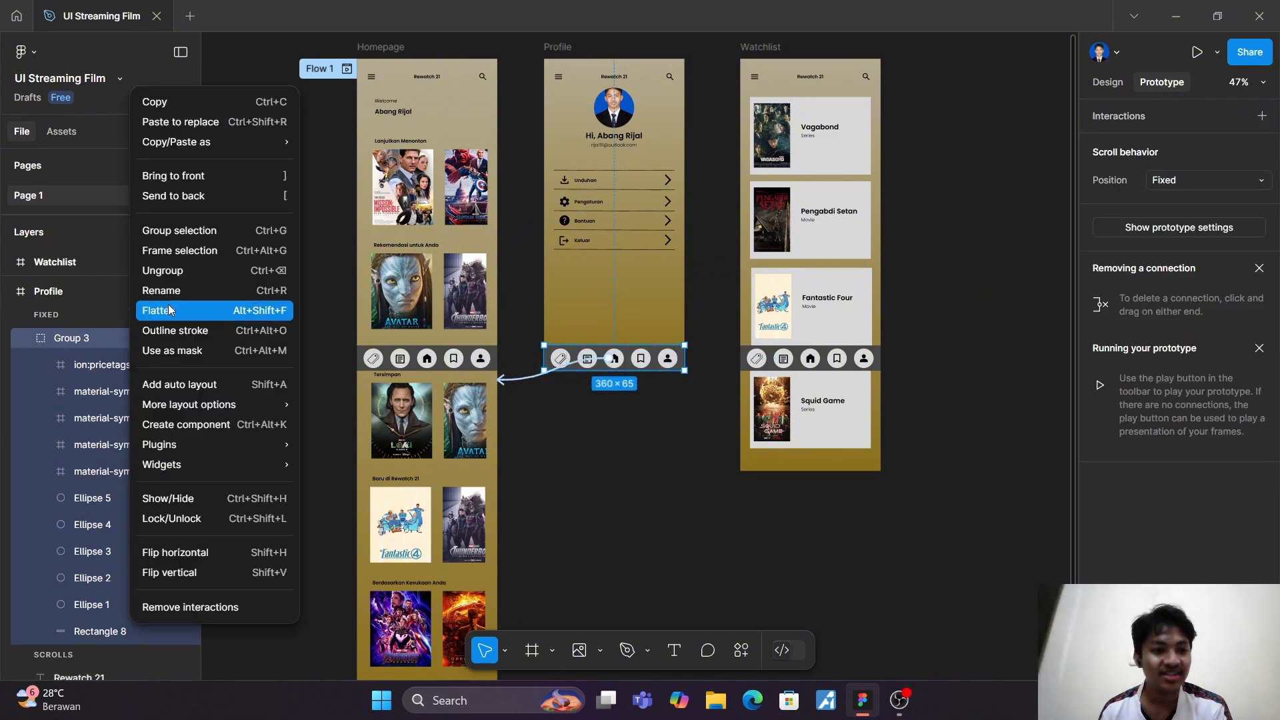
left_click(160, 270)
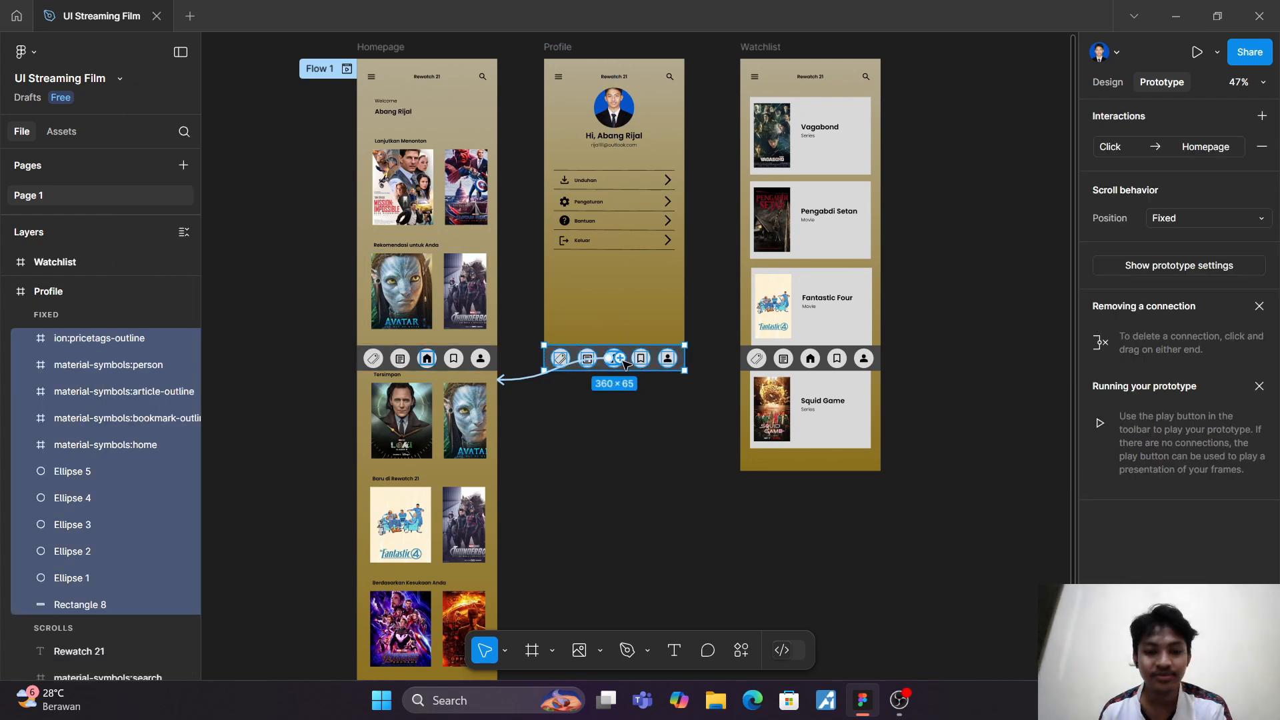
mouse_move(653, 361)
left_mouse_down()
mouse_move(710, 356)
mouse_move(749, 240)
mouse_move(633, 360)
left_mouse_up()
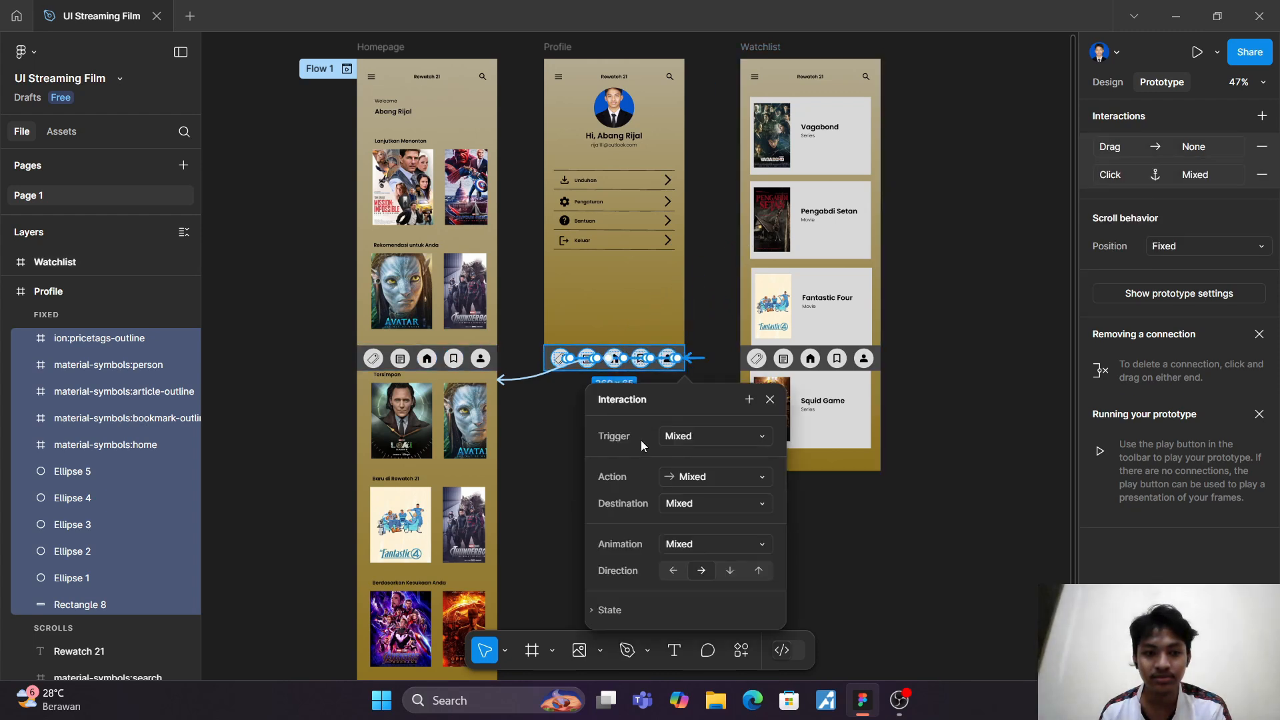
left_click(770, 400)
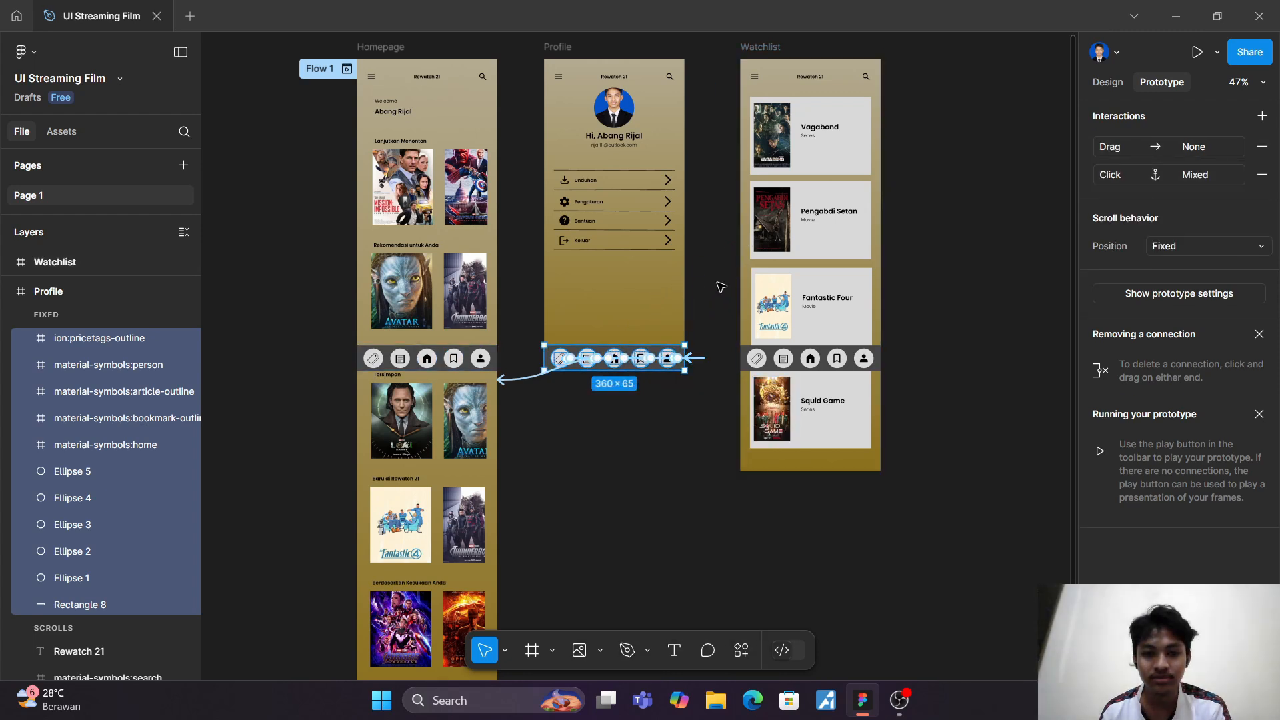
left_click(721, 286)
scroll(679, 525, "up", 5, "ctrl")
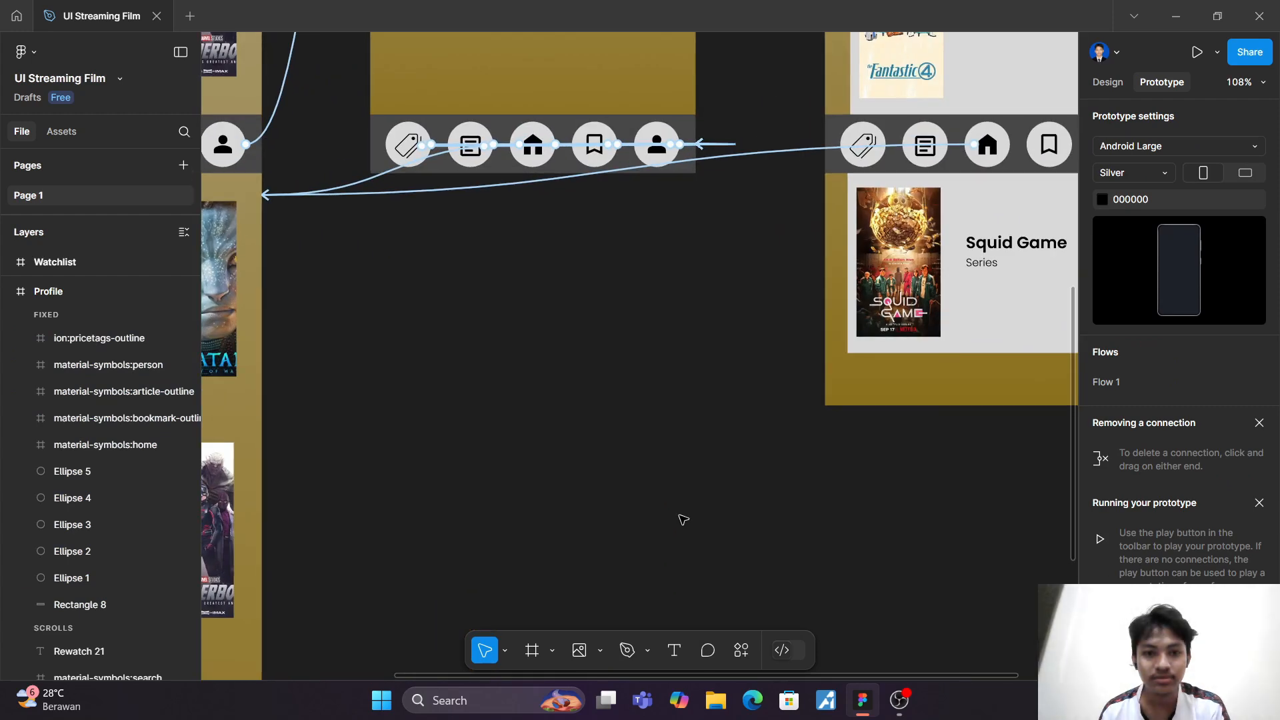
scroll(680, 520, "up", 2)
scroll(680, 507, "left", 1)
scroll(680, 488, "up", 1)
scroll(679, 488, "left", 1)
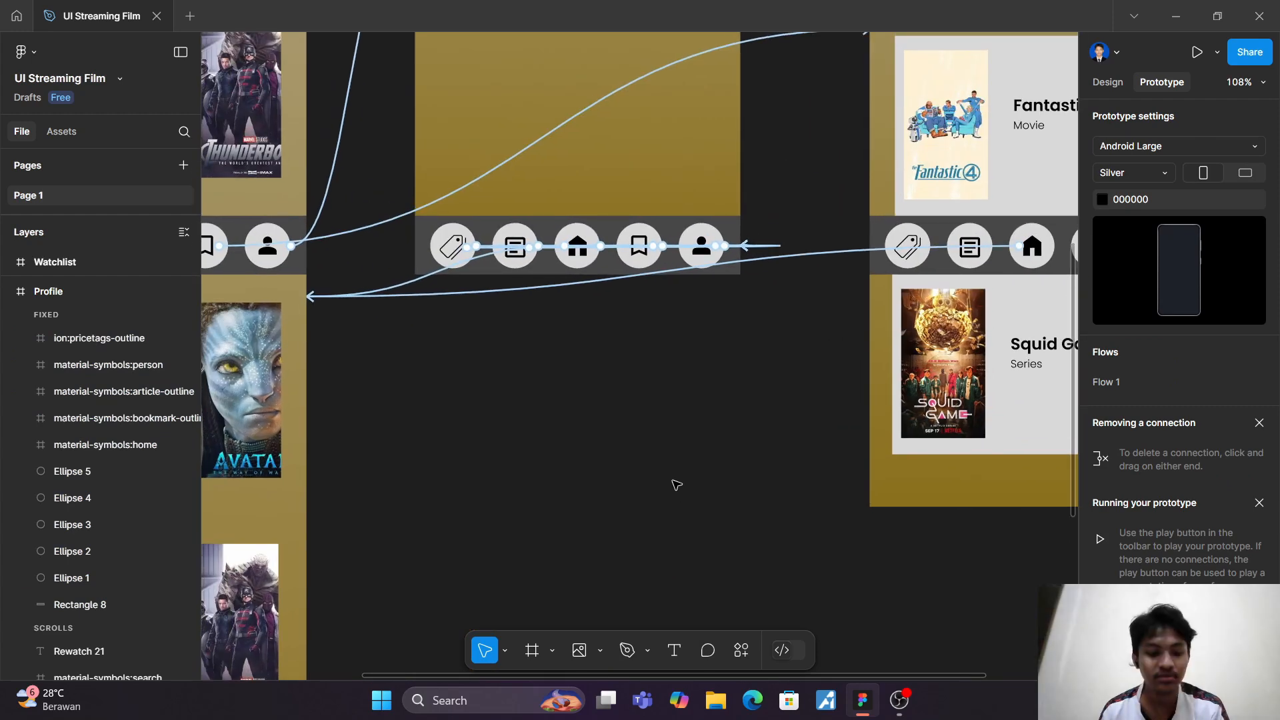
key("ctrl+z")
key("ctrl+z")
scroll(675, 482, "up", 3)
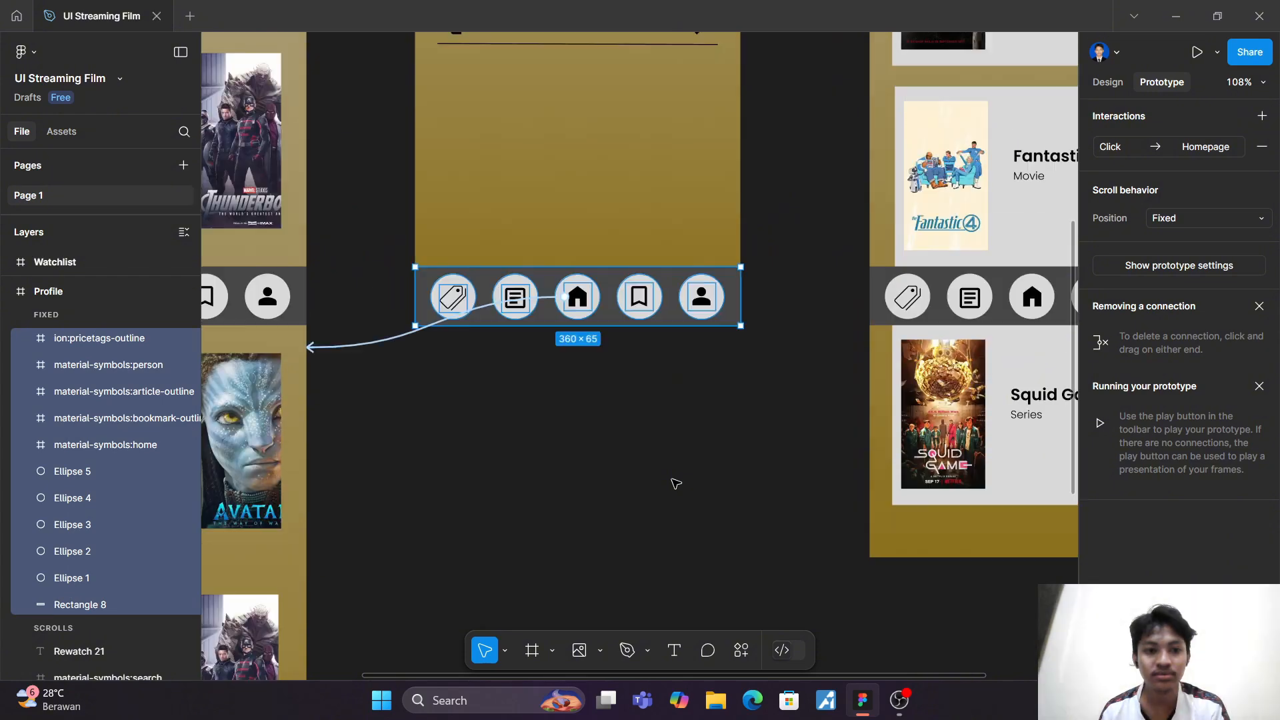
key("ctrl+shift+z")
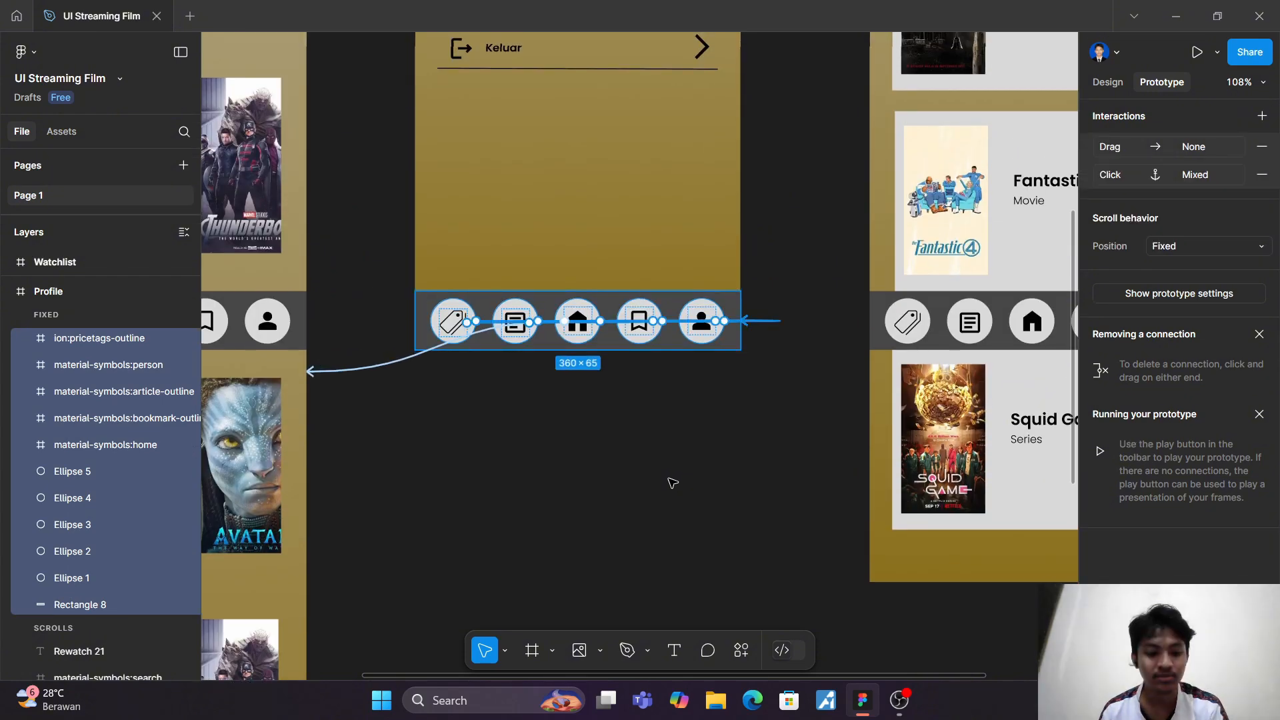
key("ctrl+z")
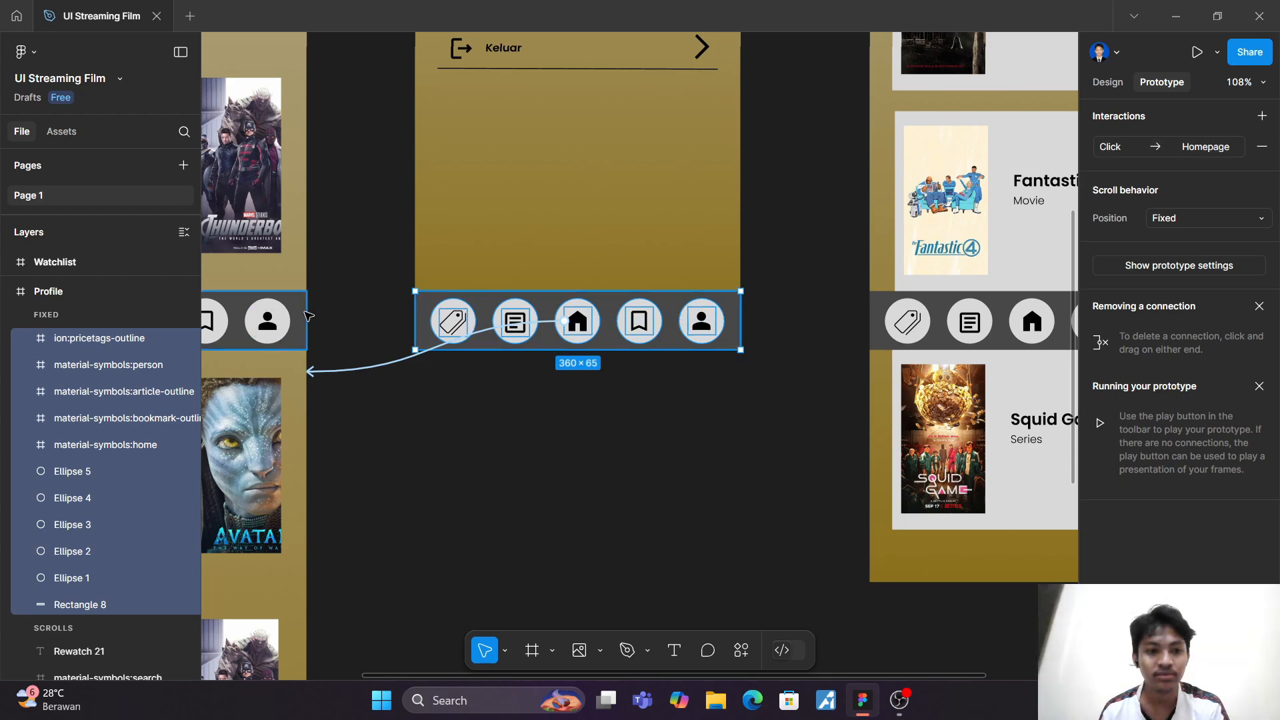
Step: Connect the bookmark icon in the Profile's navigation bar to the Watchlist frame with an on-click Navigate to interaction using Smart animate
left_click(302, 320)
scroll(325, 322, "right", 1)
scroll(325, 323, "down", 5)
scroll(360, 335, "left", 3)
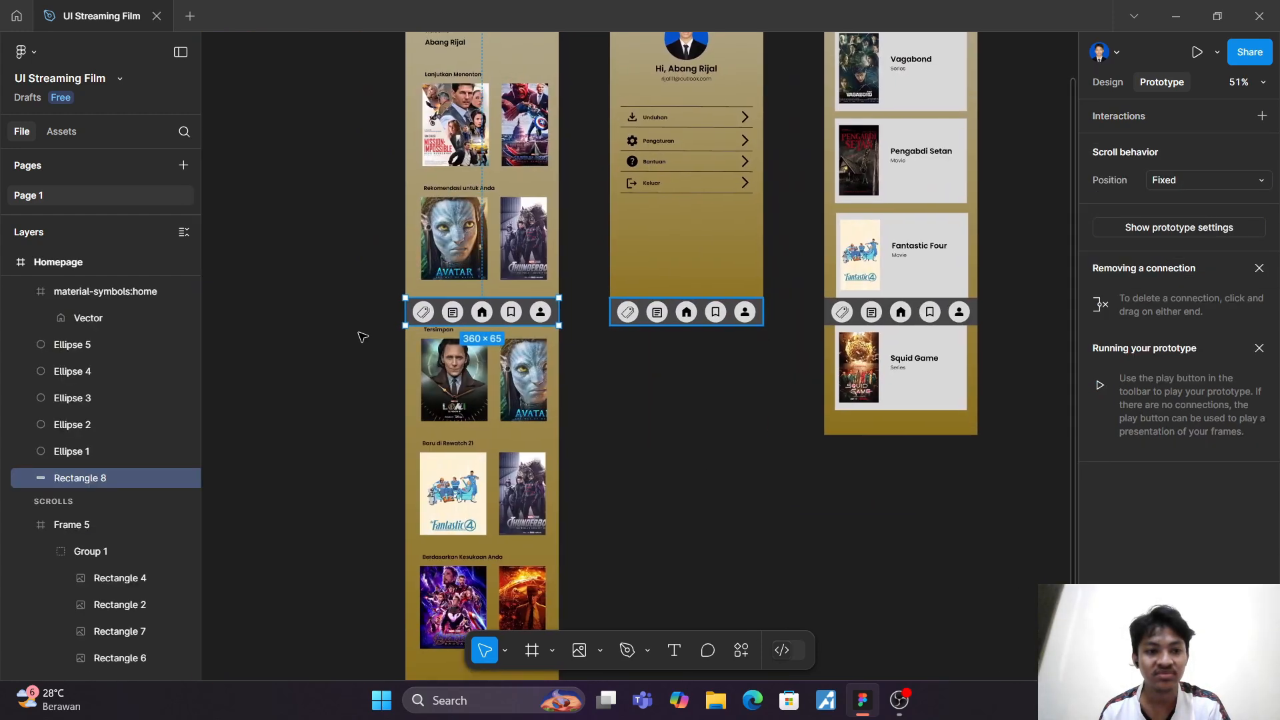
scroll(551, 322, "up", 1)
scroll(553, 324, "up", 1)
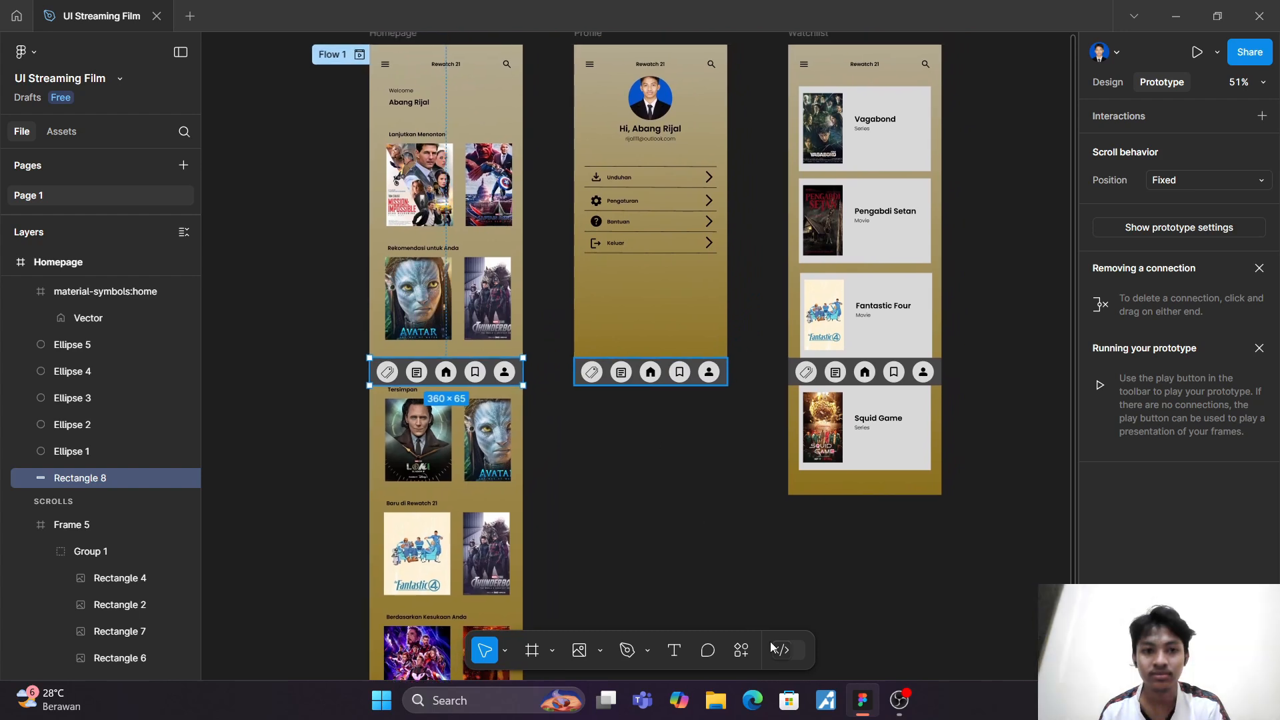
left_click(716, 613)
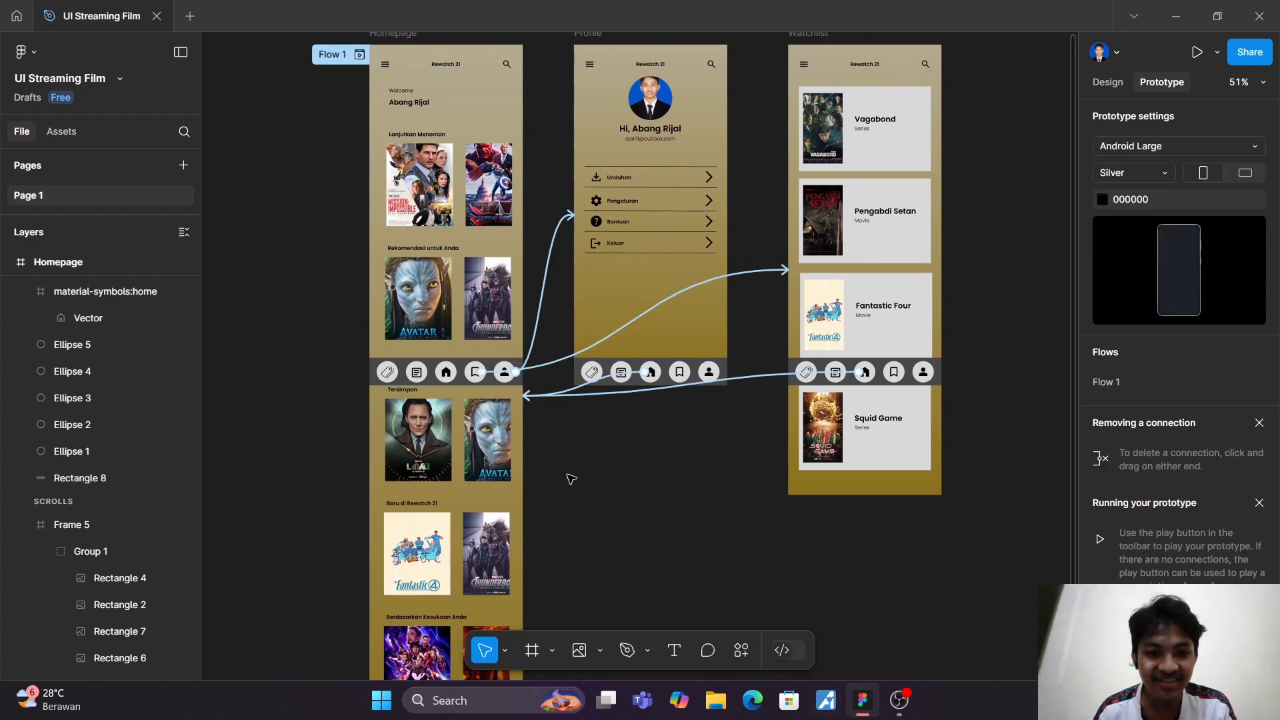
left_click(682, 372)
left_click_drag(694, 372, 798, 319)
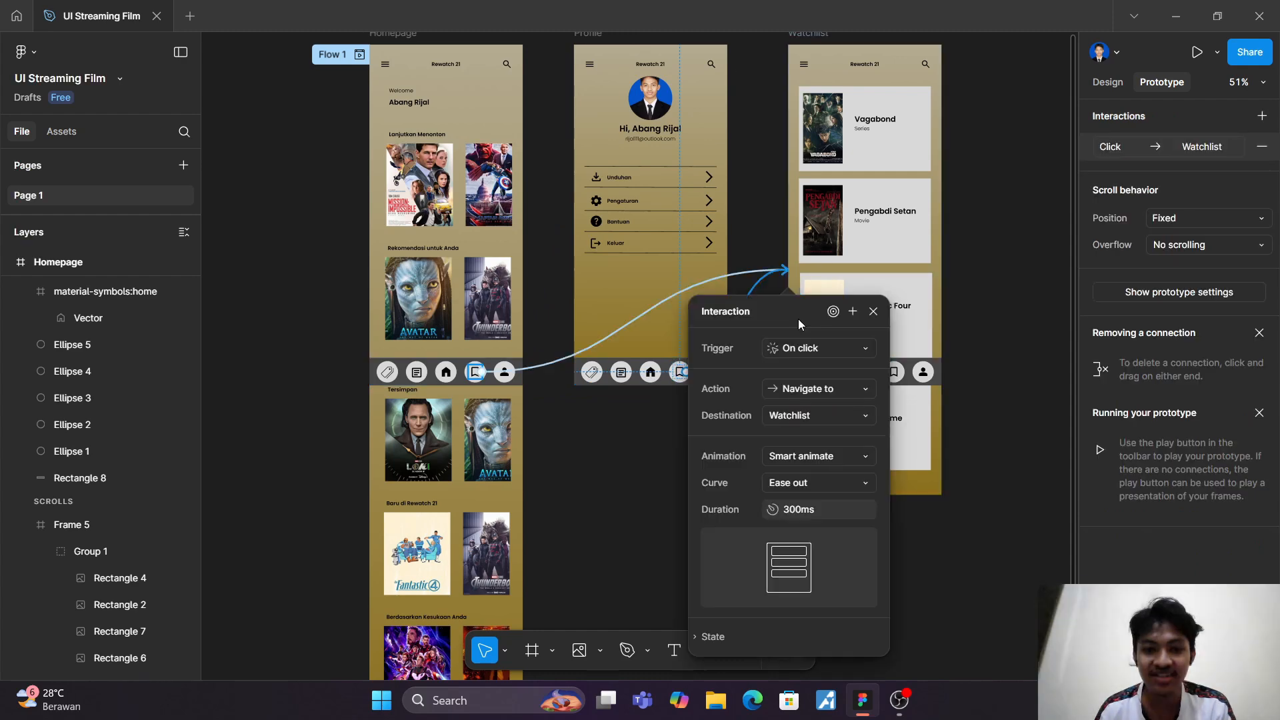
left_click(639, 480)
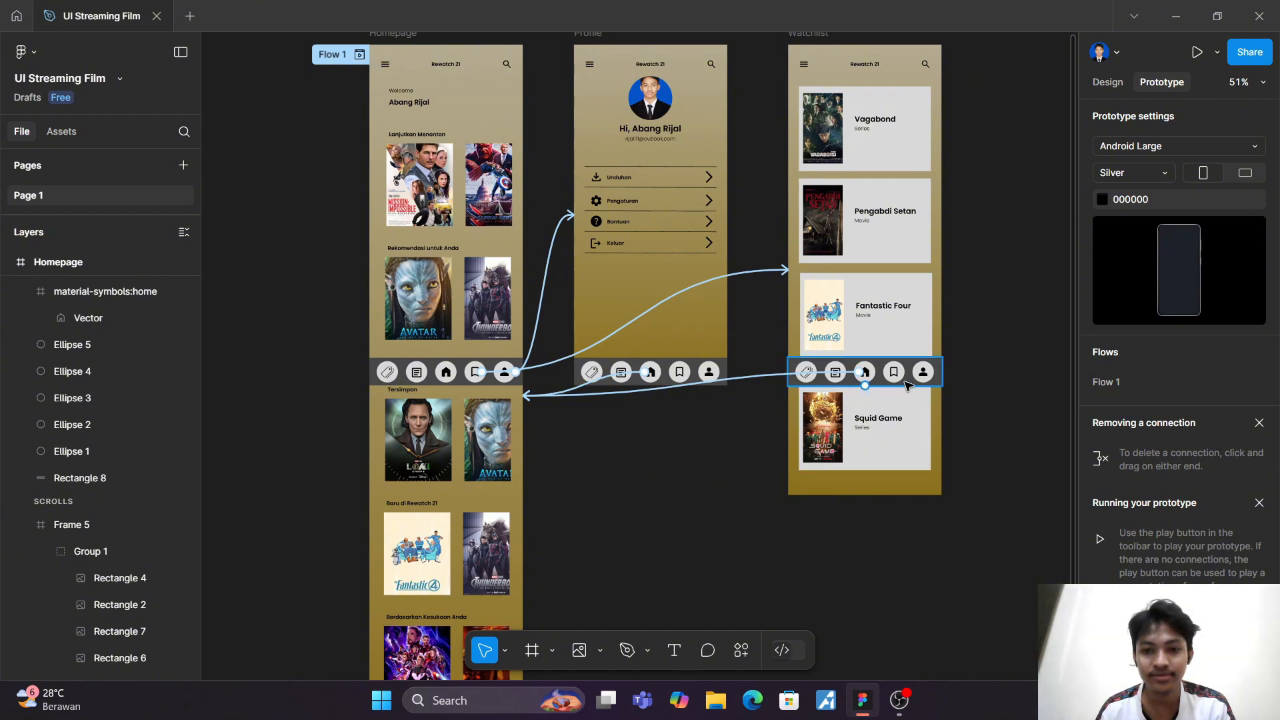
Step: Ungroup the navigation bar group in the Watchlist frame so its icons are separate layers
left_click(804, 368)
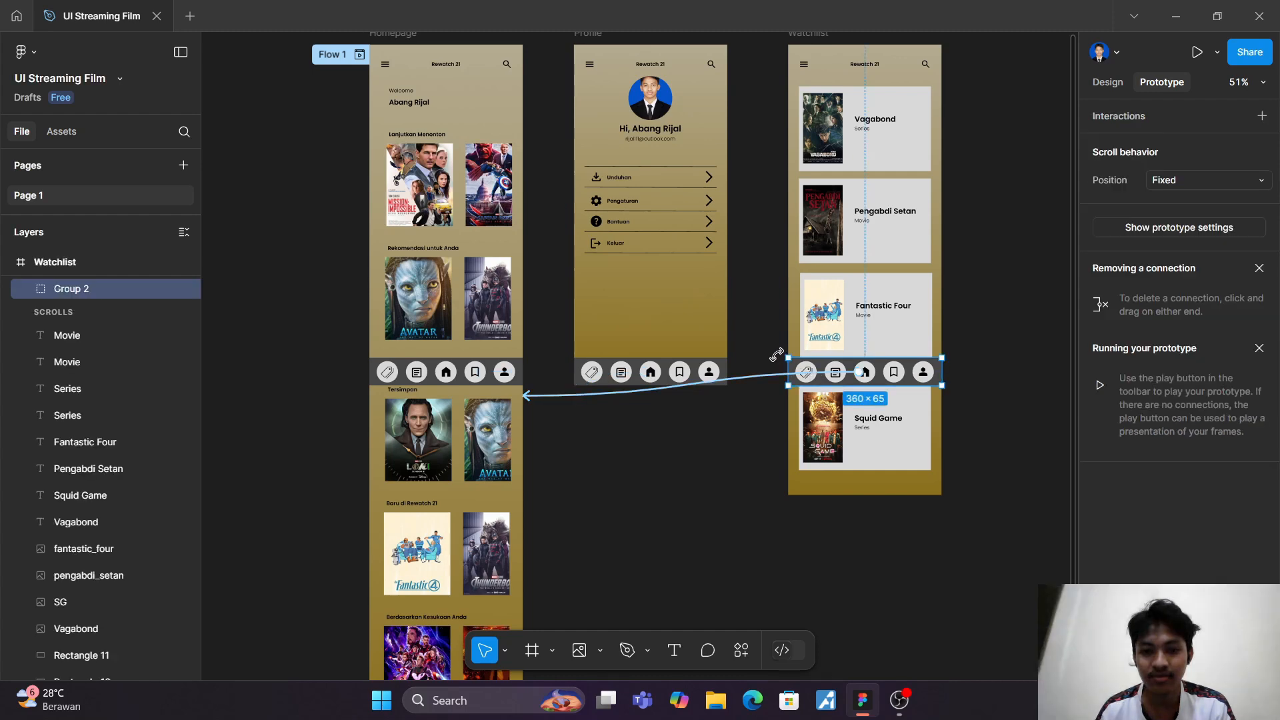
right_click(146, 290)
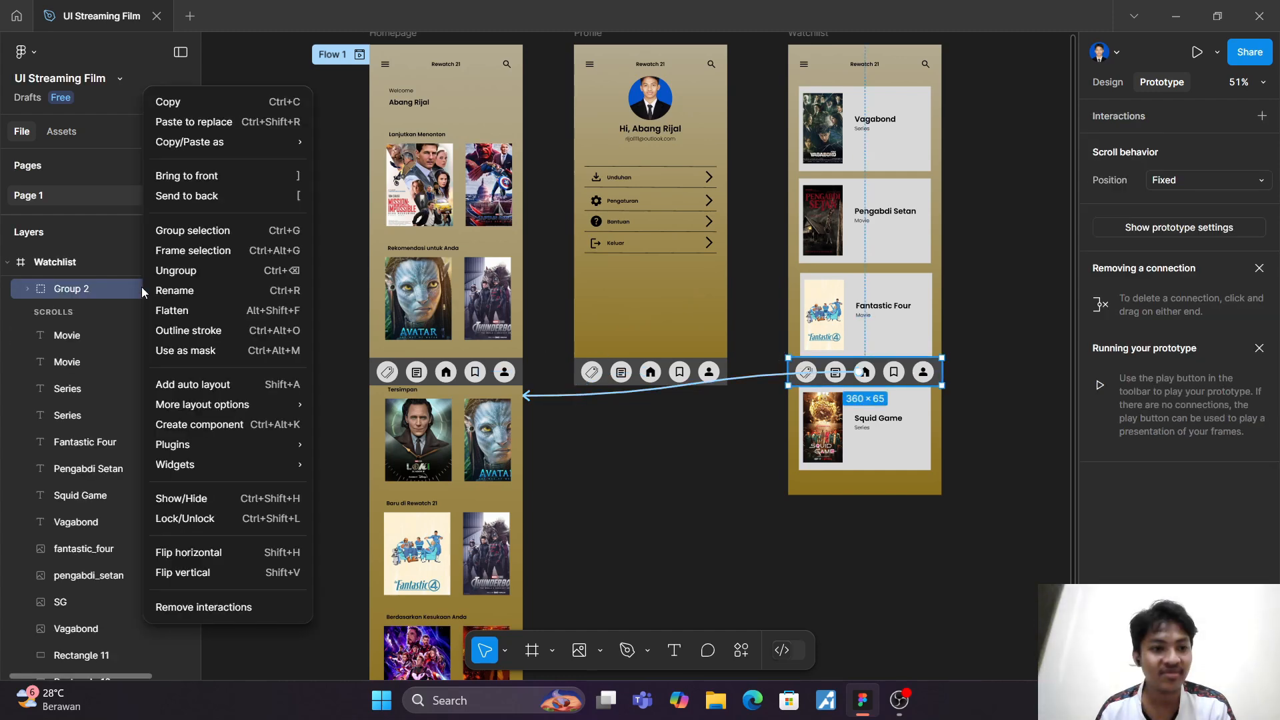
left_click(201, 272)
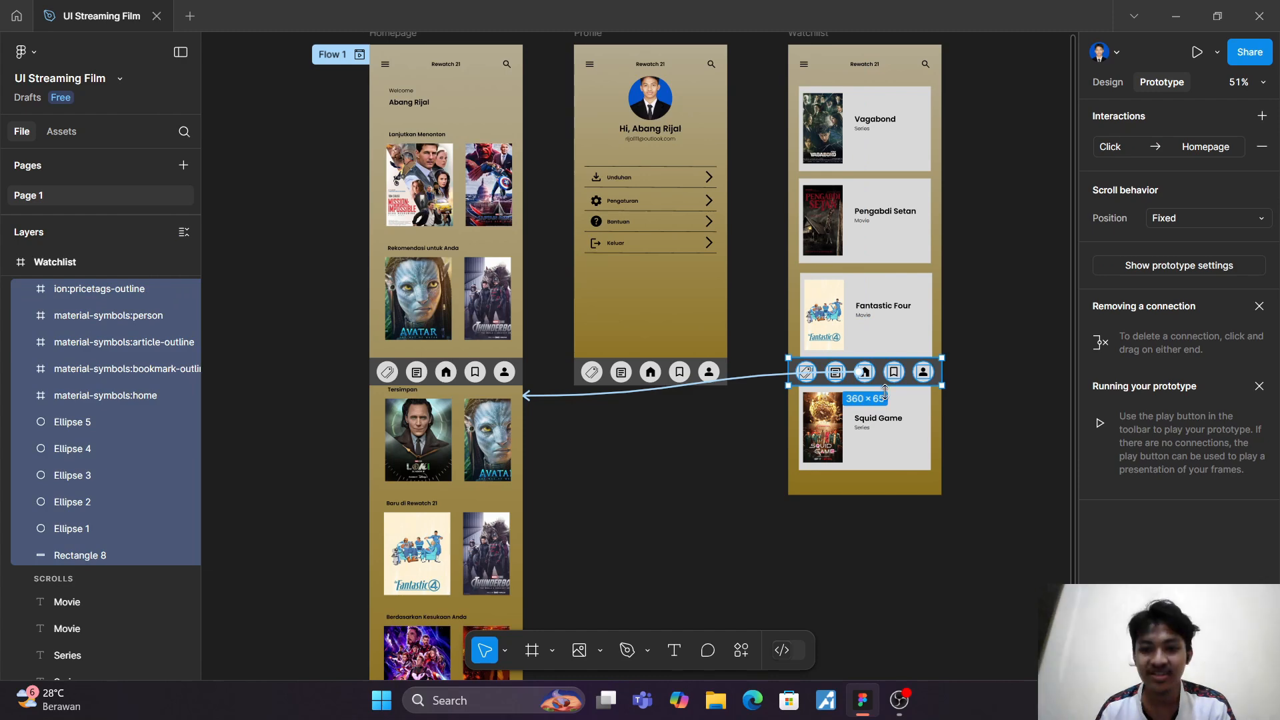
scroll(911, 389, "up", 5)
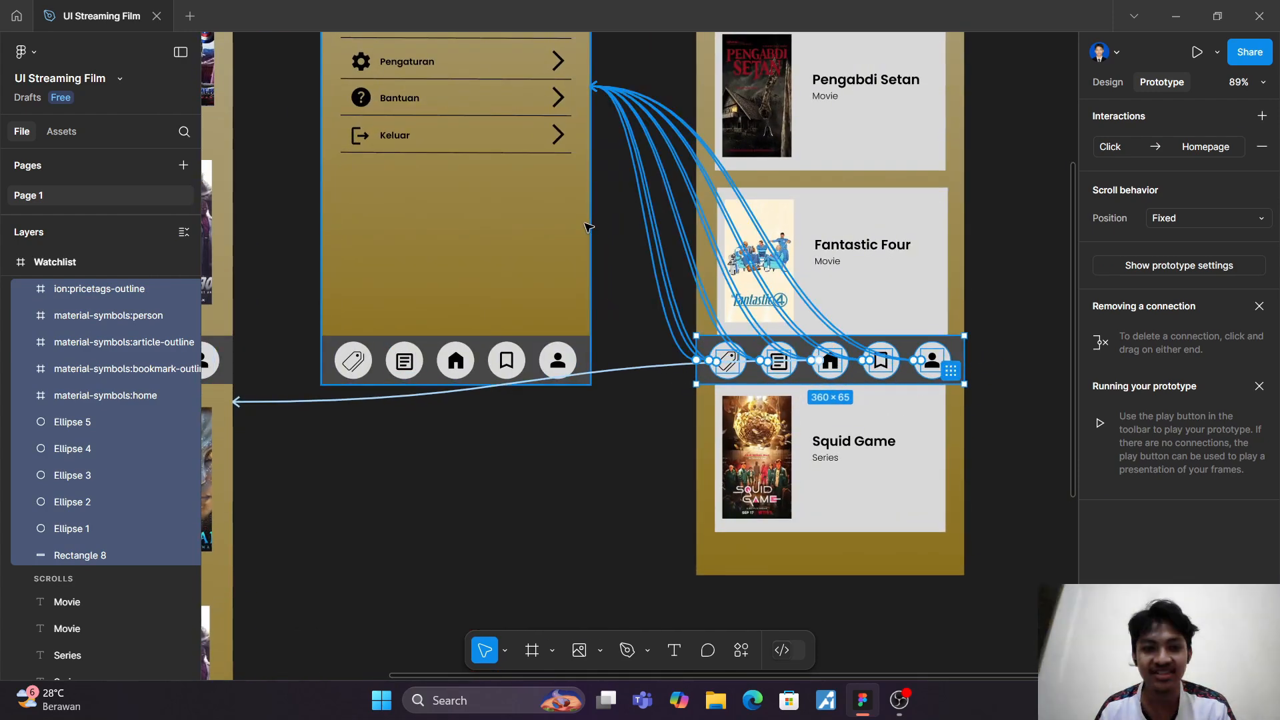
left_click_drag(964, 360, 584, 250)
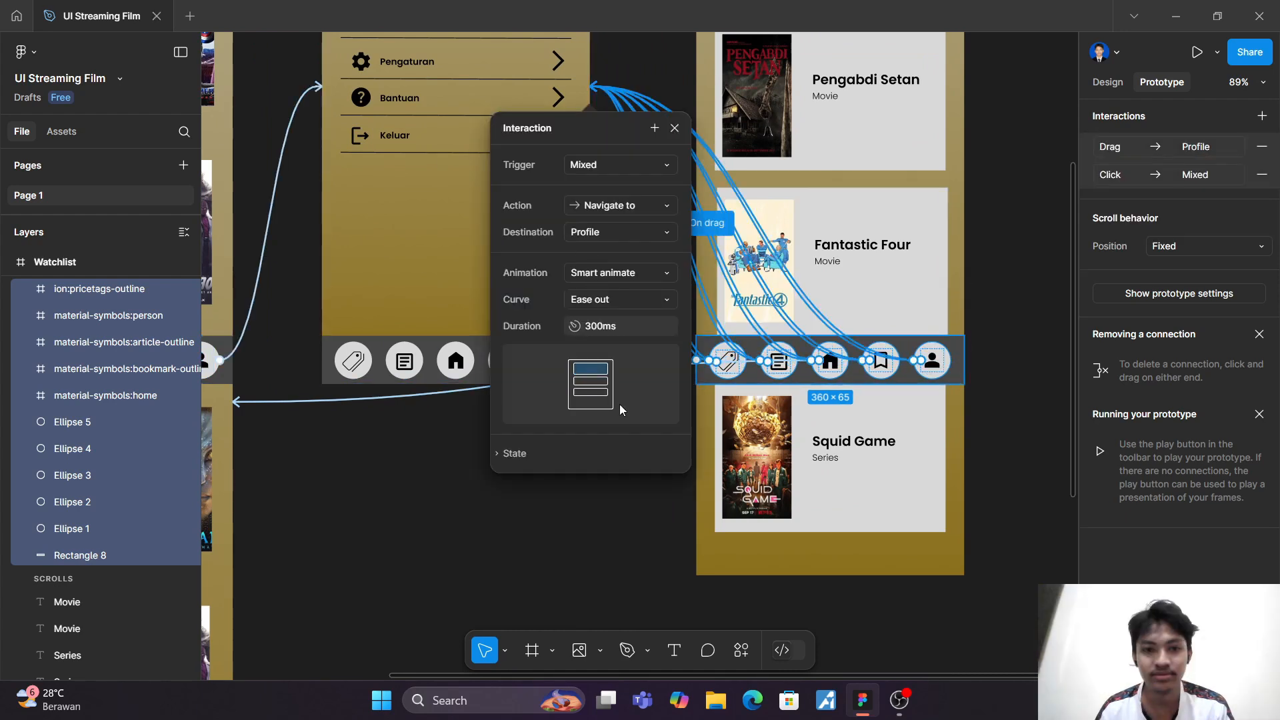
left_click(675, 129)
key("ctrl+z")
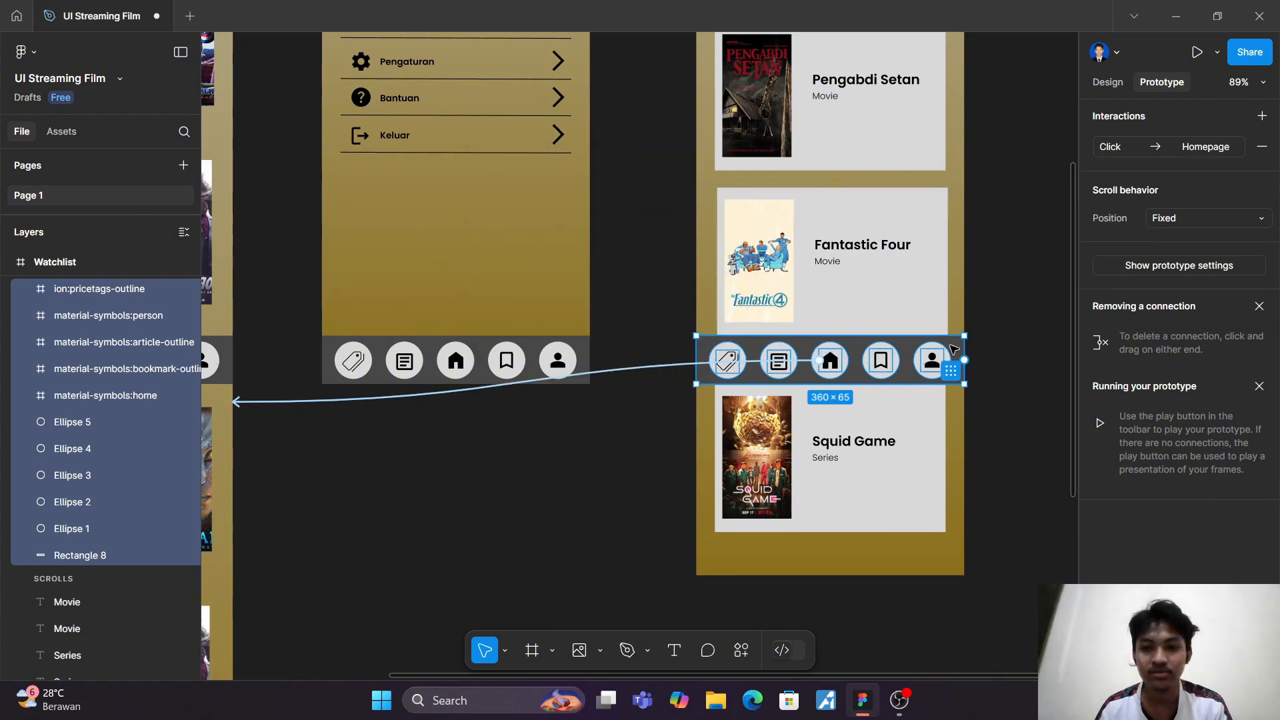
left_click_drag(964, 360, 637, 241)
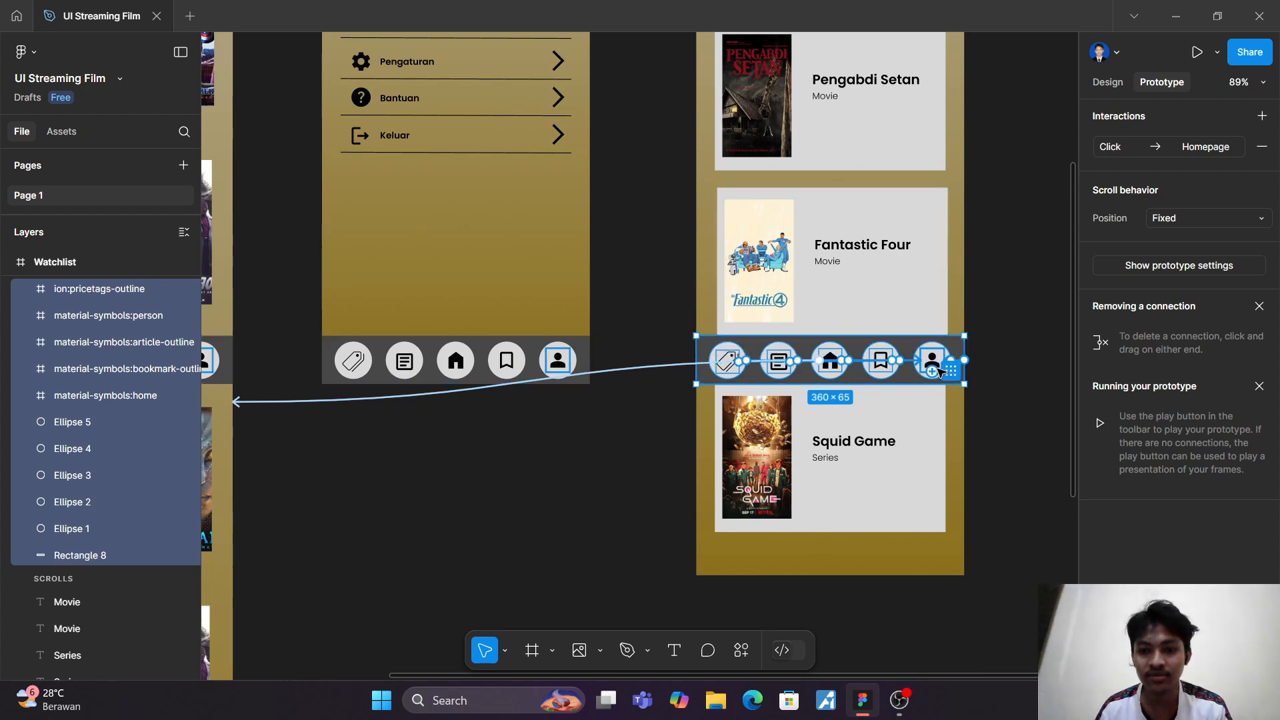
left_click(947, 368)
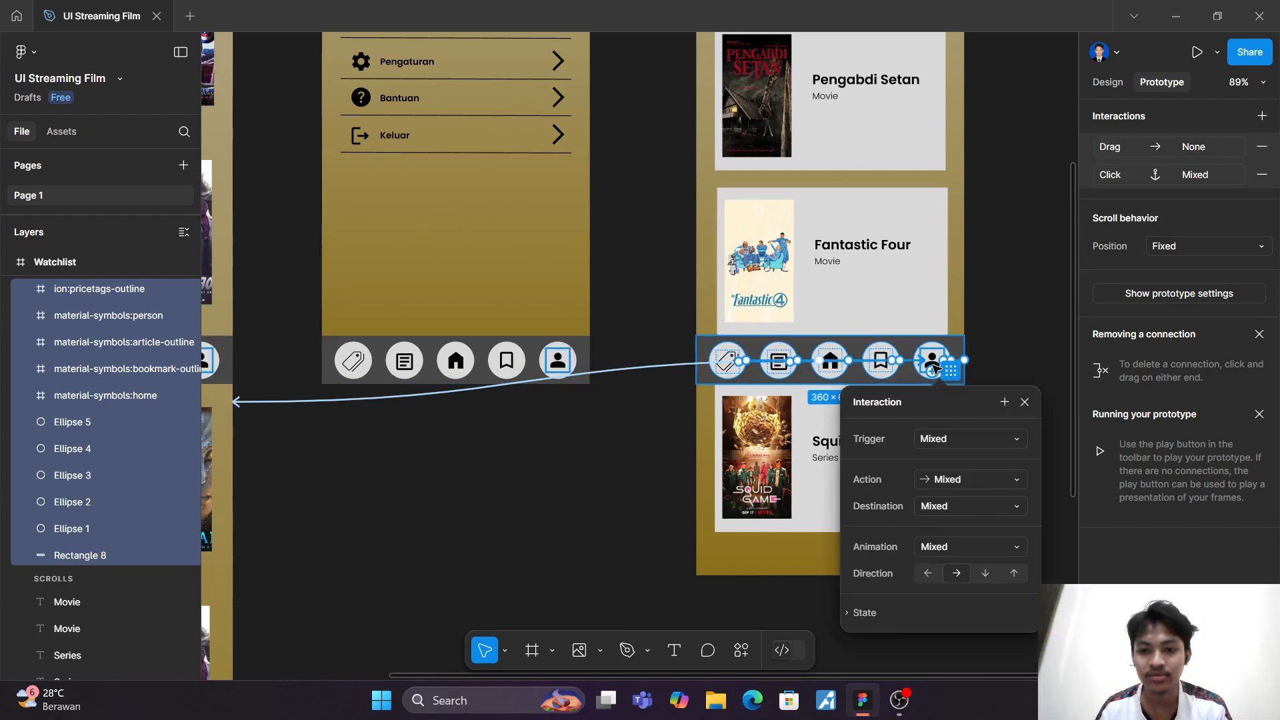
left_click(1025, 402)
scroll(1020, 397, "up", 5)
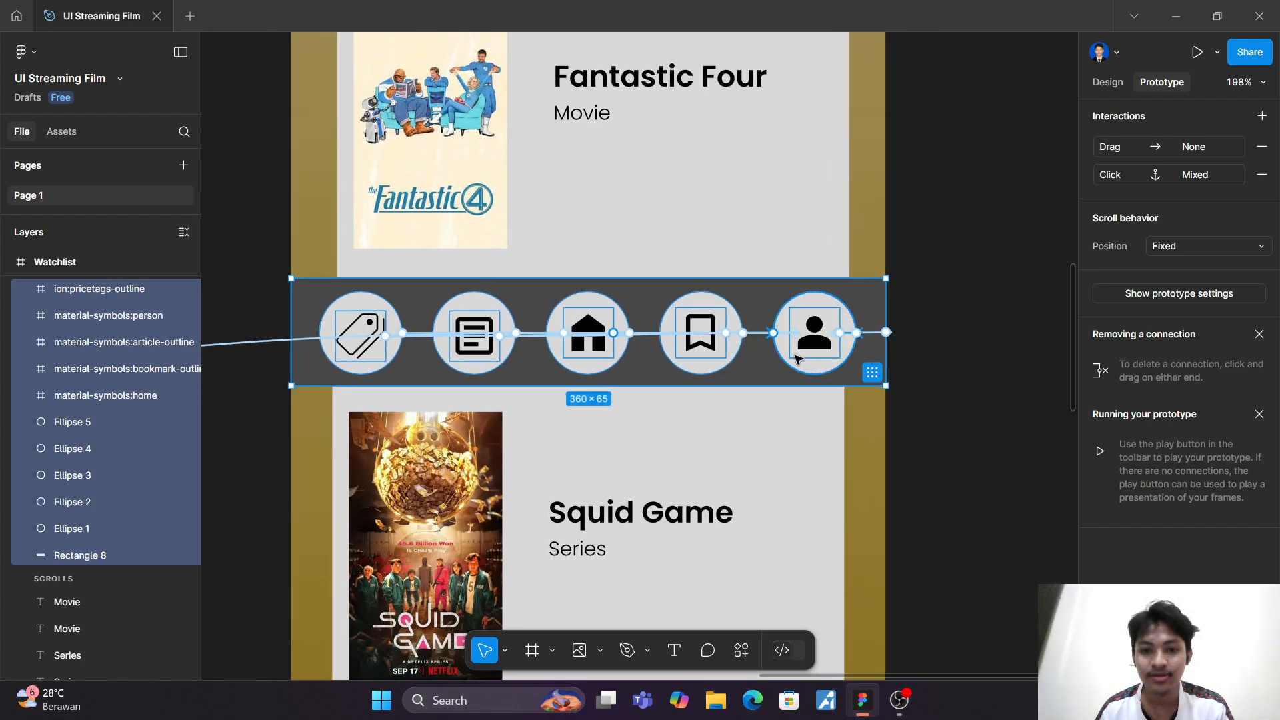
left_click_drag(790, 334, 791, 440)
left_click_drag(863, 472, 805, 348)
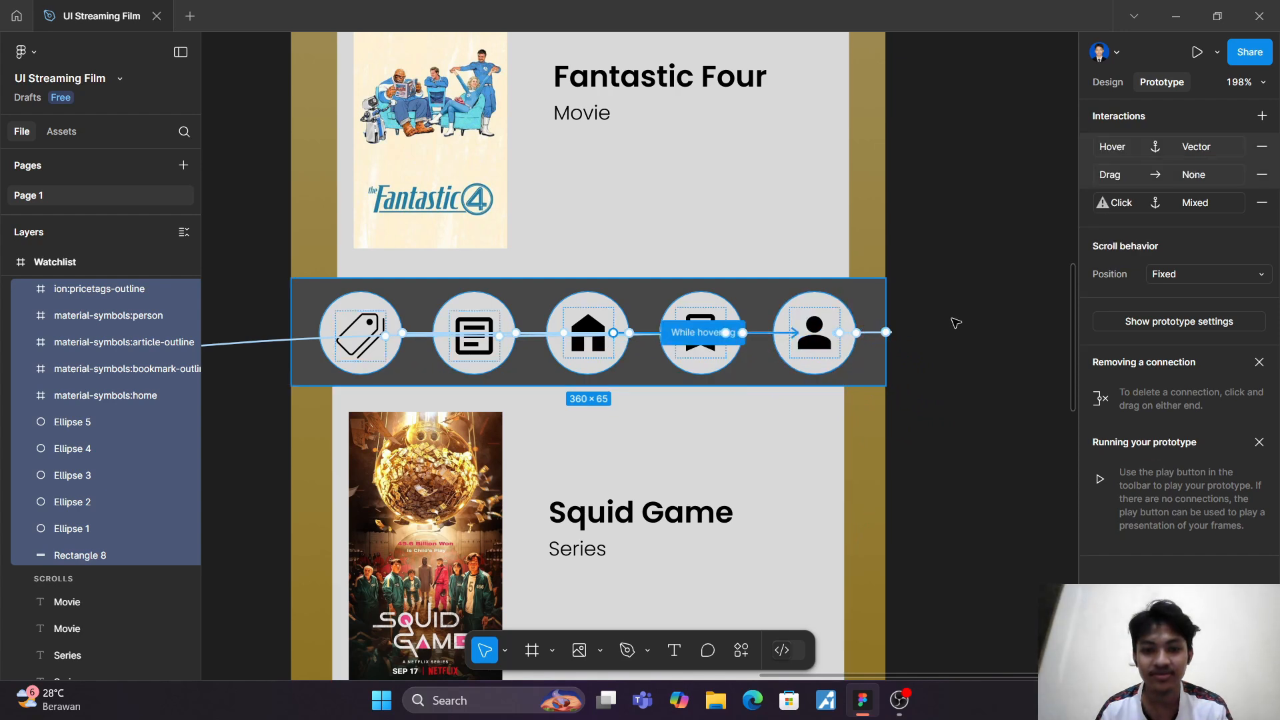
Step: Remove all hover, drag and click interactions from the selected layers of the Watchlist's navigation bar
left_click(1262, 146)
left_click(1262, 146)
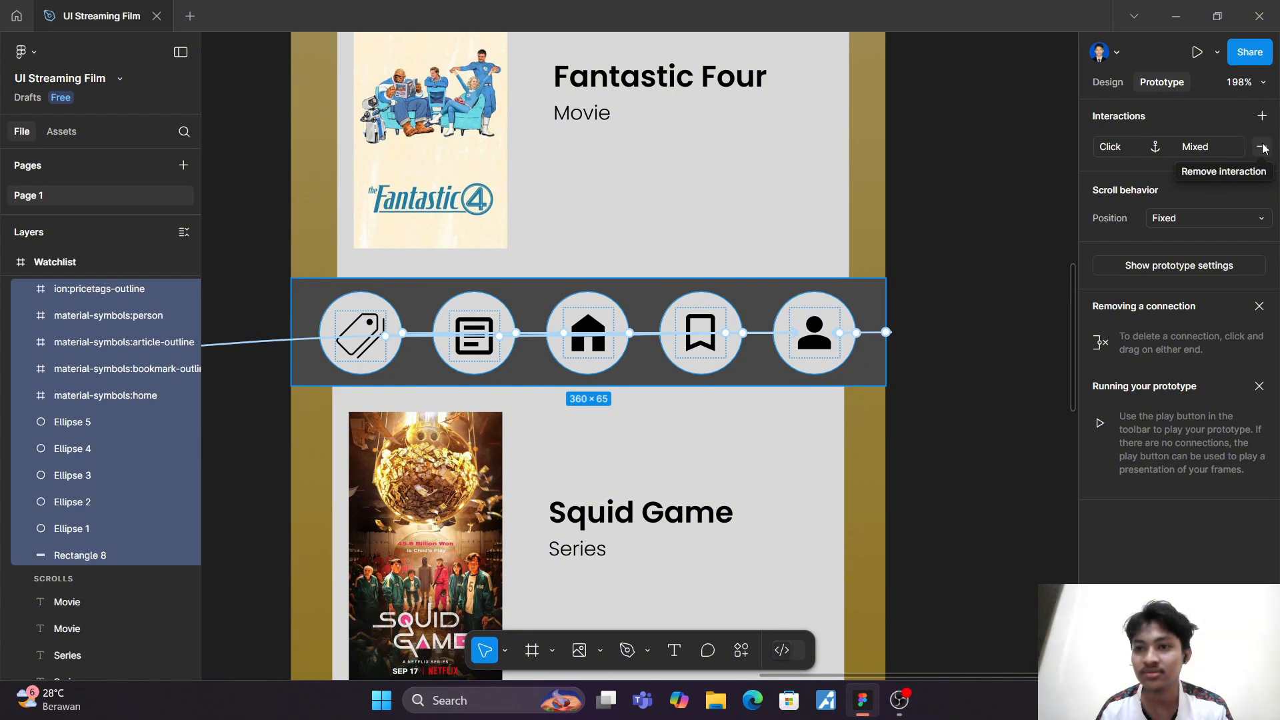
left_click(1262, 146)
Step: Give the person icon in the Watchlist's navigation bar an on-click Navigate to interaction leading to Profile with the Smart animate animation
left_click(814, 335)
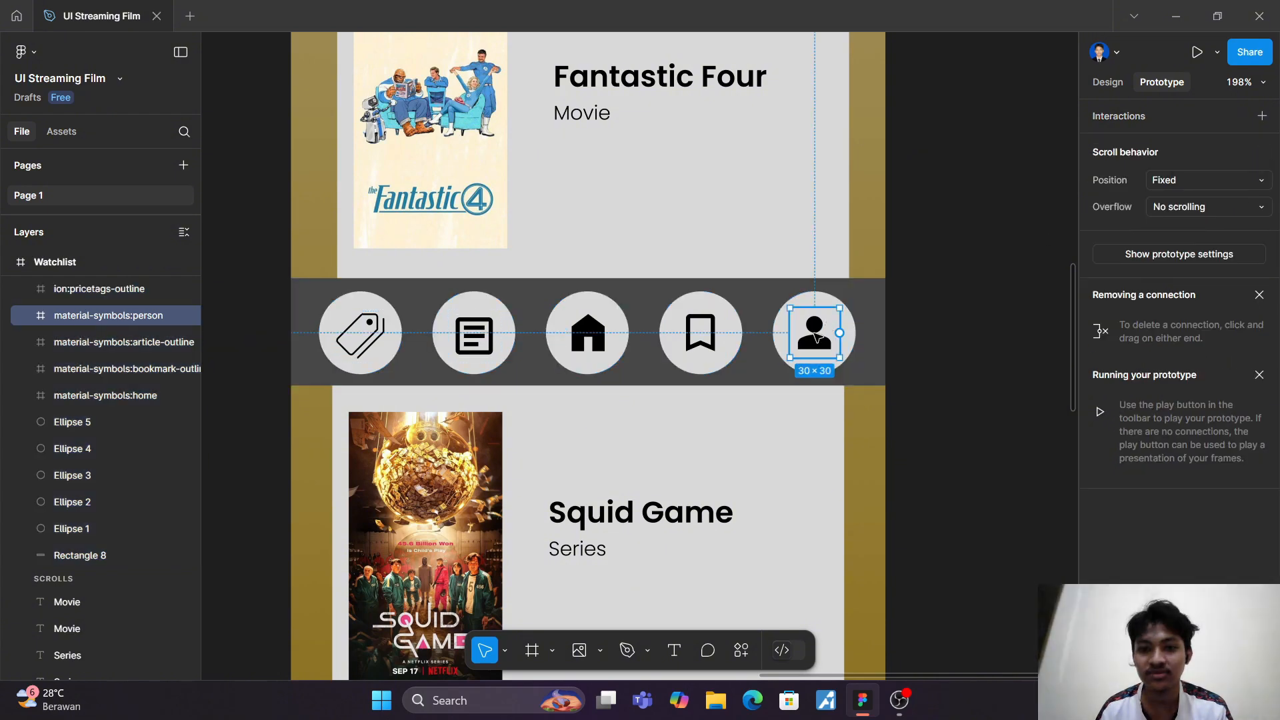
left_click(1262, 116)
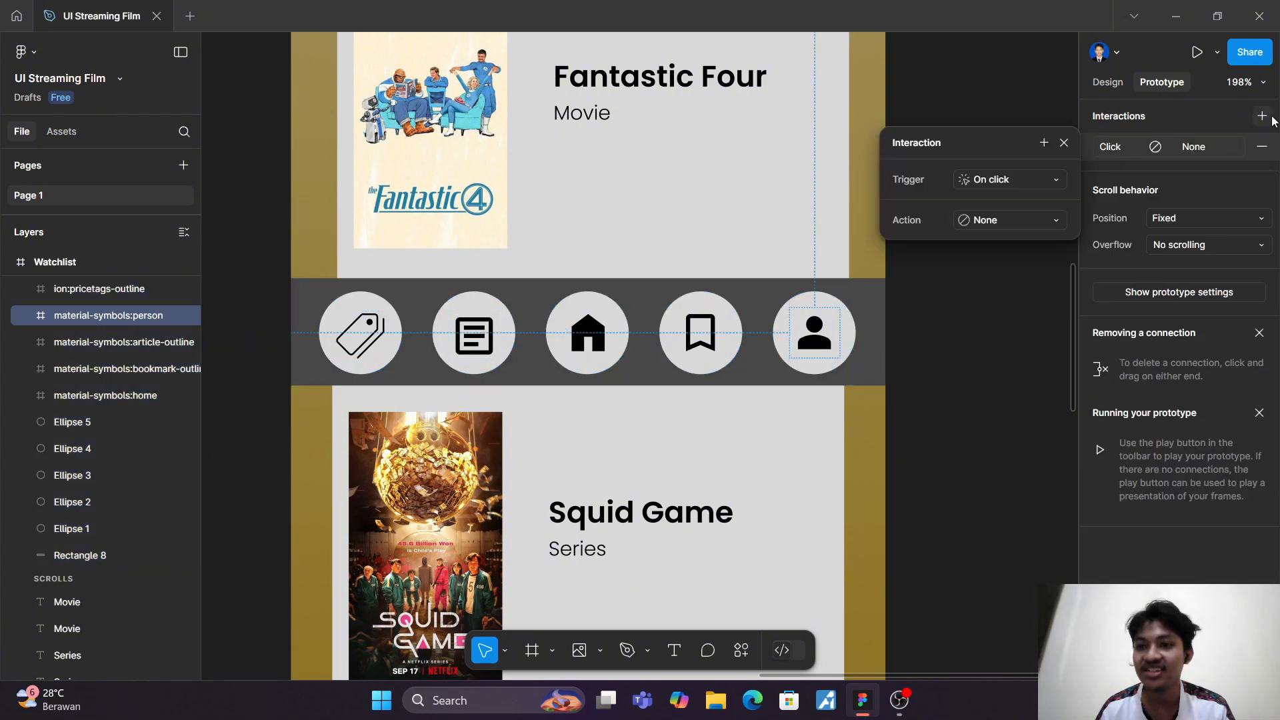
left_click(1050, 221)
left_click(1026, 253)
left_click(1007, 249)
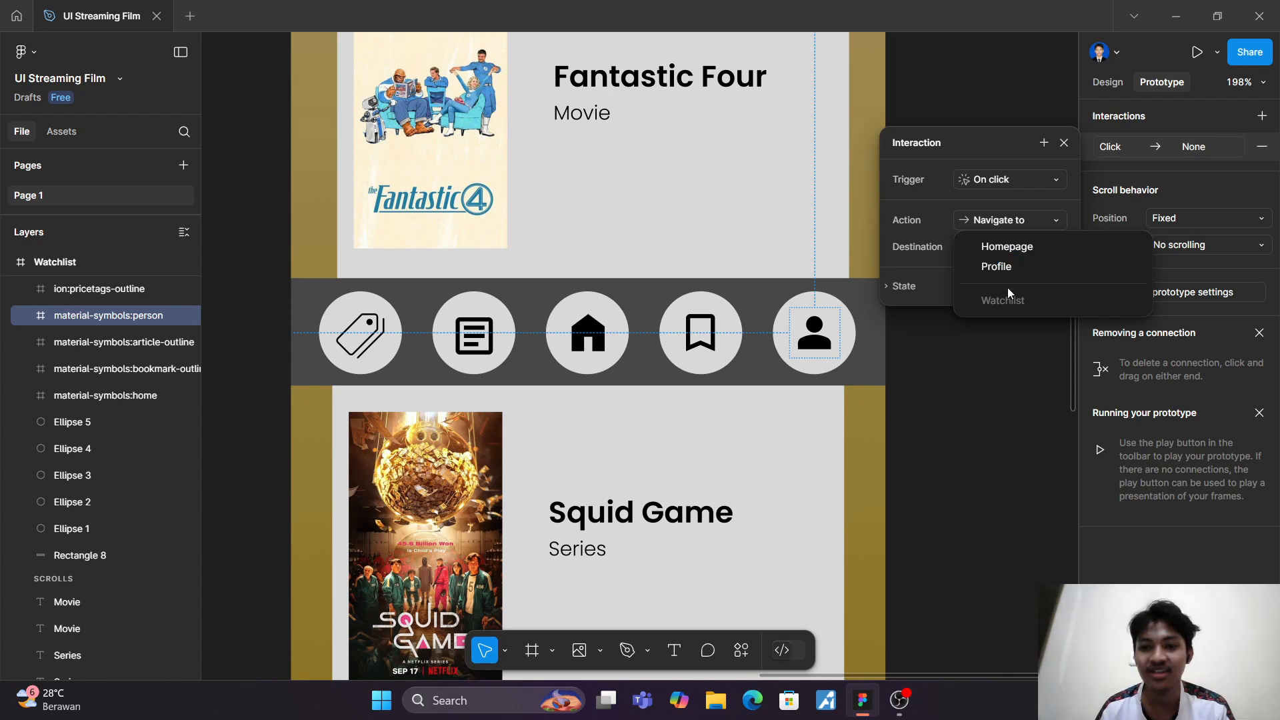
left_click(1009, 268)
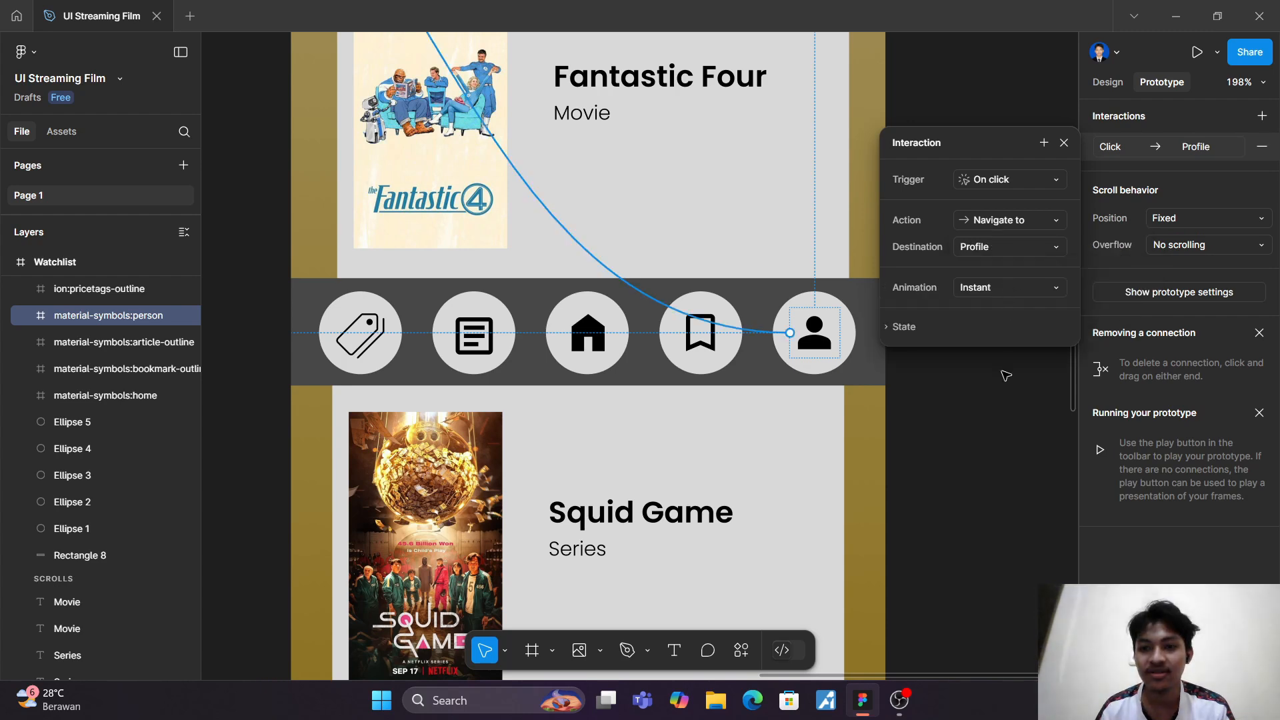
left_click(1002, 289)
left_click(1006, 331)
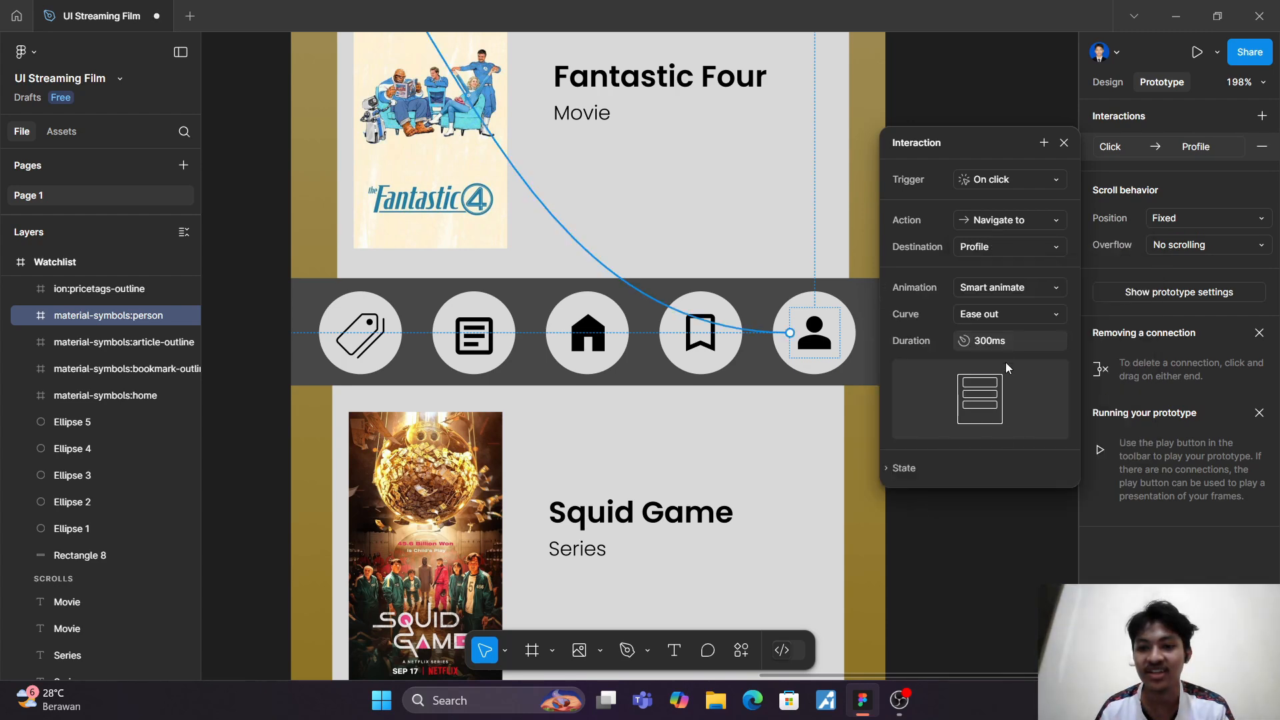
left_click(998, 513)
Step: Connect the home icon in the Watchlist's navigation bar to the Homepage frame with an on-click Navigate to interaction using Smart animate
scroll(997, 510, "down", 10, "ctrl")
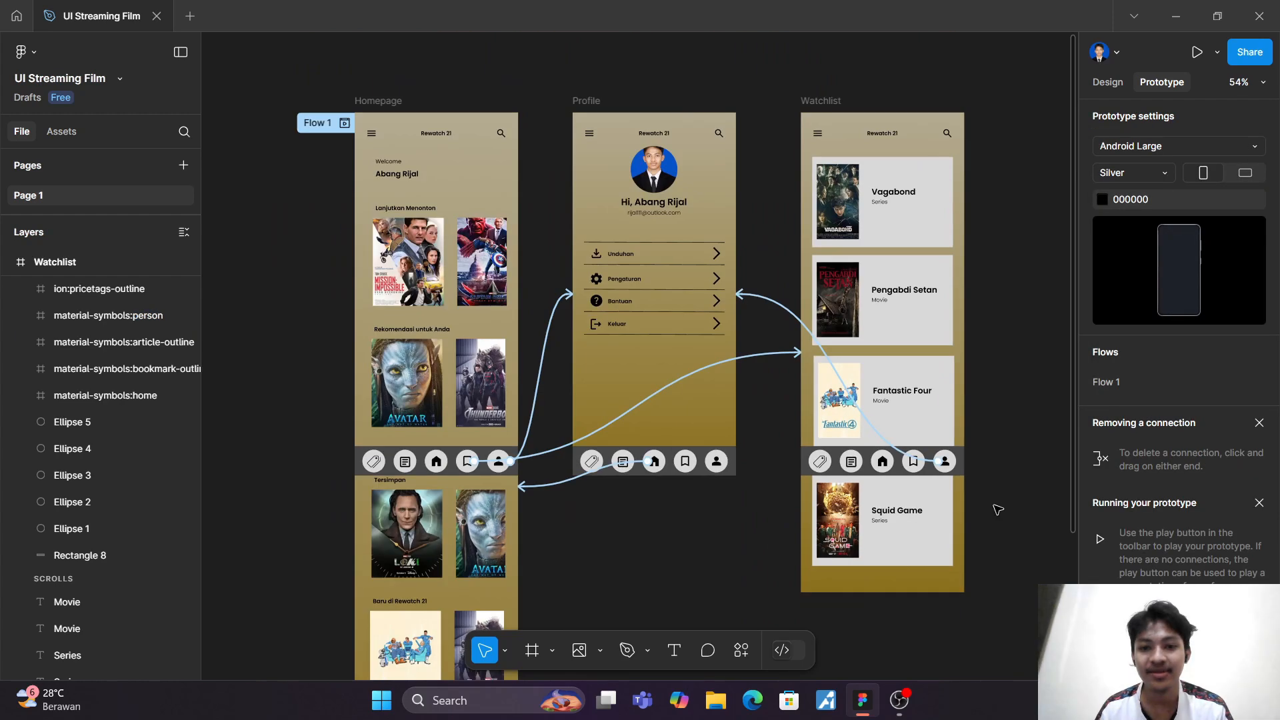
scroll(995, 500, "down", 1)
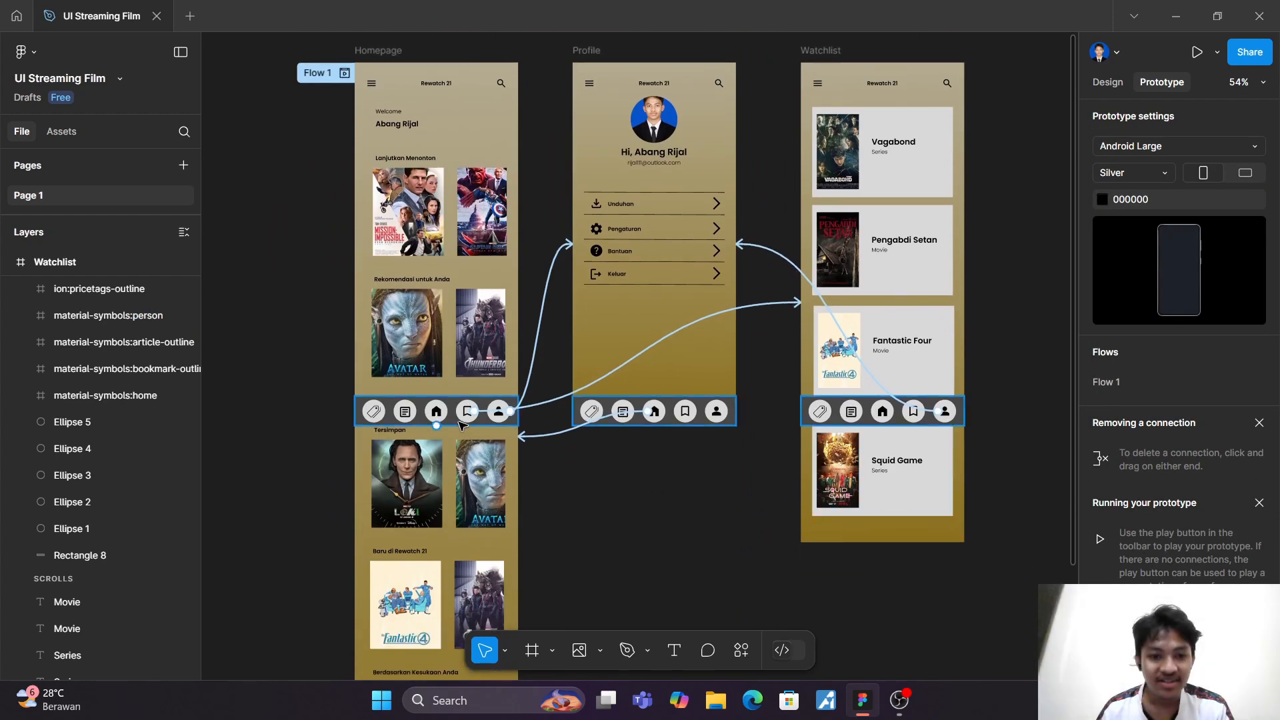
left_click(880, 412)
left_click_drag(894, 411, 514, 411)
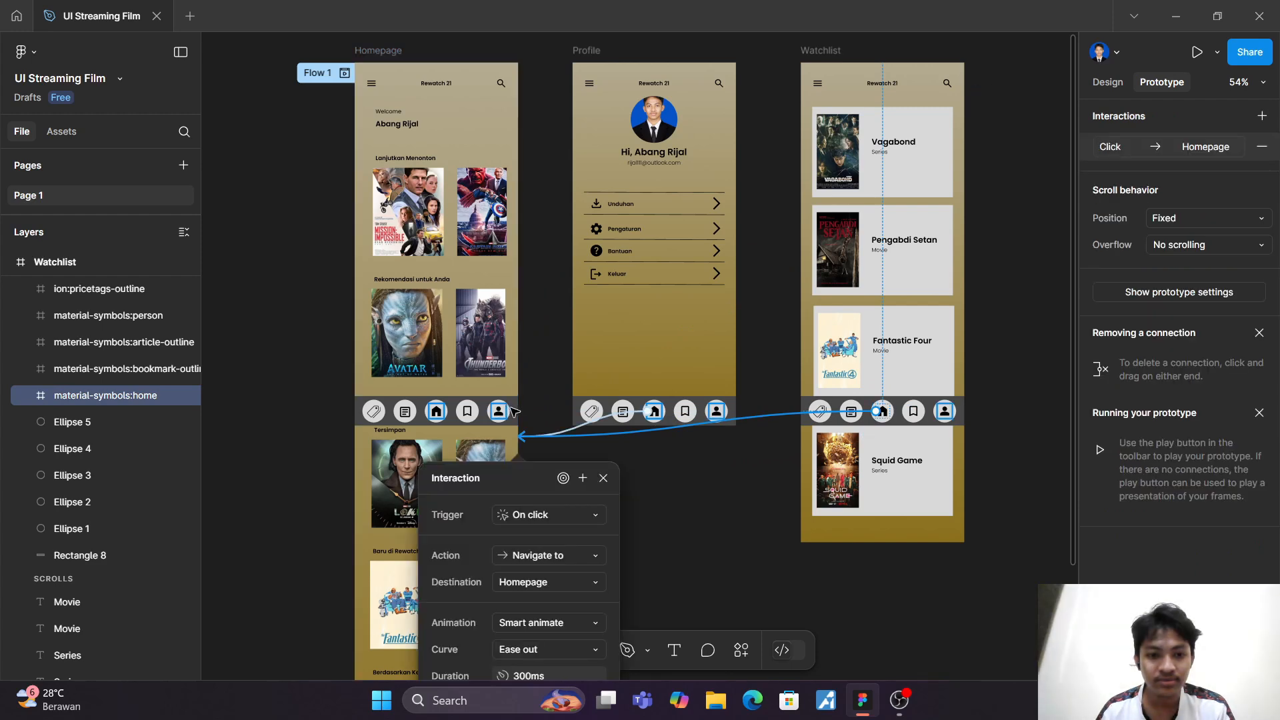
Step: Connect the circle behind the home icon in the Watchlist's navigation bar to Homepage with an on-click Navigate to interaction using Smart animate
left_click(657, 572)
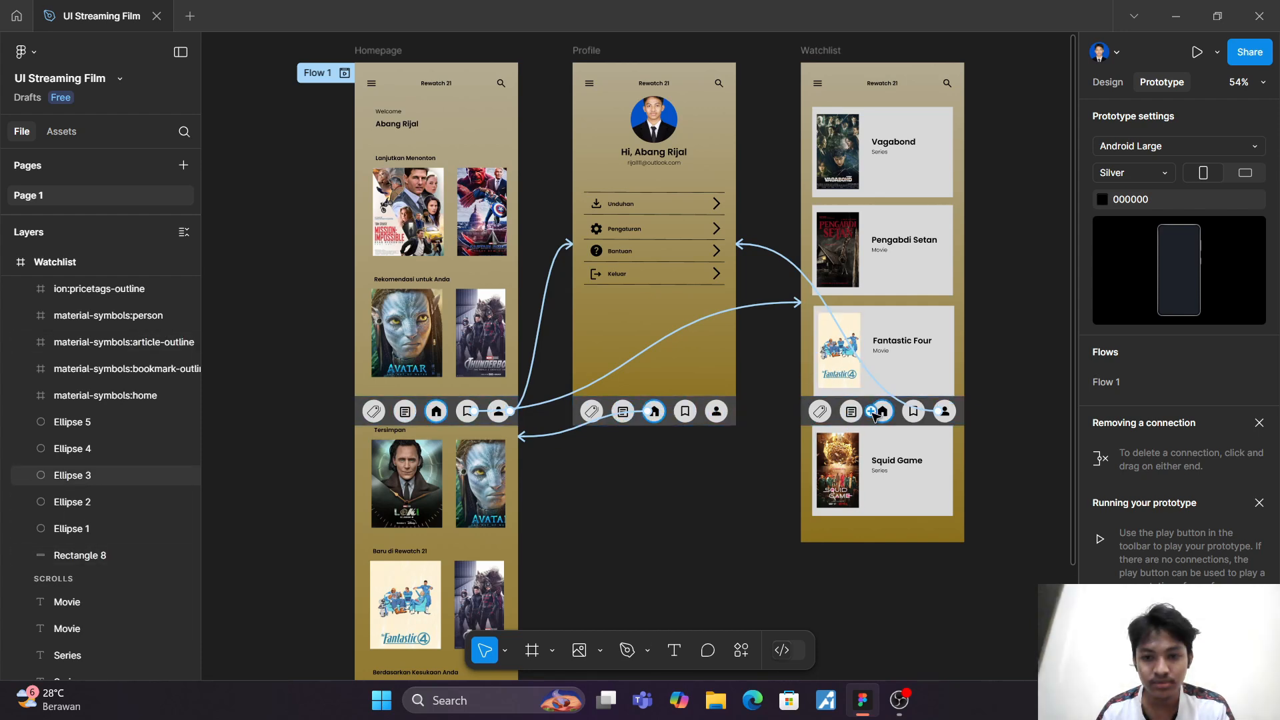
left_click_drag(894, 412, 531, 495)
left_click_drag(490, 495, 490, 496)
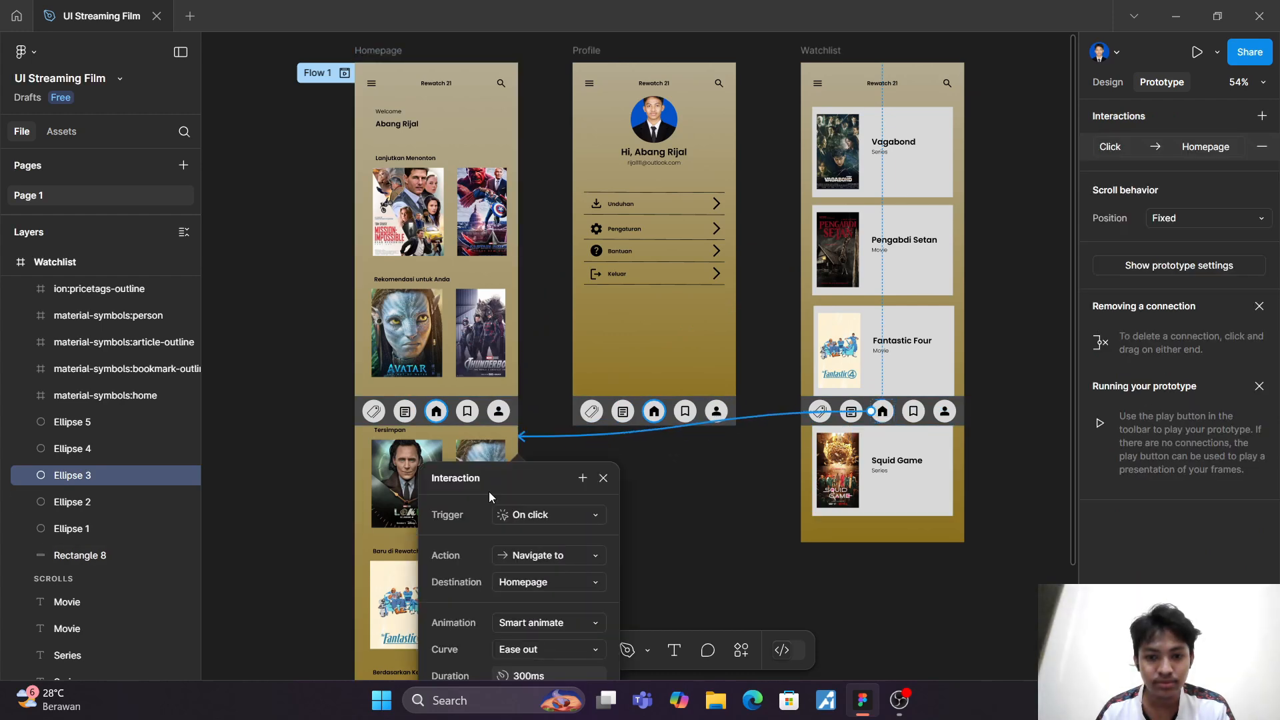
scroll(707, 533, "down", 3)
left_click(707, 520)
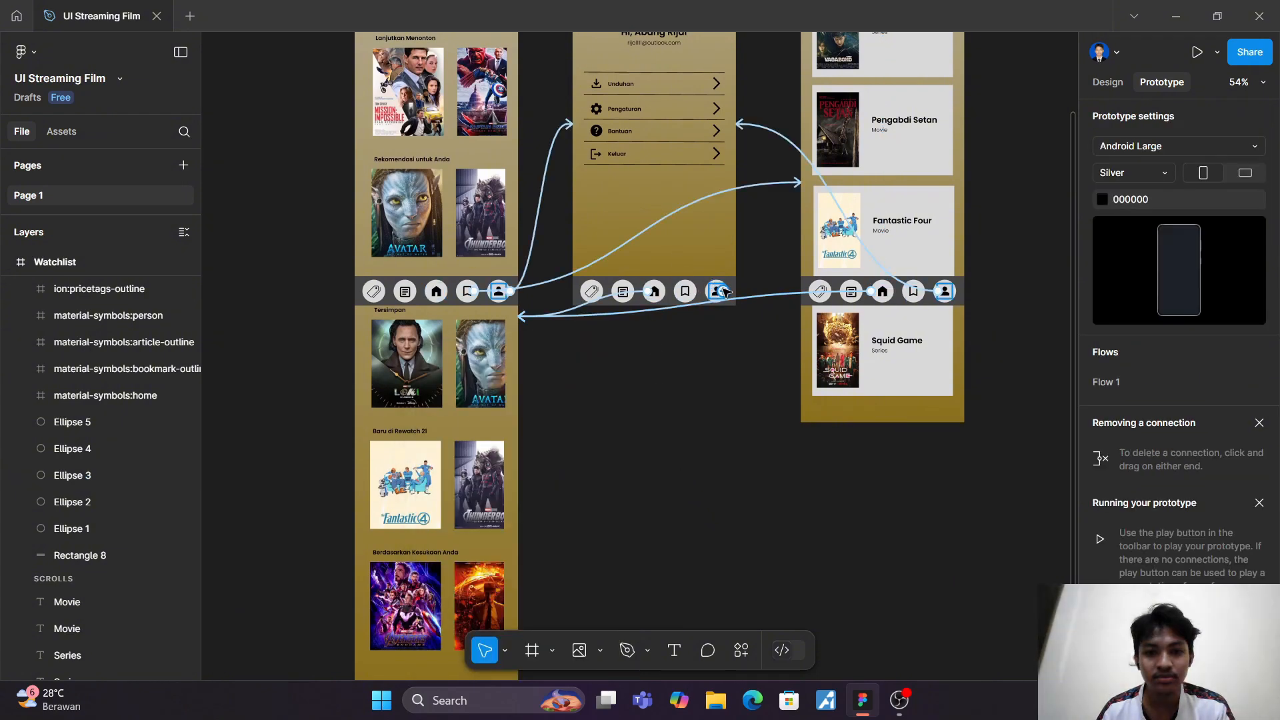
Step: Try to draw another connection from the bookmark icon in the Profile's navigation bar and check its interactions
scroll(725, 292, "up", 1)
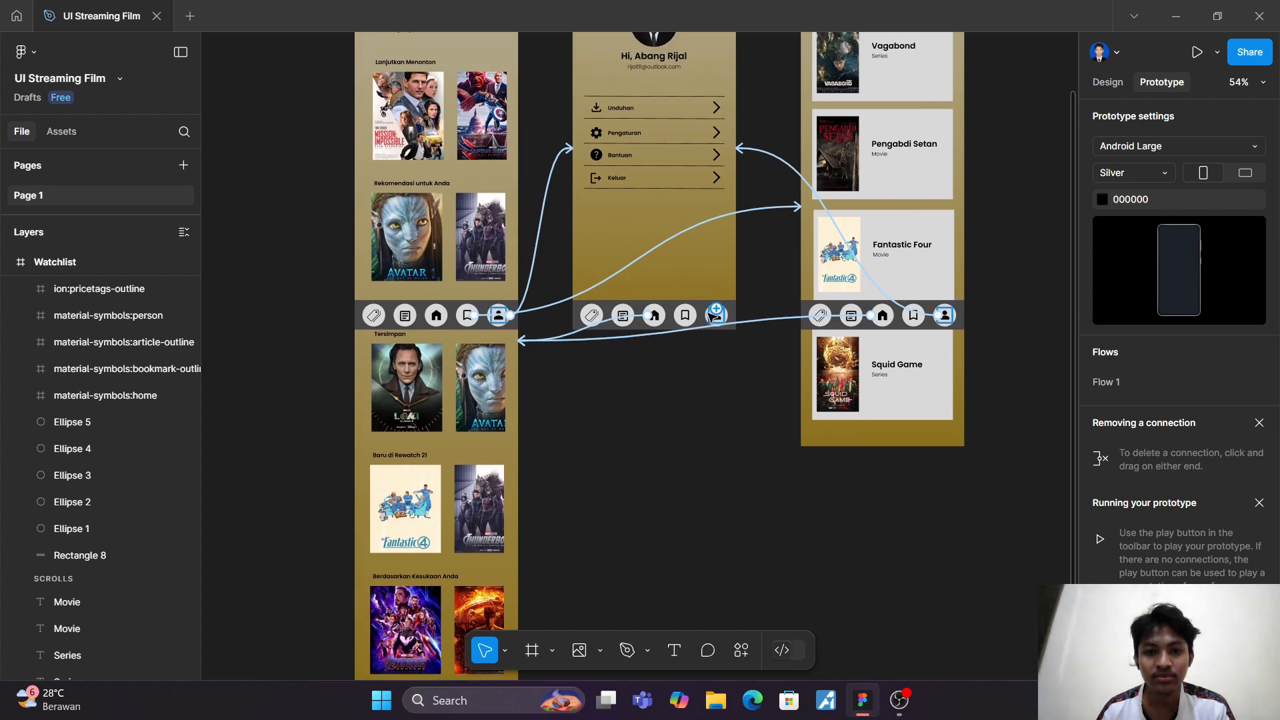
left_click(692, 319)
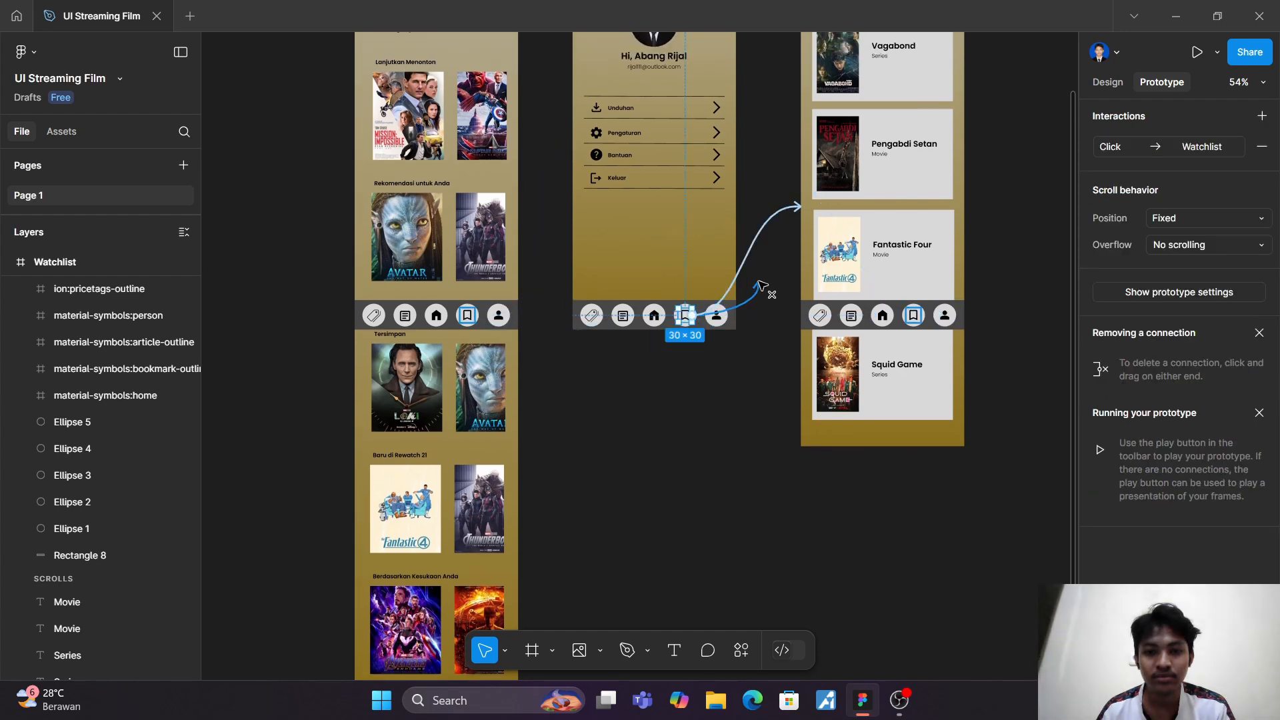
left_click_drag(689, 316, 726, 368)
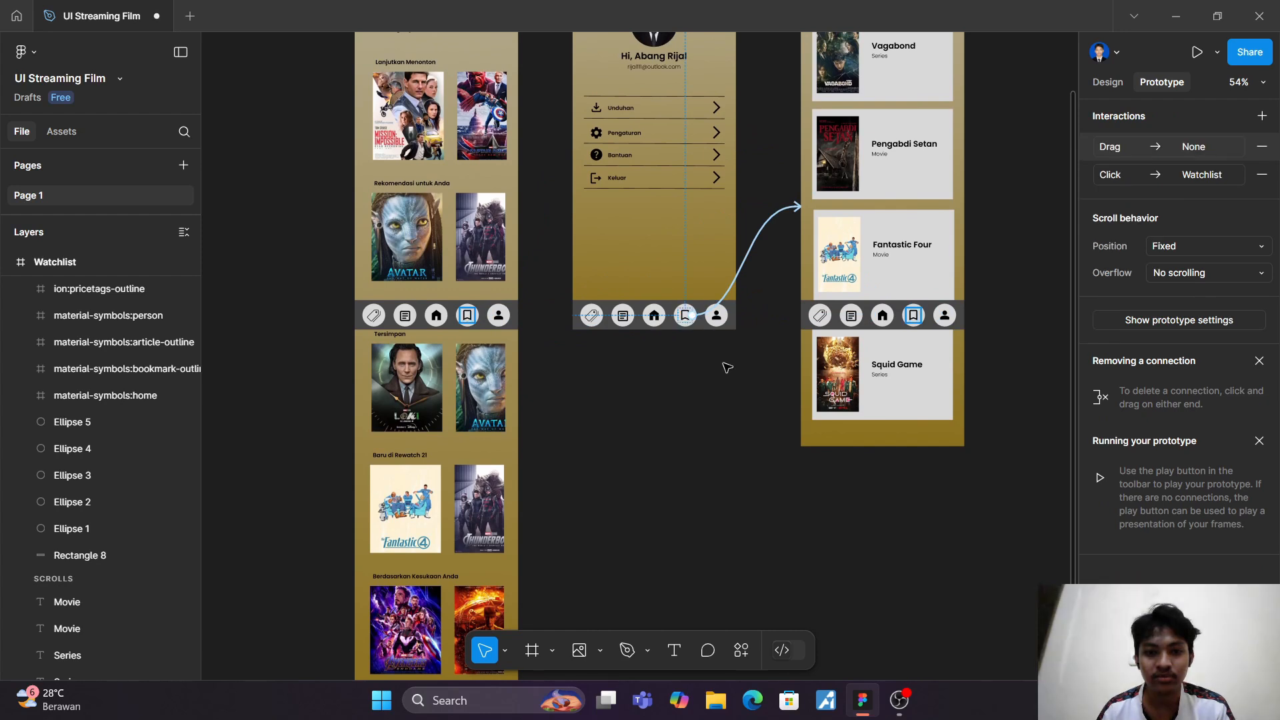
scroll(729, 400, "up", 1)
left_click(730, 412)
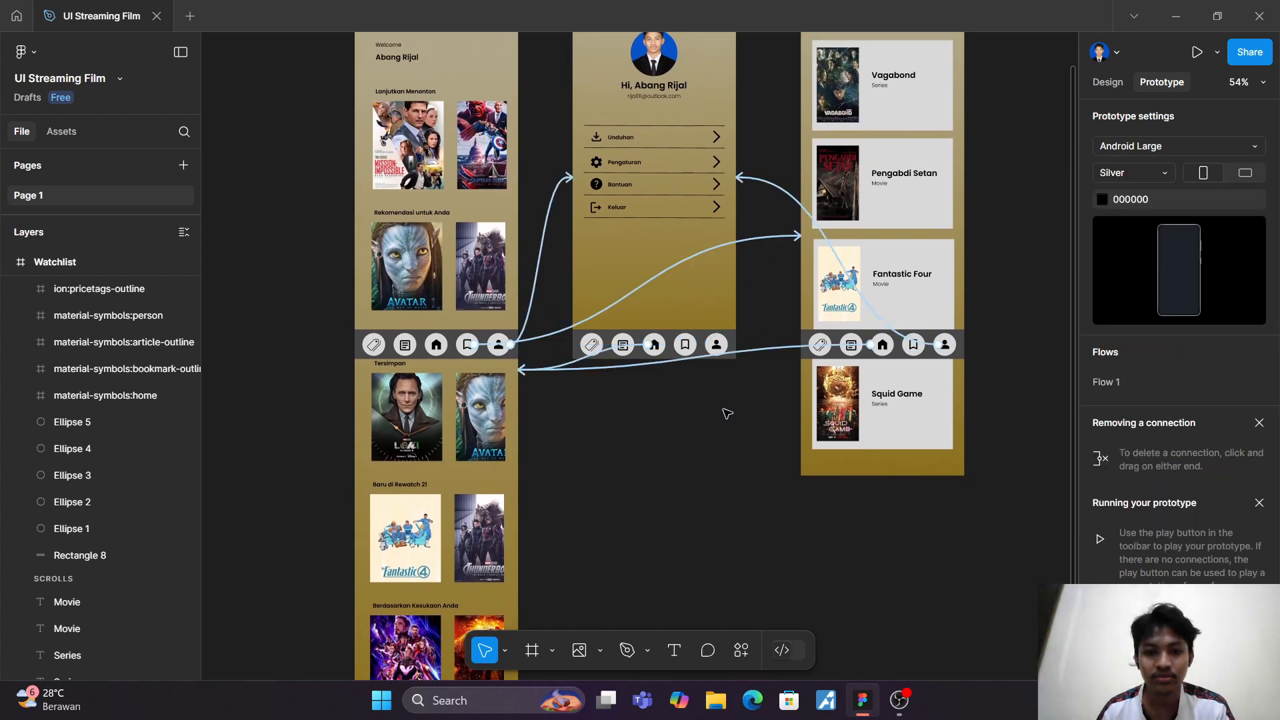
left_click(685, 345)
left_click(712, 400)
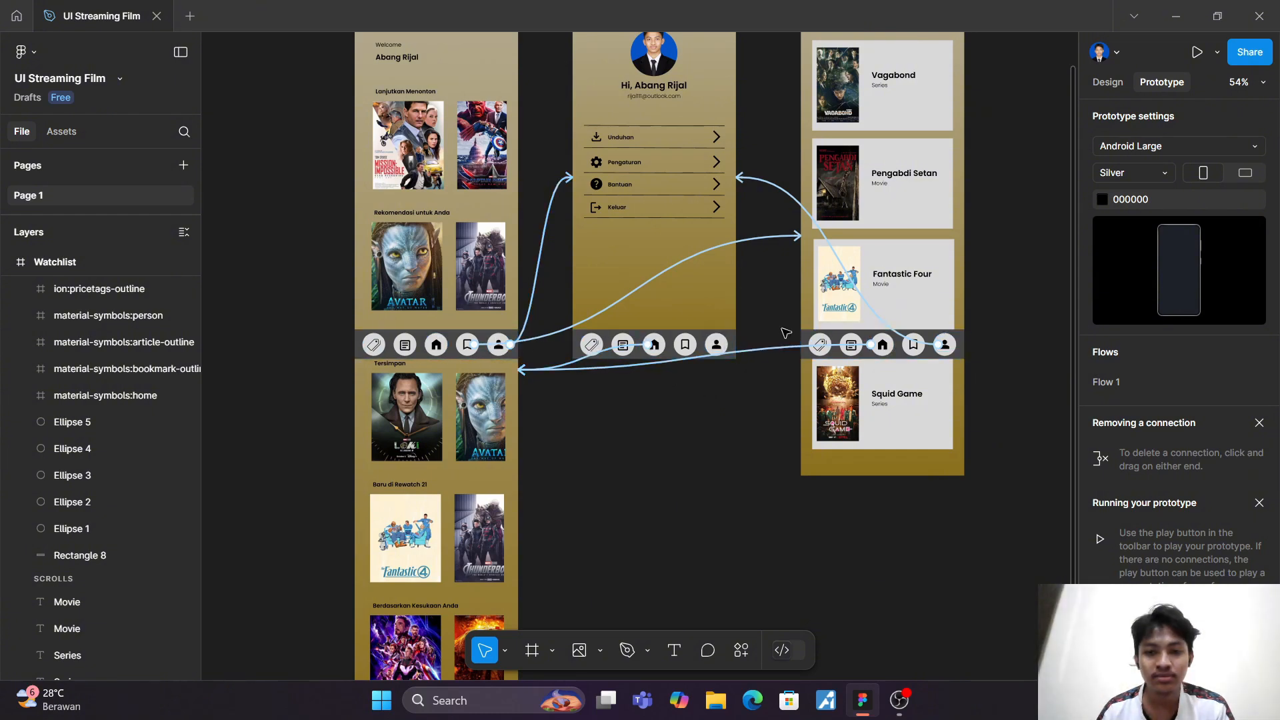
Step: Preview the prototype from Homepage, open the Watchlist, scroll through its titles and return to Homepage with the home icon
scroll(782, 335, "up", 3)
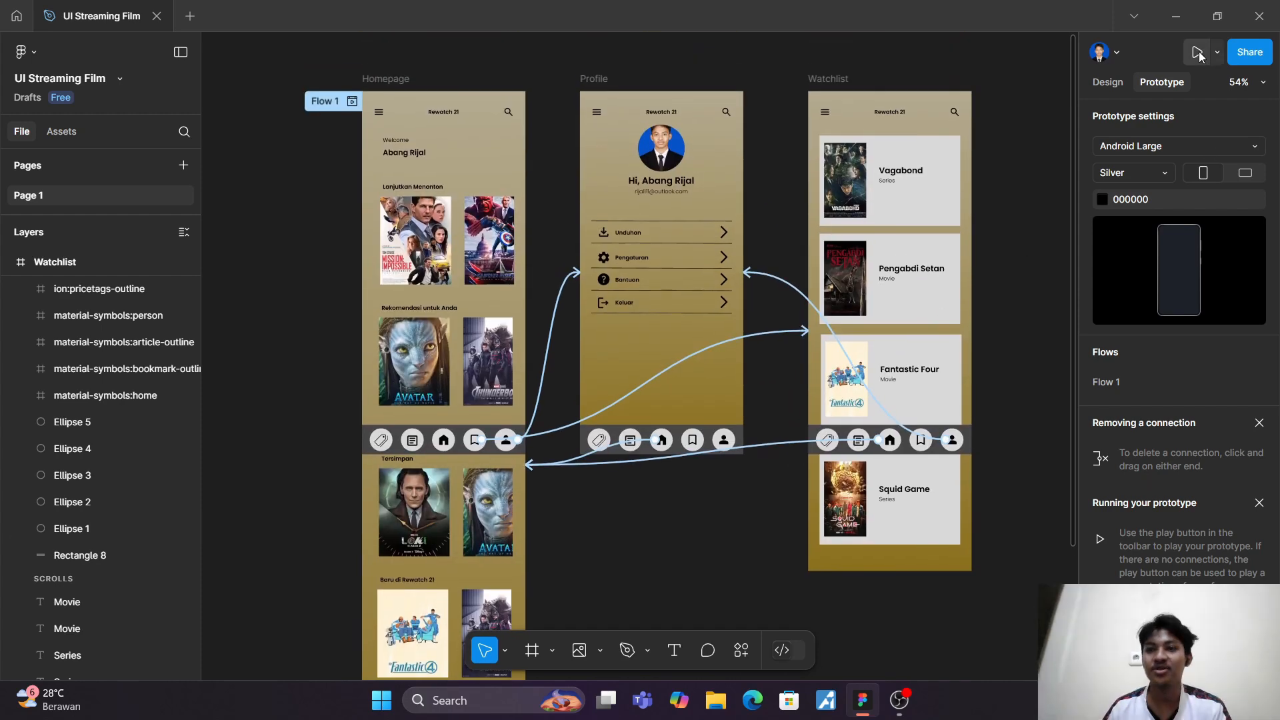
left_click(1196, 52)
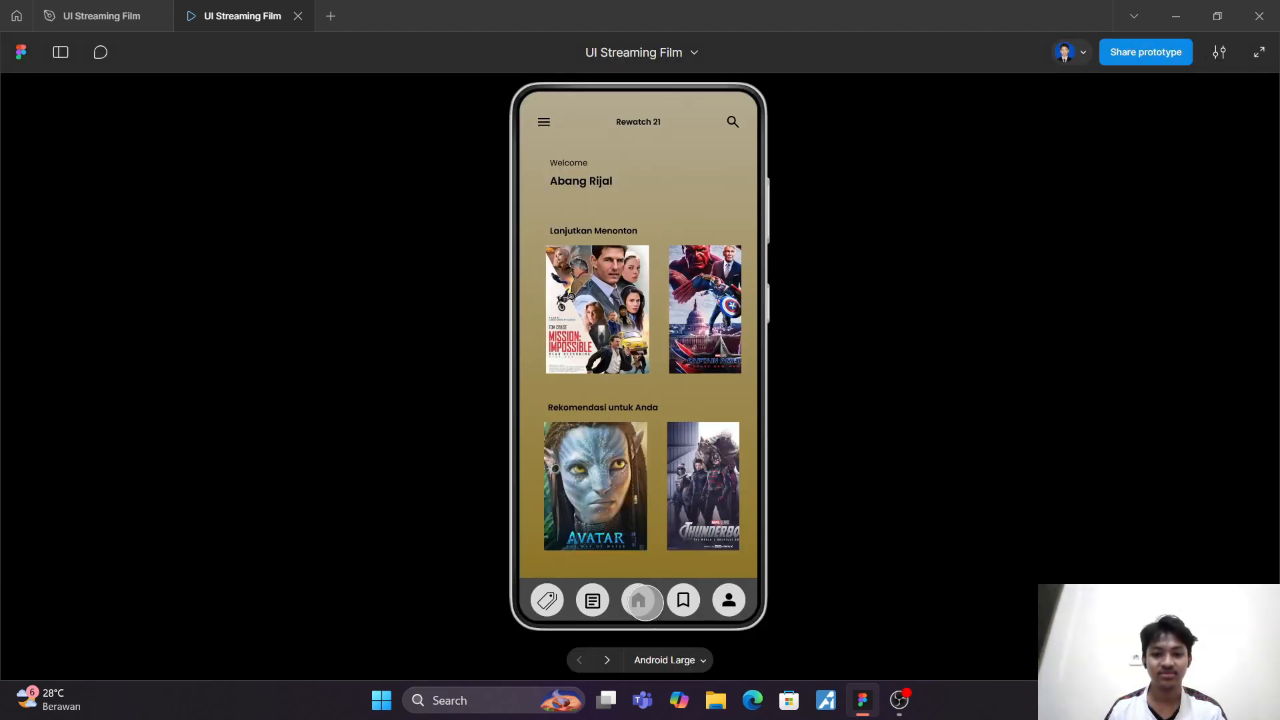
left_click(682, 601)
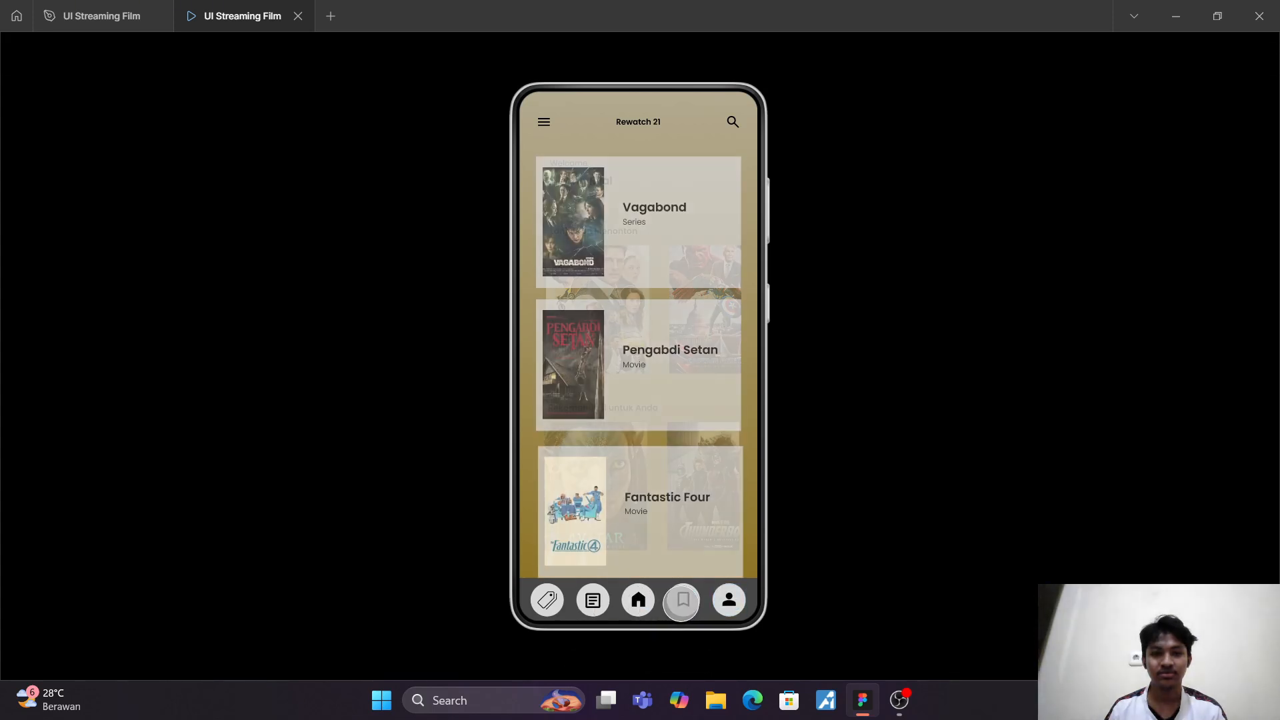
left_click_drag(654, 420, 634, 205)
left_click_drag(620, 291, 656, 573)
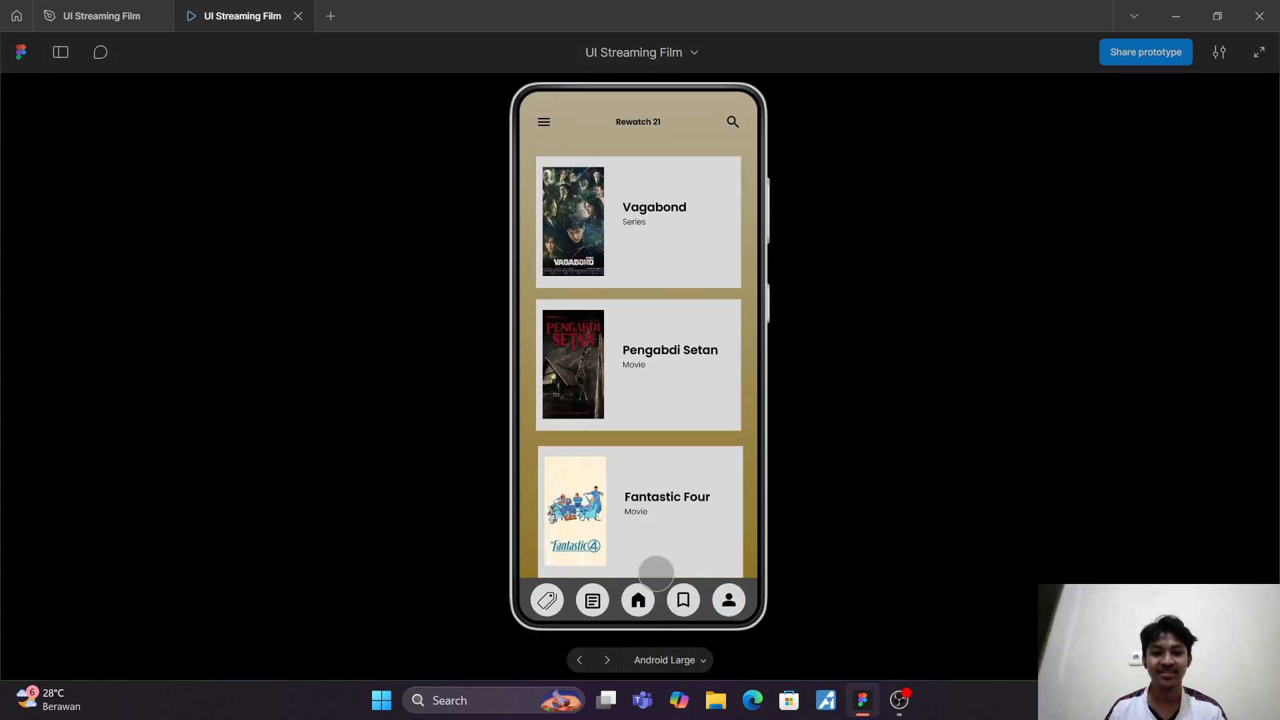
left_click(639, 600)
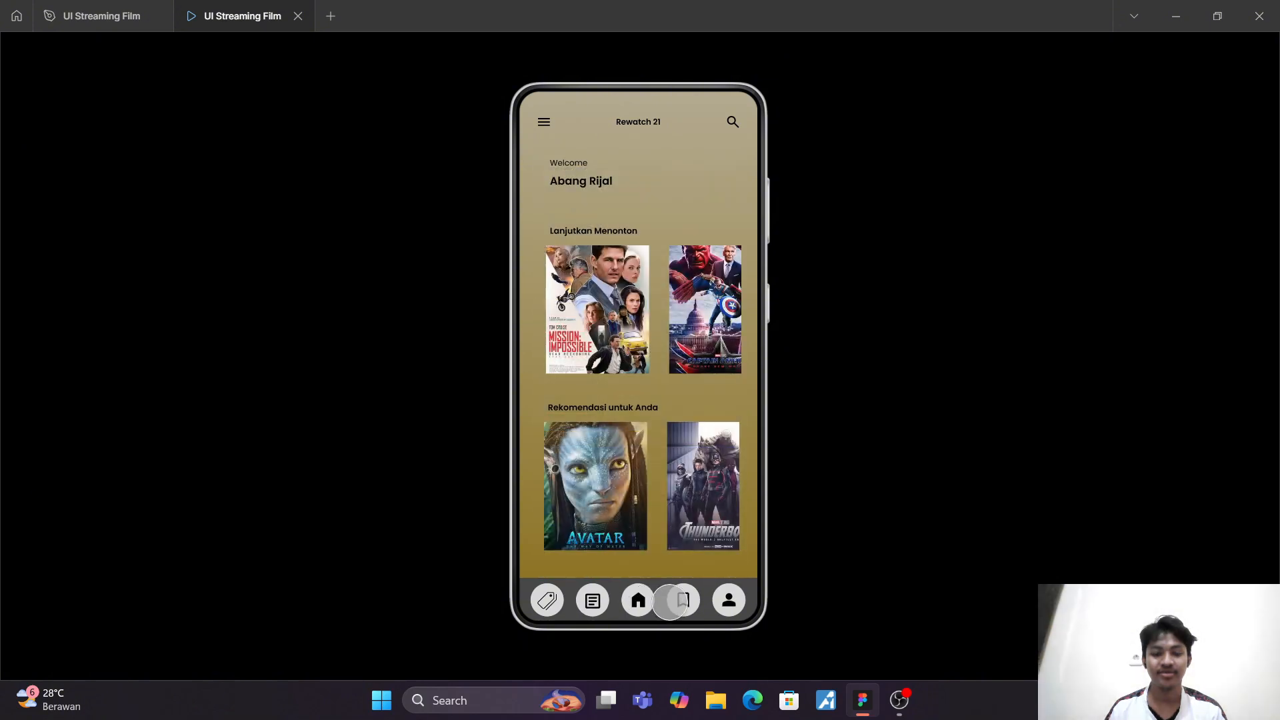
Step: Test the navigation bar links between Profile, Watchlist and Homepage in both directions, and close the preview
left_click(730, 601)
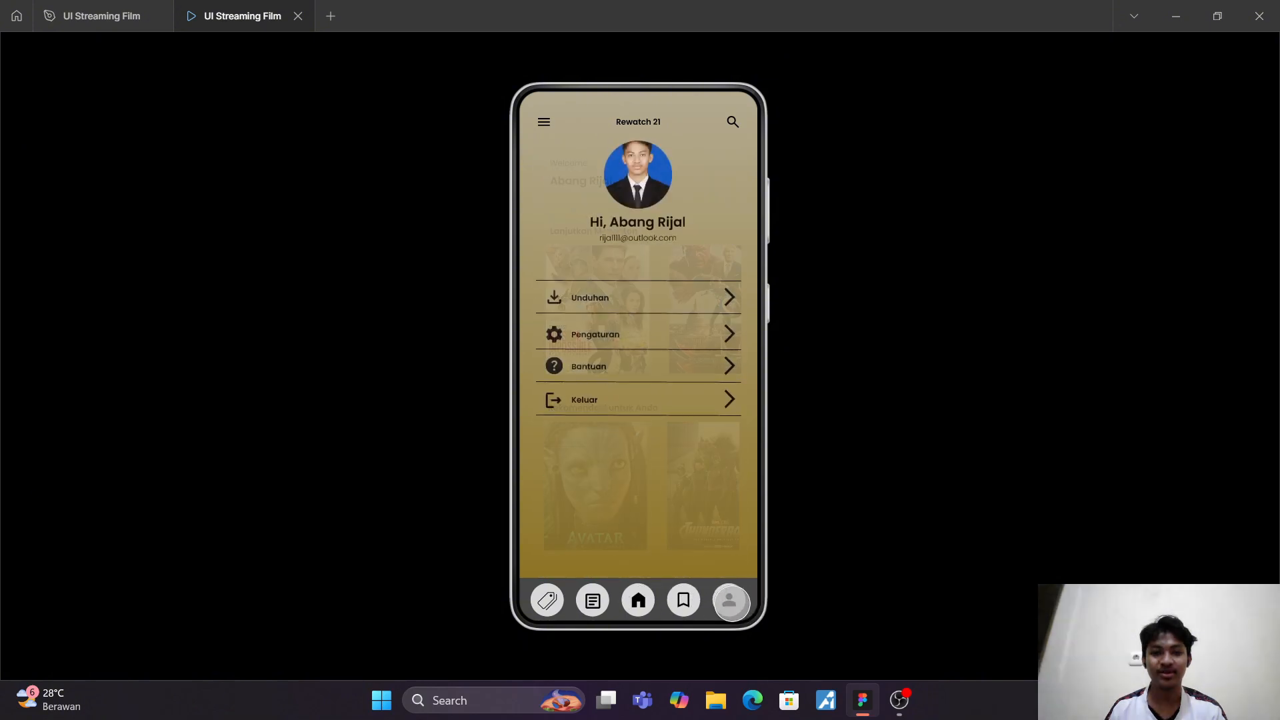
left_click(685, 601)
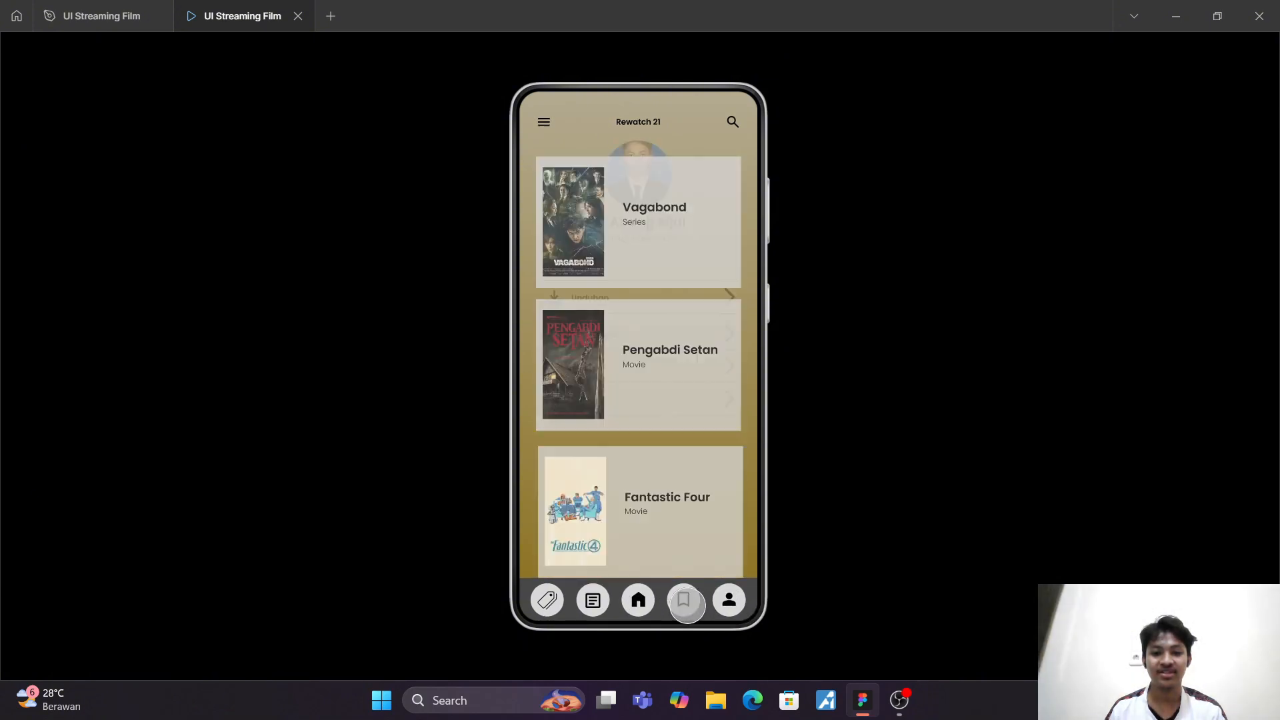
left_click(729, 600)
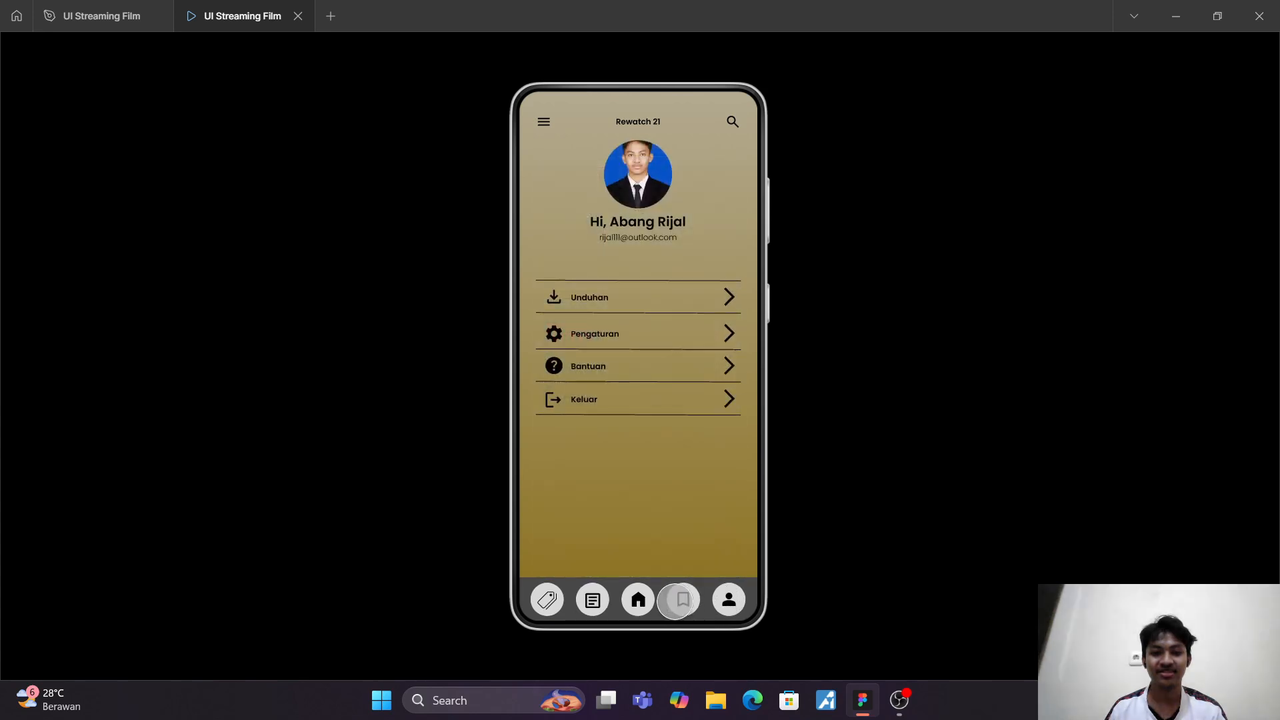
left_click(677, 601)
left_click(728, 601)
left_click(640, 600)
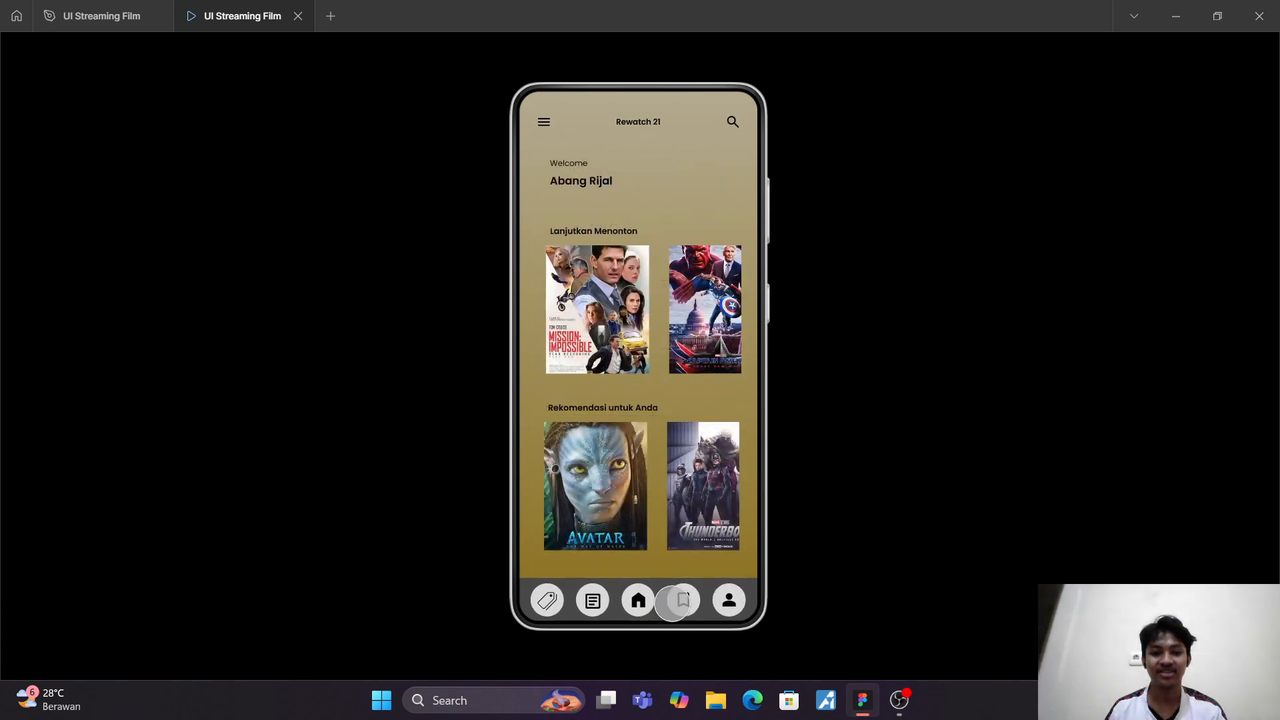
left_click(675, 601)
left_click(639, 600)
left_click(682, 601)
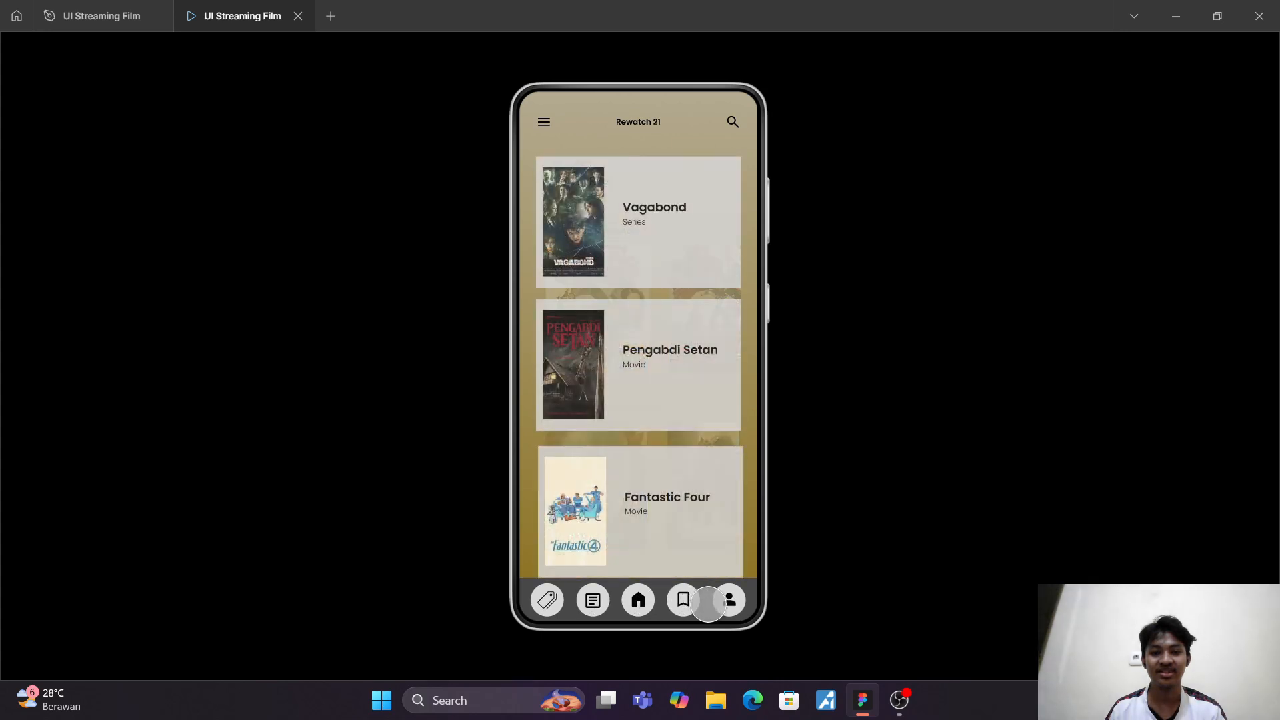
left_click(727, 600)
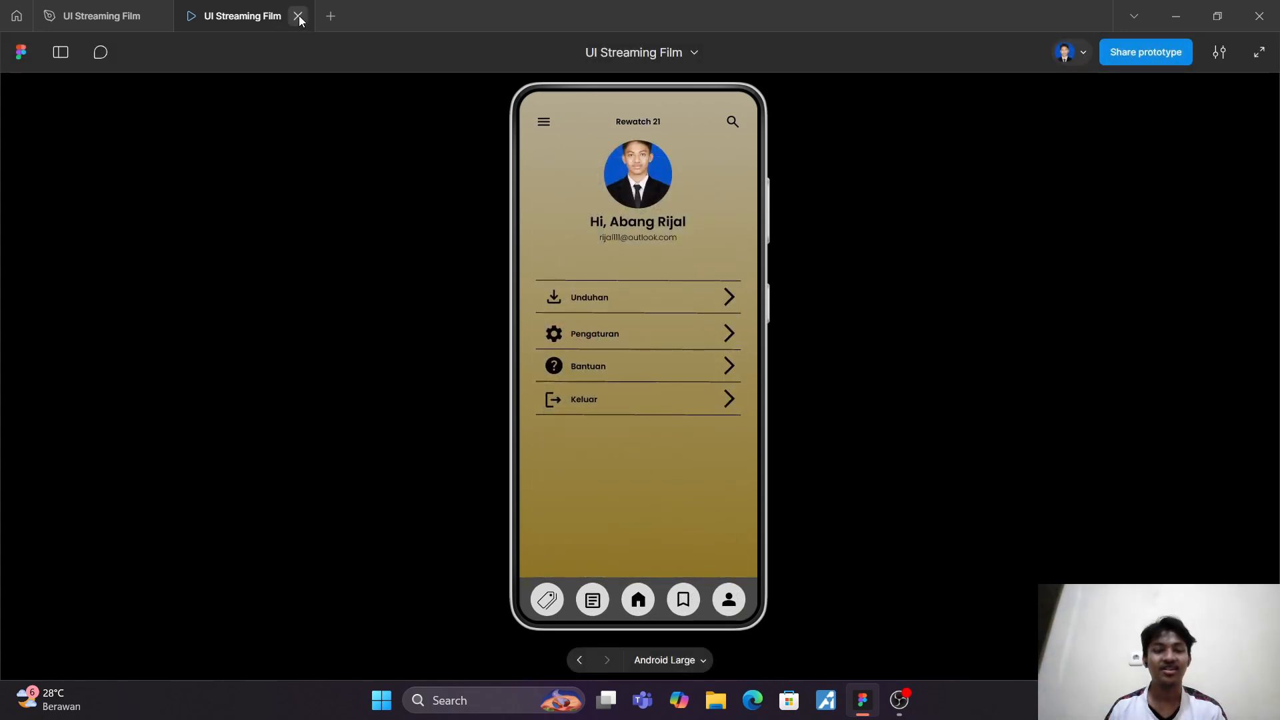
left_click(298, 17)
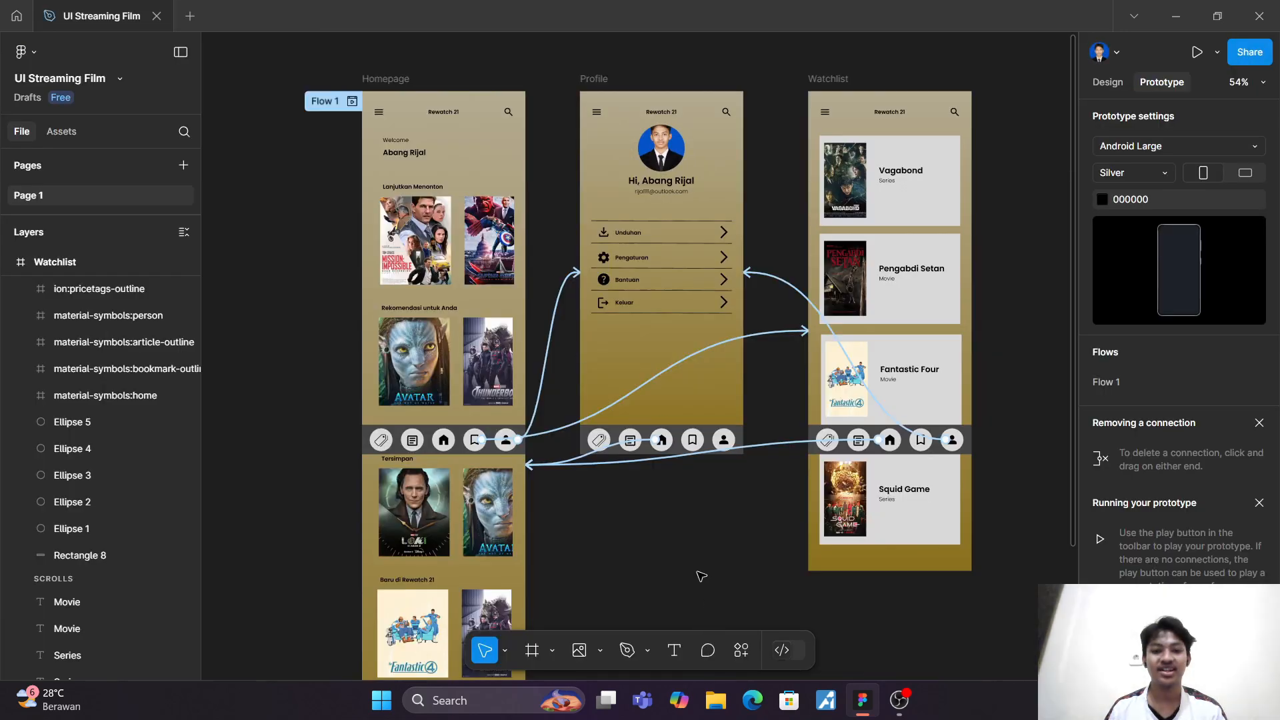
Step: Leave prototype editing and return to the design properties of the page
scroll(698, 569, "down", 4)
scroll(698, 568, "down", 2)
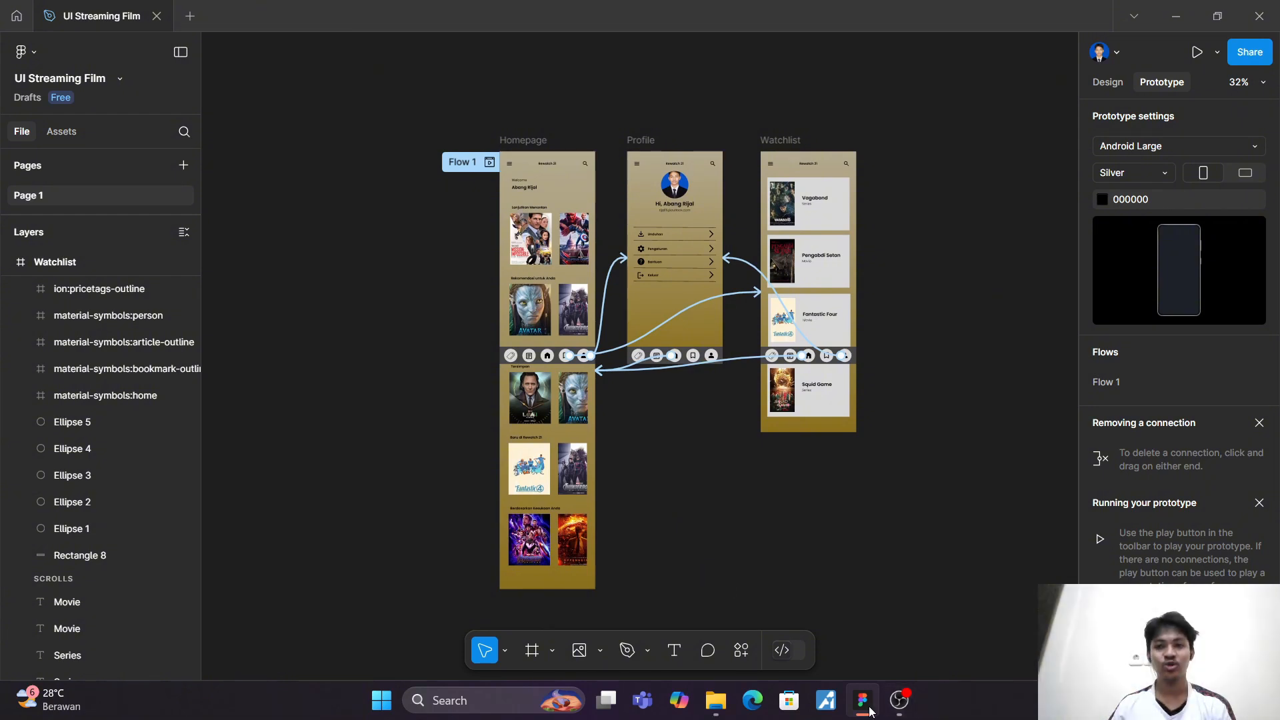
left_click(1101, 81)
scroll(1062, 177, "up", 1)
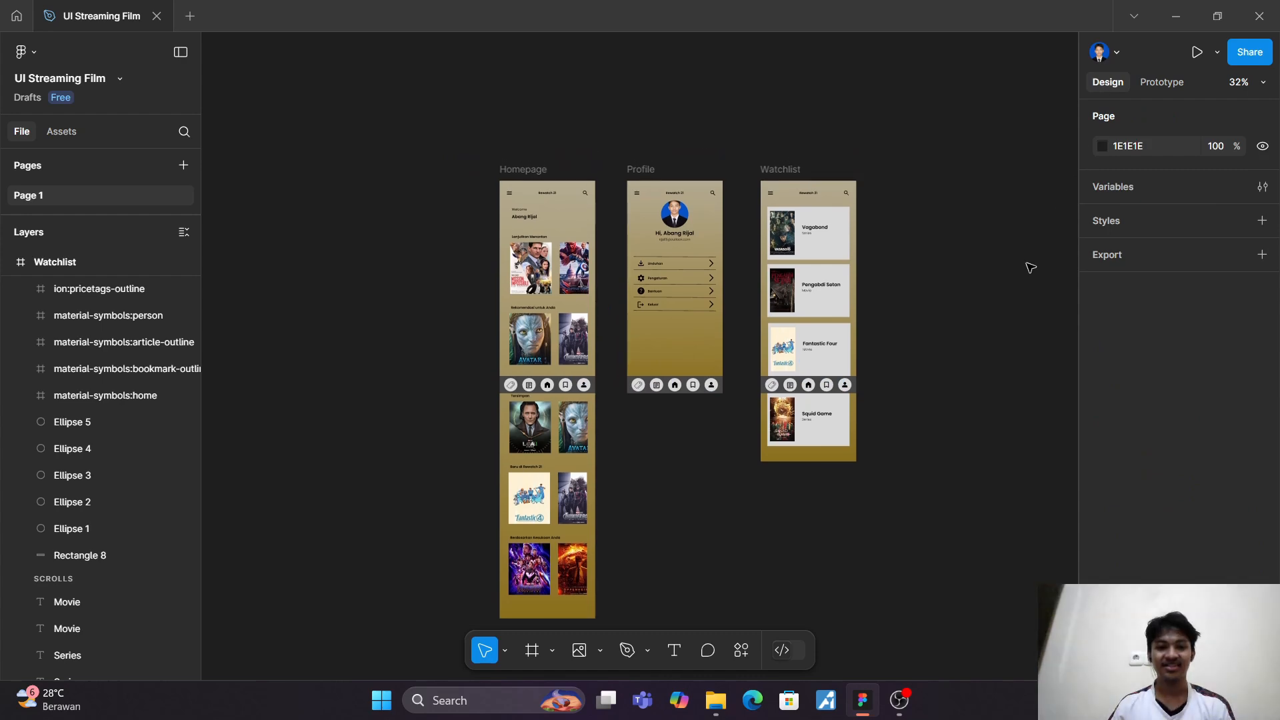
scroll(1031, 267, "up", 3)
scroll(1031, 267, "down", 1)
scroll(1031, 267, "left", 1)
scroll(1031, 268, "up", 1)
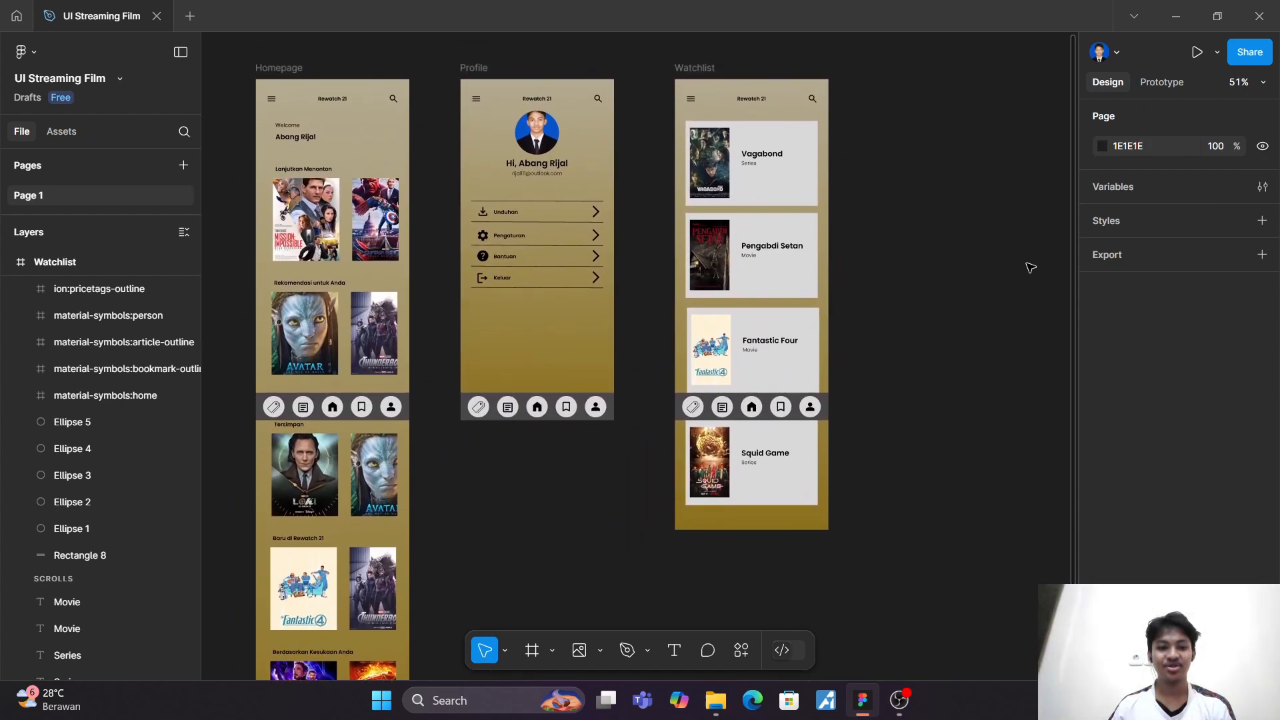
scroll(1031, 267, "down", 2)
scroll(1031, 268, "left", 1)
scroll(1031, 267, "up", 2)
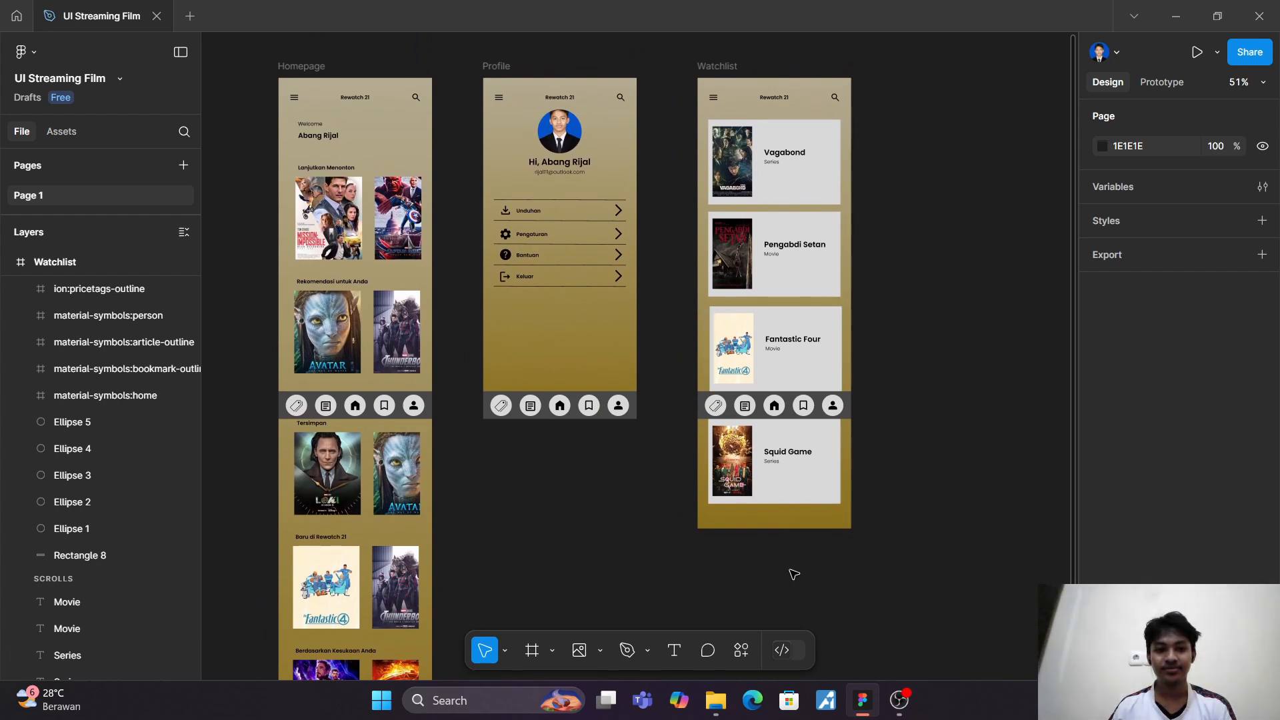
Step: Add a new 360 × 800 Android Large frame to the page using the frame preset
scroll(736, 546, "right", 5)
scroll(736, 546, "up", 2)
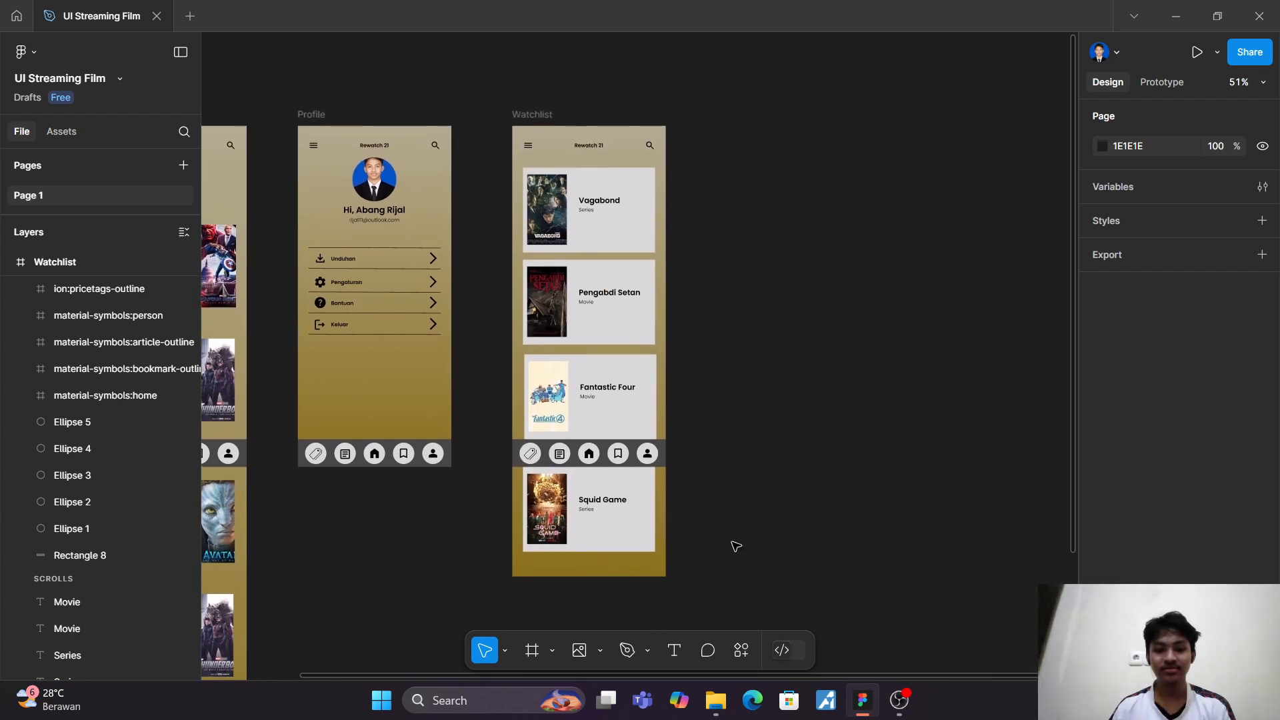
key("f")
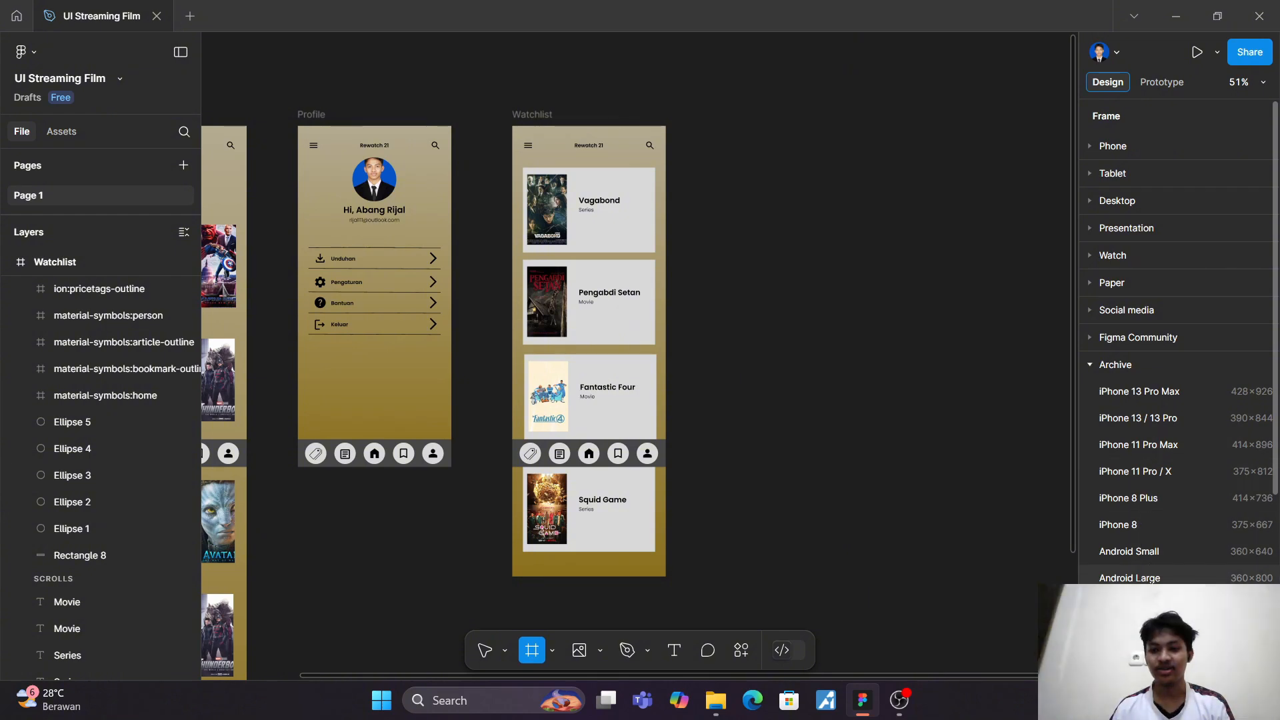
left_click(1130, 577)
Step: Move the new Android Large frame to the left of Homepage, aligned with its top edge at about X -241, Y 102
left_click_drag(772, 340, 27, 27)
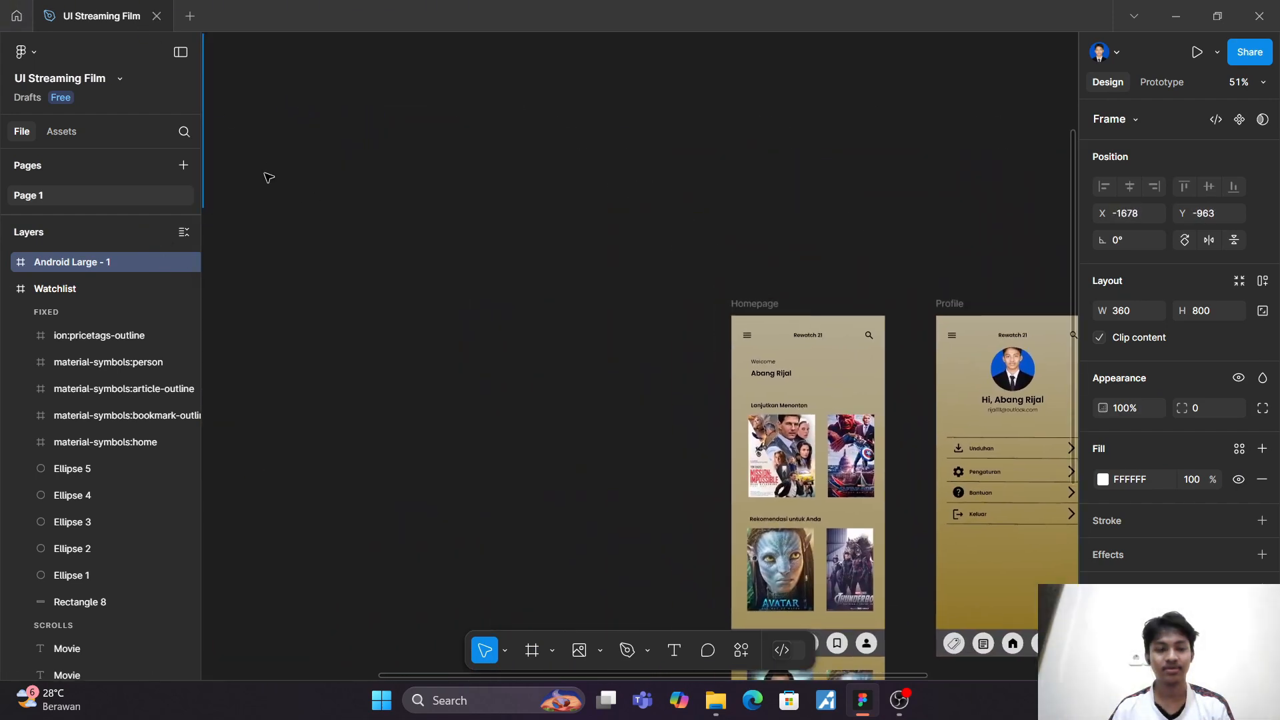
scroll(269, 177, "down", 5)
left_click_drag(263, 157, 360, 252)
scroll(360, 250, "up", 5)
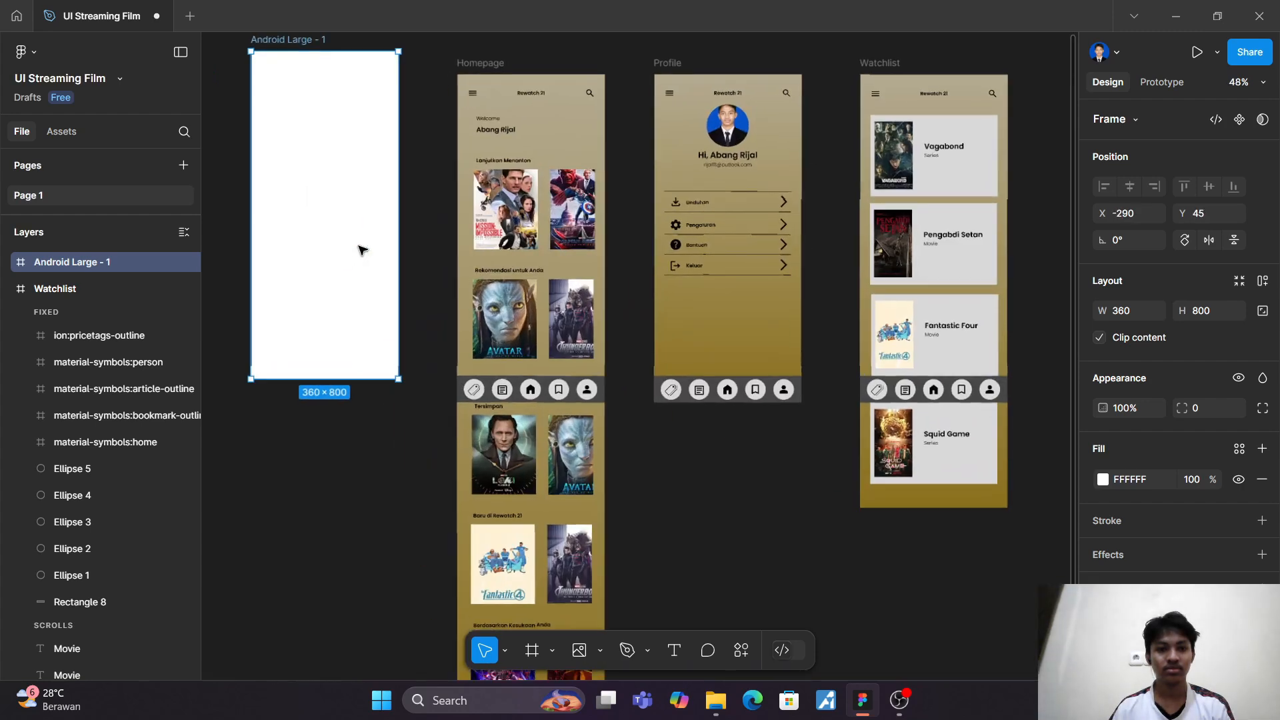
scroll(360, 248, "up", 1)
scroll(360, 229, "up", 1)
scroll(363, 225, "left", 1)
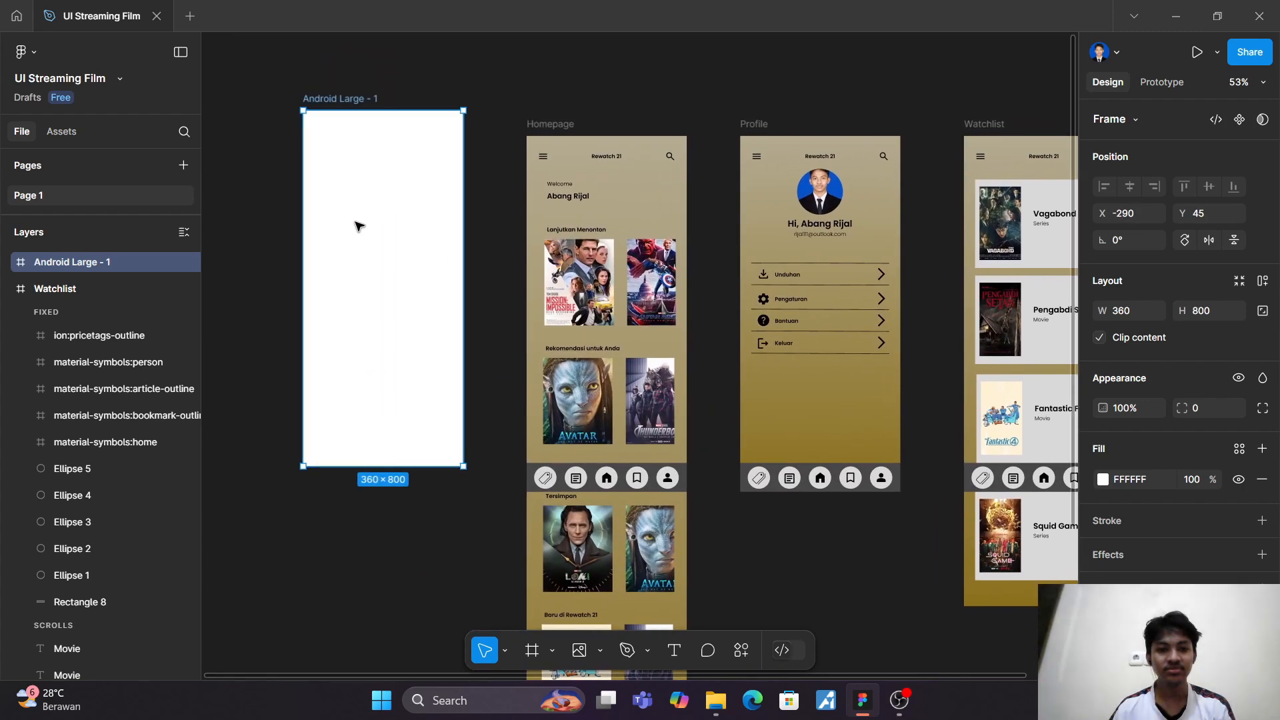
left_click_drag(354, 210, 380, 237)
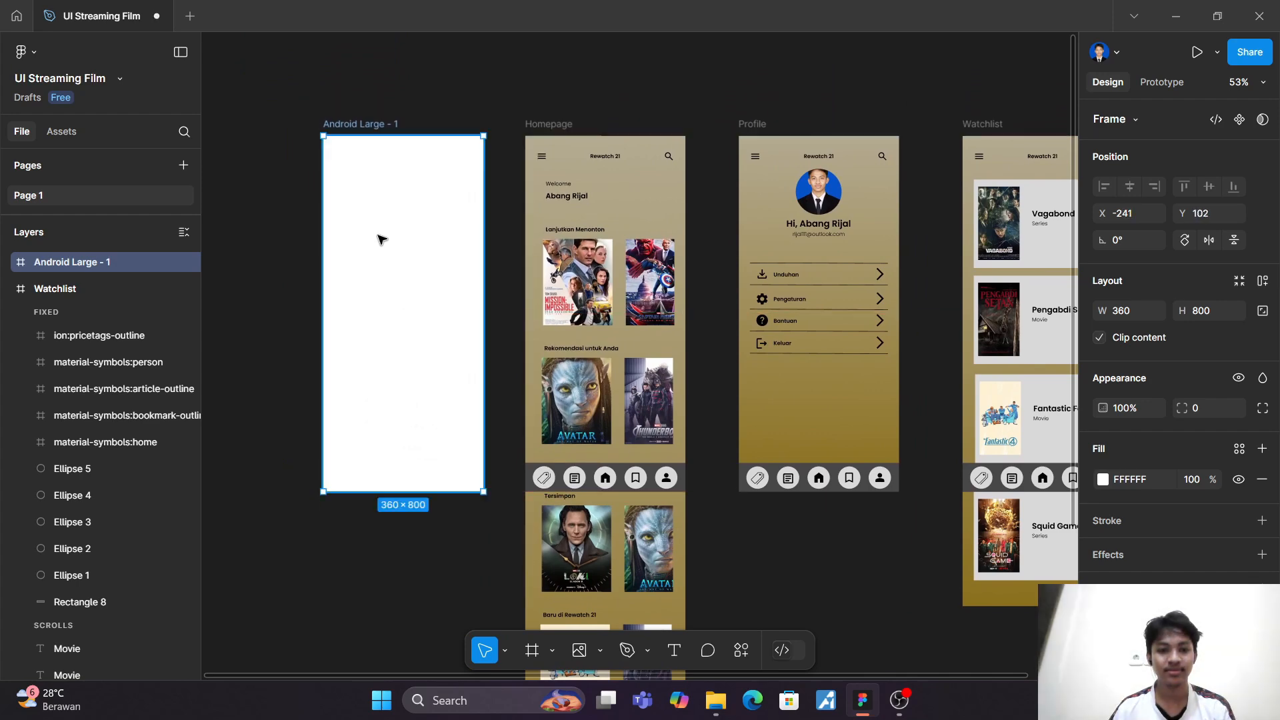
Step: Draw a rectangle about 360 × 304 across the full width of the new frame, starting at its top edge
scroll(380, 237, "up", 3)
scroll(380, 238, "left", 2)
scroll(380, 238, "down", 1)
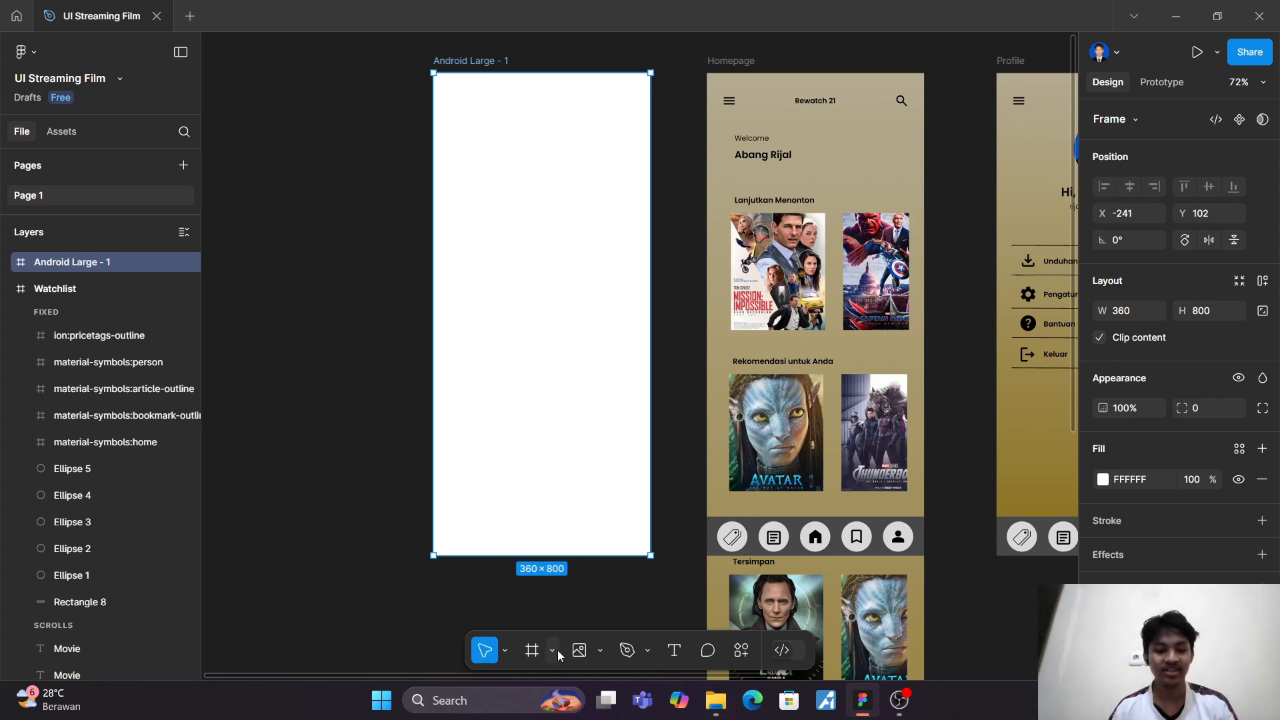
key("r")
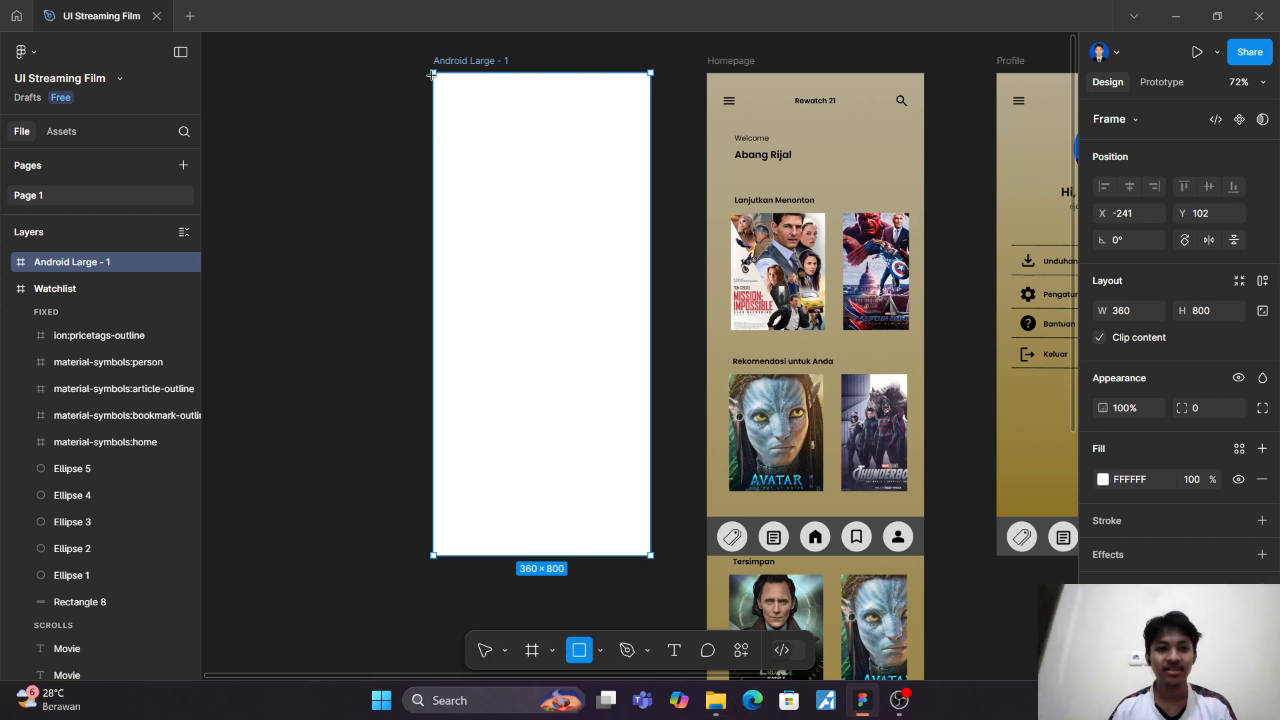
left_click_drag(434, 73, 651, 256)
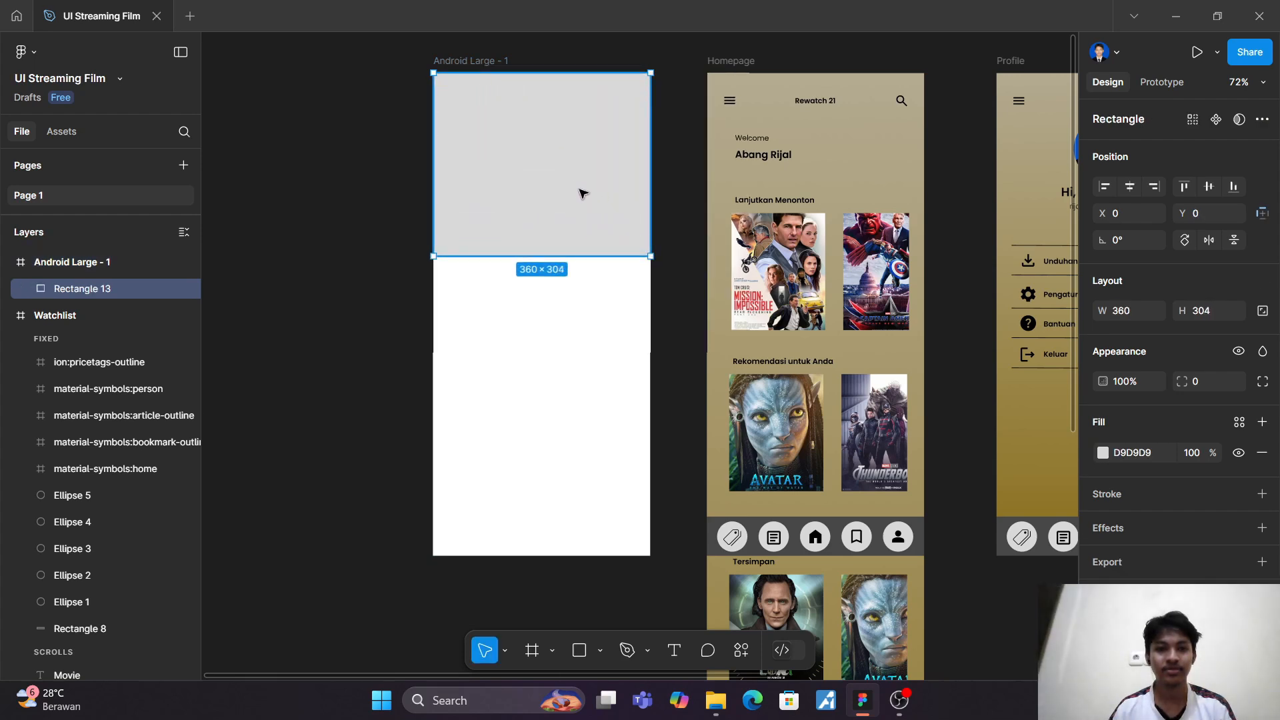
left_click(348, 357)
Step: Fill the rectangle atop the new Android Large frame with the thunderbolts poster image from the drawable folder
left_click(523, 169)
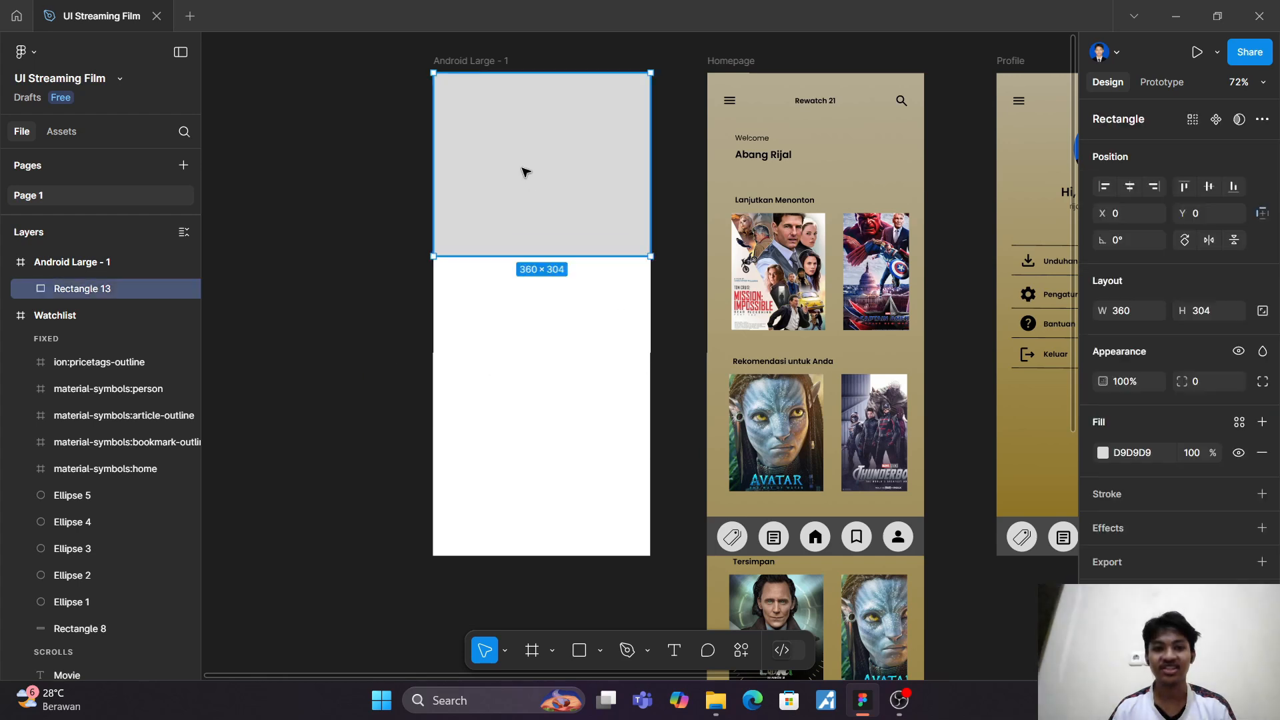
left_click(1102, 453)
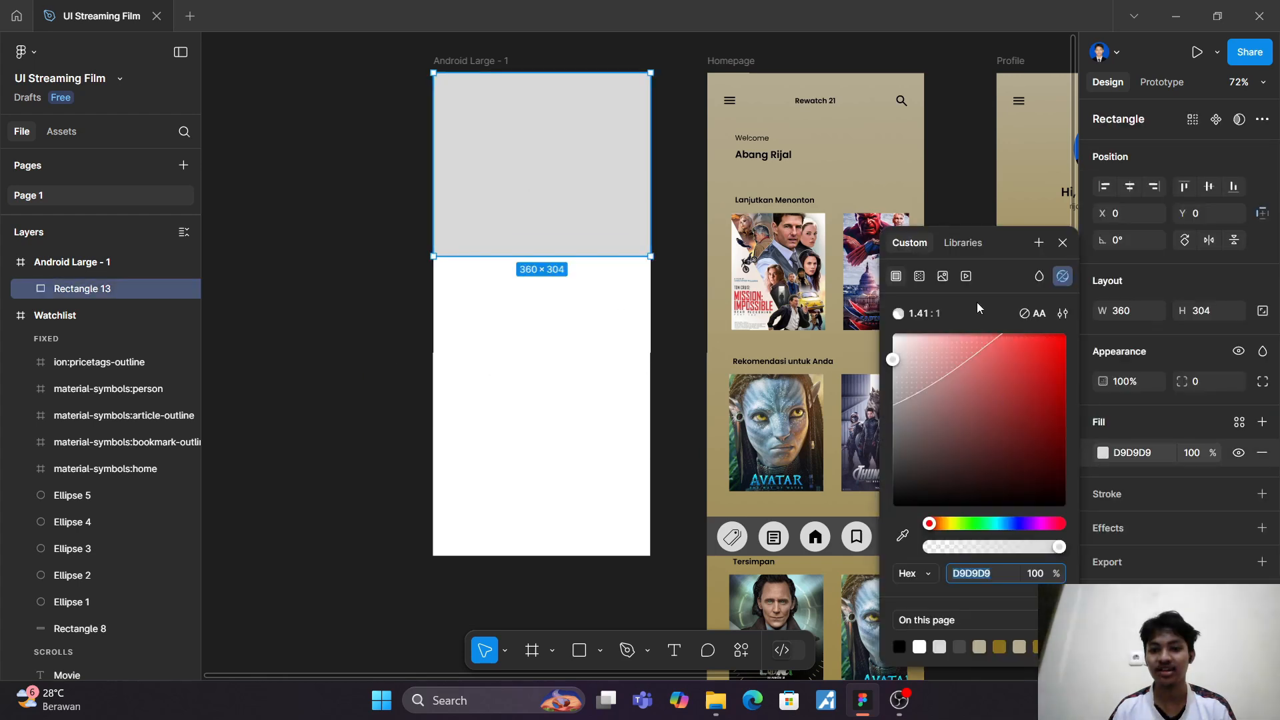
left_click(942, 276)
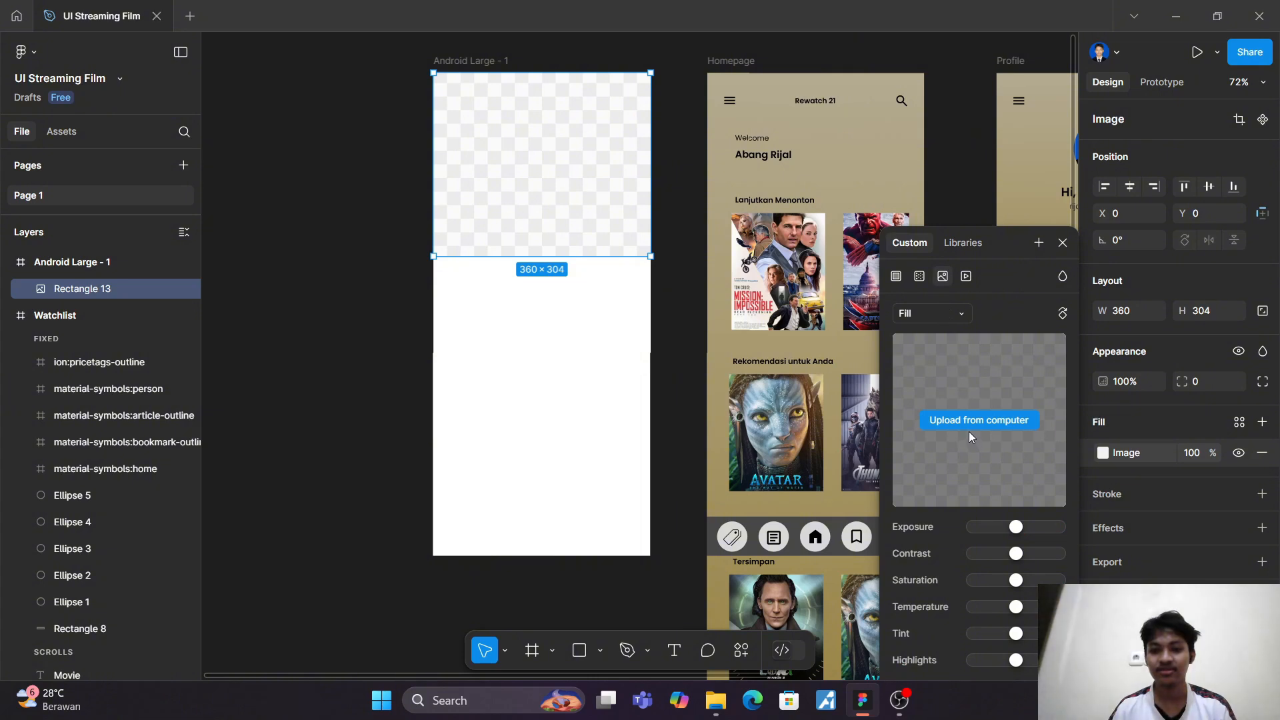
left_click(966, 423)
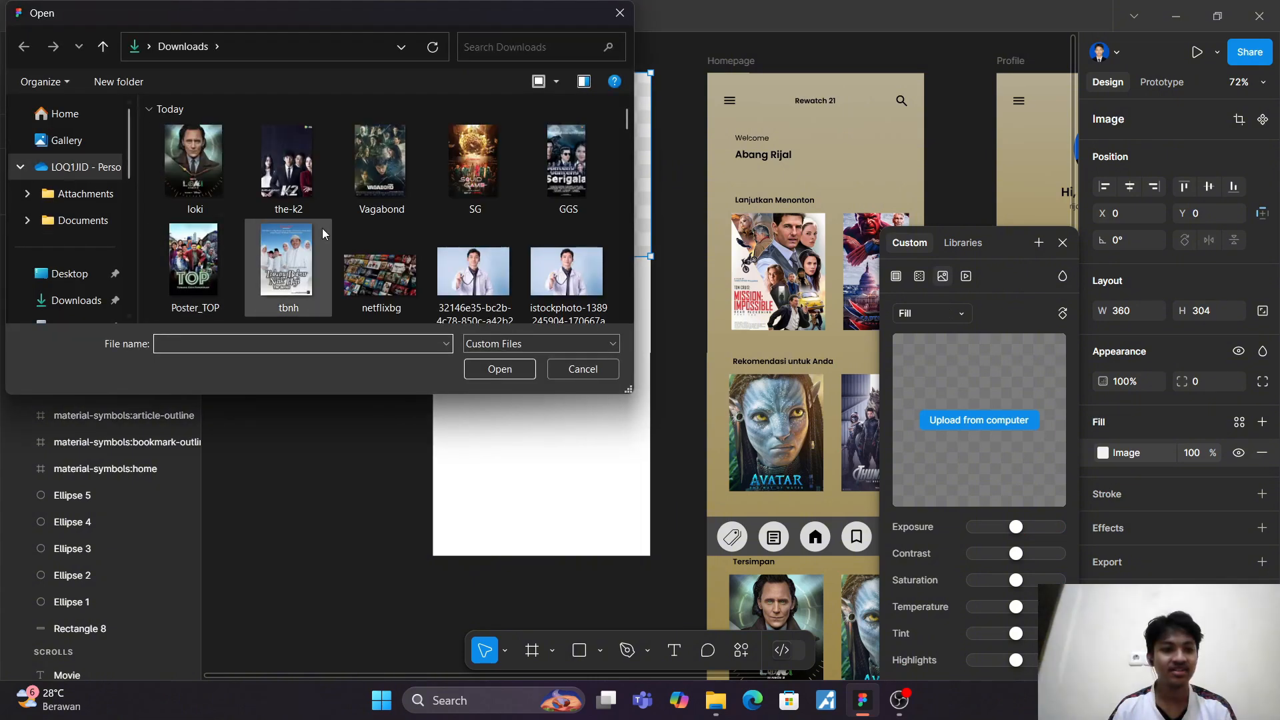
scroll(358, 230, "down", 3)
scroll(358, 229, "up", 2)
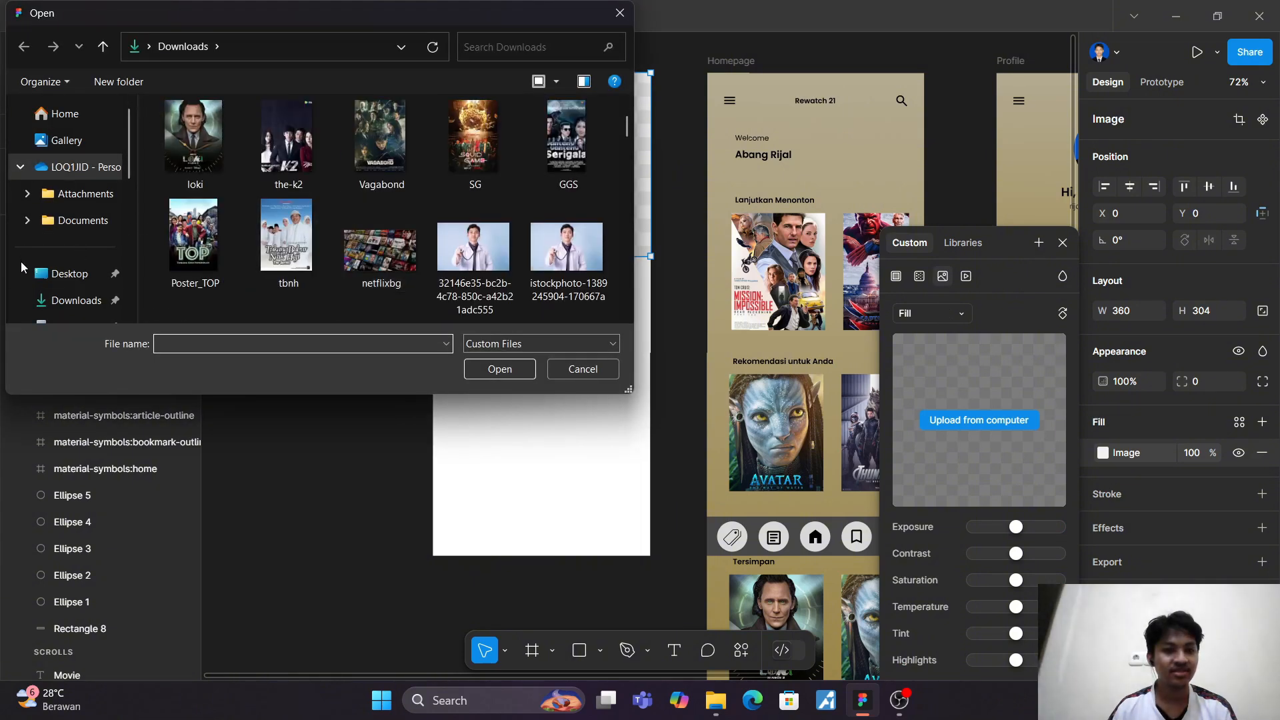
scroll(16, 282, "down", 5)
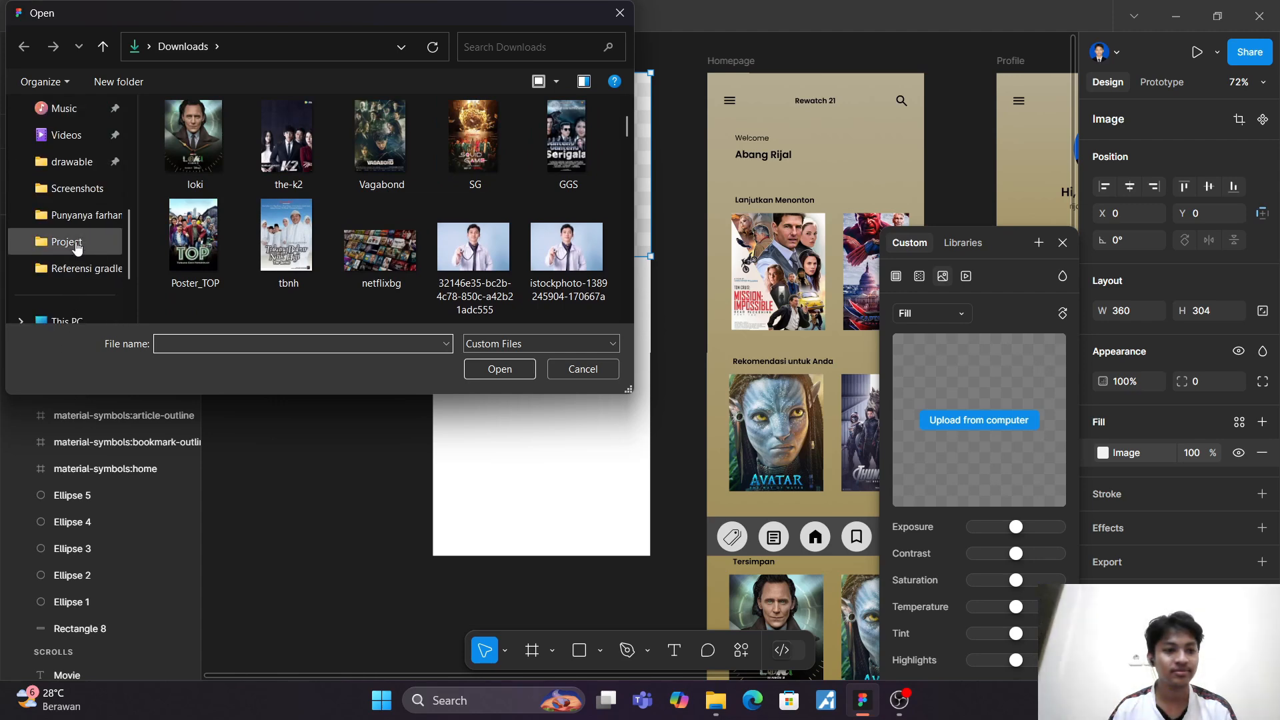
left_click(73, 164)
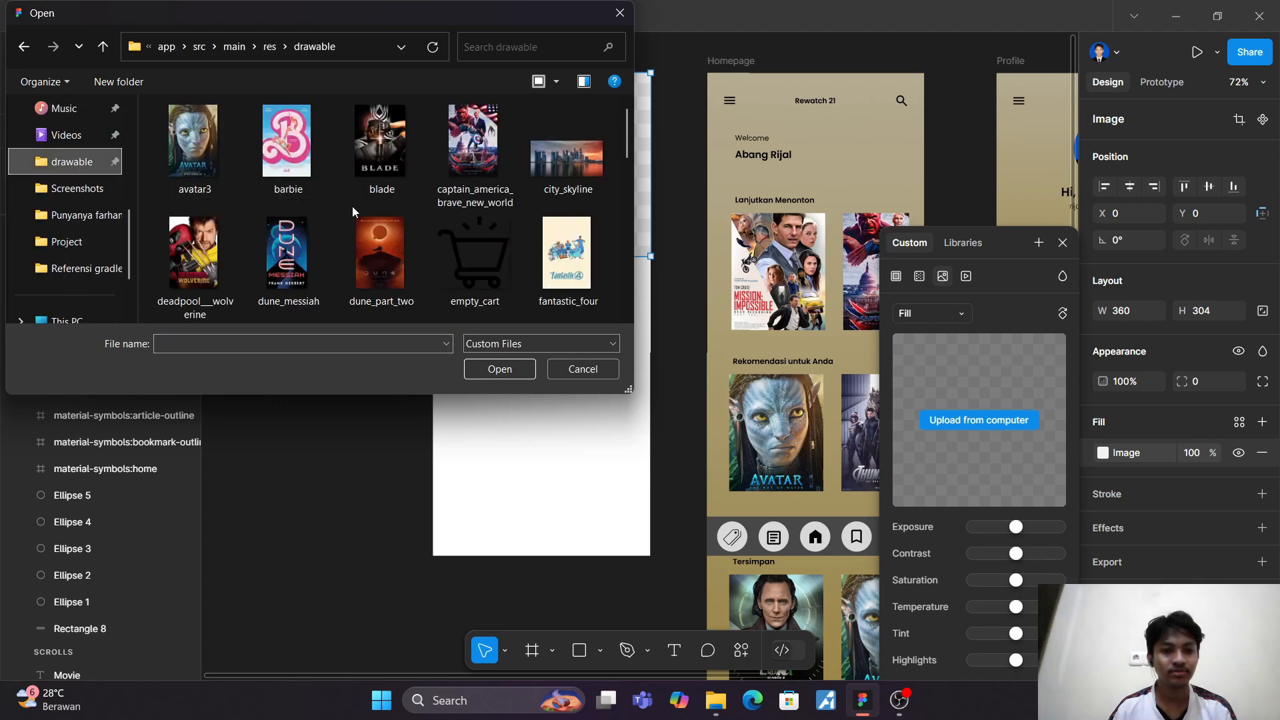
scroll(352, 205, "down", 10)
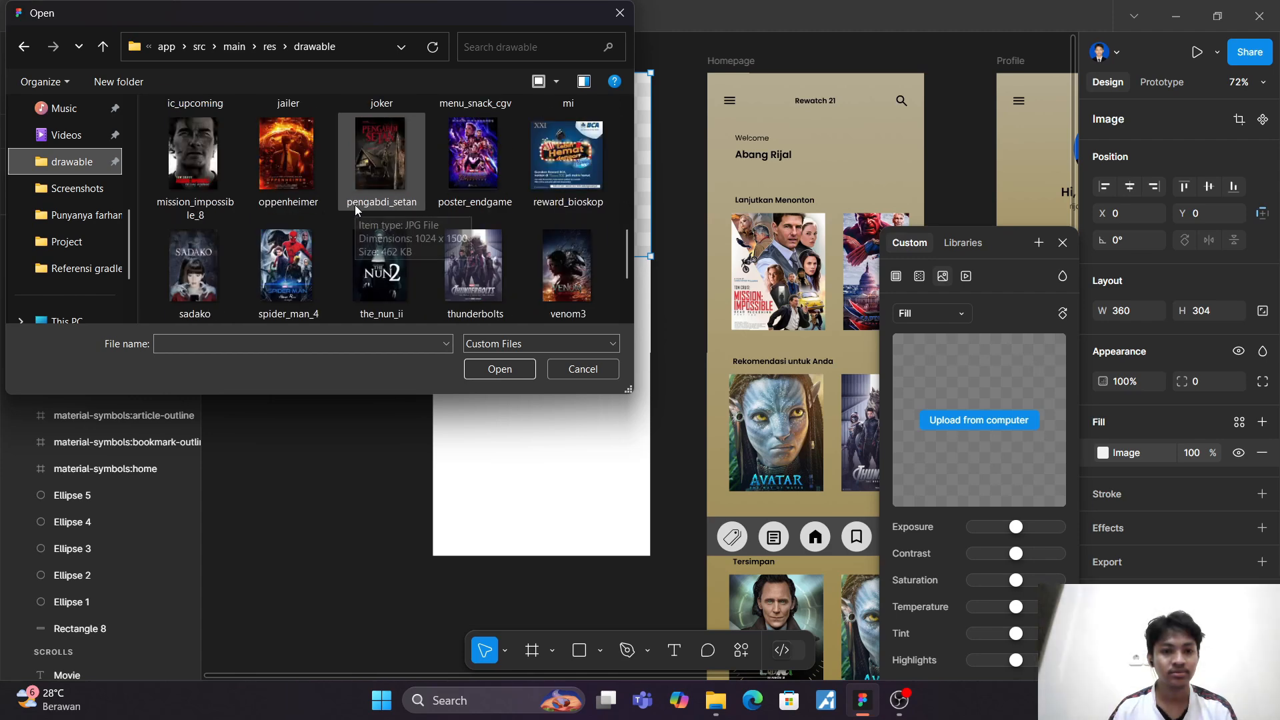
left_click(501, 293)
left_click(500, 369)
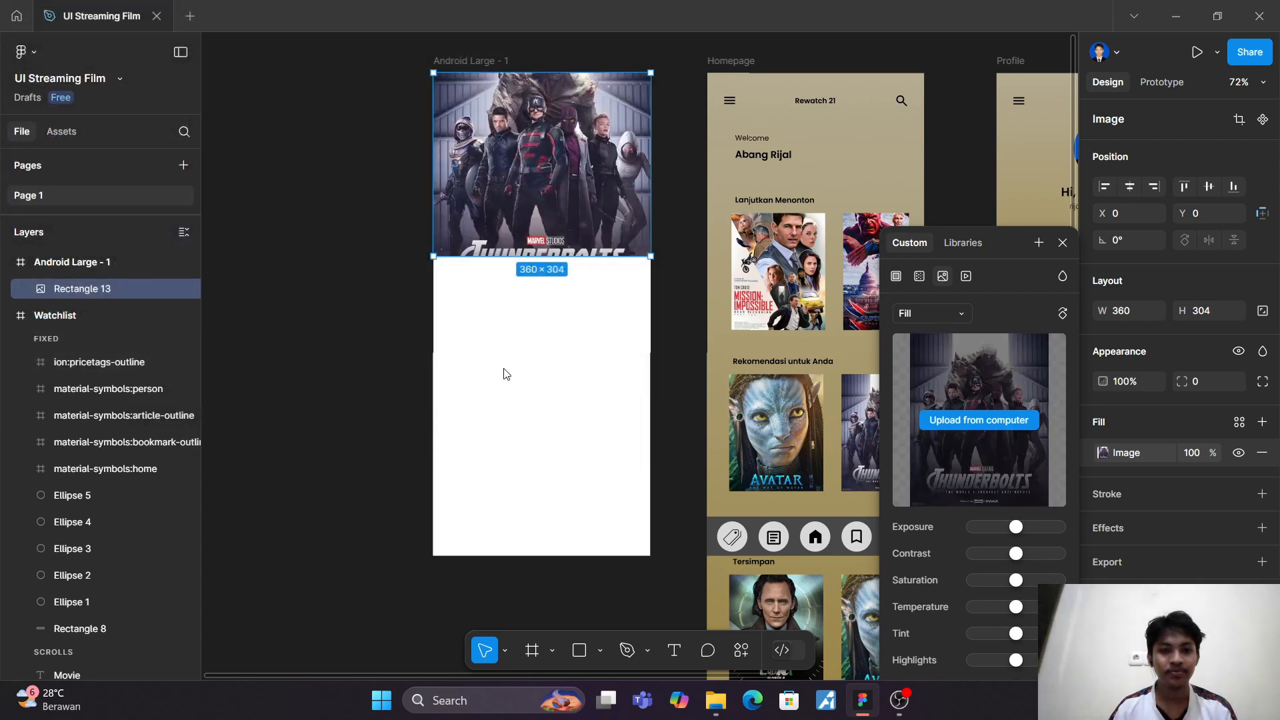
left_click(1063, 245)
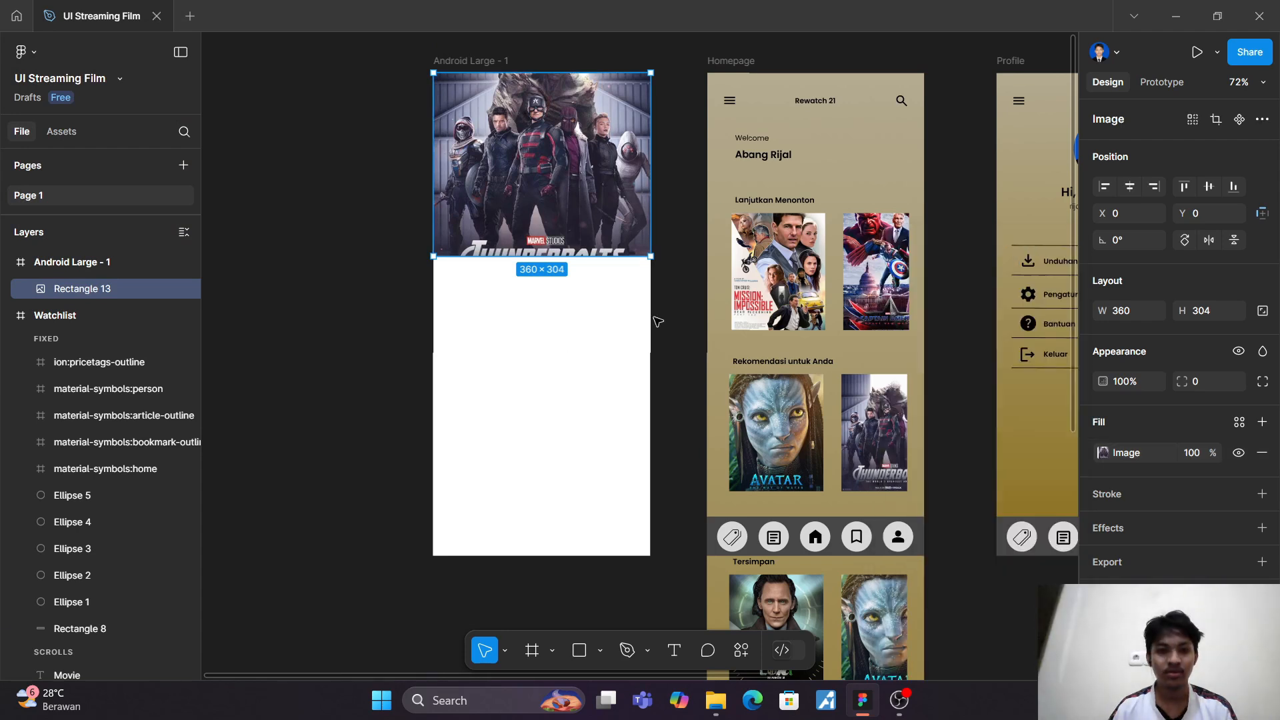
Step: Draw a circle about 45 × 45 on the Thunderbolts image, horizontally centred at about X 158, Y 107
scroll(537, 341, "up", 5)
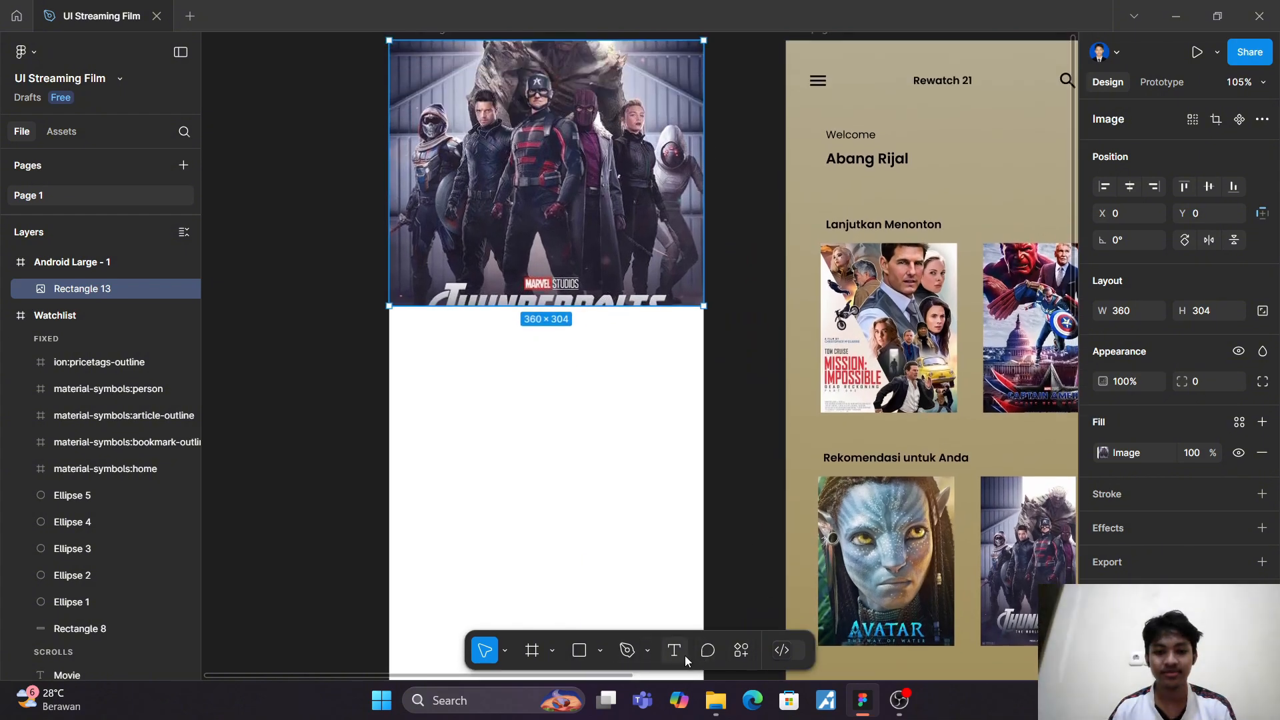
key("o")
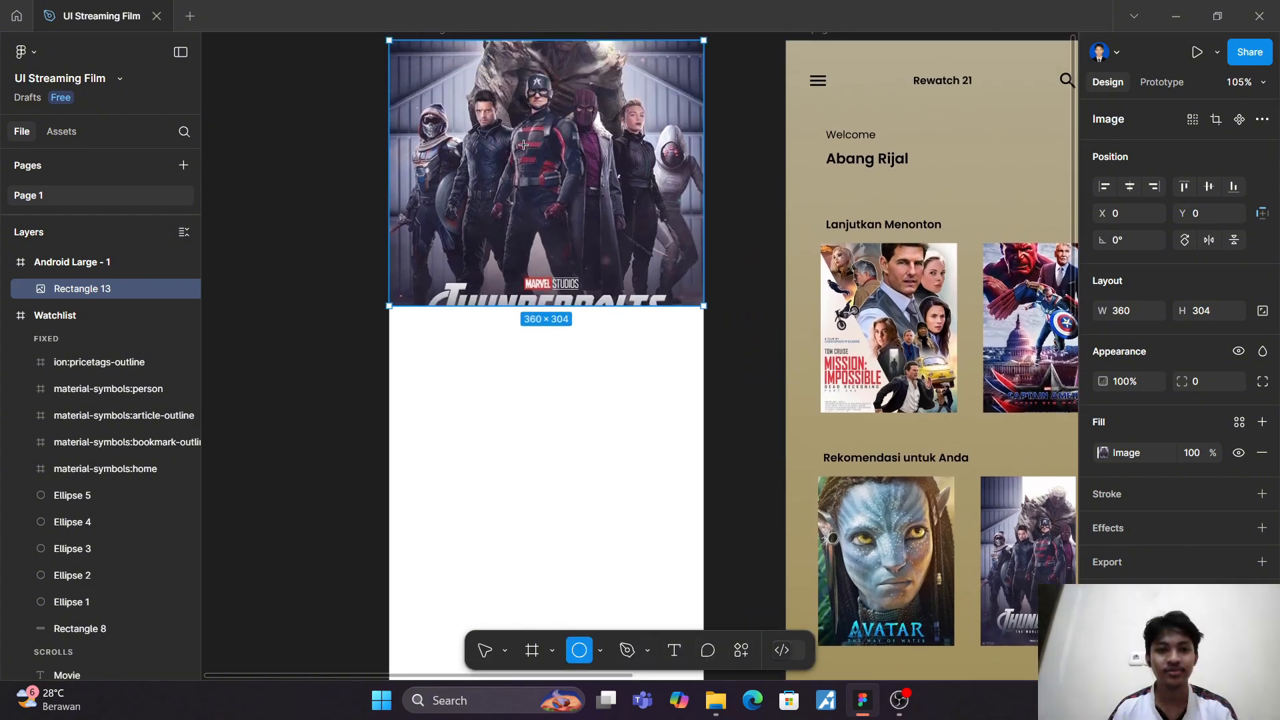
mouse_move(522, 134)
left_mouse_down()
mouse_move(561, 178)
mouse_move(556, 158)
left_mouse_up()
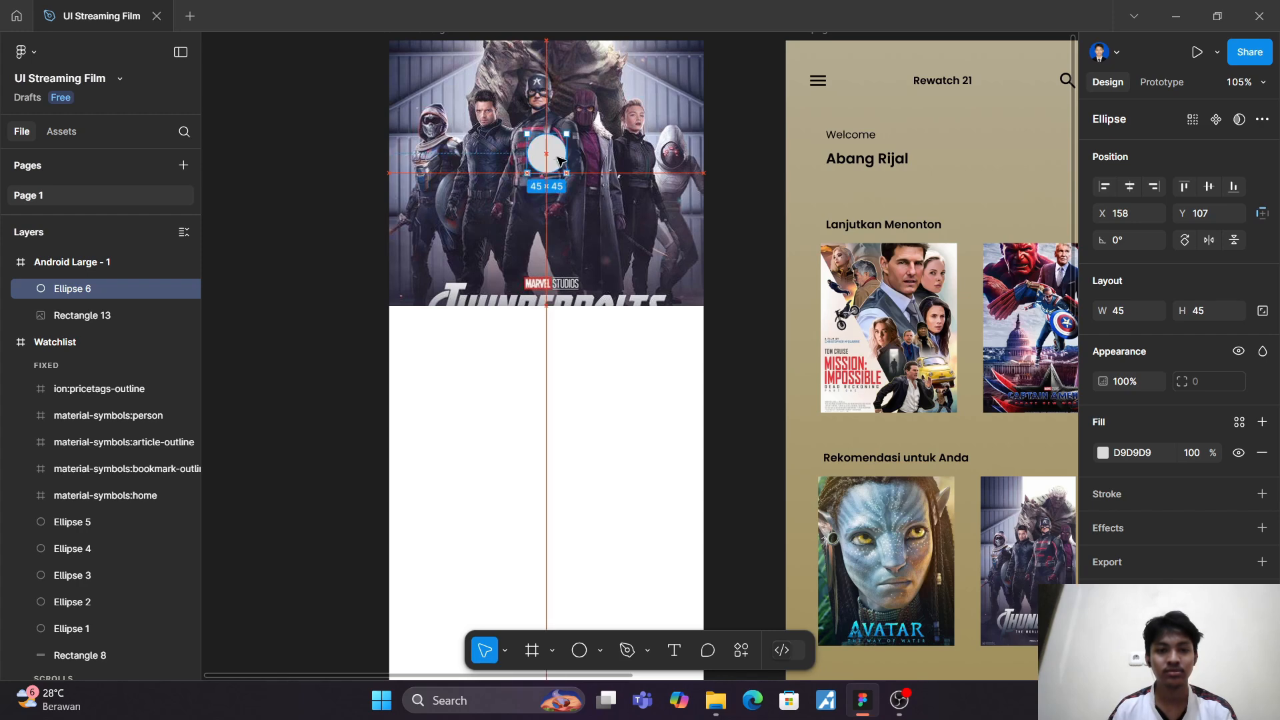
left_click(577, 232)
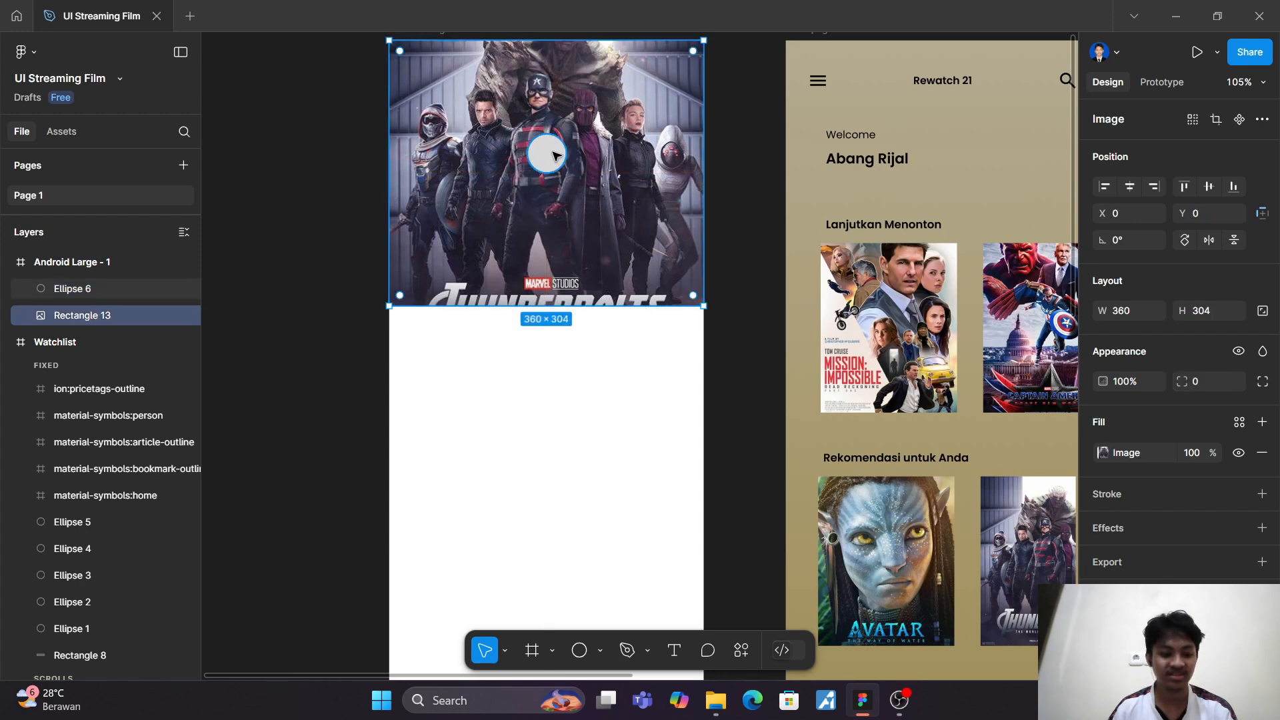
Step: Add a black 000000 stroke to the circle on the poster and remove its grey fill
left_click(553, 155)
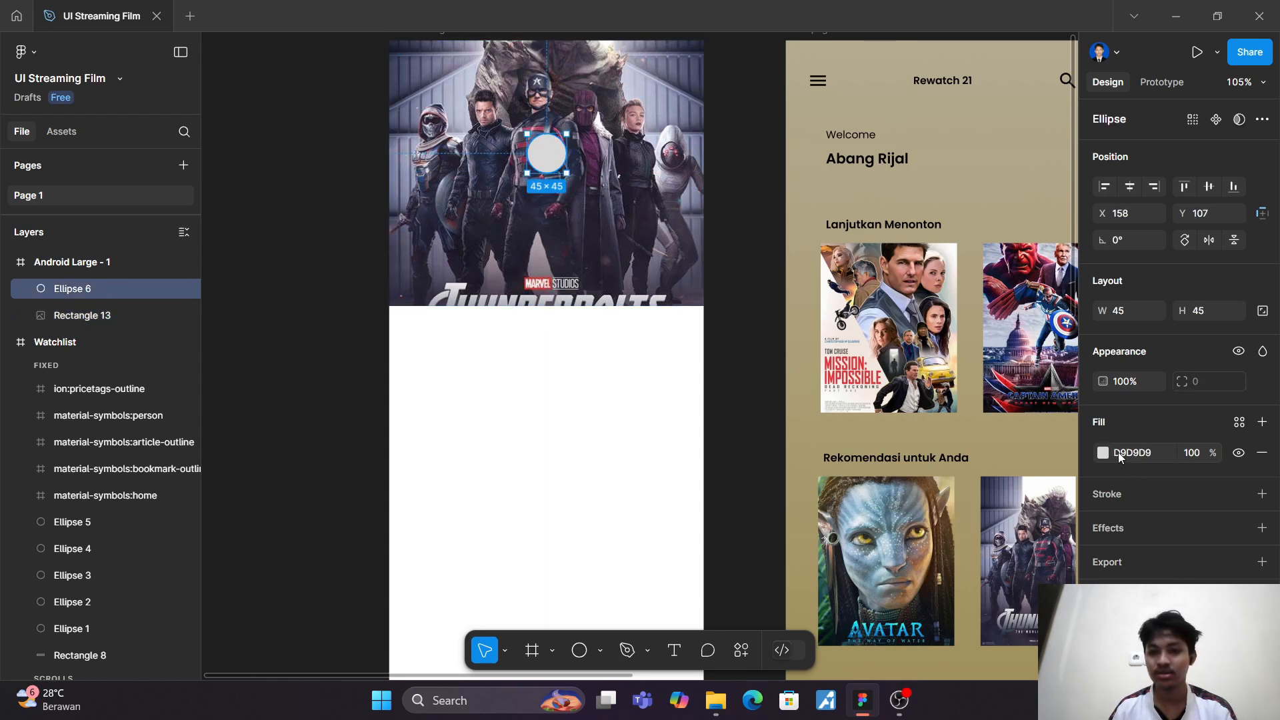
left_click(1261, 494)
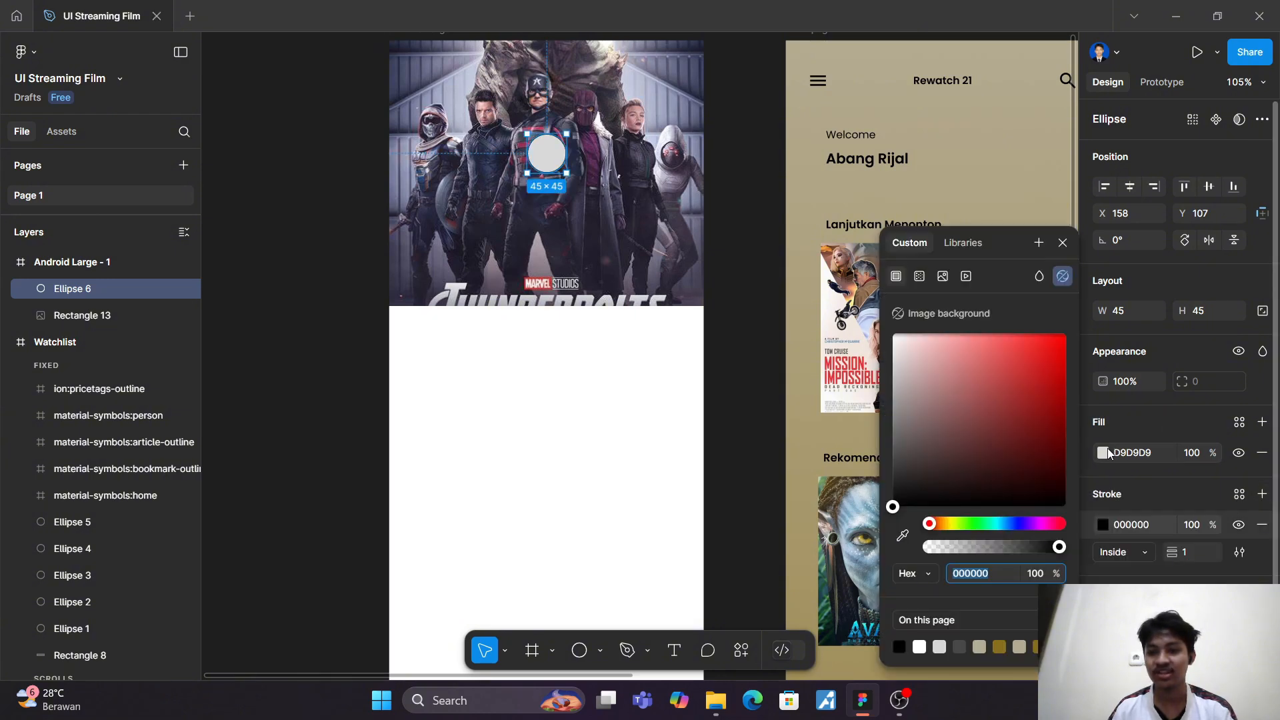
left_click(1261, 453)
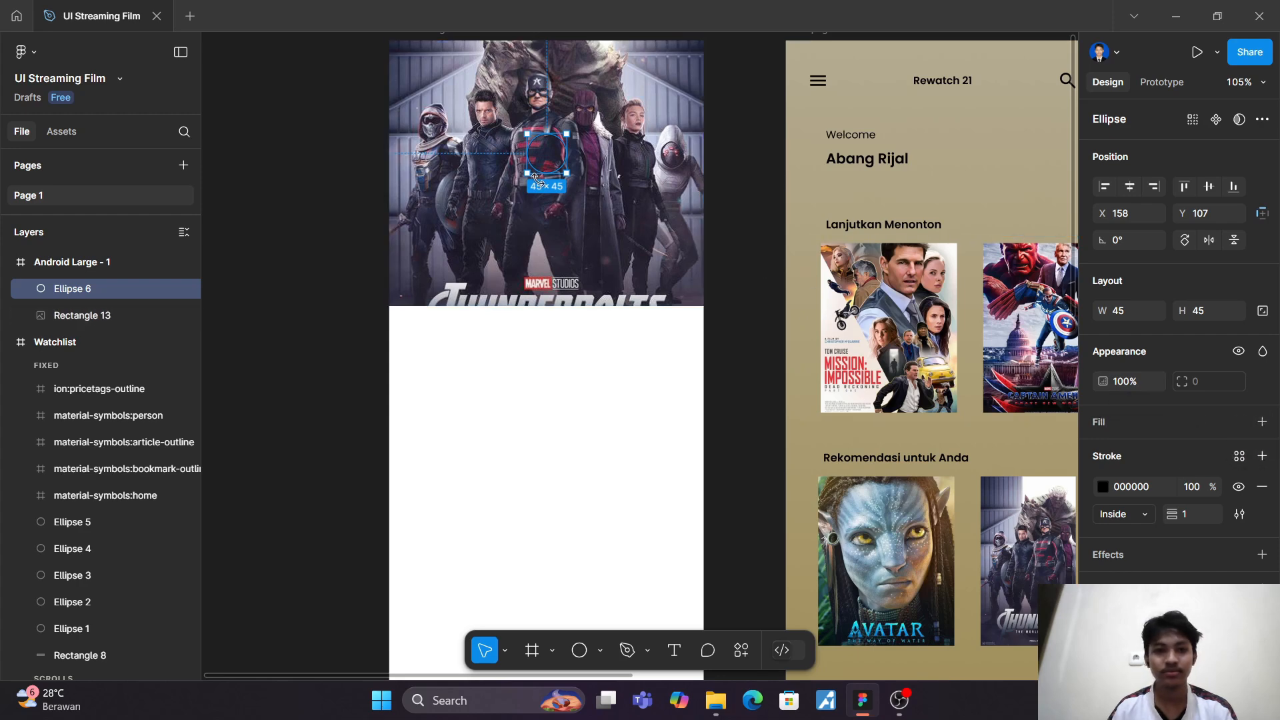
Step: Try a stroke weight of 9 on the circle outline, and settle on a weight of 4
scroll(542, 184, "up", 1)
scroll(542, 183, "up", 3)
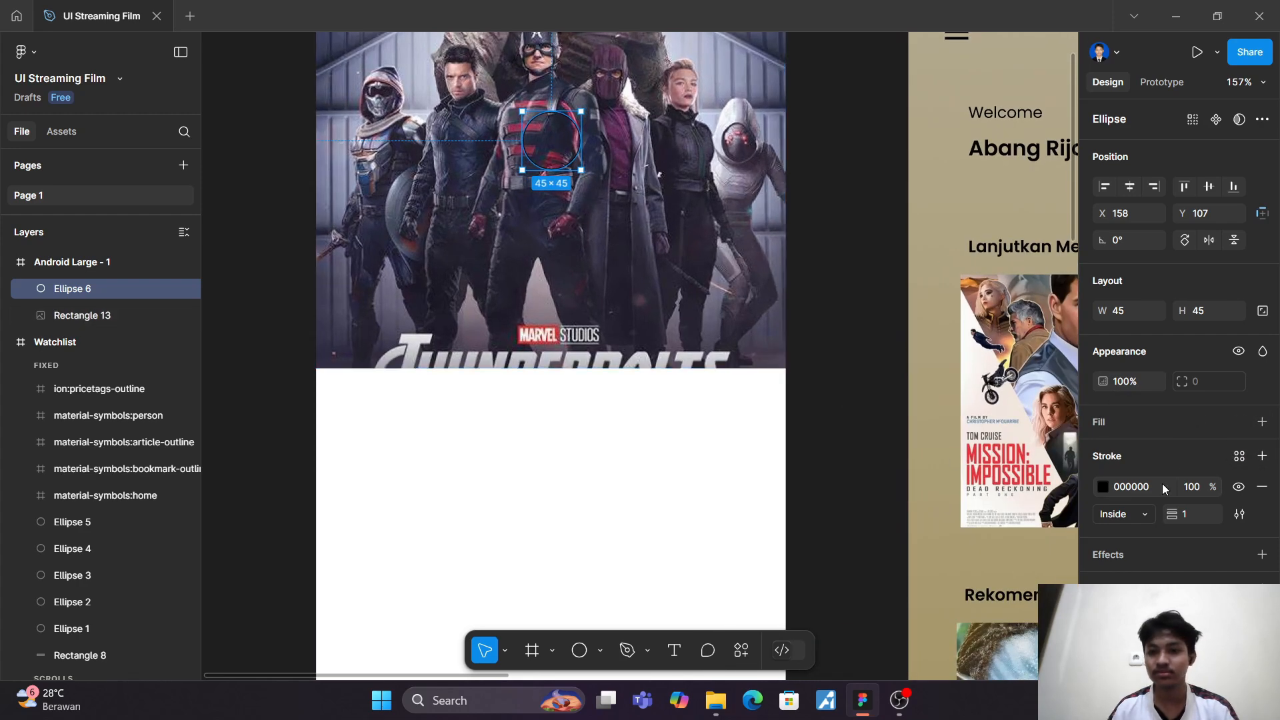
scroll(750, 418, "up", 3)
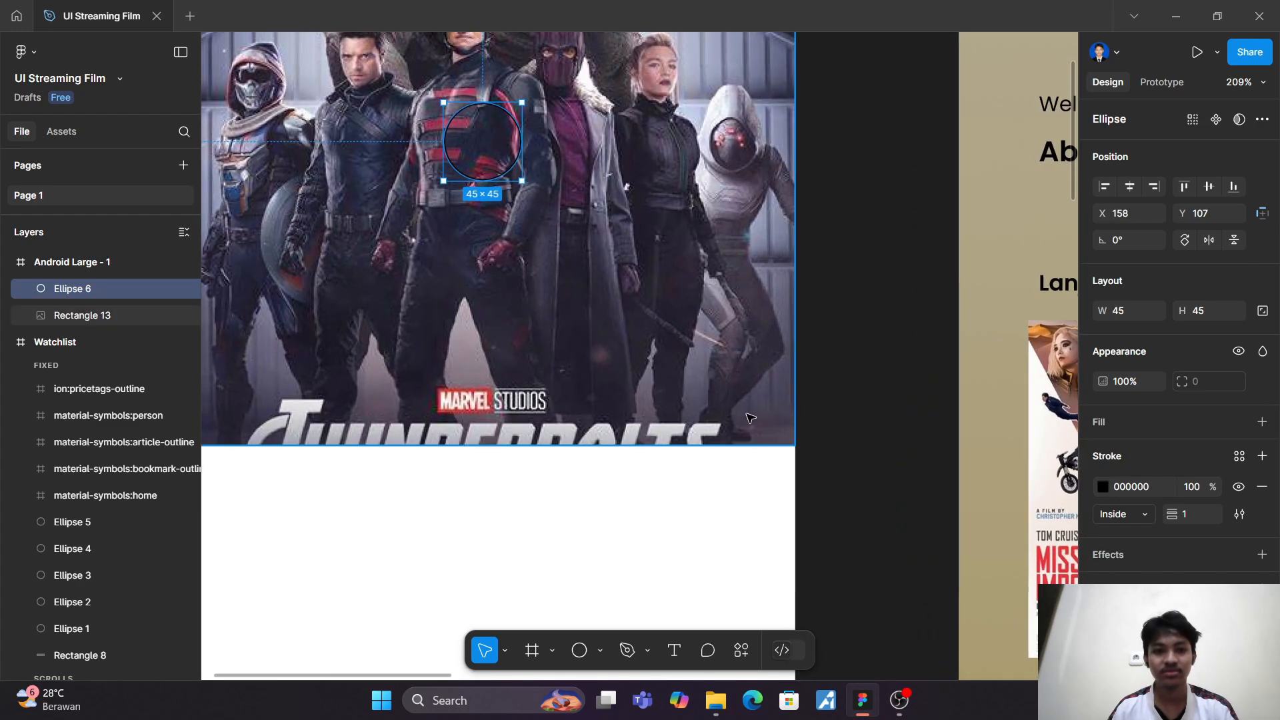
left_click(705, 400)
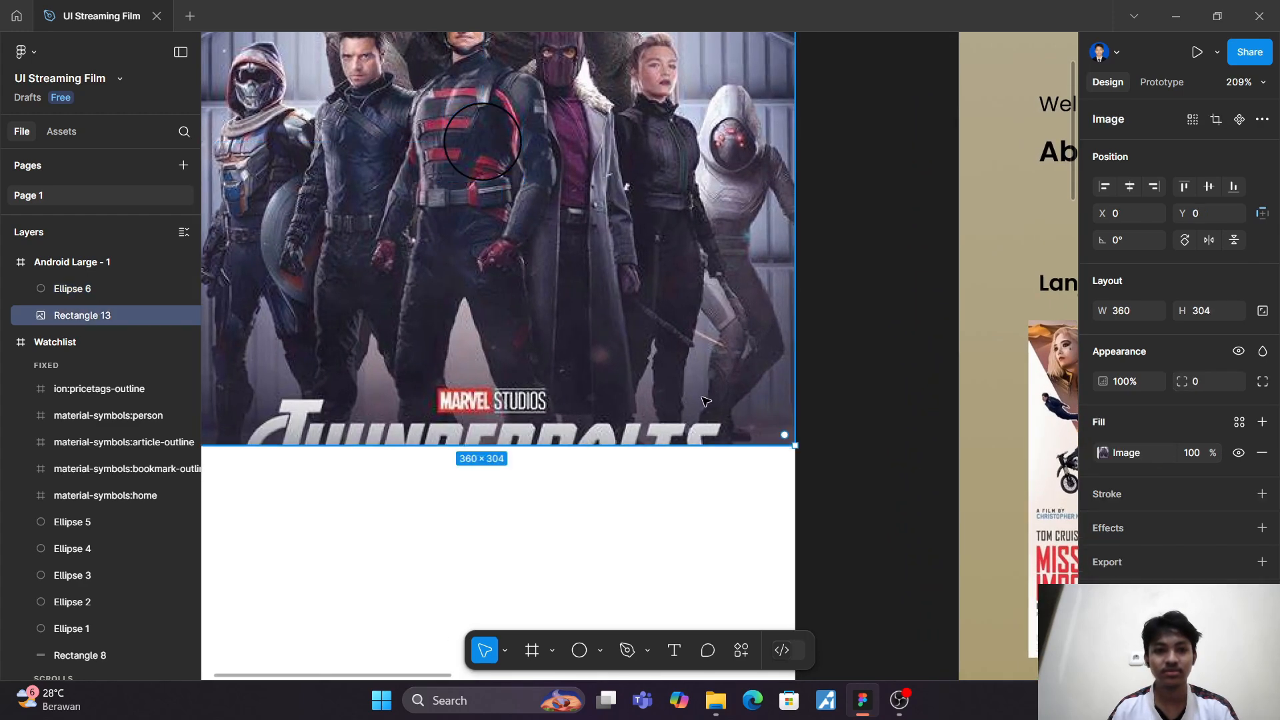
left_click(471, 179)
left_click(1196, 512)
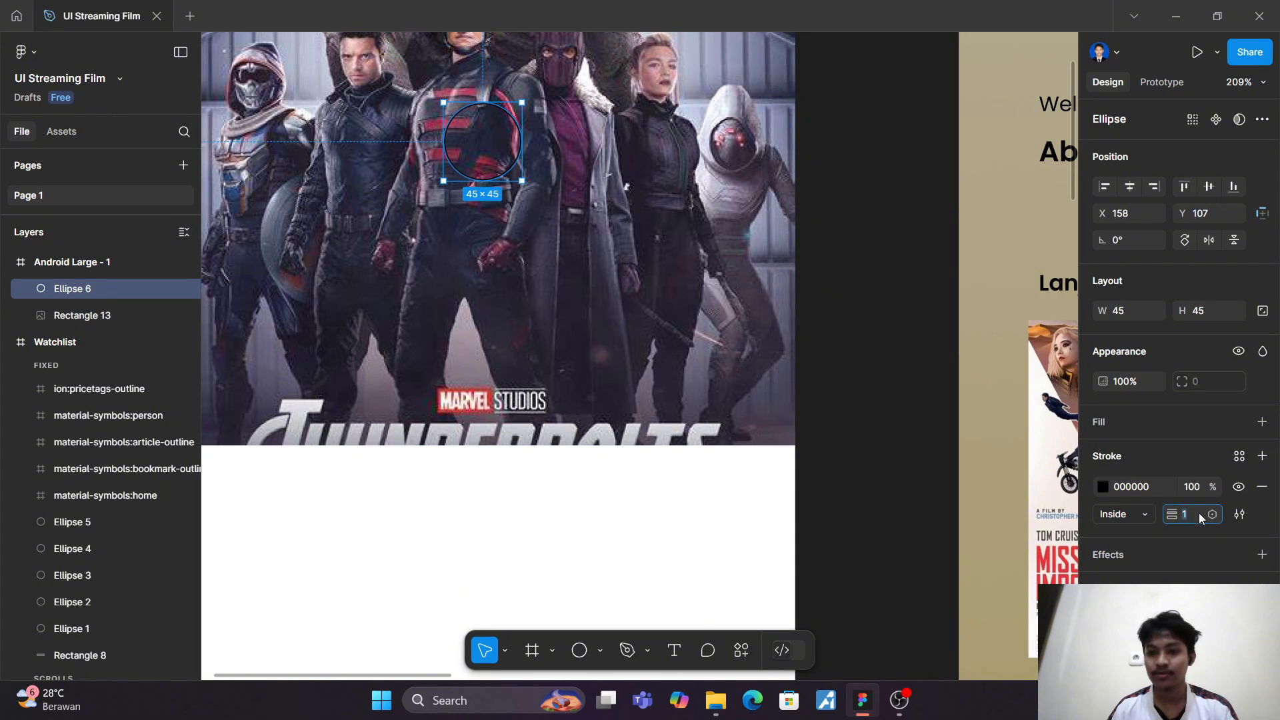
type("9")
key("Return")
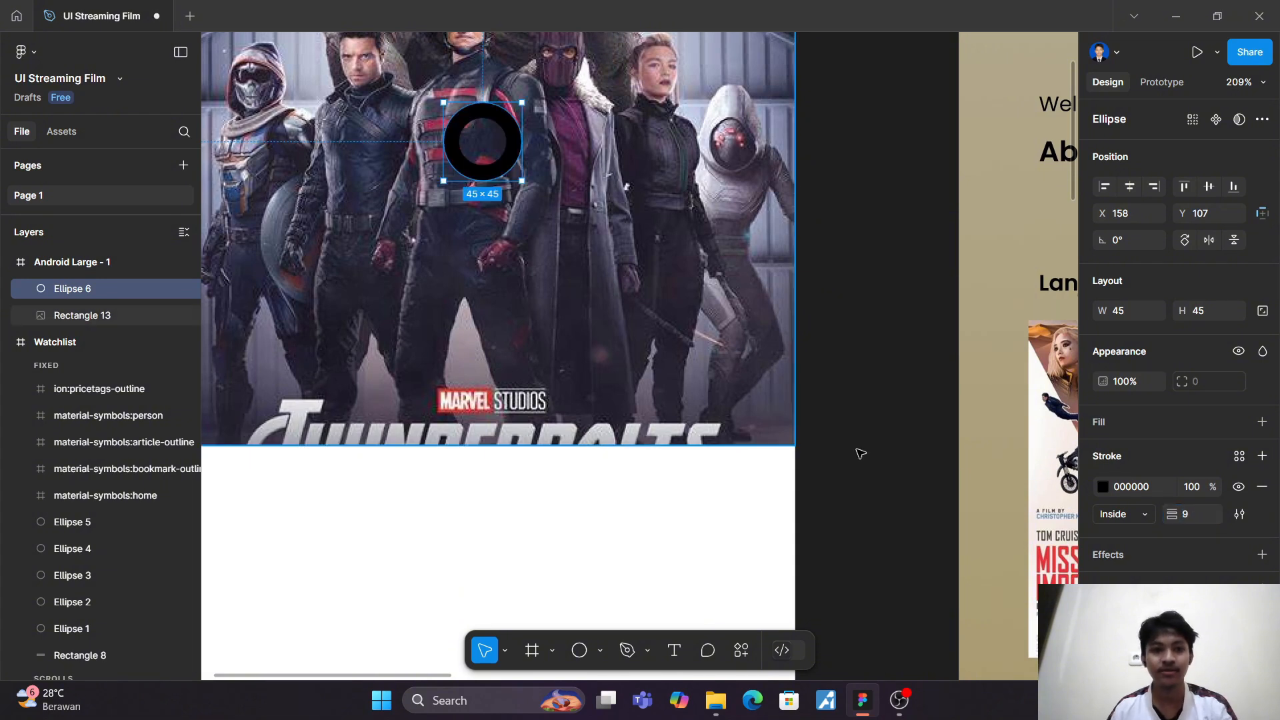
type("4")
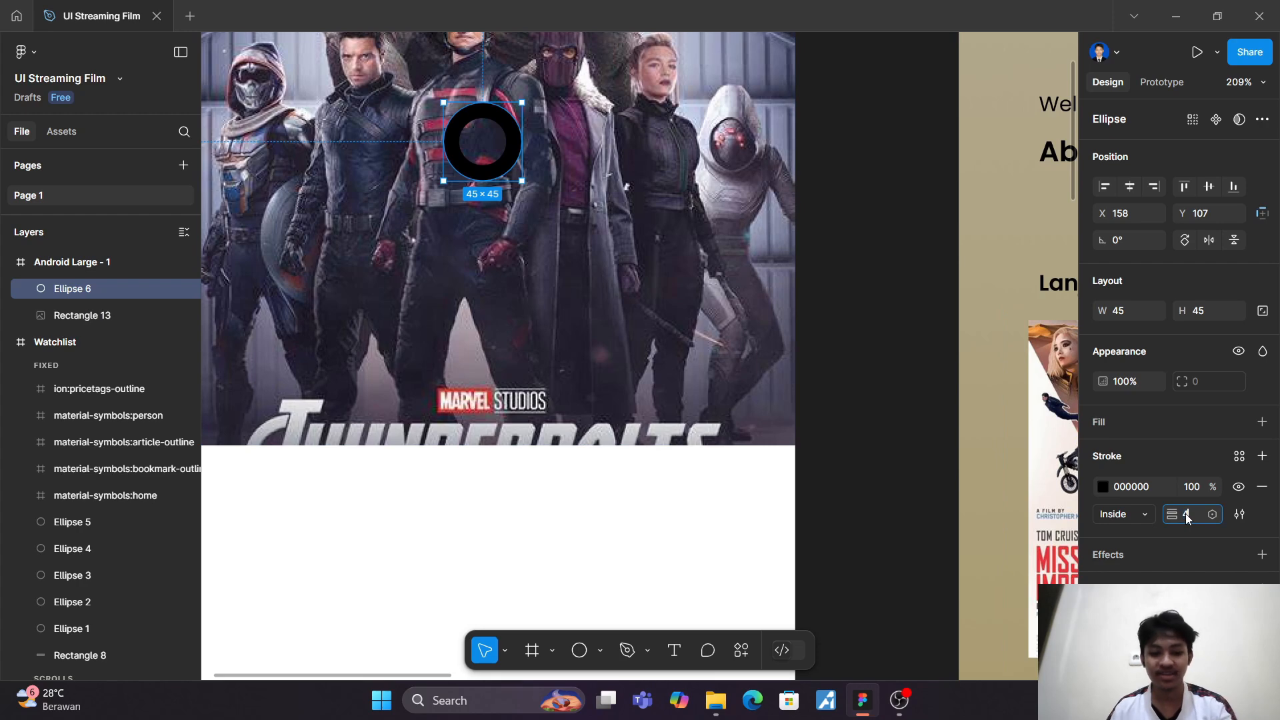
key("Return")
left_click(632, 395)
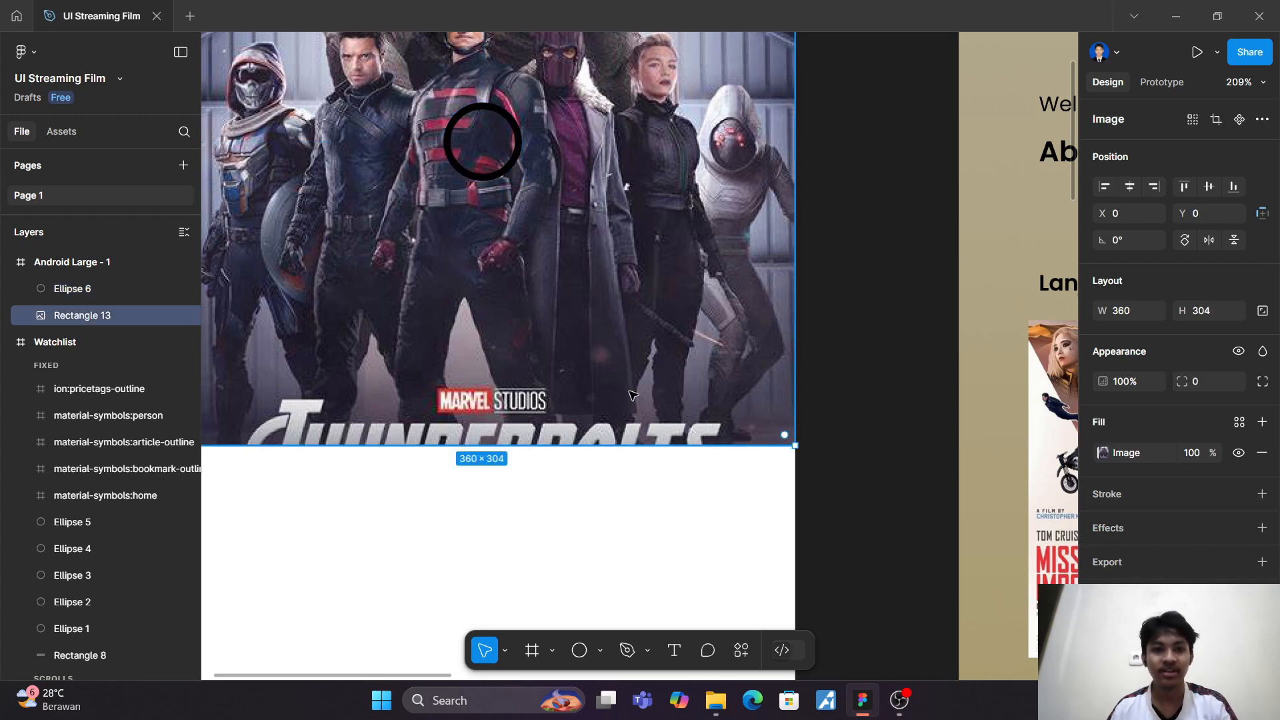
Step: Find an outlined play icon in Iconify by searching for "play", and place it centred inside the circle outline
scroll(634, 434, "up", 3)
scroll(634, 434, "left", 3)
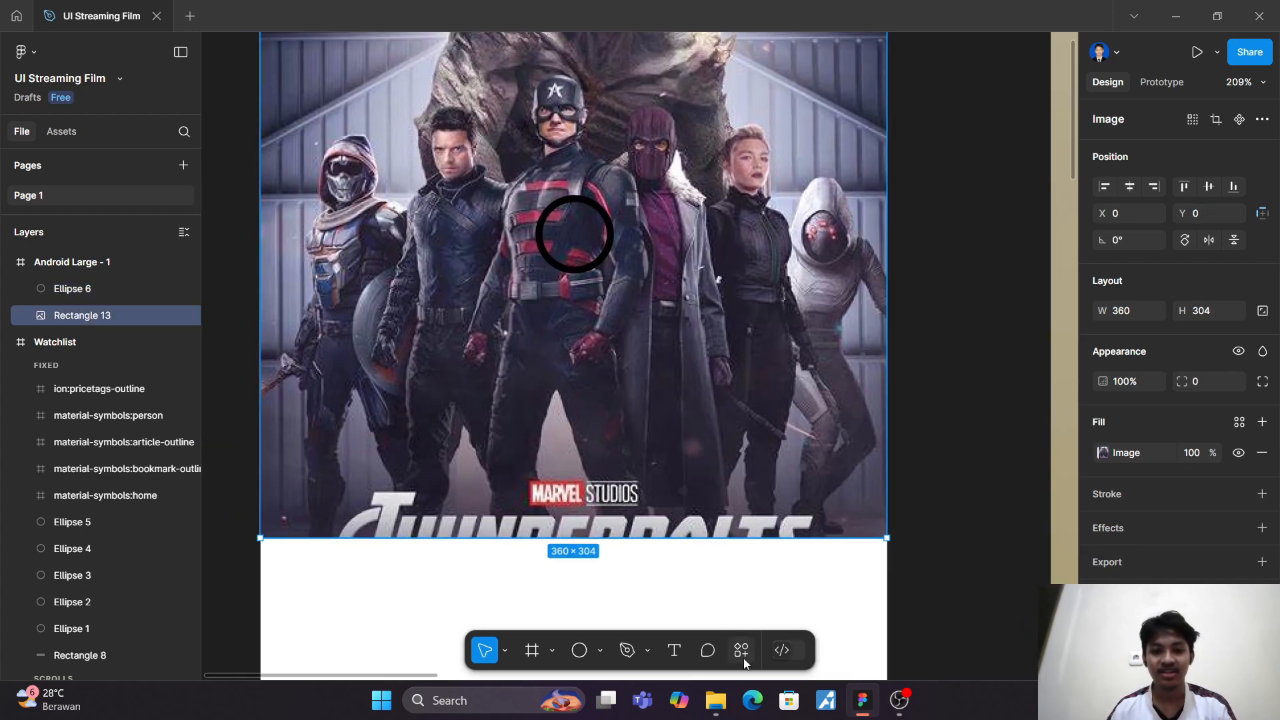
left_click(741, 651)
left_click(676, 424)
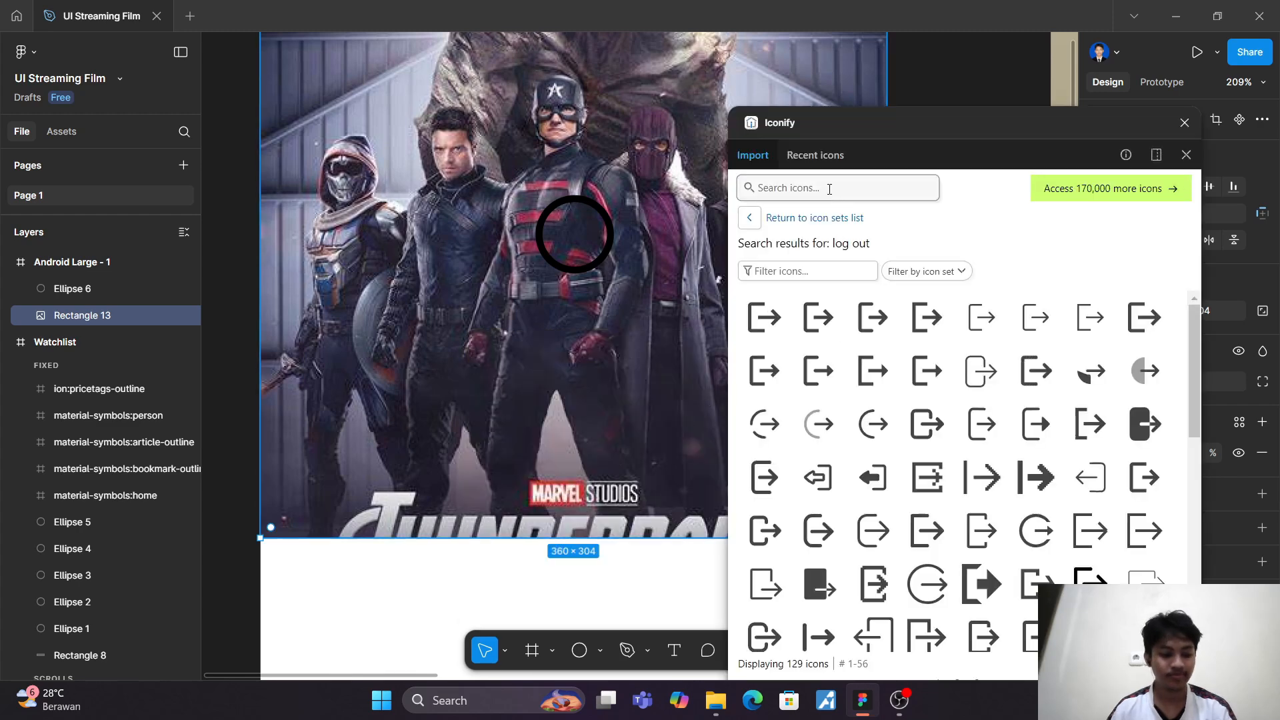
left_click(830, 190)
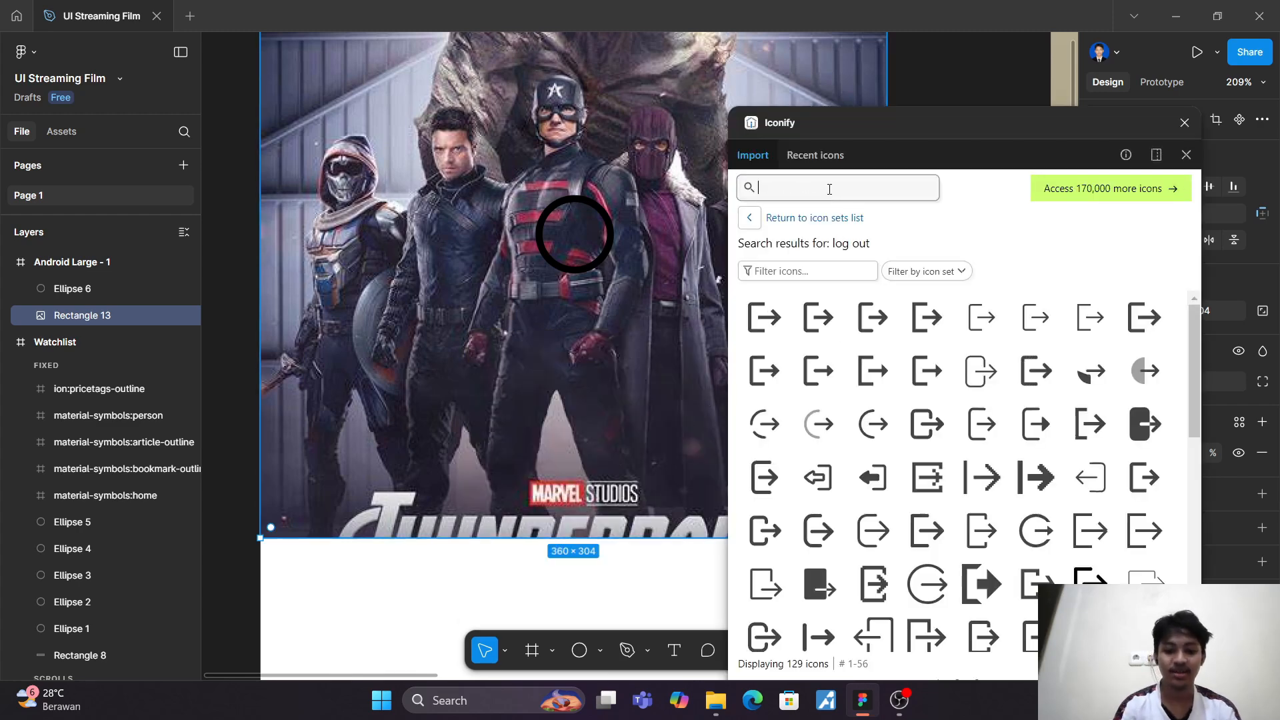
type("play")
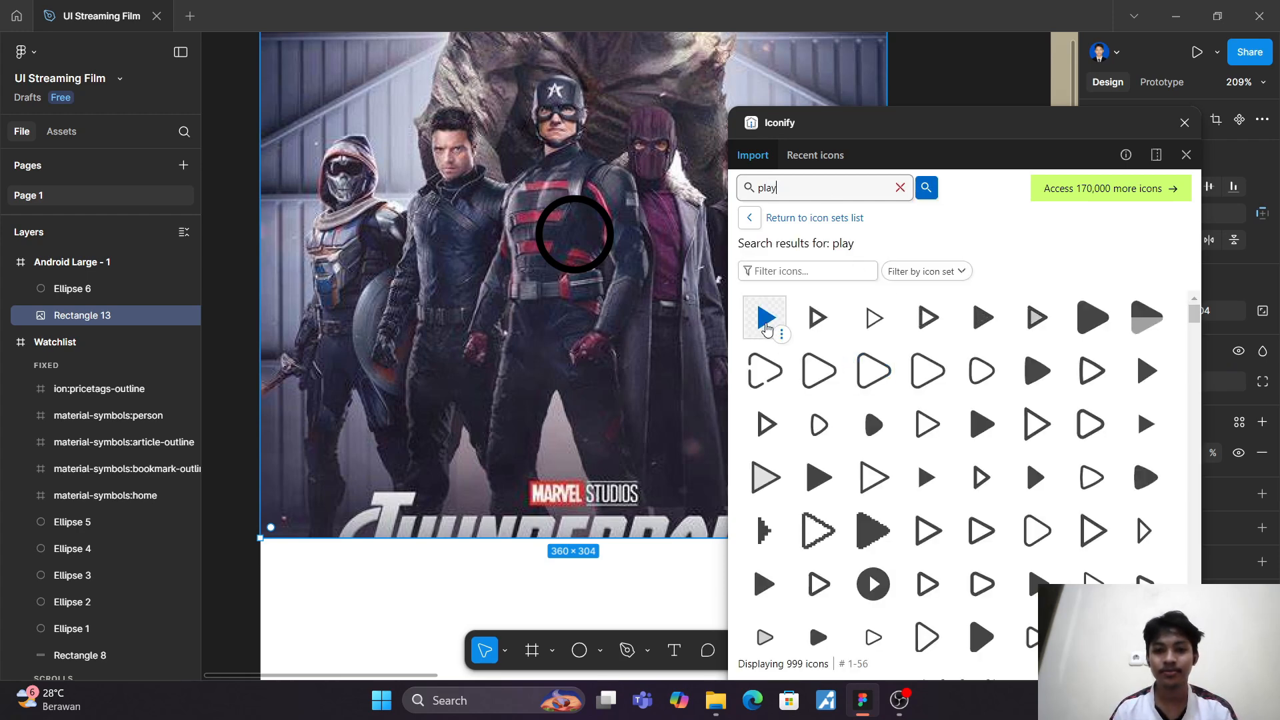
left_click_drag(765, 423, 579, 240)
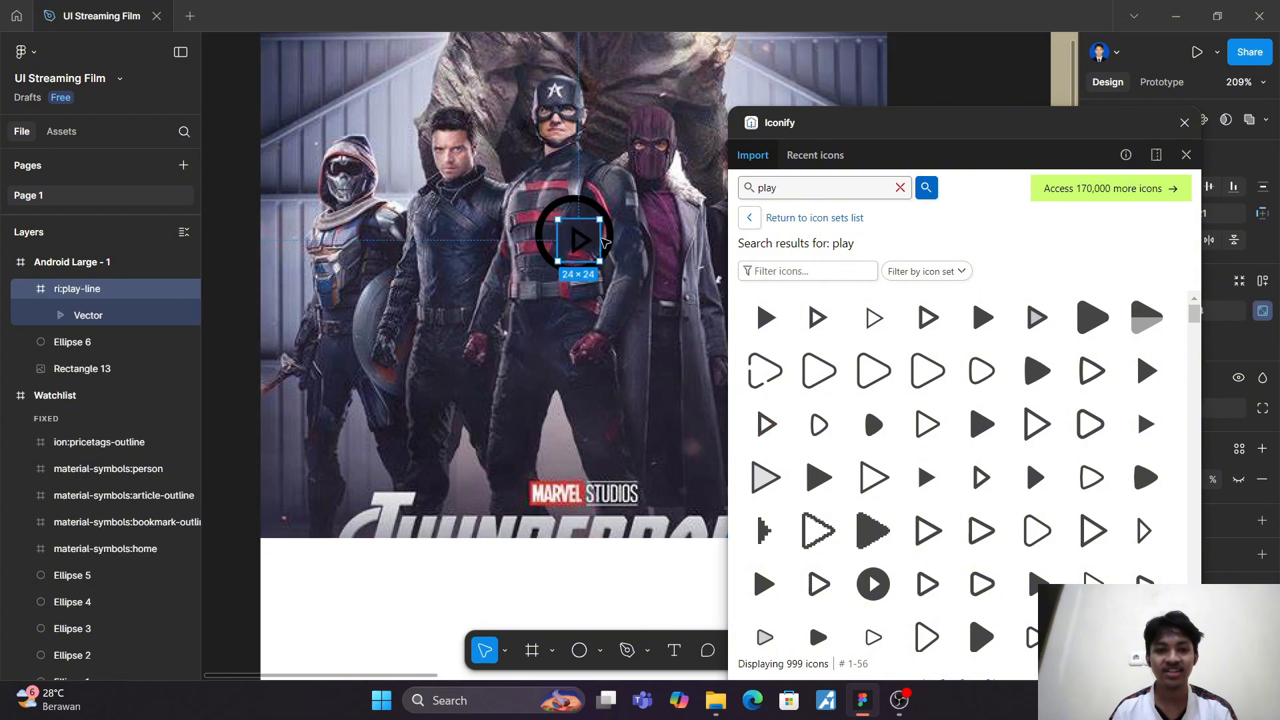
left_click(1184, 123)
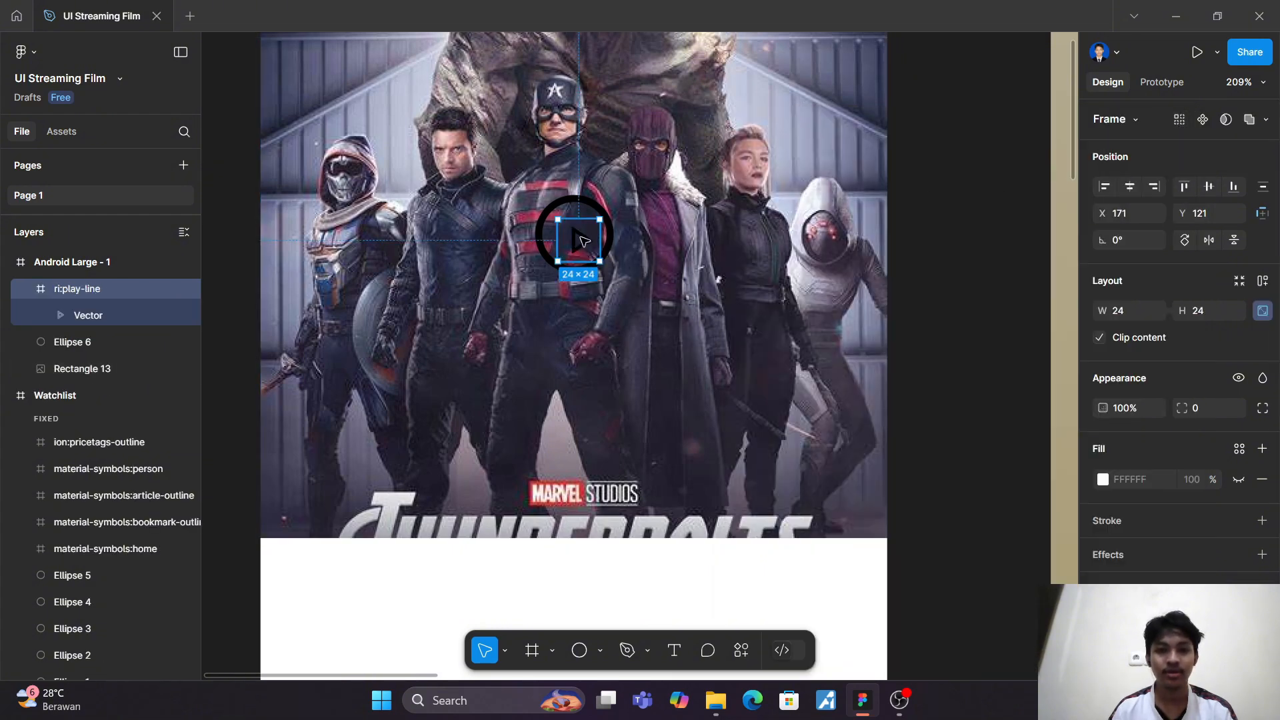
left_click_drag(583, 239, 579, 236)
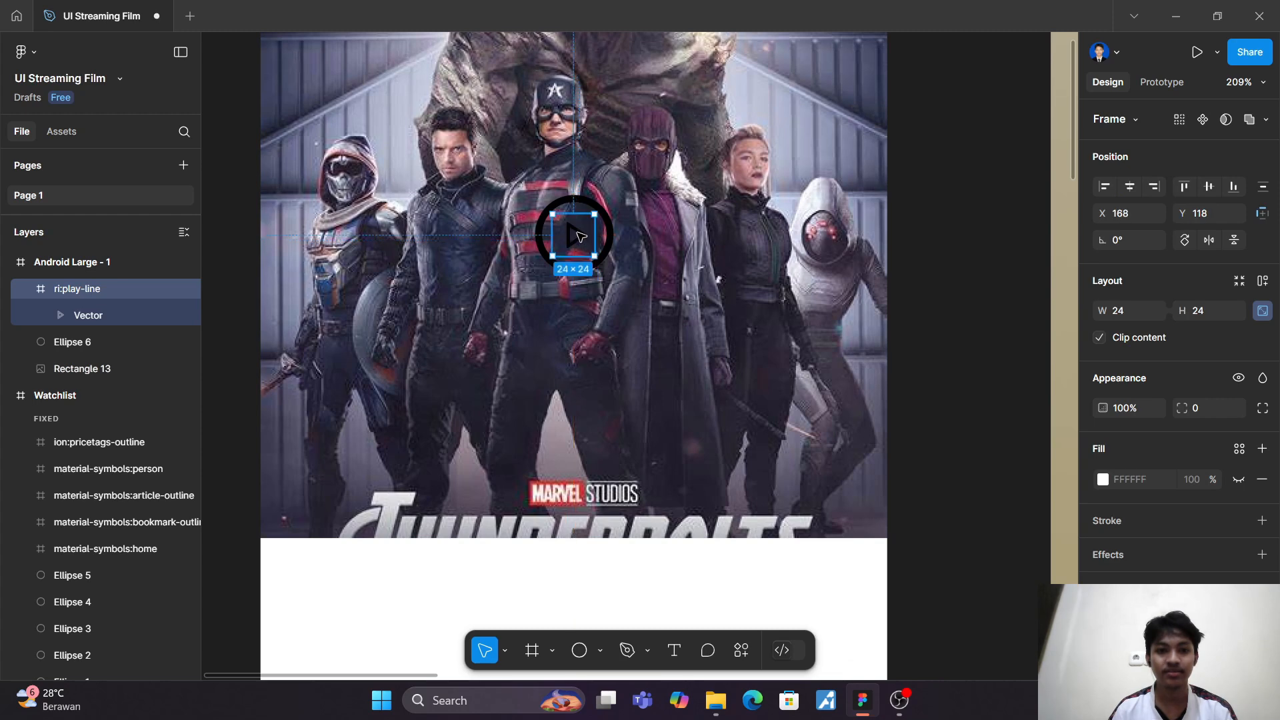
Step: Recolour the play icon and its surrounding circle outline together to white FFFFFF
left_click(611, 244, "shift")
scroll(1189, 580, "down", 3)
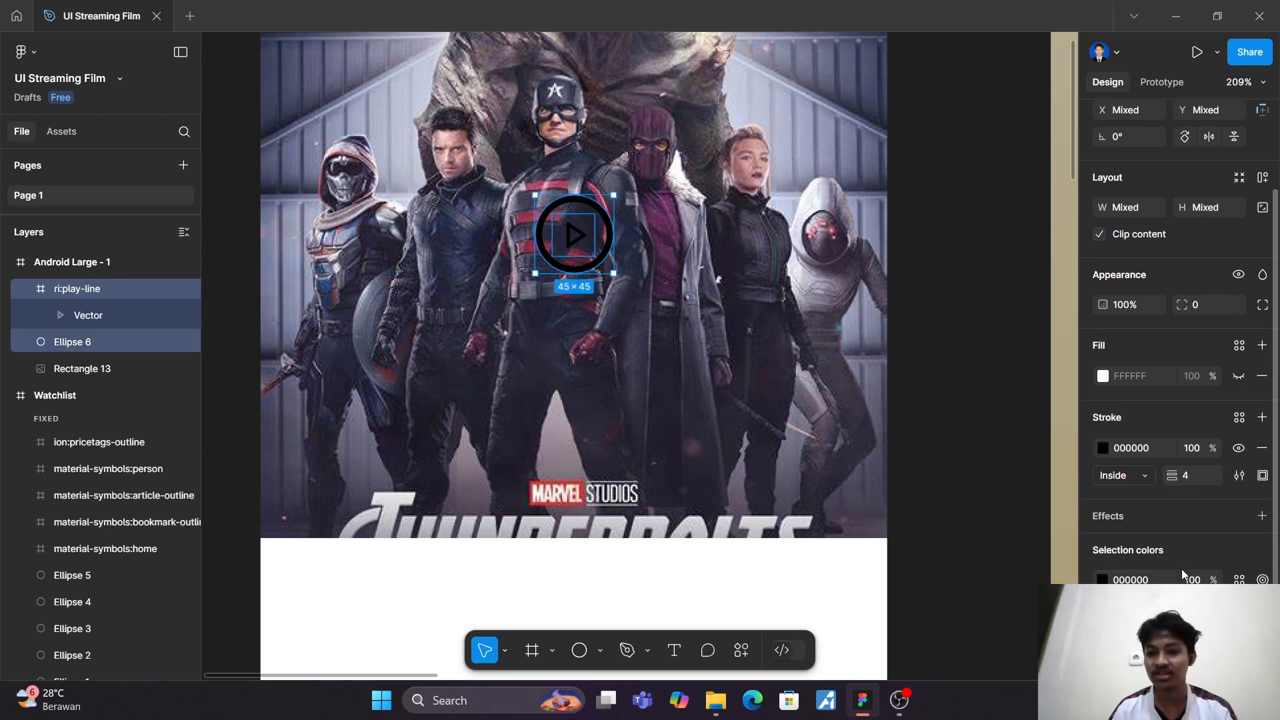
left_click(1103, 579)
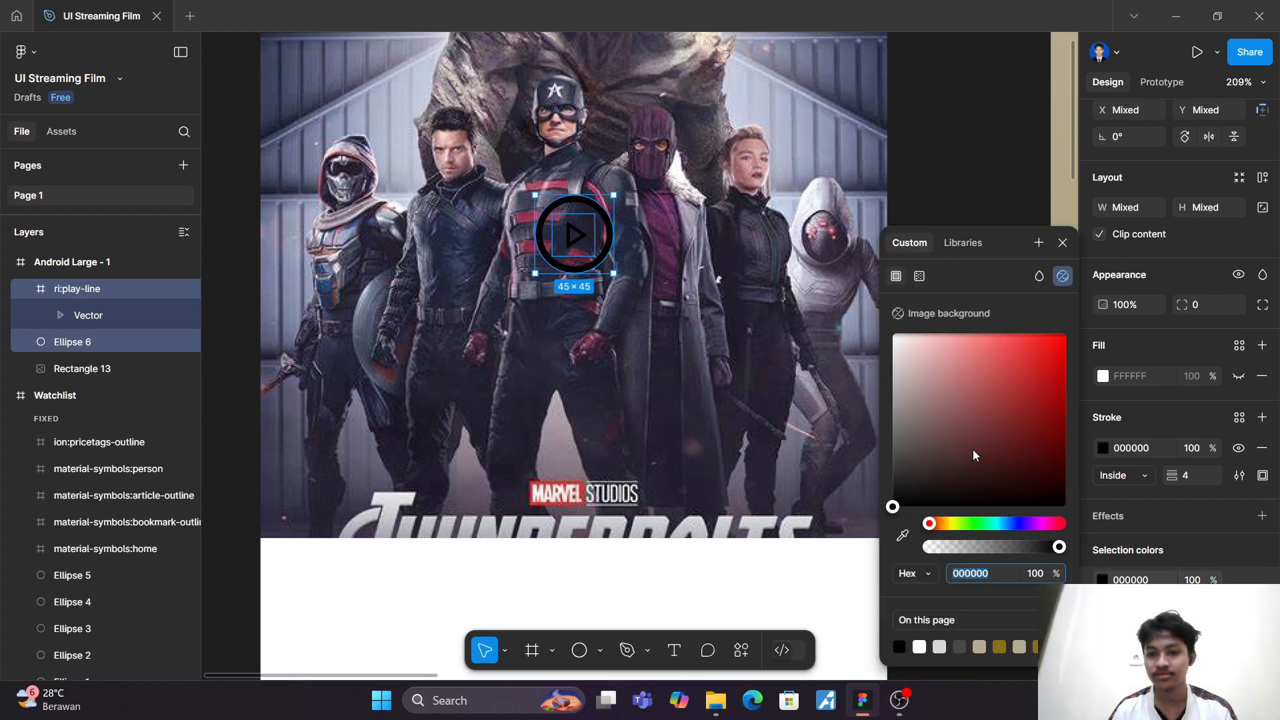
left_click_drag(974, 449, 878, 325)
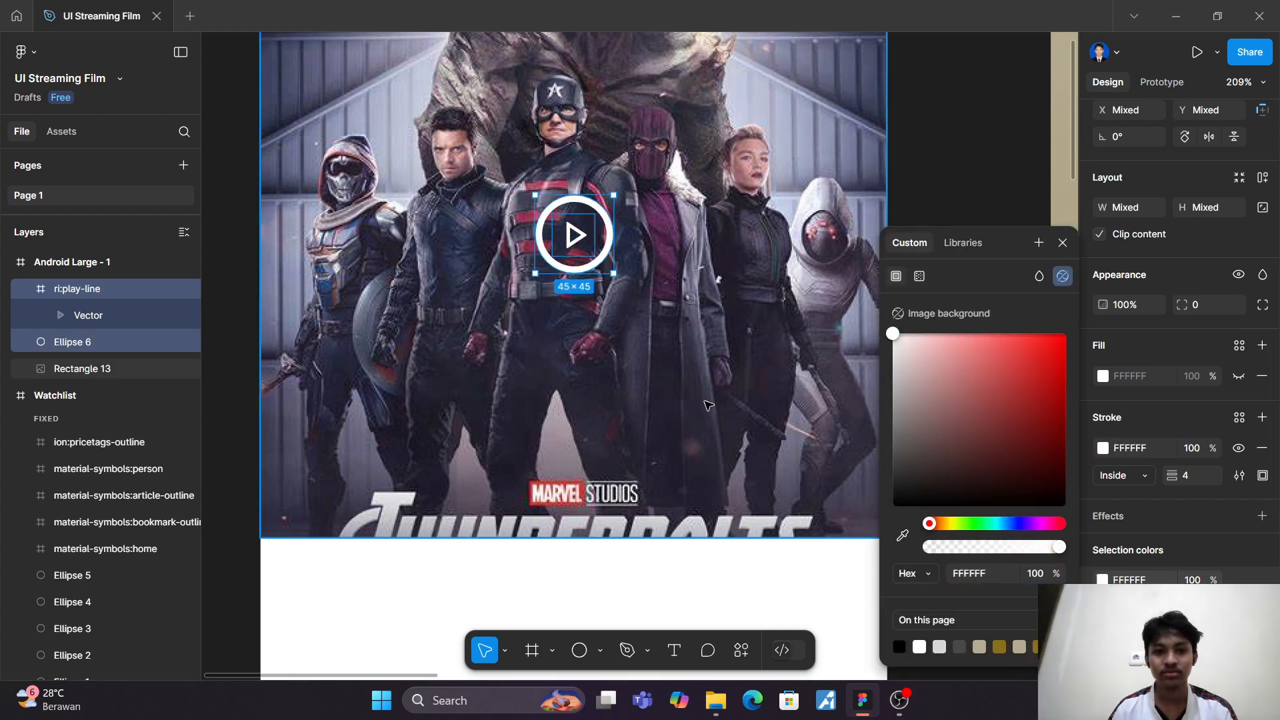
left_click(757, 443)
left_click(935, 294)
scroll(939, 297, "down", 2)
scroll(939, 298, "down", 5)
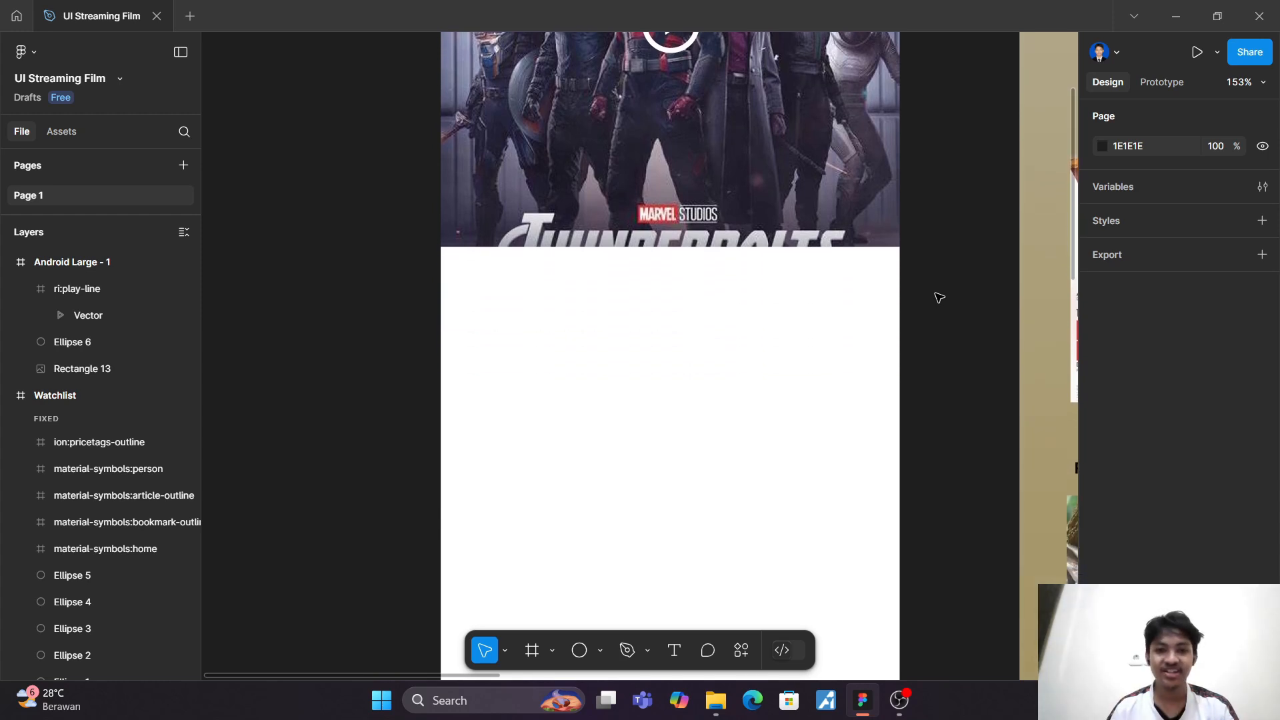
Step: Add the title text "Thunderbolts*" in the white area just below the poster
scroll(940, 298, "down", 1)
scroll(939, 297, "up", 2)
scroll(939, 298, "right", 1)
scroll(939, 297, "up", 1)
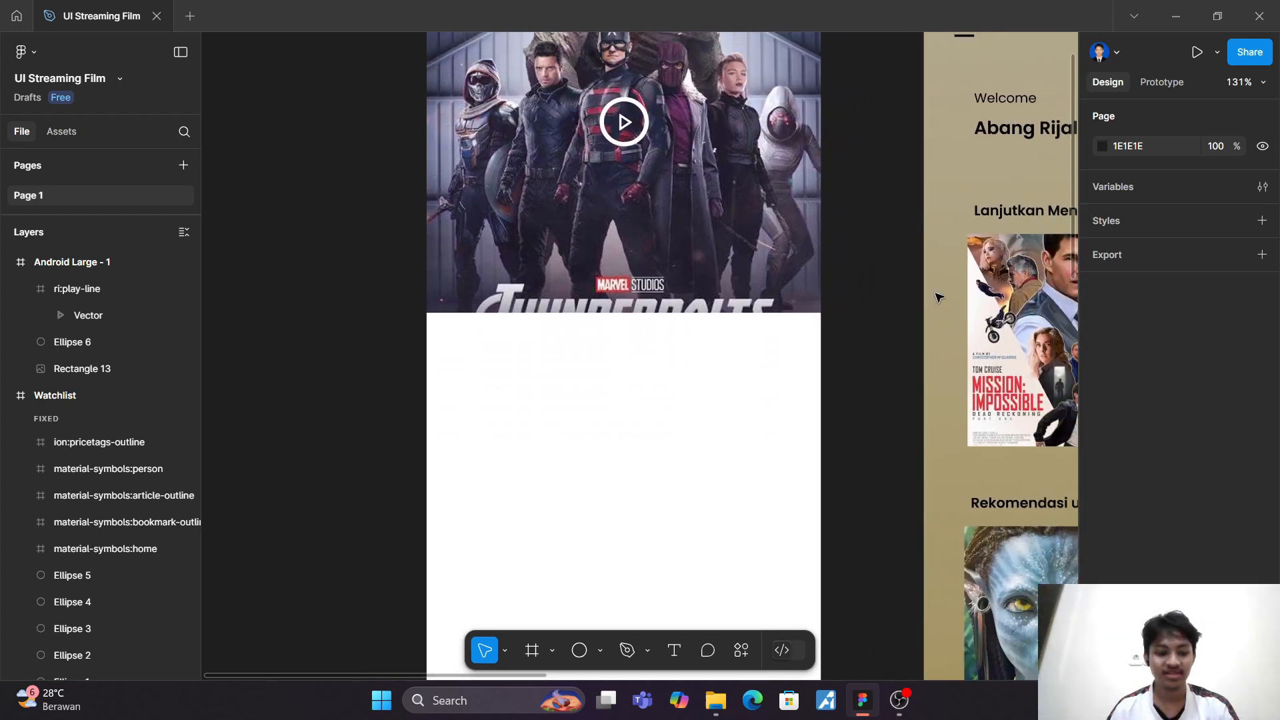
left_click(673, 650)
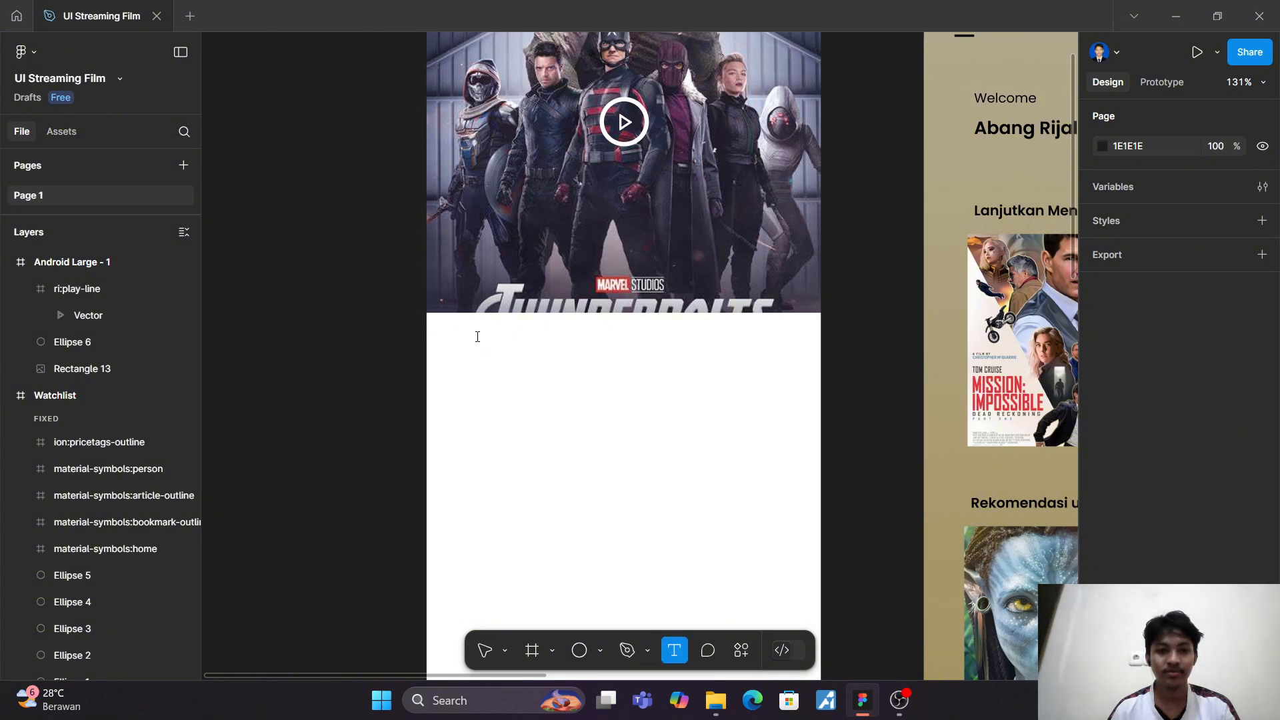
left_click(478, 337)
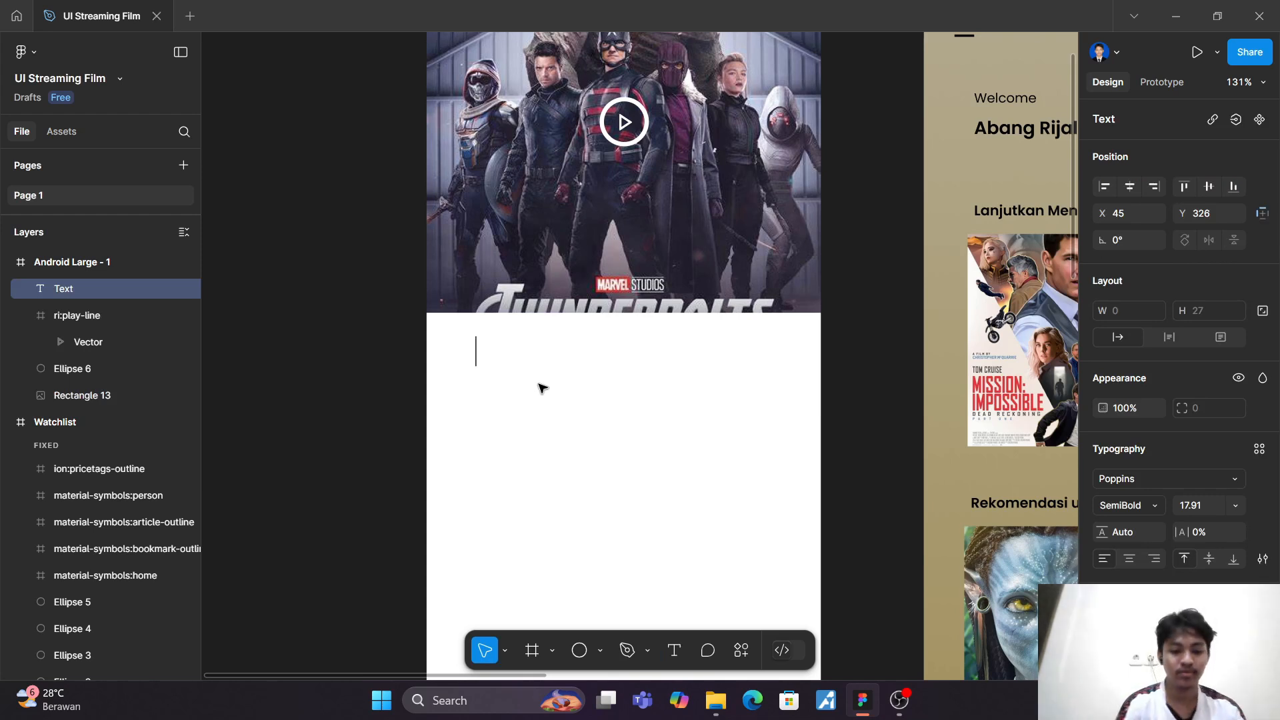
type("T")
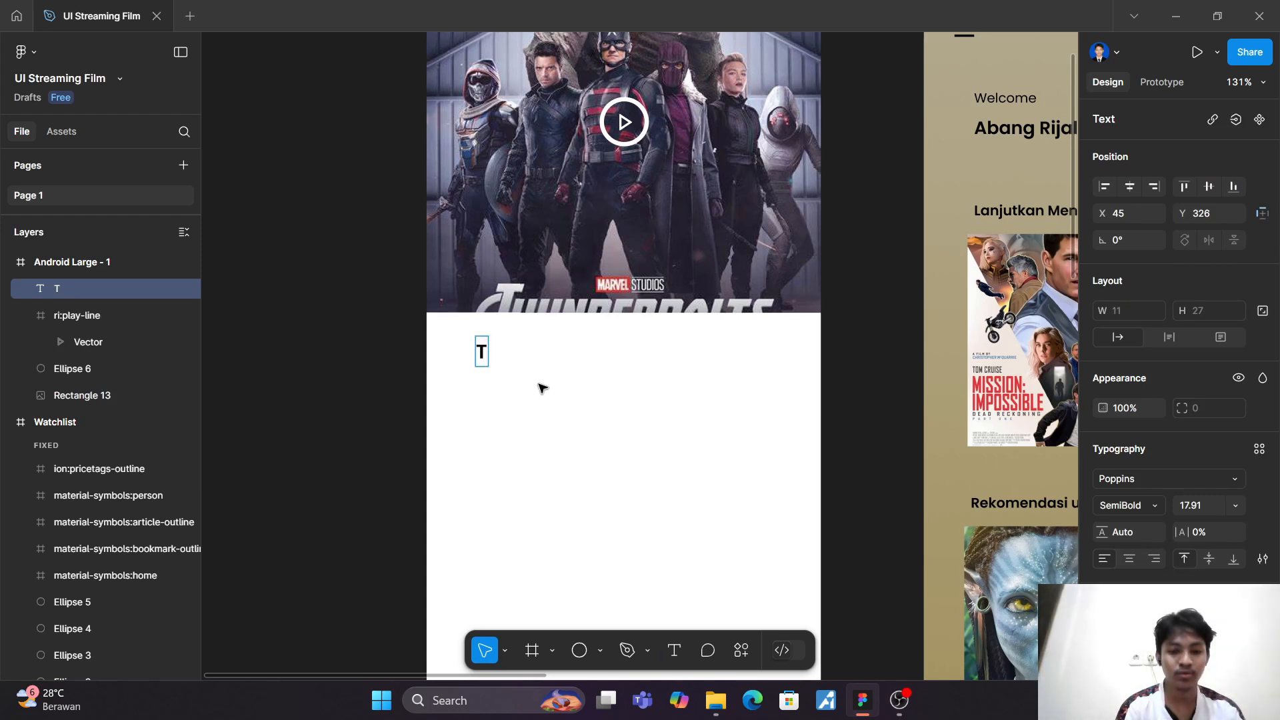
type("hunde")
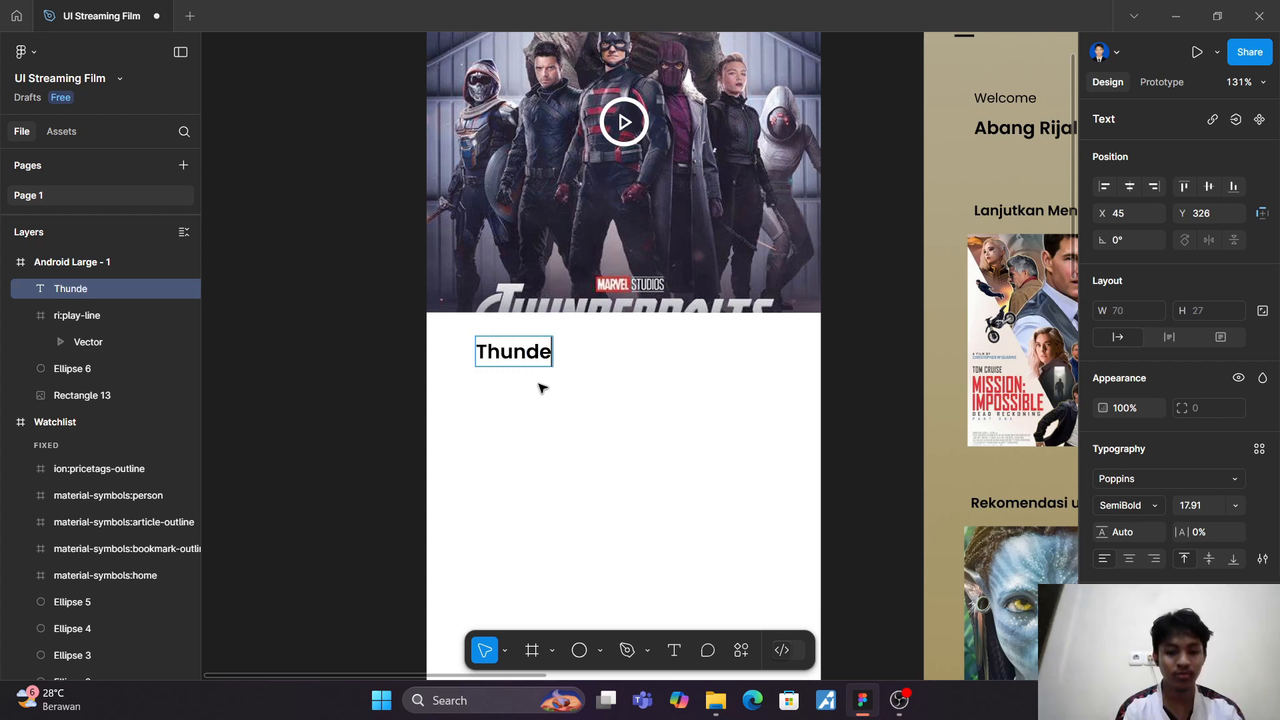
type("rb")
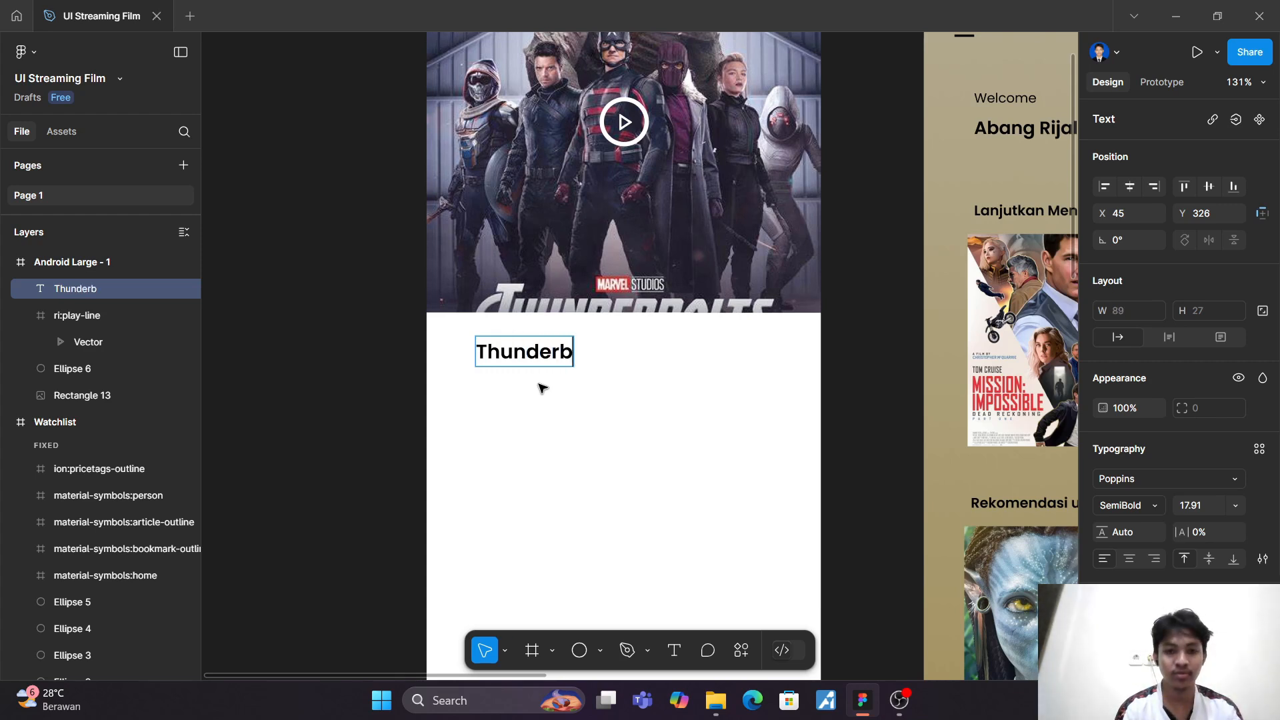
type("olts*")
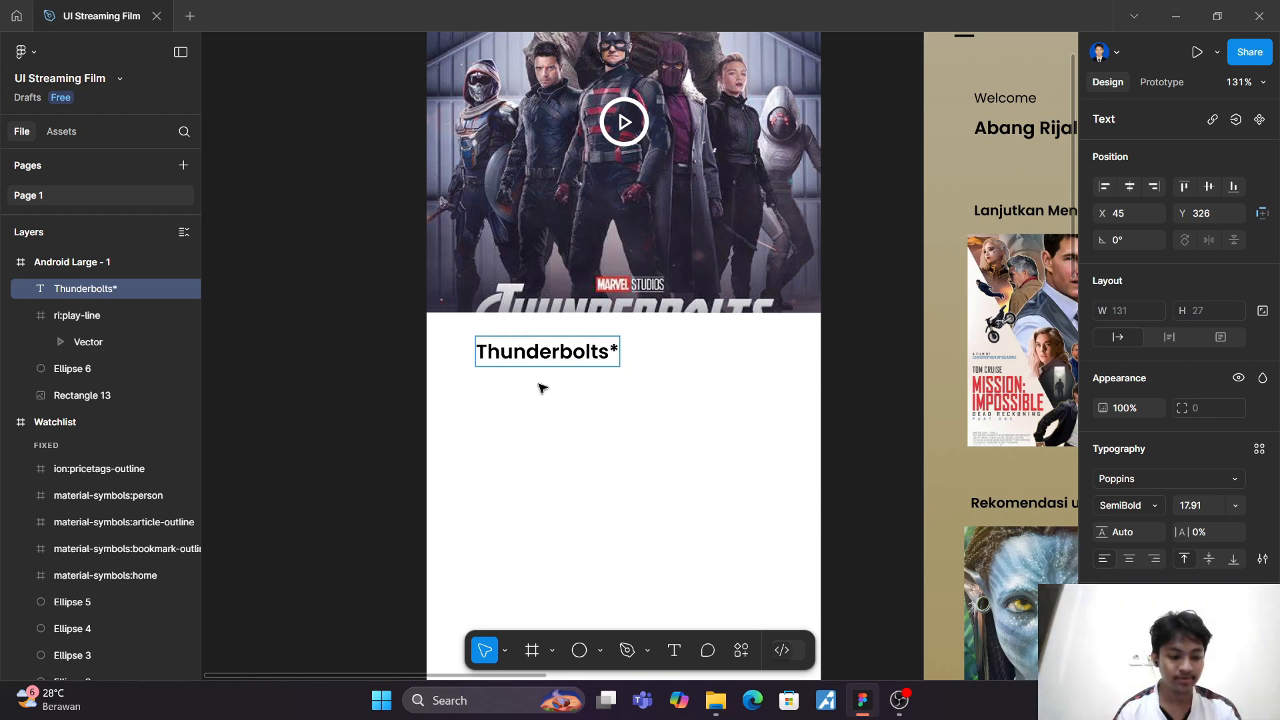
key("Escape")
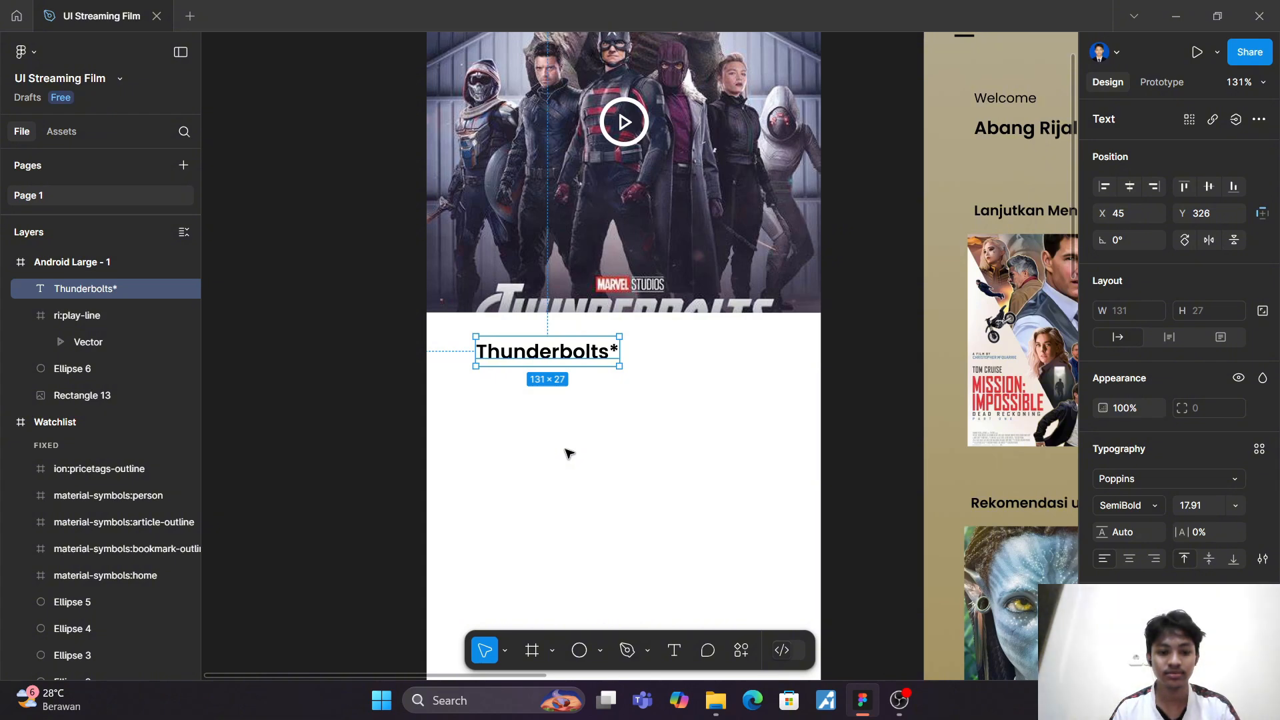
left_click(565, 454)
Step: Move the "Thunderbolts*" title closer to the frame's left edge
scroll(567, 454, "up", 4)
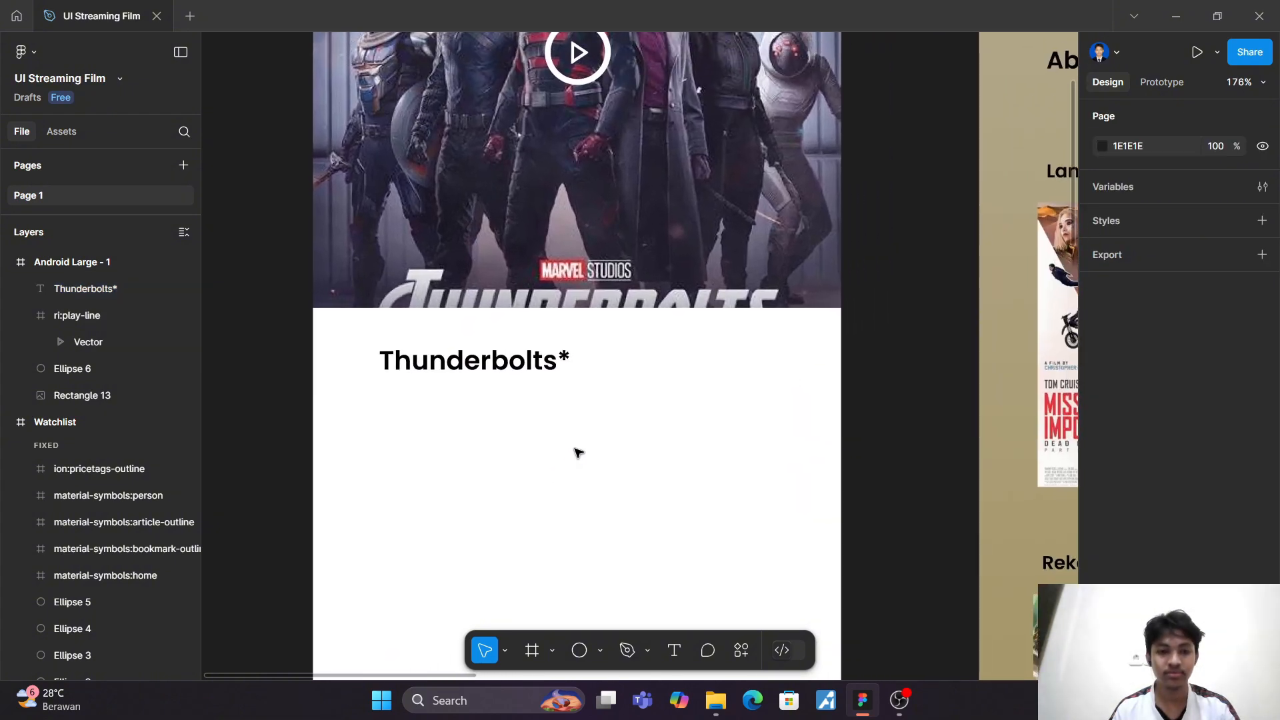
mouse_move(435, 363)
left_mouse_down()
mouse_move(384, 355)
mouse_move(401, 370)
mouse_move(432, 366)
left_mouse_up()
left_click(438, 418)
scroll(437, 422, "down", 1)
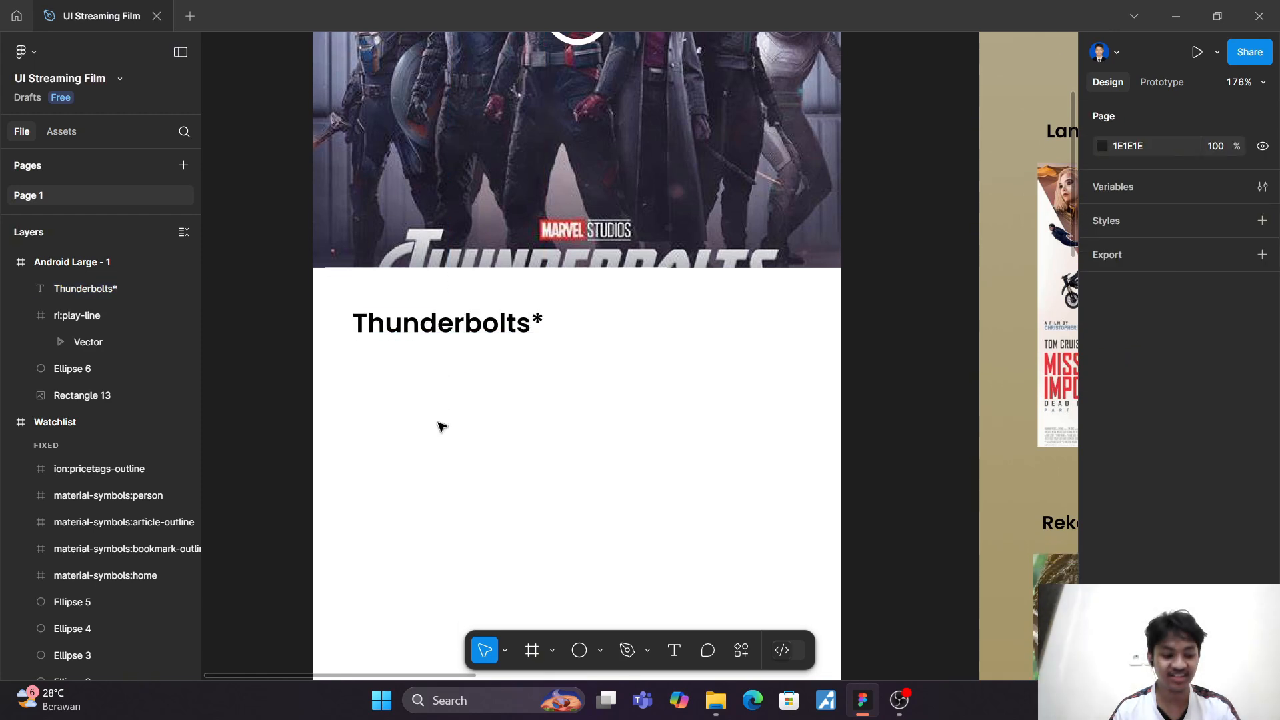
Step: Search Iconify for "watch" and look through the results for a duration icon
scroll(437, 422, "up", 3, "ctrl")
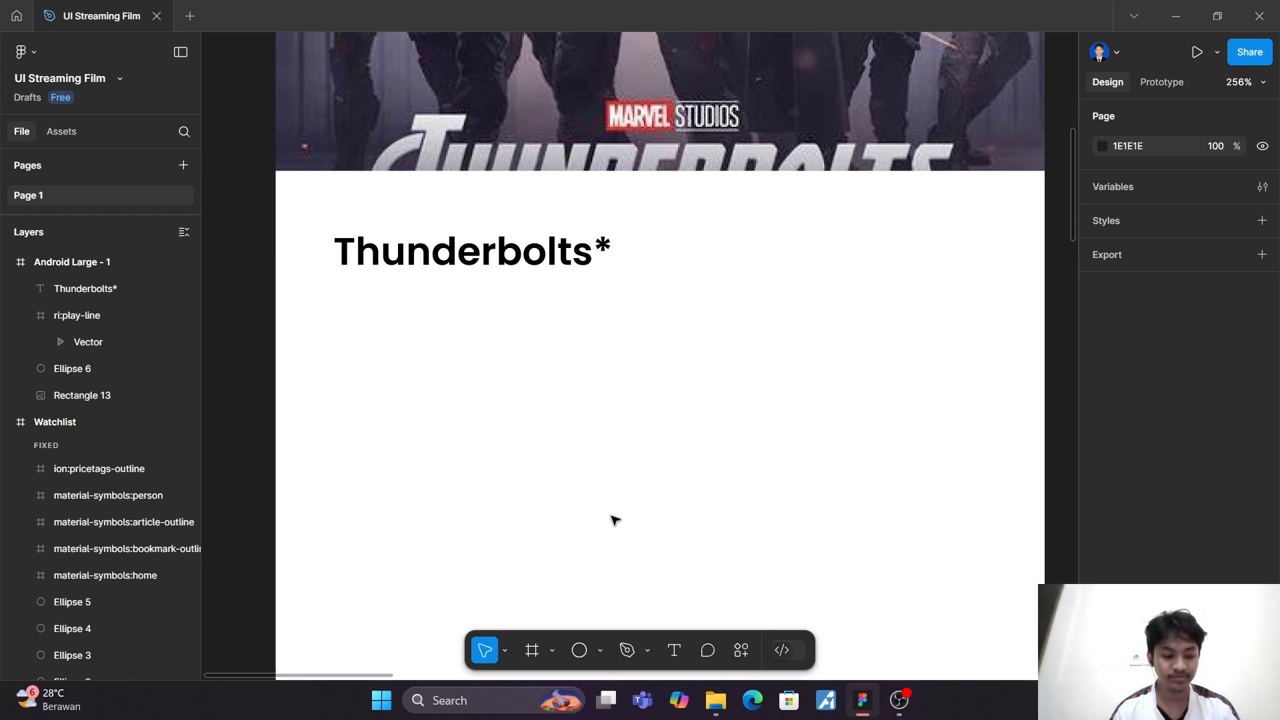
left_click(743, 651)
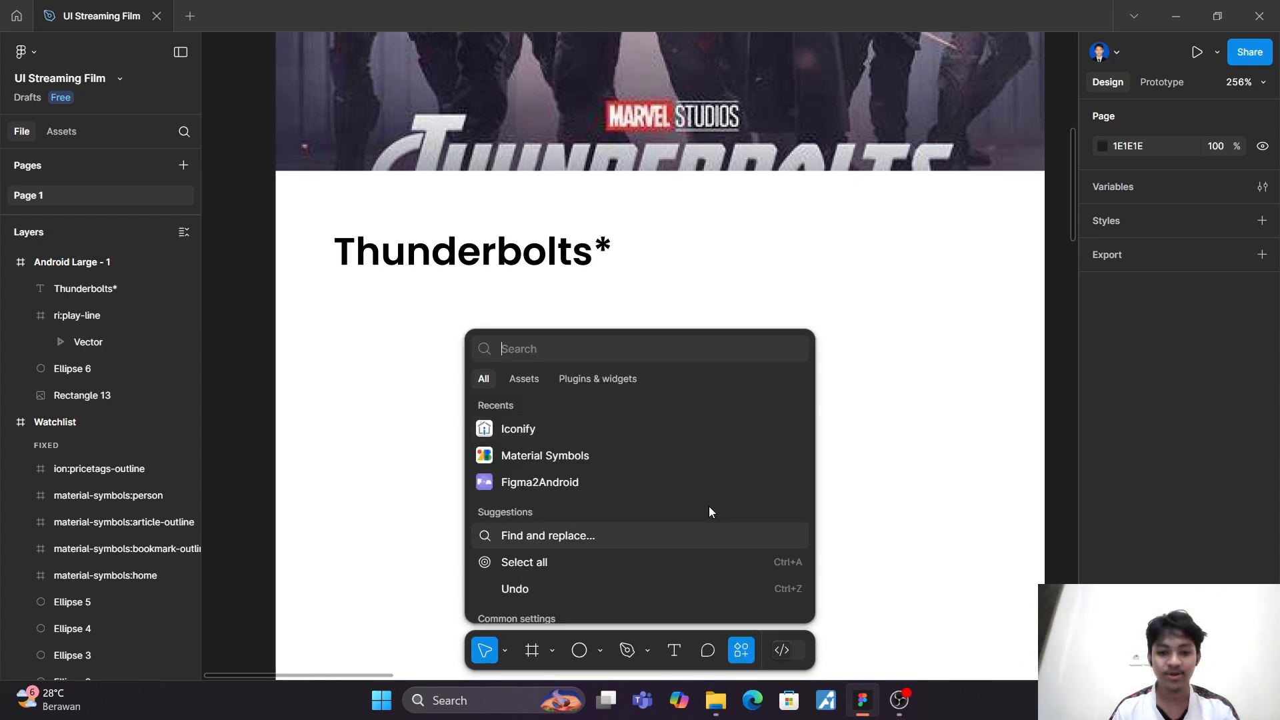
left_click(639, 432)
left_click(838, 193)
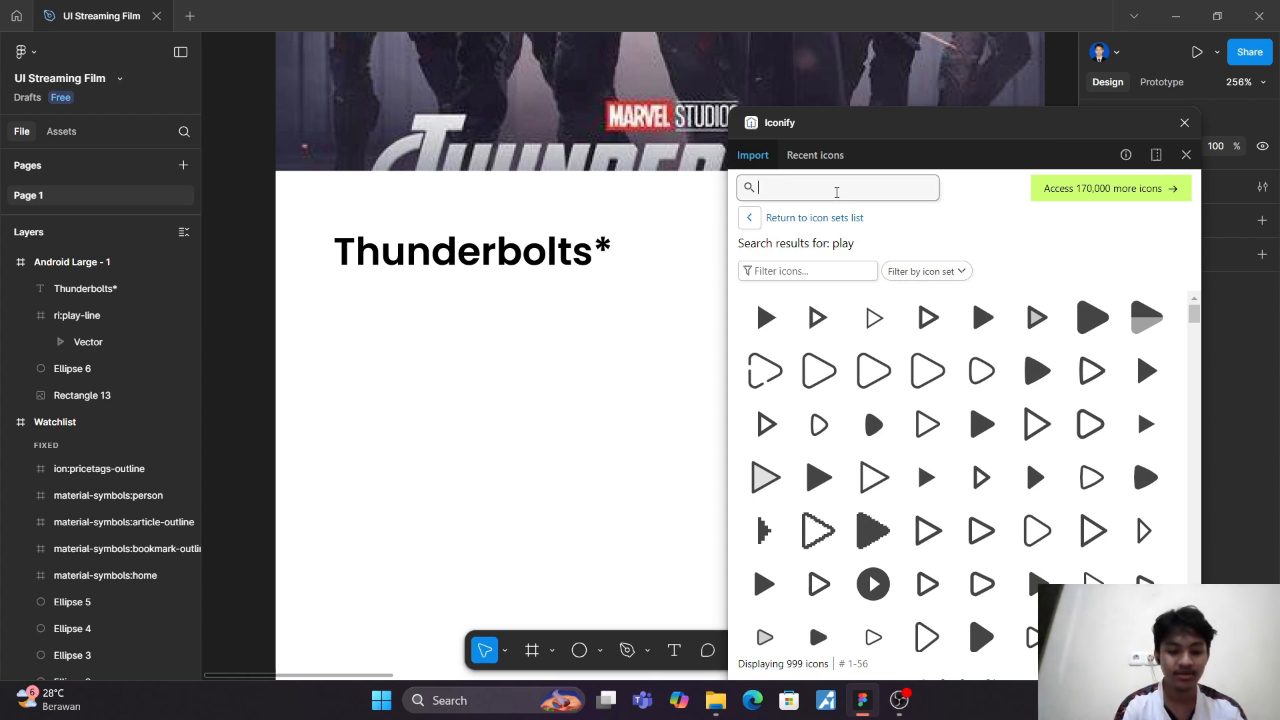
type("watch")
key("Return")
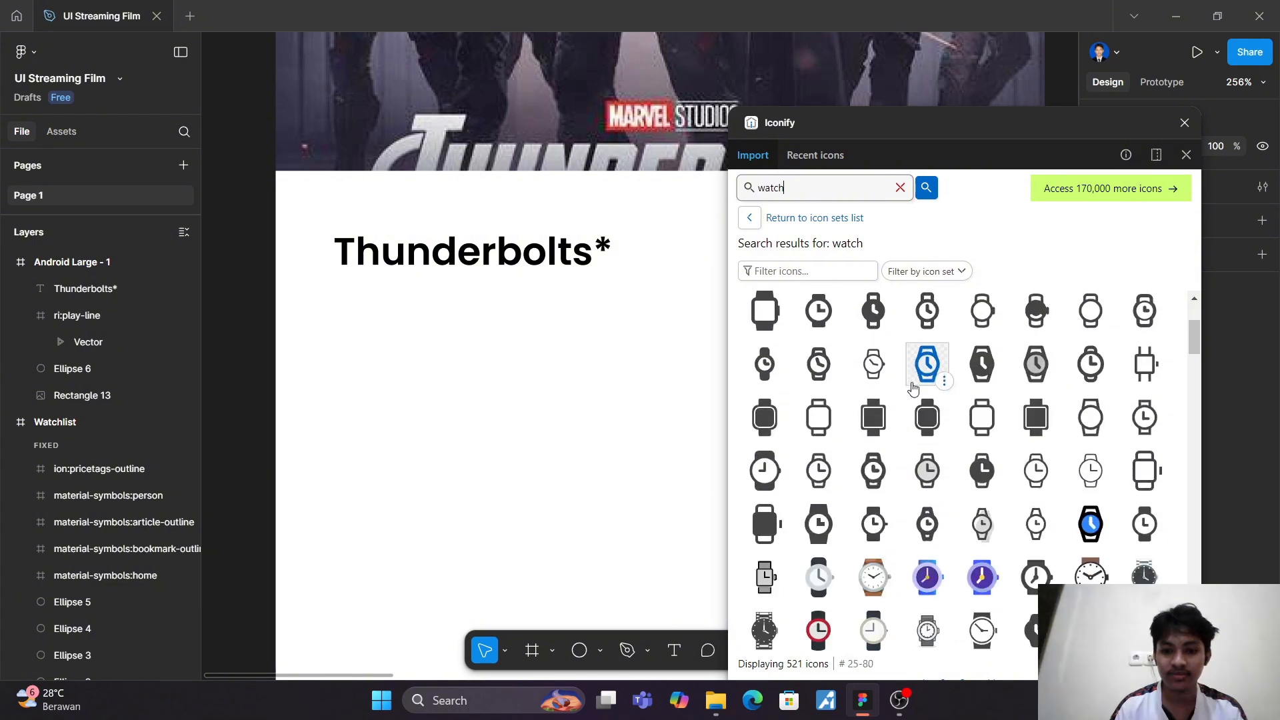
scroll(914, 388, "down", 10)
scroll(916, 388, "down", 12)
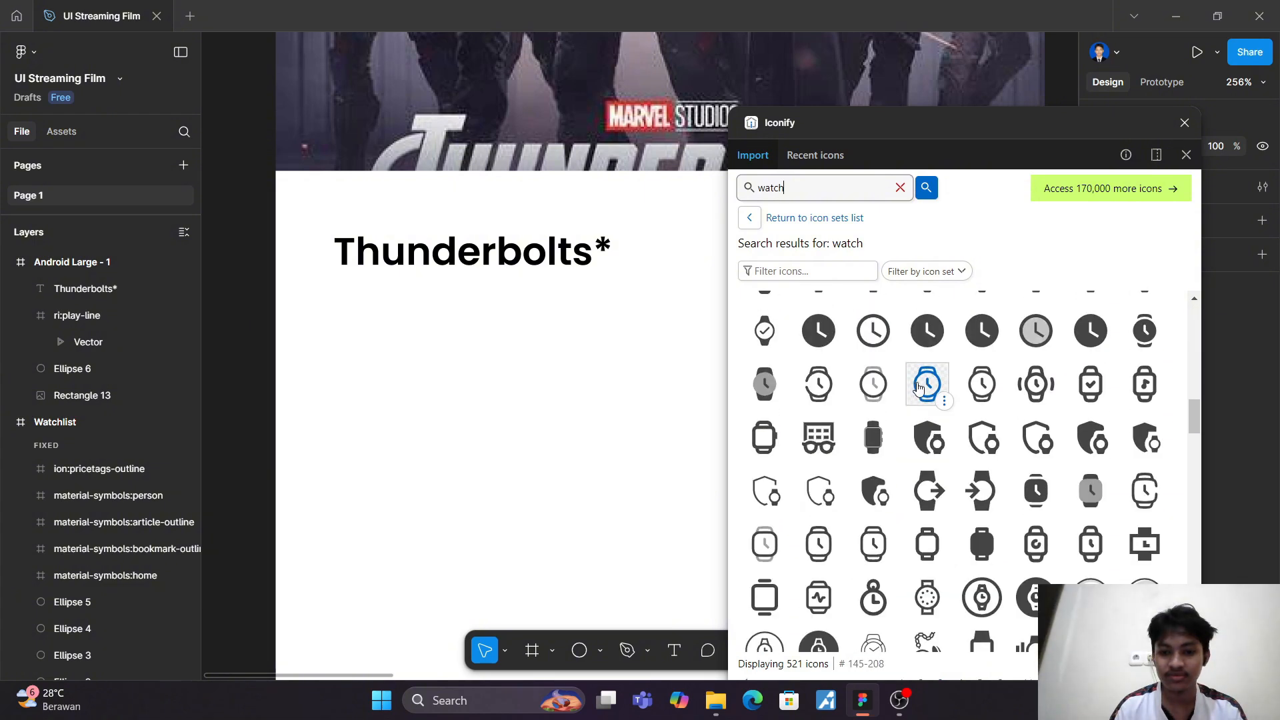
scroll(918, 388, "down", 4)
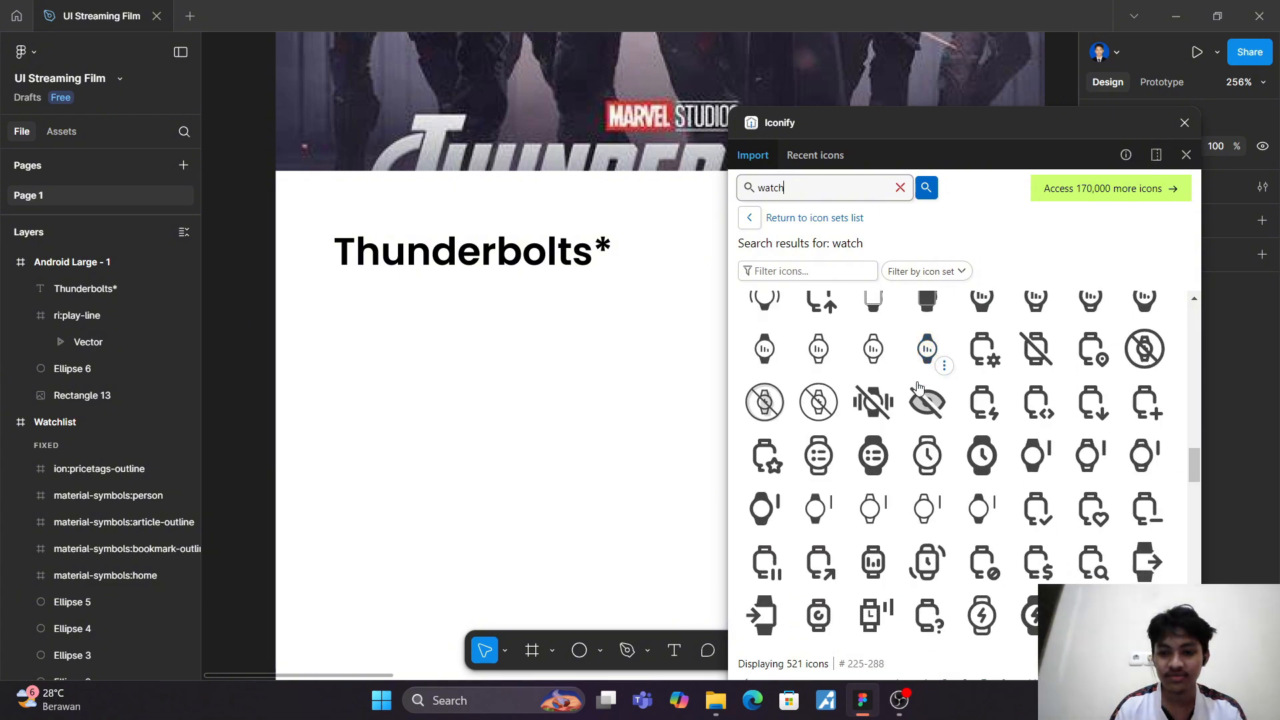
Step: Find a filled clock icon in Iconify by searching for "time", and place it below the start of the title
left_click(900, 189)
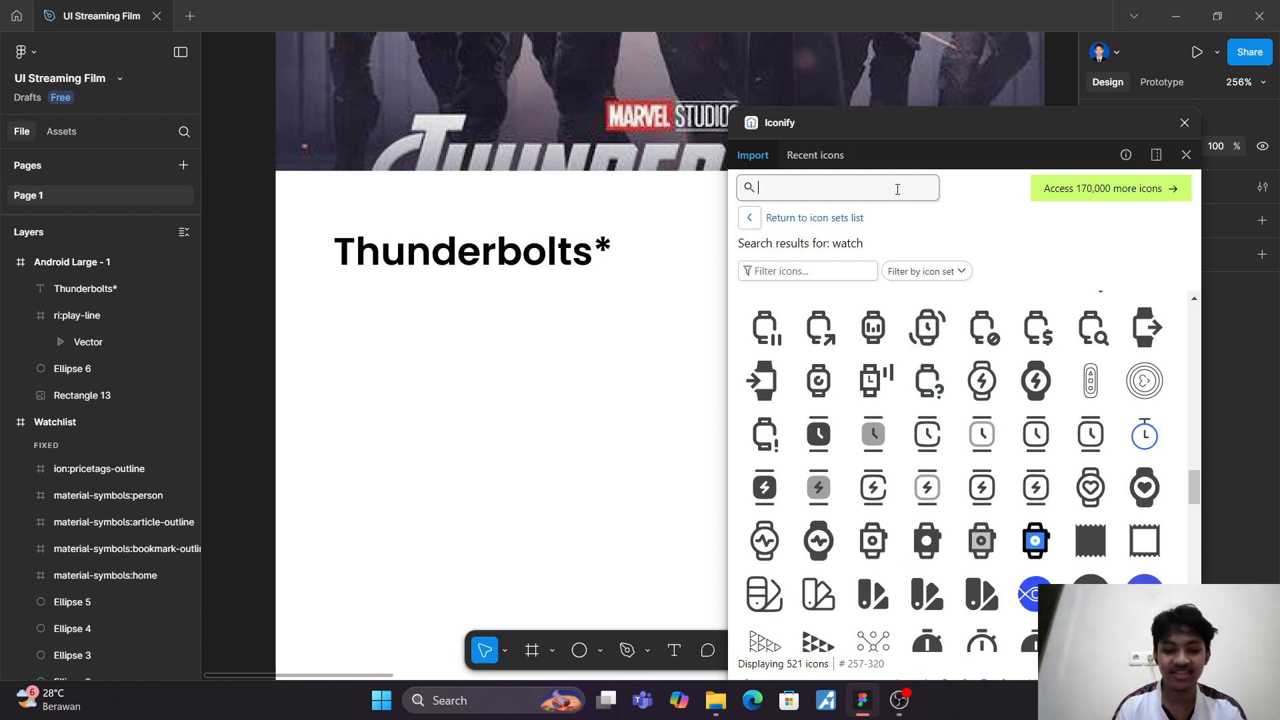
type("time")
key("Return")
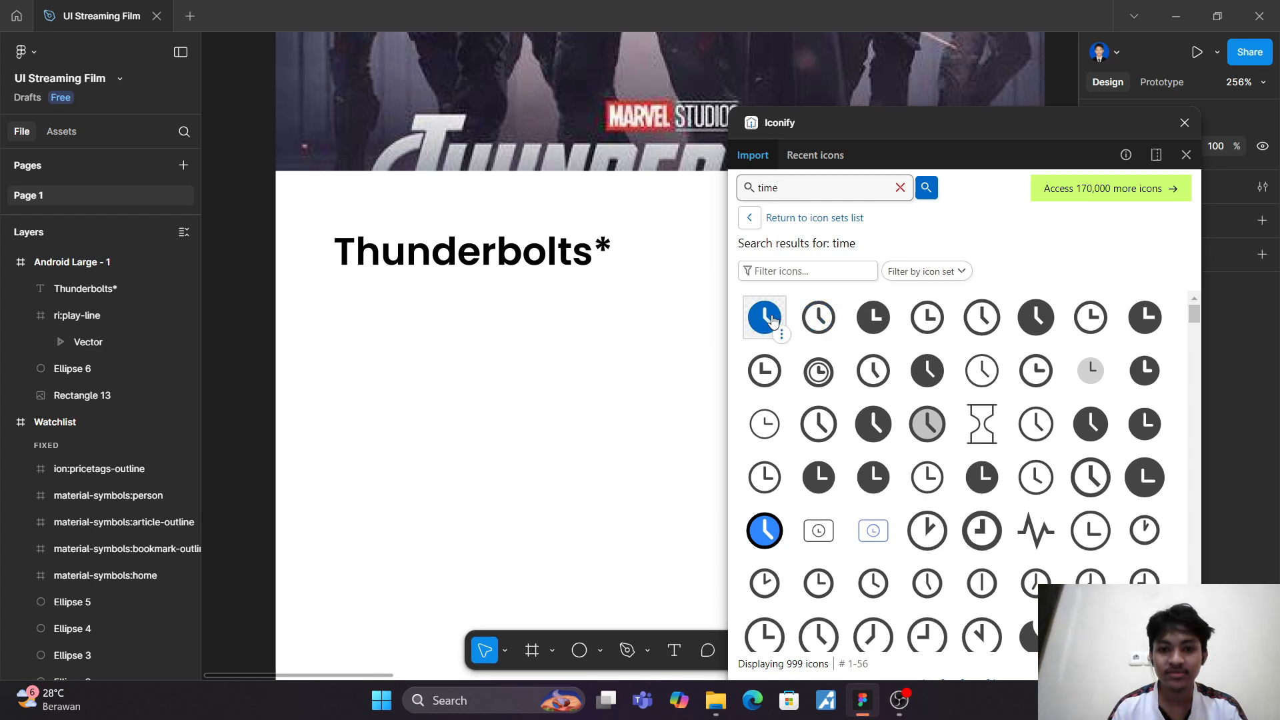
left_click_drag(771, 321, 365, 302)
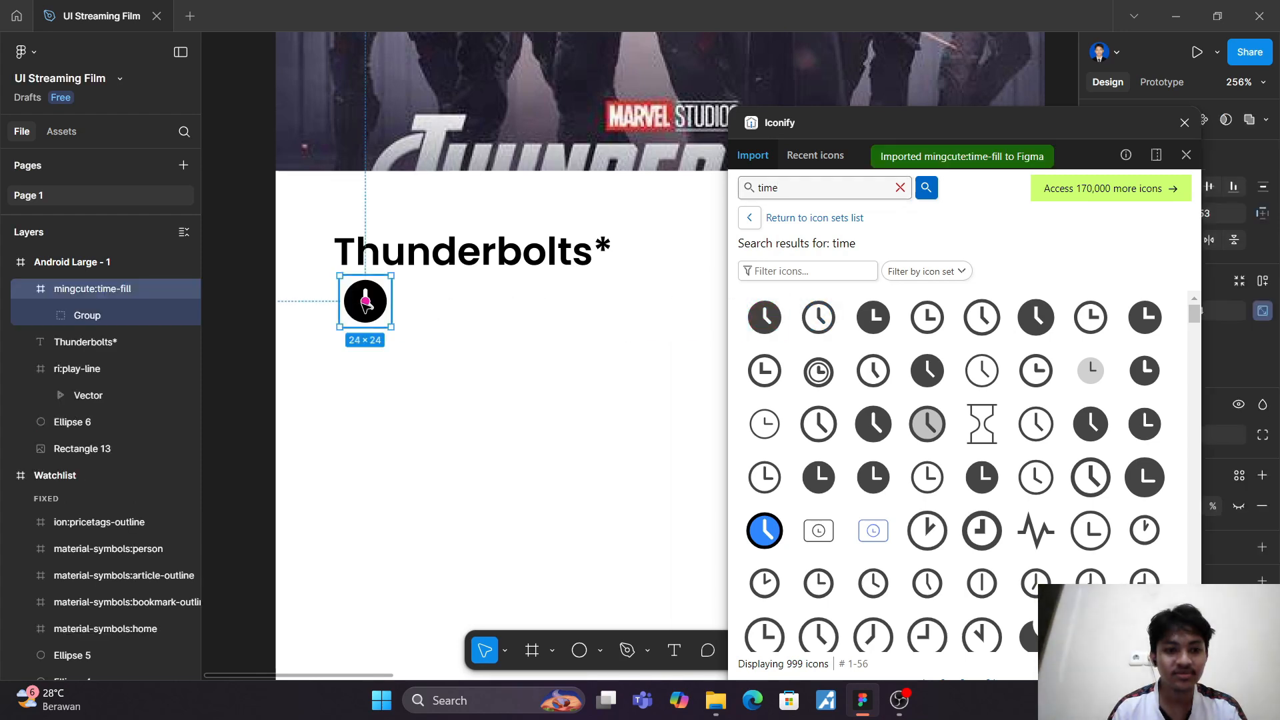
left_click(429, 306)
left_click_drag(370, 297, 363, 314)
left_click(479, 330)
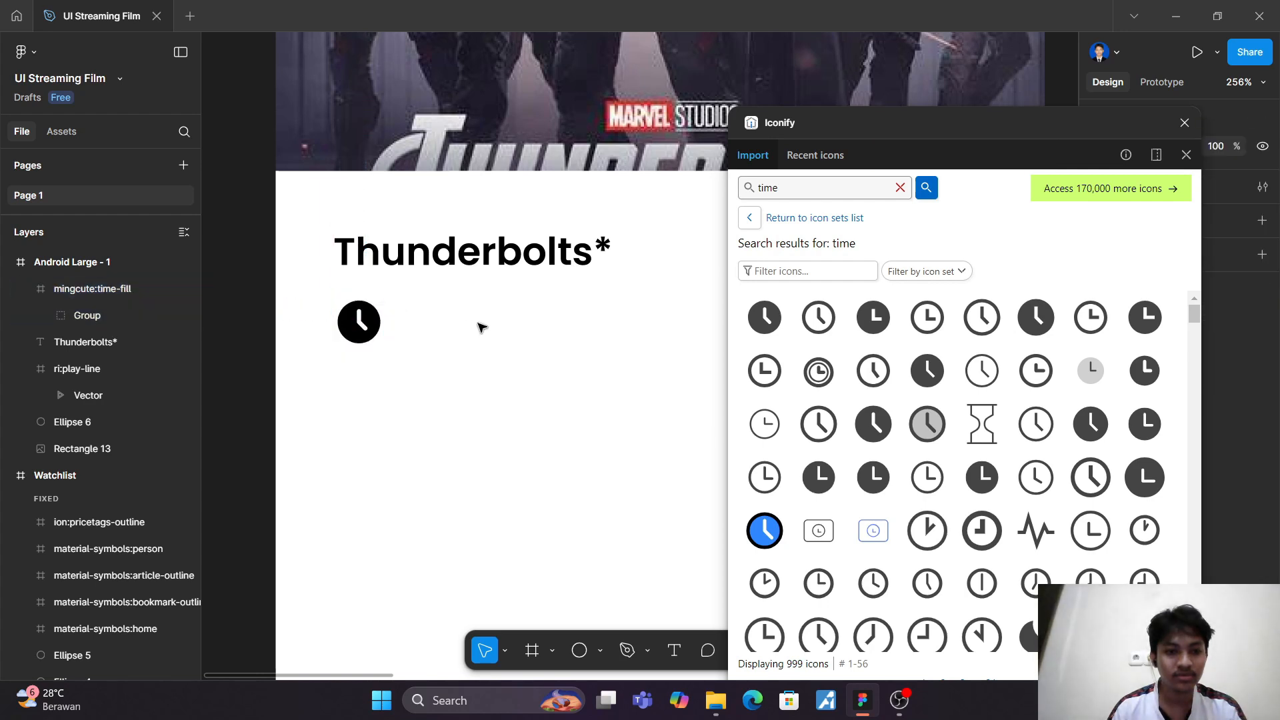
Step: Find a filled star icon in Iconify by searching for "star", place it below the clock icon, and close the plugin
left_click(843, 188)
key("ctrl+a")
type("star")
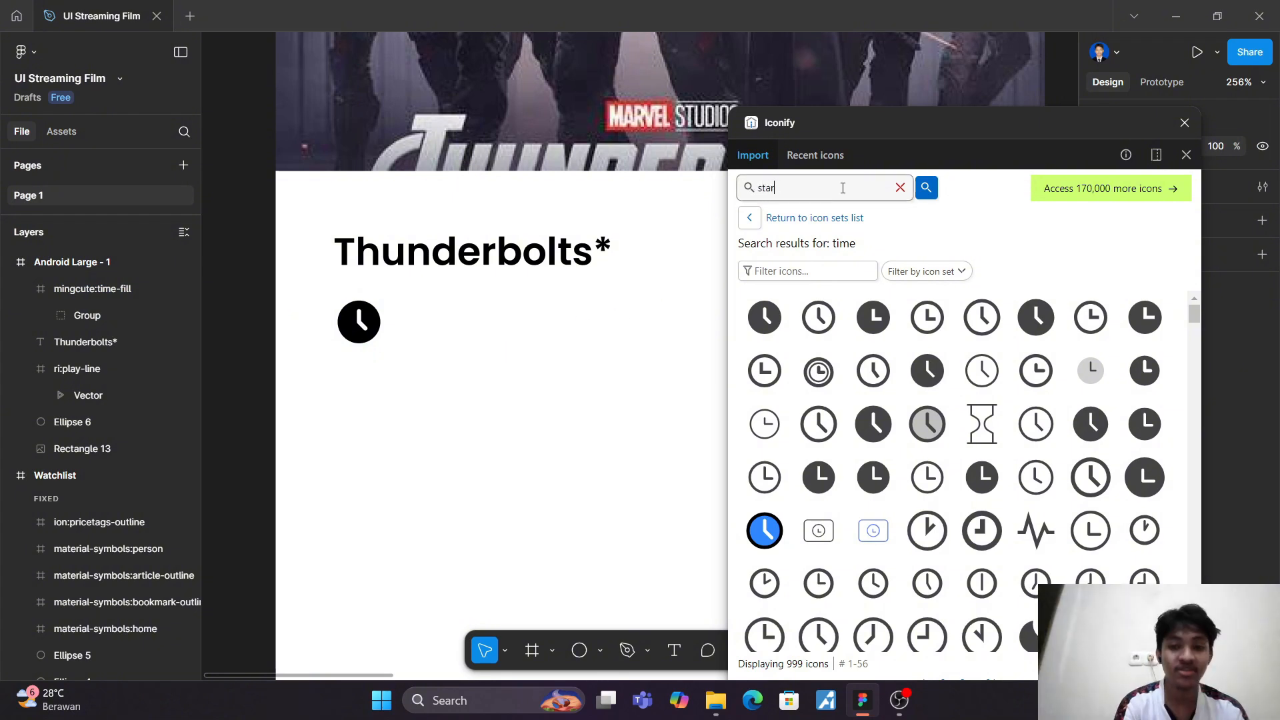
key("Return")
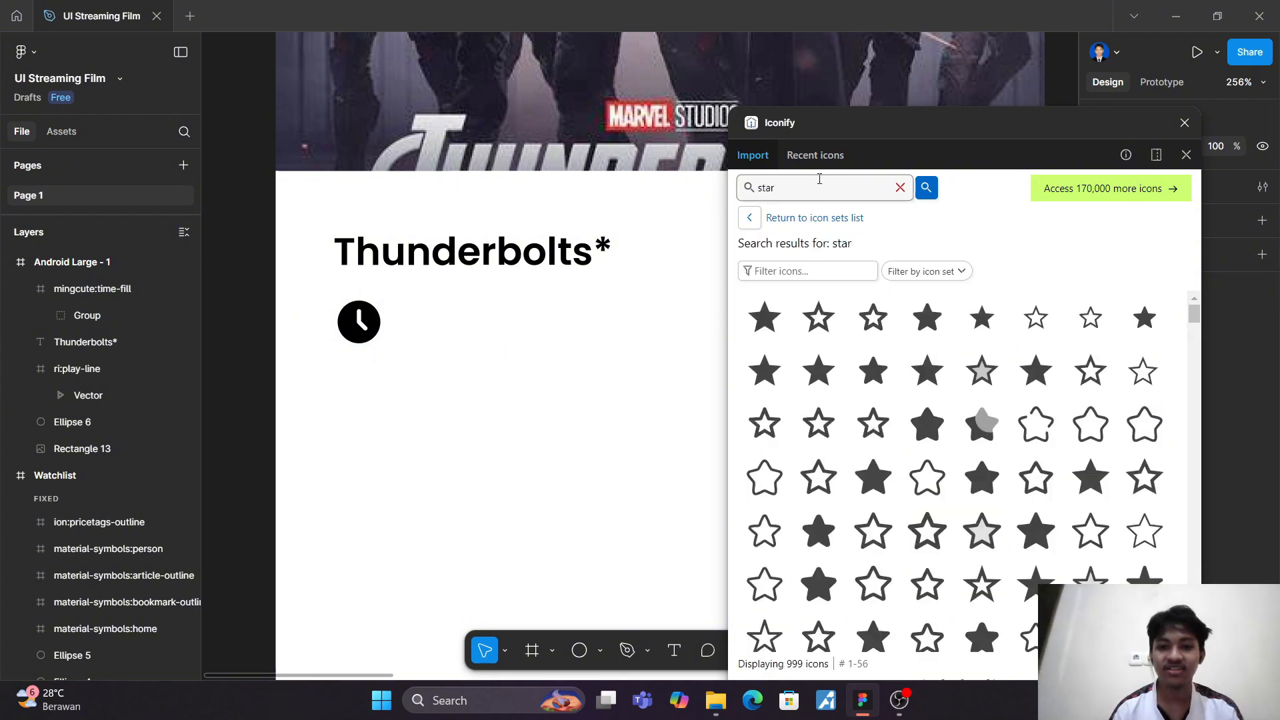
left_click_drag(764, 318, 346, 393)
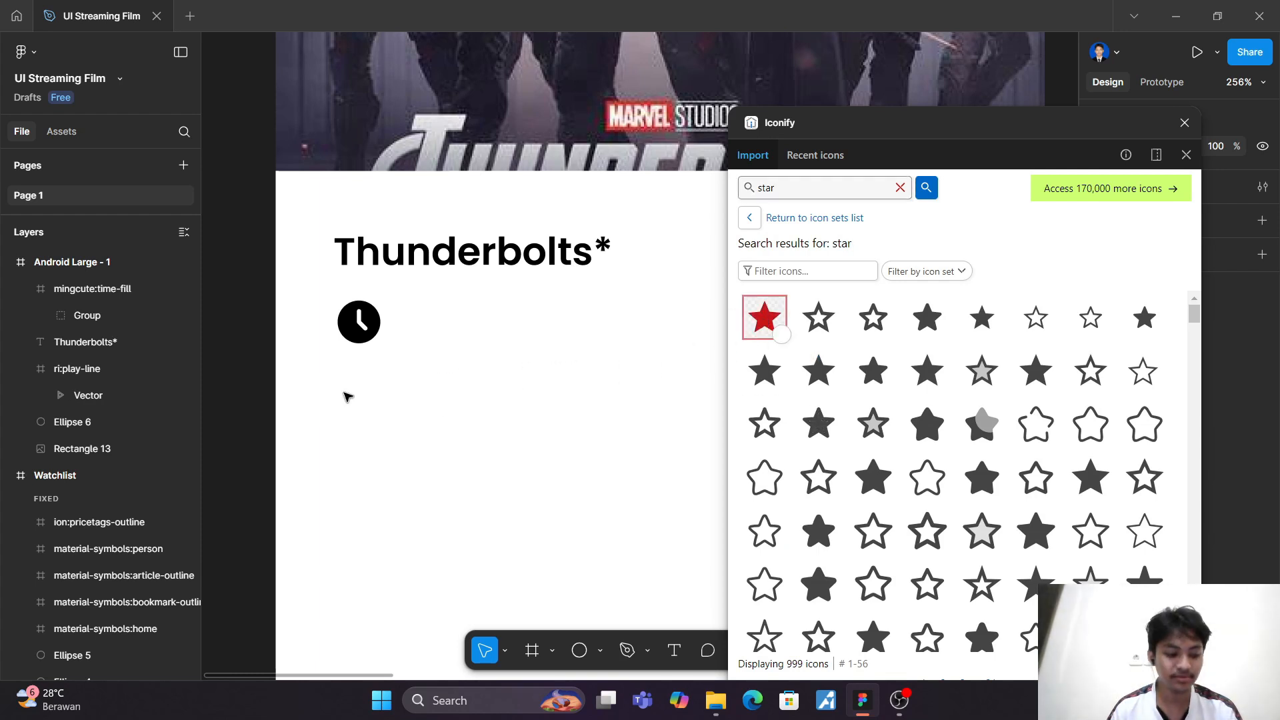
left_click(1186, 154)
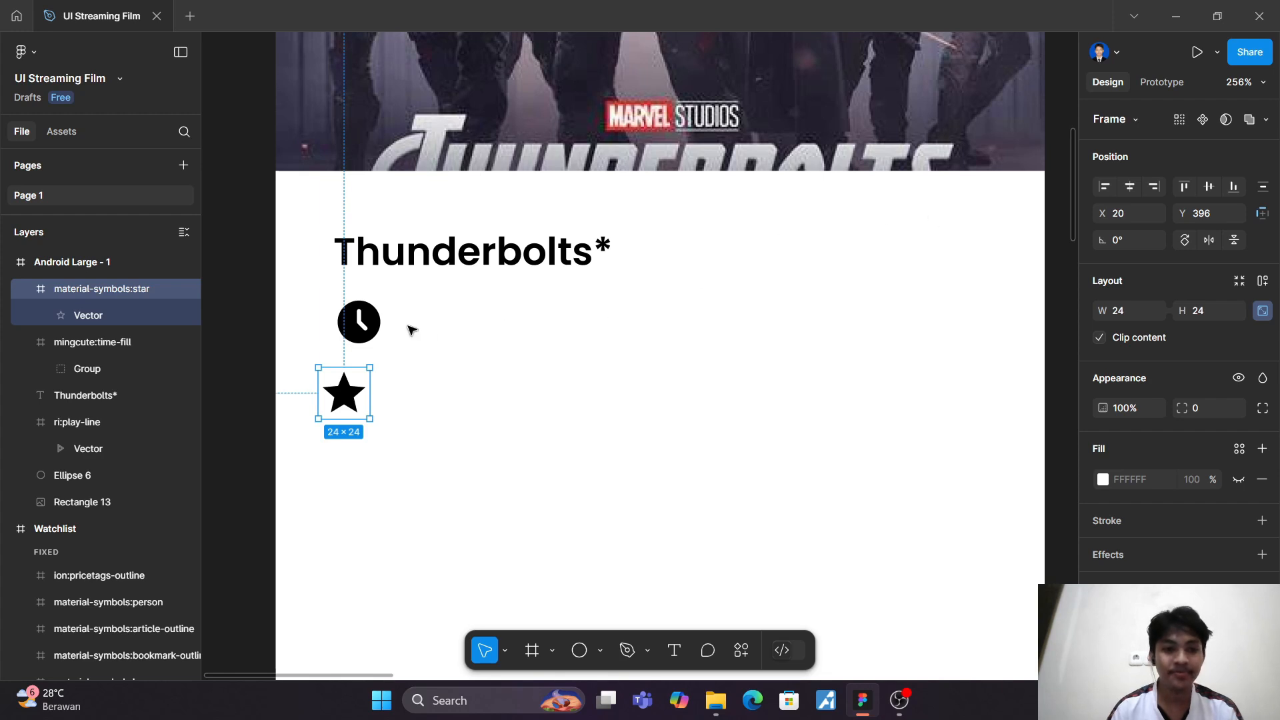
Step: Shrink the clock icon proportionally to 18 × 18
left_click(380, 338)
left_click_drag(387, 344, 378, 336)
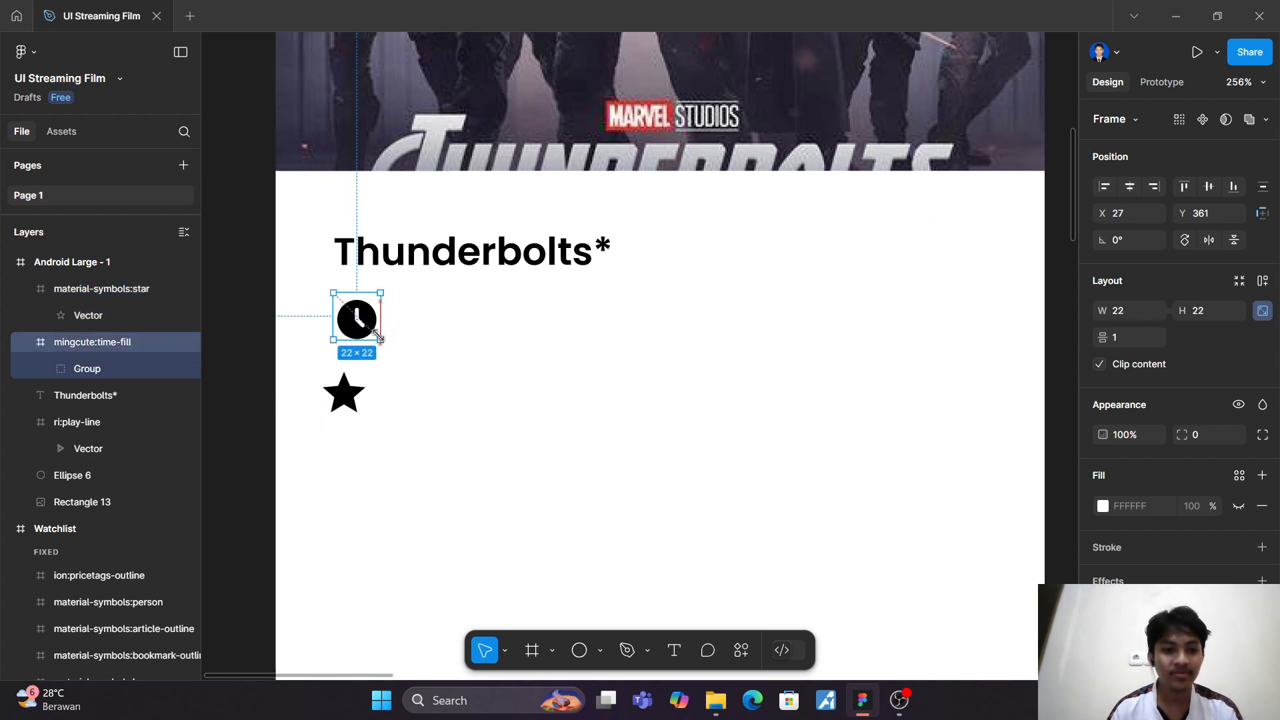
left_click(416, 360)
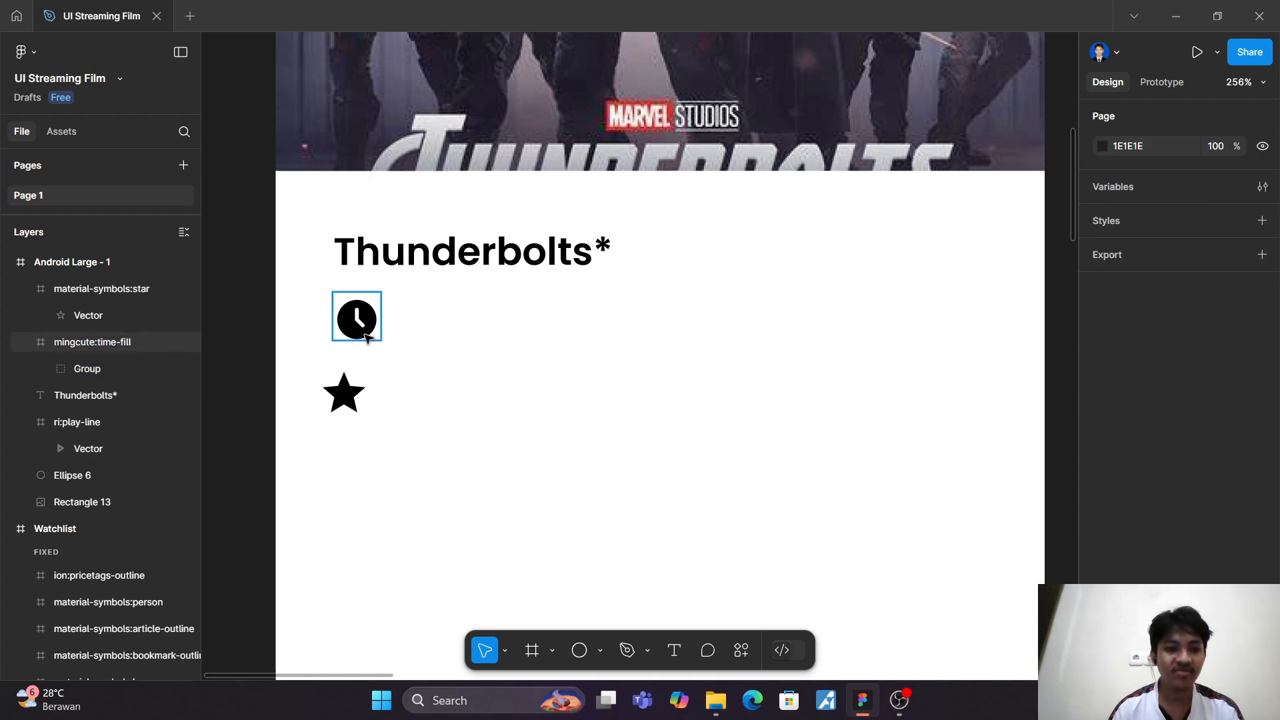
left_click(378, 338)
left_click_drag(378, 338, 378, 333)
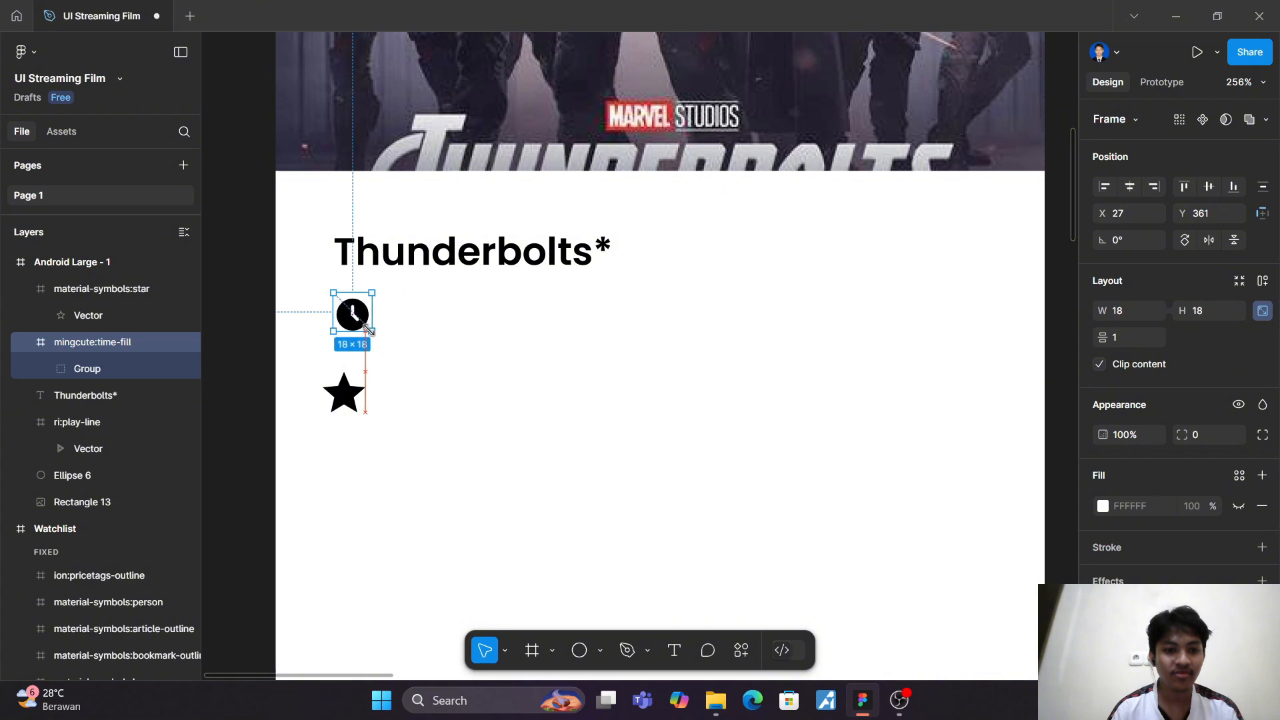
left_click(403, 347)
Step: Set the star icon's width to 18 with its proportions kept
left_click(347, 392)
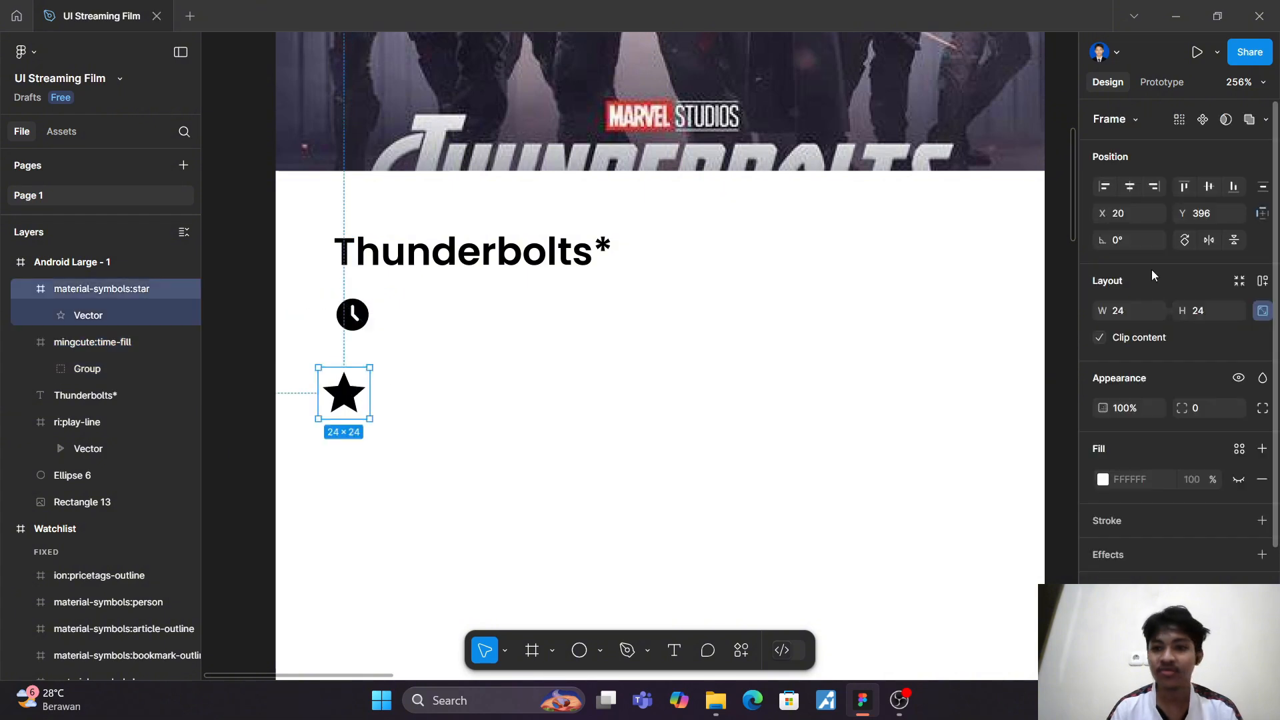
left_click(1117, 312)
type("18")
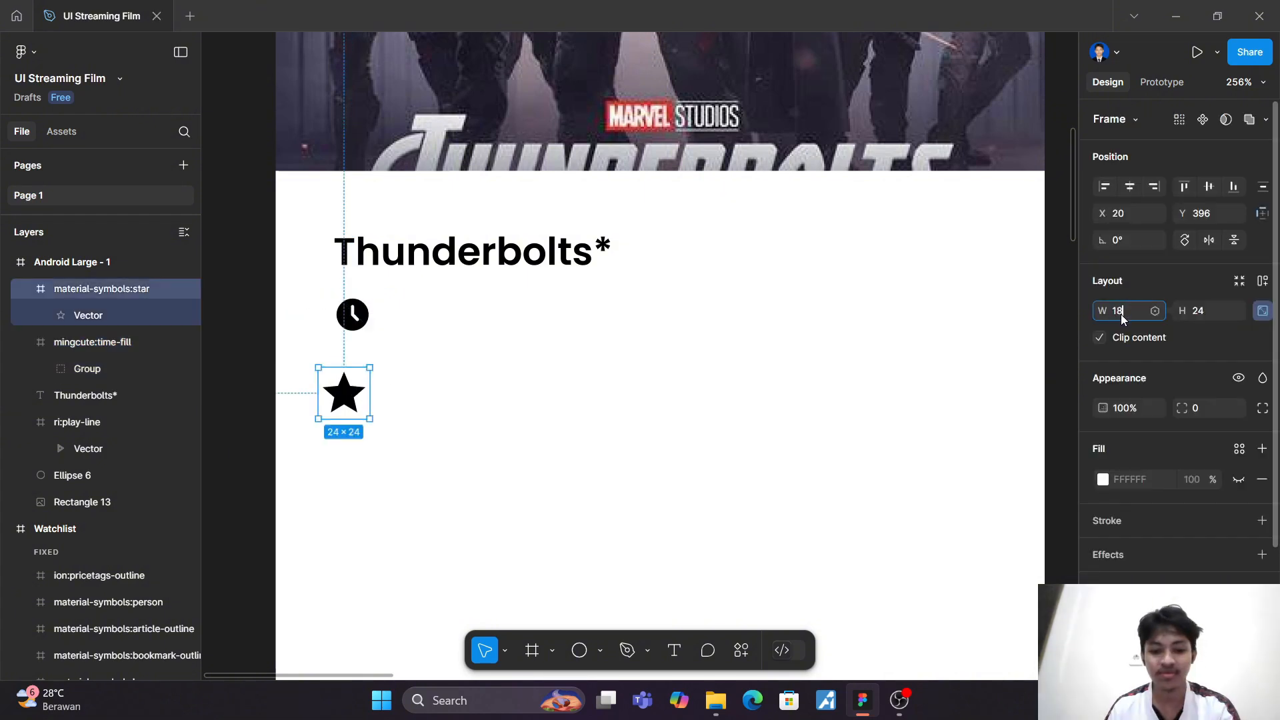
key("Return")
left_click(486, 334)
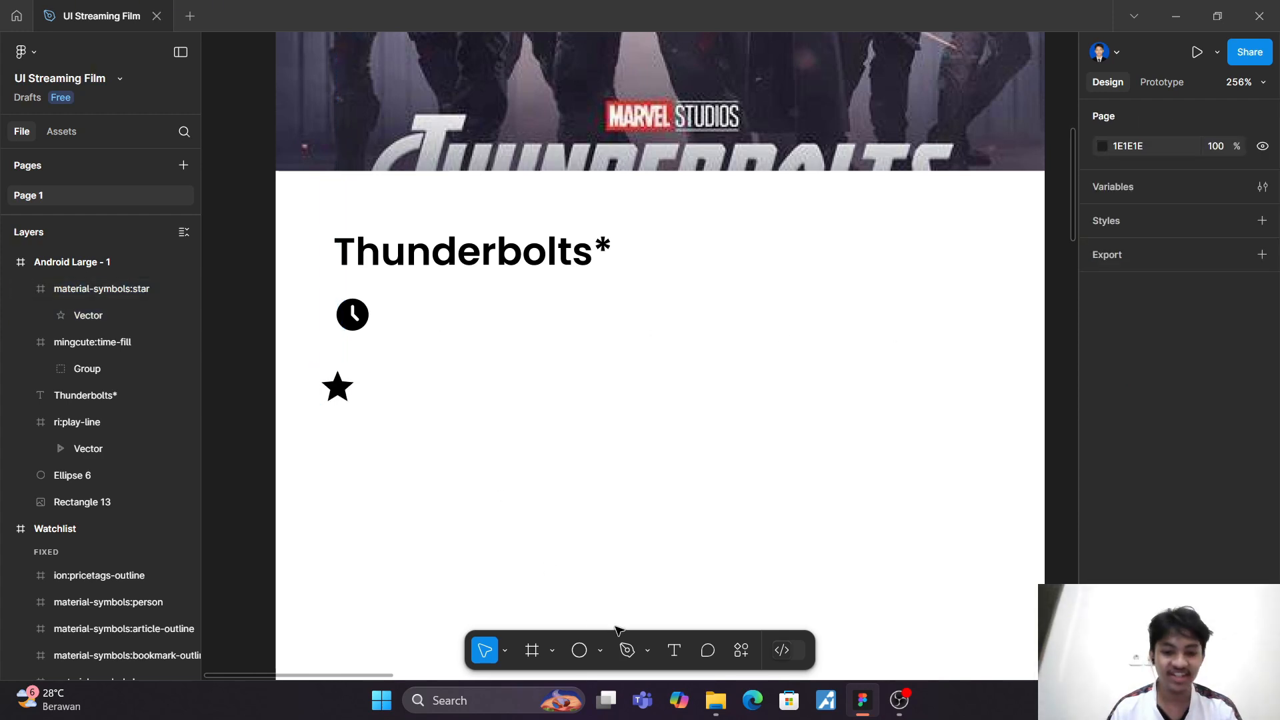
Step: Add the duration text "134 menit" beside the clock icon
left_click(674, 650)
left_click(390, 316)
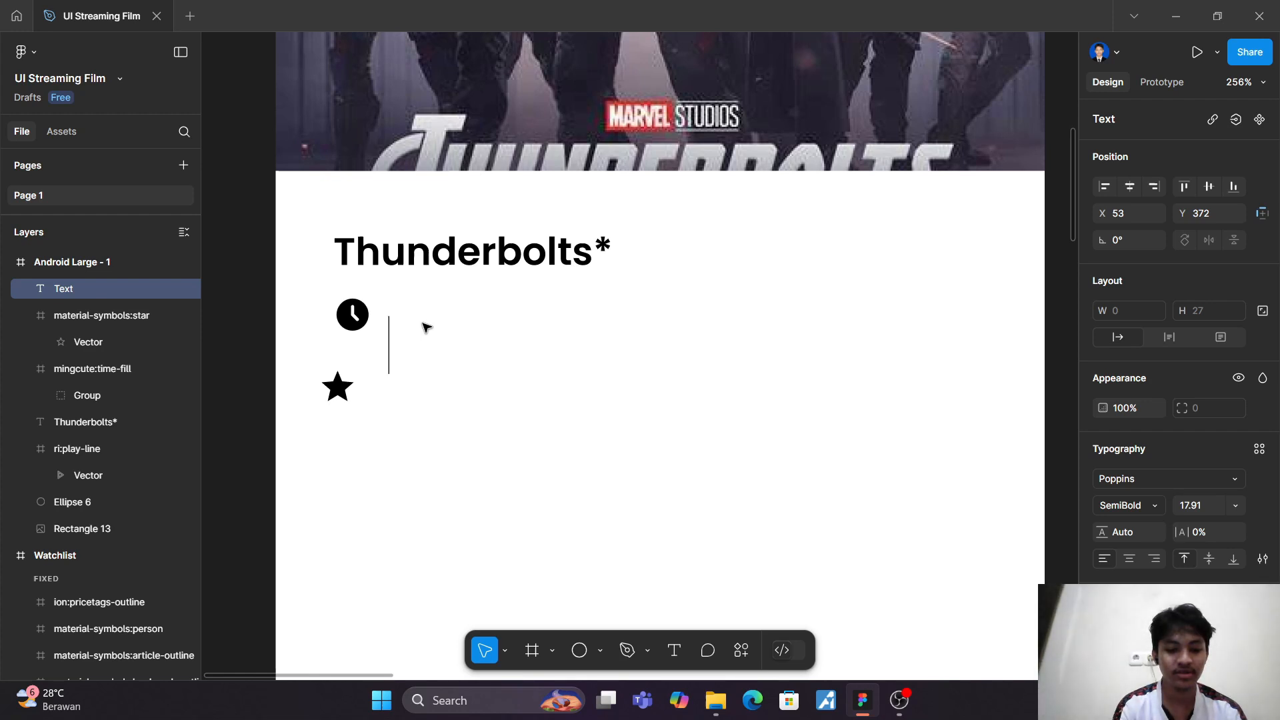
type("134")
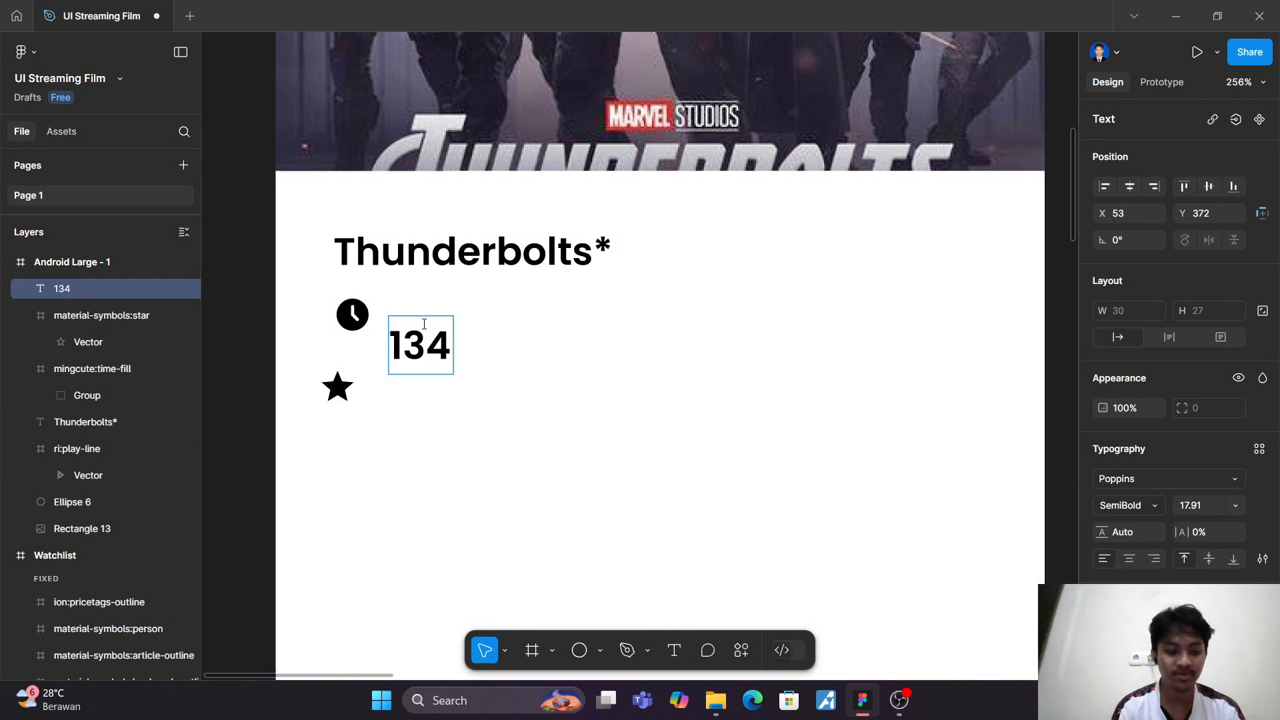
type(" mi")
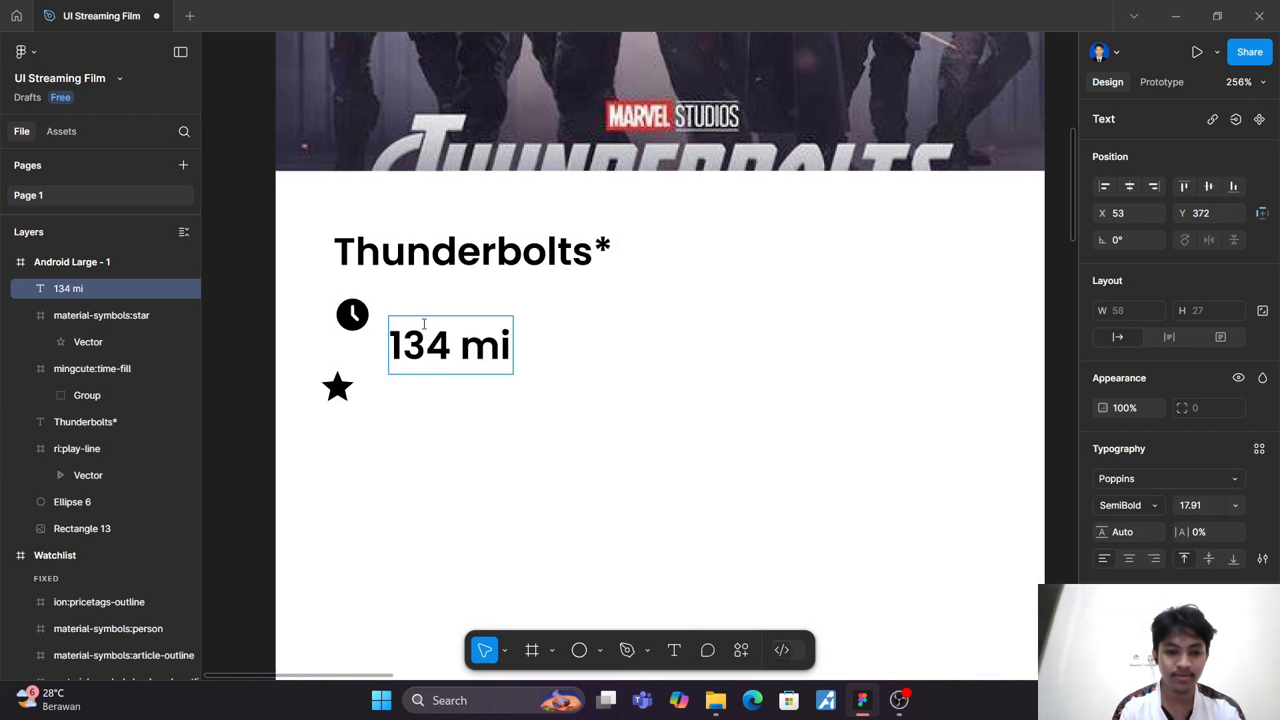
key("BackSpace")
type("enit")
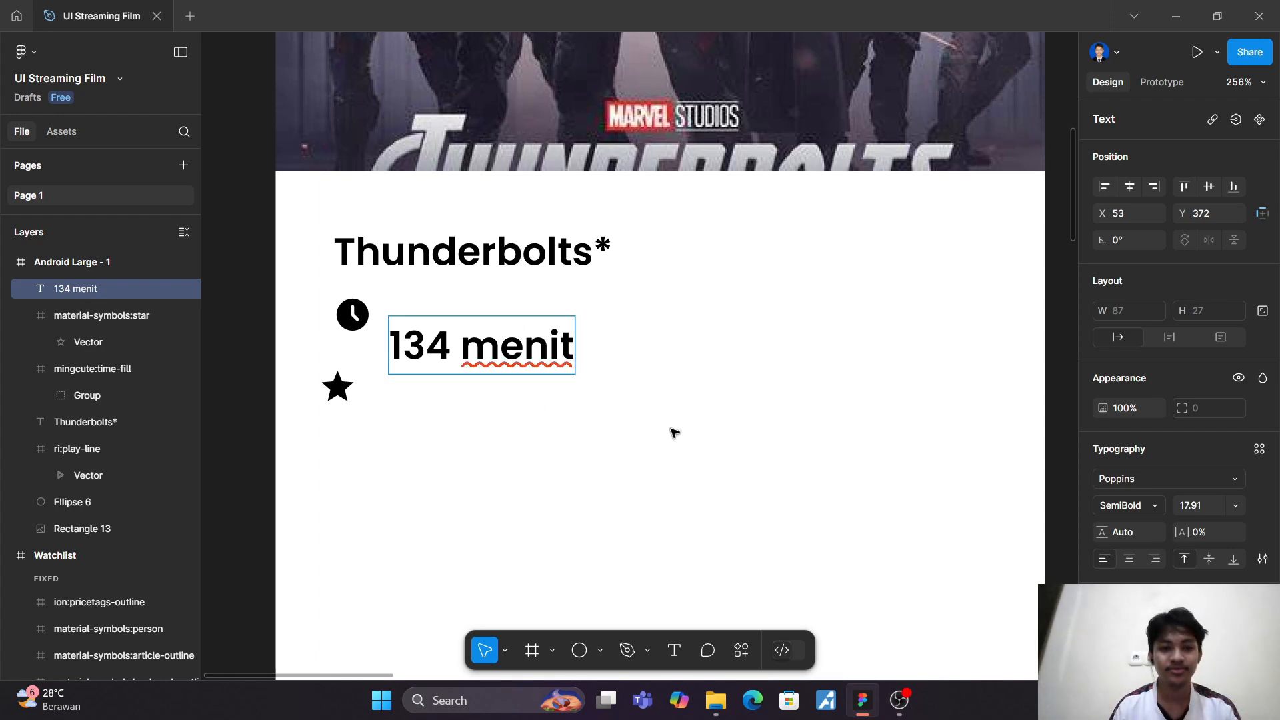
key("Escape")
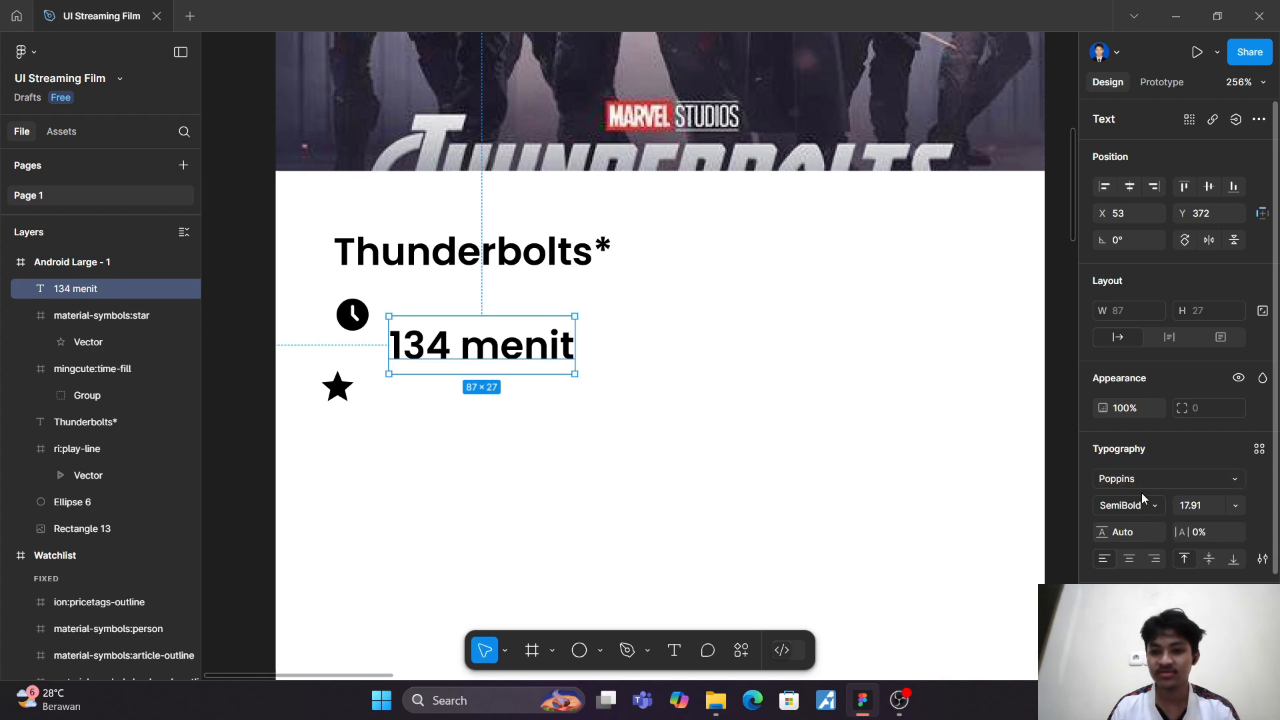
Step: Set the font weight of the "134 menit" text to Regular
left_click(1158, 509)
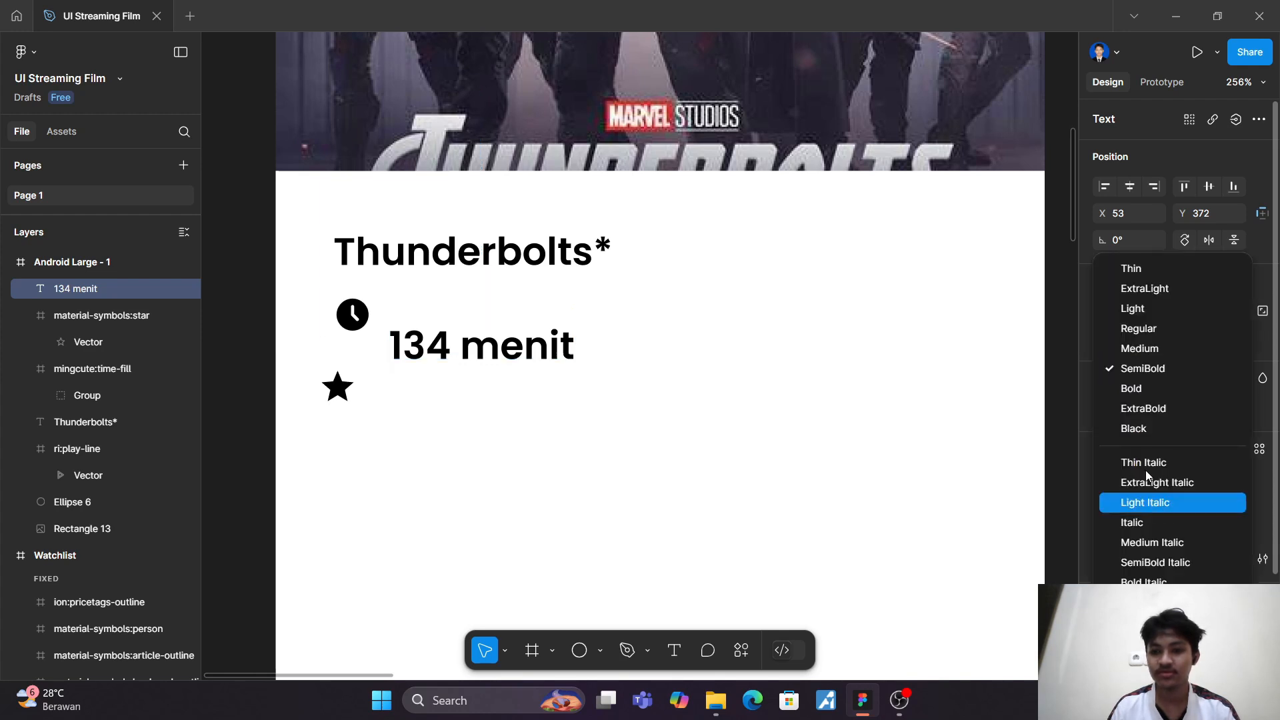
left_click(1158, 325)
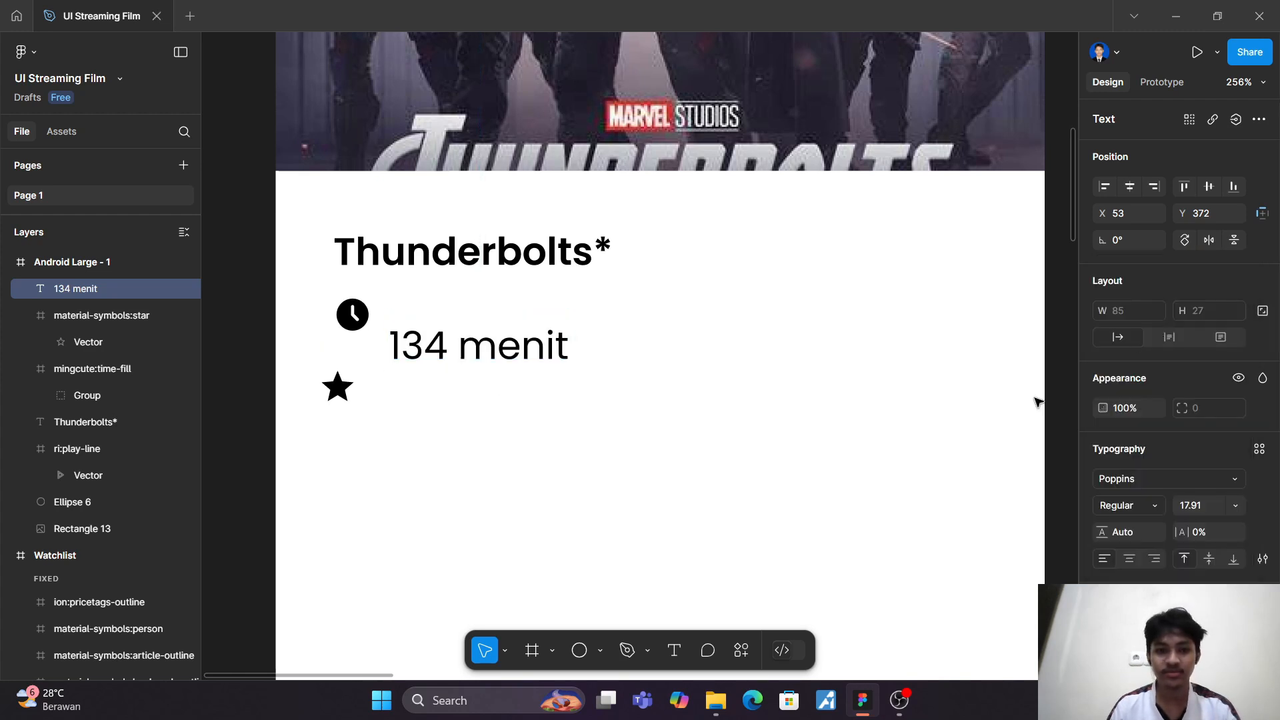
key("r")
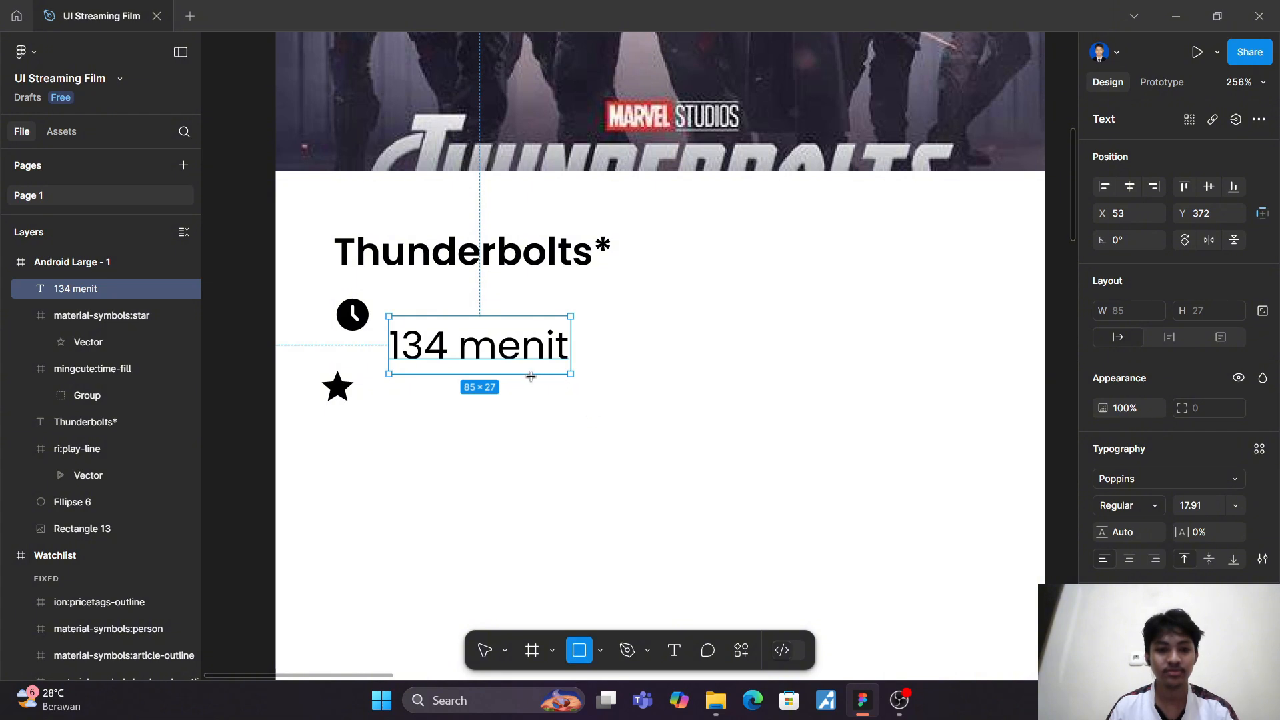
left_click(768, 365)
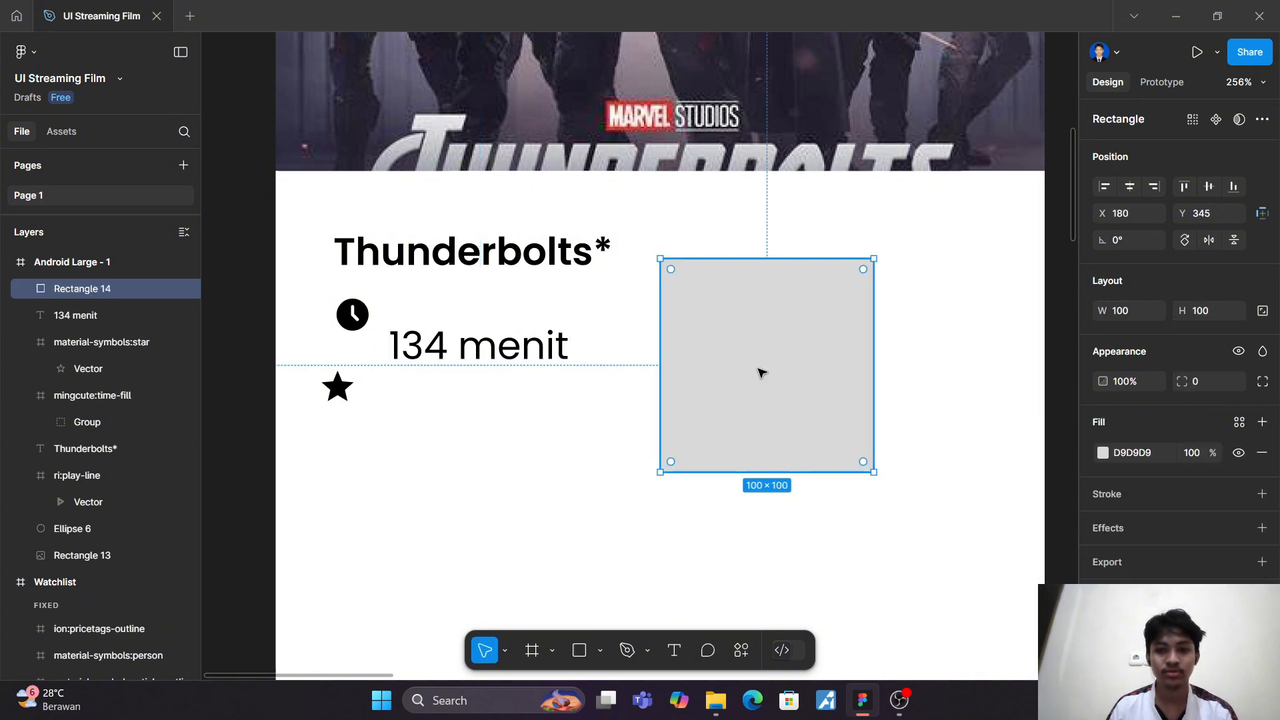
key("Delete")
Step: Scale the "134 menit" text down to about 47 × 15 and place it directly beside the clock icon
left_click(517, 354)
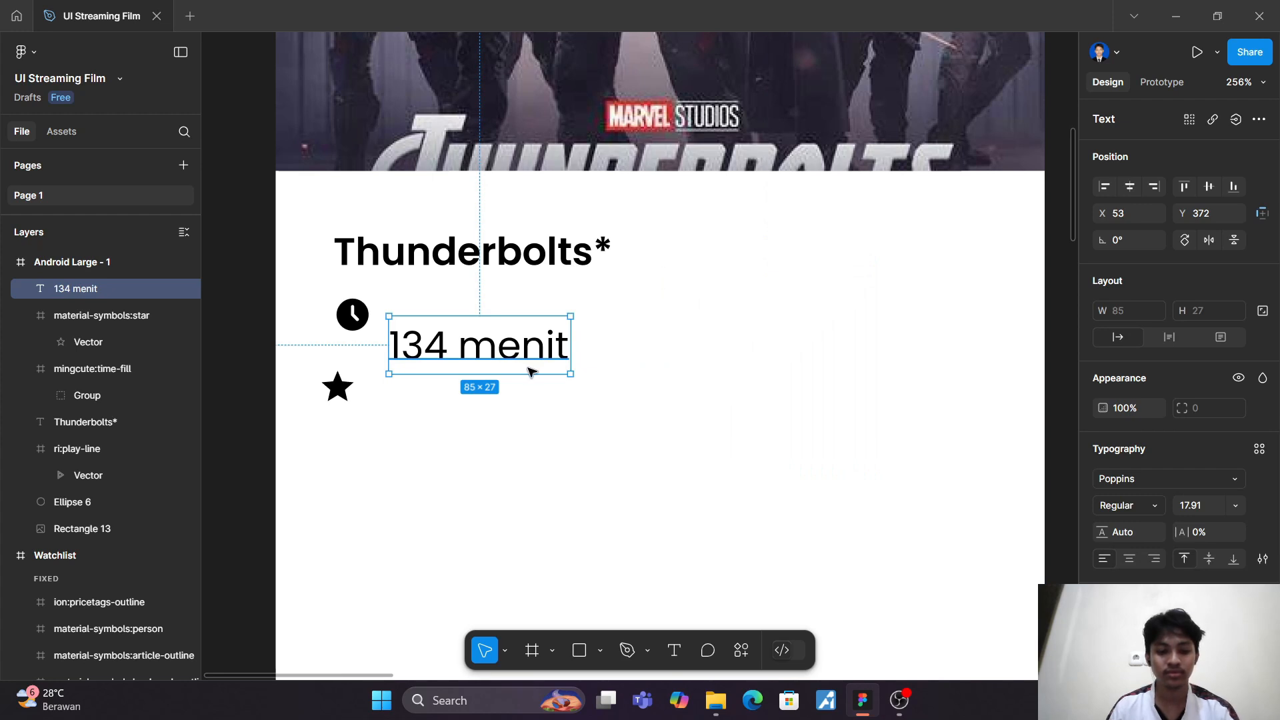
key("k")
left_click_drag(570, 374, 532, 348)
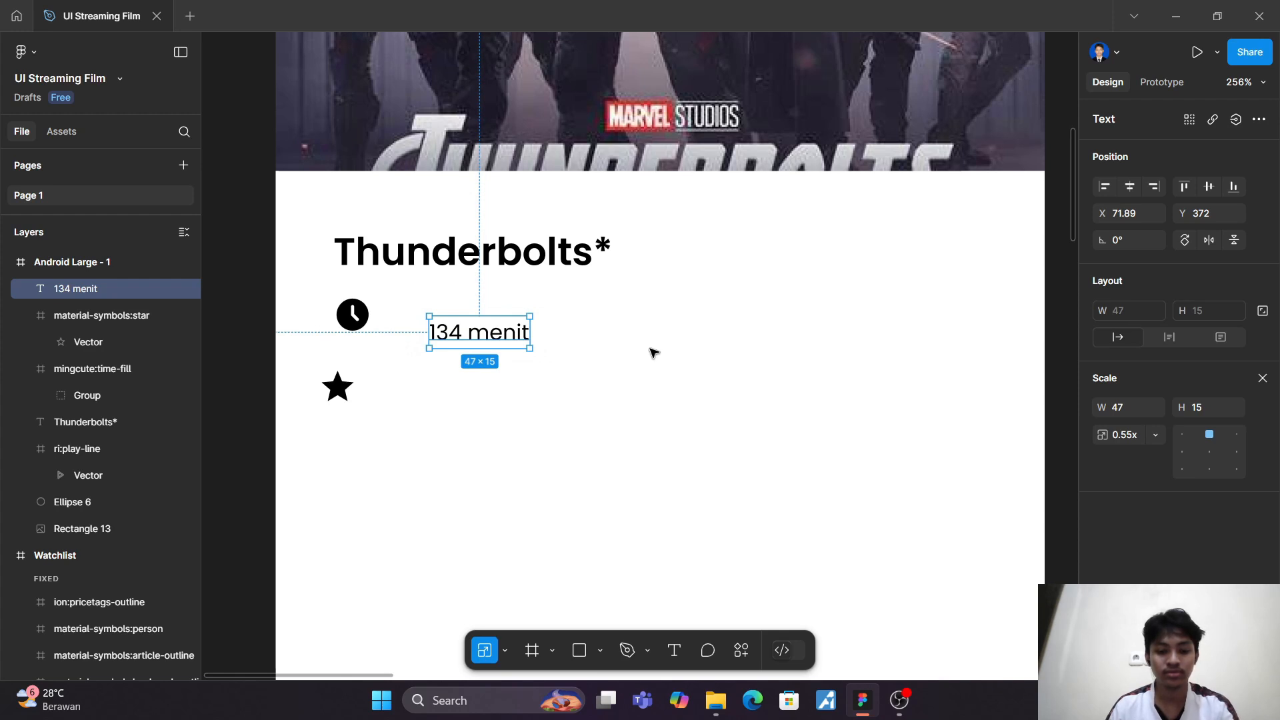
key("v")
left_click_drag(506, 344, 458, 328)
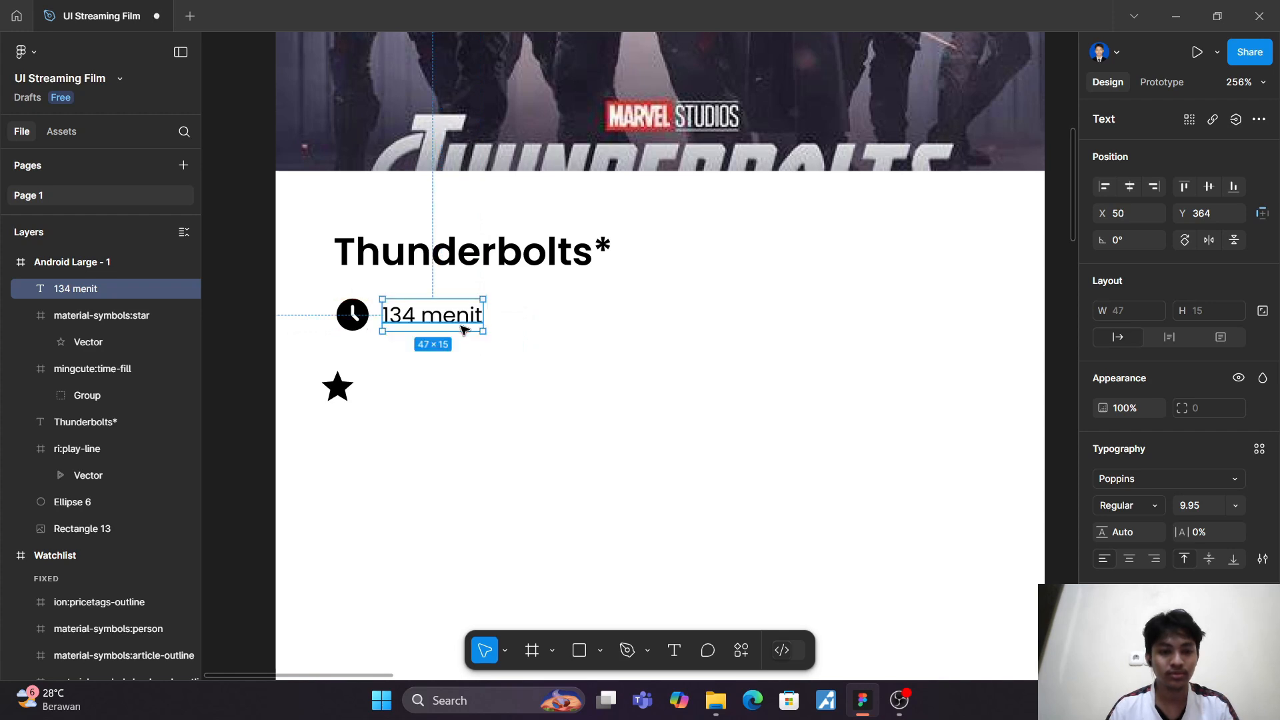
left_click(365, 392)
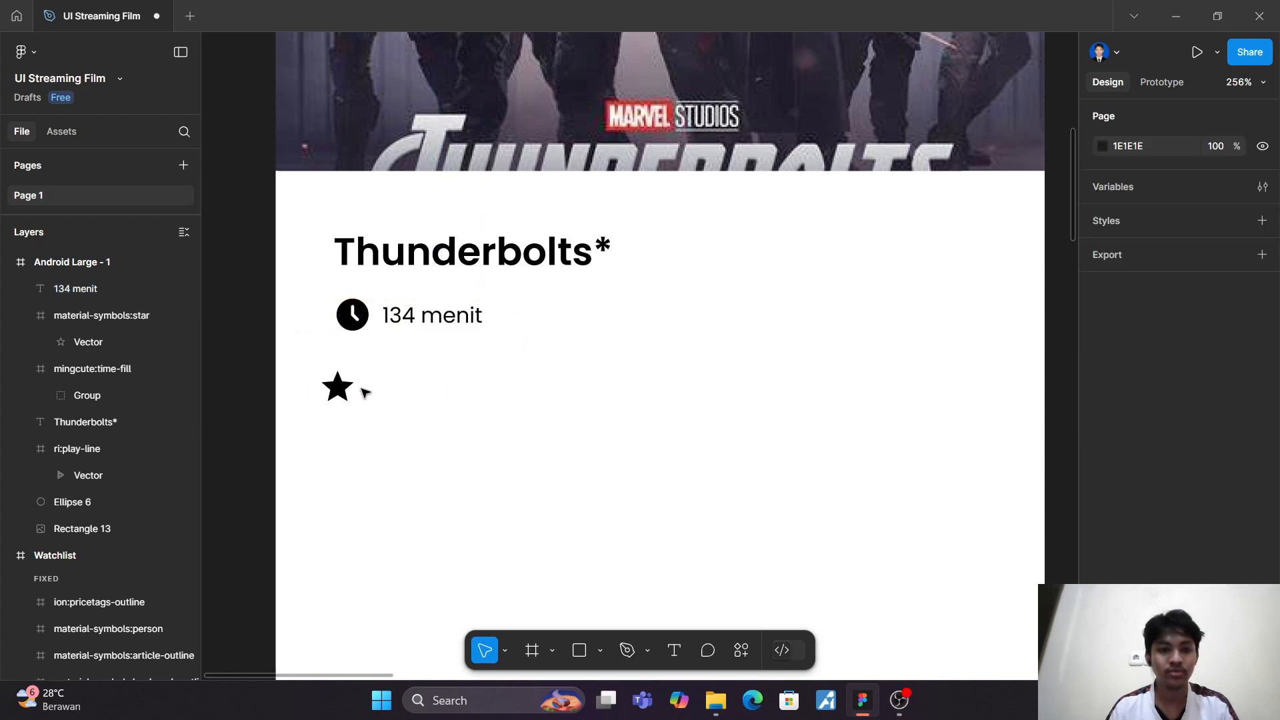
left_click(363, 325)
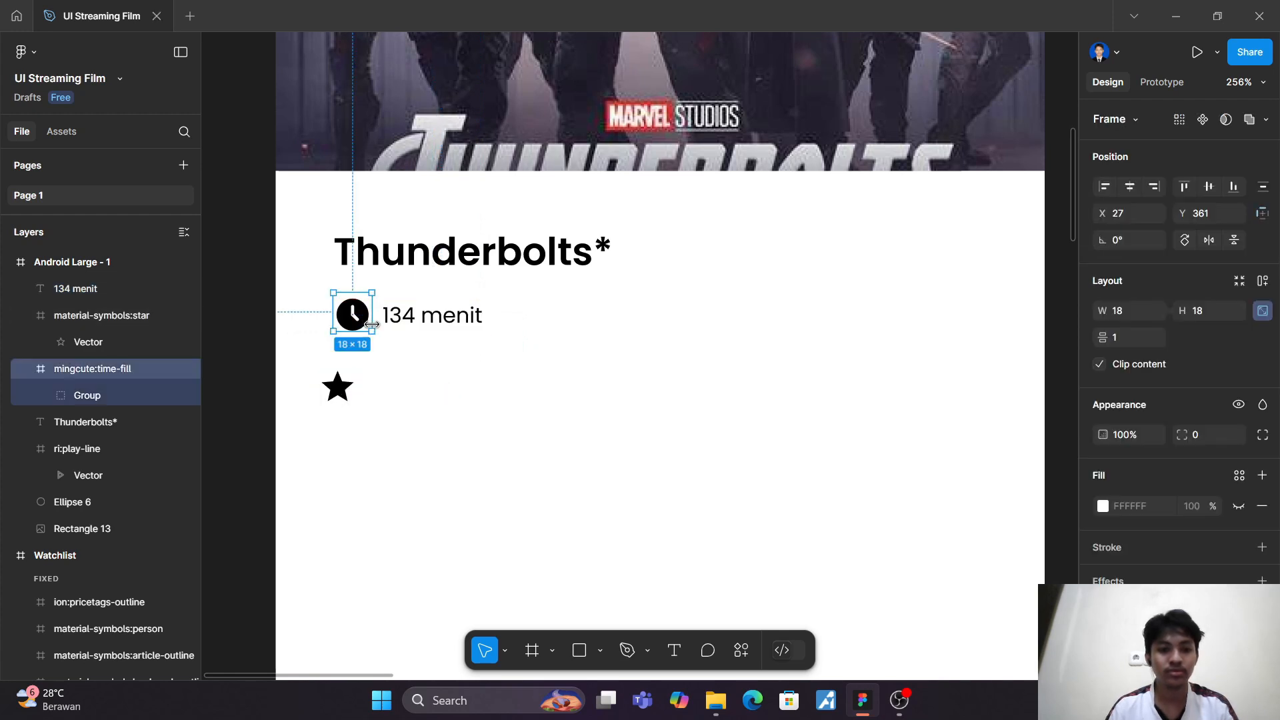
left_click(462, 325, "shift")
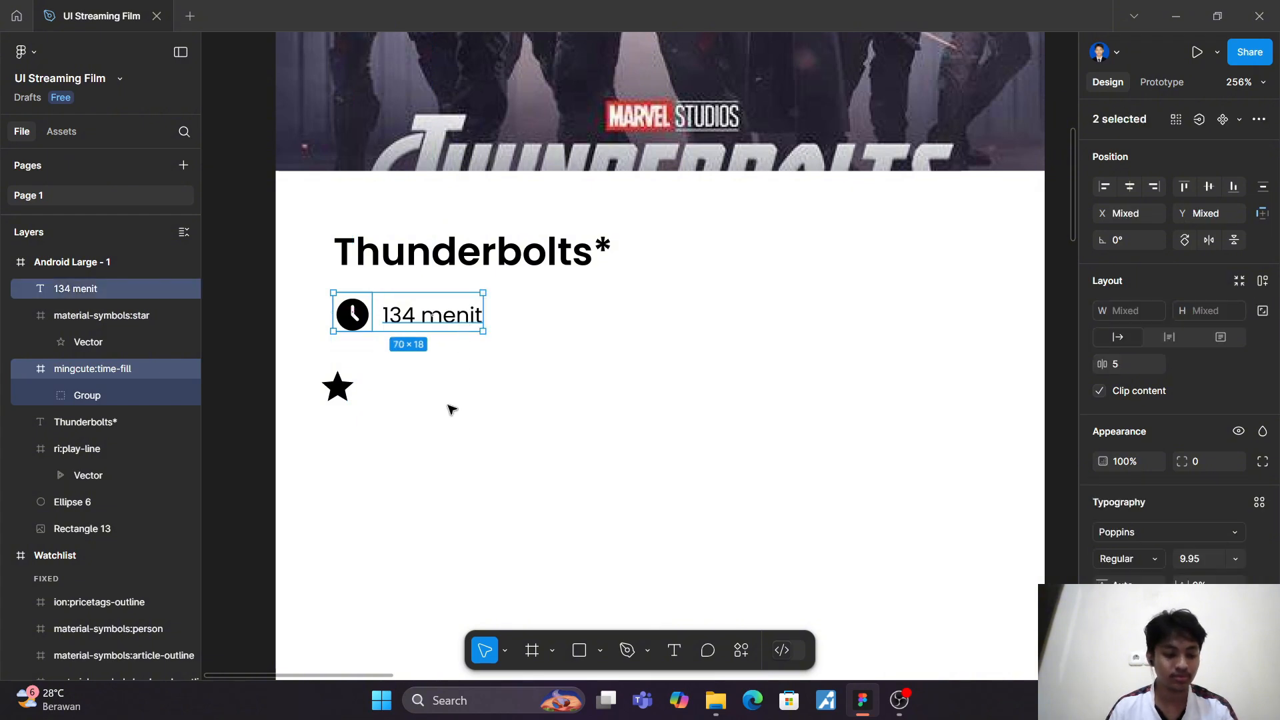
Step: Move the star icon up to the duration row, to the right of "134 menit" at about X 136, Y 361
left_click(372, 403)
left_click(340, 390)
left_click_drag(340, 390, 591, 318)
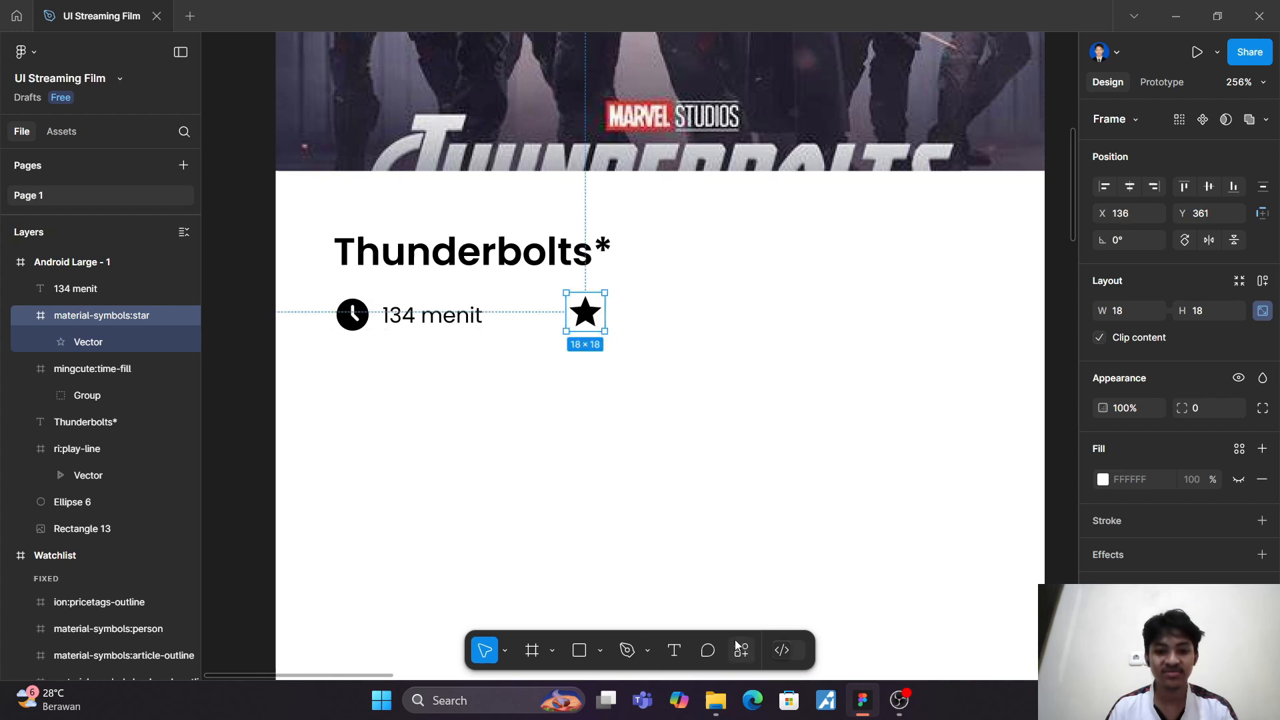
Step: Add the rating text "7.9 (IMBd)" to the right of the star icon
left_click(675, 650)
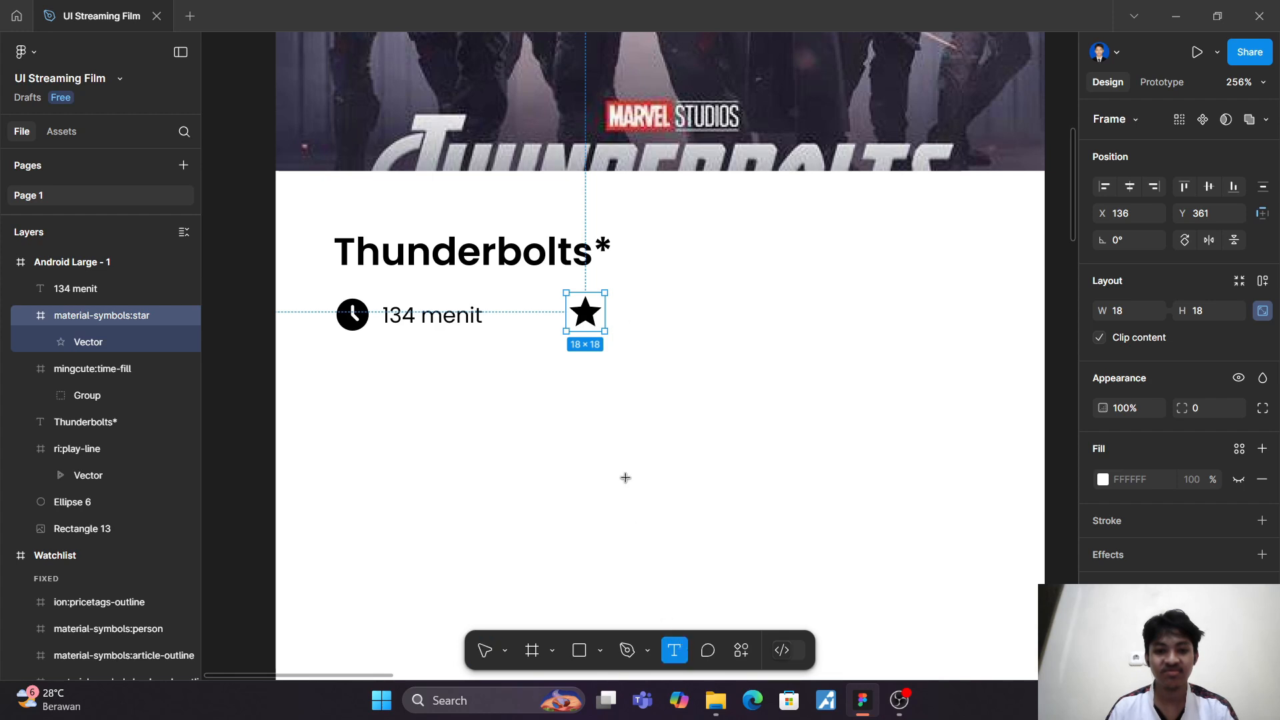
left_click(621, 316)
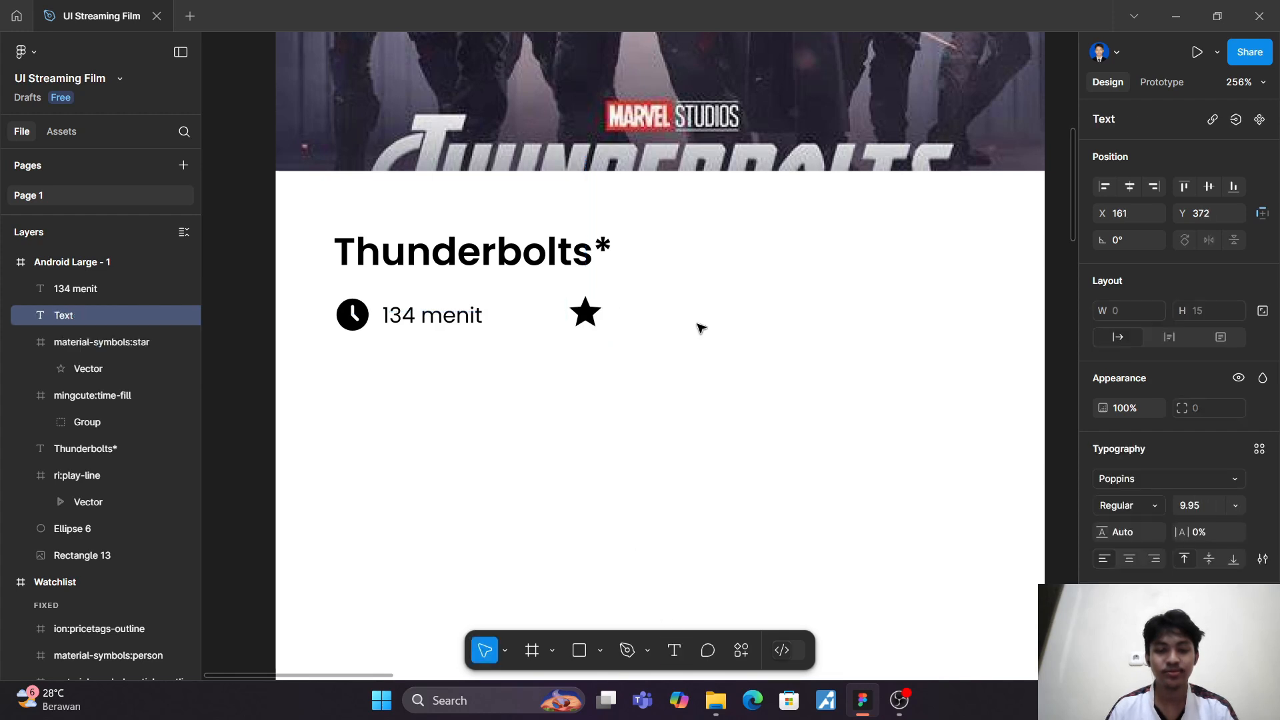
type("7")
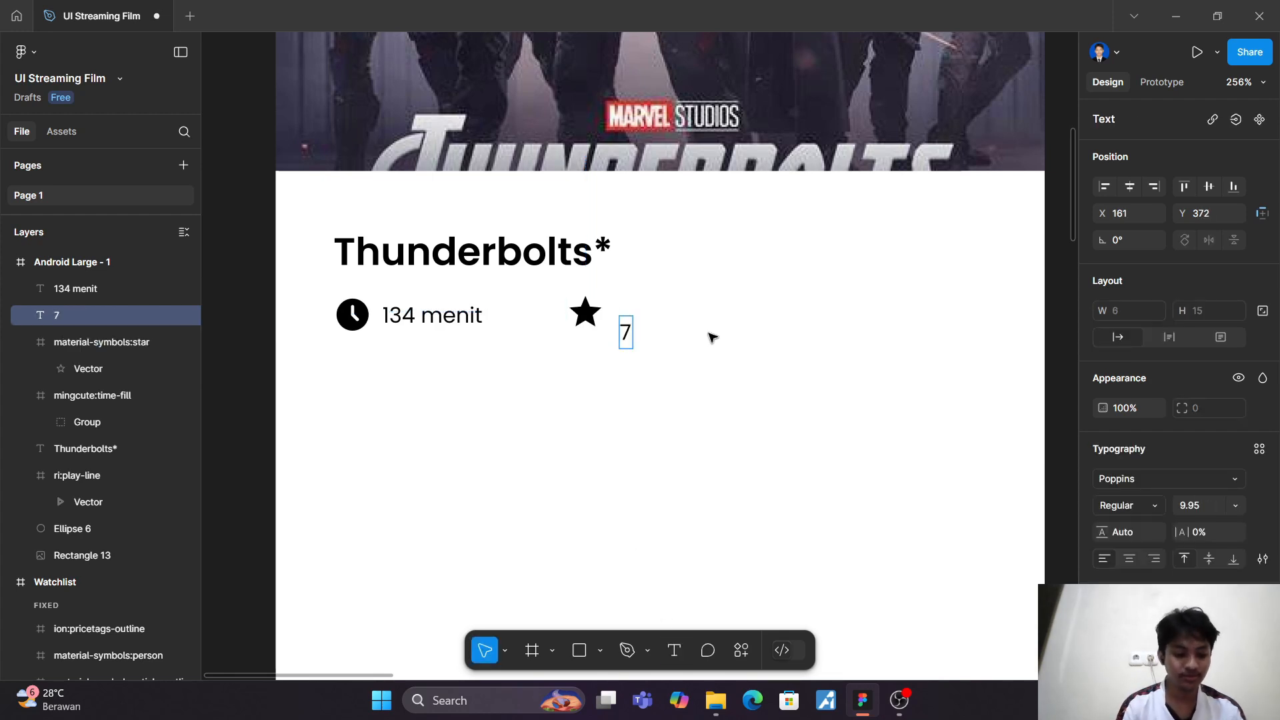
type(".9")
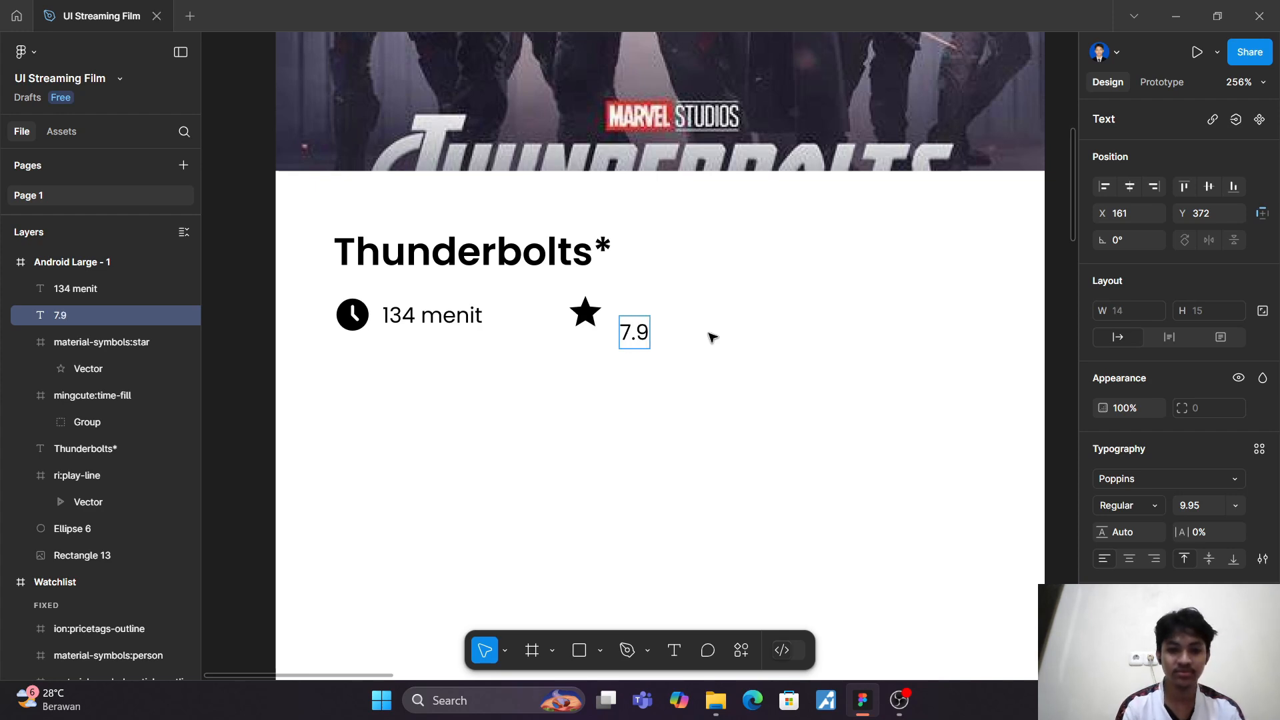
type(" ()")
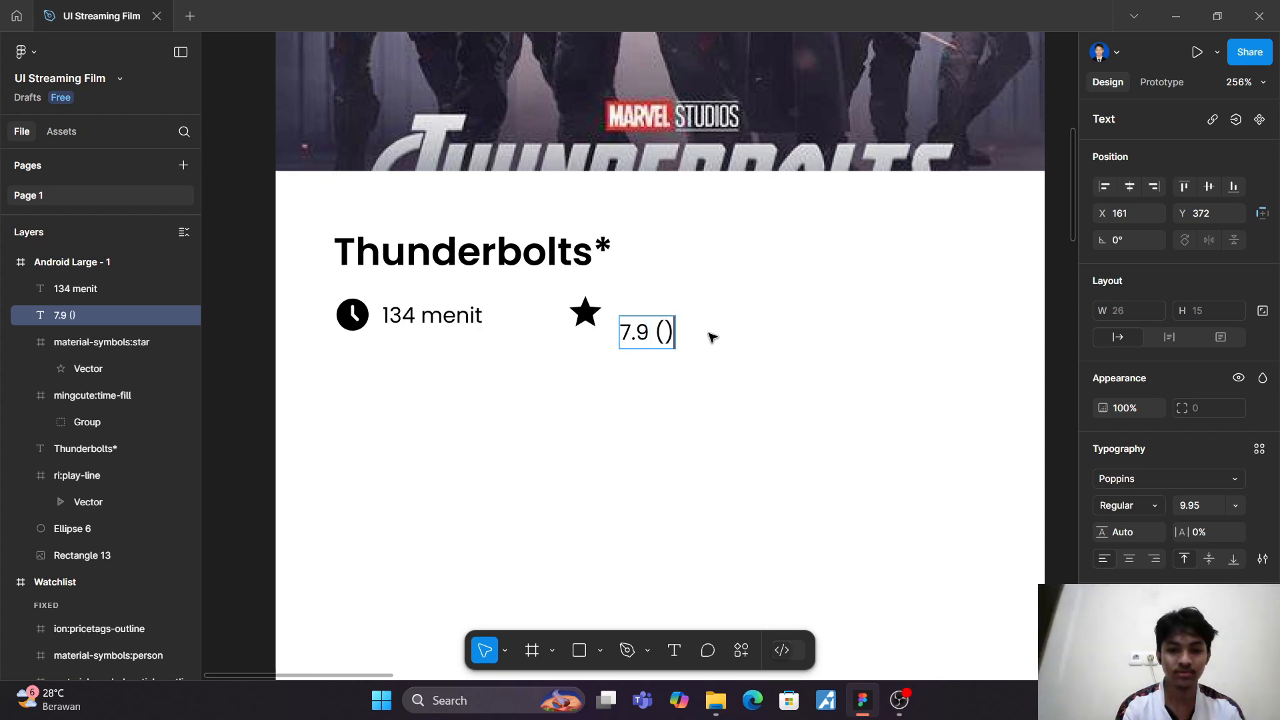
key("Left")
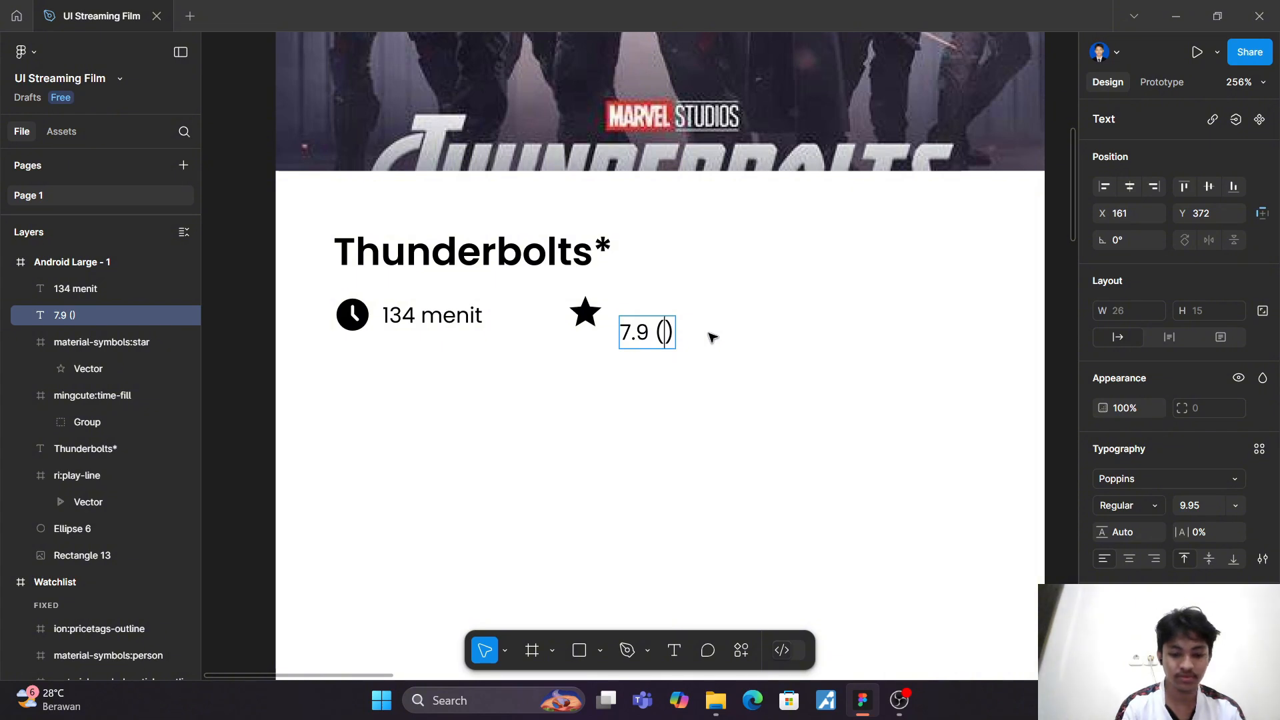
type("IMBd")
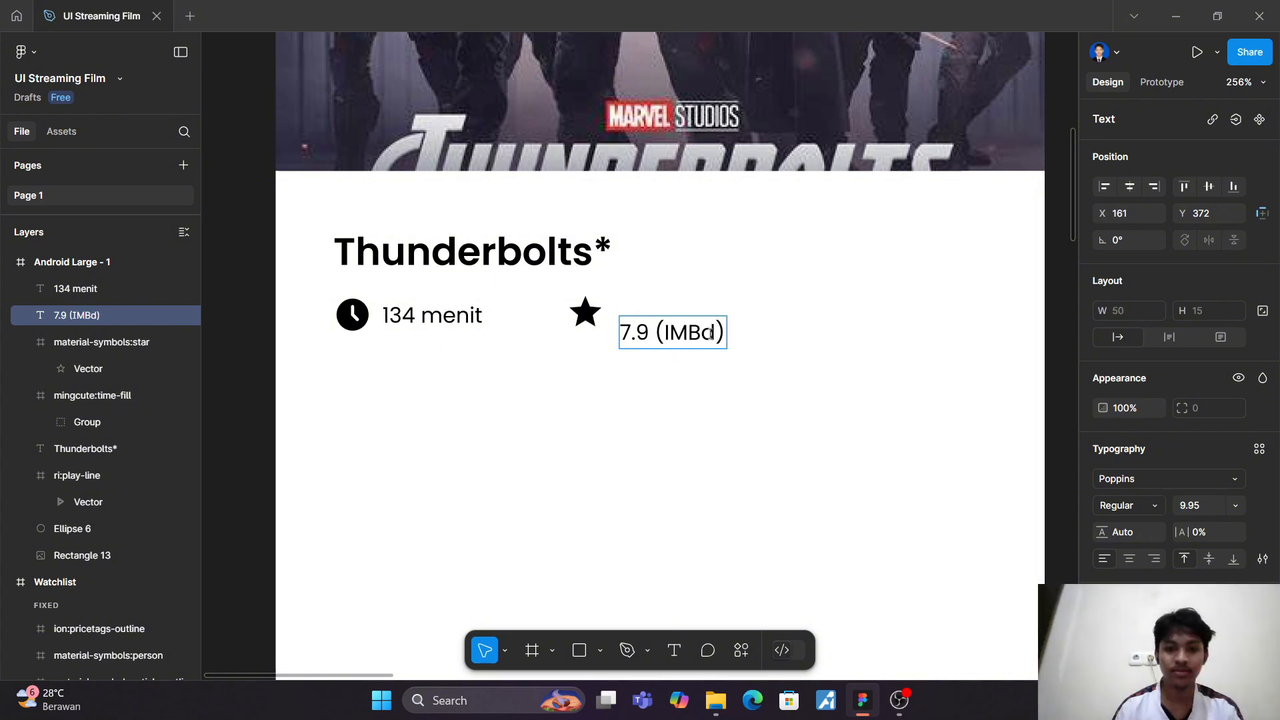
key("Escape")
Step: Move the "7.9 (IMBd)" text up in line with the star icon, at about X 158, Y 362
mouse_move(658, 329)
left_mouse_down()
mouse_move(647, 310)
mouse_move(658, 316)
left_mouse_up()
left_click(694, 406)
scroll(694, 406, "up", 5)
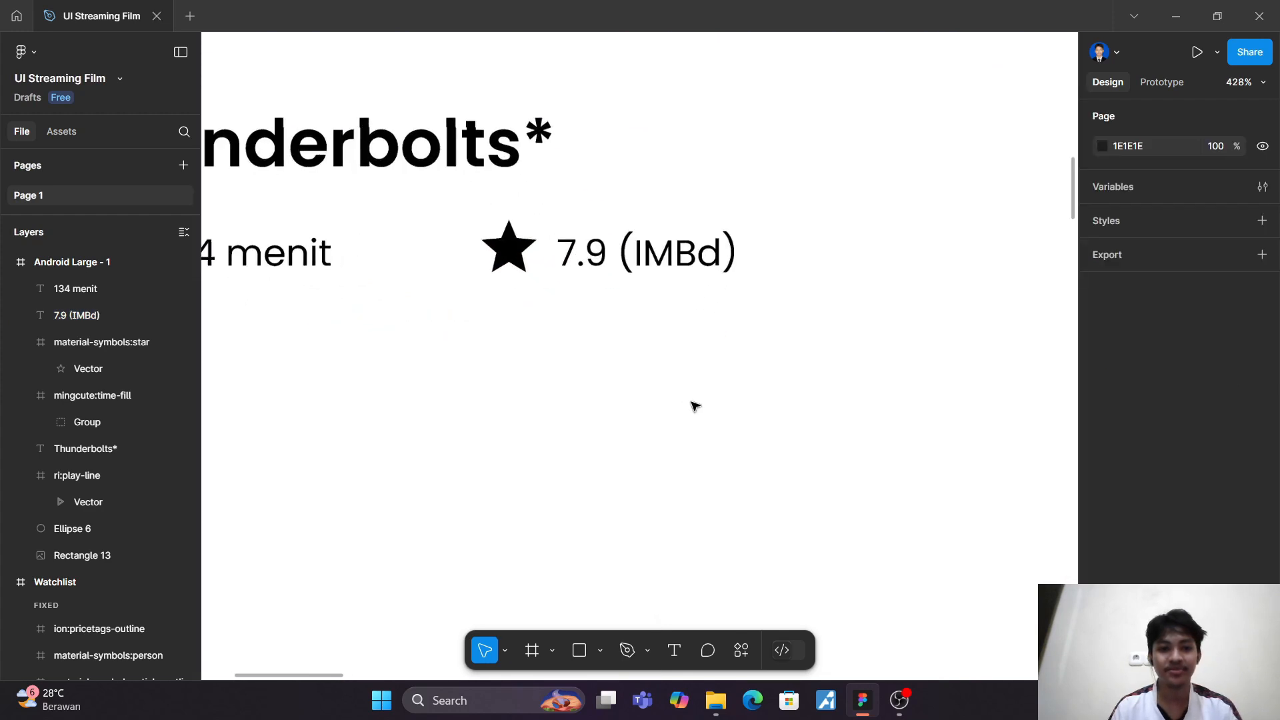
left_click_drag(608, 246, 615, 238)
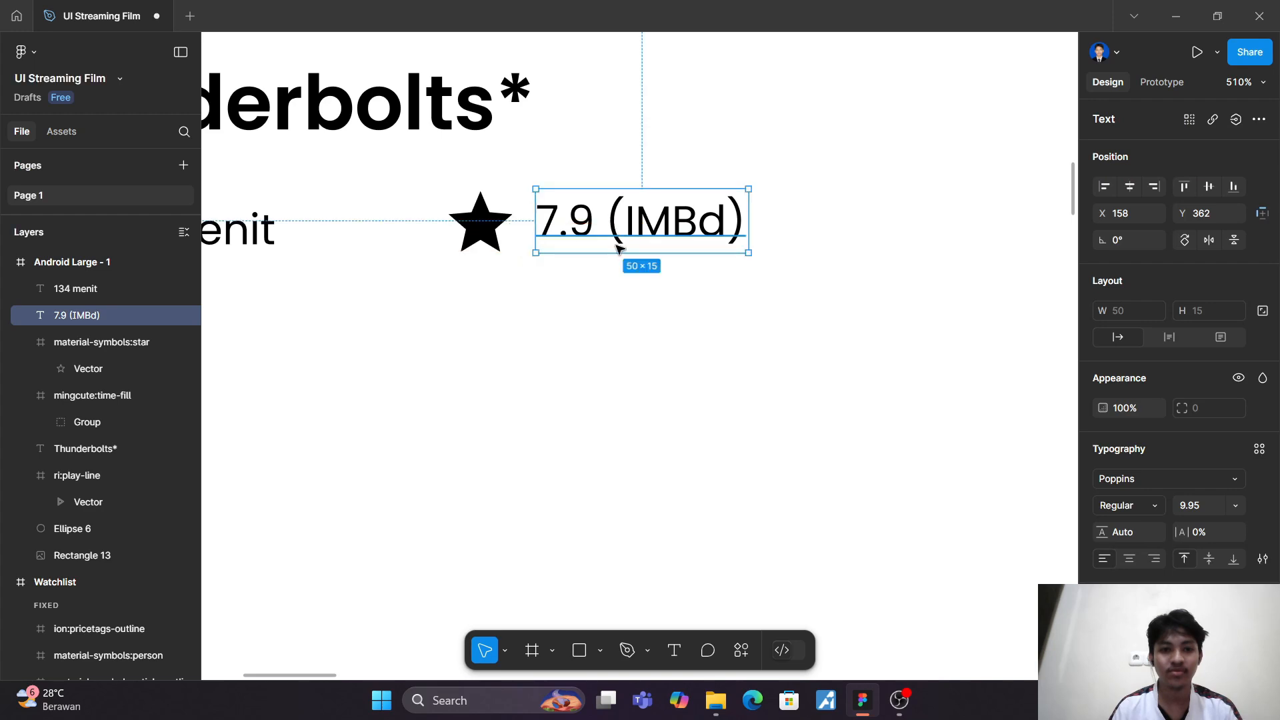
left_click(625, 327)
scroll(625, 327, "down", 5)
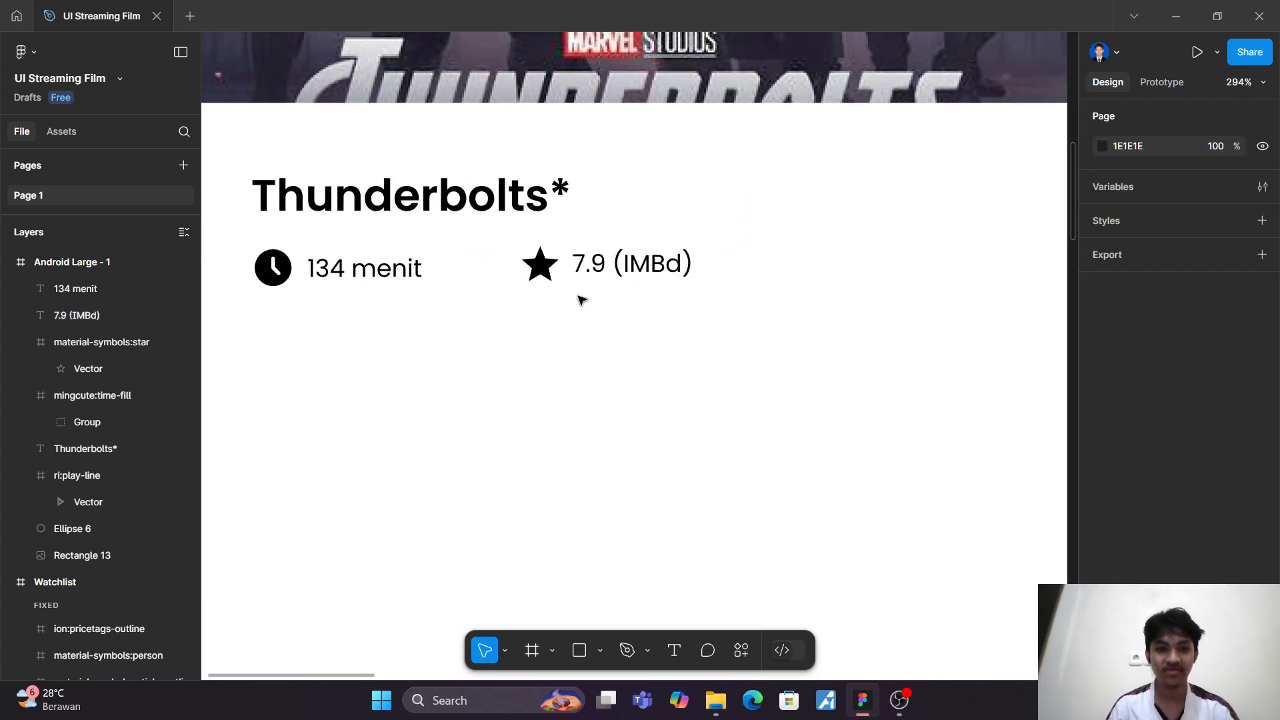
Step: Add the text "Tanggal Rilis" below the clock icon and duration row, at about X 34, Y 415
scroll(579, 301, "down", 3)
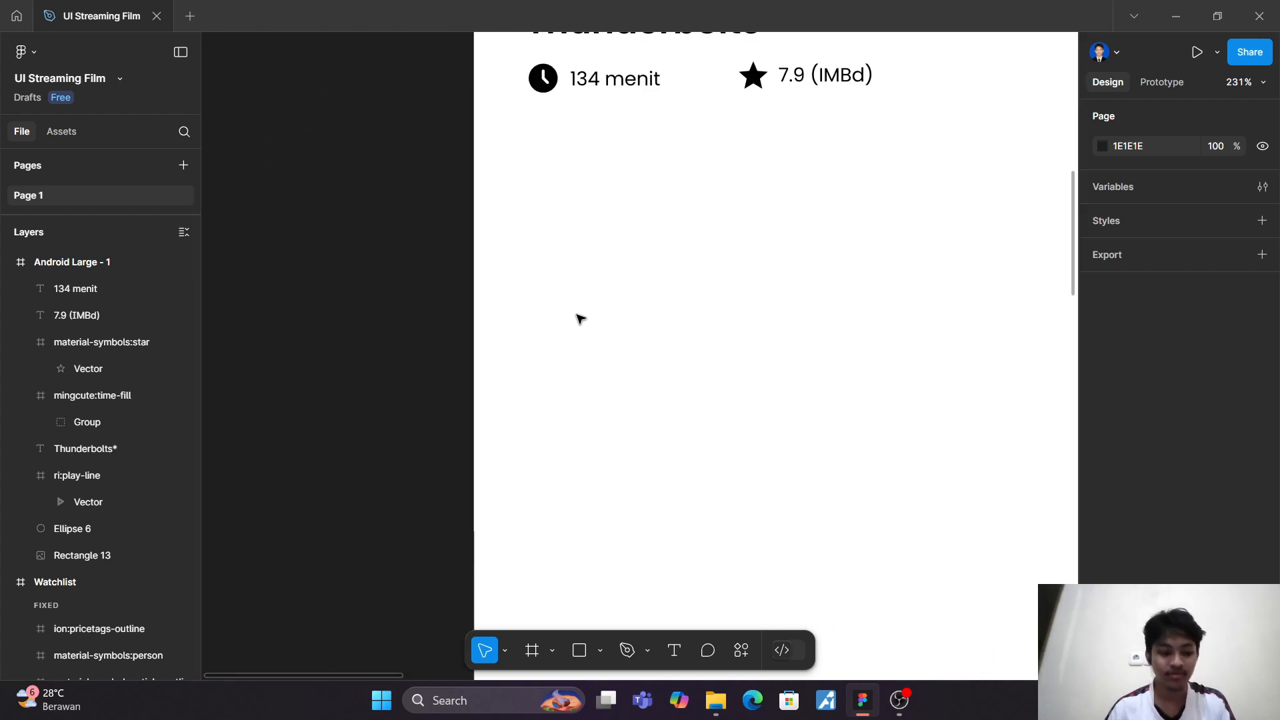
scroll(580, 319, "up", 2)
scroll(580, 319, "right", 2)
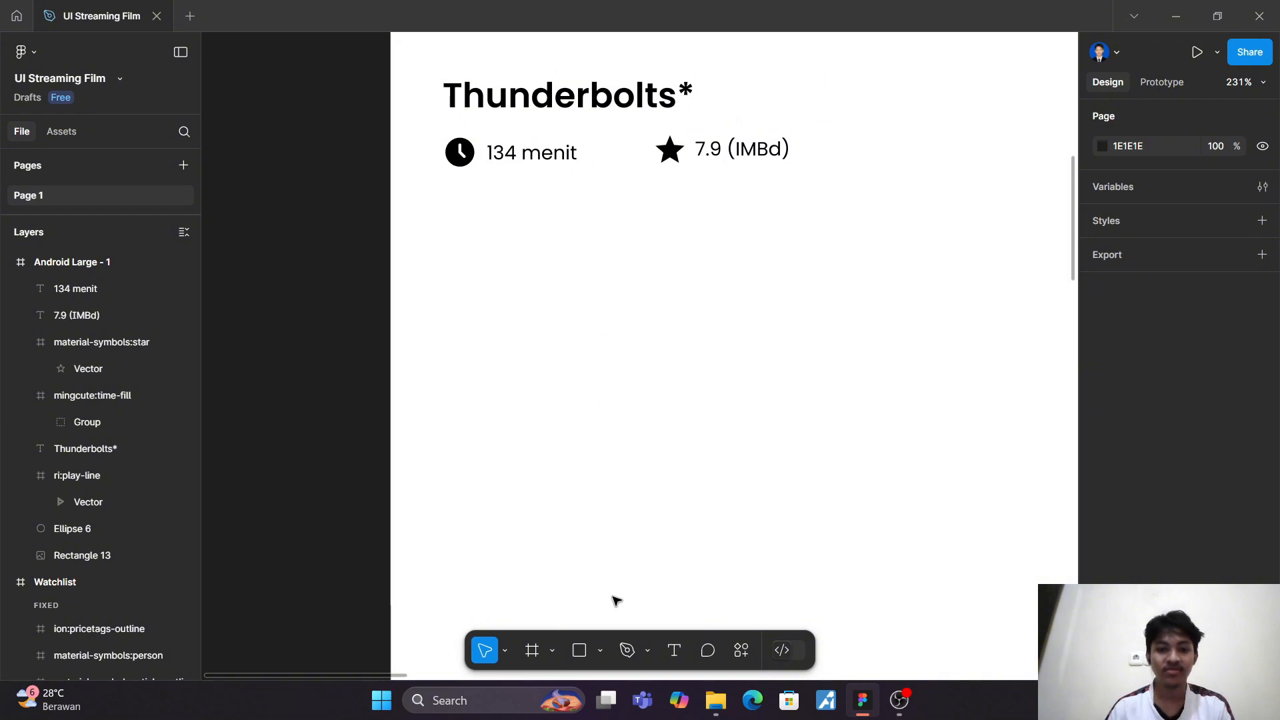
left_click(675, 650)
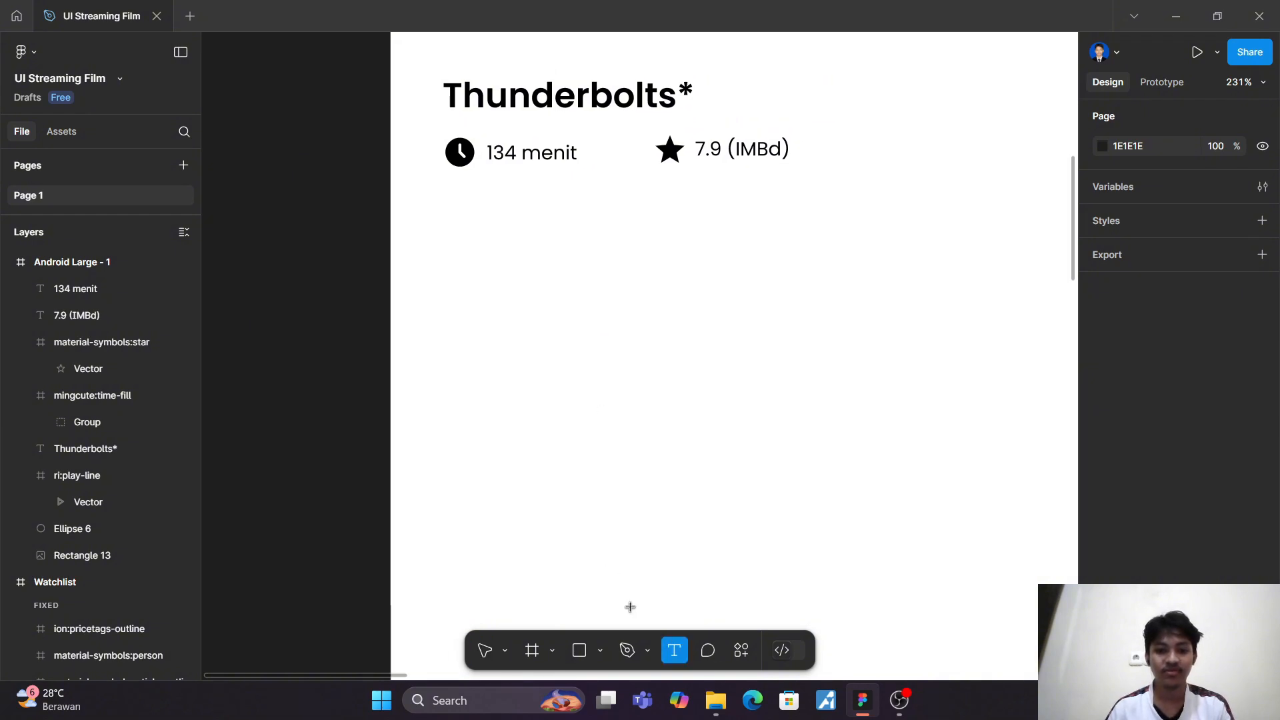
left_click(459, 238)
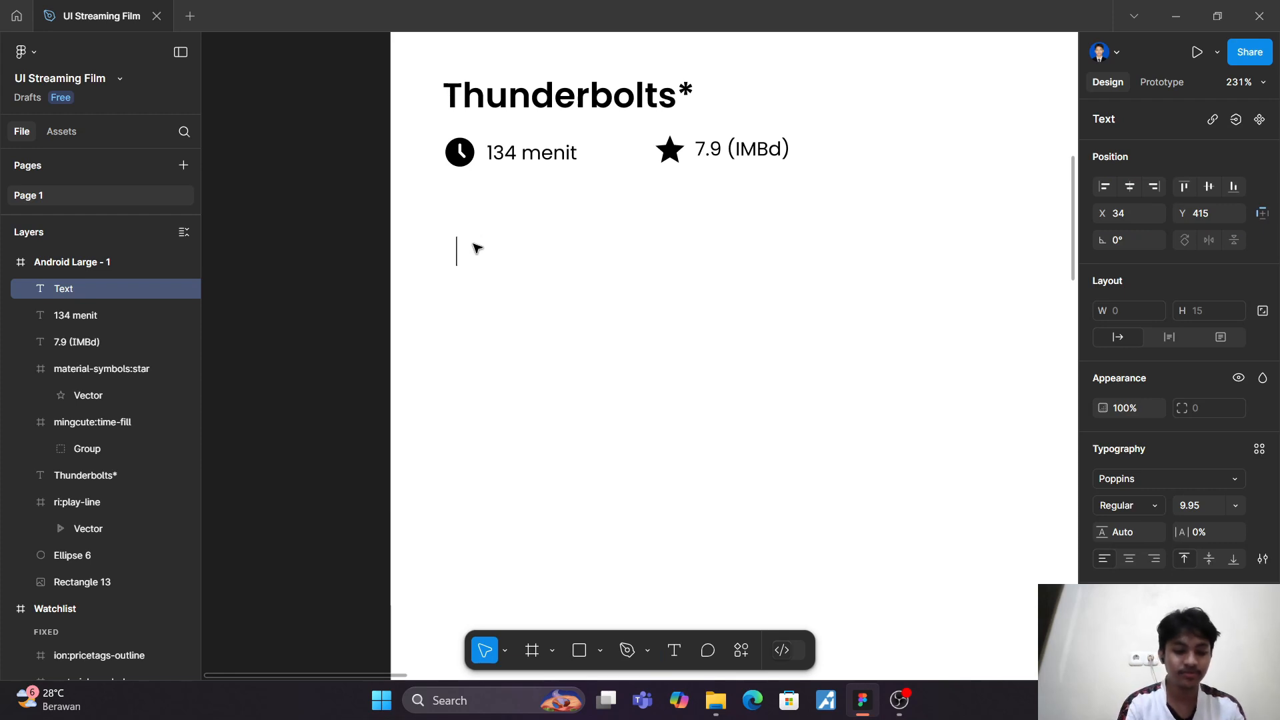
type("Tang")
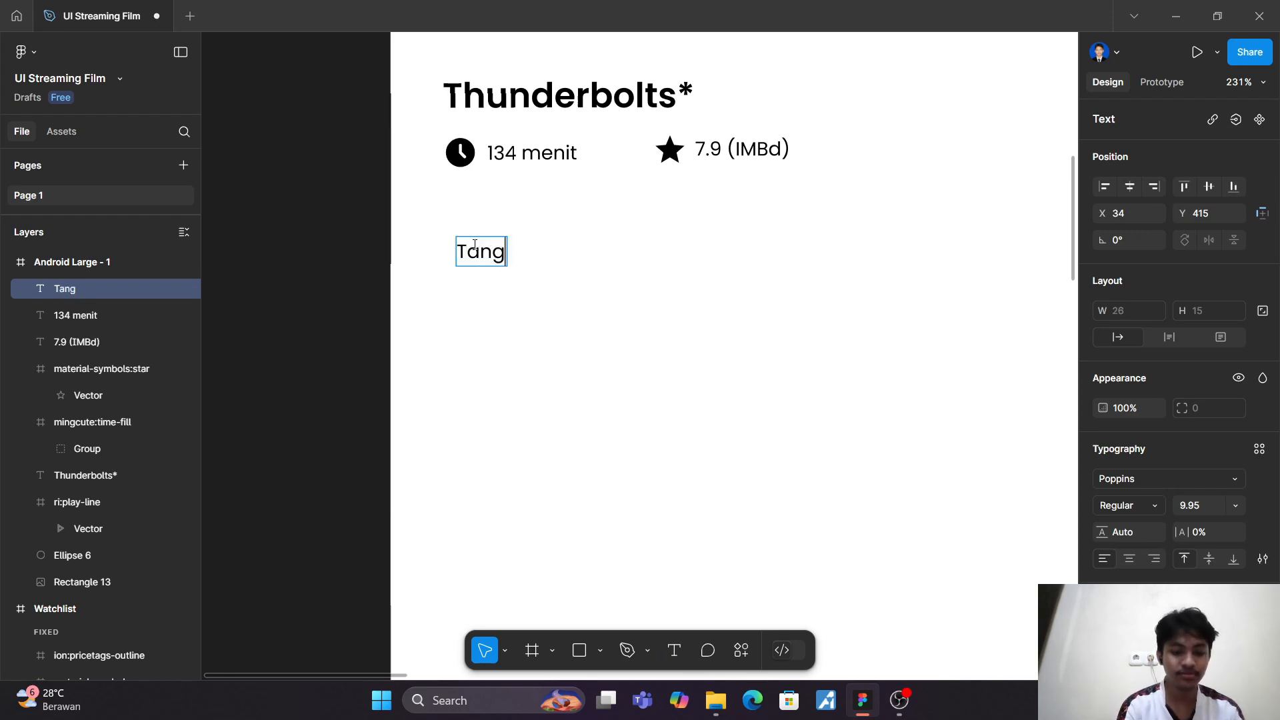
type("gal Ril")
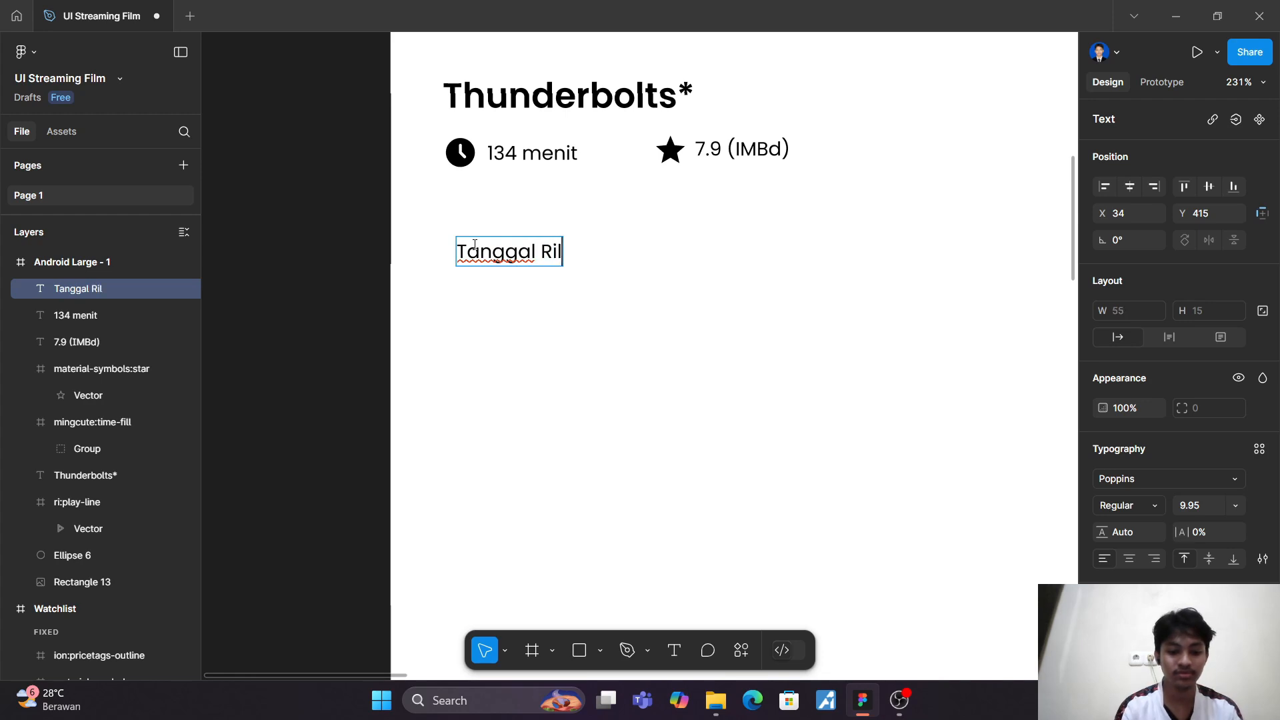
type("is")
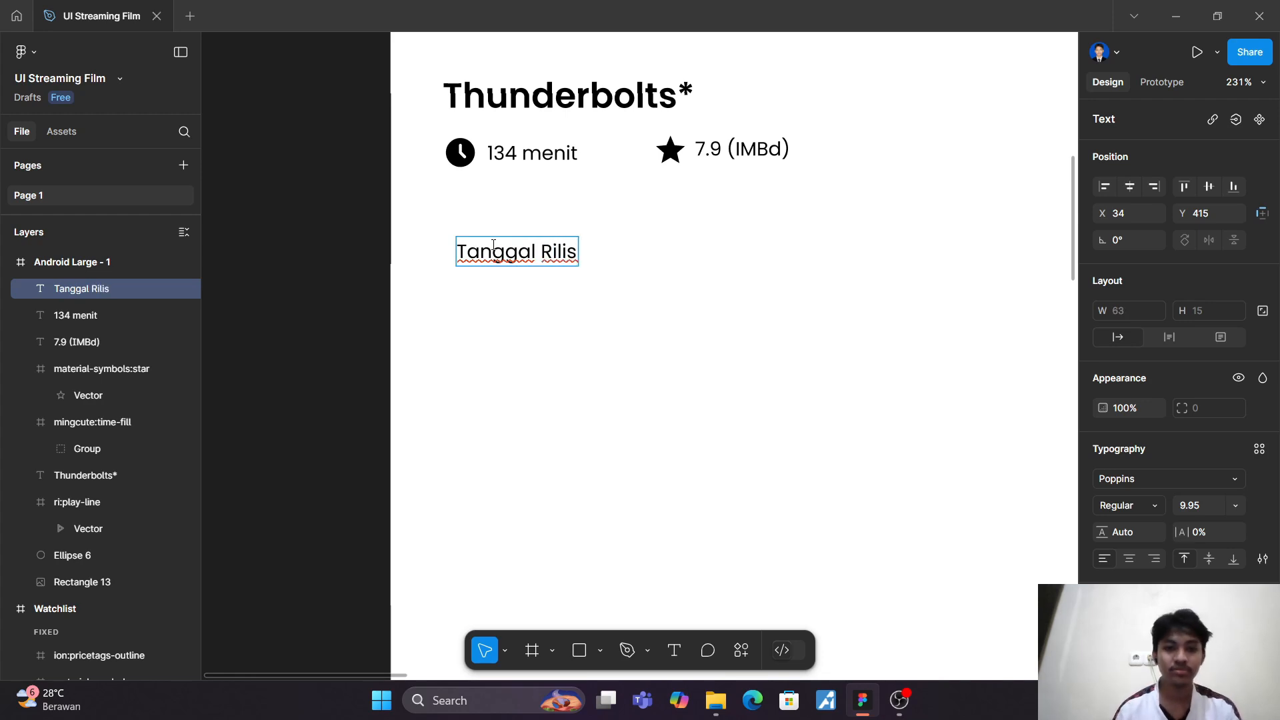
key("Escape")
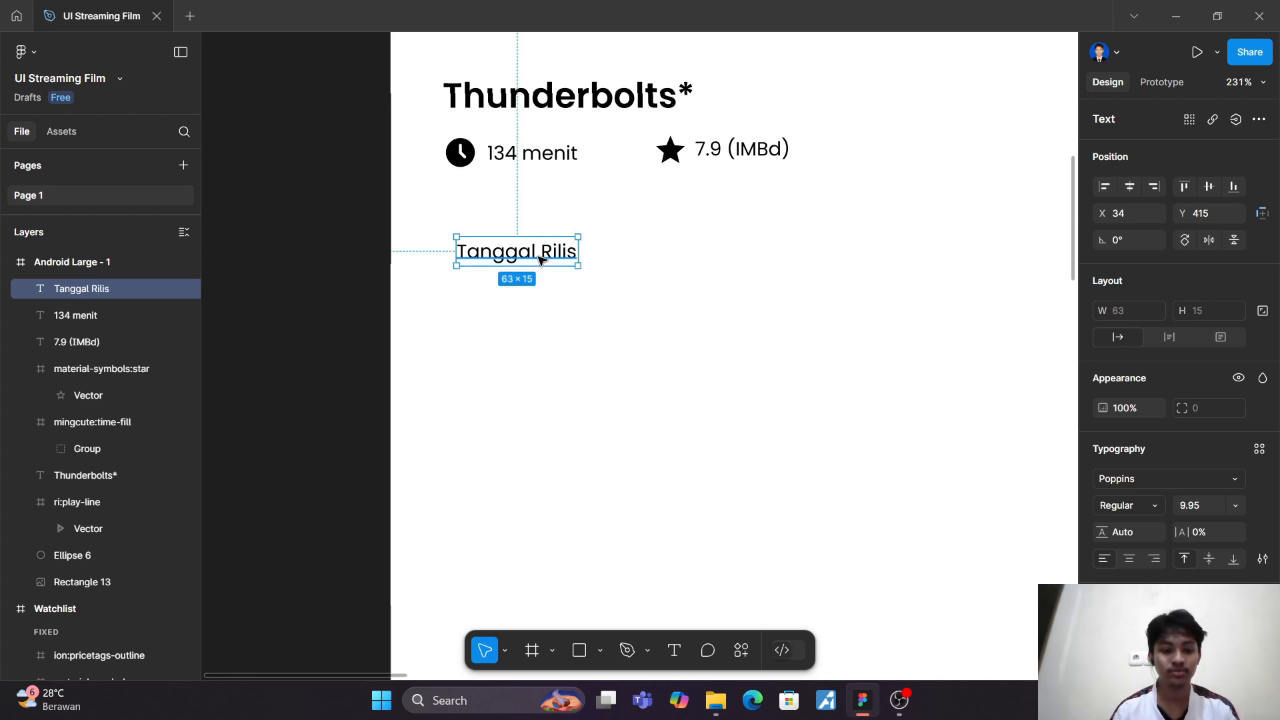
Step: Duplicate the "Tanggal Rilis" text just below the original and open the copy for editing
left_click_drag(534, 254, 535, 300, "alt")
double_click(536, 300)
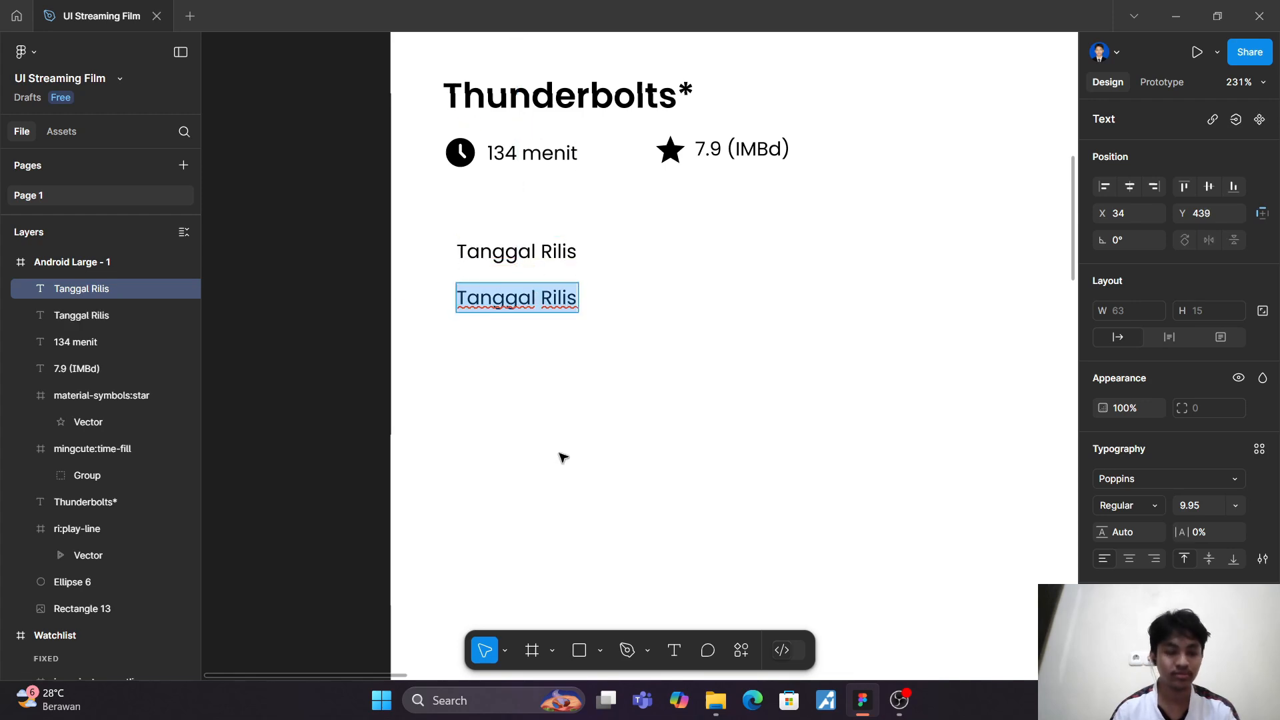
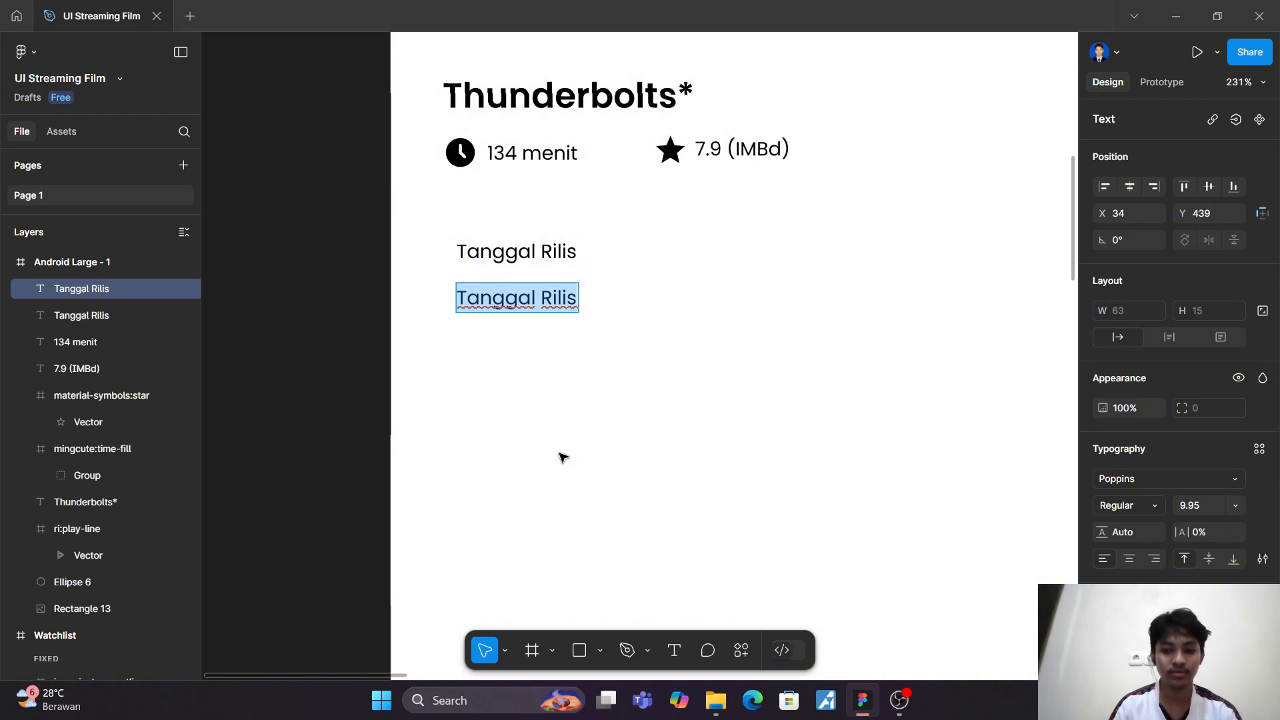
Step: Replace the duplicated "Tanggal Rilis" text with "30 April 2025"
type("3")
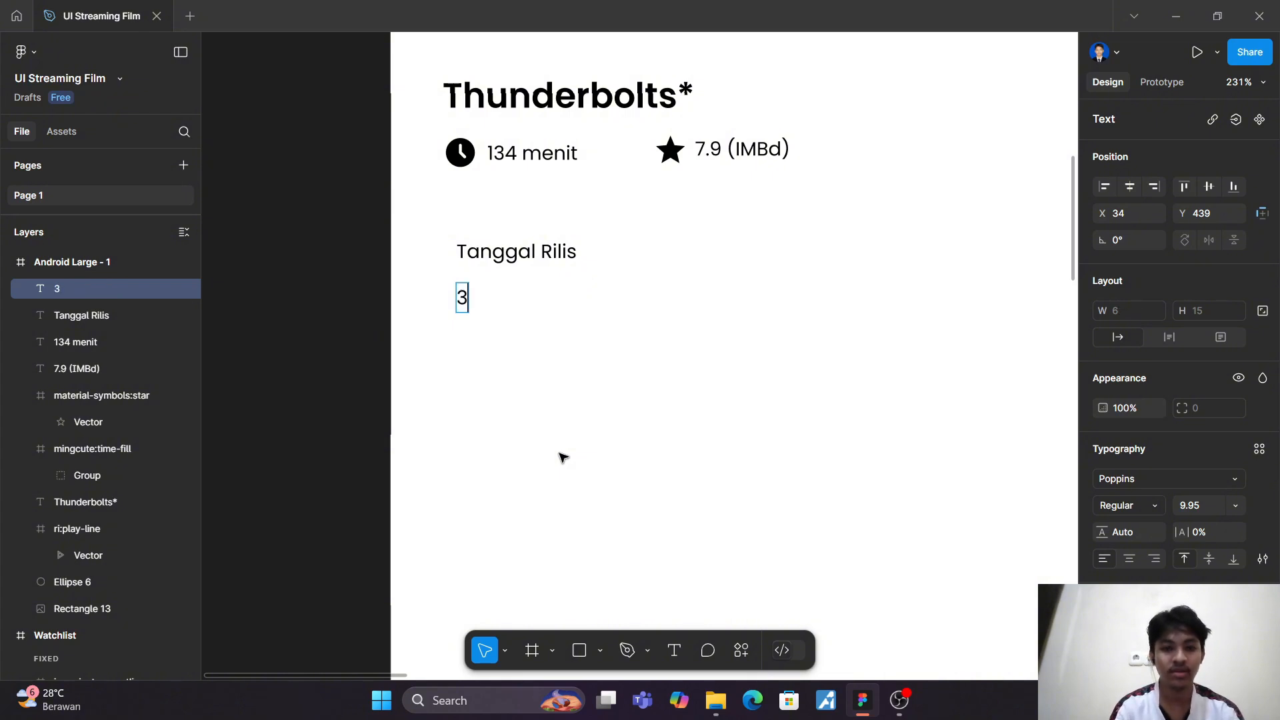
type("0 Ap")
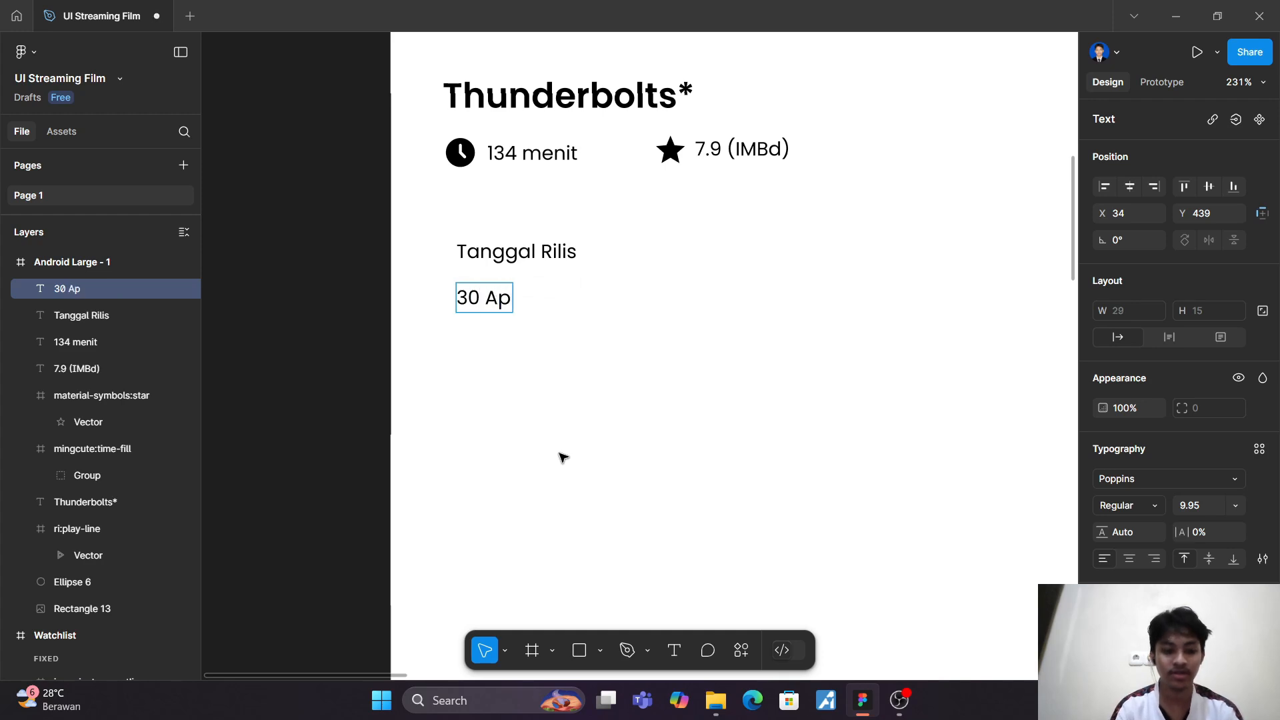
type("ril 2025")
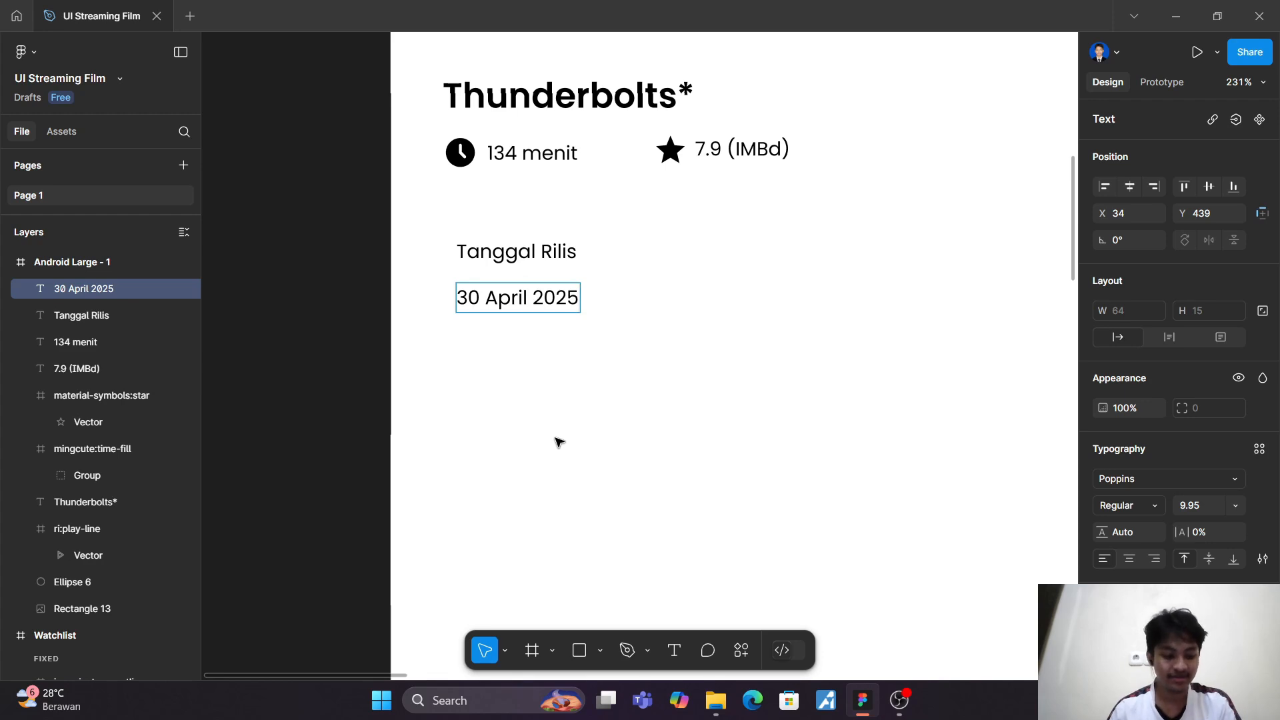
key("Escape")
Step: Set the "Tanggal Rilis" heading's font weight to Bold
left_click(544, 253)
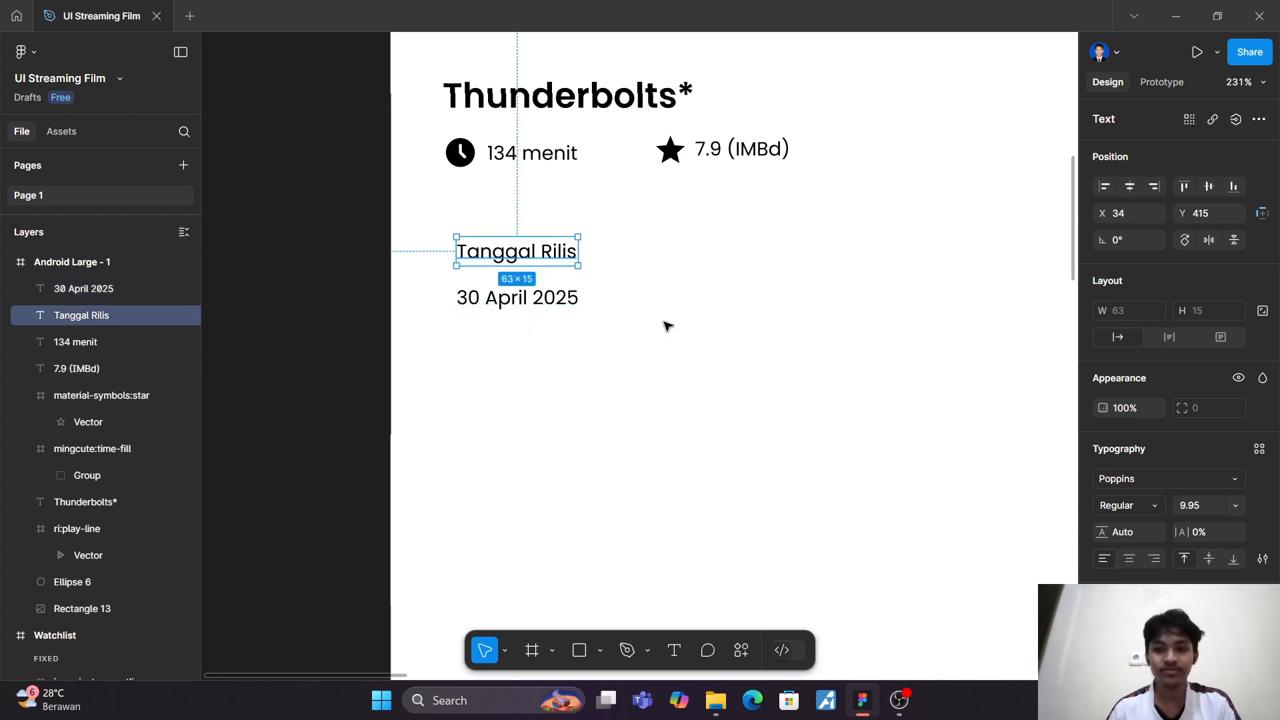
left_click(1142, 501)
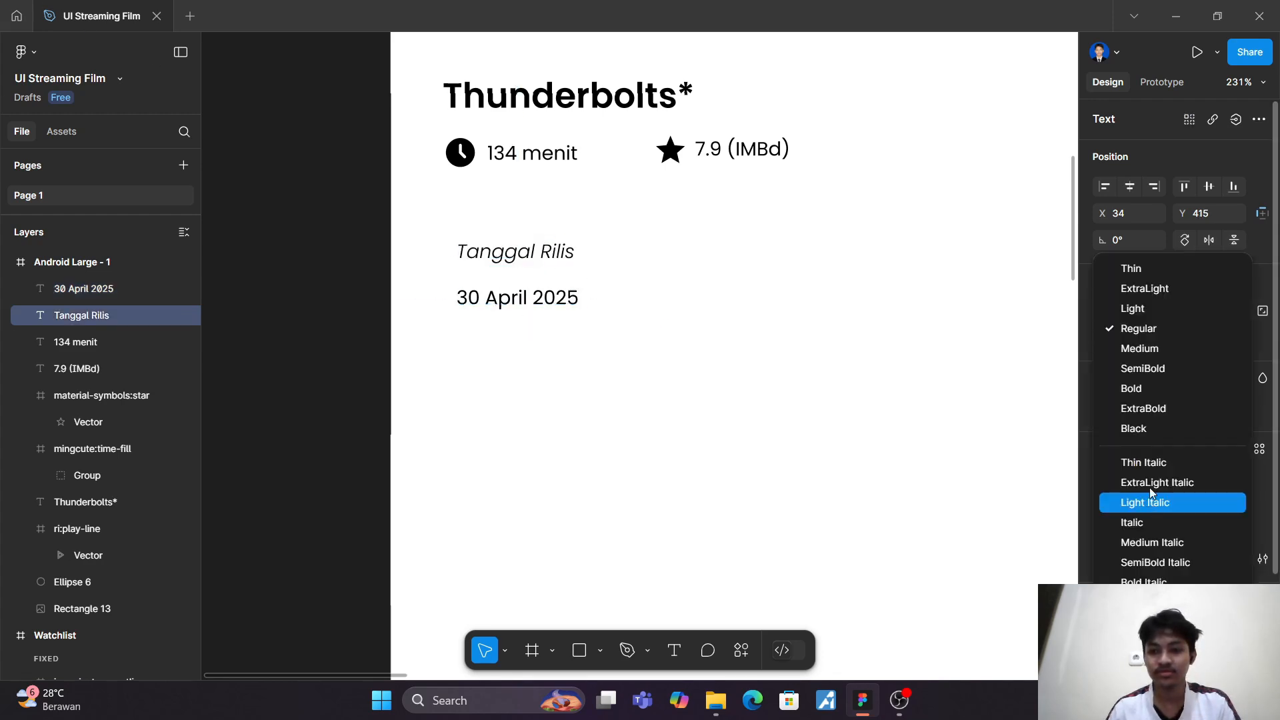
left_click(1162, 388)
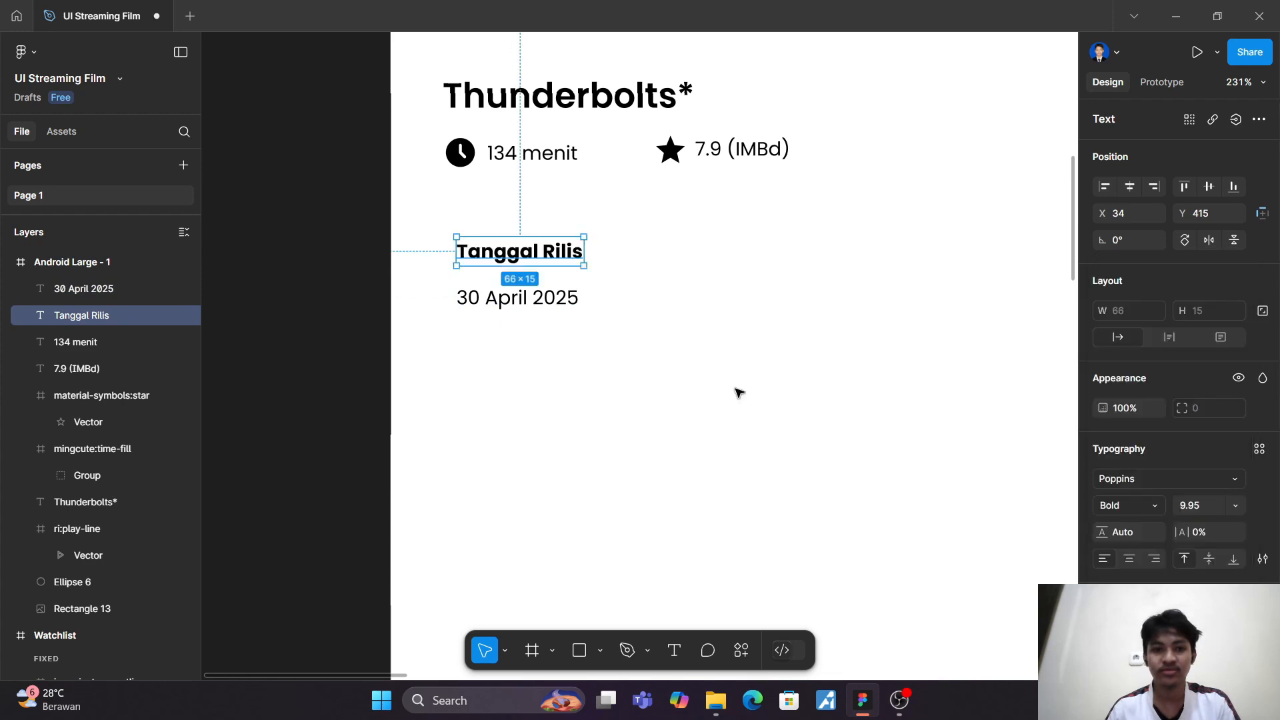
left_click(738, 391)
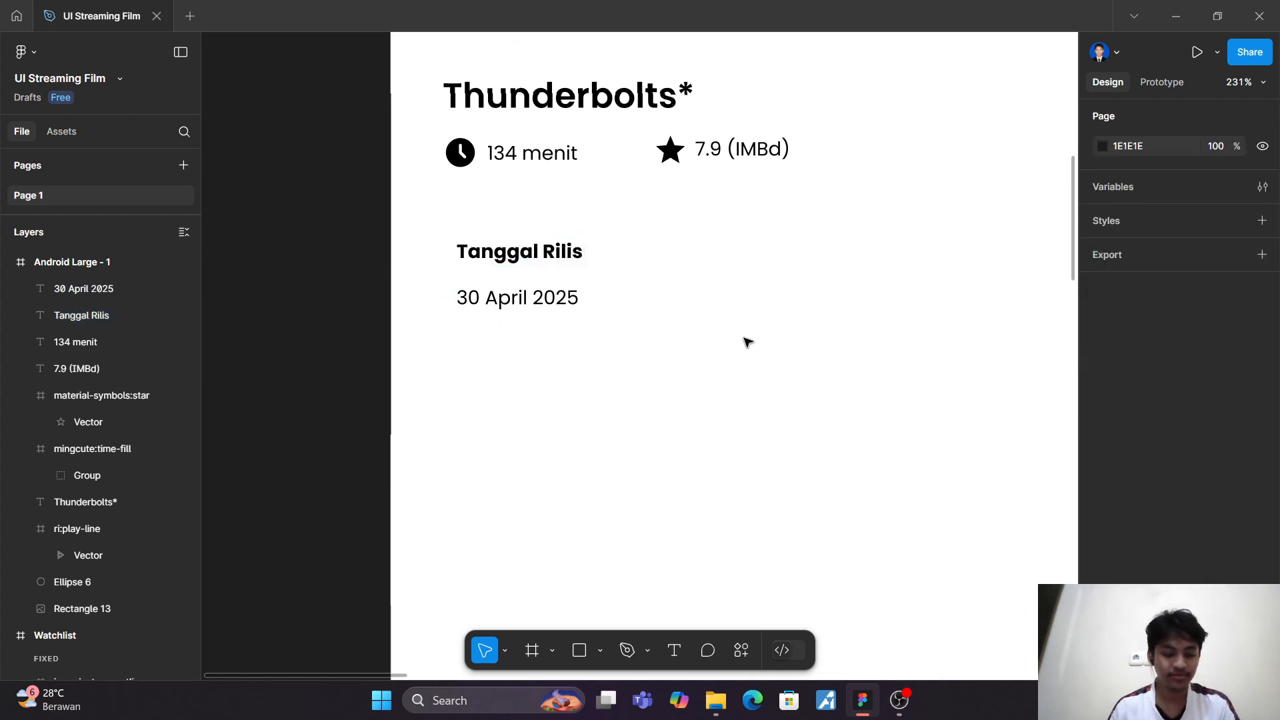
Step: Duplicate the bold "Tanggal Rilis" heading to its right at about X 154, Y 415, and change the copy to "Genre"
left_click(566, 255)
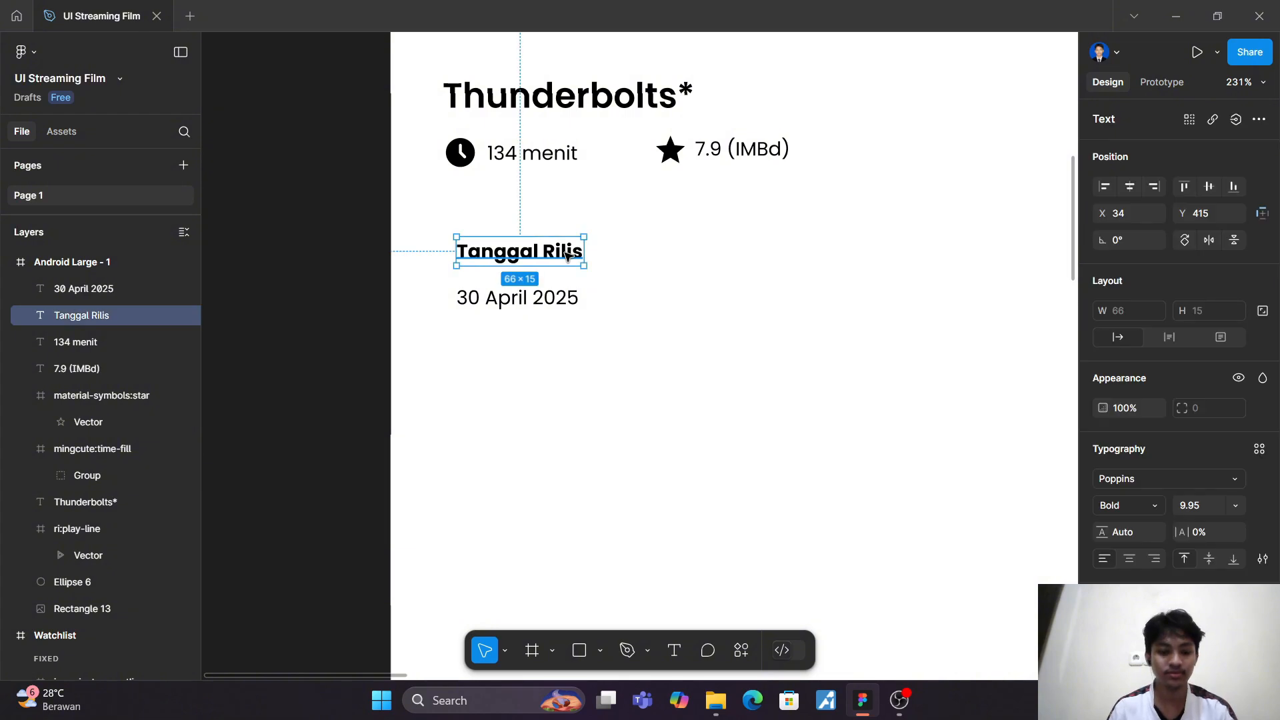
left_click_drag(566, 256, 801, 254)
double_click(800, 252)
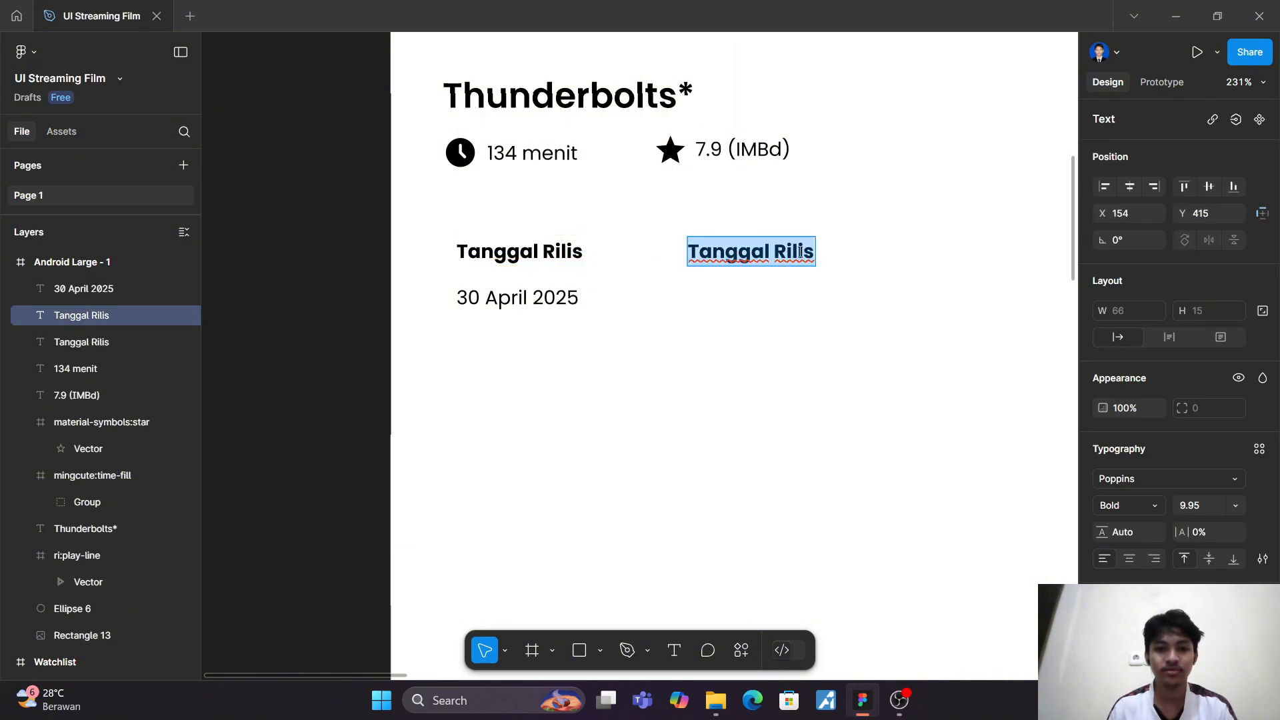
type("Genre")
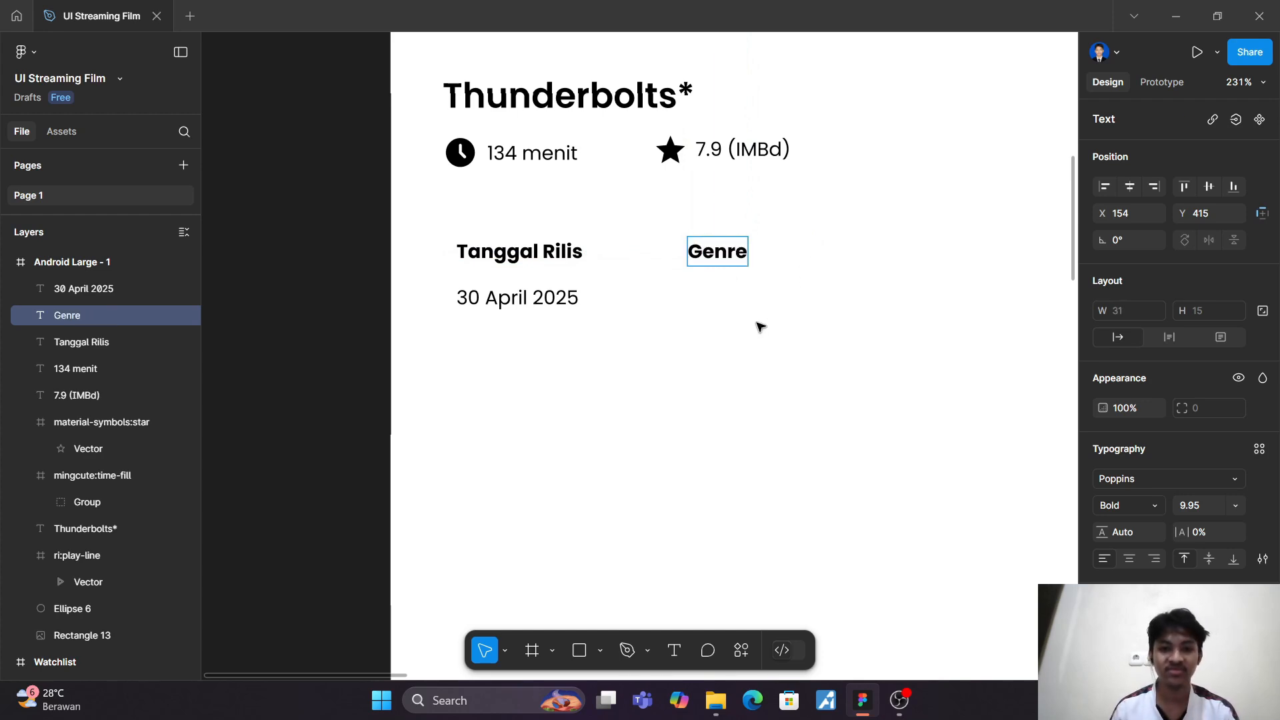
key("Escape")
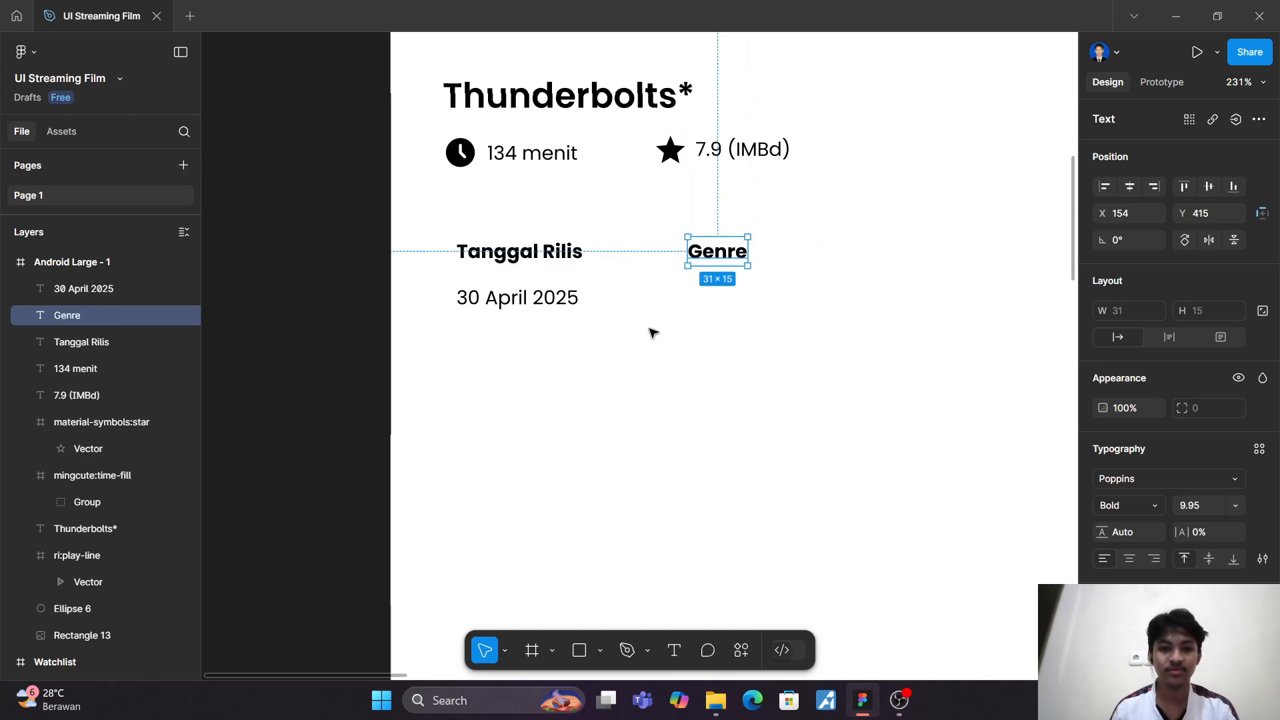
Step: Draw a rectangle about 54 × 17 below the "Genre" heading, at about X 146, Y 441
left_click(527, 305)
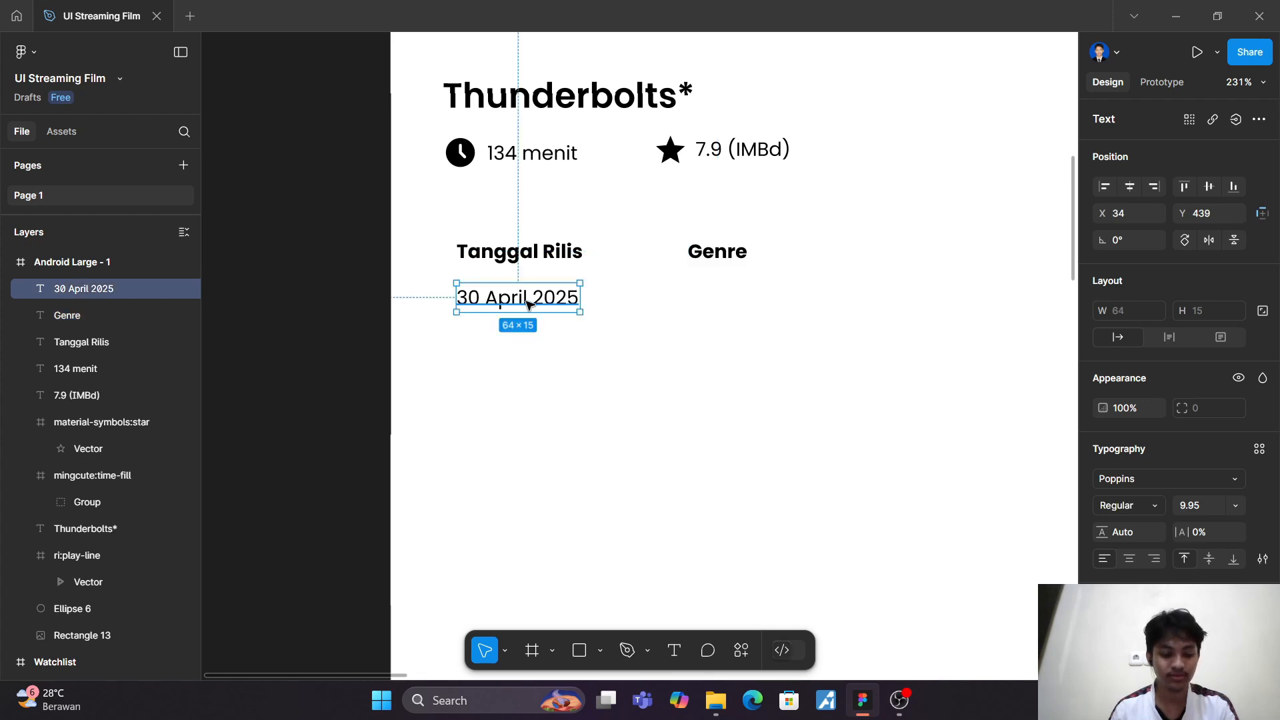
left_click(579, 650)
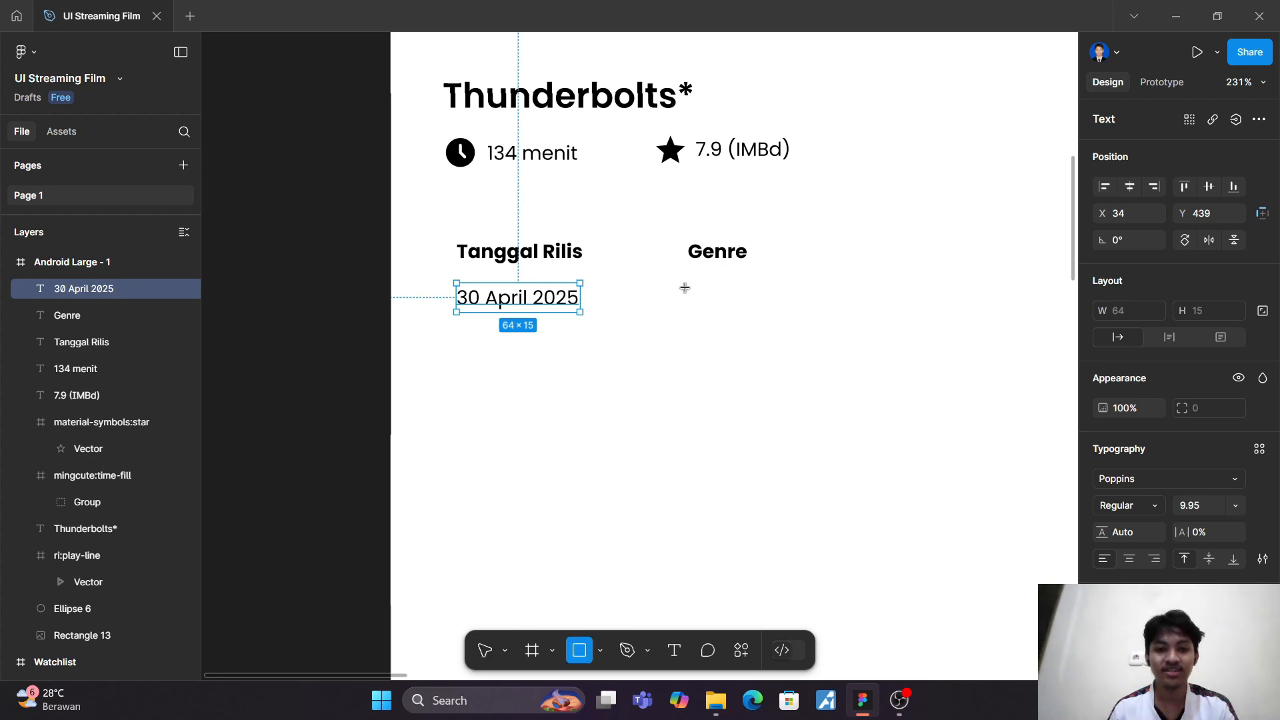
left_click_drag(672, 286, 776, 319)
left_click(837, 314)
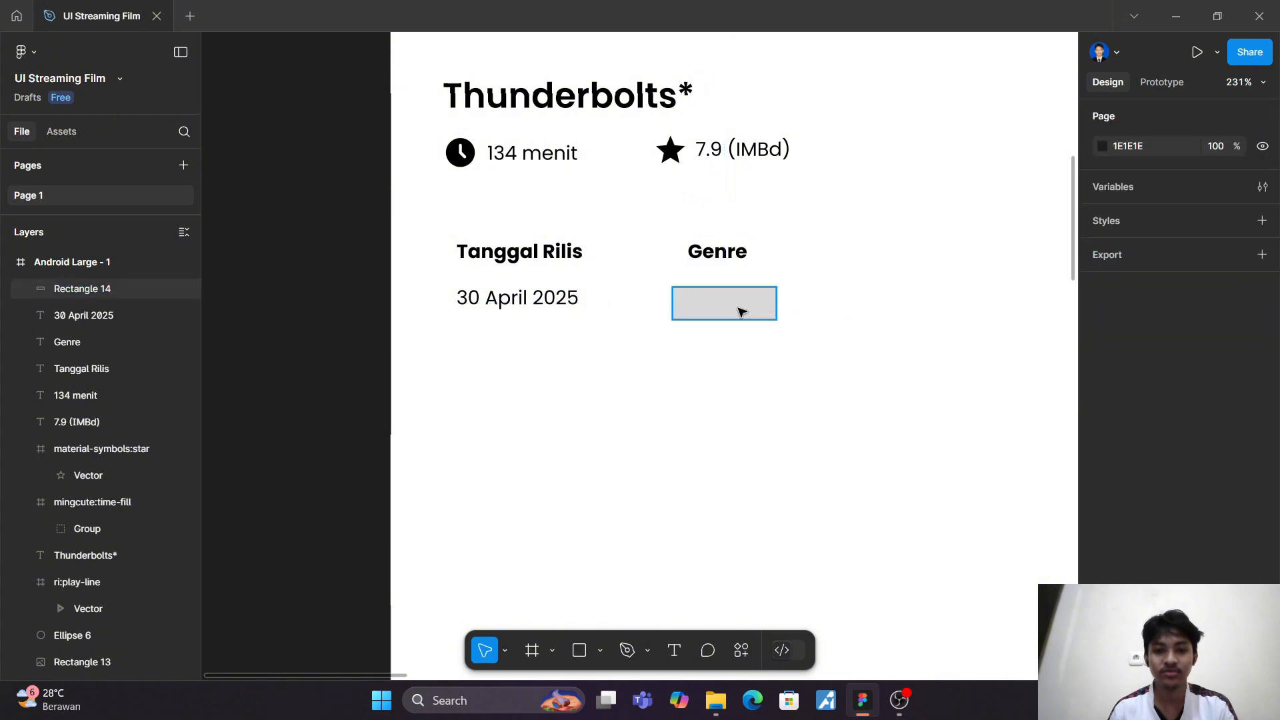
Step: Set the corner radius of the rectangle below "Genre" to 10
left_click(740, 309)
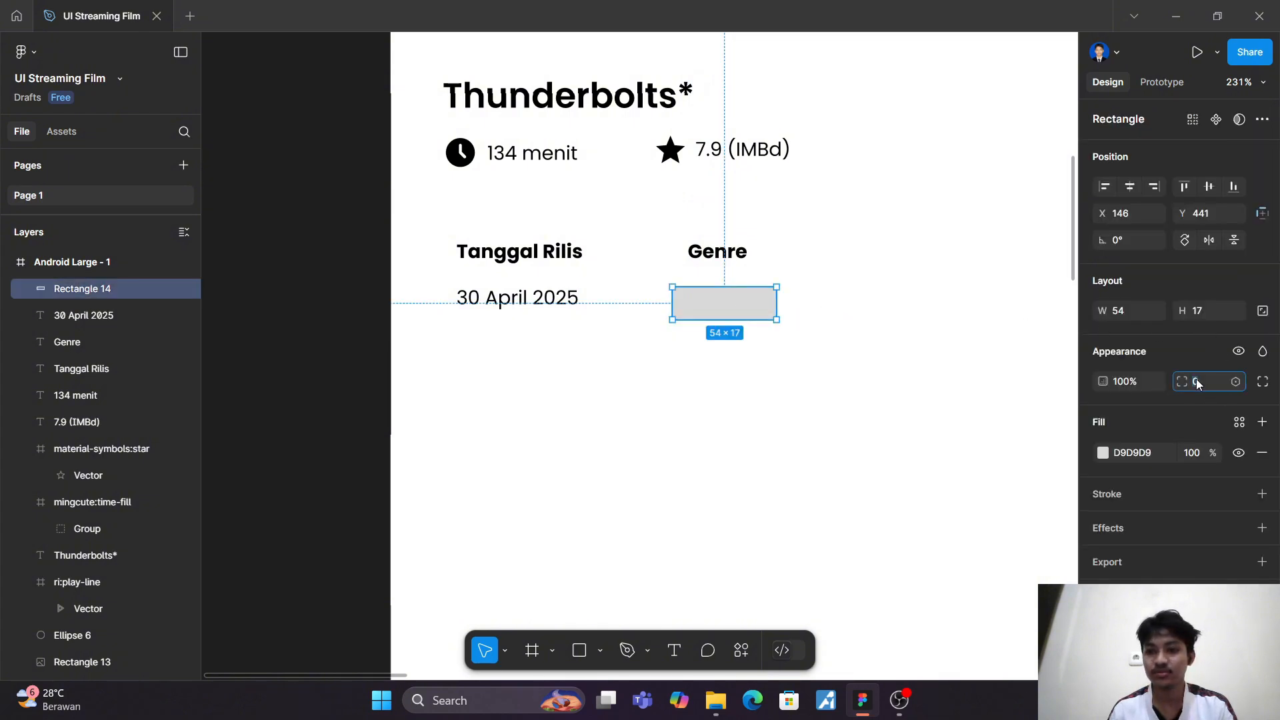
key("Return")
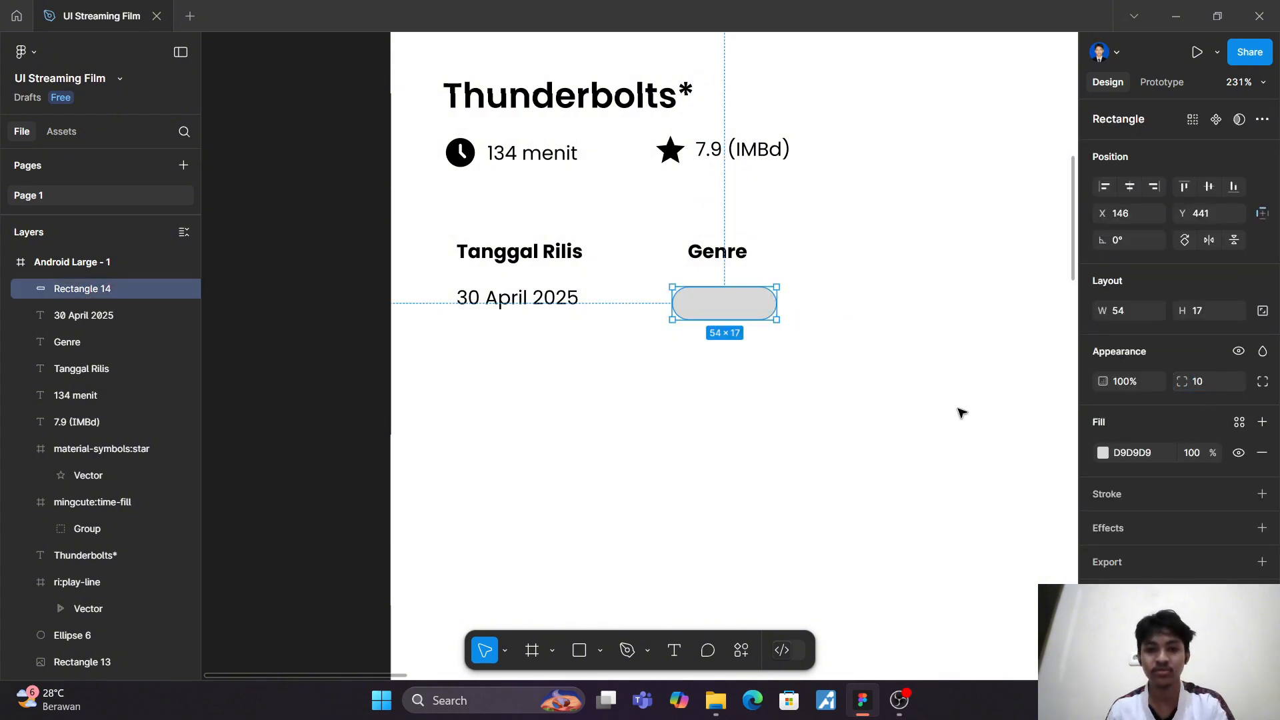
left_click(945, 405)
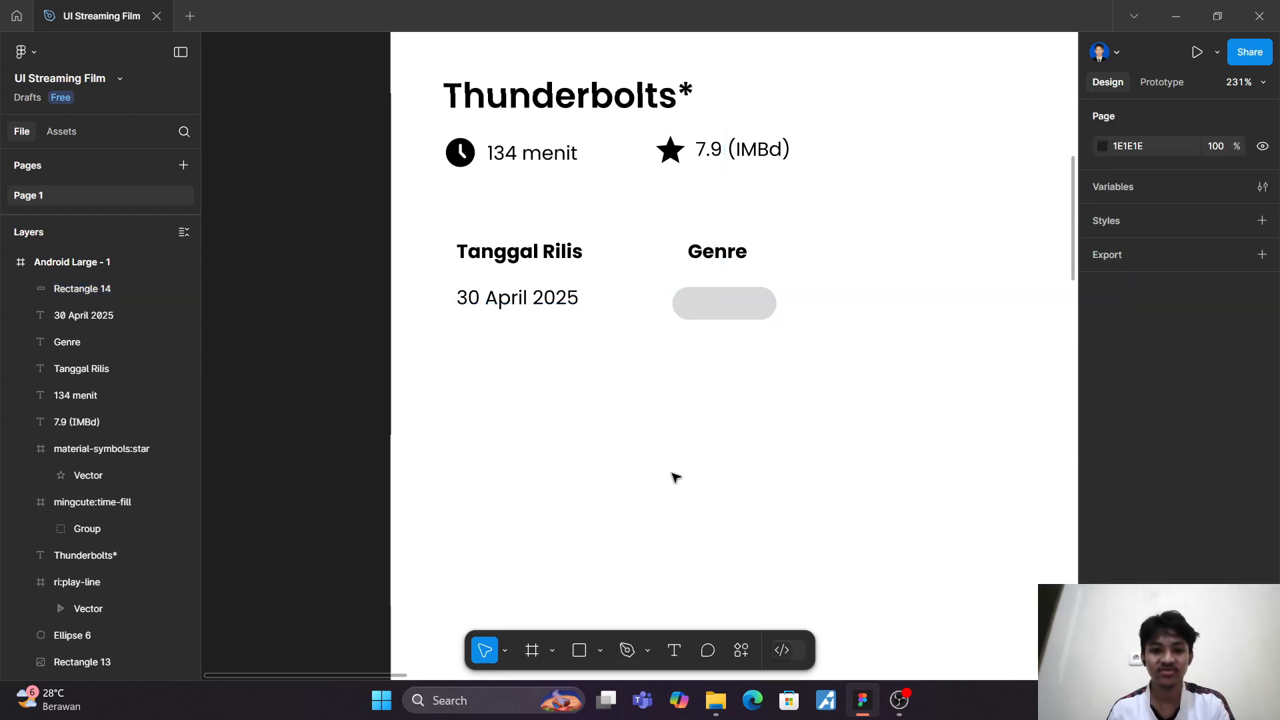
Step: Duplicate the "30 April 2025" text onto the grey rounded rectangle and place the copy above the rectangle in the layer order
left_click(506, 299)
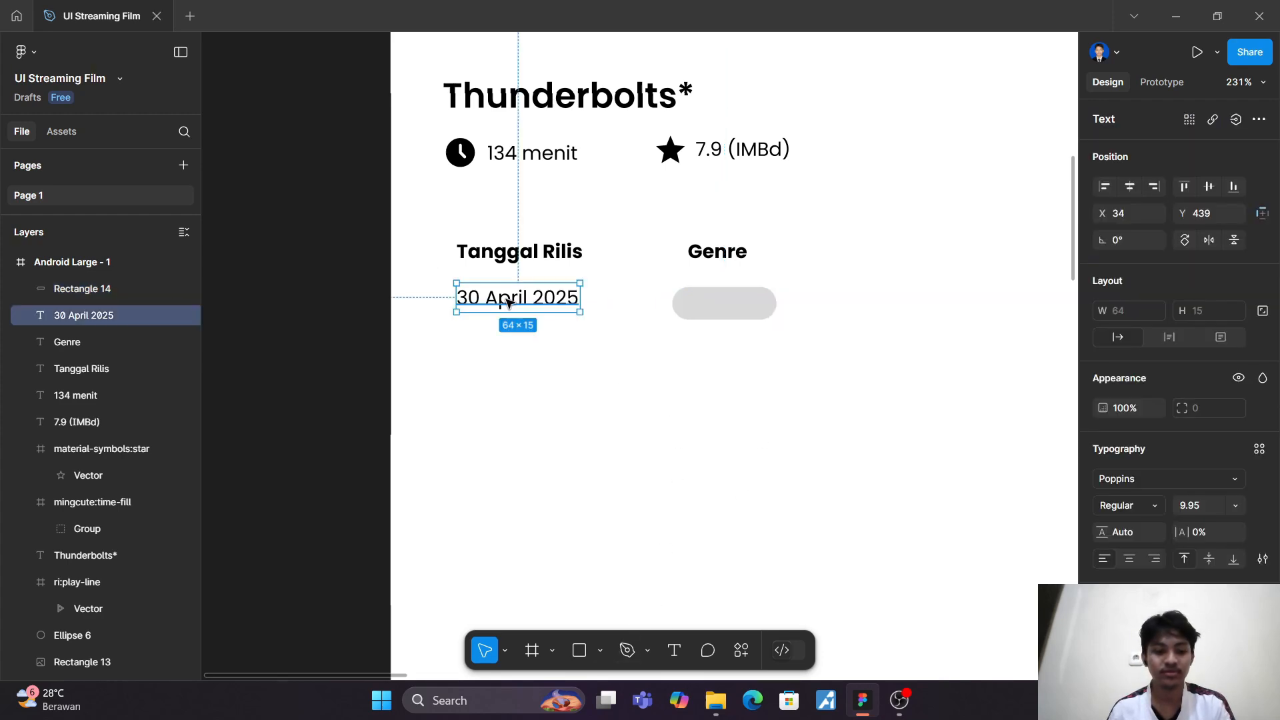
key("ctrl+d")
left_click_drag(506, 302, 718, 304)
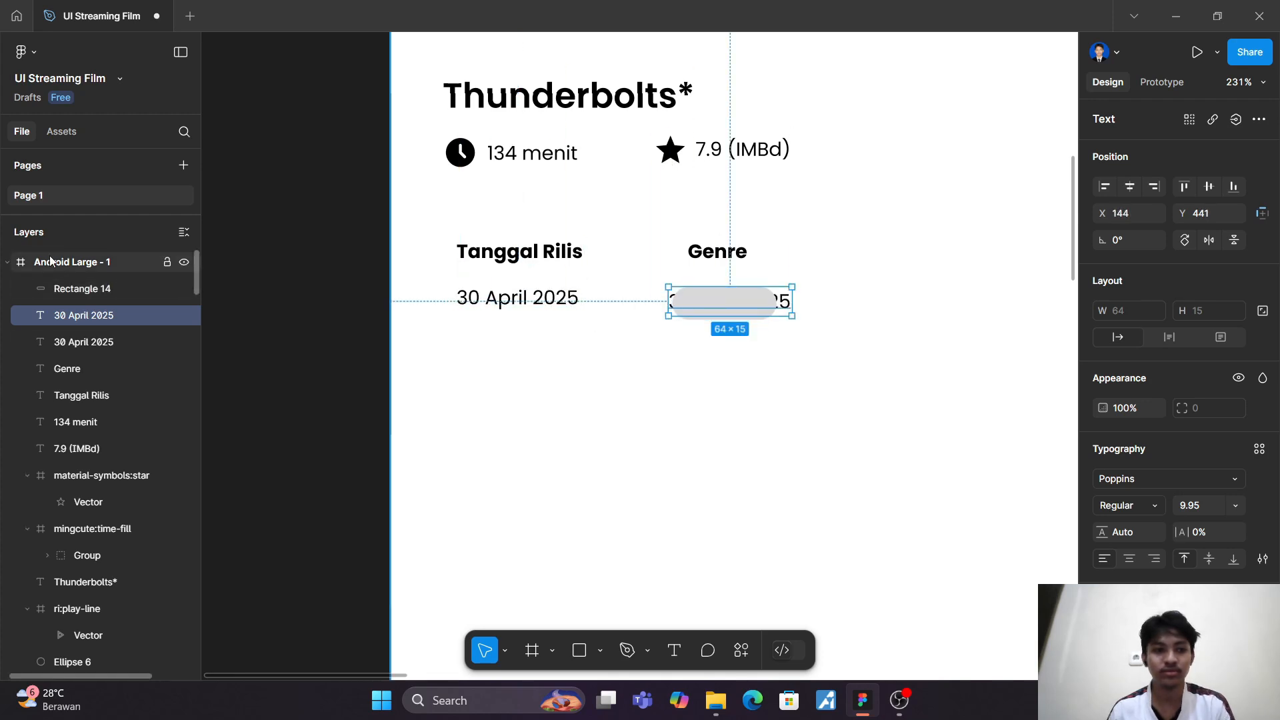
left_click_drag(76, 318, 81, 286)
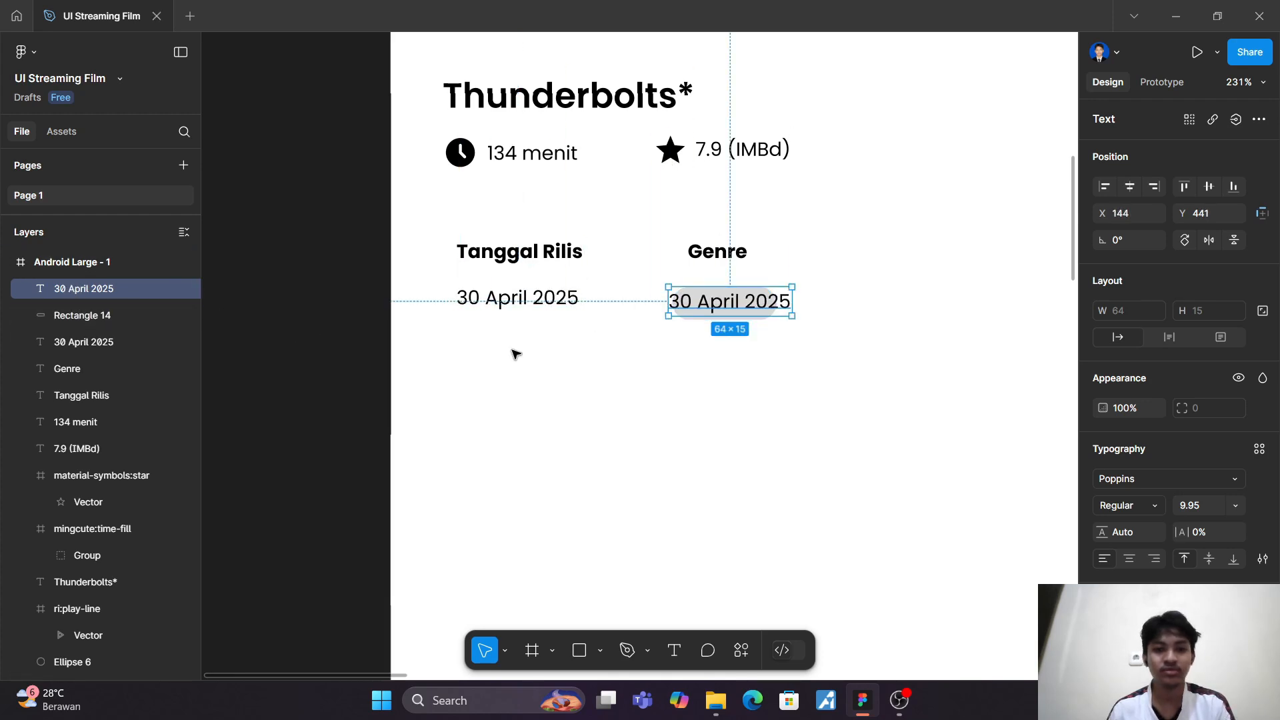
Step: Change the date text on the grey rounded rectangle to "Action" and centre it on the shape
double_click(707, 301)
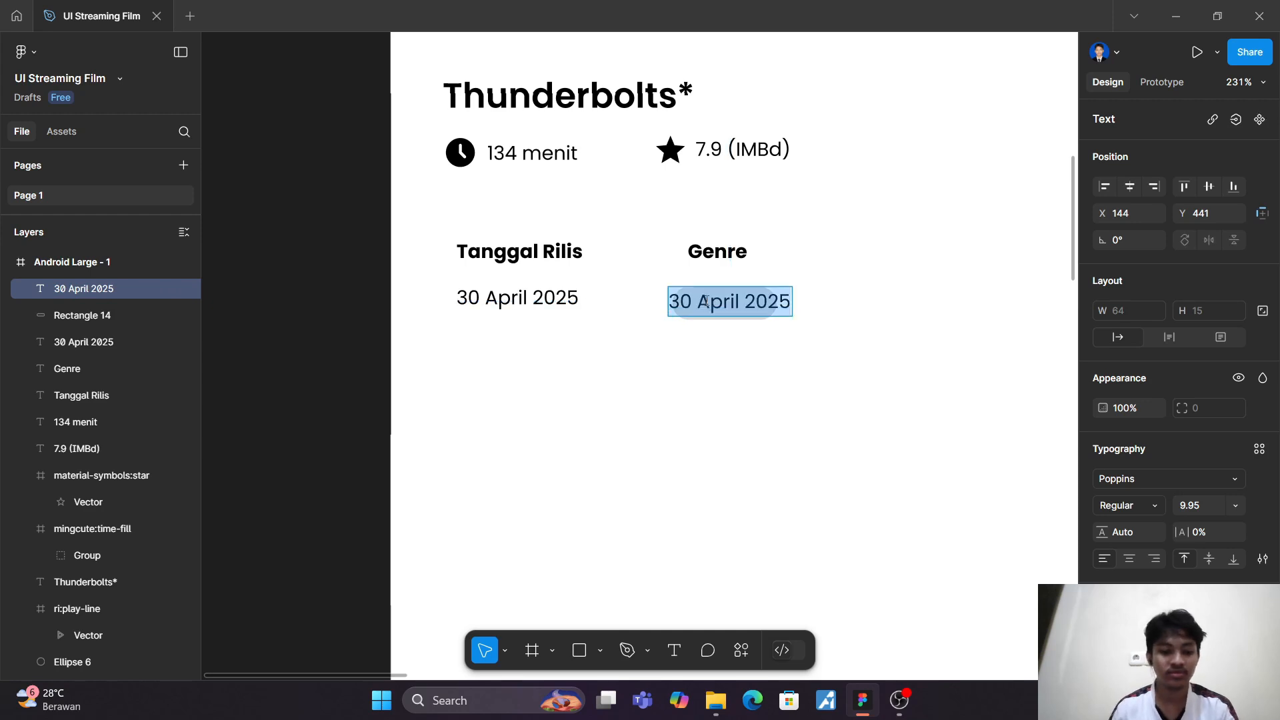
type("Action")
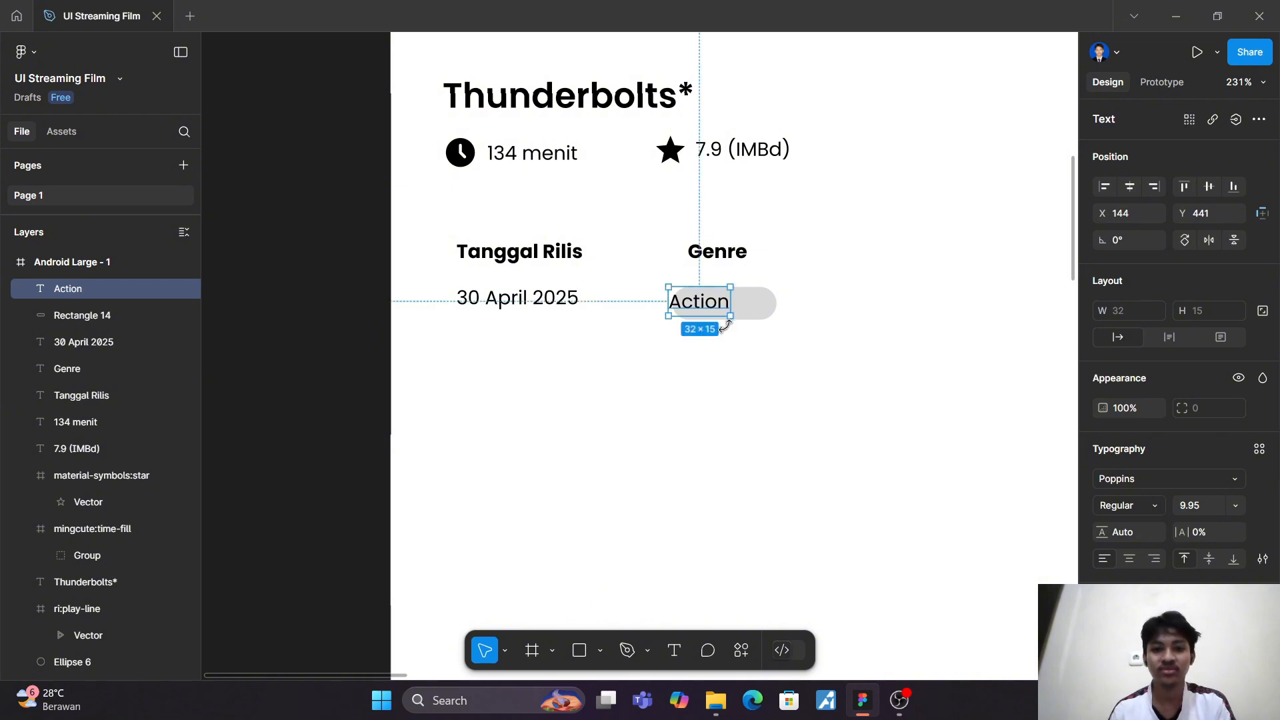
left_click_drag(705, 307, 732, 310)
left_click(805, 358)
scroll(738, 323, "up", 3)
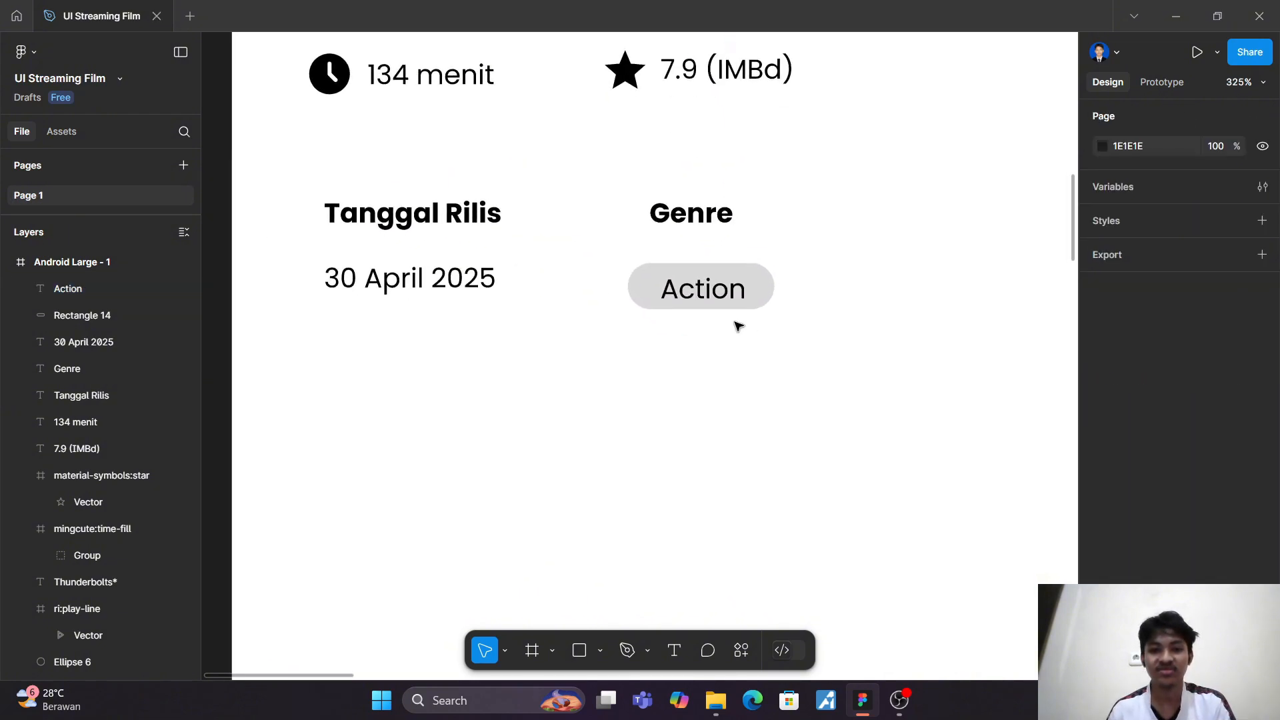
scroll(703, 290, "up", 3)
left_click_drag(700, 291, 700, 291)
left_click(578, 247)
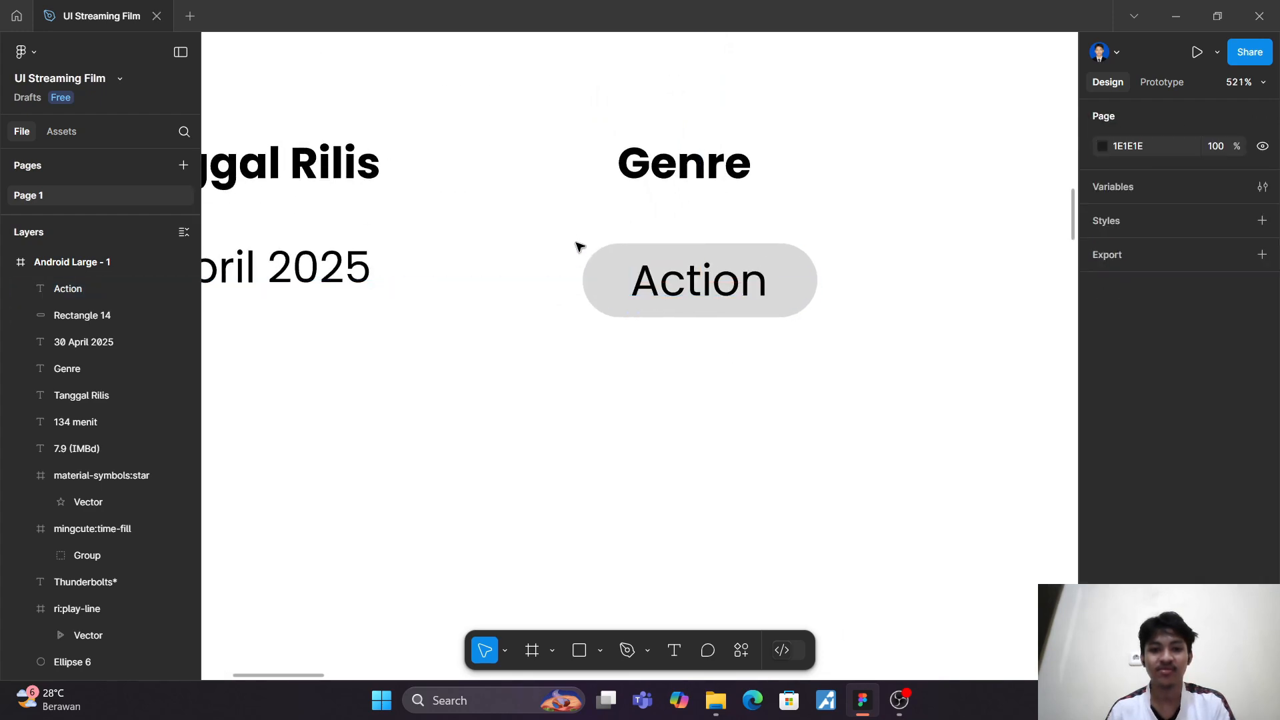
Step: Move the grey rectangle together with its "Action" label up and right under "Genre", to about X 153, Y 437
left_click_drag(577, 231, 856, 361)
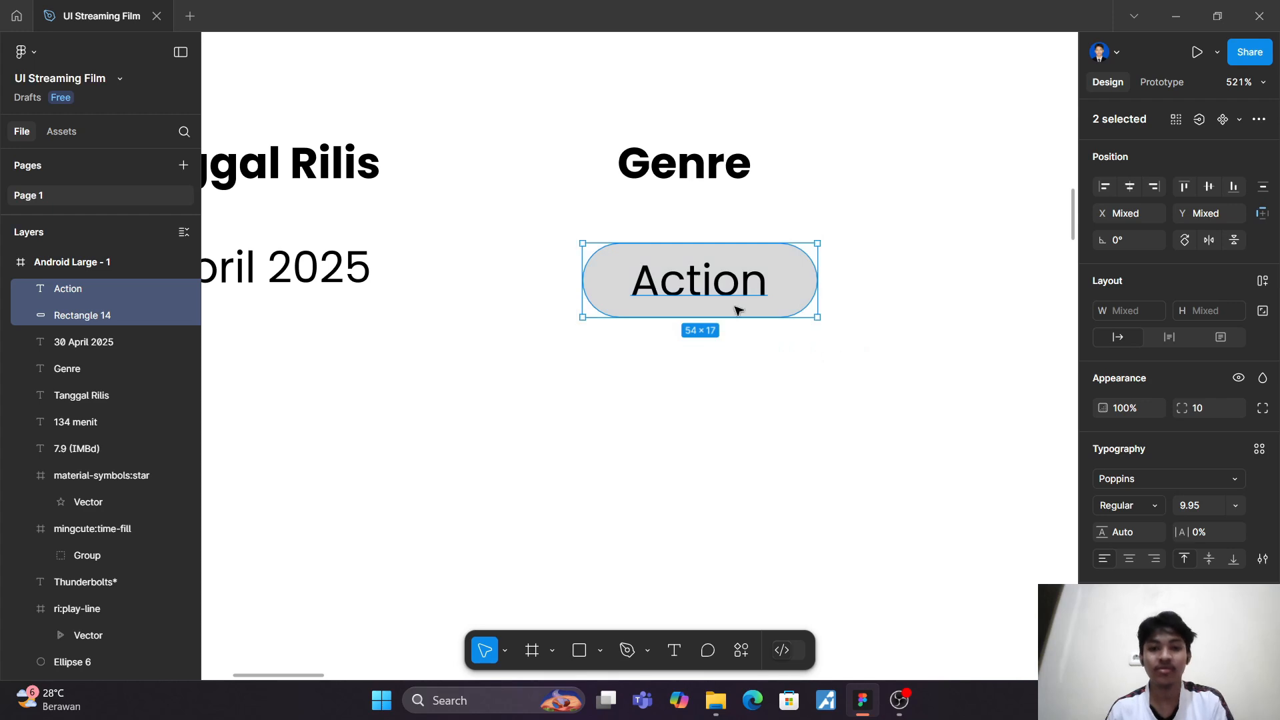
left_click_drag(700, 280, 731, 264)
left_click(903, 180)
scroll(904, 180, "down", 5)
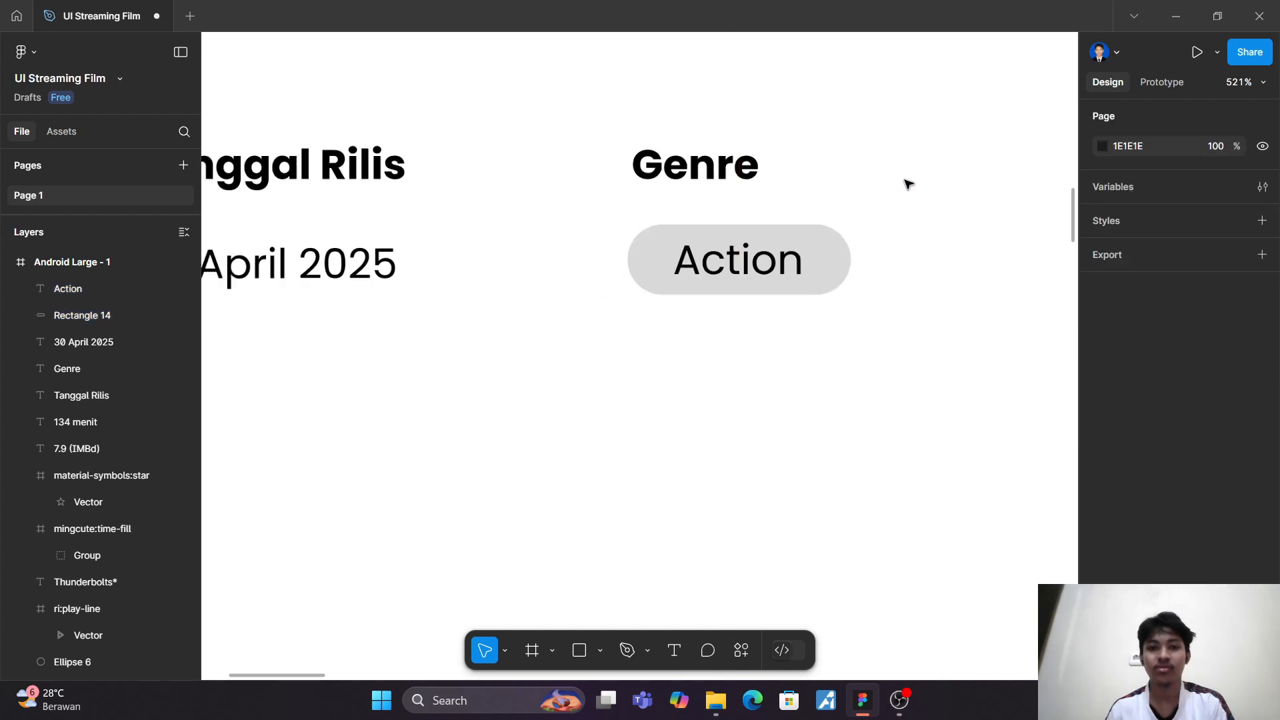
left_click_drag(900, 184, 564, 257)
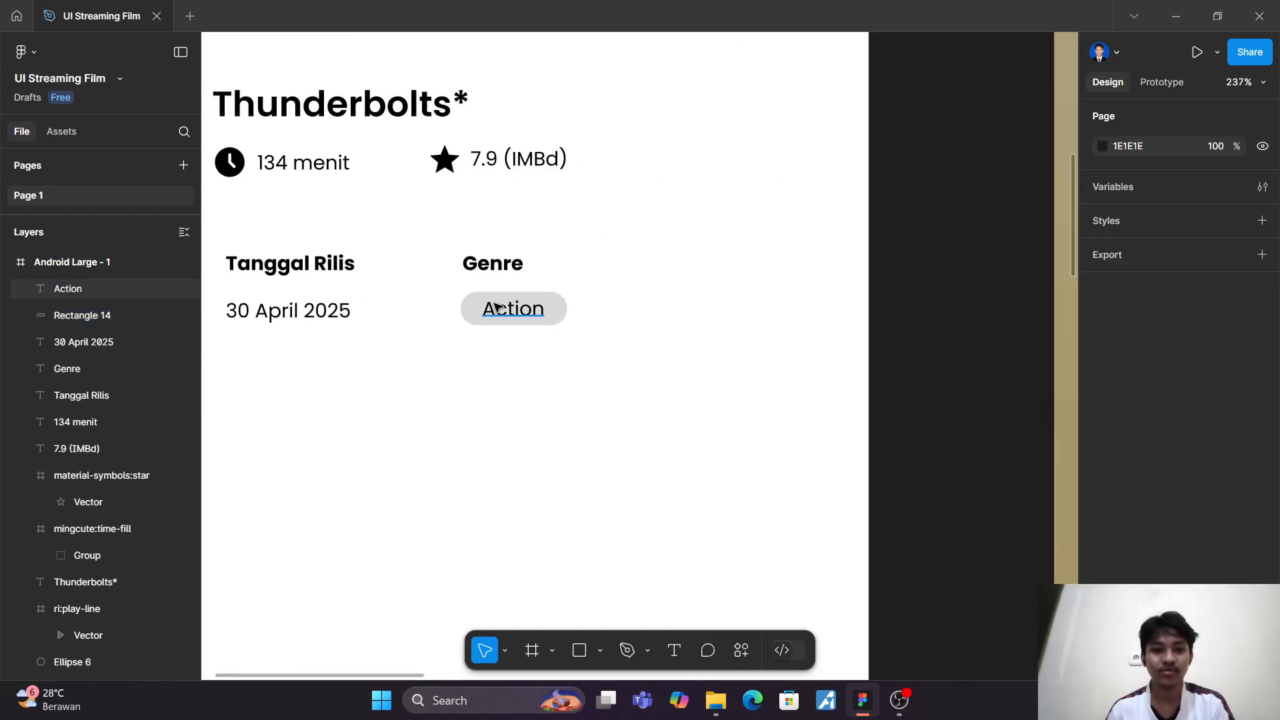
Step: Duplicate the "Action" label and its rounded rectangle to the right of the original, with the label at about X 228, Y 439
left_click(531, 311)
left_click(532, 312, "shift")
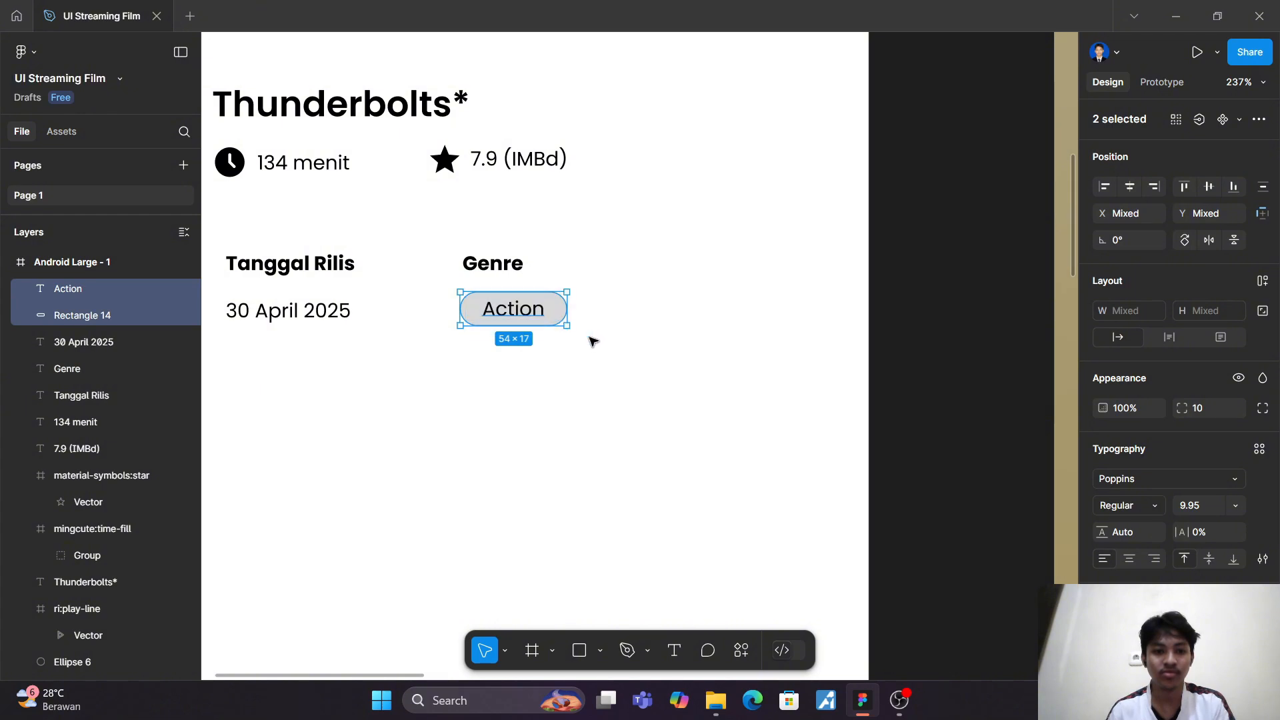
key("ctrl+d")
left_click_drag(522, 311, 646, 312)
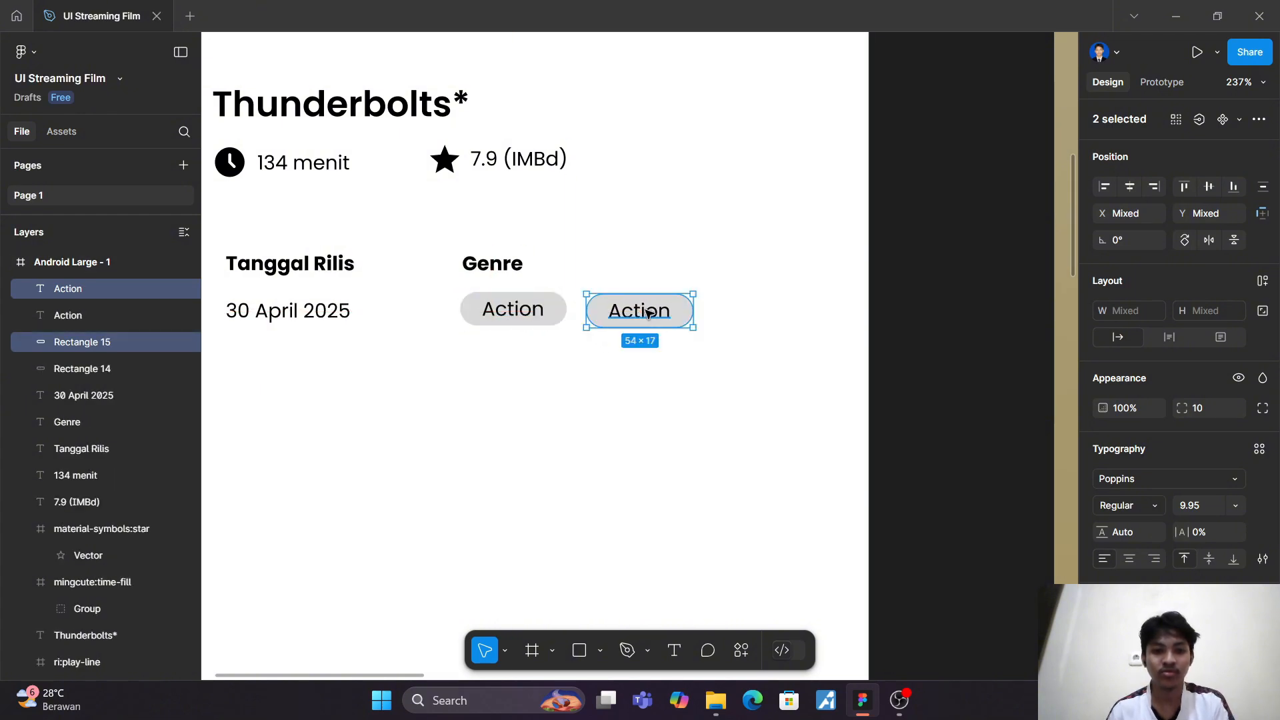
Step: Change the label on the second genre tag to "Sci-Fi"
double_click(647, 310)
type("S")
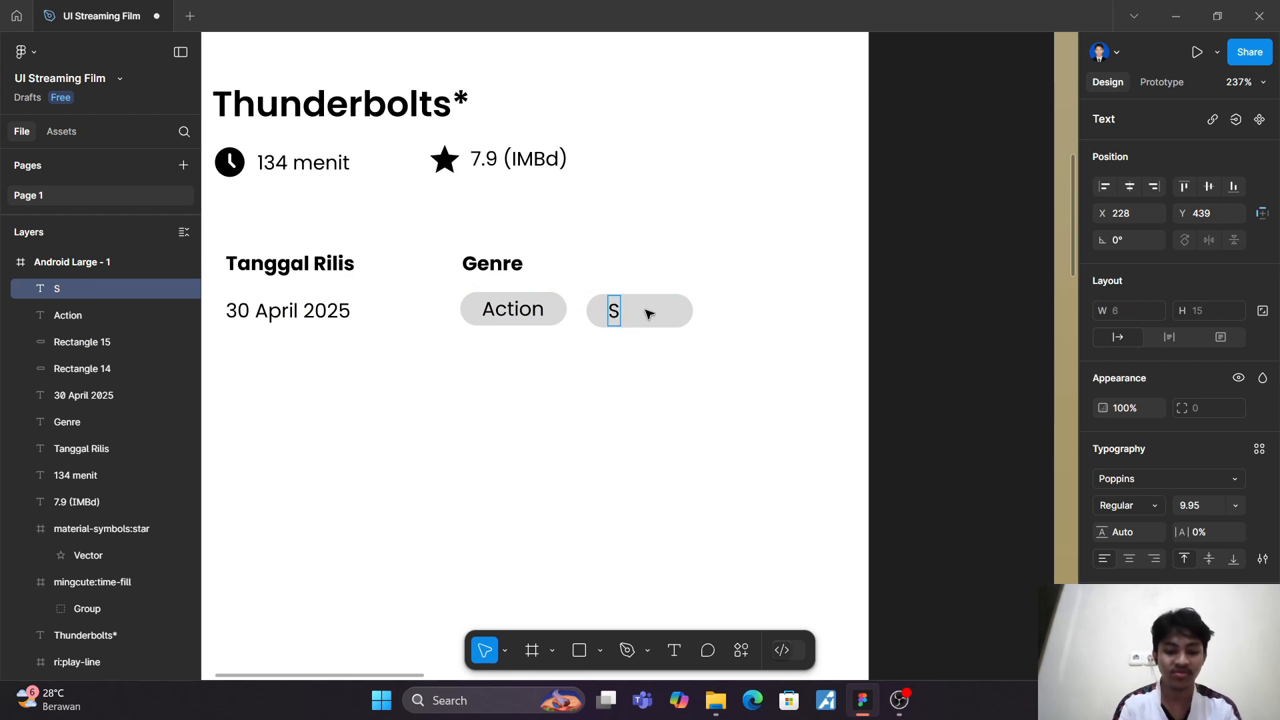
type("ci-Fi")
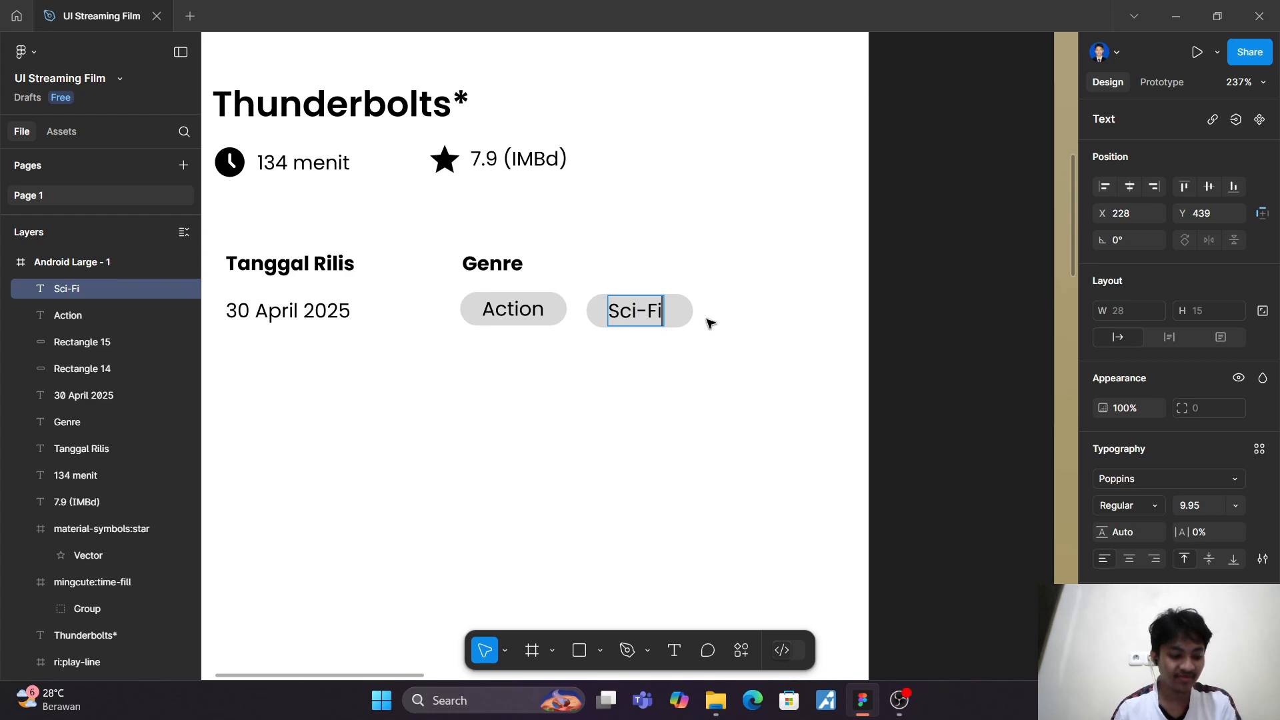
key("Escape")
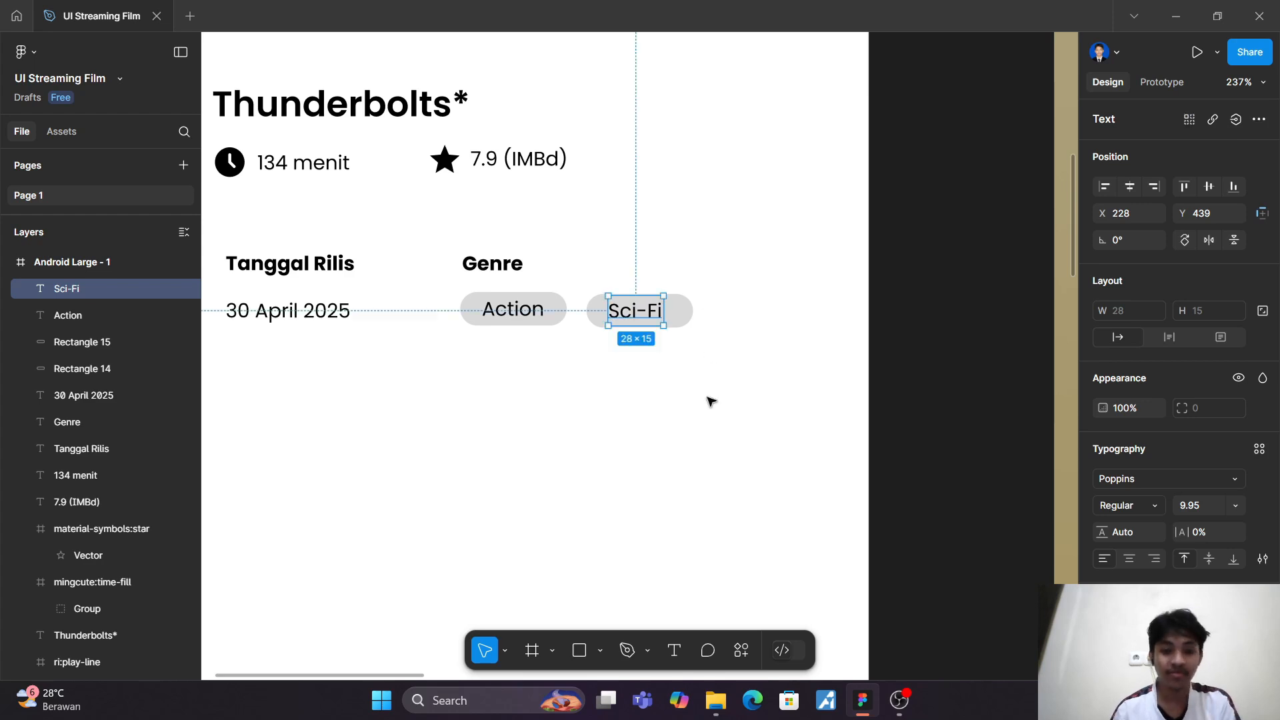
left_click(747, 370)
left_click(564, 310)
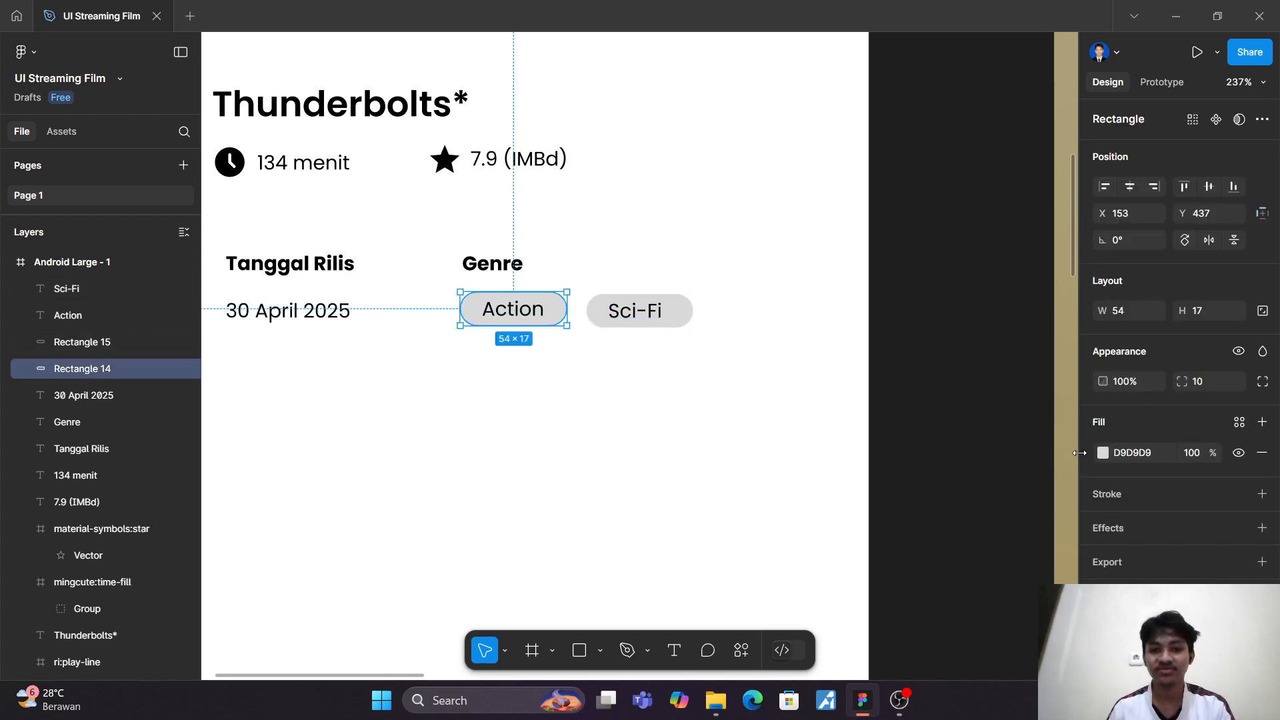
left_click(723, 406)
Step: Duplicate the "Tanggal Rilis" heading and place the copy below the release date, left-aligned with it at X 34, Y 480
scroll(723, 406, "down", 4)
scroll(723, 406, "left", 4)
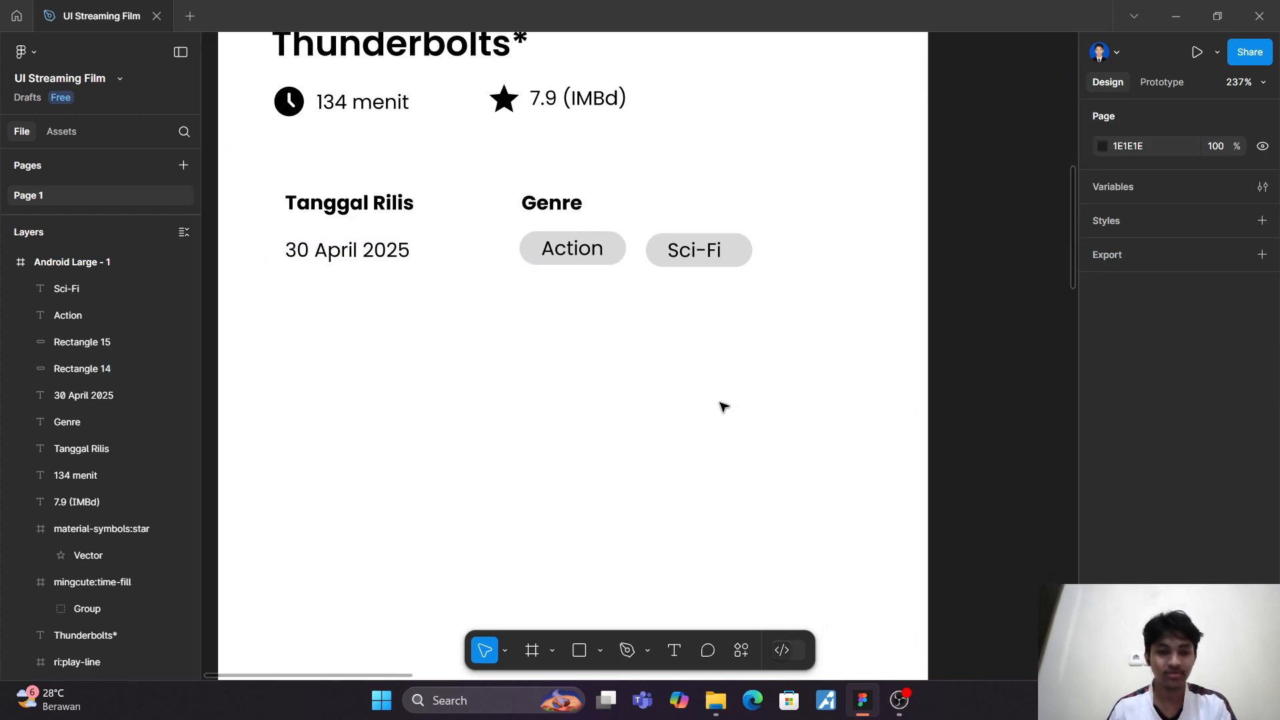
left_click(414, 140)
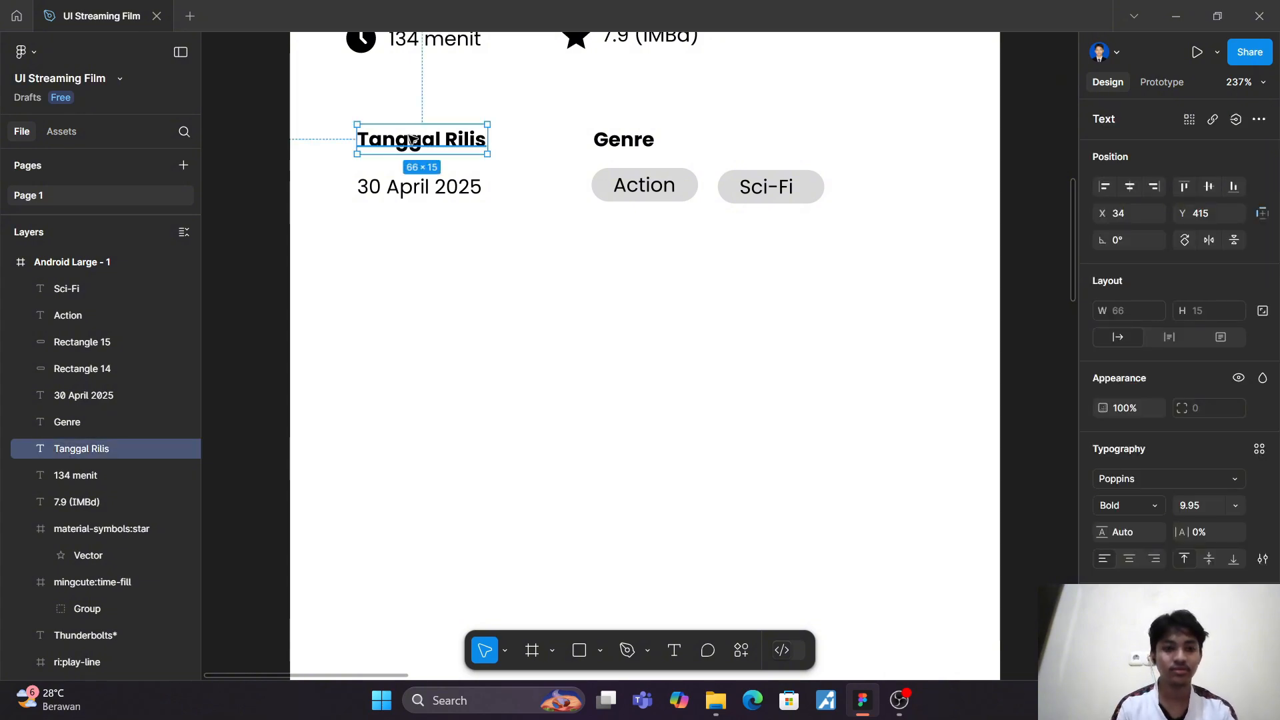
key("ctrl+d")
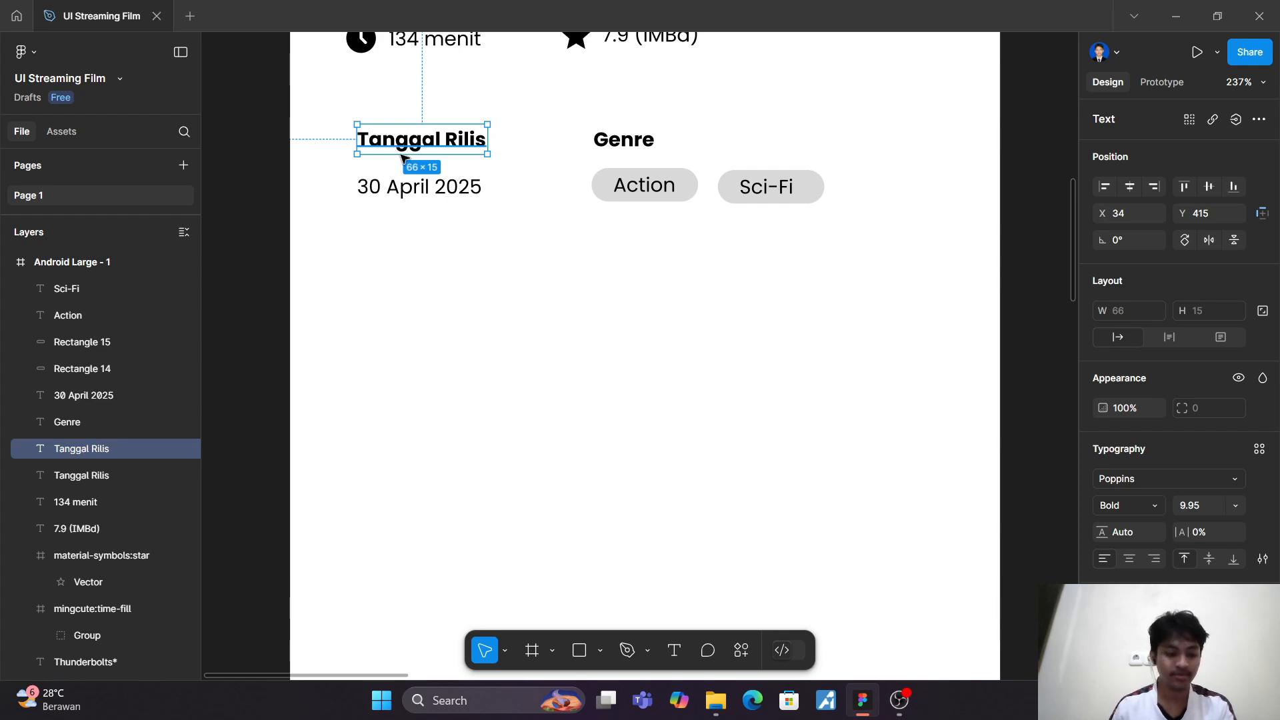
left_click_drag(401, 158, 411, 266)
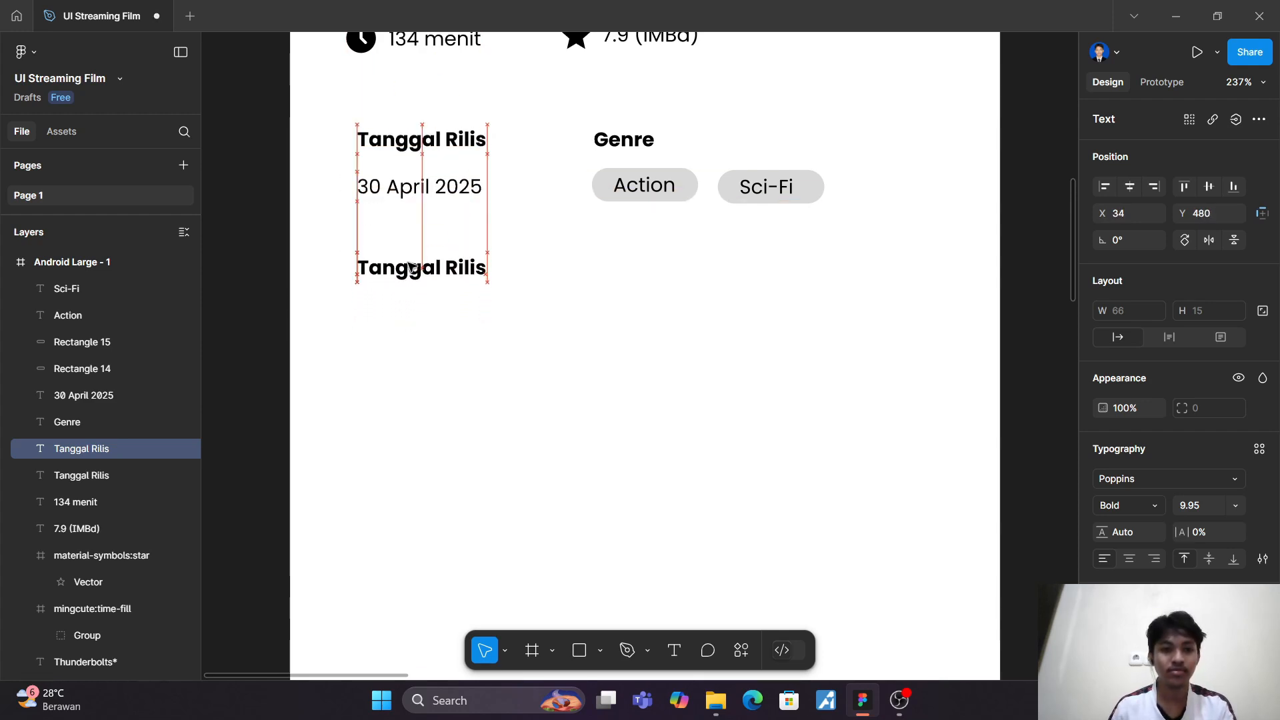
Step: Change the text of the duplicated heading below the date to "Sinopsis"
double_click(411, 267)
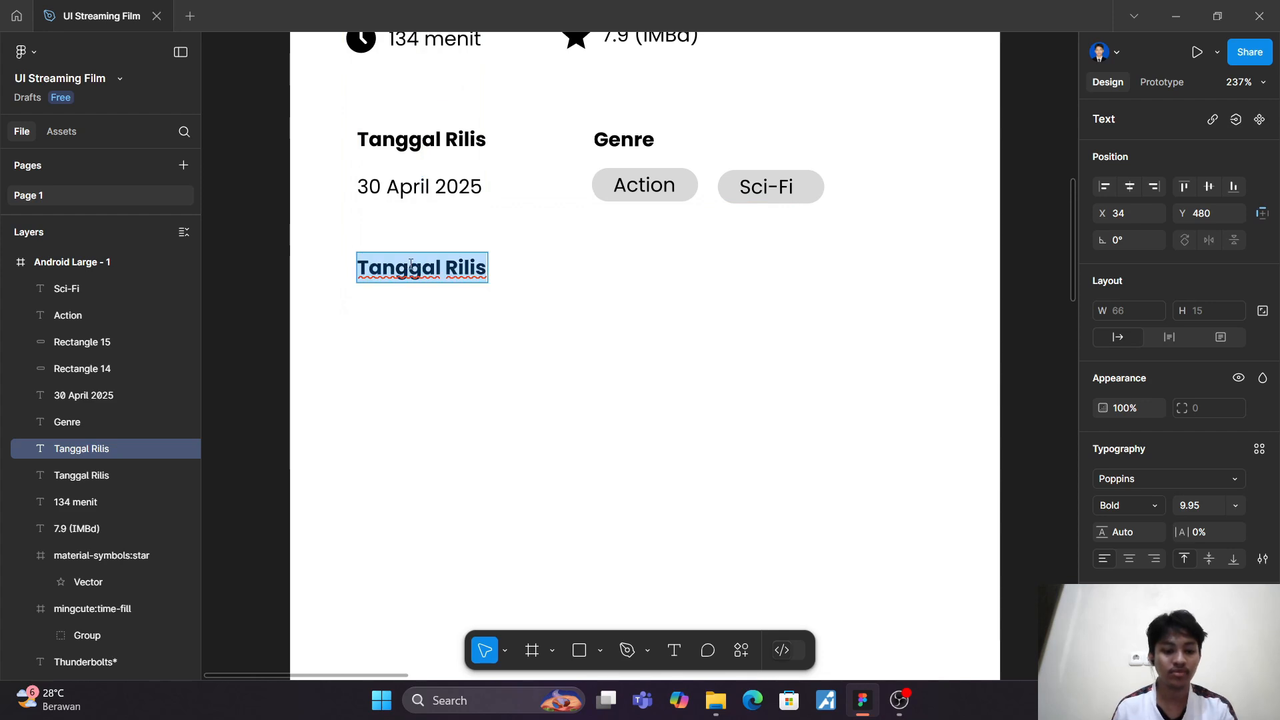
type("Sinops")
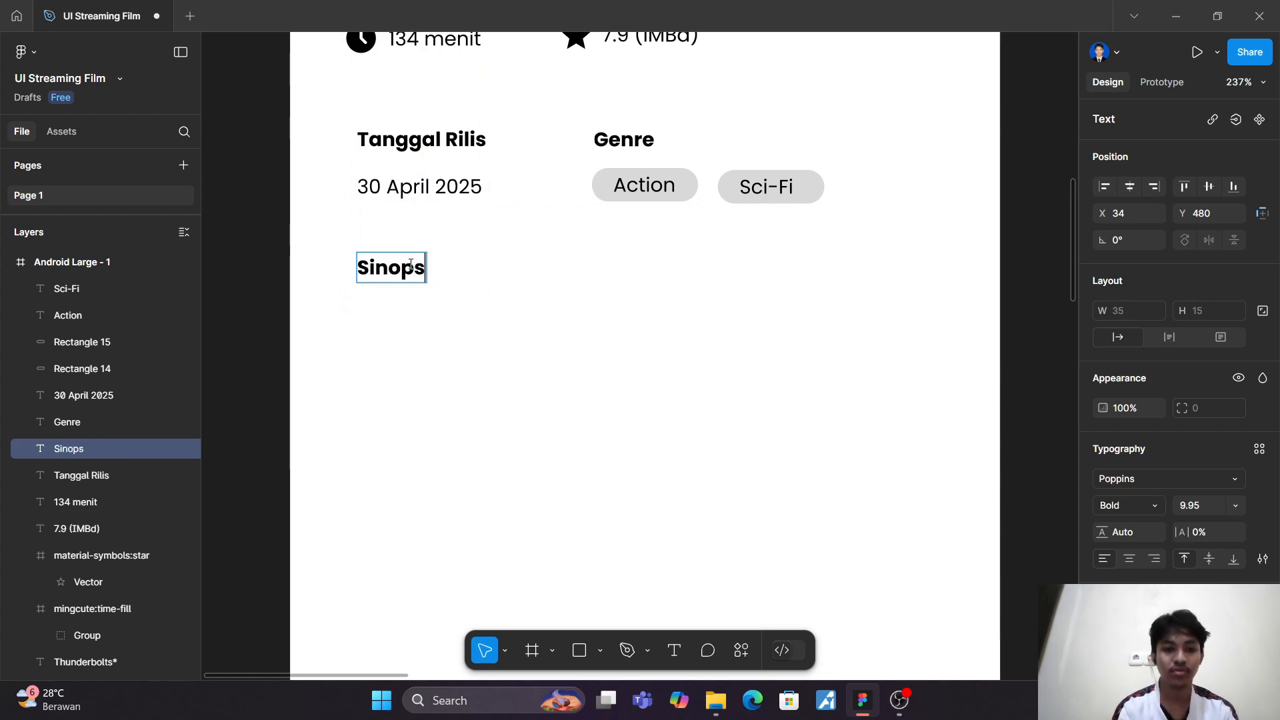
type("is")
scroll(411, 266, "up", 10)
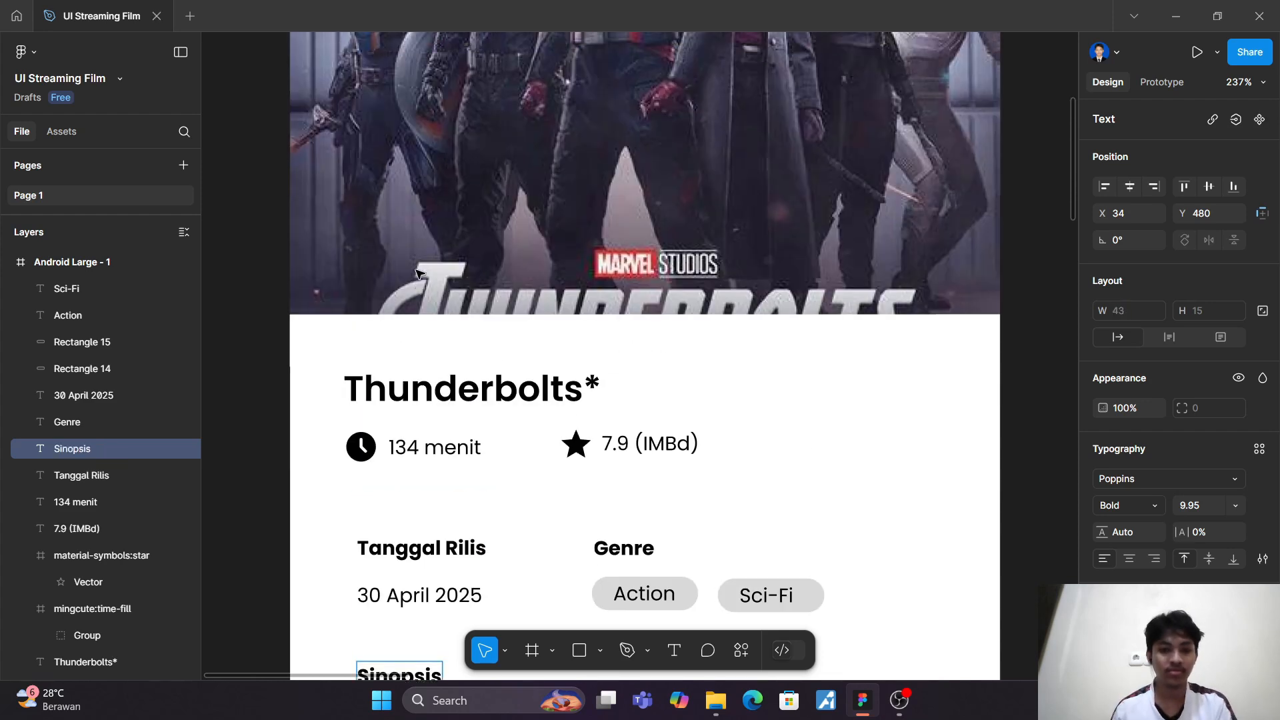
scroll(427, 272, "down", 10)
key("Escape")
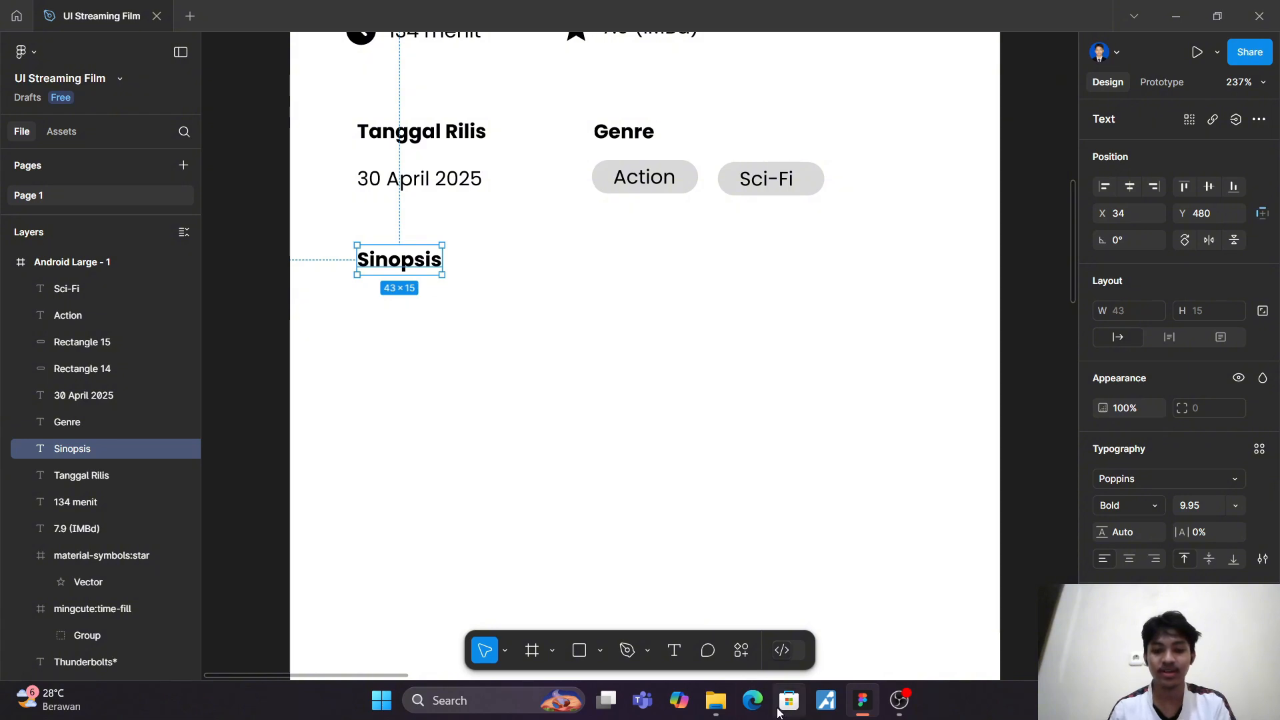
Step: Switch to the Edge browser and search the web for "teks lorem ipsum"
left_click(753, 702)
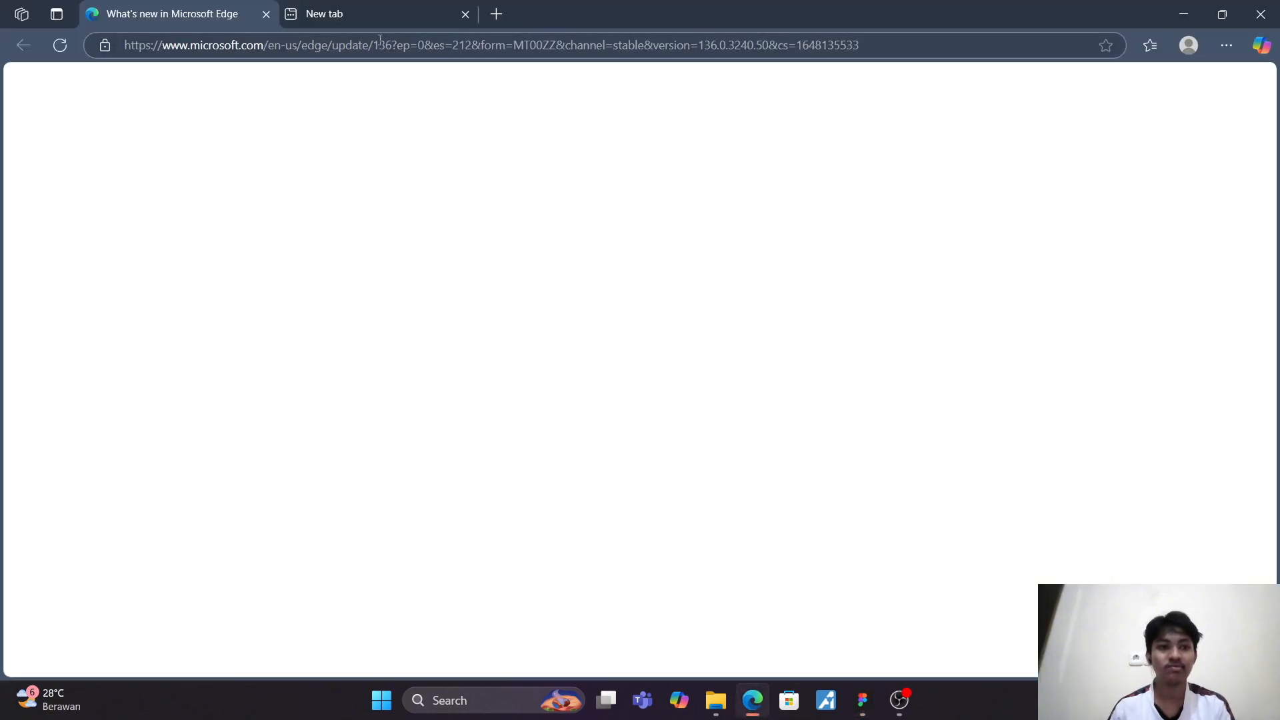
left_click(380, 41)
type("teks")
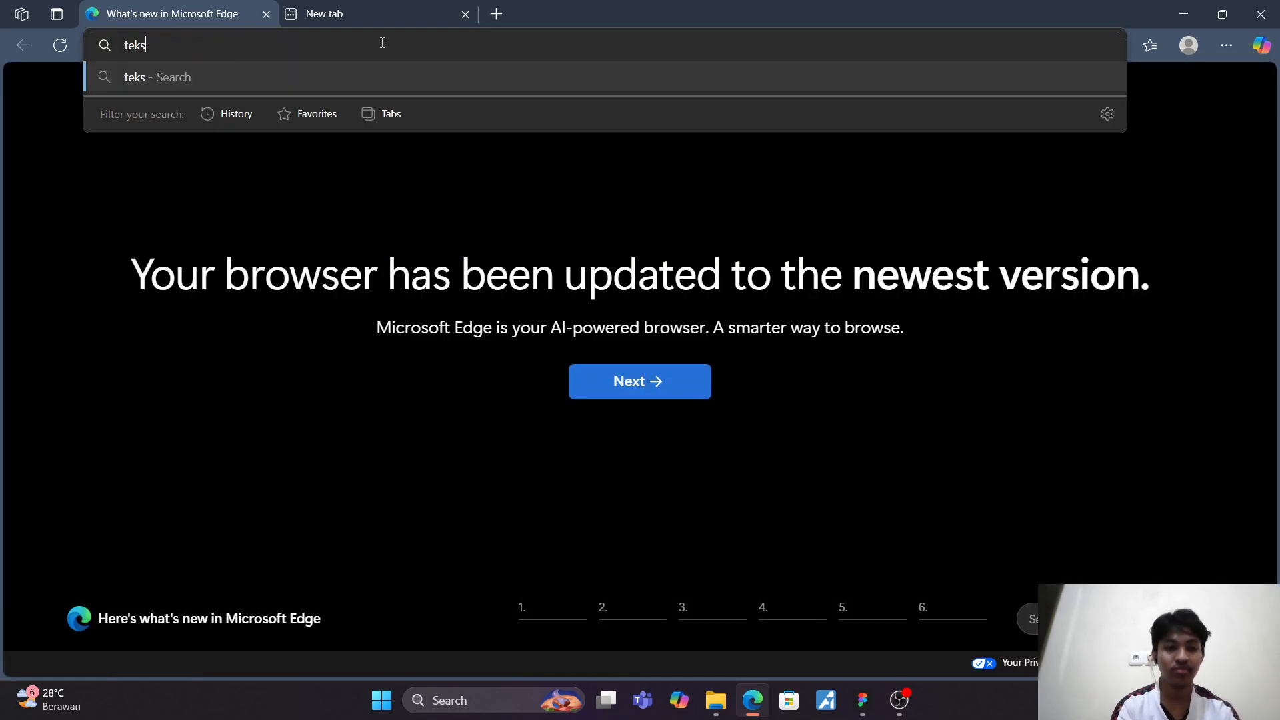
type(" lo")
key("Down")
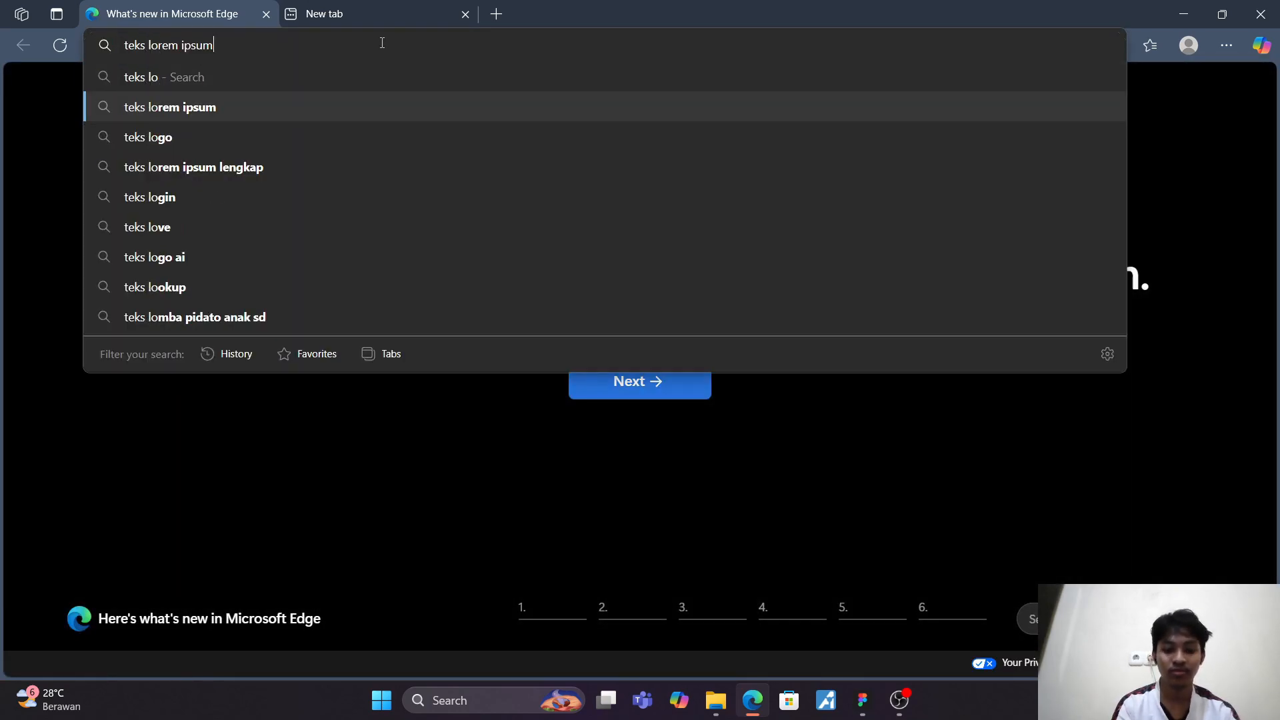
key("Return")
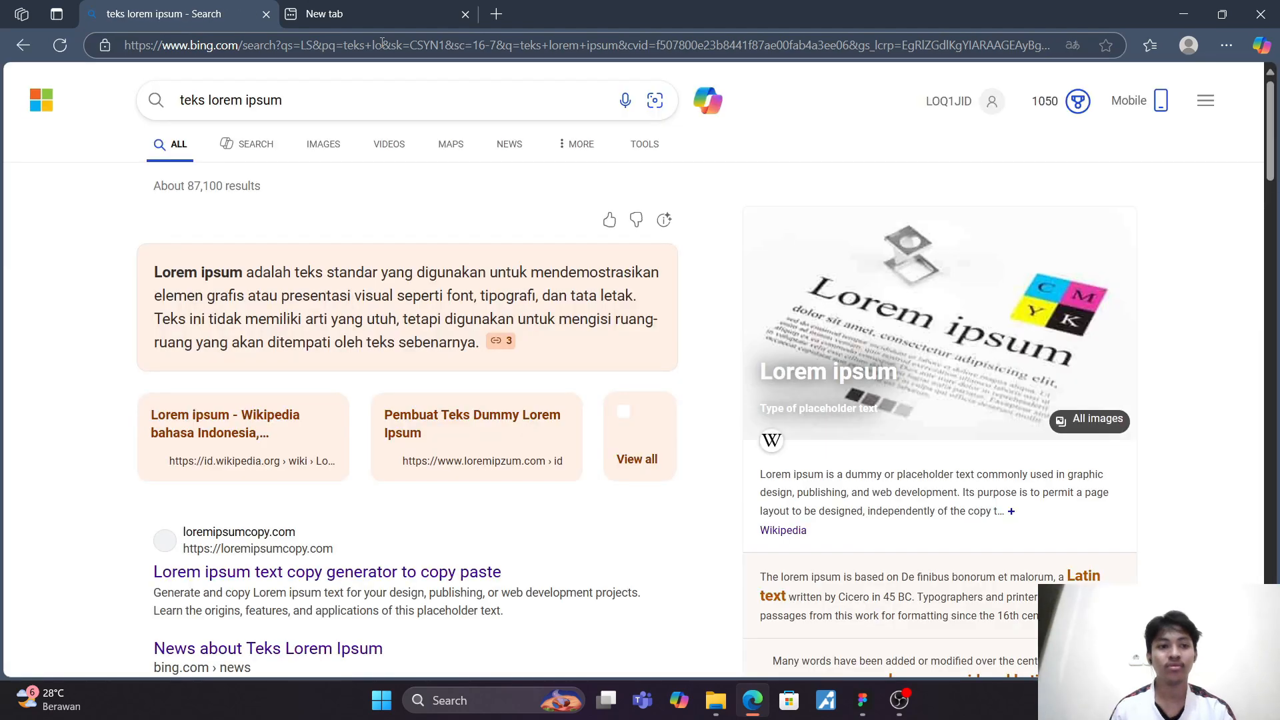
Step: Search the web for "sinopsis thunderbolt" instead
left_click(309, 45)
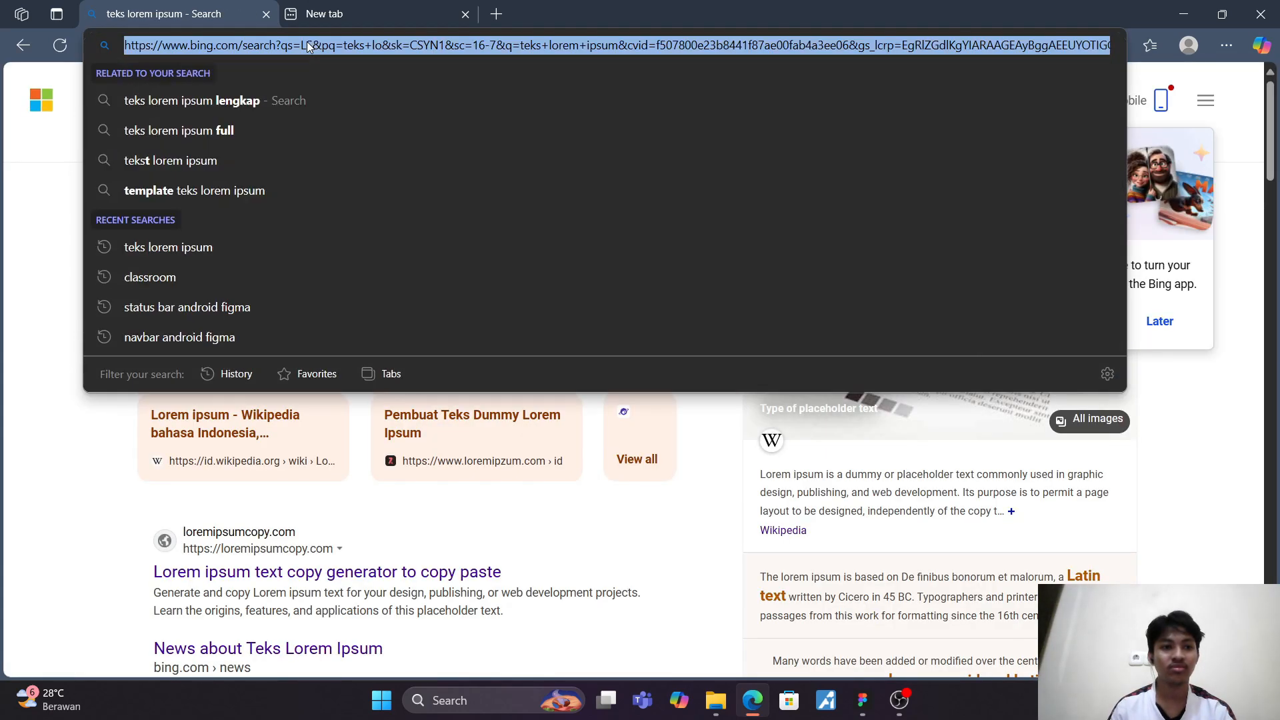
type("si")
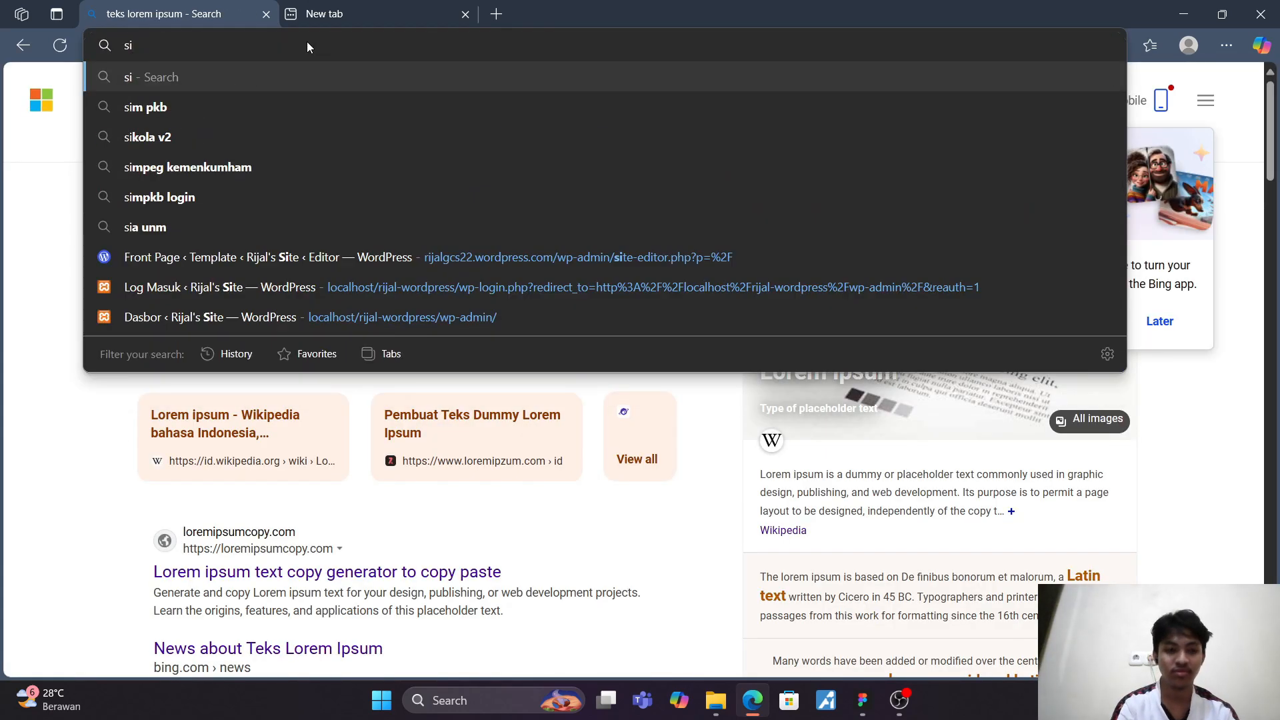
type("nopsis thu")
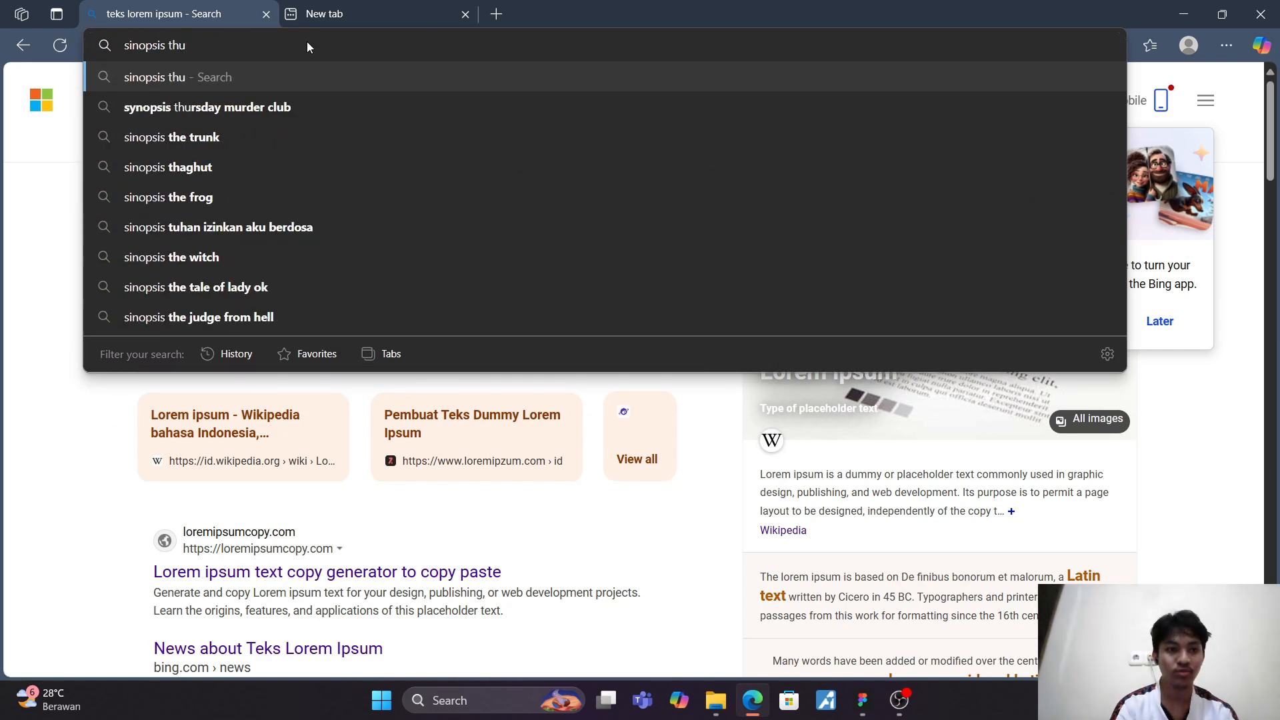
type("nderbolt")
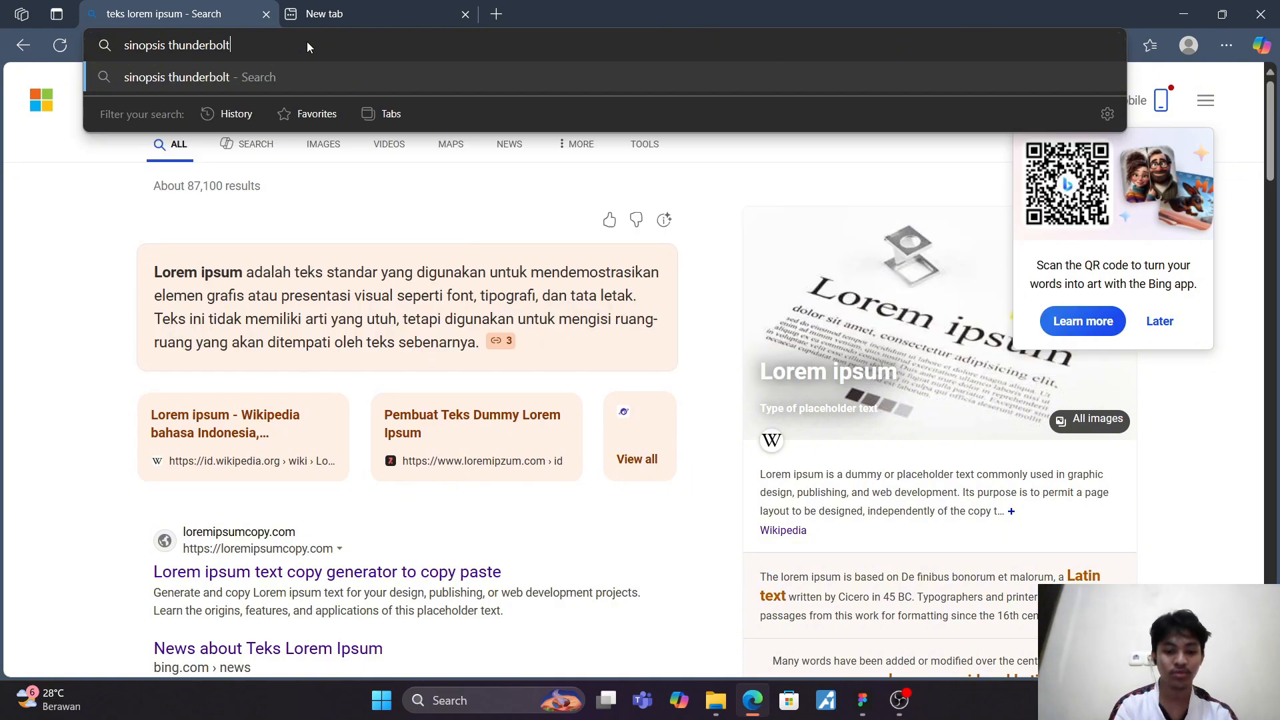
key("Return")
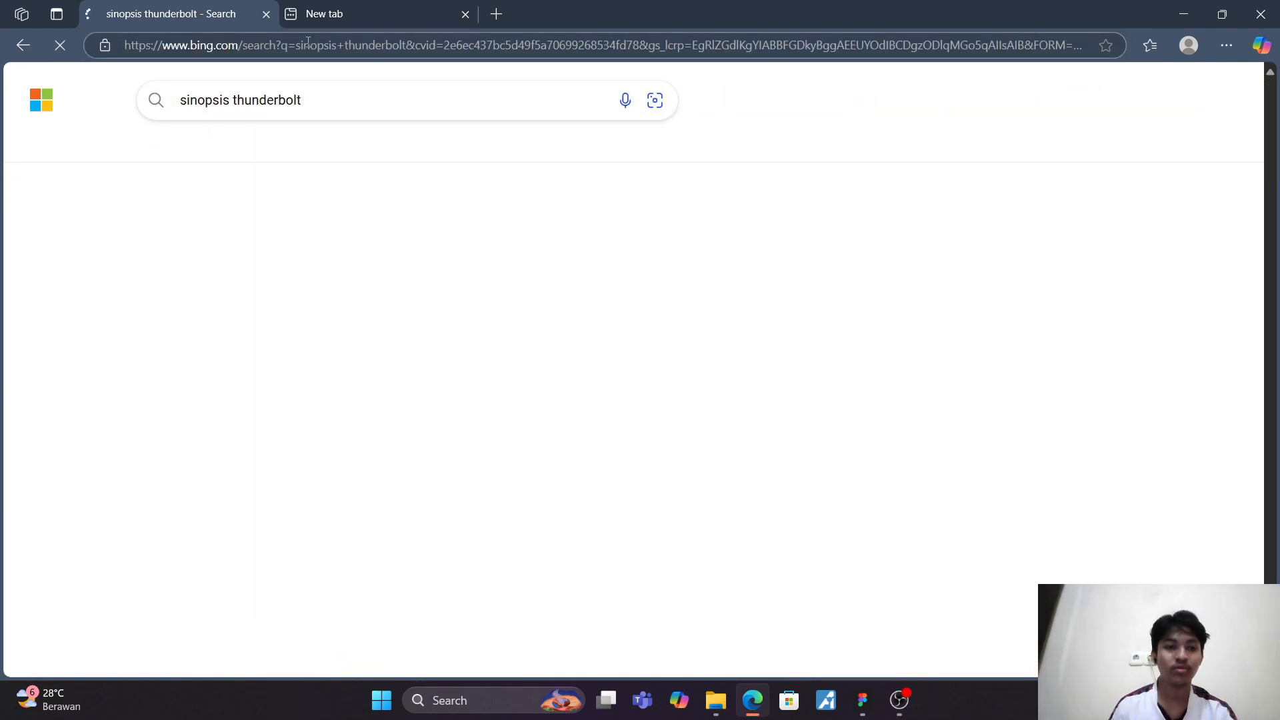
Step: Open the CNN Indonesia article on the Thunderbolts* synopsis from the search results and look through it for usable synopsis text
scroll(459, 268, "down", 6)
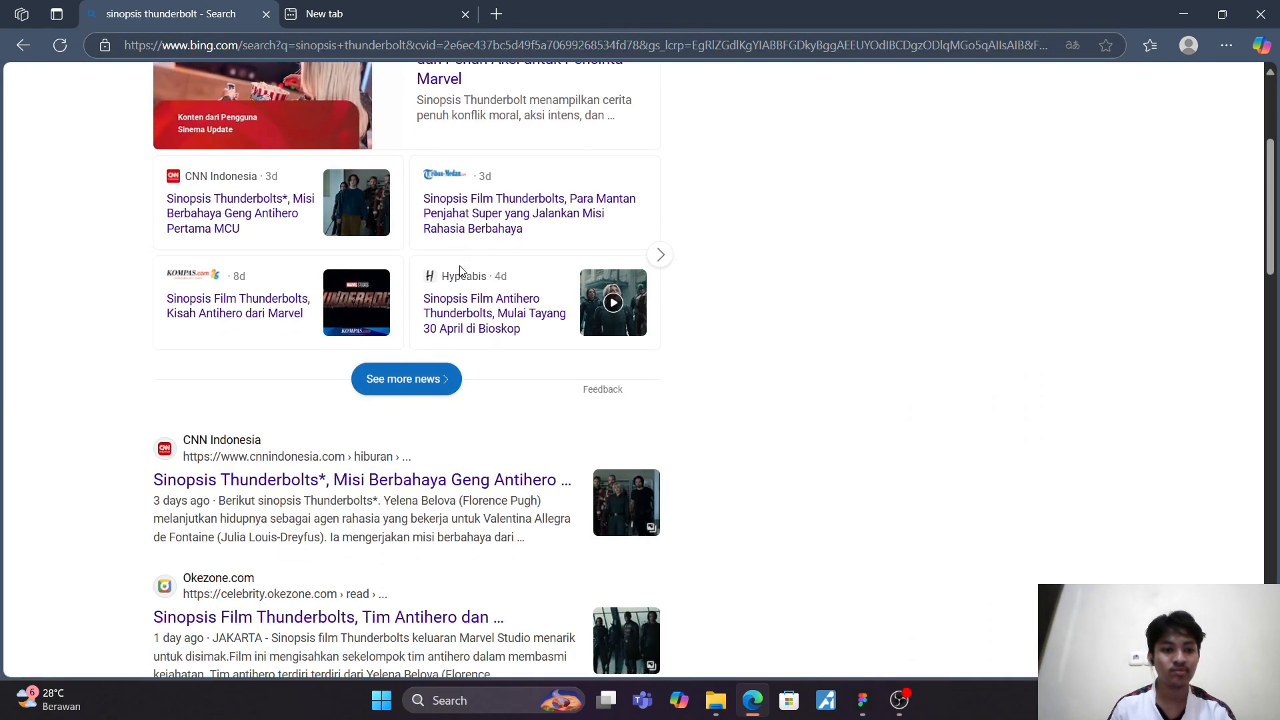
left_click(446, 243)
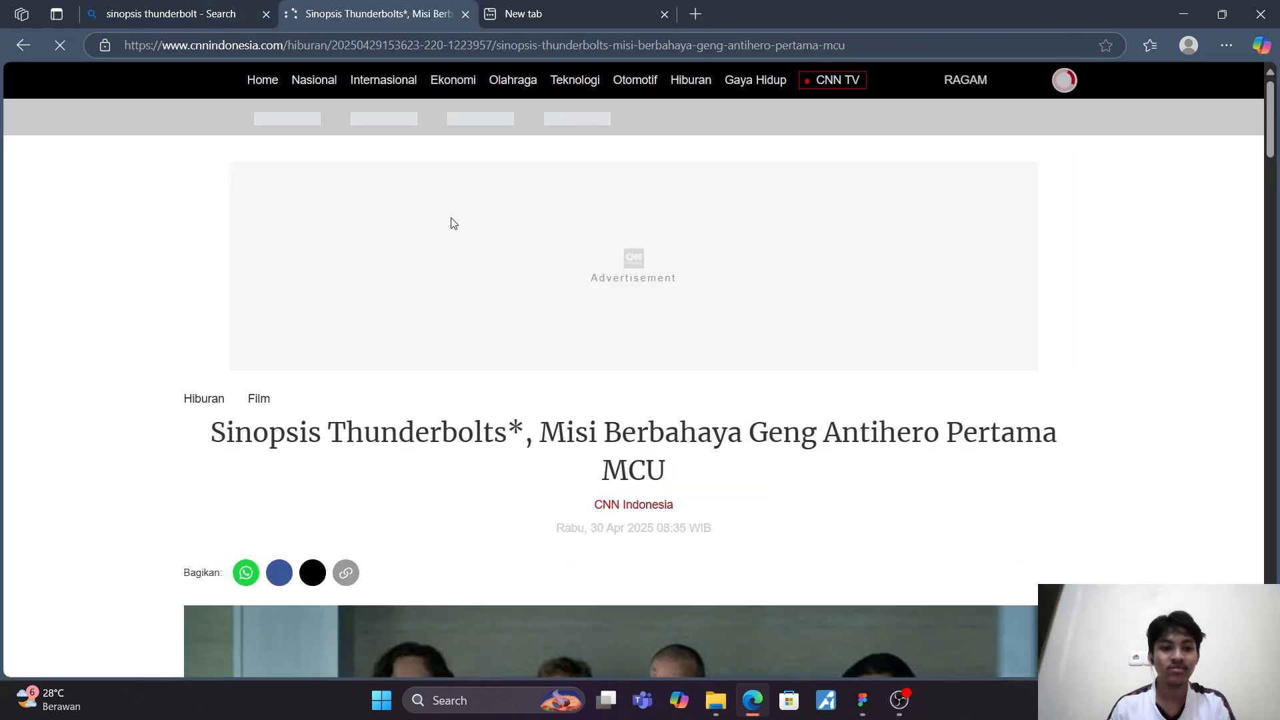
scroll(452, 223, "down", 12)
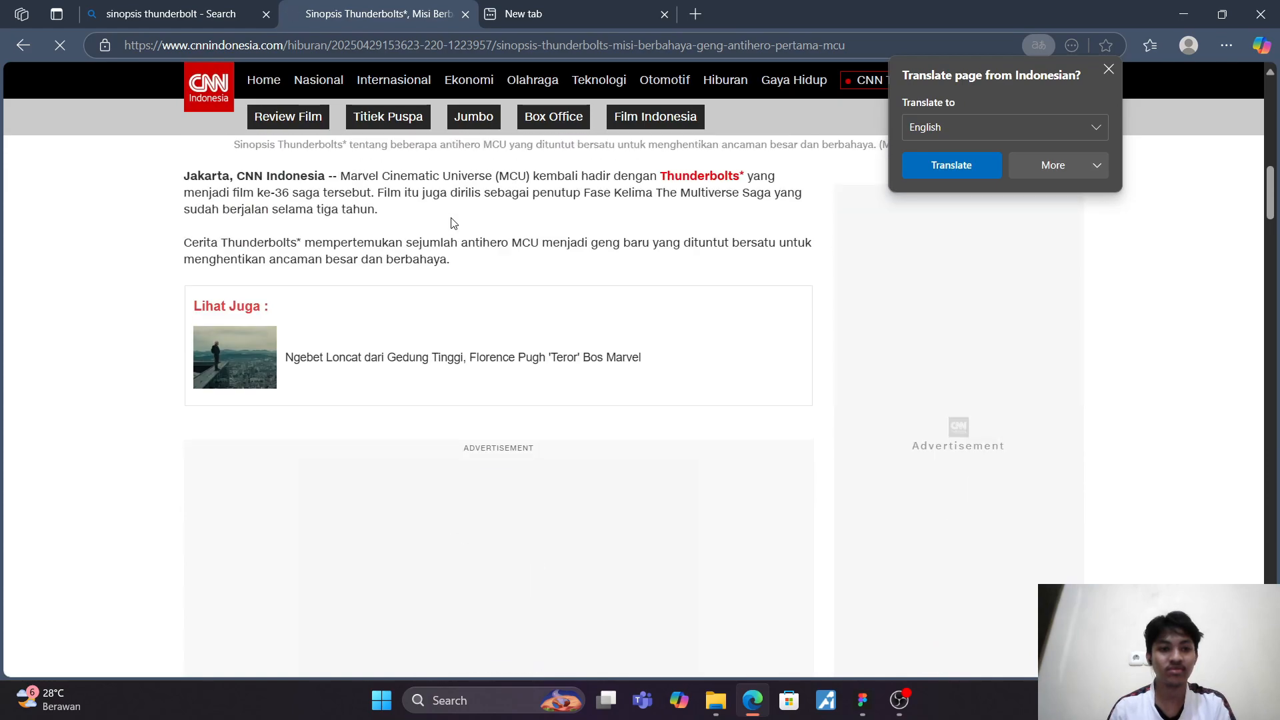
scroll(452, 222, "down", 8)
scroll(452, 222, "down", 8)
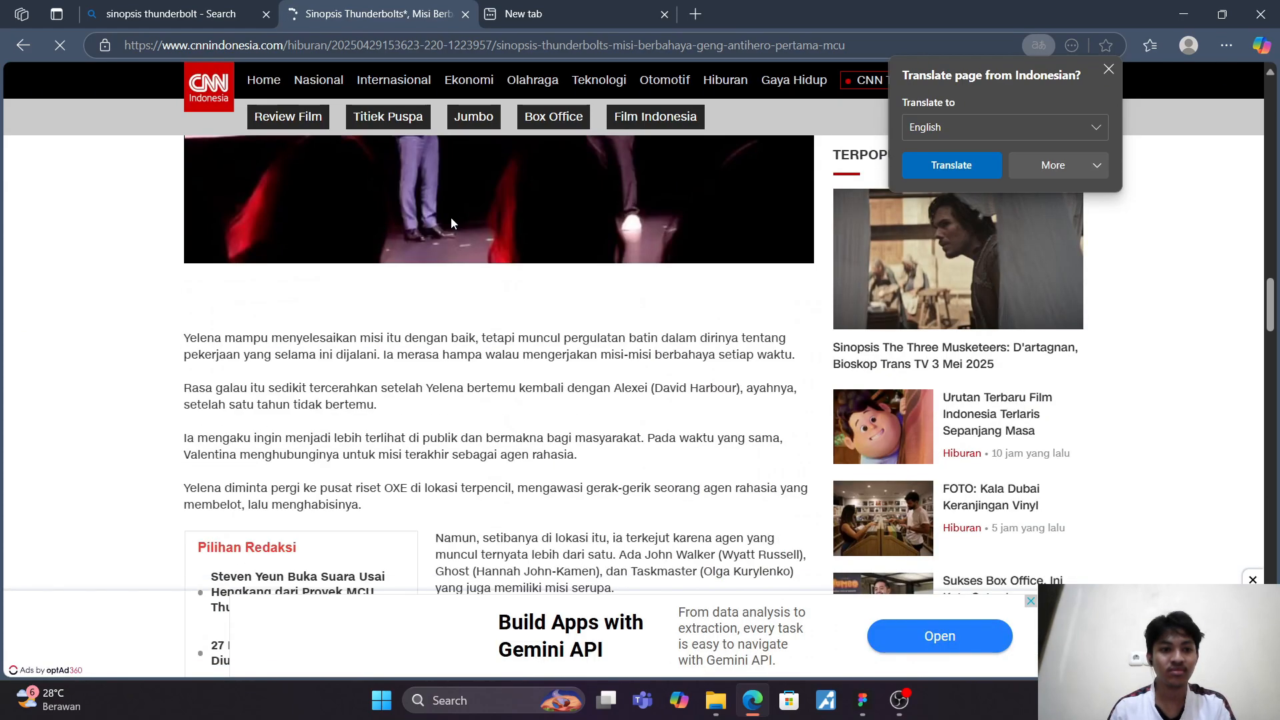
scroll(452, 213, "down", 10)
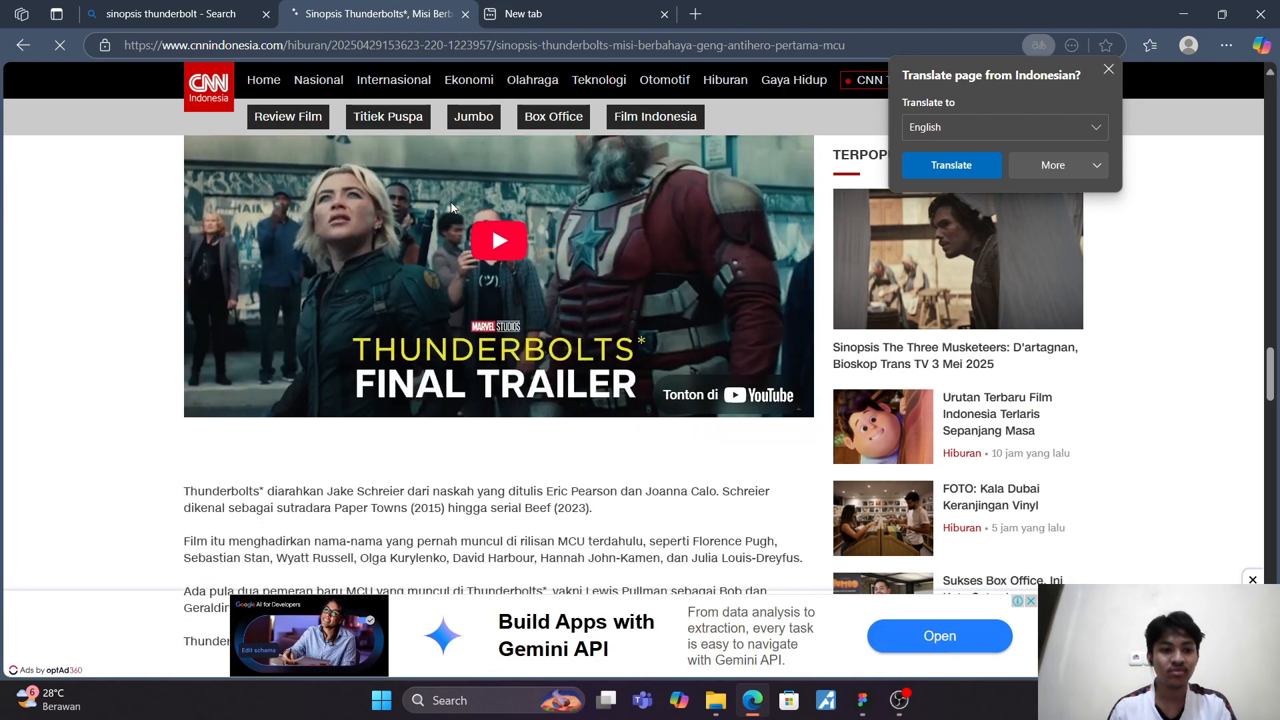
scroll(452, 202, "down", 5)
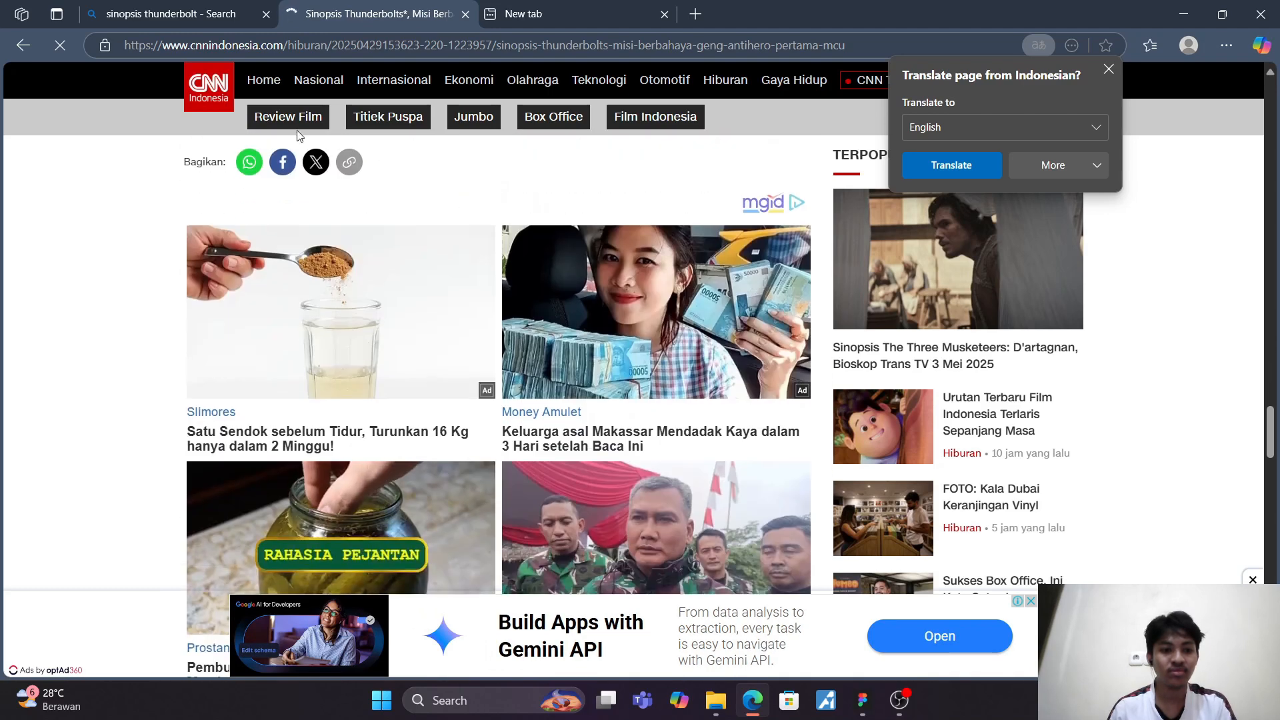
Step: Return to the search results, open the Orami article "Sinopsis Film Thunderbolts, Berikut Daftar Pemainnya", and close the CNN article and the empty new tab
key("ctrl+shift+Tab")
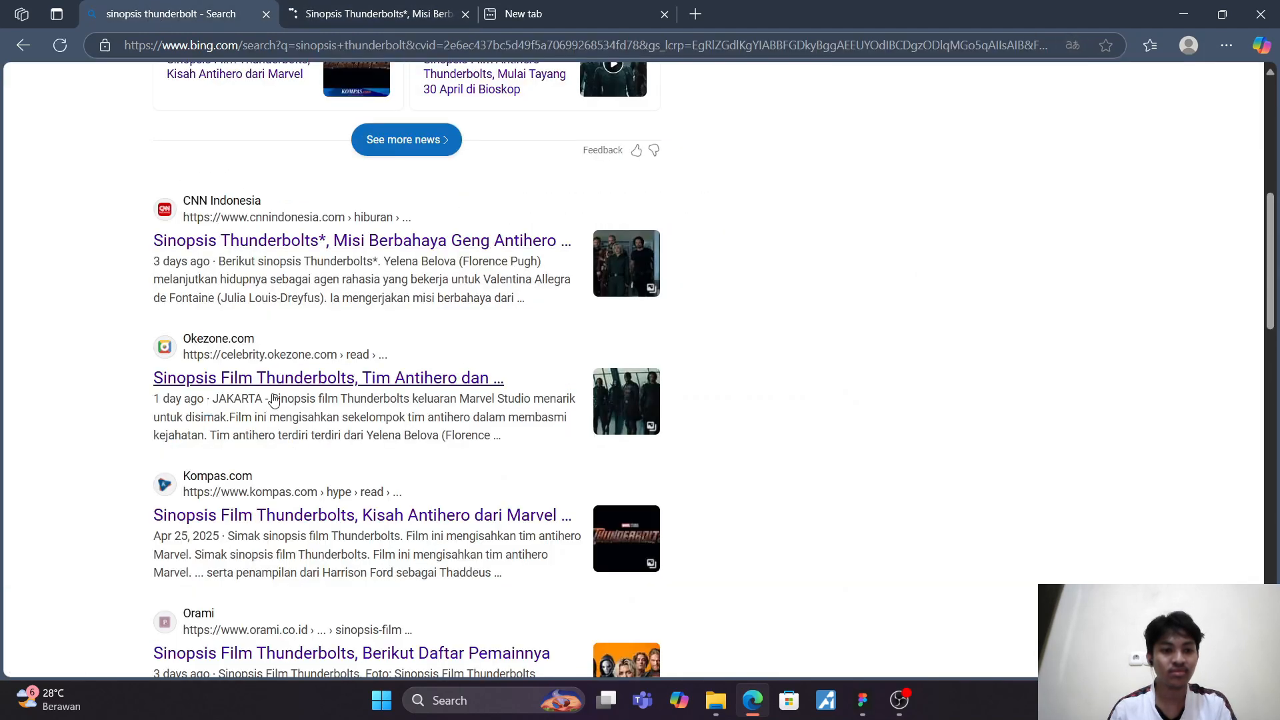
scroll(273, 399, "down", 1)
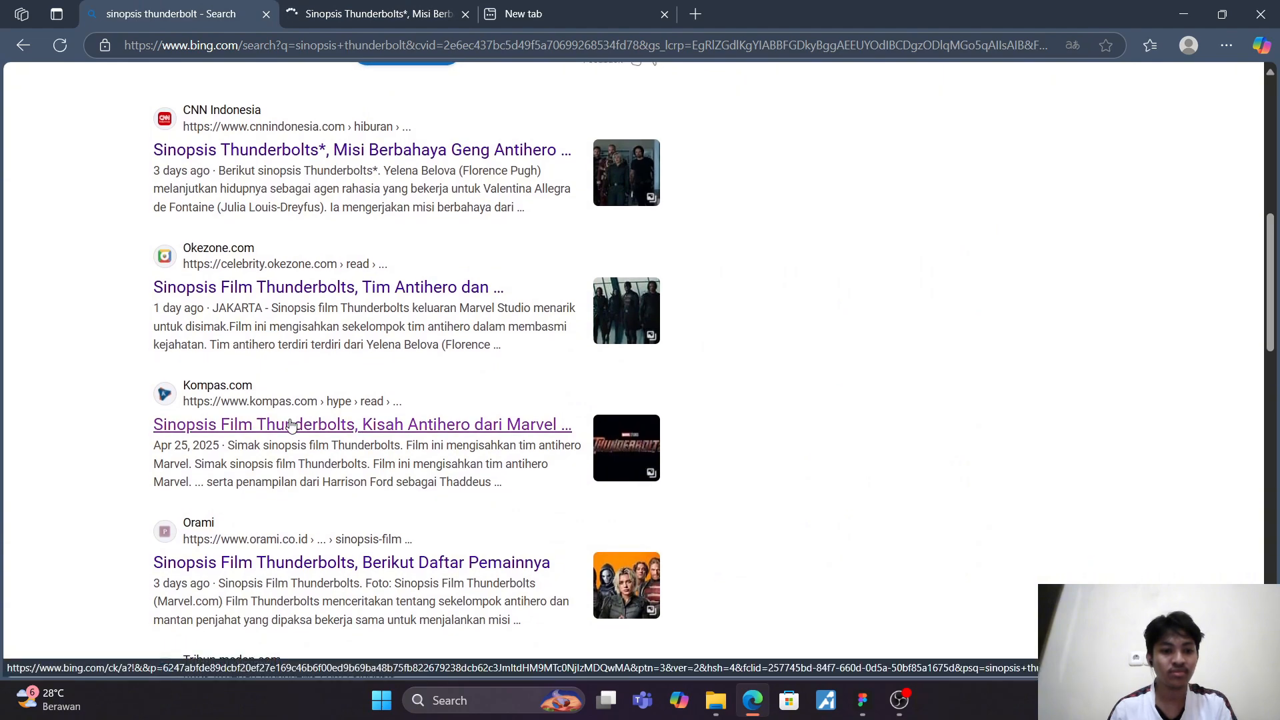
scroll(291, 425, "down", 1)
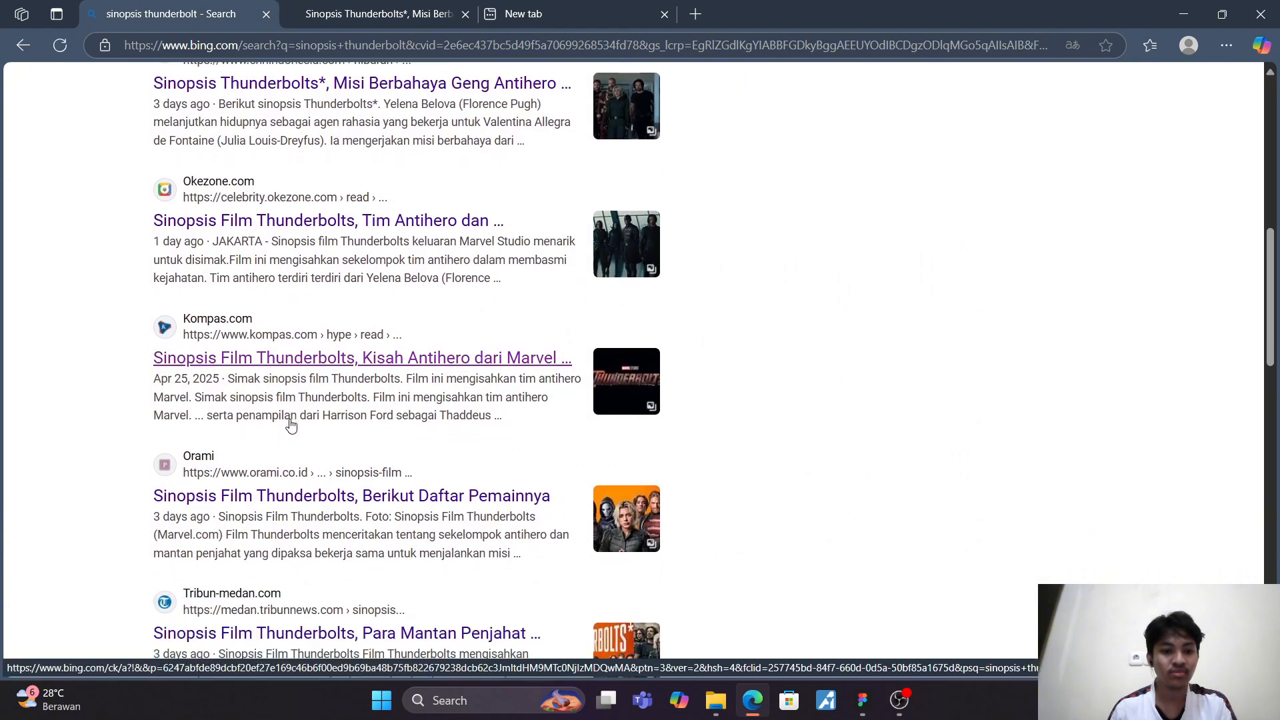
left_click(318, 484)
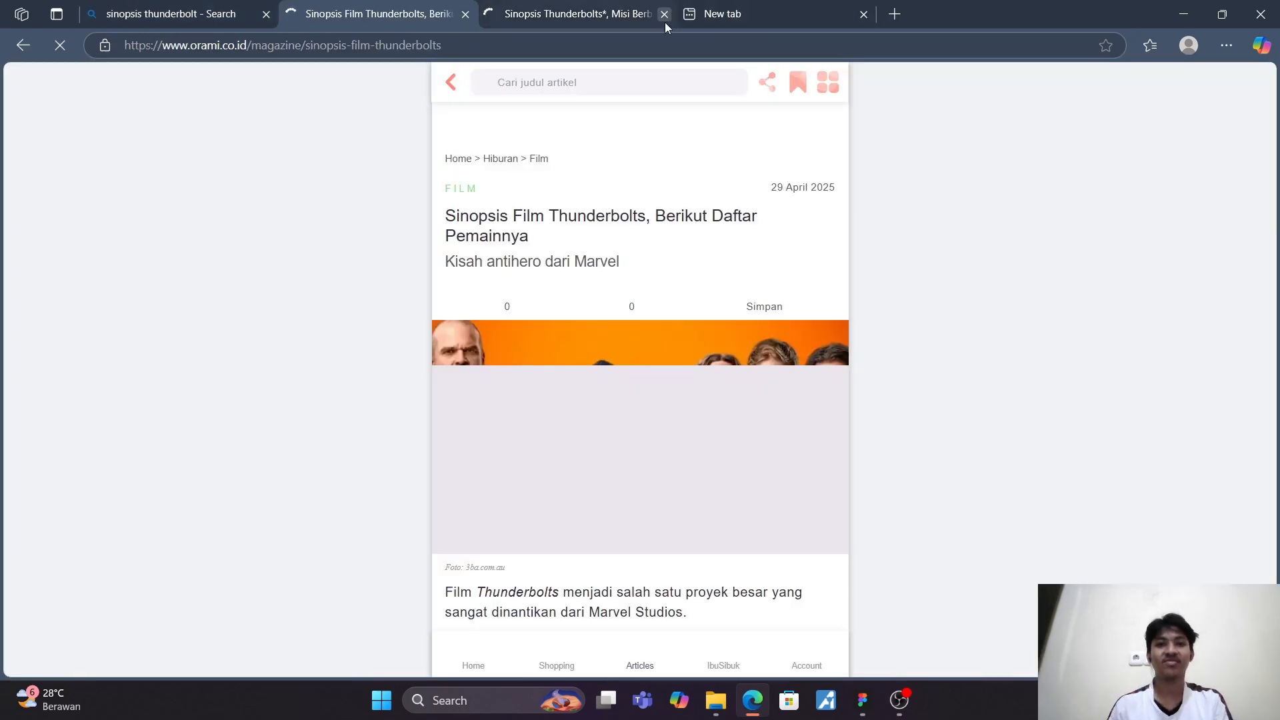
left_click(664, 14)
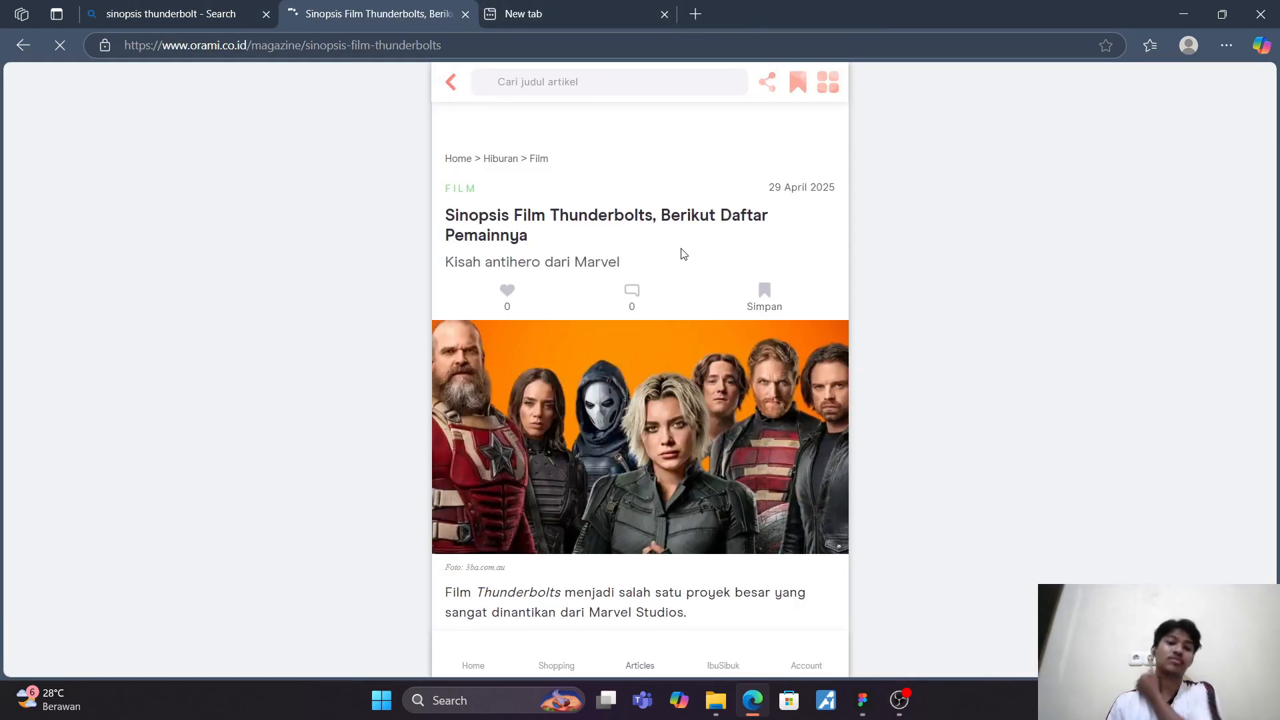
left_click(664, 14)
Step: Copy the synopsis paragraphs from "Film Thunderbolts menceritakan tentang" through "kesalahan yang pernah dibuat." in the Orami article
scroll(636, 214, "down", 5)
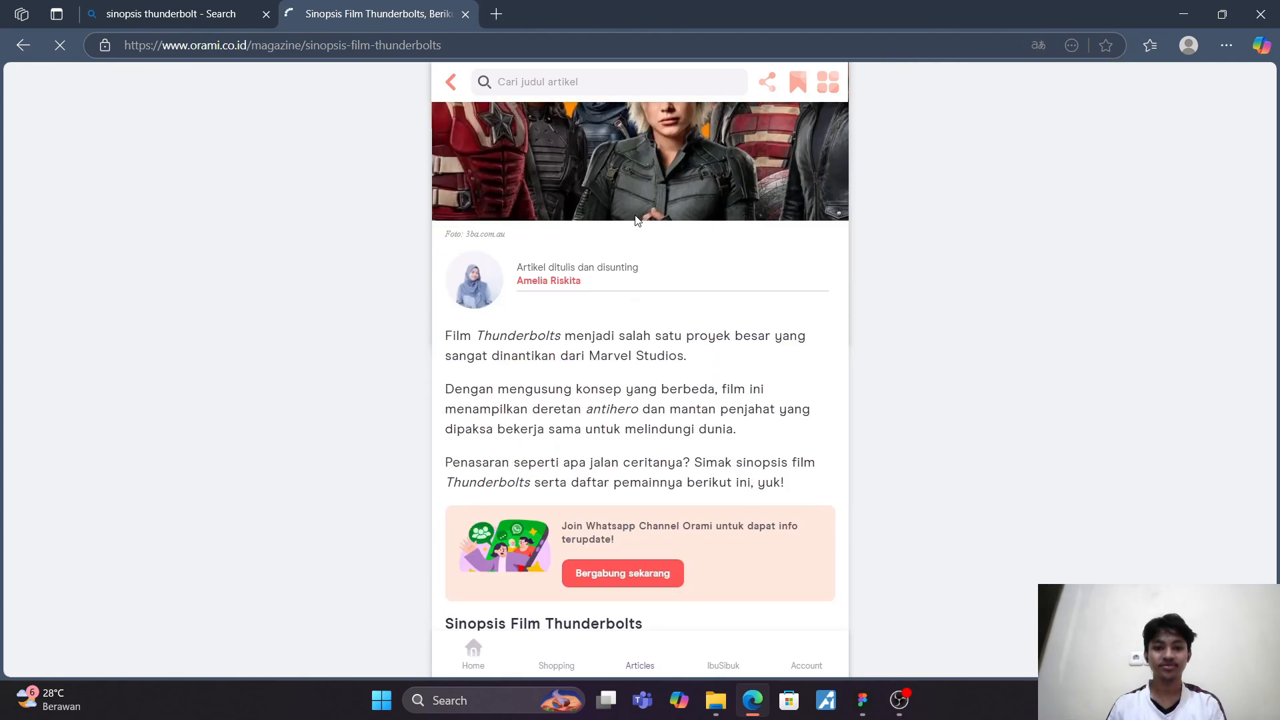
scroll(636, 214, "down", 12)
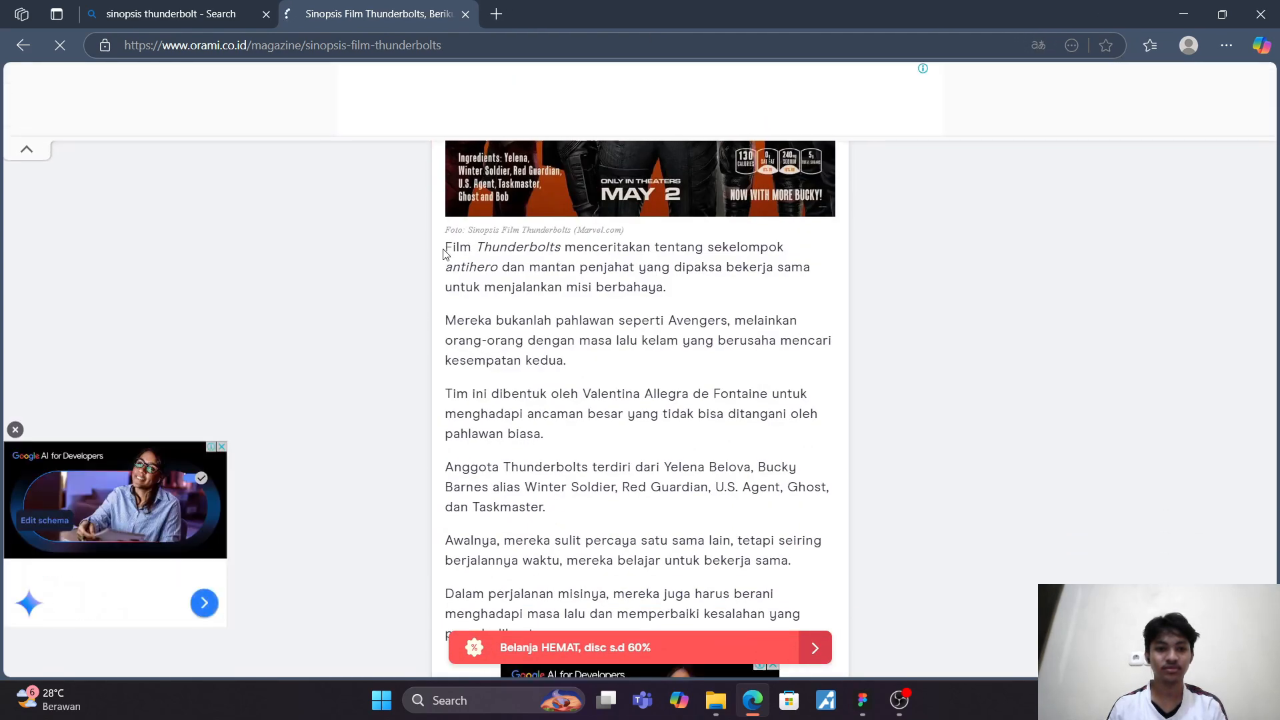
left_click_drag(442, 248, 583, 593)
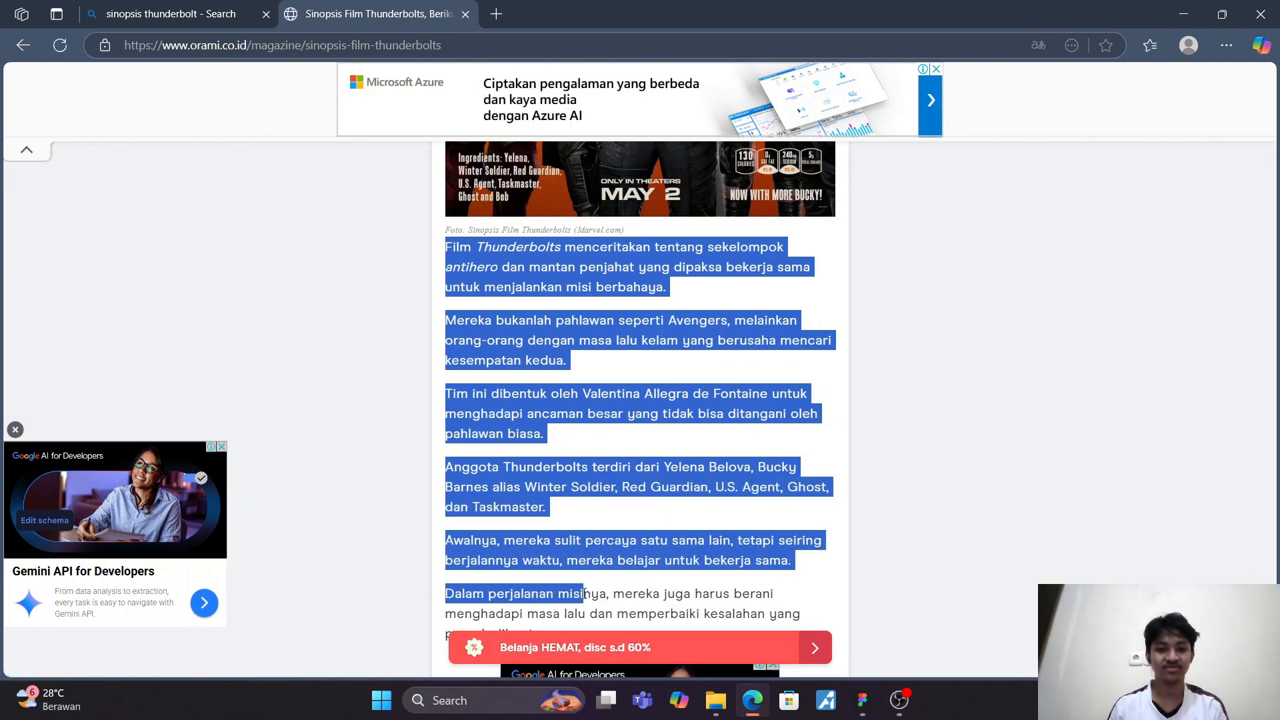
scroll(585, 560, "down", 3)
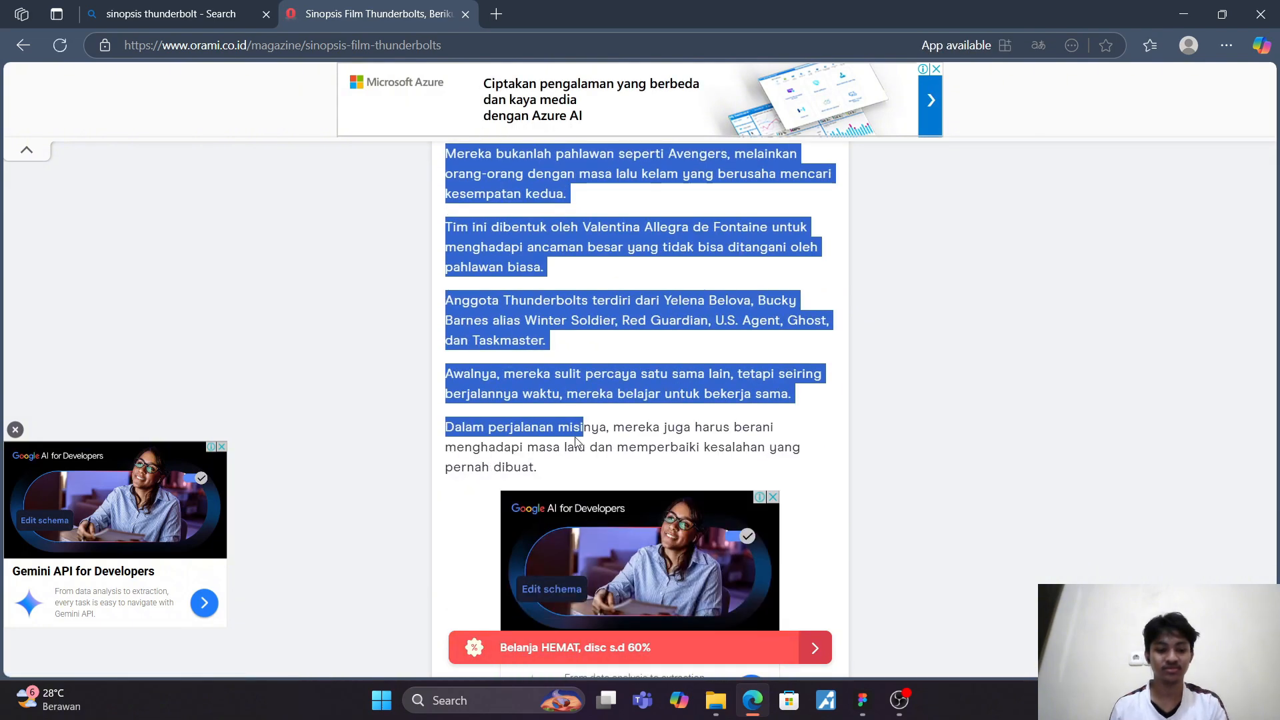
key("shift+Down")
key("shift+Down")
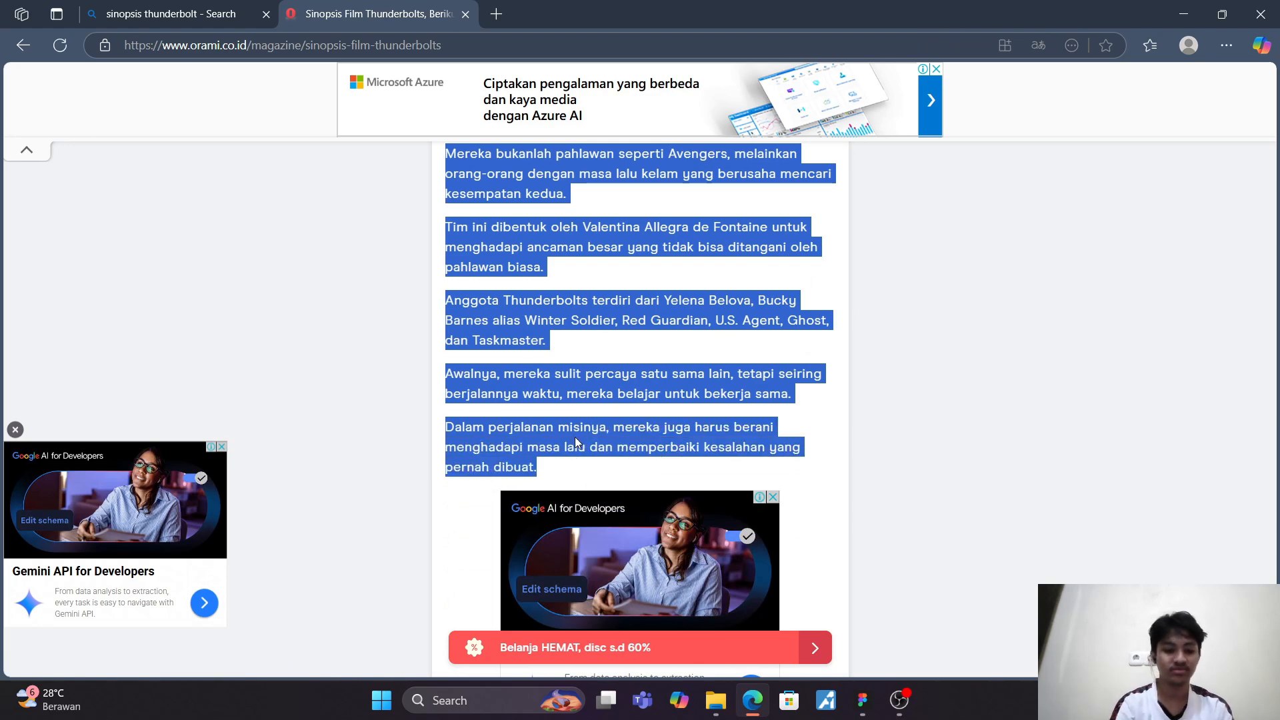
scroll(565, 319, "down", 6)
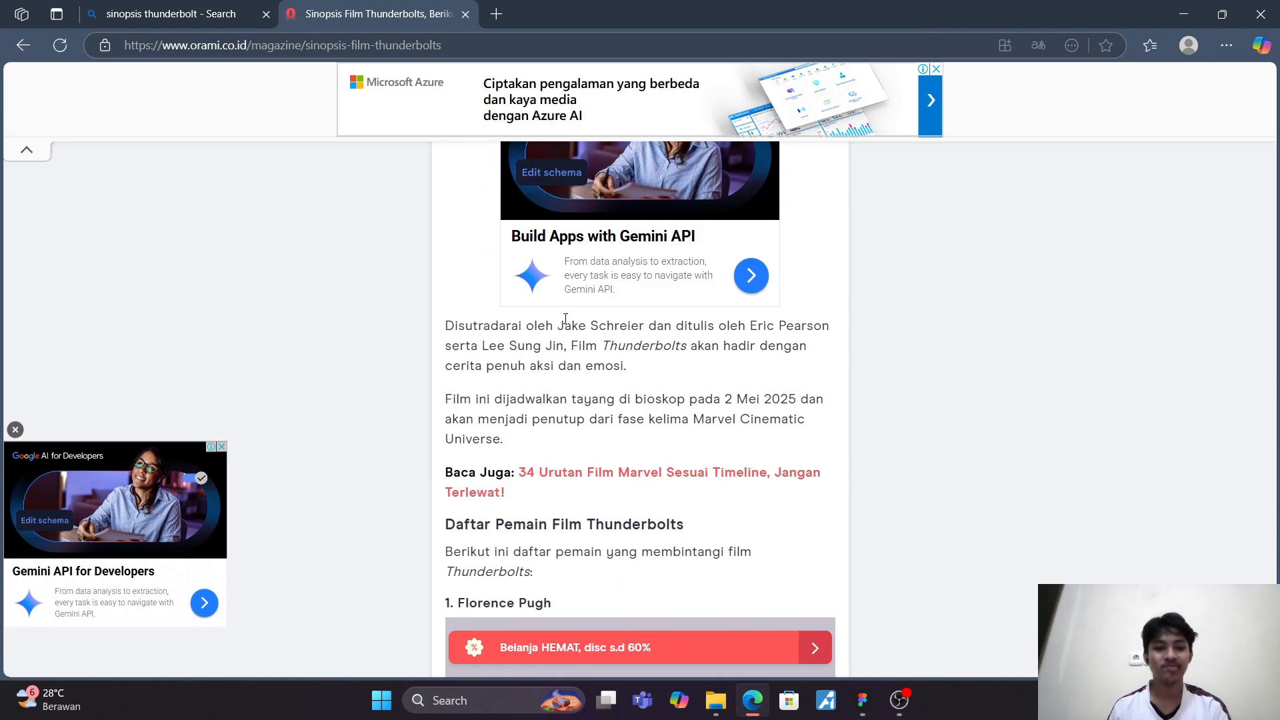
Step: Switch to the UI Streaming Film file in Figma and paste the copied synopsis as a new text layer below the Sinopsis heading
key("alt+Tab")
key("alt+Tab")
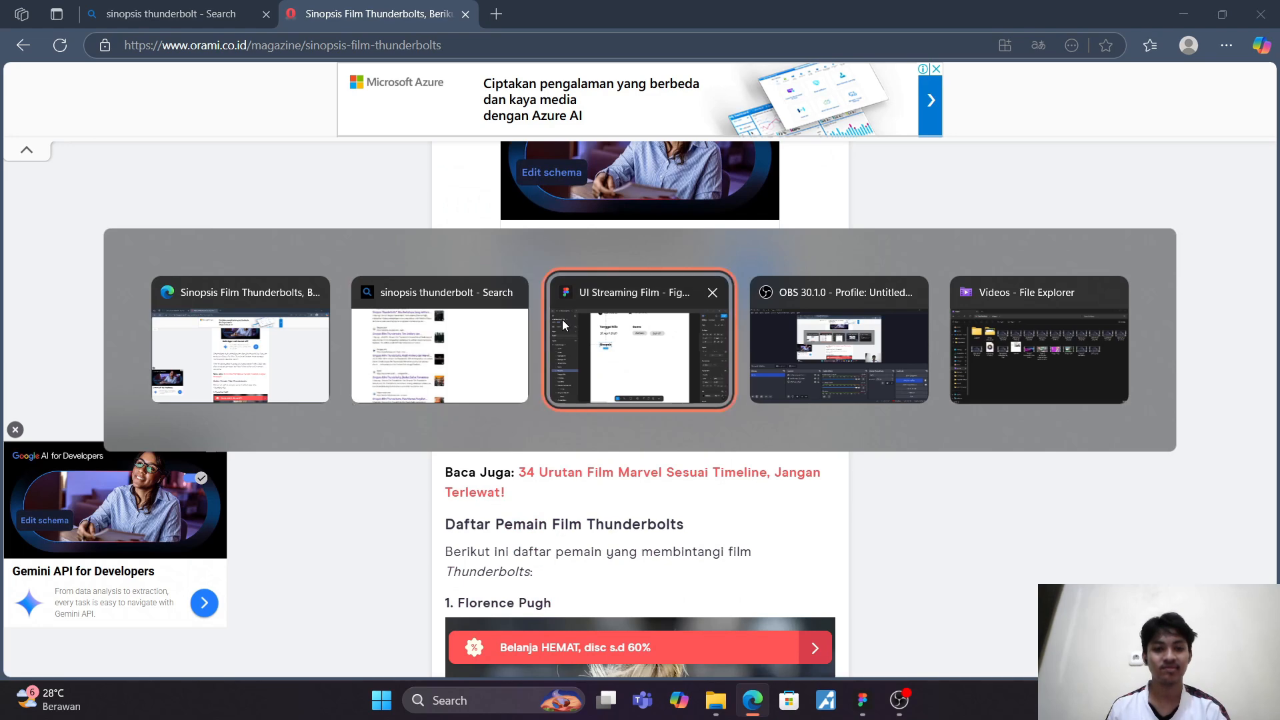
left_click(420, 309)
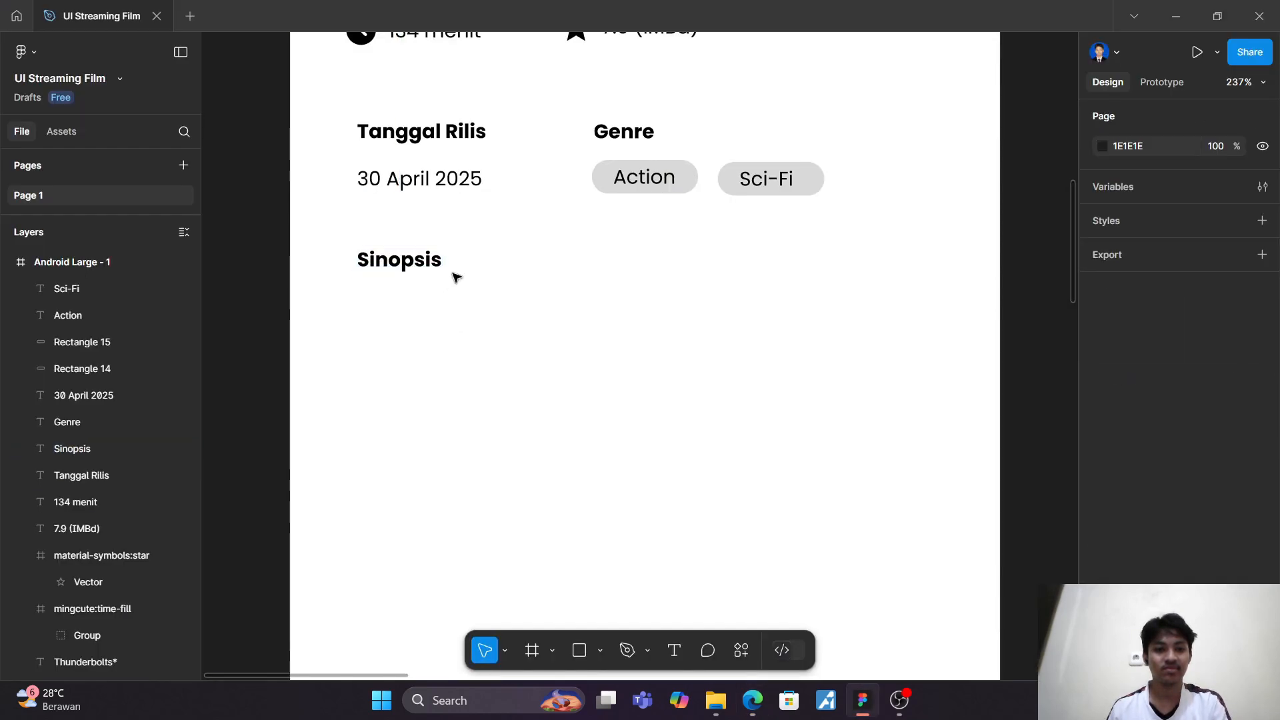
left_click(674, 650)
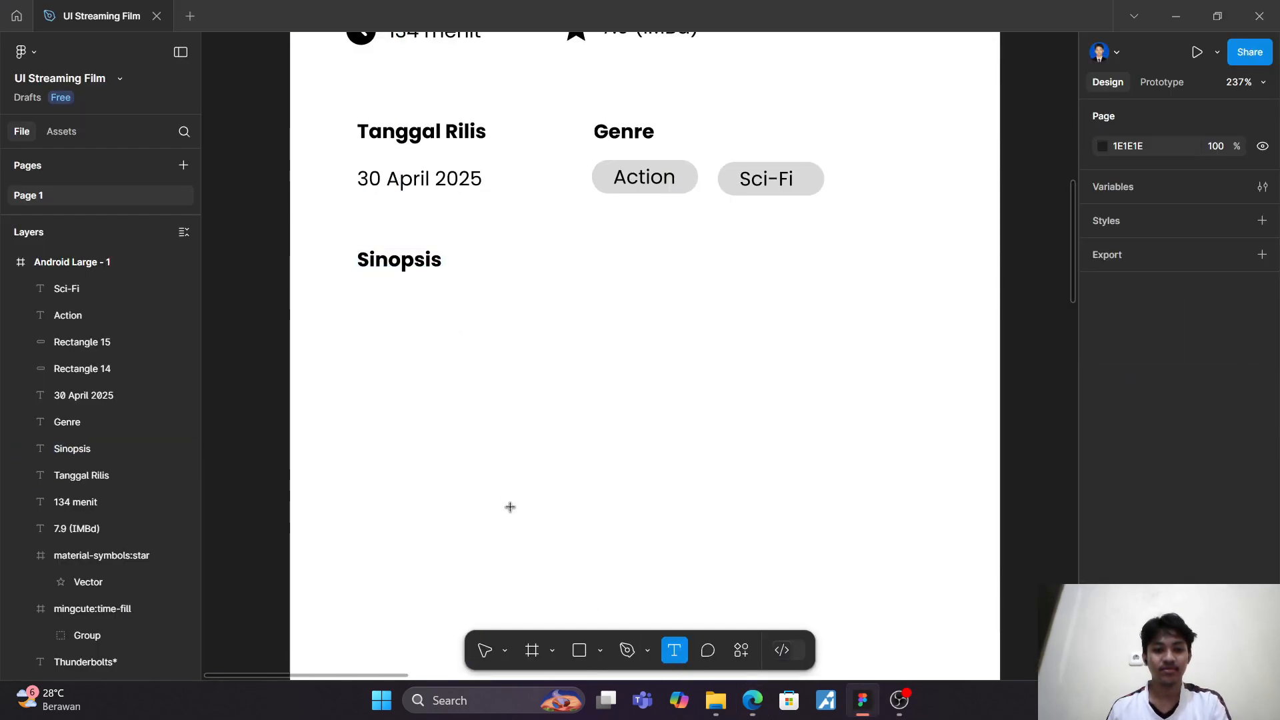
left_click(368, 288)
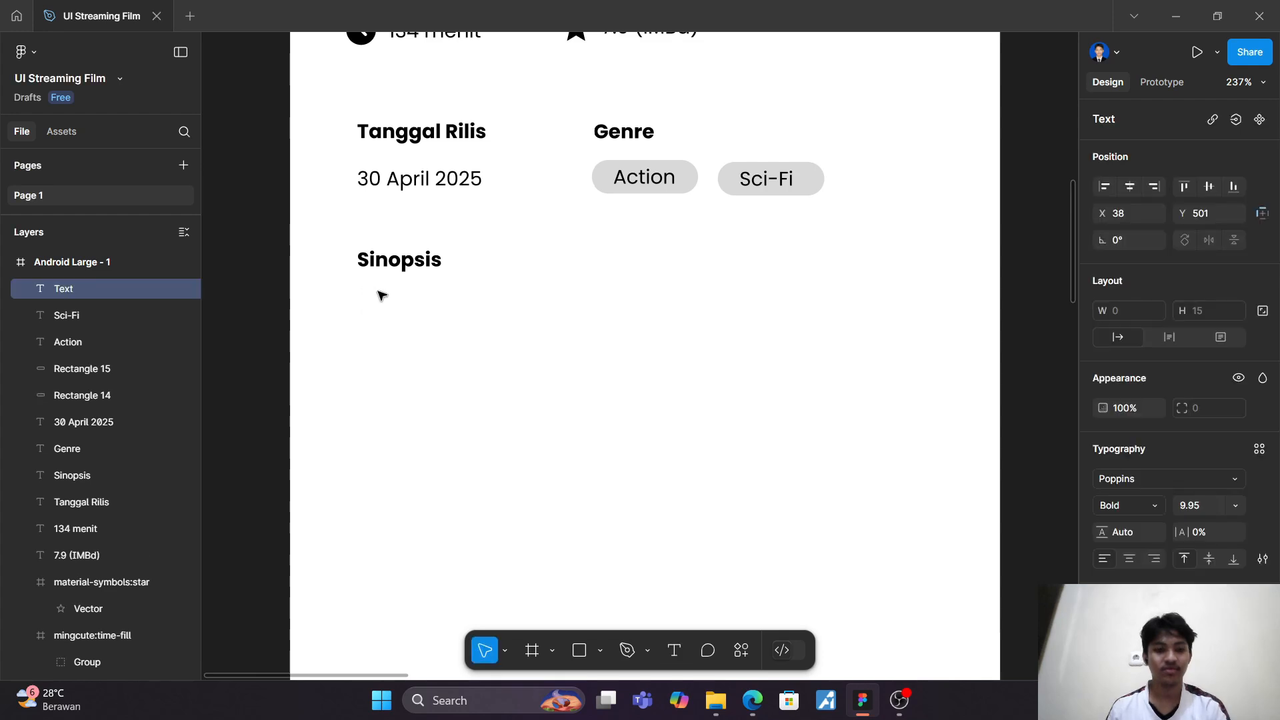
key("ctrl+v")
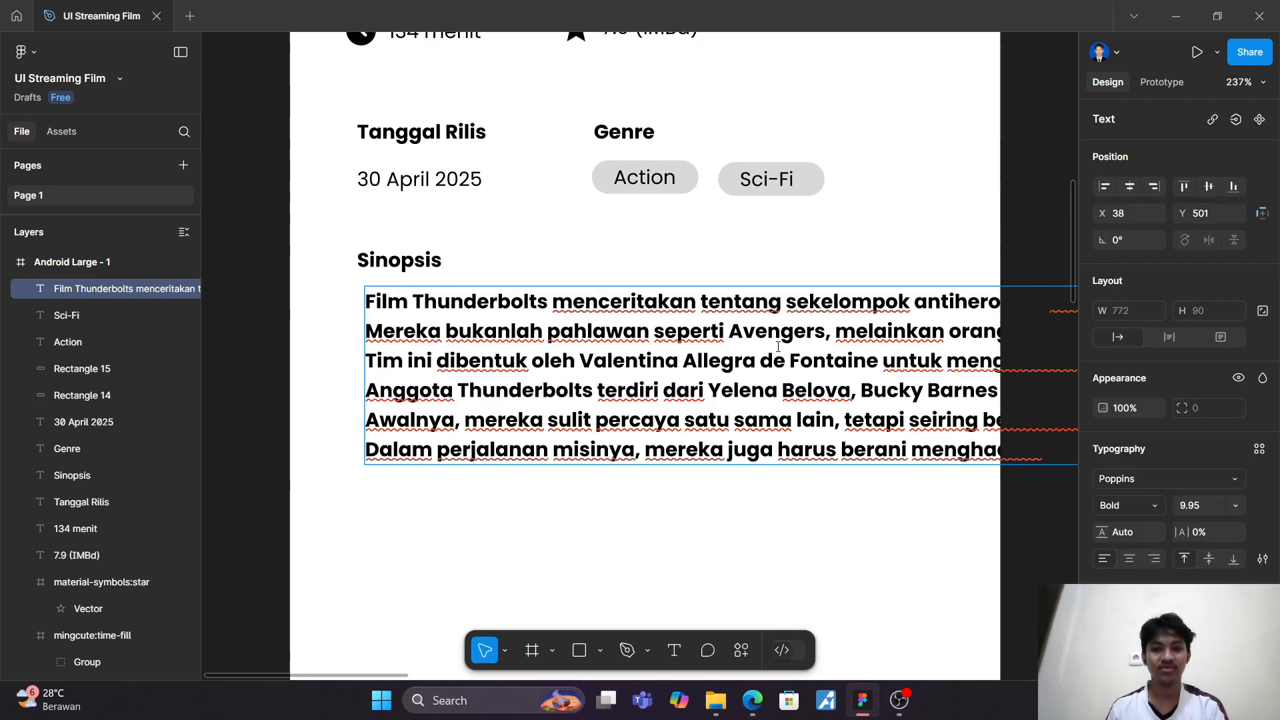
Step: Narrow the synopsis text box to 316 wide so it wraps inside the frame, with its left edge aligned to the Sinopsis heading at X 34
scroll(778, 346, "down", 6)
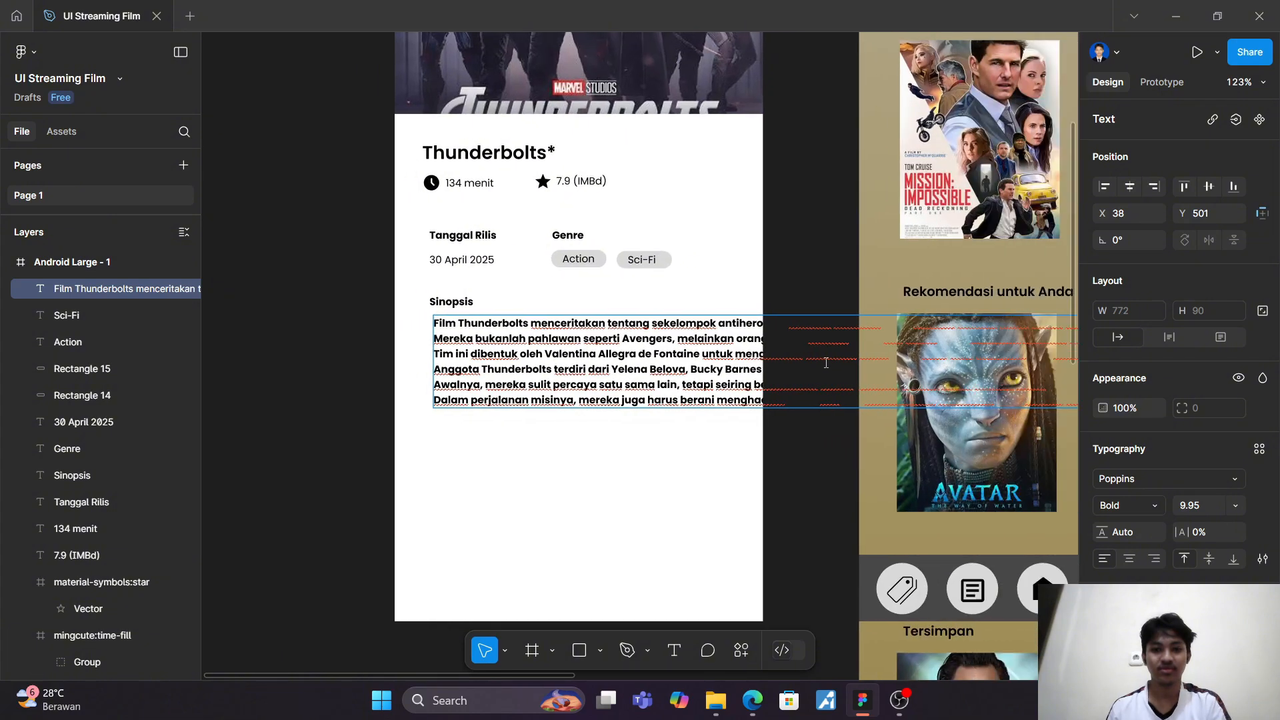
scroll(796, 373, "down", 3)
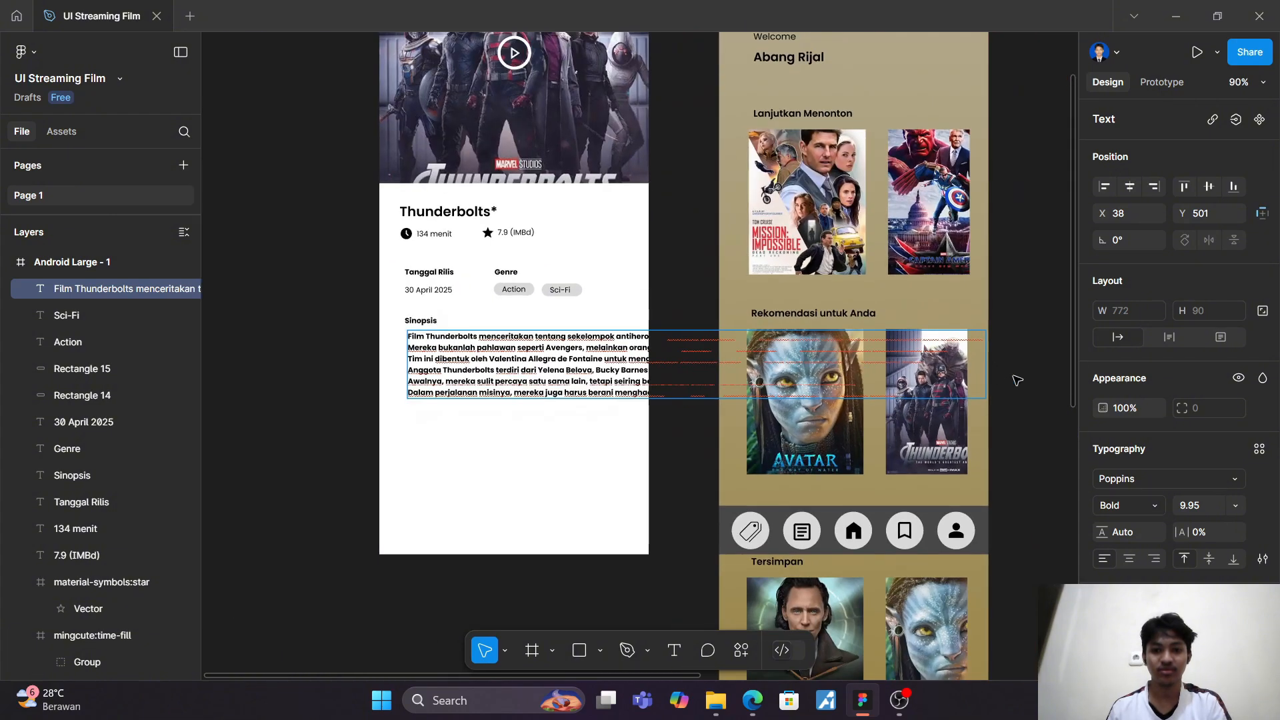
key("Escape")
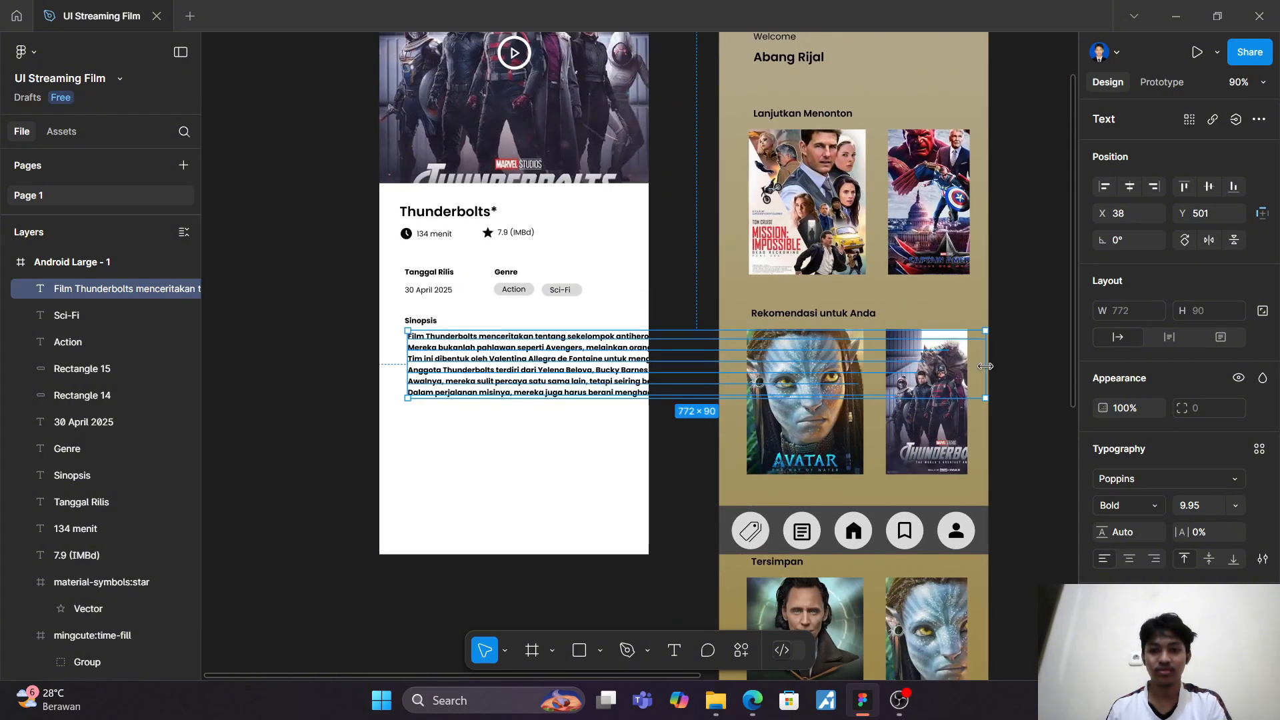
left_click_drag(985, 366, 642, 368)
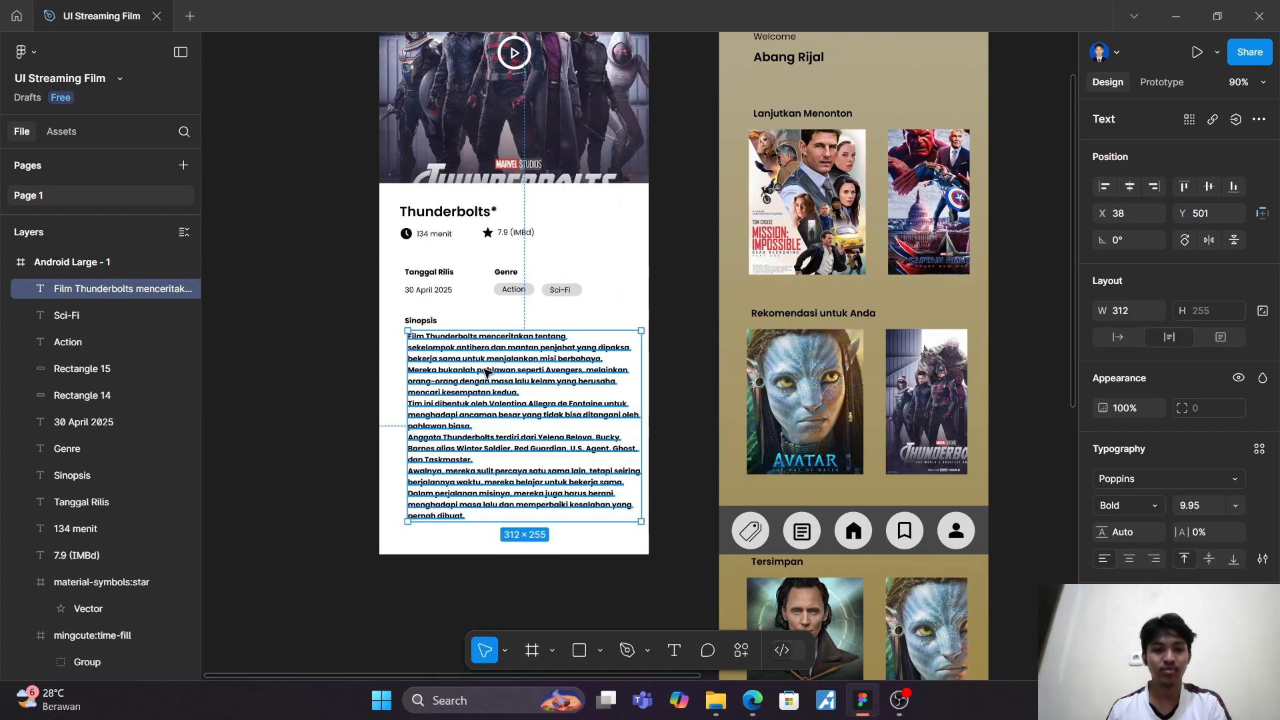
scroll(486, 374, "up", 3)
scroll(467, 353, "down", 2)
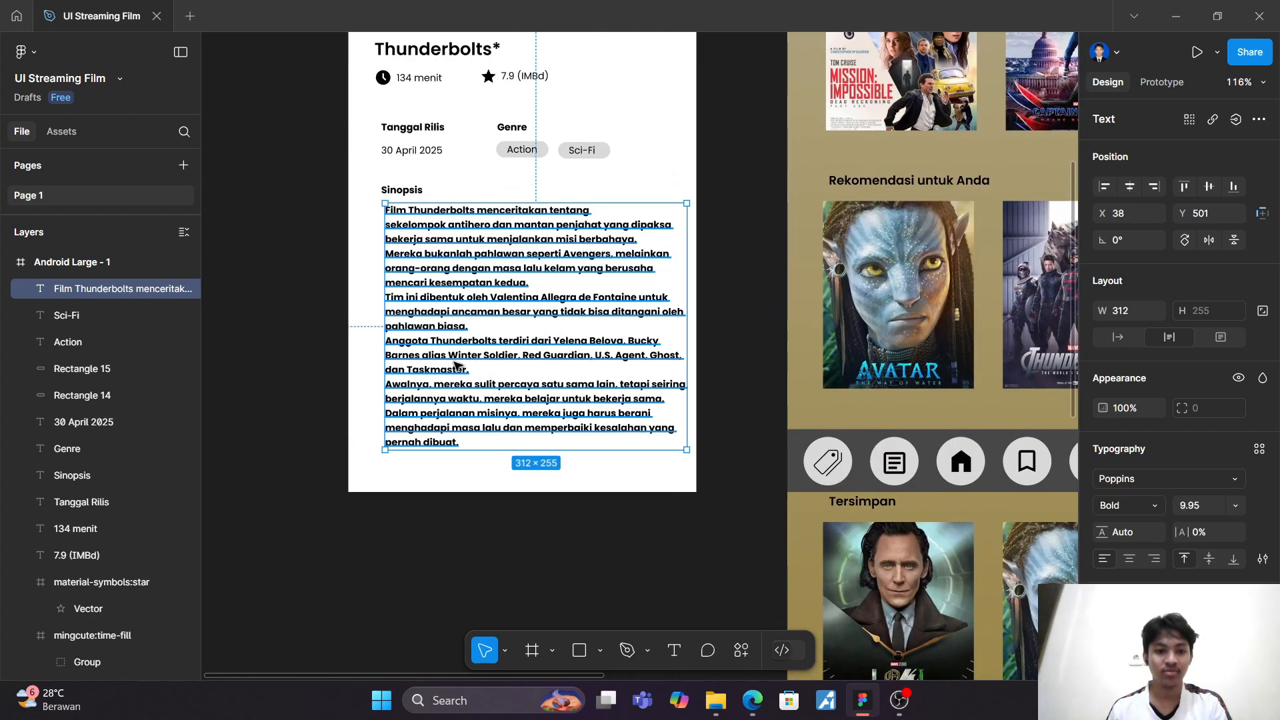
left_click_drag(383, 310, 382, 306)
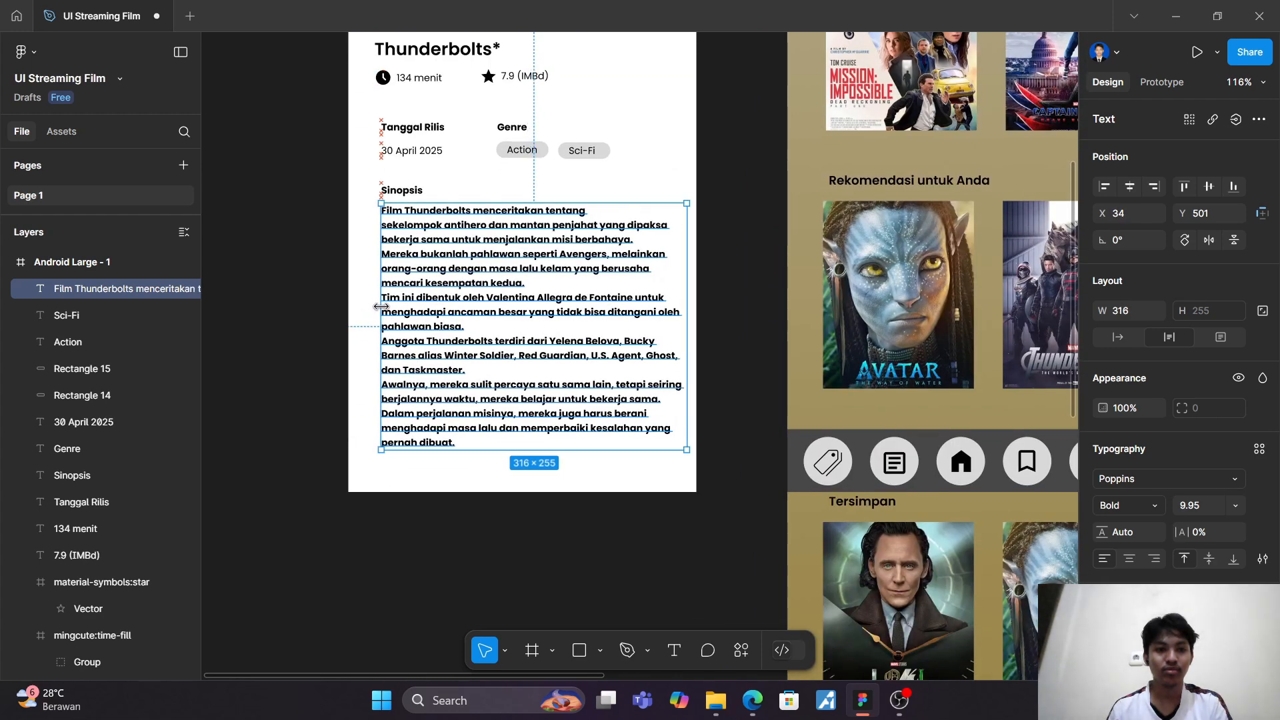
Step: Set the synopsis paragraph's font weight to Regular
scroll(381, 306, "up", 5)
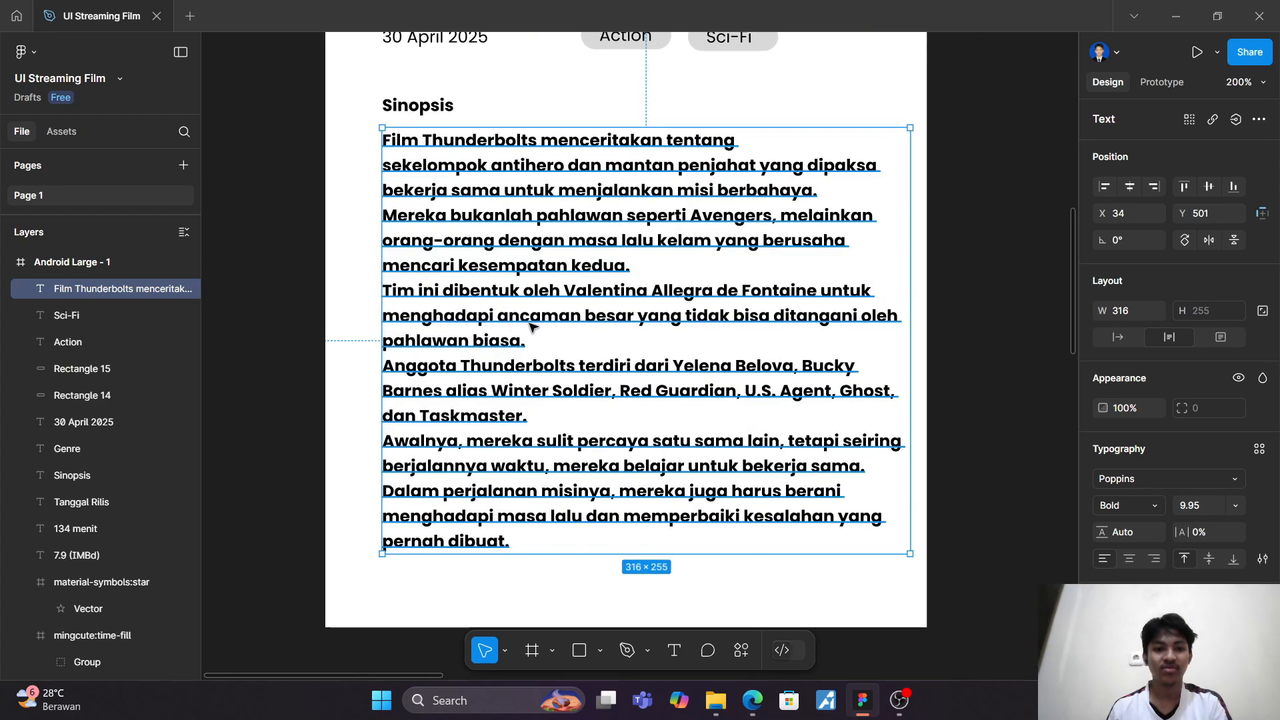
left_click(1113, 506)
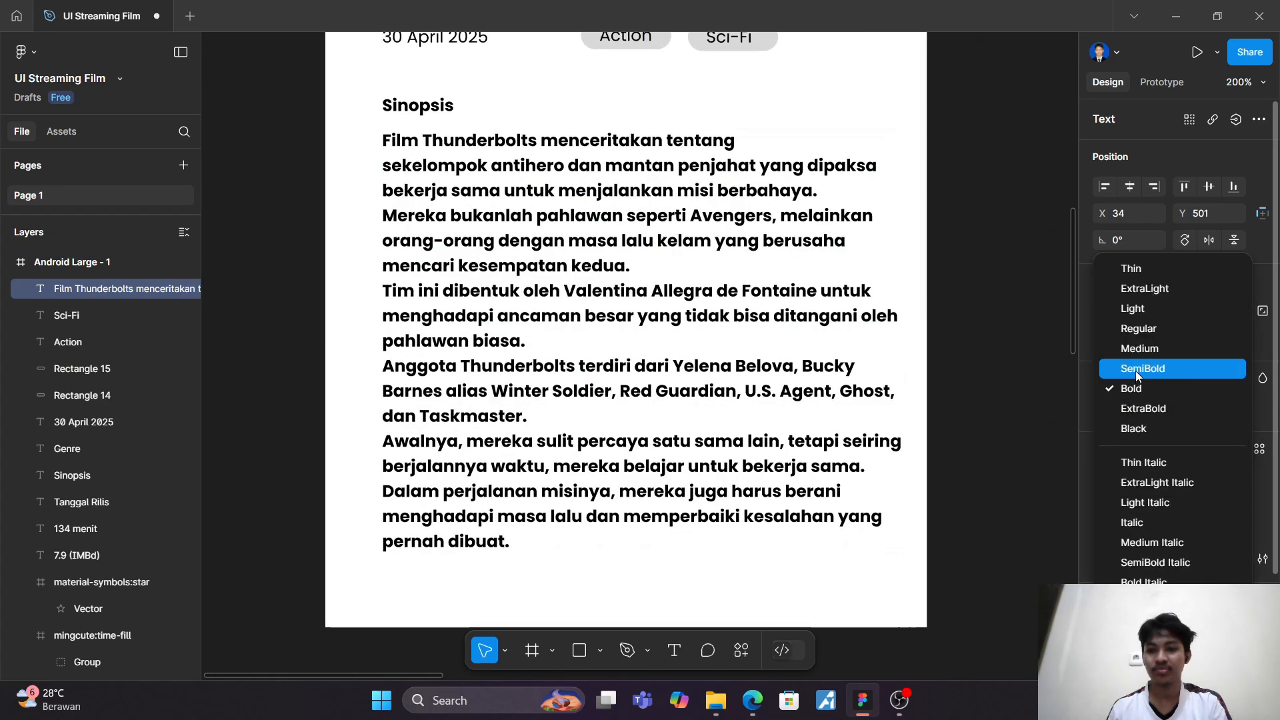
left_click(1143, 326)
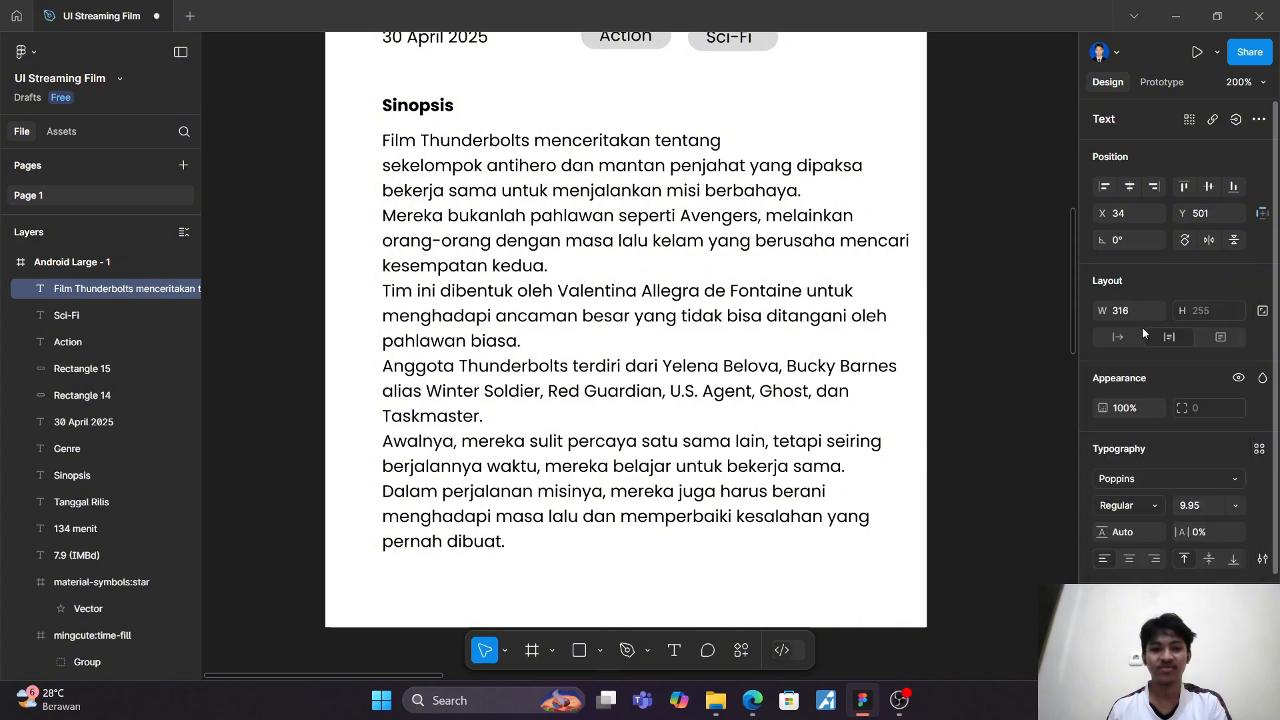
left_click(532, 543)
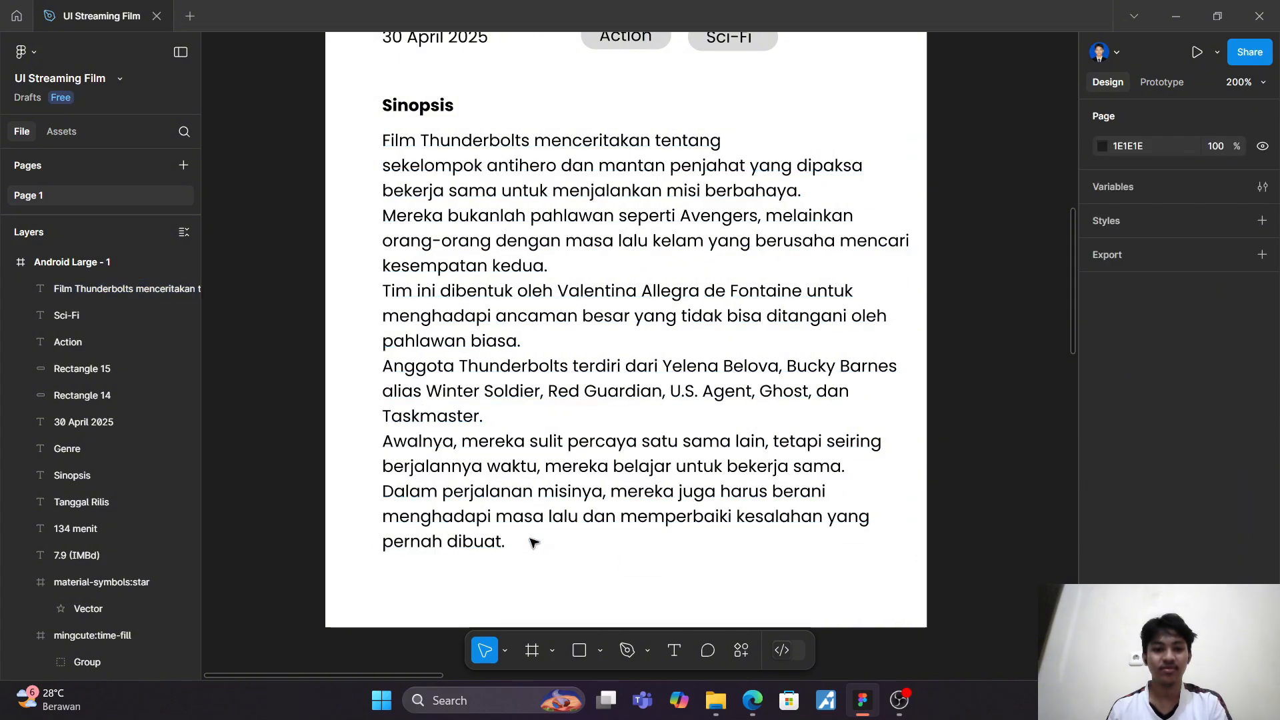
Step: Delete the synopsis text from "Tim ini dibentuk" to the end, keeping only the first two paragraphs
double_click(508, 543)
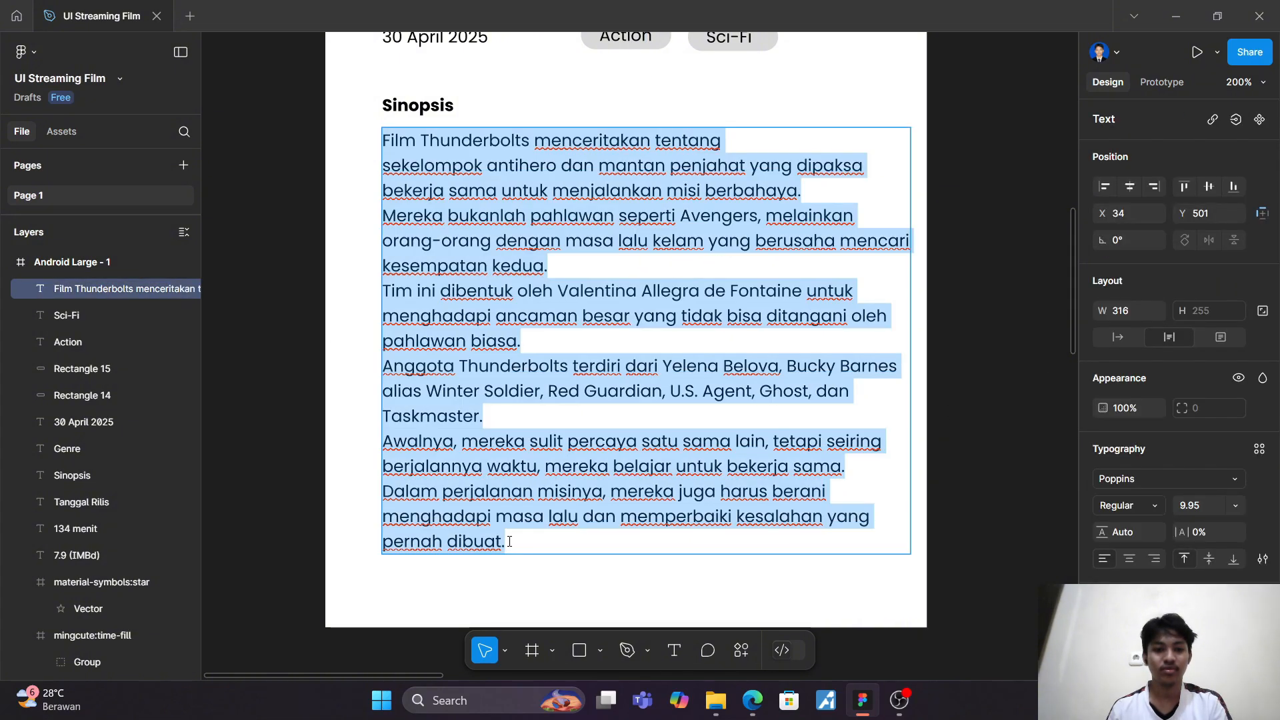
left_click_drag(509, 541, 403, 287)
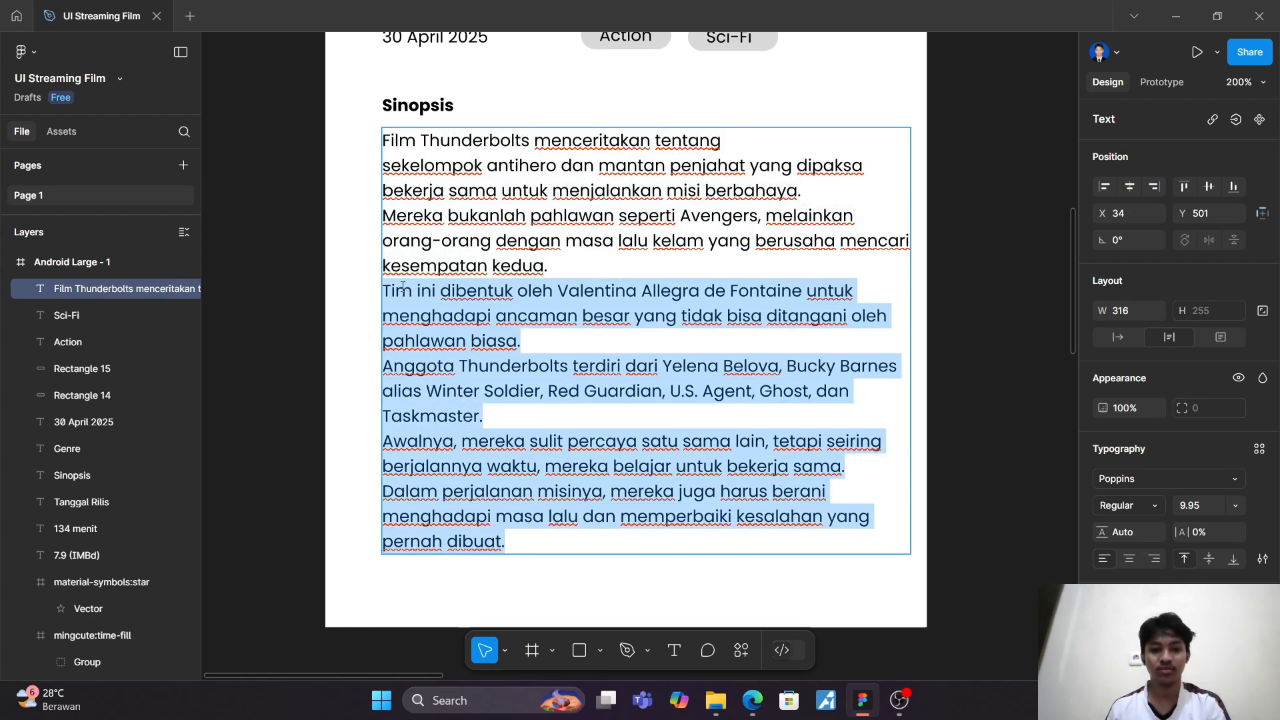
key("BackSpace")
key("BackSpace")
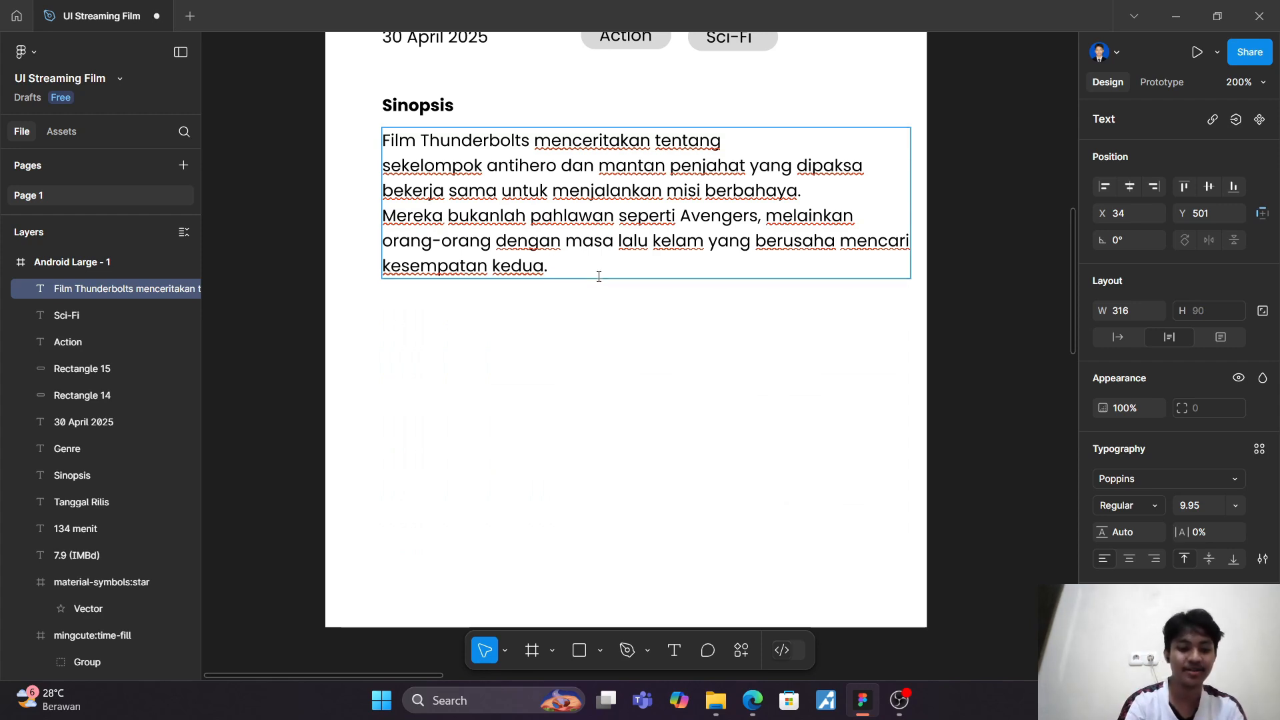
Step: Add "Read More..." at the end of the synopsis, following "kesempatan kedua."
type("Re")
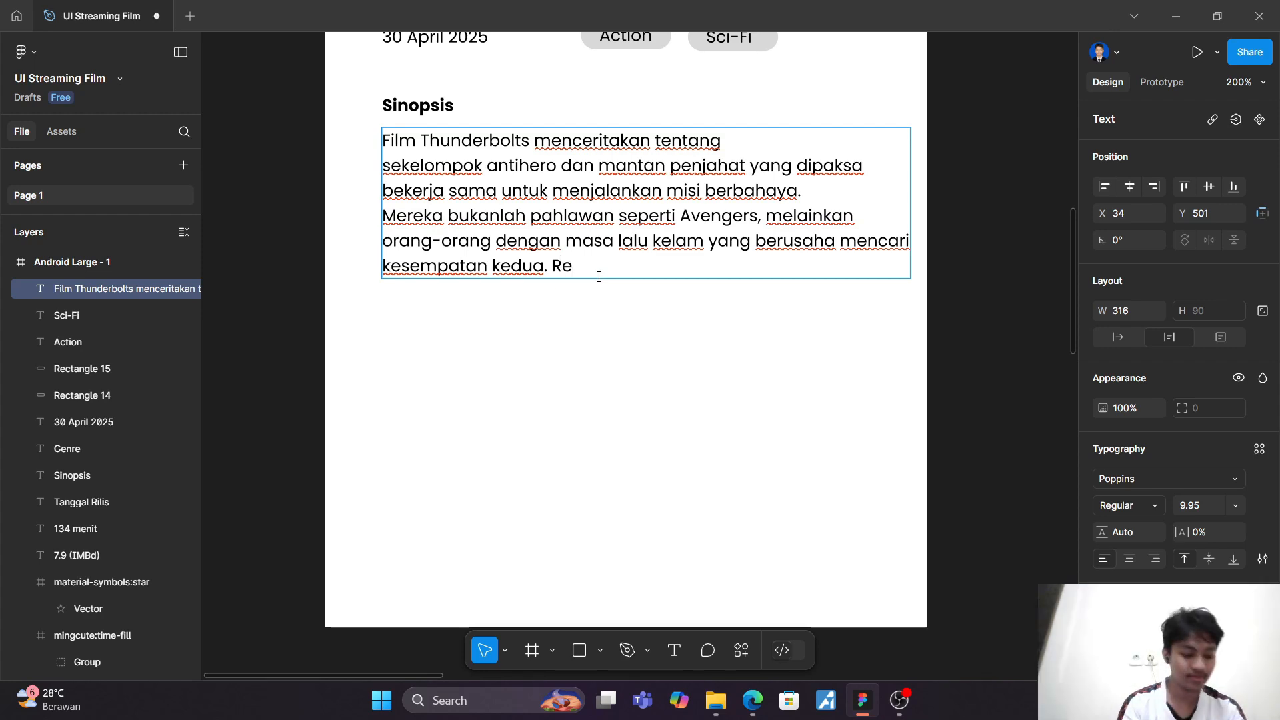
type("ad")
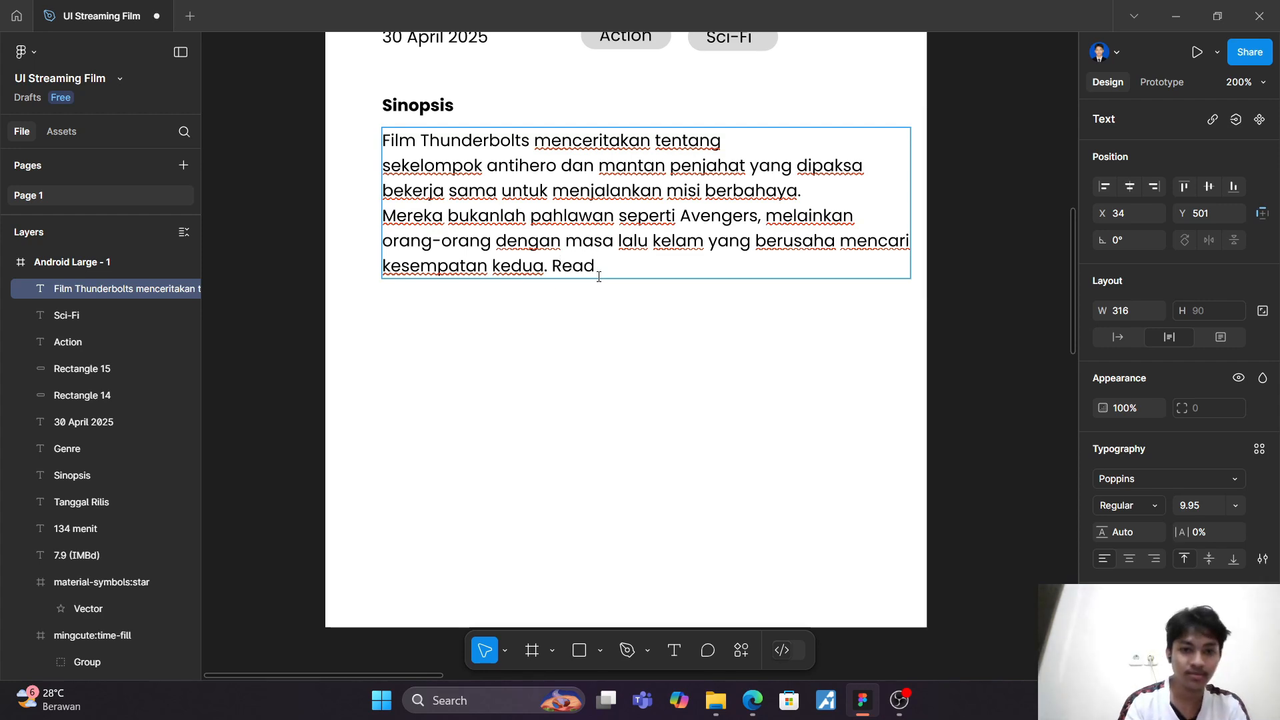
type(" More")
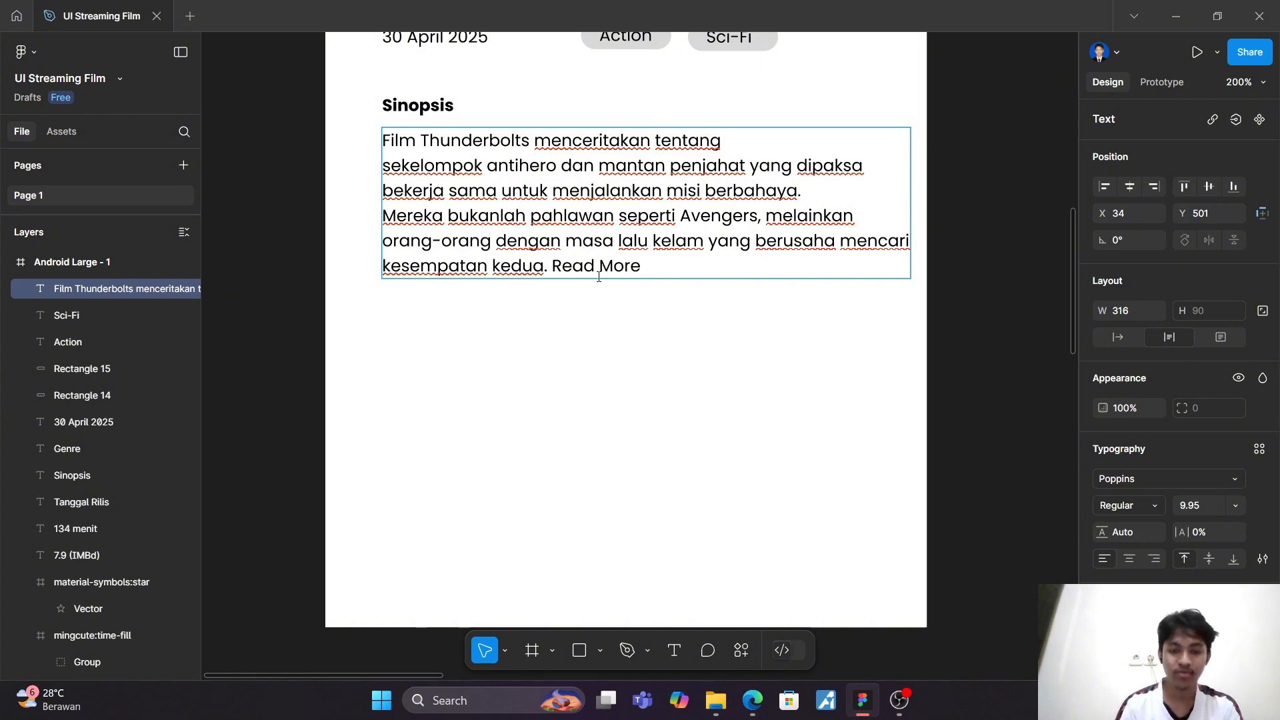
type("...")
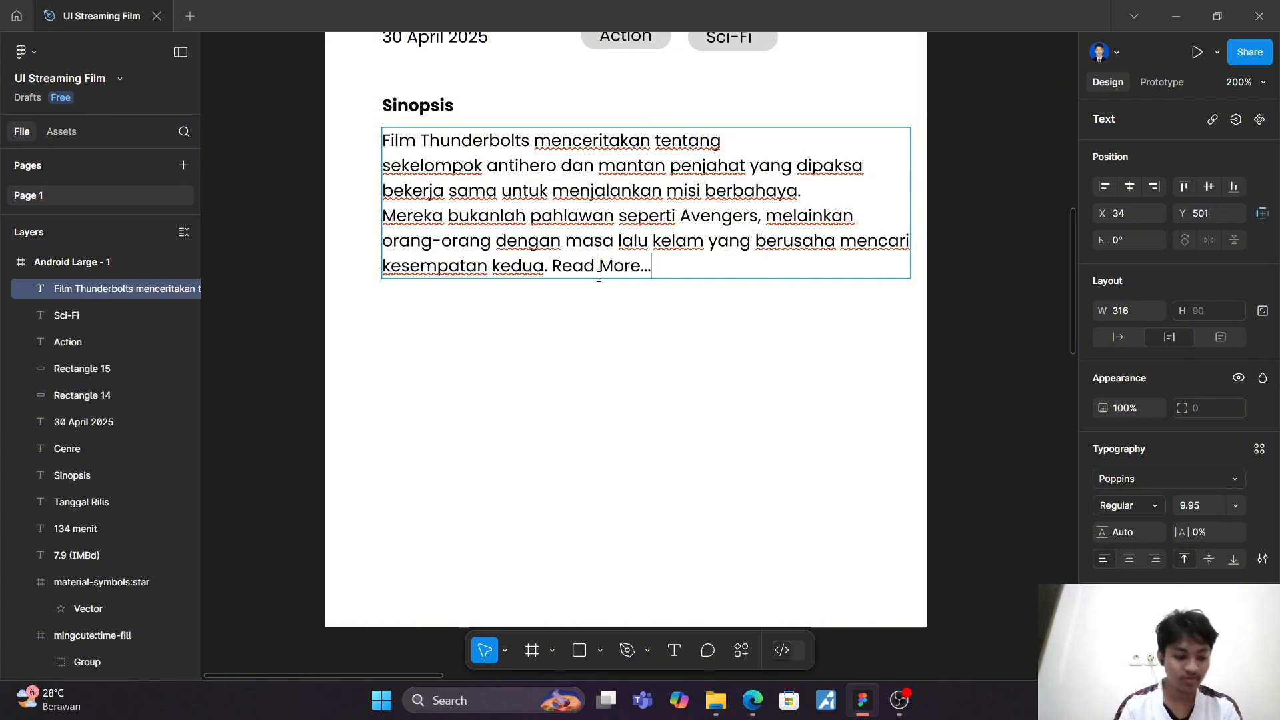
Step: Make only the words "Read More..." Bold in the synopsis text, and finish editing it
key("ctrl+shift+Left")
key("ctrl+shift+Left")
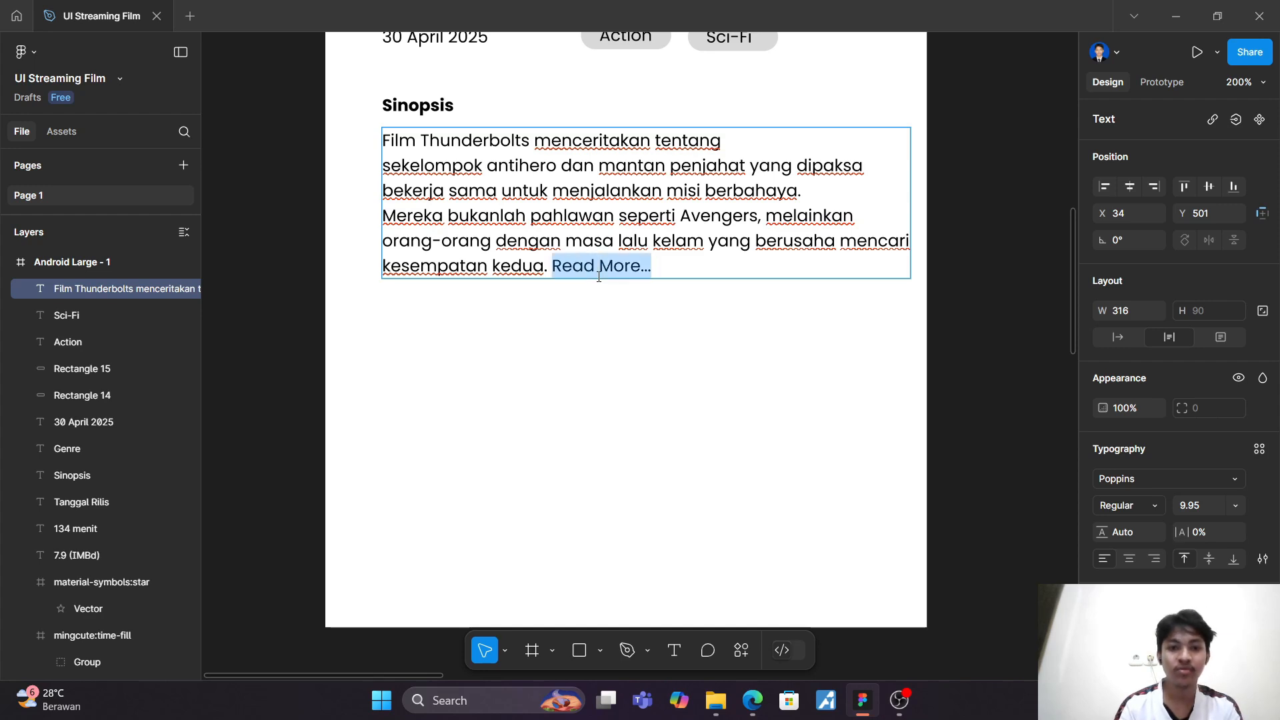
left_click(1149, 507)
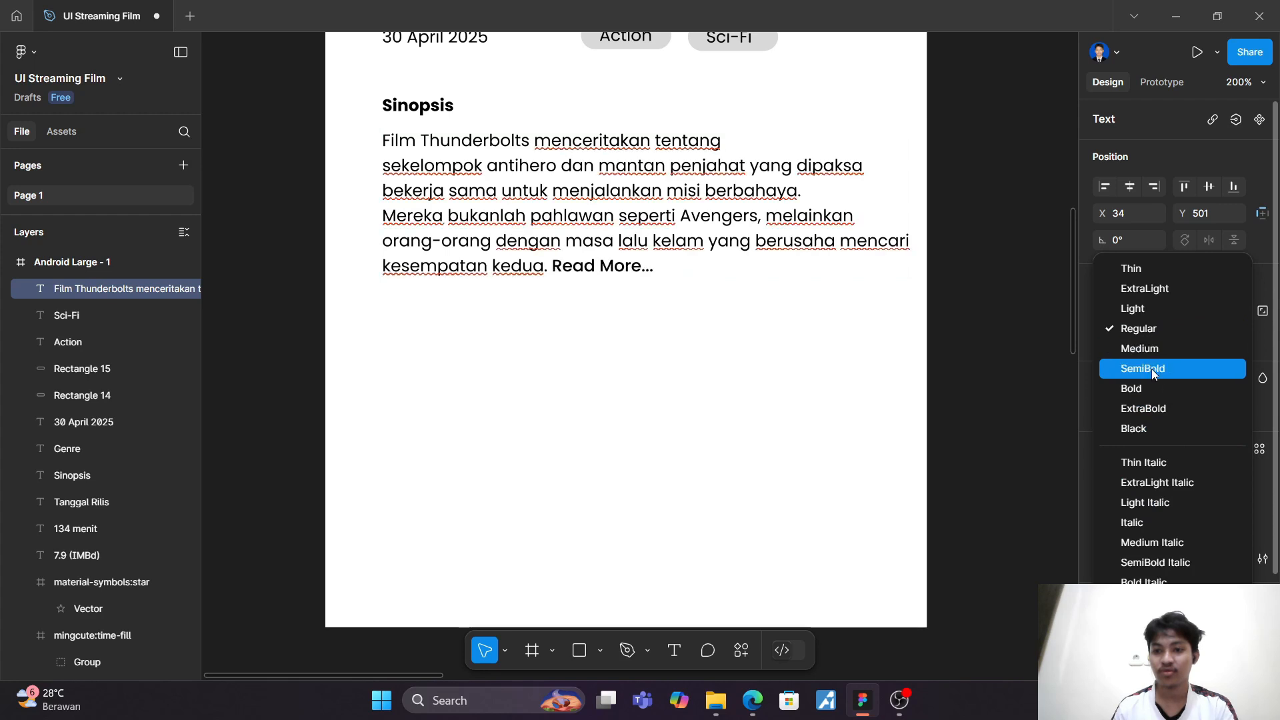
left_click(1150, 388)
key("Escape")
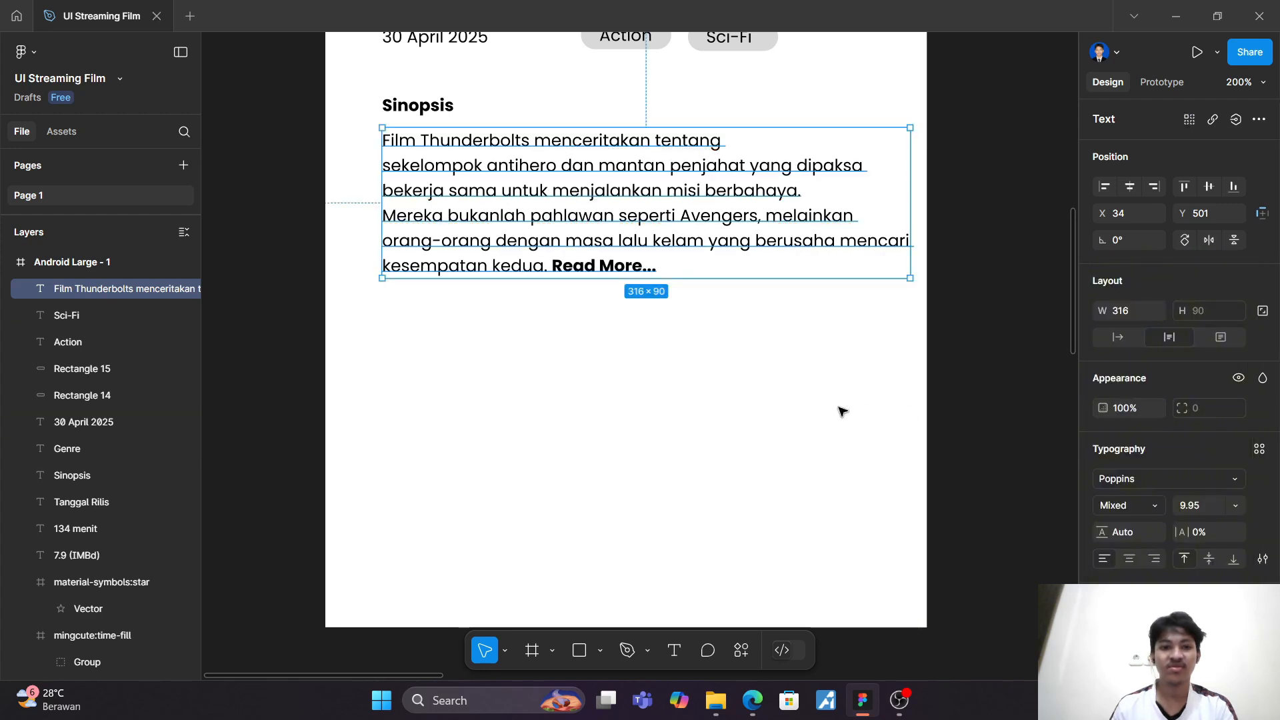
key("Escape")
Step: Duplicate the "Sinopsis" heading, place the copy below the synopsis paragraph, and change its text to "Film dan Series Serupa"
scroll(813, 403, "down", 2)
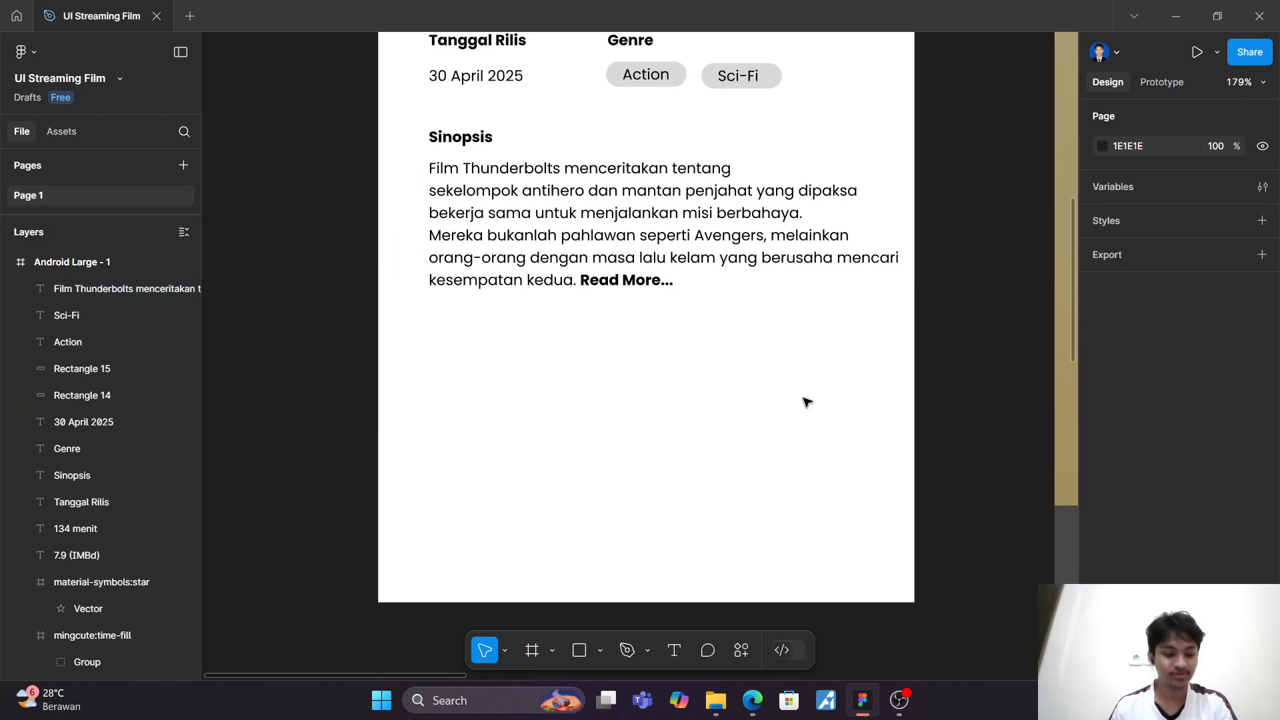
left_click(454, 144)
key("ctrl+d")
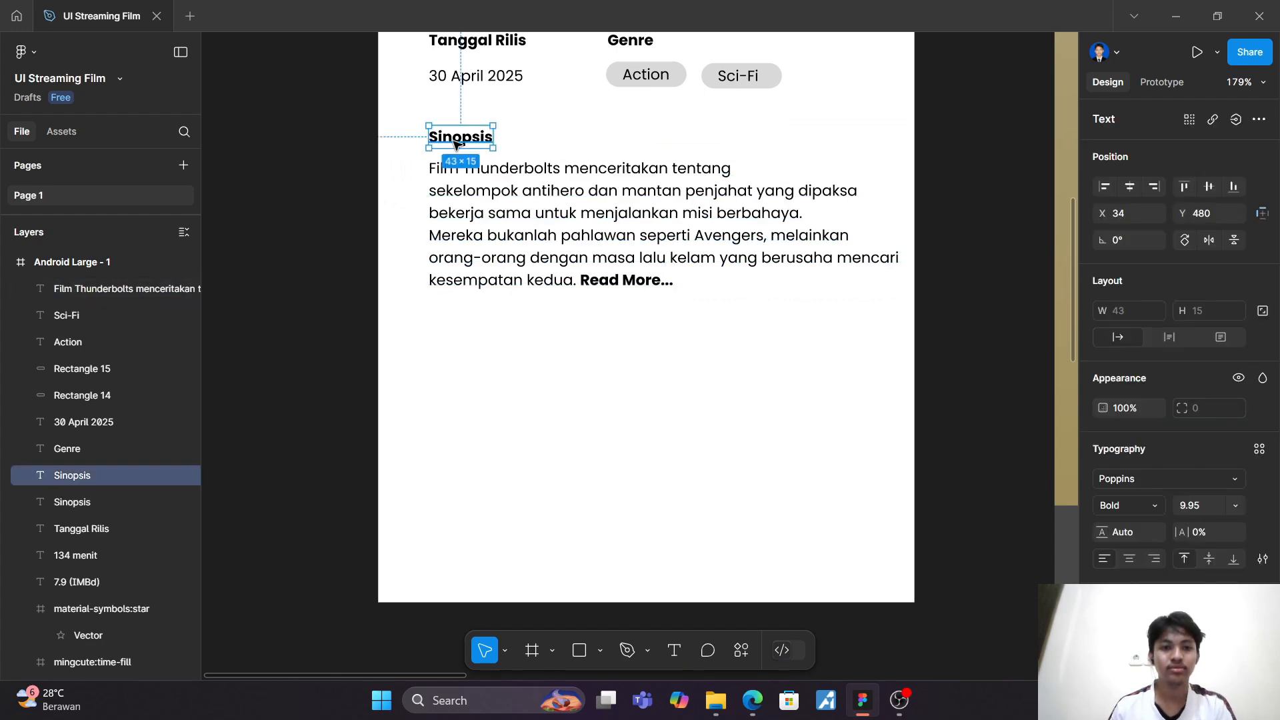
left_click_drag(454, 143, 452, 329)
double_click(453, 328)
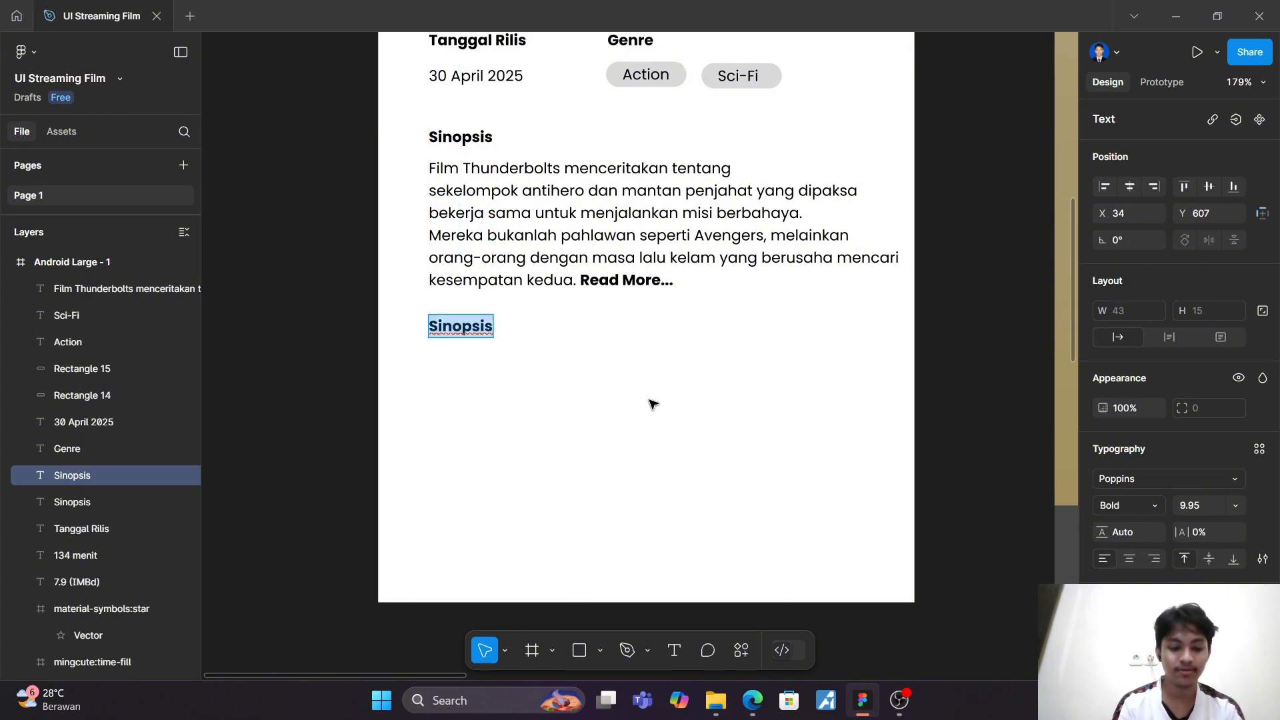
type("Film")
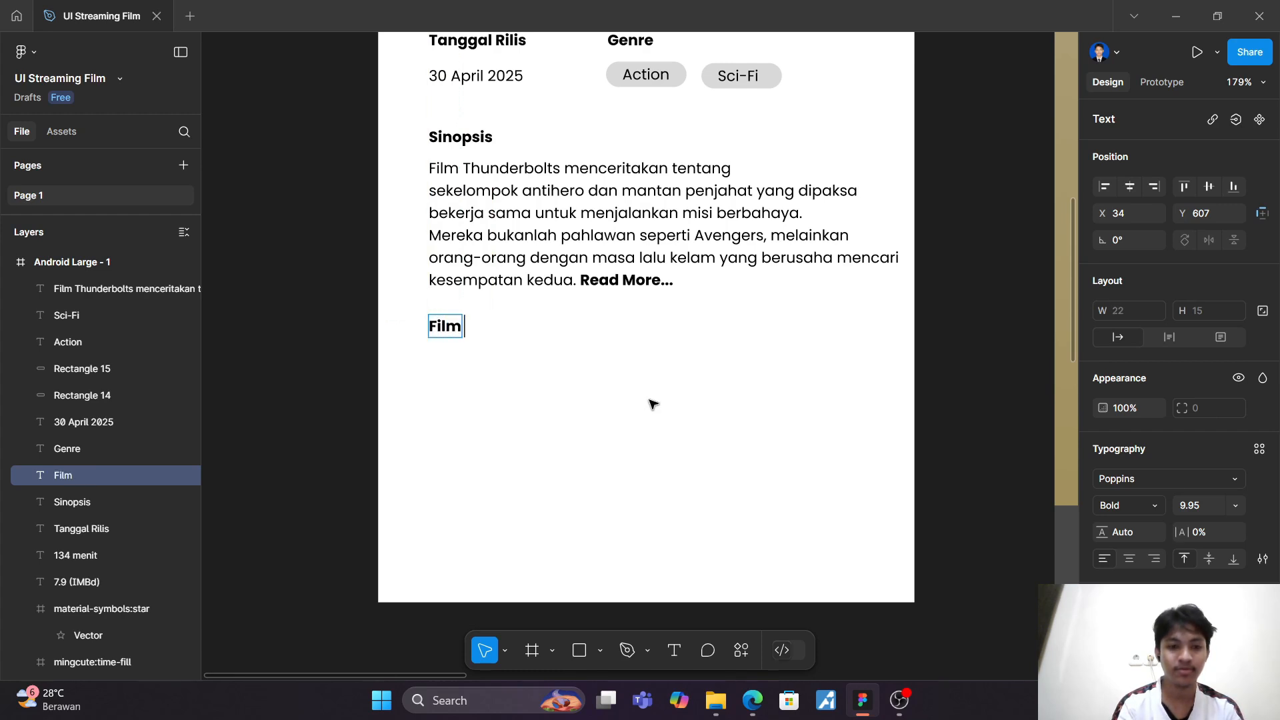
type(" dan Series Serupa")
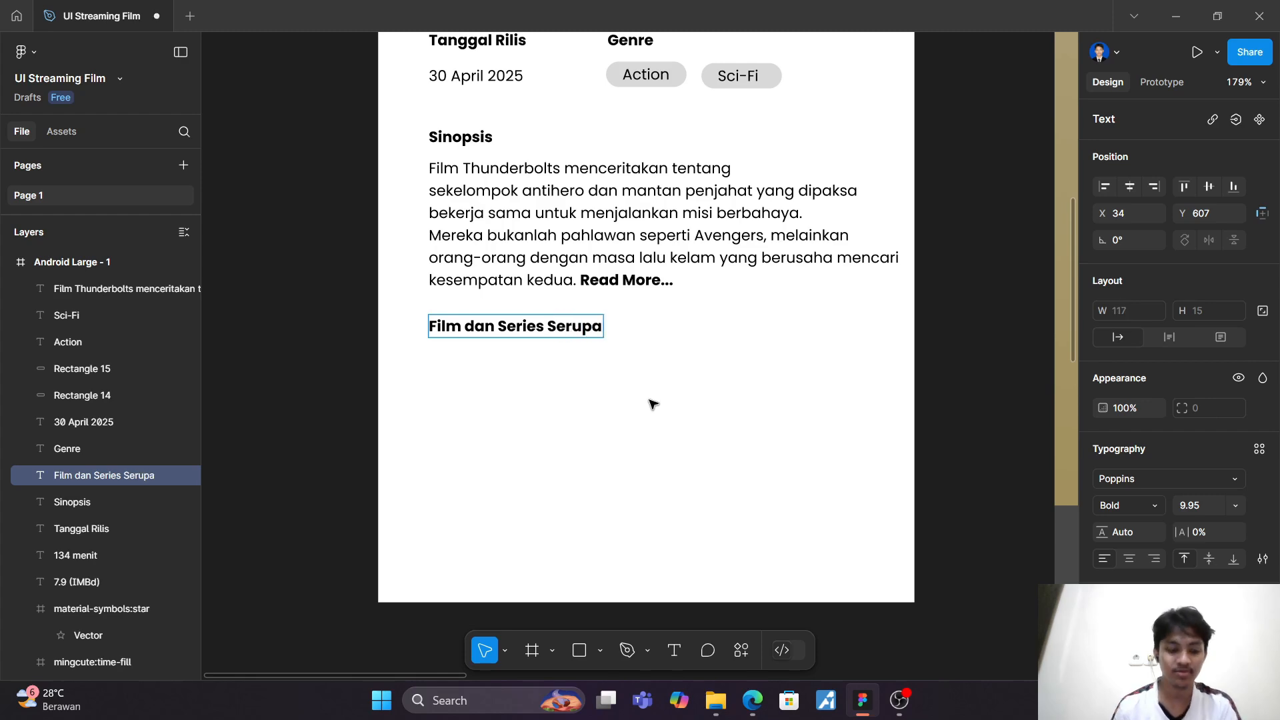
Step: Draw an 88 × 104 rectangle below the "Film dan Series Serupa" heading and align its left edge with the heading at X 34
scroll(652, 403, "down", 3)
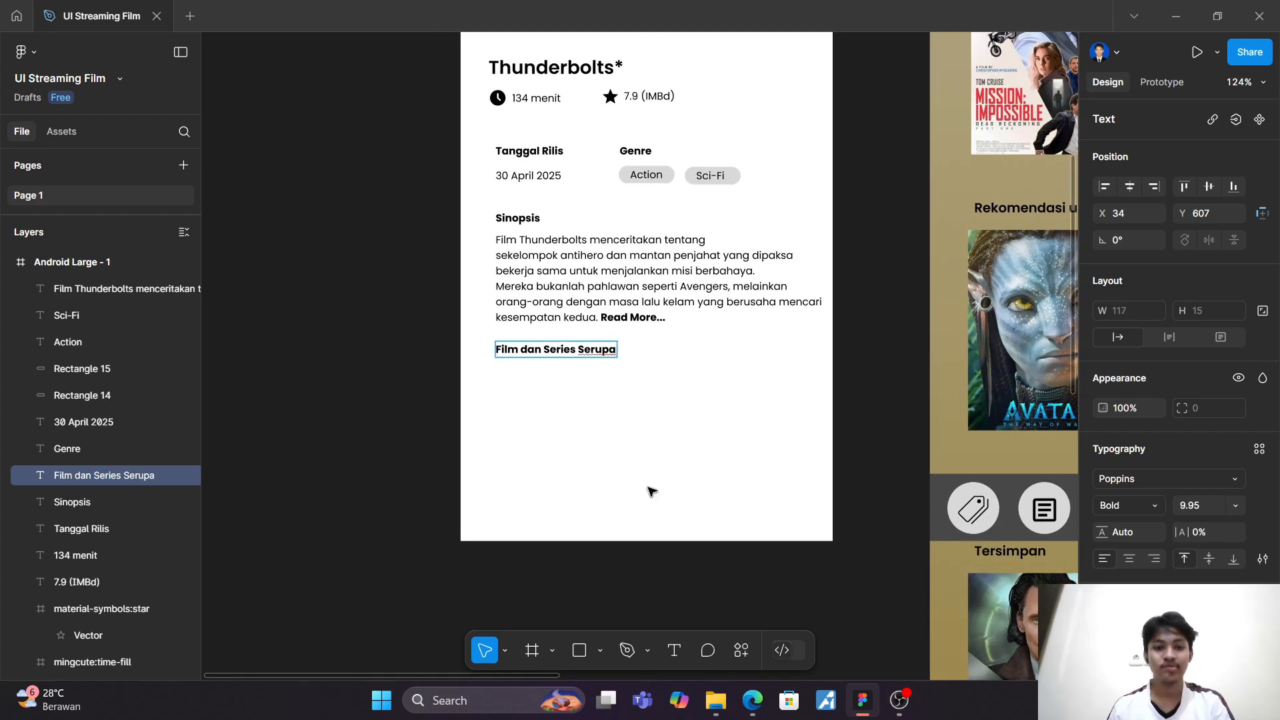
left_click(579, 653)
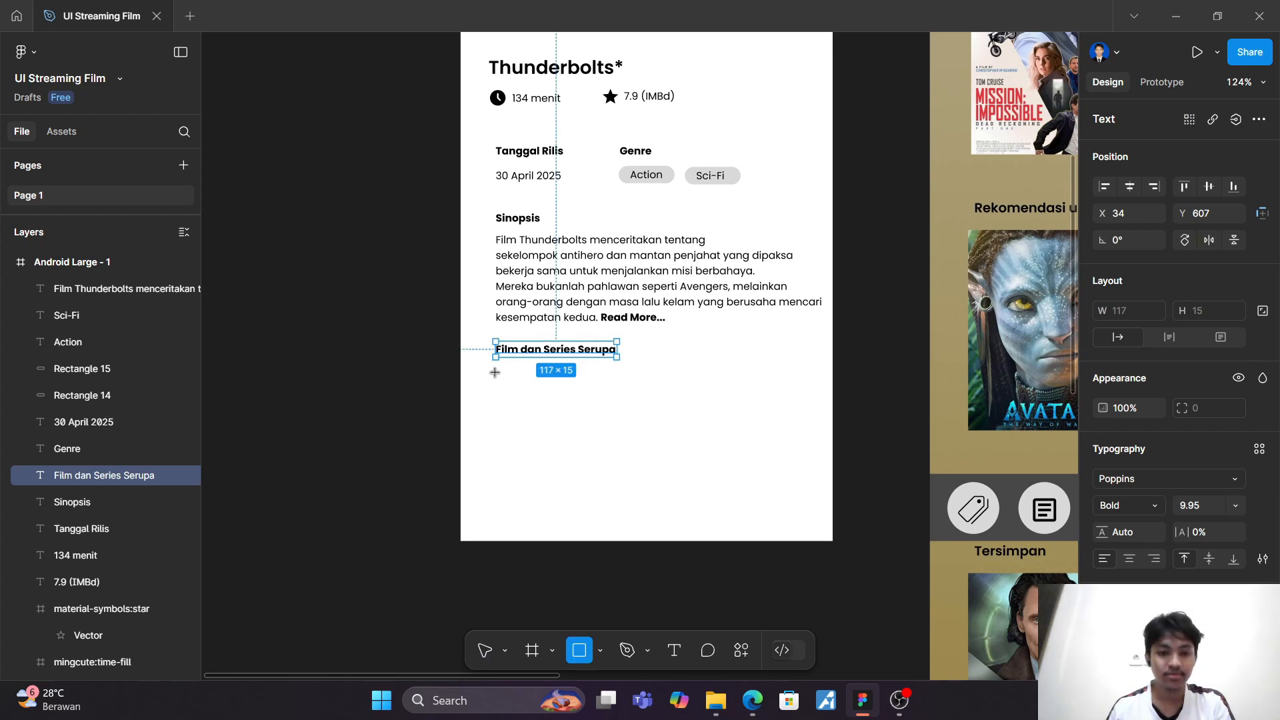
left_click_drag(501, 366, 592, 473)
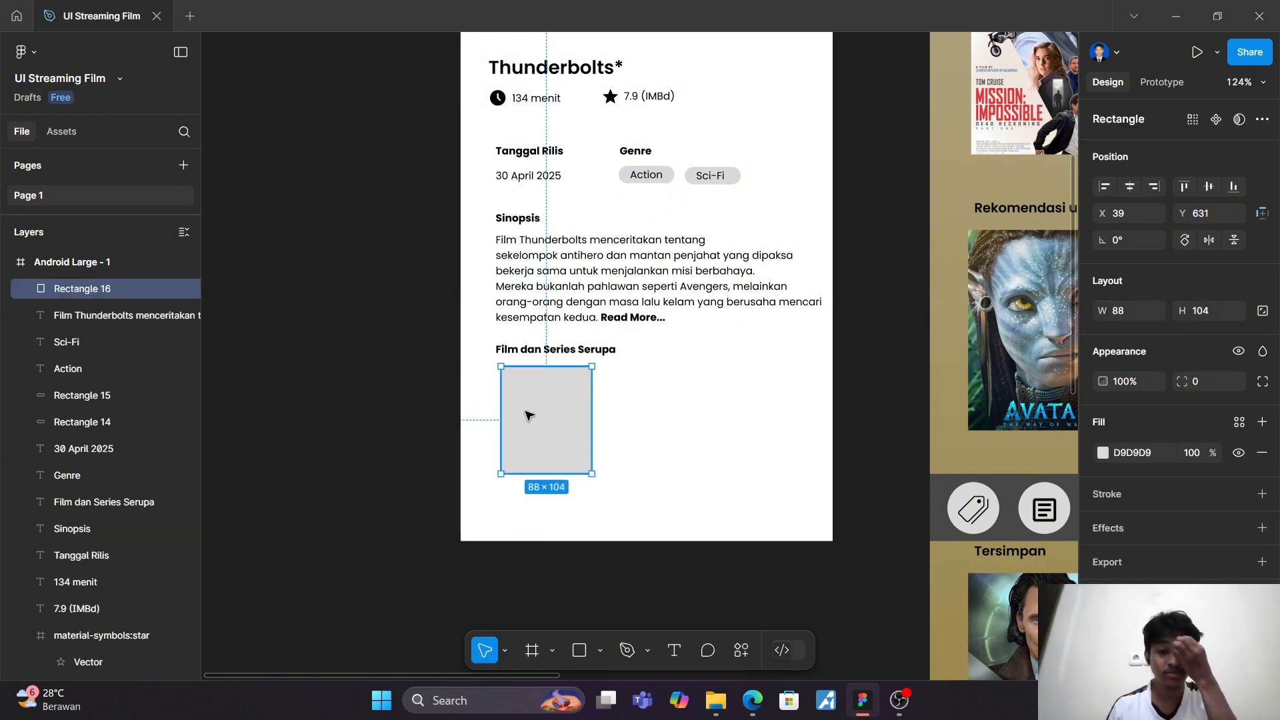
left_click_drag(529, 415, 523, 415)
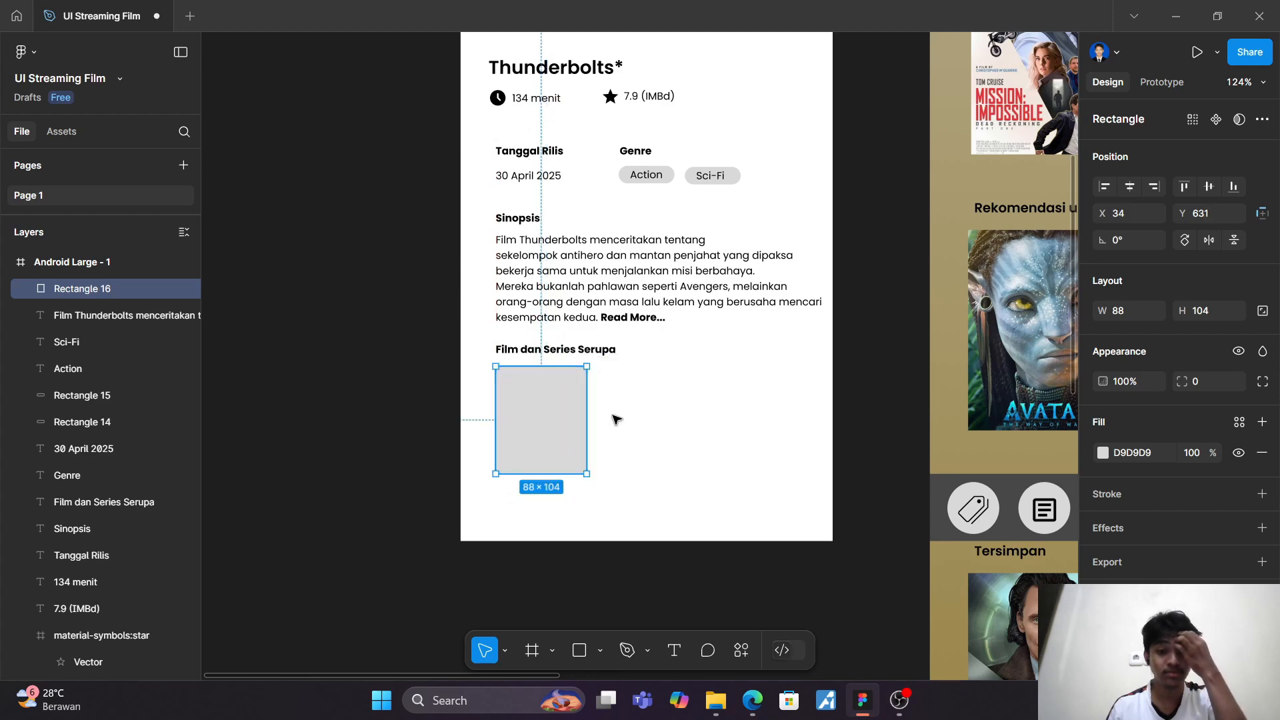
left_click(654, 419)
Step: Copy the Homepage's bottom navigation bar with its five icons to the bottom of the Thunderbolts detail frame
scroll(659, 421, "down", 5)
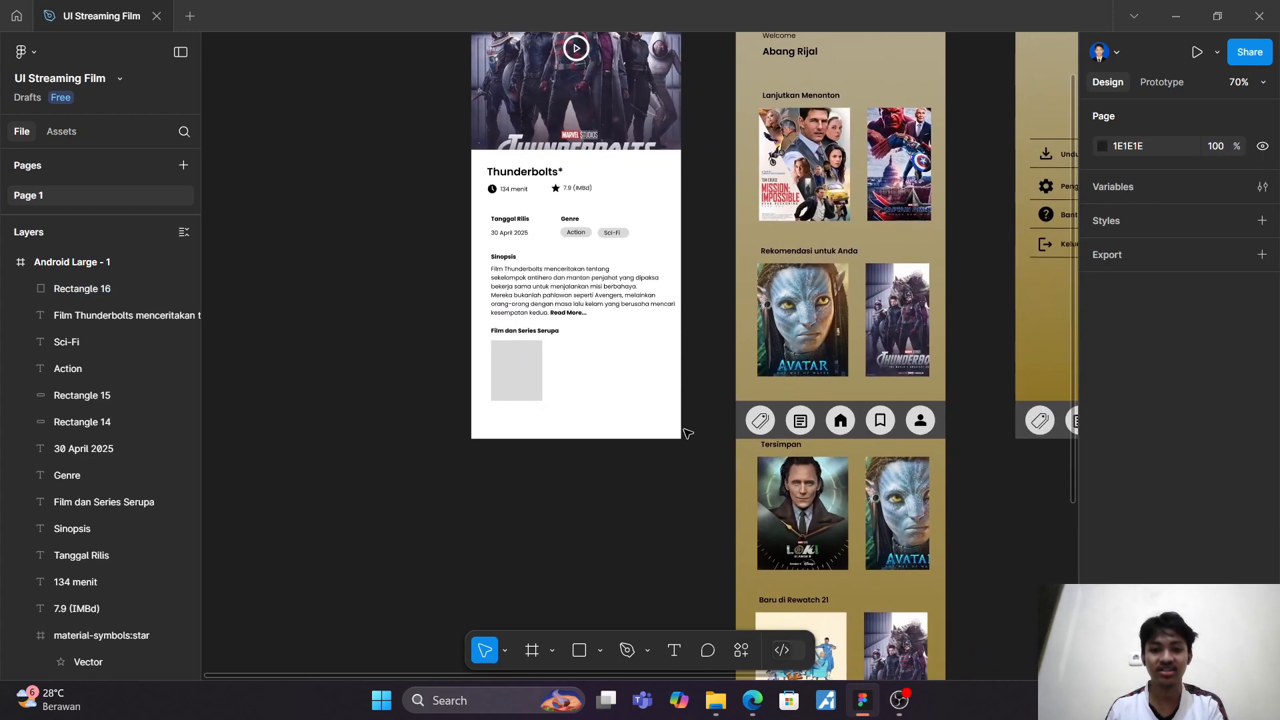
left_click_drag(777, 426, 964, 442)
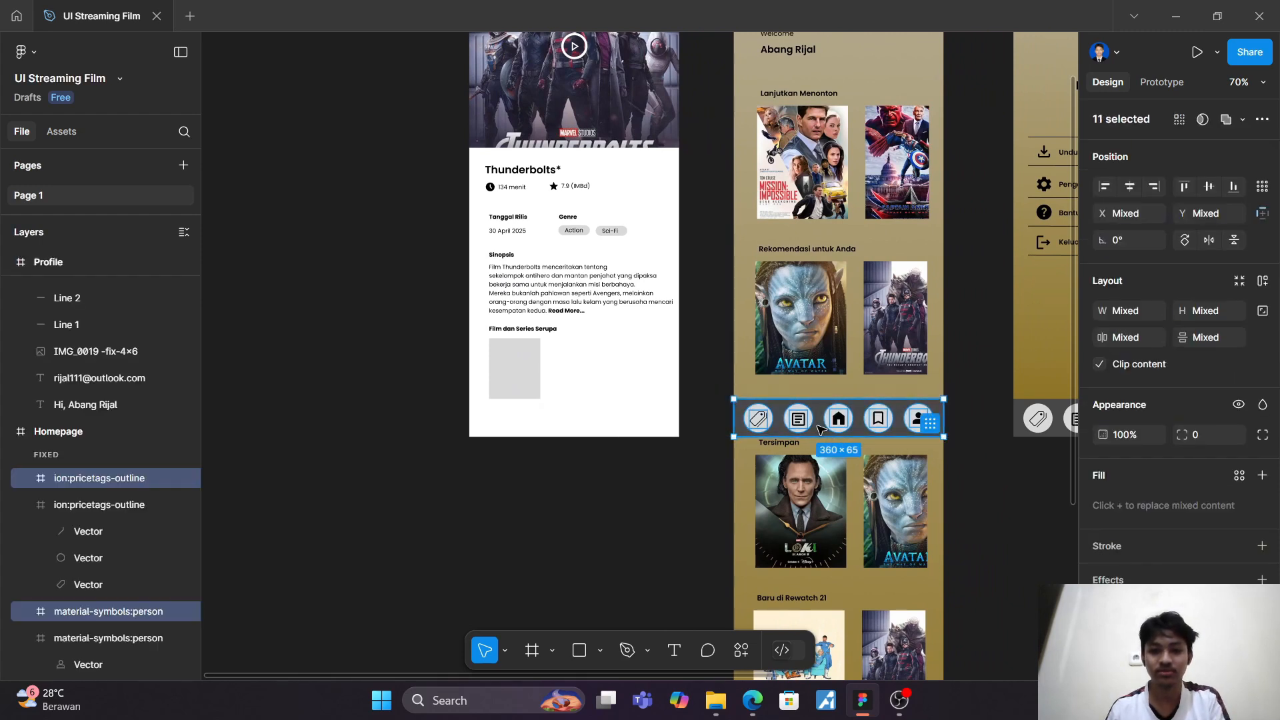
left_click_drag(820, 429, 561, 427)
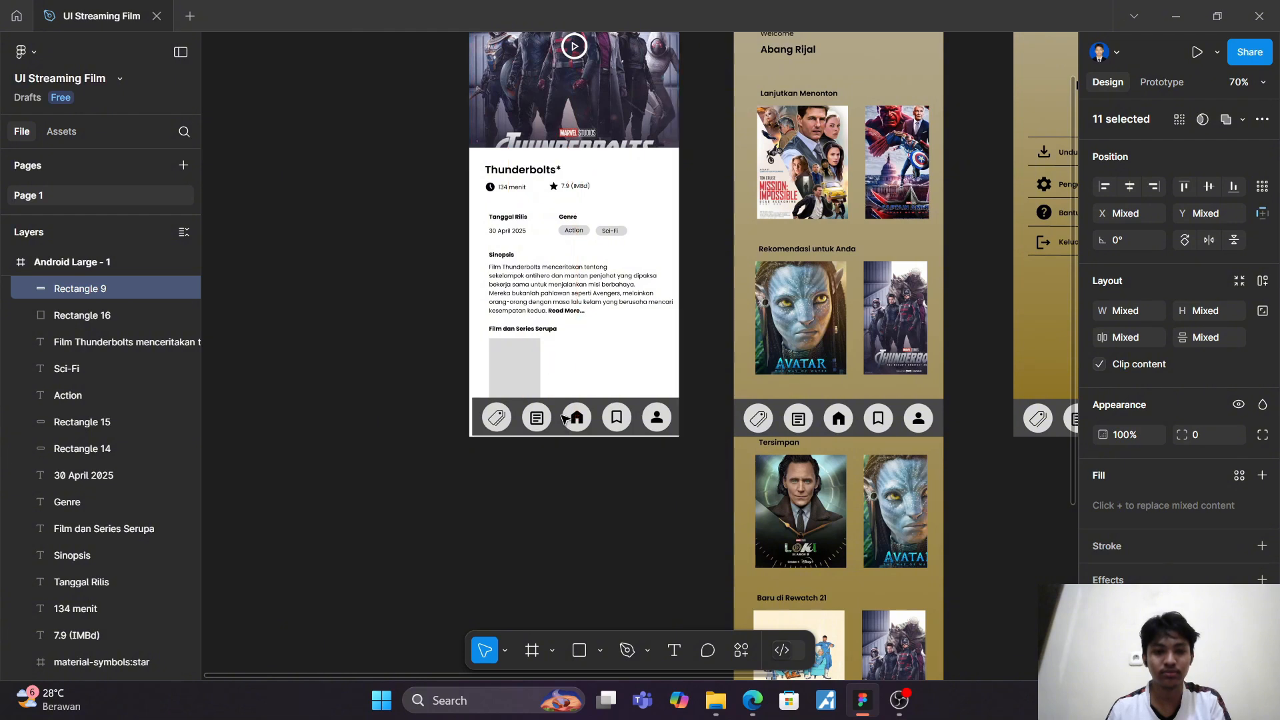
Step: Move the synopsis heading and paragraph, the "Film dan Series Serupa" heading and its rectangle up together, clear of the navigation bar
scroll(563, 374, "down", 1)
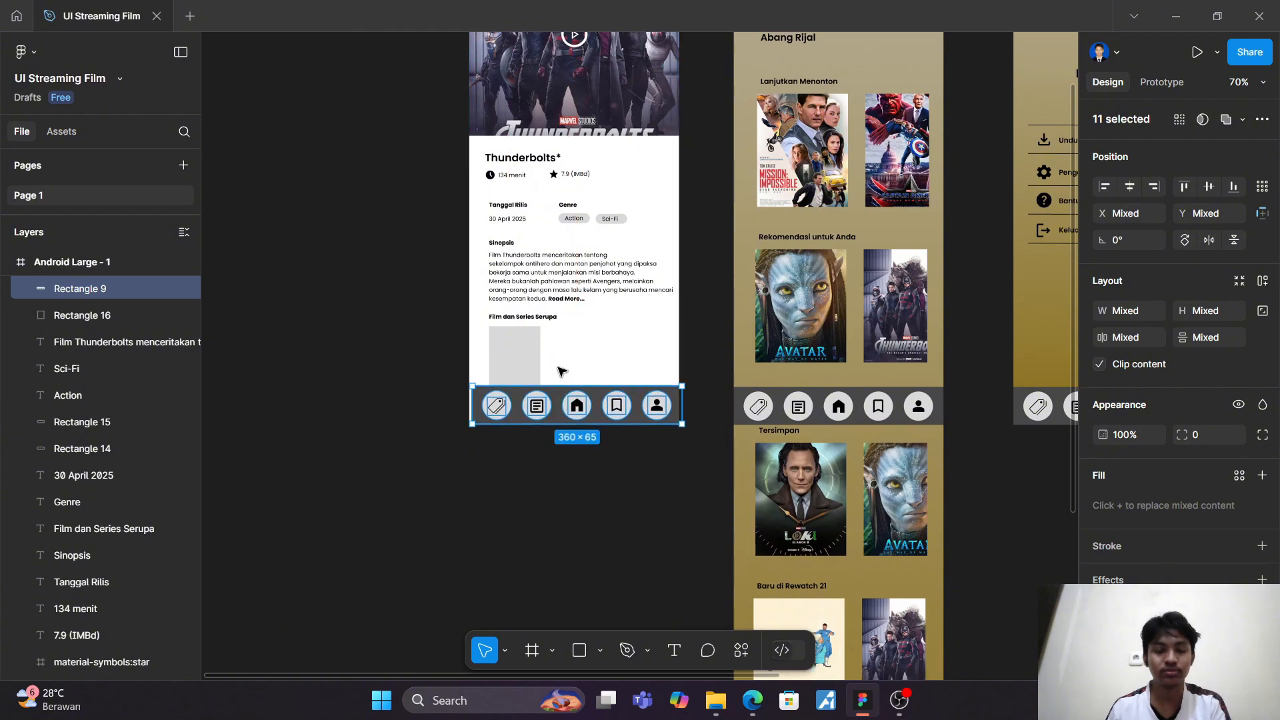
left_click(514, 360)
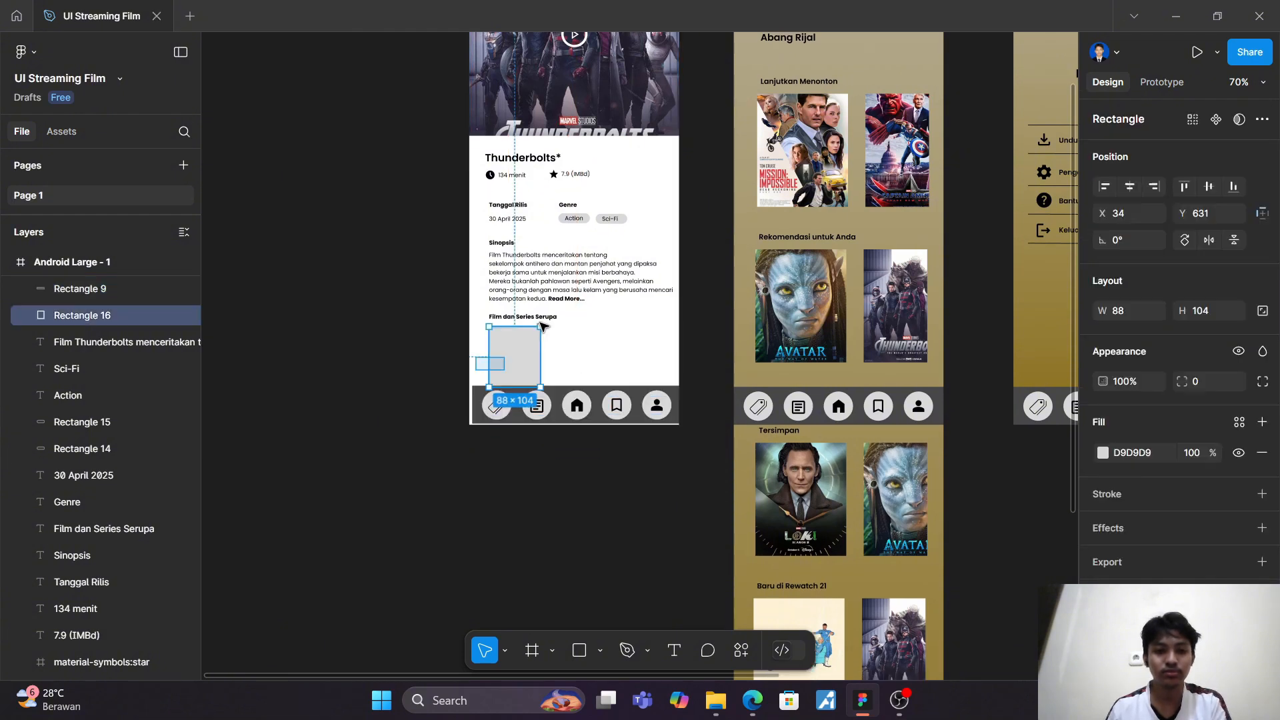
left_click_drag(541, 325, 589, 262)
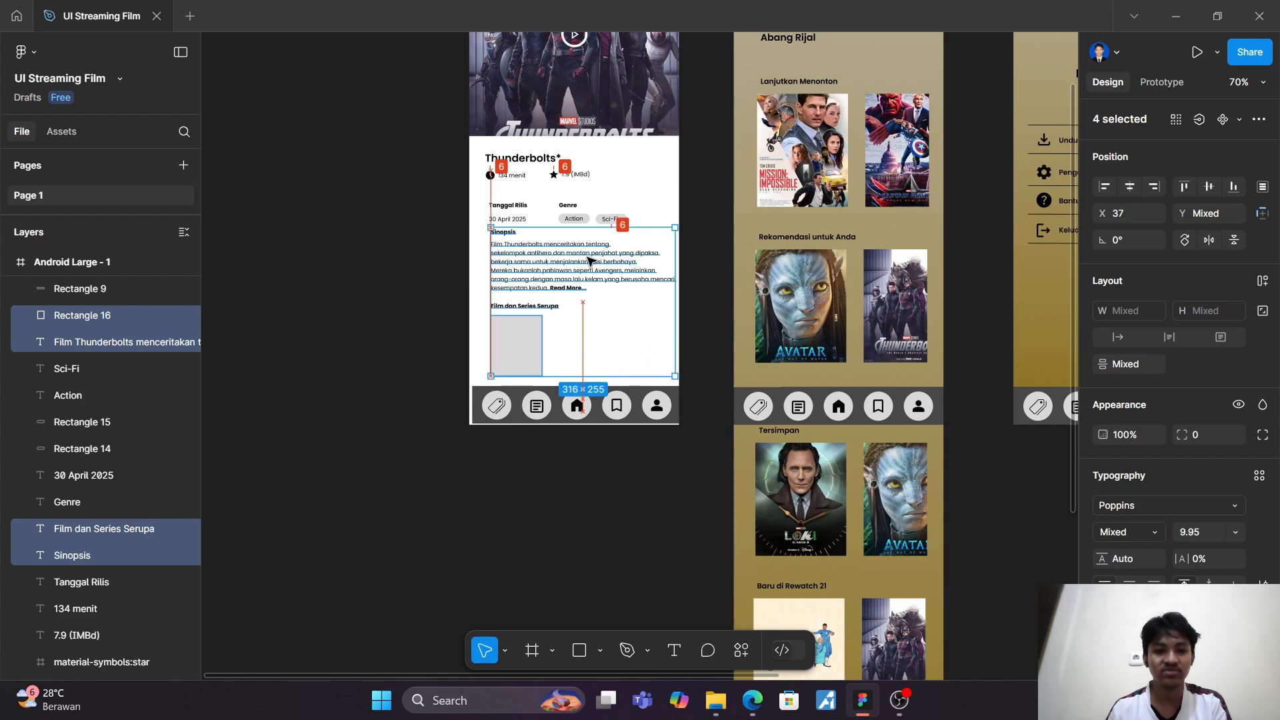
scroll(589, 261, "up", 5)
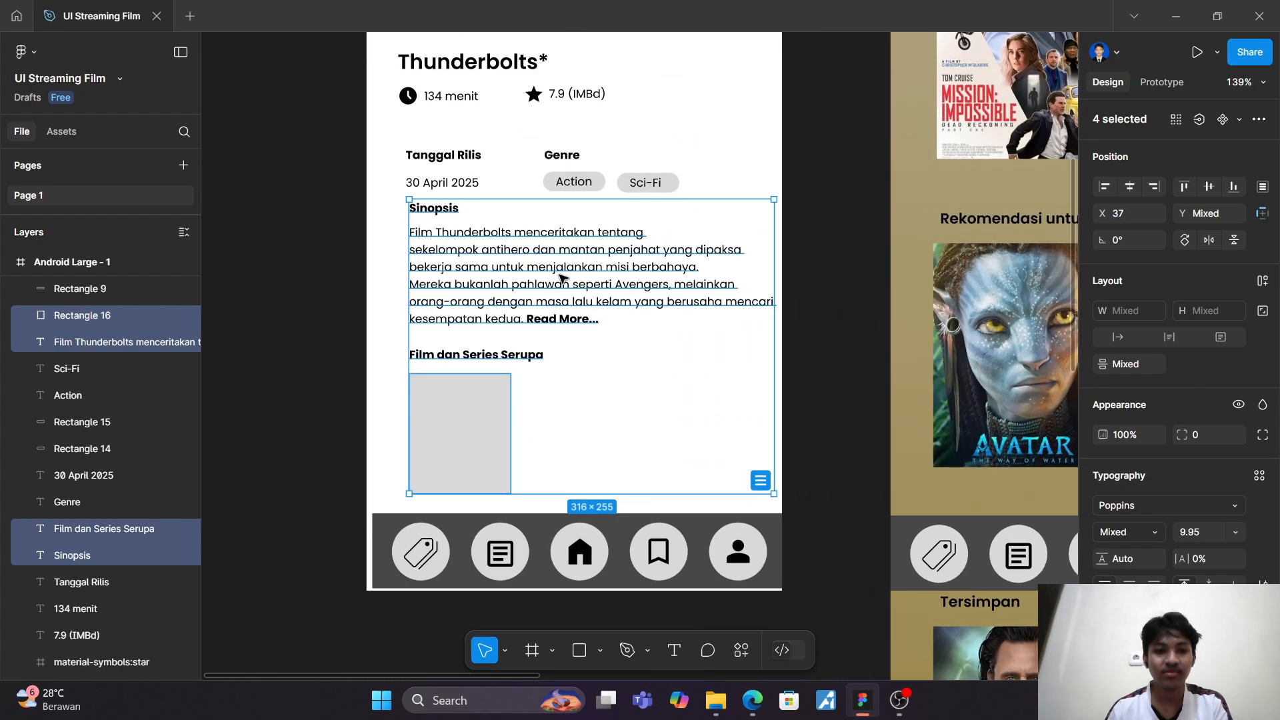
left_click_drag(560, 277, 560, 269)
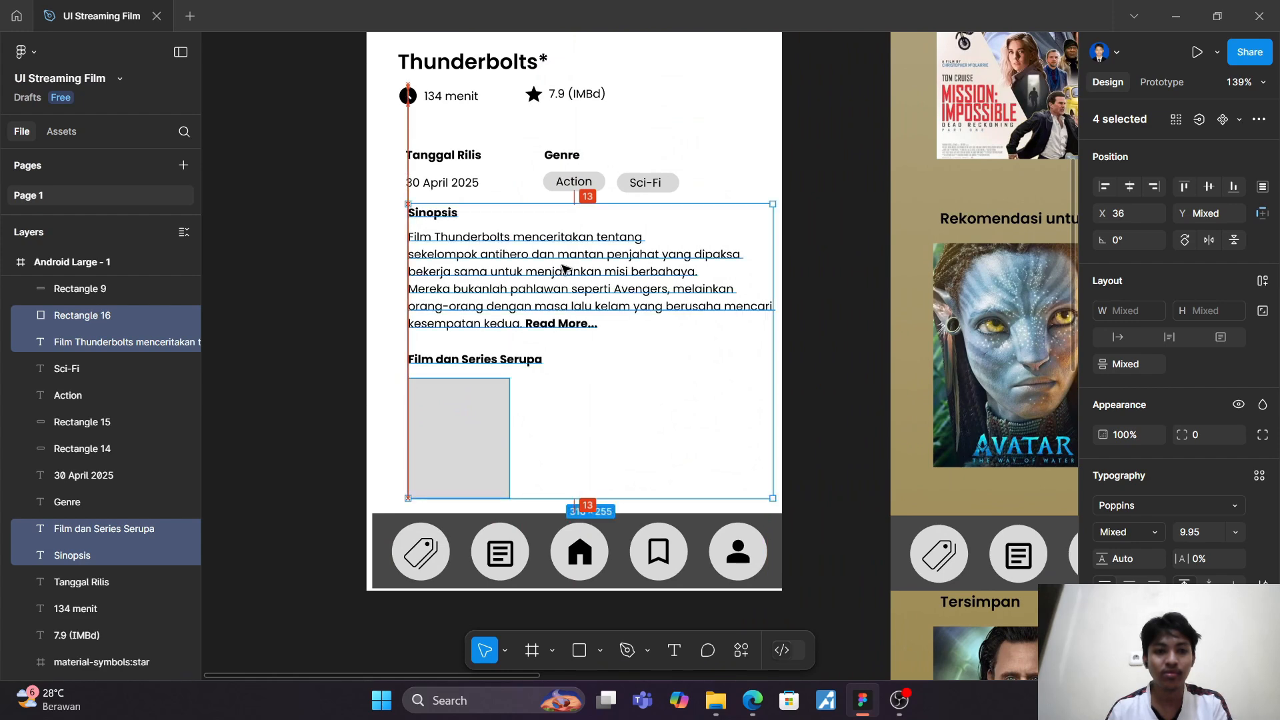
Step: Move everything from the release date and genre rows down to the placeholder rectangle up together, close beneath the duration and rating row
scroll(555, 267, "down", 3)
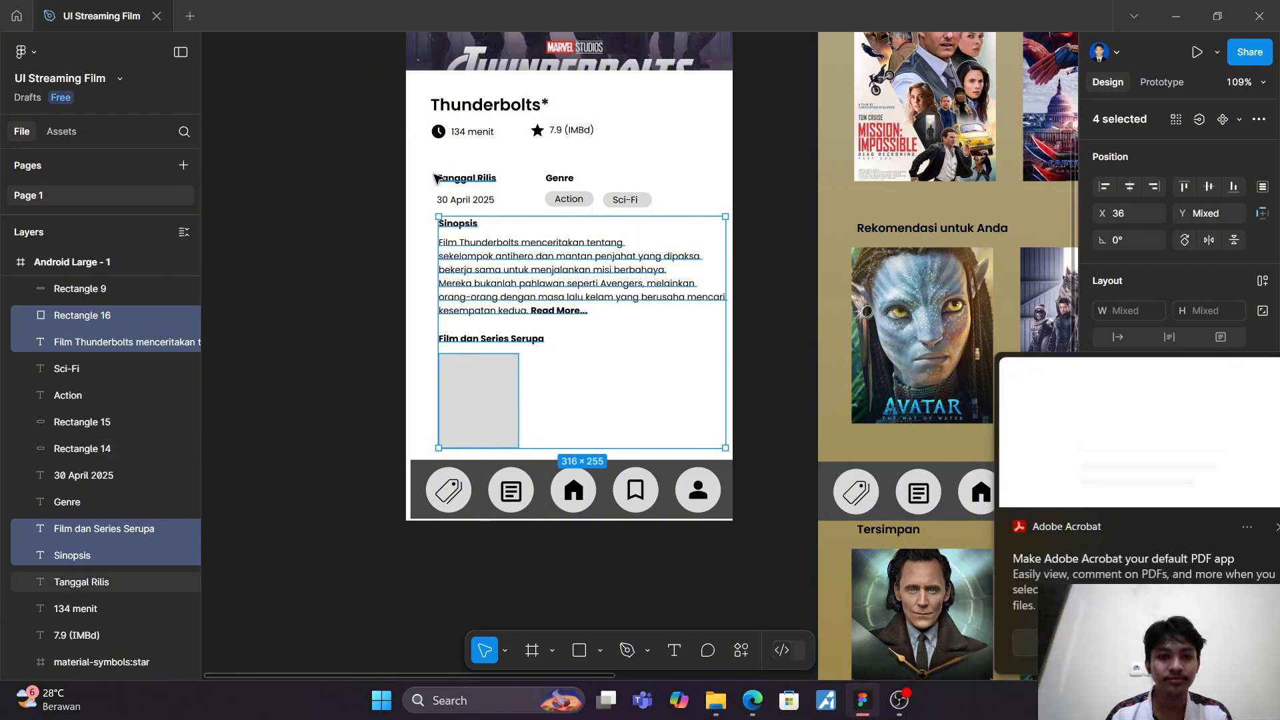
left_click(480, 218)
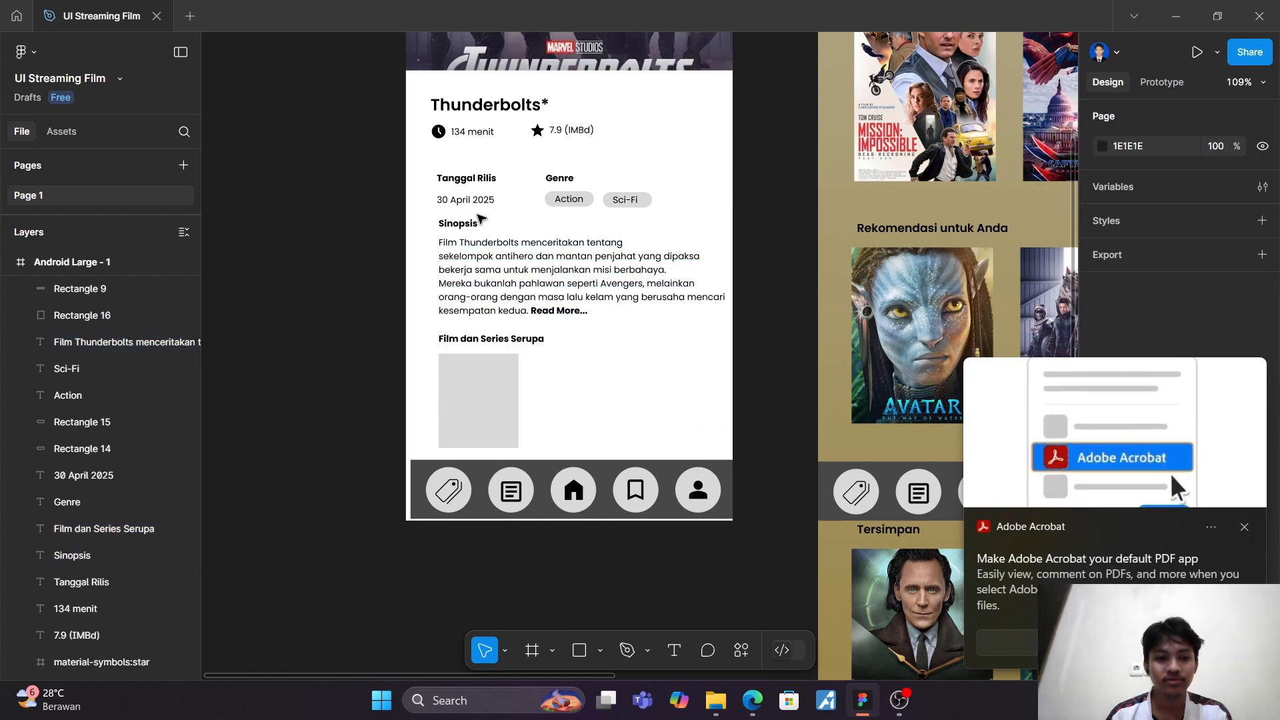
left_click_drag(423, 171, 767, 435)
left_click_drag(614, 342, 612, 322)
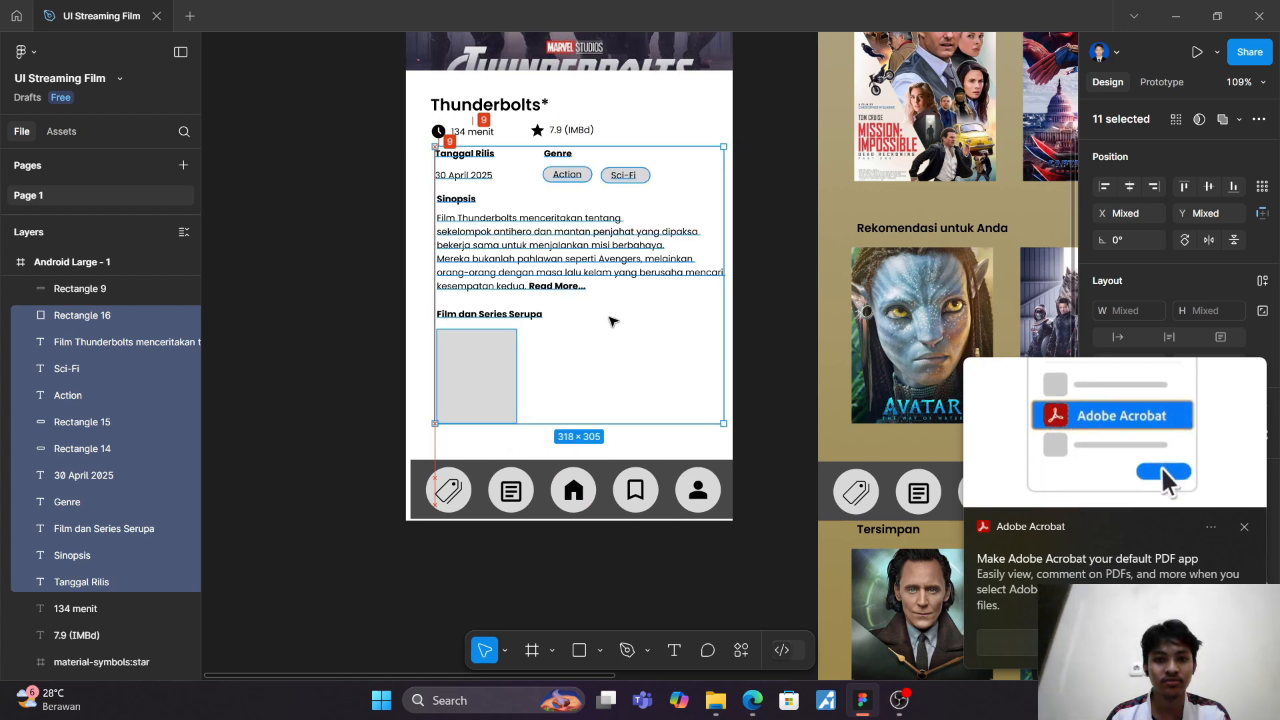
left_click(759, 324)
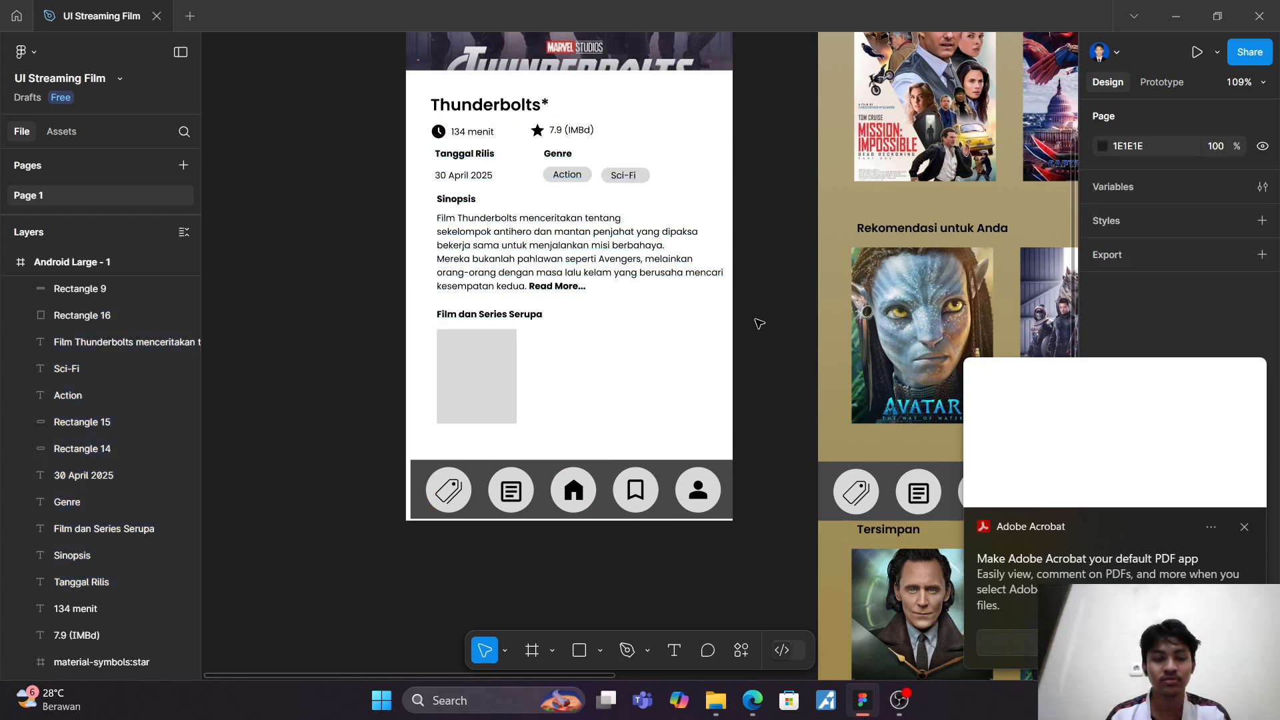
Step: Duplicate the placeholder rectangle under "Film dan Series Serupa" and place the copy beside it on the same row at X 156
scroll(759, 323, "up", 5)
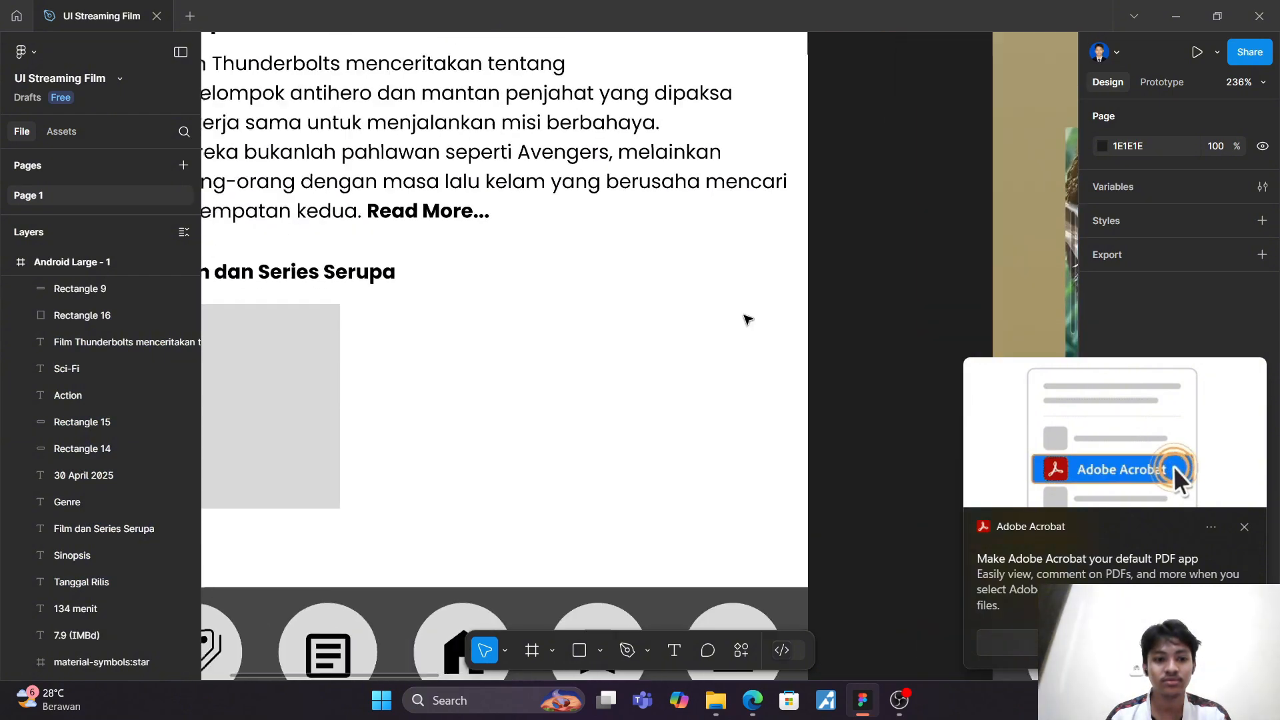
scroll(747, 320, "left", 5)
left_click(477, 375)
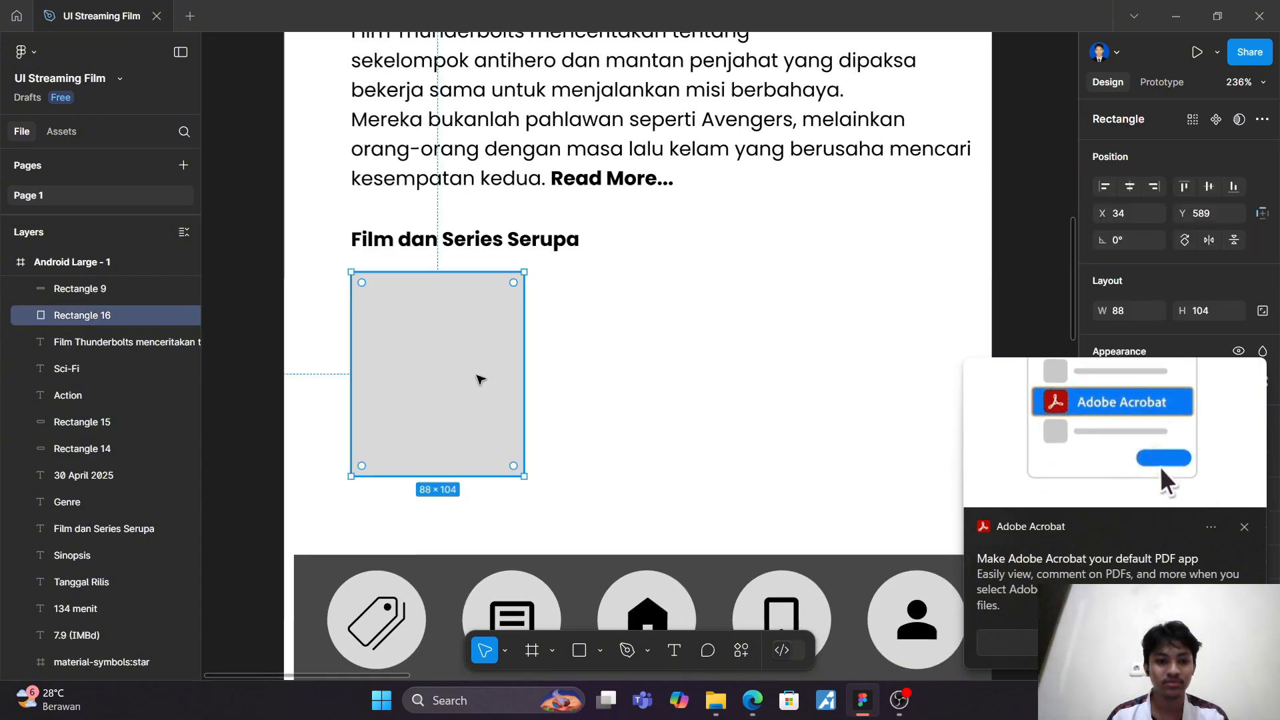
key("ctrl+d")
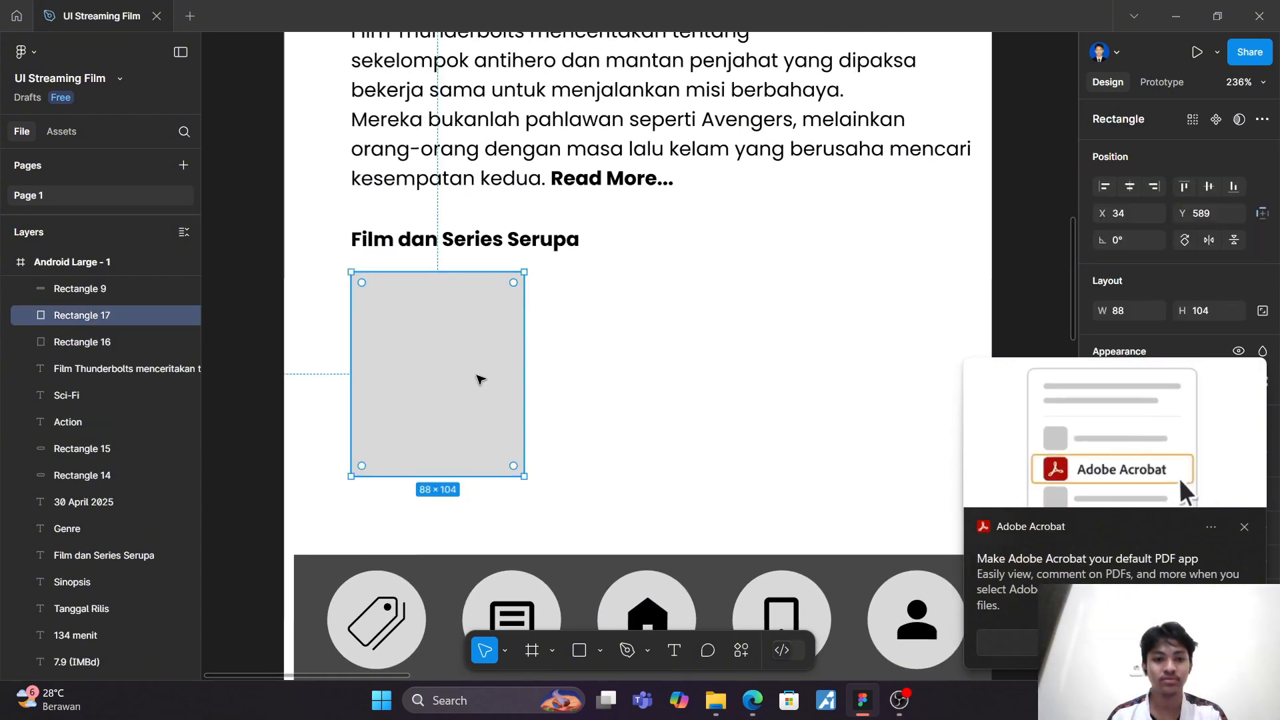
left_click_drag(454, 371, 694, 371)
left_click(817, 366)
Step: Duplicate the second placeholder rectangle and place the copy as the third in the row at X 278
scroll(667, 368, "right", 5)
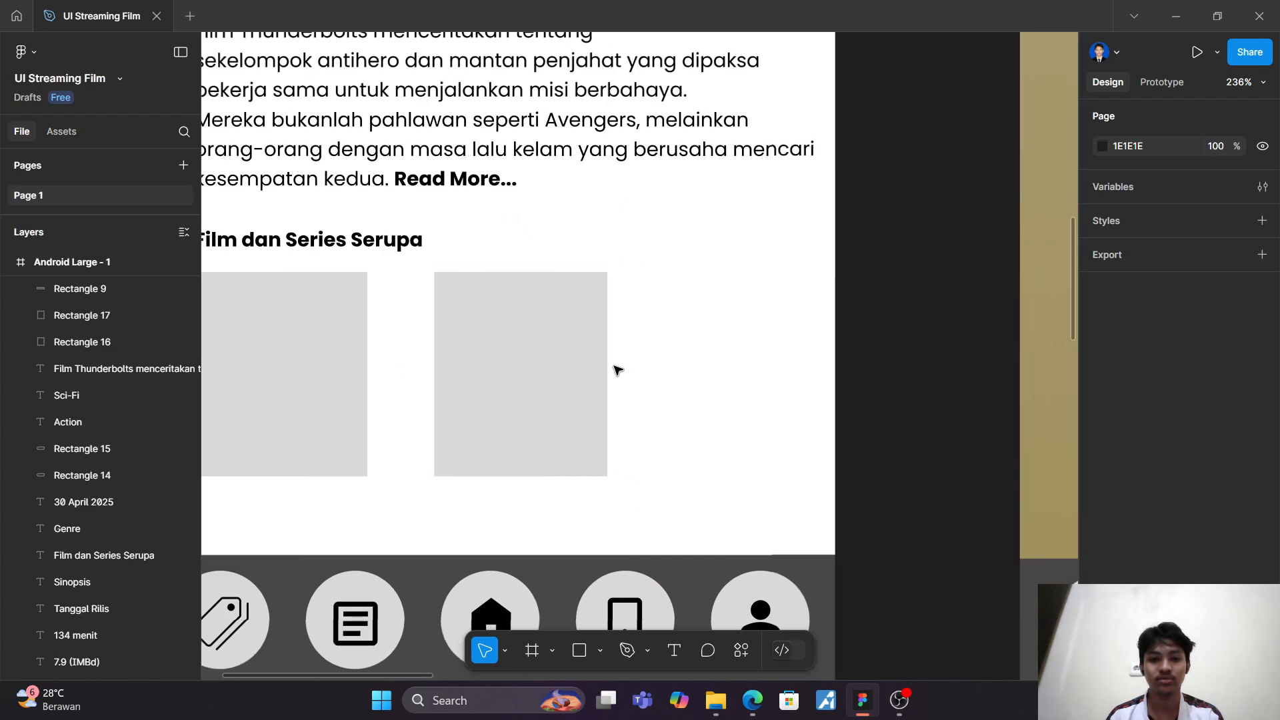
left_click(576, 369)
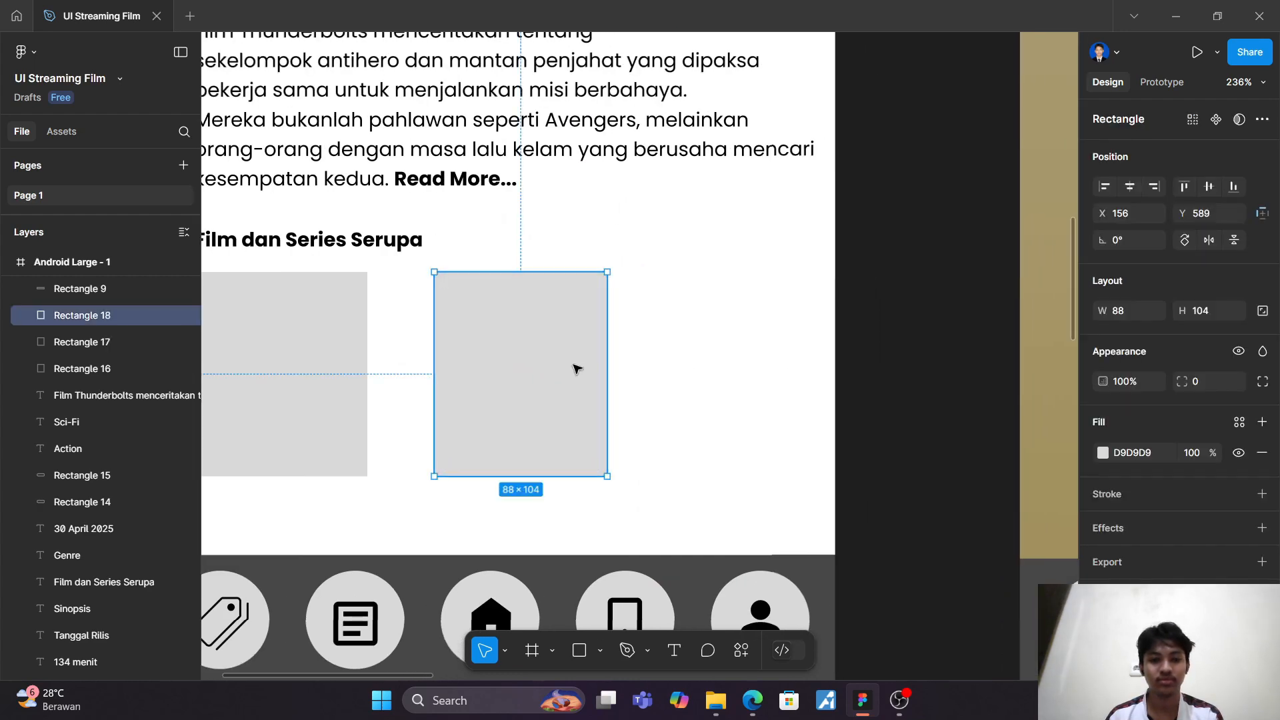
left_click_drag(585, 370, 802, 364)
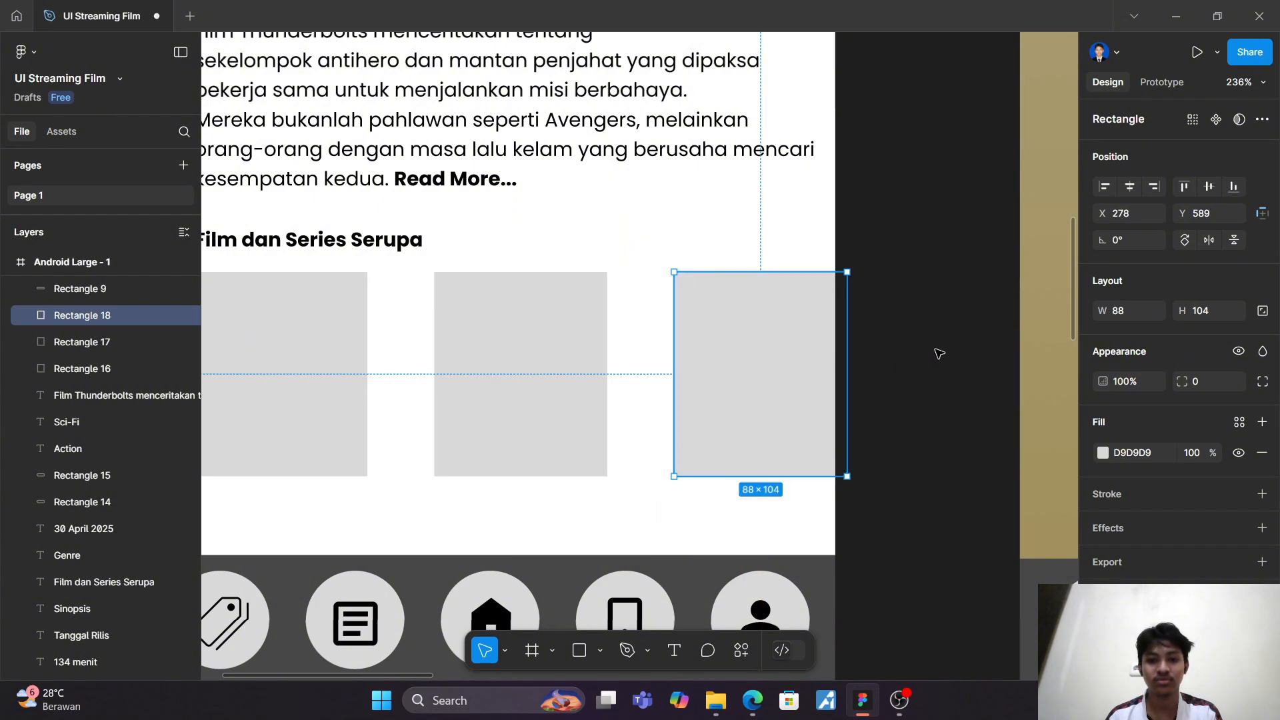
Step: Widen the Android Large - 1 frame to 662 by extending its right edge
scroll(939, 353, "down", 5)
scroll(934, 354, "right", 3)
scroll(930, 354, "up", 2)
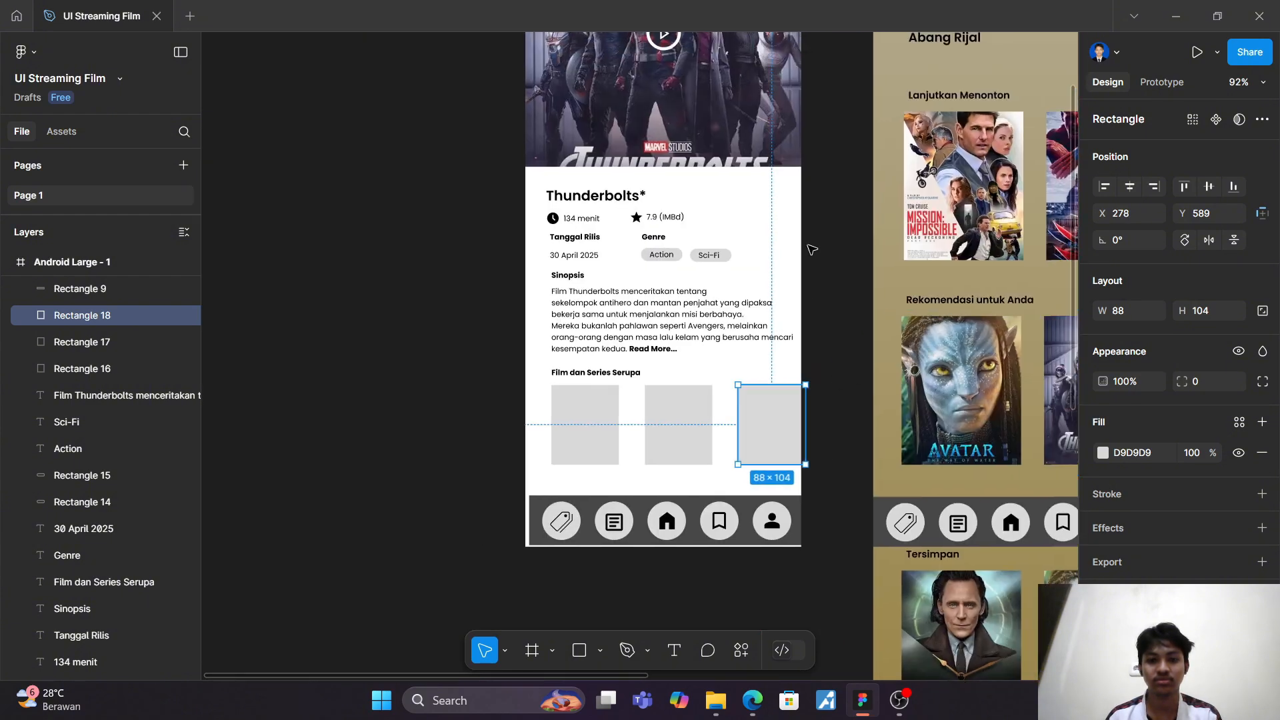
scroll(380, 333, "up", 2)
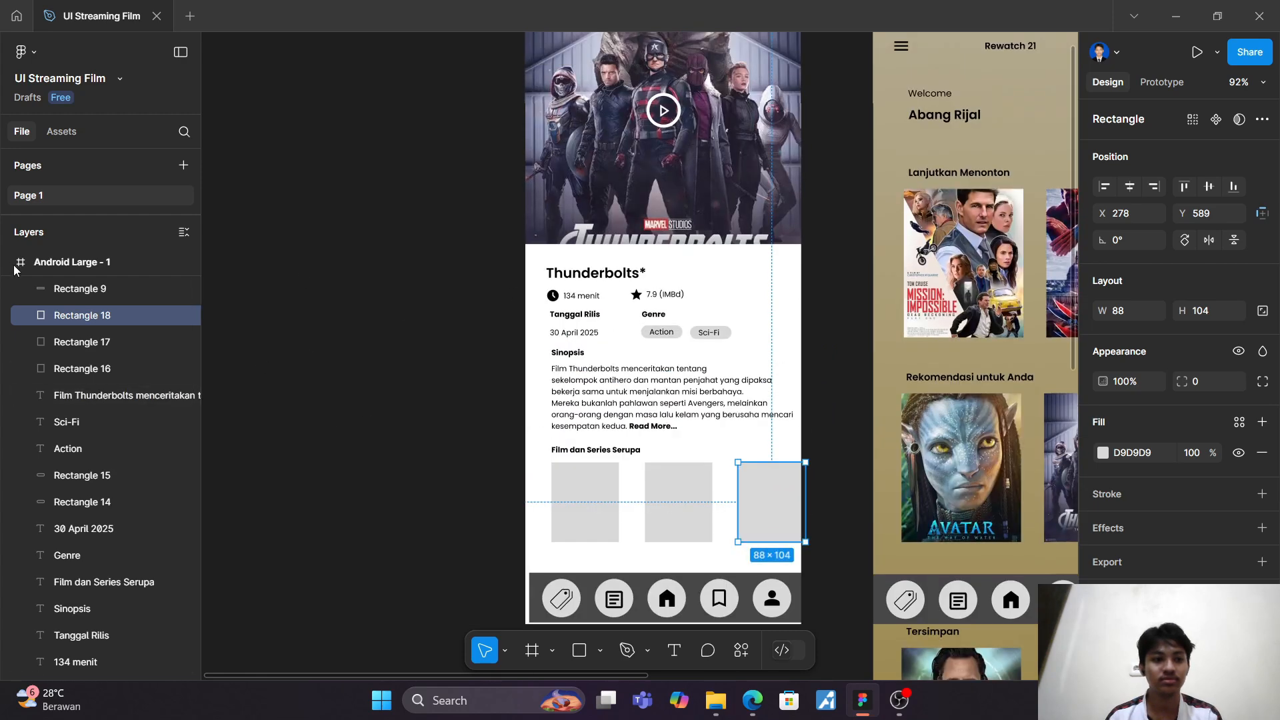
left_click(44, 267)
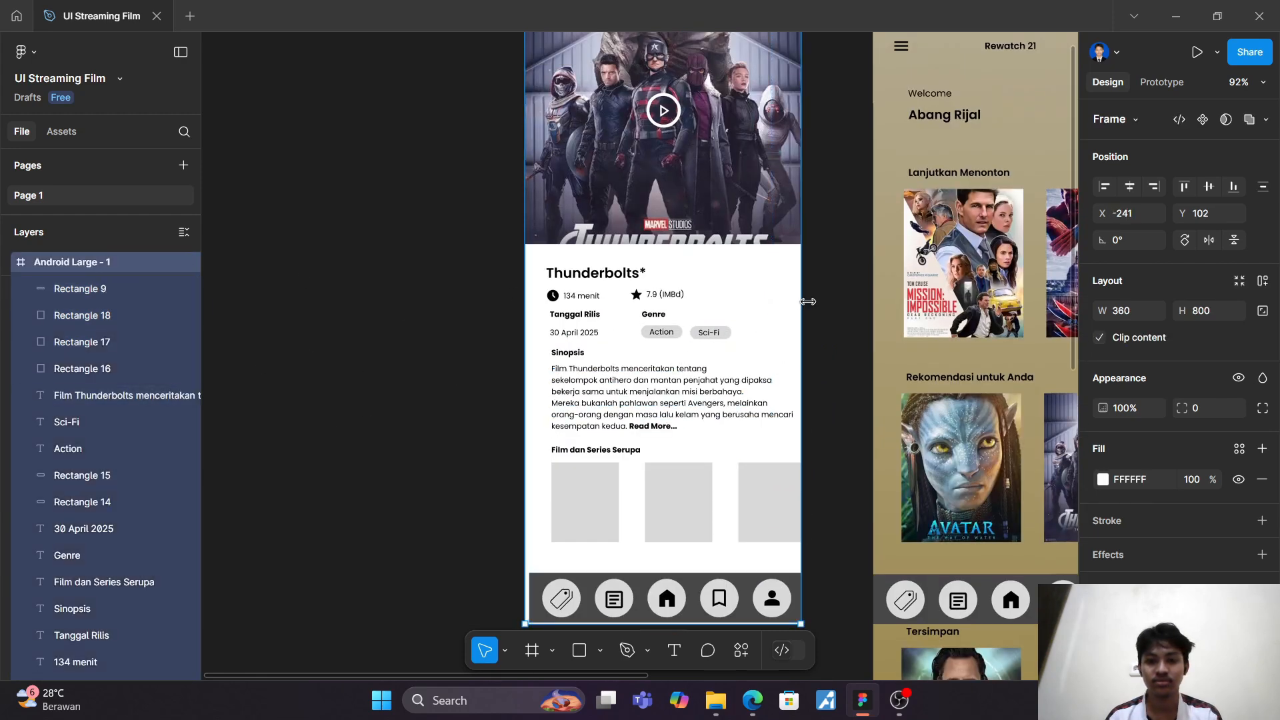
left_click_drag(811, 302, 1032, 302)
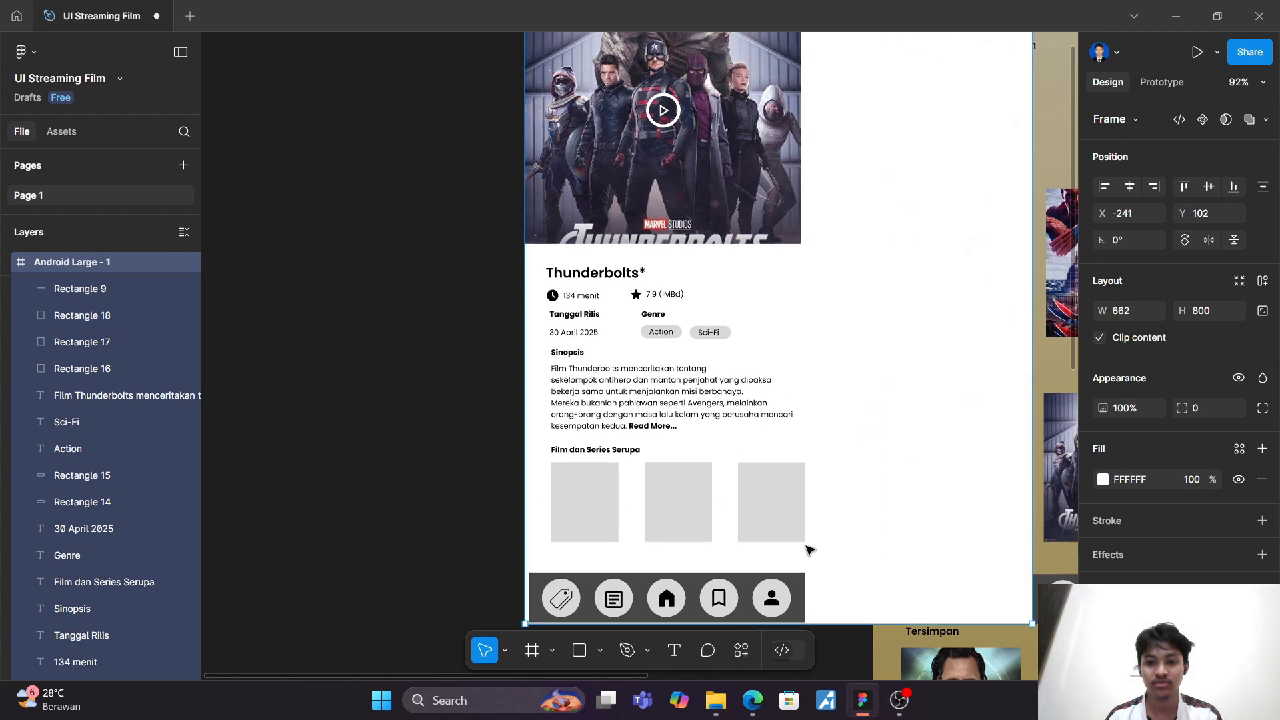
Step: Duplicate the third placeholder rectangle and place the copy as the fourth in the row at X 400
left_click(777, 520)
key("ctrl+d")
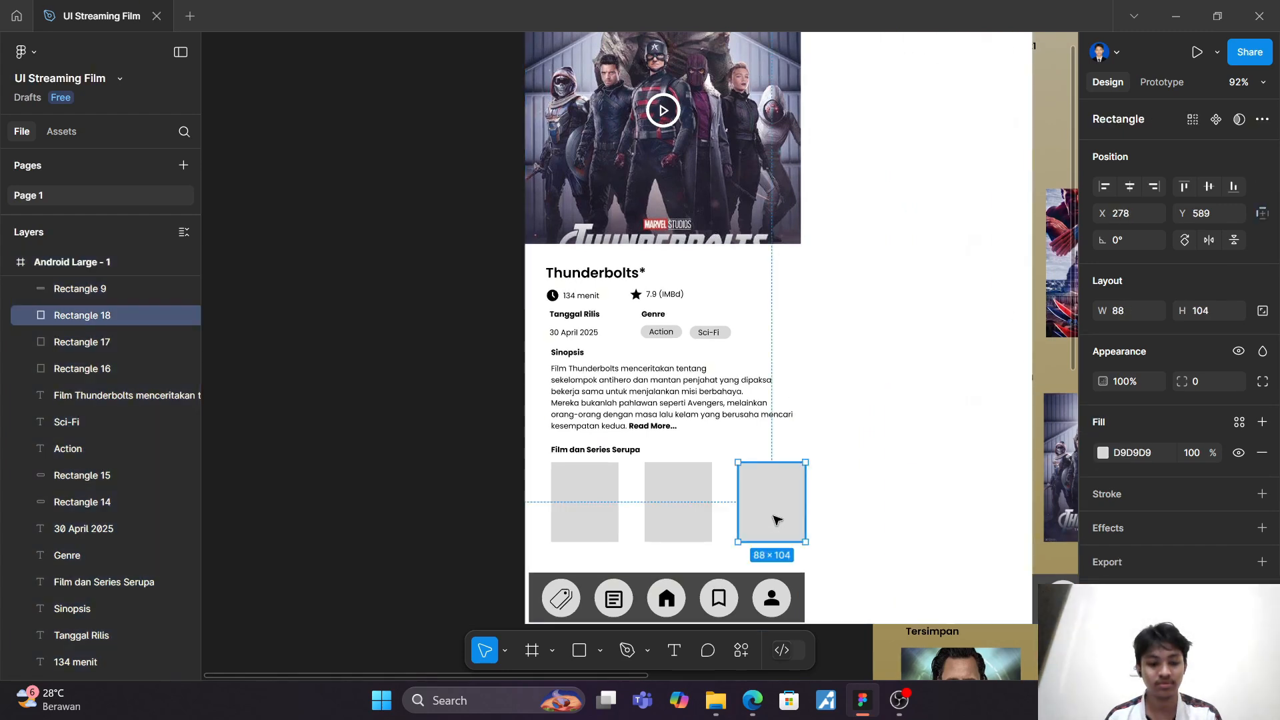
left_click_drag(776, 520, 872, 520)
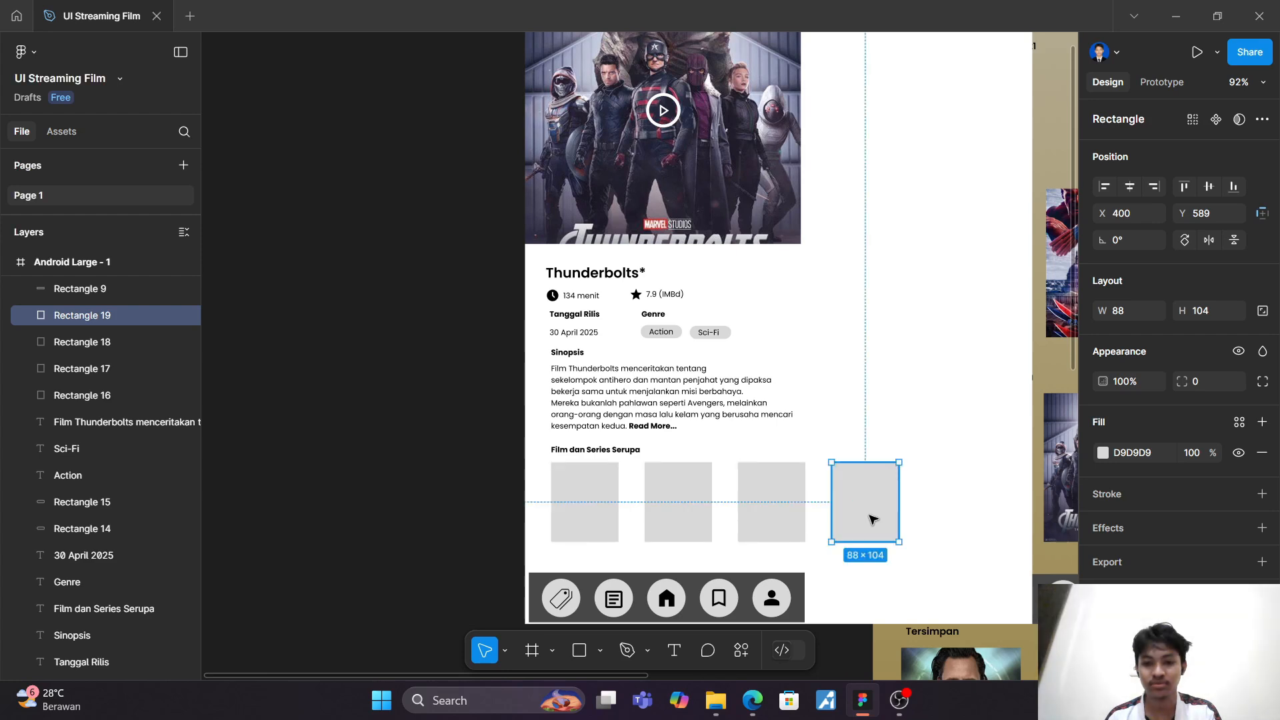
left_click(853, 386)
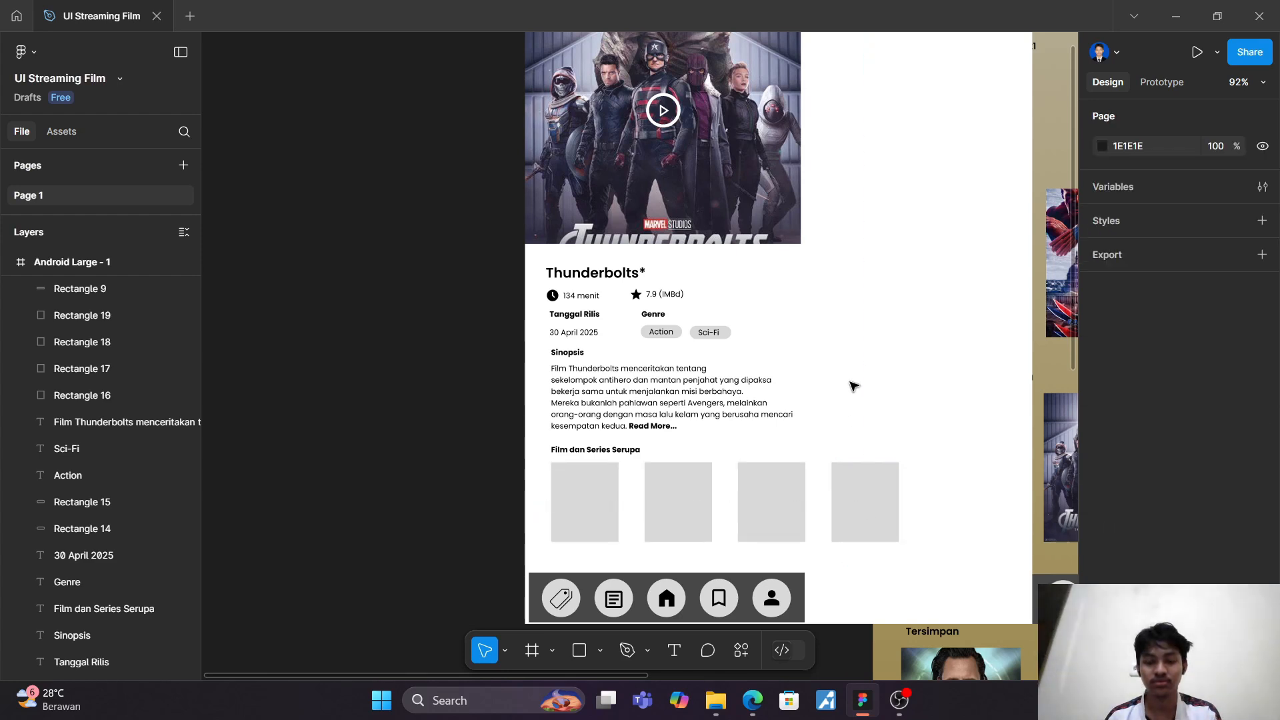
scroll(854, 386, "up", 3)
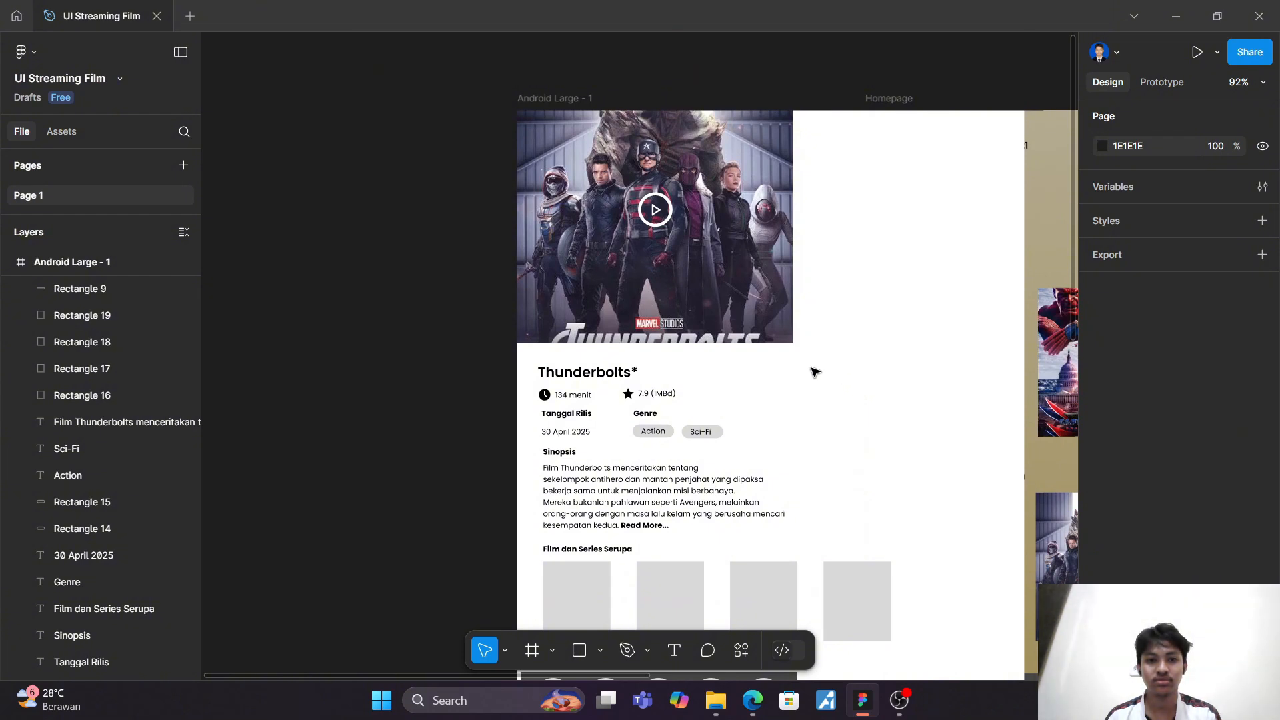
Step: Set the width of the Android Large - 1 frame back to 360
left_click(563, 100)
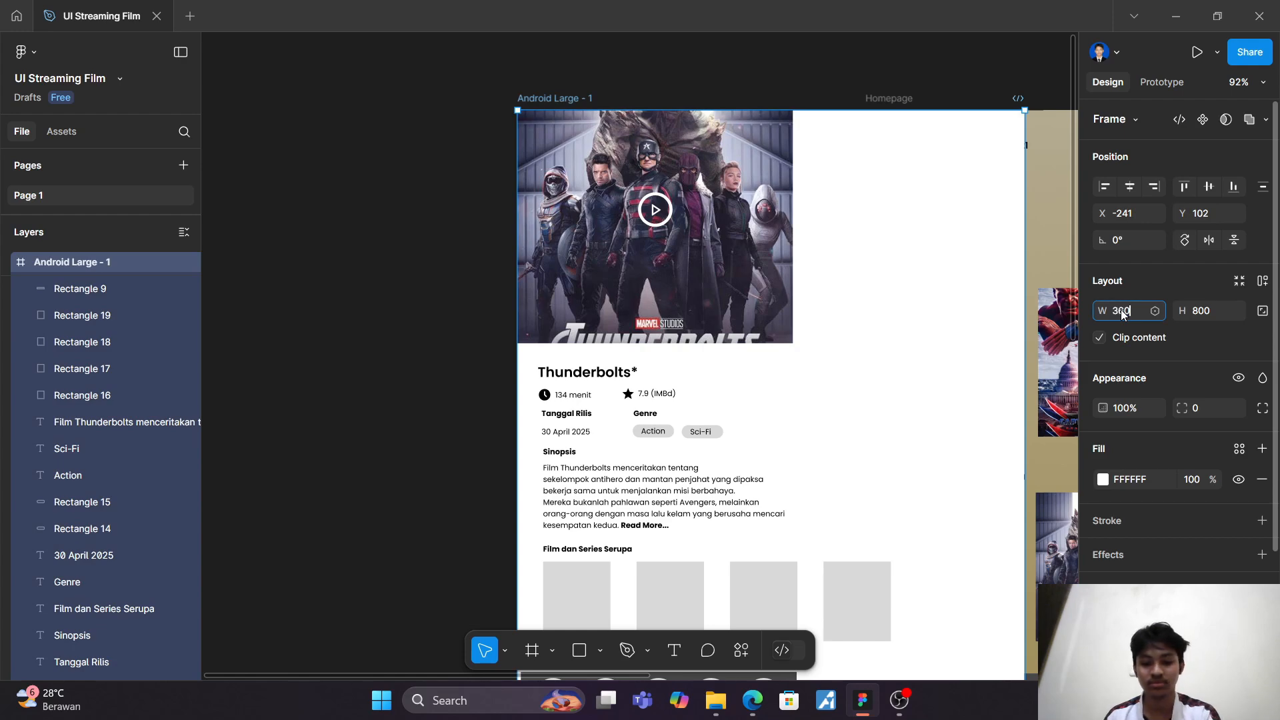
key("Return")
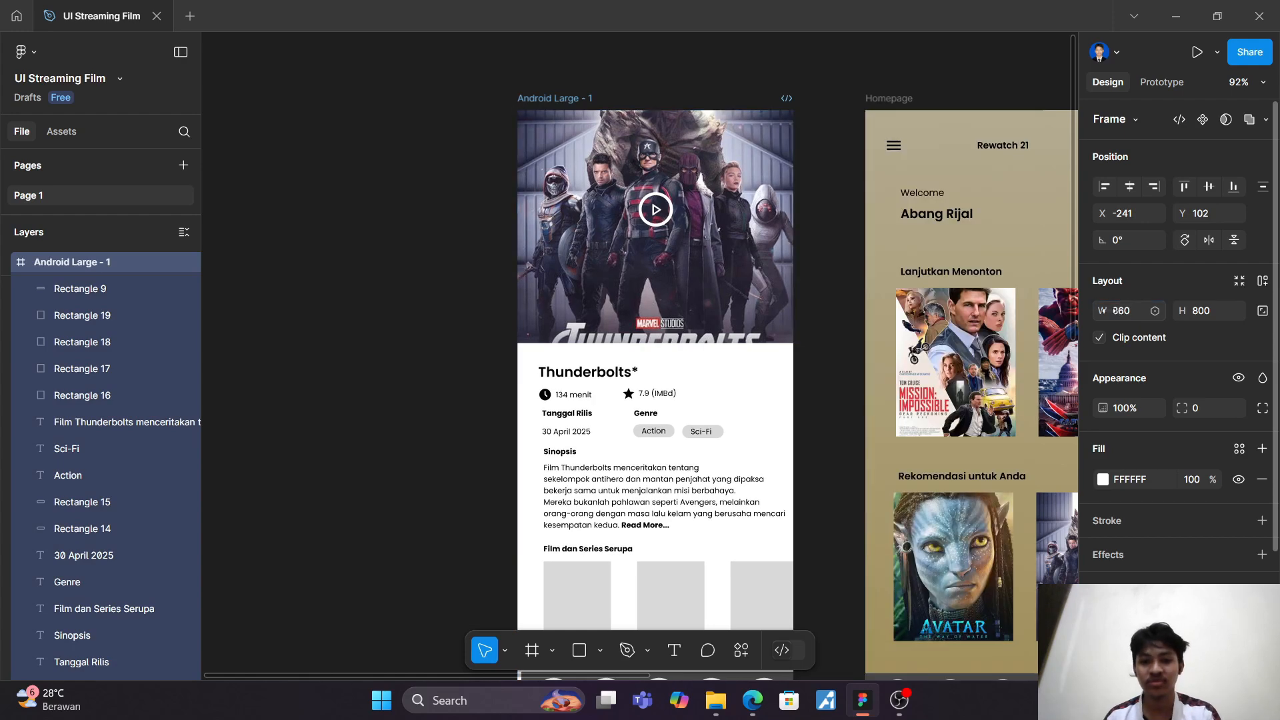
left_click(361, 236)
Step: Place the deadpool__wolverine image into the first placeholder rectangle under "Film dan Series Serupa"
scroll(386, 251, "down", 4)
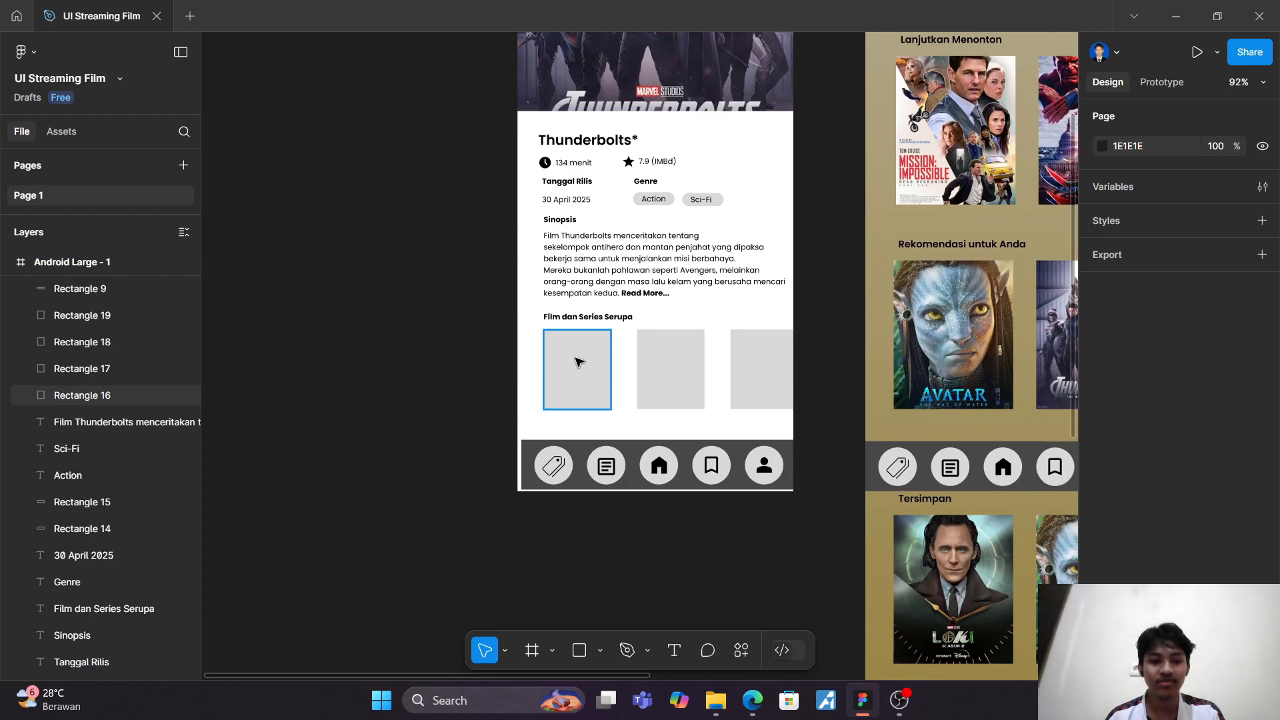
left_click(576, 362)
scroll(577, 362, "up", 3)
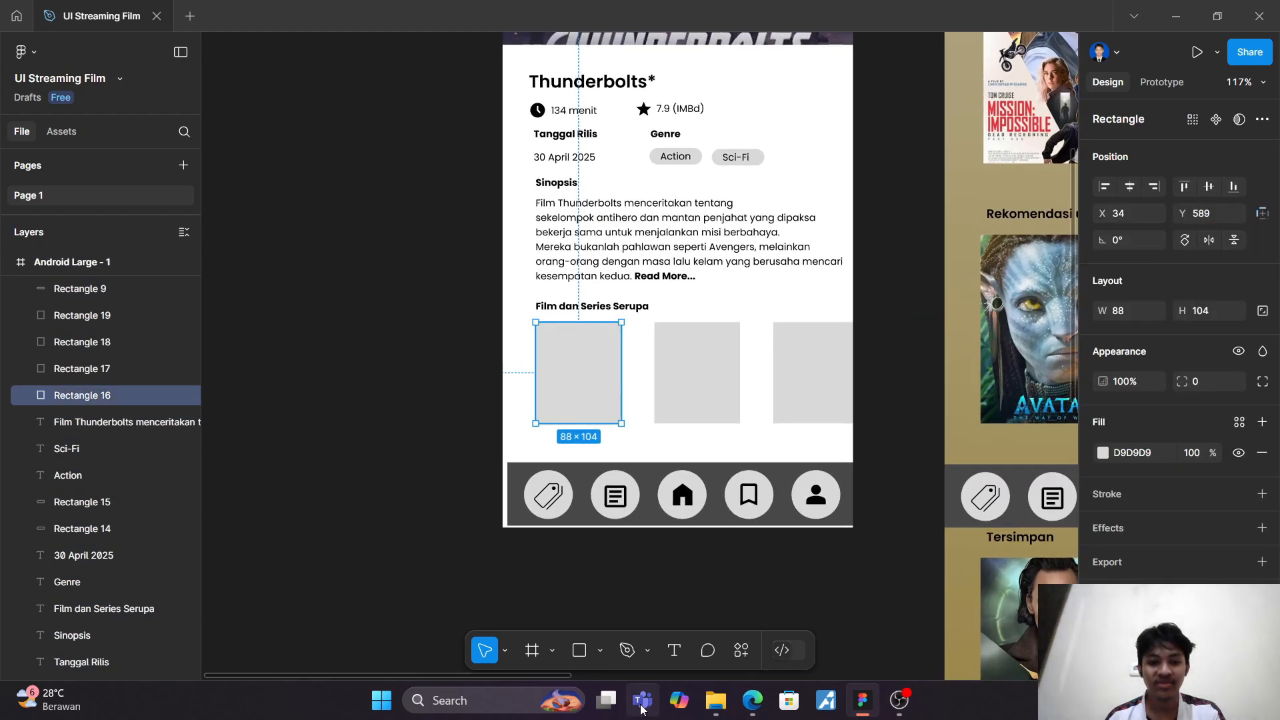
left_click(600, 651)
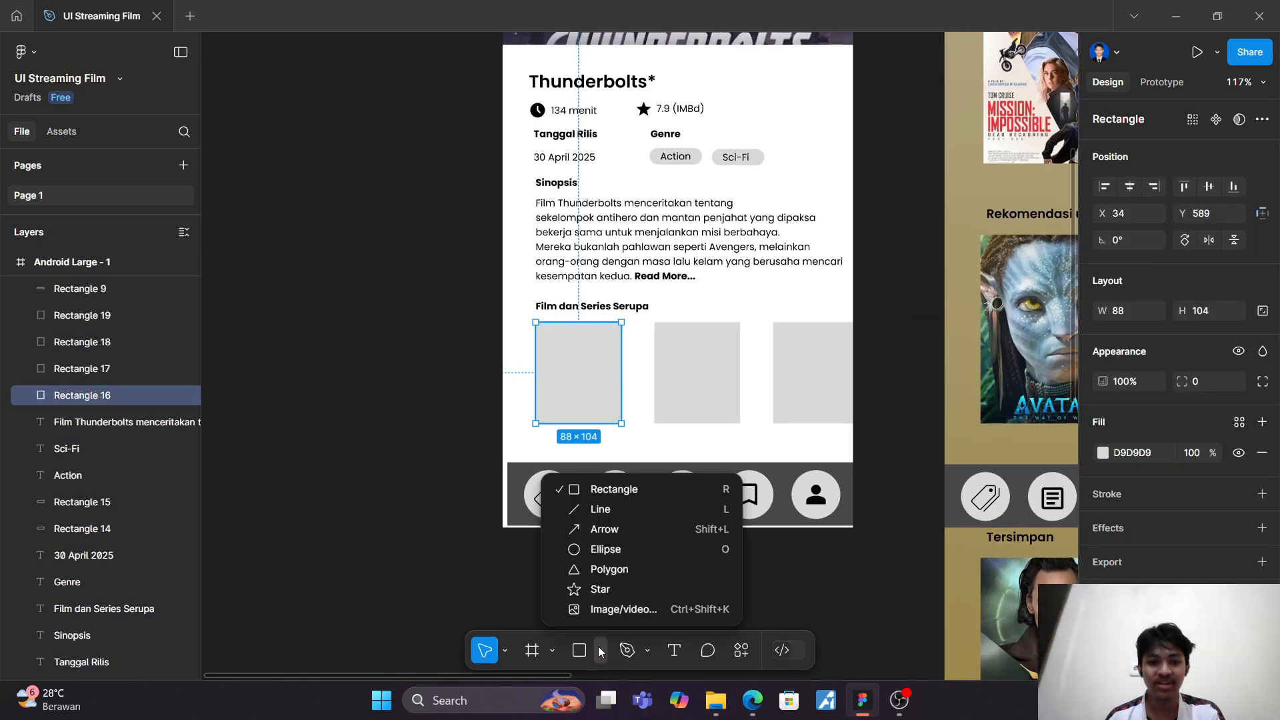
left_click(611, 609)
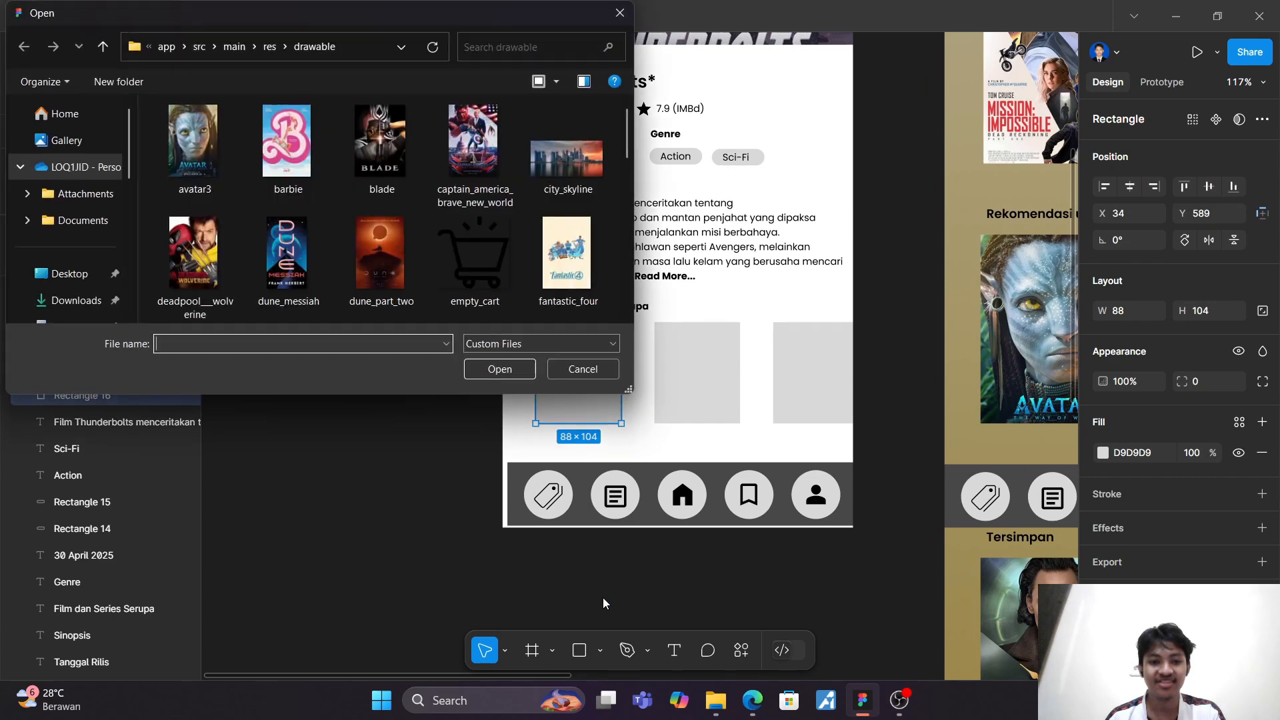
left_click(188, 267)
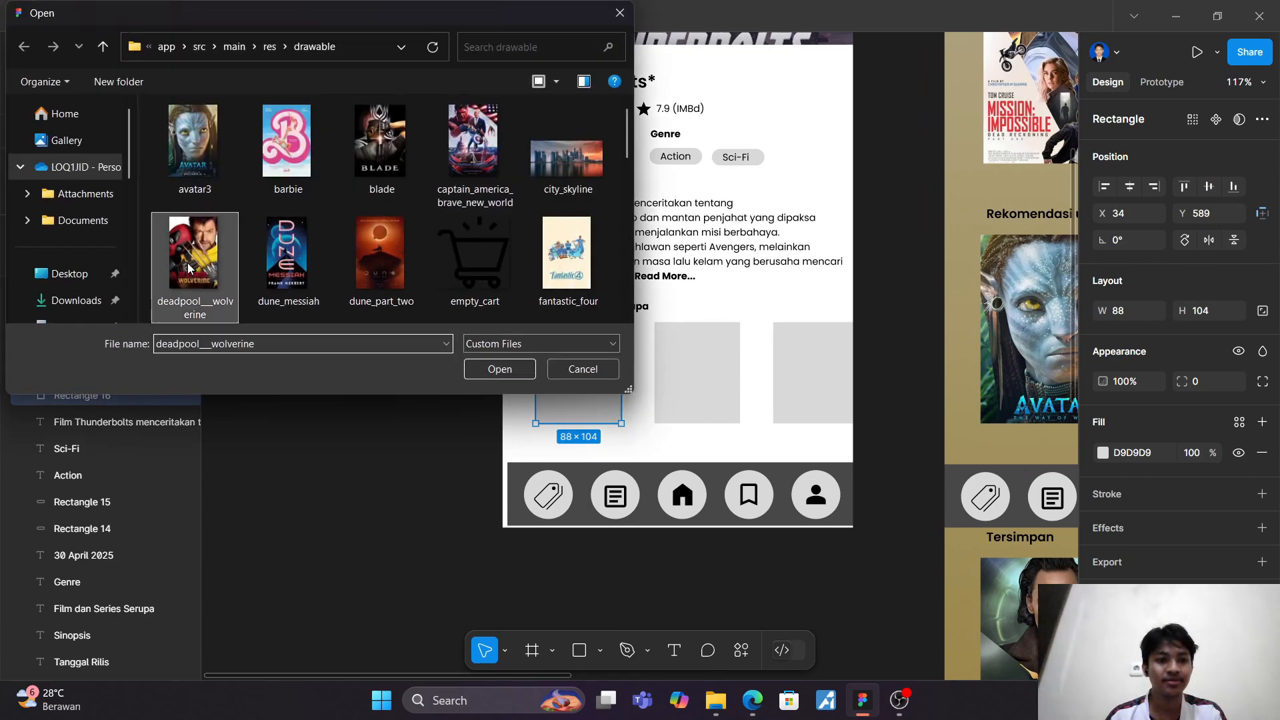
left_click(483, 370)
left_click(566, 370)
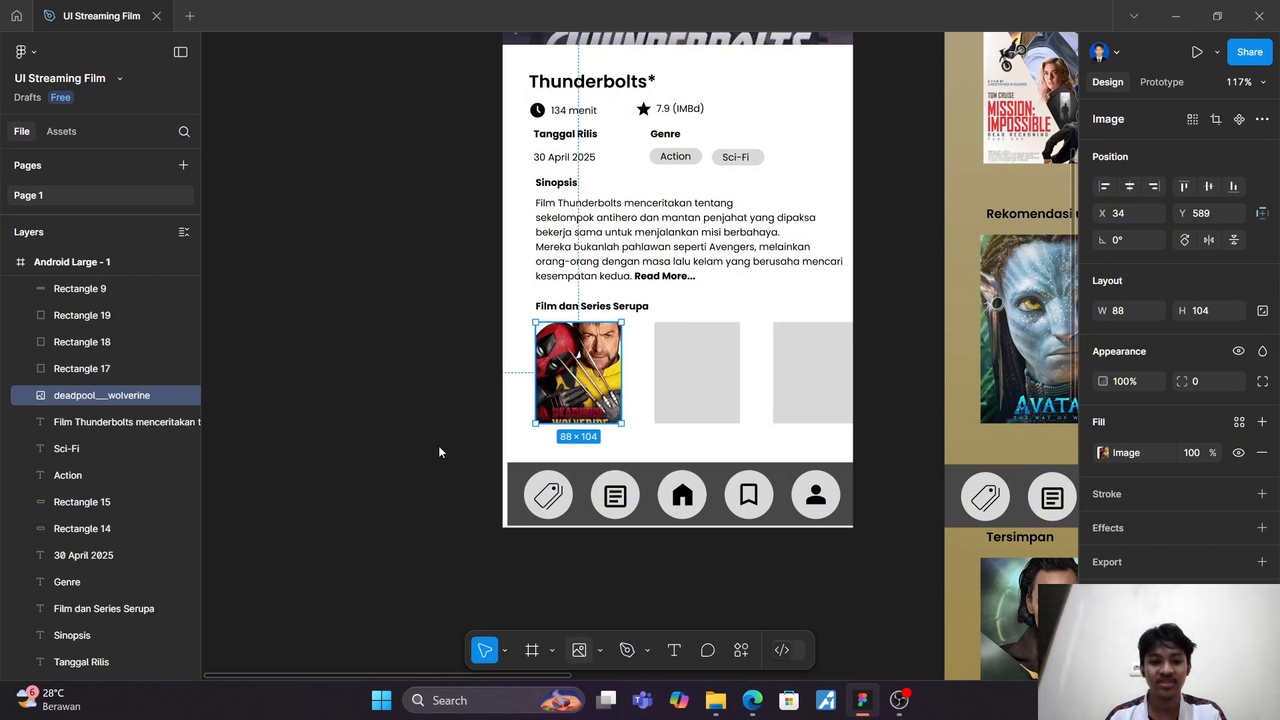
Step: Place the poster_endgame image into the second placeholder rectangle of the similar films row
scroll(382, 229, "down", 2)
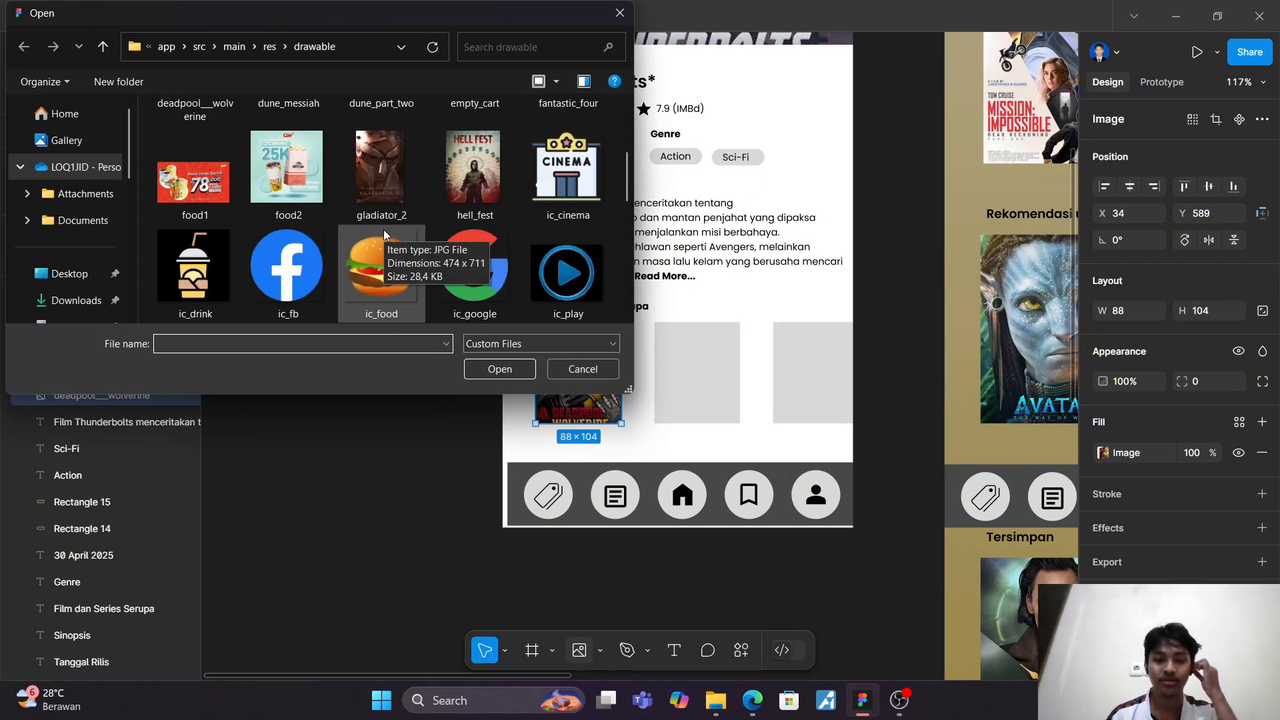
scroll(384, 233, "down", 3)
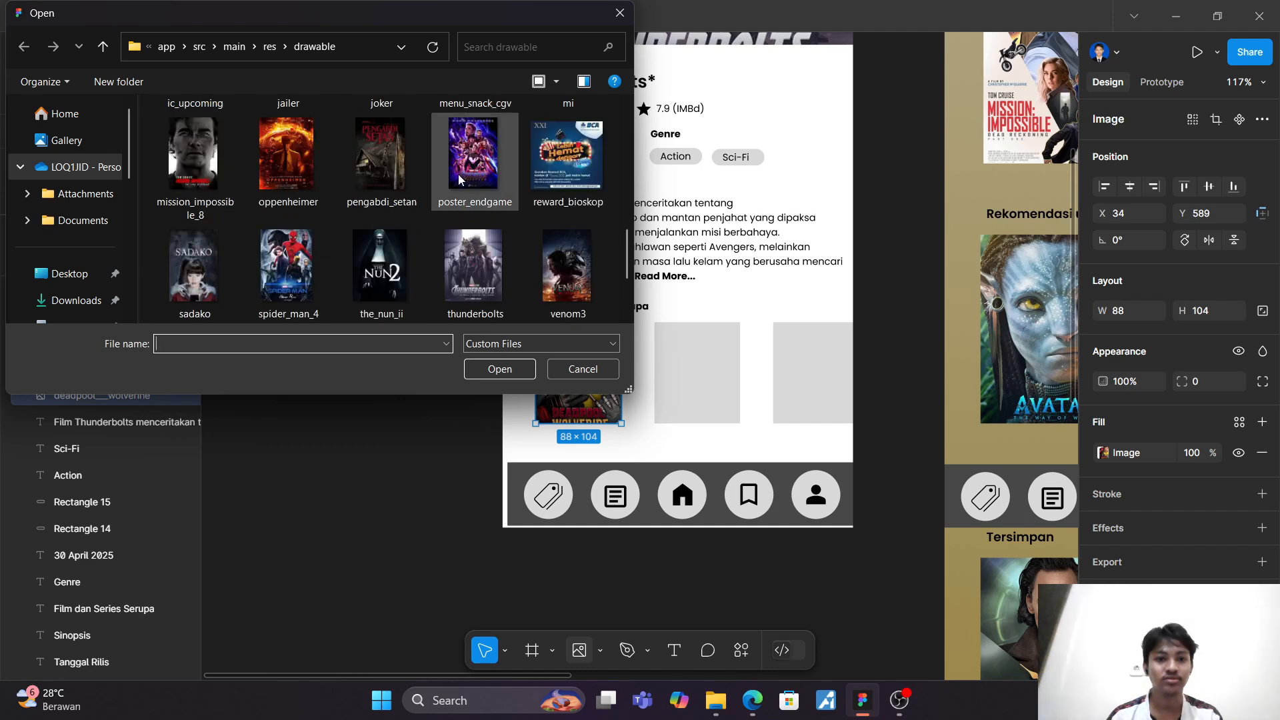
left_click(499, 369)
left_click(702, 370)
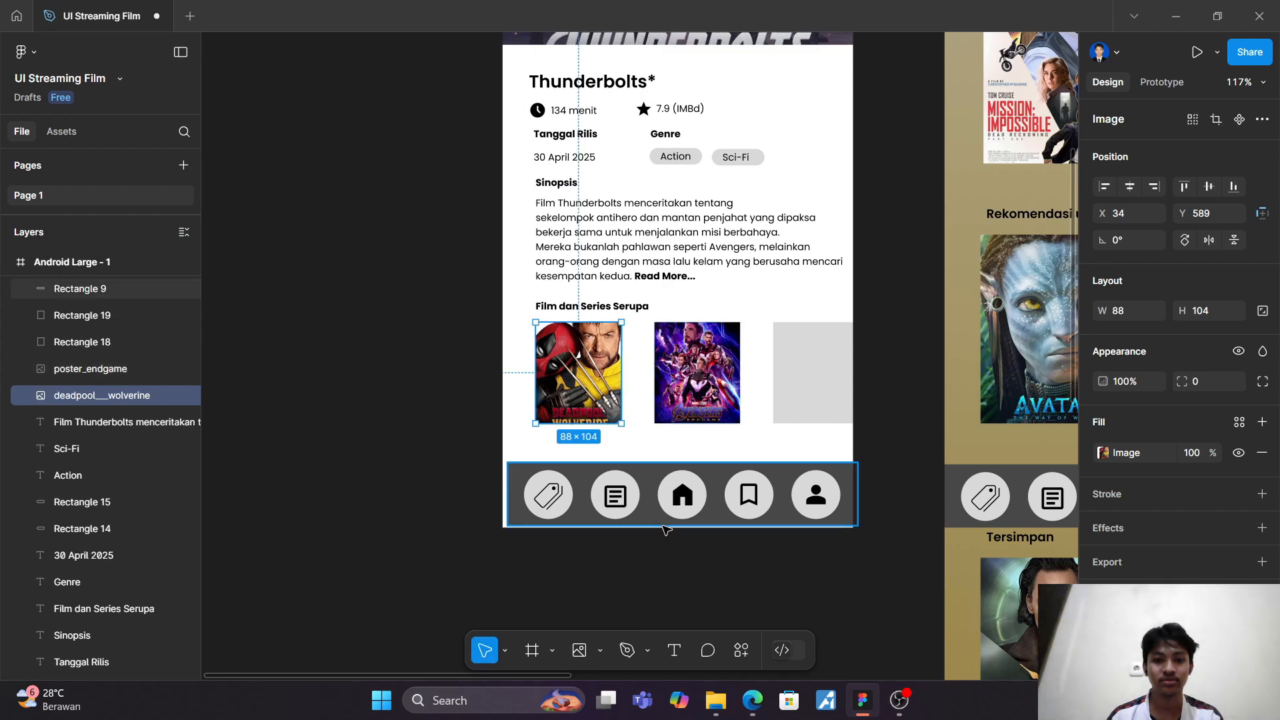
Step: Place the fantastic_four image into the third placeholder rectangle of the similar films row
left_click(570, 660)
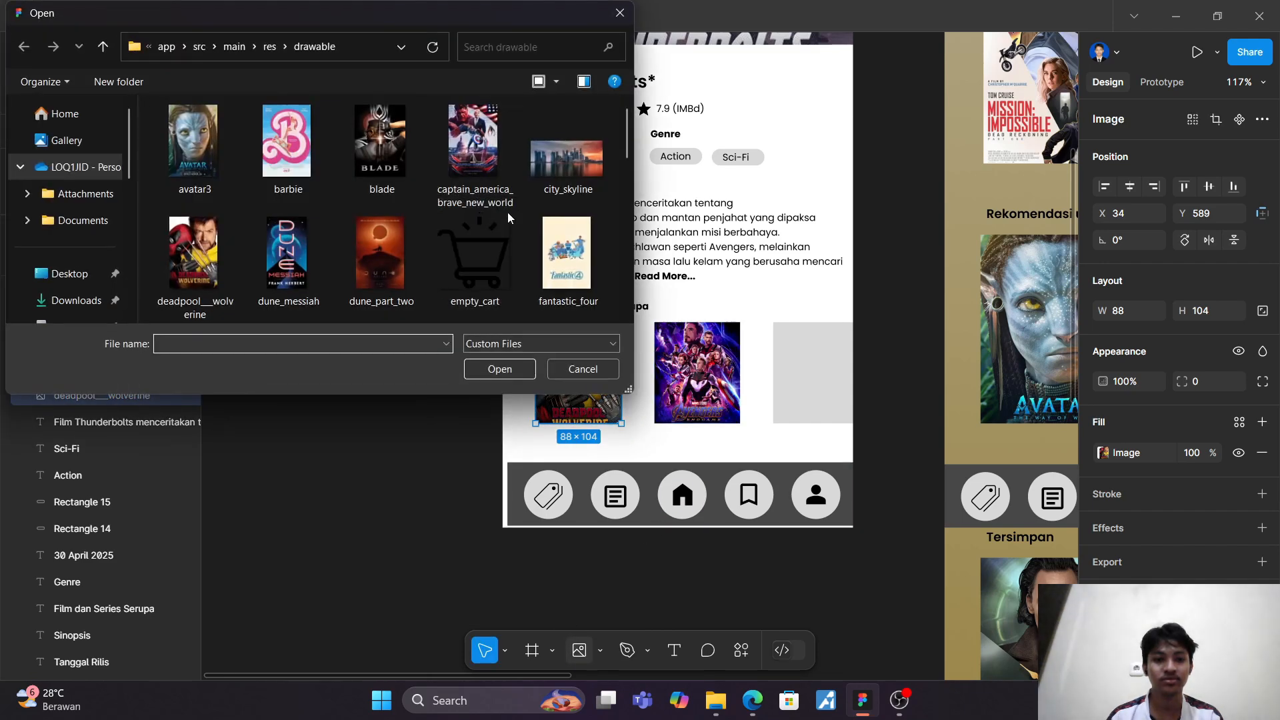
scroll(510, 214, "down", 10)
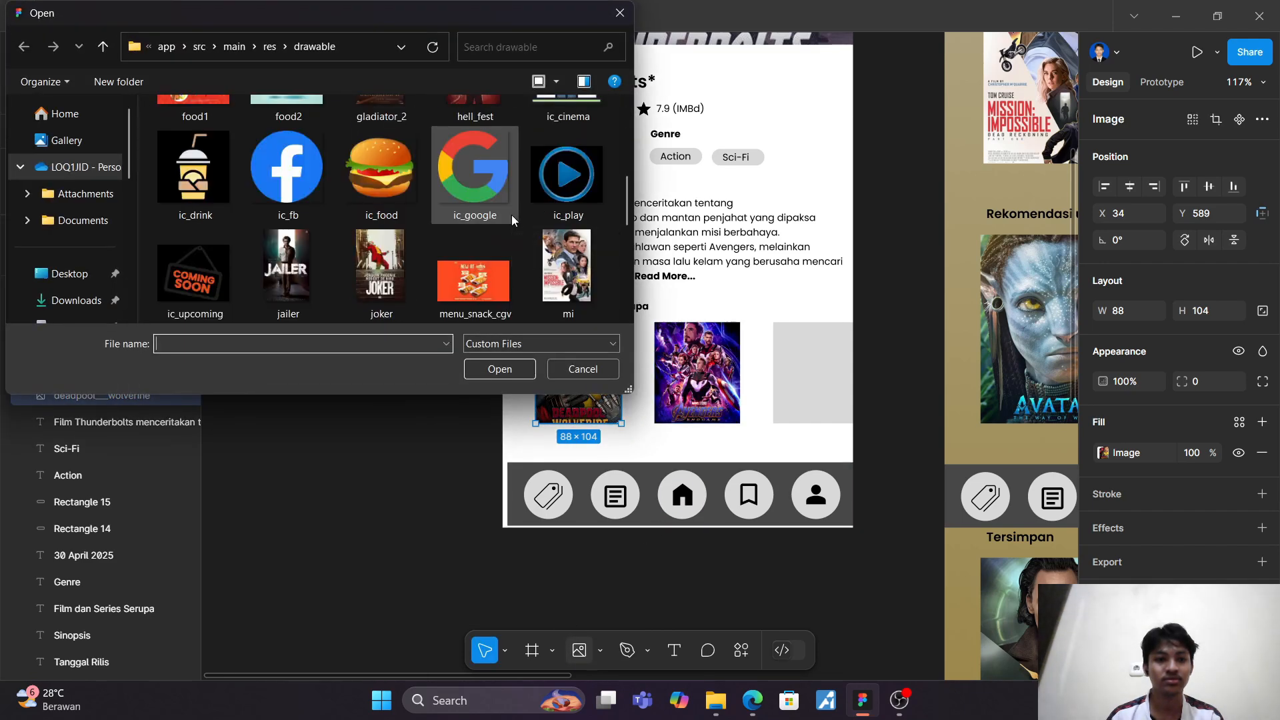
scroll(510, 215, "down", 2)
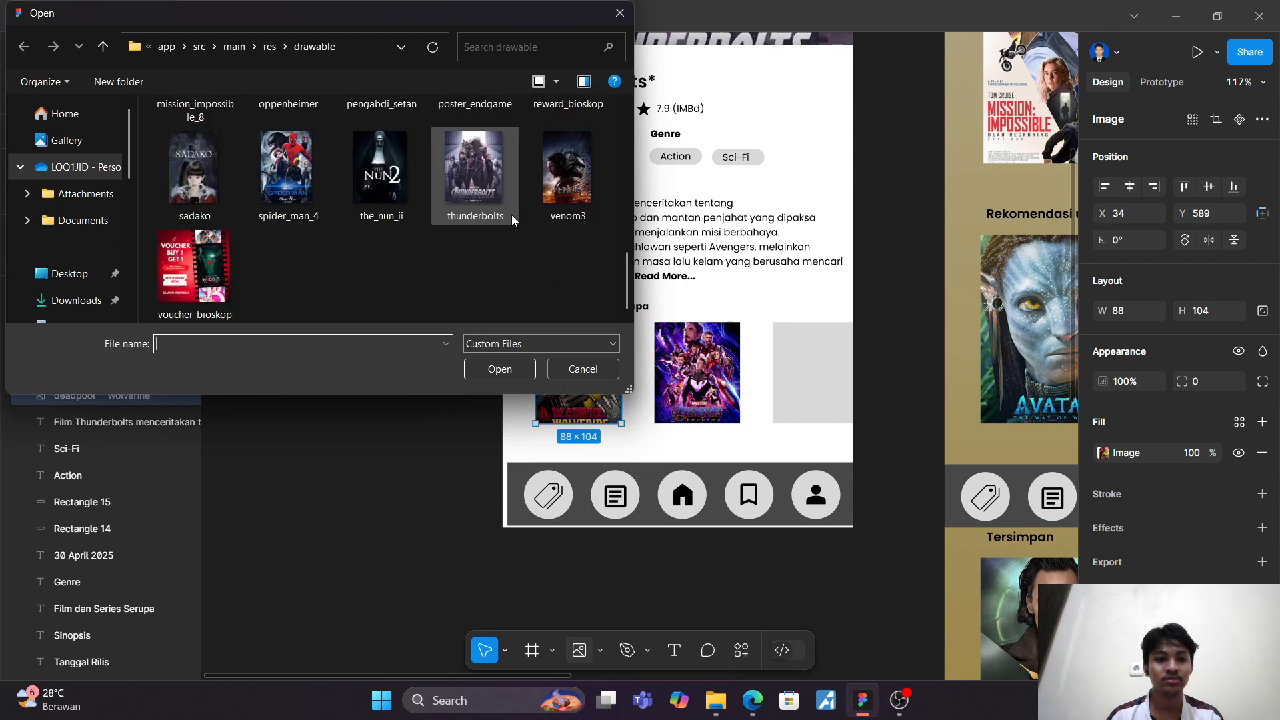
scroll(510, 215, "up", 4)
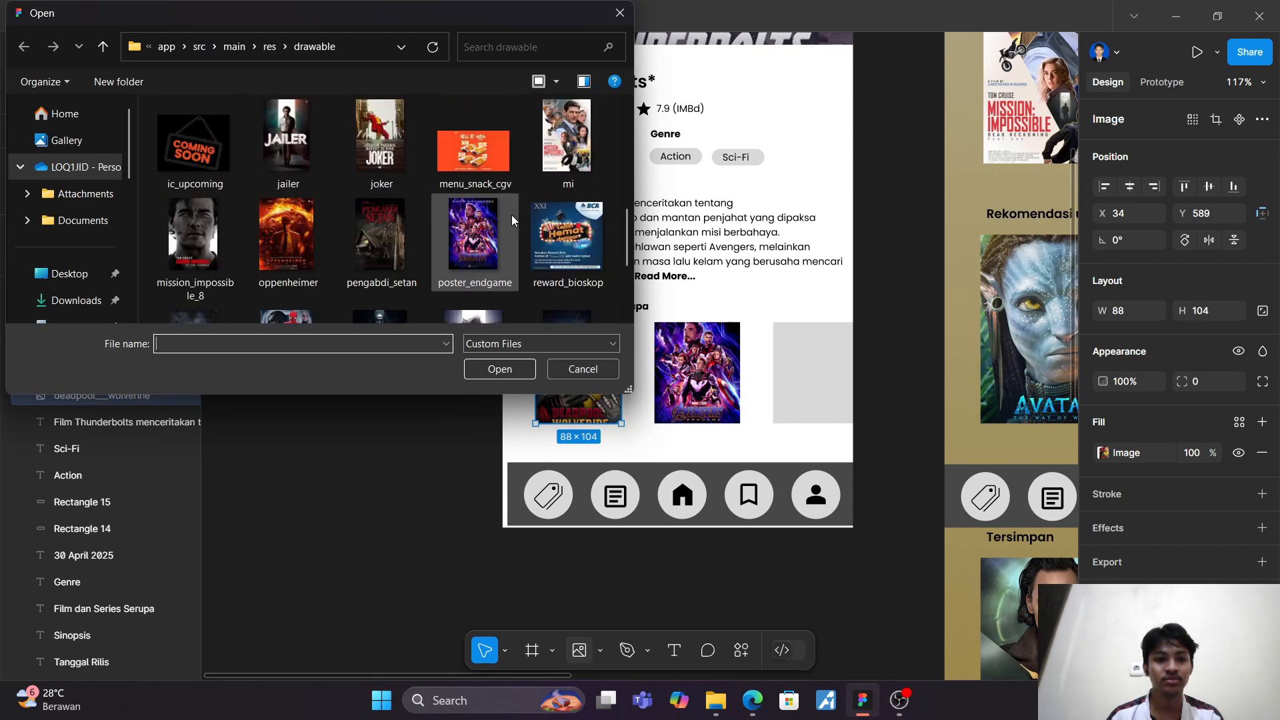
scroll(512, 221, "up", 4)
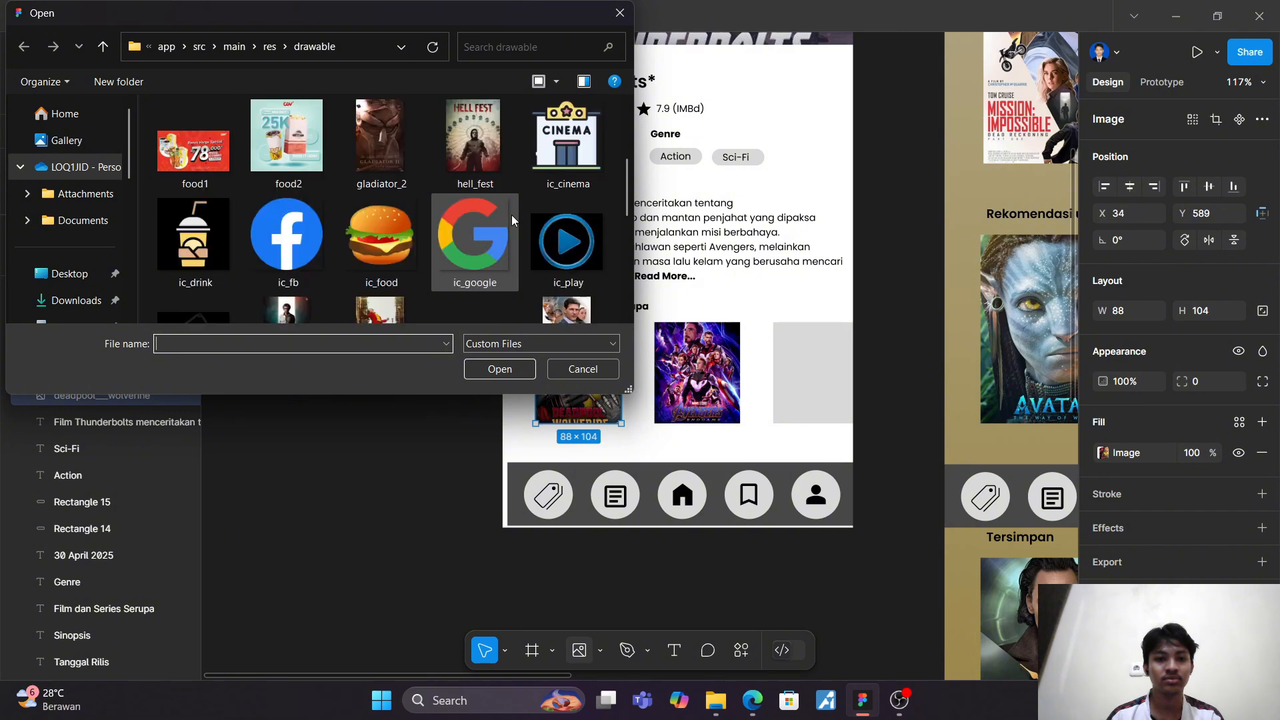
scroll(512, 220, "up", 2)
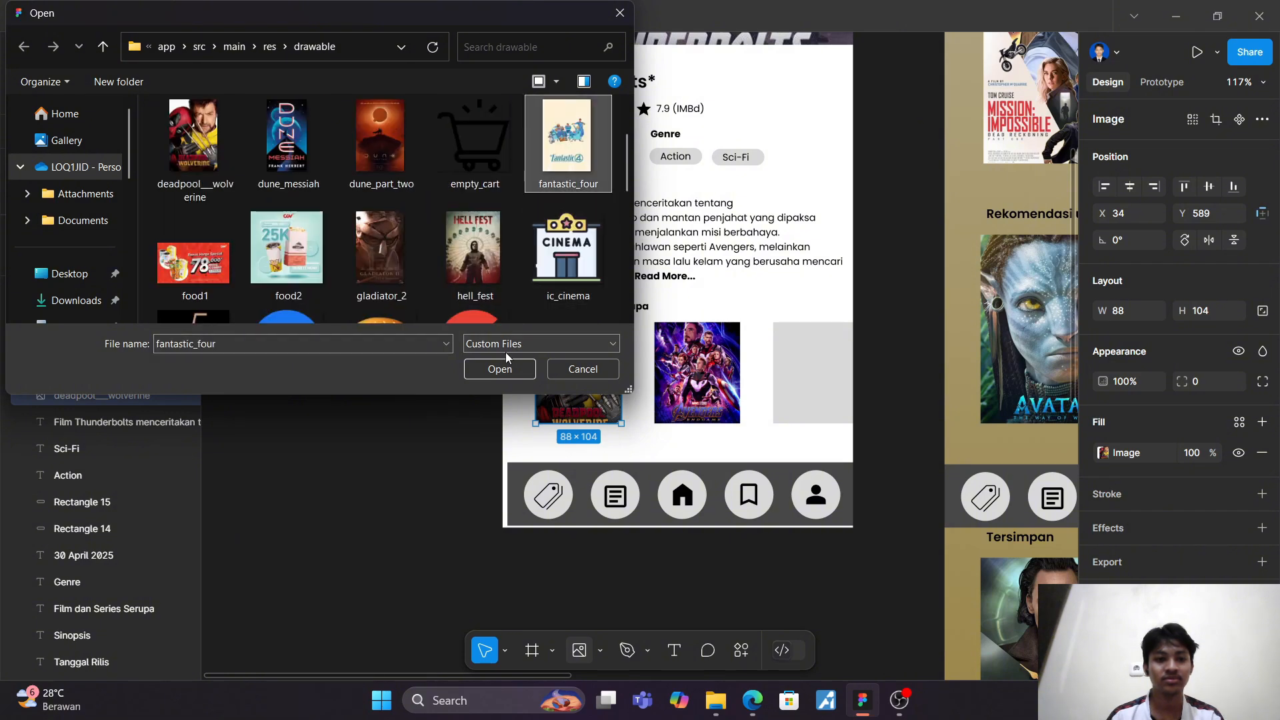
left_click(502, 370)
left_click(817, 380)
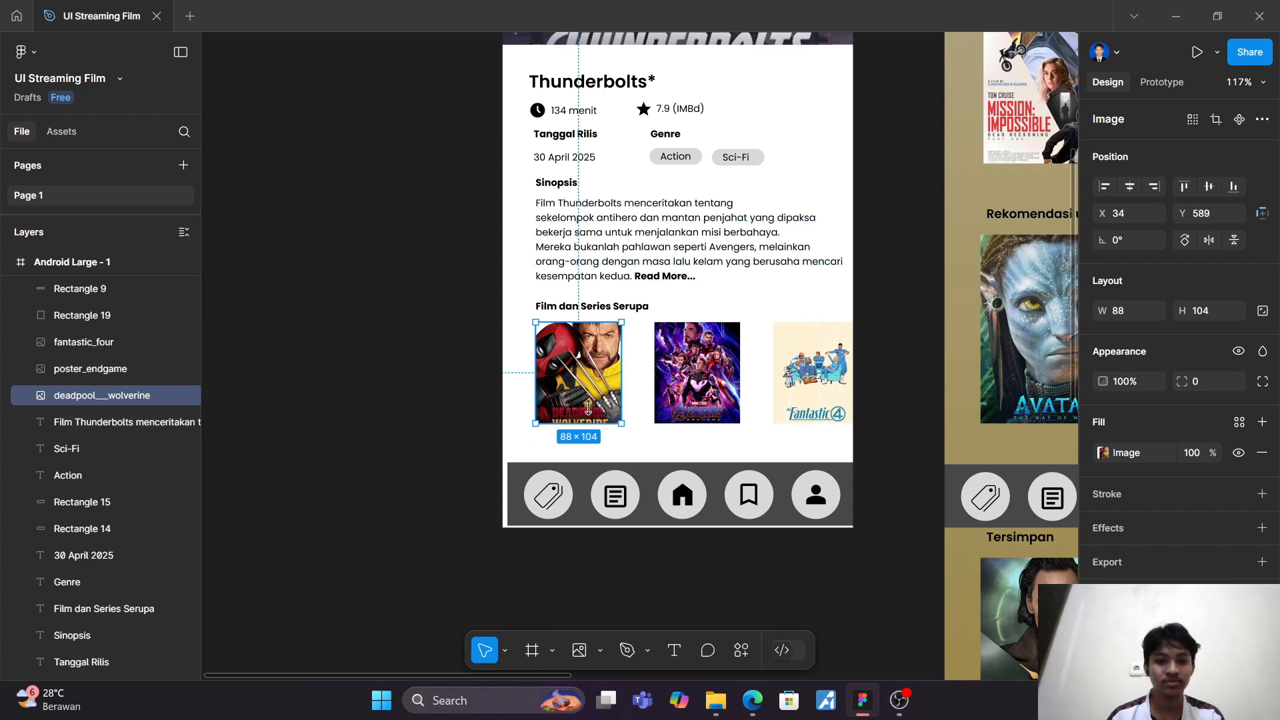
Step: Change the fill of Rectangle 19, the fourth placeholder in the row, to the blade image uploaded from the computer
left_click(59, 315)
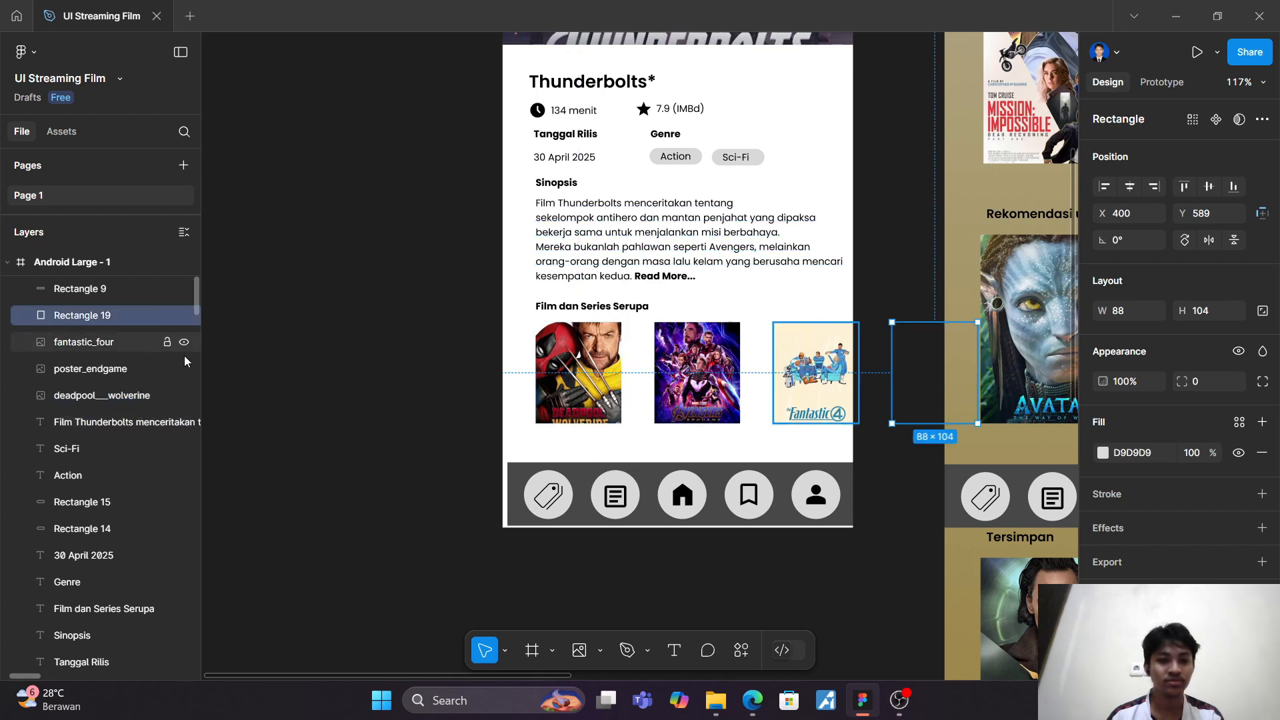
left_click(1094, 460)
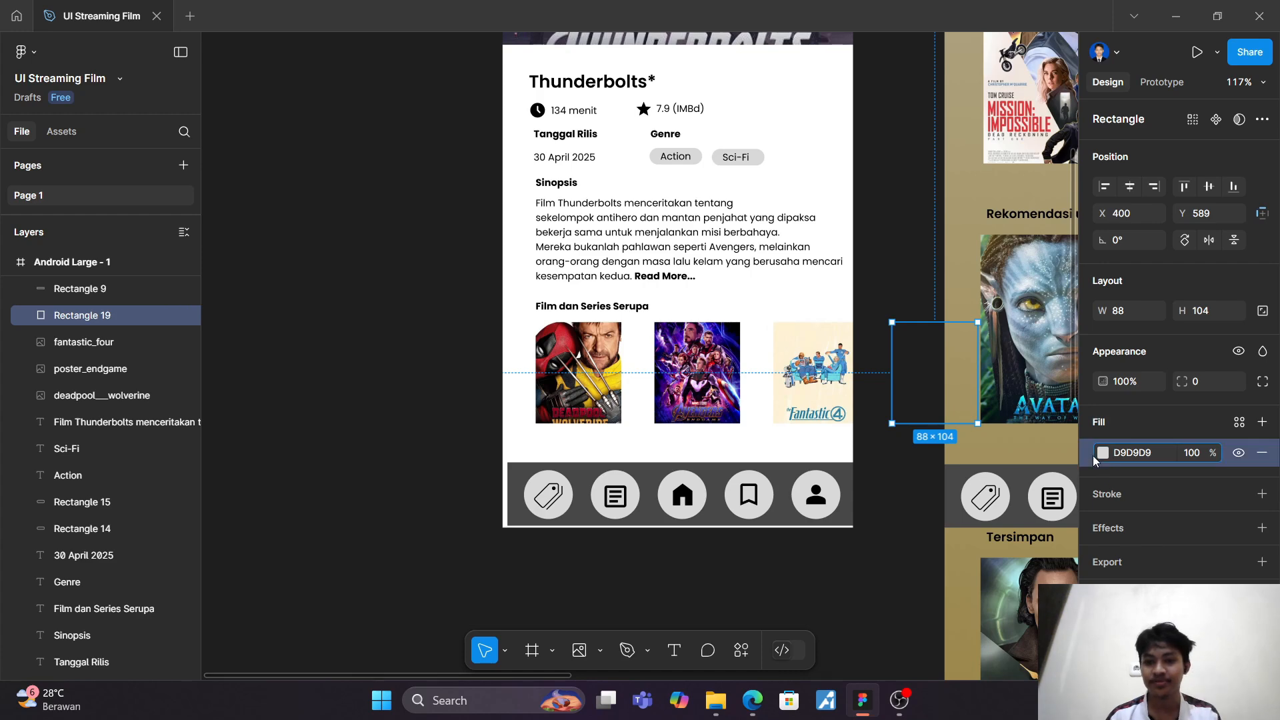
left_click(1102, 455)
left_click(941, 276)
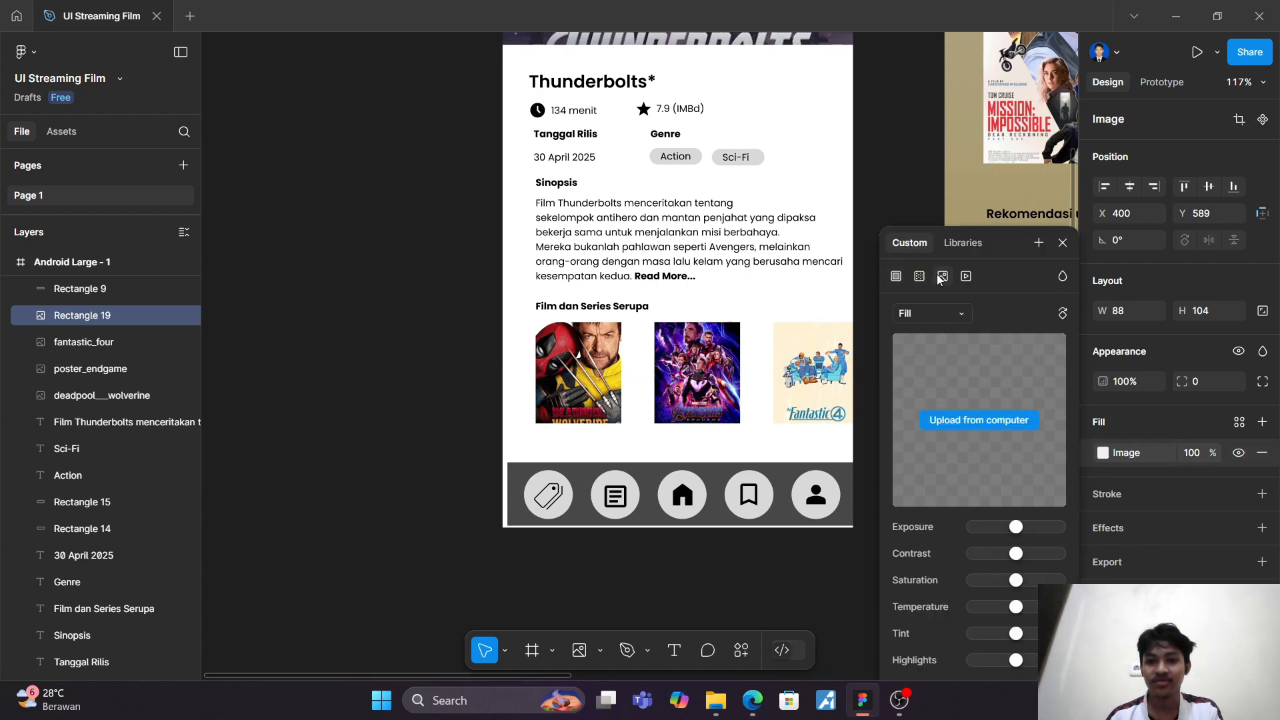
left_click(963, 420)
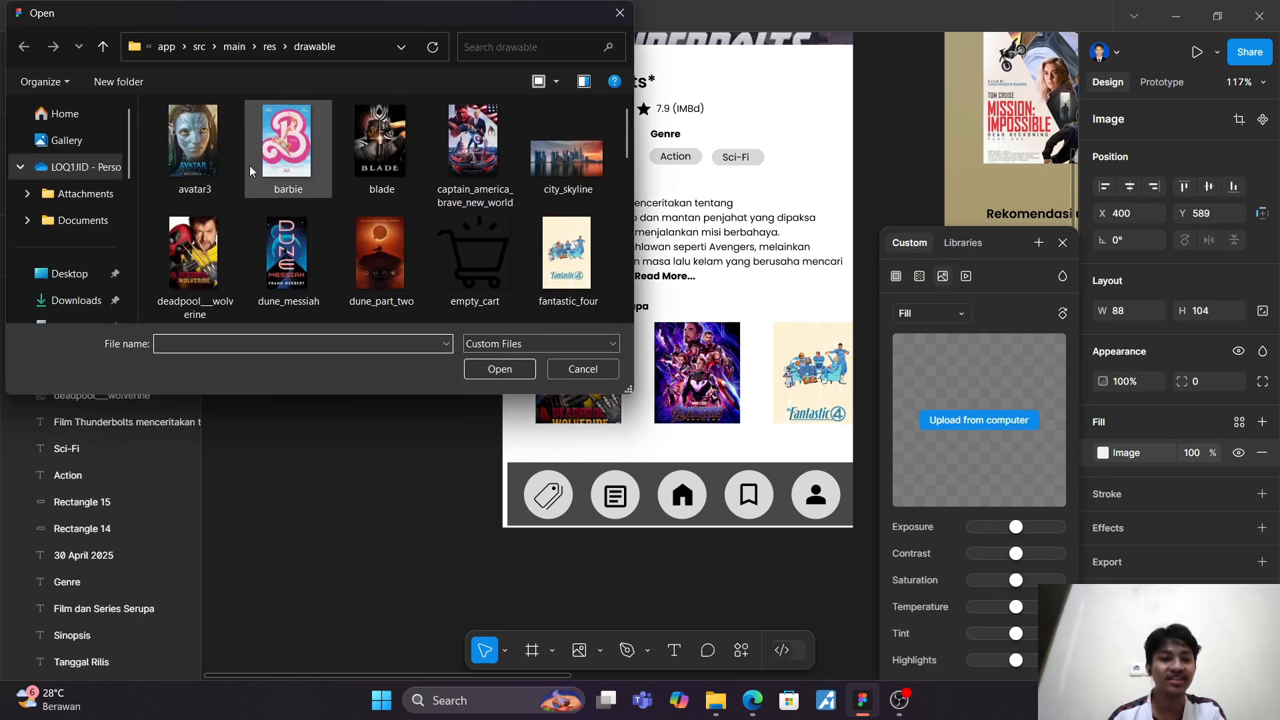
left_click(374, 141)
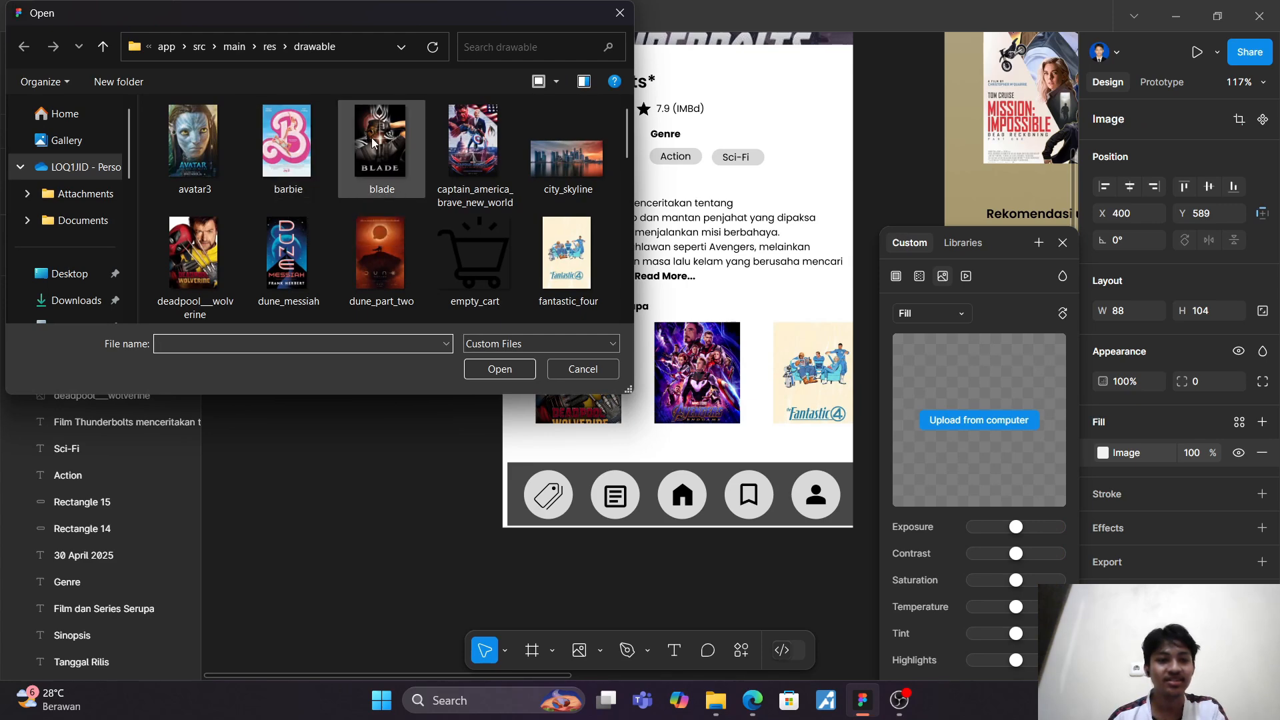
left_click(488, 369)
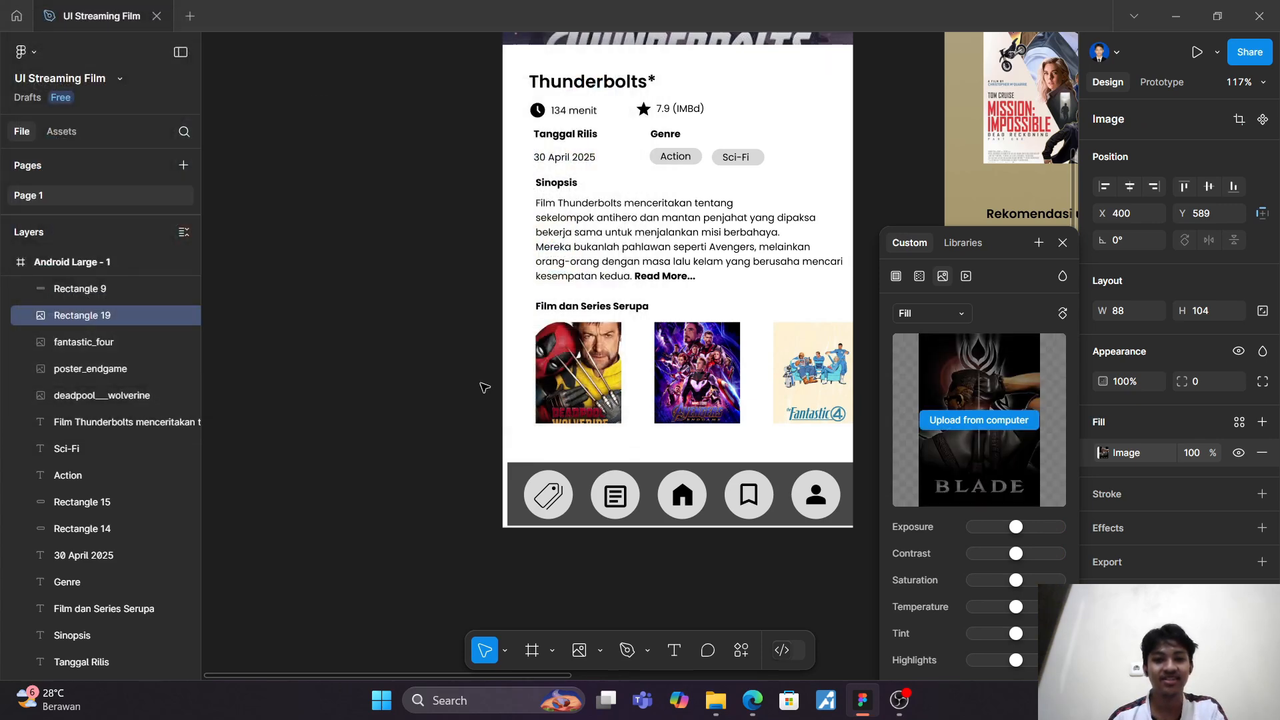
left_click(424, 429)
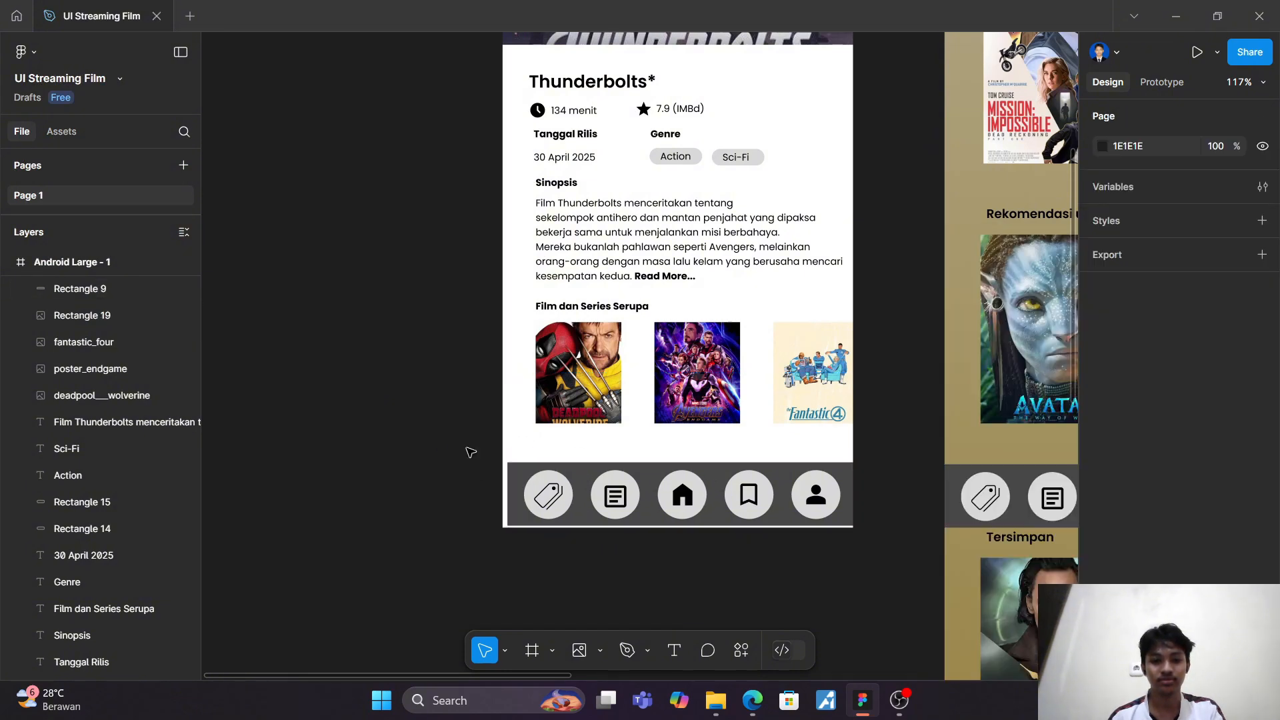
Step: Select all navigation bar elements on the Thunderbolts screen and move them together so the bar lines up with the frame's edges
left_click_drag(468, 448, 864, 534)
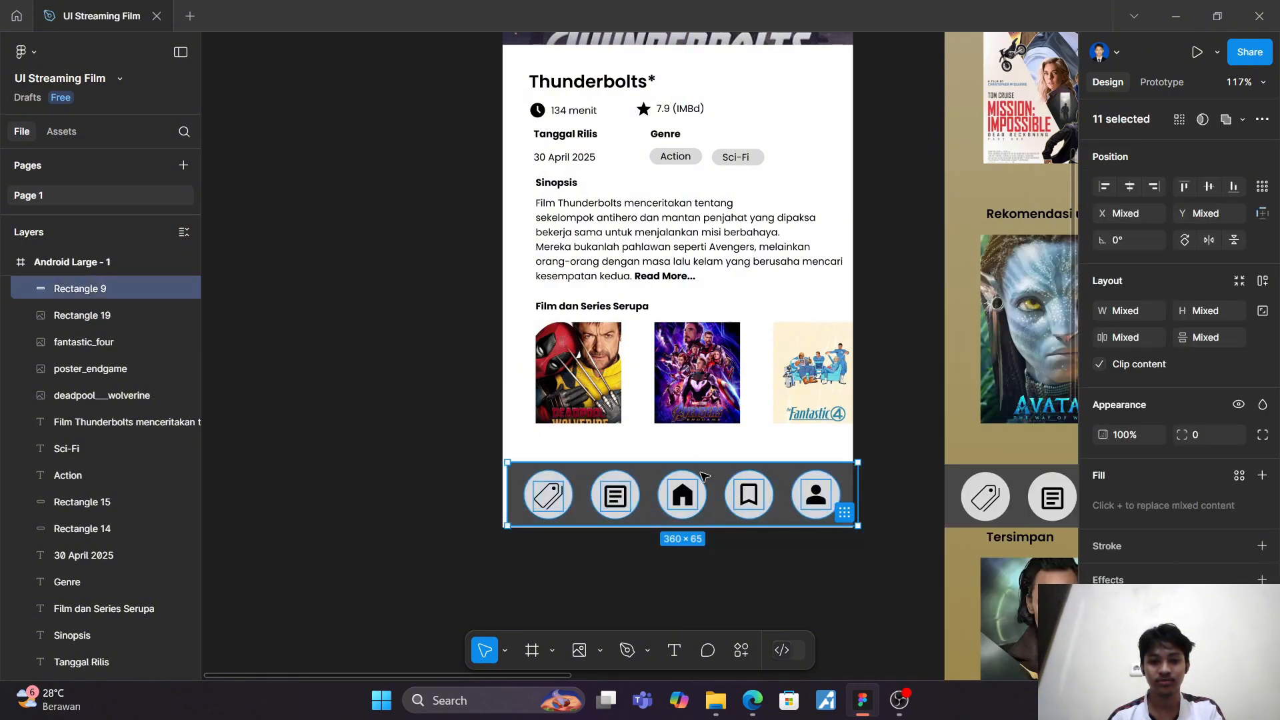
left_click_drag(703, 475, 698, 479)
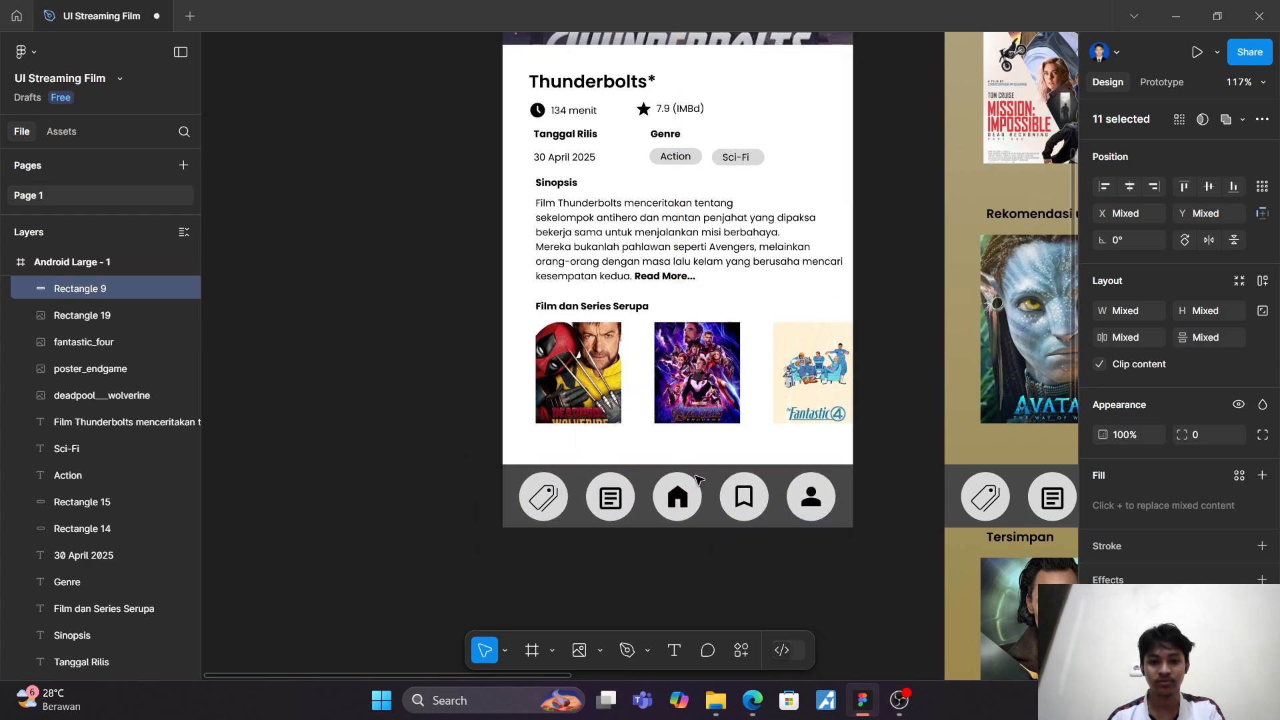
left_click(435, 452)
Step: Copy the 0% stop colour B4AB91 from the Homepage frame's linear gradient fill
scroll(434, 454, "up", 5)
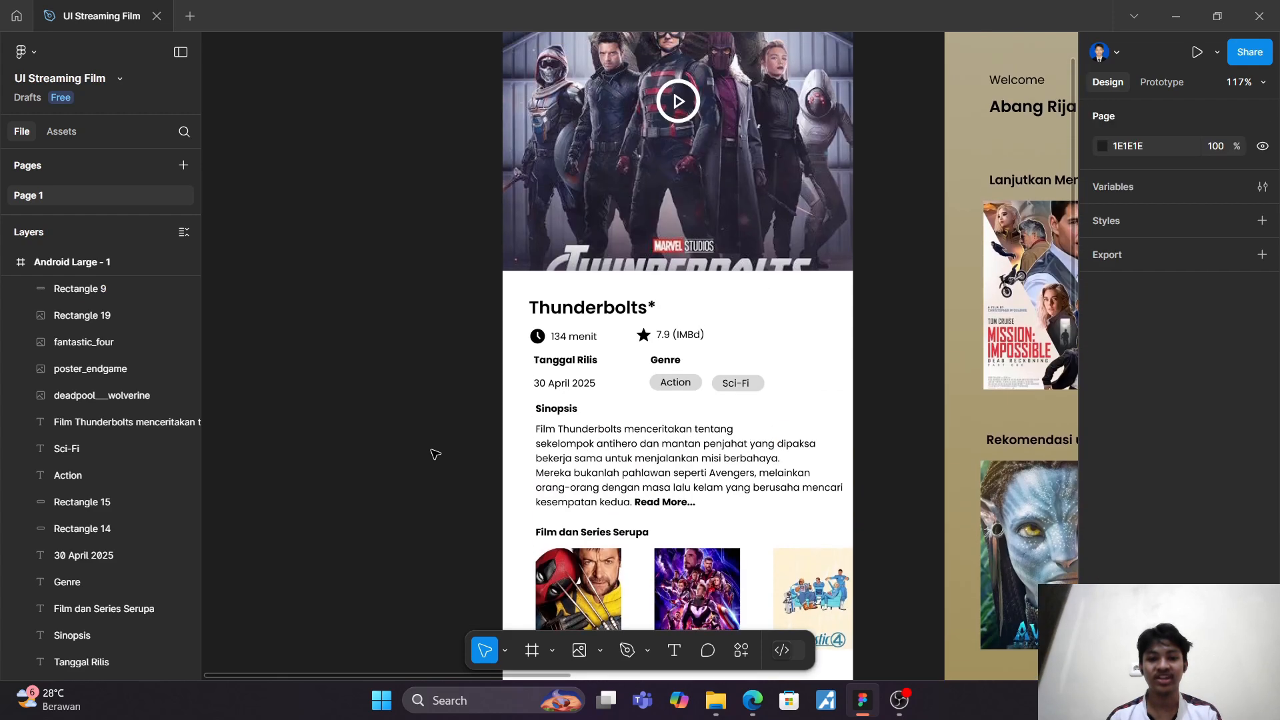
scroll(435, 454, "down", 10)
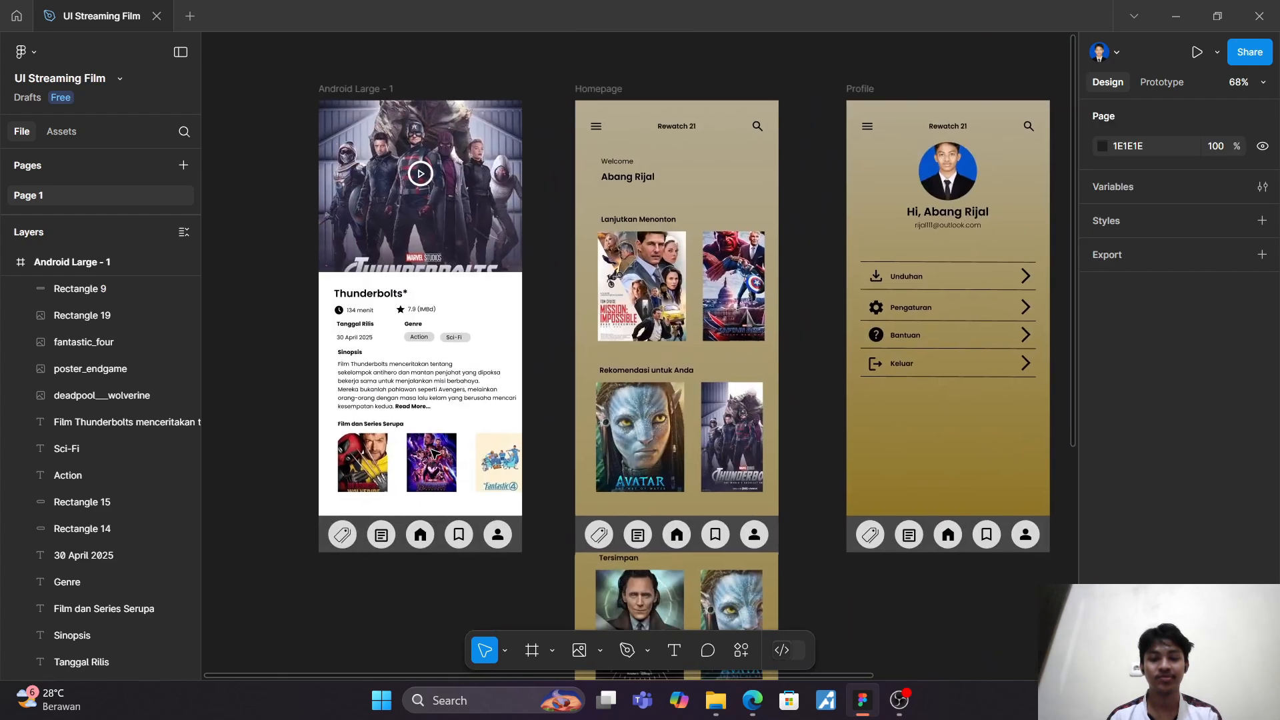
scroll(435, 453, "down", 3)
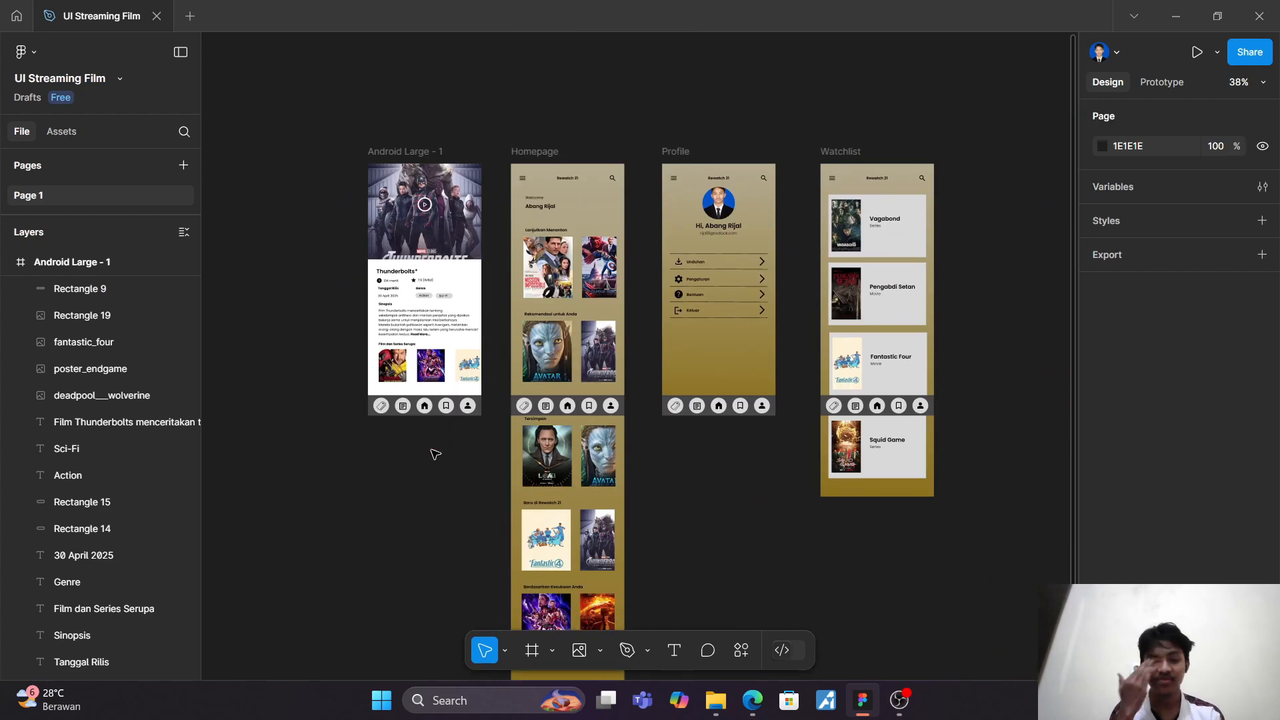
scroll(435, 453, "up", 5)
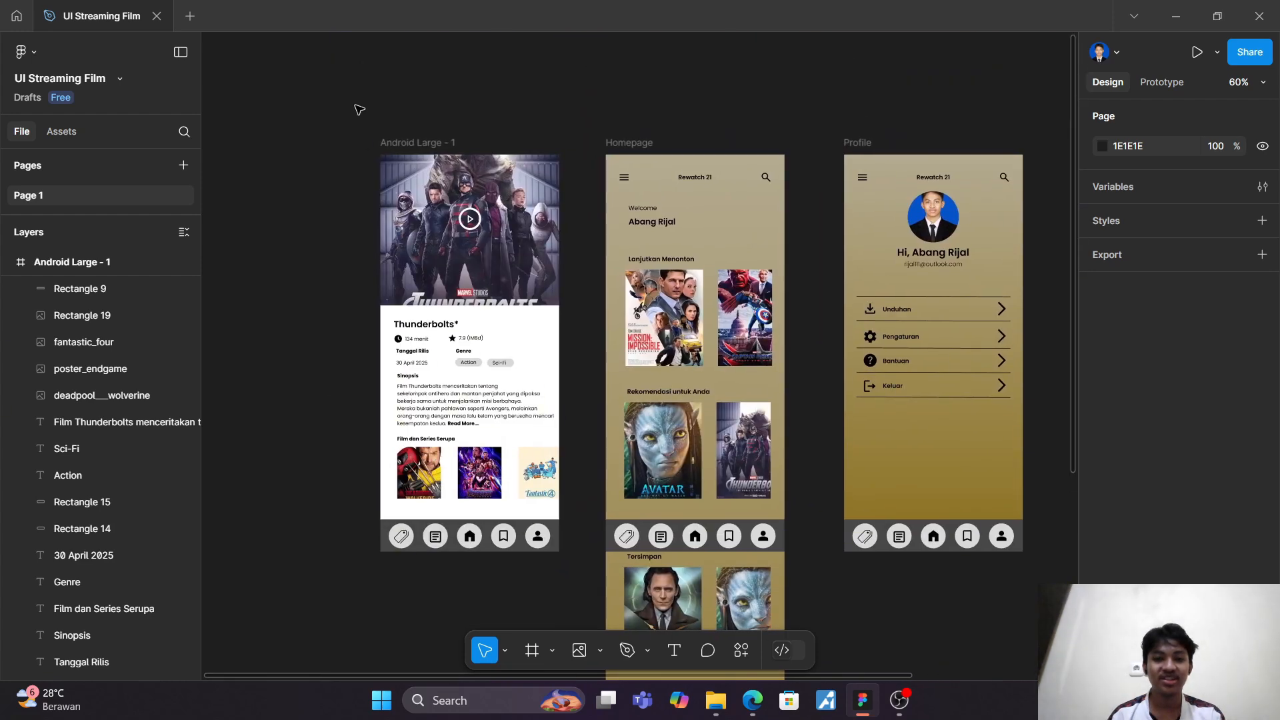
left_click(624, 144)
left_click(1136, 481)
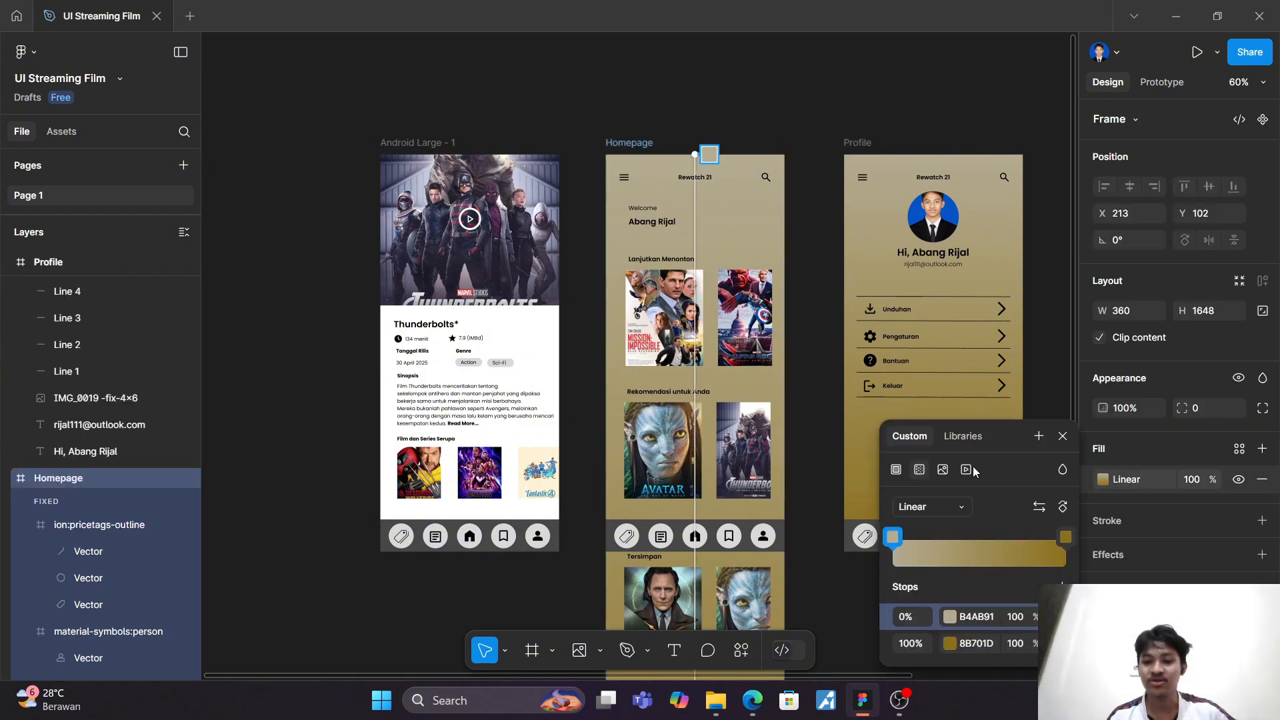
left_click(978, 615)
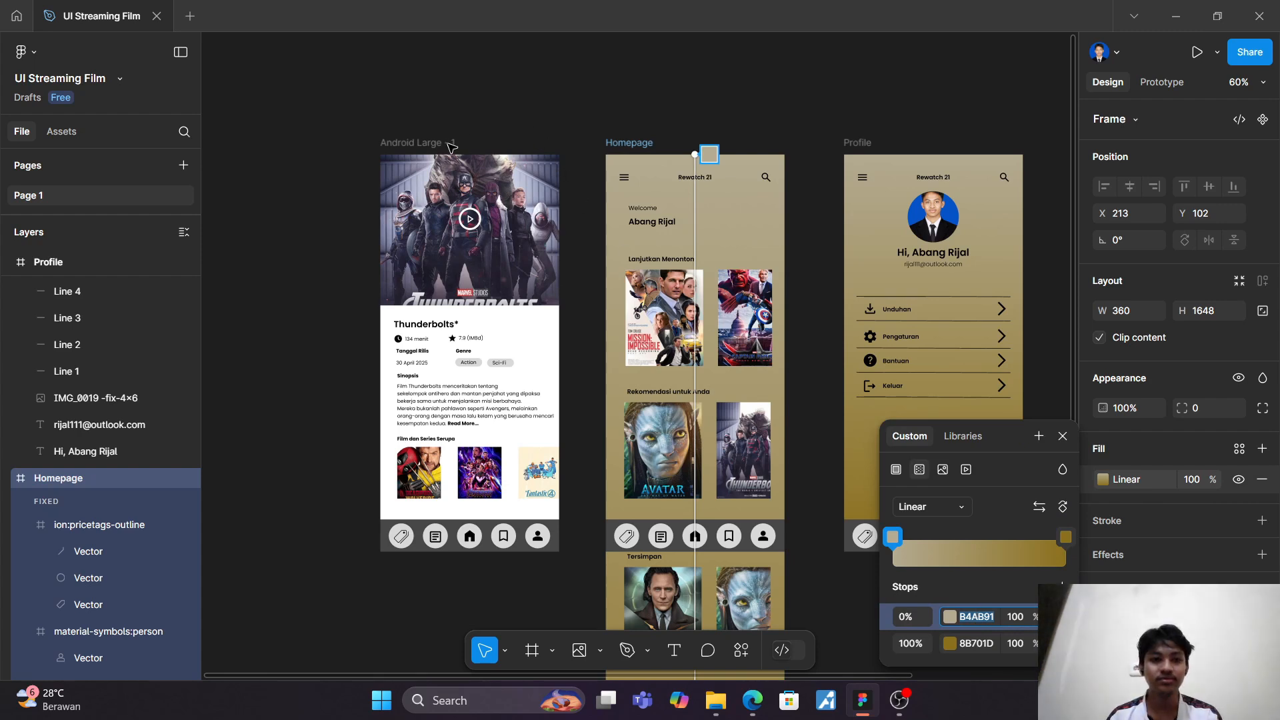
key("Escape")
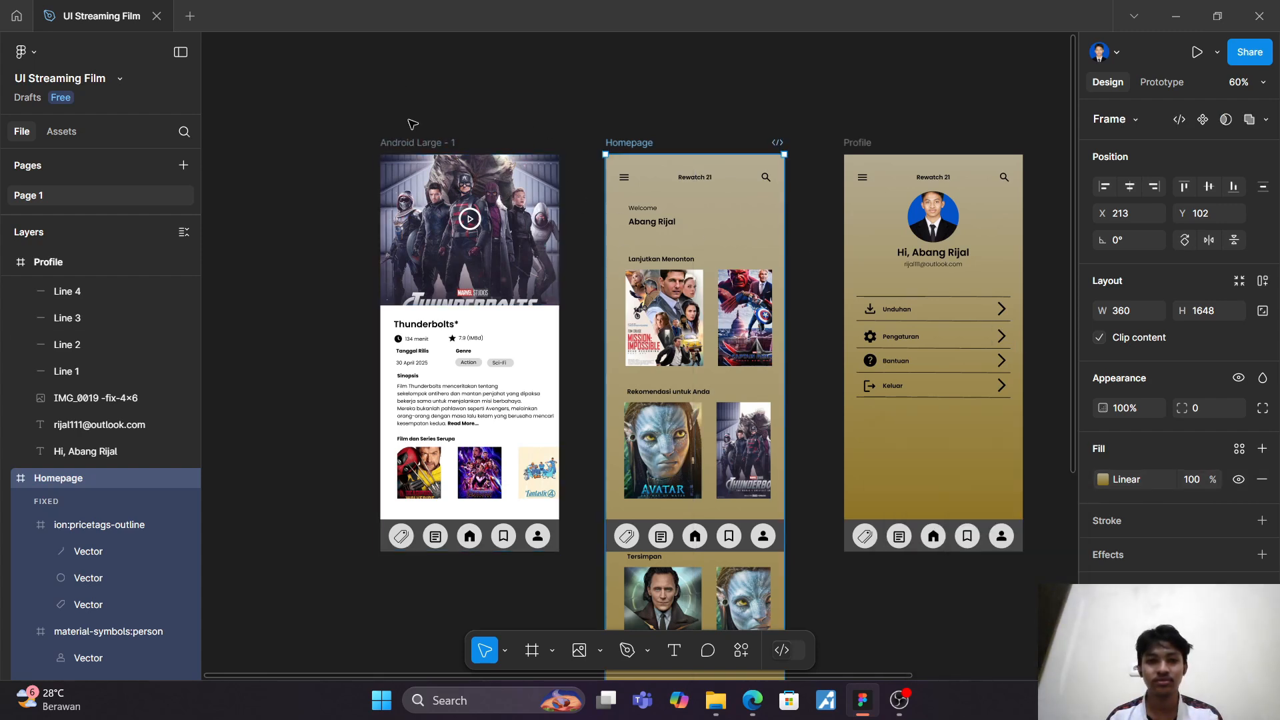
Step: Change the Android Large - 1 frame's fill to a linear gradient and set its 0% stop to B4AB91
left_click(412, 142)
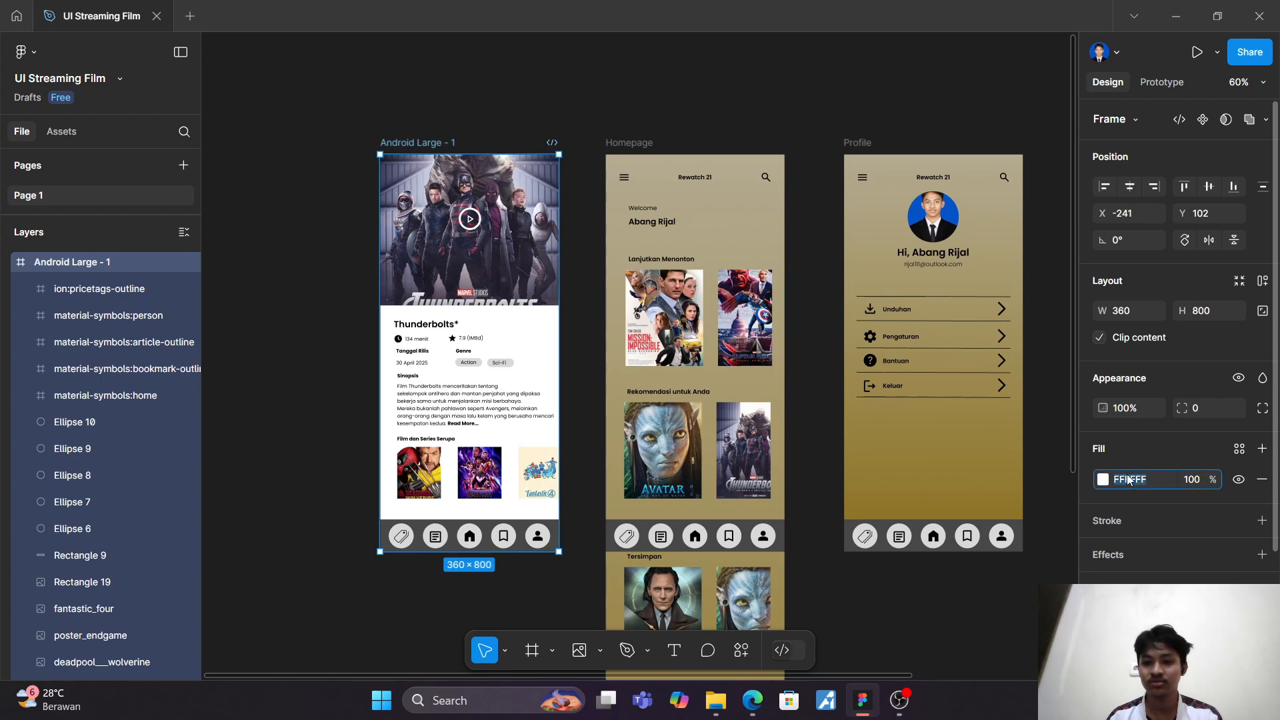
left_click(1104, 479)
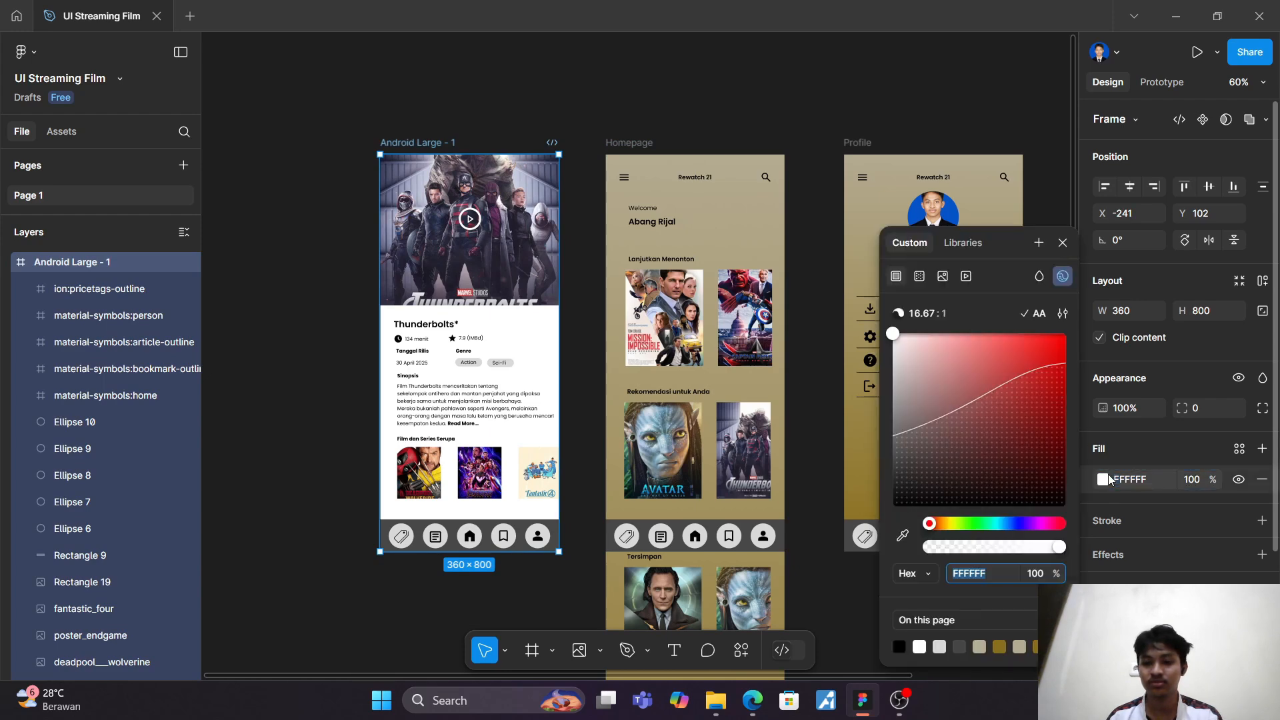
left_click(920, 276)
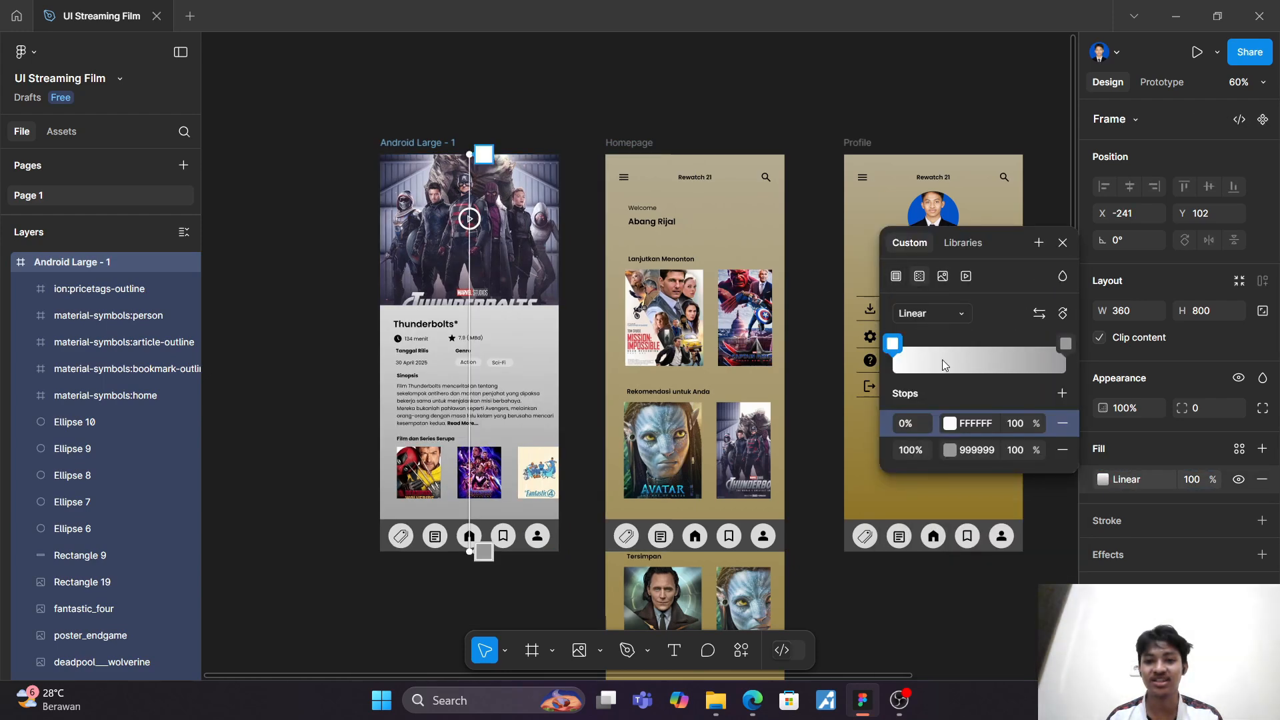
left_click(975, 424)
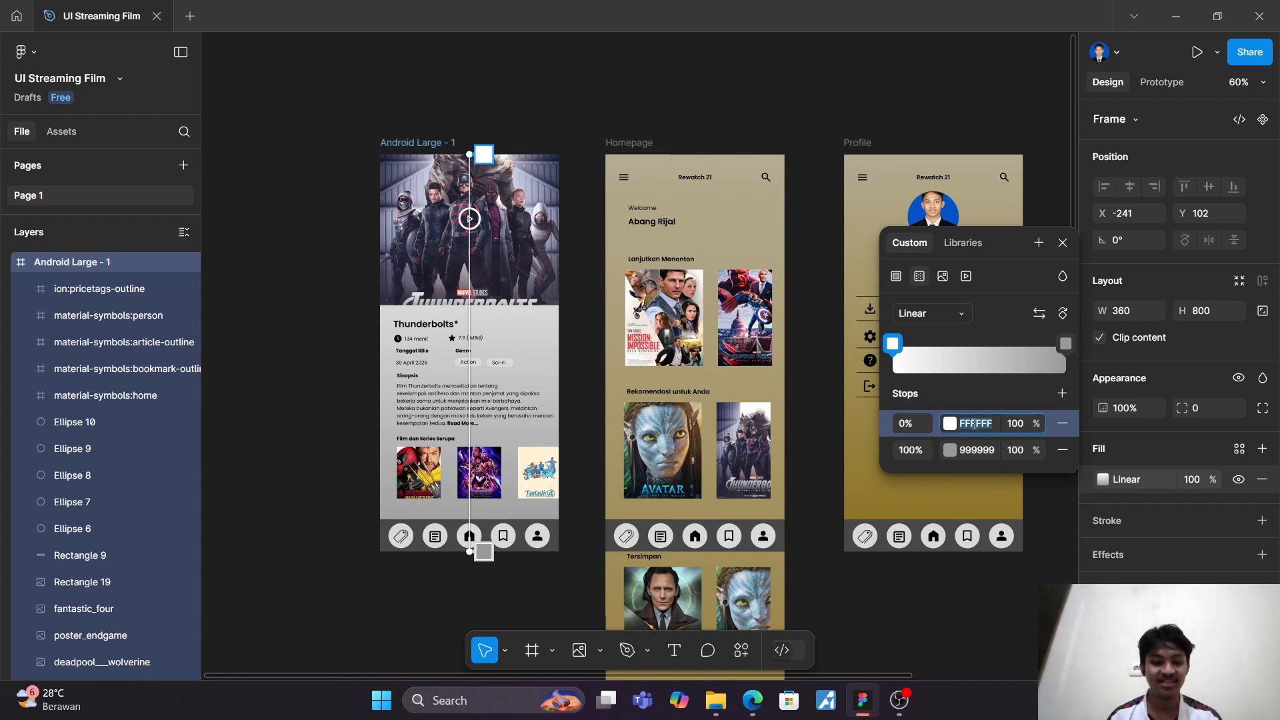
type("B4AB91")
key("Return")
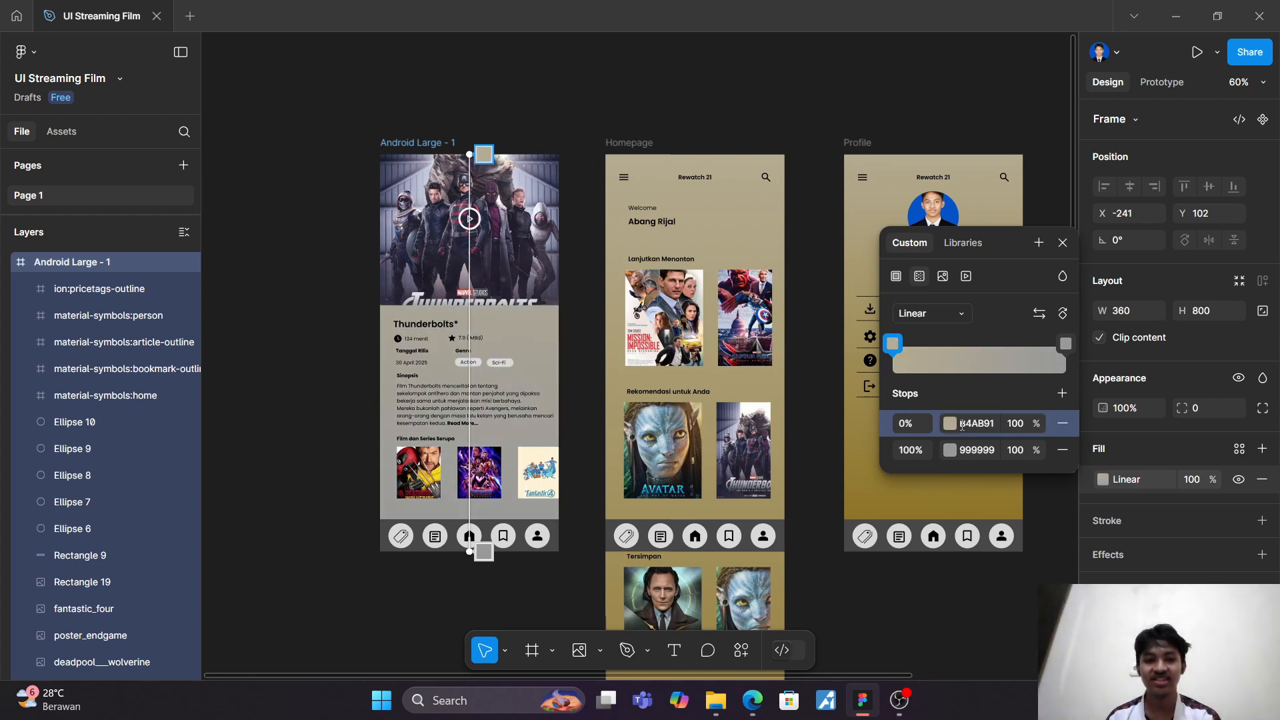
key("Escape")
Step: Copy the 100% stop colour 8B701D from the Homepage frame's gradient fill
left_click(620, 144)
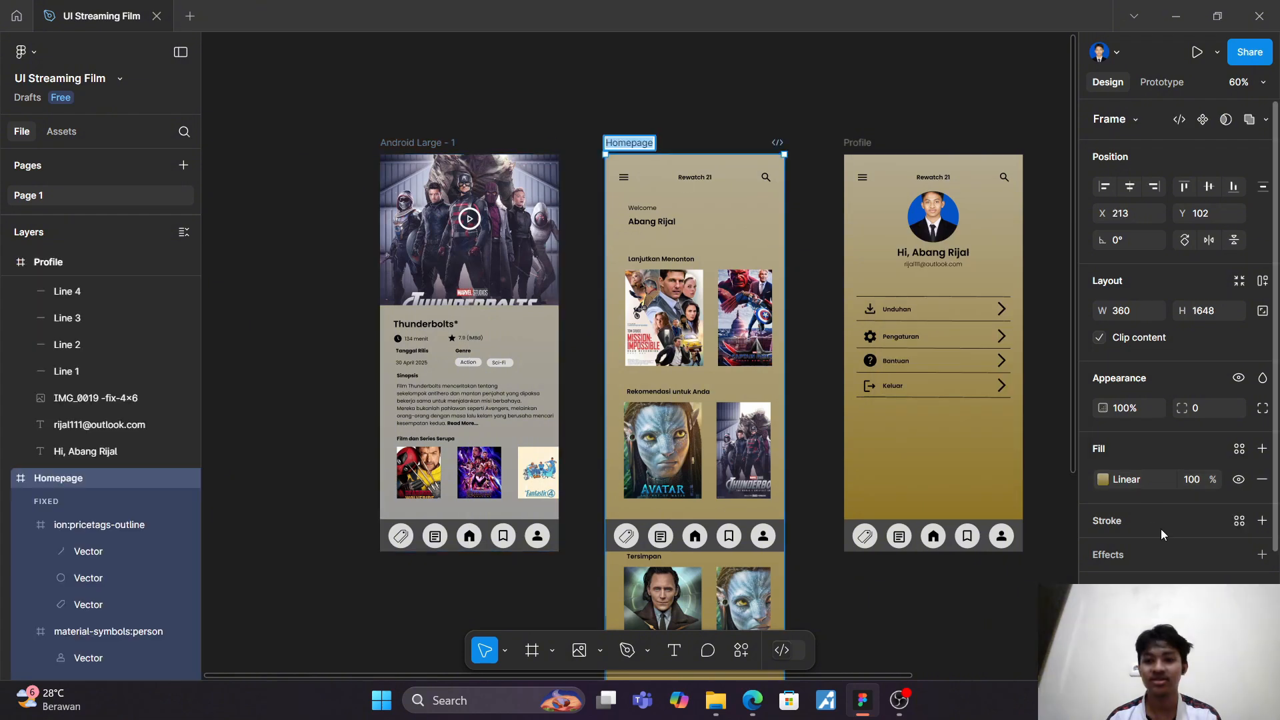
left_click(1130, 486)
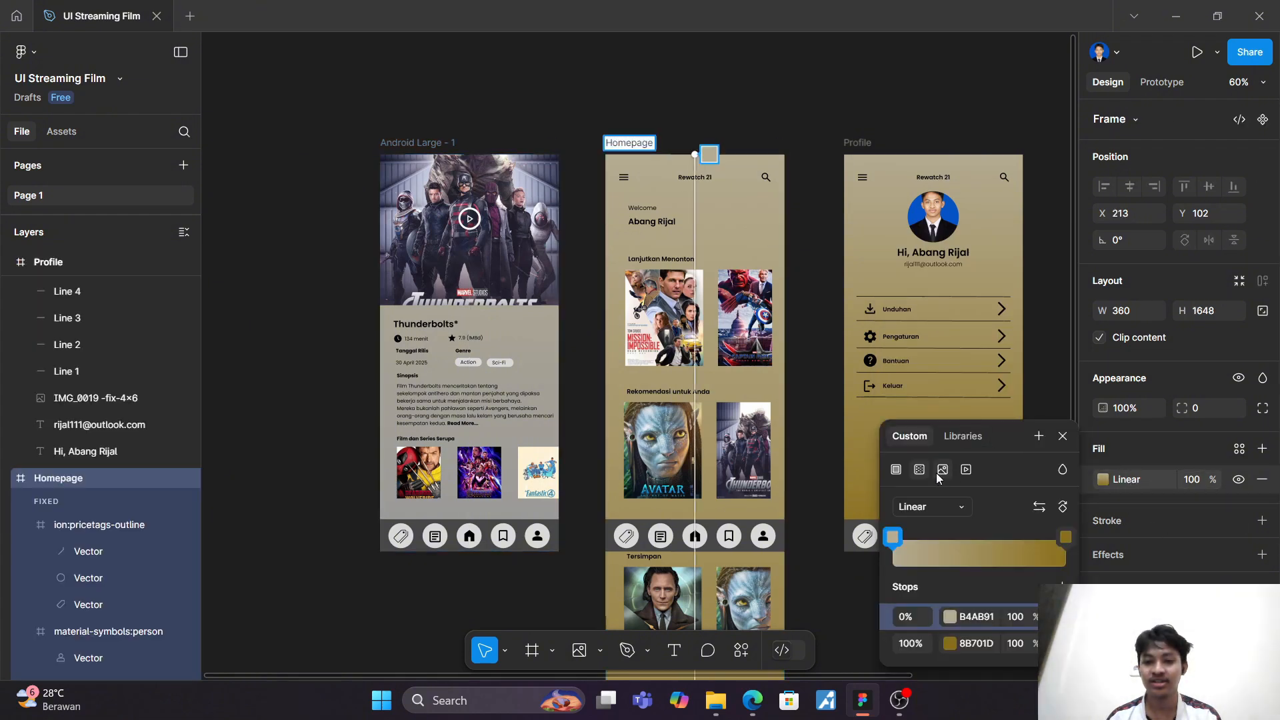
left_click(964, 643)
key("ctrl+c")
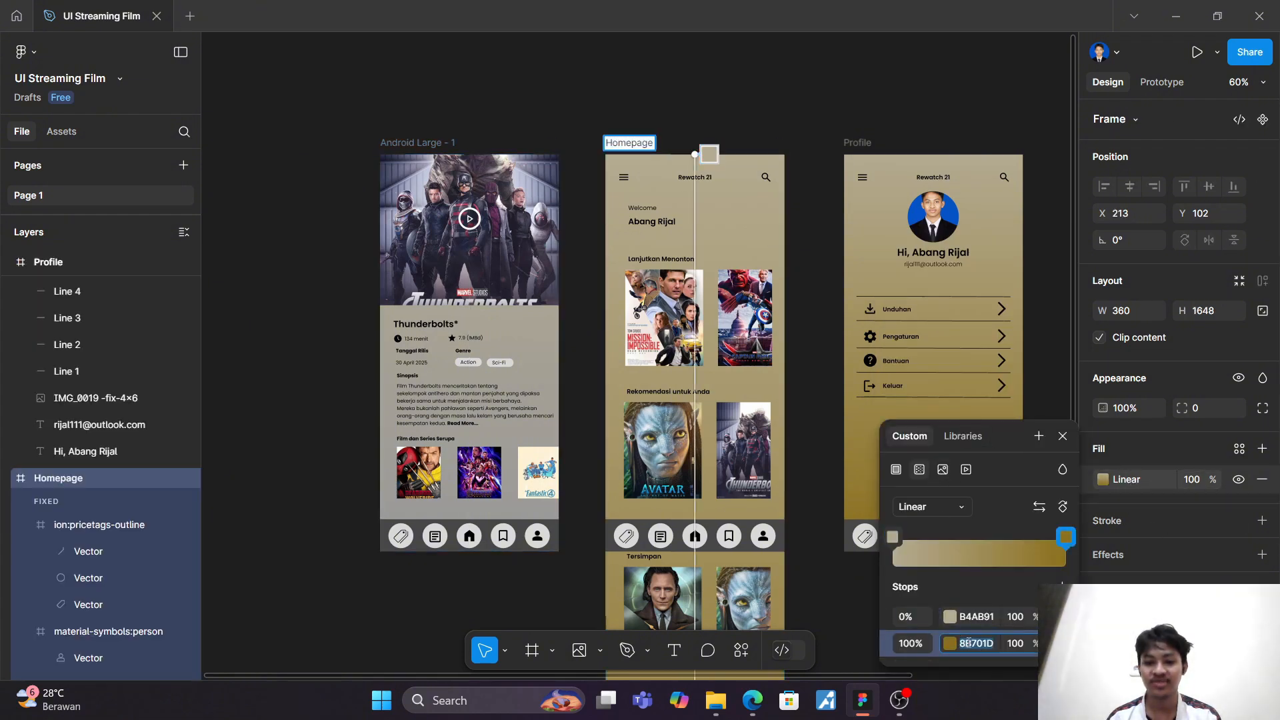
key("Escape")
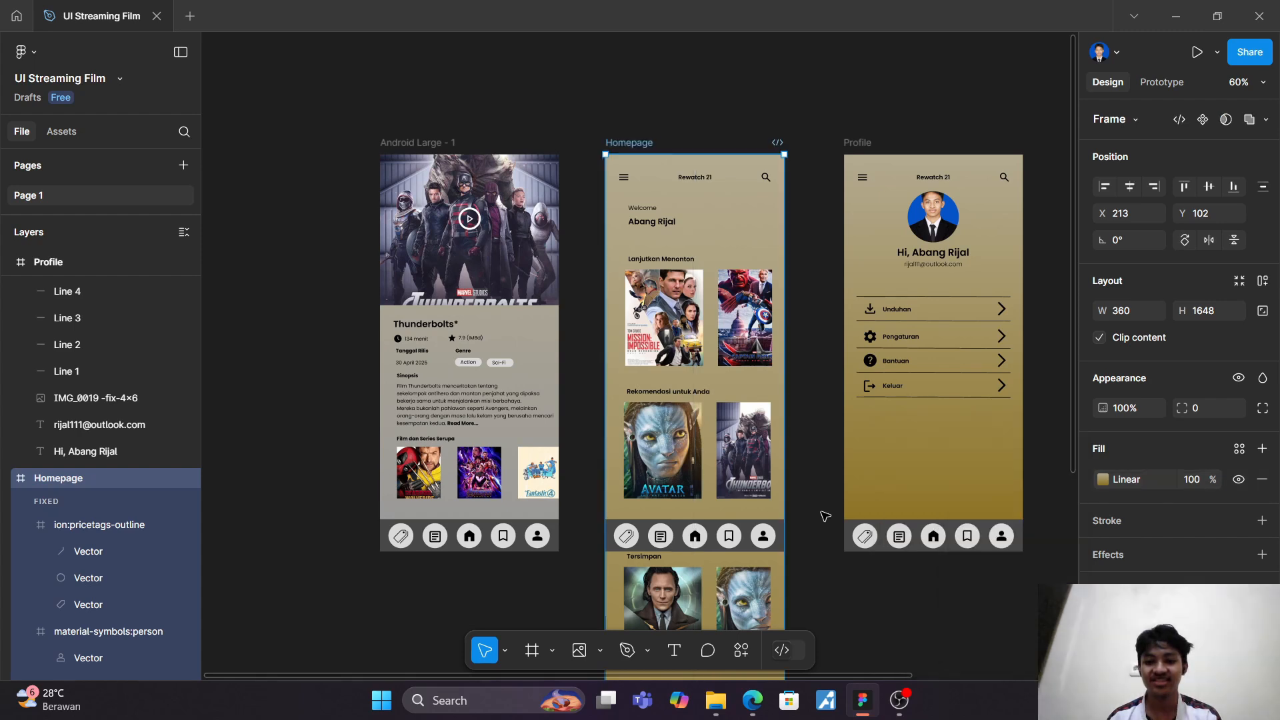
Step: Set the 100% stop of the Android Large - 1 frame's gradient to 8B701D
double_click(440, 142)
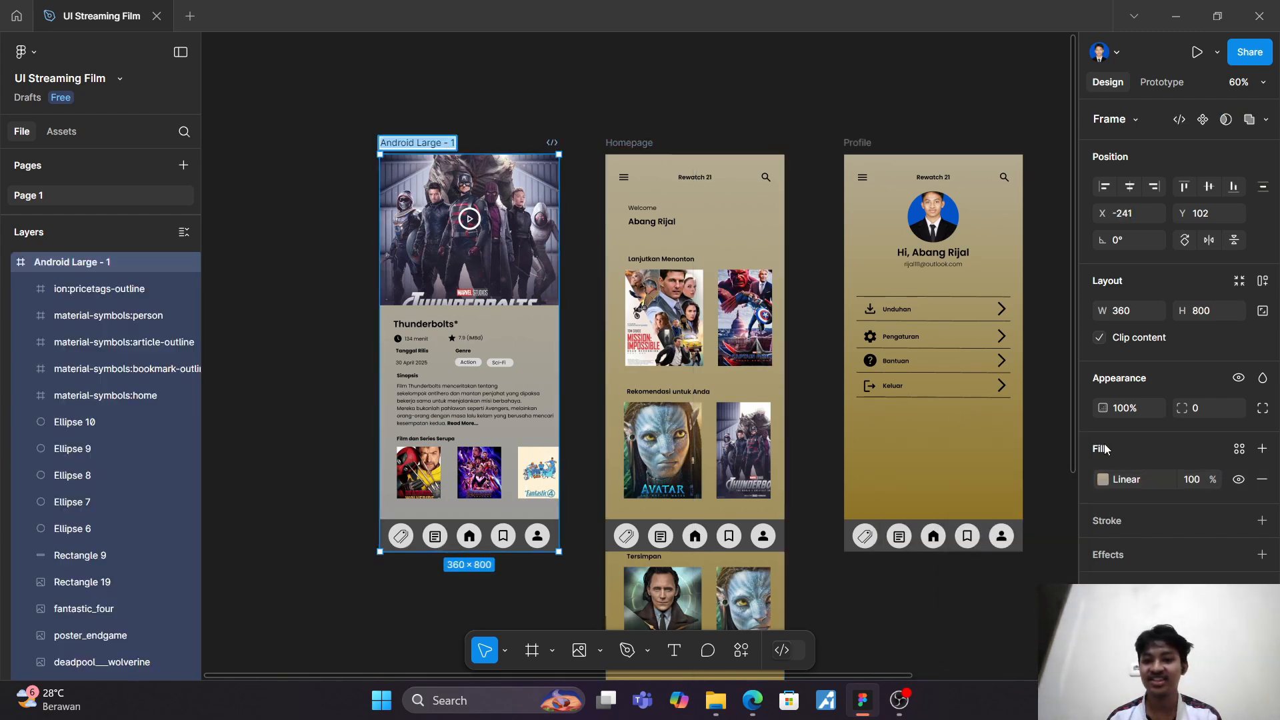
left_click(1138, 479)
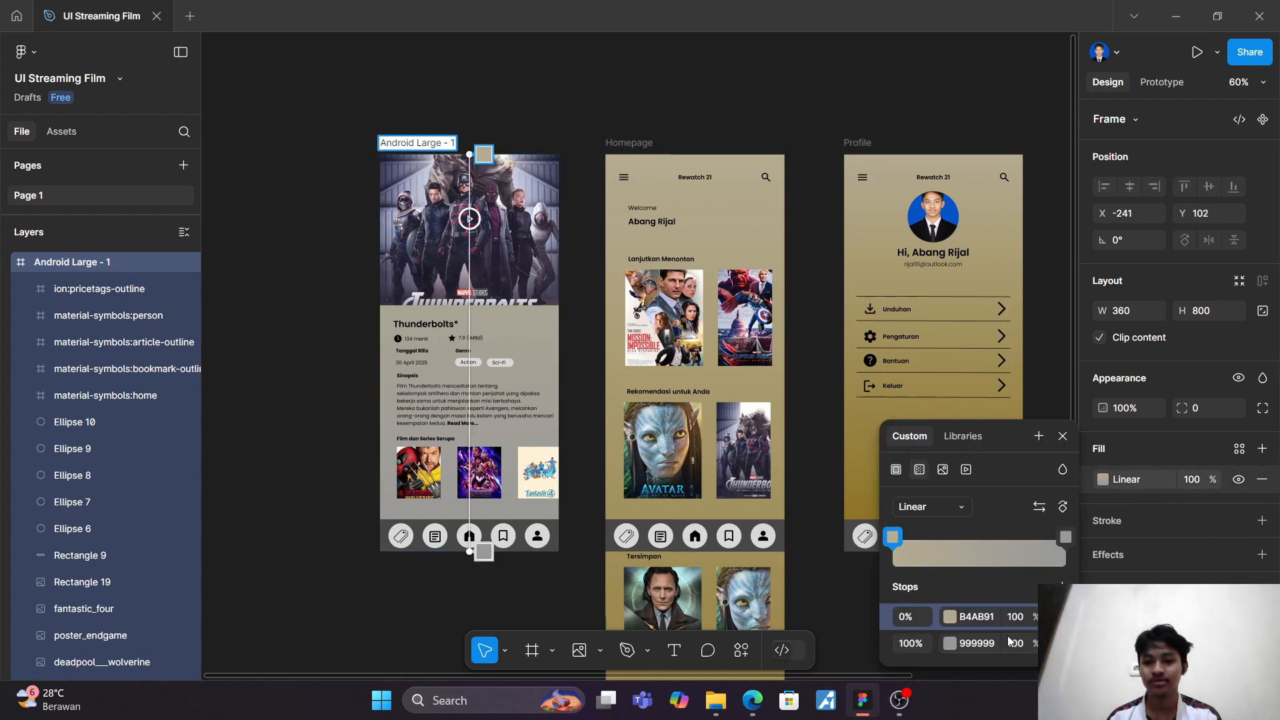
left_click(987, 644)
key("ctrl+v")
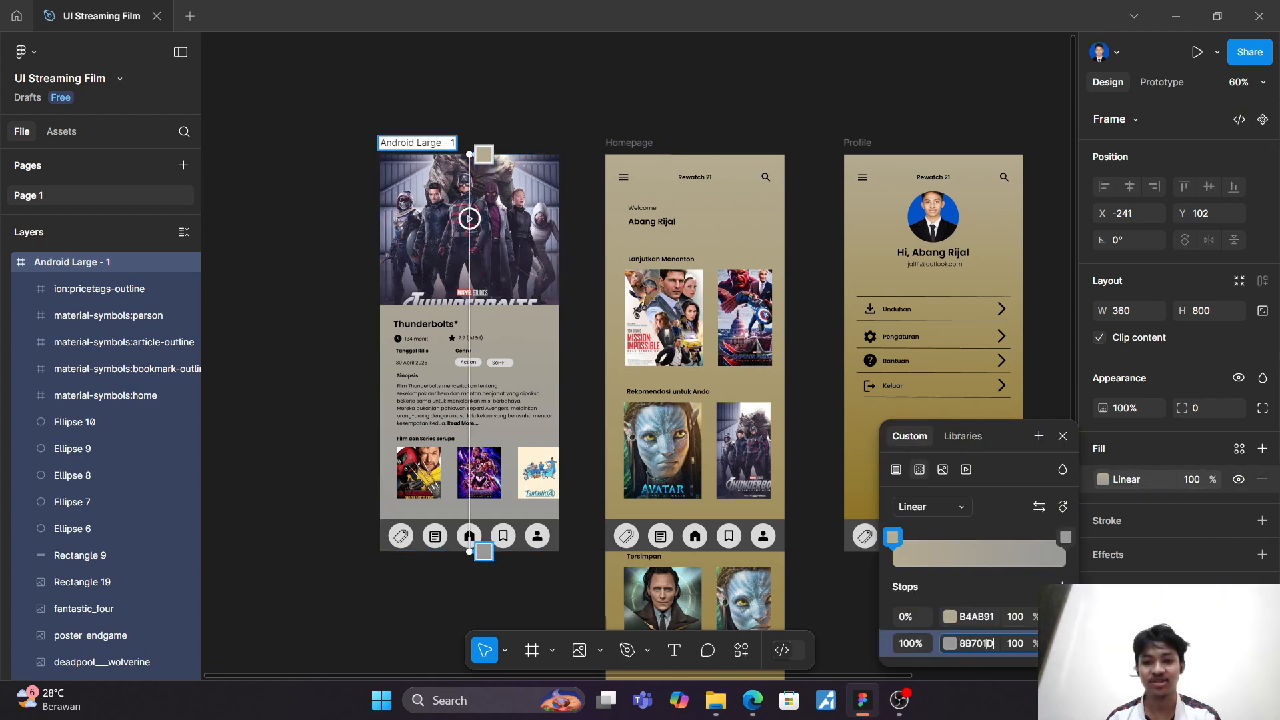
key("Return")
key("Escape")
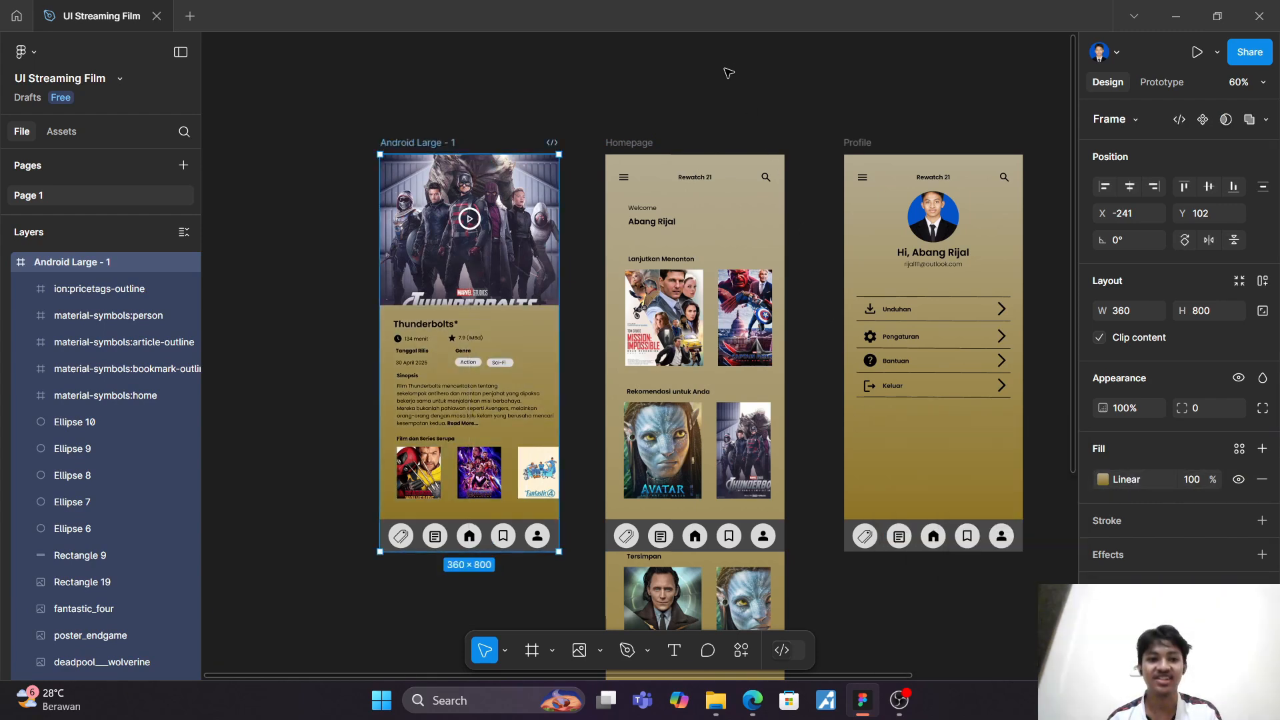
Step: Rename the Android Large - 1 frame as Detail
scroll(729, 73, "right", 3)
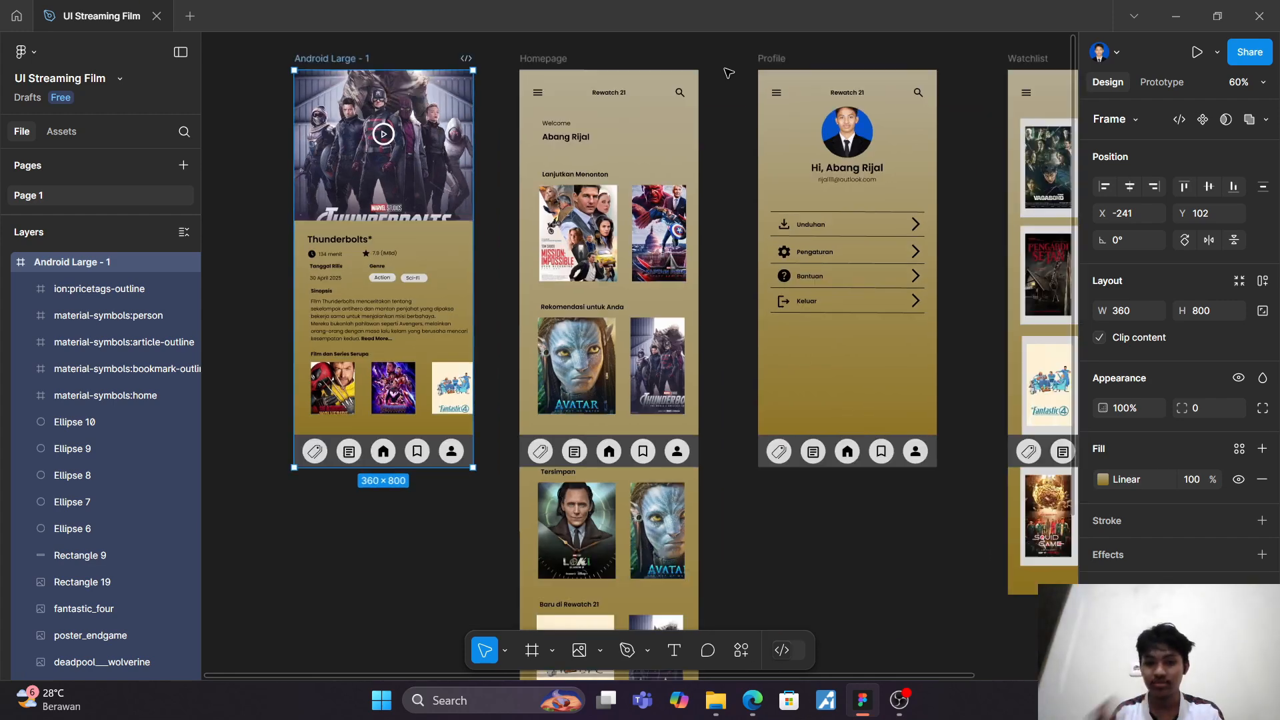
scroll(727, 75, "left", 3)
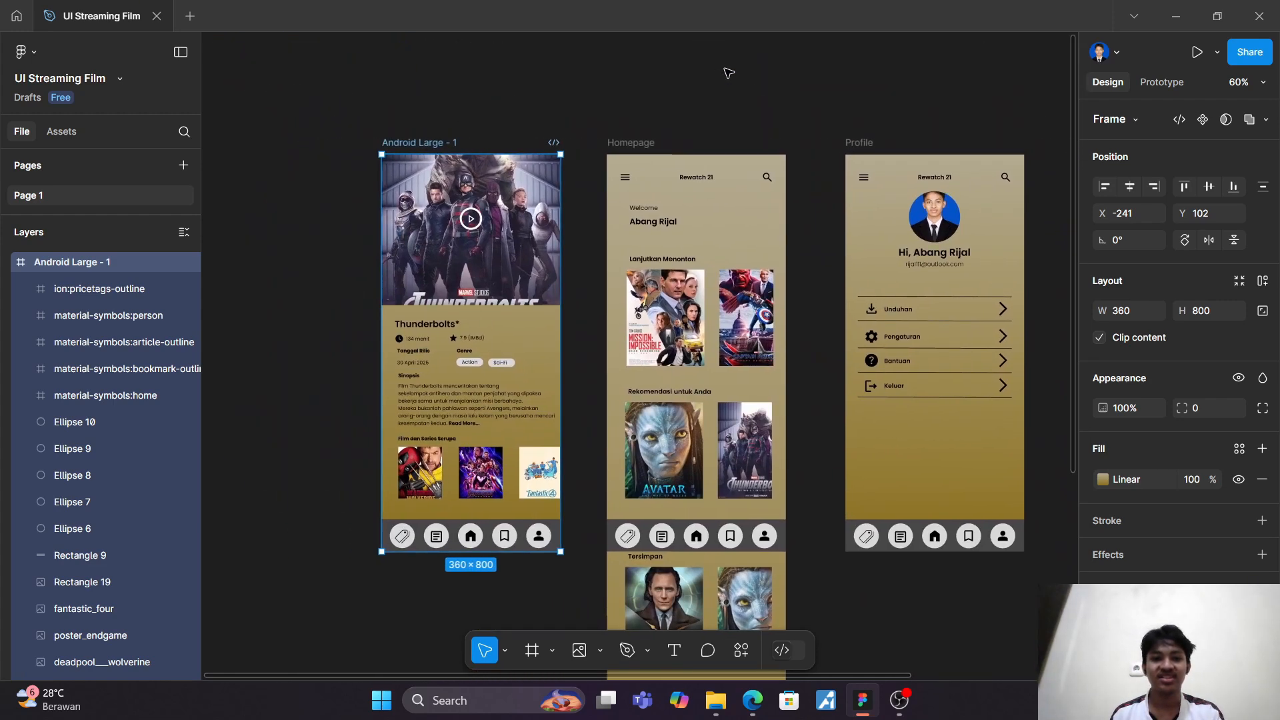
scroll(726, 77, "up", 1)
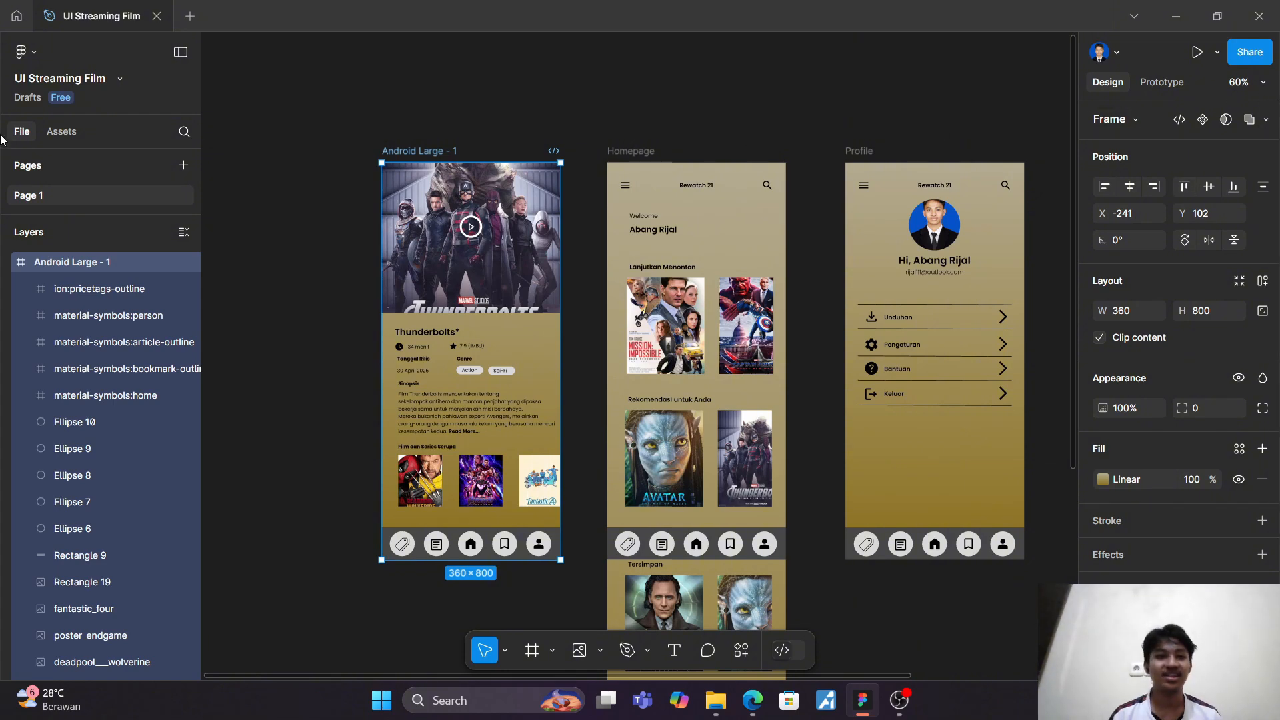
right_click(57, 262)
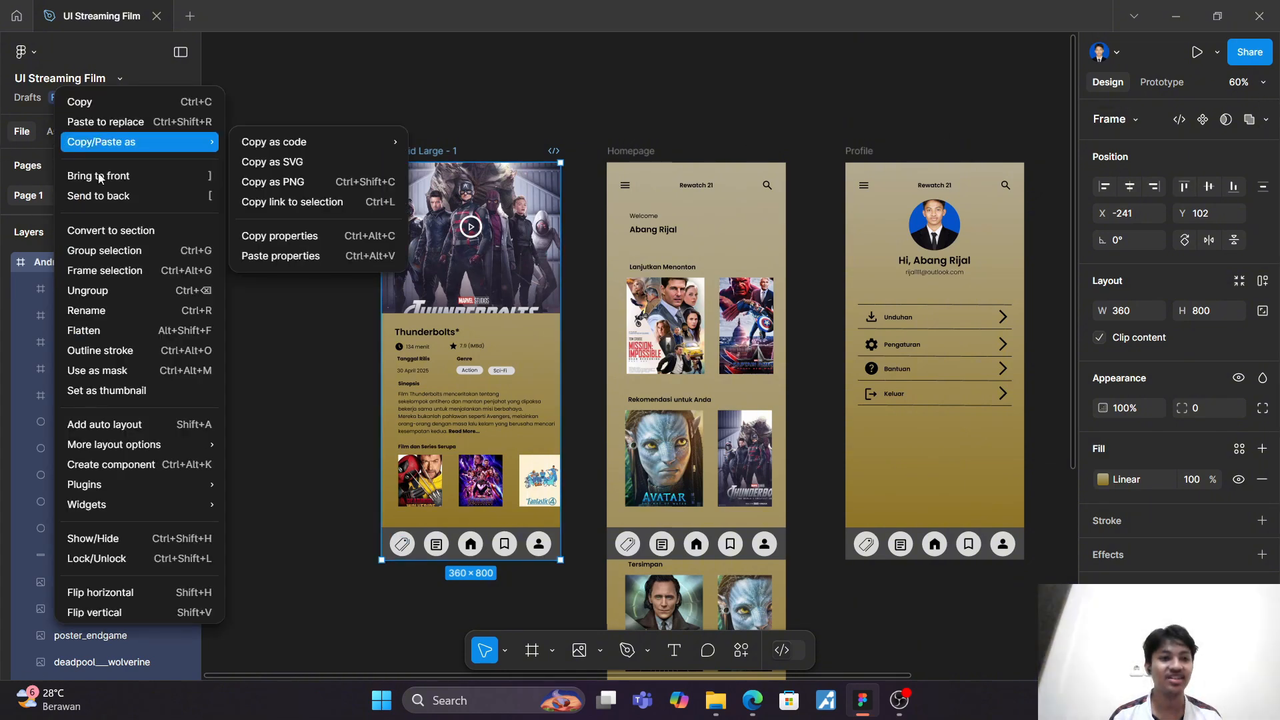
left_click(105, 309)
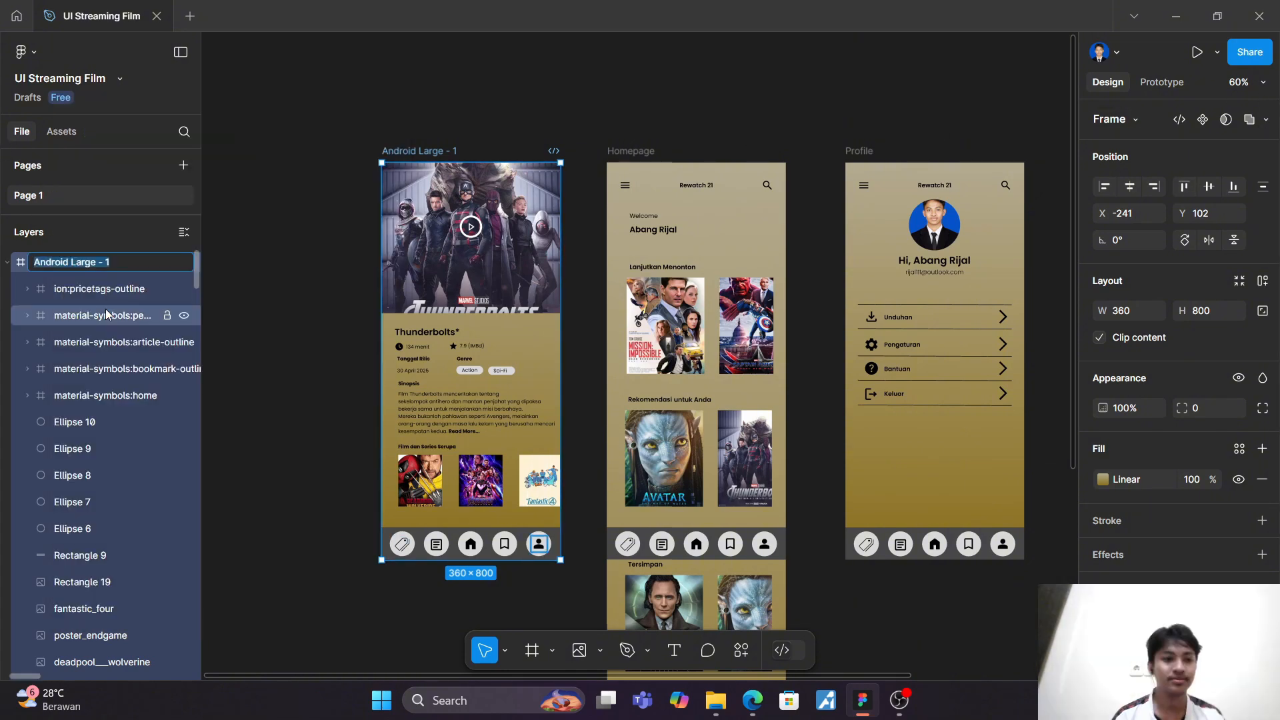
type("Det")
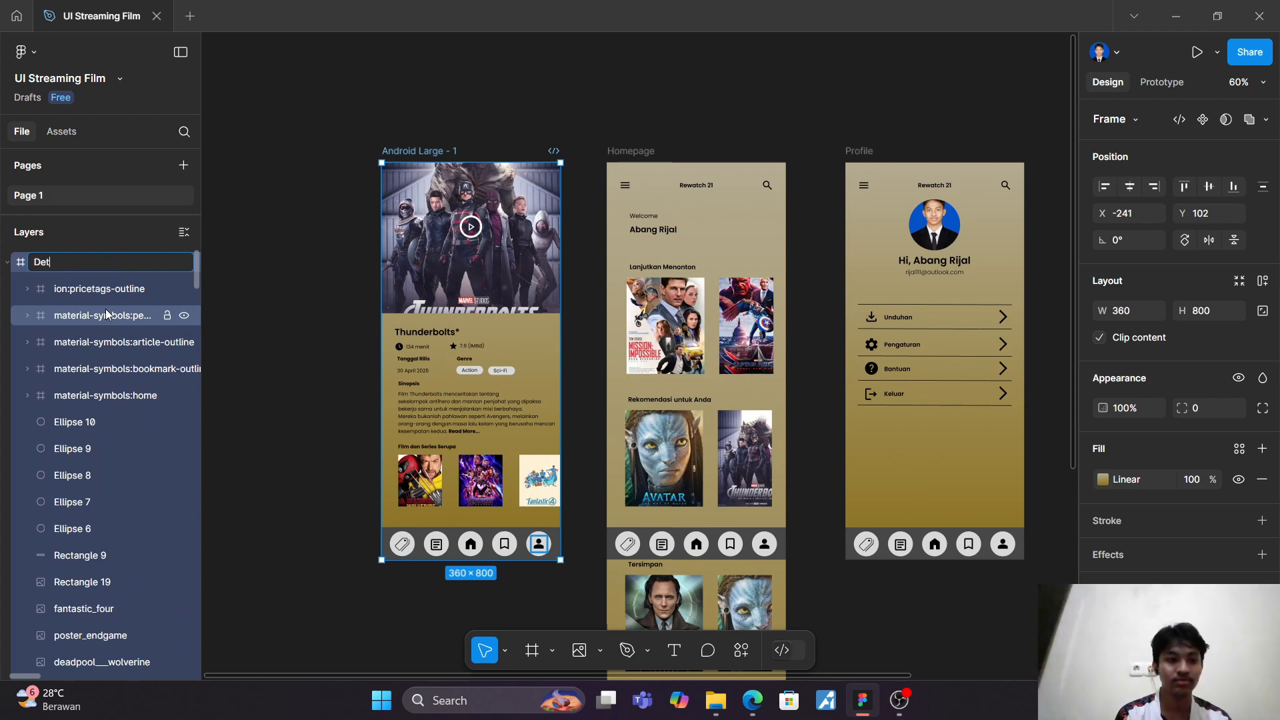
type("ai;")
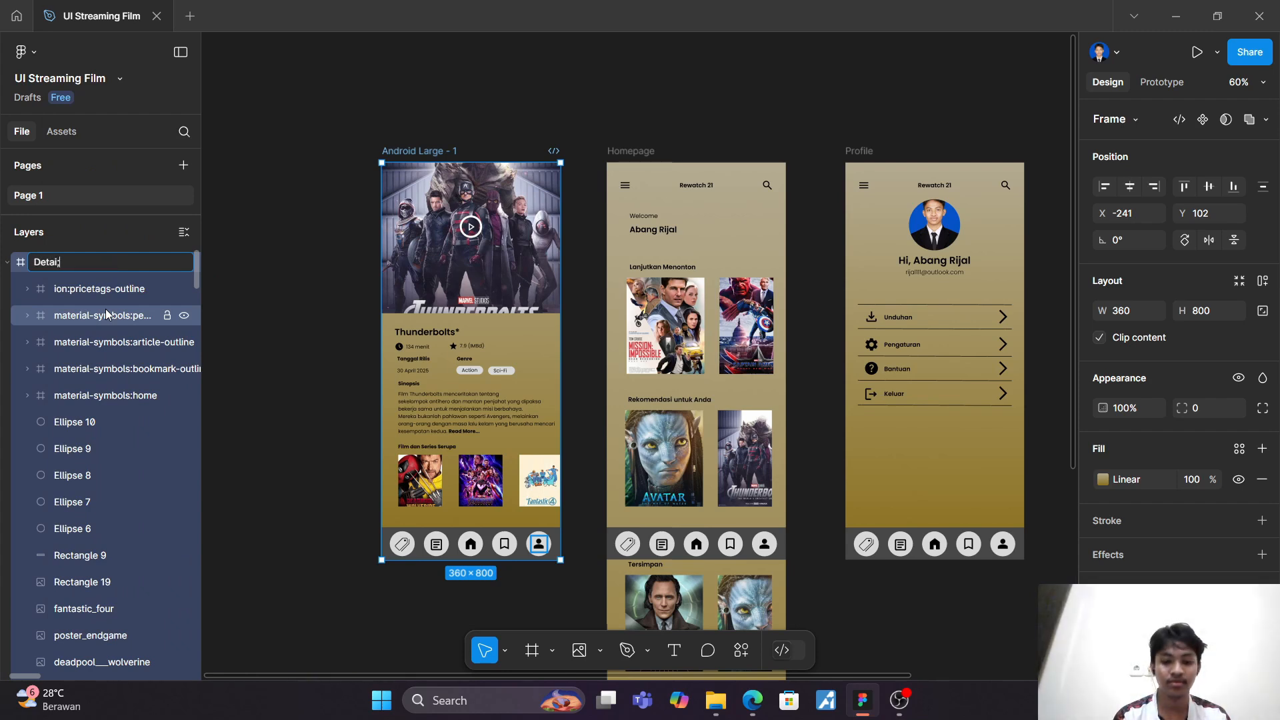
key("BackSpace")
type("l")
key("Return")
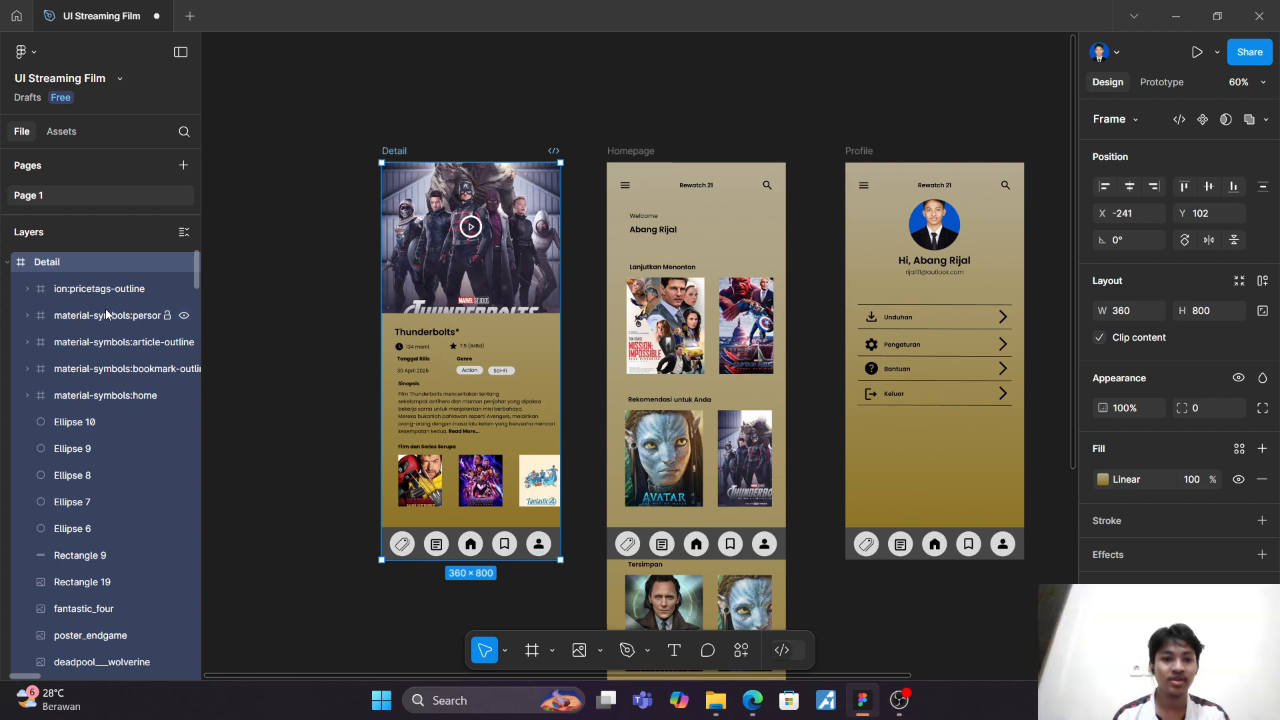
Step: Preview the Detail frame as a prototype, check its layout, and close the preview
scroll(105, 309, "right", 2)
scroll(84, 327, "left", 2)
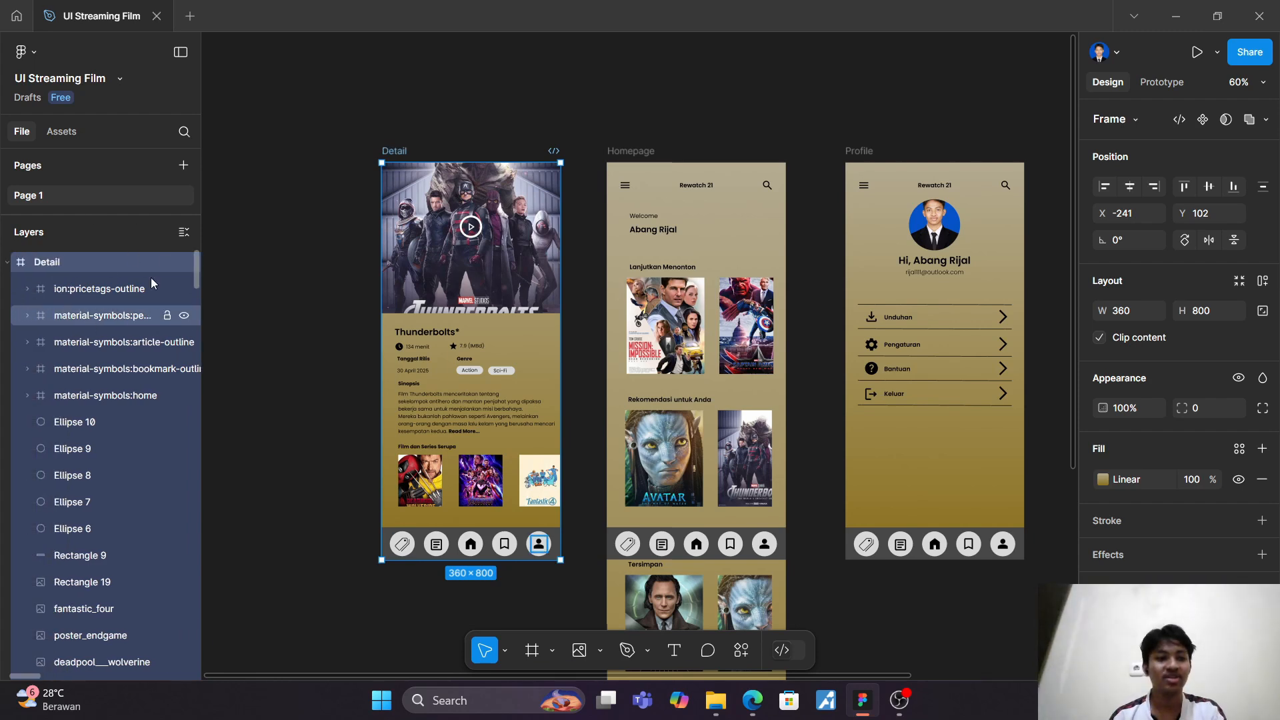
left_click(301, 185)
left_click(396, 152)
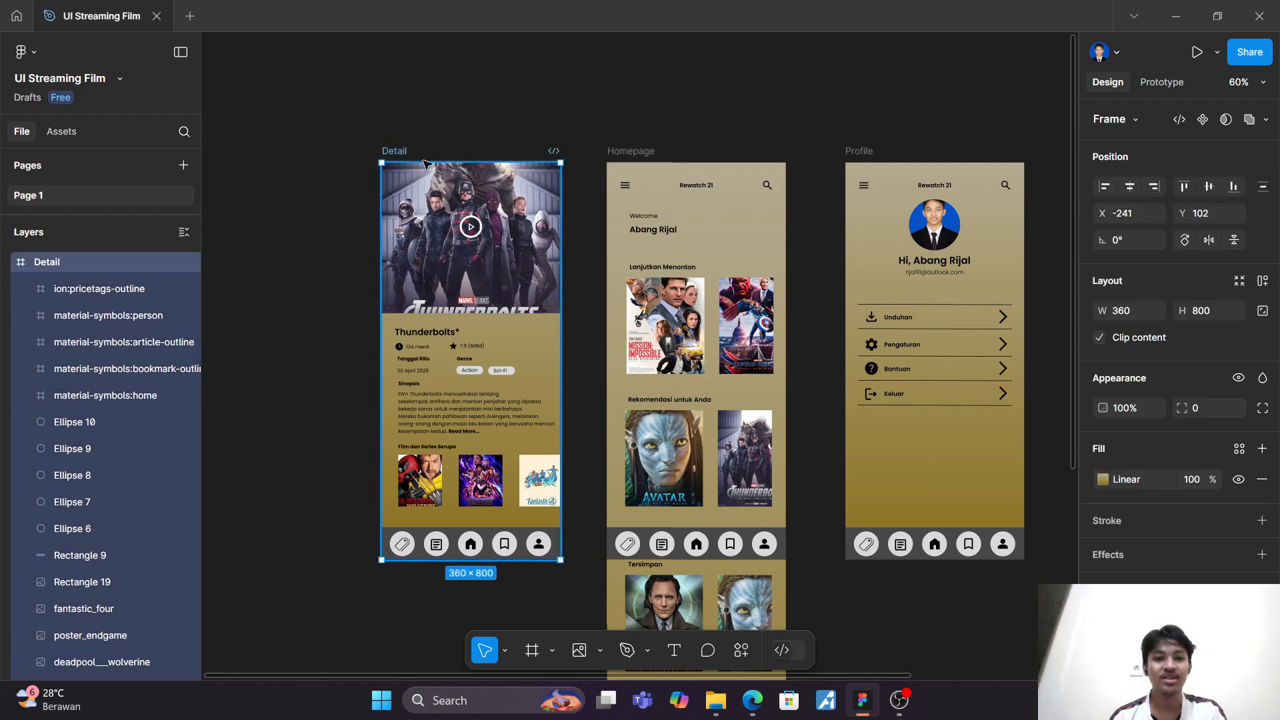
left_click(1198, 55)
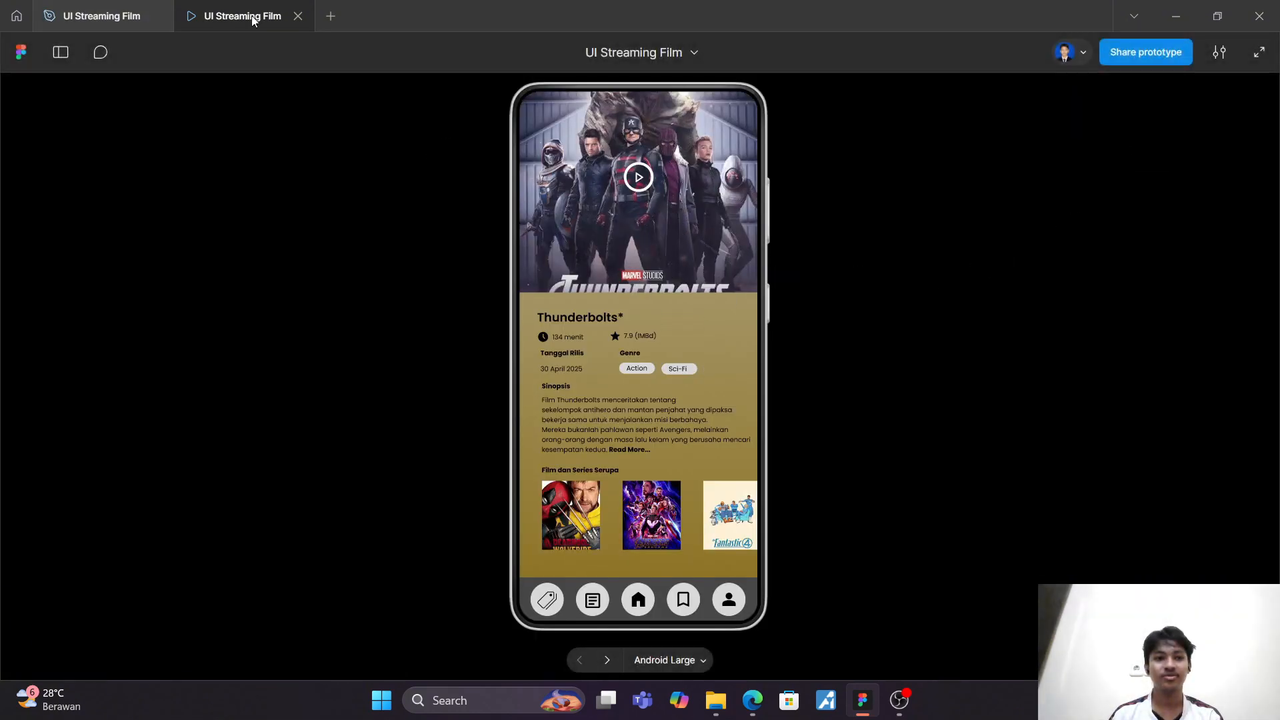
left_click(298, 18)
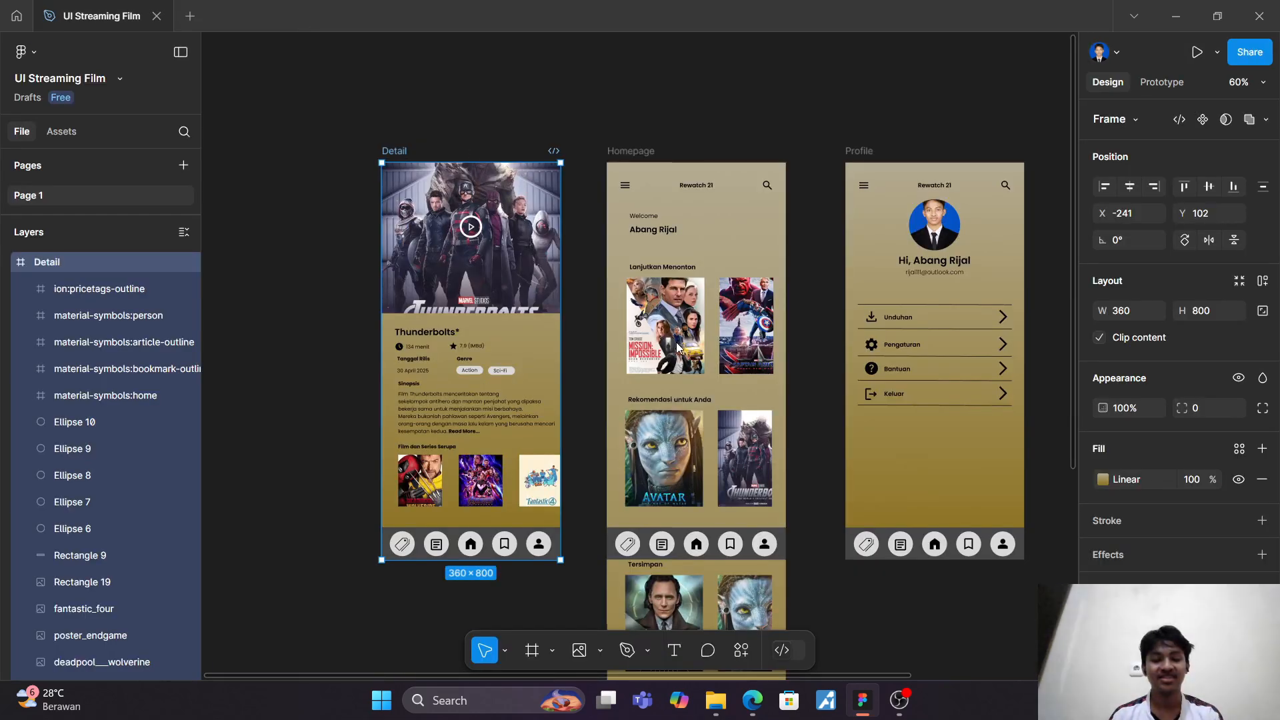
Step: Search Iconify for "back" and place the thin left-arrow icon in the upper-left corner of the Thunderbolts poster
scroll(525, 86, "up", 5)
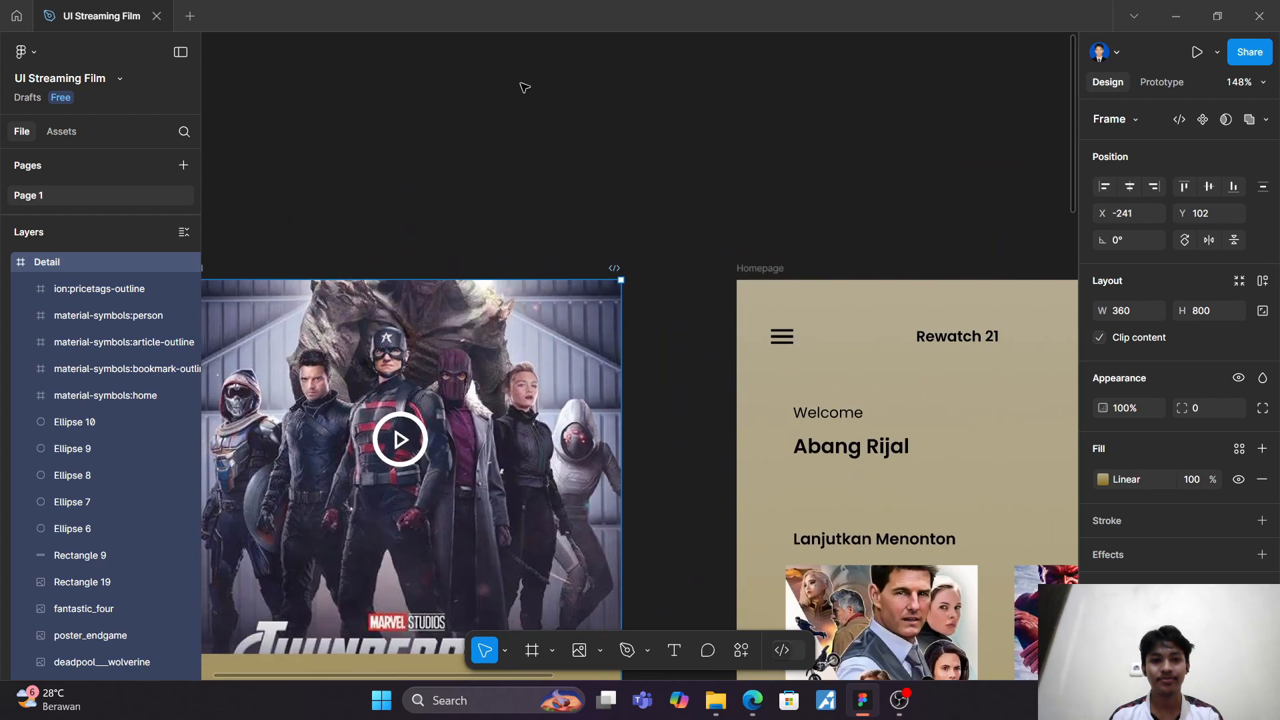
scroll(579, 162, "up", 2)
scroll(579, 162, "left", 1)
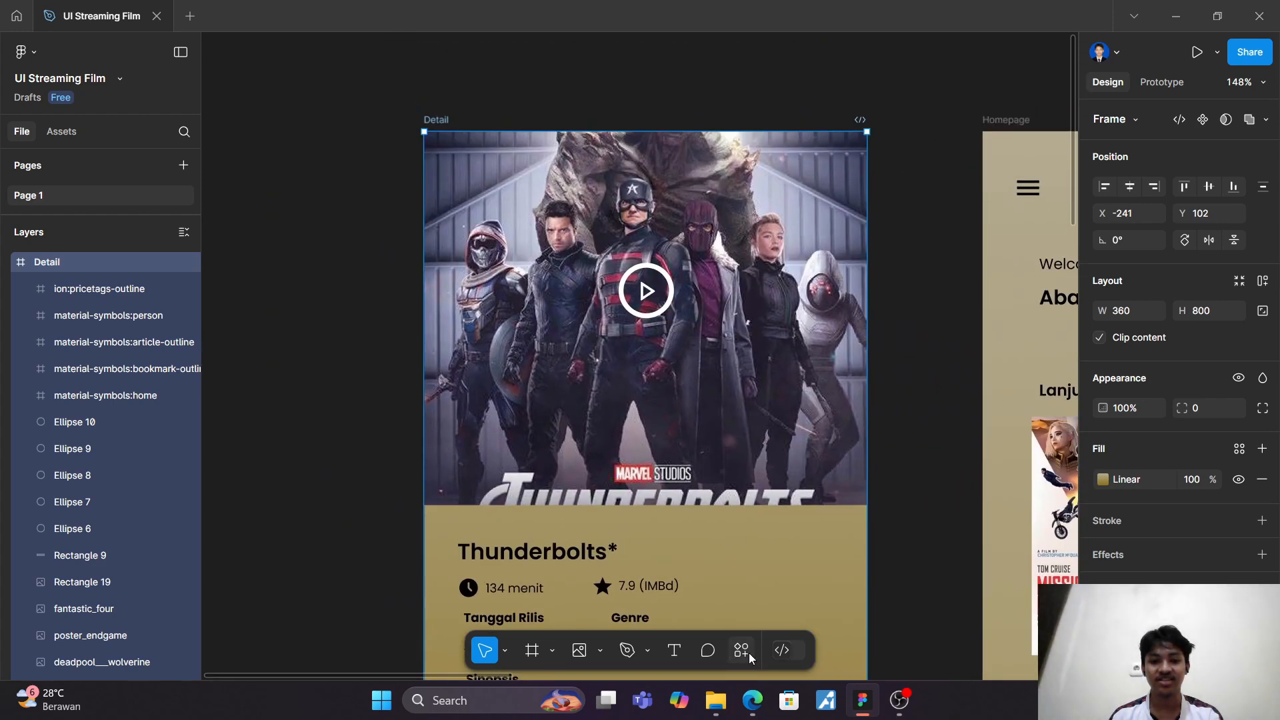
left_click(746, 652)
left_click(626, 420)
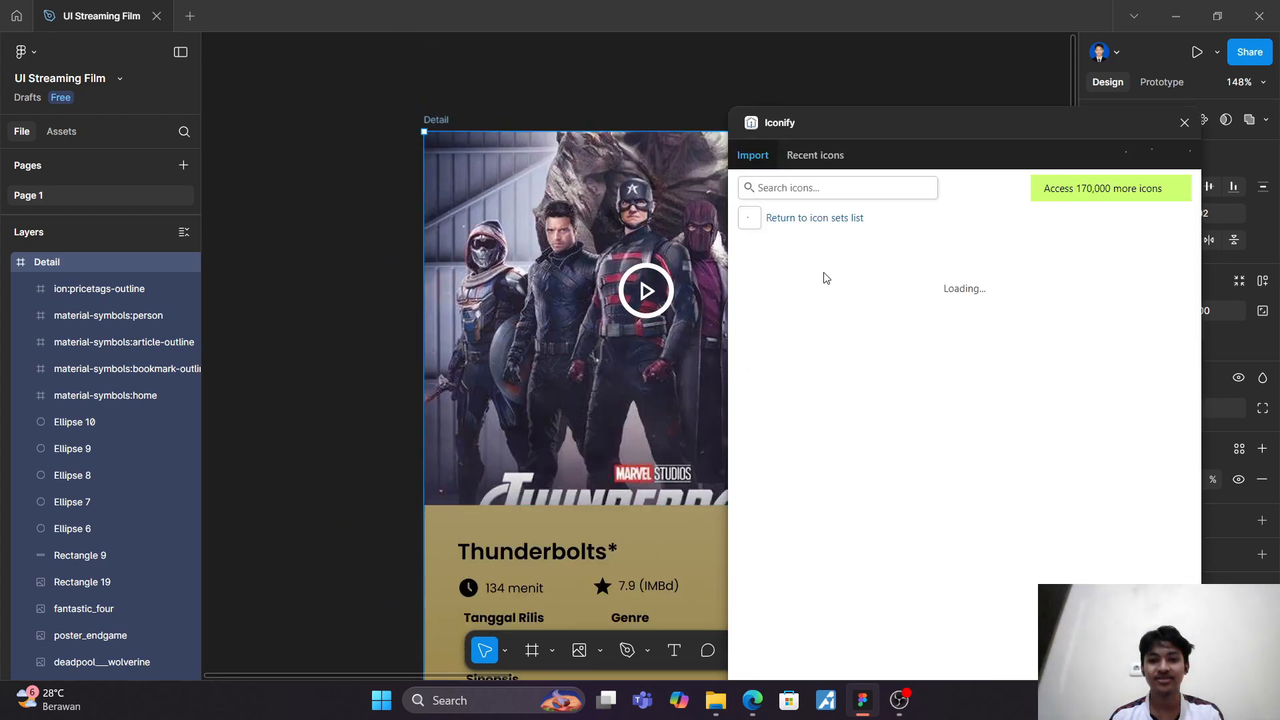
left_click(806, 194)
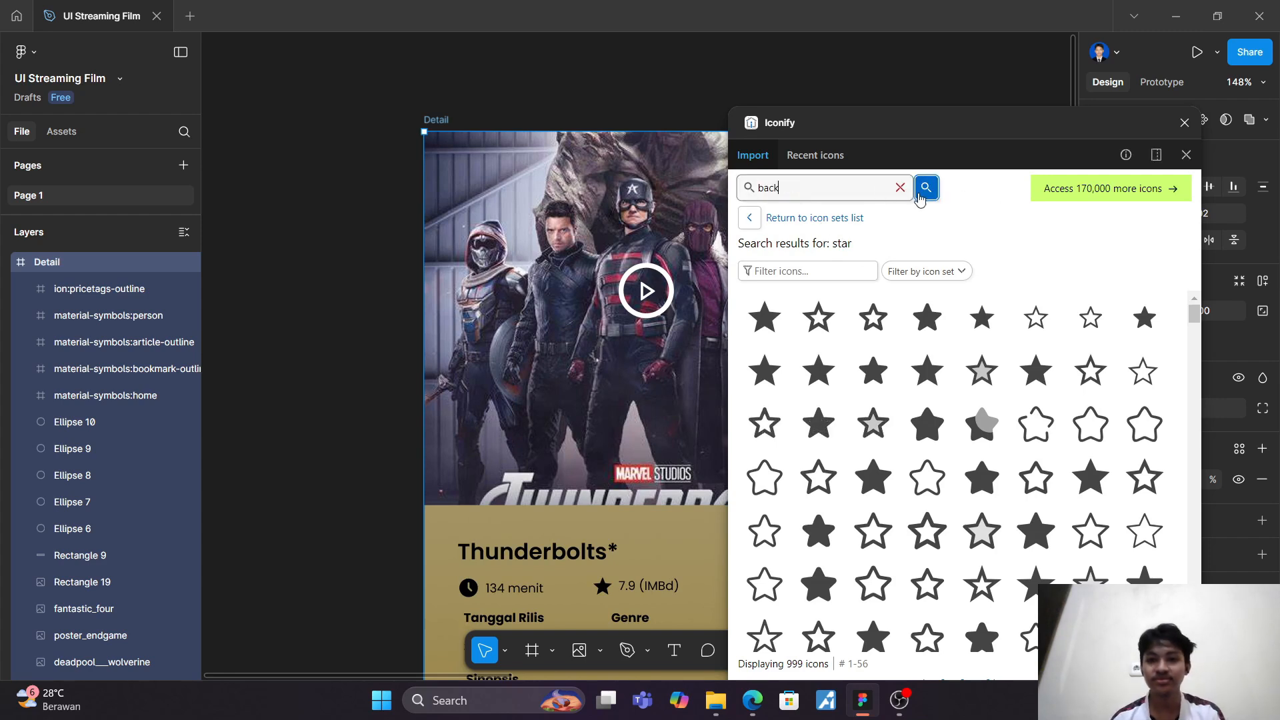
left_click(922, 195)
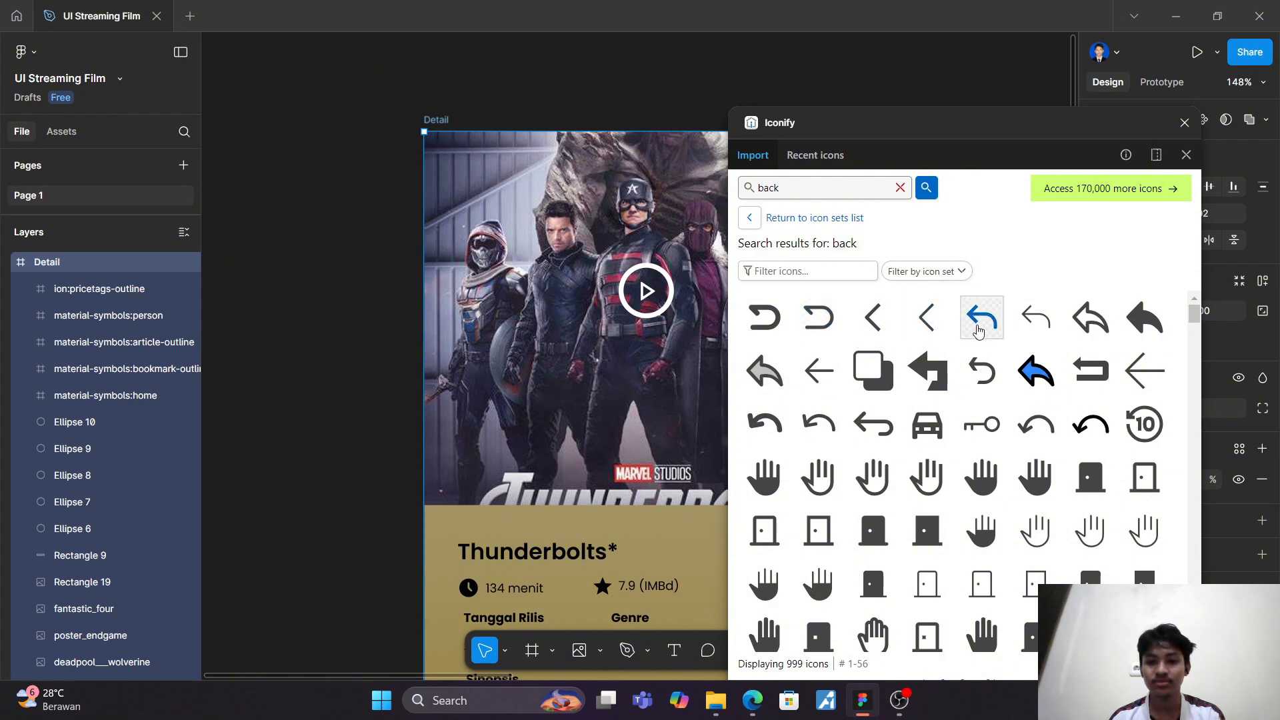
left_click_drag(819, 370, 451, 163)
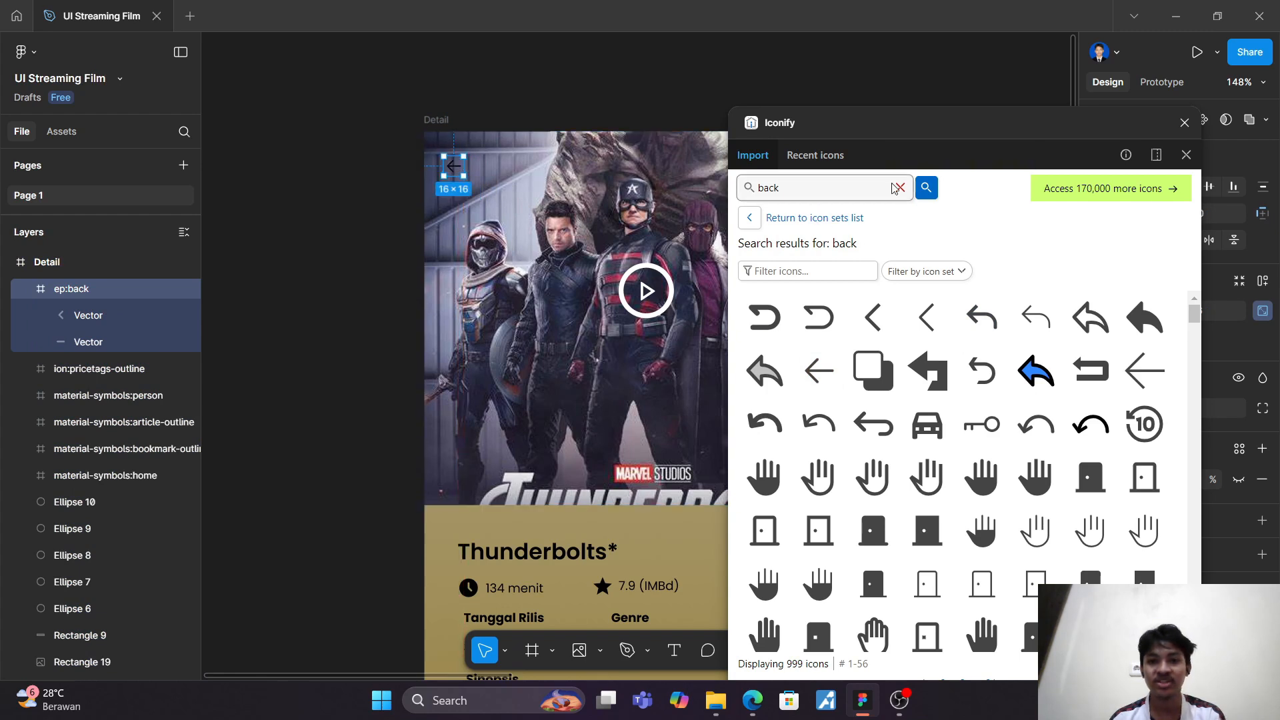
Step: Search Iconify for "favorite", place the solid heart icon on the Thunderbolts poster, and close the plugin
left_click(865, 188)
type("f")
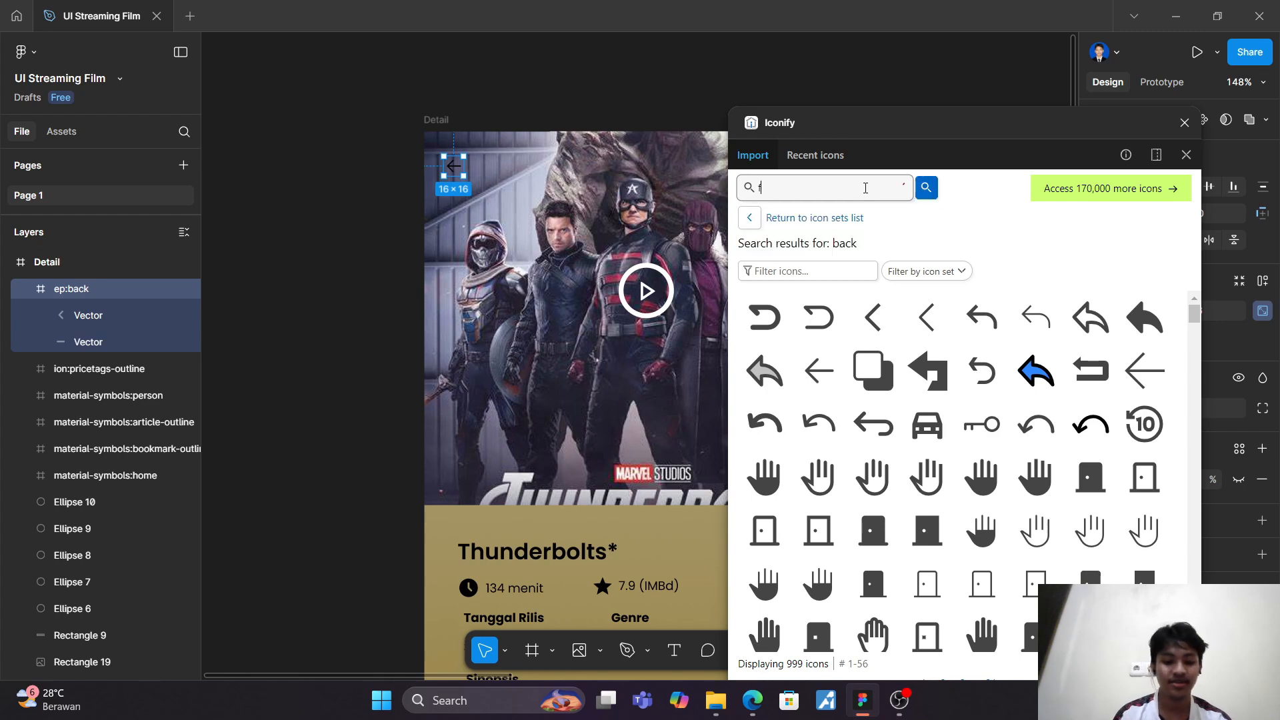
type("avorite")
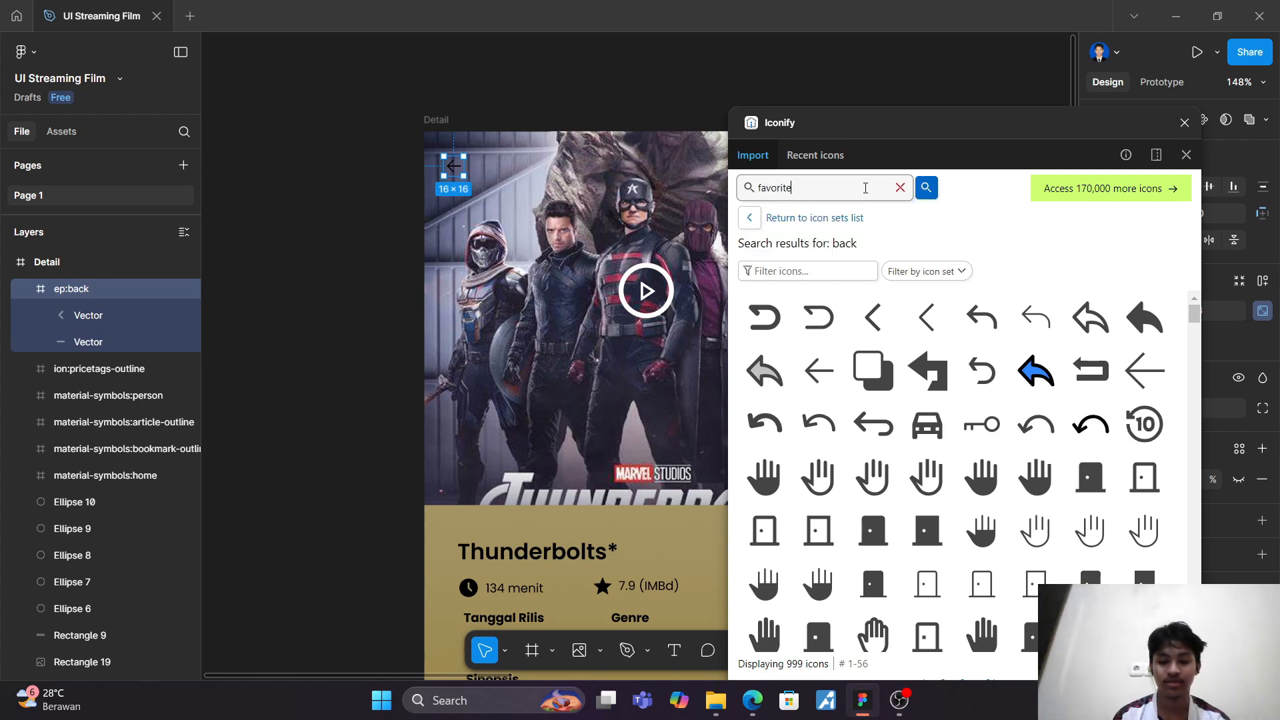
key("Return")
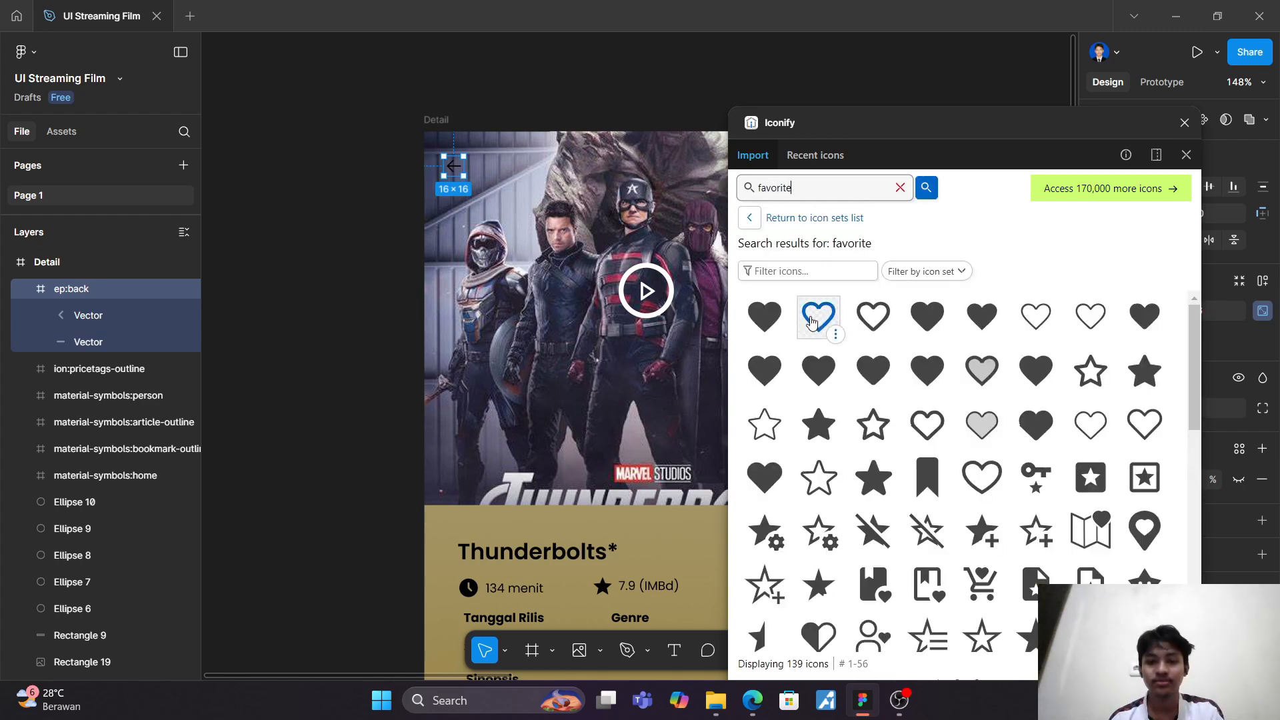
left_click_drag(765, 322, 551, 263)
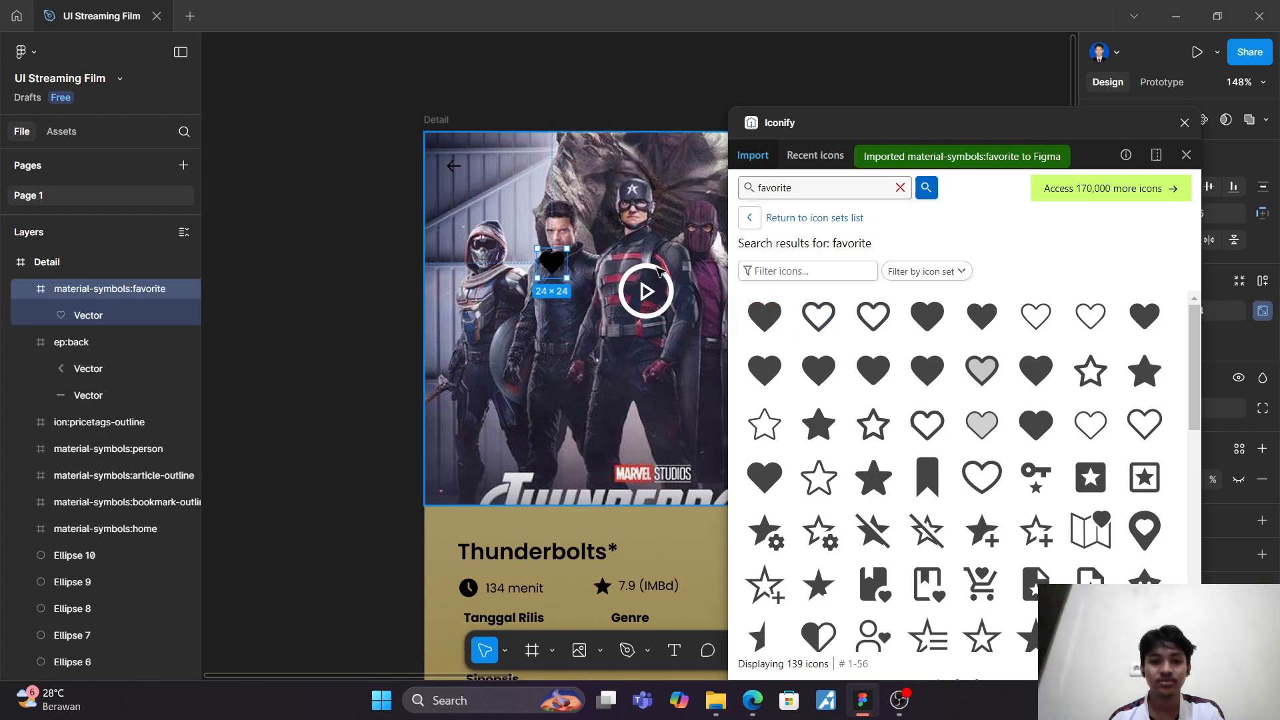
left_click(1184, 123)
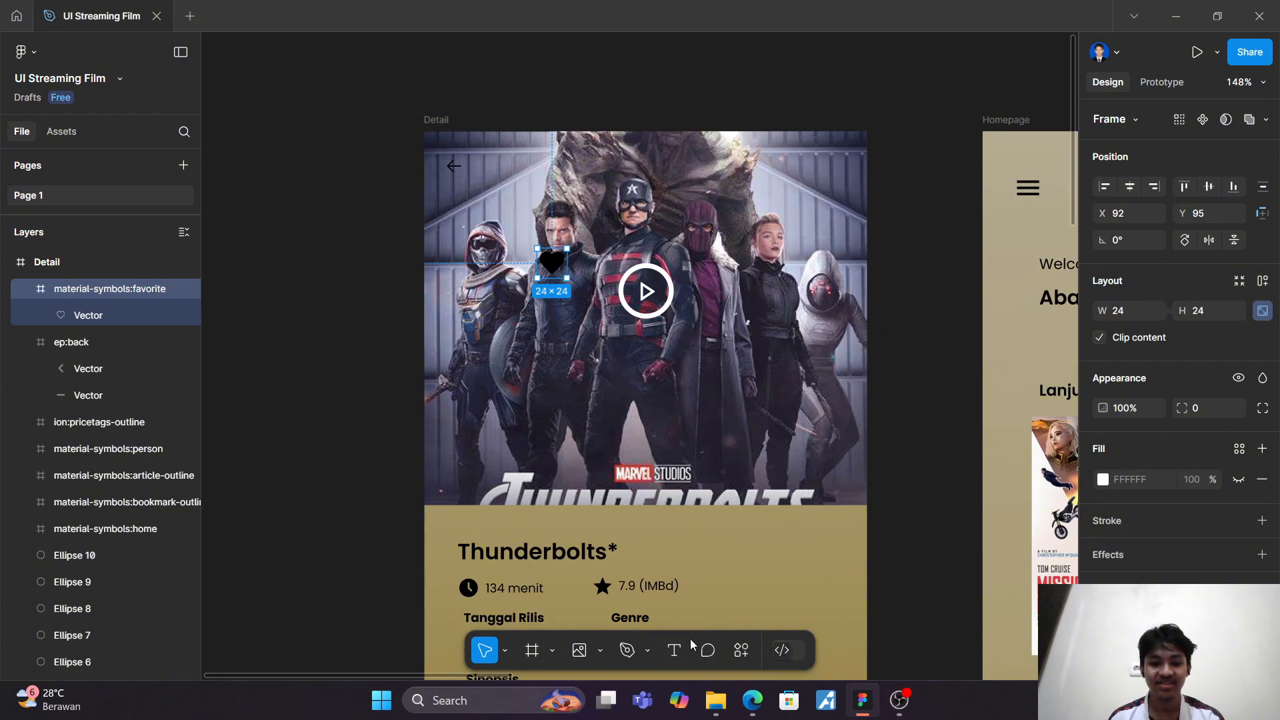
Step: Draw a 28 × 28 circle in the poster's upper-right corner and place the heart icon on top of it in the layer order
key("o")
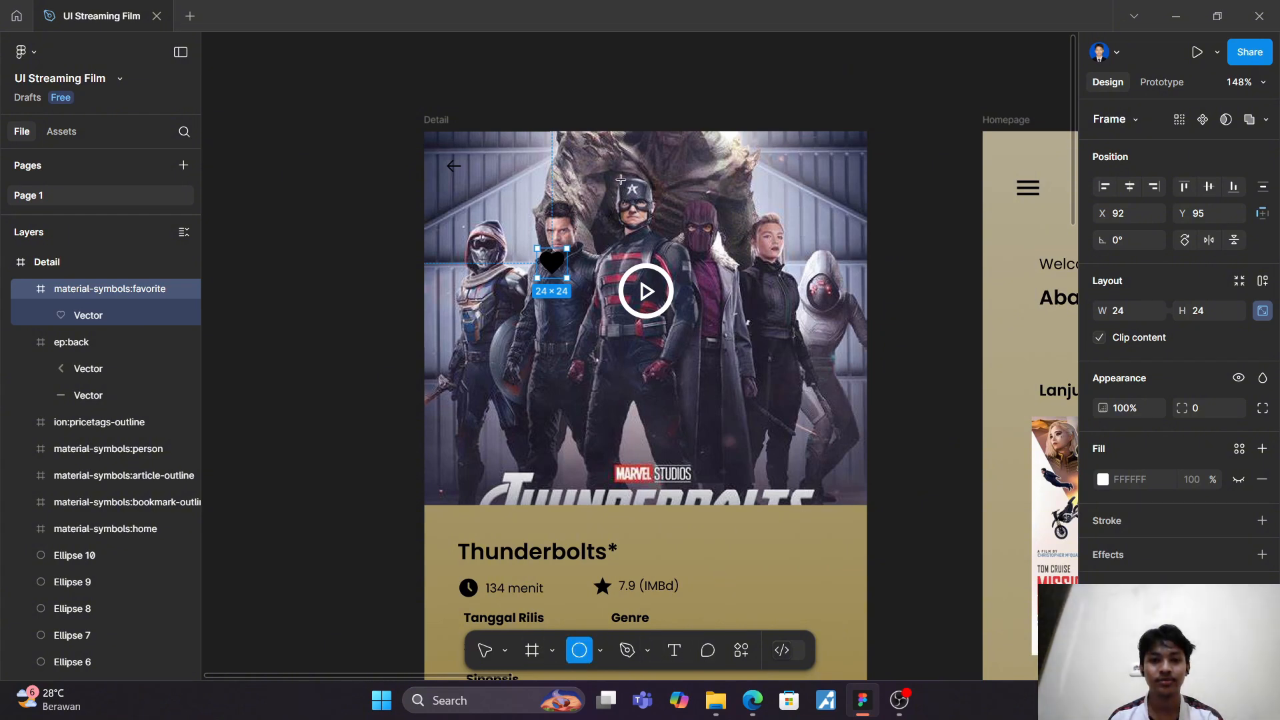
mouse_move(621, 179)
left_mouse_down()
mouse_move(656, 214)
mouse_move(834, 171)
left_mouse_up()
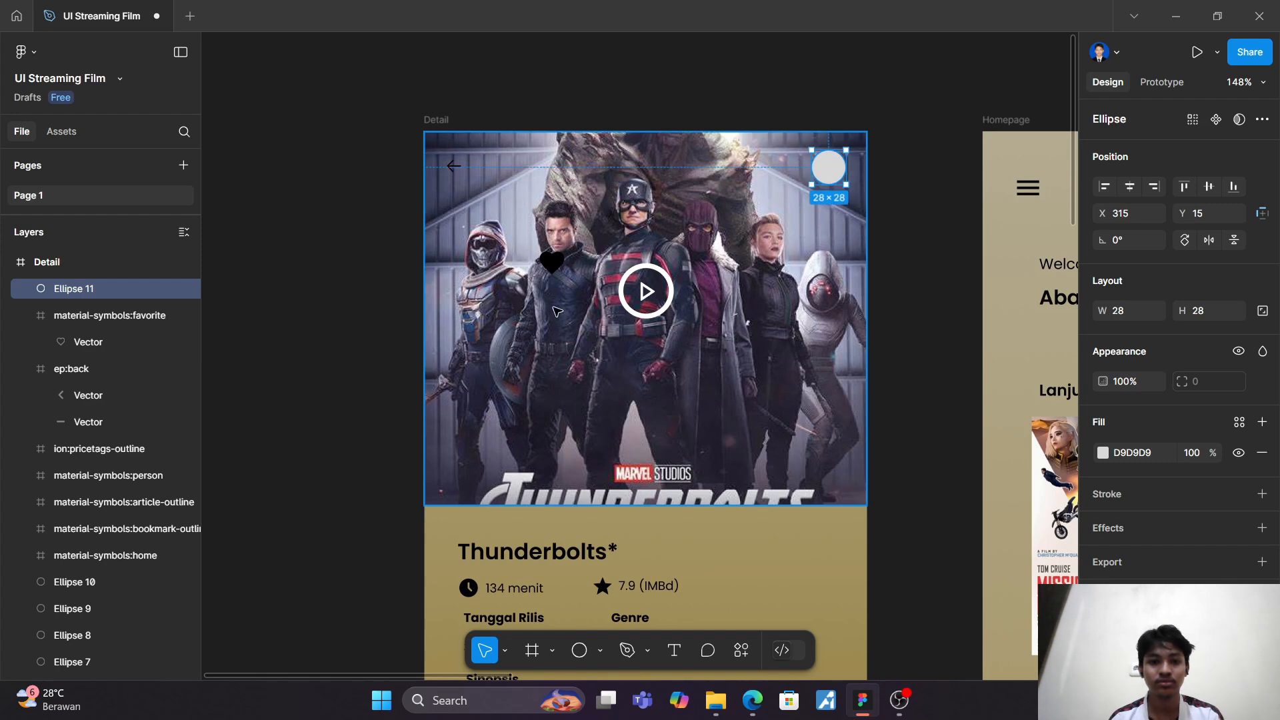
left_click_drag(553, 263, 834, 175)
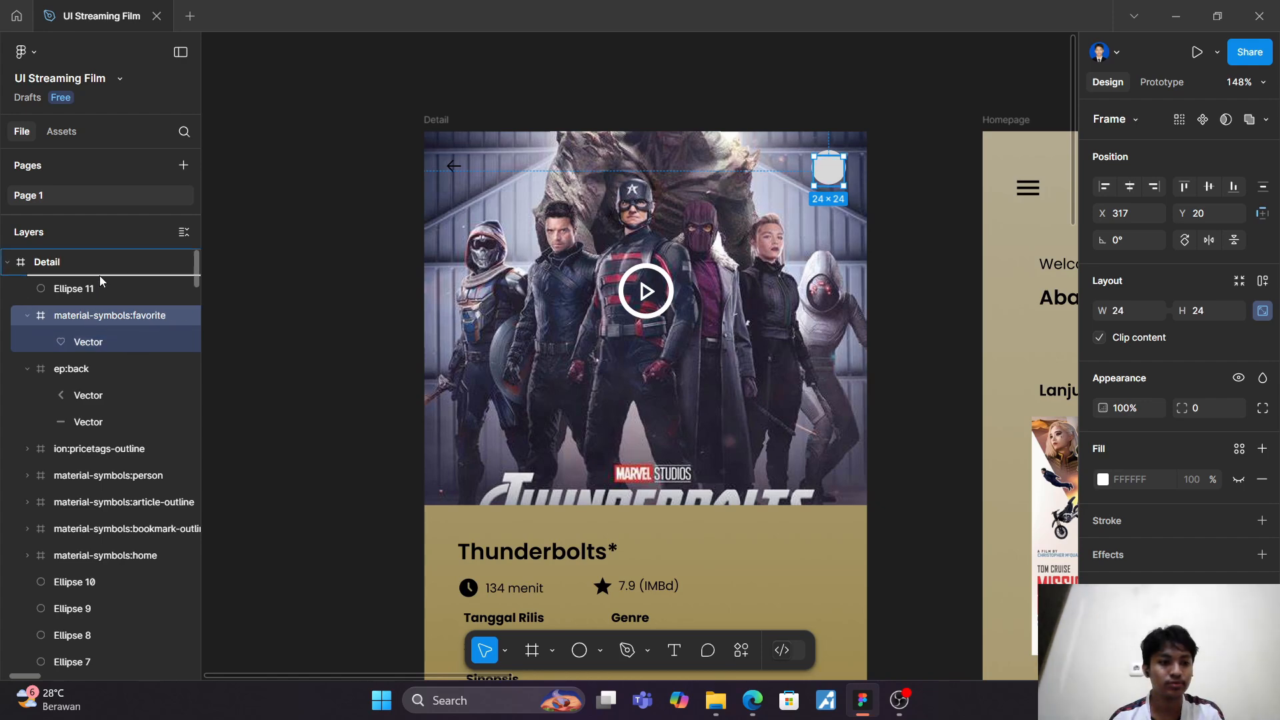
left_click_drag(99, 276, 100, 276)
left_click(750, 225)
Step: Align the heart icon within its circle at X 317, Y 19
scroll(753, 220, "up", 4)
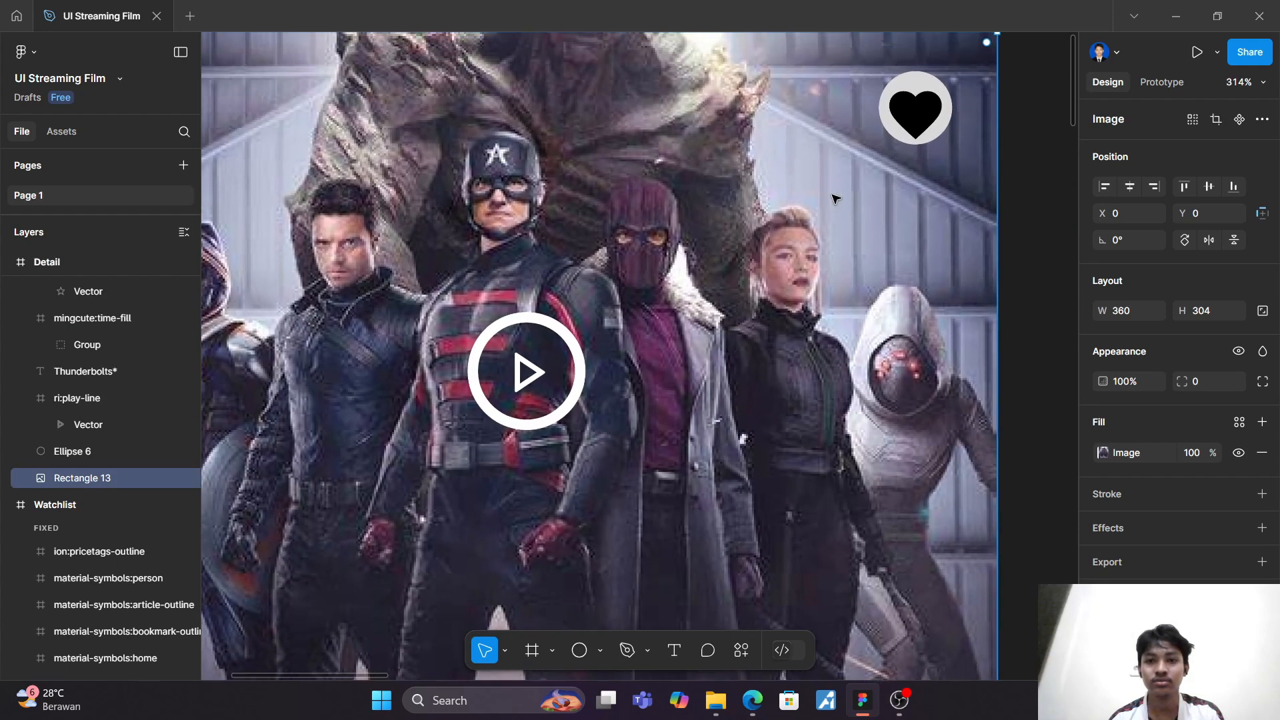
scroll(835, 199, "up", 2)
scroll(836, 199, "right", 1)
mouse_move(840, 216)
left_mouse_down()
mouse_move(847, 205)
mouse_move(843, 222)
left_mouse_up()
key("ctrl+z")
left_click(842, 227)
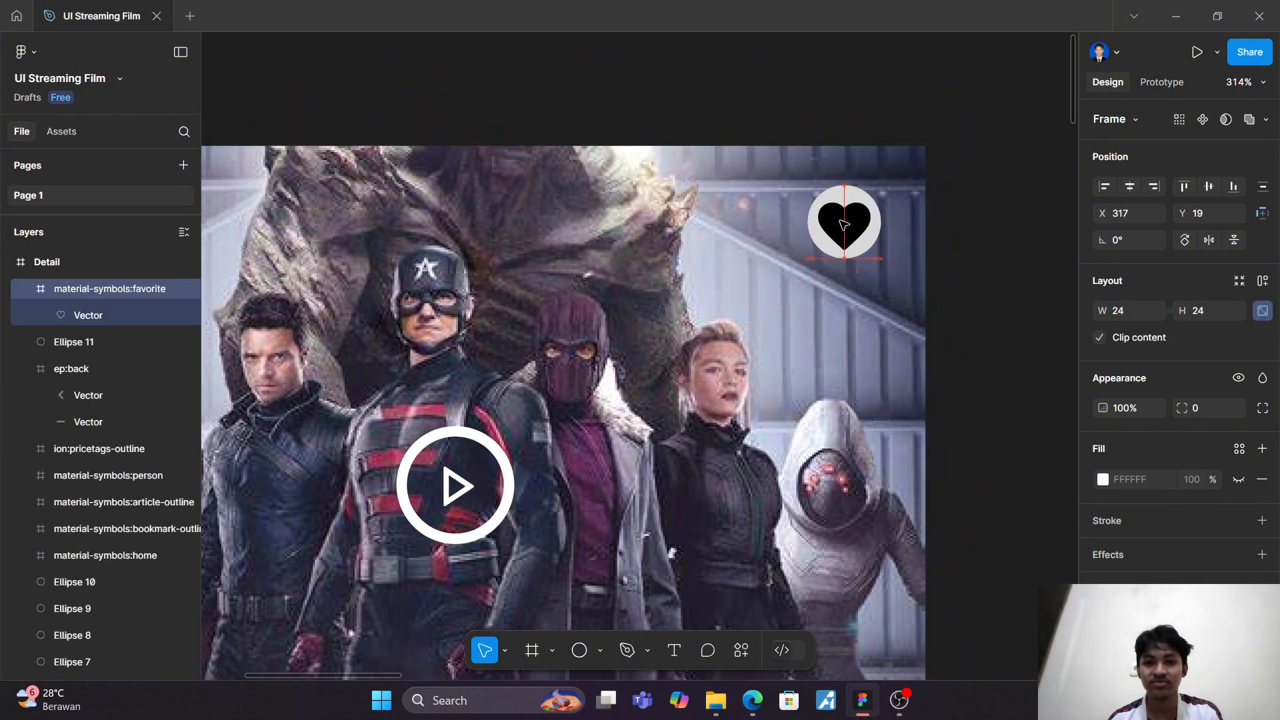
left_click_drag(839, 221, 839, 222)
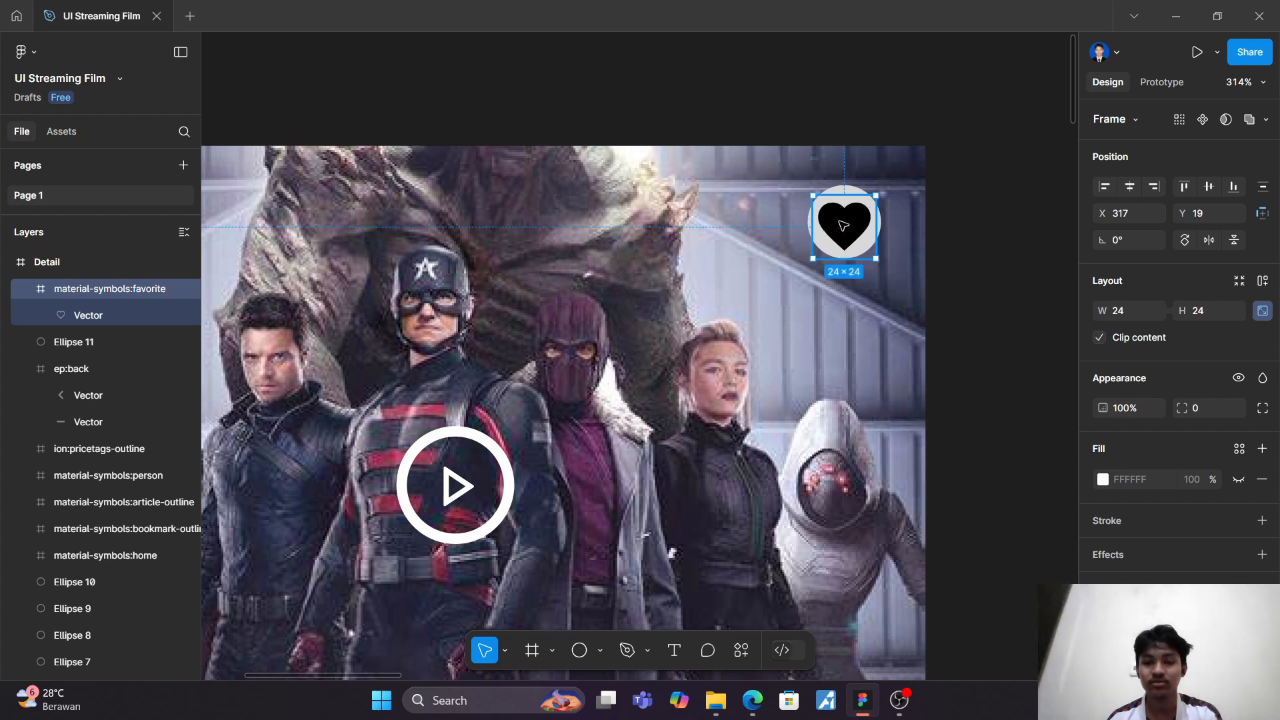
Step: Move the heart's vector shape up to Y 2 inside its icon frame
scroll(839, 221, "right", 1)
left_click(839, 222)
scroll(831, 224, "up", 5)
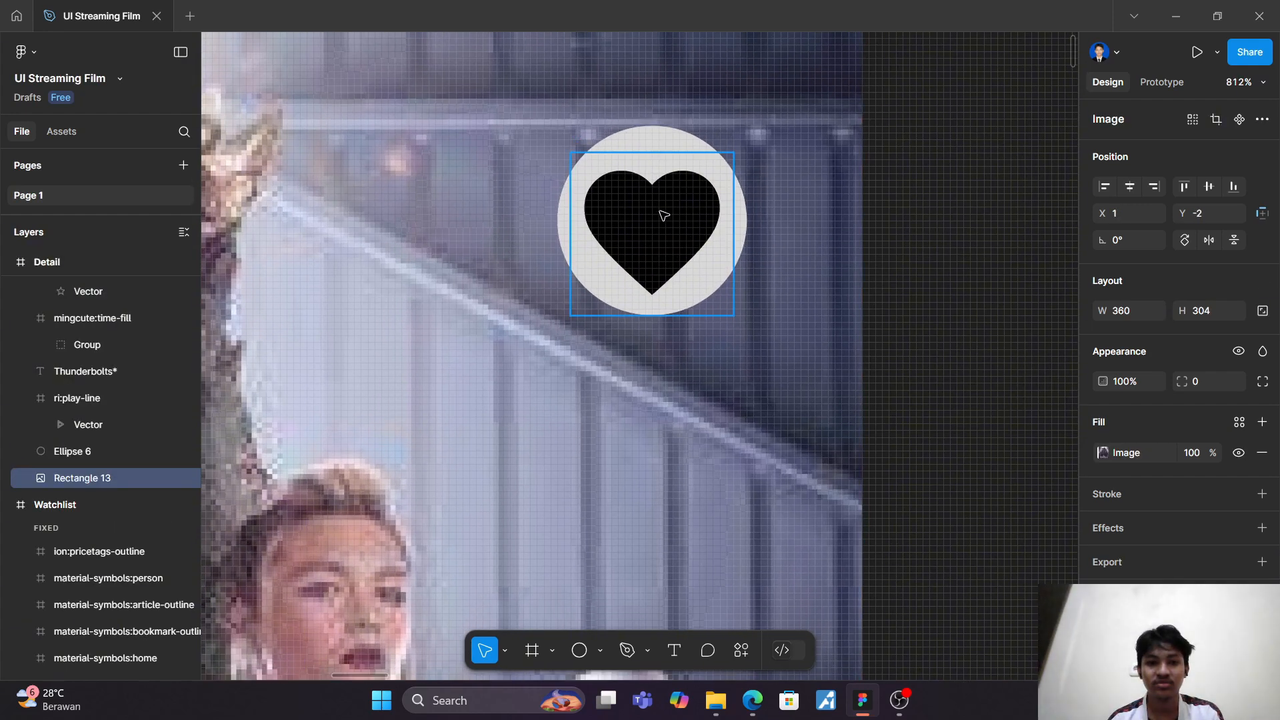
left_click(658, 221)
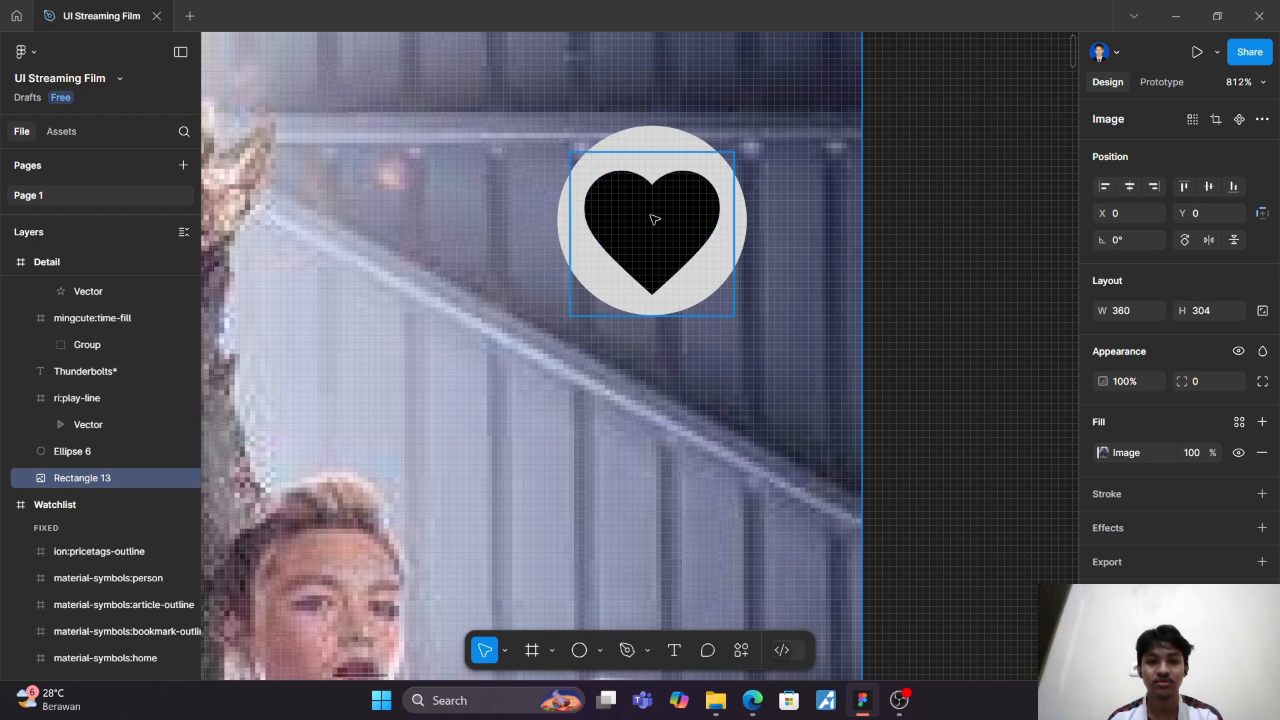
double_click(659, 212)
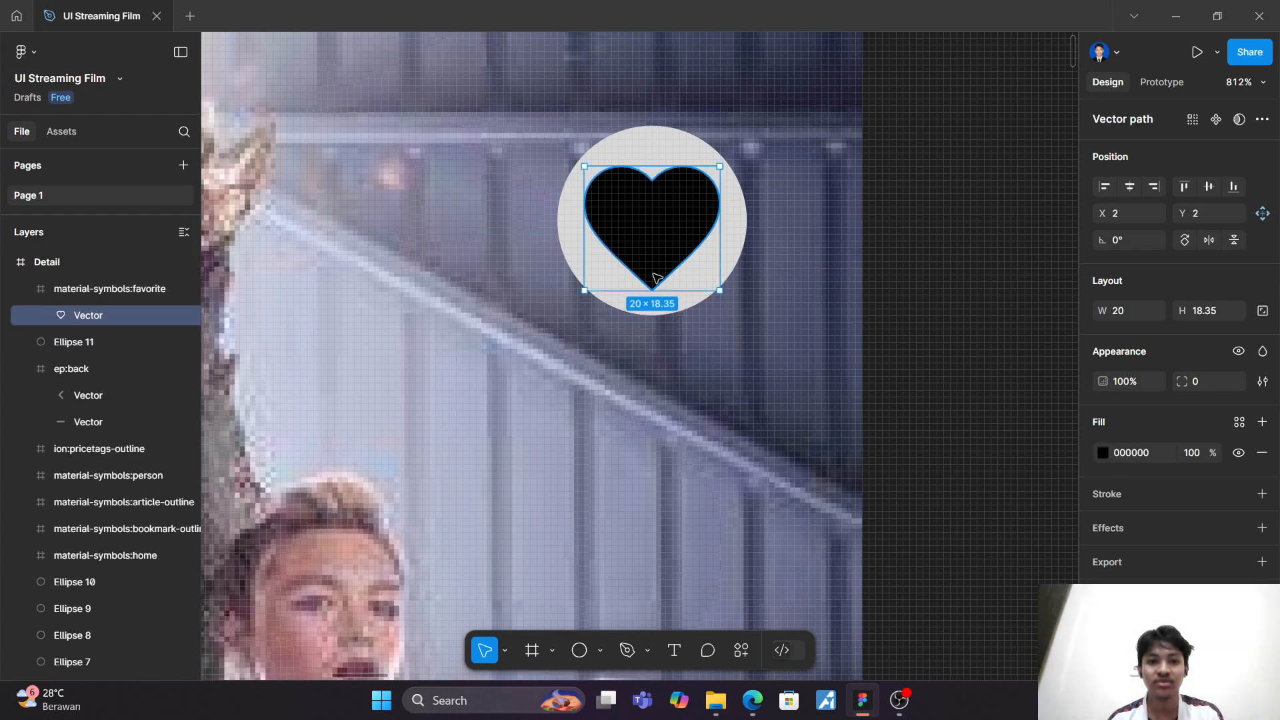
left_click(666, 371)
scroll(666, 353, "down", 5)
scroll(666, 361, "down", 3)
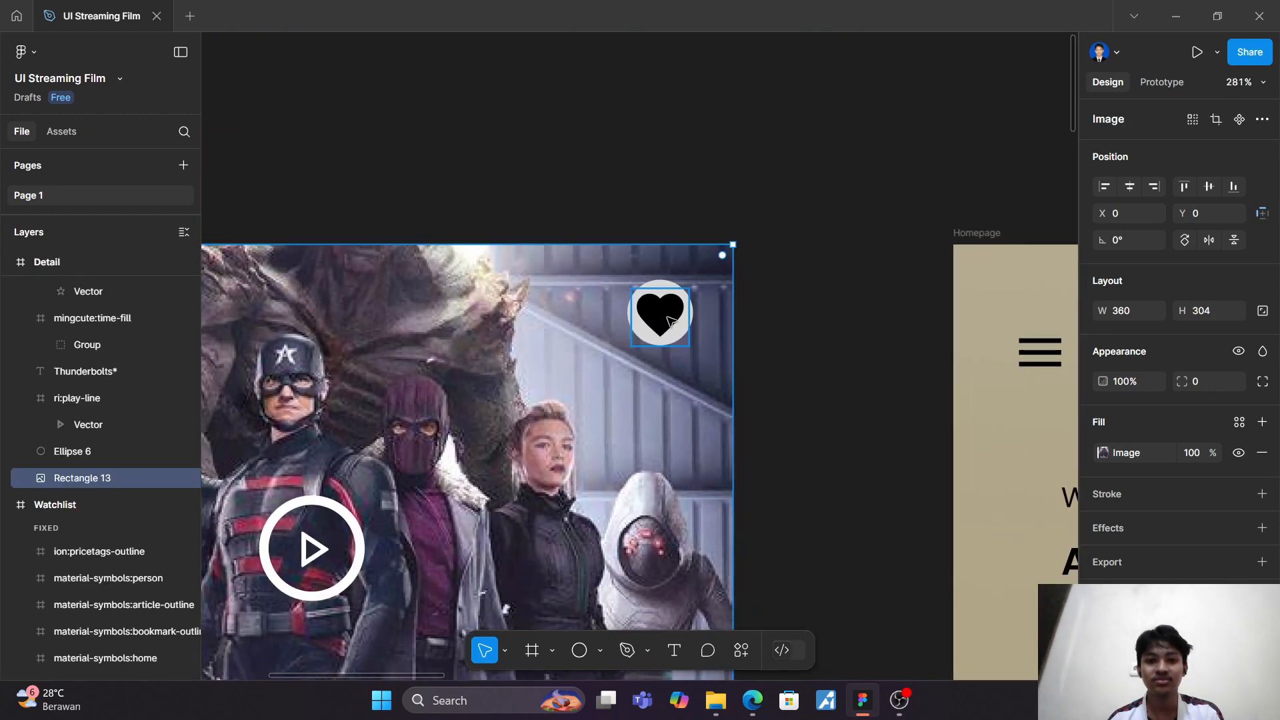
Step: Recolour the heart icon to the red D91A1A
left_click(665, 322)
left_click(1104, 615)
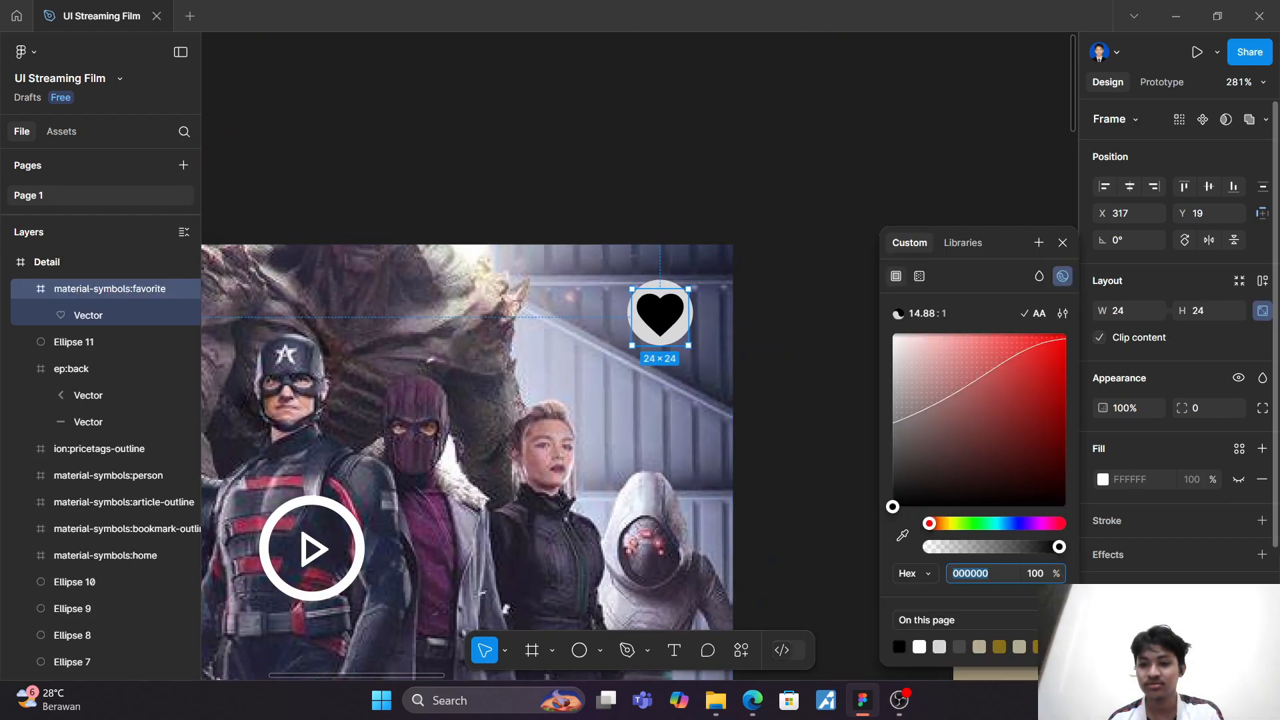
left_click_drag(1006, 458, 1046, 366)
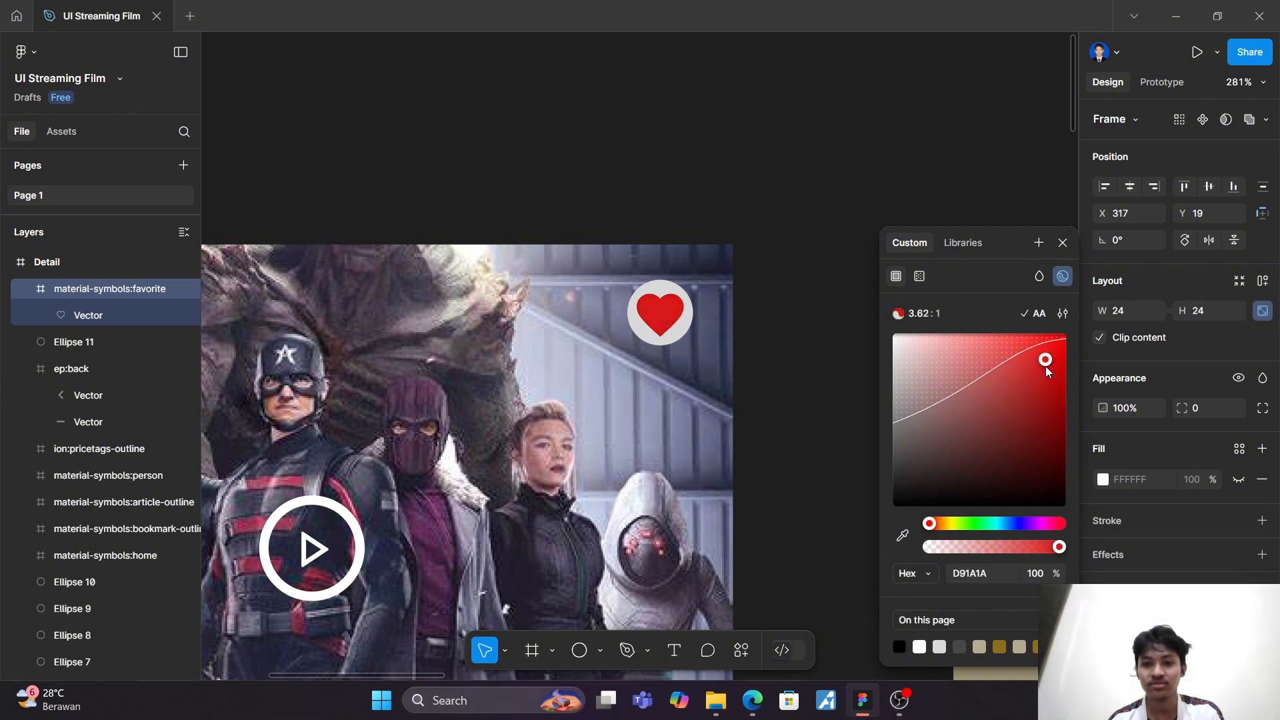
left_click(780, 245)
Step: Duplicate the circle behind the heart and place the copy over the back arrow at X 10, Y 16
scroll(780, 245, "left", 5)
scroll(506, 260, "left", 2)
scroll(914, 240, "right", 5)
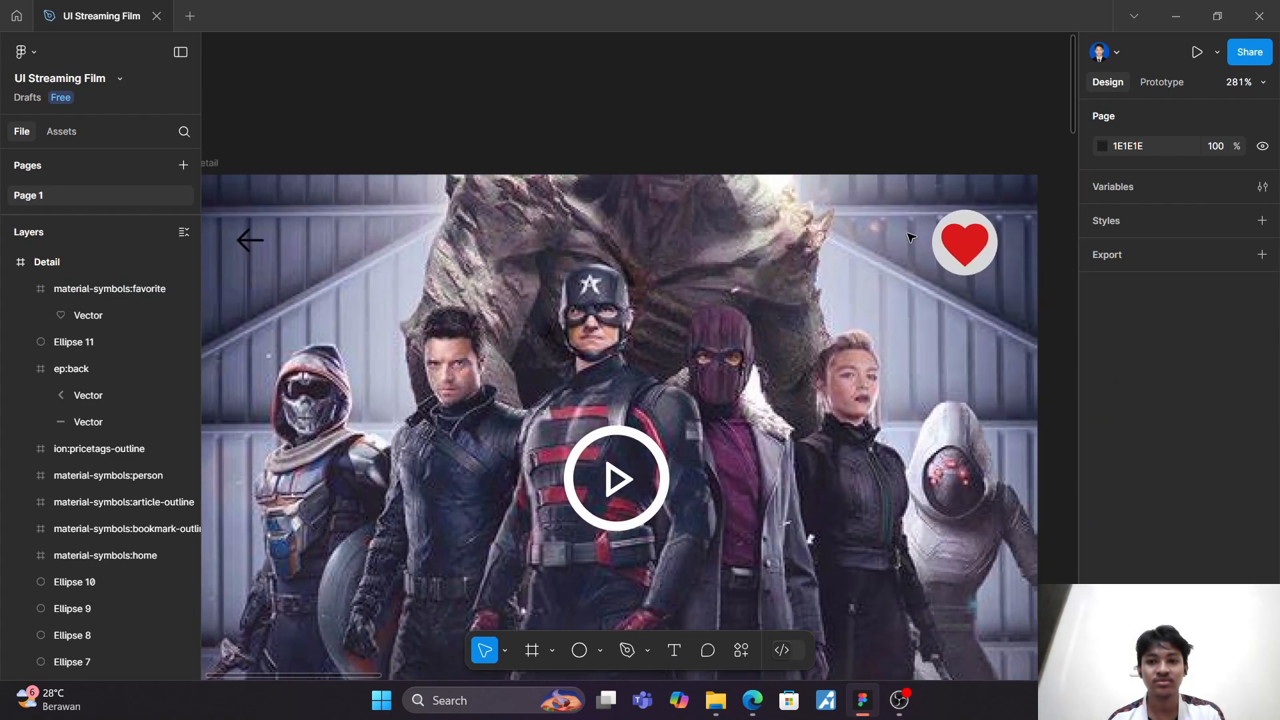
left_click(951, 250)
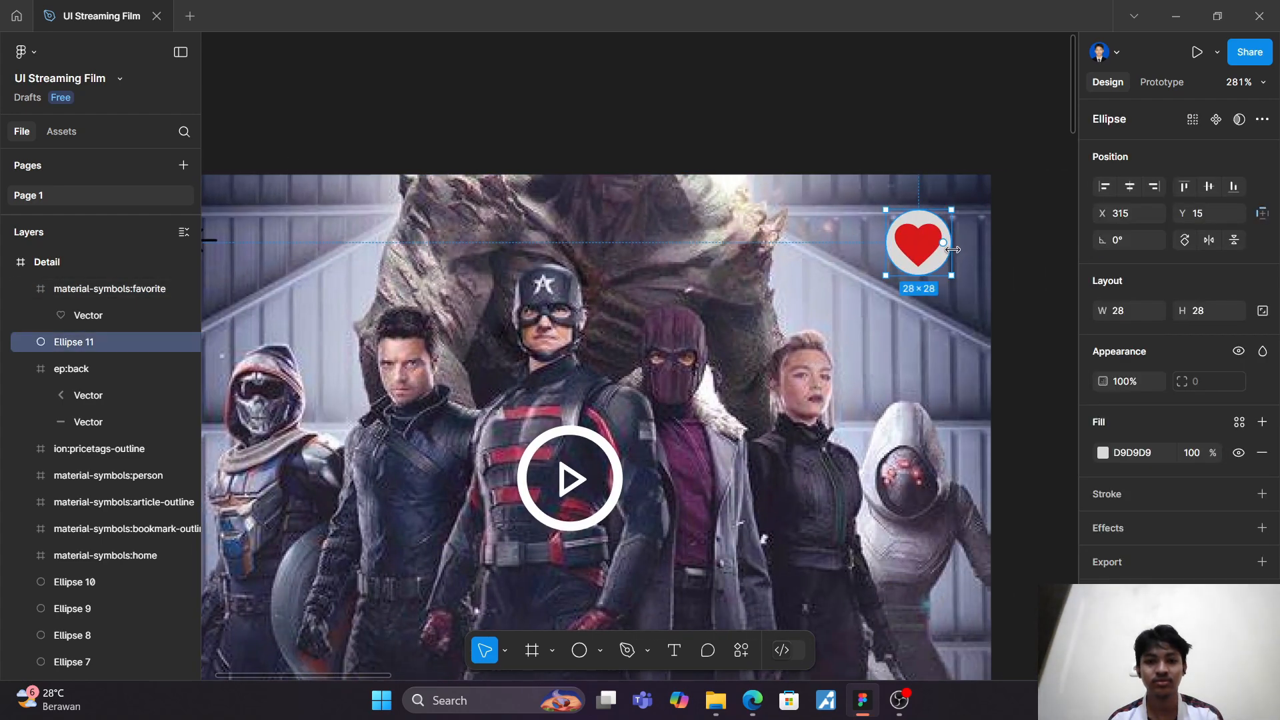
key("ctrl+d")
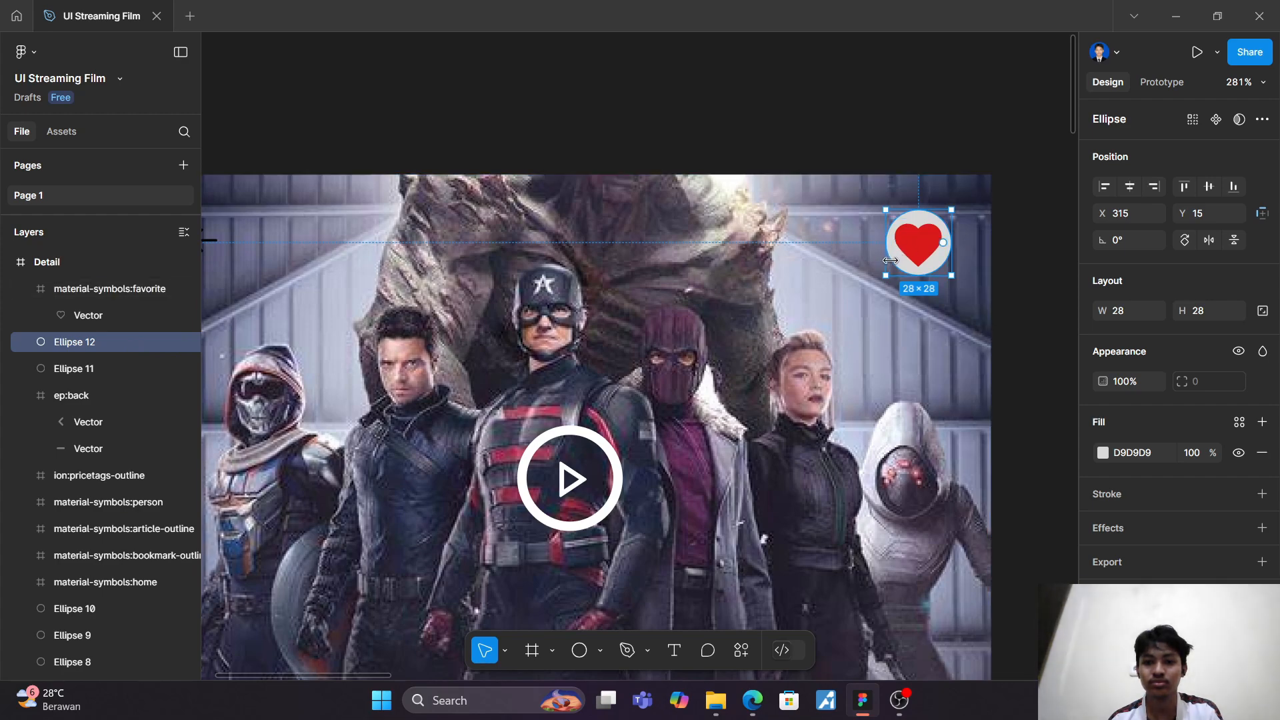
scroll(890, 260, "up", 5)
left_click_drag(889, 285, 420, 277)
scroll(491, 278, "down", 6)
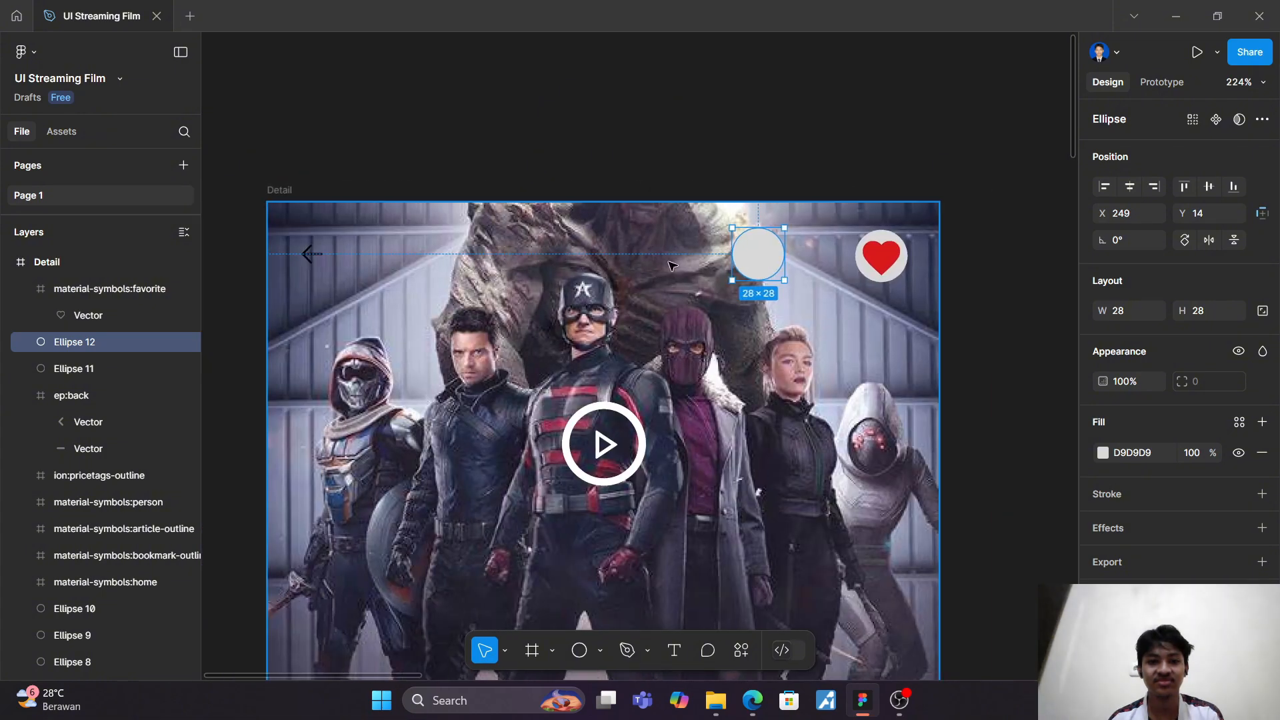
left_click_drag(764, 257, 317, 262)
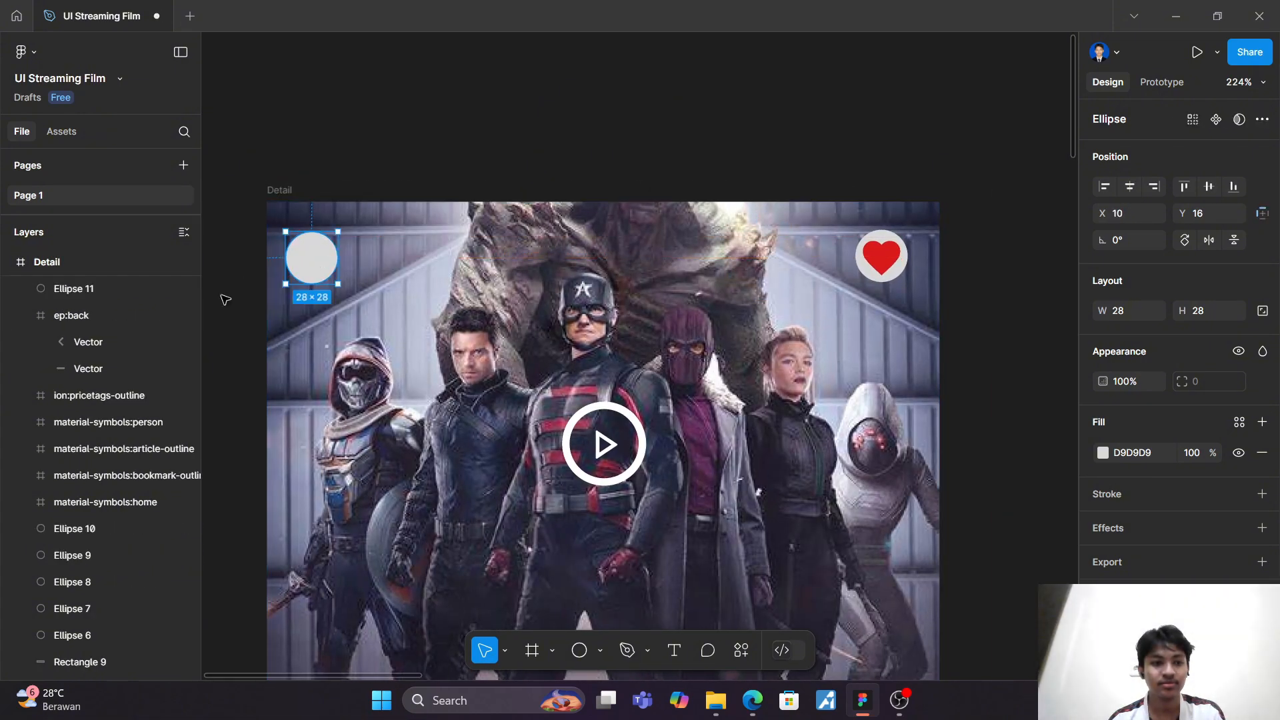
Step: Reorder the ep:back layer above the duplicated circle so the arrow sits in front of it
left_click(107, 312)
left_click_drag(114, 274, 117, 268)
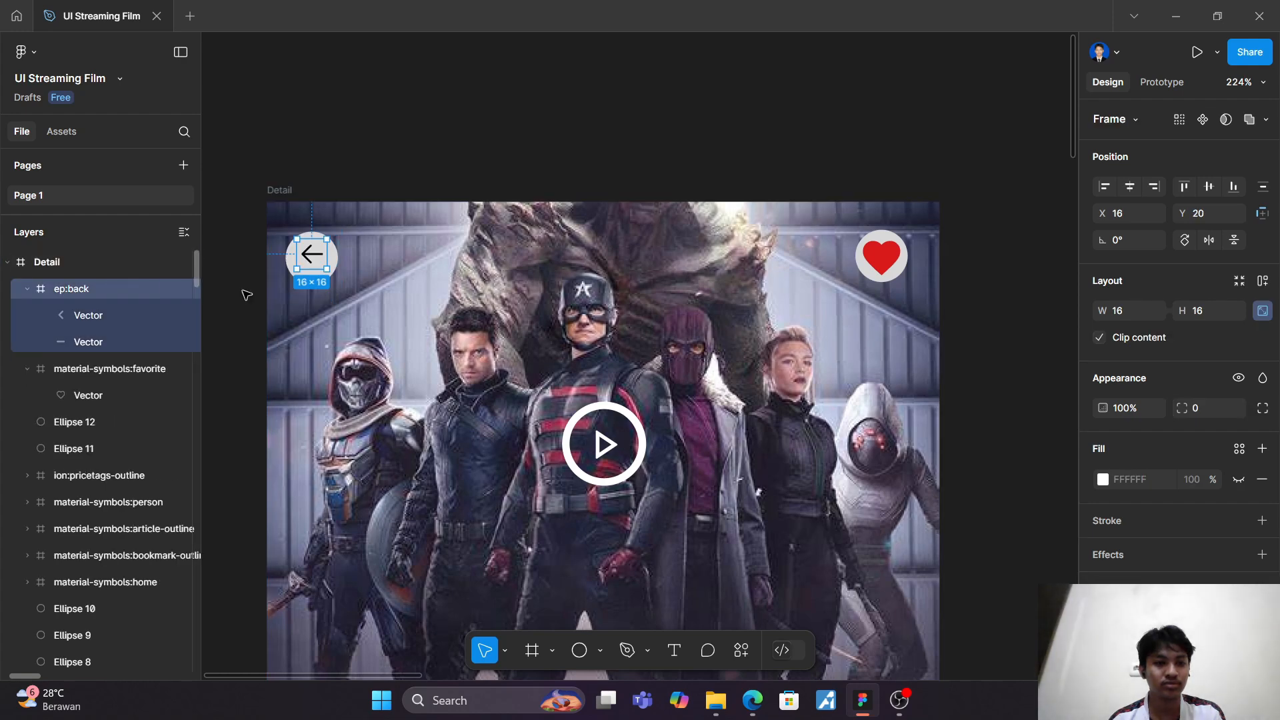
left_click(402, 296)
scroll(403, 295, "left", 1)
scroll(403, 295, "left", 1)
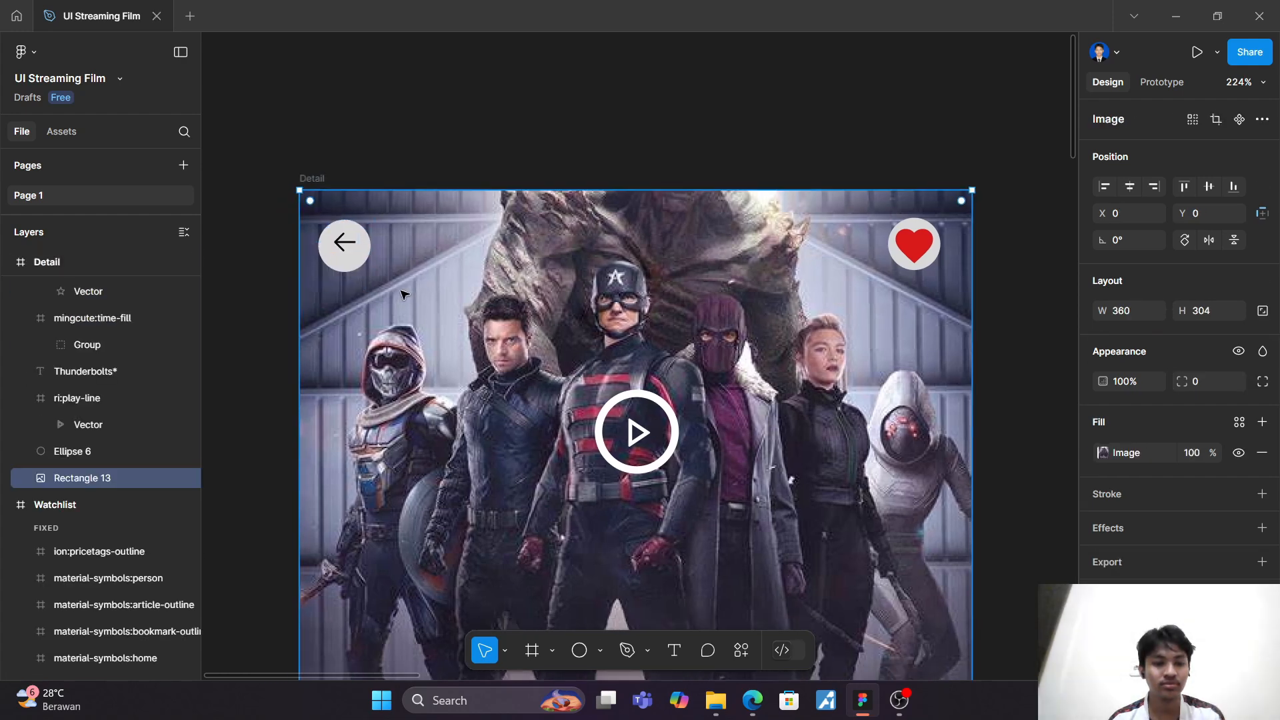
scroll(358, 260, "up", 3)
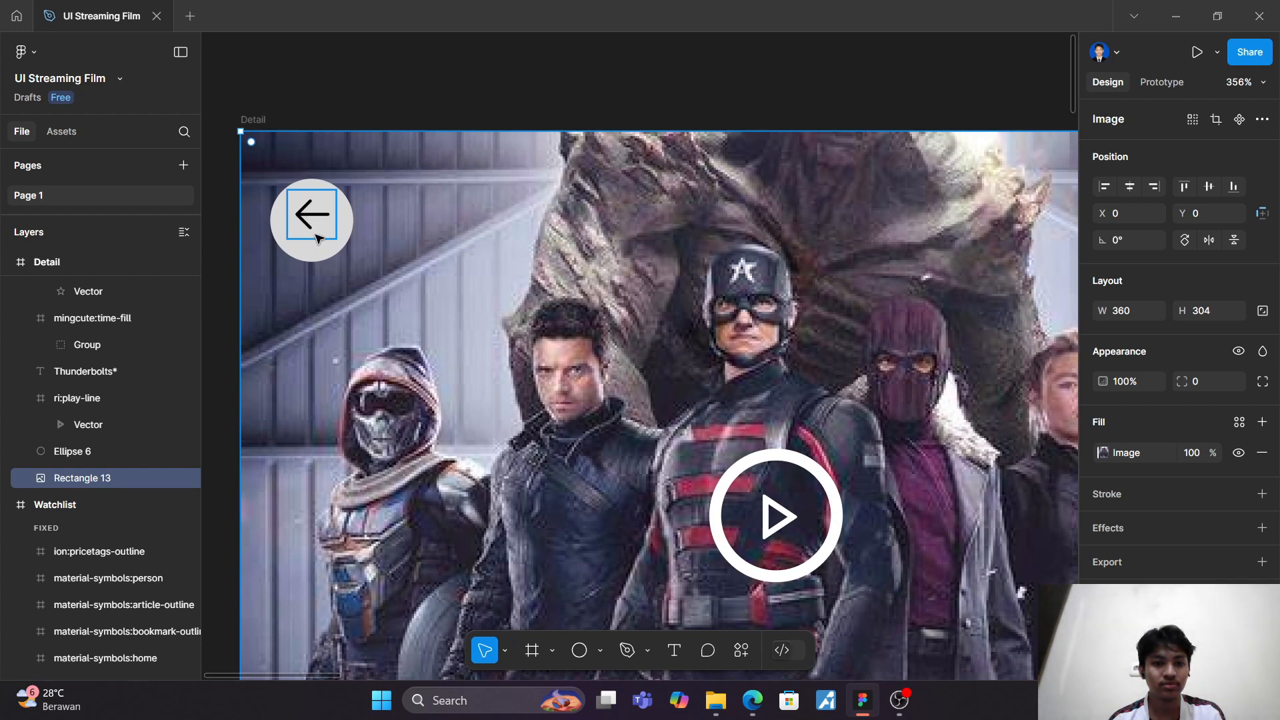
key("Up")
key("Up")
key("Up")
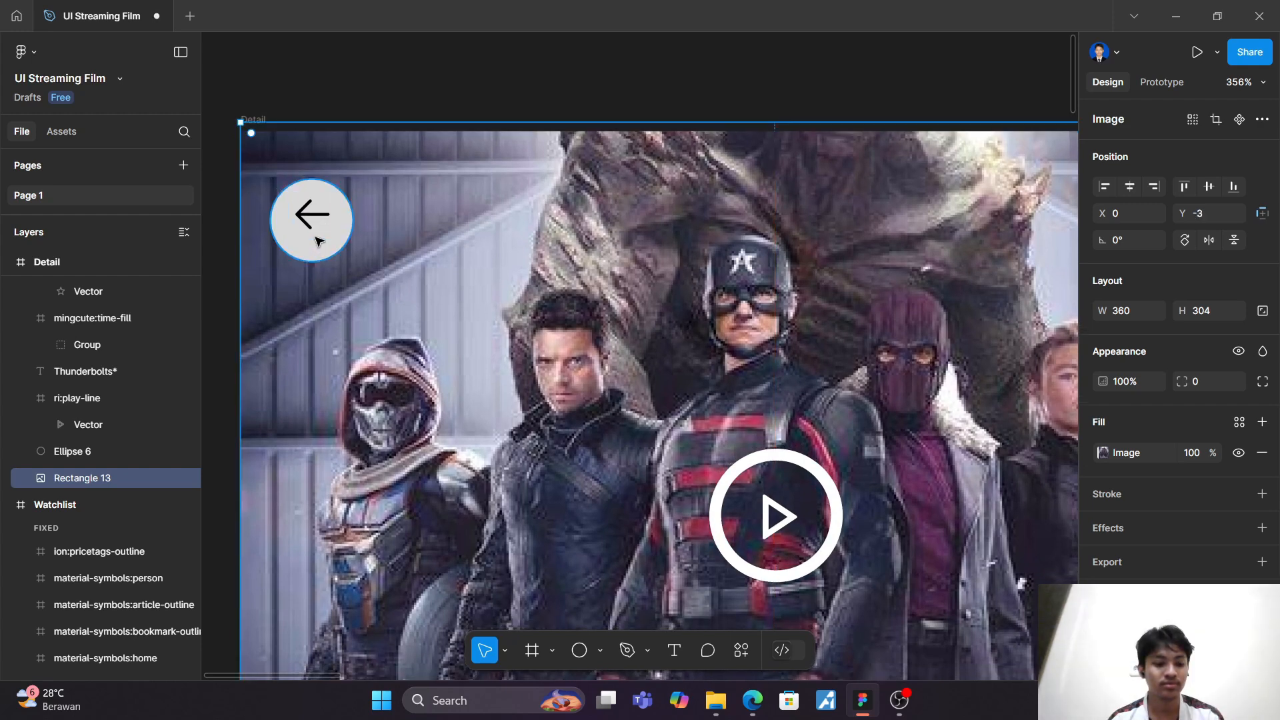
key("Down")
key("Down")
key("Down")
Step: Move the circle behind the back arrow up to Y 15 and deselect it
double_click(321, 250)
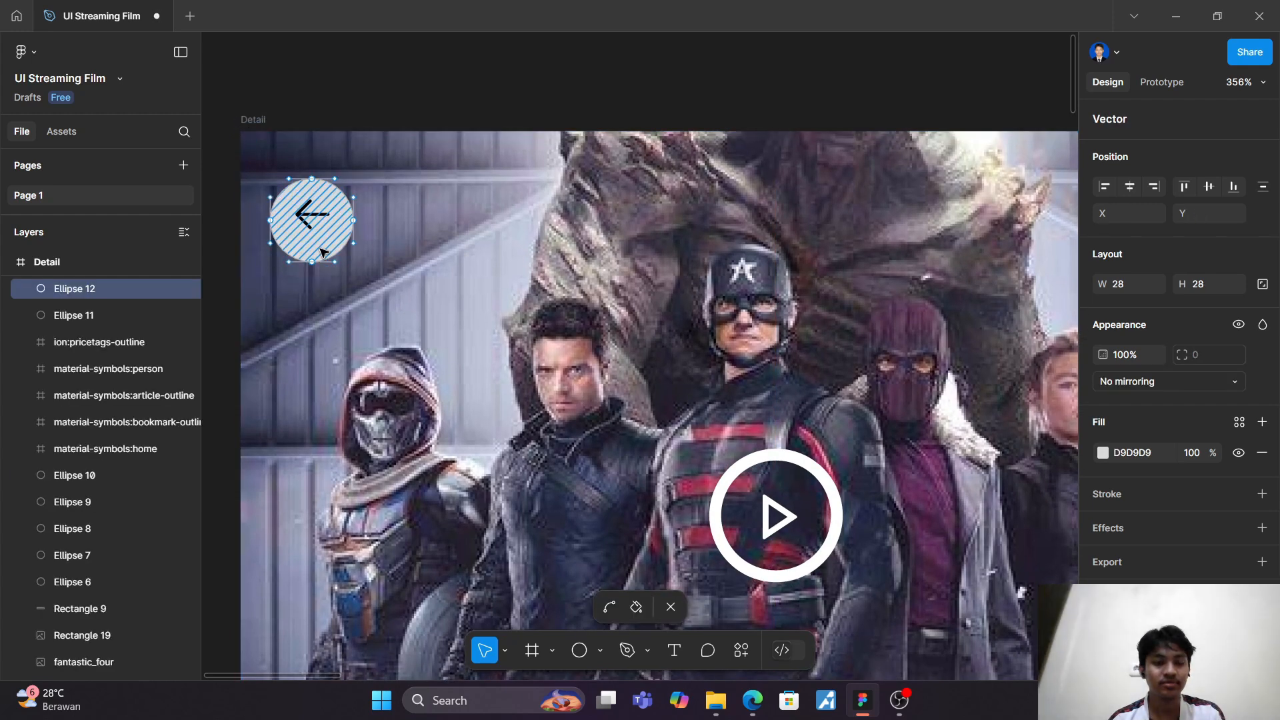
key("Escape")
key("alt")
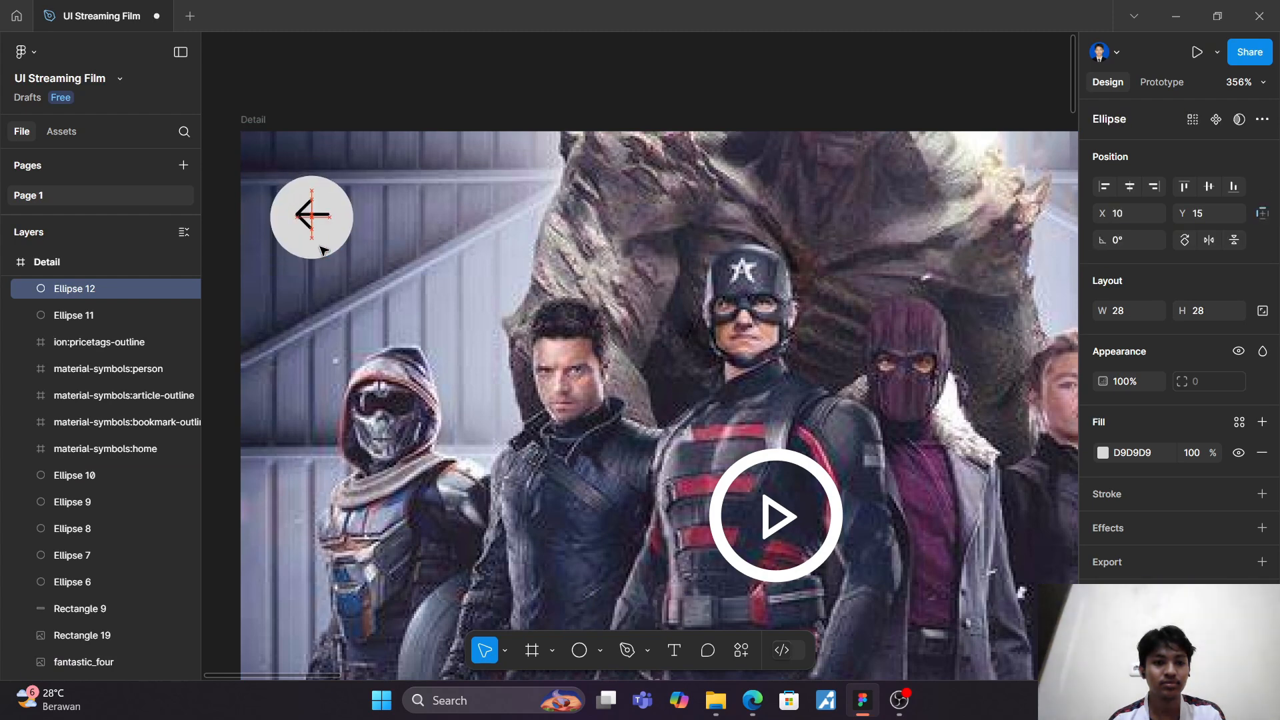
left_click(442, 277)
scroll(442, 276, "down", 3)
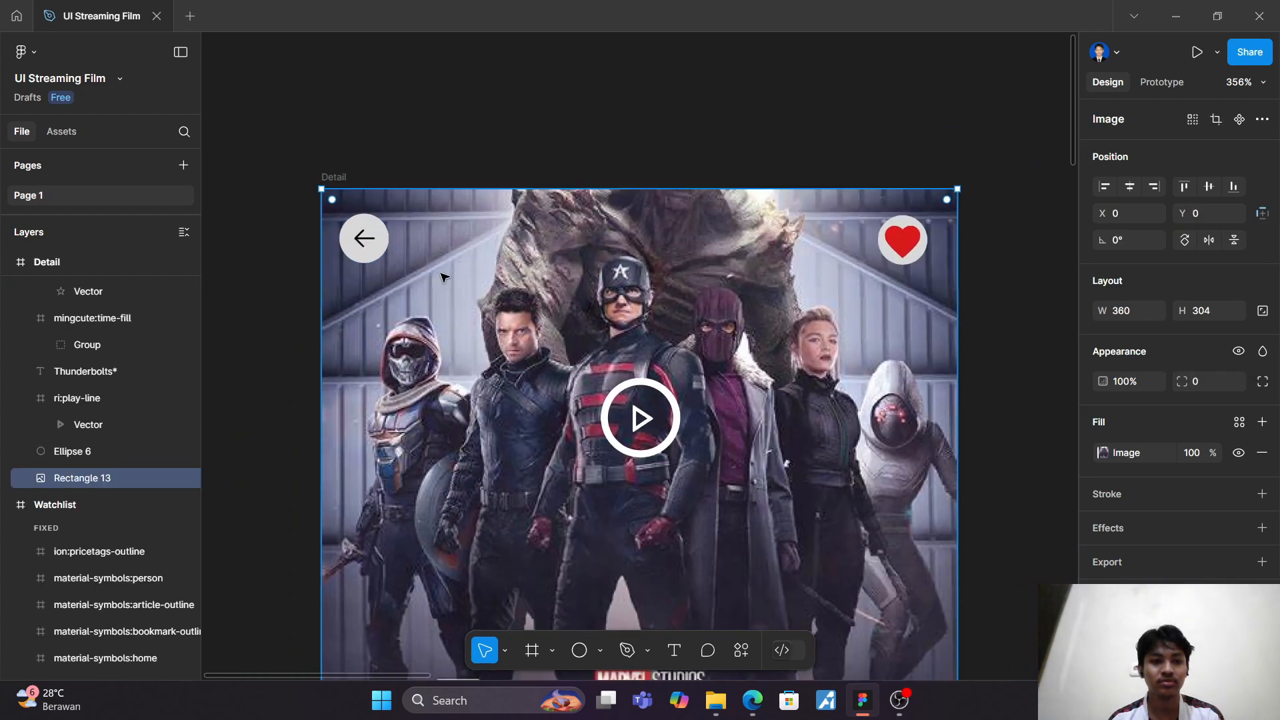
Step: Resize the heart icon to 20 × 20 and centre it in its circle at X 319, Y 21
scroll(443, 277, "down", 3)
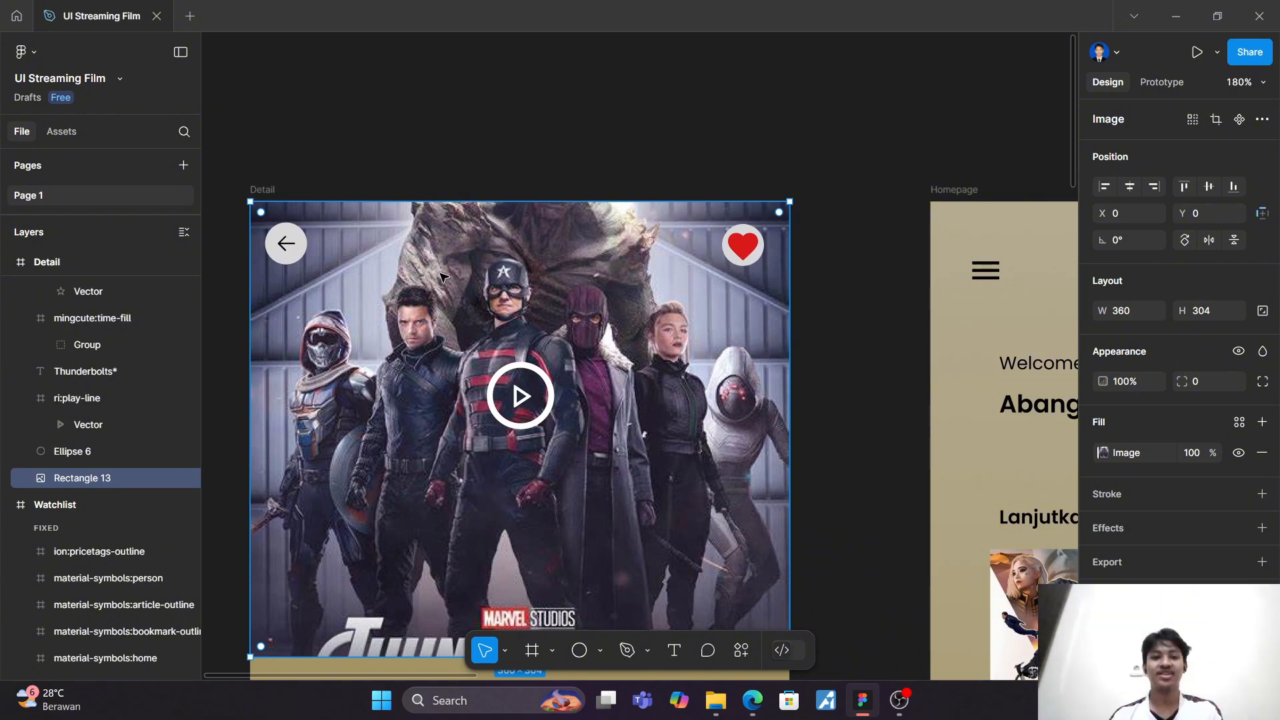
scroll(777, 278, "down", 3)
scroll(777, 280, "up", 6)
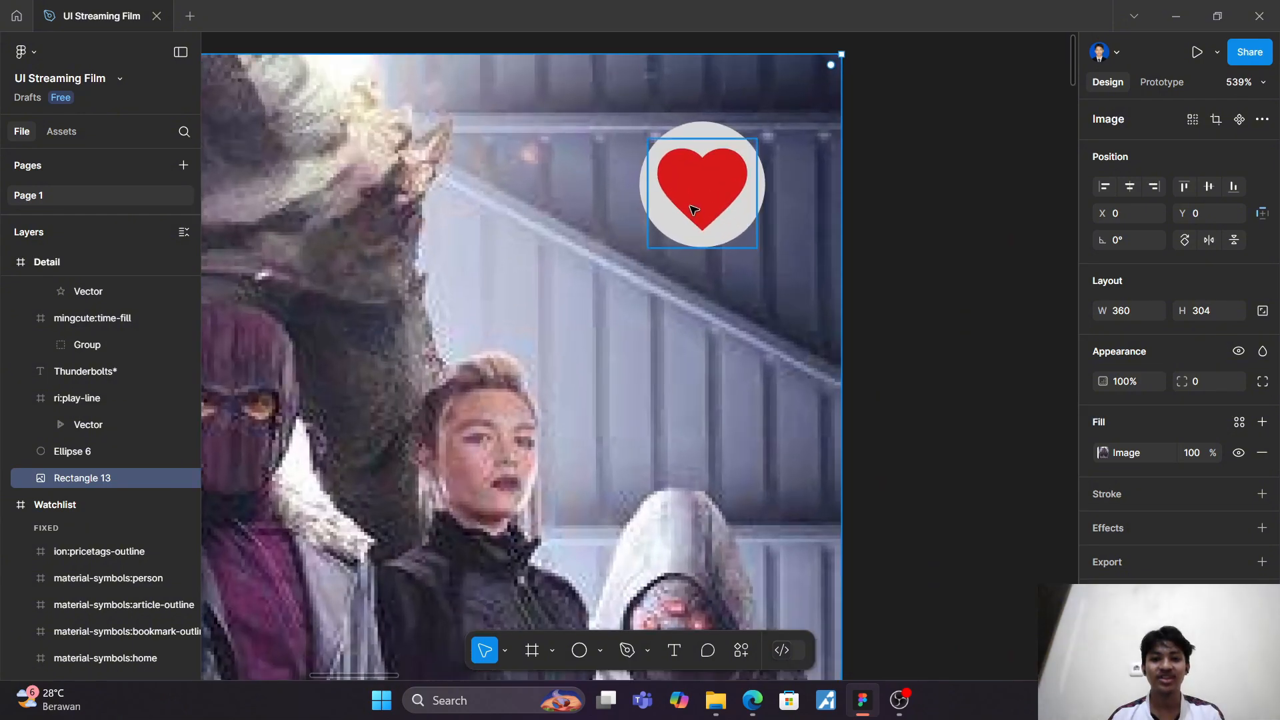
left_click(687, 206)
scroll(690, 208, "up", 3)
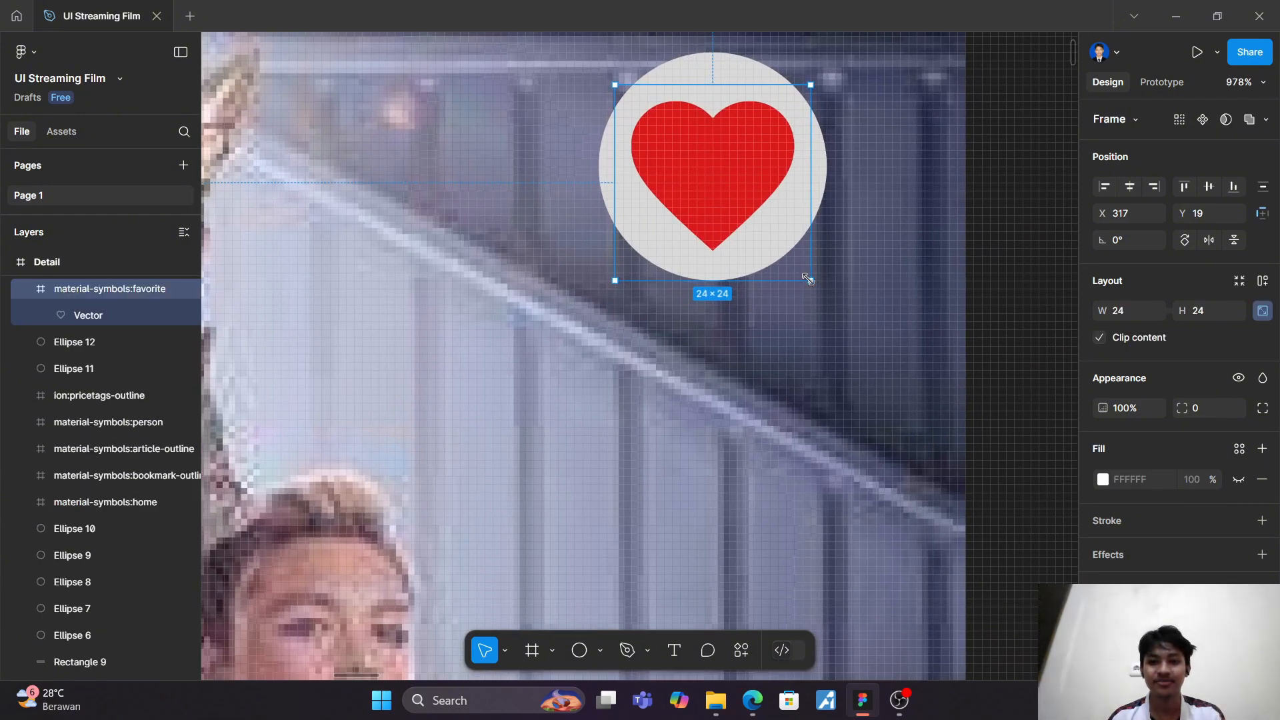
left_click_drag(800, 274, 767, 249)
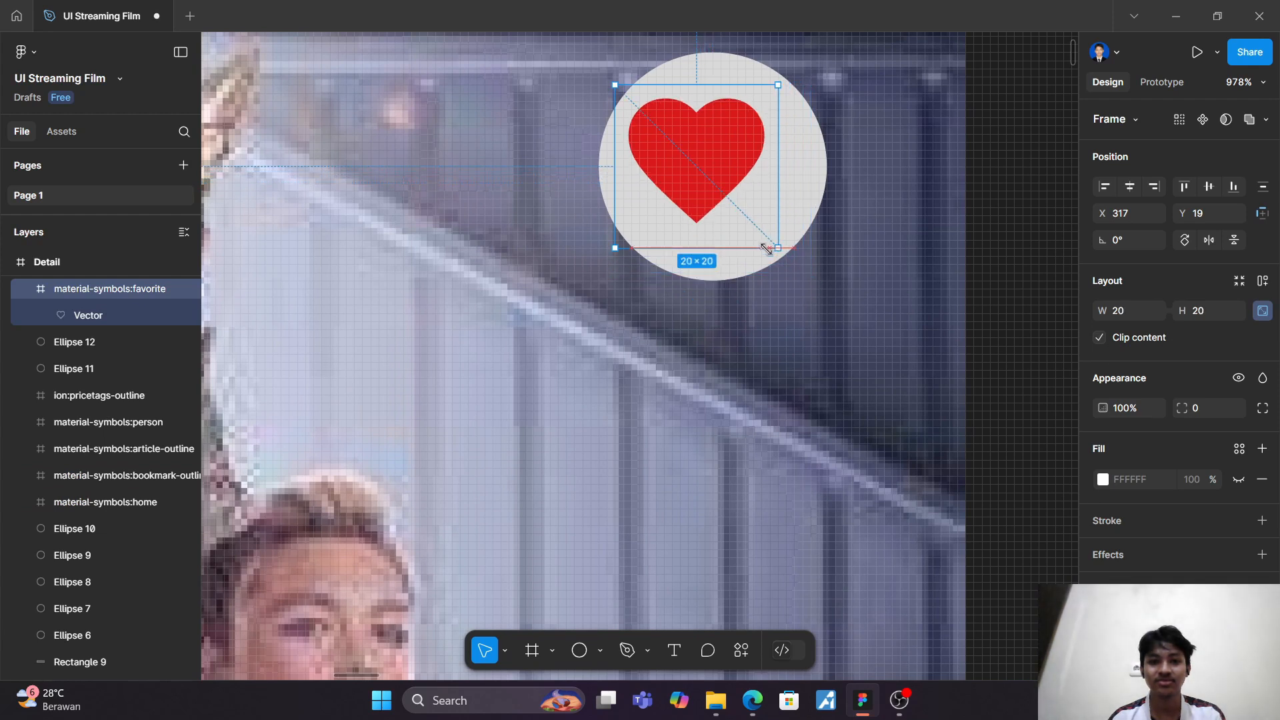
left_click_drag(696, 192, 710, 196)
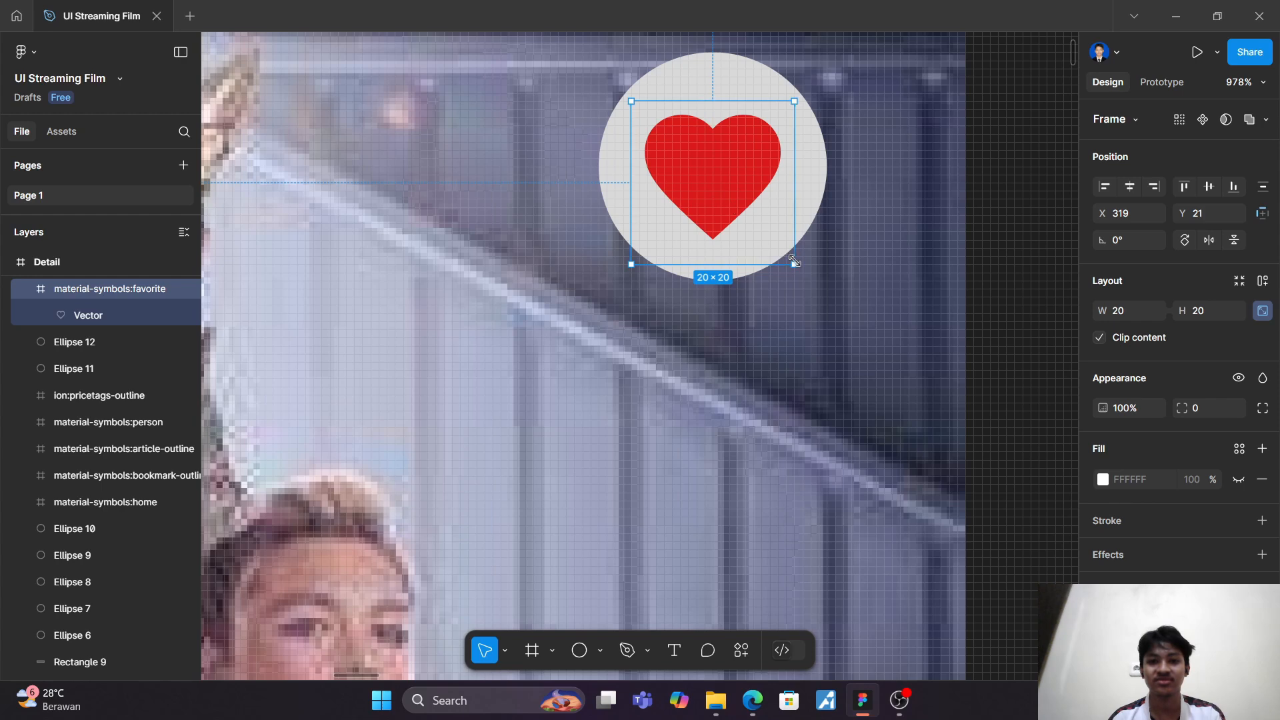
Step: Shrink the heart icon slightly further, re-centre it within its circle and deselect it
left_click_drag(794, 264, 777, 248)
left_click_drag(700, 181, 709, 189)
left_click(764, 351)
Step: Select the Detail frame and launch its prototype presentation
scroll(764, 351, "down", 14)
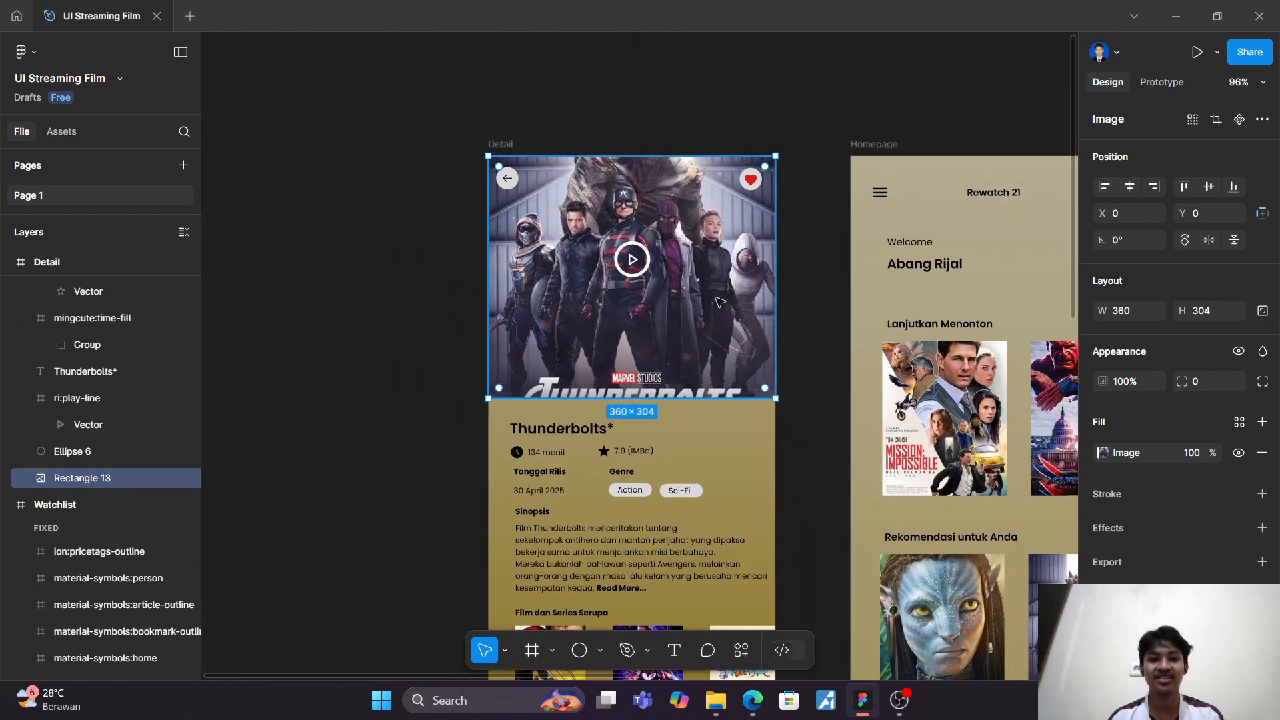
left_click(506, 145)
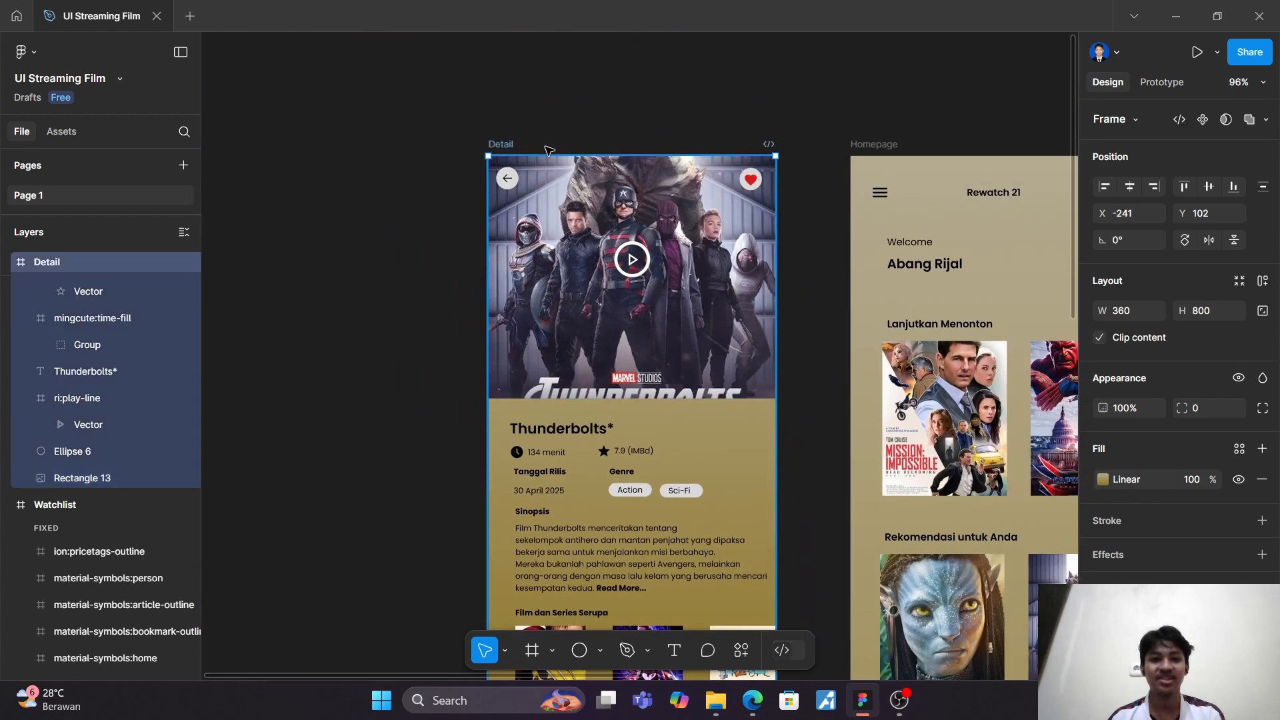
left_click(1198, 54)
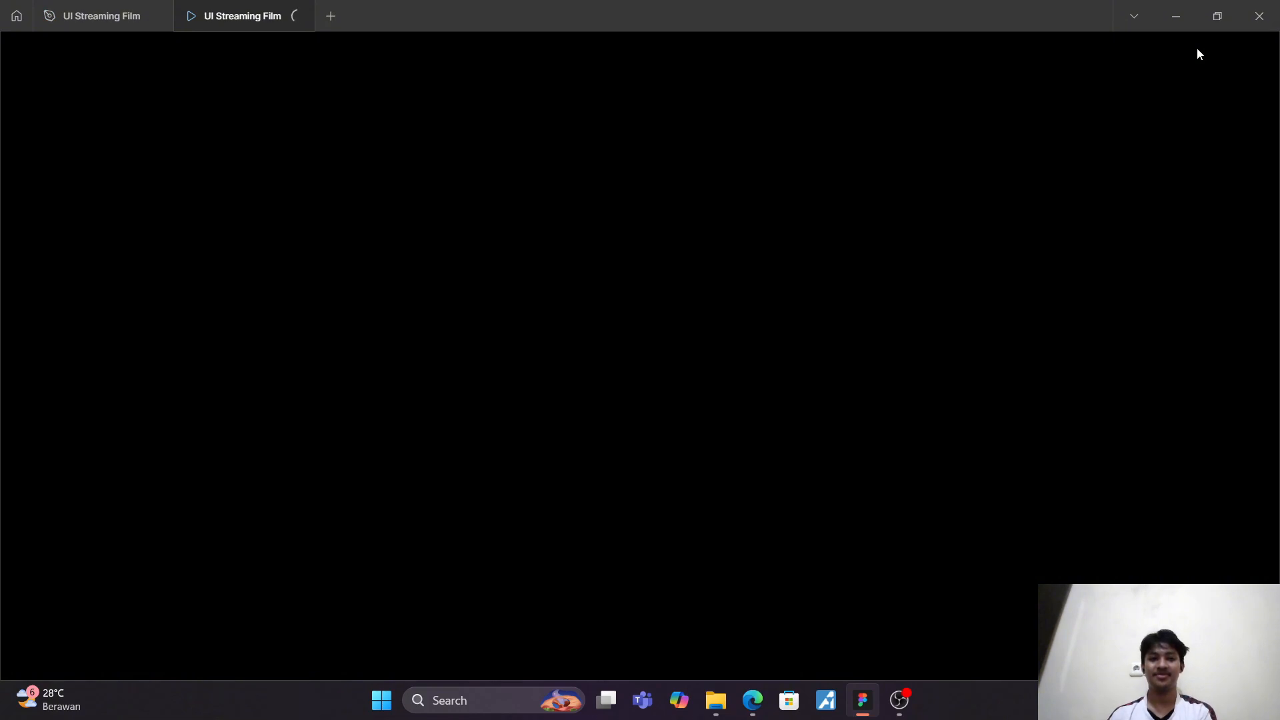
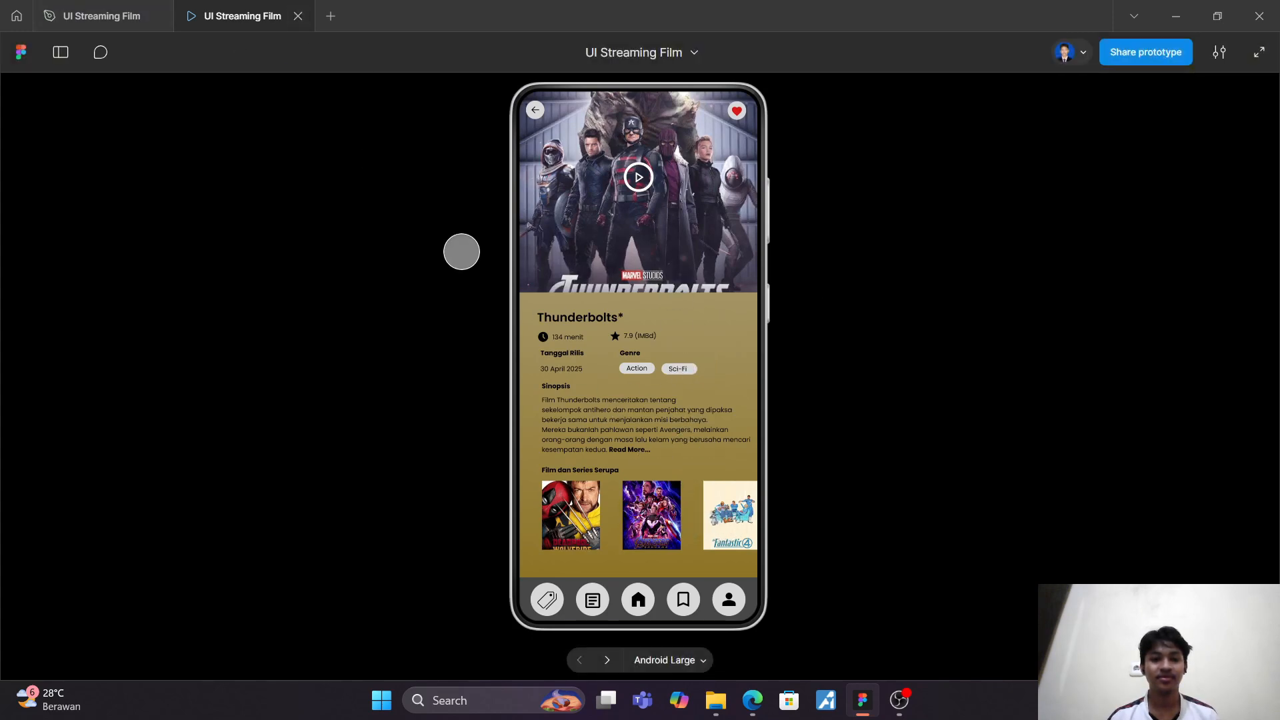
Step: Close the prototype preview and return to the similar-films section of the Detail frame in the design file
left_click(298, 16)
left_click(632, 101)
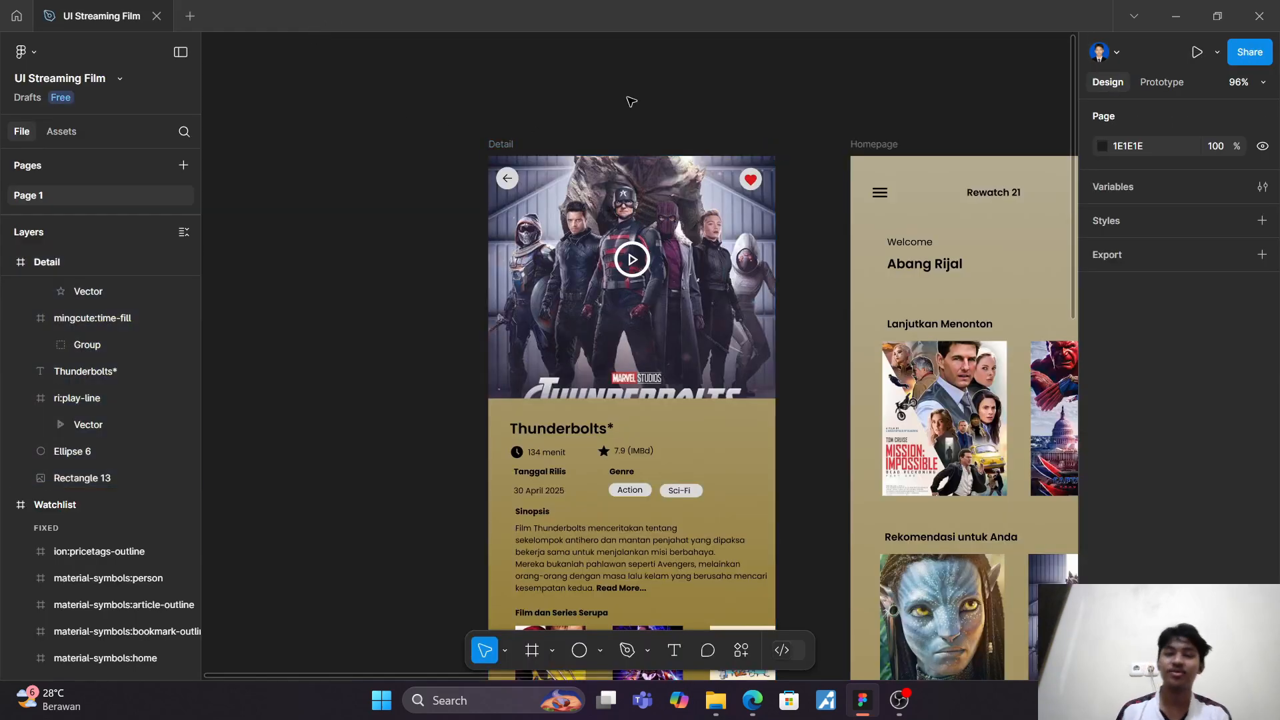
scroll(632, 101, "down", 5)
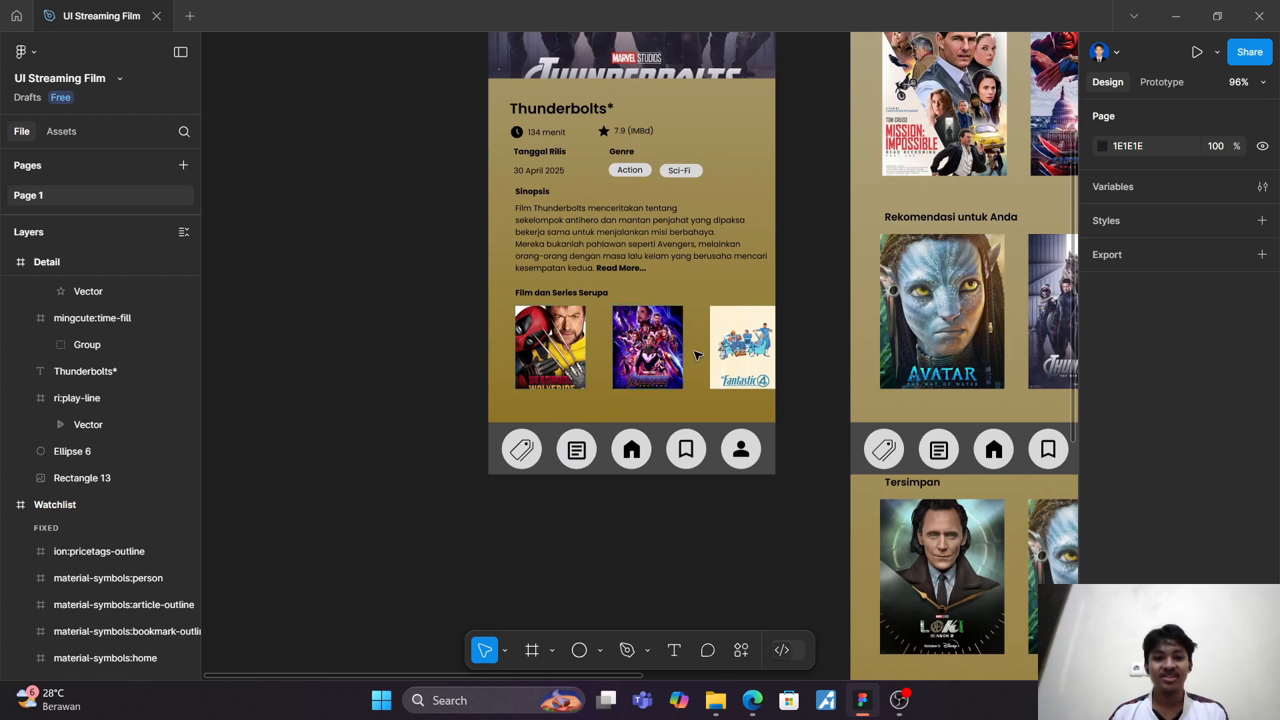
scroll(727, 360, "down", 5)
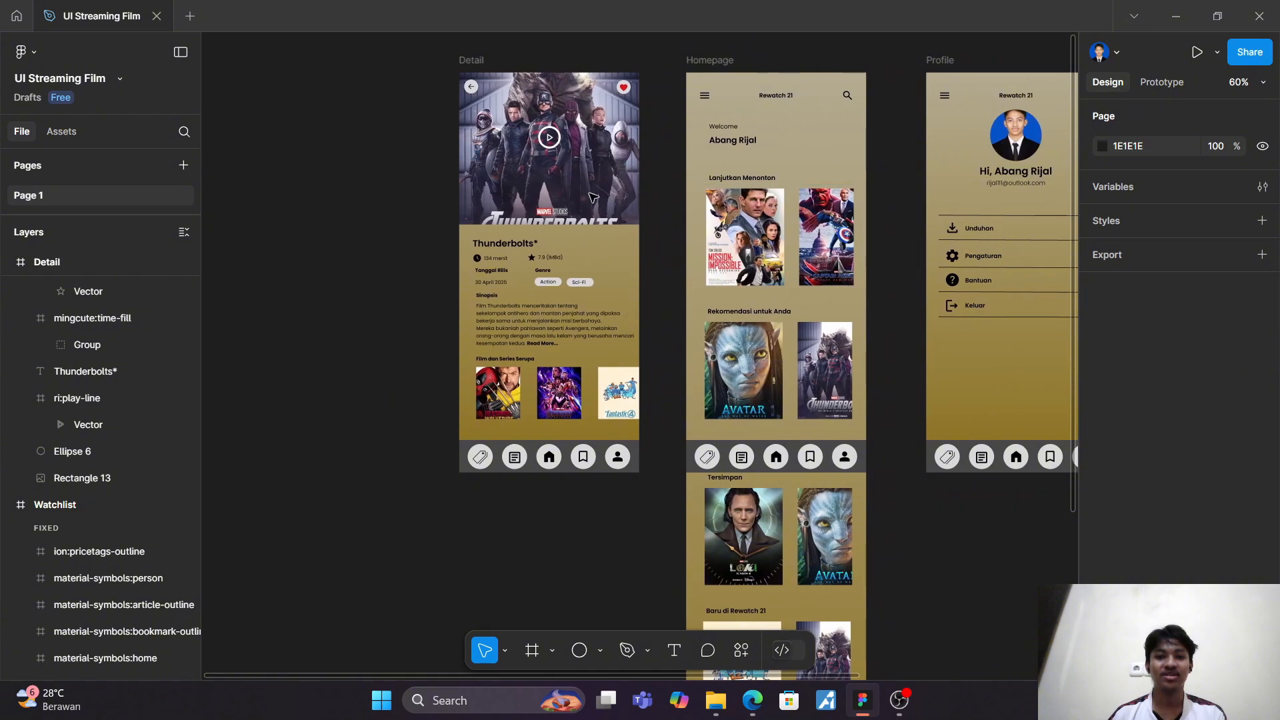
scroll(621, 398, "up", 5)
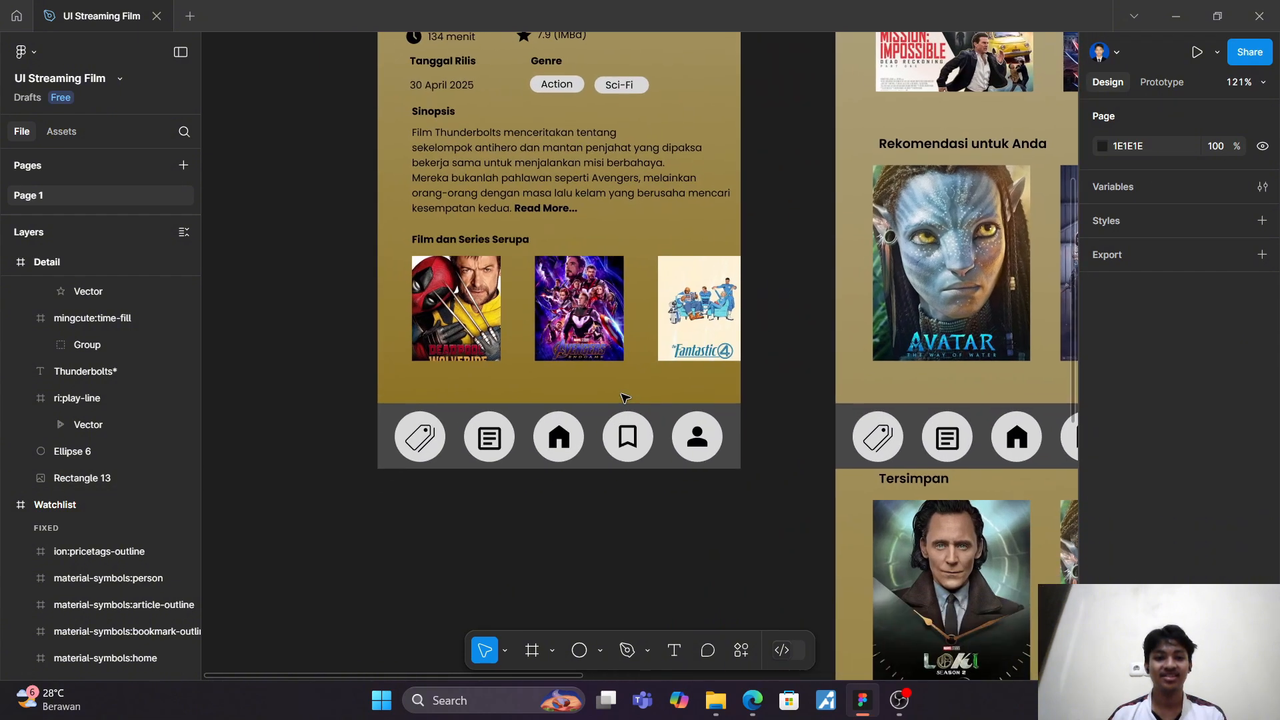
scroll(621, 398, "left", 1)
scroll(625, 397, "up", 5)
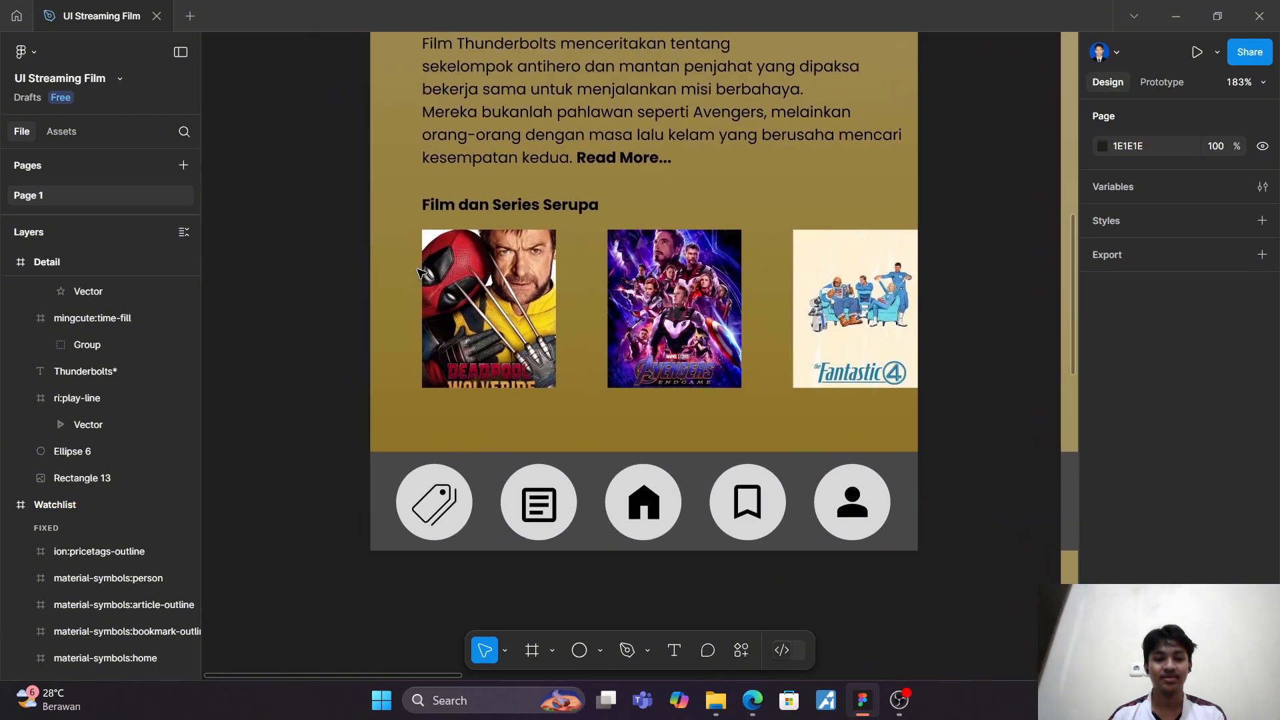
left_click(507, 287)
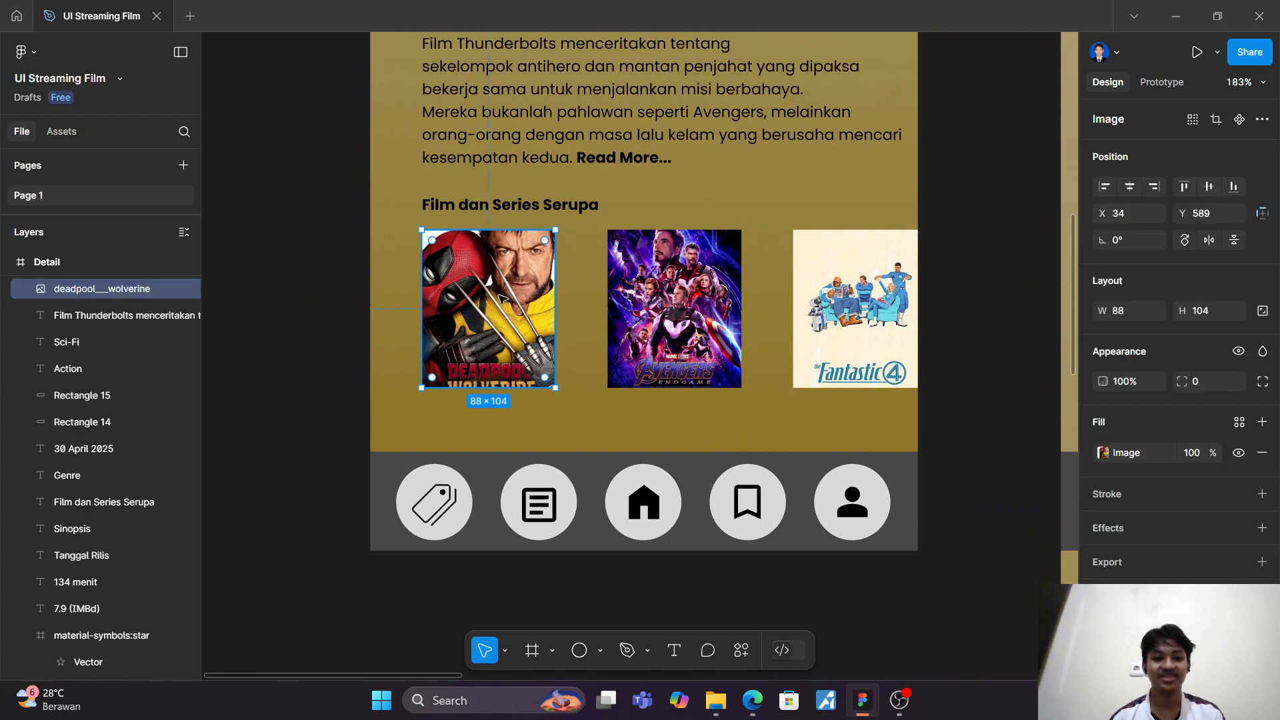
left_click(674, 652)
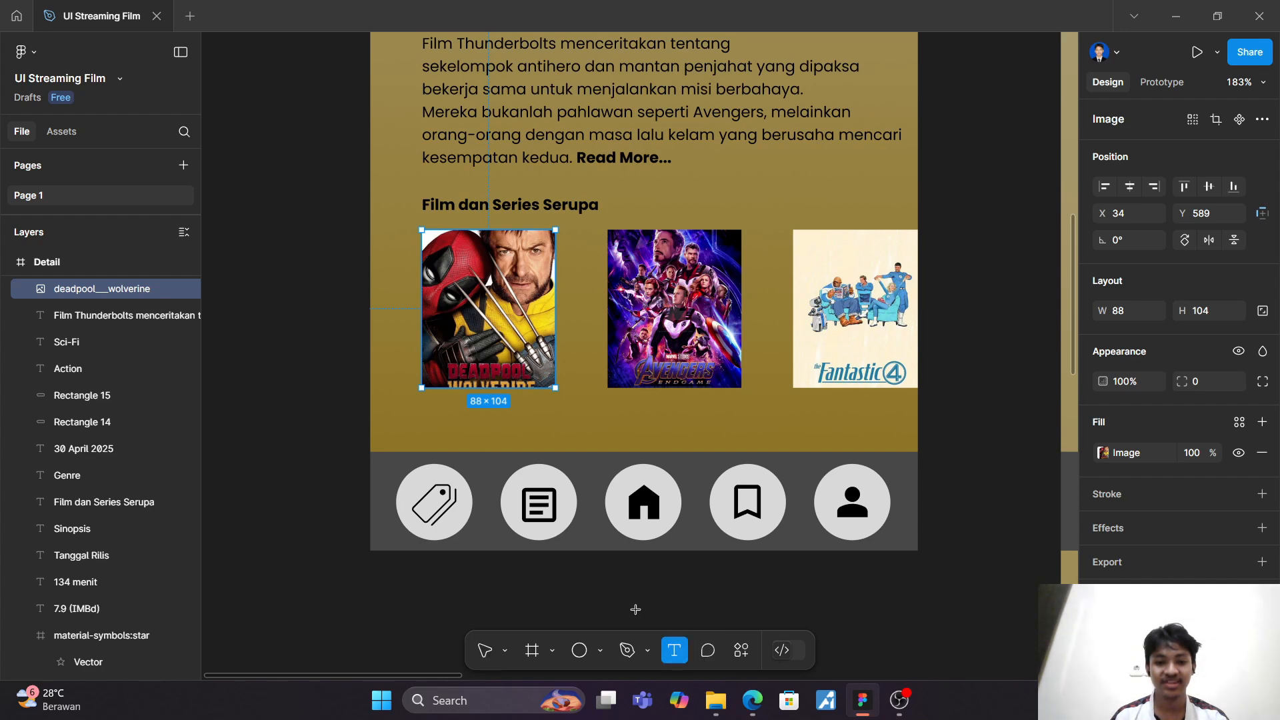
left_click(428, 403)
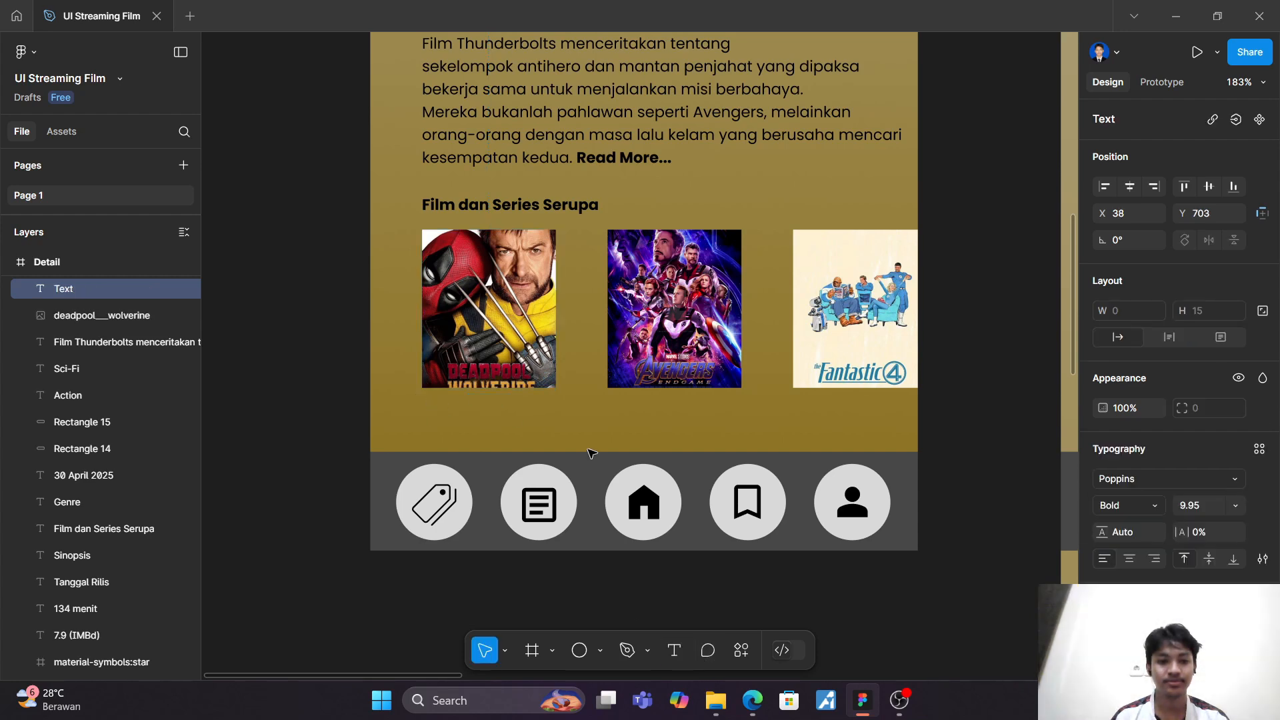
type("D")
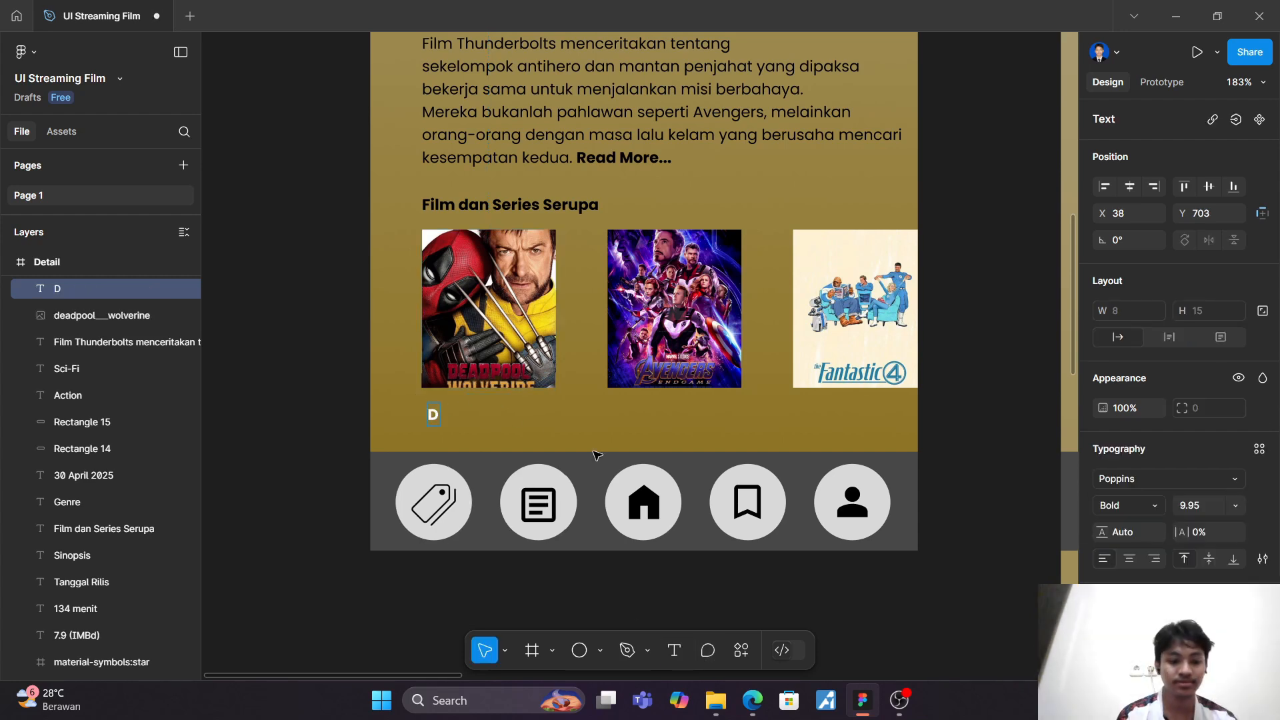
key("BackSpace")
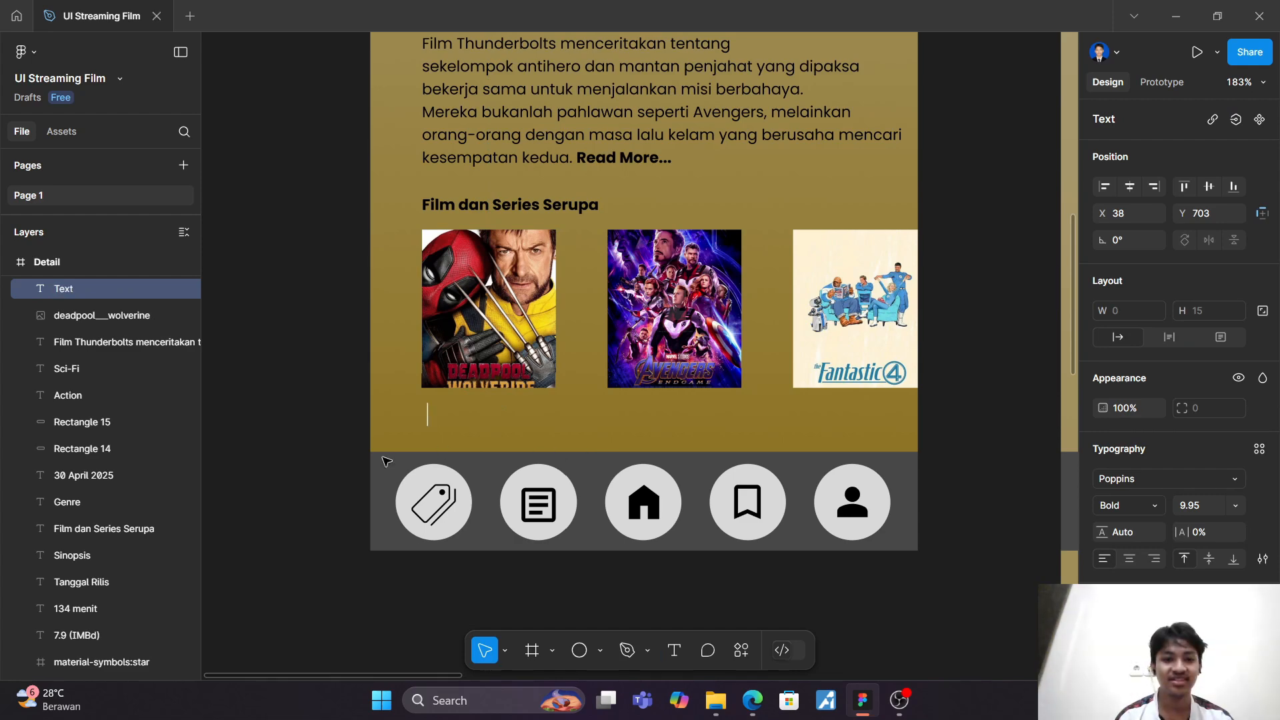
key("Escape")
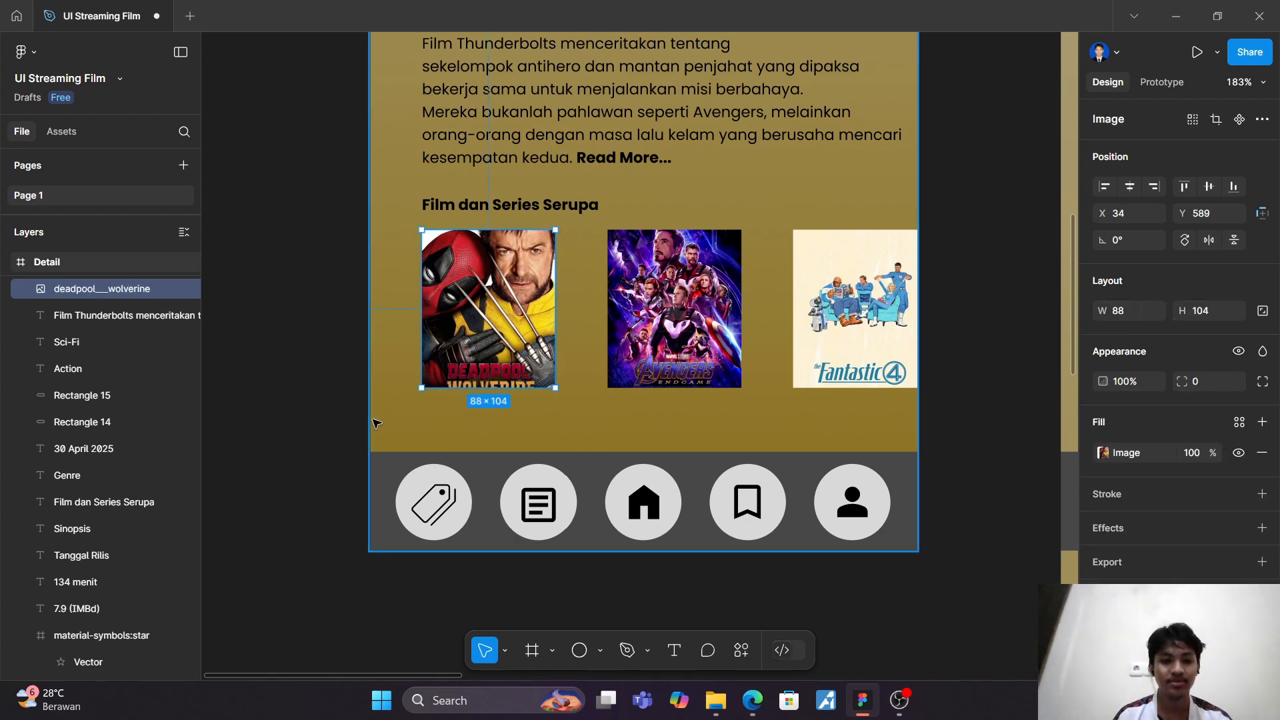
left_click(307, 360)
Step: Group the four similar-film poster layers of the Detail frame, from deadpool__wolverine to Rectangle 19, and deselect the group
scroll(308, 359, "up", 2)
scroll(308, 360, "down", 1)
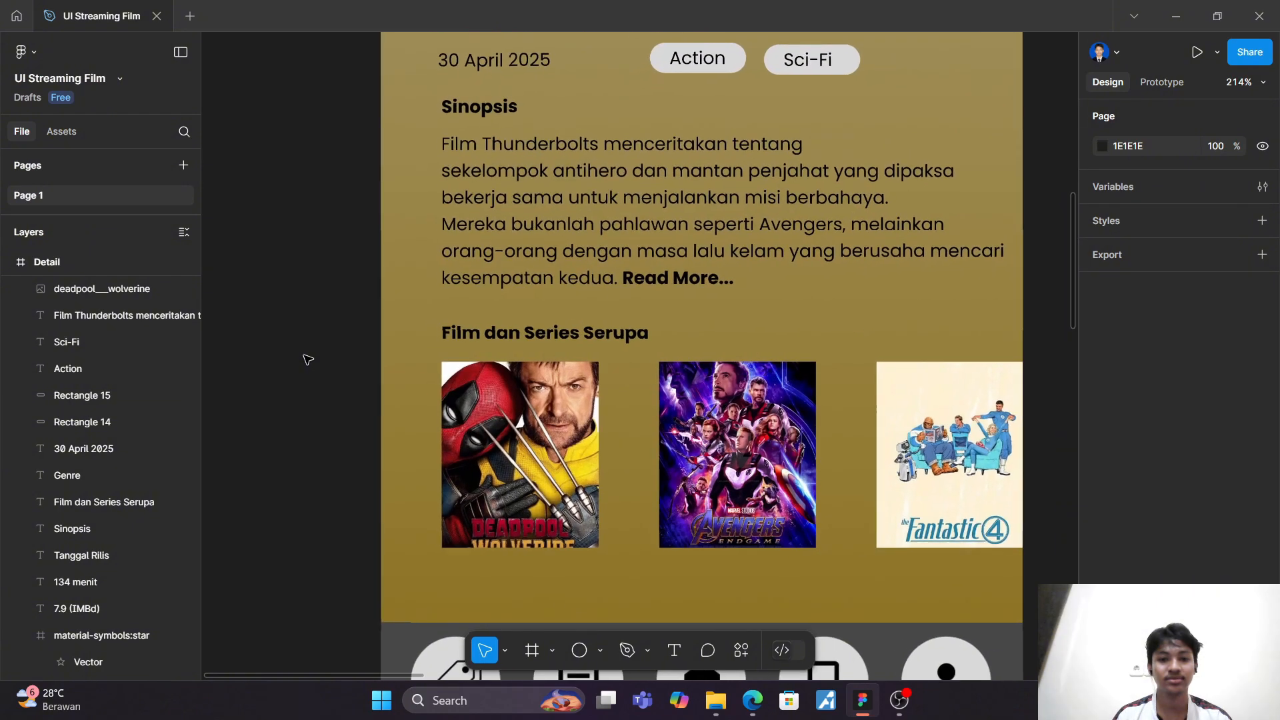
scroll(307, 360, "down", 2, "ctrl")
scroll(307, 360, "down", 1, "ctrl")
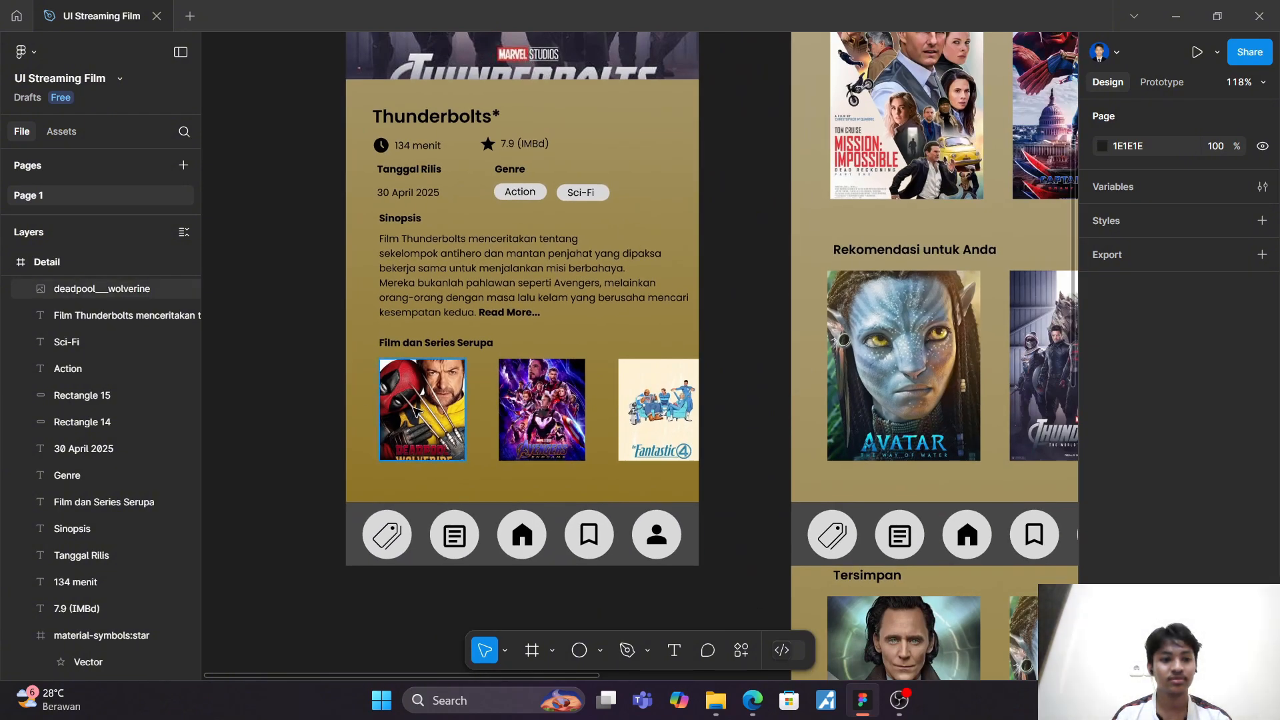
scroll(118, 336, "up", 5)
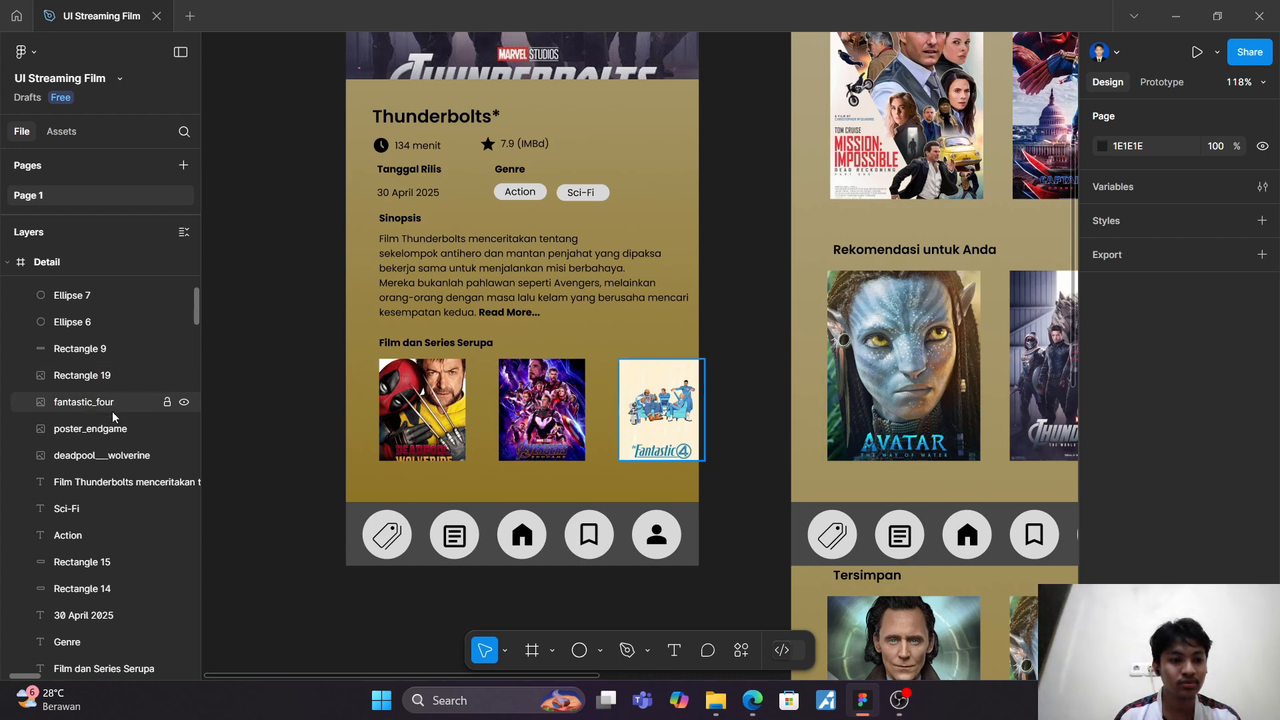
left_click(115, 454)
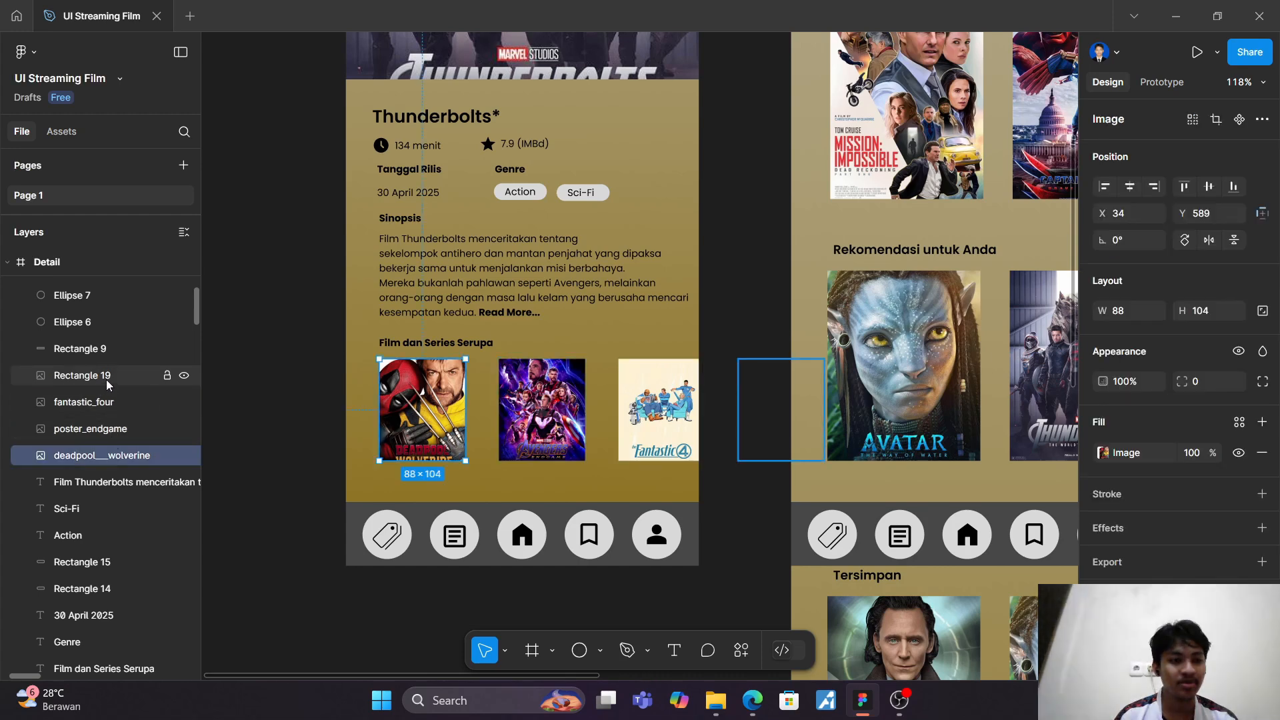
left_click(107, 382, "shift")
right_click(105, 412)
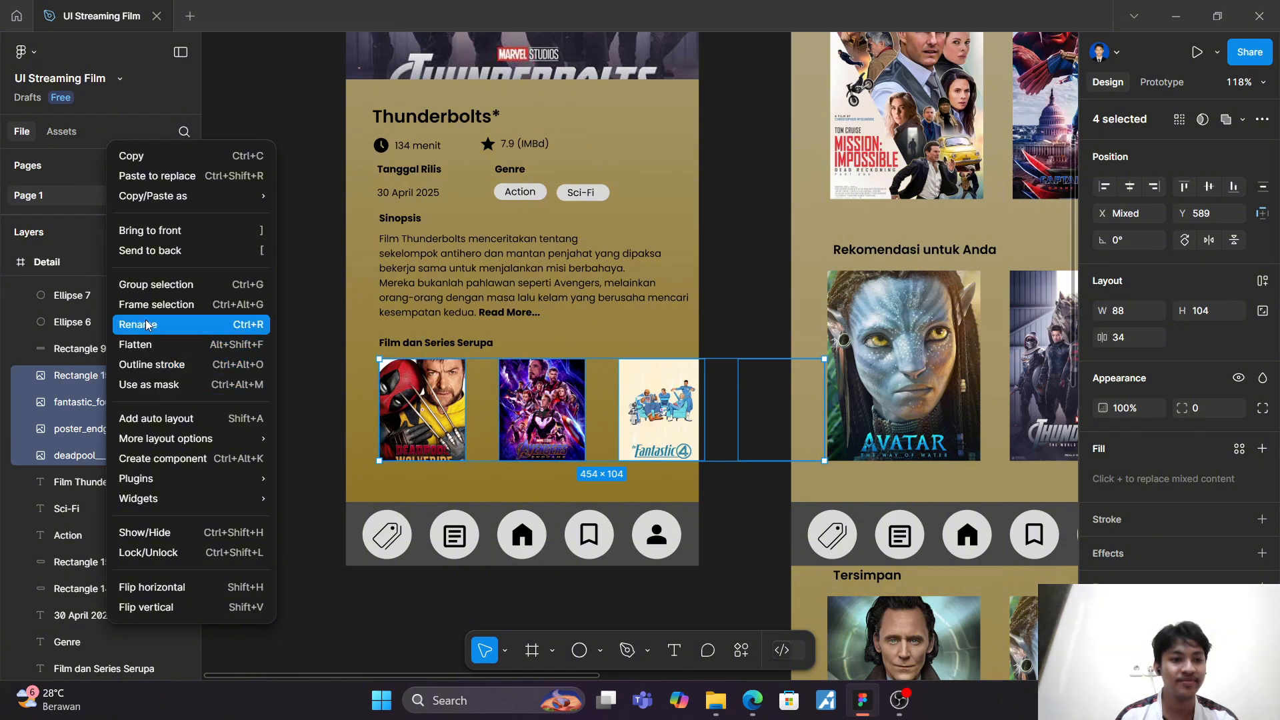
left_click(158, 296)
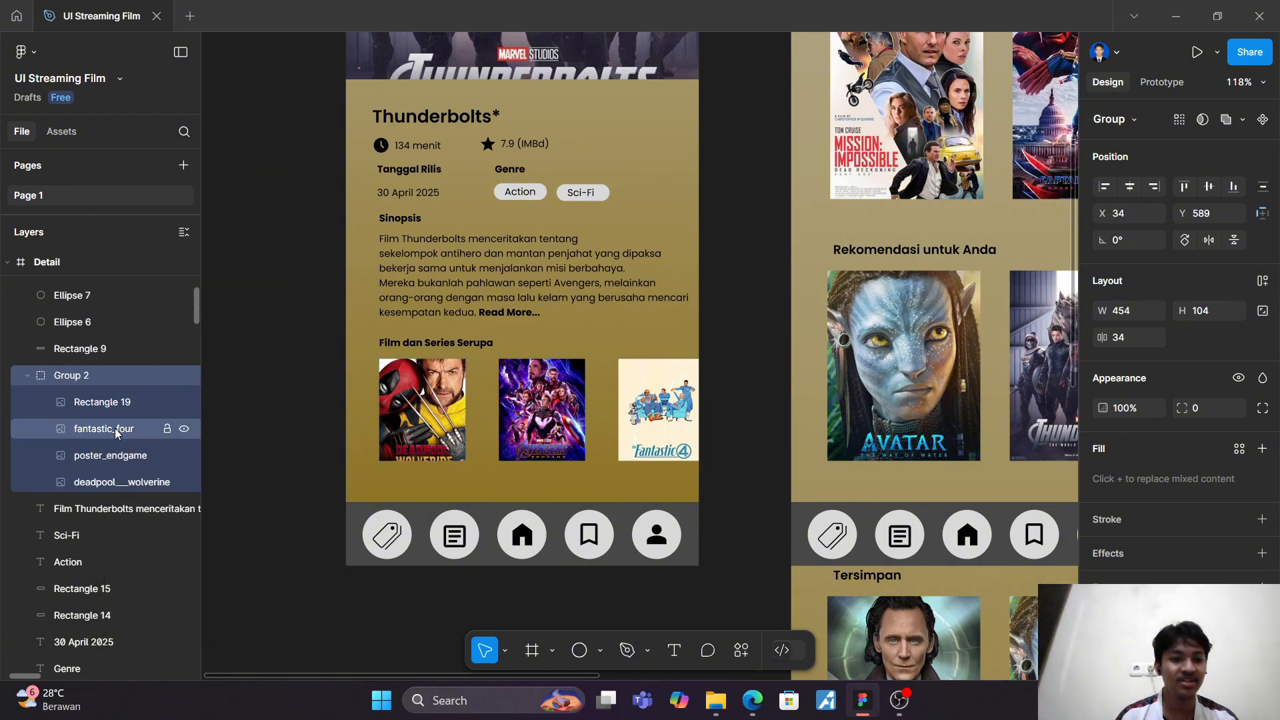
left_click(246, 400)
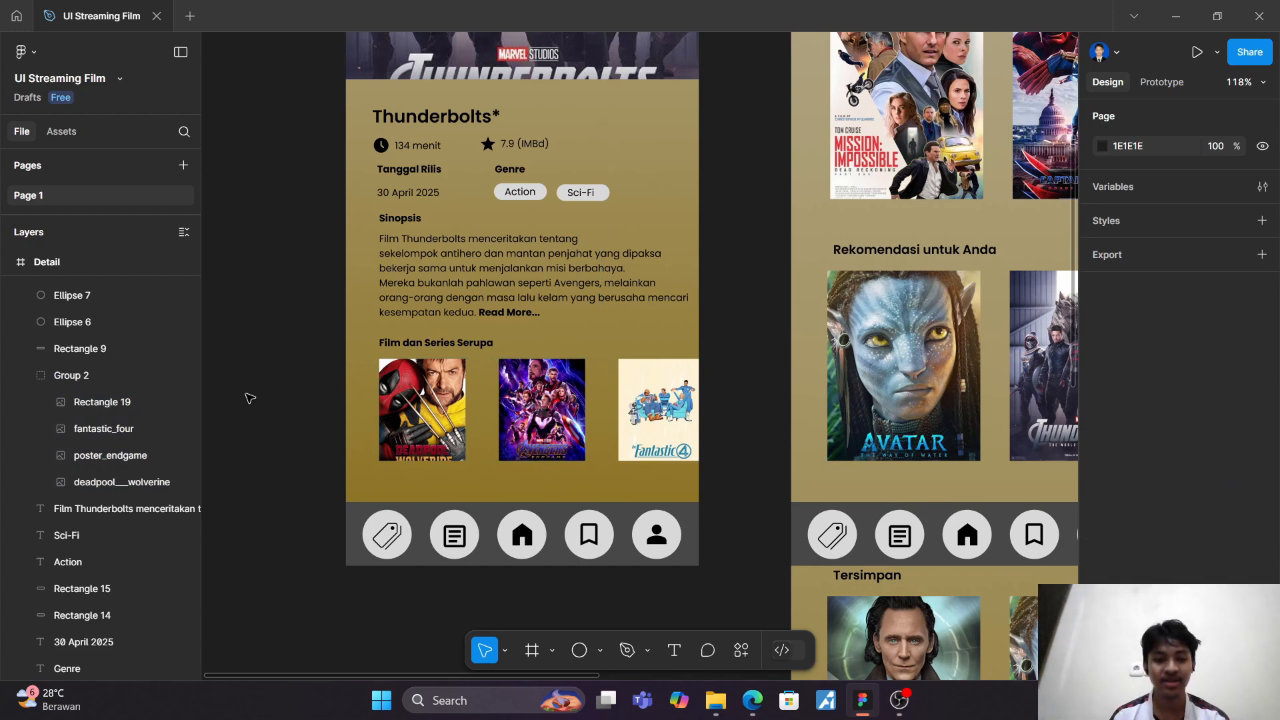
Step: Draw a frame about 328 × 121 around the similar-film posters, reaching the Detail screen's edge
key("f")
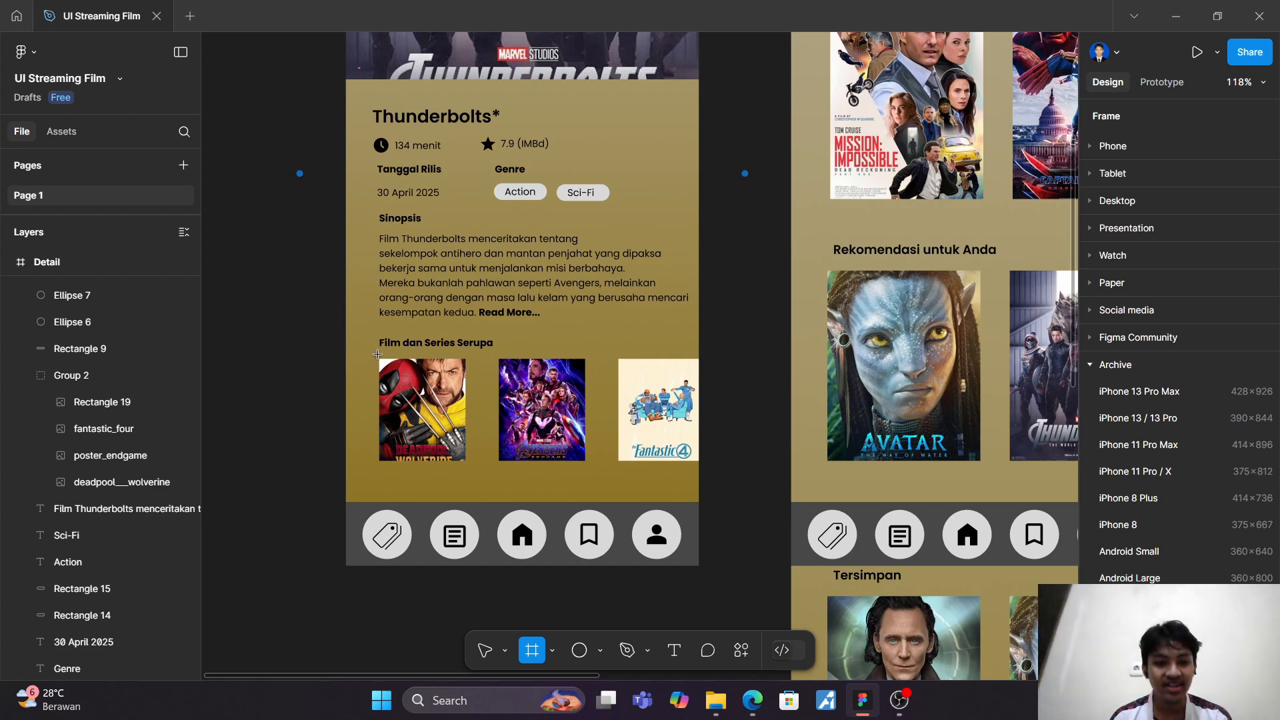
left_click_drag(377, 355, 699, 473)
left_click(263, 414)
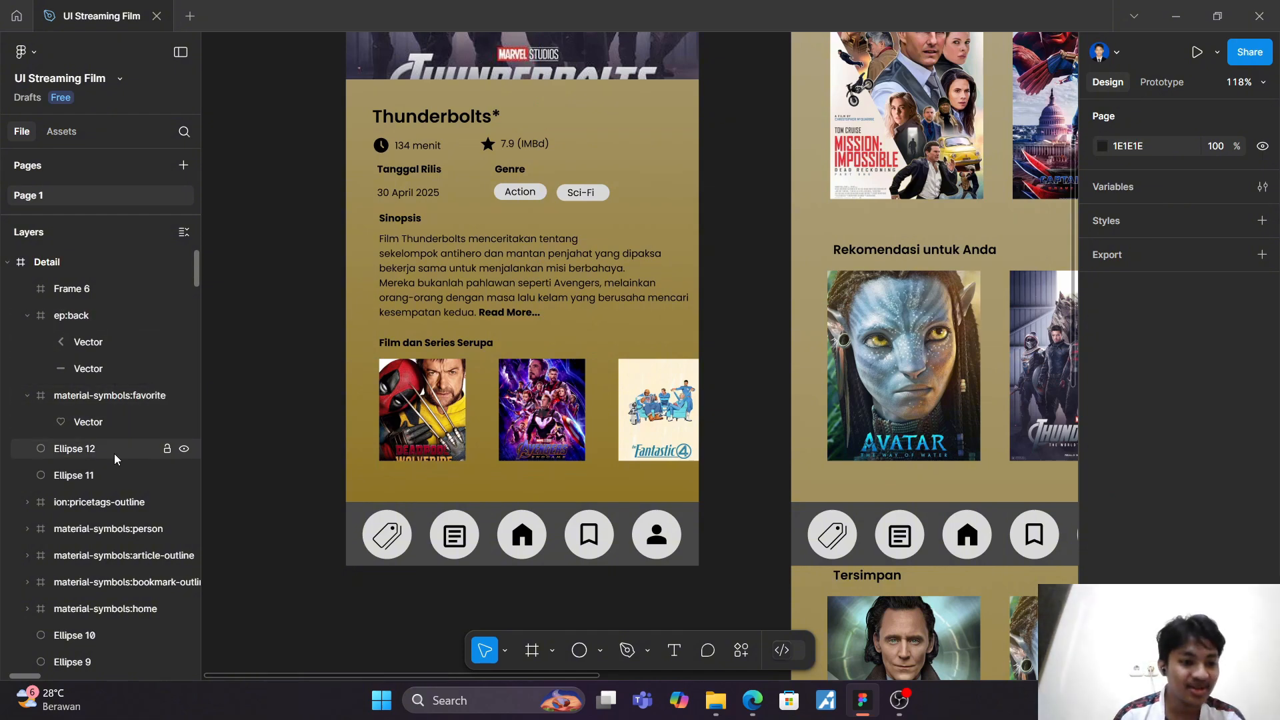
left_click(470, 404)
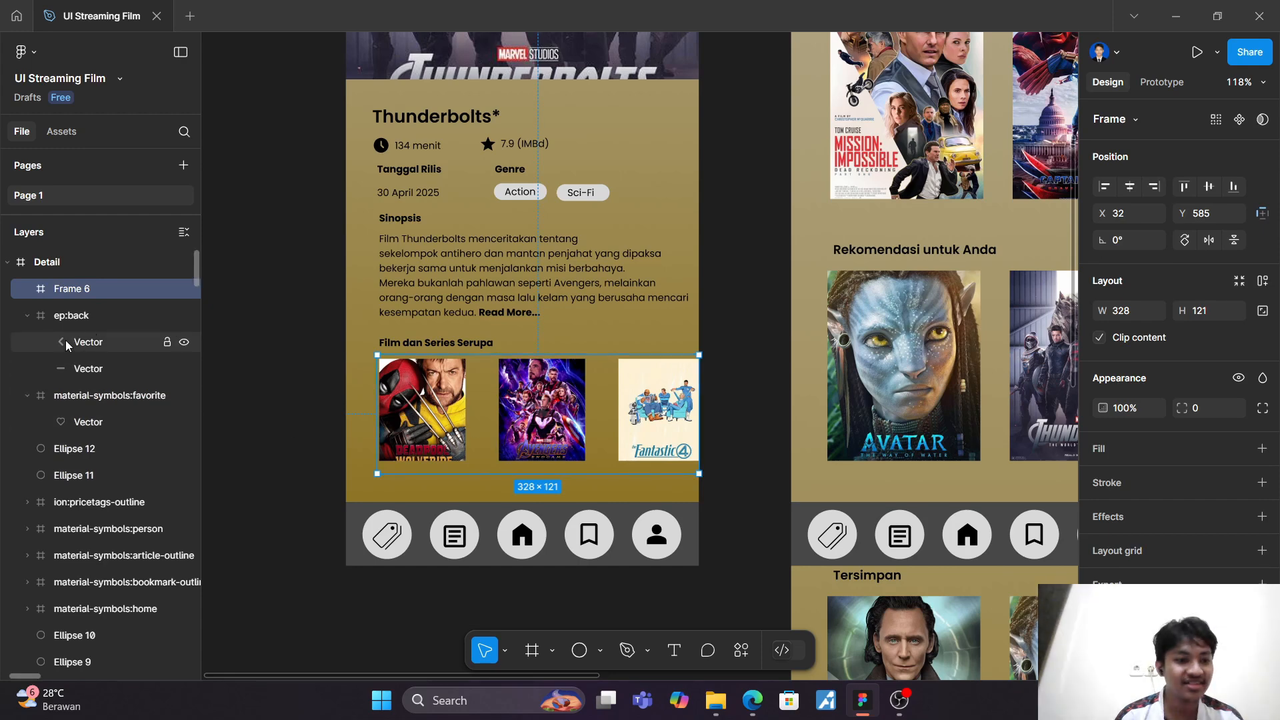
Step: Nest the poster group inside the new frame around the similar films in the layer hierarchy
scroll(65, 340, "down", 3)
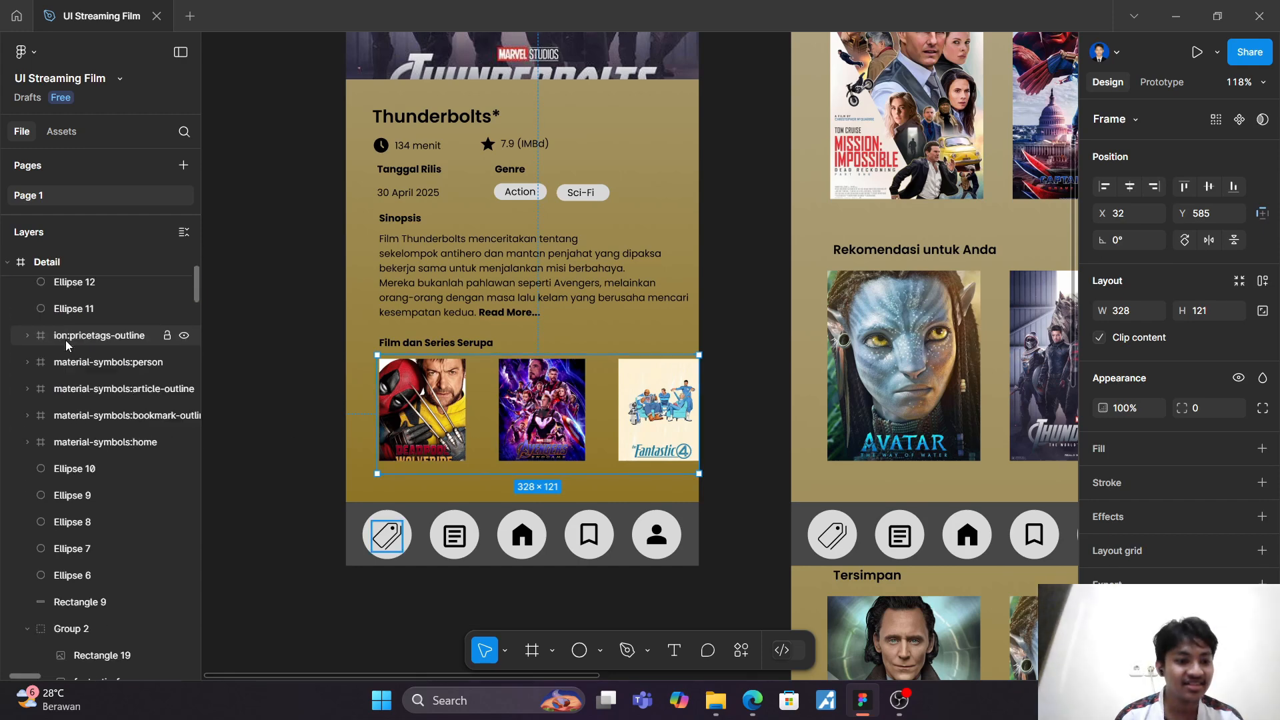
left_click(88, 633)
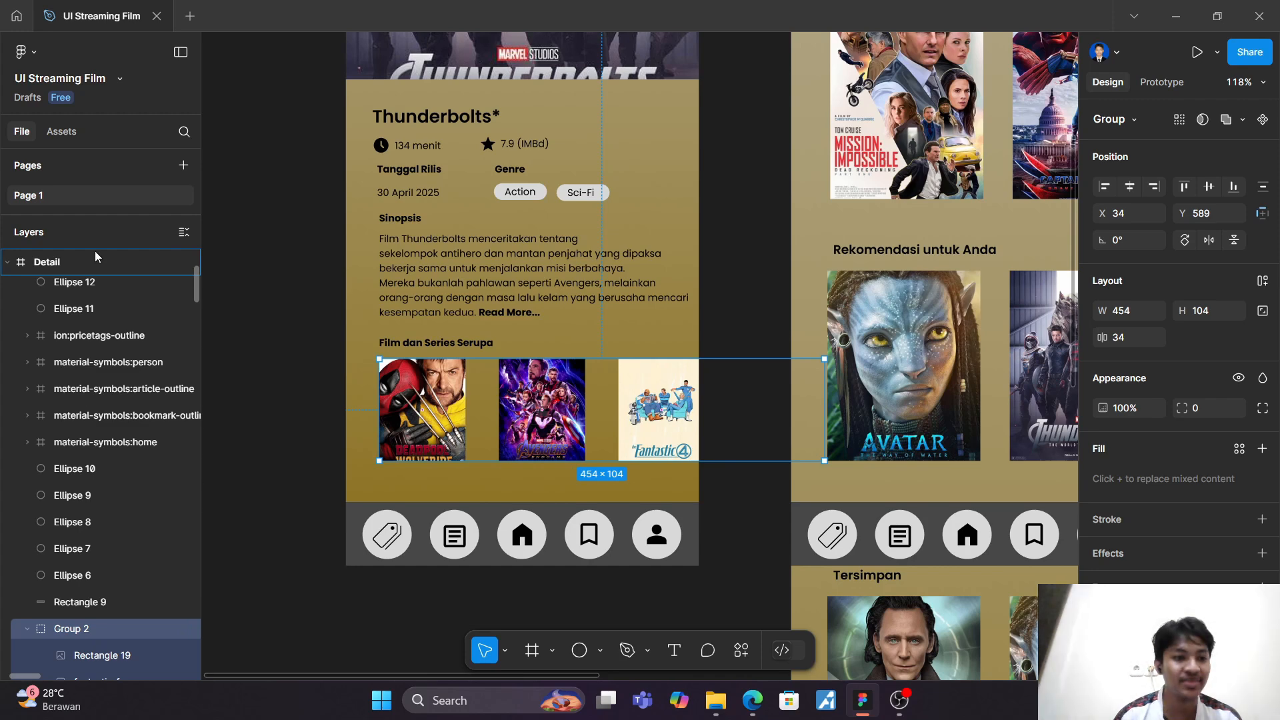
scroll(95, 251, "up", 2)
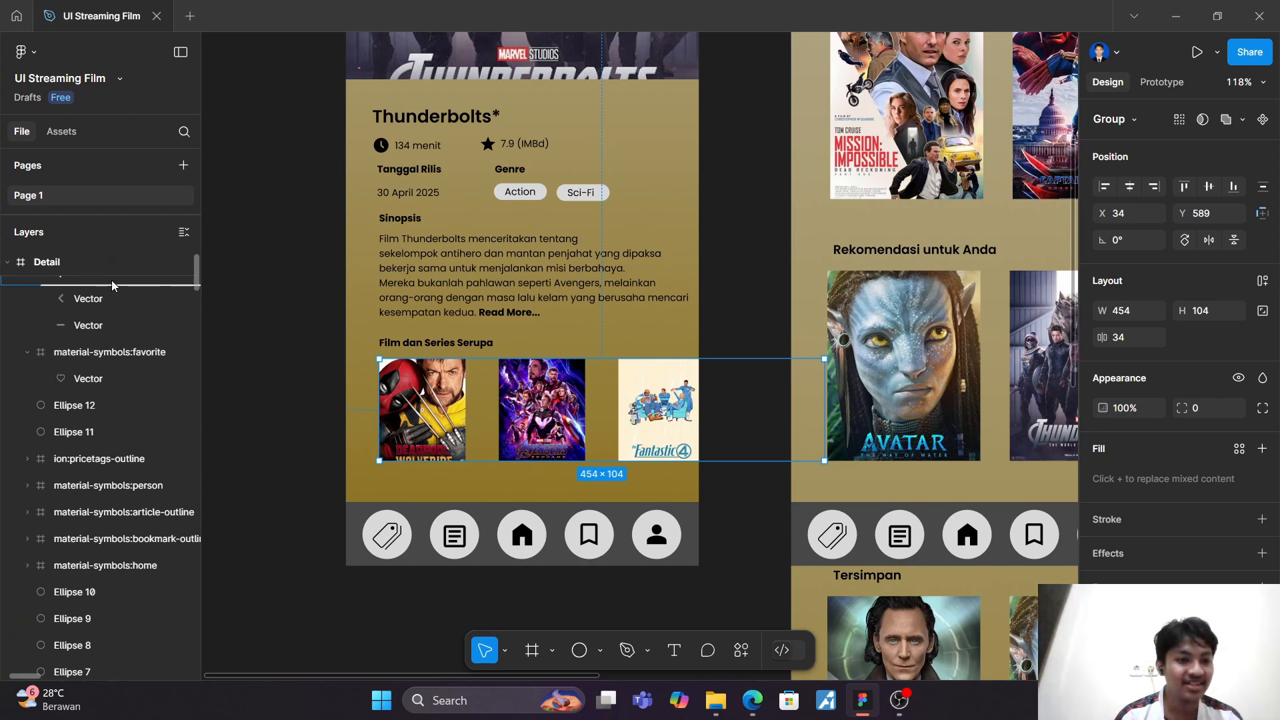
scroll(113, 253, "up", 2)
left_click_drag(120, 226, 120, 297)
left_click(287, 358)
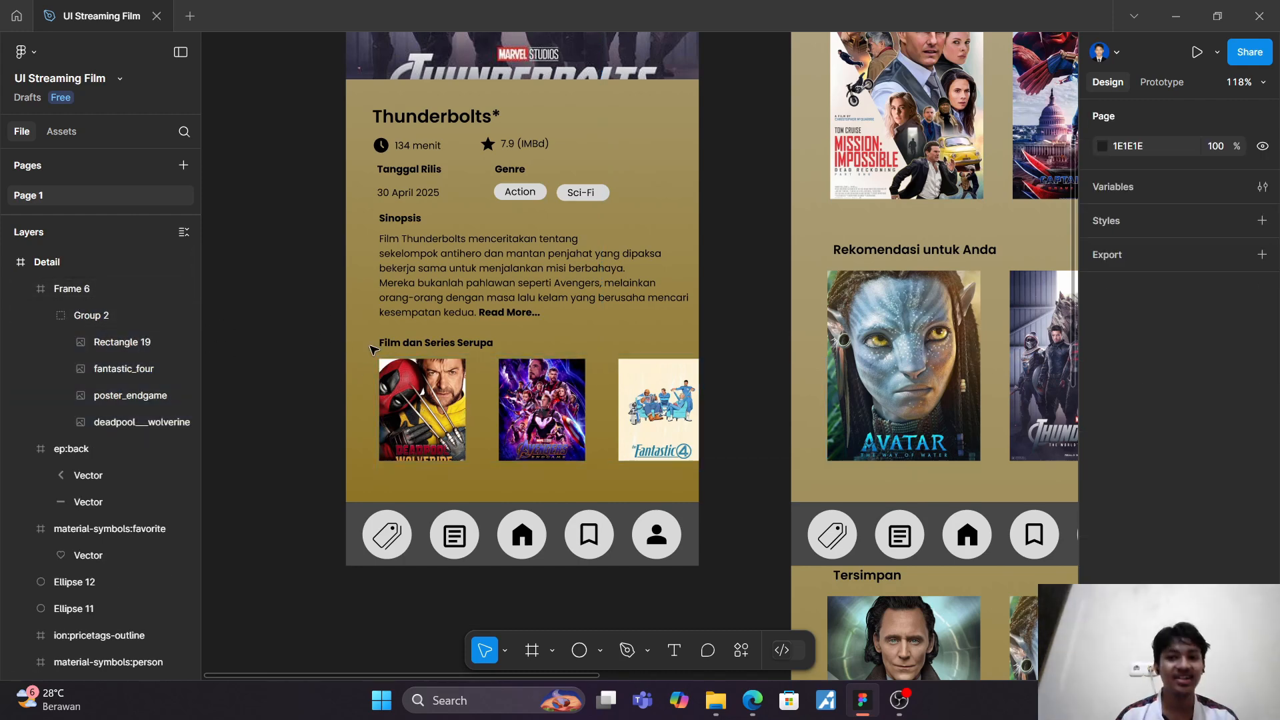
Step: Set the scroll overflow of the poster frame to Both directions in its prototype settings and deselect it
scroll(235, 277, "down", 5)
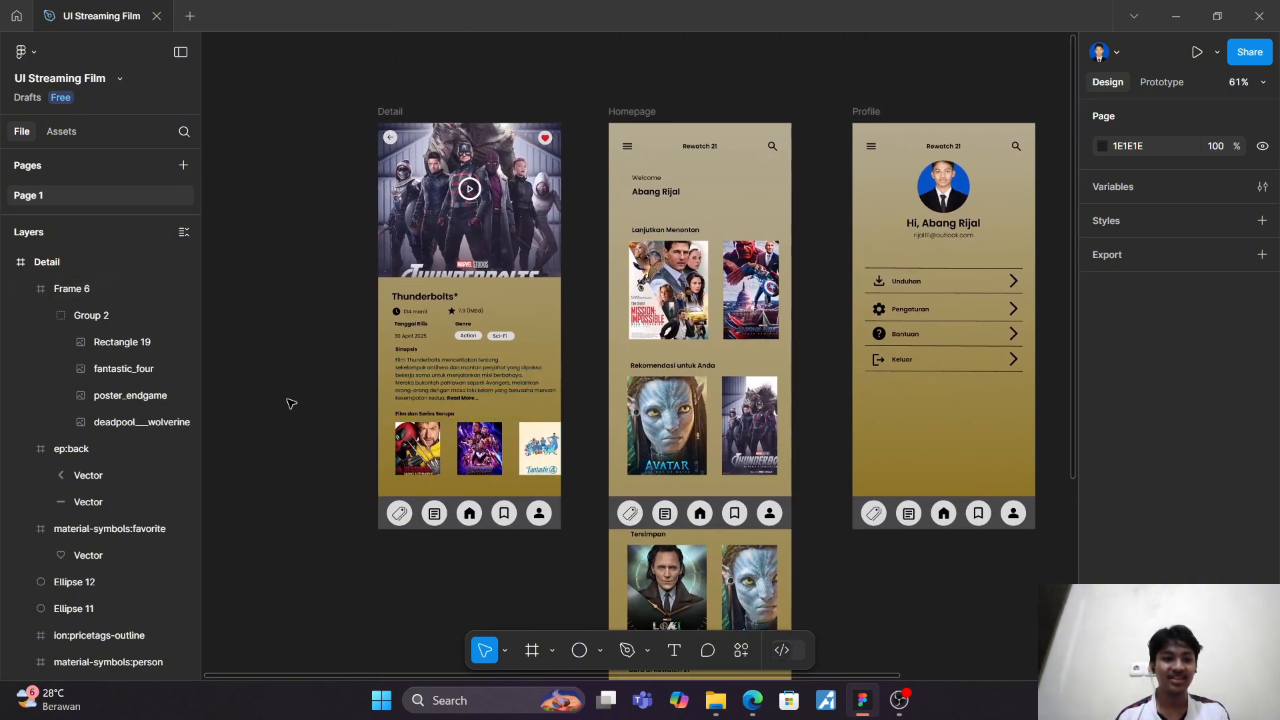
left_click(1171, 80)
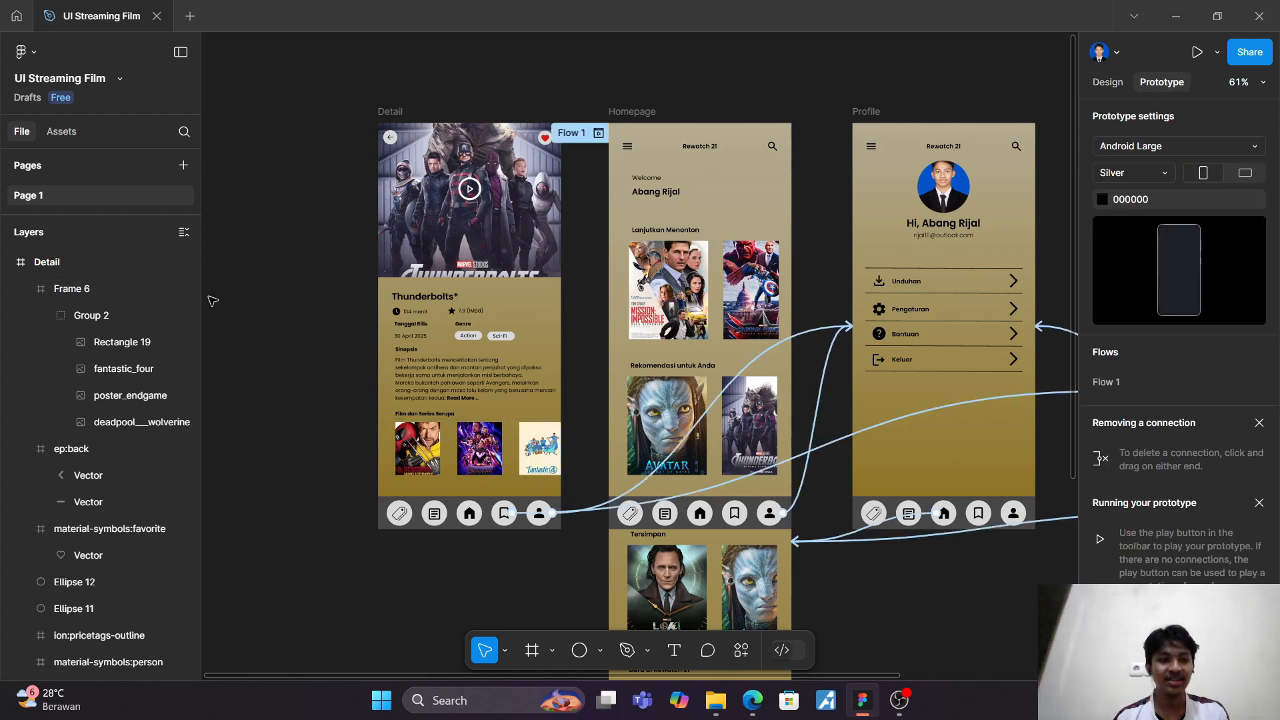
left_click(100, 290)
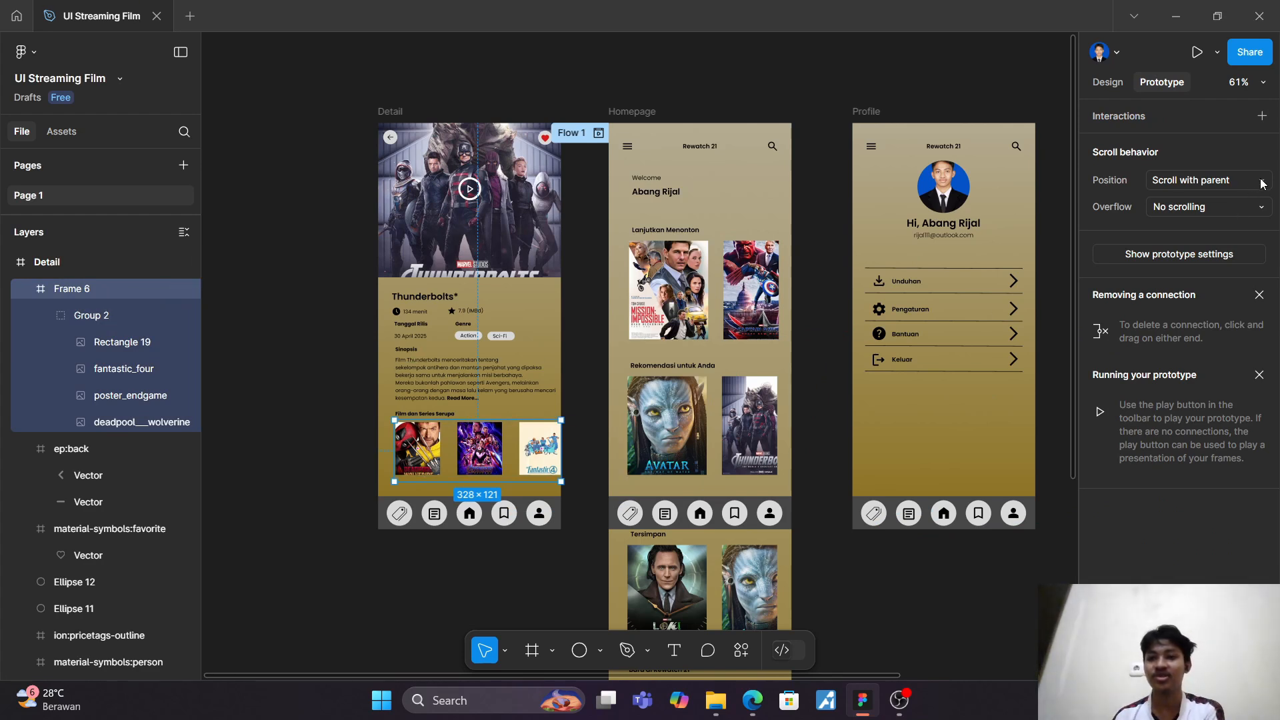
left_click(1262, 210)
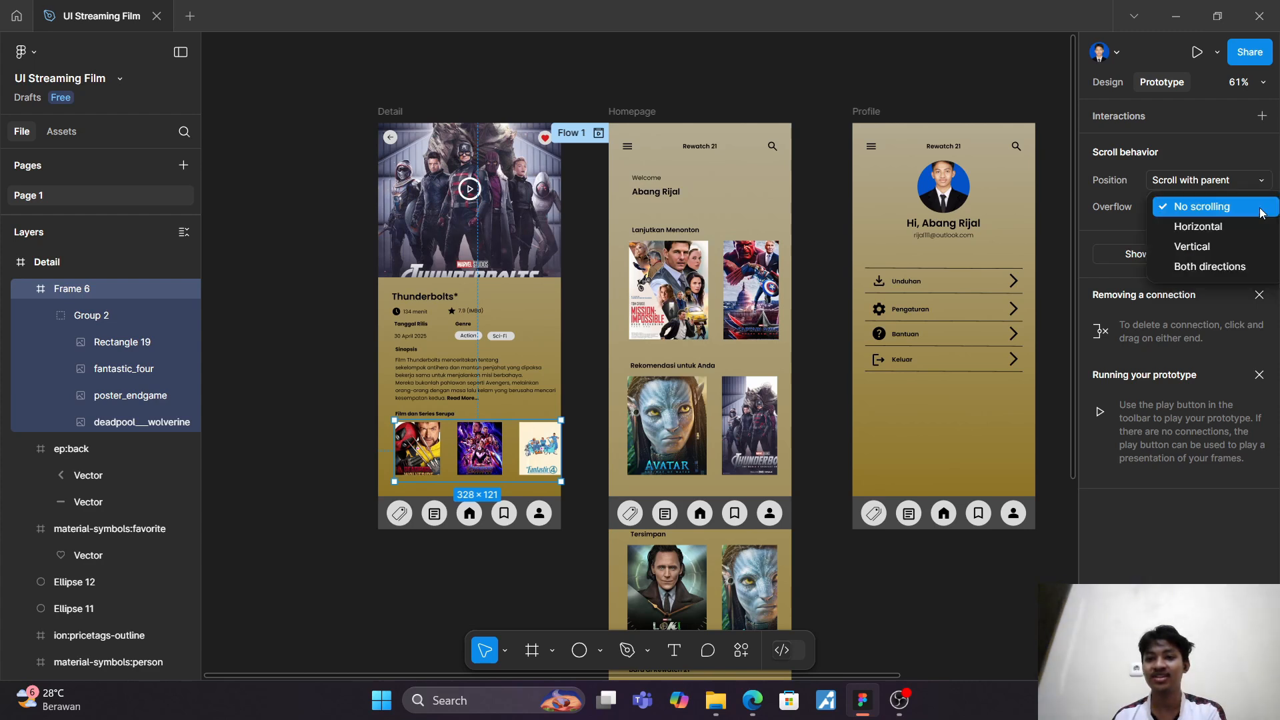
left_click(1209, 267)
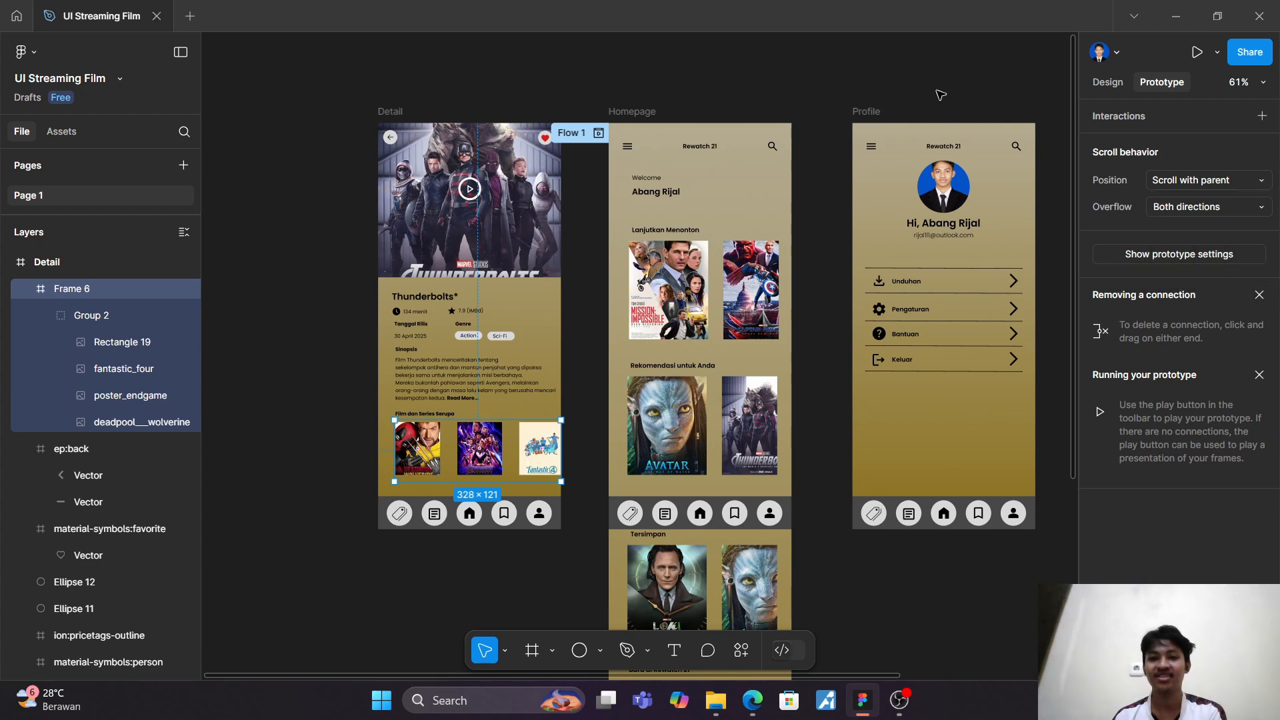
left_click(977, 96)
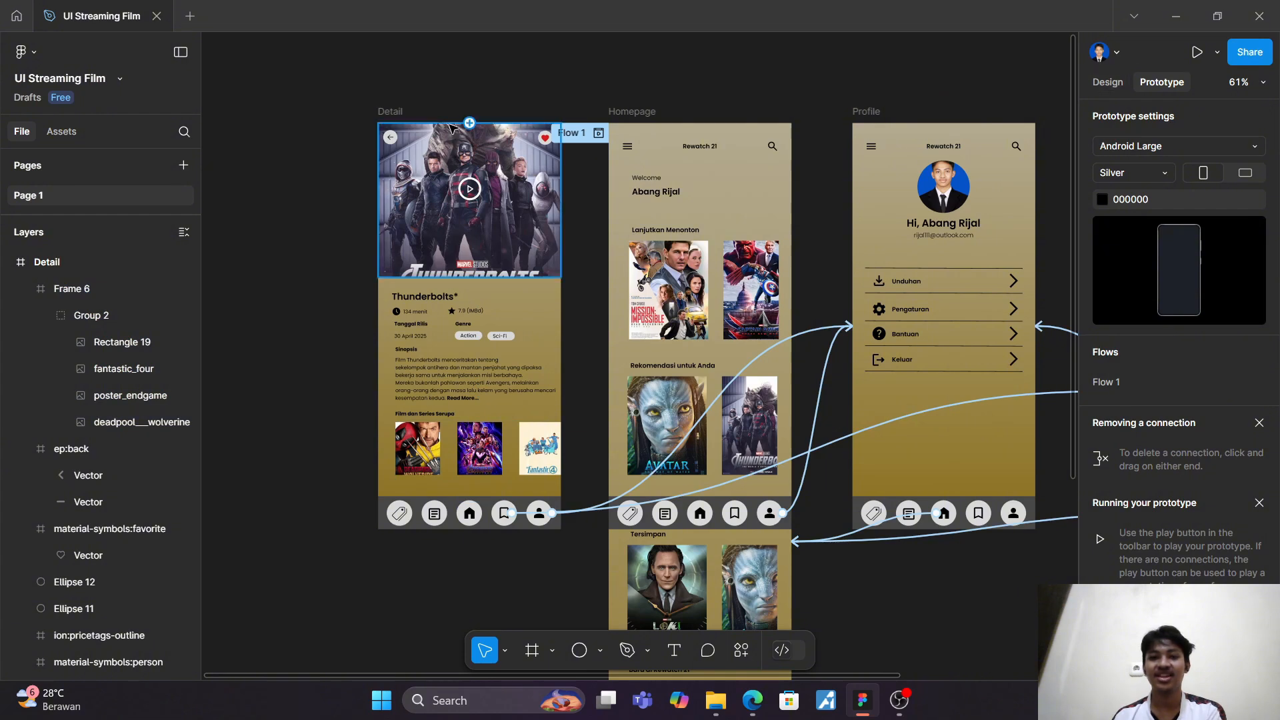
Step: Launch the prototype from the Detail frame and test scrolling the similar-film posters sideways in both directions
left_click(399, 110)
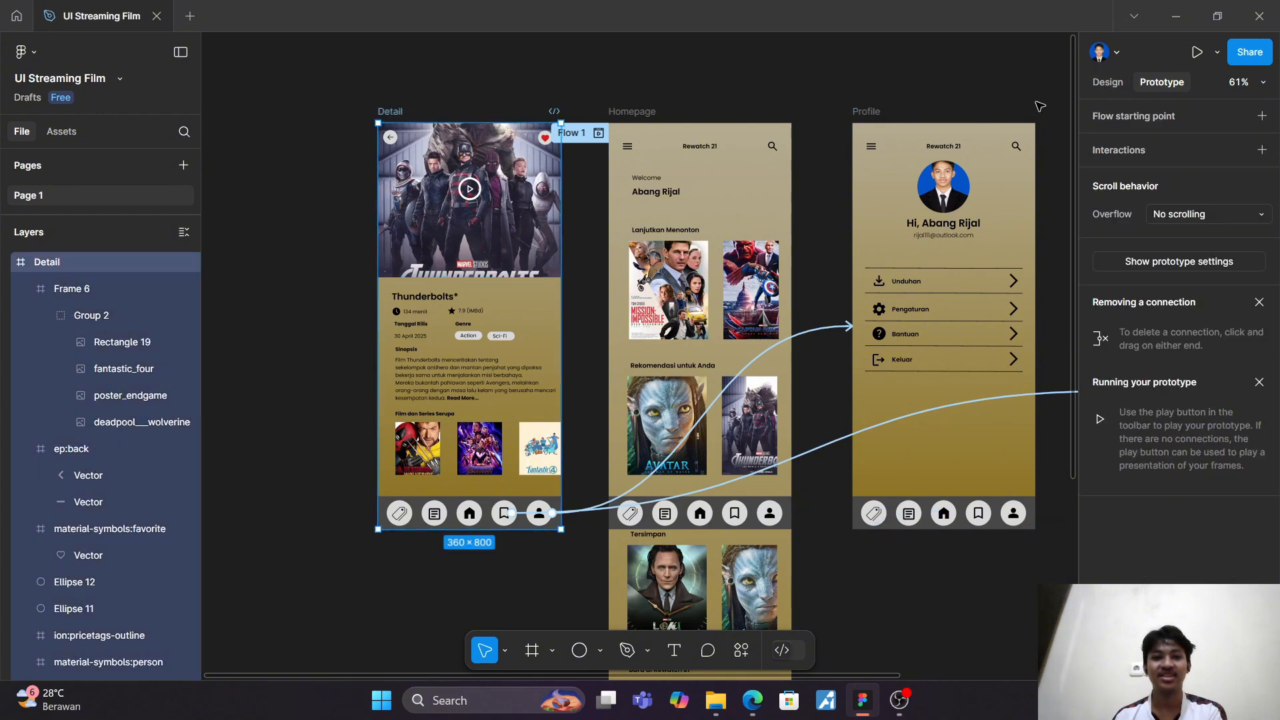
left_click(1196, 53)
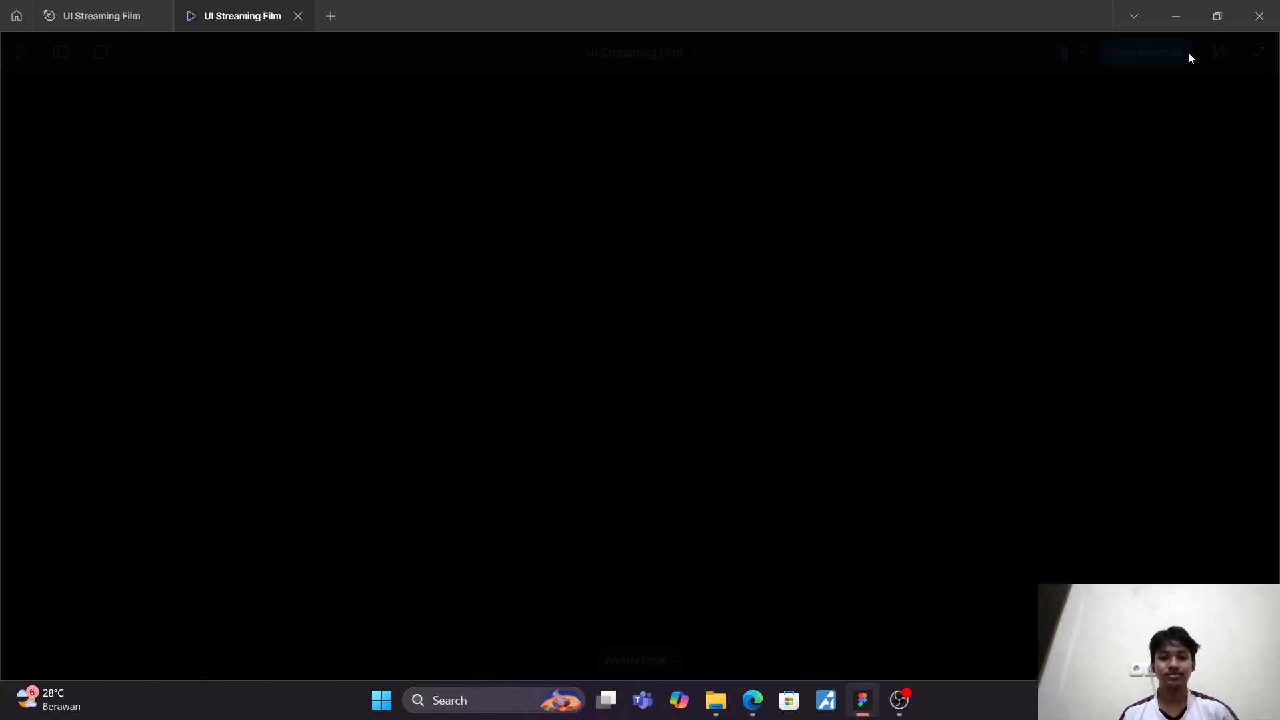
left_click_drag(710, 523, 534, 527)
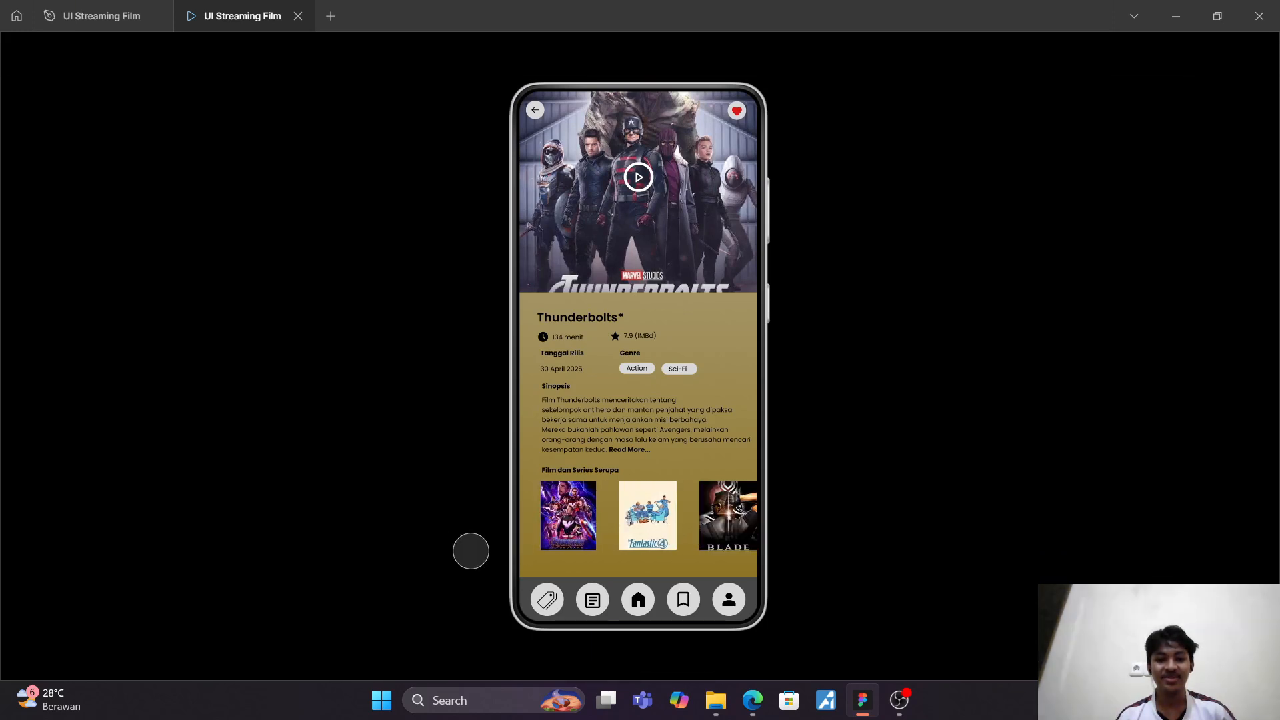
left_click_drag(652, 536, 713, 537)
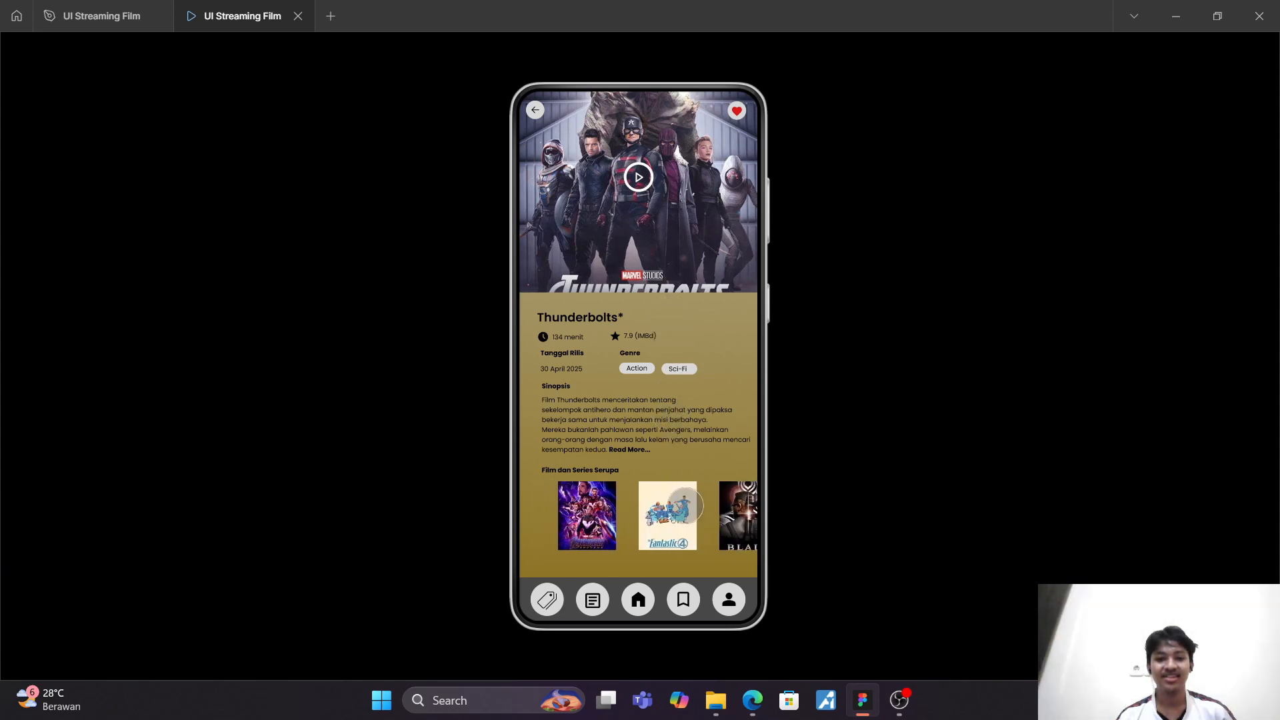
Step: Close the prototype preview and delete the bottom navigation bar with its five icons from the Detail screen
left_click(298, 16)
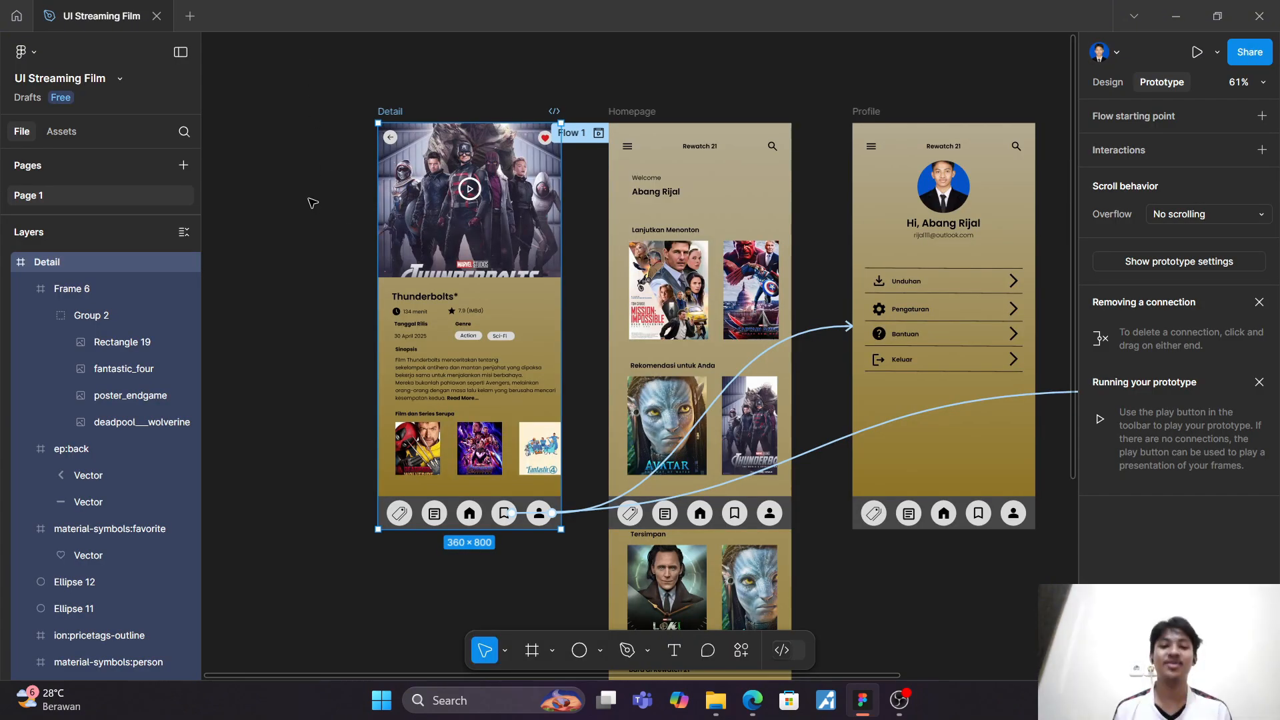
scroll(313, 203, "down", 5)
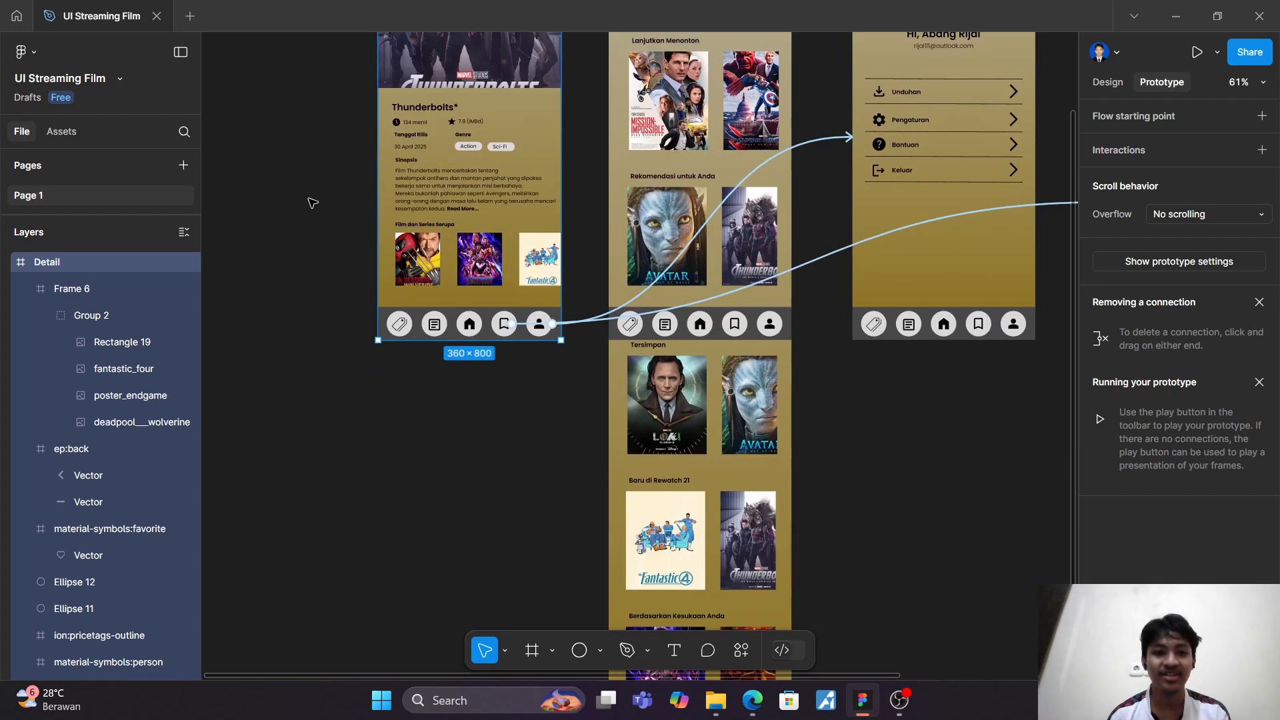
scroll(313, 203, "up", 5, "ctrl")
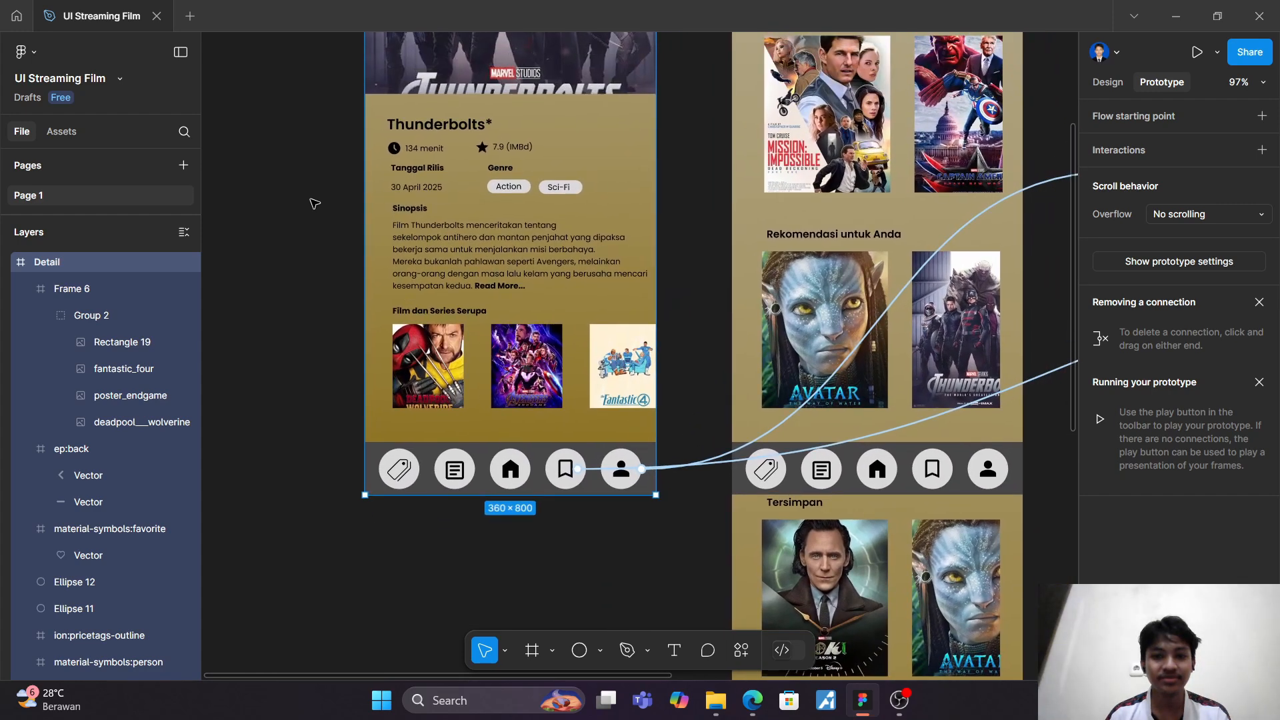
scroll(316, 203, "up", 2, "ctrl")
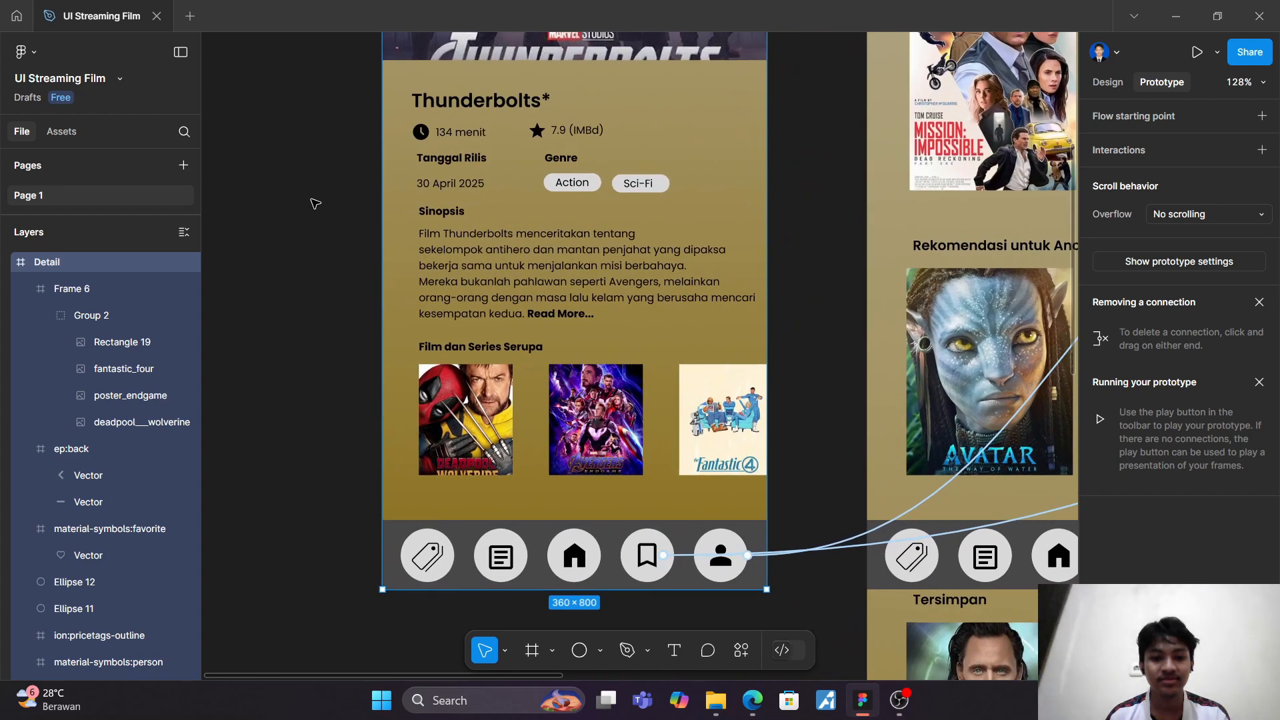
scroll(315, 203, "down", 3, "ctrl")
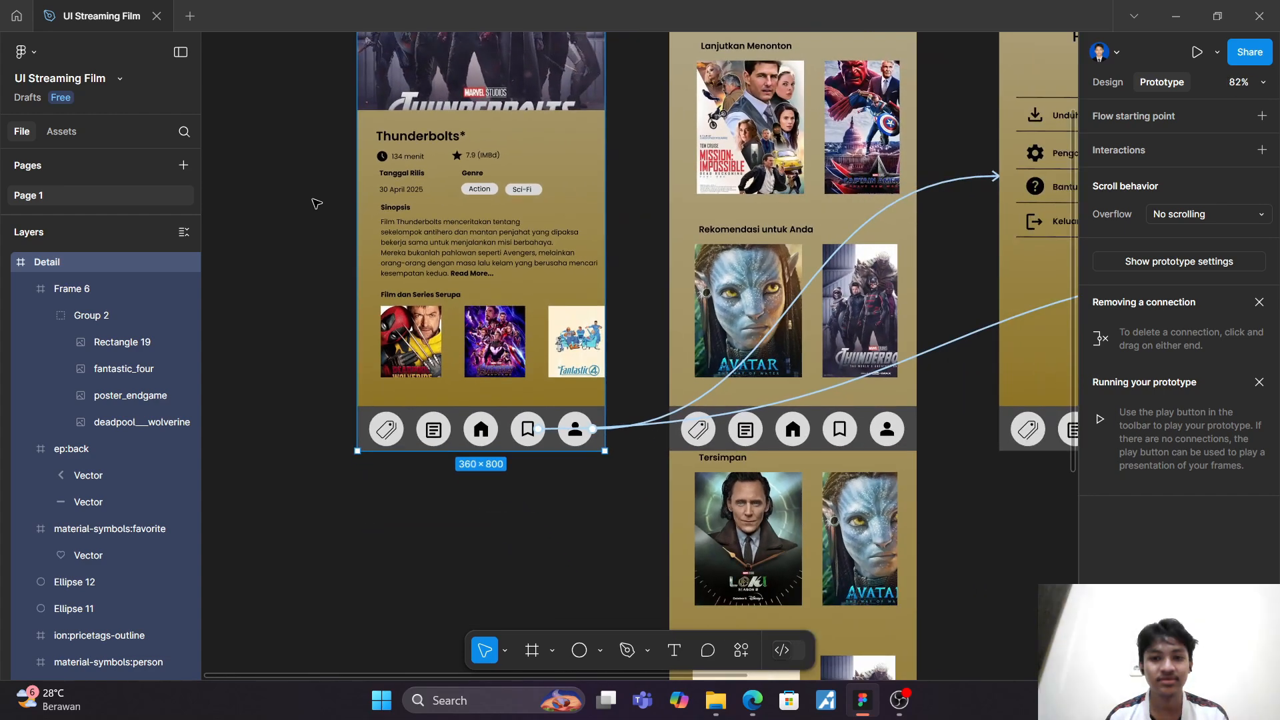
scroll(315, 203, "down", 2, "ctrl")
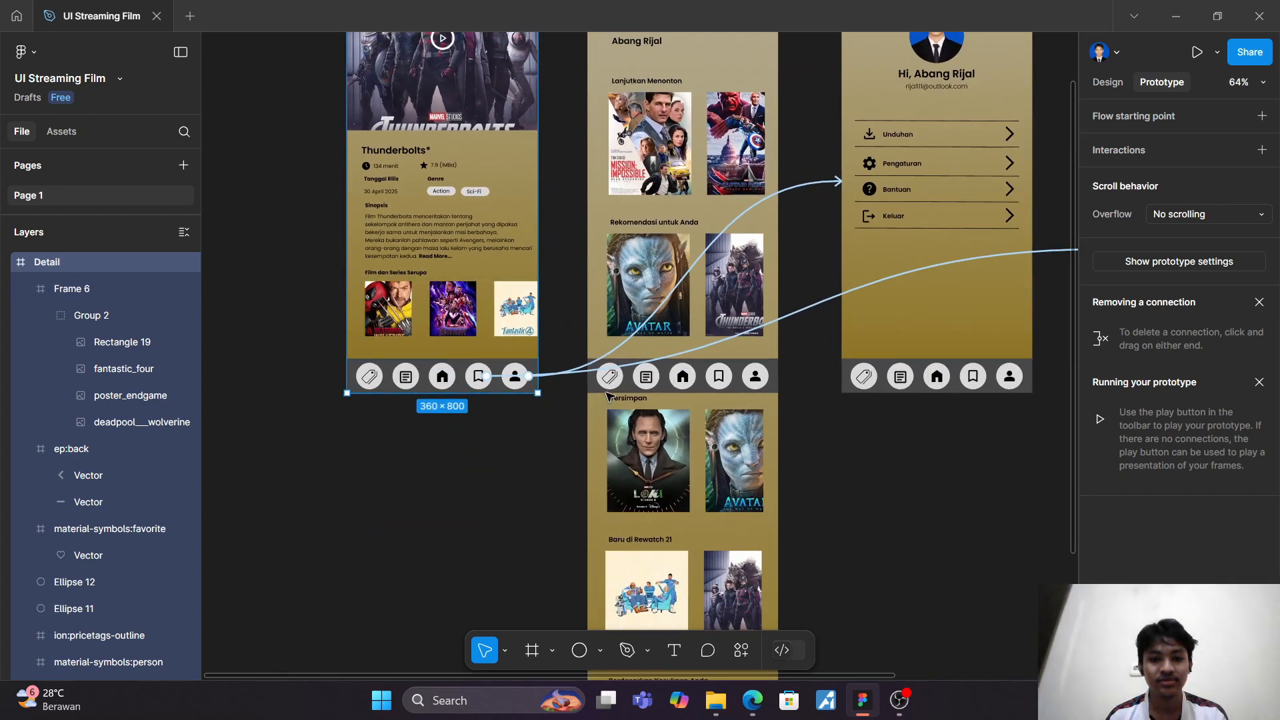
left_click(570, 343)
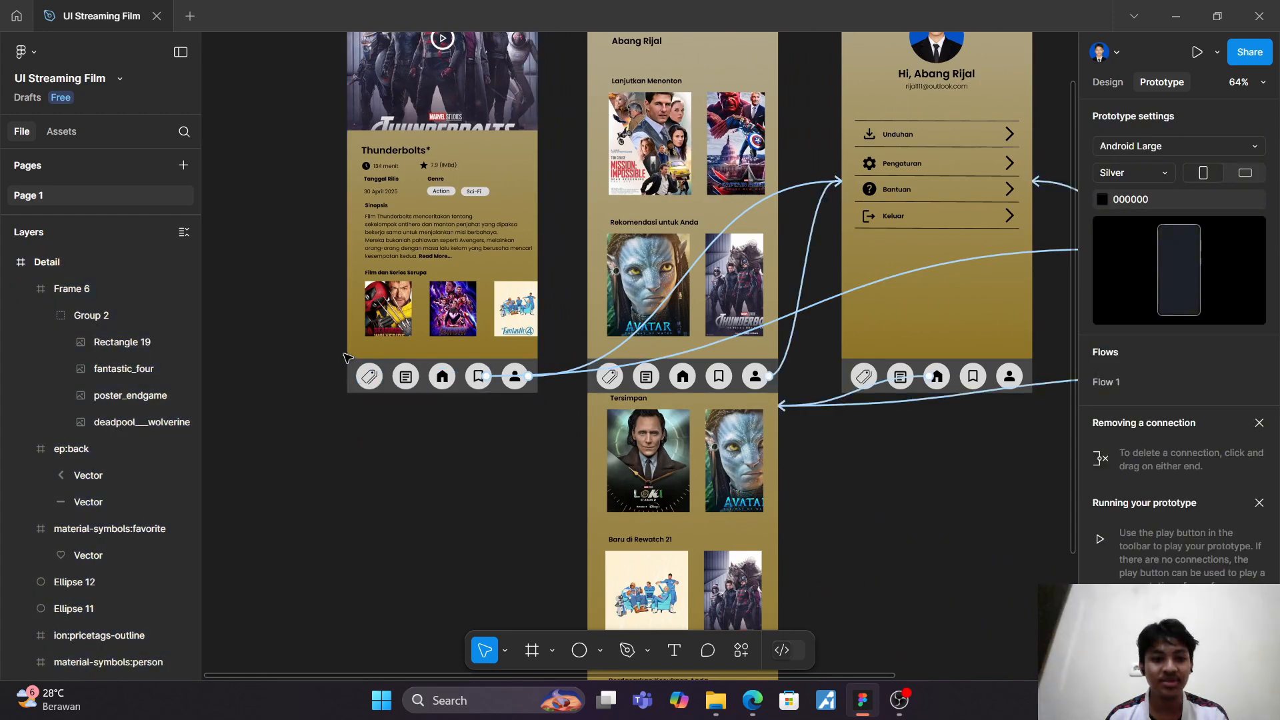
left_click_drag(497, 365, 562, 404)
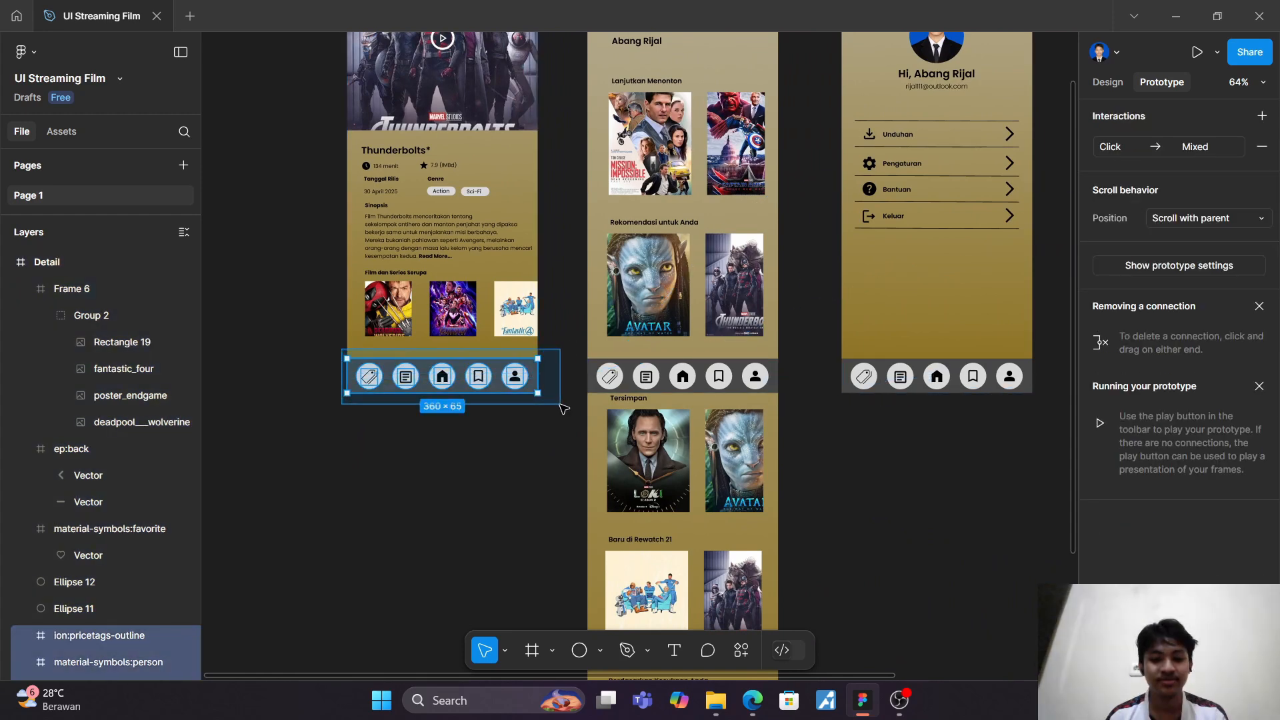
left_click(560, 408)
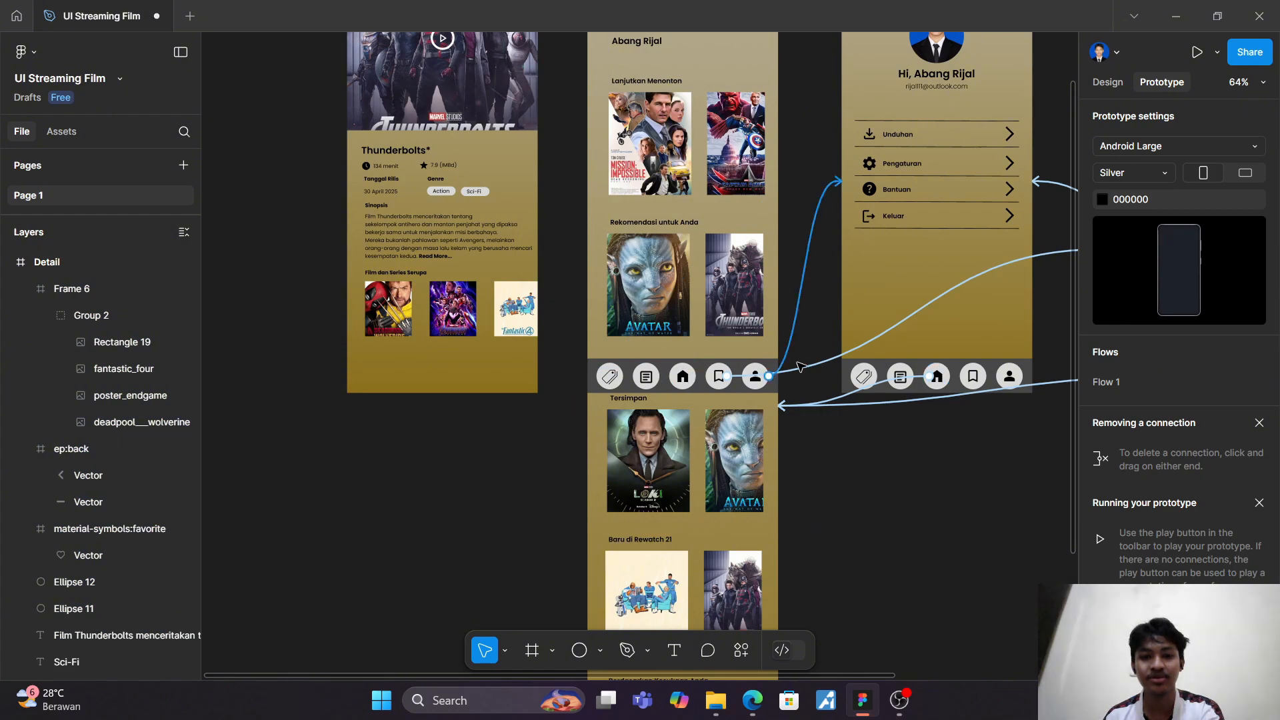
Step: Delete the navigation bars from the Profile and Watchlist screens, together with the Fantastic Four and Squid Game card backgrounds
scroll(774, 373, "right", 10)
scroll(774, 374, "down", 3)
scroll(773, 373, "left", 2)
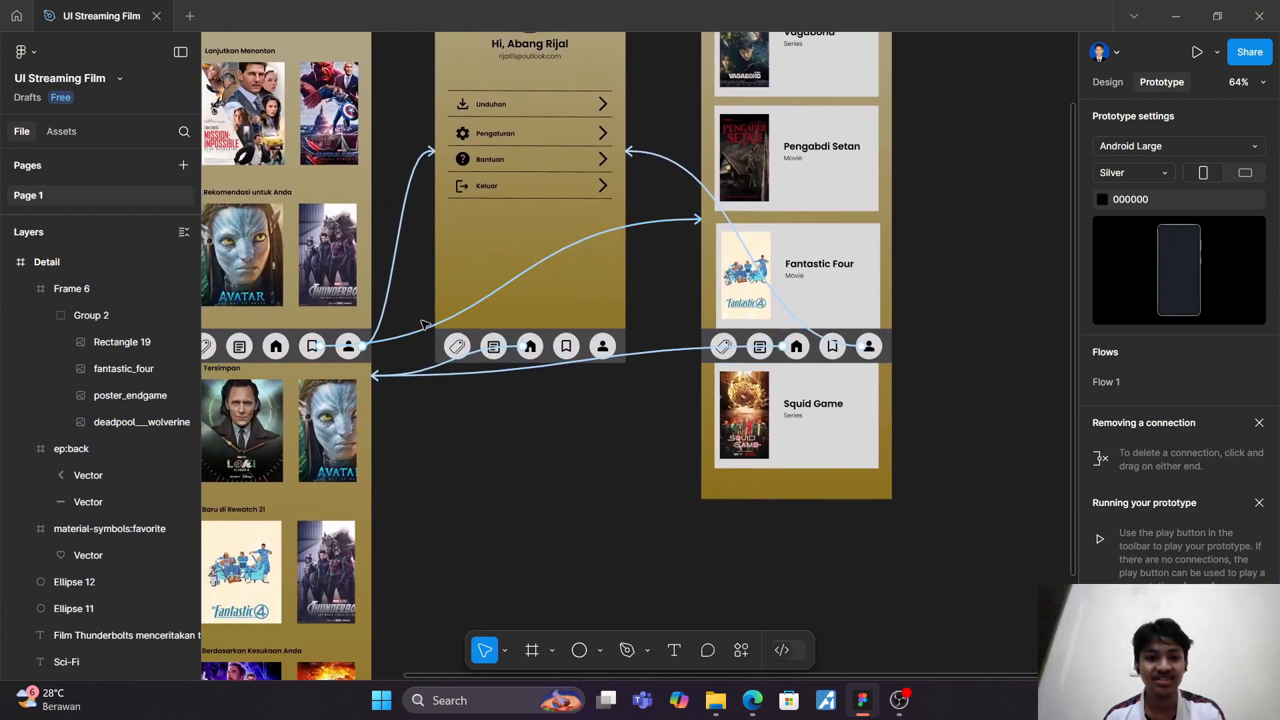
left_click_drag(423, 323, 658, 408)
left_click(657, 407)
left_click_drag(680, 328, 946, 373)
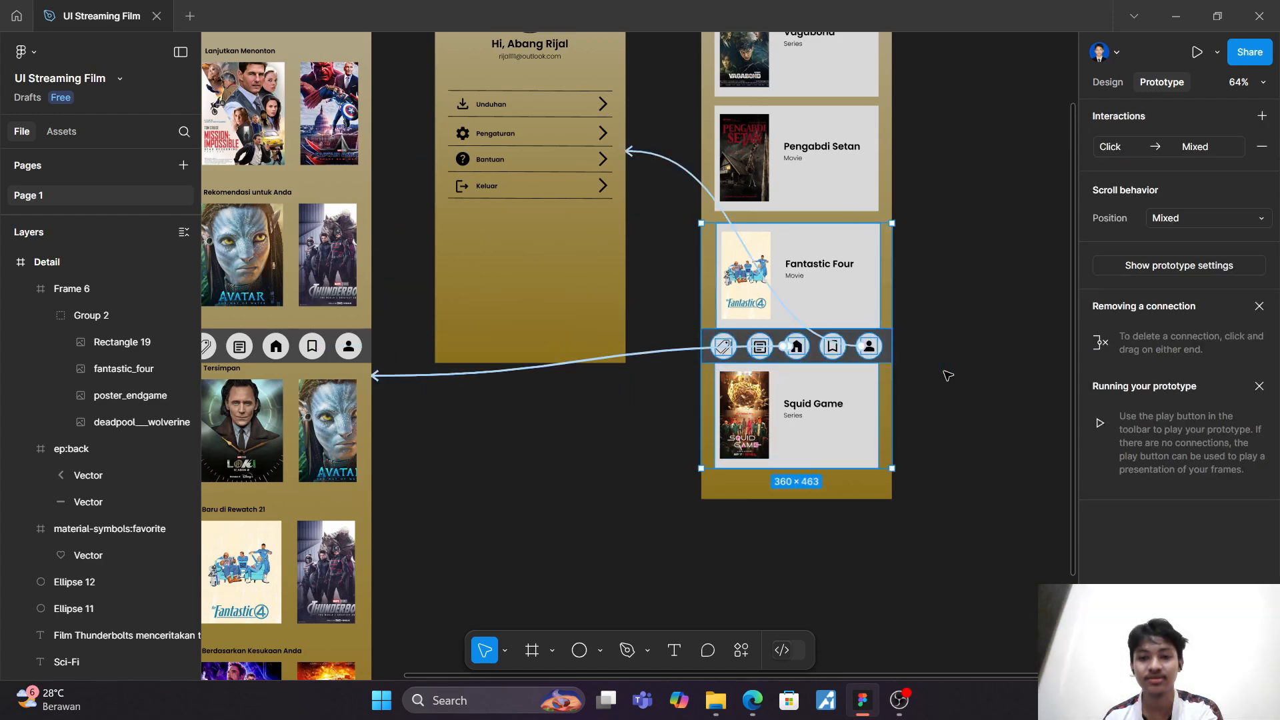
key("Delete")
Step: Link the Thunderbolts poster in the Homepage's Rekomendasi untuk Anda row to the Detail screen with an on-click Navigate to interaction
scroll(804, 380, "left", 5)
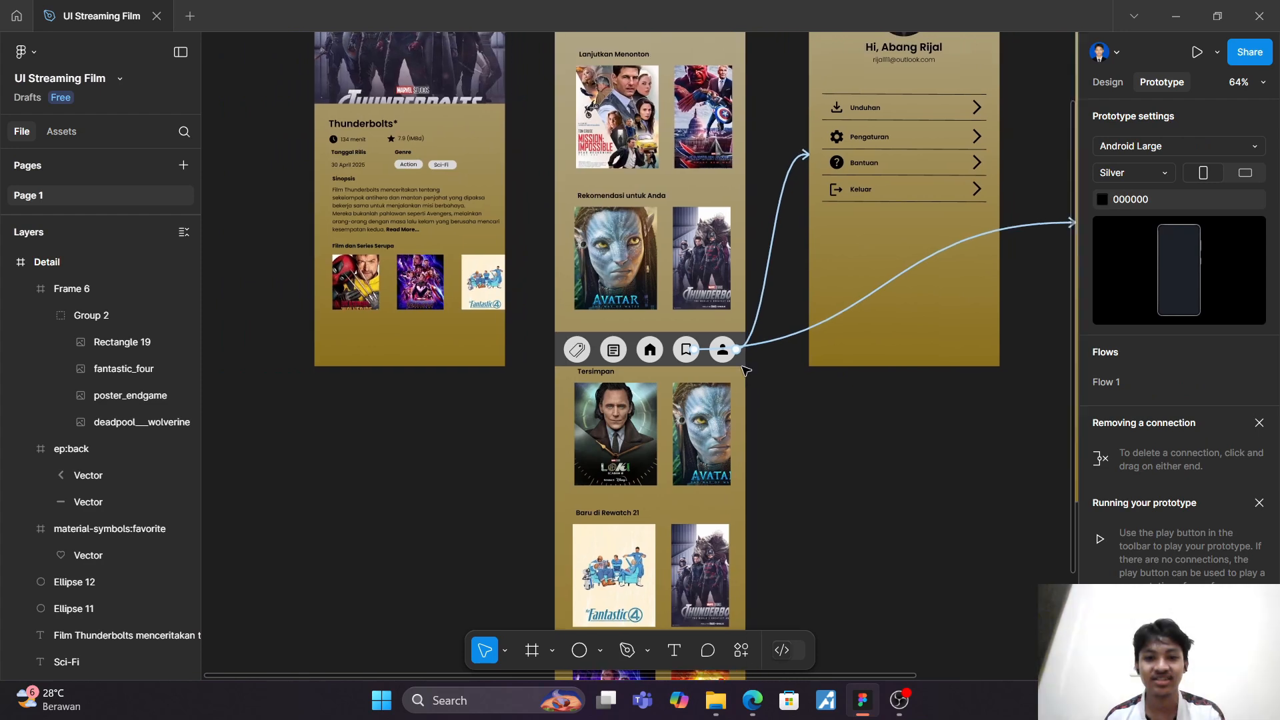
scroll(557, 323, "up", 4)
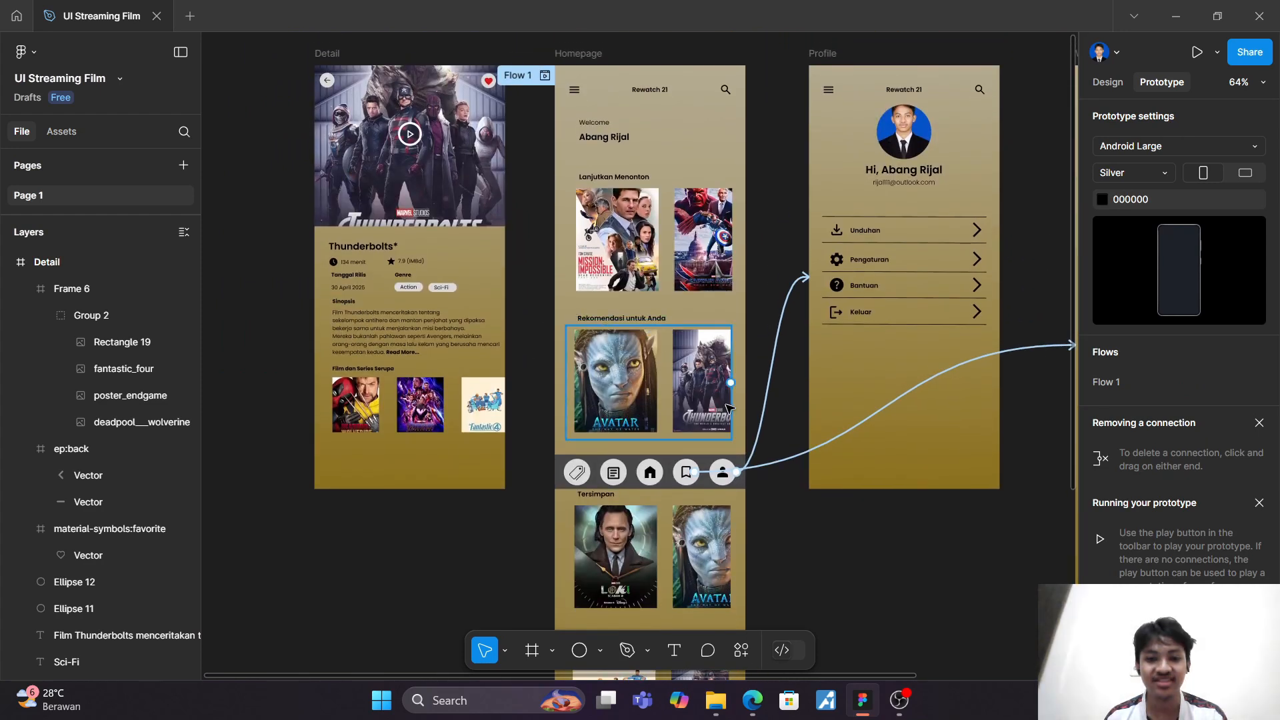
scroll(691, 371, "down", 1)
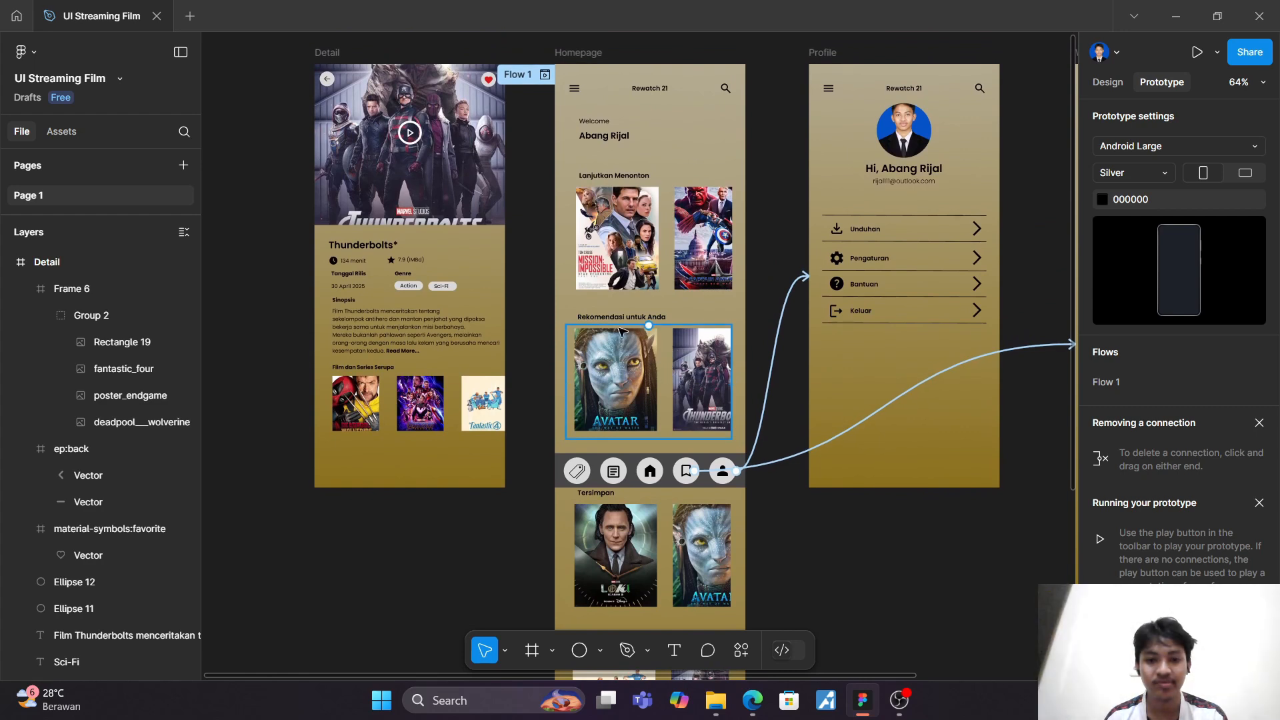
left_click(691, 370)
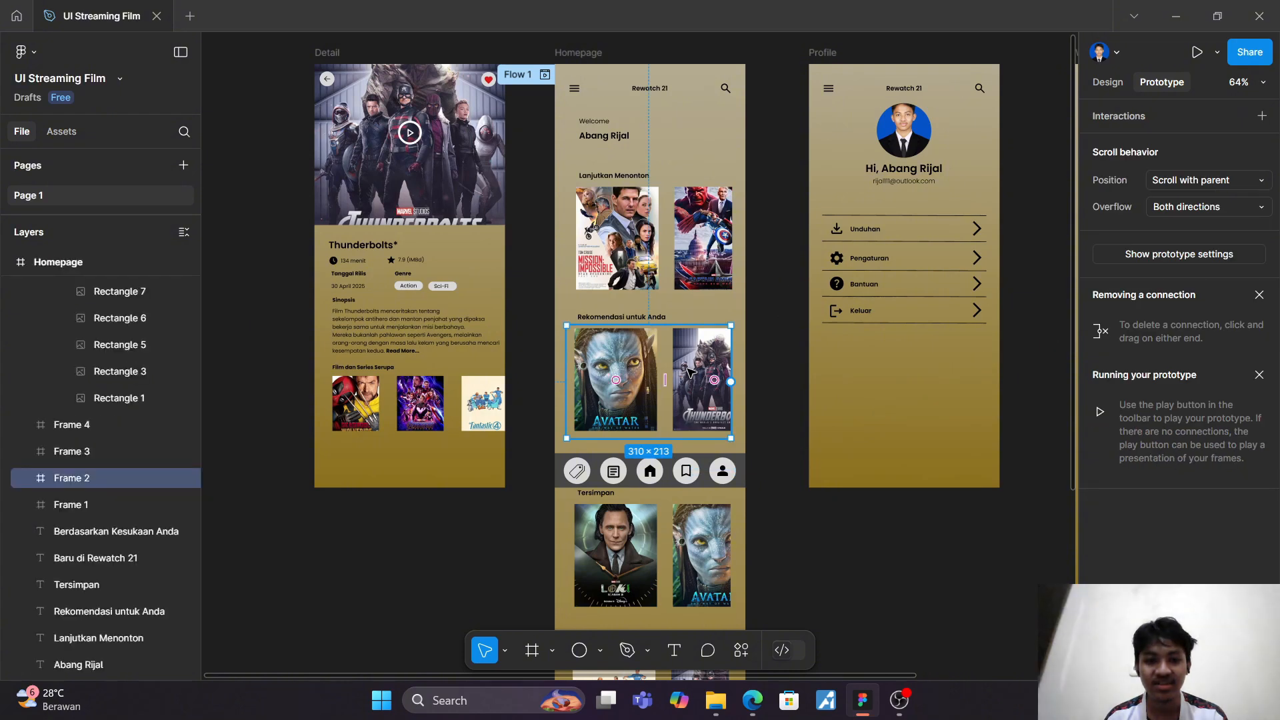
scroll(690, 370, "up", 2)
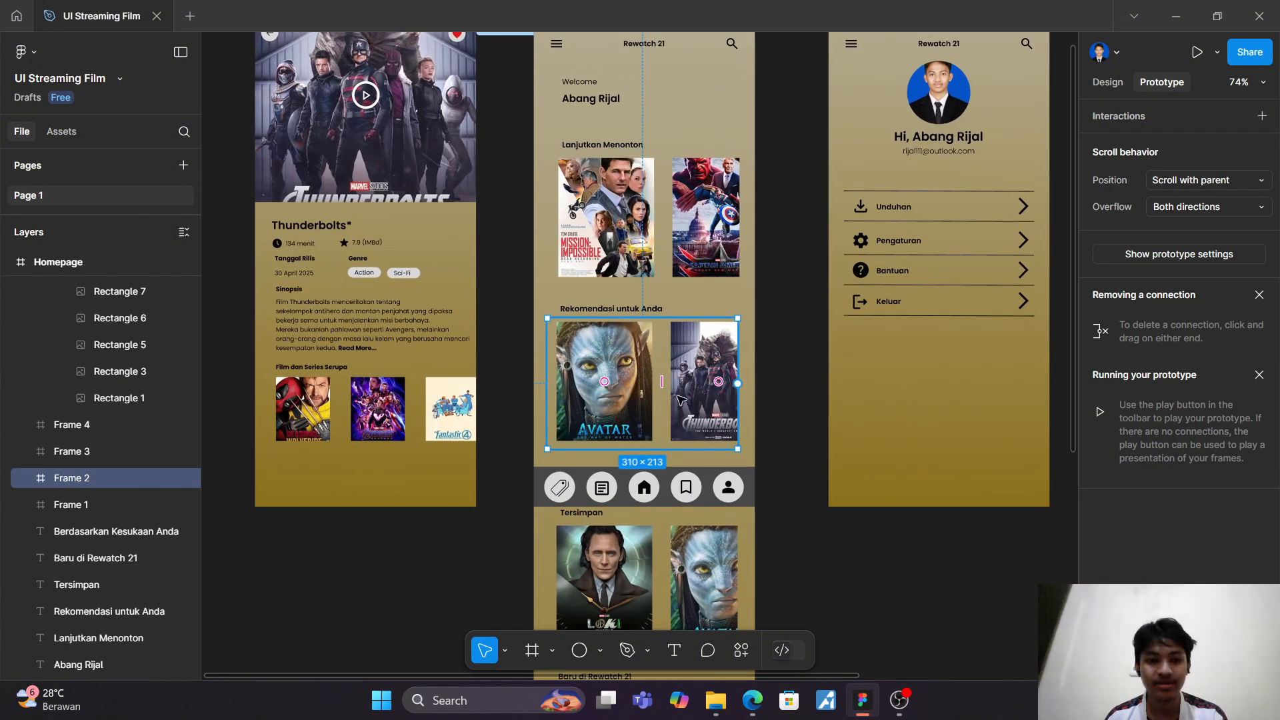
left_click(27, 478)
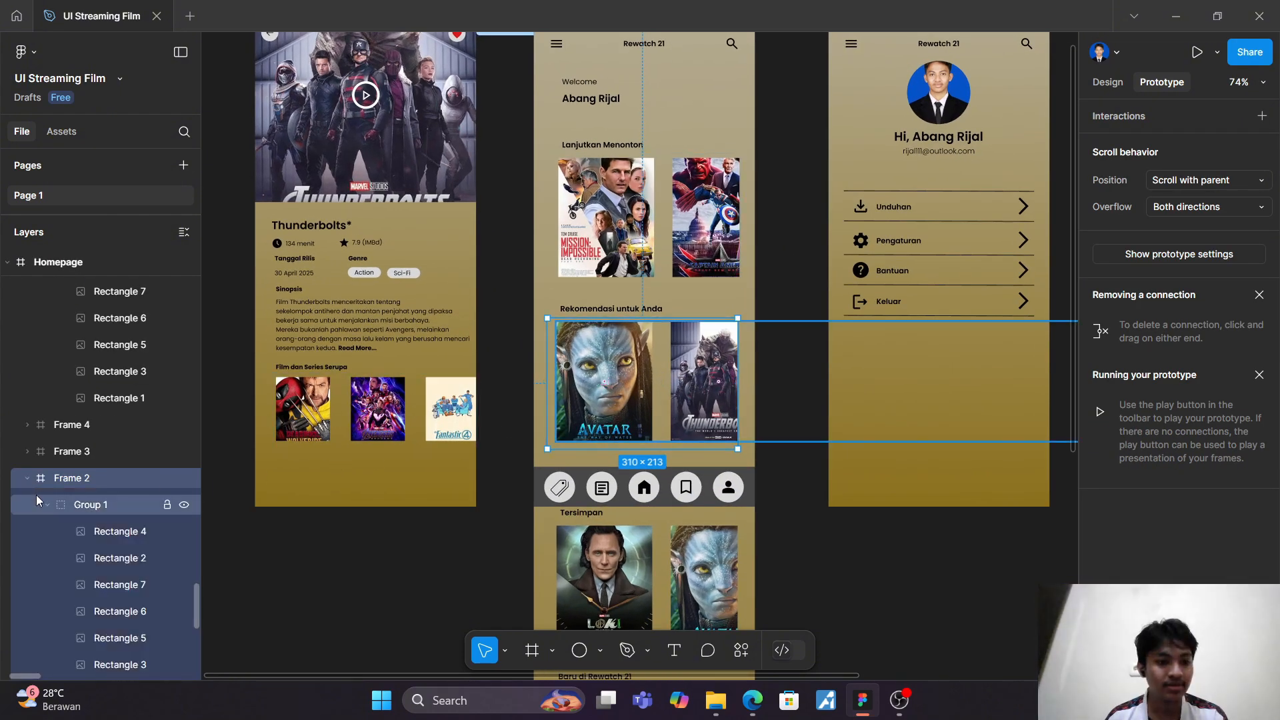
left_click(94, 557)
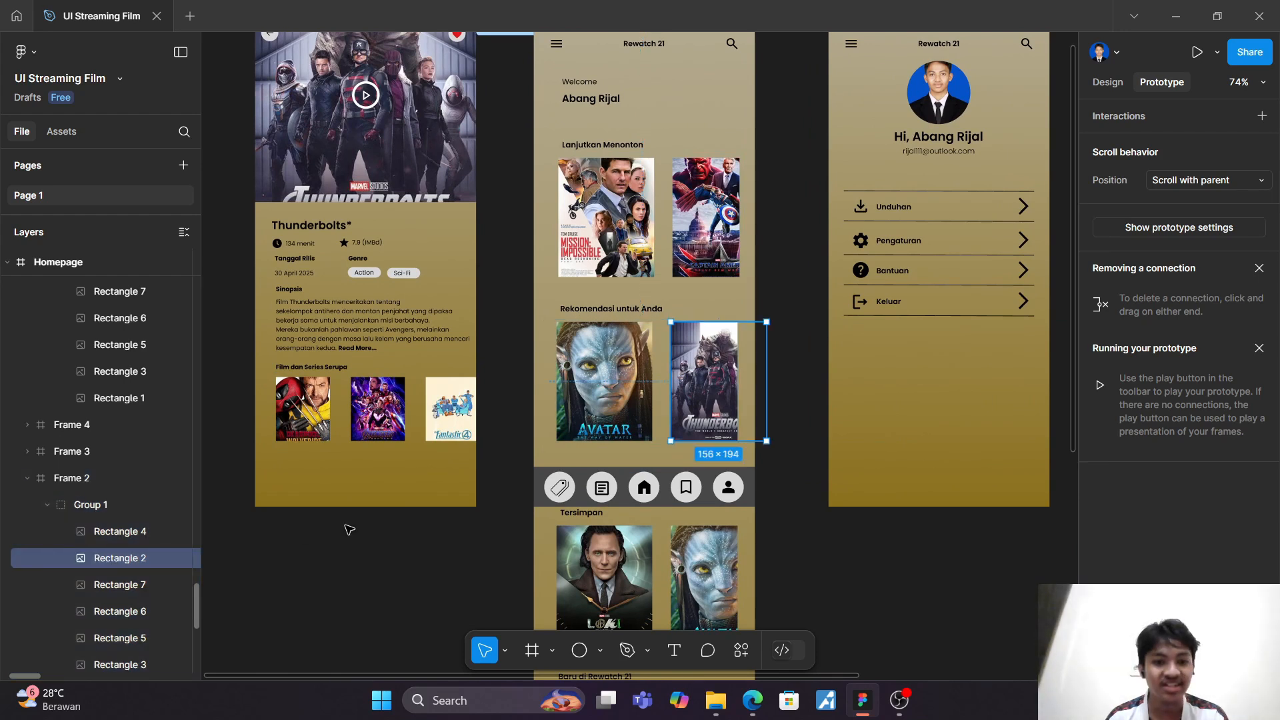
mouse_move(680, 387)
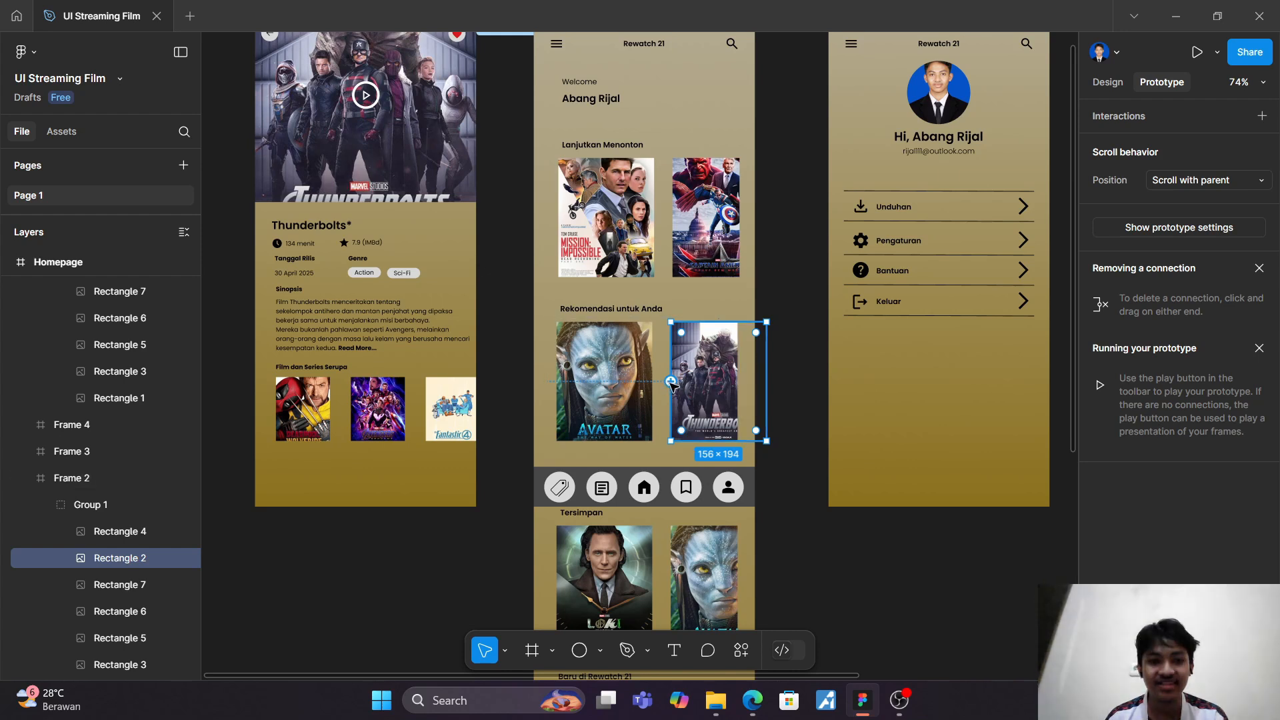
left_click_drag(670, 382, 464, 247)
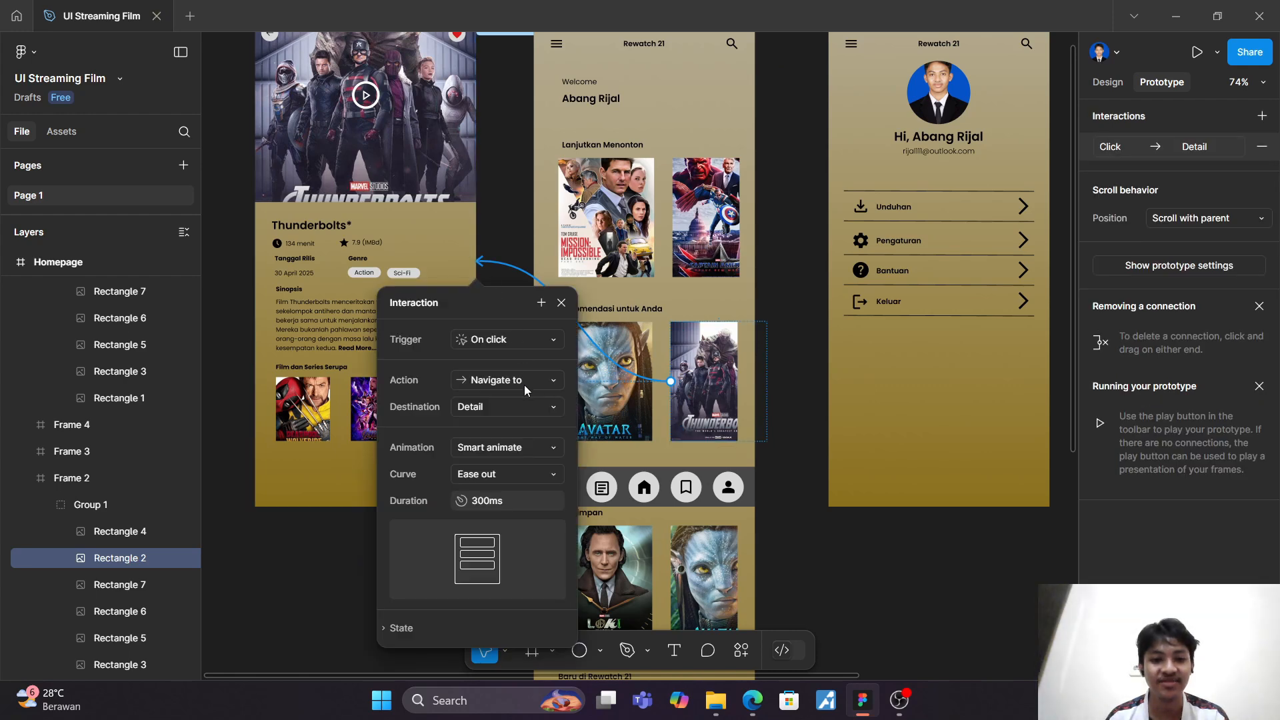
left_click(252, 555)
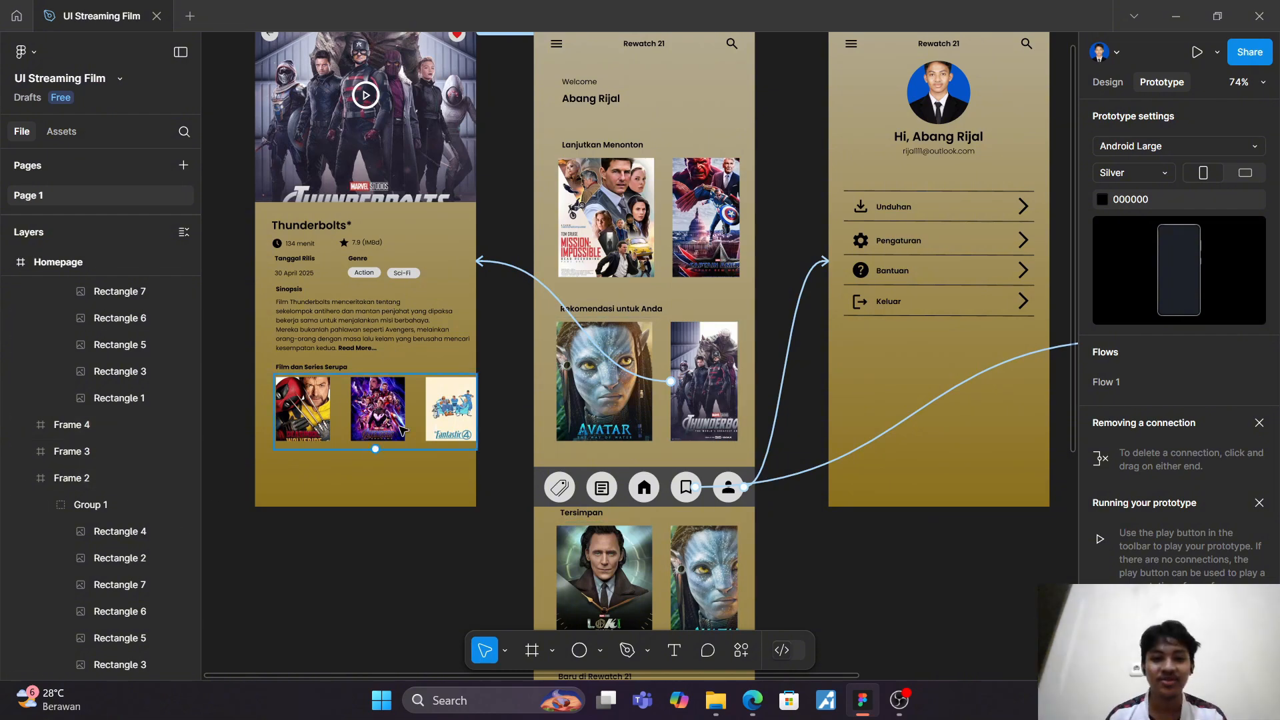
Step: Try to set the Homepage home icon's on-click action to Navigate to and look for Homepage as its destination
left_click(658, 491)
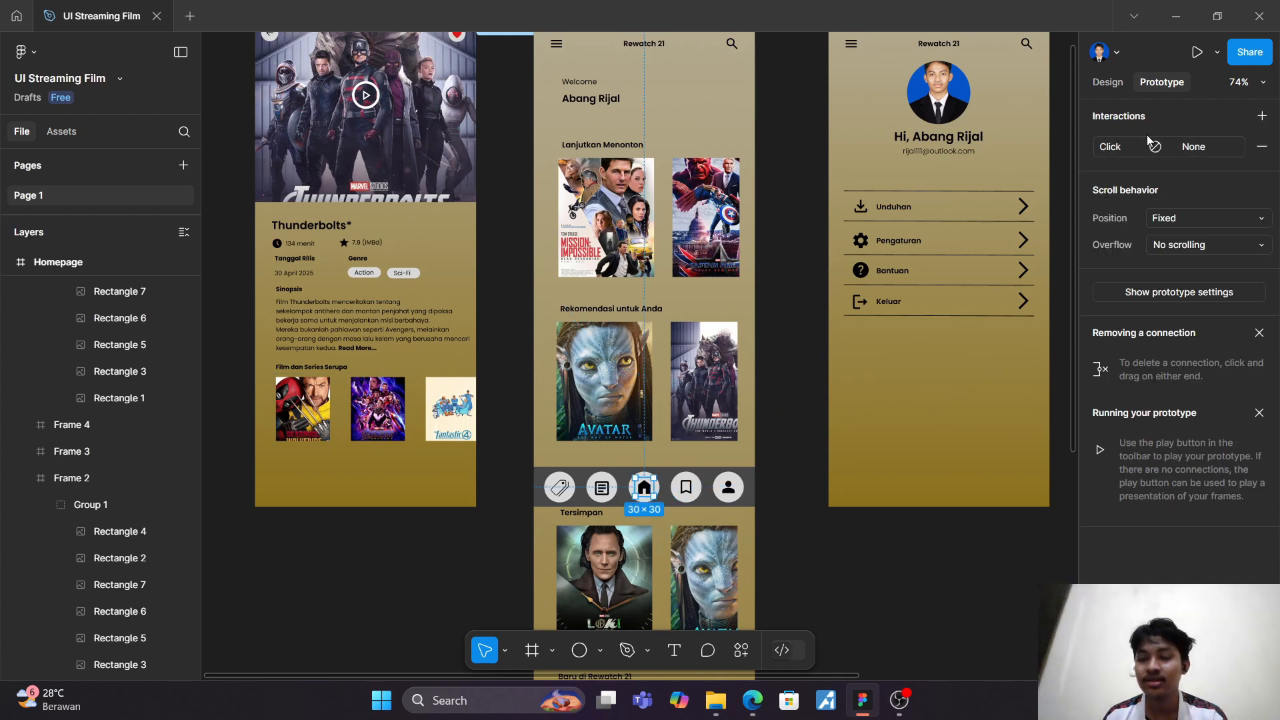
left_click(1165, 148)
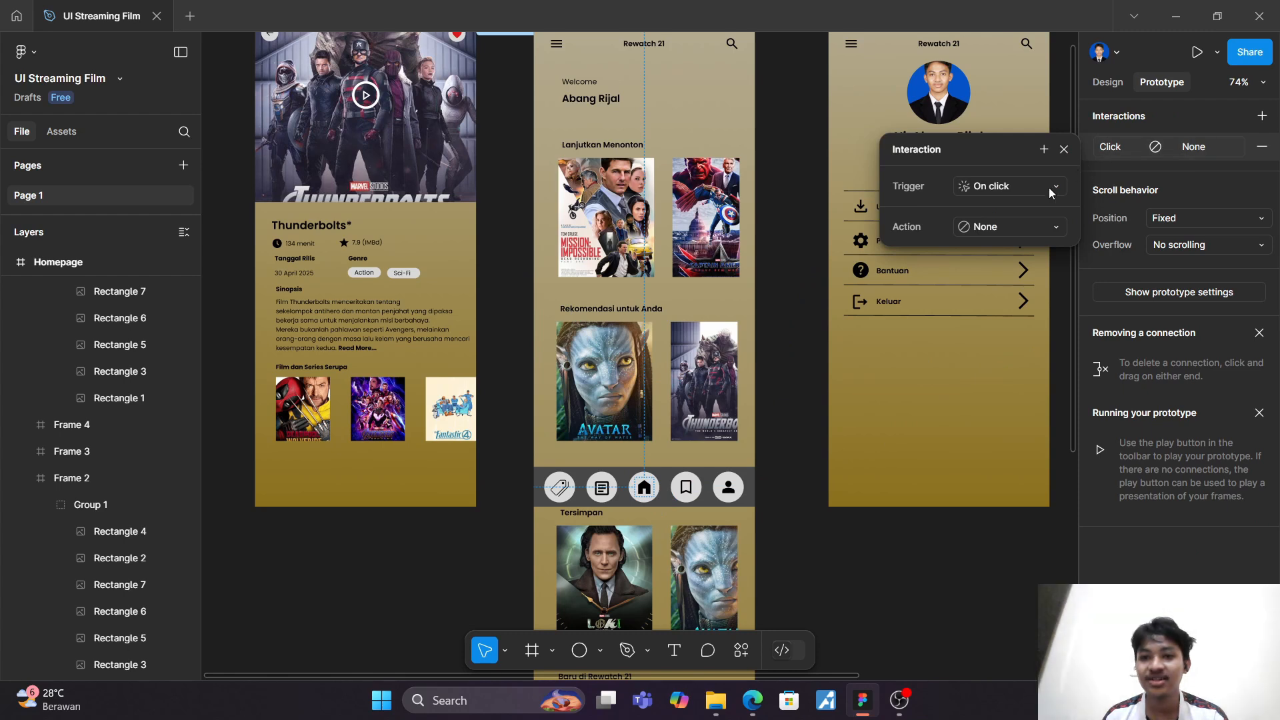
left_click(1053, 228)
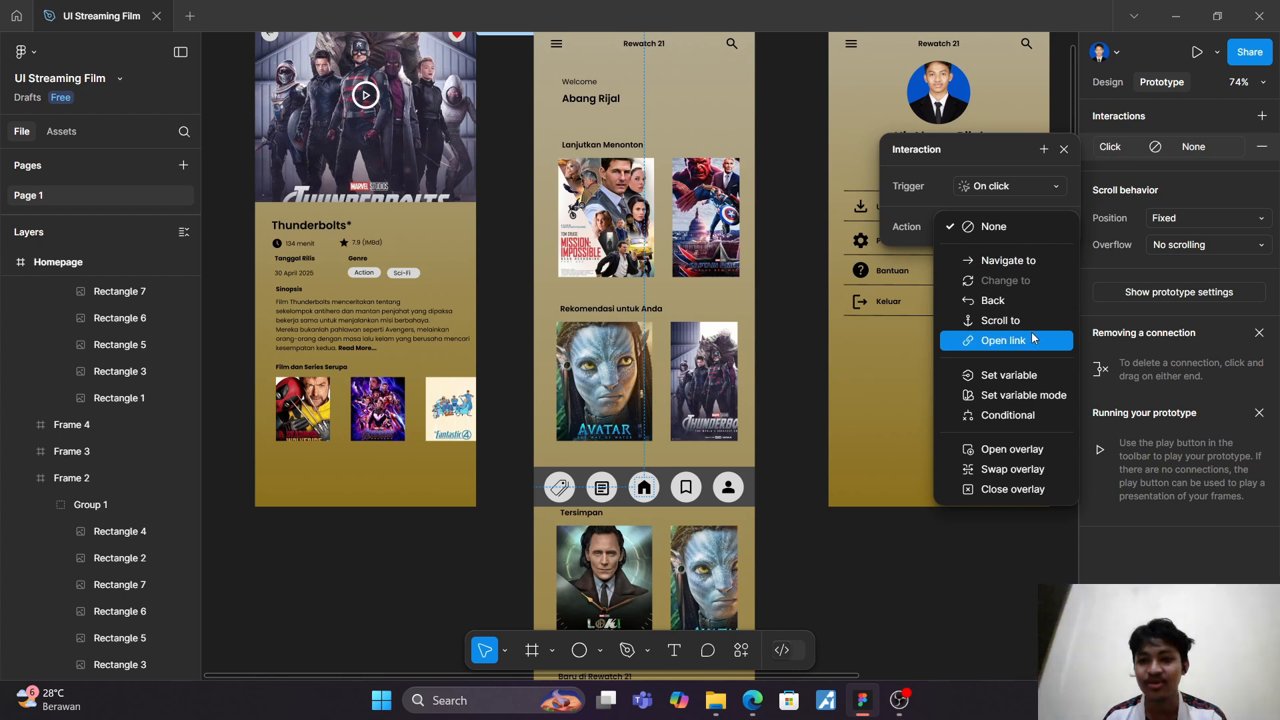
left_click(1026, 261)
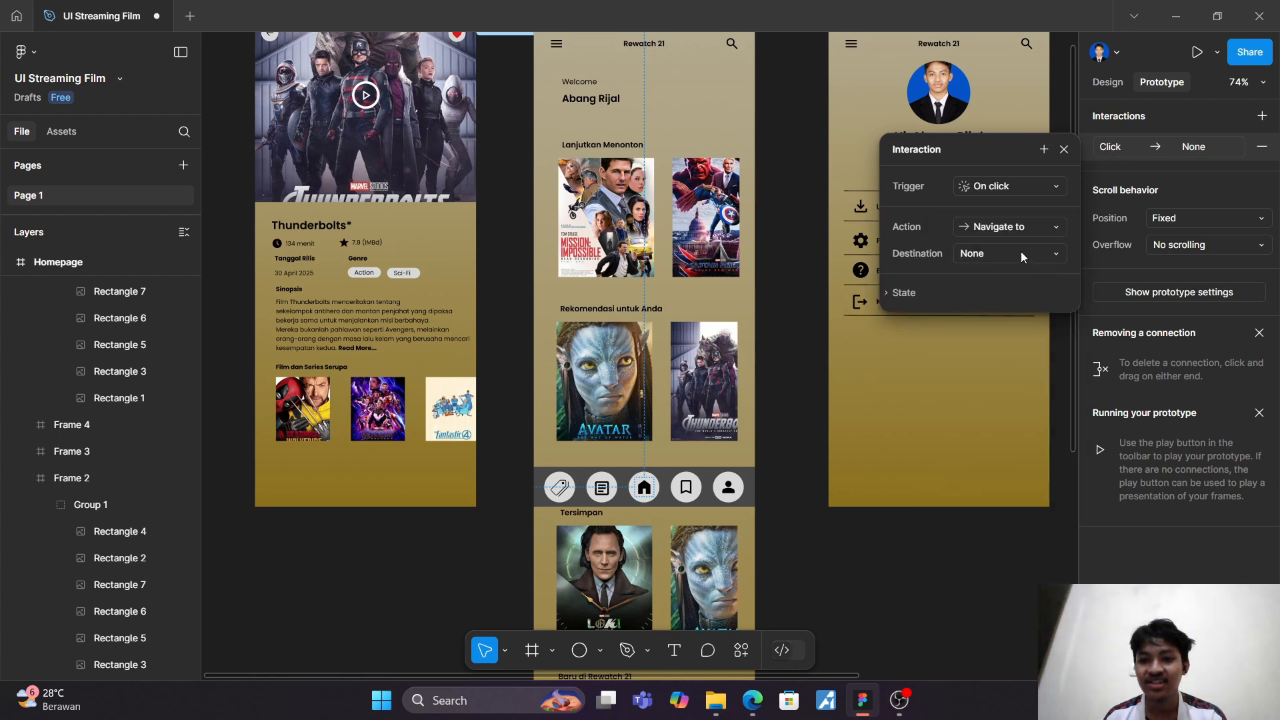
left_click(1021, 252)
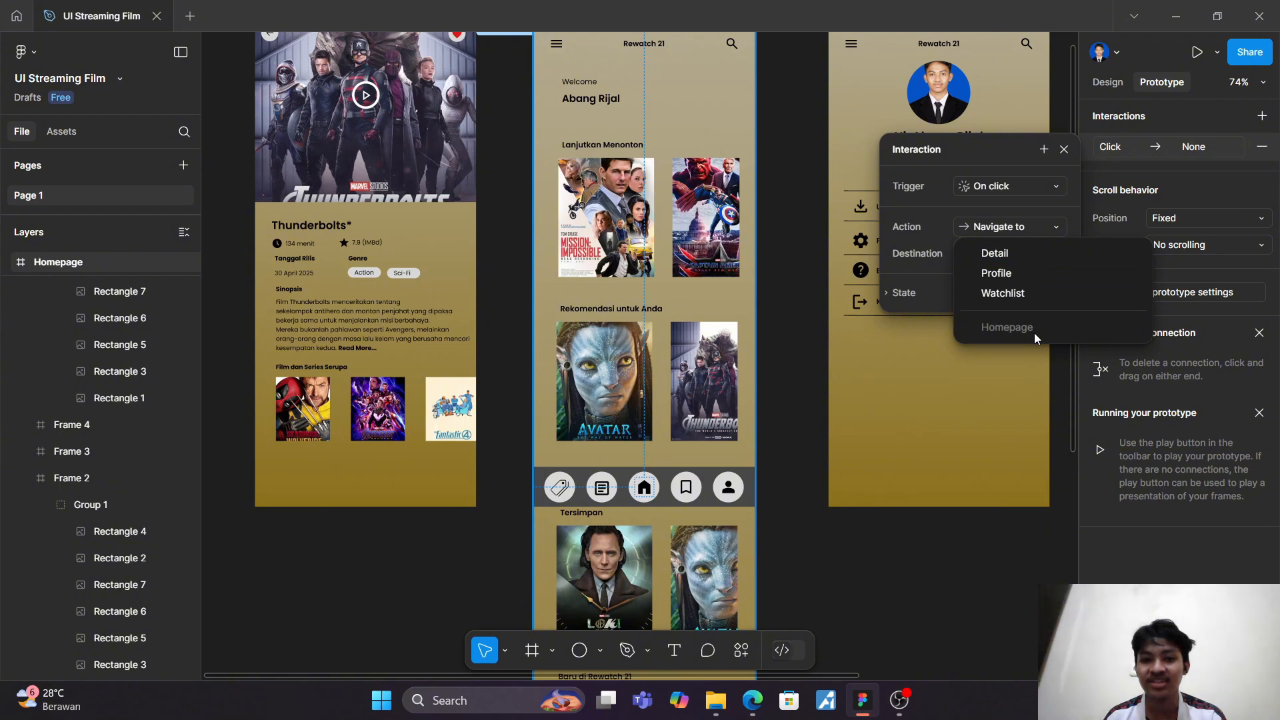
left_click(911, 293)
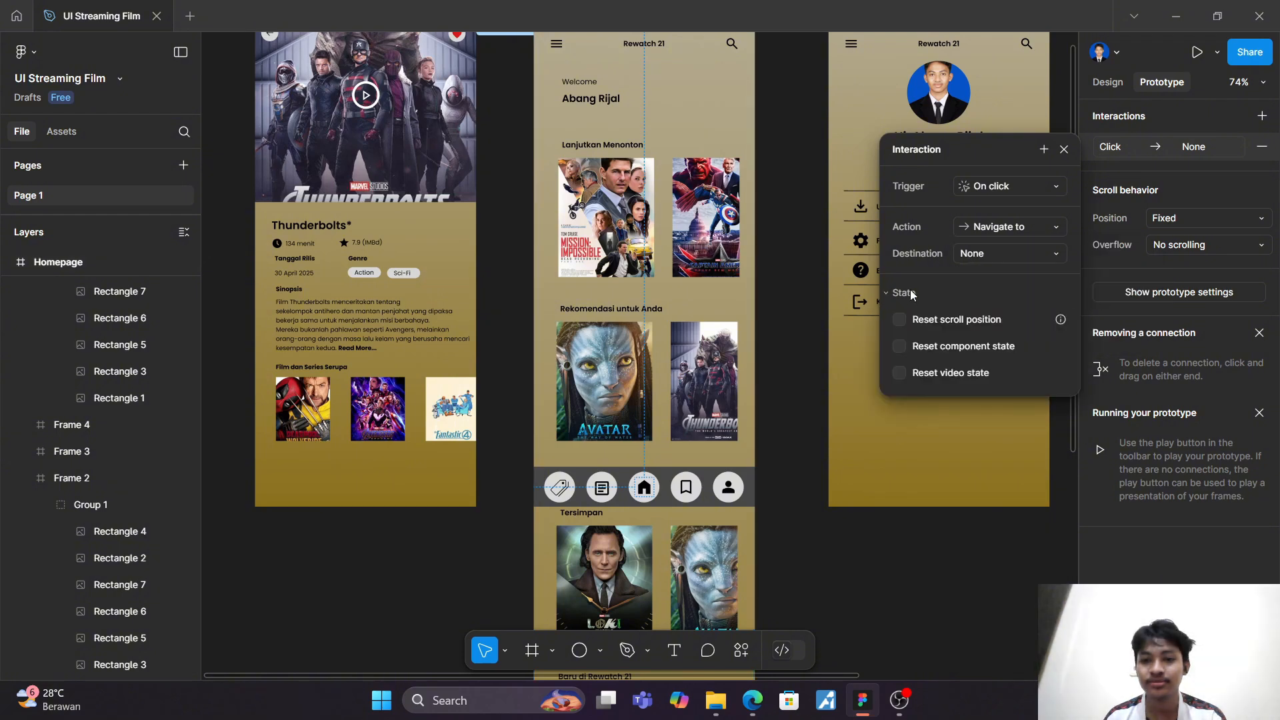
left_click(910, 293)
left_click(910, 292)
left_click(910, 293)
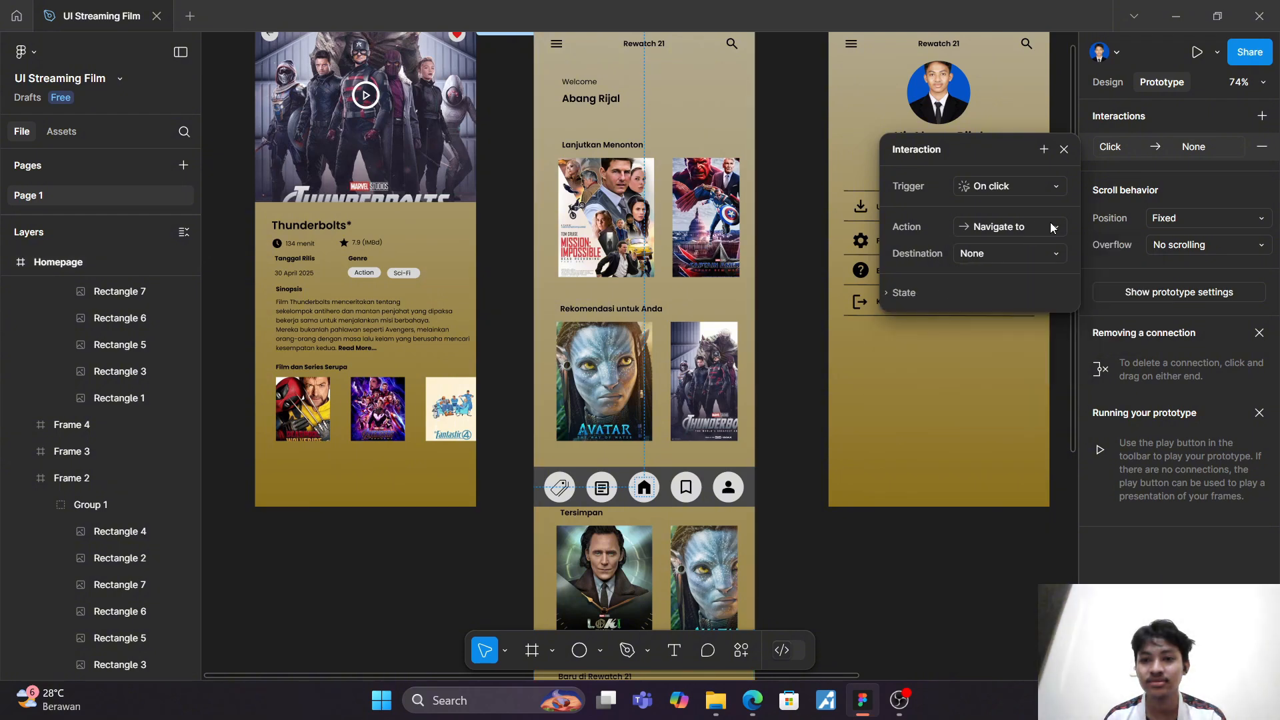
Step: Try the Back action for the Homepage home icon's click interaction and remove the interaction
left_click(1059, 231)
left_click(1047, 262)
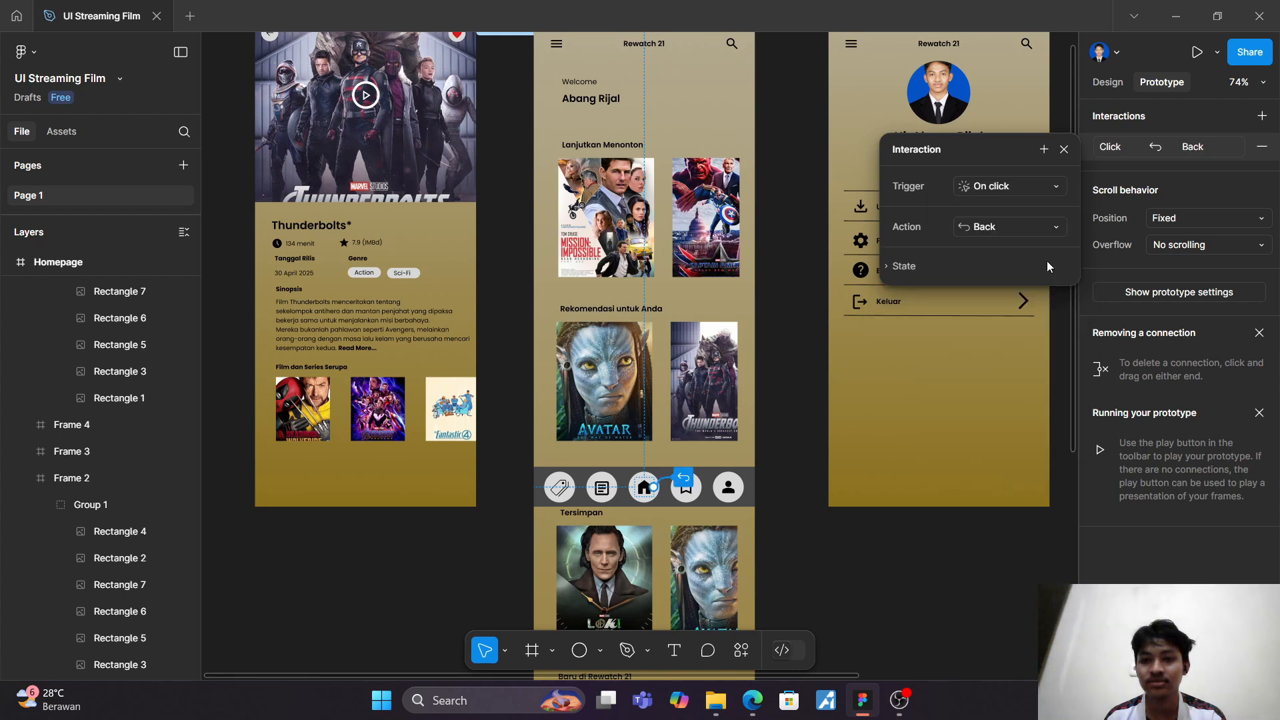
left_click(1050, 227)
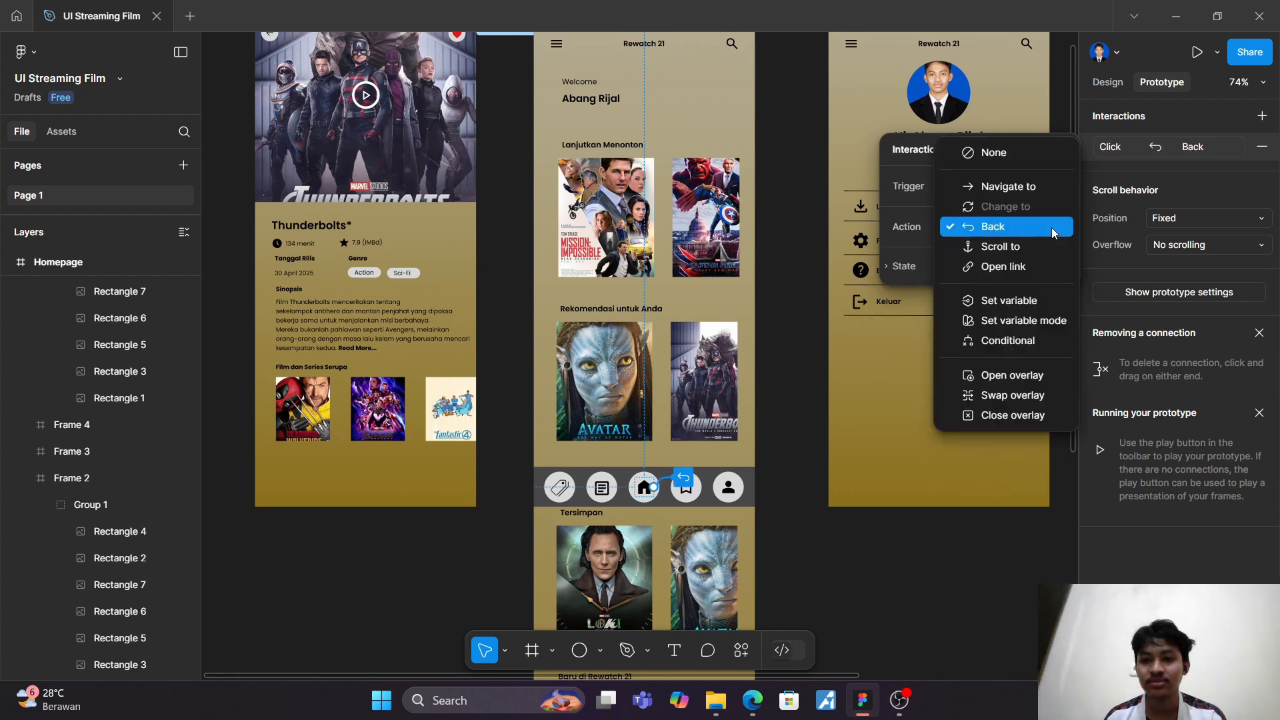
left_click(1051, 226)
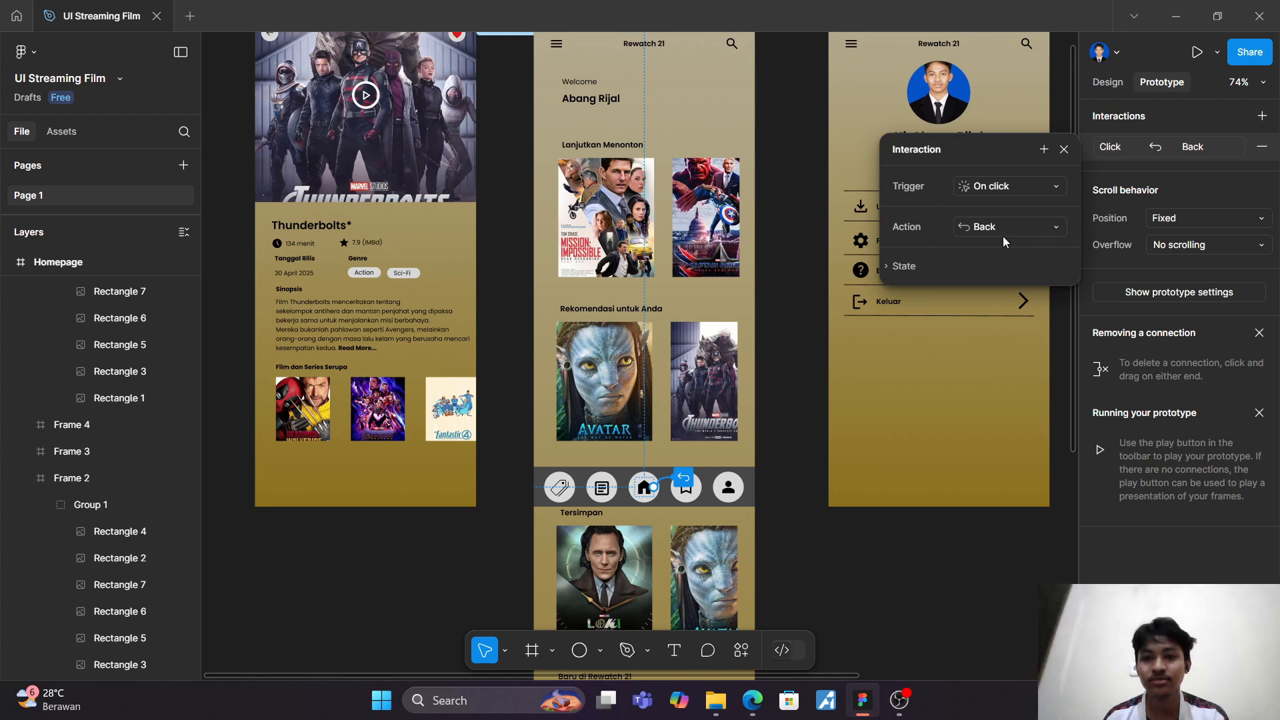
left_click(1263, 147)
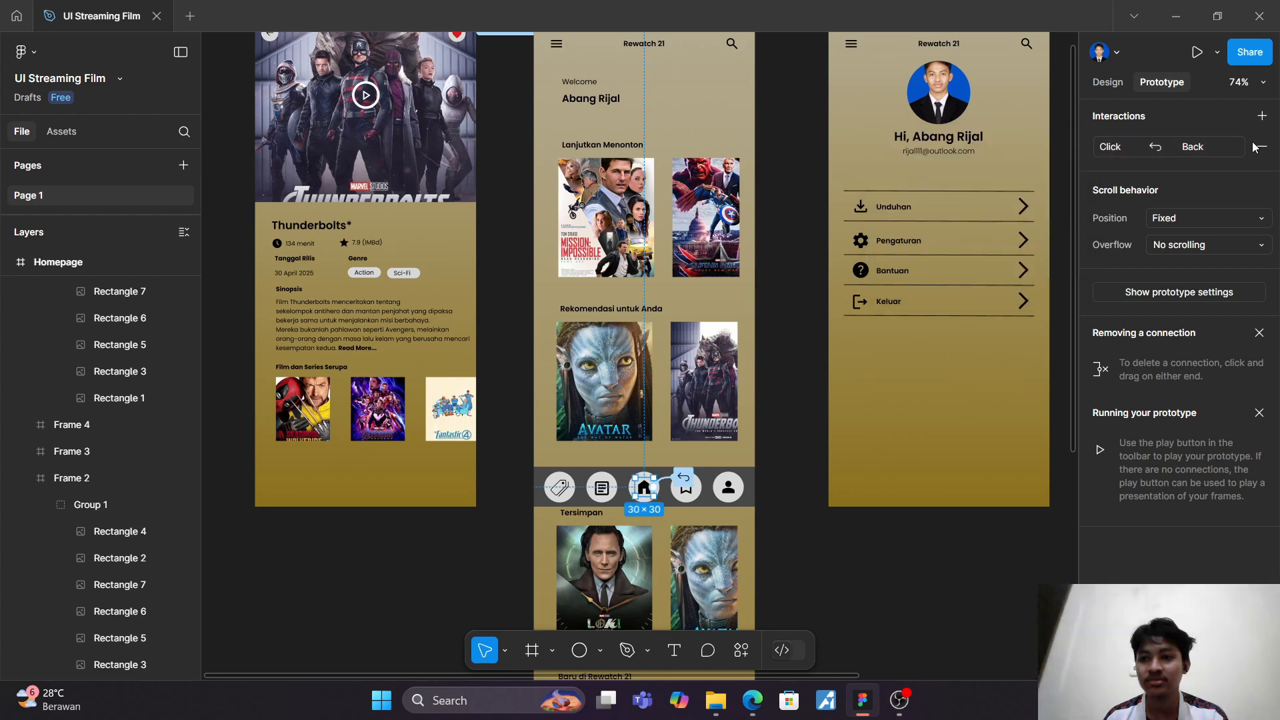
left_click(822, 384)
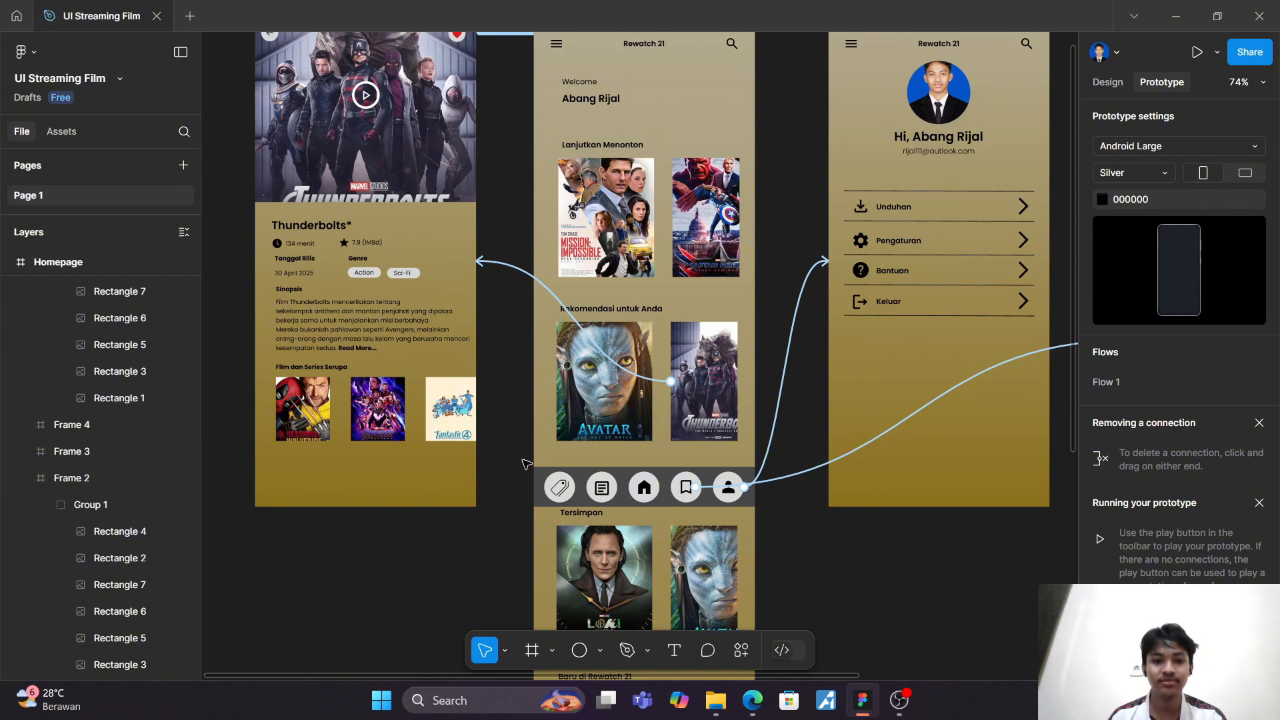
left_click_drag(526, 462, 796, 512)
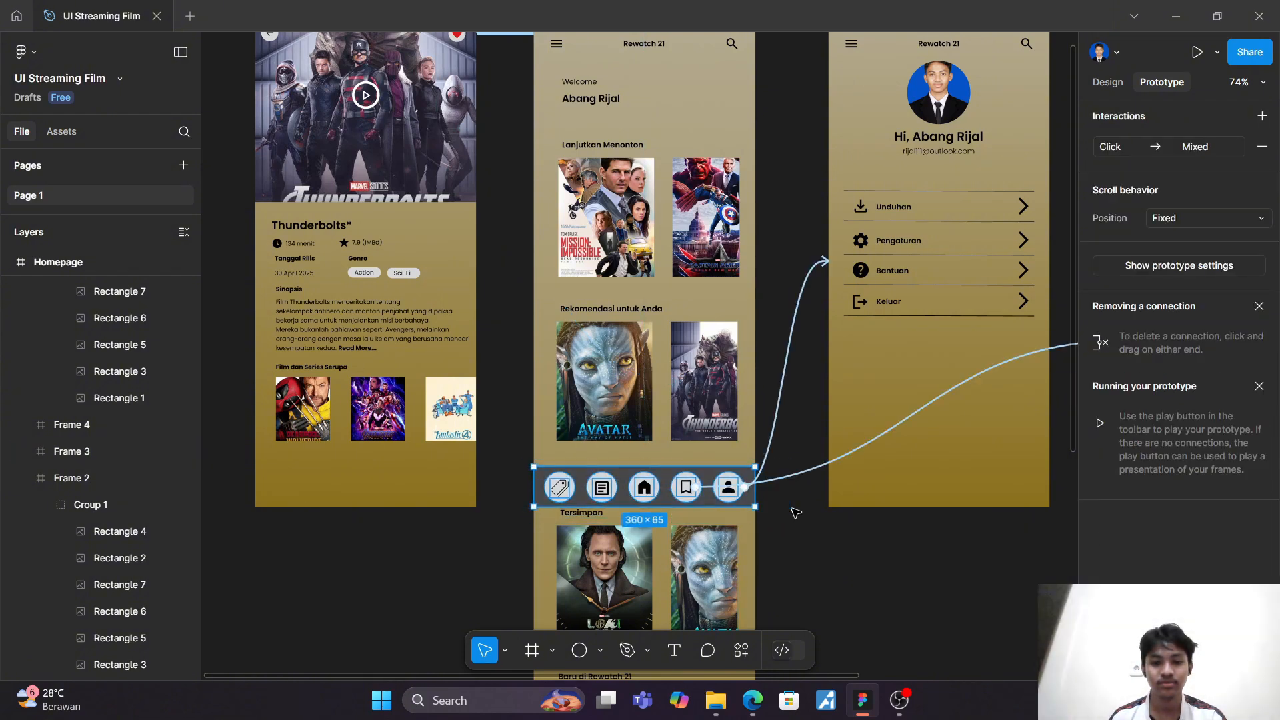
scroll(796, 512, "right", 6)
scroll(795, 512, "right", 2)
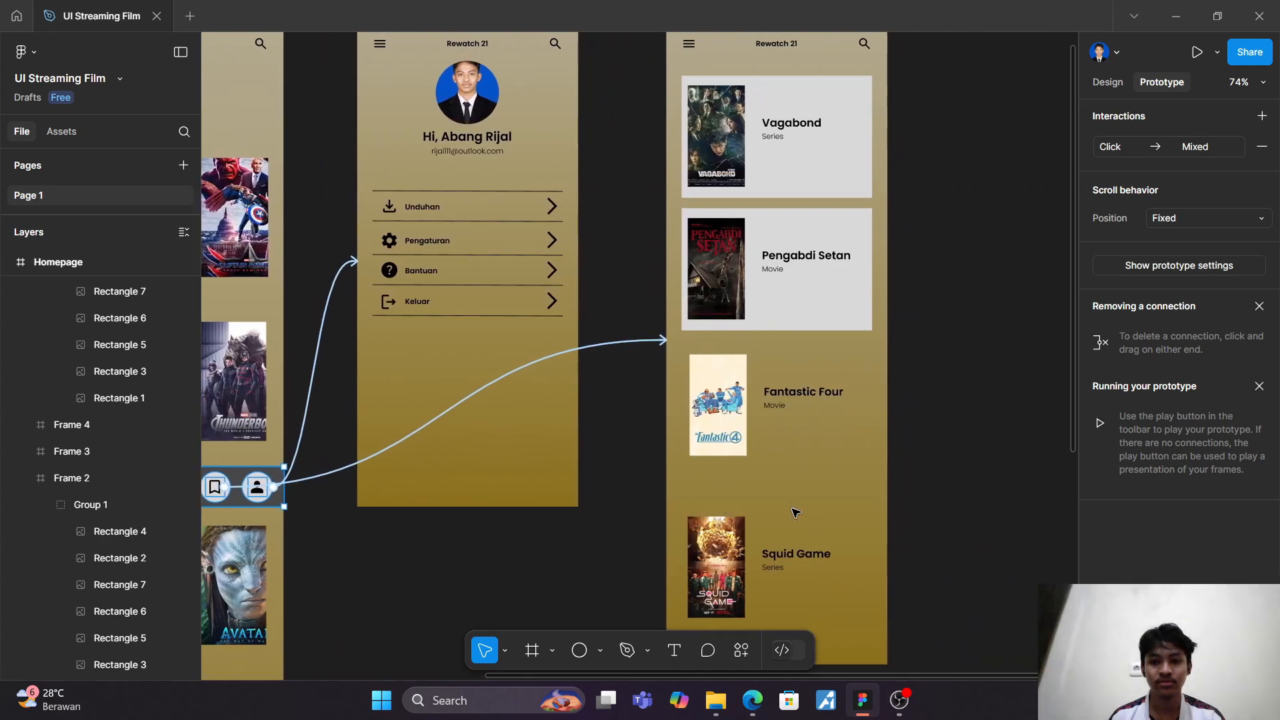
key("Escape")
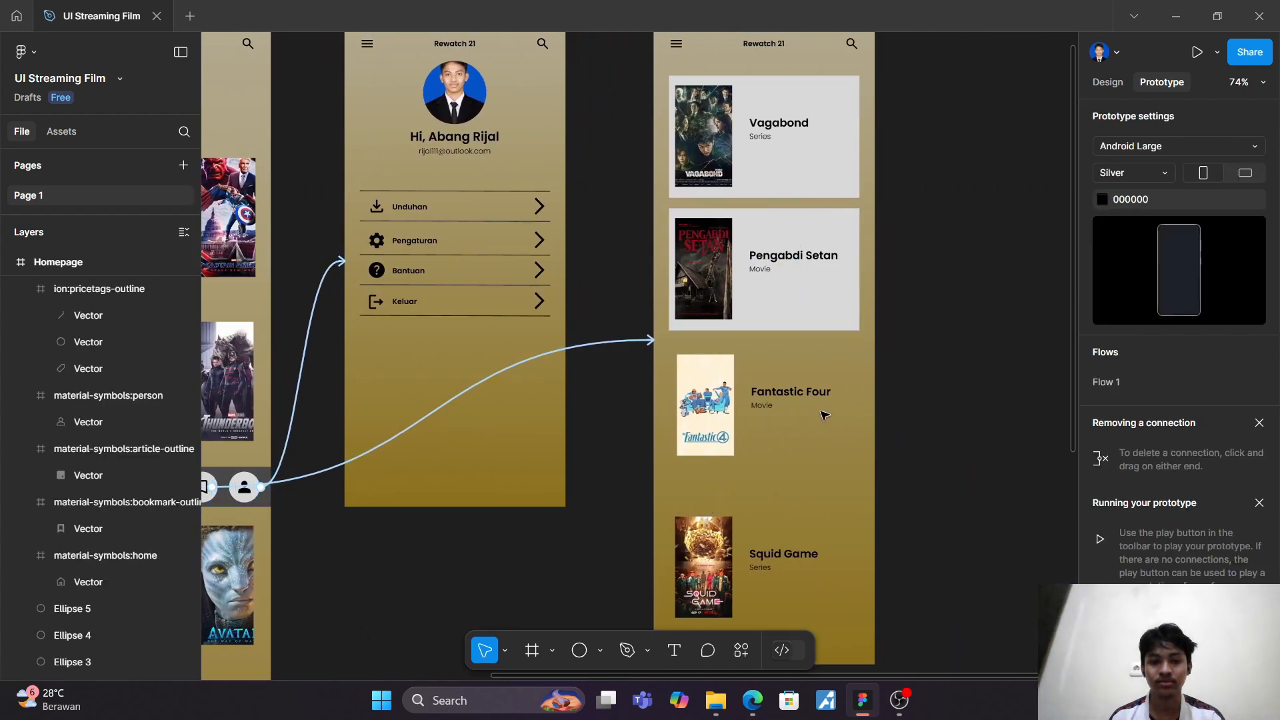
Step: Undo the recent edits to restore the deleted Profile and Watchlist navigation bars and the Fantastic Four and Squid Game card backgrounds
scroll(825, 416, "down", 3)
scroll(825, 415, "up", 3)
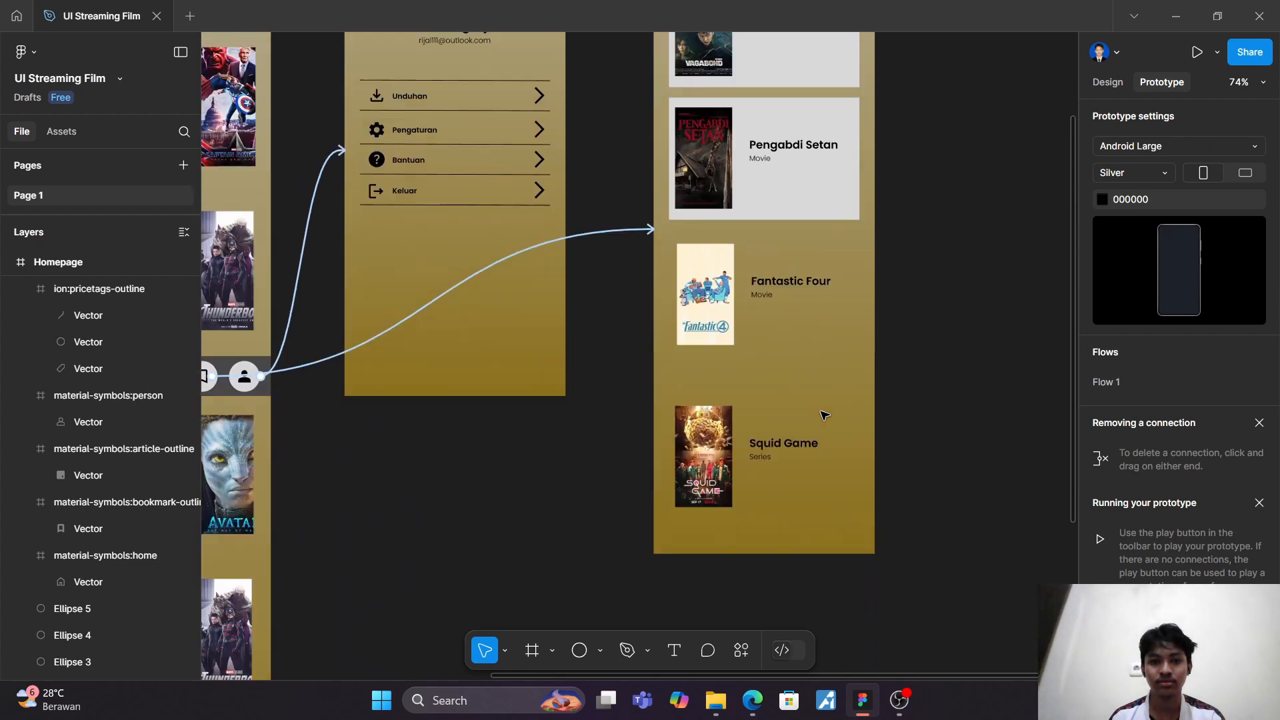
key("ctrl+z")
key("ctrl+z")
key("ctrl+z")
key("ctrl+z")
key("ctrl+z")
key("ctrl+z")
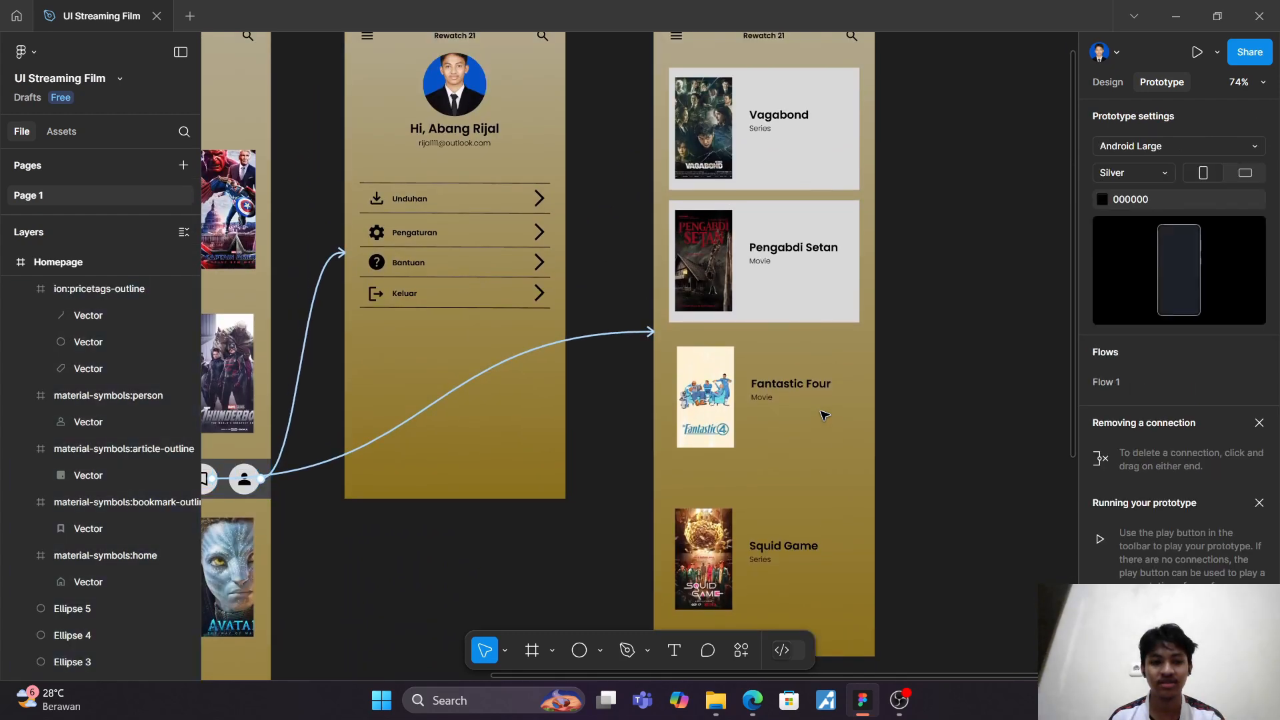
key("ctrl+z")
key("ctrl+z")
key("ctrl+z")
key("ctrl+z")
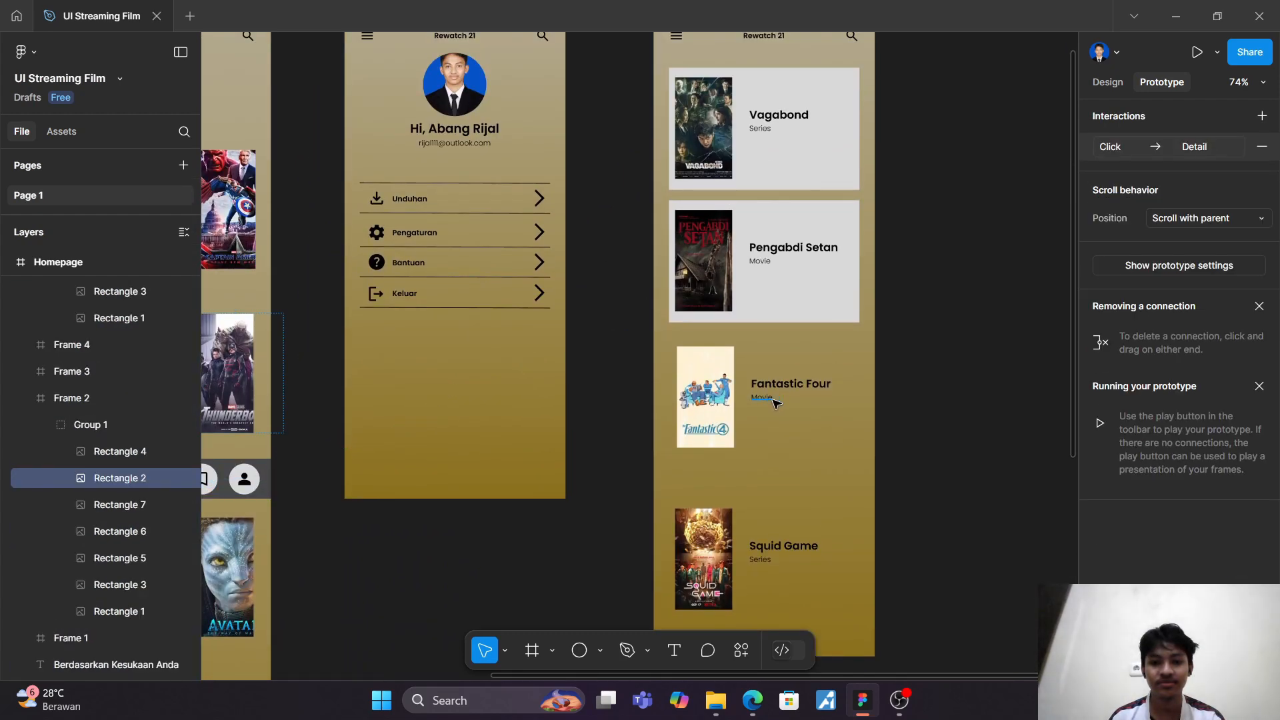
key("ctrl+z")
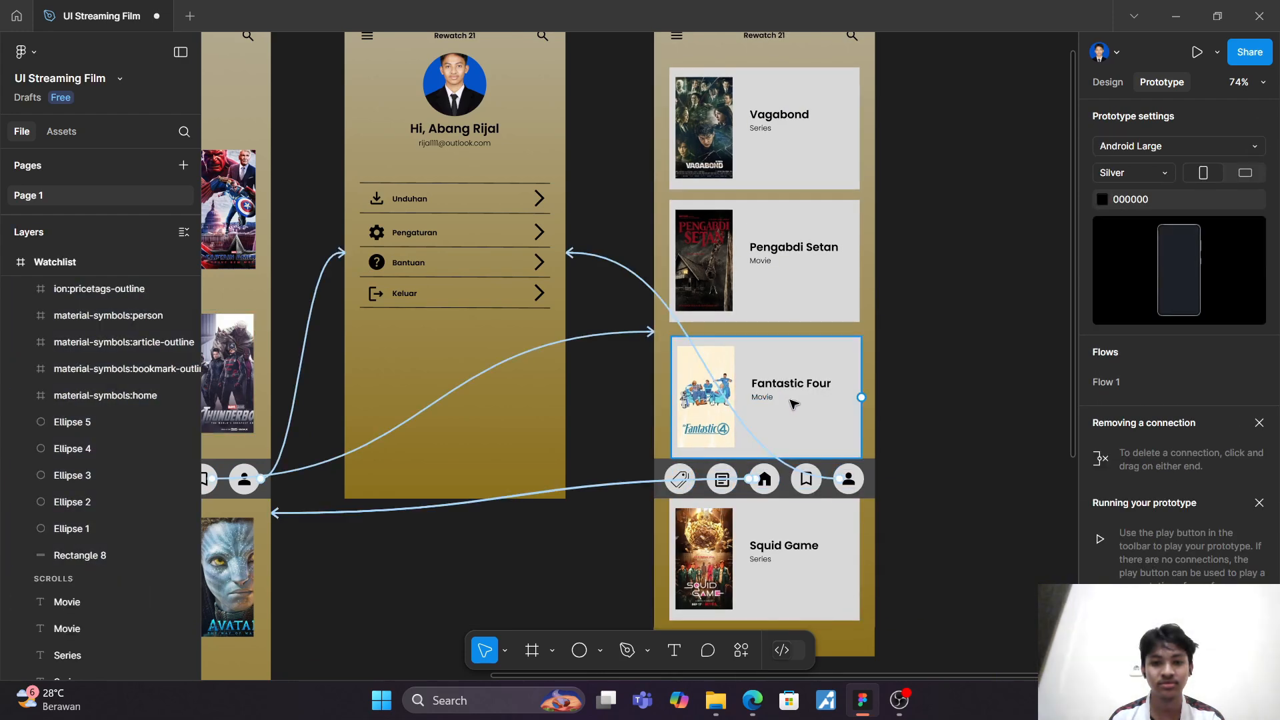
key("ctrl+z")
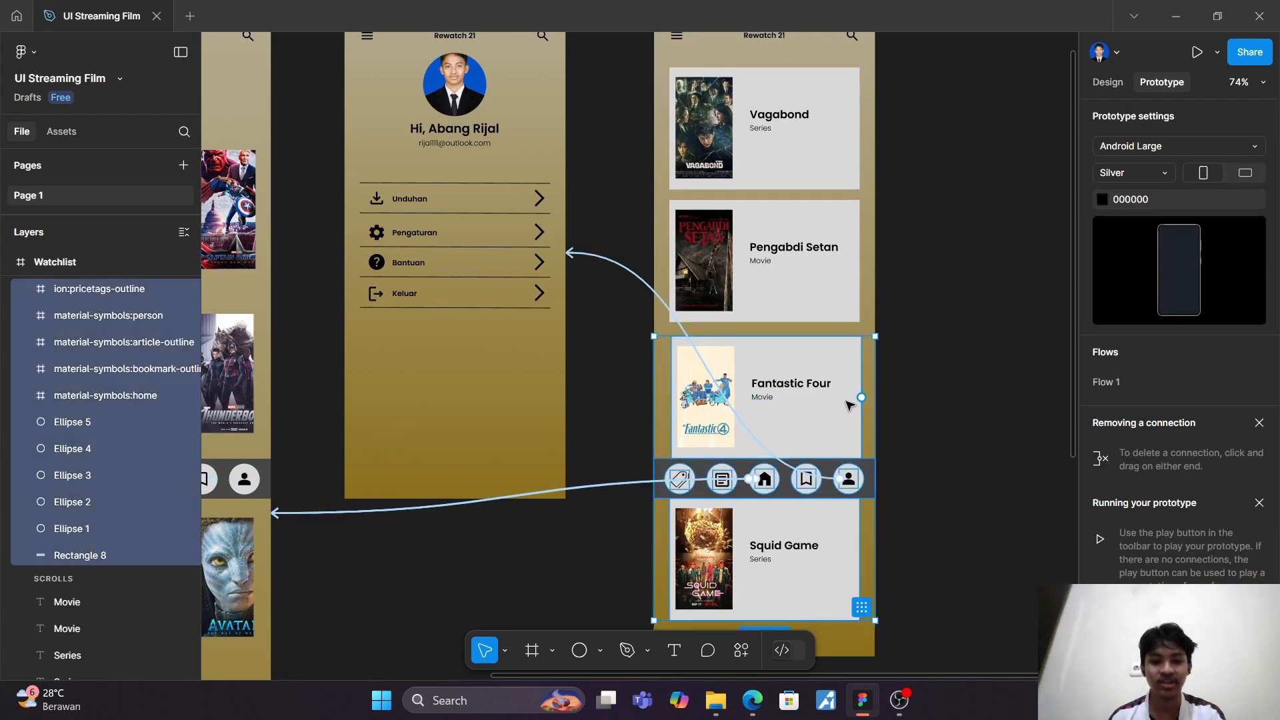
key("ctrl+z")
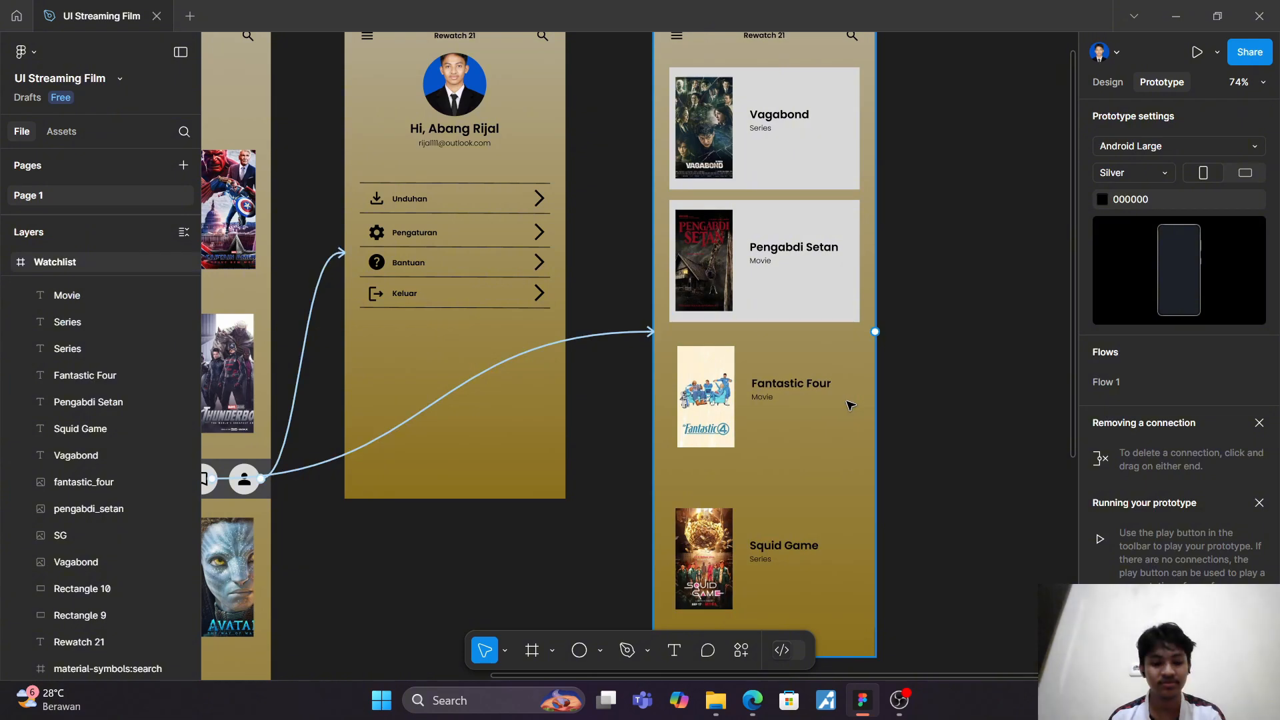
key("ctrl+z")
key("ctrl+z")
key("ctrl+z")
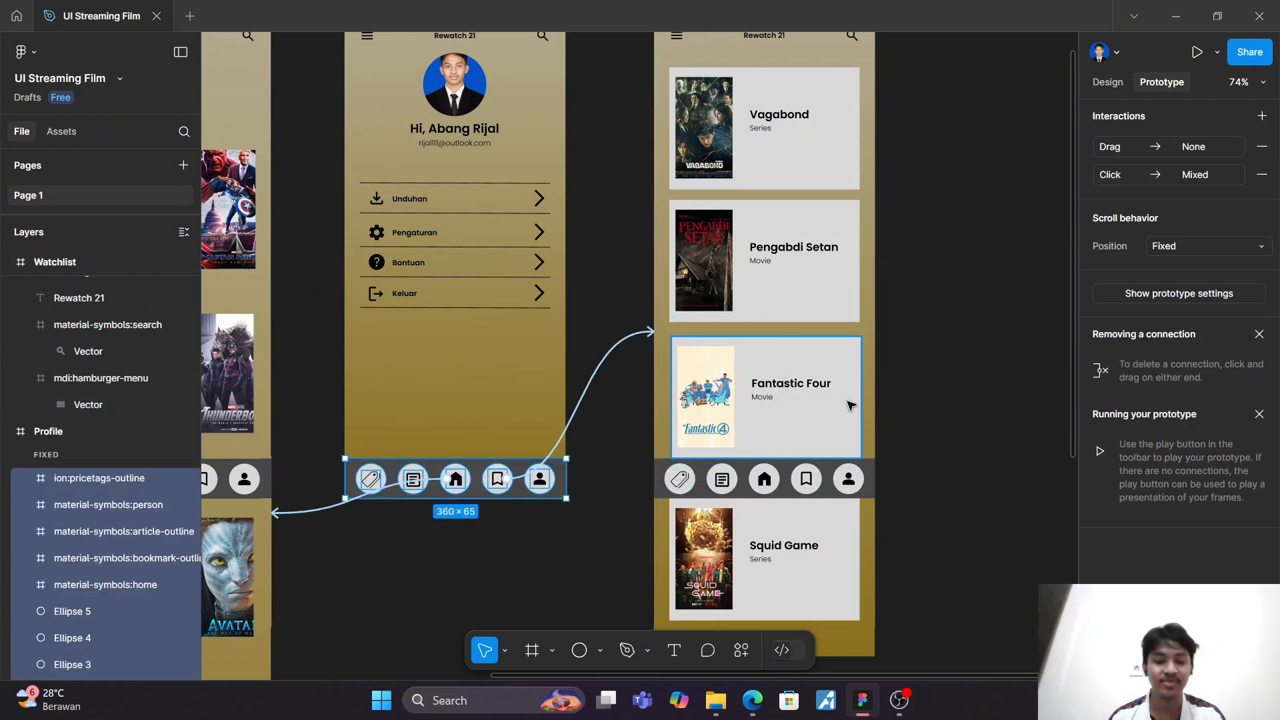
Step: Link the Thunderbolts poster in the Homepage's Rekomendasi untuk Anda row to the Detail screen with an on-click Navigate to interaction using Smart animate
scroll(849, 404, "left", 10)
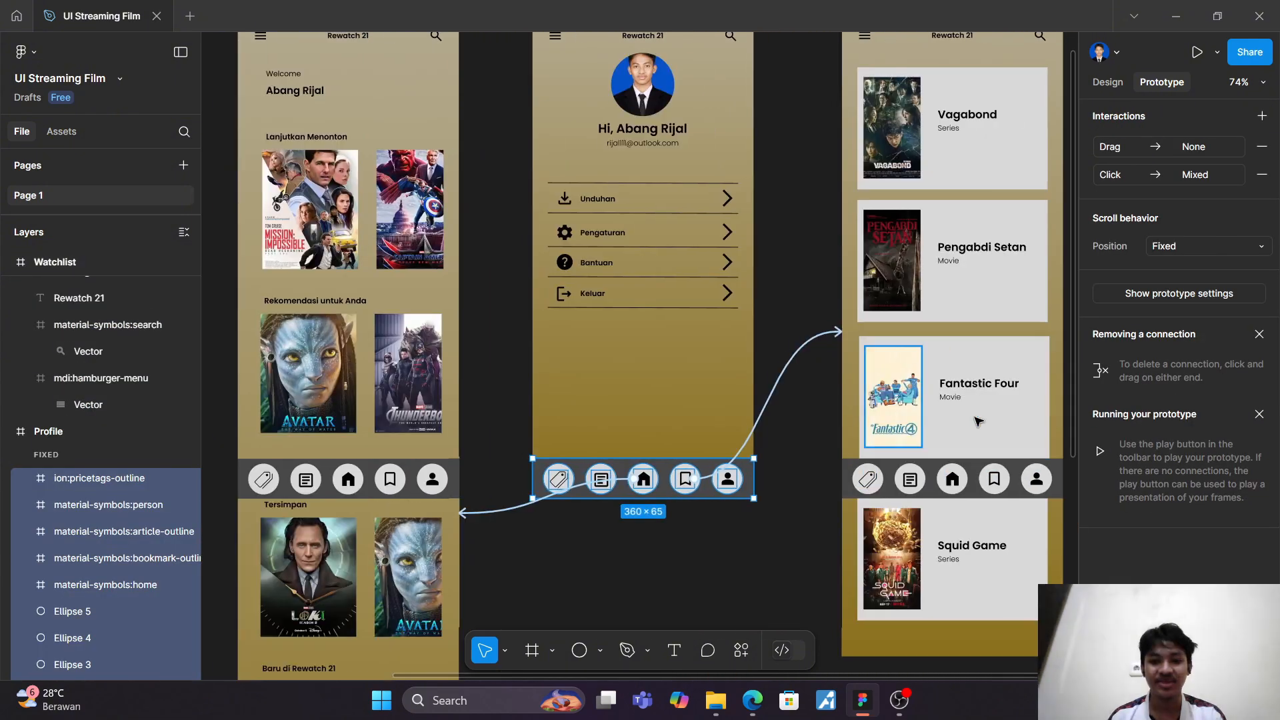
scroll(665, 578, "left", 10)
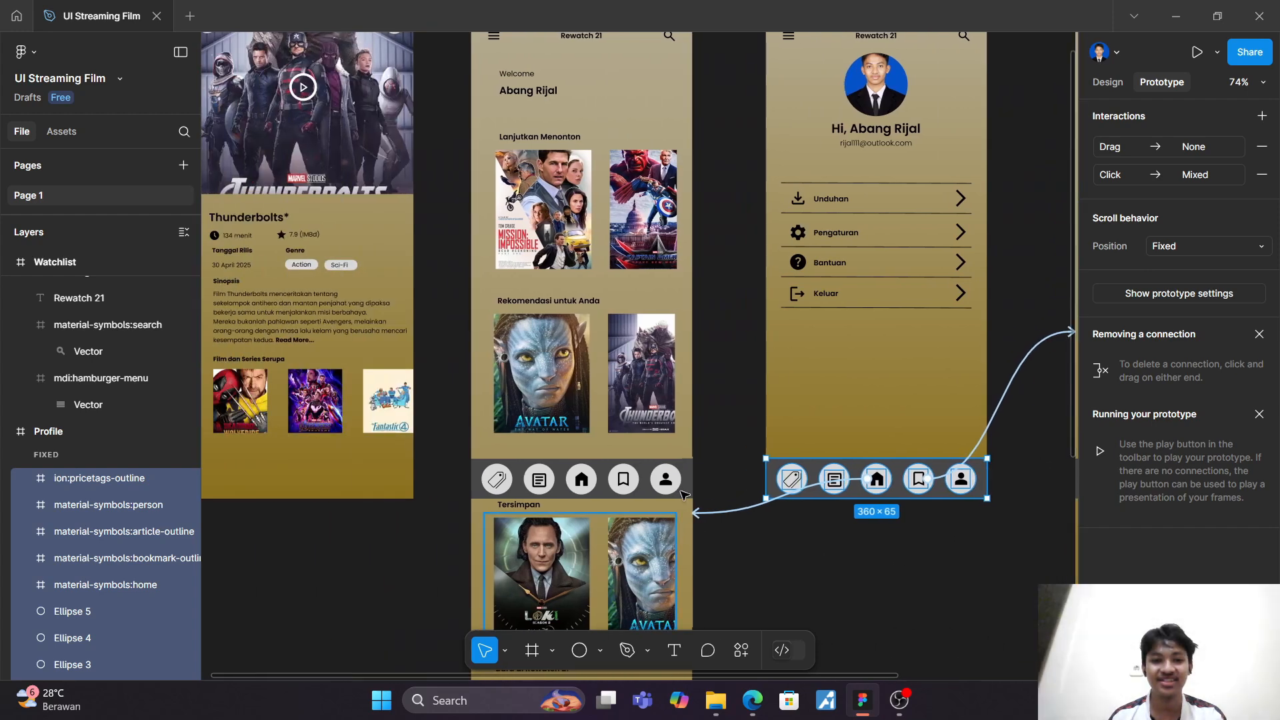
left_click(546, 410)
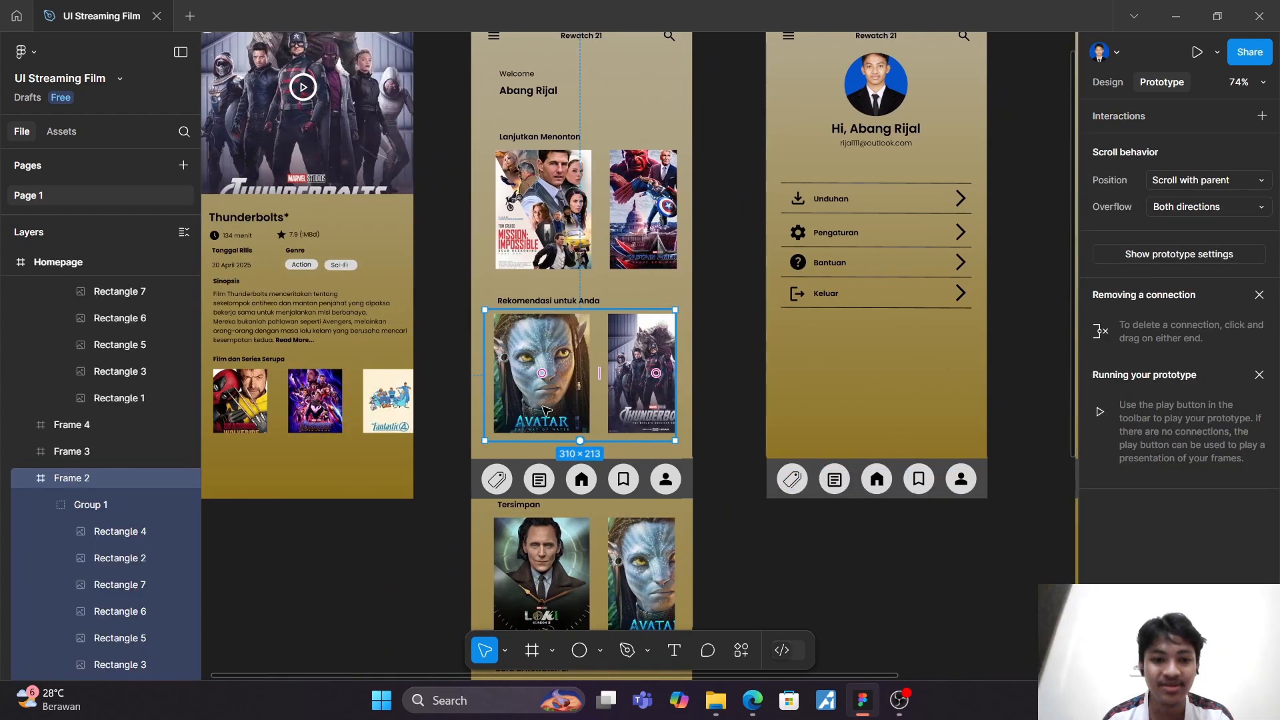
left_click(98, 560)
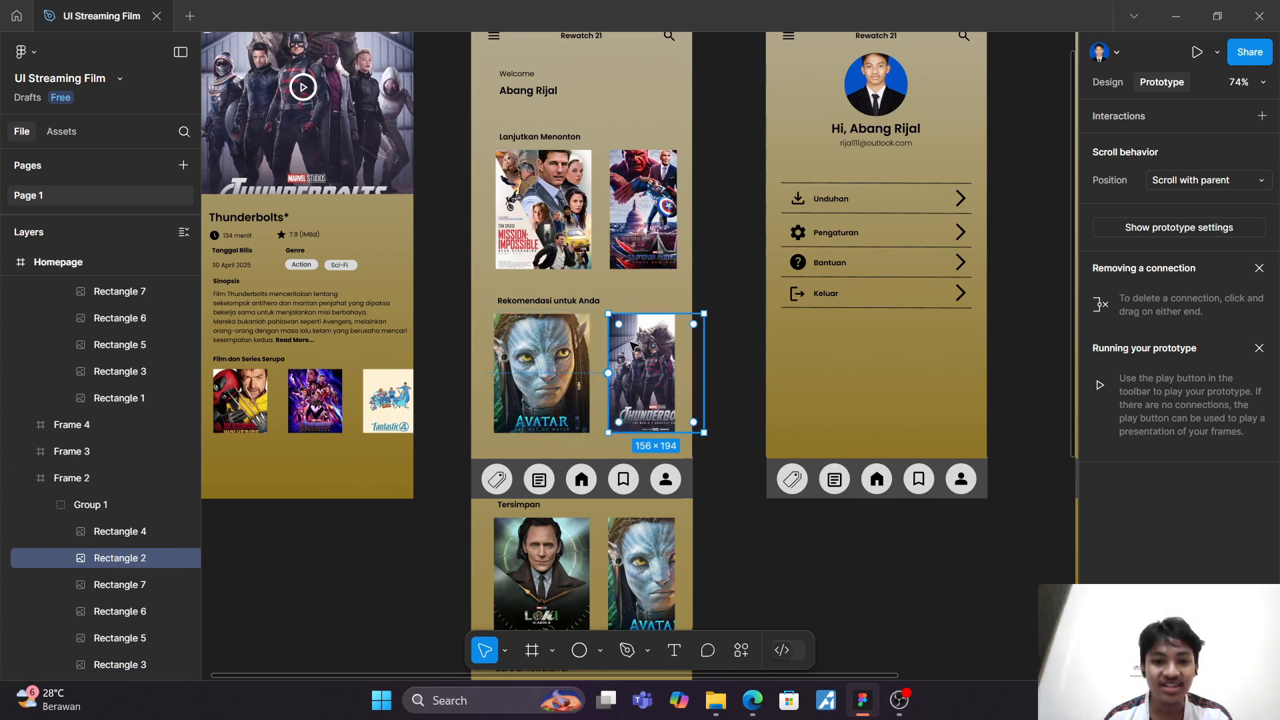
left_click_drag(611, 375, 412, 239)
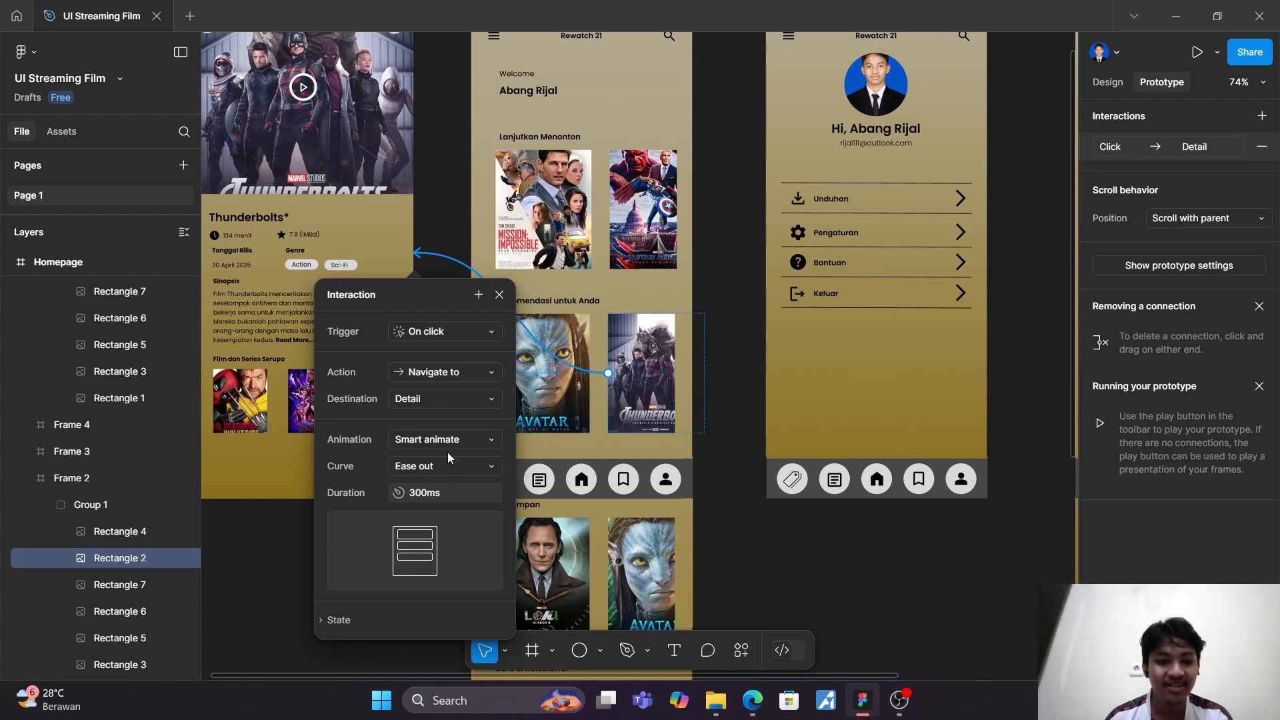
left_click(267, 582)
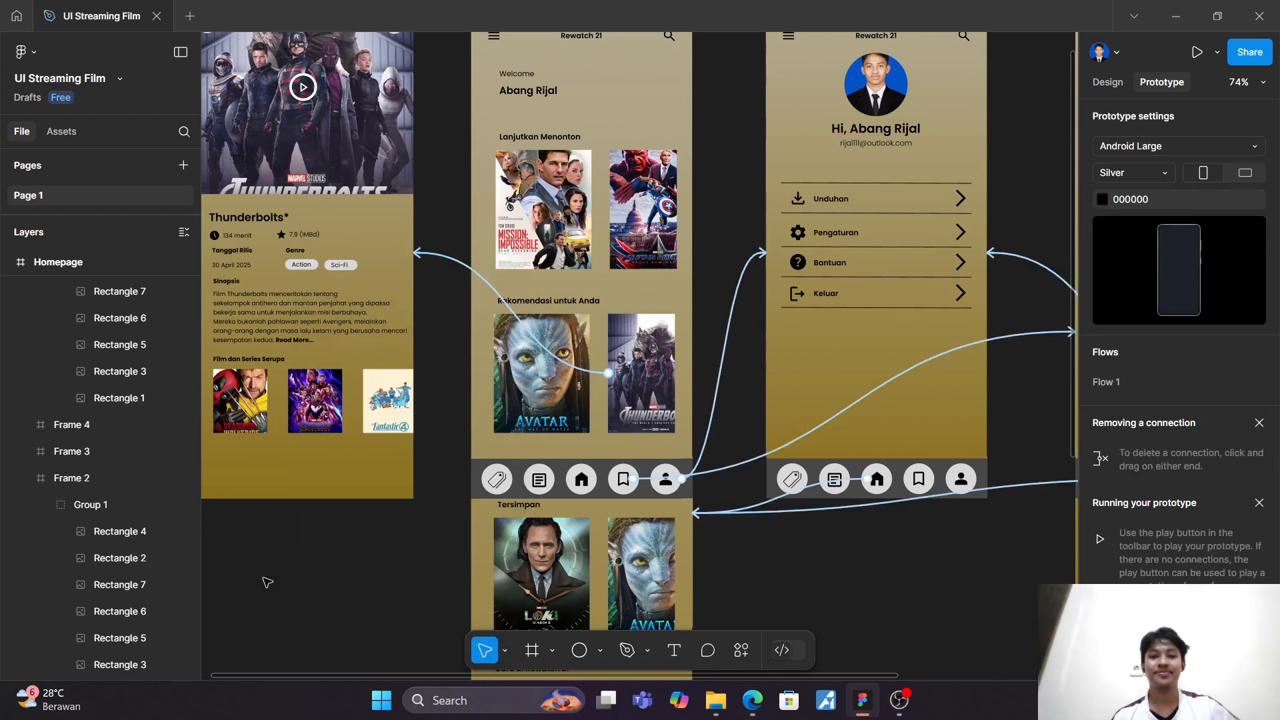
Step: Examine the prototype connections between the Homepage, Profile and Watchlist navigation bars, including the interactions of the Profile screen's bookmark icon
left_click(600, 402)
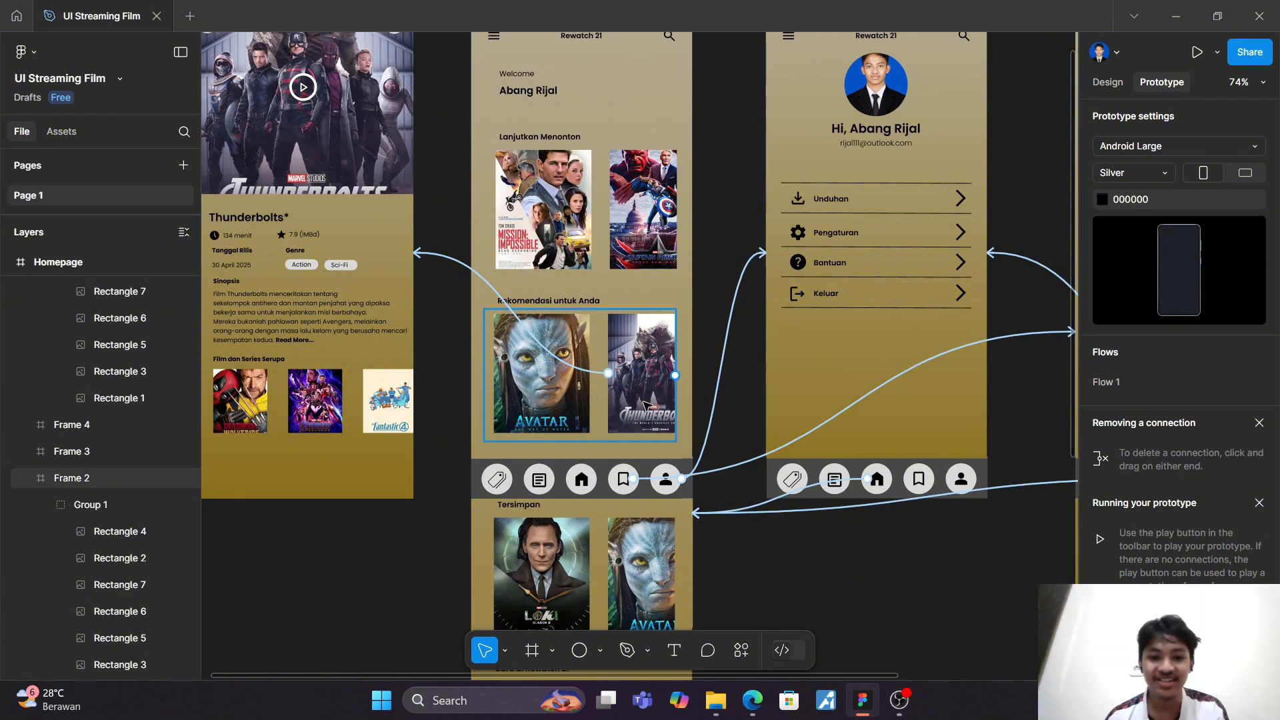
scroll(600, 427, "right", 2)
scroll(600, 426, "up", 1)
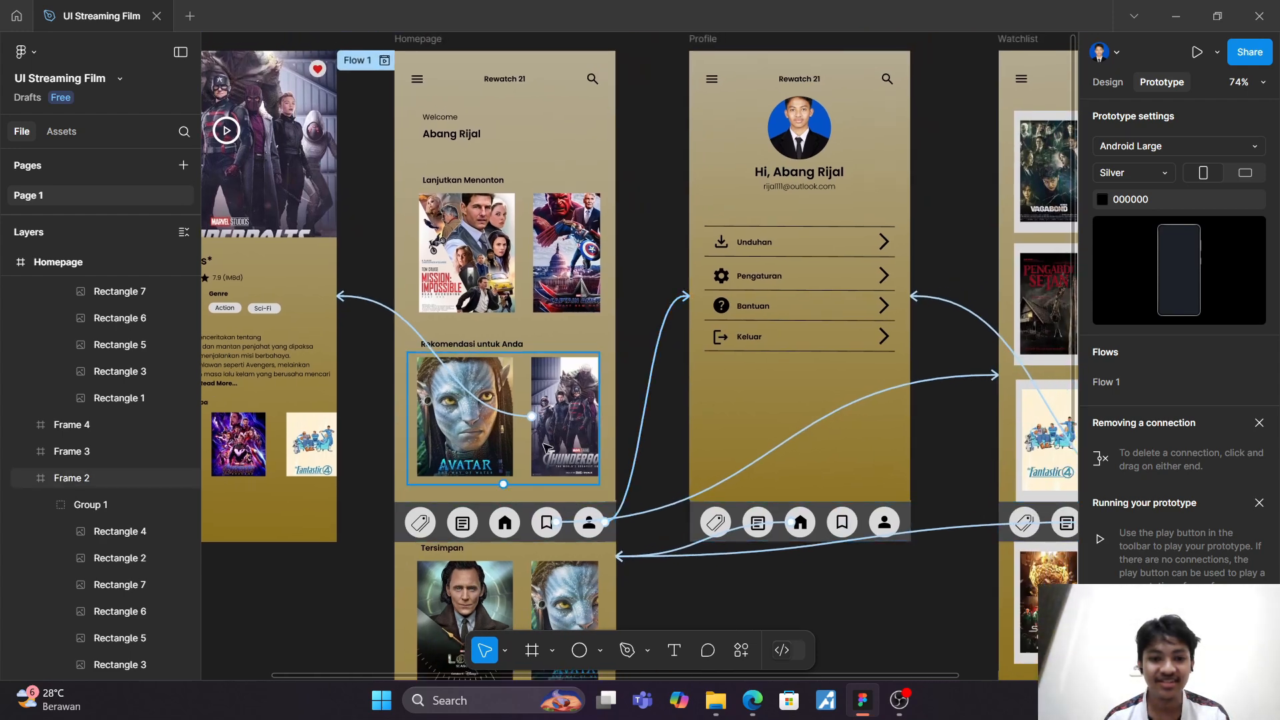
scroll(545, 427, "right", 5)
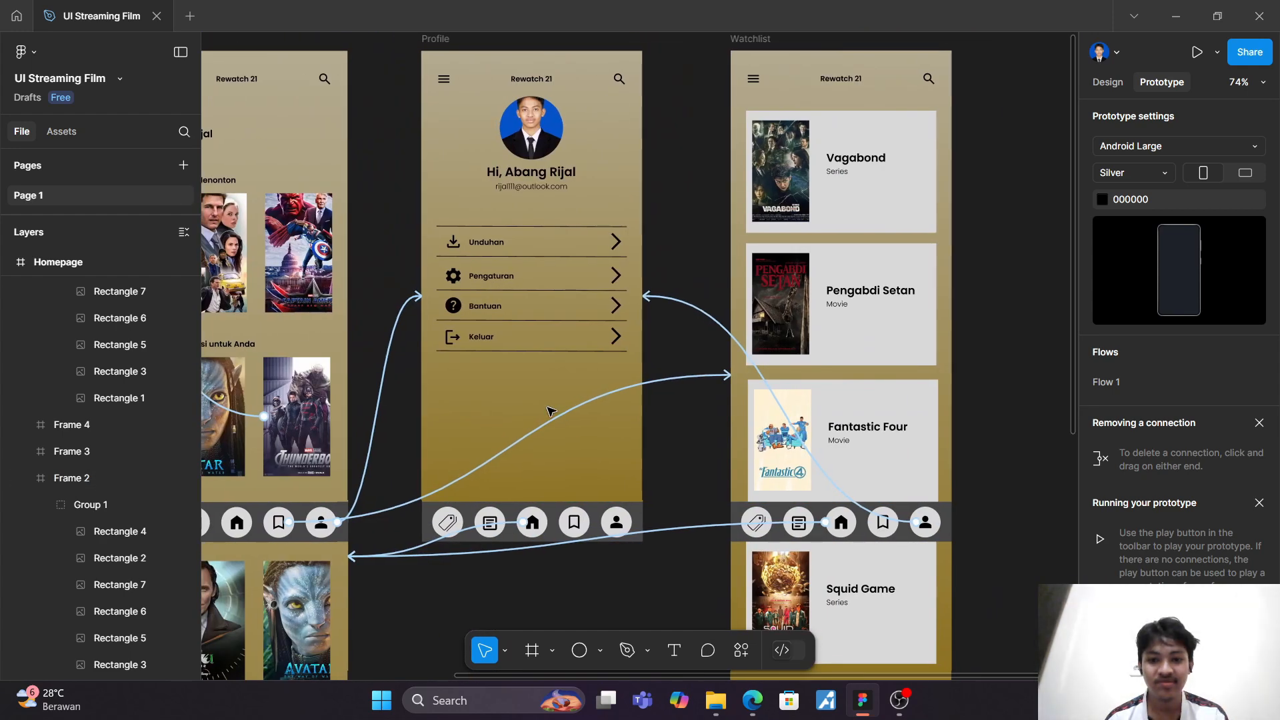
scroll(548, 410, "left", 5)
scroll(545, 411, "down", 3)
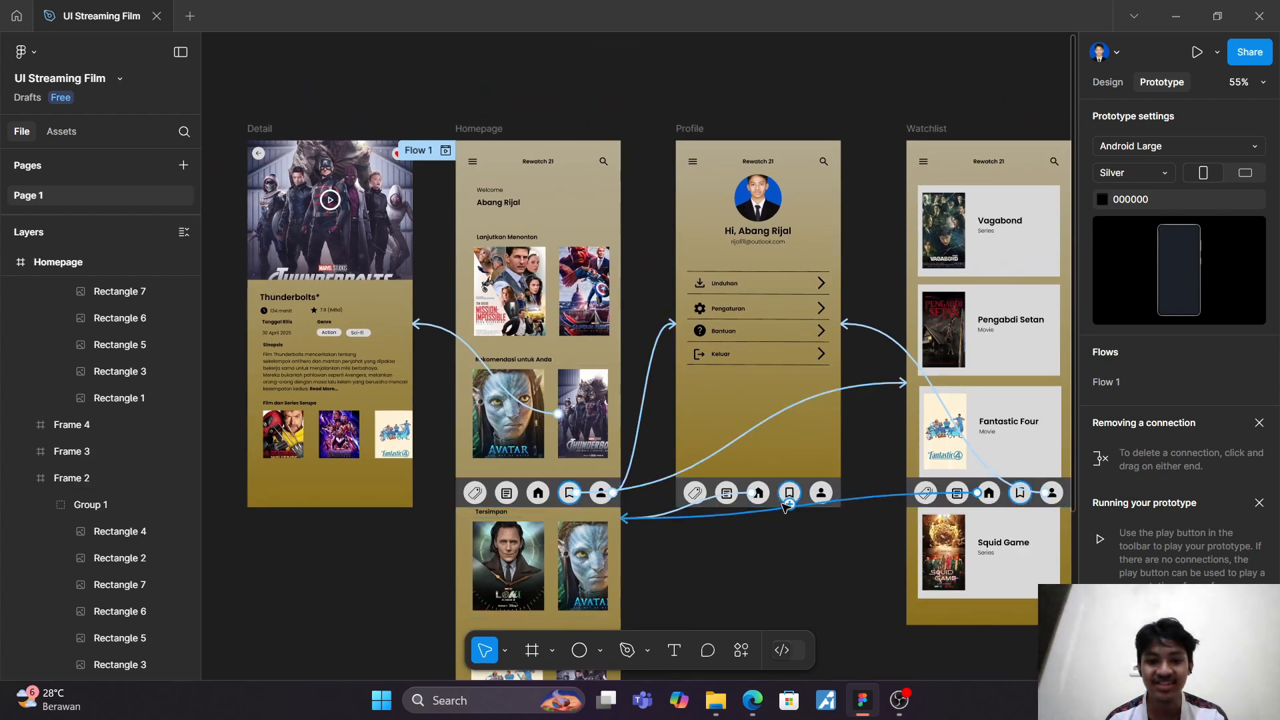
scroll(775, 494, "up", 2)
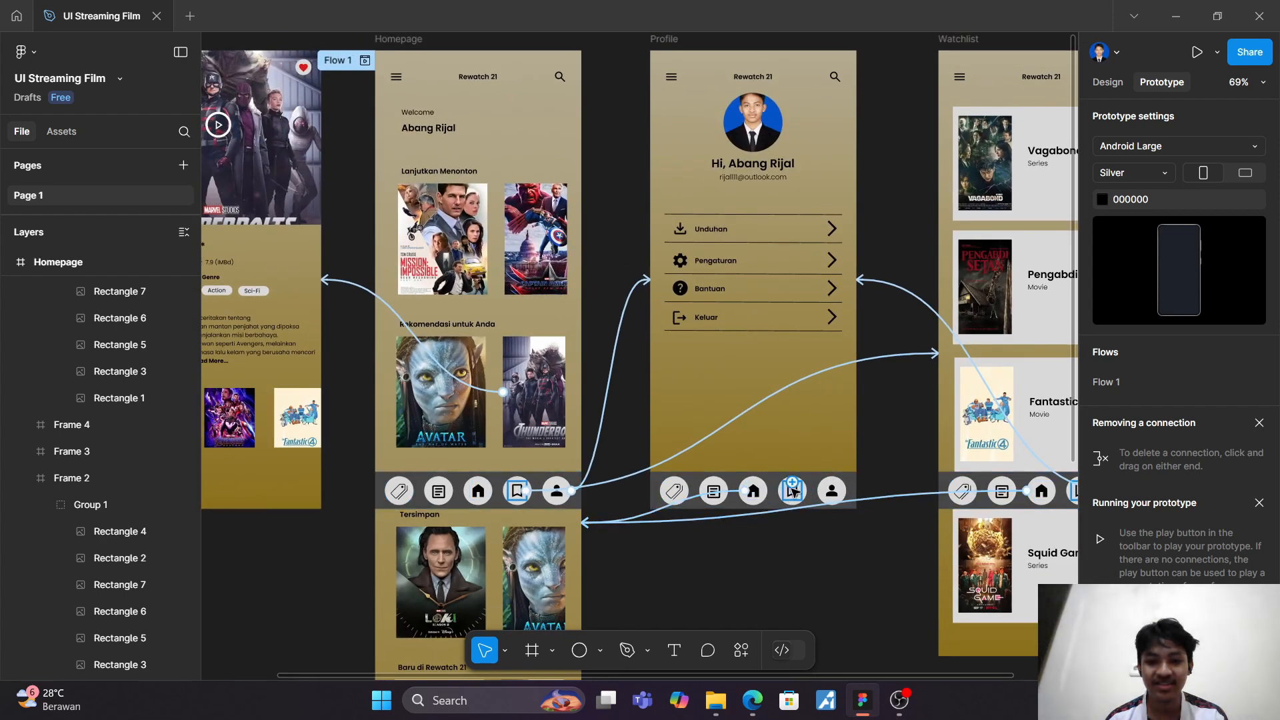
left_click(792, 492)
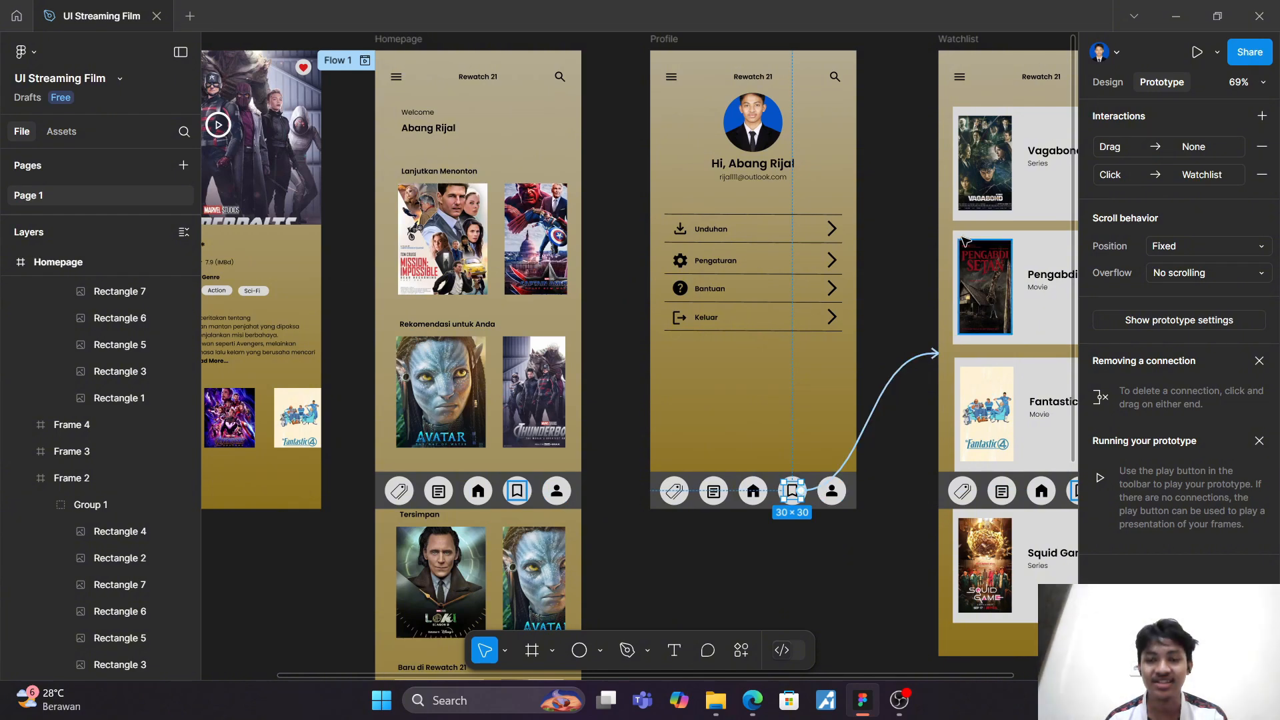
left_click(896, 269)
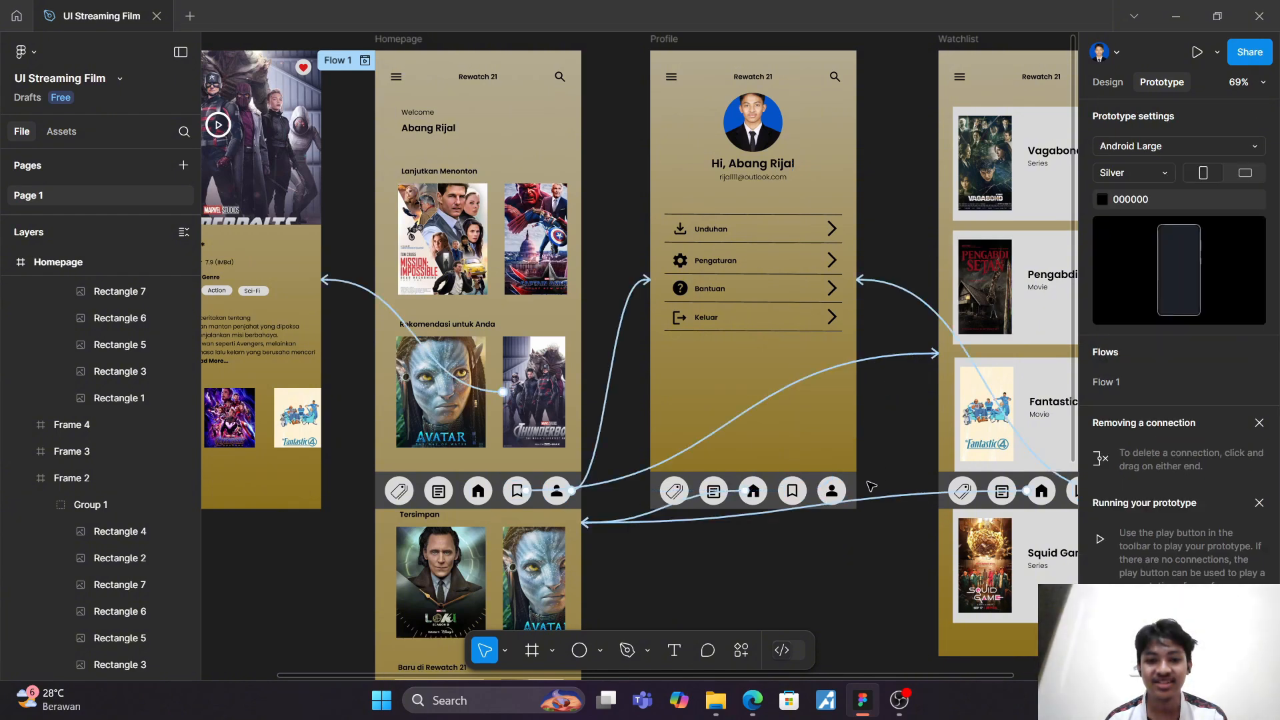
scroll(840, 400, "right", 4)
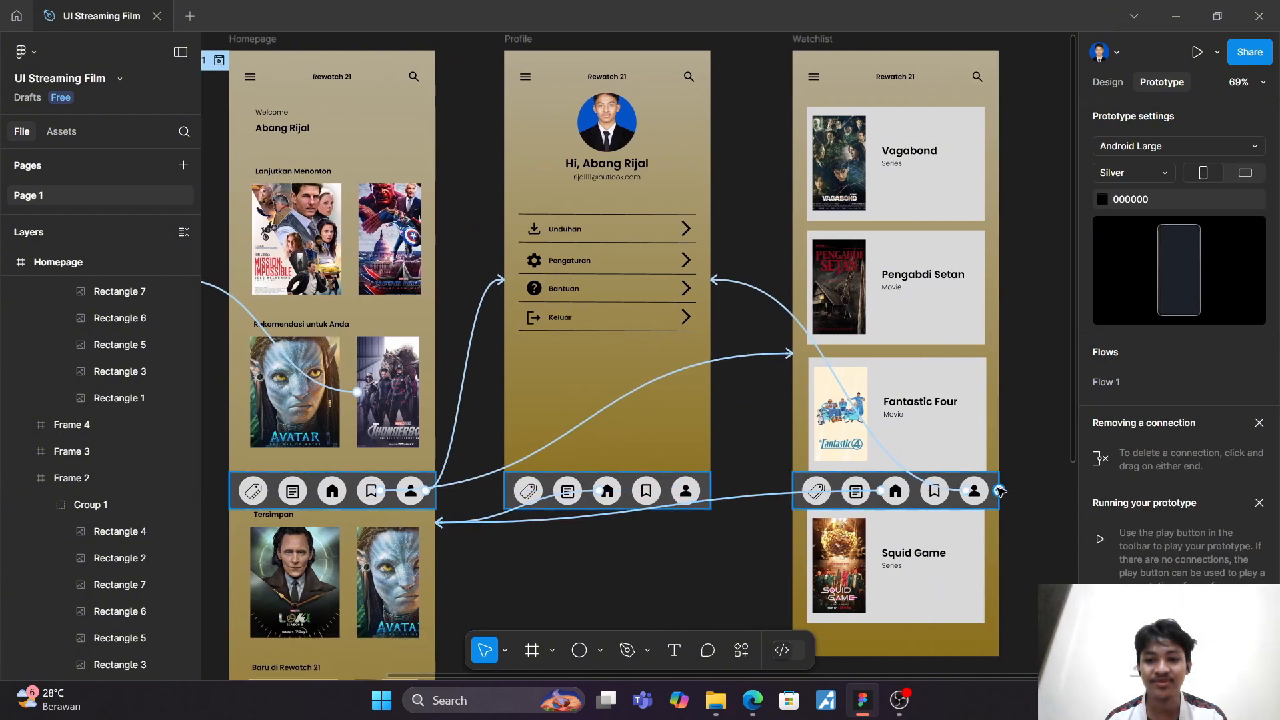
scroll(741, 217, "up", 1)
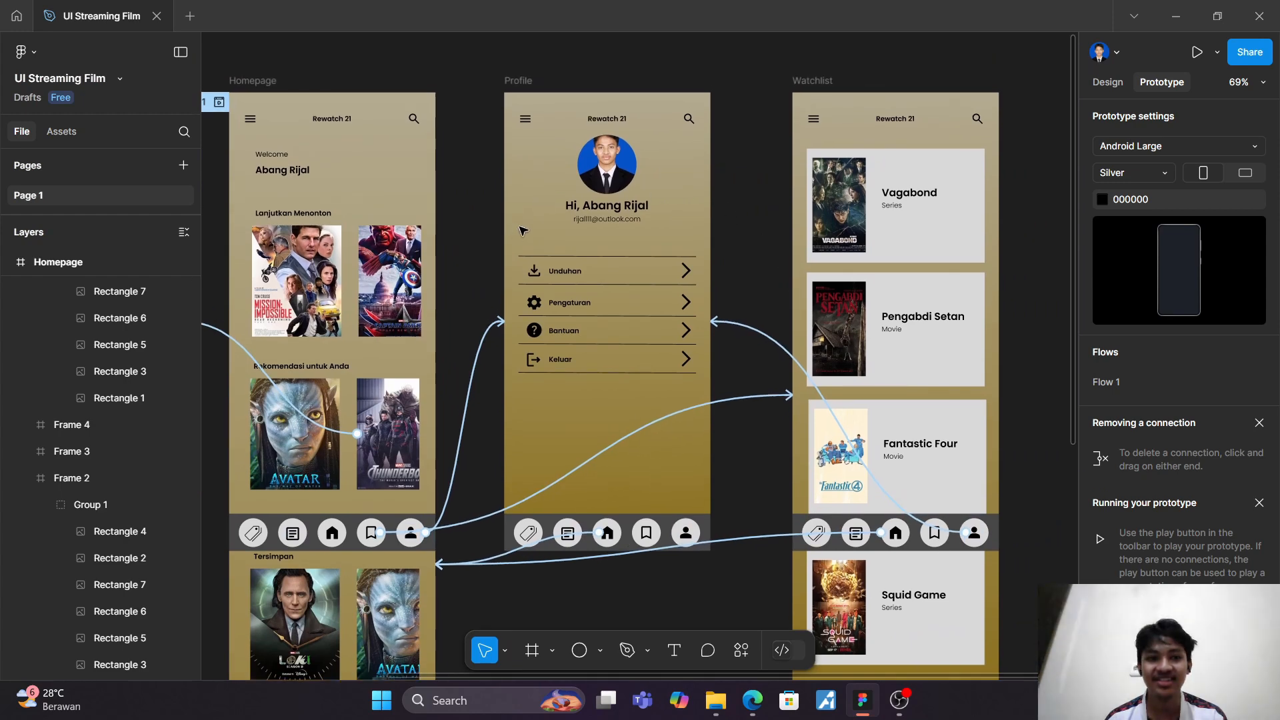
Step: Give the circle behind the Detail screen's back arrow an on-click interaction with the Back action
scroll(639, 232, "down", 5)
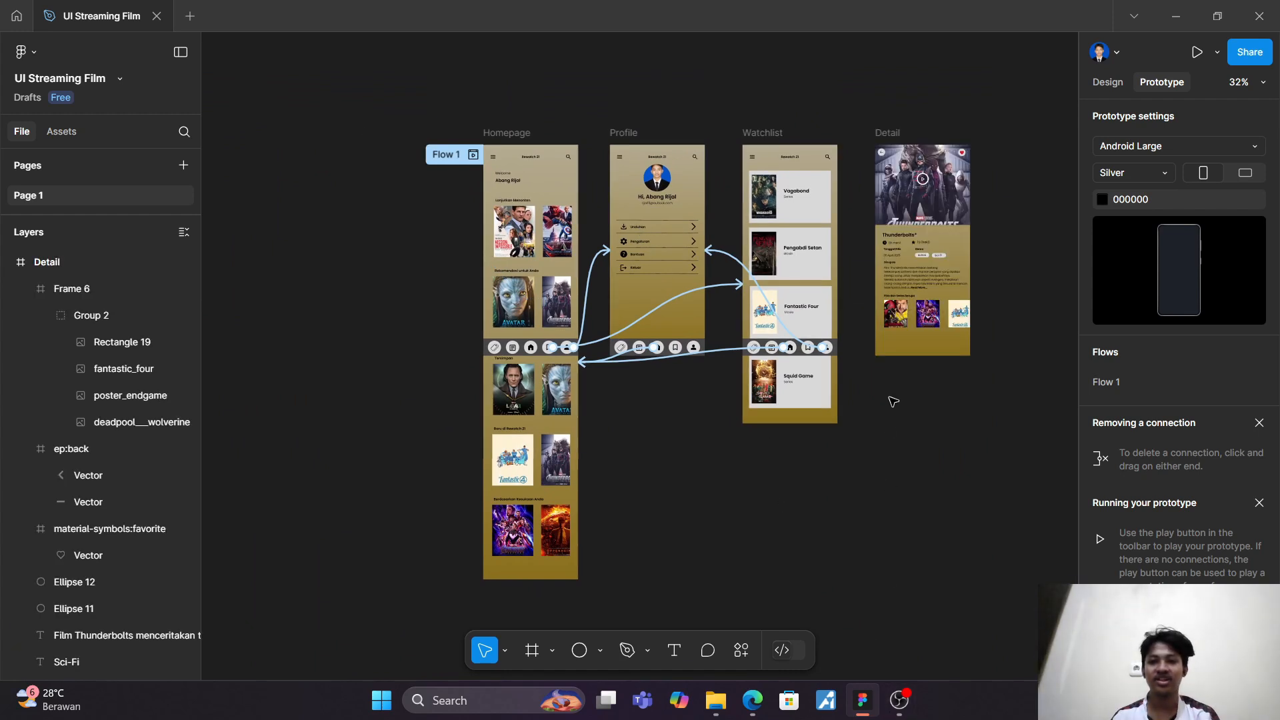
scroll(893, 401, "up", 5)
scroll(1007, 271, "up", 1)
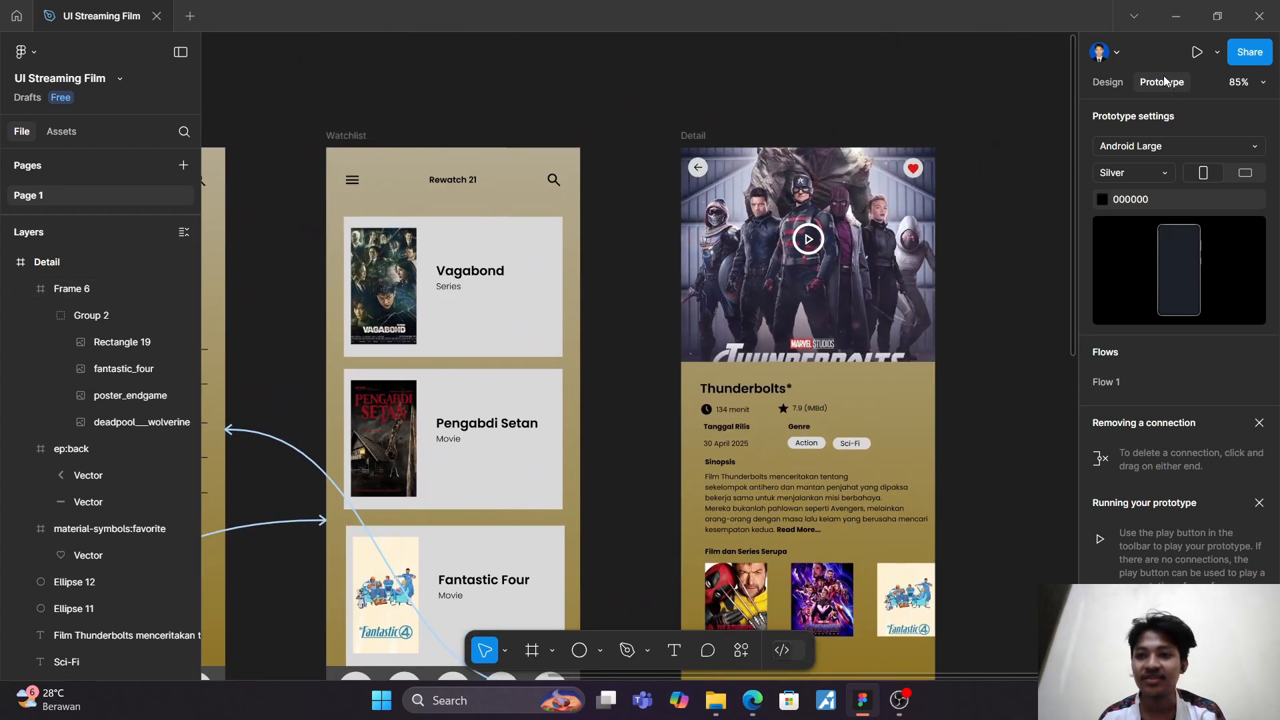
left_click(695, 168)
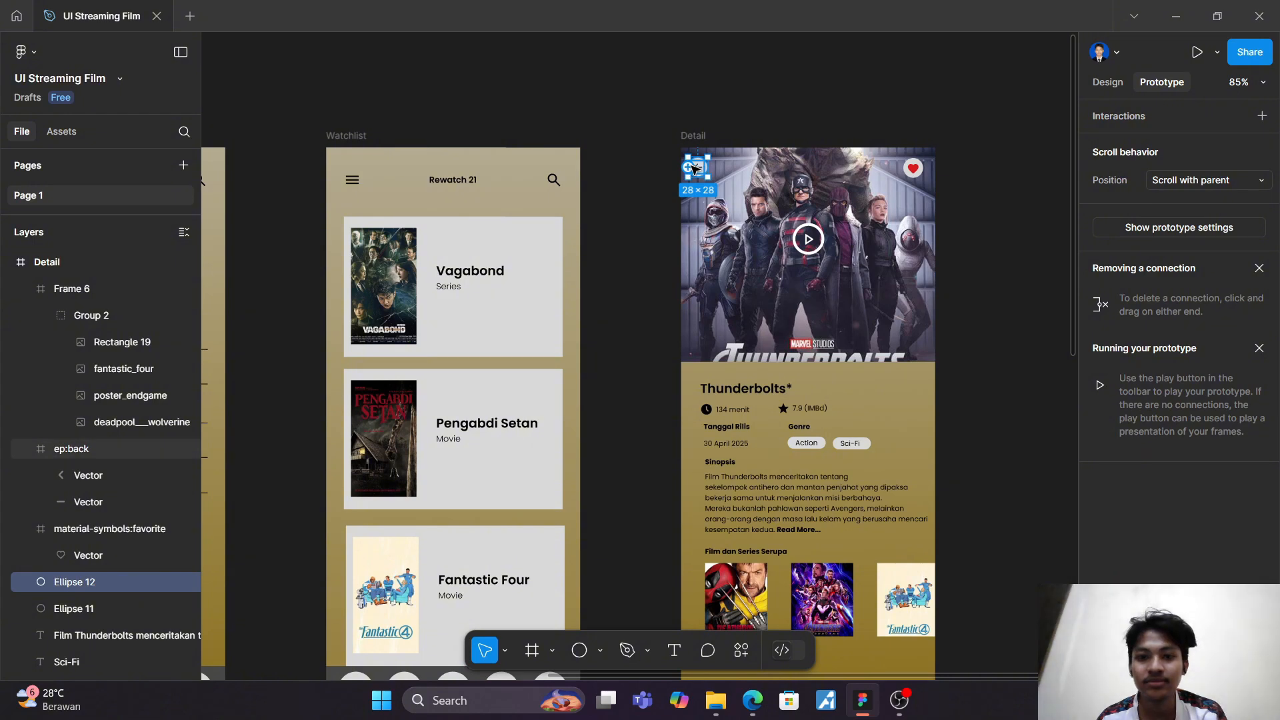
left_click_drag(688, 168, 650, 190)
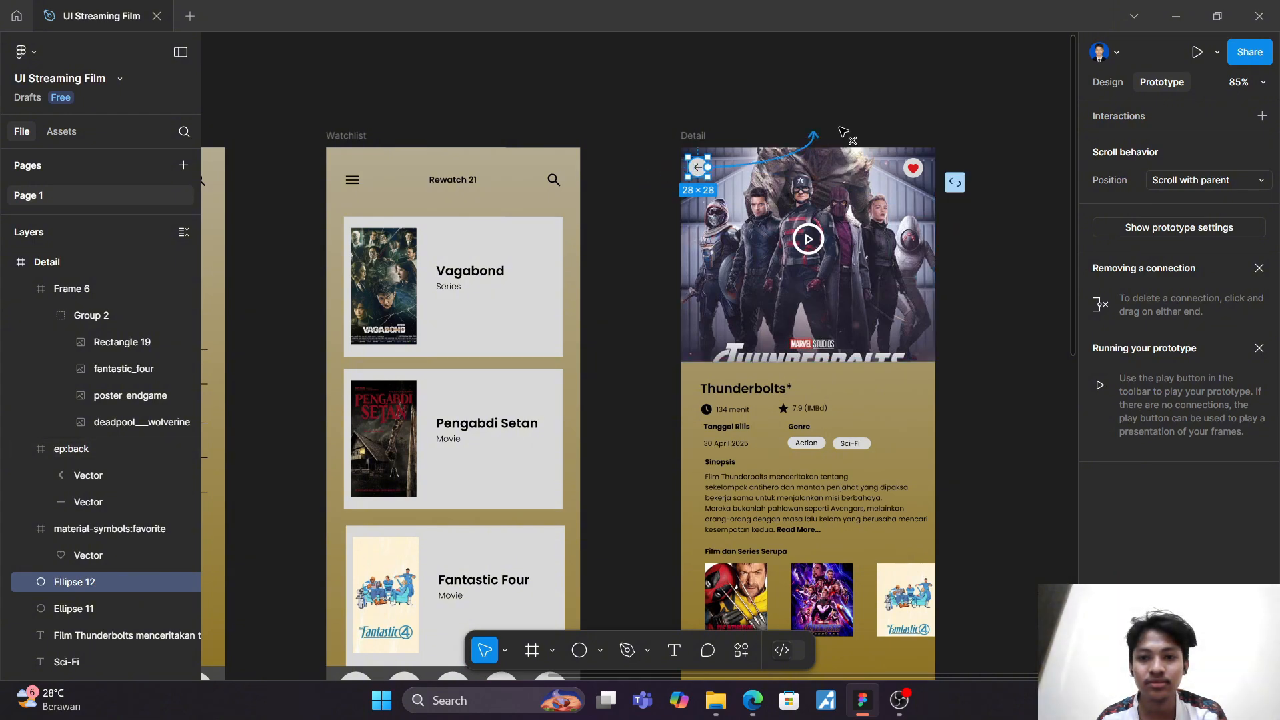
left_click_drag(841, 128, 958, 183)
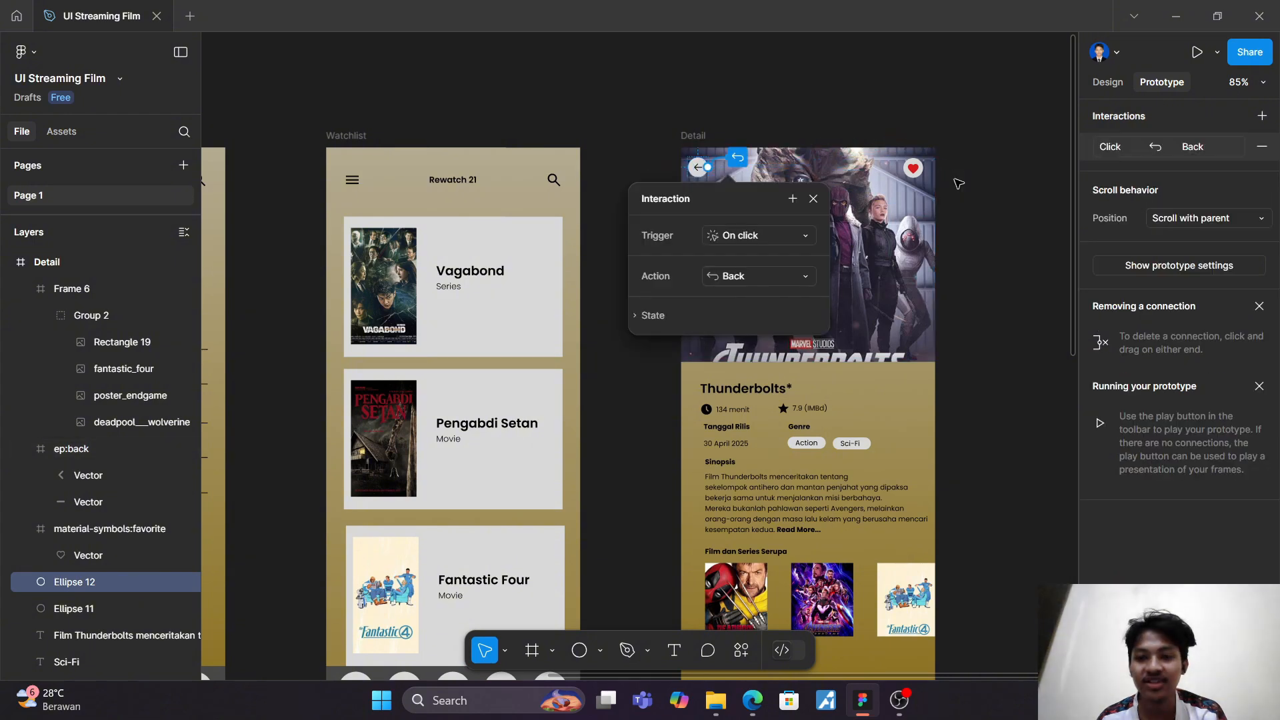
left_click(999, 301)
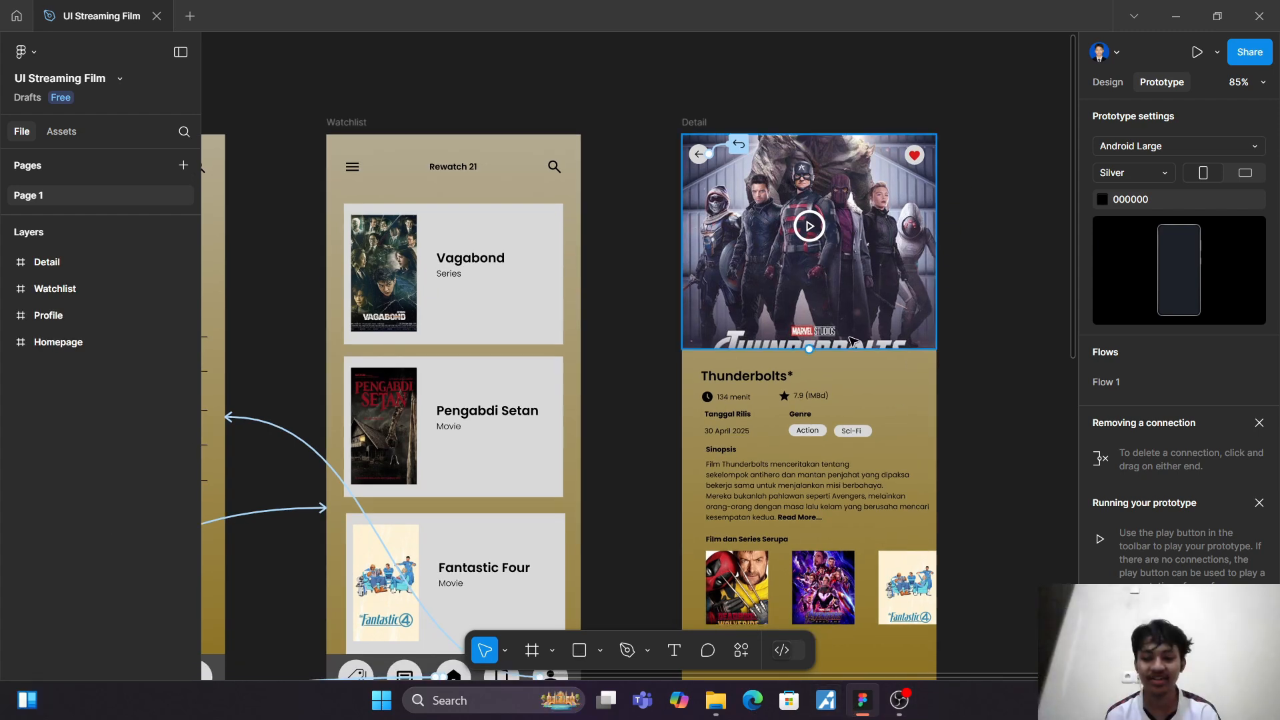
Step: Add an Android Large frame (360 × 800) and place it beside the Homepage screen, before it, at about X -290, Y 126
scroll(852, 340, "down", 5, "ctrl")
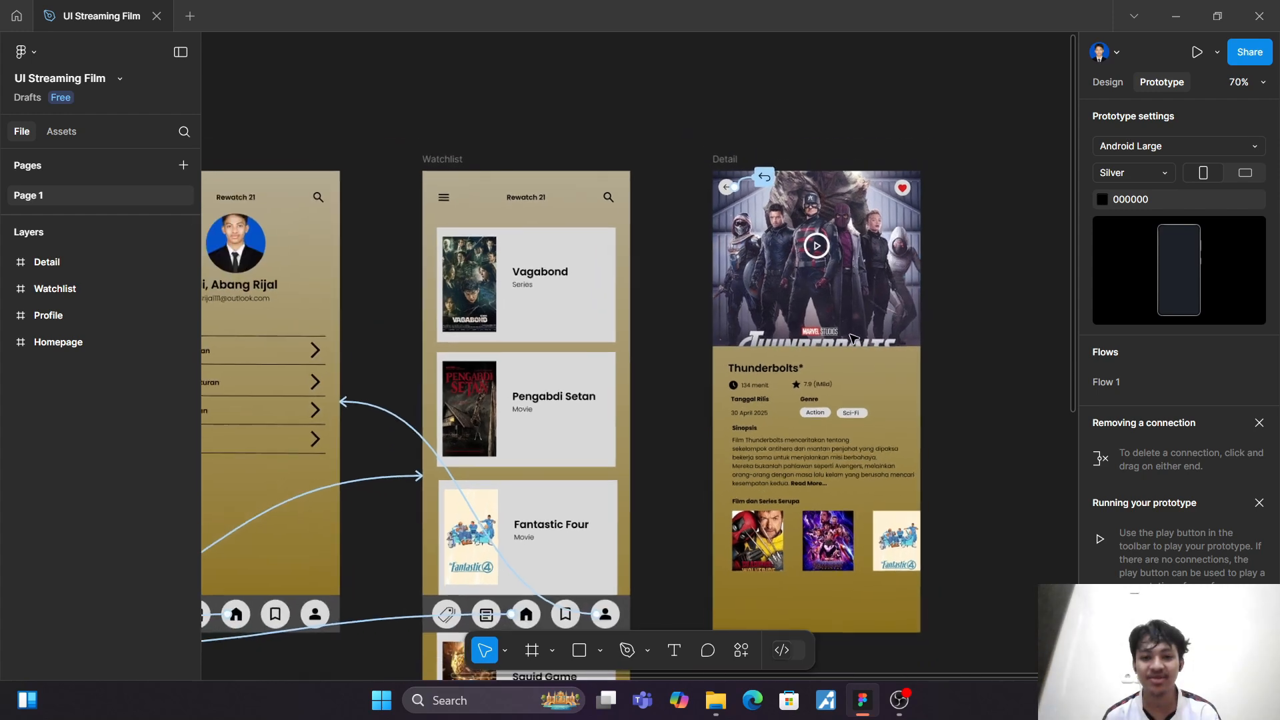
scroll(852, 341, "left", 7)
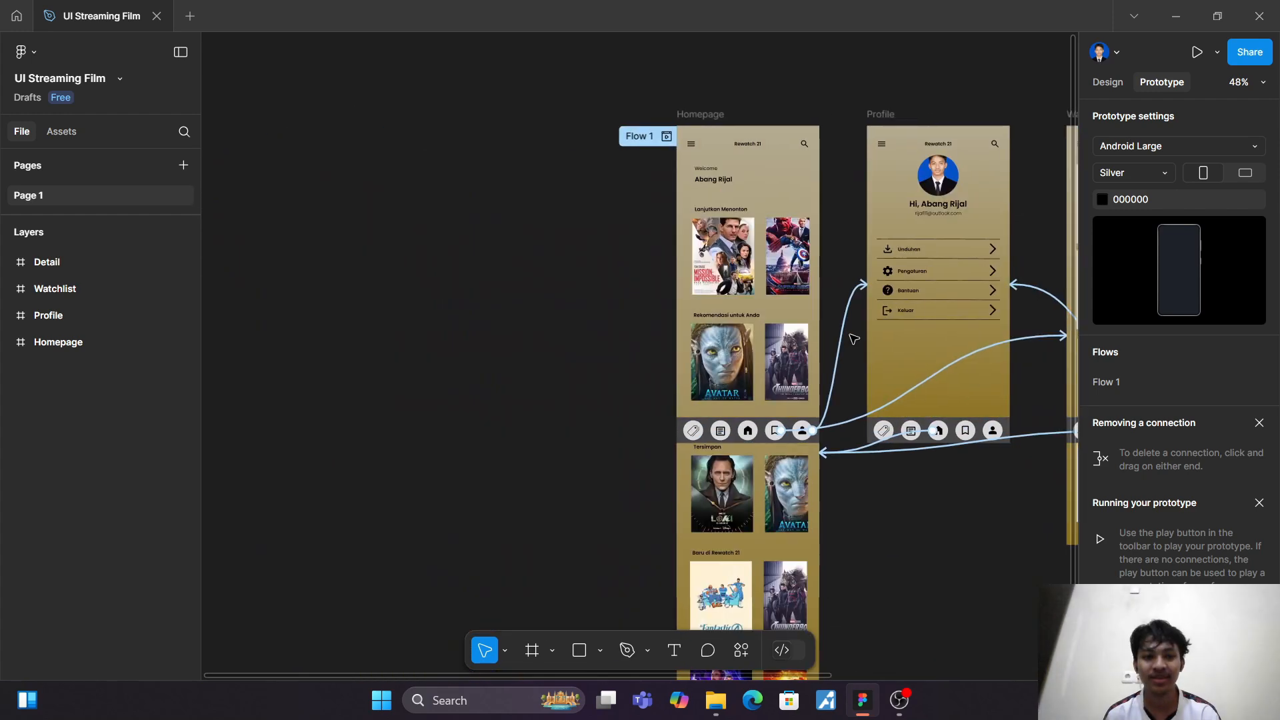
scroll(603, 348, "left", 1)
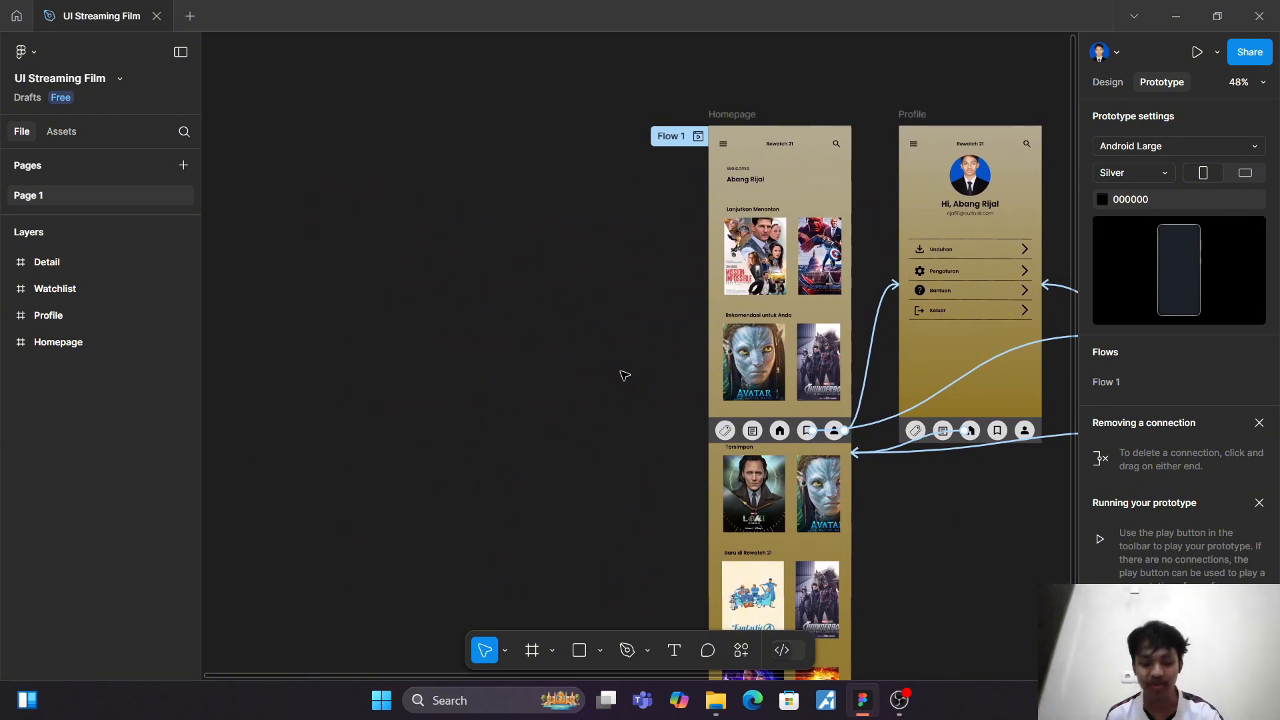
key("f")
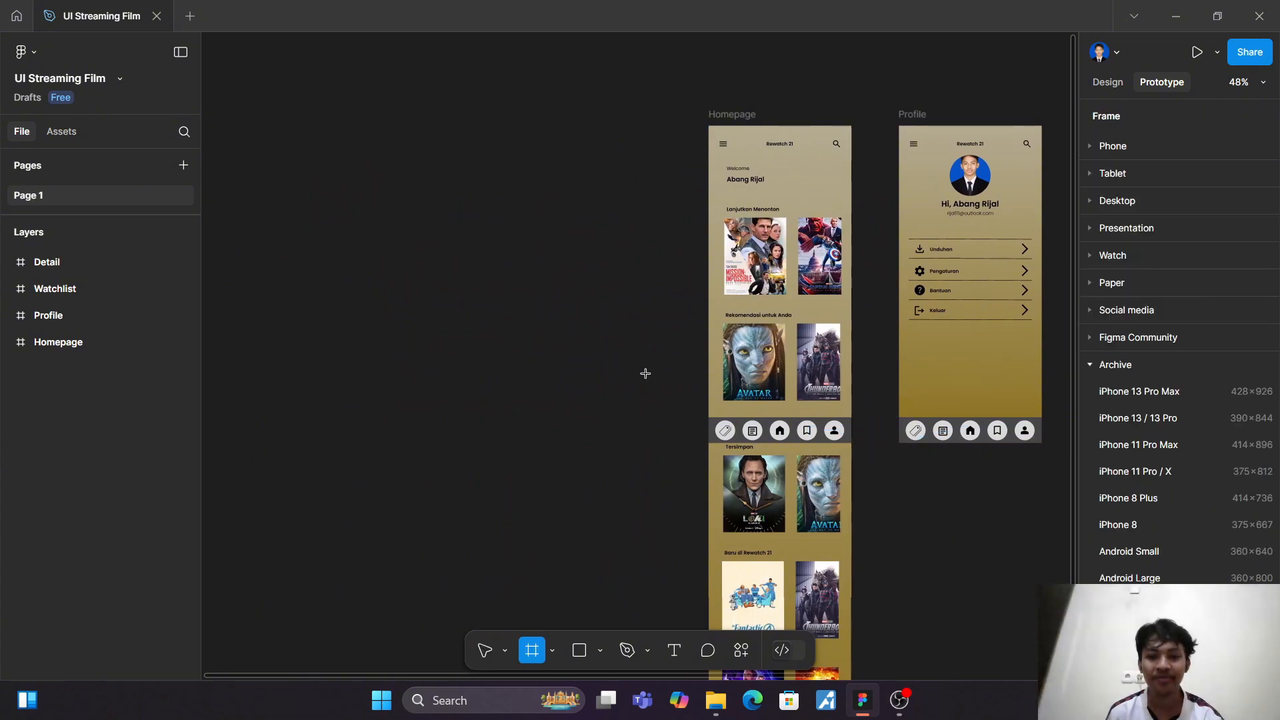
scroll(1163, 538, "down", 3)
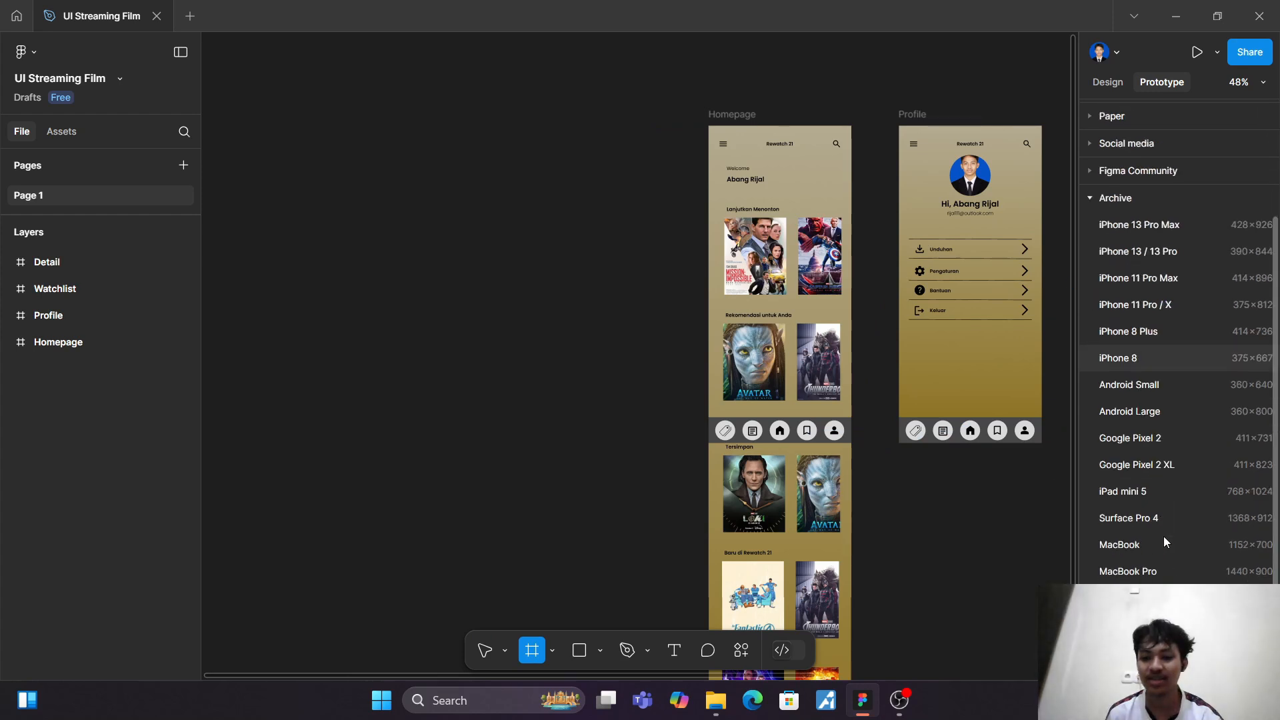
left_click(1151, 410)
left_click_drag(1017, 348, 430, 310)
left_click(1093, 86)
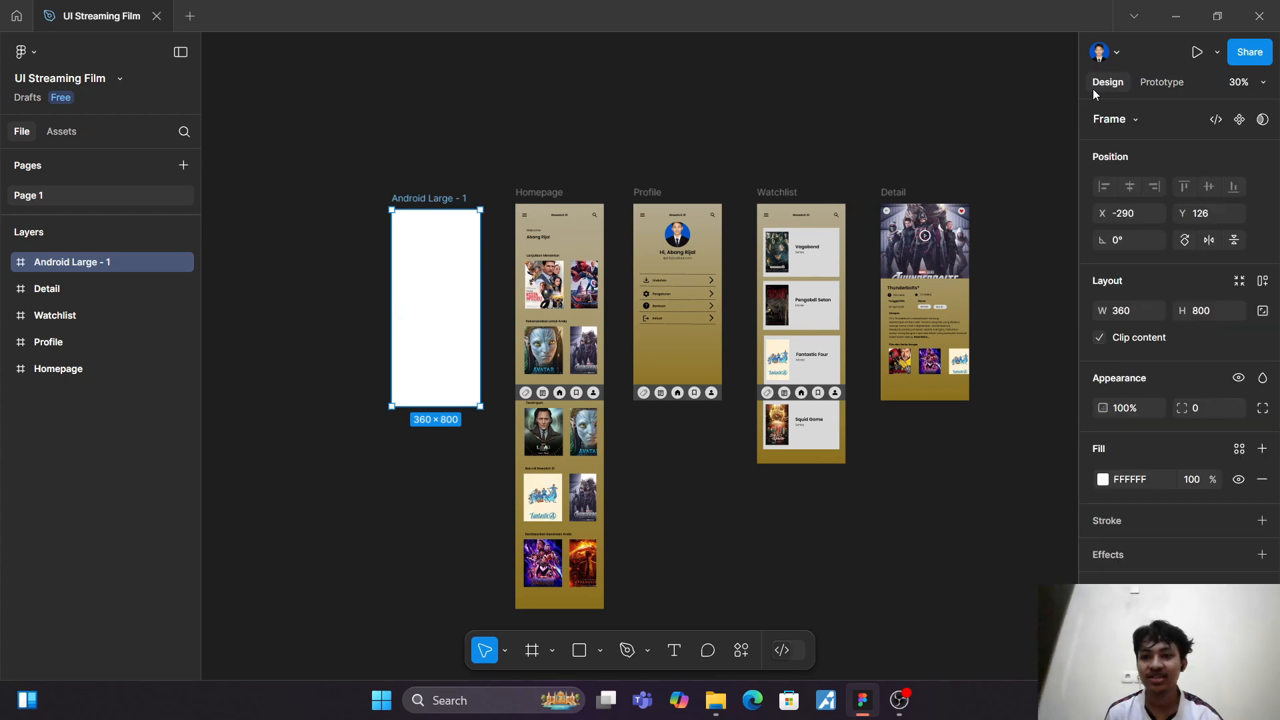
Step: Fill the new Android Large frame with the netflixbg image from the Downloads folder
scroll(945, 235, "down", 2)
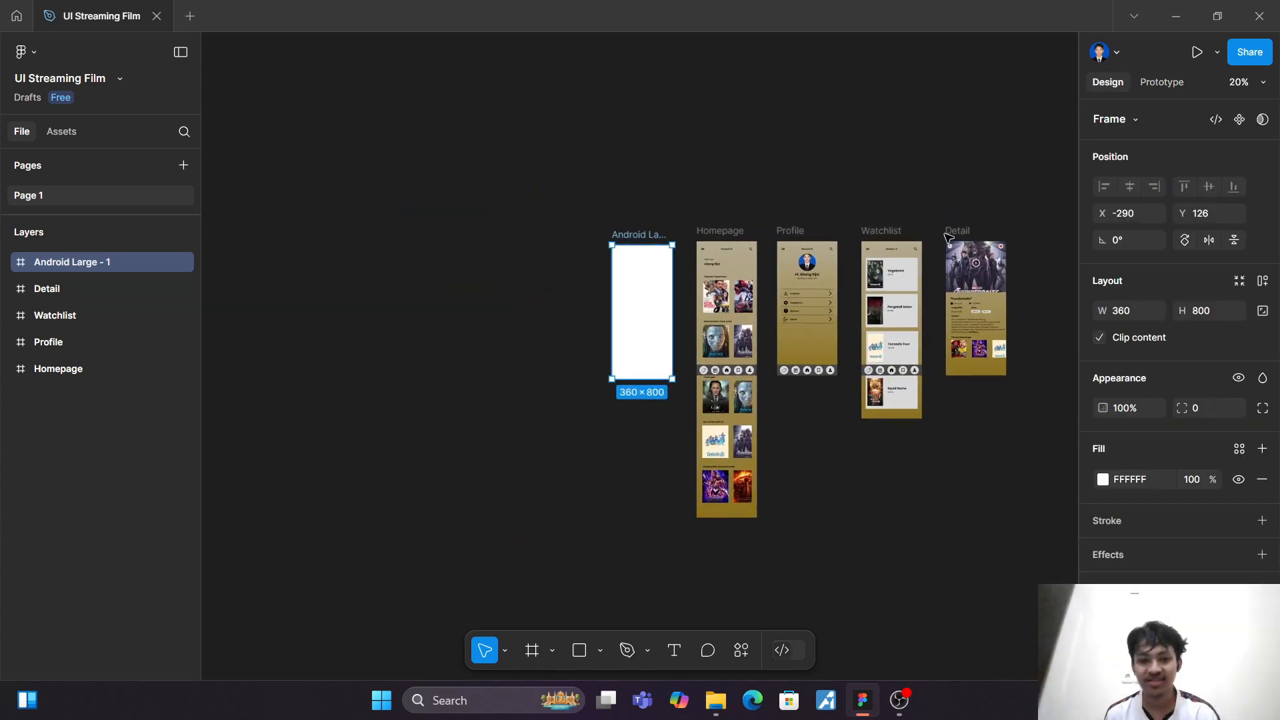
scroll(946, 234, "up", 5)
scroll(946, 234, "left", 3)
scroll(945, 235, "down", 2)
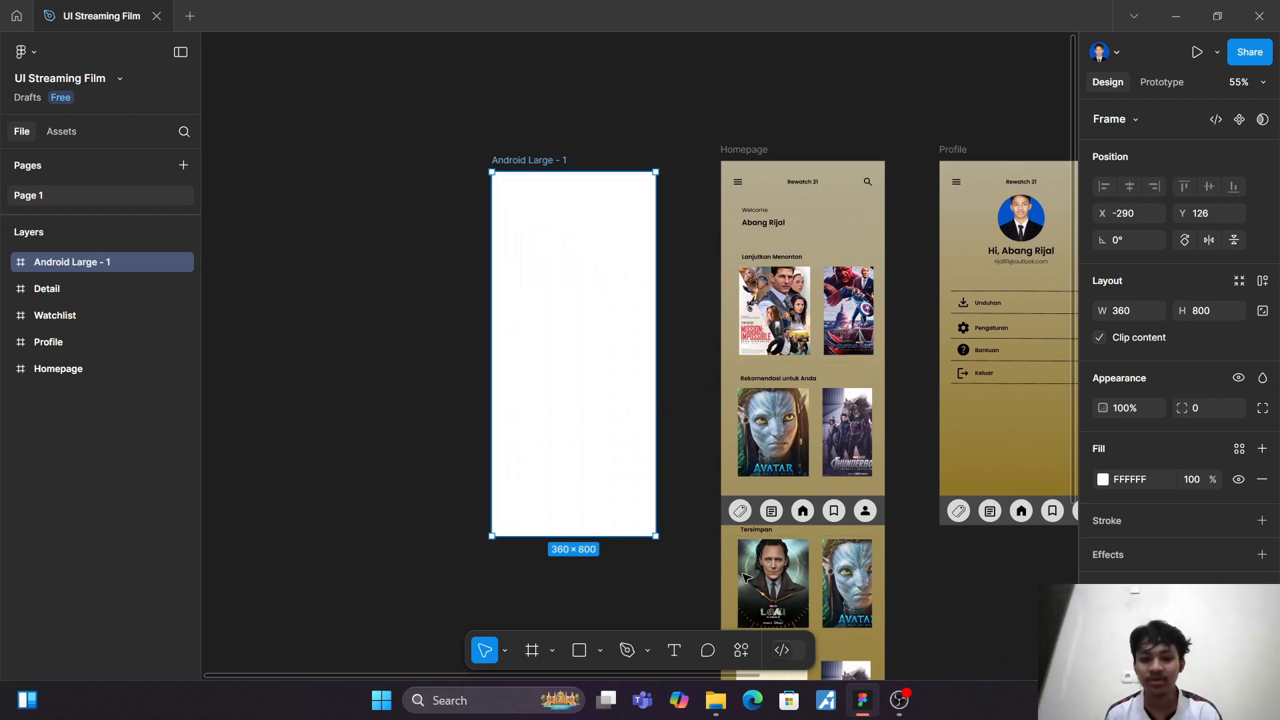
left_click(1104, 480)
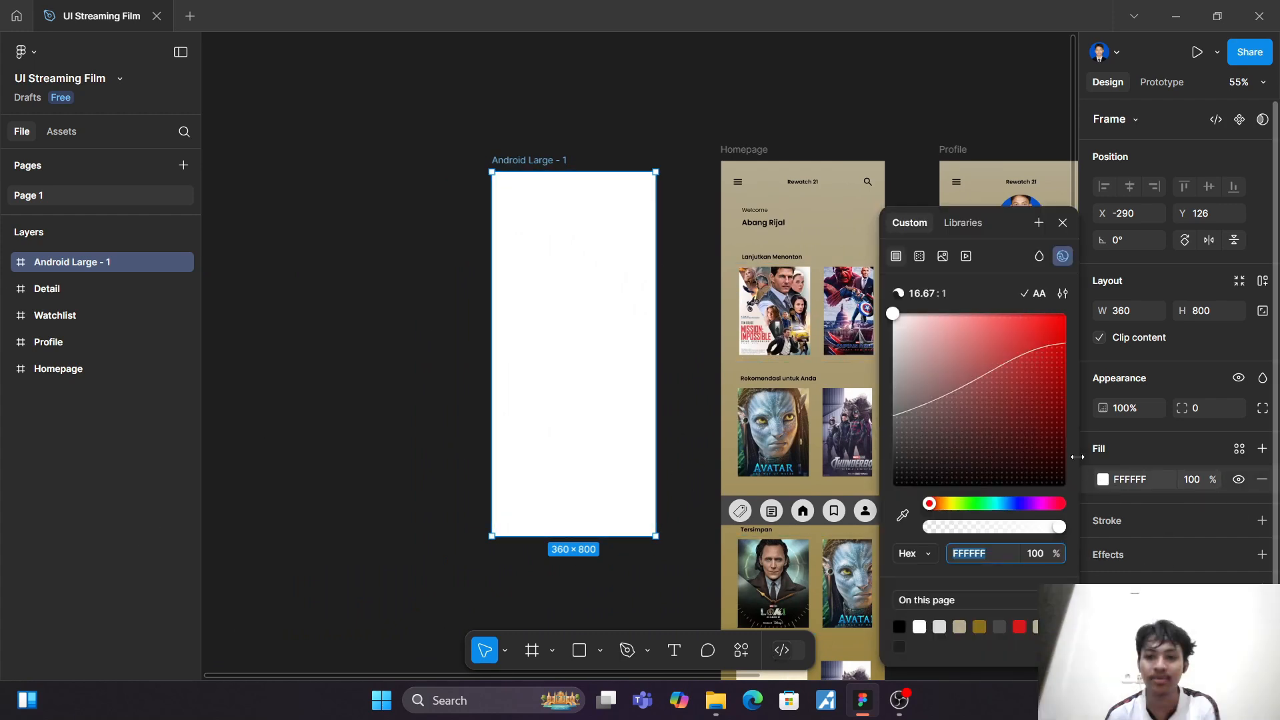
left_click(942, 256)
left_click(993, 402)
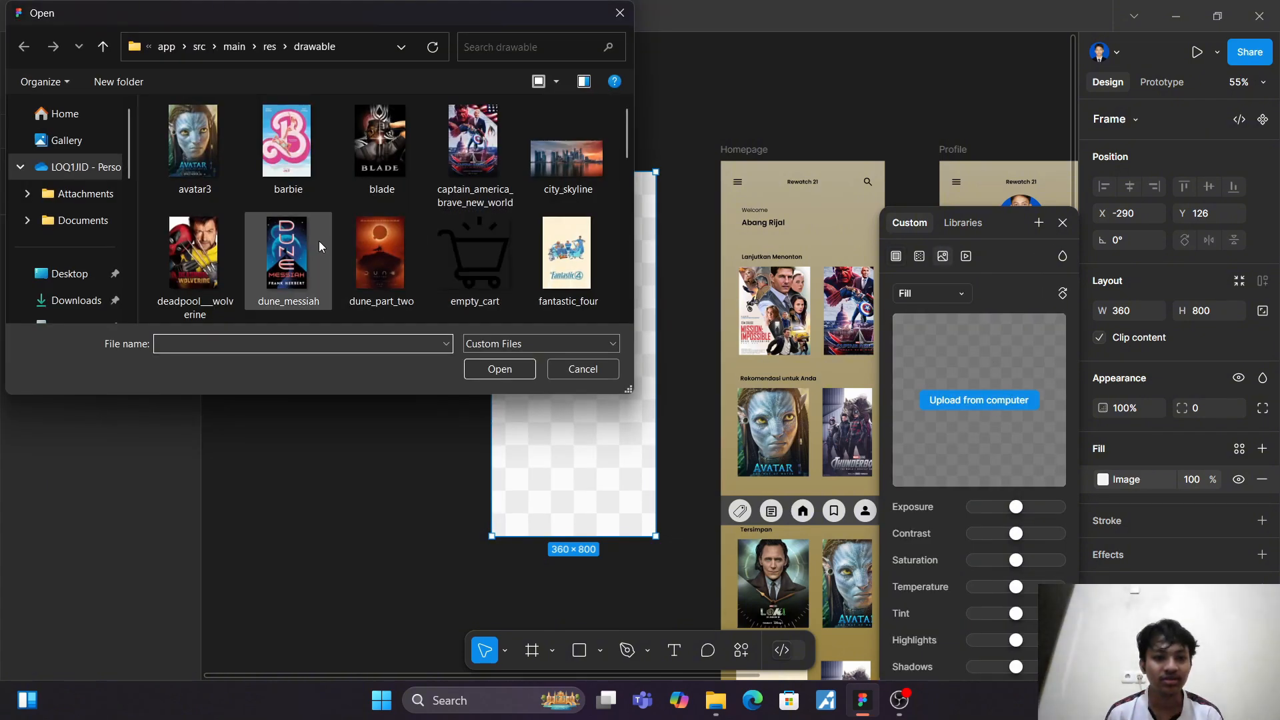
left_click(77, 300)
left_click(423, 267)
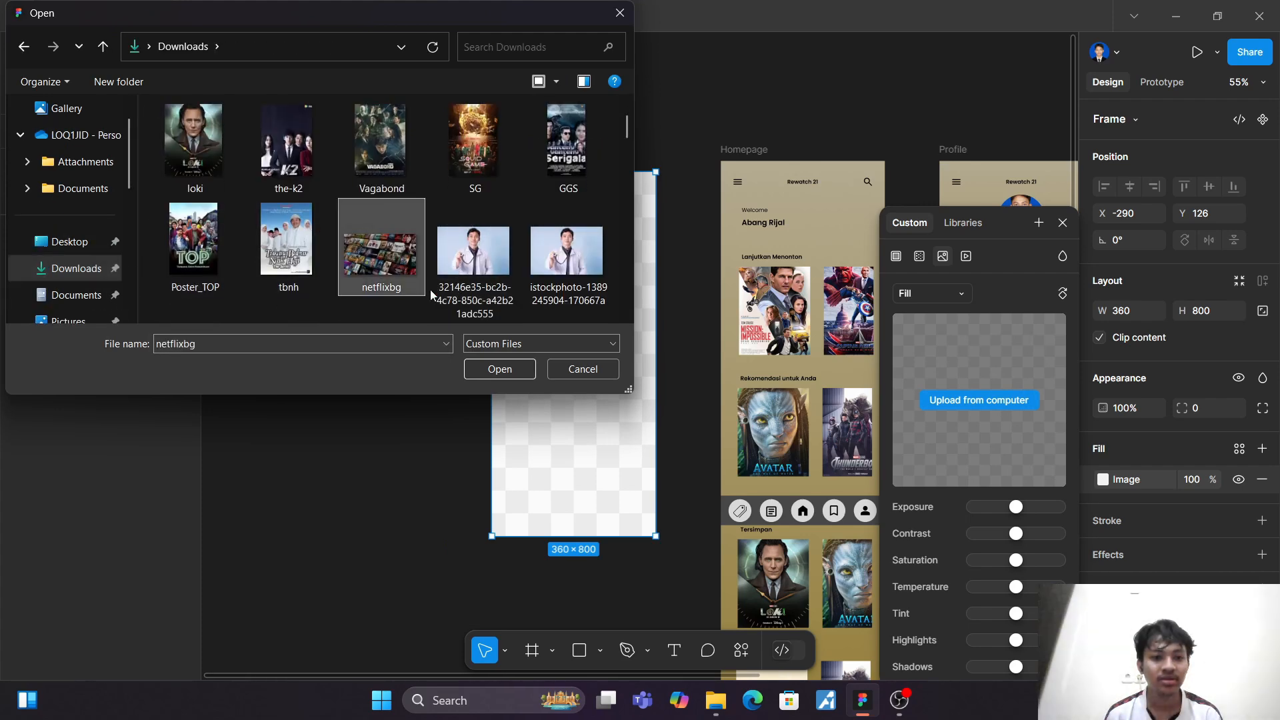
left_click(504, 370)
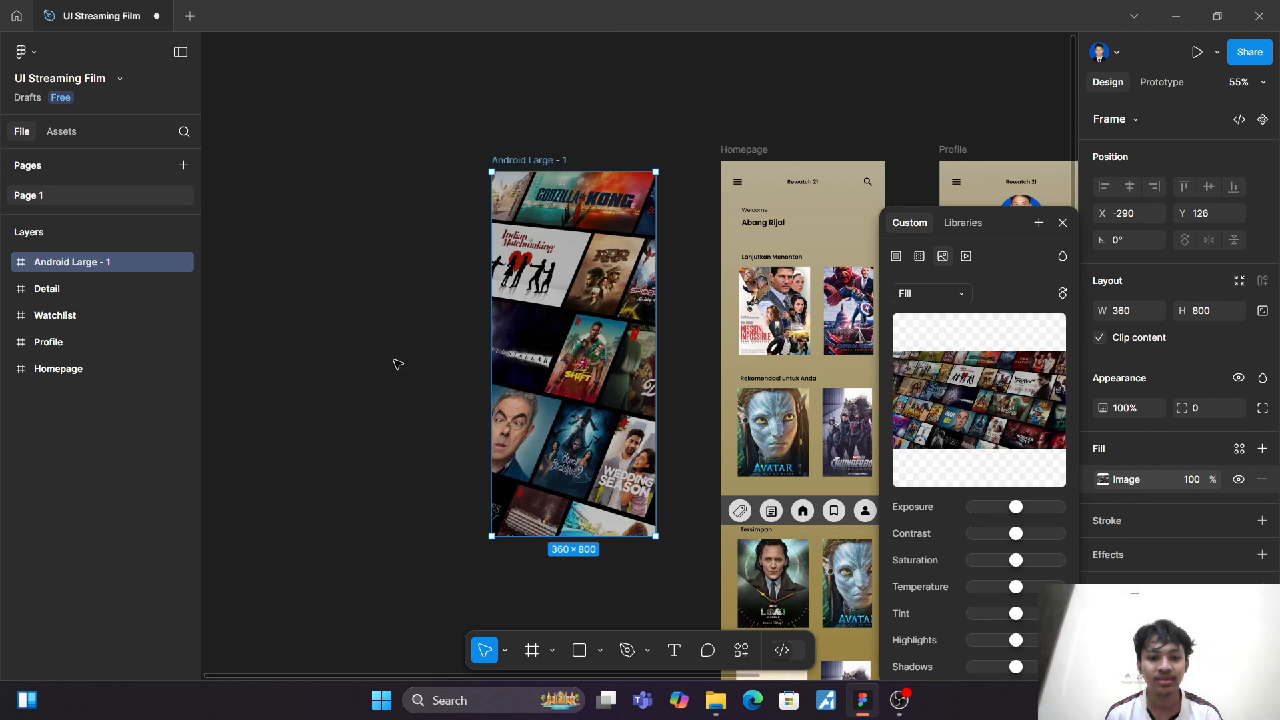
left_click(1063, 222)
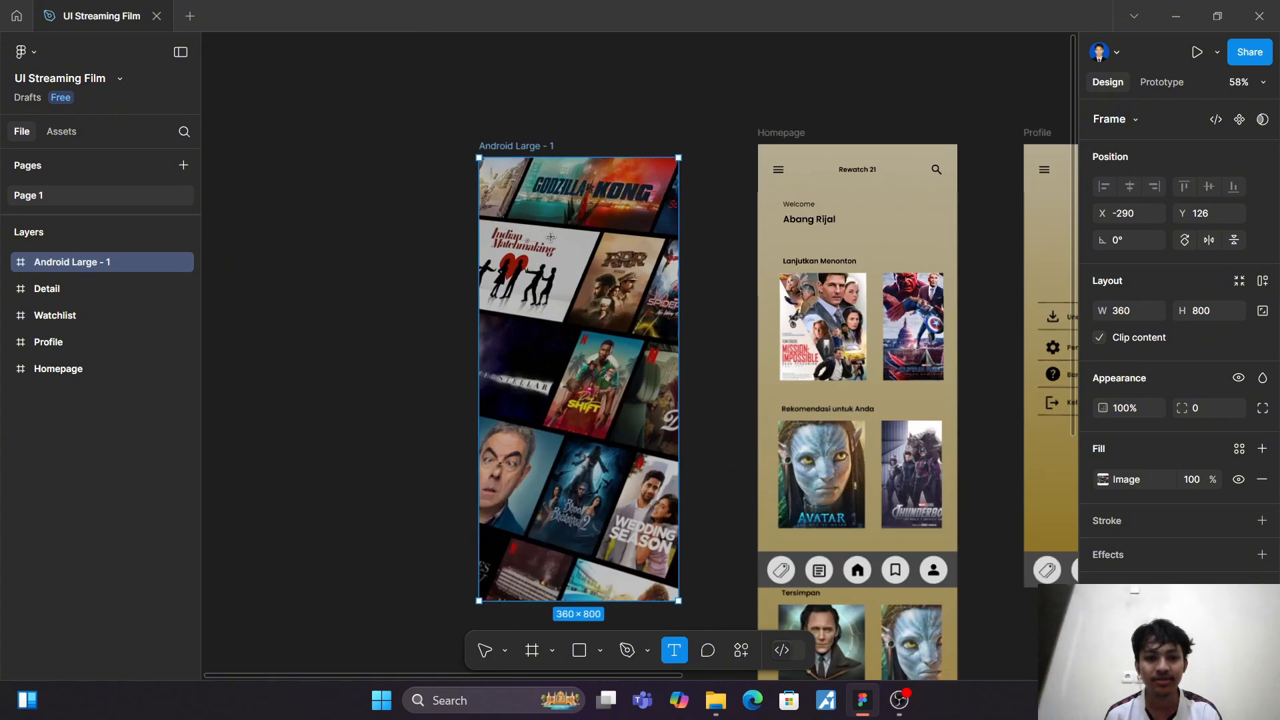
Step: Add the text REWATCH 21 in the upper part of the new frame and set its font to Poppins Bold
scroll(551, 236, "up", 5)
left_click(556, 205)
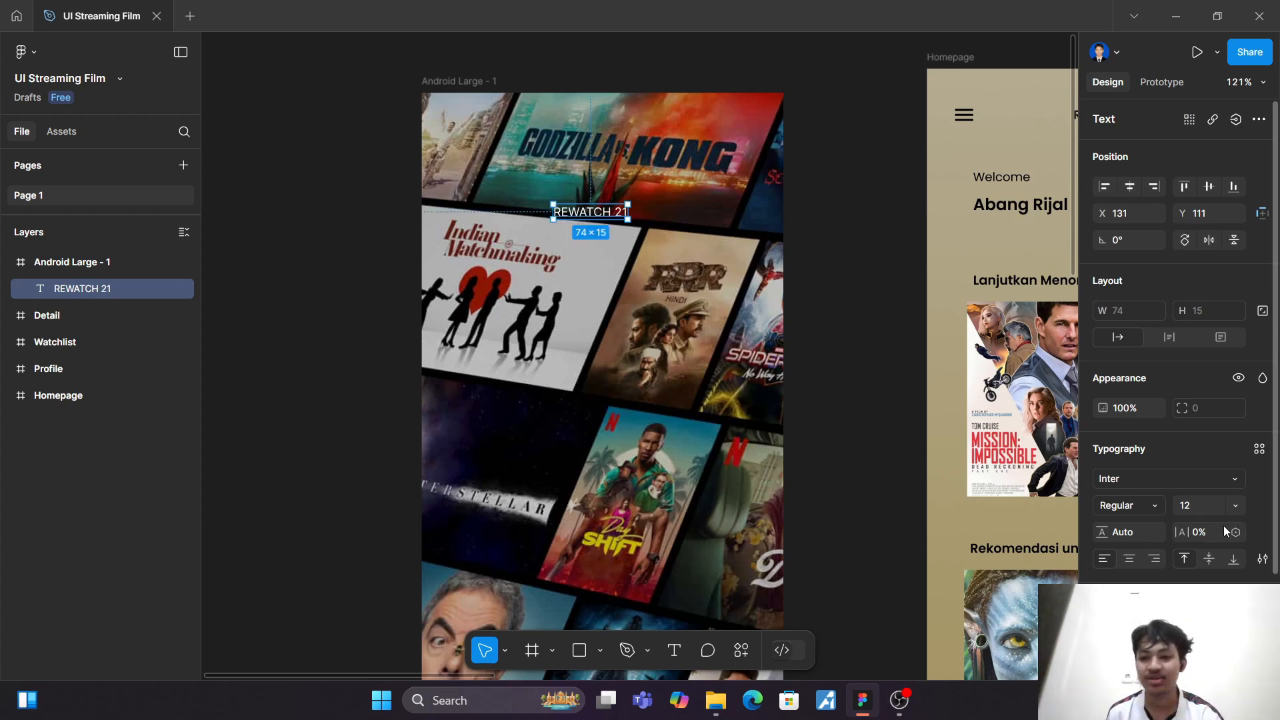
left_click(1149, 483)
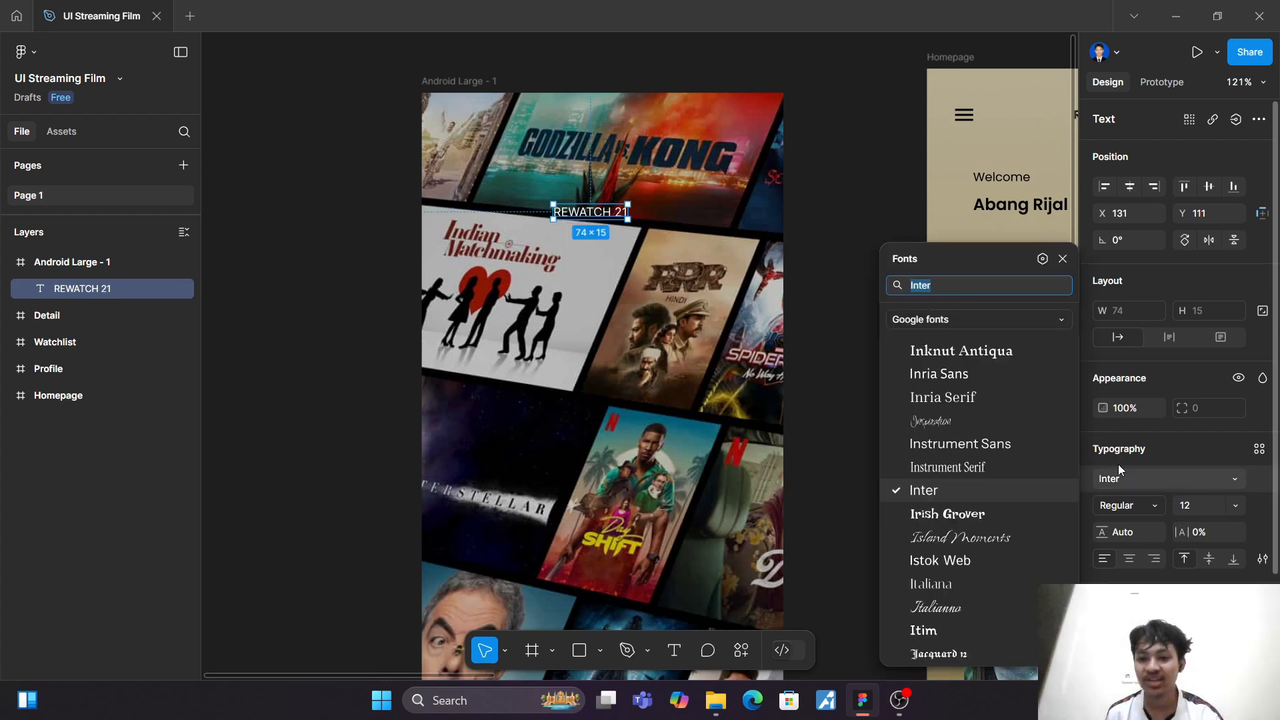
type("POPP")
left_click(976, 316)
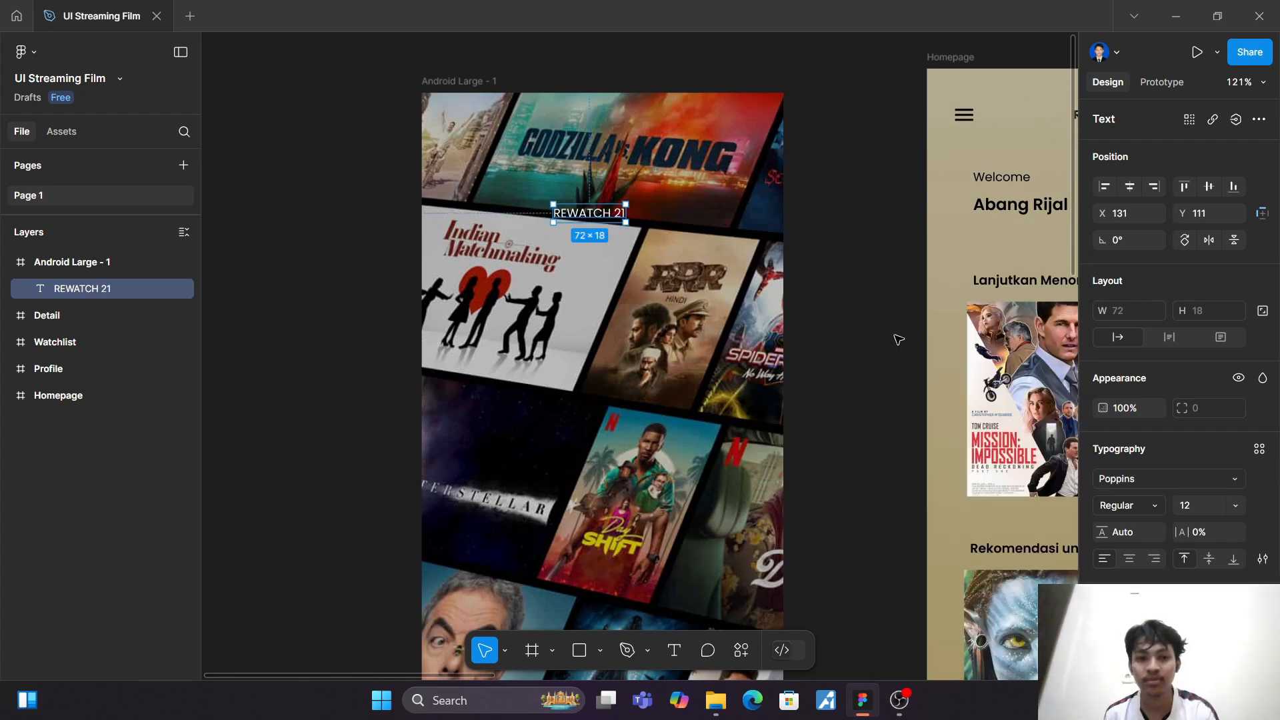
left_click(1110, 511)
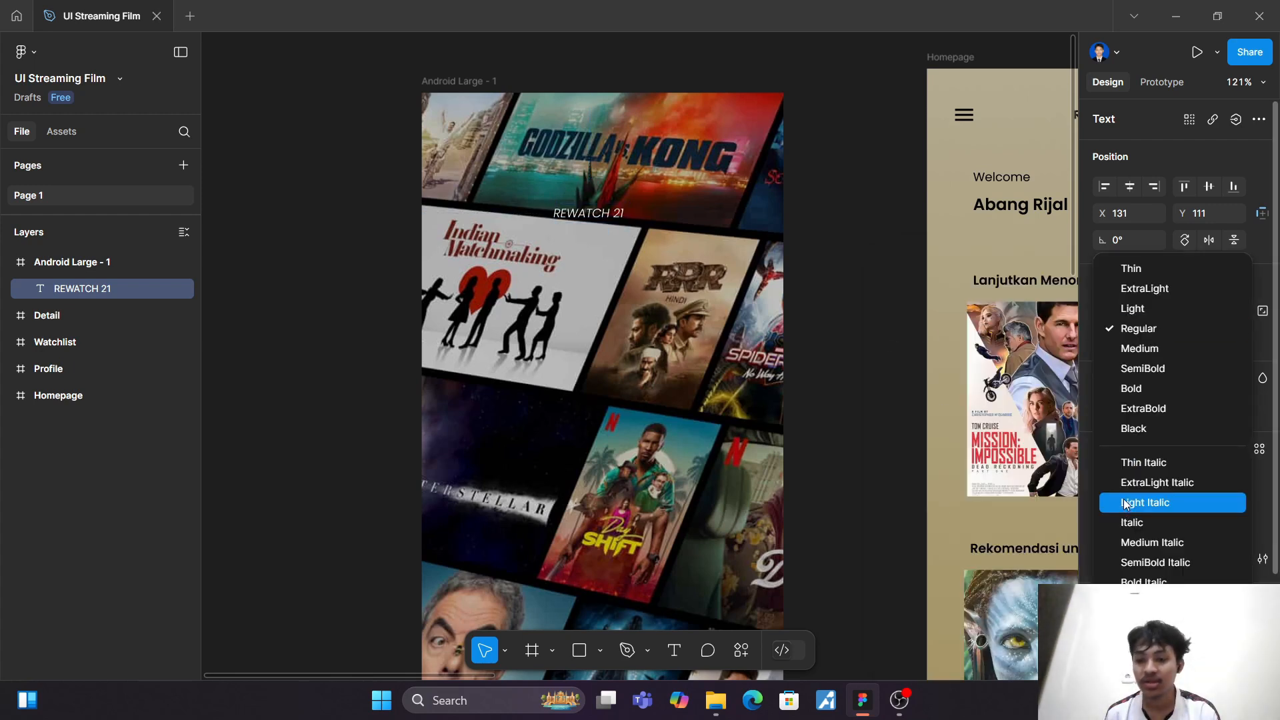
left_click(1144, 389)
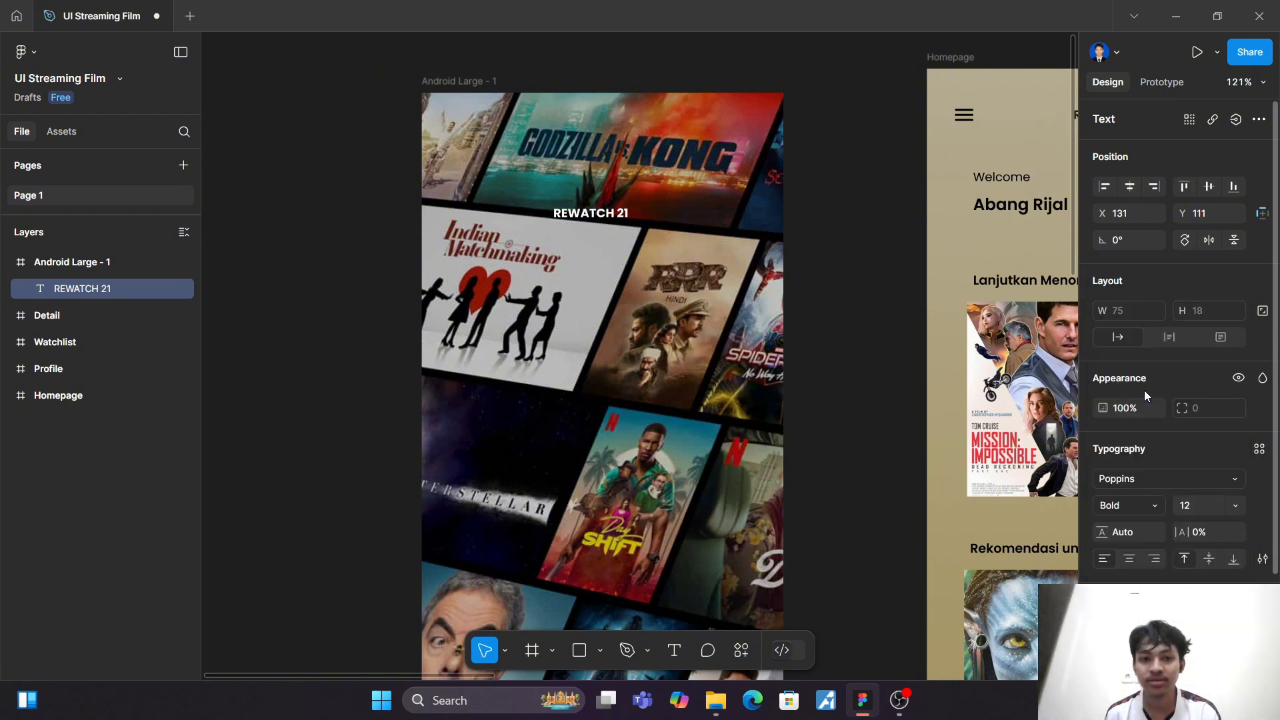
Step: Scale the REWATCH 21 title to about 171 × 41 and centre it horizontally near the frame's top at X 95, Y 75
key("k")
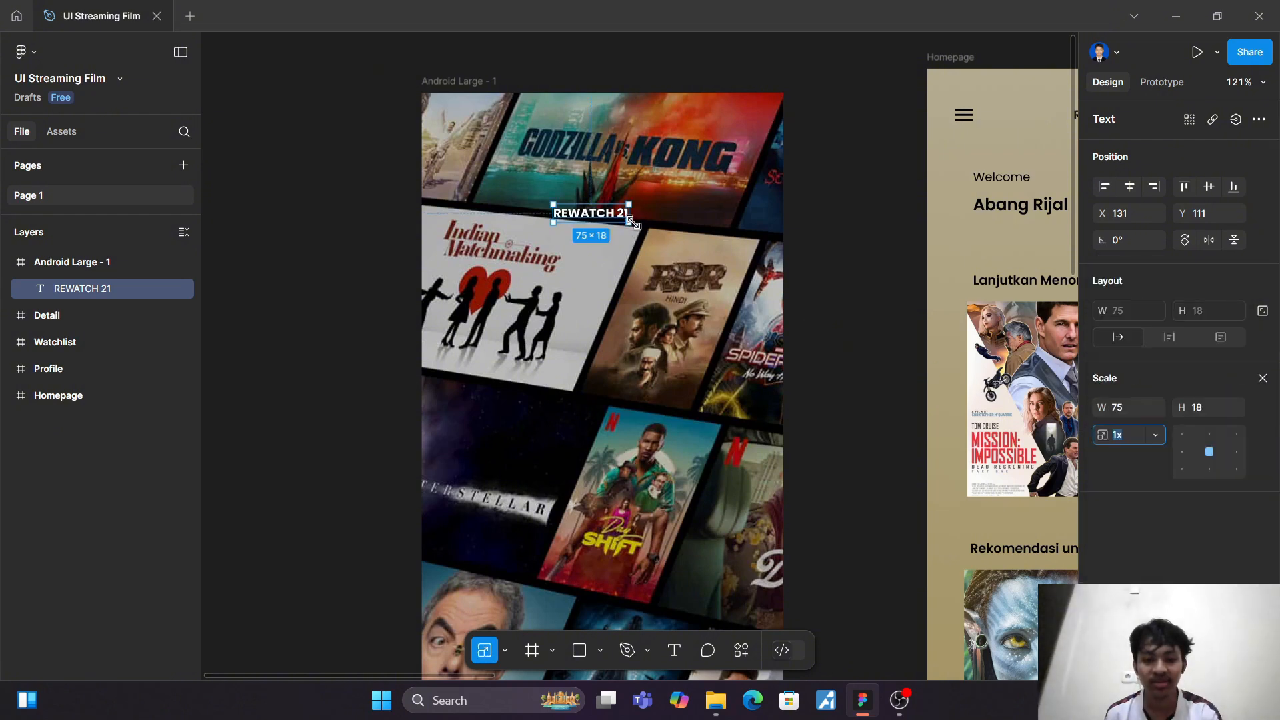
left_click_drag(640, 217, 727, 221)
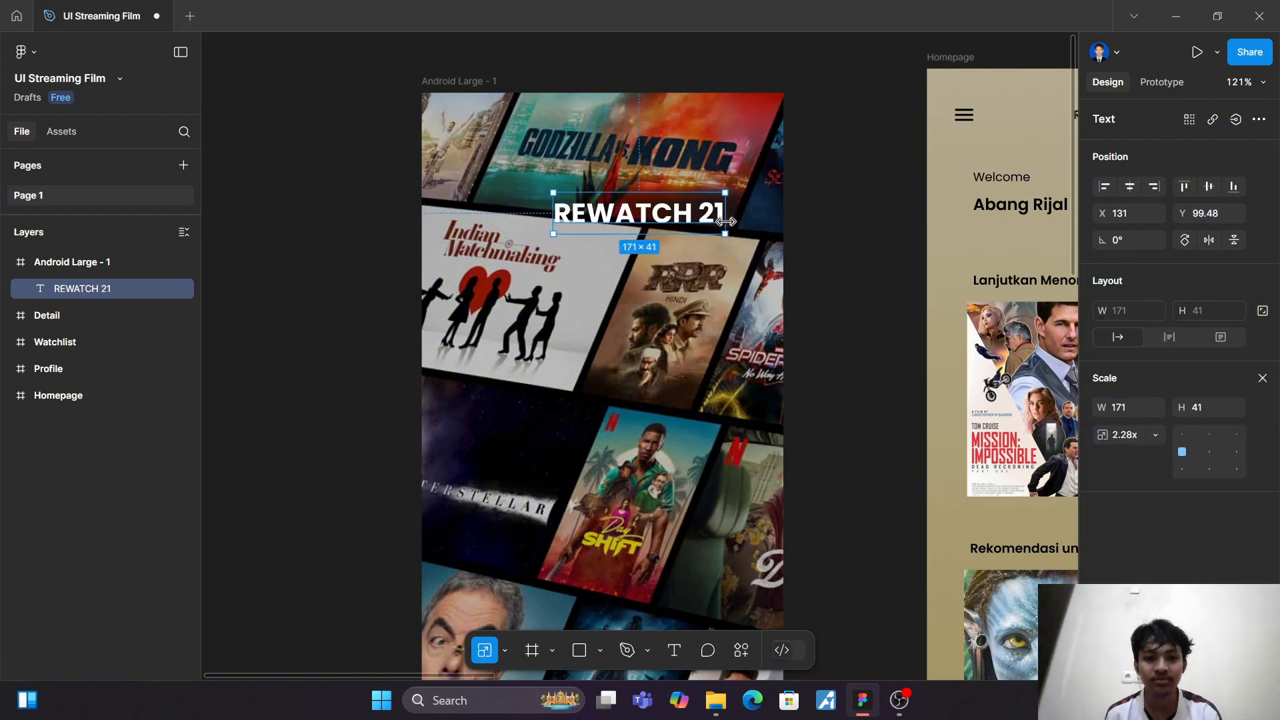
key("Escape")
left_click(646, 213)
key("v")
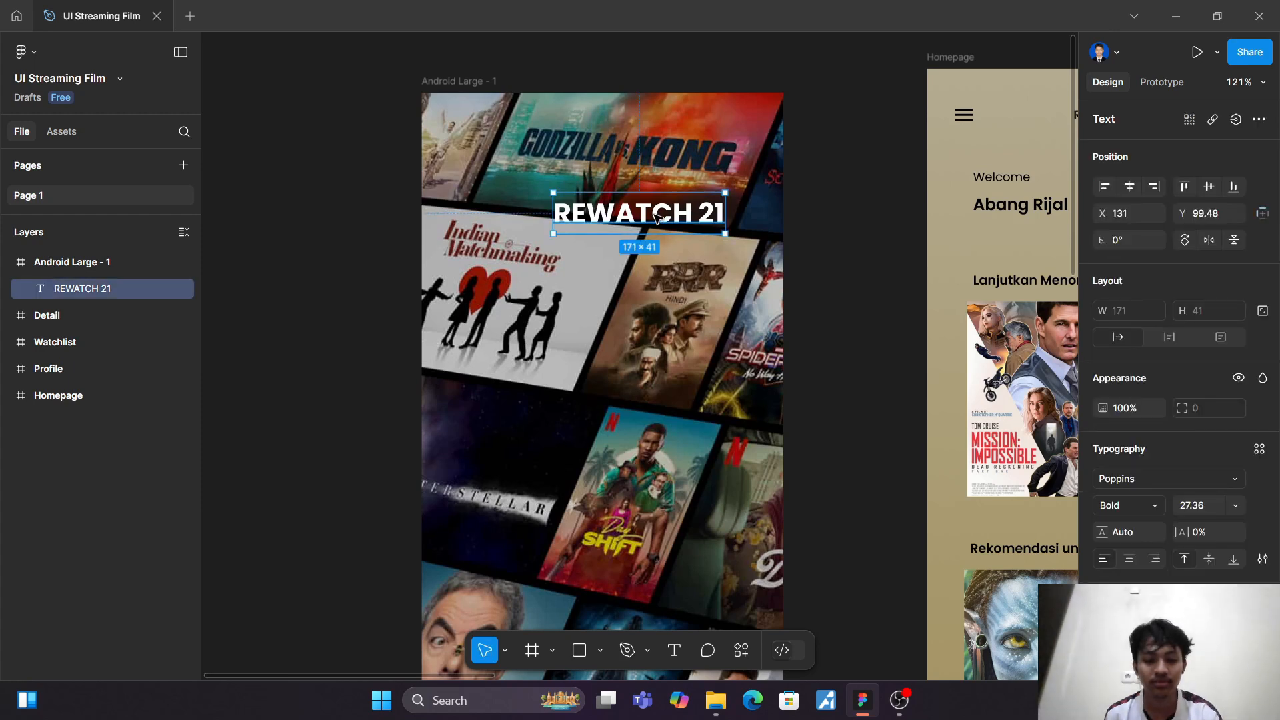
left_click_drag(647, 213, 616, 189)
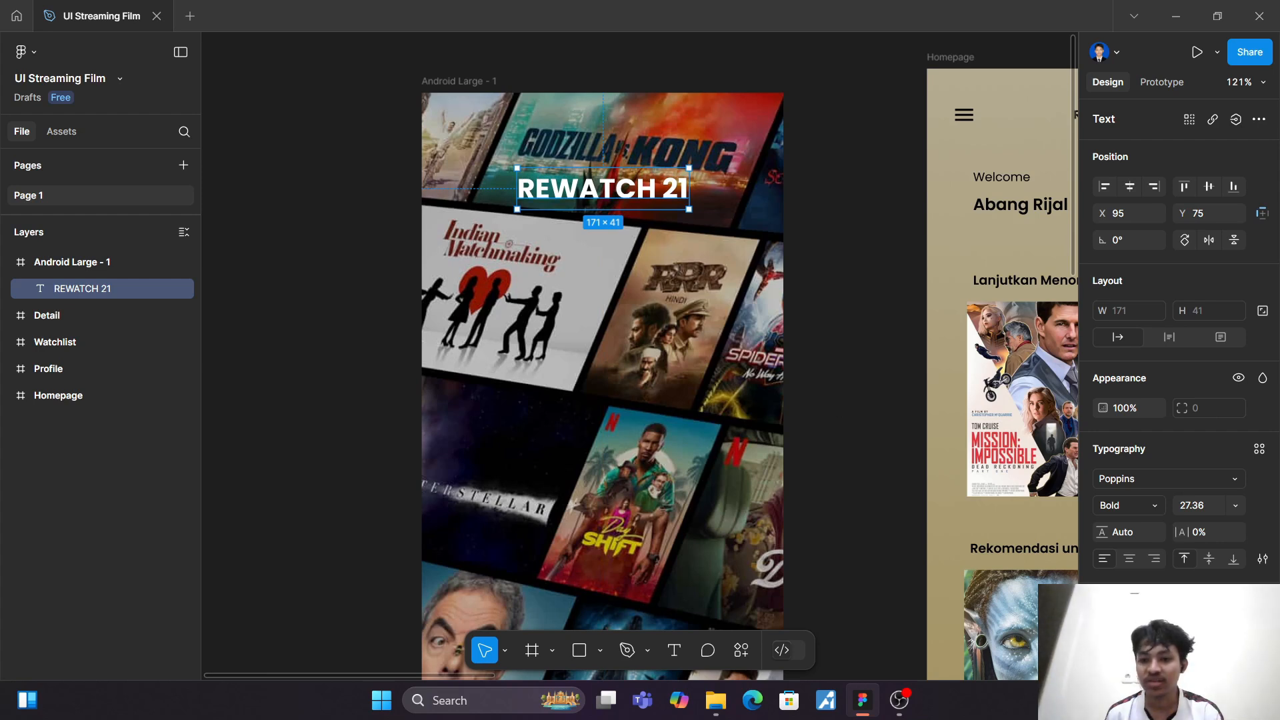
Step: Recolour the REWATCH 21 title, trying bright yellow FFBF01 before settling on light beige DCCC9D
left_click(1104, 629)
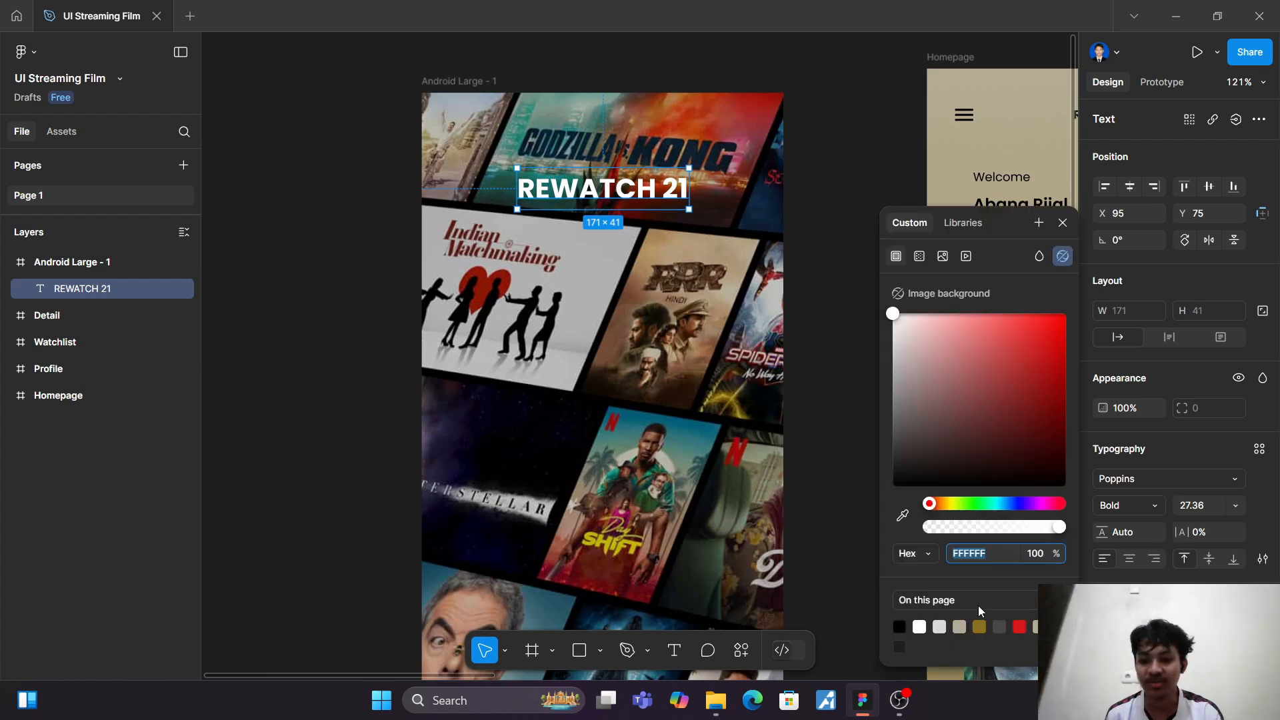
left_click(980, 627)
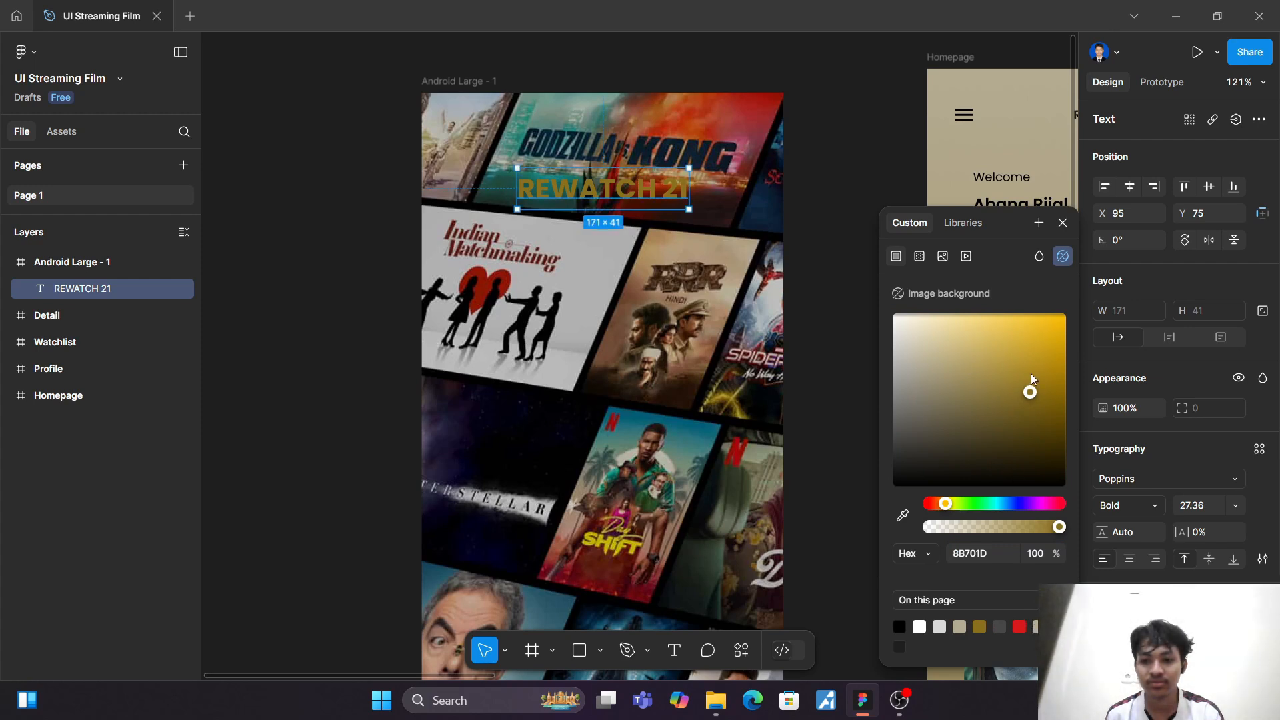
left_click_drag(1033, 394, 1066, 320)
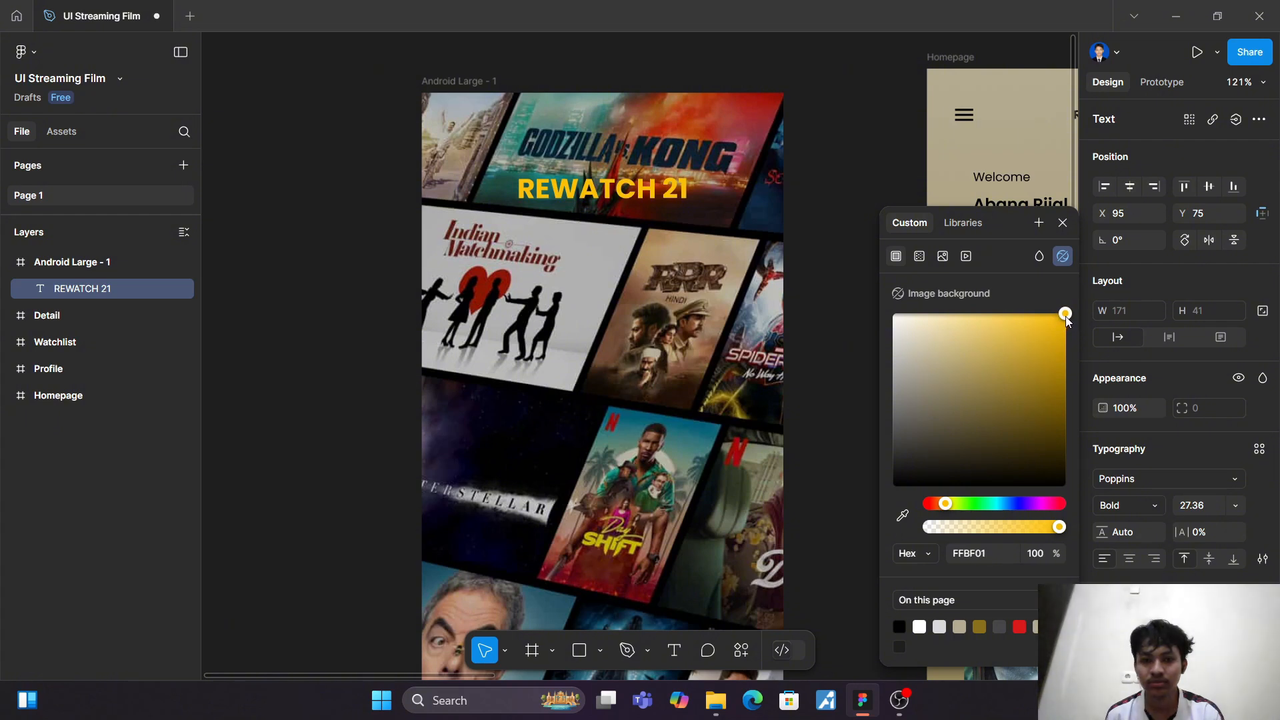
left_click(1024, 627)
left_click(1039, 627)
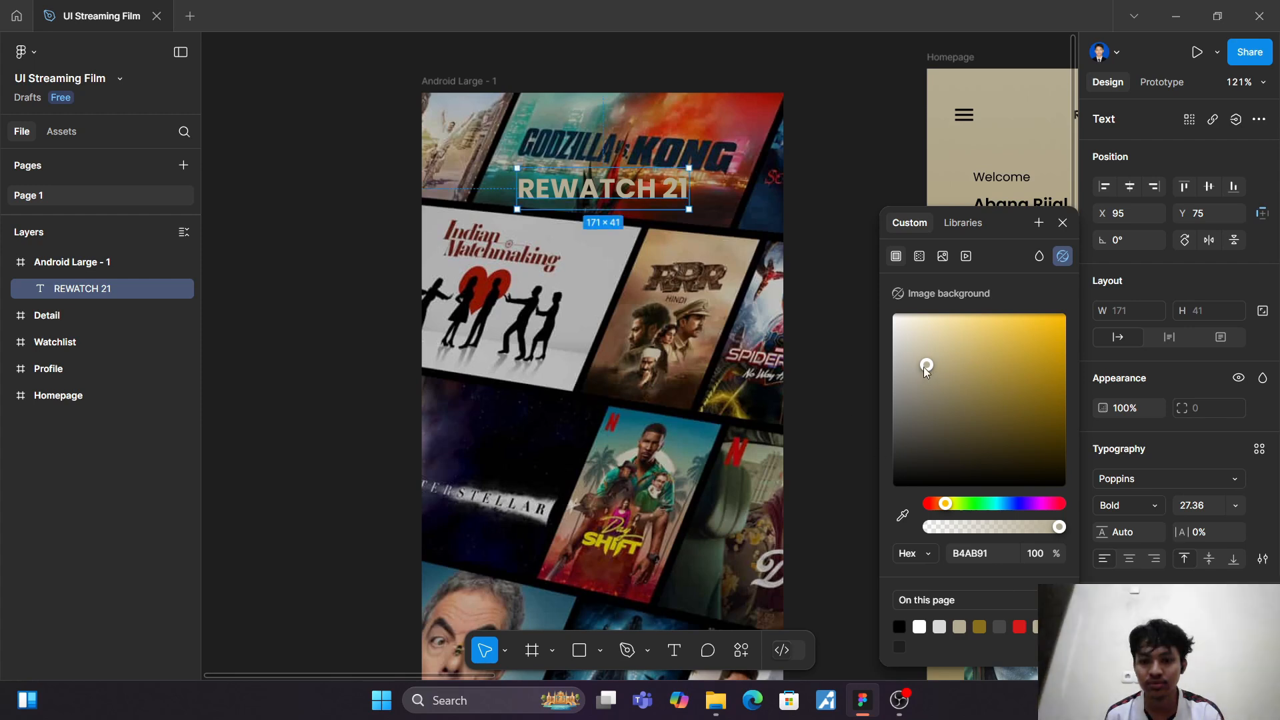
left_click_drag(923, 367, 940, 343)
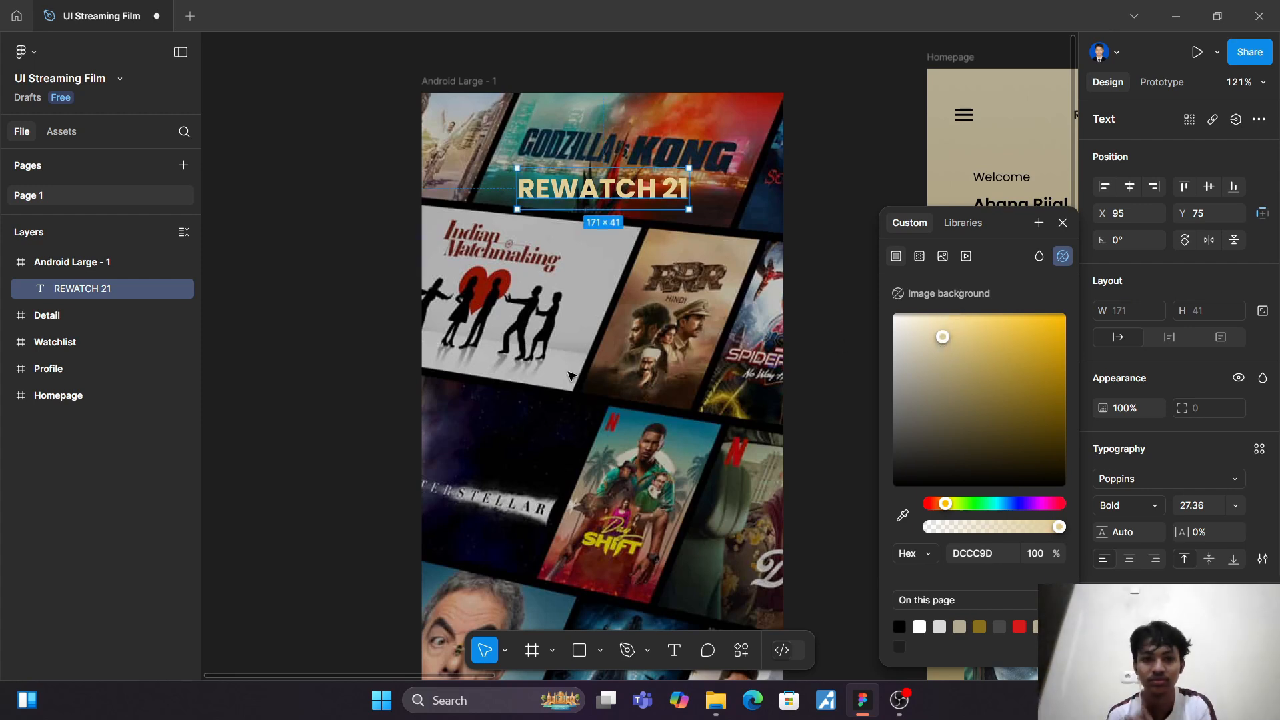
left_click(604, 369)
Step: Draw a rectangle about 258 × 48 for a button near the new frame's bottom, centred horizontally at X 56, Y 681
scroll(604, 369, "down", 2)
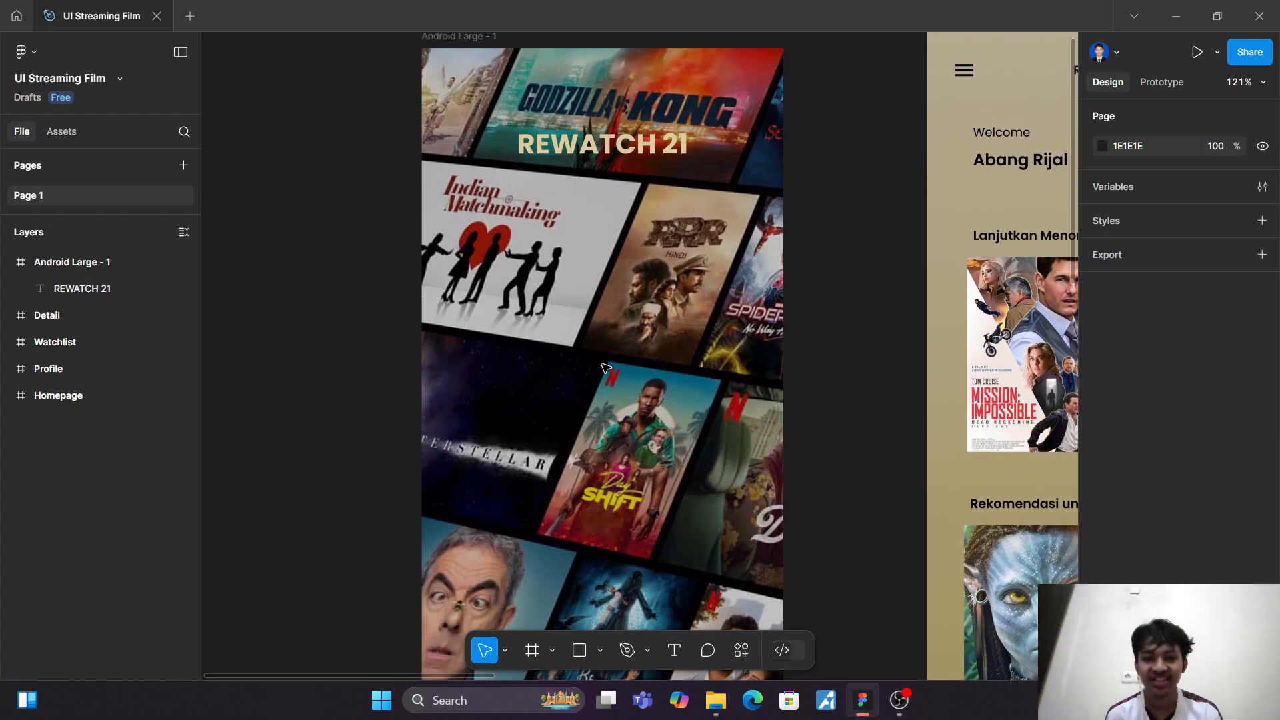
scroll(605, 366, "down", 5)
scroll(606, 370, "down", 3)
scroll(607, 371, "down", 2)
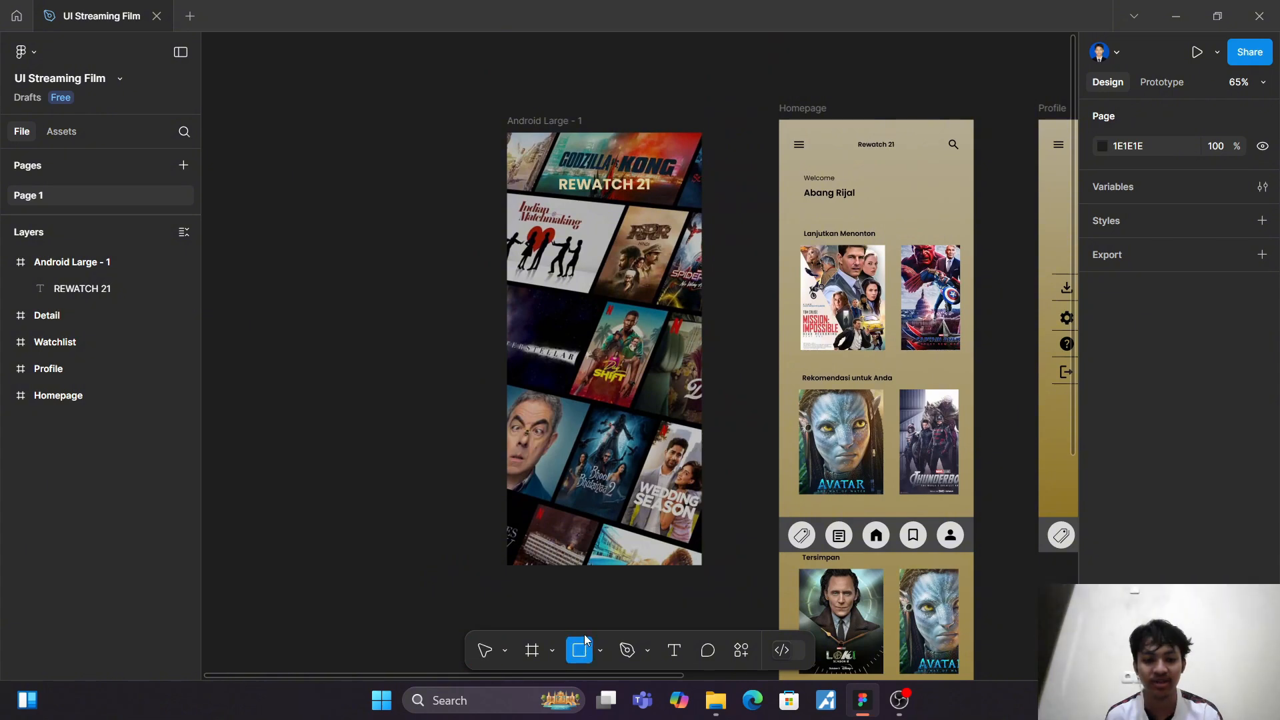
scroll(586, 636, "up", 5)
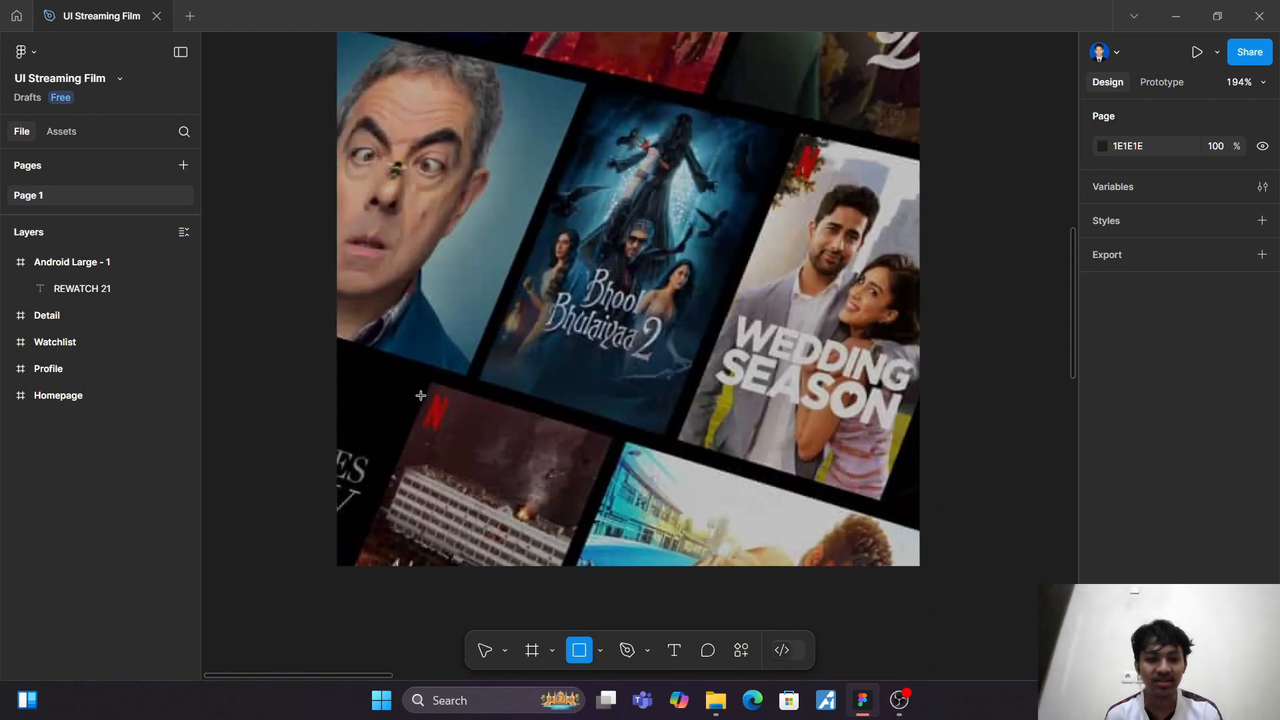
left_click_drag(427, 383, 844, 460)
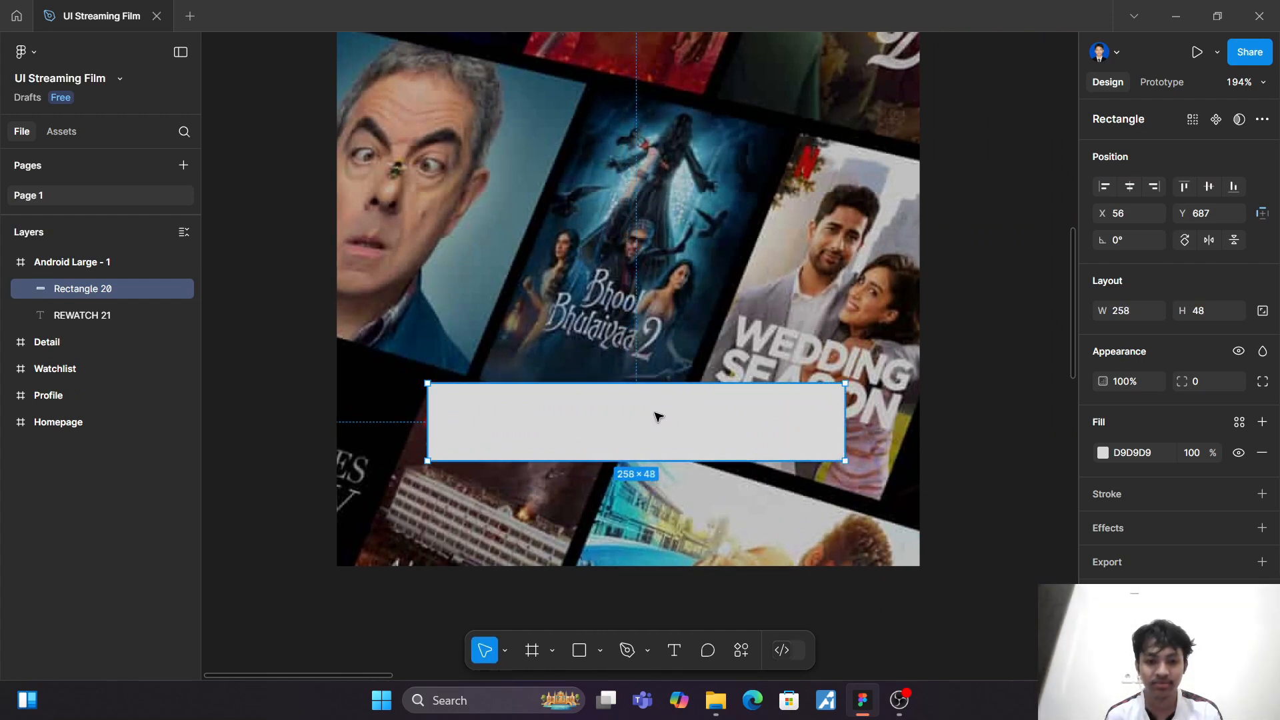
mouse_move(658, 417)
left_mouse_down()
mouse_move(654, 431)
mouse_move(677, 412)
mouse_move(658, 408)
left_mouse_up()
Step: Round the button rectangle's corners with a radius of 10
scroll(658, 408, "down", 3)
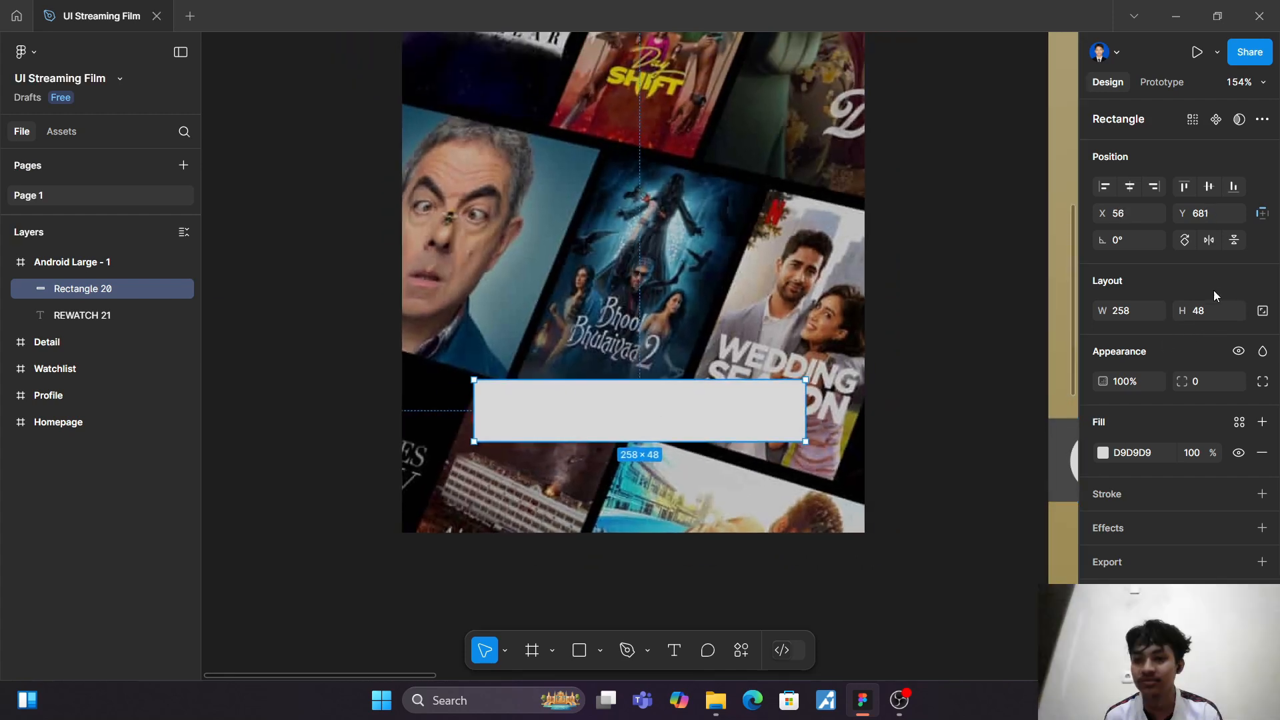
left_click(1199, 383)
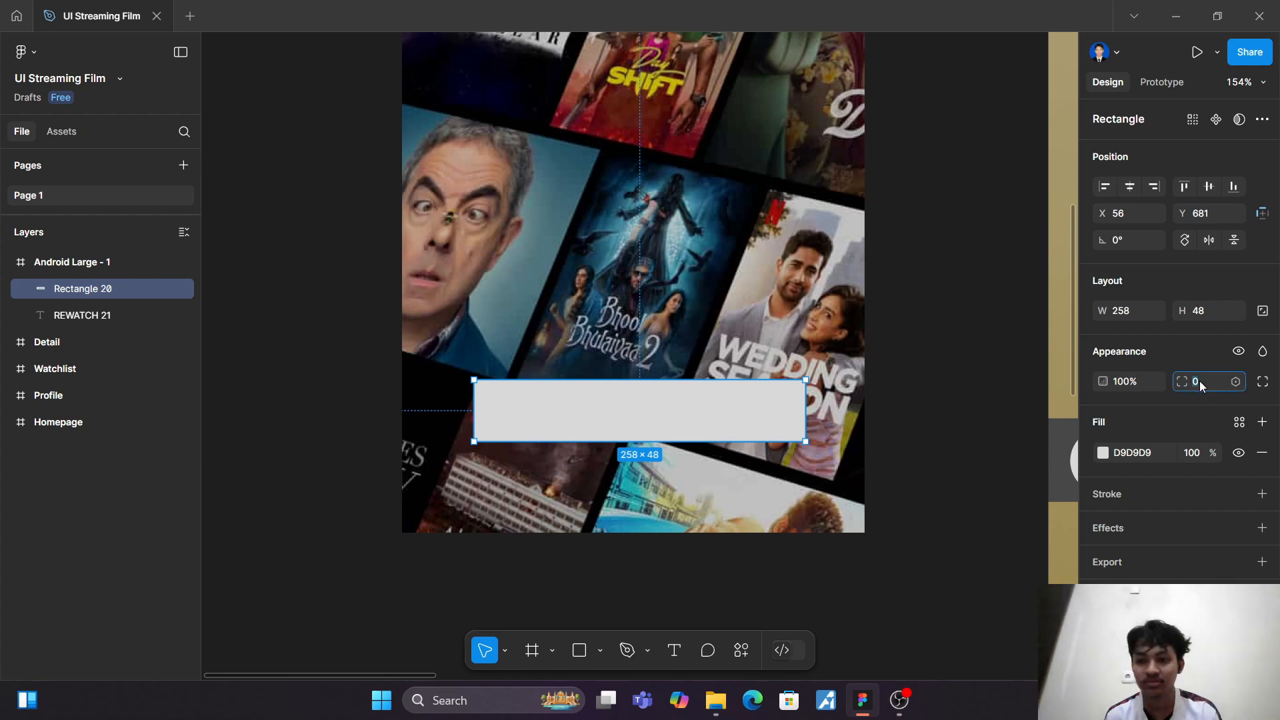
type("10")
key("Return")
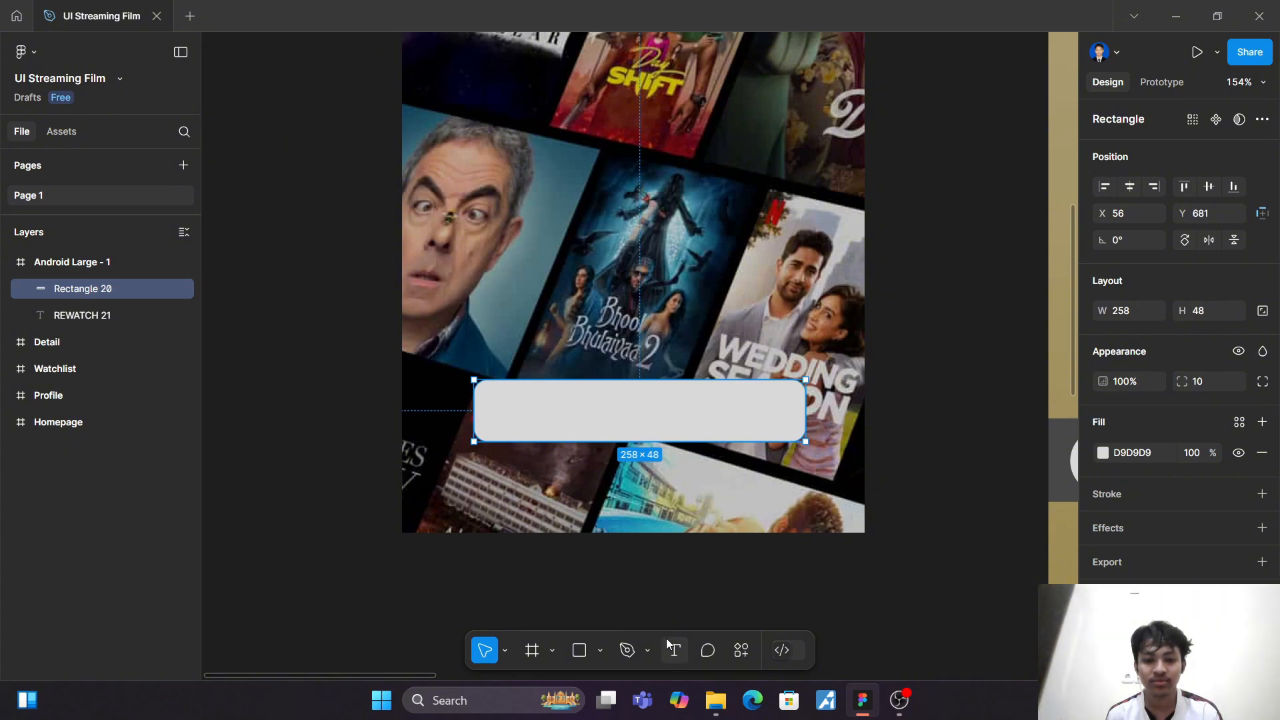
scroll(675, 449, "up", 3)
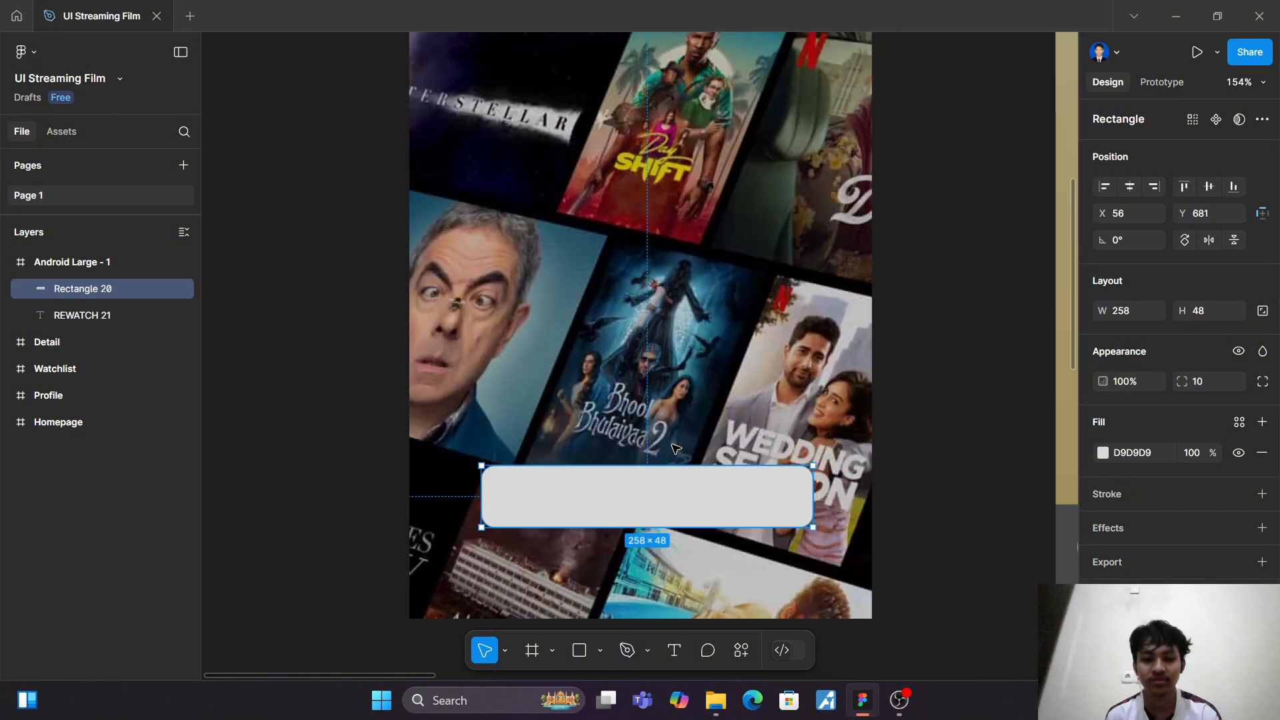
Step: Fill the button rectangle with the light beige DCCC9D used for the REWATCH 21 title
scroll(674, 449, "down", 3)
left_click(1102, 453)
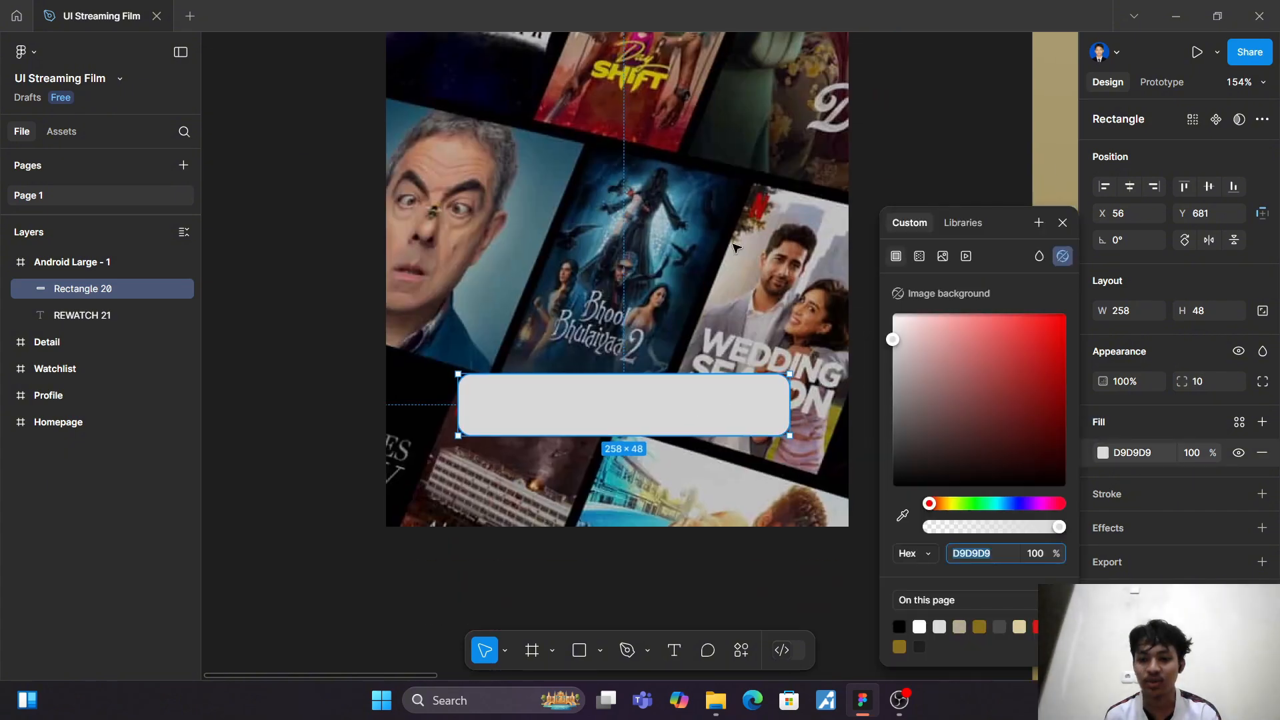
left_click(1020, 627)
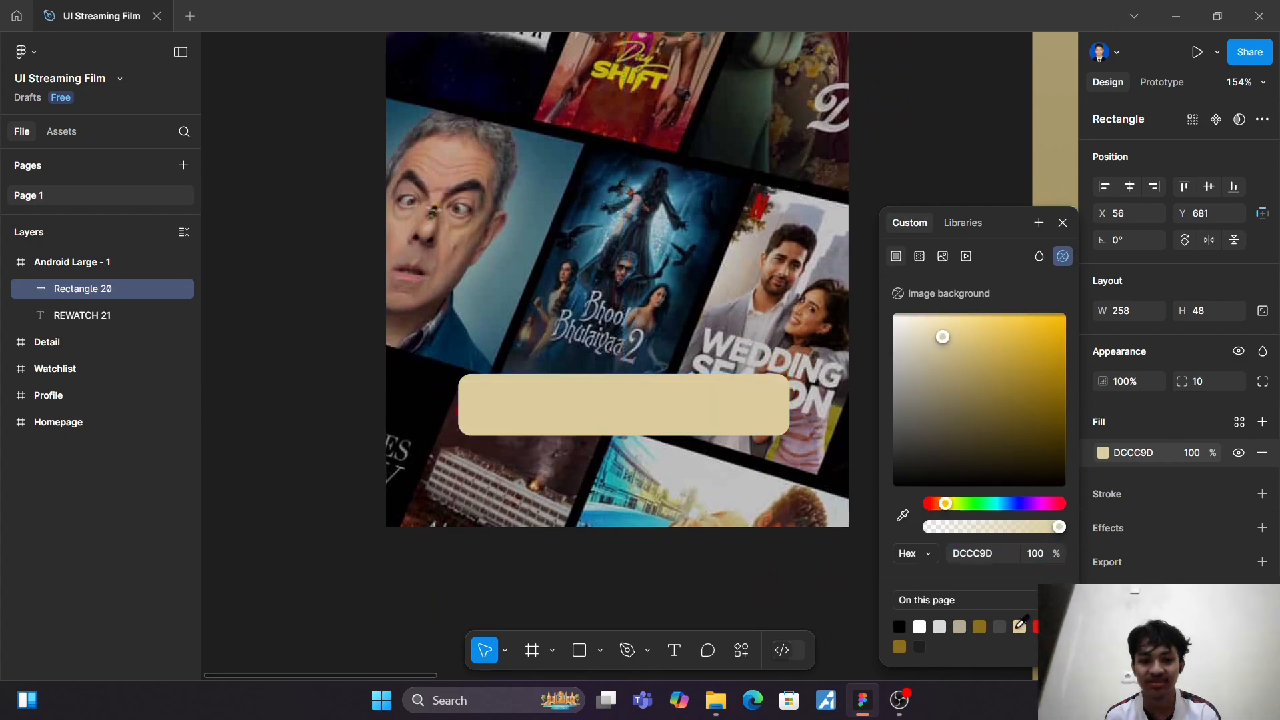
left_click(892, 175)
scroll(884, 173, "up", 15)
left_click(678, 106)
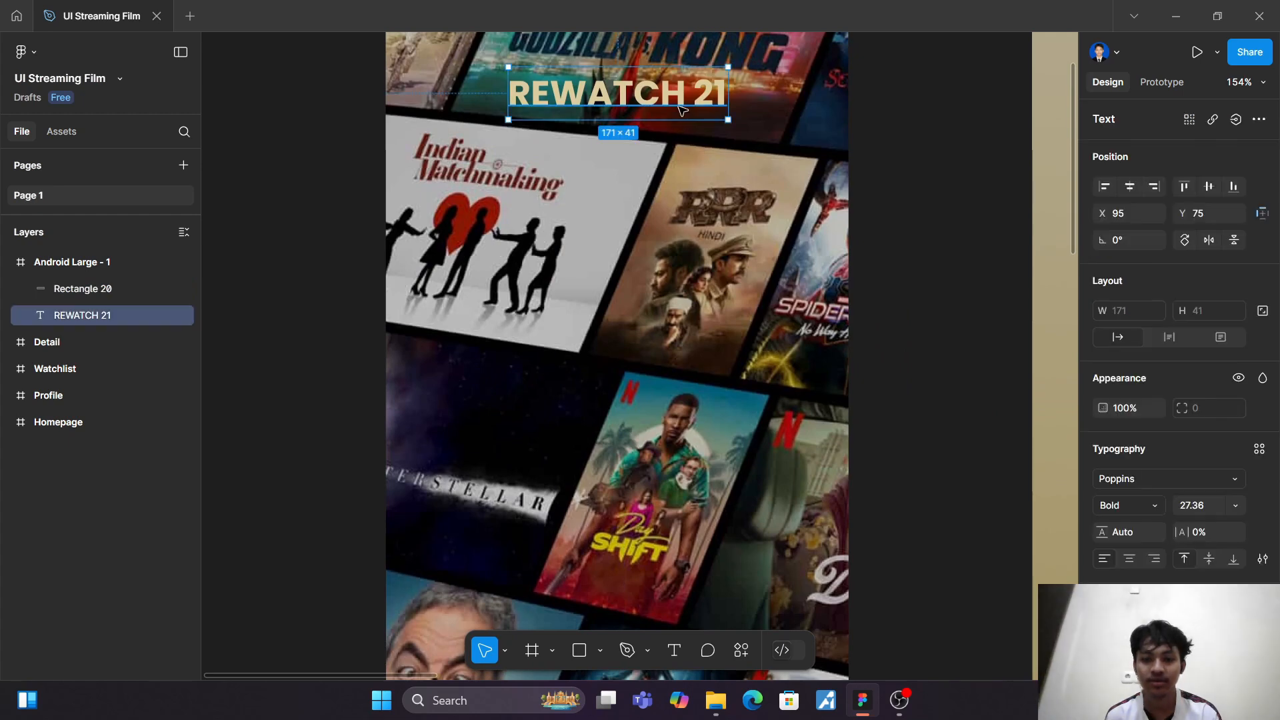
Step: Add the text label "Mulai" over the beige button rectangle
scroll(838, 368, "down", 10)
left_click(654, 448)
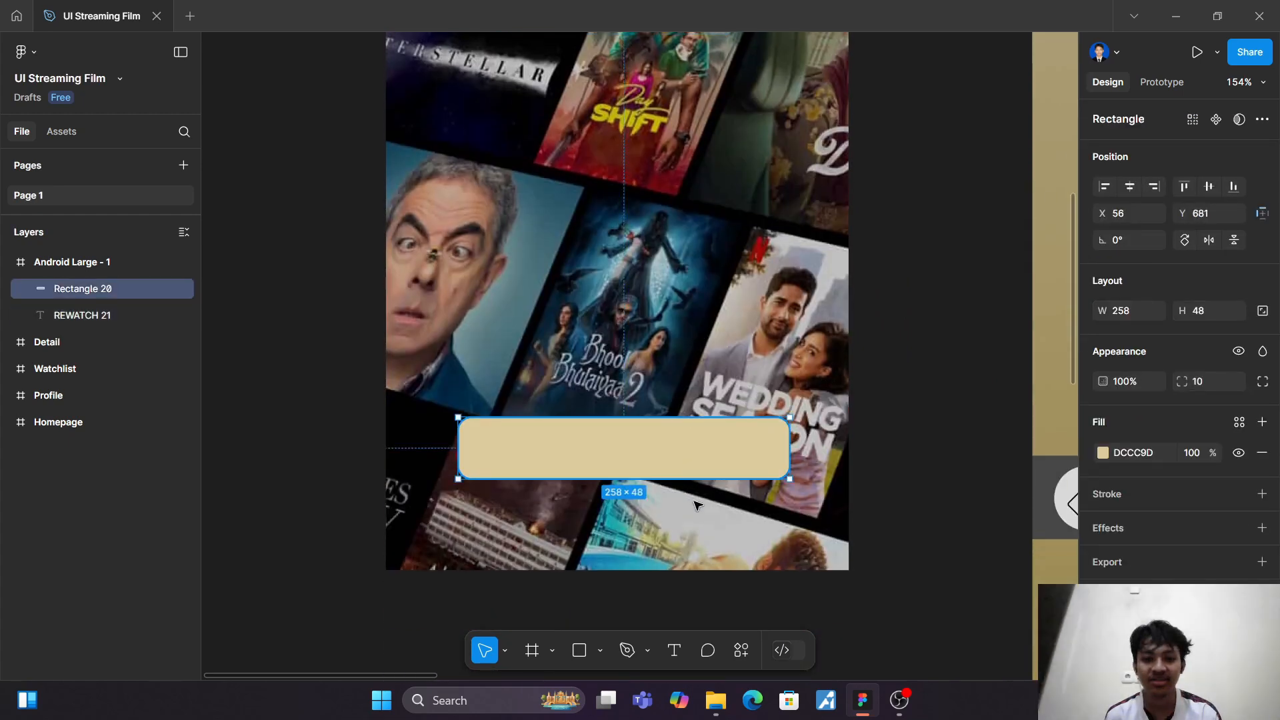
left_click(677, 650)
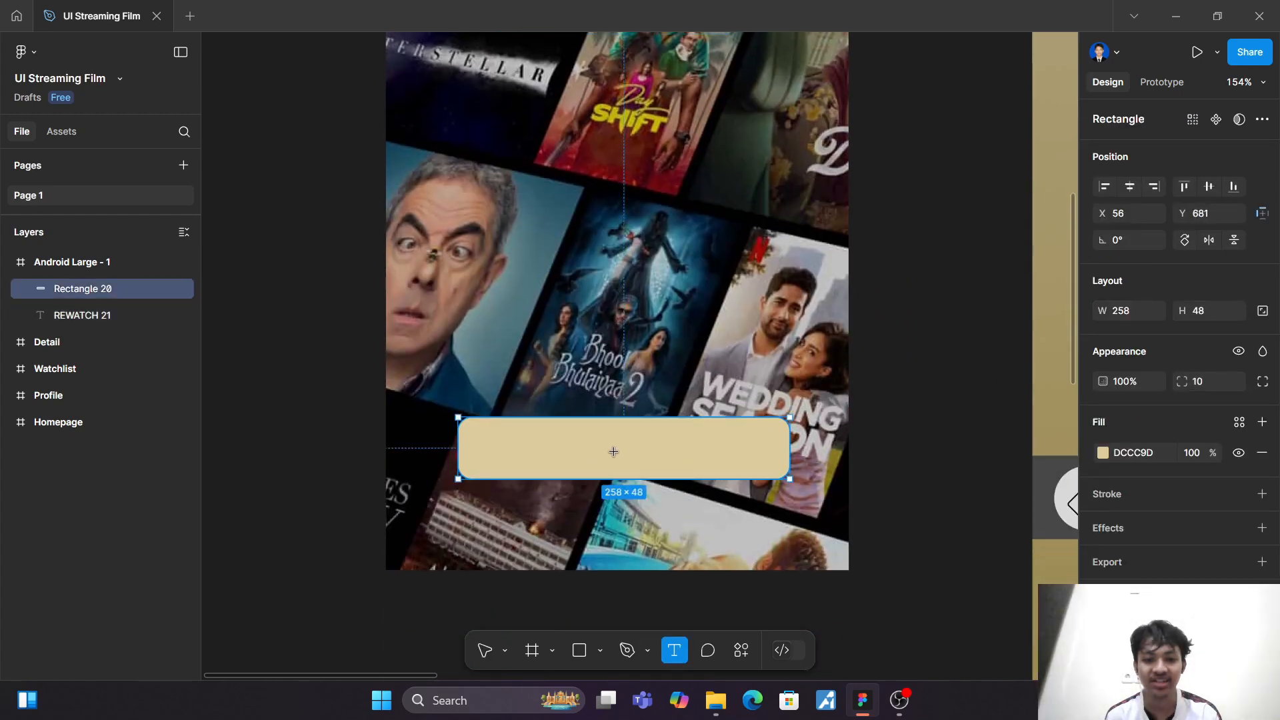
left_click(624, 451)
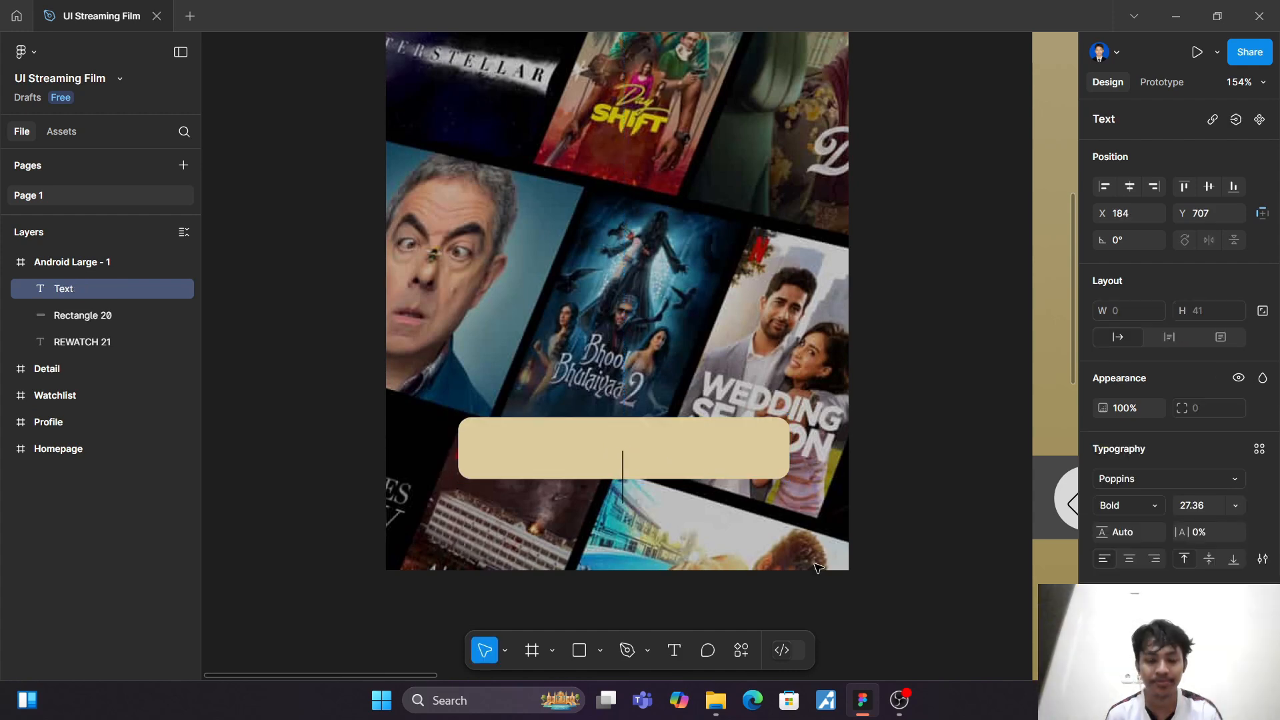
type("m")
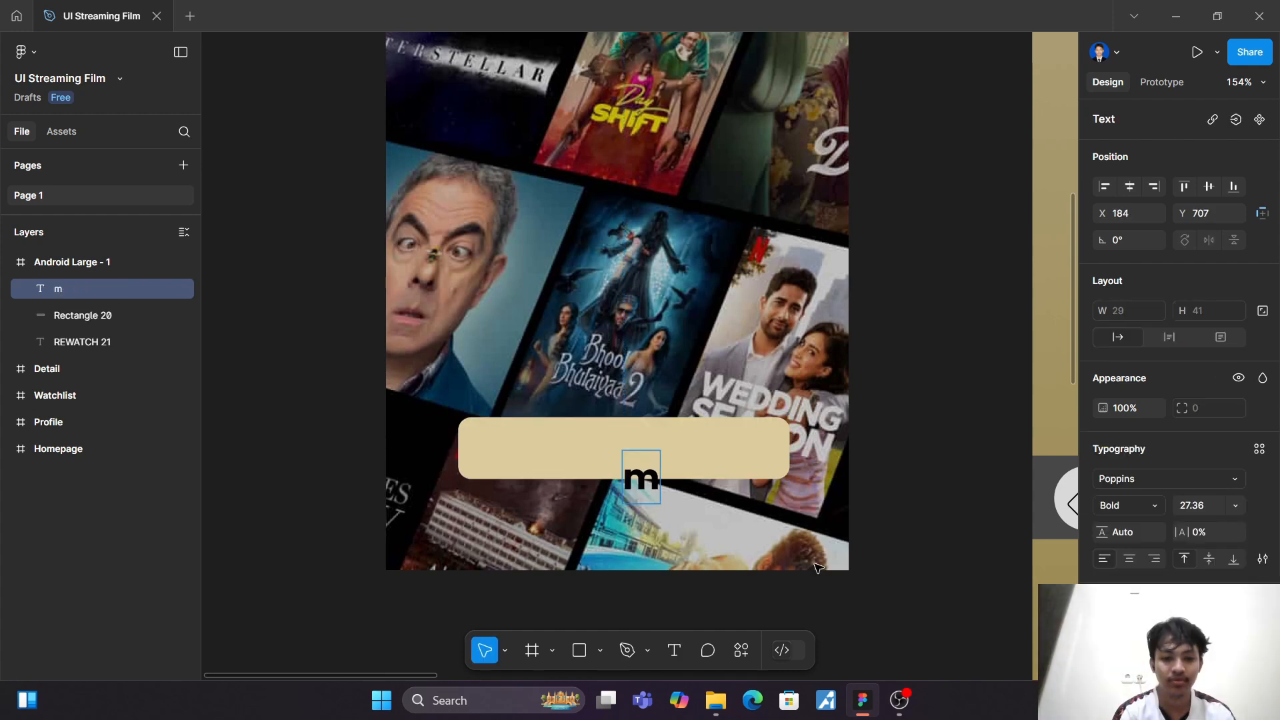
key("BackSpace")
type("Mulai")
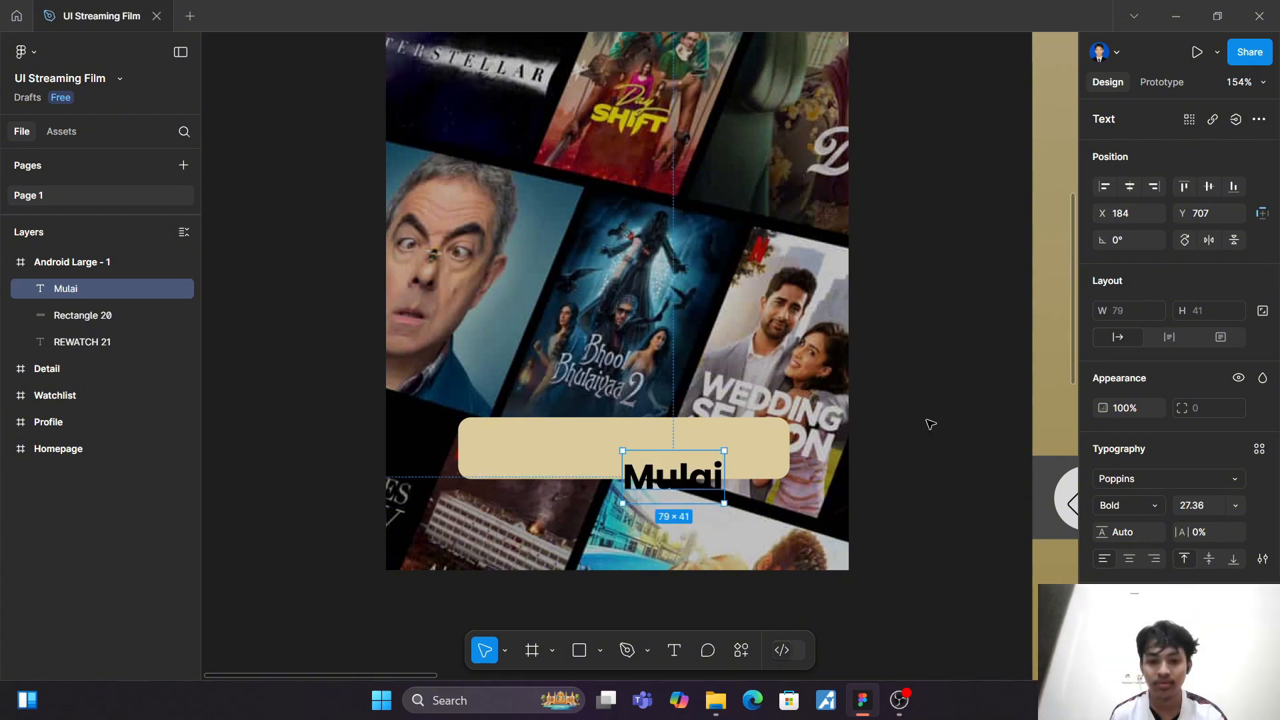
Step: Scale the Mulai label to about 58 × 30 and centre it on the button at X 156, Y 690
left_click_drag(647, 485, 630, 451)
key("k")
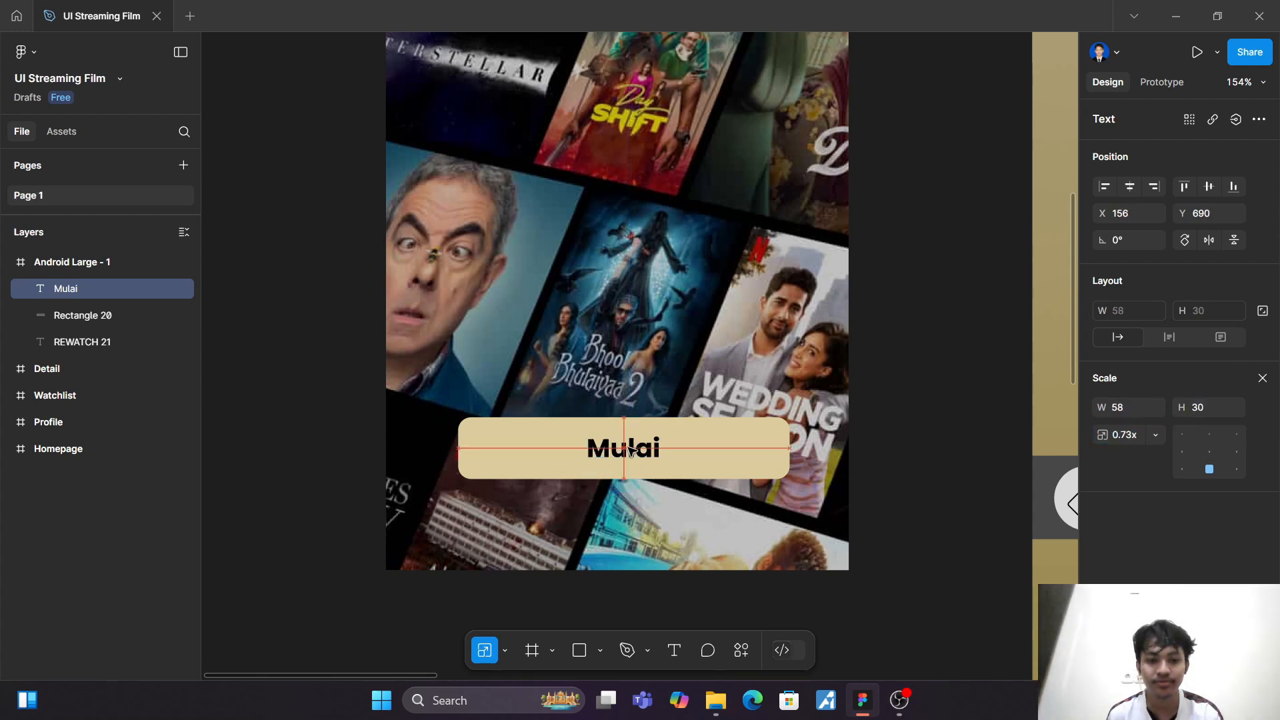
left_click(891, 442)
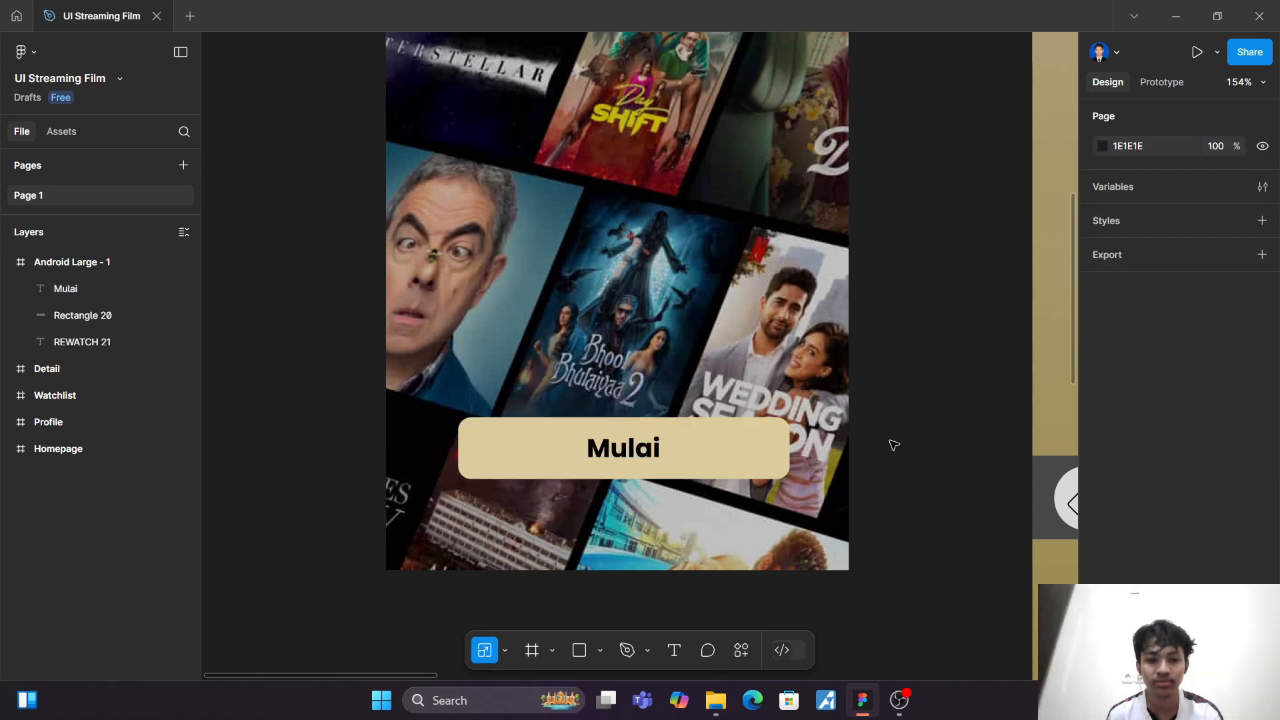
left_click(692, 447)
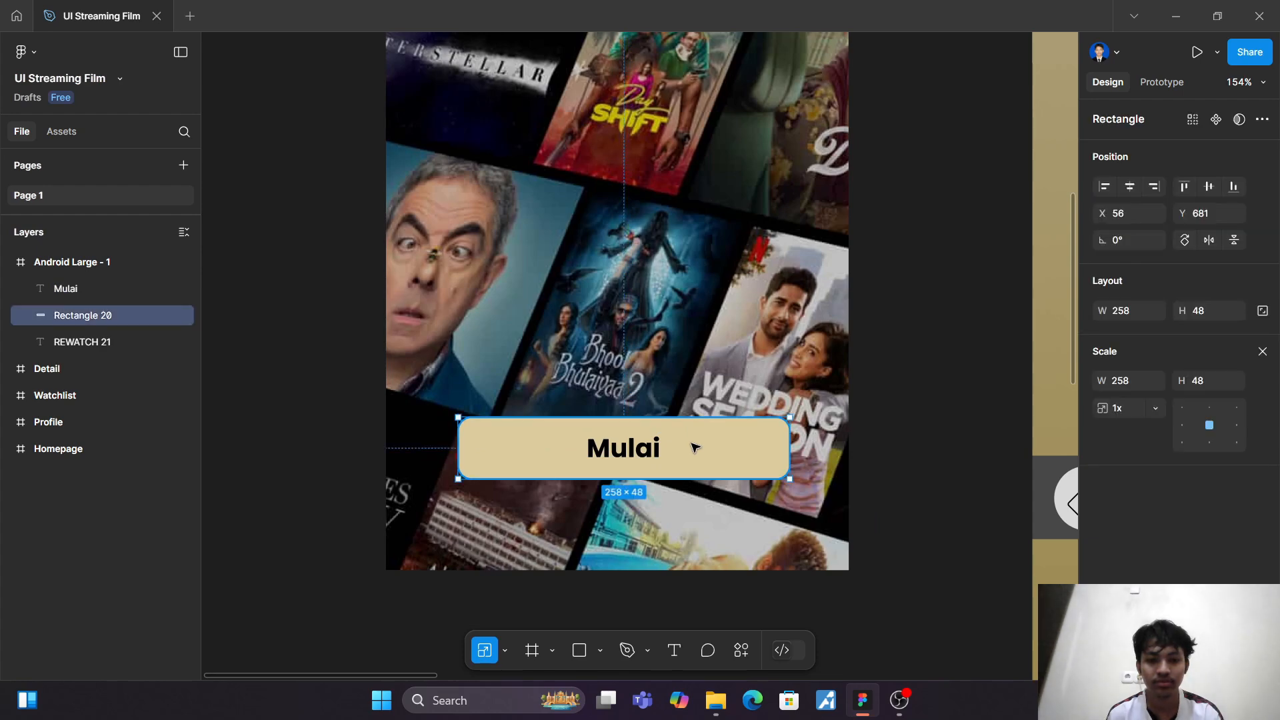
left_click(883, 447)
scroll(882, 445, "down", 5)
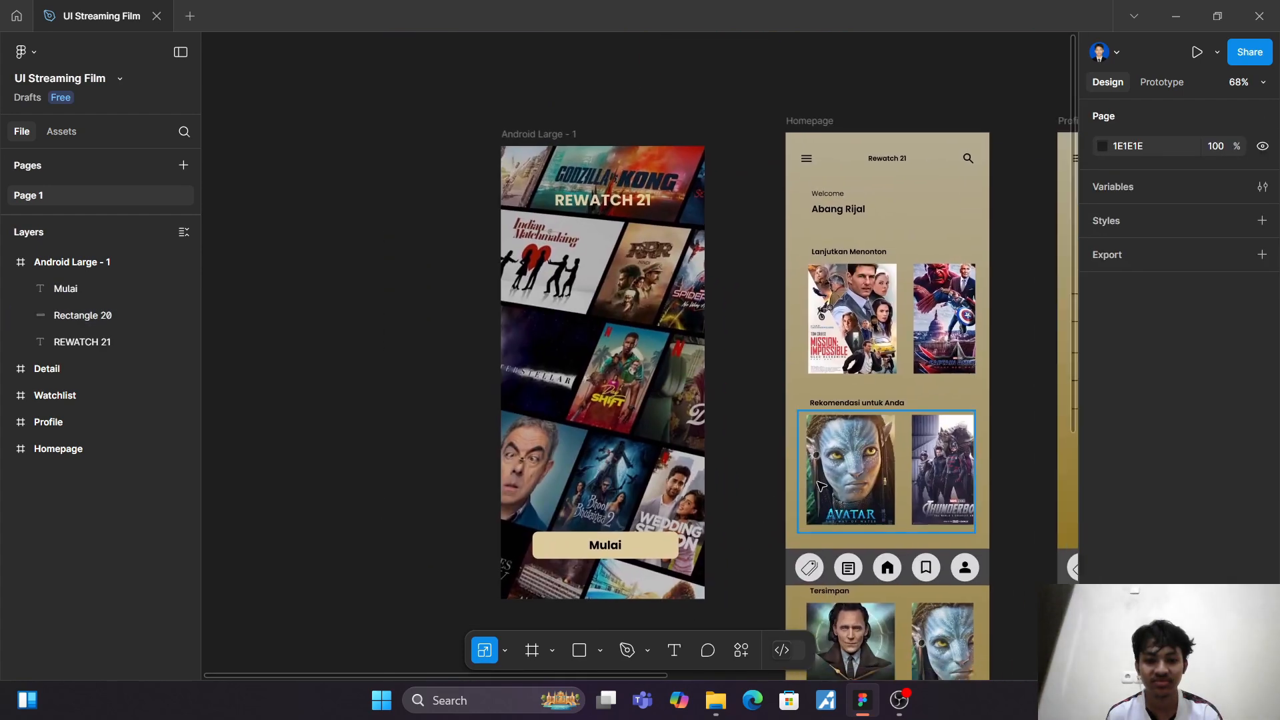
scroll(821, 486, "down", 3)
Step: Try dark red 2A1515, gold 8B701D, greys D9D9D9, 1E1E1E and 474747, and brown 955431 on the Mulai label, ending on black
left_click(614, 408)
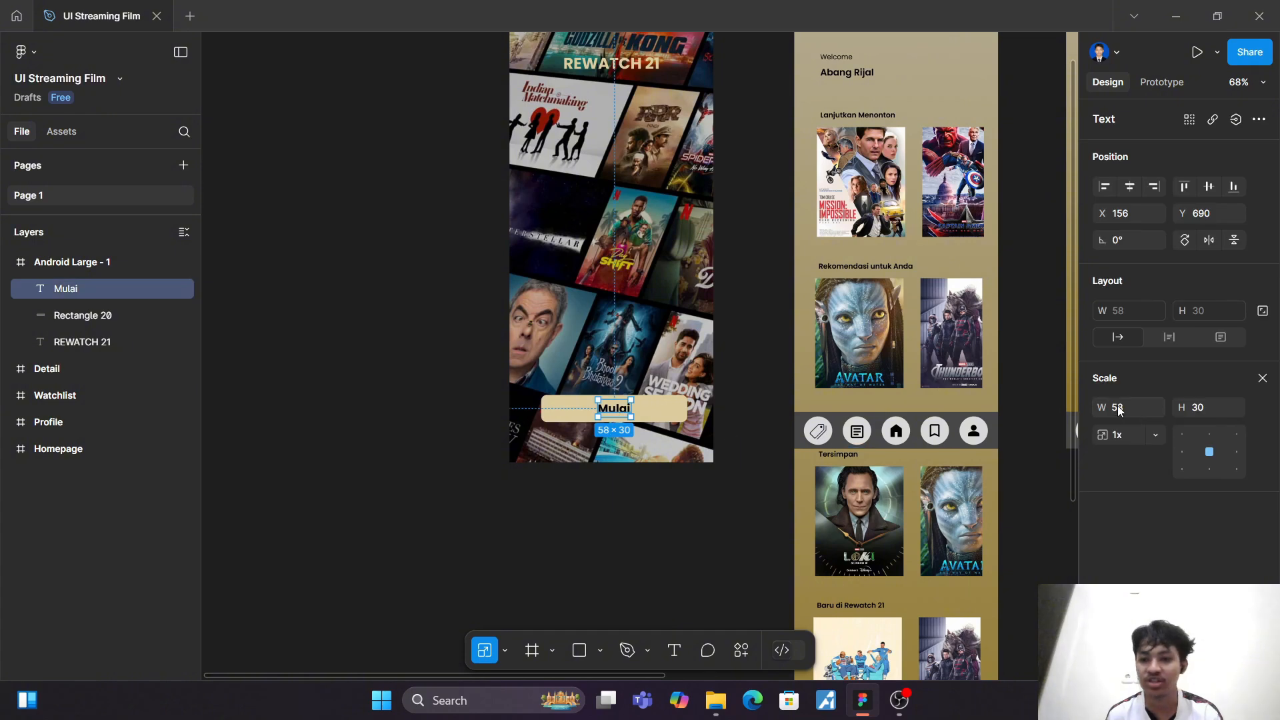
key("v")
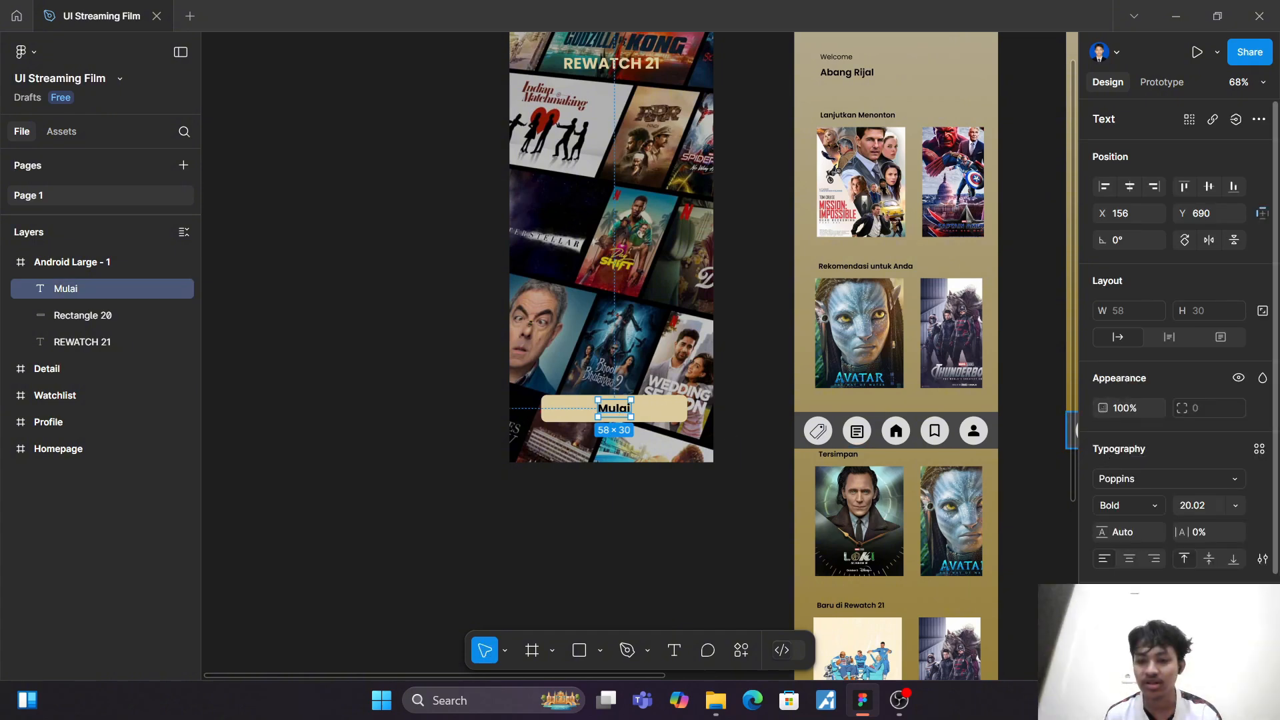
left_click(1105, 627)
left_click_drag(986, 406, 977, 458)
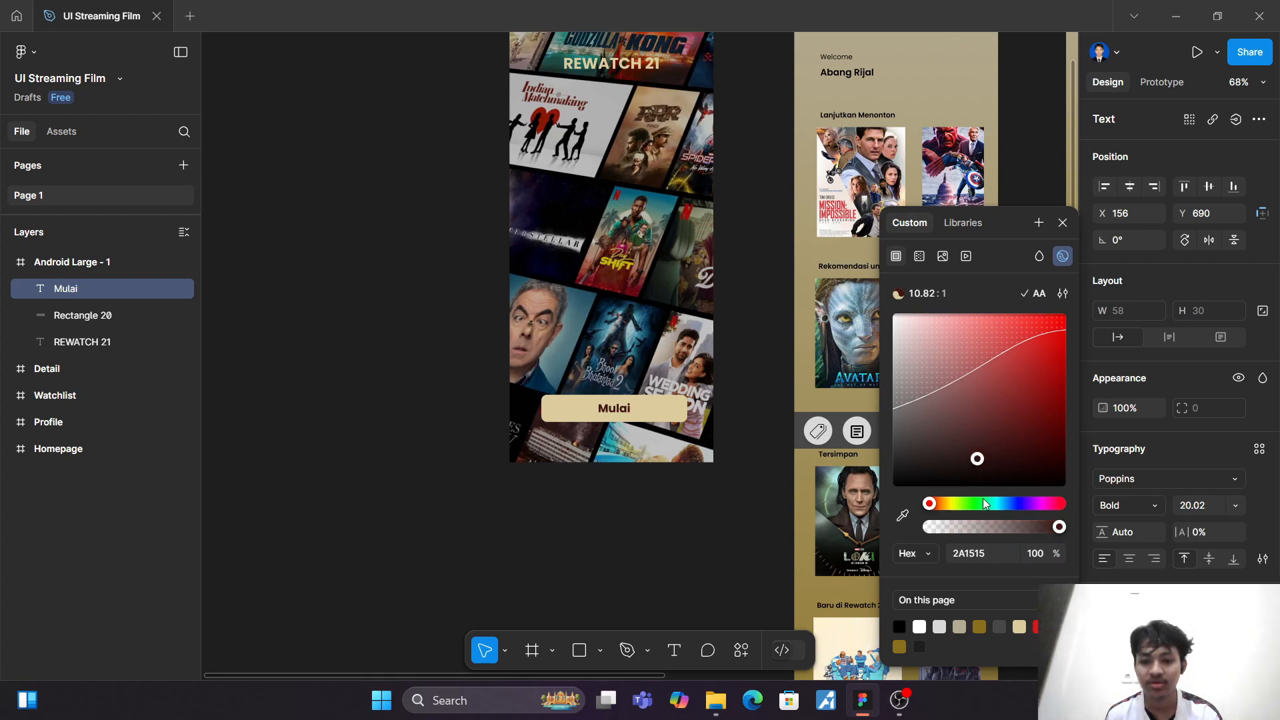
left_click(979, 626)
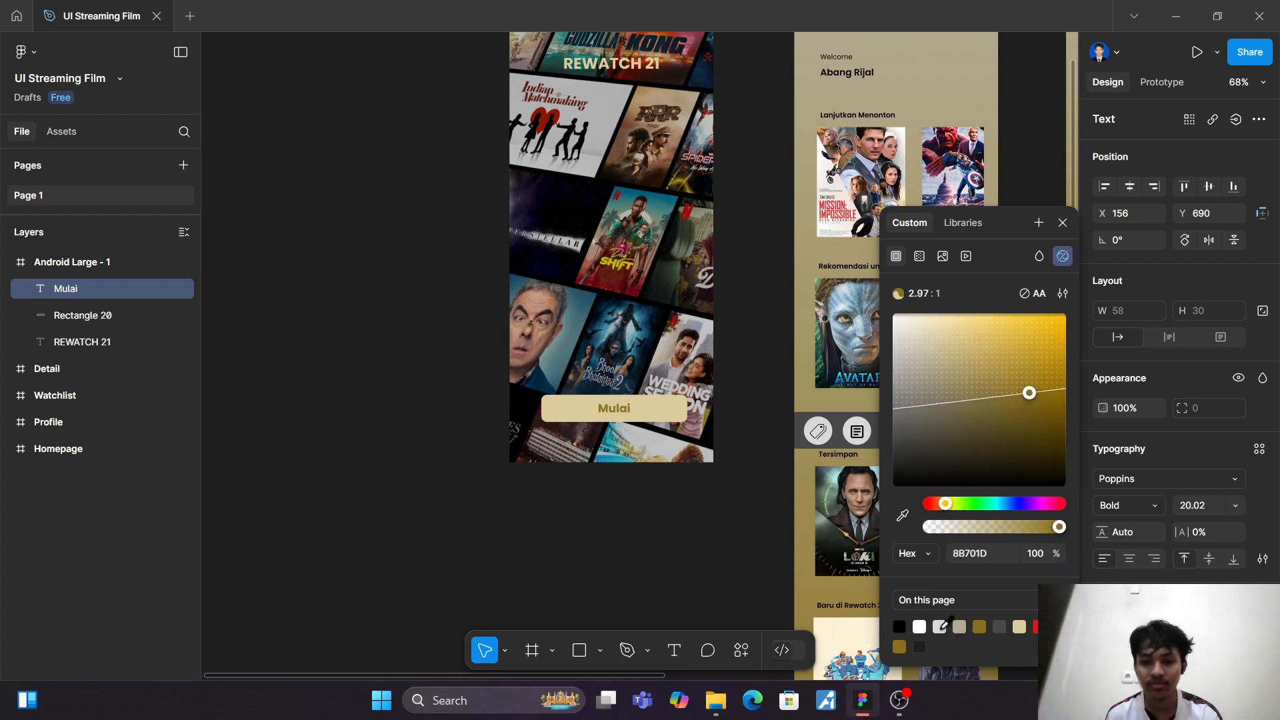
left_click(940, 626)
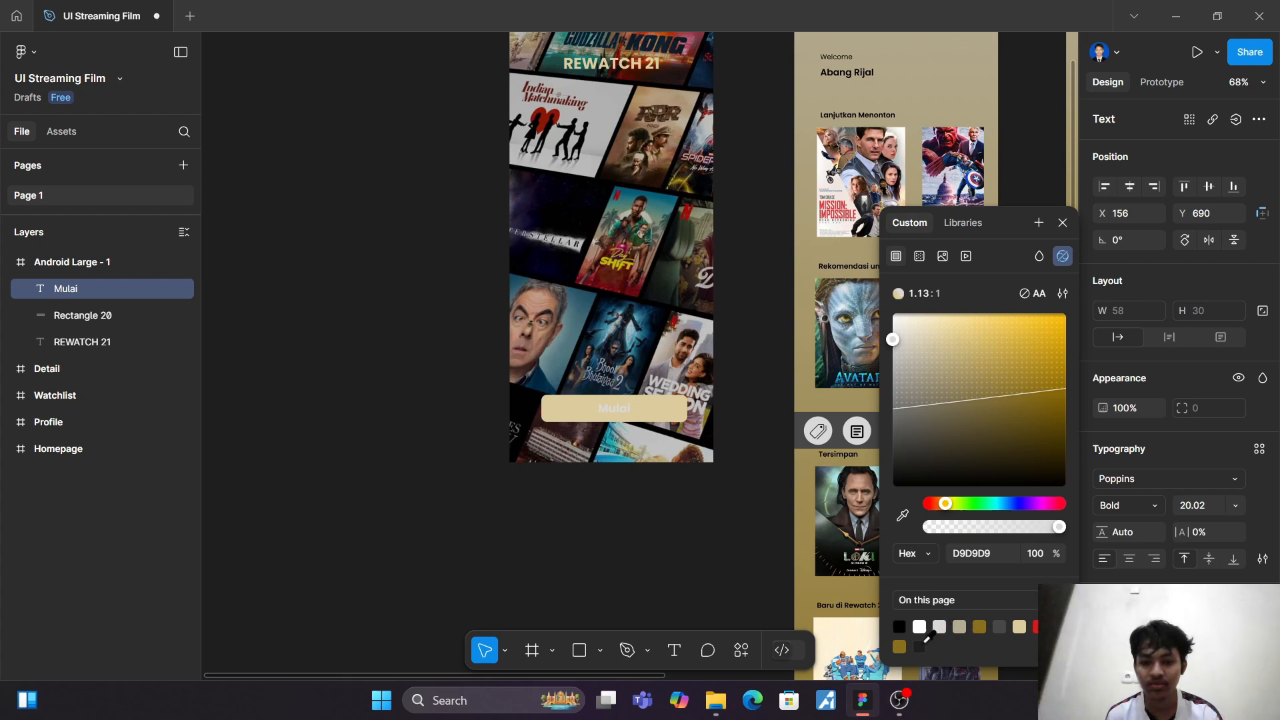
left_click(920, 646)
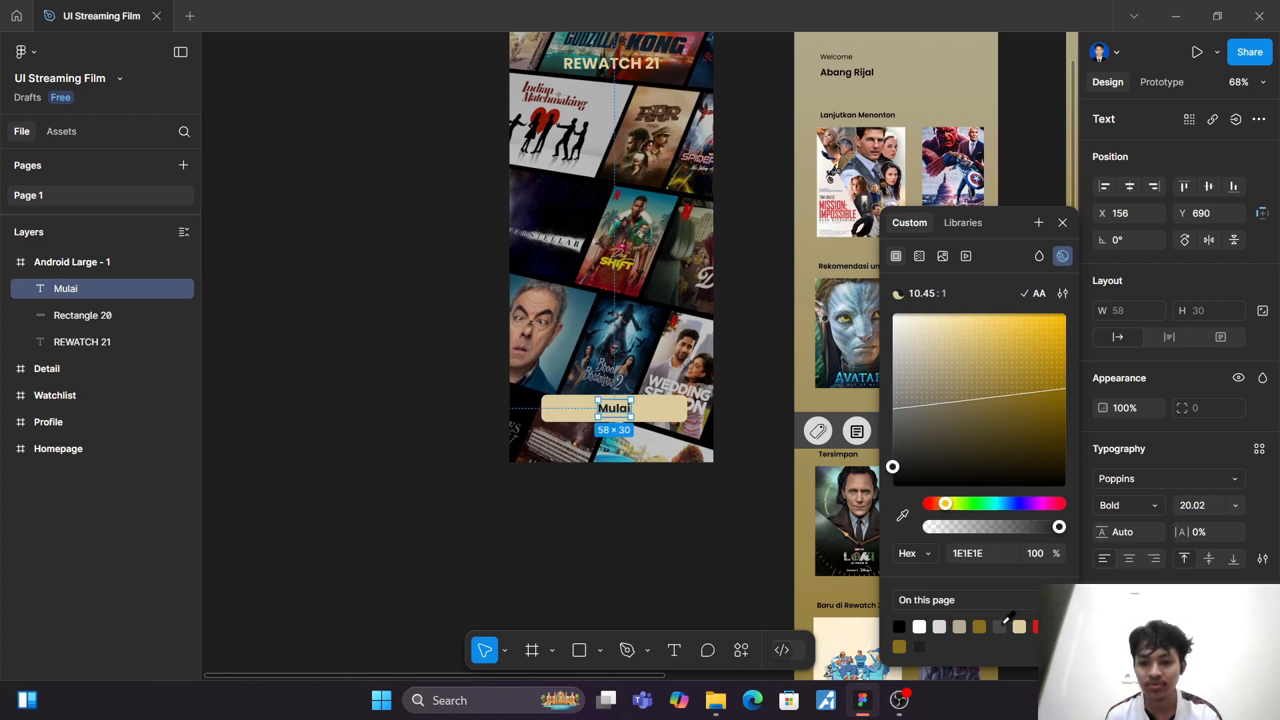
left_click(1000, 625)
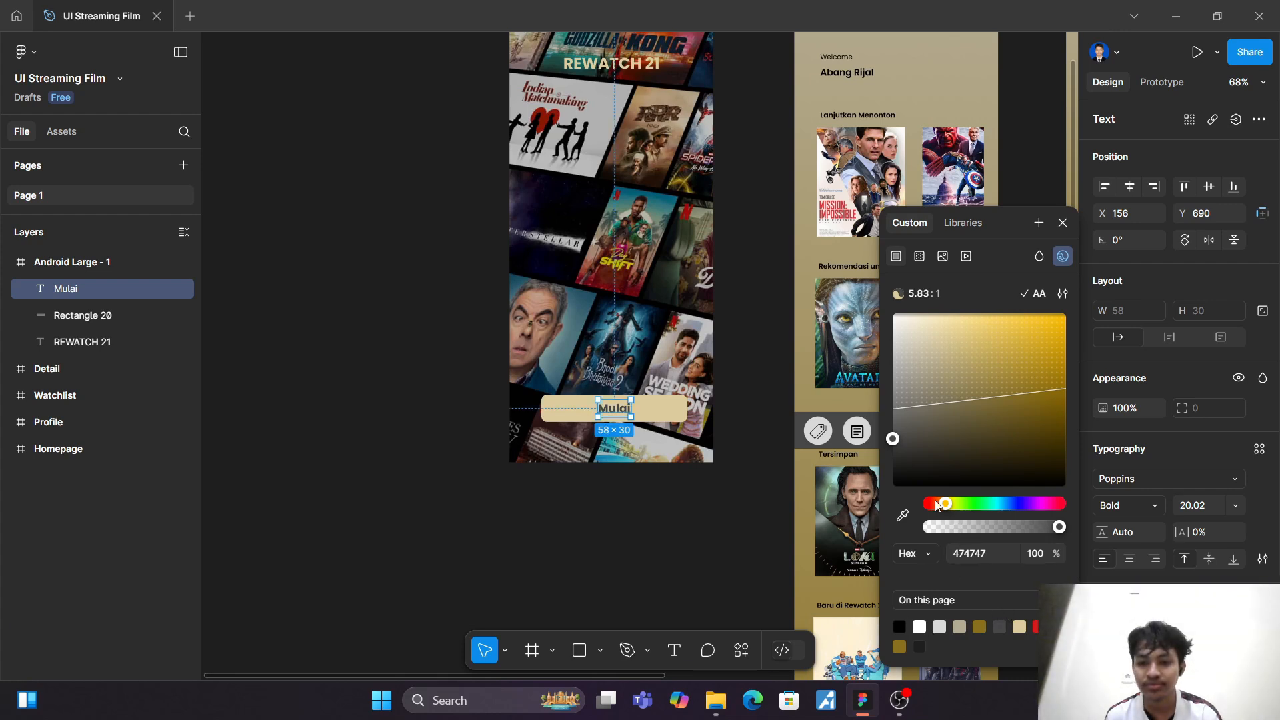
left_click_drag(922, 398, 964, 369)
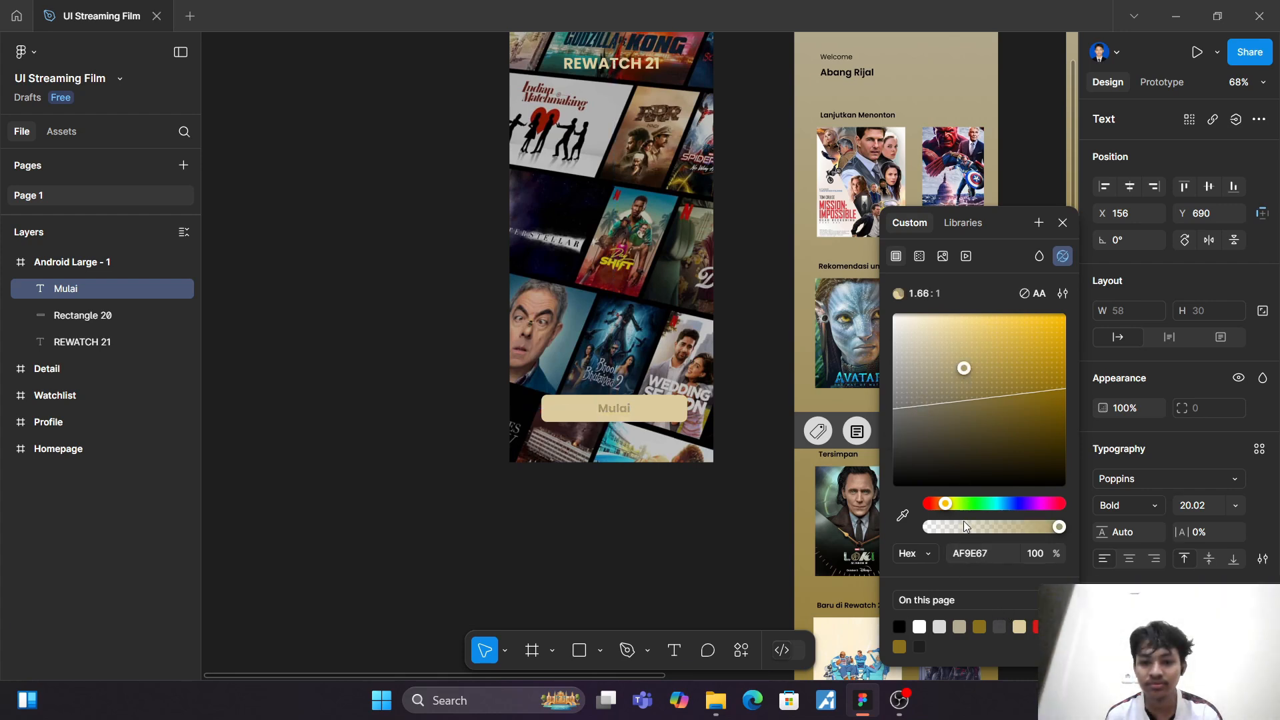
left_click_drag(946, 504, 936, 504)
left_click_drag(945, 367, 1009, 385)
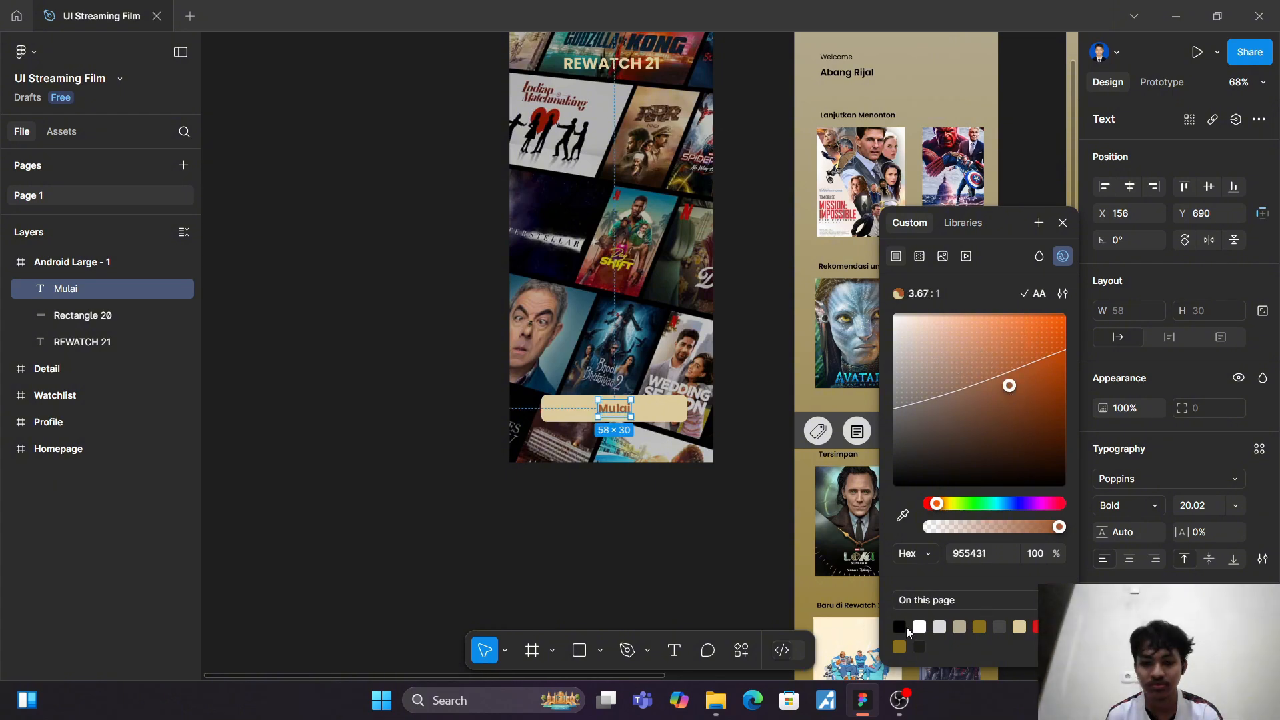
left_click(899, 627)
left_click(679, 580)
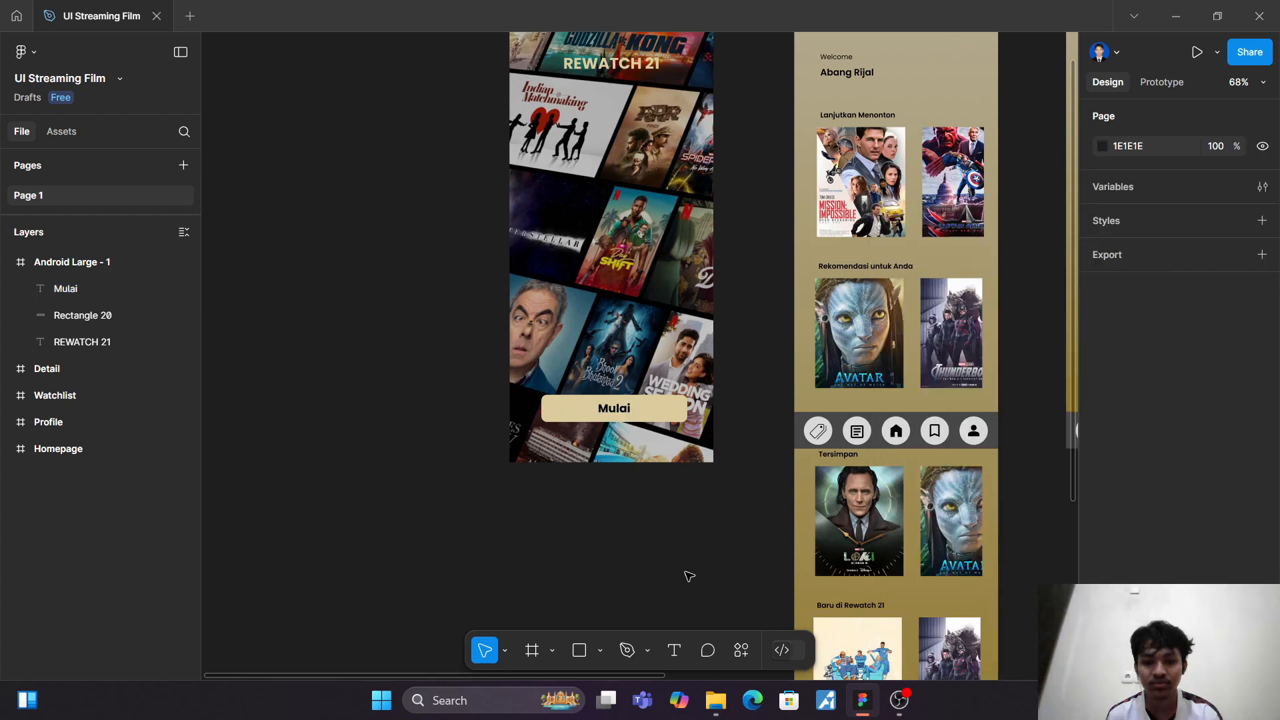
Step: Recolour the Mulai label dark reddish brown 351A1A
left_click(608, 409)
left_click(1106, 628)
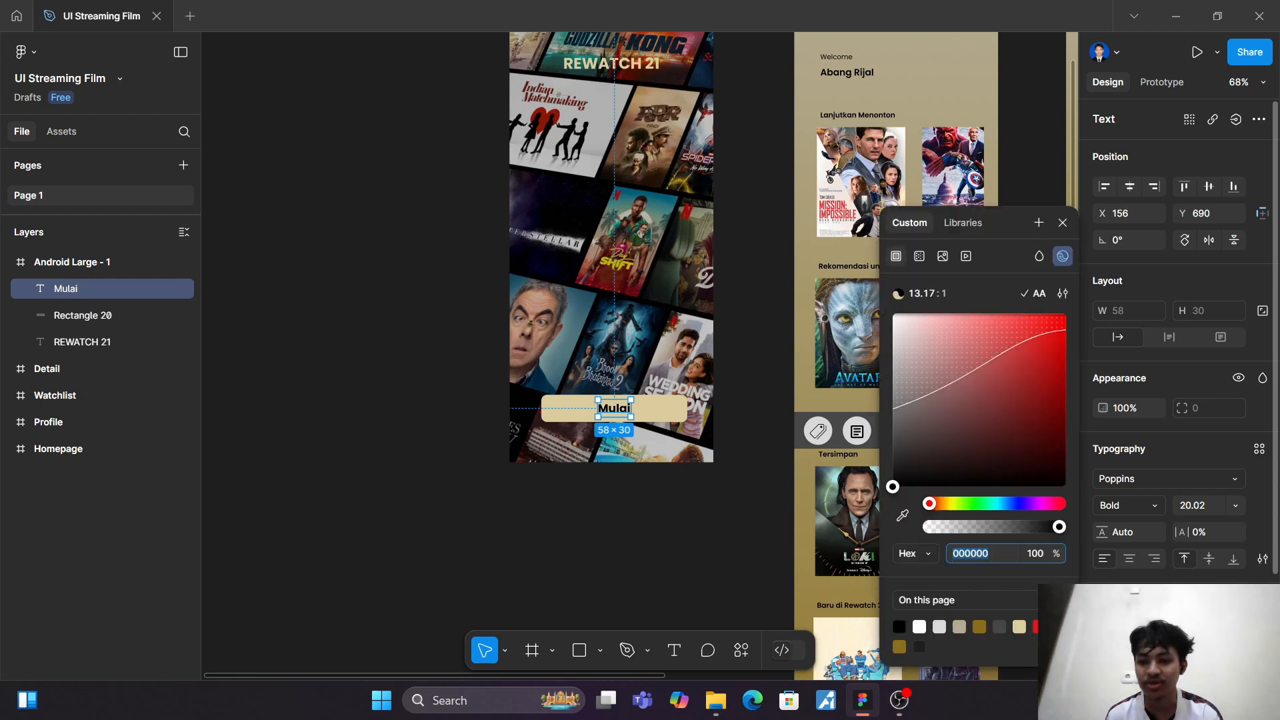
left_click_drag(921, 473, 980, 450)
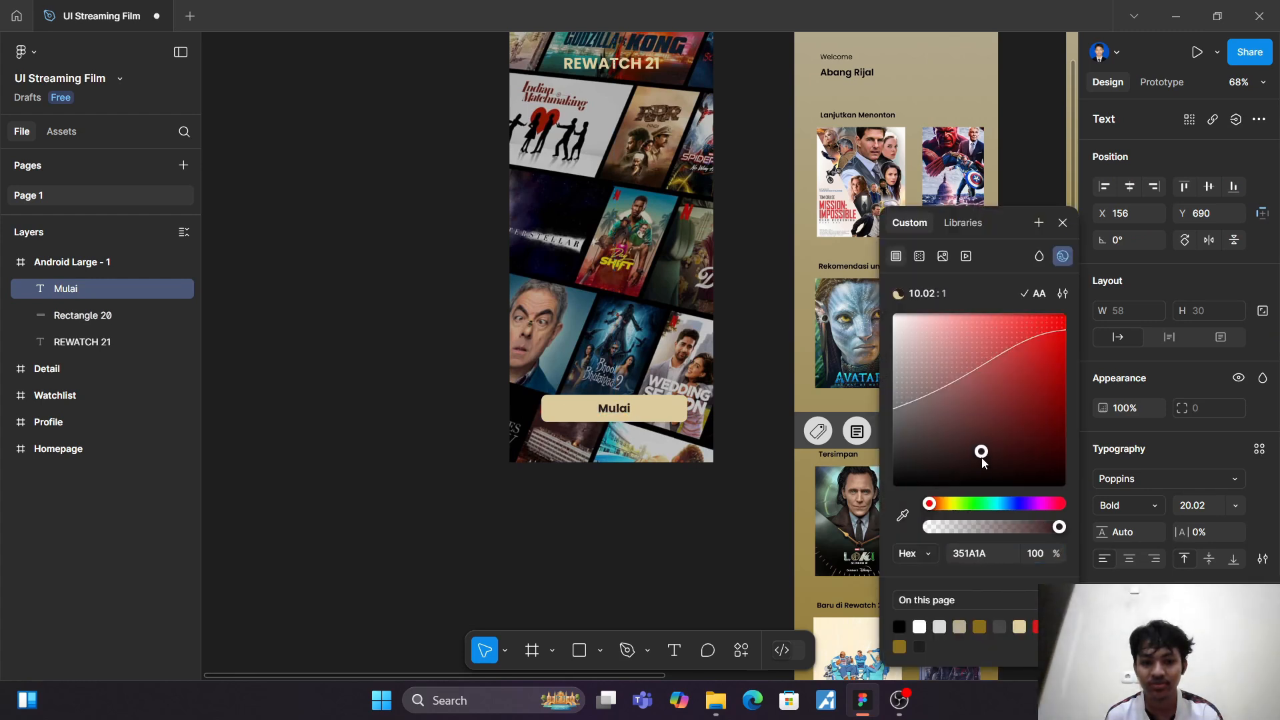
left_click(606, 534)
Step: Examine the opening screen's title, poster background and Mulai button up close and beside the Homepage
scroll(608, 537, "up", 5)
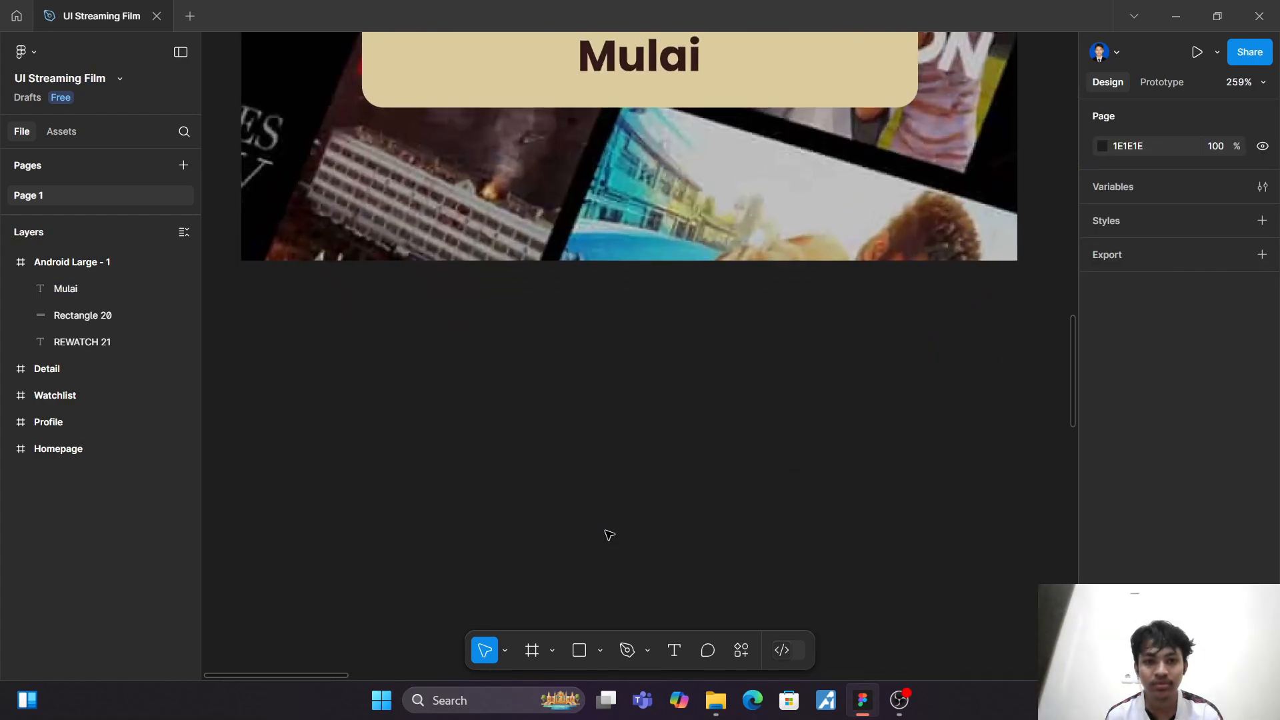
scroll(607, 530, "up", 6)
scroll(783, 456, "down", 3)
scroll(784, 455, "up", 3)
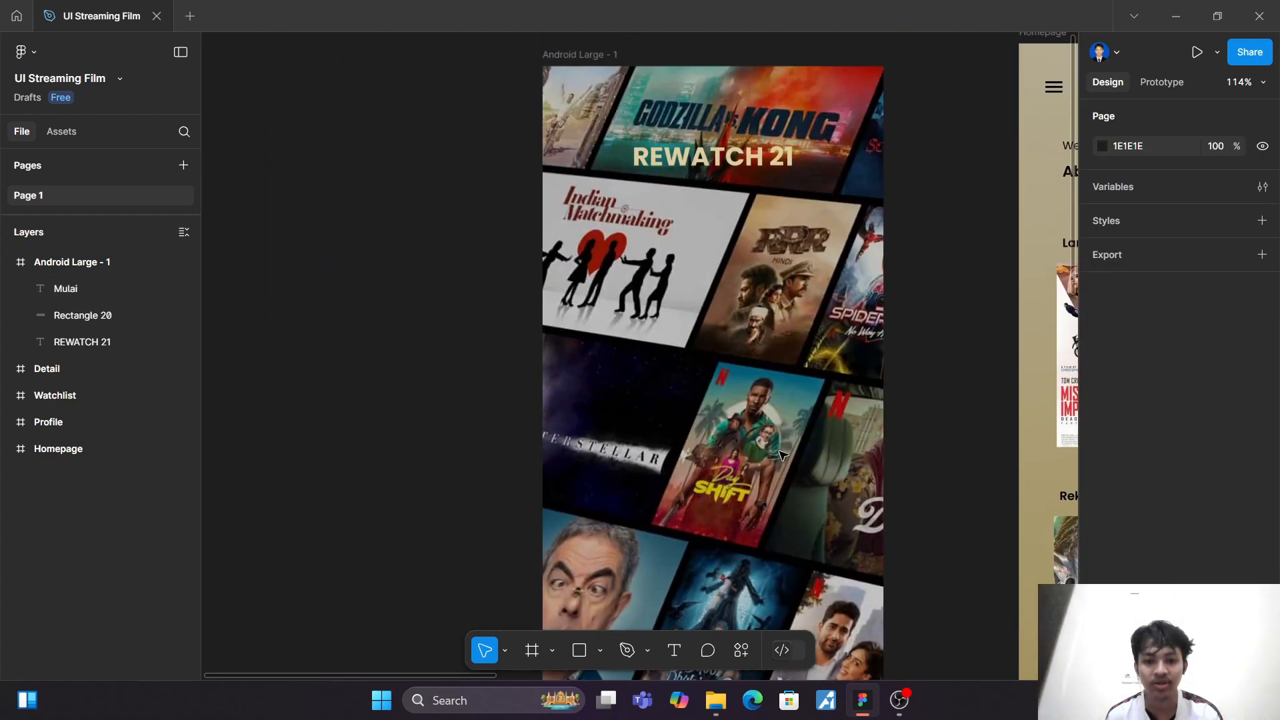
scroll(784, 455, "down", 3)
scroll(784, 455, "up", 3)
scroll(784, 456, "down", 1)
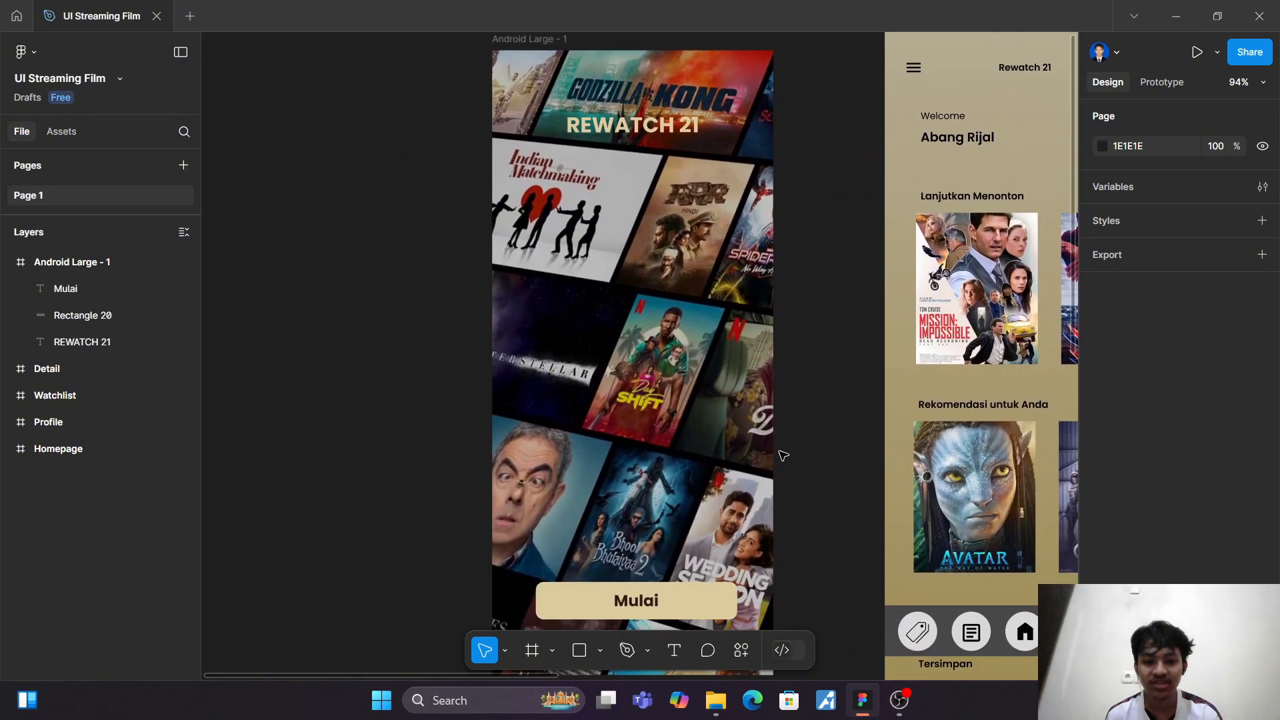
scroll(783, 455, "up", 2)
scroll(783, 455, "right", 2)
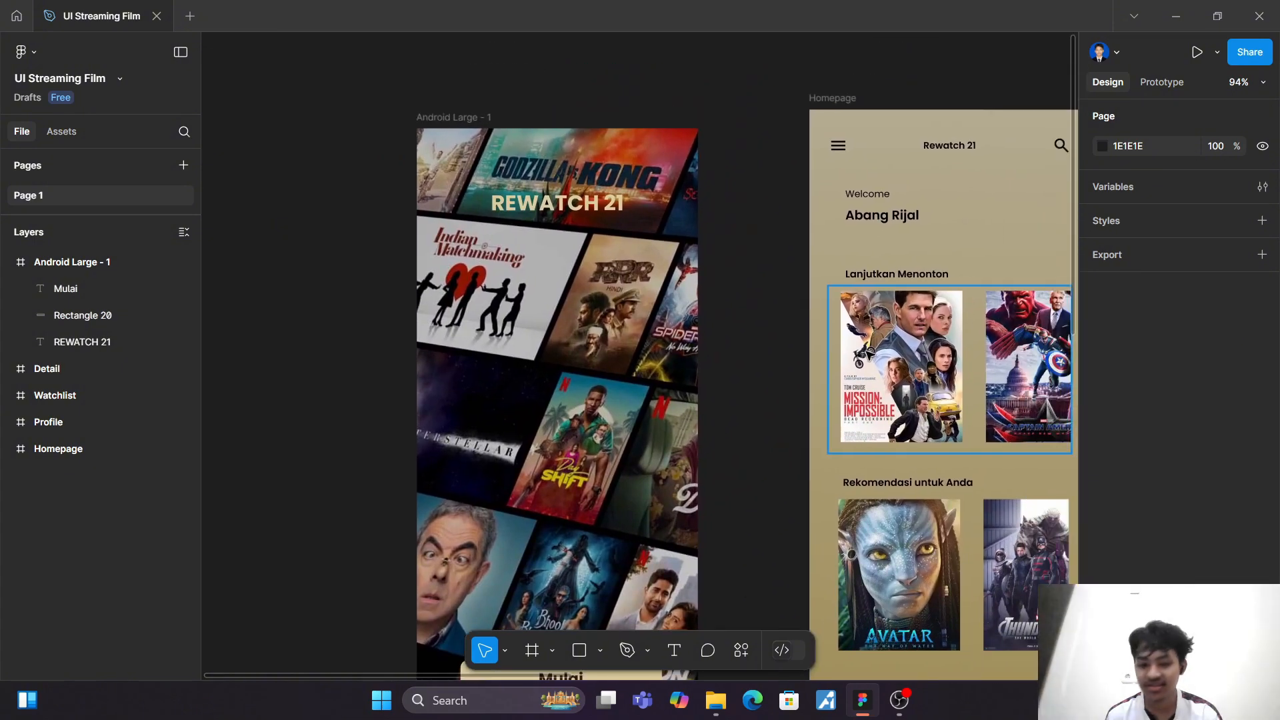
Step: Add a text on the opening screen's poster background above the Mulai button with the first tagline line "Ribuan tontonan menarik"
scroll(822, 366, "down", 3)
scroll(803, 374, "left", 1)
key("t")
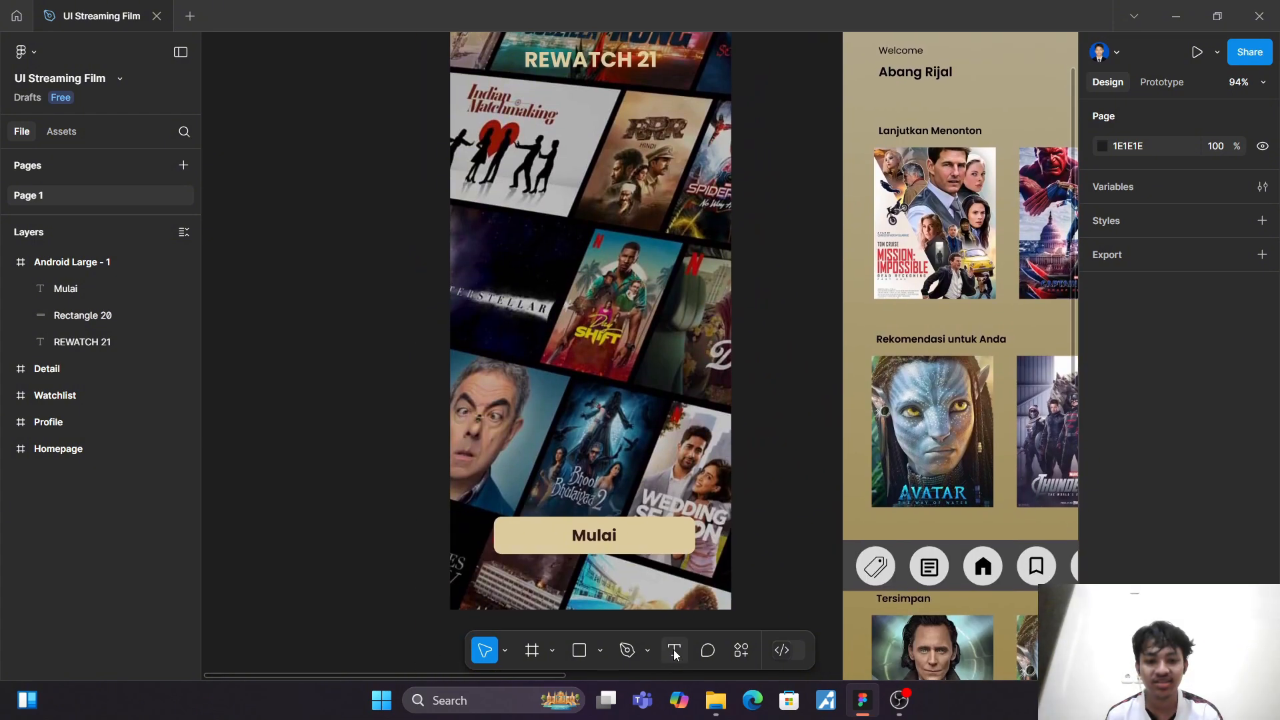
left_click(571, 361)
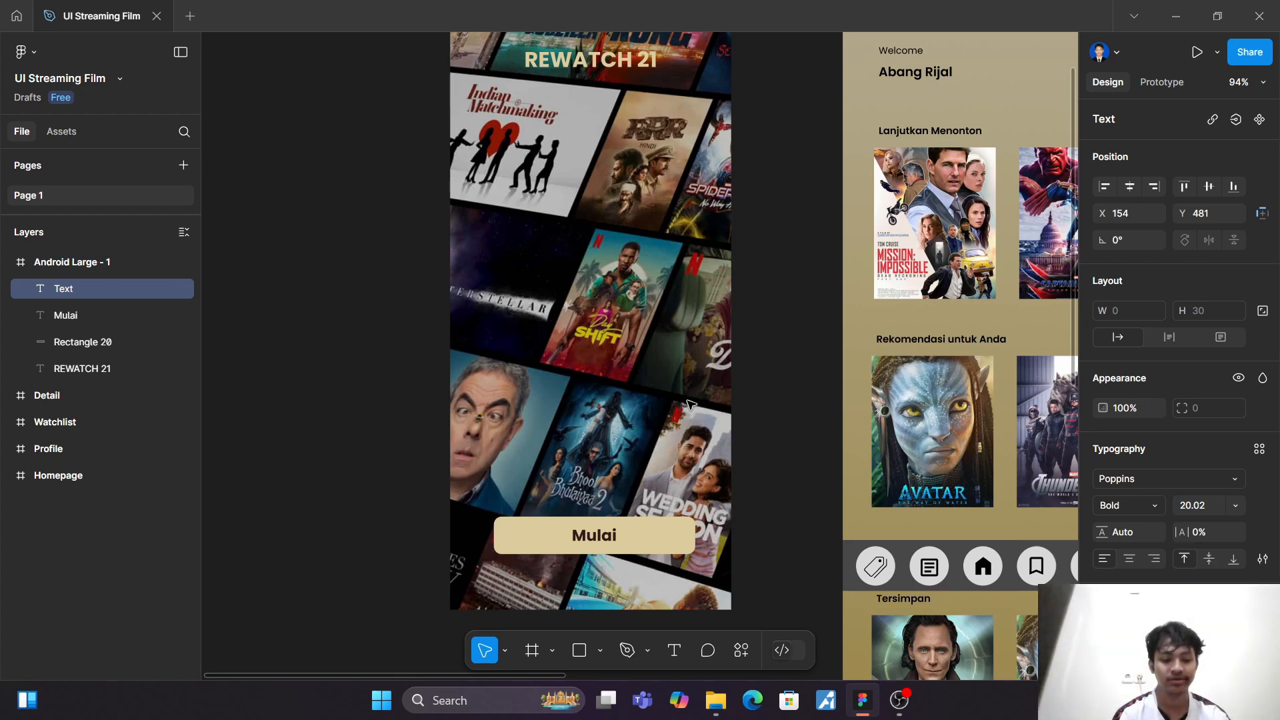
type("Ribua")
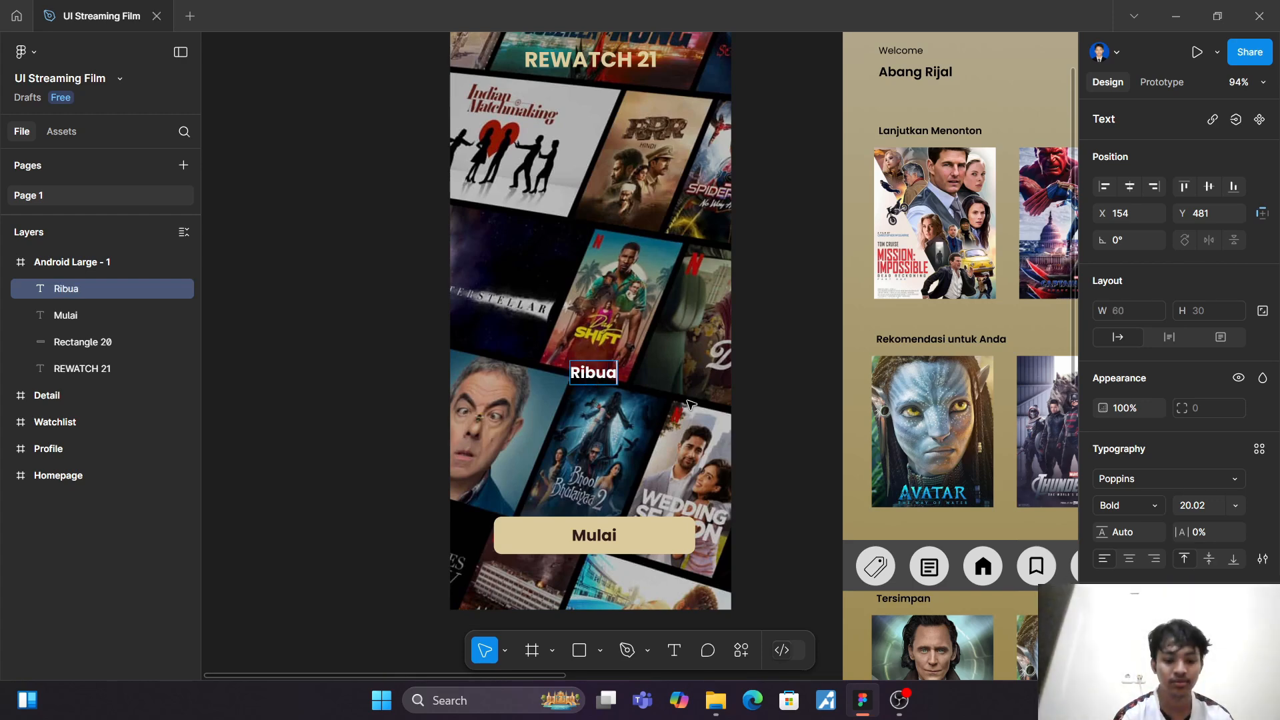
type("n t")
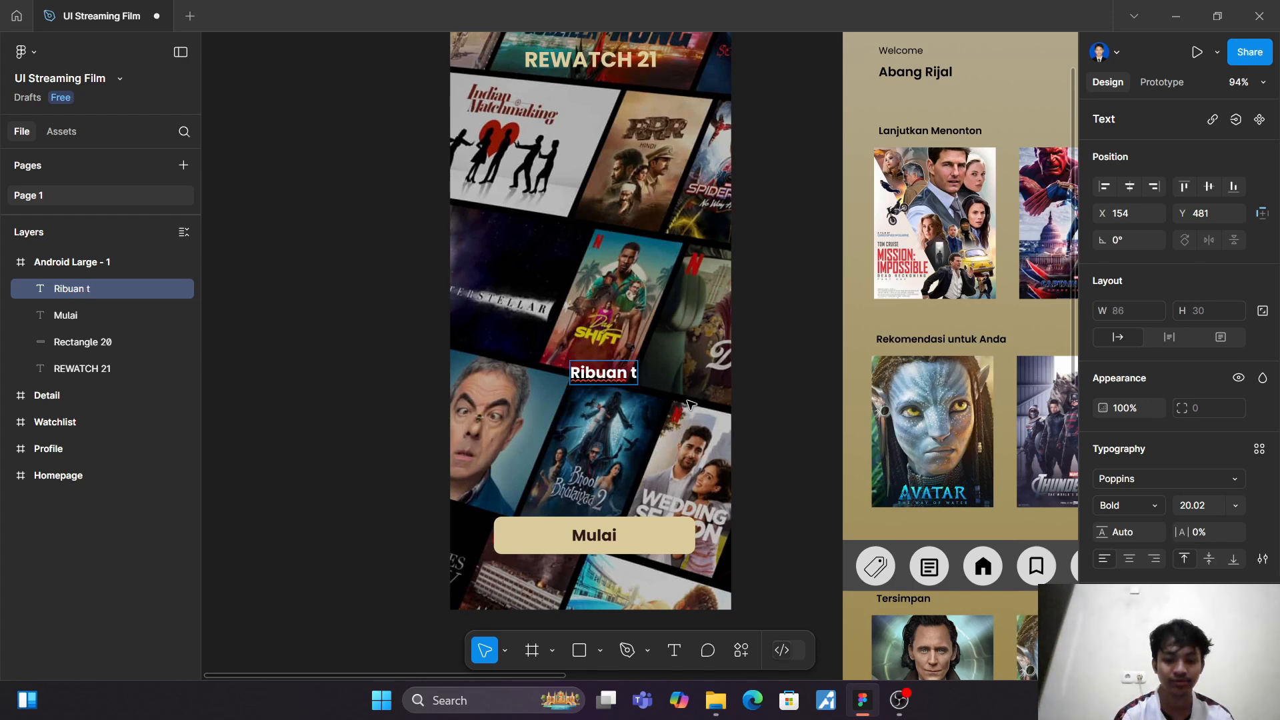
type("o")
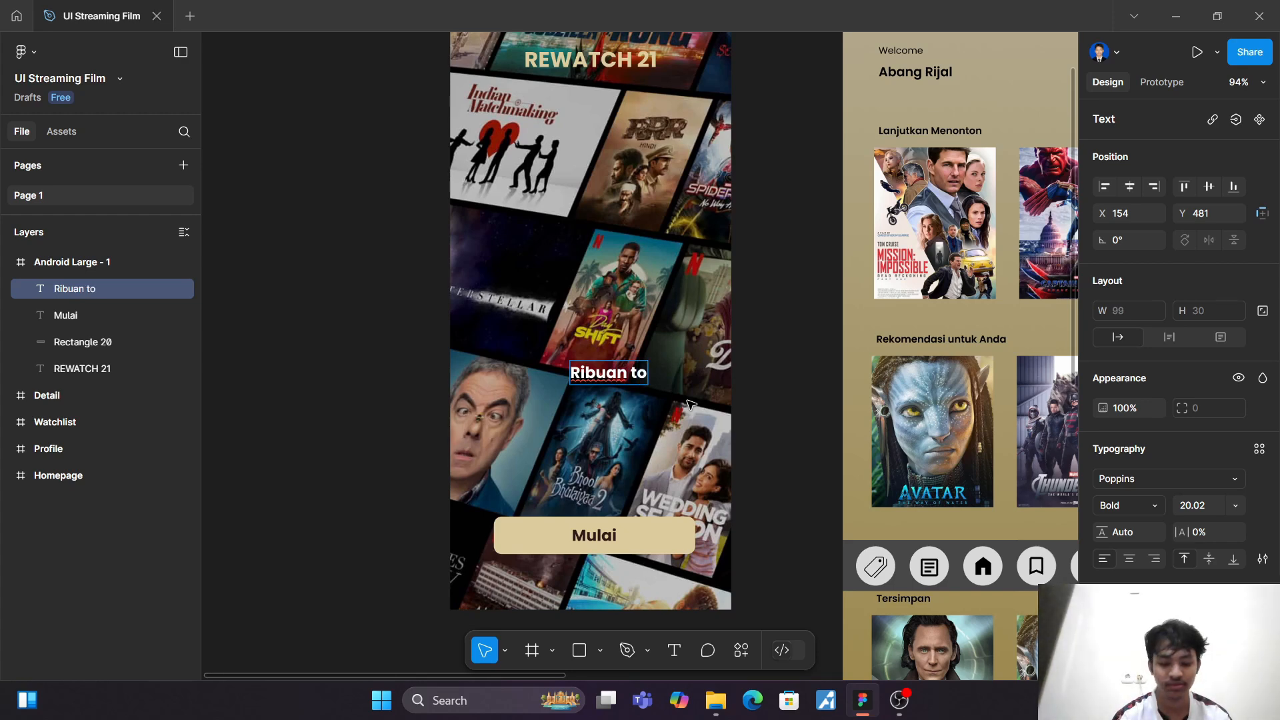
type("ntonan menarik ki")
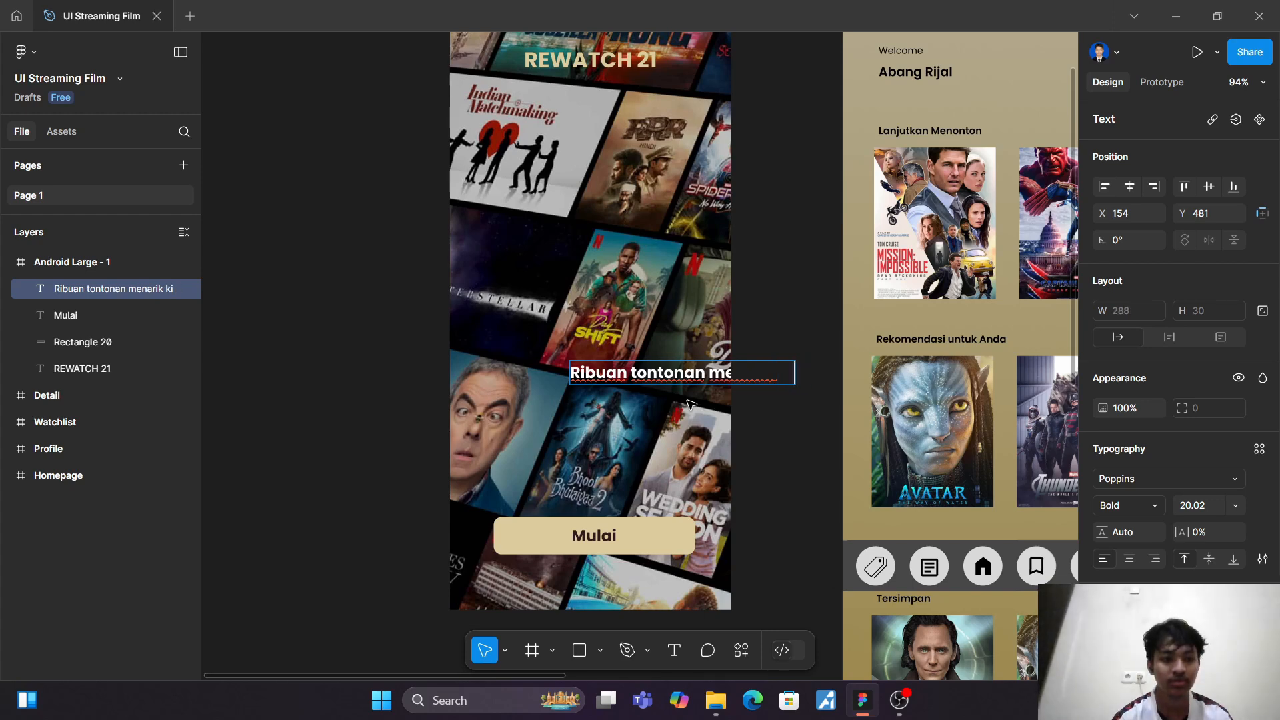
key("BackSpace")
key("BackSpace")
key("BackSpace")
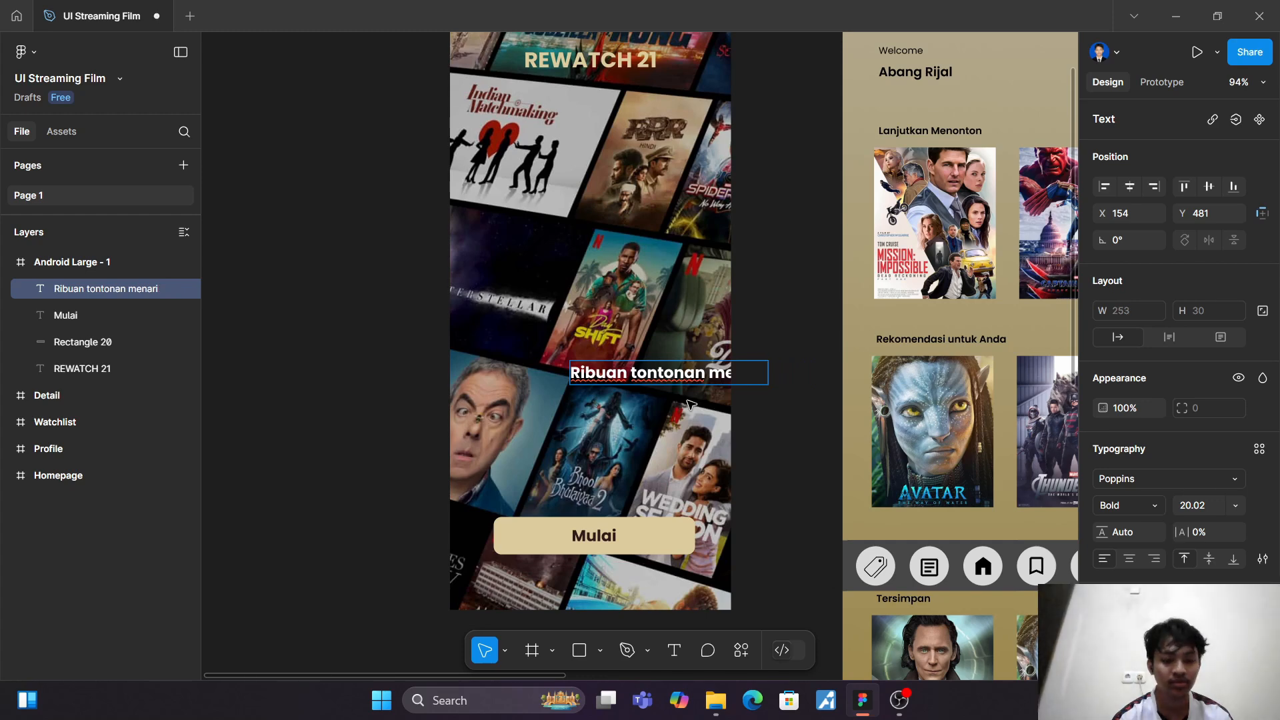
Step: Add "kini dalam genggaman anda" as the tagline's second line and finish the text
key("Return")
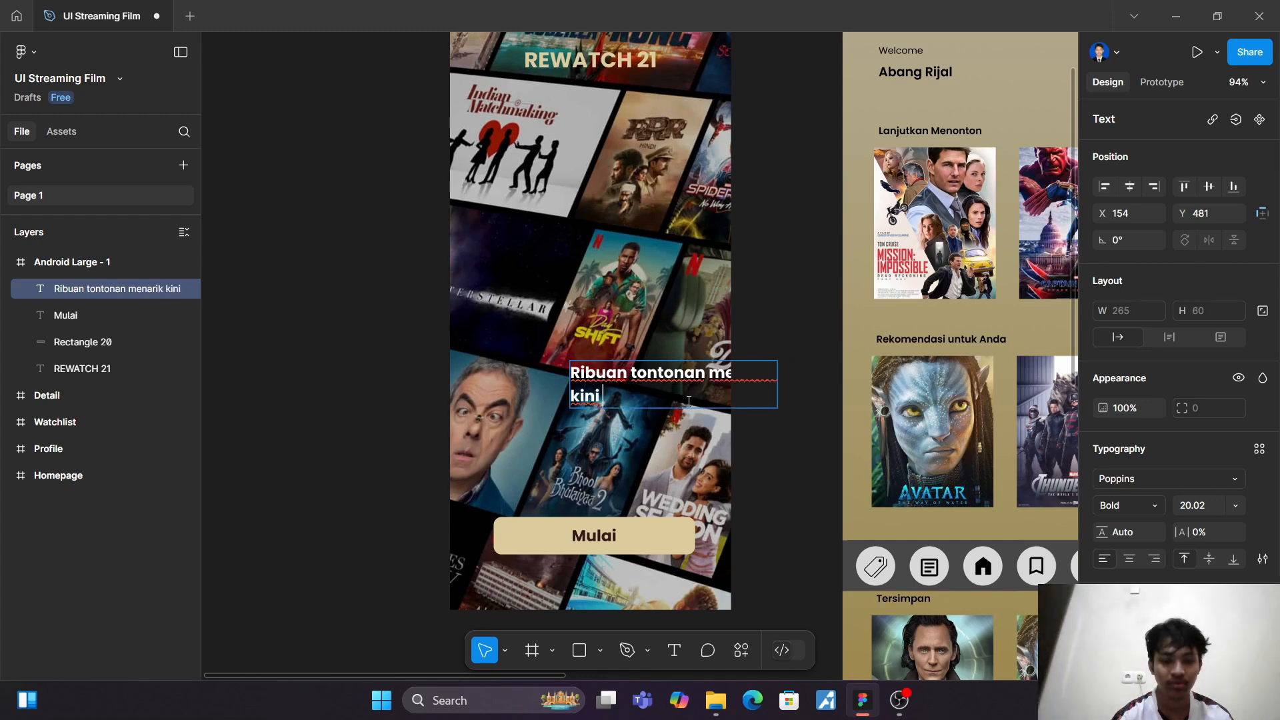
type("kini dalam ")
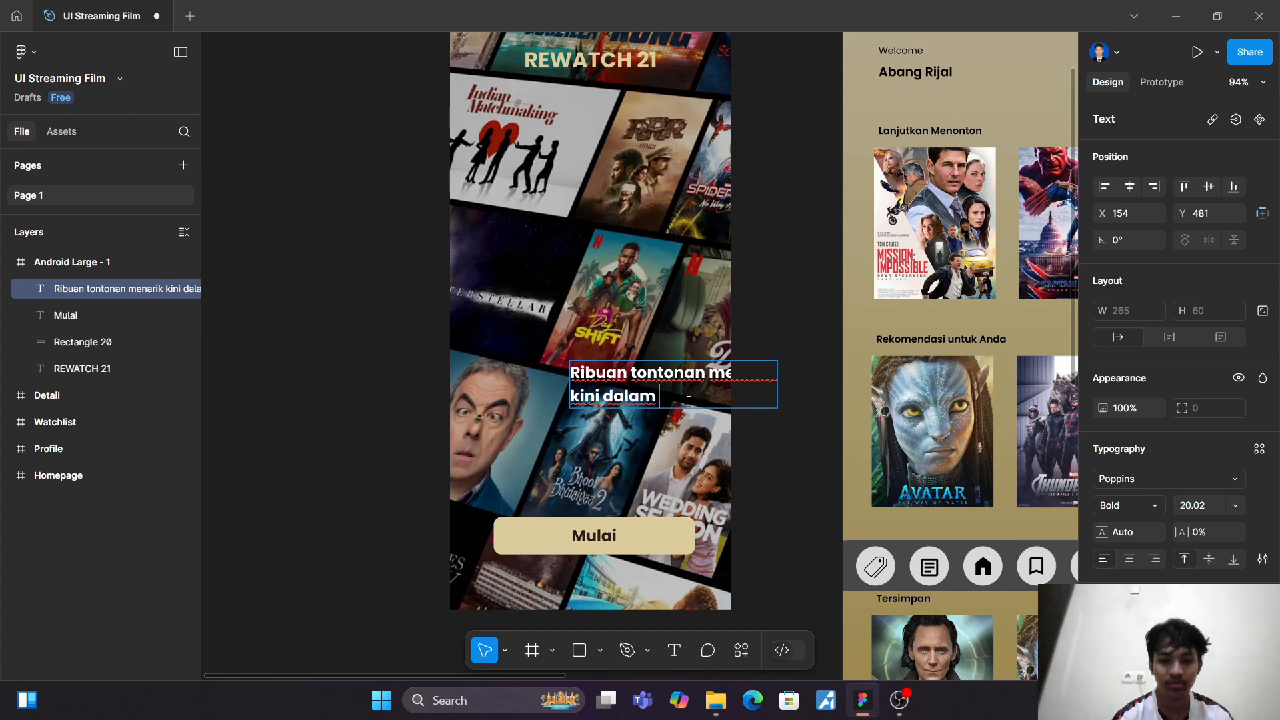
type("geng")
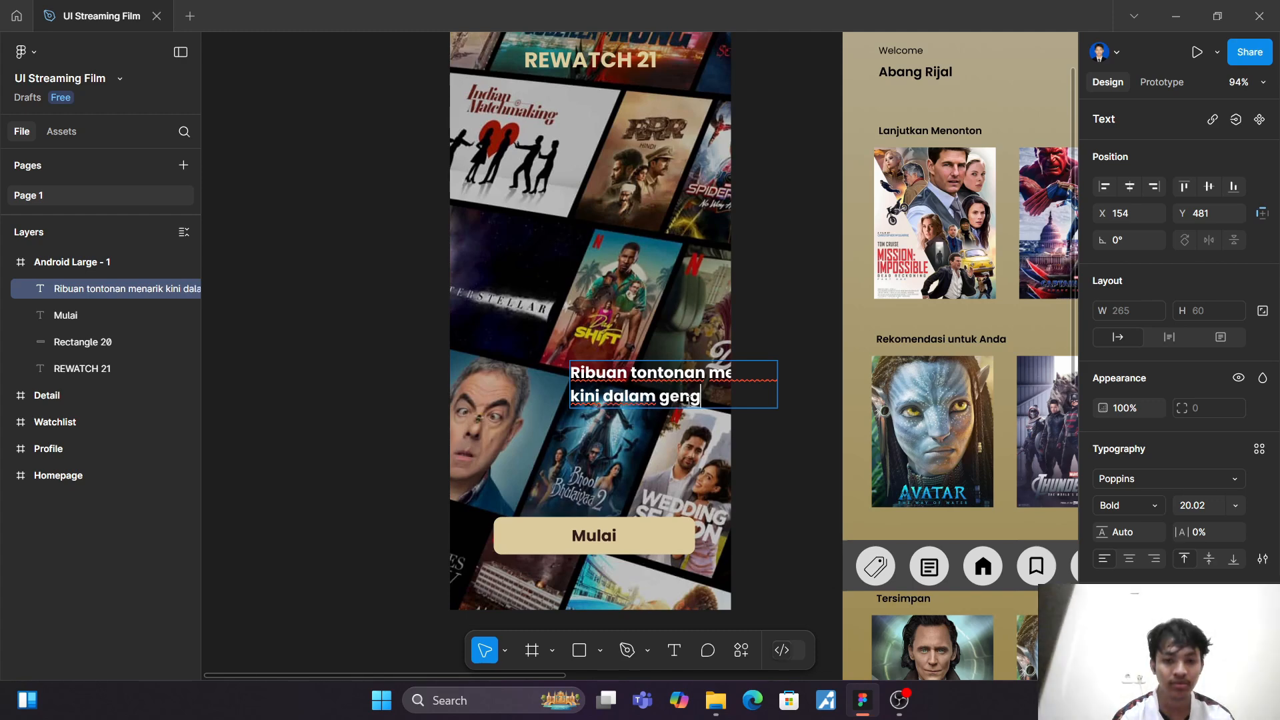
type("gan")
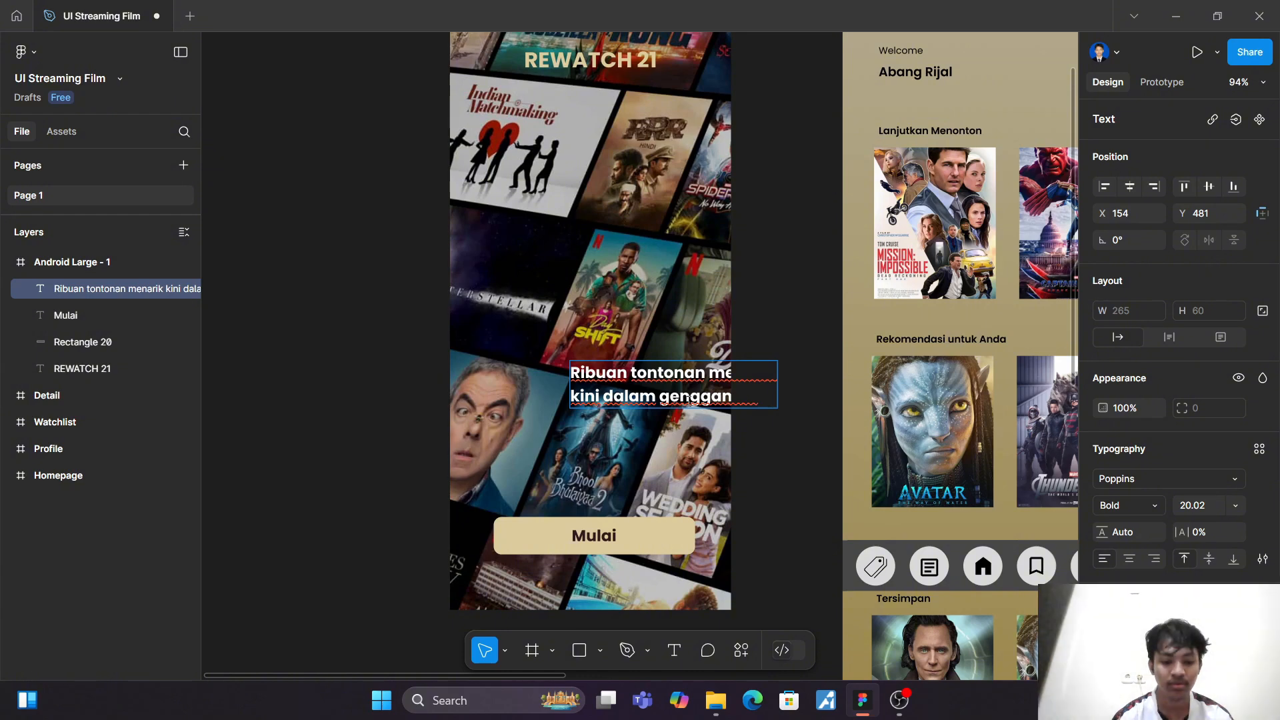
left_click(280, 243)
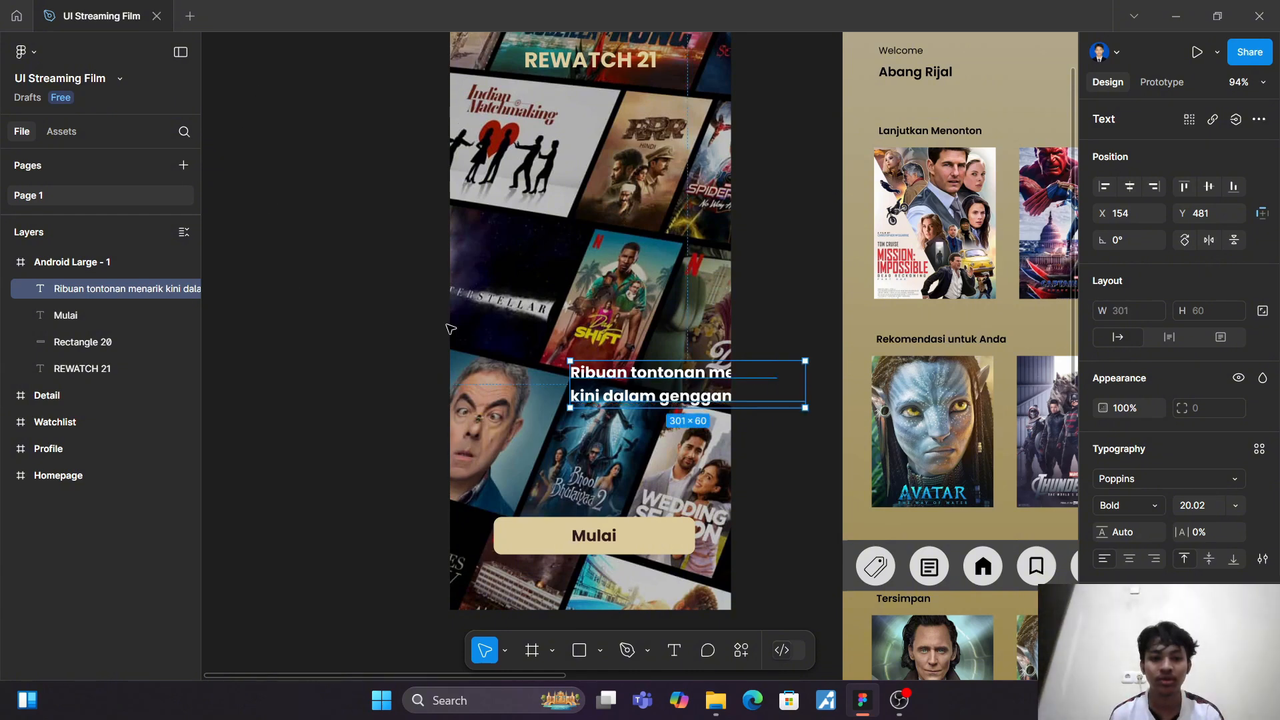
Step: Move the tagline fully inside the opening screen, scale it down and narrow it to 202 wide, with its text centre-aligned
left_click_drag(624, 392, 533, 409)
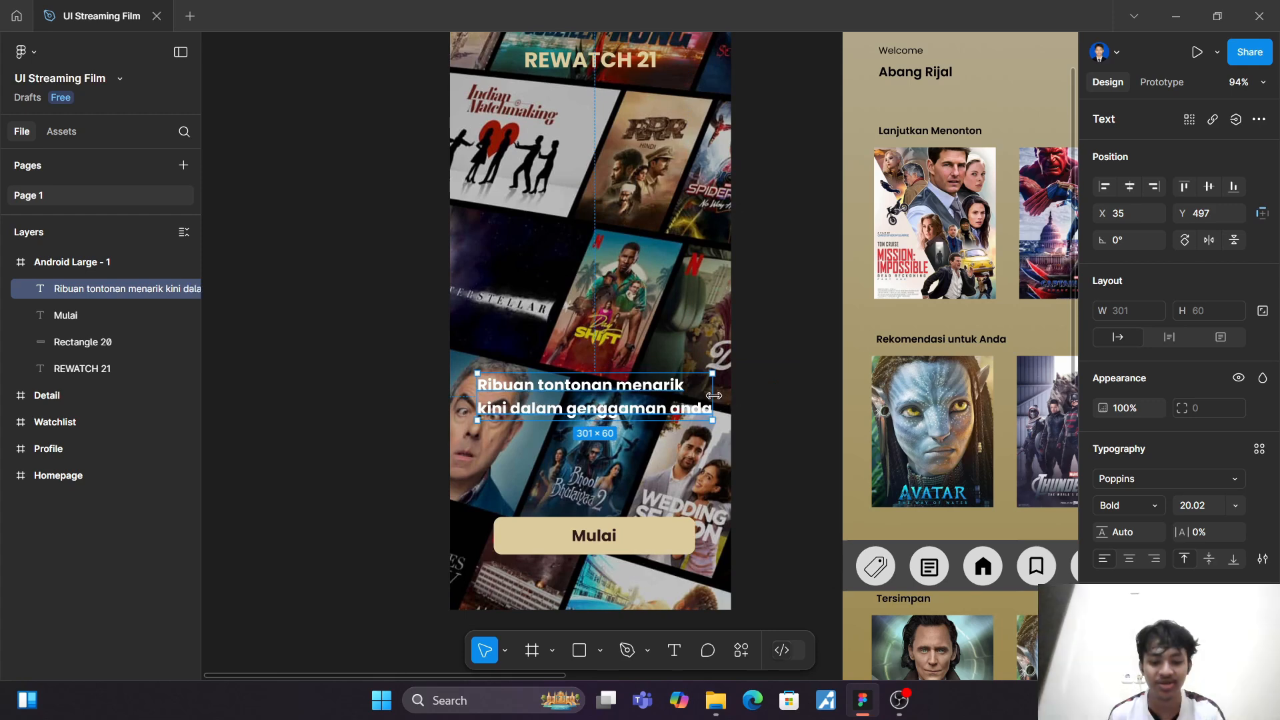
key("k")
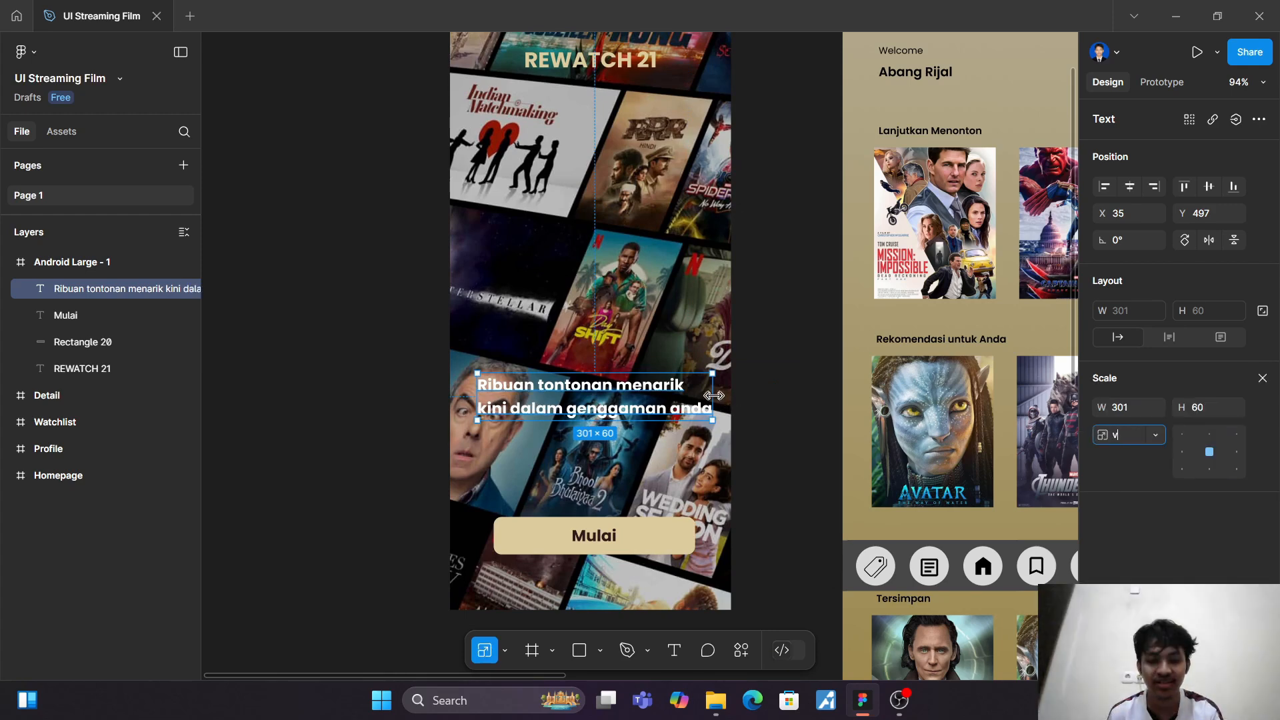
left_click_drag(713, 395, 635, 399)
key("v")
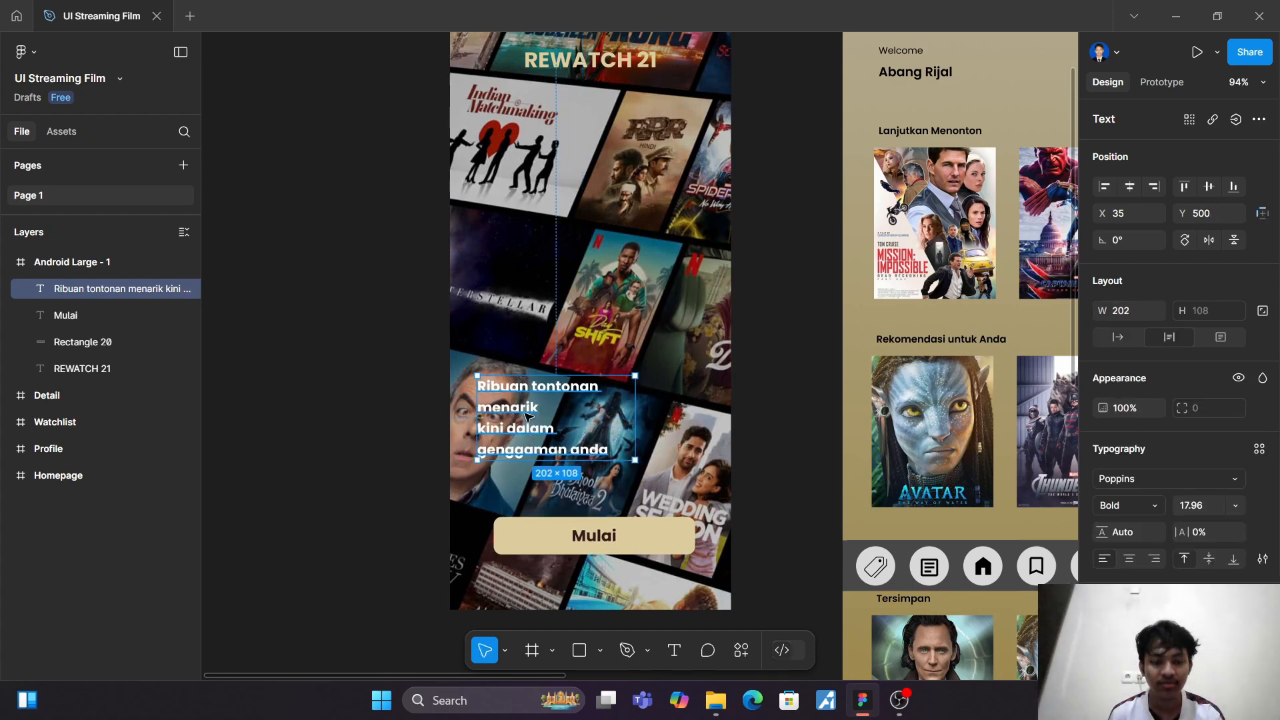
left_click(1129, 558)
key("Escape")
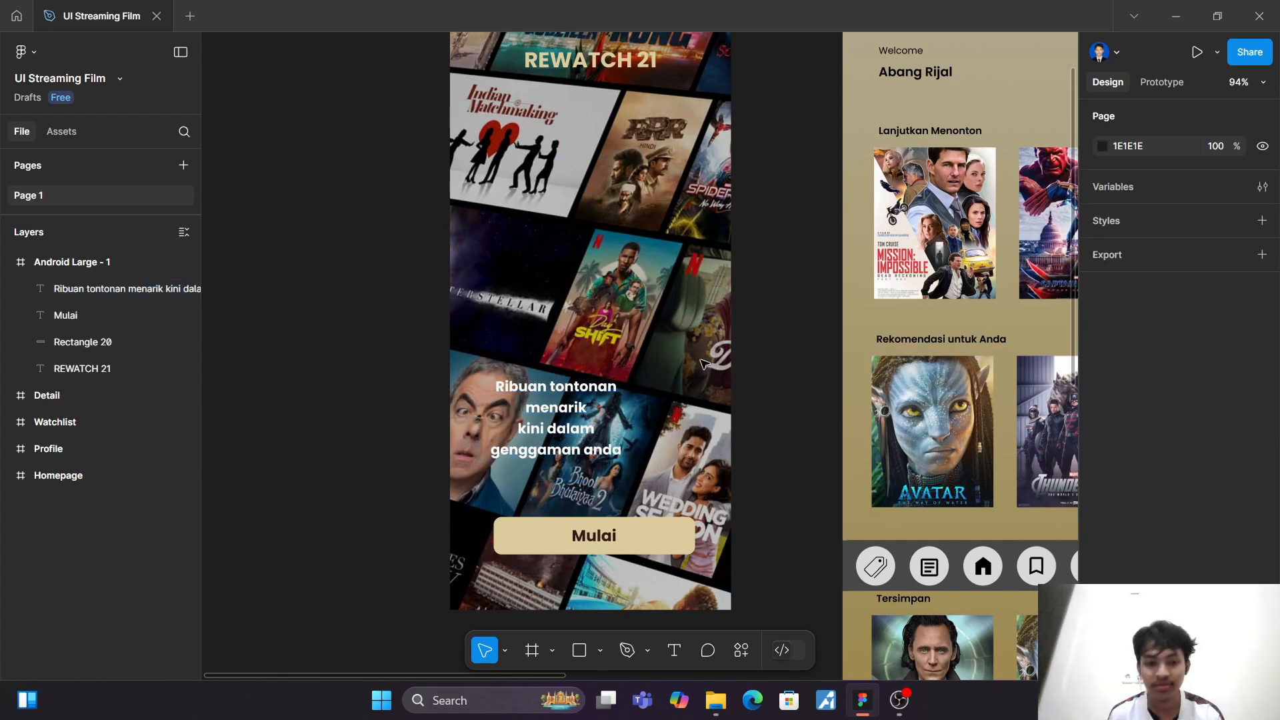
Step: Position the tagline above the Mulai button at X 84, Y 470
scroll(705, 364, "right", 1)
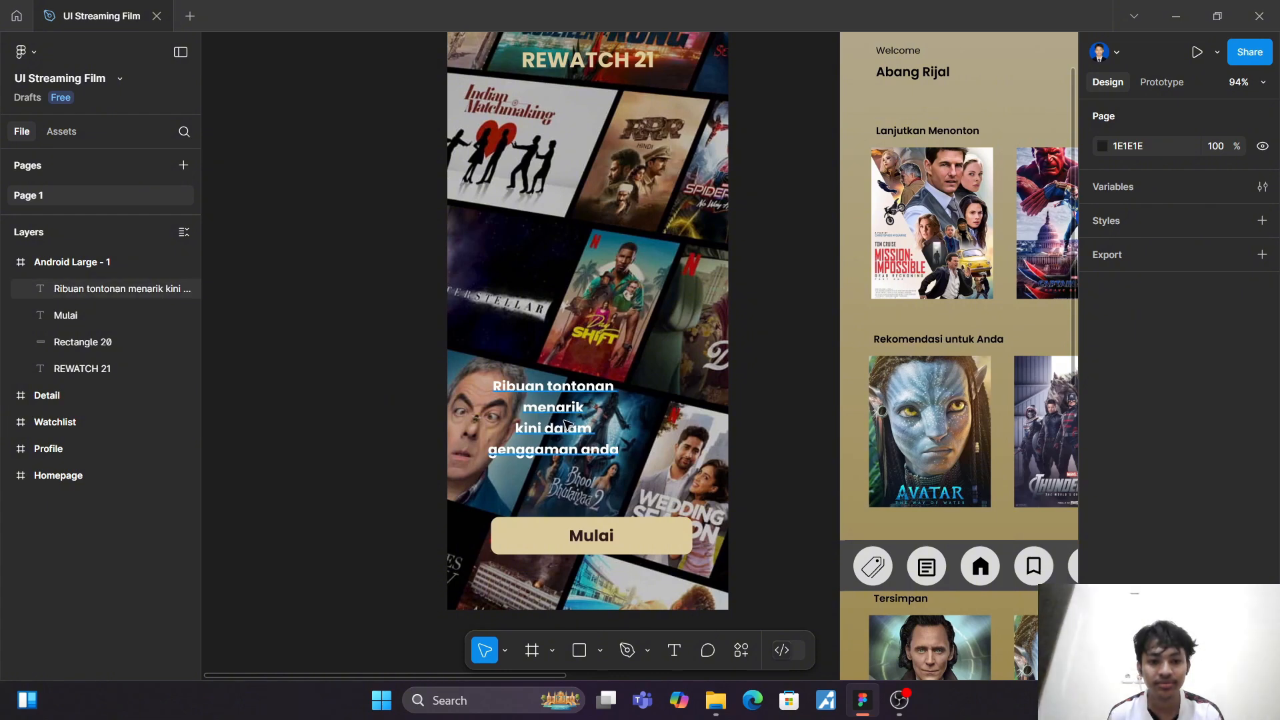
left_click_drag(566, 424, 582, 374)
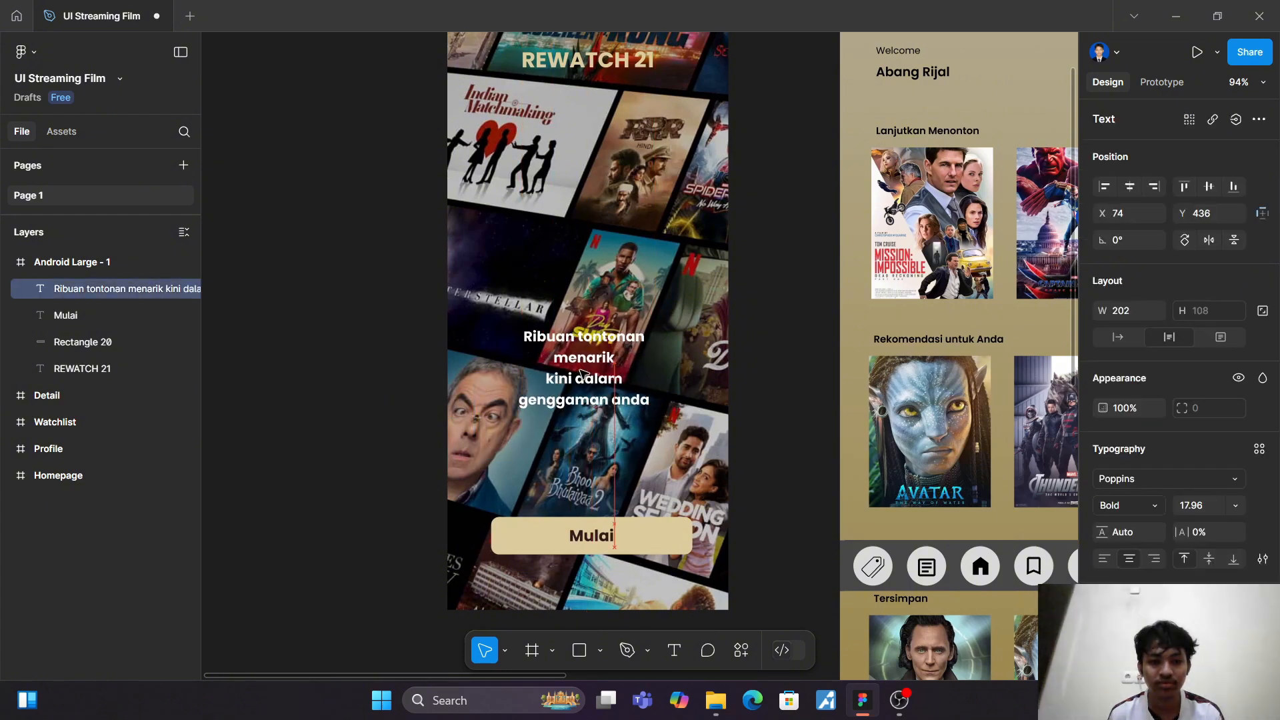
scroll(582, 374, "down", 5)
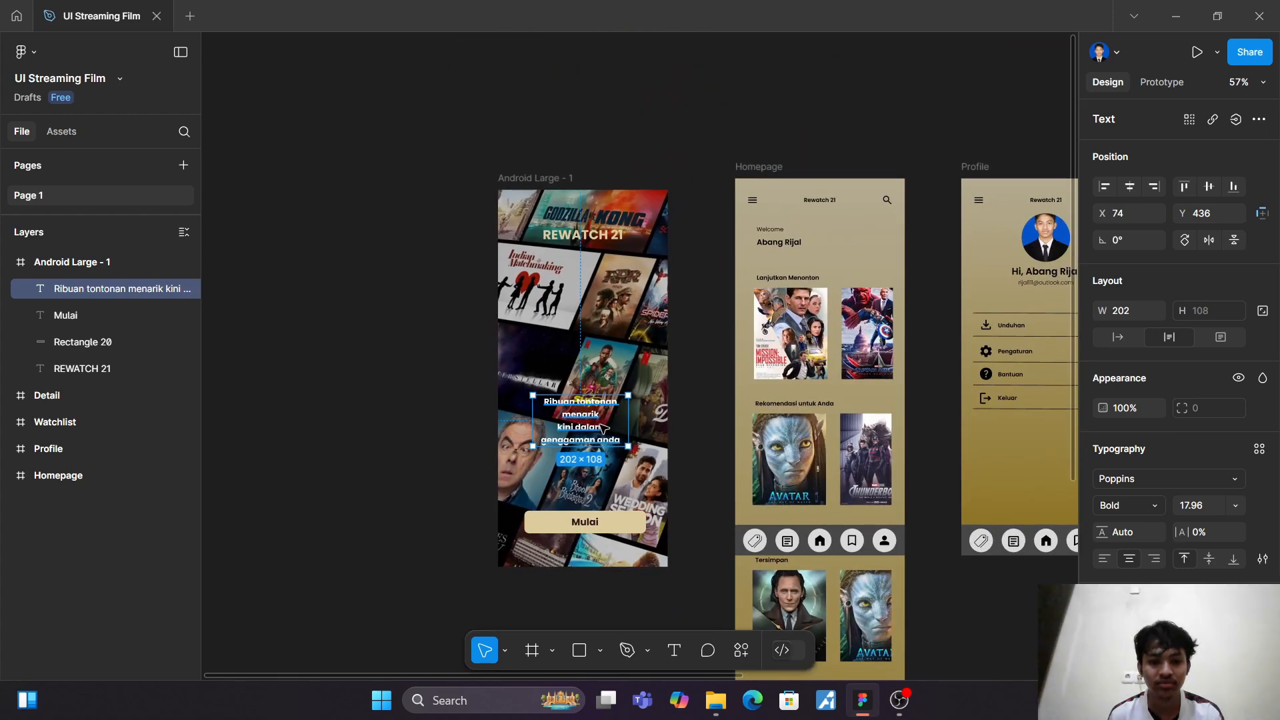
scroll(603, 427, "up", 4)
left_click_drag(582, 434, 590, 468)
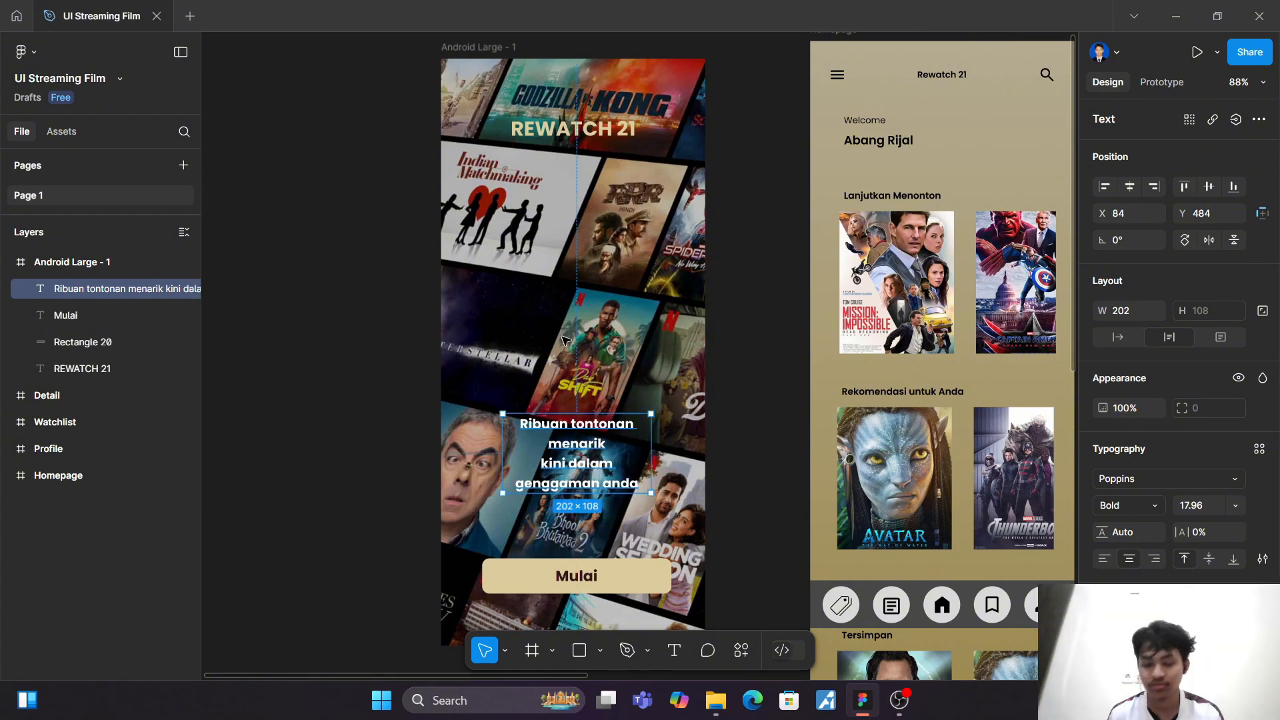
left_click(562, 341)
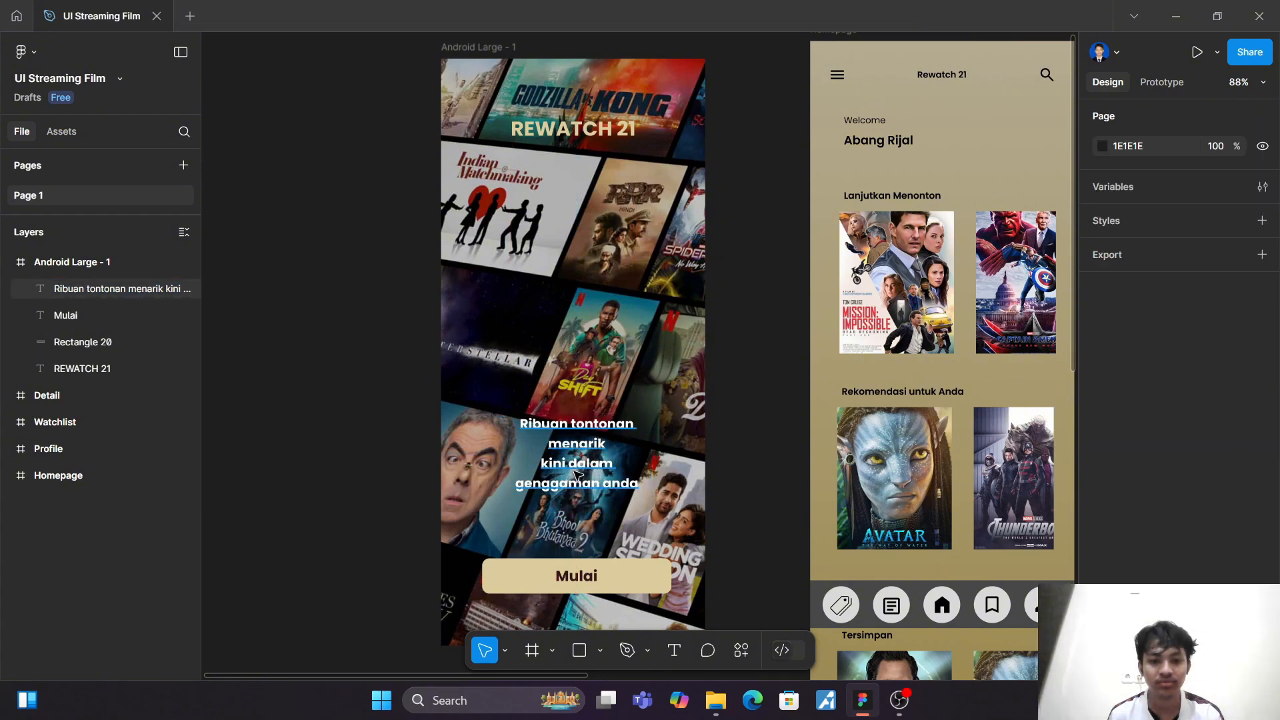
left_click_drag(577, 474, 577, 465)
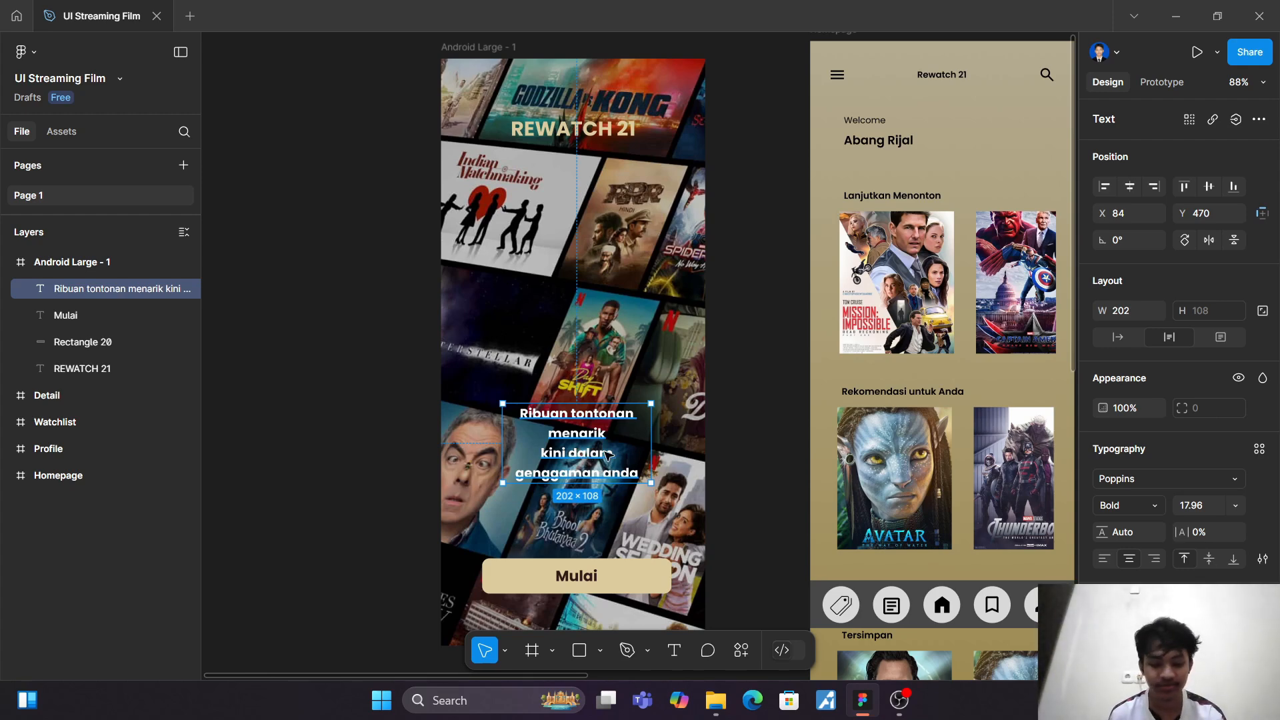
Step: Scale the tagline up to about 247 × 132 and place it just above the Mulai button at X 62, Y 488
key("k")
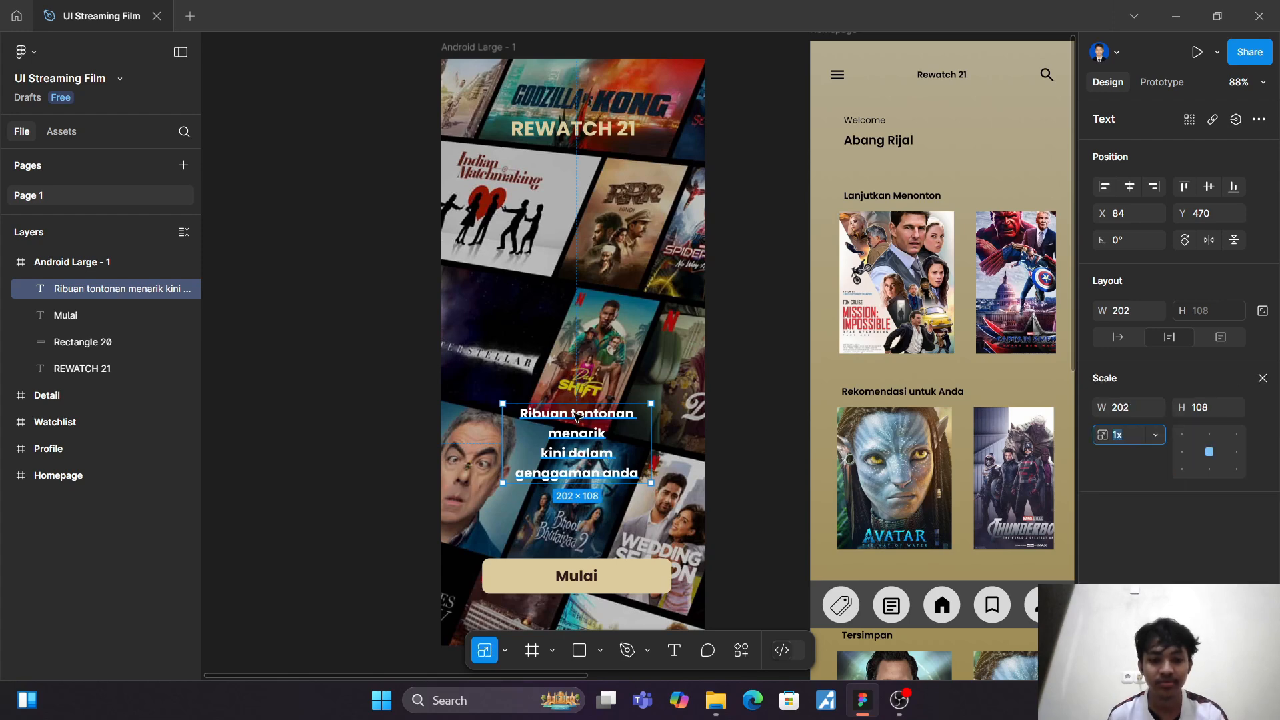
left_click_drag(576, 403, 574, 385)
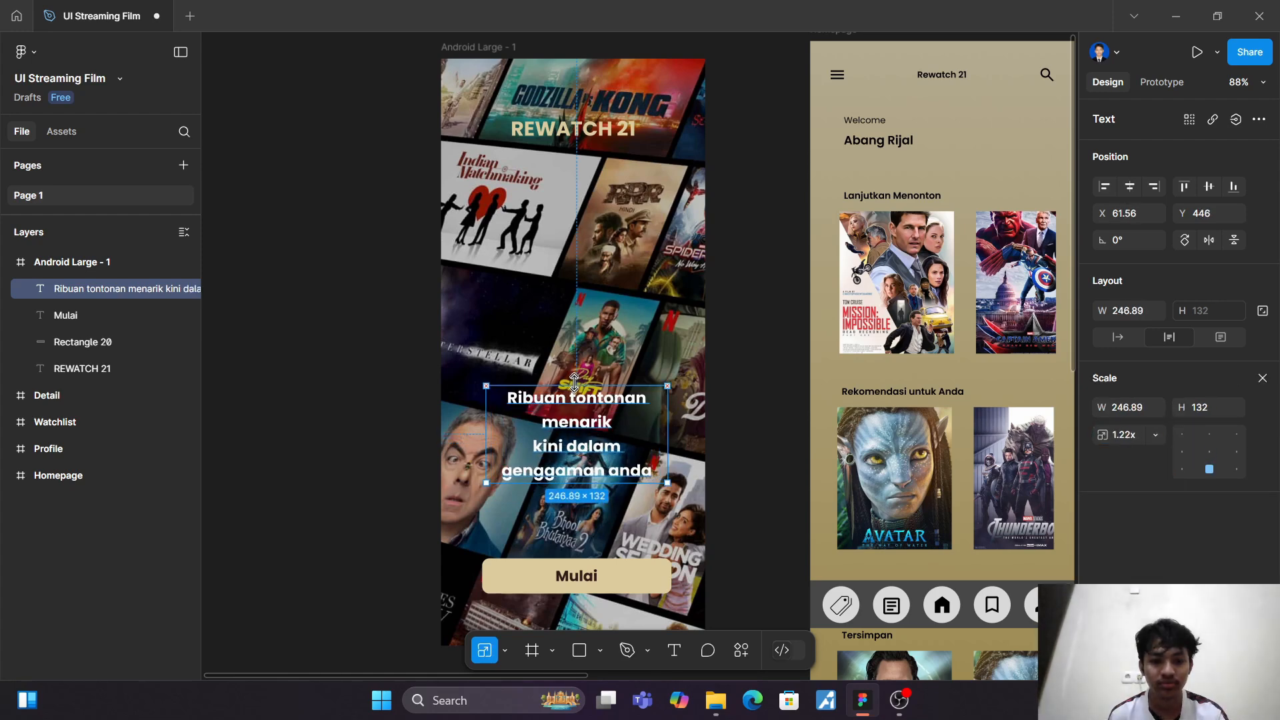
key("Escape")
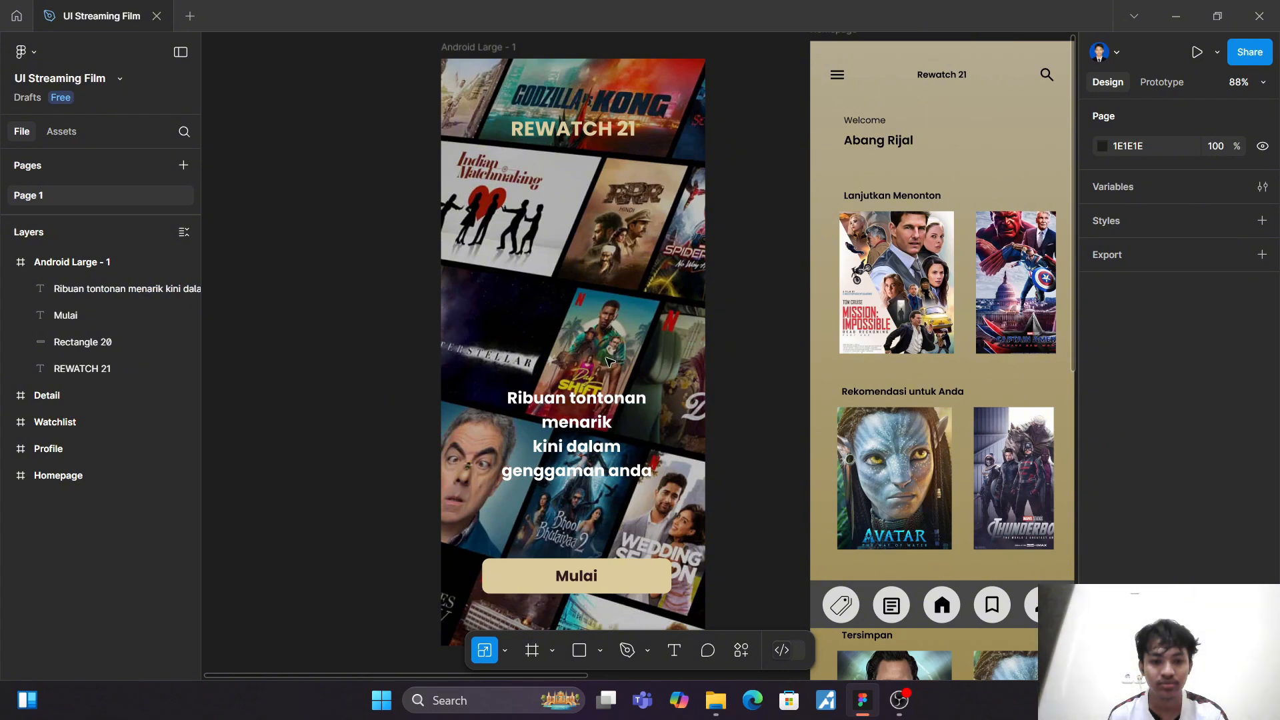
left_click(592, 433)
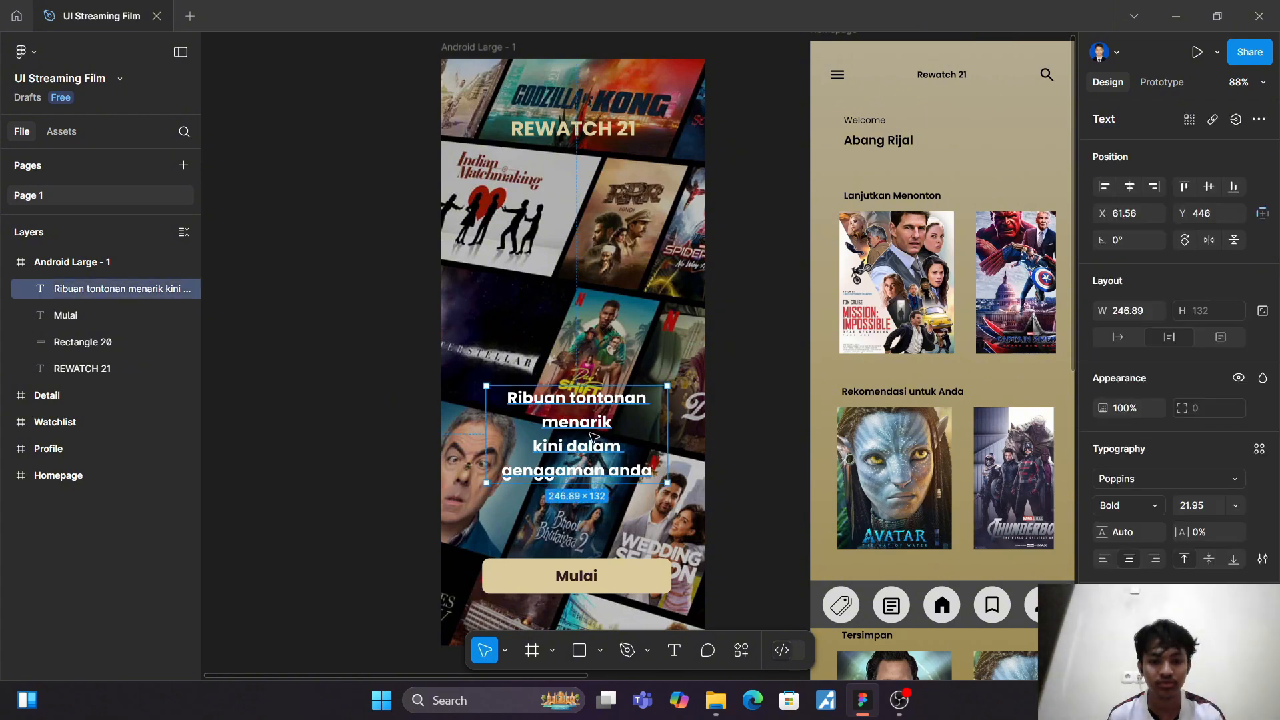
left_click_drag(593, 437, 592, 464)
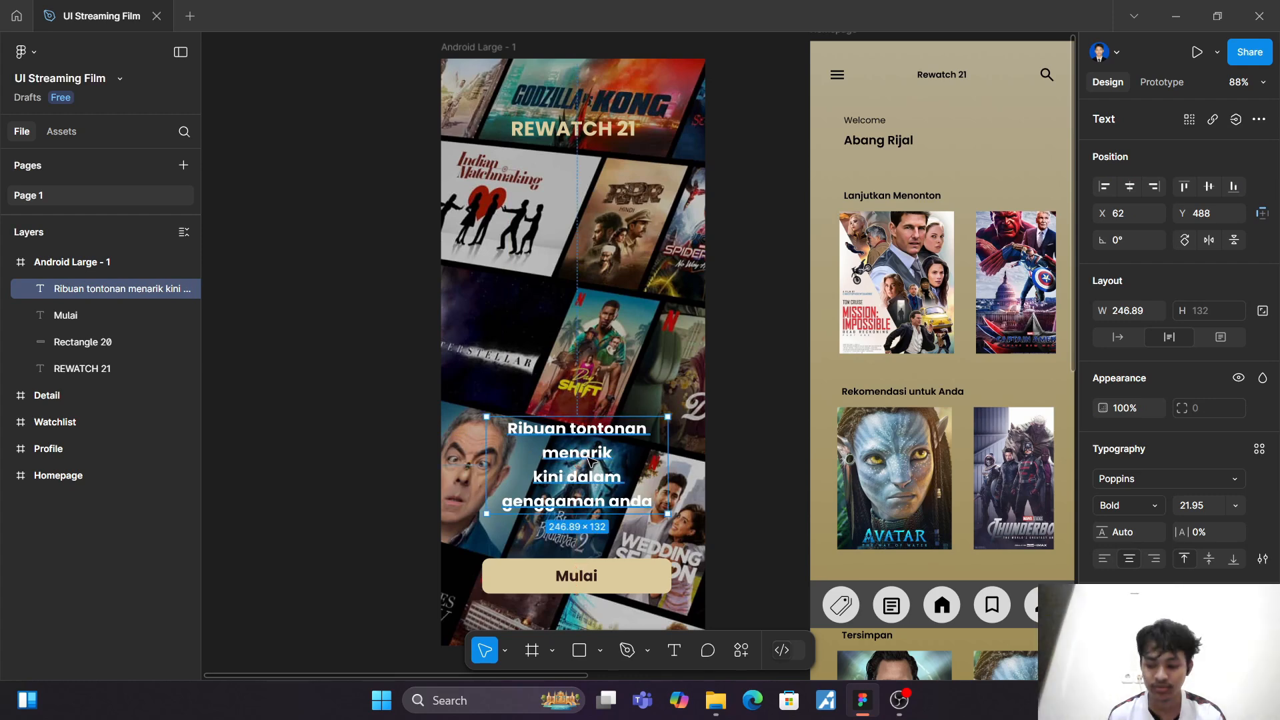
left_click(590, 354)
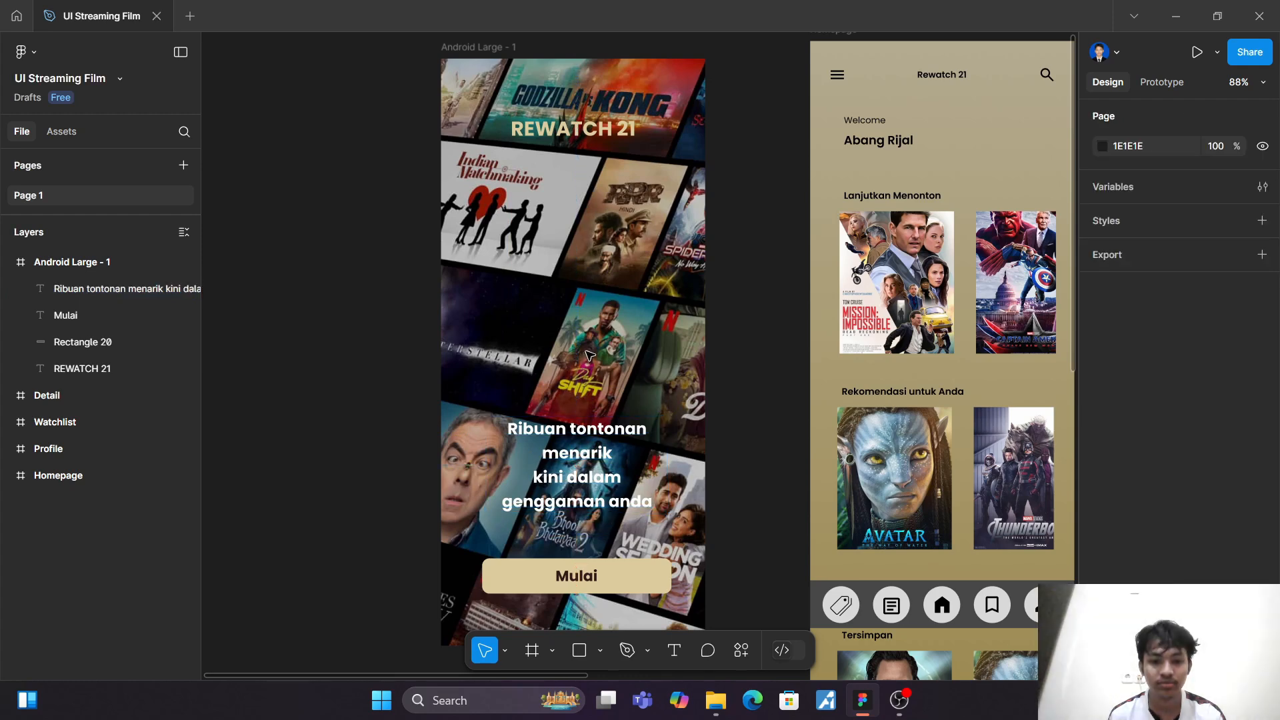
left_click(598, 434)
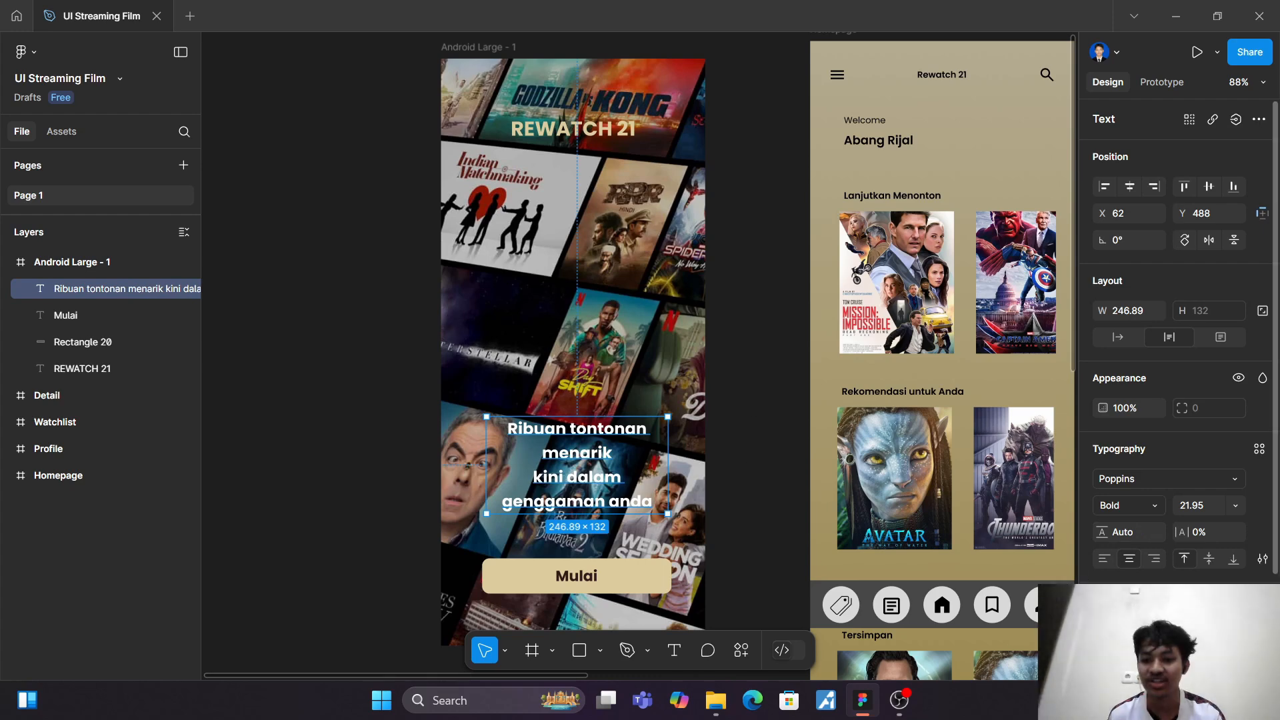
left_click(1104, 629)
left_click(360, 444)
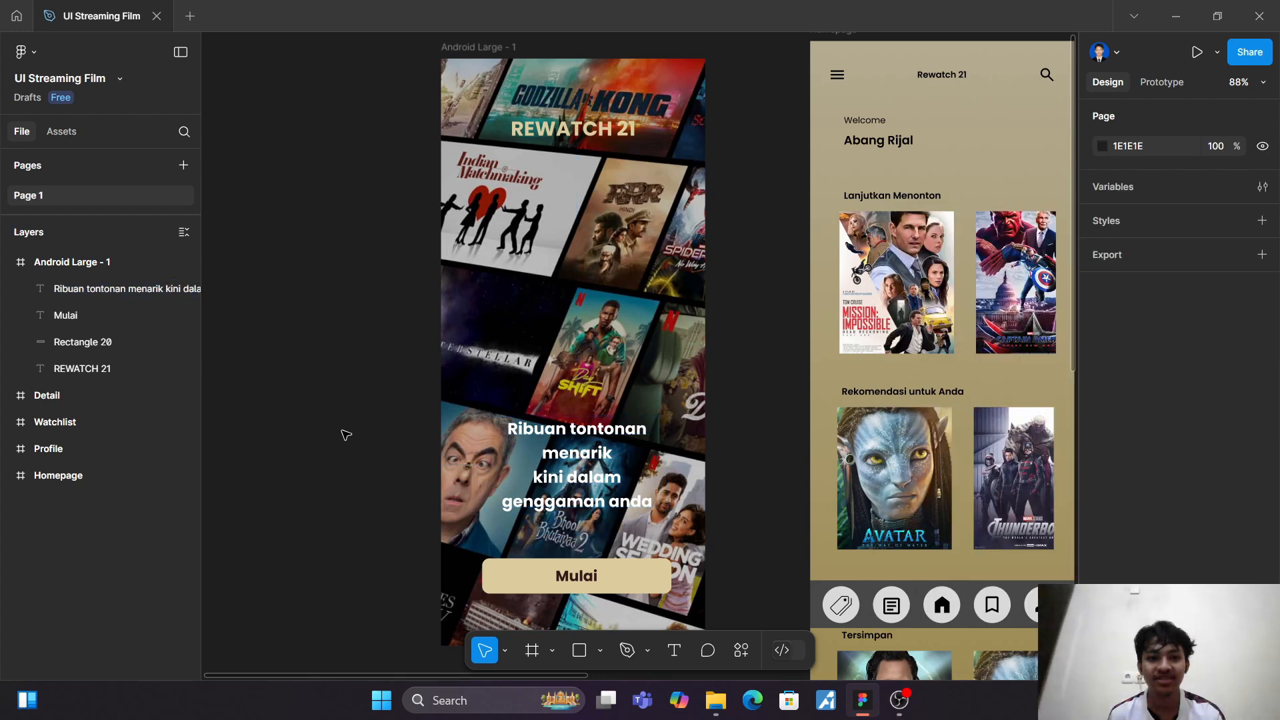
Step: Rename the opening screen's frame "Android Large - 1" as "Welcome screen"
scroll(344, 433, "down", 2)
scroll(344, 431, "up", 1)
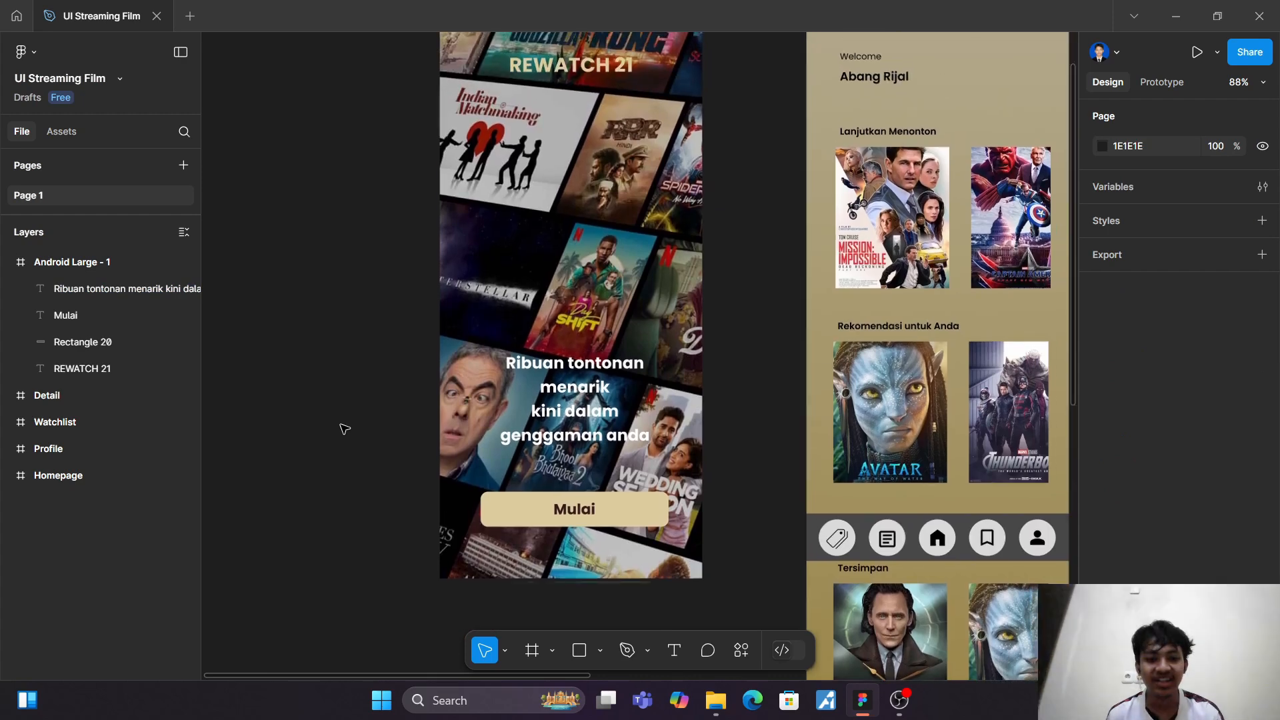
scroll(345, 430, "down", 2)
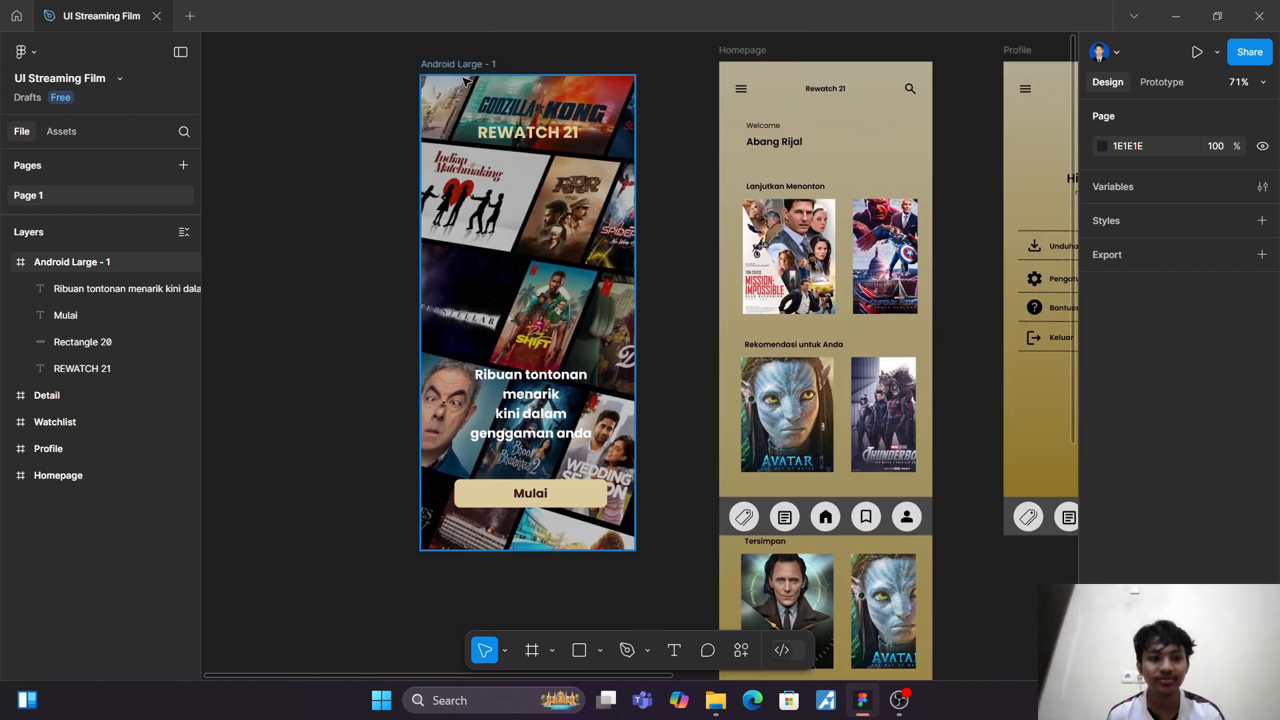
left_click(477, 62)
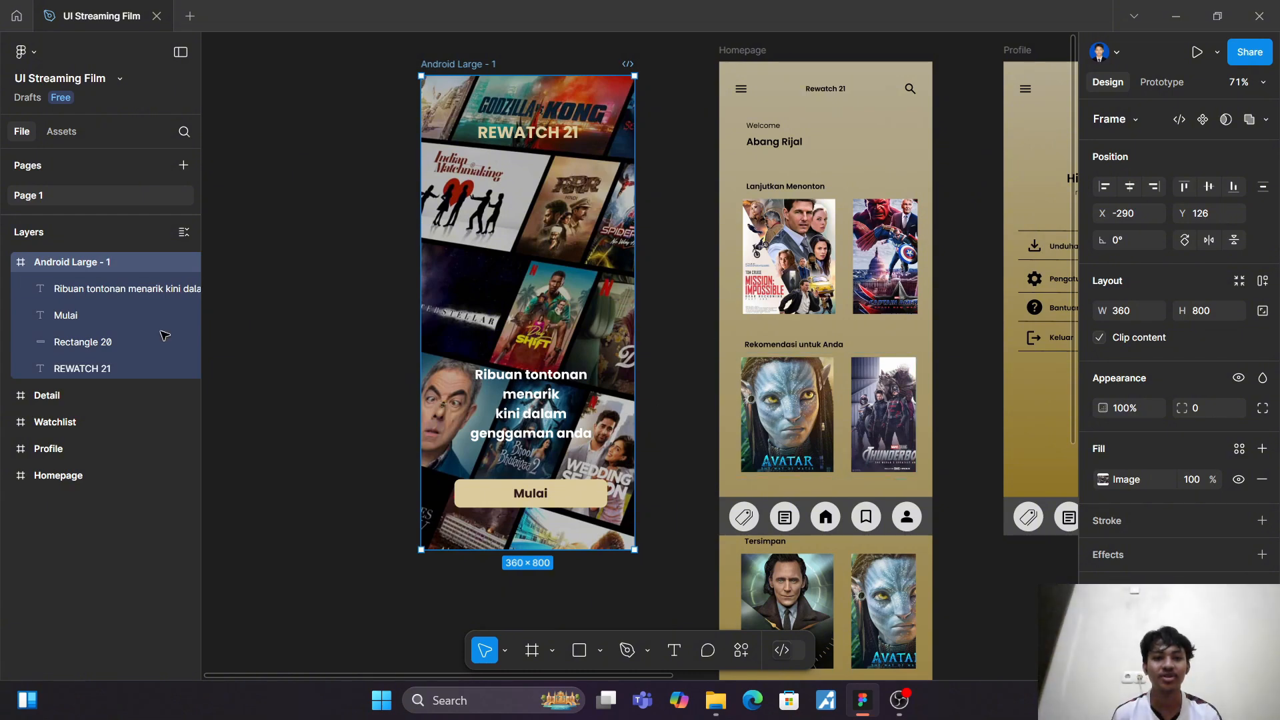
left_click(8, 262)
right_click(48, 265)
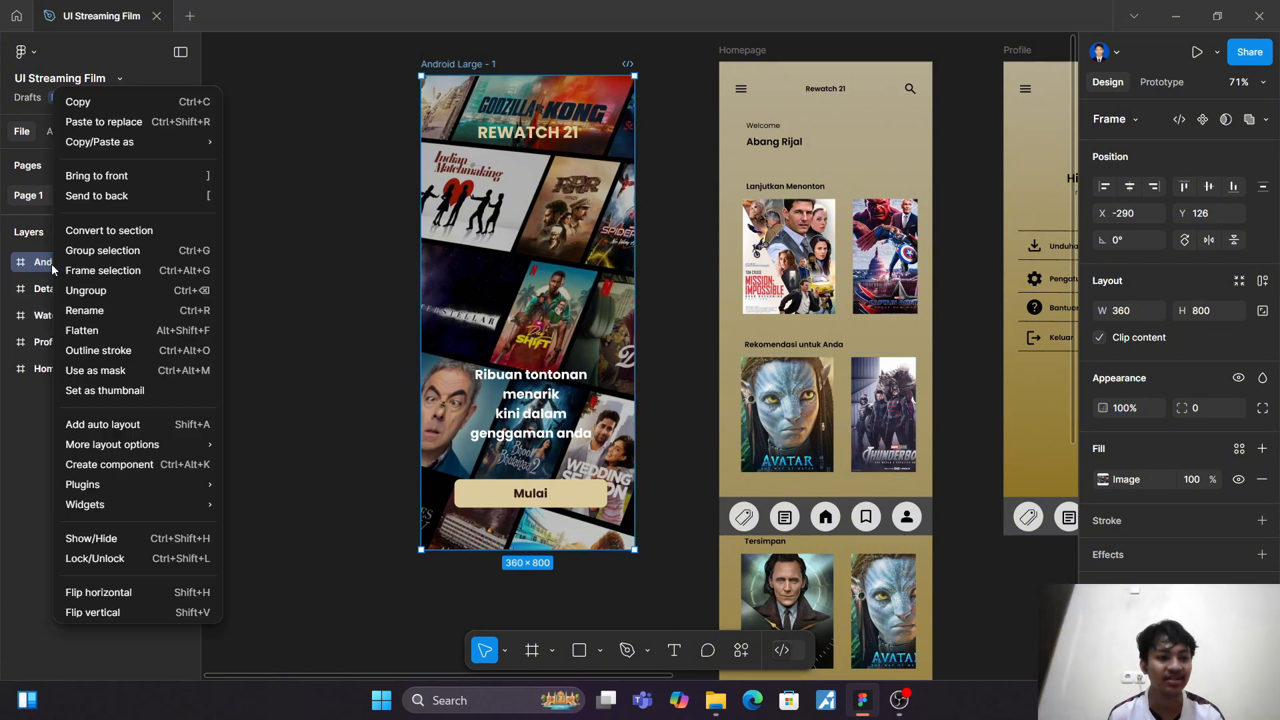
left_click(124, 304)
type("We")
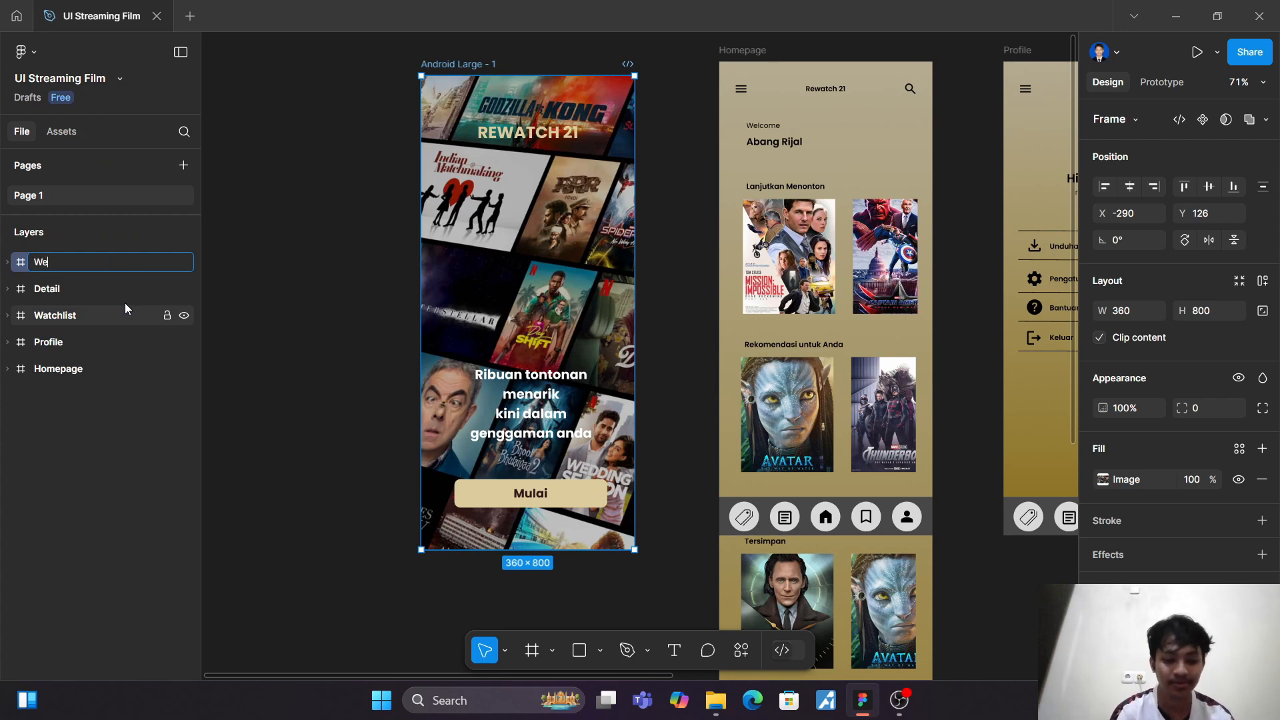
type("lcome")
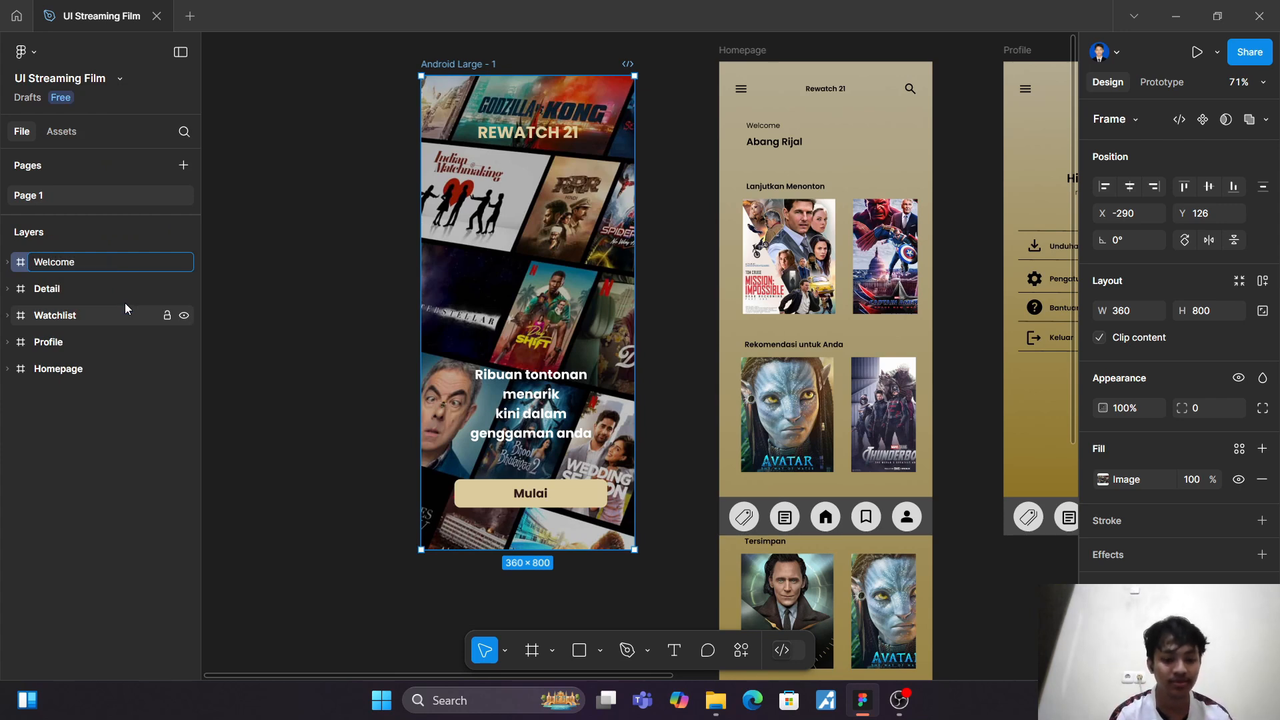
type(" screen")
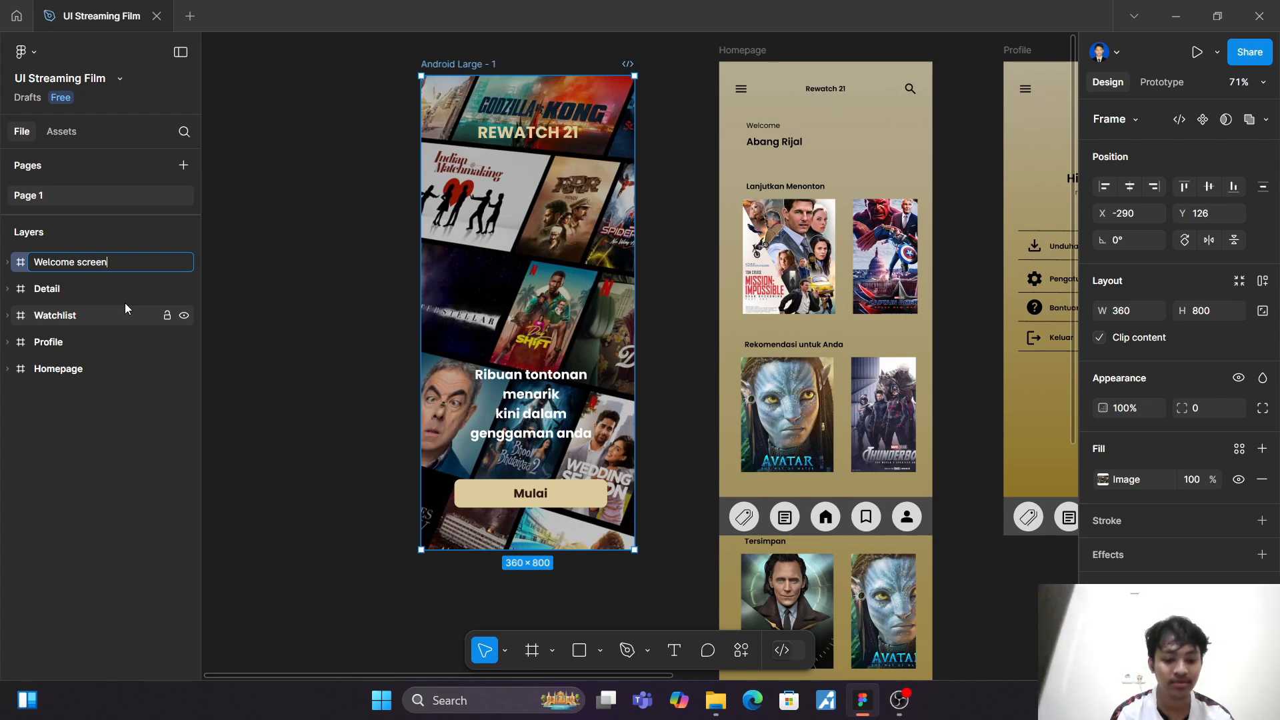
key("Return")
Step: Add a 360 × 800 Android Large frame and place it beside the Detail screen at X 2246, Y 102
scroll(462, 192, "up", 4)
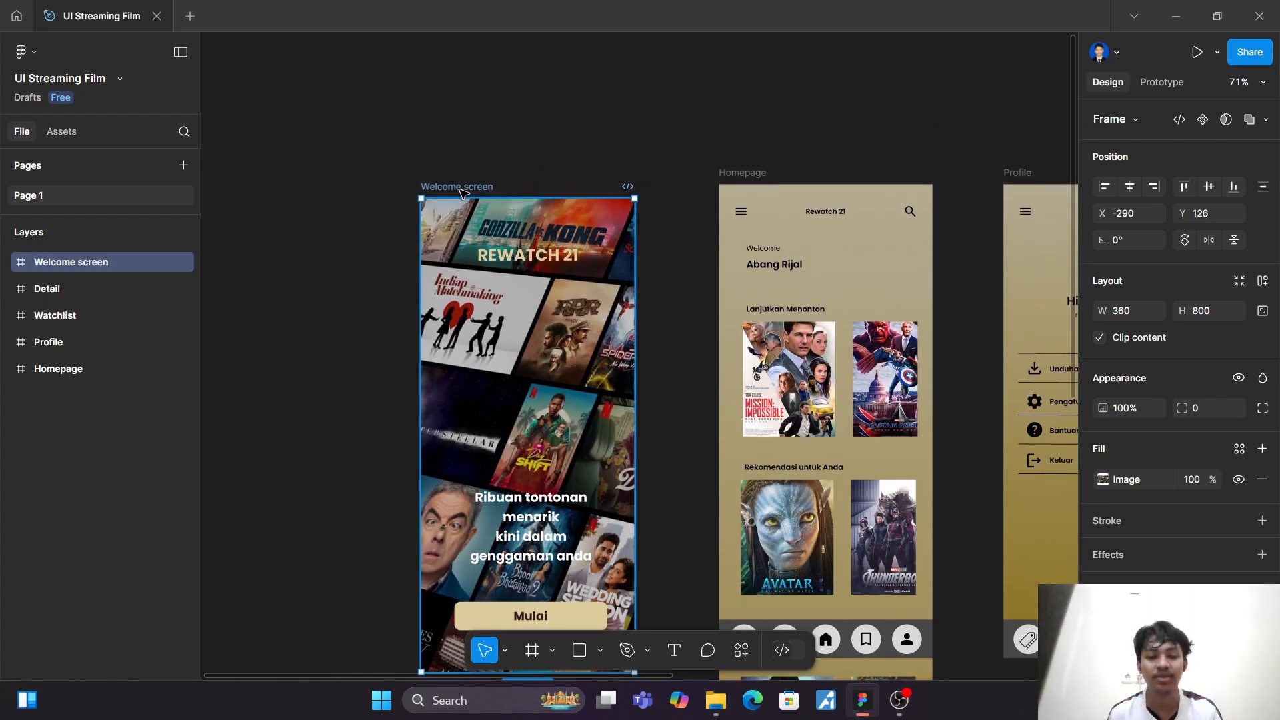
scroll(463, 192, "down", 4)
left_click(353, 369)
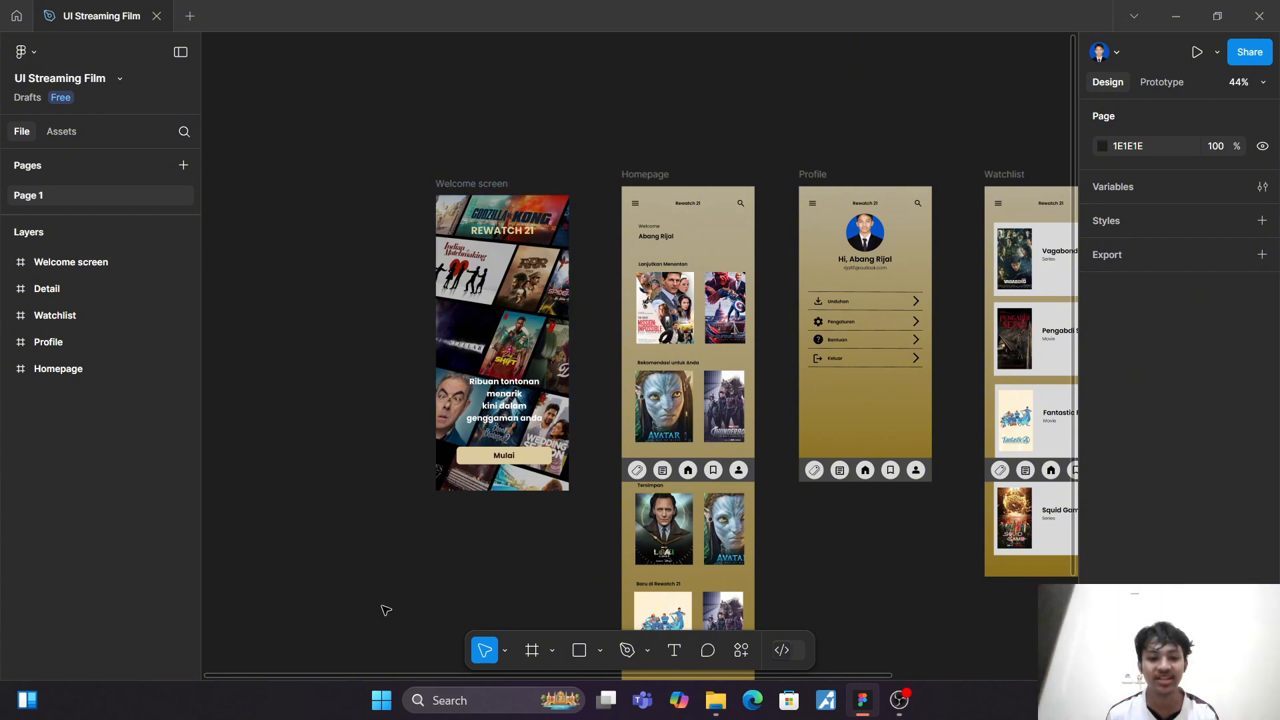
key("f")
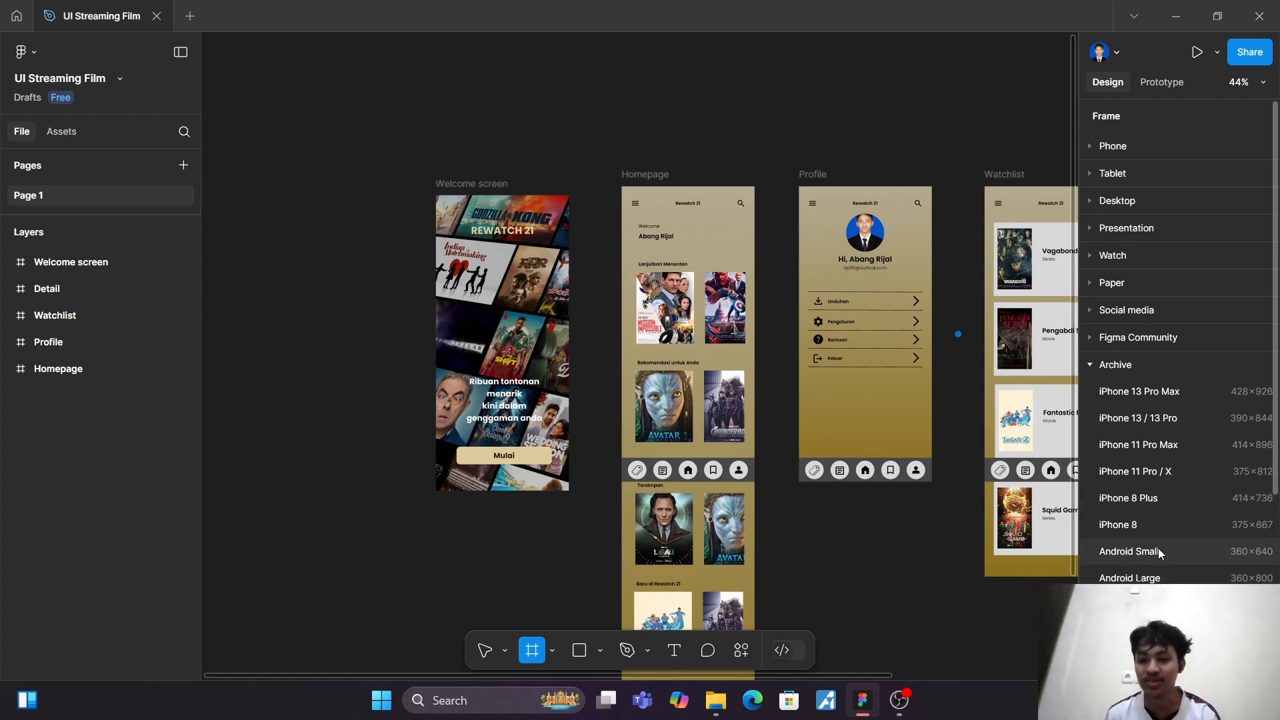
left_click(1146, 577)
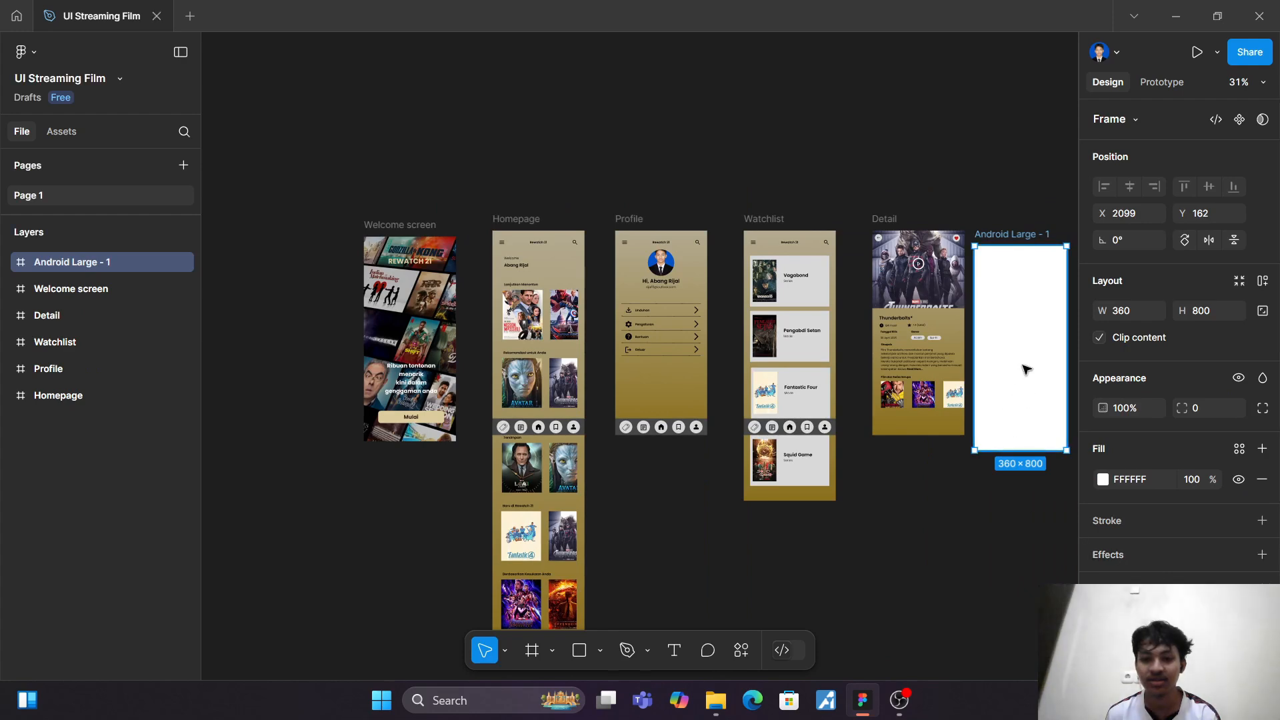
scroll(1014, 260, "up", 5)
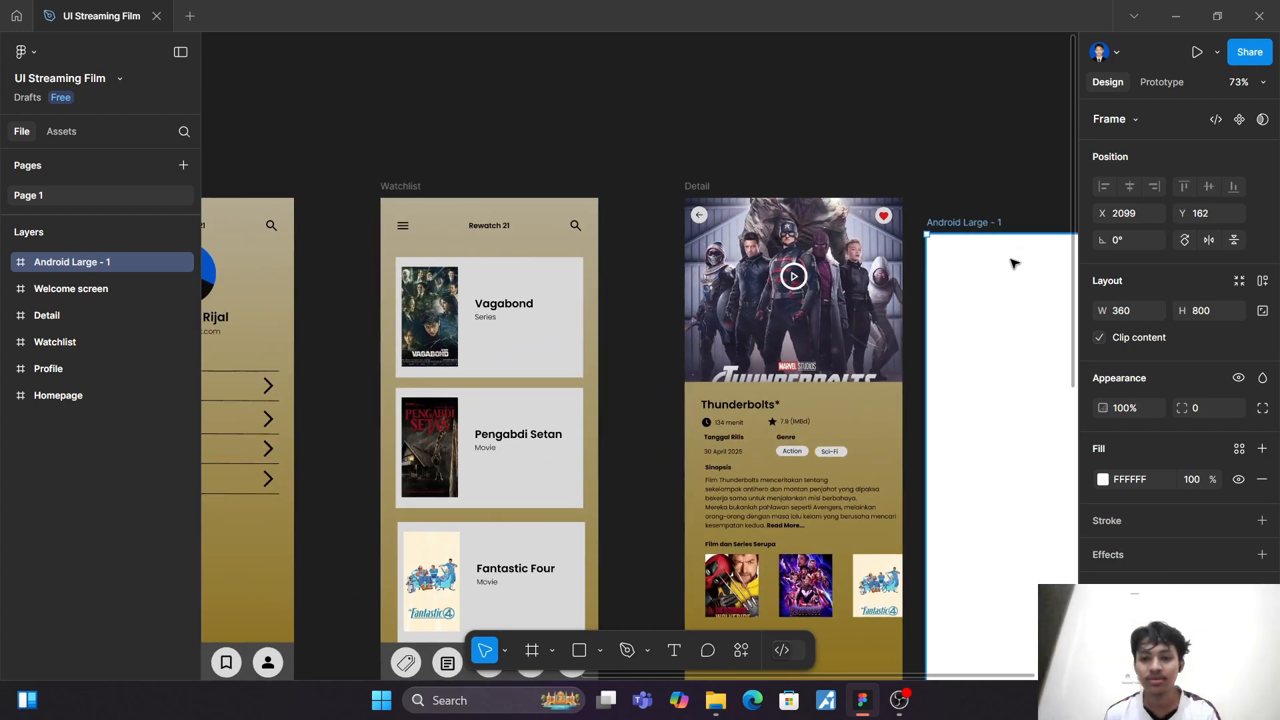
scroll(1014, 263, "right", 5)
left_click_drag(622, 230, 710, 194)
Step: Rename the new empty frame as "Login"
right_click(63, 262)
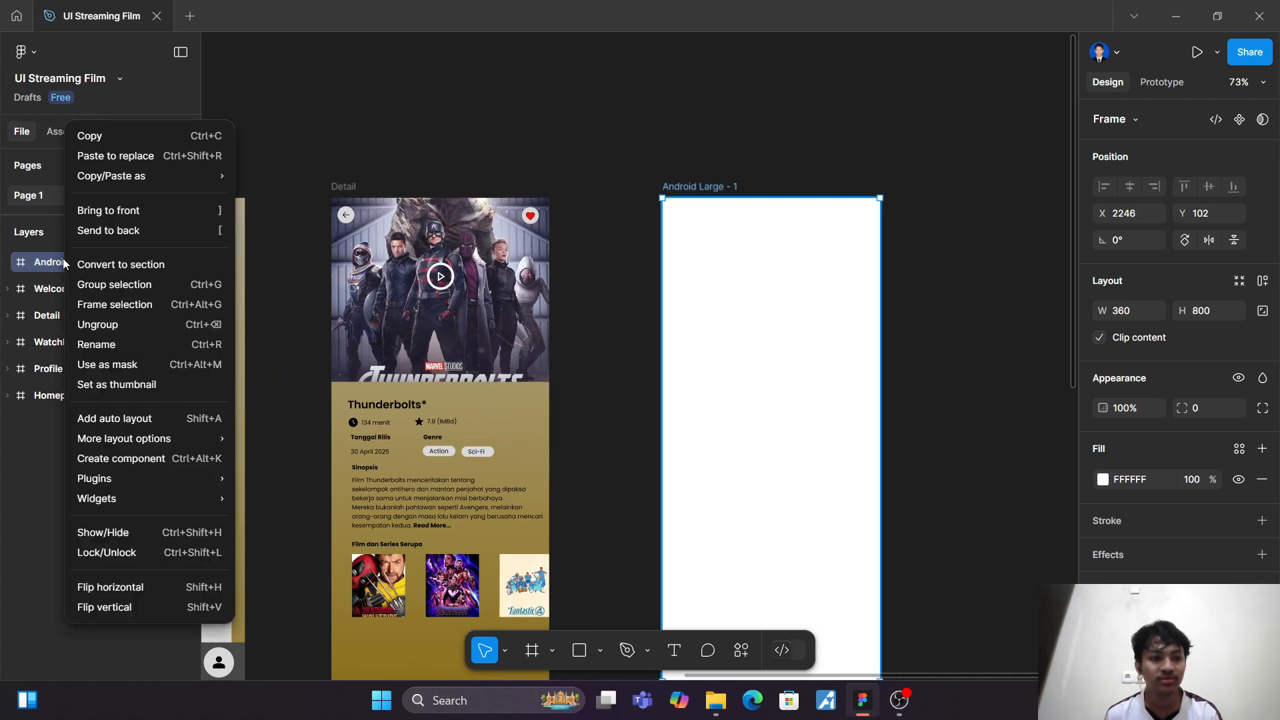
left_click(128, 344)
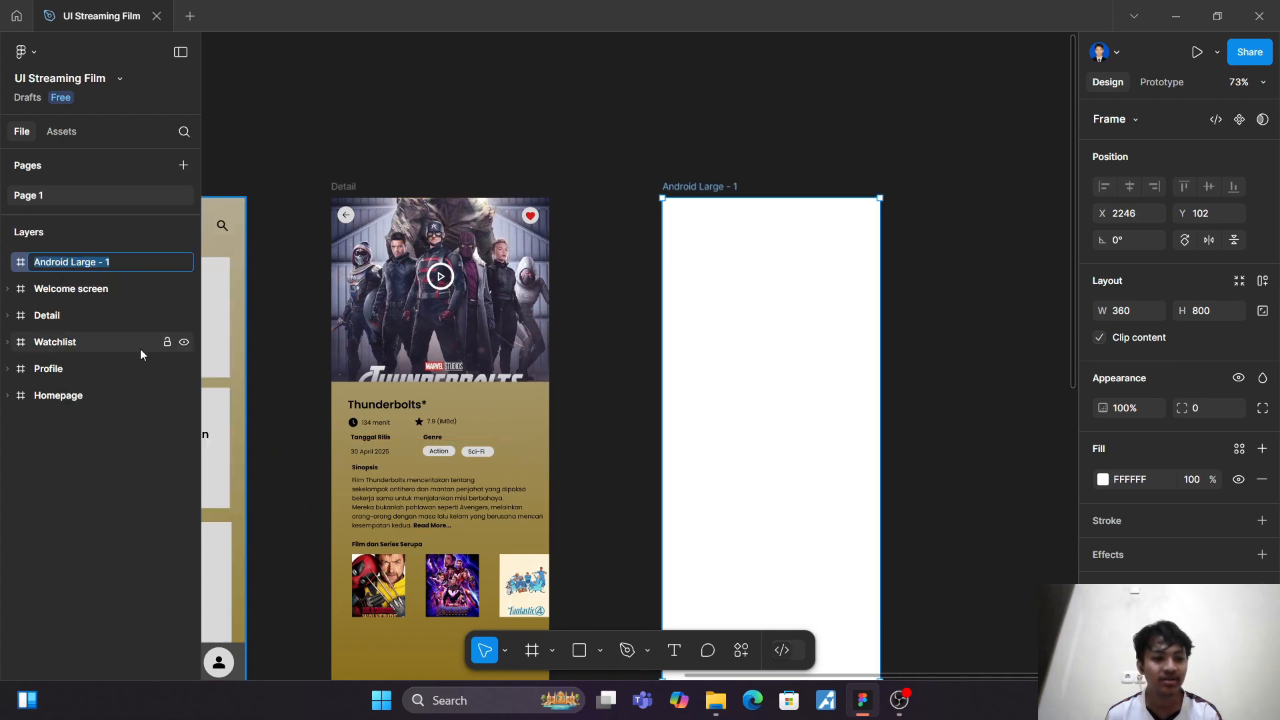
type("Login")
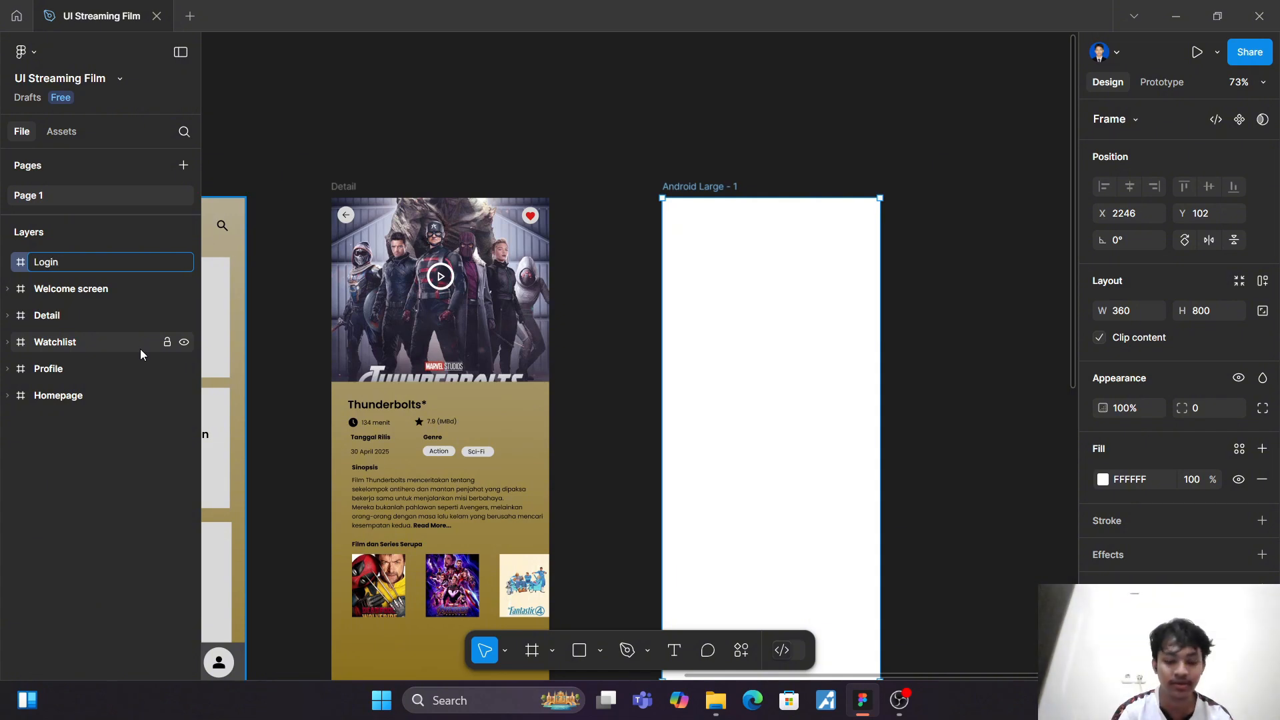
key("Return")
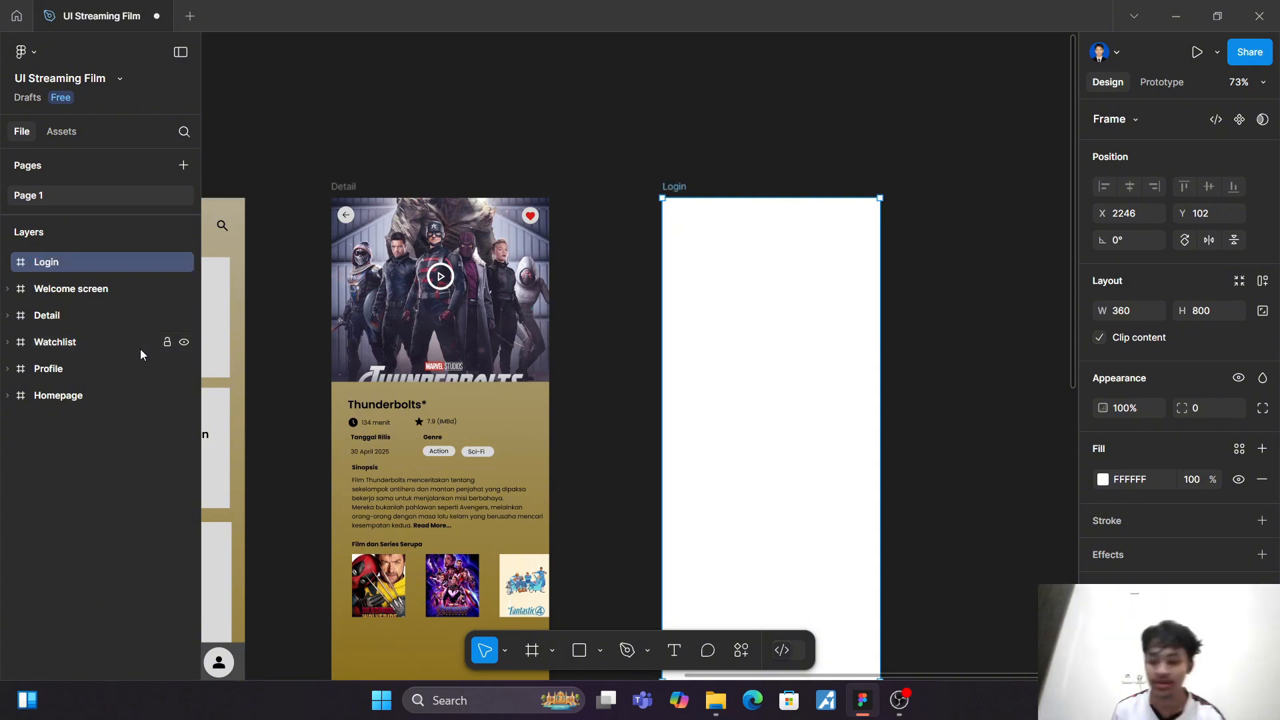
Step: Change the Login frame's solid fill to a linear gradient
left_click(1104, 480)
left_click(918, 258)
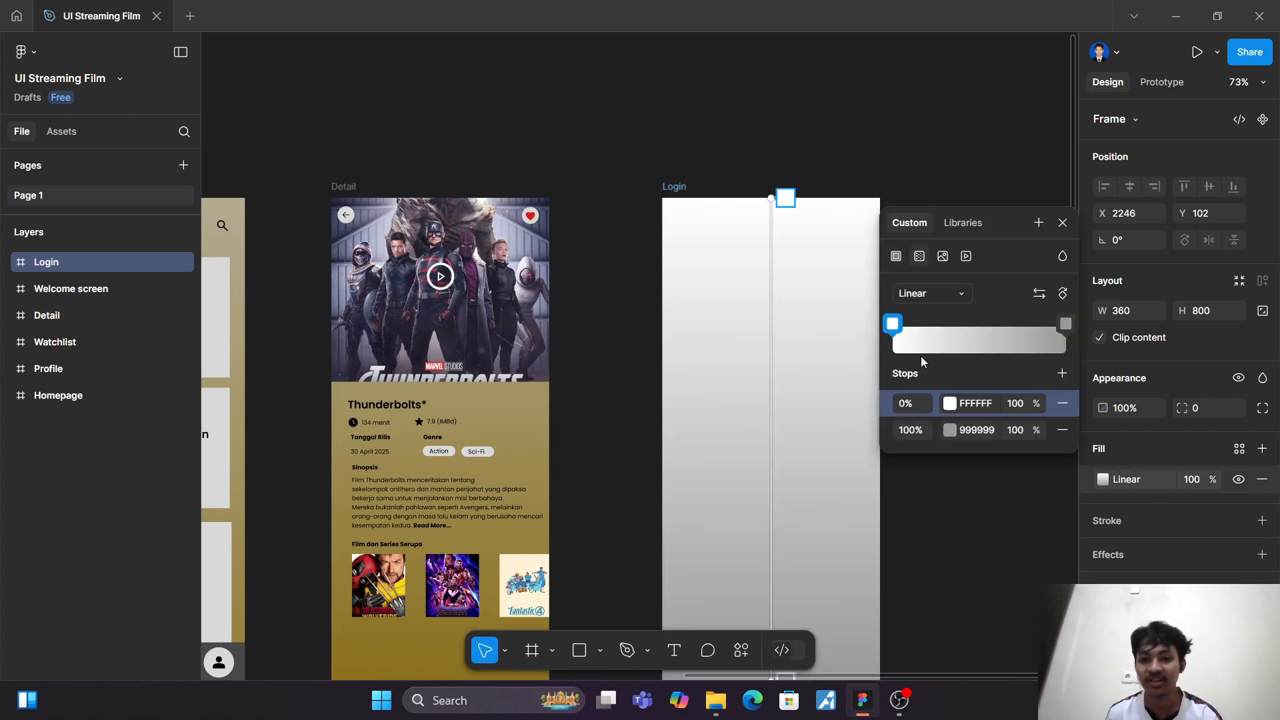
key("Escape")
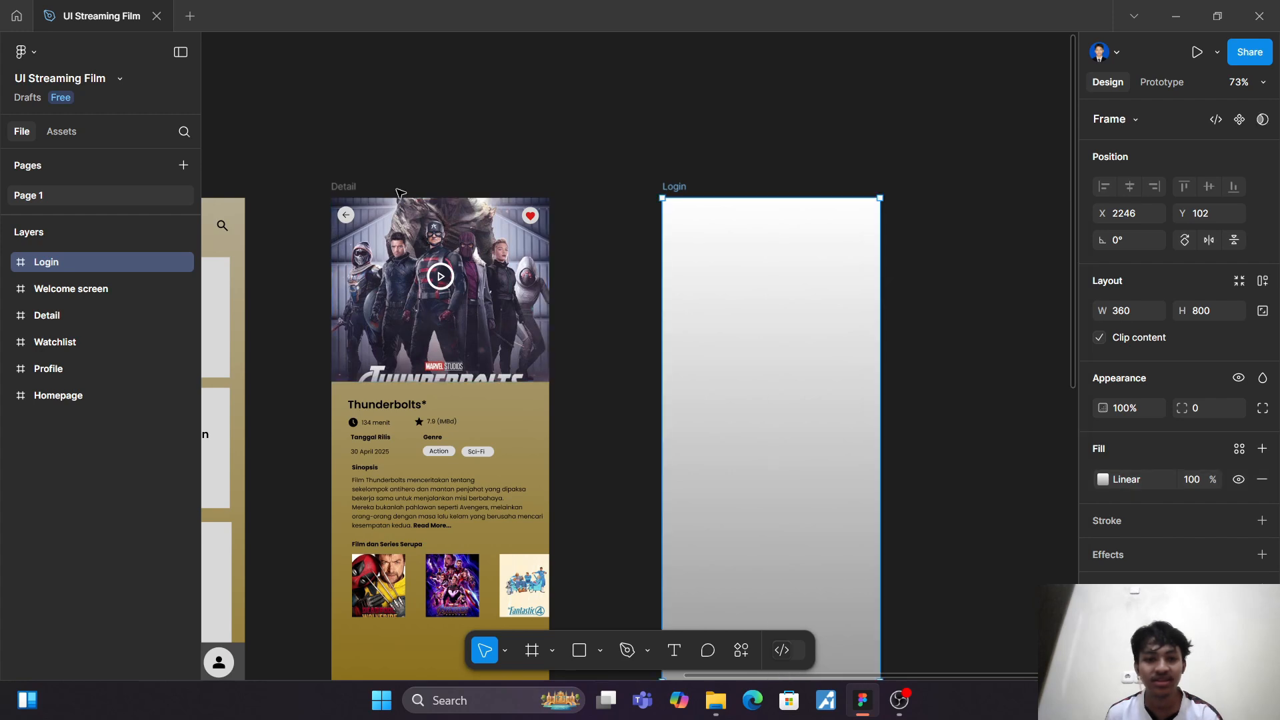
Step: Copy the Detail frame's 0% gradient colour B4AB91 and apply it to the Login gradient's 0% stop
left_click(364, 188)
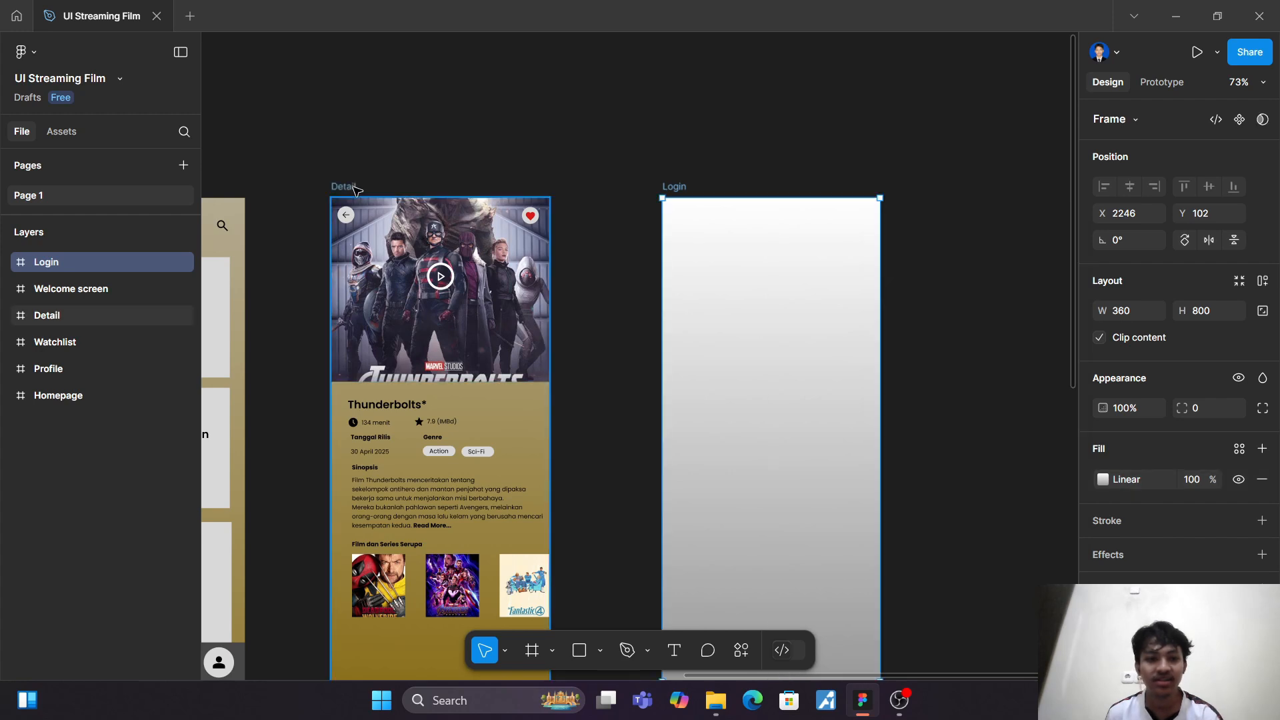
left_click(1104, 479)
left_click(974, 616)
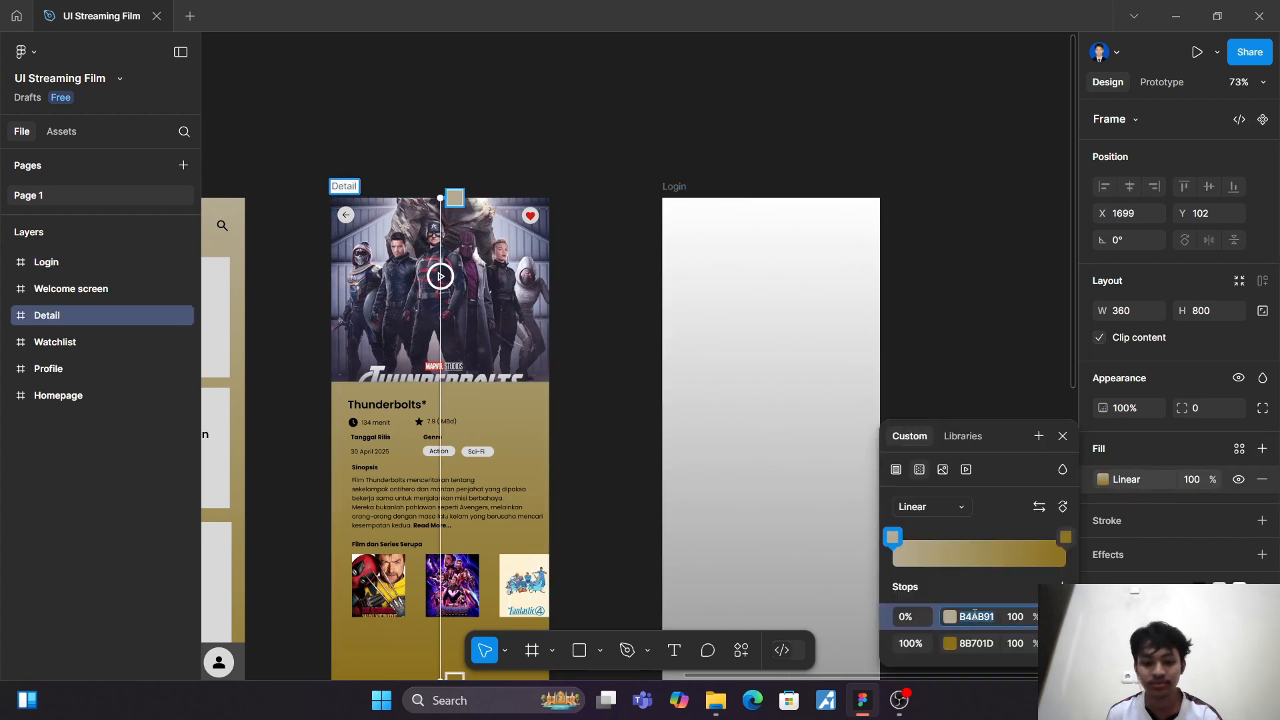
left_click(669, 195)
left_click(1103, 479)
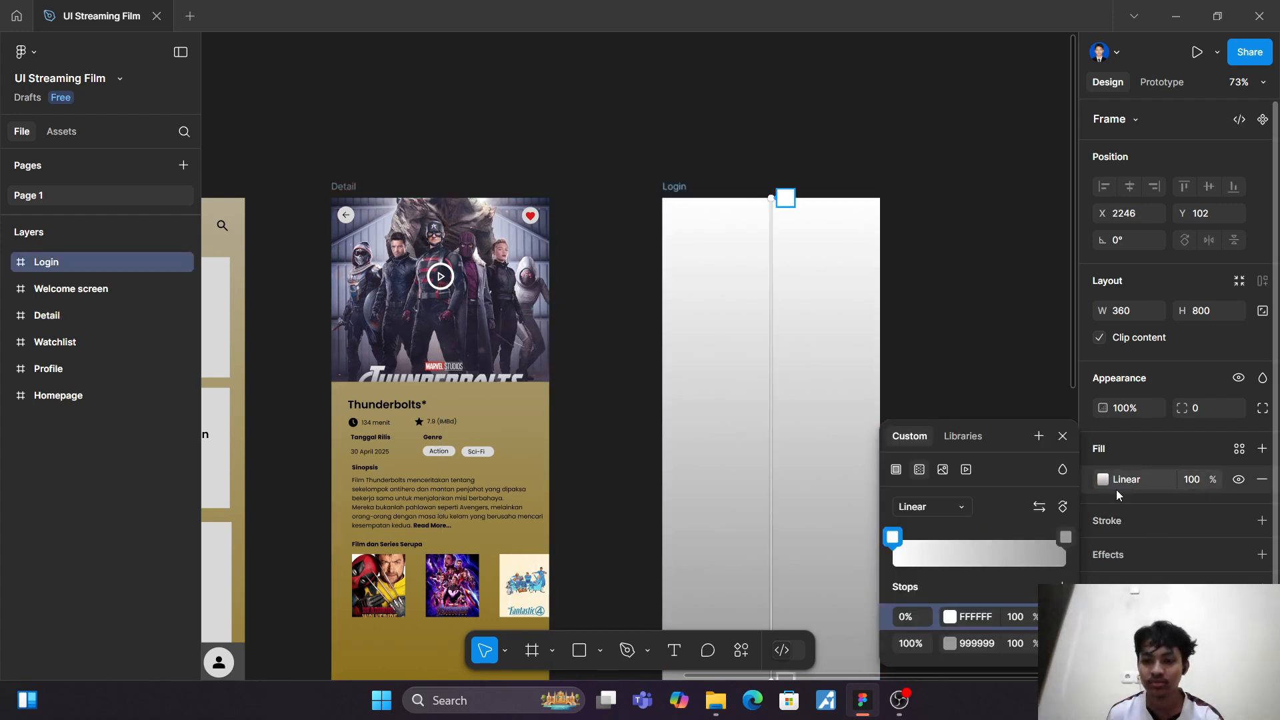
left_click(978, 620)
type("B4A391")
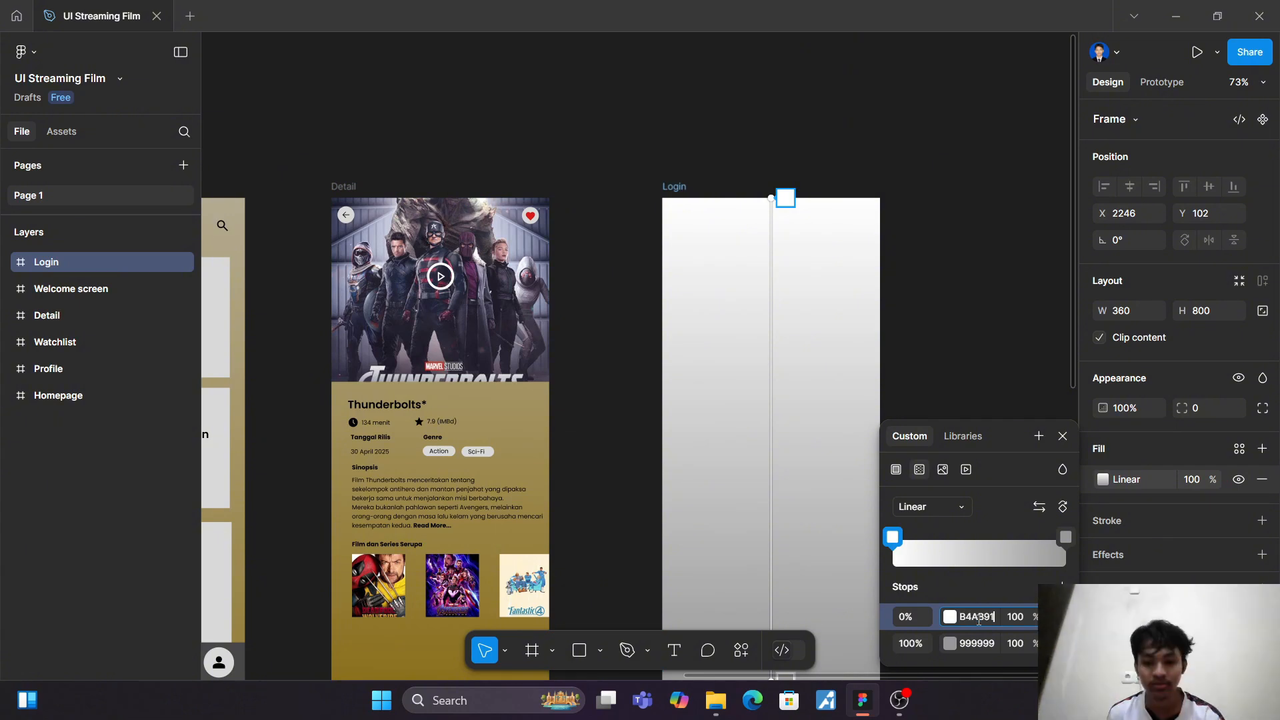
key("Return")
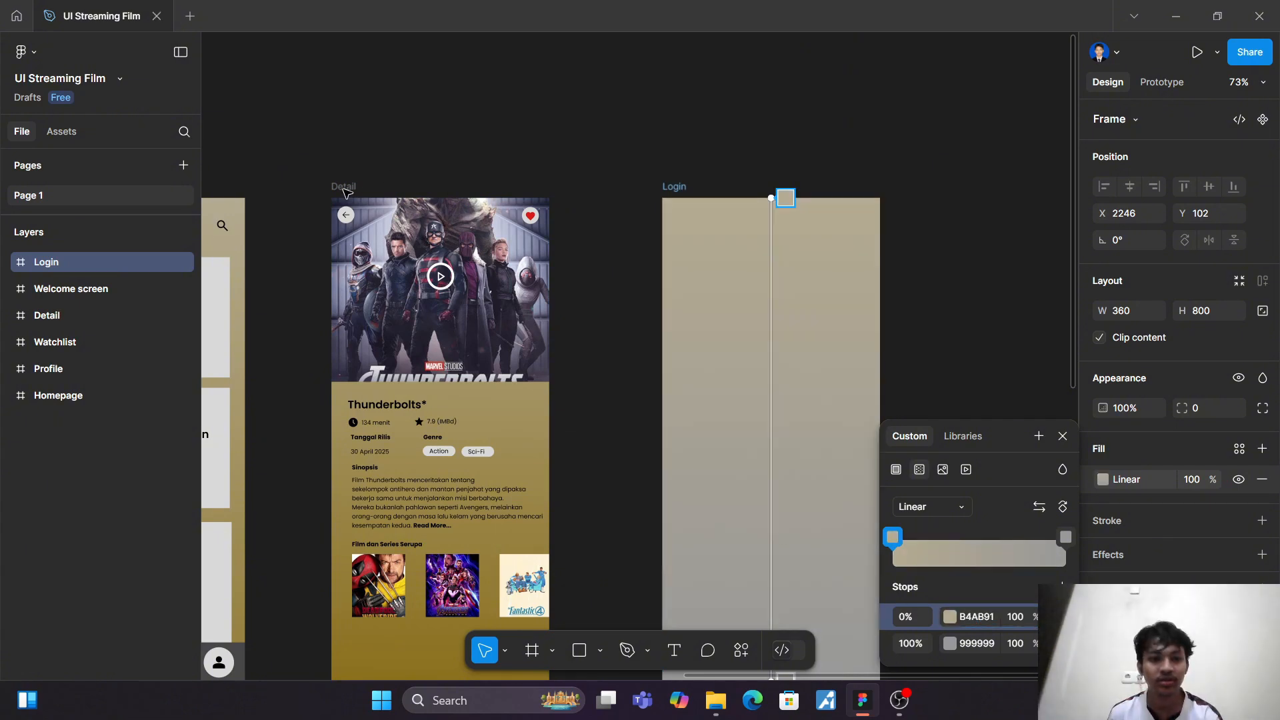
key("Escape")
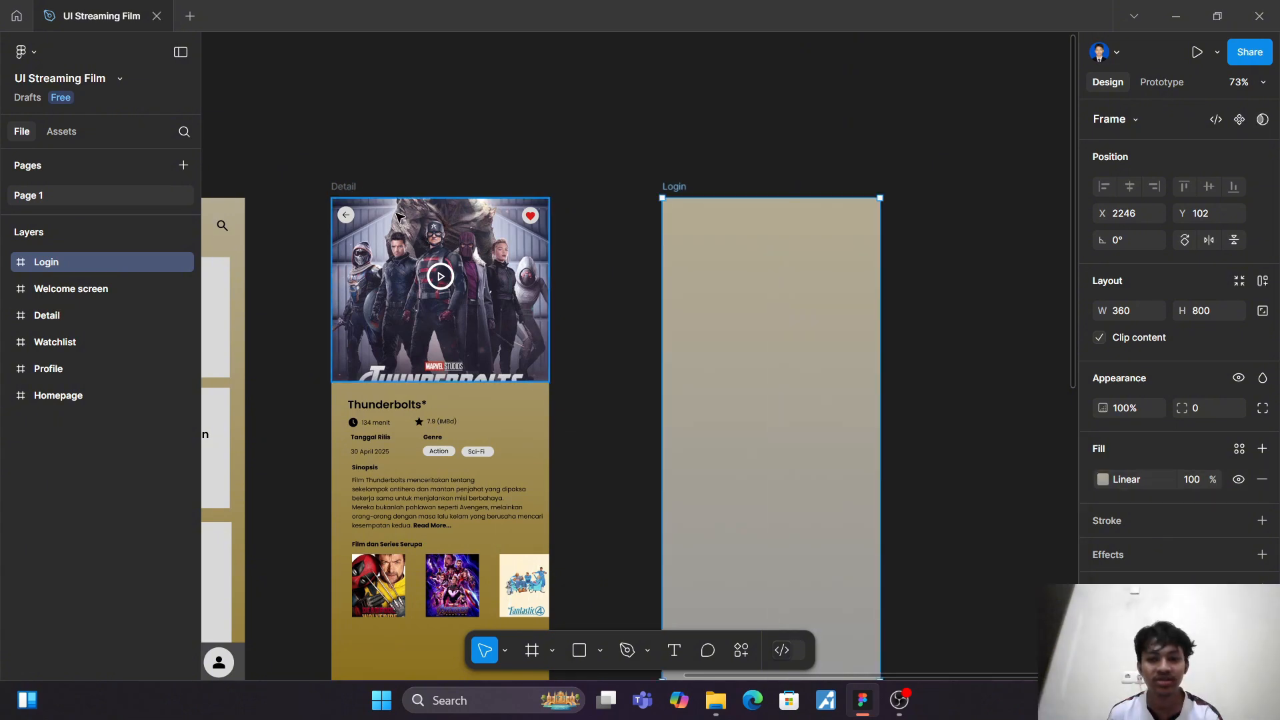
Step: Copy the Detail frame's 100% gradient colour 8B701D and apply it to the Login gradient's 100% stop
left_click(350, 190)
left_click(1103, 479)
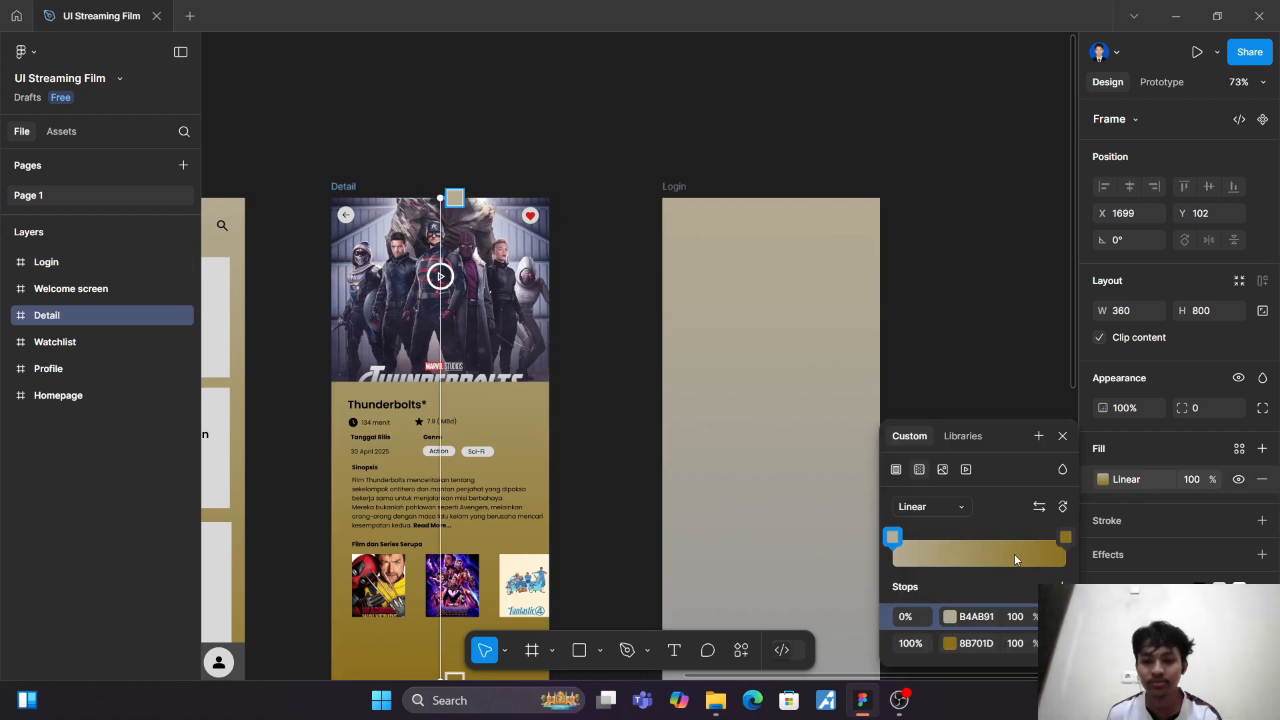
left_click(977, 644)
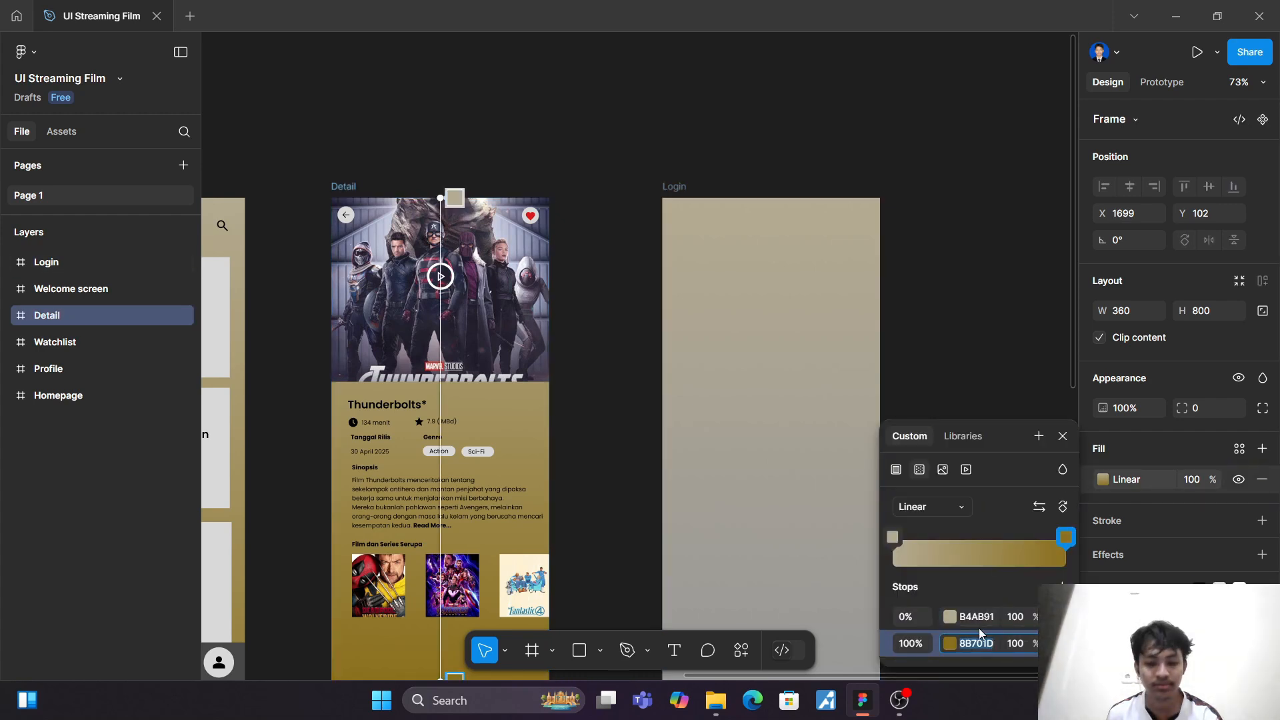
key("Escape")
left_click(674, 190)
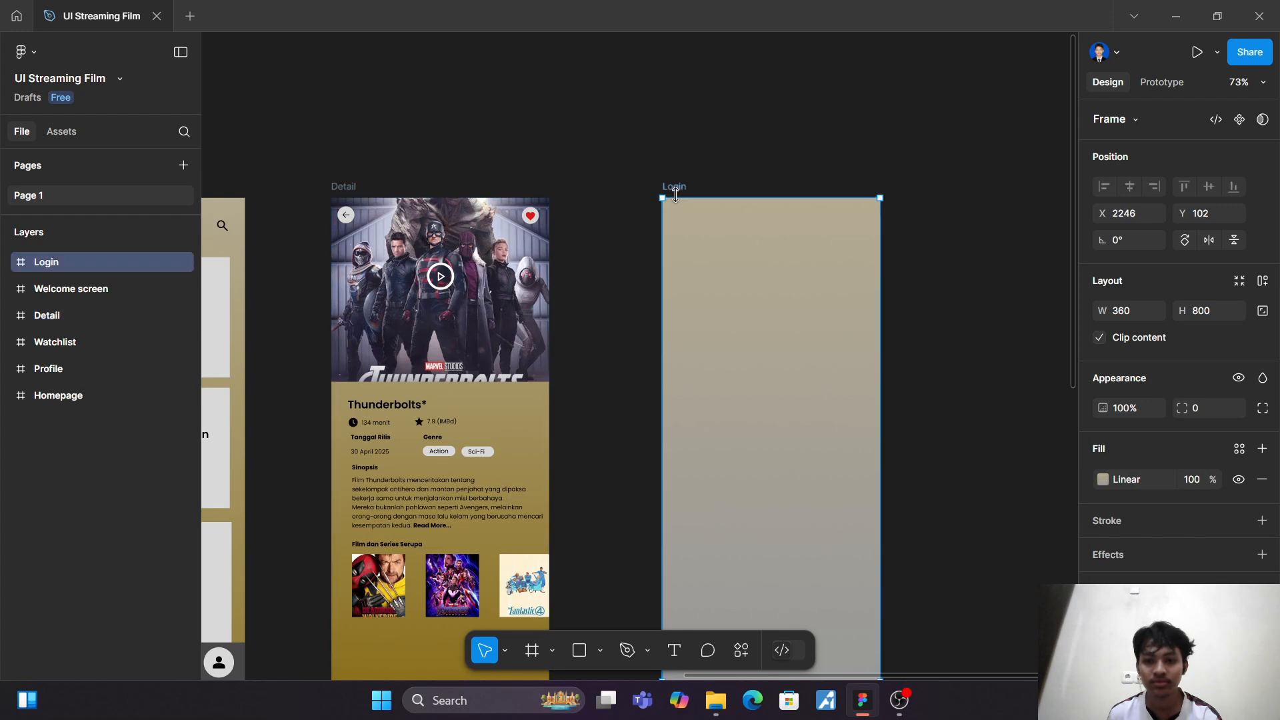
left_click(1103, 480)
left_click(980, 643)
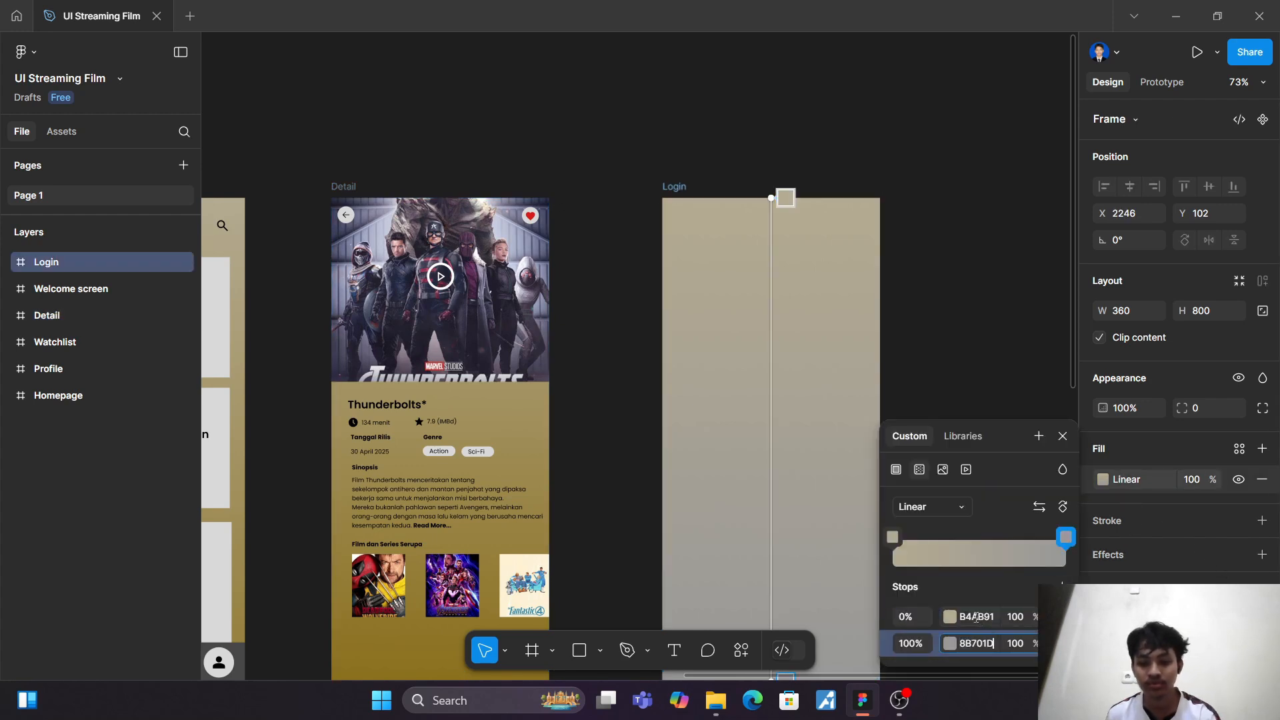
type("8B701D")
key("Return")
key("Escape")
Step: Copy the "Rewatch 21" header text from the Watchlist screen into the Login frame, horizontally centred at X 146, Y 83
scroll(963, 290, "down", 3)
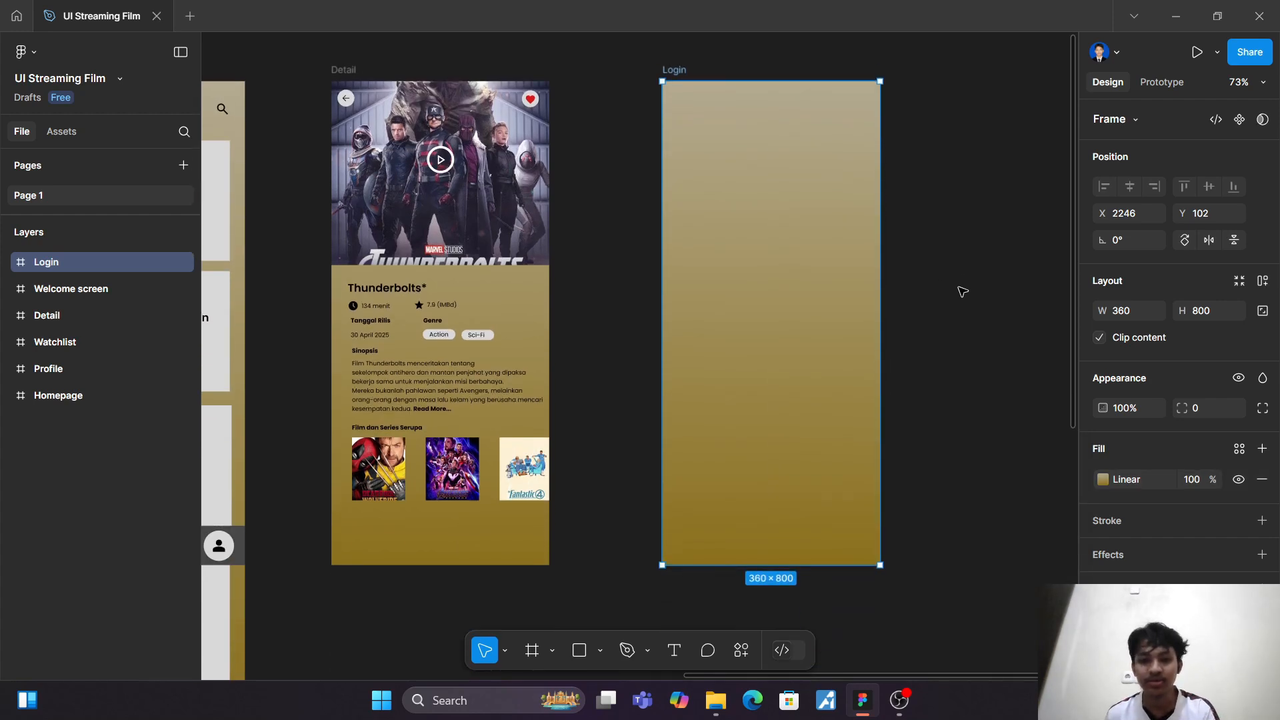
scroll(960, 294, "up", 2)
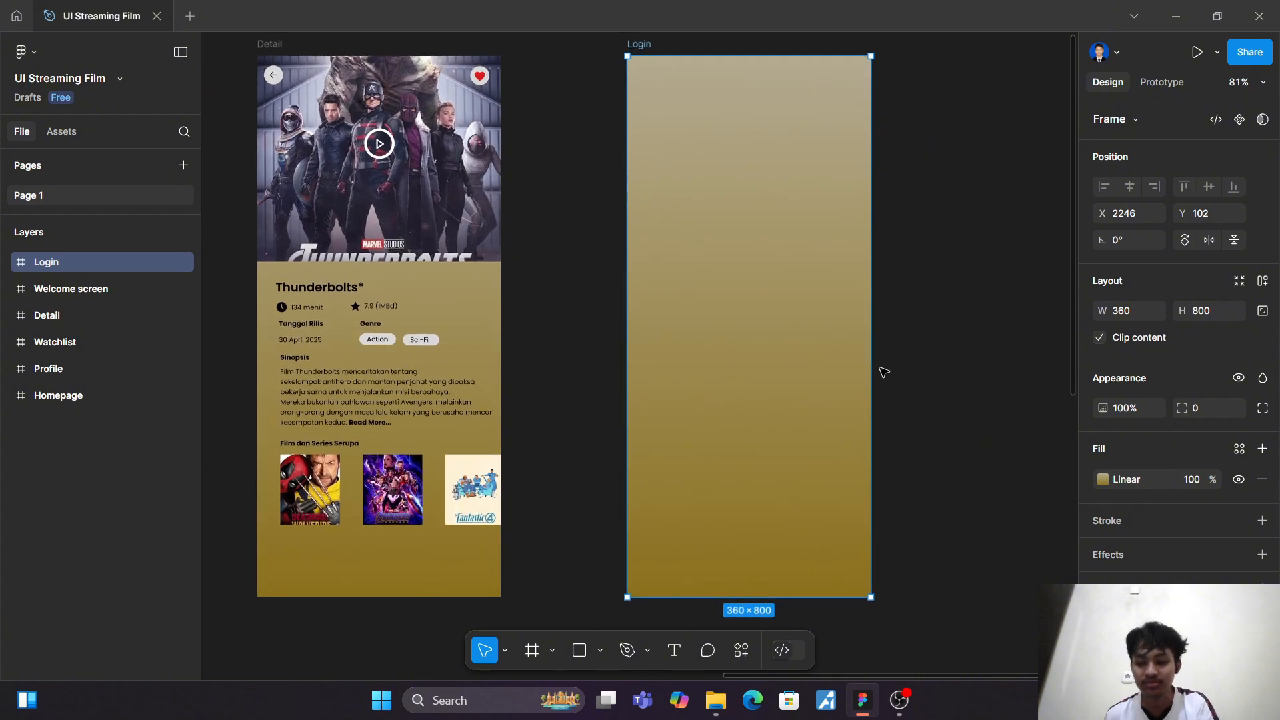
scroll(874, 354, "up", 1)
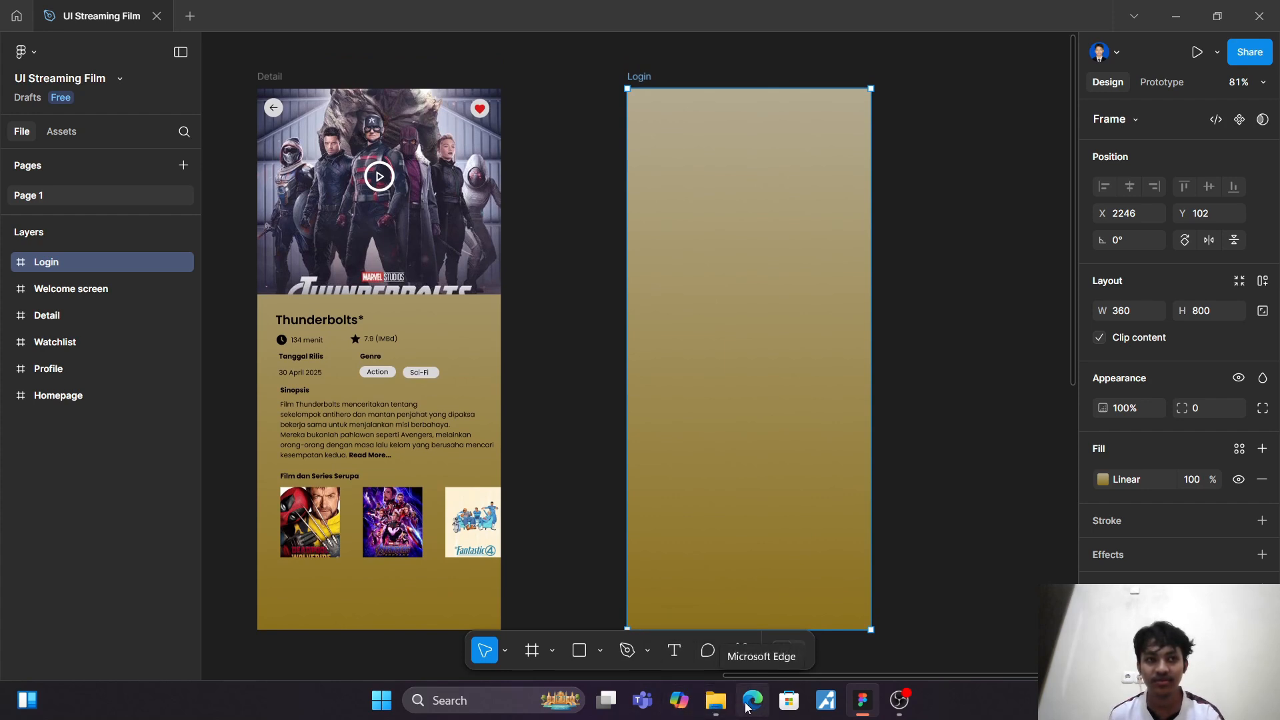
left_click(674, 651)
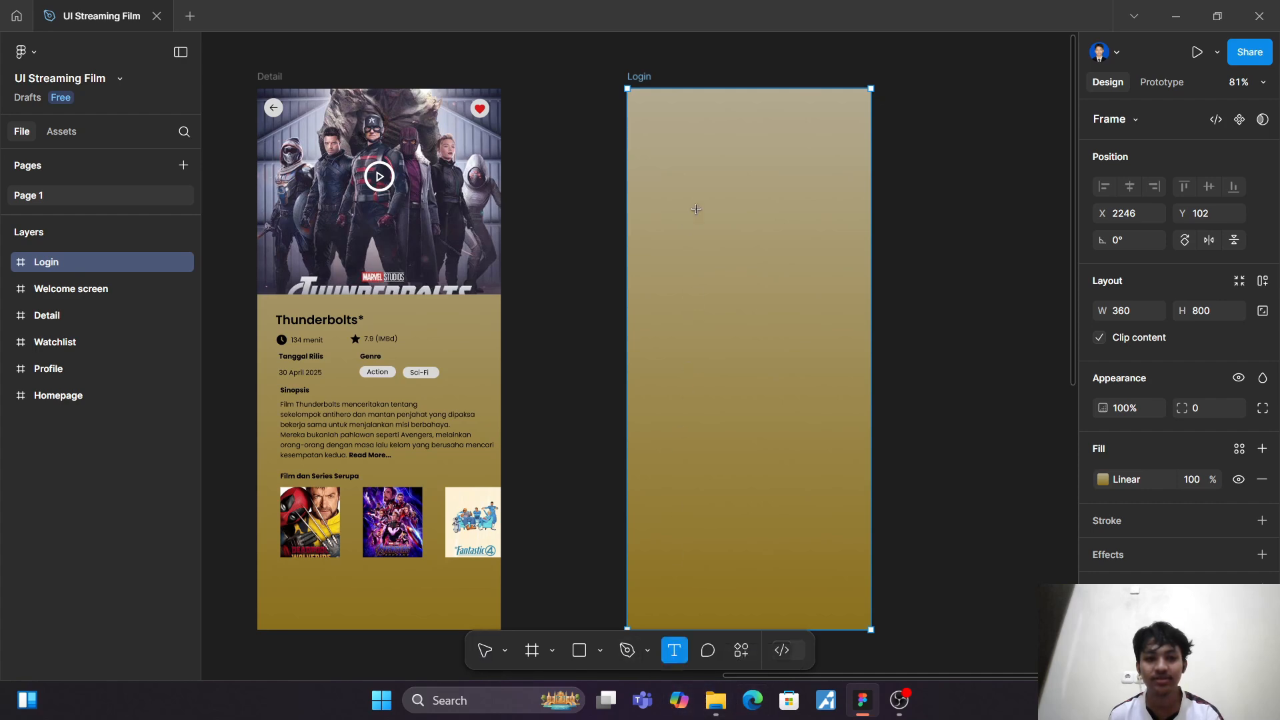
scroll(724, 445, "left", 6)
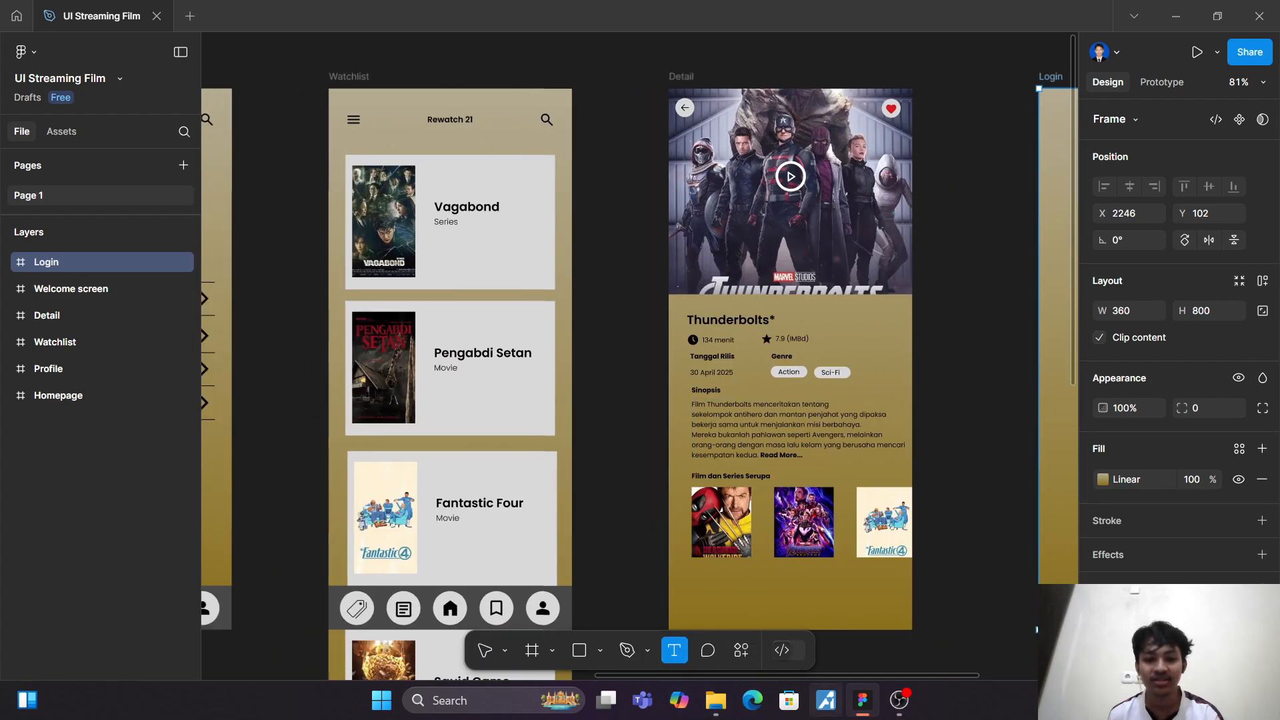
left_click(485, 651)
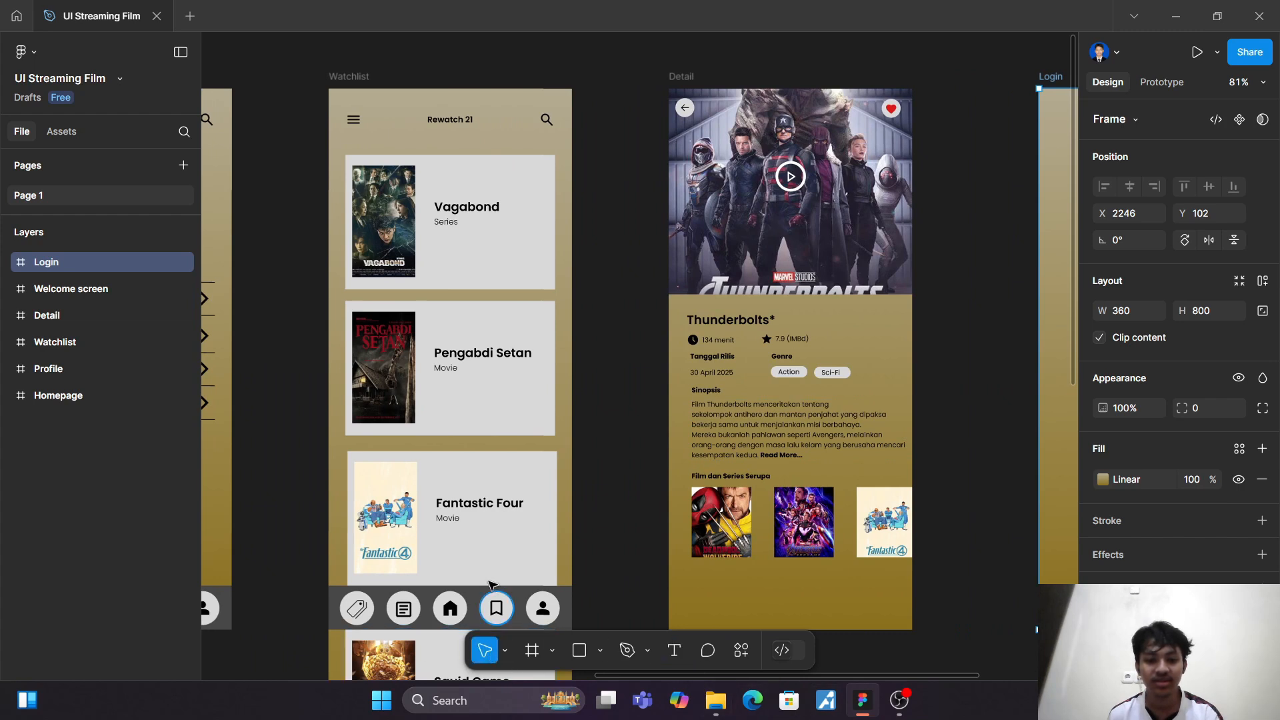
left_click(448, 121)
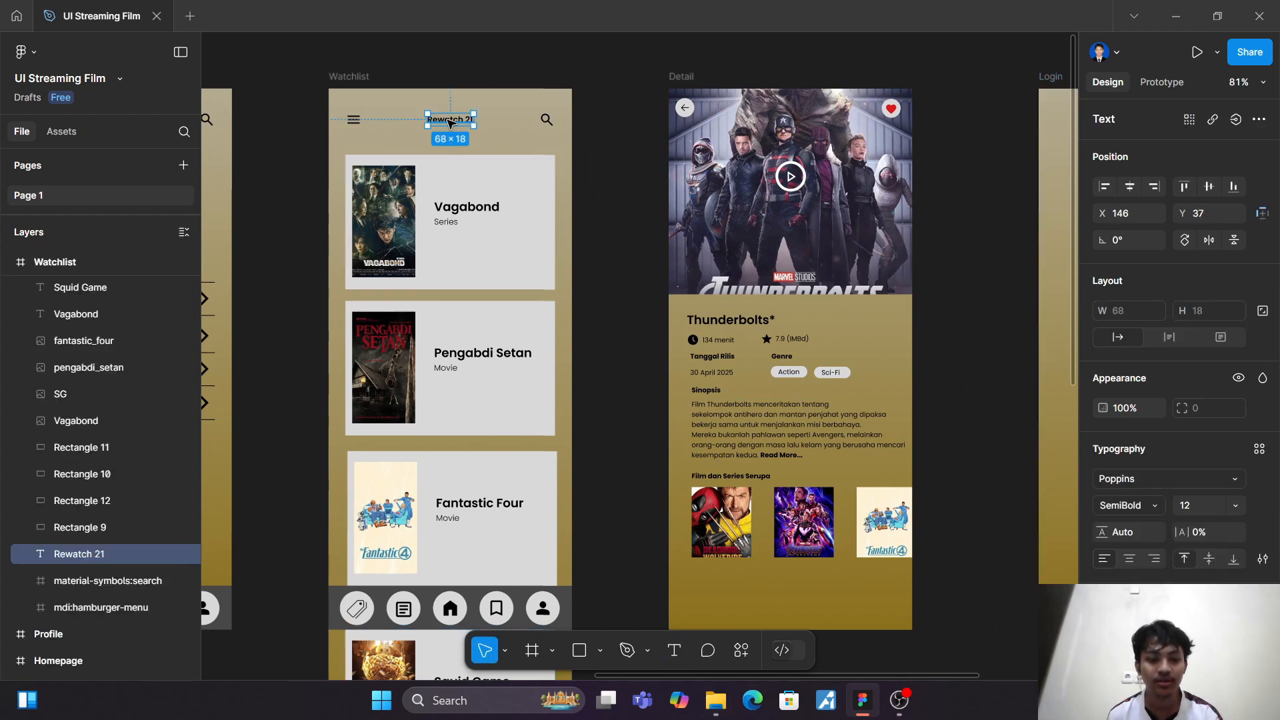
left_click_drag(450, 122, 847, 154)
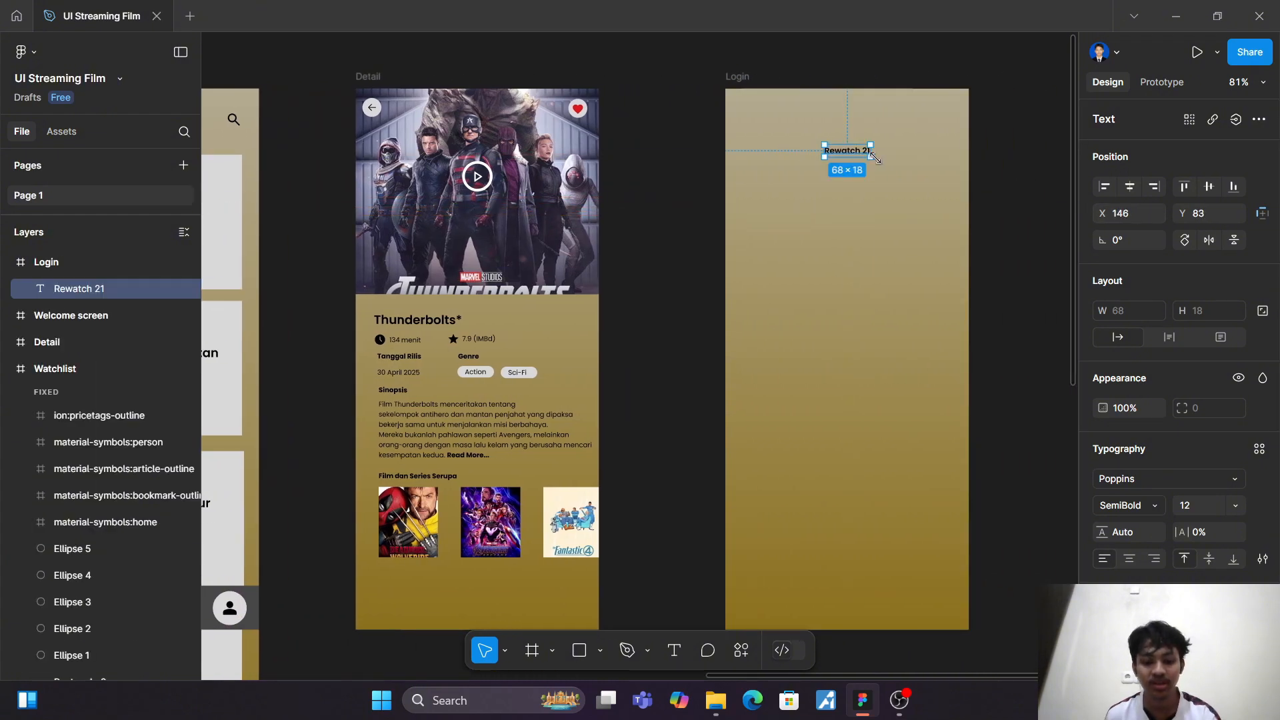
Step: Scale the Login screen's "Rewatch 21" title up to about 120 × 32, keeping it horizontally centred at X 120, Y 76
key("k")
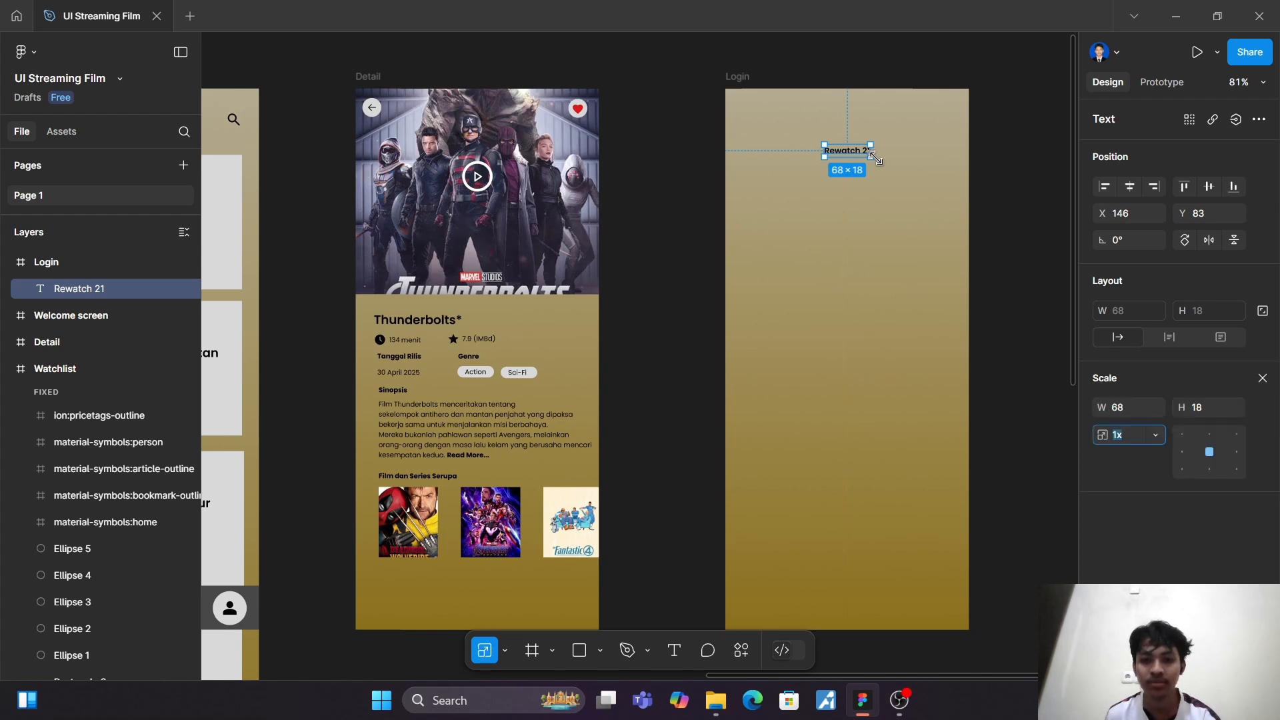
left_click_drag(876, 158, 846, 151)
key("v")
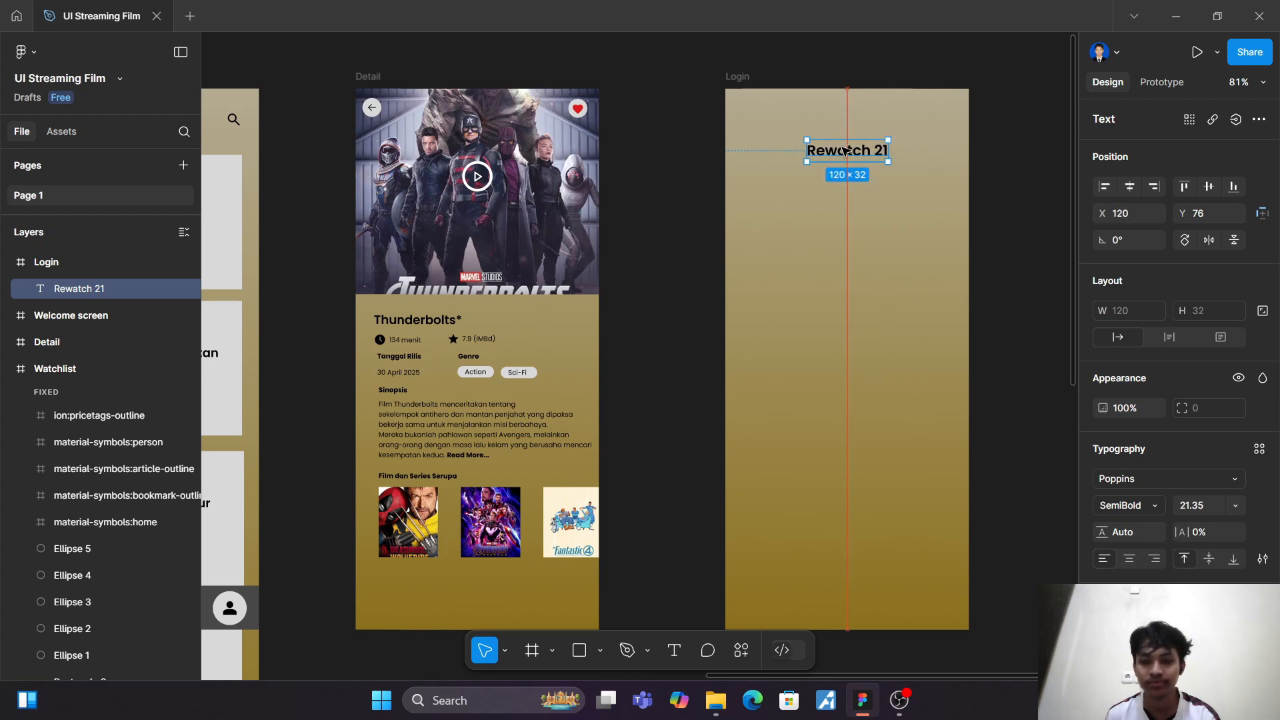
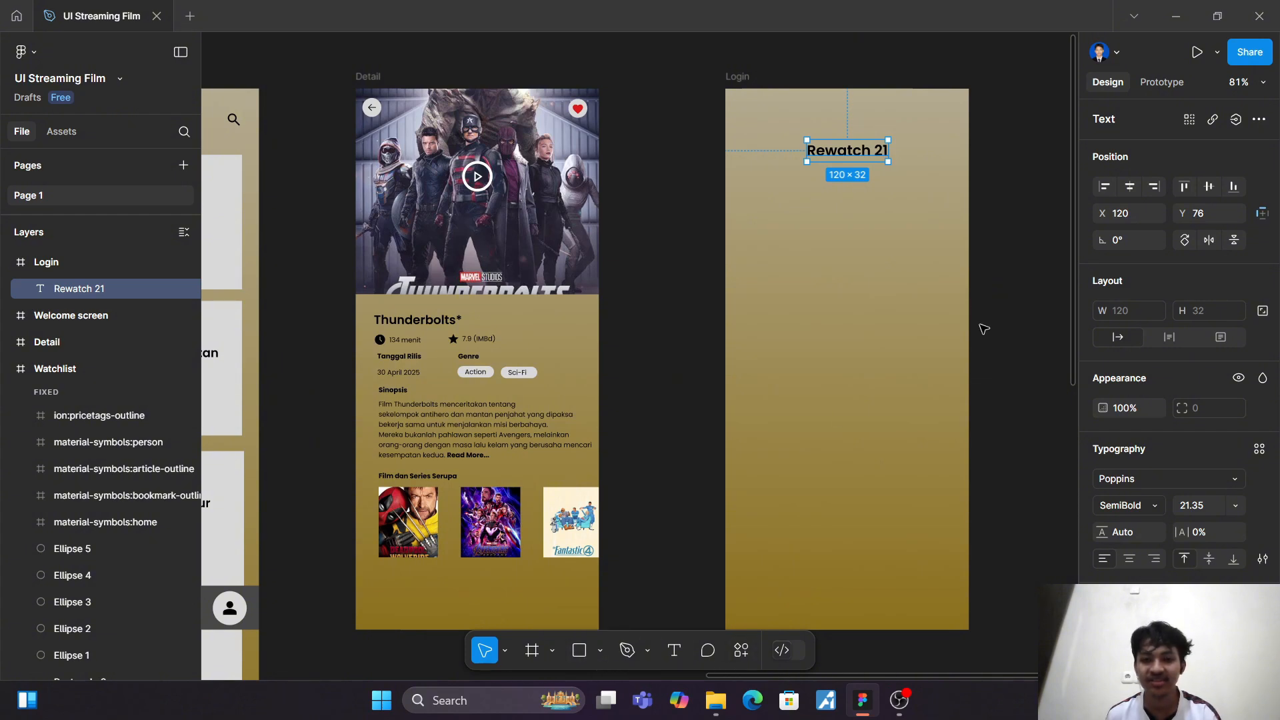
Step: Try a near-white fill, FFF5F5, on the Login screen's "Rewatch 21" title and undo it
left_click(1104, 629)
left_click_drag(996, 461, 900, 304)
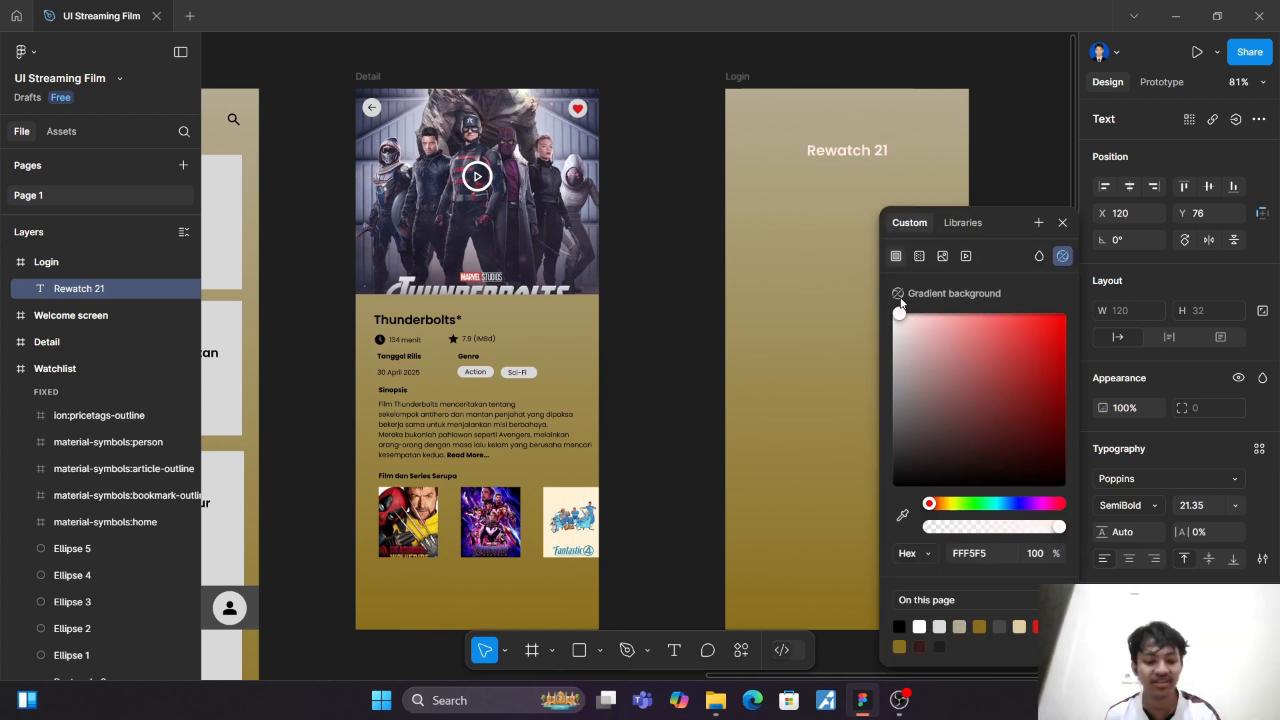
key("ctrl+z")
left_click(1019, 180)
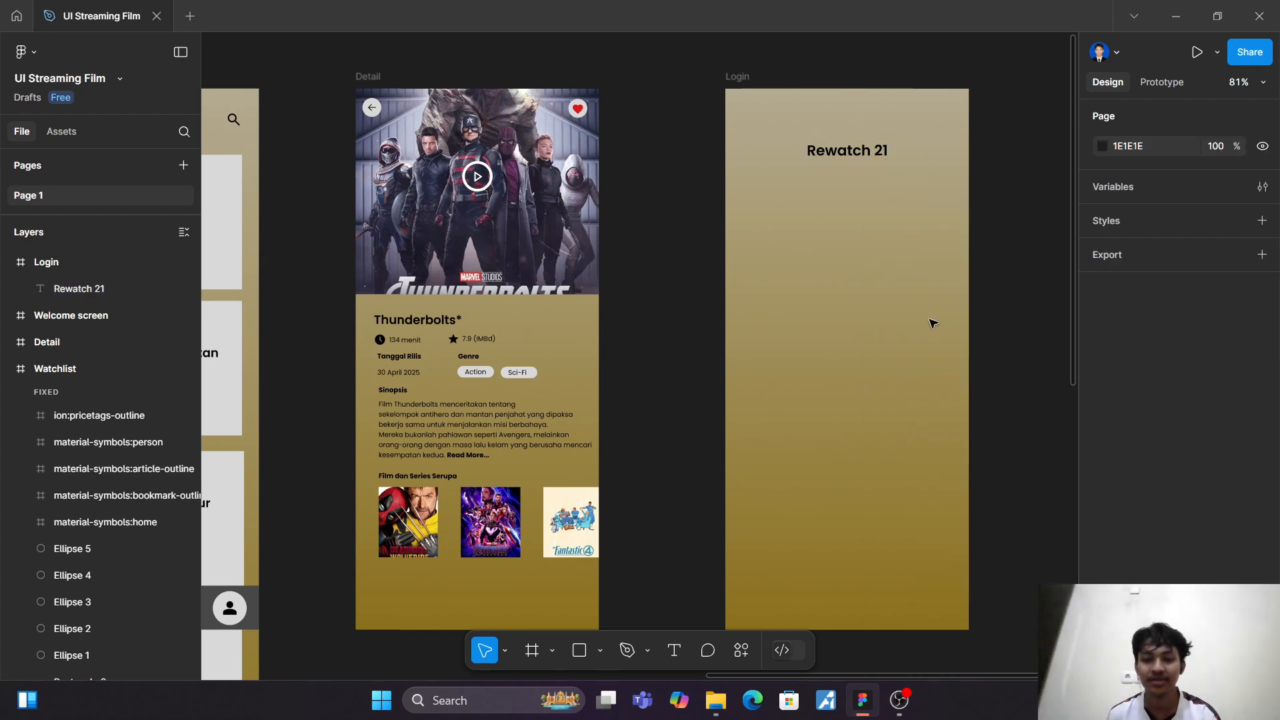
Step: Duplicate the "Rewatch 21" title, place the copy below it at about X 37, Y 178, and change its text to "Login"
scroll(932, 324, "up", 3)
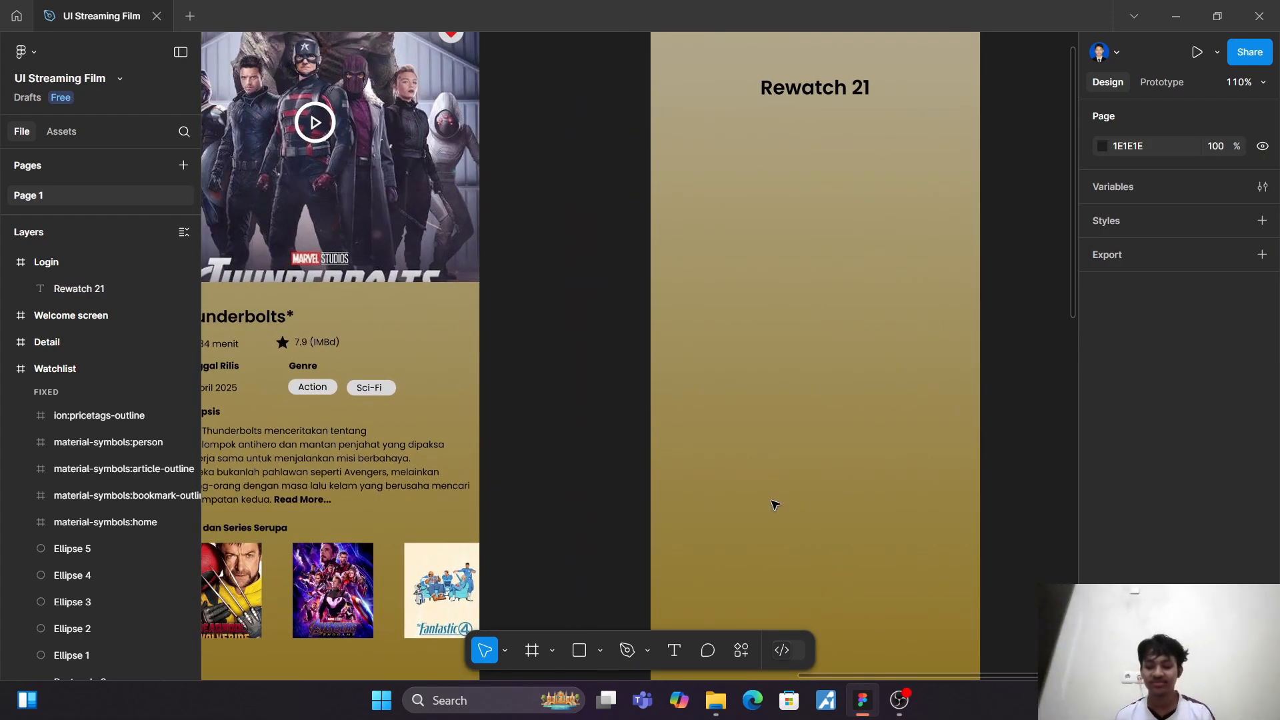
left_click(810, 93)
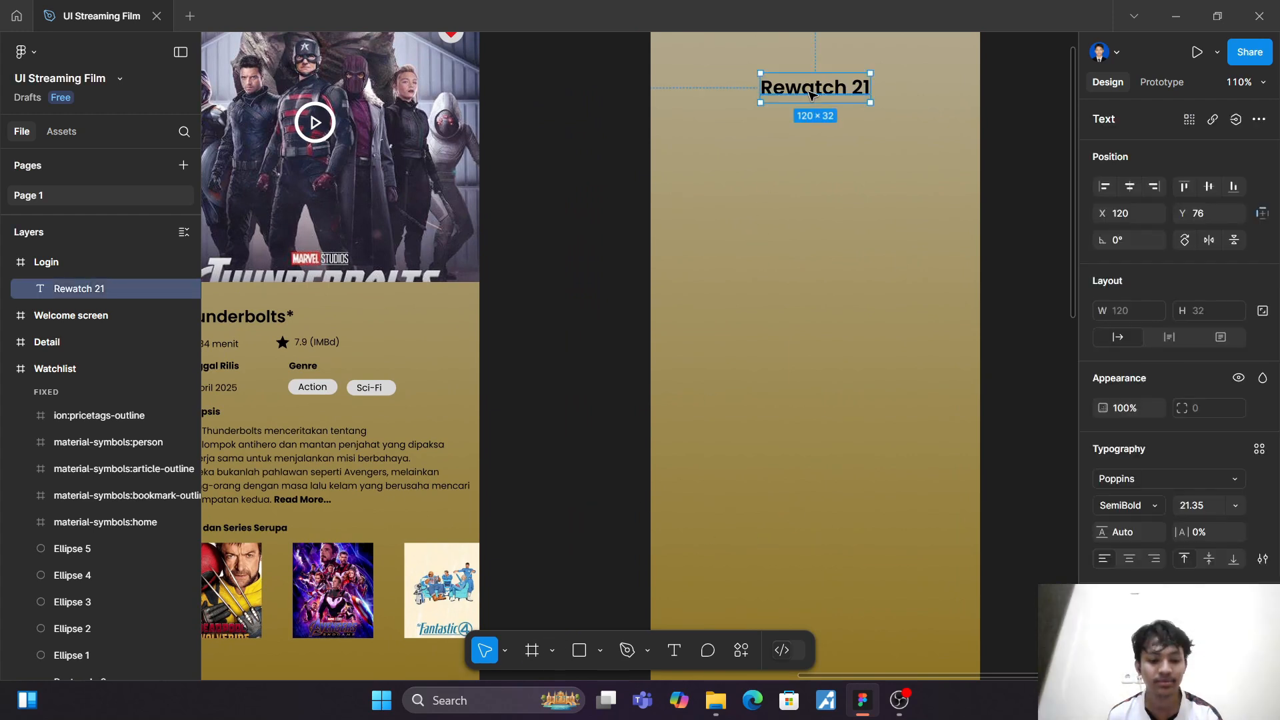
key("ctrl+d")
left_click_drag(811, 94, 750, 188)
double_click(742, 181)
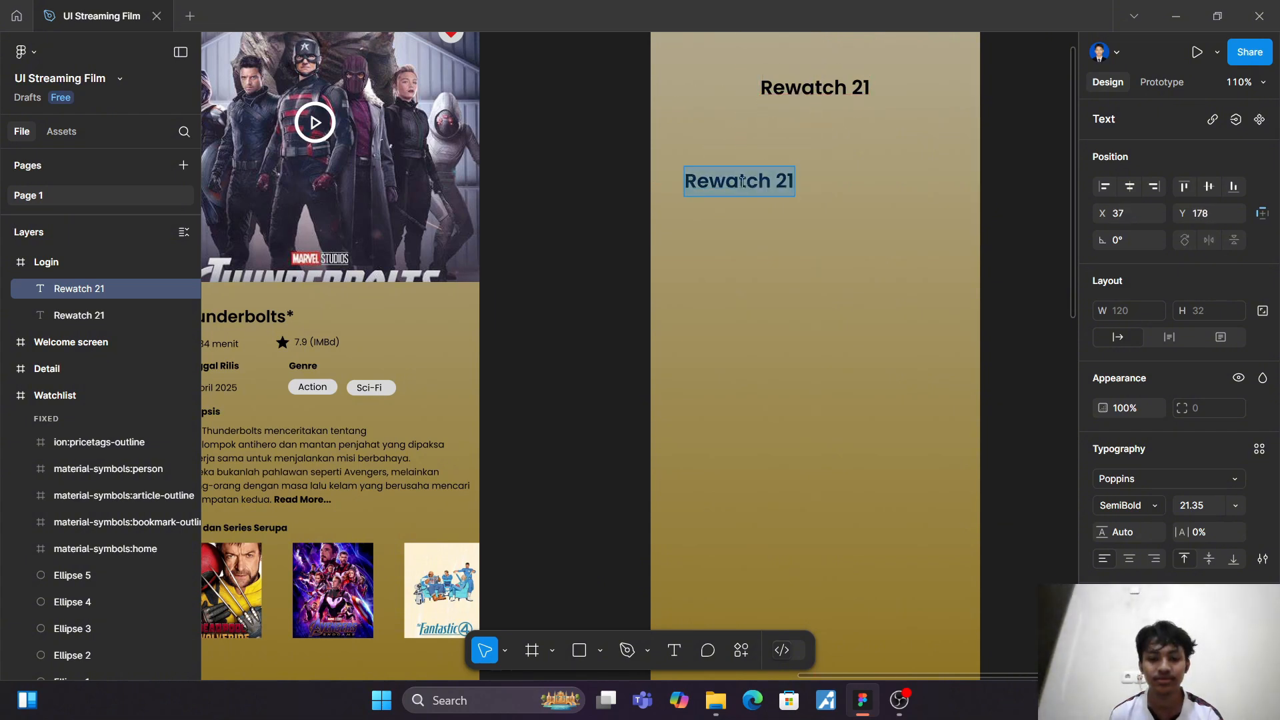
type("Logi")
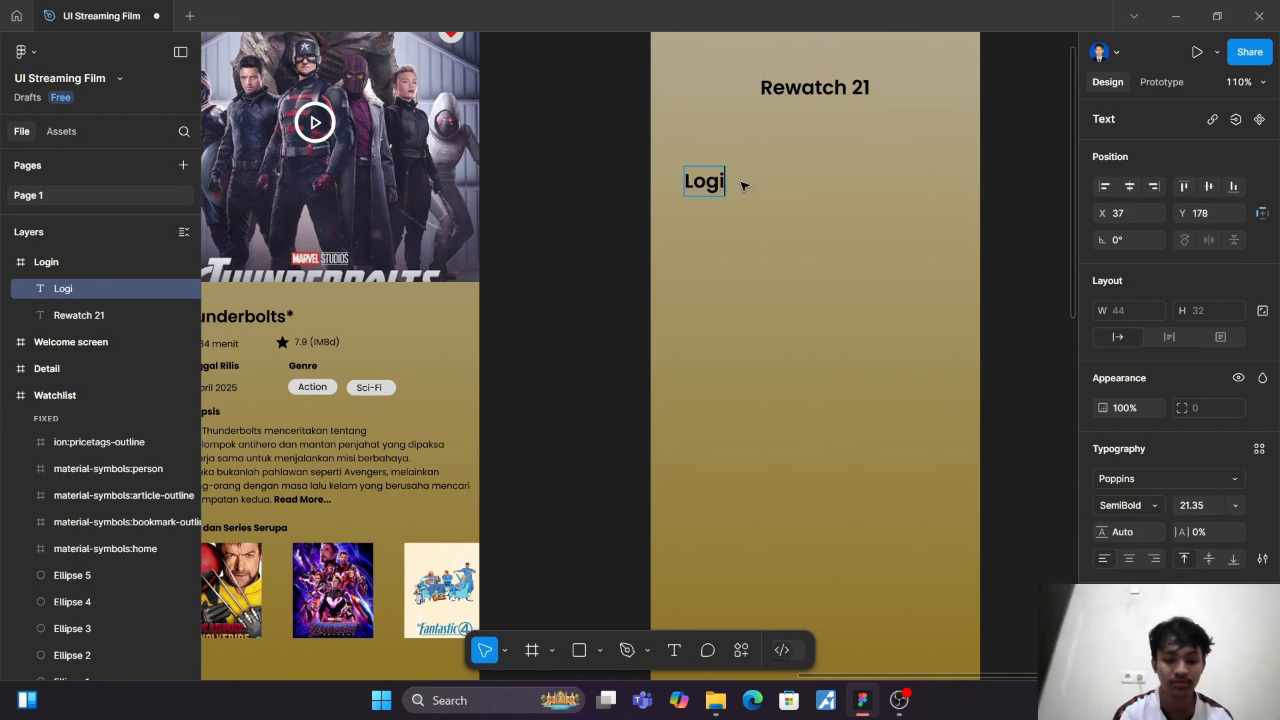
type("n")
key("Escape")
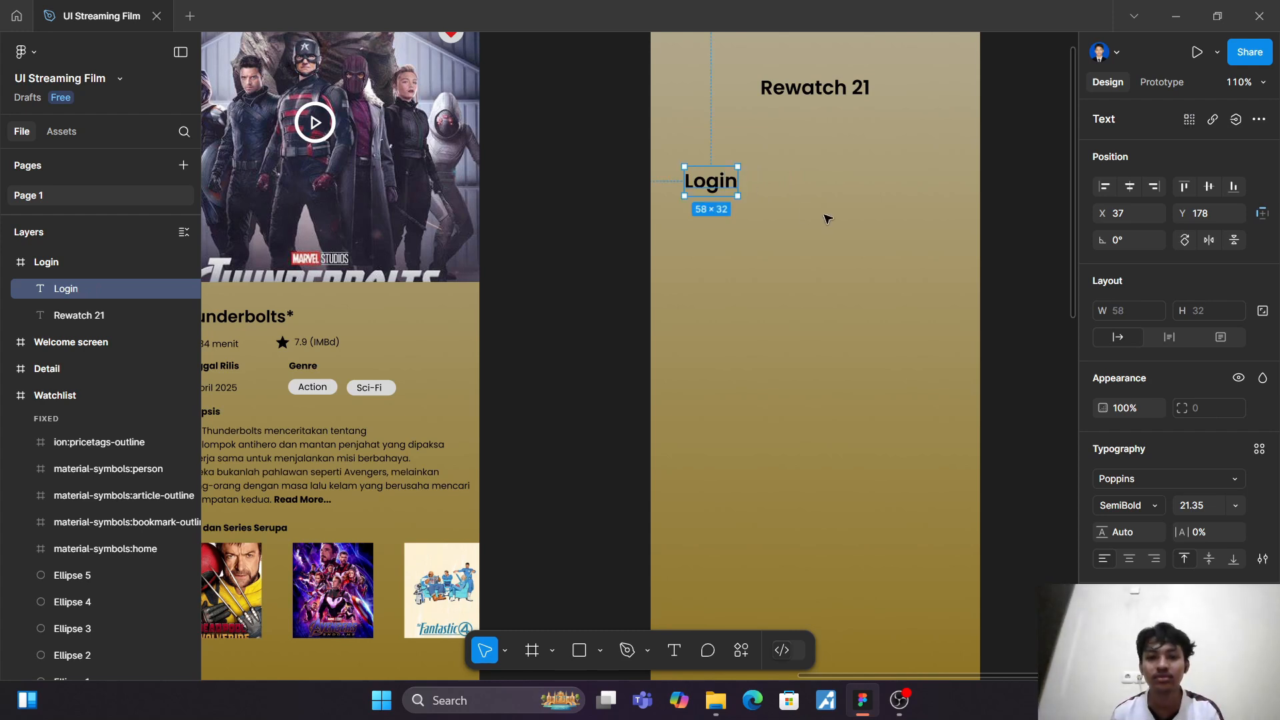
left_click(872, 213)
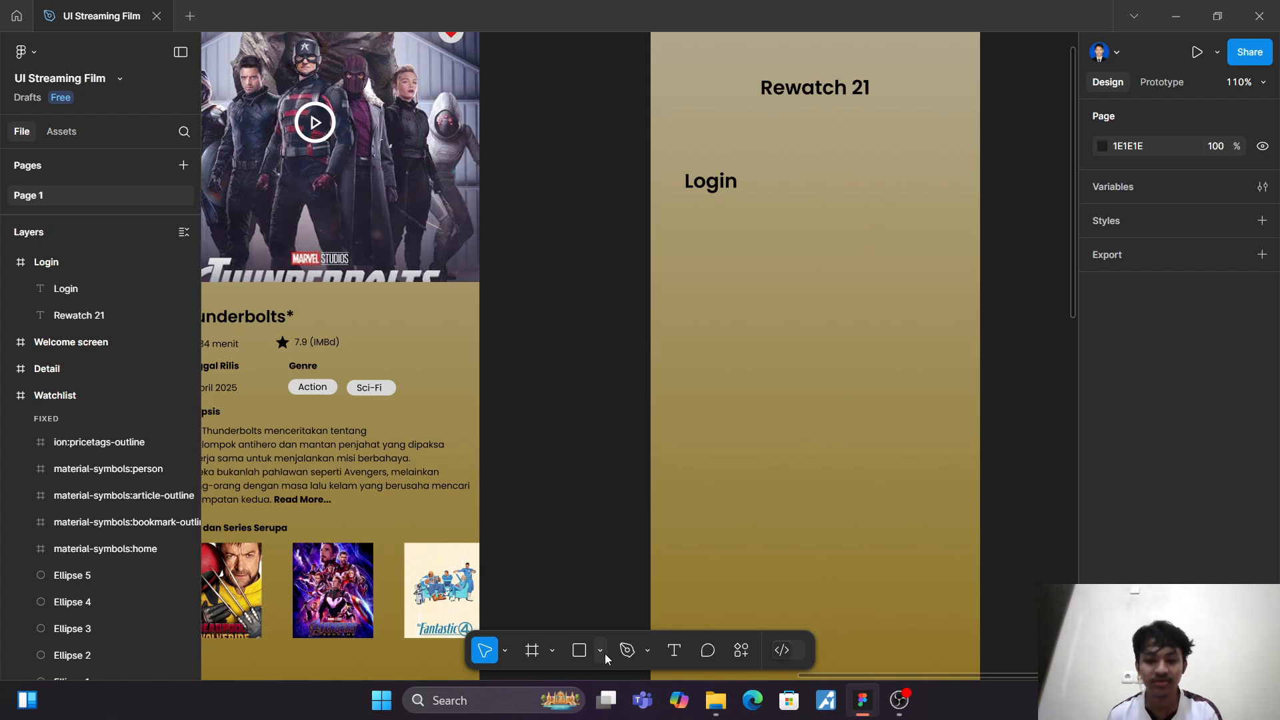
Step: Draw an input-field rectangle of about 293 × 59 below the "Login" text, at about X 33, Y 237
left_click(583, 651)
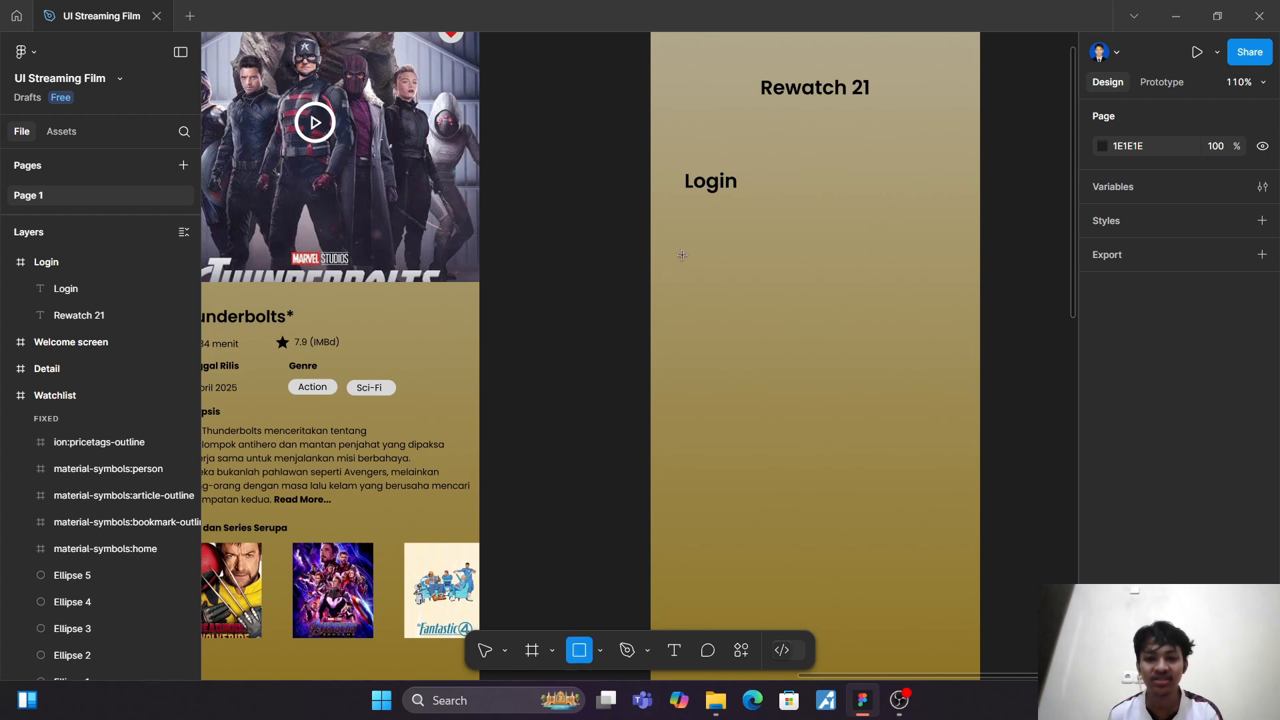
mouse_move(689, 240)
left_mouse_down()
mouse_move(703, 262)
mouse_move(760, 286)
mouse_move(951, 289)
left_mouse_up()
left_click(997, 271)
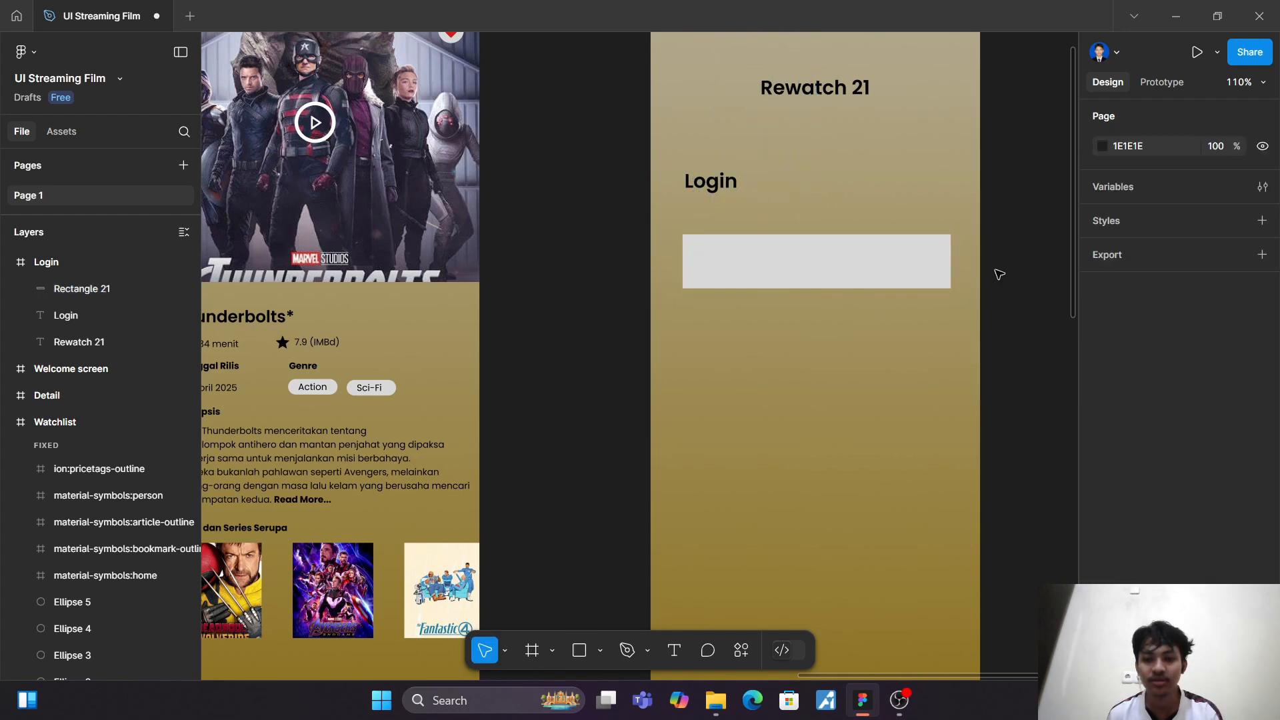
mouse_move(871, 263)
left_mouse_down()
mouse_move(858, 264)
mouse_move(878, 266)
mouse_move(875, 249)
left_mouse_up()
Step: Set the "Login" text to Regular weight and scale it down to about 46 × 26
left_click(715, 183)
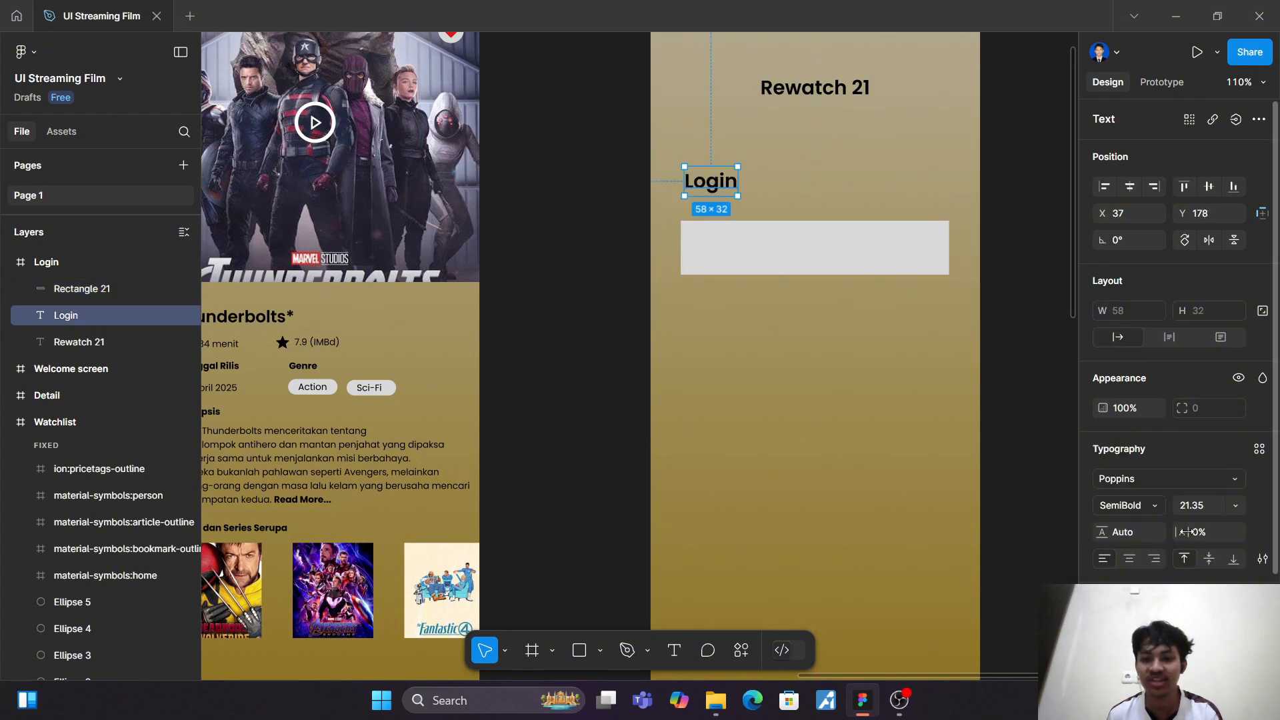
left_click(1157, 504)
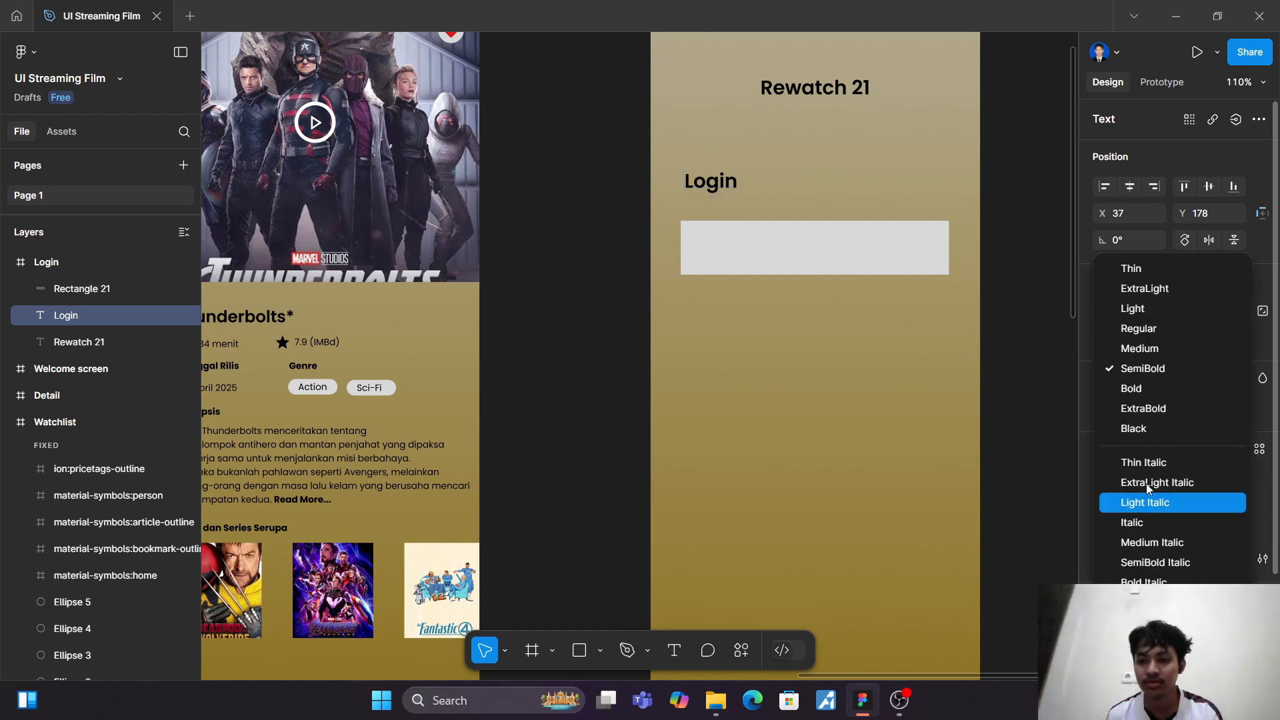
left_click(1138, 336)
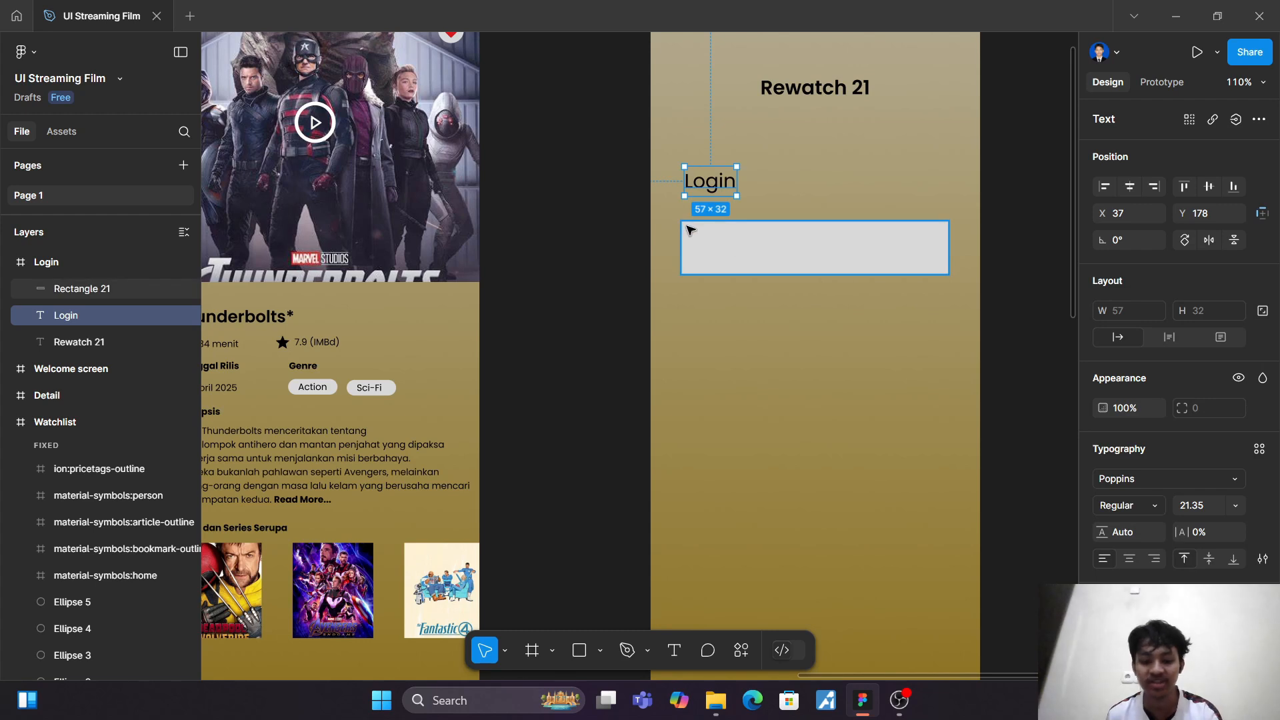
key("k")
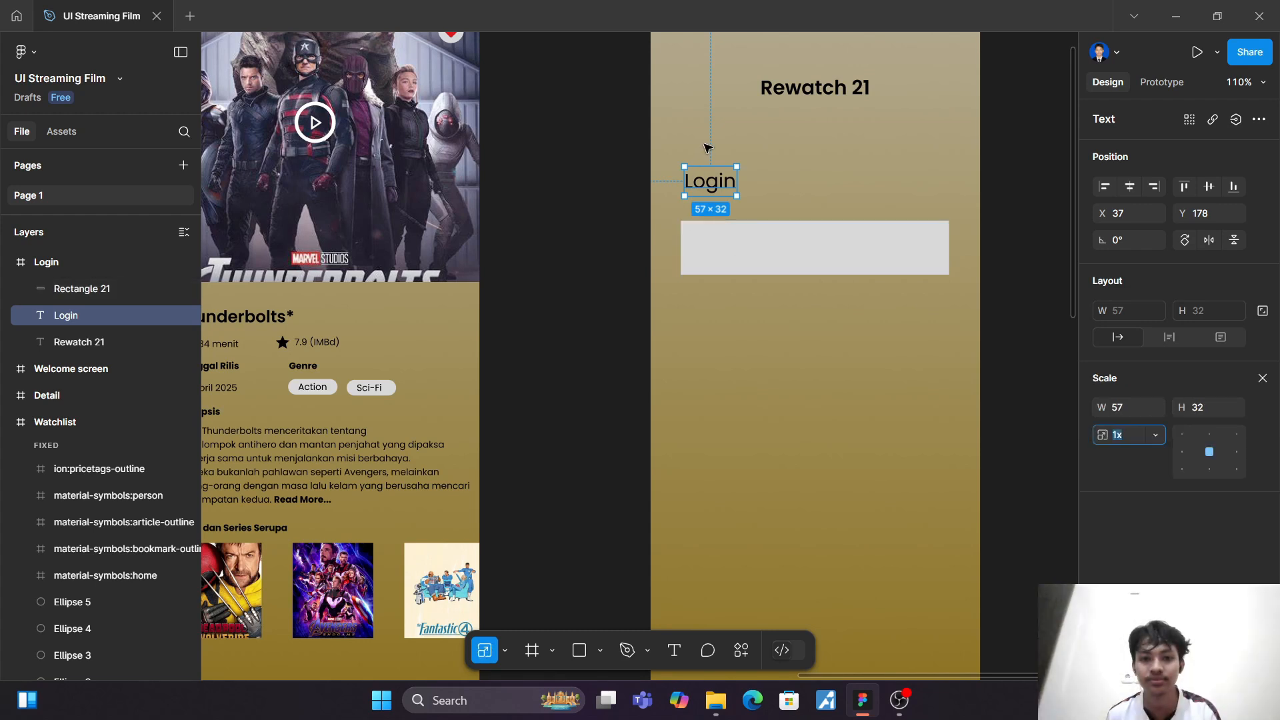
left_click_drag(718, 166, 717, 170)
left_click(788, 188)
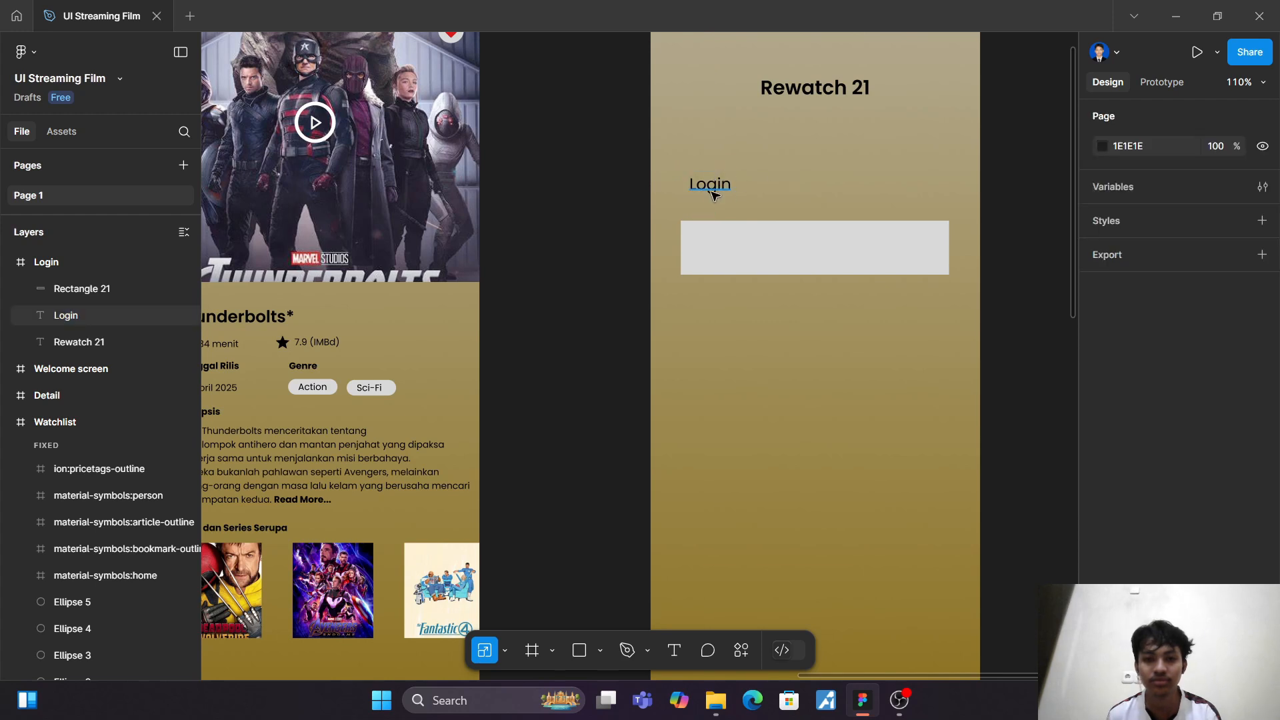
left_click(712, 190)
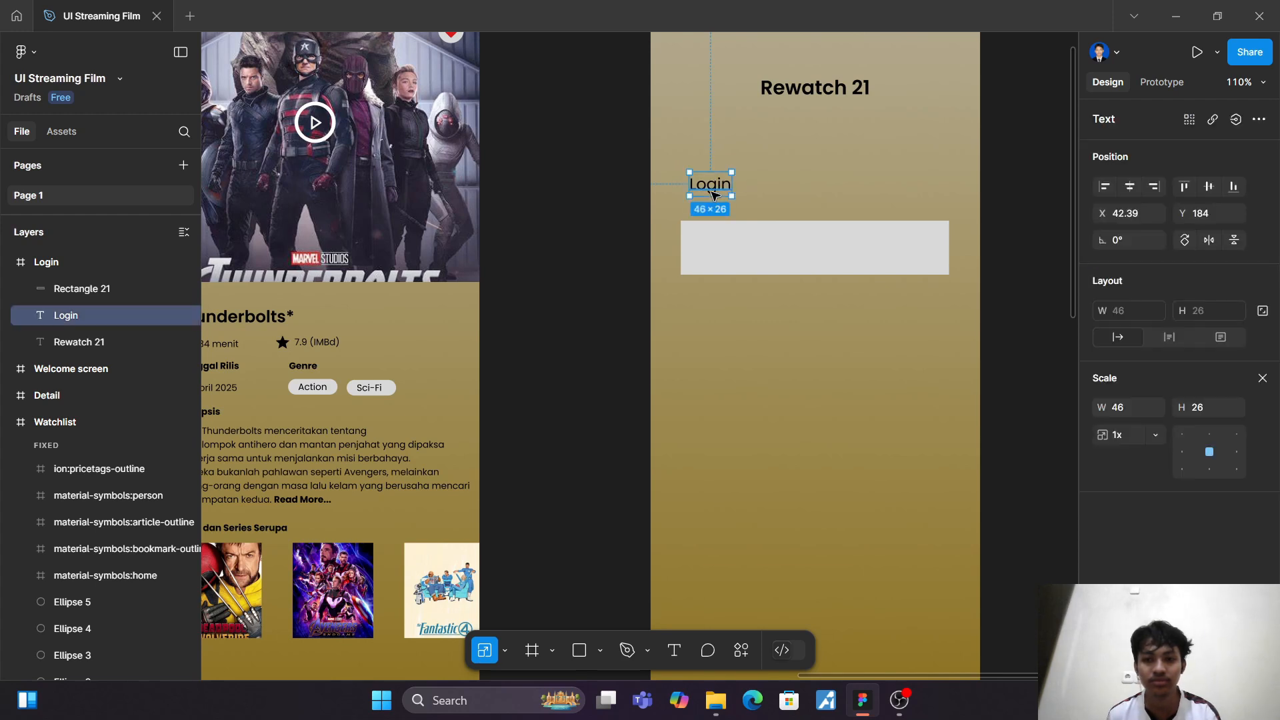
Step: Remove the input rectangle's fill and add an inside stroke in black 000000 with a weight of 1
left_click(747, 270)
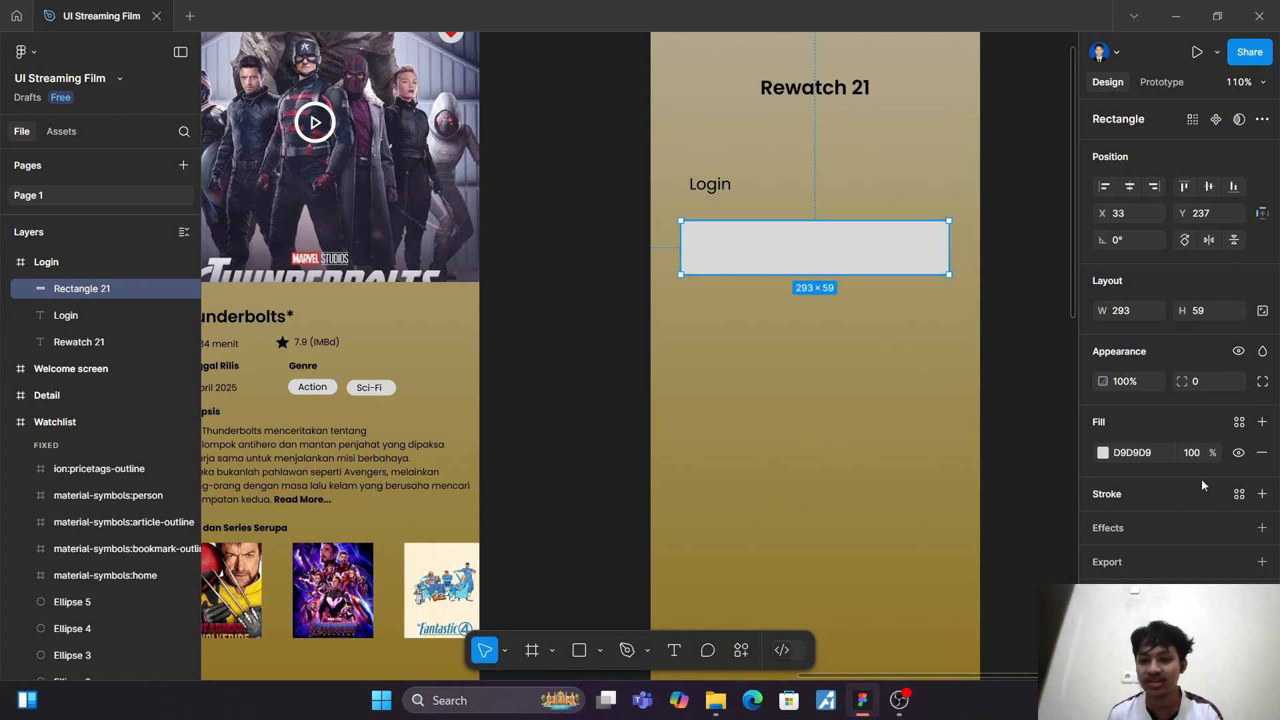
left_click(1262, 453)
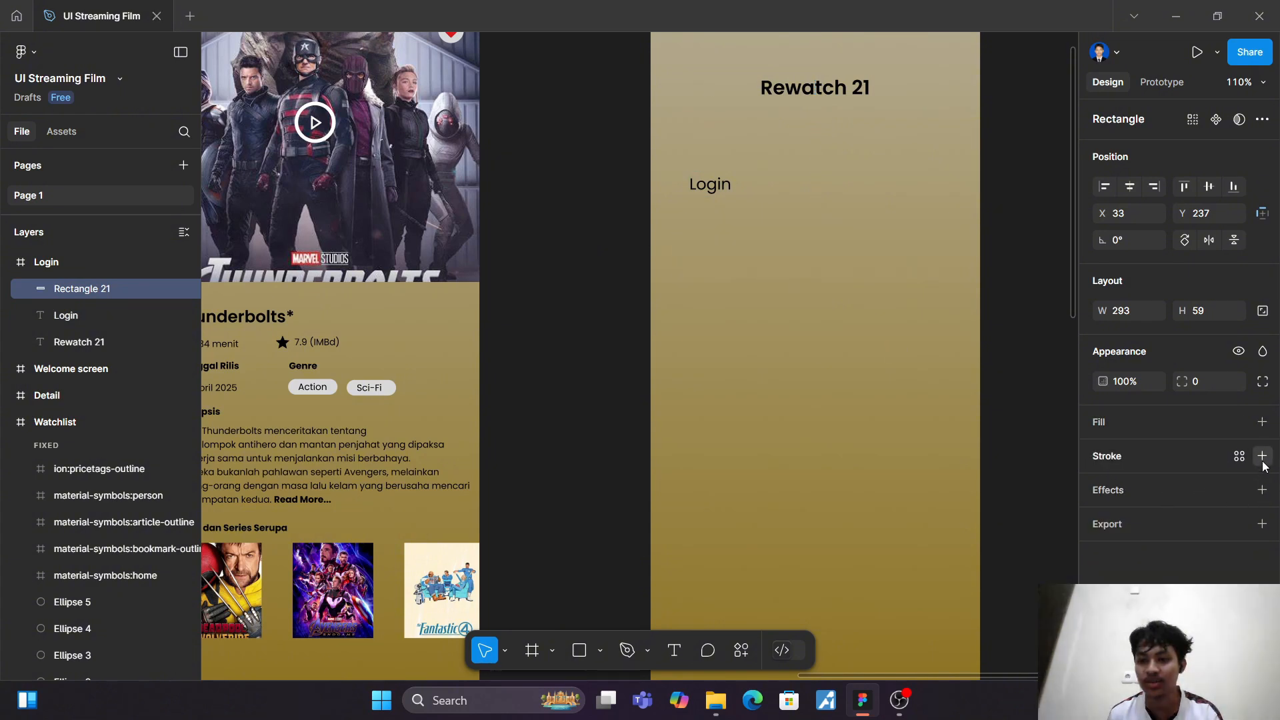
left_click(1262, 458)
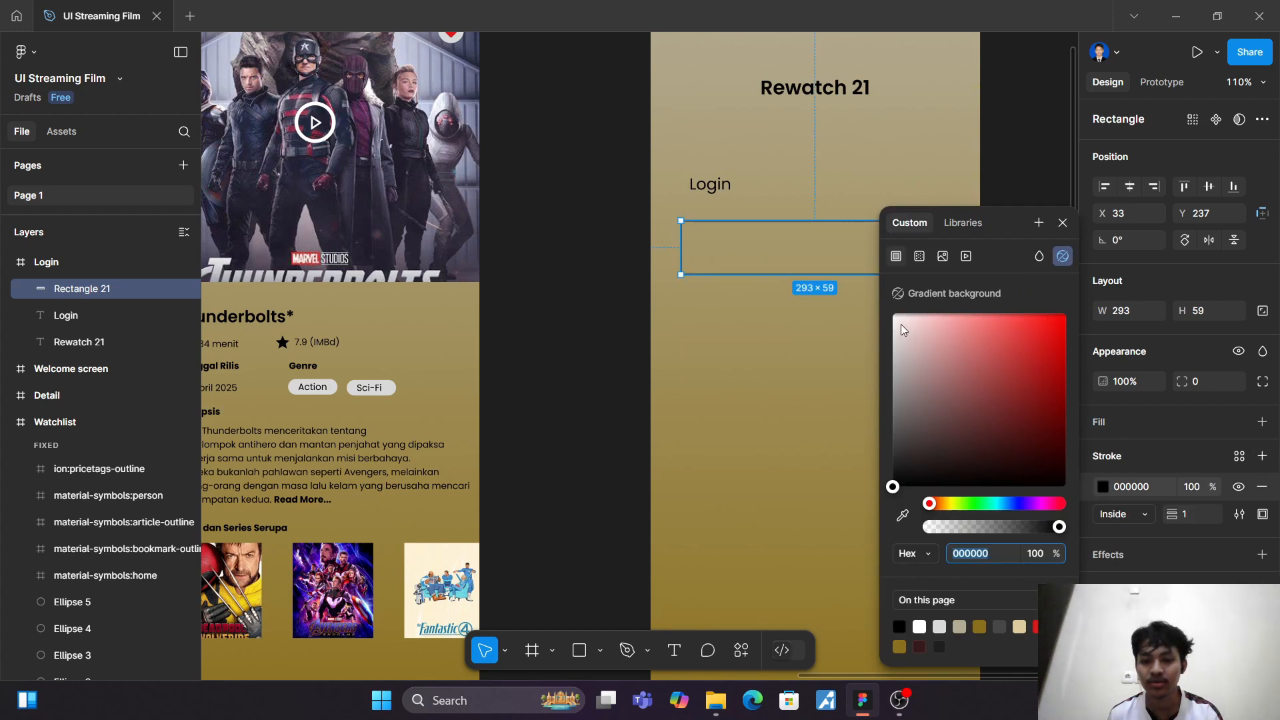
left_click_drag(902, 324, 887, 316)
left_click_drag(910, 482, 877, 528)
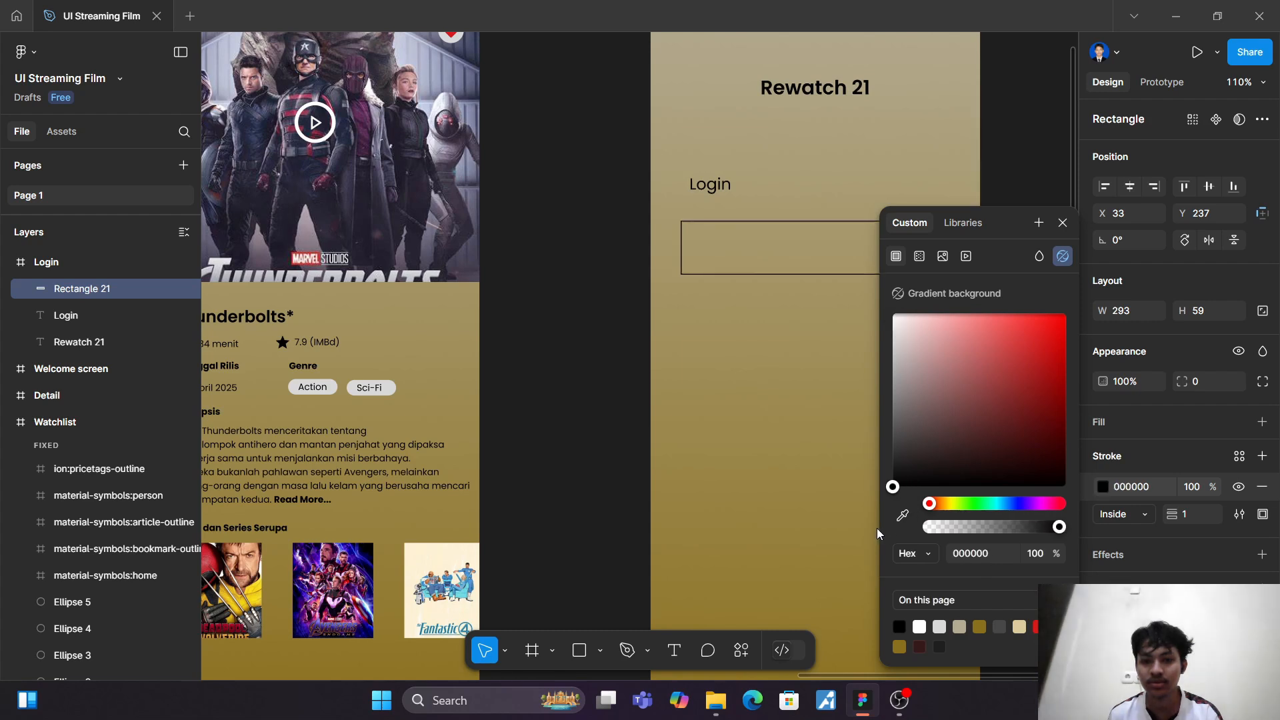
left_click(777, 471)
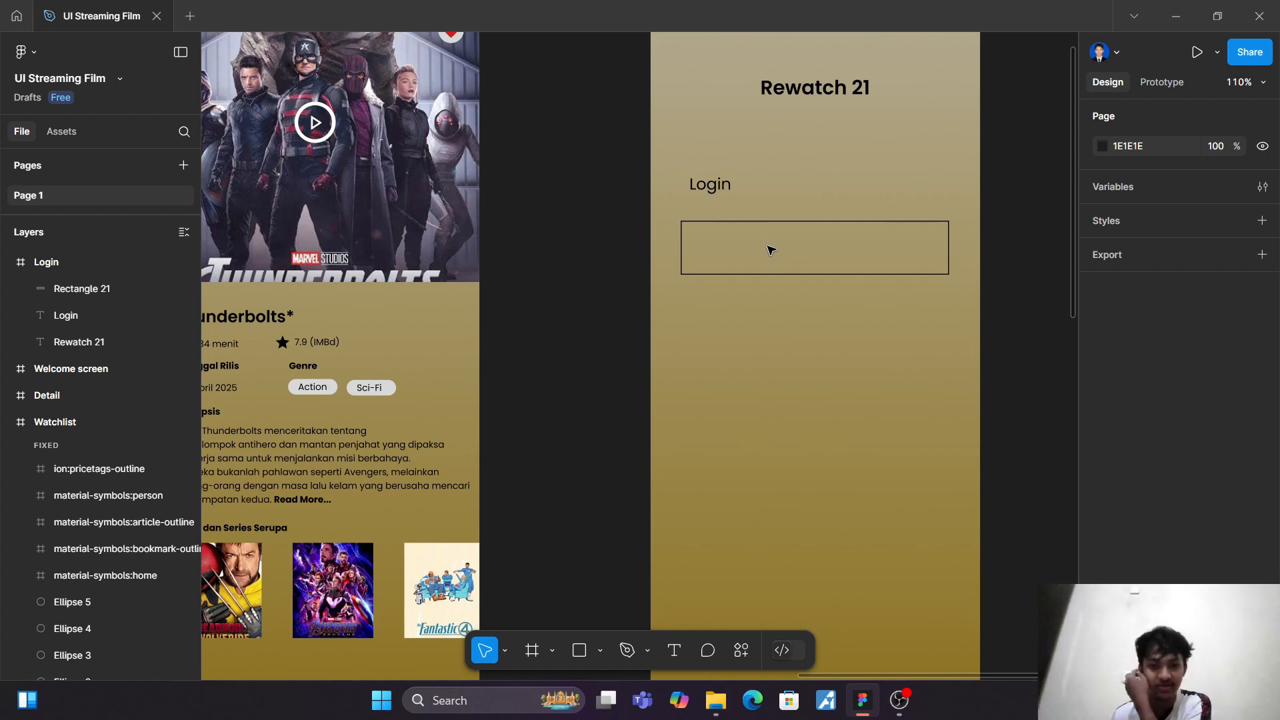
Step: Add a white FFFFFF fill to the outlined input rectangle
left_click(749, 274)
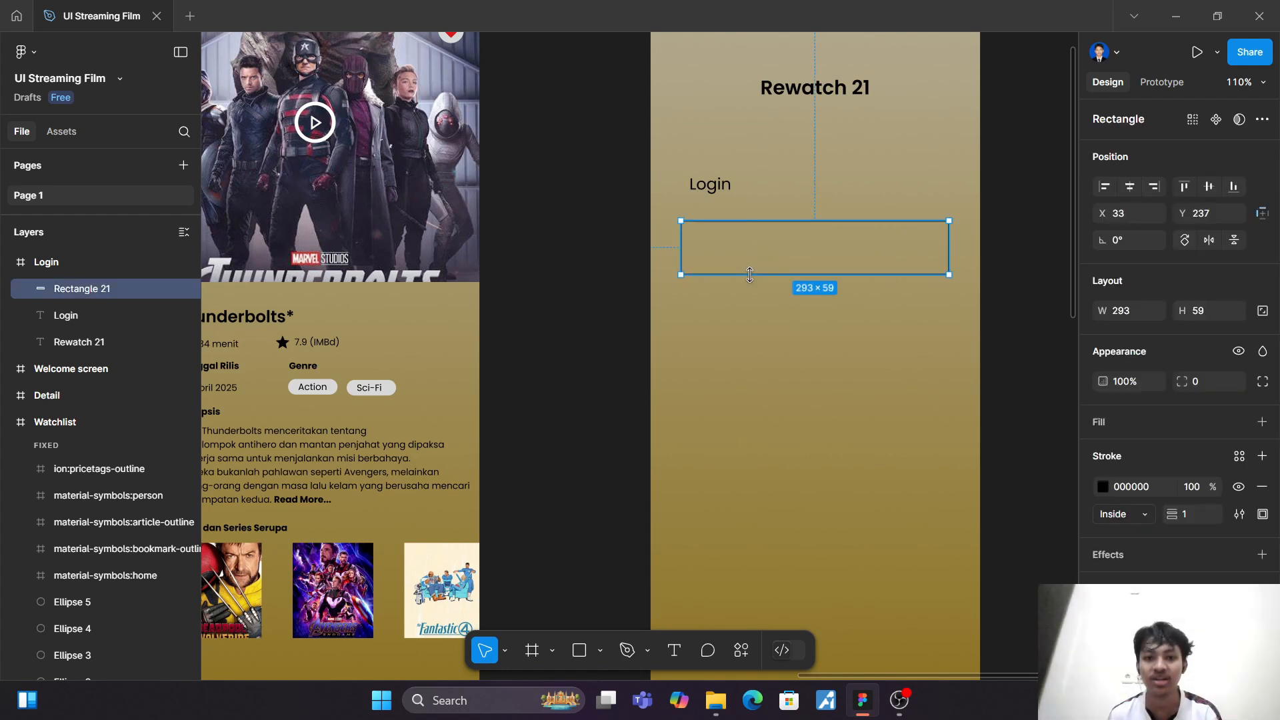
left_click(1262, 422)
left_click(1103, 452)
left_click_drag(1055, 437, 893, 315)
left_click(818, 337)
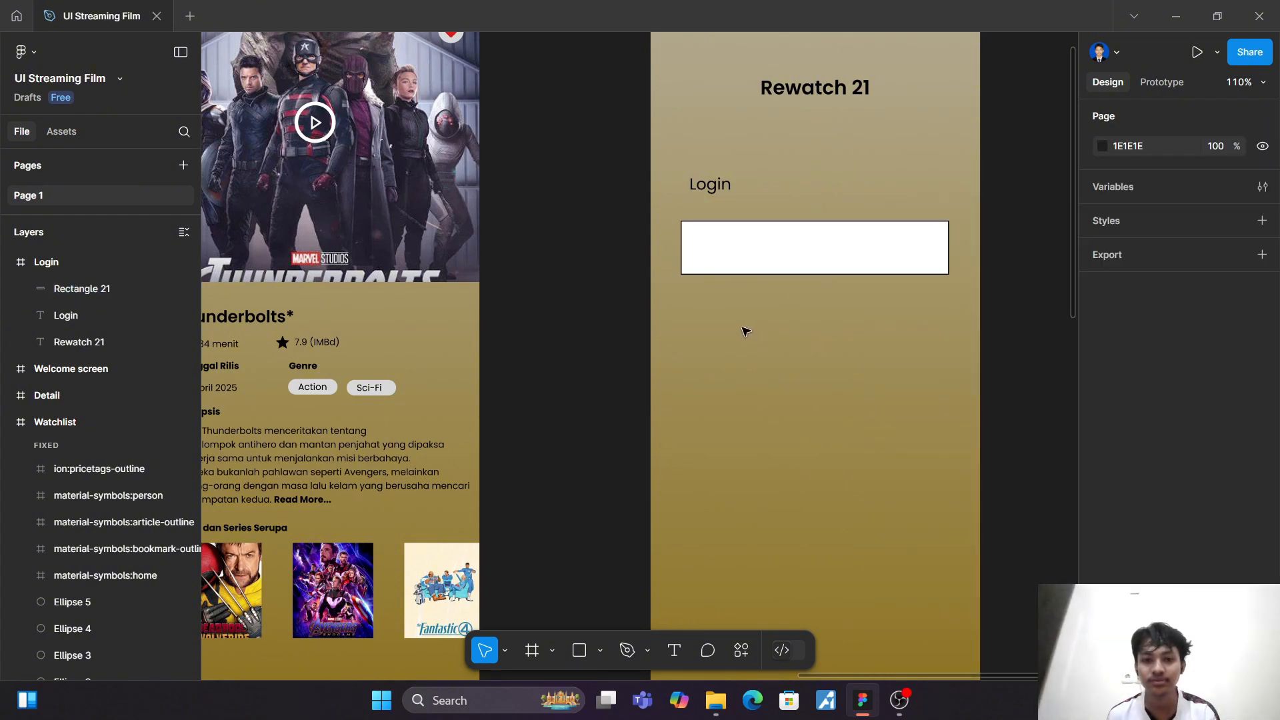
Step: Nudge the input rectangle to Y 238 and align the "Login" text with its left edge at X 33, Y 186
left_click_drag(765, 264, 760, 263)
left_click(709, 193)
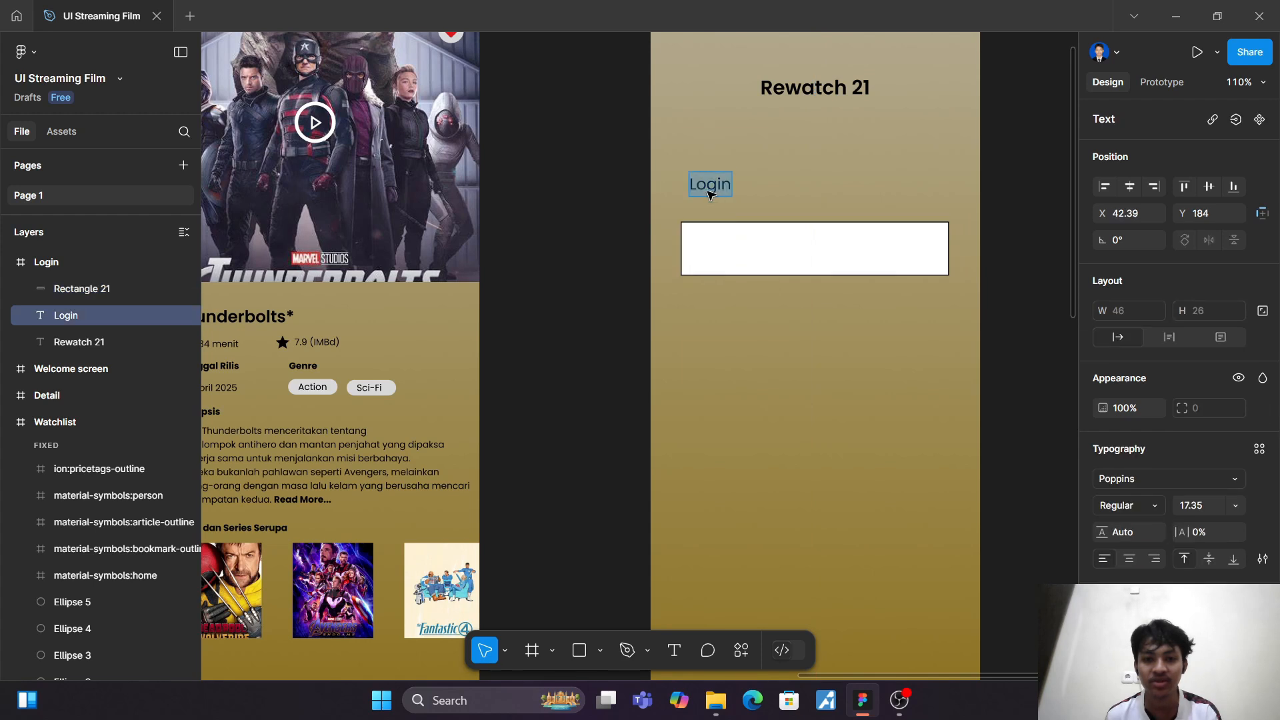
left_click_drag(720, 193, 708, 194)
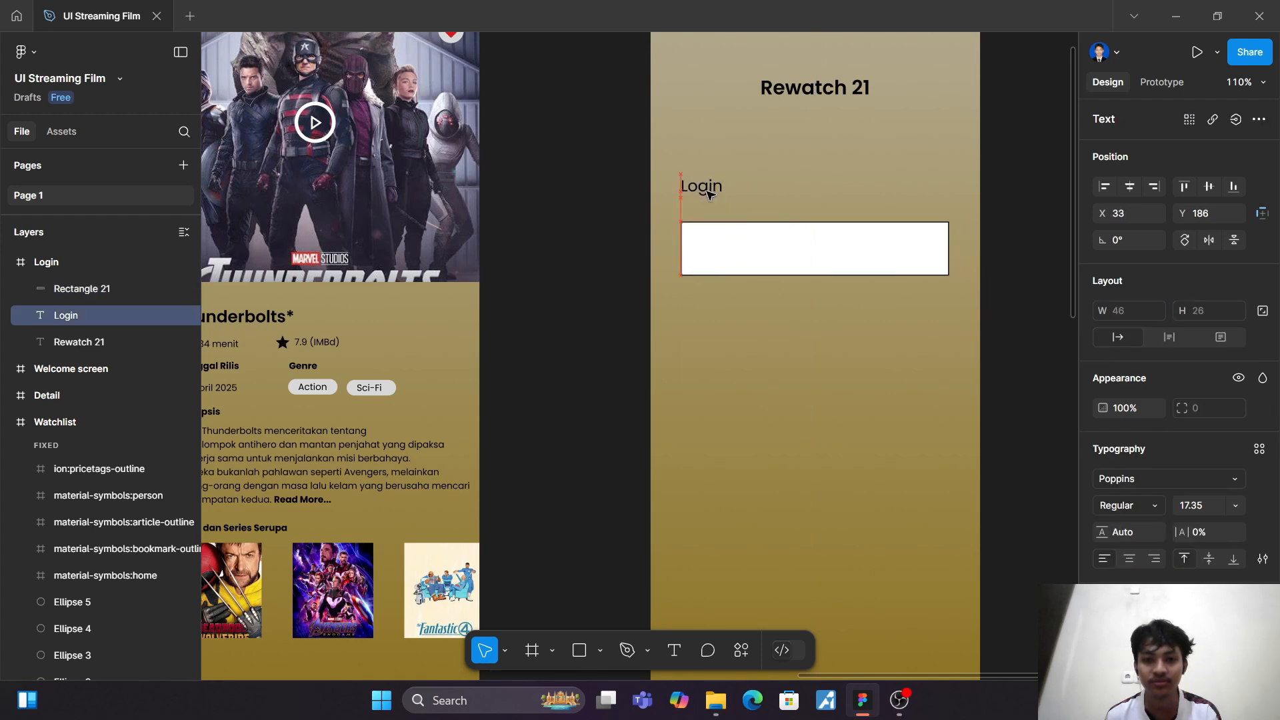
left_click(803, 193)
Step: Add the text "Email" inside the white input rectangle, positioned near its left edge at X 42, Y 255
left_click(830, 252)
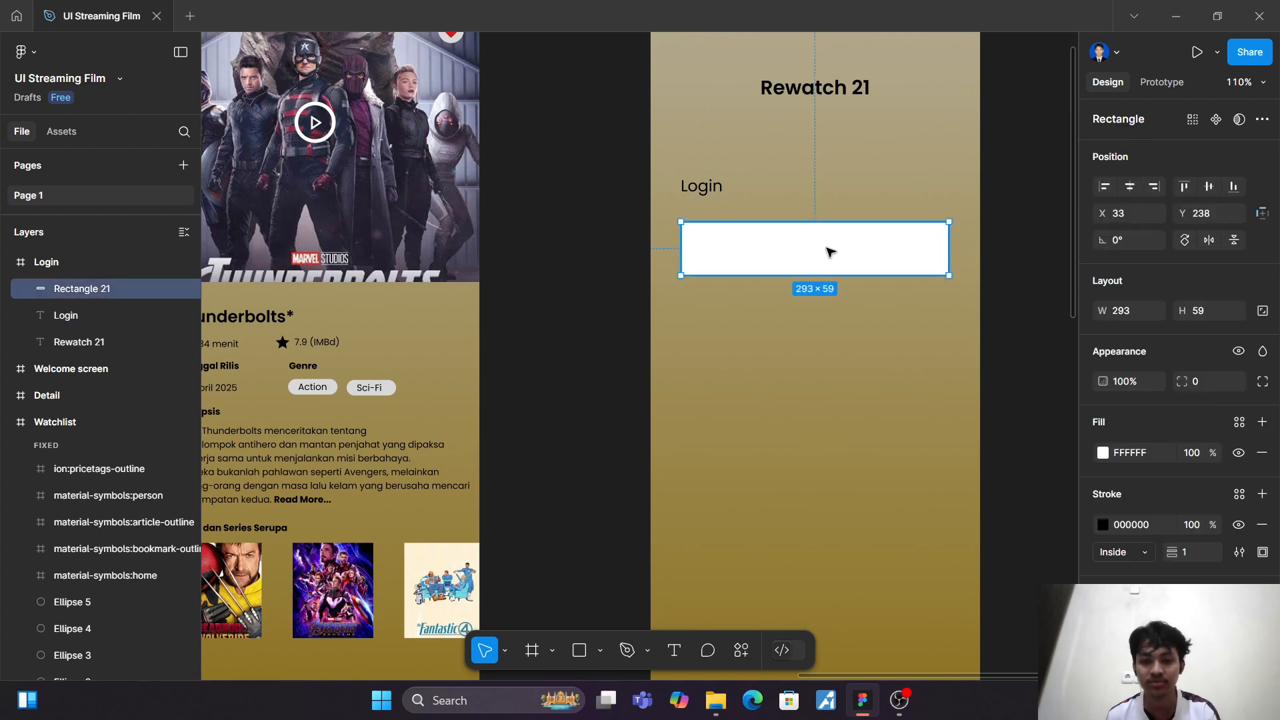
scroll(830, 252, "up", 5)
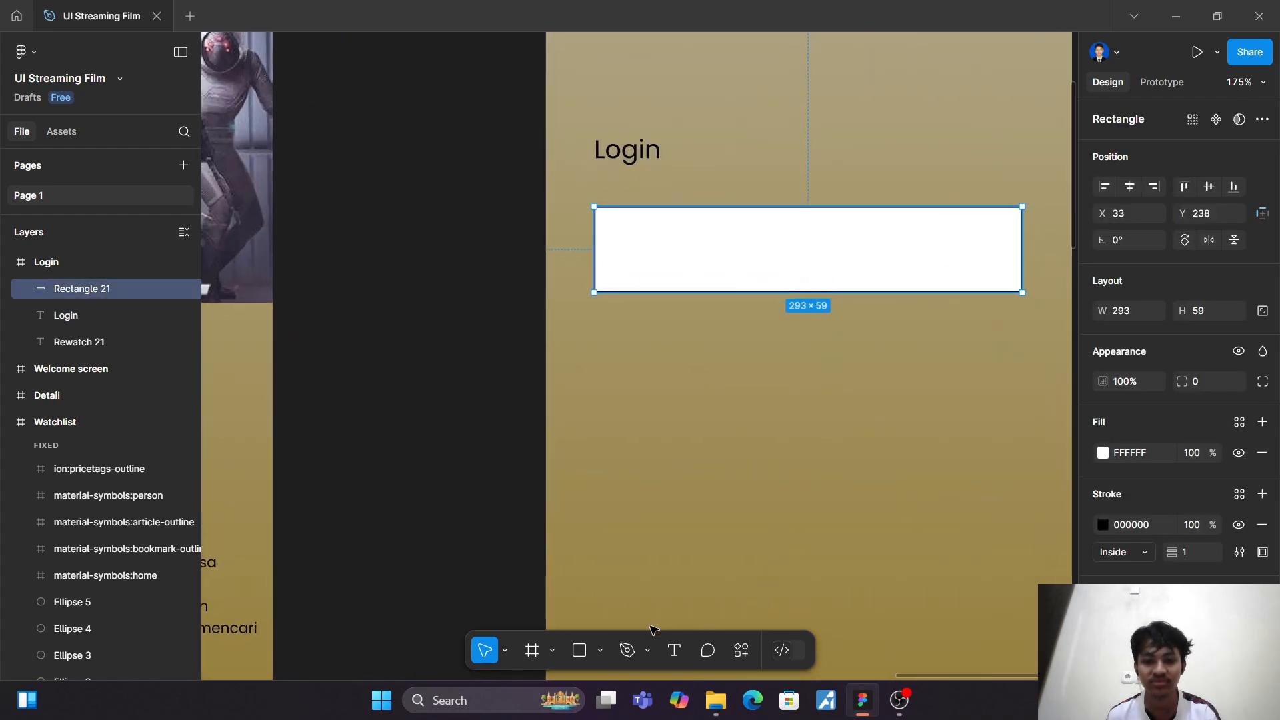
left_click(675, 650)
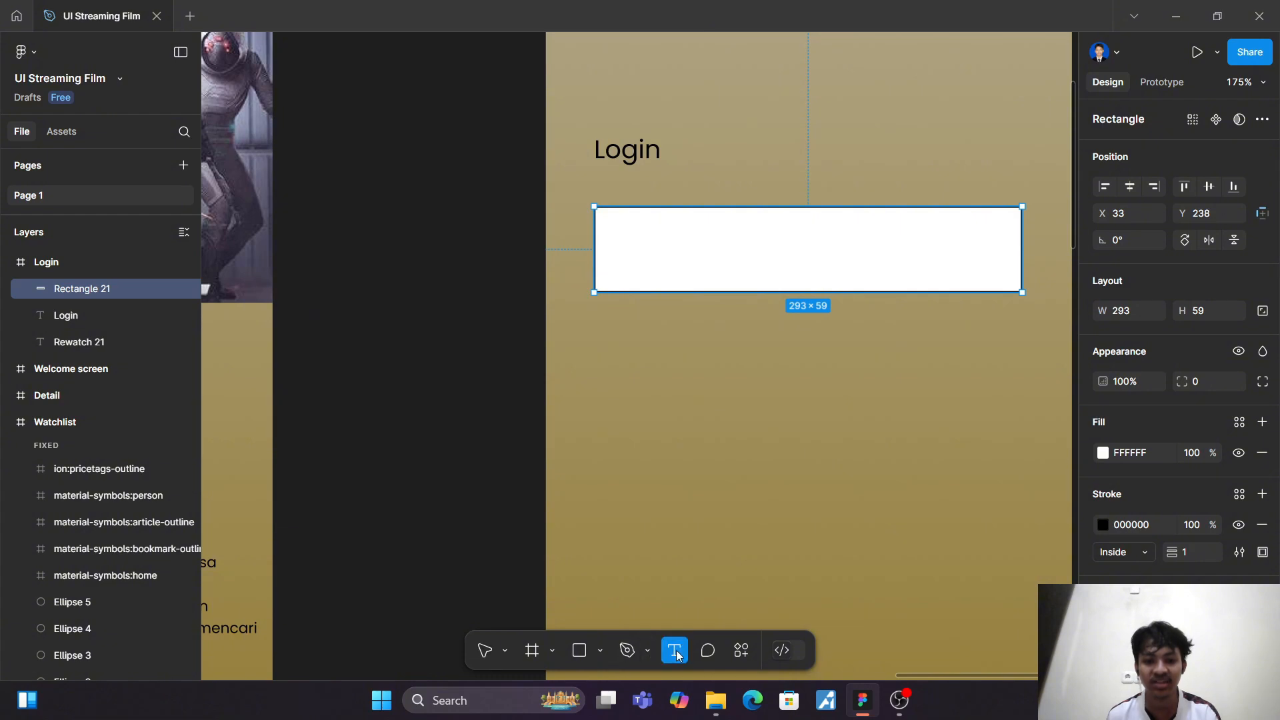
left_click(626, 248)
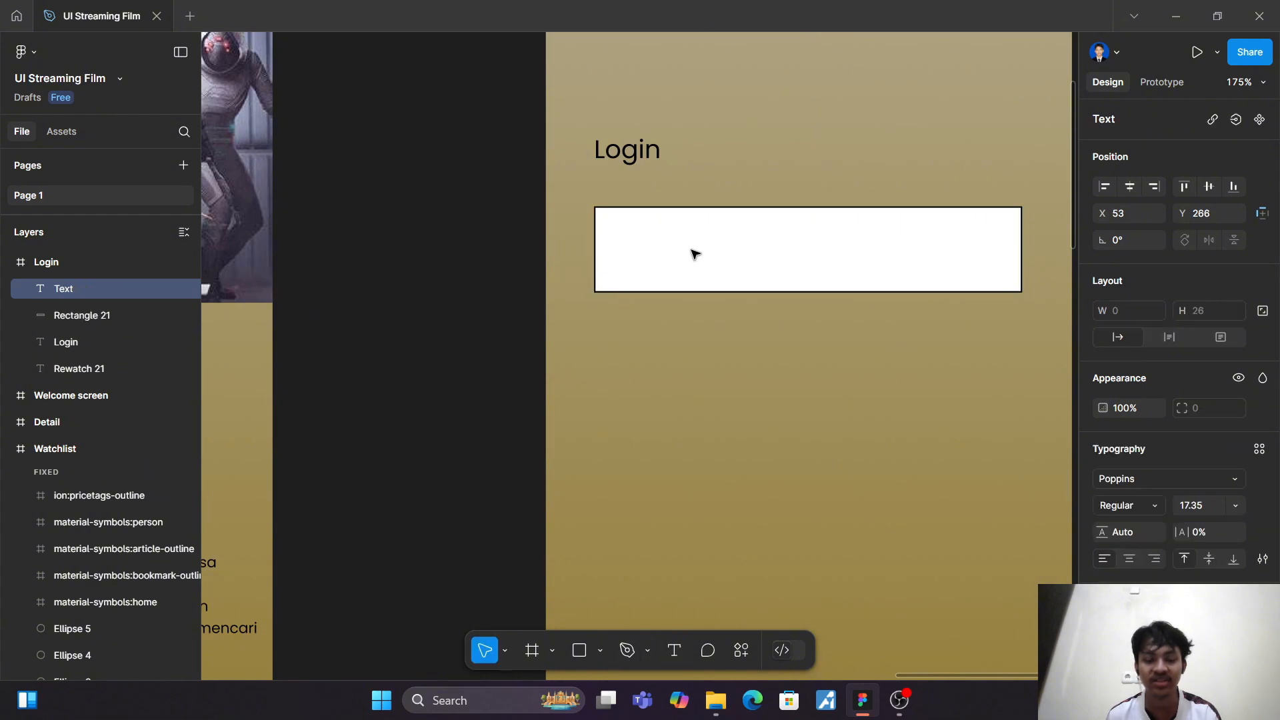
type("E")
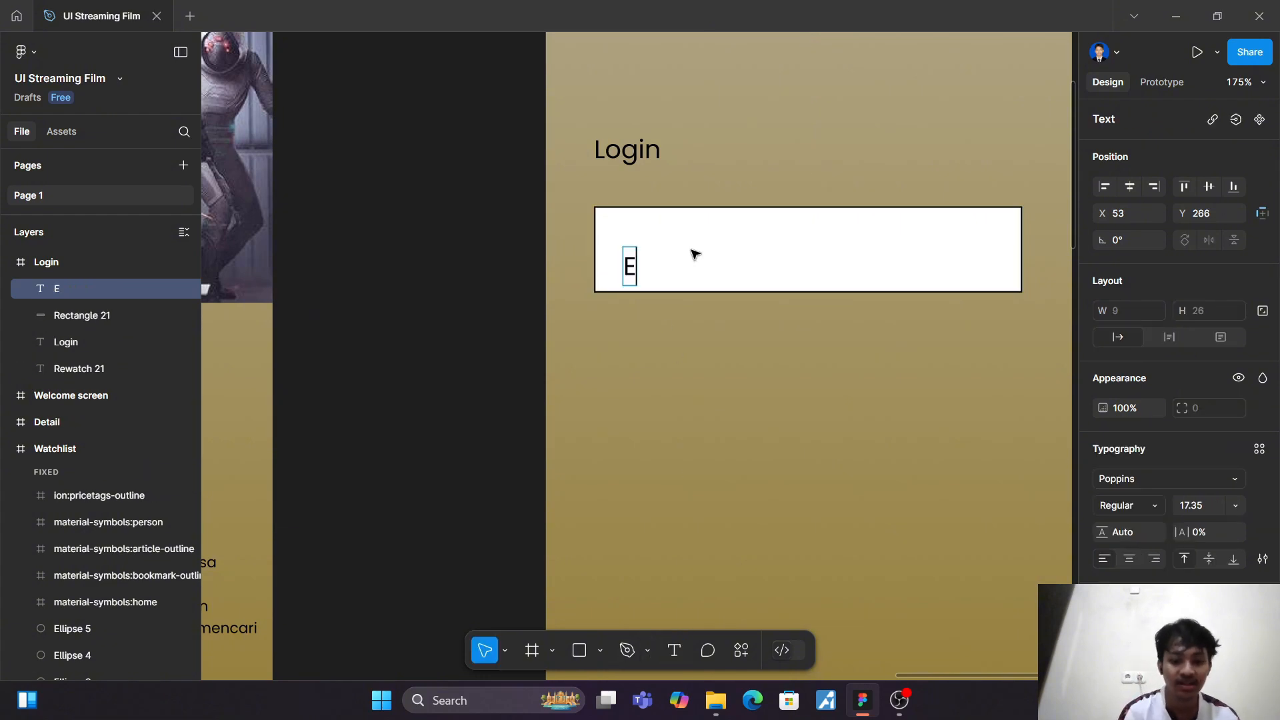
type("mail")
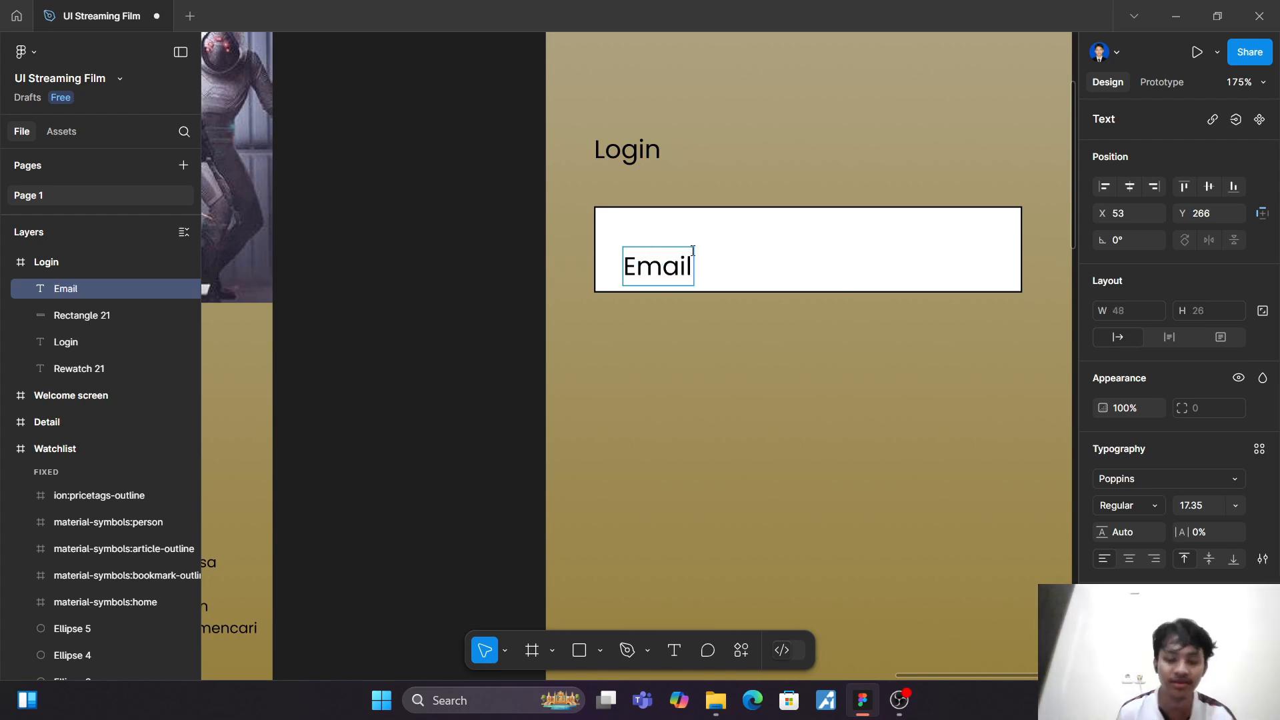
key("Escape")
left_click_drag(660, 268, 643, 252)
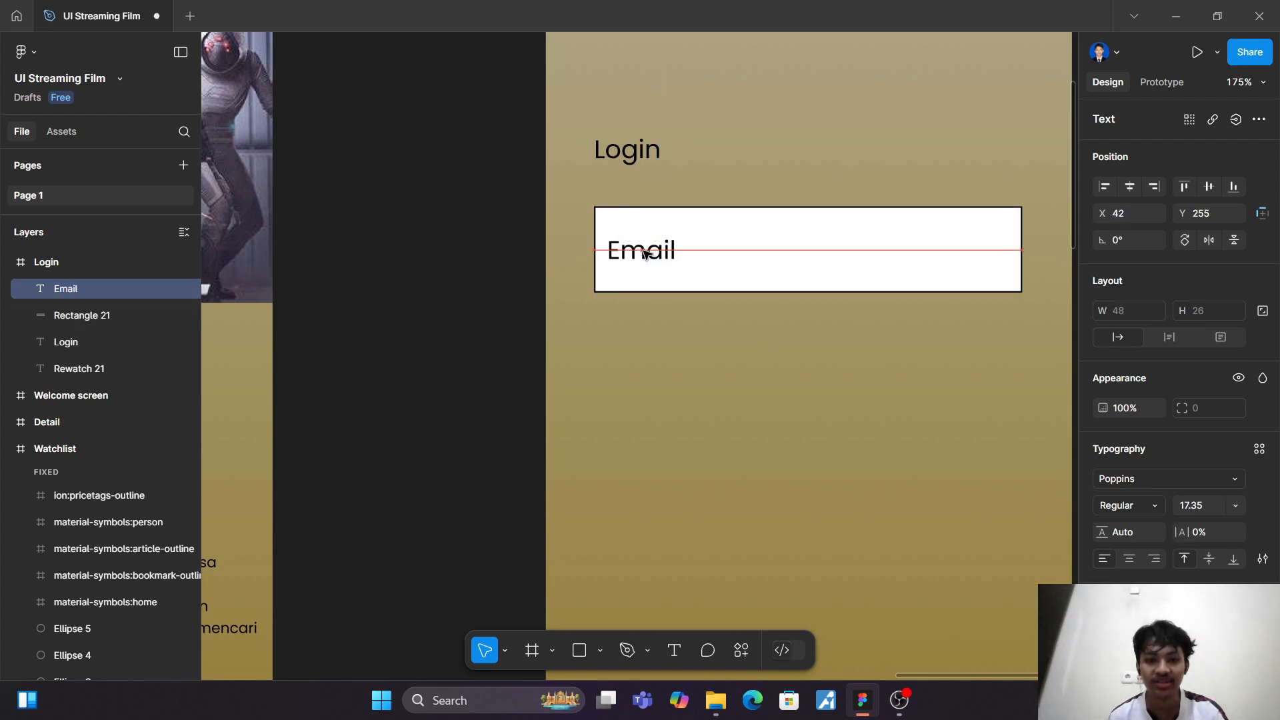
Step: Set the "Email" placeholder to Thin weight and recolour it to a lighter grey
left_click(1152, 505)
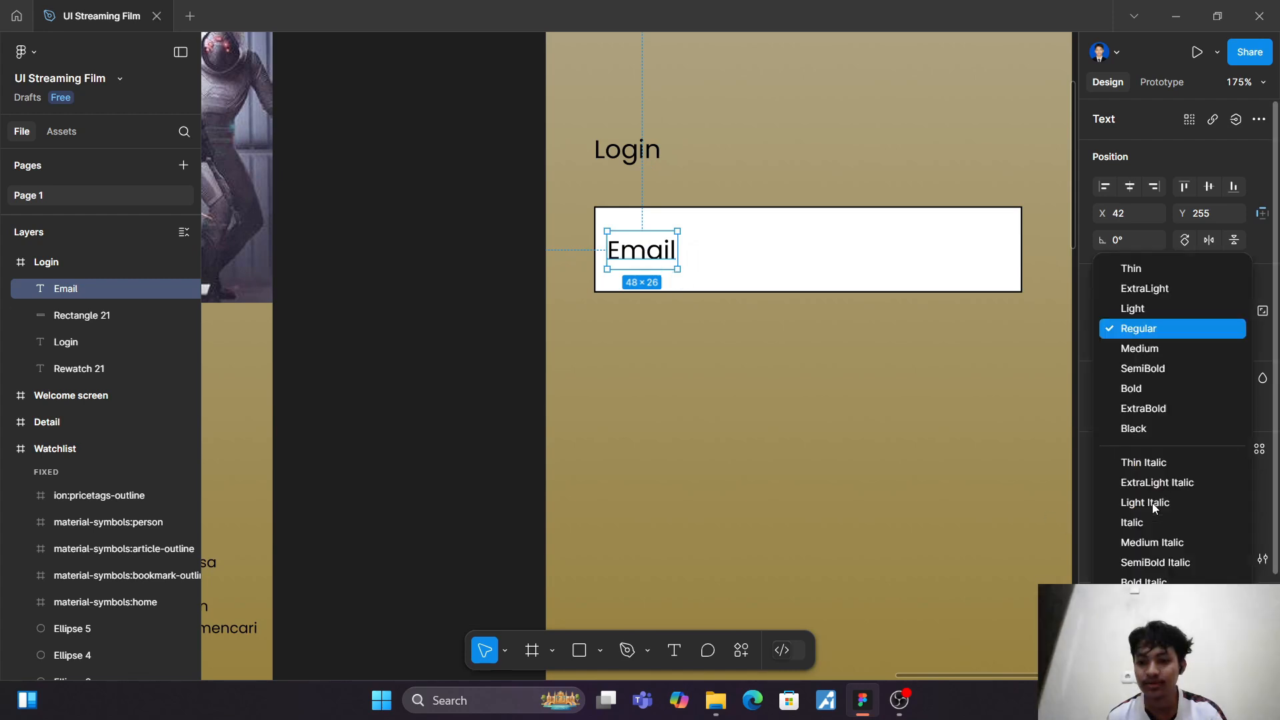
left_click(1130, 269)
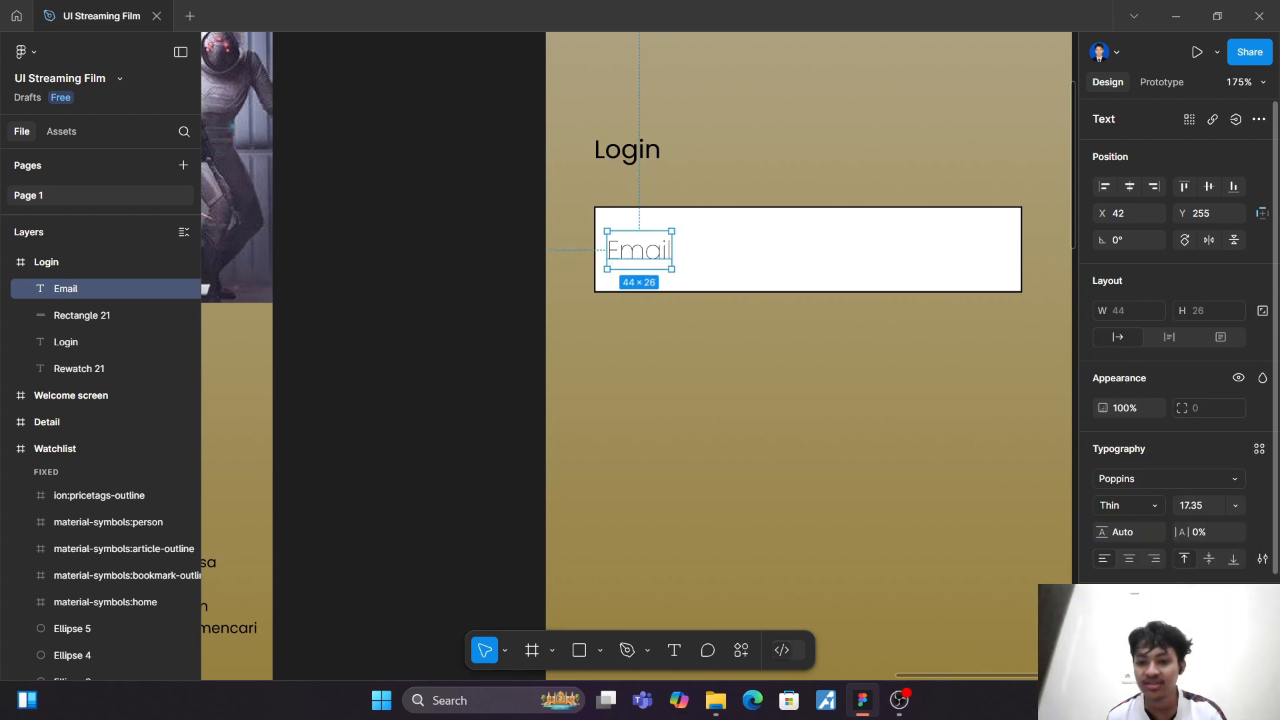
left_click(1105, 630)
left_click_drag(989, 431, 882, 376)
left_click(765, 397)
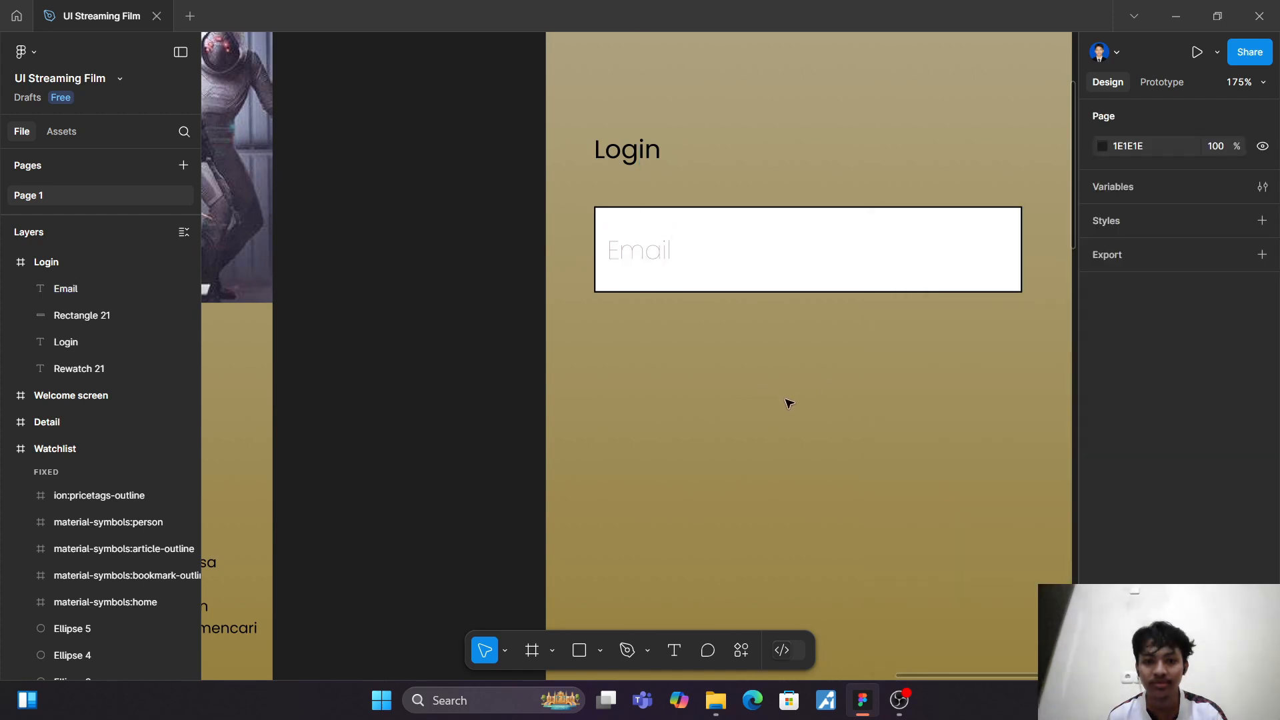
Step: Recolour the "Email" placeholder to grey 717171 and set its weight to ExtraLight
left_click(672, 258)
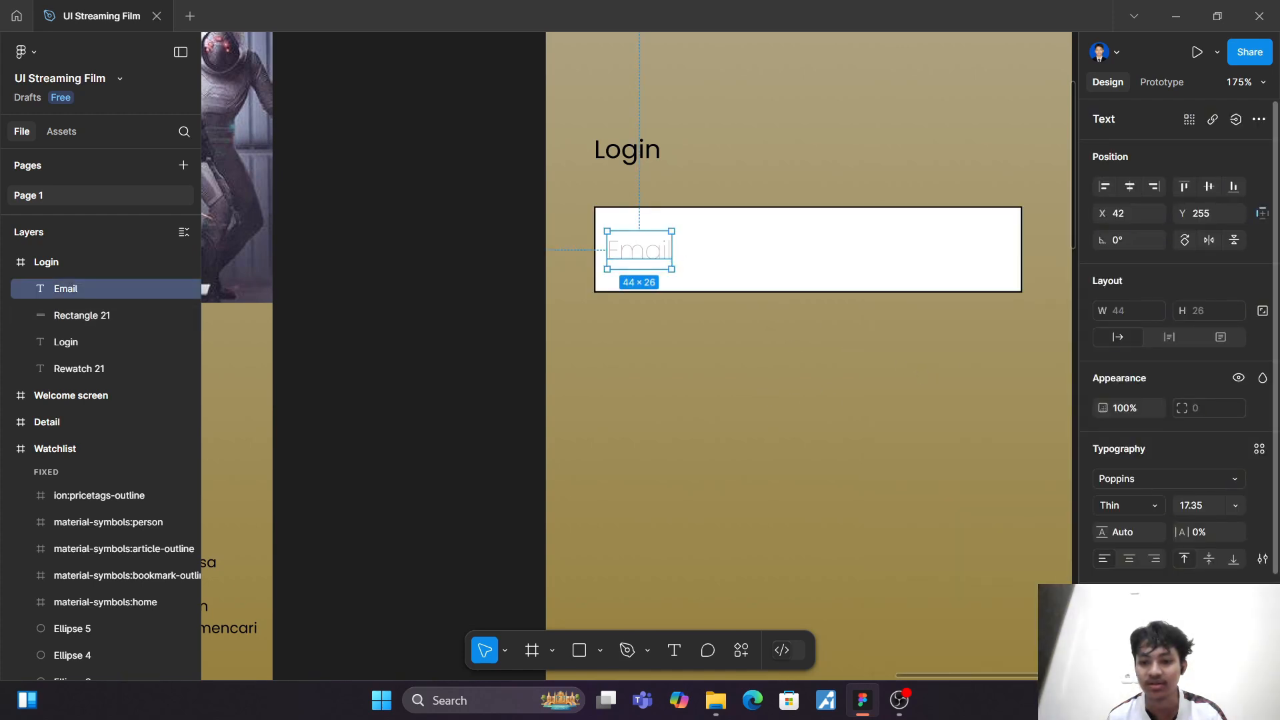
left_click(1105, 626)
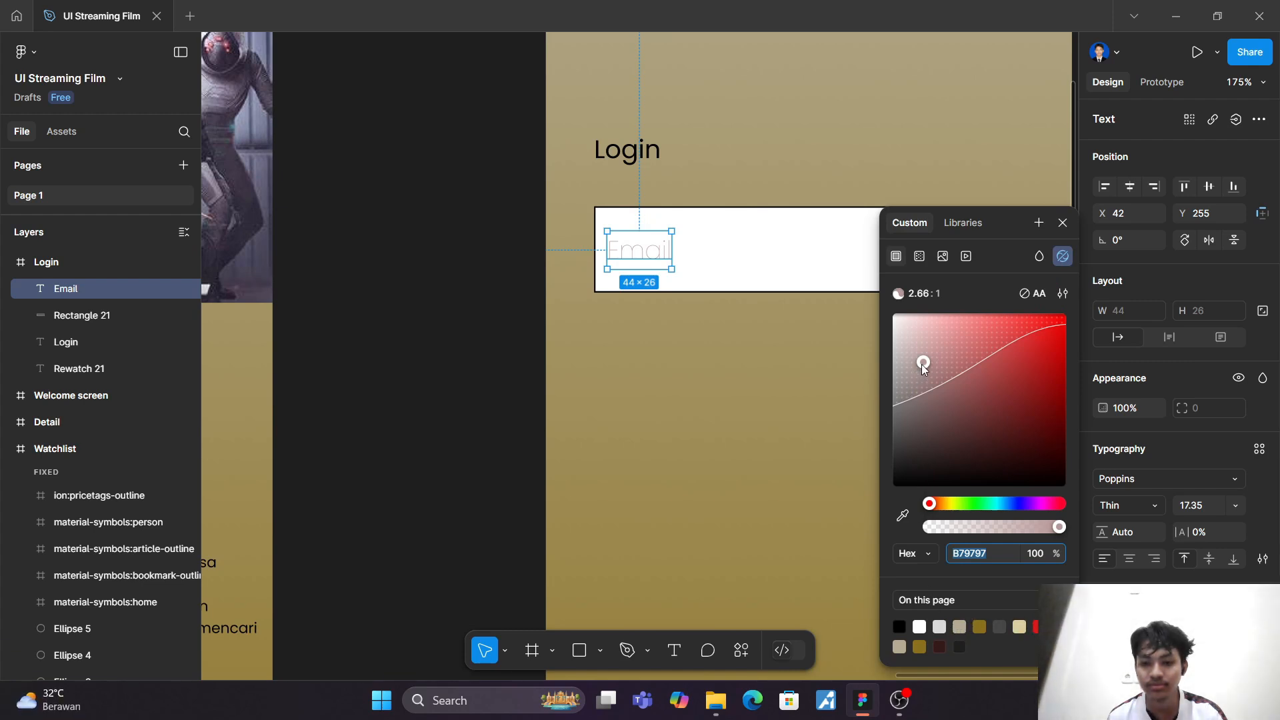
left_click_drag(922, 364, 897, 347)
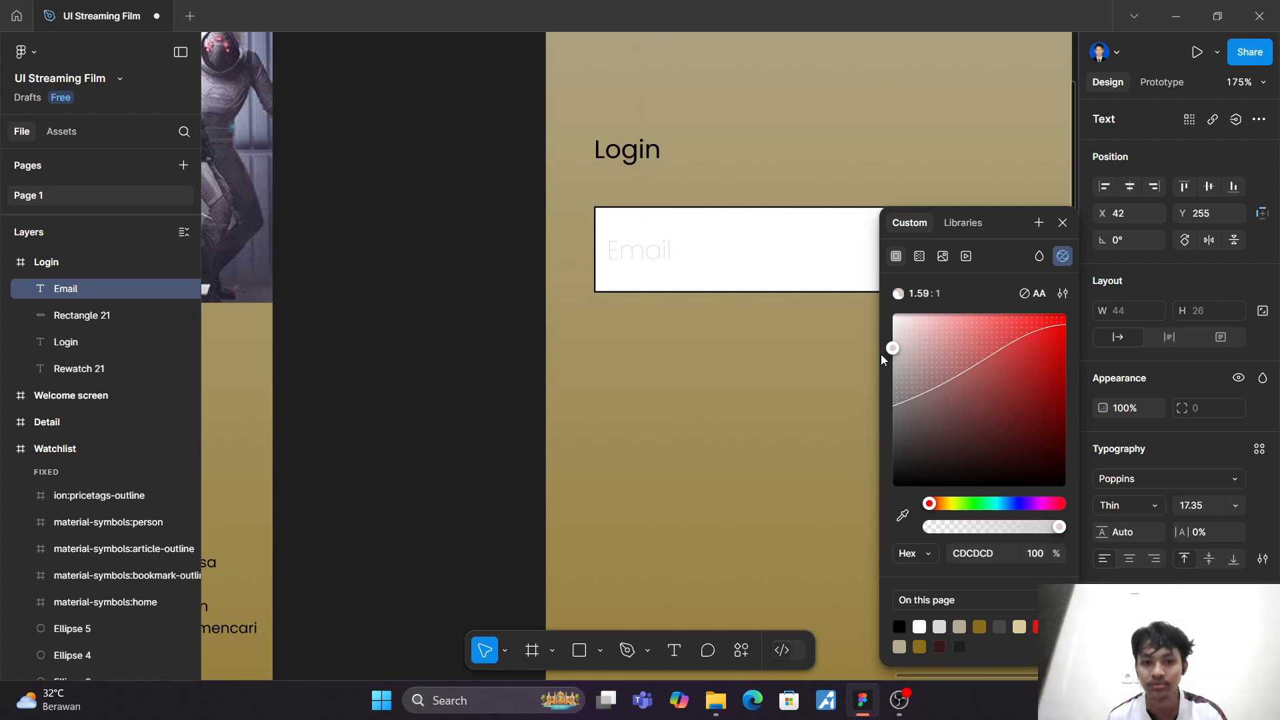
left_click_drag(896, 348, 892, 363)
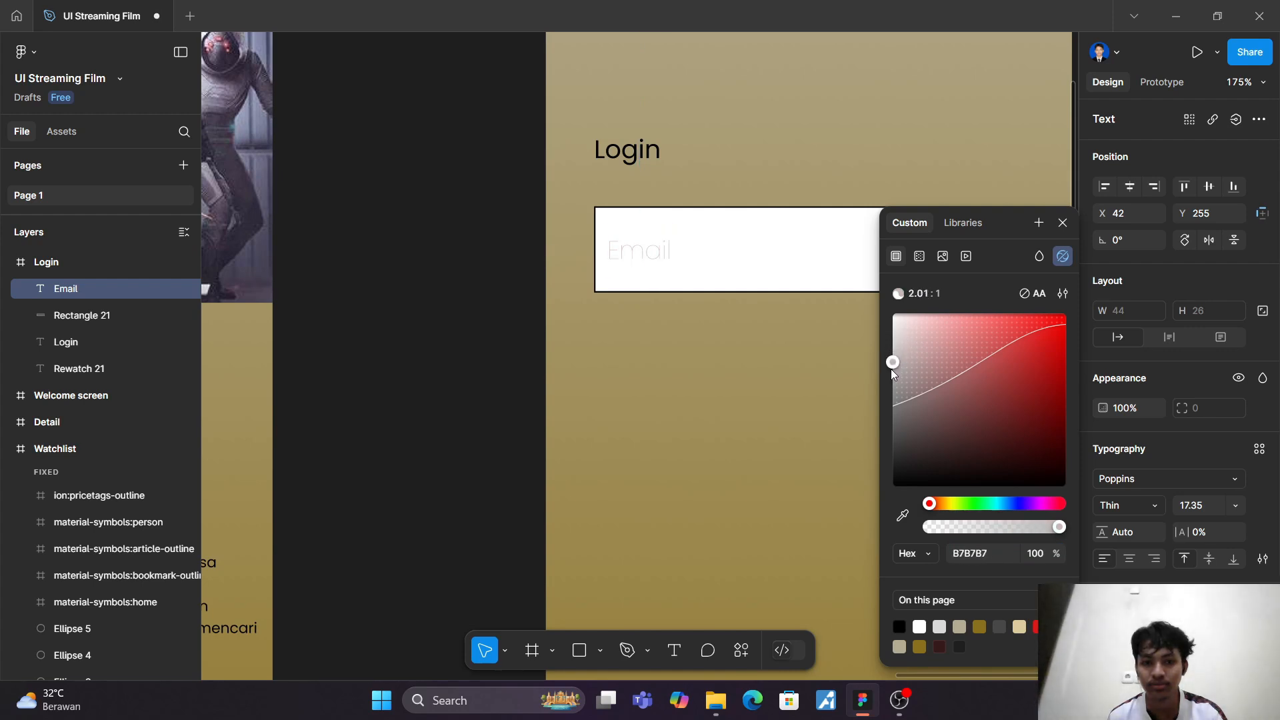
left_click(898, 625)
left_click_drag(894, 485, 881, 418)
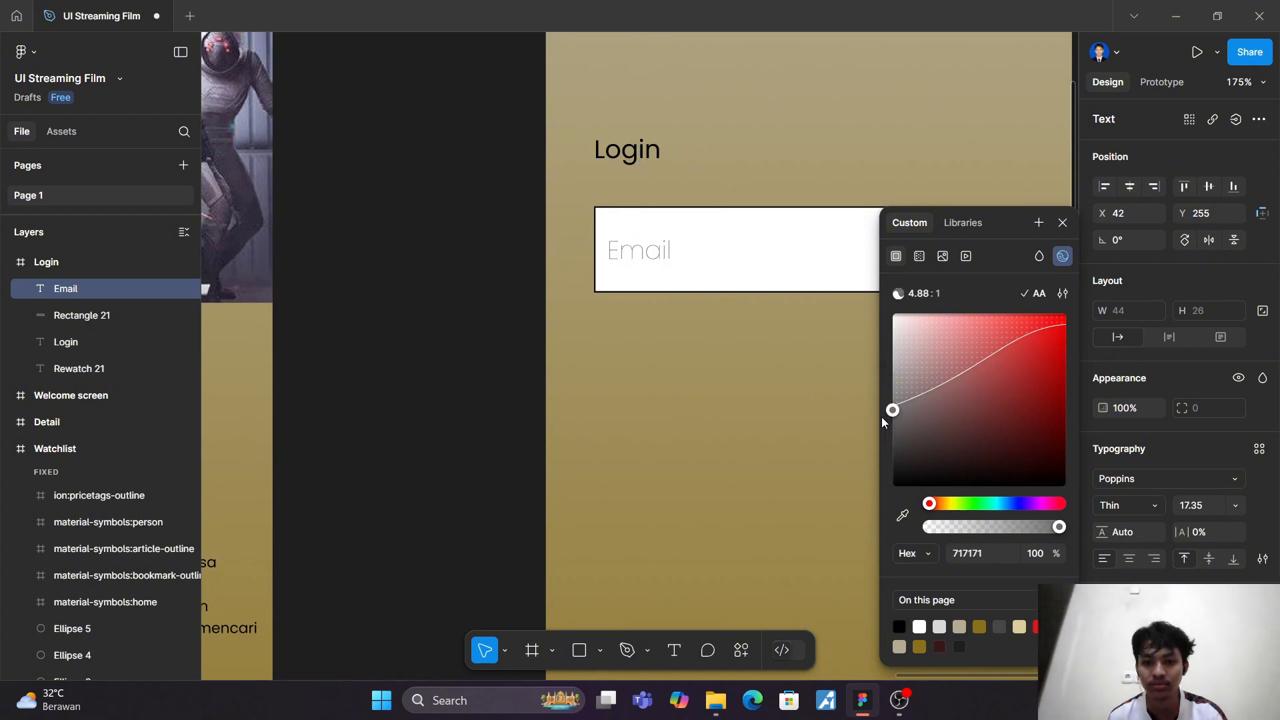
left_click(1148, 506)
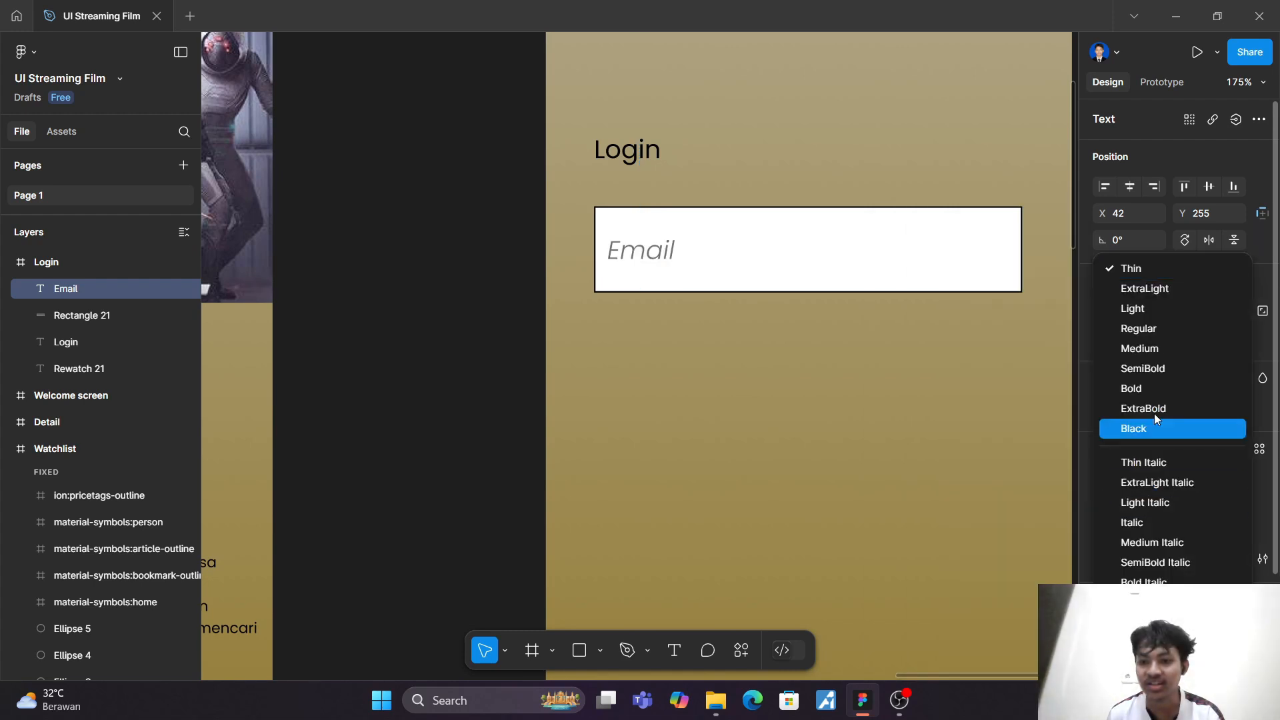
left_click(1134, 288)
left_click(932, 382)
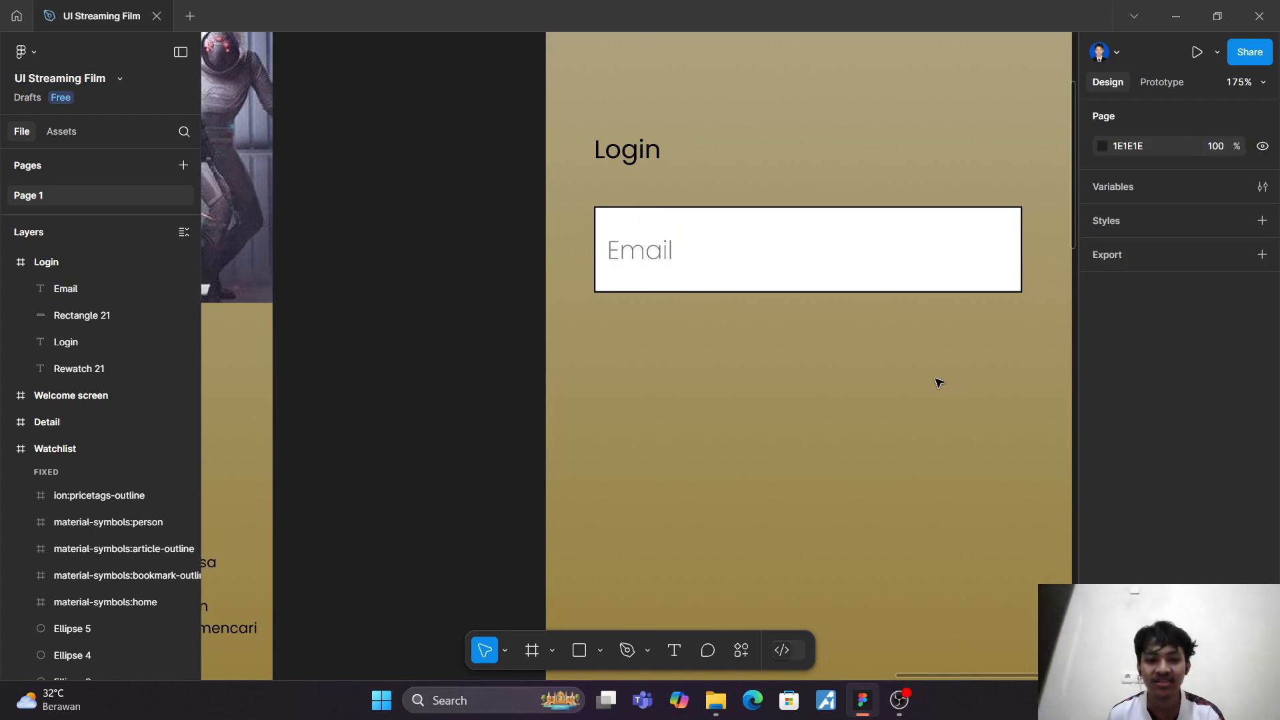
left_click(629, 260)
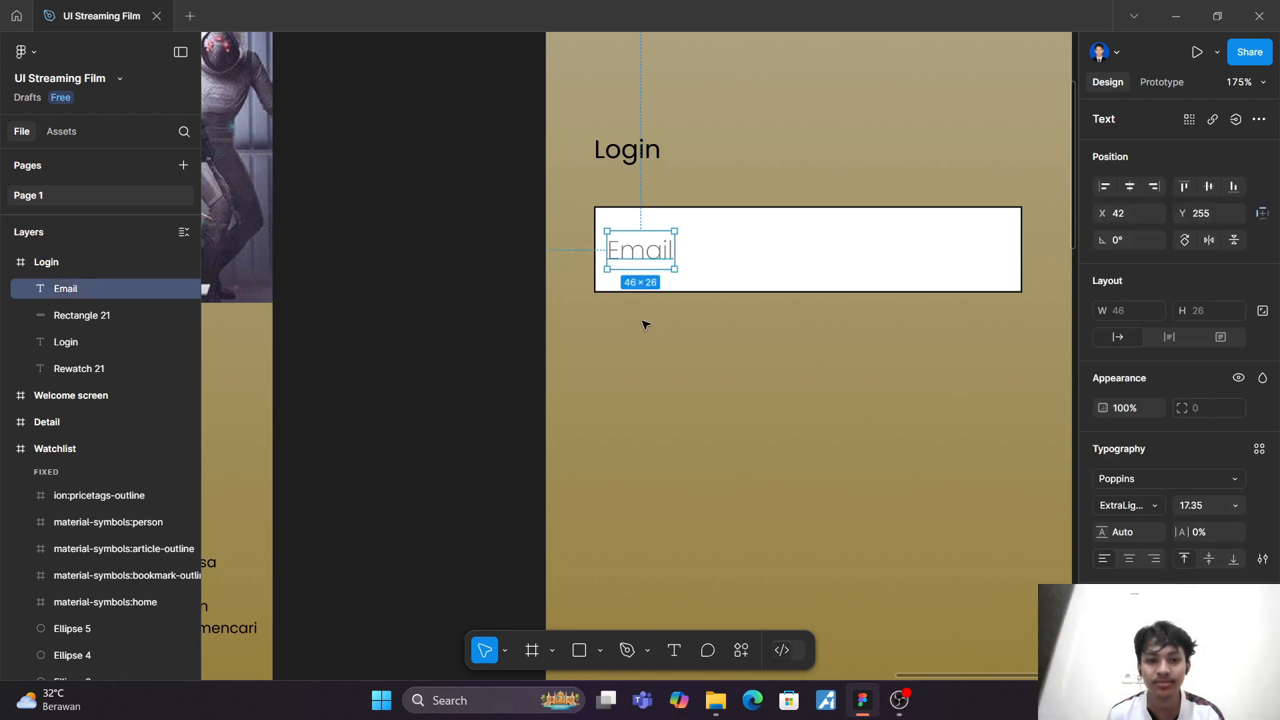
left_click(647, 328)
Step: Duplicate the email input rectangle with its placeholder and place the copy below it, with the rectangle at Y 323
scroll(597, 260, "down", 3)
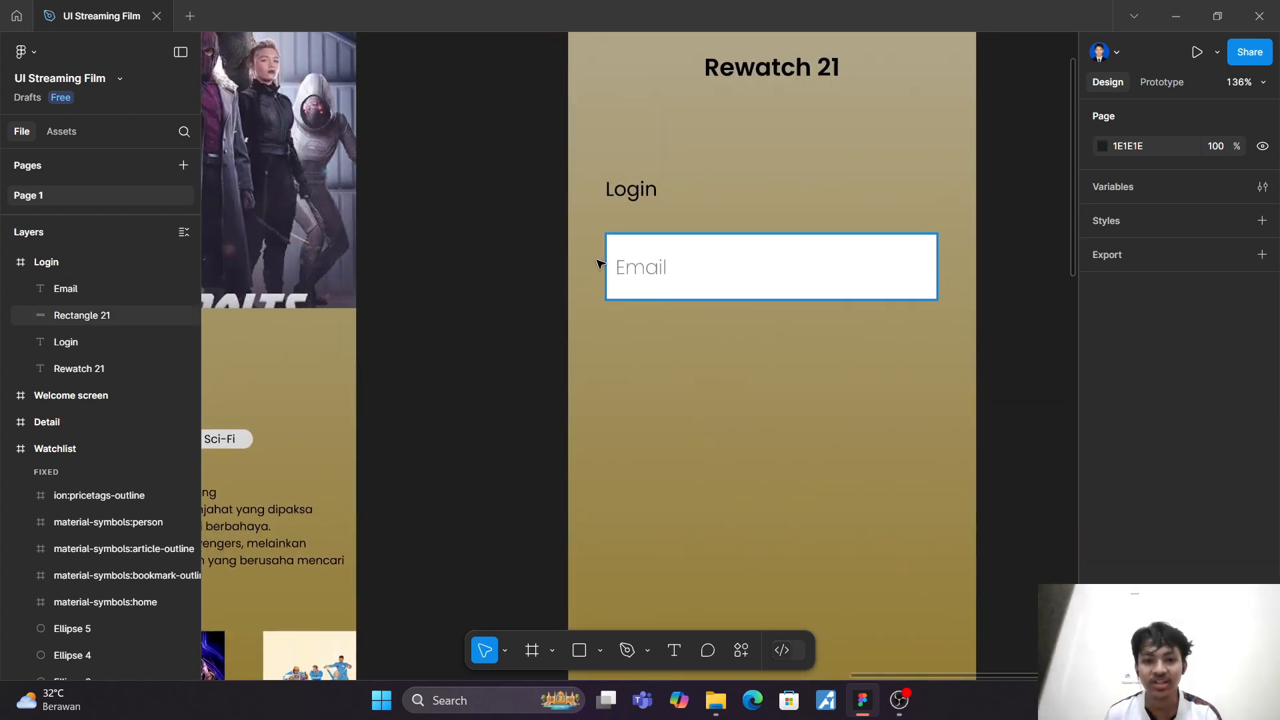
left_click_drag(594, 225, 942, 332)
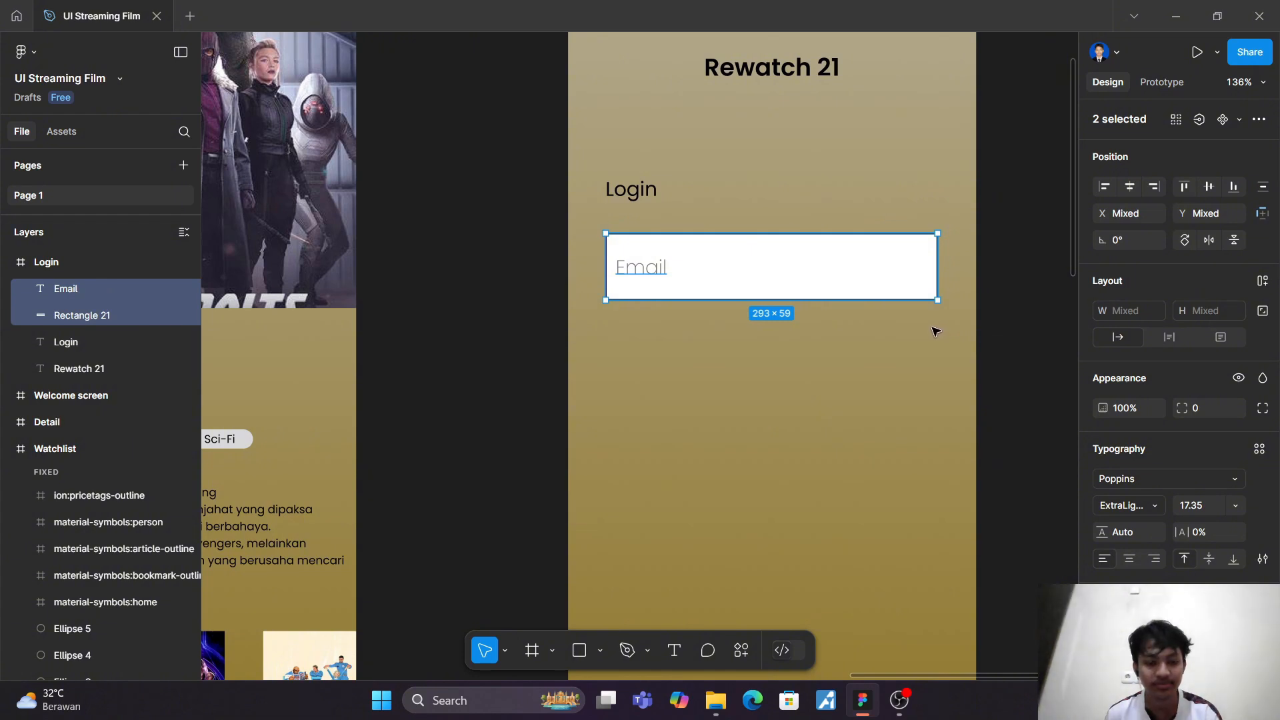
key("ctrl+d")
left_click_drag(765, 259, 763, 354)
Step: Change the placeholder text in the duplicated input rectangle to "Password"
double_click(637, 366)
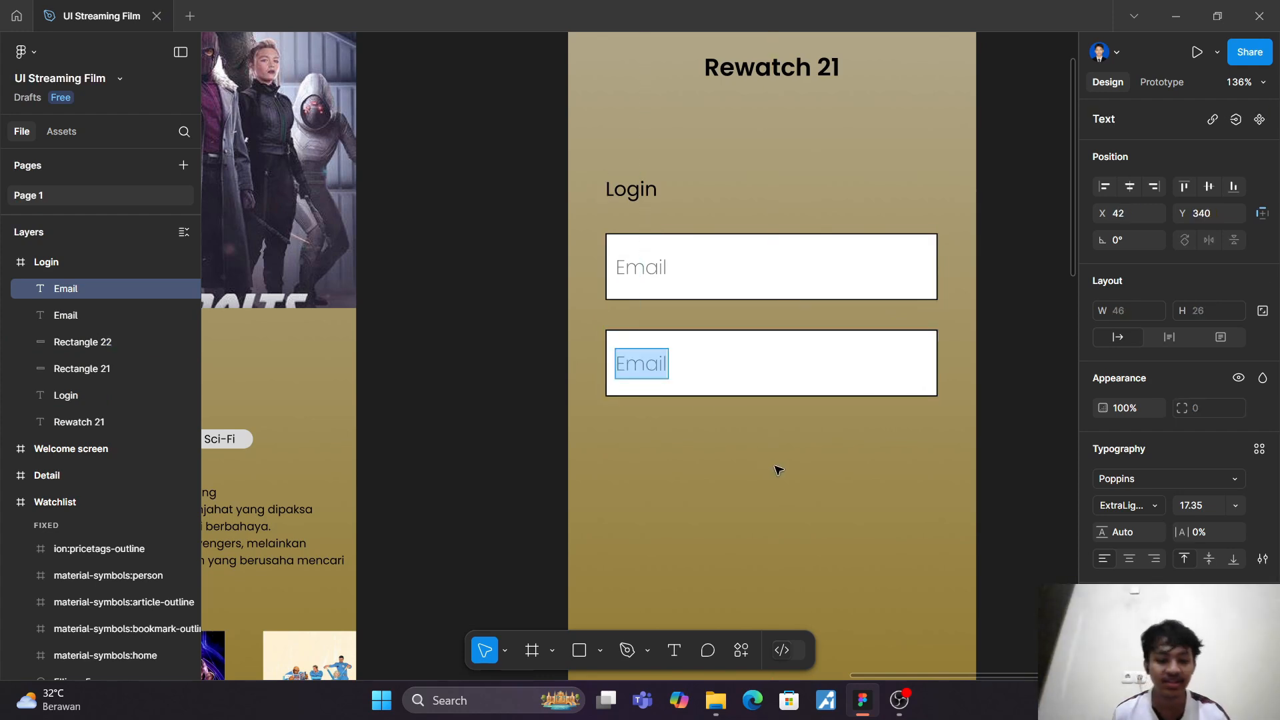
type("Pass")
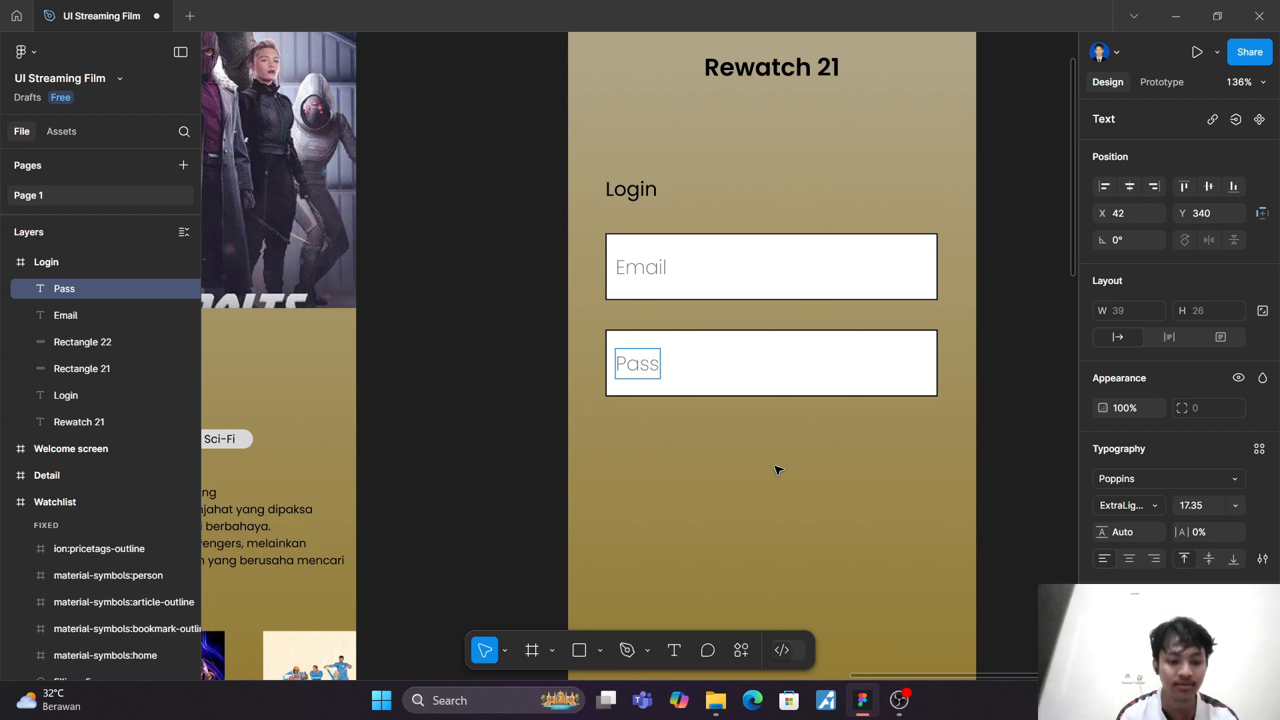
type("word")
key("Return")
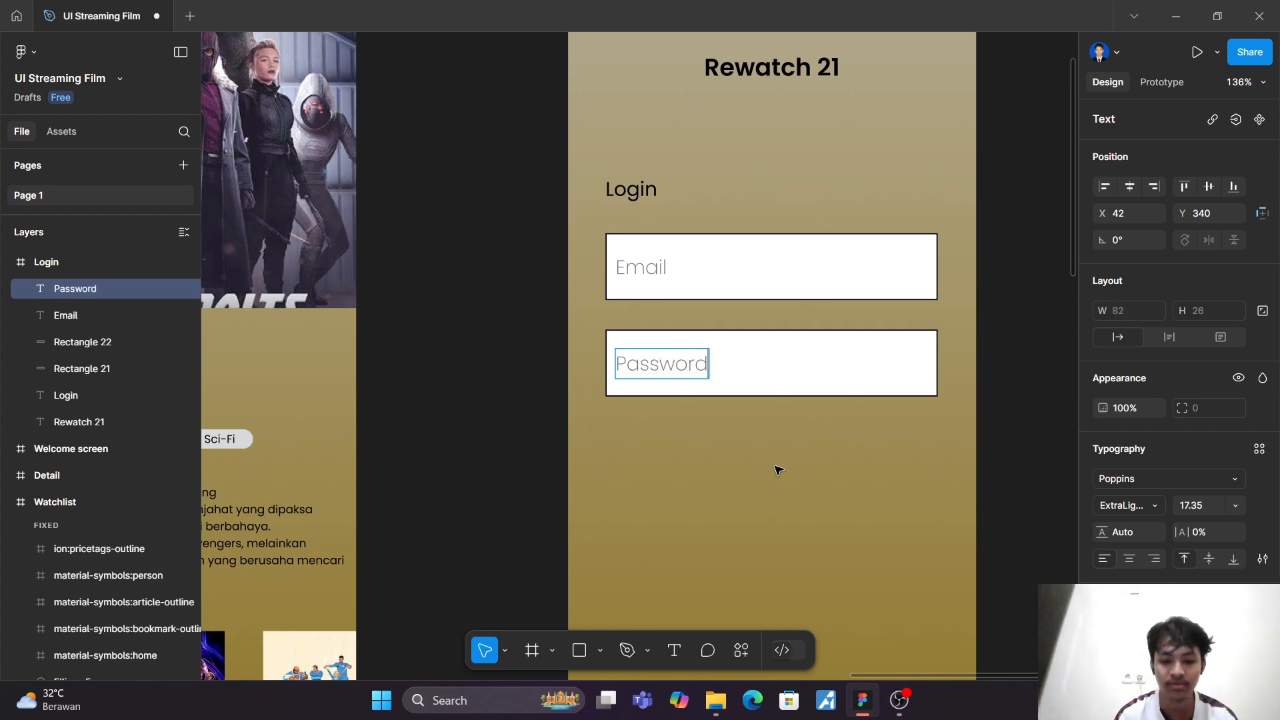
key("BackSpace")
key("Escape")
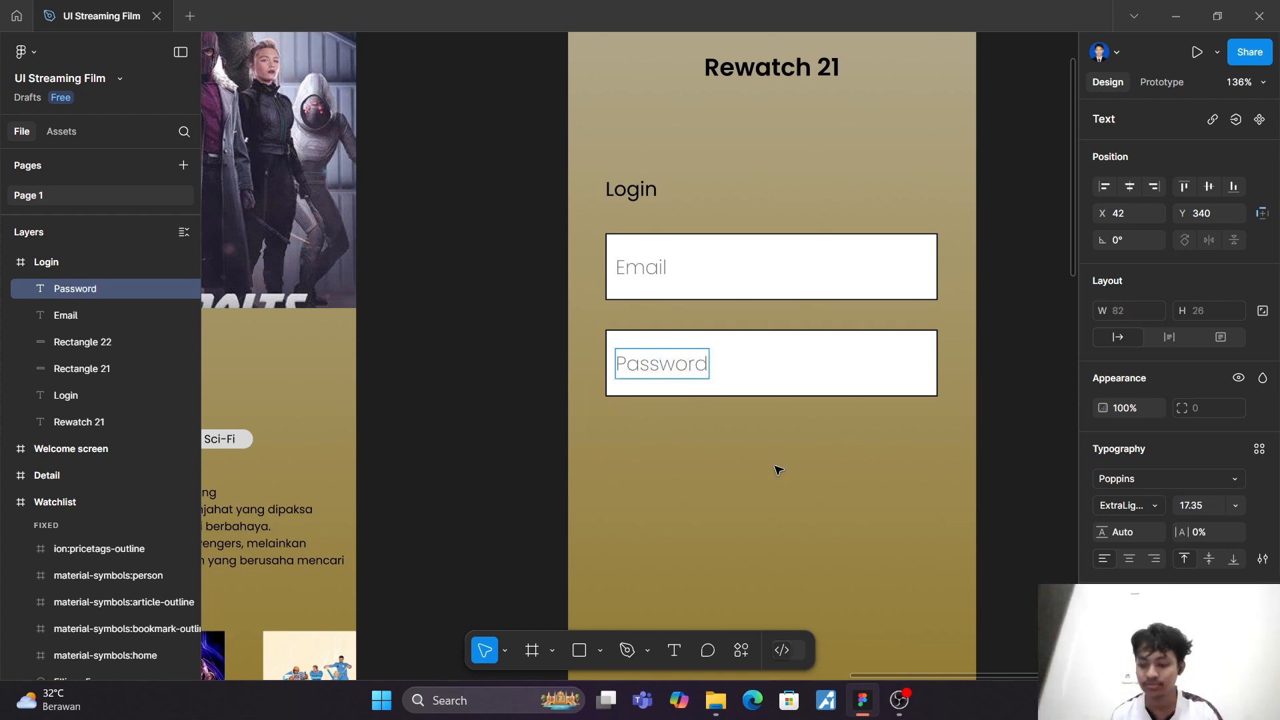
Step: Add the text "Lupa password?" below the password input and position it at X 199, Y 408
scroll(767, 540, "down", 4)
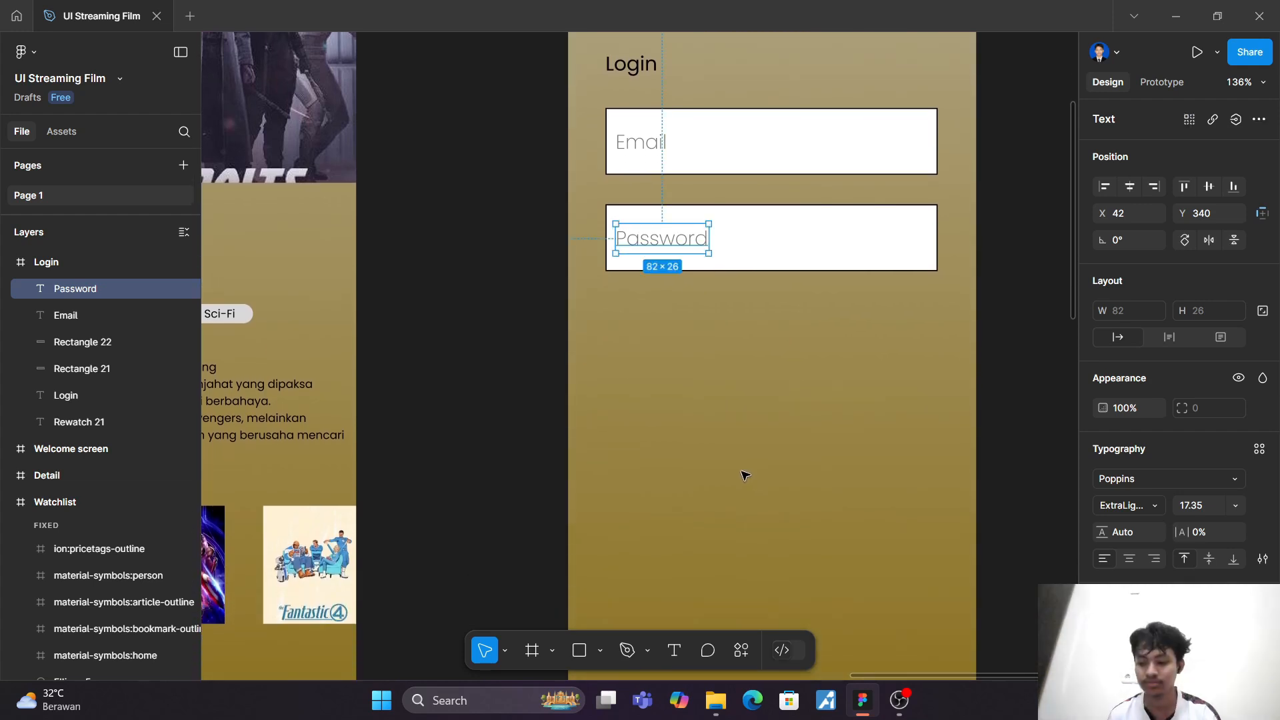
scroll(745, 474, "up", 3)
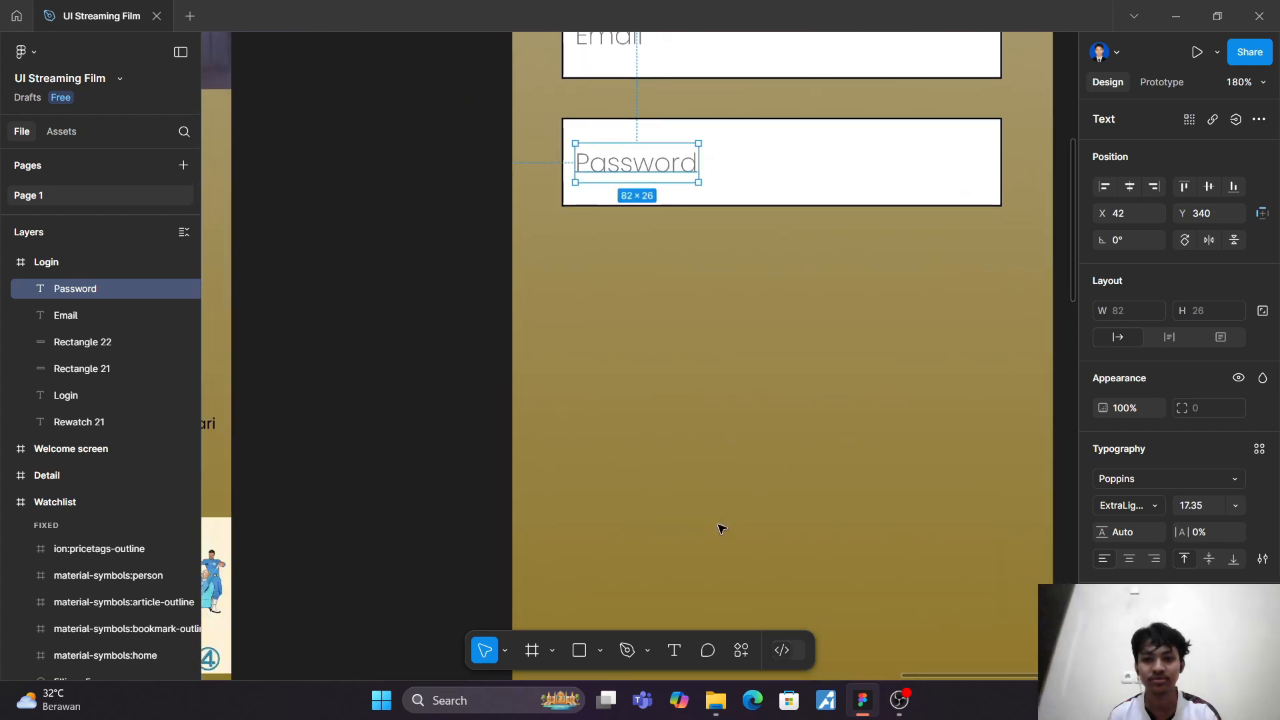
scroll(721, 531, "up", 3)
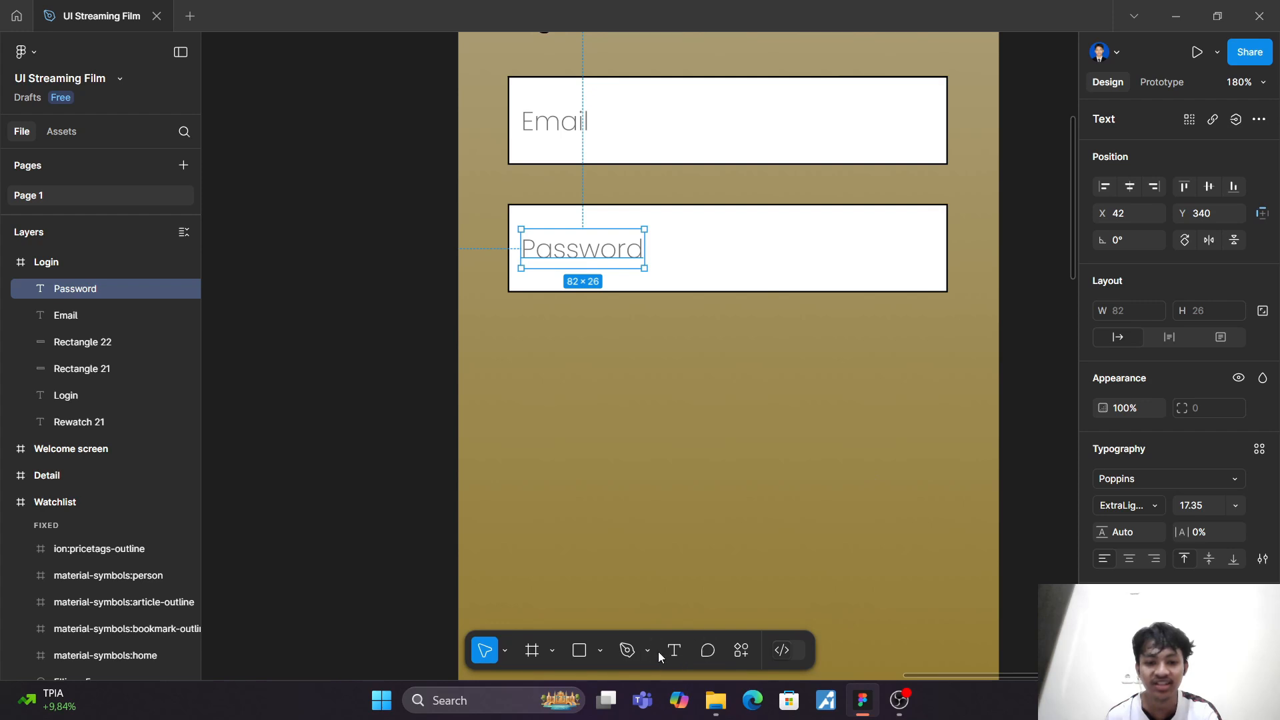
left_click(676, 652)
left_click(890, 331)
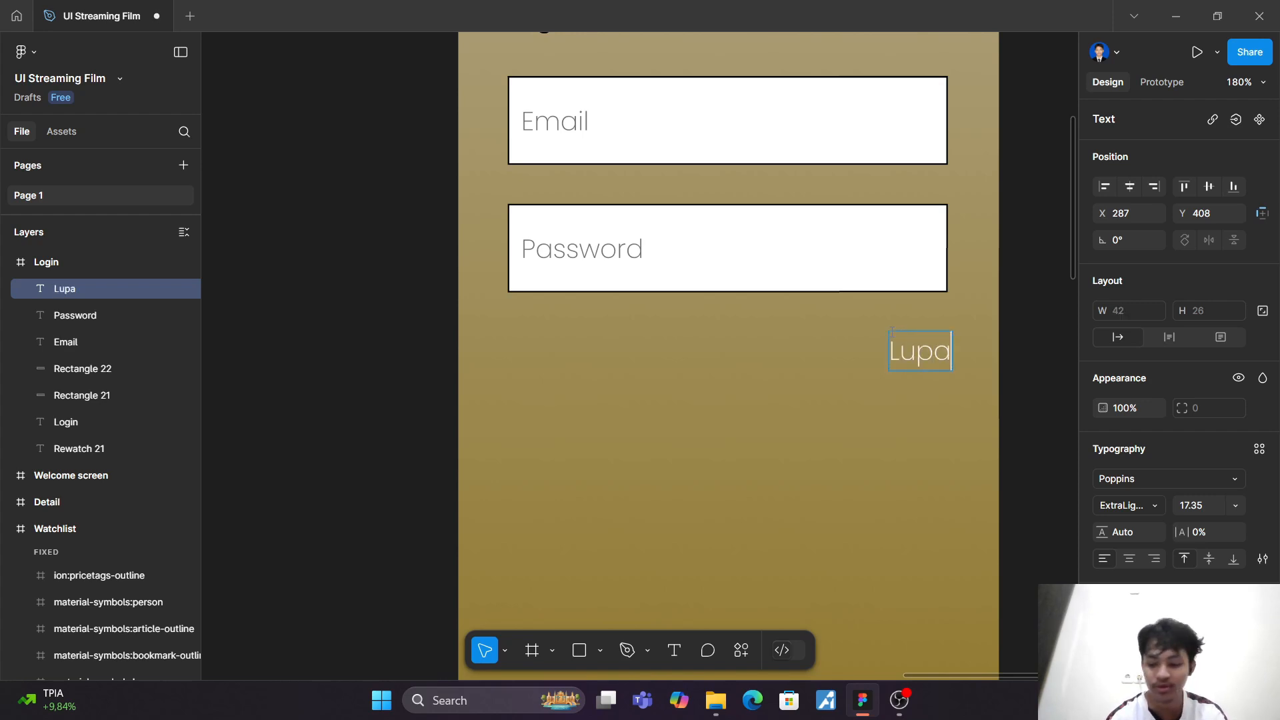
type("Lupa password?")
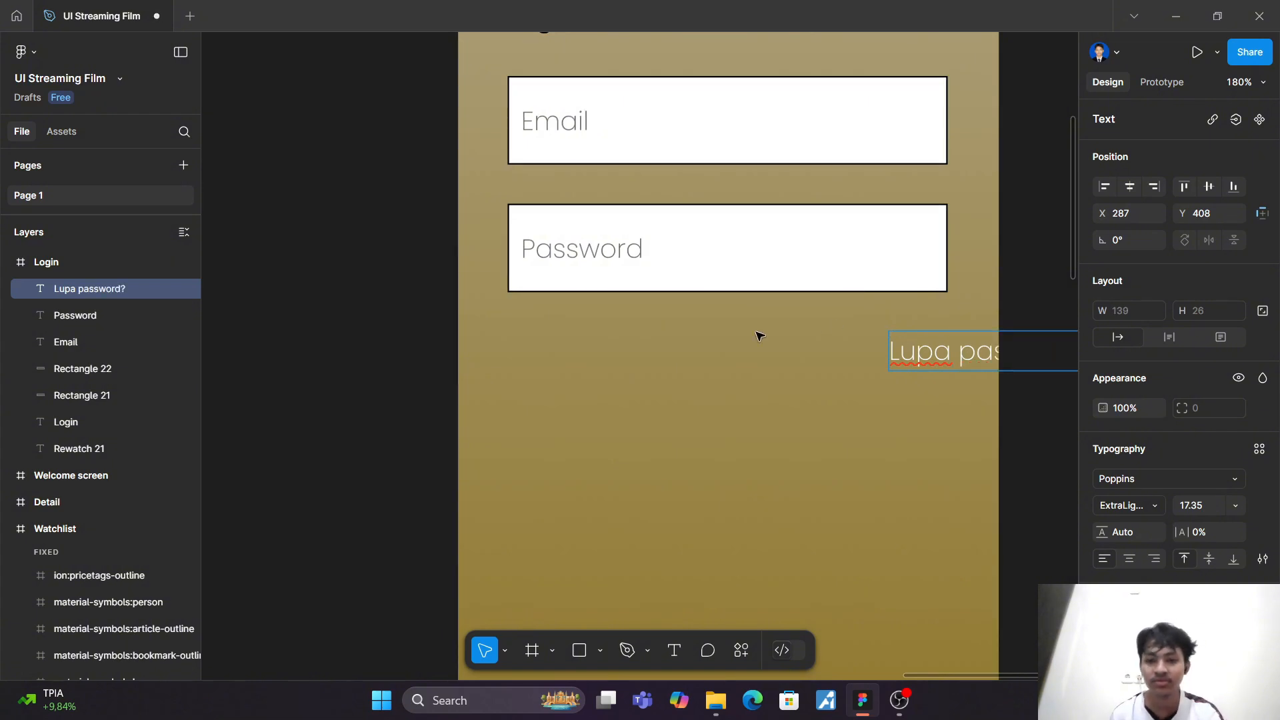
key("Escape")
left_click_drag(965, 358, 831, 358)
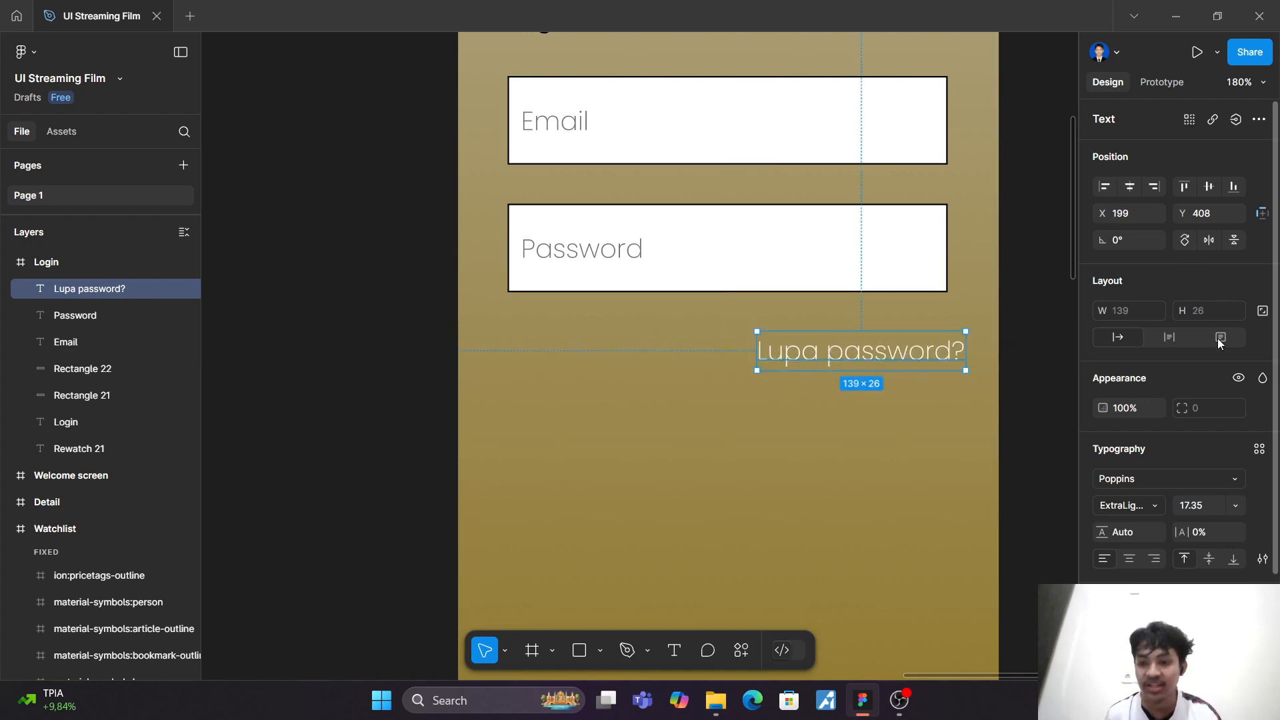
Step: Set the "Lupa password?" text to Regular weight and scale it down to 91 × 17
left_click(1152, 501)
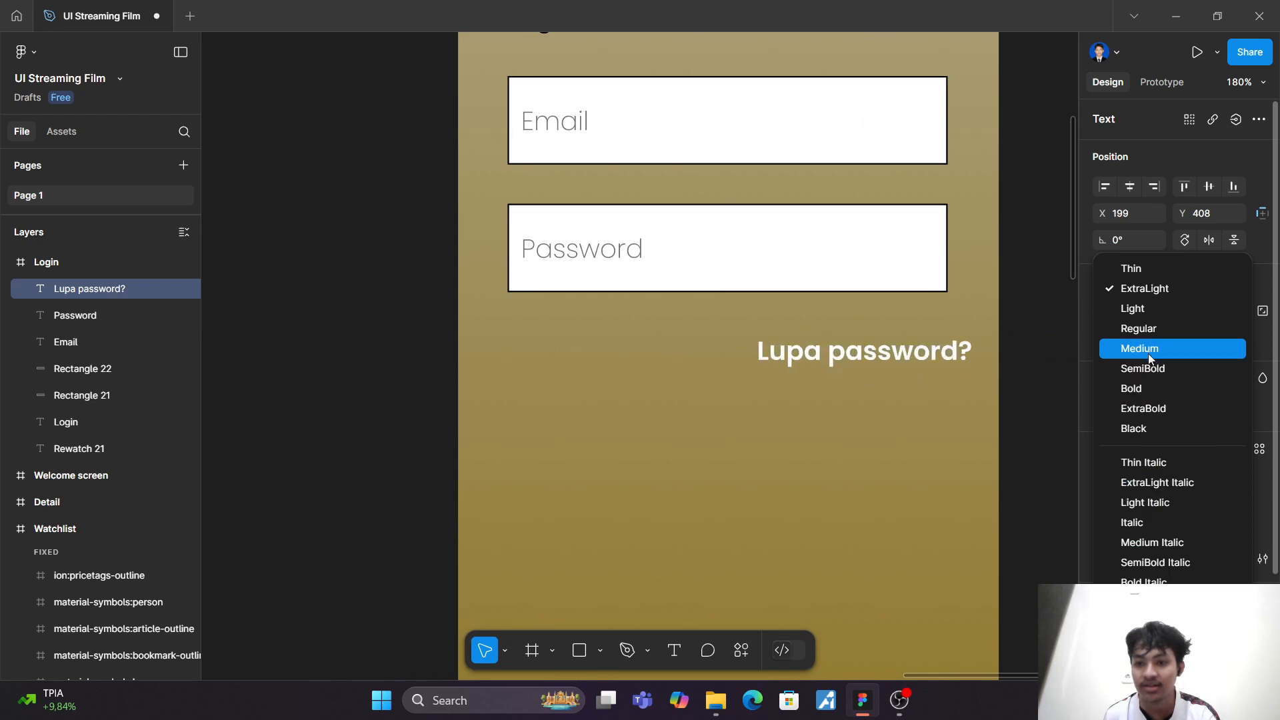
left_click(1152, 329)
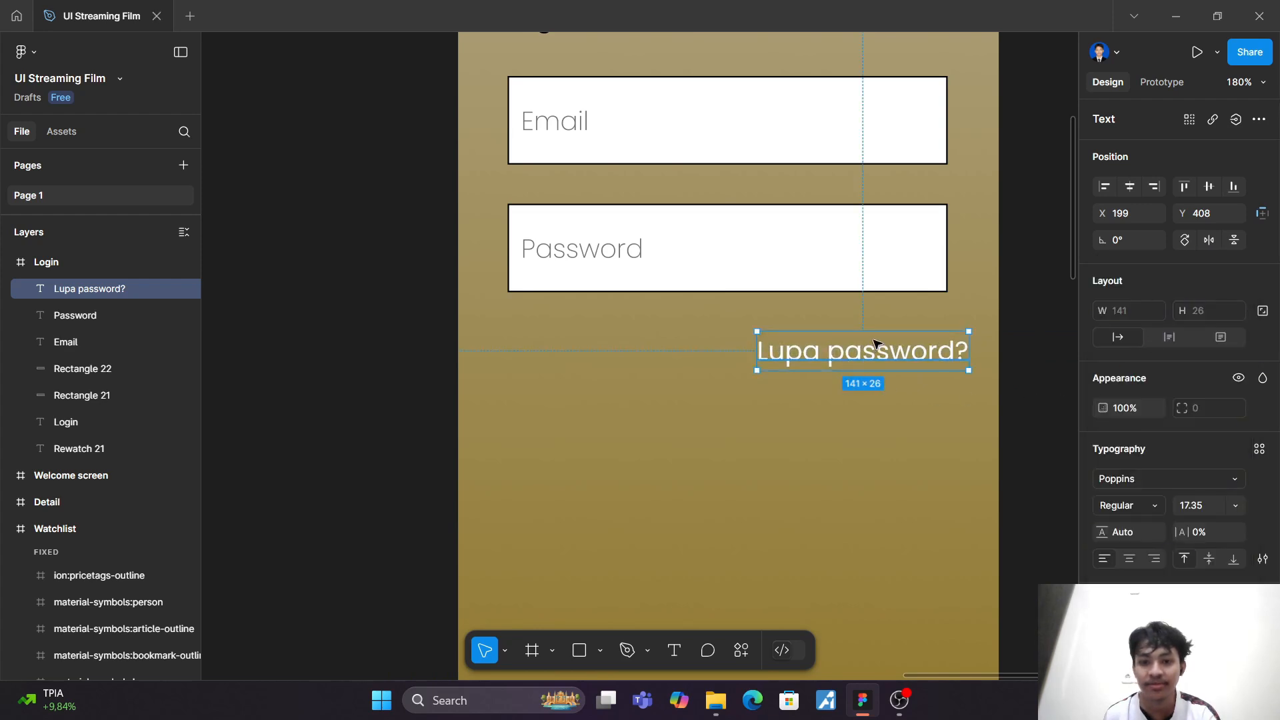
key("k")
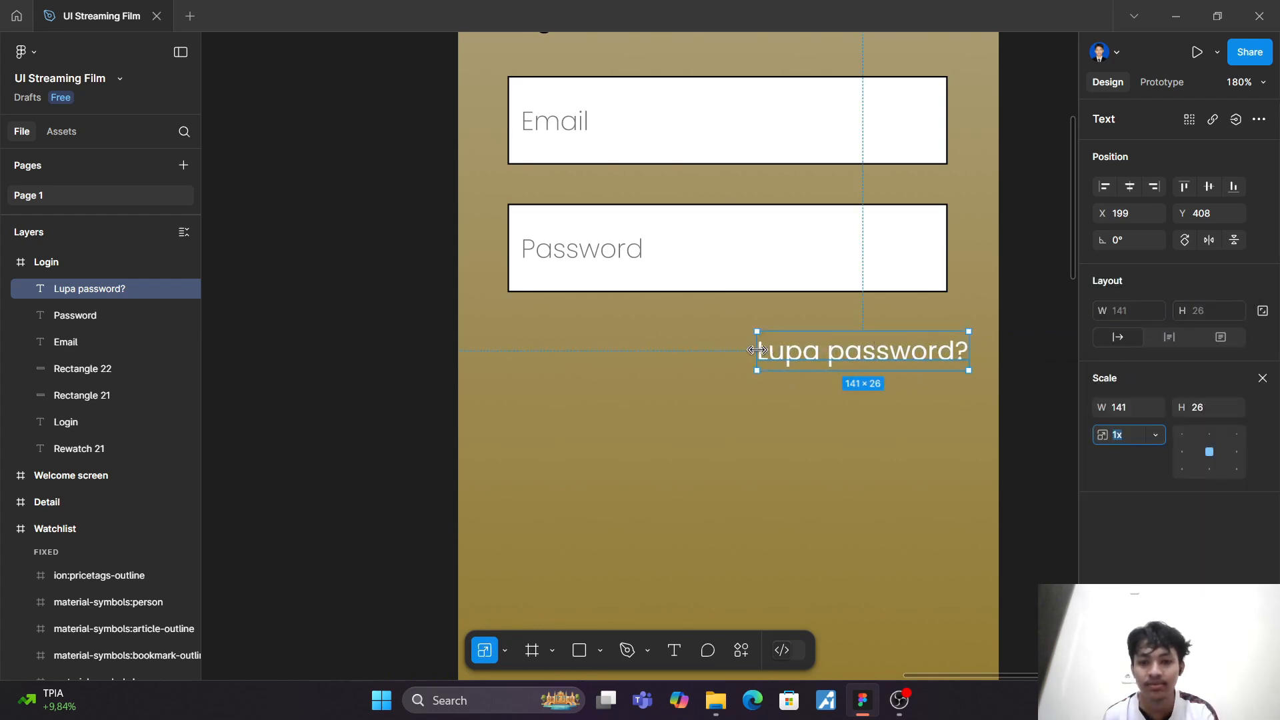
left_click_drag(775, 351, 833, 347)
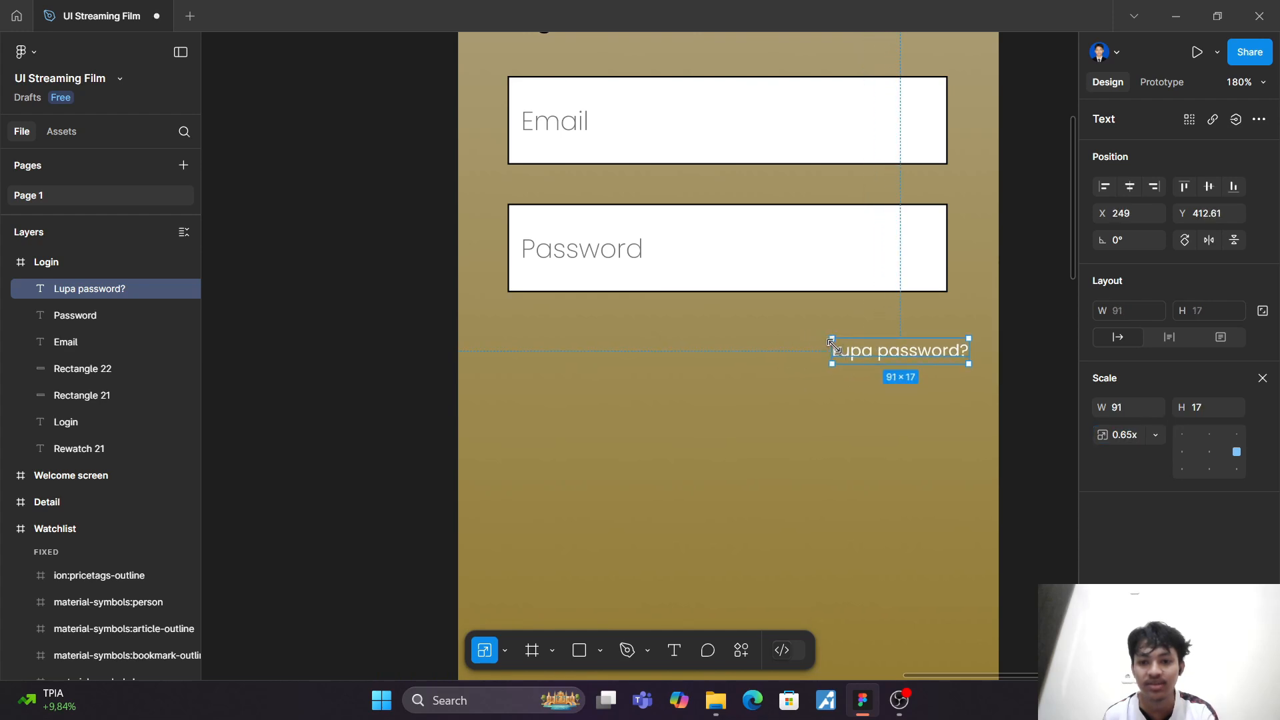
left_click(908, 460)
Step: Move "Lupa password?" directly under the password input, aligned with its right edge at X 235, Y 388
left_click(925, 362)
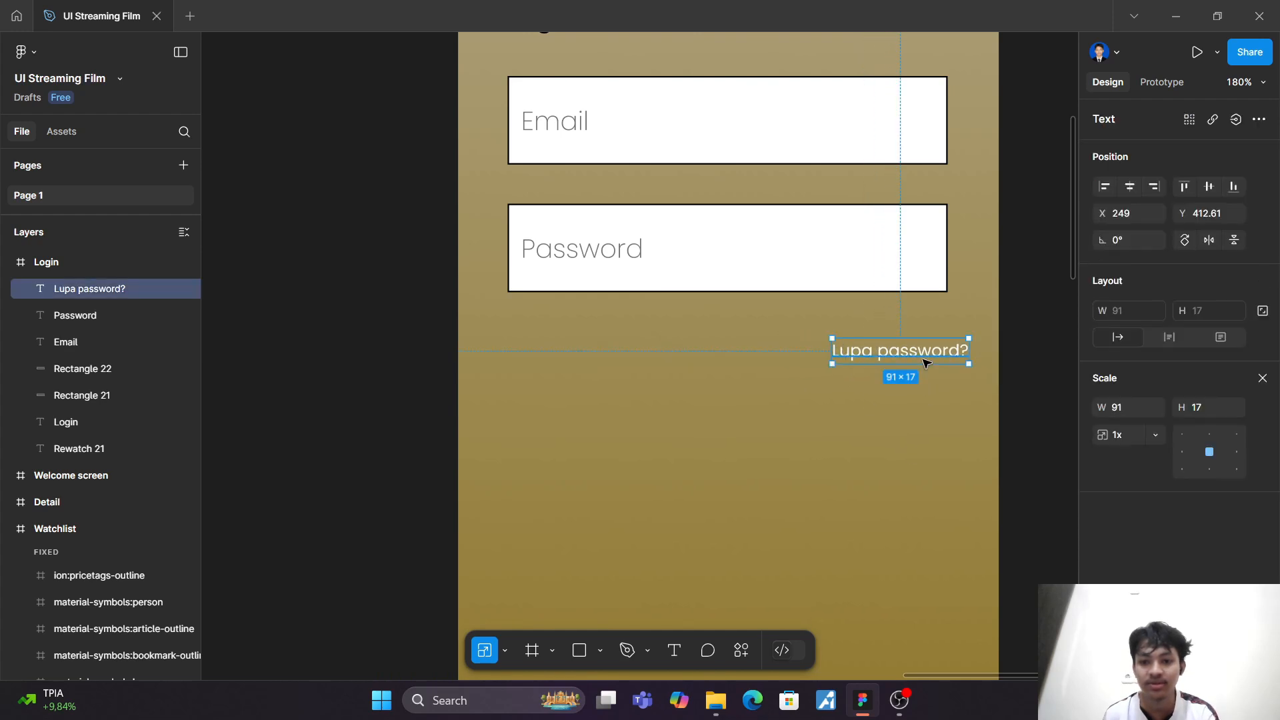
key("v")
left_click_drag(925, 362, 900, 323)
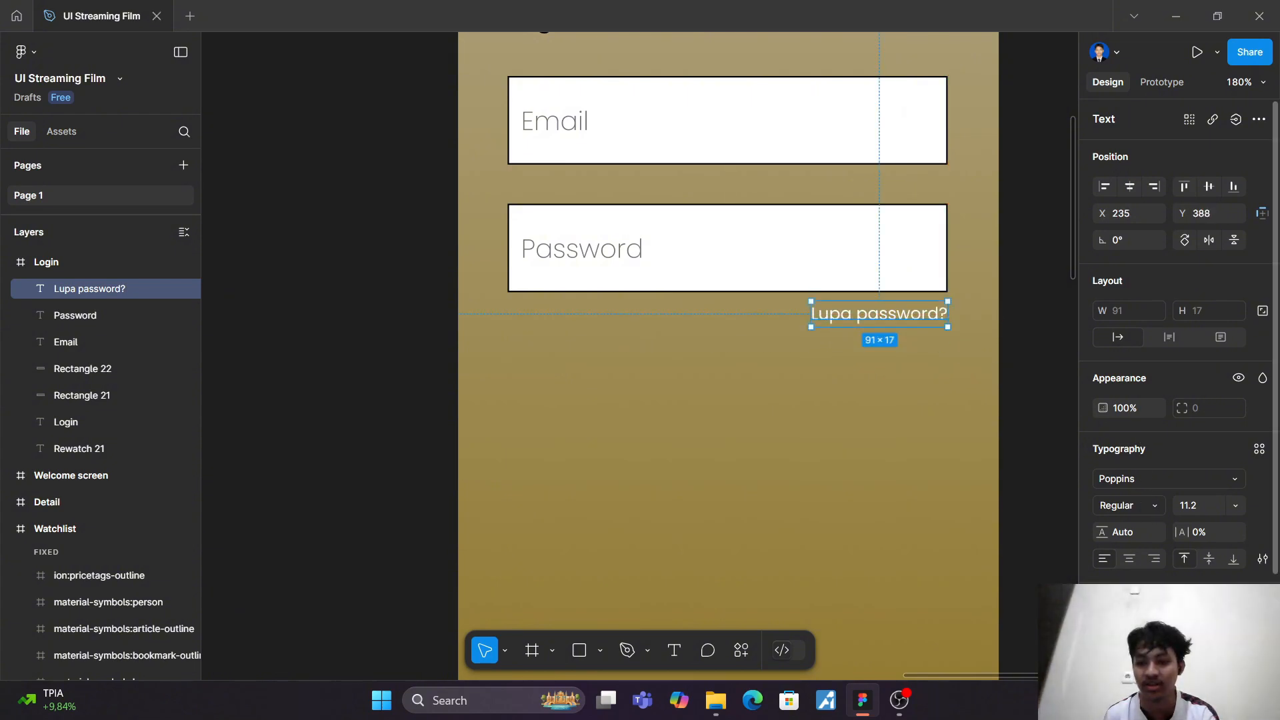
Step: Recolour the "Lupa password?" text to a medium blue
left_click(1104, 629)
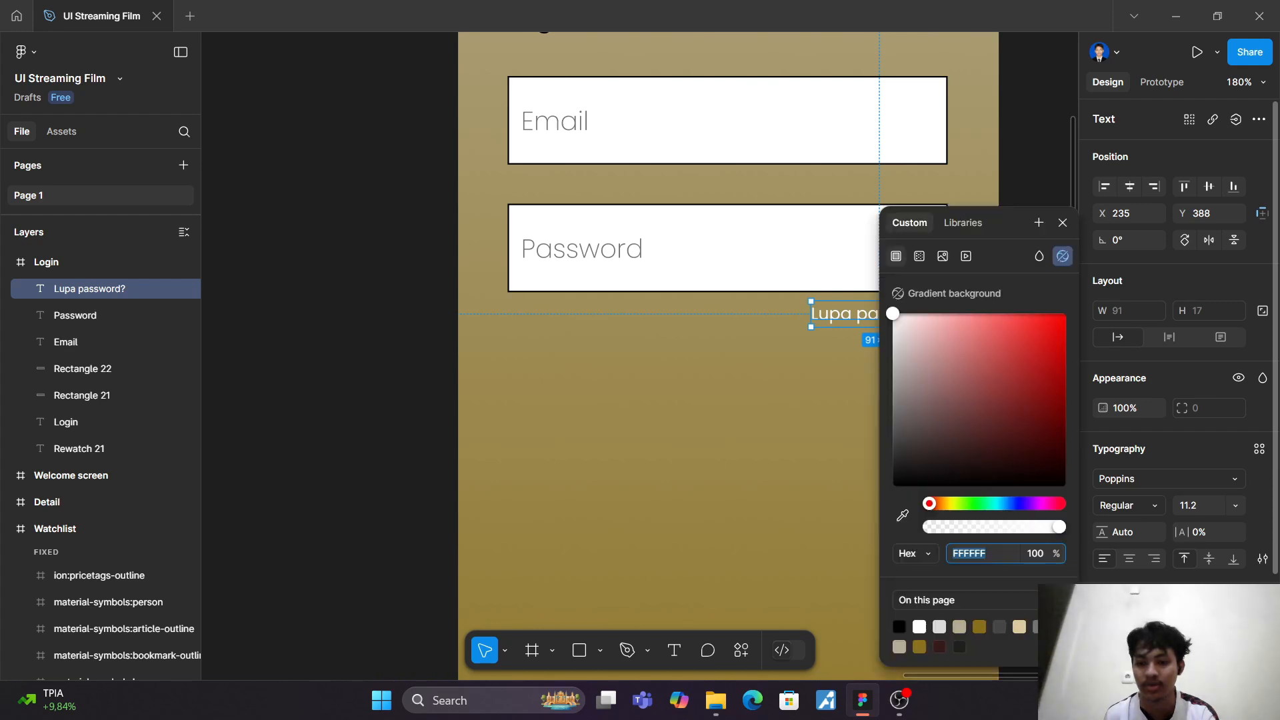
left_click(1006, 503)
left_click_drag(1010, 430, 1019, 364)
left_click(687, 477)
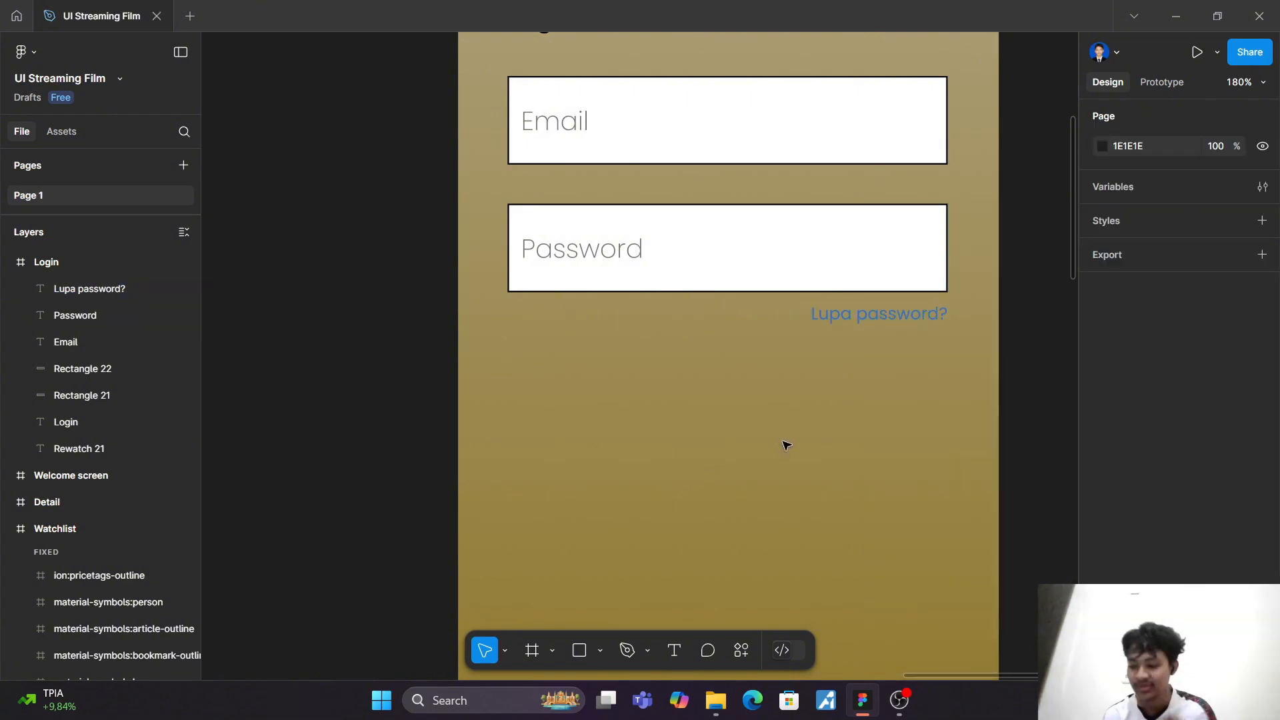
Step: Duplicate the password input rectangle and place the copy below the "Lupa password?" text at X 33, Y 427
left_click(746, 249)
key("ctrl+d")
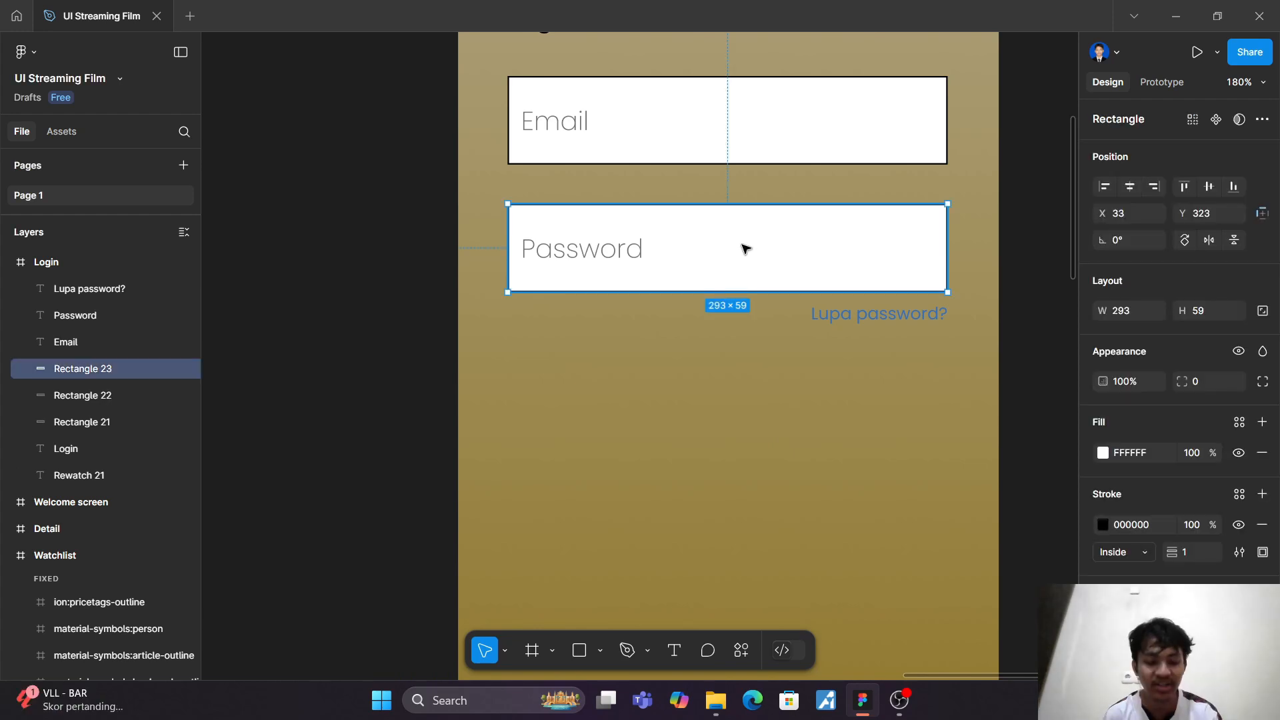
left_click_drag(745, 248, 742, 407)
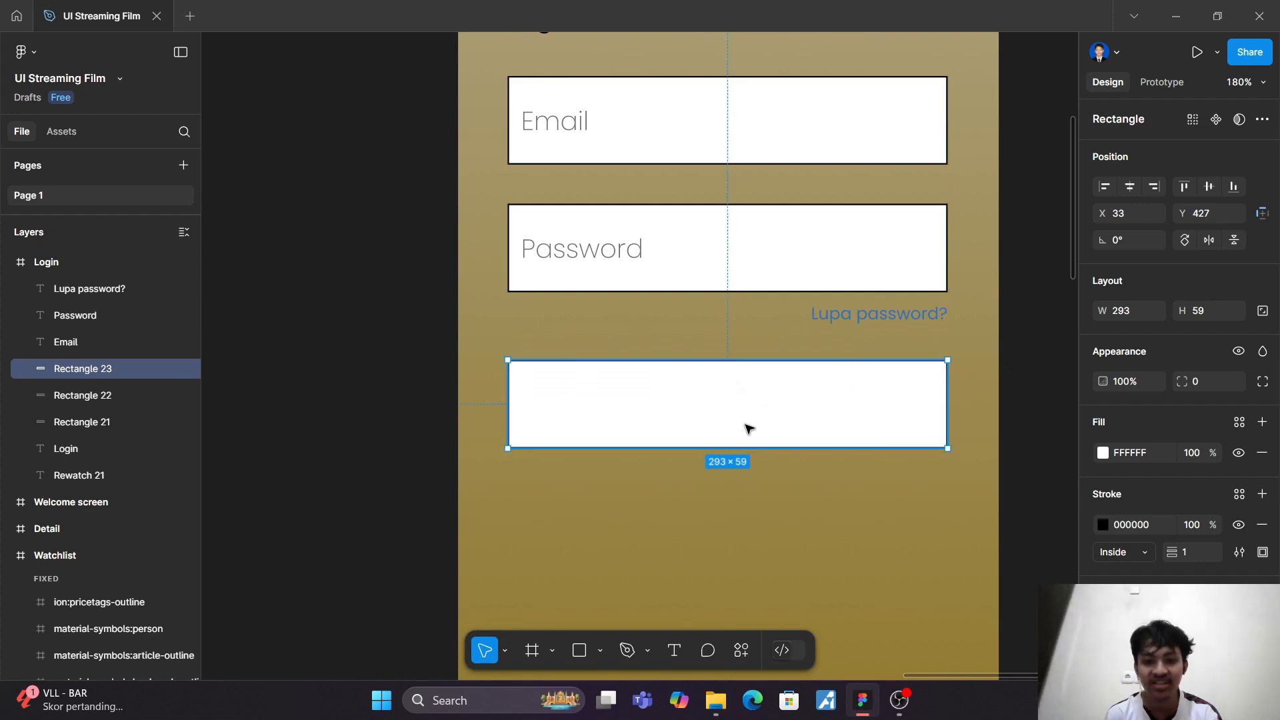
Step: Scale the new rectangle down proportionally to 238.37 × 48 and fill it with the gold colour 8B701D
scroll(760, 474, "down", 2)
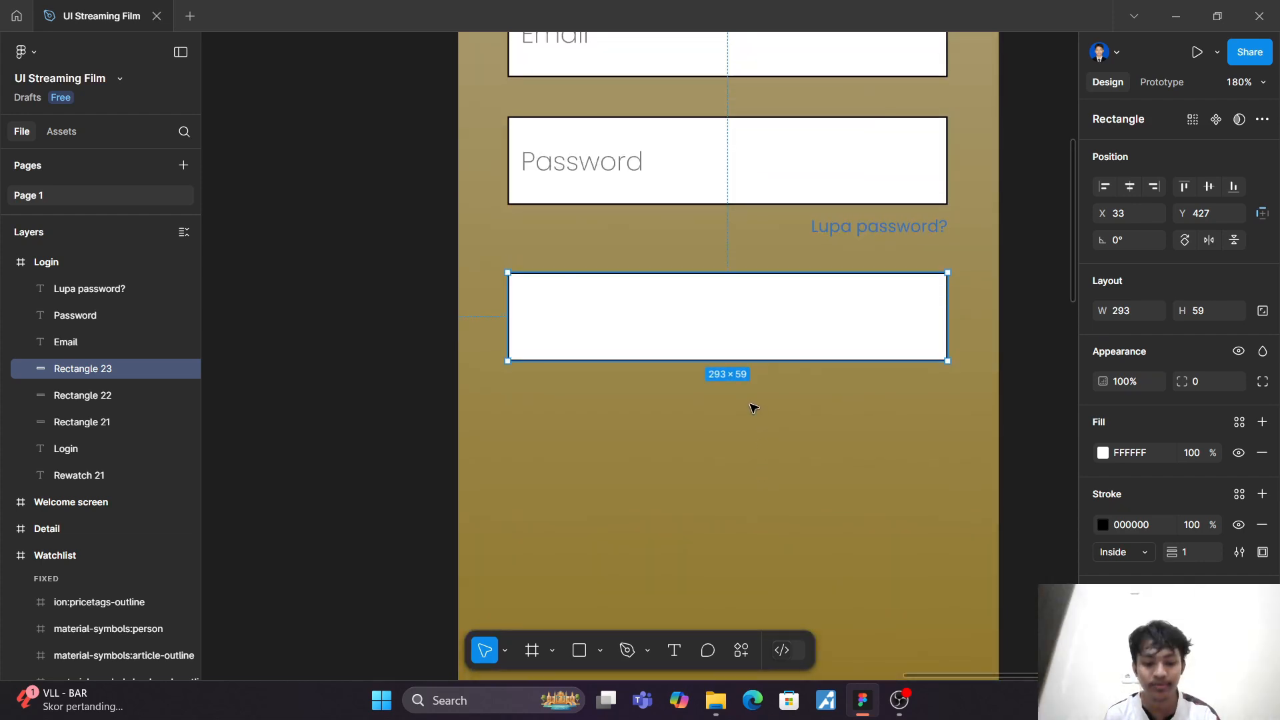
key("k")
left_click_drag(727, 360, 726, 344)
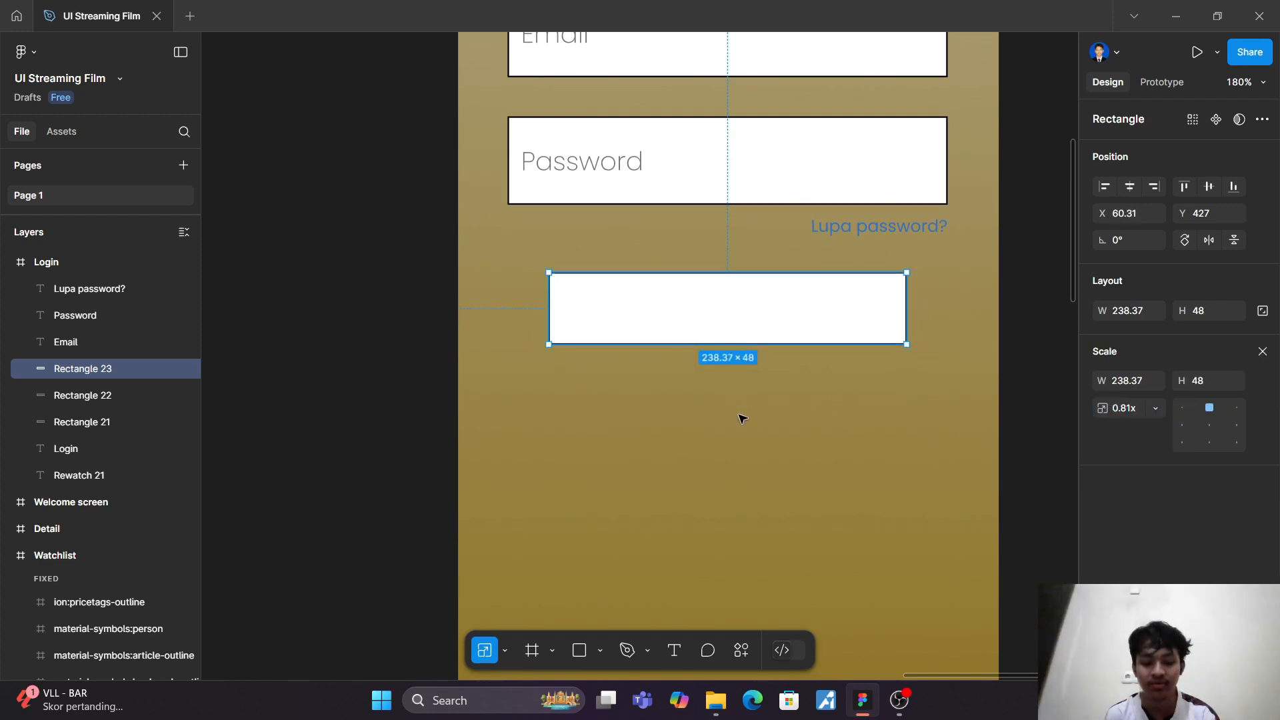
key("v")
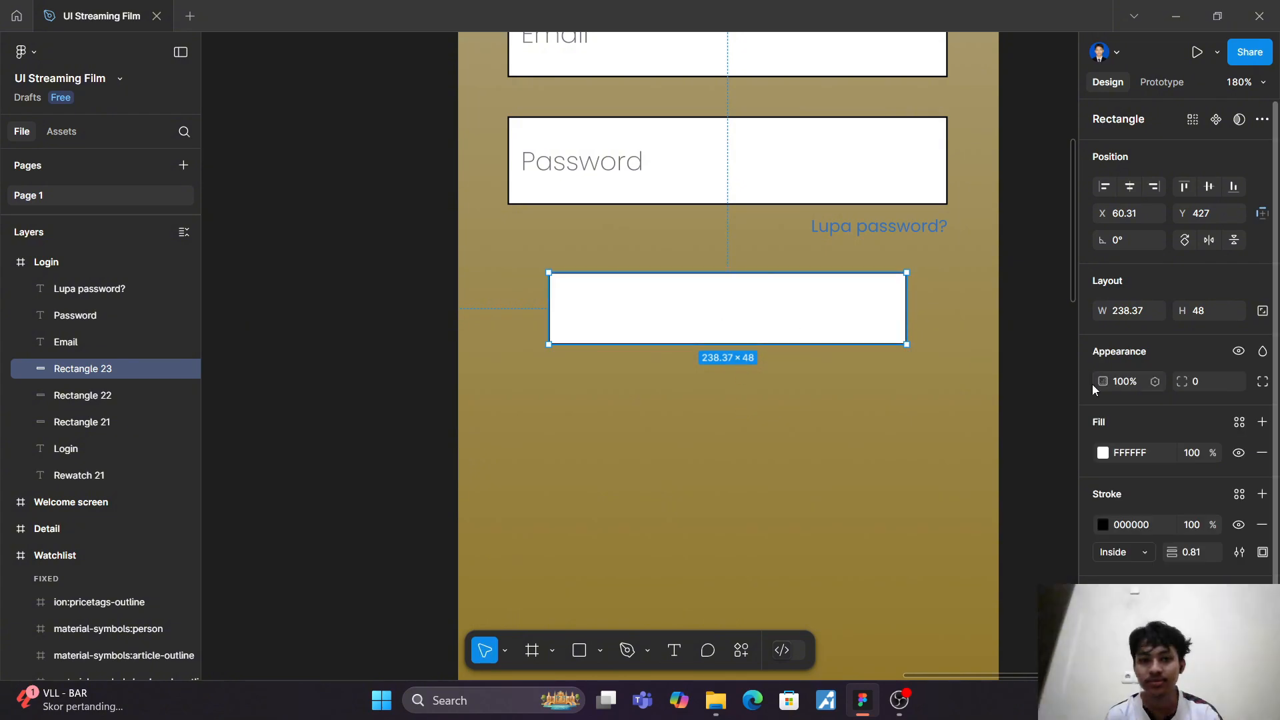
left_click(1102, 452)
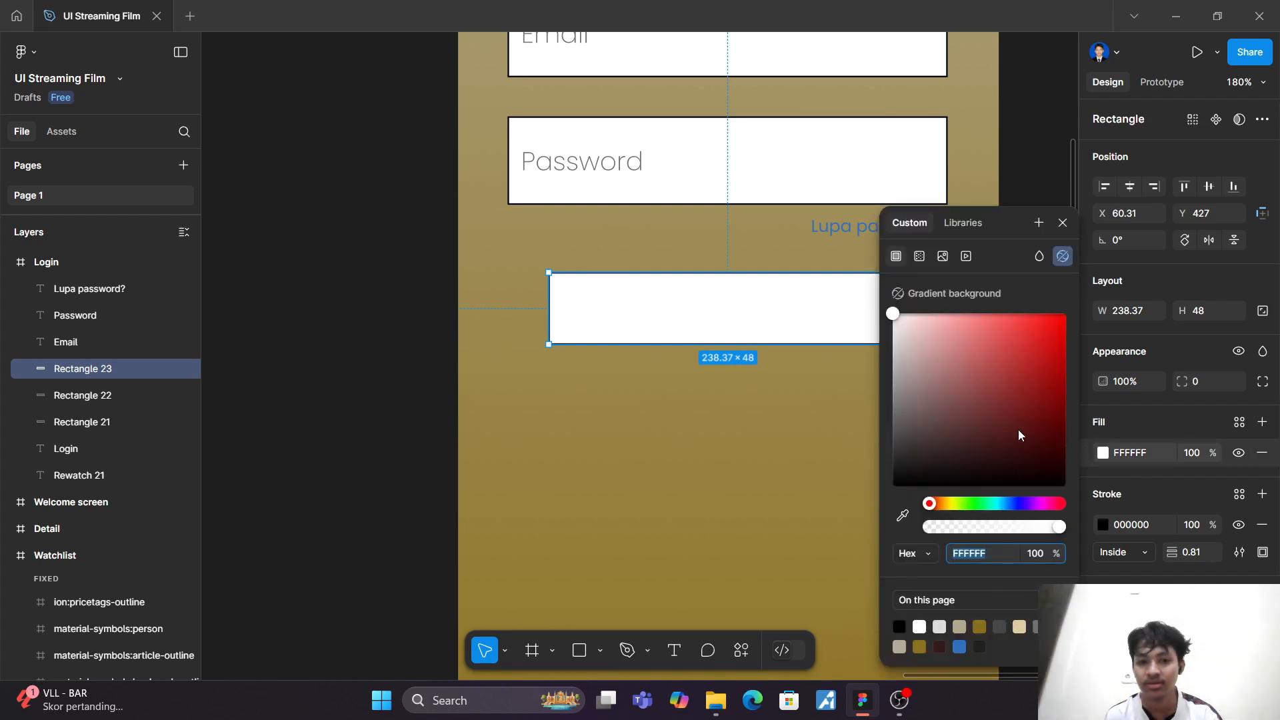
left_click(920, 646)
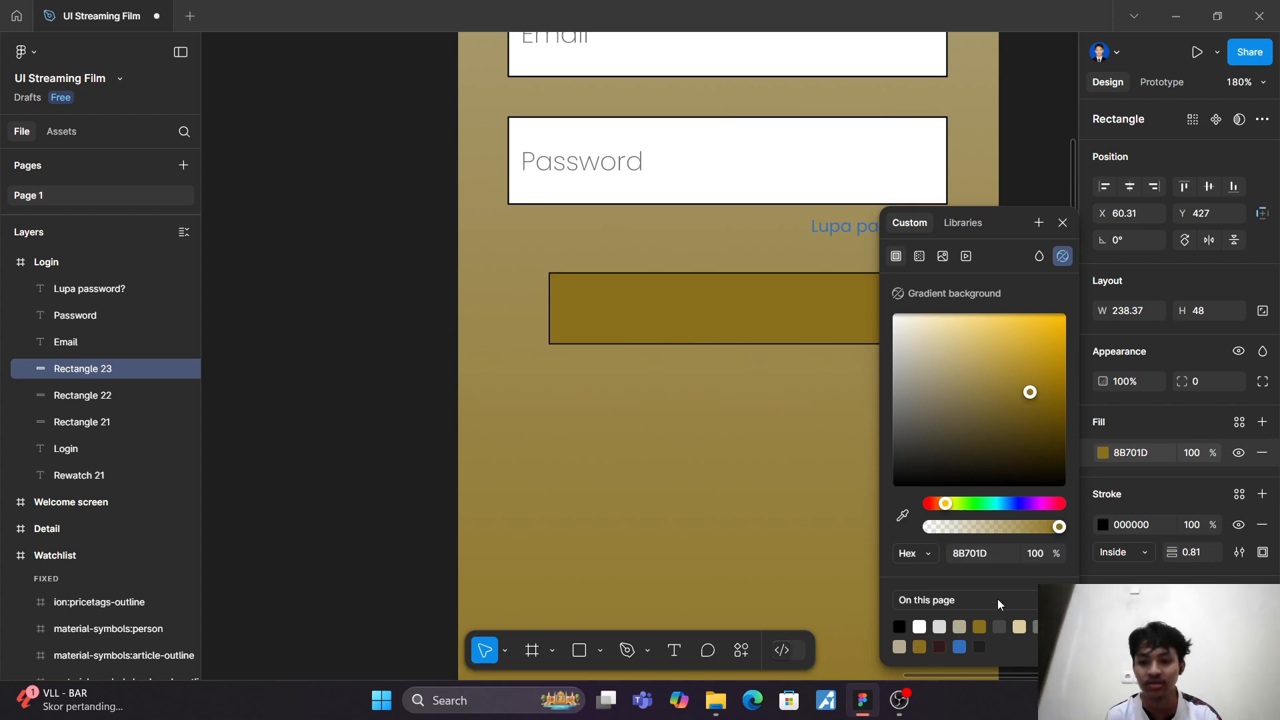
Step: Change the button rectangle's fill to the light cream colour DCCC9D
left_click(1020, 627)
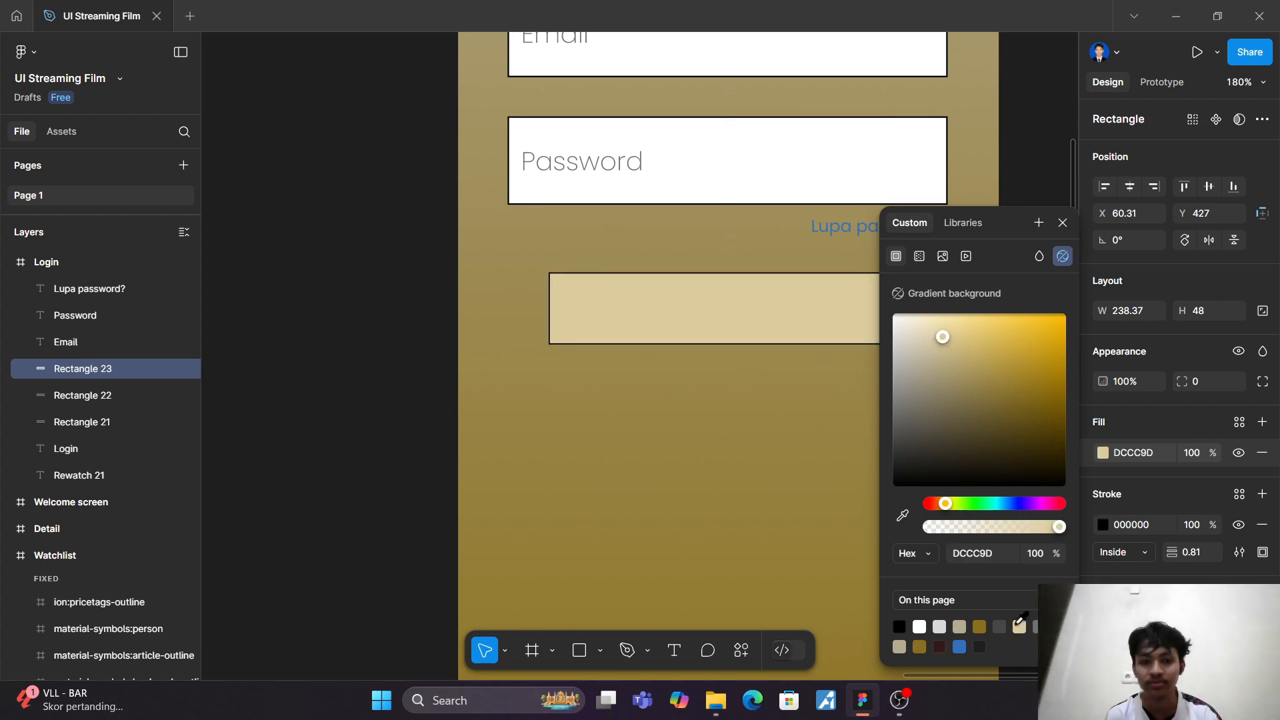
left_click(742, 520)
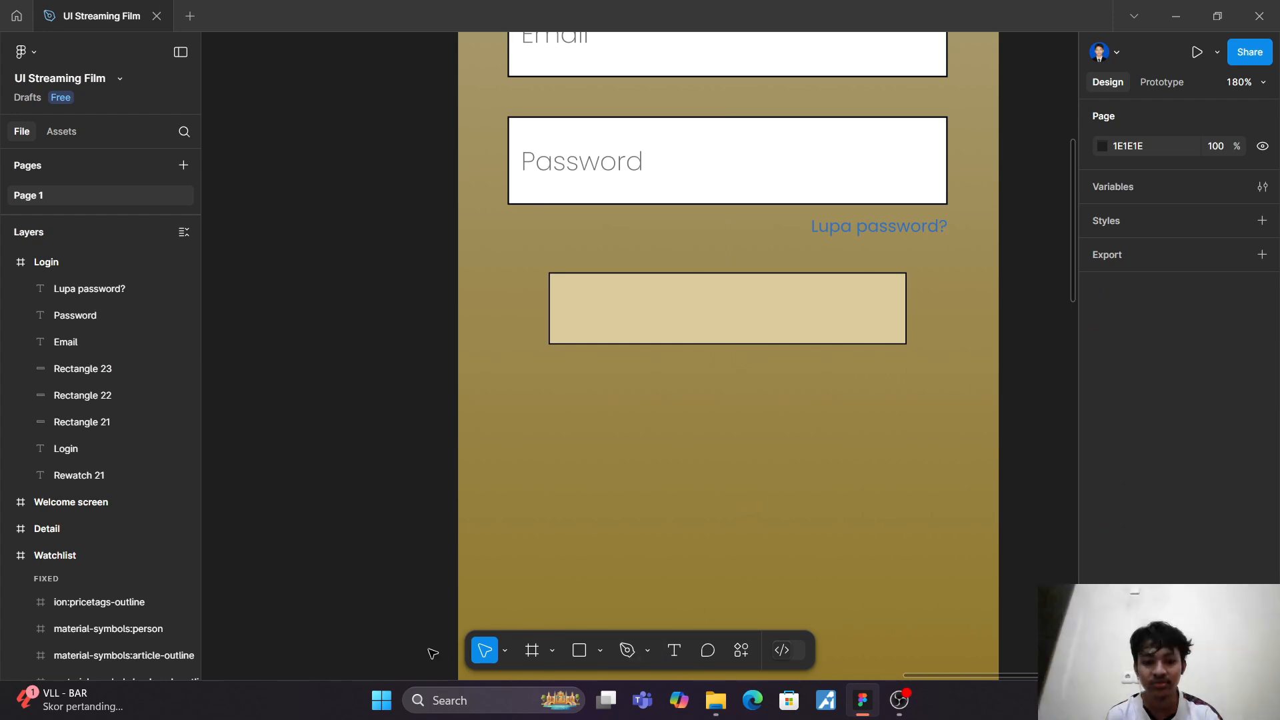
Step: Duplicate the "Password" text onto the cream button, reword the copy as "Login" and centre it at X 157, Y 438
left_click(613, 163)
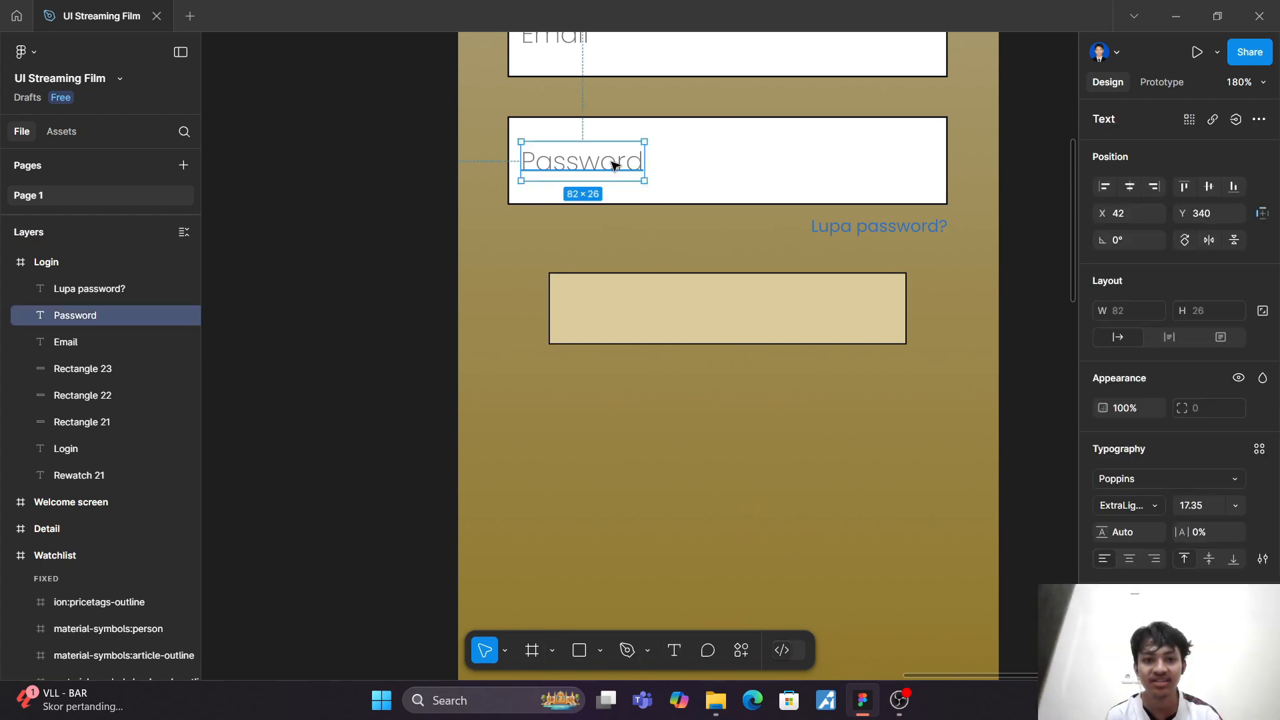
left_click_drag(613, 164, 762, 310)
double_click(763, 310)
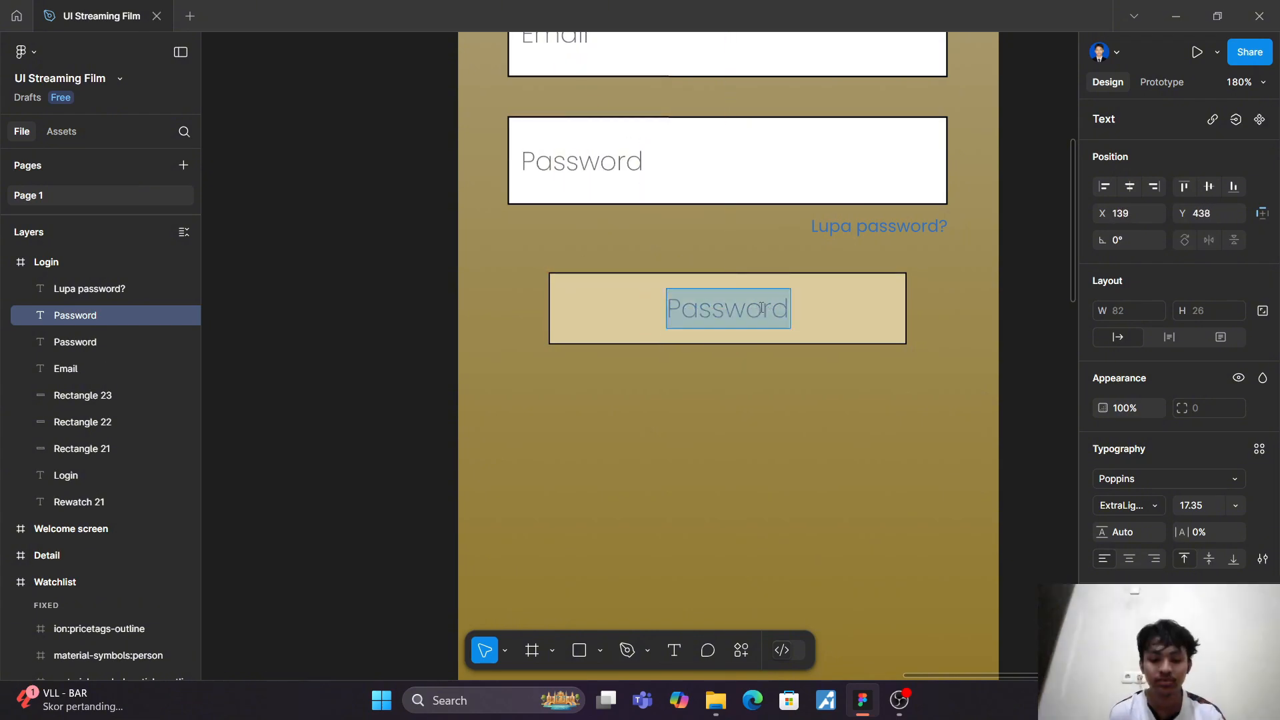
type("Login")
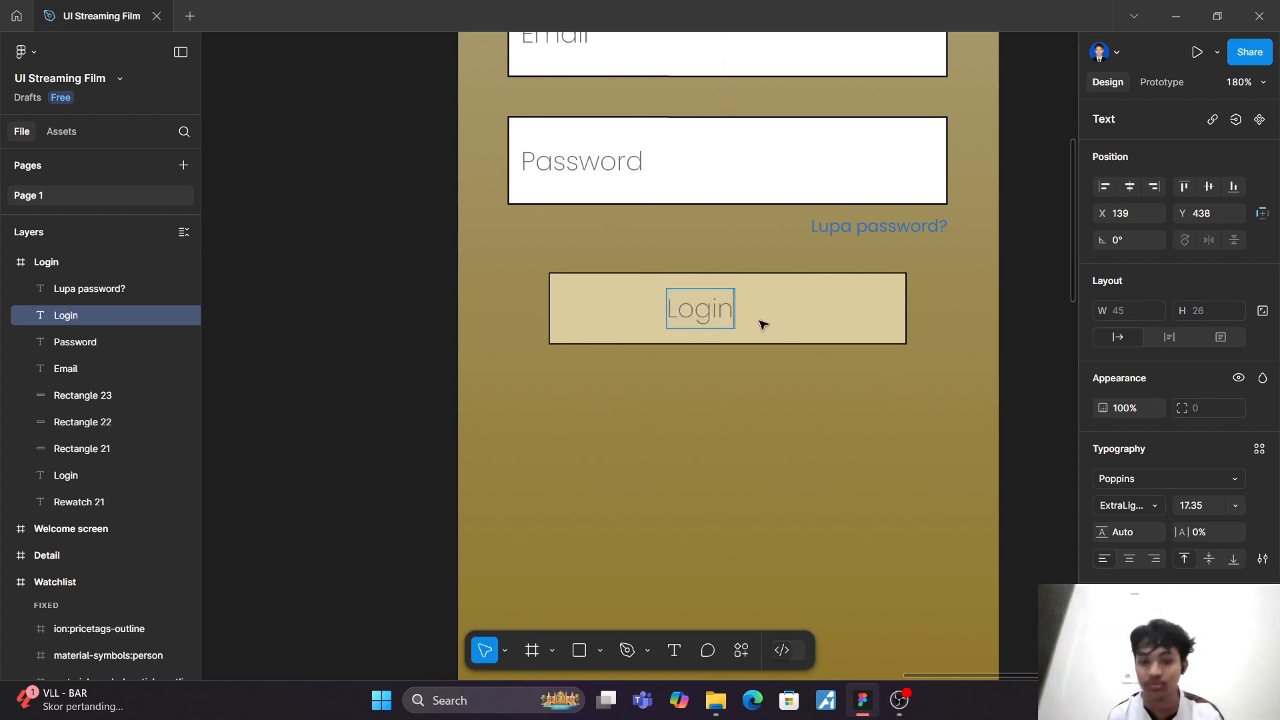
key("Escape")
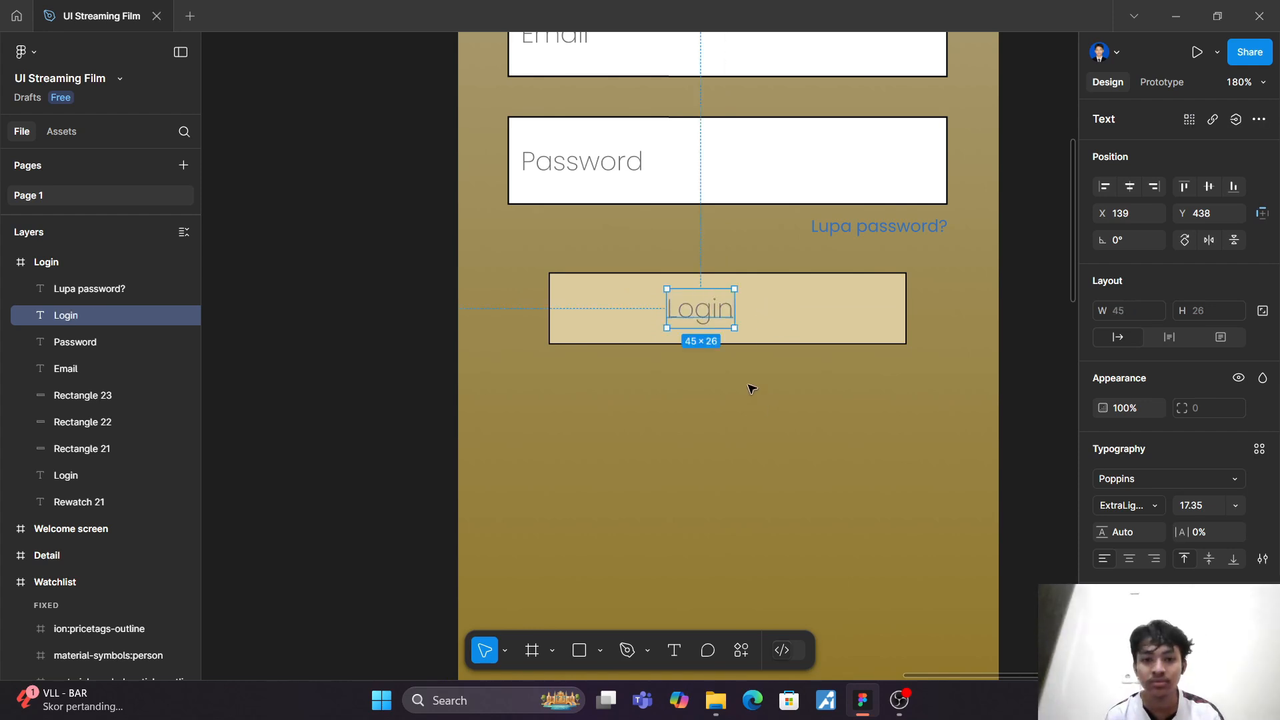
left_click_drag(708, 317, 731, 319)
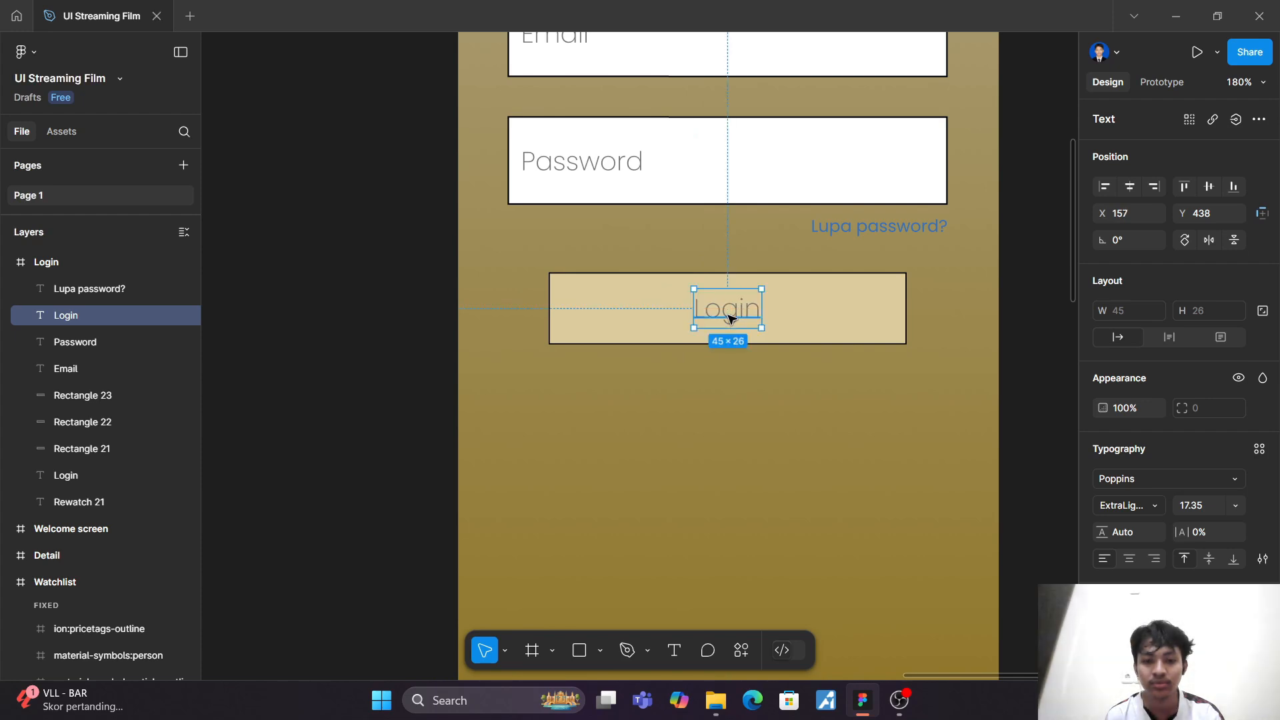
Step: Set the button's "Login" label to Medium weight and colour it black
left_click(1161, 507)
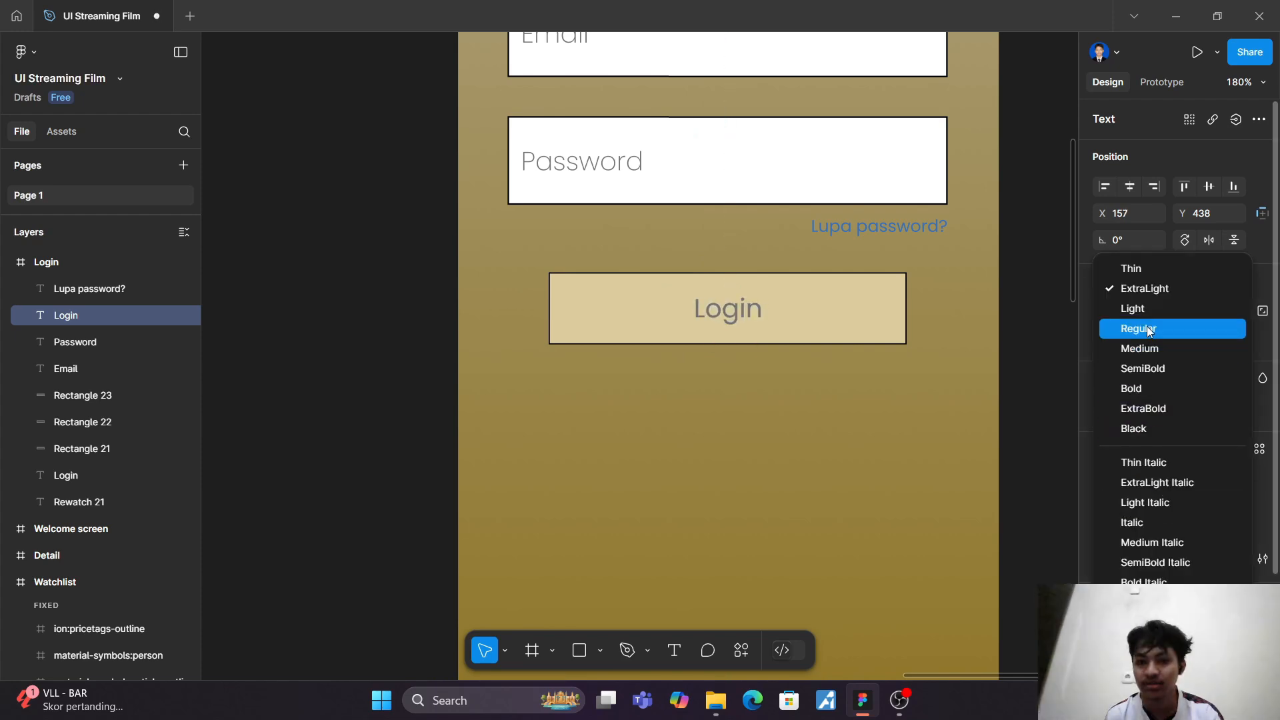
left_click(1151, 348)
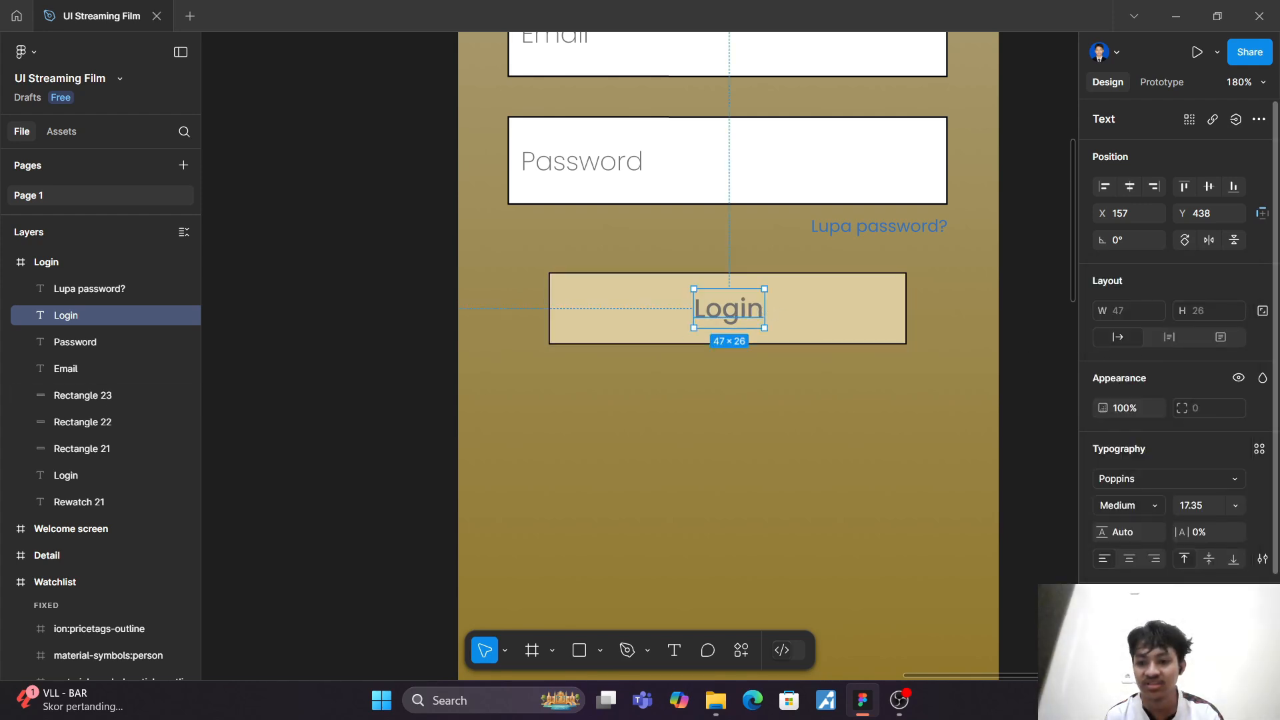
left_click(1105, 630)
left_click_drag(957, 409, 894, 481)
left_click(726, 458)
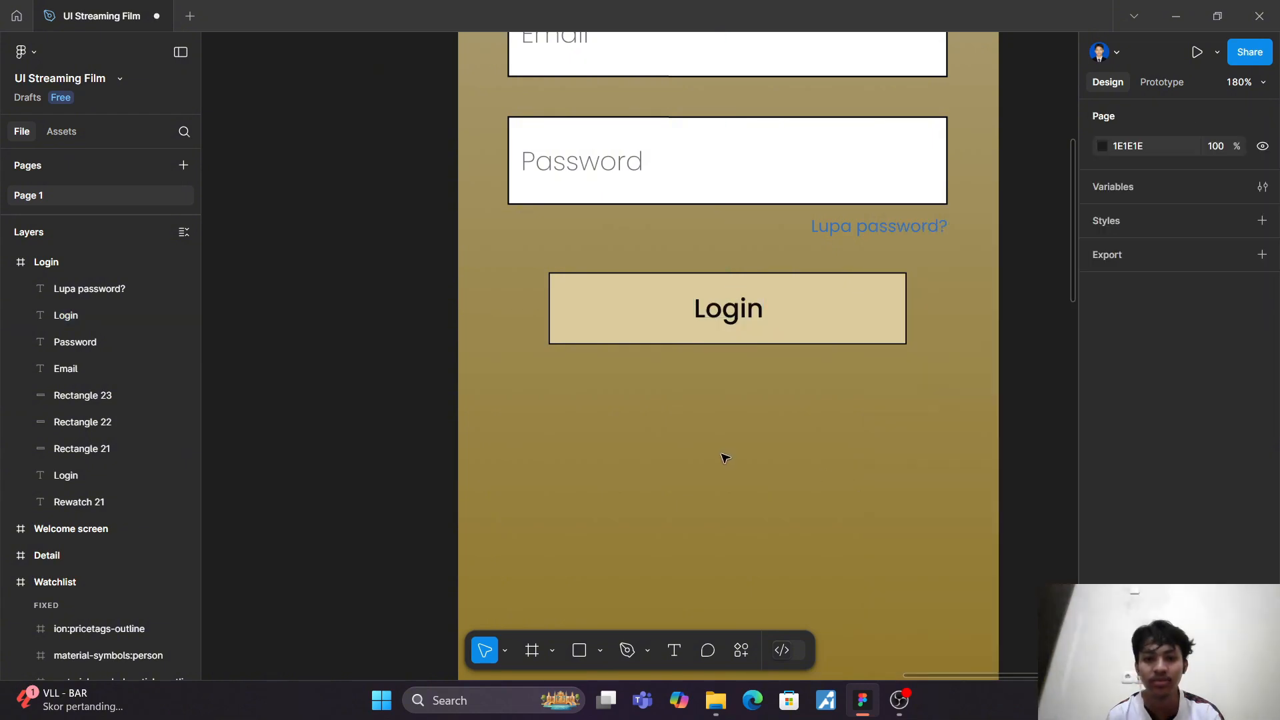
Step: Remove the stroke from the login button rectangle and round its corners with a radius of 10
left_click(749, 329)
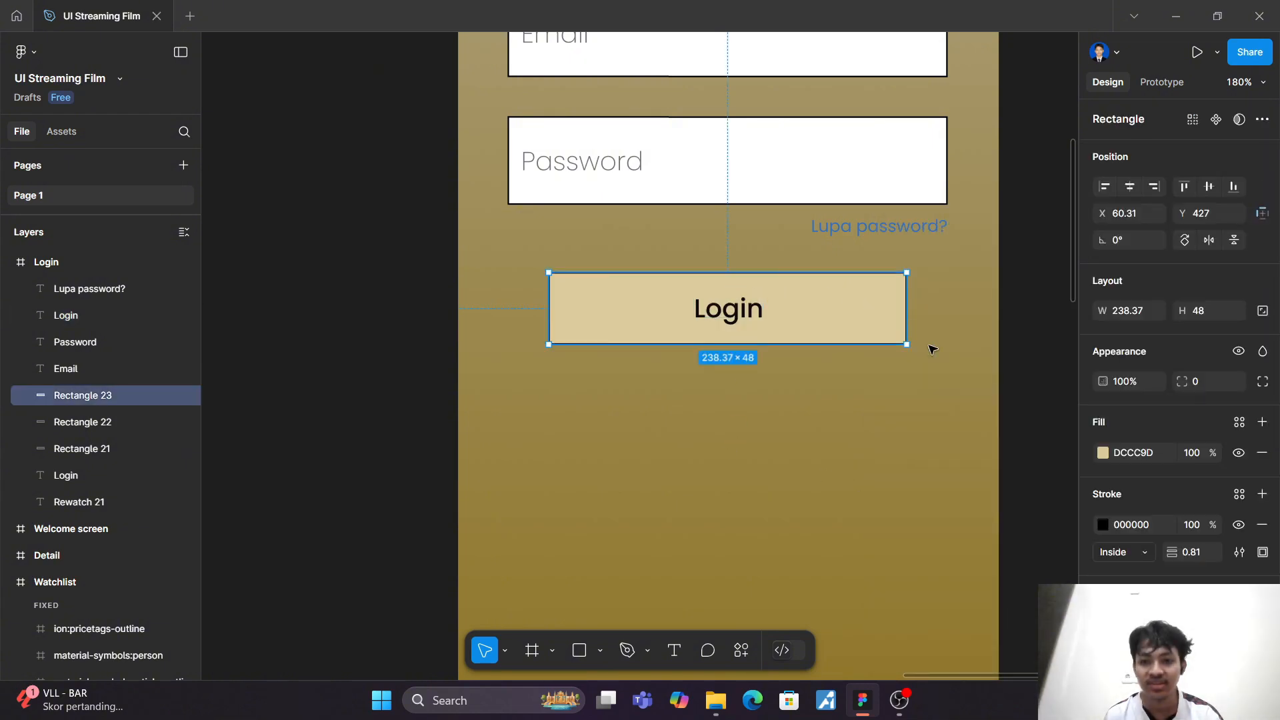
left_click(1262, 525)
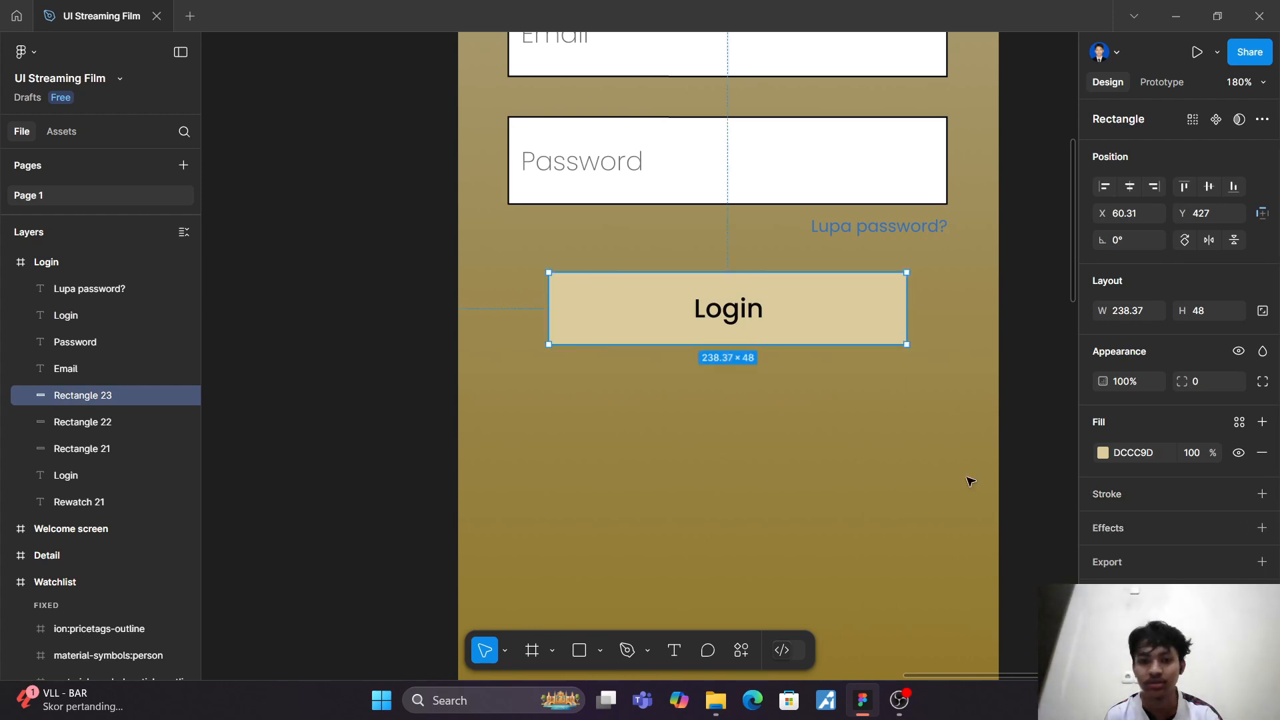
left_click(970, 482)
left_click(858, 326)
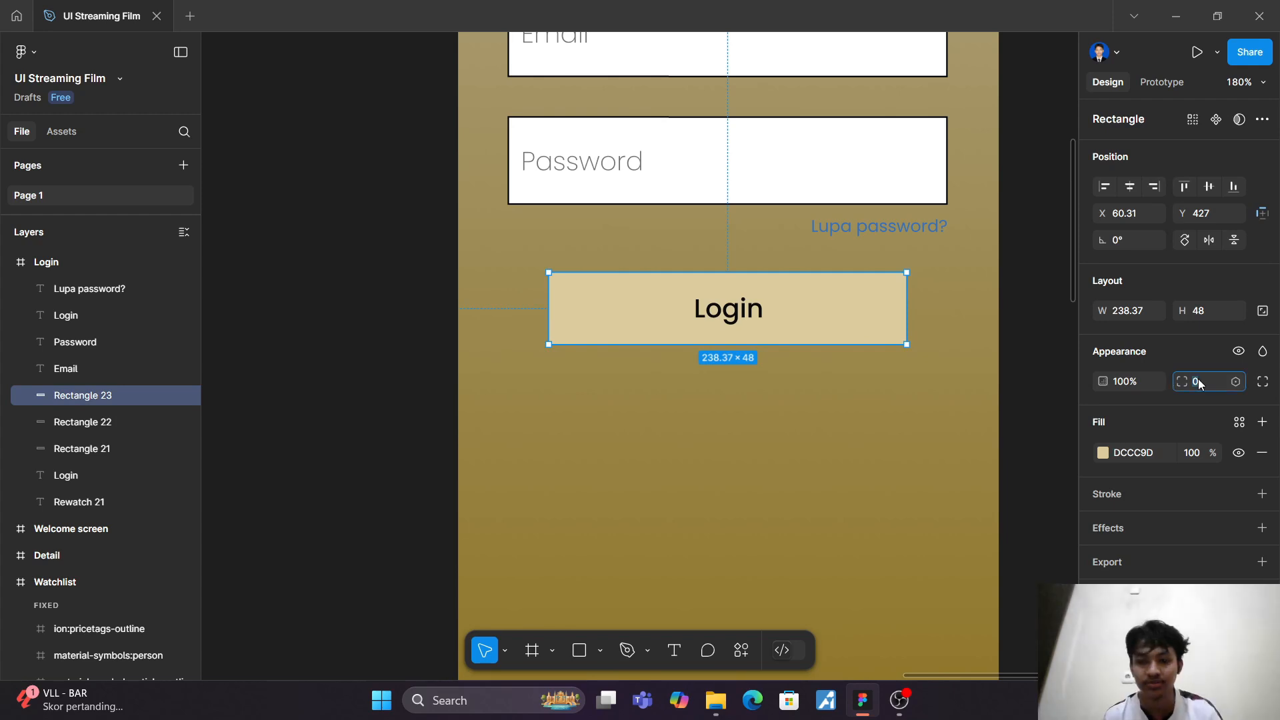
key("Return")
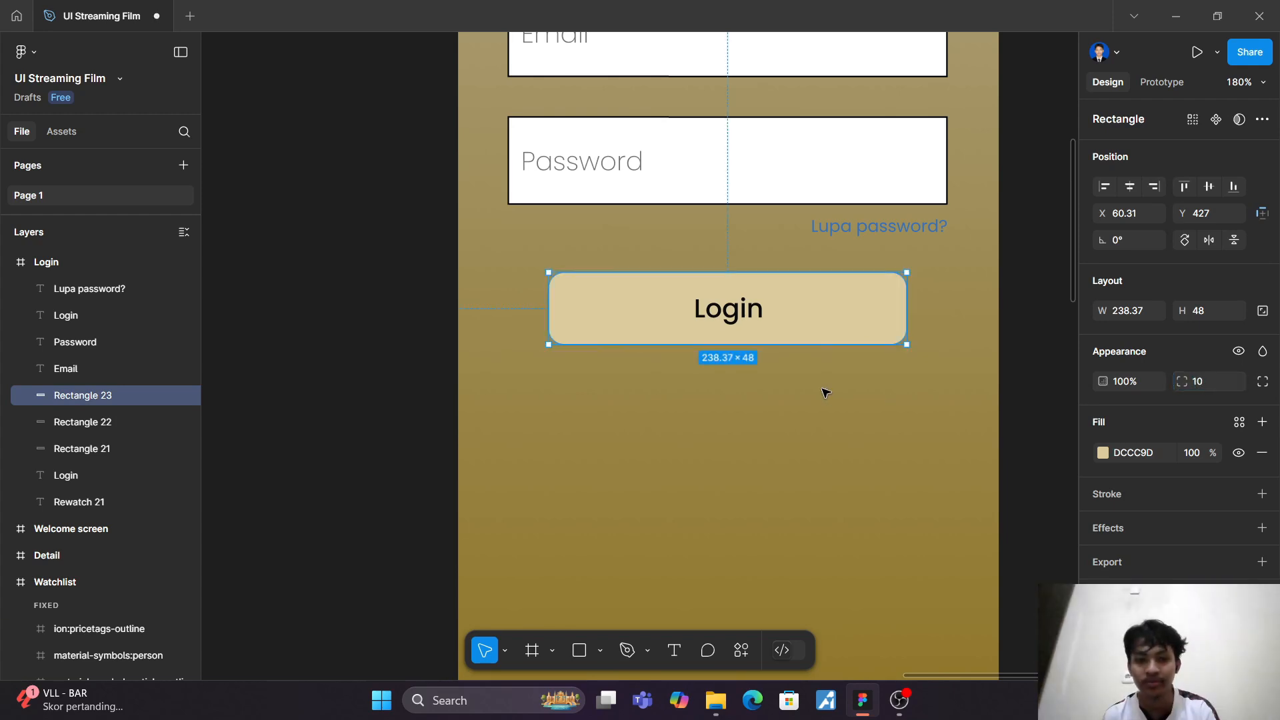
left_click(827, 393)
Step: Find "eye" in Iconify, insert the mdi:eye icon and place it inside the password input's right end at X 295, Y 341
scroll(860, 393, "up", 5)
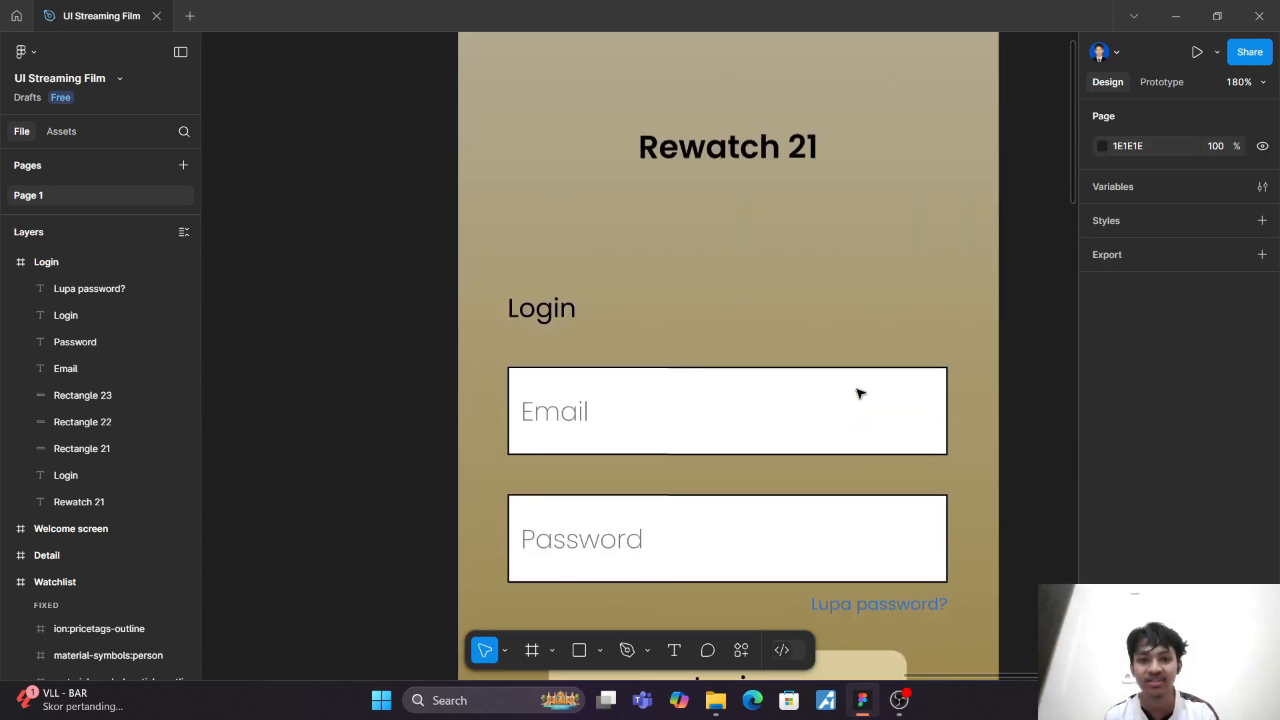
scroll(860, 393, "down", 5)
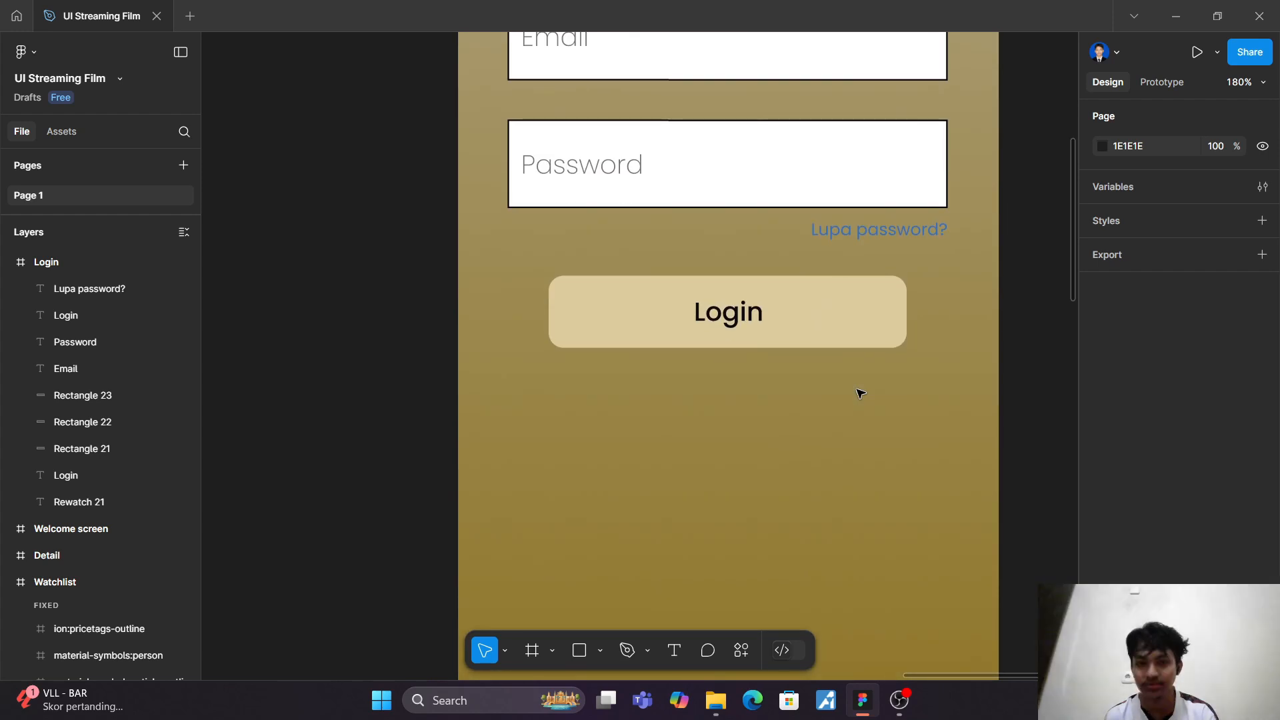
scroll(860, 393, "up", 3)
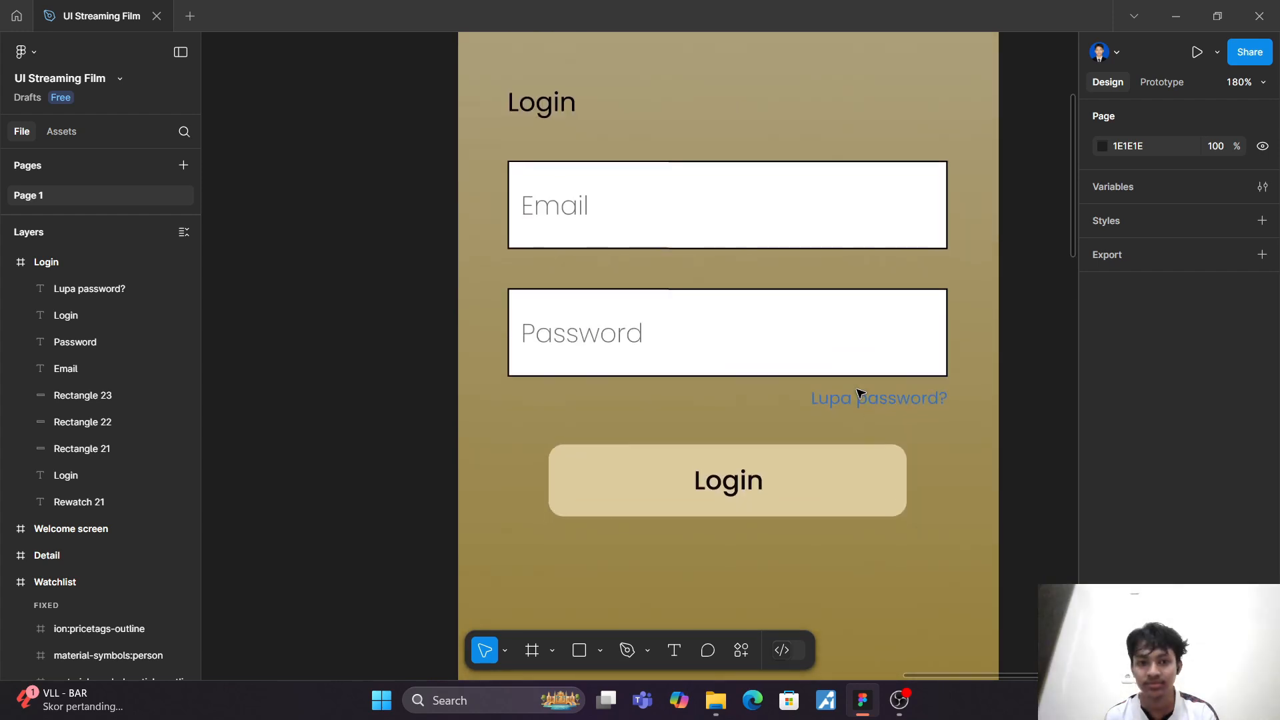
left_click(740, 651)
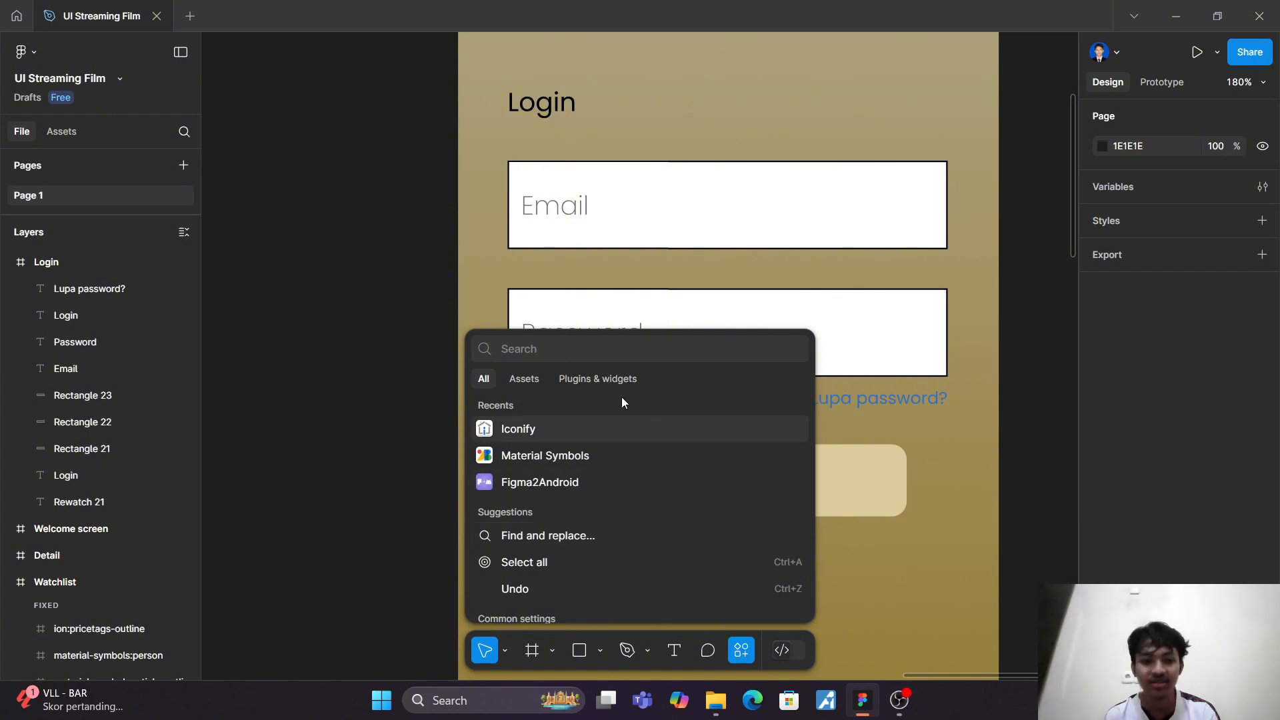
left_click(696, 430)
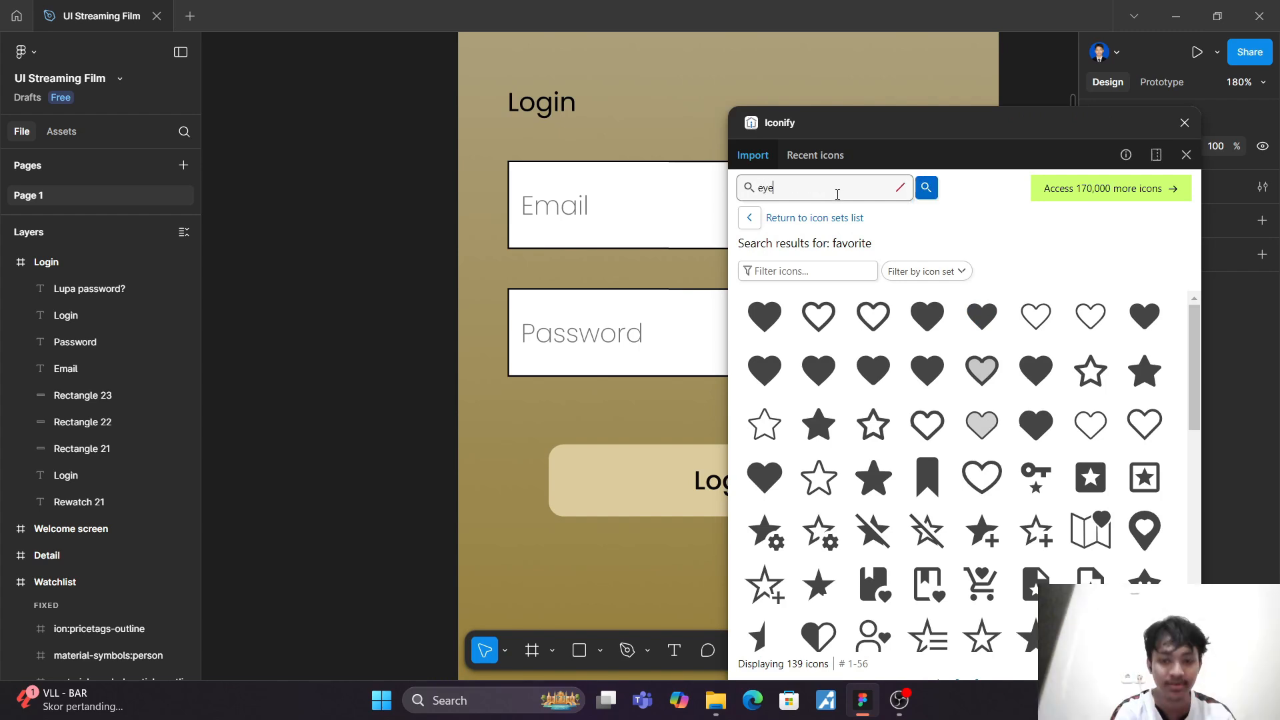
key("Return")
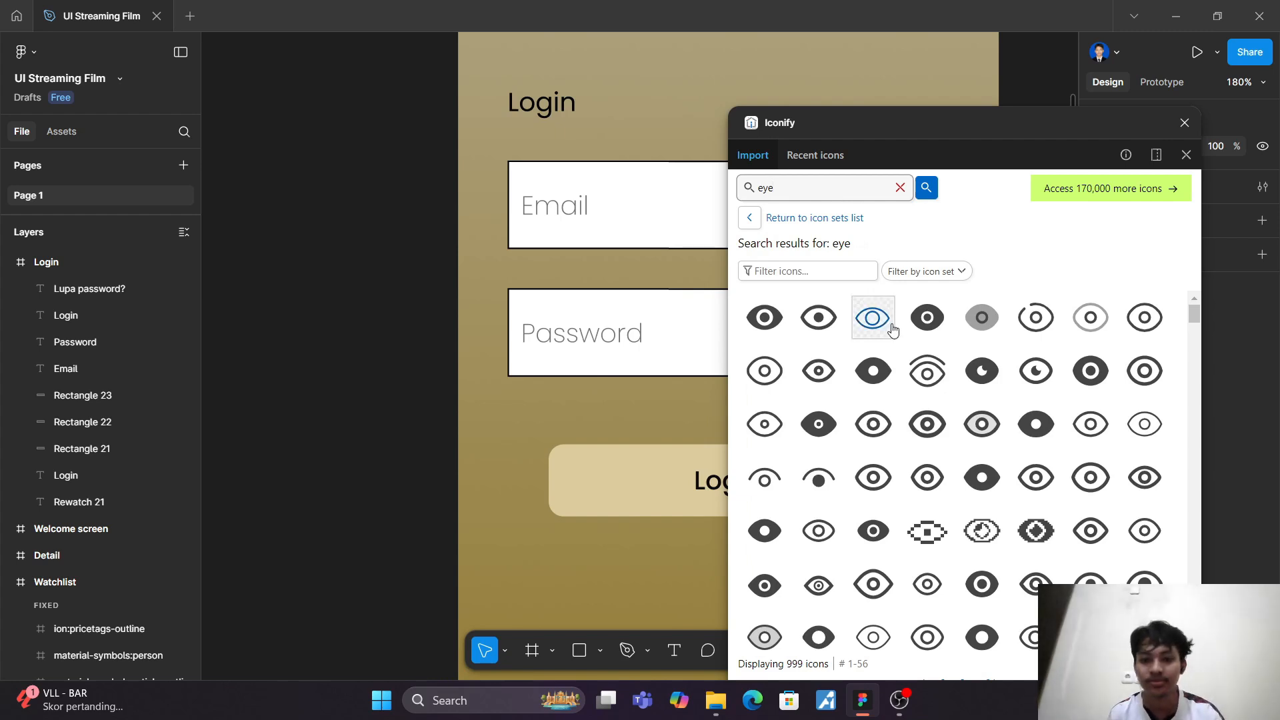
left_click_drag(765, 318, 700, 333)
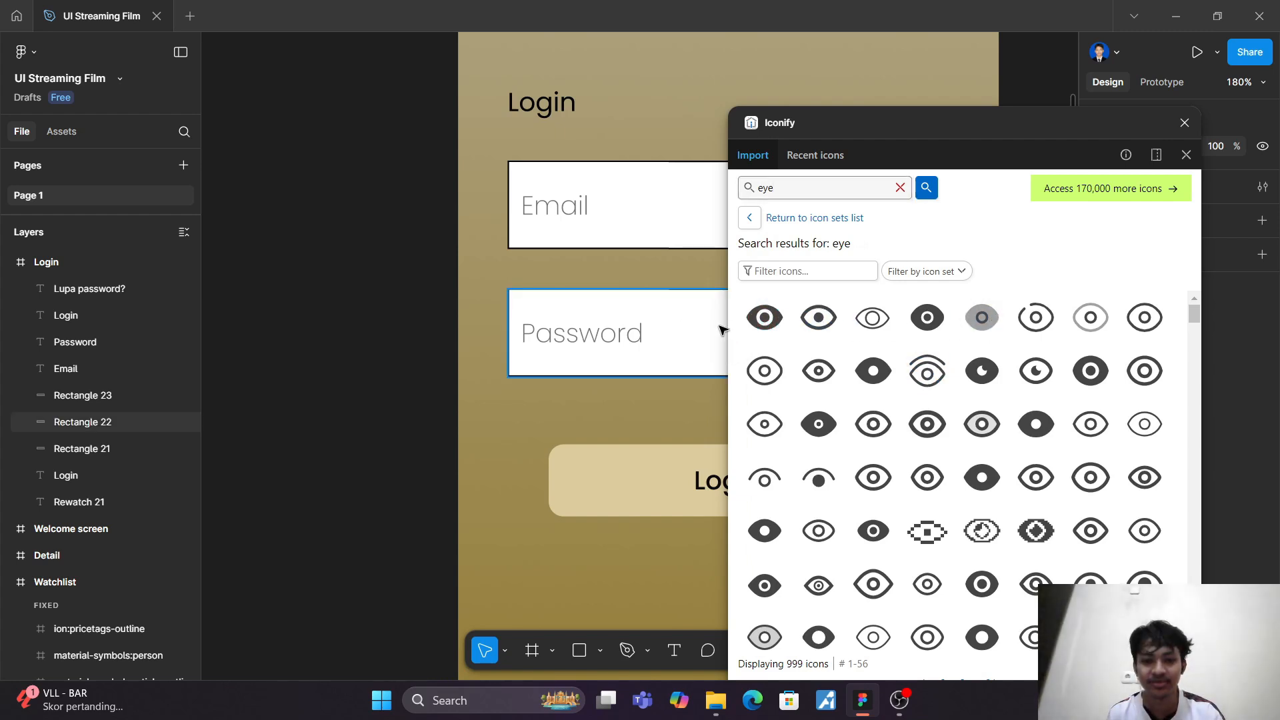
left_click(1185, 123)
left_click_drag(704, 337, 922, 337)
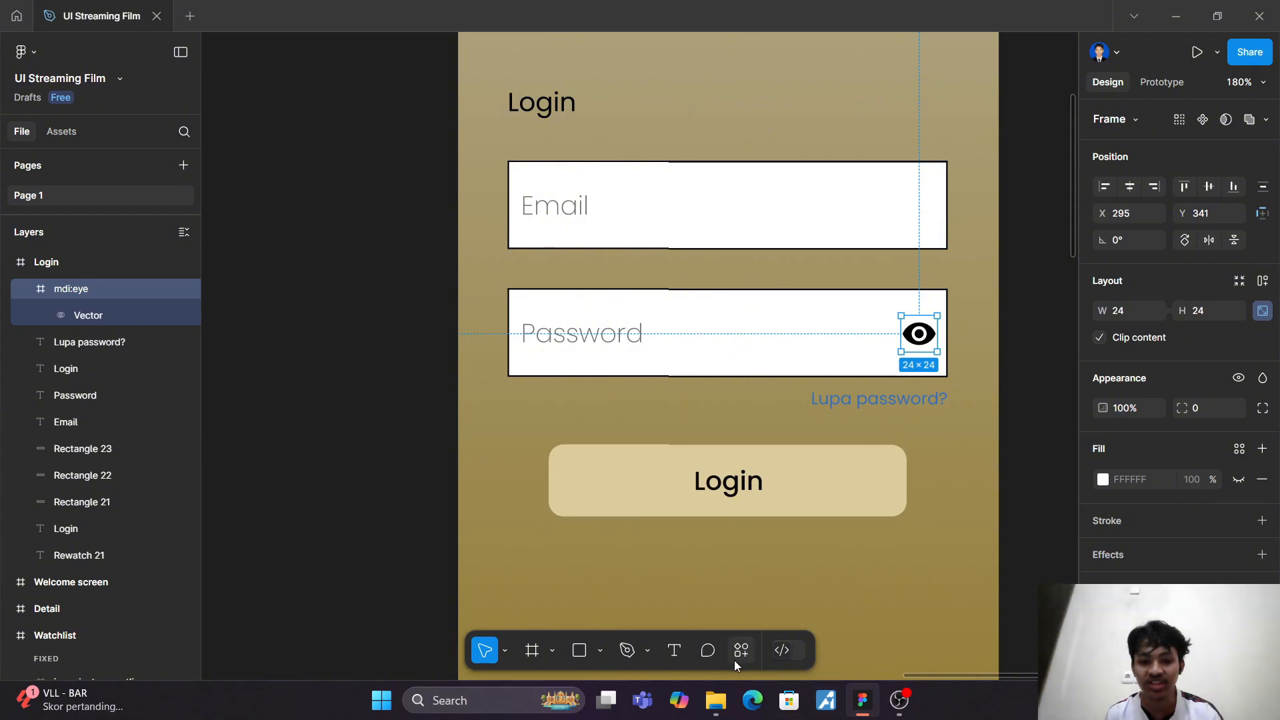
Step: Draw a vertical divider with the Pen tool across the password input's full height at X 282, just left of the eye icon
left_click(628, 651)
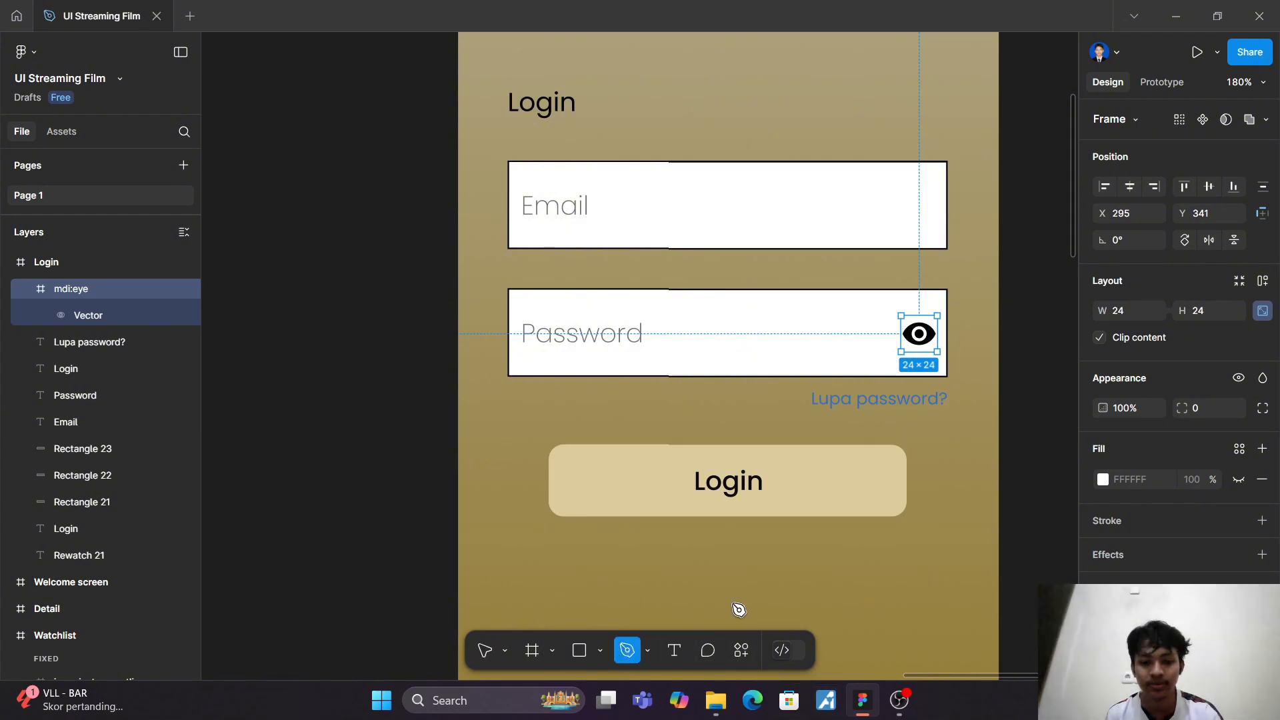
left_click(881, 290)
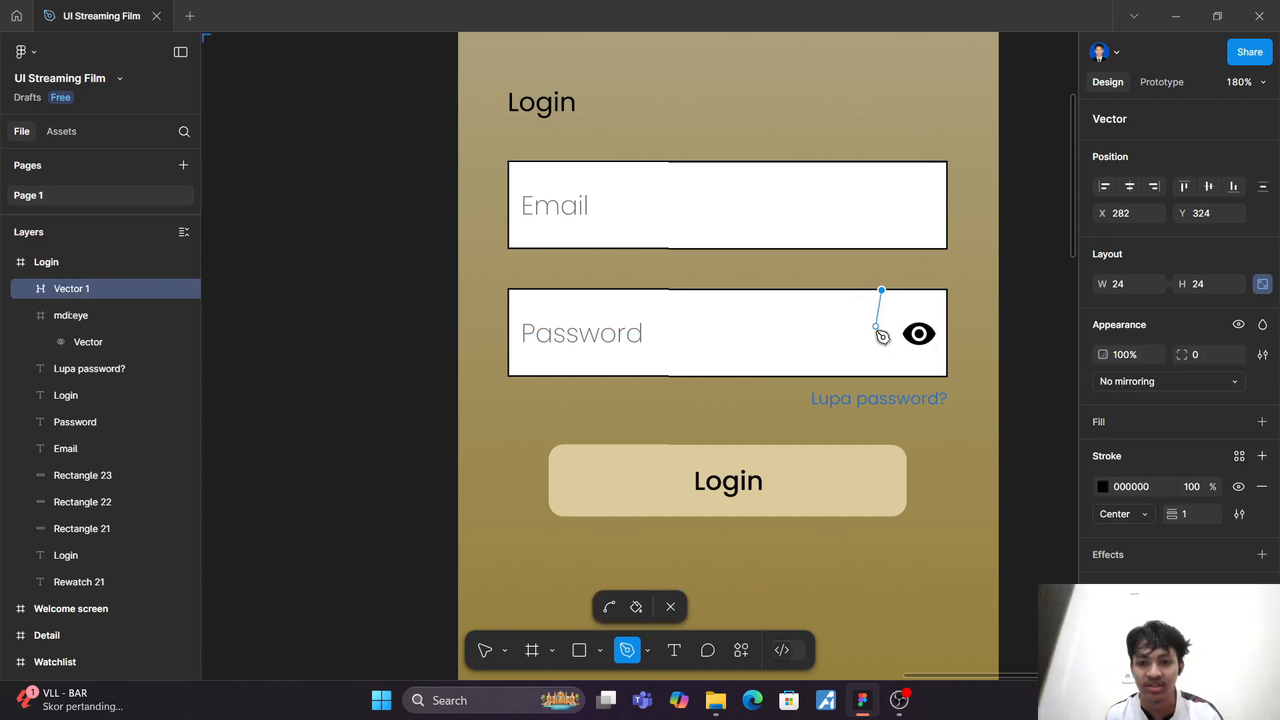
left_click(883, 376)
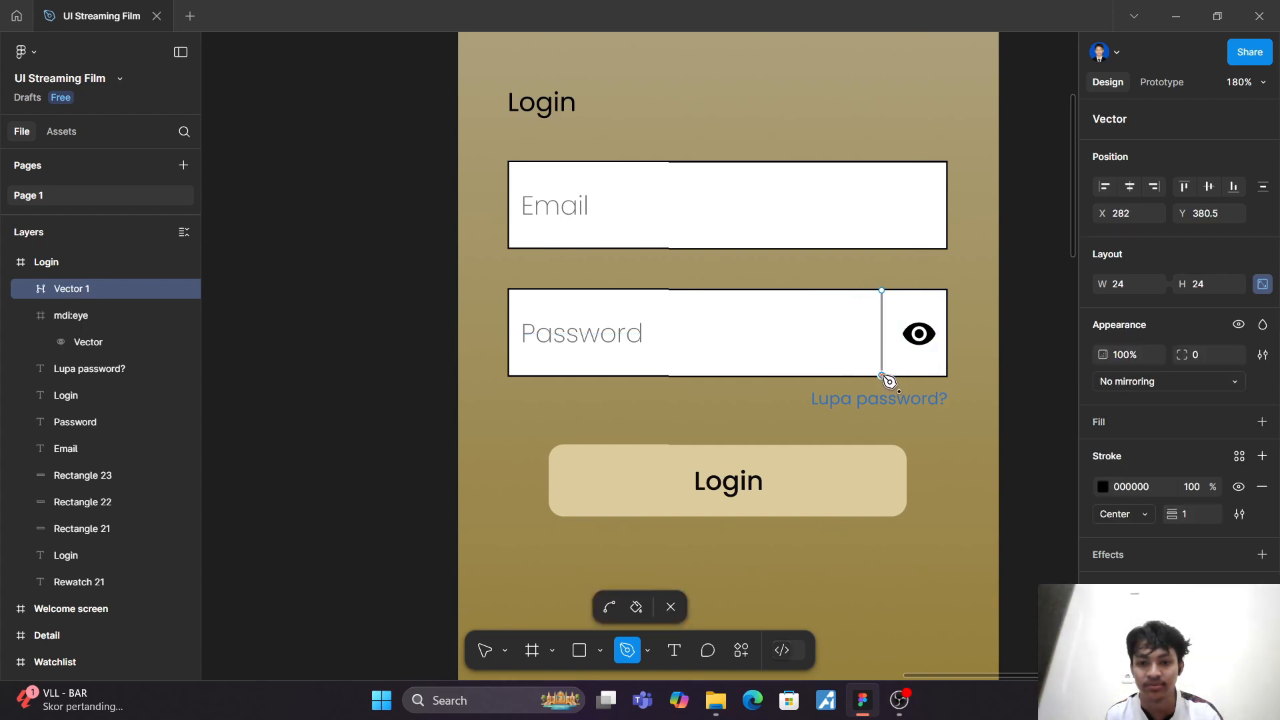
left_click(672, 607)
left_click(959, 541)
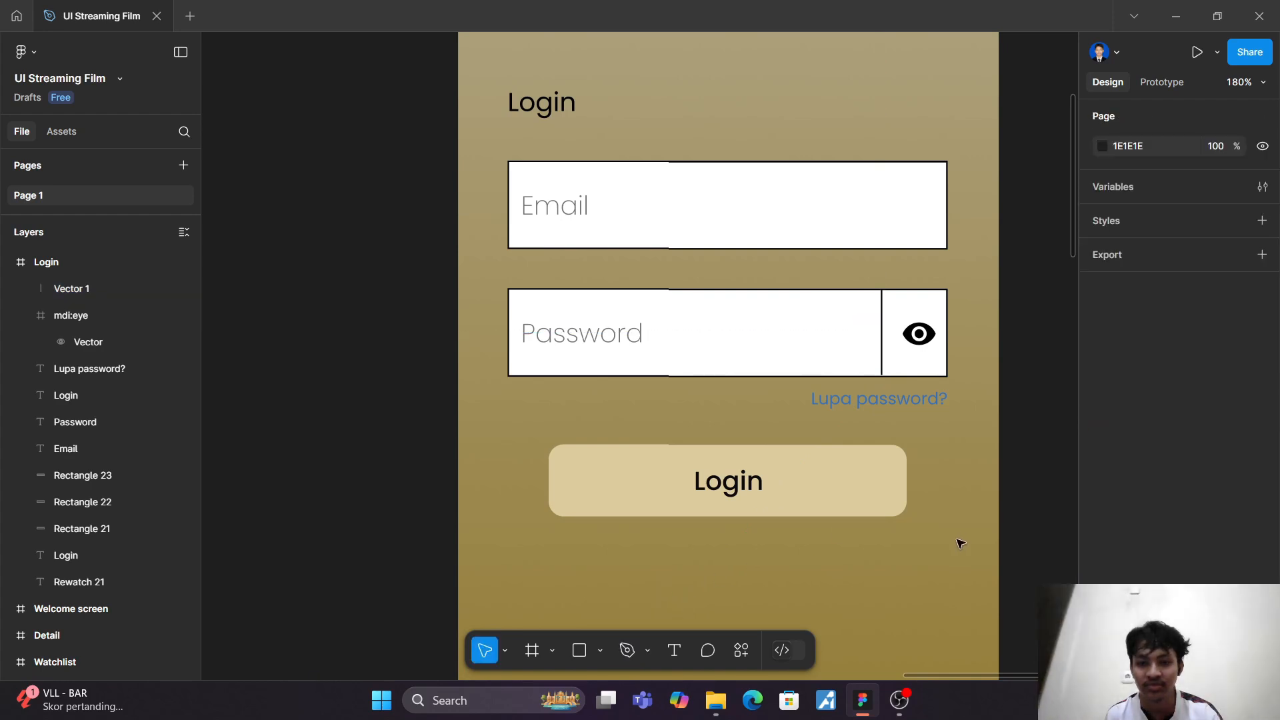
Step: Move the whole eye icon frame slightly left so it sits centred between the divider and the password input's right edge
double_click(912, 334)
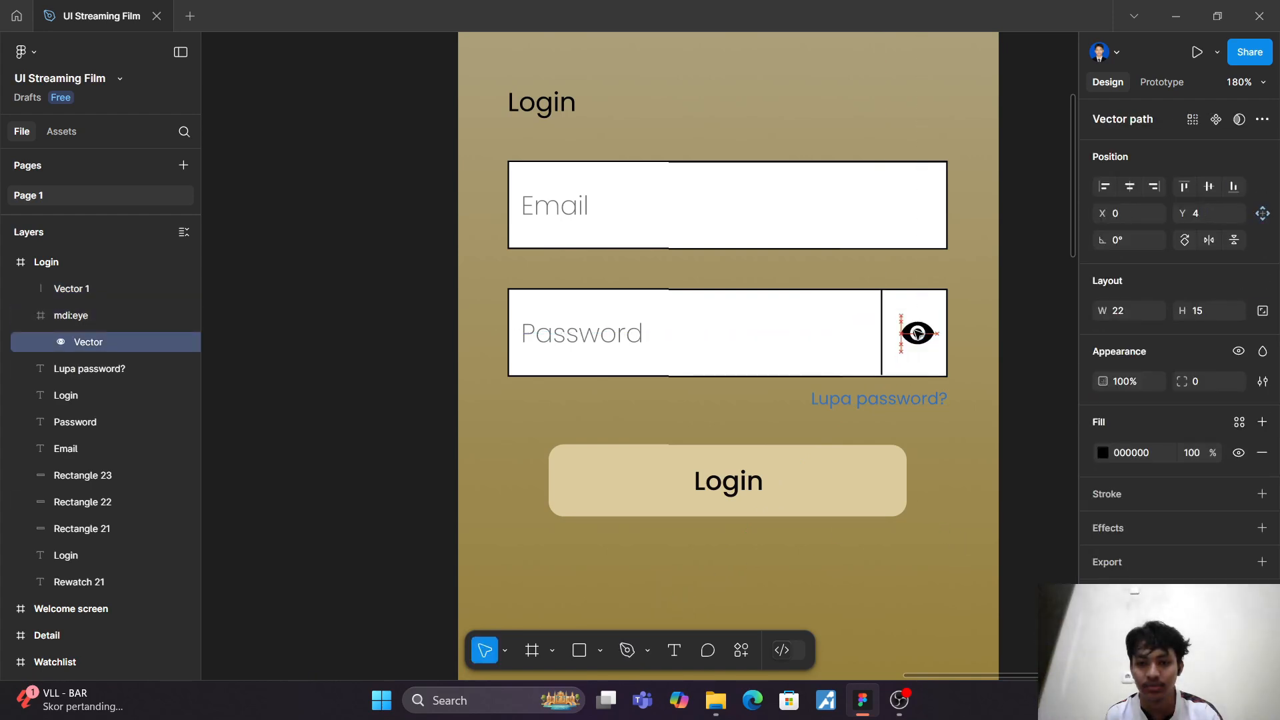
left_click_drag(912, 333, 918, 333)
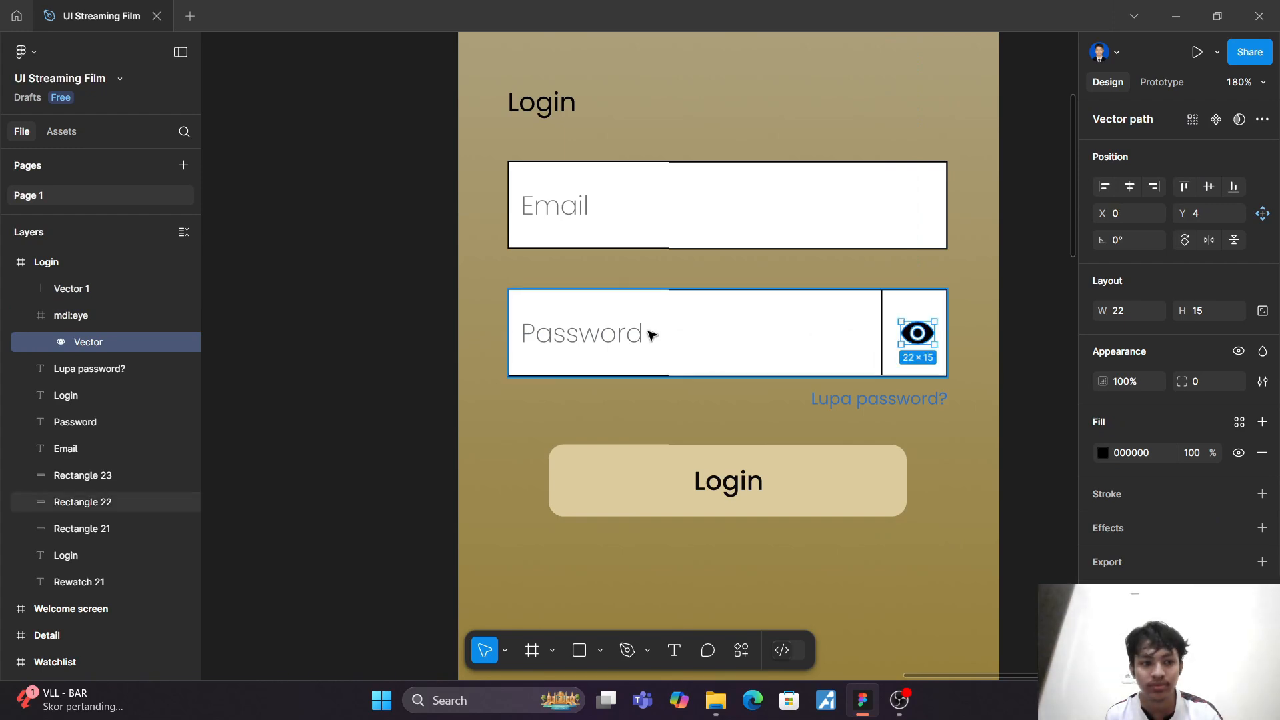
left_click(121, 314)
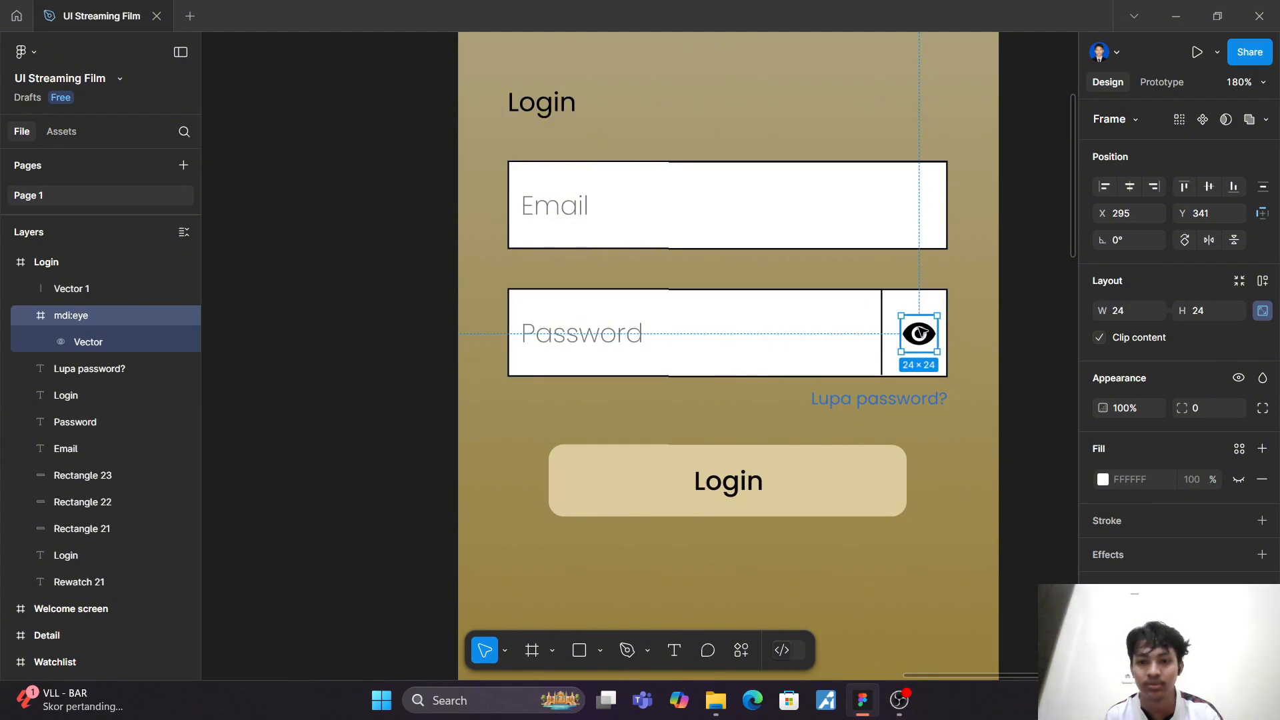
left_click_drag(919, 331, 914, 333)
left_click(965, 333)
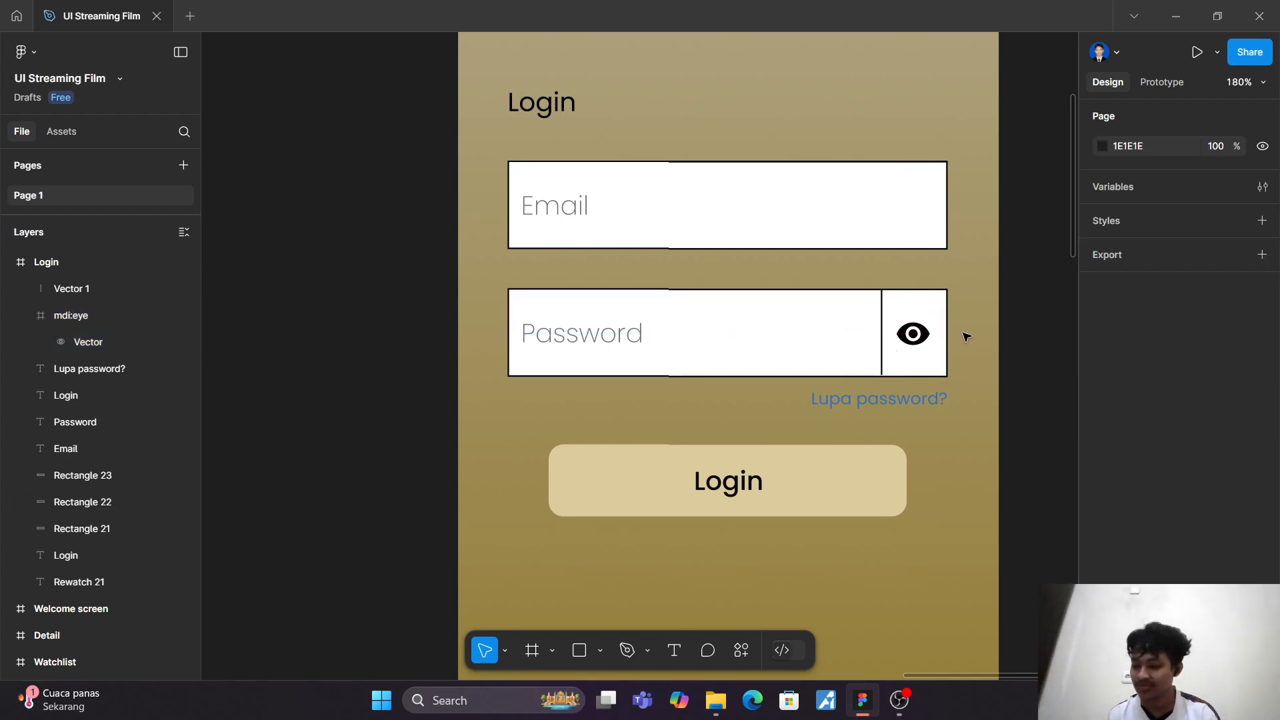
Step: Duplicate the button's "Login" label and place the copy below the button at X 157, Y 506
scroll(966, 337, "down", 5)
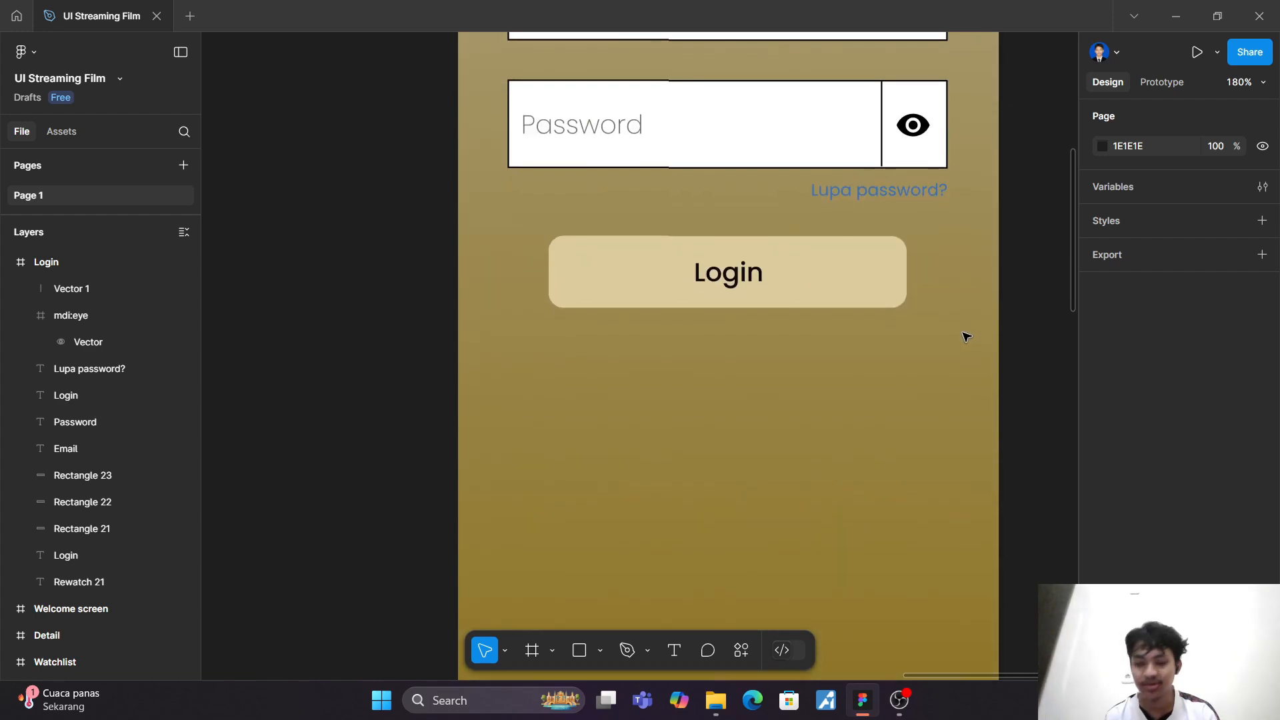
left_click(674, 650)
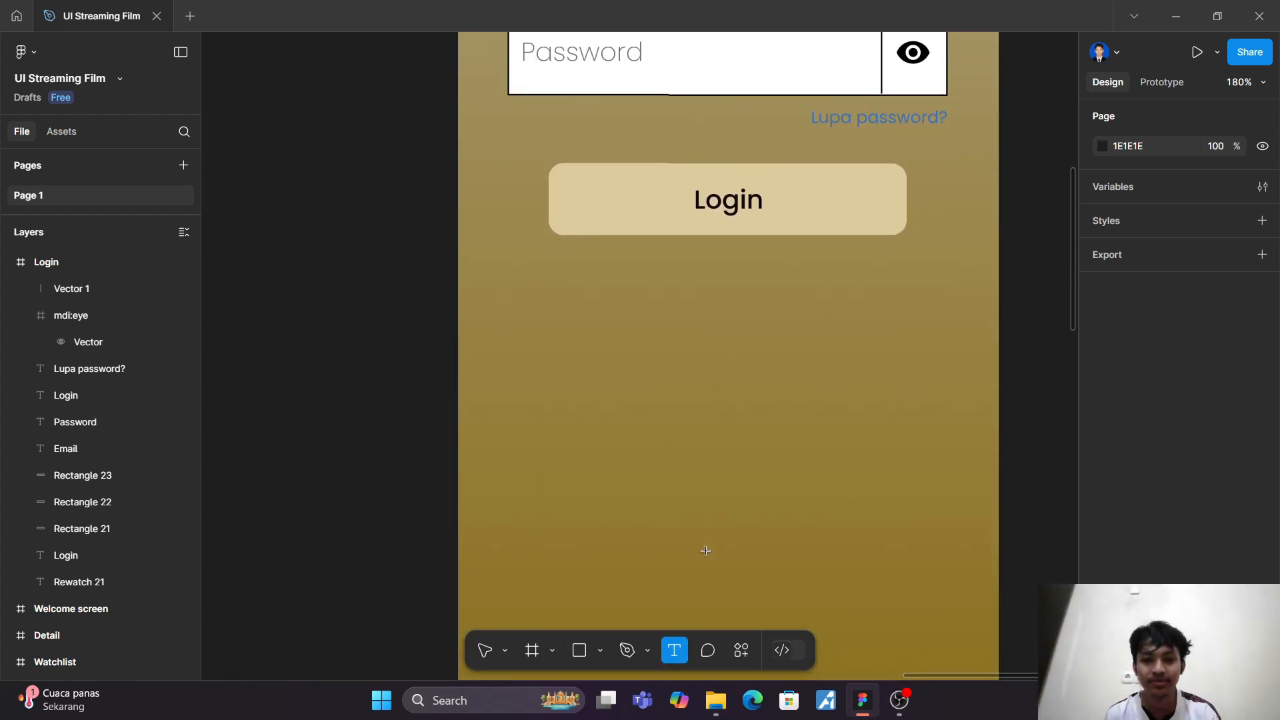
left_click(485, 660)
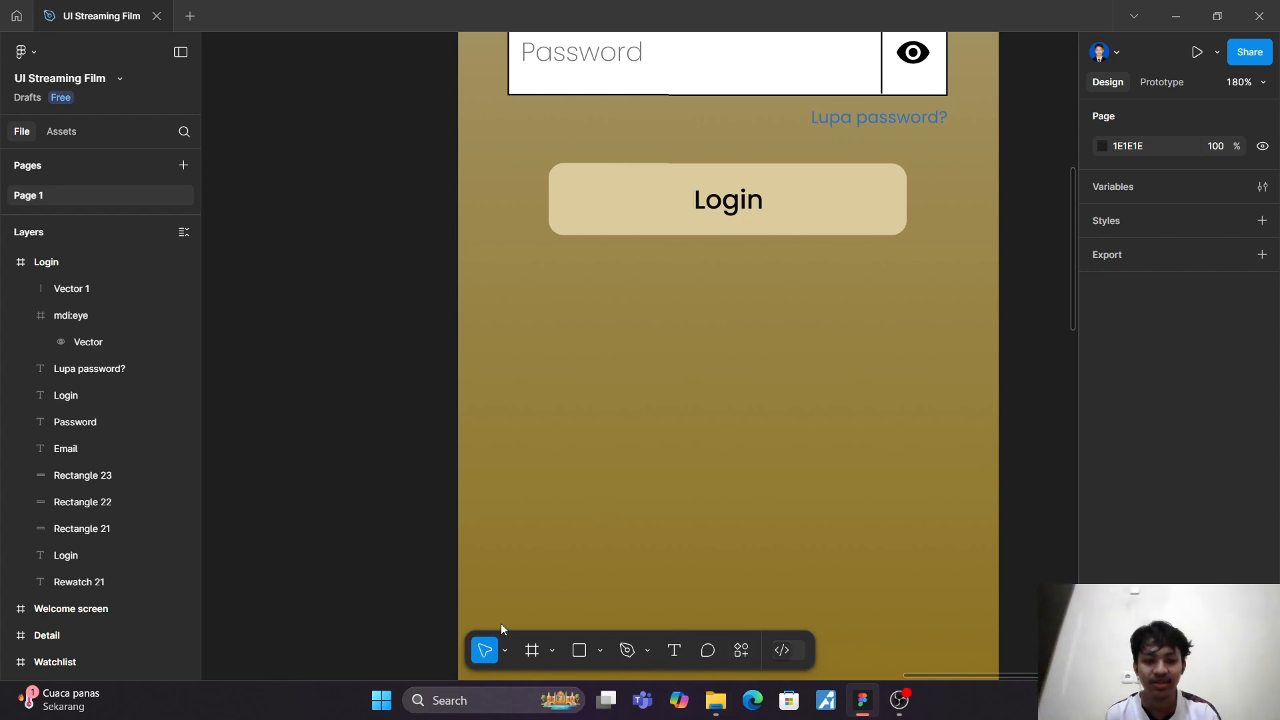
left_click(736, 207)
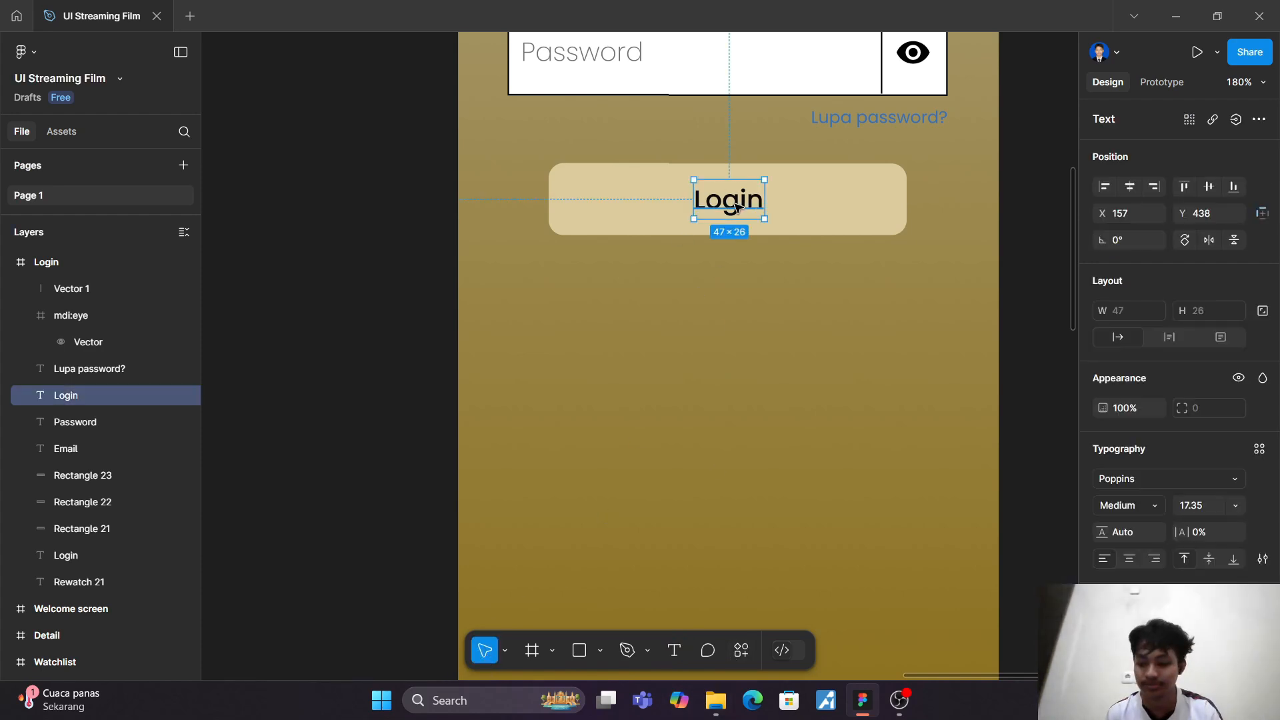
left_click_drag(736, 207, 732, 305)
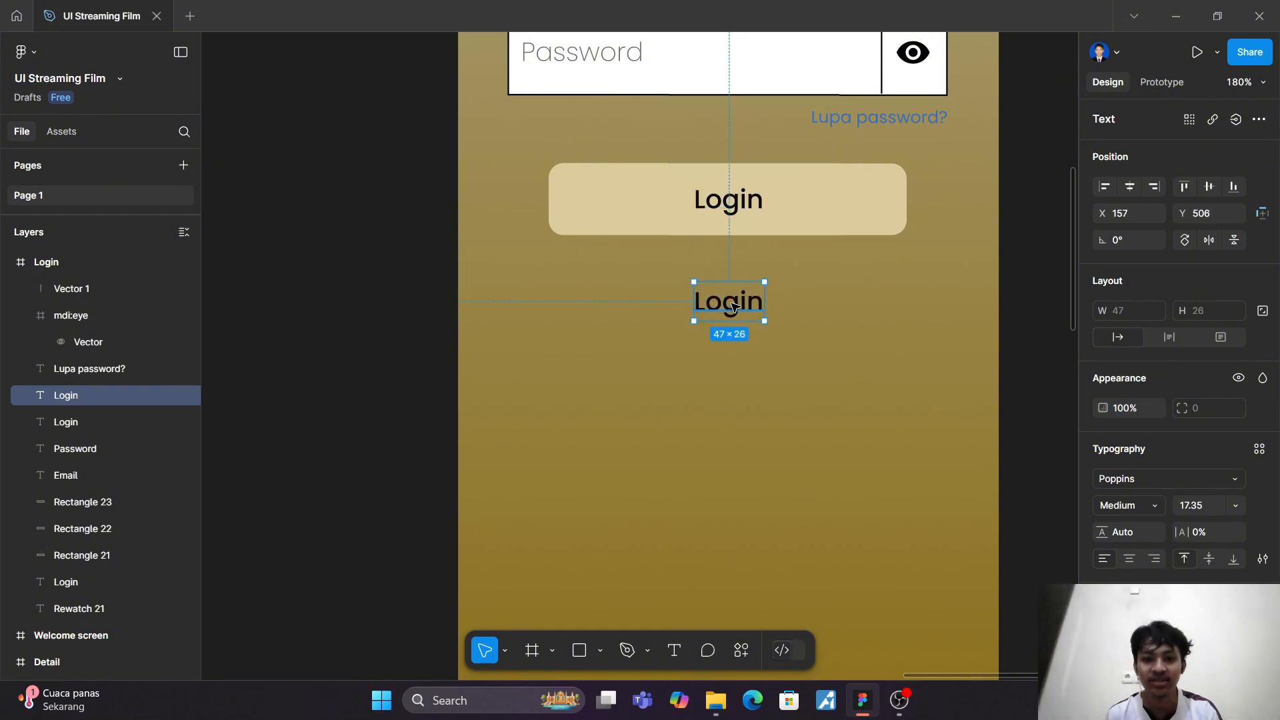
Step: Change the copied "Login" label below the button to read "Atau"
double_click(731, 305)
type("Atau")
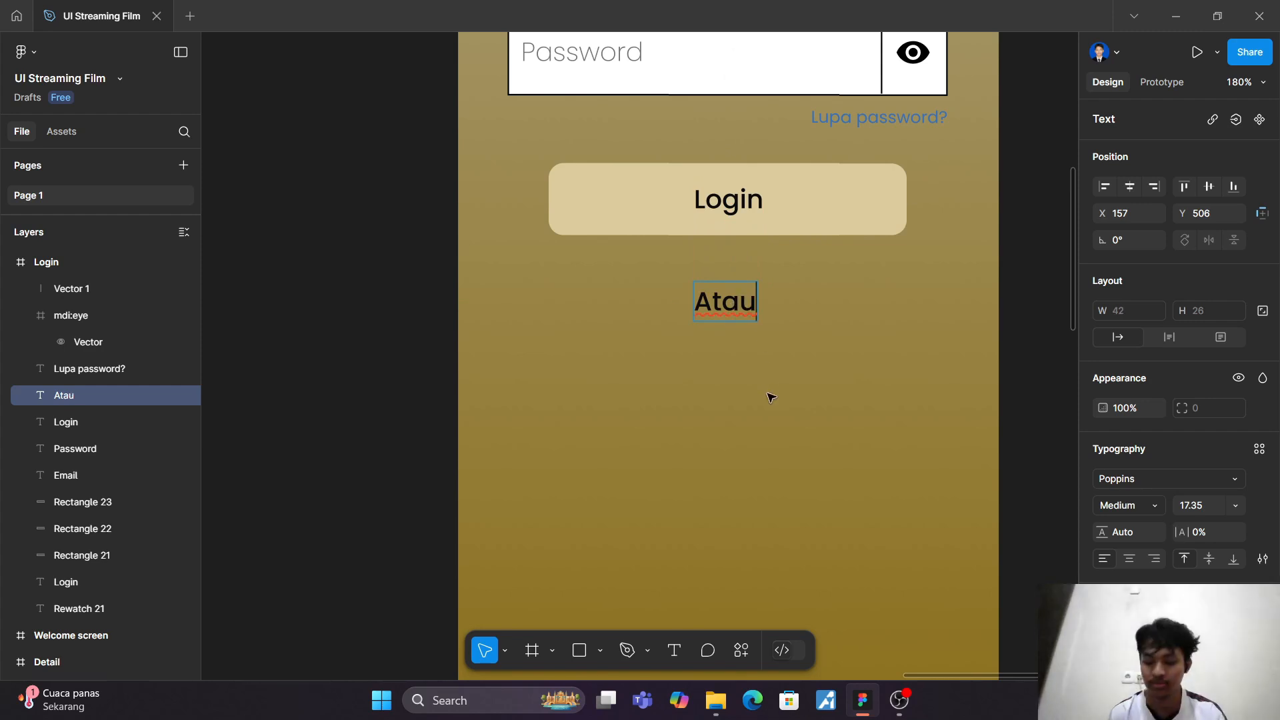
key("Escape")
left_click(829, 331)
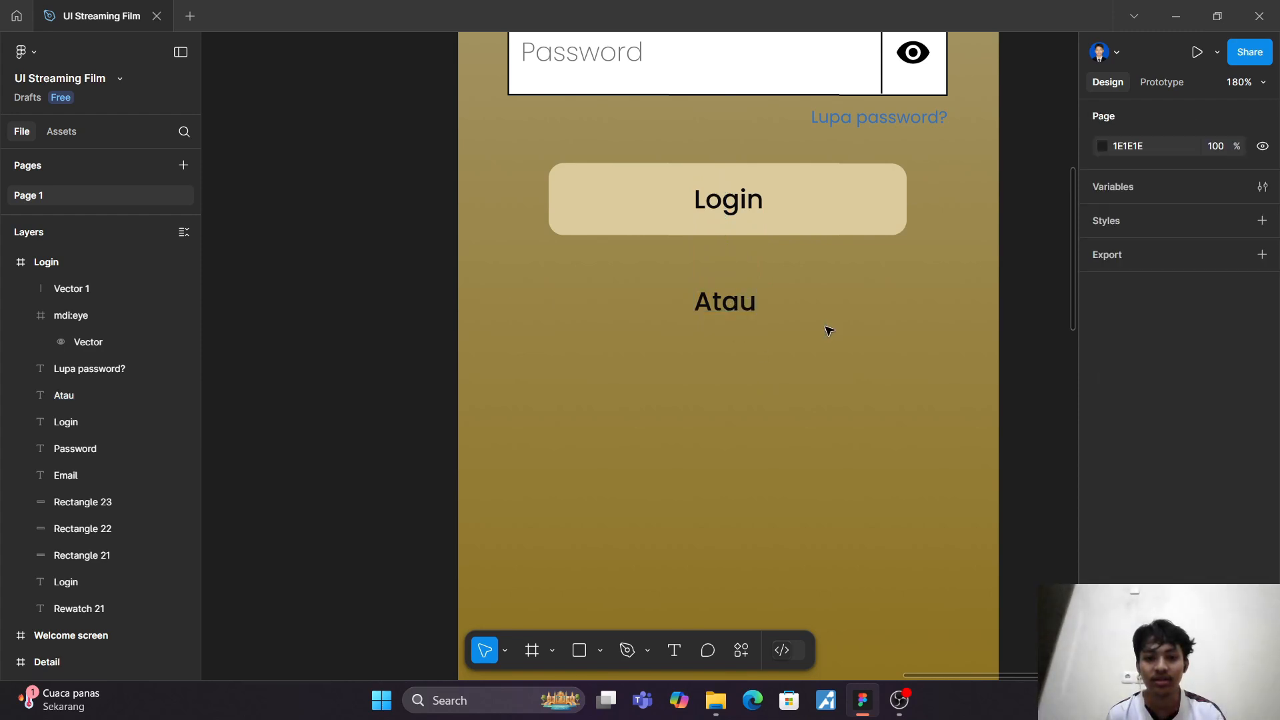
Step: Draw a horizontal line about 149.5 wide with the Pen tool from just left of "Atau" to near the frame's left edge at Y 520.5
left_click(648, 651)
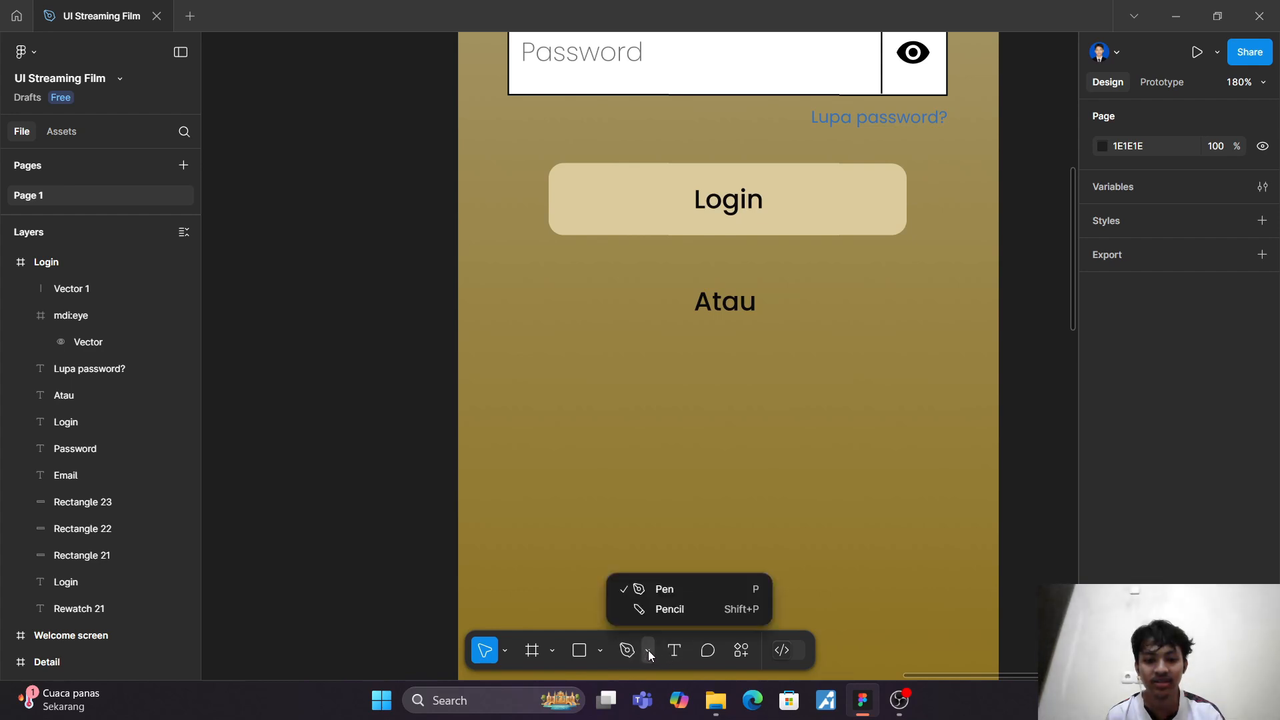
left_click(600, 652)
left_click(600, 652)
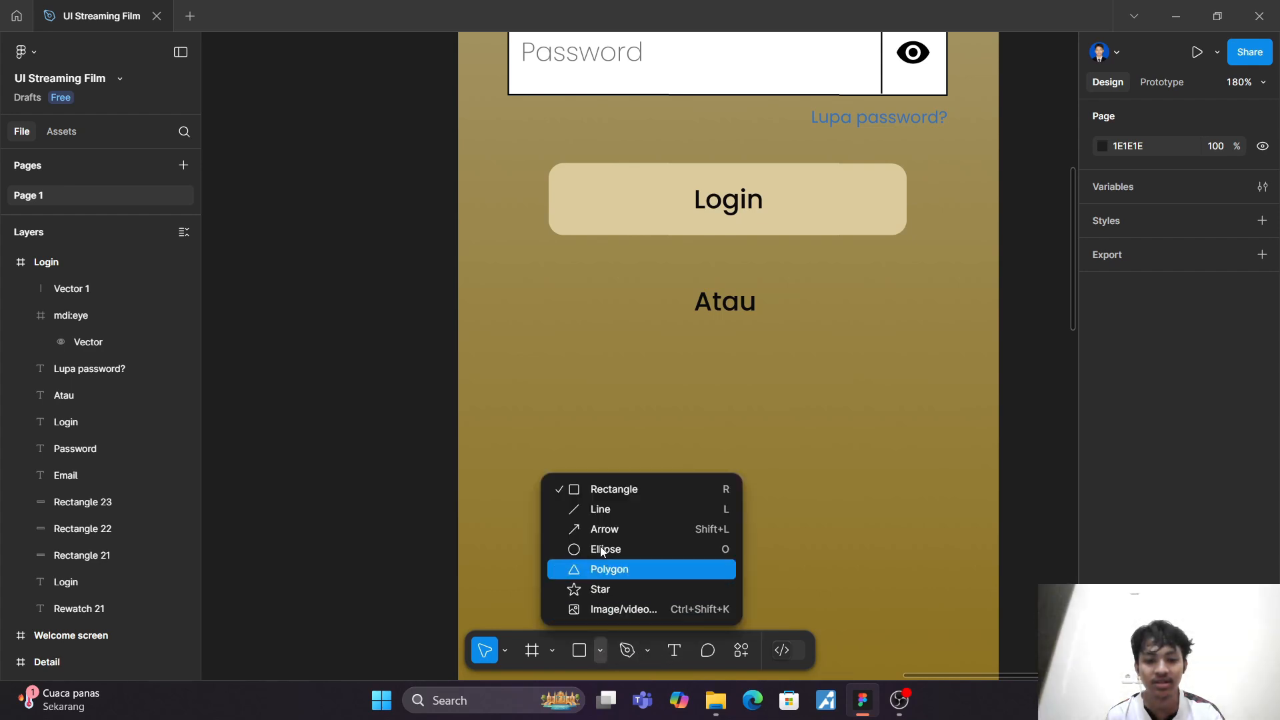
left_click(633, 652)
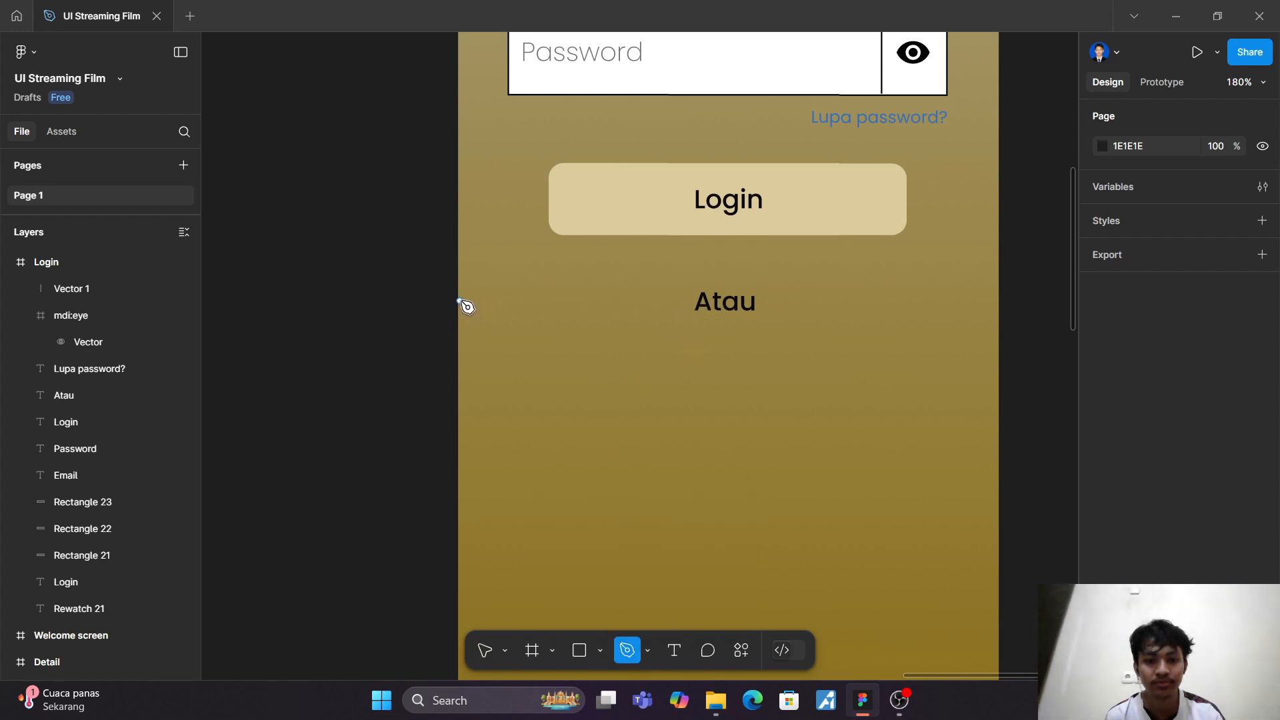
left_click(686, 304)
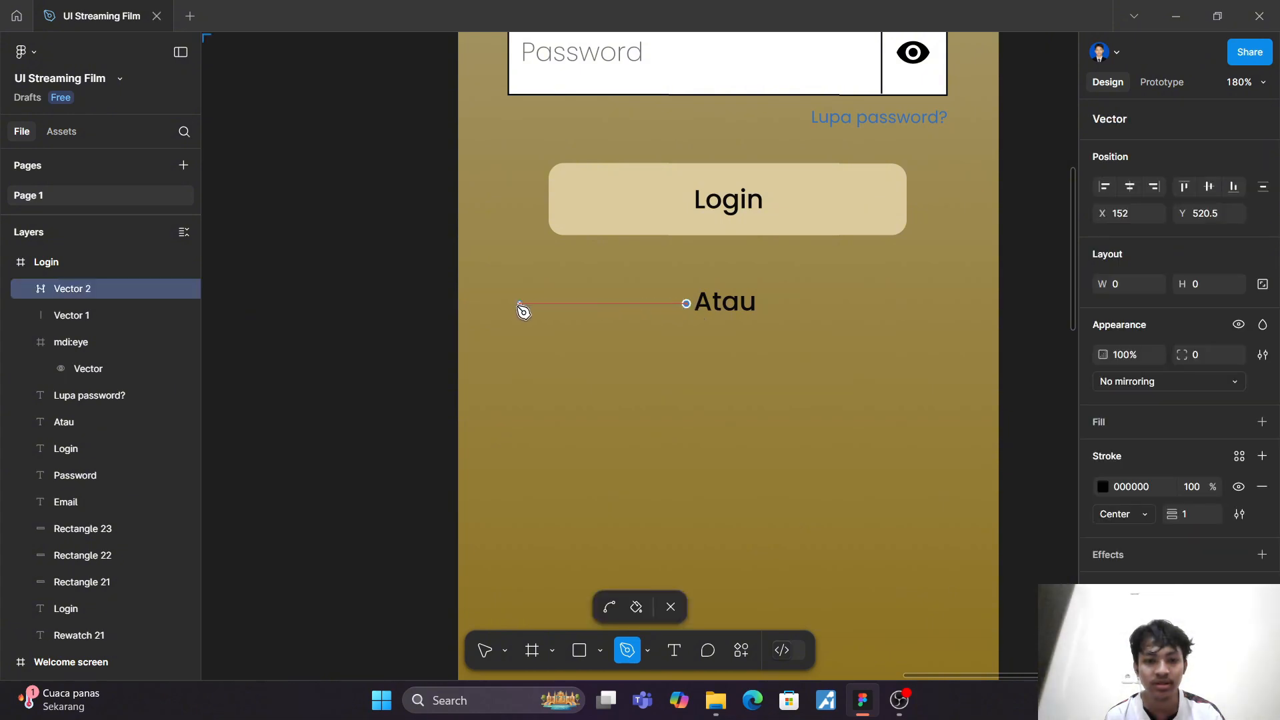
left_click(462, 304)
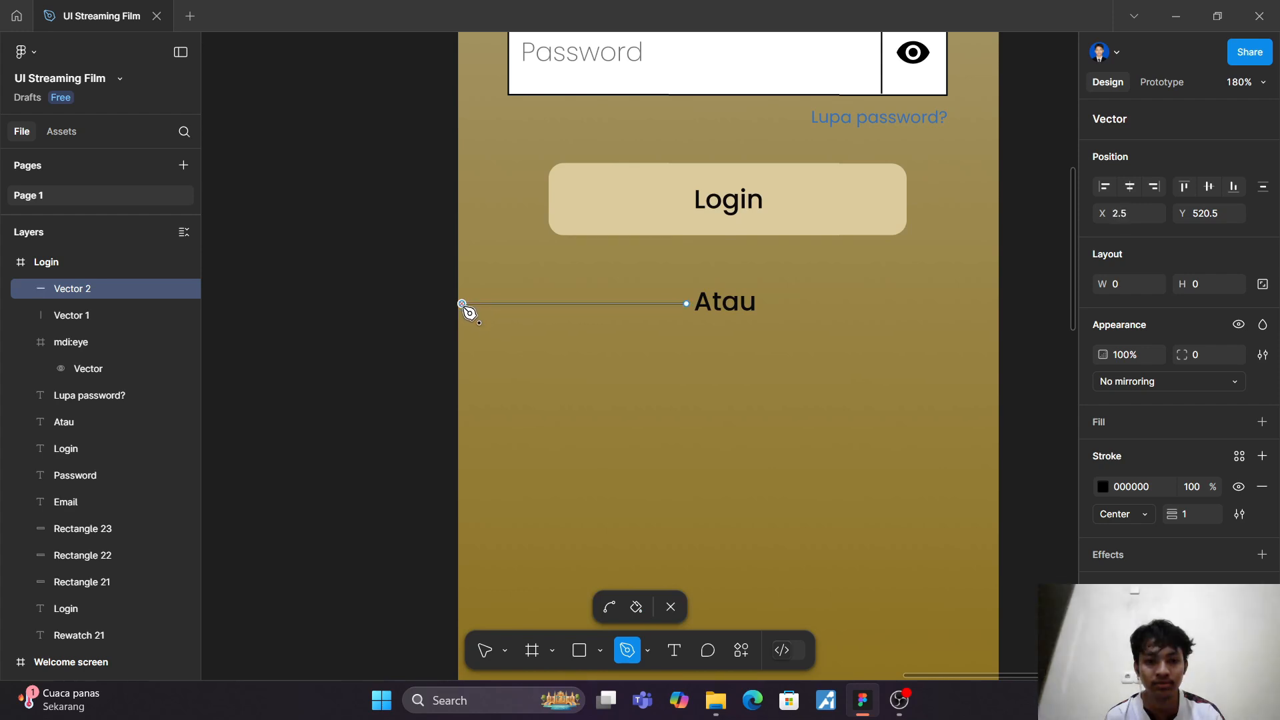
left_click(670, 607)
left_click(704, 497)
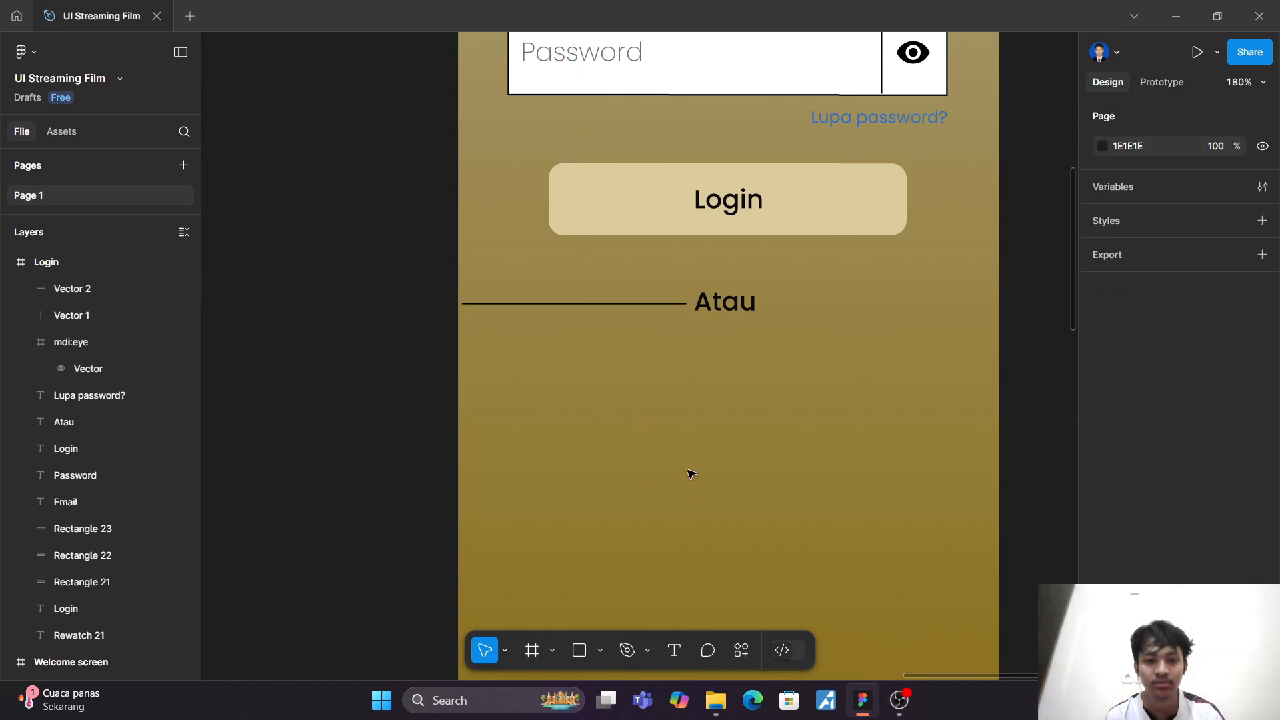
Step: Duplicate the horizontal line and place the copy on the right side of "Atau"
left_click(596, 305)
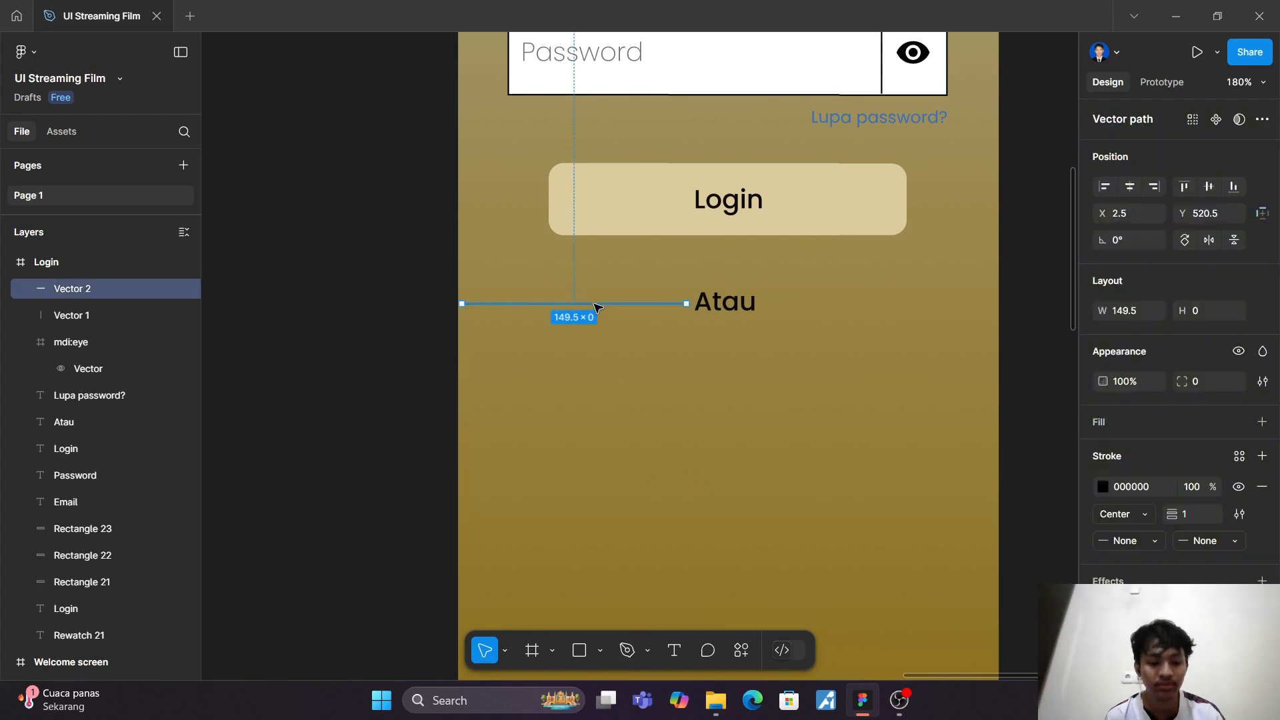
key("ctrl+d")
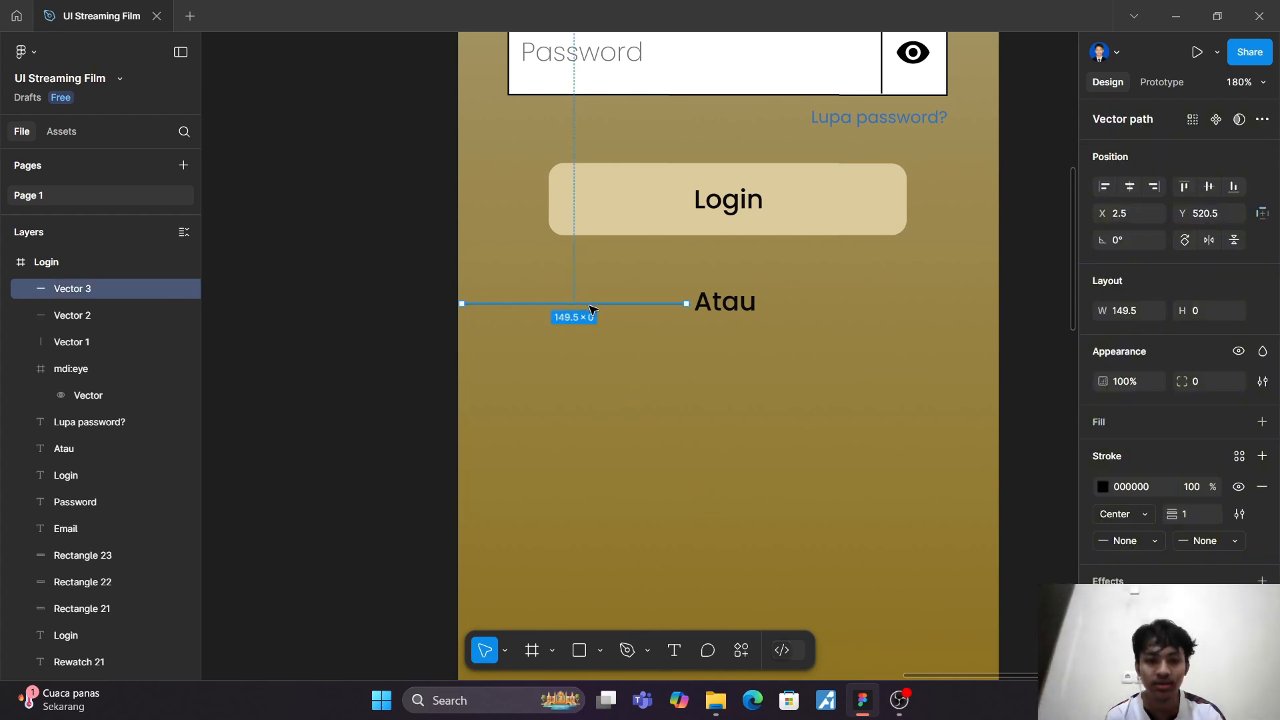
left_click_drag(593, 309, 882, 306)
left_click(882, 393)
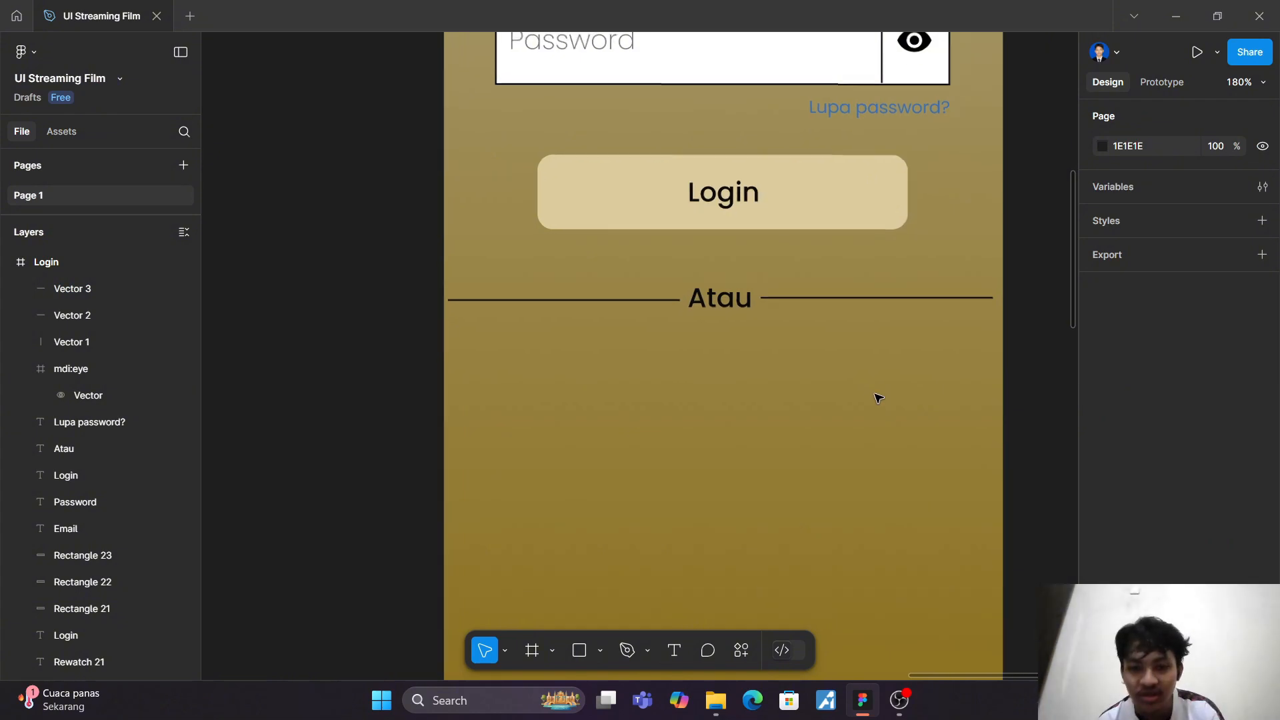
Step: Adjust the height of the line right of "Atau" to Y 521 so it lines up with the left line
scroll(875, 393, "up", 3)
left_click_drag(825, 241, 825, 230)
left_click(827, 197)
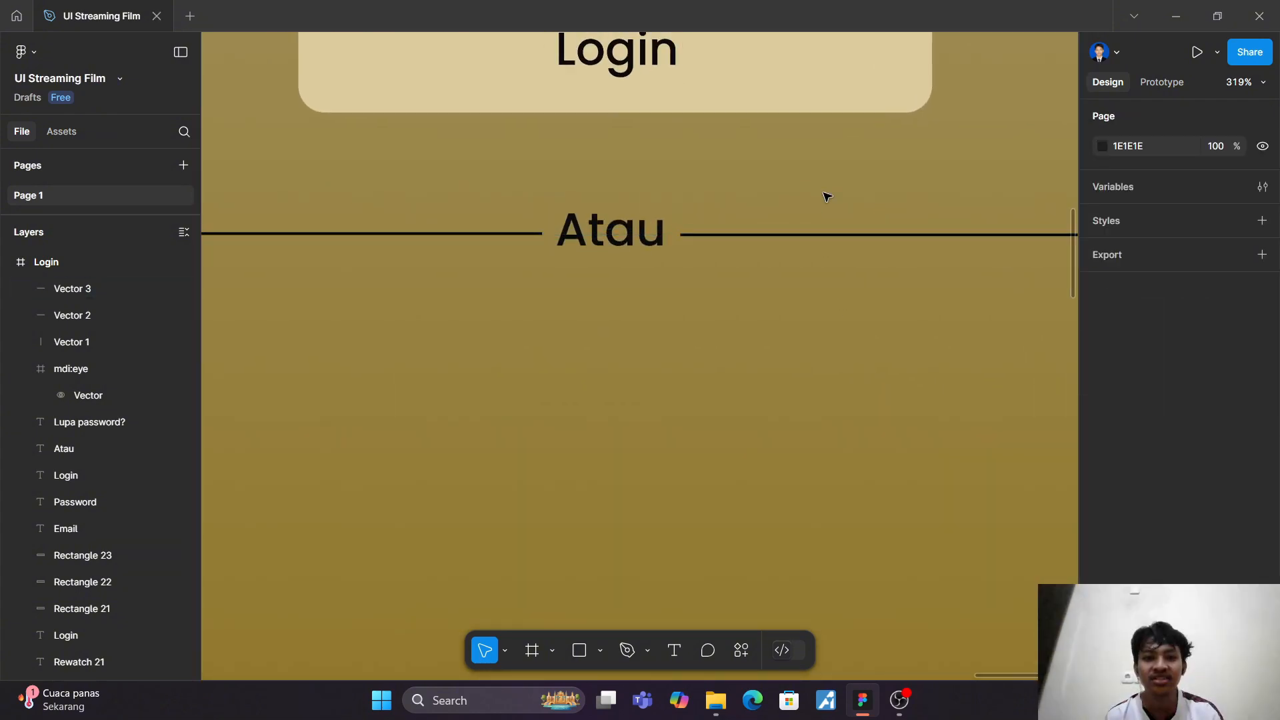
scroll(822, 238, "up", 5)
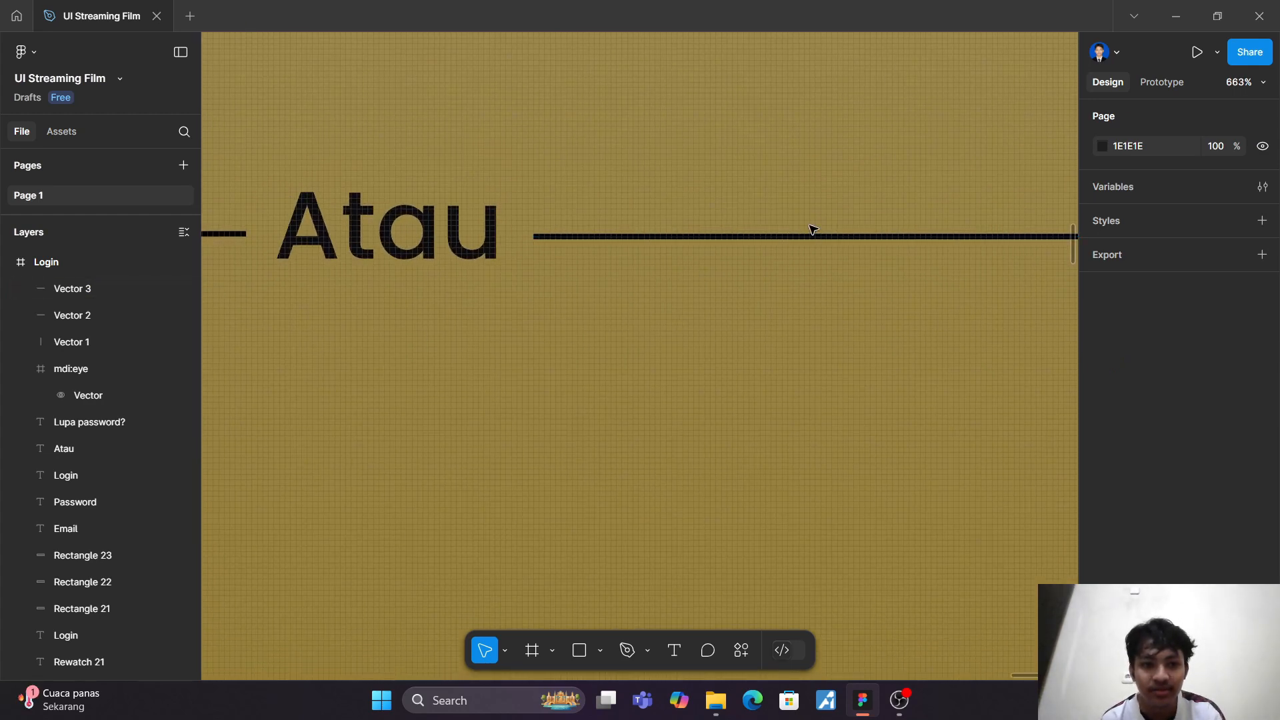
scroll(812, 230, "down", 12)
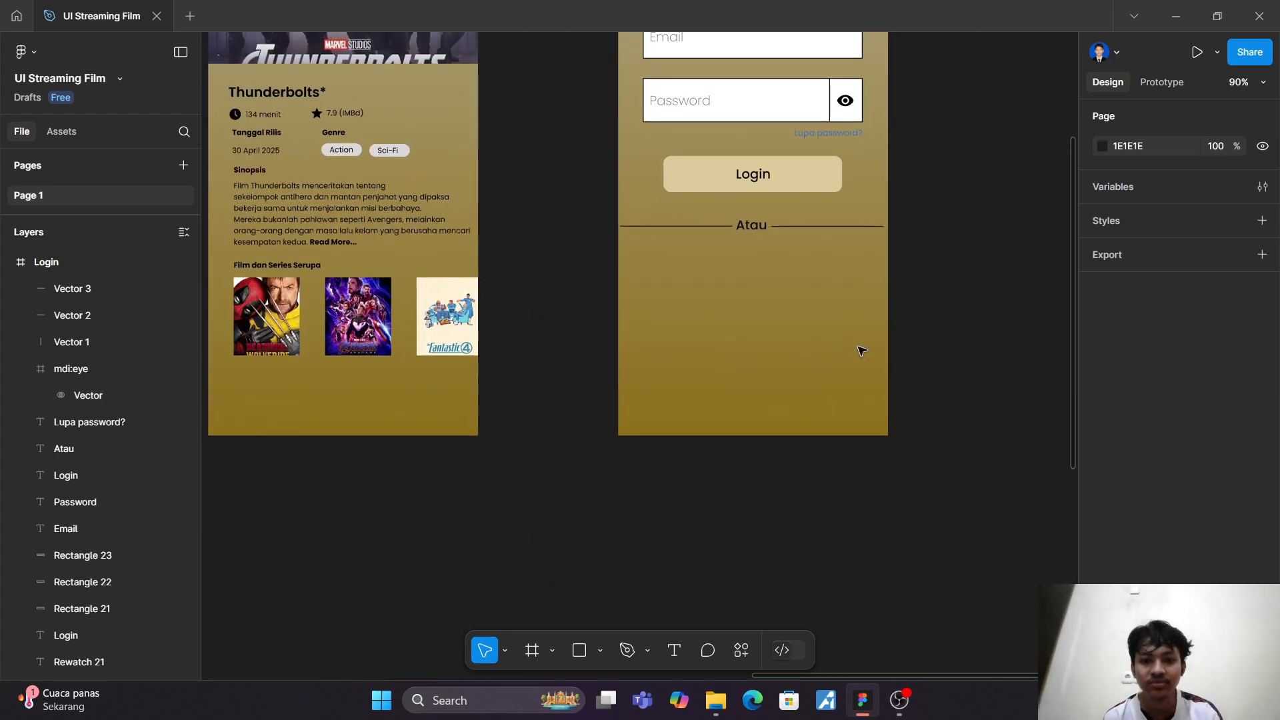
scroll(860, 348, "up", 5)
scroll(772, 220, "up", 3)
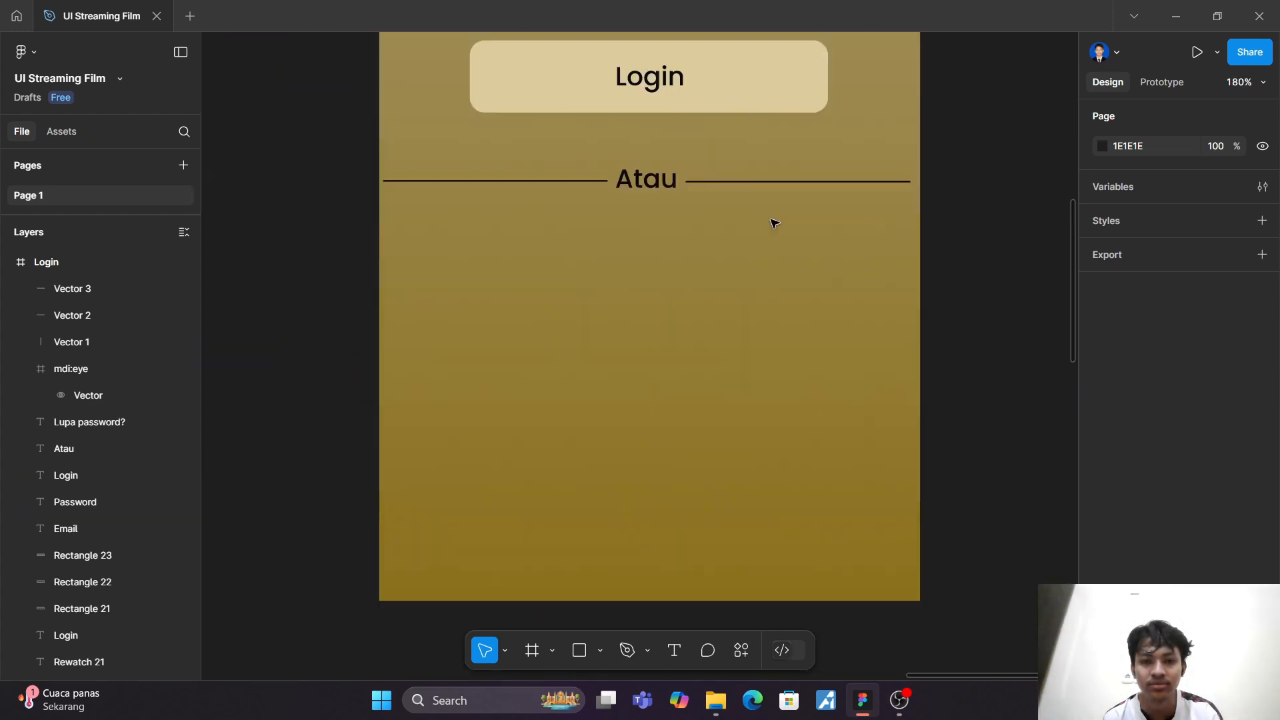
scroll(766, 265, "up", 3)
scroll(763, 266, "up", 3)
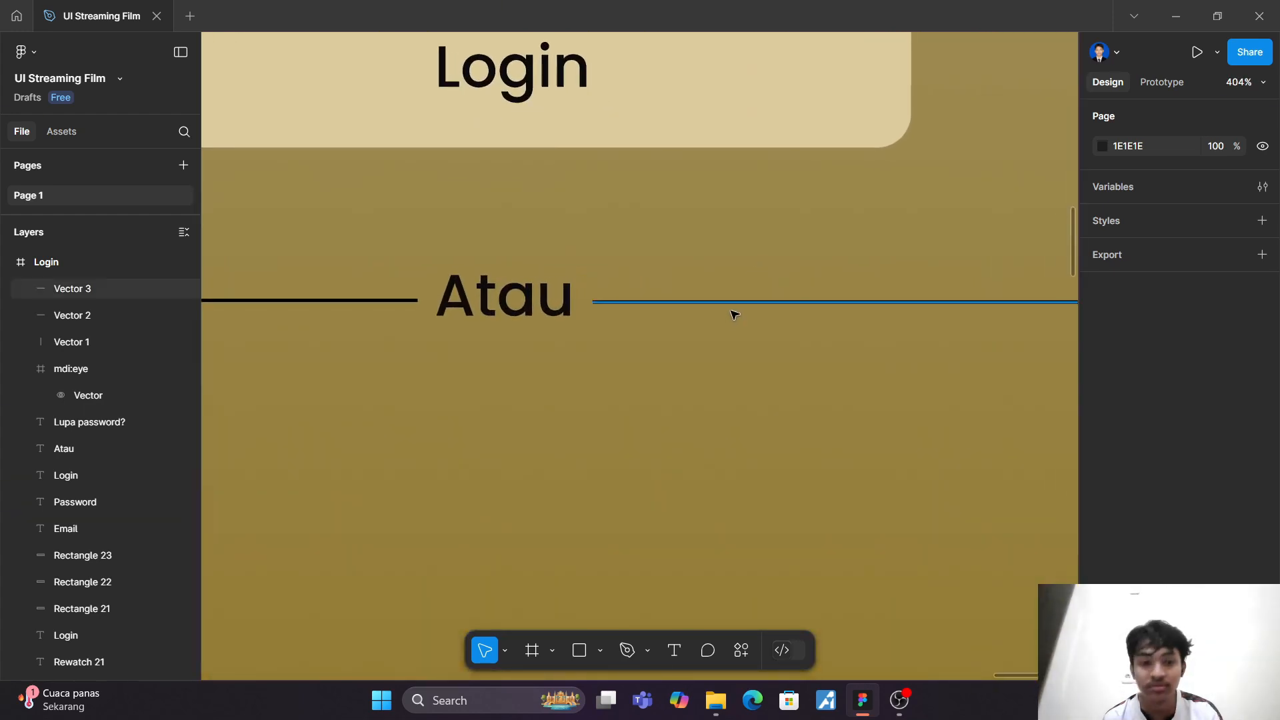
left_click(730, 303)
left_click_drag(730, 304, 734, 299)
scroll(734, 301, "up", 5)
scroll(727, 310, "down", 2)
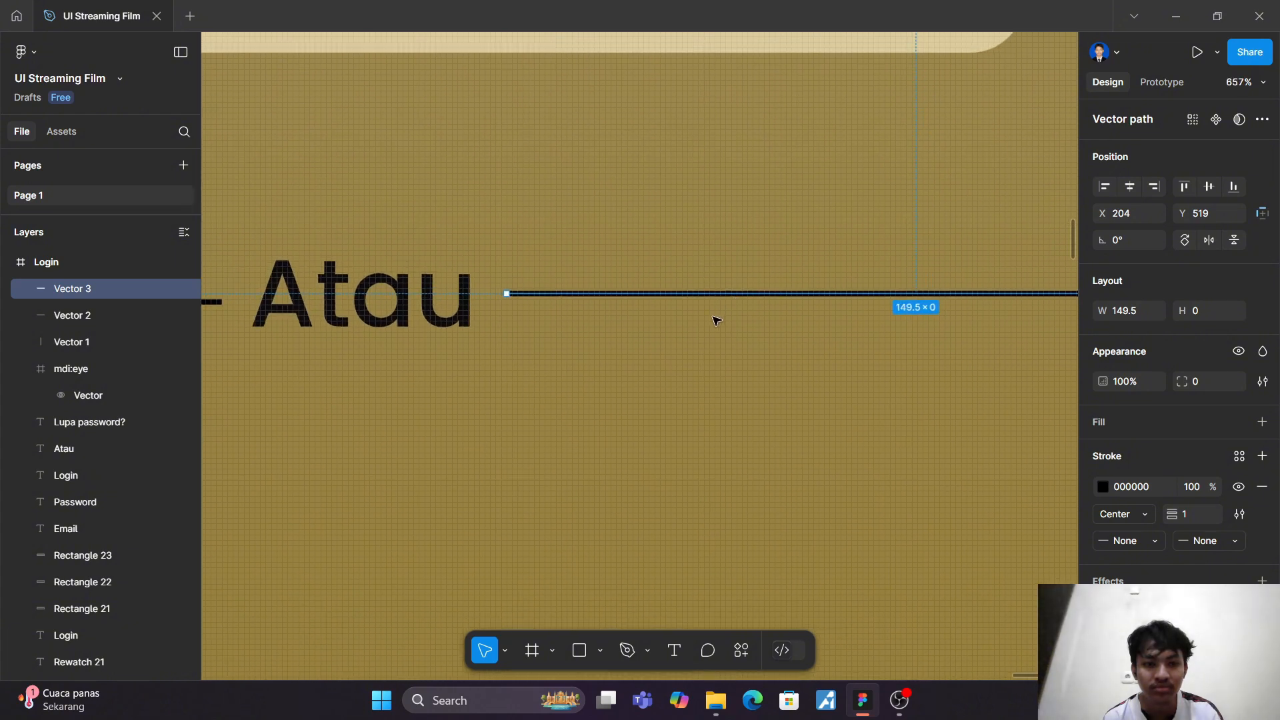
left_click(715, 300)
left_click_drag(714, 300, 715, 306)
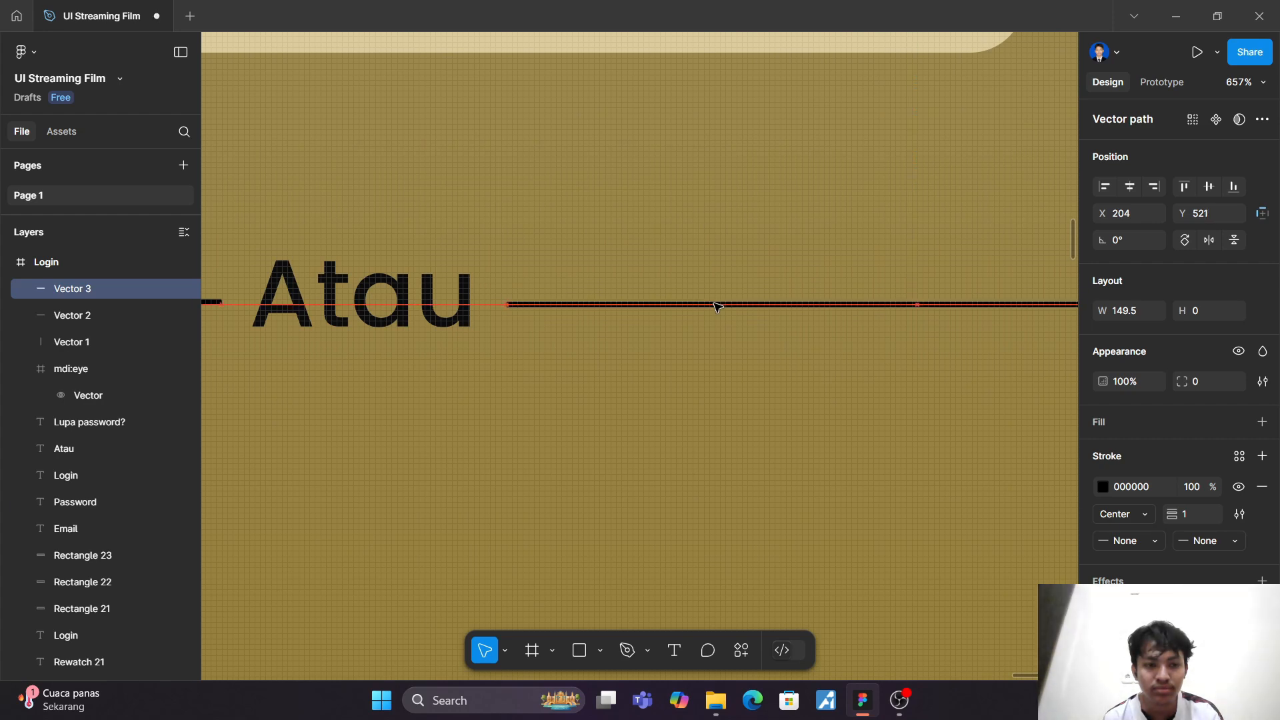
left_click(695, 261)
Step: Shift the right line horizontally so its gaps to "Atau" and the frame's right edge match those of the left line
scroll(694, 261, "down", 8, "ctrl")
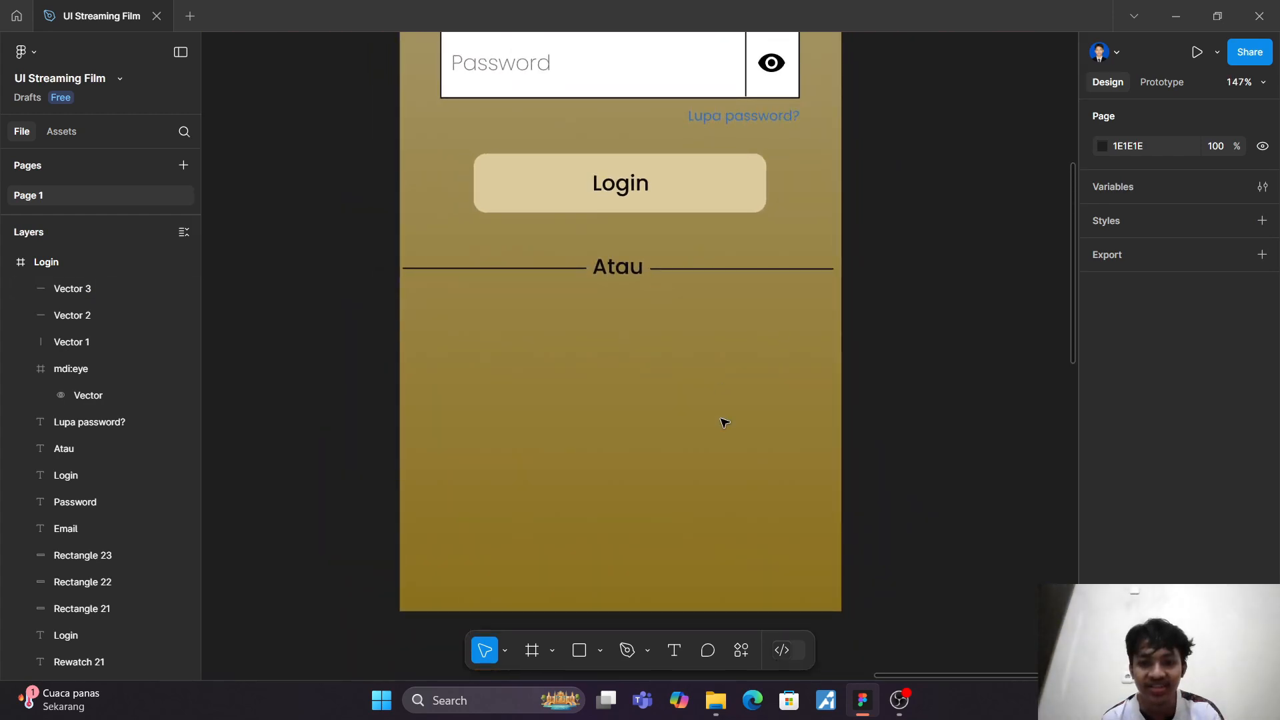
left_click(790, 273)
key("alt")
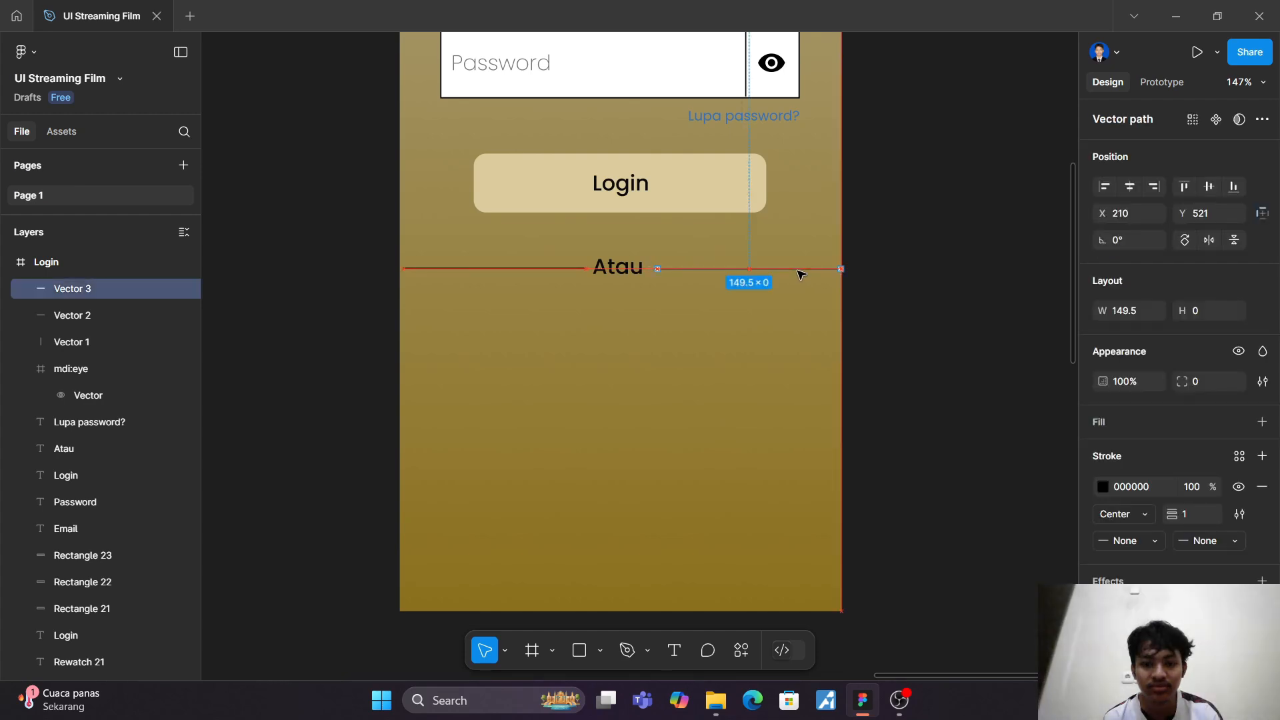
left_click(546, 269)
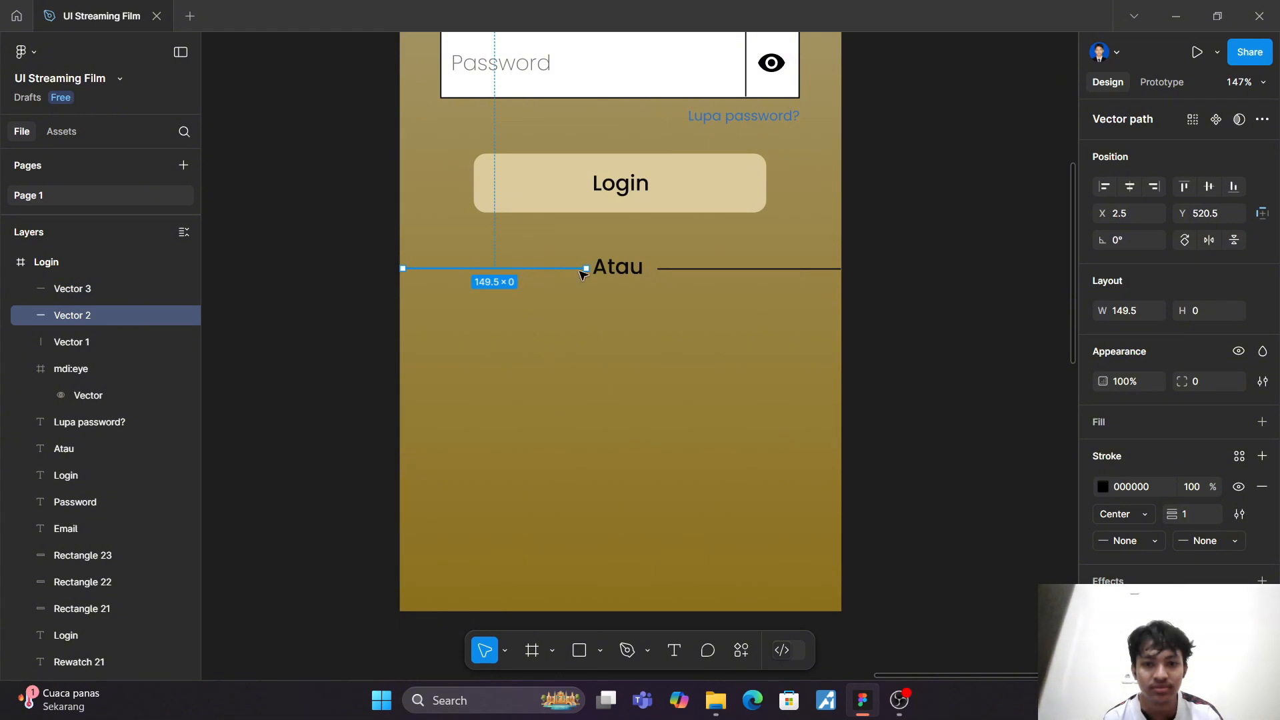
left_click(681, 273)
left_click(658, 268)
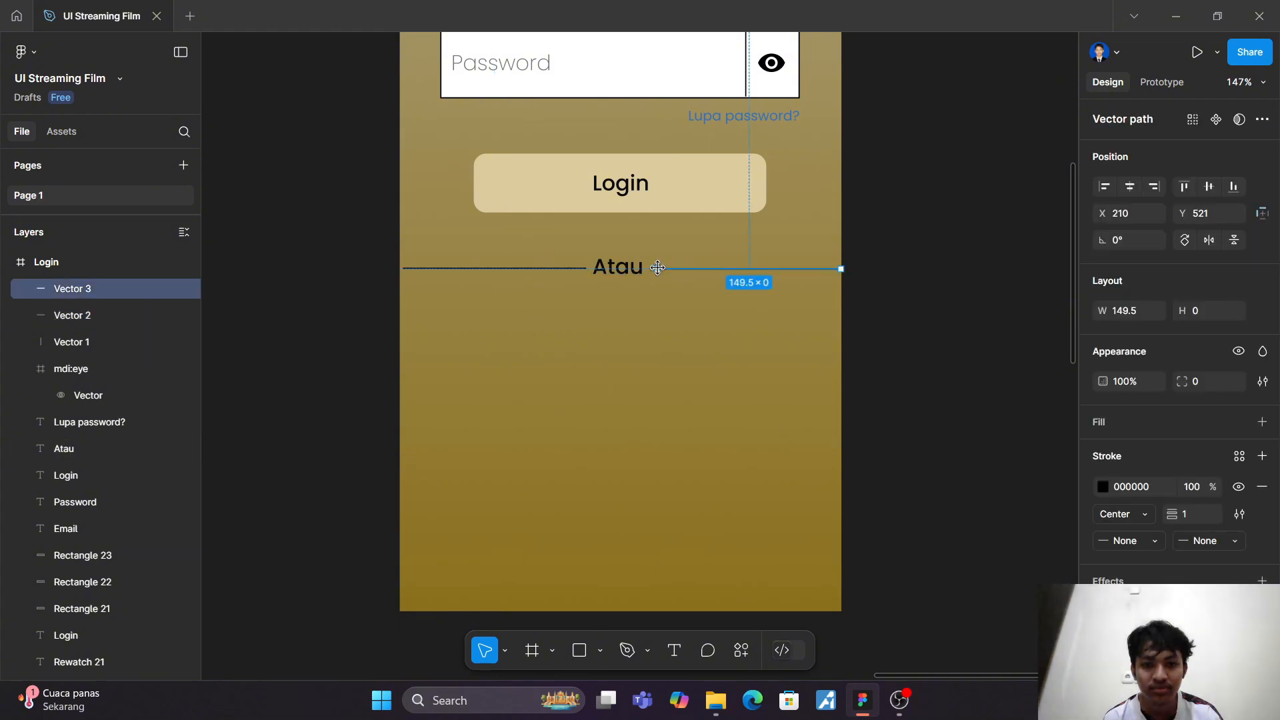
scroll(666, 277, "left", 1)
scroll(667, 277, "up", 5)
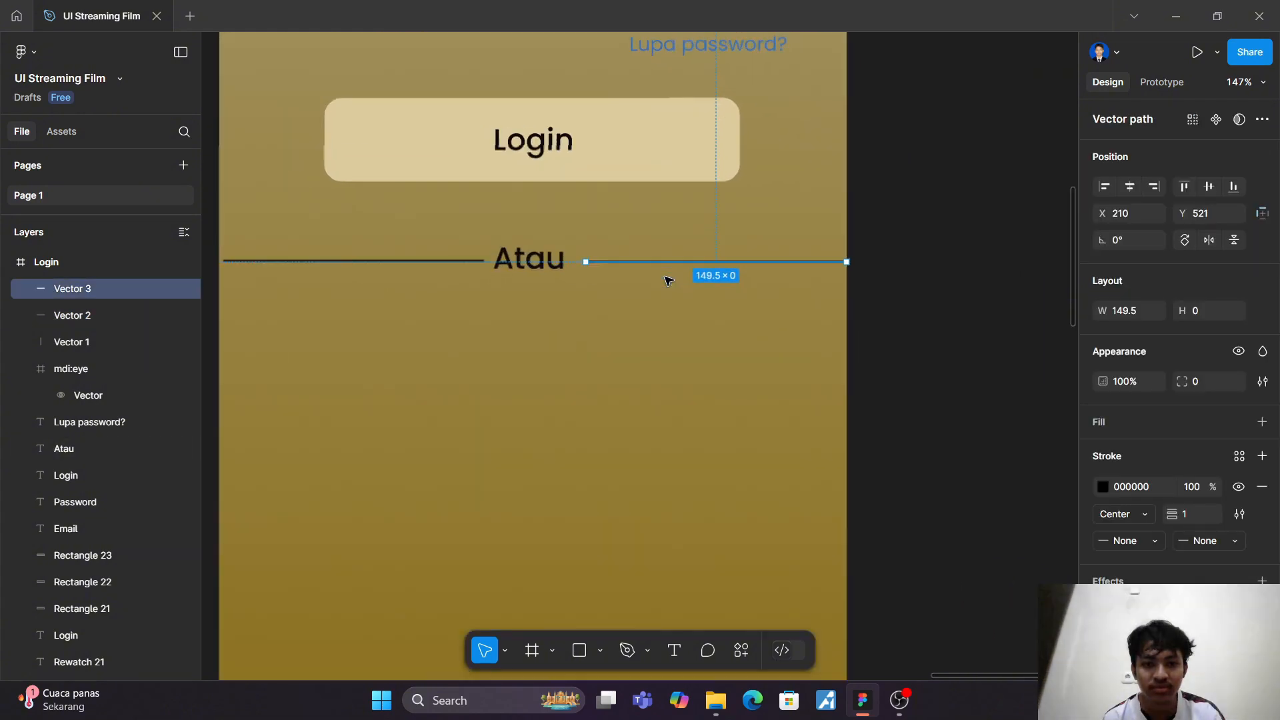
scroll(667, 278, "up", 5)
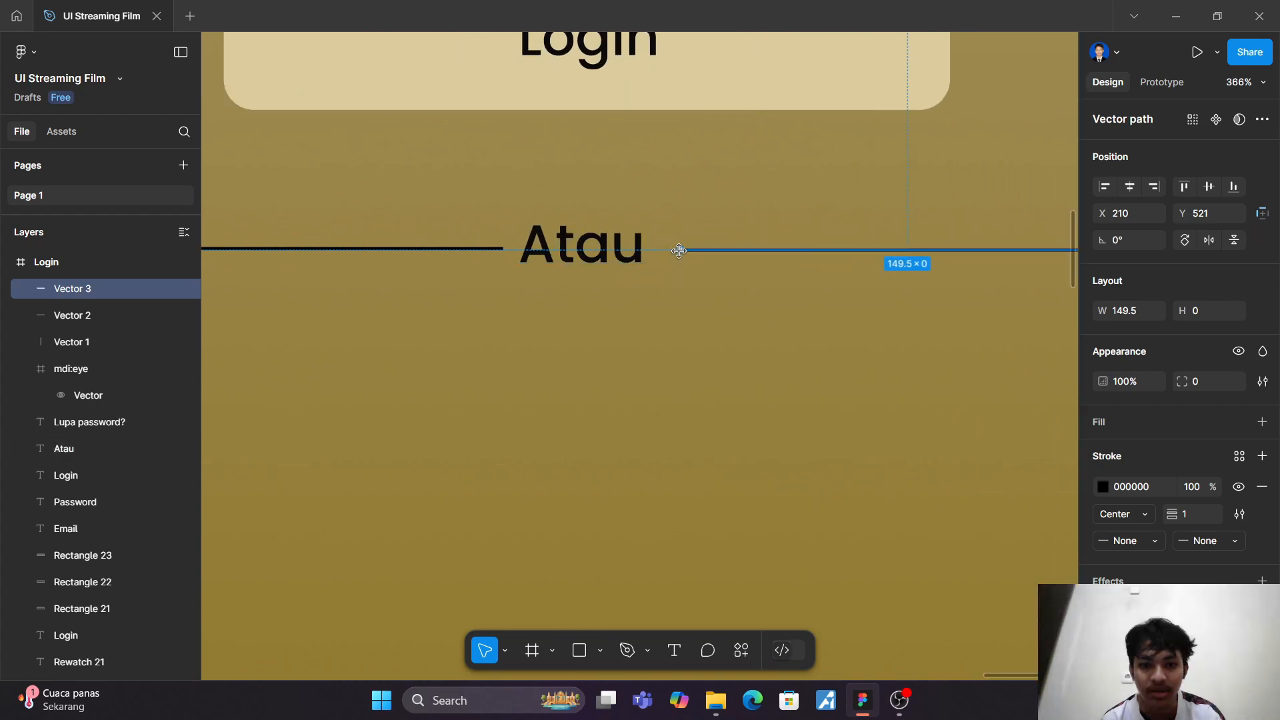
left_click_drag(679, 250, 662, 250)
left_click(663, 309)
scroll(664, 309, "right", 5)
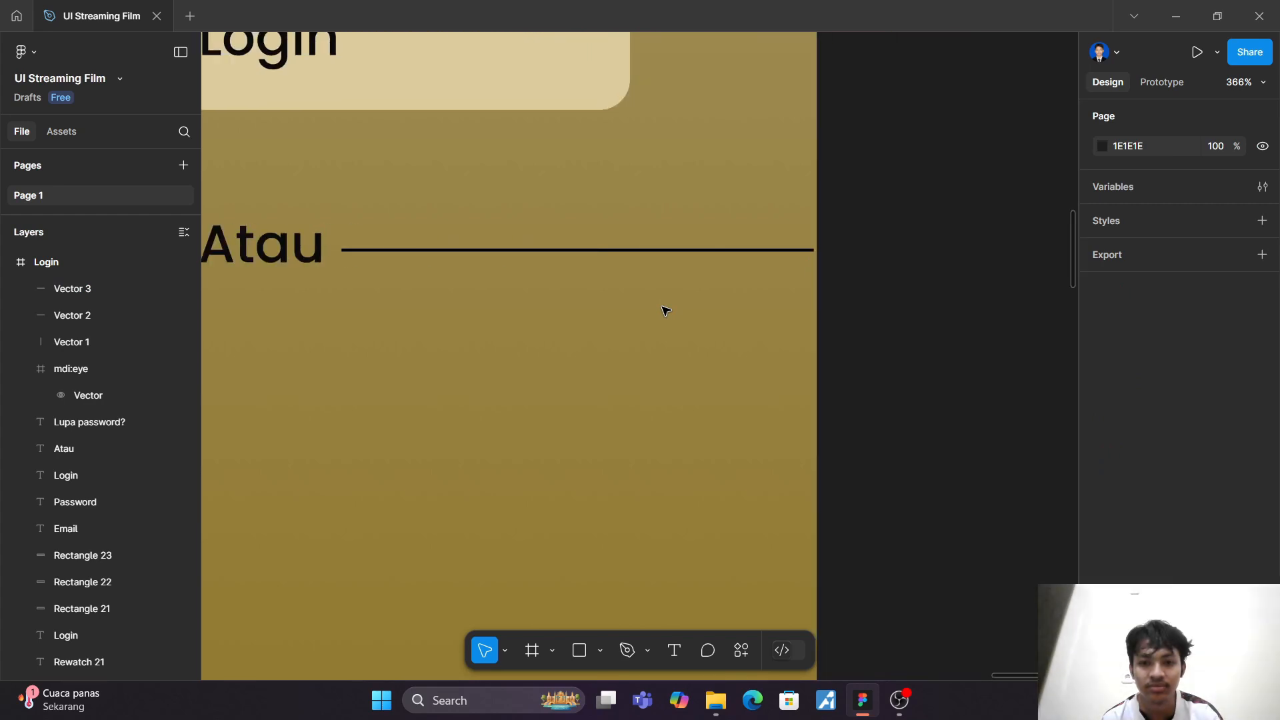
scroll(665, 310, "left", 8)
Step: Duplicate the email input's rectangle and its "Email" placeholder together and place the copy below the "Atau" divider
scroll(665, 310, "down", 5)
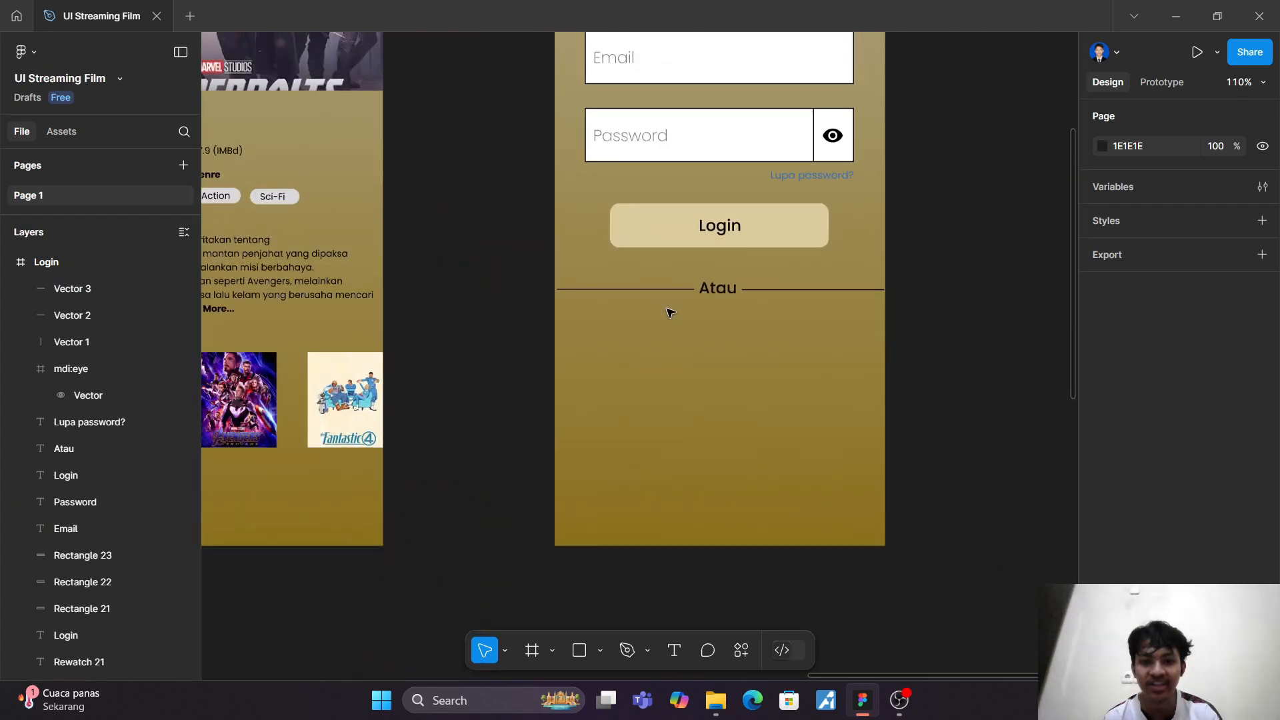
scroll(712, 352, "up", 4)
scroll(712, 353, "down", 1)
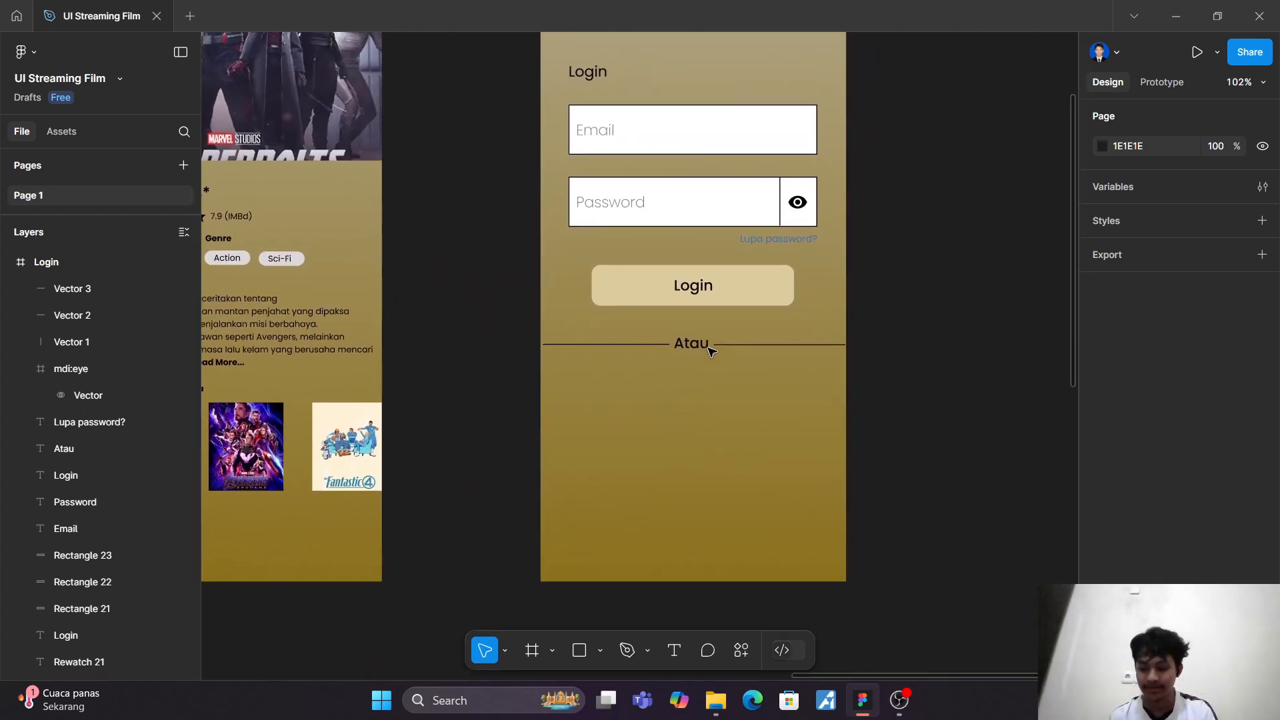
scroll(640, 220, "up", 2)
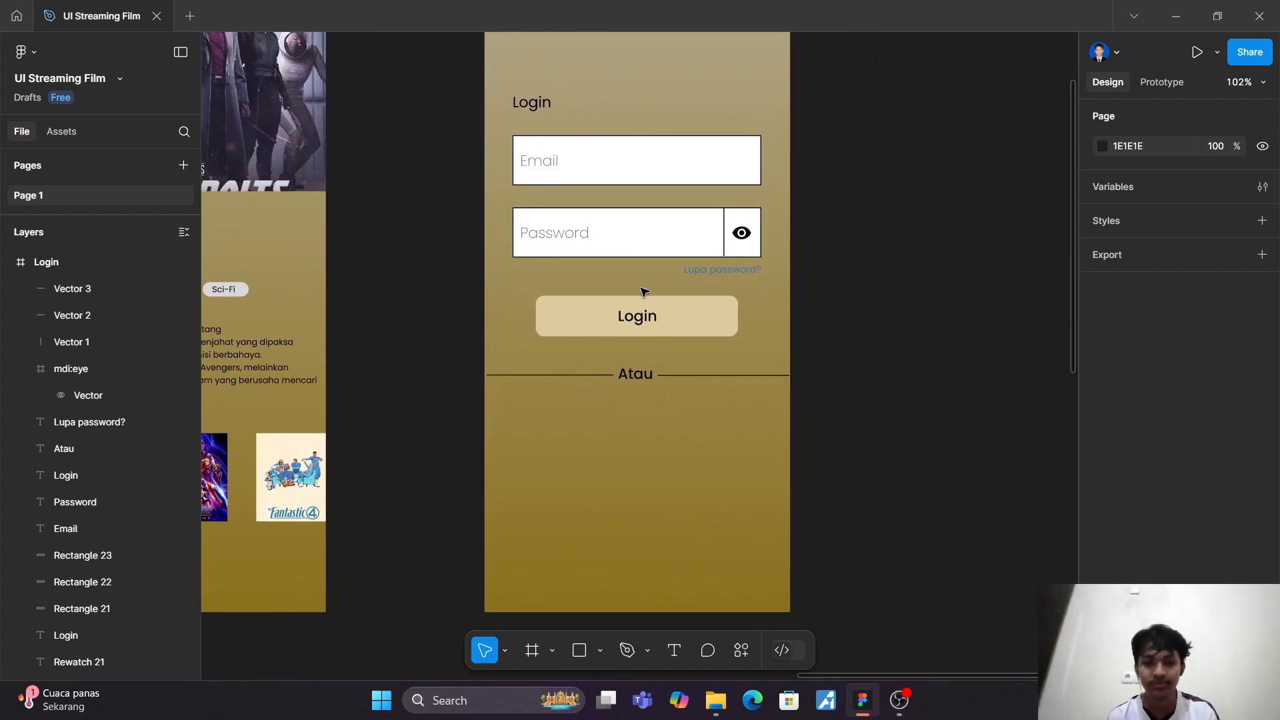
left_click(618, 168)
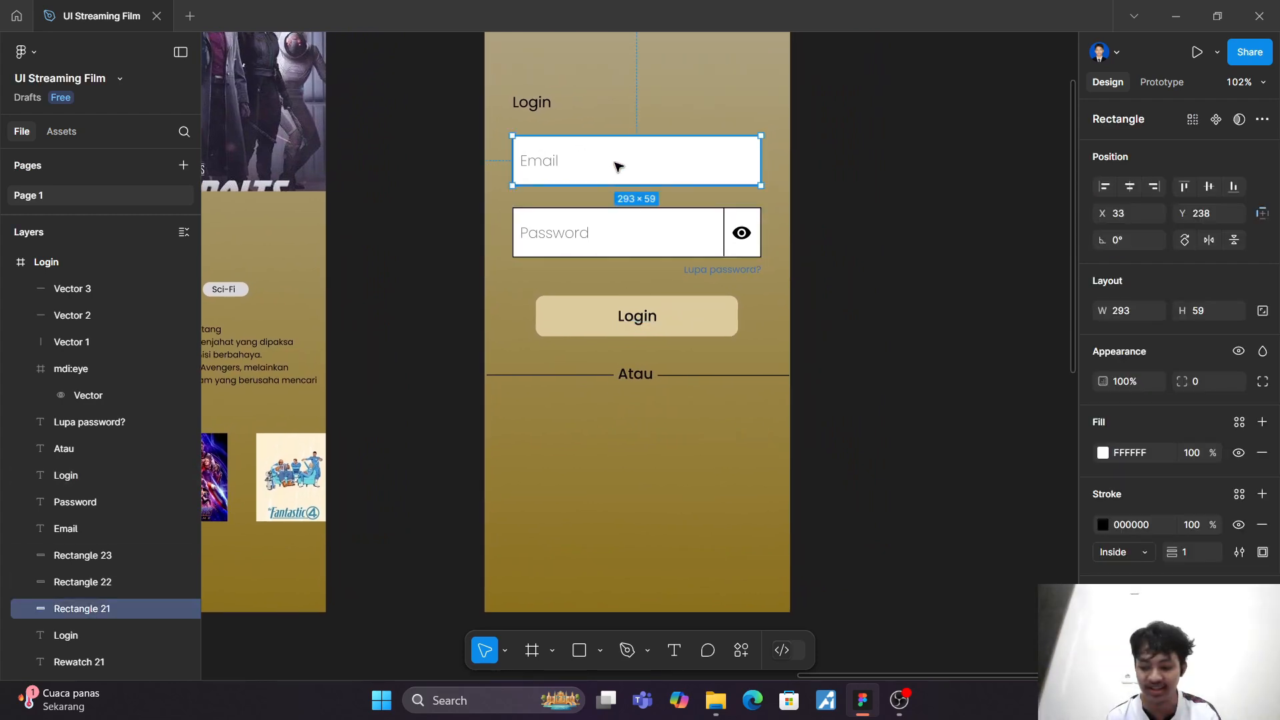
left_click(548, 166, "shift")
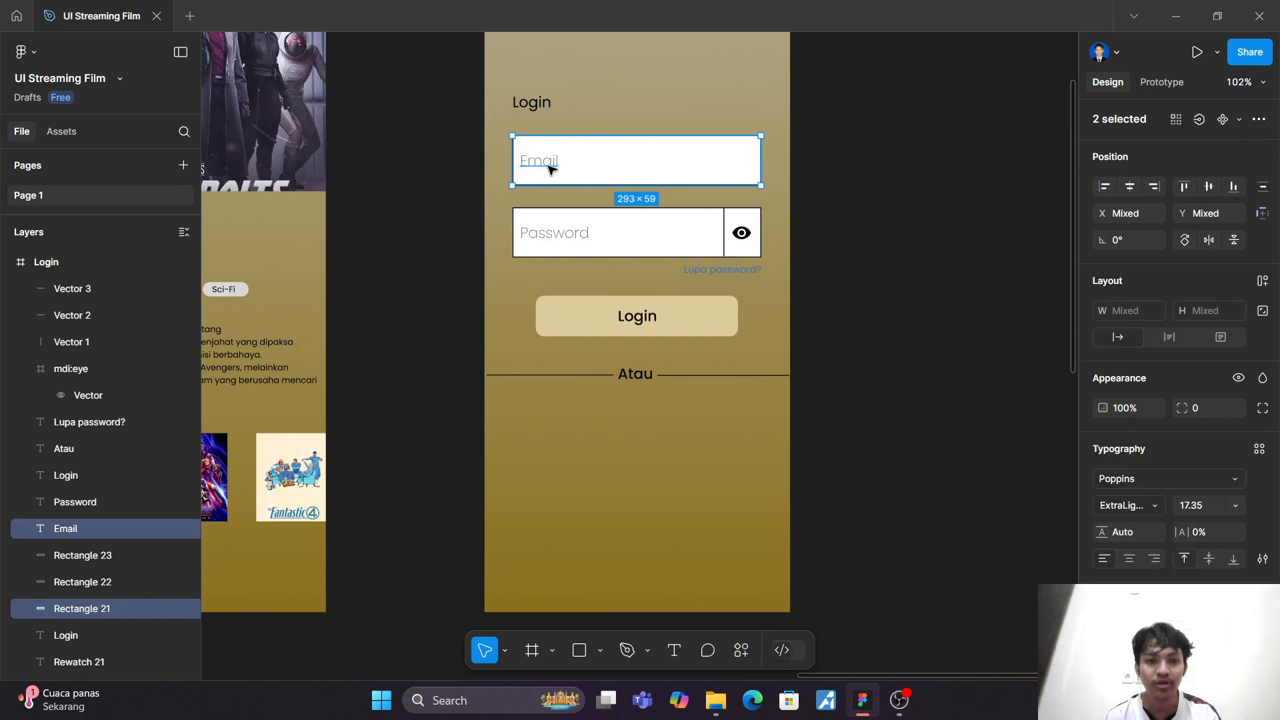
left_click_drag(549, 168, 600, 437, "alt")
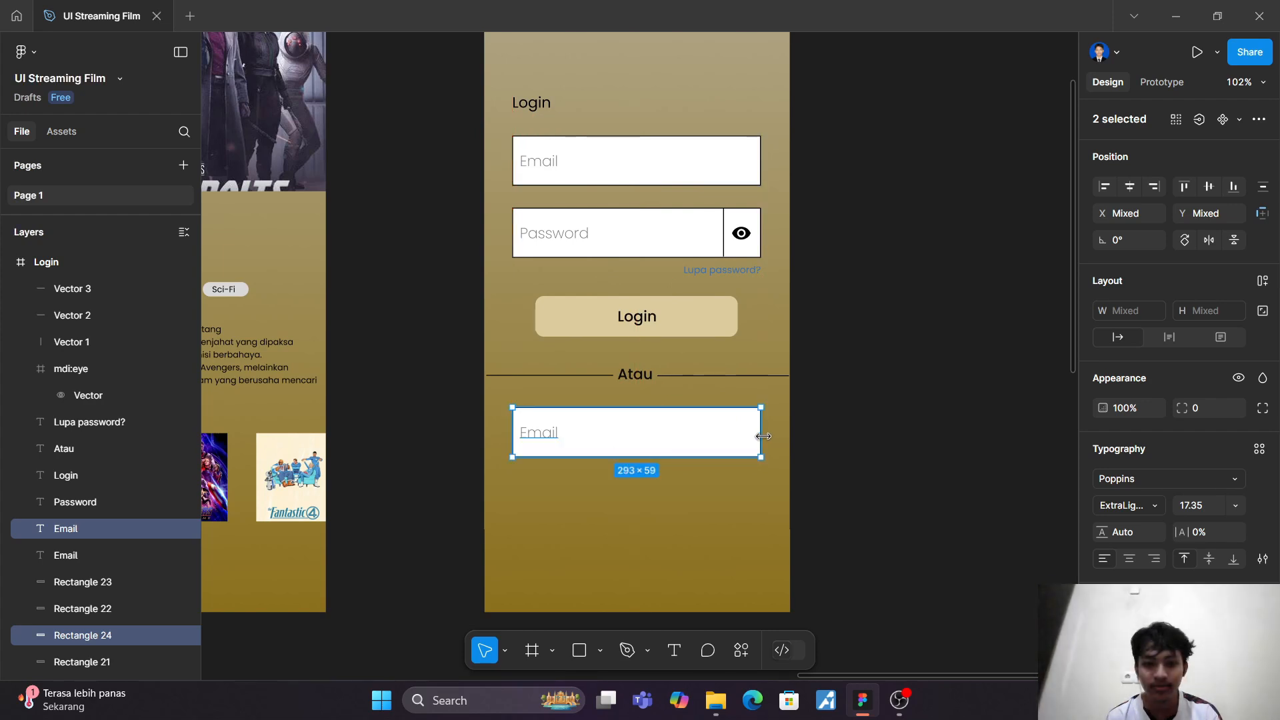
Step: Widen the copied input on both sides to about 344 × 59 and centre it in the frame at X 8, Y 559
left_click_drag(764, 433, 783, 434)
left_click_drag(512, 422, 492, 423)
left_click_drag(609, 434, 613, 436)
left_click(647, 559)
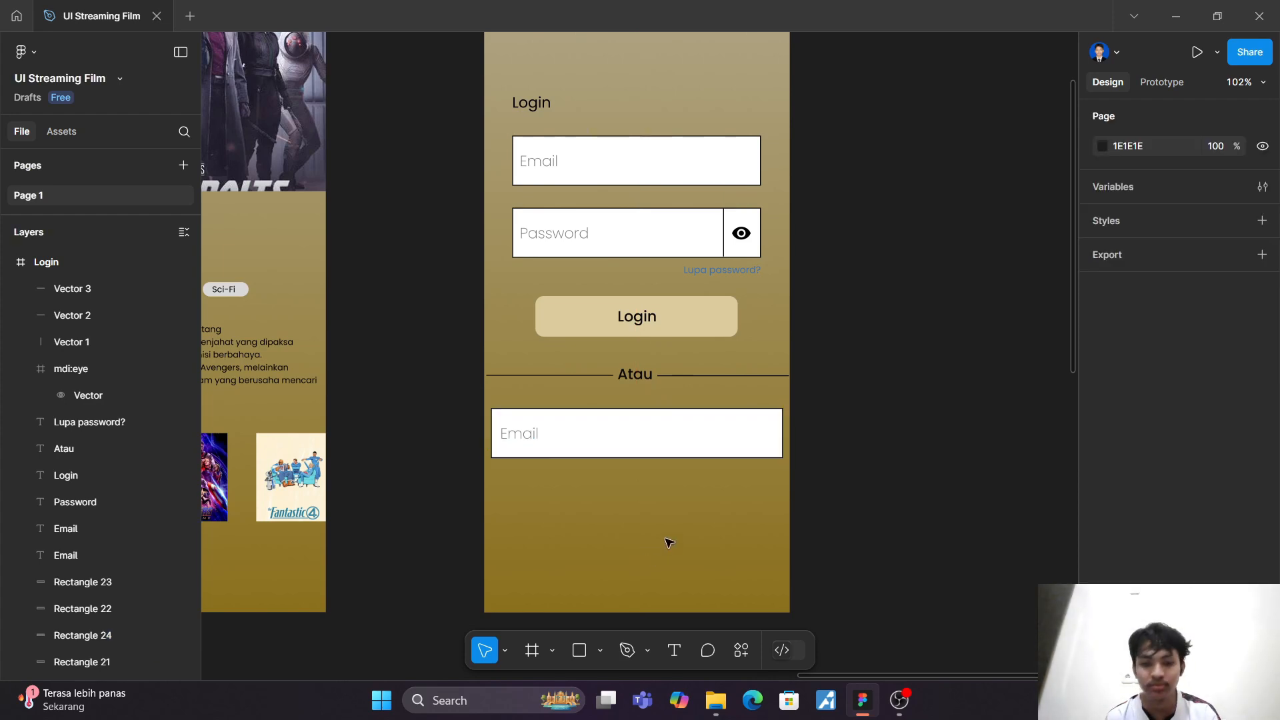
Step: Round the corners of the input rectangle below the "Atau" divider with a radius of 12
left_click(721, 445)
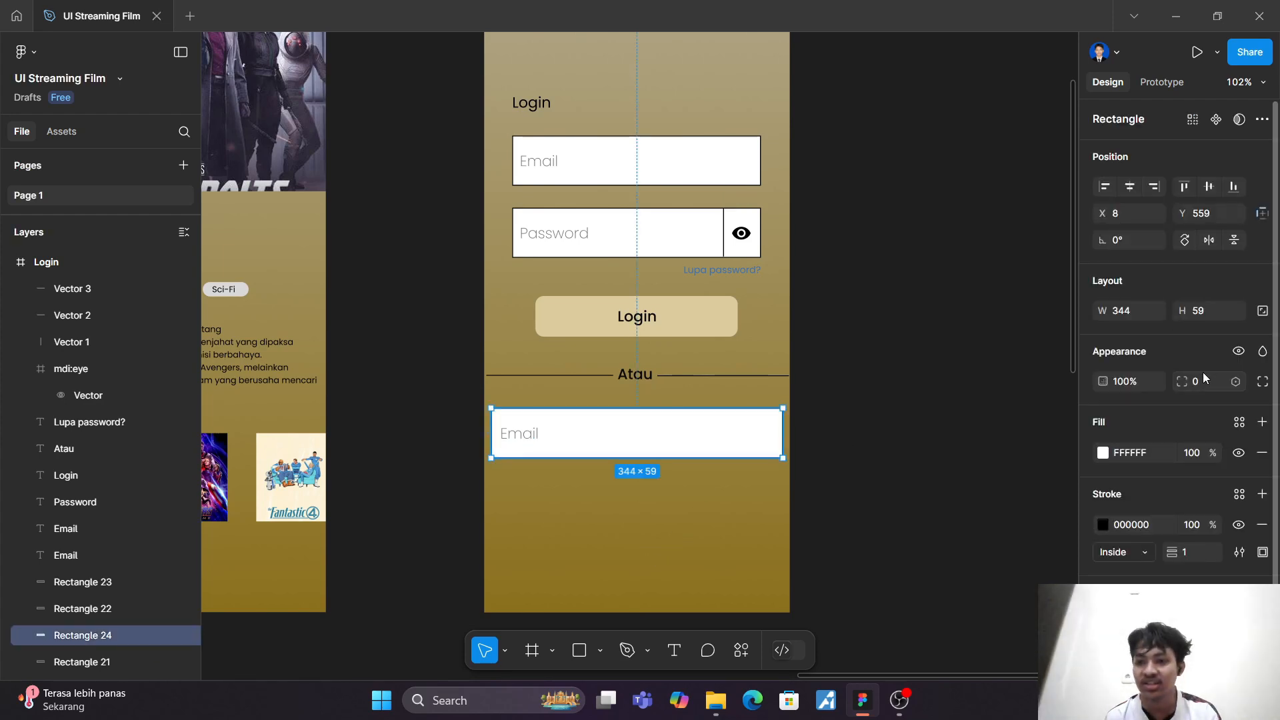
type("1")
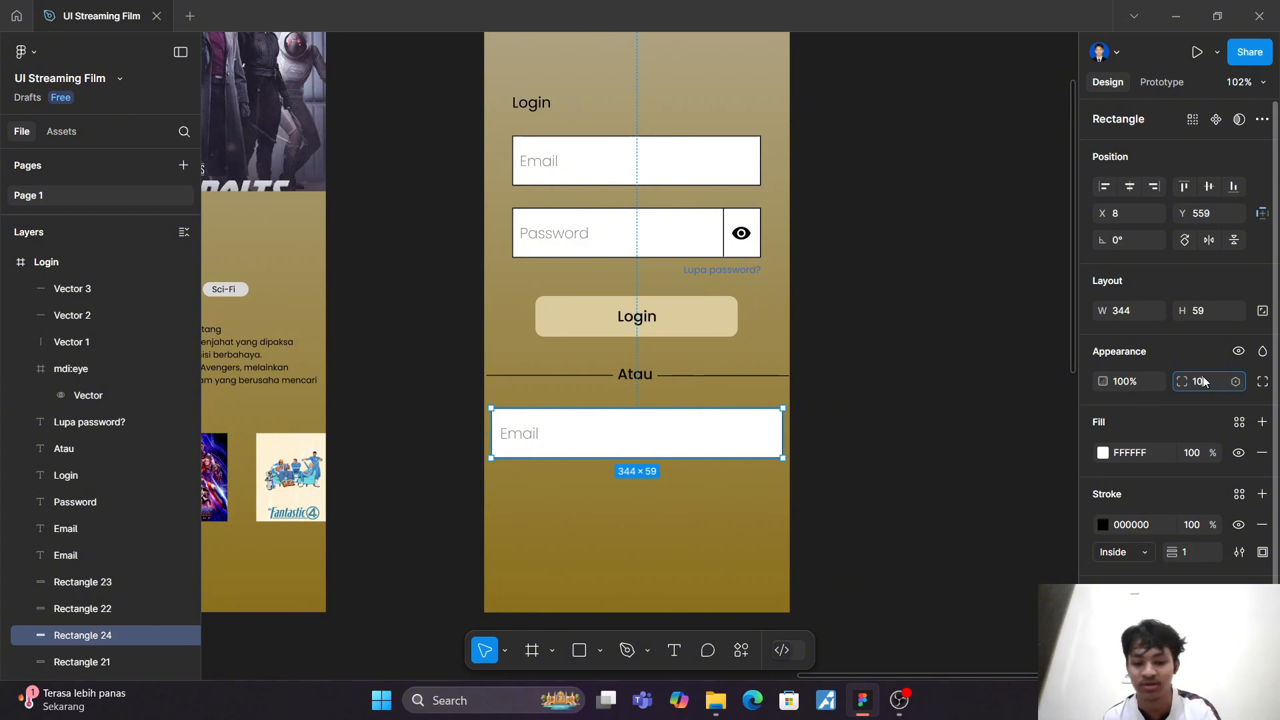
type("0")
key("Return")
left_click(714, 532)
left_click(782, 434)
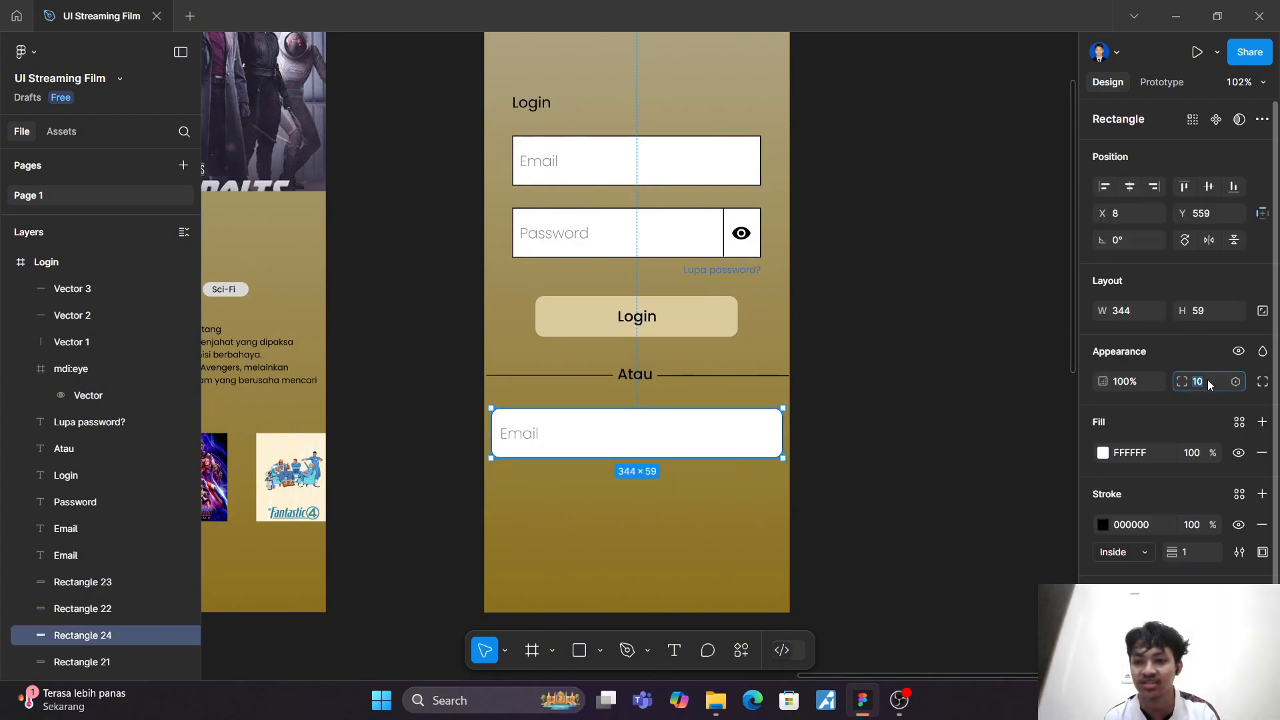
type("1")
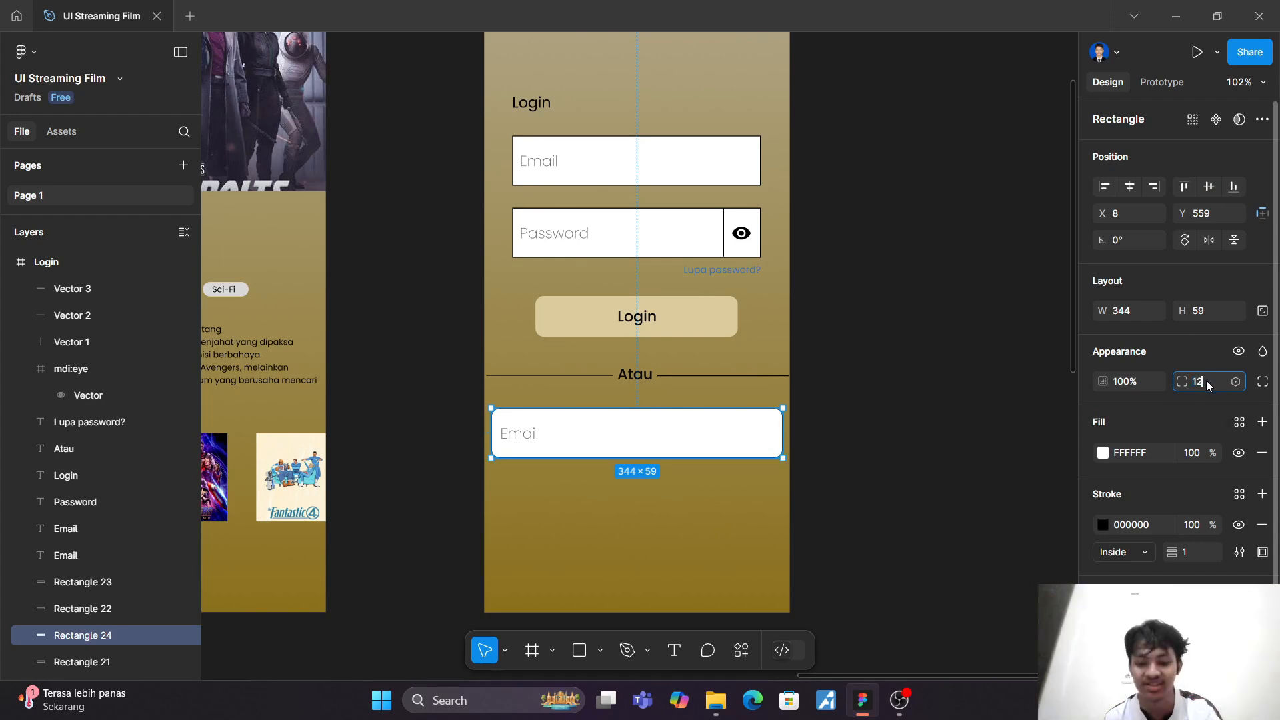
type("2")
left_click(783, 530)
scroll(782, 529, "right", 2)
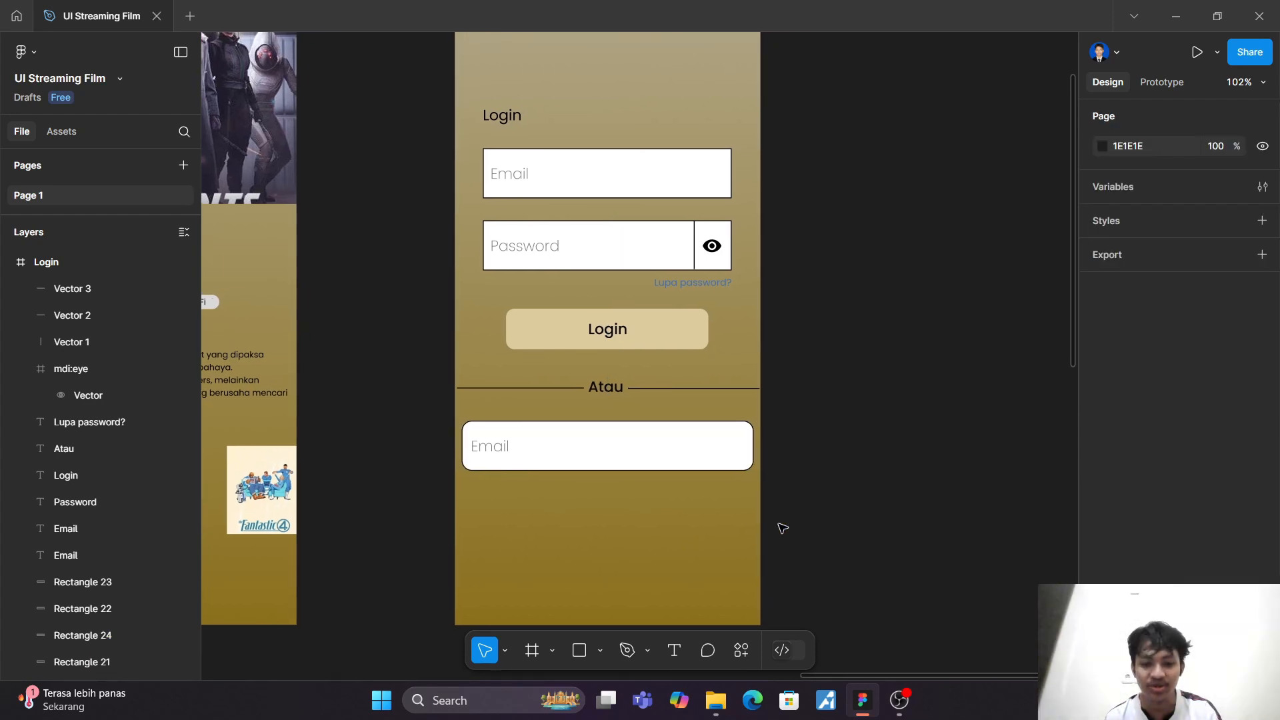
scroll(736, 526, "down", 1)
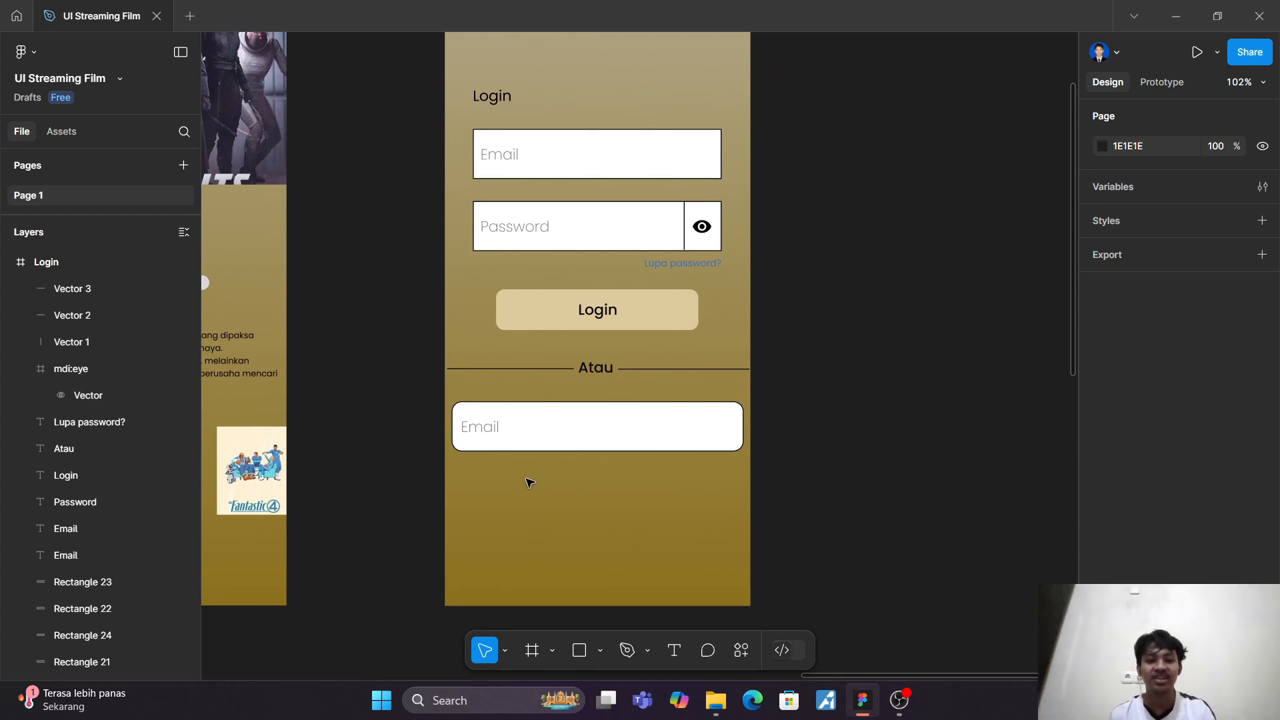
Step: Replace the "Email" placeholder in the rounded box below "Atau" with "Login dengan Google"
scroll(526, 480, "up", 5)
double_click(413, 297)
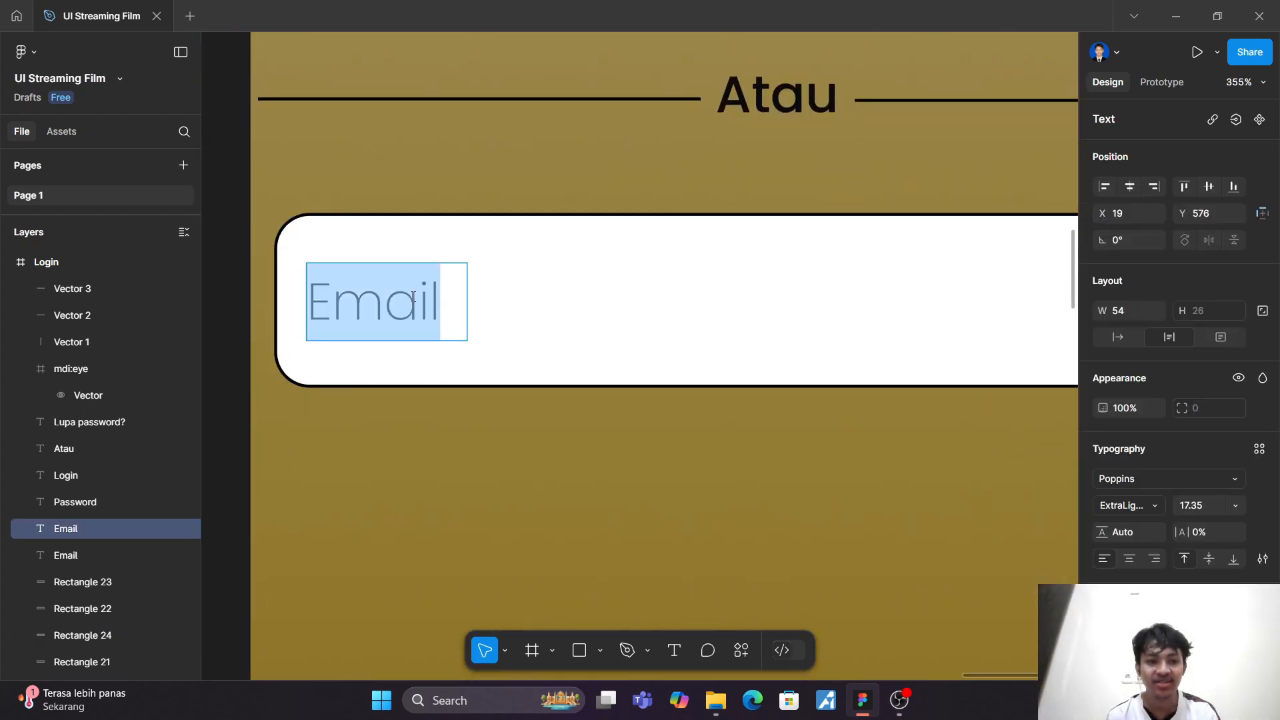
type("L")
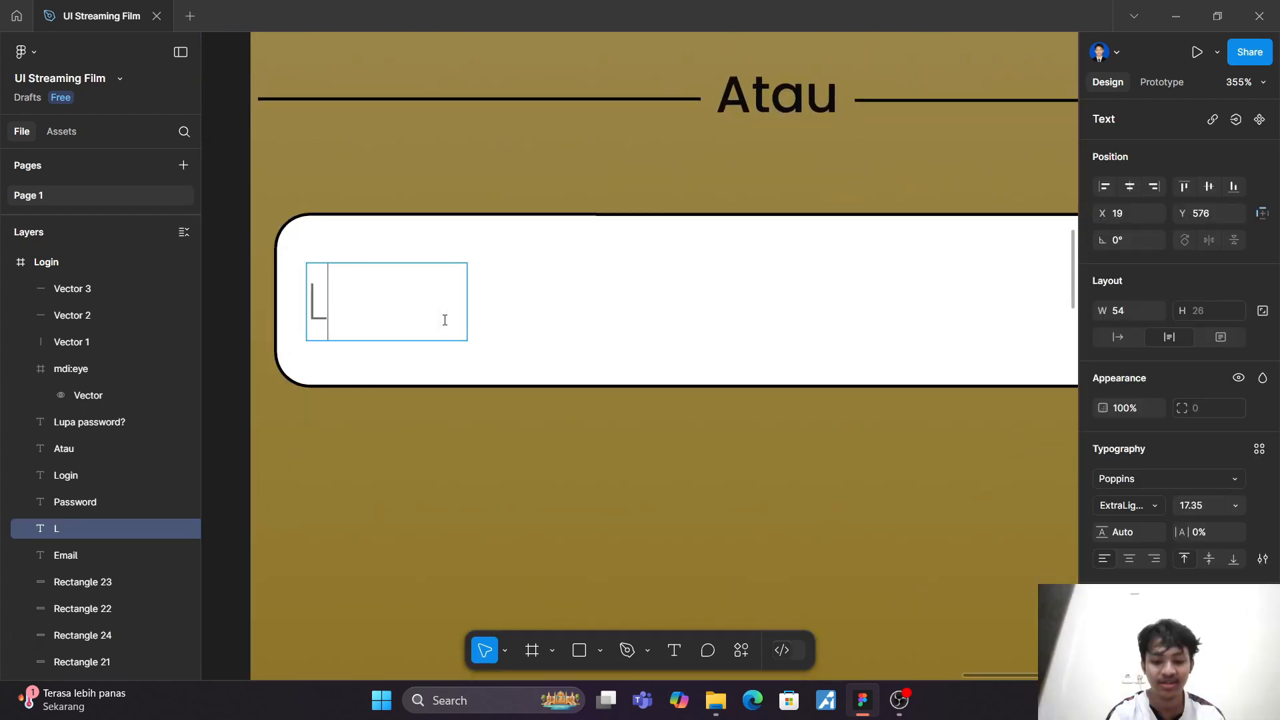
type("ogin de")
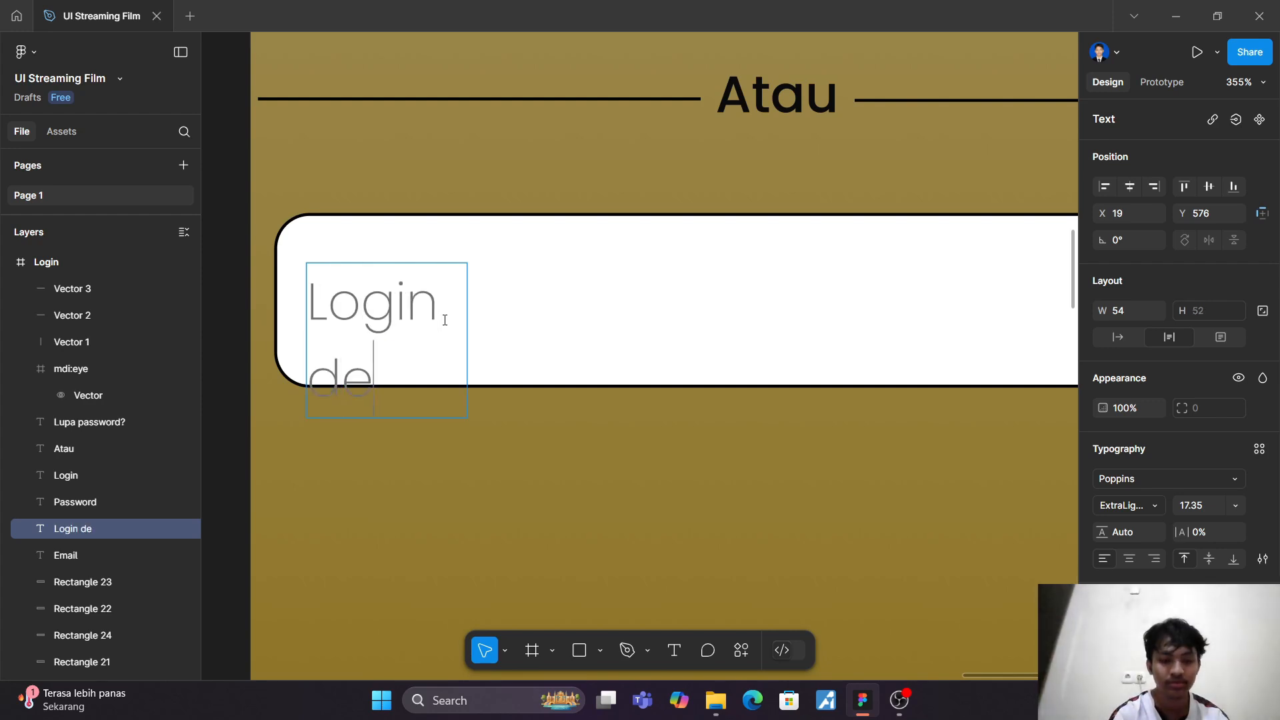
type("ngan")
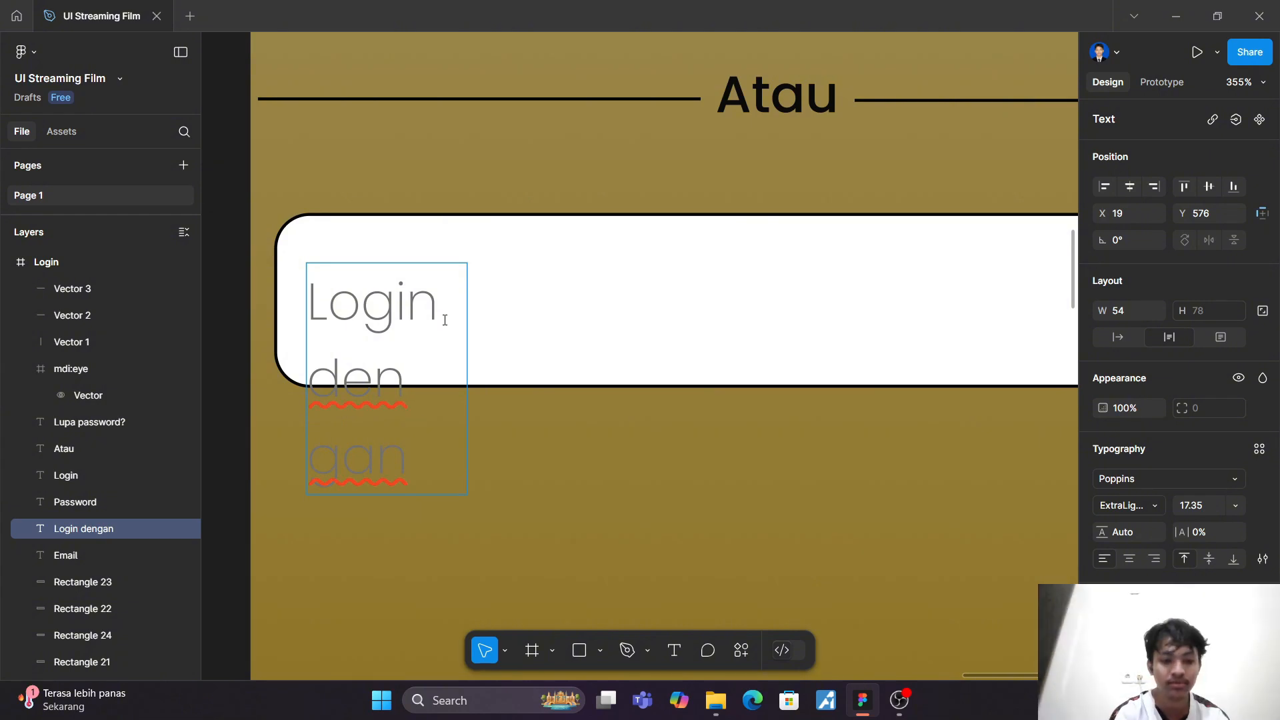
type(" Goo")
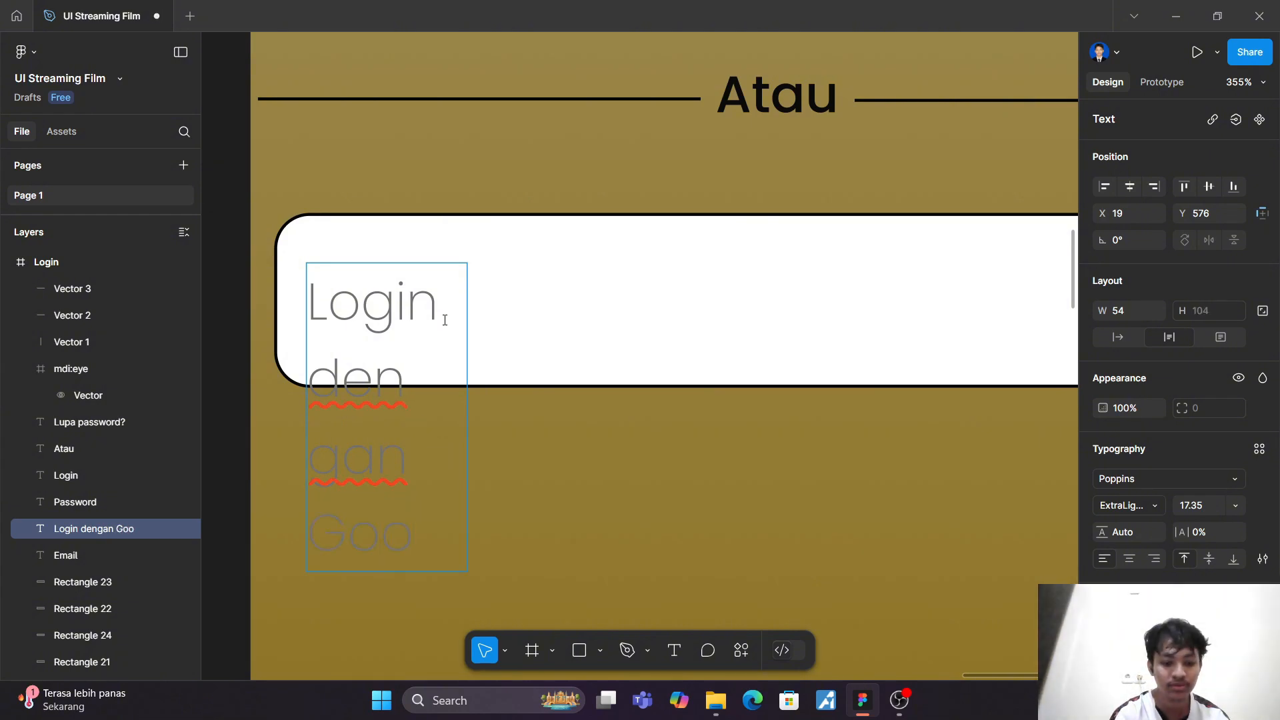
type("gle")
key("Escape")
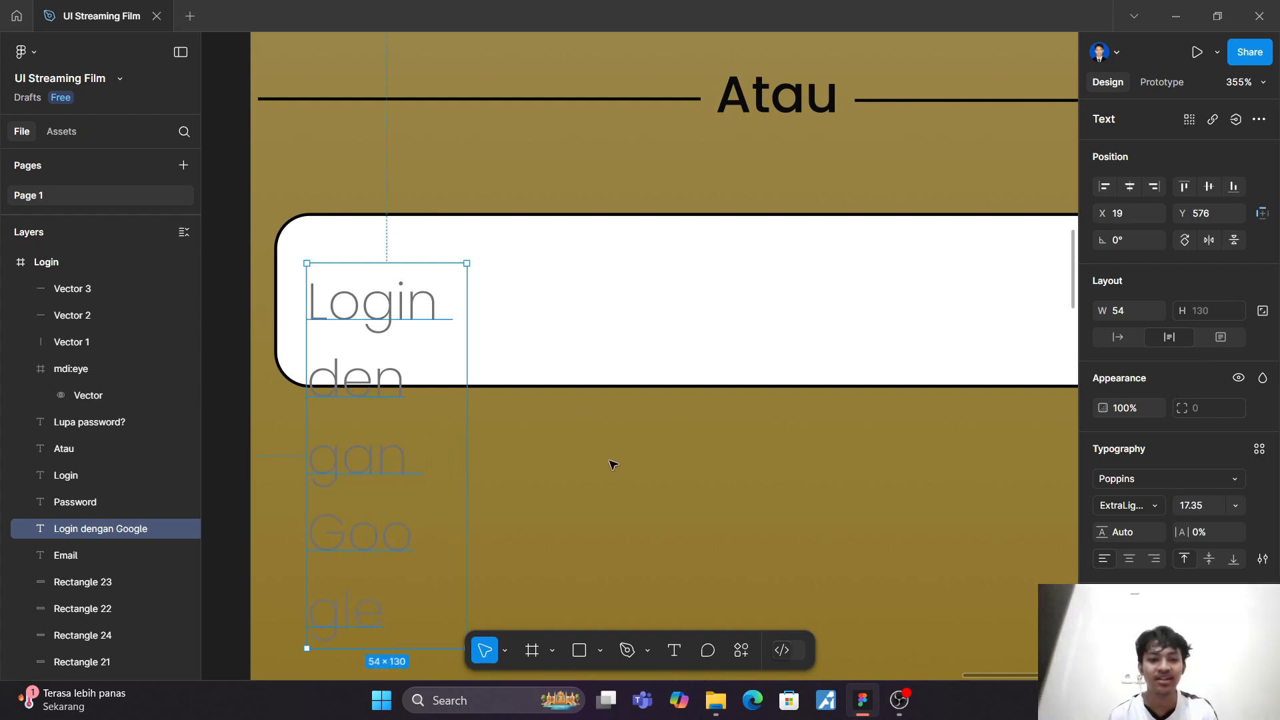
Step: Widen the "Login dengan Google" text box to about 195 so the label fits on one line
left_click_drag(500, 380, 1034, 363)
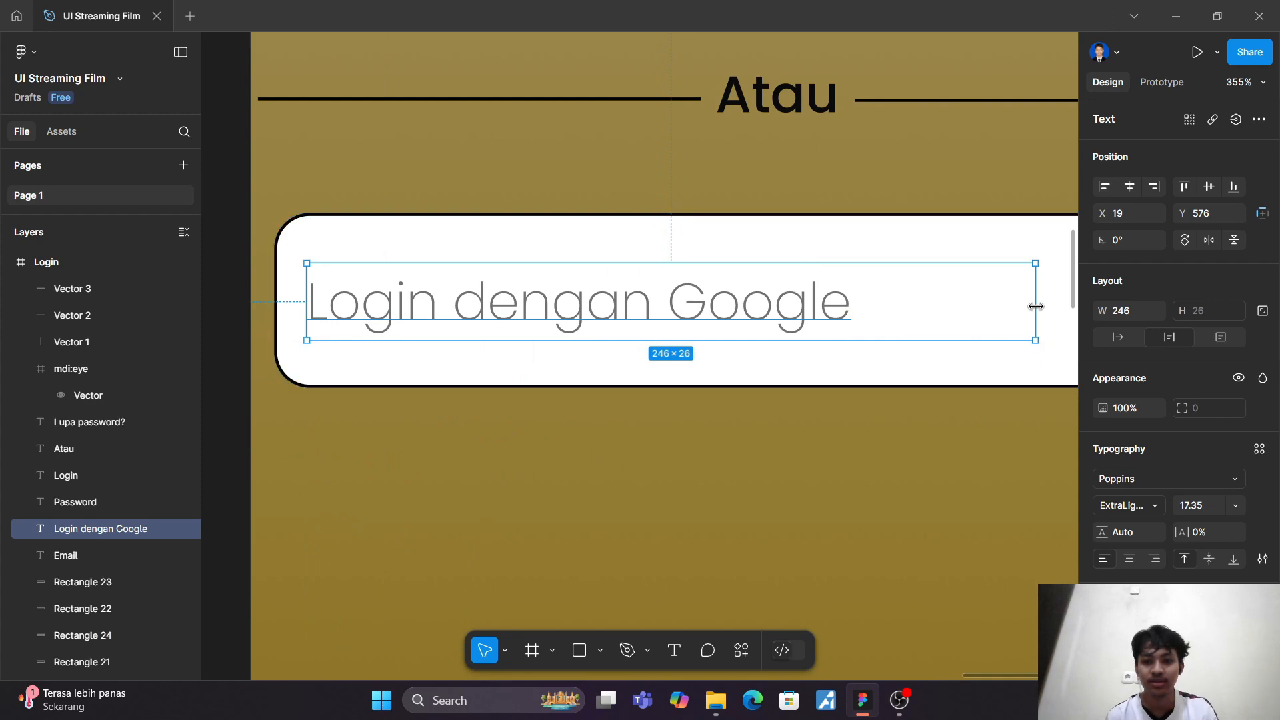
left_click_drag(1034, 302, 883, 328)
left_click(846, 471)
scroll(846, 471, "down", 4)
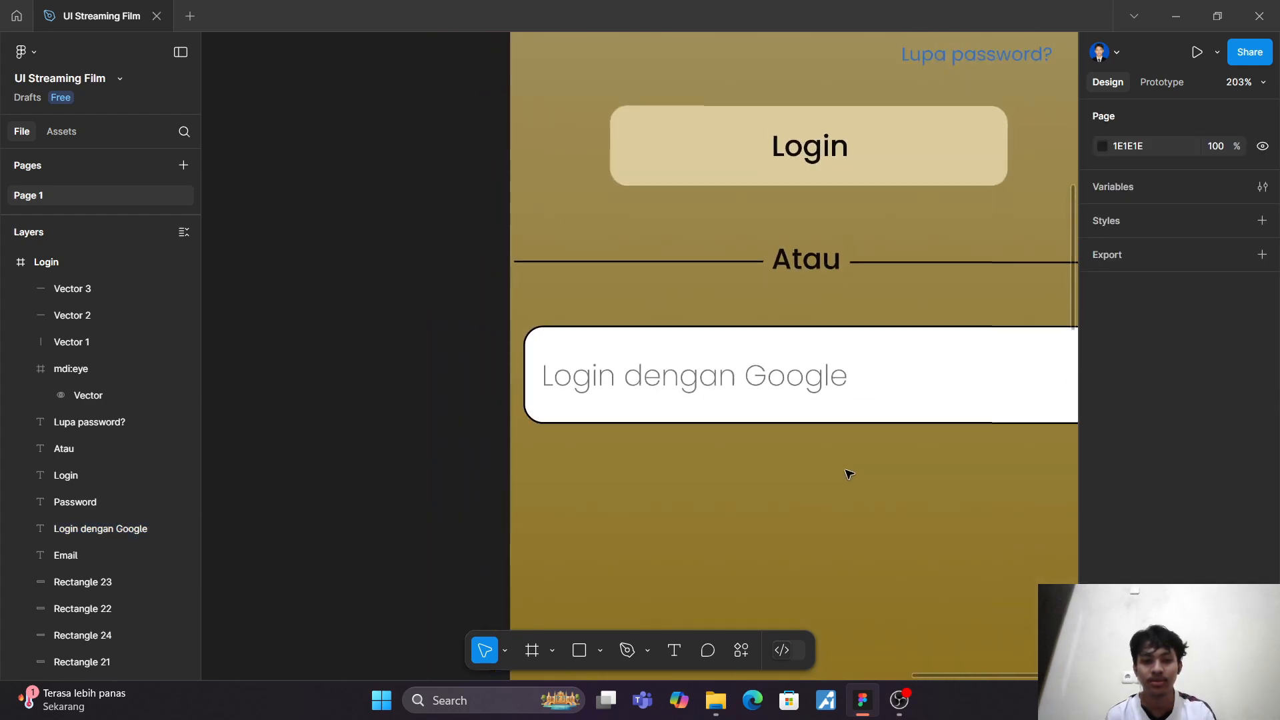
Step: Duplicate the rounded box together with its "Login dengan Google" label and place the copy directly beneath the original
left_click(710, 403)
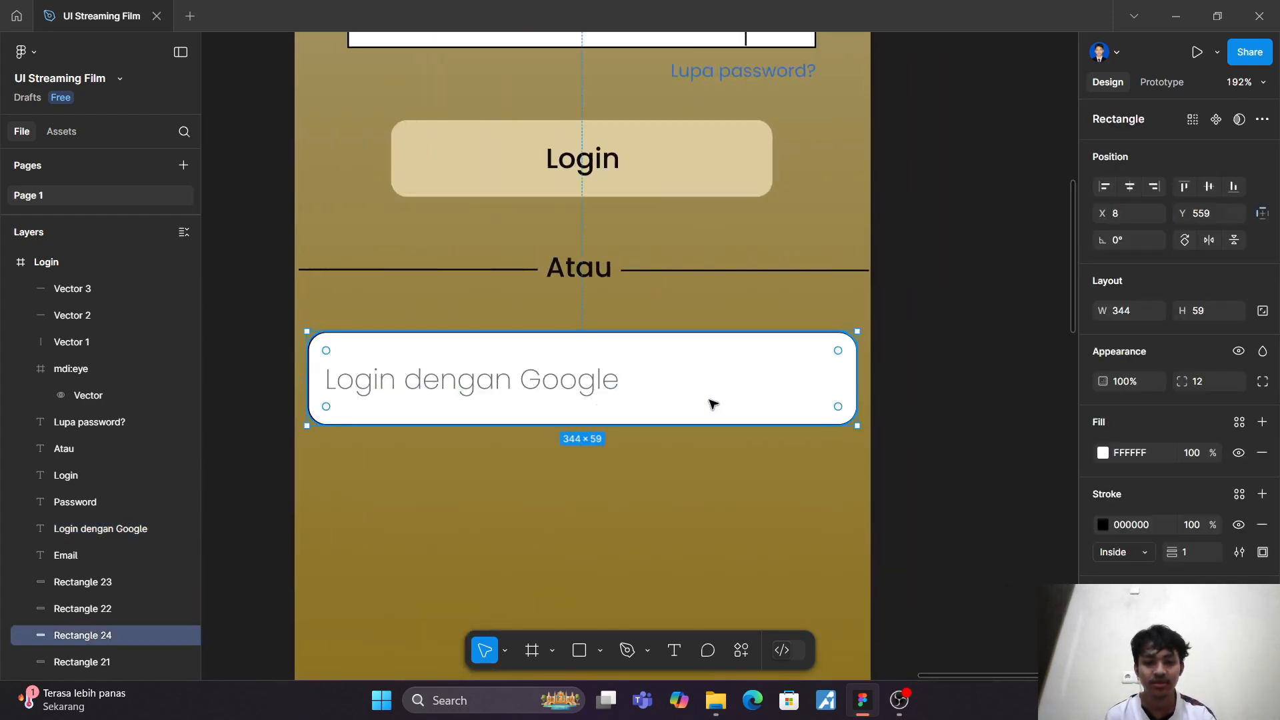
left_click(602, 384, "shift")
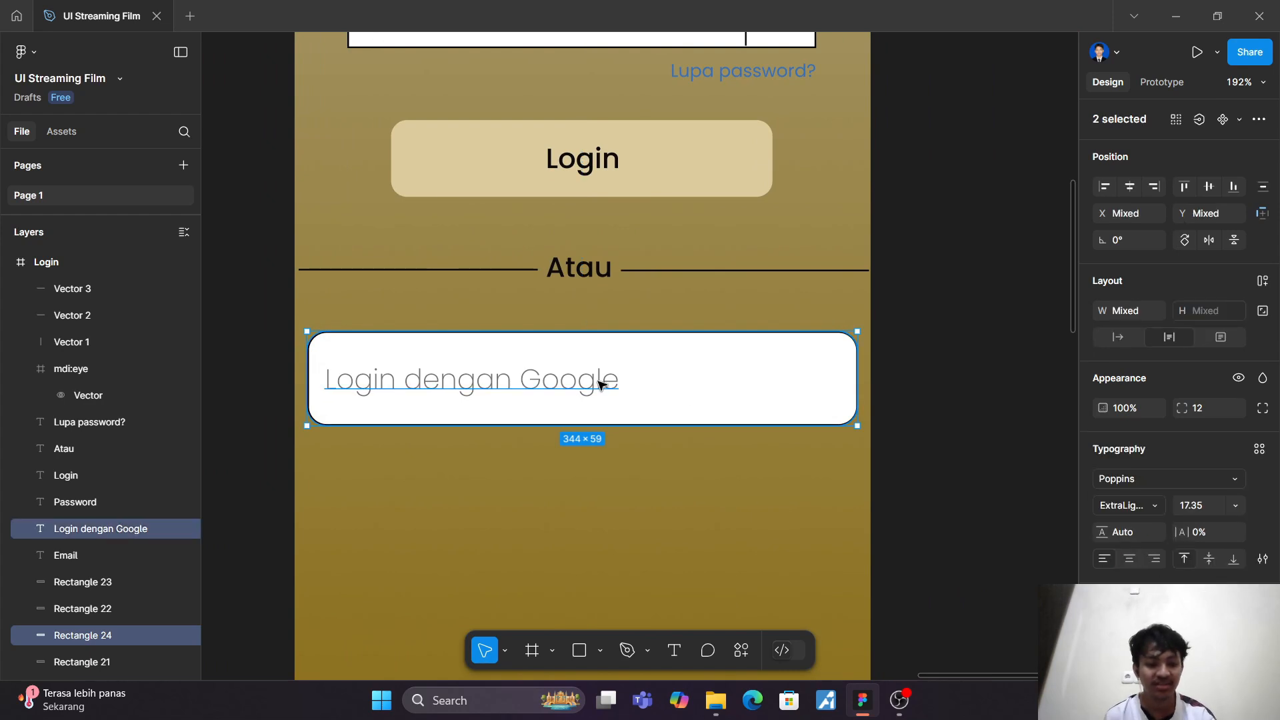
key("ctrl+d")
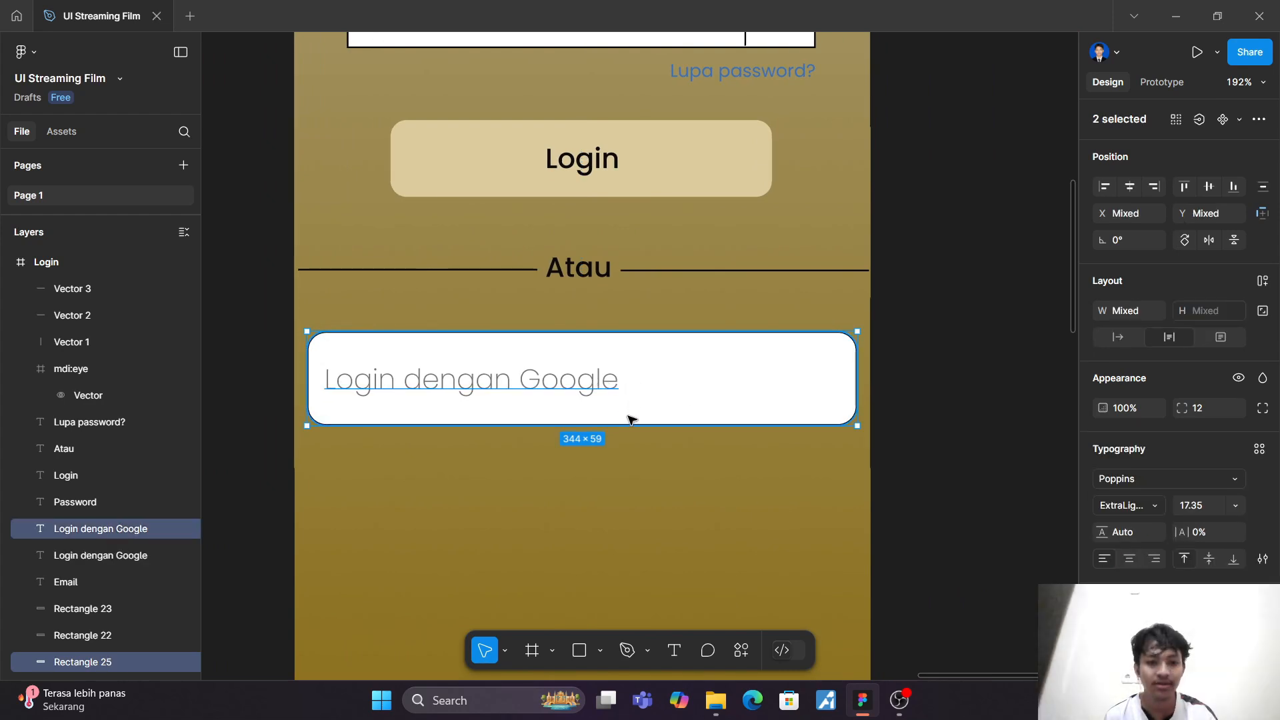
left_click_drag(625, 381, 627, 509)
left_click(643, 443)
scroll(642, 440, "down", 3)
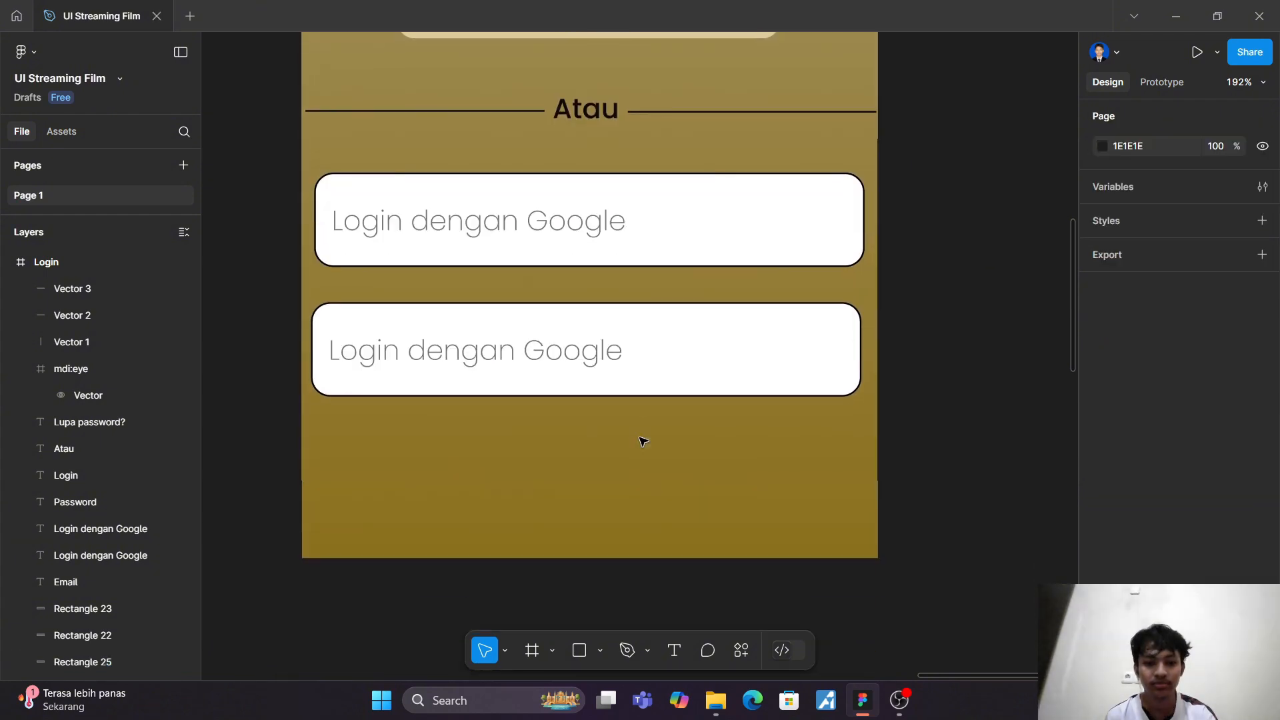
Step: Change the lower box's label to "Login dengan Facebook" and widen its text box to about 223 to fit one line
scroll(639, 436, "up", 1)
double_click(624, 405)
left_click(626, 410)
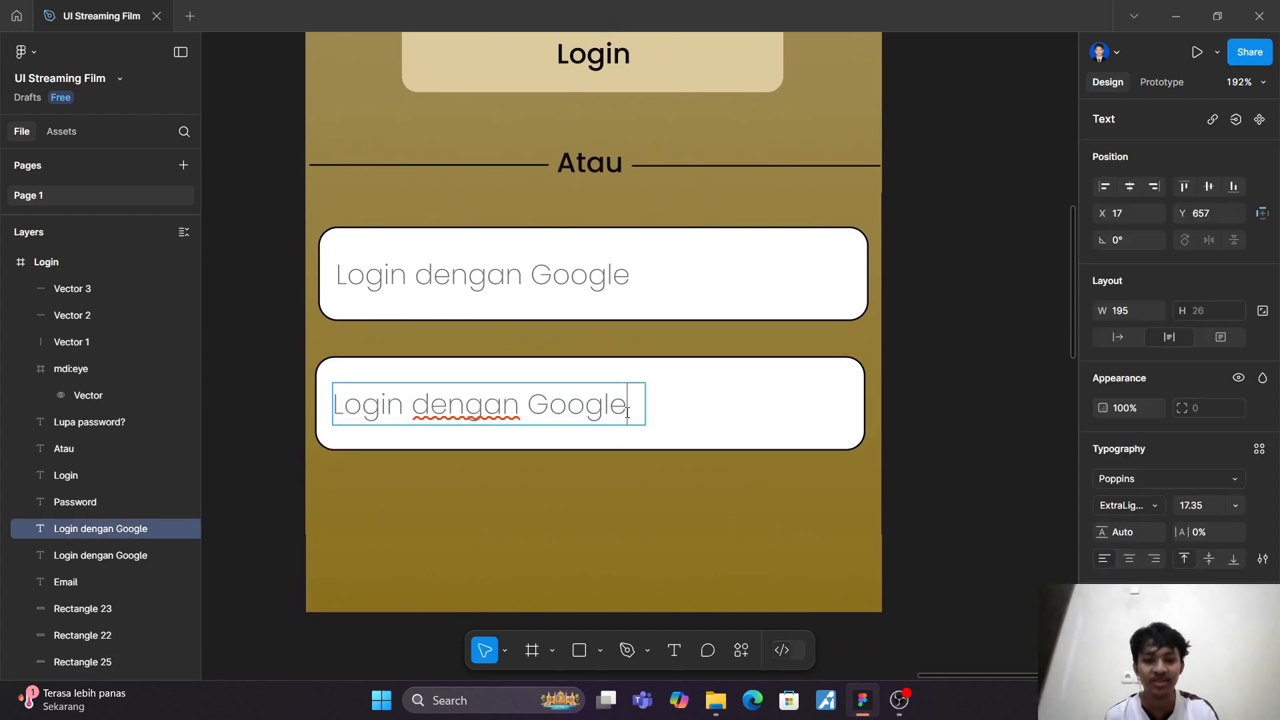
double_click(627, 412)
type("F")
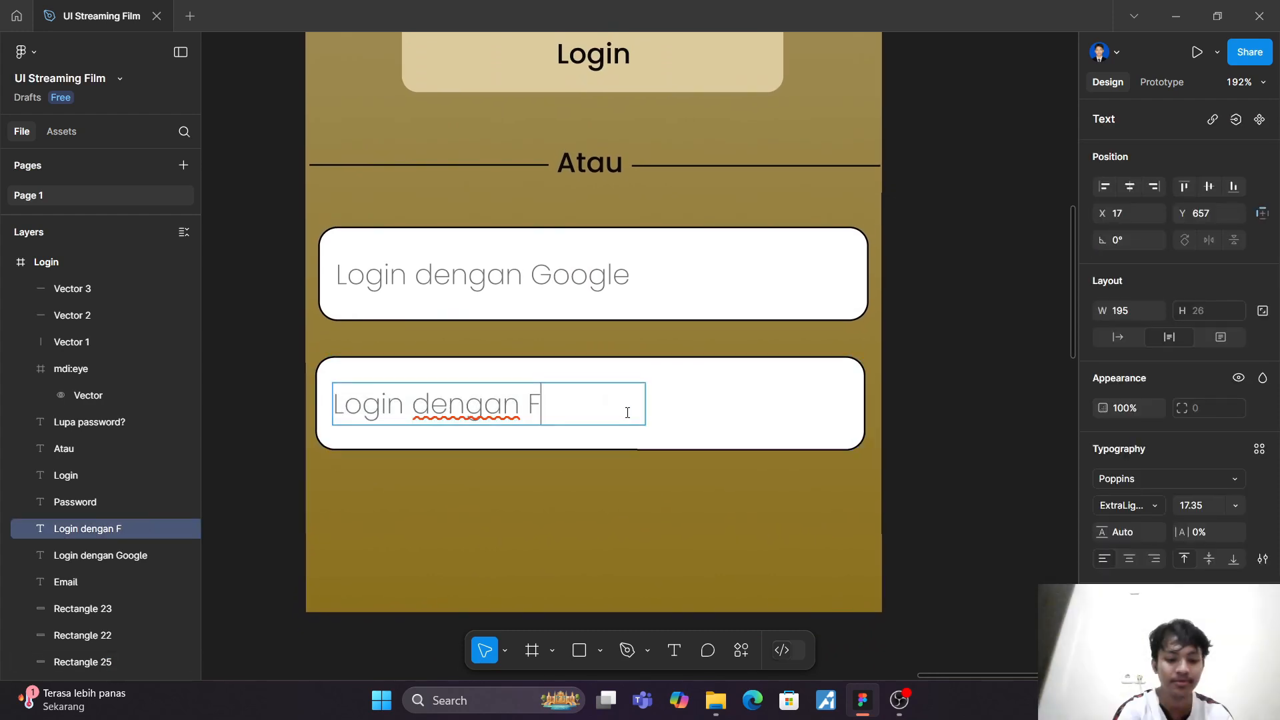
type("aceboo")
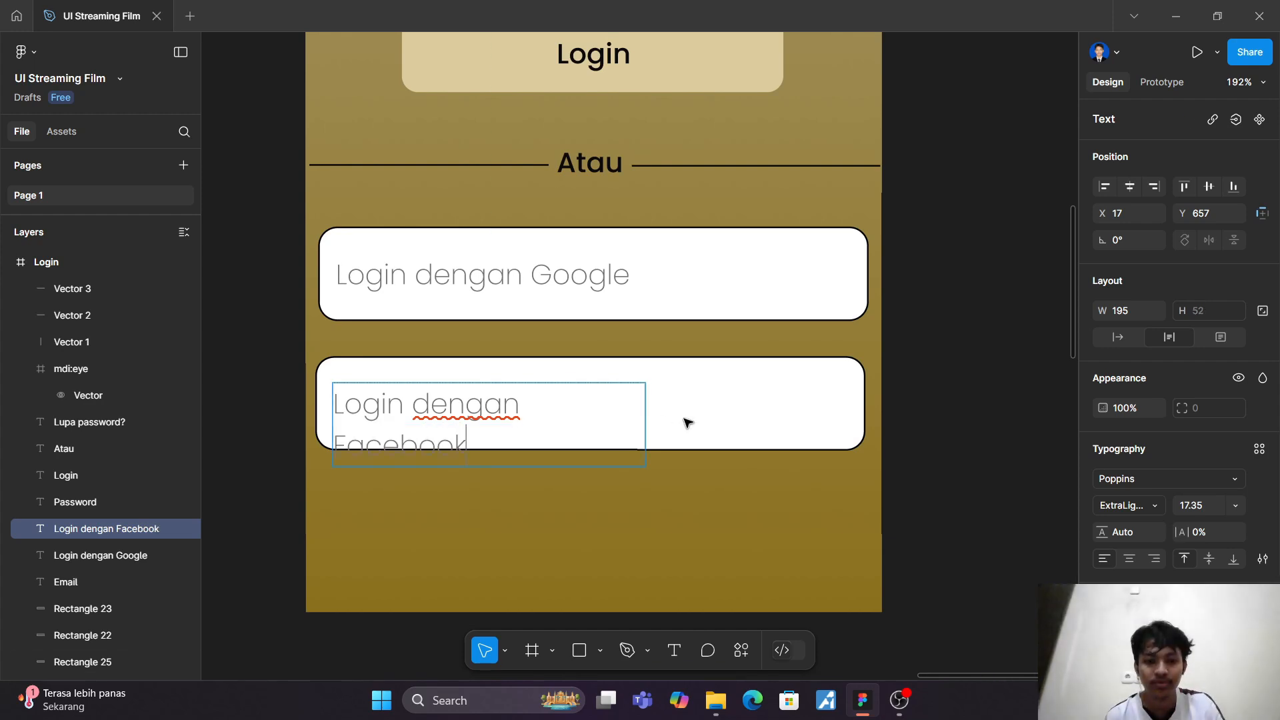
type("k")
key("Escape")
left_click_drag(644, 417, 689, 406)
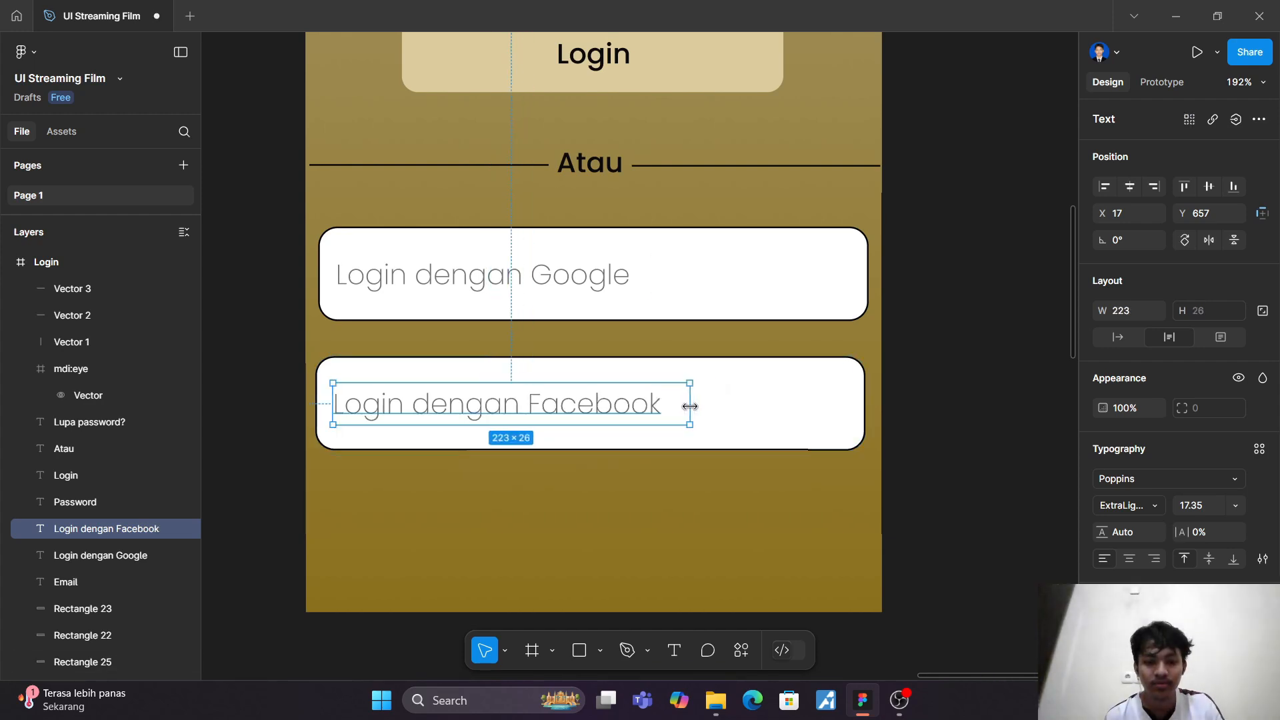
Step: Centre both labels in their boxes, the Google one at X 87, Y 576 and the Facebook one at about X 77, Y 656
mouse_move(536, 410)
left_mouse_down()
mouse_move(653, 410)
mouse_move(554, 407)
mouse_move(547, 395)
left_mouse_up()
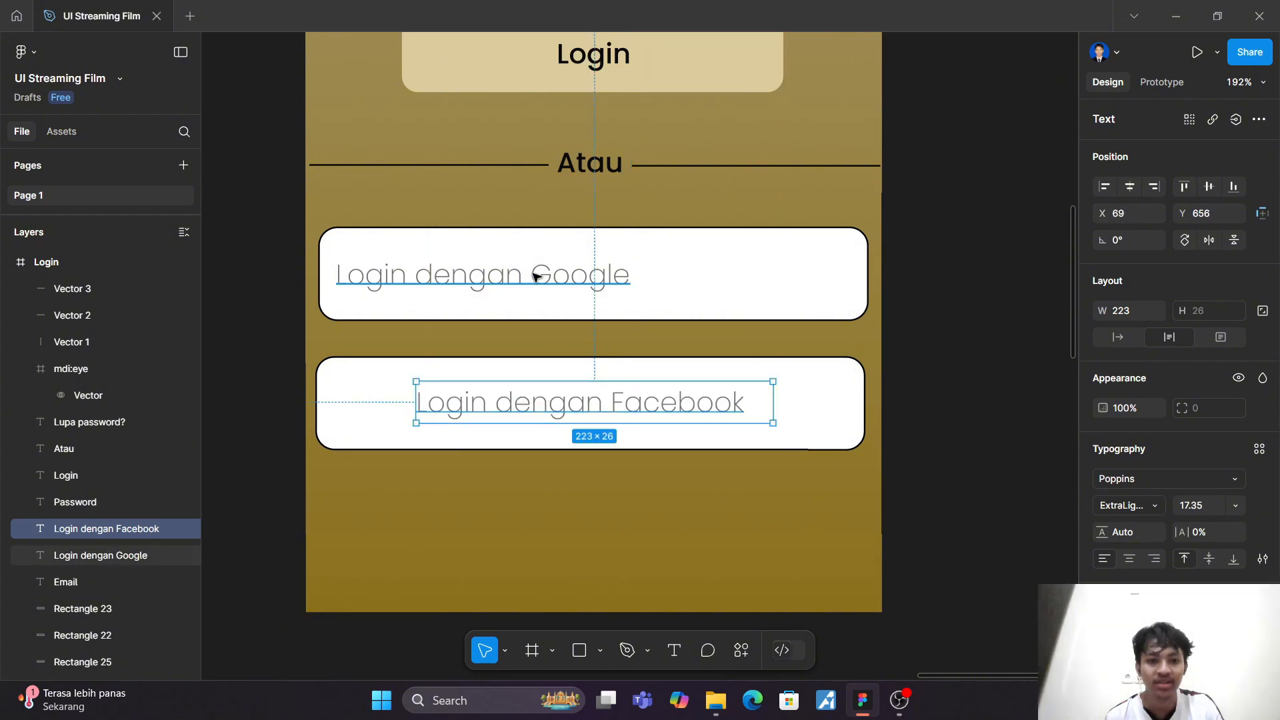
left_click_drag(536, 277, 645, 279)
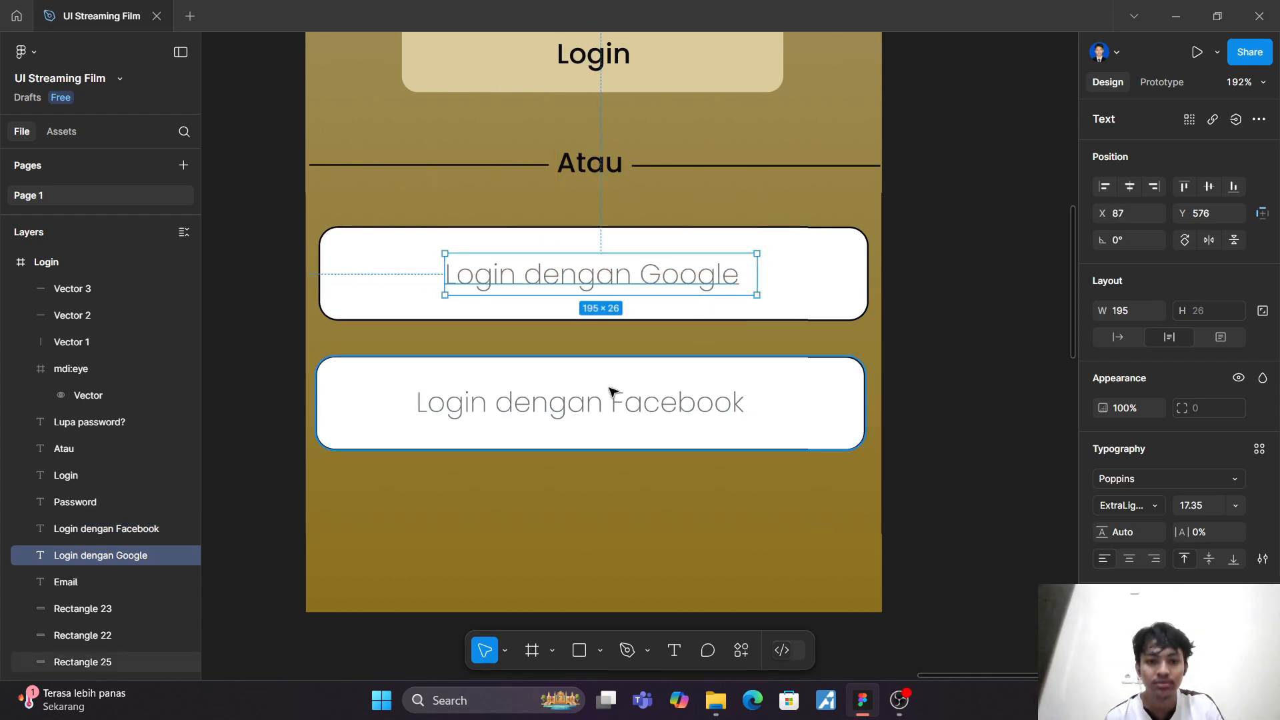
left_click_drag(551, 404, 564, 406)
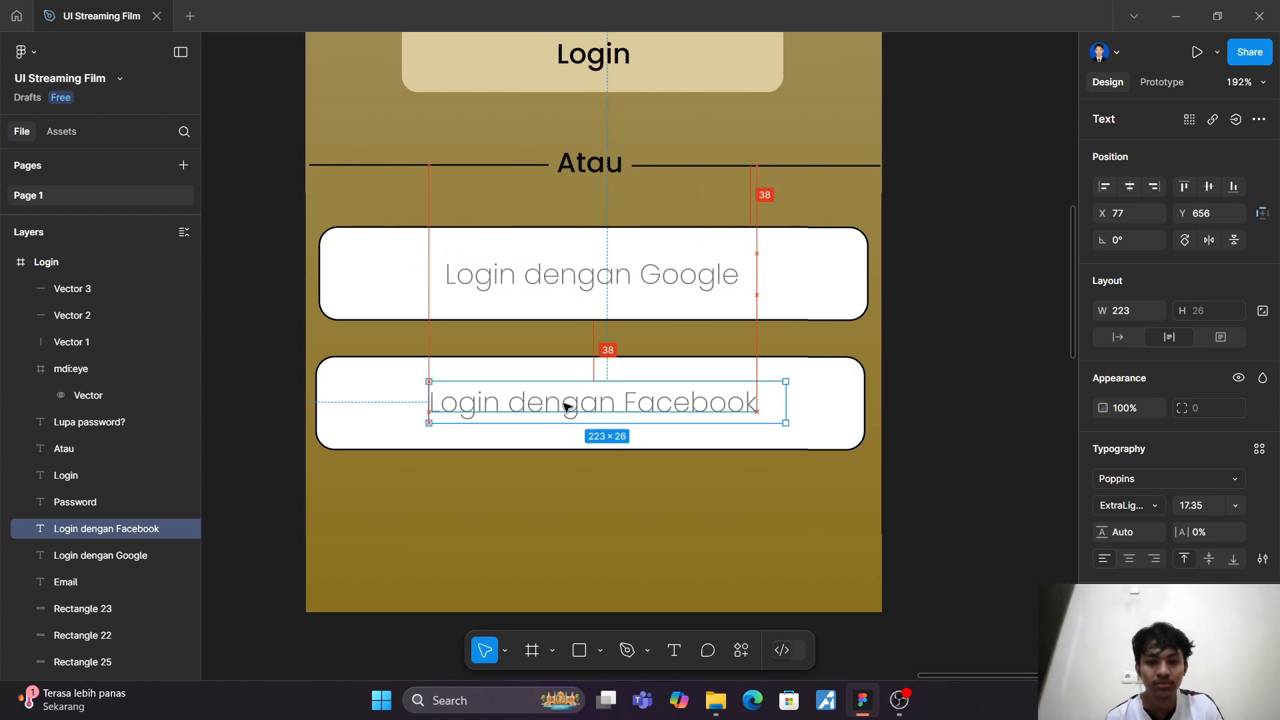
left_click(564, 504)
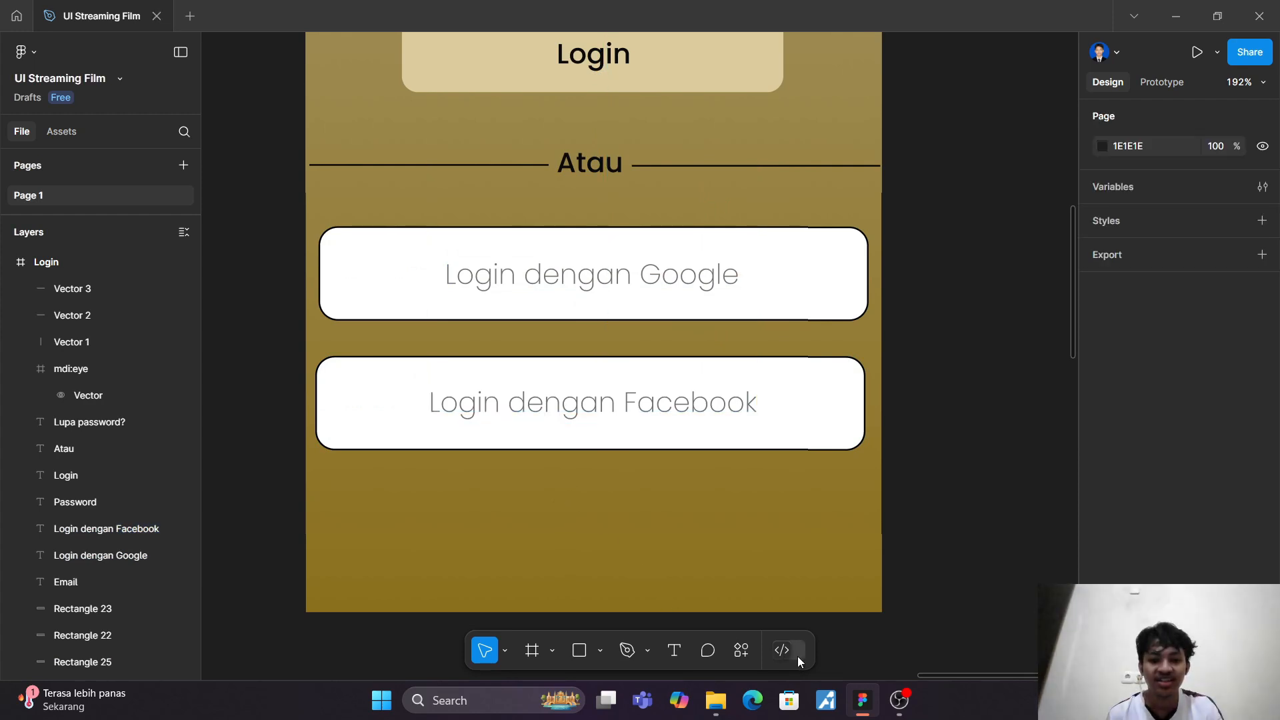
left_click(739, 651)
left_click(688, 453)
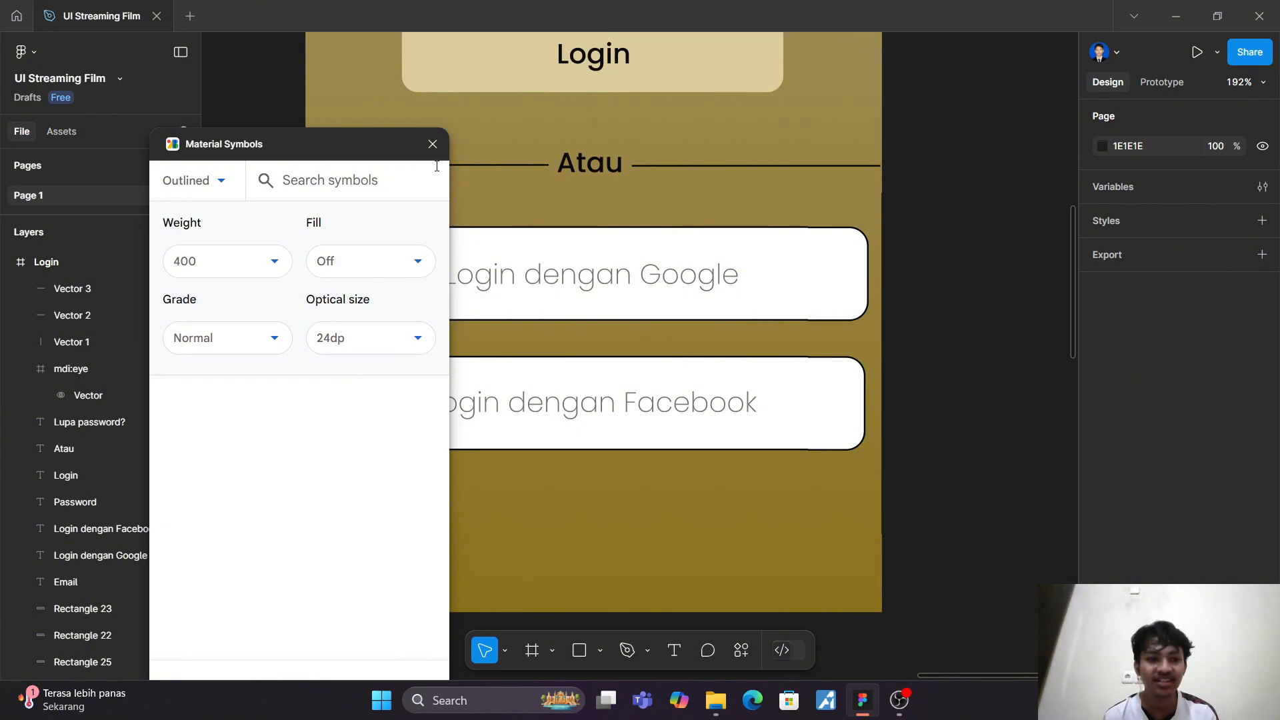
left_click(432, 145)
Step: Search the Iconify plugin for "google" and place the multicoloured devicon:google icon at the left end of the Google login box
left_click(741, 650)
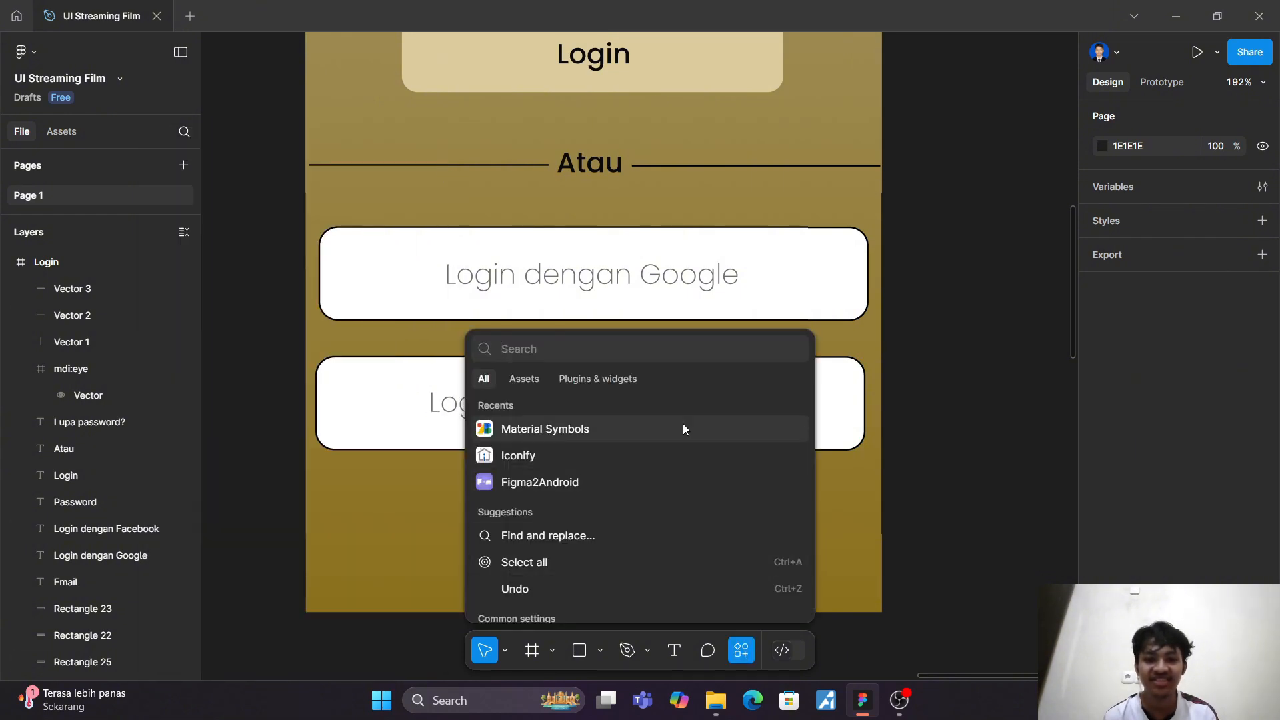
left_click(683, 454)
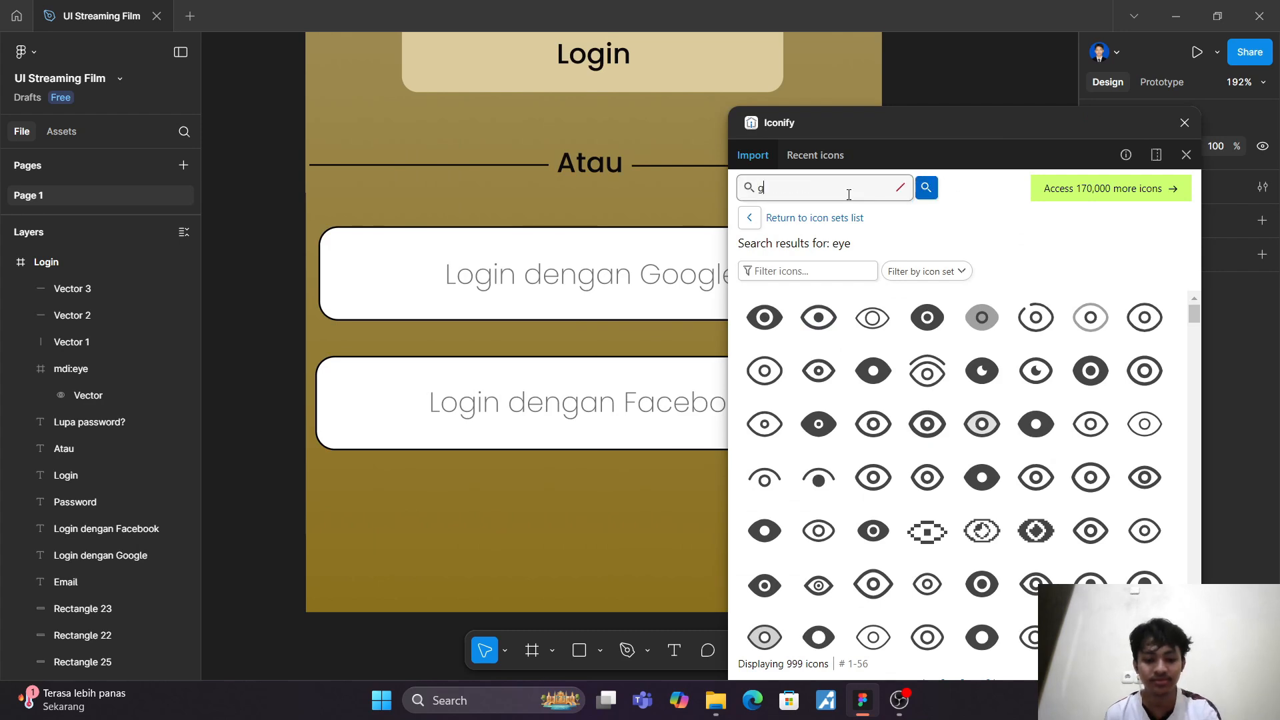
left_click(849, 194)
type("google")
key("Return")
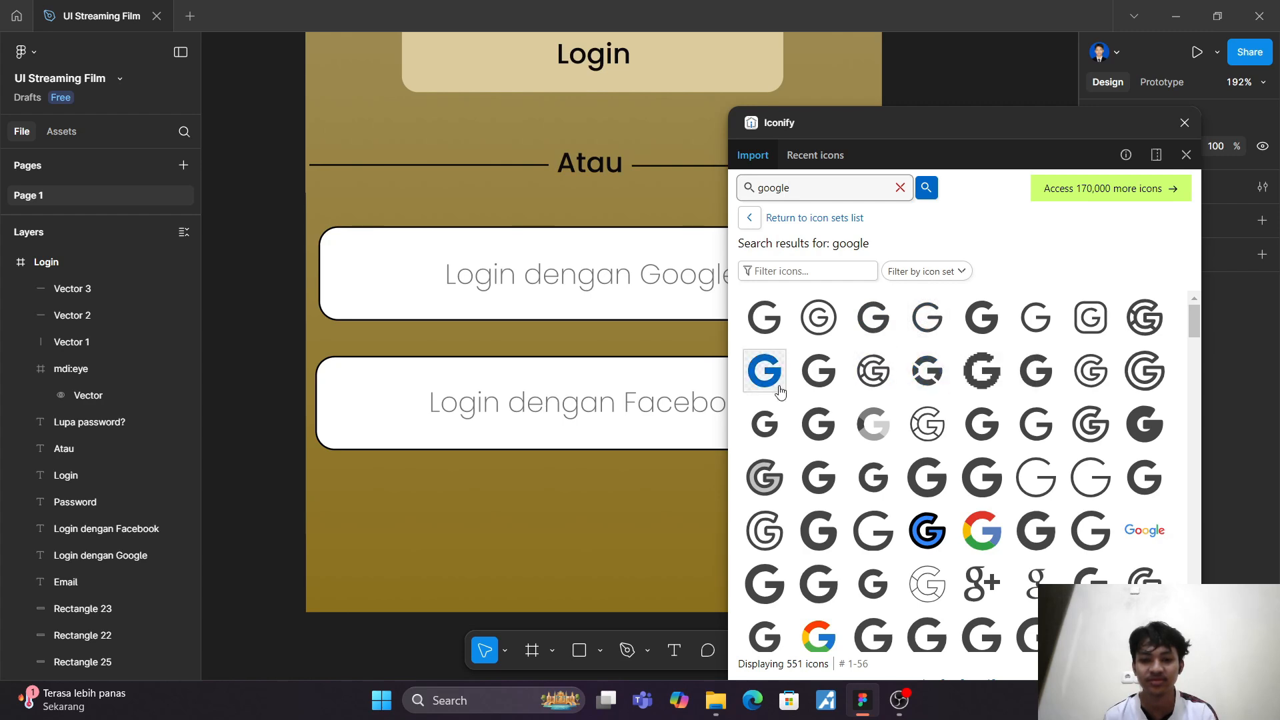
left_click_drag(973, 541, 346, 277)
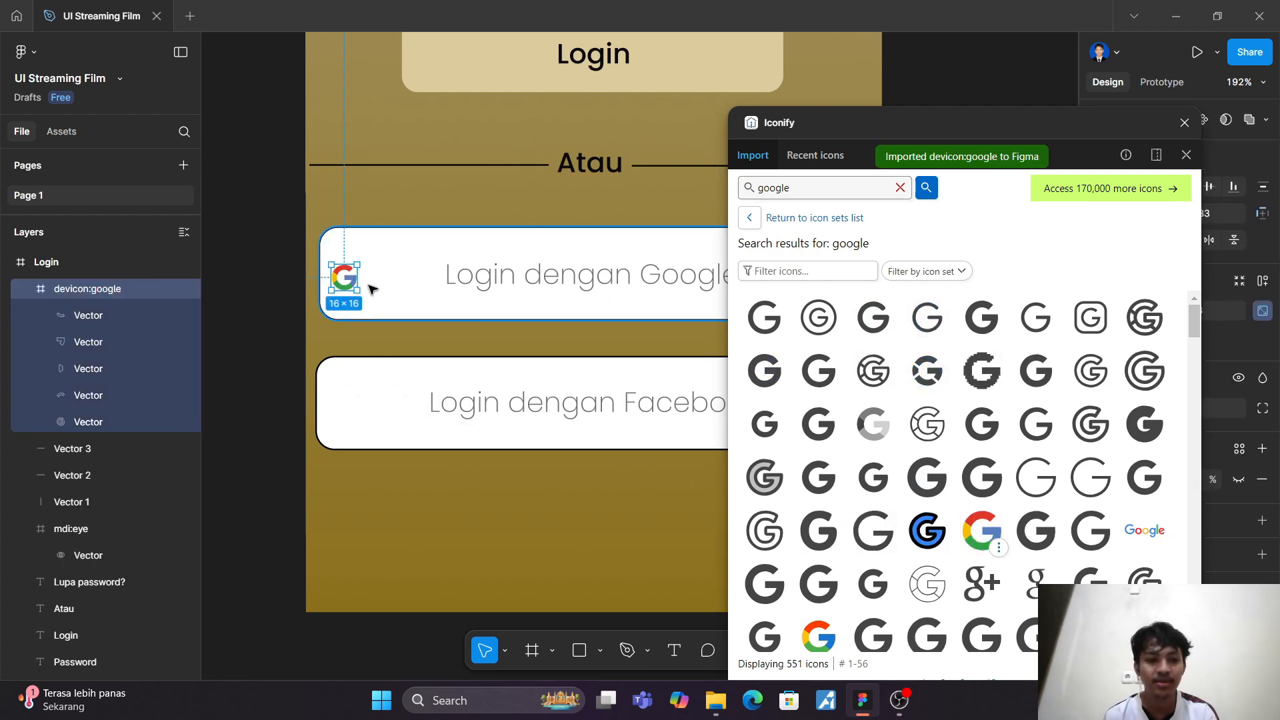
Step: Search Iconify for "facebook" and place the blue round logos:facebook icon at the left end of the Facebook login box
left_click(901, 188)
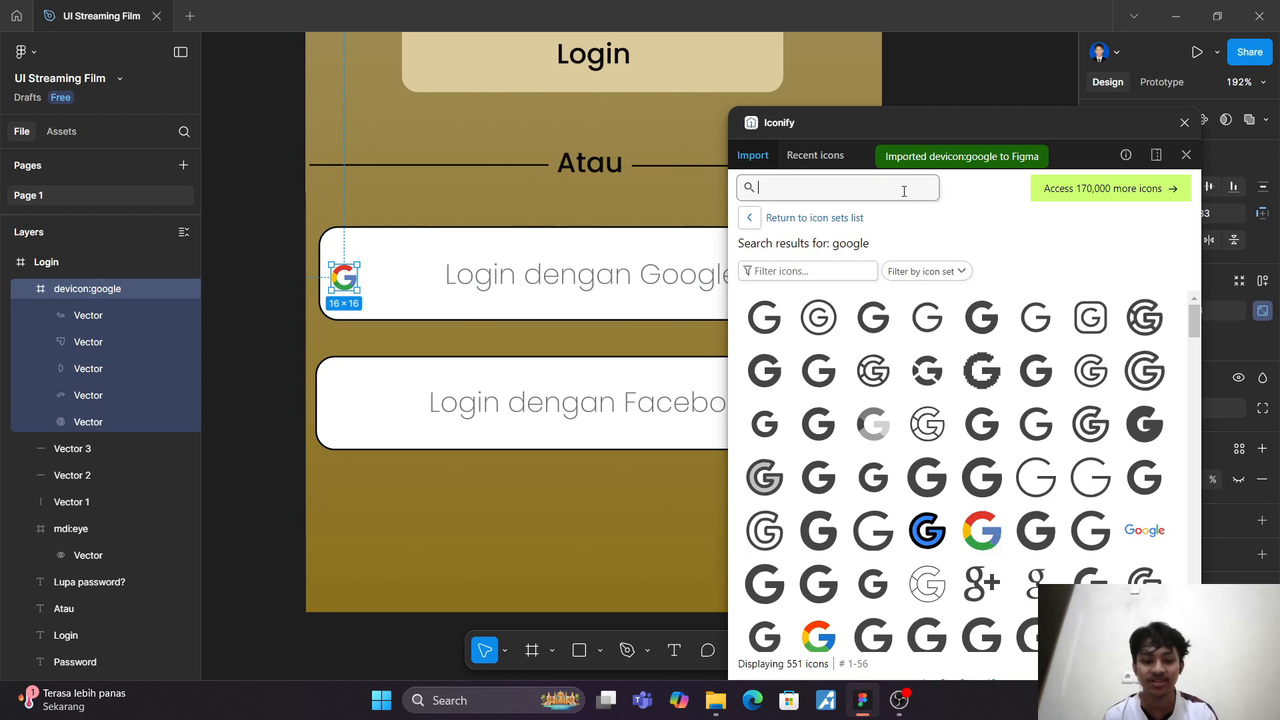
type("face")
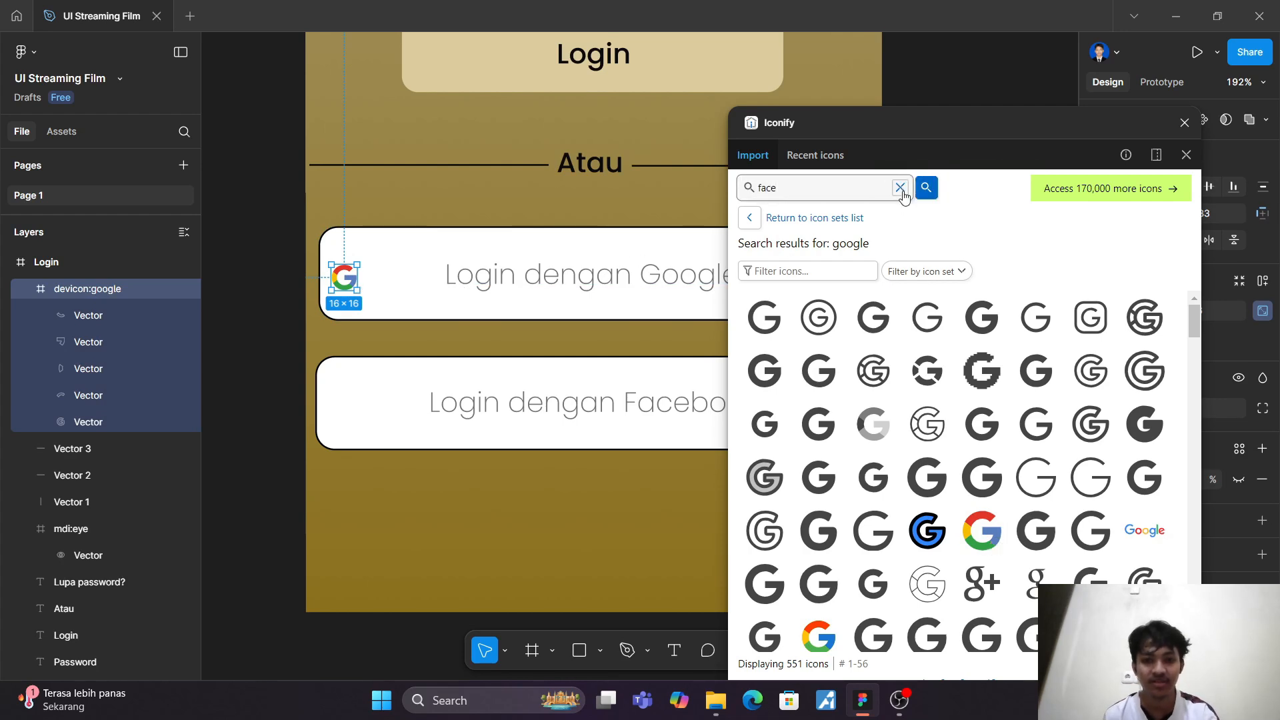
type("book")
key("Return")
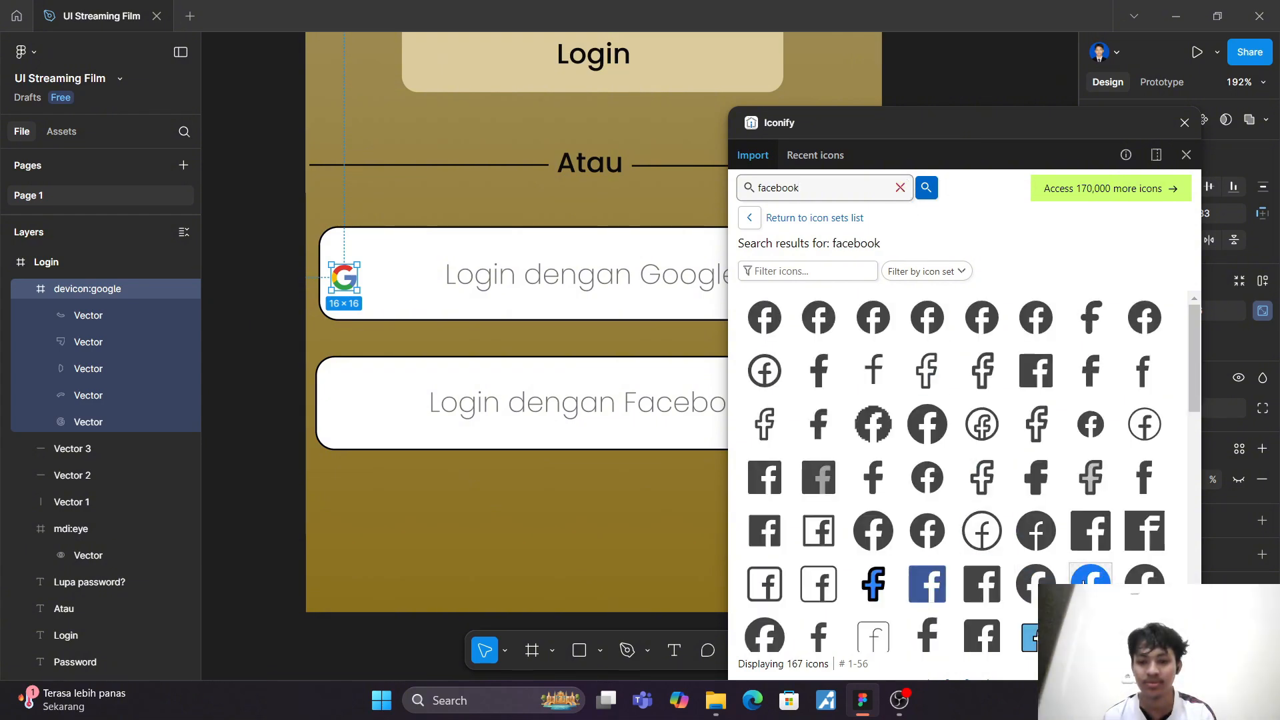
left_click_drag(1091, 580, 355, 403)
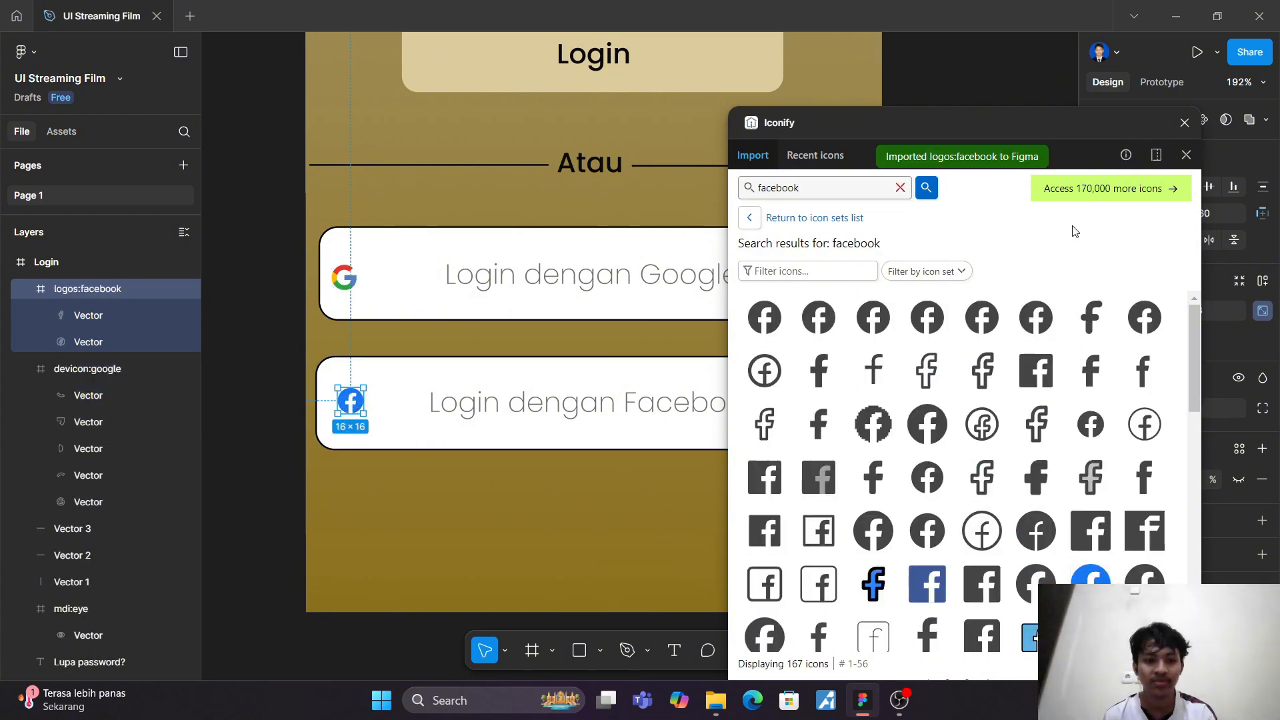
Step: Close the Iconify plugin and enlarge the Facebook icon to 20 × 20
left_click(1185, 122)
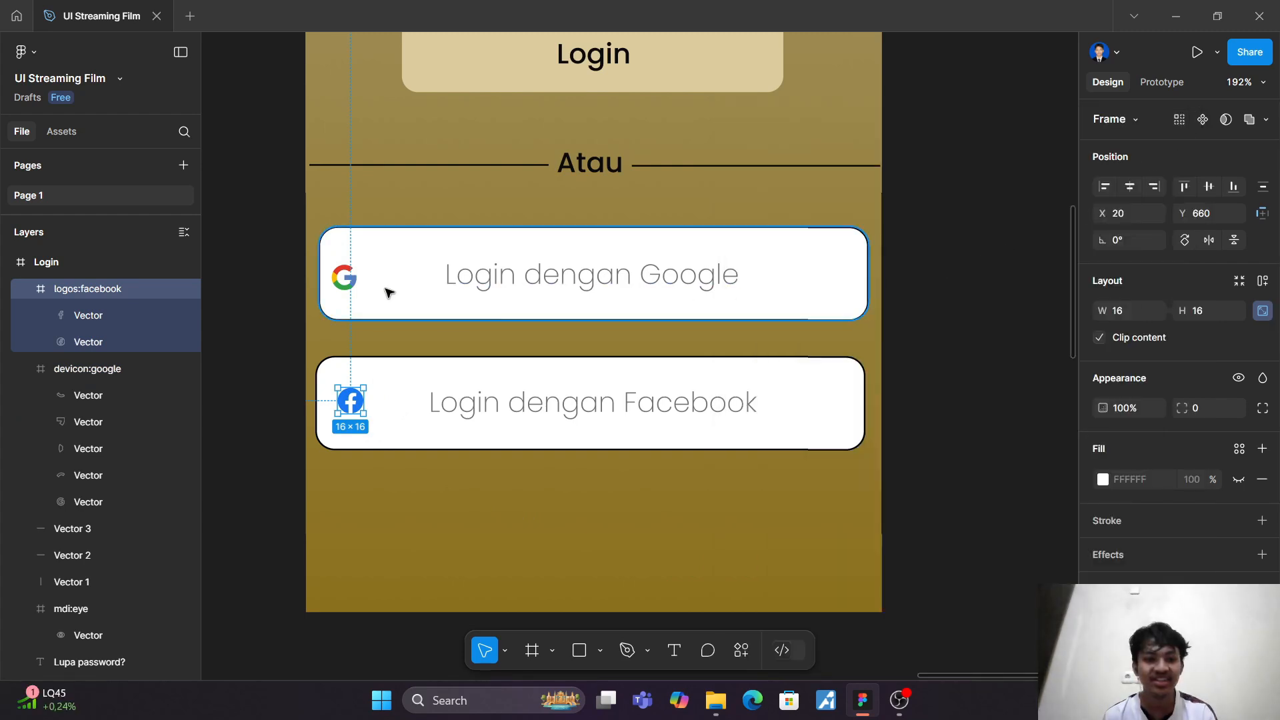
scroll(348, 281, "up", 5)
scroll(486, 449, "left", 2)
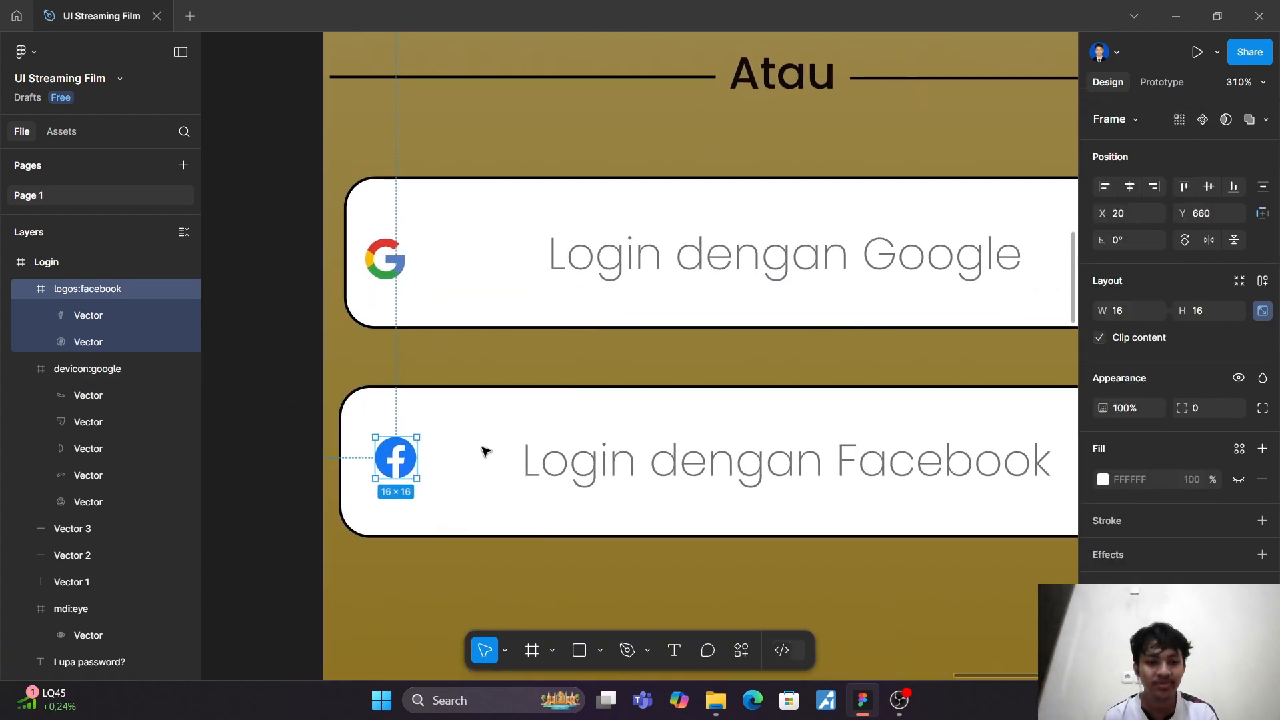
left_click(1134, 314)
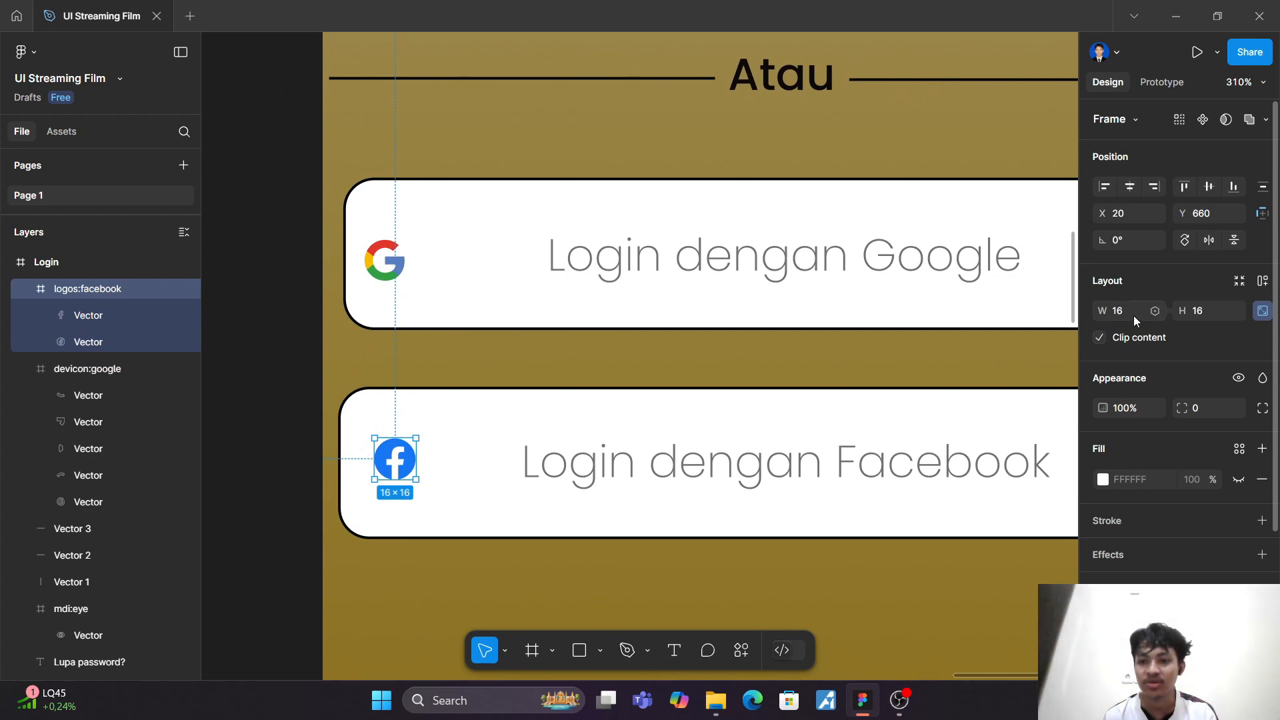
type("20")
key("Return")
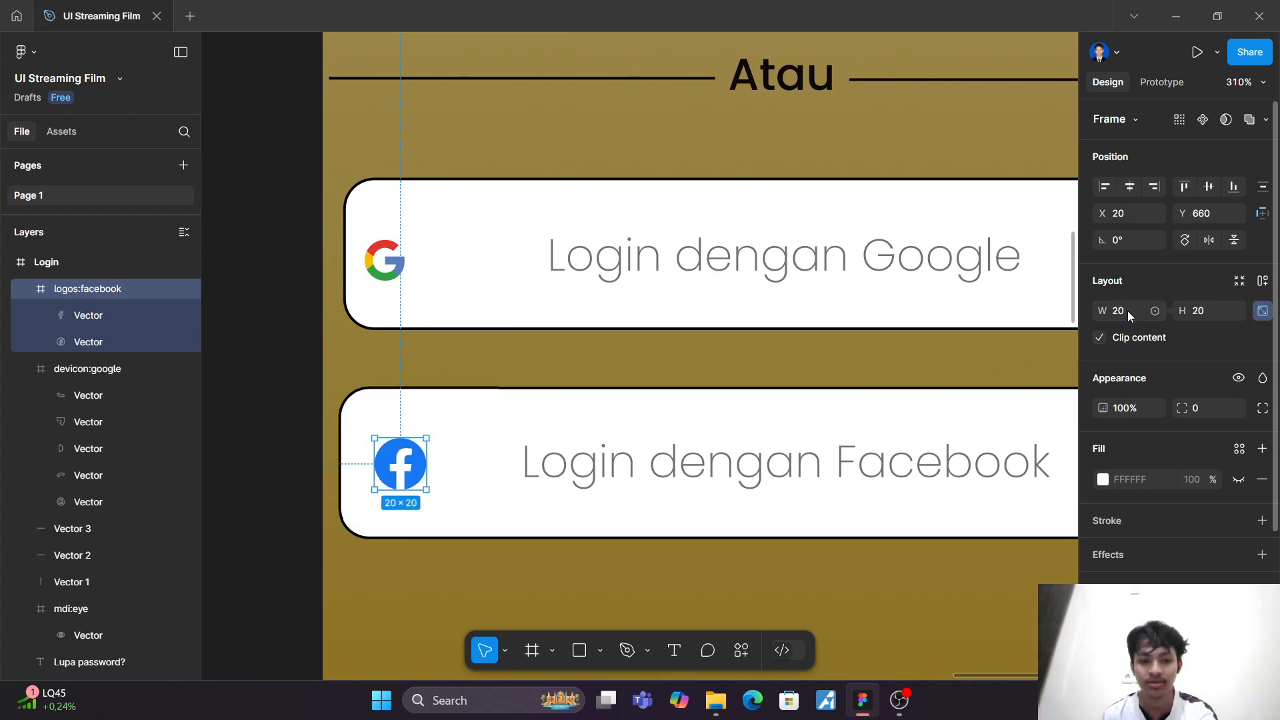
Step: Enlarge the Google icon to 20 × 20 and align it above the Facebook icon at X 20, Y 582
left_click(389, 269)
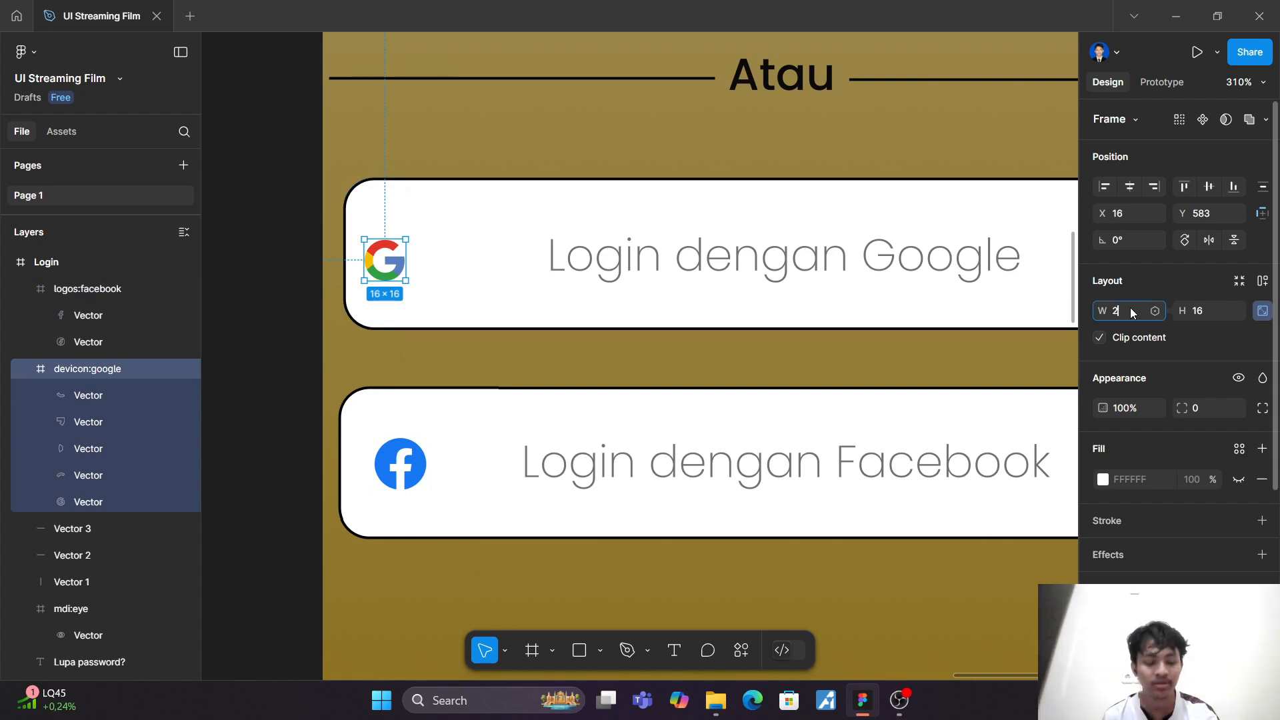
key("Return")
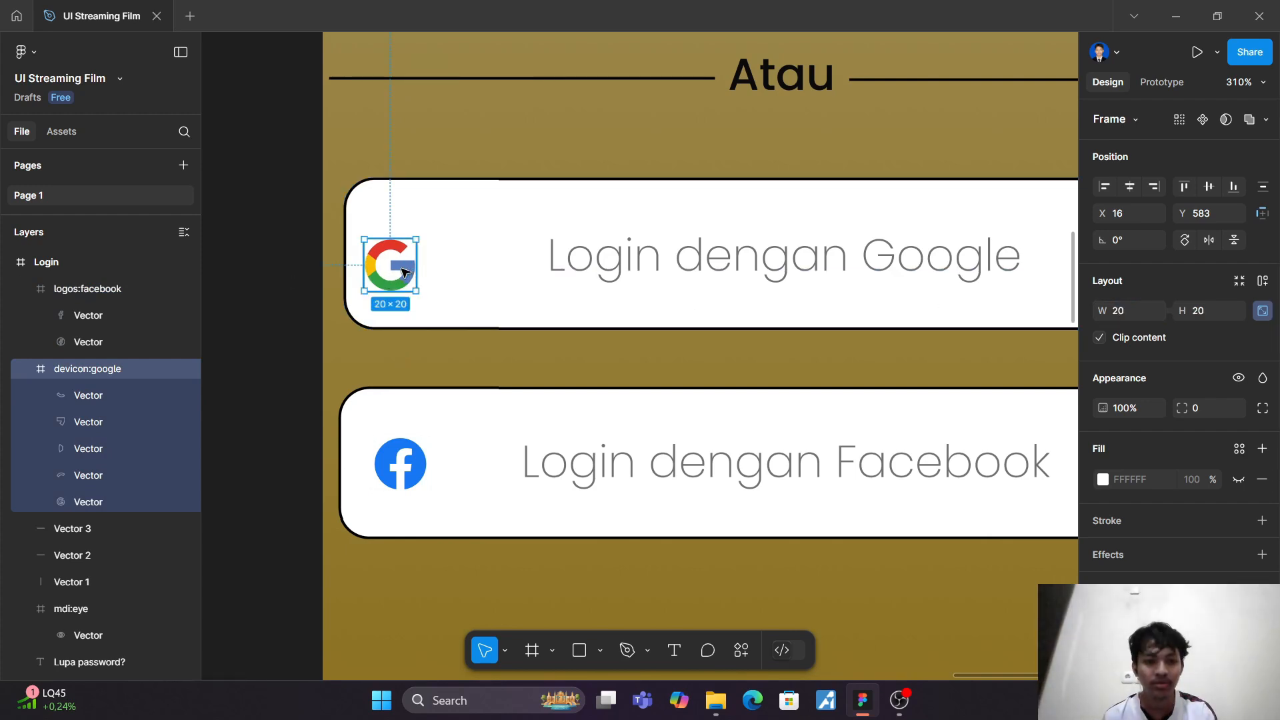
left_click_drag(403, 272, 415, 272)
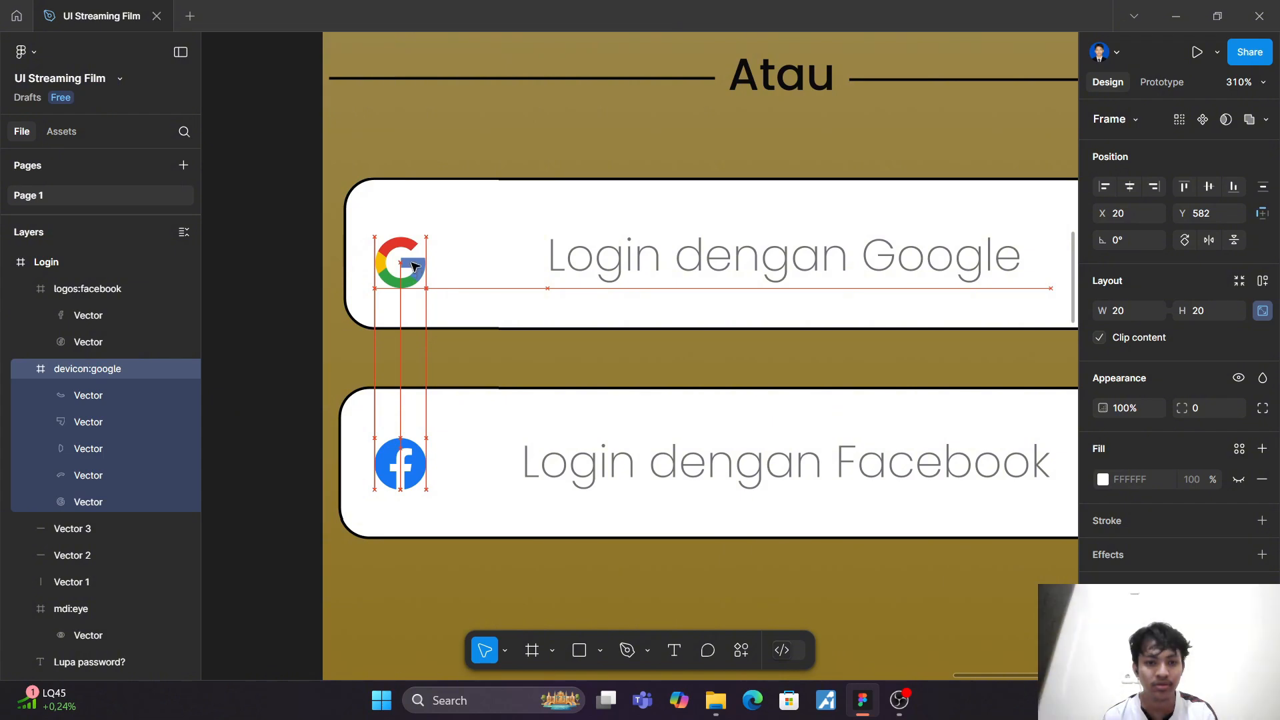
left_click(498, 165)
scroll(497, 167, "down", 3)
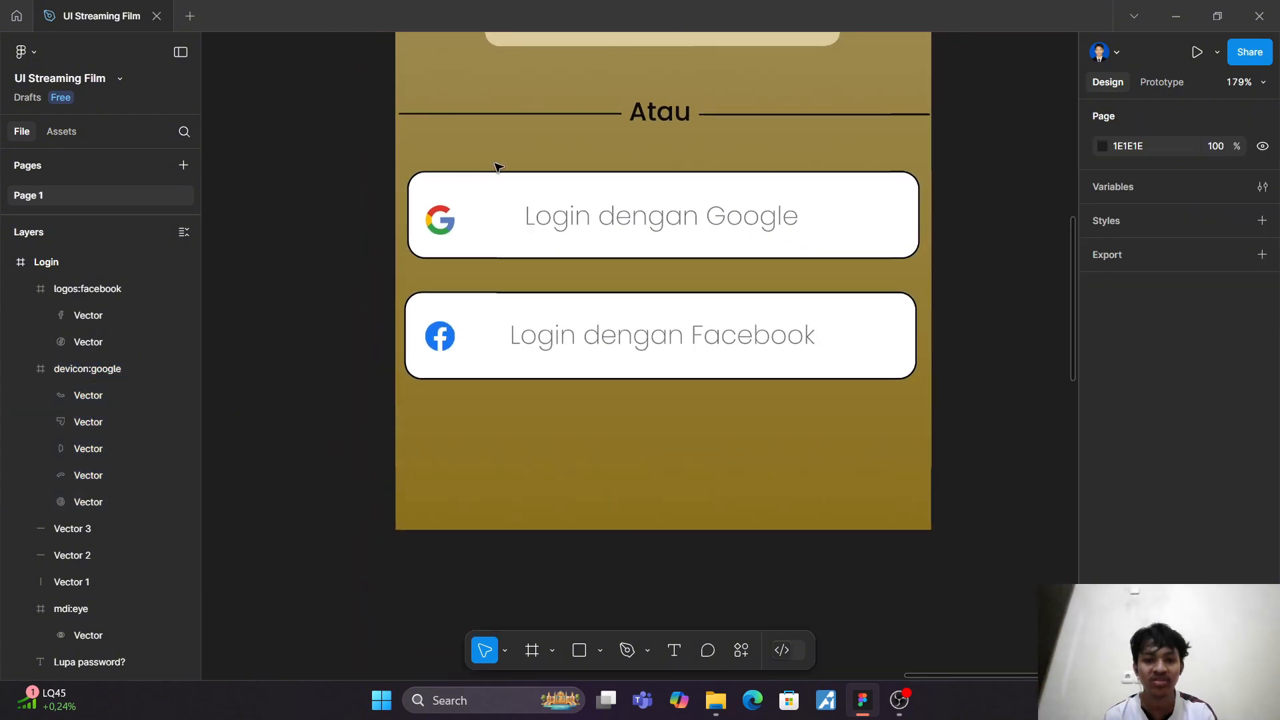
Step: Add the text "Belum punya akun? Daftar Sekarang" below the Facebook login box, centred at about X 24, Y 726
scroll(497, 165, "up", 2)
scroll(497, 165, "down", 3)
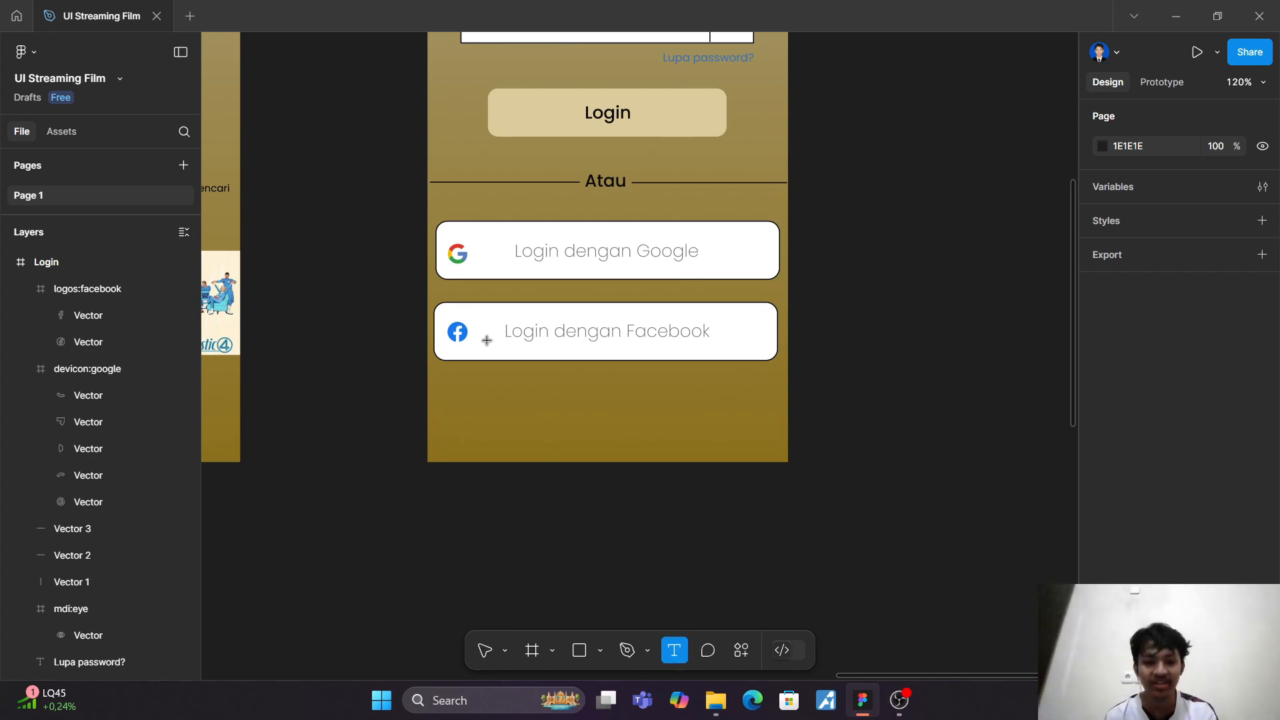
left_click(482, 394)
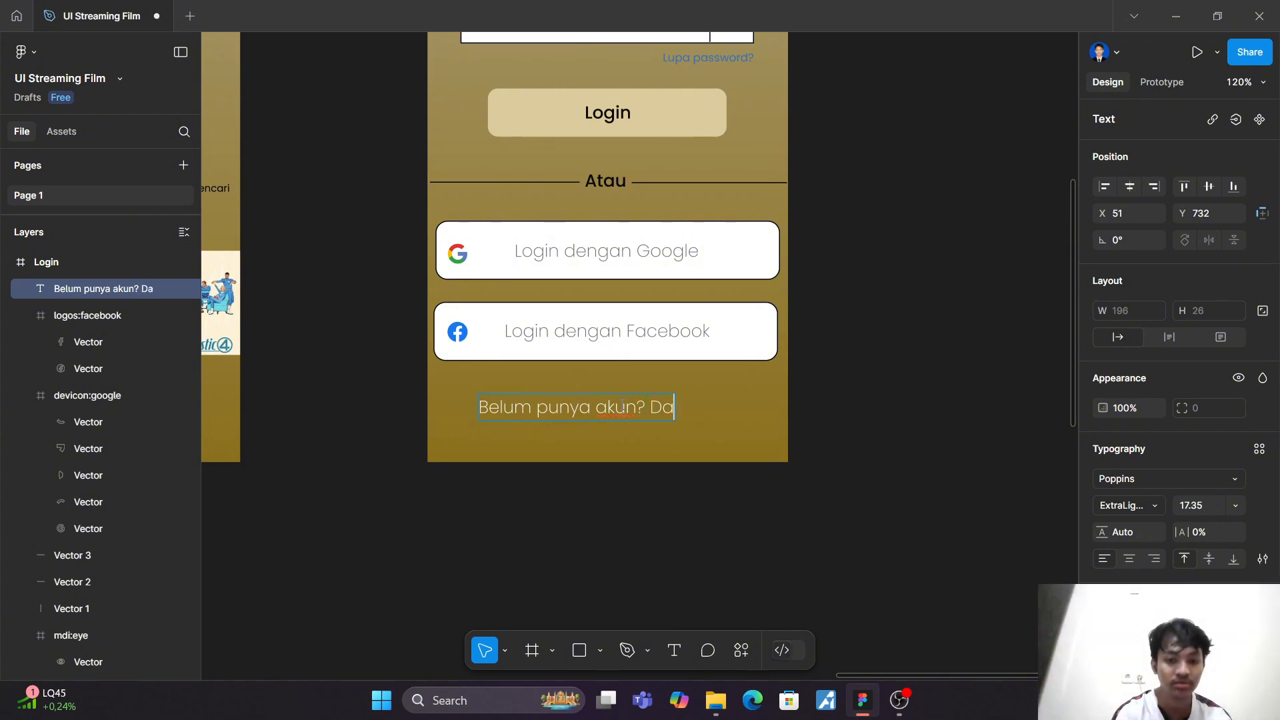
type("Sekarang")
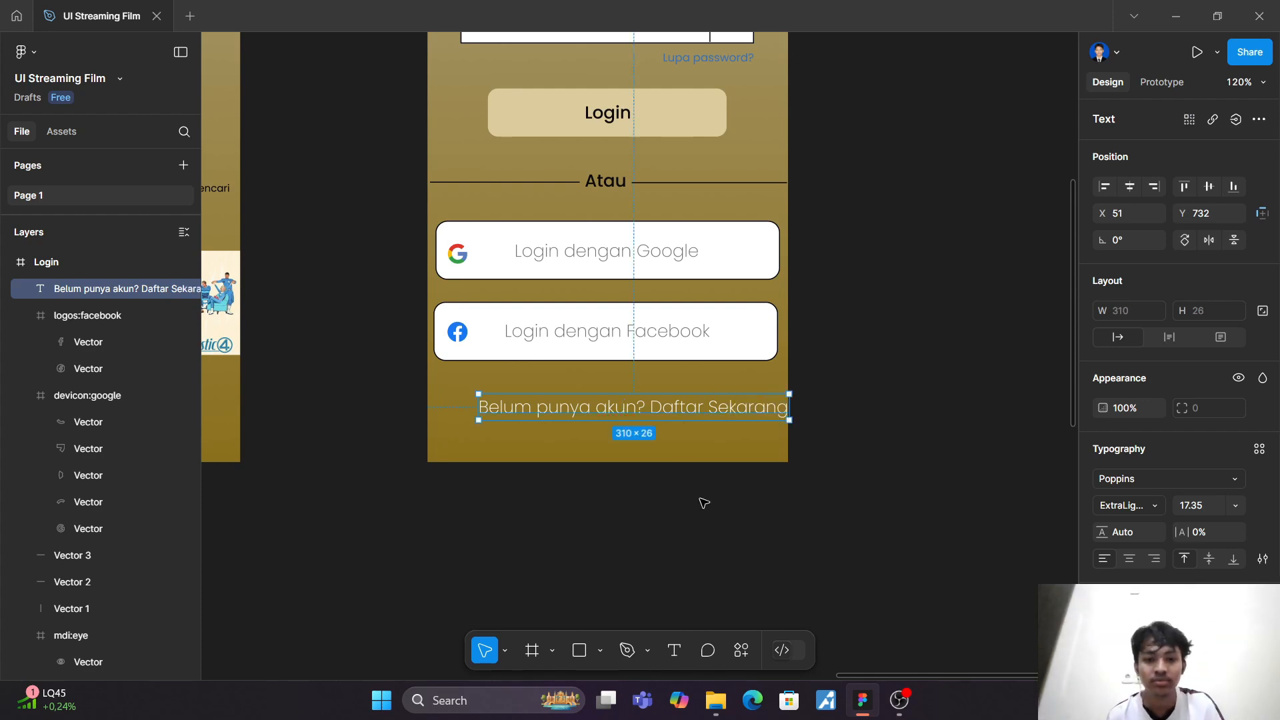
left_click_drag(675, 410, 647, 404)
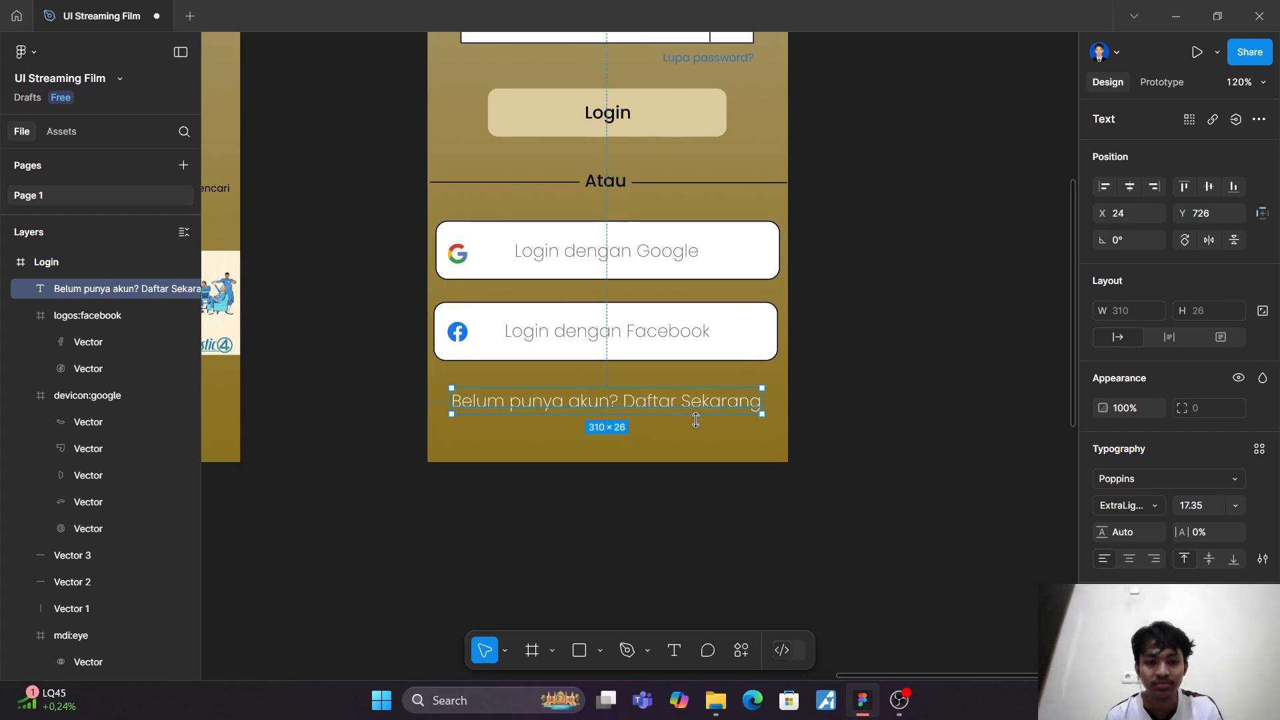
left_click(704, 458)
Step: Scale the "Belum punya akun? Daftar Sekarang" text down to about 250 × 21 around its centre
scroll(658, 403, "up", 3, "ctrl")
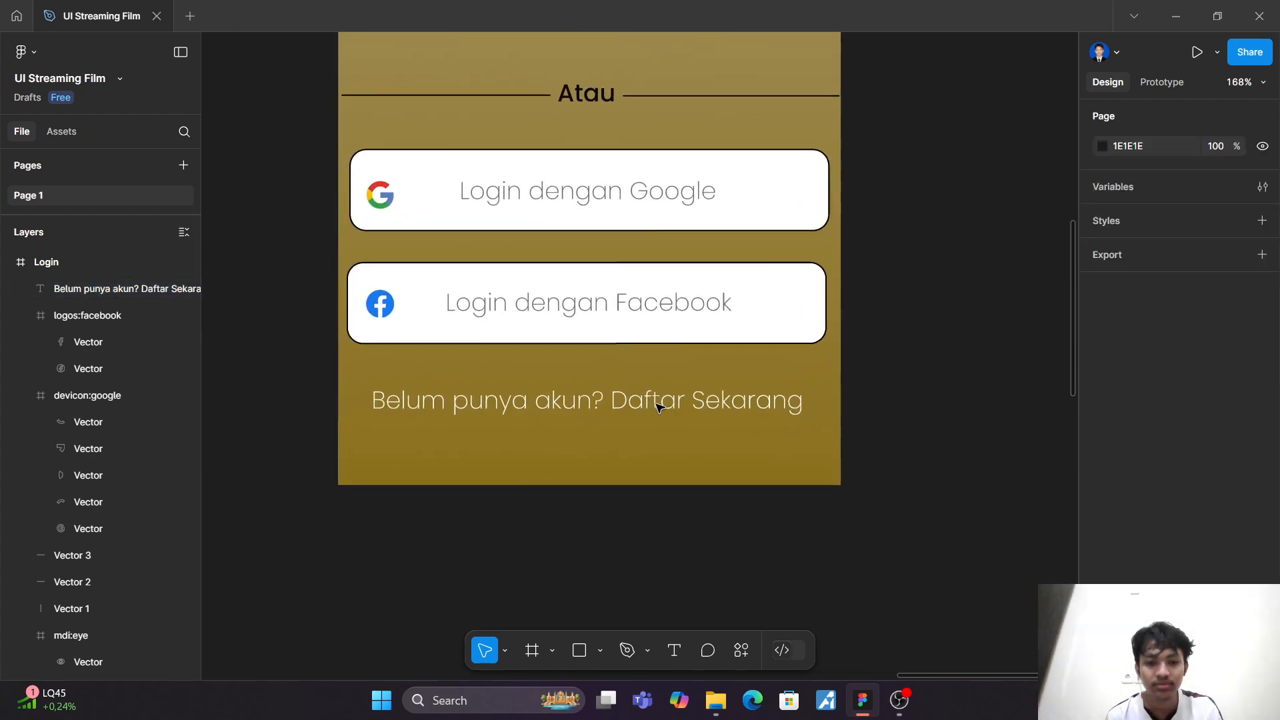
left_click(617, 408)
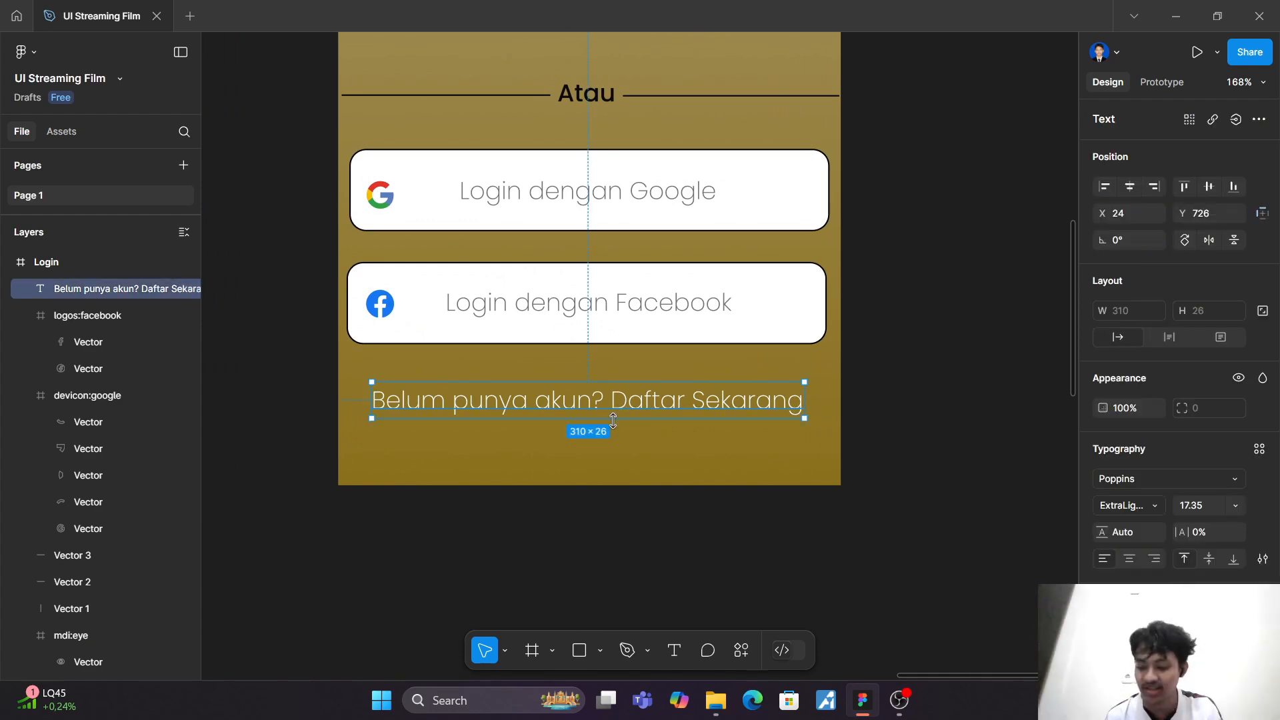
key("k")
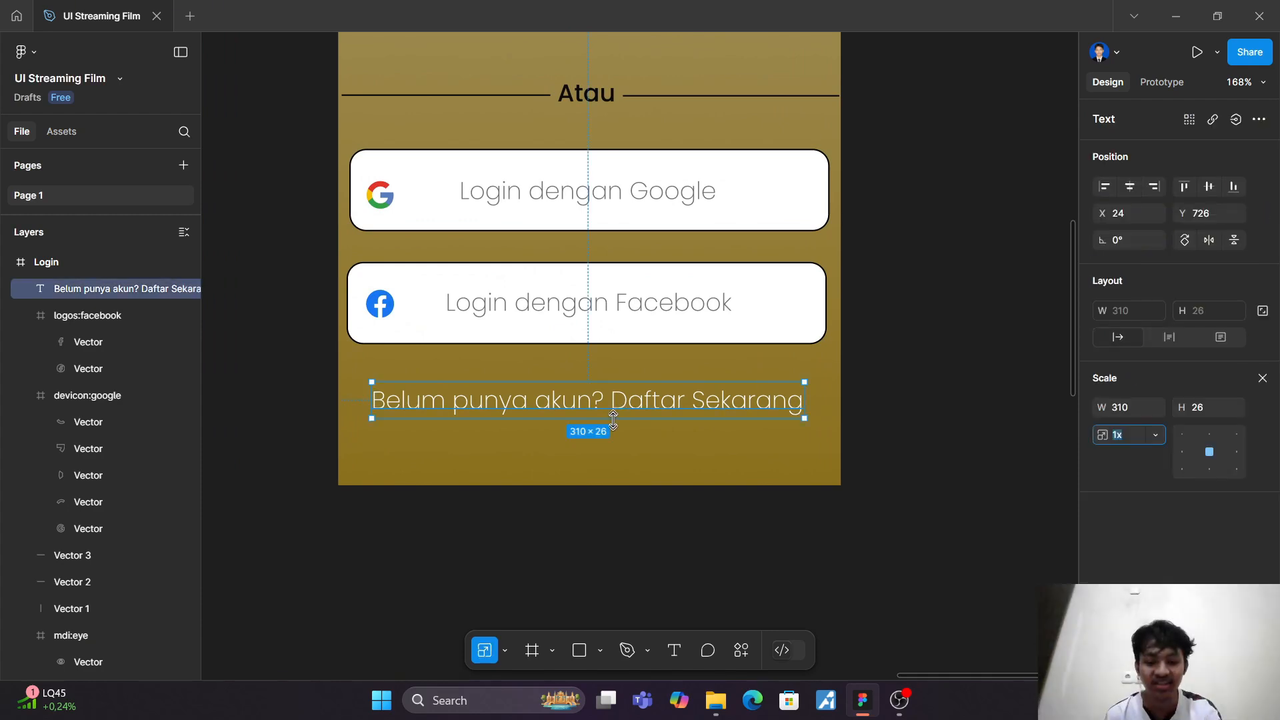
left_click_drag(612, 418, 609, 414)
left_click(619, 444)
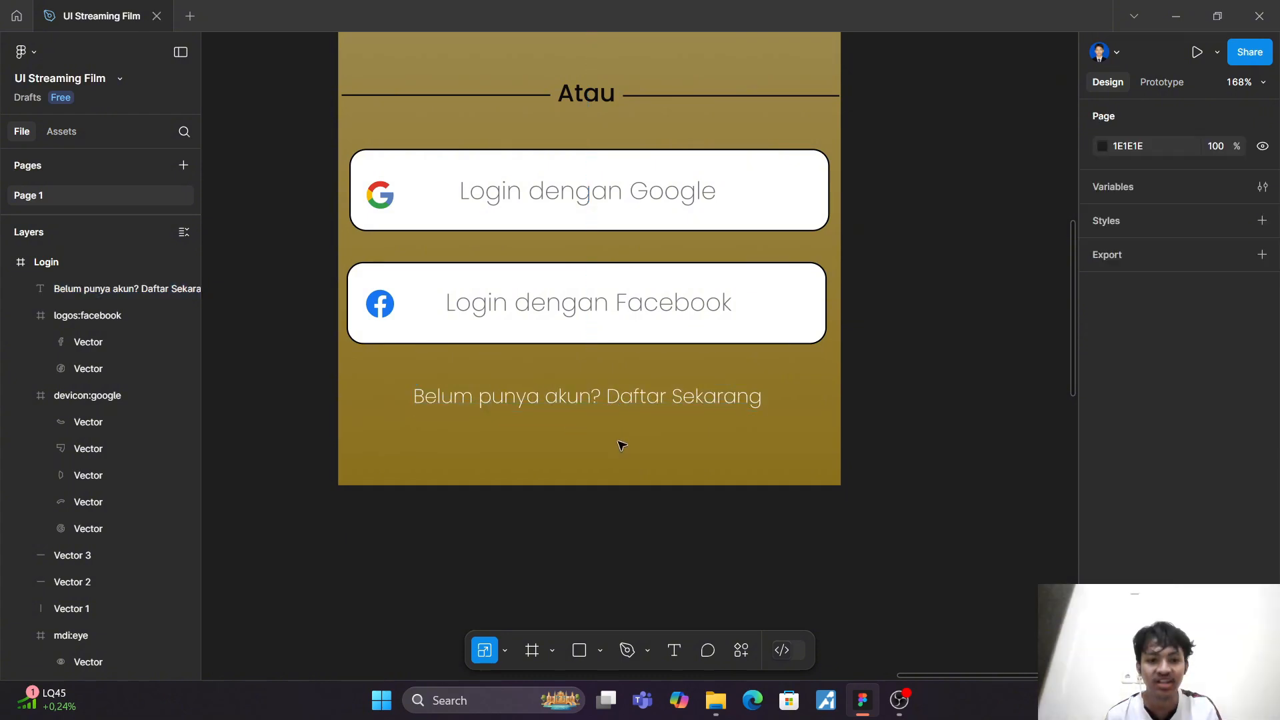
Step: Set only the words "Daftar Sekarang" in the sign-up line to the SemiBold weight
left_click(608, 403)
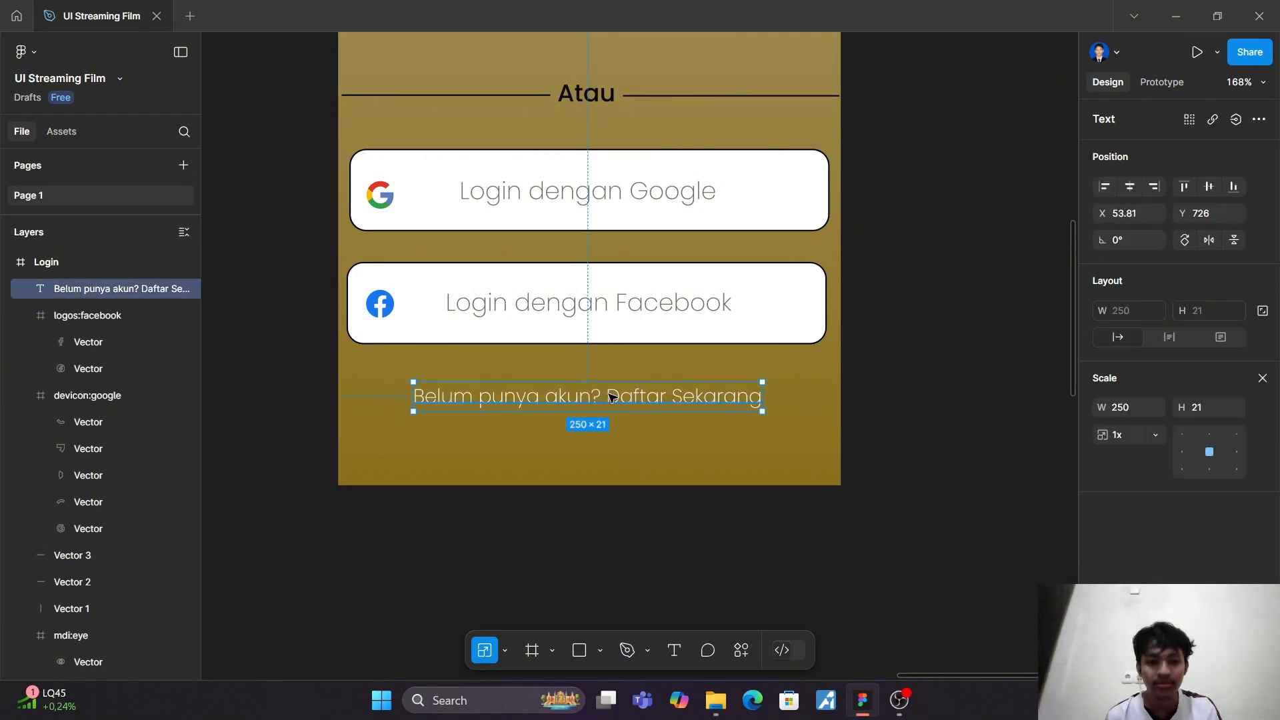
double_click(609, 396)
left_click(607, 396)
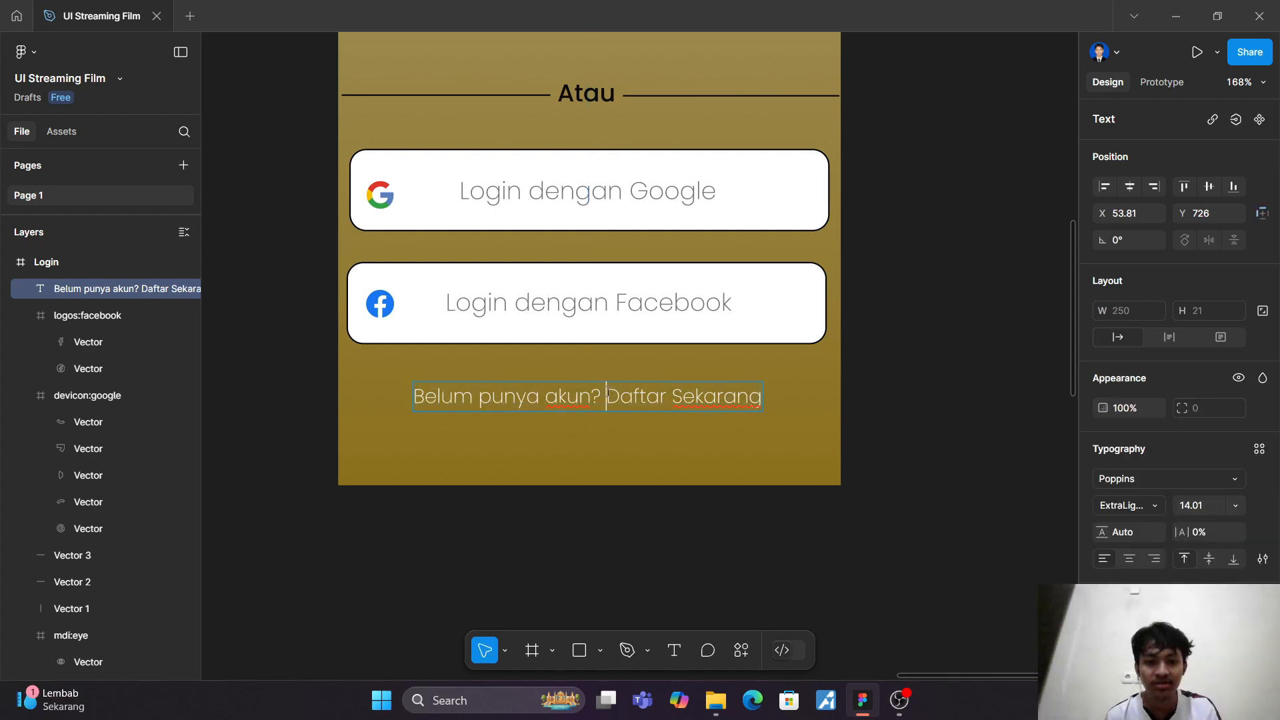
key("shift+End")
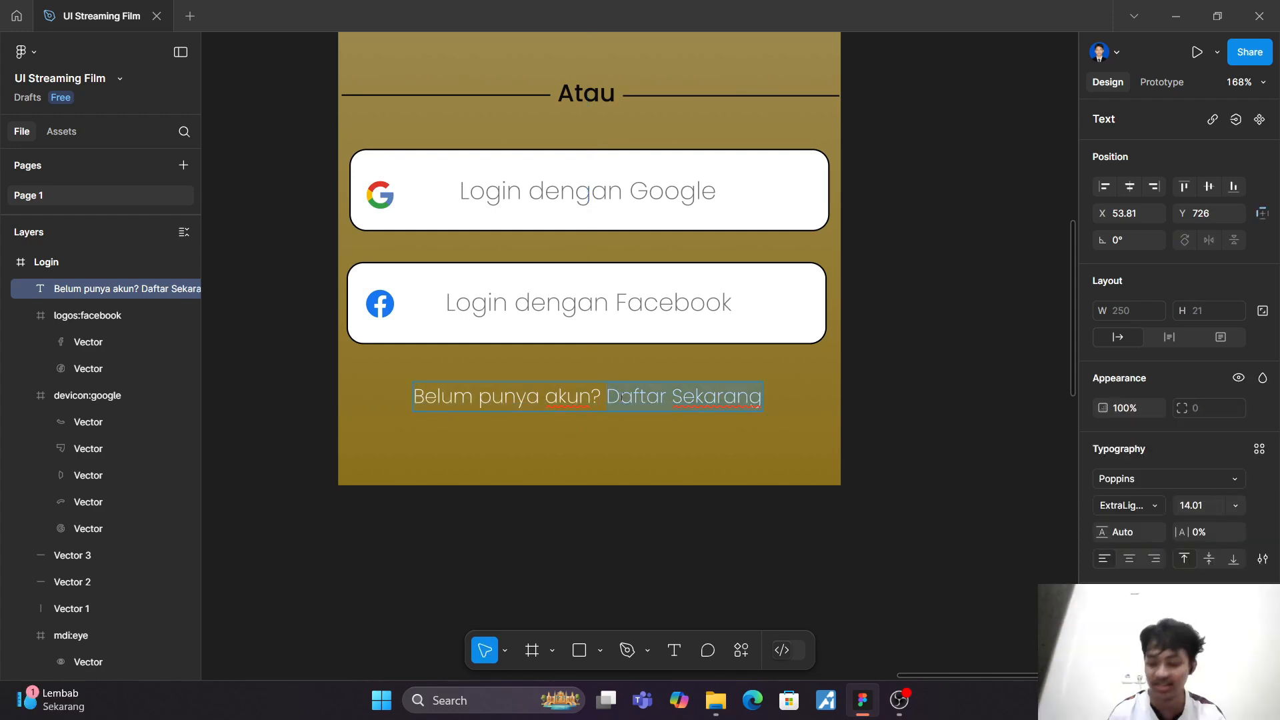
left_click(1157, 507)
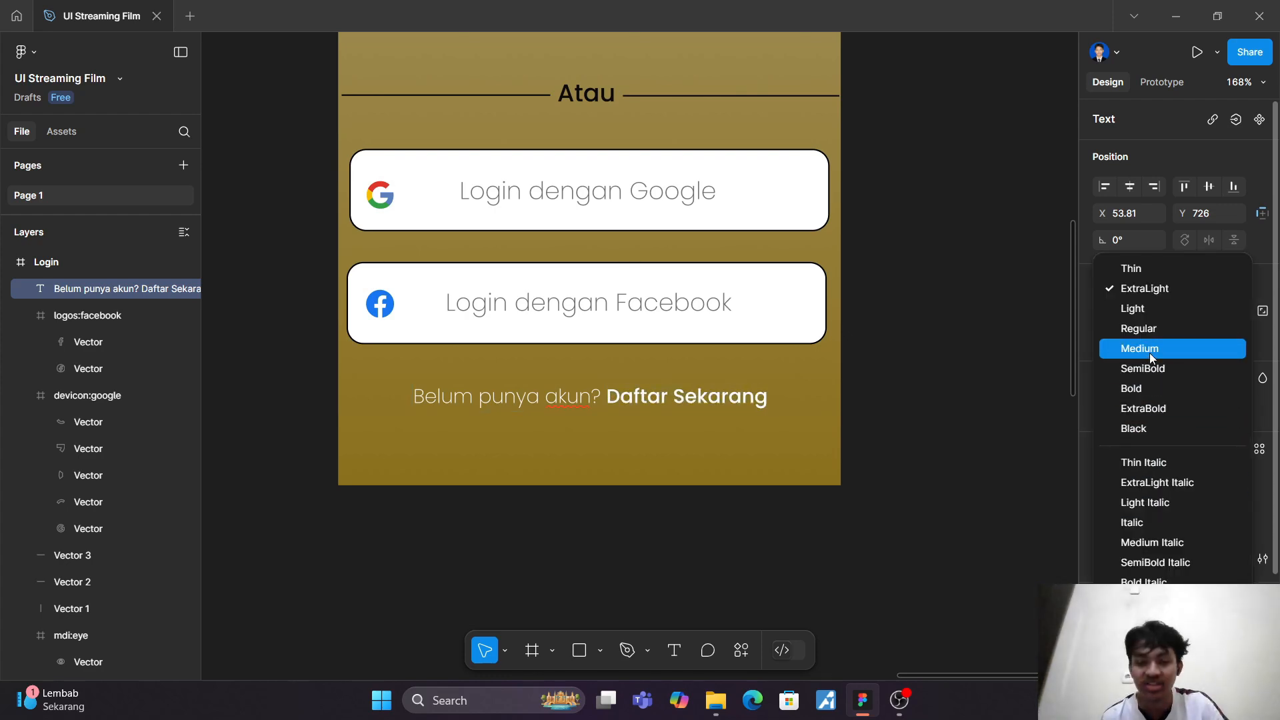
left_click(1151, 370)
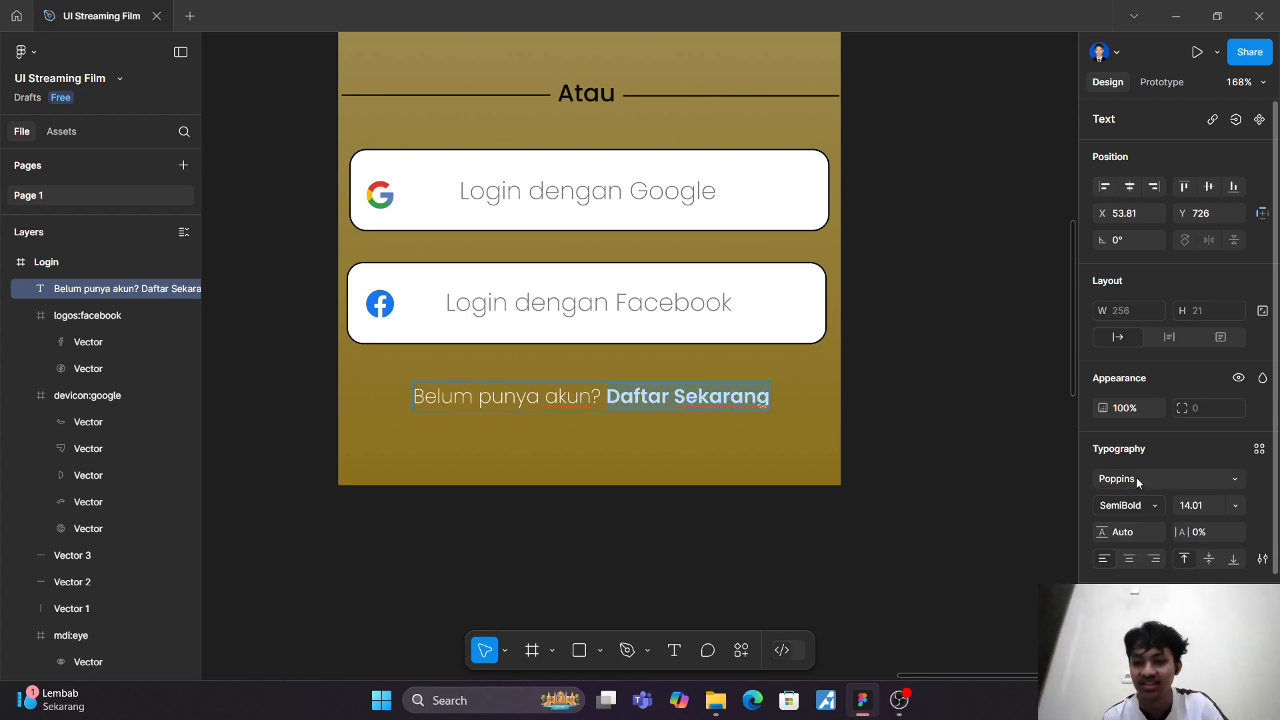
Step: Colour the words "Daftar Sekarang" blue with the page colour 3470BE
left_click(1104, 629)
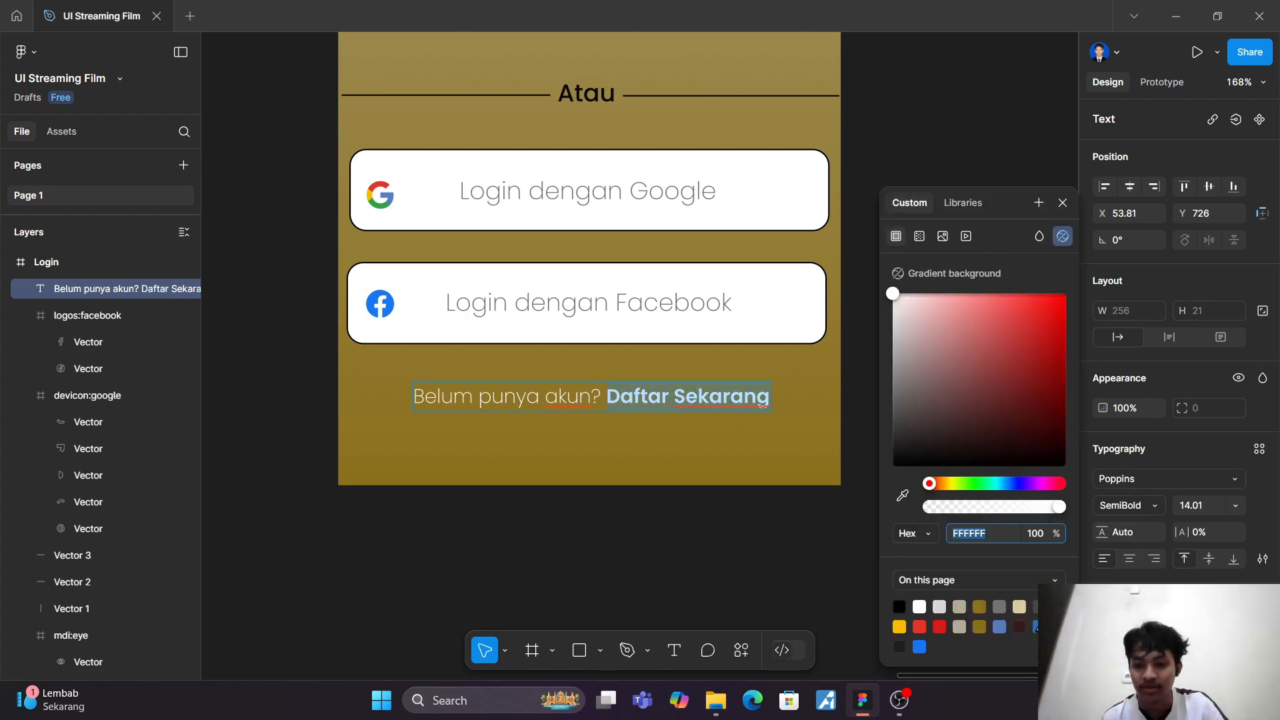
left_click(1039, 626)
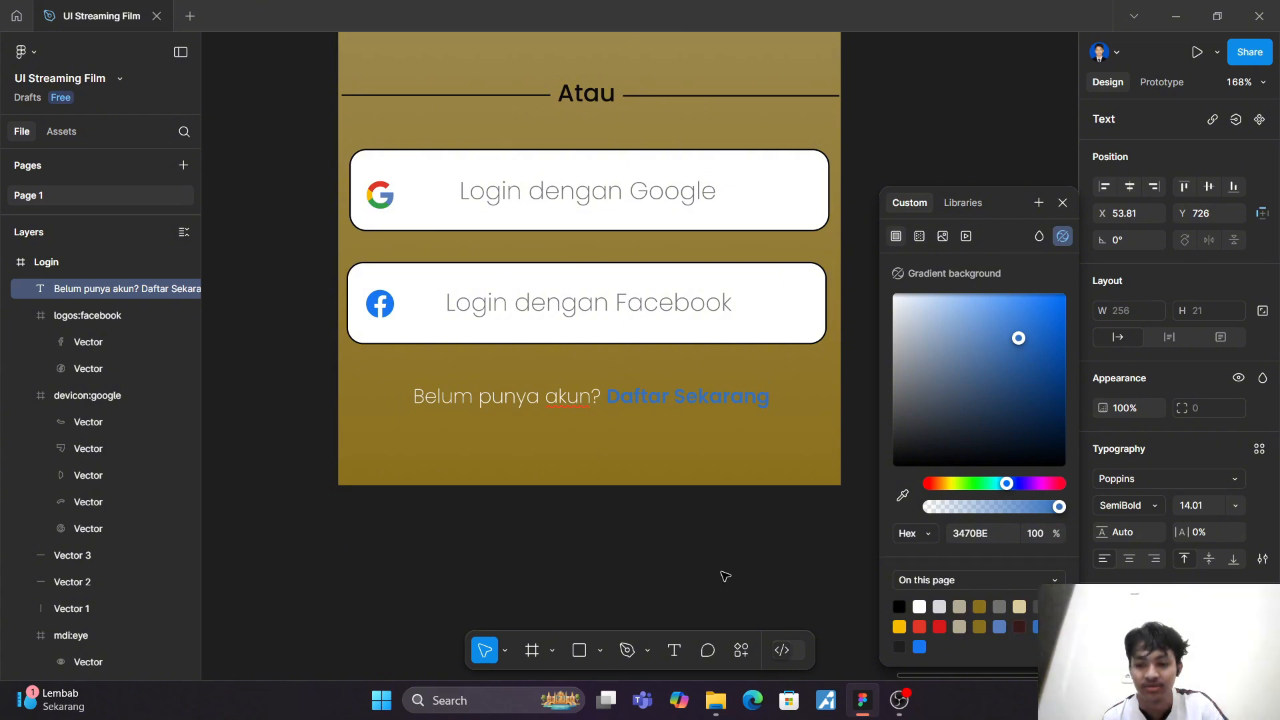
key("Escape")
left_click(723, 473)
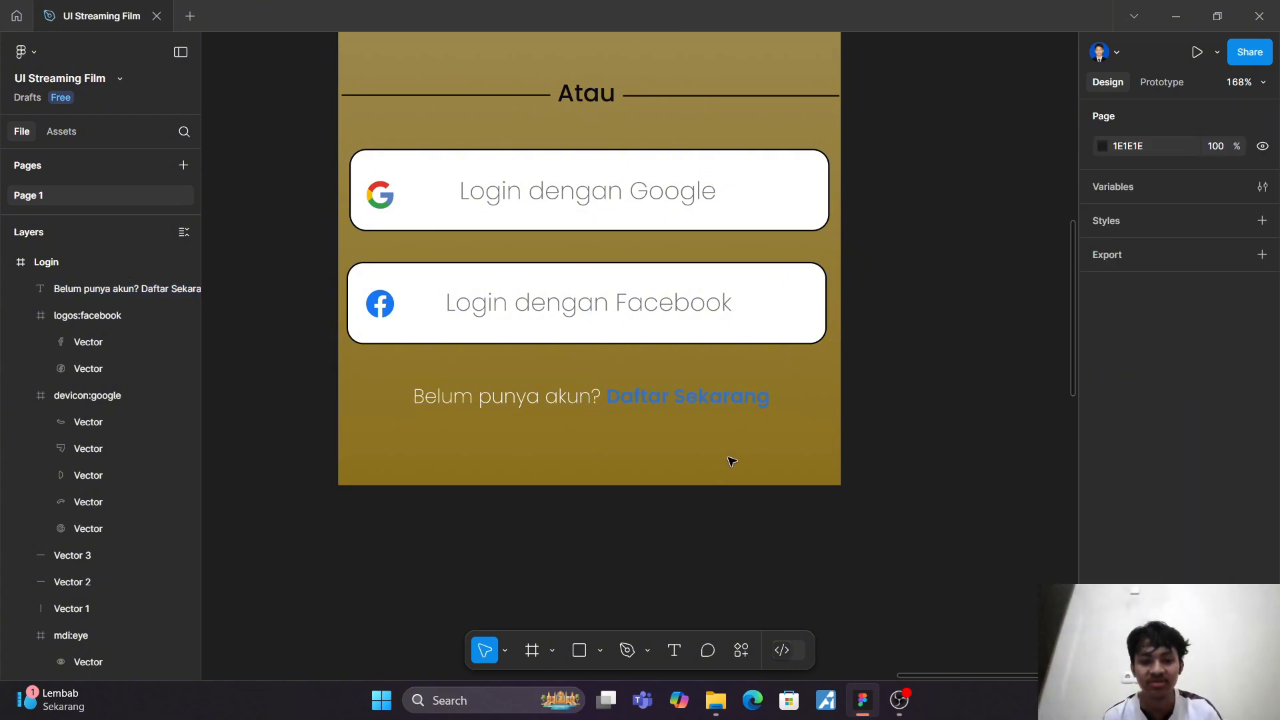
Step: Try the blues 1877F2 and 587DBD on "Daftar Sekarang" and return it to 3470BE
left_click(736, 397)
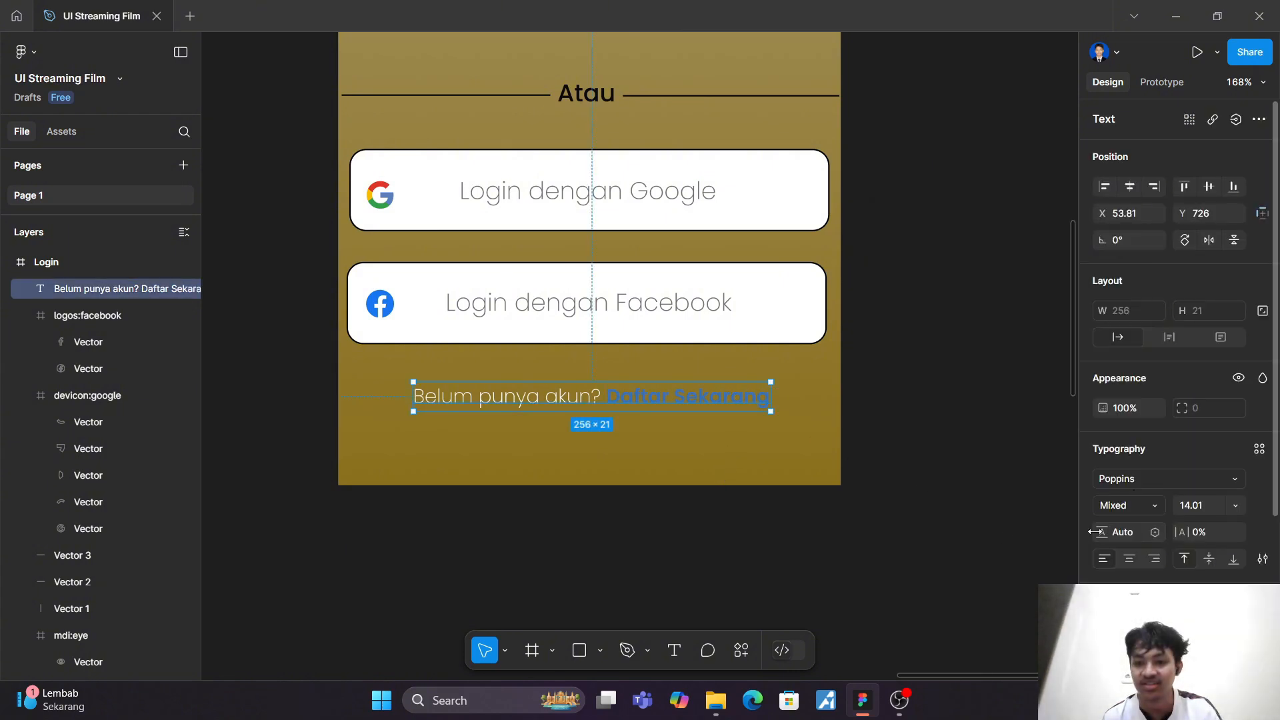
scroll(1112, 532, "down", 3)
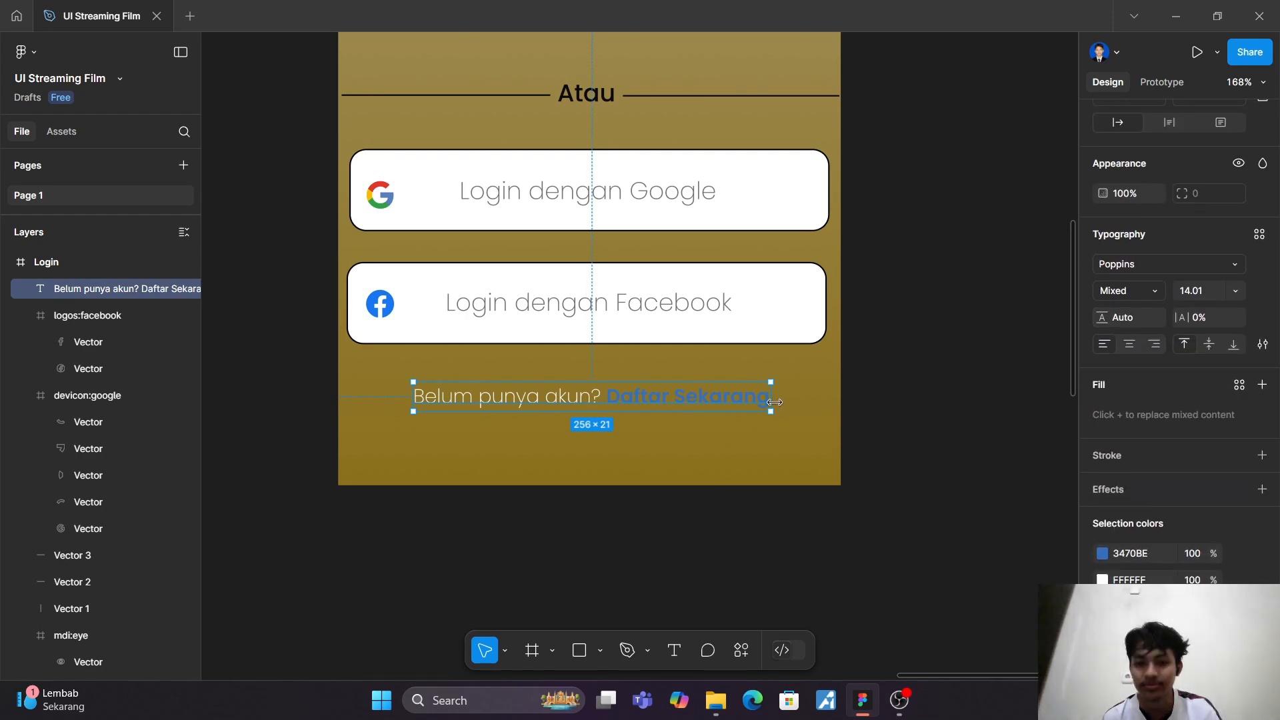
left_click(1102, 553)
type("1877F2")
key("Return")
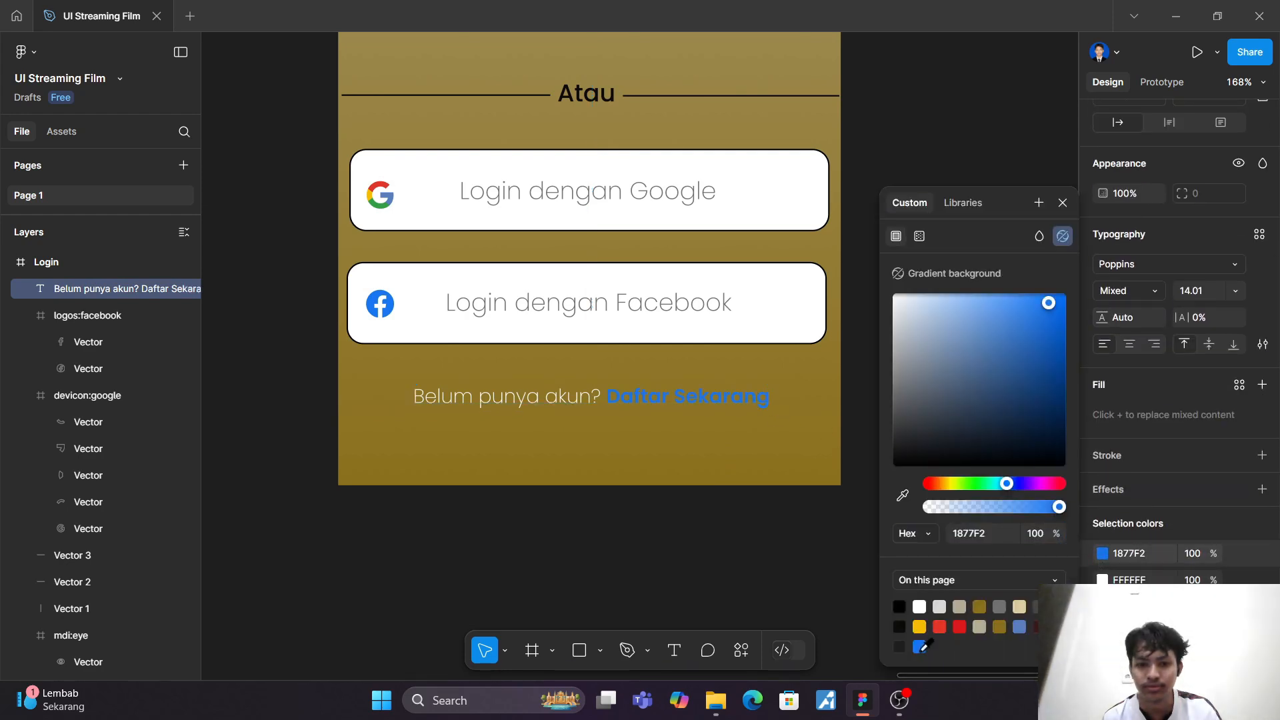
left_click(1019, 627)
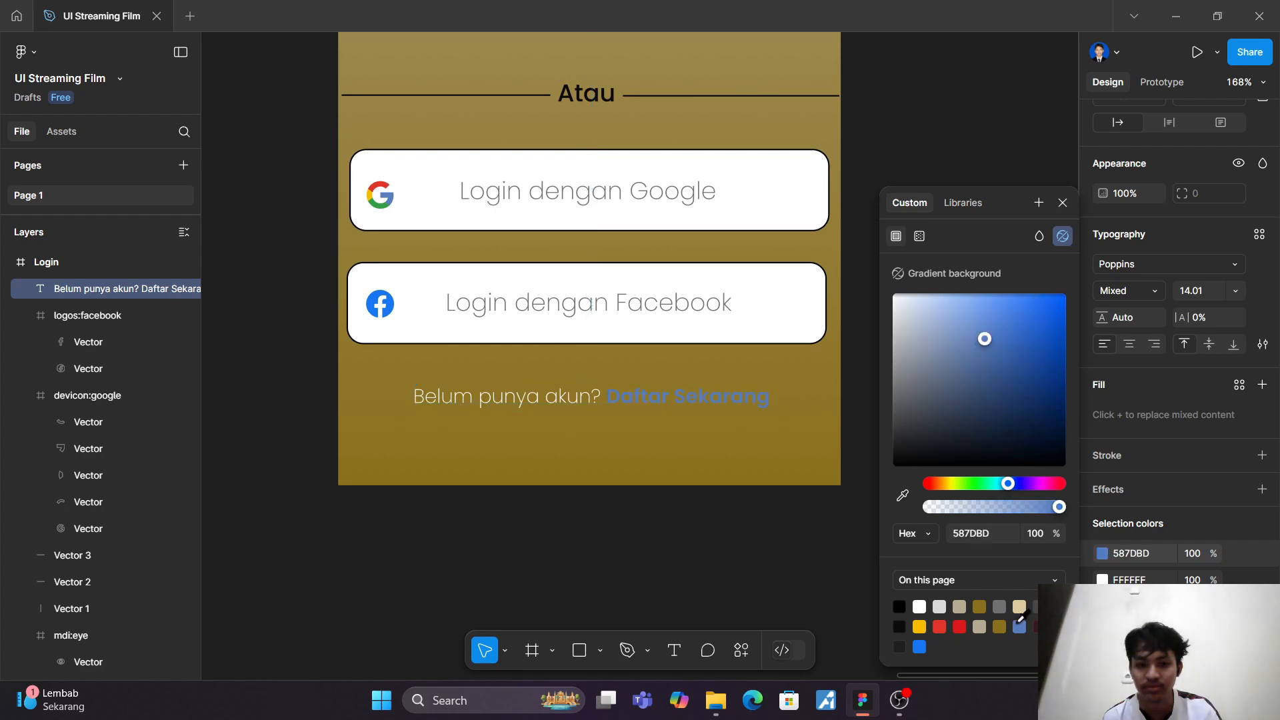
left_click(1059, 627)
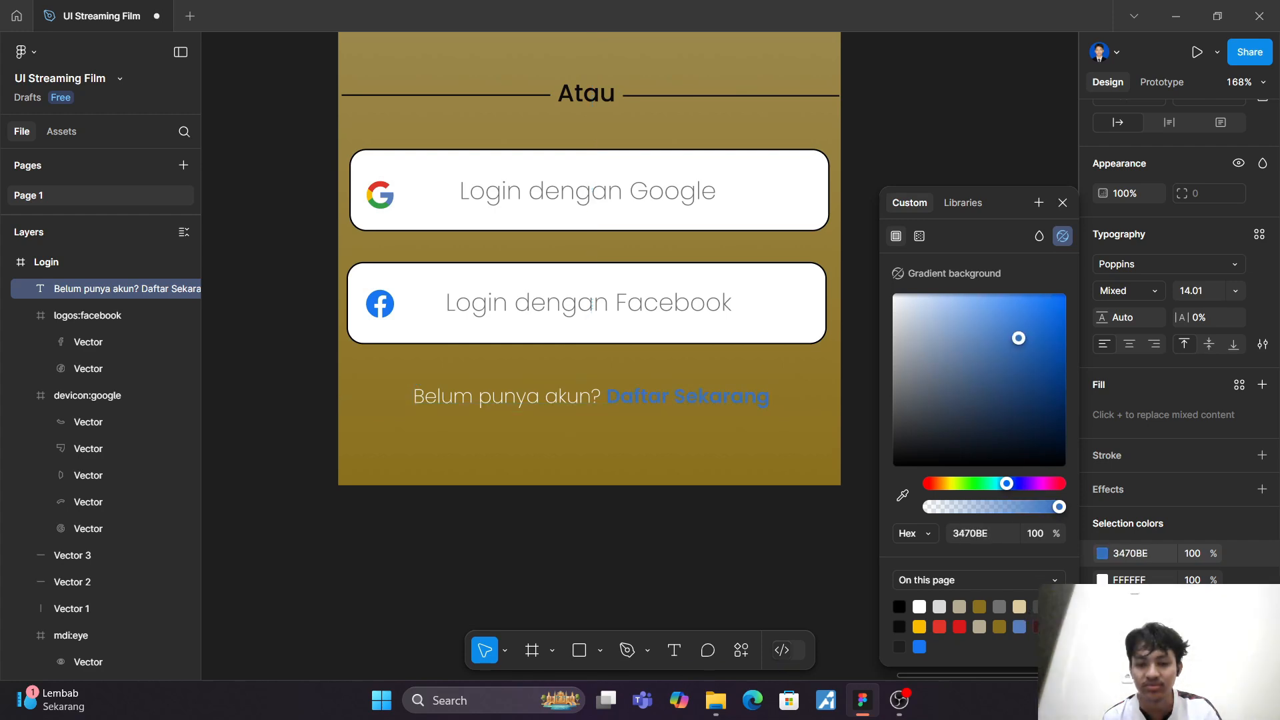
left_click(785, 500)
Step: Compare the text style and blue colour of the "Lupa password?" link with those of the "Daftar Sekarang" text
scroll(783, 499, "up", 6)
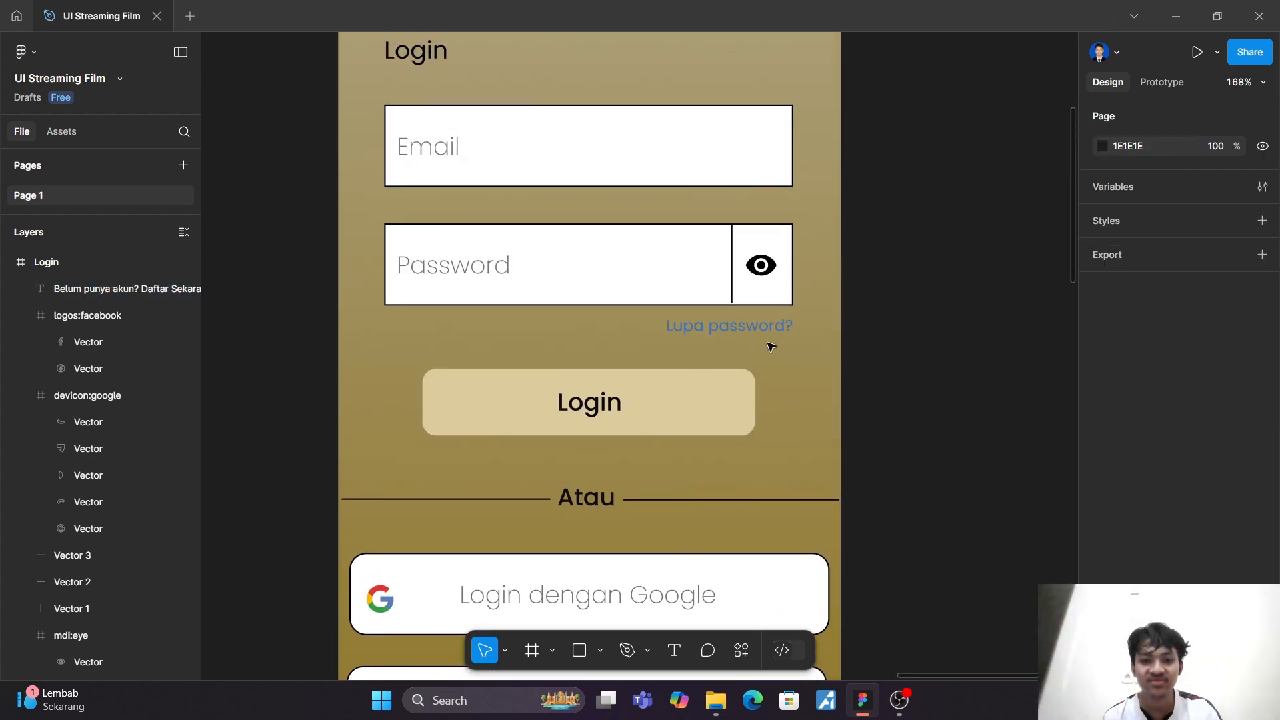
left_click(763, 330)
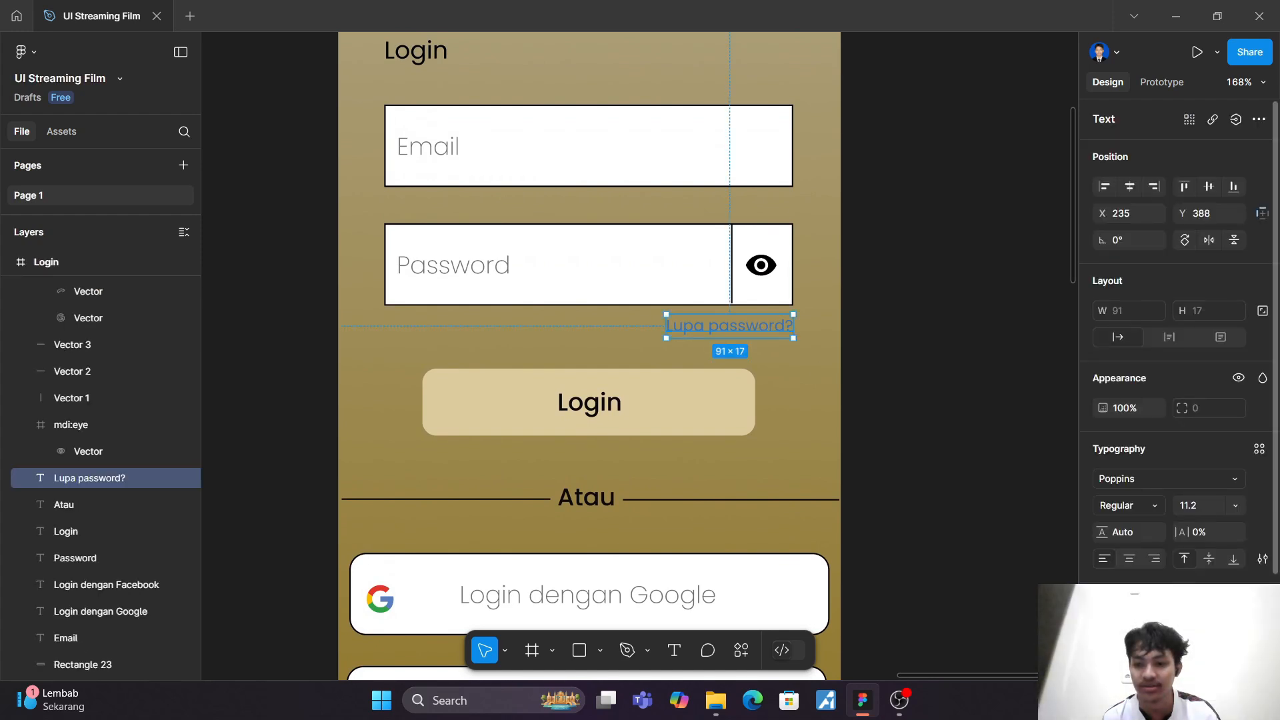
scroll(734, 458, "down", 6)
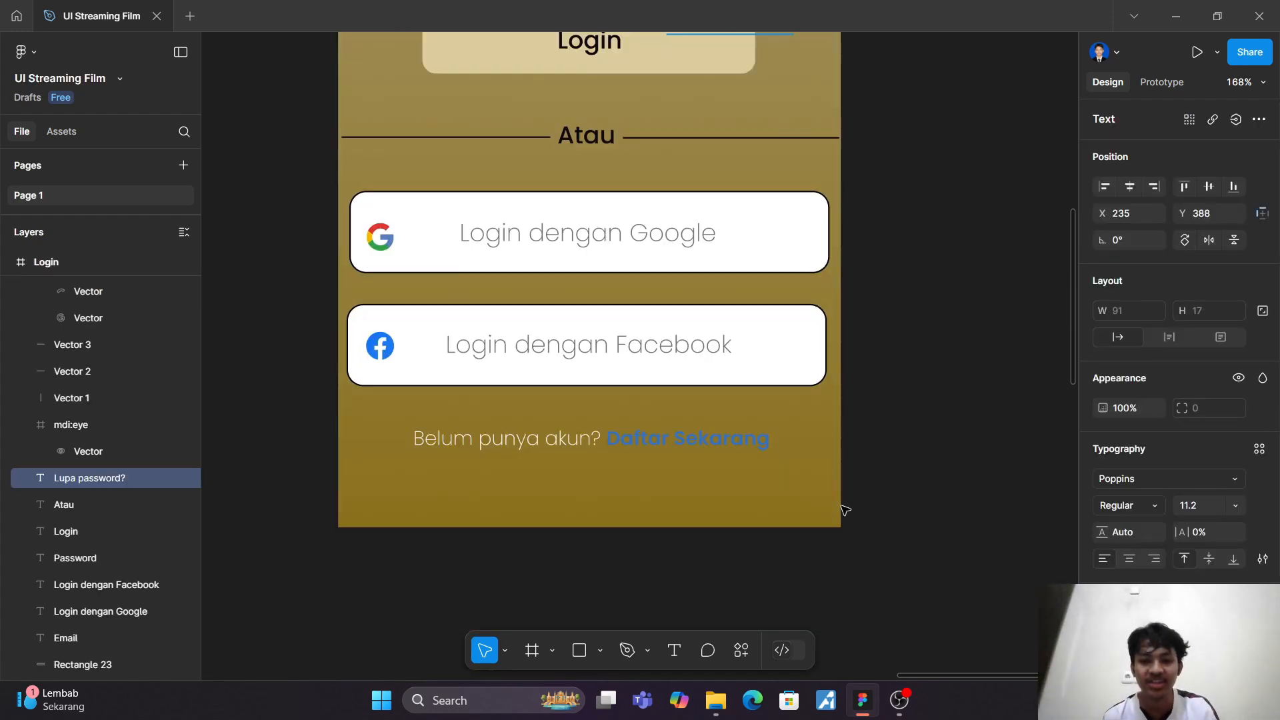
left_click(732, 446)
double_click(732, 446)
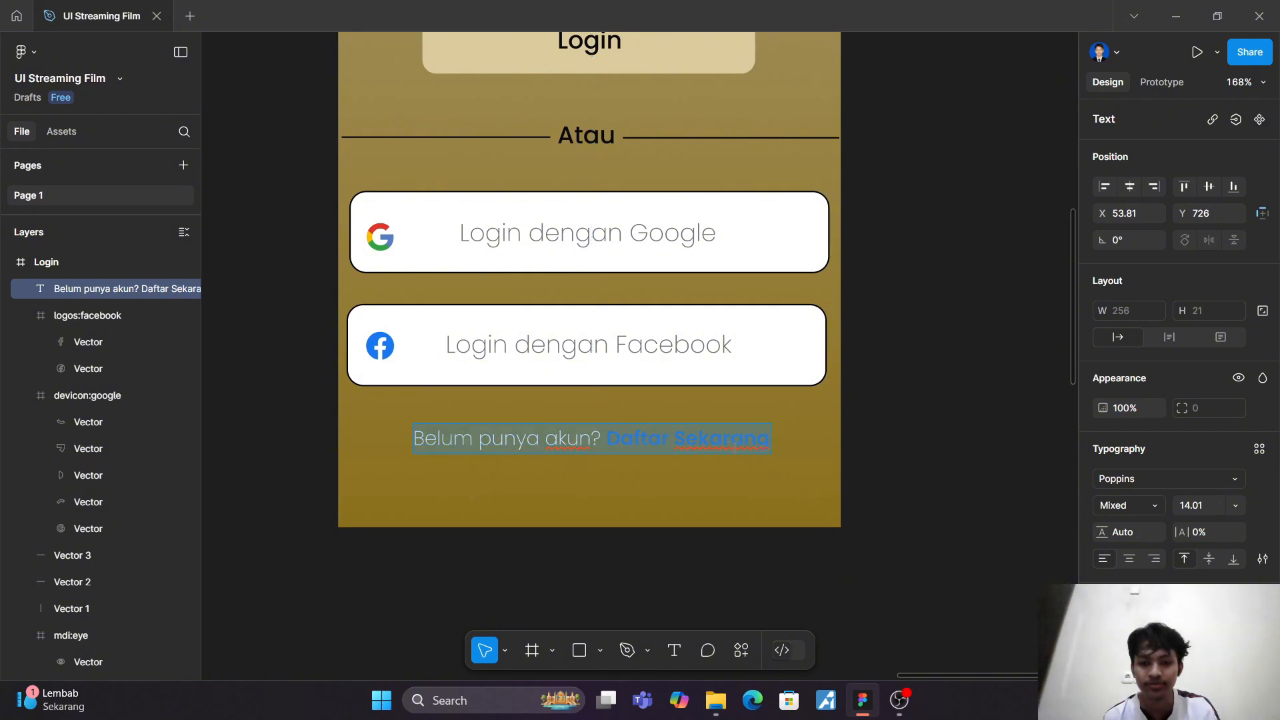
scroll(1162, 556, "down", 3)
left_click(1142, 551)
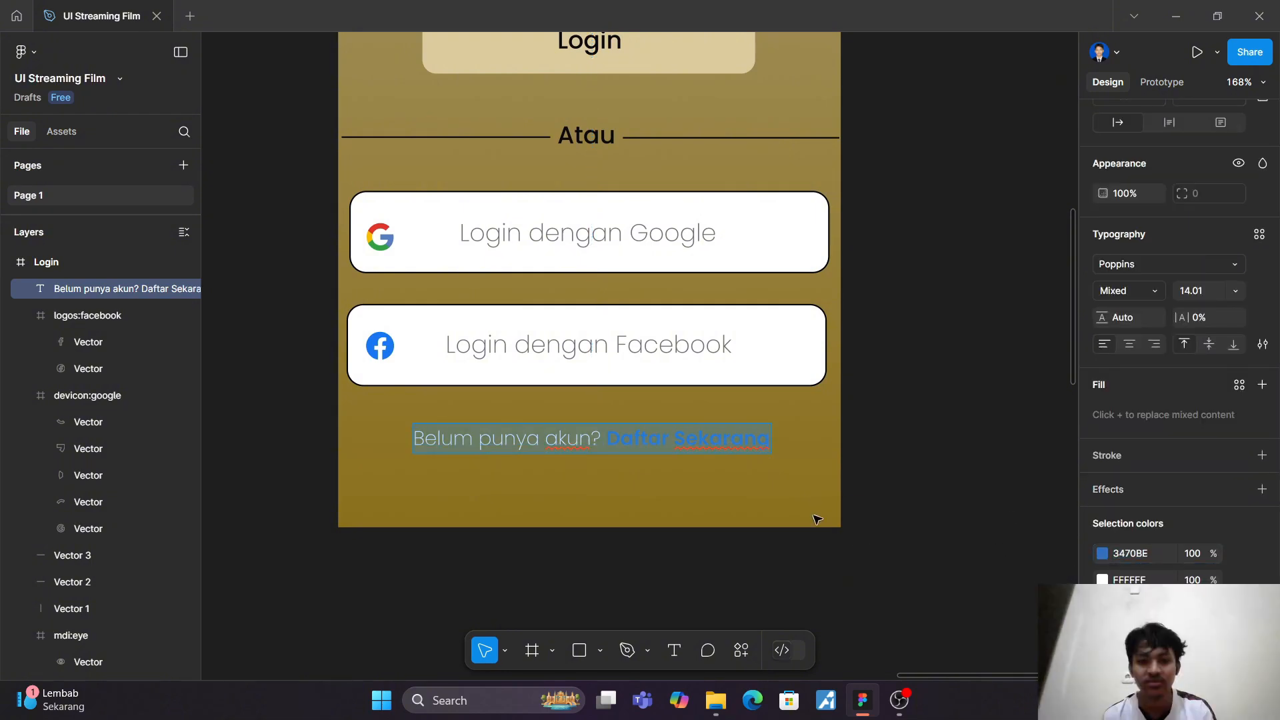
key("Escape")
key("Escape")
scroll(840, 500, "down", 3)
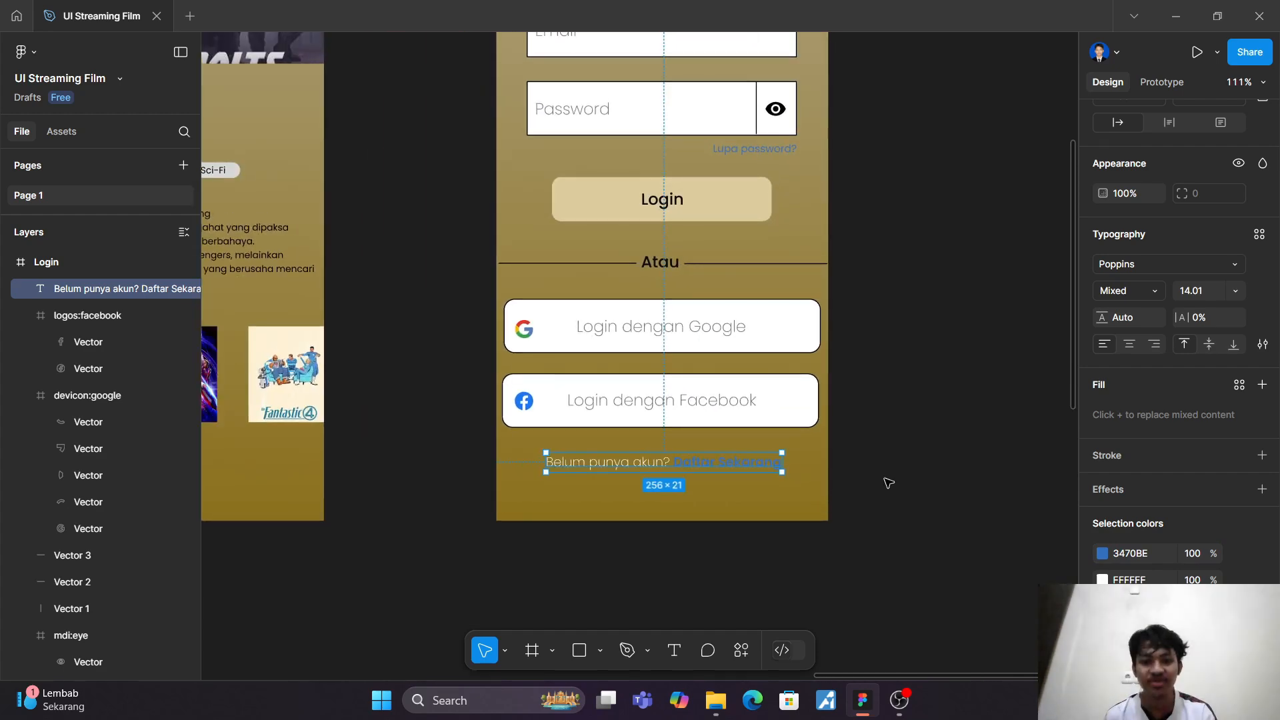
Step: Move the Welcome screen frame further left and place the Login frame between it and the Homepage frame
scroll(934, 467, "down", 2)
scroll(980, 454, "up", 3)
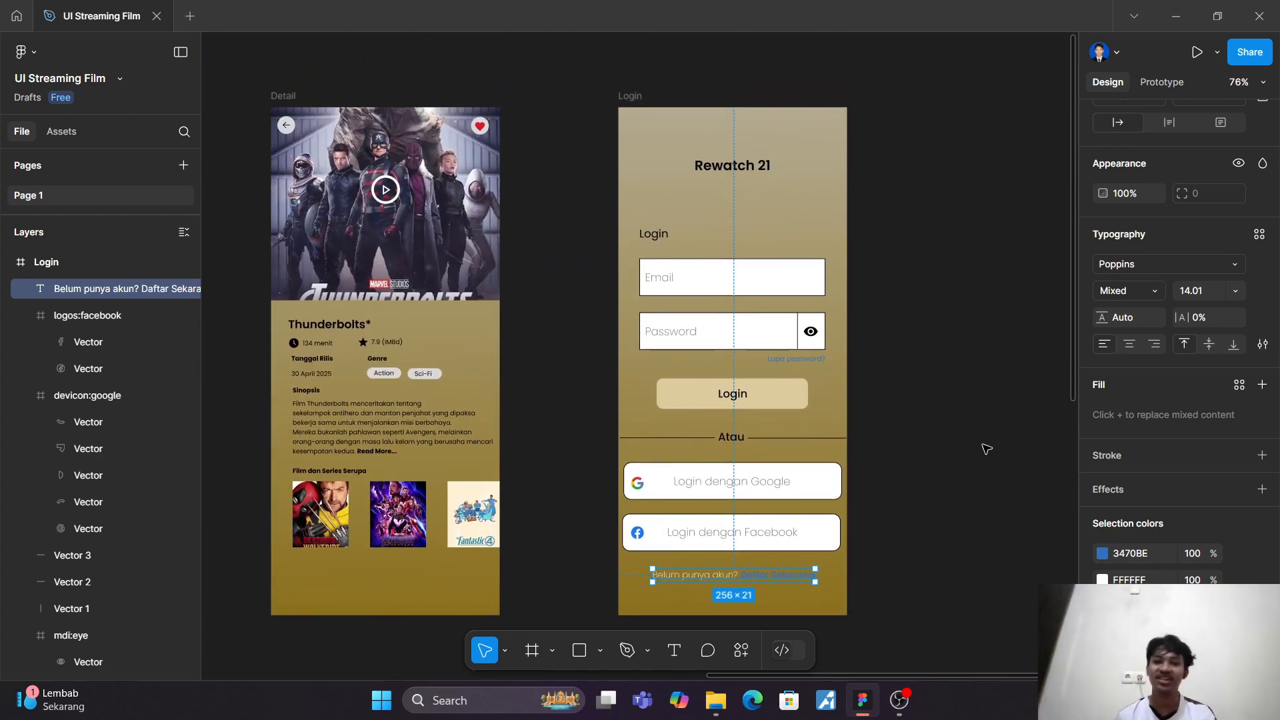
scroll(987, 449, "right", 10)
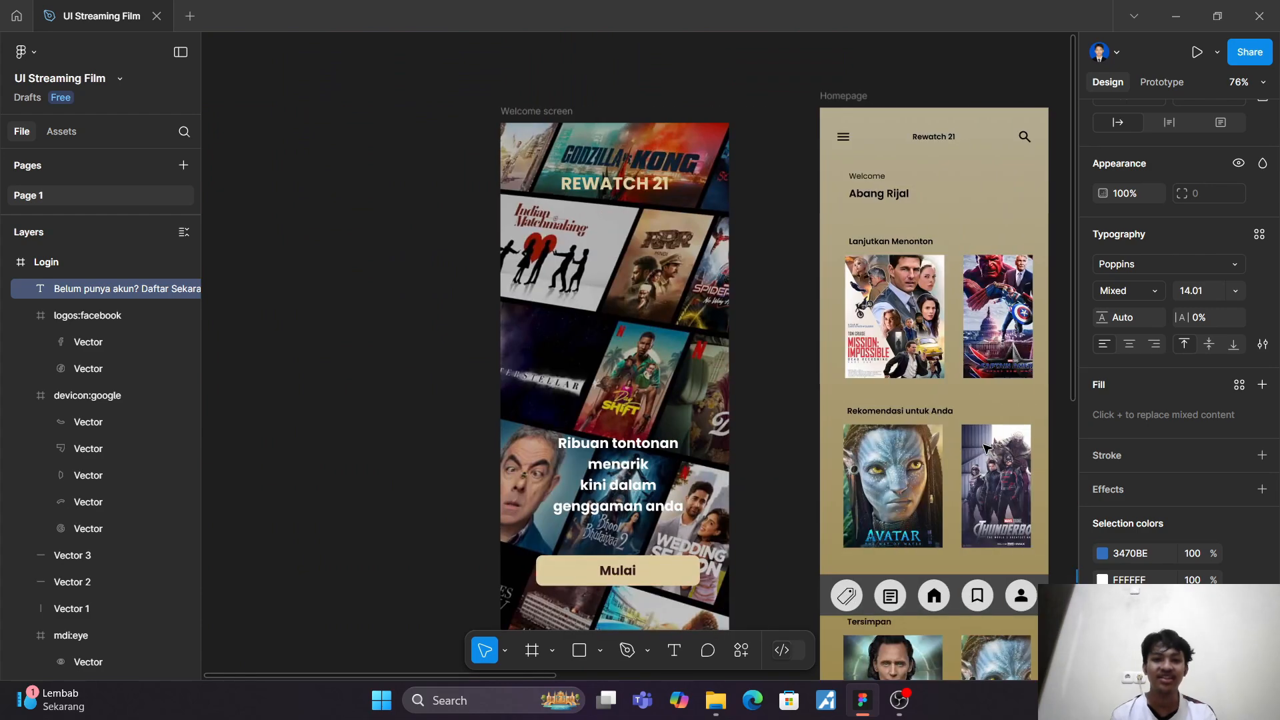
scroll(984, 448, "down", 3)
left_click(439, 168)
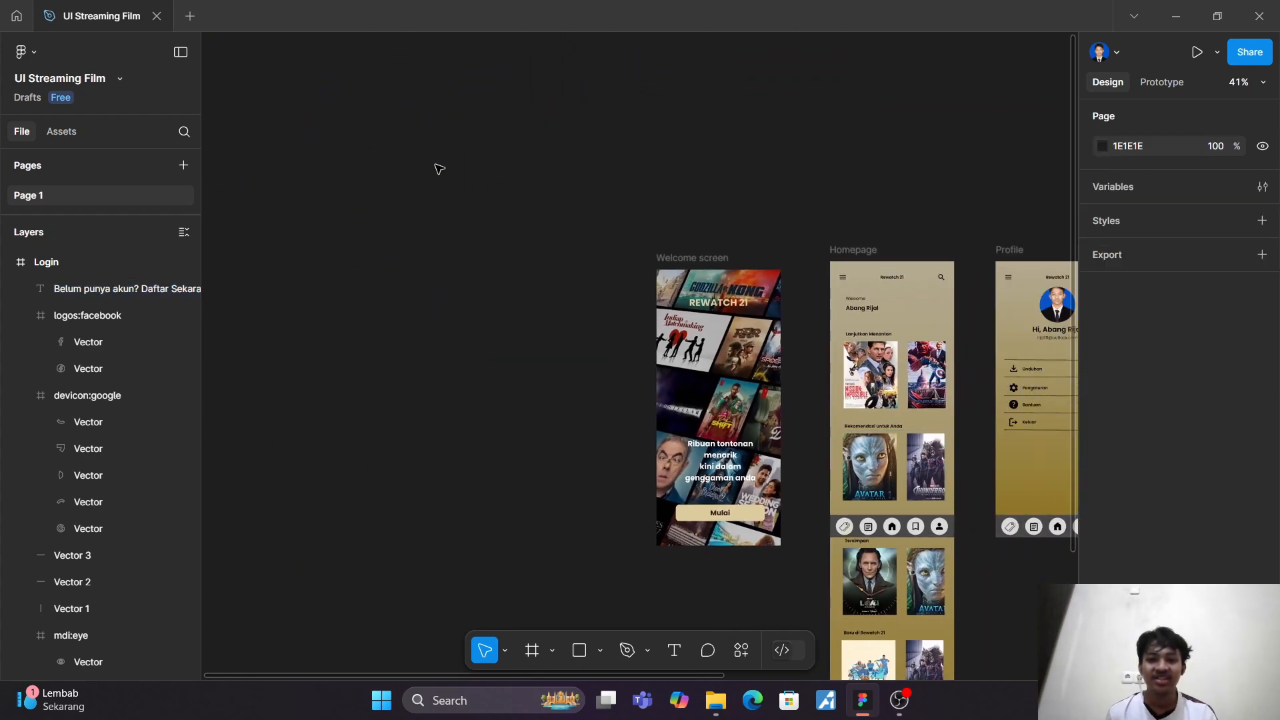
scroll(438, 166, "down", 3)
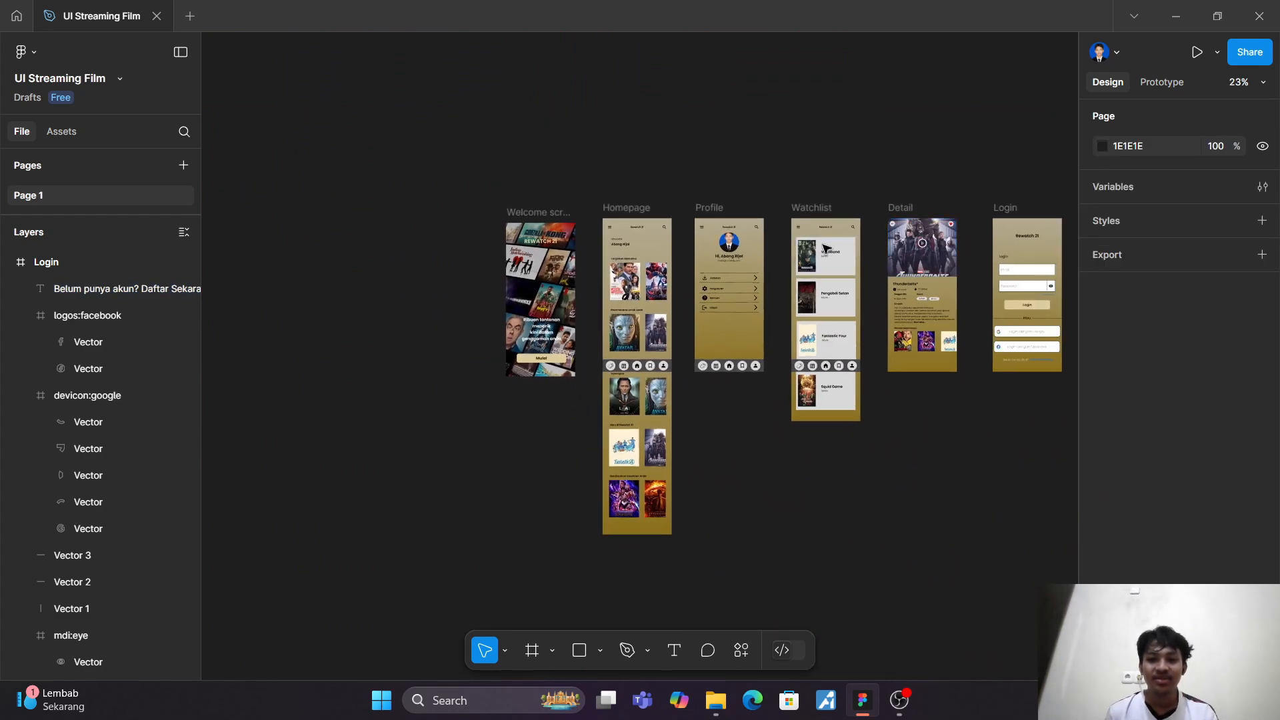
left_click_drag(552, 218, 469, 220)
left_click_drag(1000, 215, 526, 215)
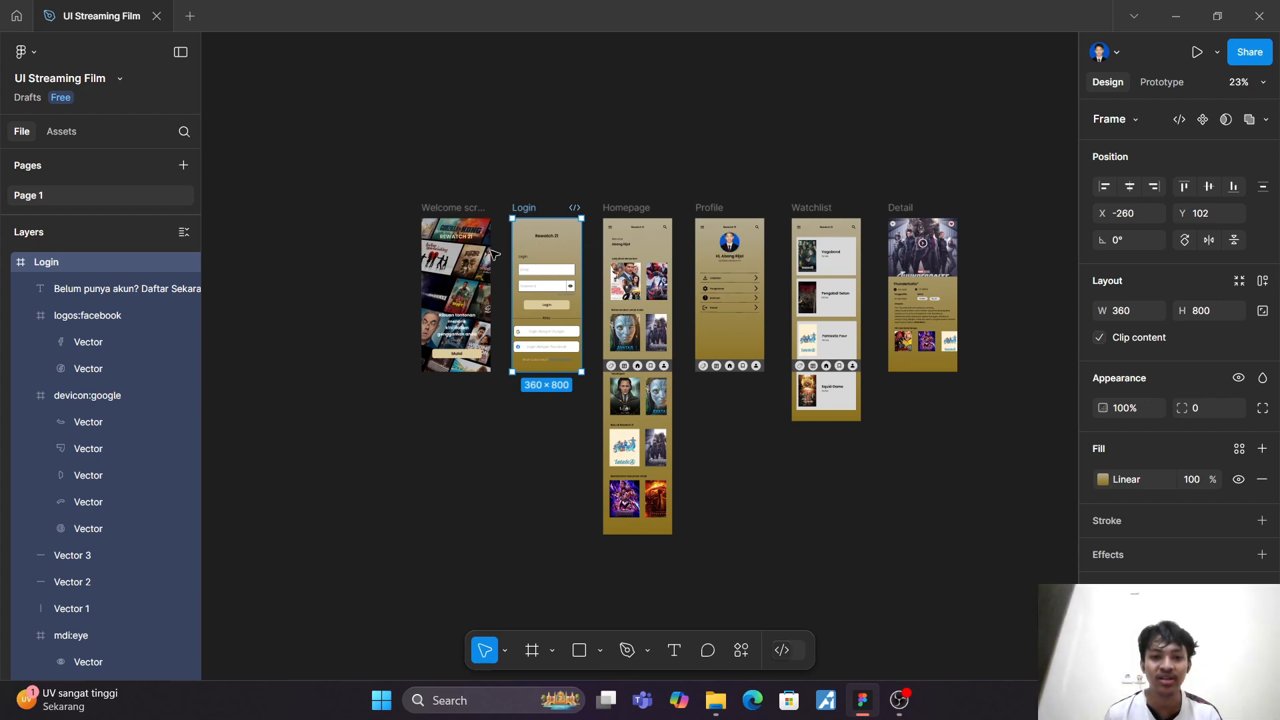
left_click(808, 157)
Step: Link the Welcome screen's "Mulai" button to the Login frame with an on-click navigation using the Smart animate animation
scroll(809, 157, "up", 5)
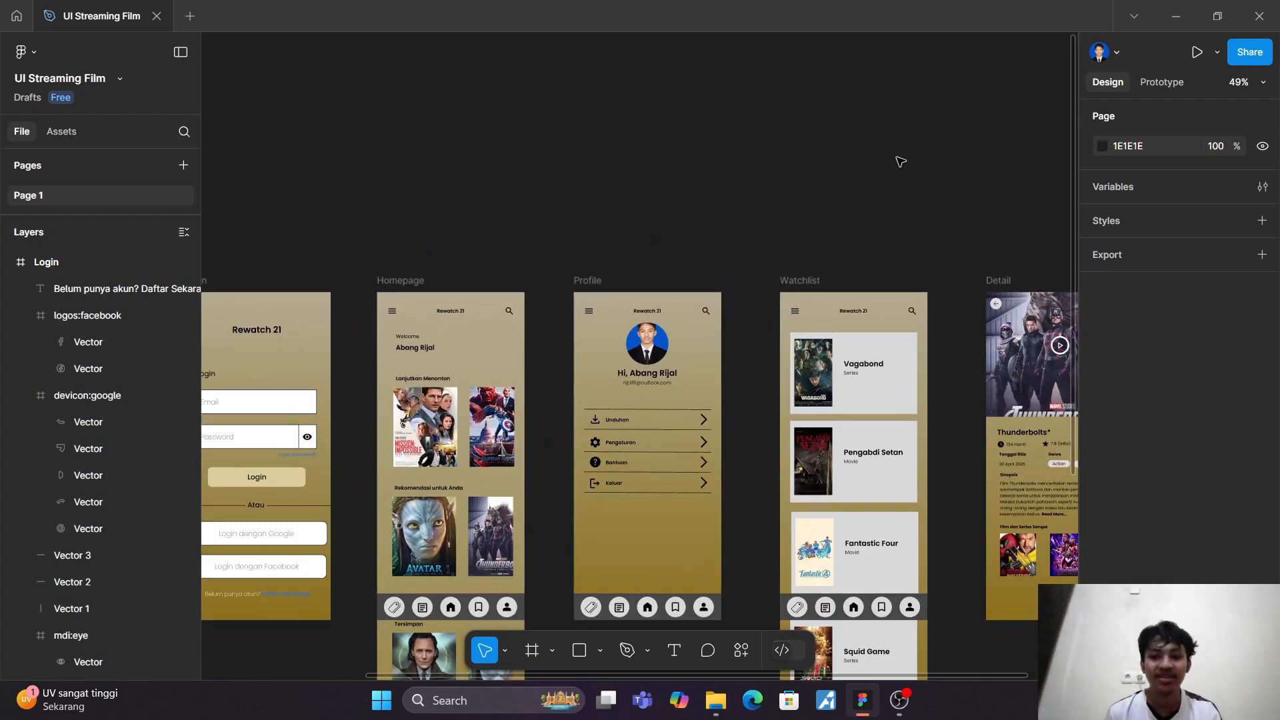
left_click_drag(897, 159, 1083, 97)
left_click(1161, 82)
scroll(893, 207, "left", 2)
scroll(894, 207, "down", 1)
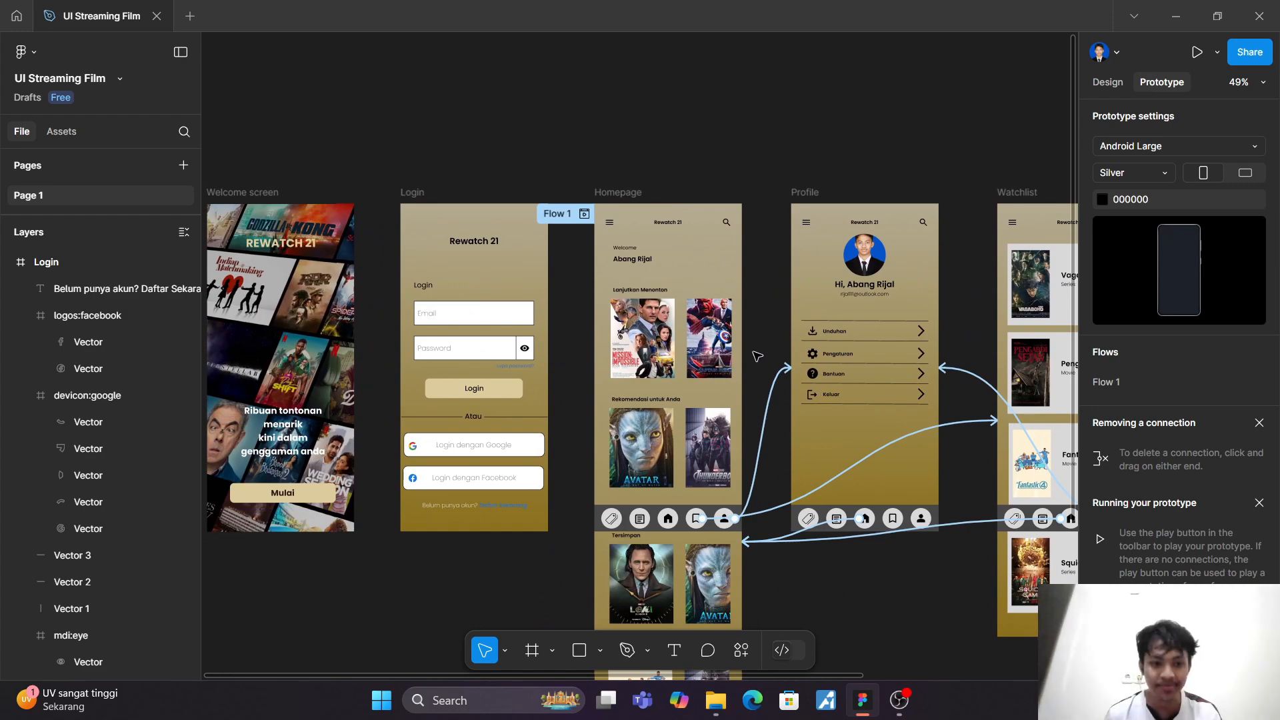
scroll(757, 357, "left", 5)
scroll(502, 530, "up", 3)
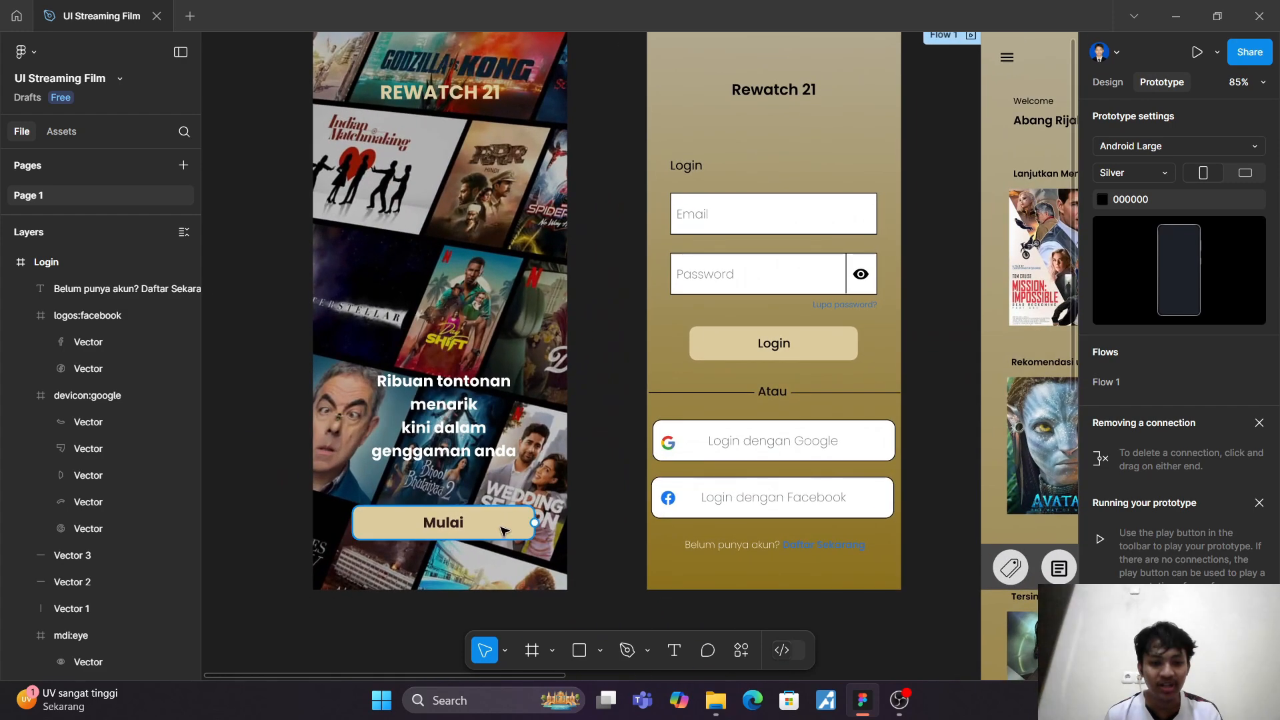
left_click_drag(534, 522, 666, 291)
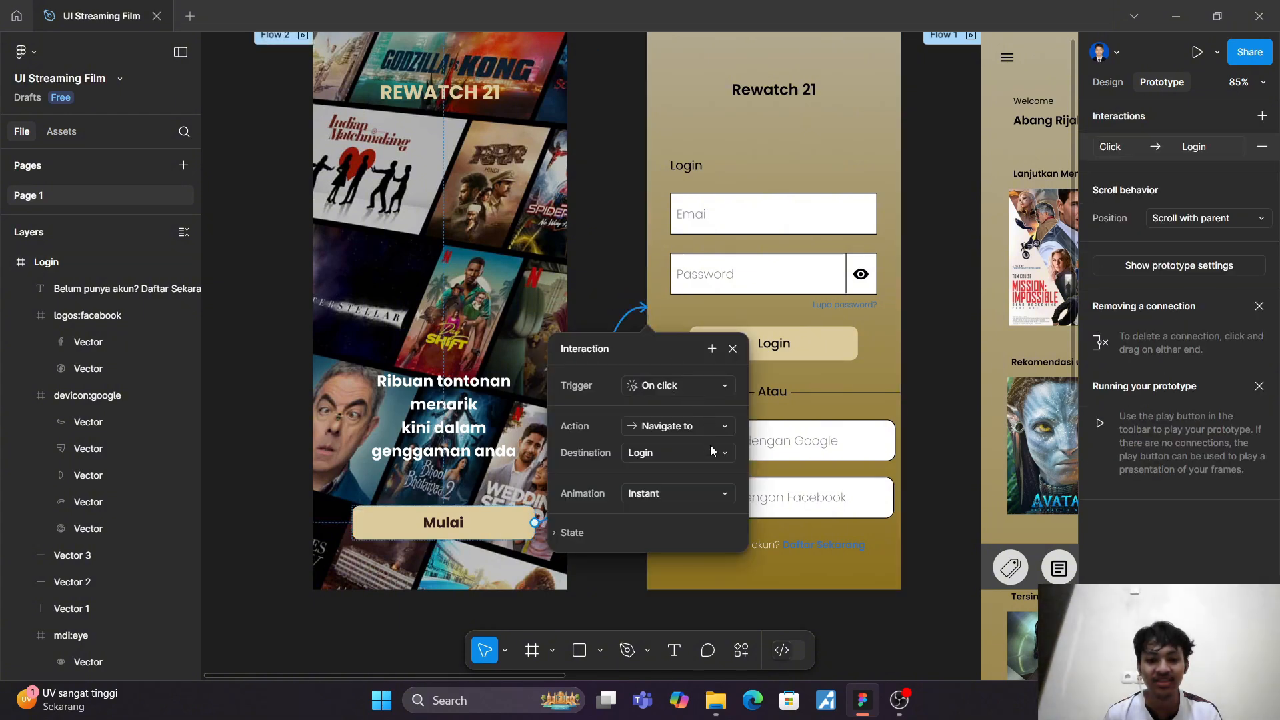
left_click(682, 496)
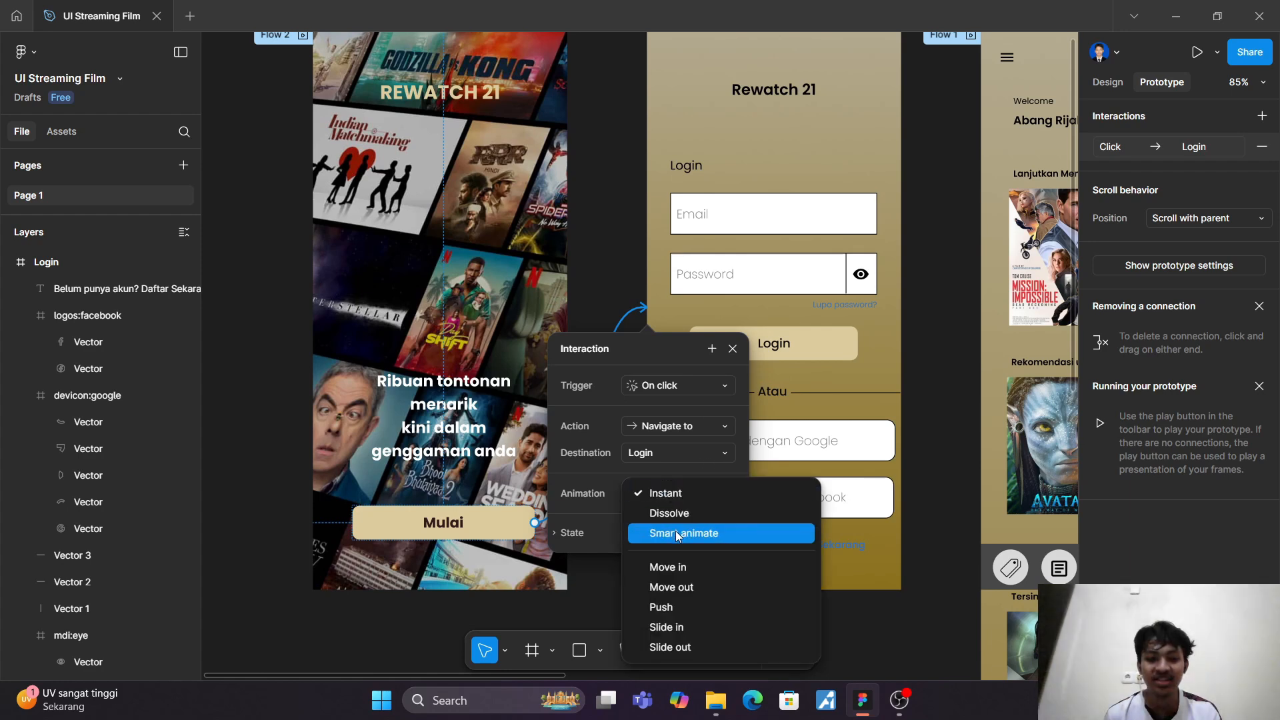
left_click(679, 533)
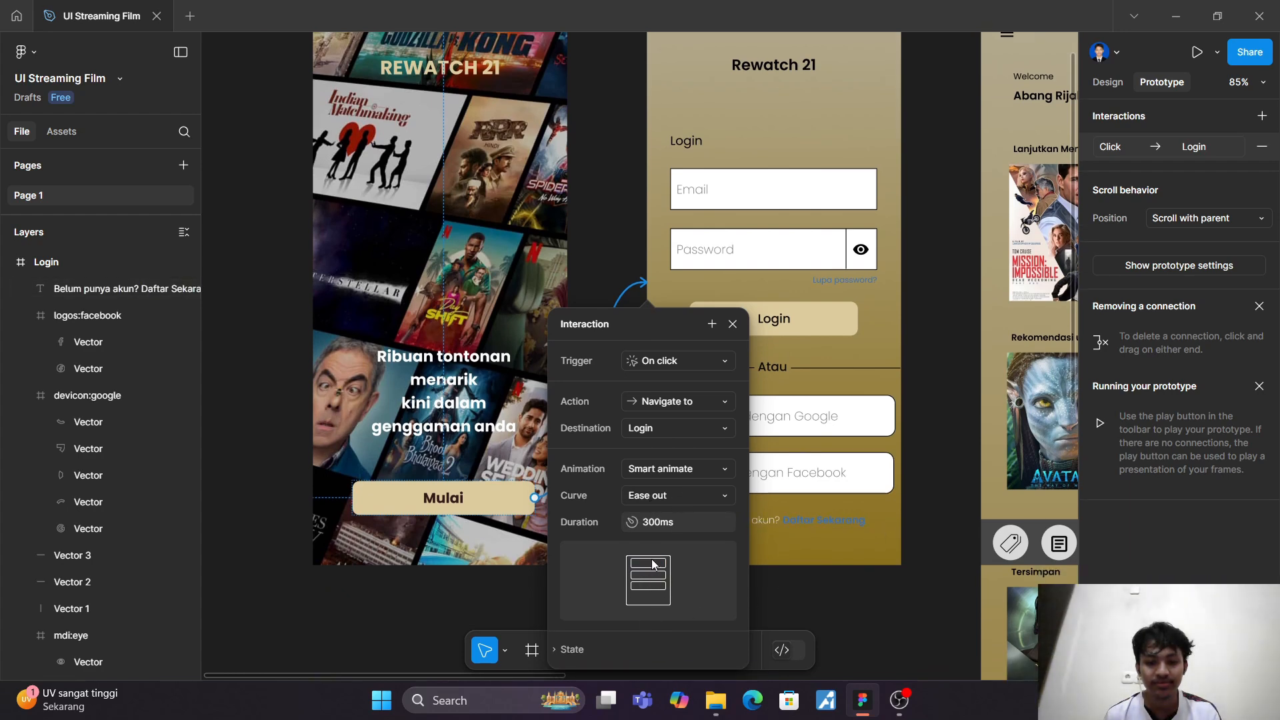
left_click(925, 407)
Step: Link the Login screen's "Login" button to the Homepage frame with an on-click Smart animate navigation
scroll(920, 404, "right", 5)
scroll(900, 410, "up", 3)
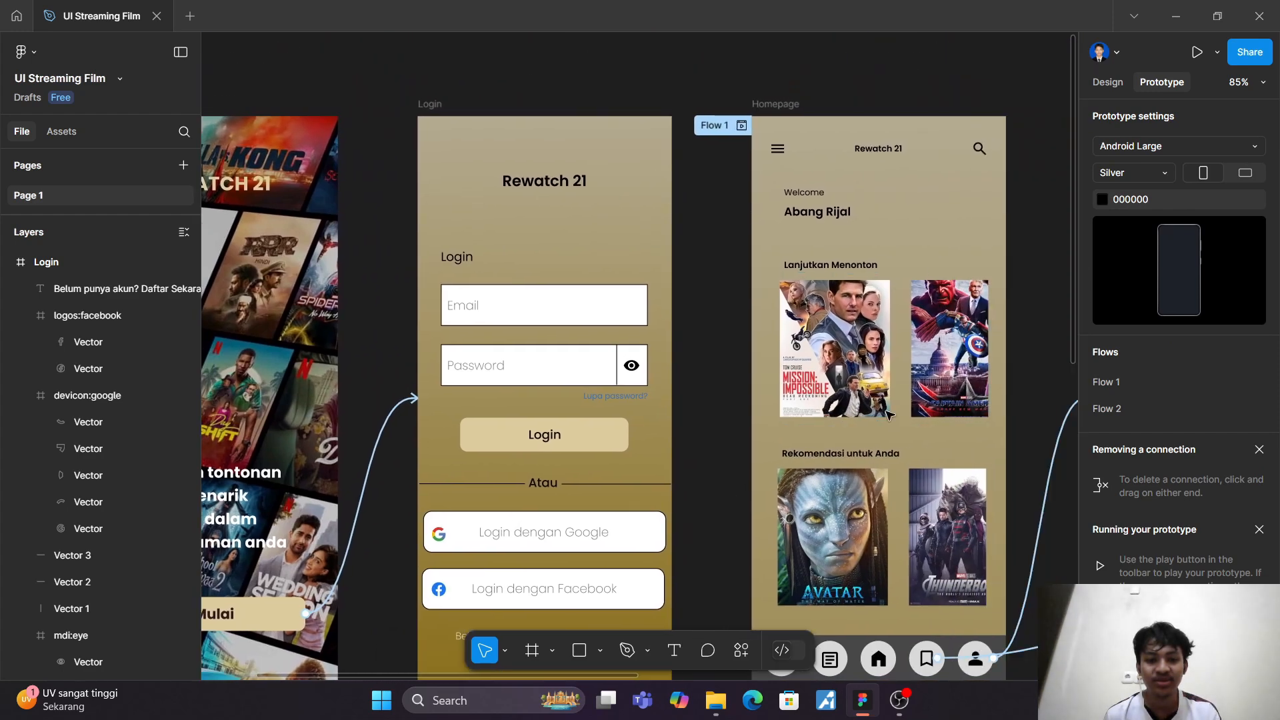
scroll(887, 415, "right", 1)
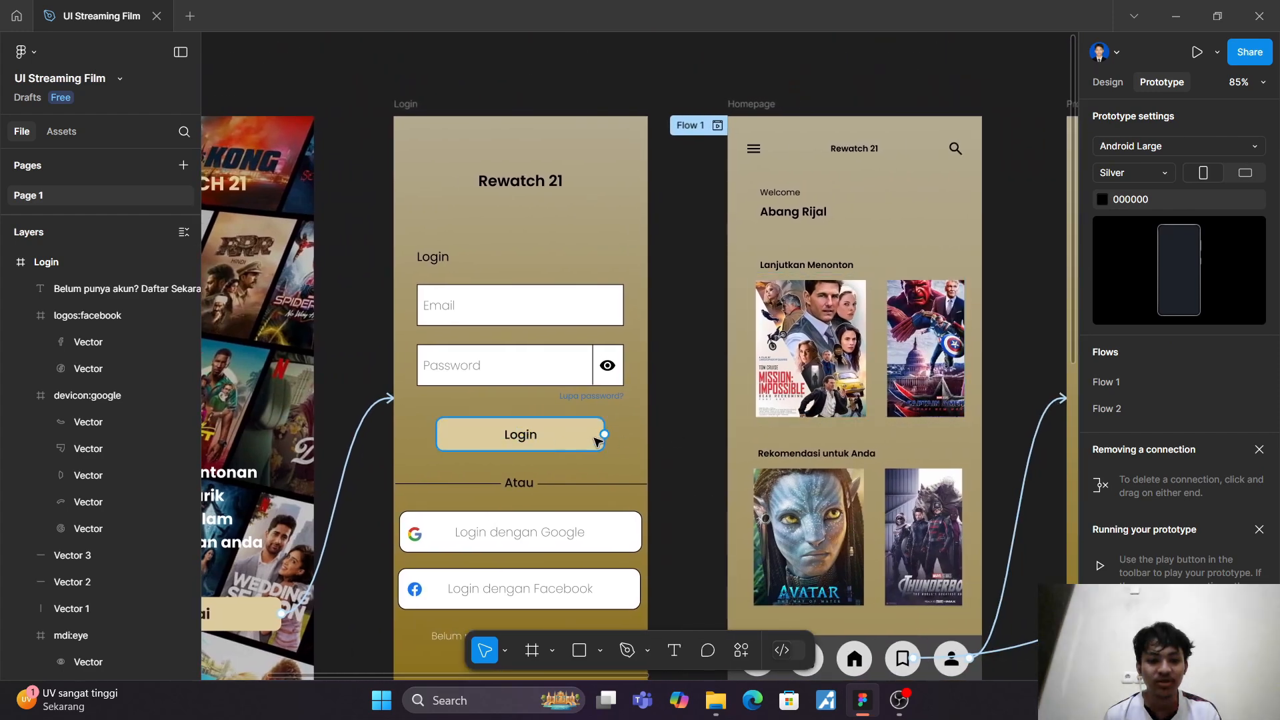
left_click_drag(604, 434, 756, 459)
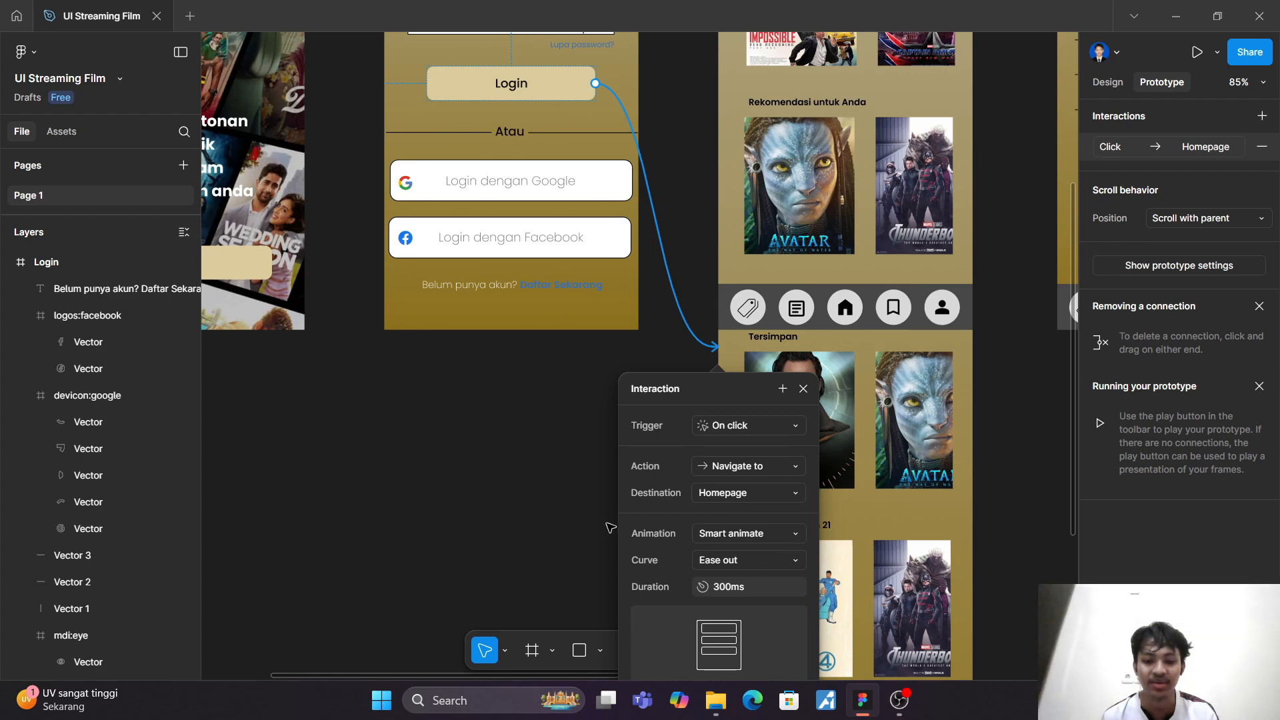
left_click(584, 523)
scroll(585, 522, "down", 5)
scroll(589, 525, "down", 4)
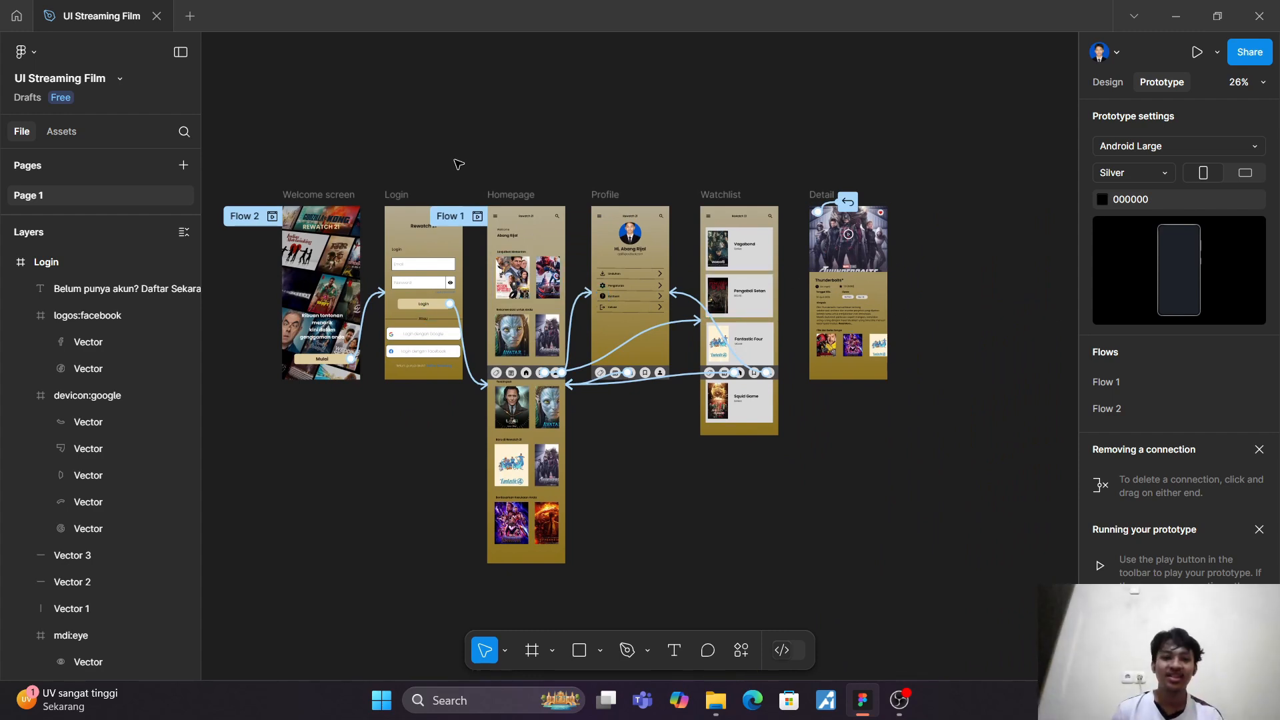
left_click(460, 220)
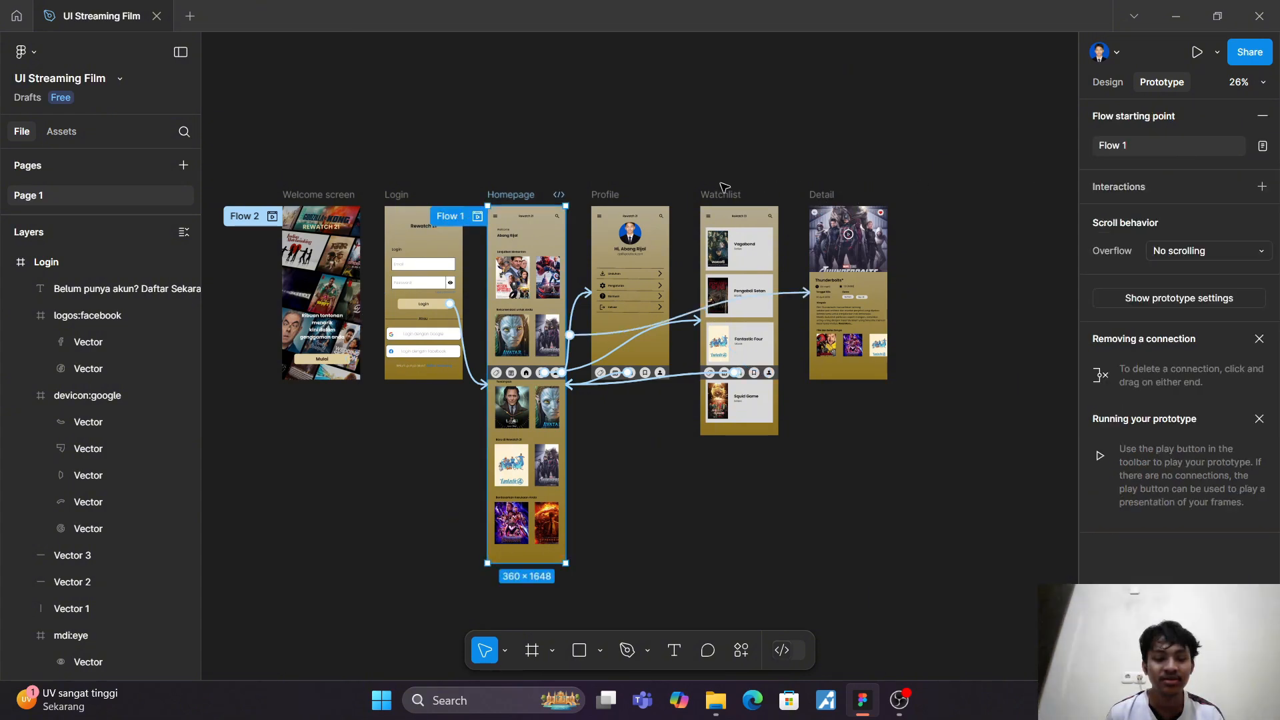
key("Delete")
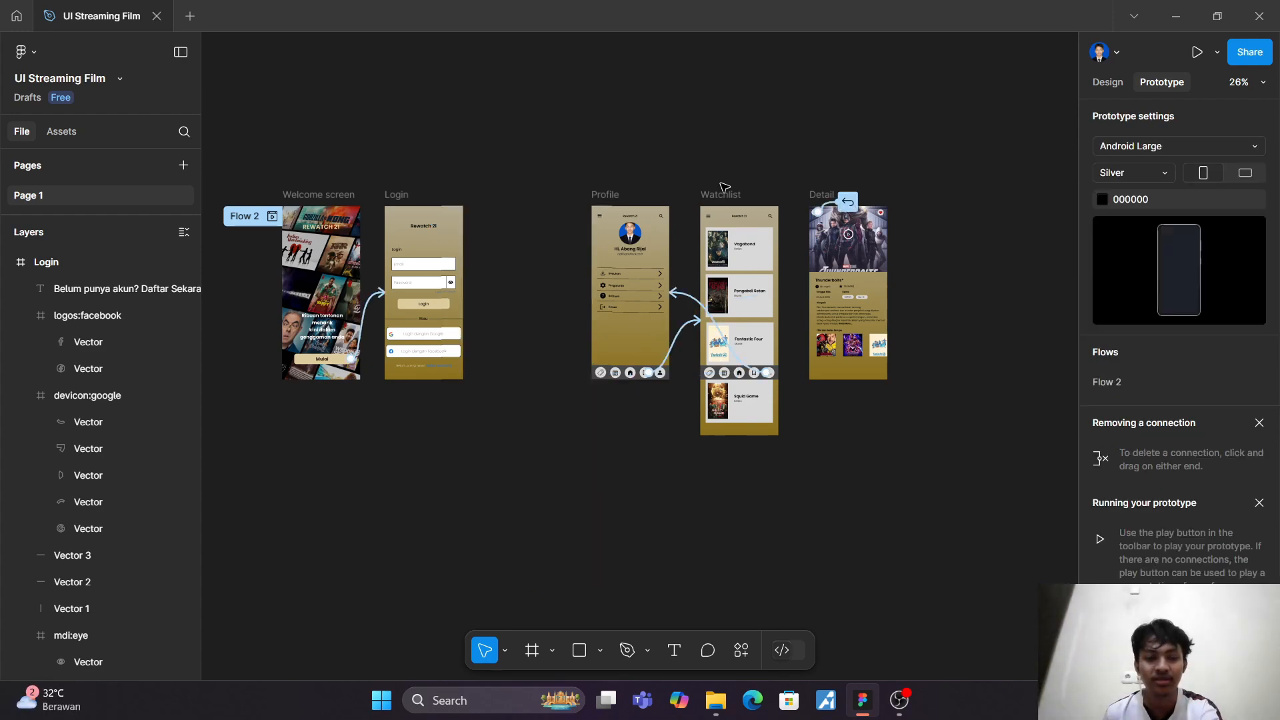
key("ctrl+z")
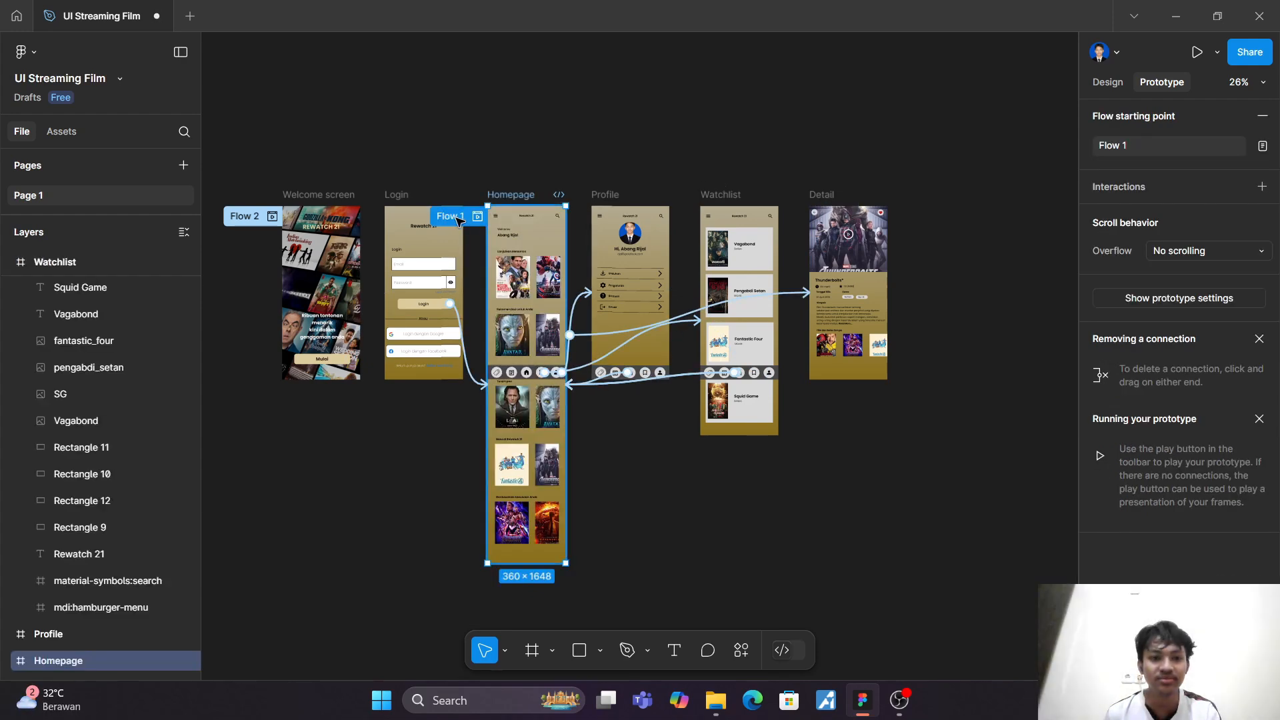
Step: Remove the Flow 2 starting point from the Welcome screen and move the Flow 1 starting point there from the Homepage
left_click(251, 218)
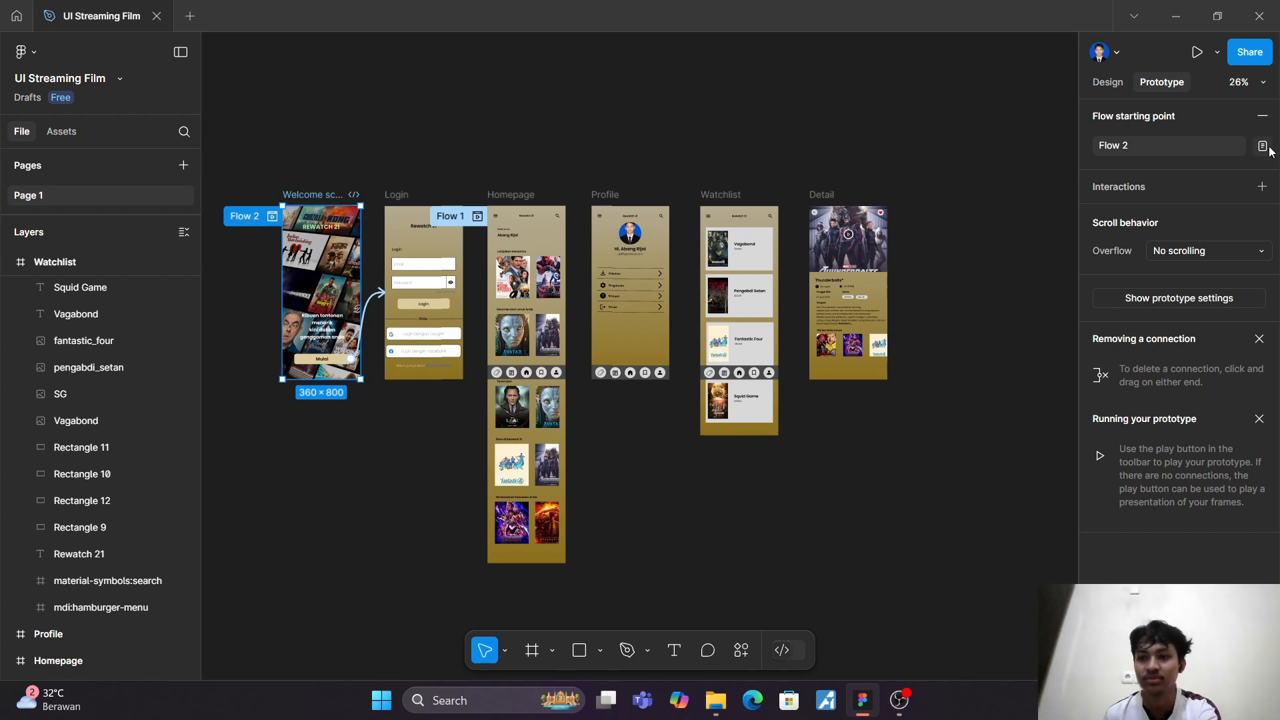
left_click(1263, 117)
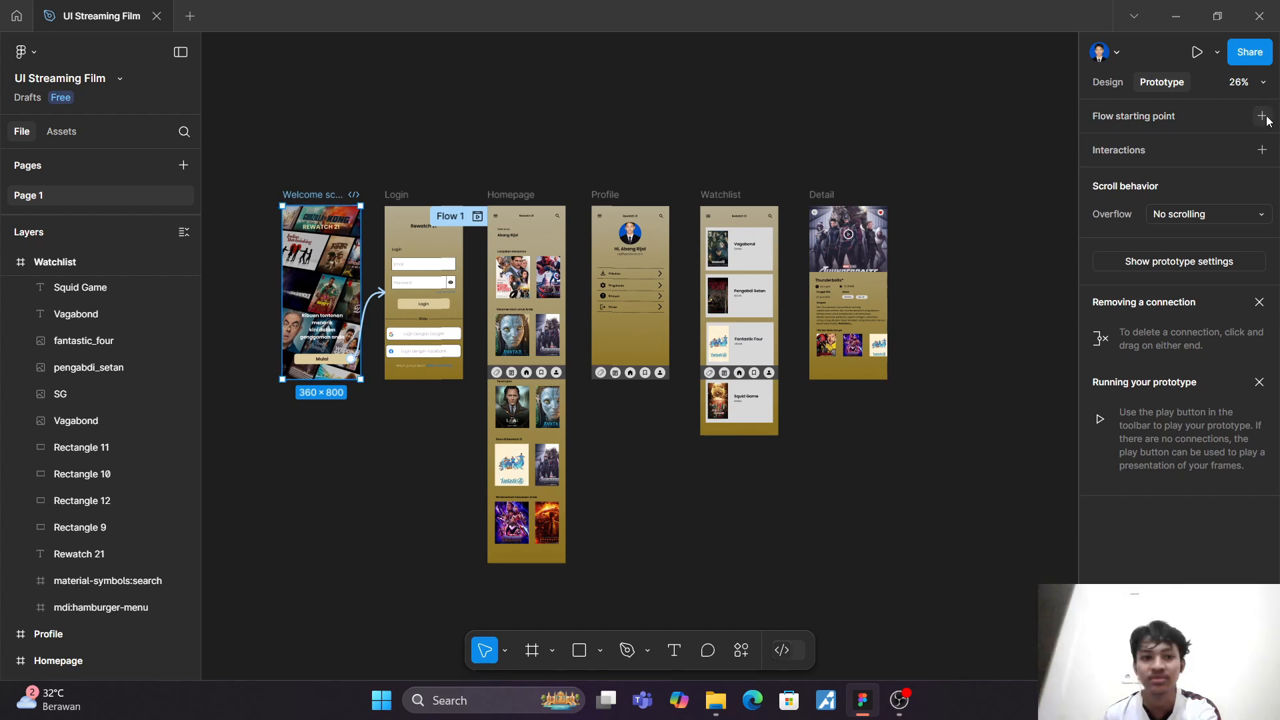
left_click(636, 77)
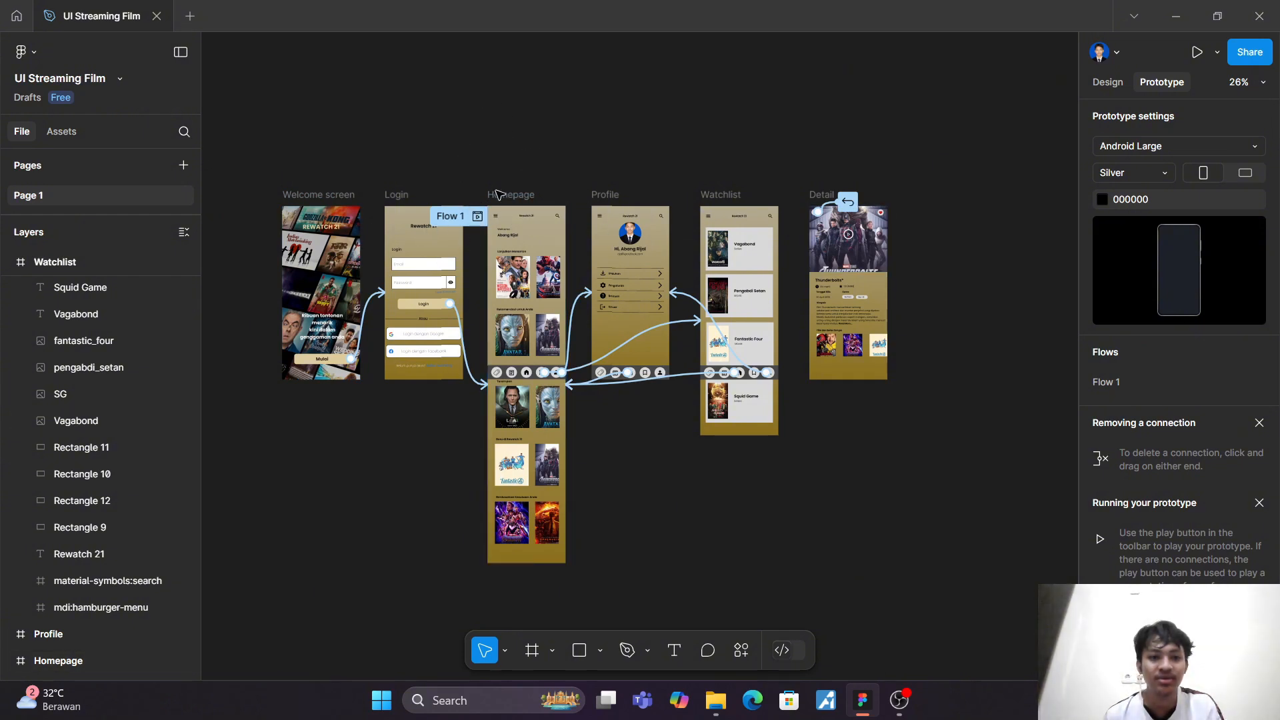
left_click_drag(474, 221, 257, 217)
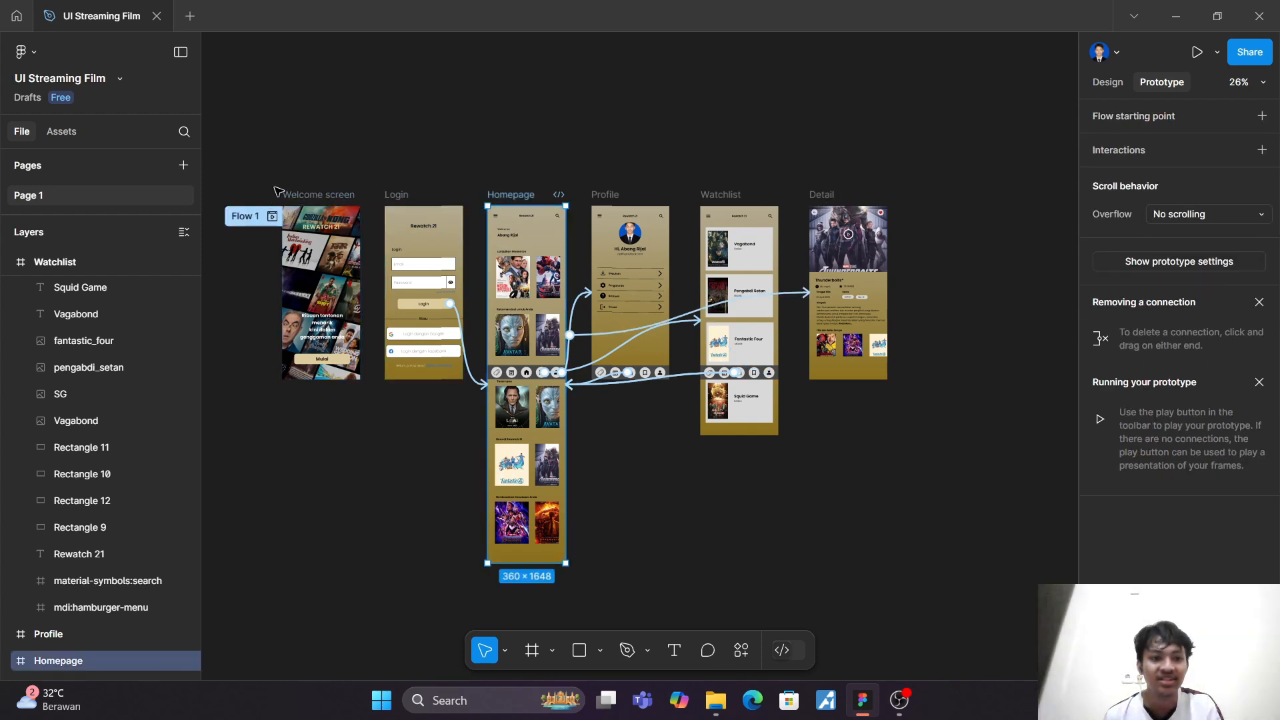
left_click(314, 136)
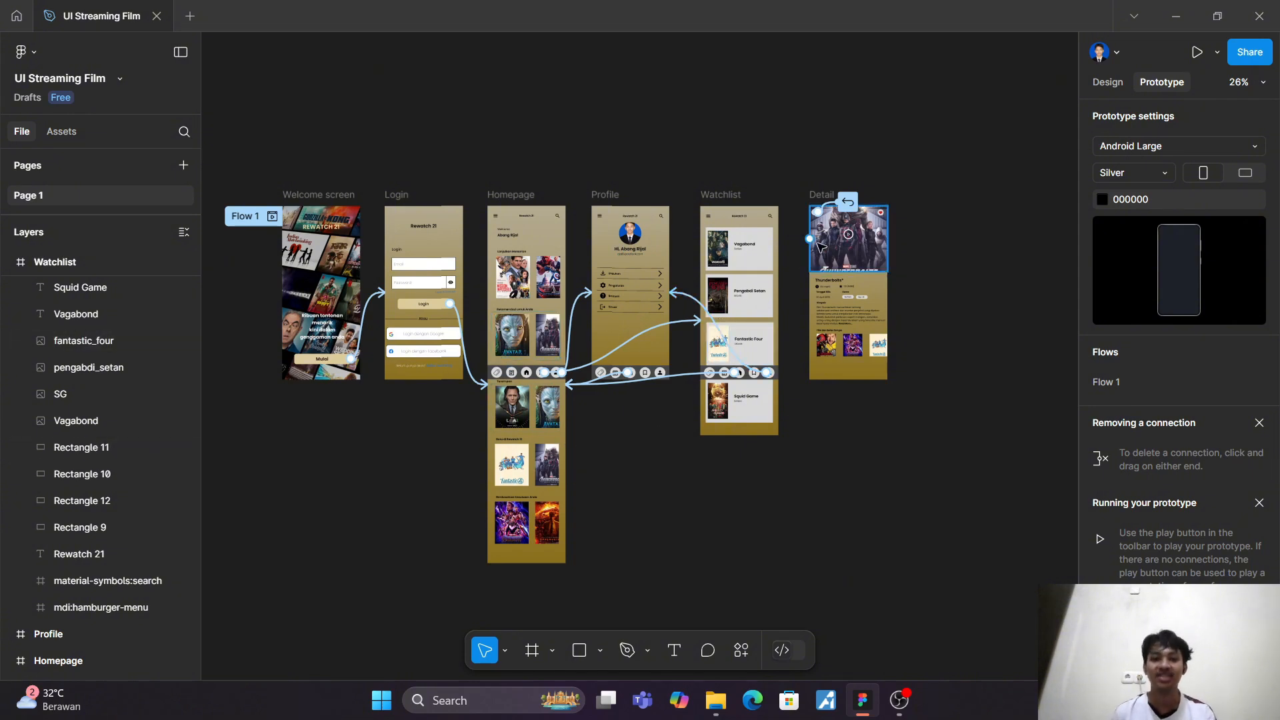
Step: Run the prototype and go from the Welcome screen through "Mulai" and "Login" to the Homepage
left_click(1197, 54)
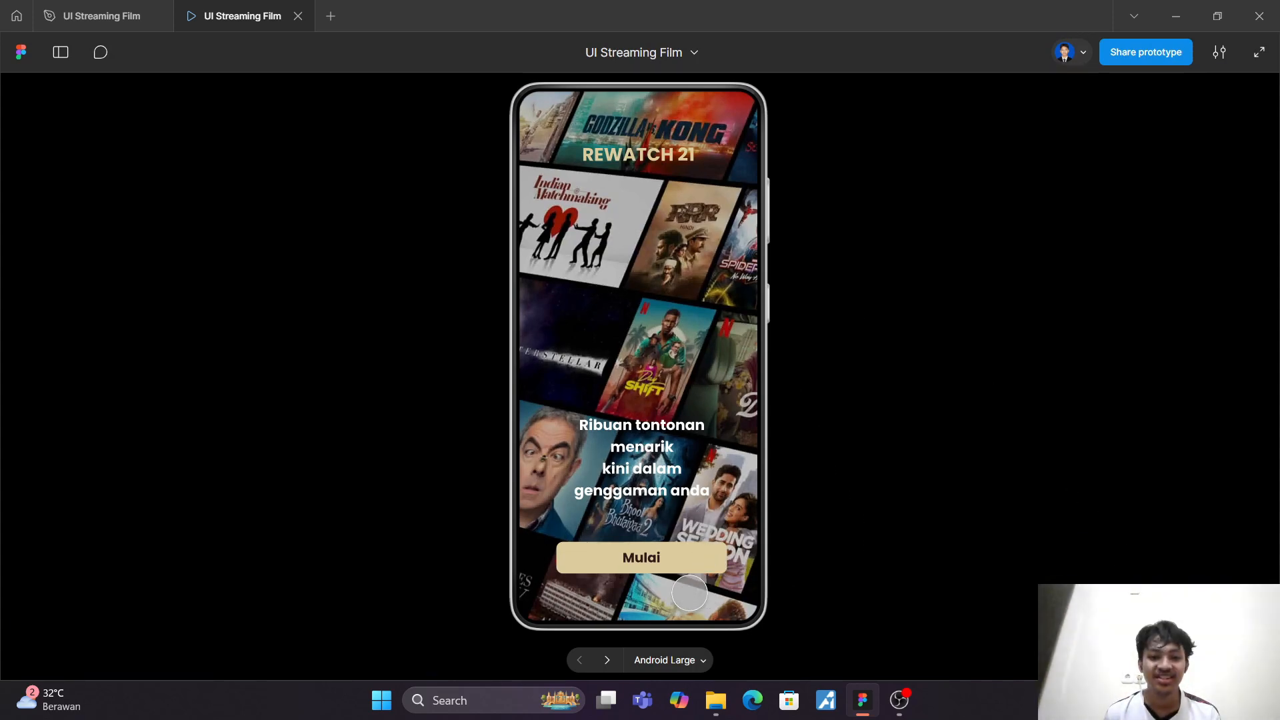
left_click(628, 562)
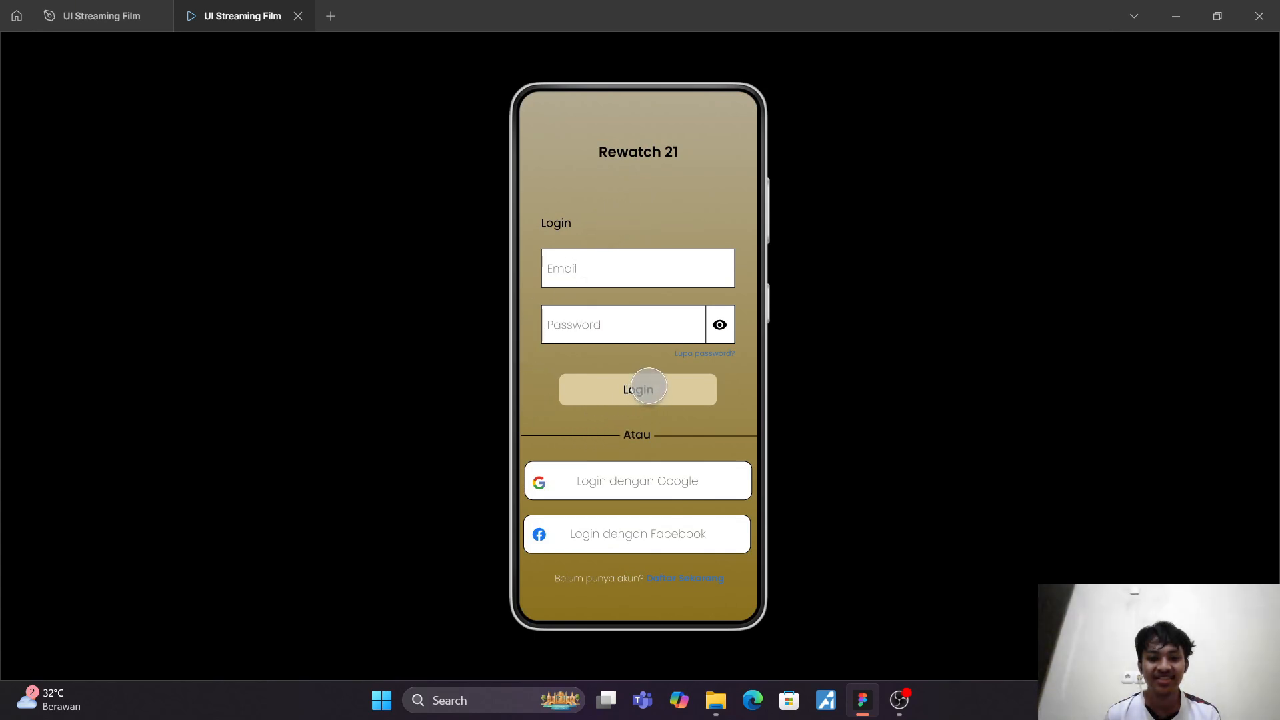
left_click(649, 387)
Step: Test scrolling the Homepage in the prototype, opening the Thunderbolts detail page, and returning with its back arrow
scroll(656, 453, "down", 1)
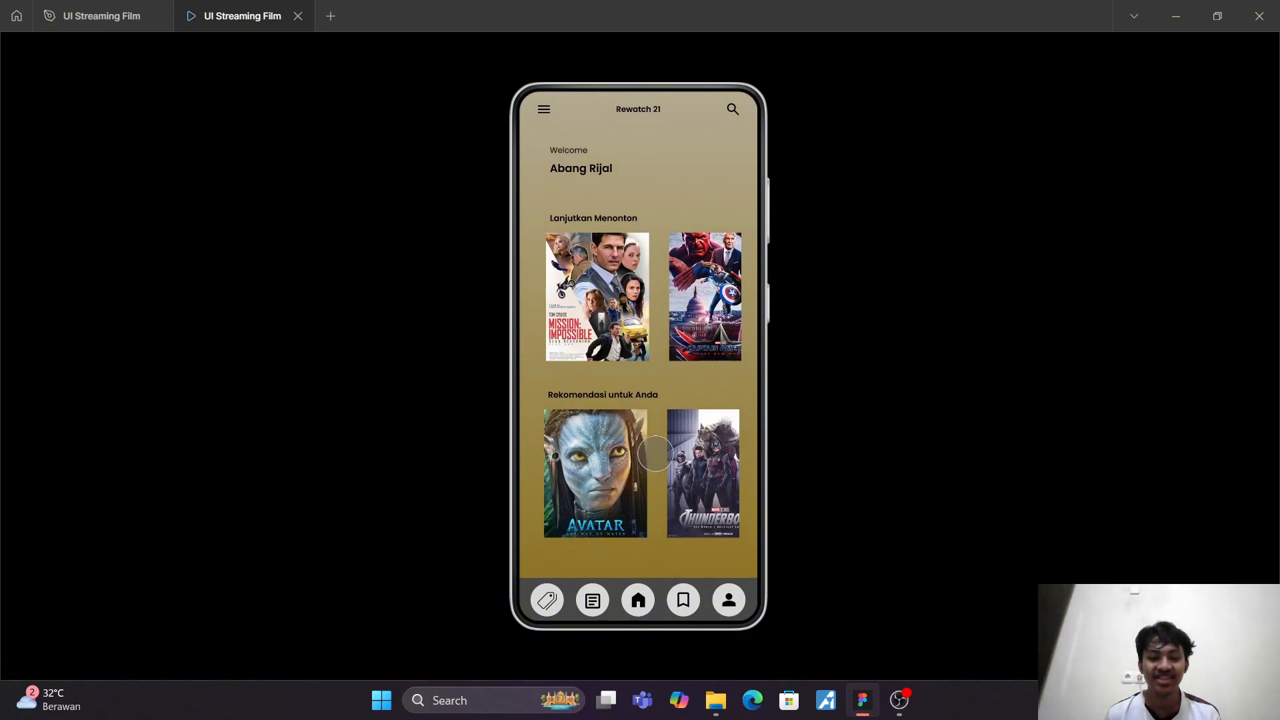
scroll(655, 453, "down", 8)
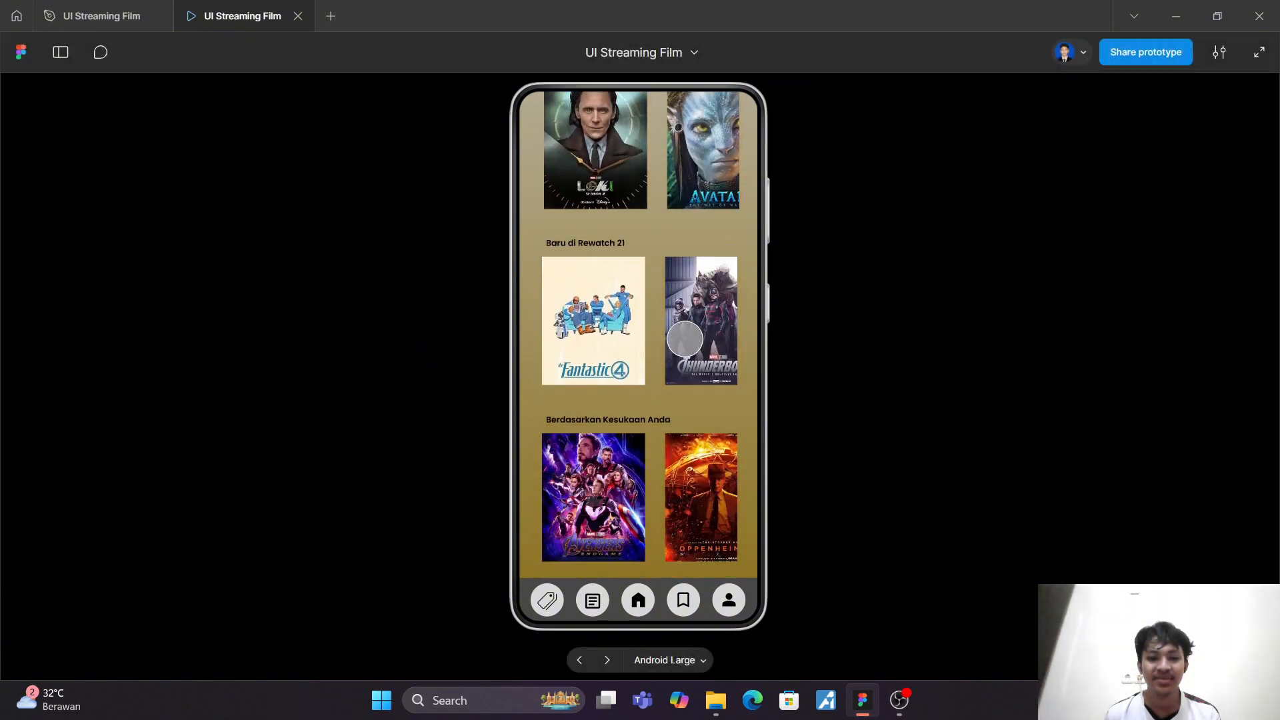
scroll(683, 400, "up", 10)
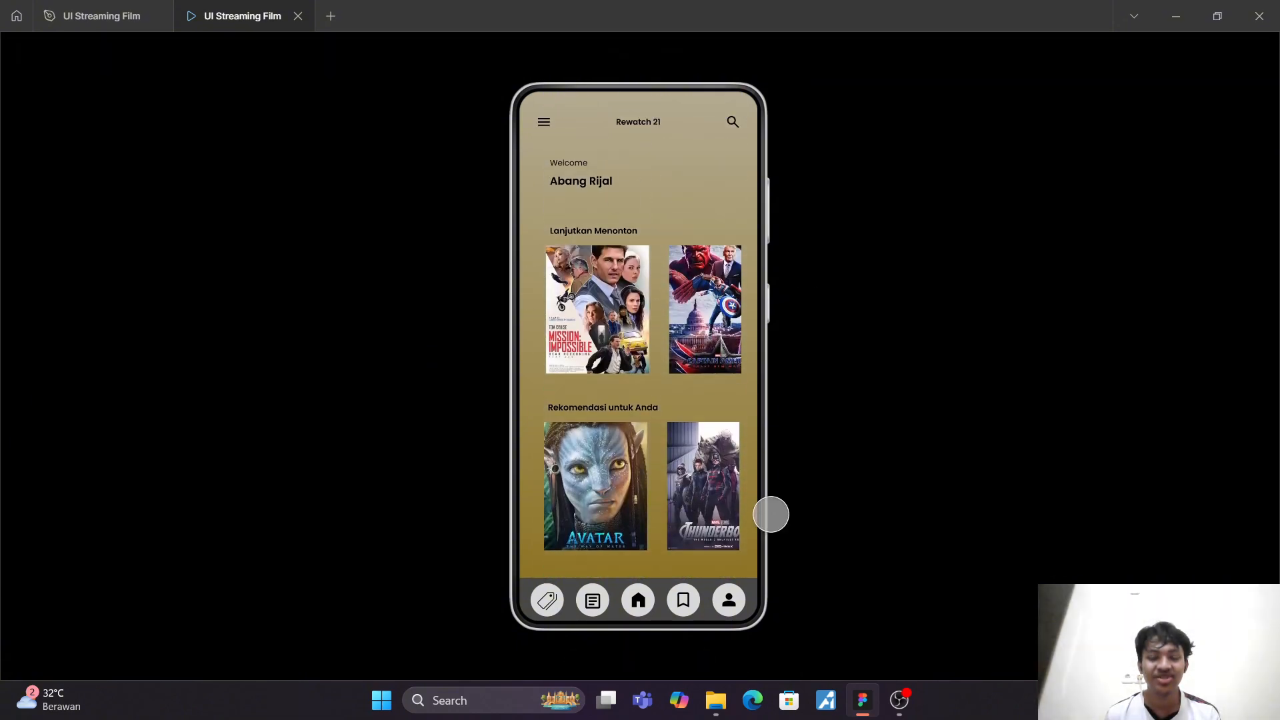
left_click(706, 470)
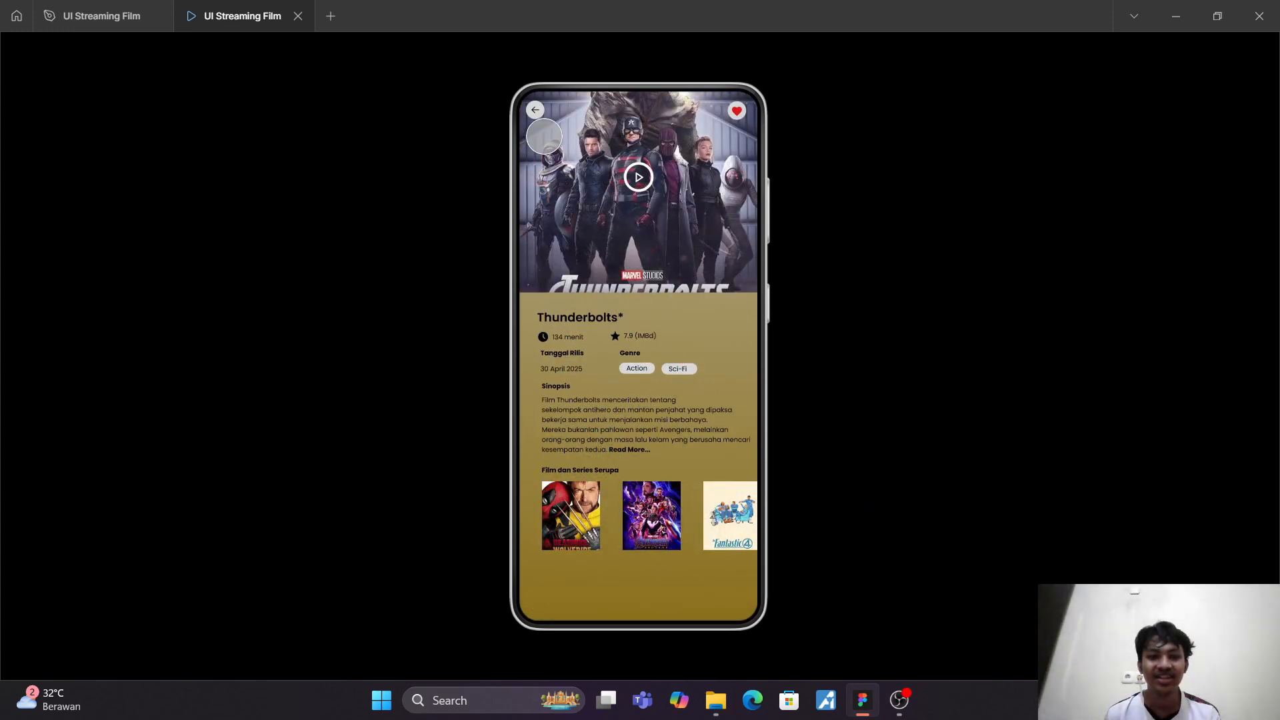
left_click(535, 109)
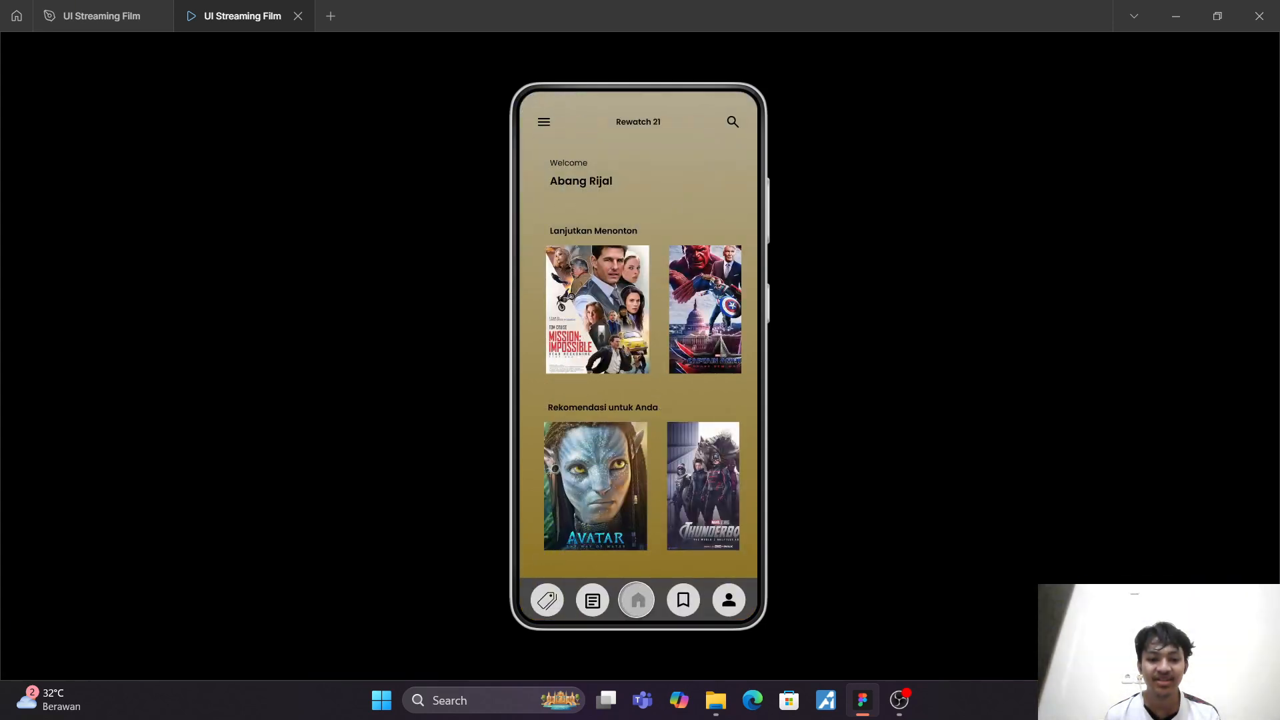
Step: Test the prototype's bottom navigation bar by switching between the Watchlist, Profile and Homepage screens
left_click(682, 600)
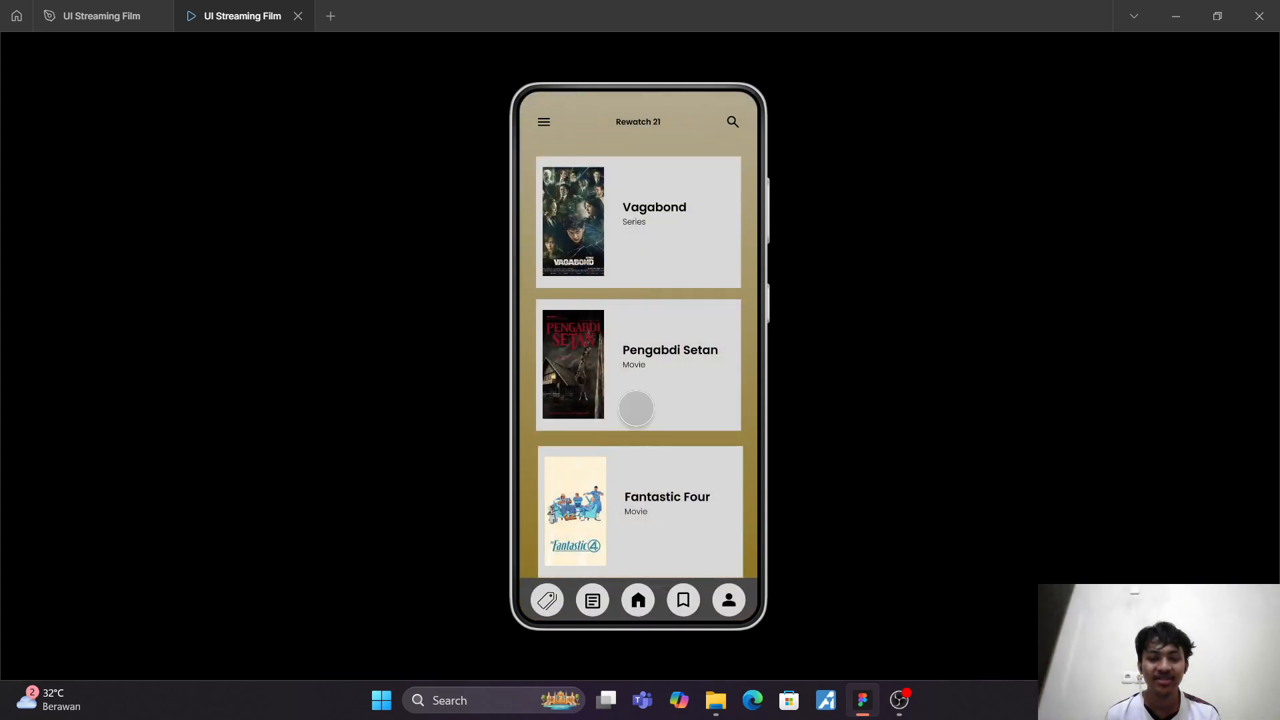
left_click_drag(637, 408, 645, 272)
left_click_drag(629, 534, 640, 600)
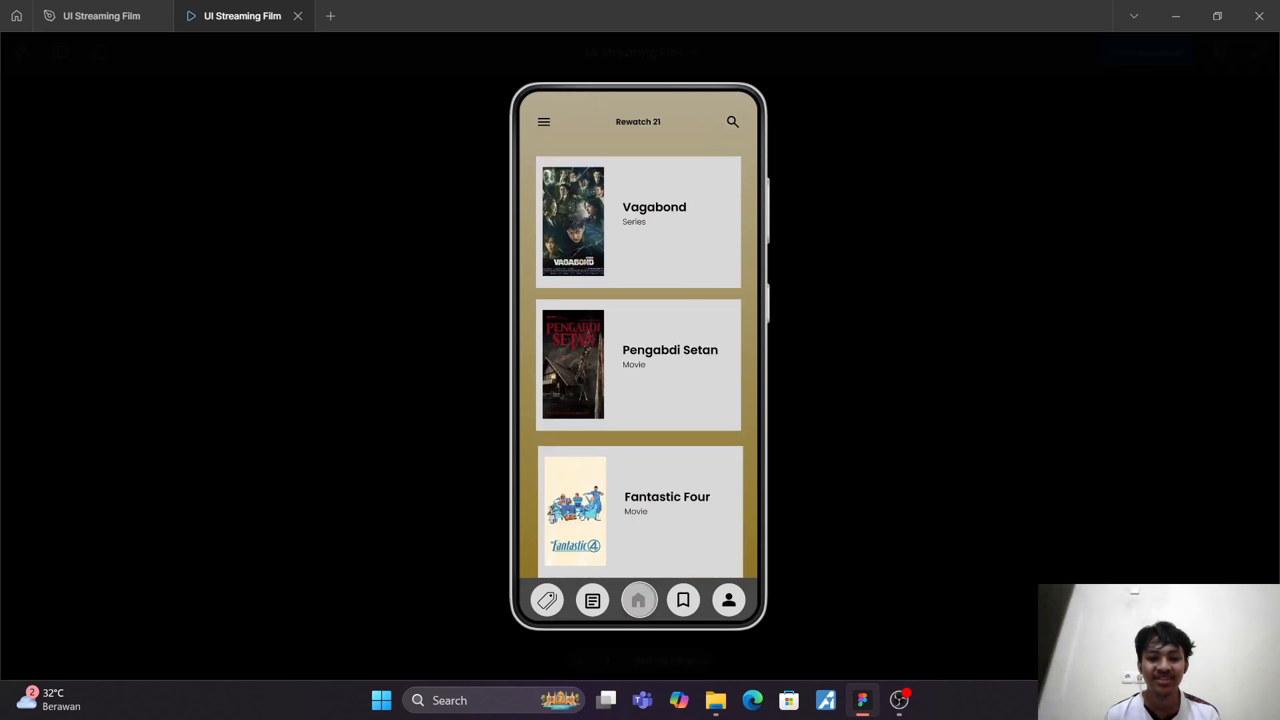
left_click(729, 600)
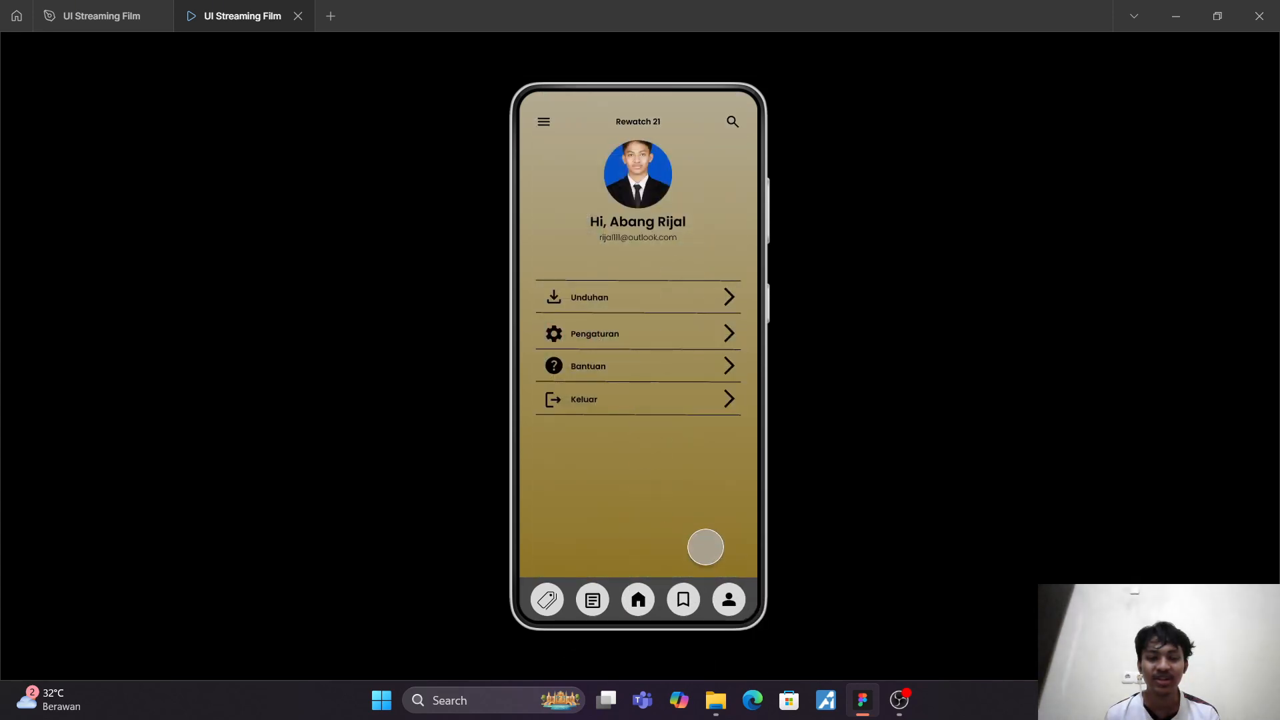
left_click(684, 601)
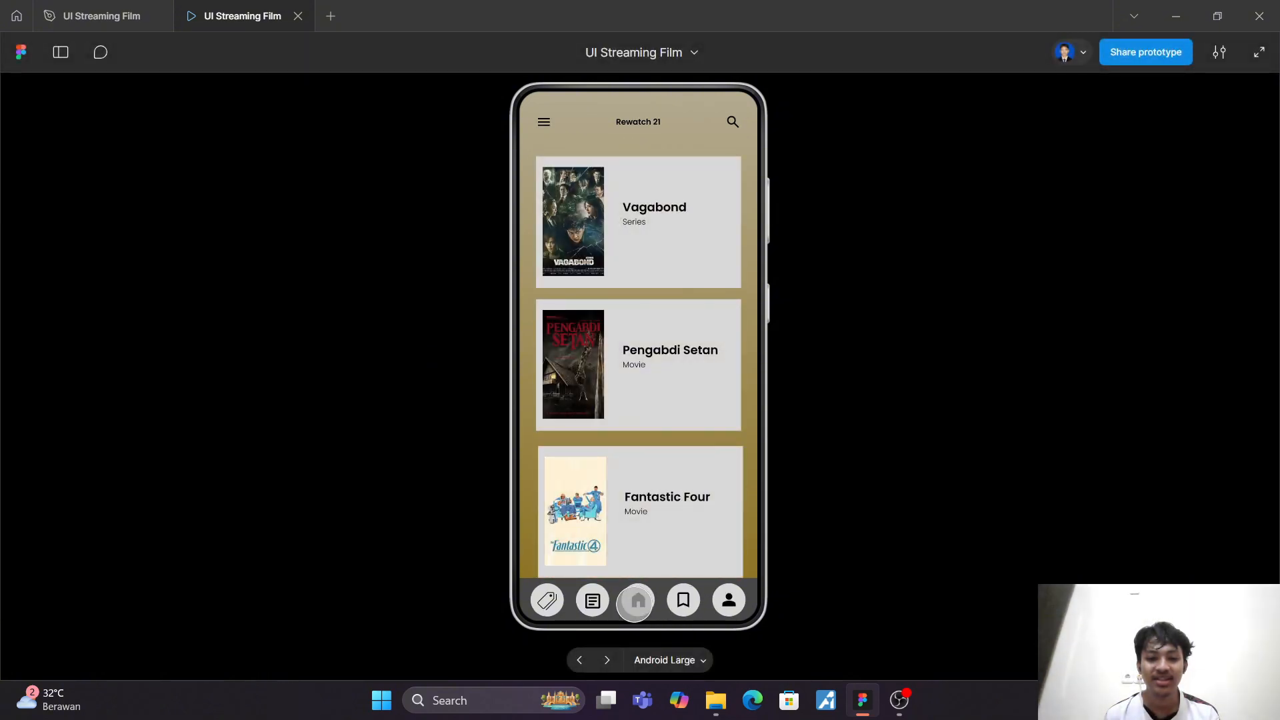
left_click(638, 602)
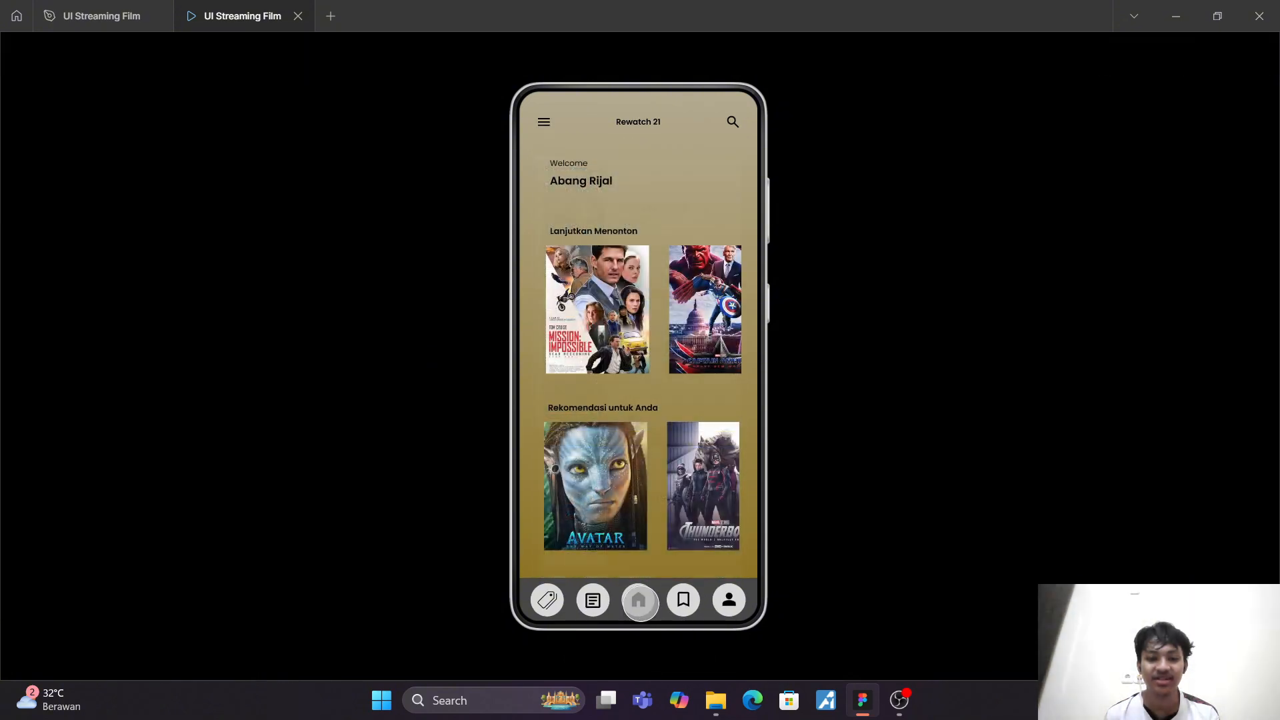
Step: Recheck the prototype's navigation bar links by going from the Homepage to Profile, Homepage, Watchlist, Profile and back to the Homepage
left_click(729, 600)
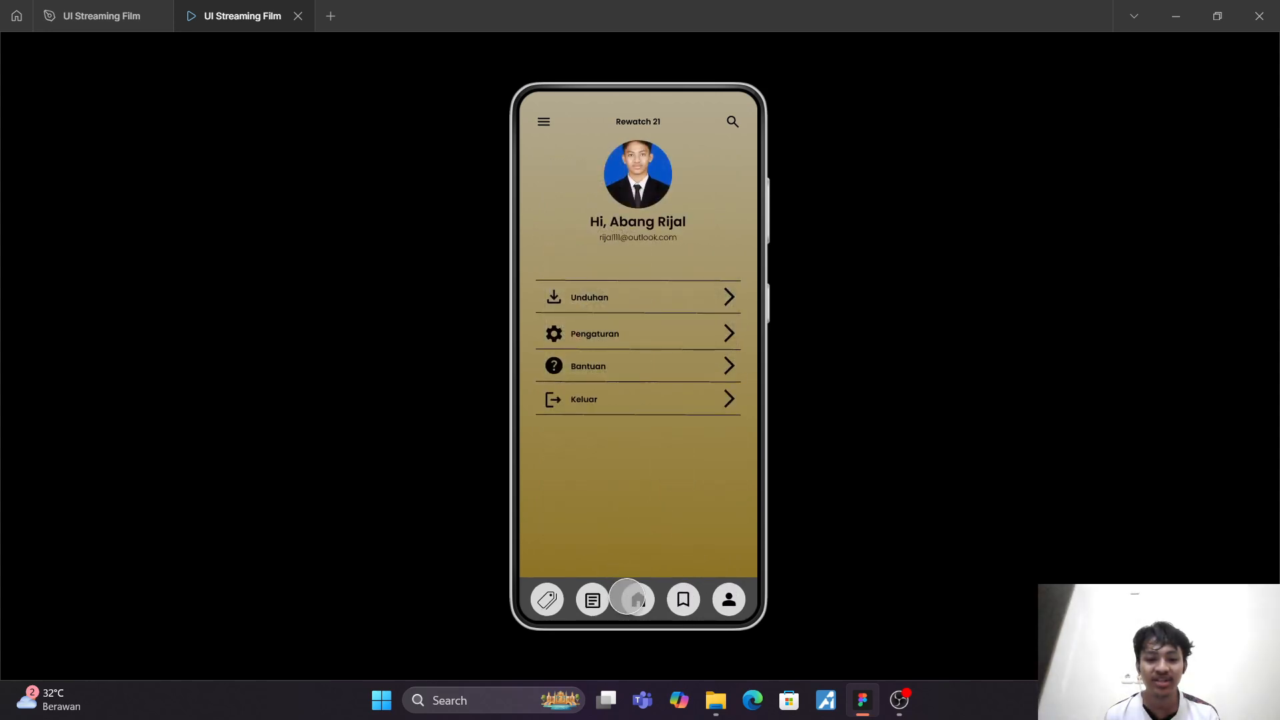
left_click(638, 601)
left_click(684, 598)
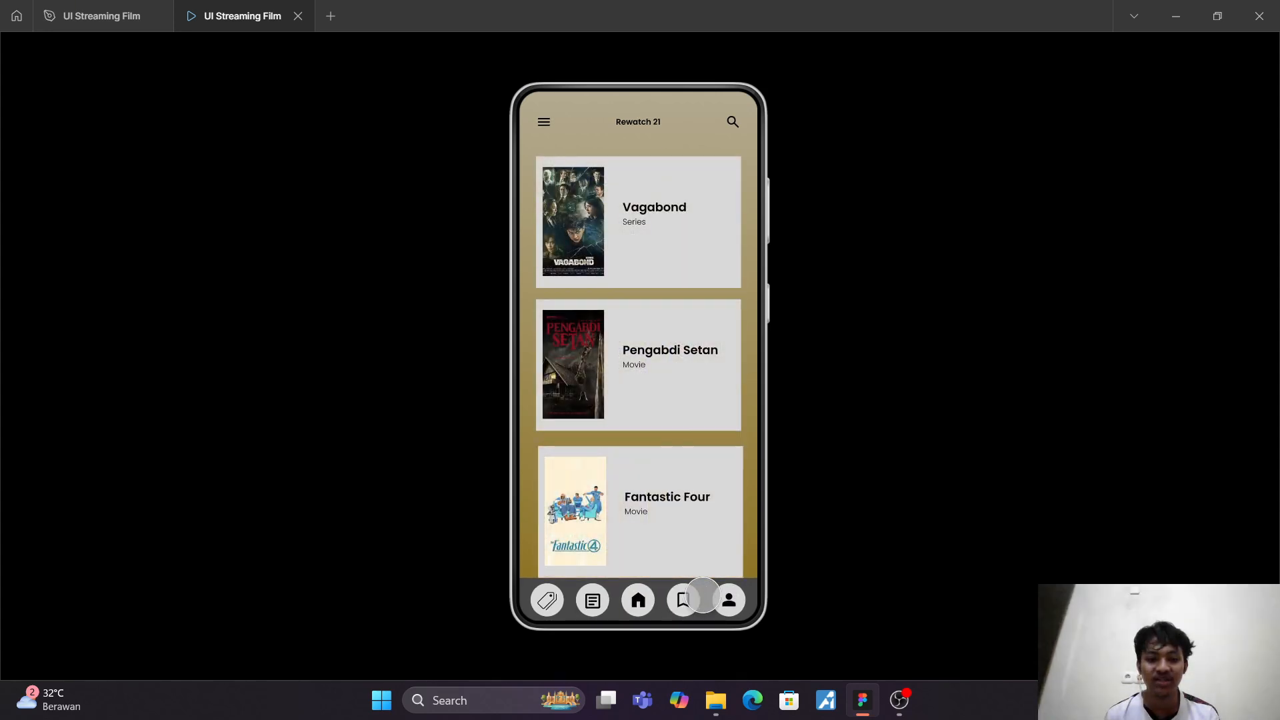
left_click(728, 600)
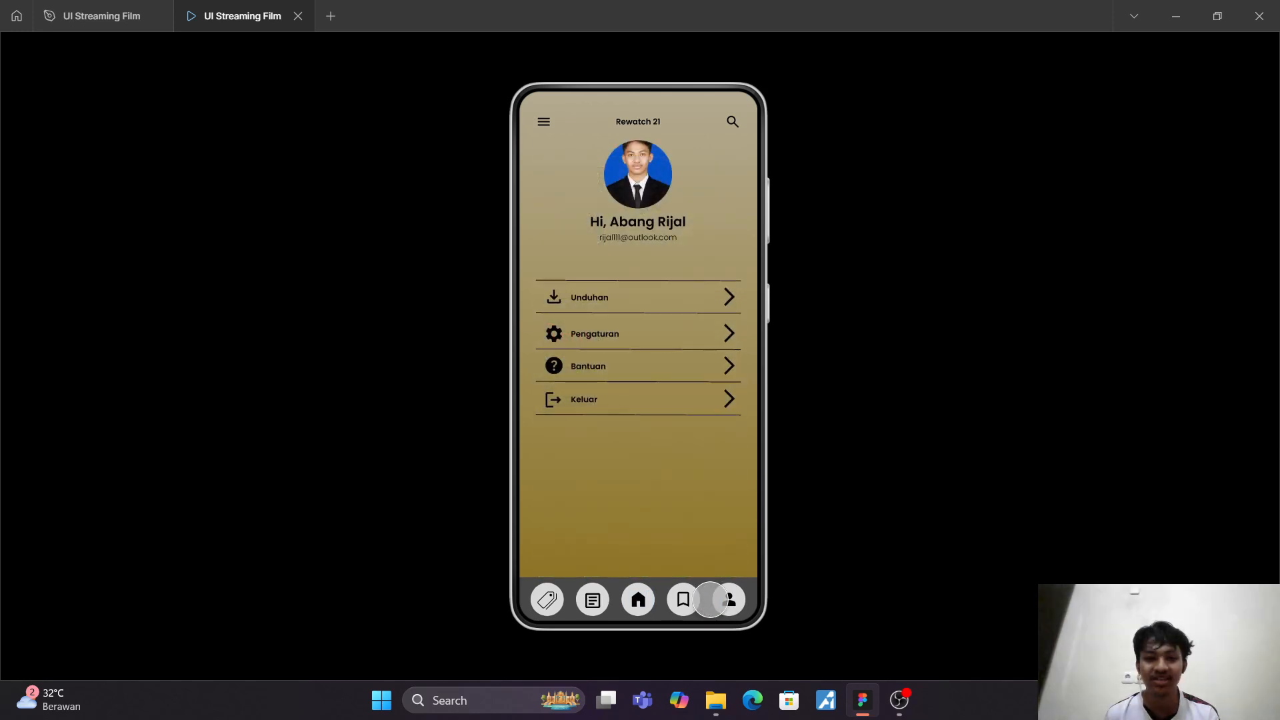
left_click(637, 601)
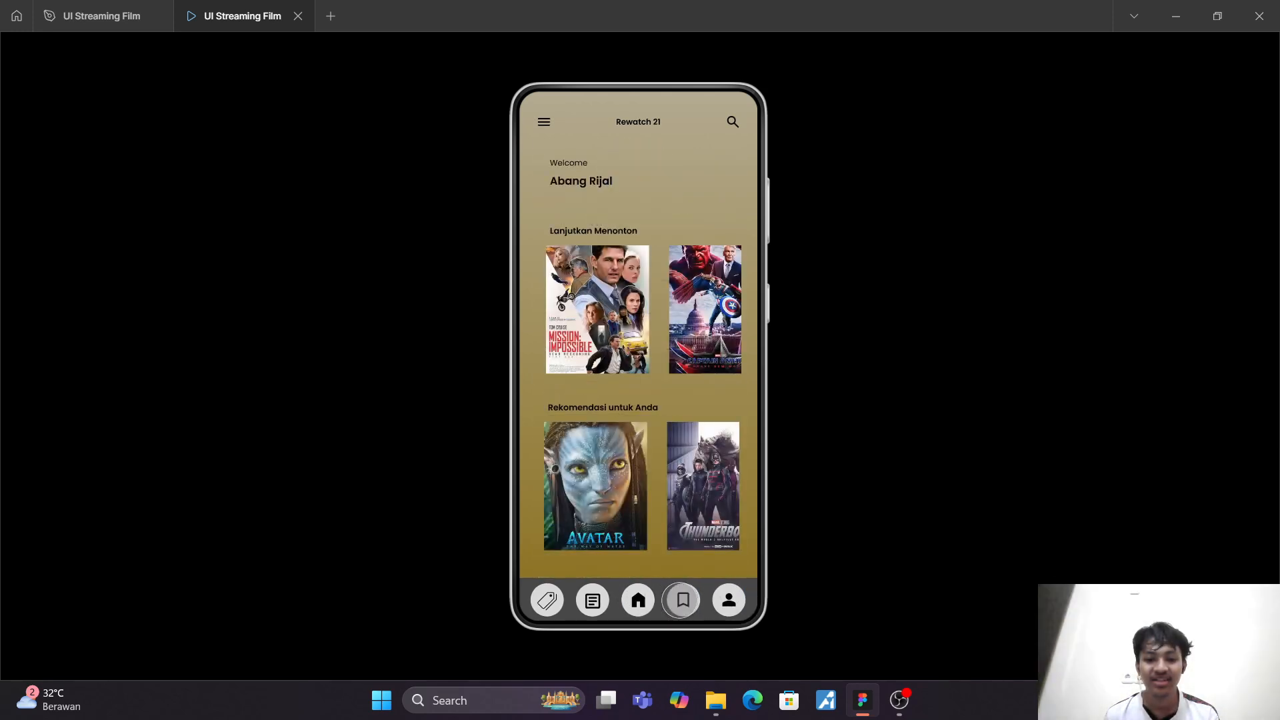
Step: Alternate between the prototype's Watchlist and Profile screens twice, return to the Homepage, and close the prototype preview
left_click(684, 600)
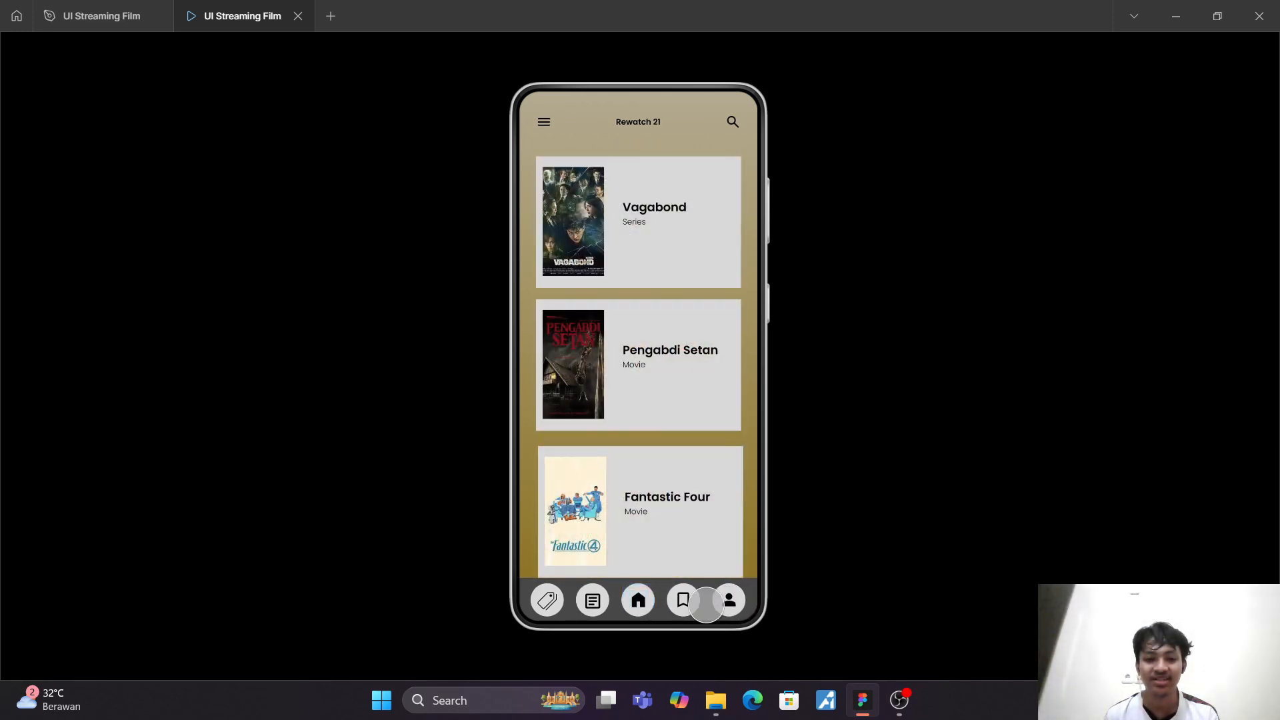
left_click(731, 600)
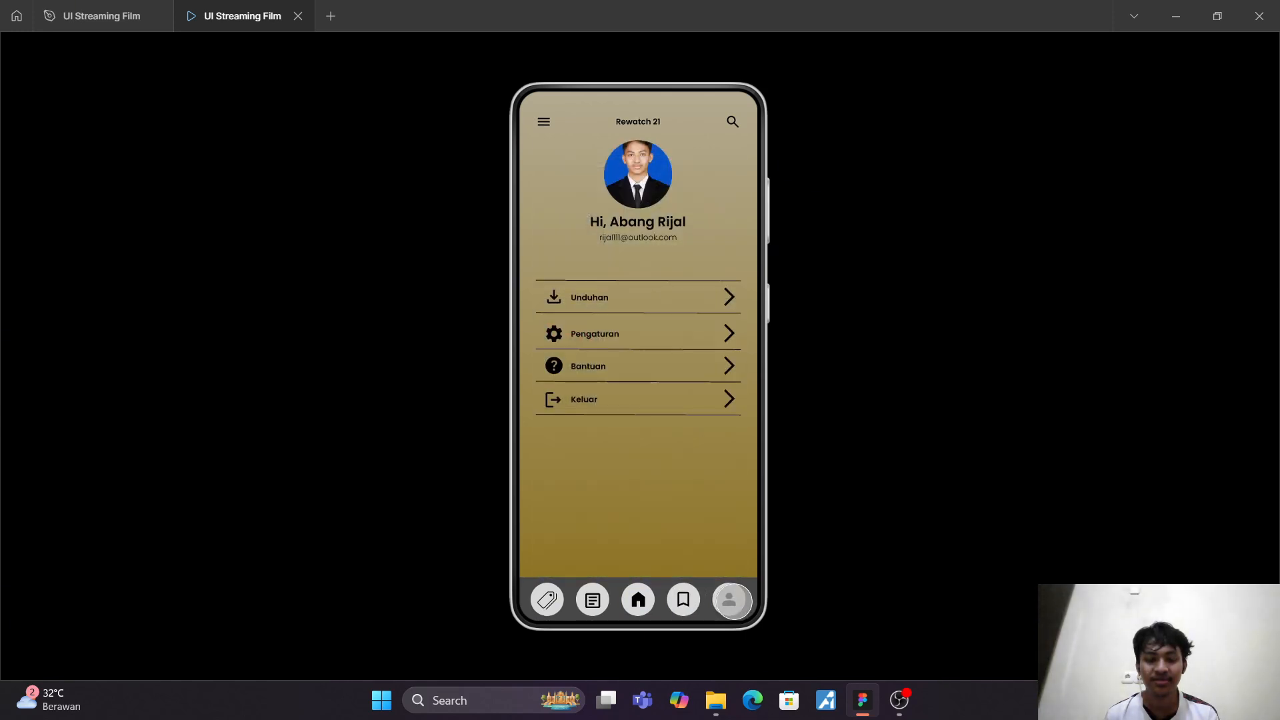
left_click(683, 600)
left_click(731, 601)
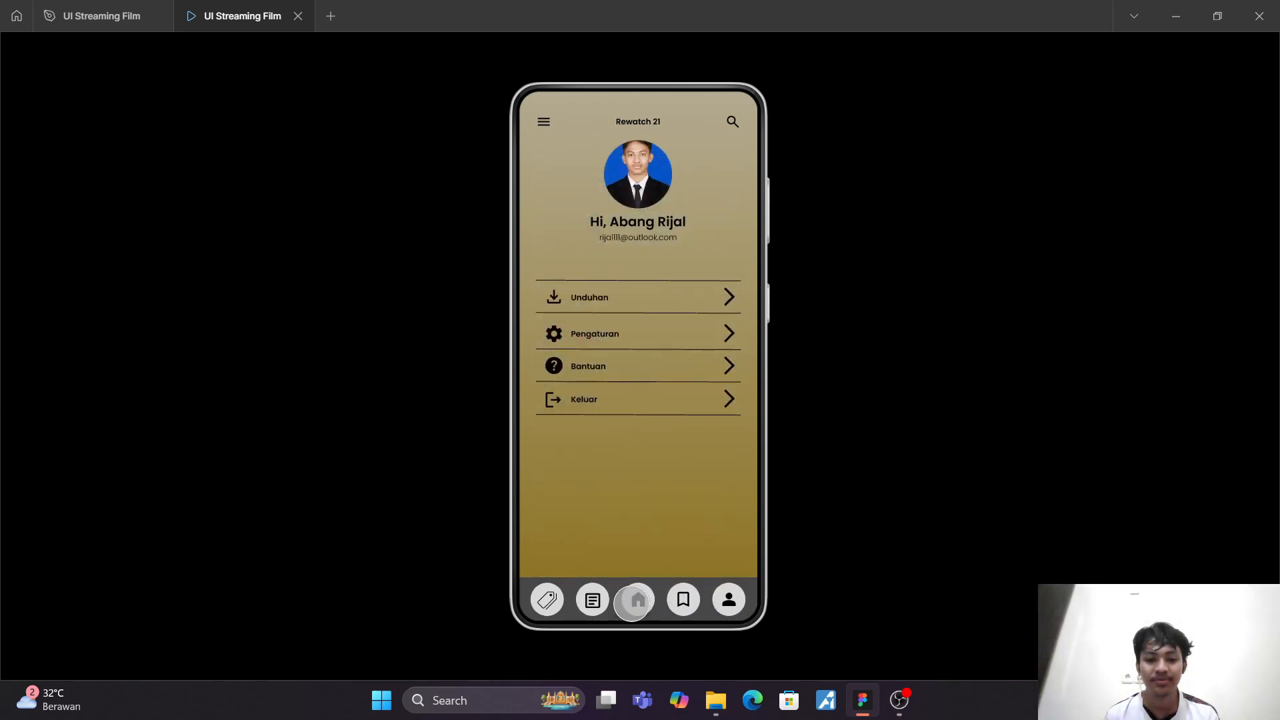
left_click(635, 601)
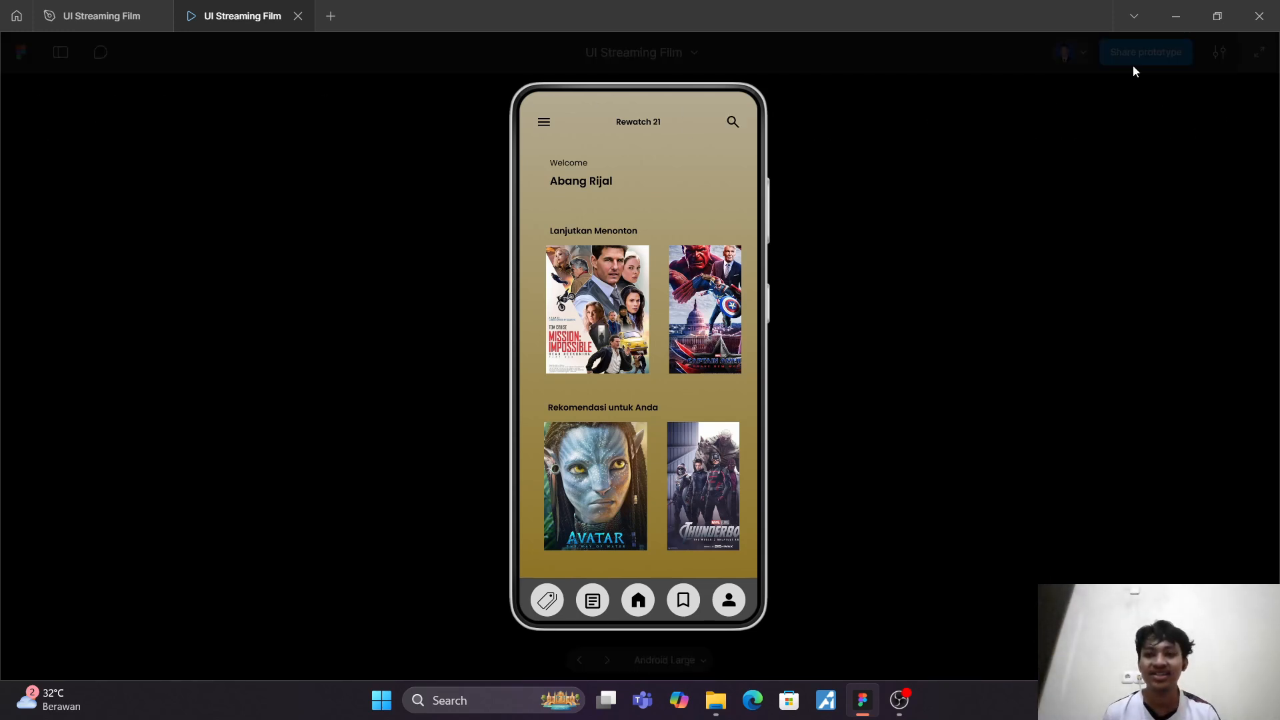
left_click(297, 16)
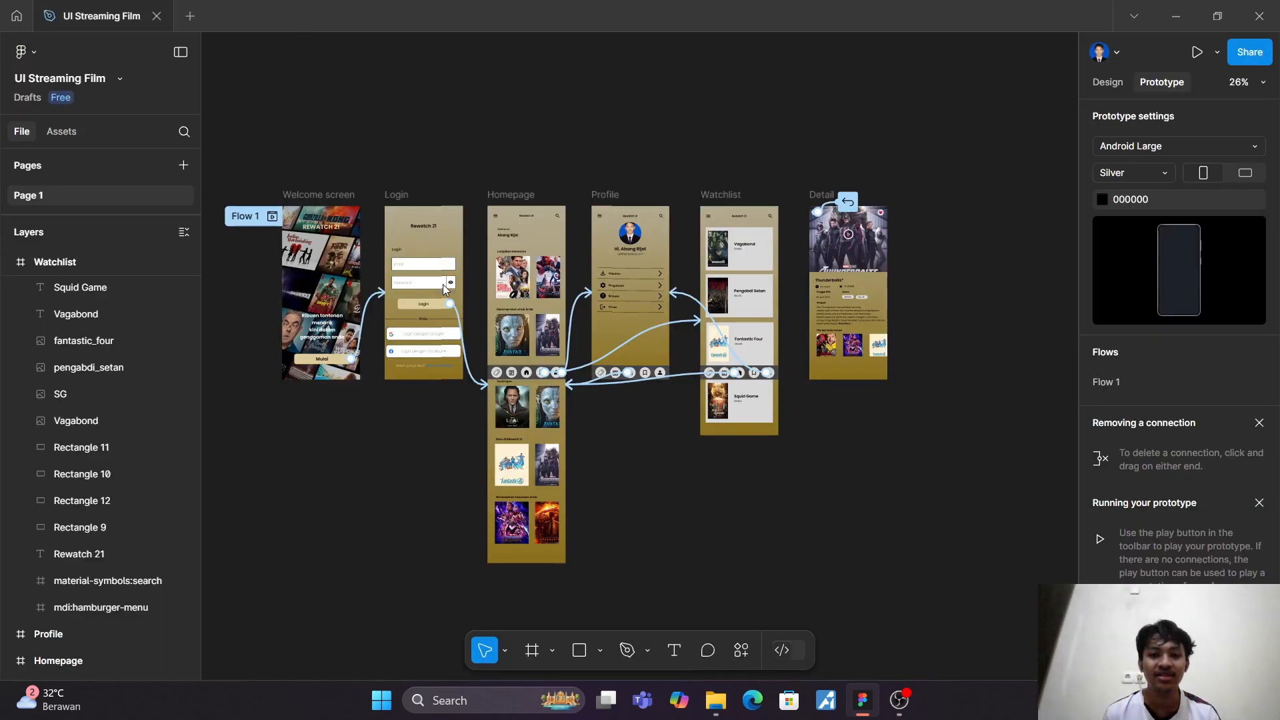